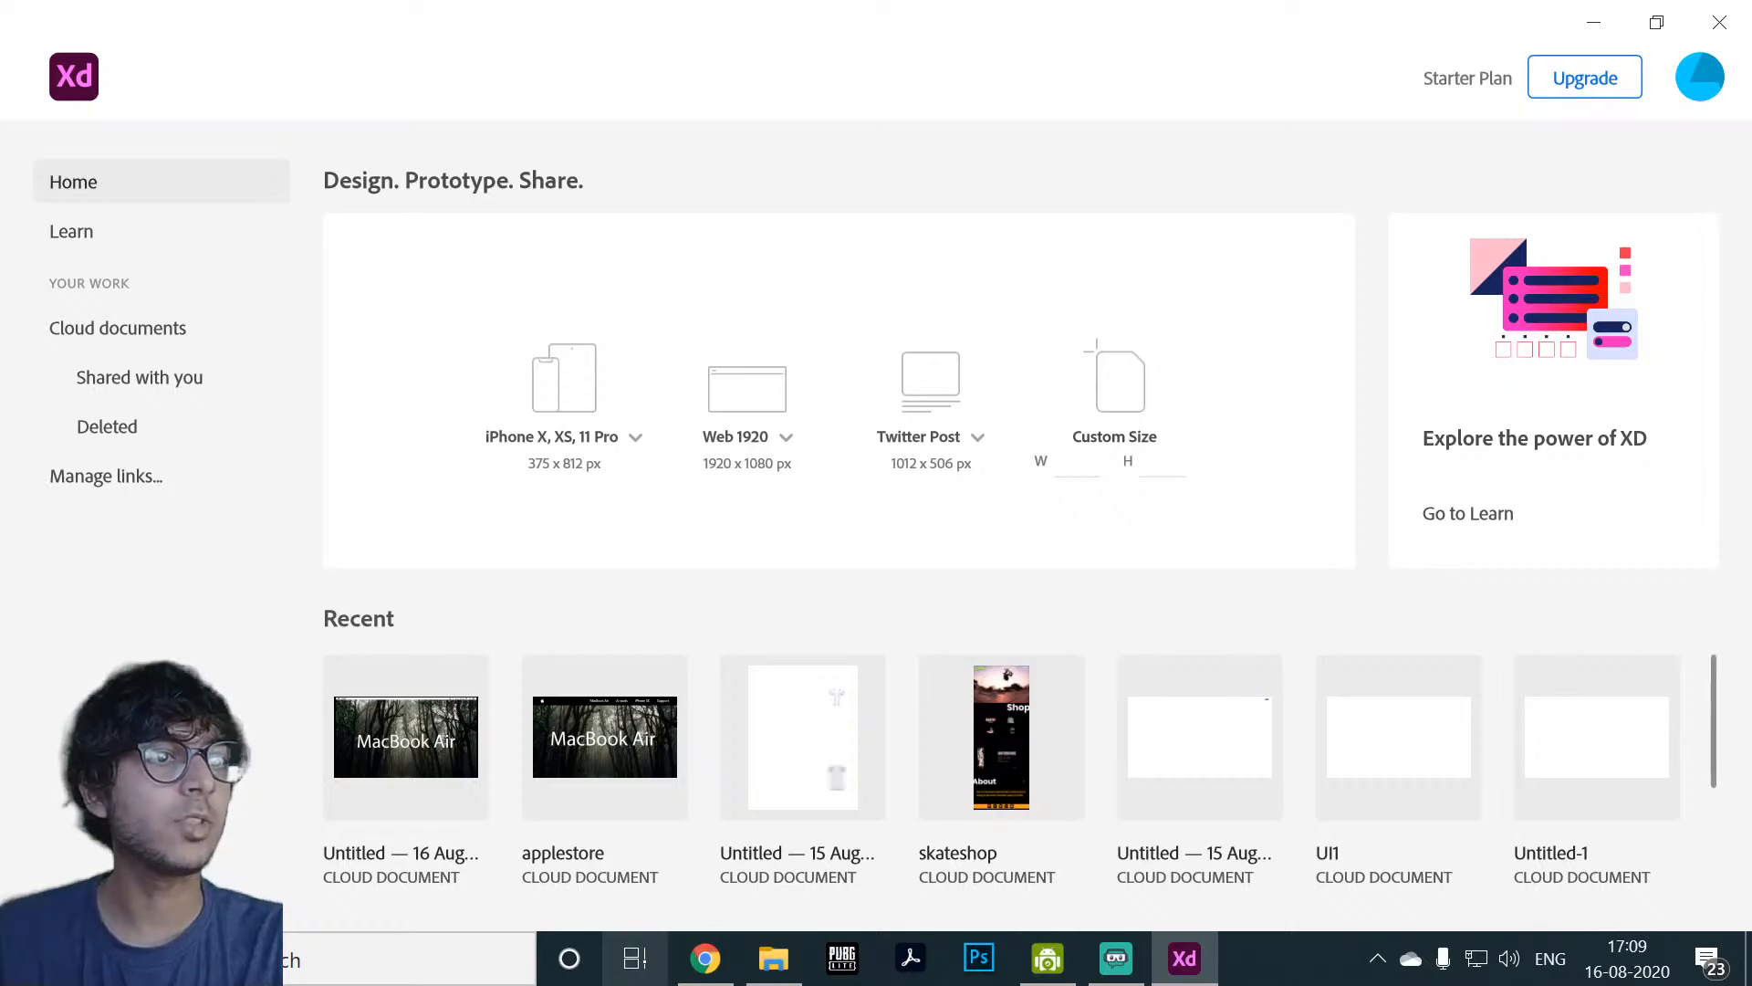
Step: Check the live stream page in Chrome and switch back to Adobe XD
click(719, 962)
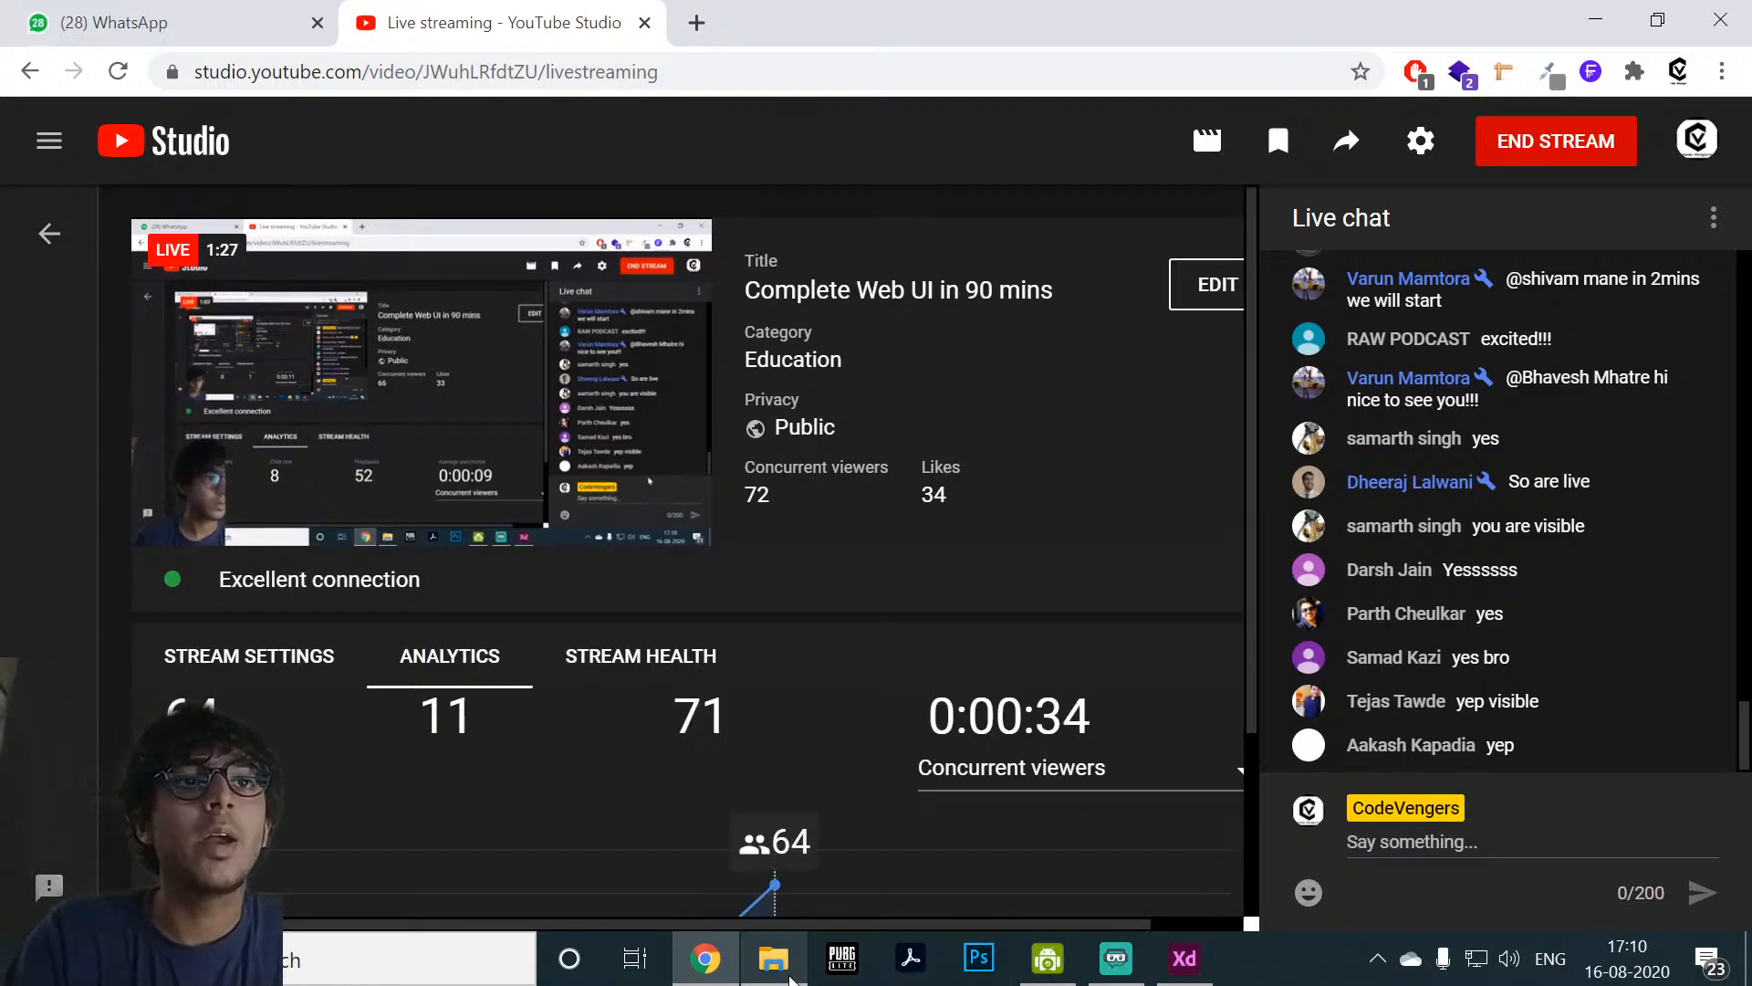
mouse_move(1095, 970)
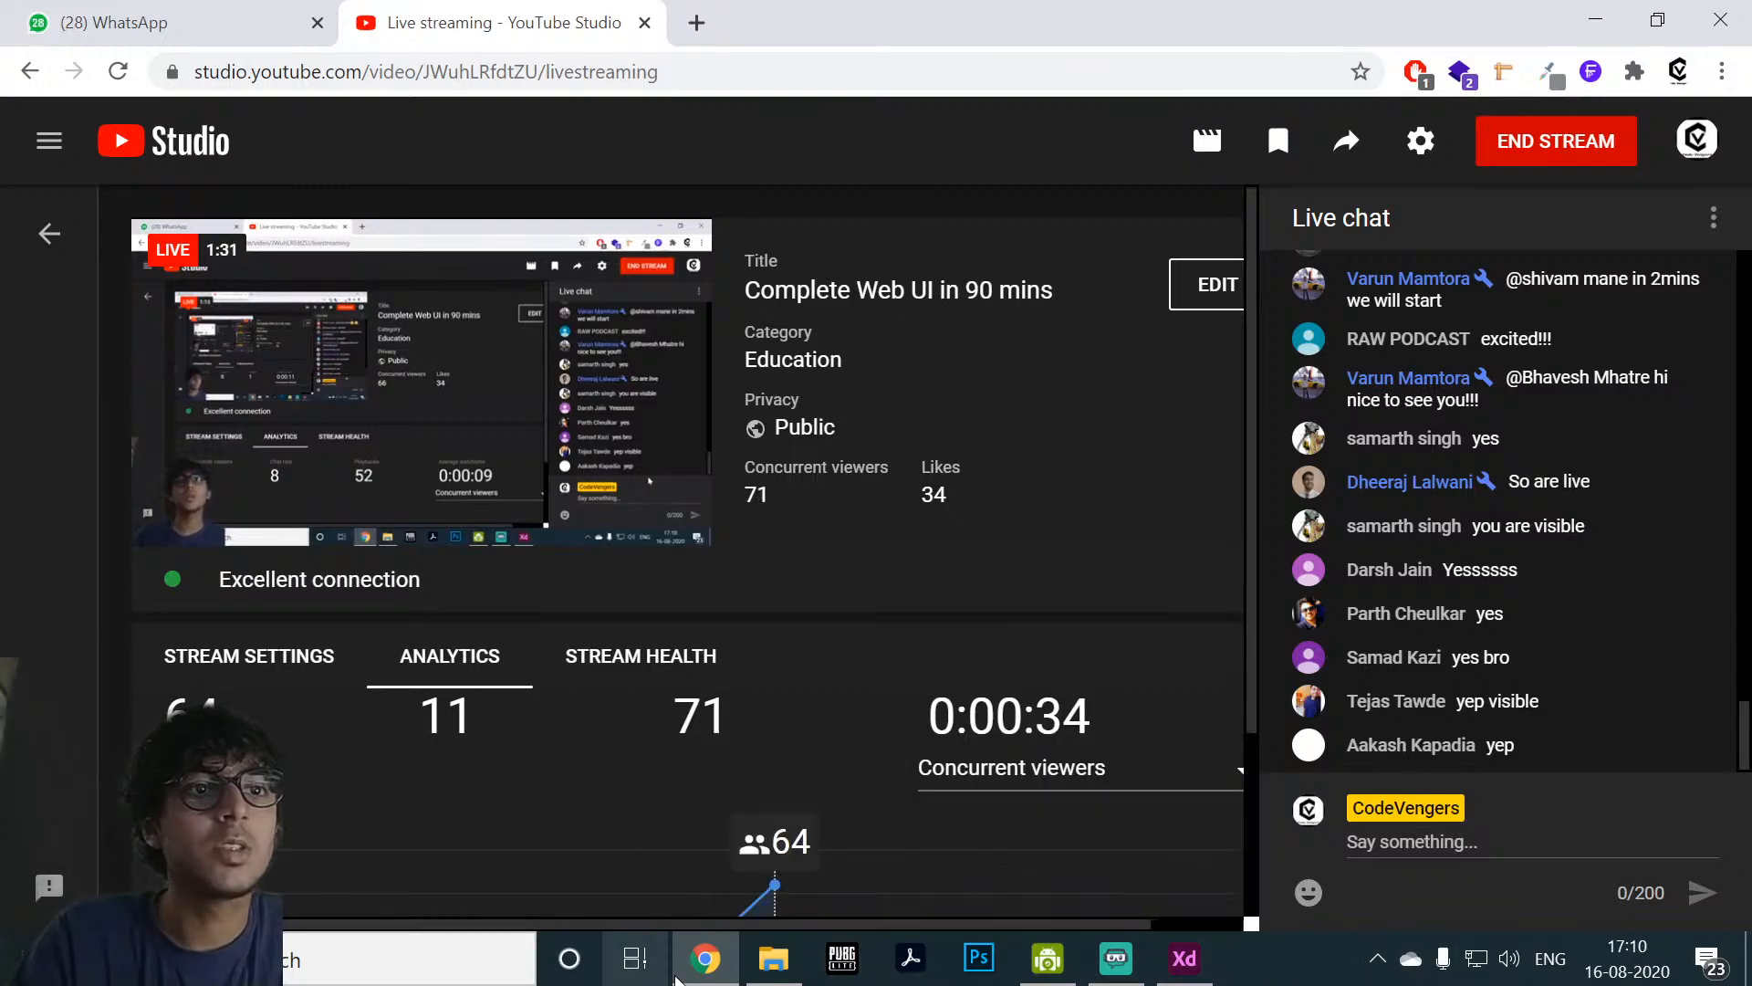
click(634, 958)
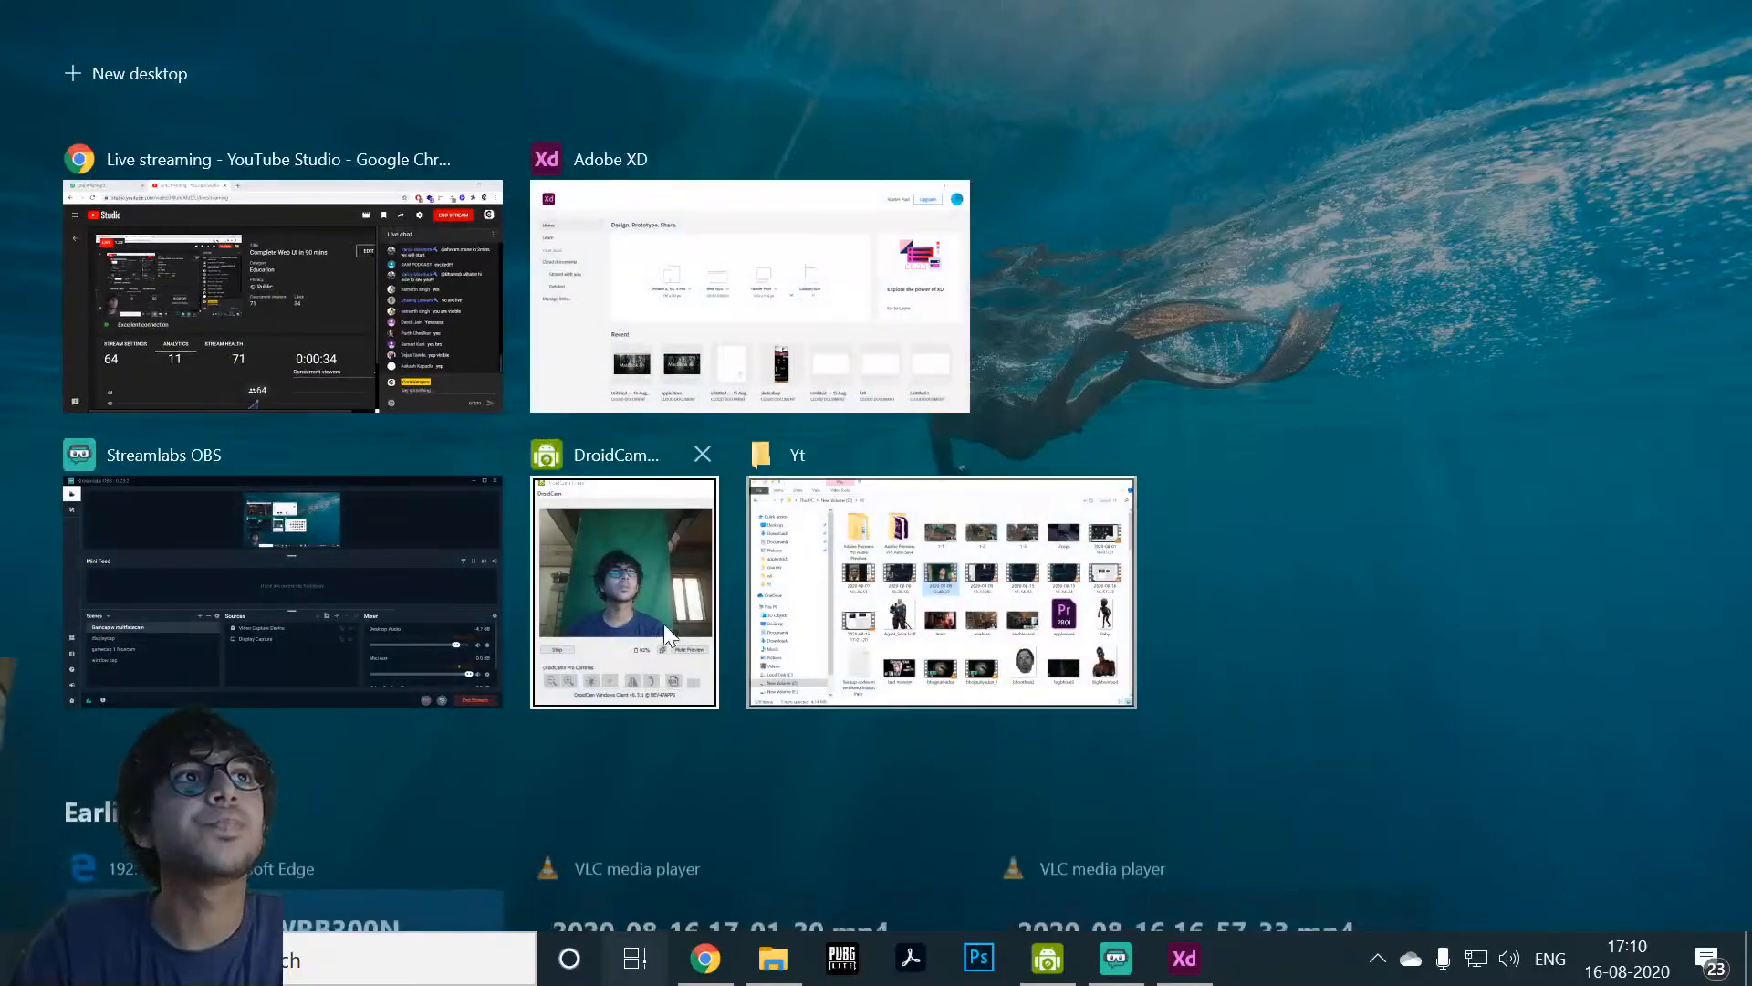
click(824, 365)
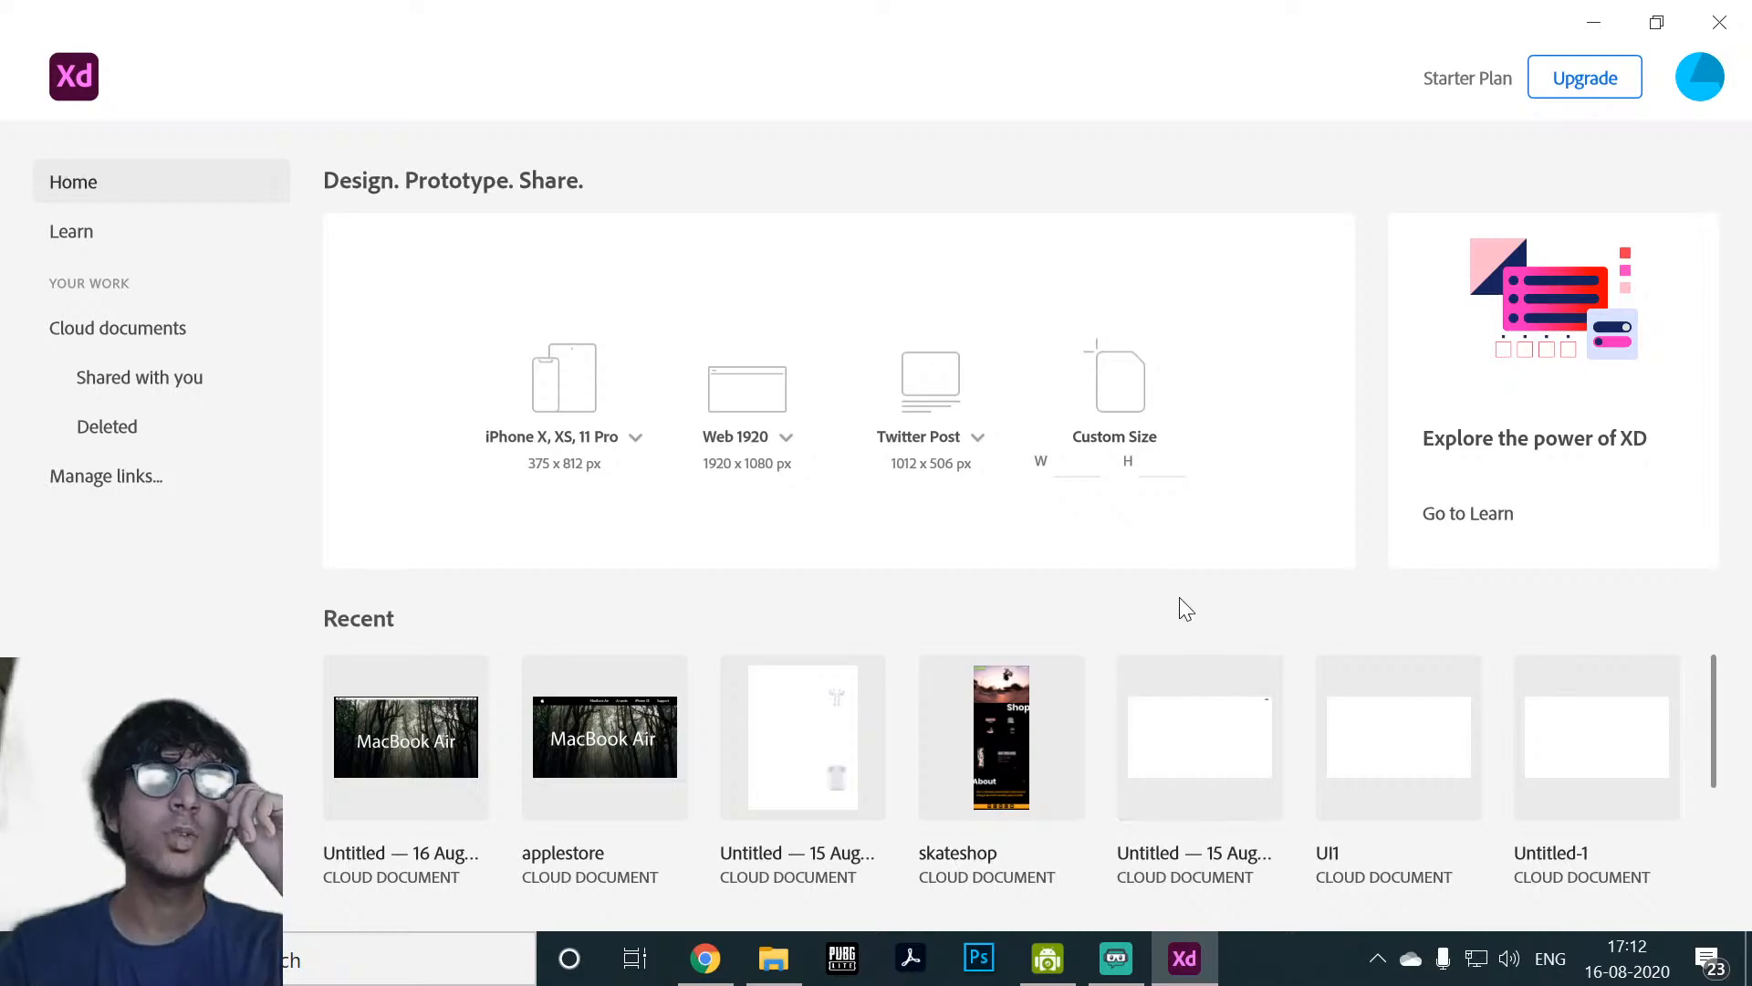
Step: Browse the recent cloud documents and open the applestore document
scroll(1271, 630, down, 1)
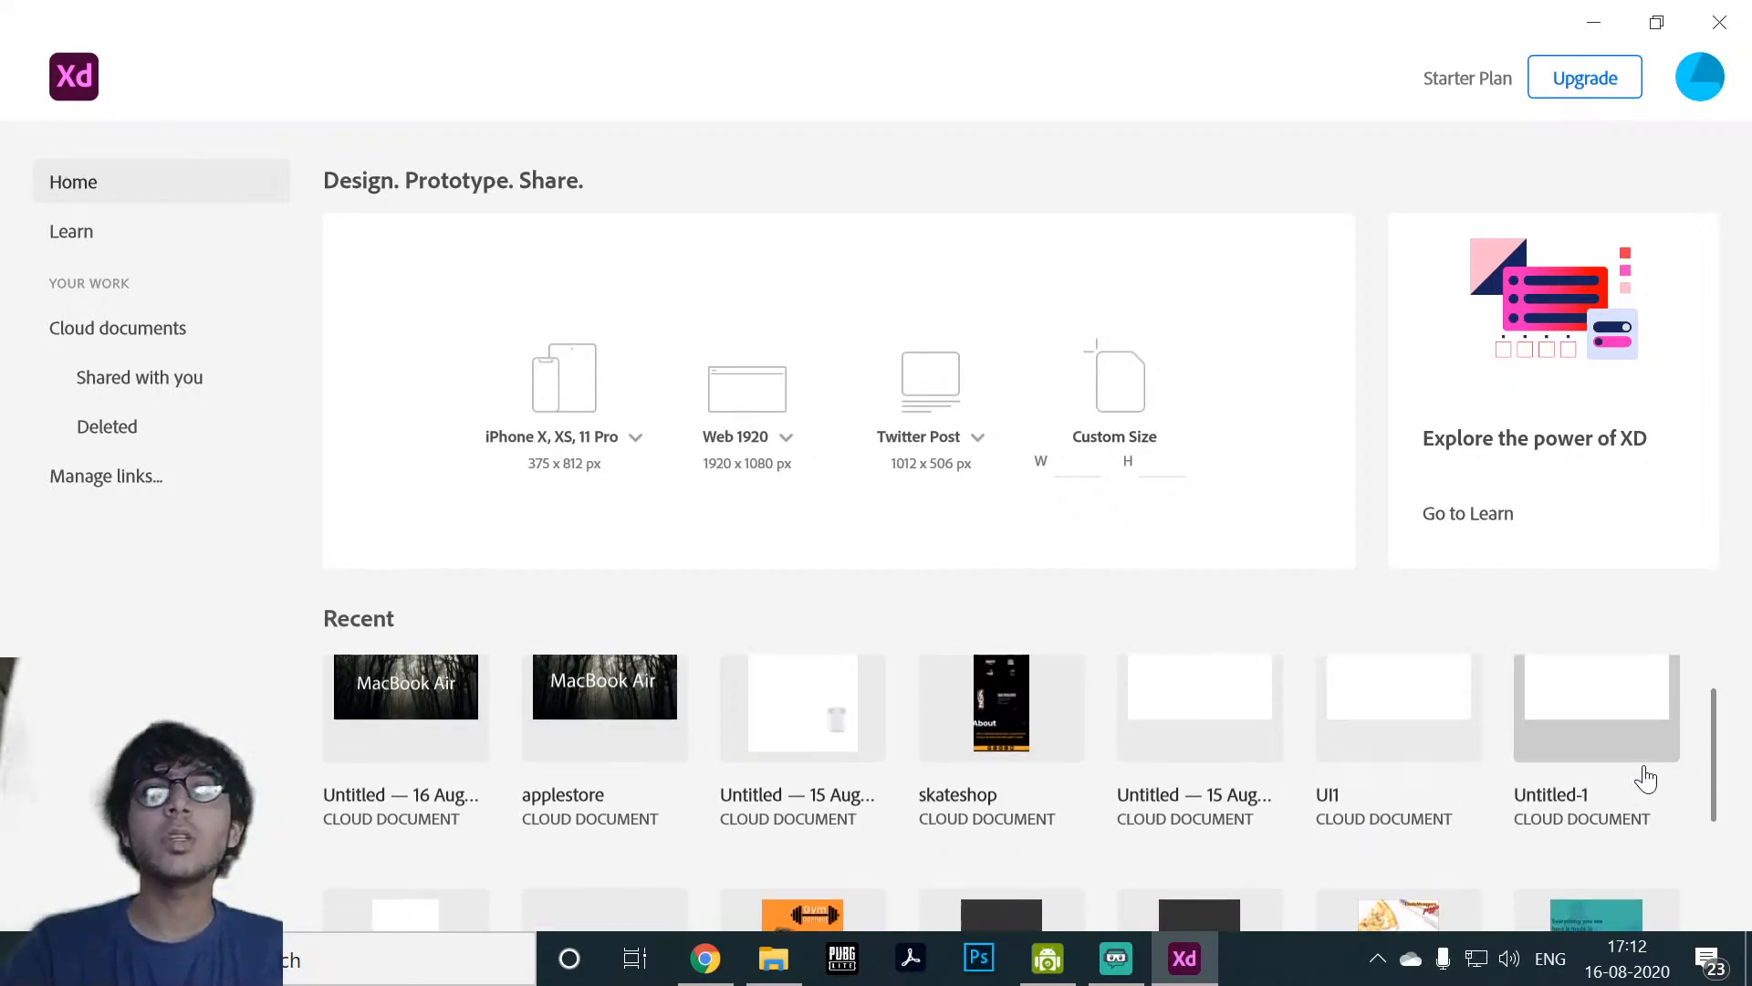
scroll(1646, 778, up, 1)
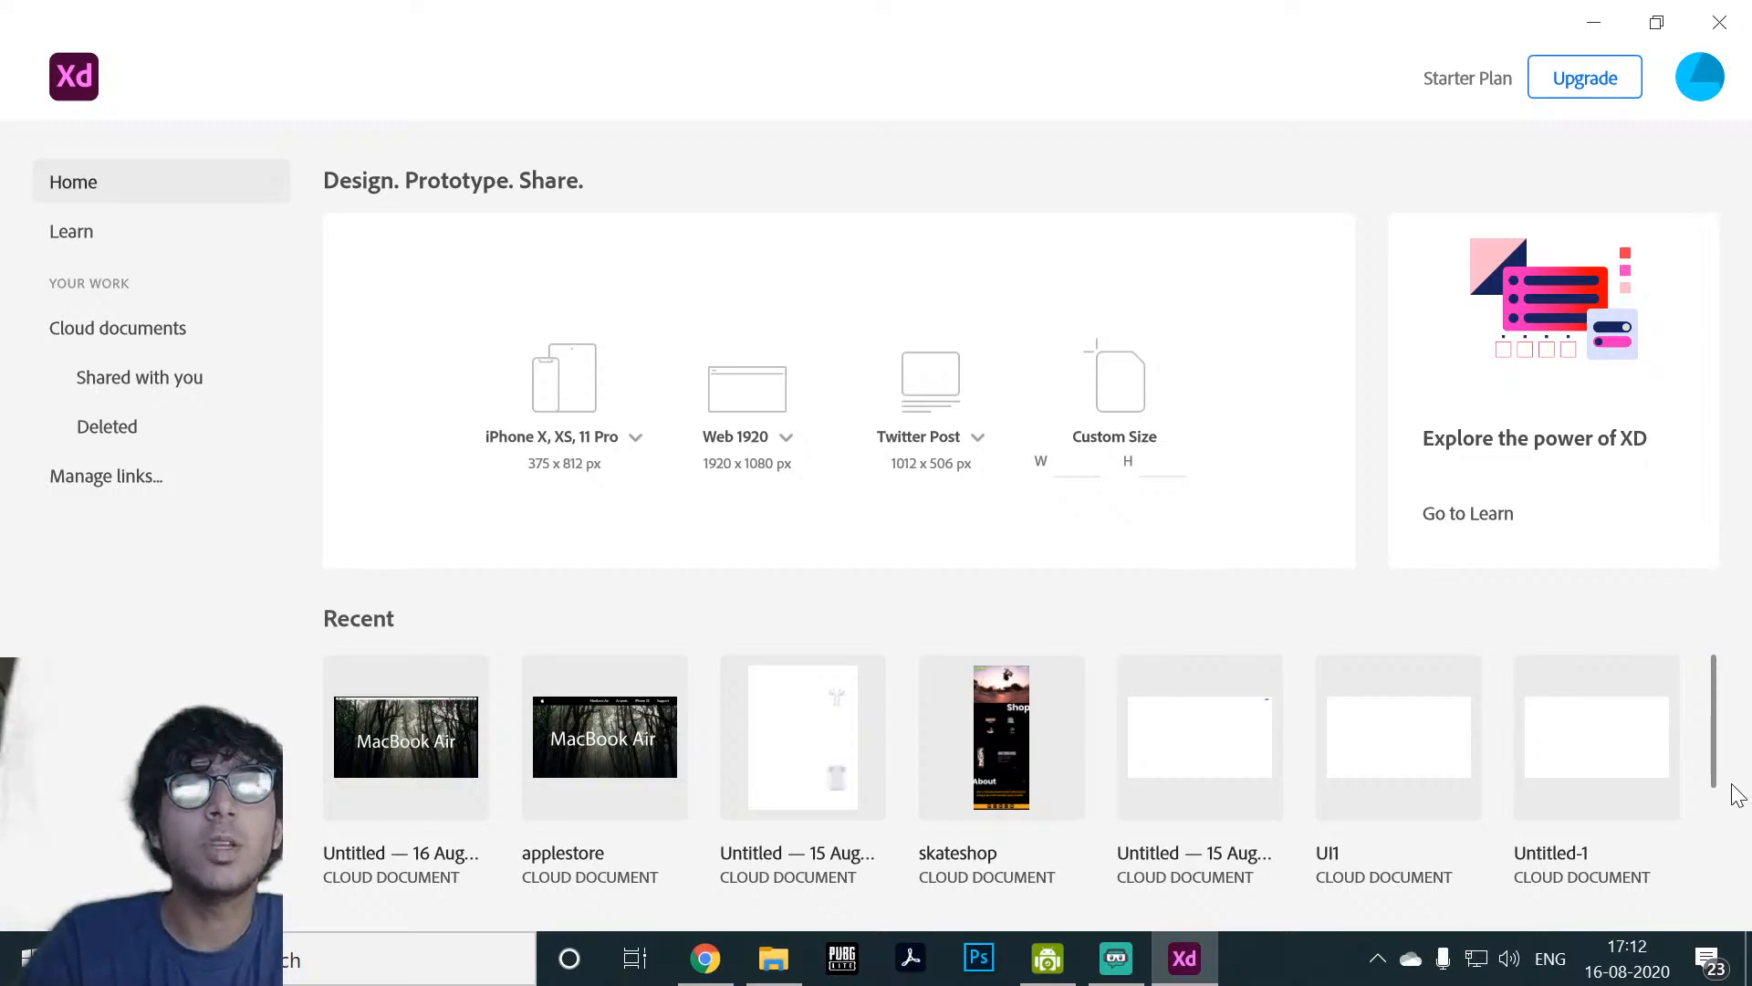
scroll(1716, 785, down, 5)
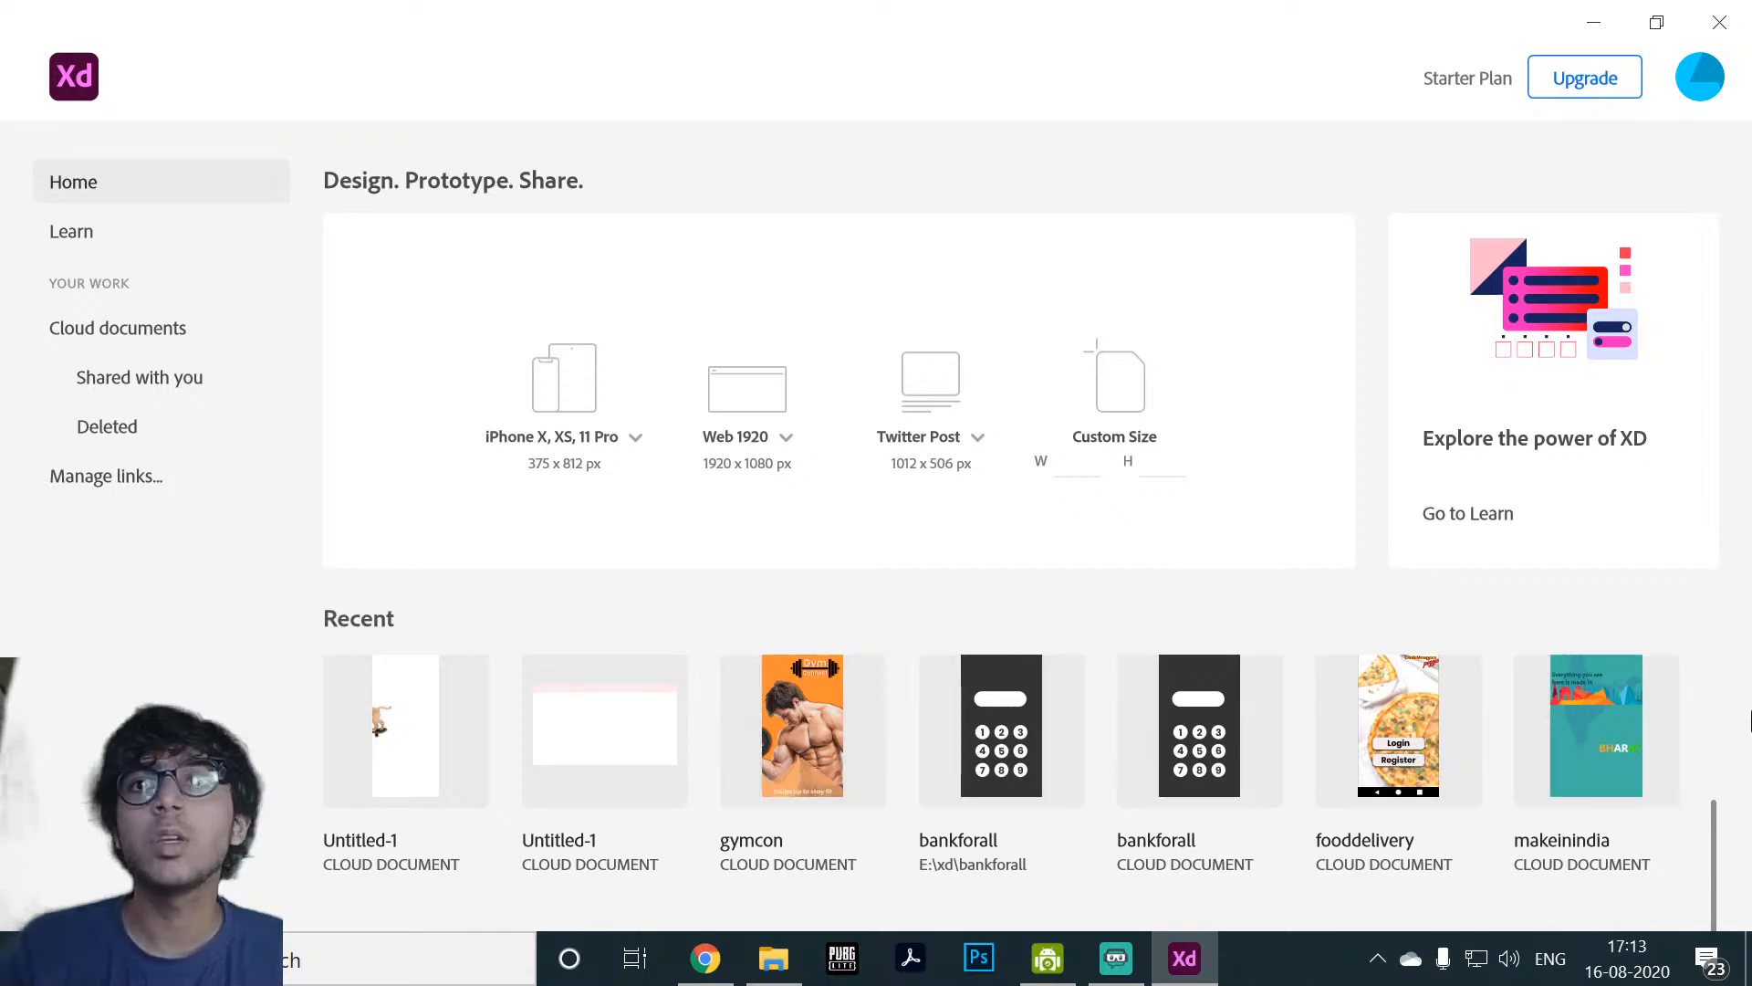
drag(1719, 850, 1733, 618)
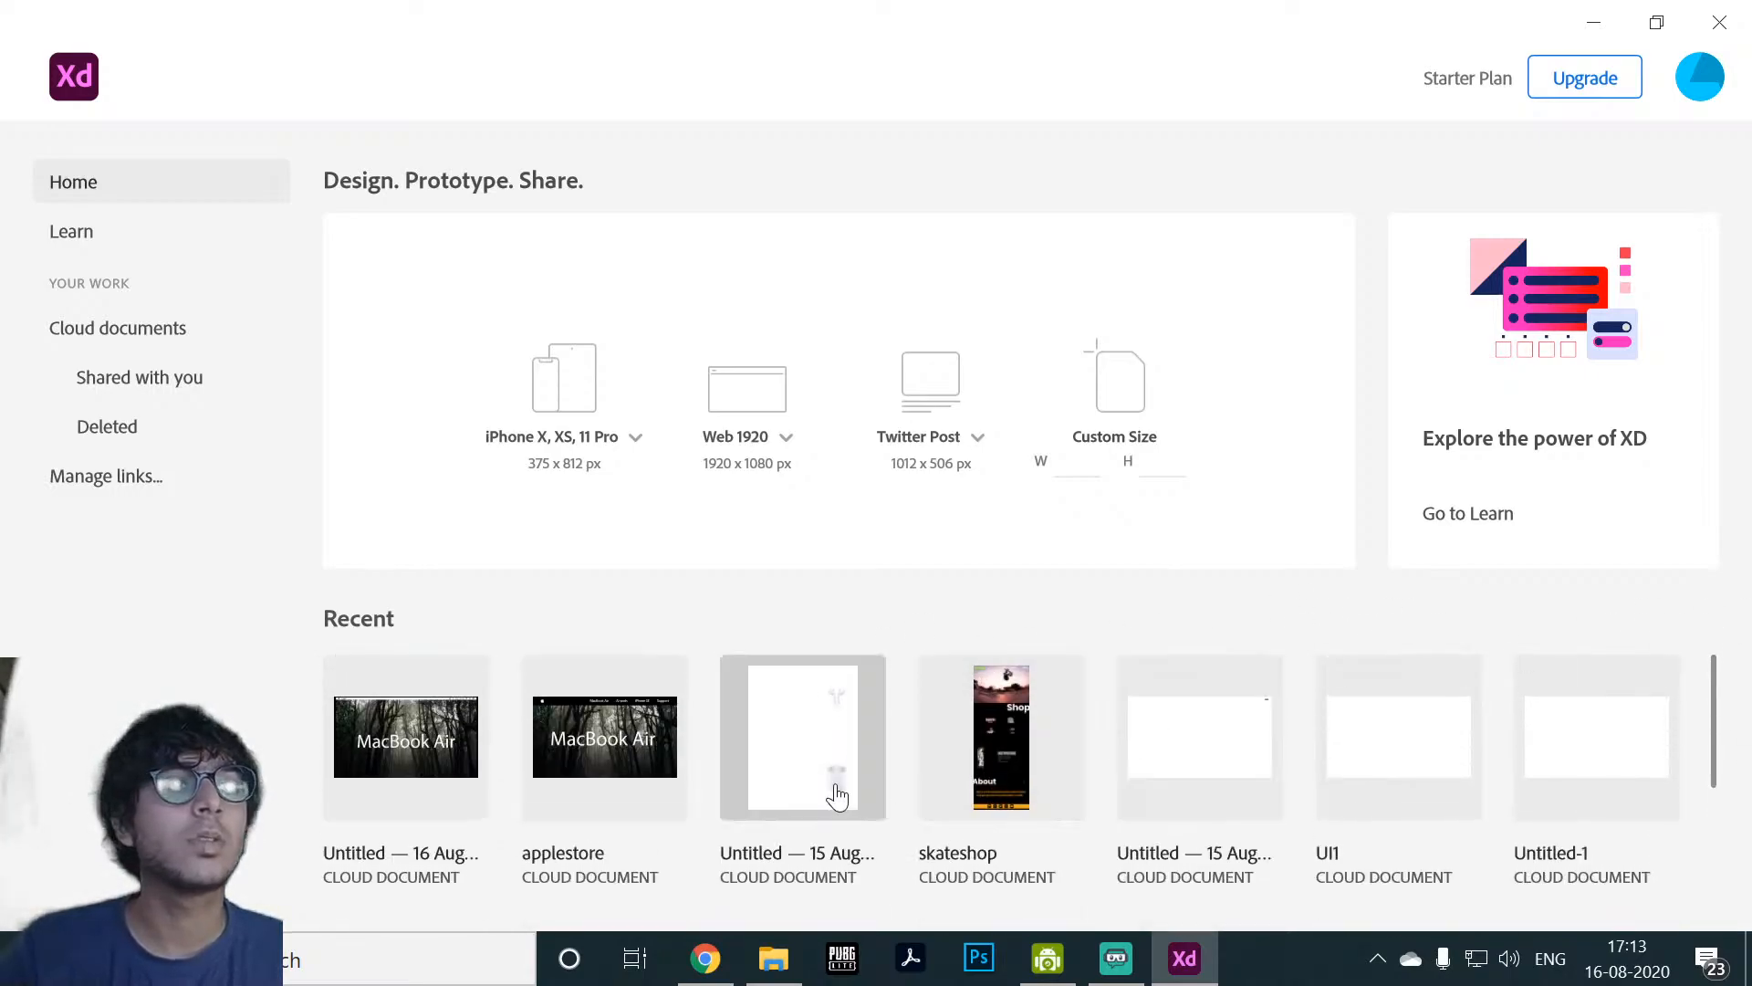
click(770, 825)
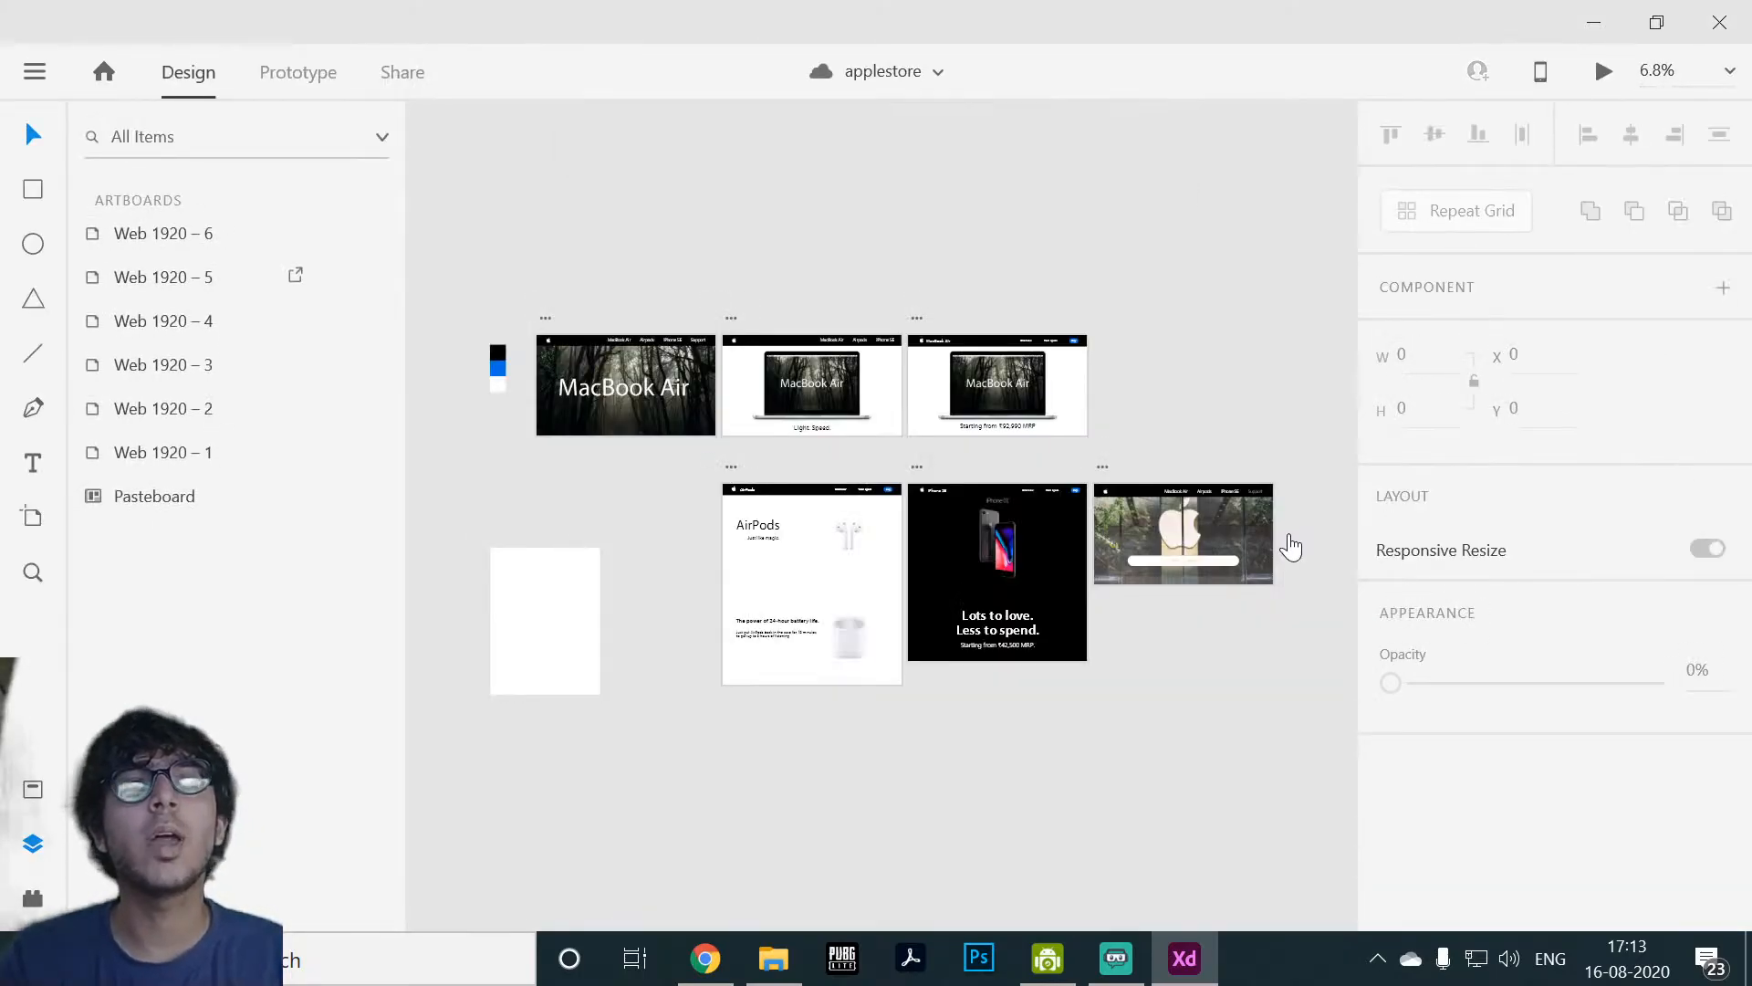
Step: Examine the applestore artboards, looking closely at the MacBook Air page and the colour swatches beside it
drag(1074, 773, 1276, 828)
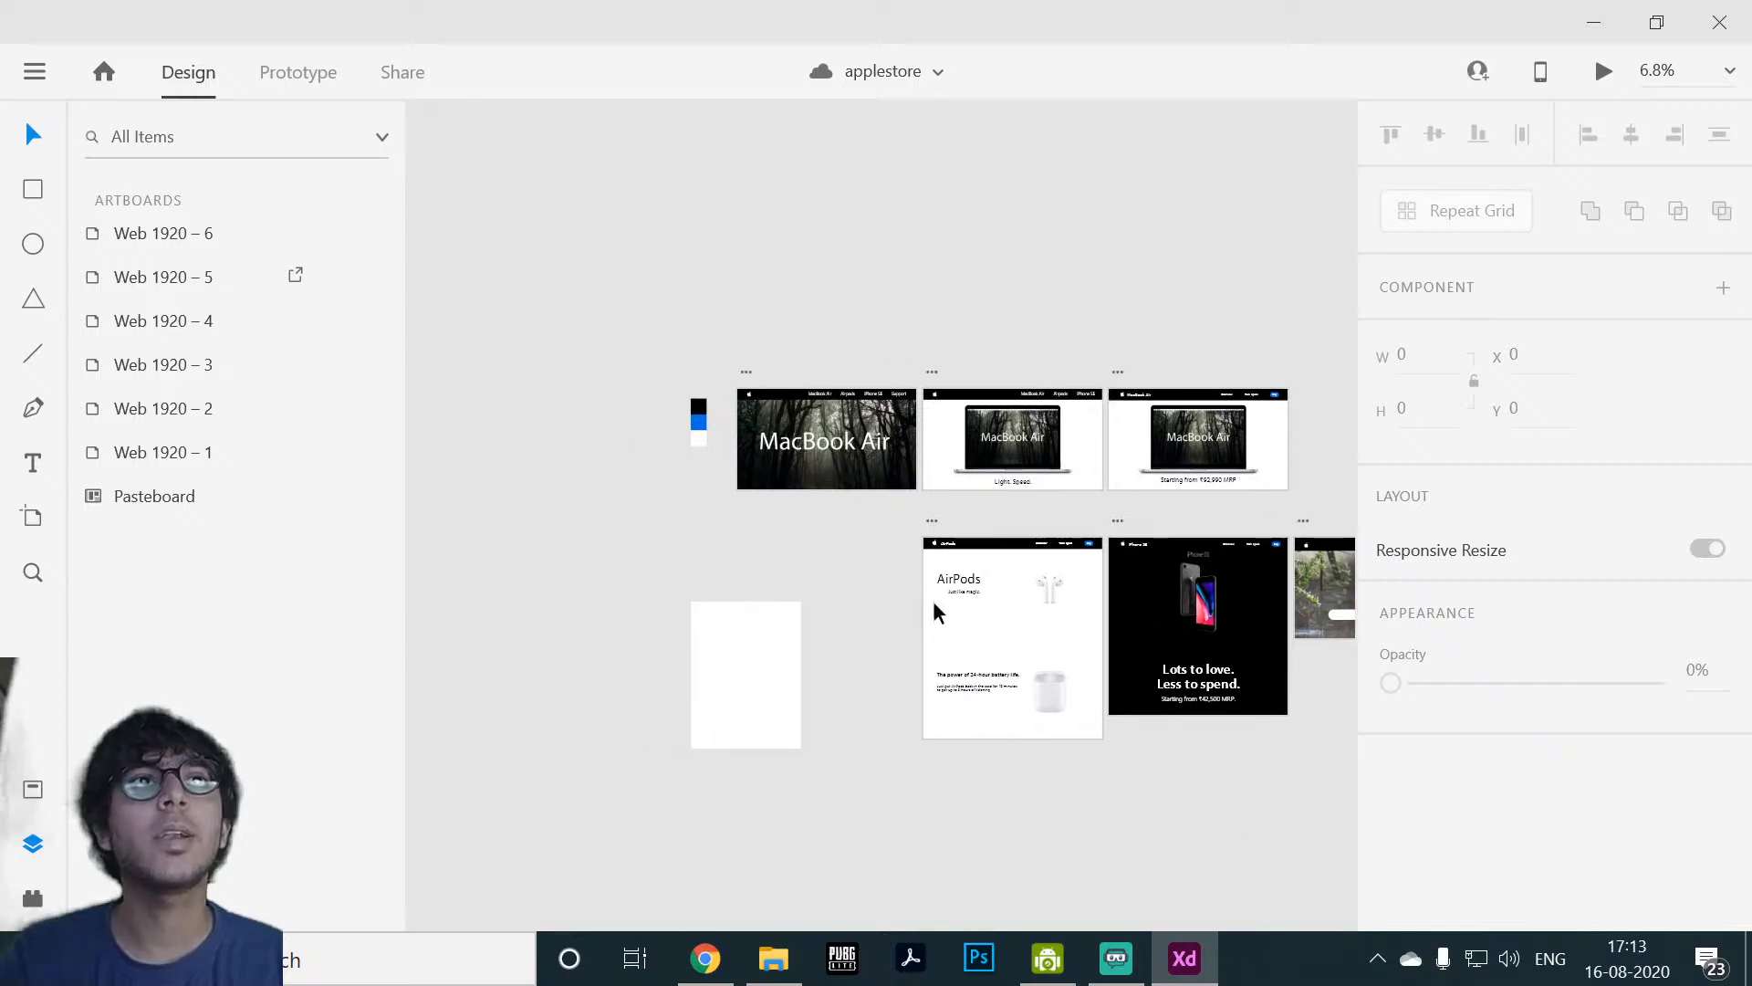
scroll(878, 602, up, 5)
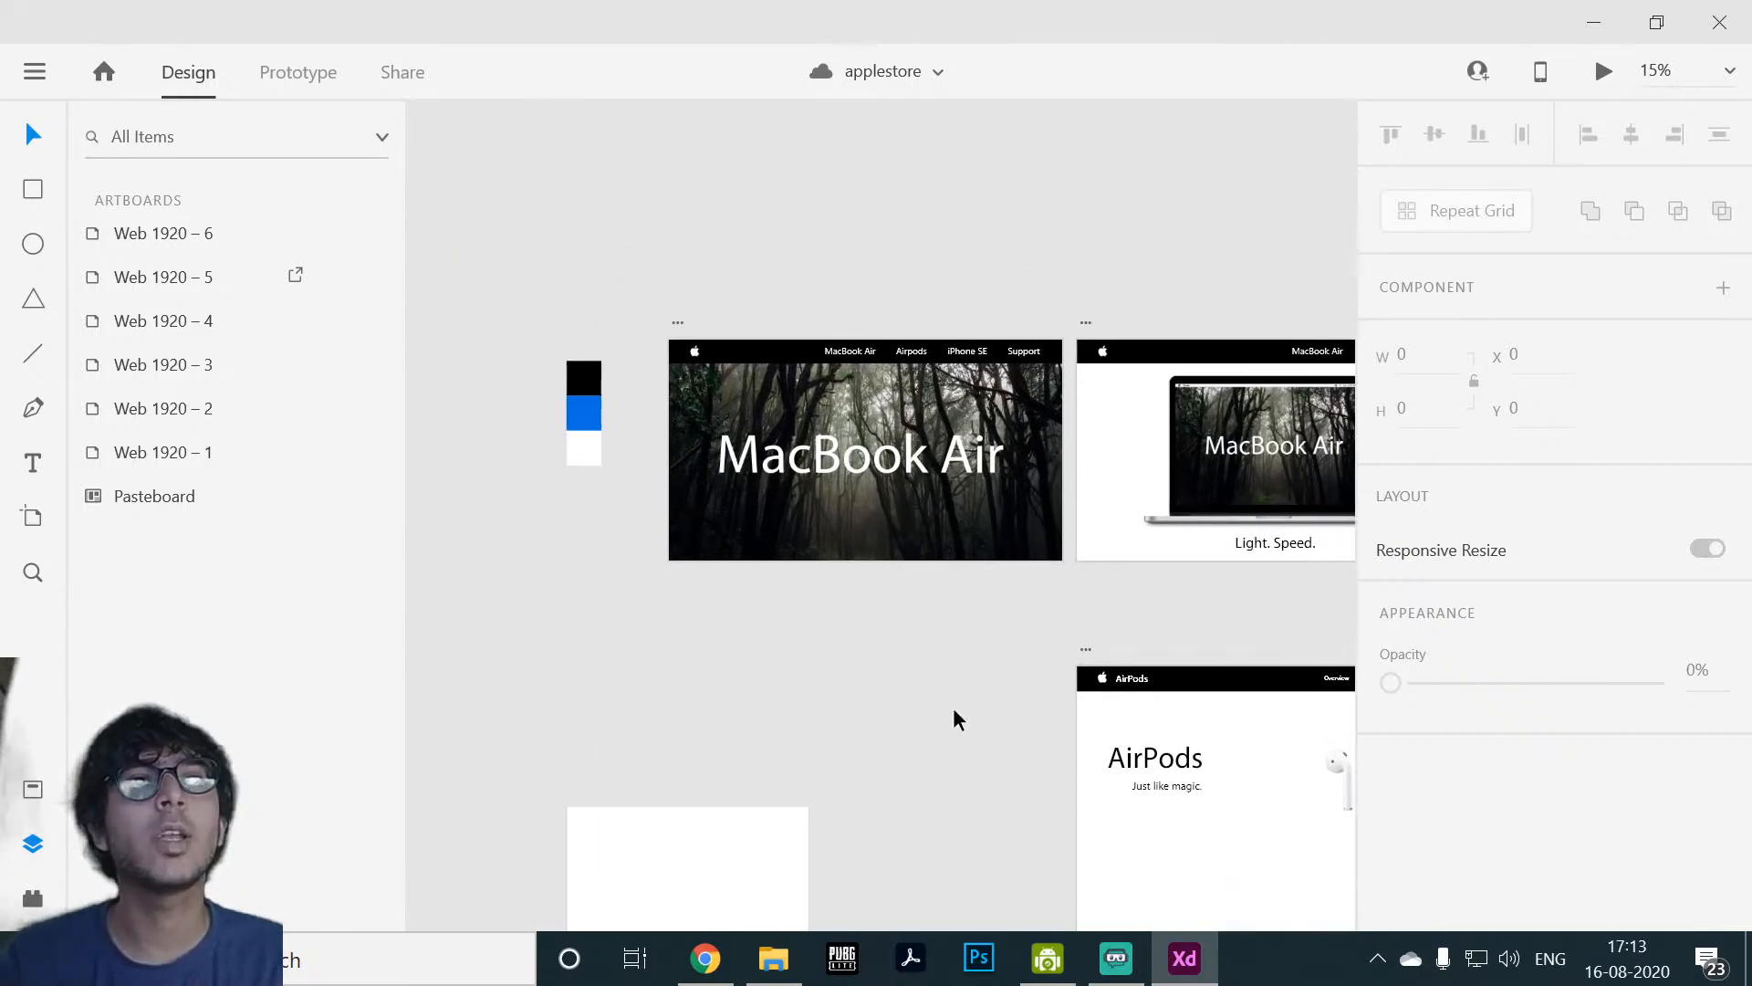
drag(1058, 665, 1191, 811)
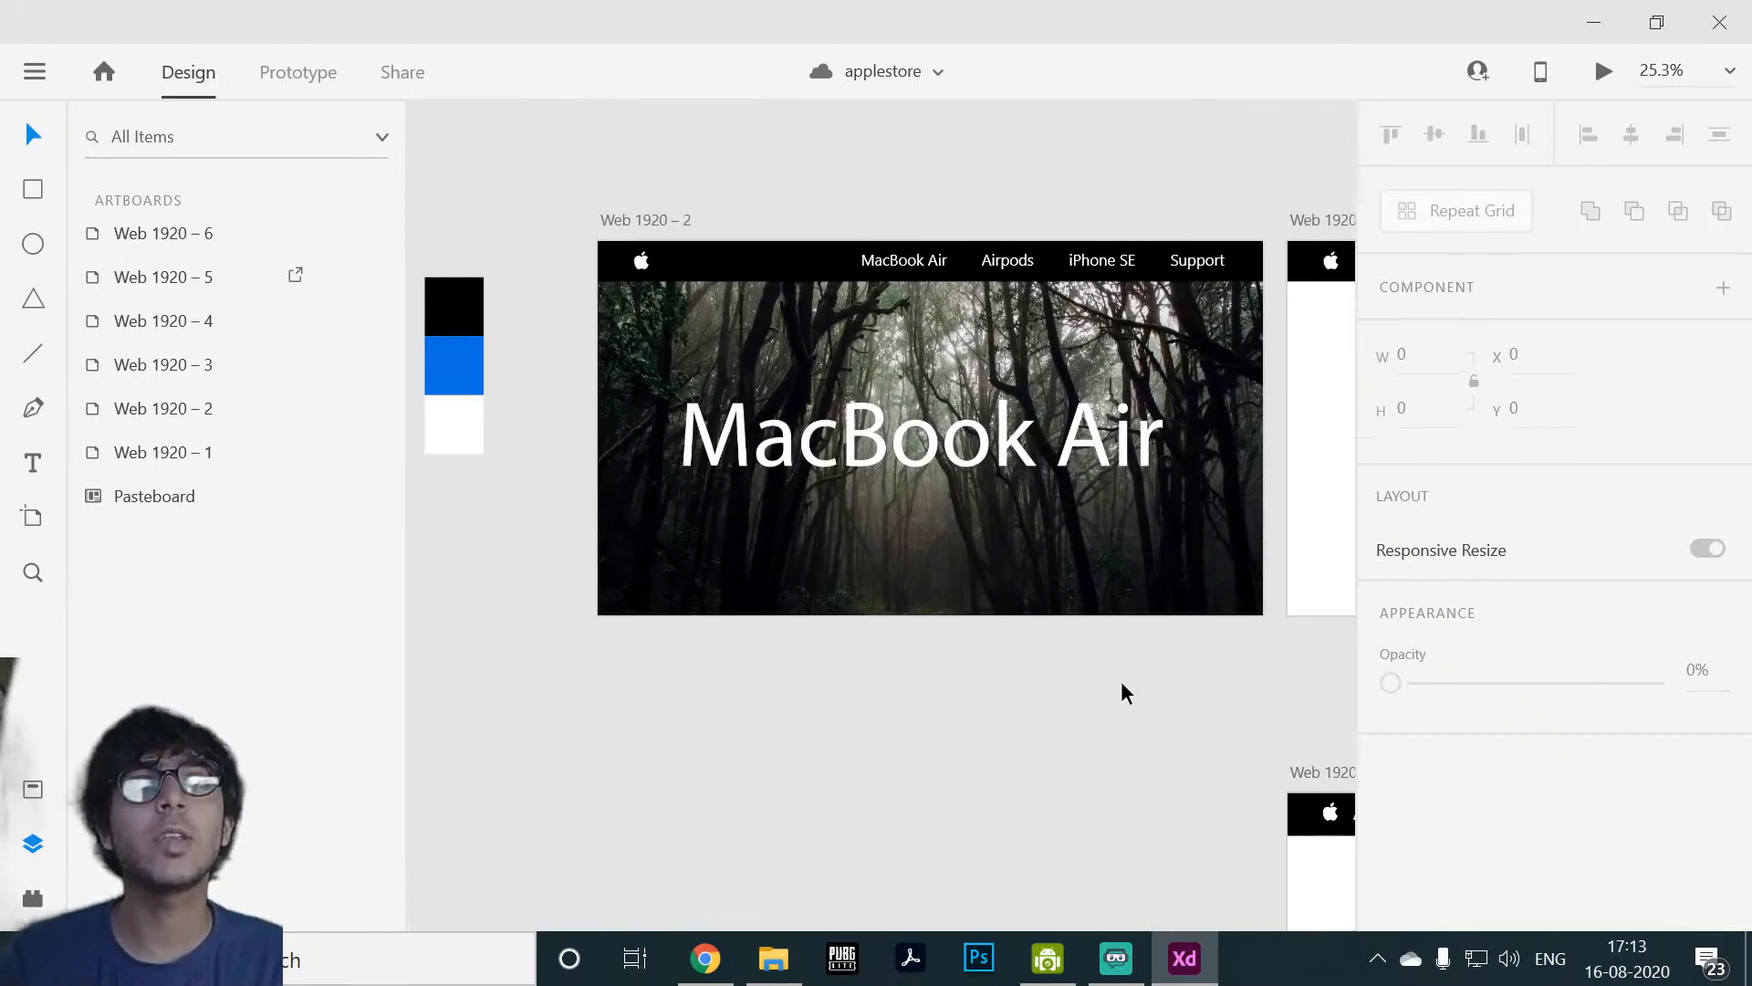
drag(1137, 669, 1142, 800)
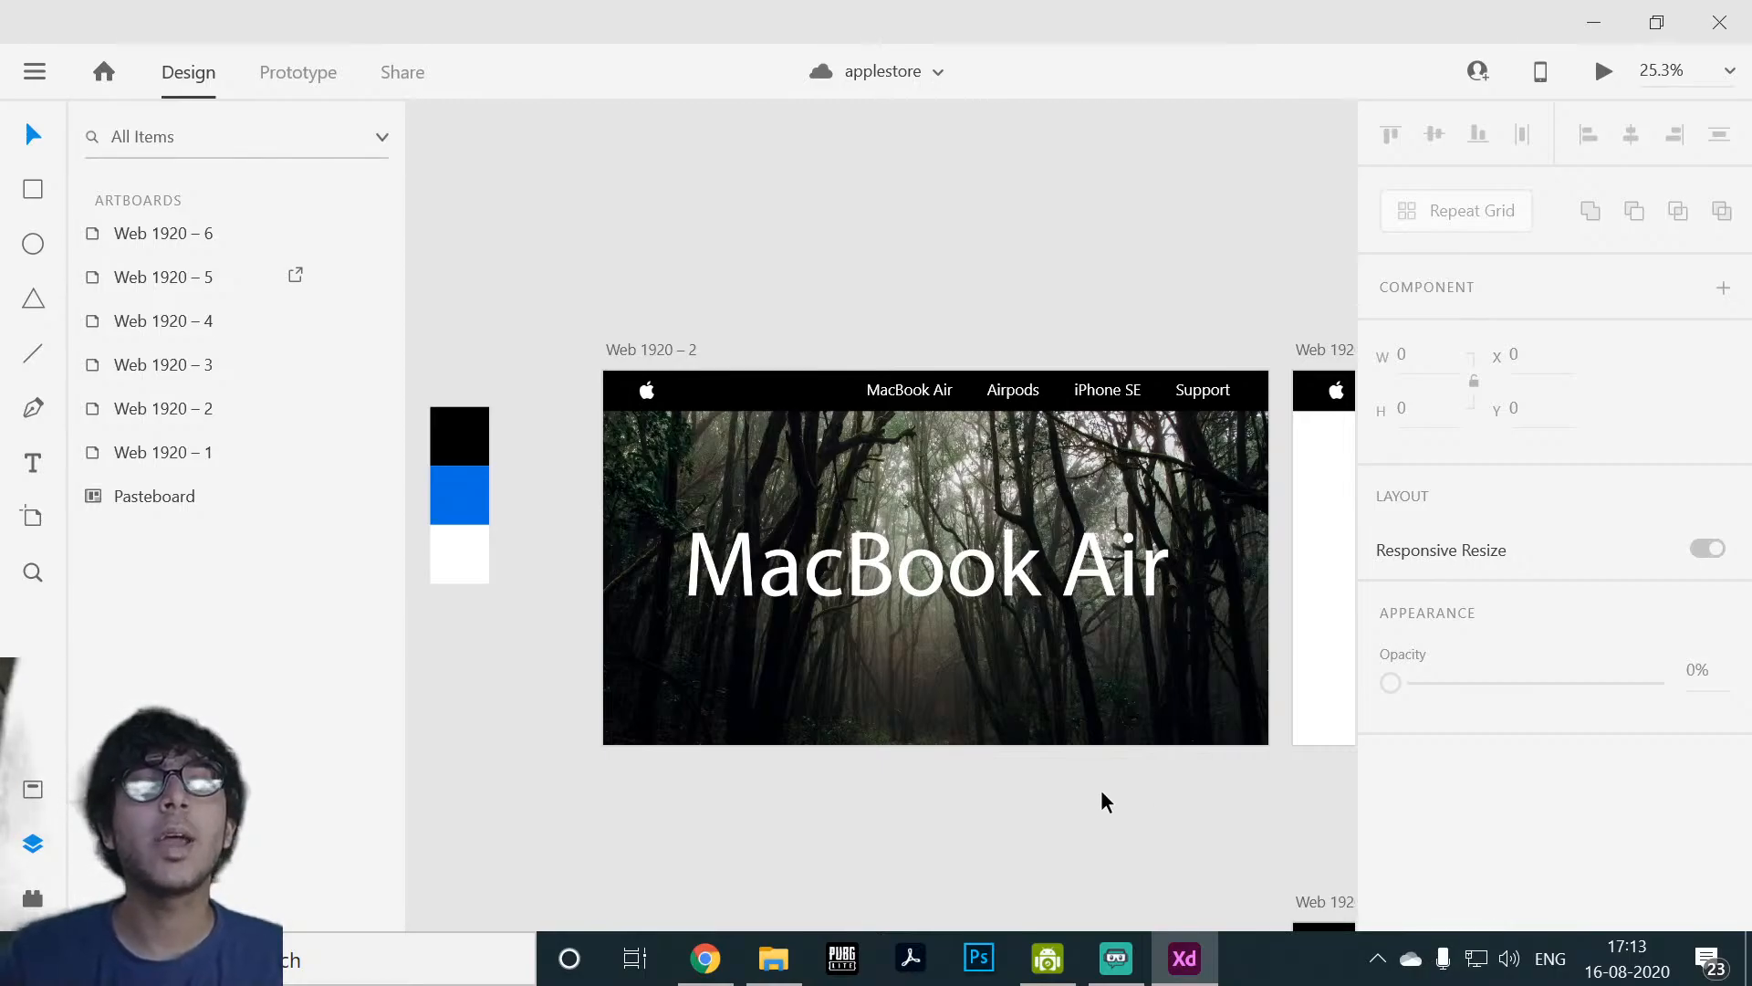
scroll(1100, 786, up, 1)
scroll(1100, 788, down, 1)
drag(1087, 789, 1141, 866)
drag(1005, 188, 918, 18)
Step: Preview the applestore prototype from the MacBook Air artboard, visit the home, iPhone SE and Support pages, and close the preview
click(949, 393)
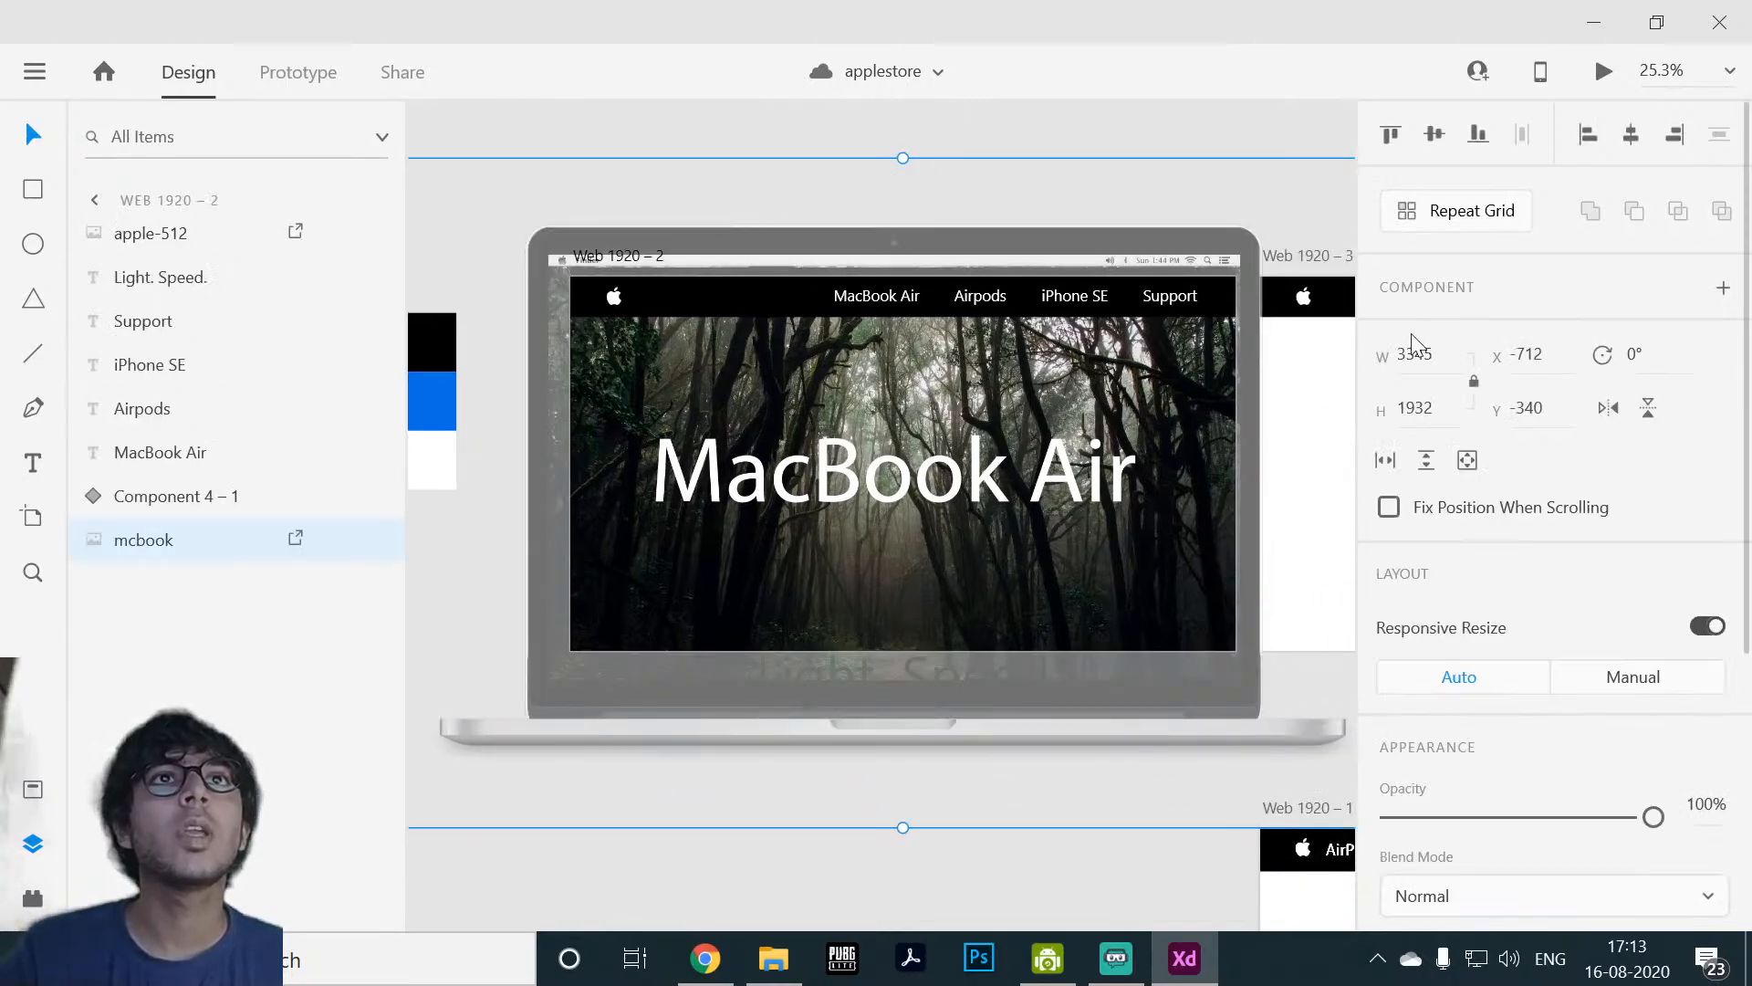
click(1601, 72)
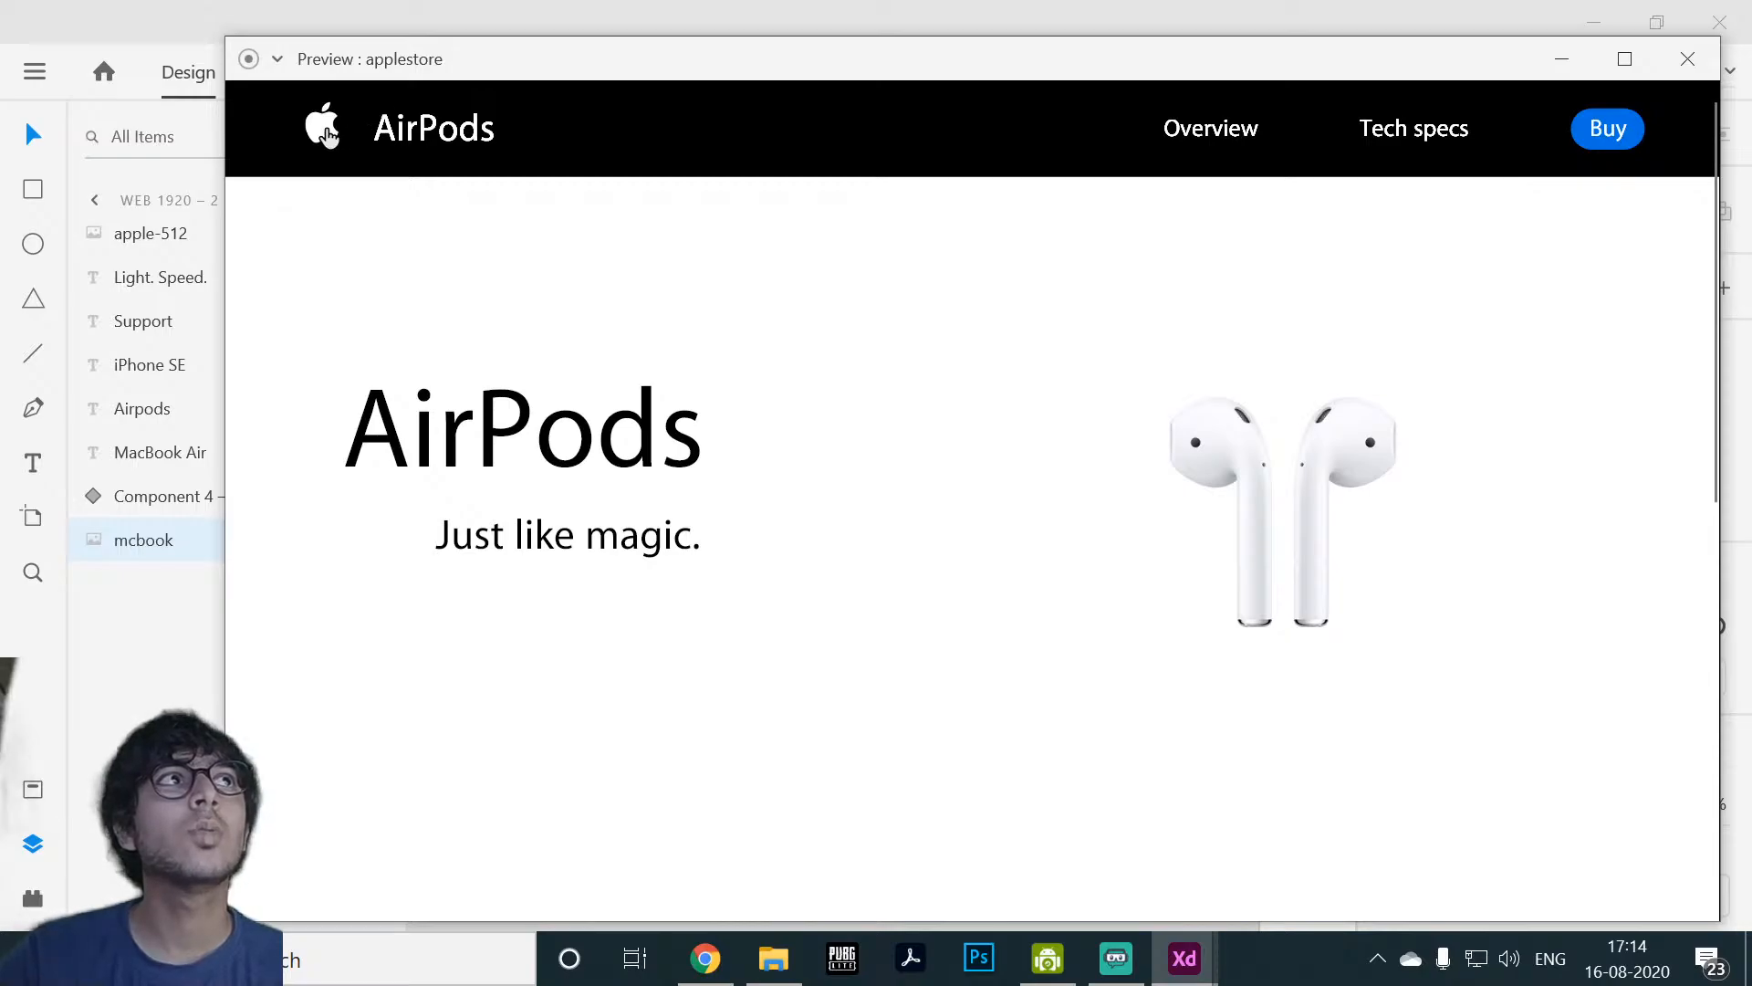
click(325, 132)
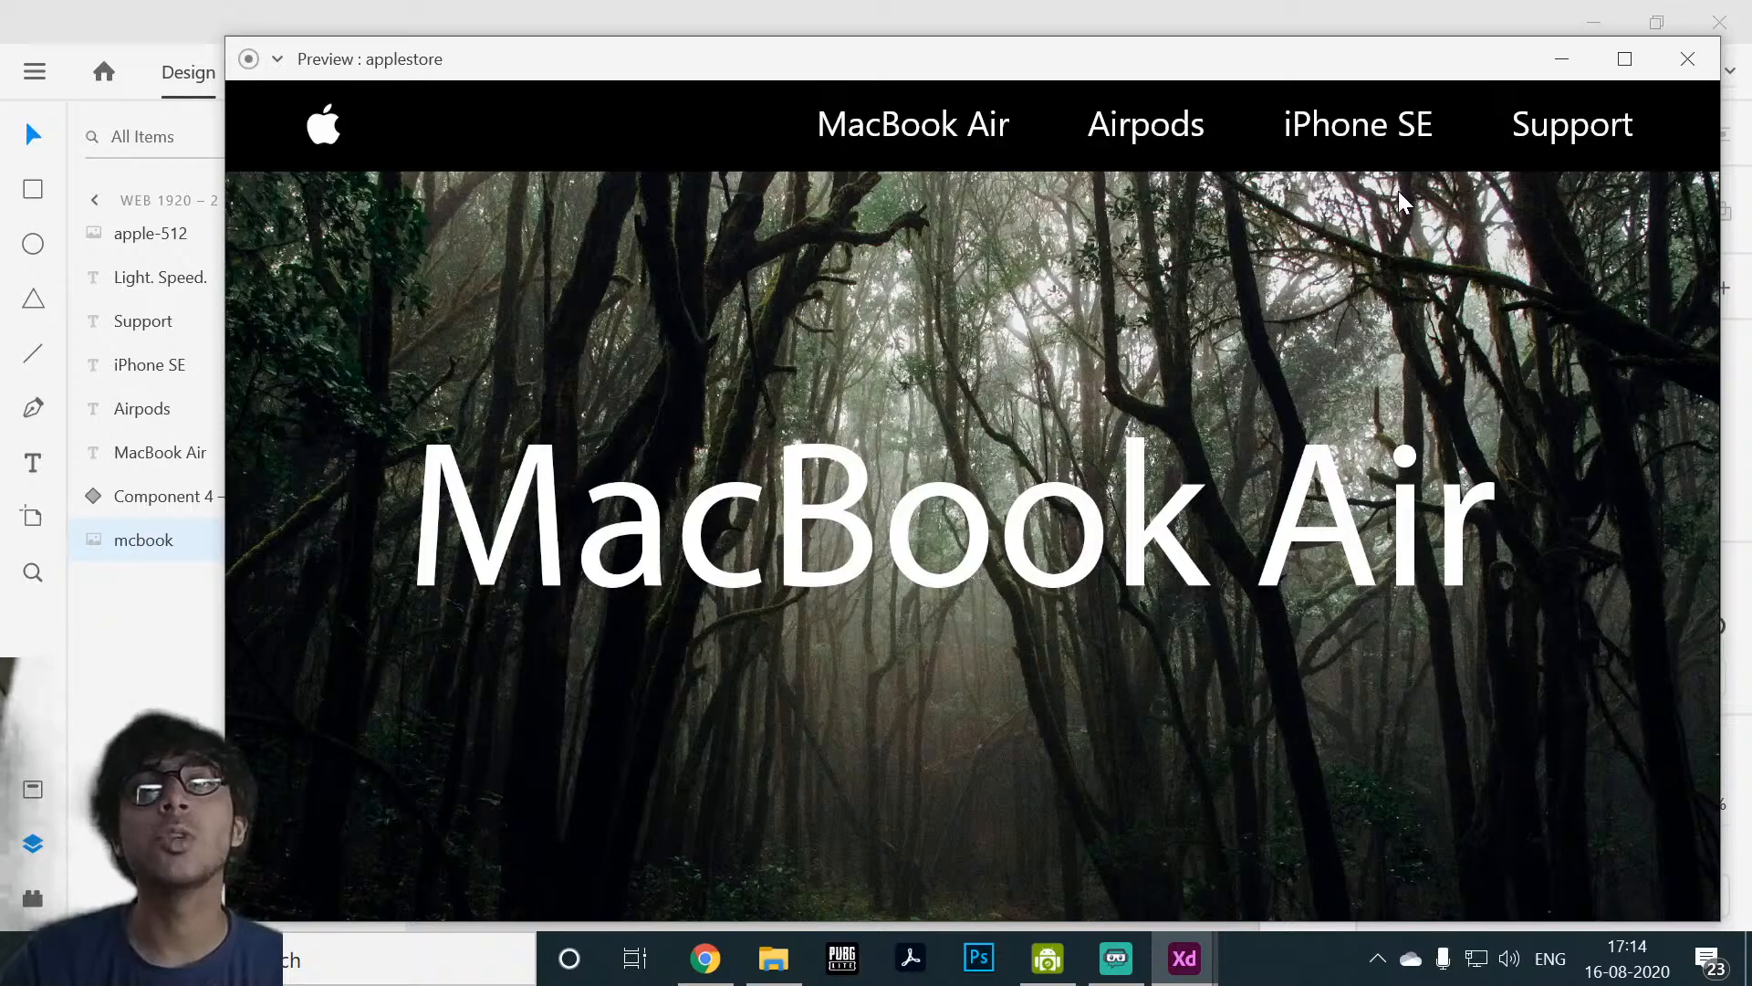
click(1379, 132)
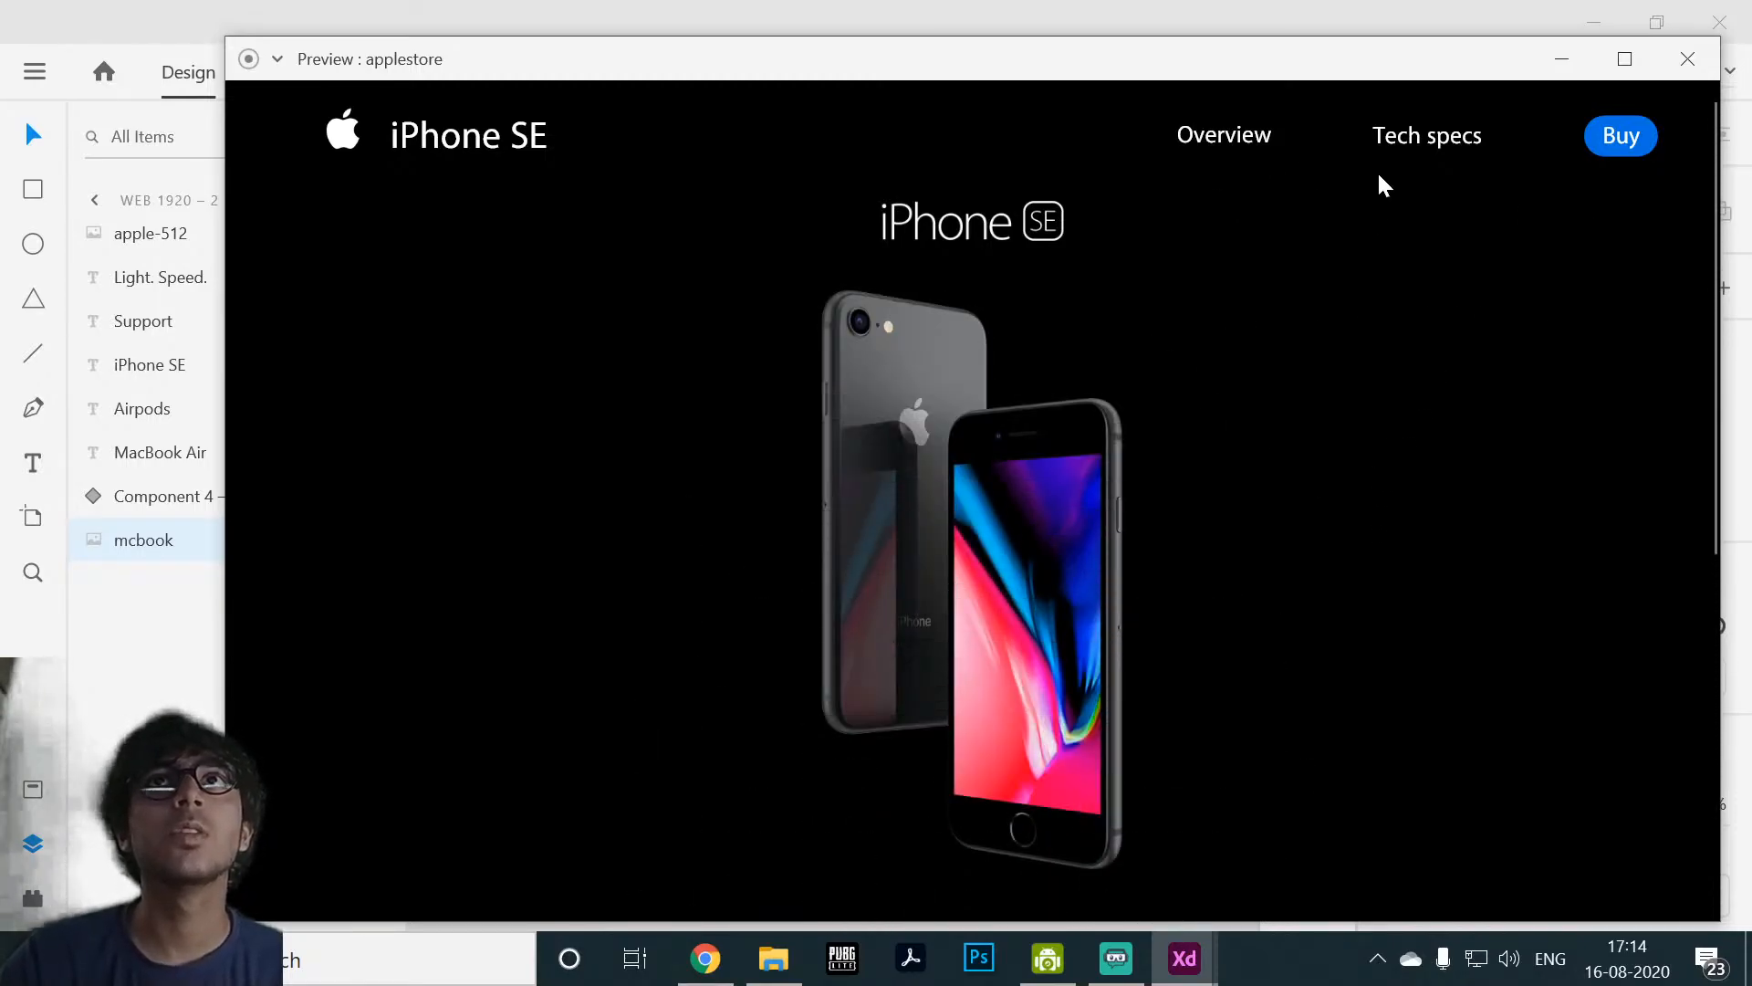
click(345, 133)
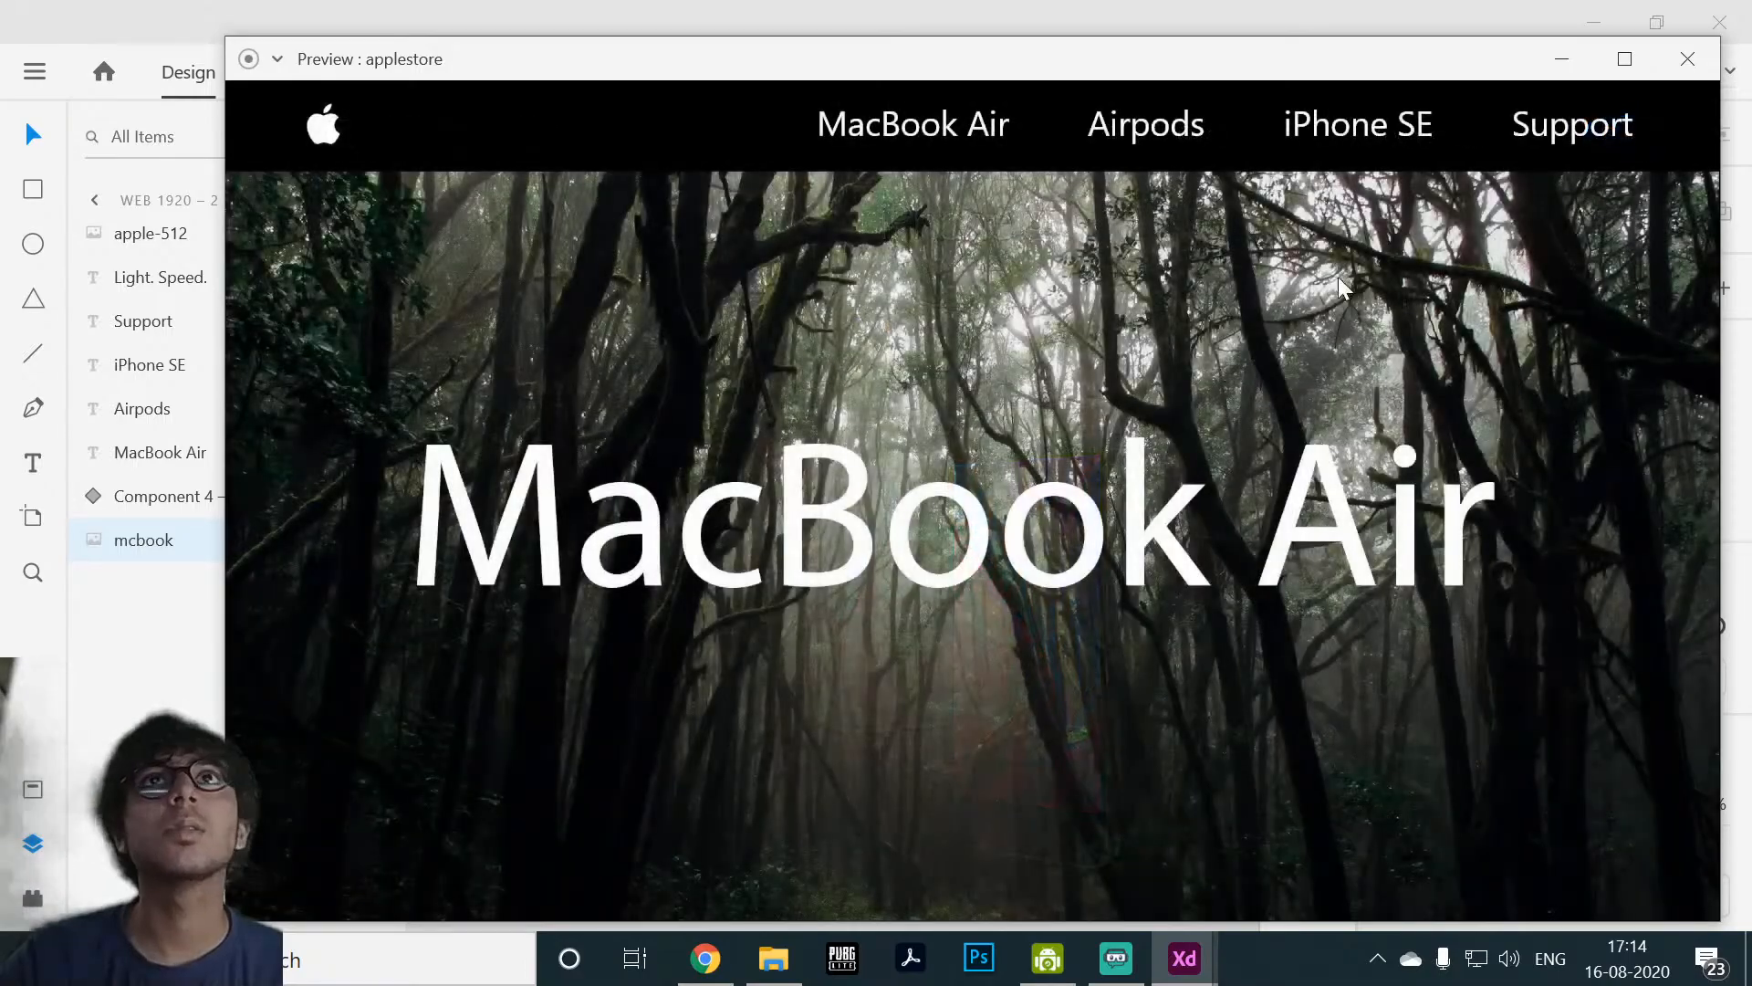
click(1529, 150)
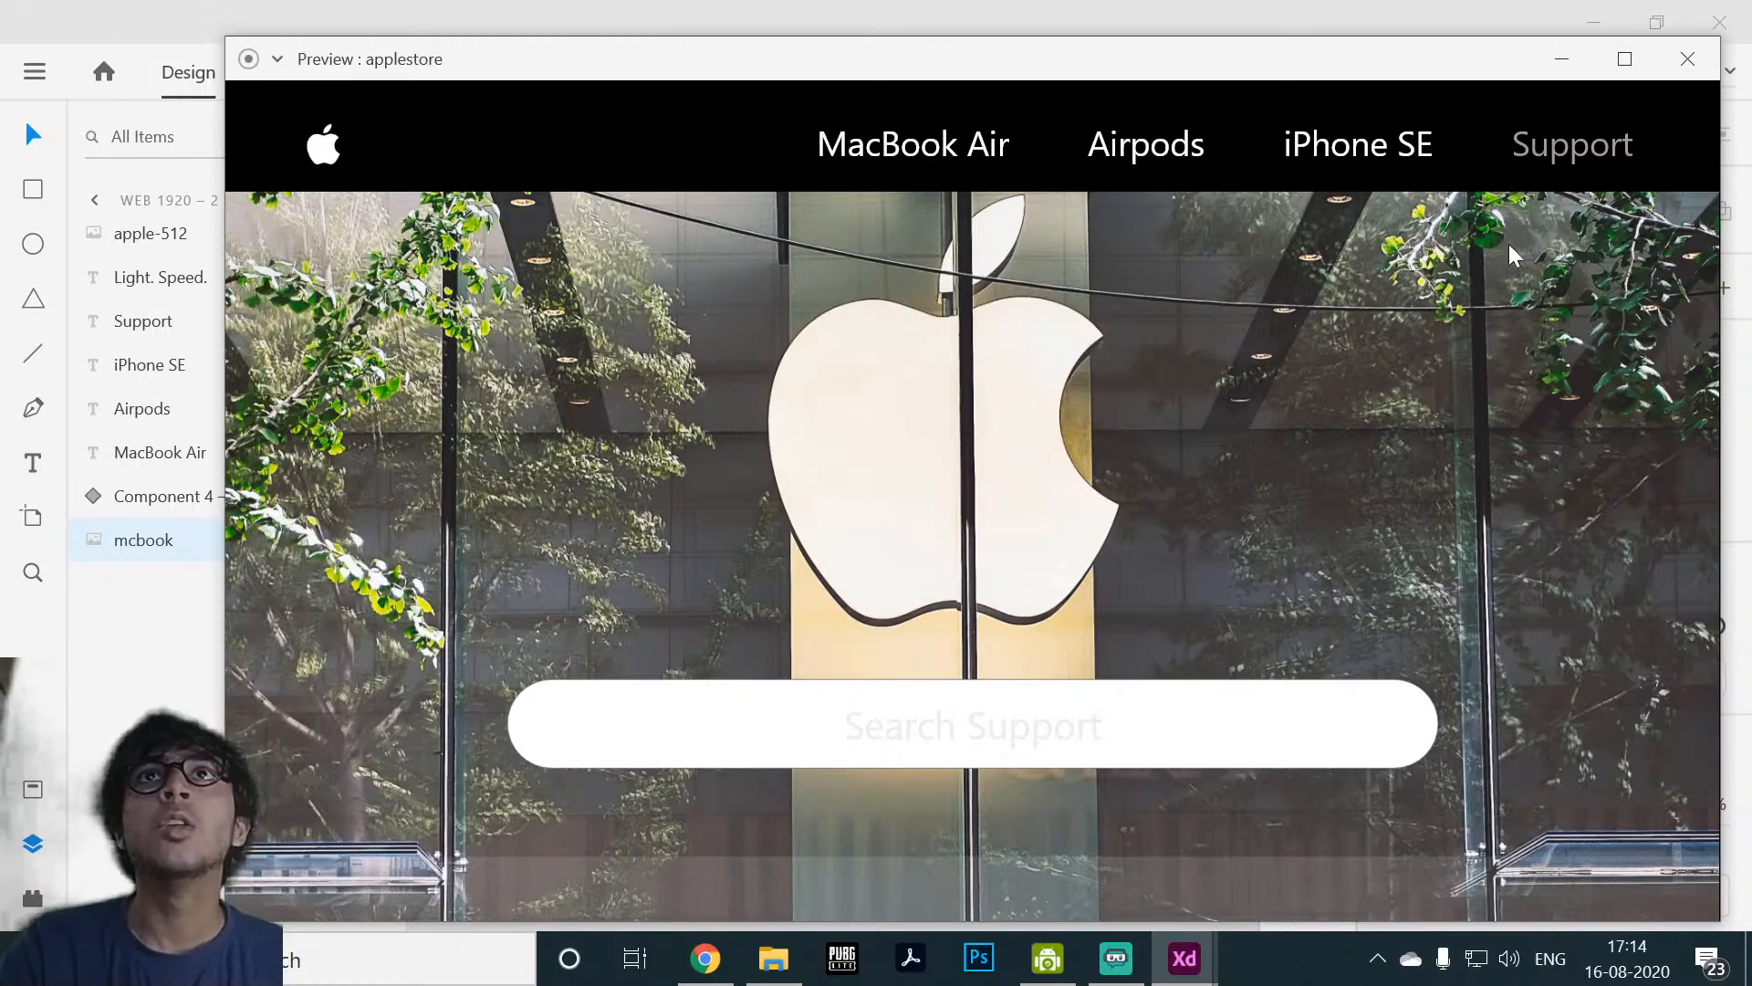
drag(1392, 76, 1386, 64)
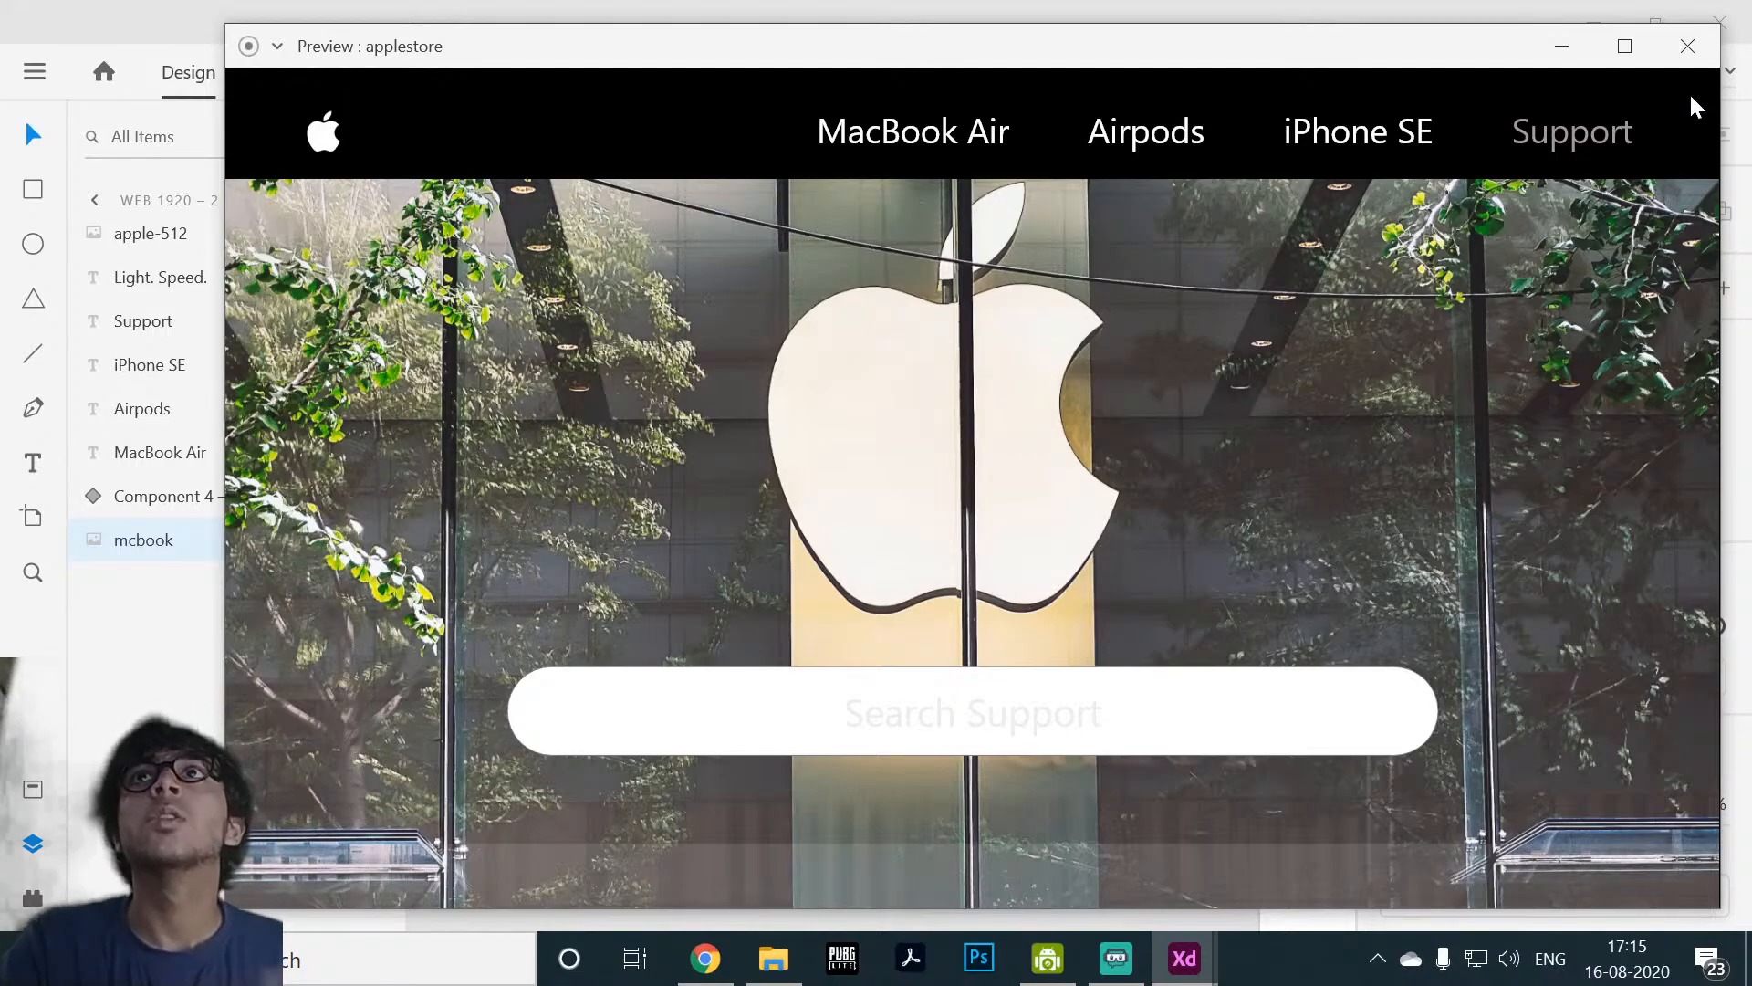
click(1688, 64)
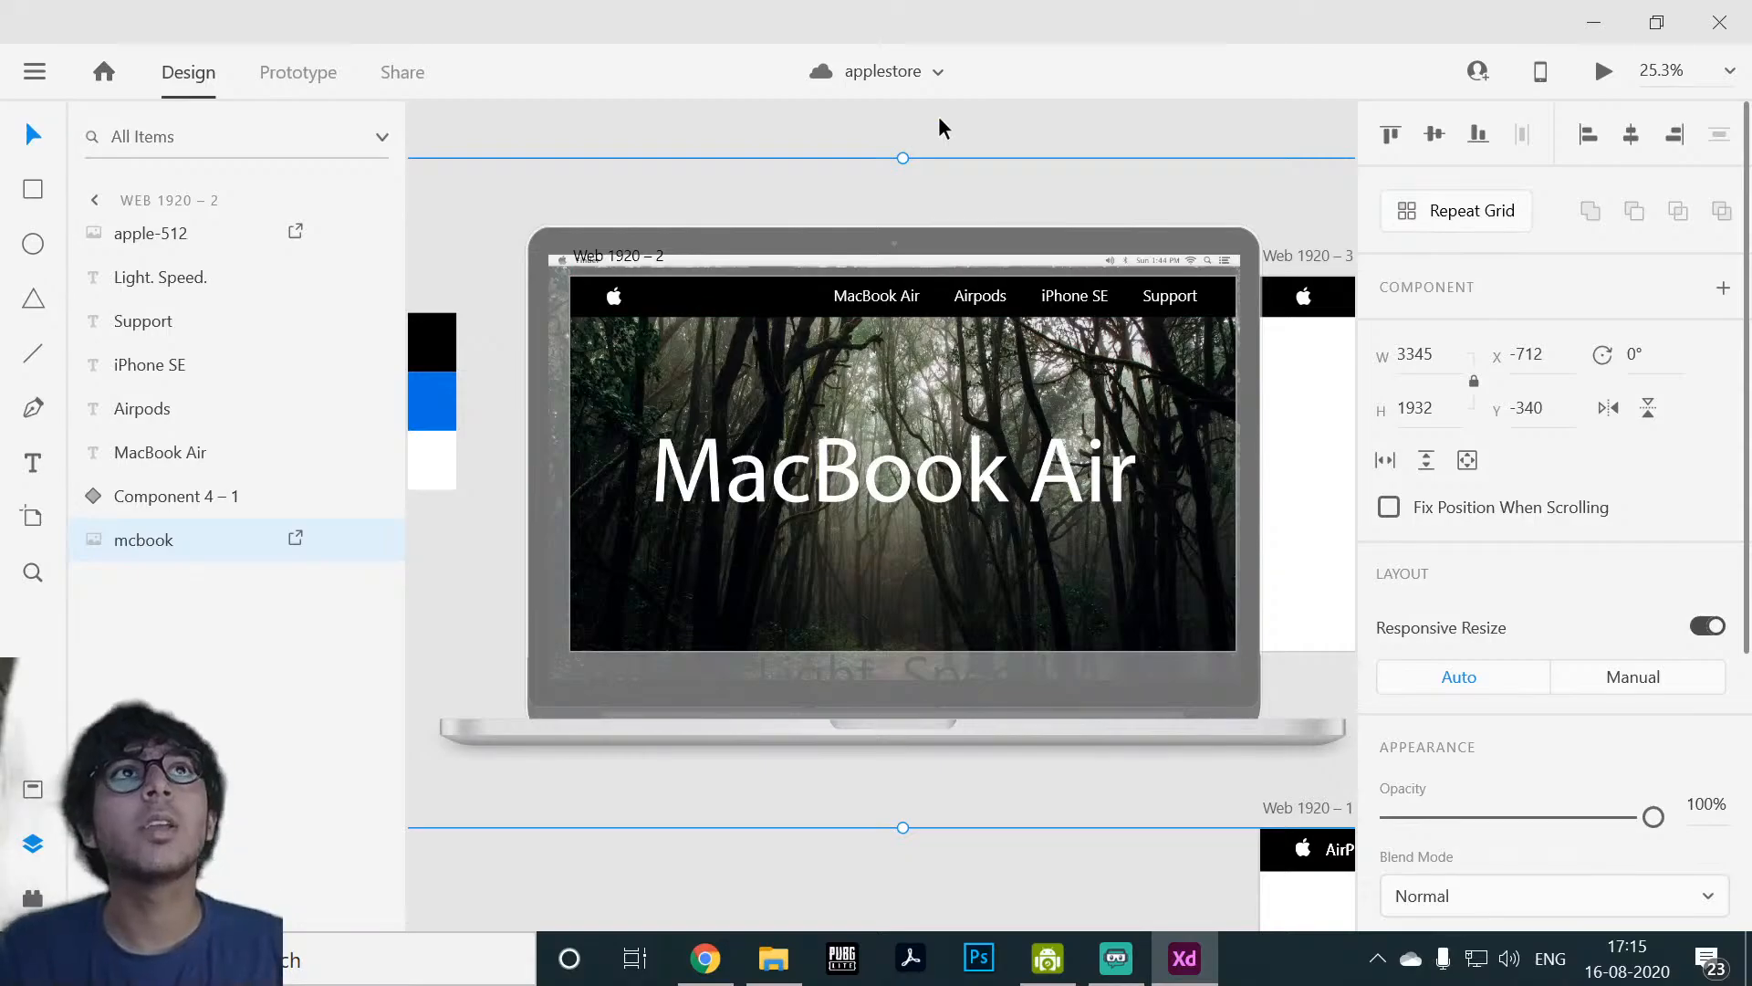
Step: Create a new document from the home screen with the Web 1920 (1920 × 1080) artboard preset
click(555, 146)
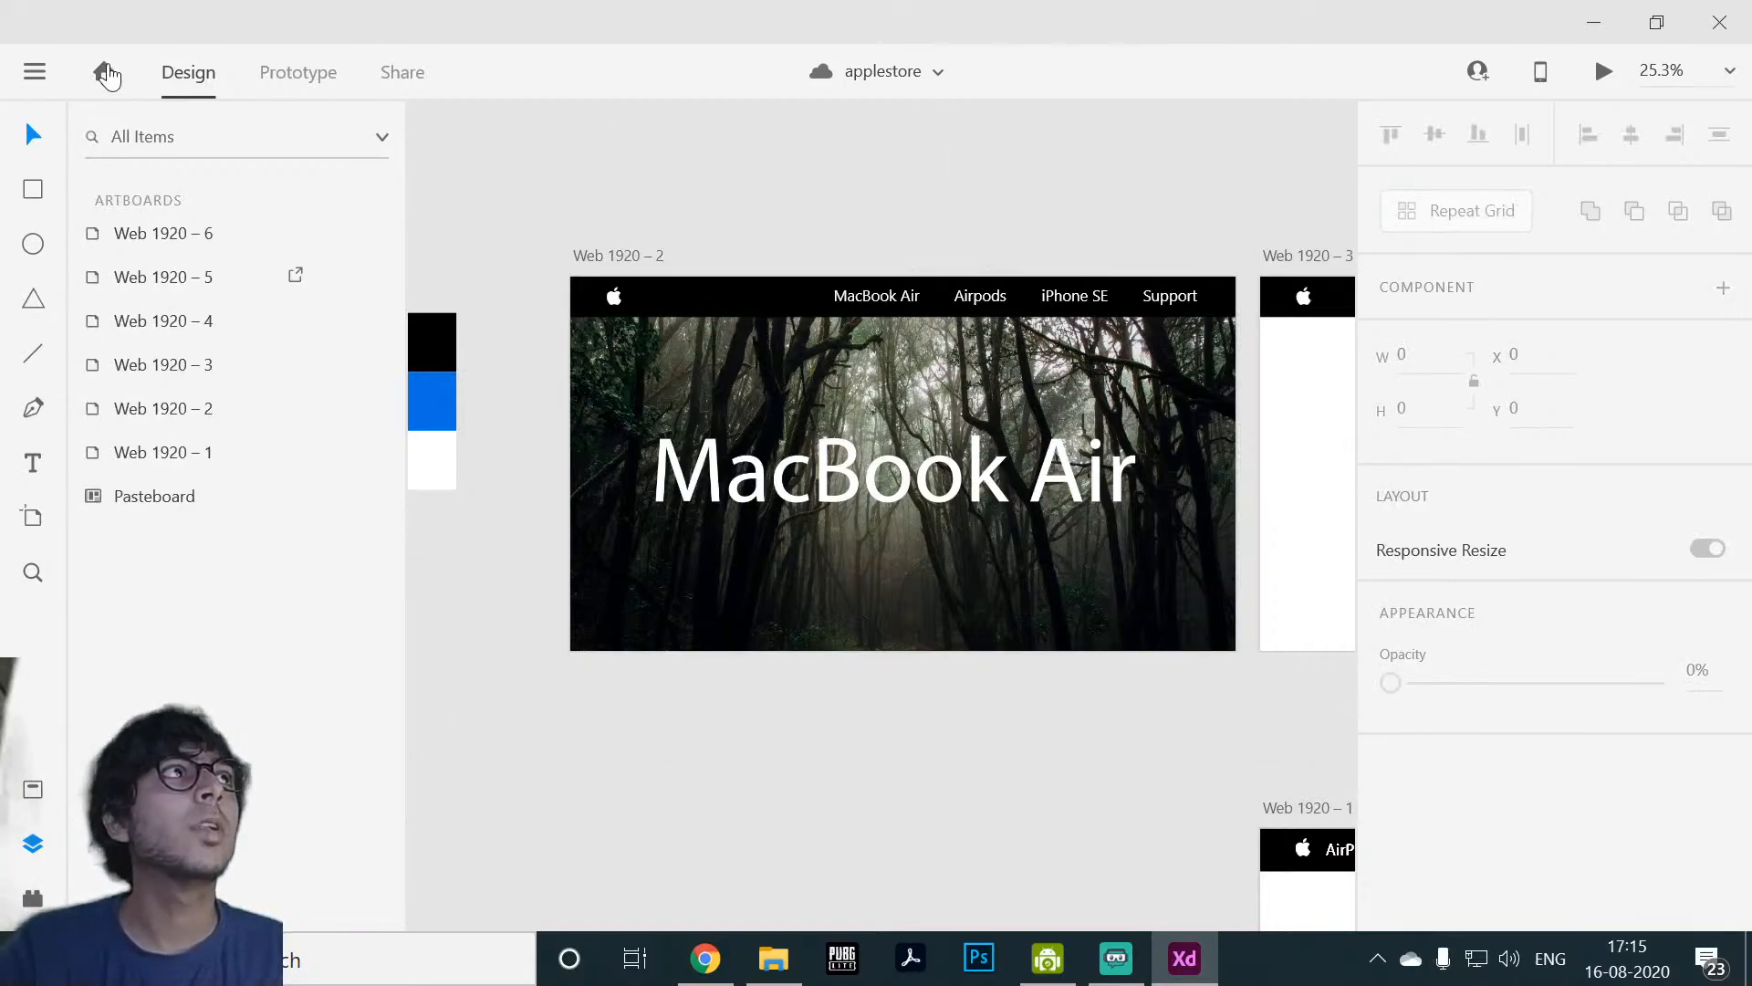
click(106, 71)
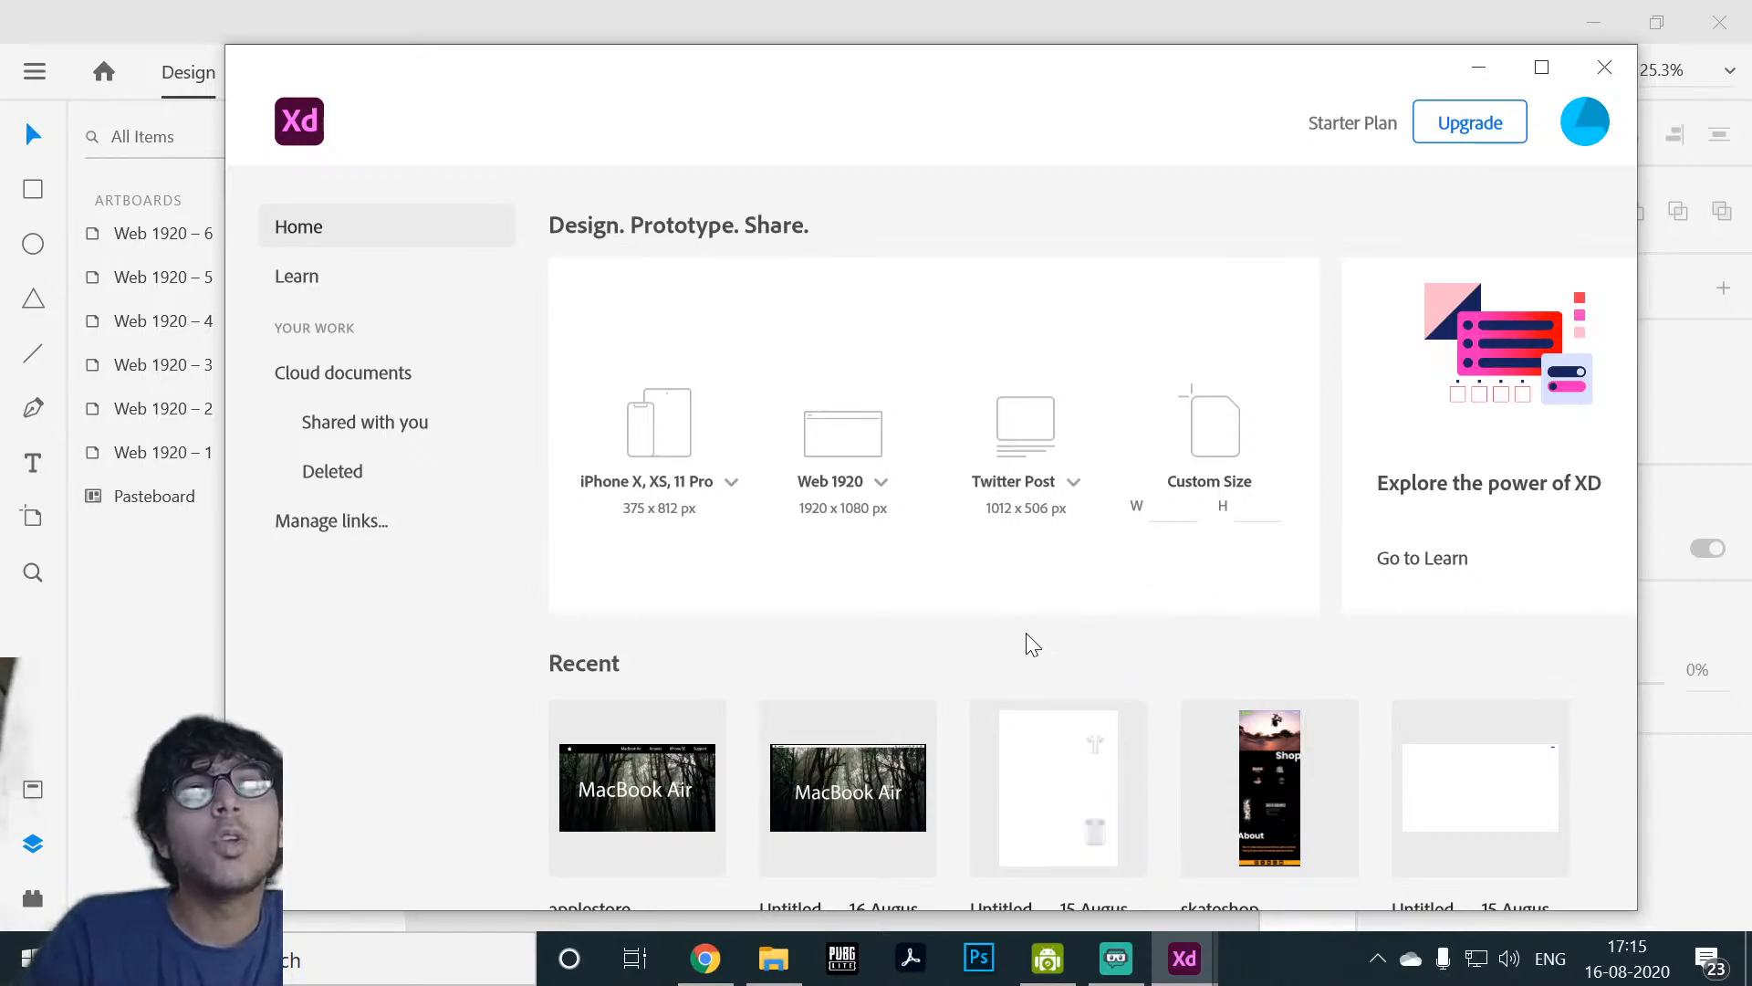
click(879, 481)
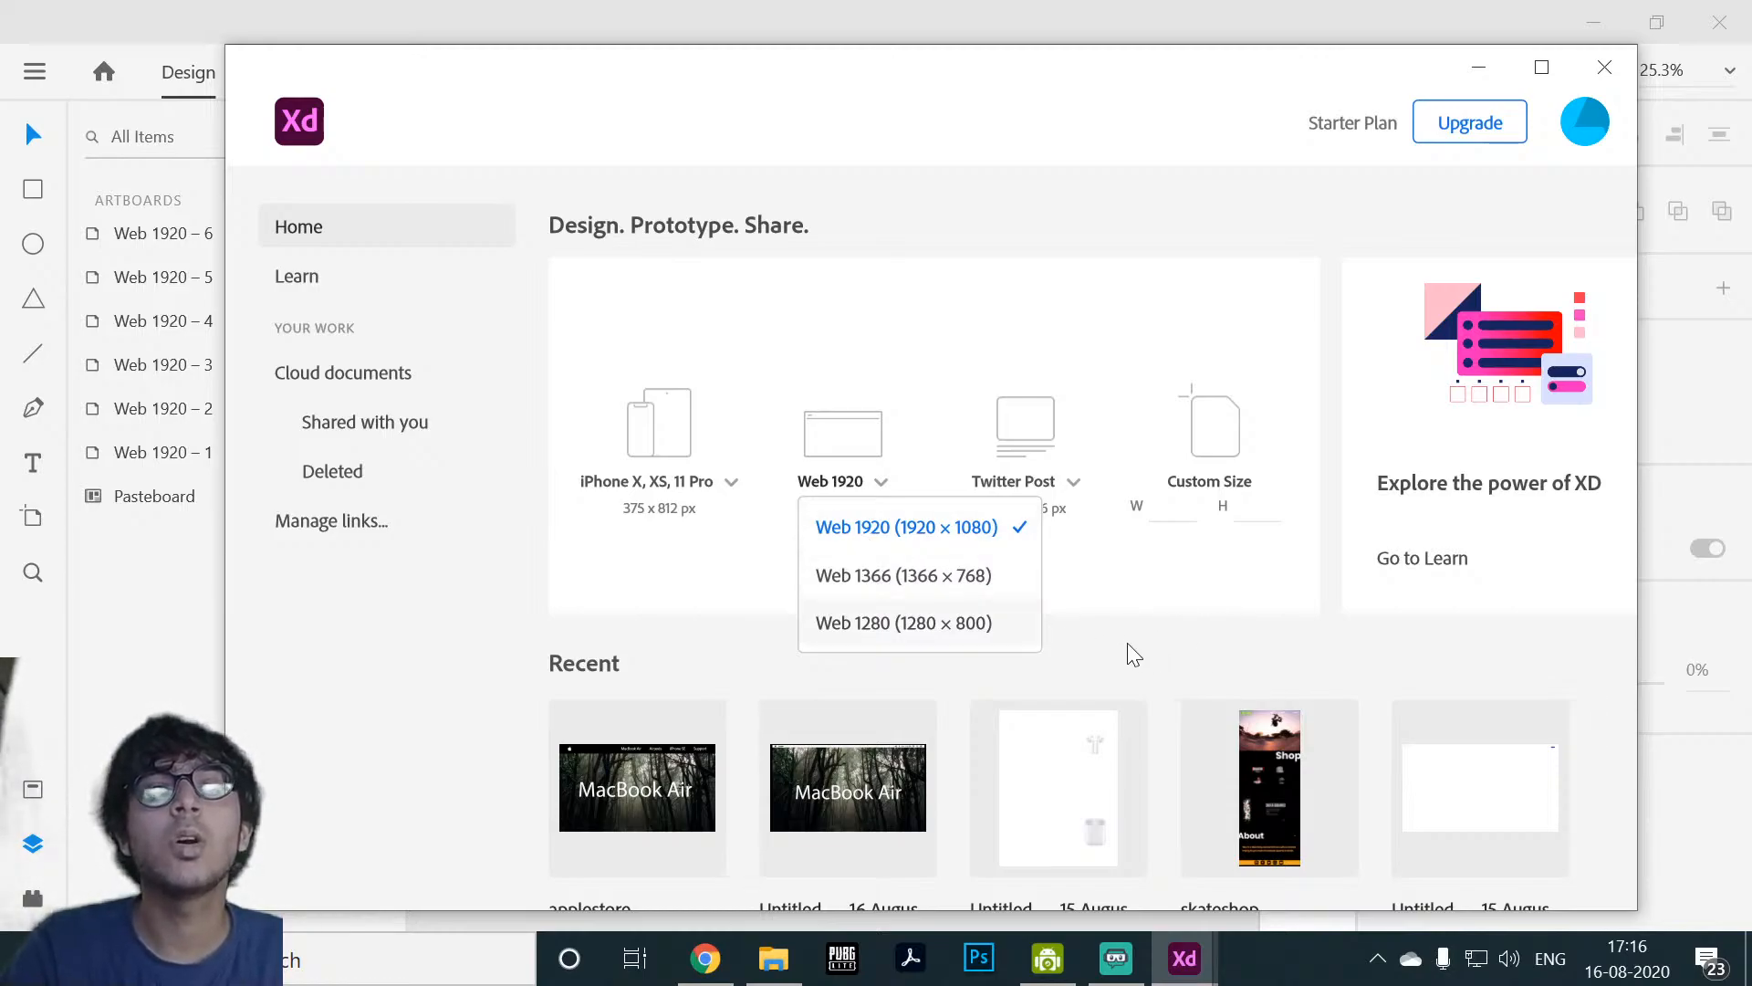
click(922, 527)
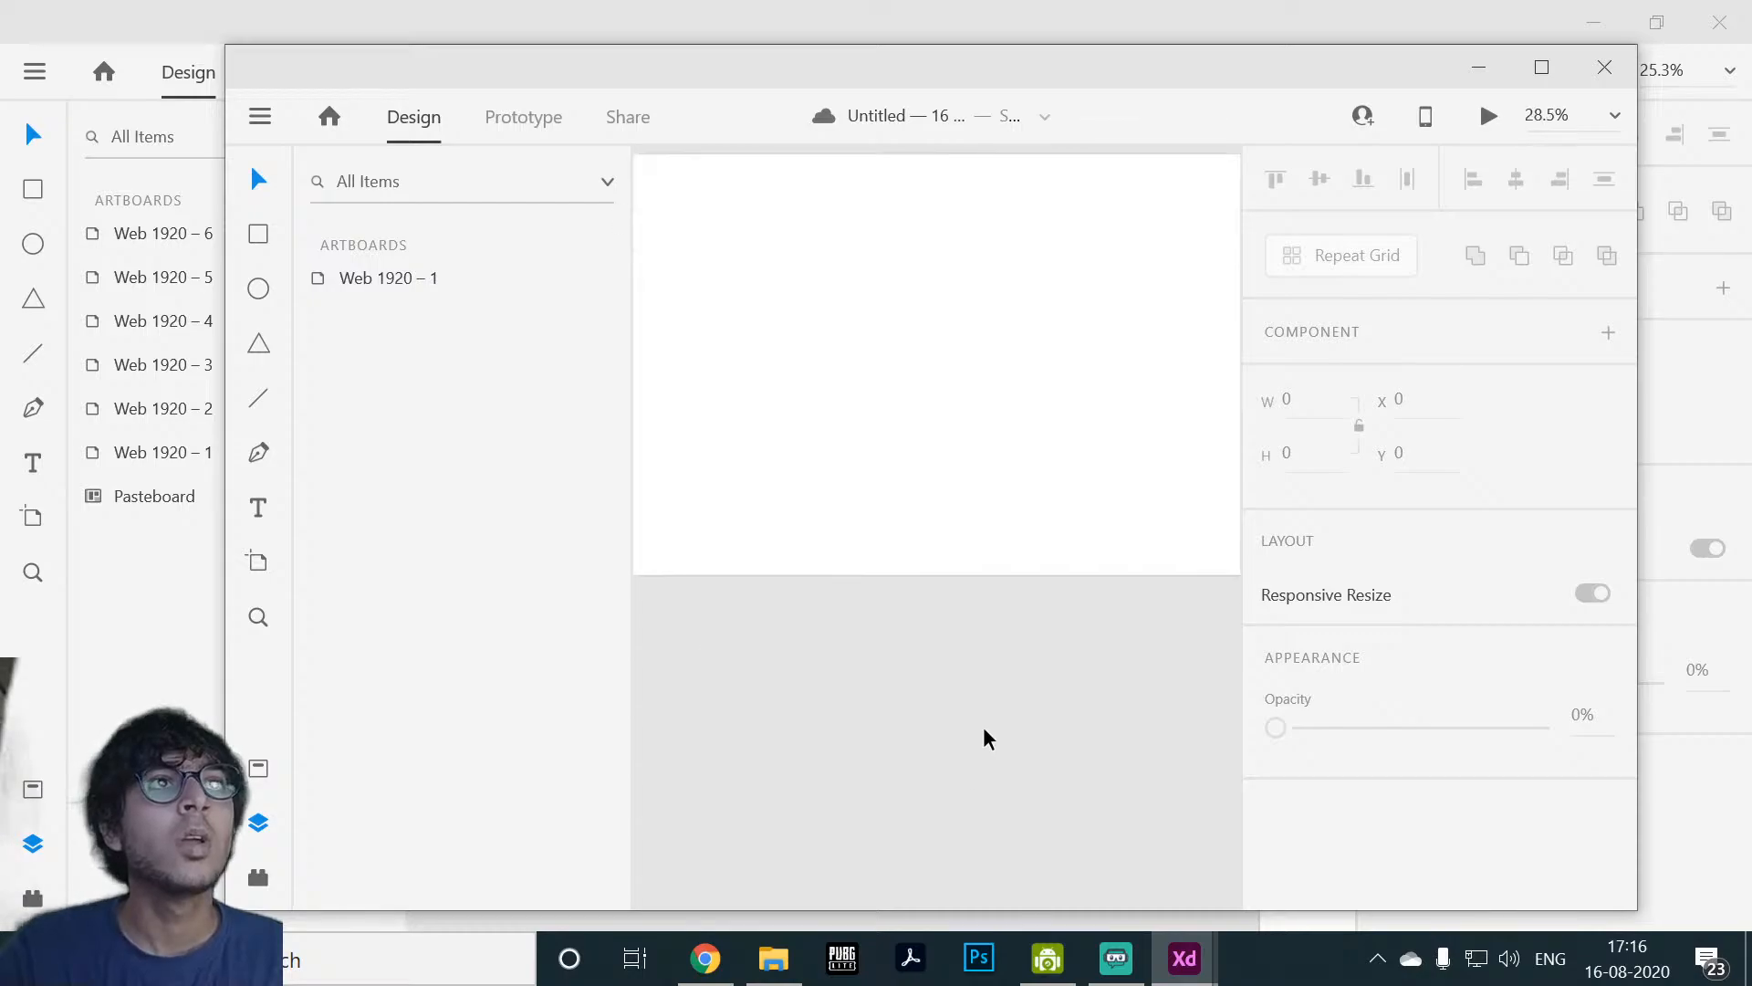
scroll(1082, 790, down, 3)
drag(1150, 767, 1058, 752)
scroll(1062, 756, up, 2)
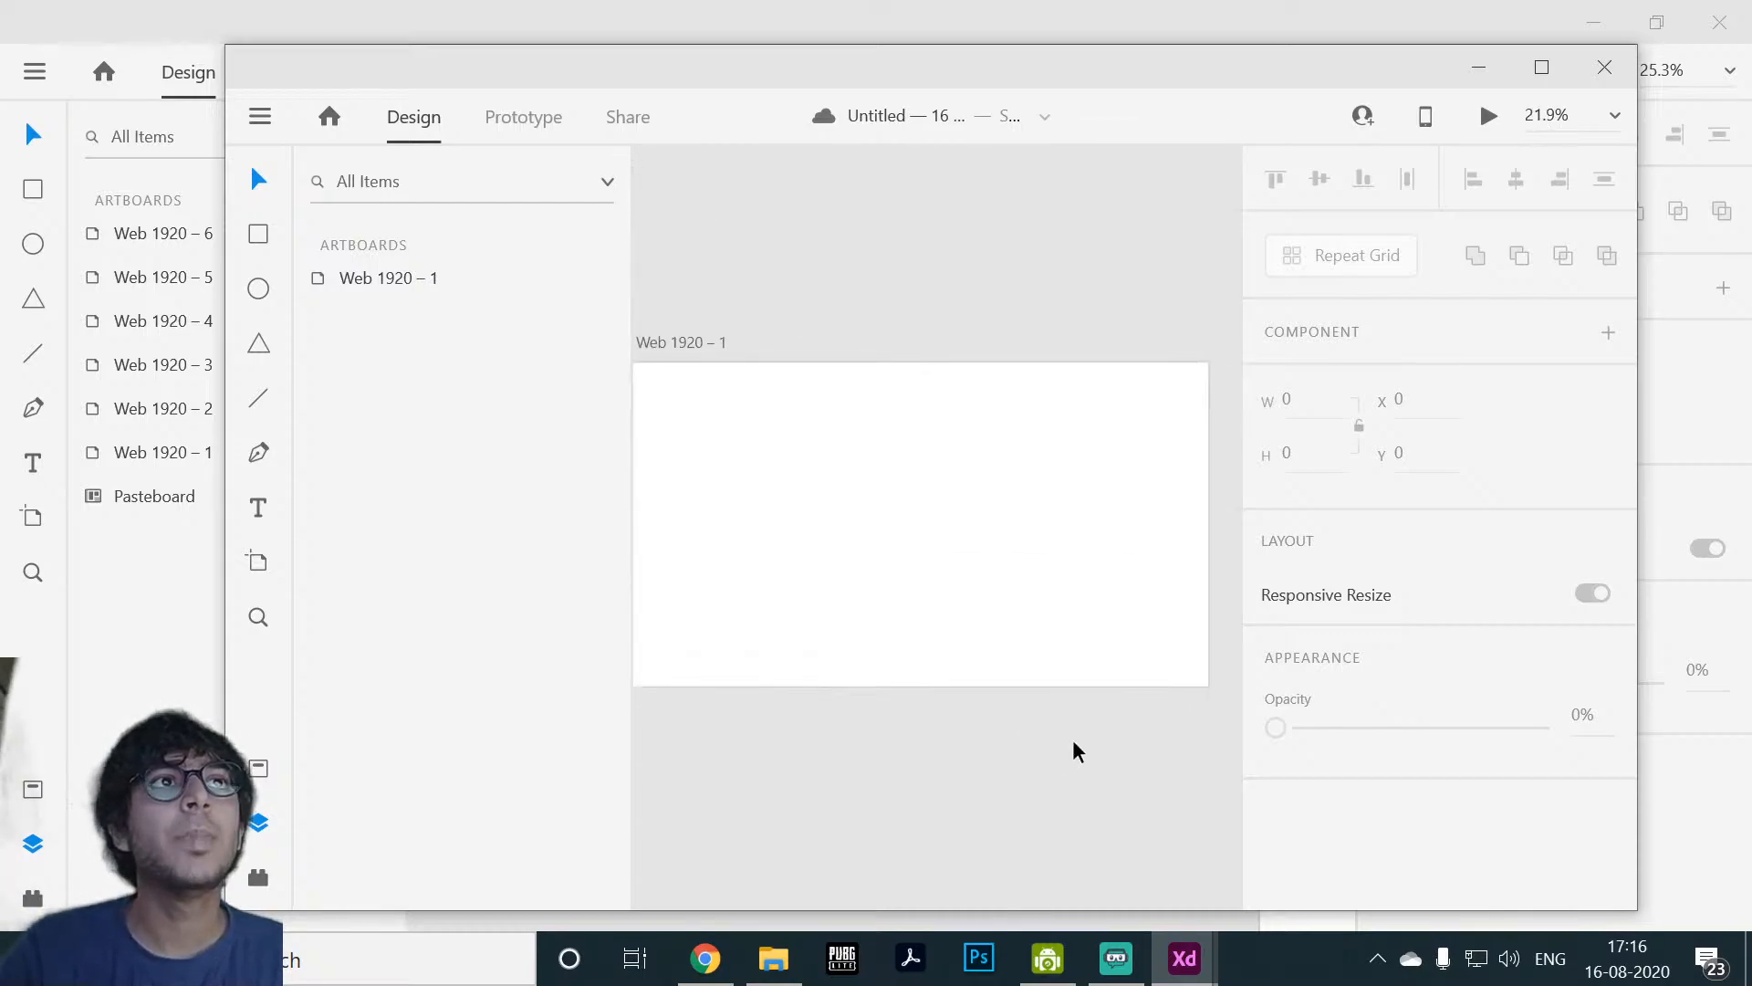
click(1020, 504)
drag(1035, 309, 1124, 311)
click(1111, 278)
drag(1149, 368, 1108, 340)
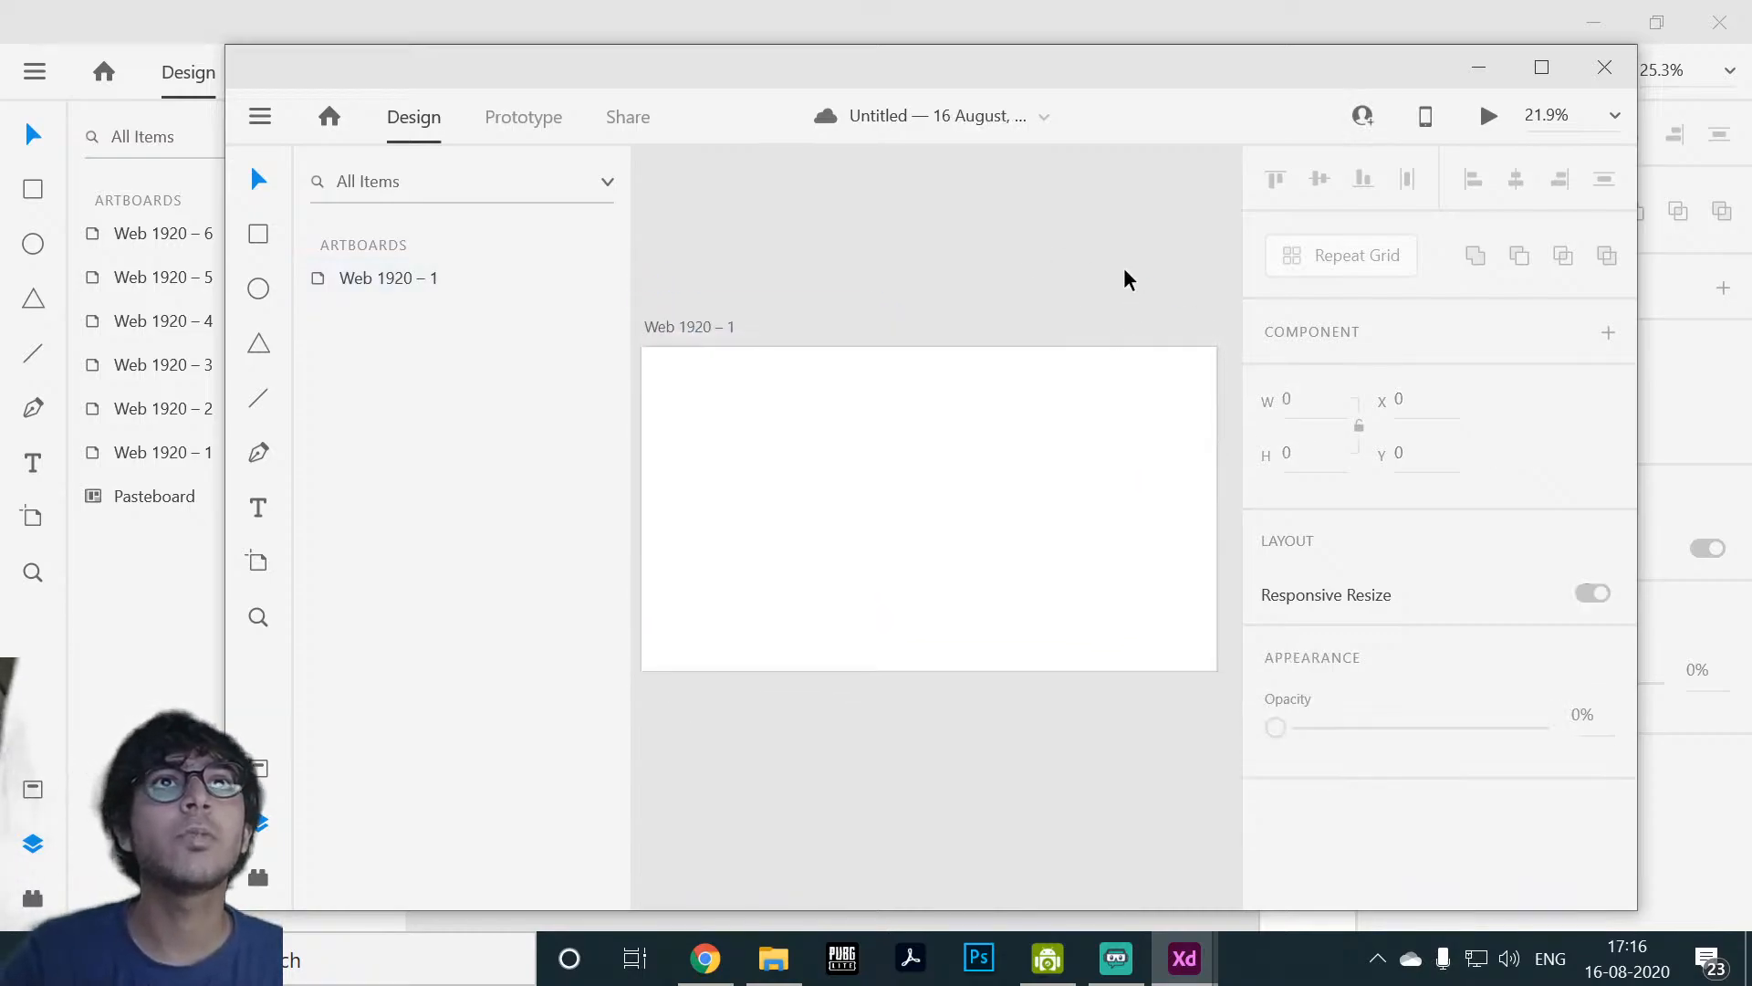
scroll(1120, 279, up, 1)
scroll(1119, 282, down, 1)
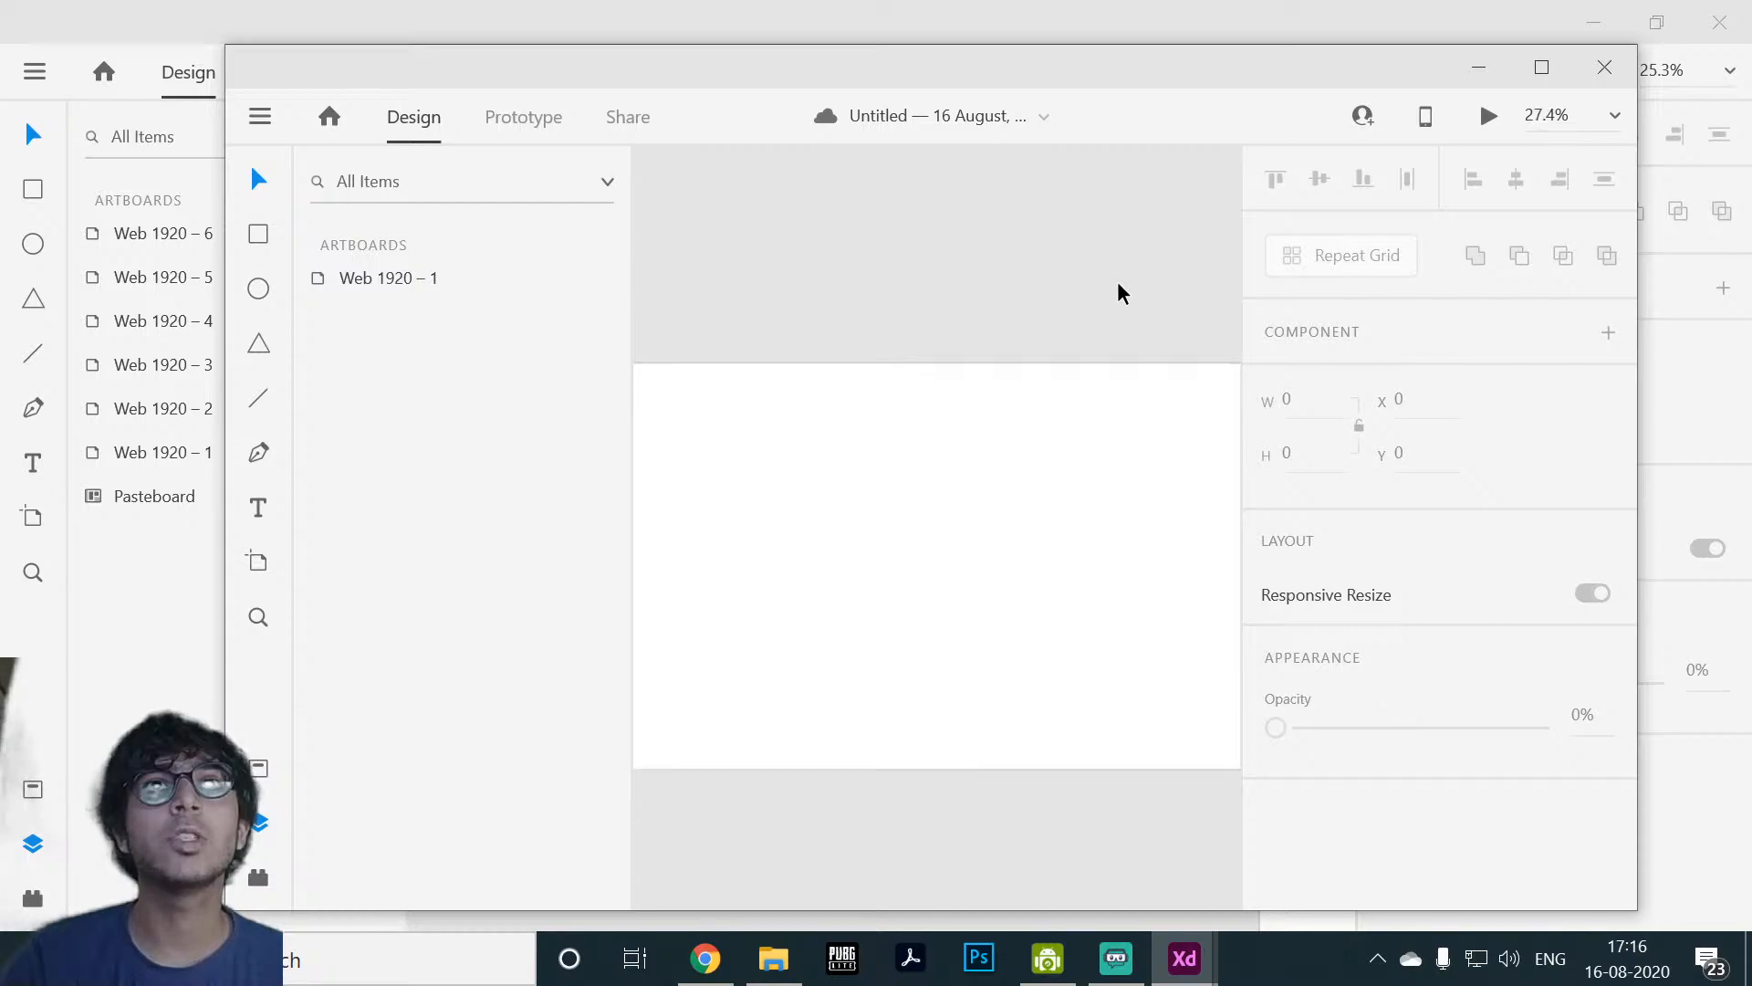
drag(1122, 287, 1136, 295)
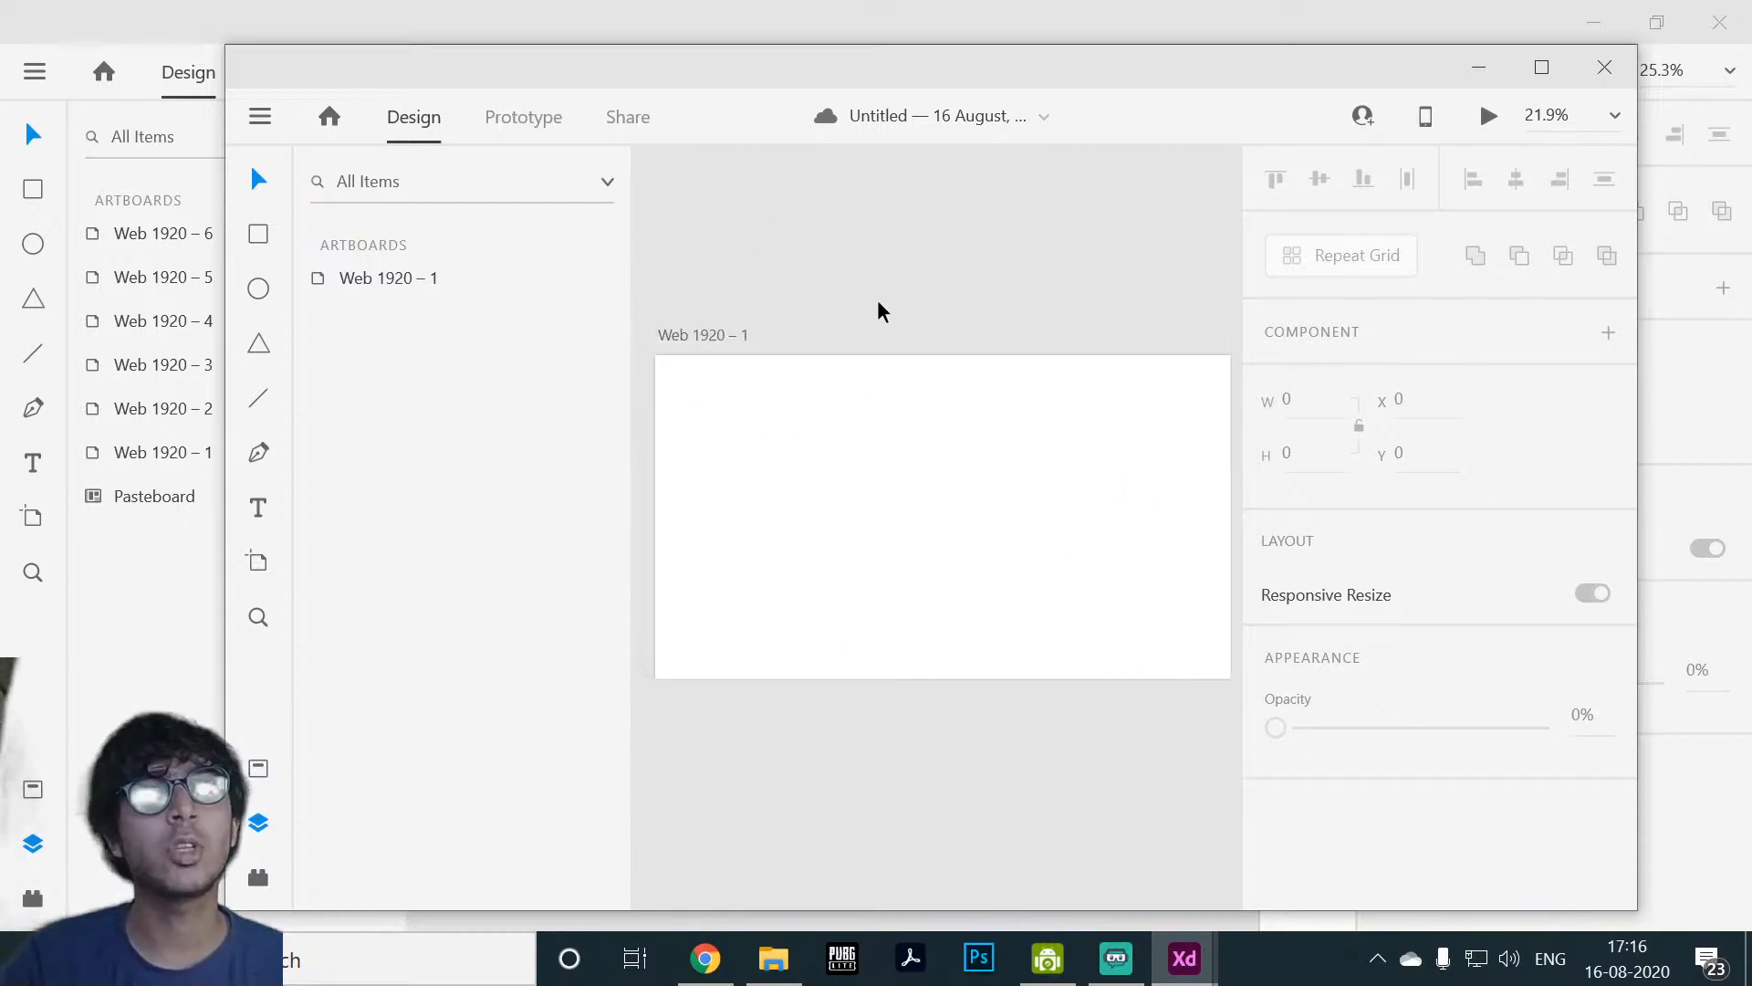
Step: Maximize the window of the new untitled document
click(1541, 67)
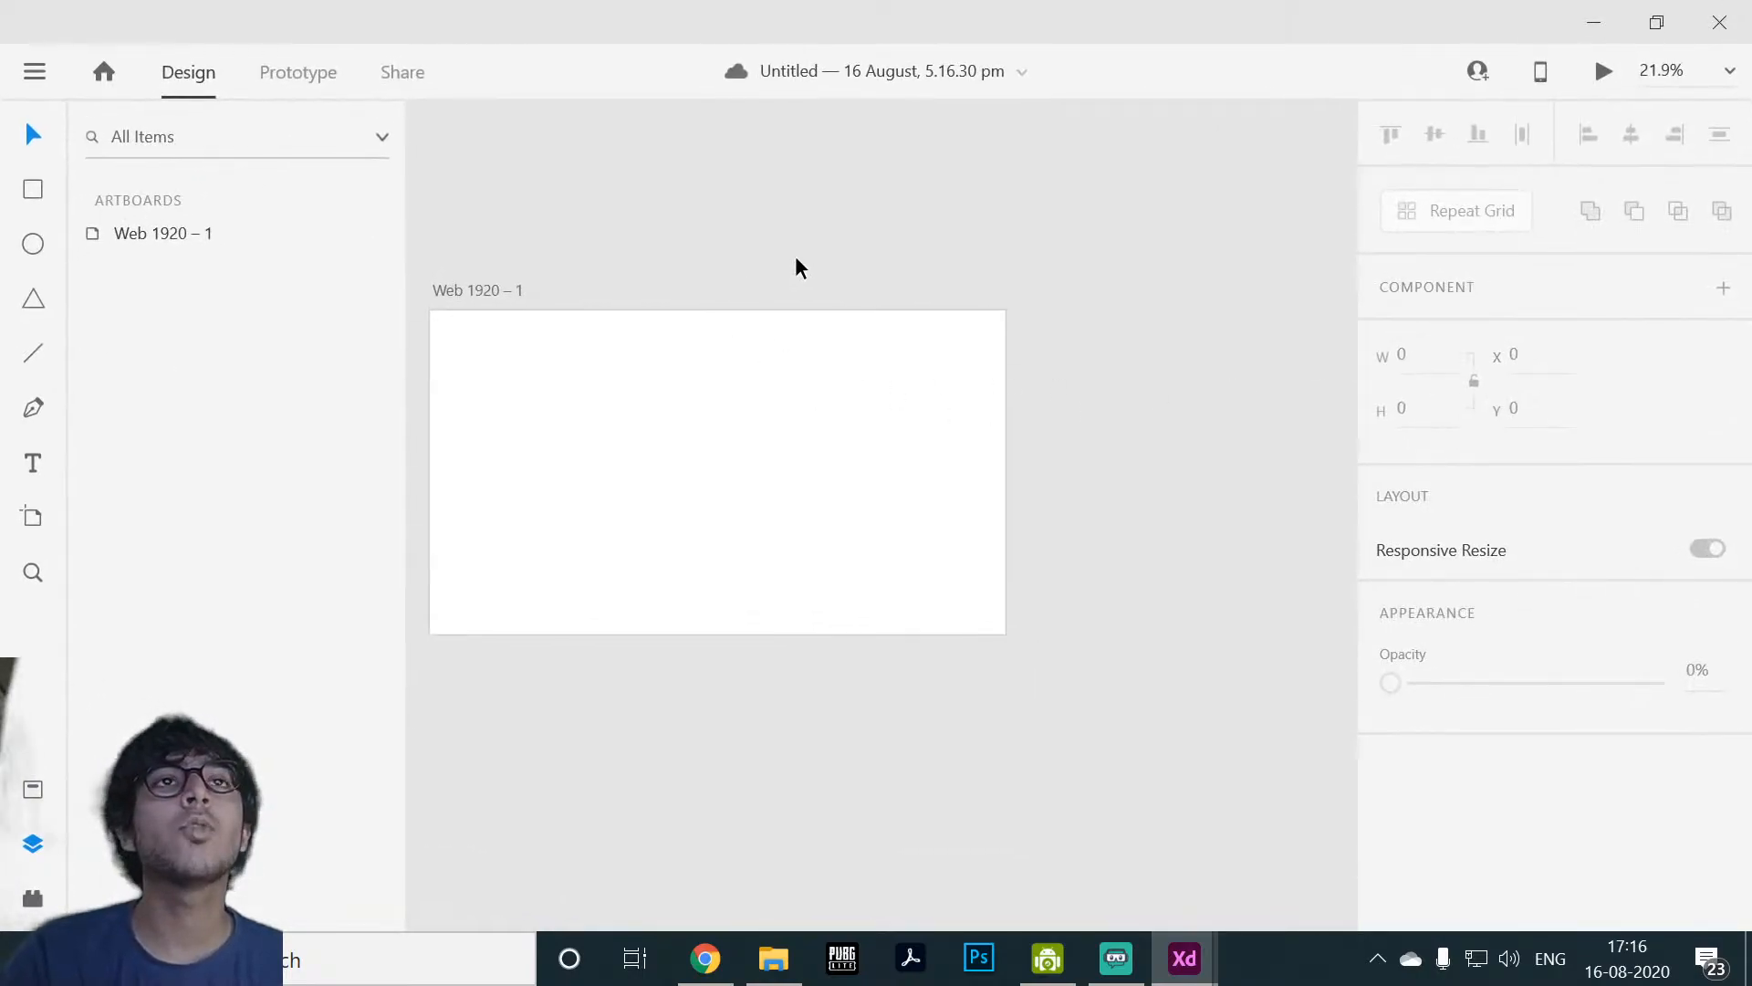
drag(798, 265, 1058, 292)
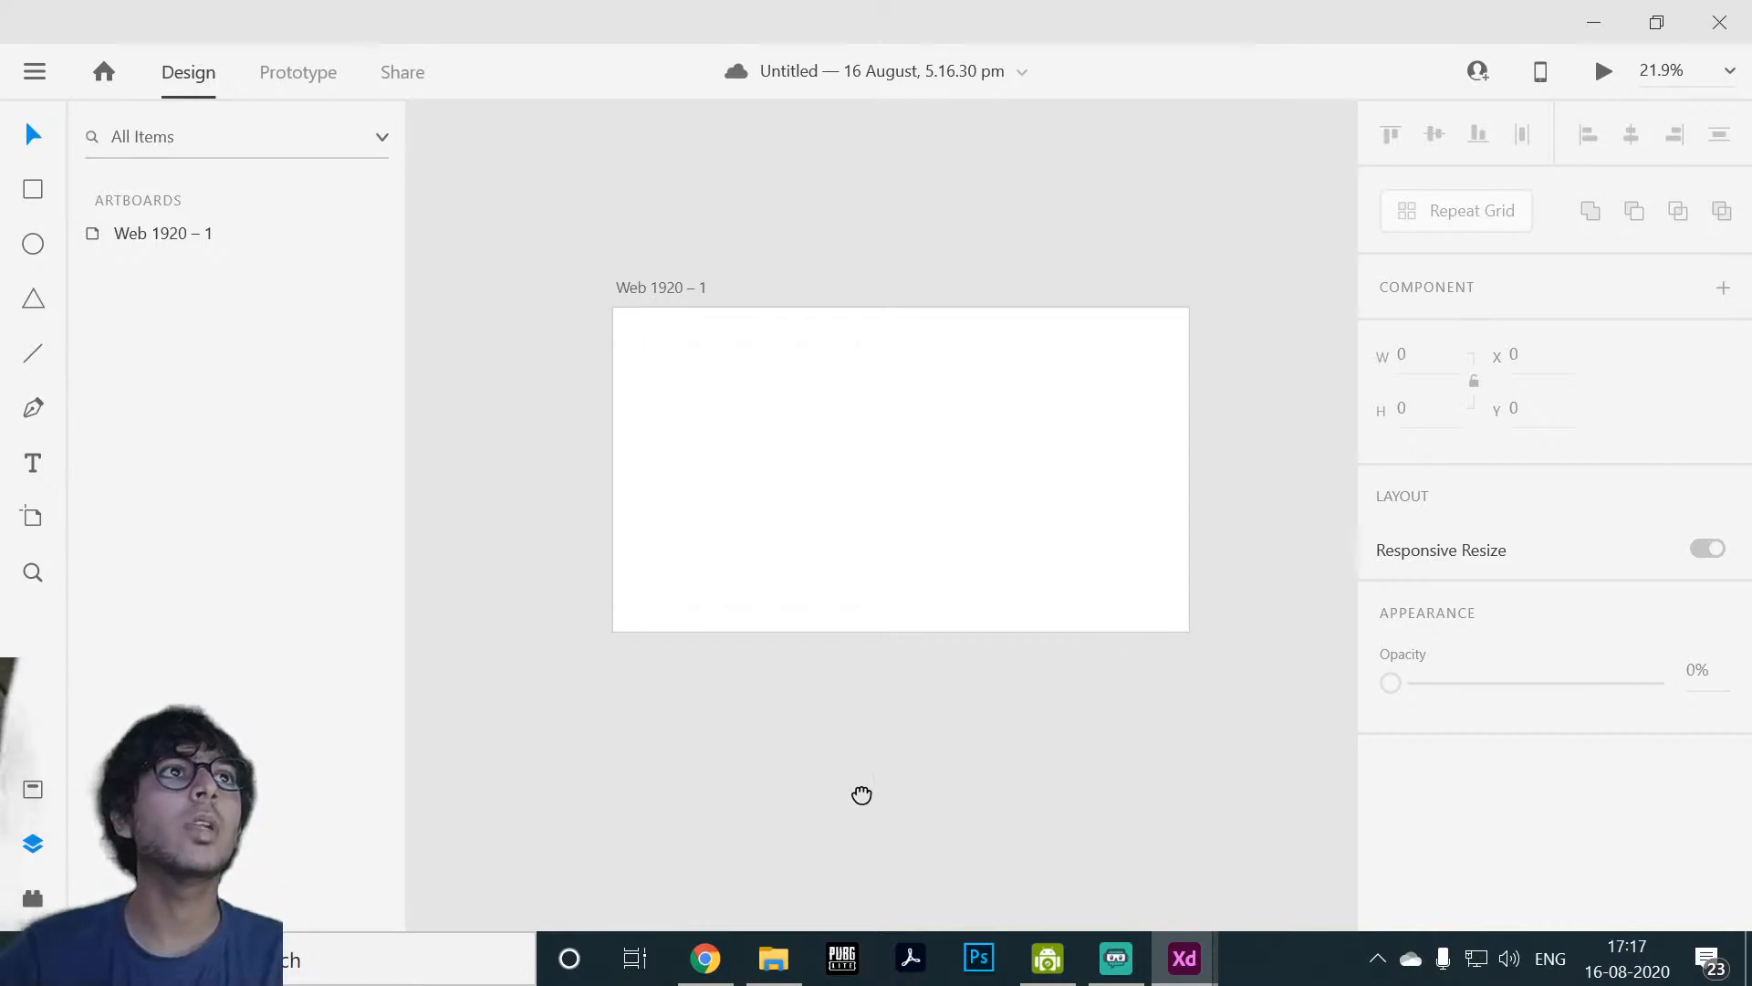
Step: Turn the fill of the Web 1920 – 1 artboard off and on again, and deselect the artboard
click(992, 478)
scroll(1557, 736, down, 3)
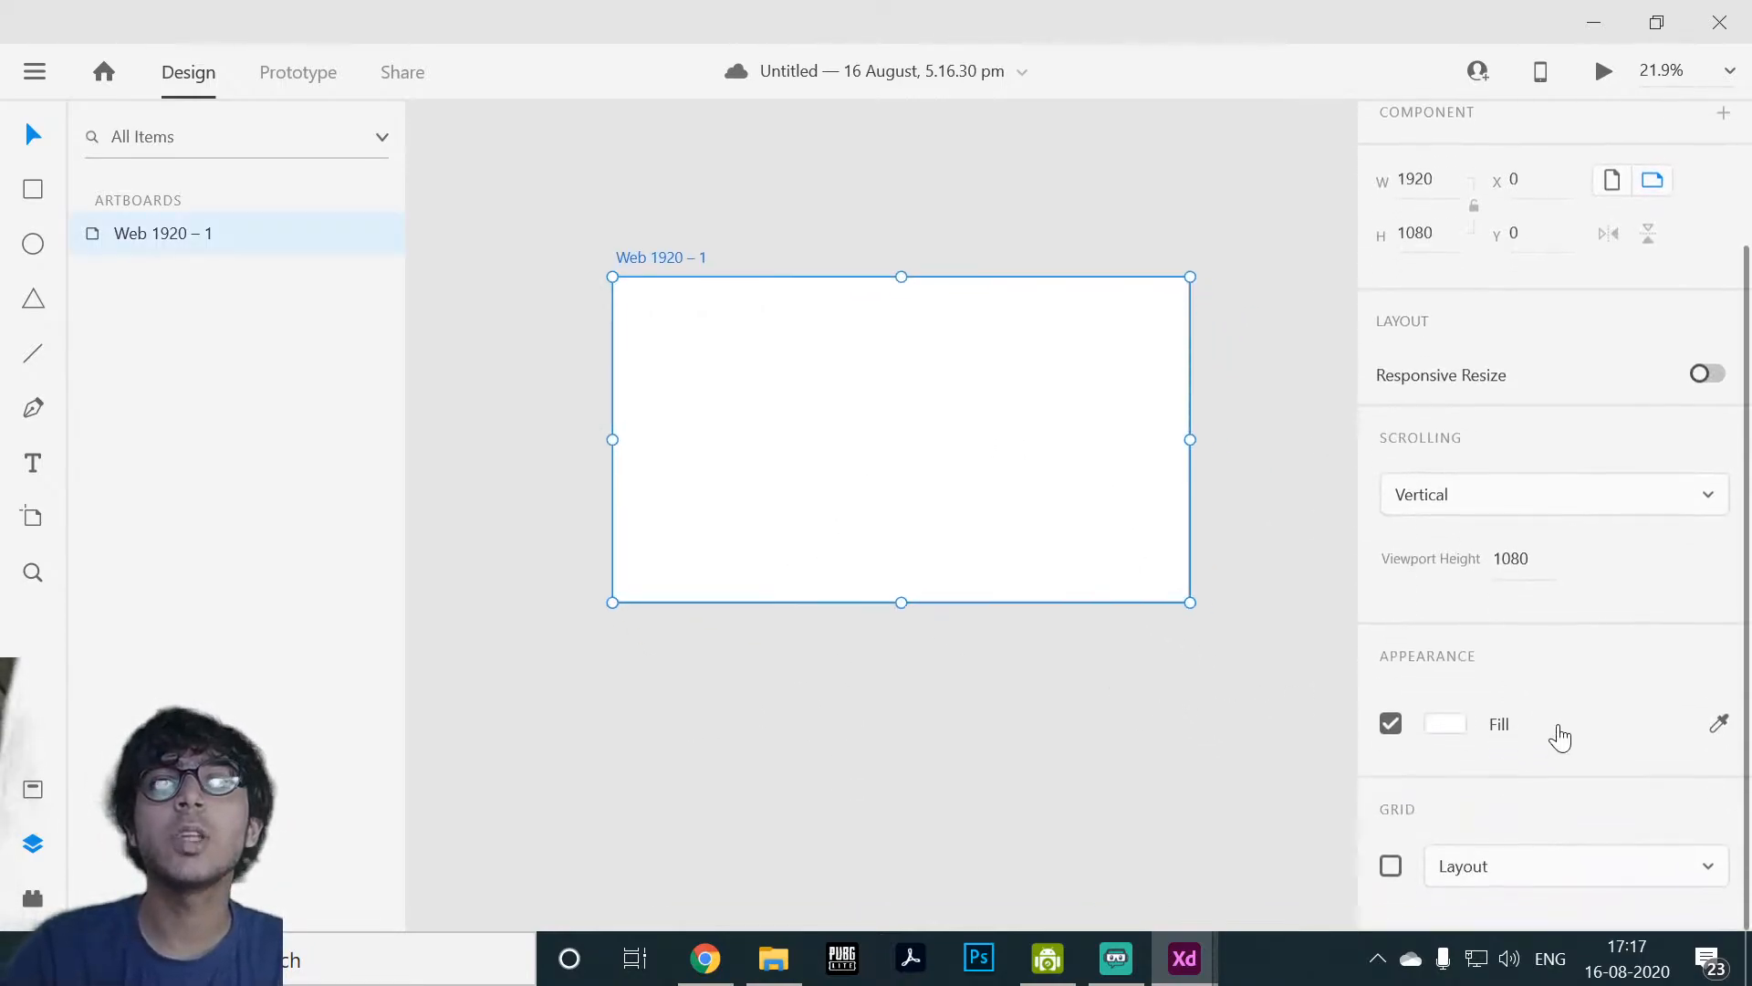
click(1390, 723)
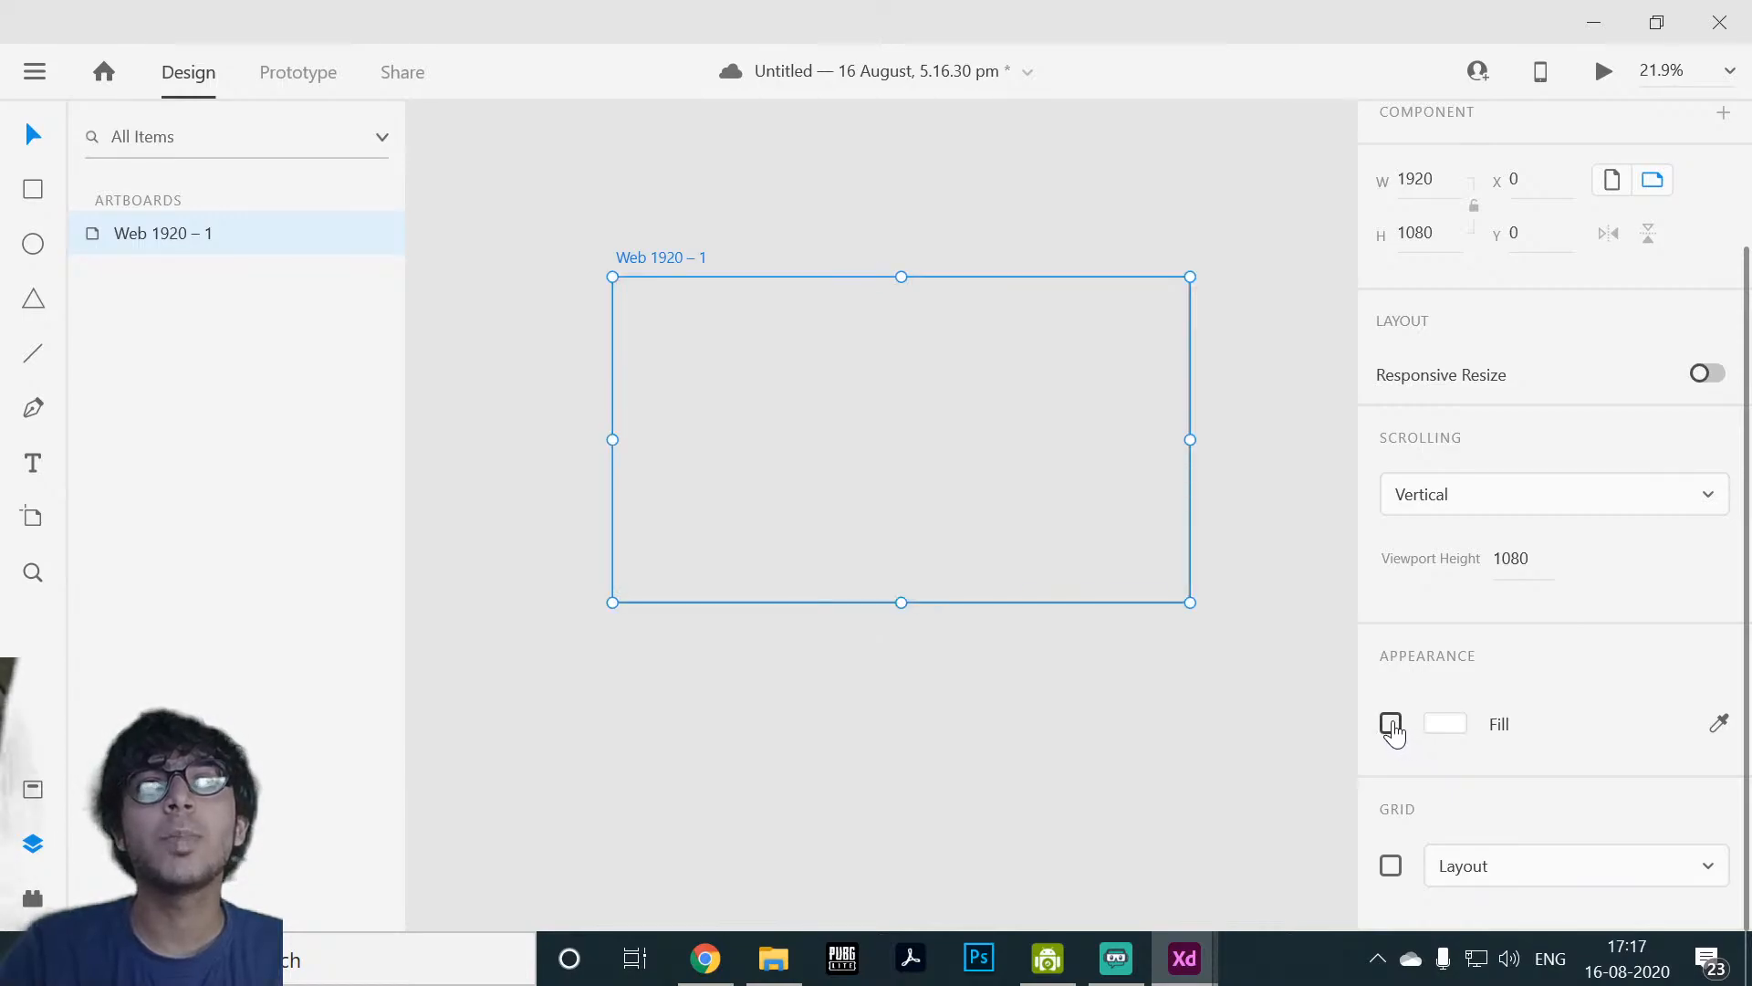
click(1391, 724)
click(1139, 717)
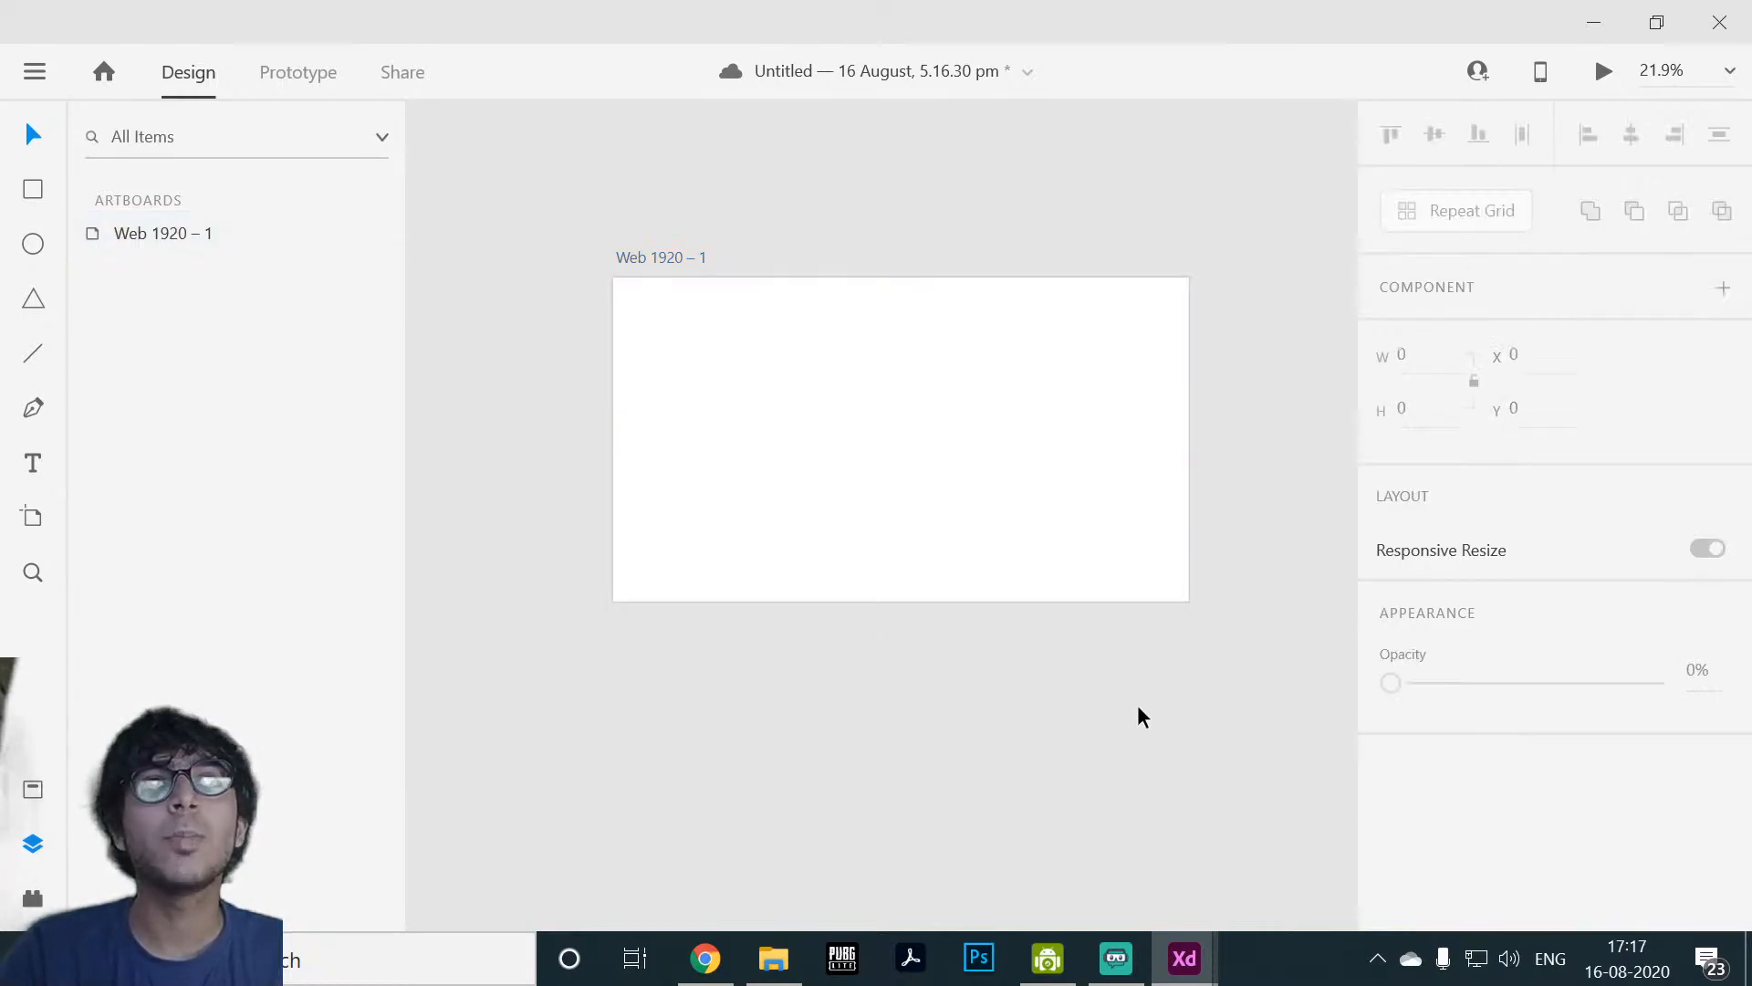
drag(1086, 677, 1170, 801)
click(1115, 643)
click(1022, 297)
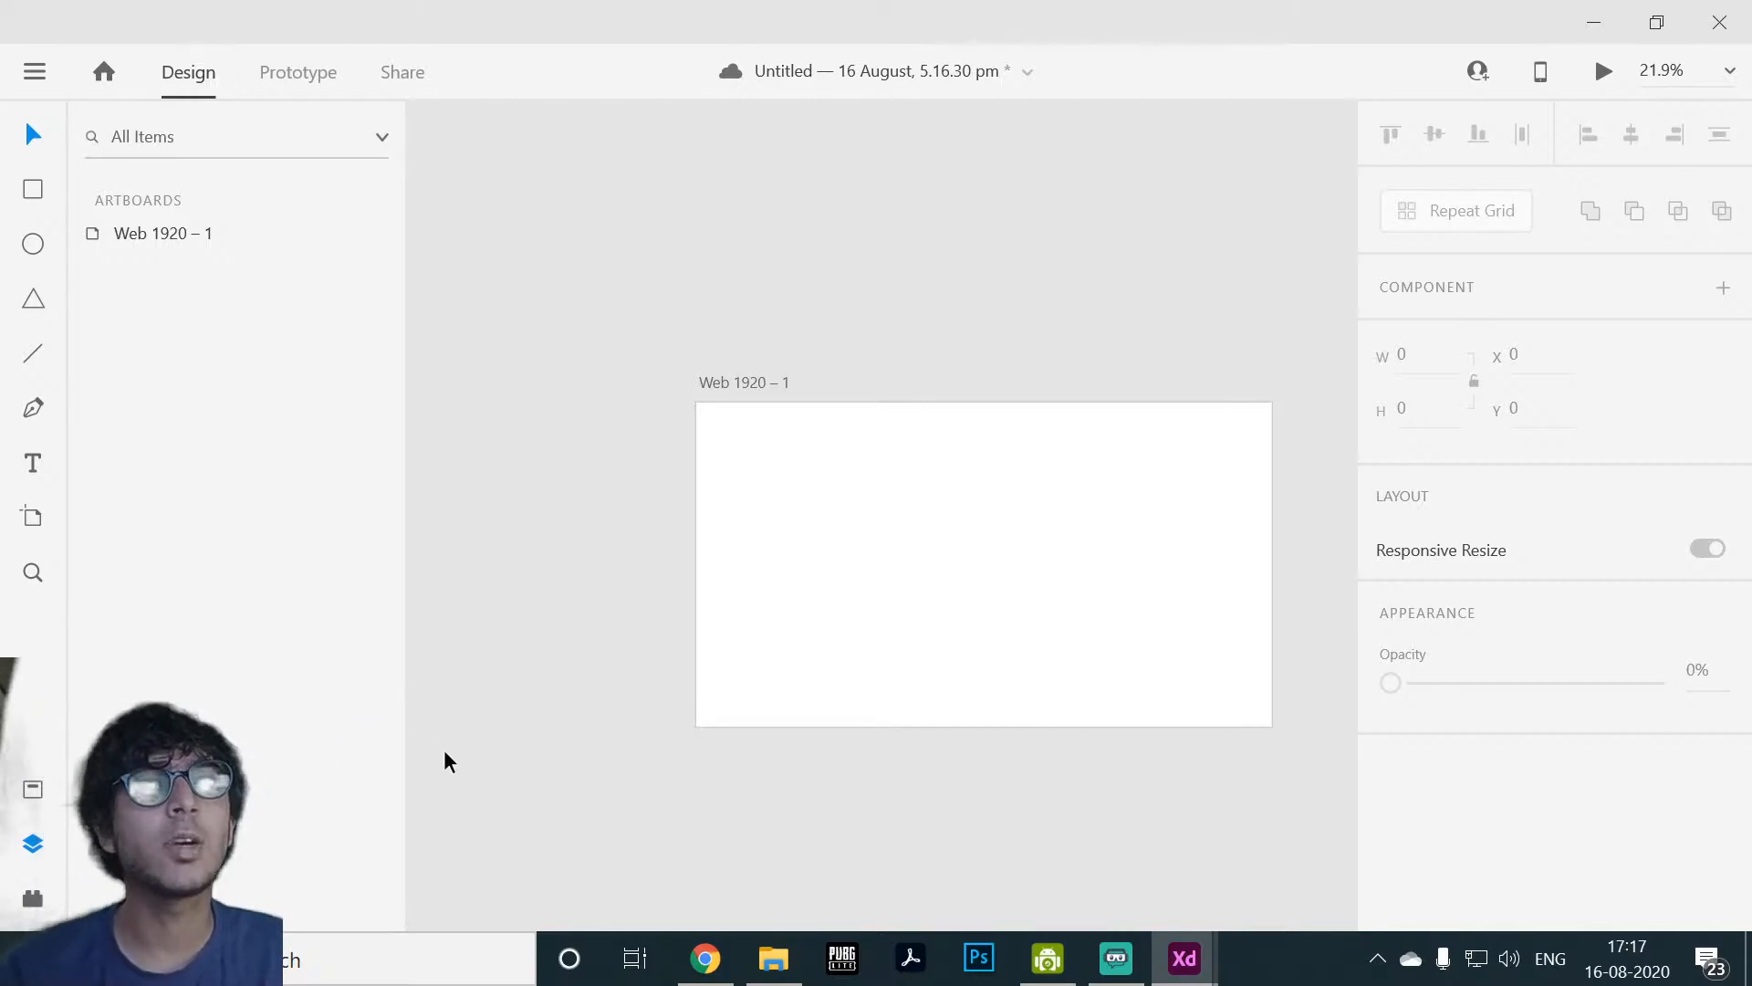
Step: Switch to File Explorer, open the applemock folder and move its window so part of the artboard area stays reachable
click(783, 958)
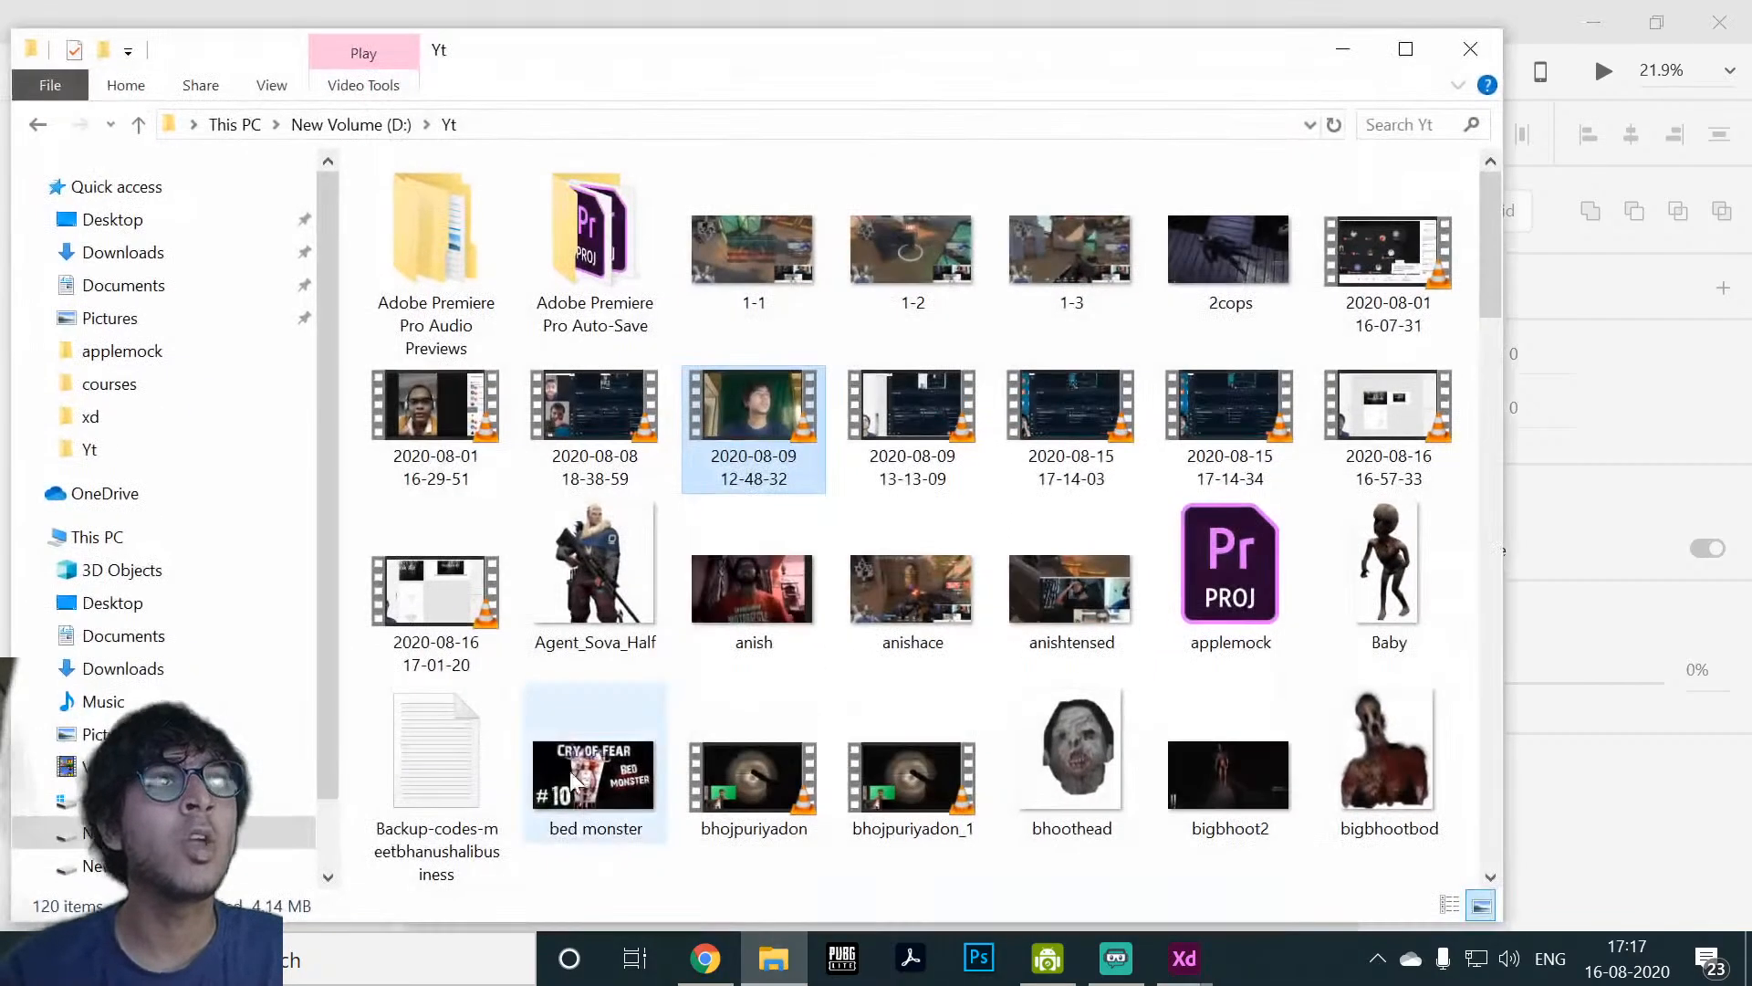
click(84, 349)
drag(852, 52, 1087, 66)
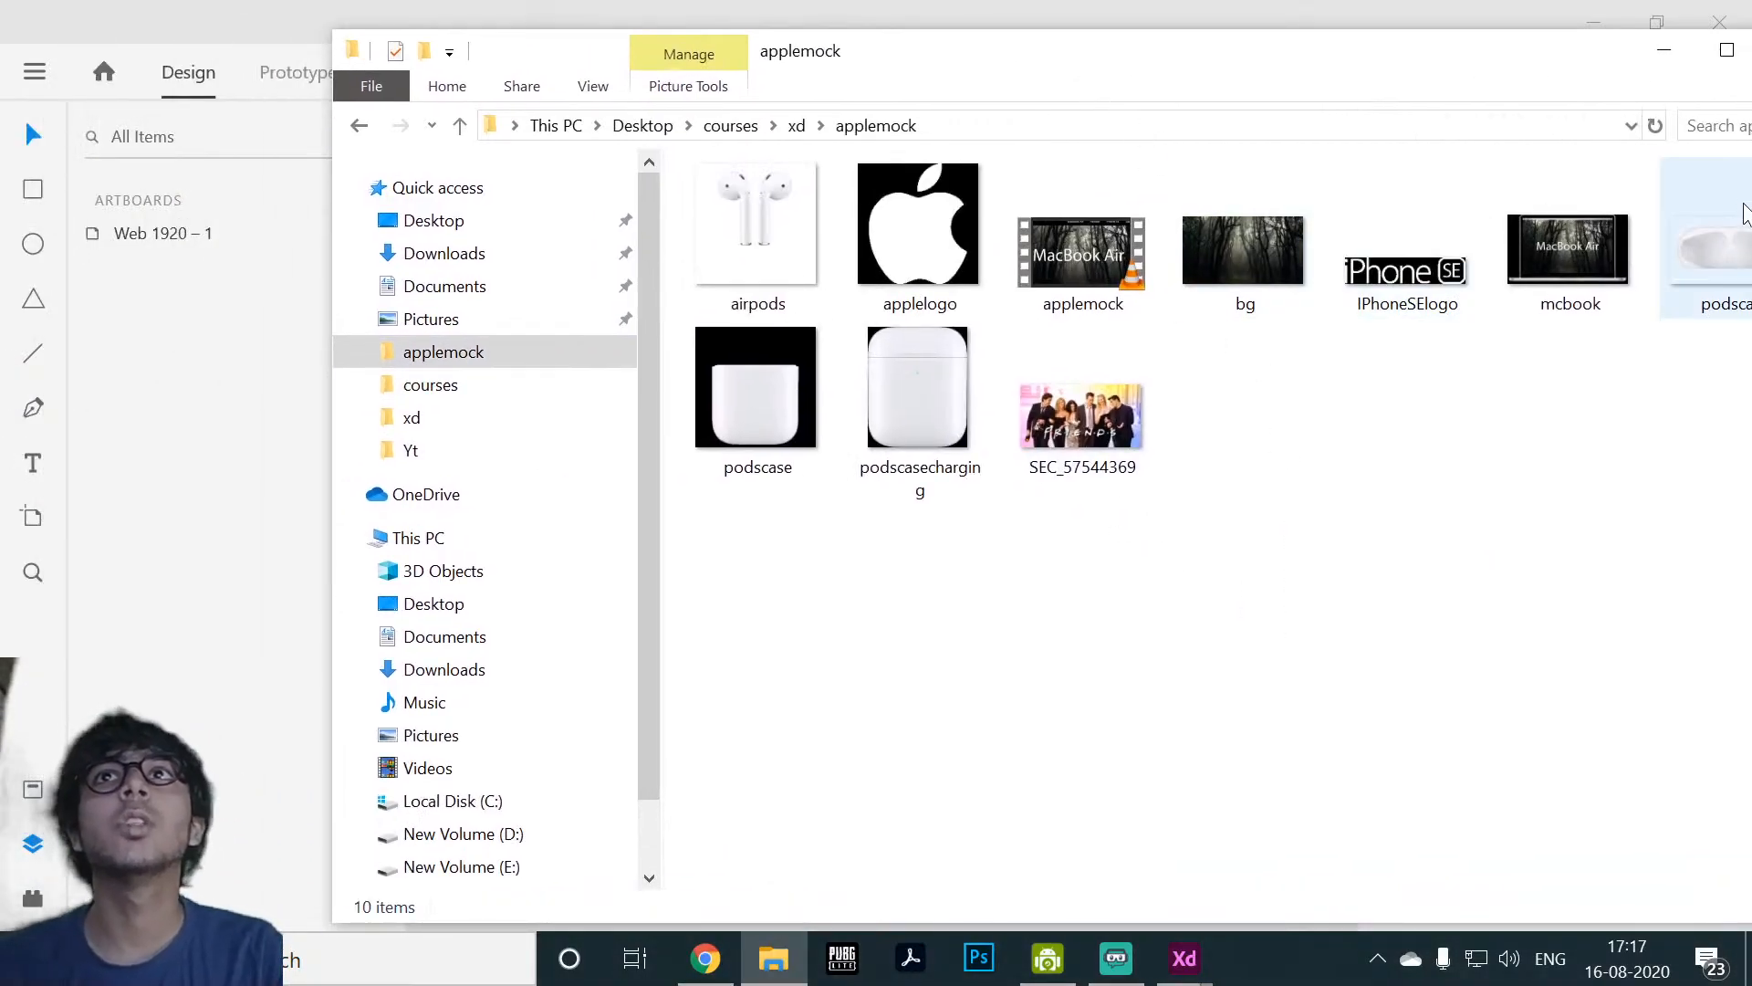
drag(1341, 63, 1138, 55)
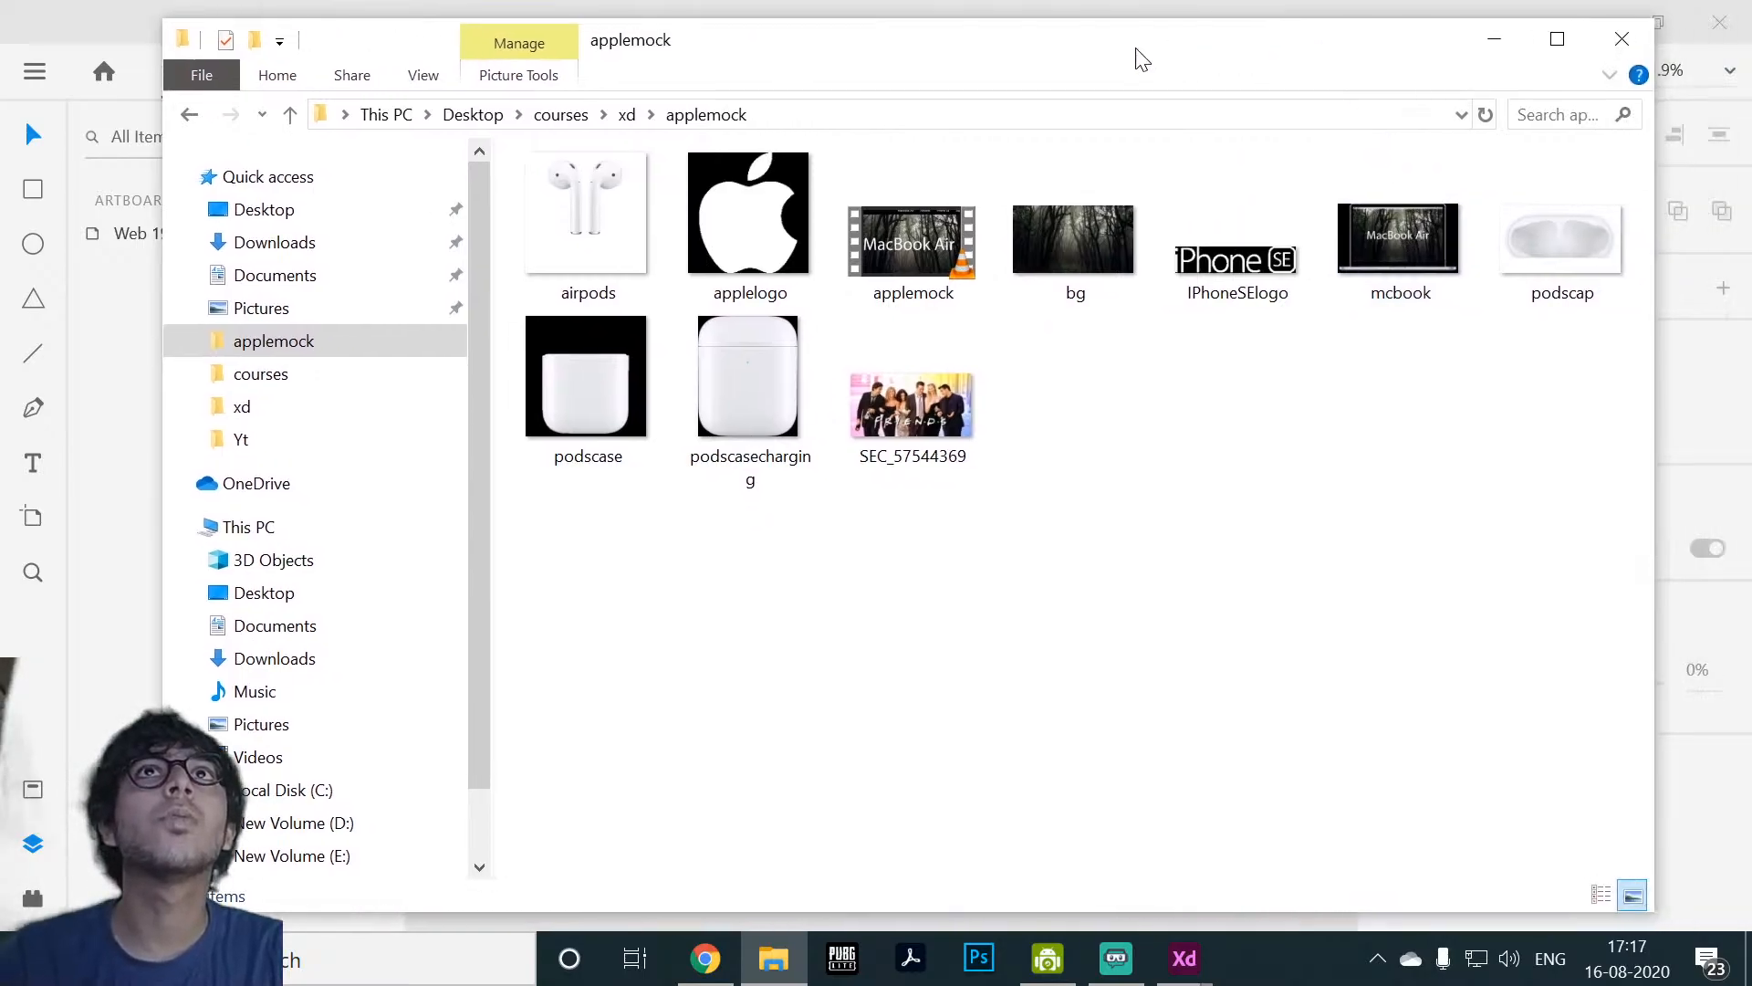
drag(696, 39, 837, 107)
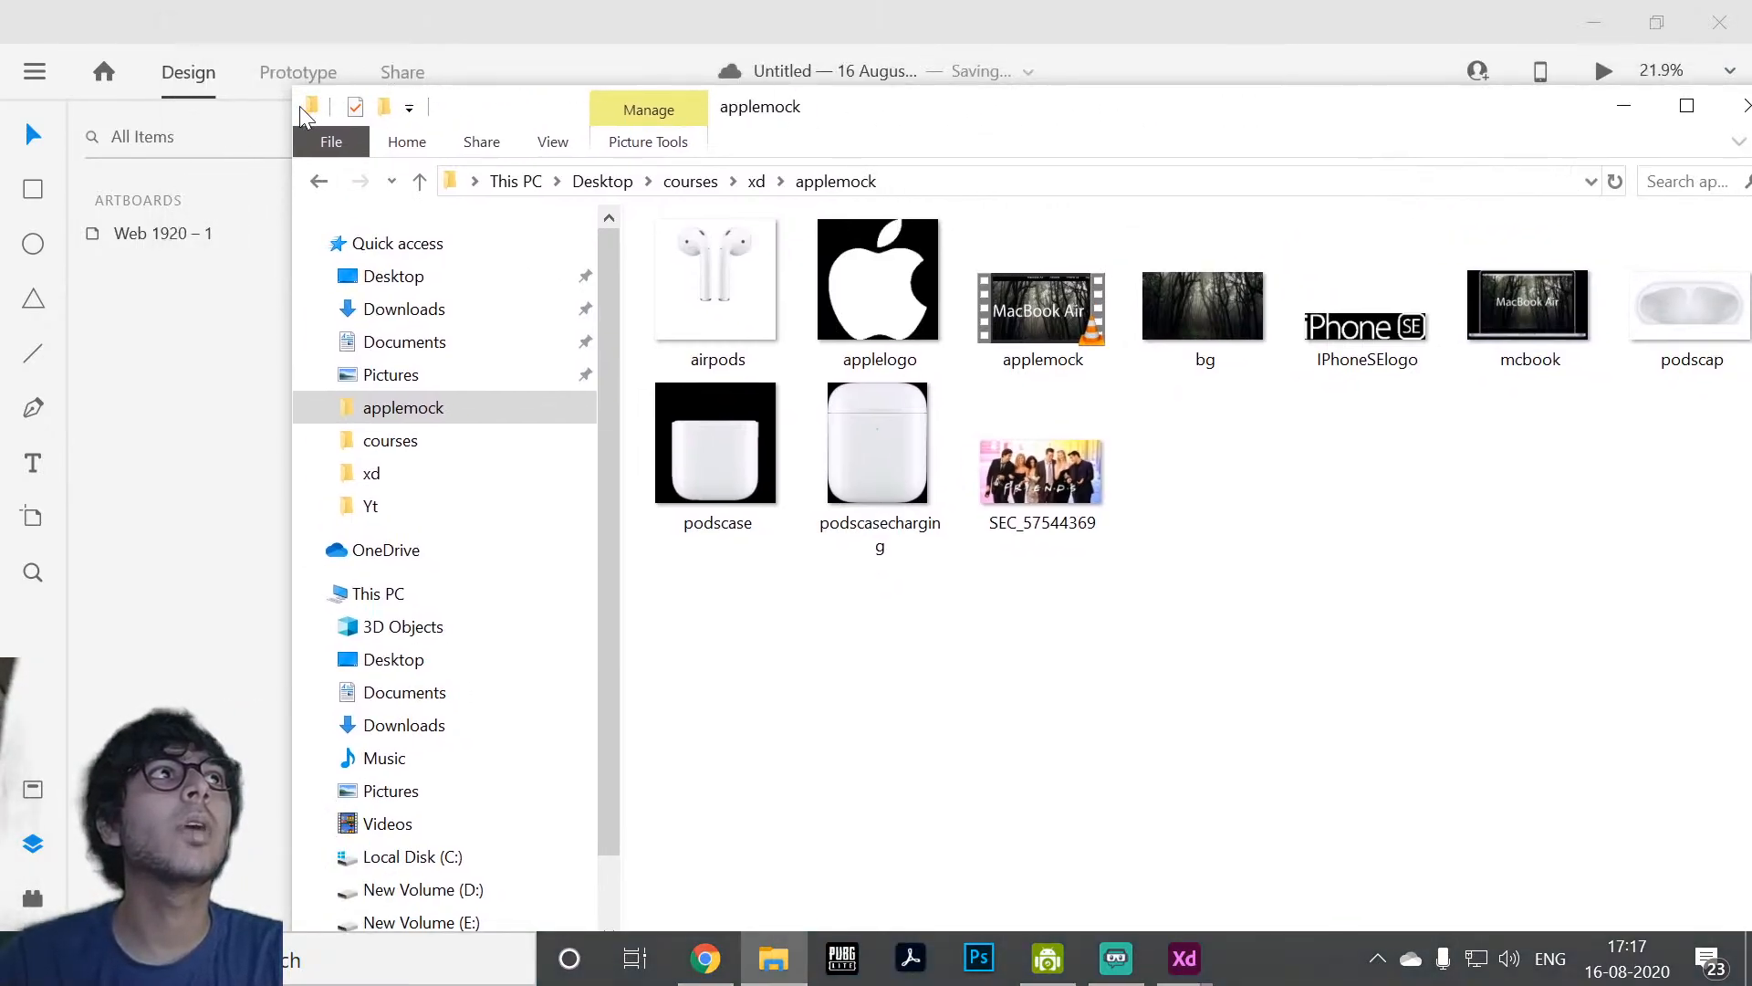
drag(1064, 123, 723, 105)
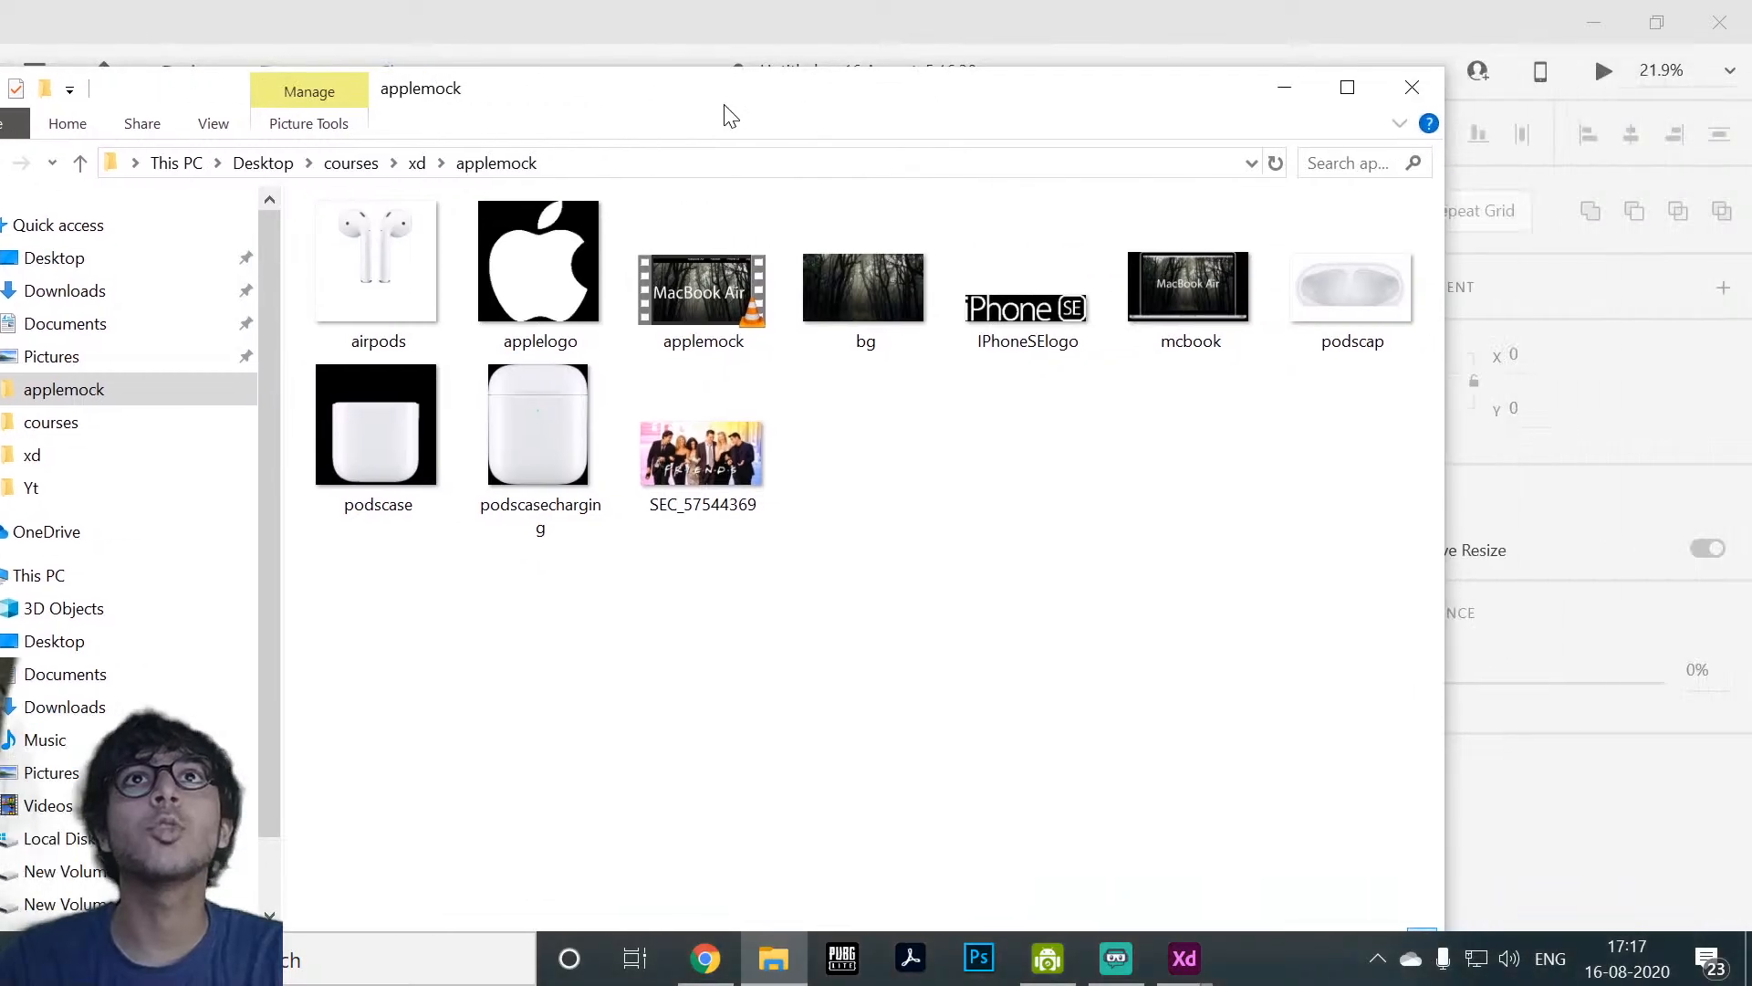
drag(1040, 100, 1352, 261)
Step: Import the mcbook image from the applemock folder onto the Web 1920 – 1 artboard and minimize the folder window
click(1483, 422)
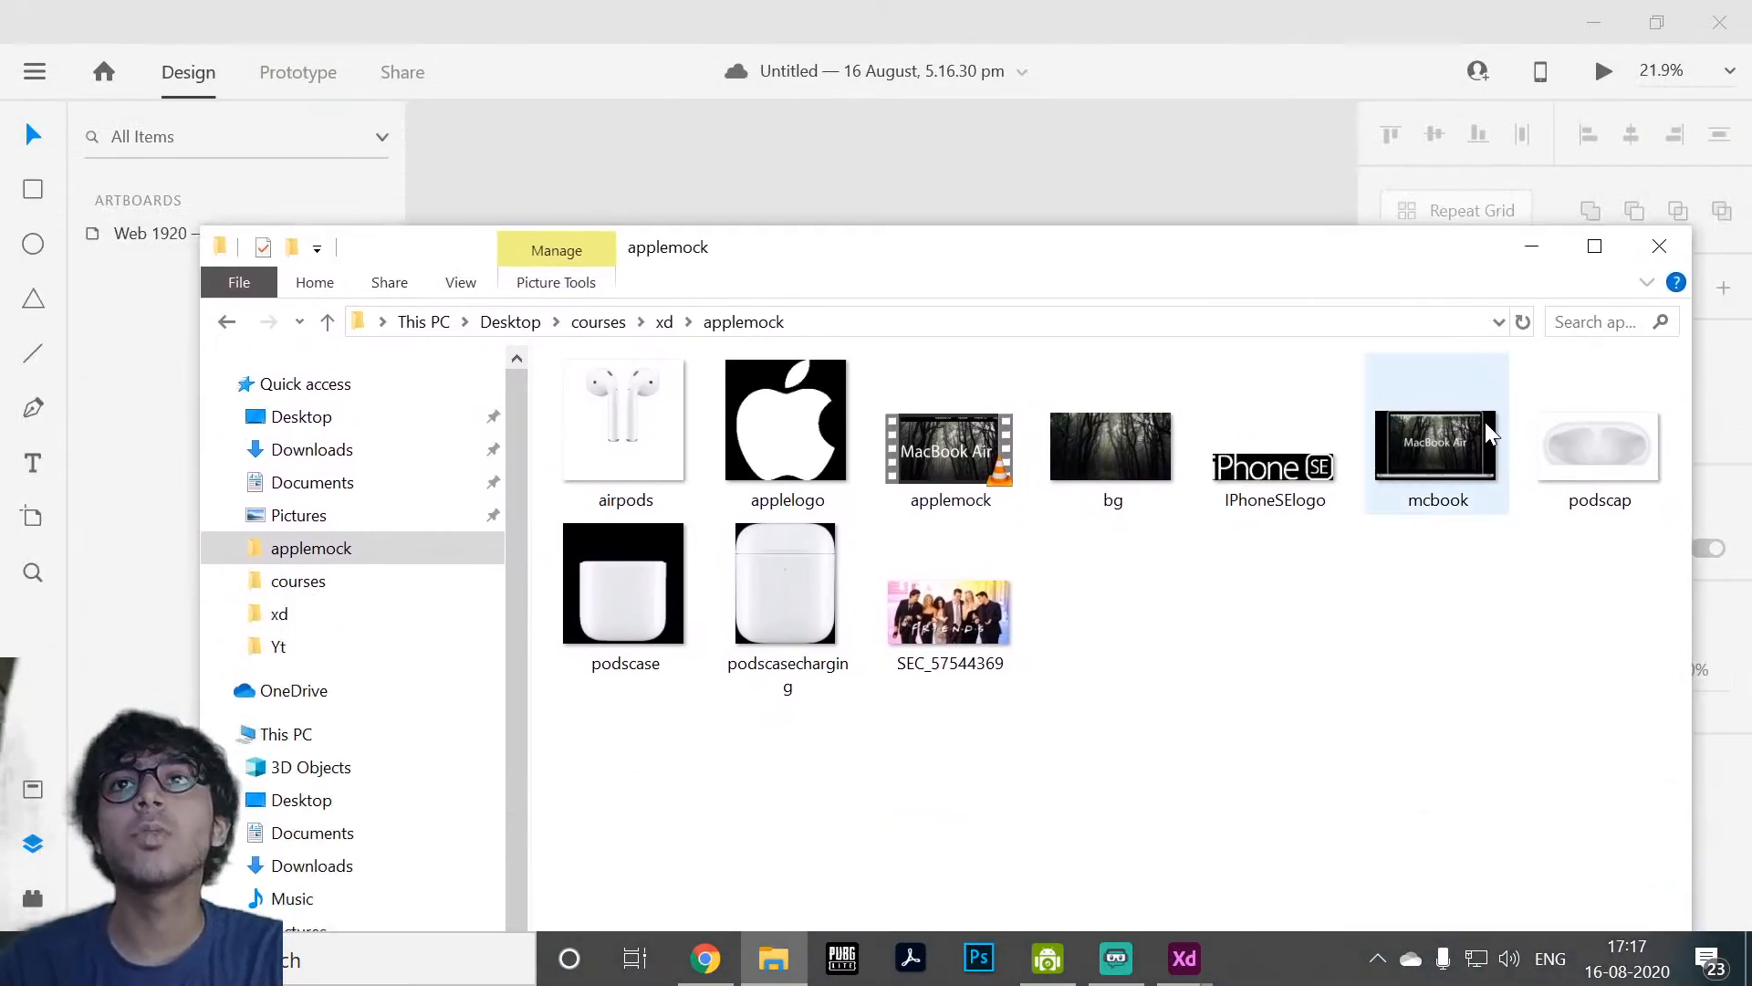
drag(1411, 448, 1031, 180)
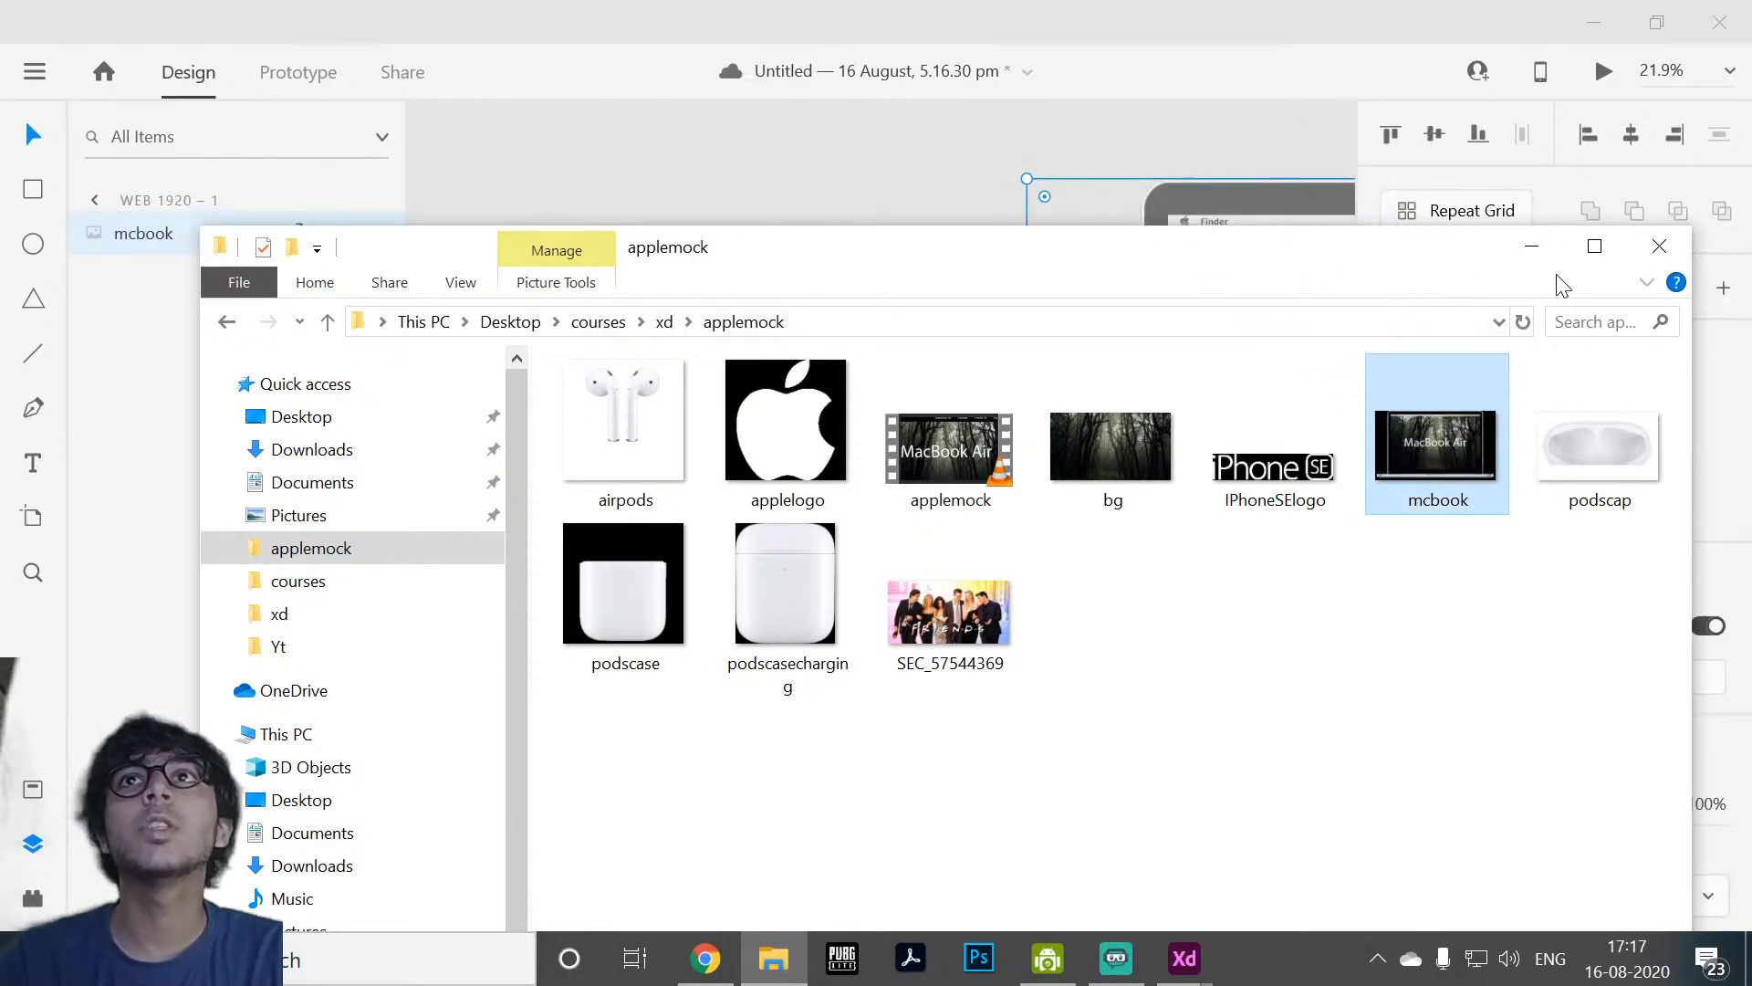
click(1531, 246)
Step: Position the mcbook image and scale it to 2649 × 1530 so the laptop's screen fills the Web 1920 – 1 artboard
drag(1135, 312, 1031, 336)
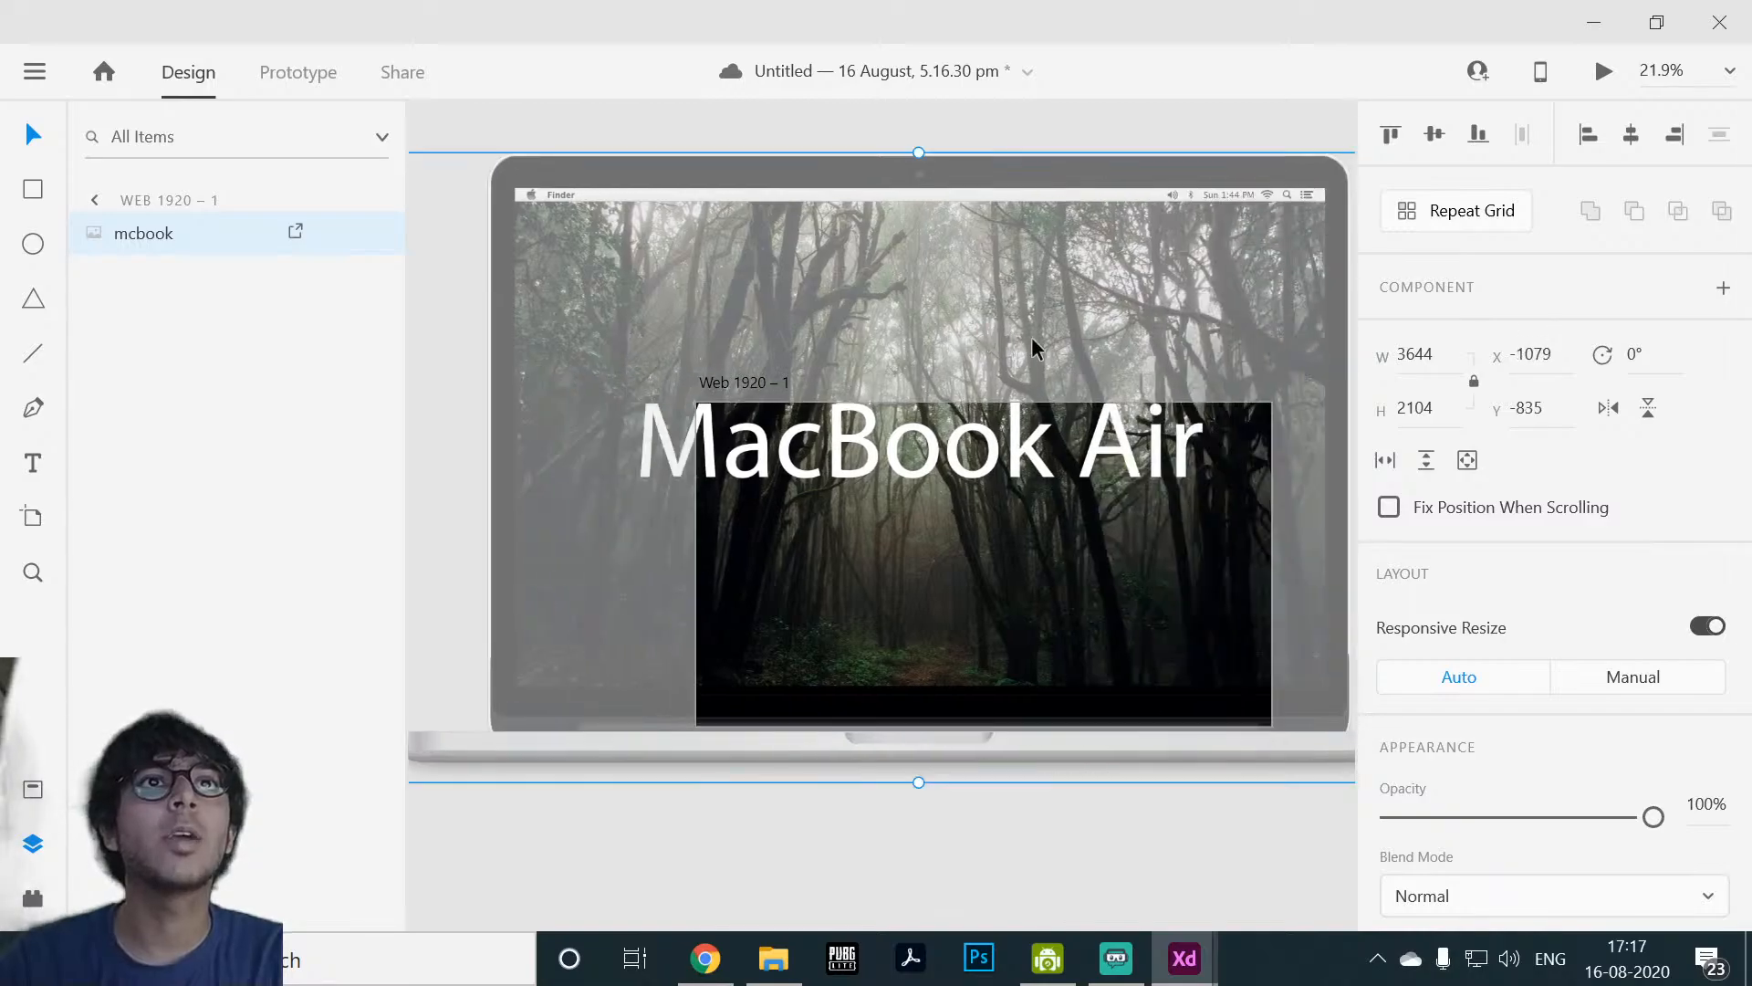
drag(1155, 876, 1192, 782)
drag(1143, 540, 1155, 648)
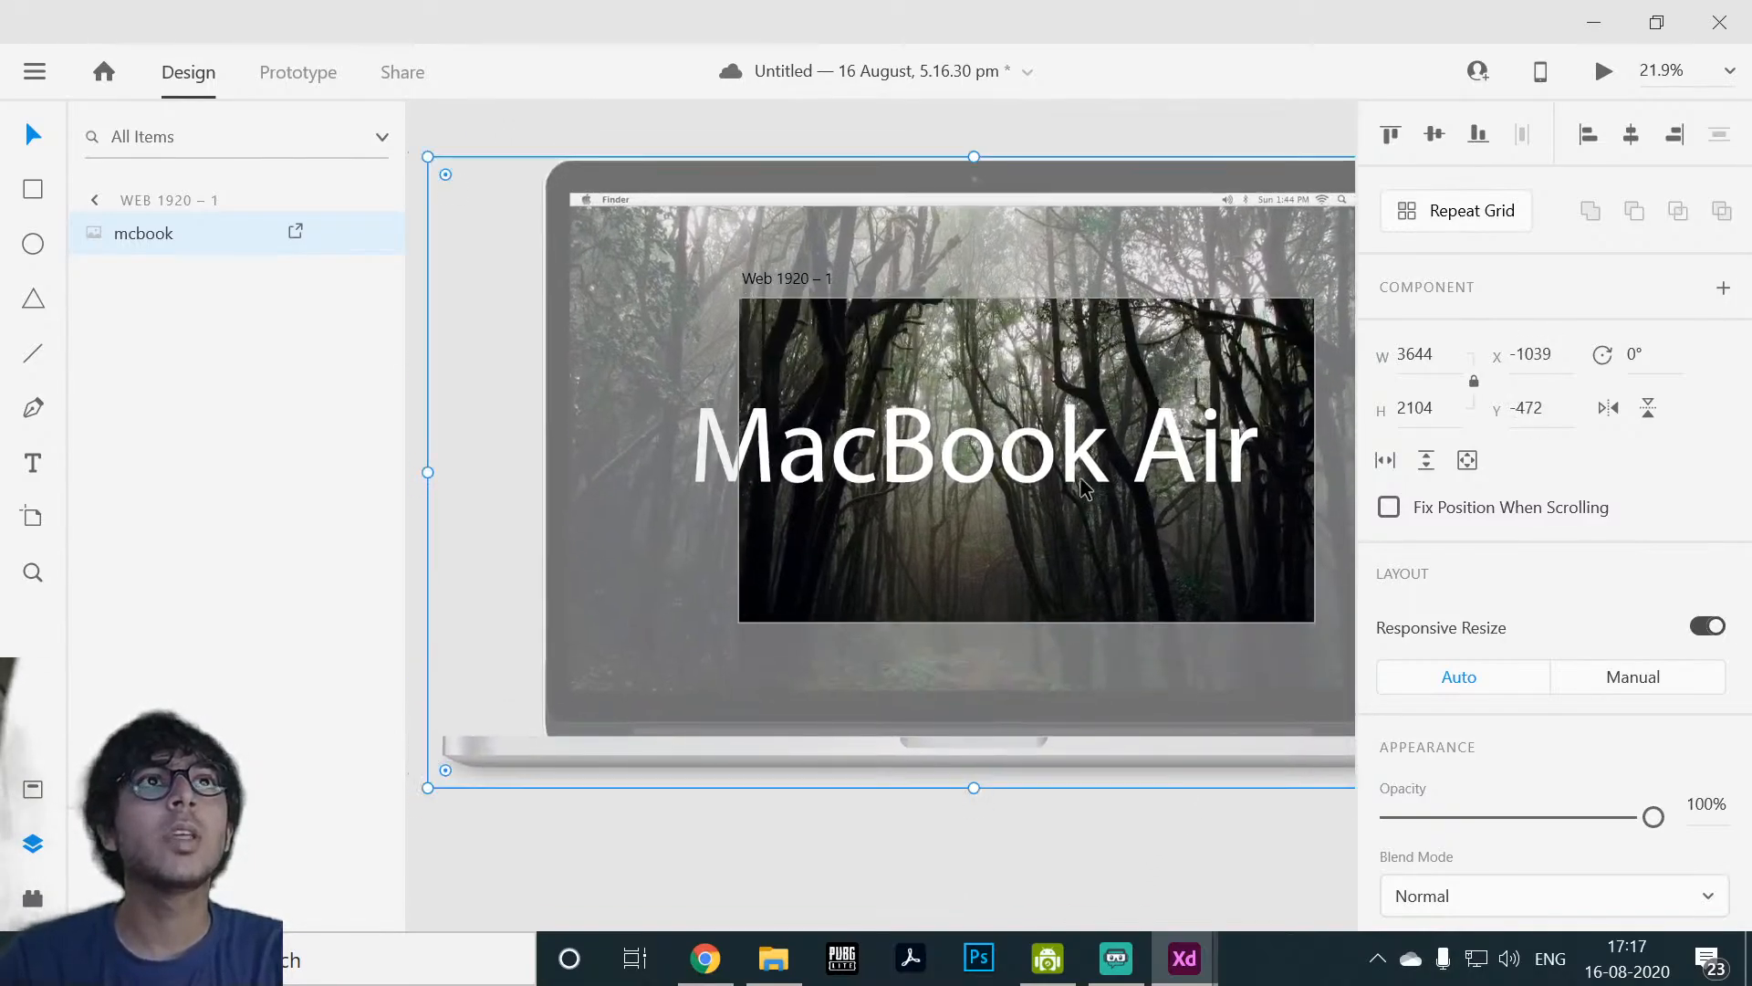
scroll(1226, 509, down, 2)
scroll(1226, 508, down, 2)
drag(1228, 694, 1069, 695)
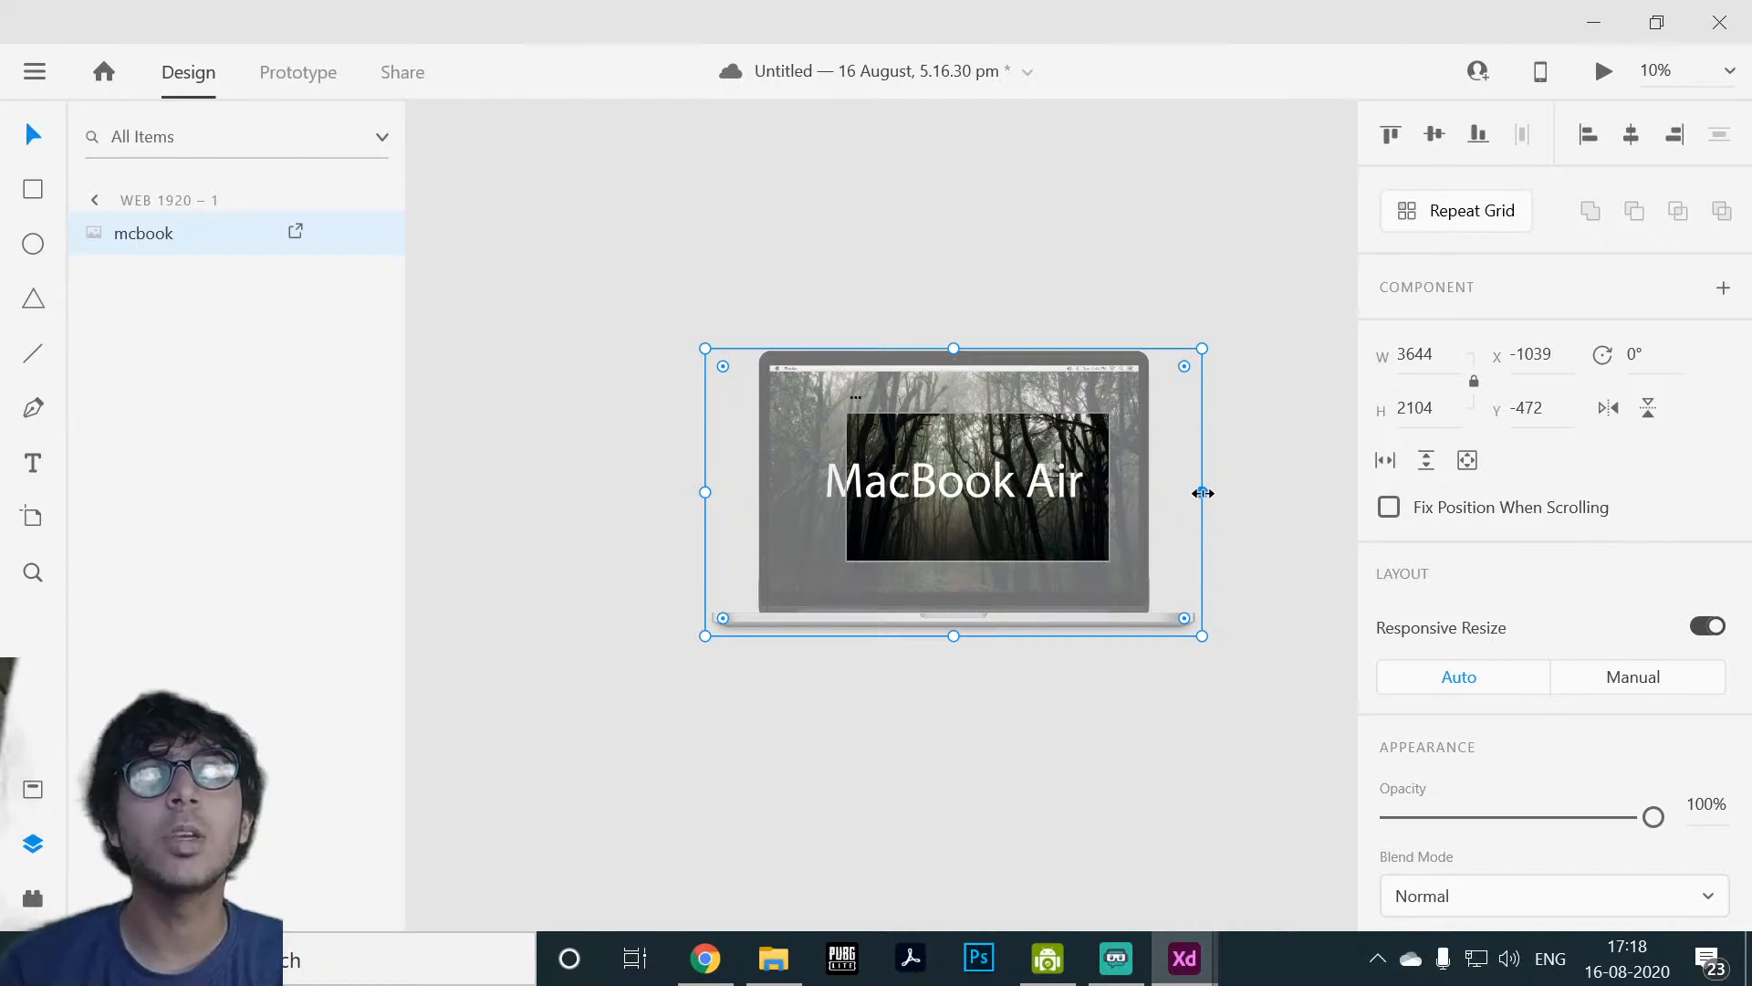
mouse_move(1203, 493)
mouse_down()
mouse_move(1158, 494)
mouse_move(1174, 496)
mouse_up()
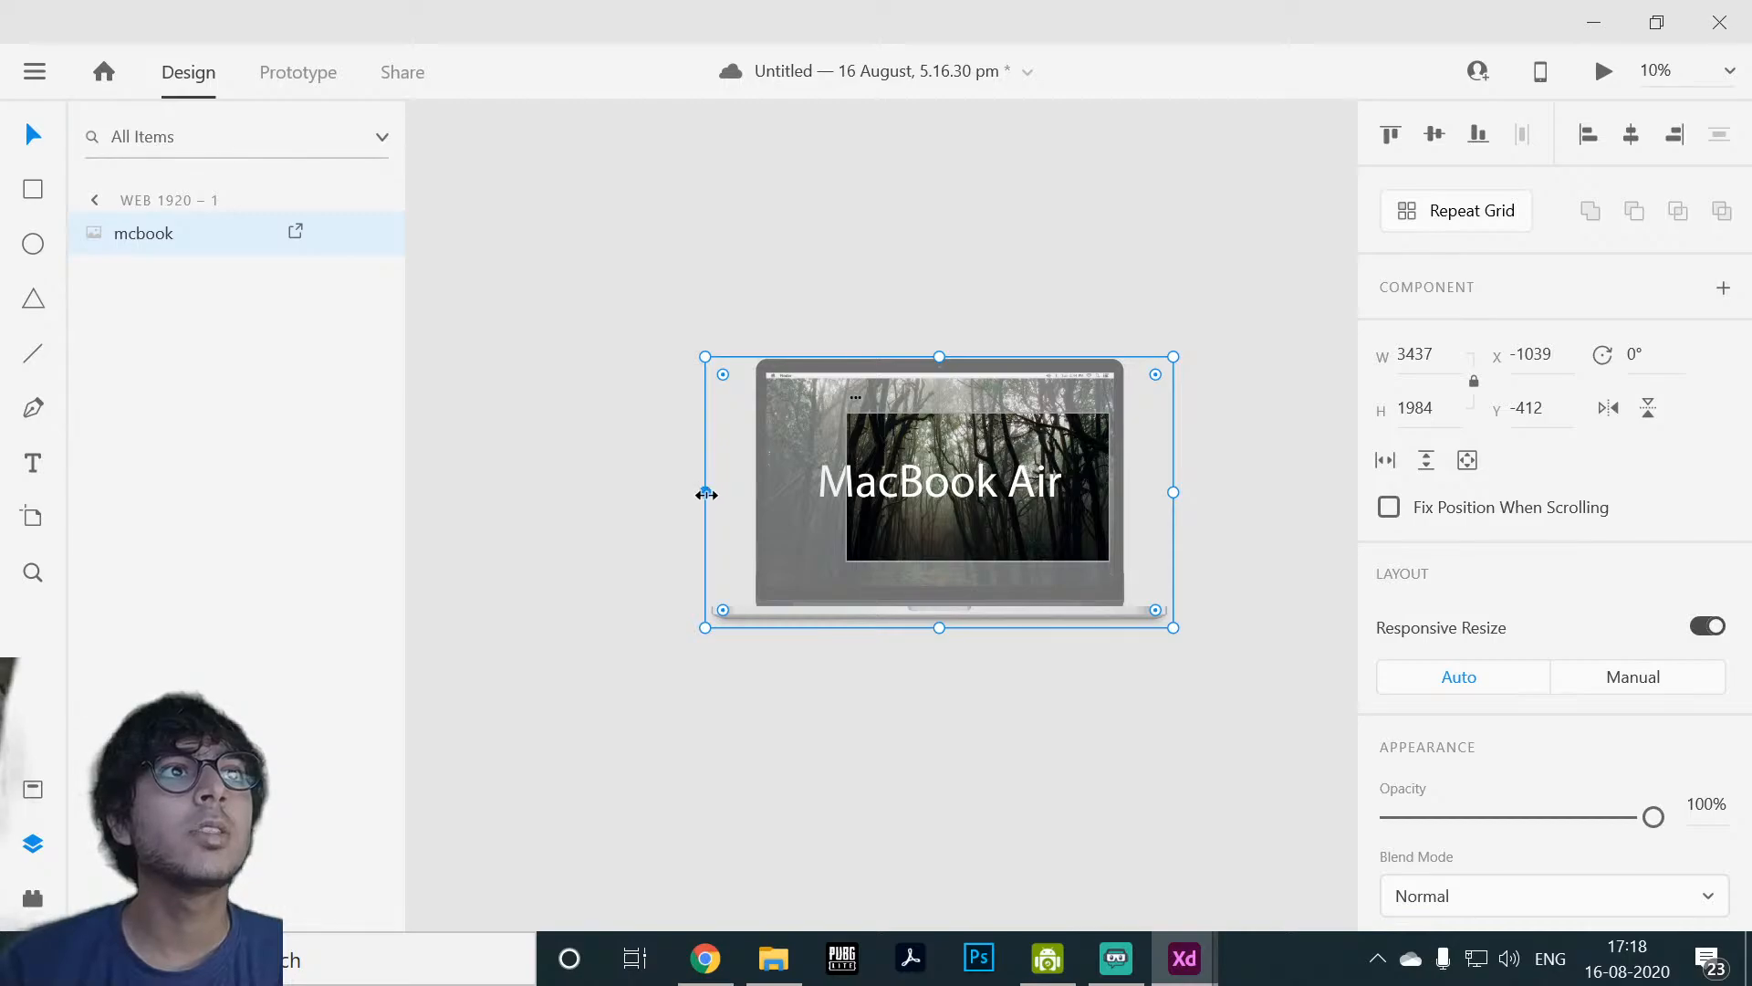
drag(708, 493, 797, 494)
drag(1170, 495, 1159, 493)
click(1262, 508)
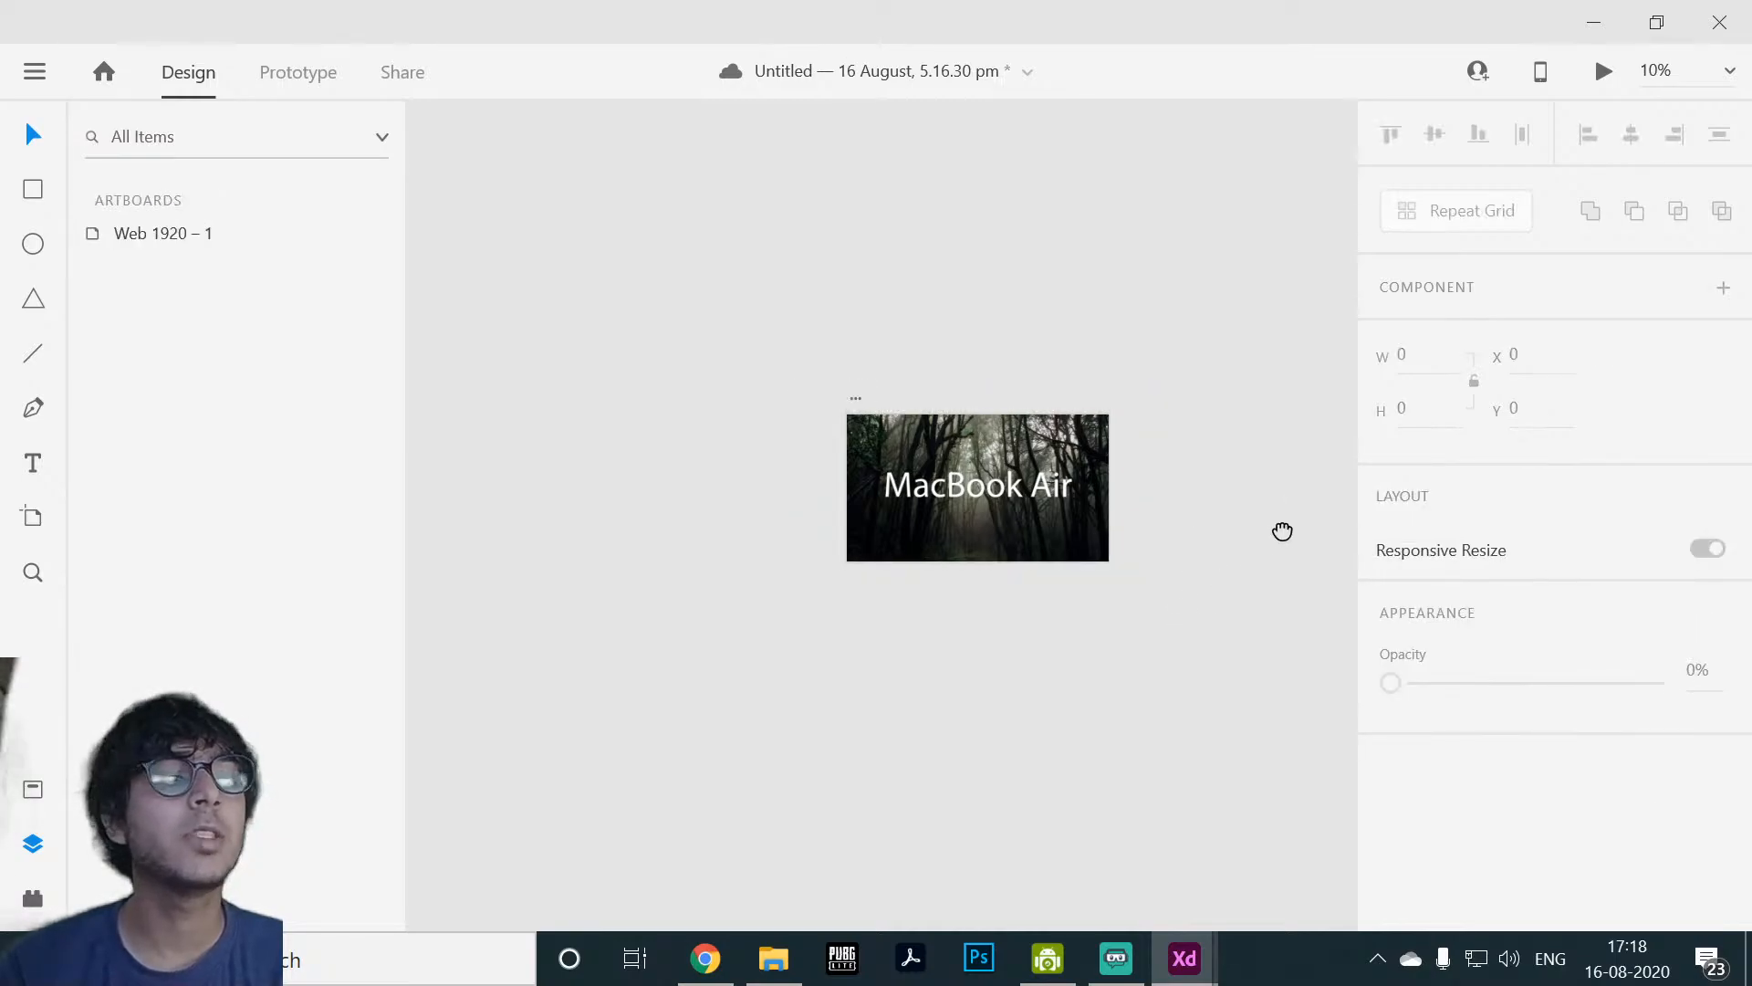
Step: Add a second 1920 × 1080 artboard beside Web 1920 – 1 and return to the Select tool with nothing selected
scroll(1259, 528, up, 2)
scroll(1214, 563, up, 1)
scroll(1212, 564, up, 1)
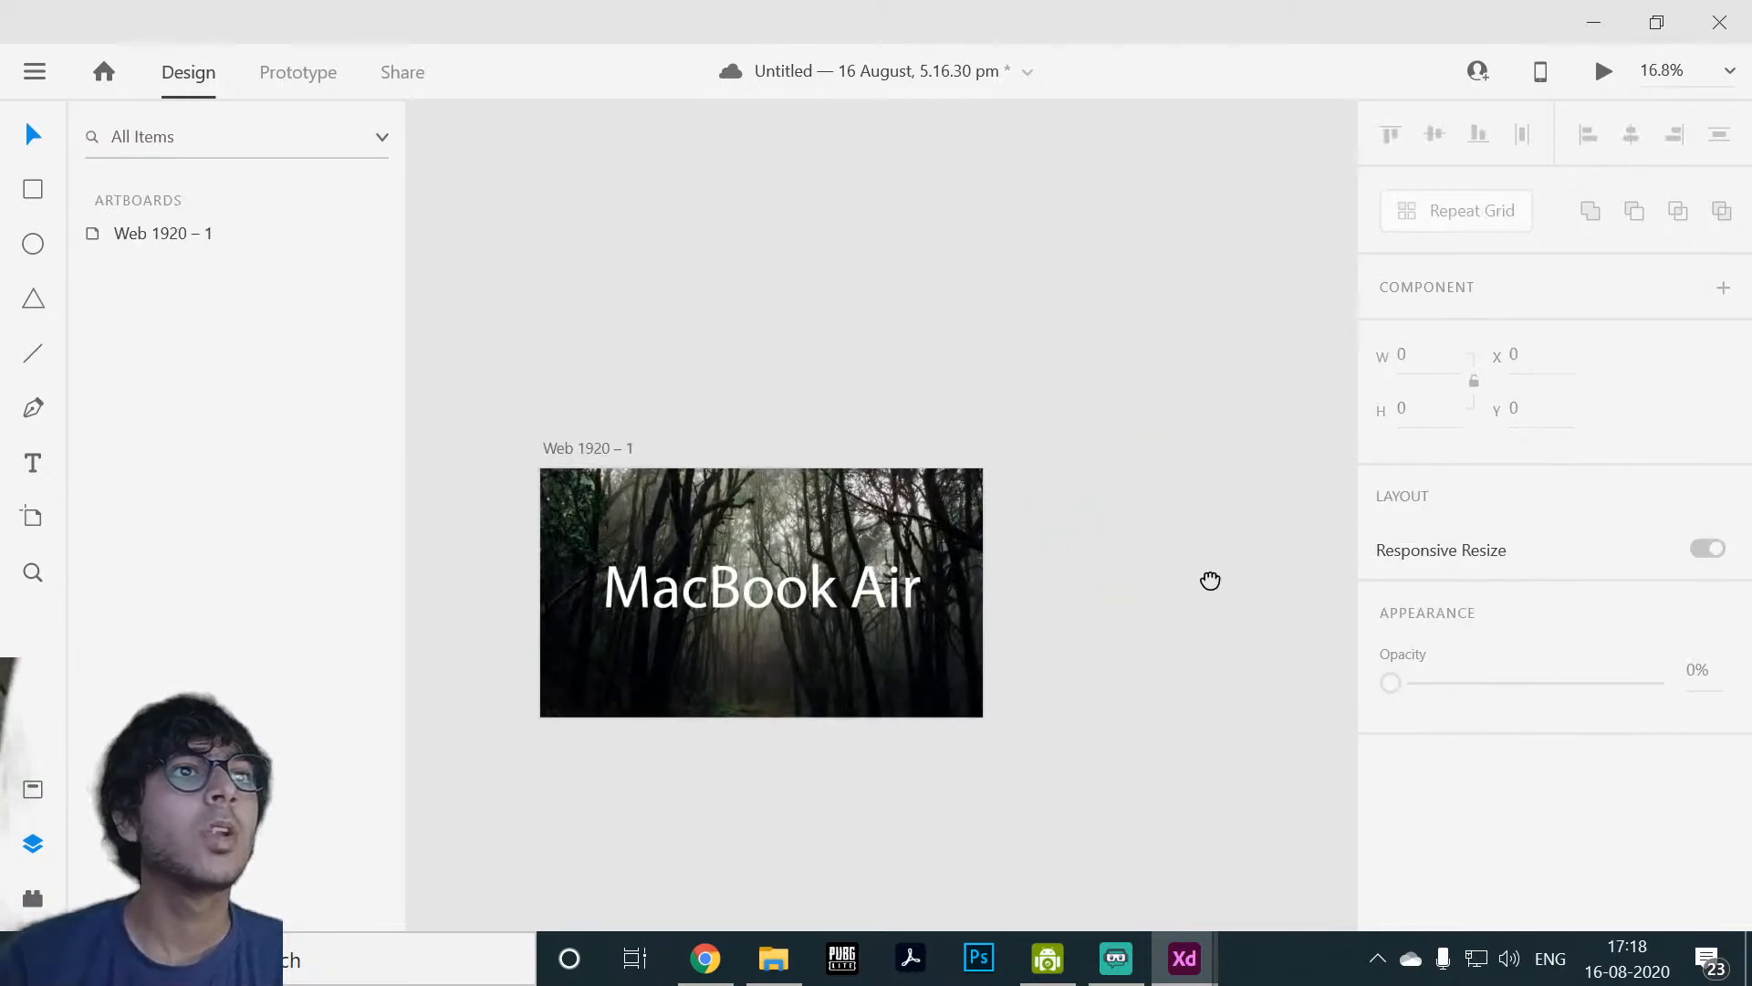
scroll(1208, 578, down, 3)
scroll(1208, 578, left, 2)
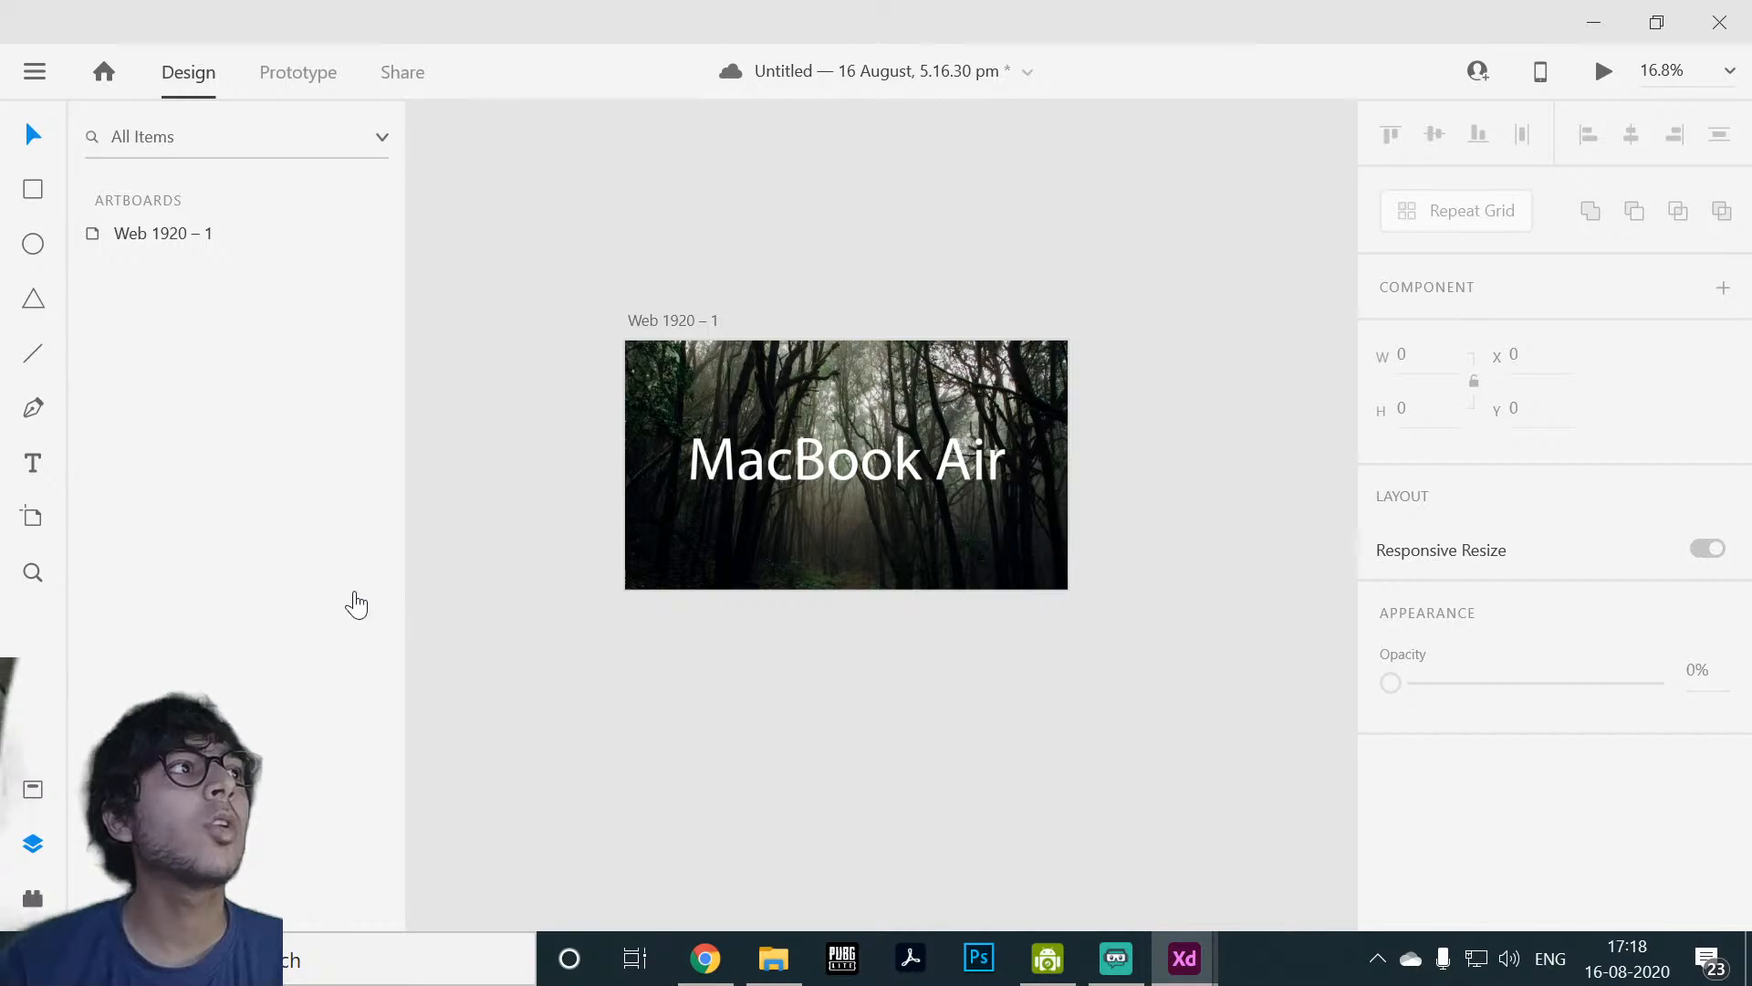
click(33, 516)
scroll(1138, 657, right, 2)
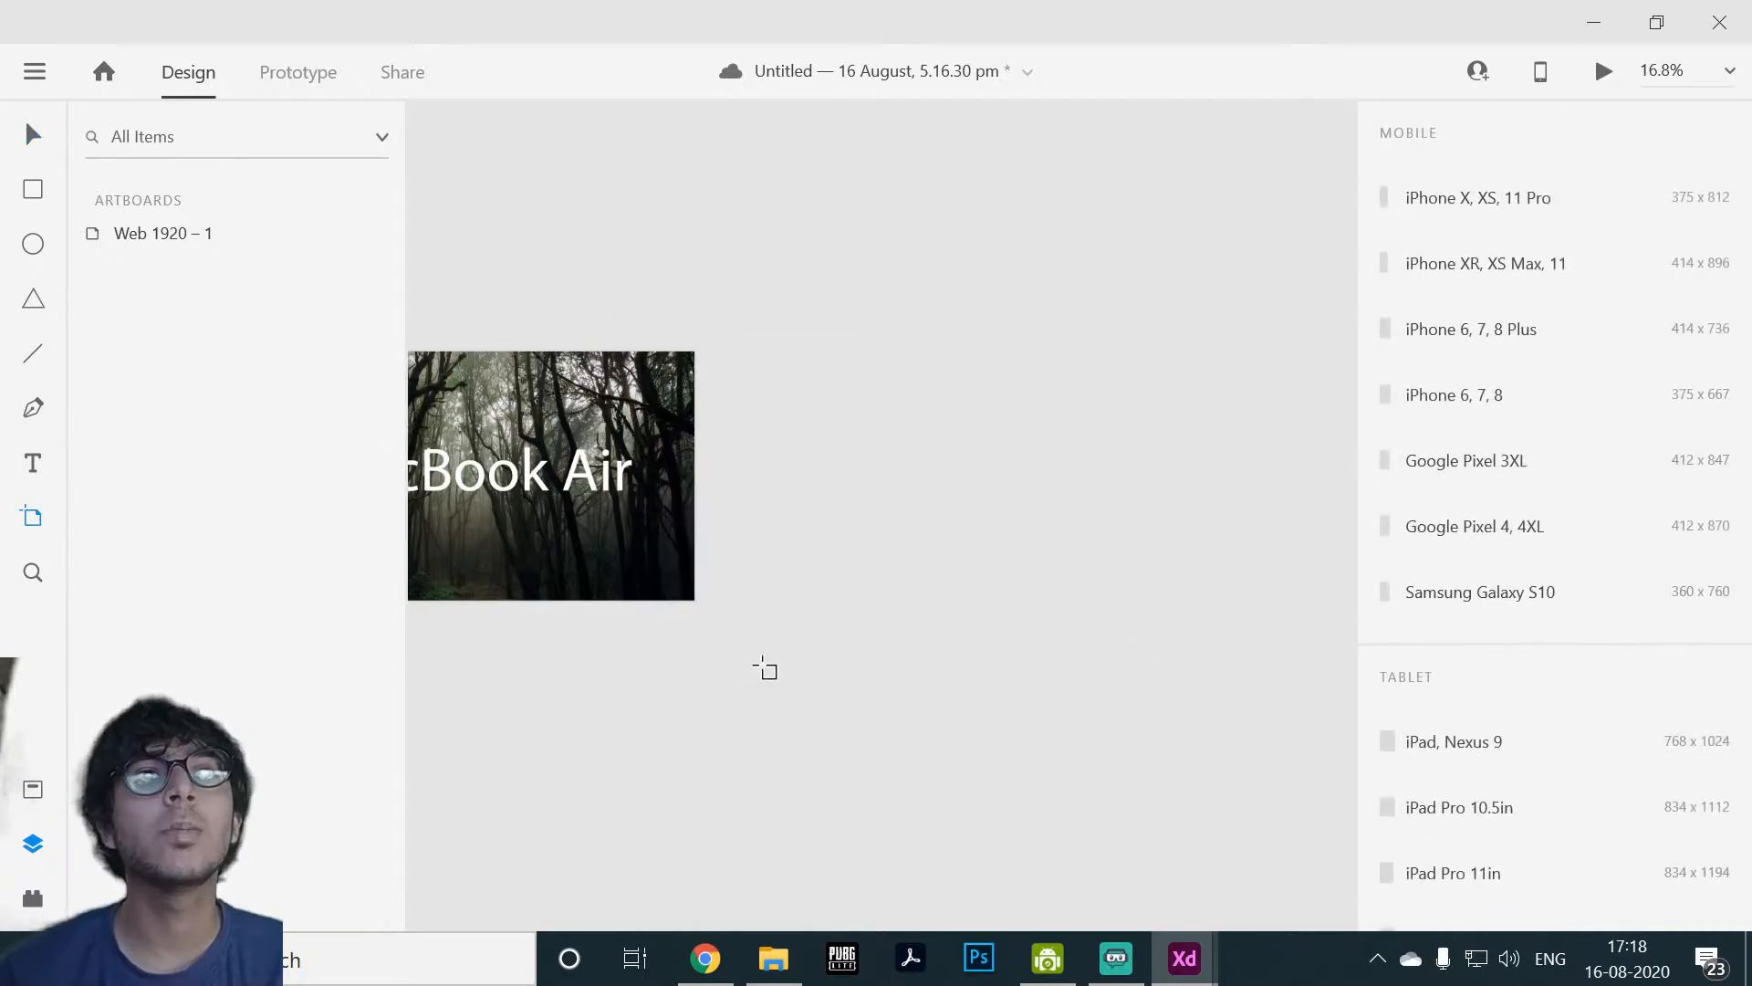
drag(903, 627, 959, 684)
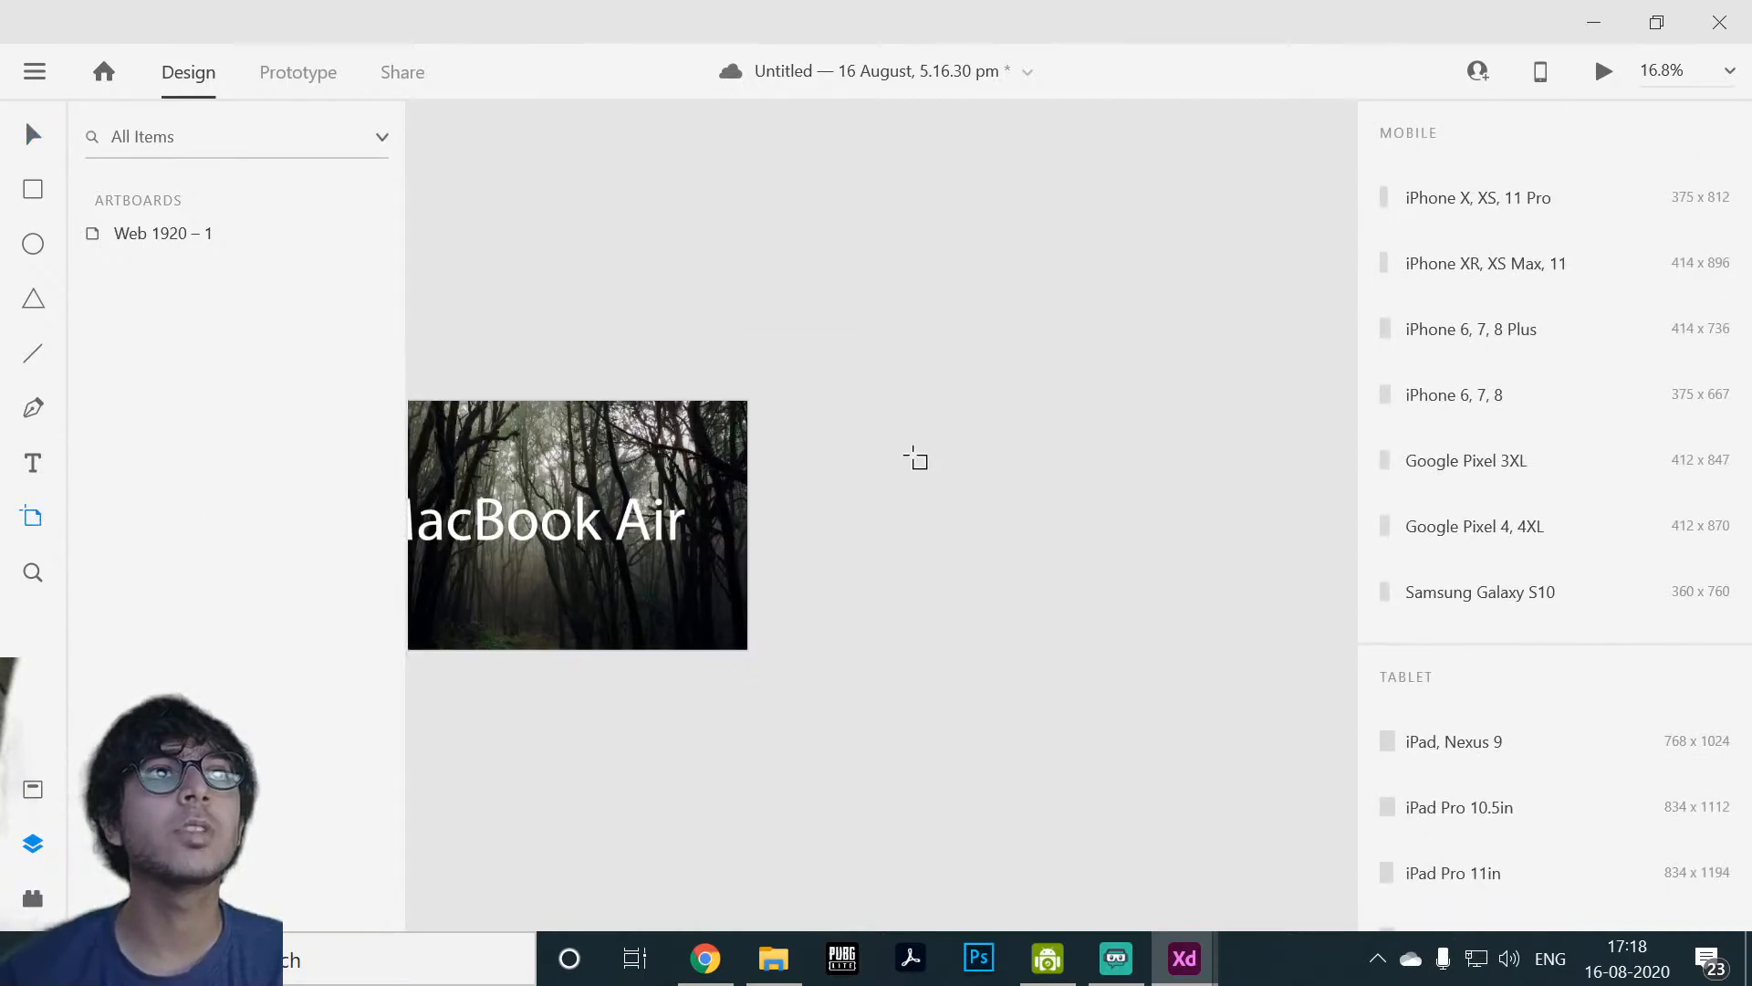
click(919, 522)
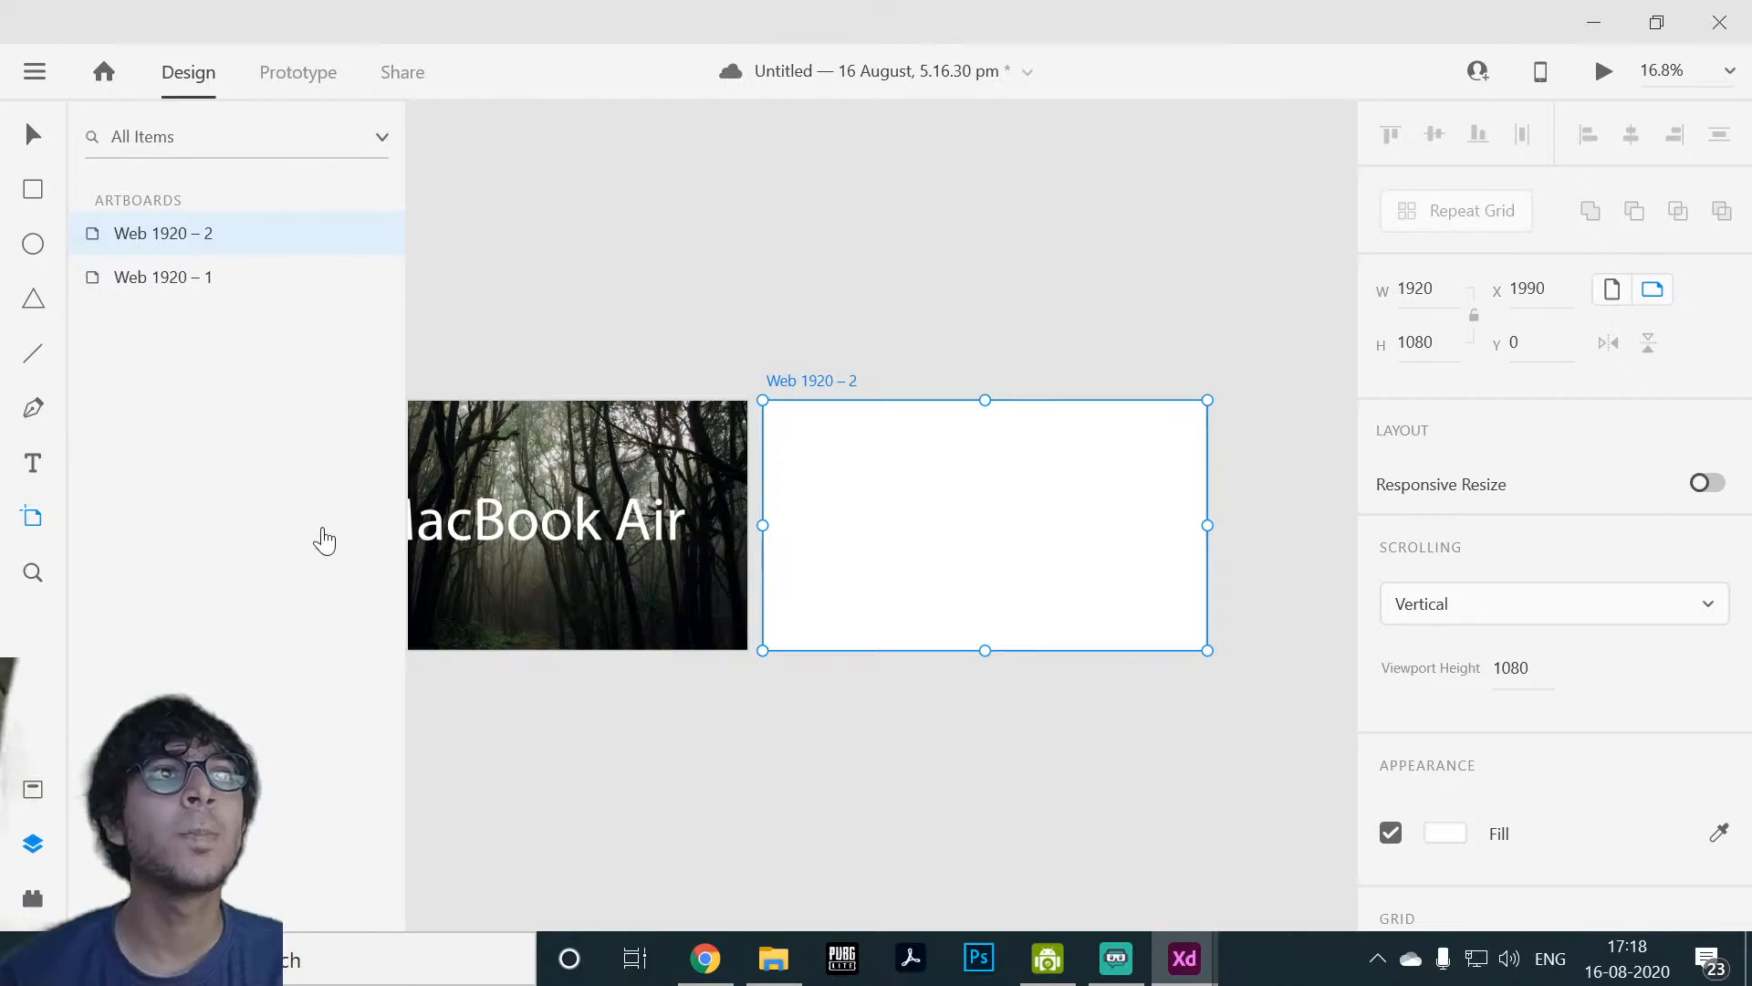
click(32, 144)
click(790, 690)
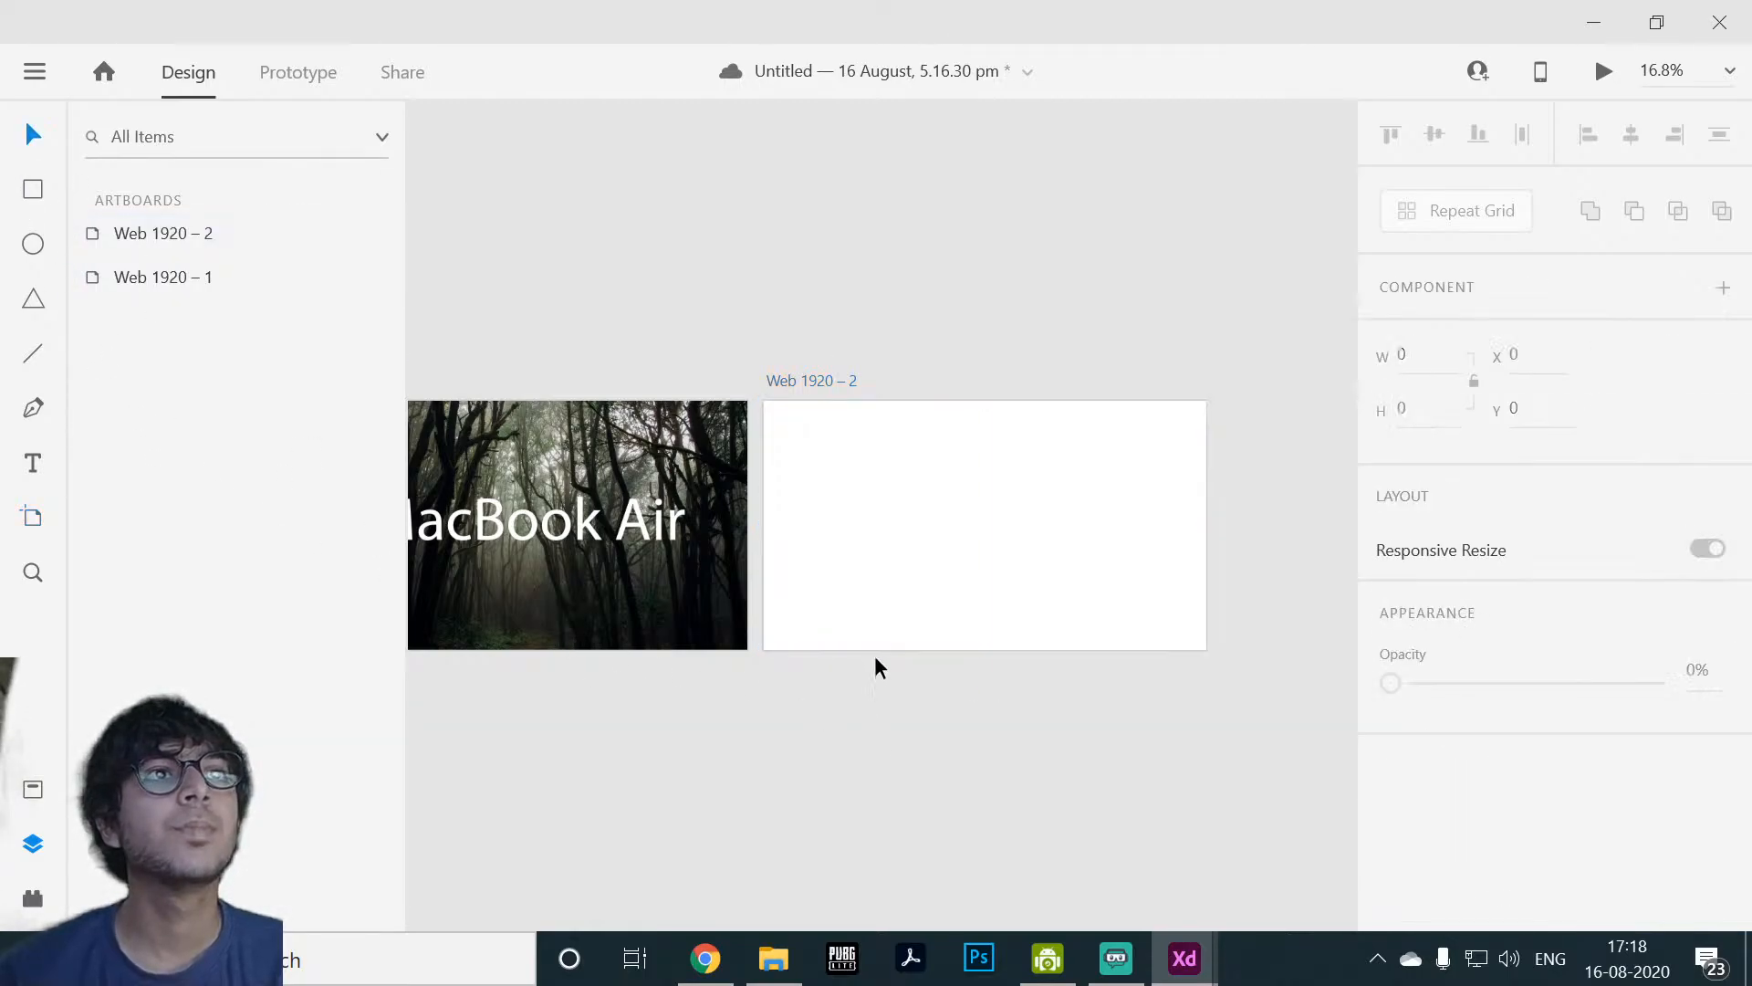
Step: Delete the mcbook image from the Web 1920 – 1 artboard and undo the deletion, twice
click(839, 616)
click(671, 612)
drag(841, 826, 1125, 761)
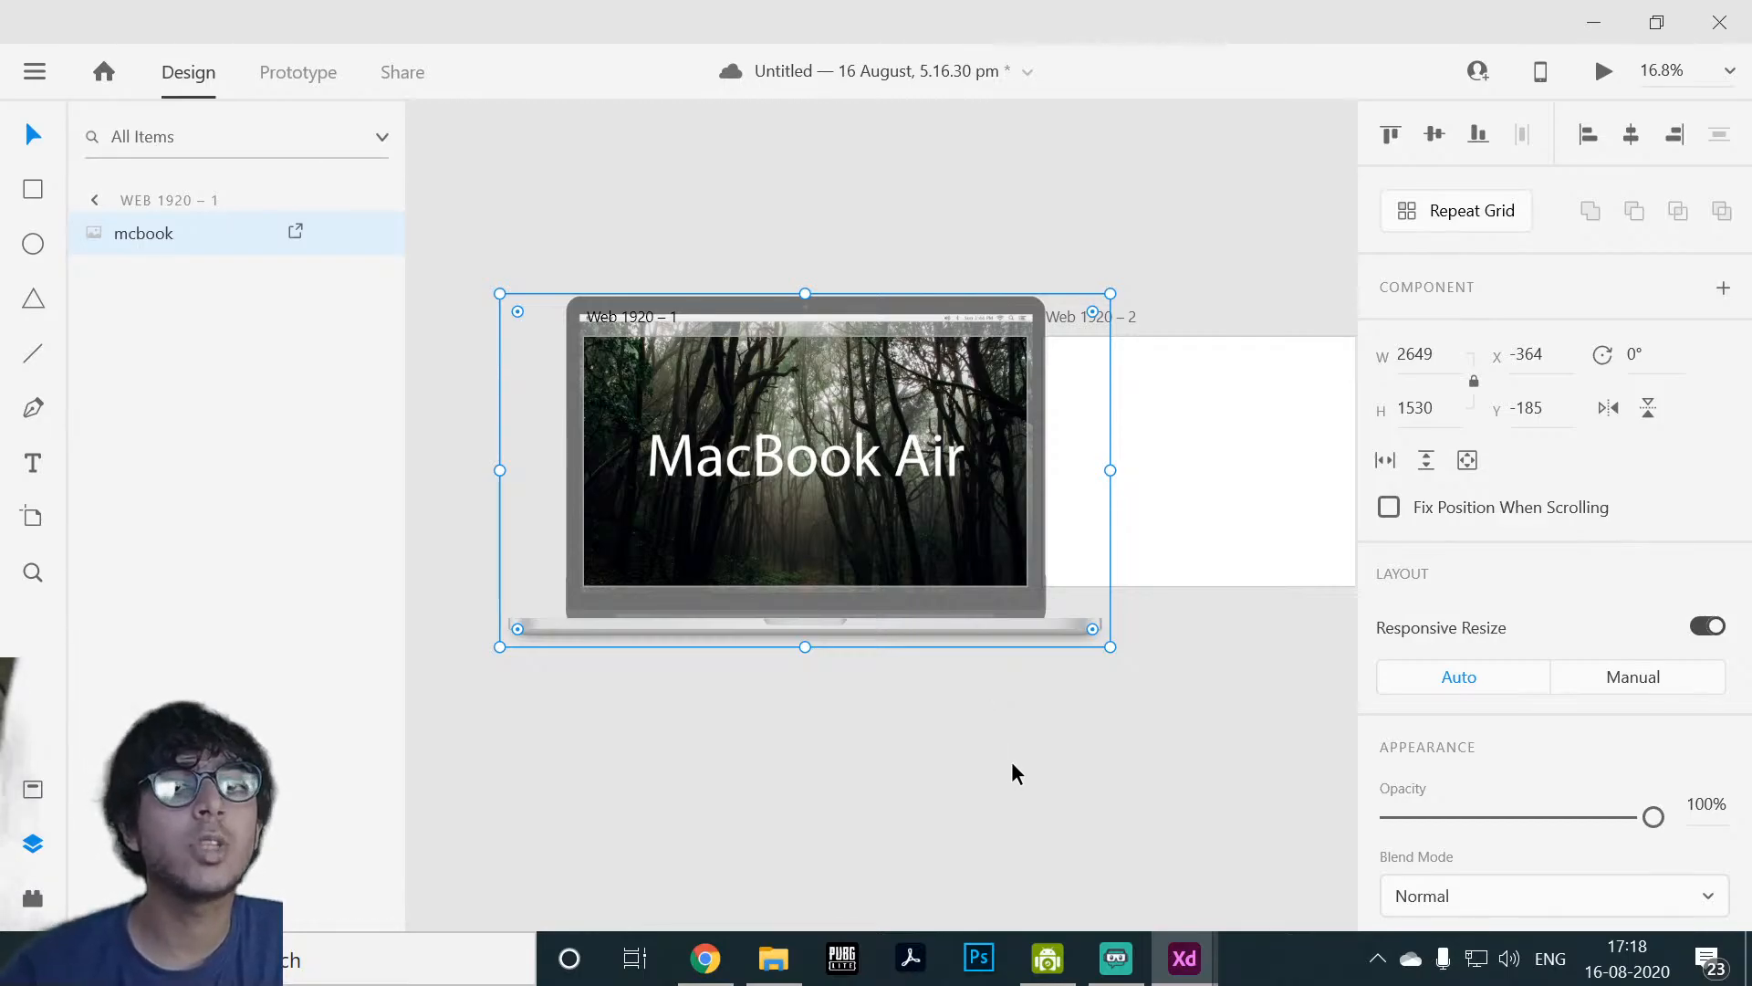
key(Delete)
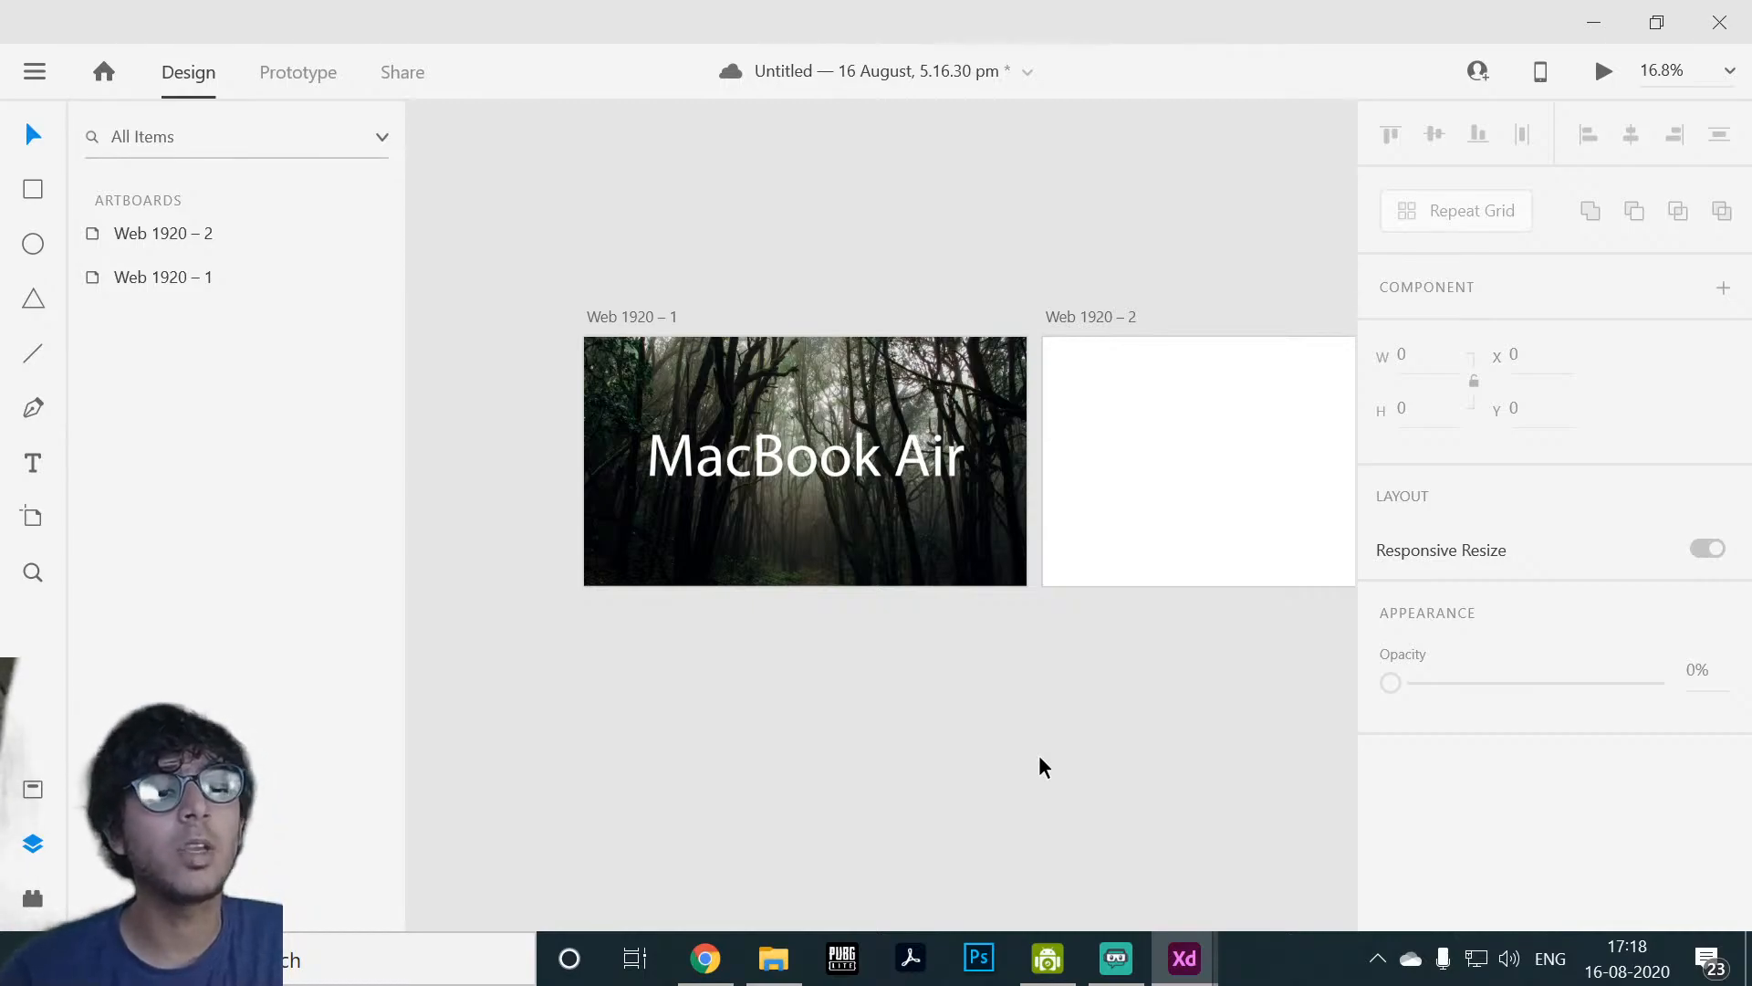
key(ctrl+z)
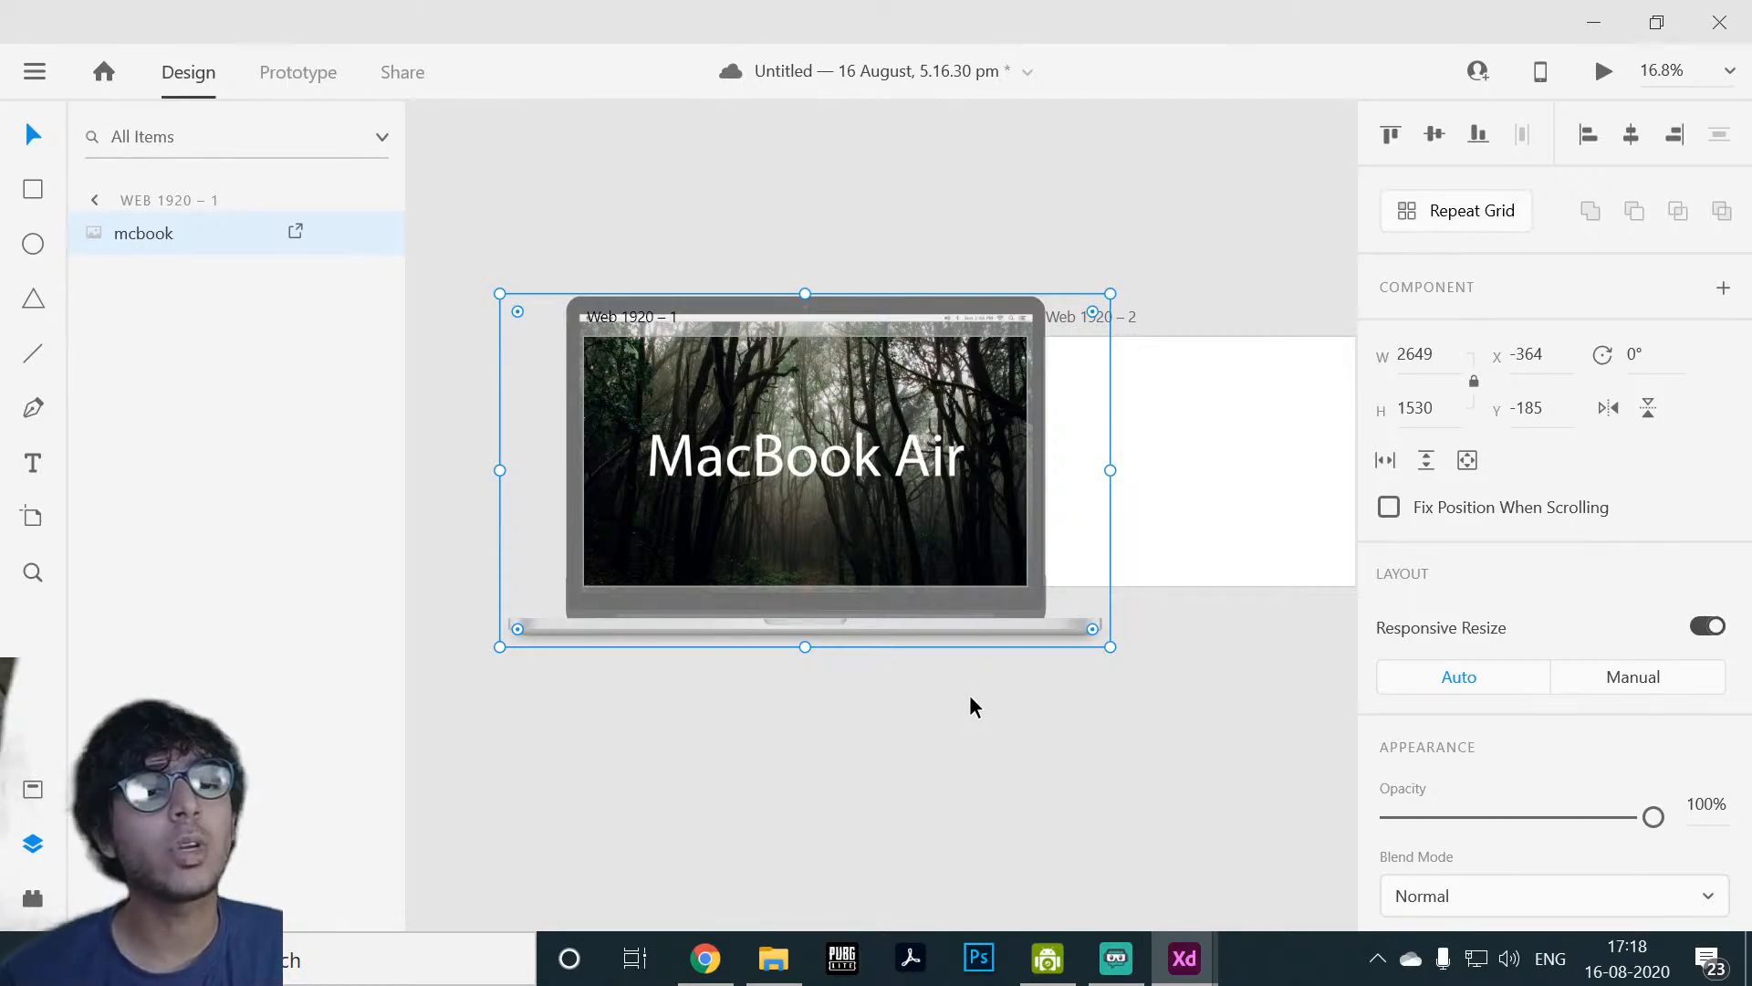
key(Delete)
key(ctrl+z)
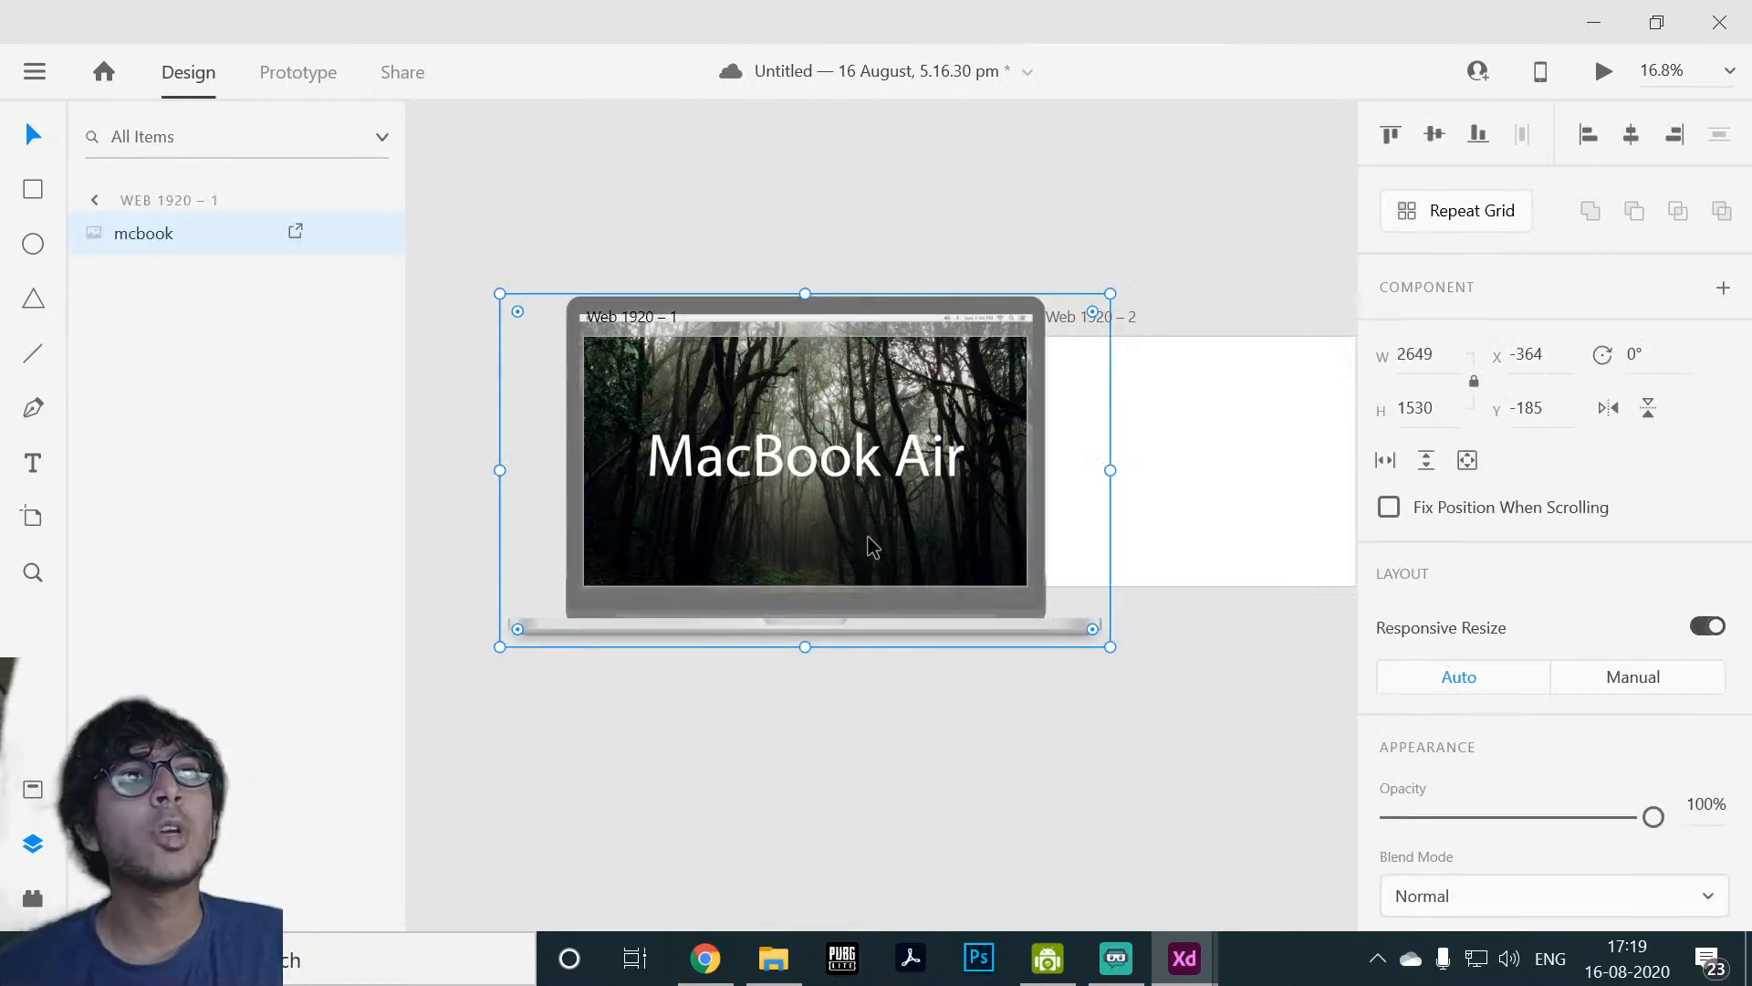
Step: Duplicate the mcbook image onto the Web 1920 – 2 artboard and scale the copy down so the whole laptop fits in the centre
key(ctrl+d)
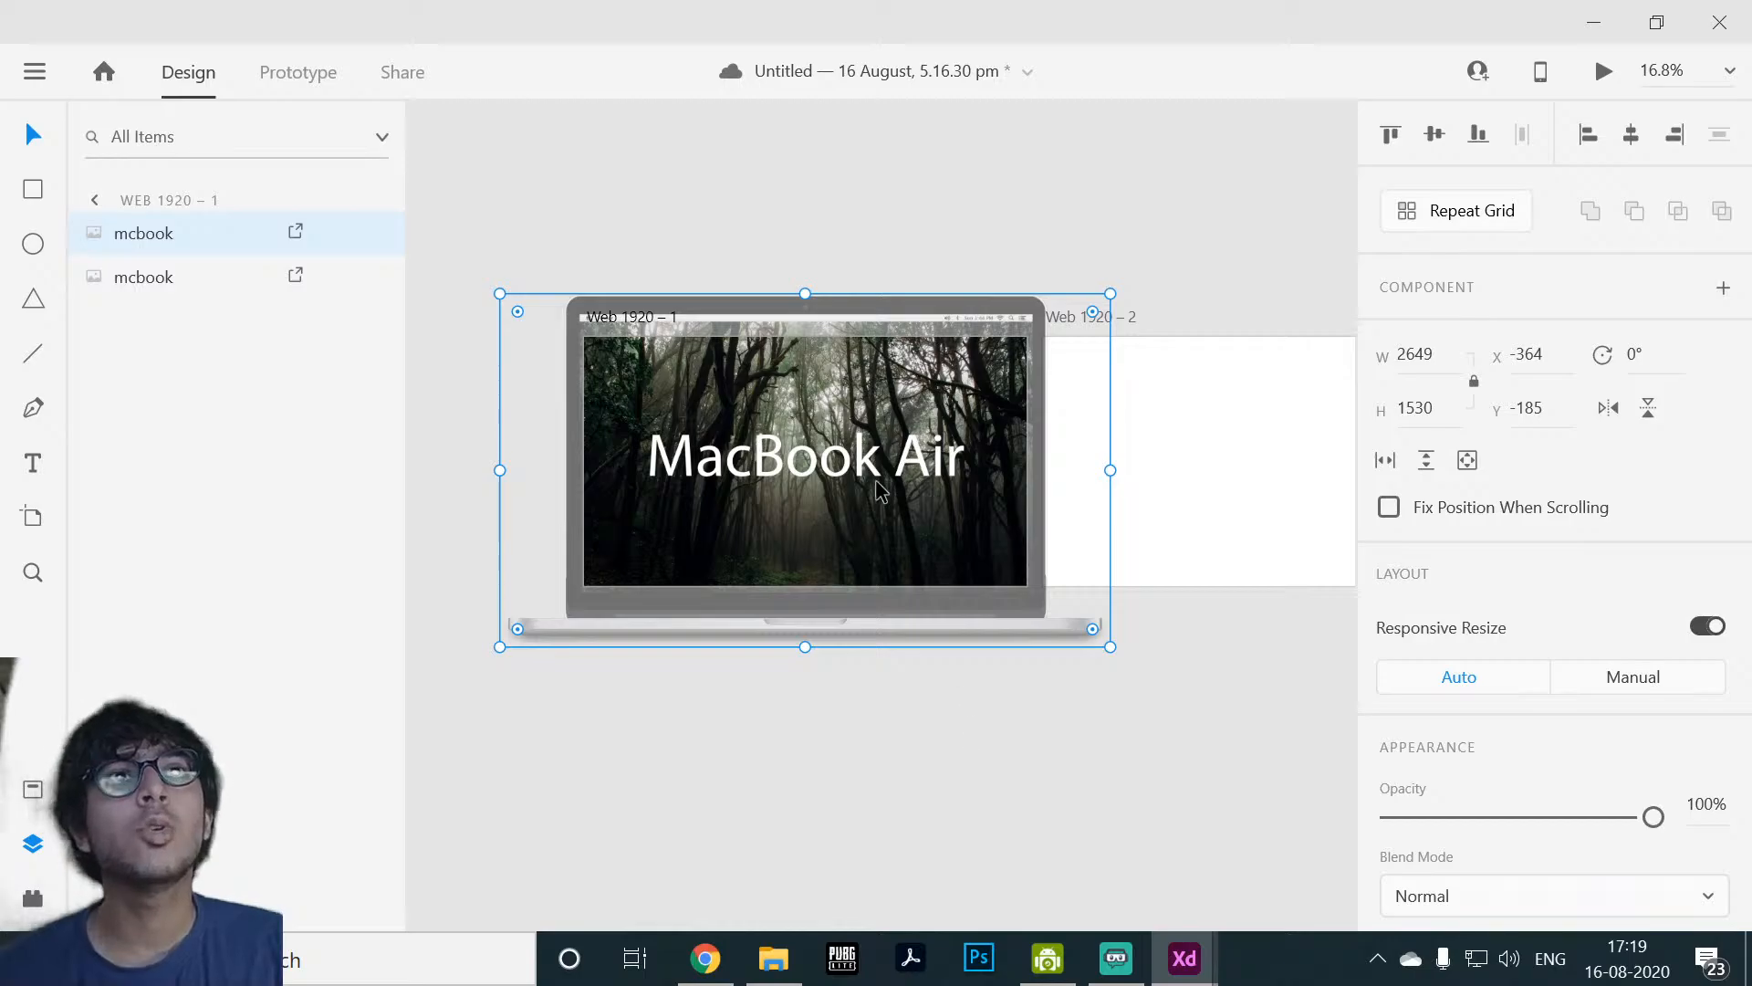
drag(898, 465, 1022, 502)
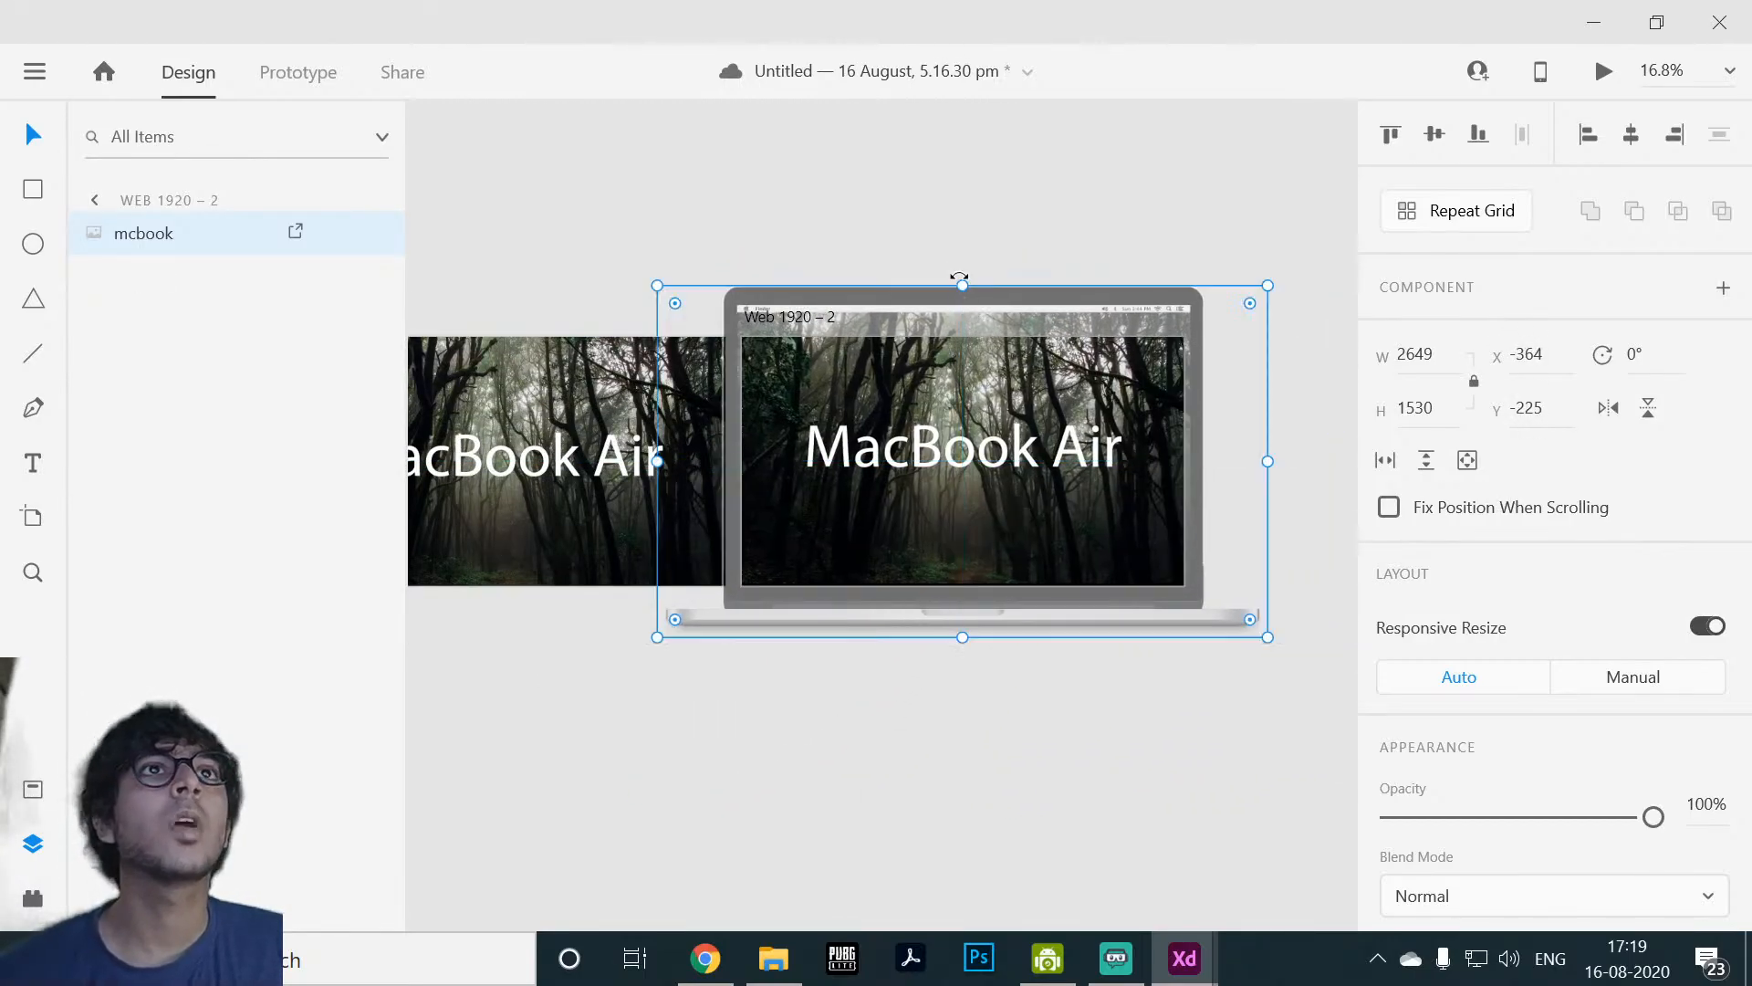
drag(958, 278, 962, 441)
drag(969, 436, 964, 418)
click(851, 666)
drag(851, 657, 908, 648)
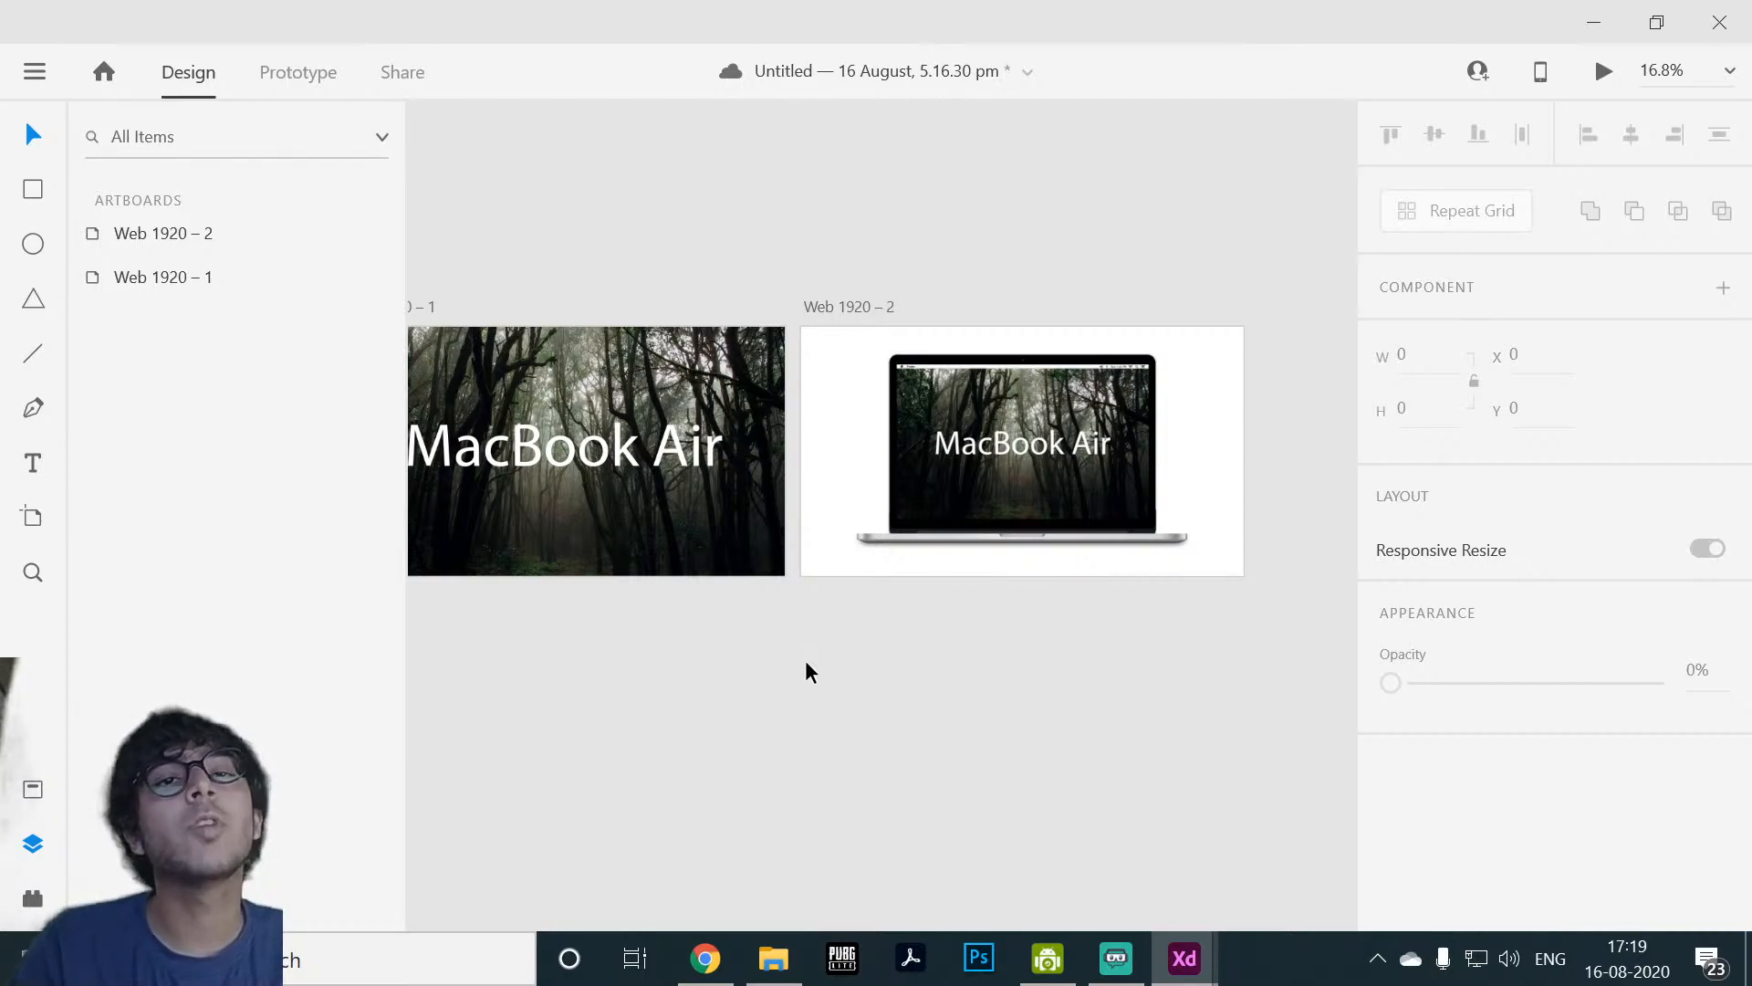
click(301, 73)
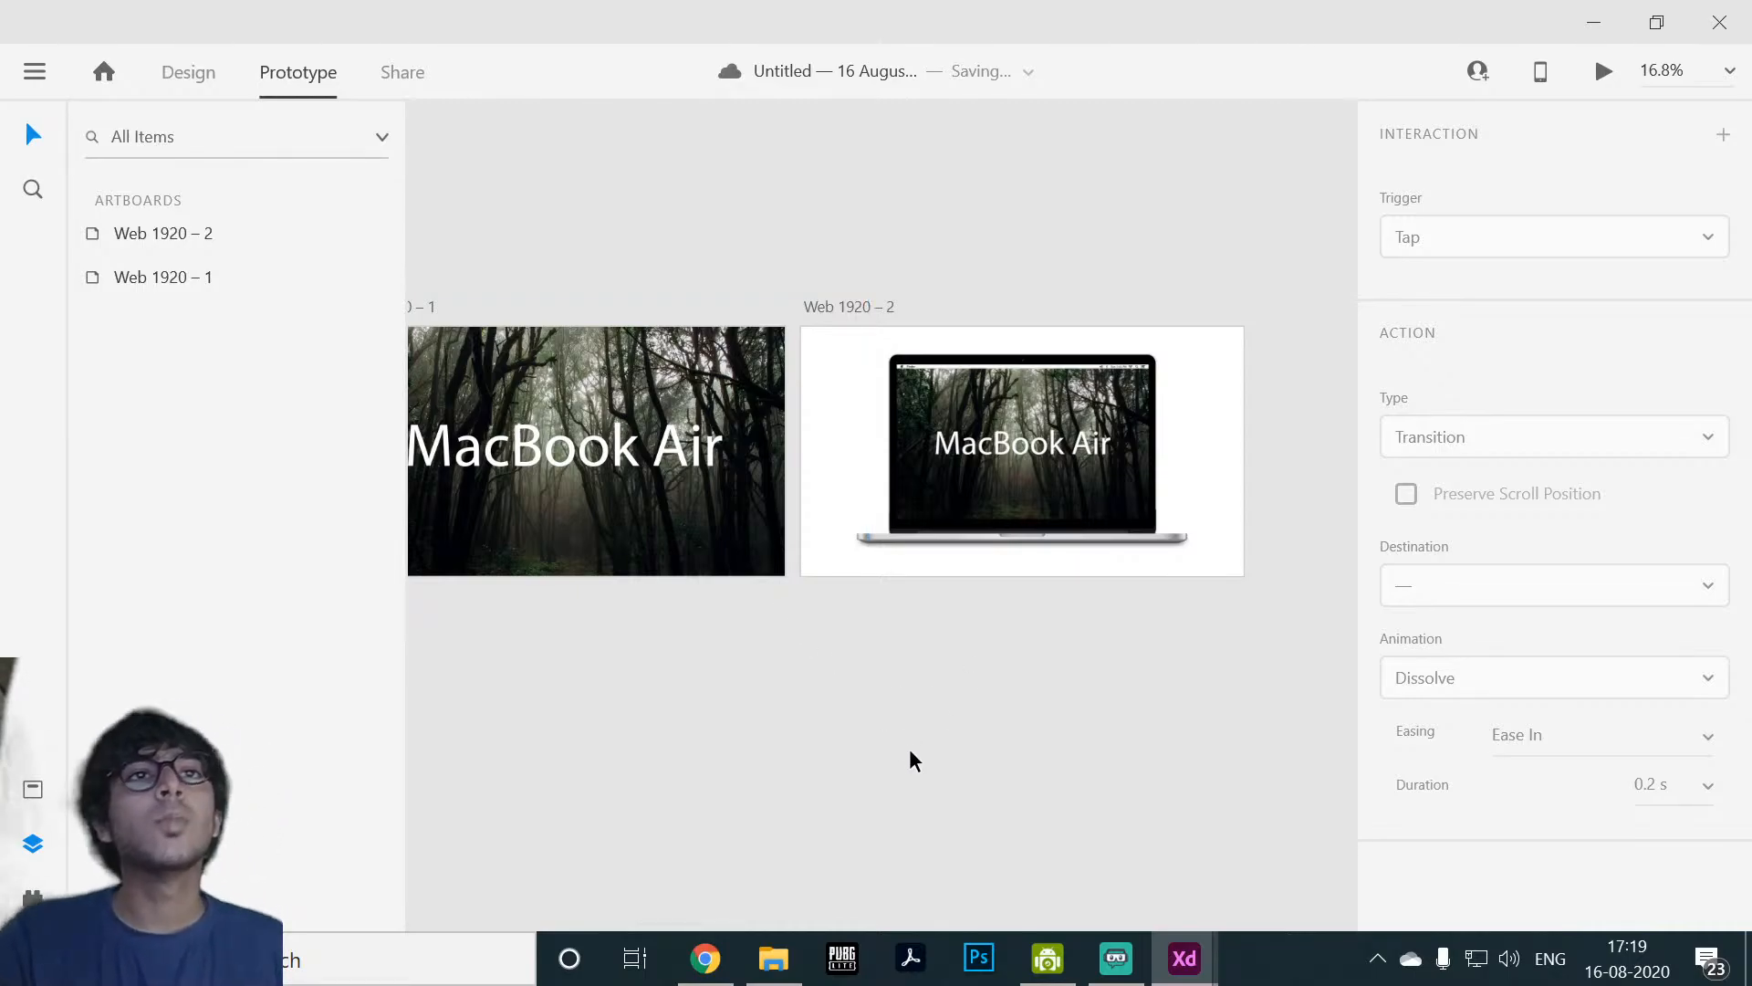
drag(1019, 751, 1051, 750)
click(188, 73)
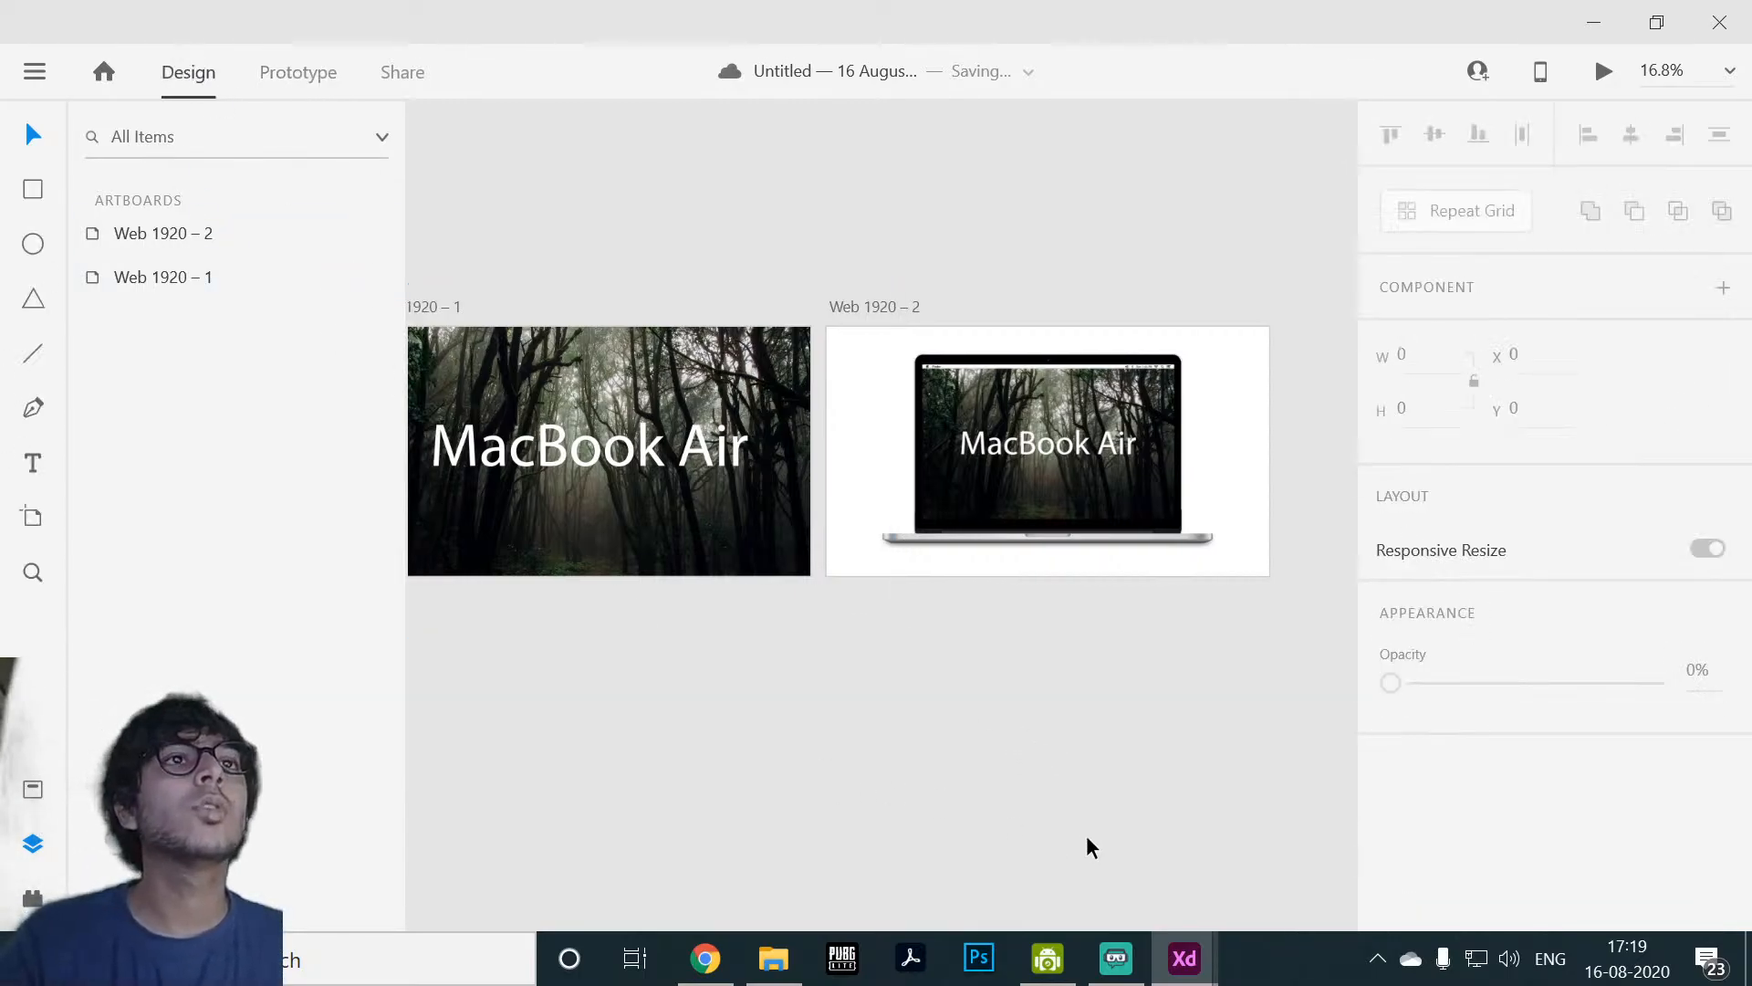
drag(852, 649, 1101, 672)
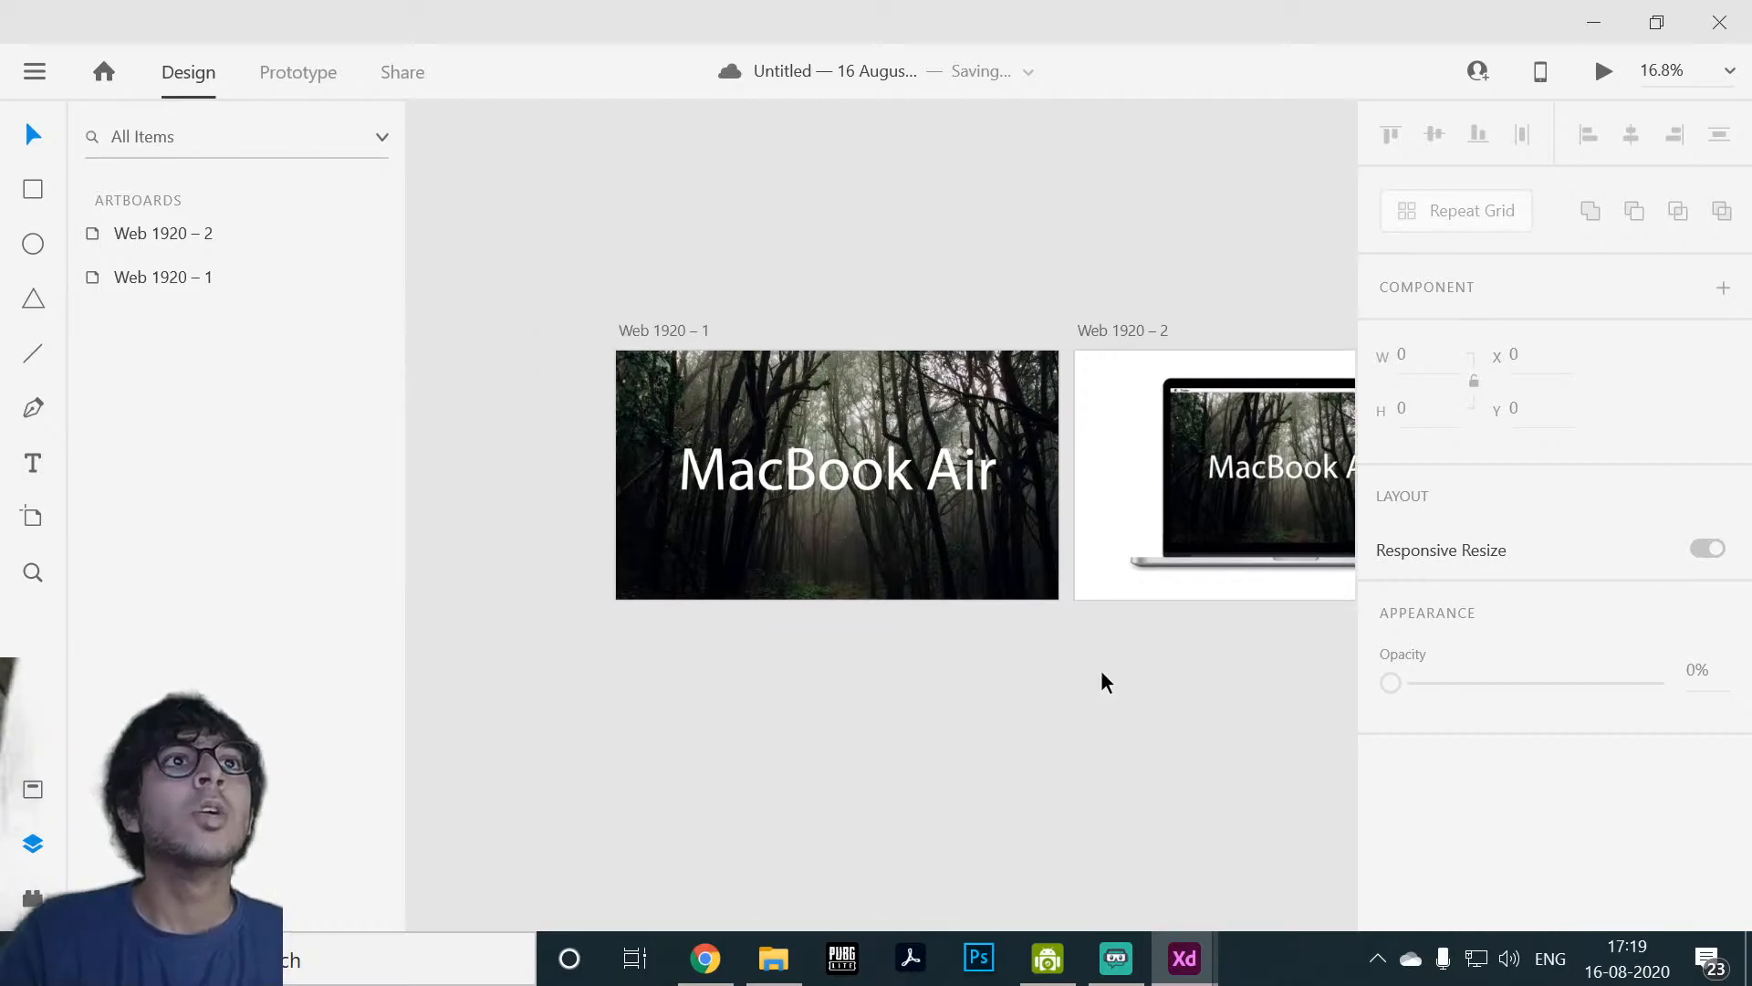
scroll(1227, 695, right, 3)
scroll(1188, 675, down, 1)
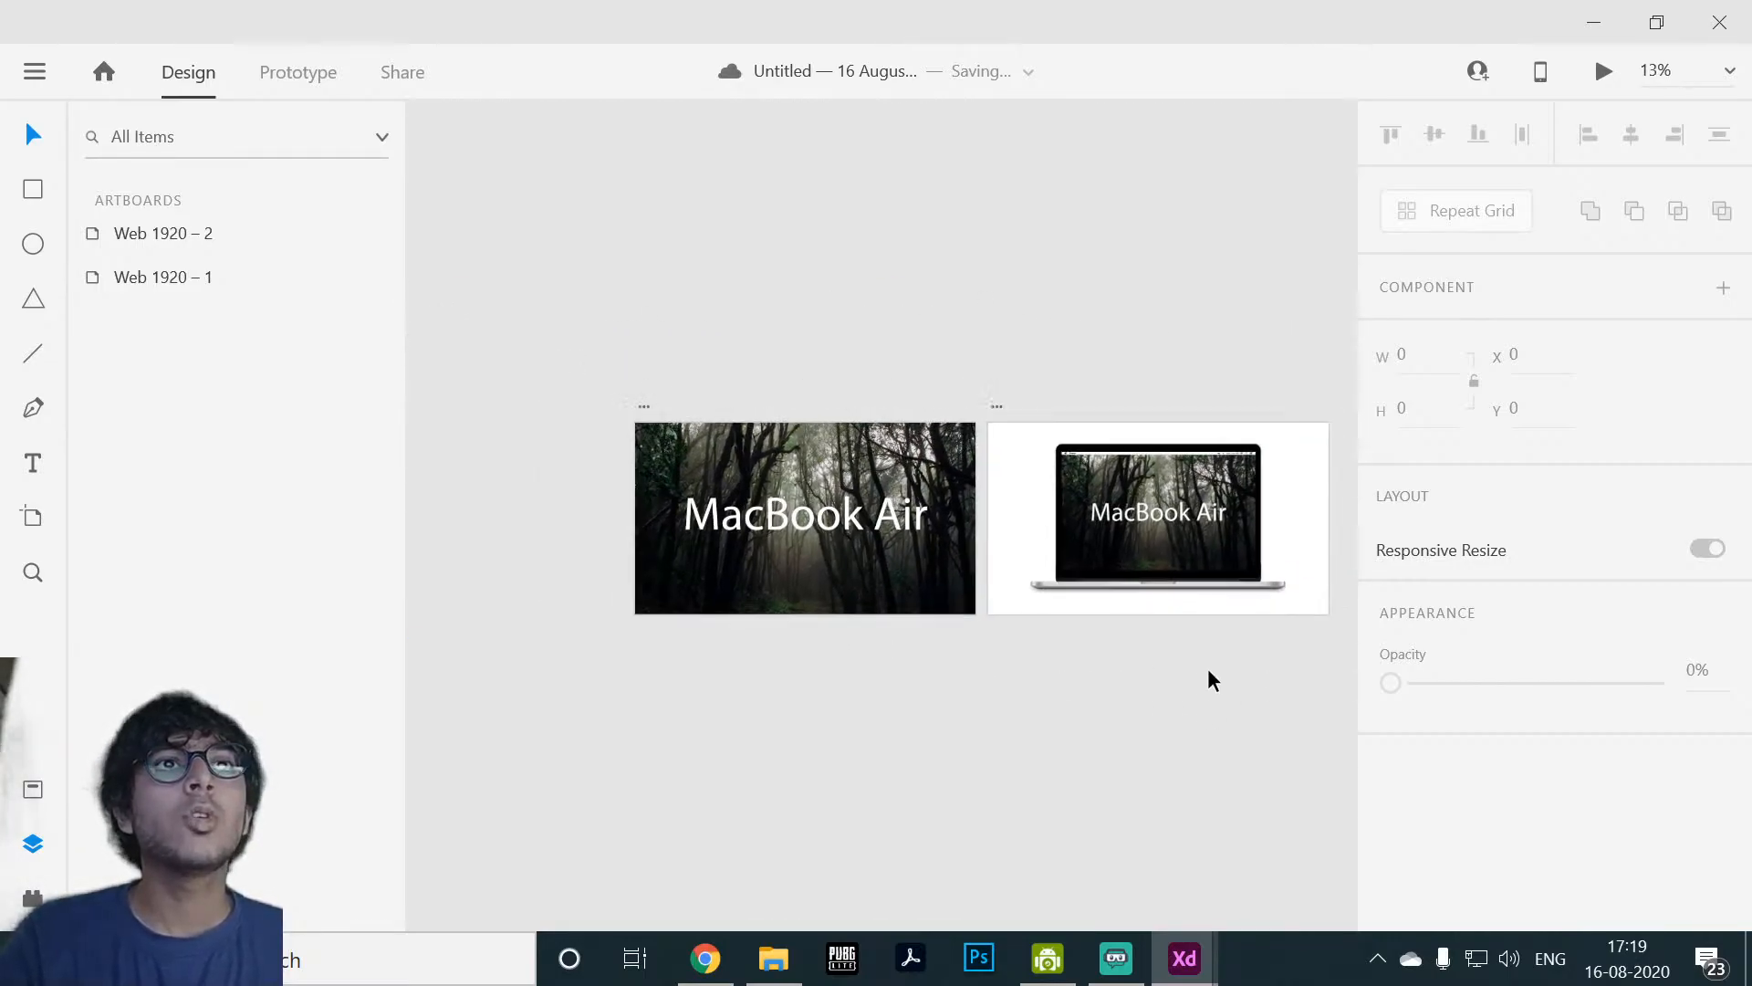
scroll(1256, 713, up, 2)
mouse_move(1205, 690)
mouse_down()
mouse_move(1270, 736)
mouse_move(1228, 700)
mouse_up()
scroll(1201, 701, down, 1)
scroll(1229, 703, right, 1)
scroll(1149, 682, down, 1)
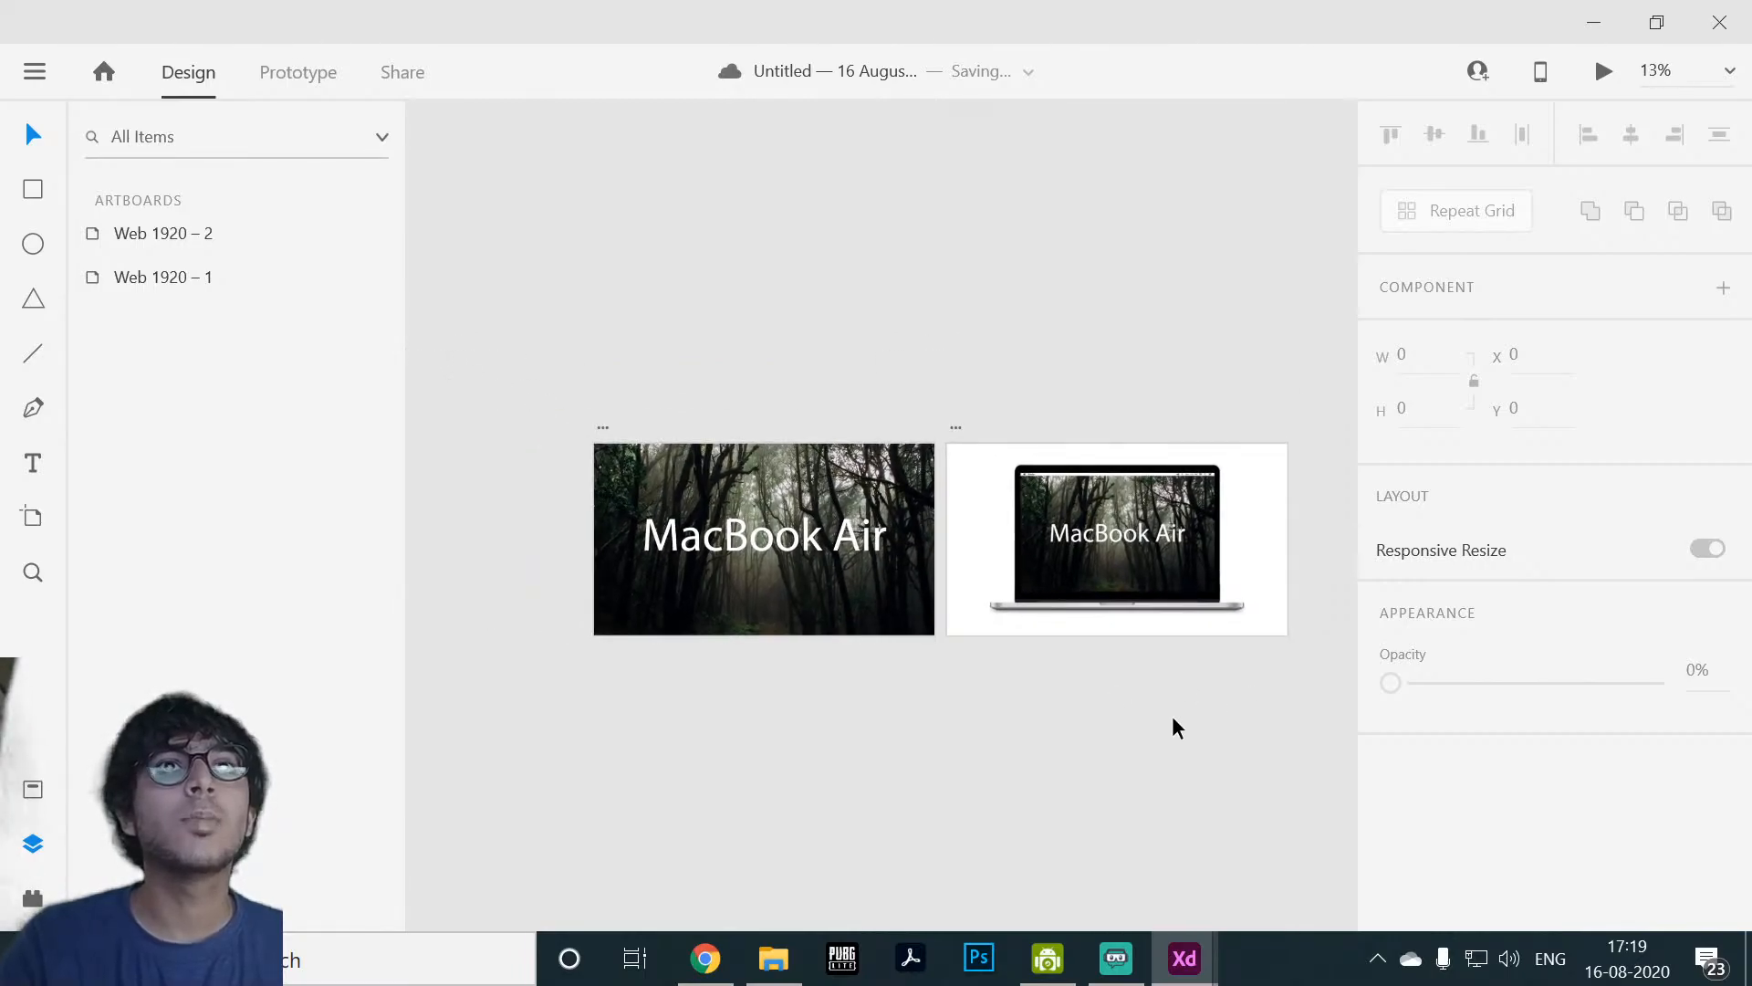
drag(997, 684, 511, 383)
Step: In Prototype mode, wire the mcbook image on Web 1920 – 1 to the Web 1920 – 2 artboard as its destination
click(298, 81)
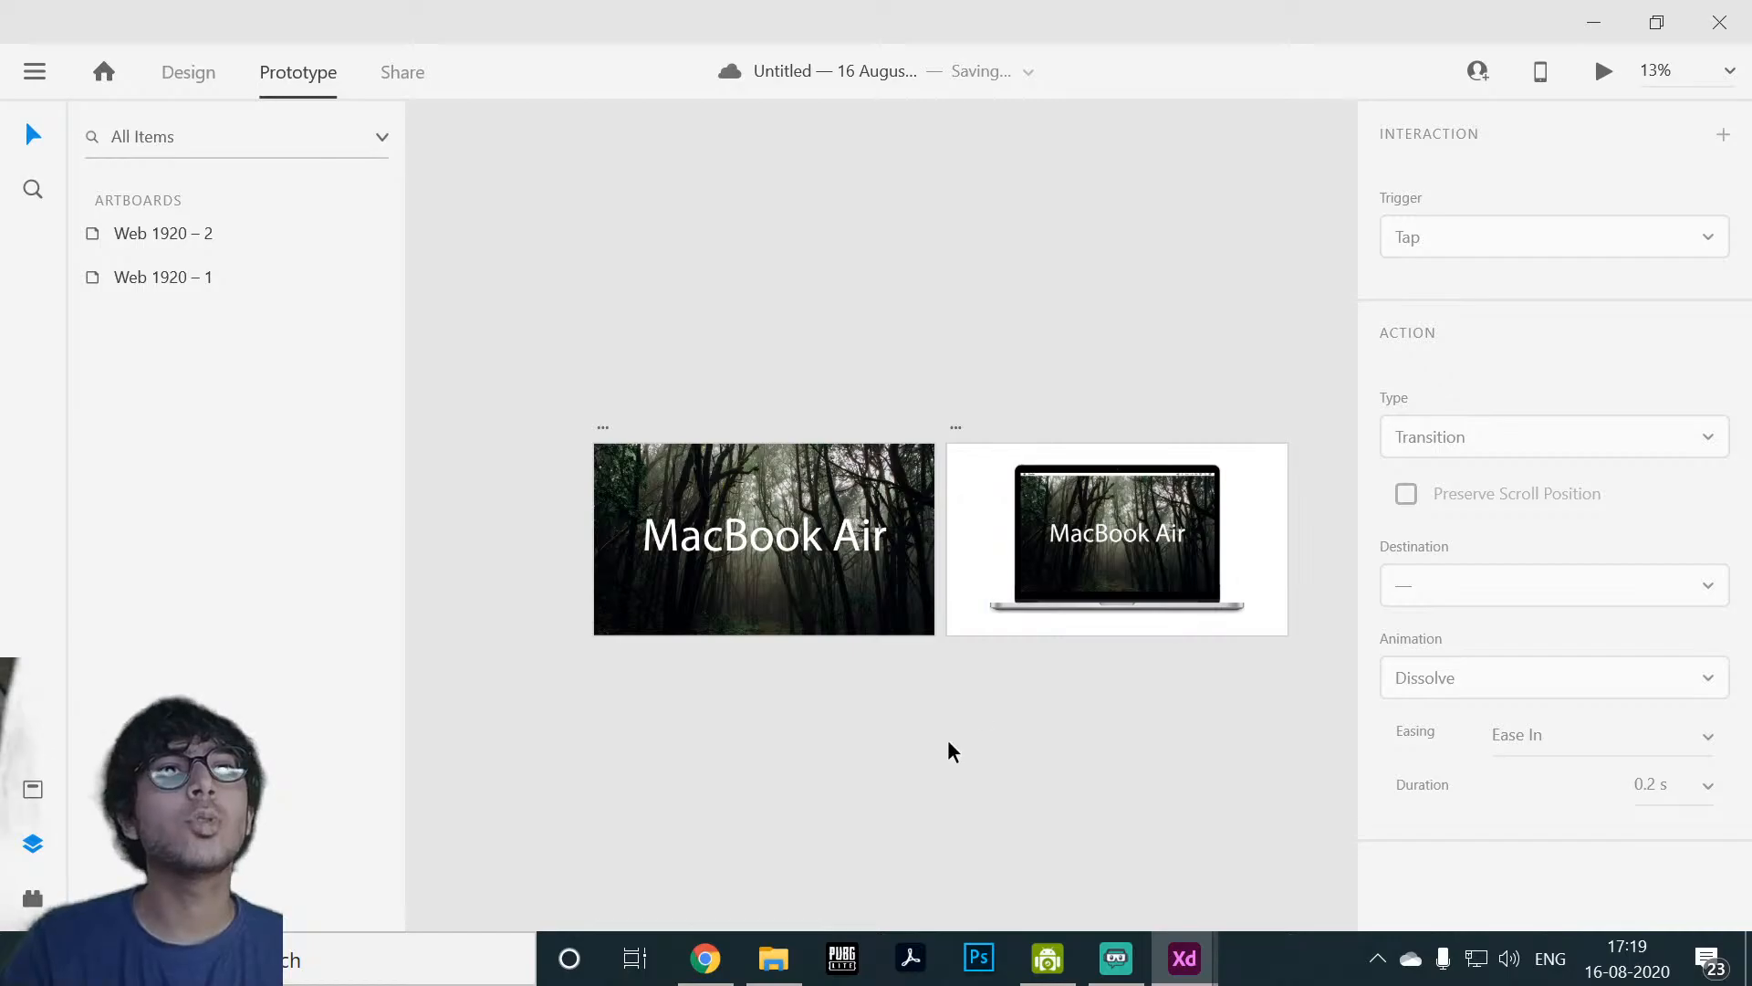
click(840, 537)
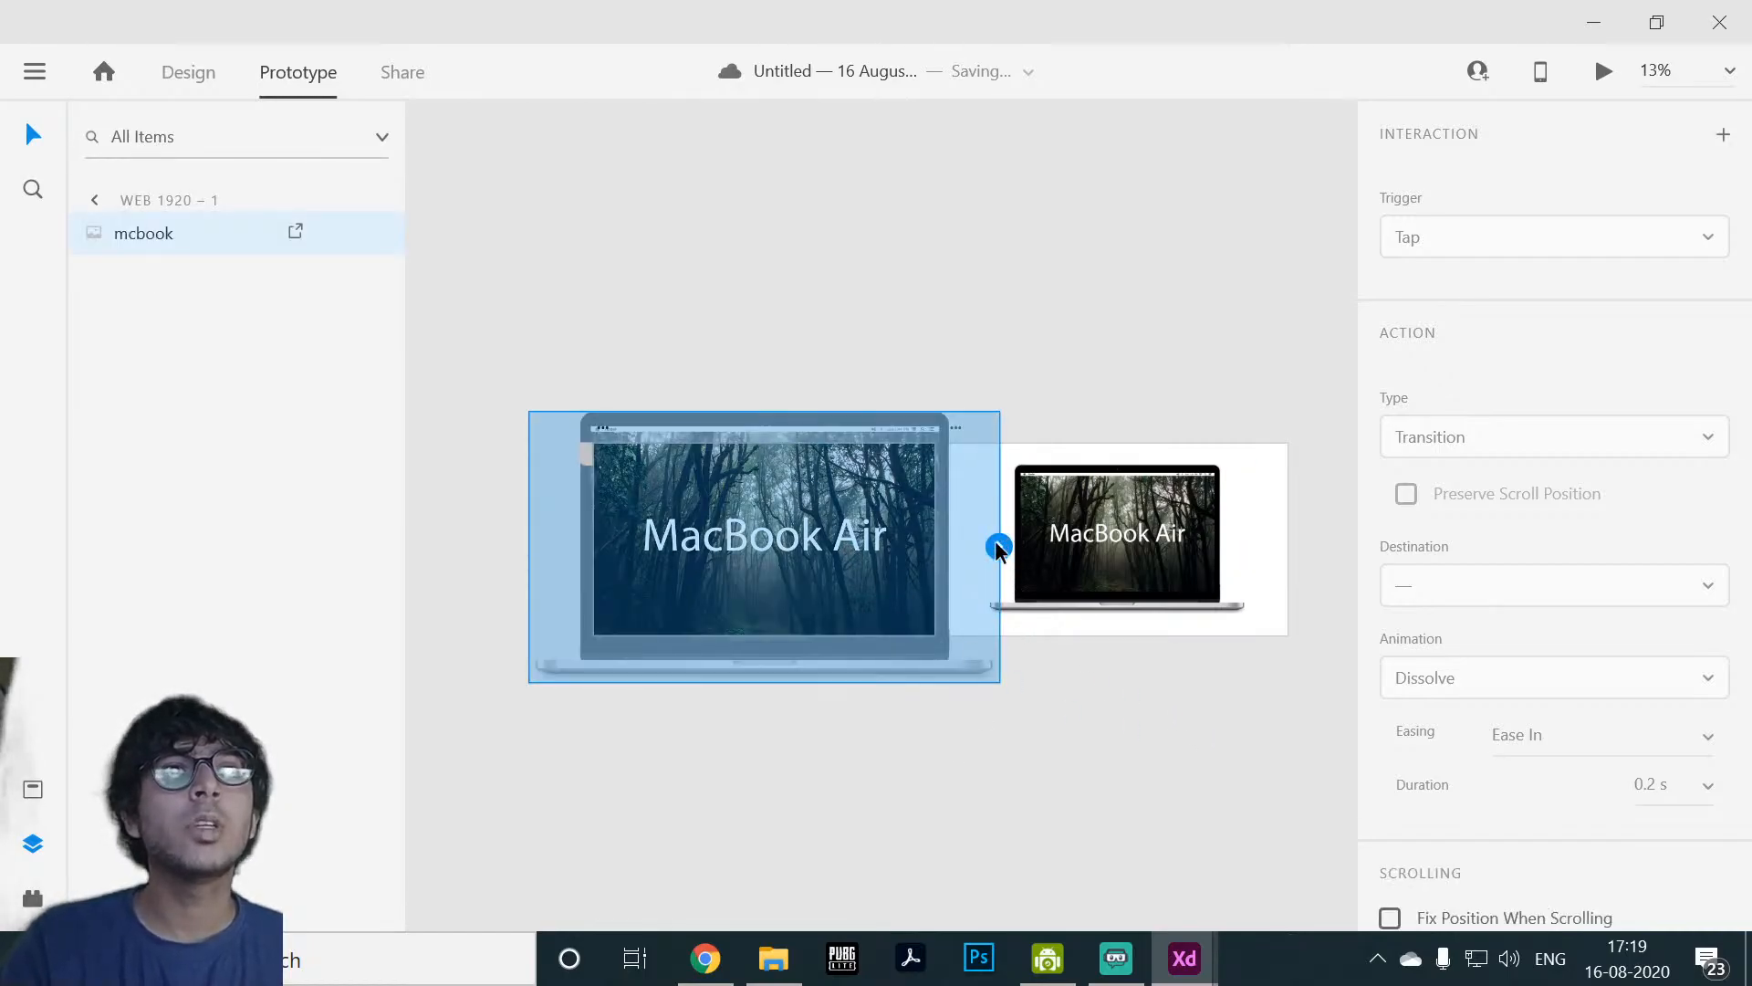
scroll(1121, 708, up, 3)
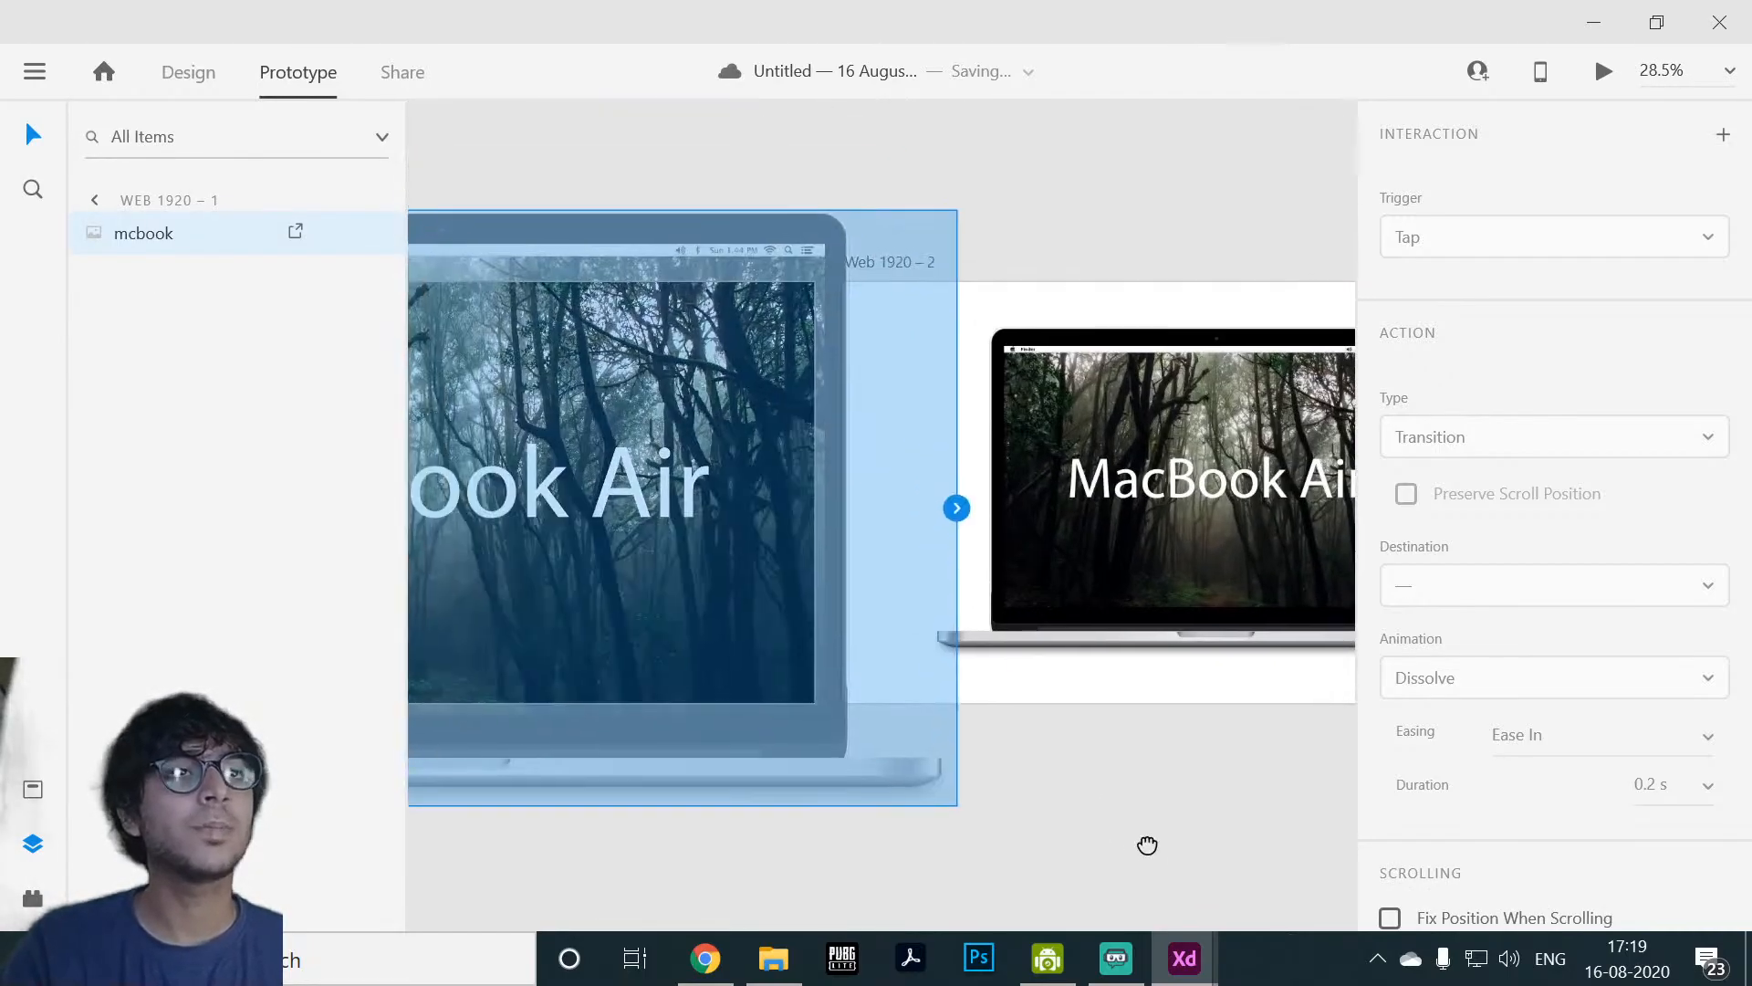
drag(956, 507, 1115, 685)
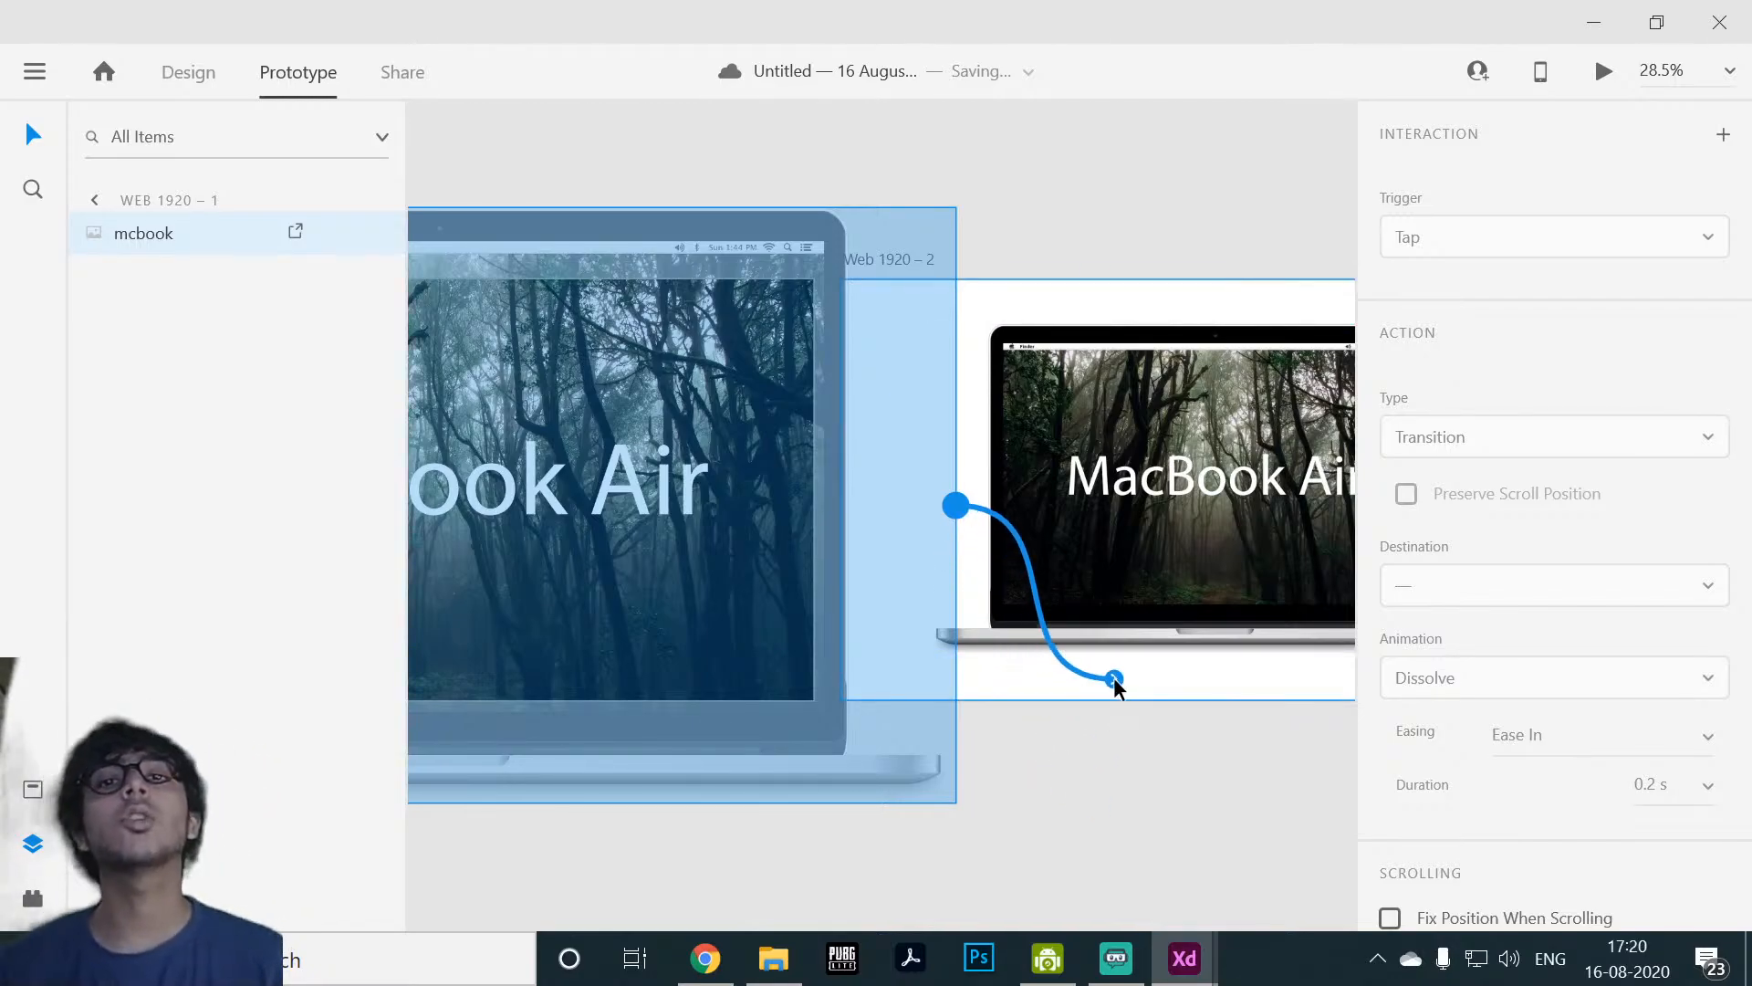
drag(1115, 685, 1115, 686)
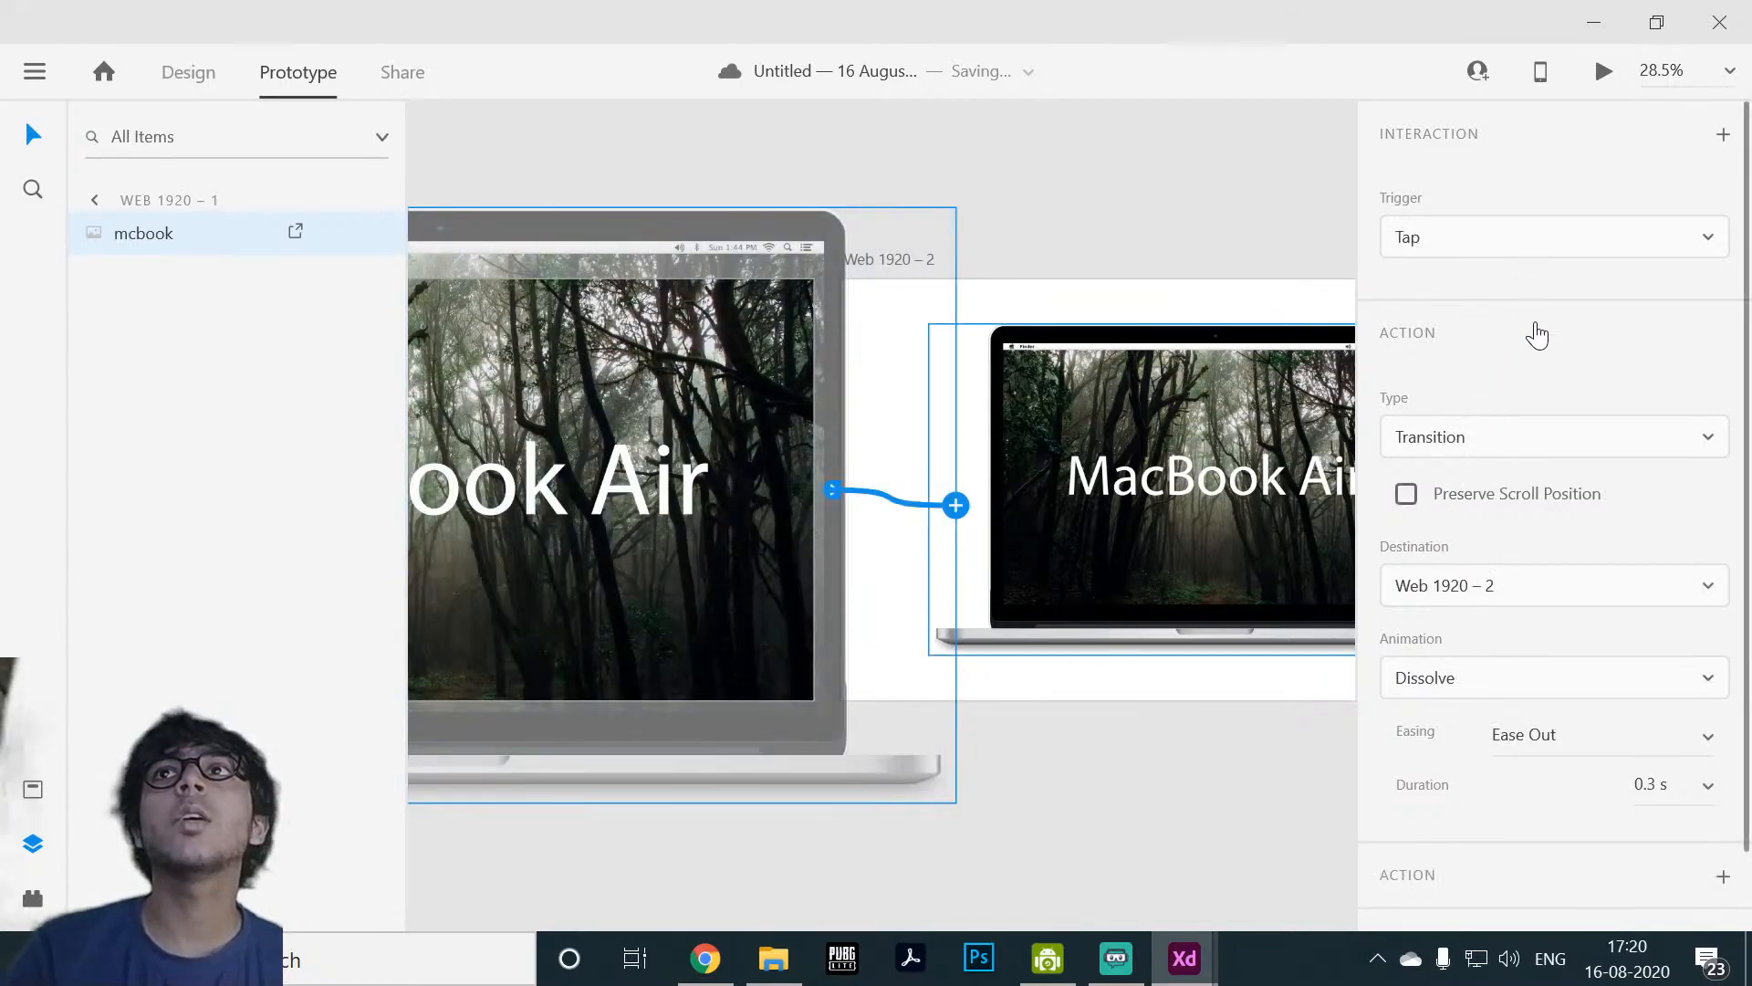
Step: Set the mcbook interaction's trigger to Keys & Gamepad with the down arrow key and its action type to Auto-Animate
scroll(1596, 639, down, 2)
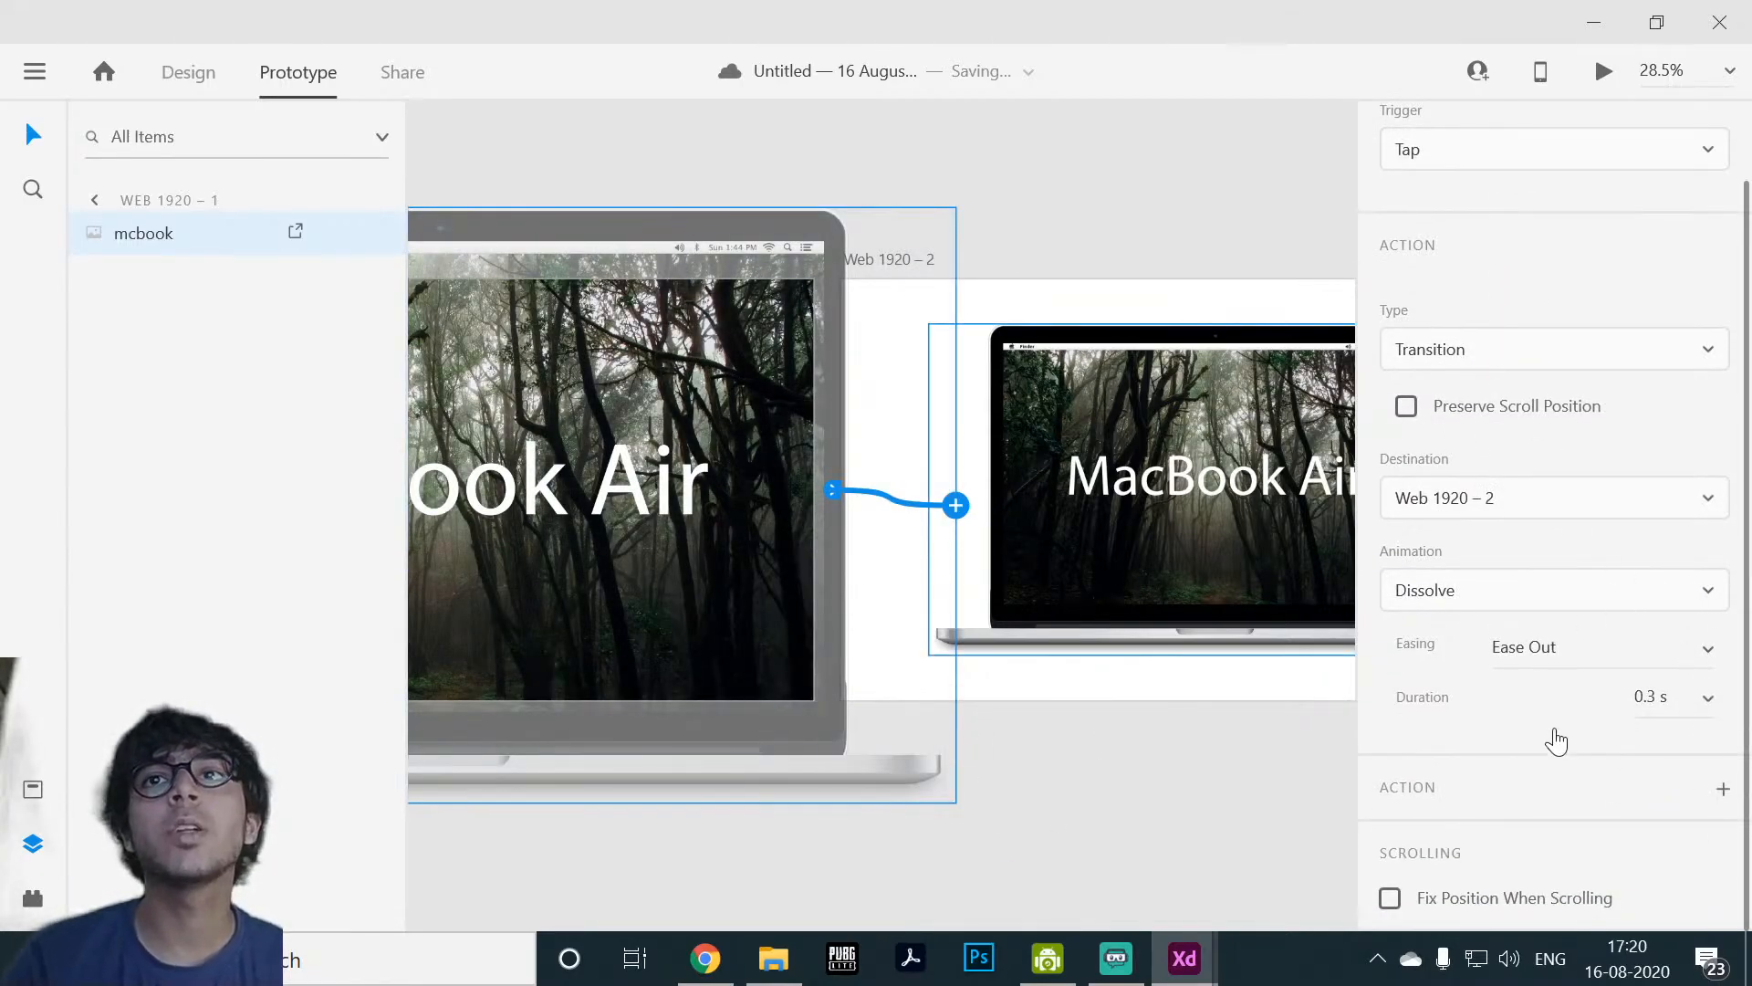
scroll(1552, 735, up, 2)
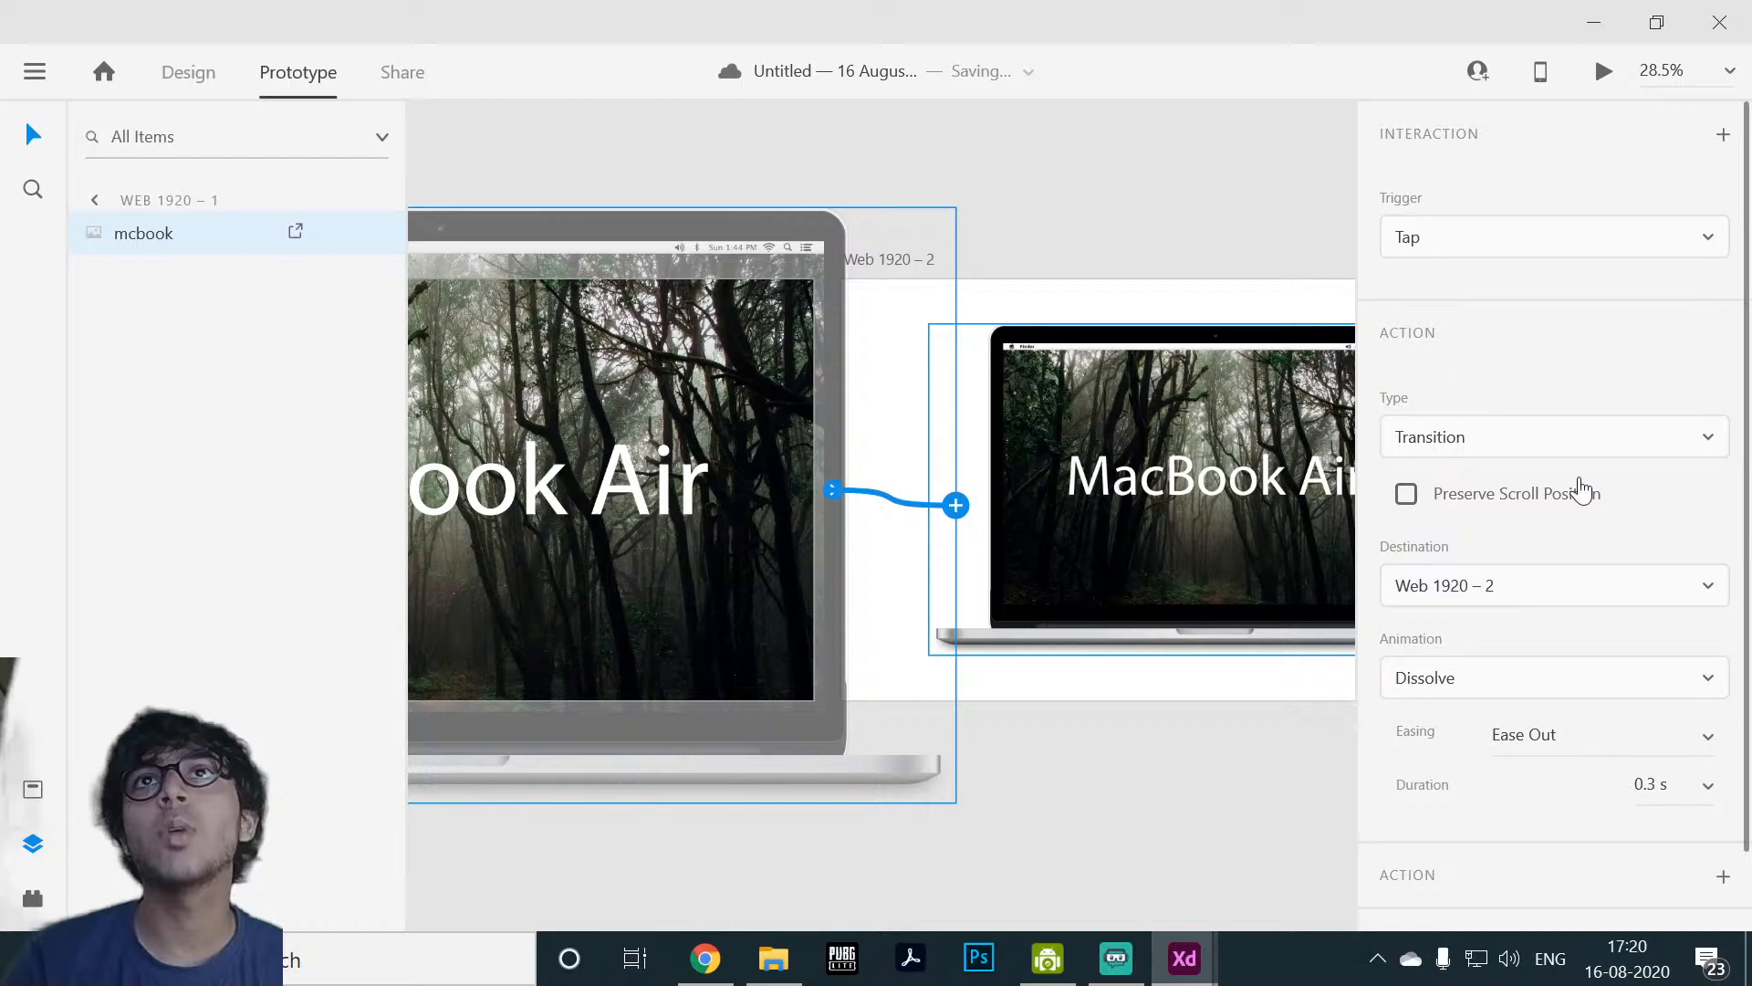
click(1557, 256)
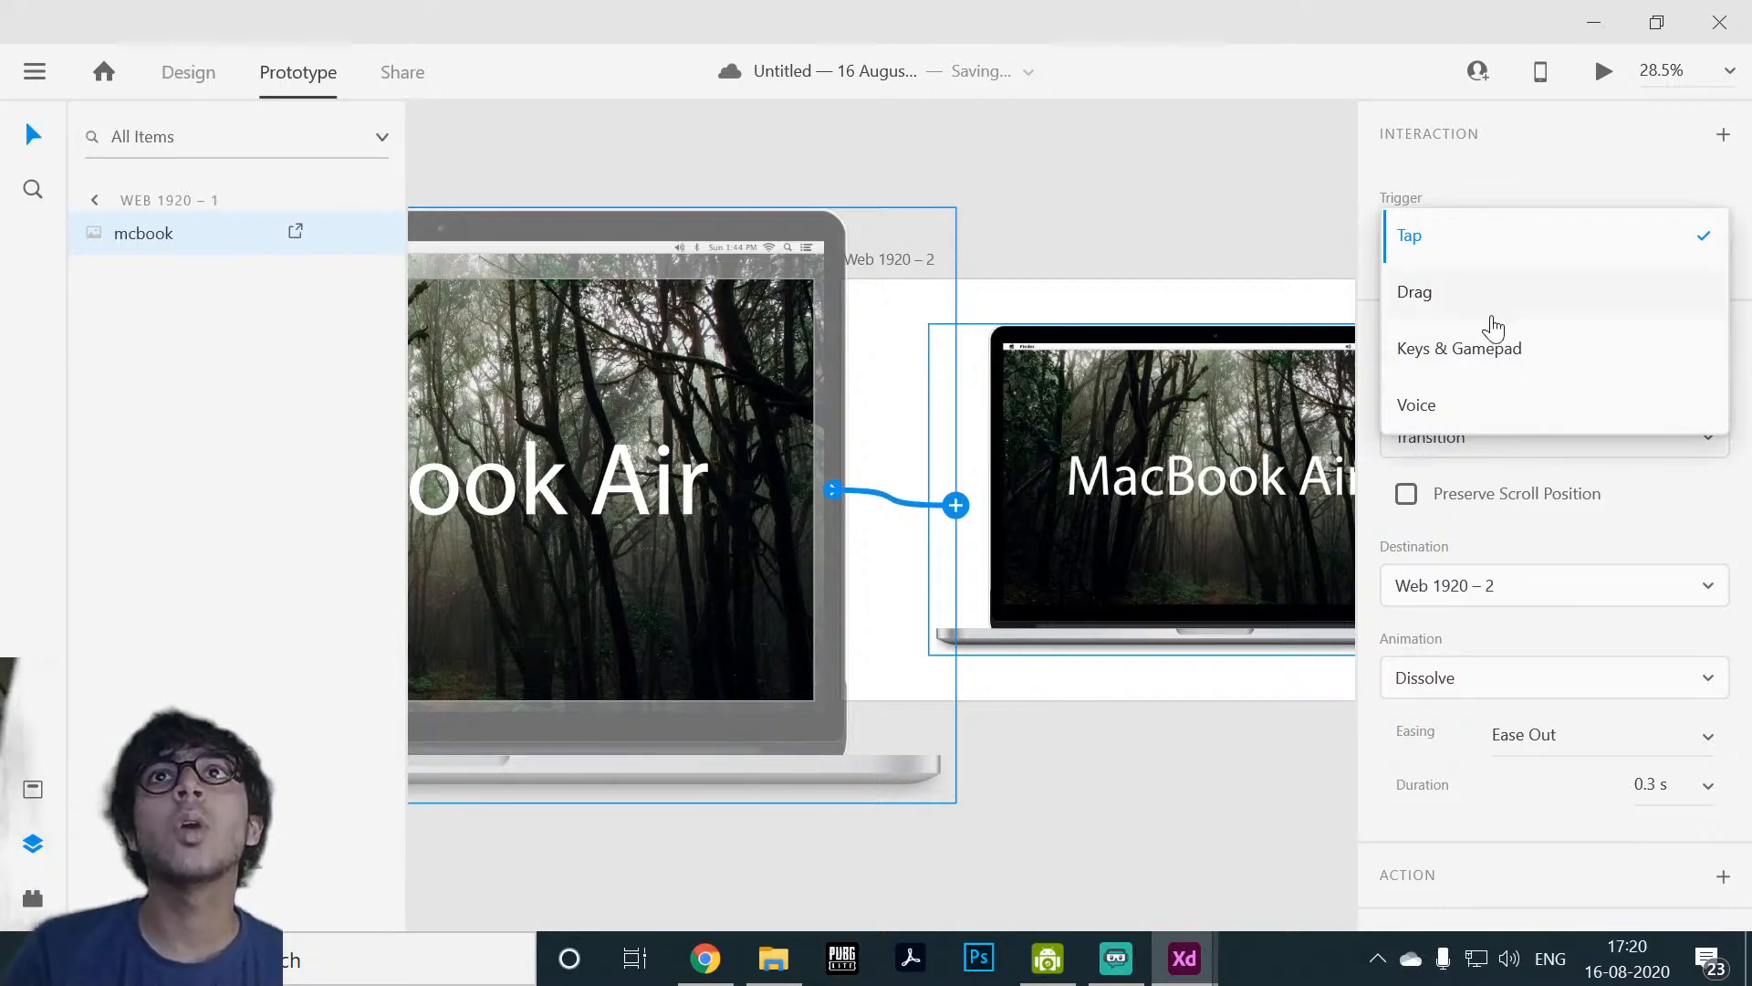
click(1485, 350)
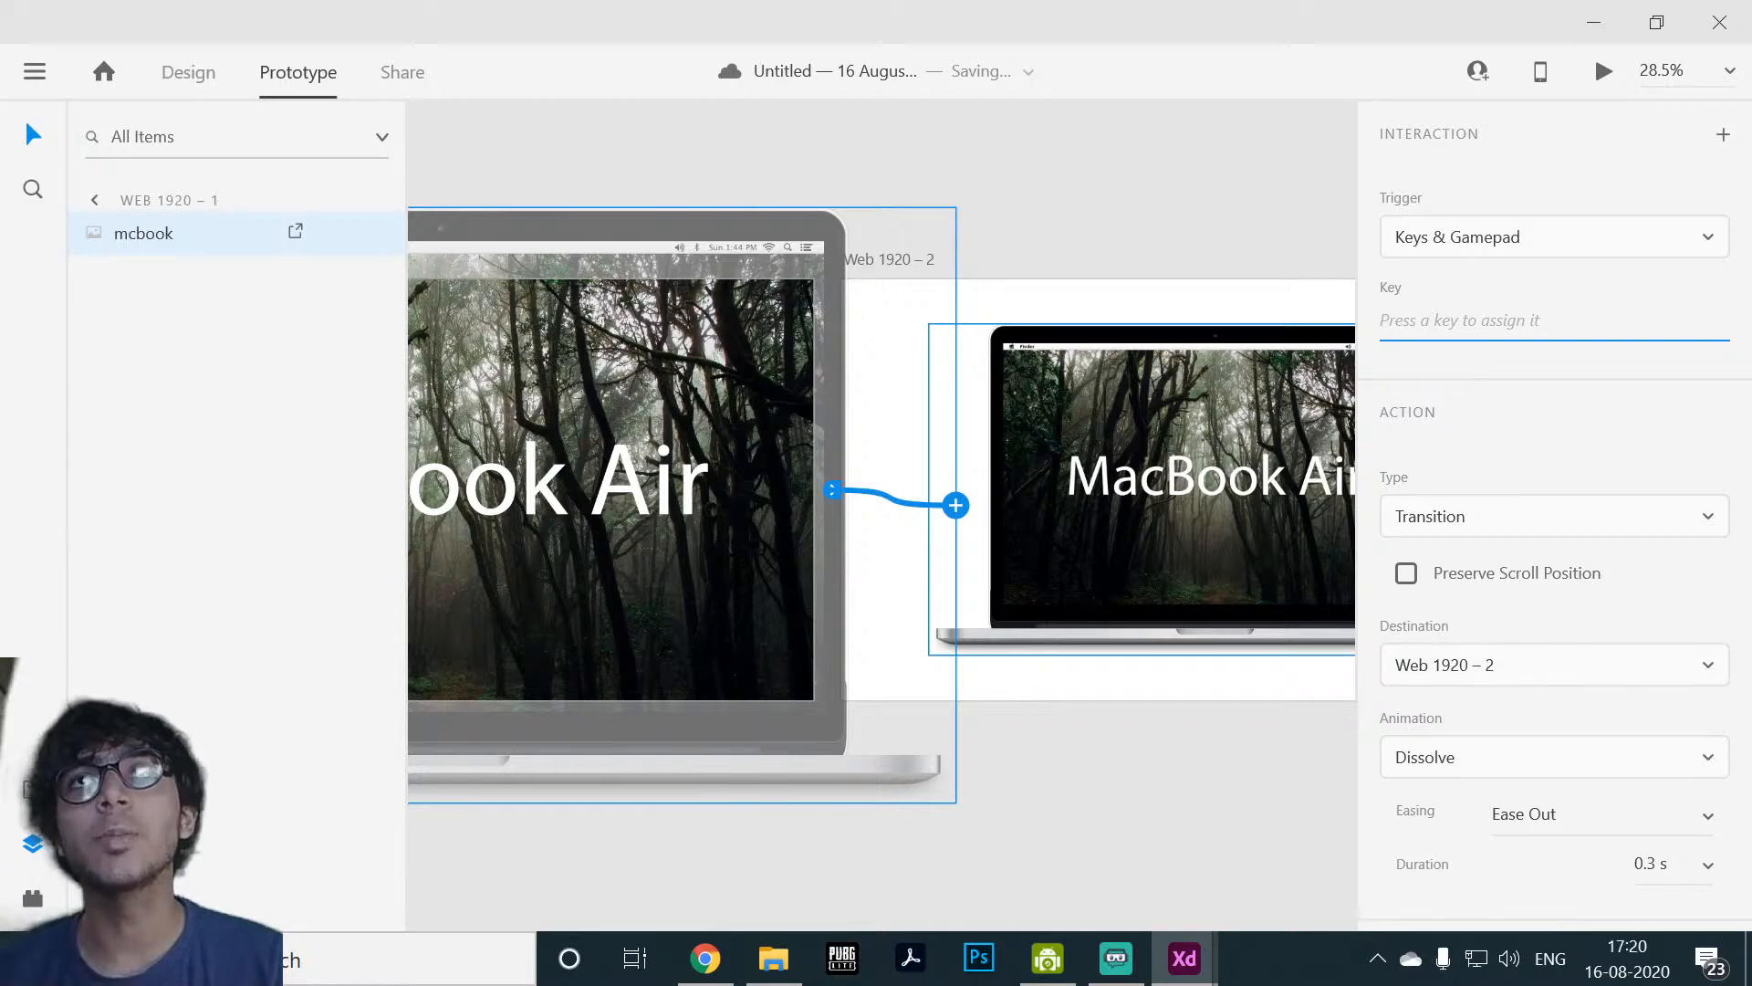
key(Down)
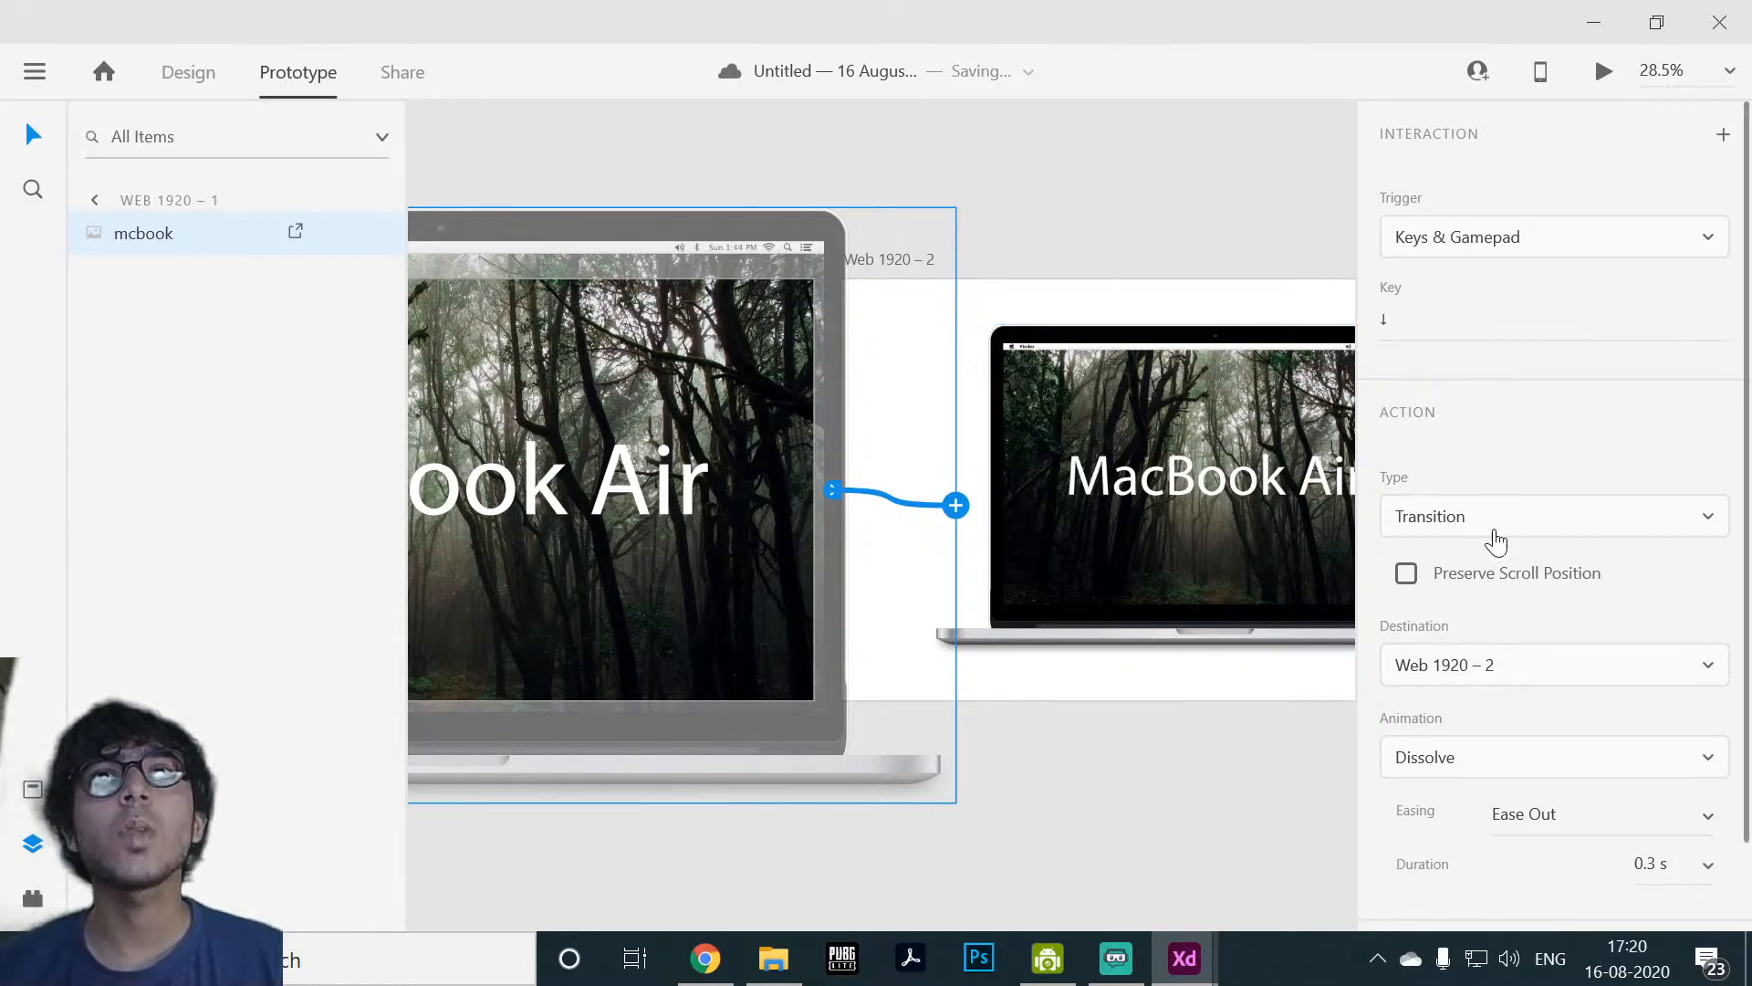
click(1561, 525)
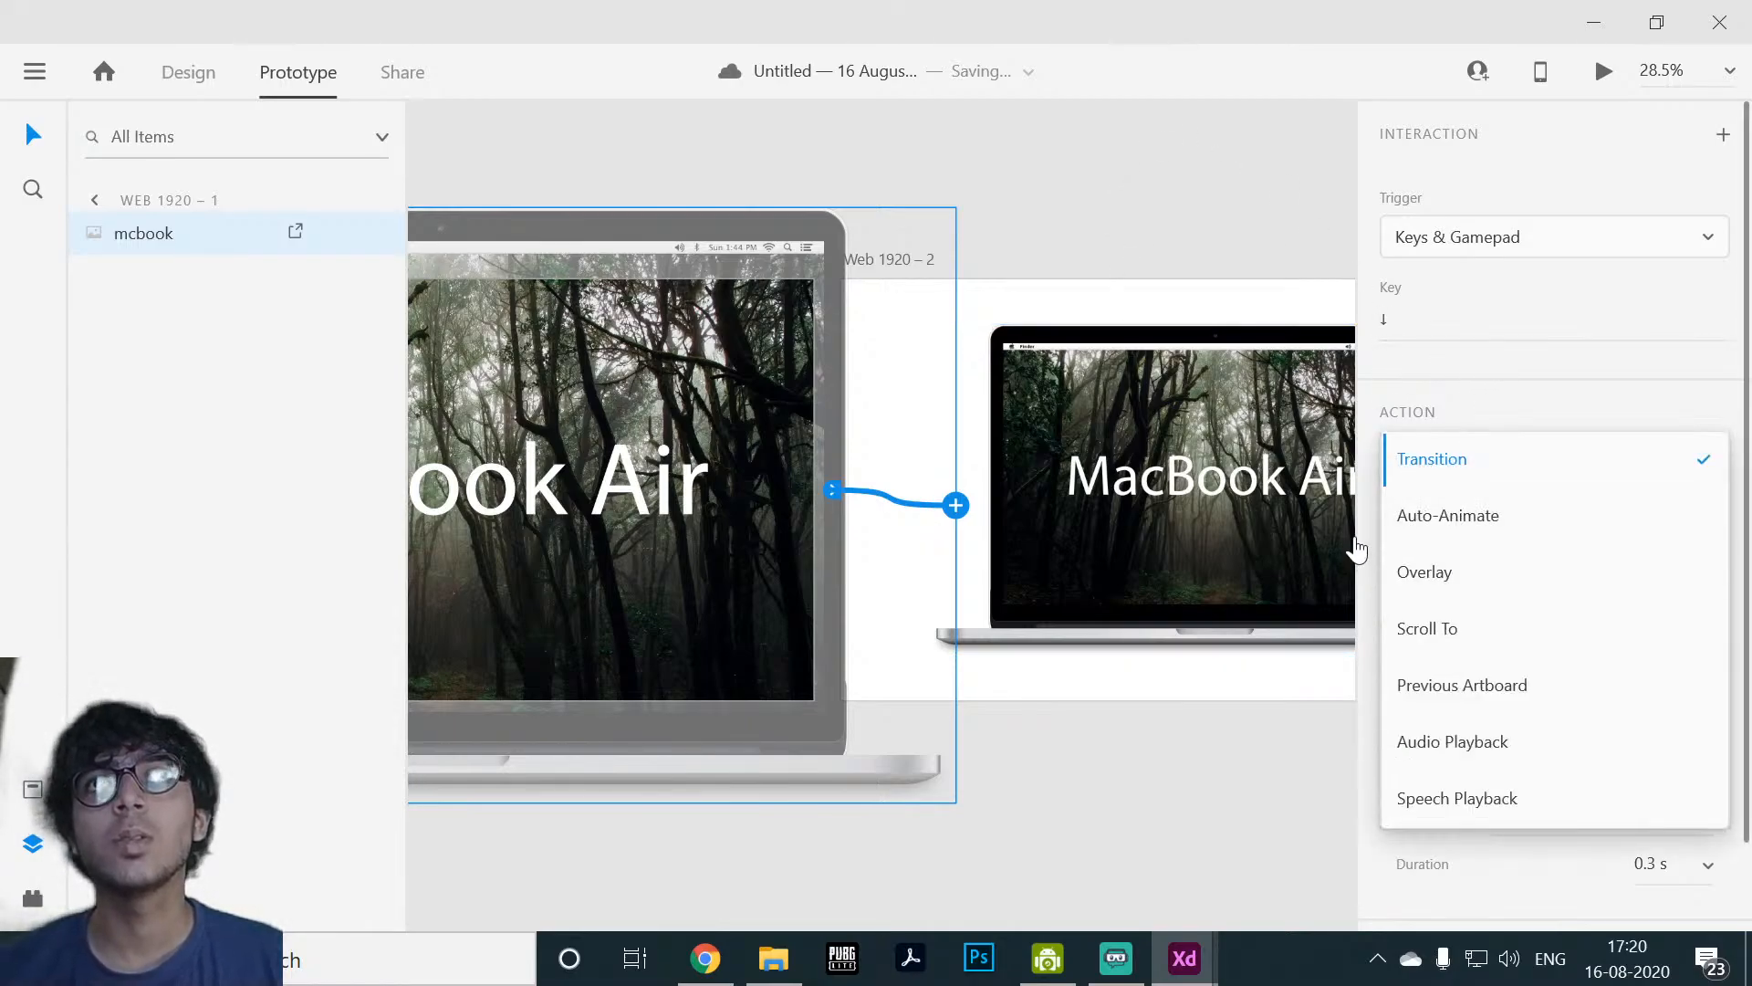
click(1508, 538)
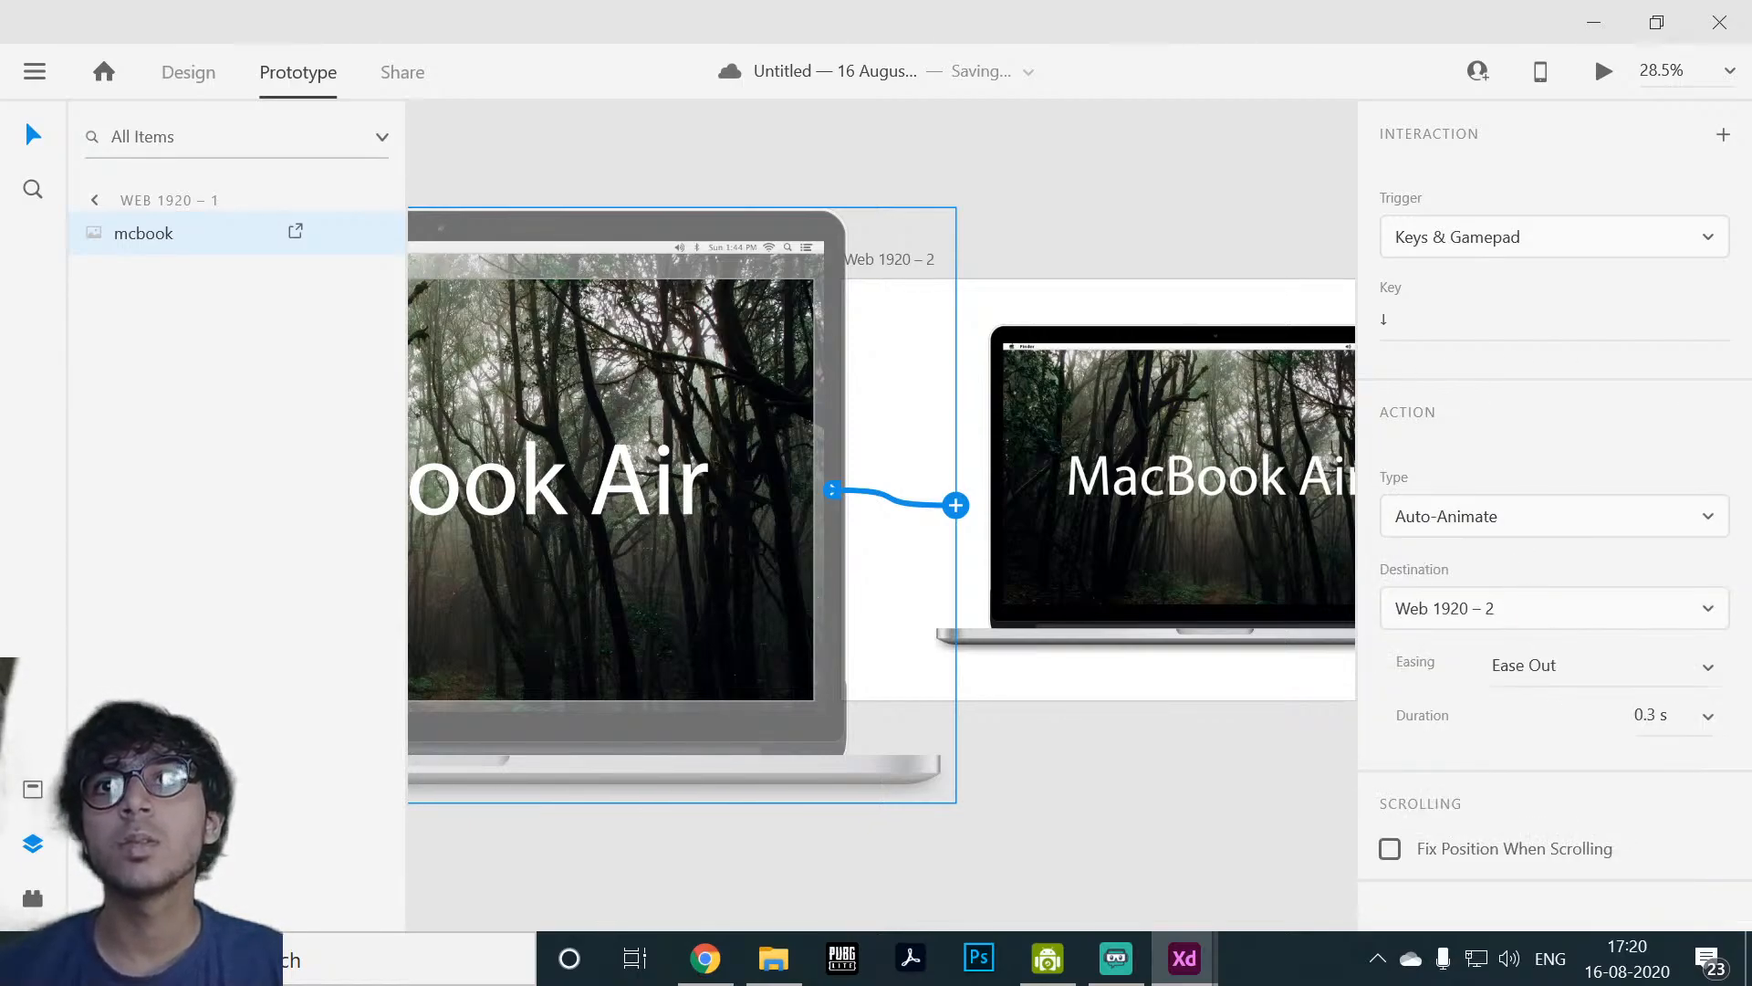
click(1093, 793)
drag(1093, 787, 1290, 748)
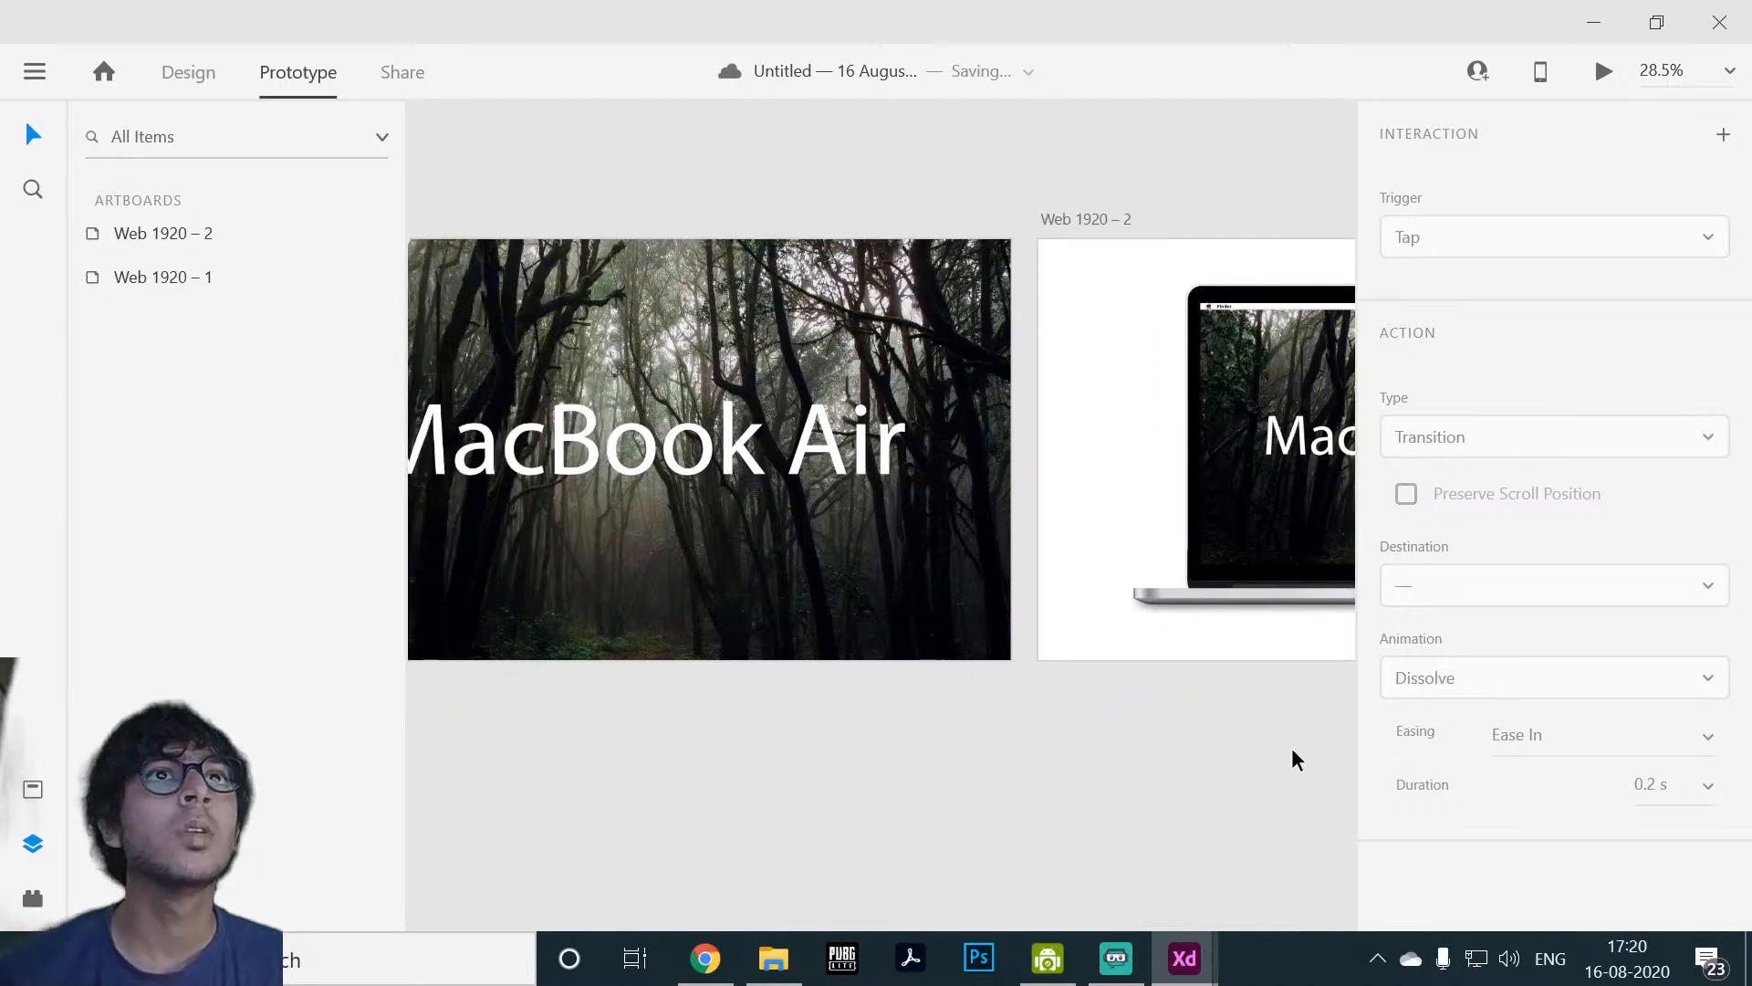
Step: Wire the Web 1920 – 2 artboard back to Web 1920 – 1 with Auto-Animate, triggered by the up arrow key through Keys & Gamepad
click(1112, 507)
scroll(1197, 645, right, 3)
scroll(1197, 645, up, 1)
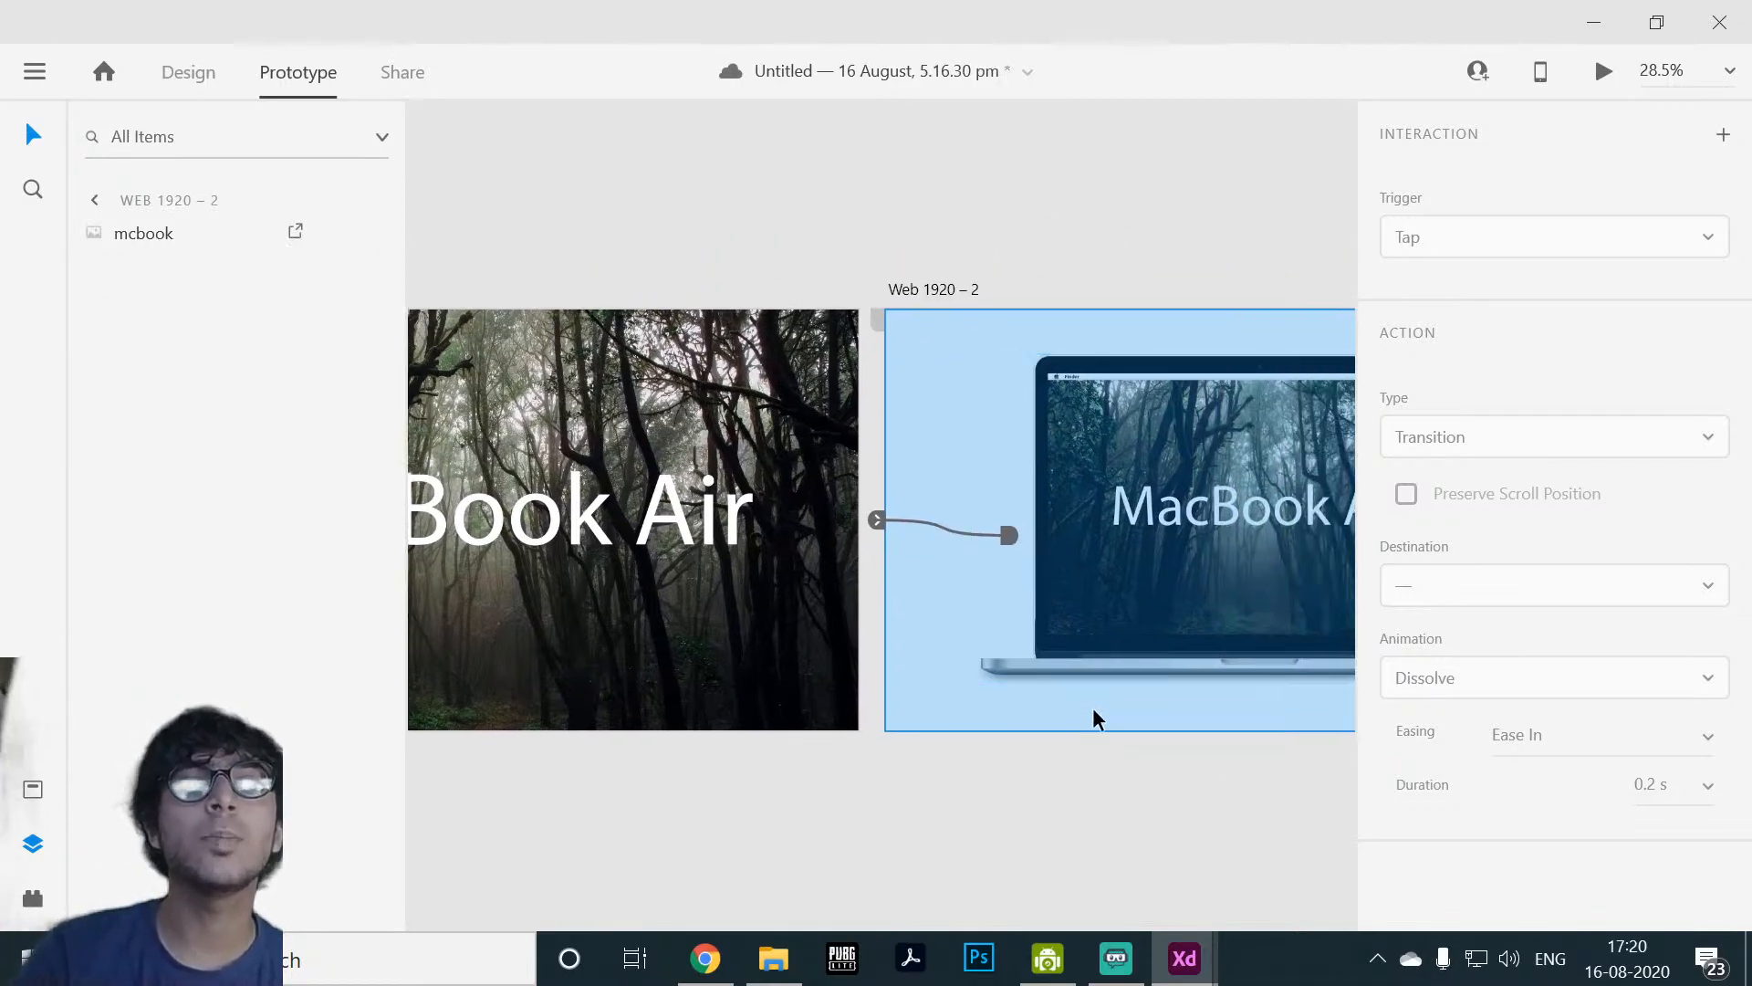
click(1053, 782)
click(917, 624)
scroll(1004, 794, right, 5)
scroll(1004, 794, down, 1)
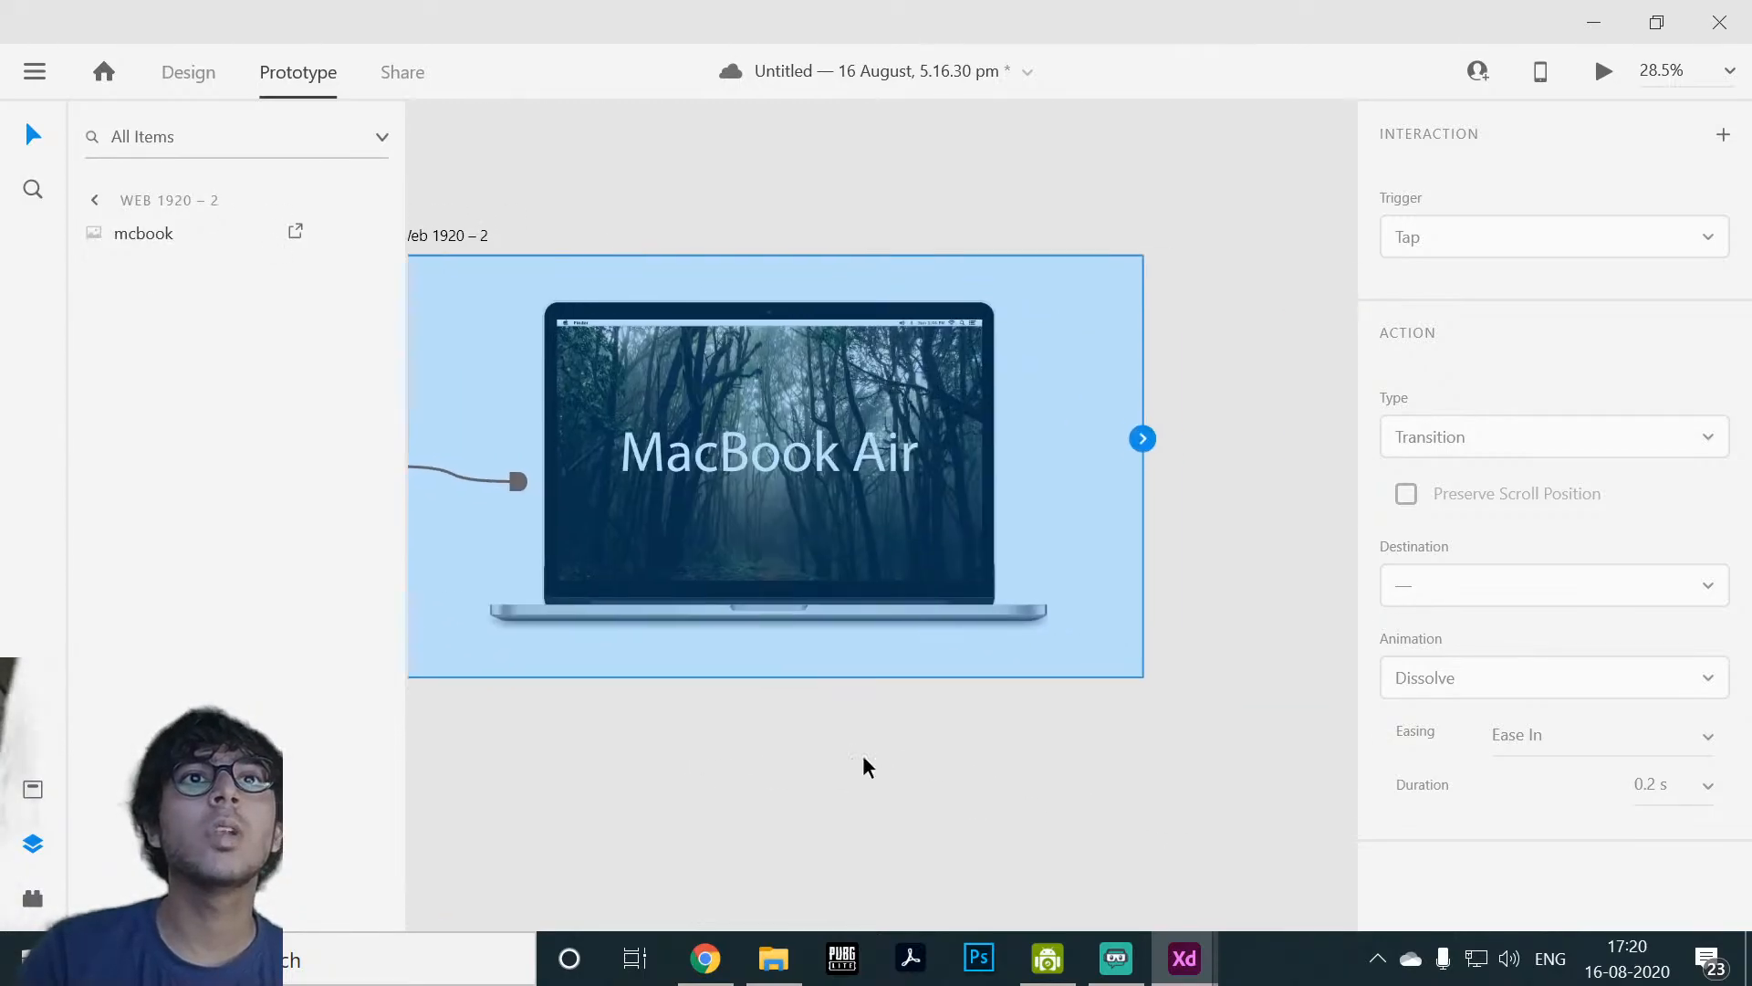
drag(1096, 441, 946, 528)
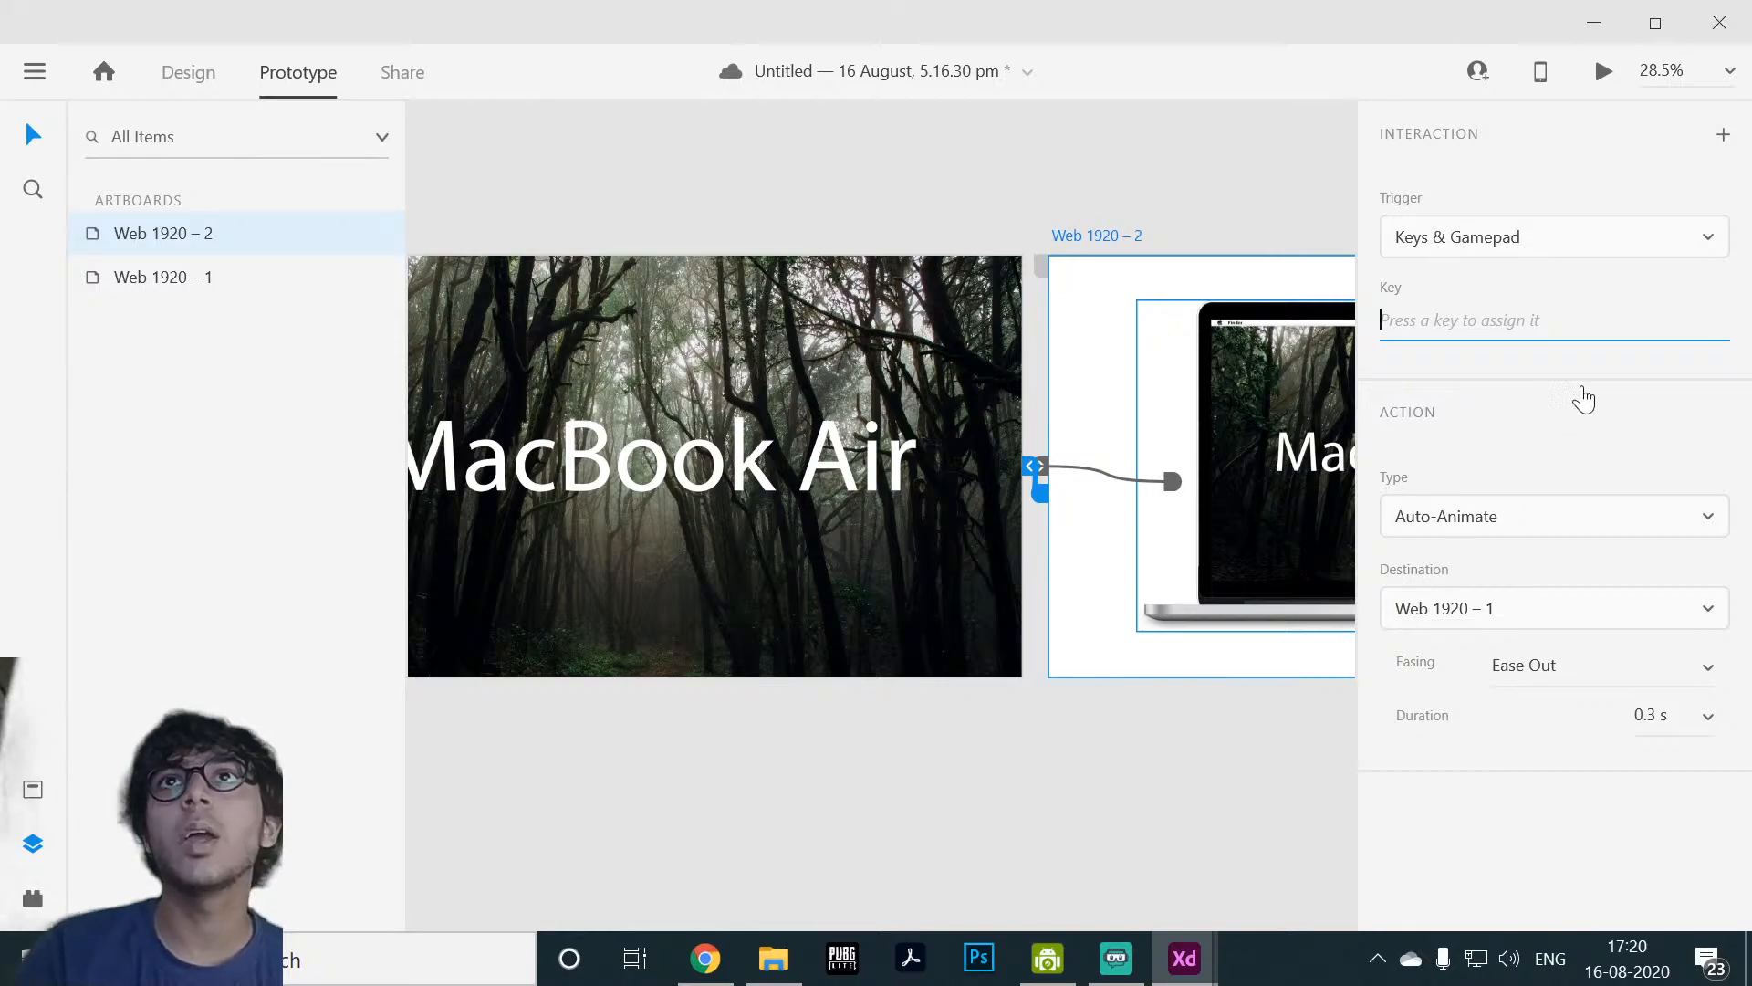
key(Up)
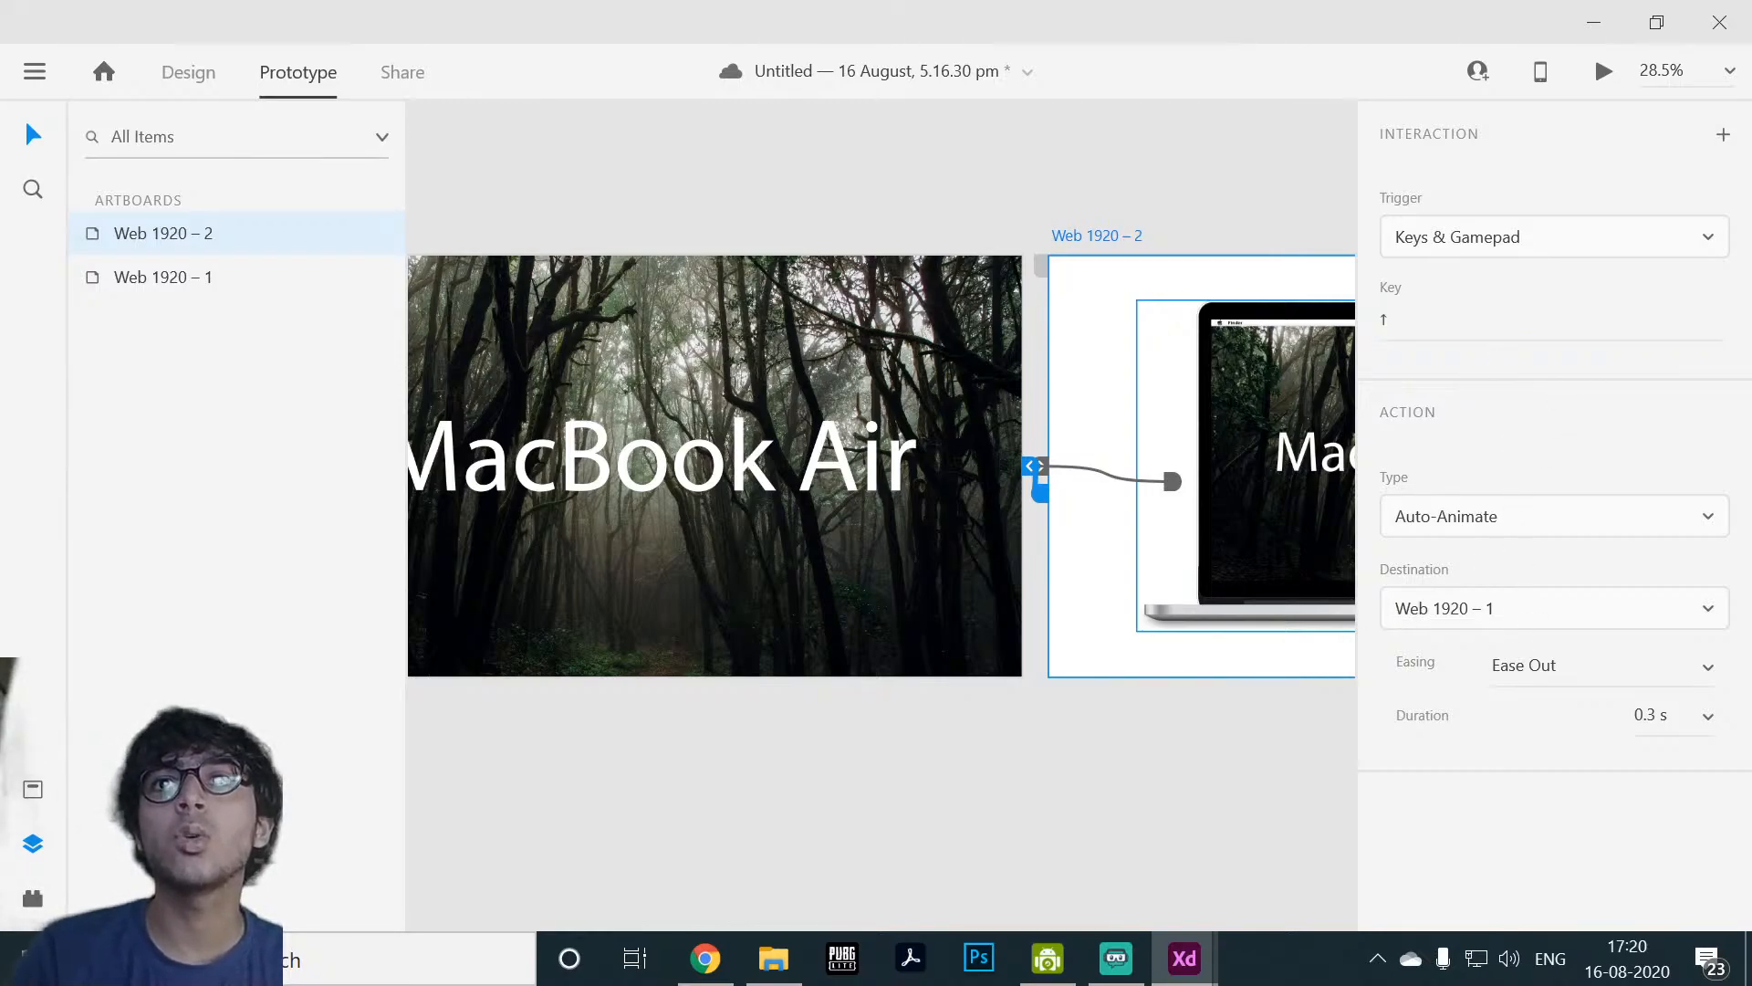
click(1213, 793)
Step: Preview the prototype to check the arrow-key animation between the two artboards, closing the preview at the end
click(818, 619)
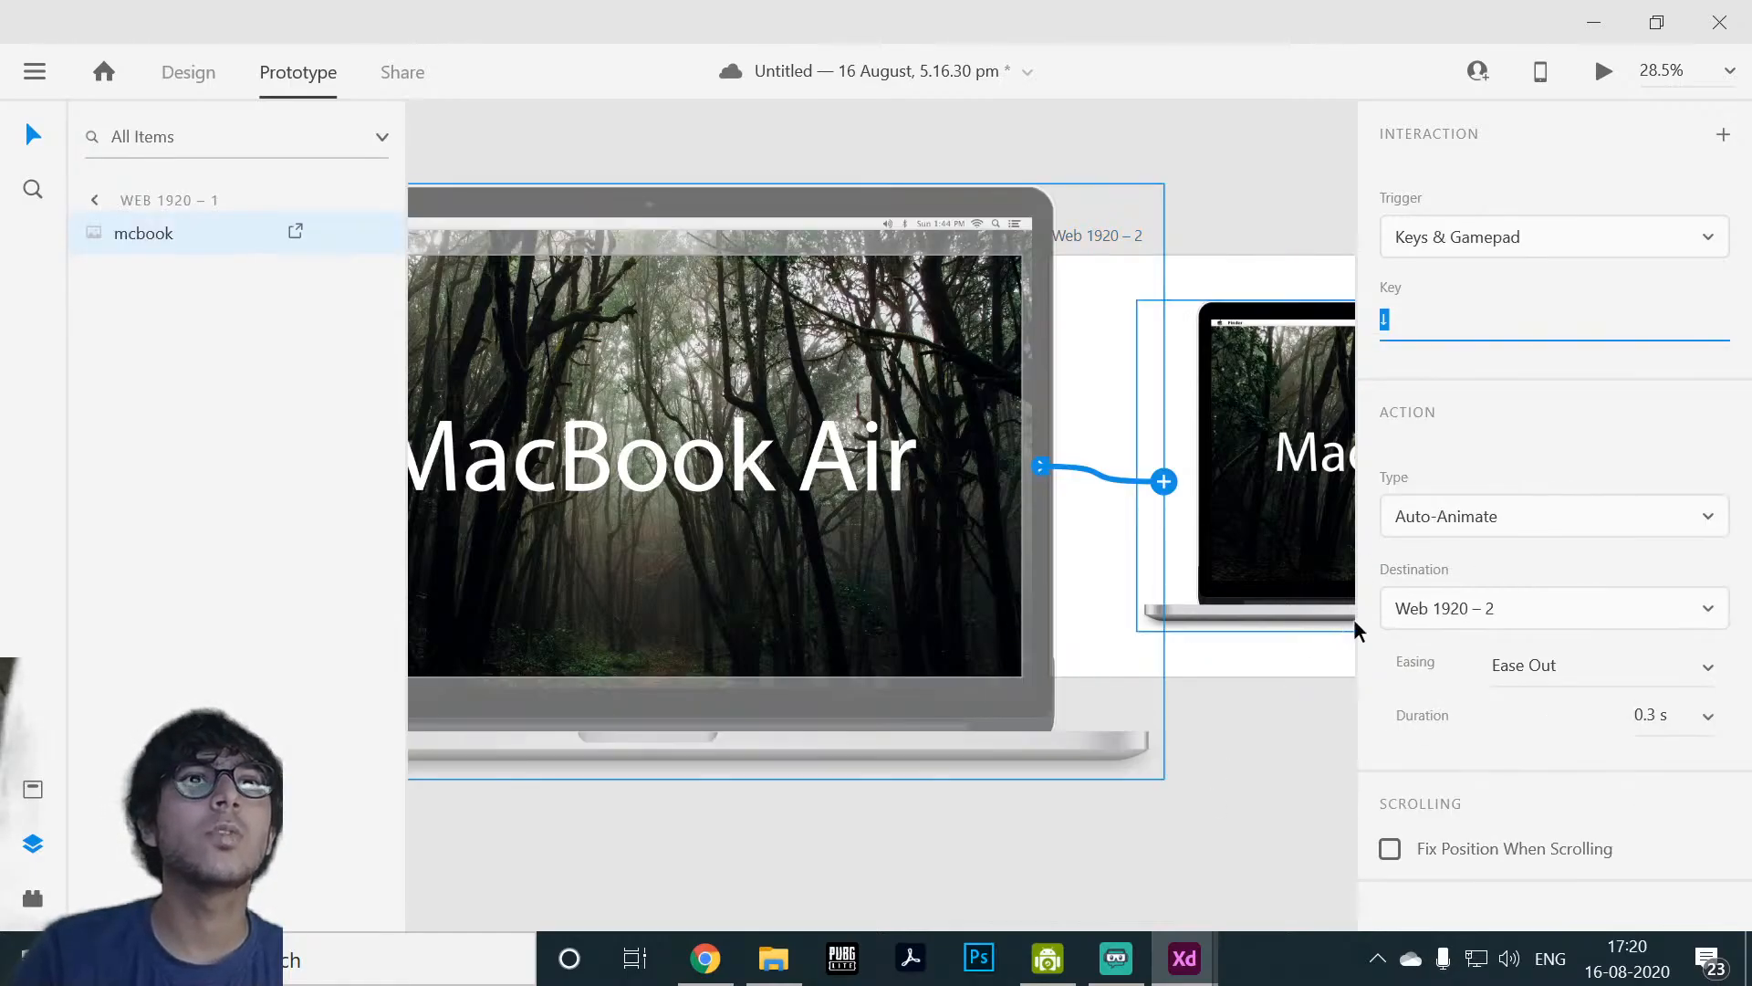
click(1604, 73)
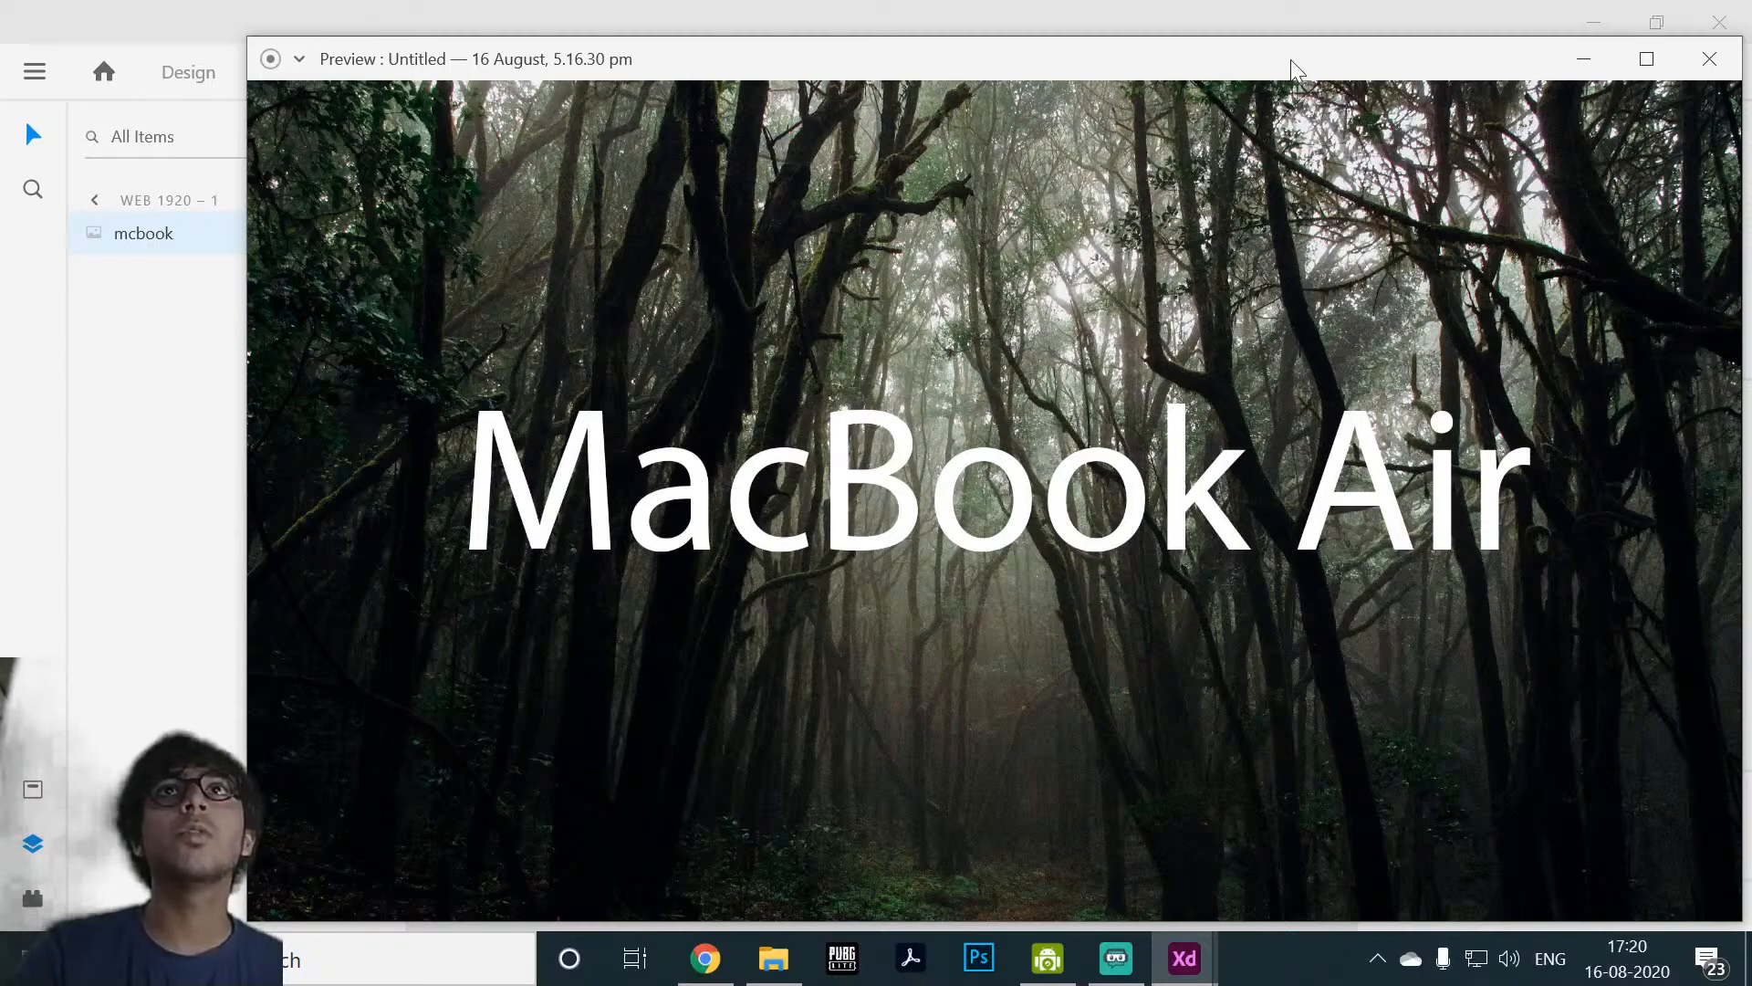
drag(1290, 58, 1245, 32)
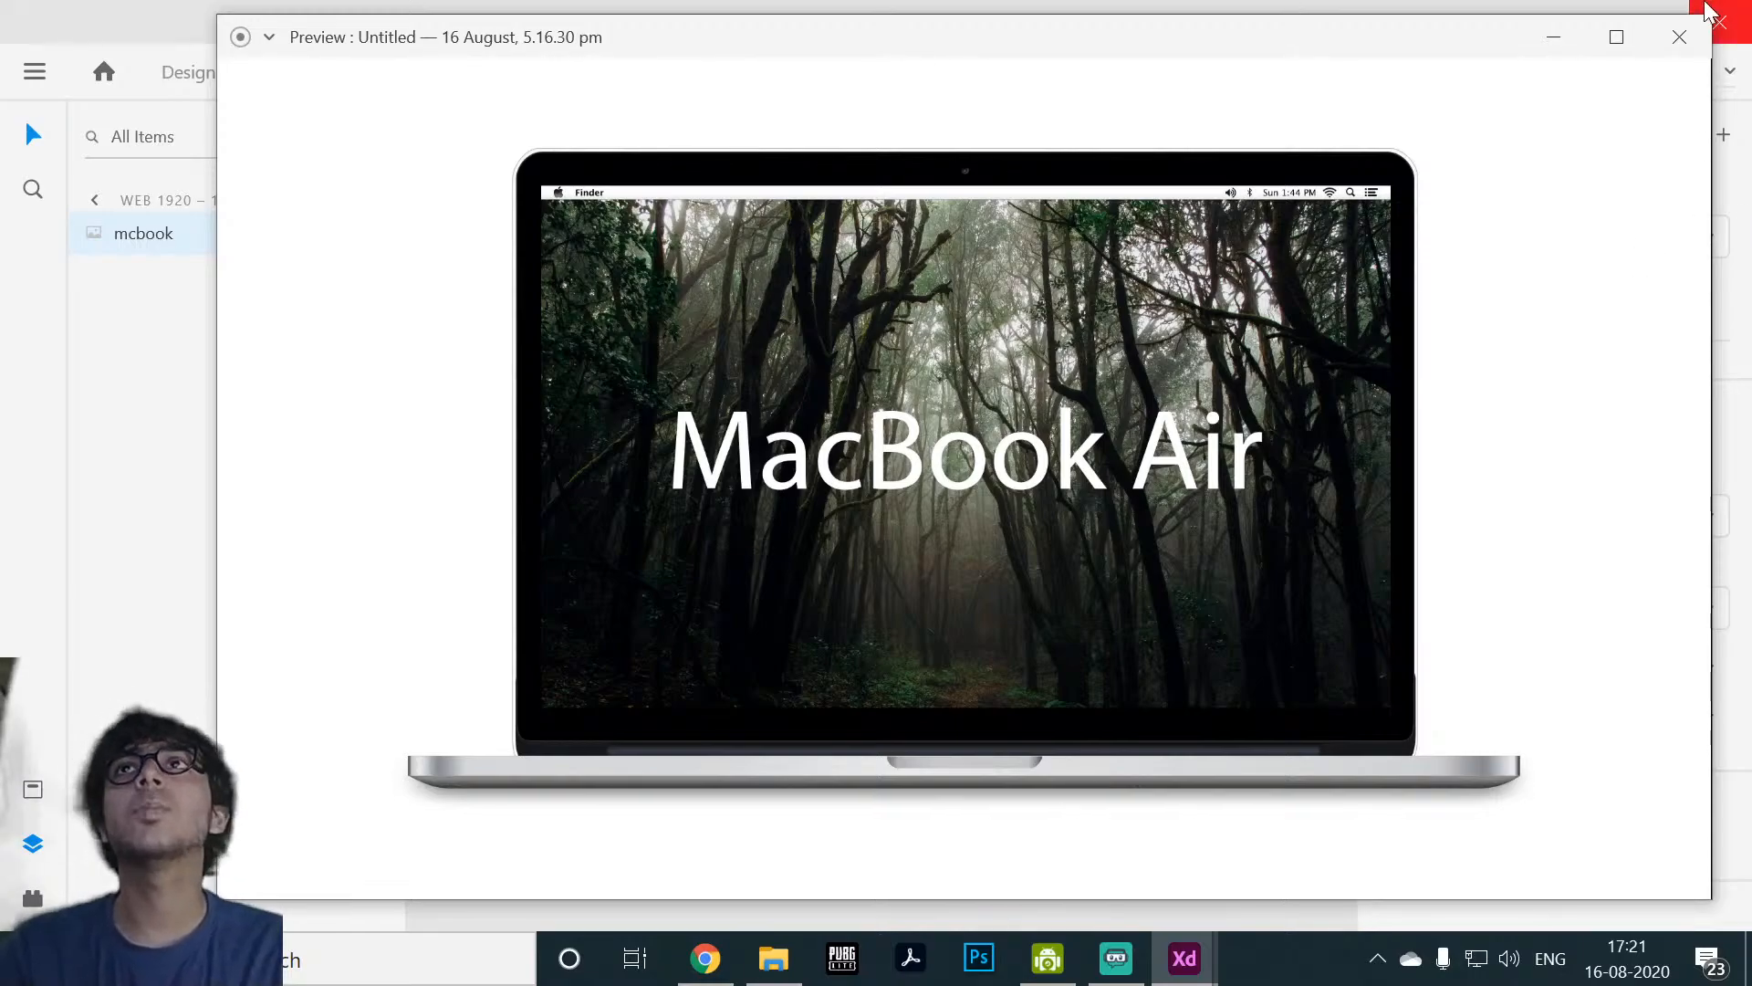
click(1679, 36)
click(974, 835)
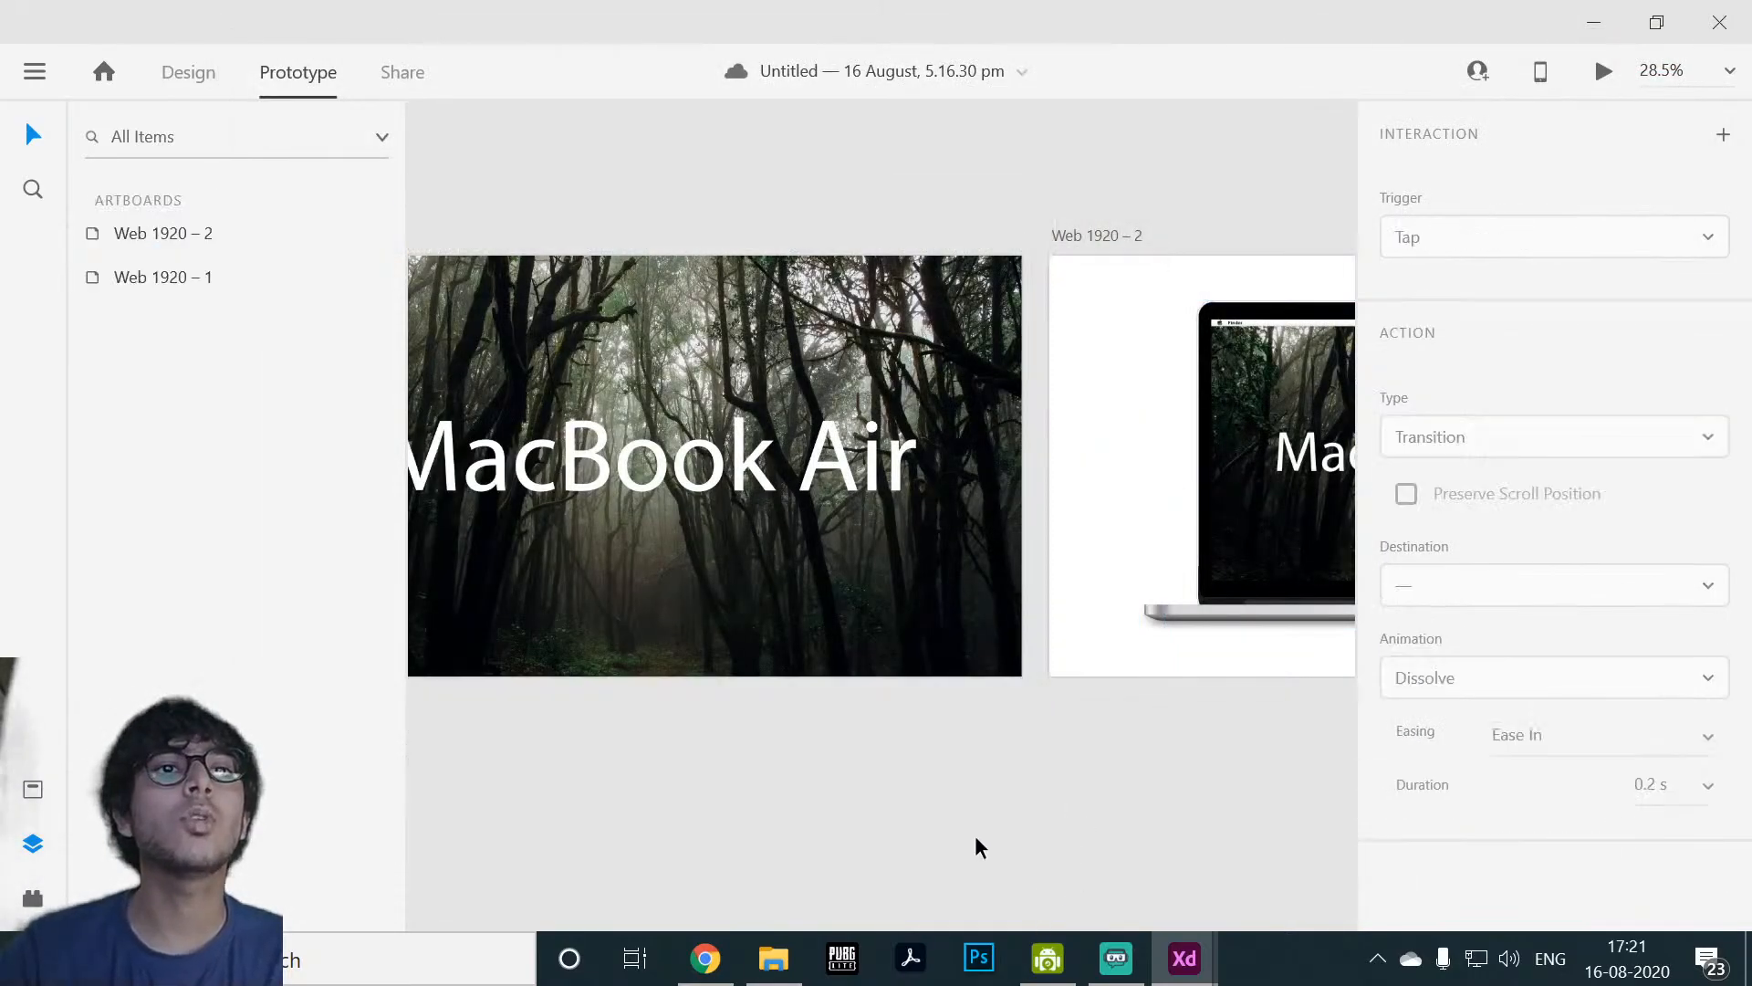
Step: In Design mode, draw a rectangle of 1920 × 98 across the full width along the top edge of Web 1920 – 1
drag(963, 830, 1295, 862)
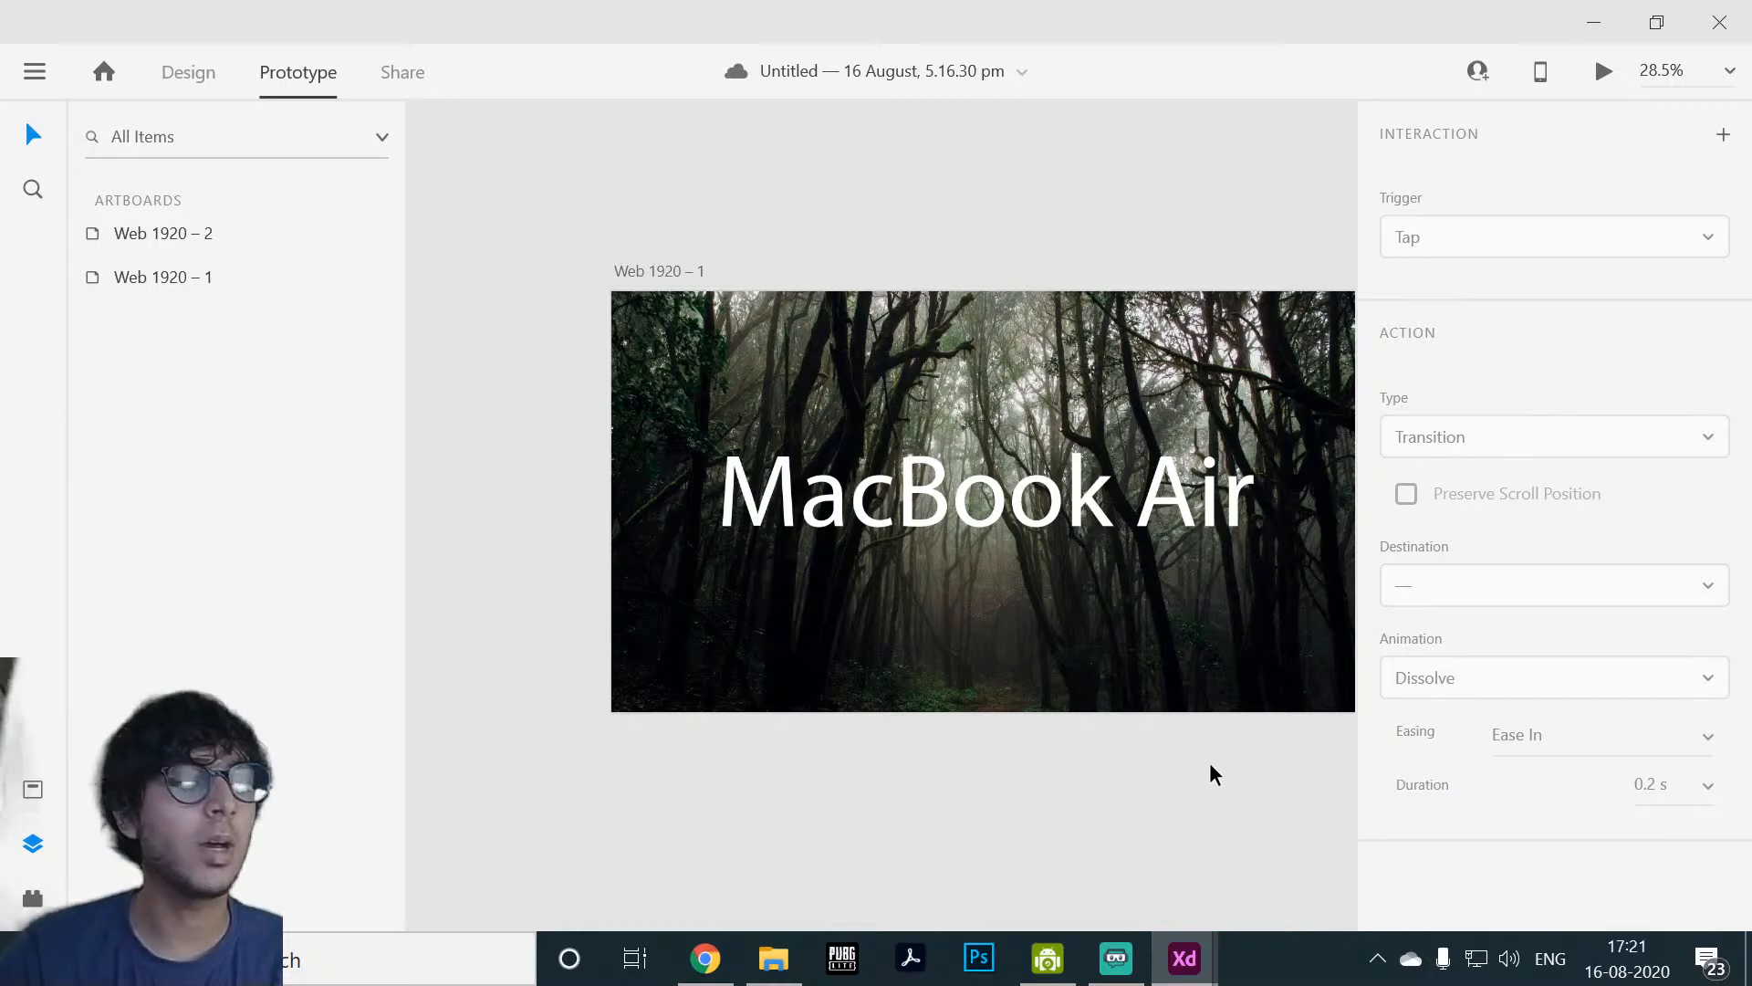
drag(1209, 762, 1071, 752)
scroll(1071, 752, up, 2)
scroll(940, 735, down, 2)
drag(874, 727, 917, 754)
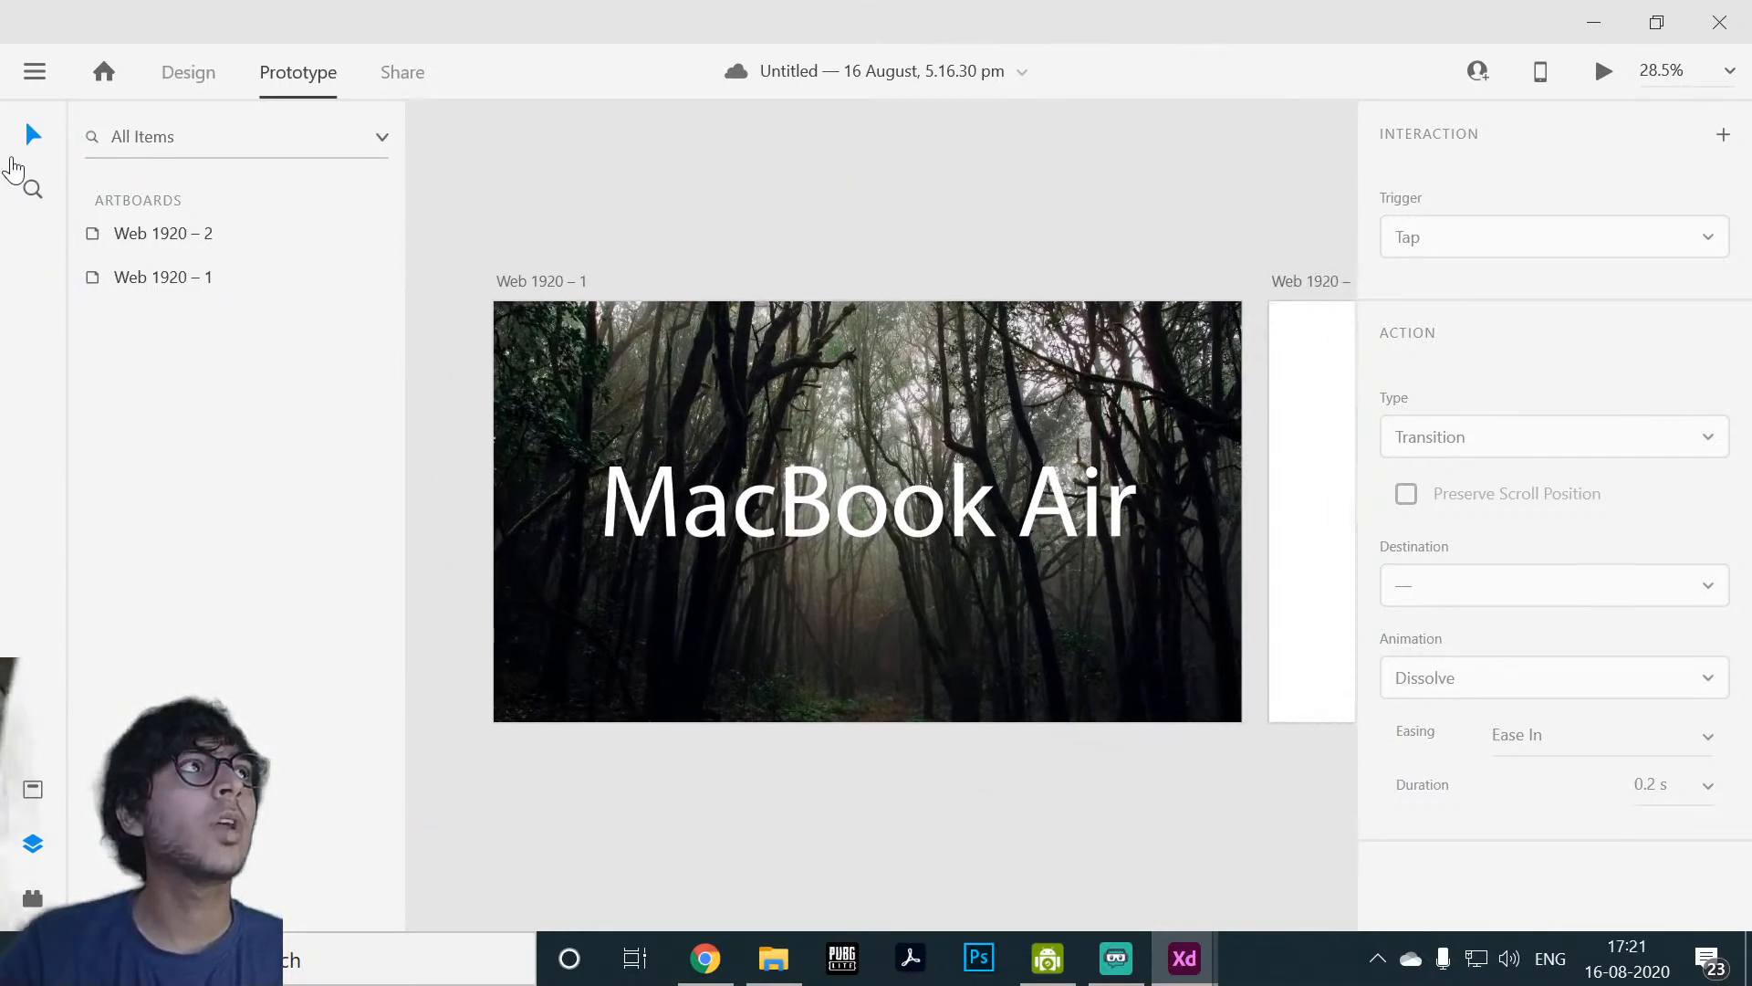
click(153, 76)
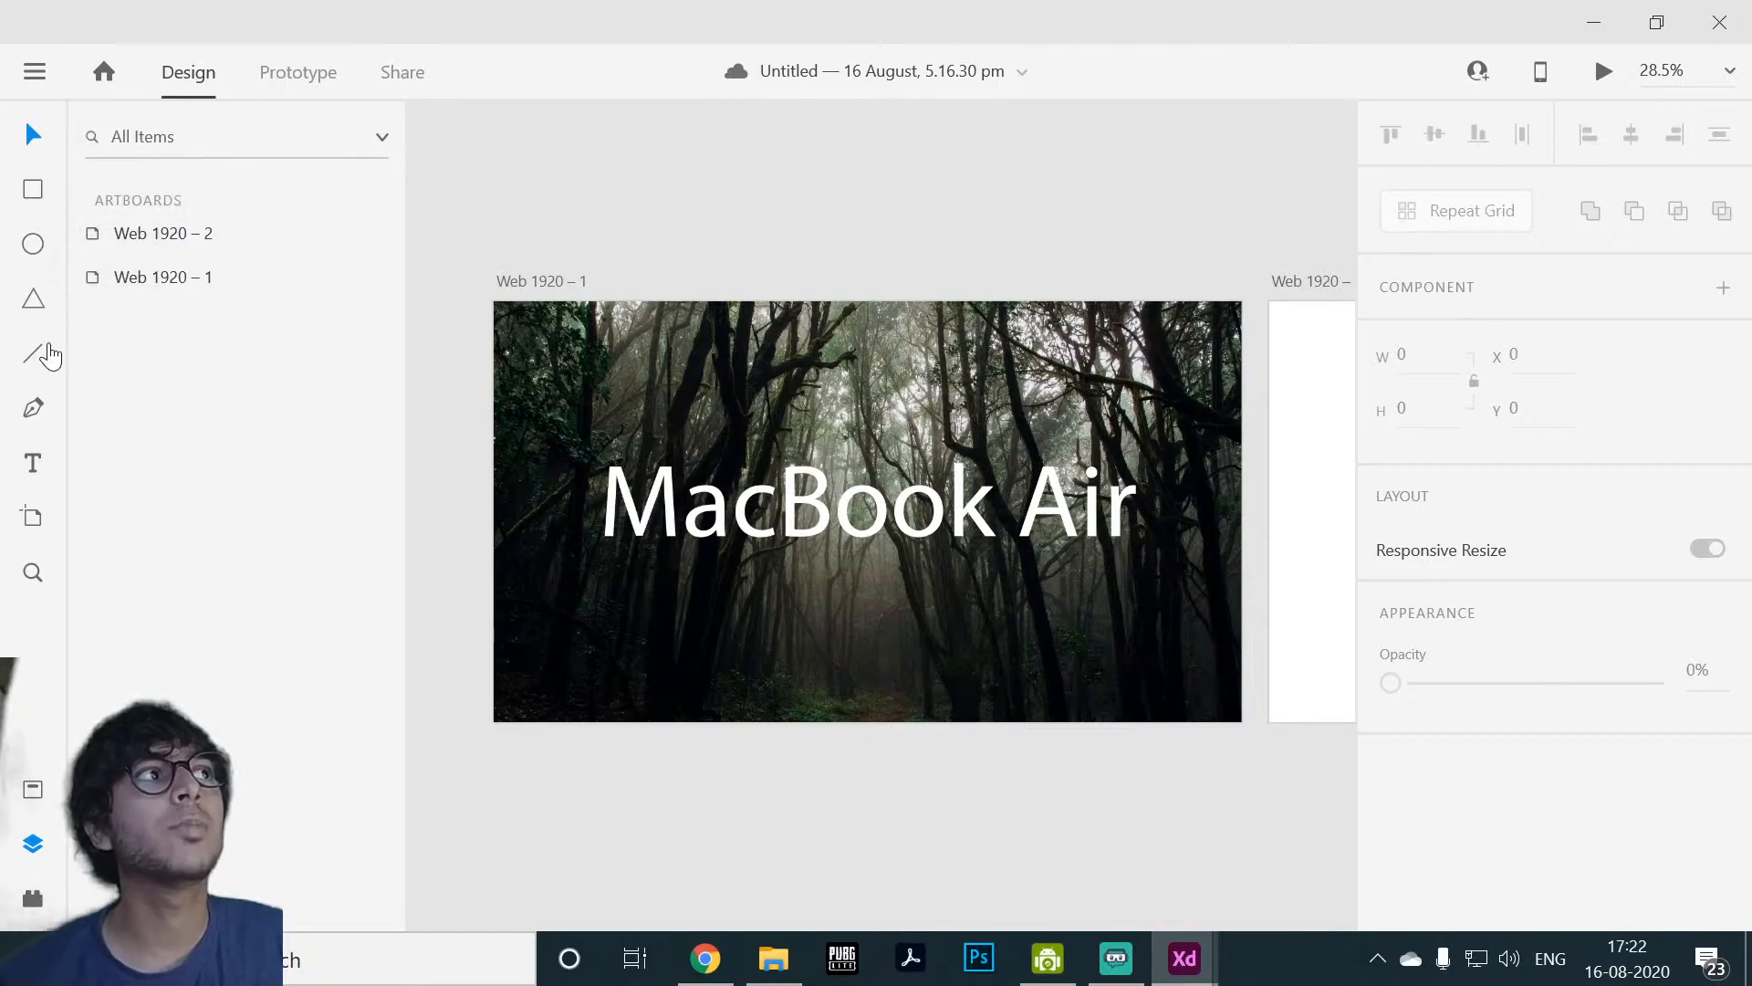
click(32, 208)
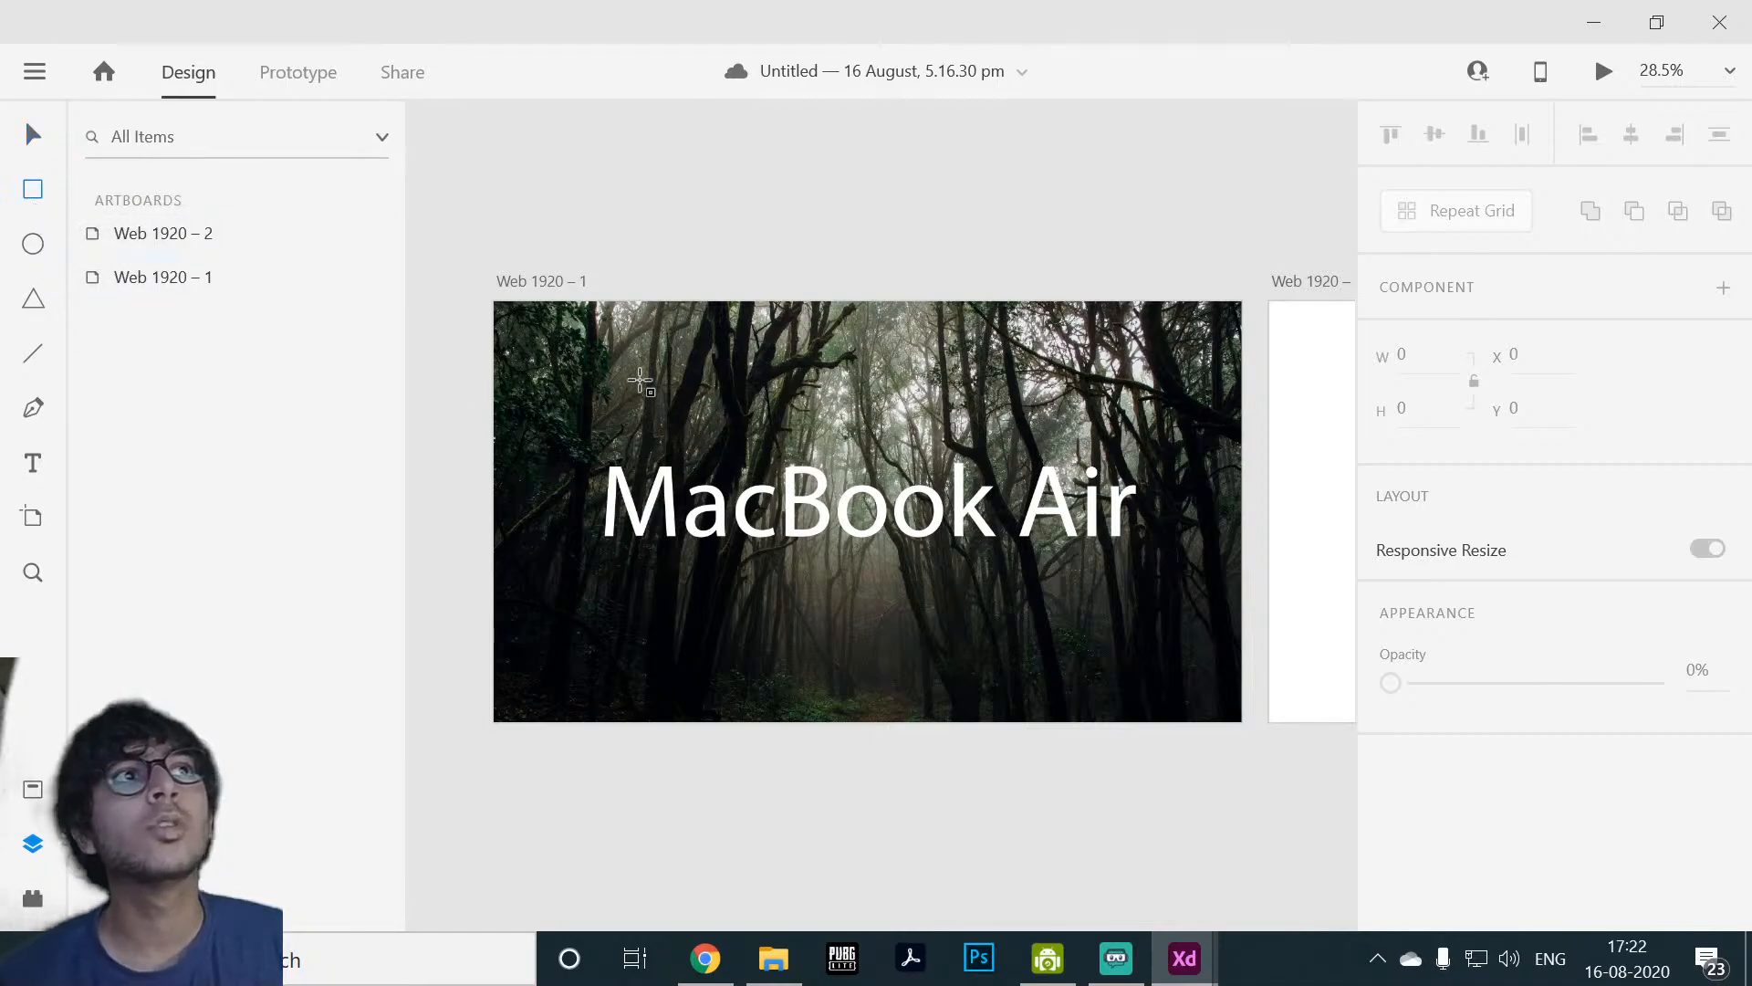
mouse_move(494, 301)
mouse_down()
mouse_move(869, 349)
mouse_move(1242, 339)
mouse_up()
Step: Remove the rectangle's border and set its fill to solid black, #000000
scroll(1613, 703, down, 5)
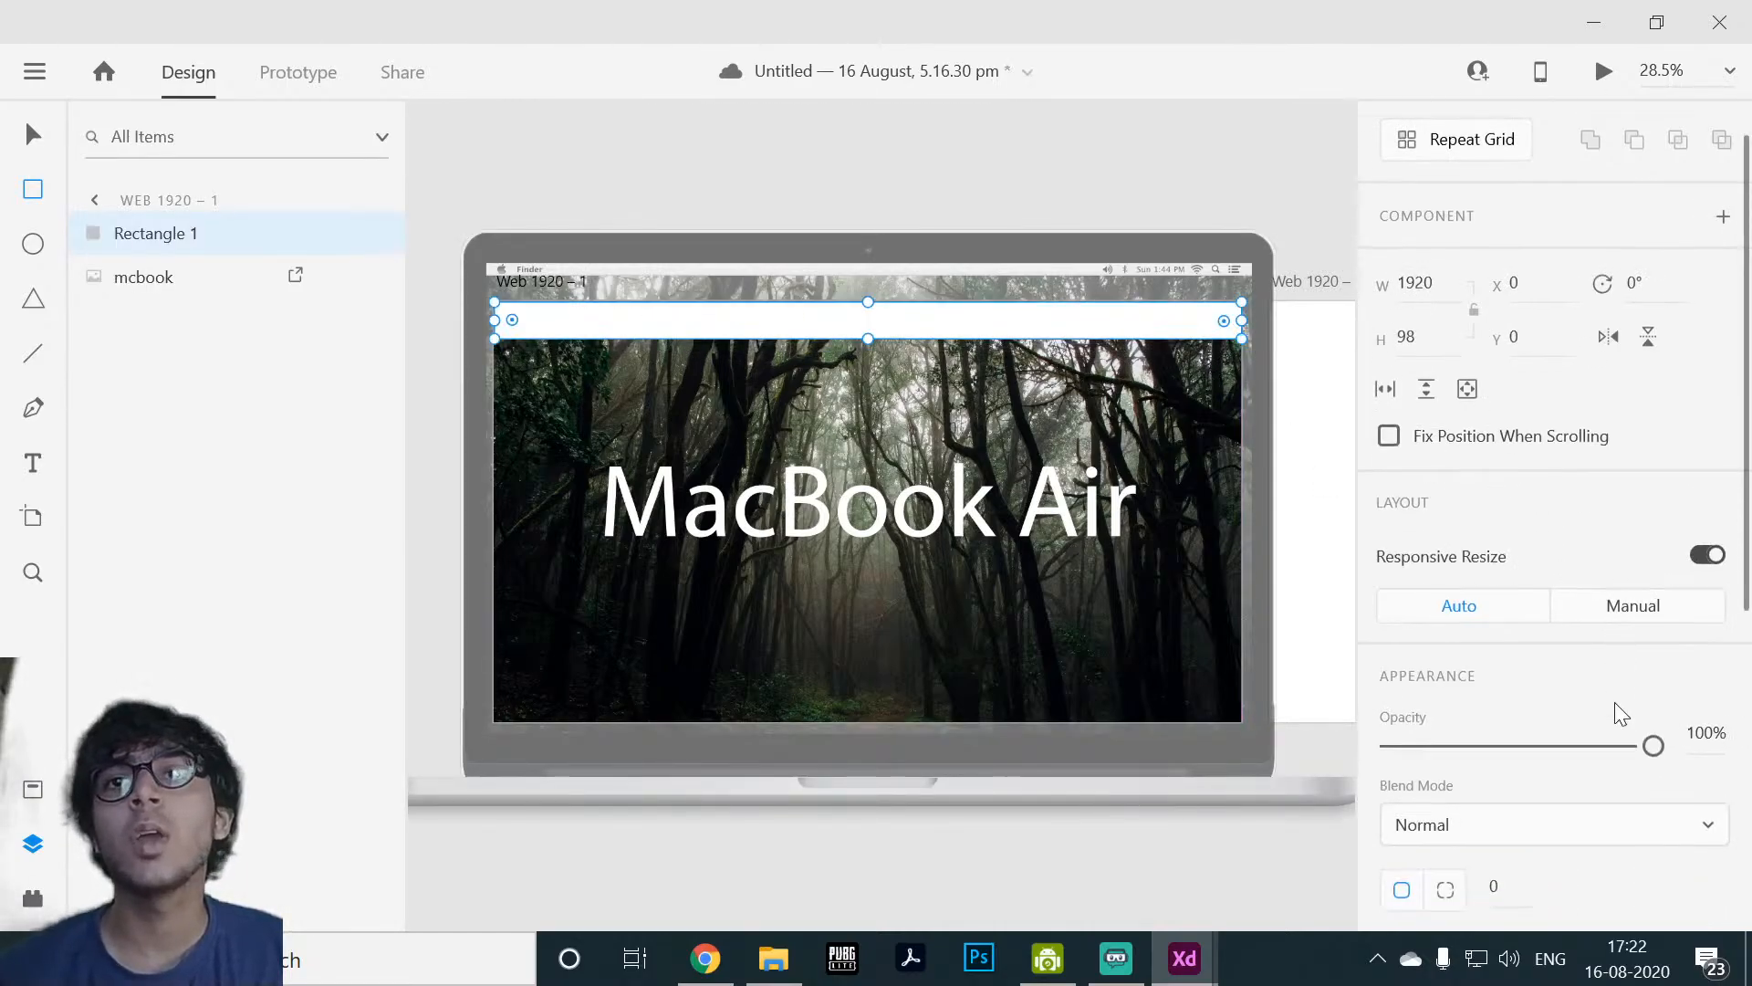
click(1391, 733)
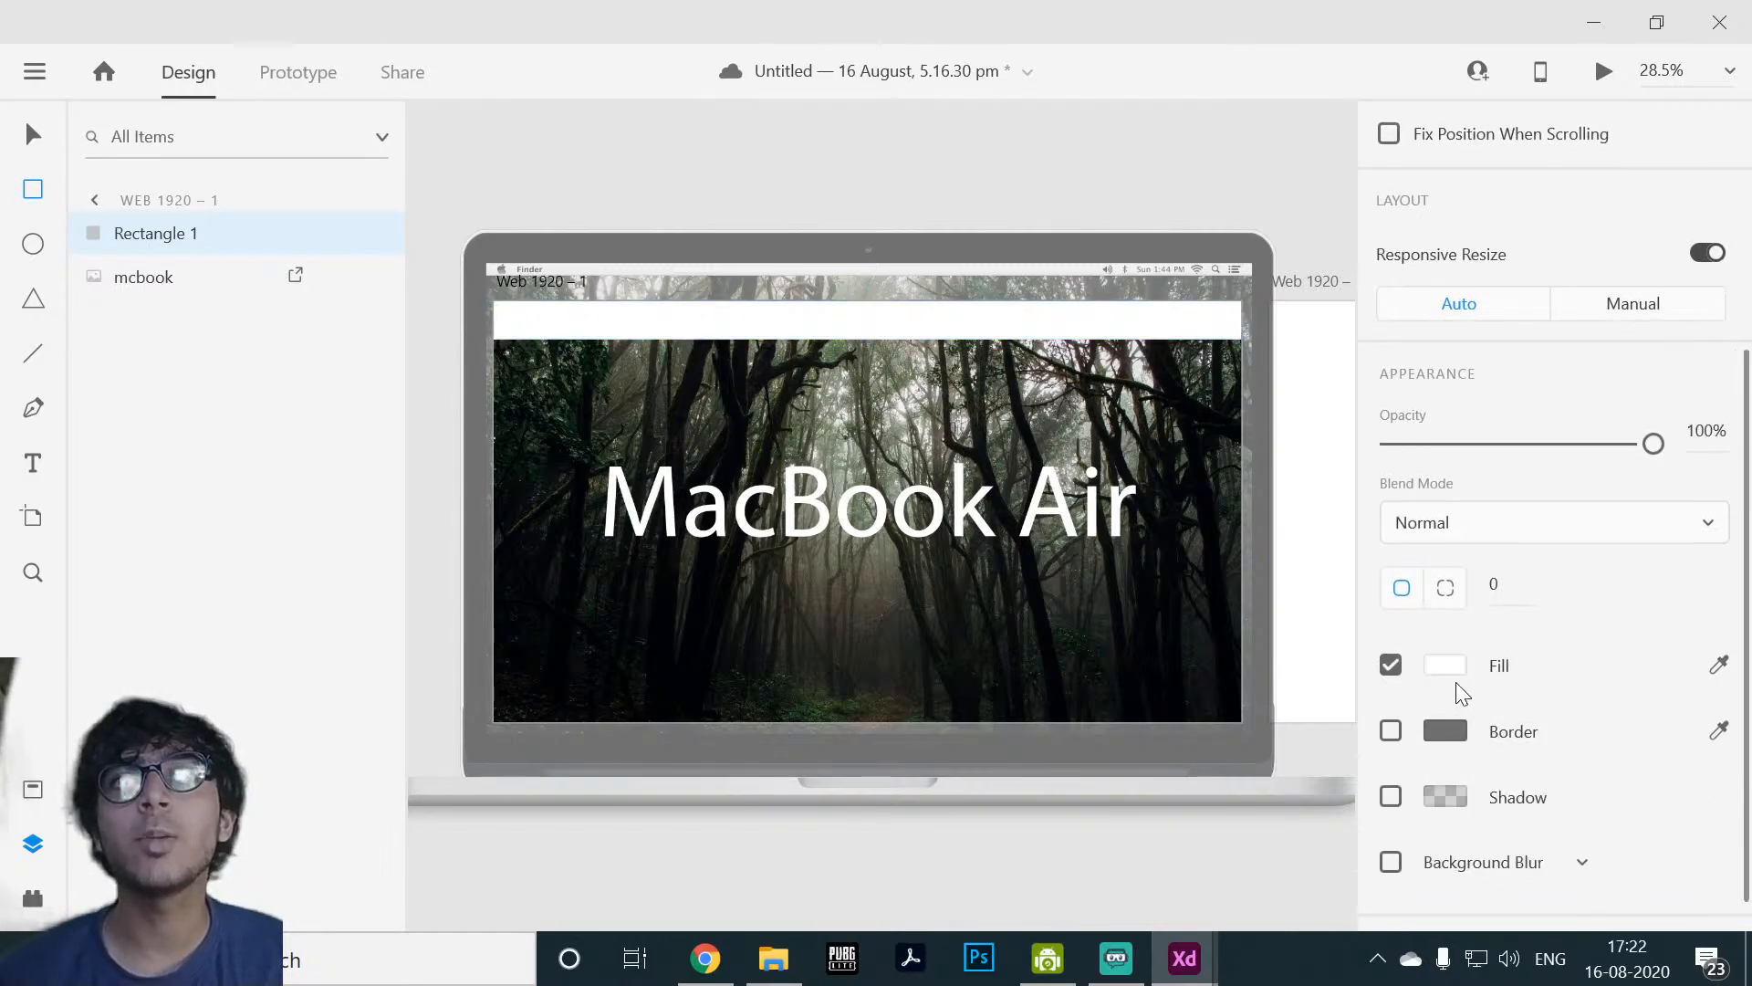
click(1451, 672)
drag(1218, 594, 1348, 880)
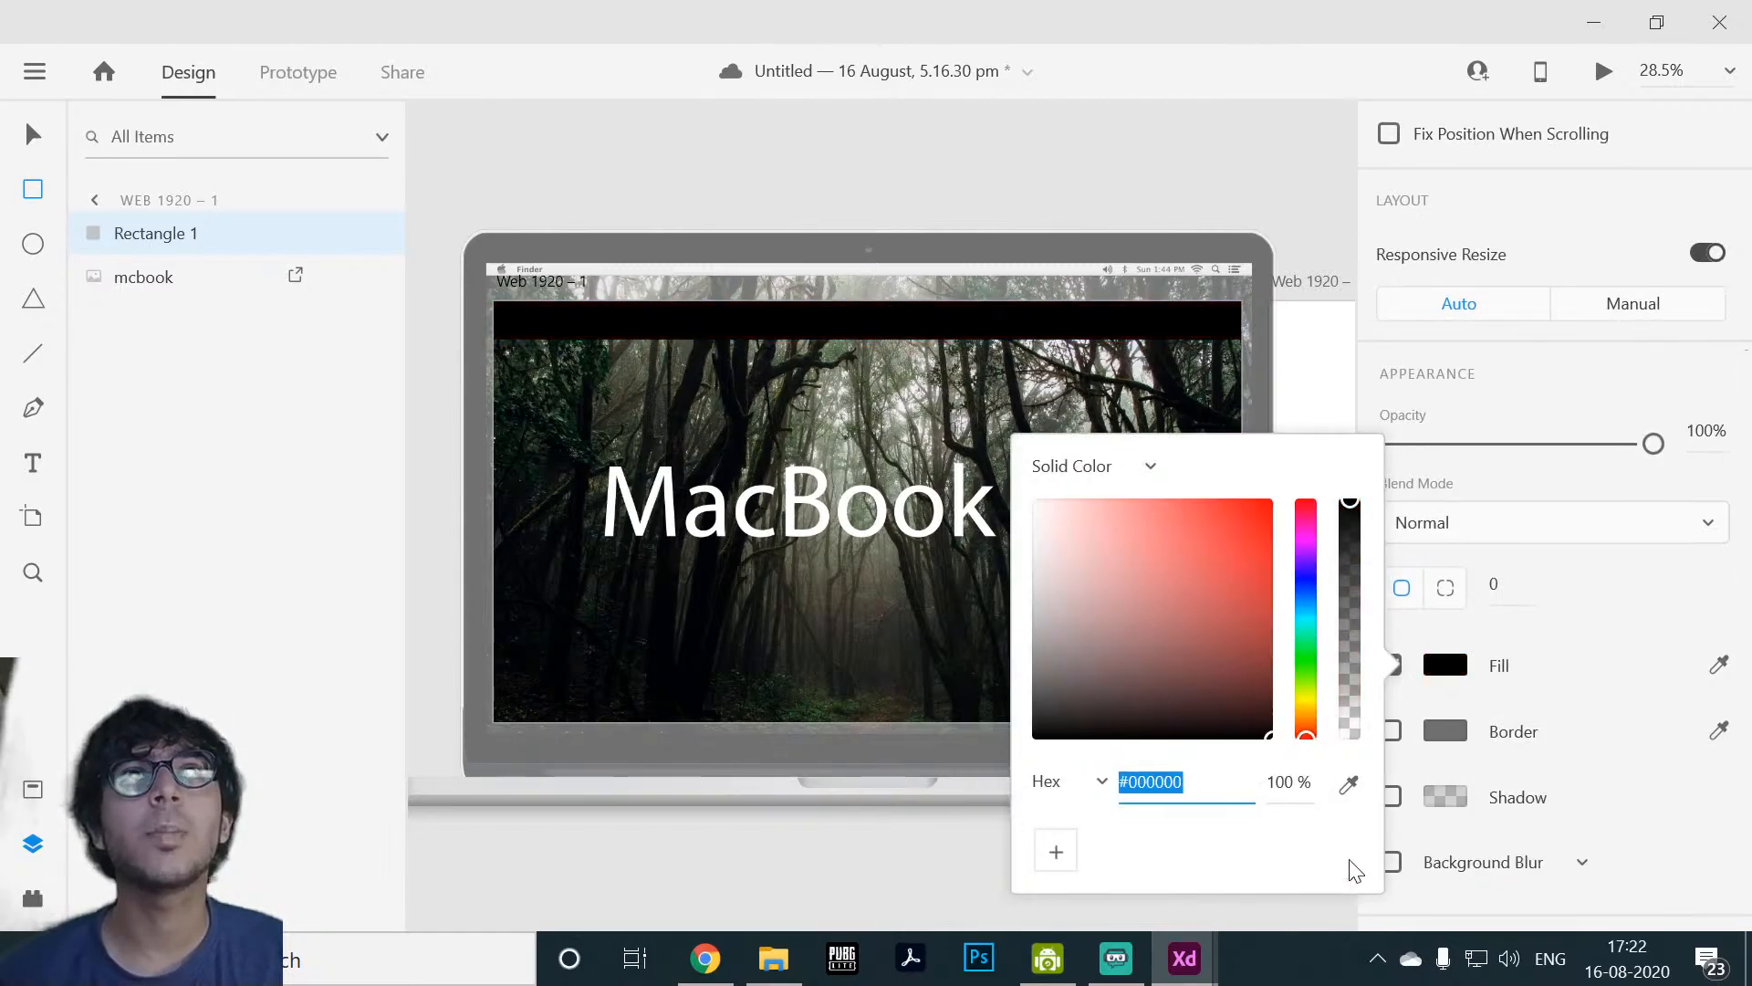
click(44, 146)
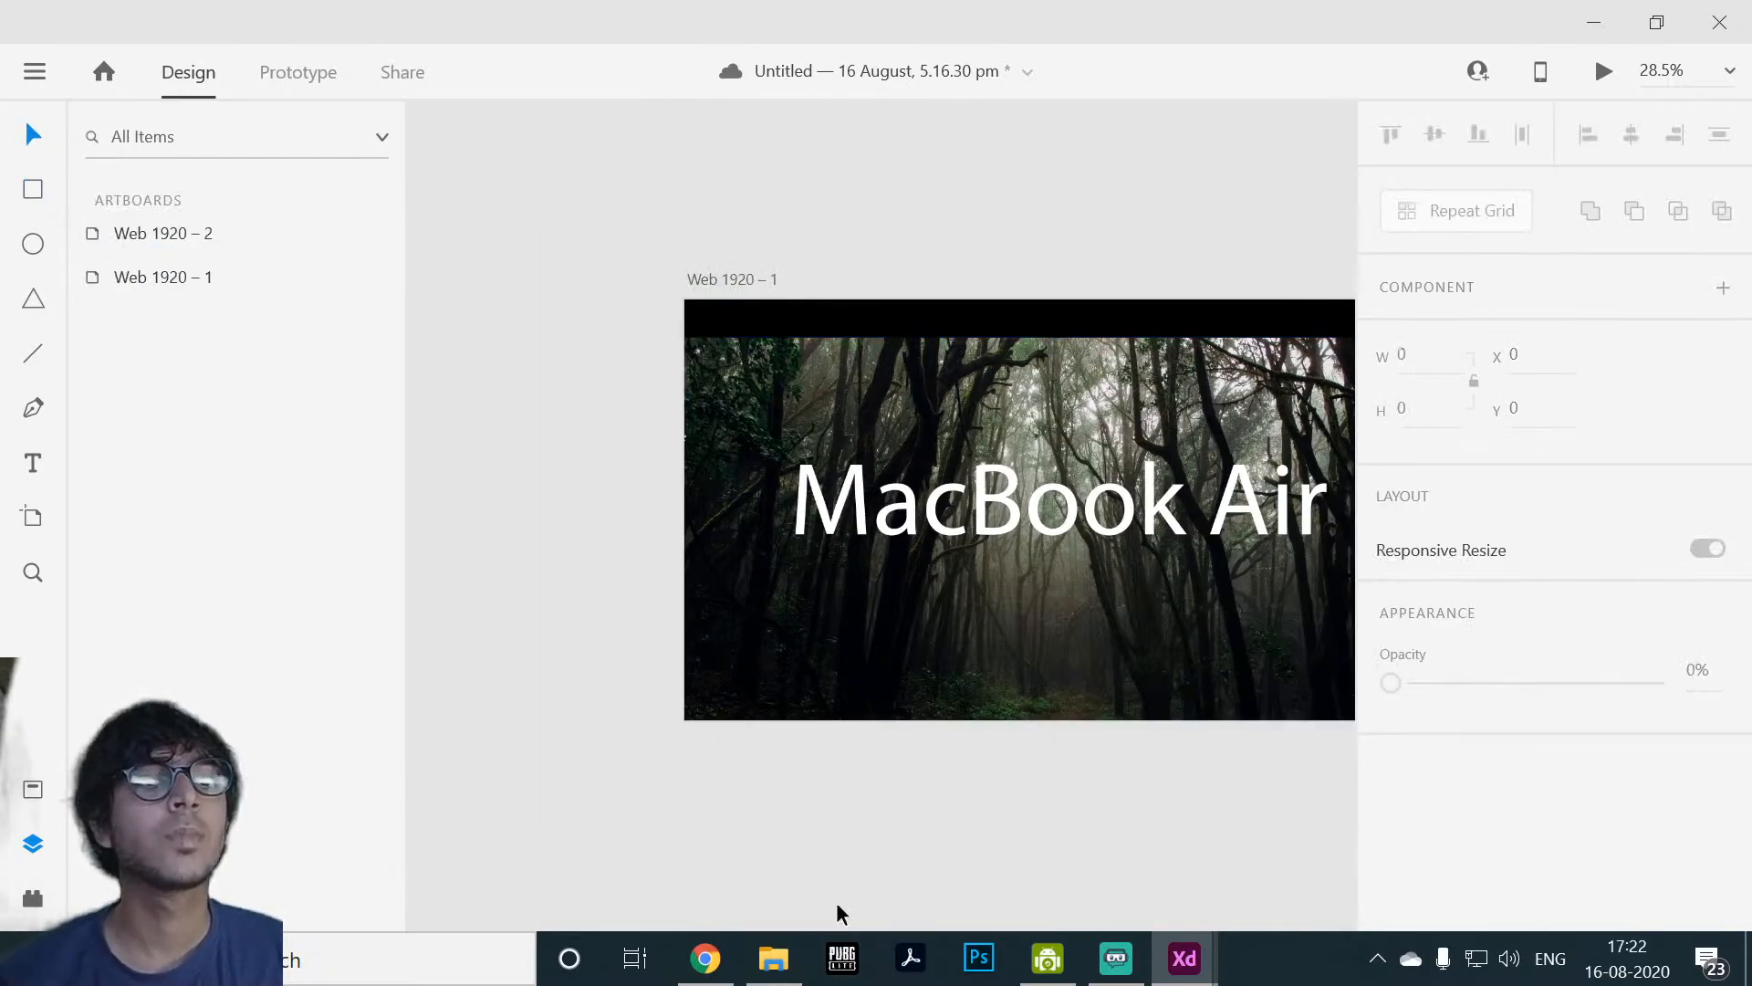
Step: Import the applelogo image from the applemock folder, scale it to about 74 × 75 and place it at the black bar's left end
click(773, 958)
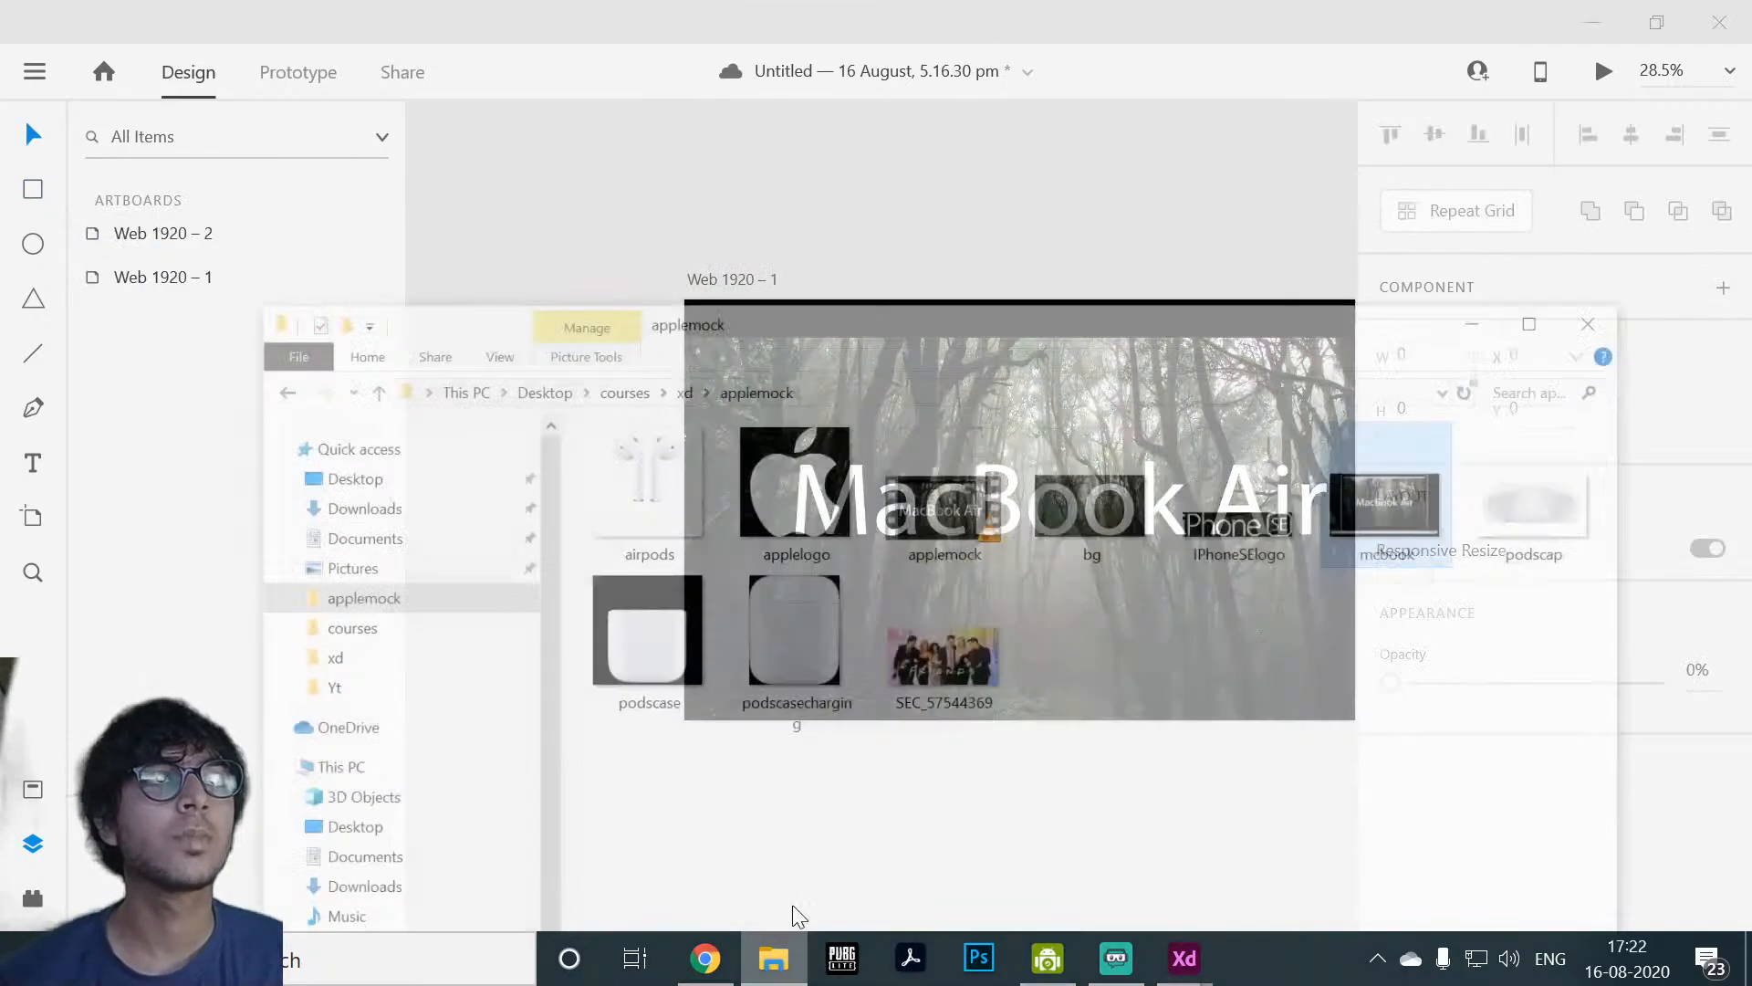
drag(786, 429, 1084, 178)
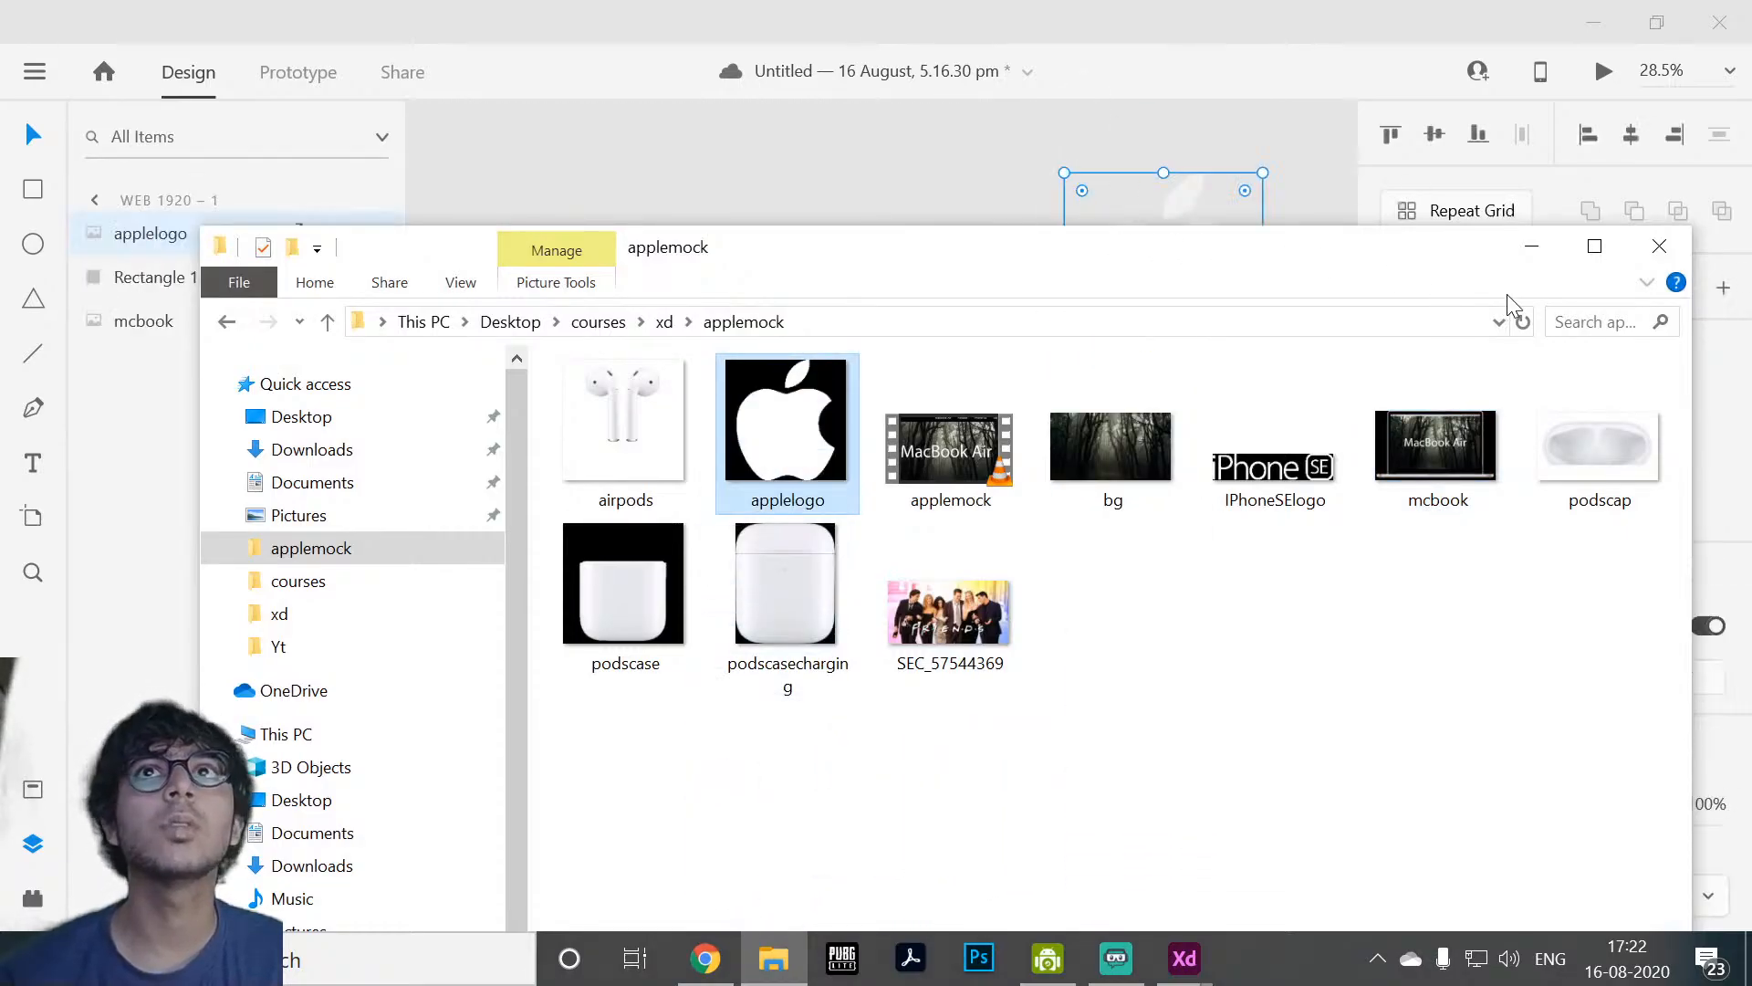
click(1531, 246)
drag(1233, 244, 896, 336)
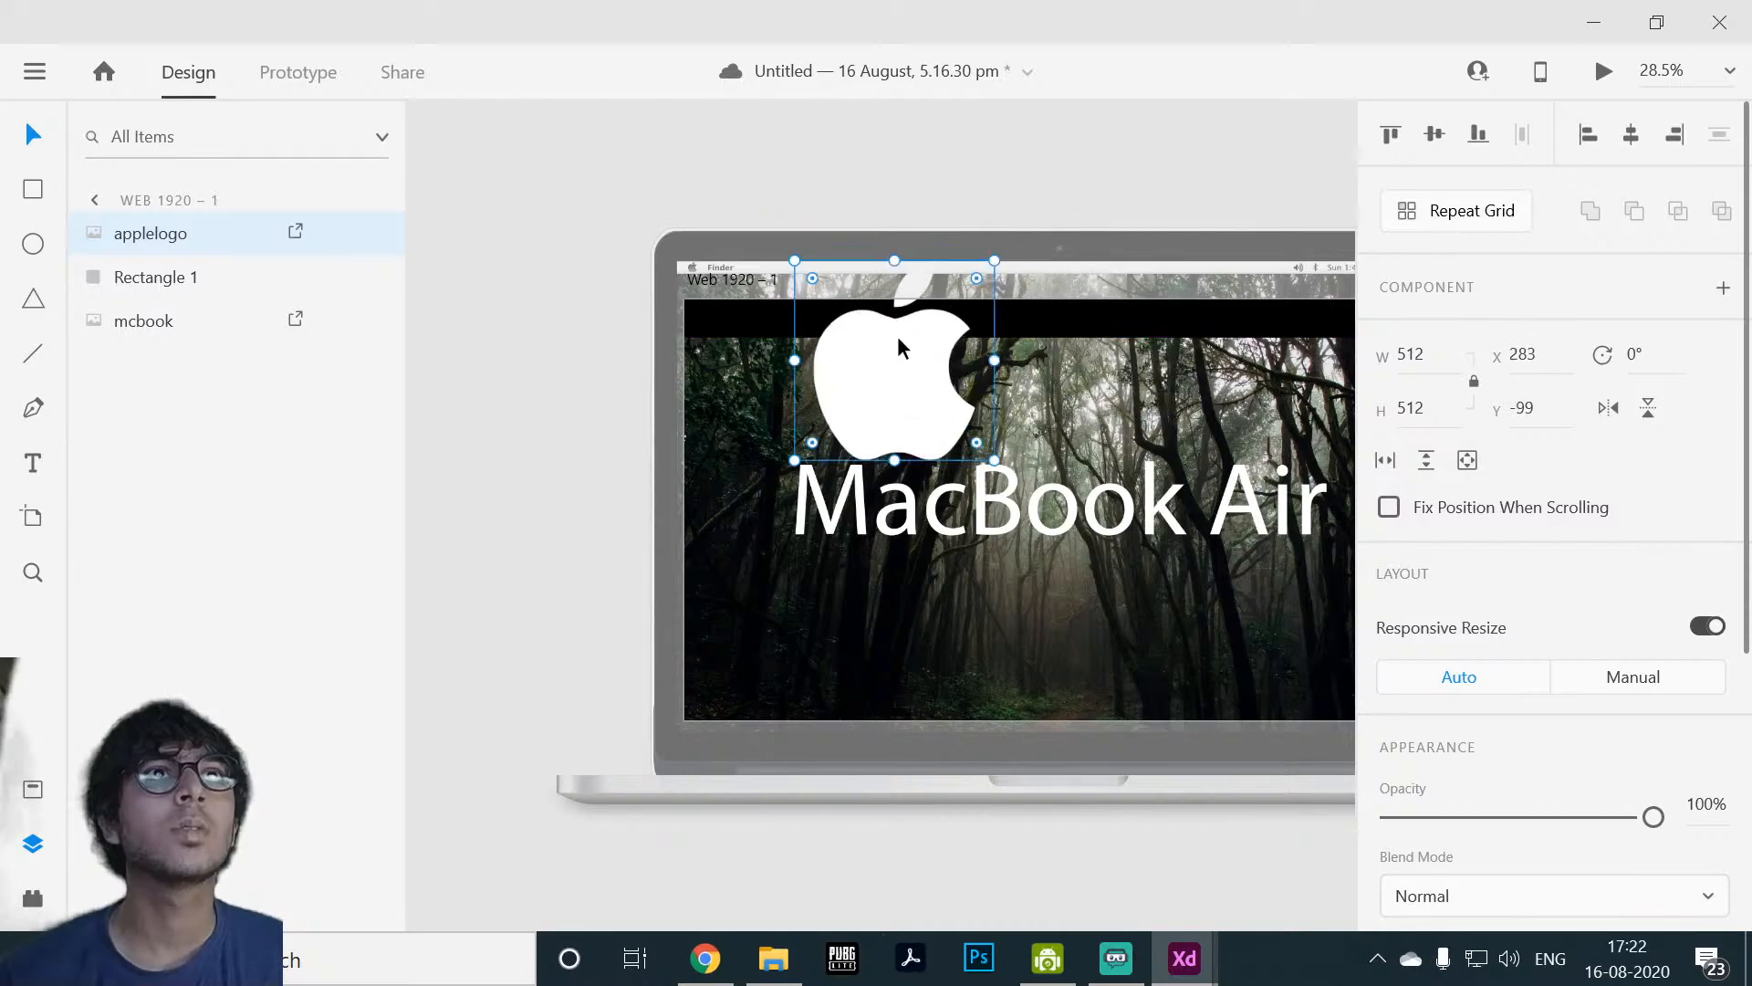
drag(894, 260, 713, 319)
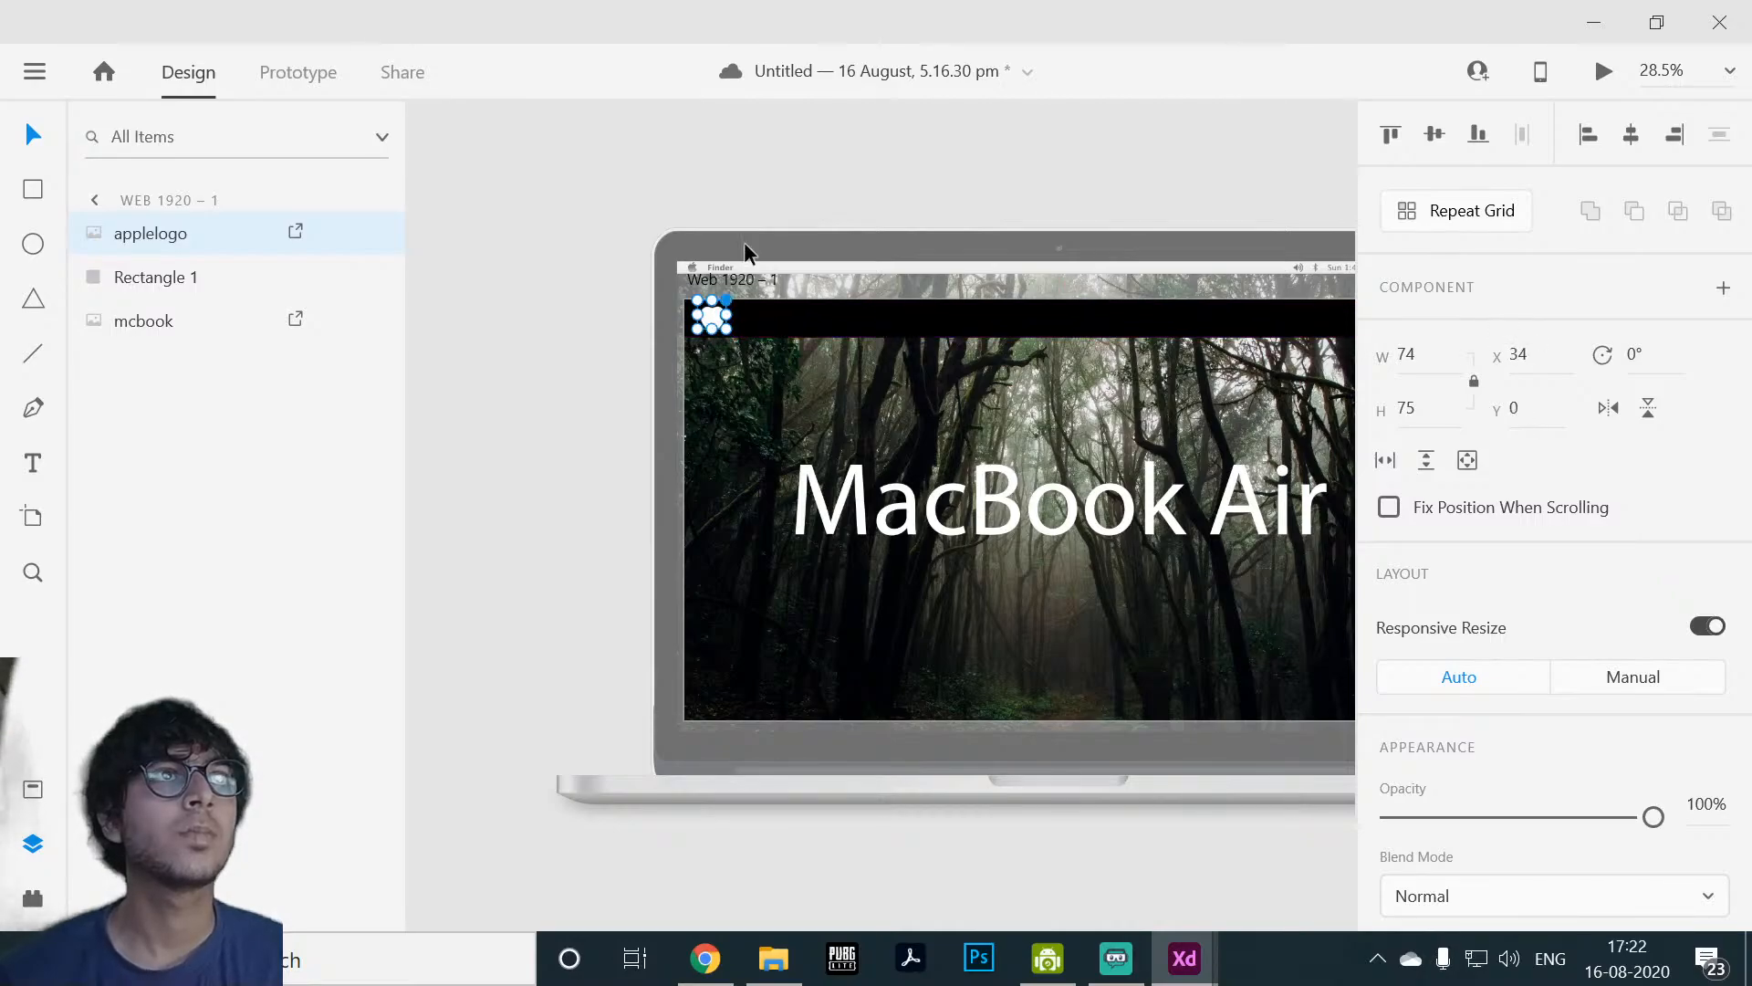
Step: Scale the Apple logo down to about 62 × 62 and centre it vertically in the black bar at X 27, Y 18
click(716, 182)
scroll(710, 179, up, 6)
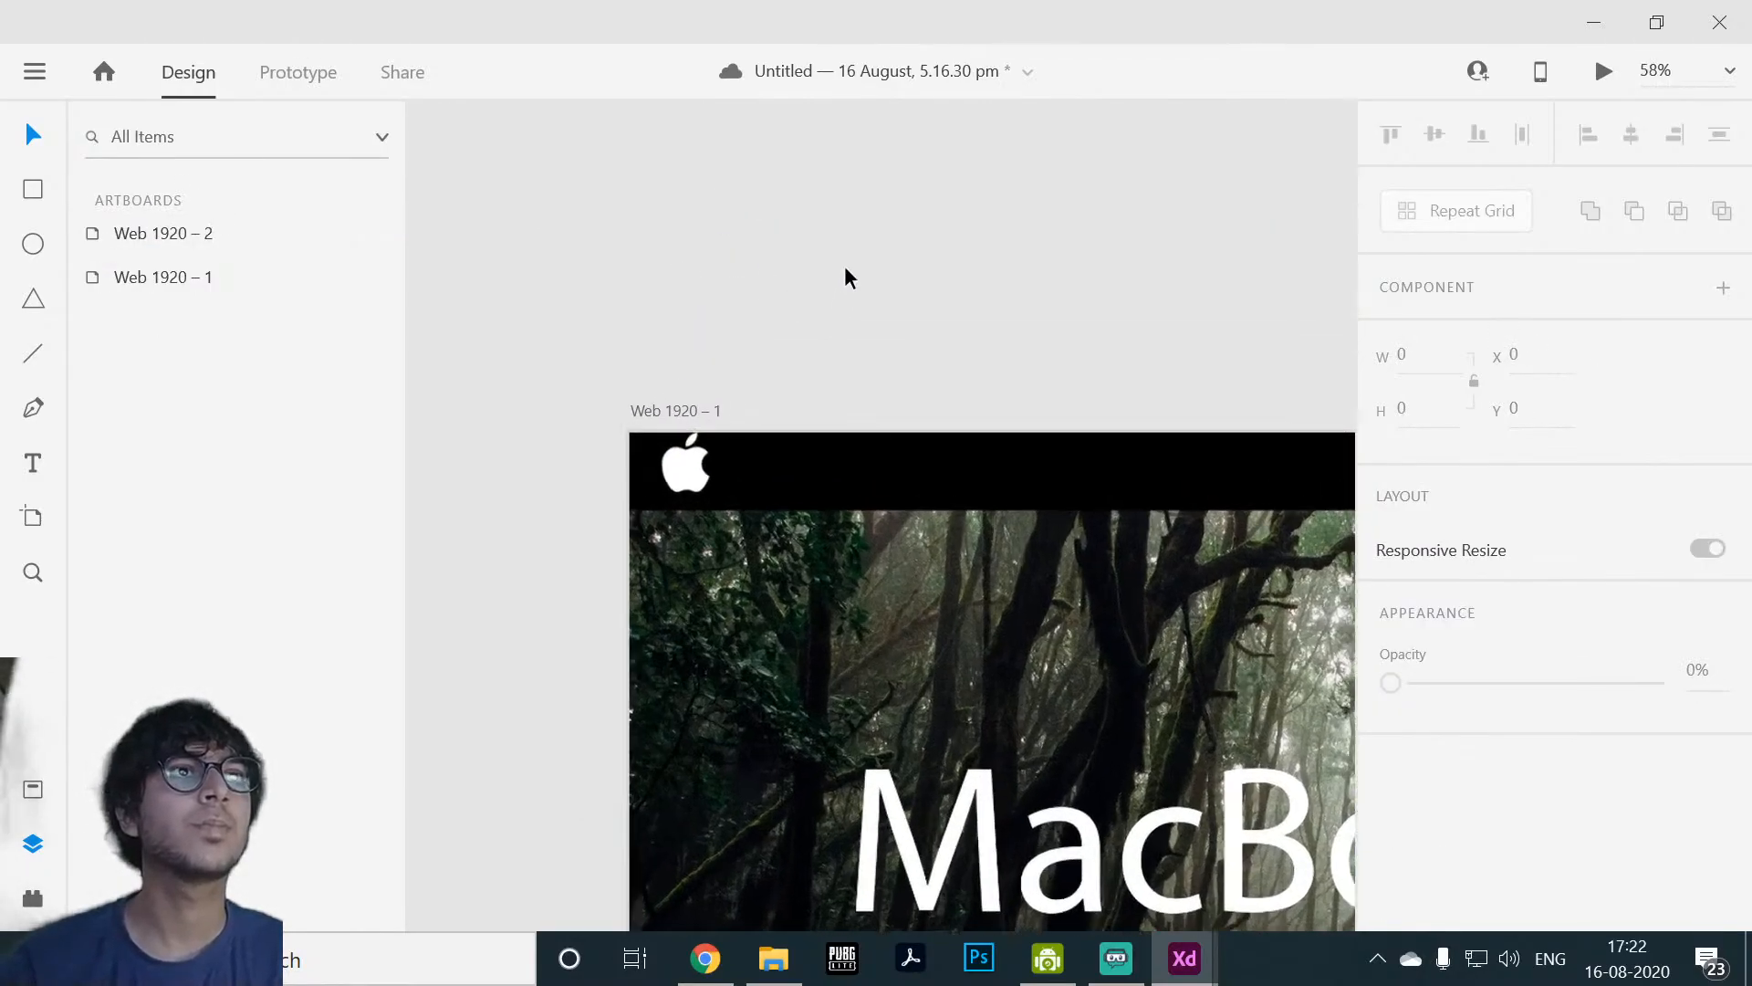
scroll(944, 220, down, 1)
click(747, 350)
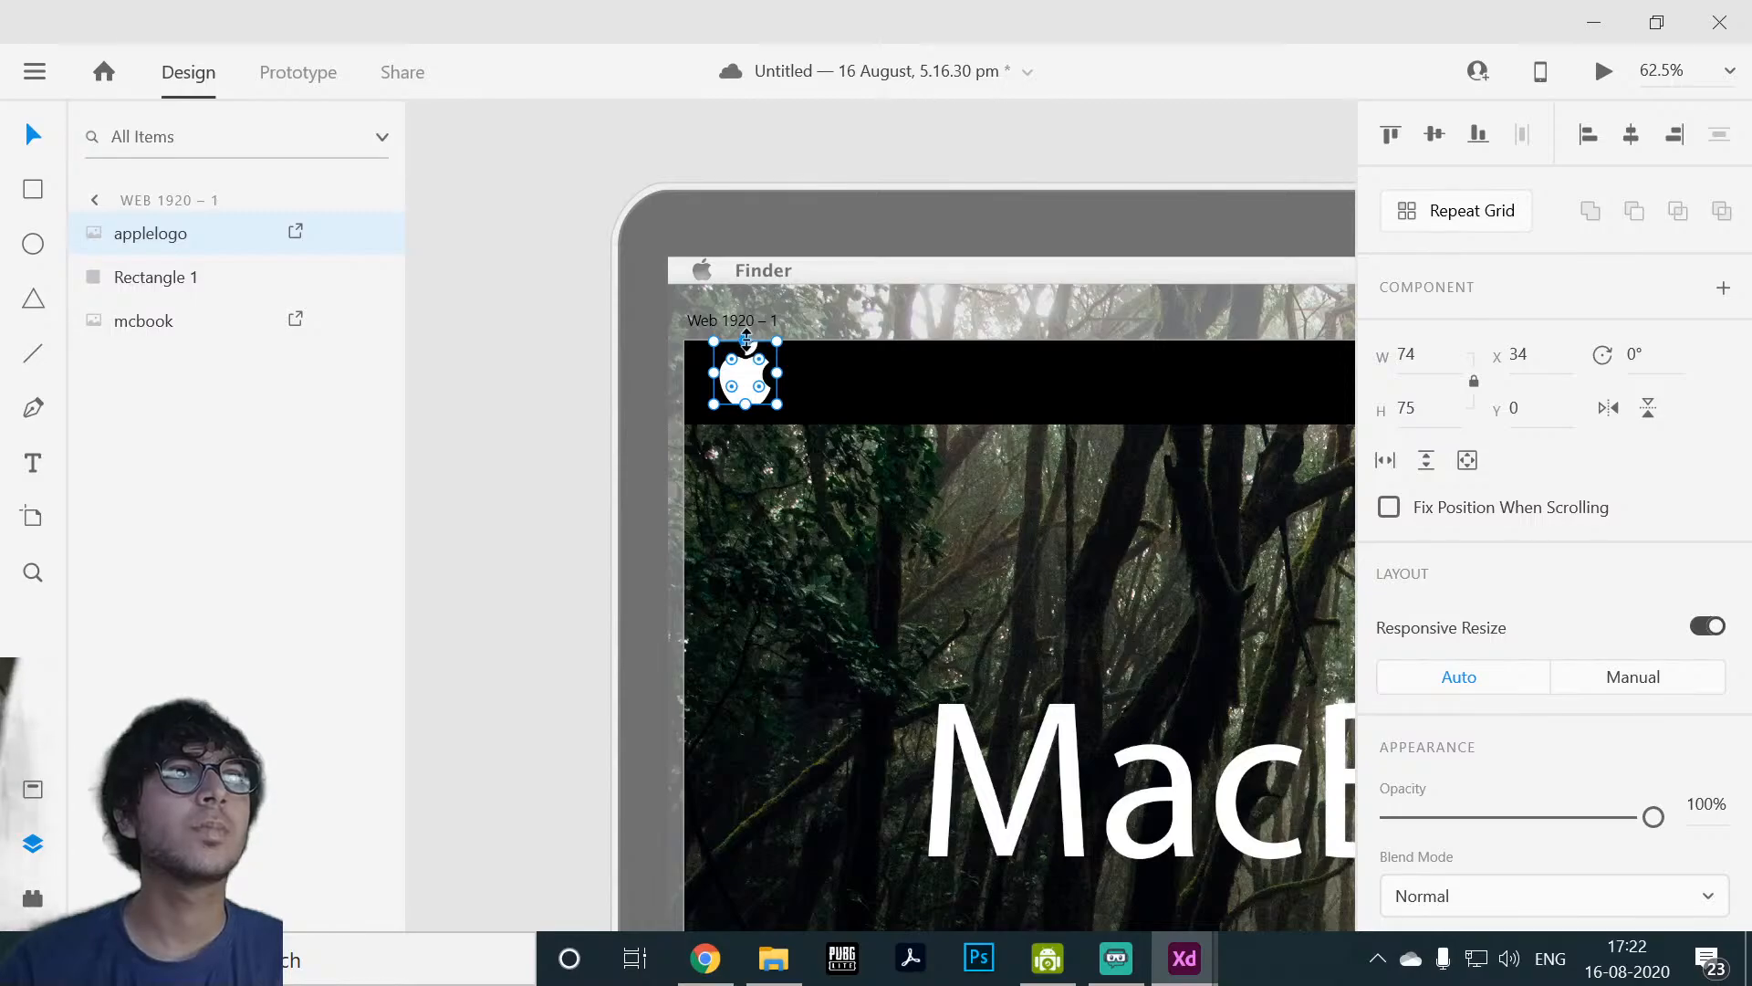
drag(746, 339, 732, 389)
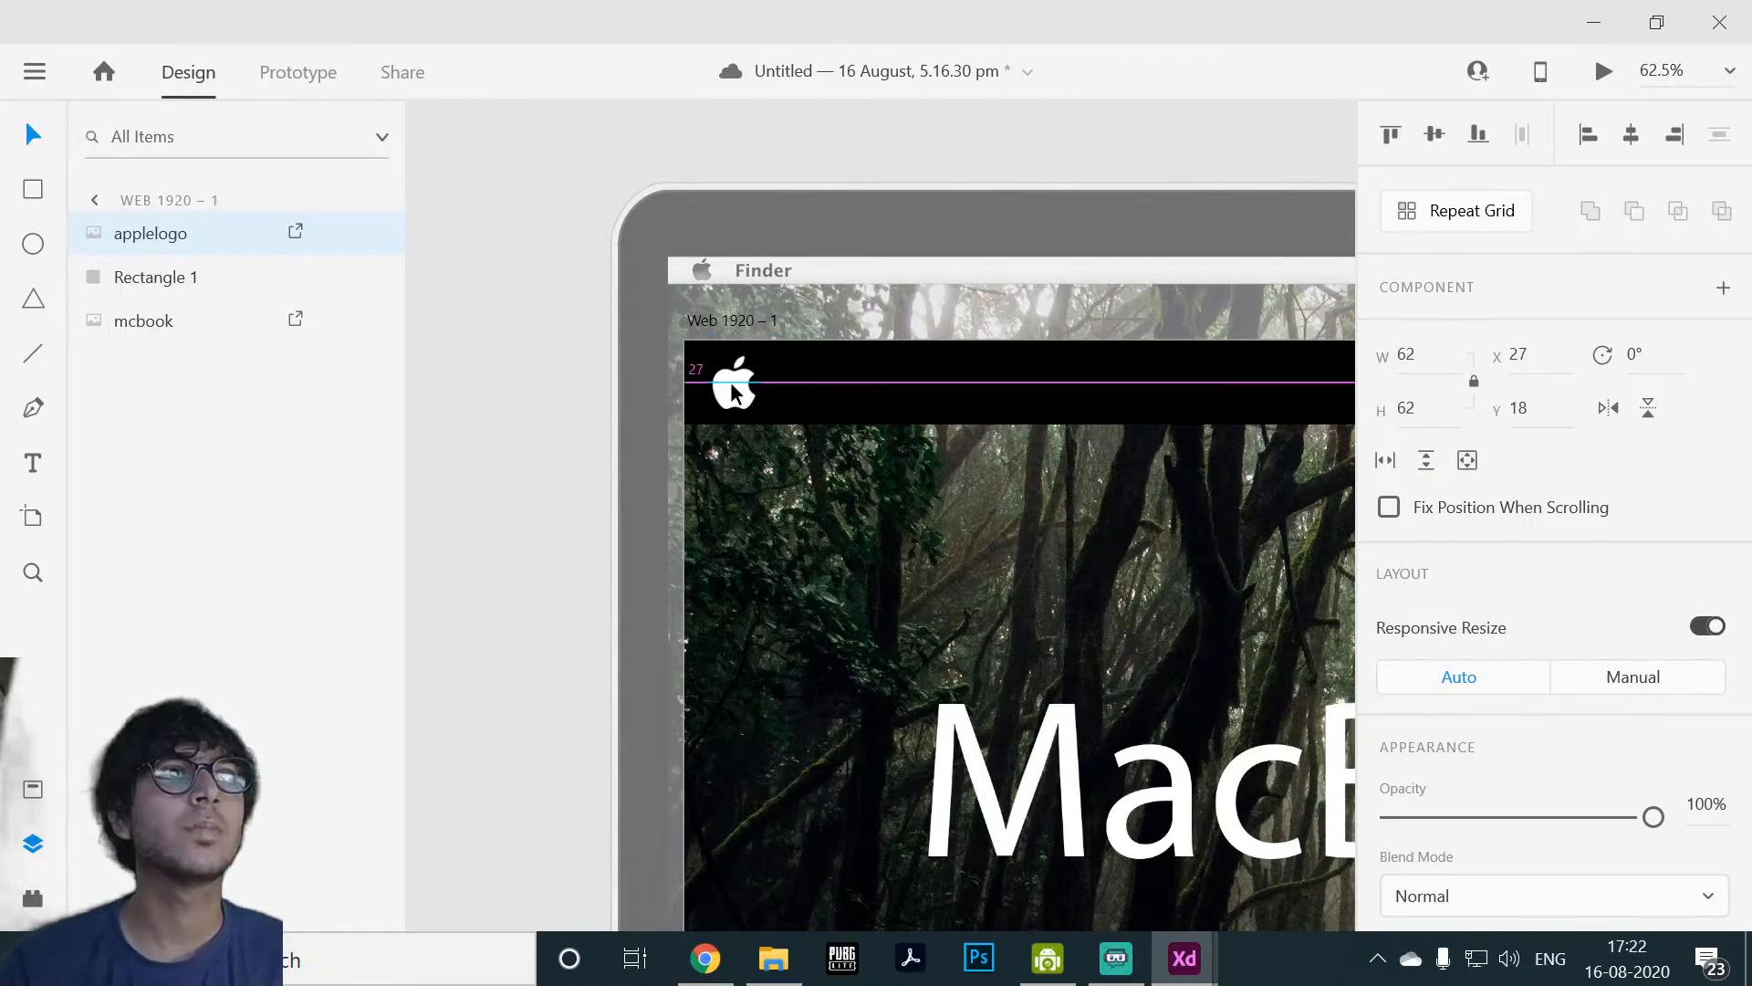
click(868, 148)
Step: Add the text "MacBook Air" in the right half of the black navigation bar on Web 1920 – 1
drag(1073, 163, 931, 178)
scroll(1113, 208, down, 3)
scroll(1097, 227, down, 1)
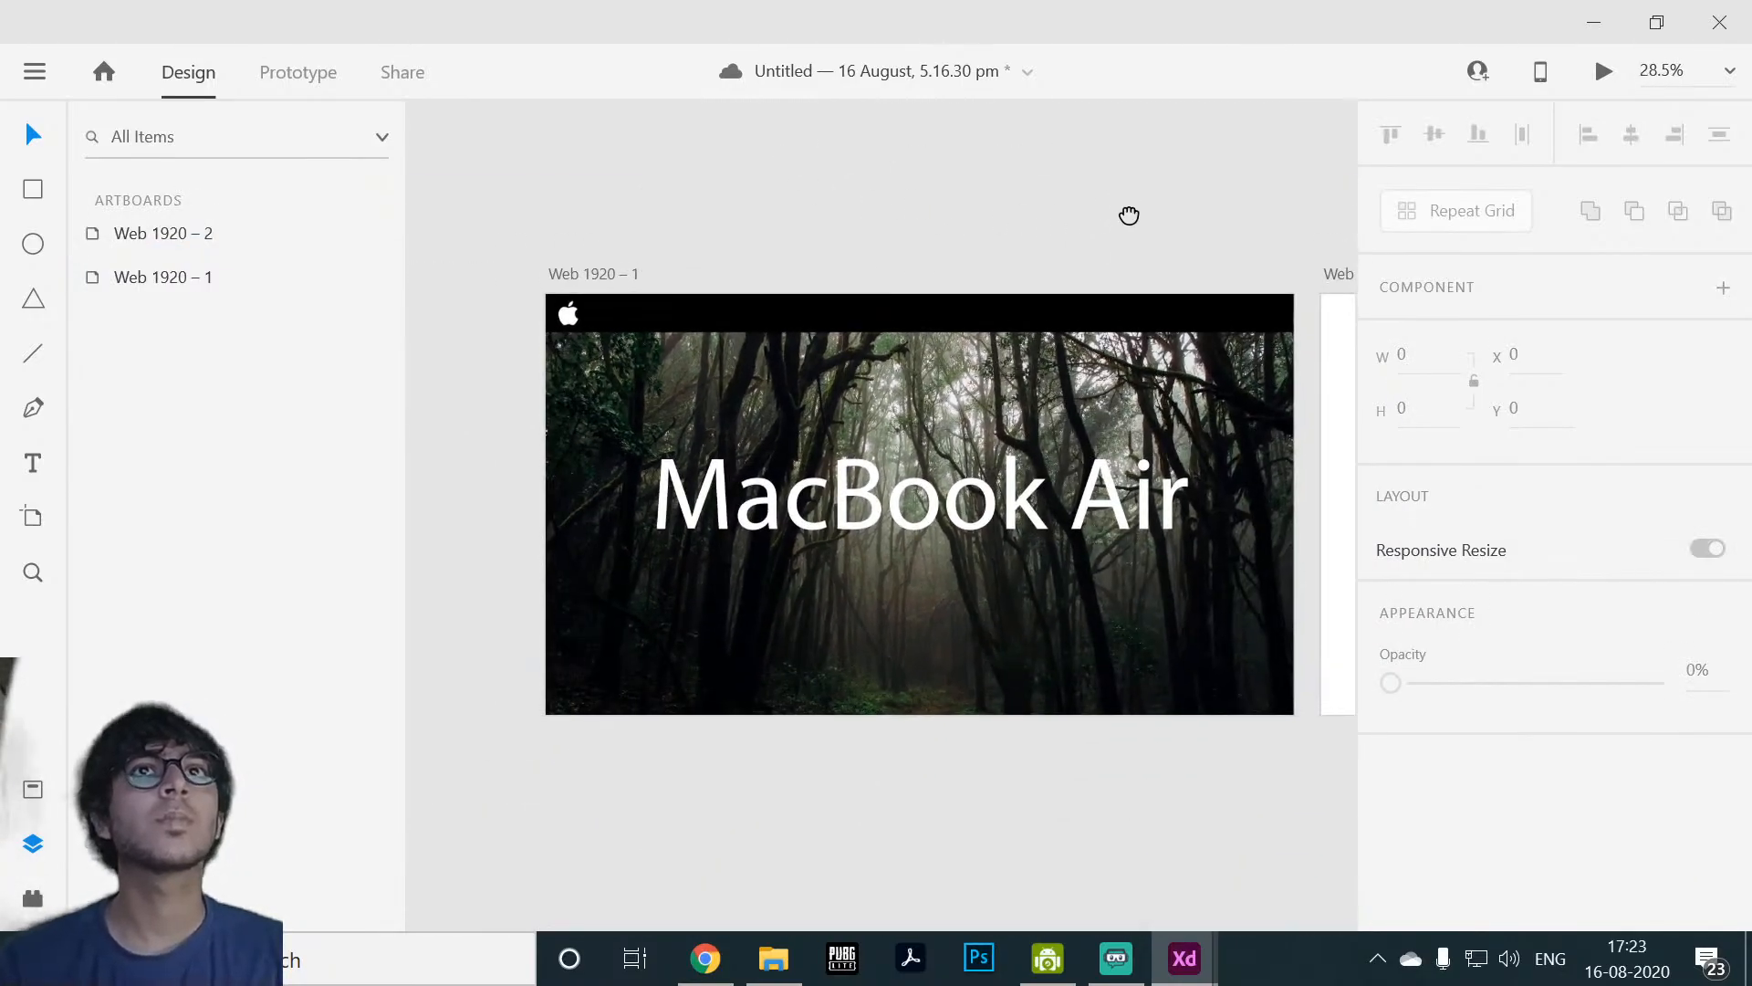
click(35, 465)
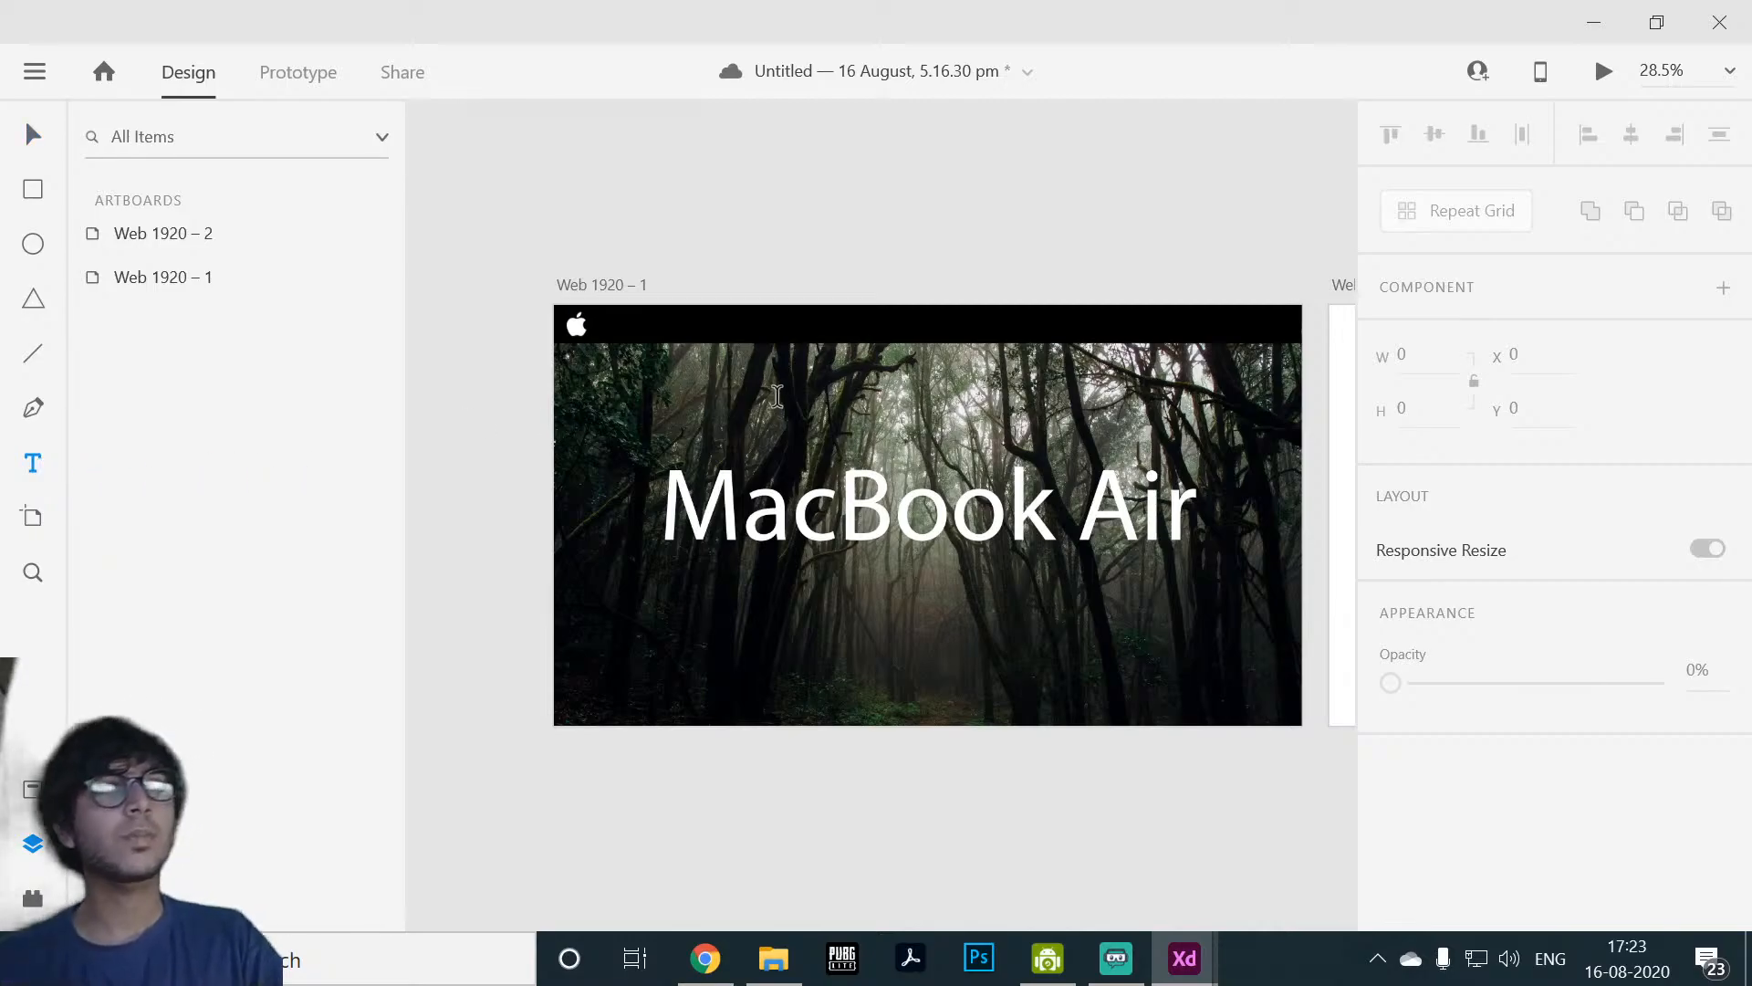
click(957, 325)
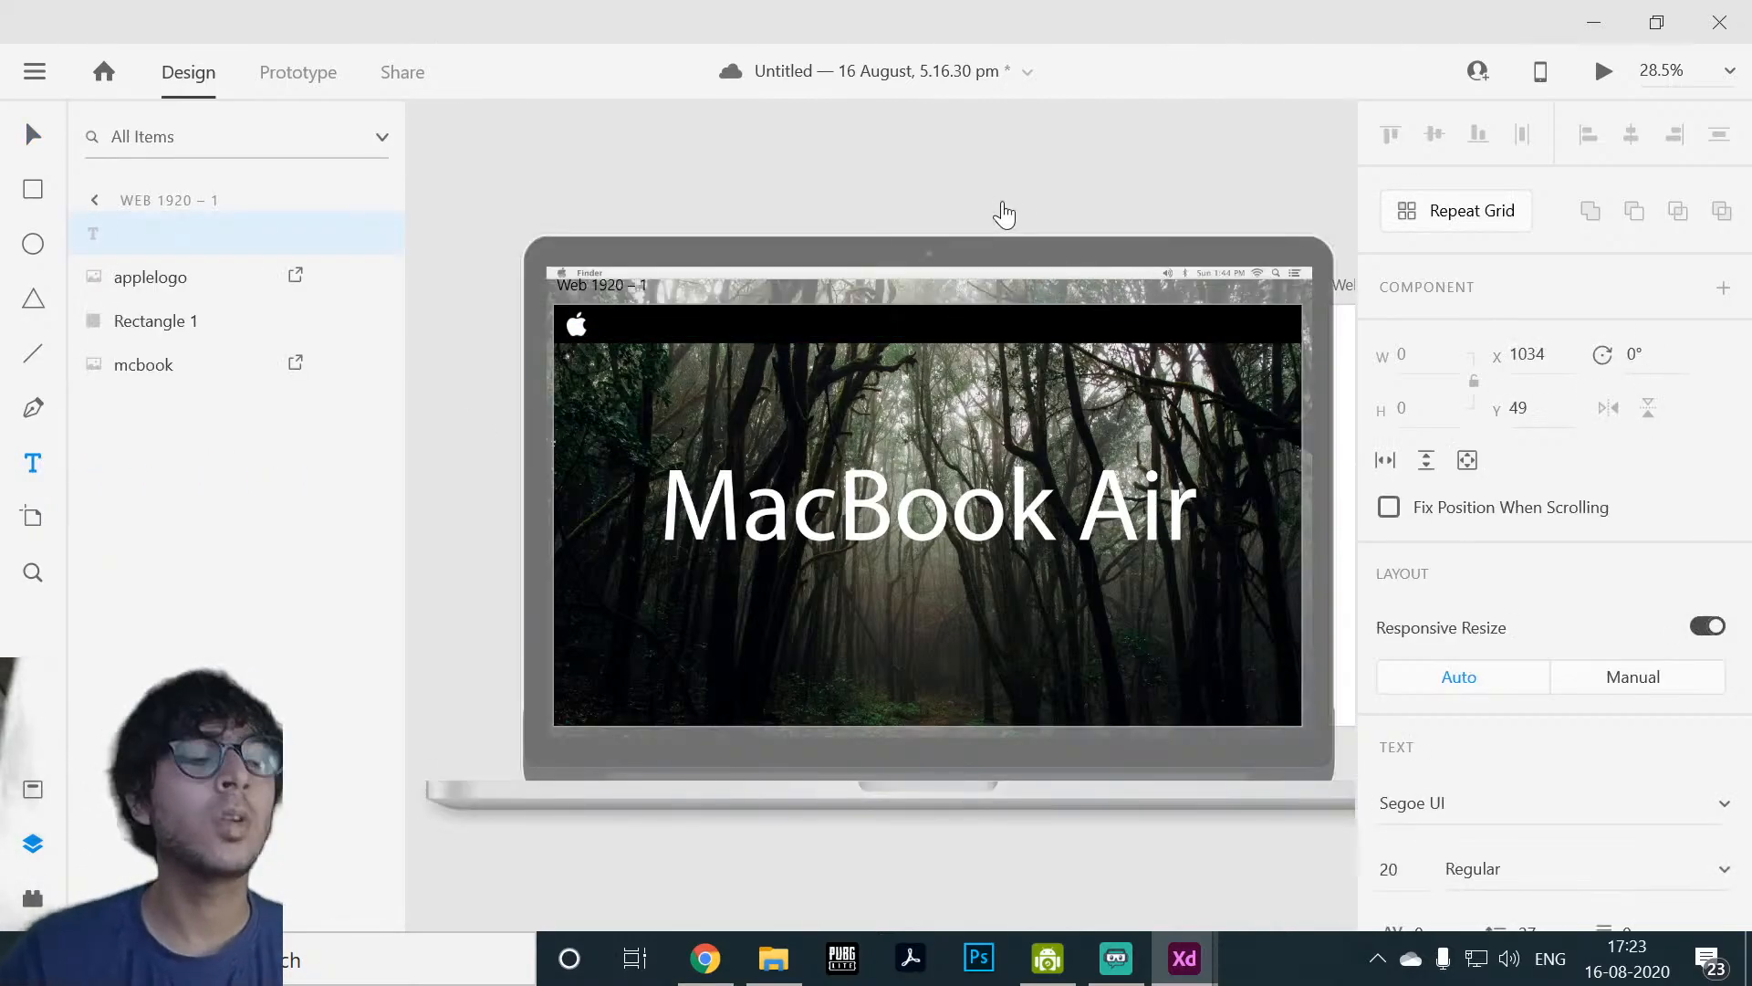
key(Escape)
scroll(1130, 184, up, 4)
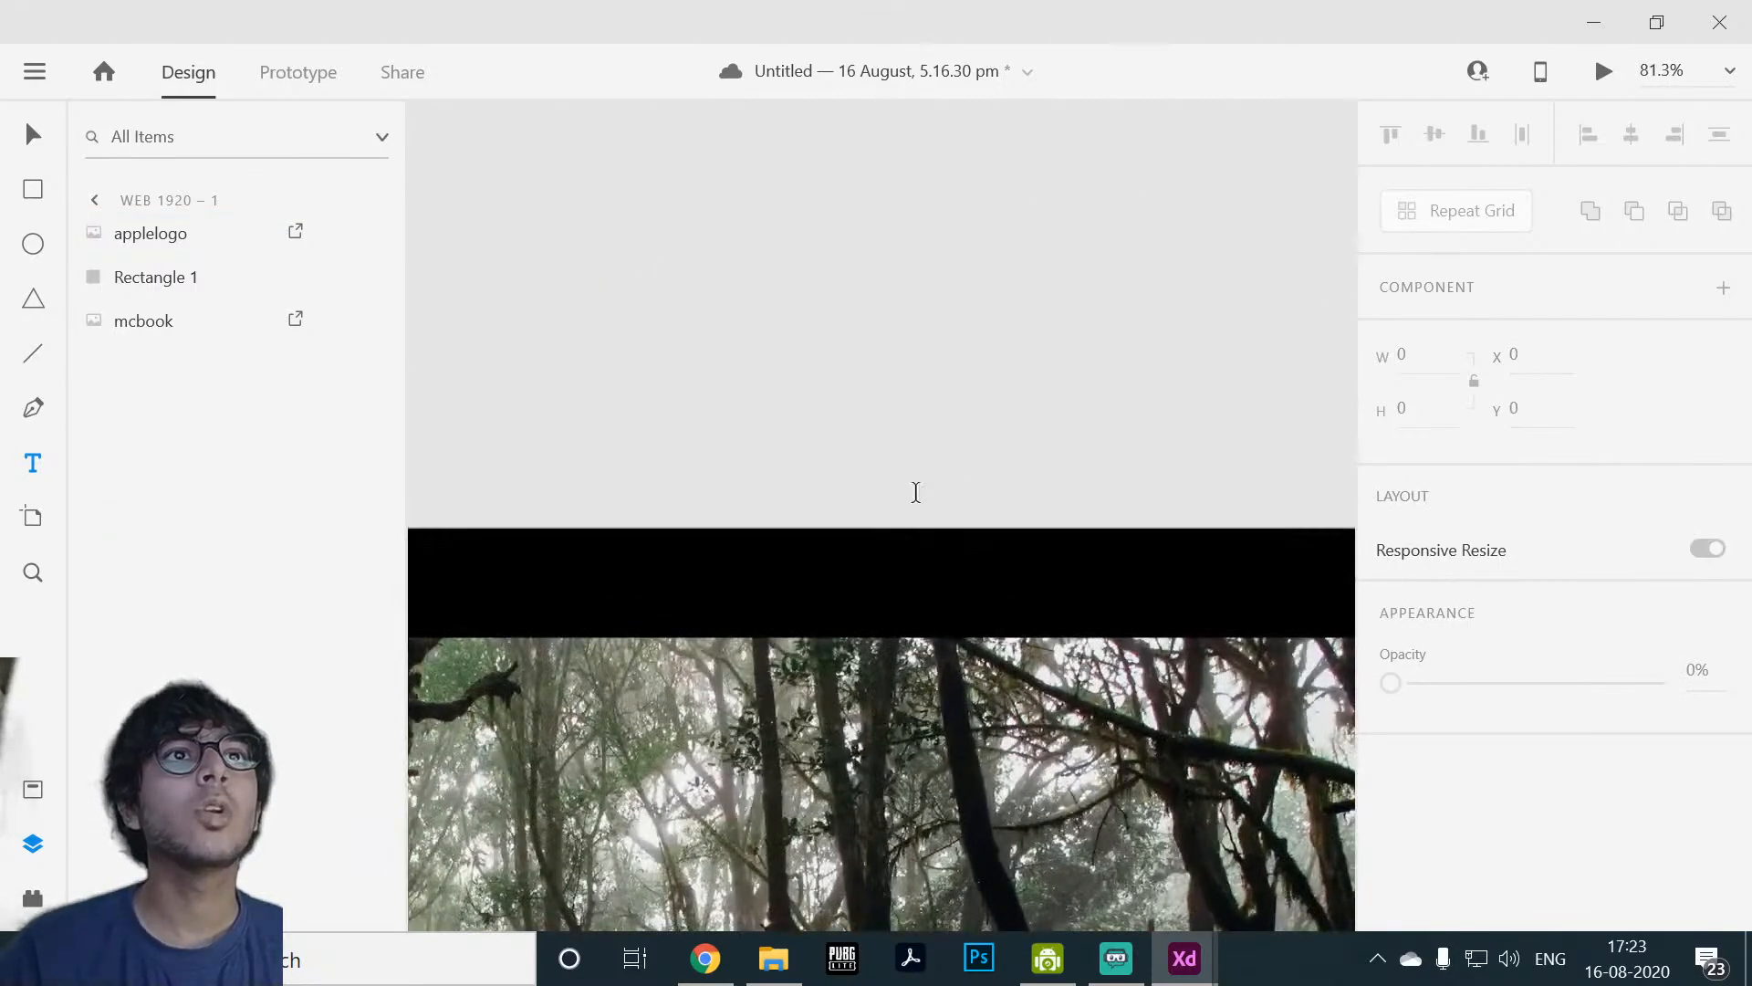
click(830, 548)
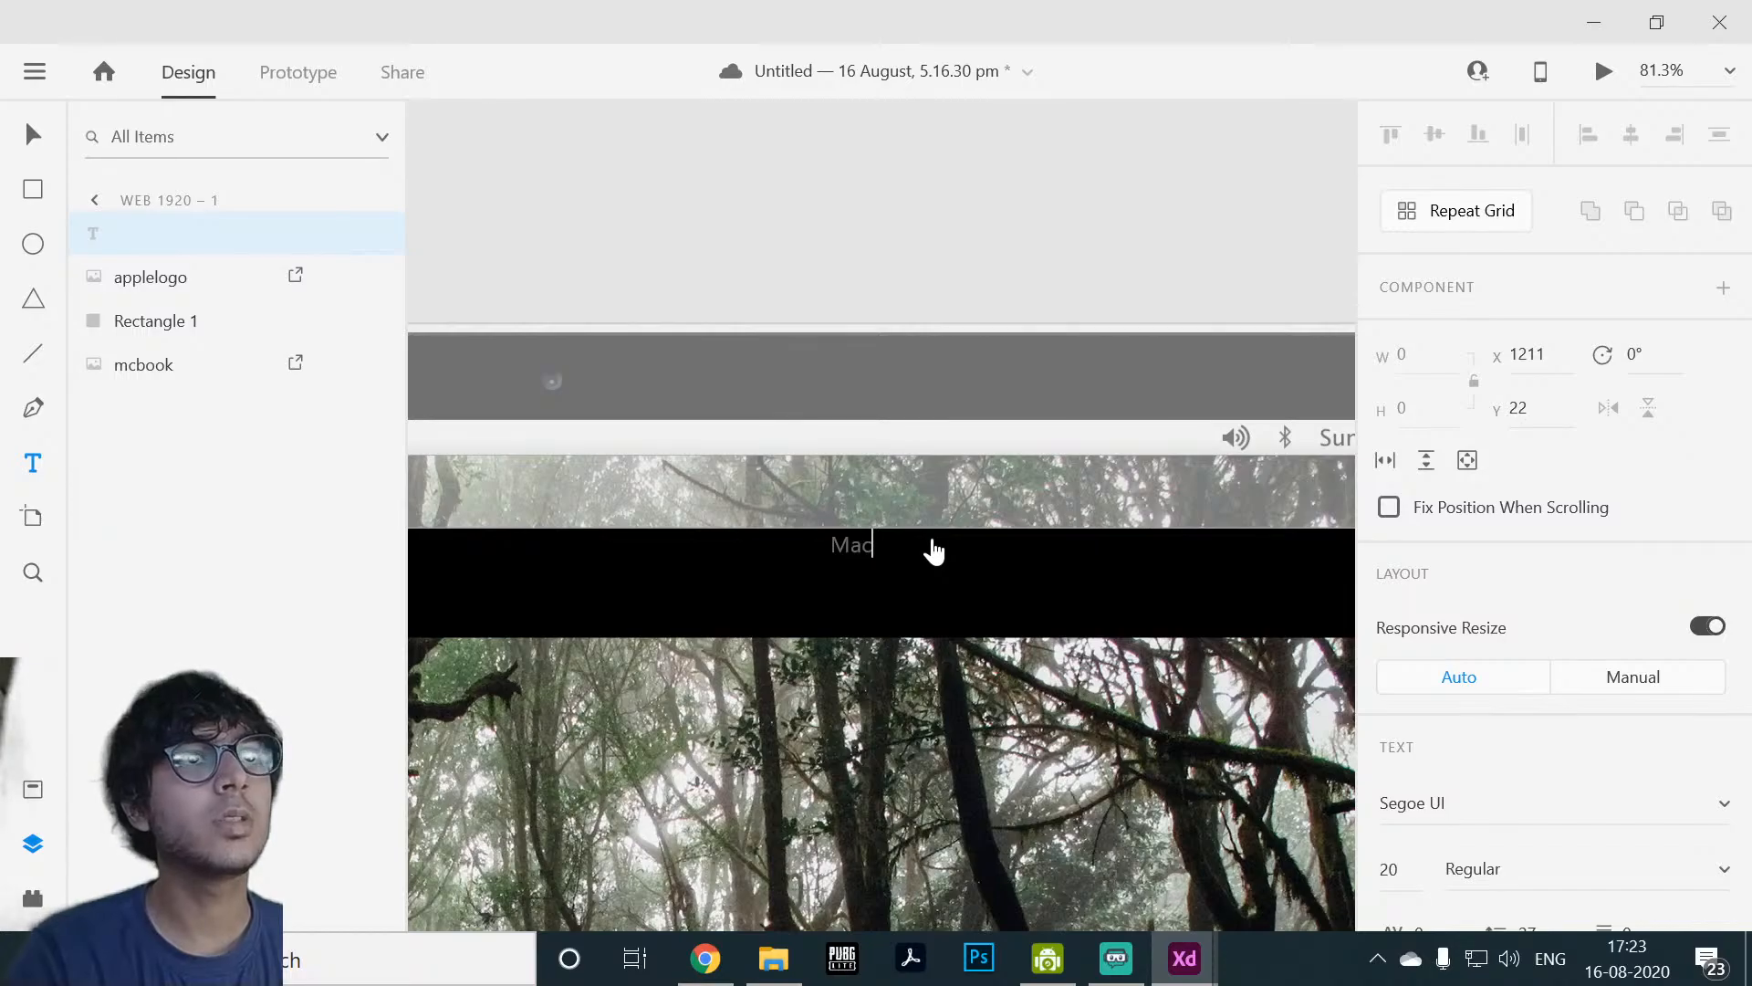
text(MacB)
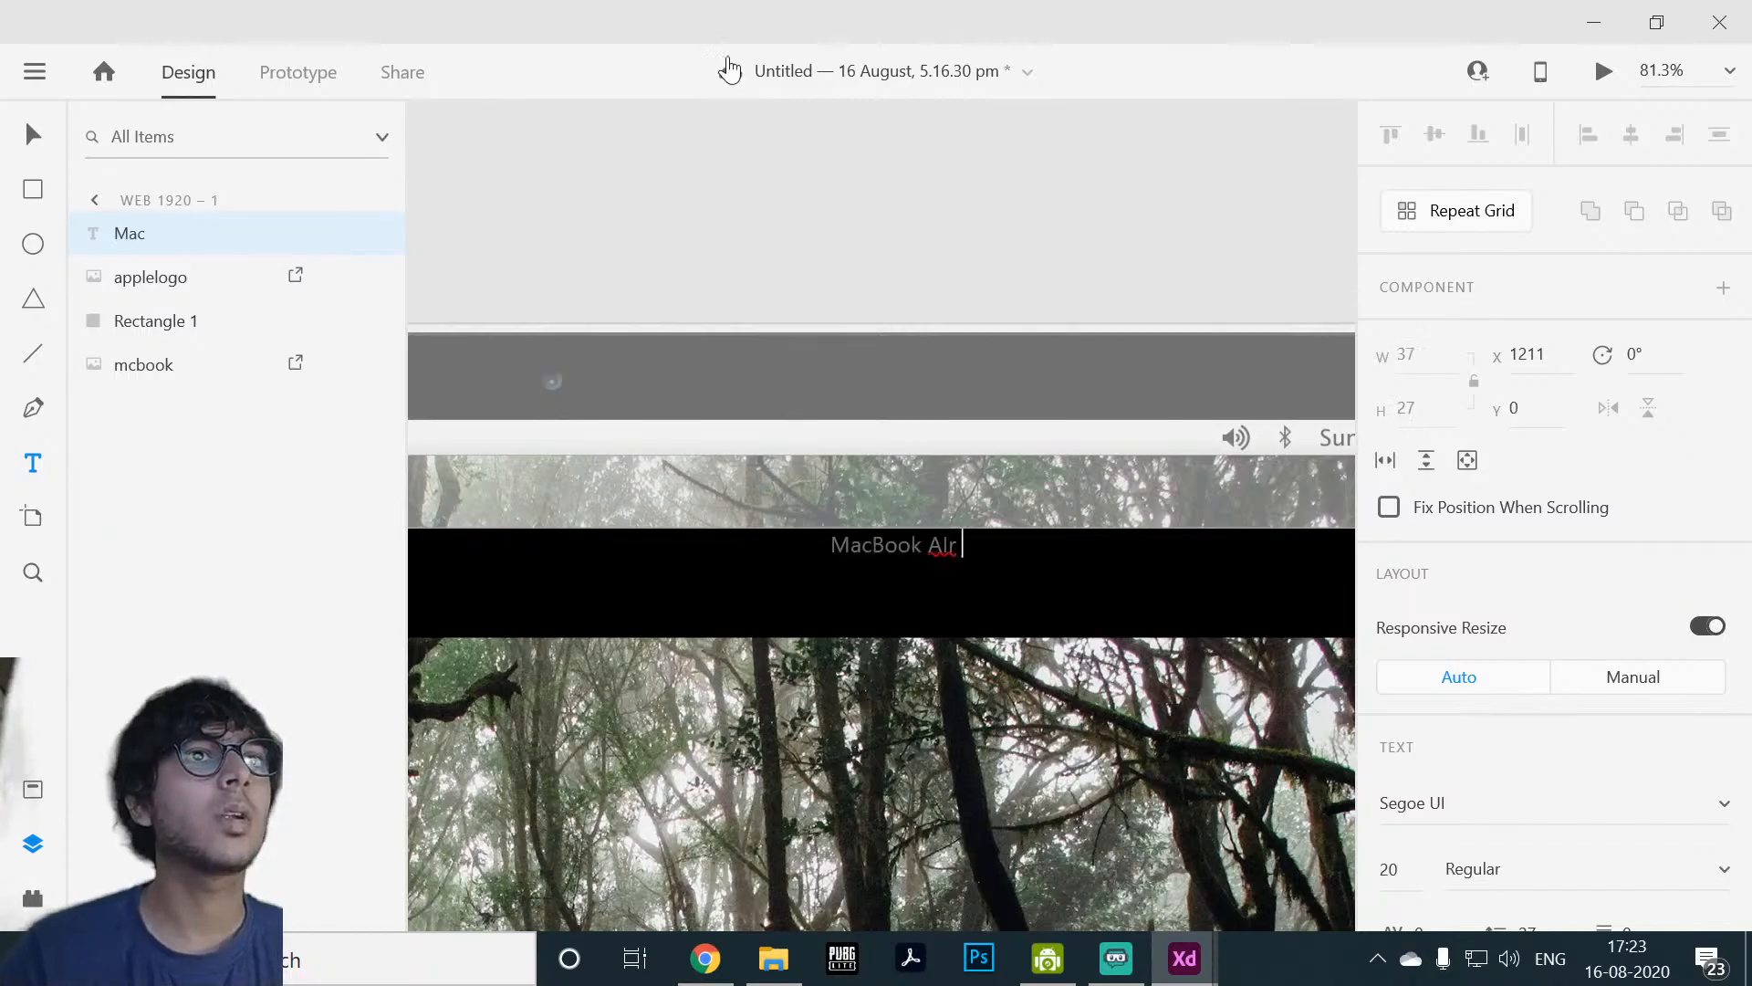
text(ook Ai)
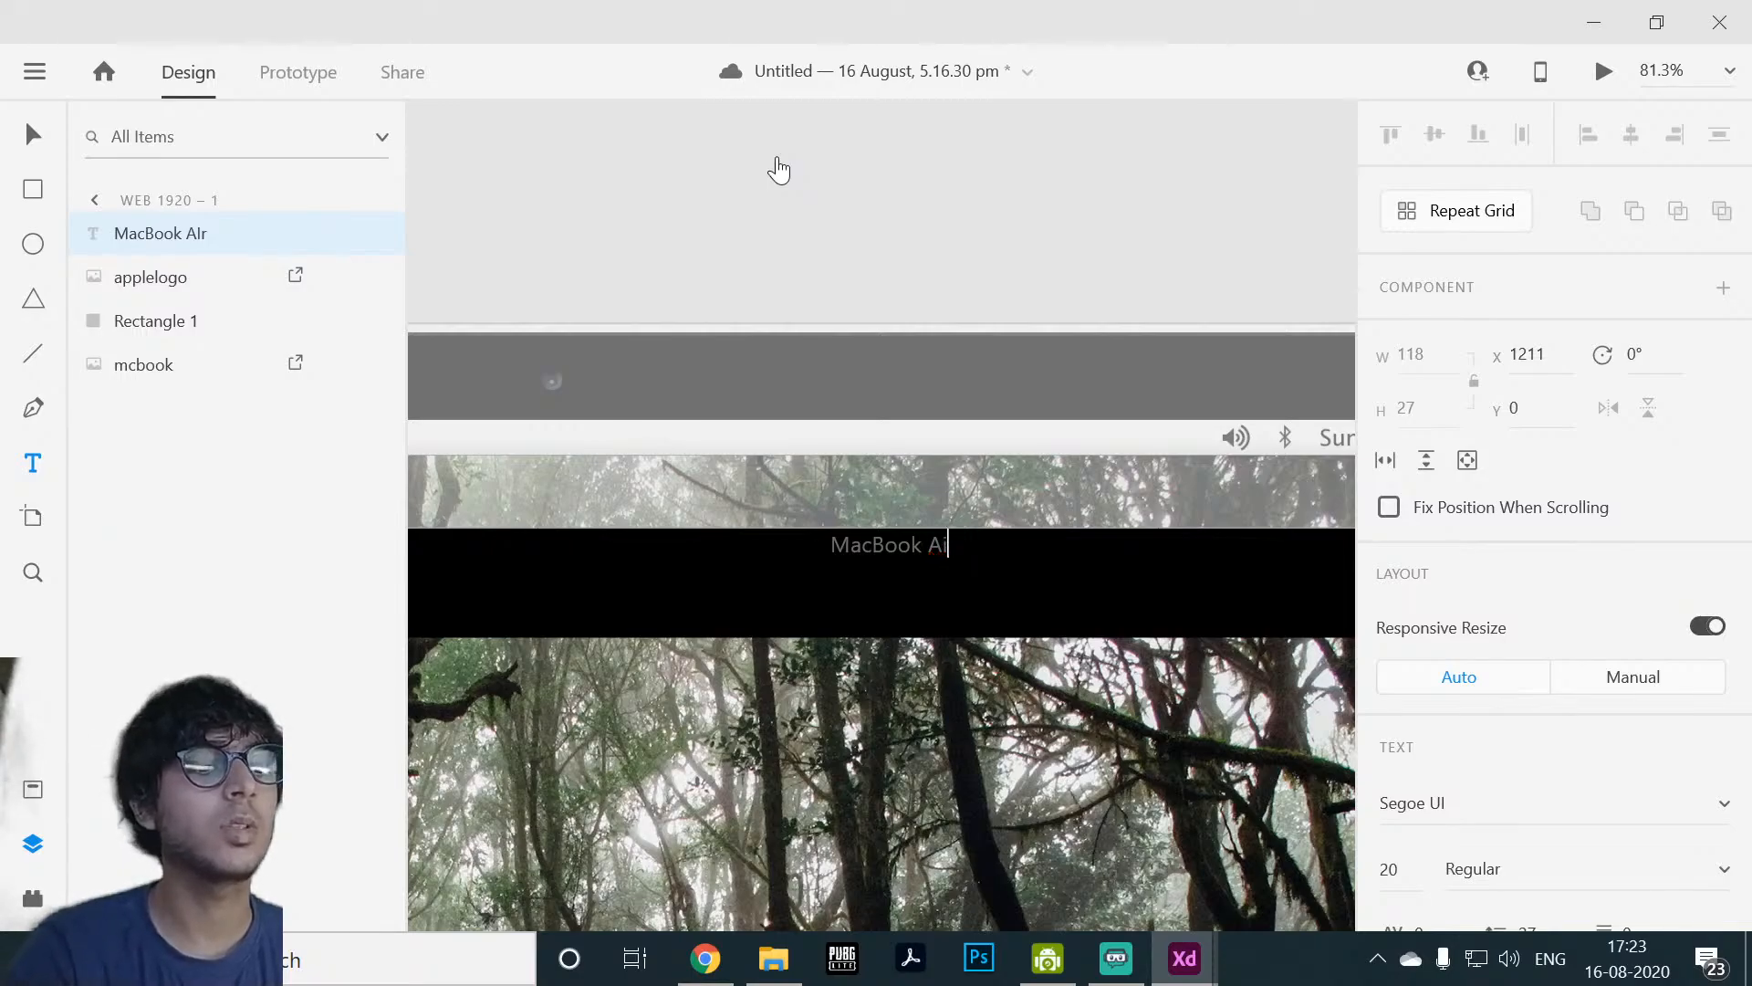
text(r)
click(38, 140)
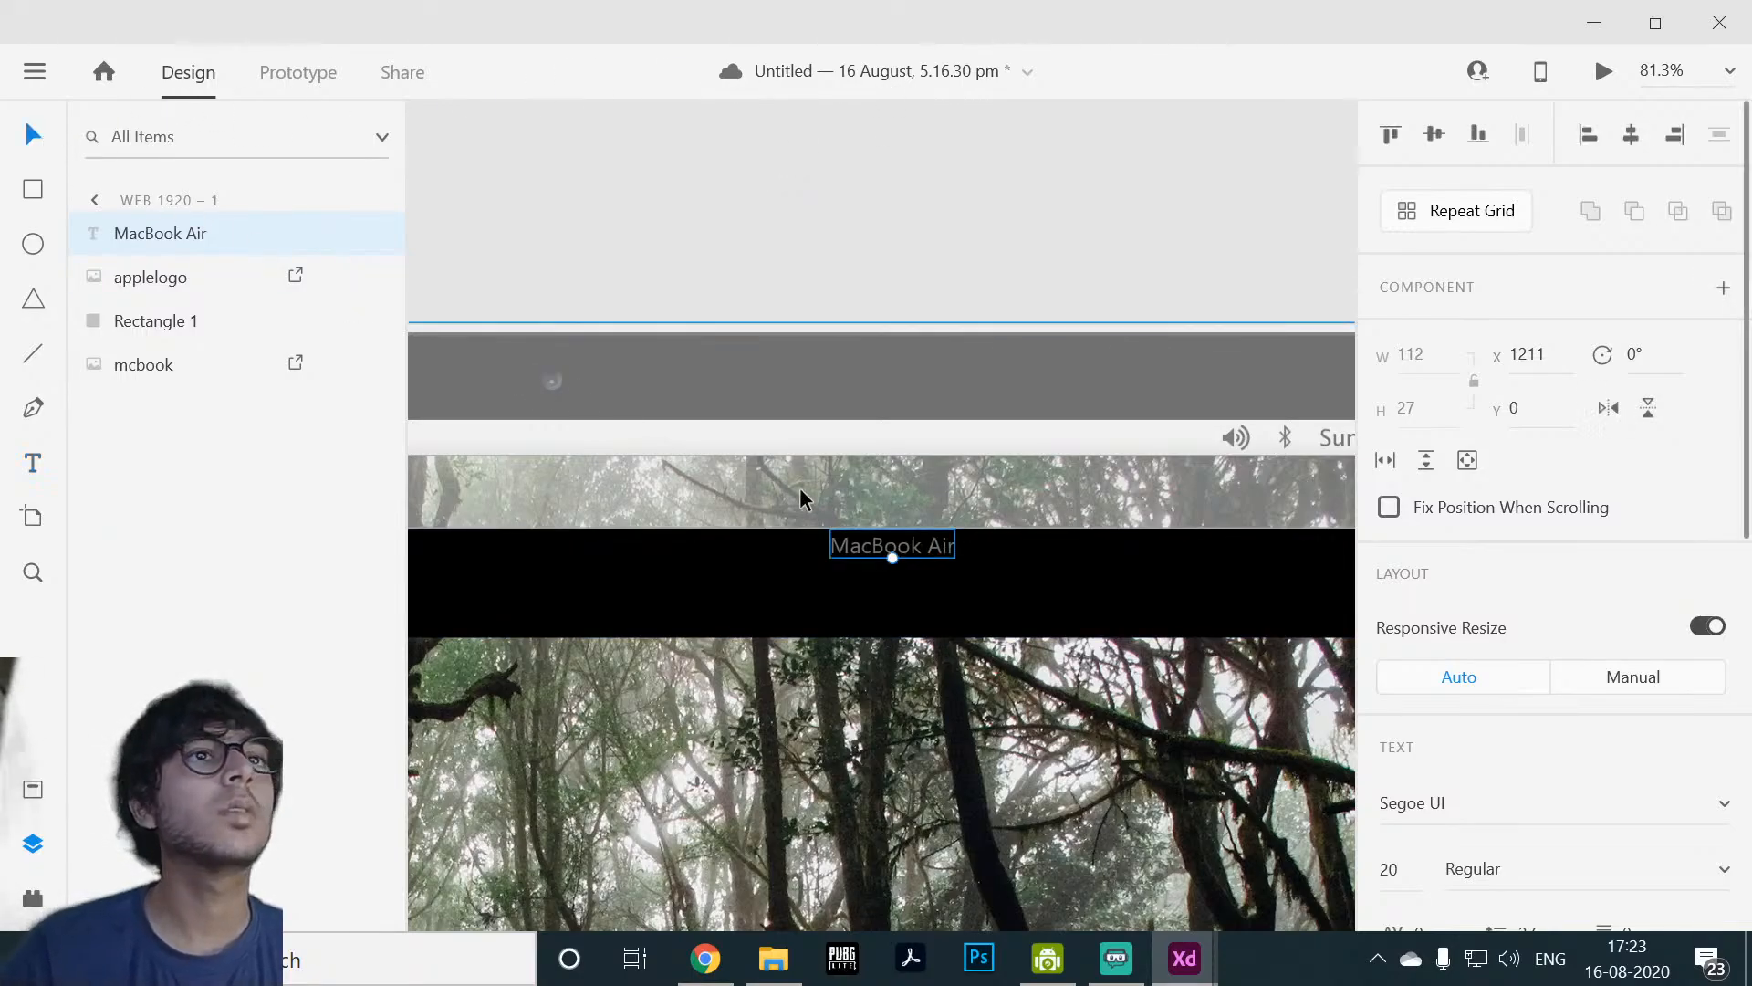
Step: Move the MacBook Air label down to X 1213, Y 36 in the black bar and set its fill to white
drag(939, 549, 939, 588)
double_click(939, 590)
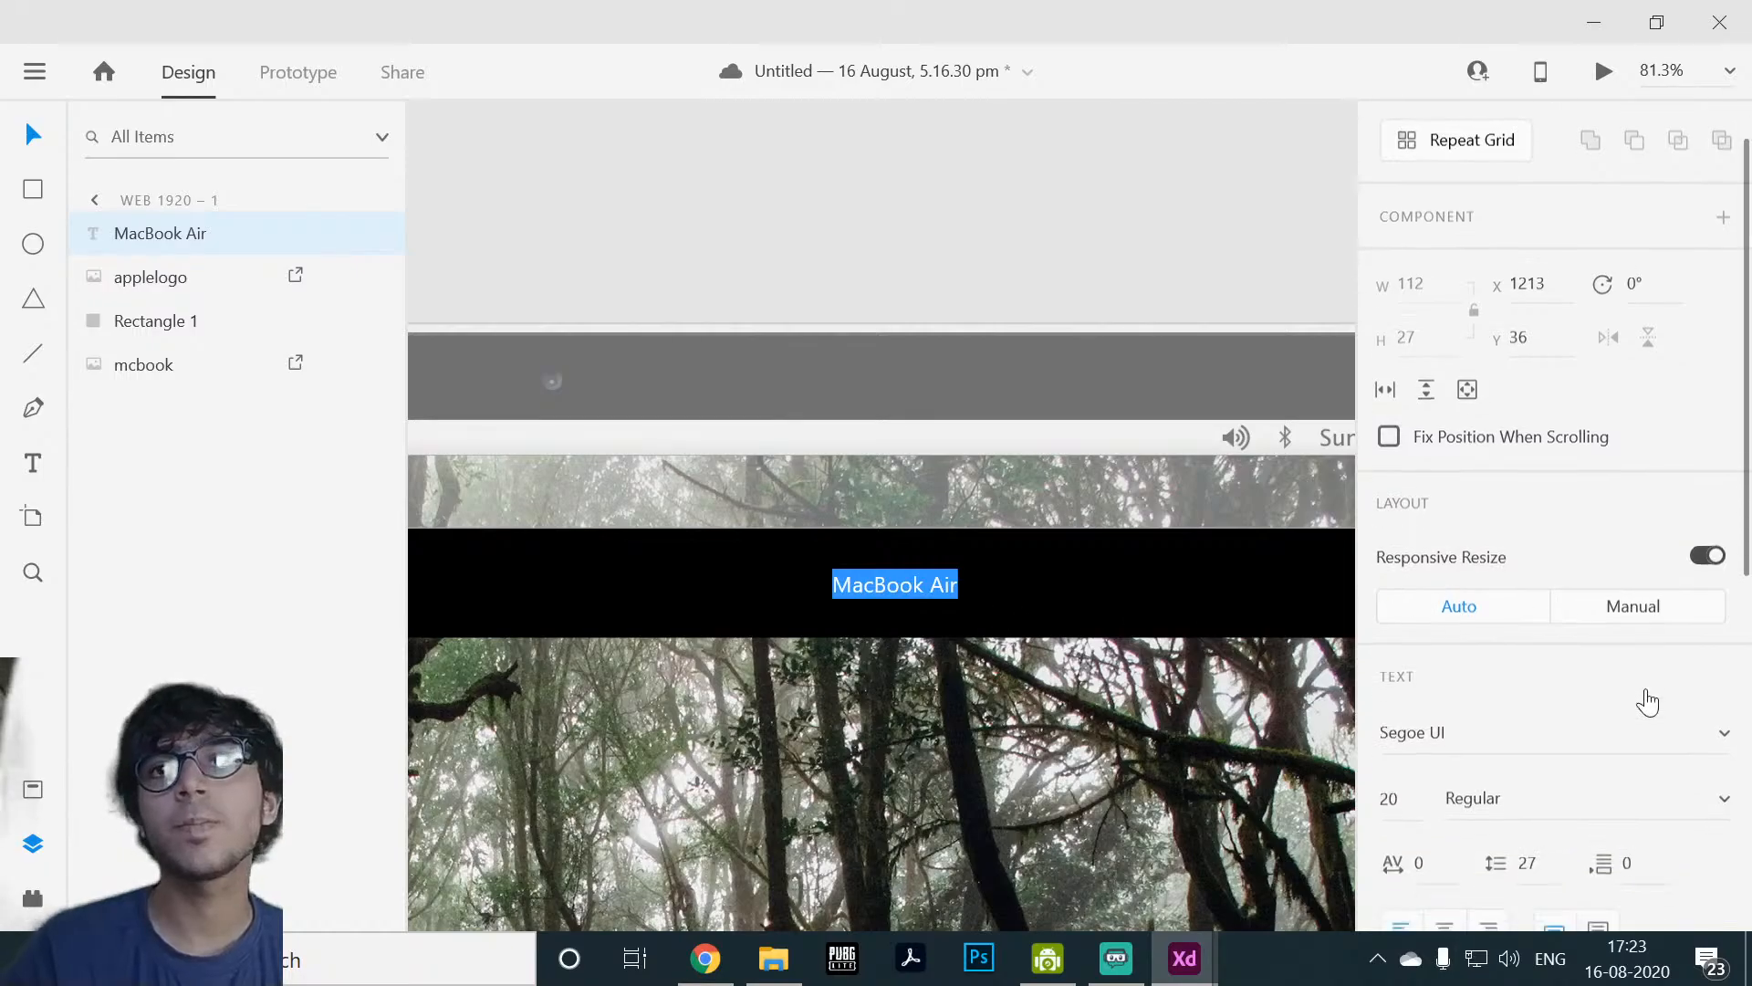
scroll(1497, 615, down, 8)
click(1437, 626)
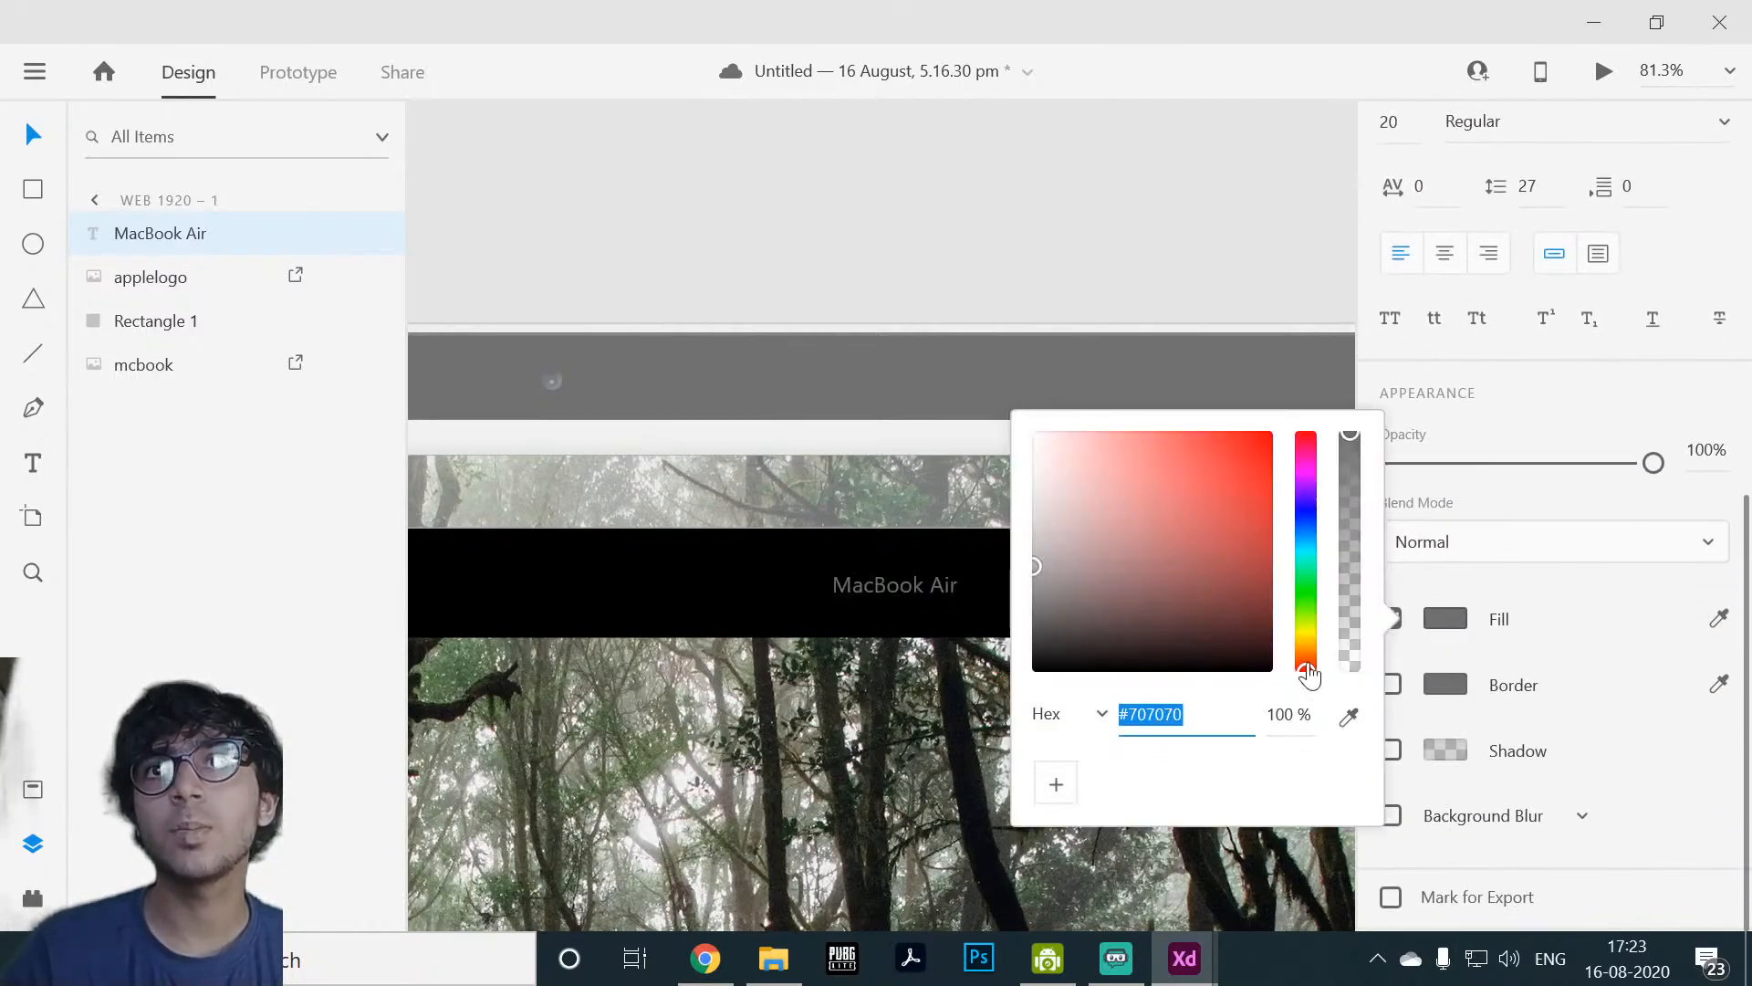
drag(1204, 586, 771, 50)
click(871, 474)
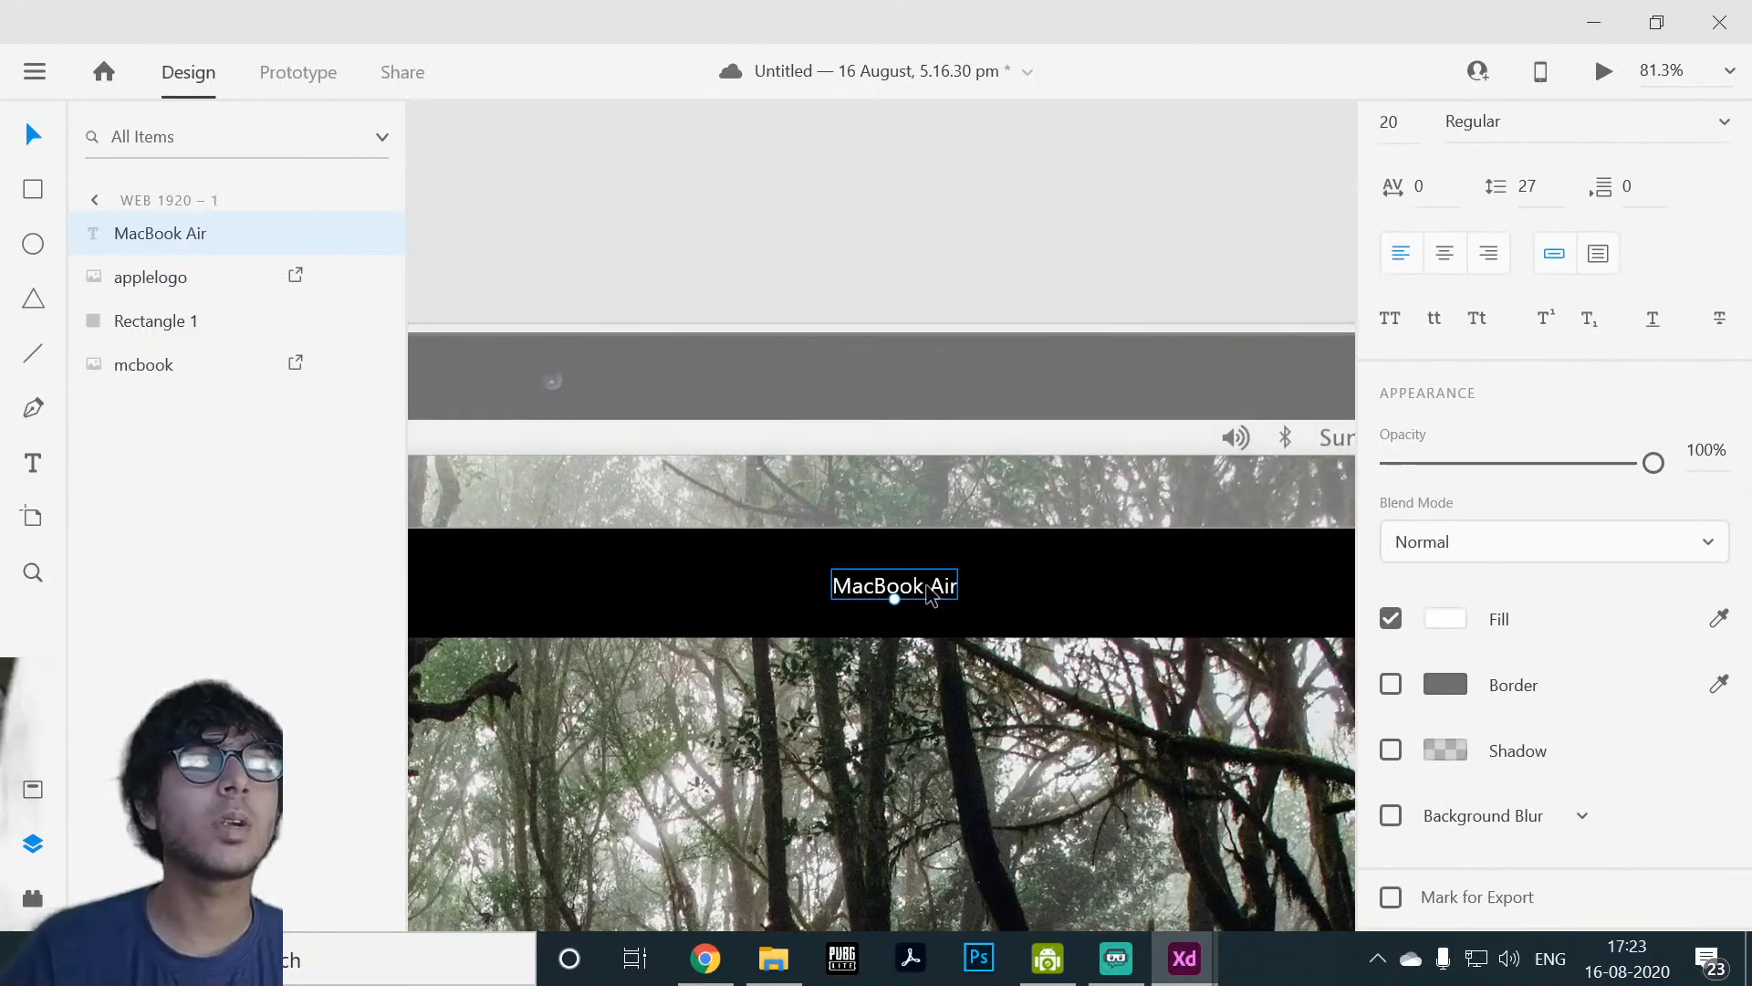
click(873, 280)
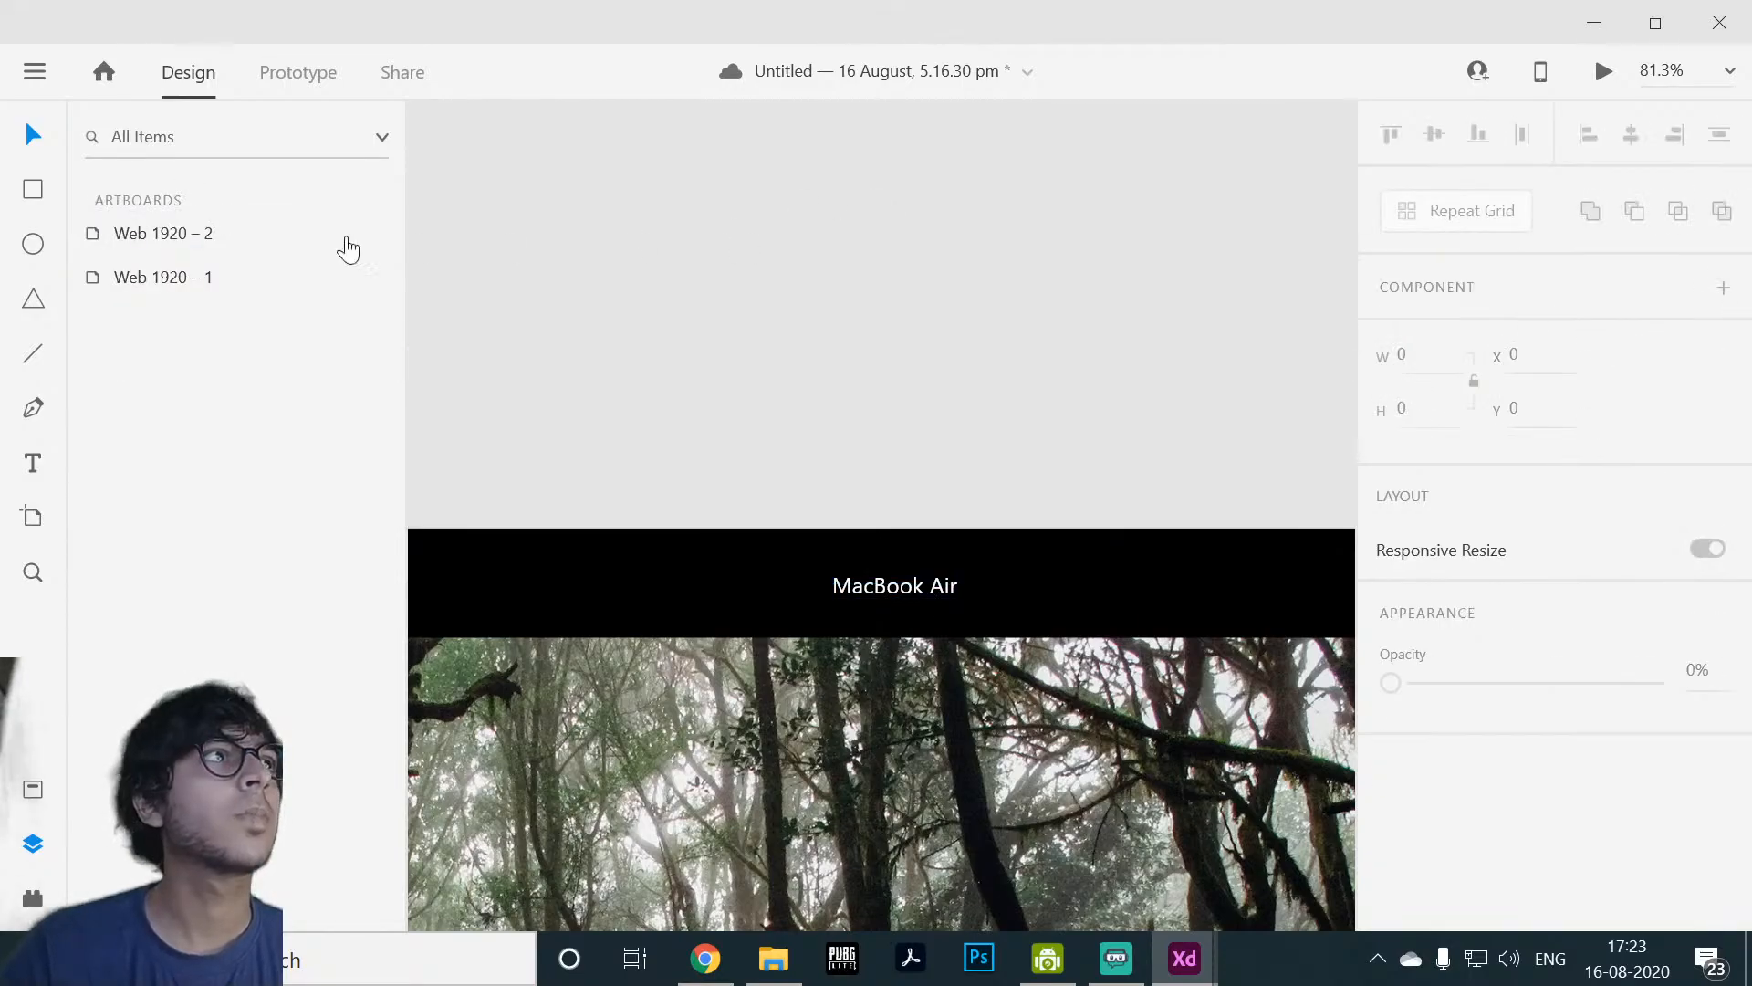
Step: Add the text labels "AirPods" and "iPhone SE" in the black bar, in that order to the right of MacBook Air
click(33, 475)
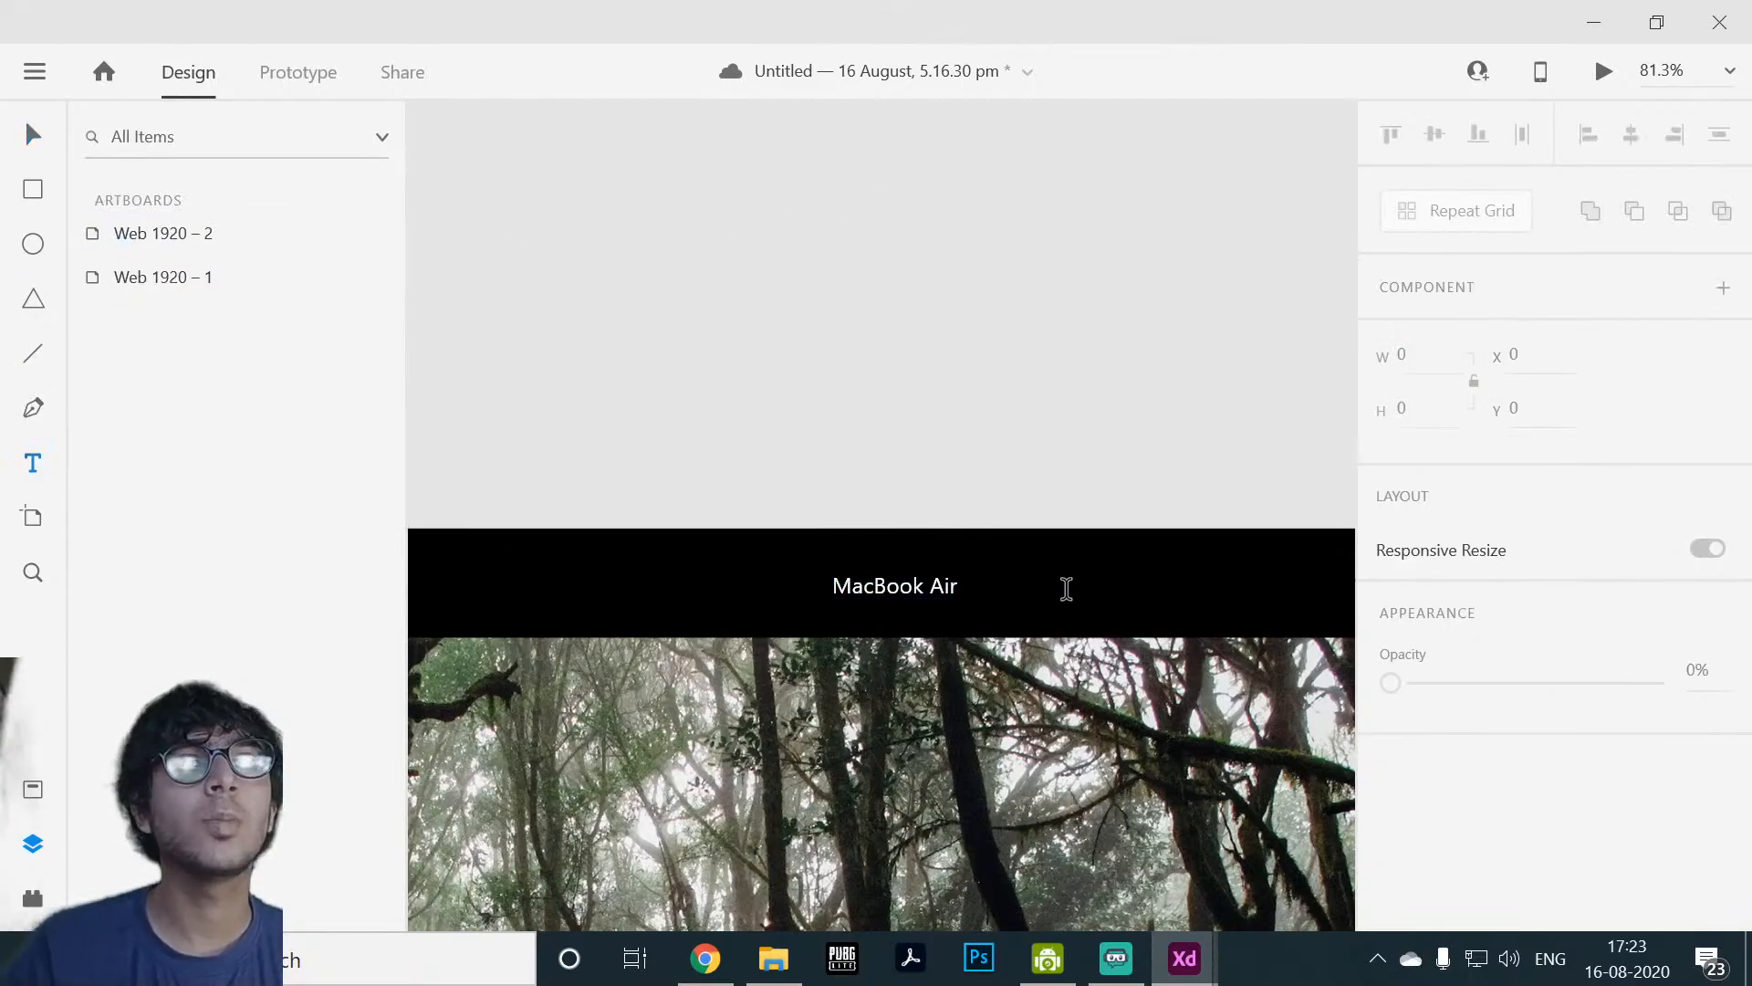
click(1038, 585)
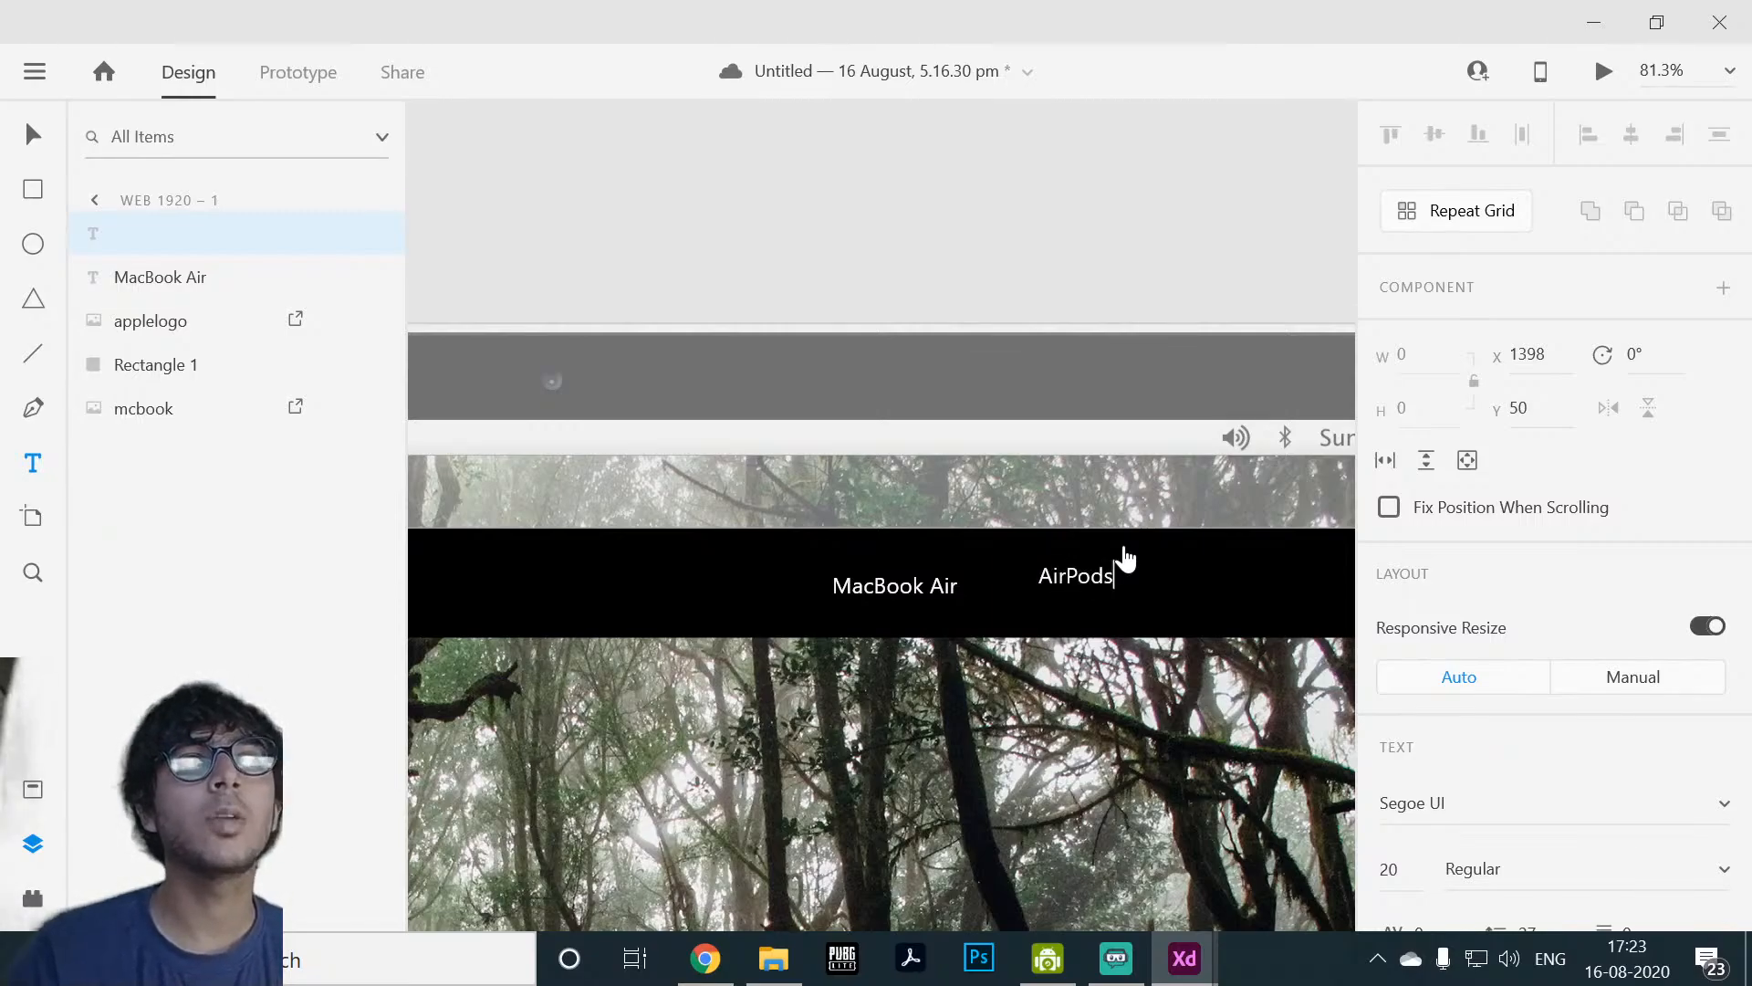
click(1276, 584)
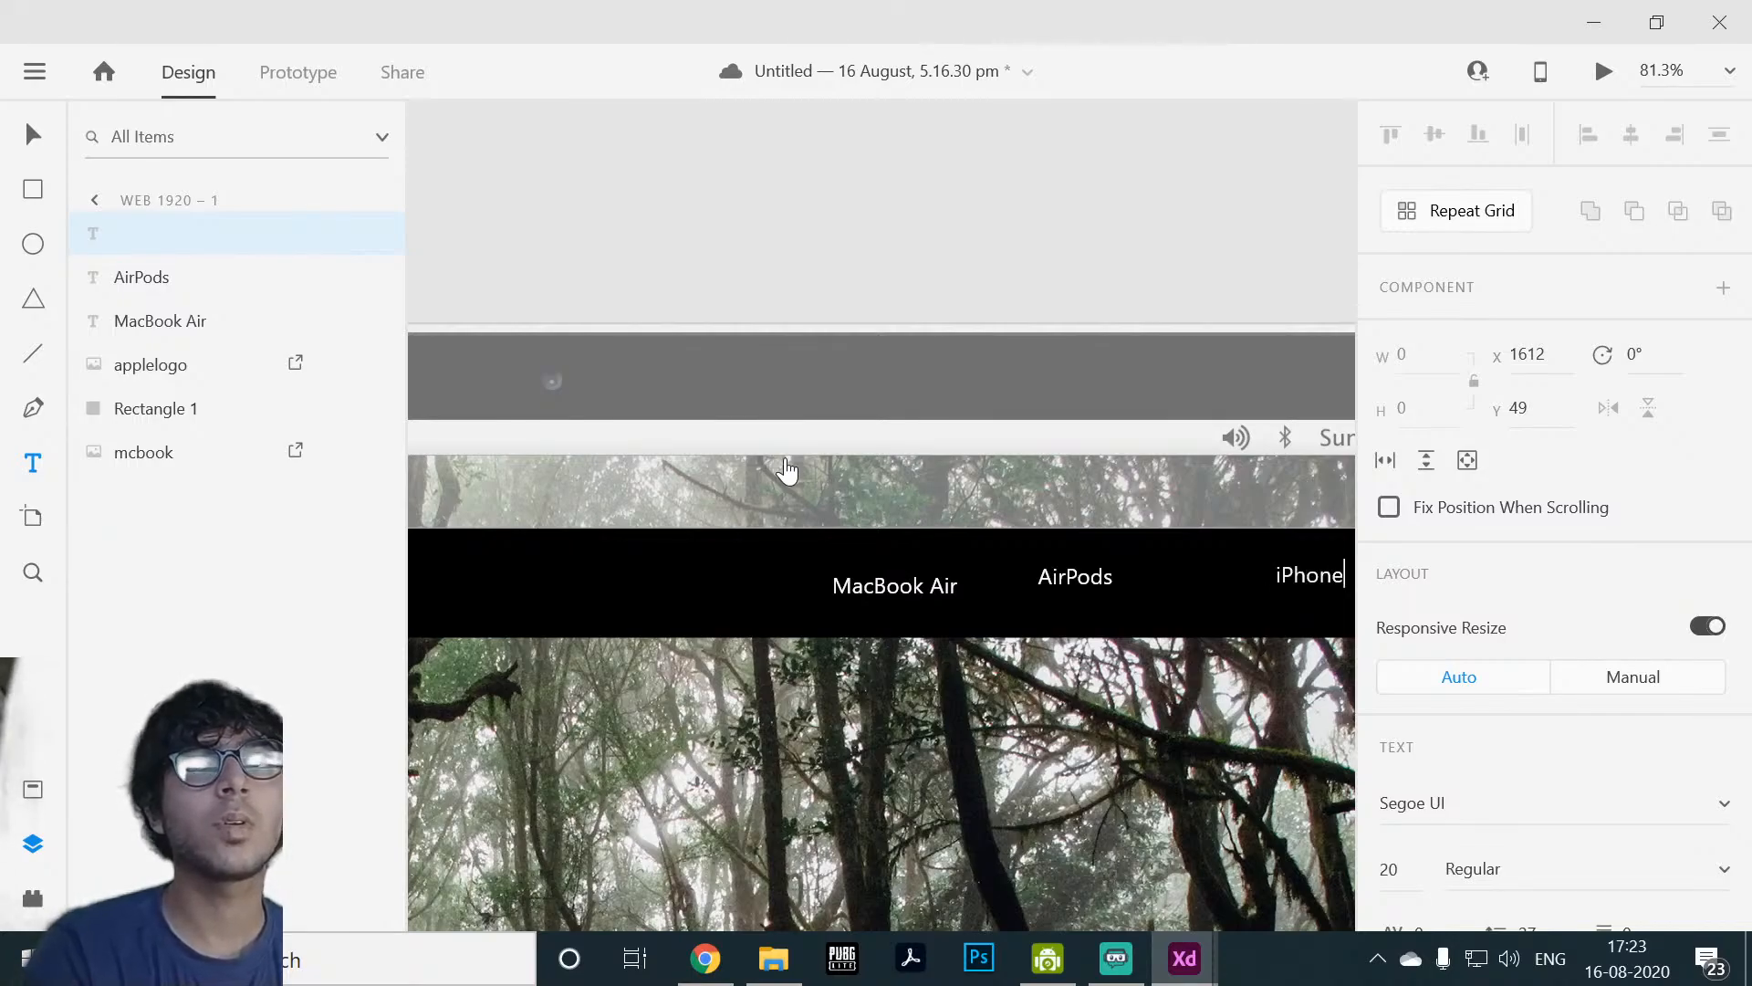
key(Escape)
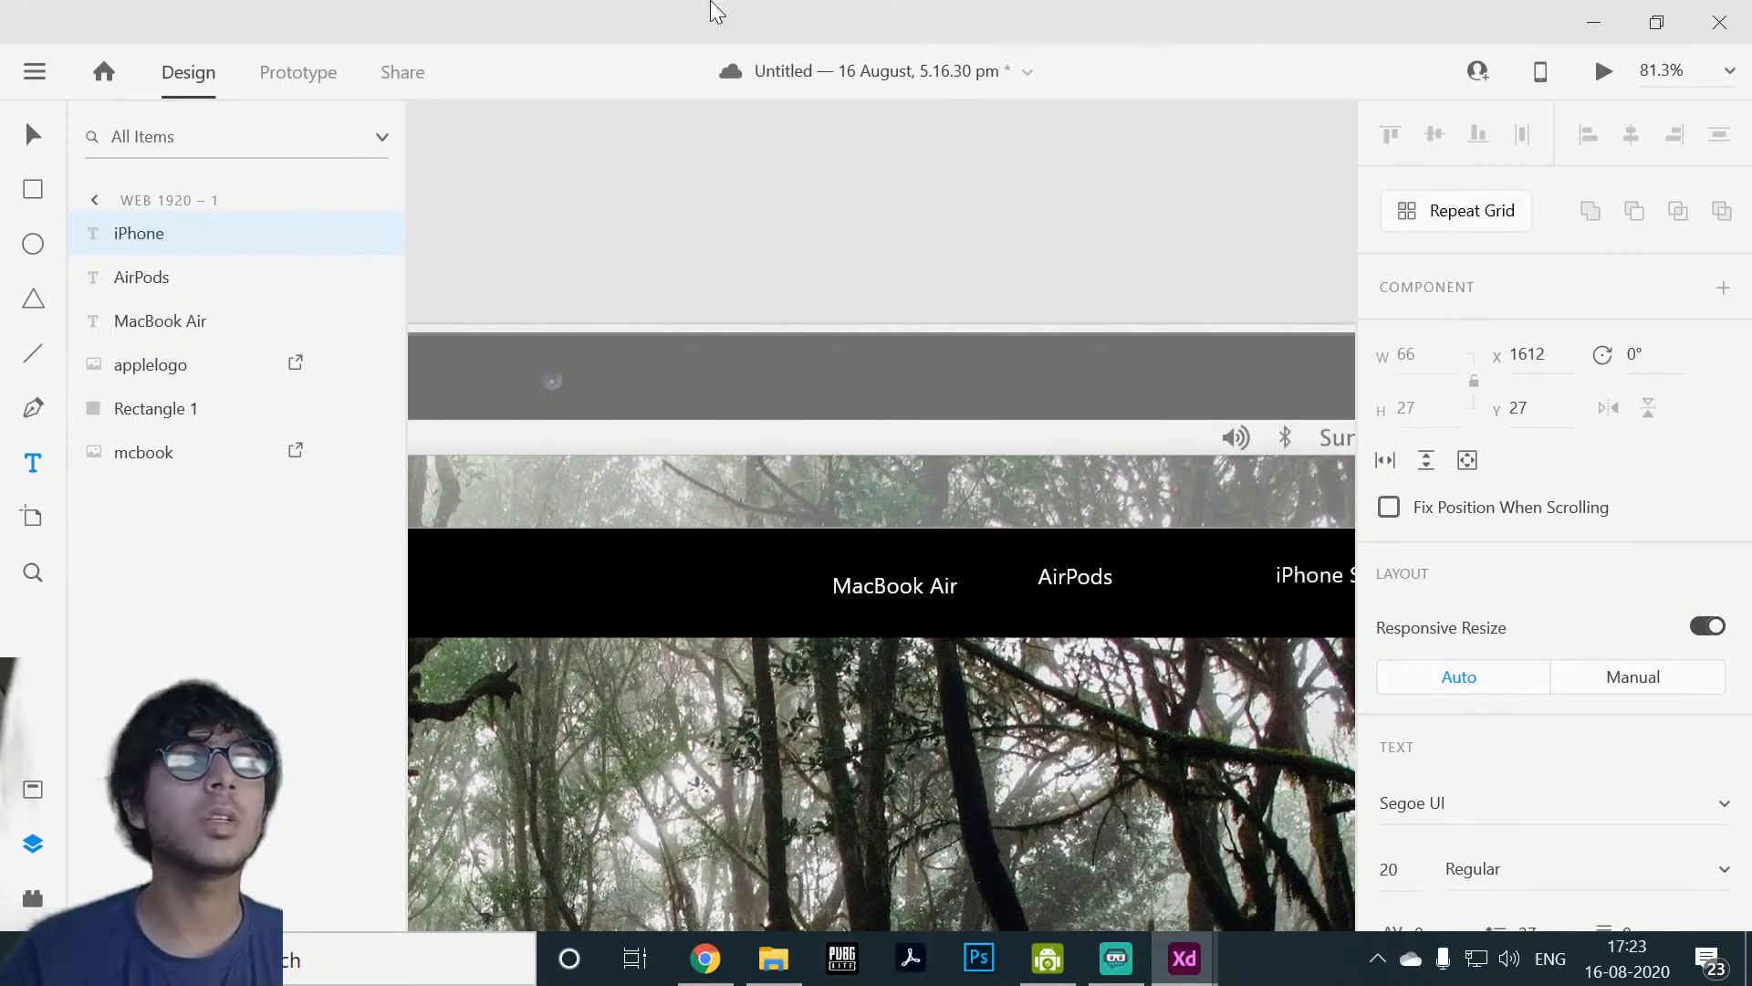
click(33, 135)
Step: Shift iPhone SE, AirPods and MacBook Air toward the bar's right end on one line, with MacBook Air at X 1394, Y 36
scroll(708, 250, down, 1)
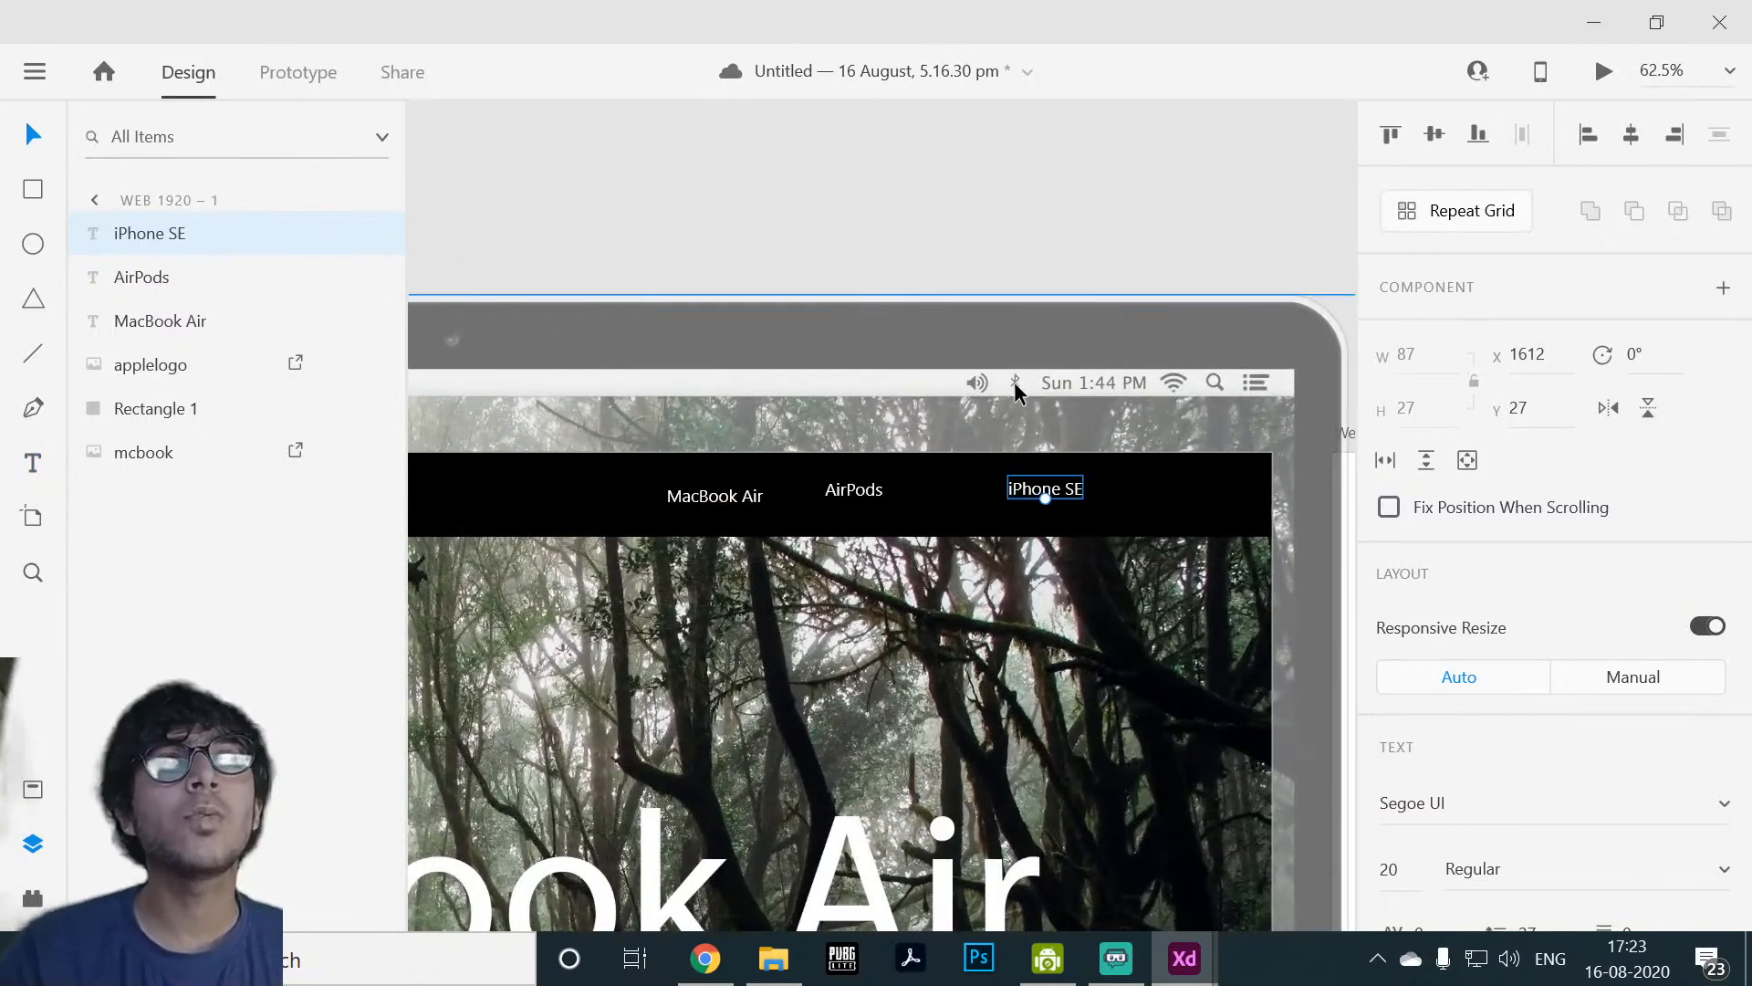
scroll(1075, 239, up, 1)
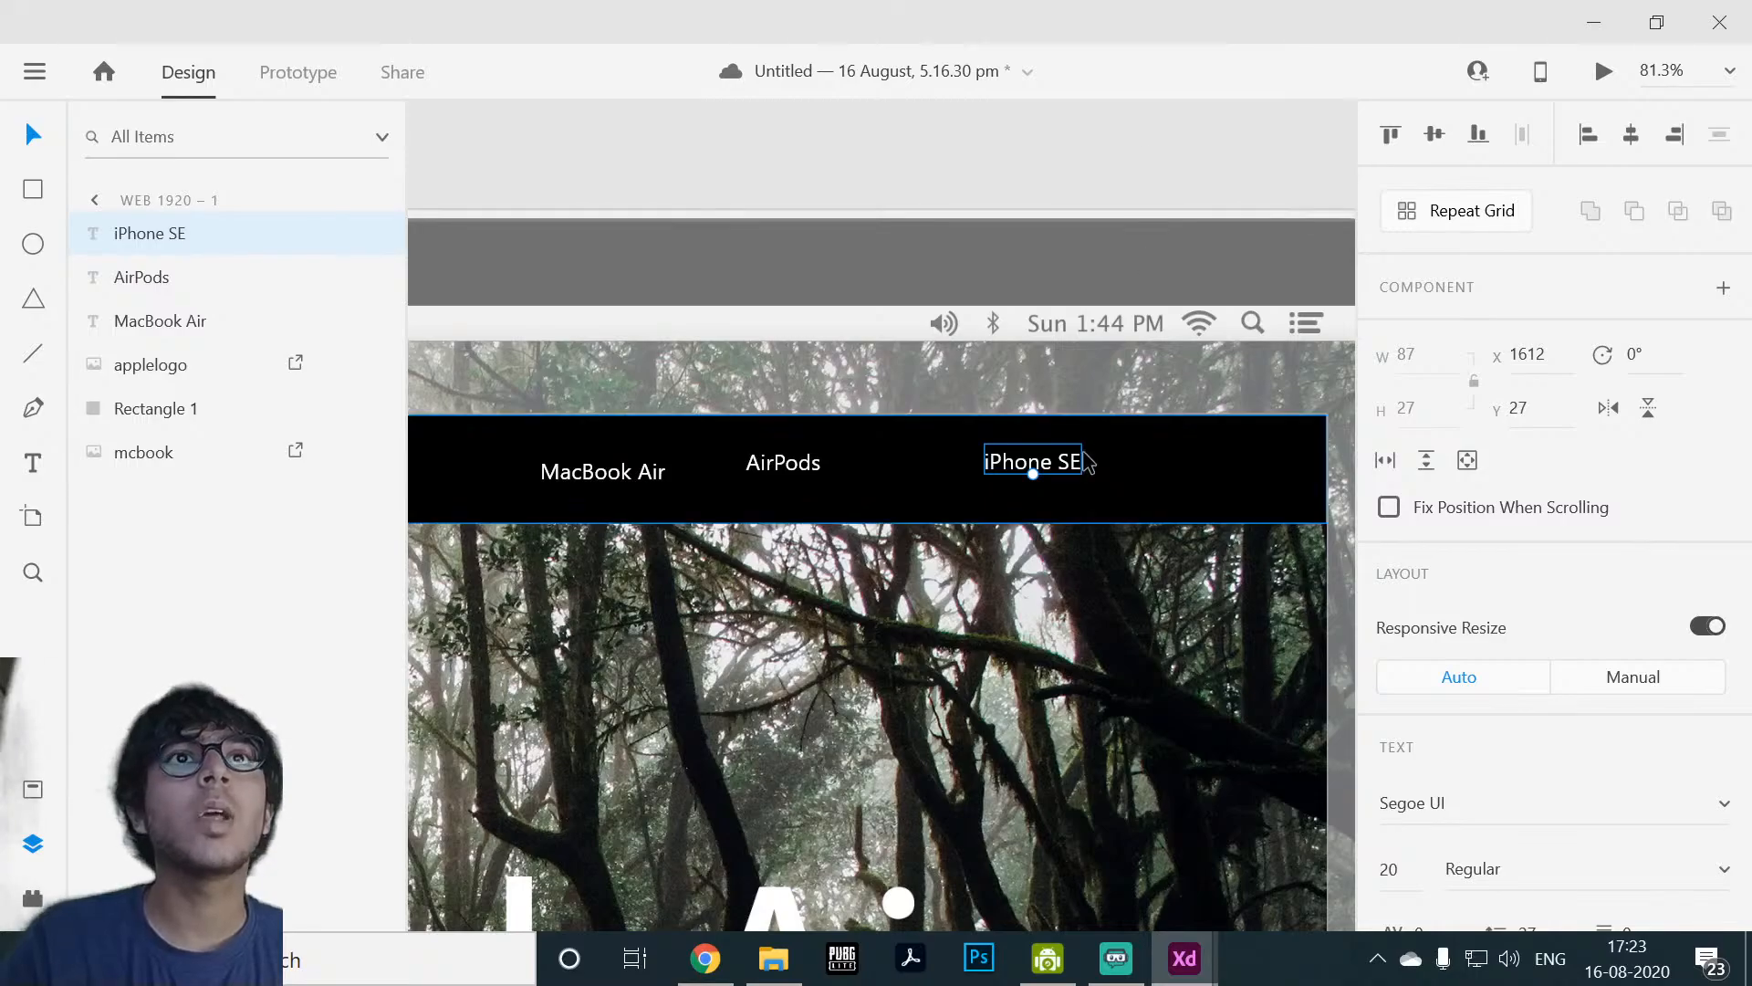
drag(1050, 473, 1215, 483)
click(784, 467)
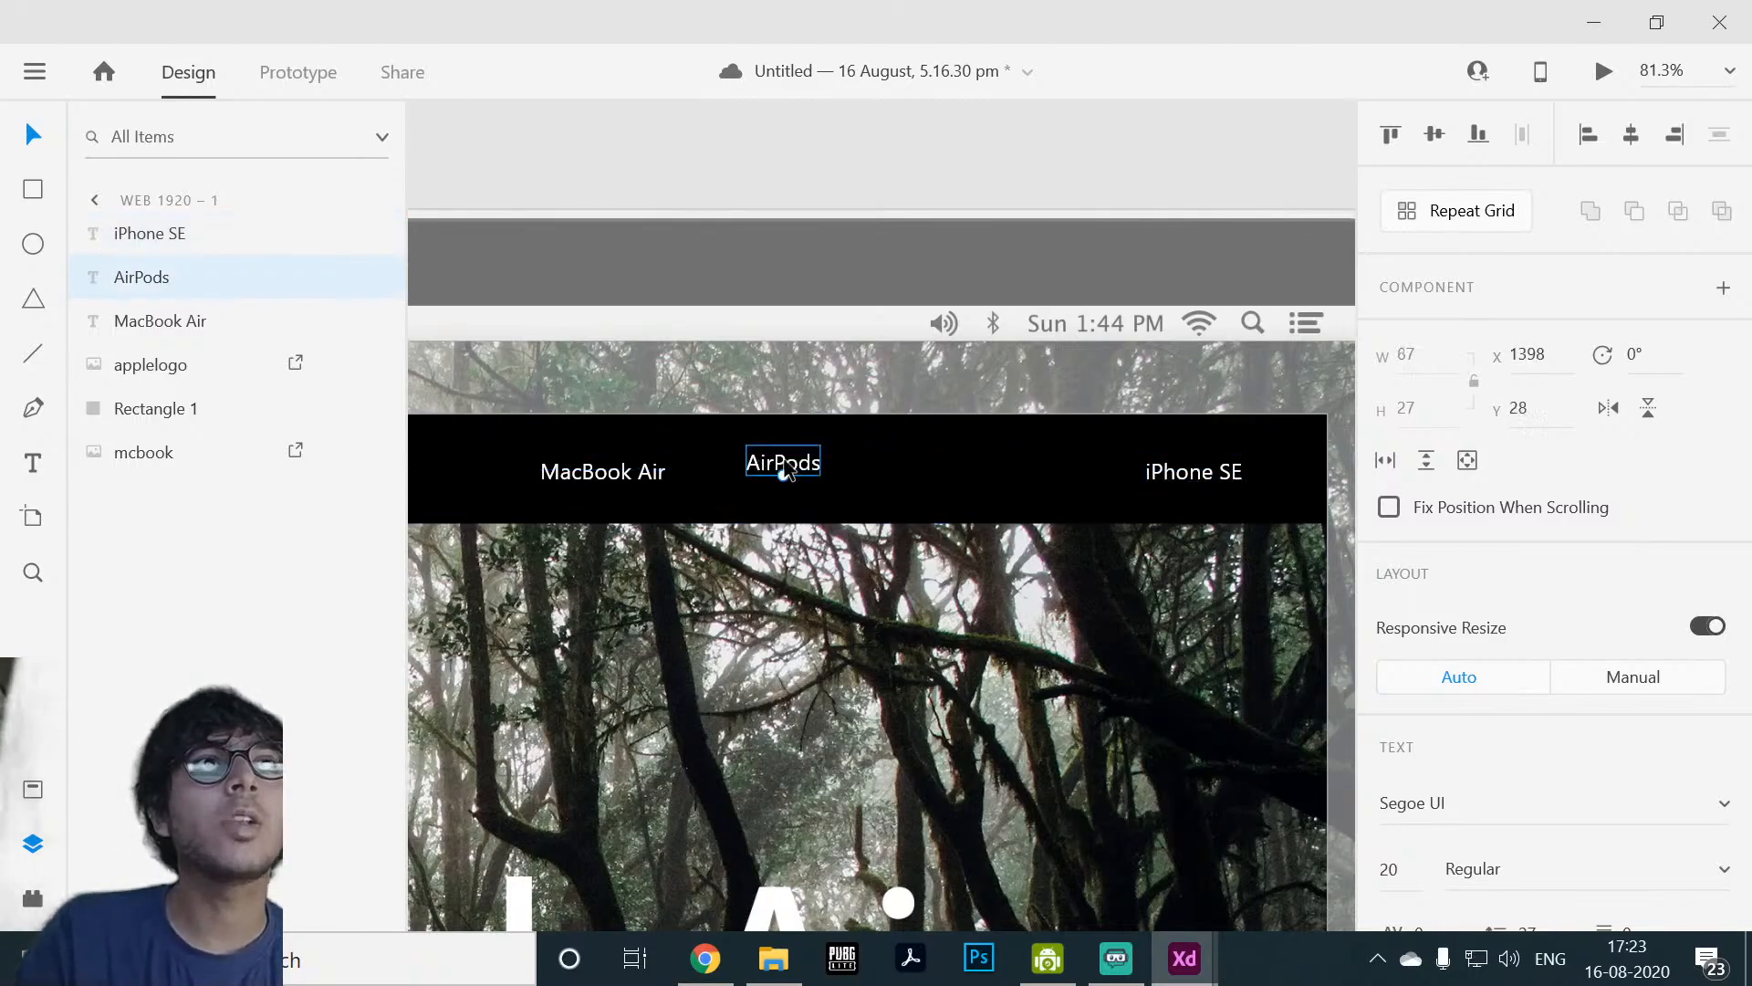
drag(784, 467, 1016, 475)
click(879, 145)
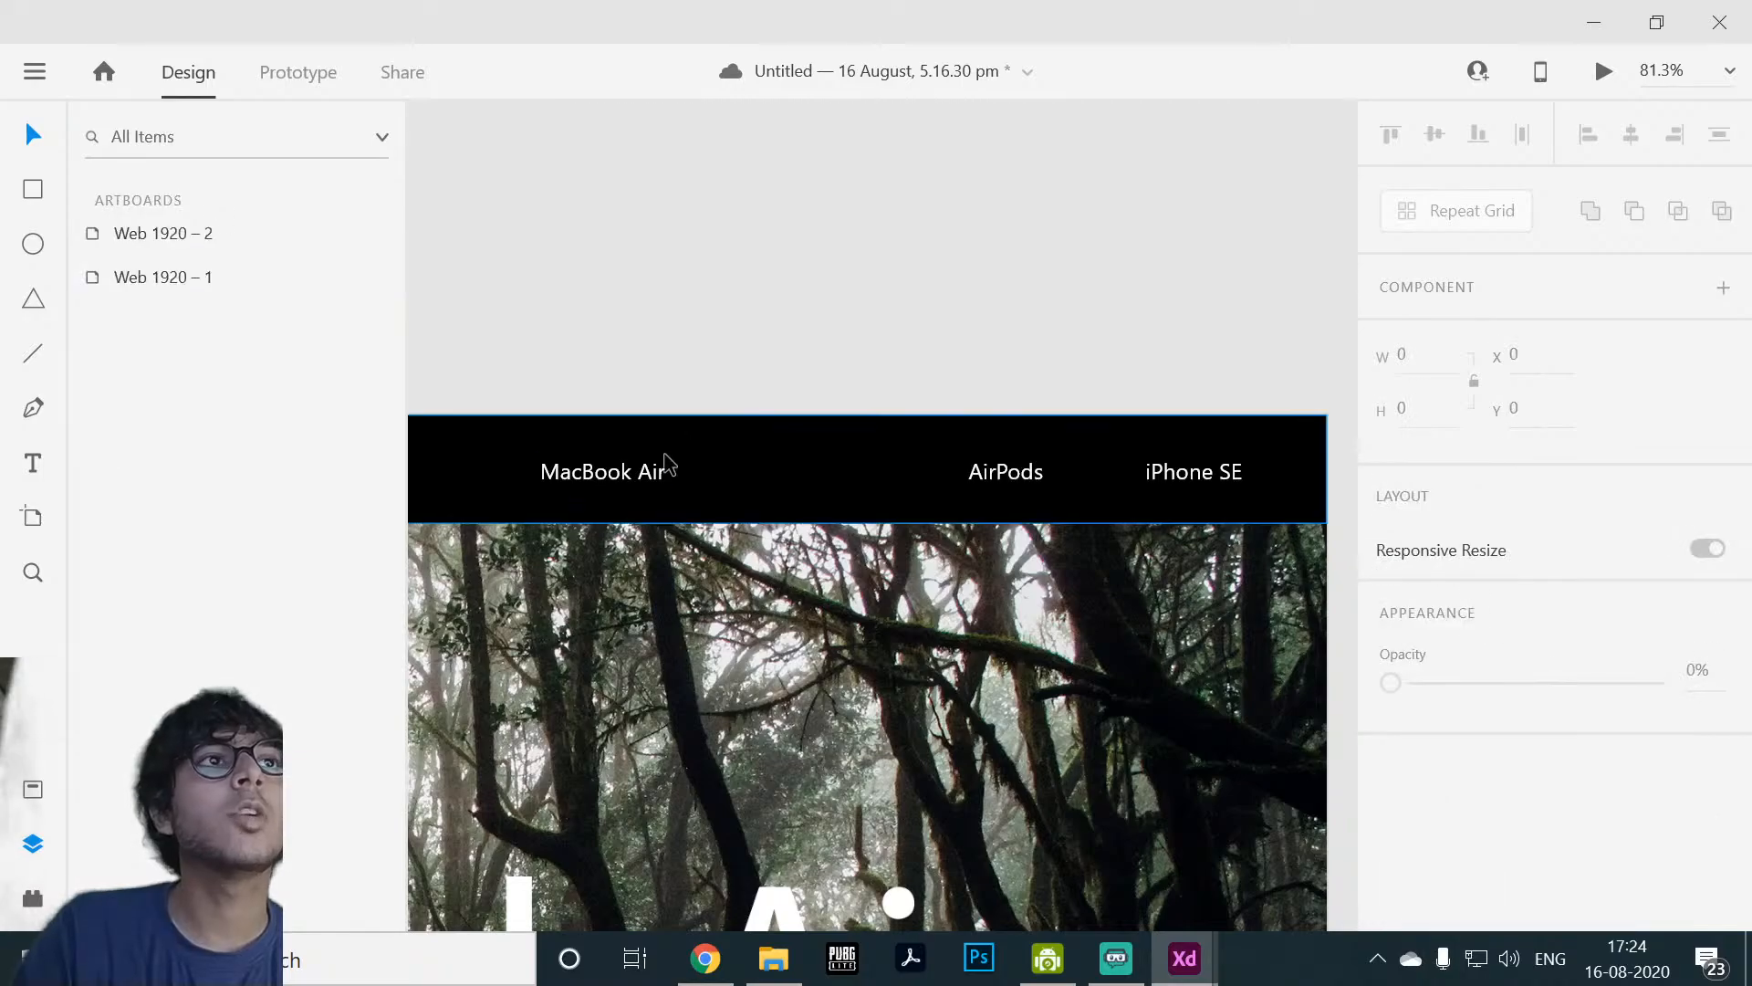
drag(668, 463, 840, 477)
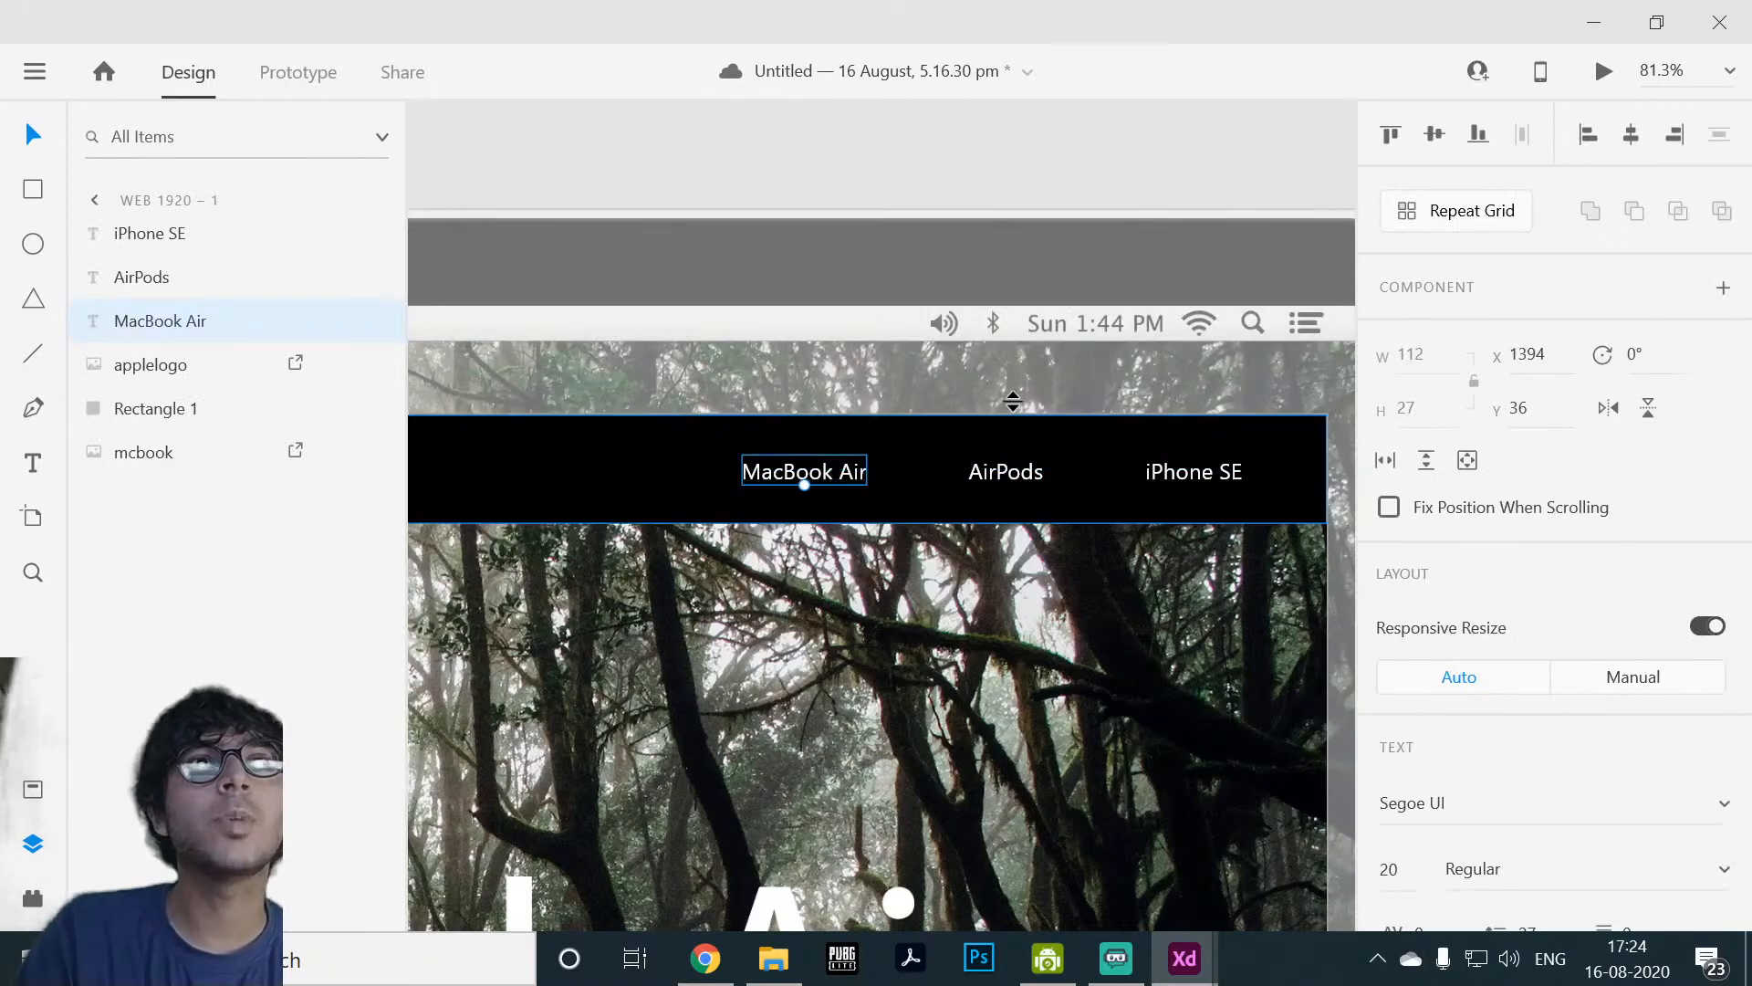
click(1047, 182)
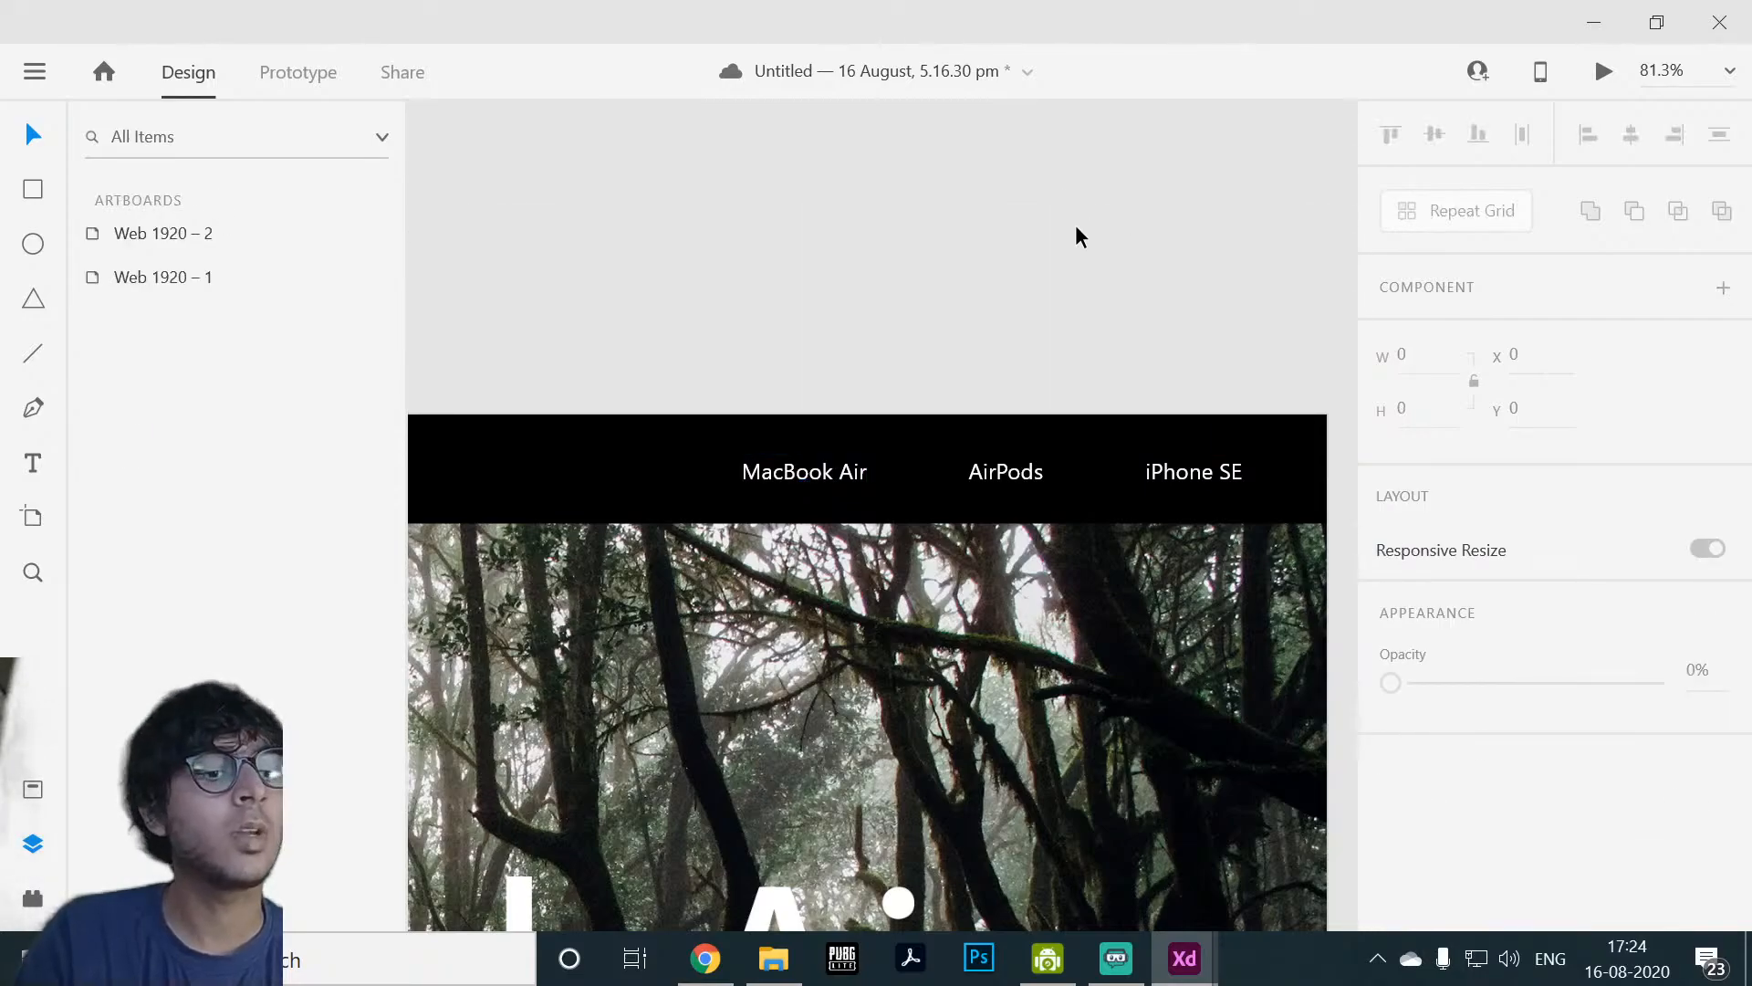
Step: Move the MacBook Air, AirPods and iPhone SE labels together to the left, leaving room for another label at the bar's right end
scroll(1077, 228, down, 4)
scroll(1098, 305, up, 5)
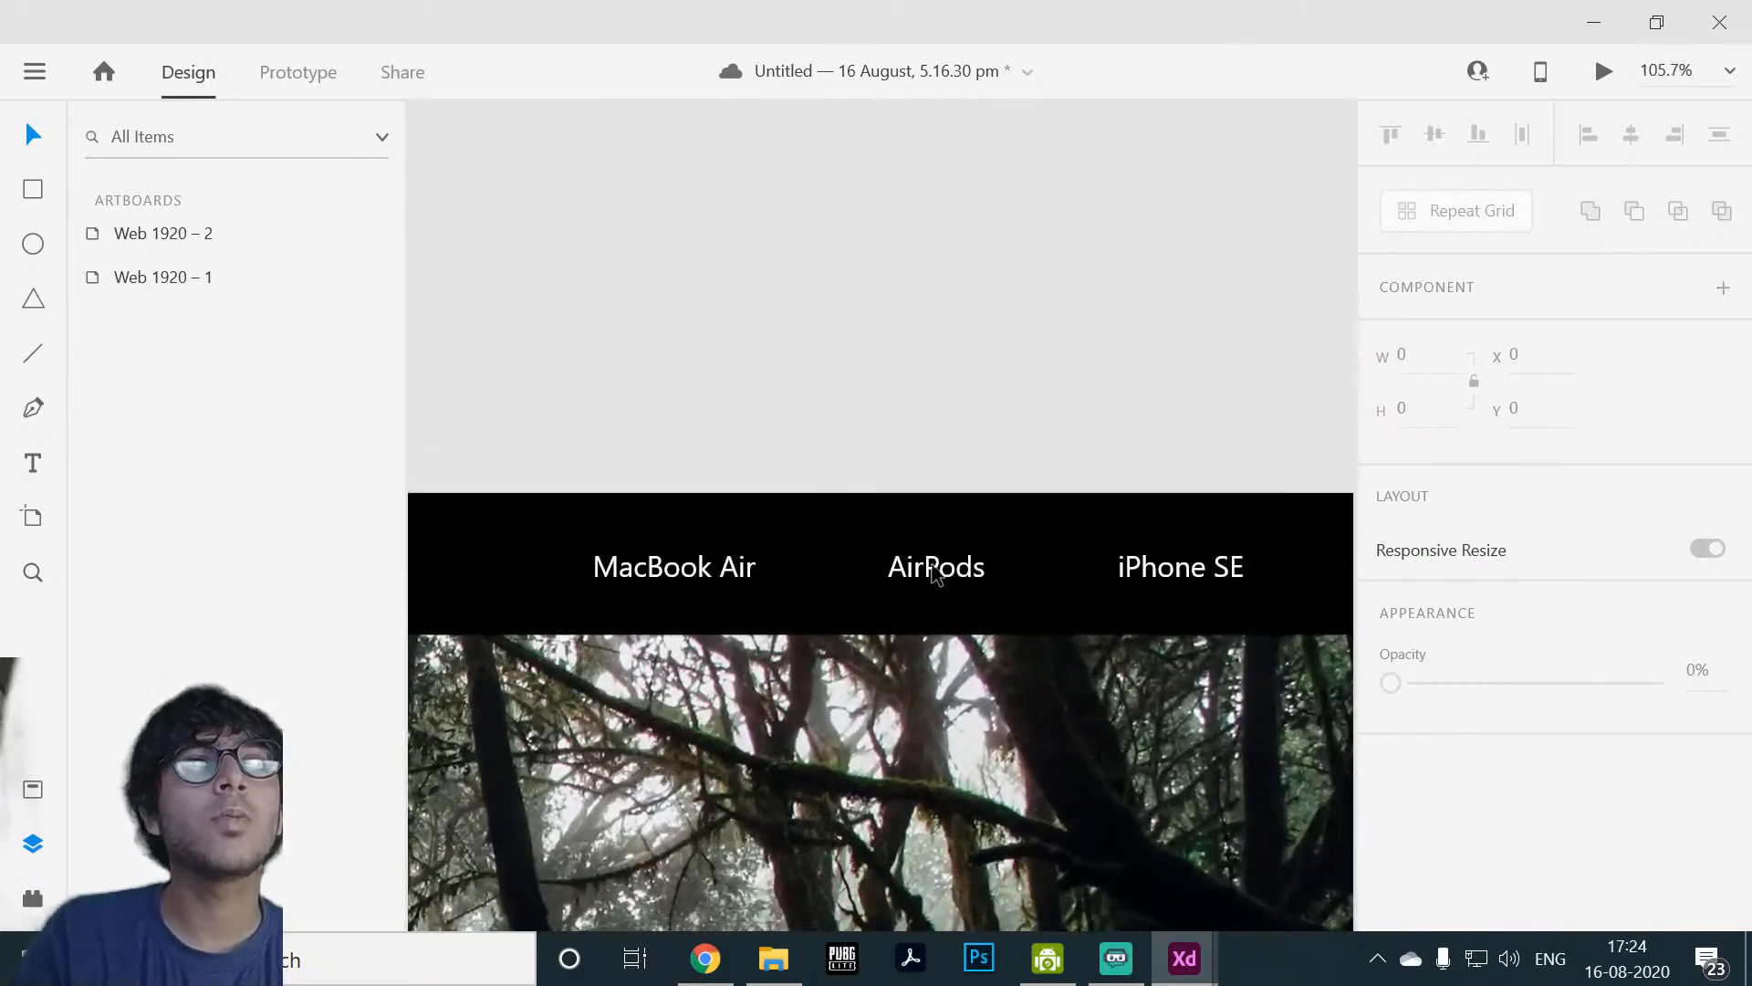
click(675, 568)
shift+click(936, 568)
shift+click(1187, 573)
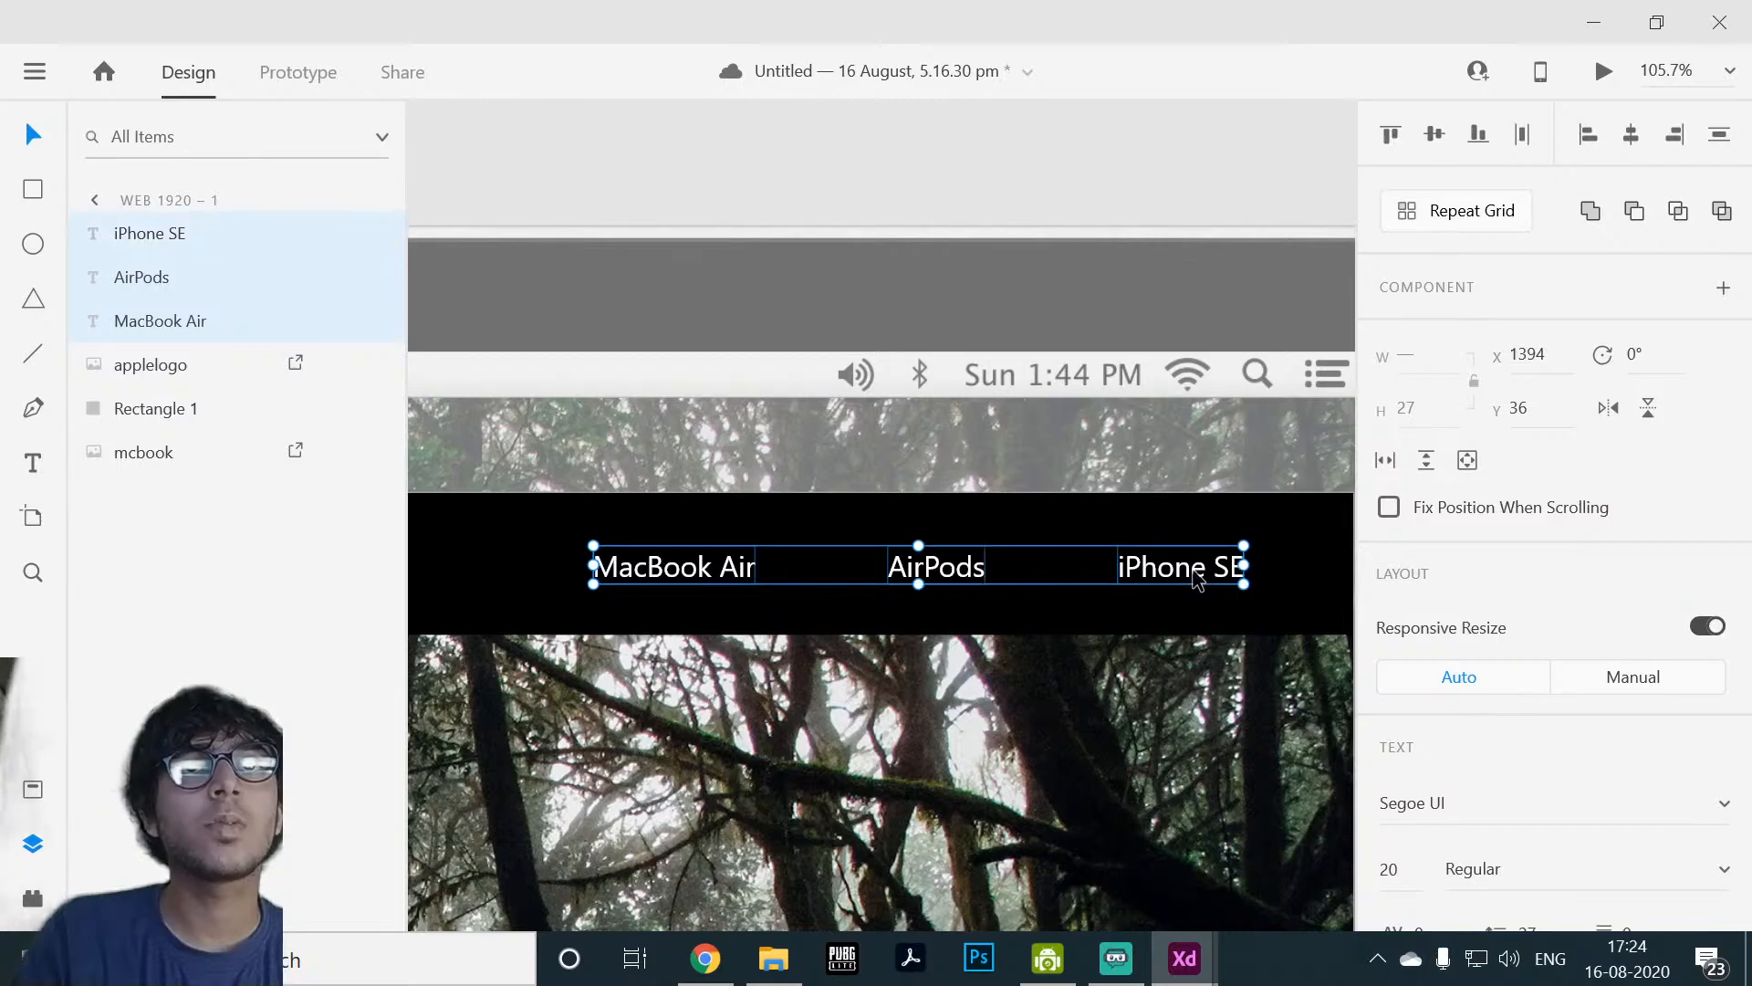
drag(1195, 579, 979, 547)
click(990, 255)
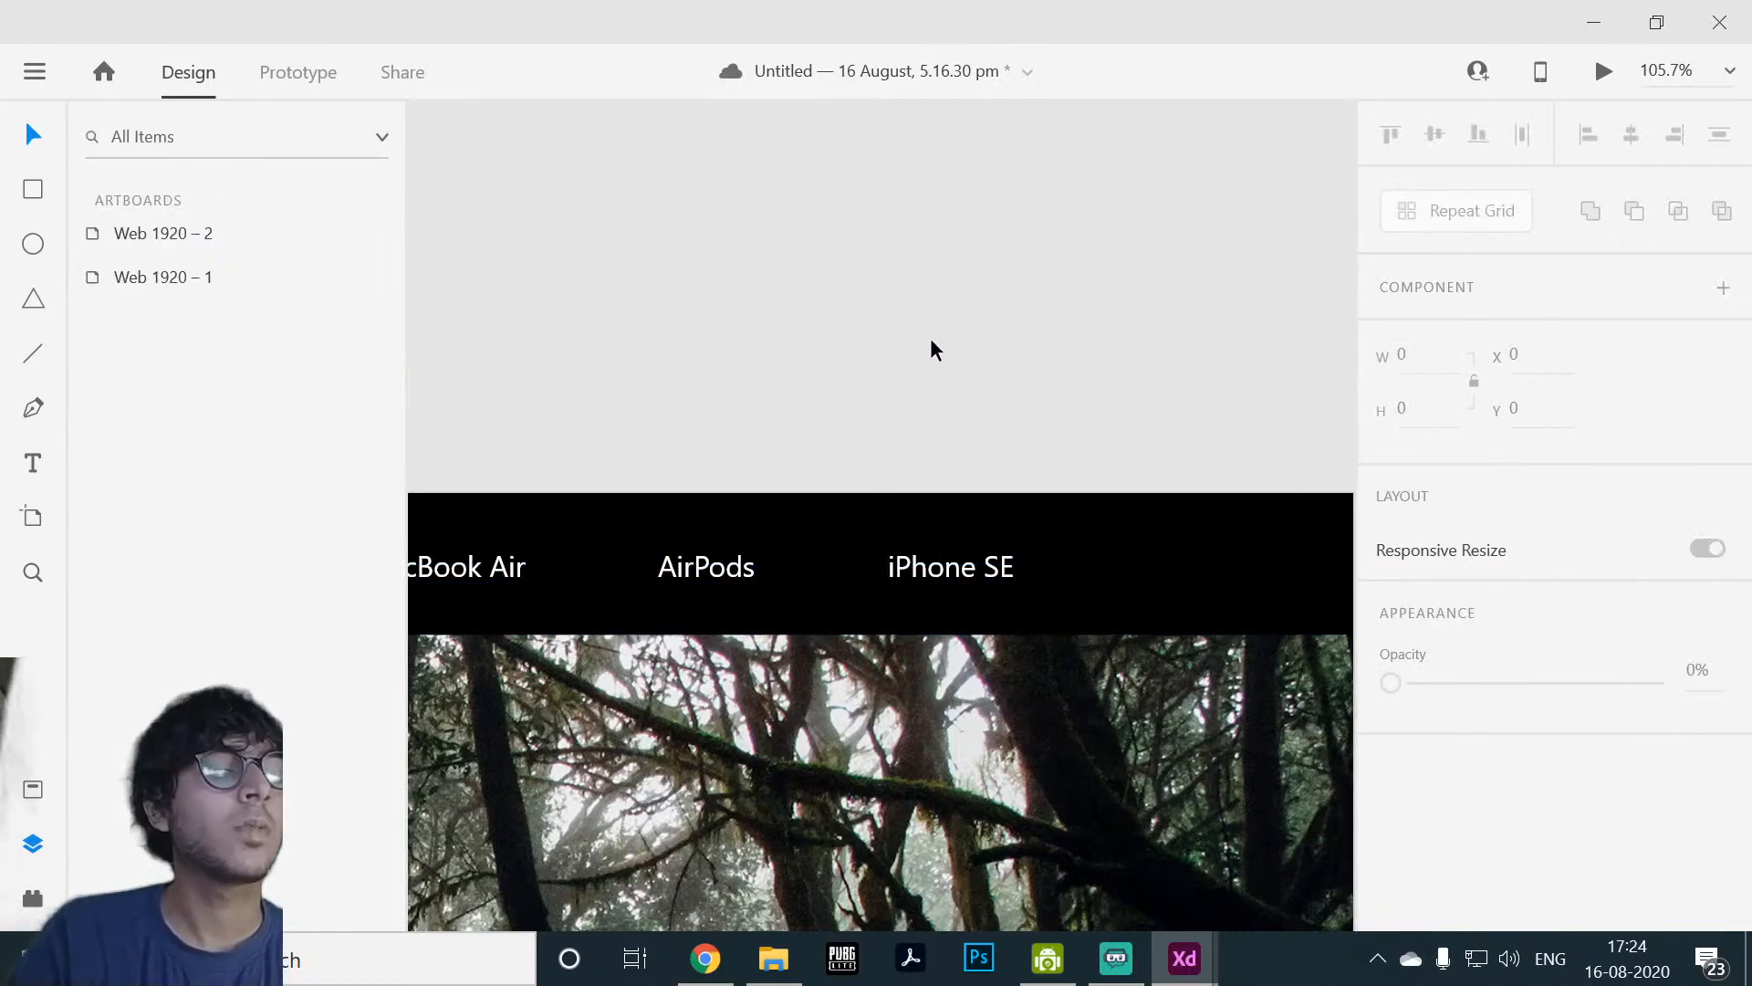
Step: Add the text "Support" to the right of iPhone SE and line it up with the other navigation labels
scroll(930, 350, down, 3)
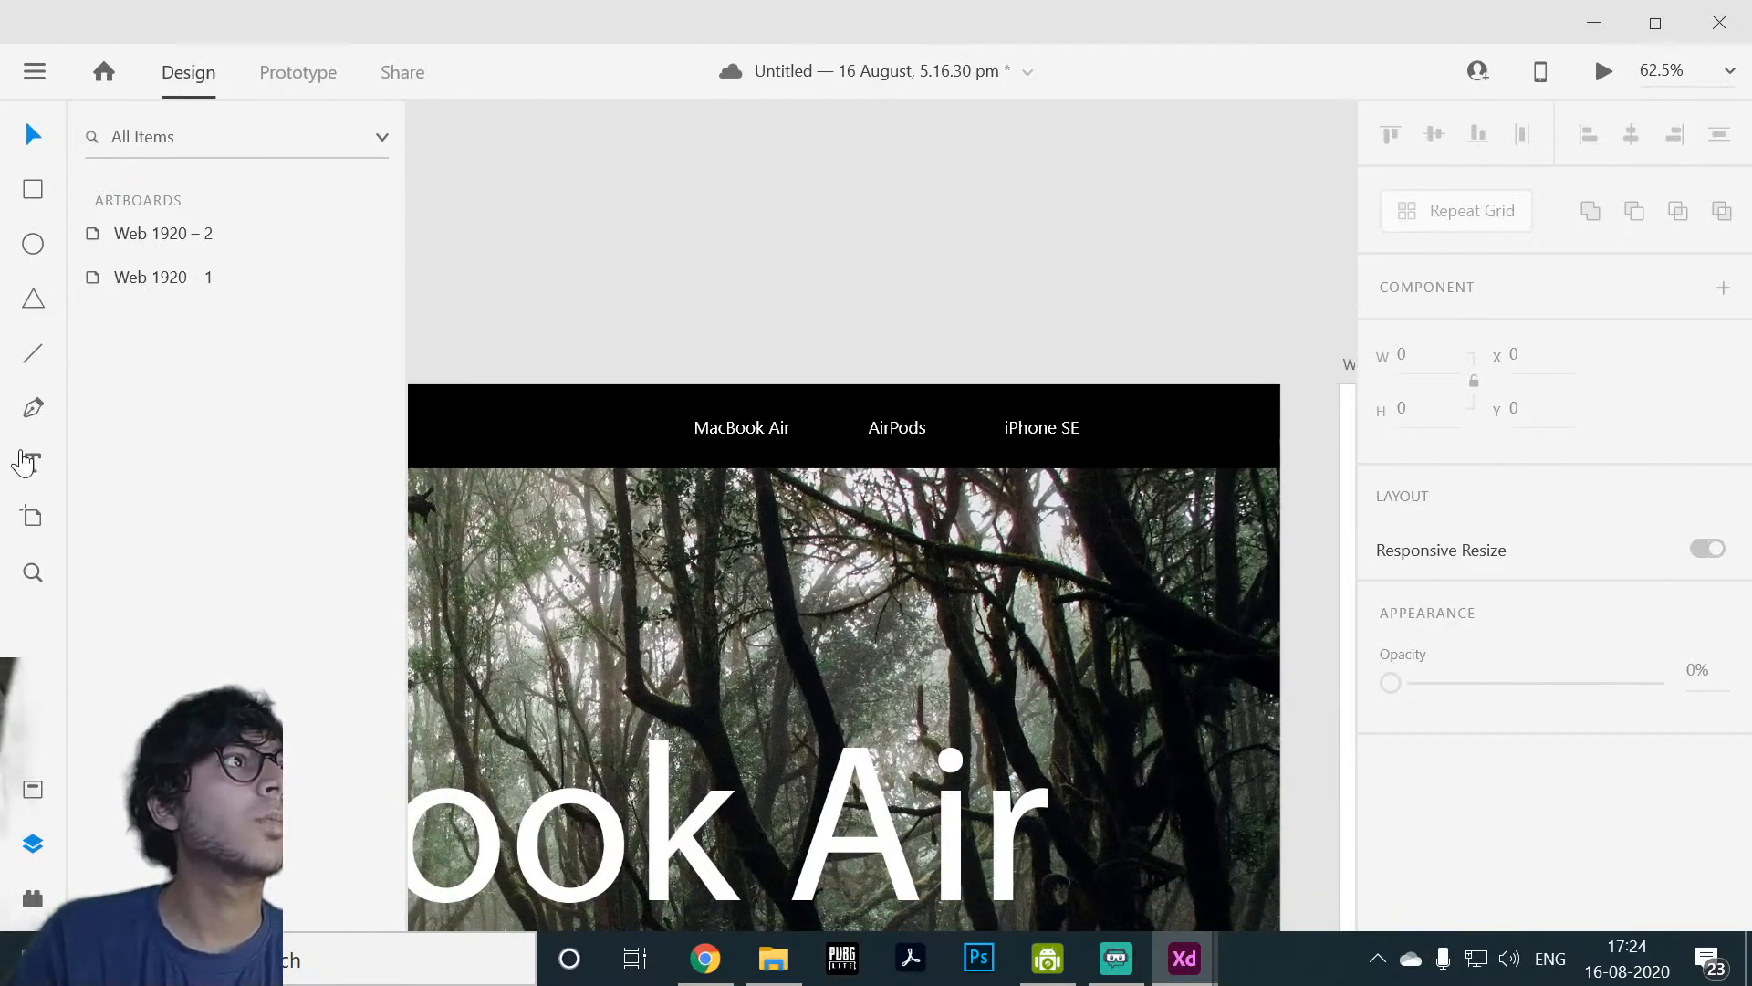
click(27, 463)
click(1136, 424)
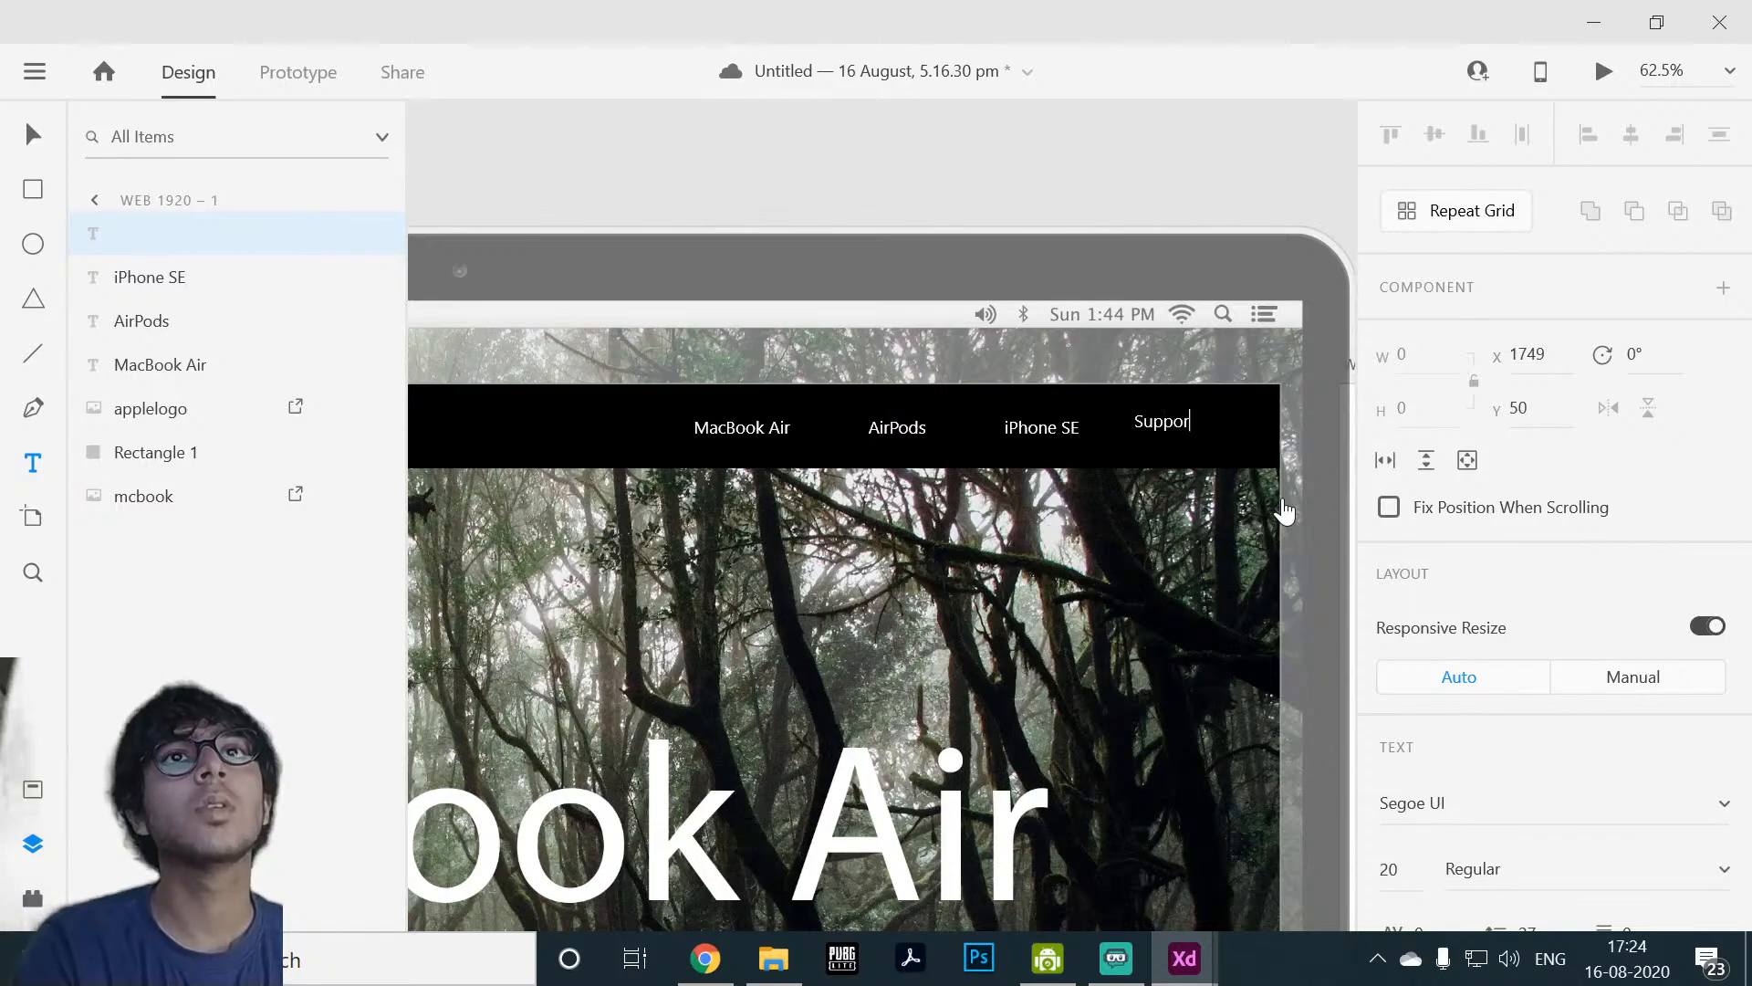
text(Support)
click(29, 135)
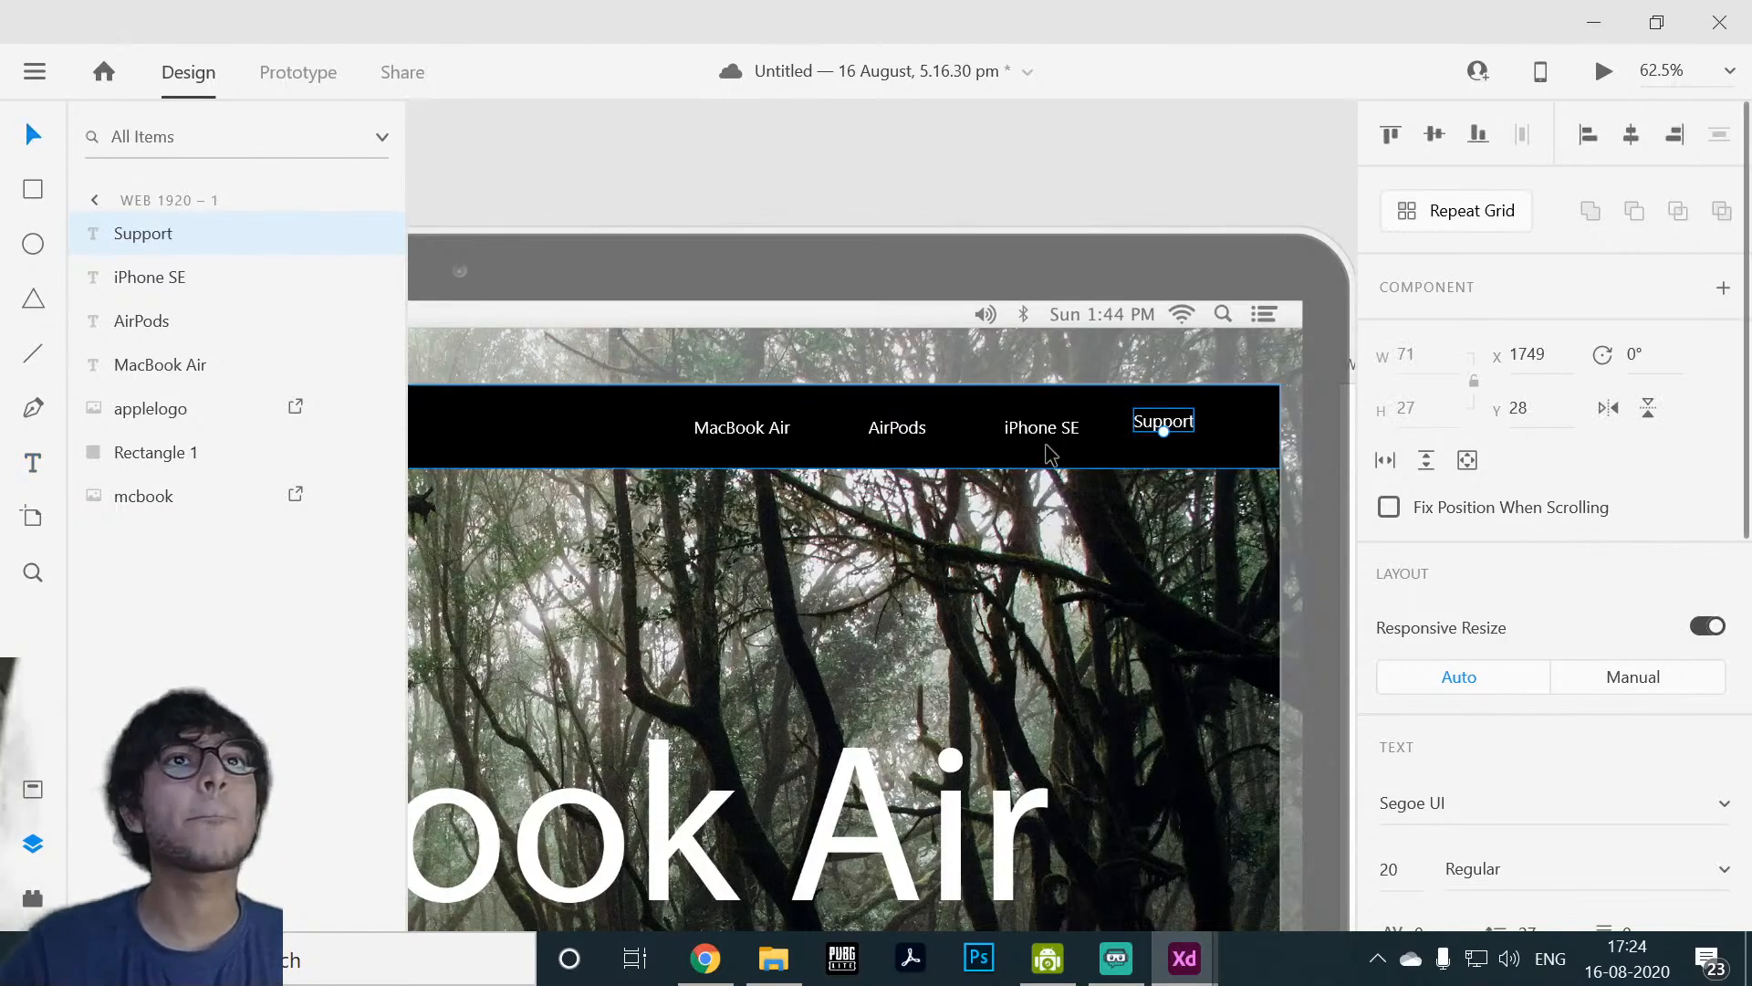
mouse_move(1177, 416)
mouse_down()
mouse_move(1173, 432)
mouse_move(1203, 432)
mouse_up()
click(1168, 209)
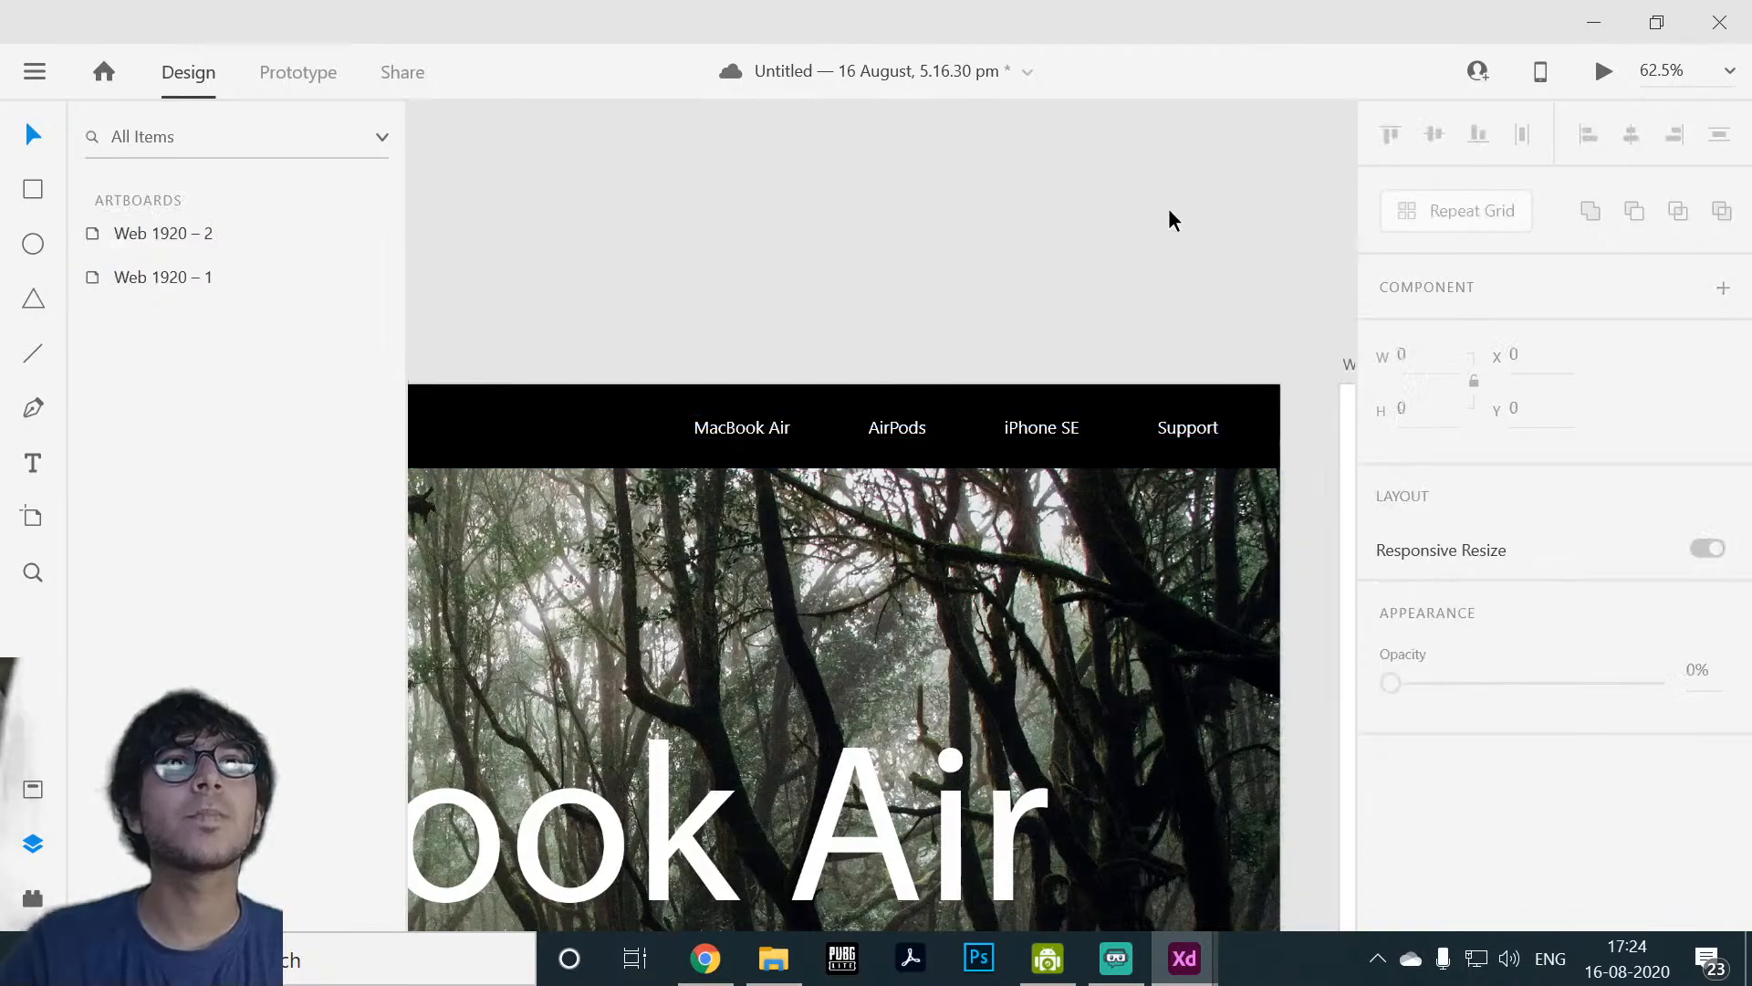
Step: Scale the Apple logo down to about 46 × 45 and centre it vertically in the black bar
scroll(1158, 214, down, 1)
scroll(1157, 212, down, 5)
scroll(672, 221, up, 2)
drag(744, 242, 985, 239)
drag(846, 249, 1211, 370)
scroll(984, 353, up, 4)
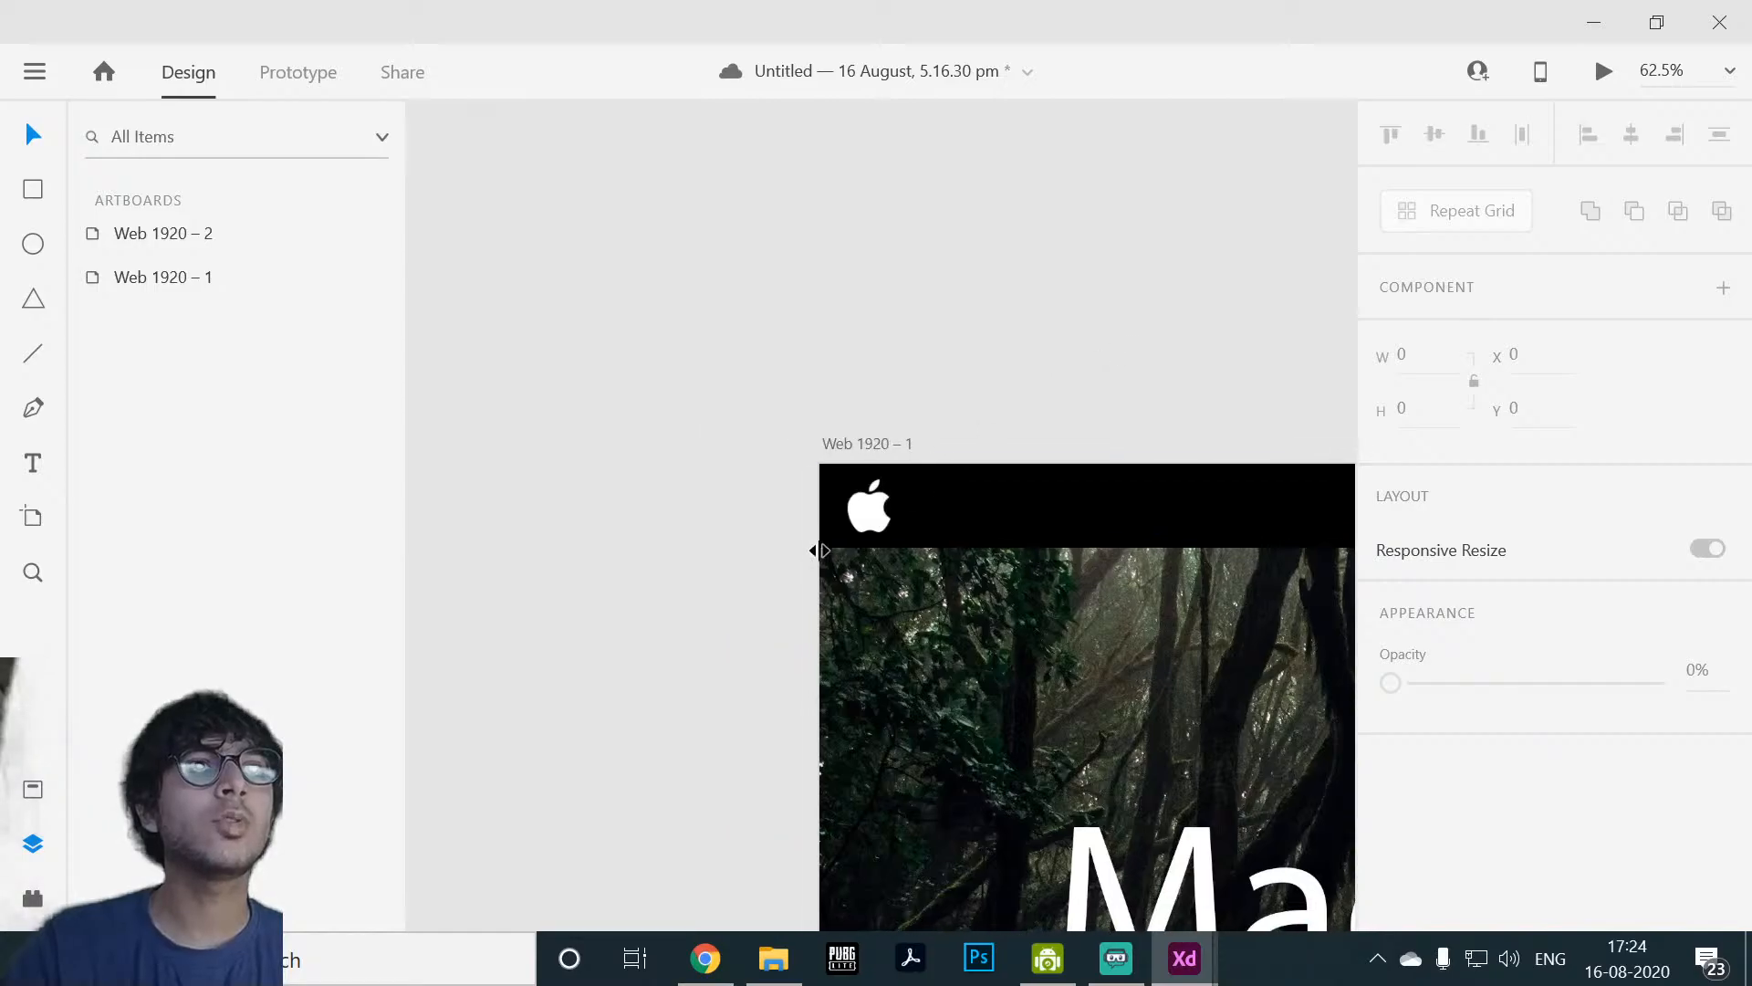
click(873, 518)
drag(874, 530, 874, 520)
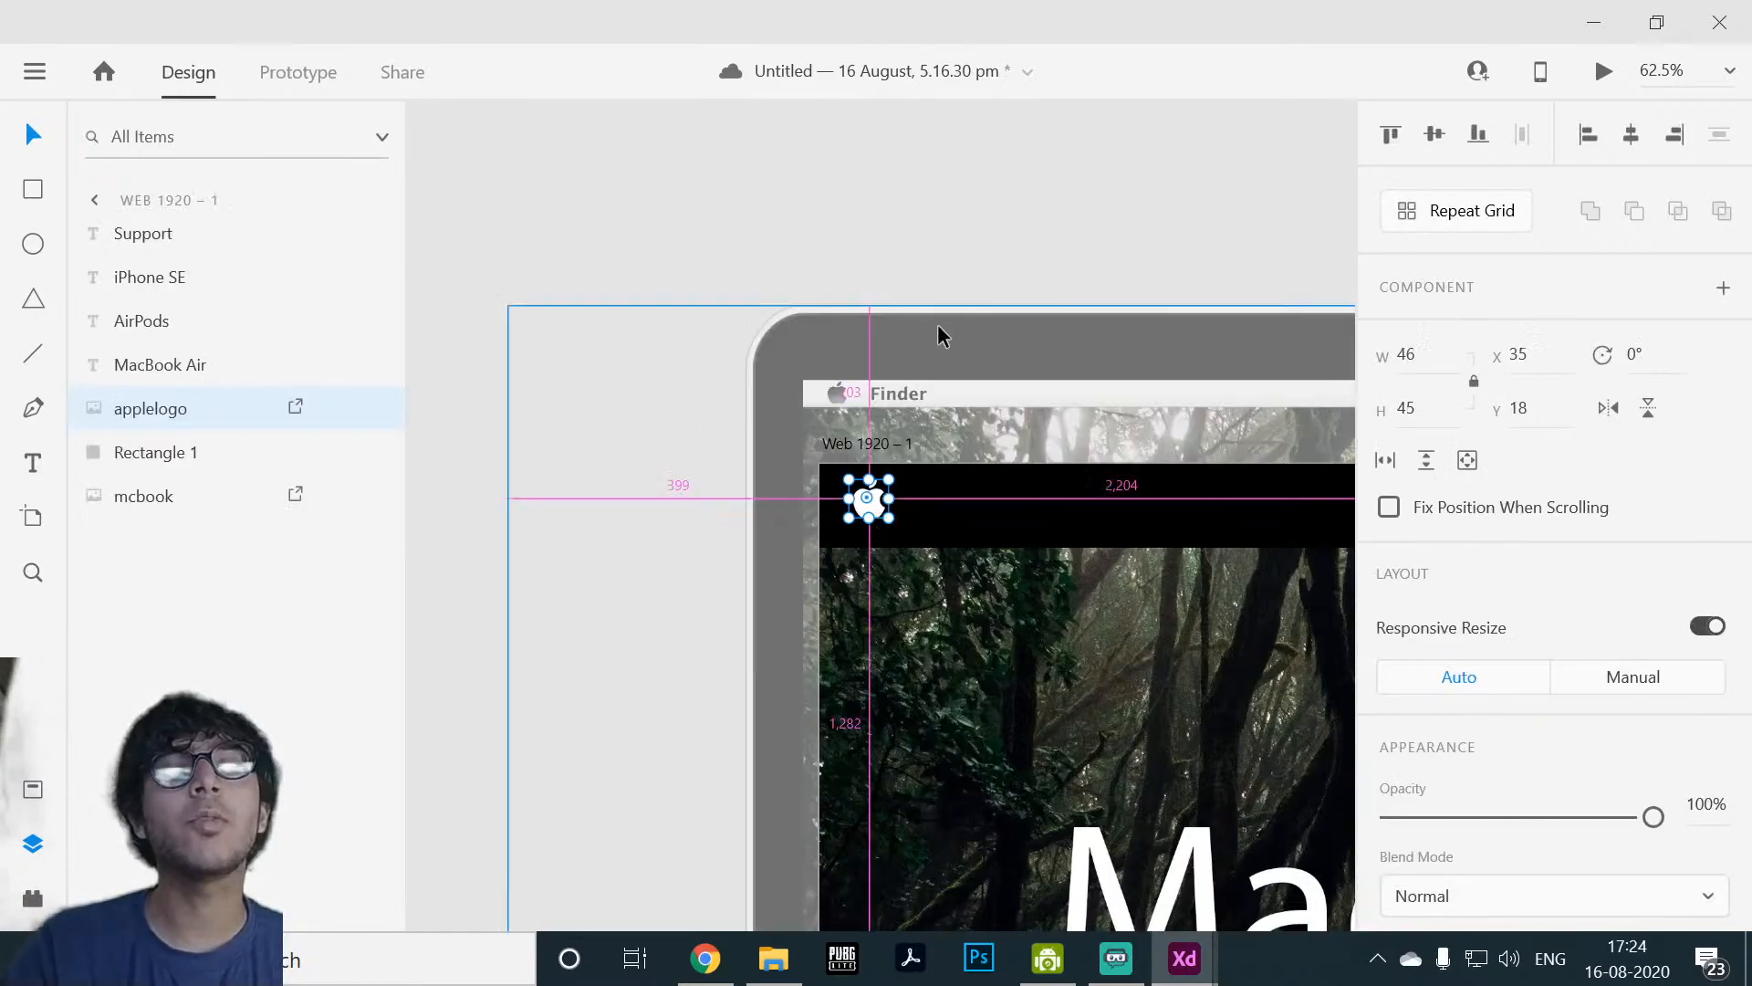
scroll(944, 245, up, 2)
scroll(944, 245, up, 2)
scroll(1004, 288, down, 2)
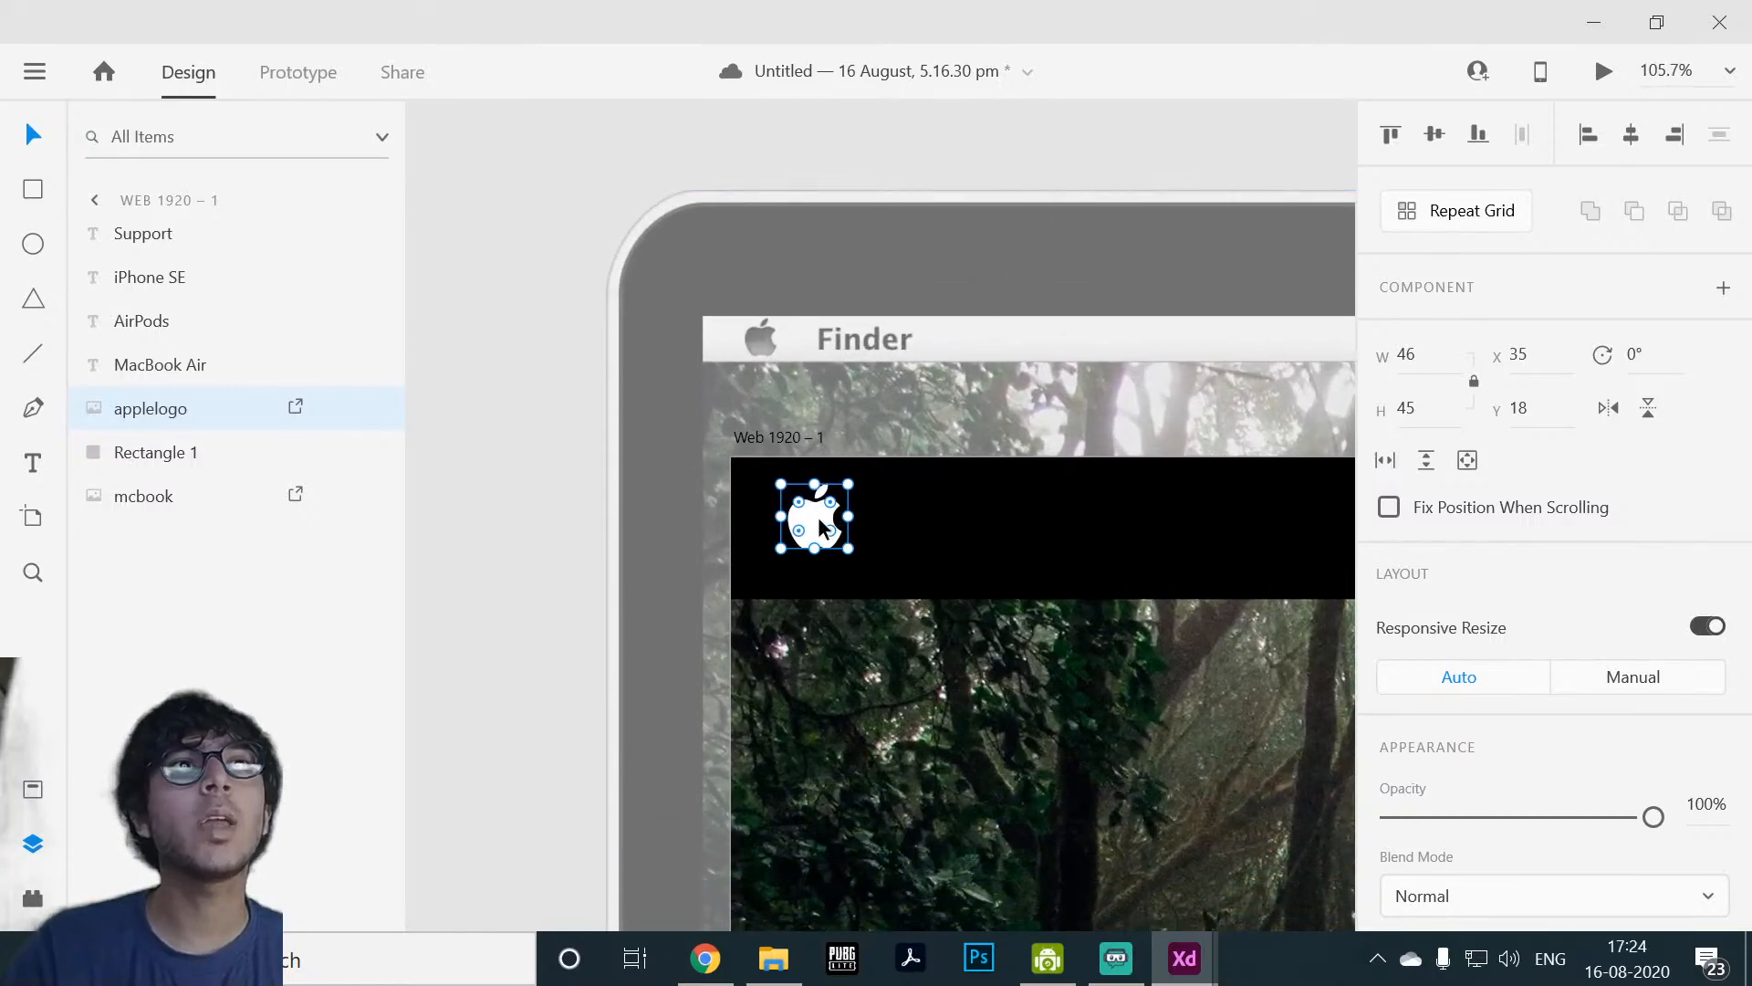
drag(818, 517, 815, 530)
click(1087, 132)
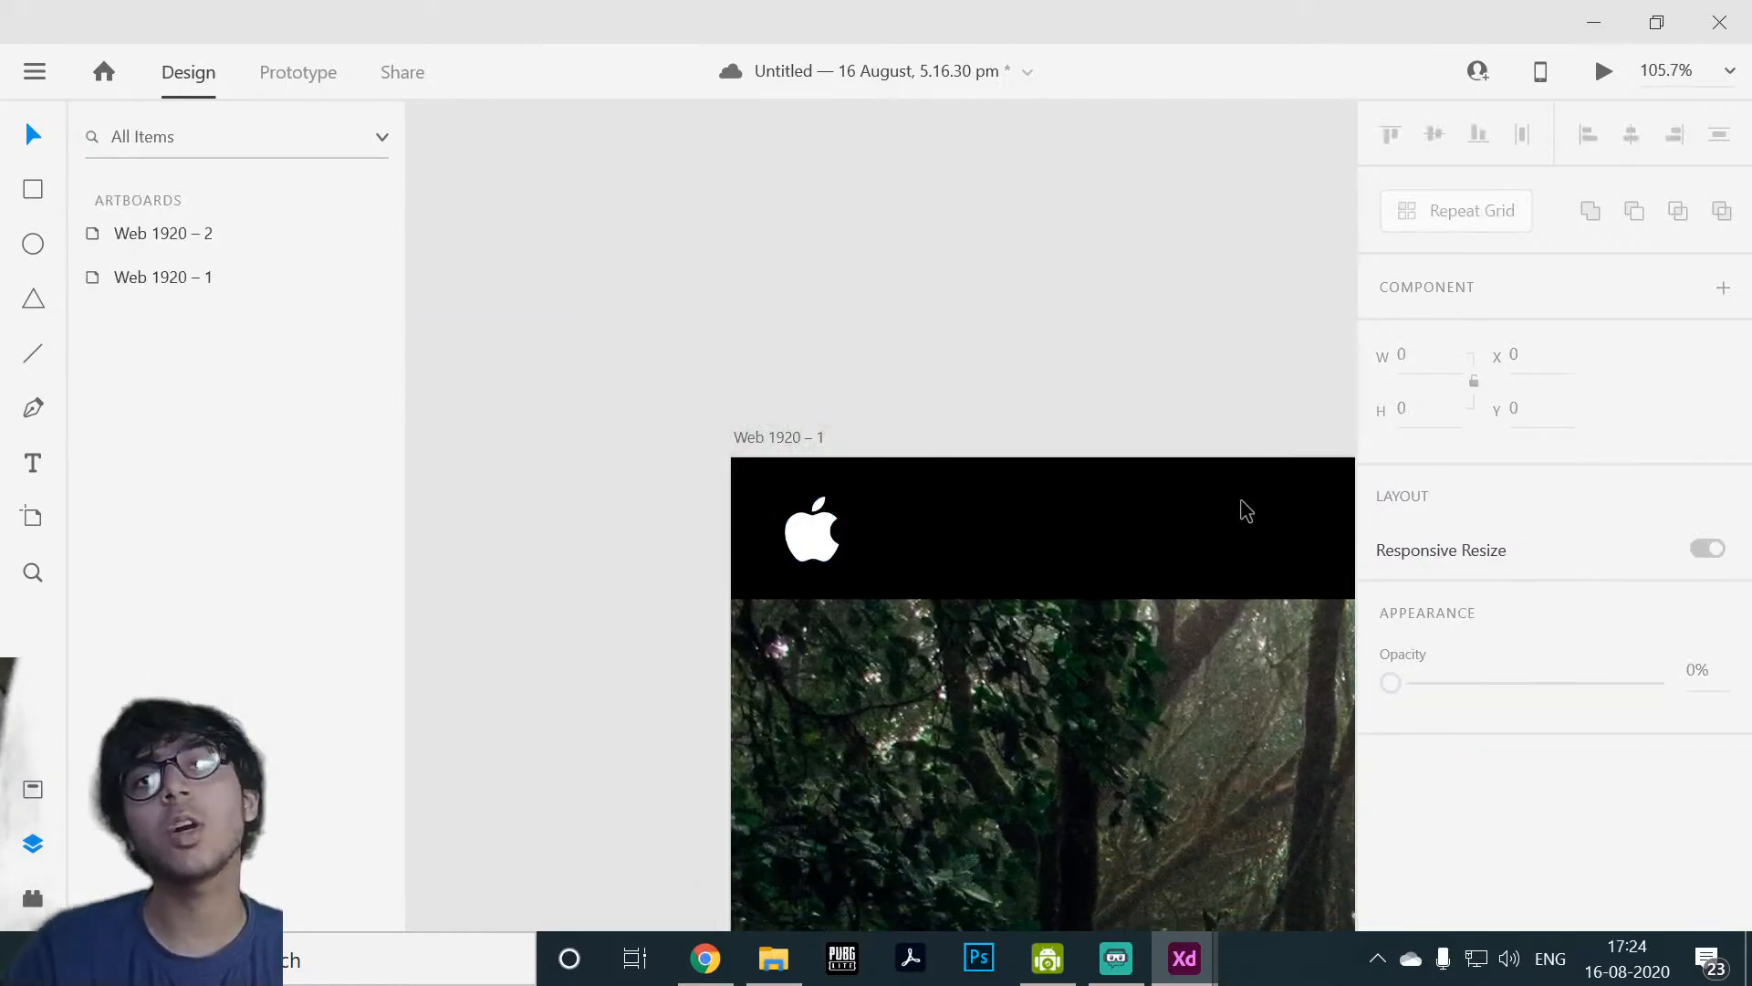
Step: Turn the black bar, Apple logo and the MacBook Air, AirPods, iPhone SE and Support labels into one component
scroll(1213, 497, down, 8)
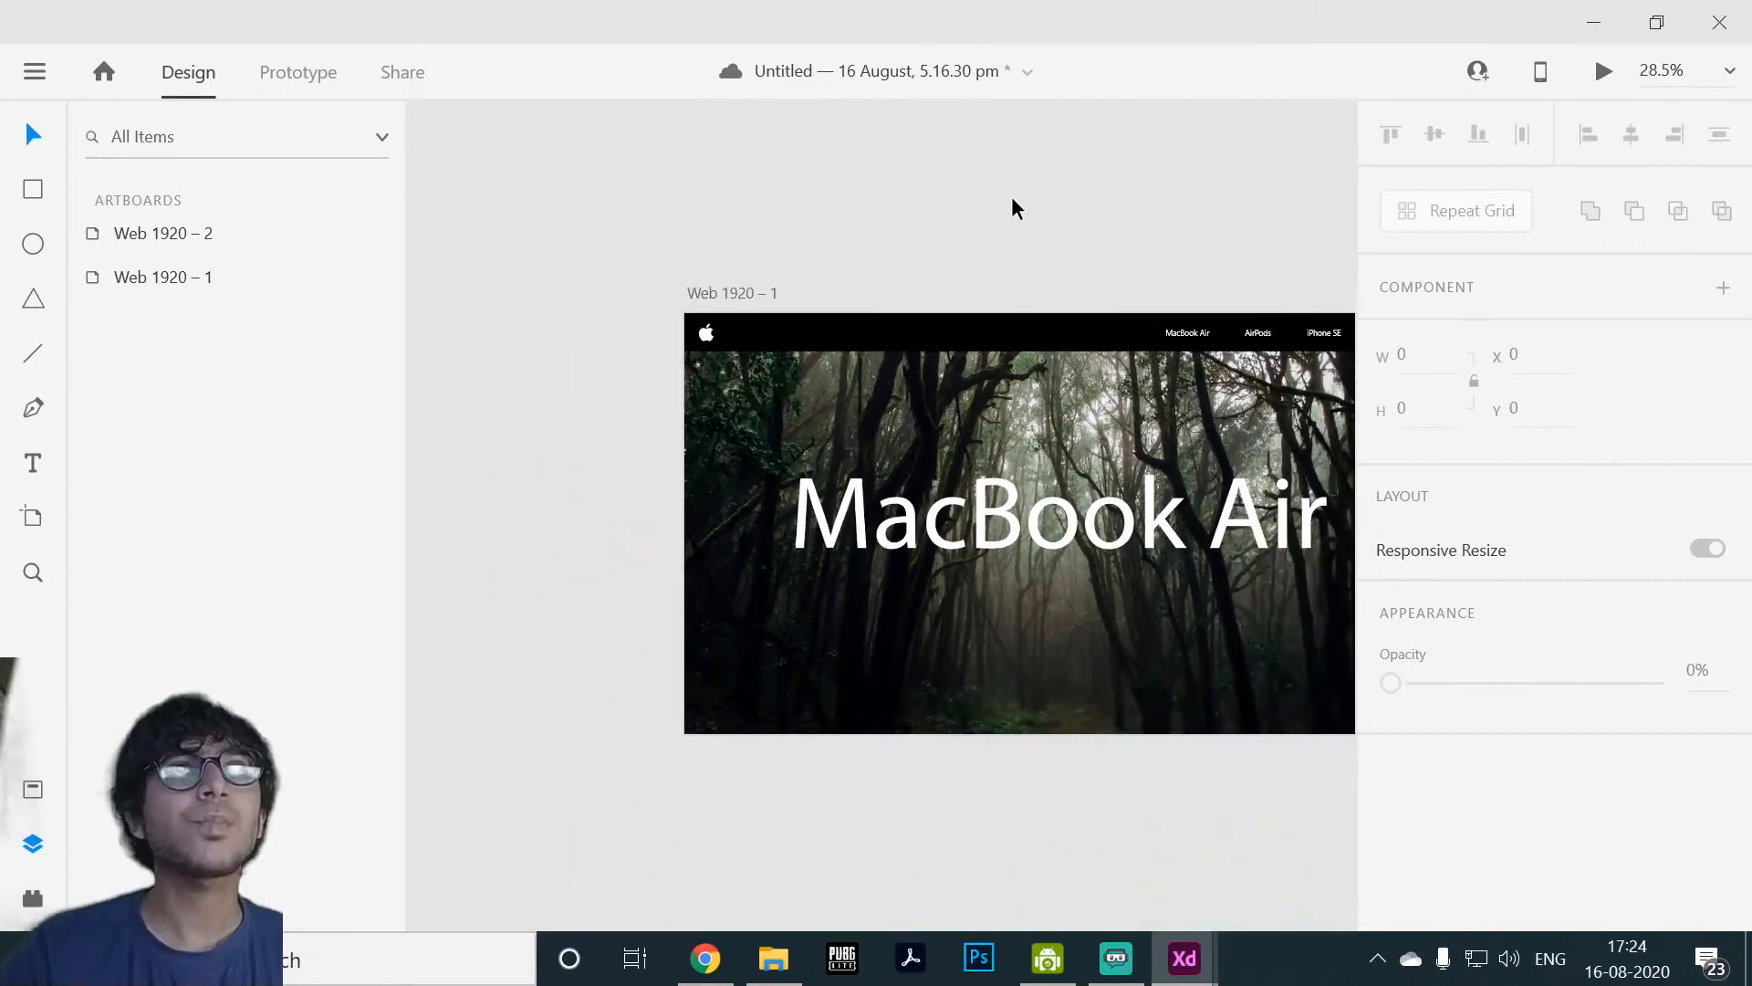
click(706, 334)
shift+click(913, 345)
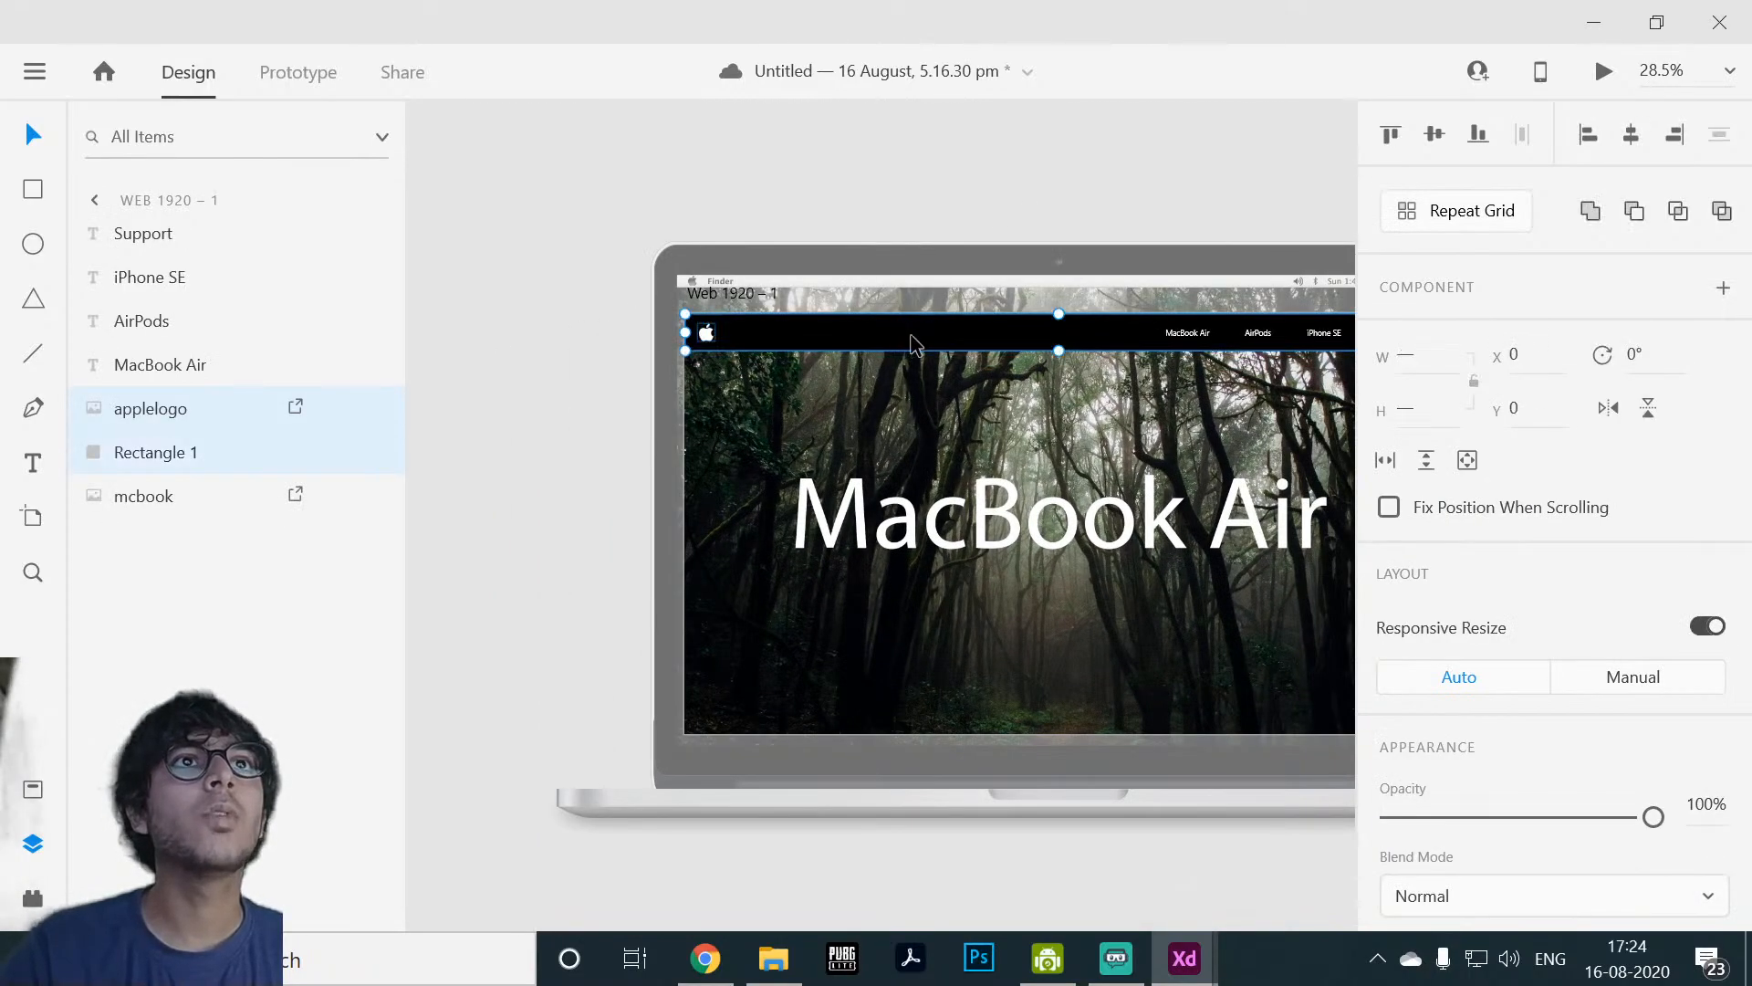
shift+click(1186, 334)
shift+click(1258, 334)
shift+click(1323, 334)
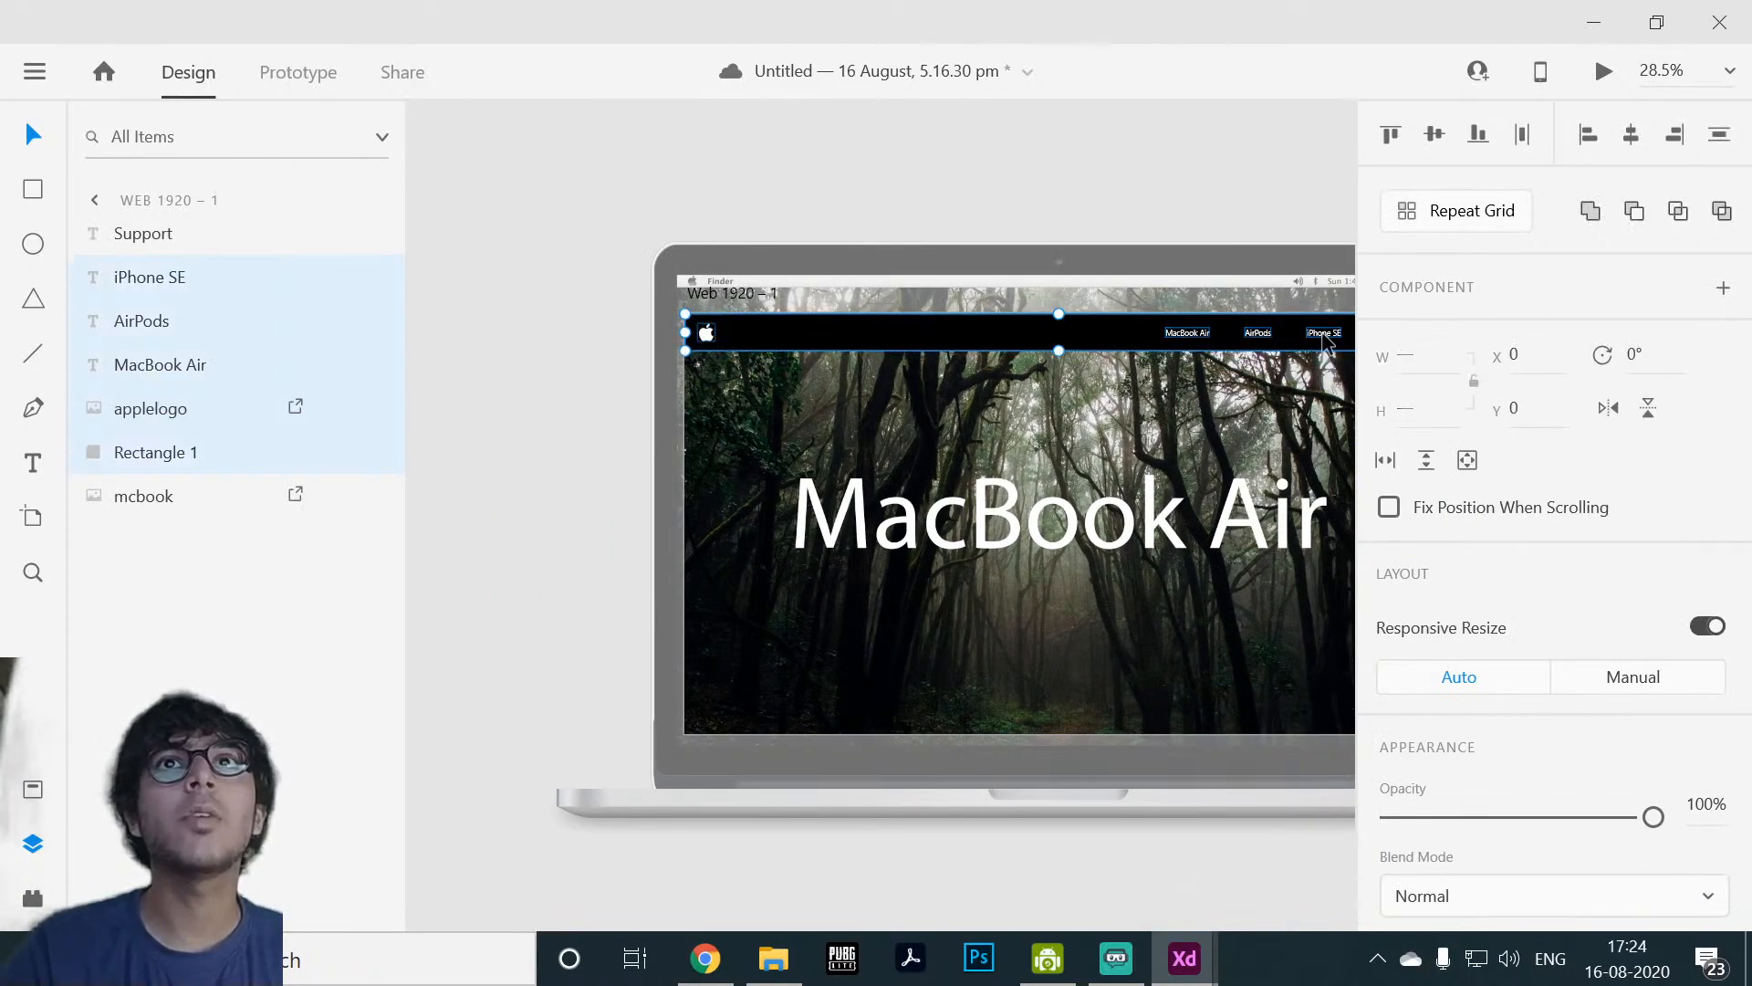
scroll(1134, 188, right, 3)
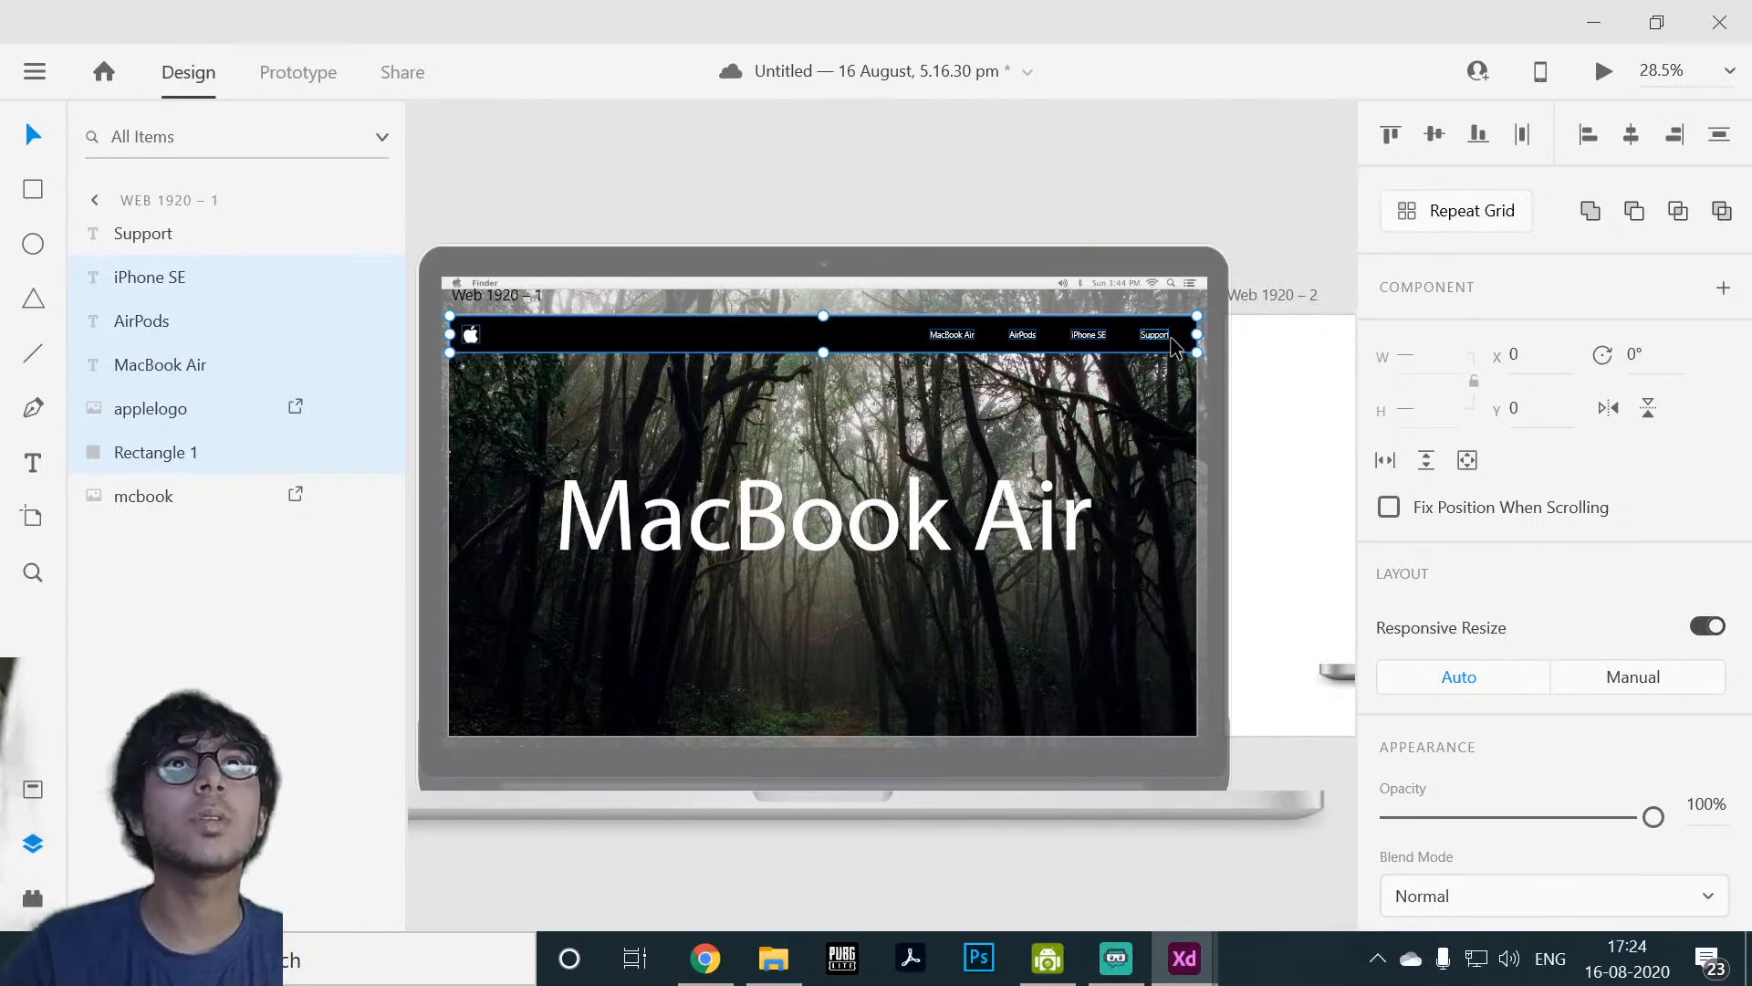
shift+click(1157, 337)
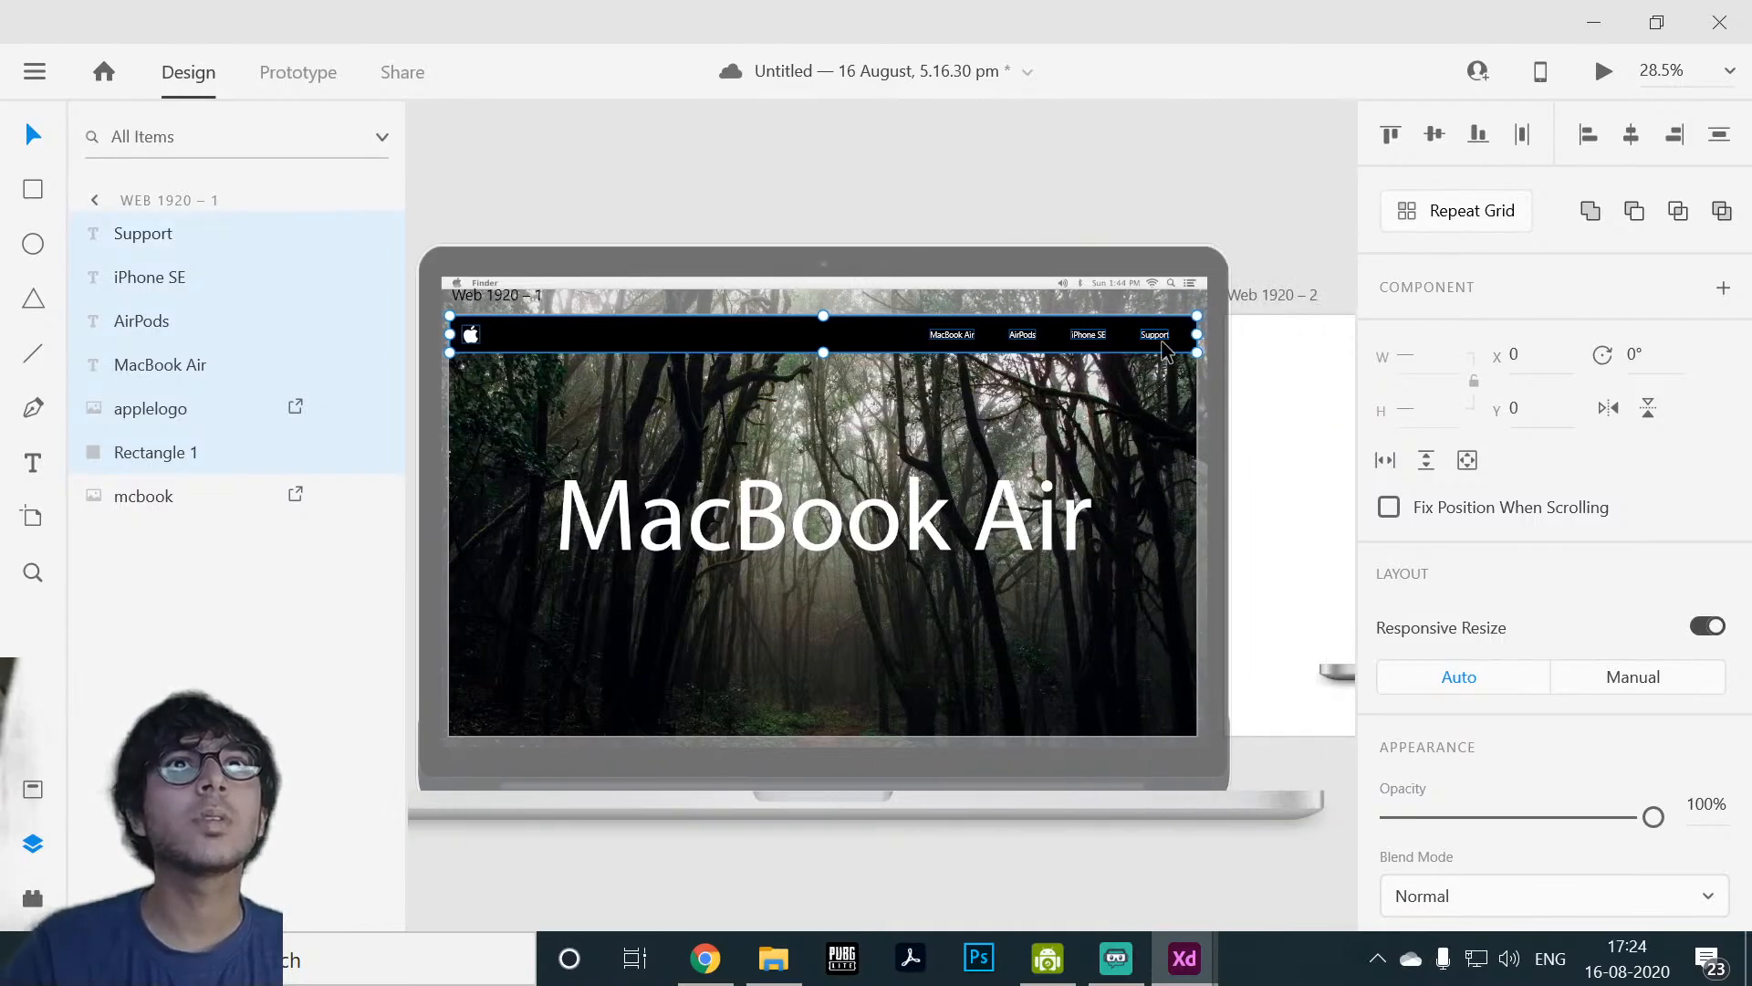
key(ctrl+k)
click(1141, 171)
drag(826, 191, 958, 227)
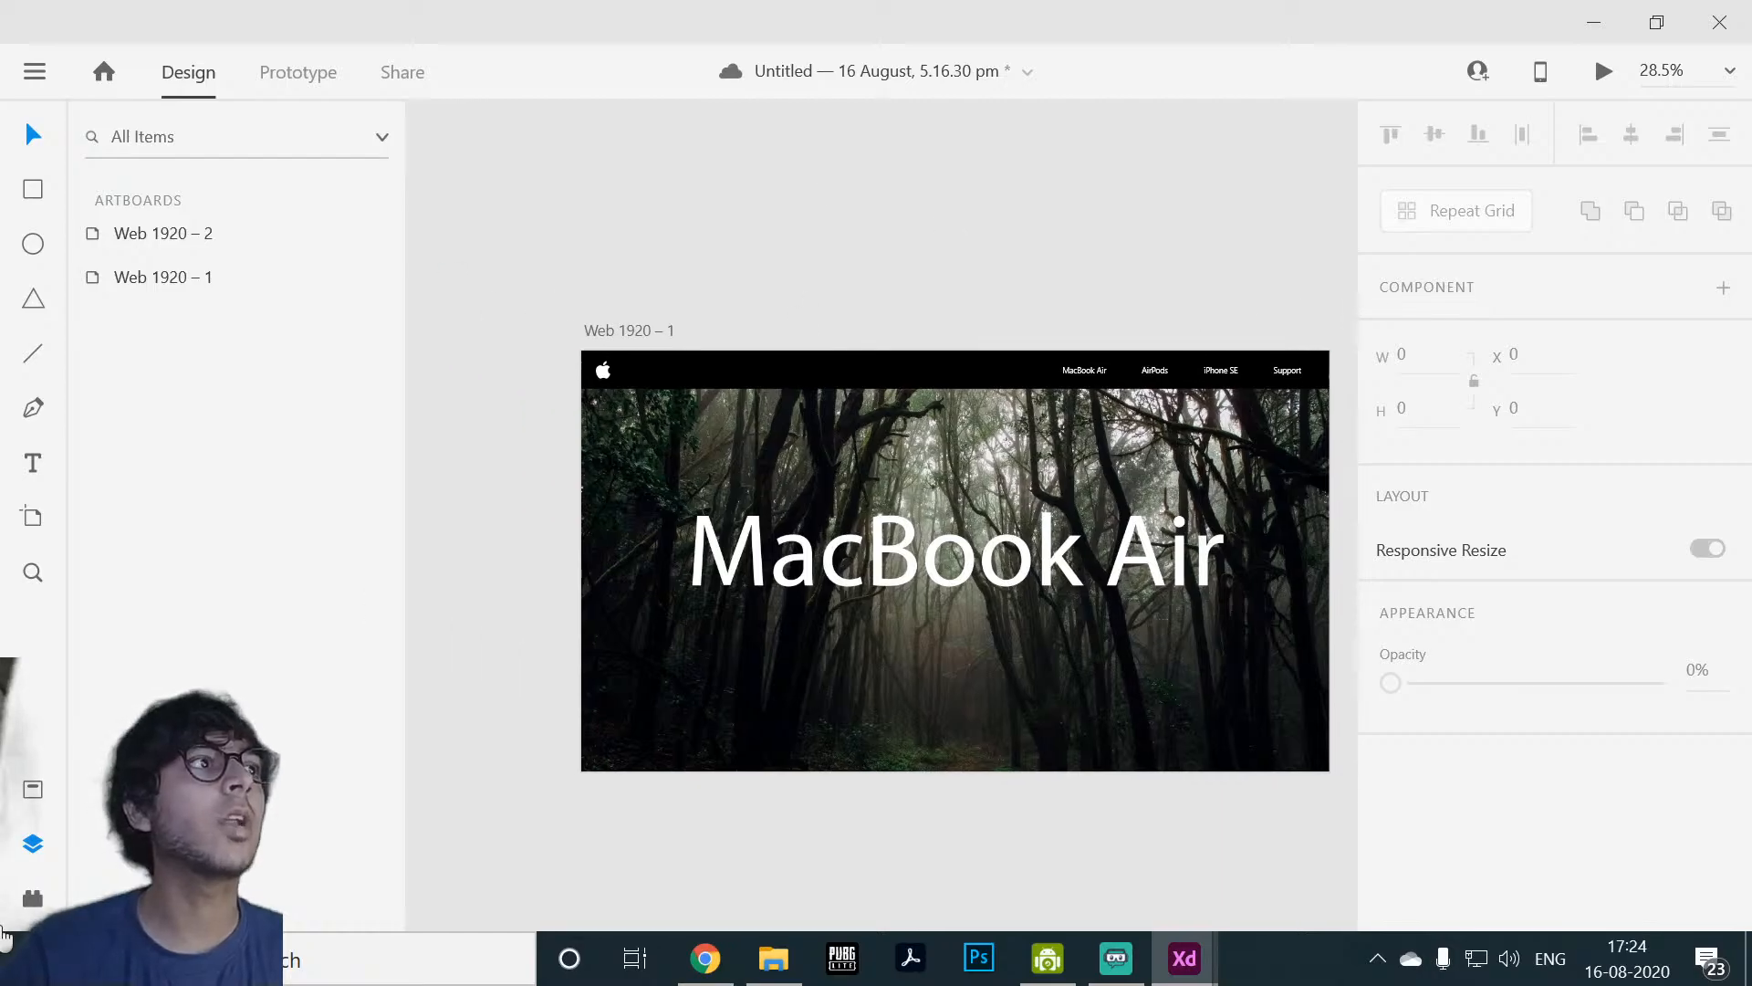
Step: Rename the new component to "NavBar" in the document assets
click(33, 788)
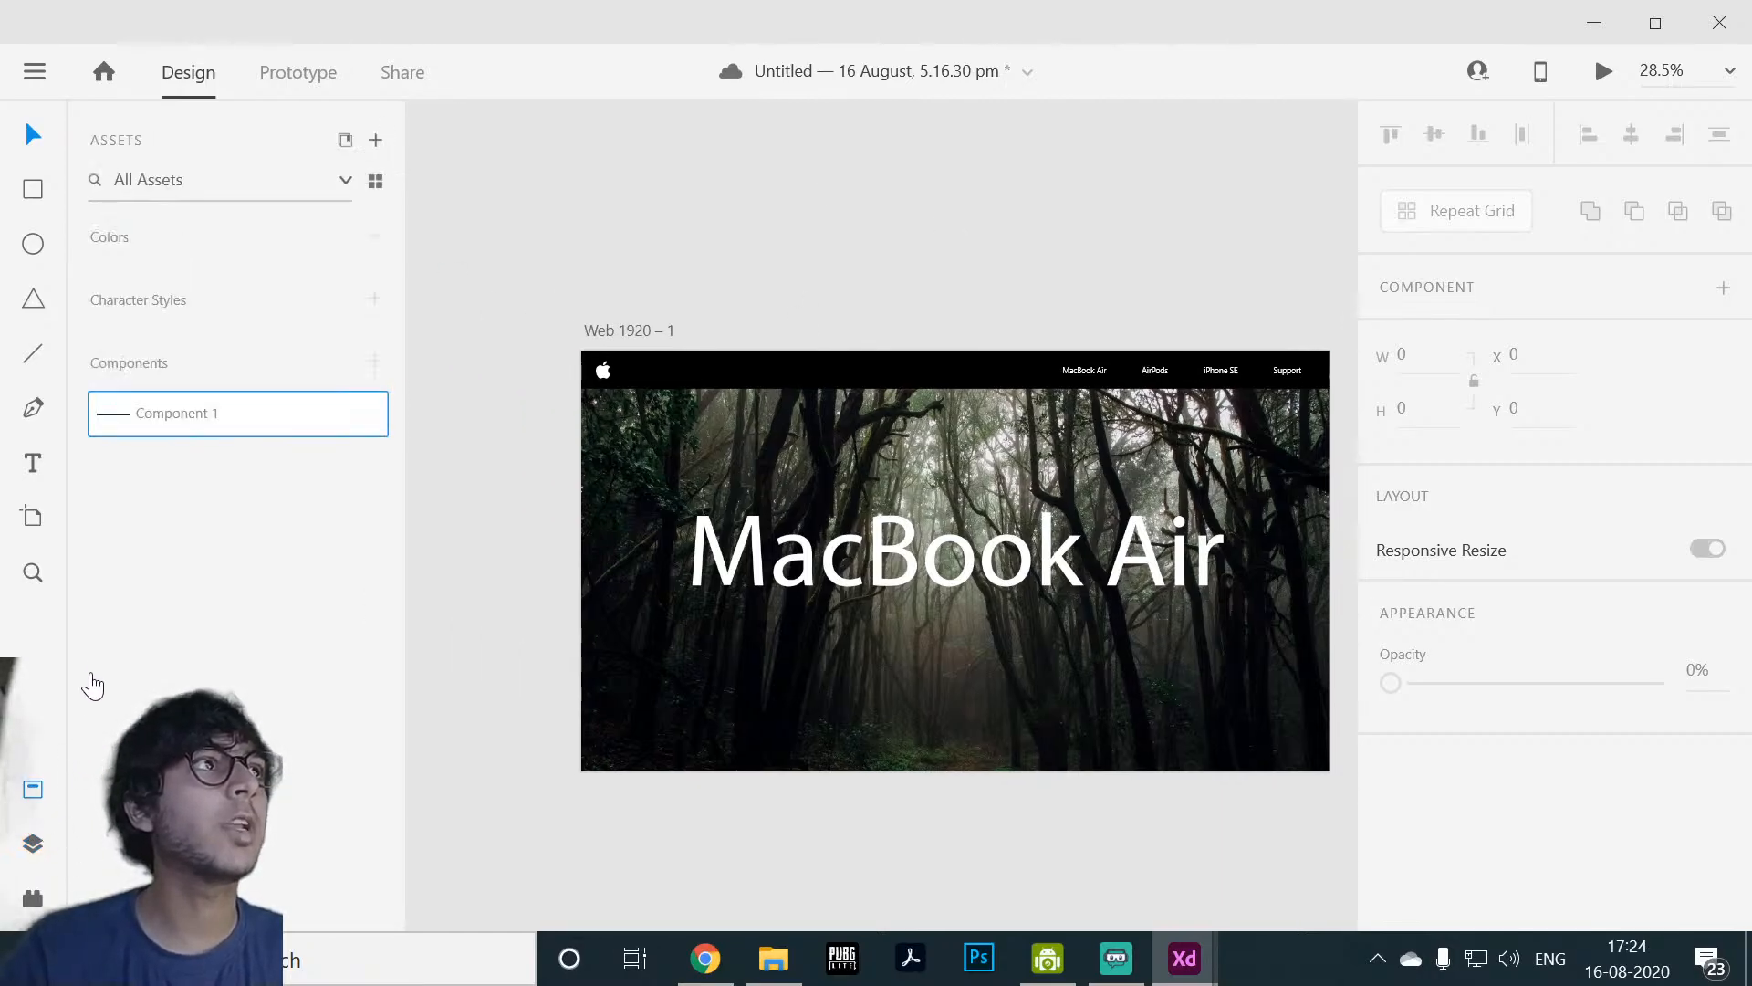
double_click(186, 434)
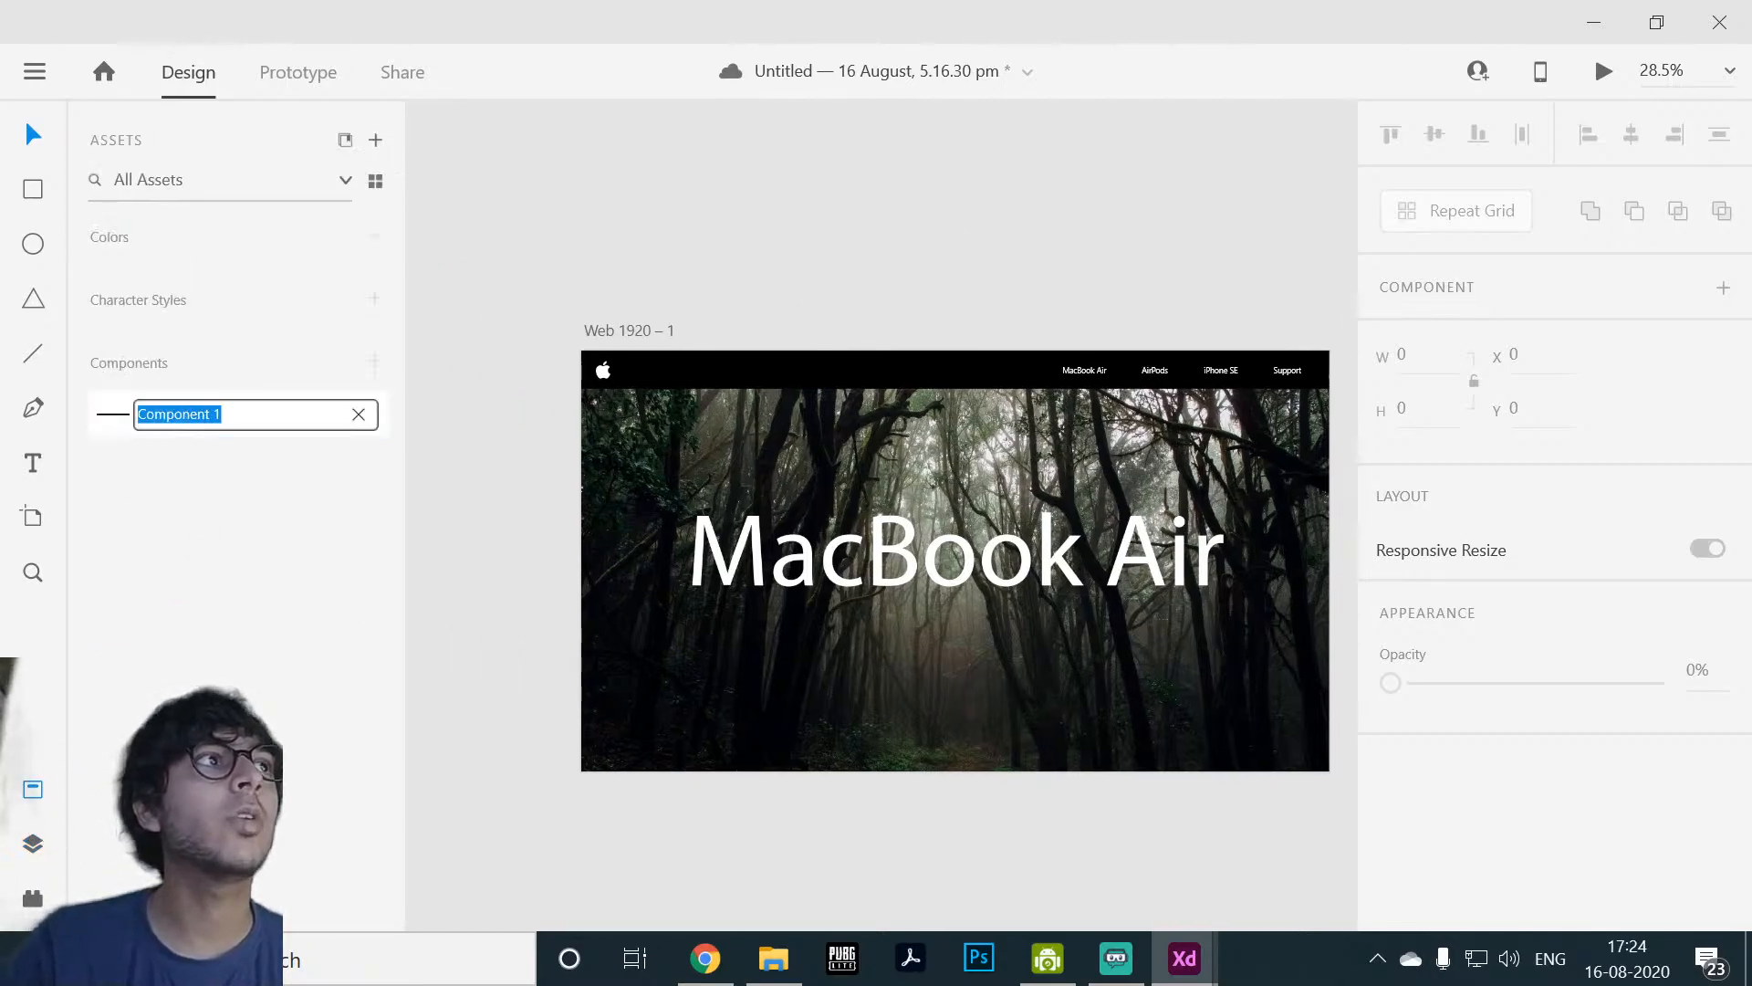
key(BackSpace)
text(Na)
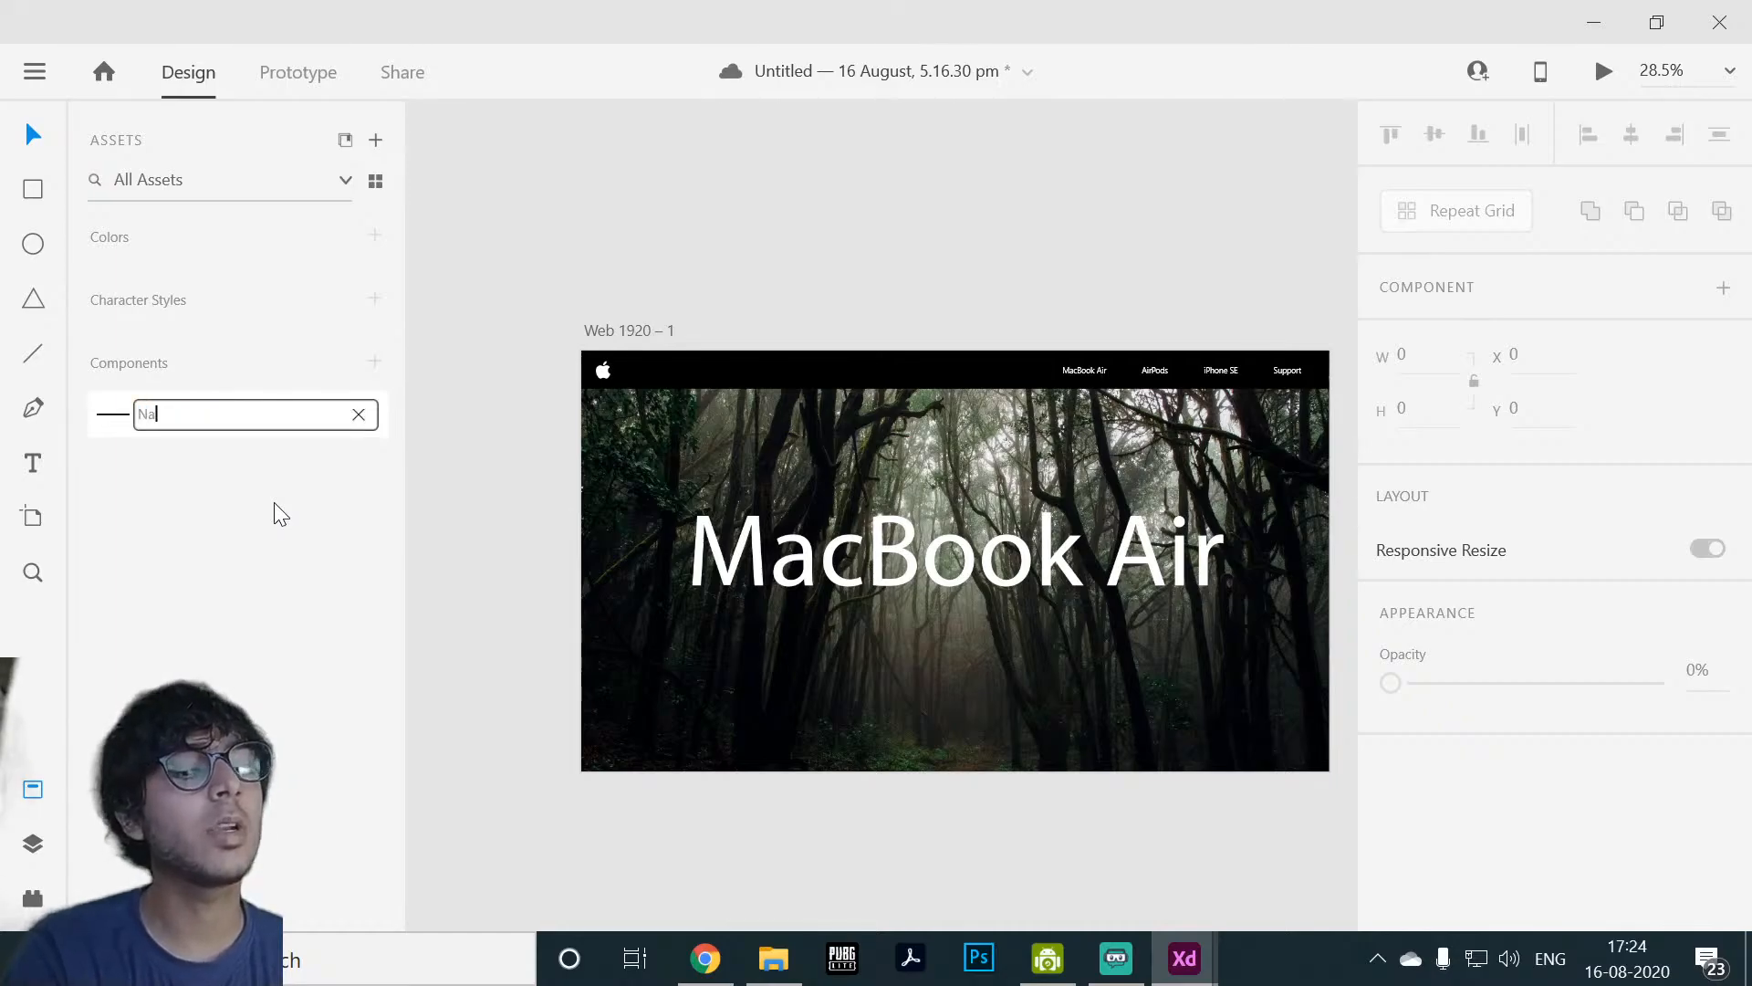
text(vBar)
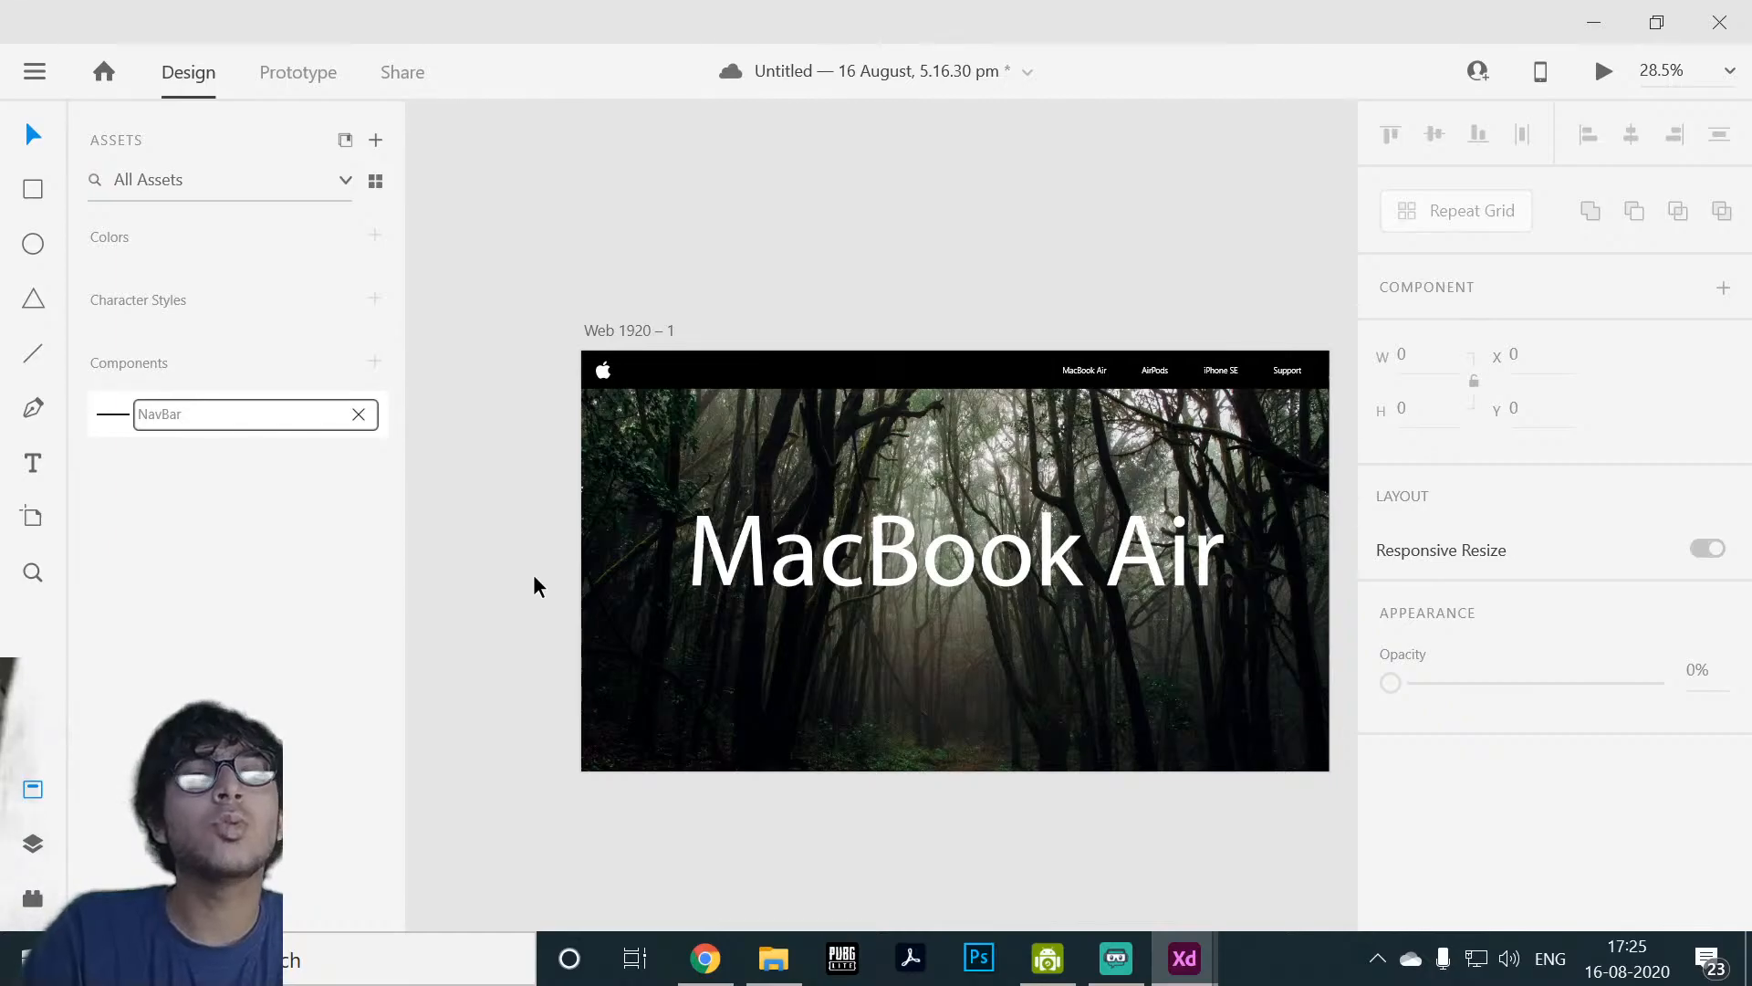
key(Return)
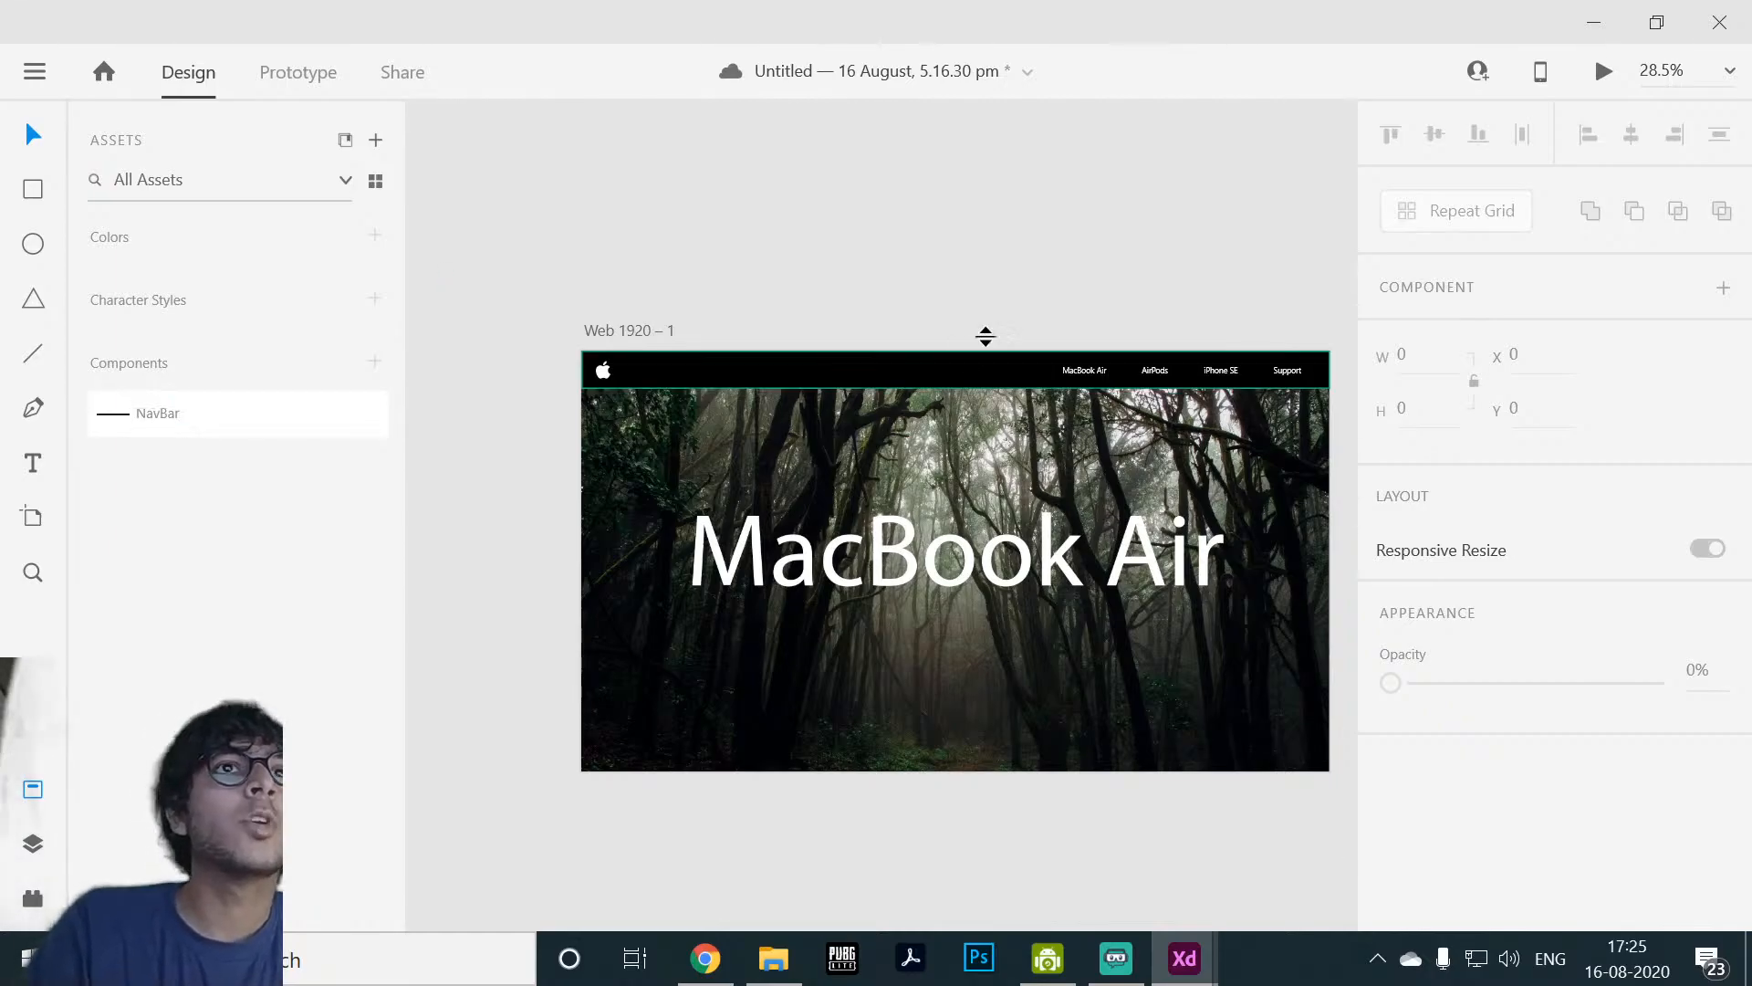
Step: Place an instance of the NavBar component along the upper edge of the Web 1920 – 2 artboard, above the laptop
drag(1175, 299, 960, 291)
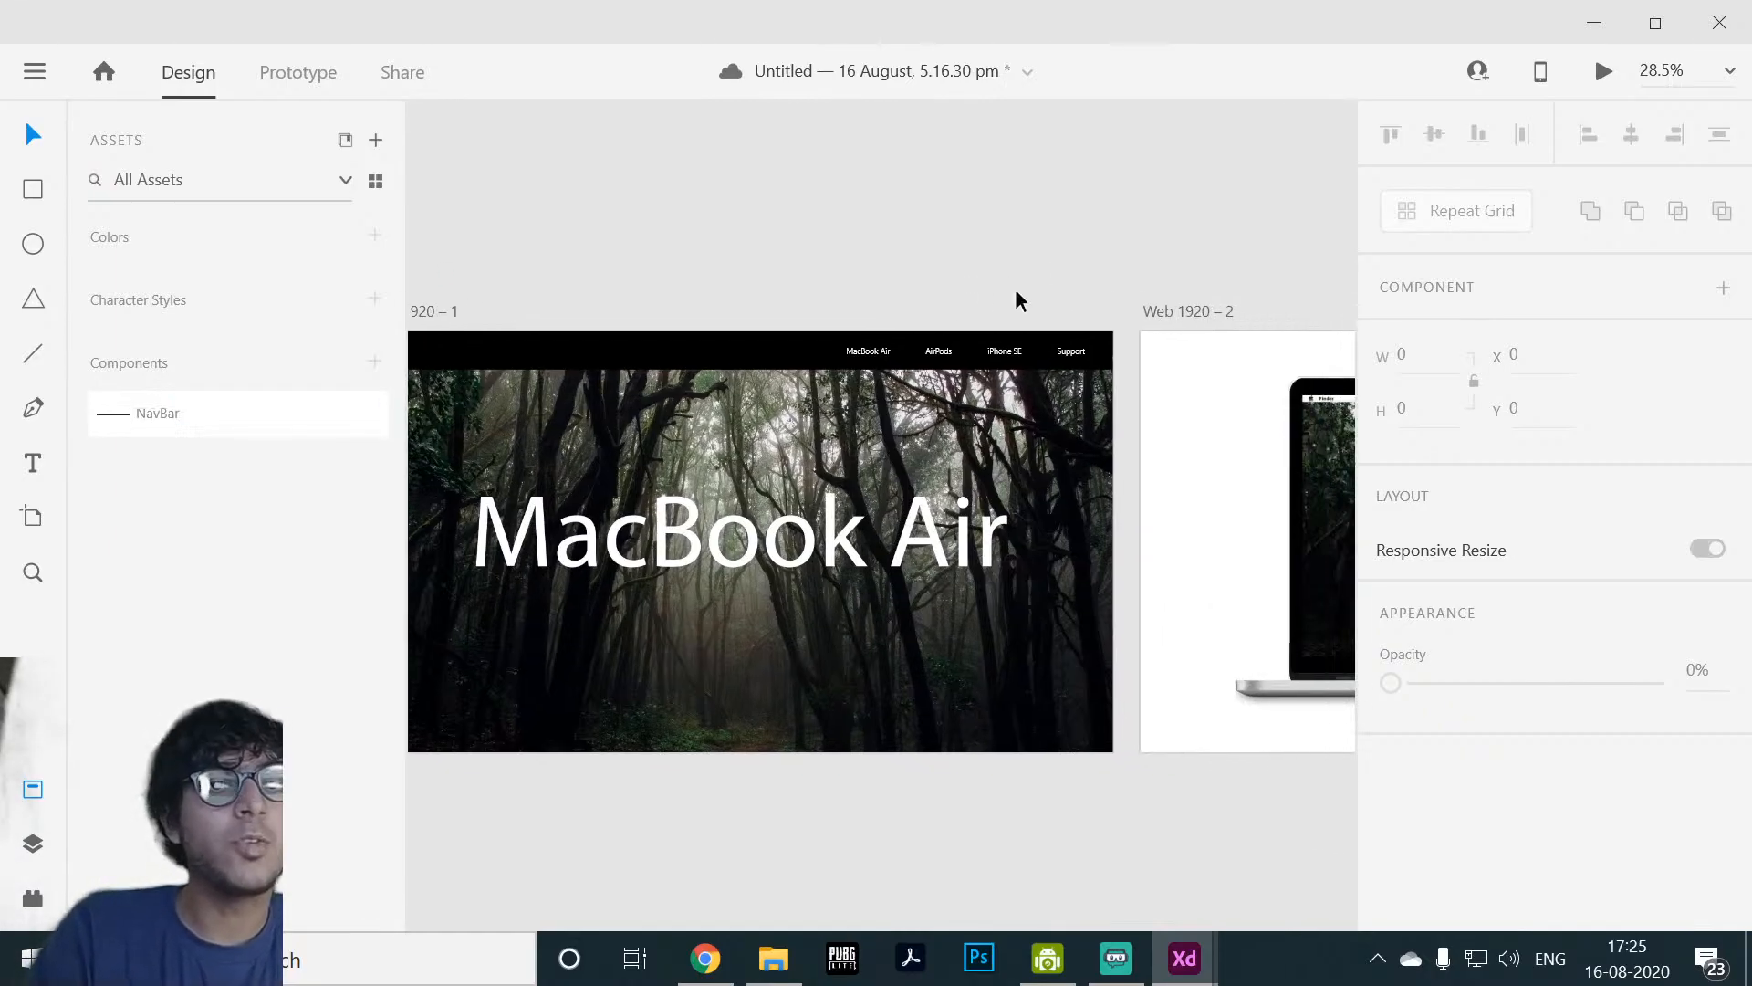
drag(1163, 283, 1075, 248)
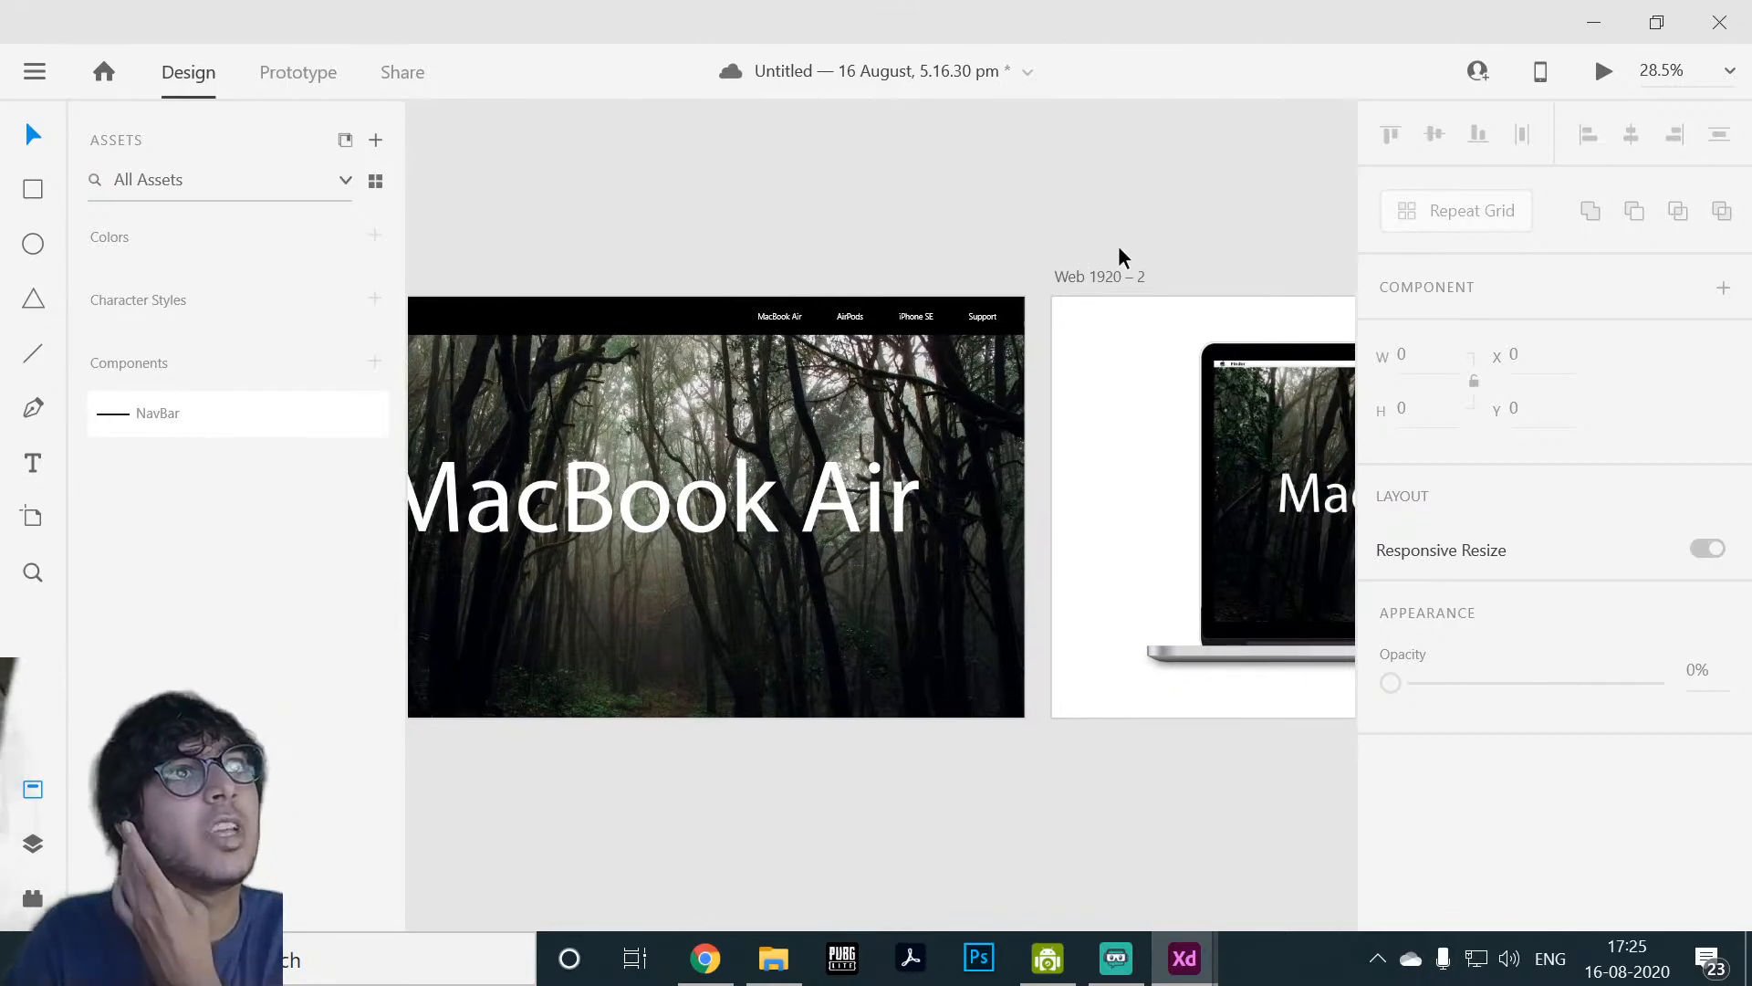
click(145, 430)
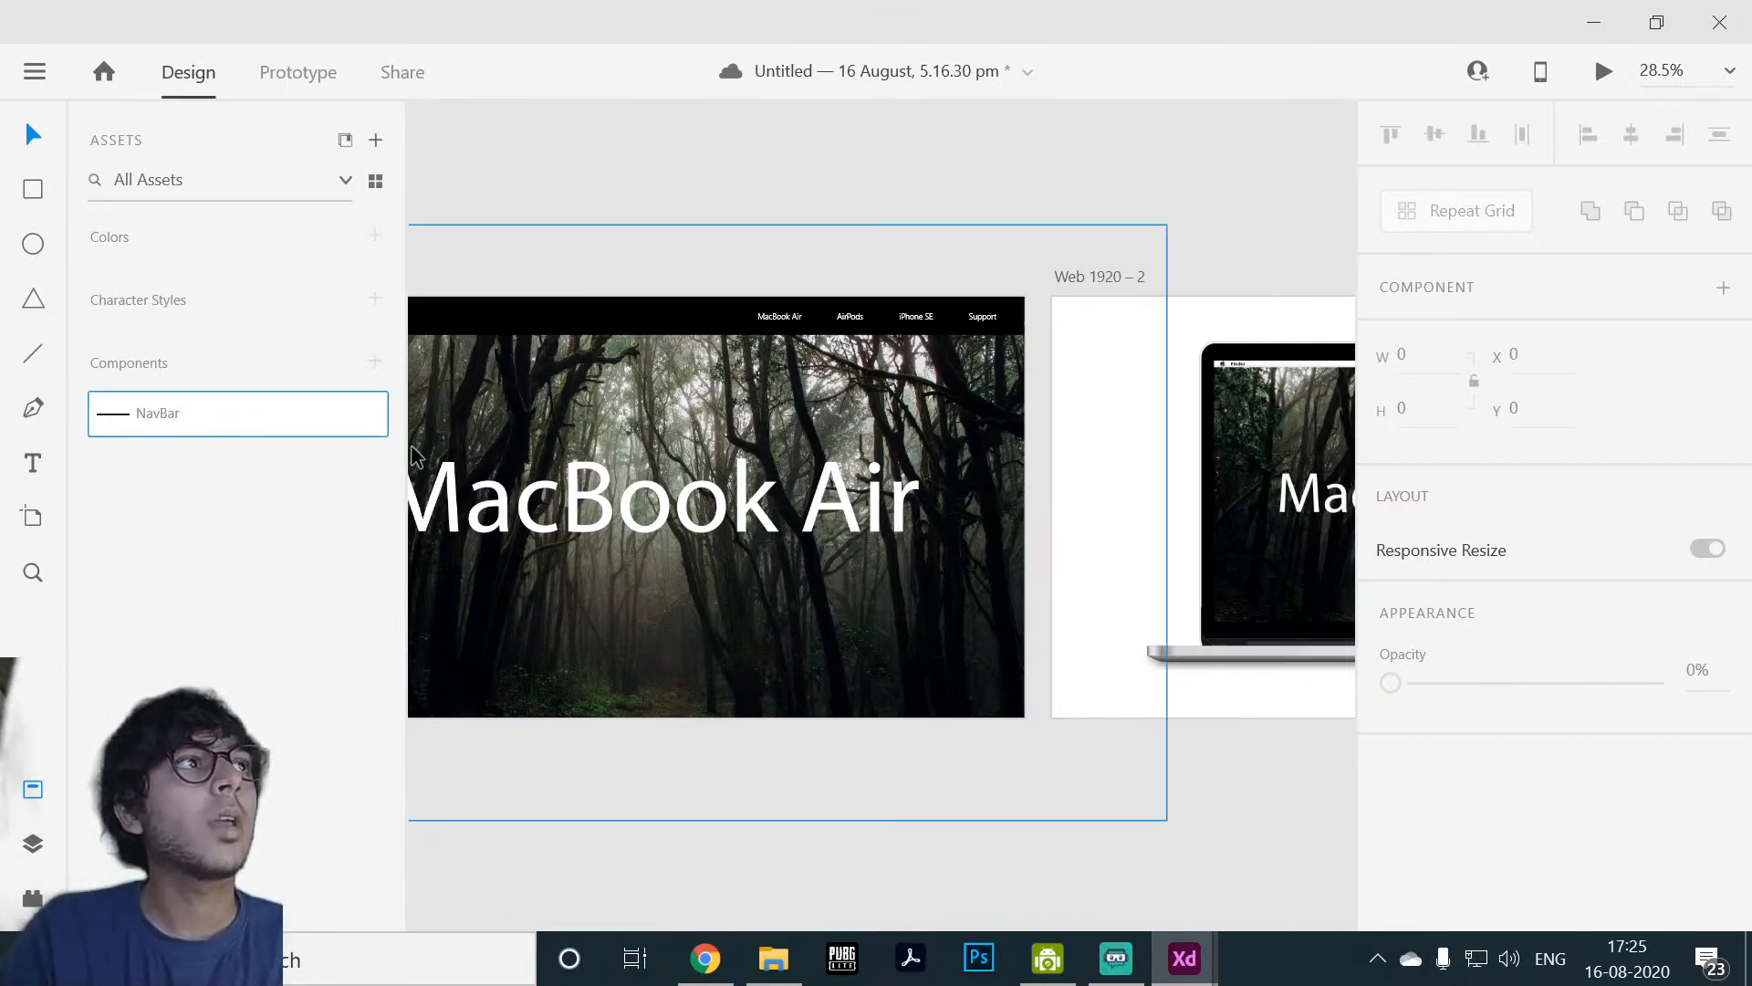
click(733, 322)
drag(333, 438, 926, 321)
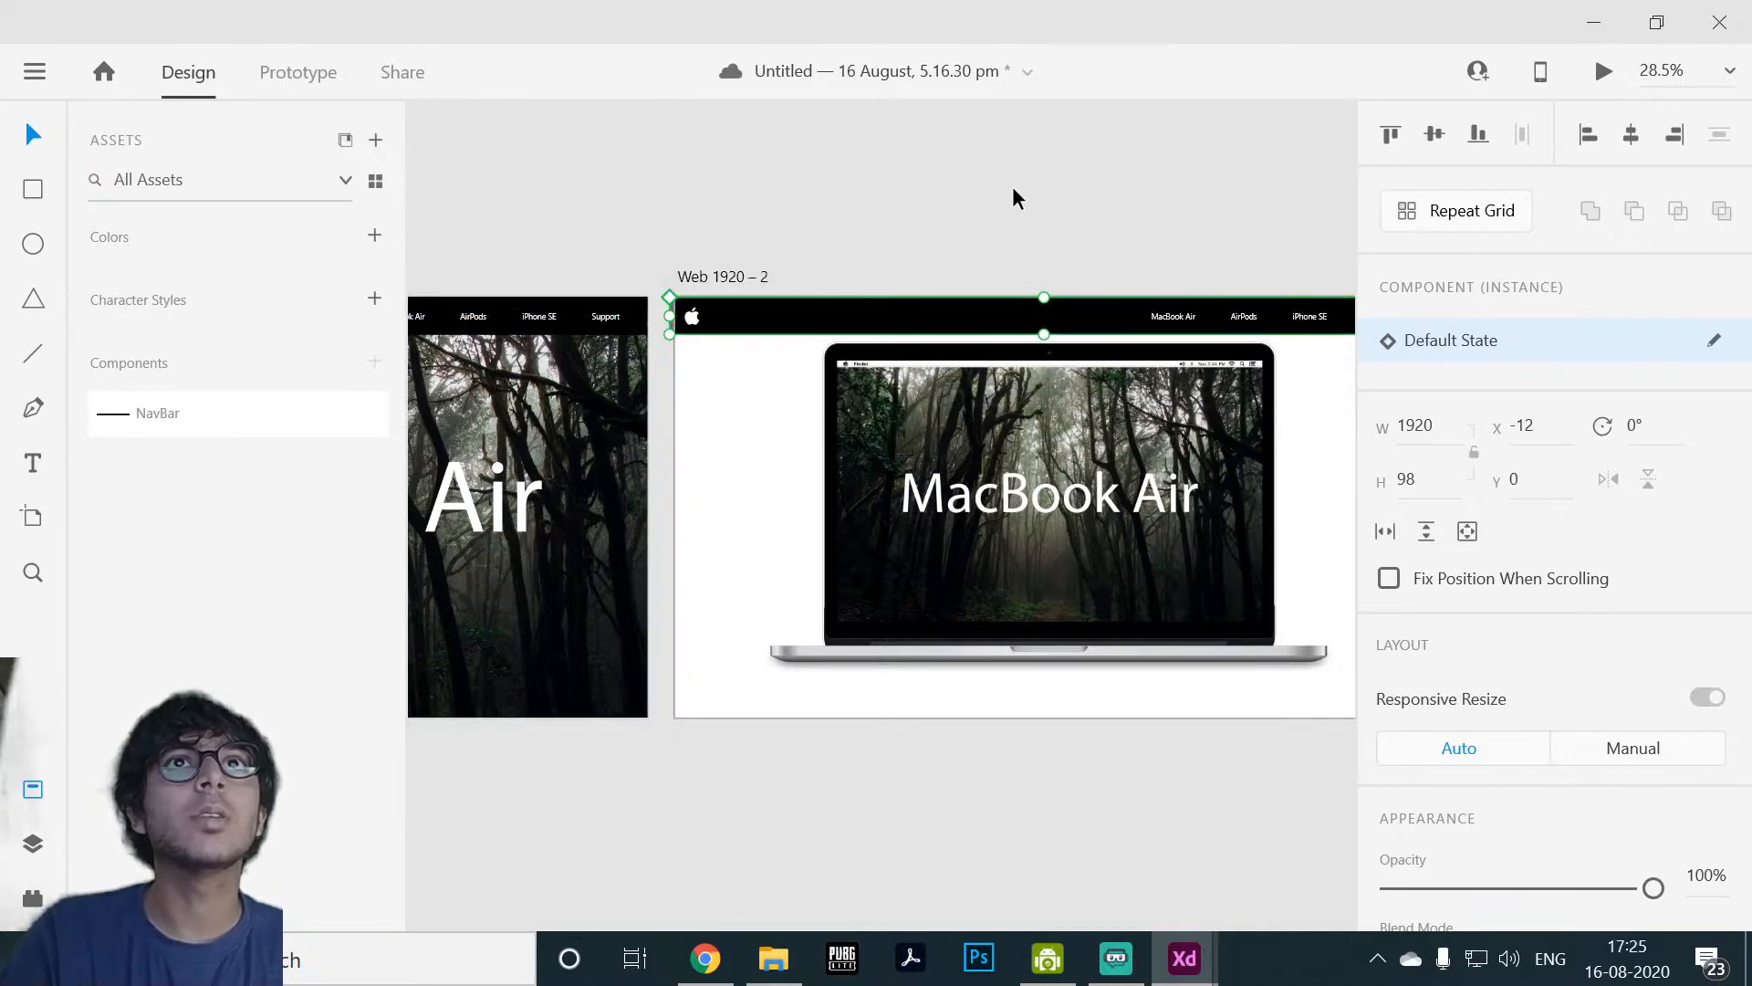
click(1011, 186)
drag(1098, 708, 914, 478)
scroll(919, 582, down, 3)
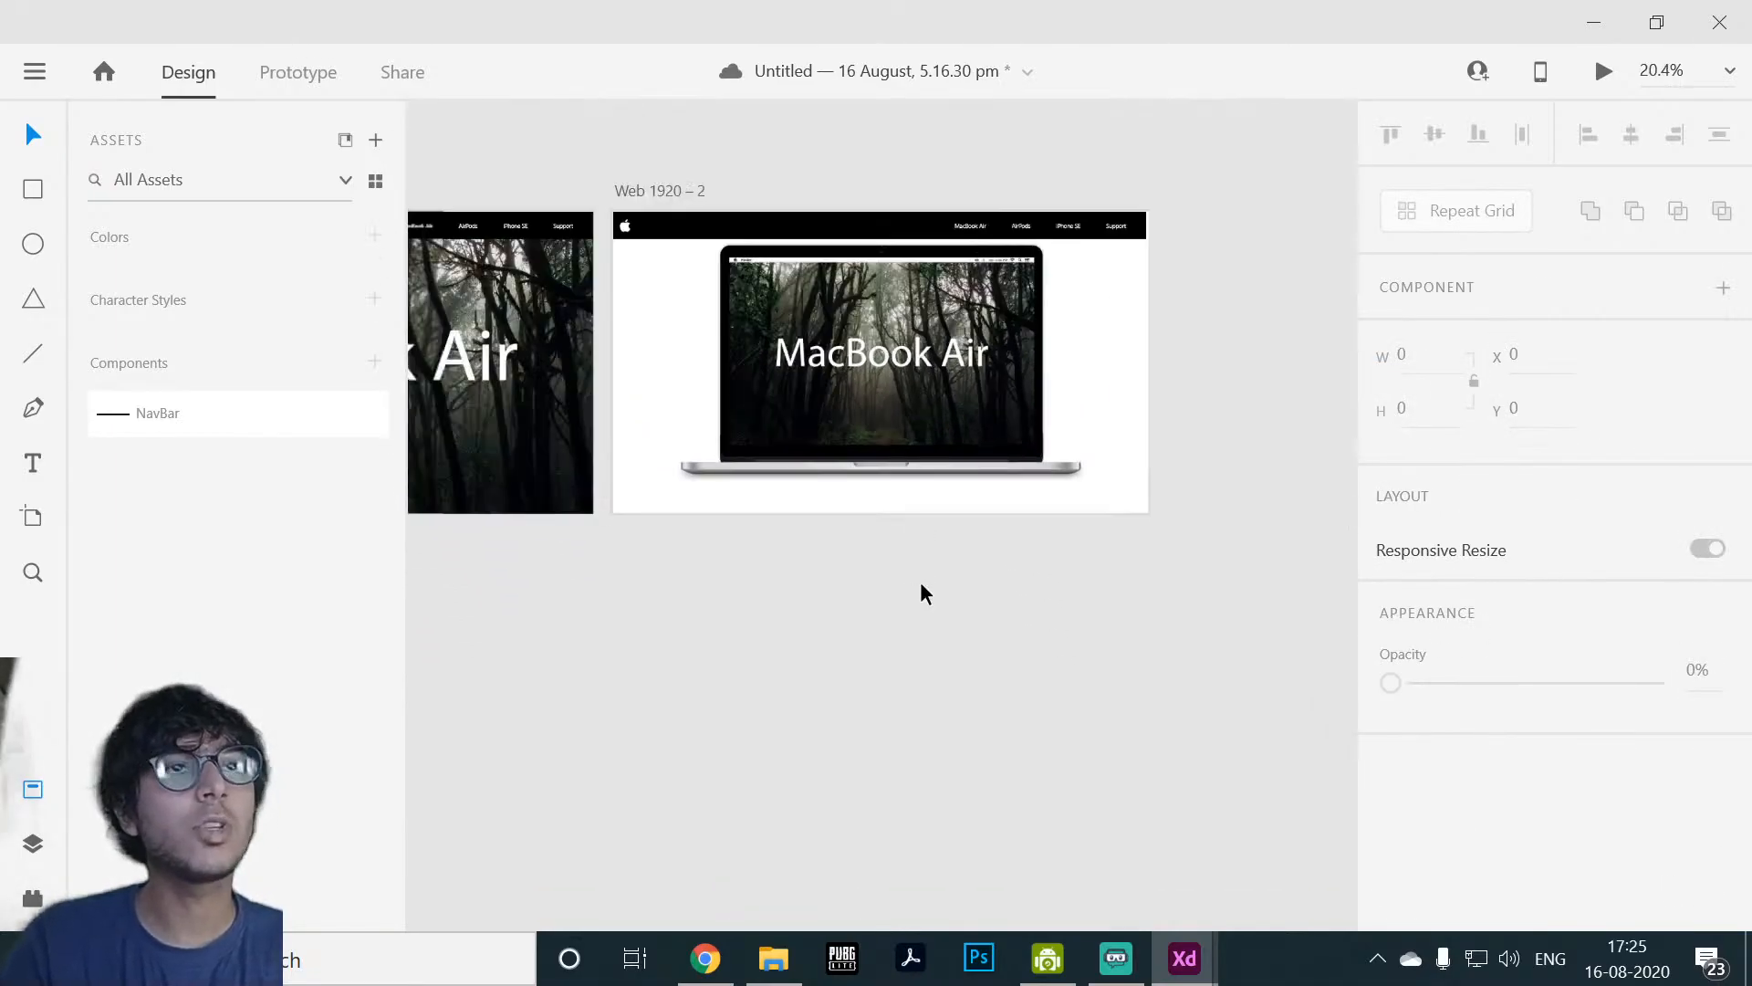
Step: Add a blank 1920 × 1080 artboard to the right of Web 1920 – 2
drag(768, 684, 648, 758)
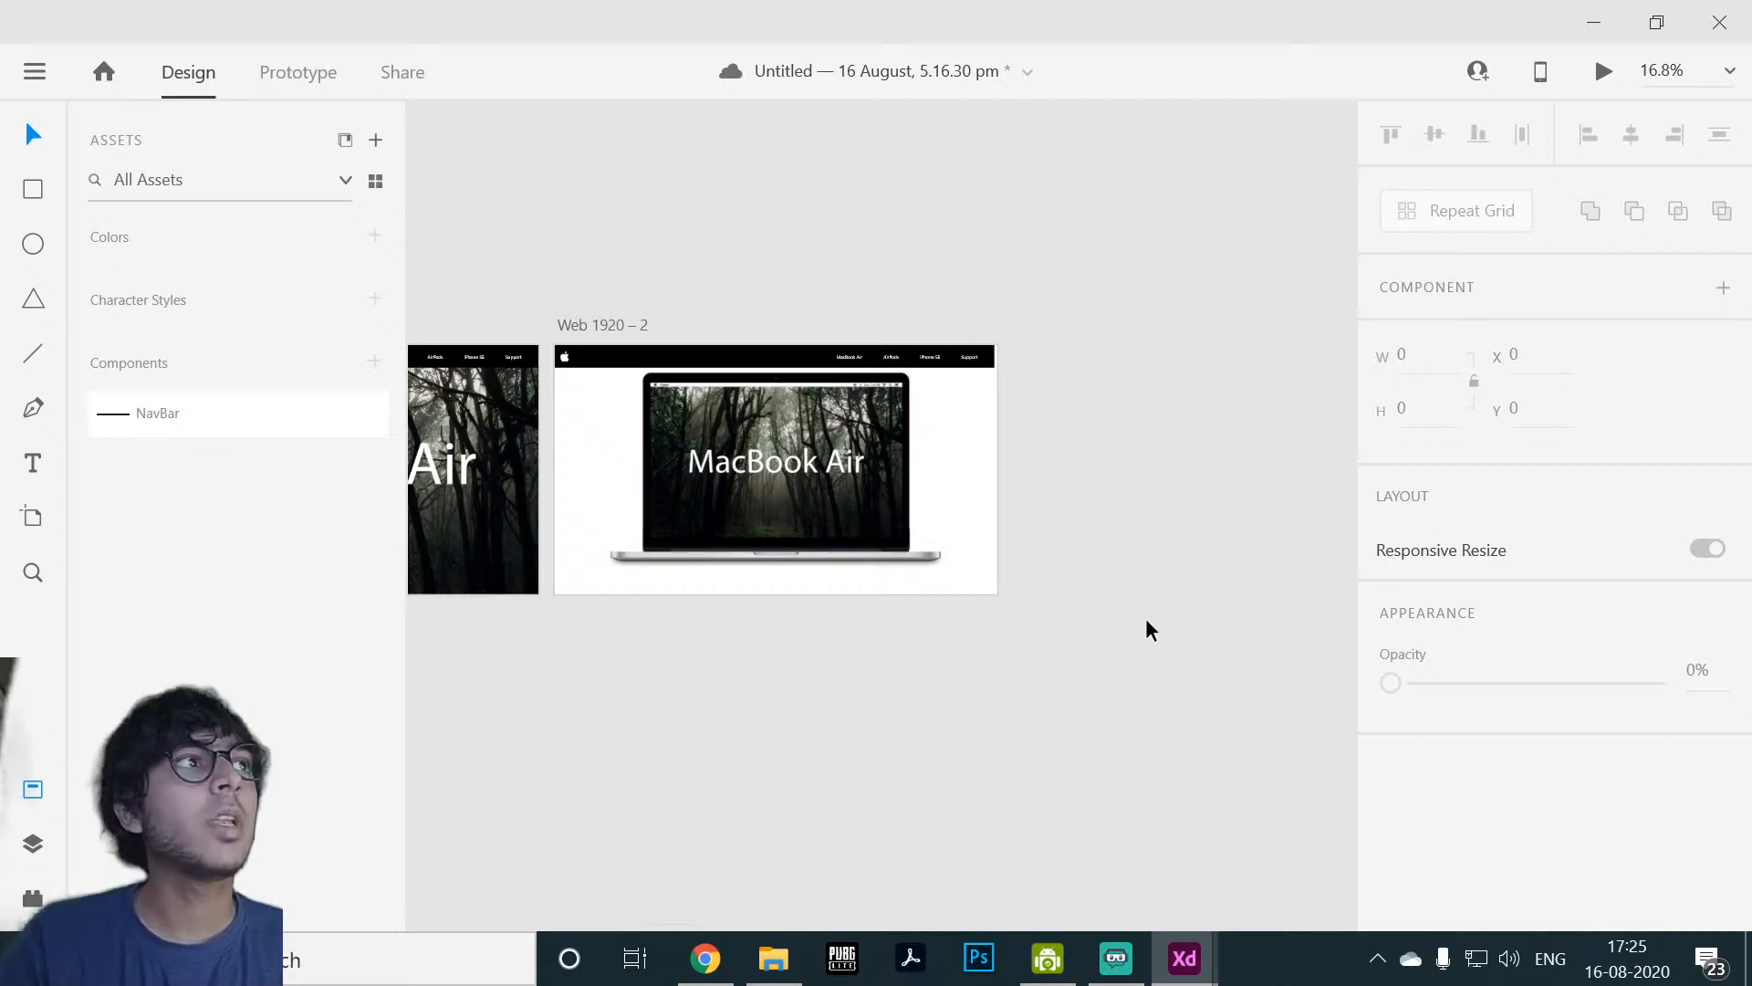
drag(700, 616, 408, 650)
click(34, 537)
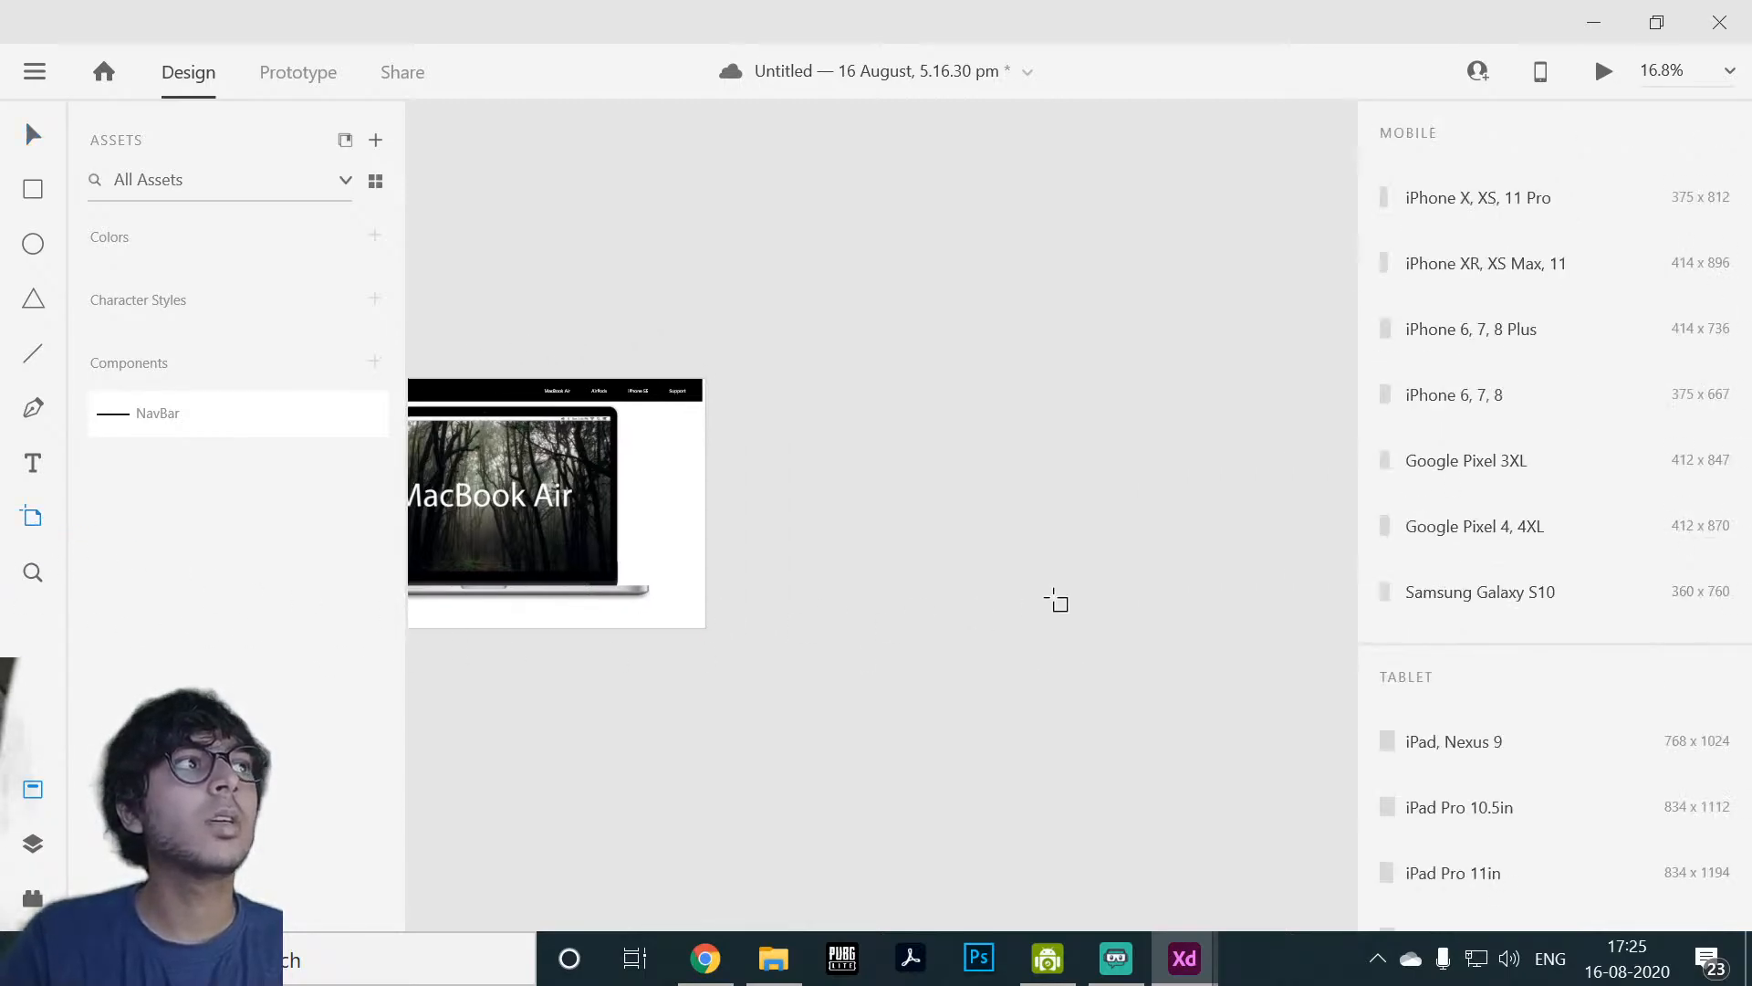
click(828, 435)
key(v)
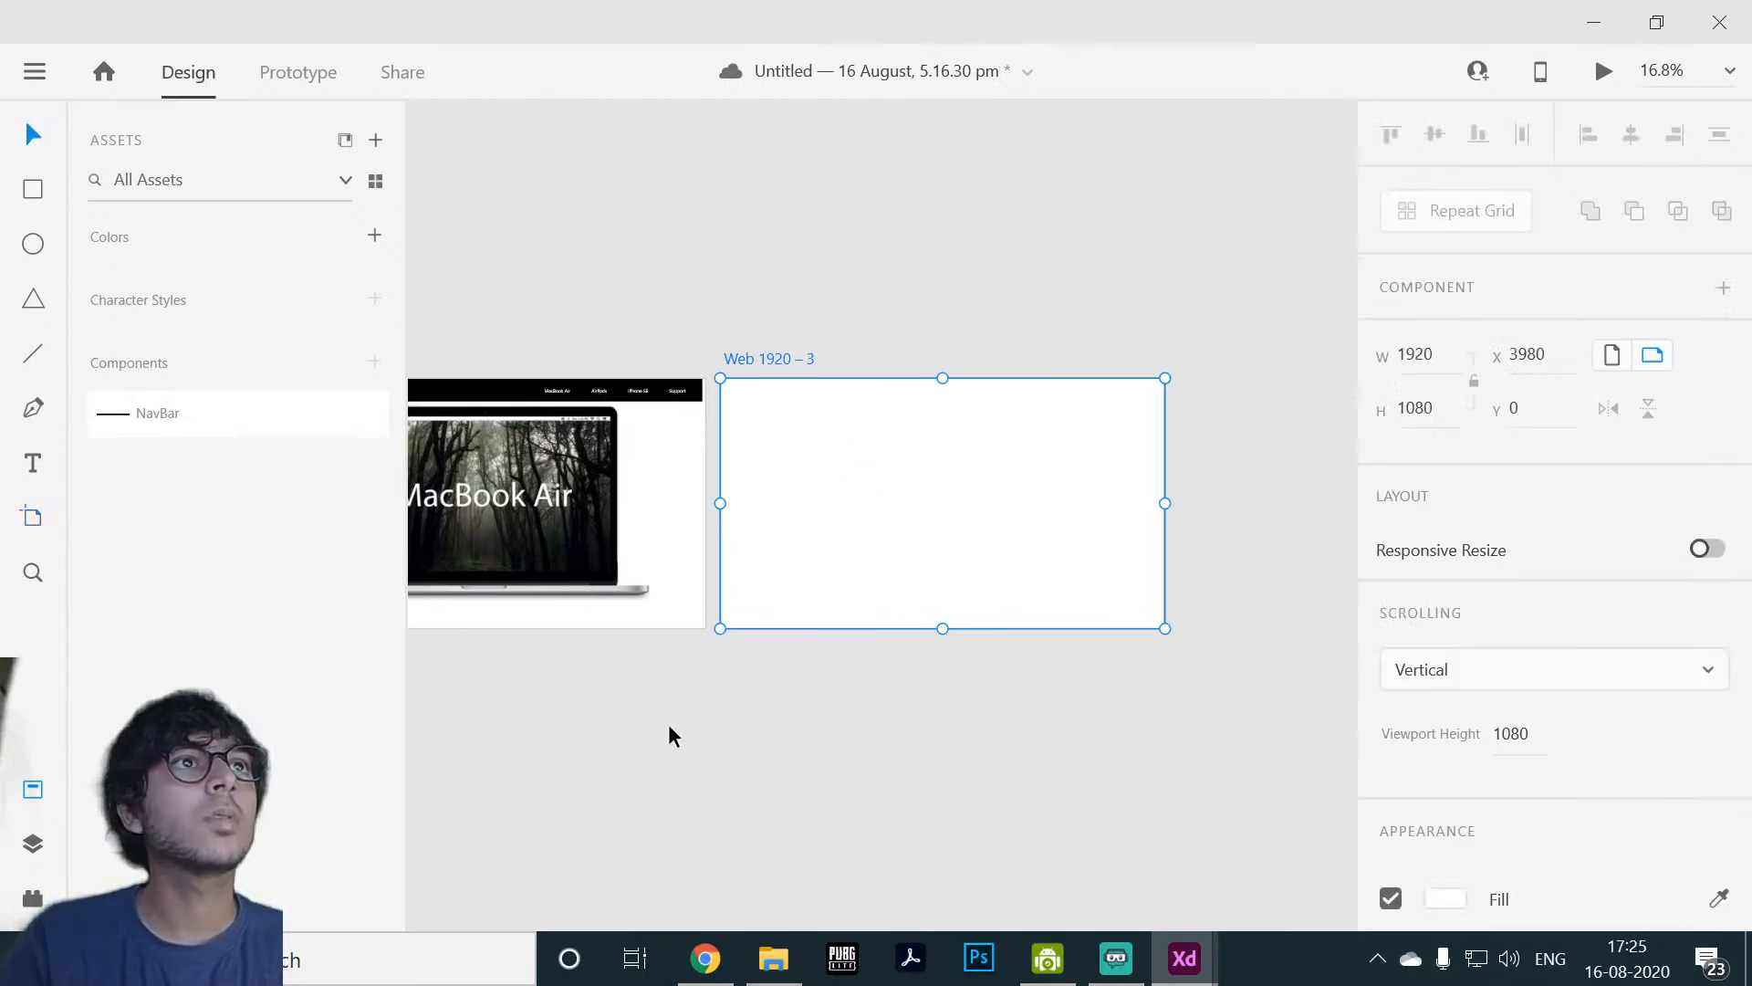
Step: Shift the NavBar on Web 1920 – 2 slightly right until it lines up with the artboard's edges
scroll(668, 725, up, 5)
drag(775, 481, 1114, 751)
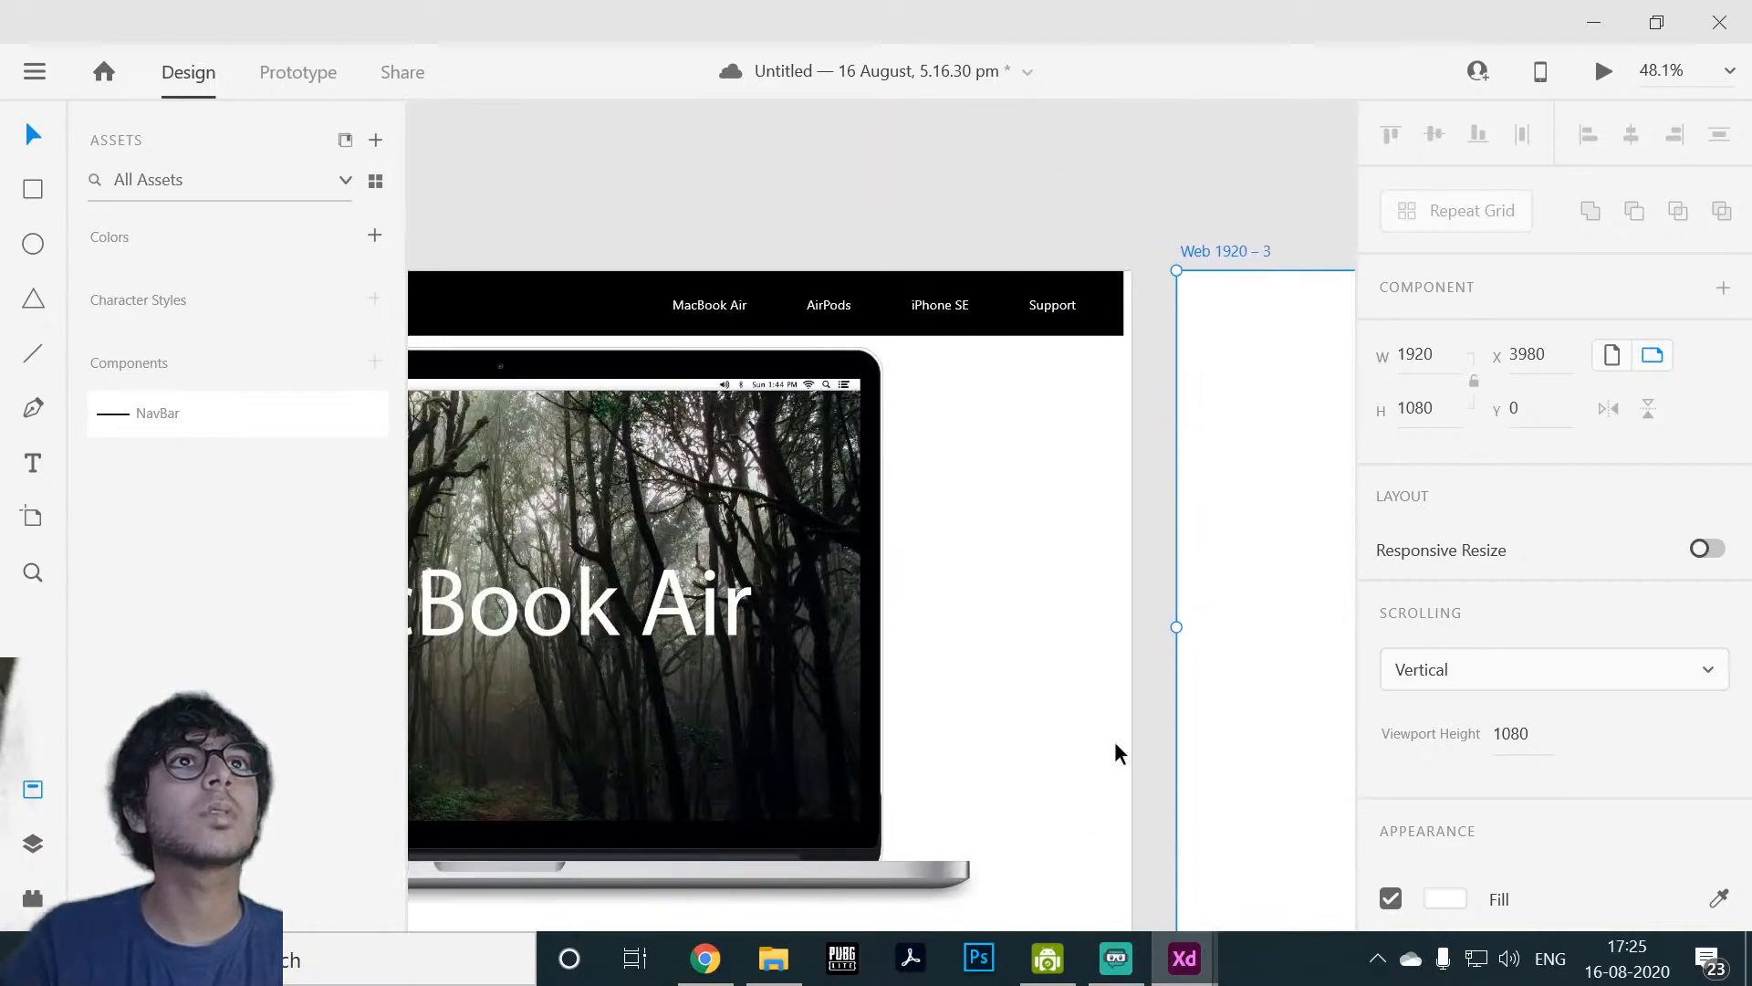
click(865, 318)
drag(884, 315, 895, 318)
click(1120, 162)
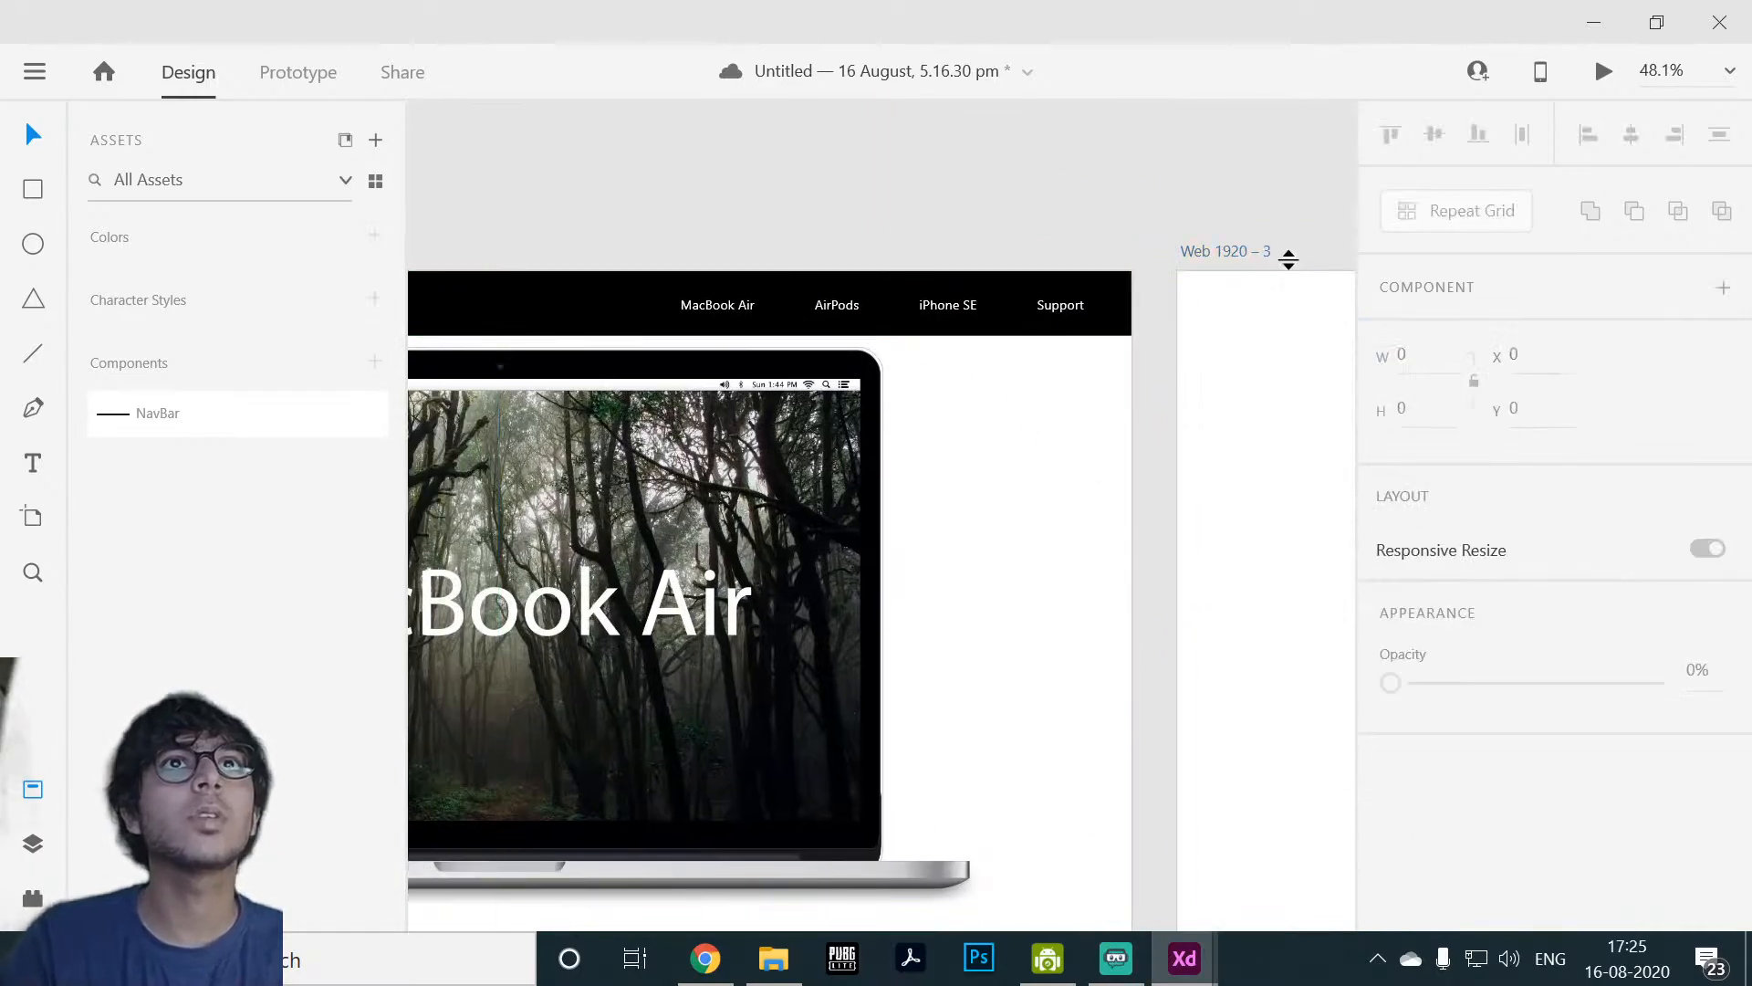
Step: Fill the Web 1920 – 3 artboard with solid black, #000000
scroll(1270, 257, down, 3)
drag(1248, 170, 620, 246)
scroll(940, 263, up, 2)
drag(1121, 301, 1151, 260)
drag(930, 573, 1021, 562)
scroll(1021, 560, down, 1)
drag(967, 643, 1107, 642)
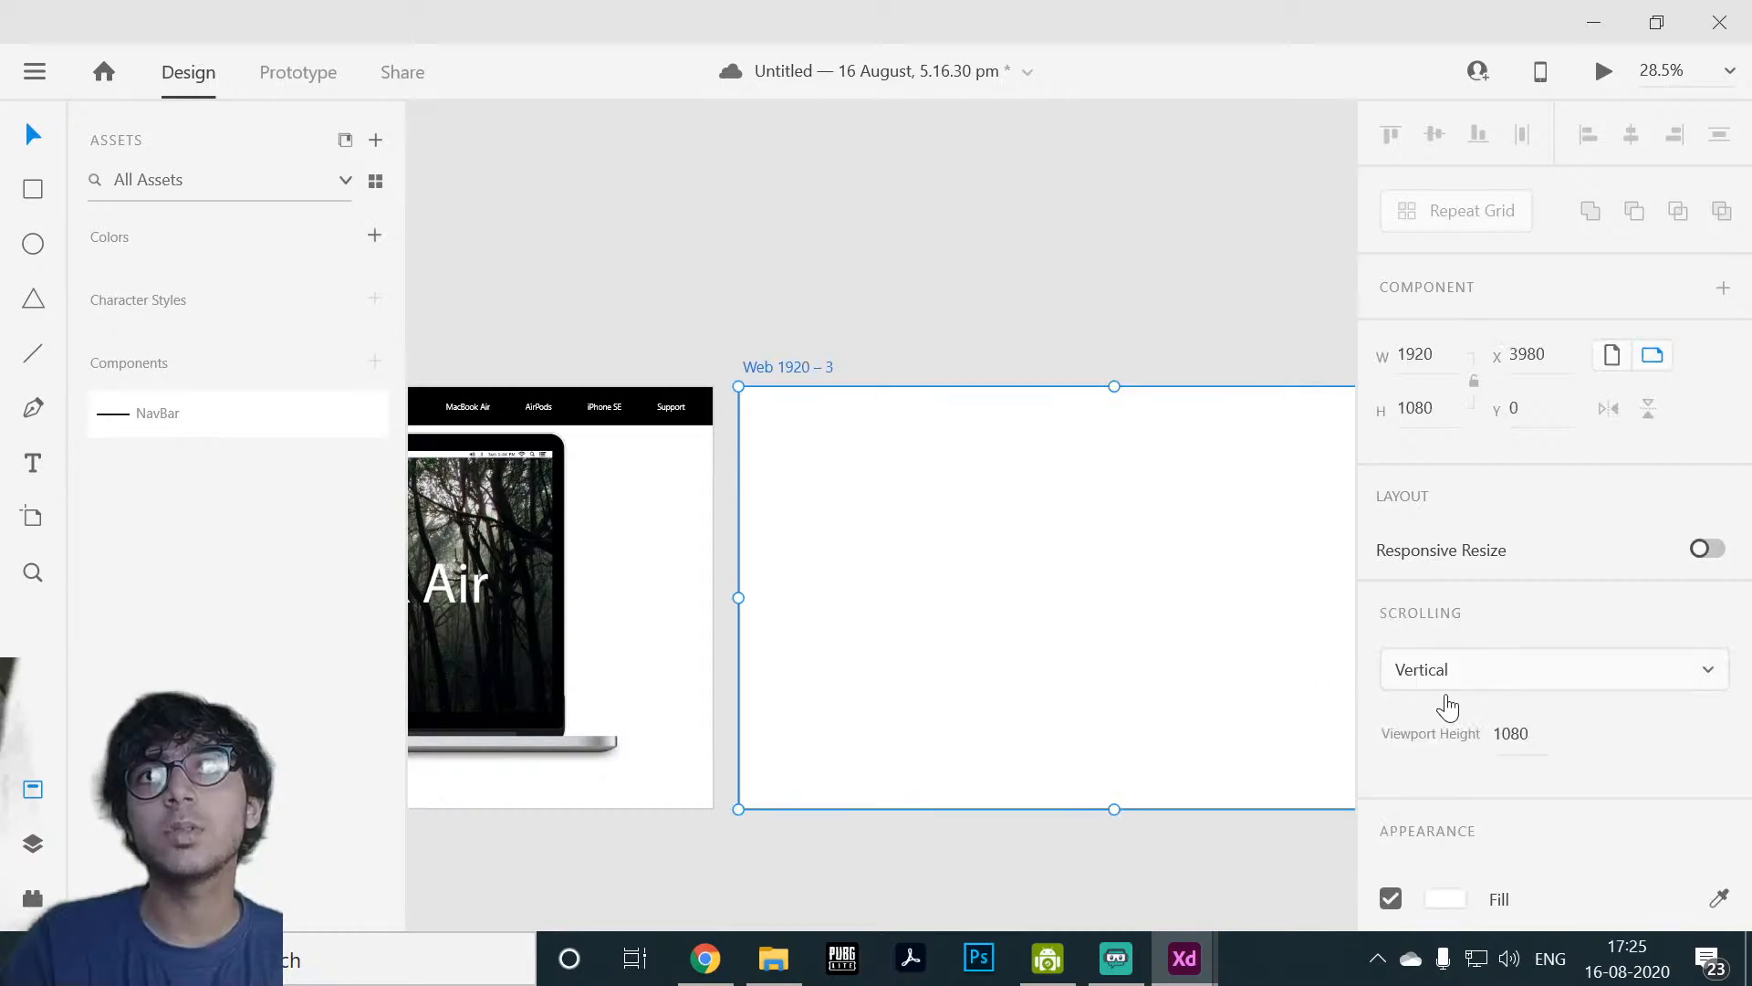
scroll(1449, 710, down, 3)
click(1444, 724)
text(000000)
key(Return)
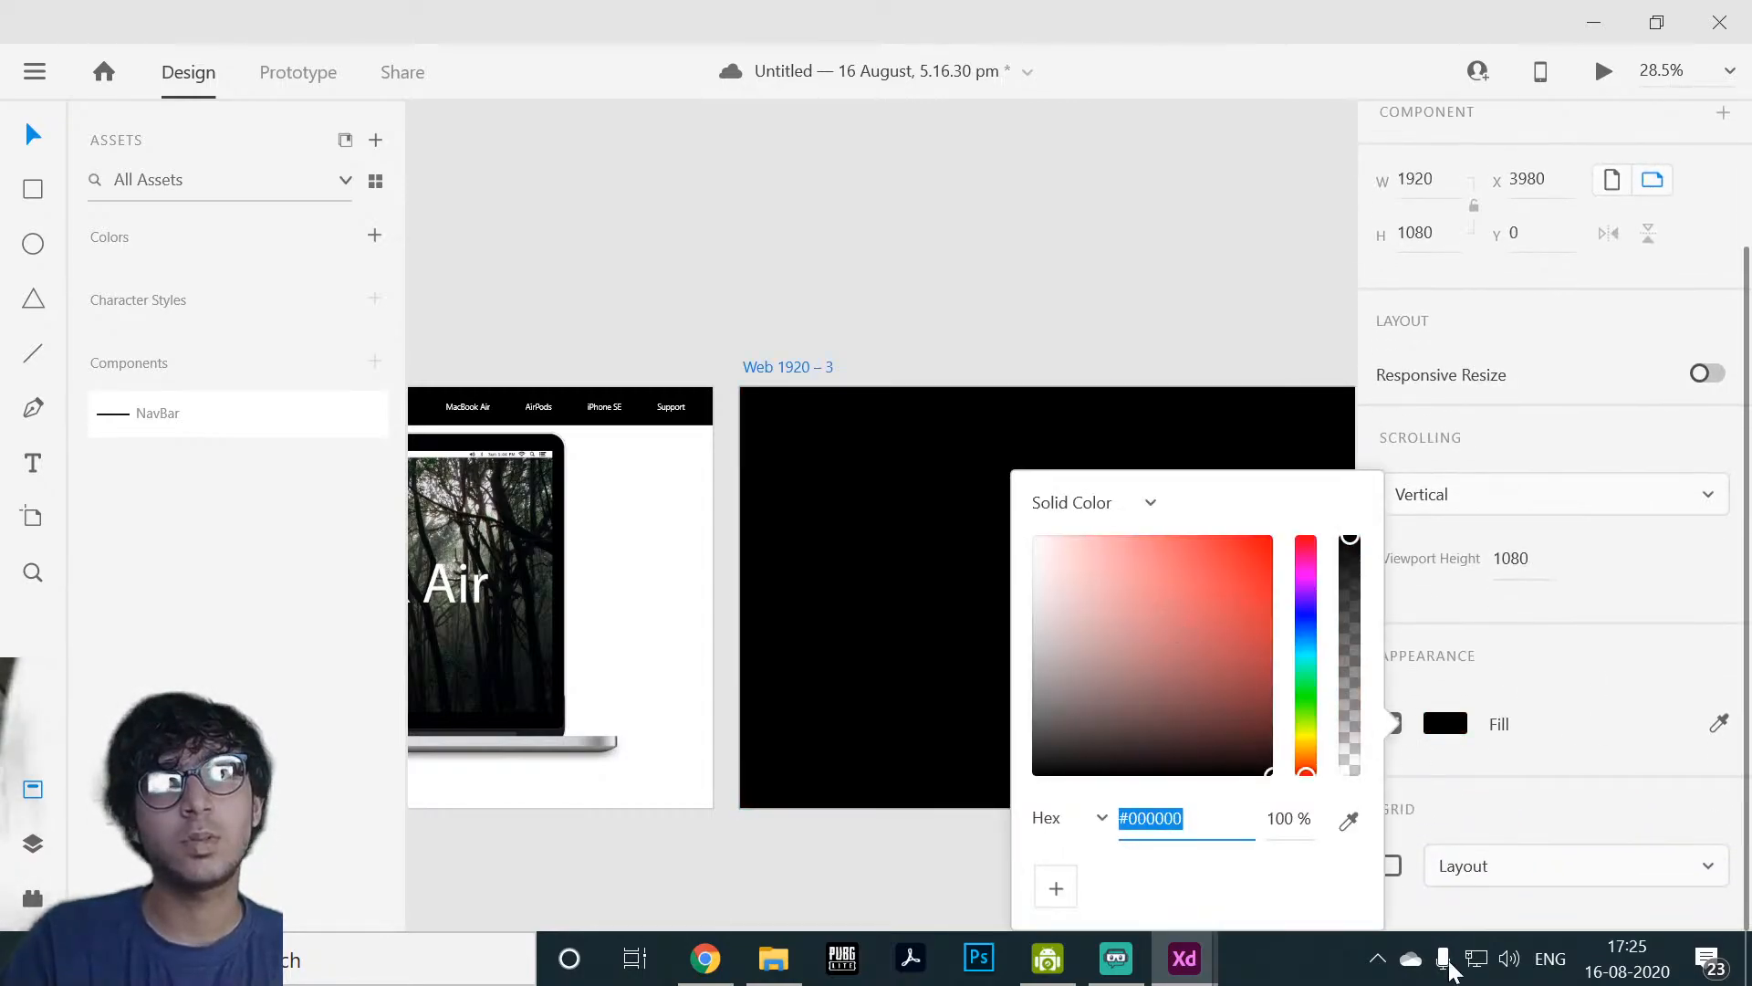
click(1217, 258)
Step: Add the text "AirPods" in the upper-left area of the black Web 1920 – 3 artboard
drag(1208, 298, 979, 265)
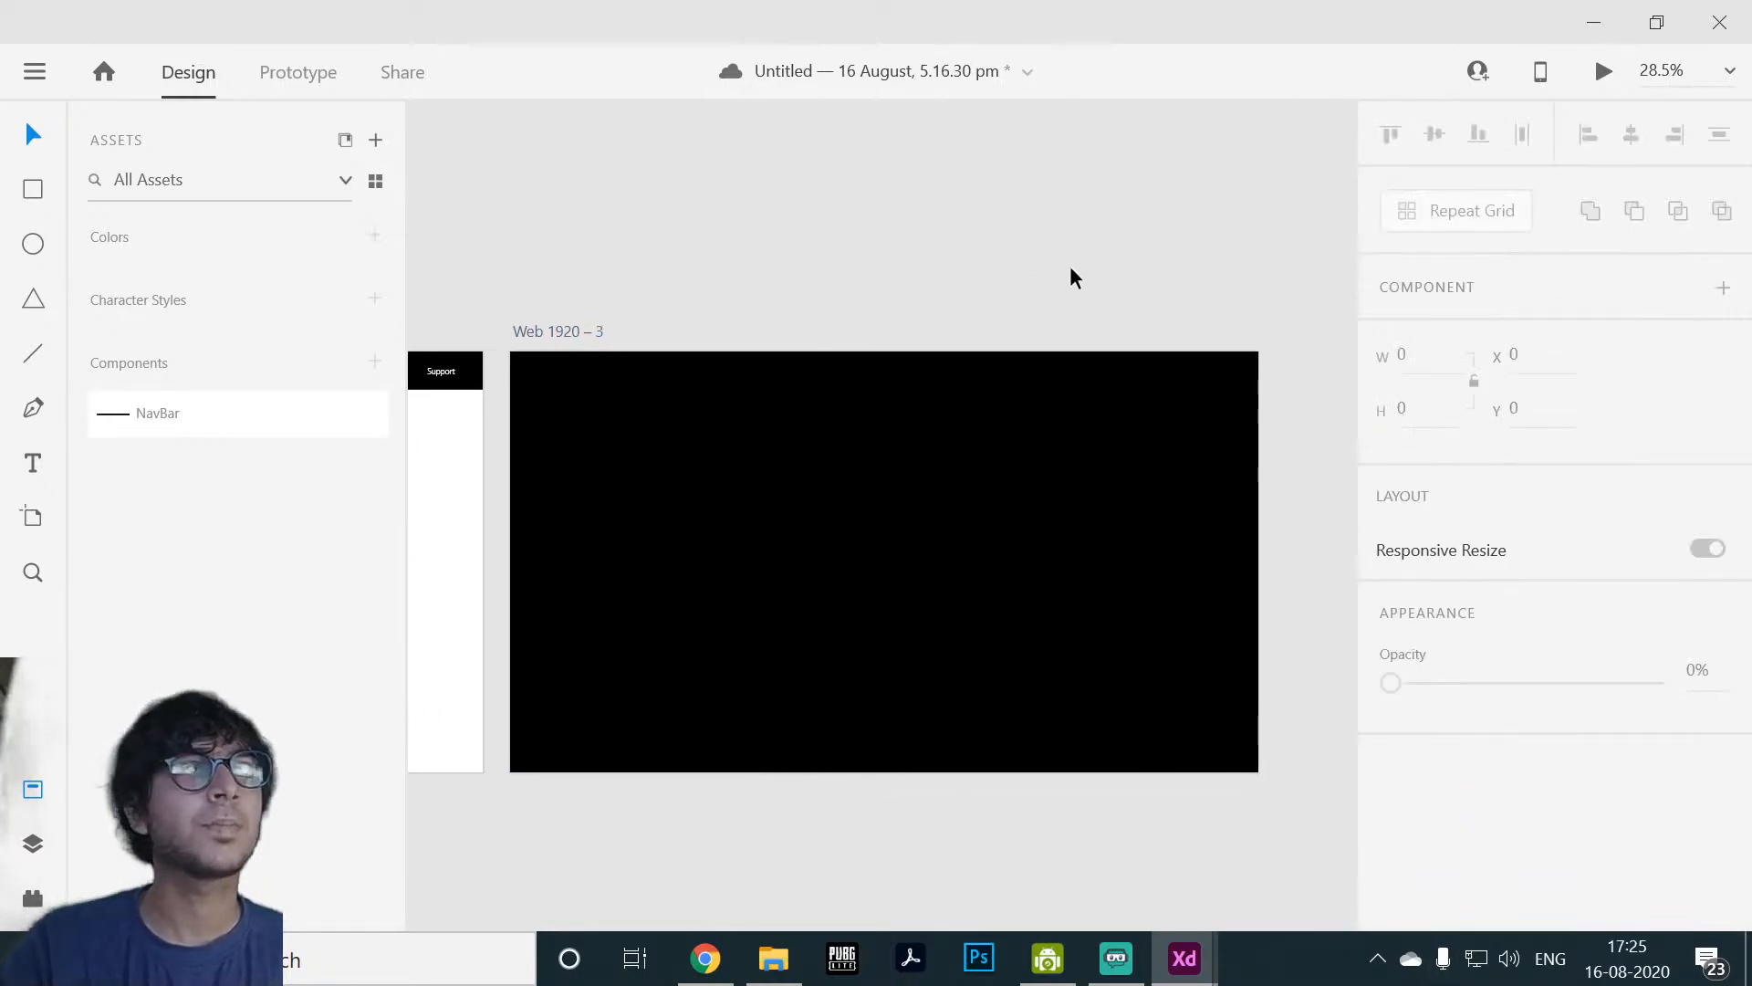
click(32, 465)
click(588, 388)
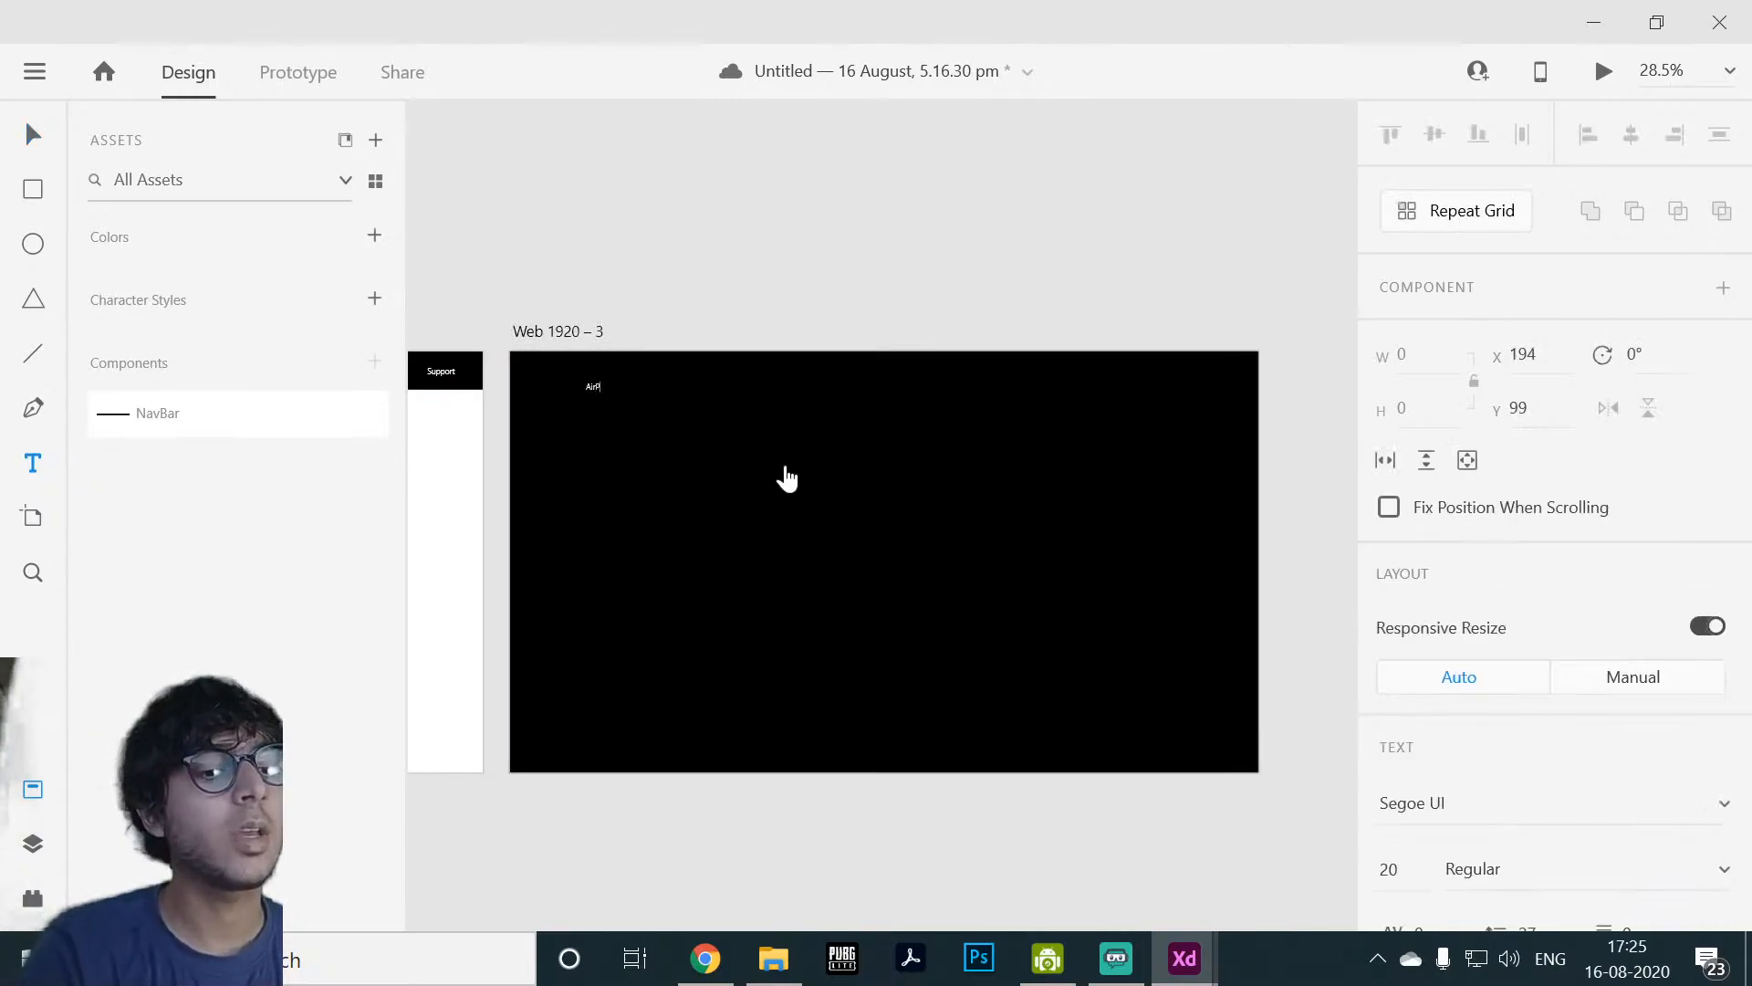
click(35, 134)
Step: Enlarge the AirPods title to font size 38 and place it in the artboard's upper-left corner at X 28, Y 24
scroll(659, 280, up, 4)
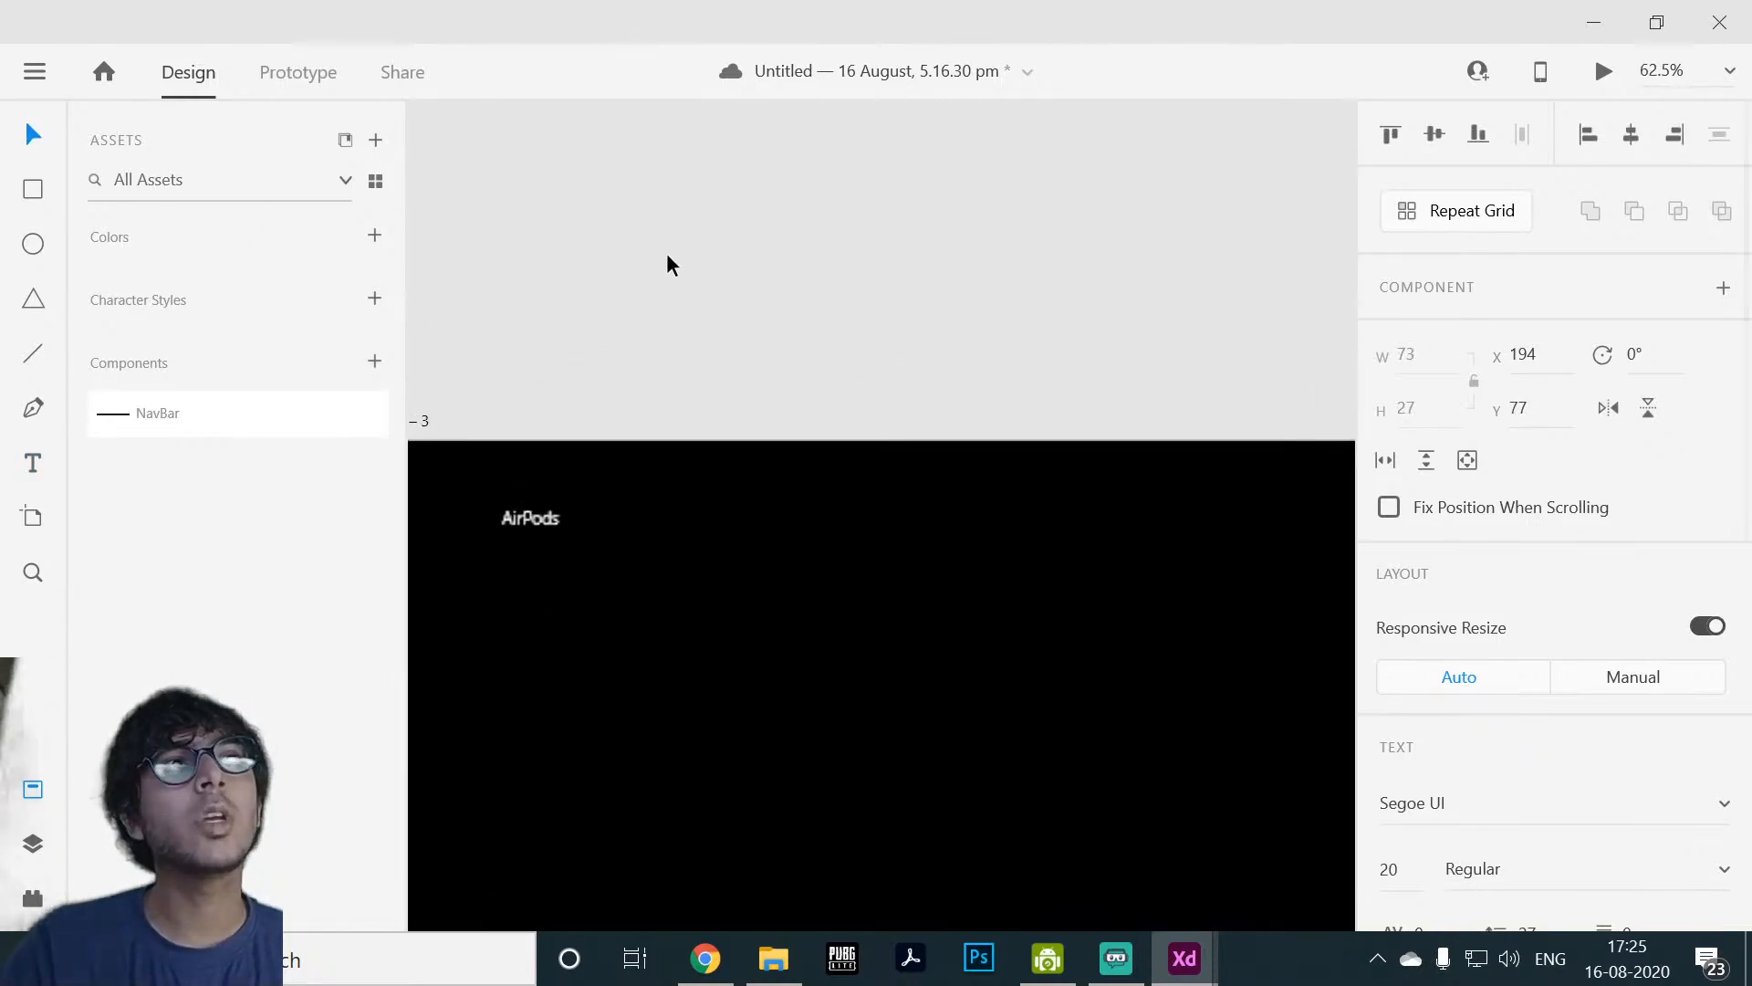
drag(785, 398, 1126, 374)
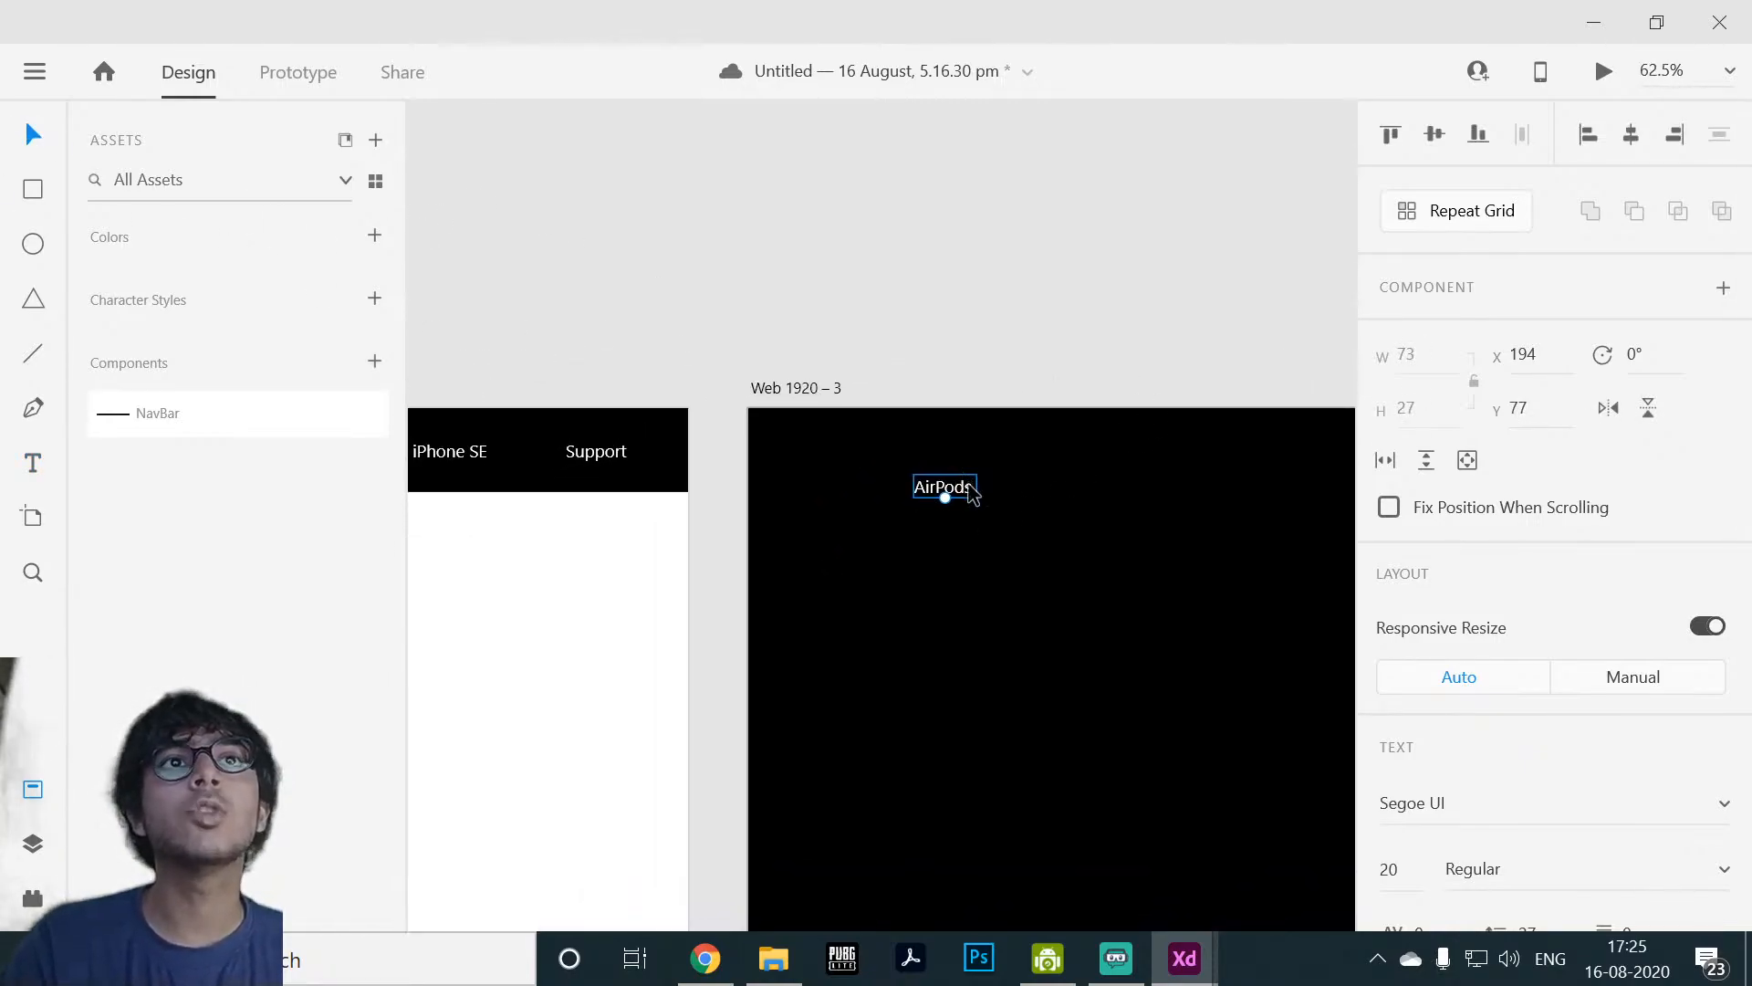
drag(970, 490, 851, 468)
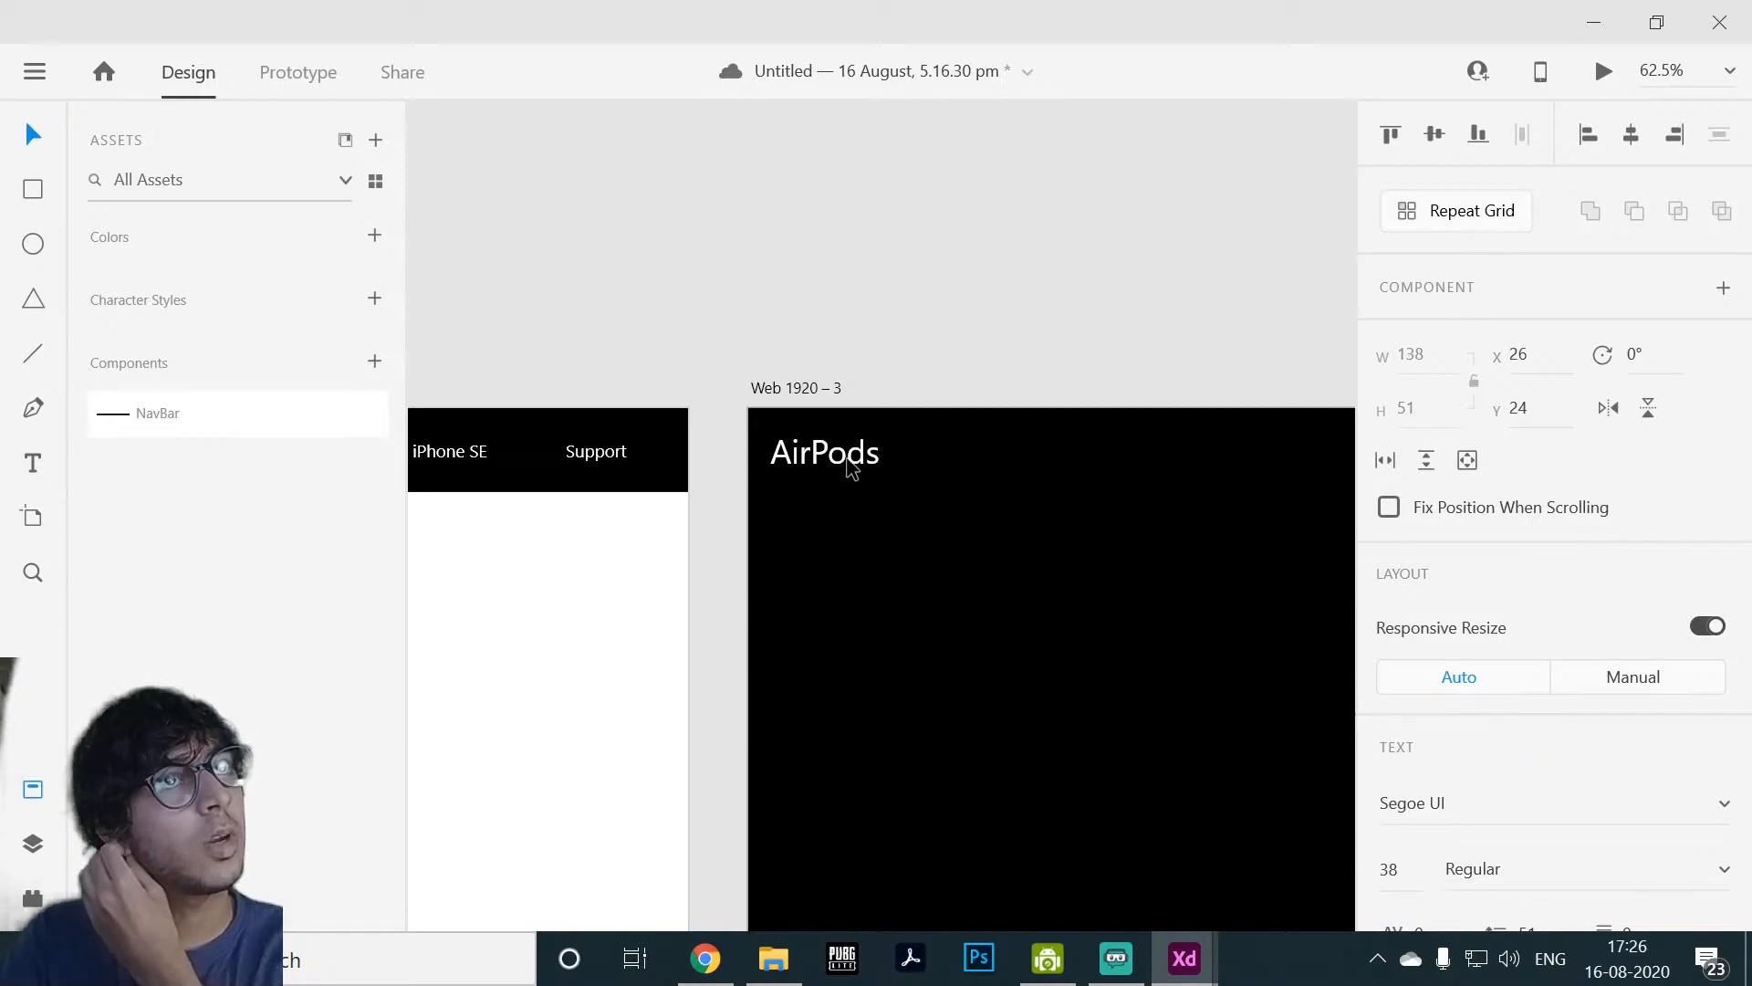
click(1202, 353)
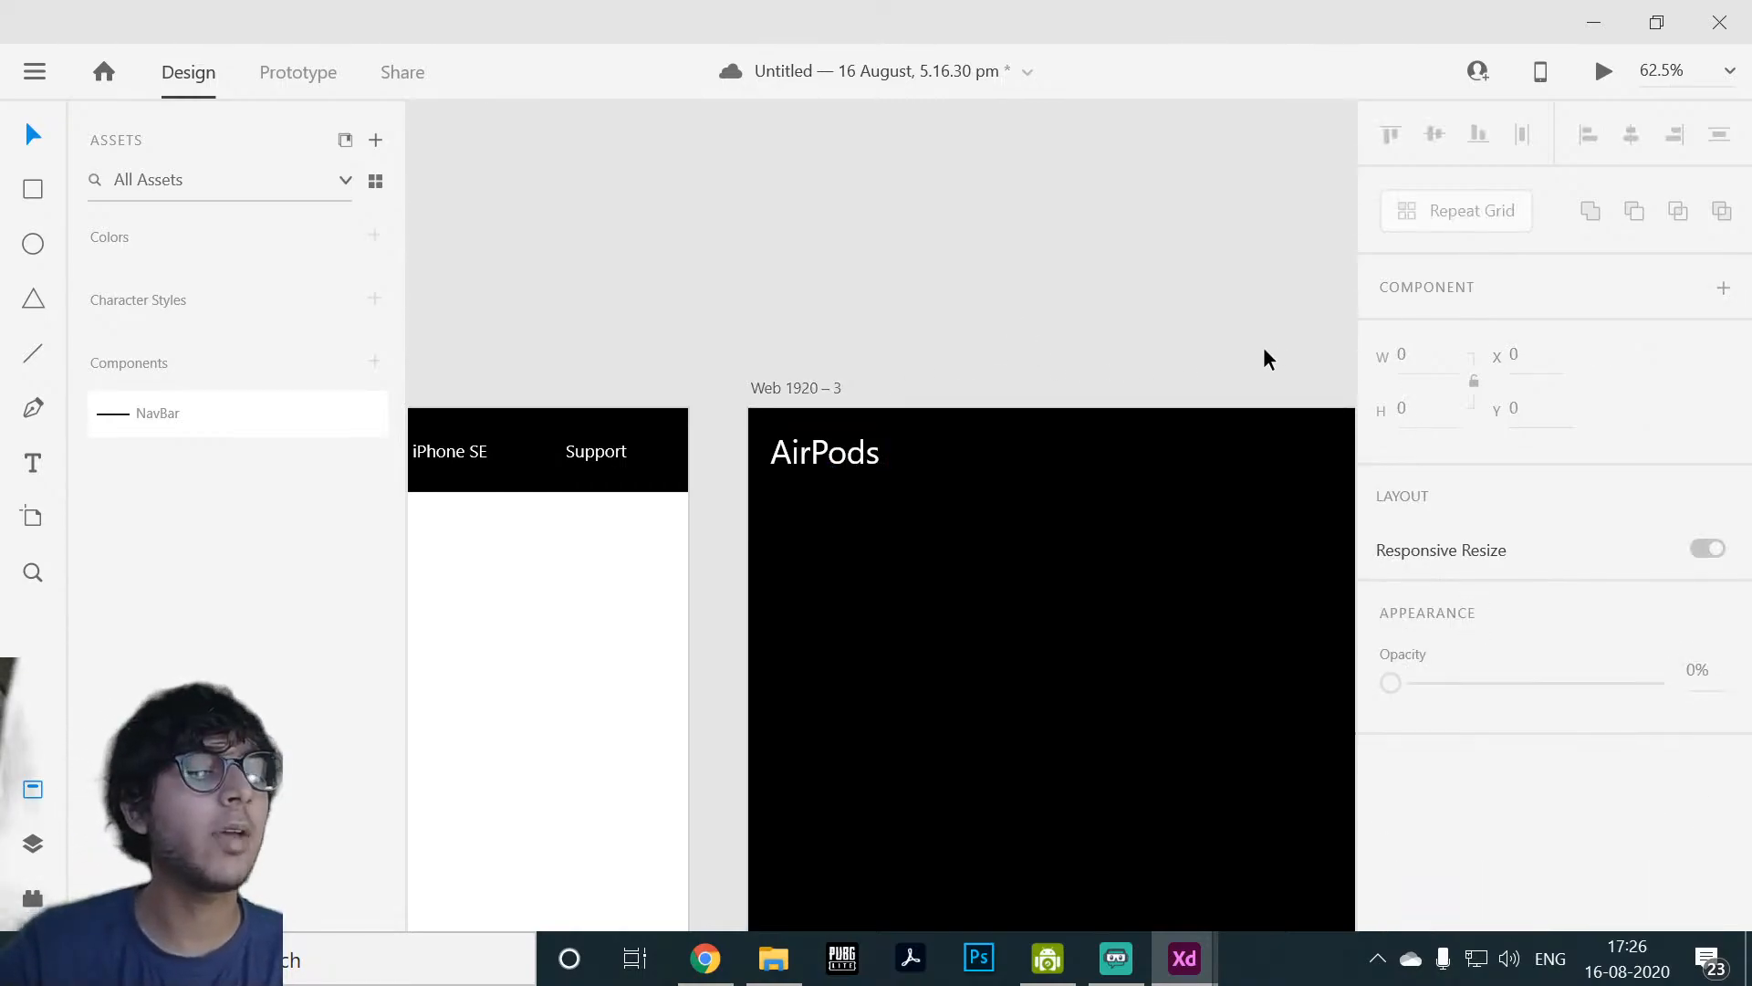
scroll(1230, 288, down, 2)
scroll(1230, 288, up, 4)
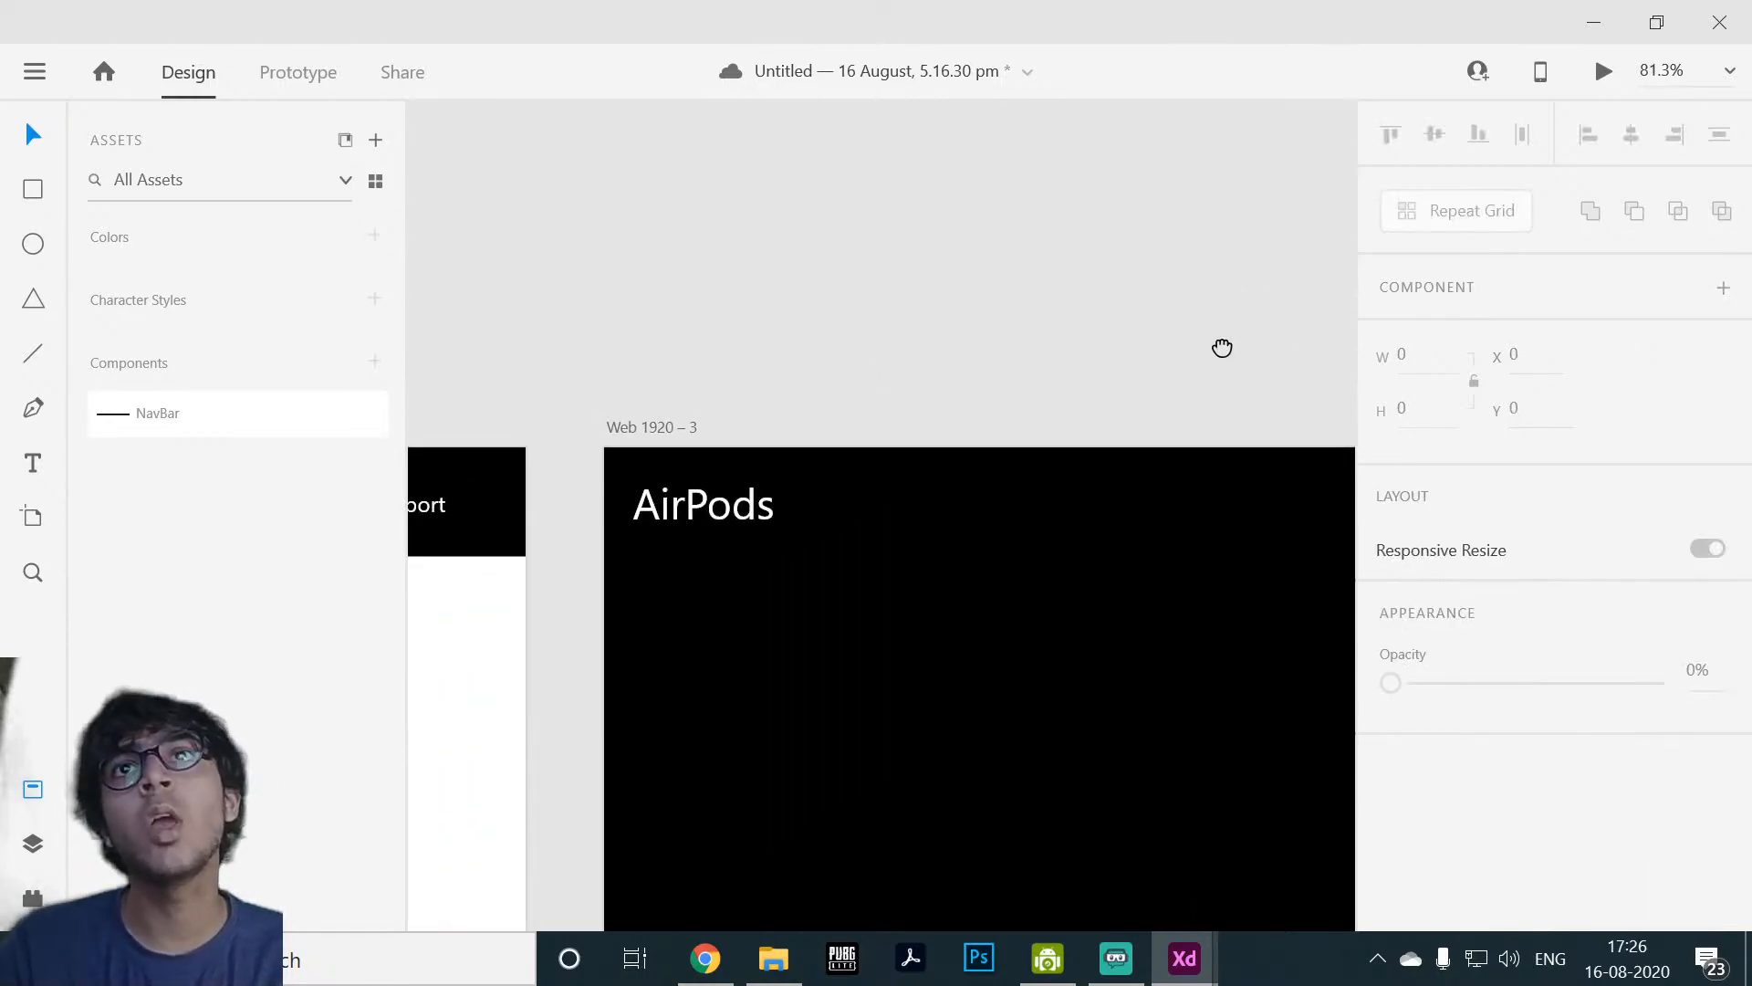
scroll(1187, 352, down, 1)
scroll(1146, 264, down, 1)
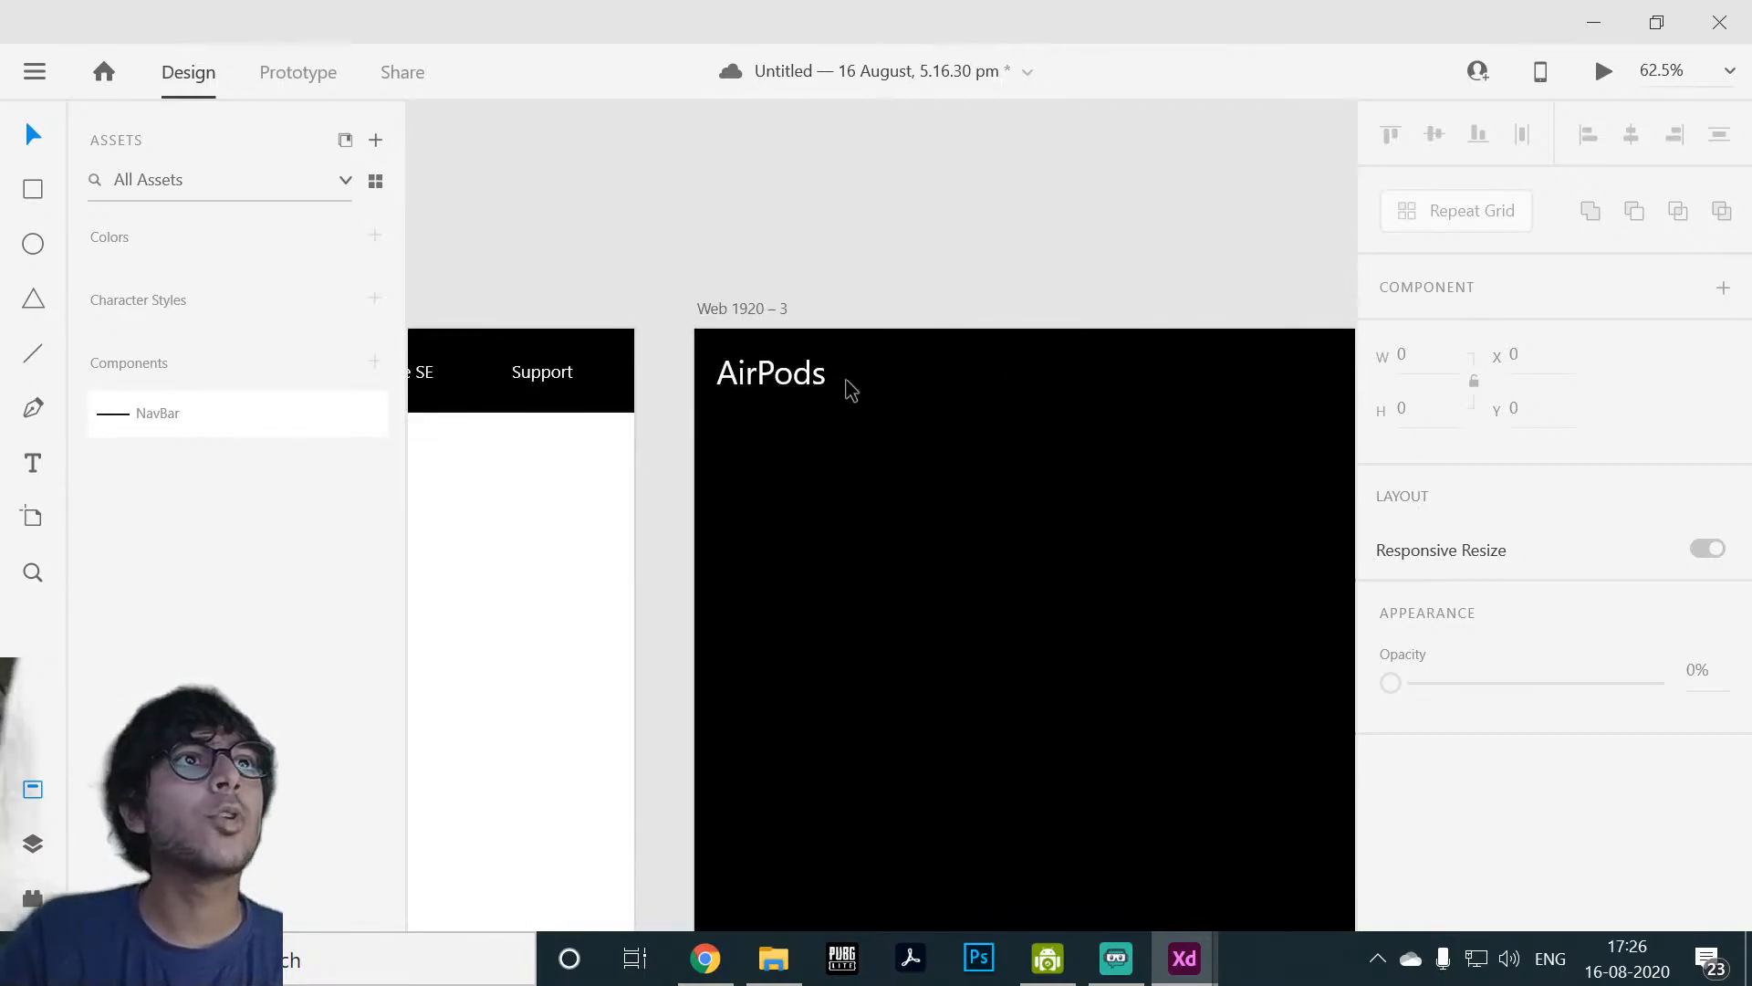
click(774, 390)
drag(774, 391, 778, 391)
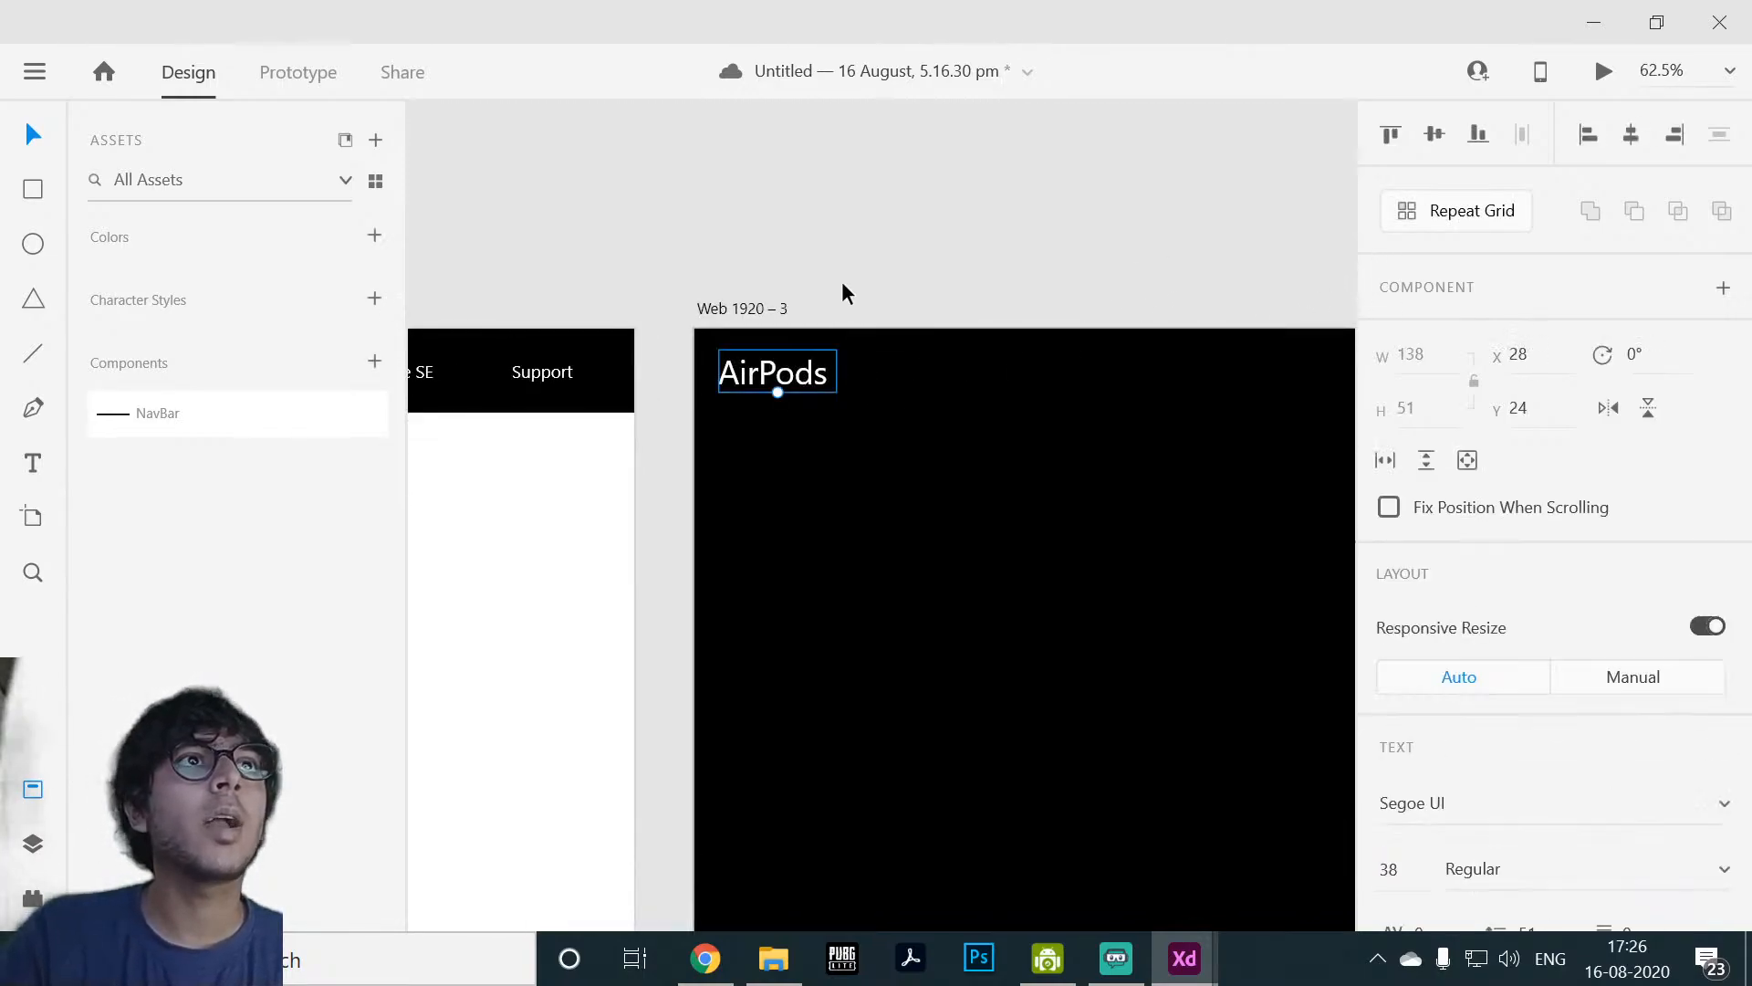
click(944, 224)
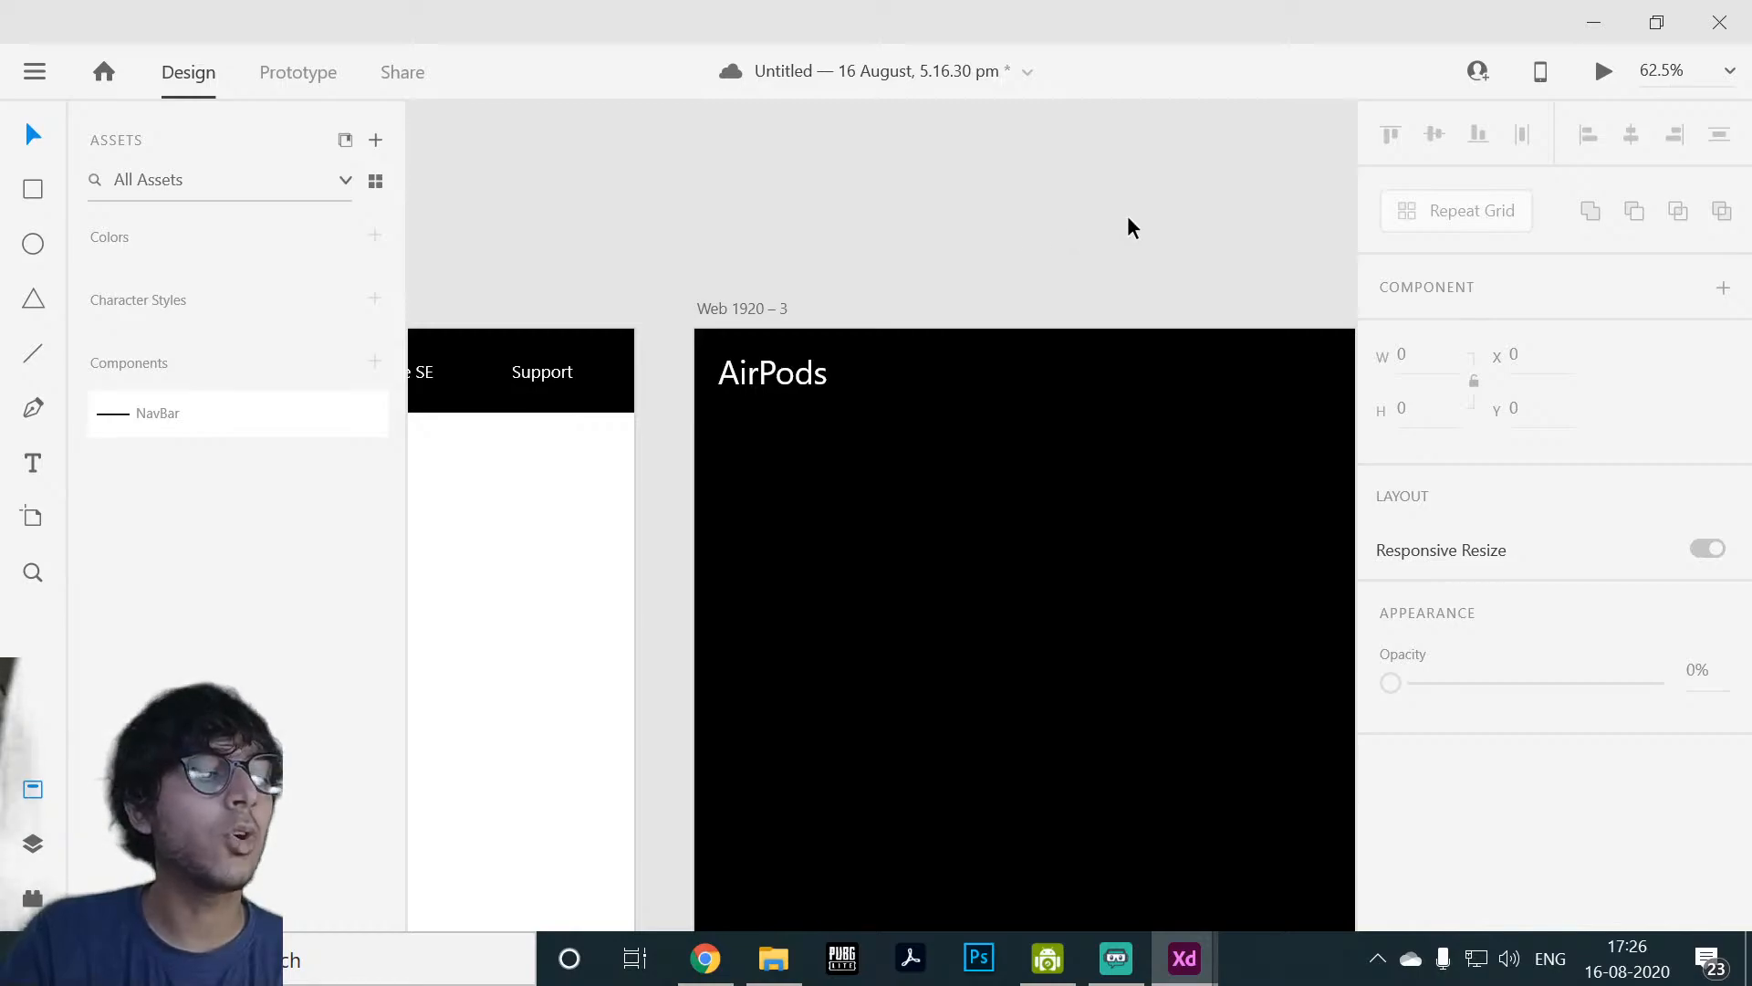
Step: Switch to File Explorer and bring the airpods picture from the applemock folder onto the XD canvas at Web 1920 – 3
scroll(1141, 219, down, 3)
drag(1264, 188, 829, 245)
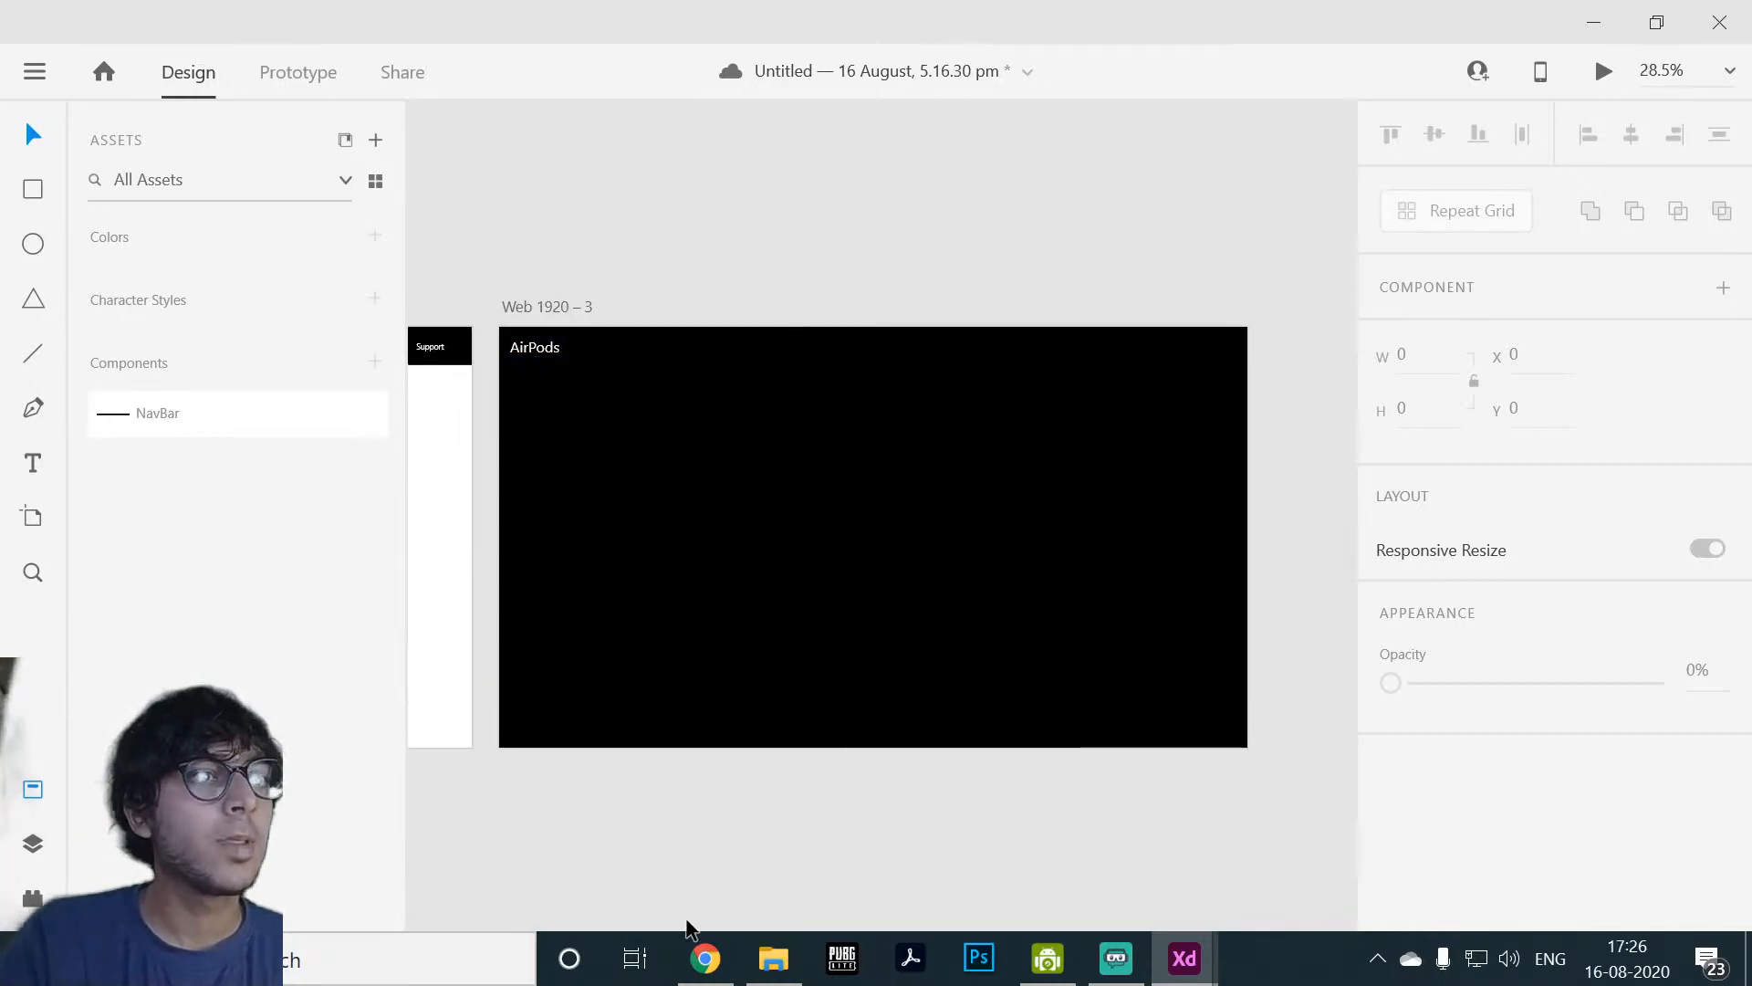
click(774, 959)
drag(633, 438, 912, 197)
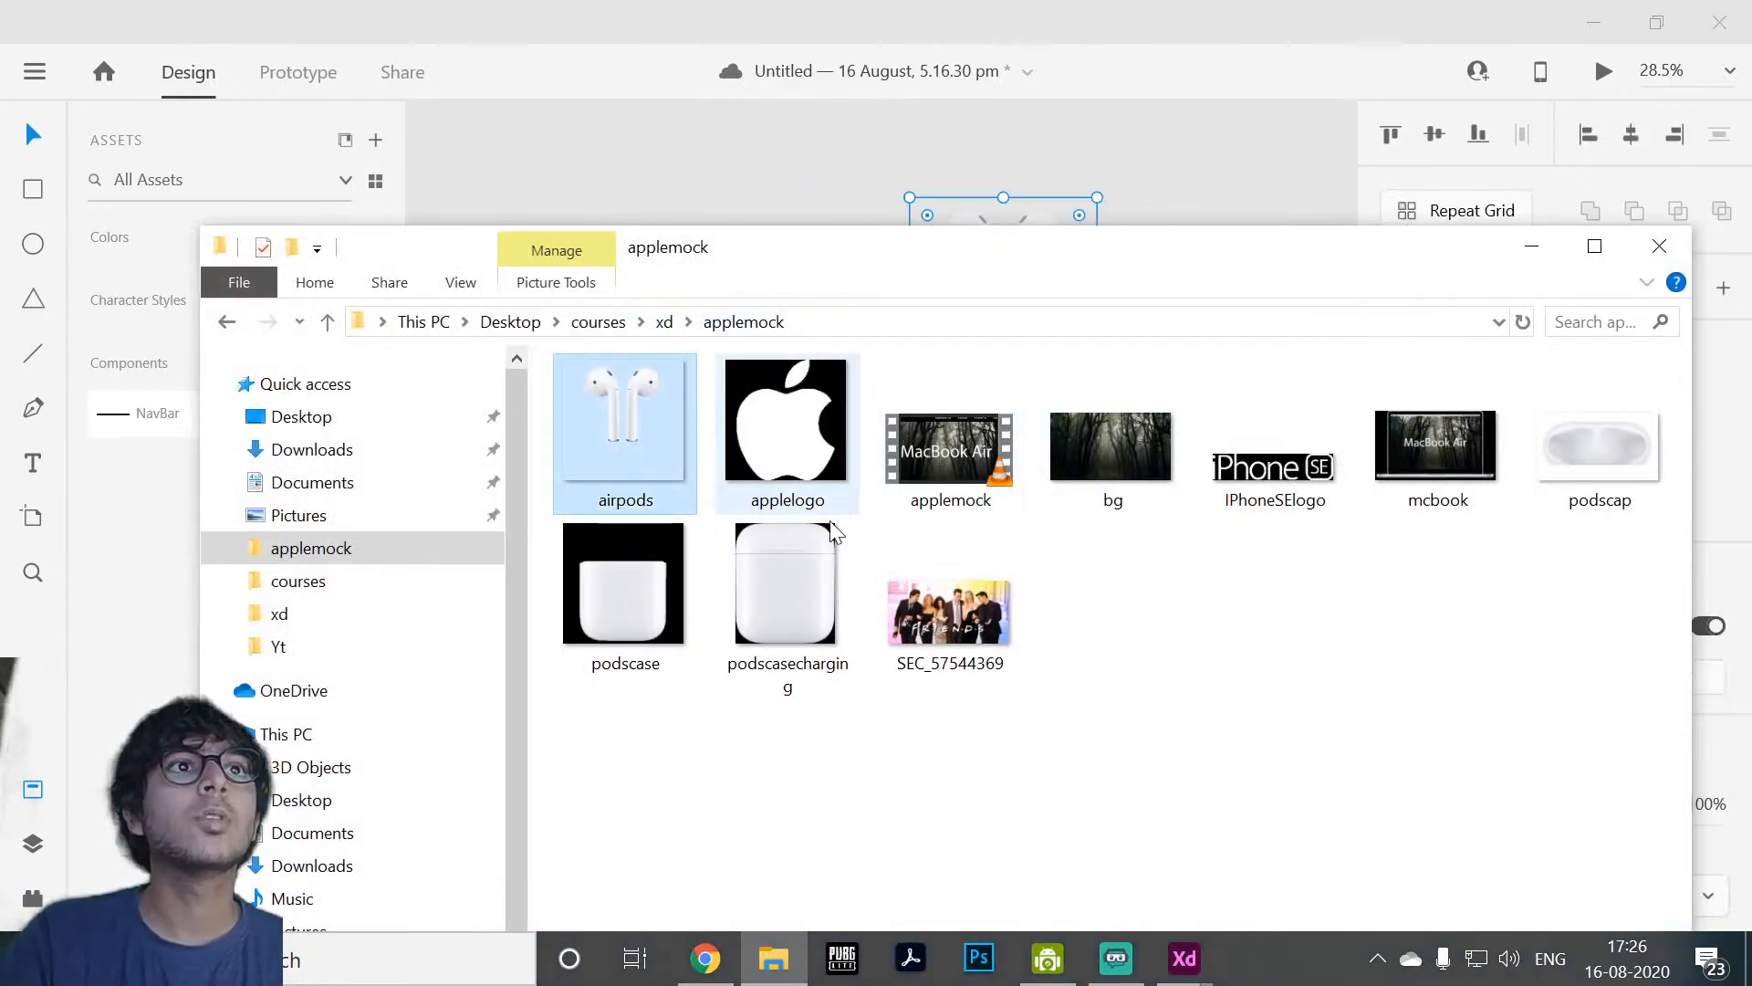
Step: Bring the podscasecharging, podscase and podscap pictures from the applemock folder onto the XD canvas around Web 1920 – 3, and return to XD
drag(785, 584, 641, 195)
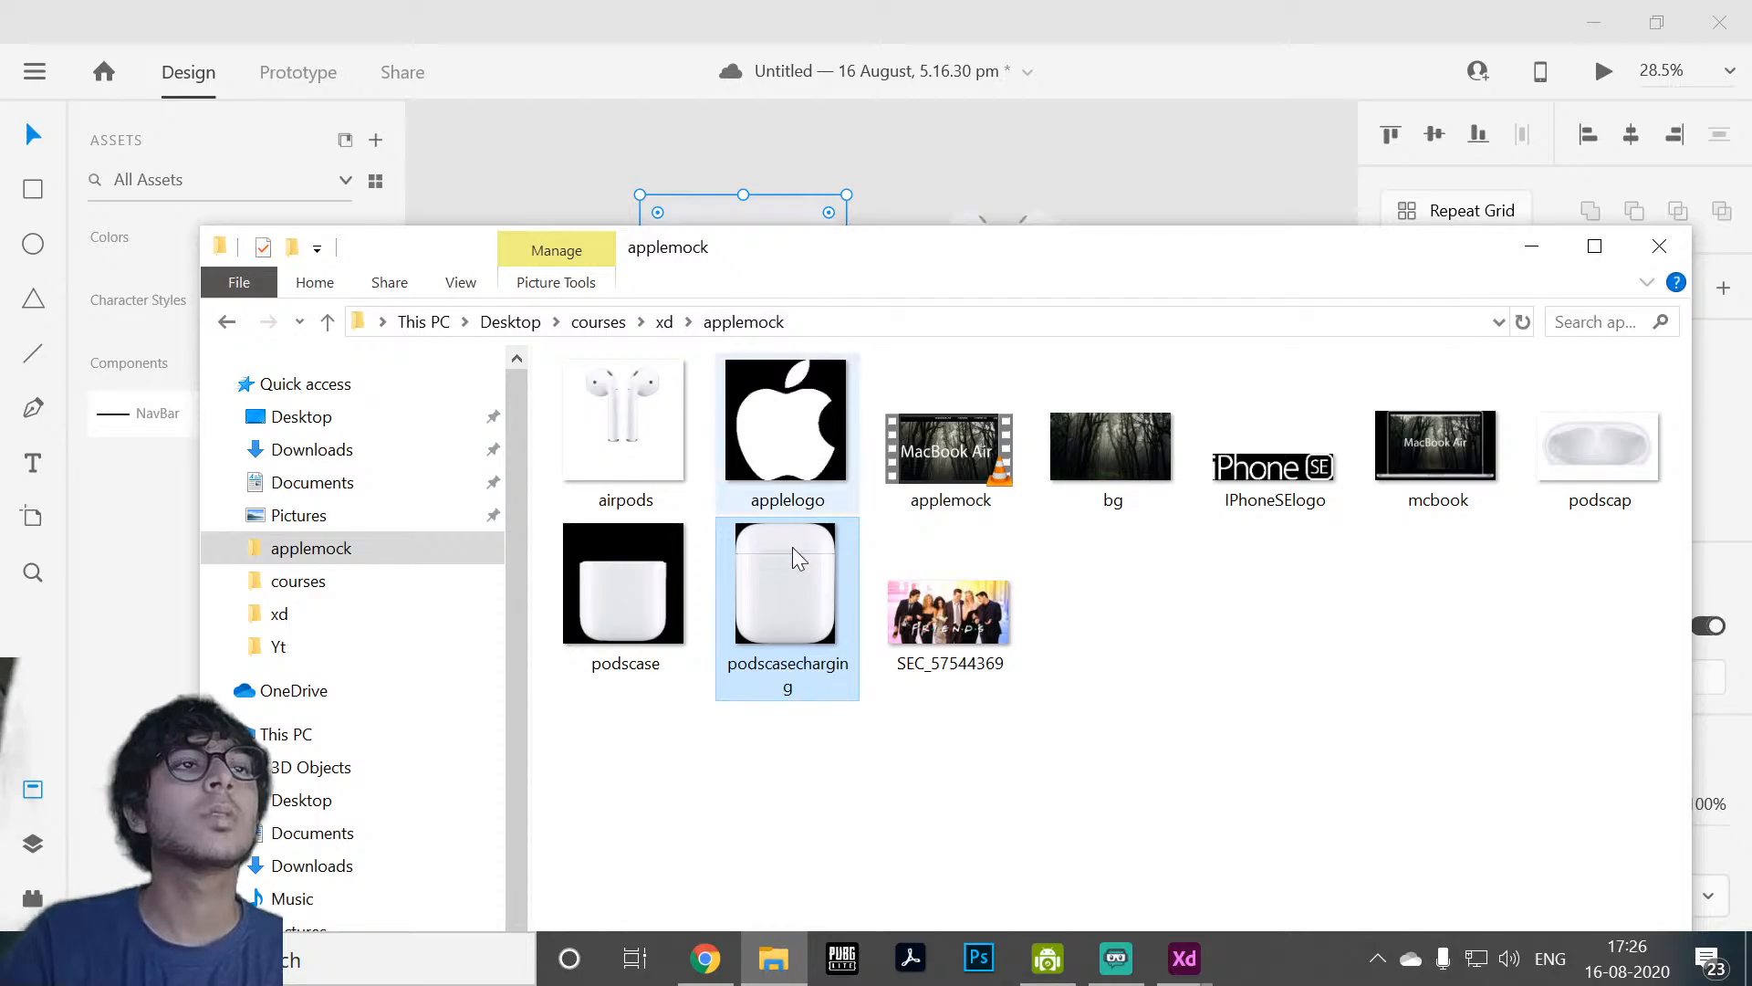
drag(625, 584, 1187, 208)
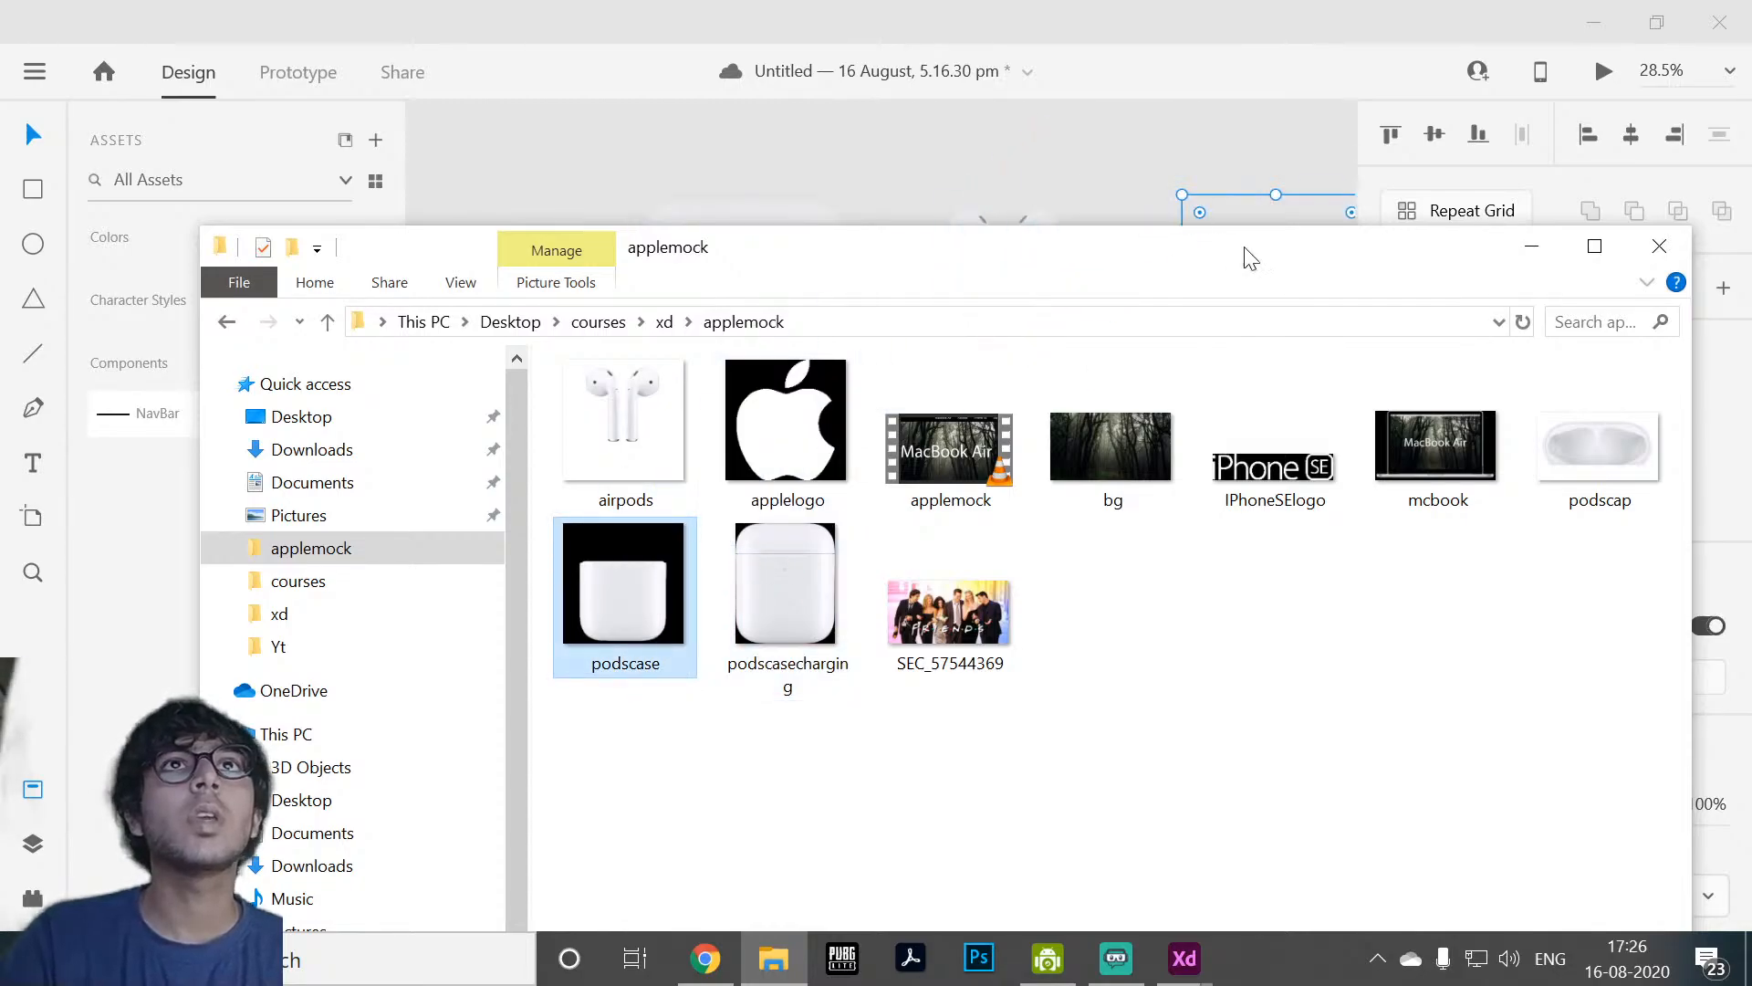
click(1582, 435)
drag(808, 157, 809, 157)
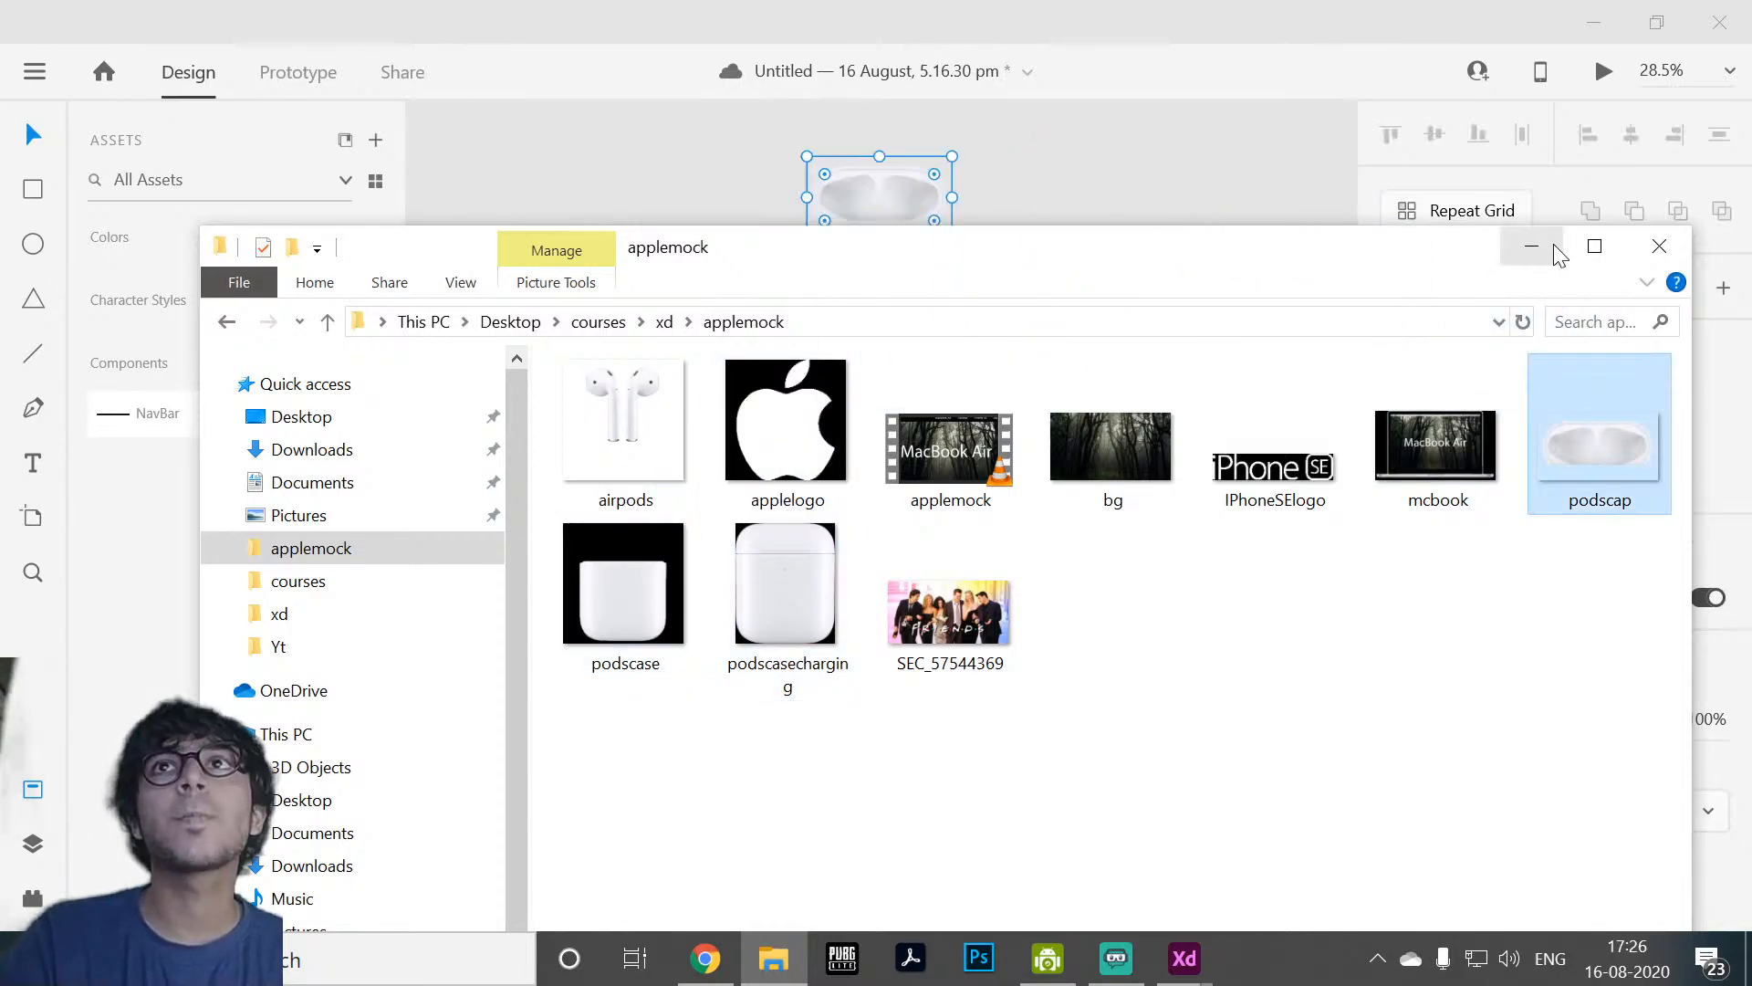
click(1532, 246)
click(987, 787)
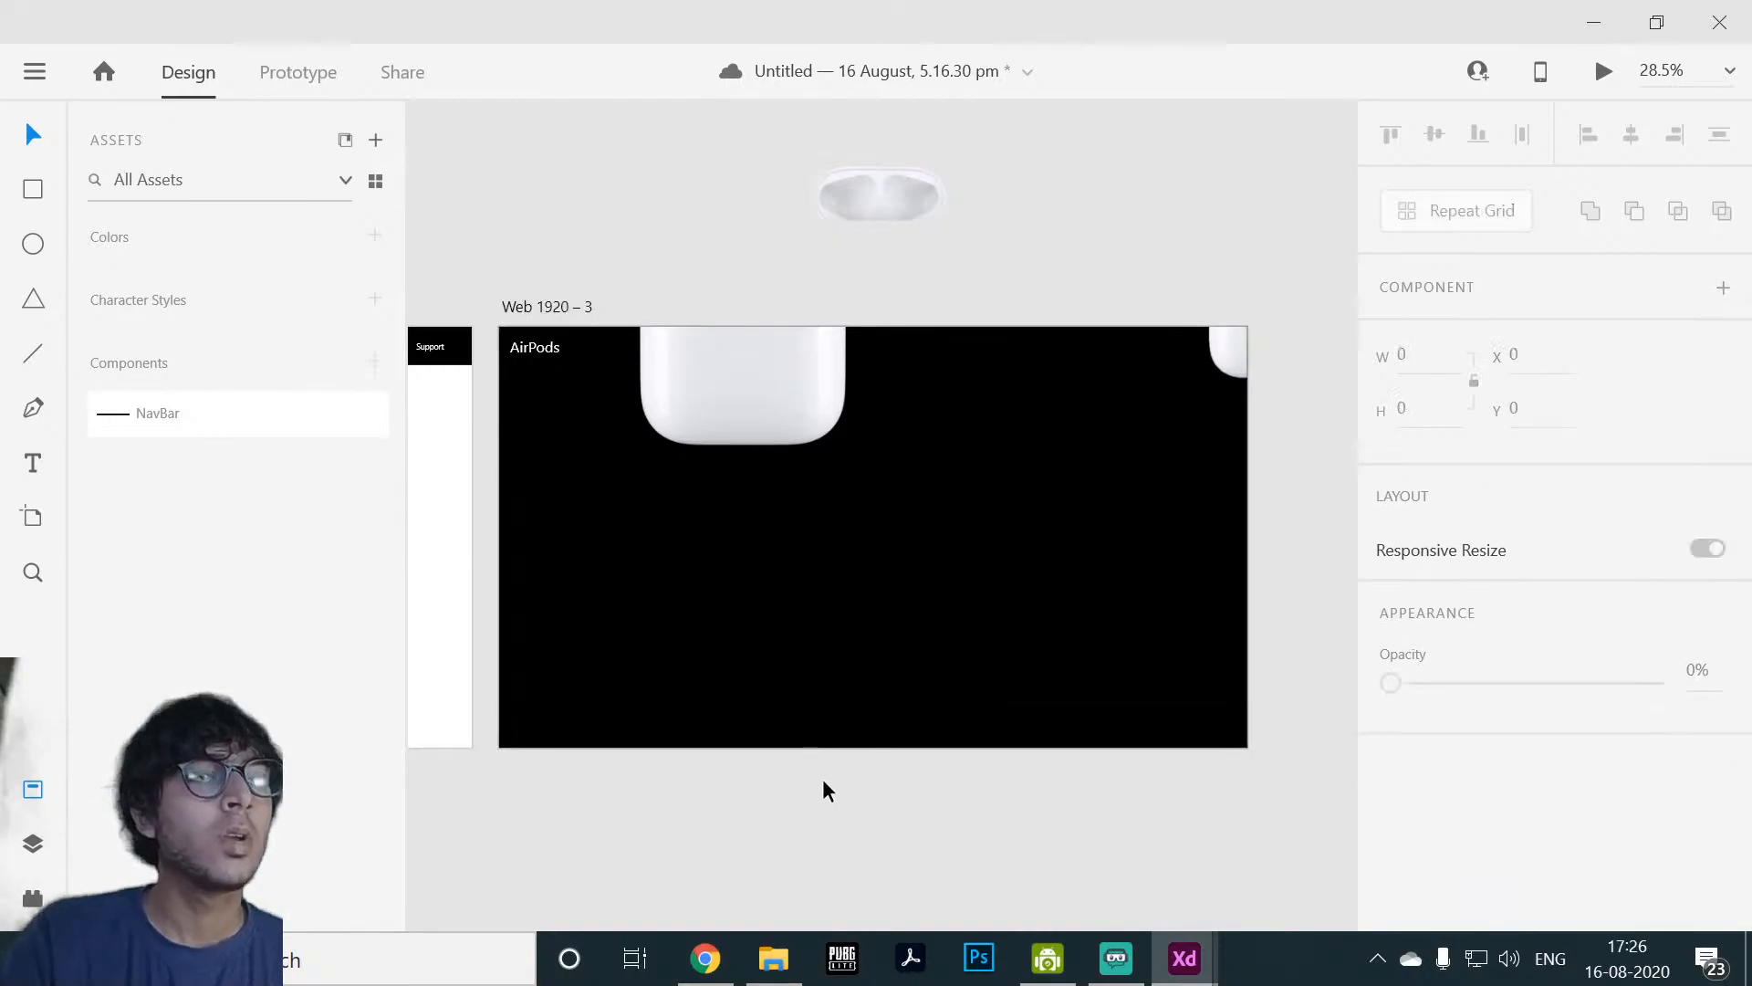
Step: Save the document
click(833, 585)
scroll(876, 807, down, 3)
drag(967, 834, 1018, 687)
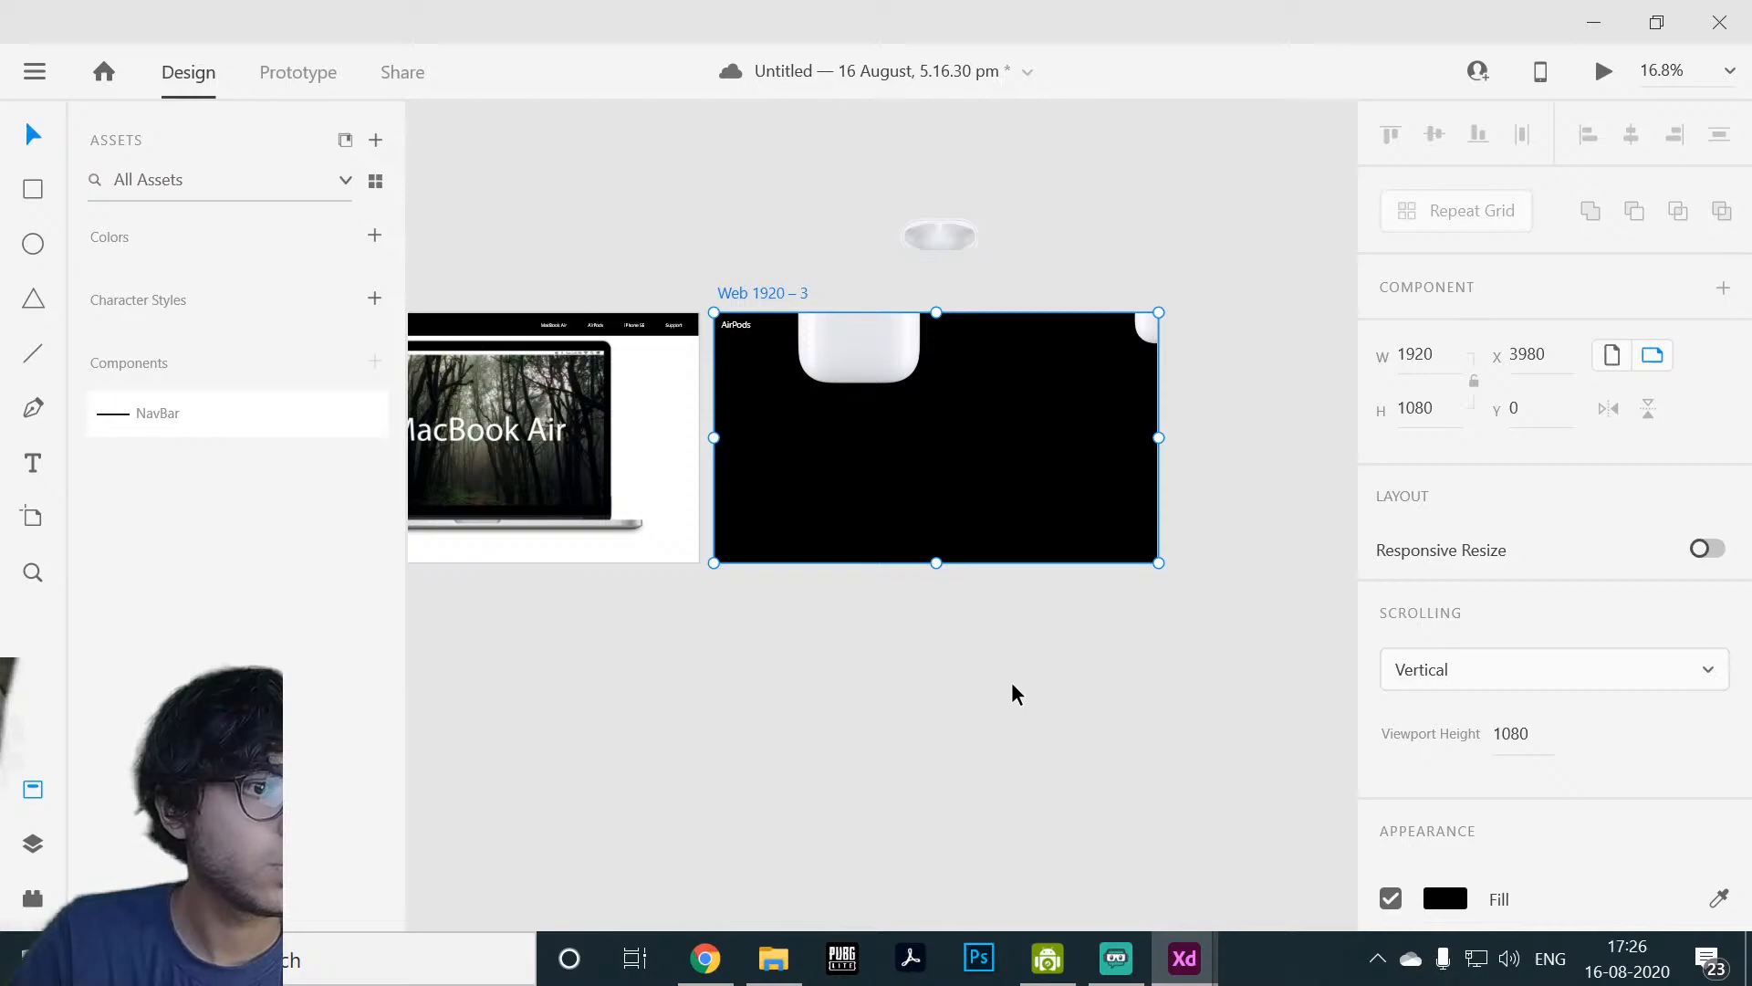
key(ctrl+s)
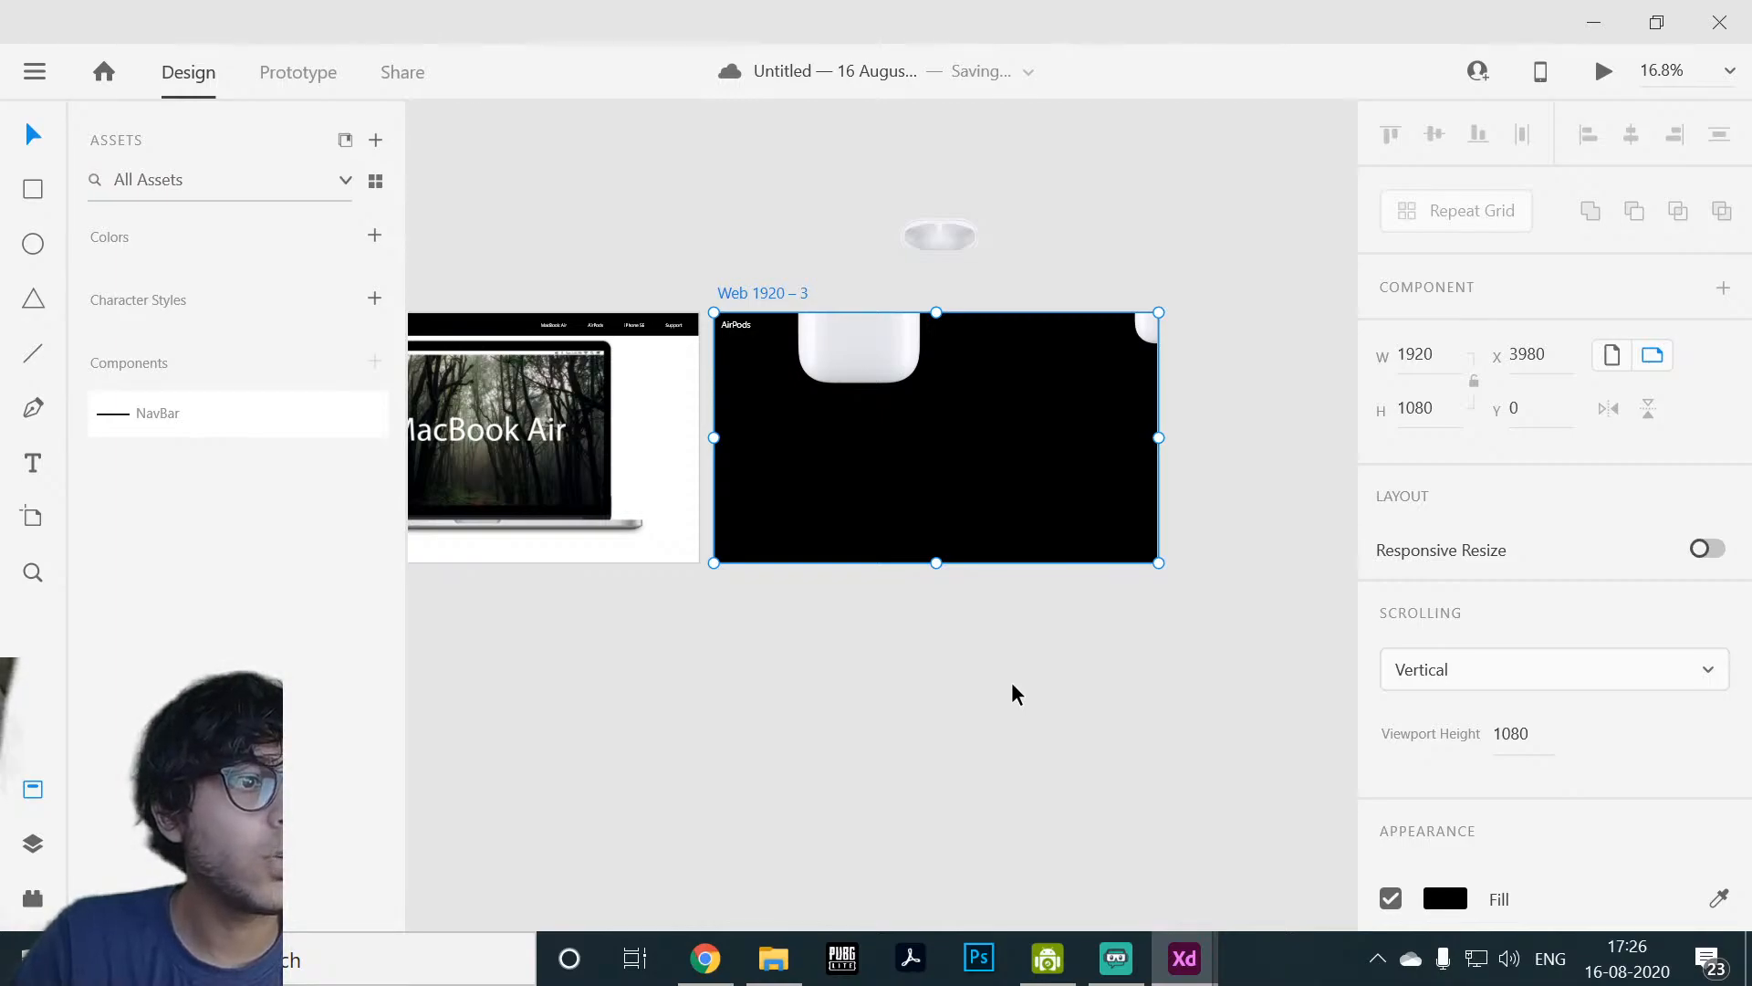
click(649, 626)
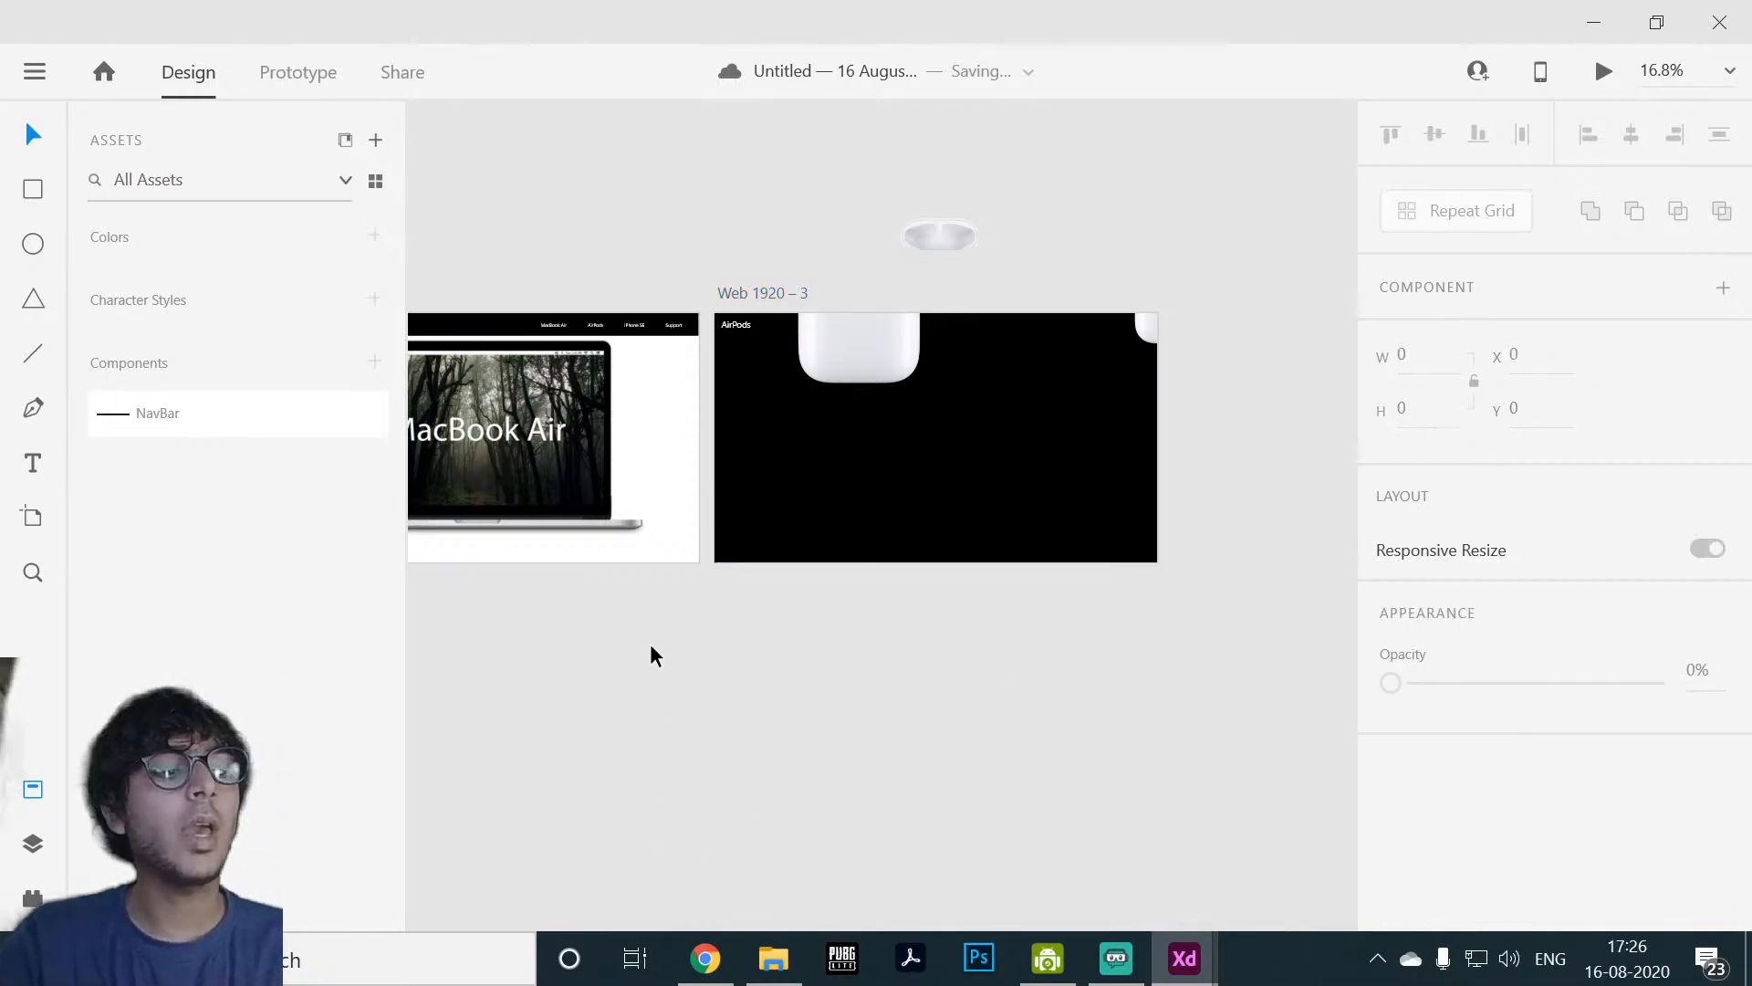
Step: Draw a circle about 23 by 23 in the black navigation bar of Web 1920 – 2, before the MacBook Air link
scroll(650, 643, up, 10)
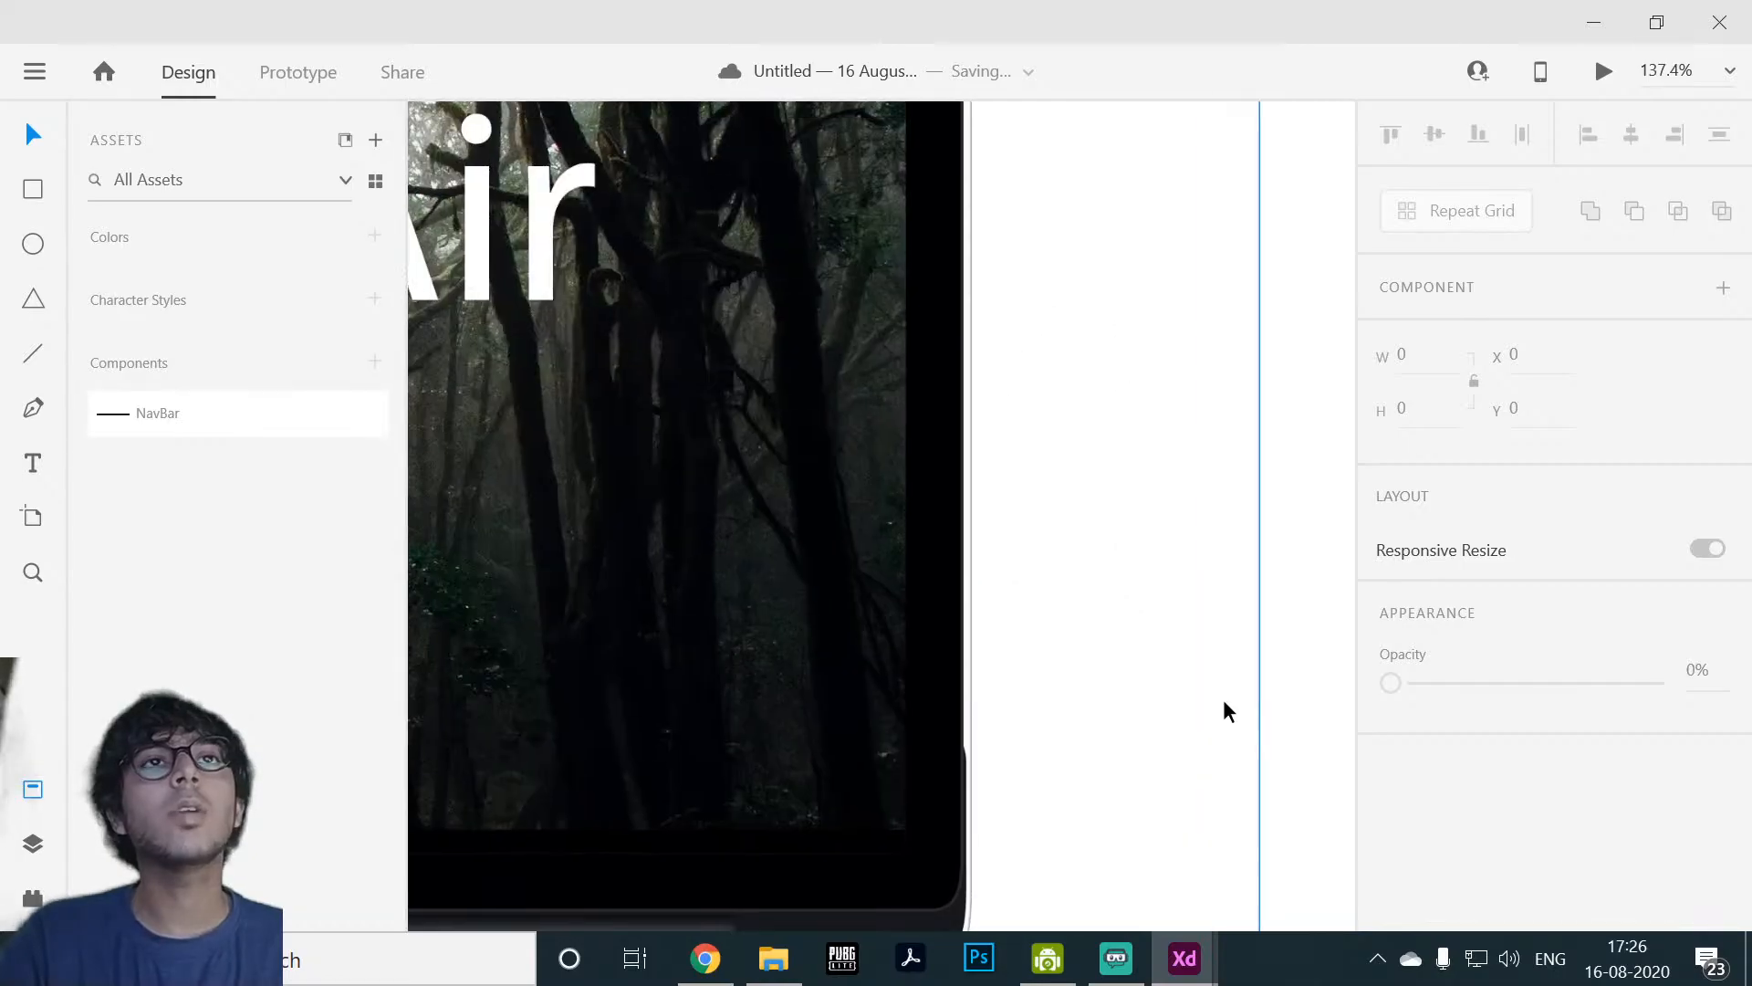
scroll(1223, 699, down, 8)
scroll(1186, 438, up, 3)
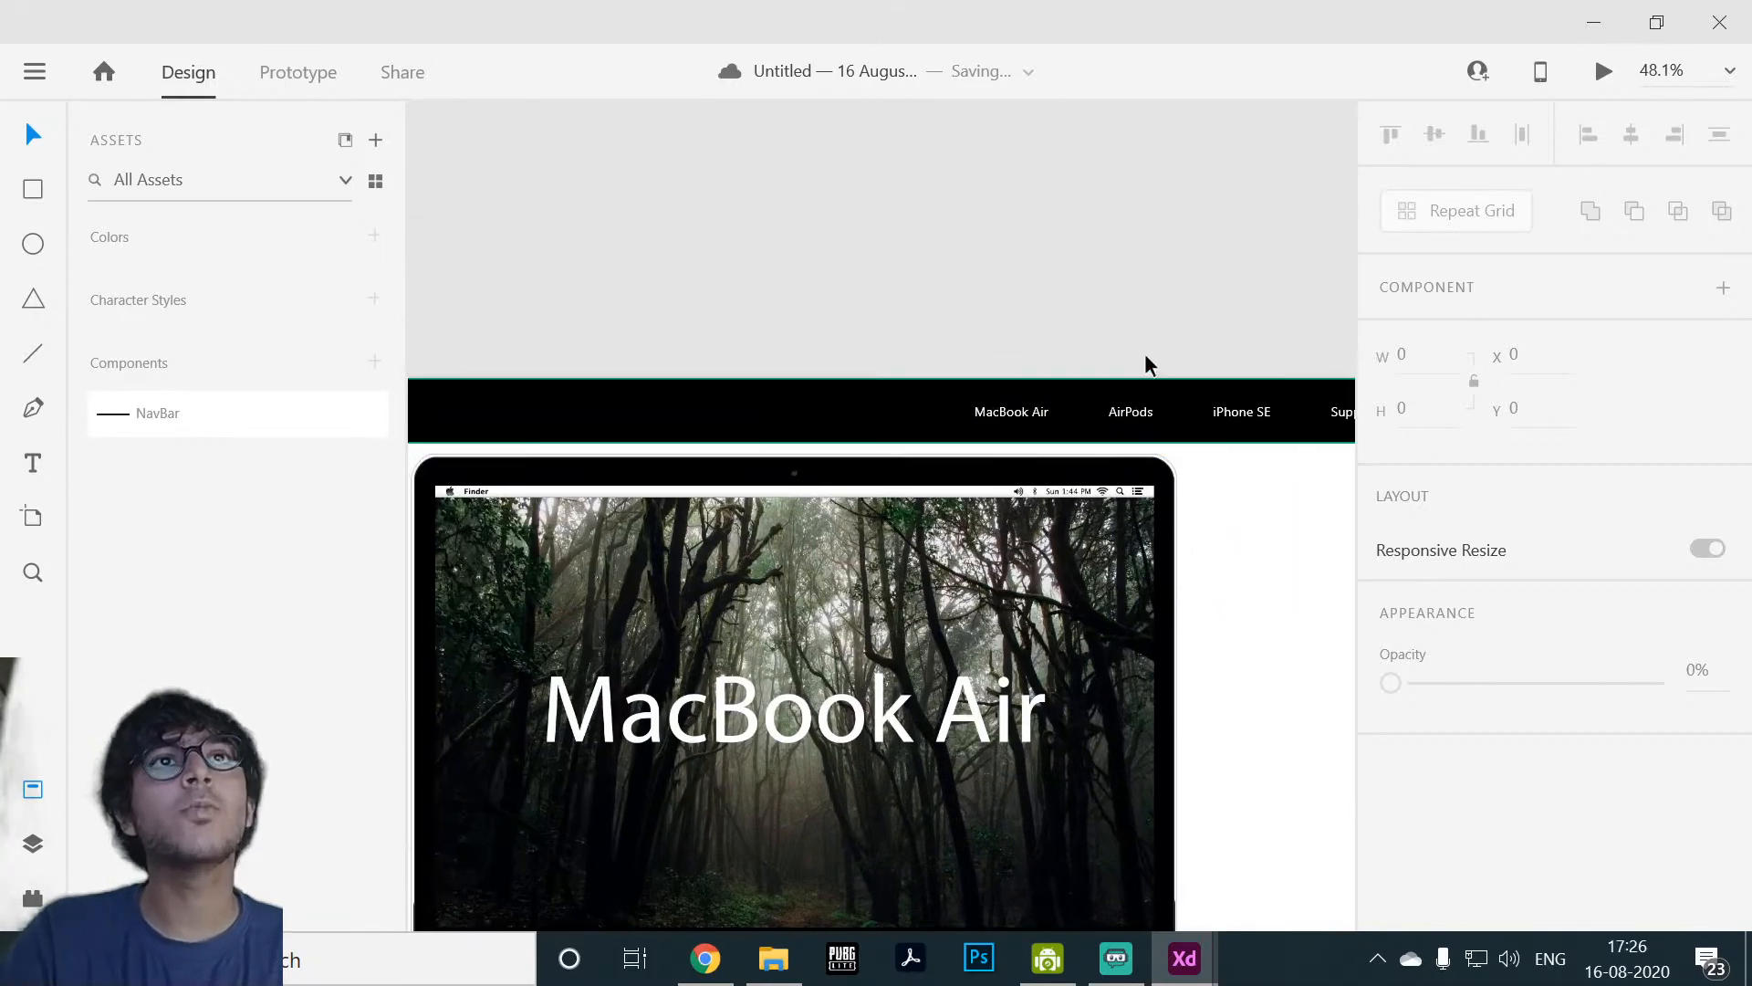
scroll(1146, 363, up, 4)
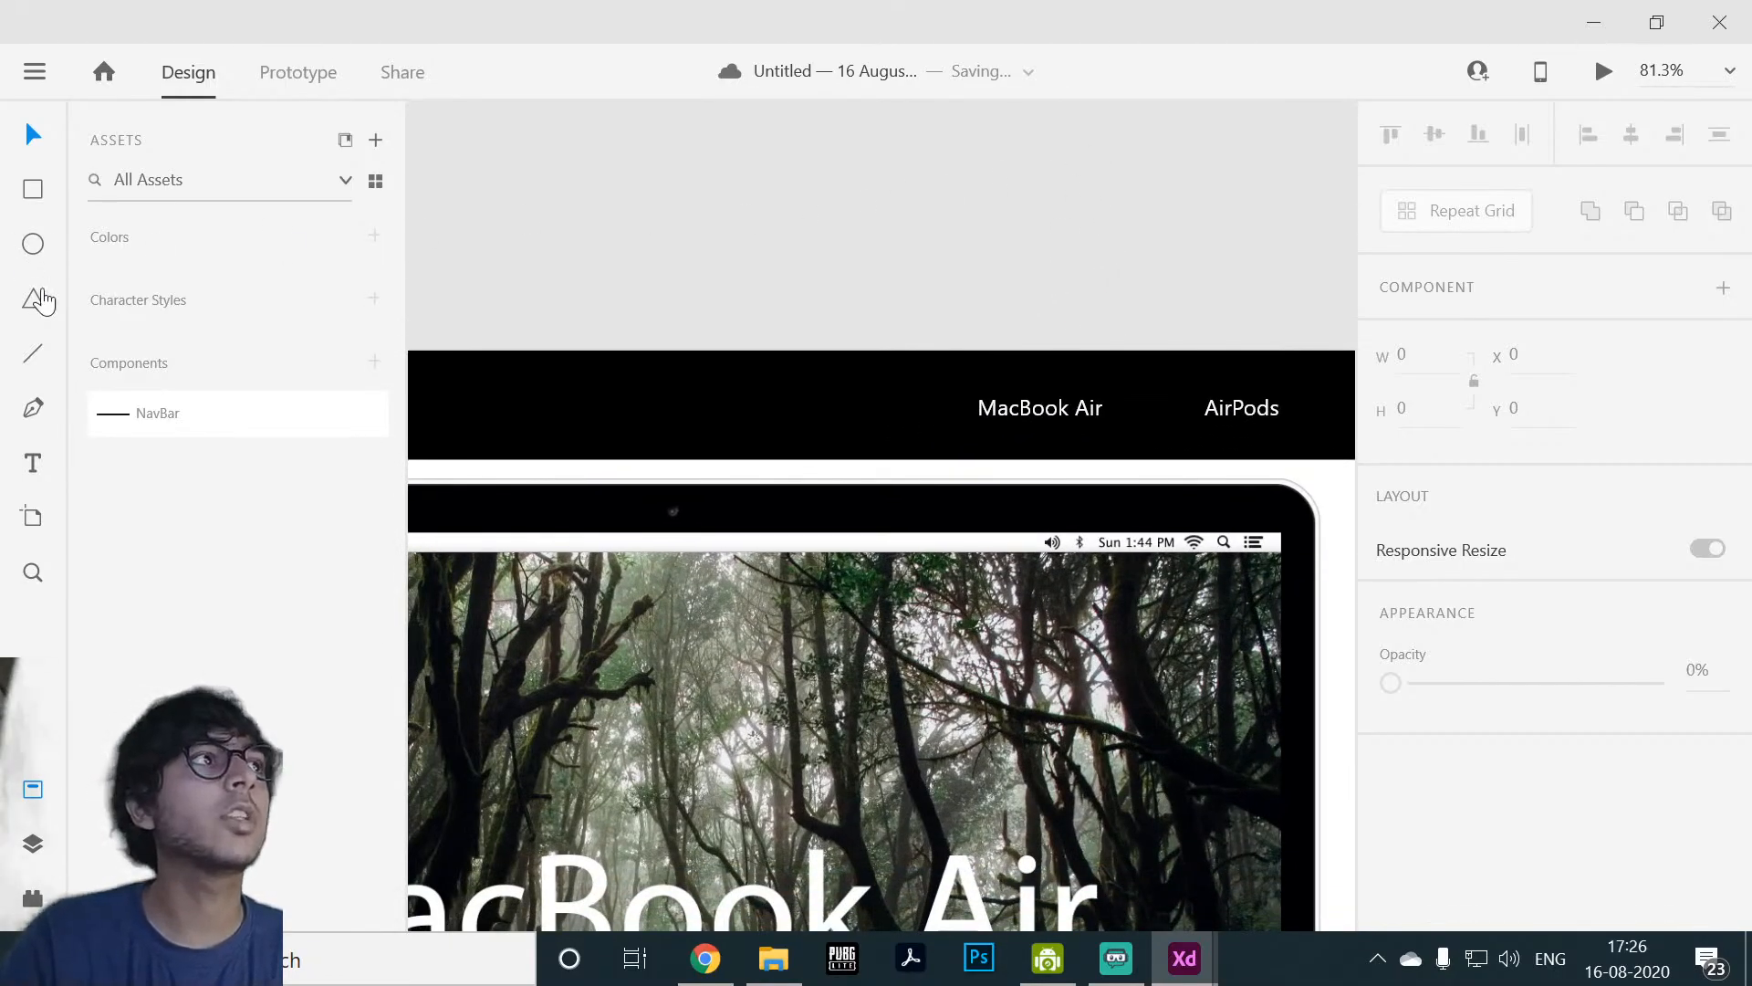
click(37, 247)
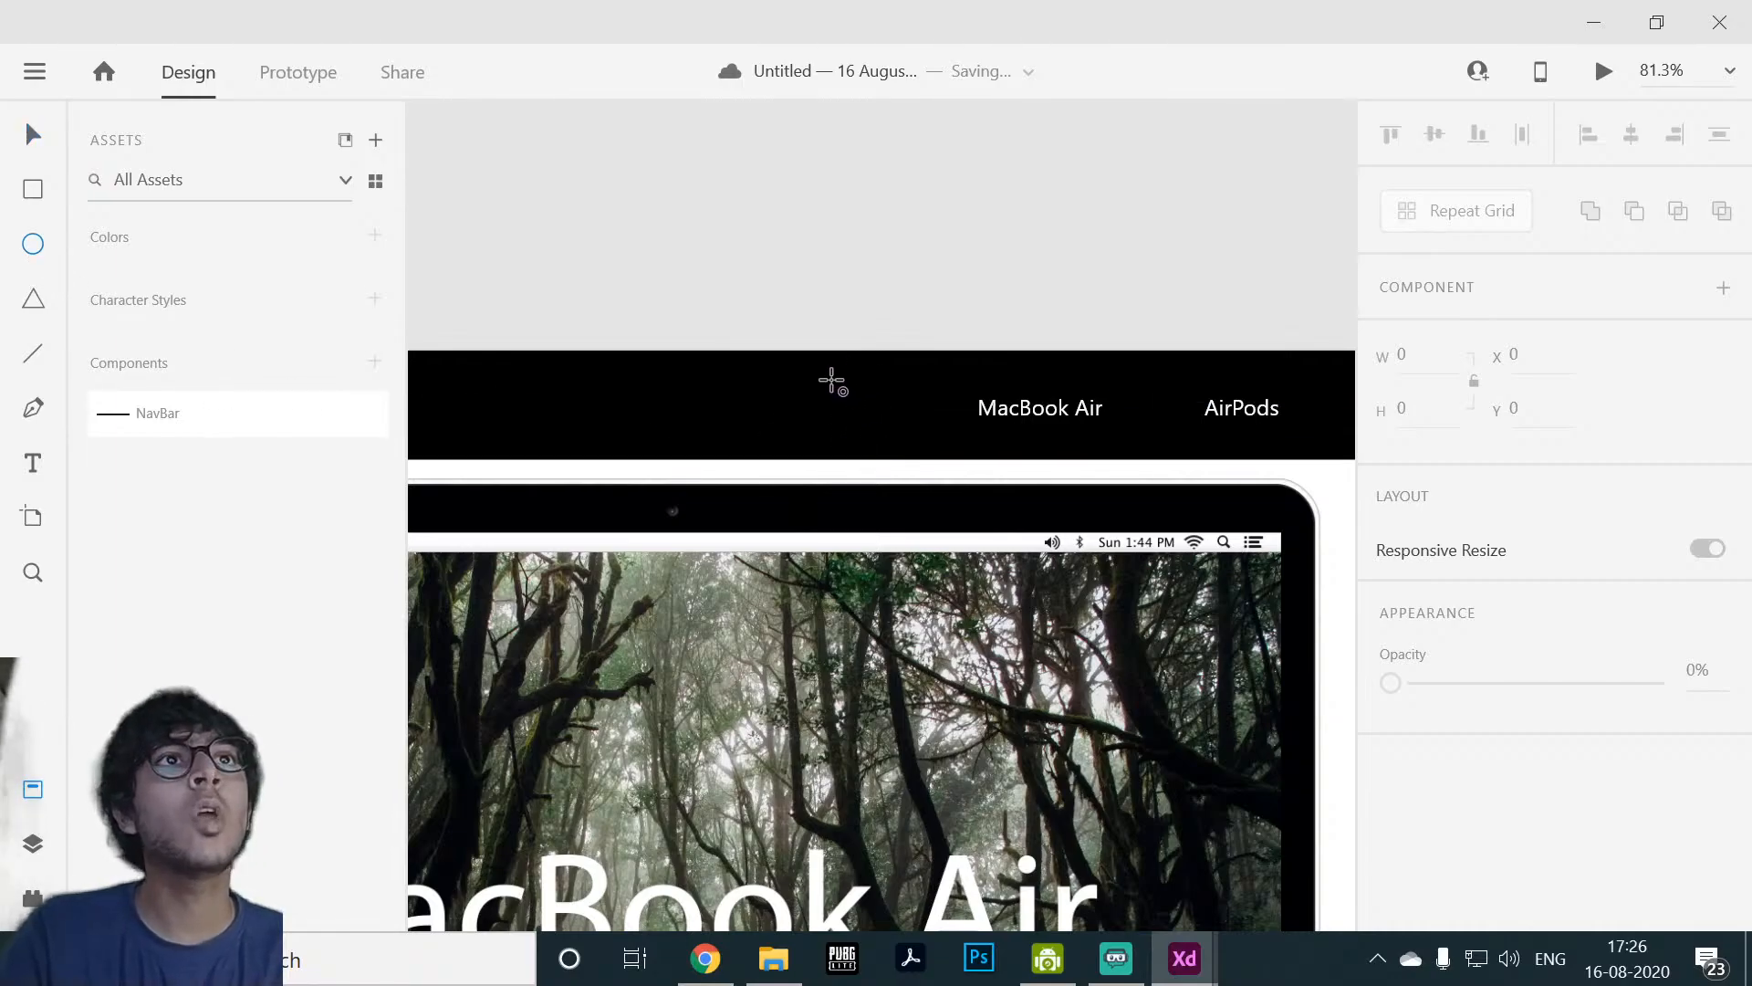
mouse_move(832, 381)
mouse_down()
mouse_move(889, 425)
mouse_move(864, 387)
mouse_move(882, 409)
mouse_up()
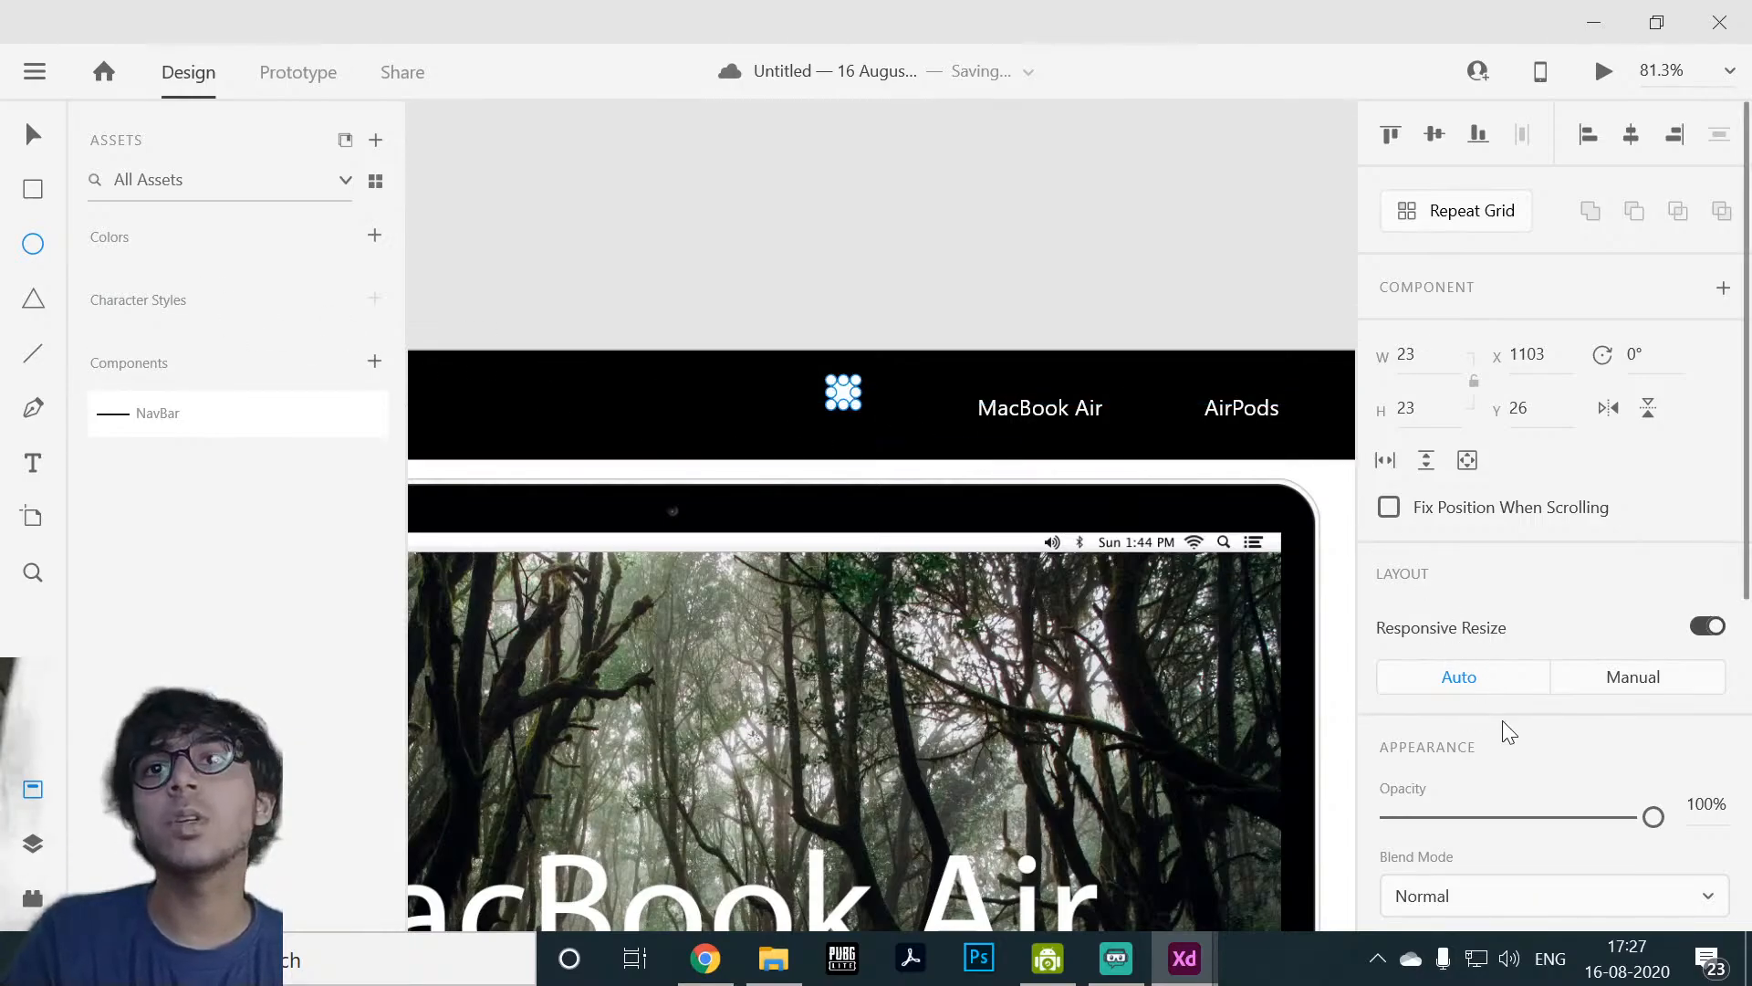
Step: Give the small circle in the navigation bar a white border and remove its fill
scroll(1552, 796, down, 3)
scroll(1552, 796, down, 2)
click(1447, 539)
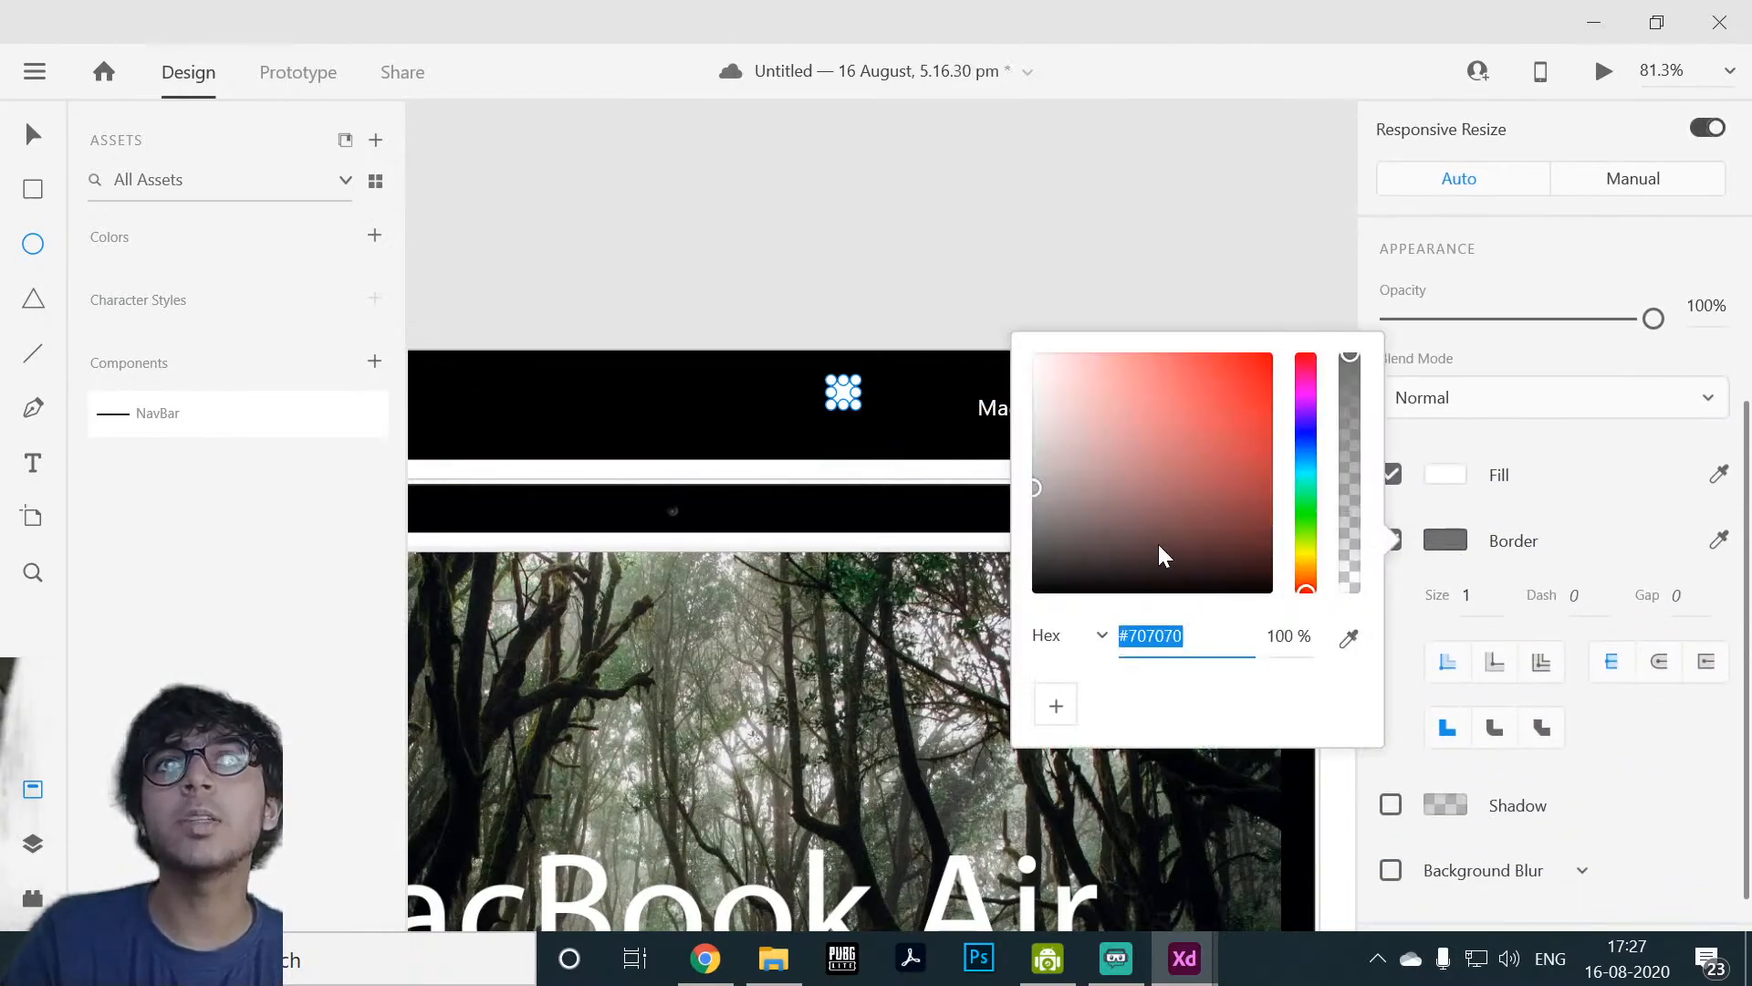
click(1202, 199)
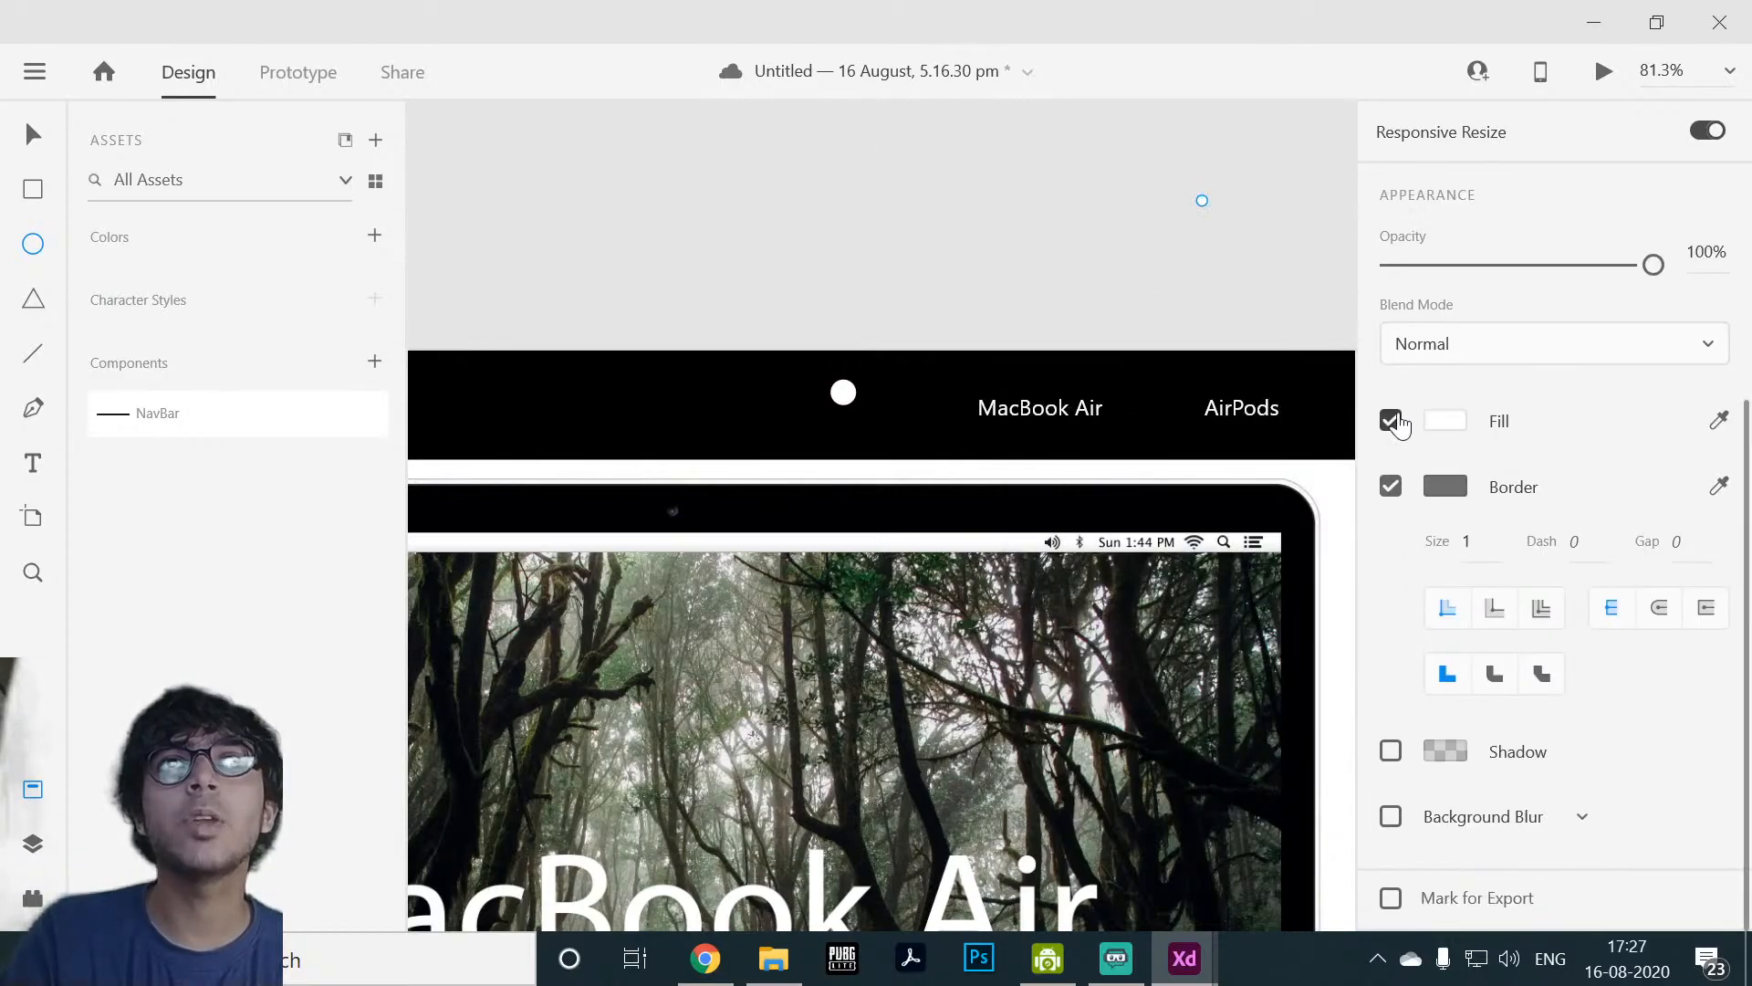
click(1392, 421)
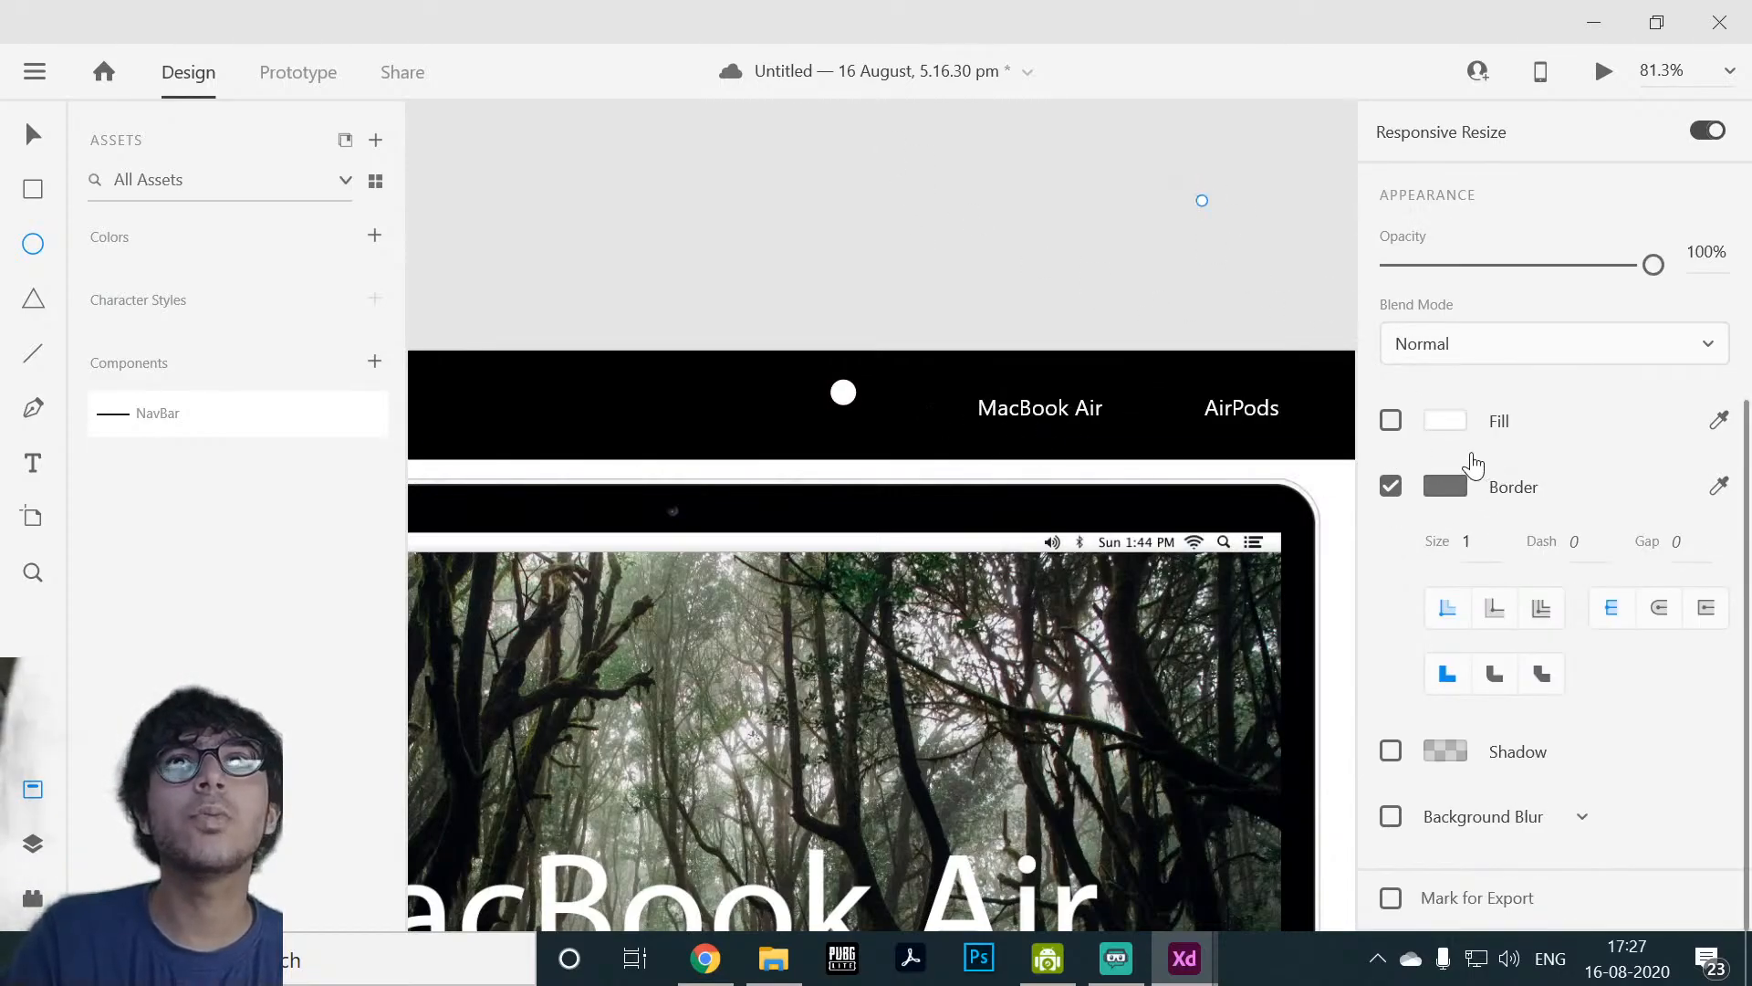
click(33, 134)
click(843, 392)
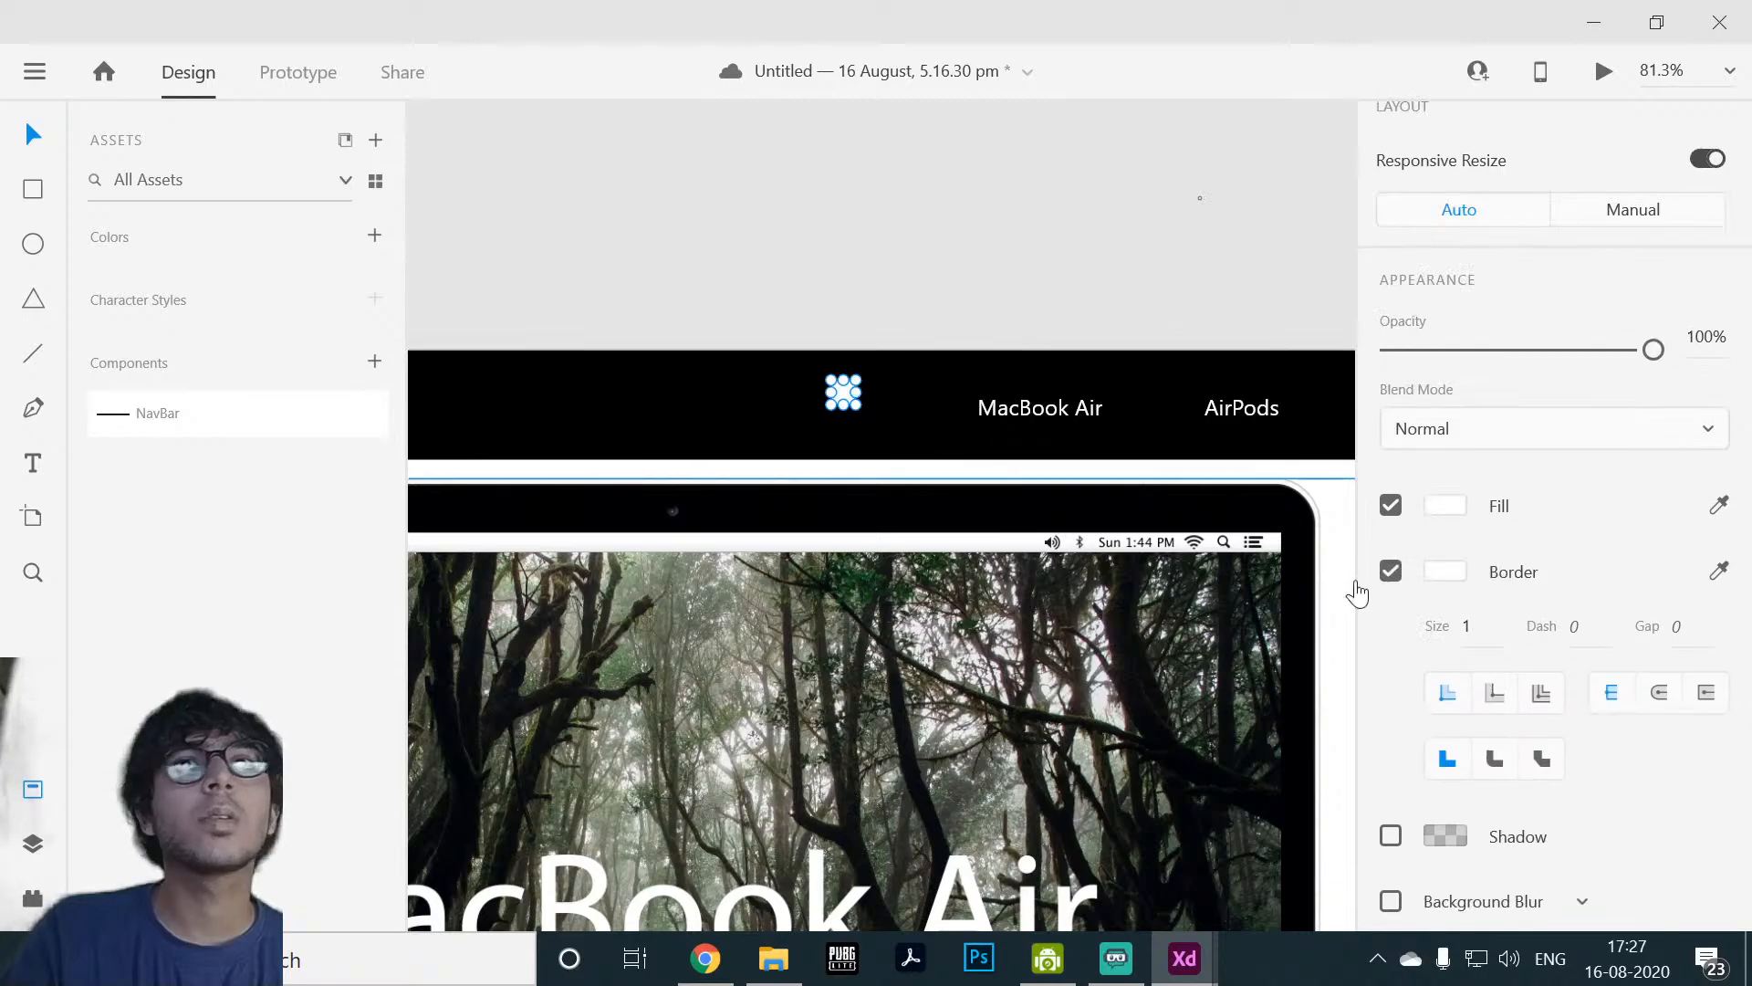
click(1391, 505)
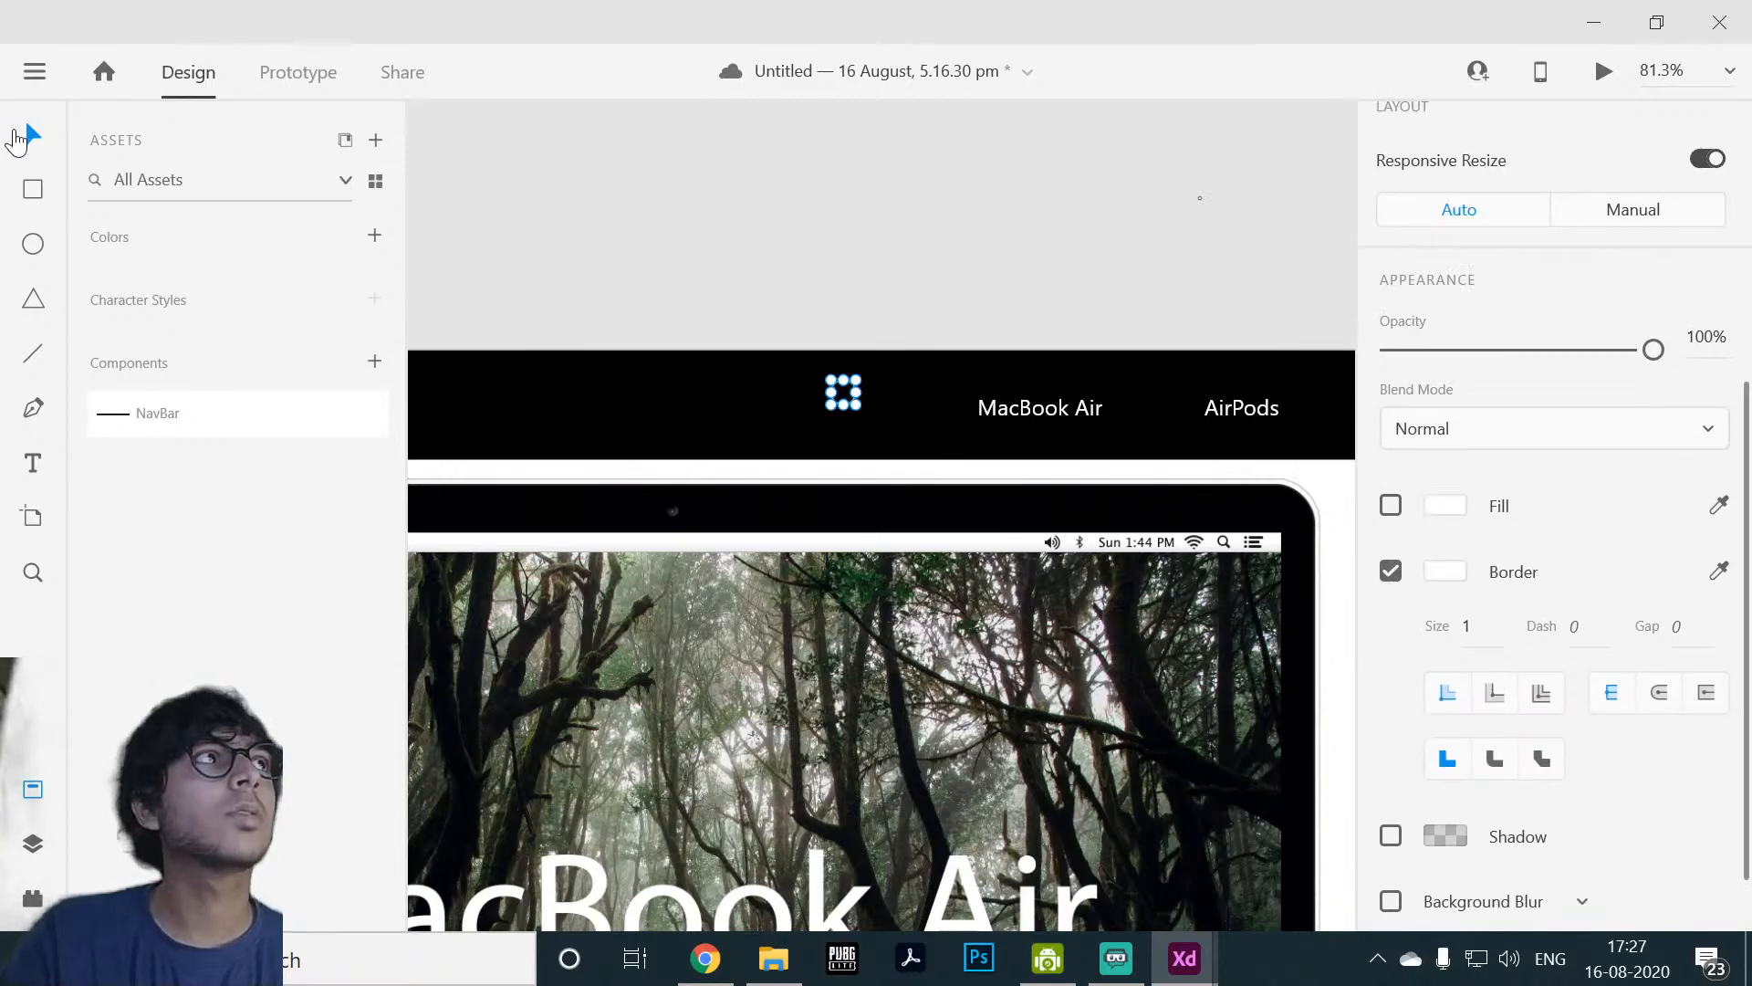
Step: Shift the NavBar instance on Web 1920 – 2 slightly to the right, to X 9, Y 0
scroll(938, 270, up, 5)
drag(1008, 294, 1223, 55)
drag(872, 382, 904, 384)
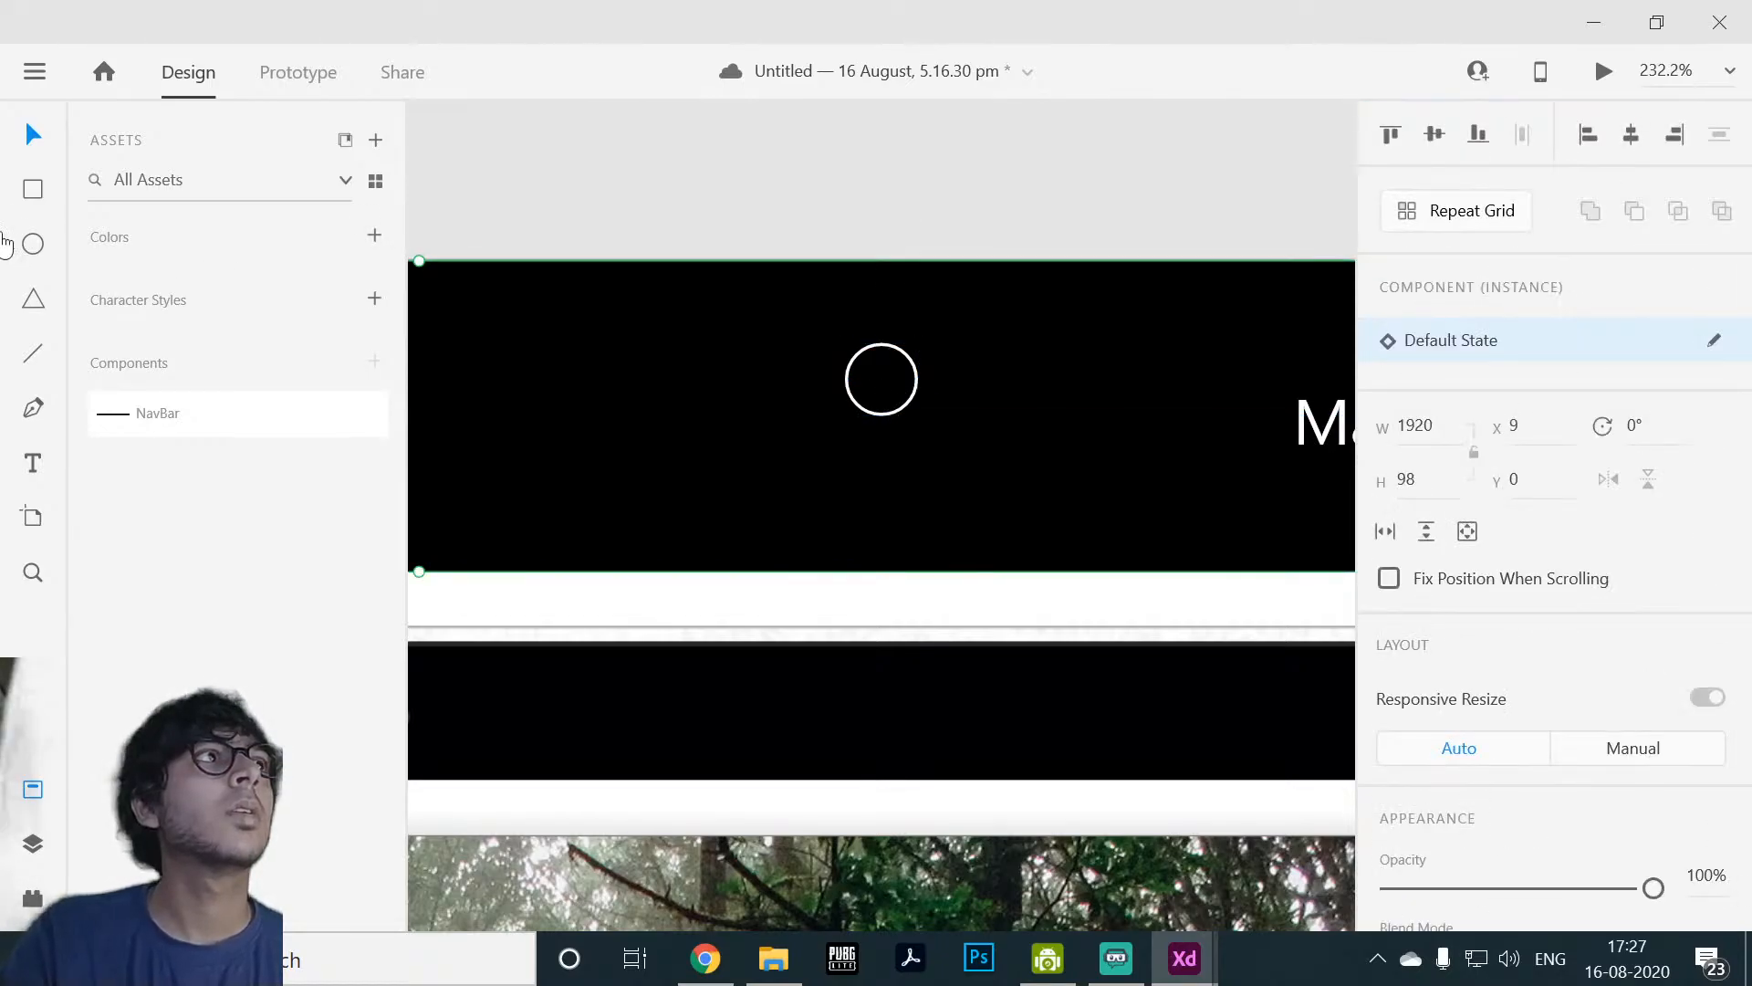
click(730, 175)
click(684, 432)
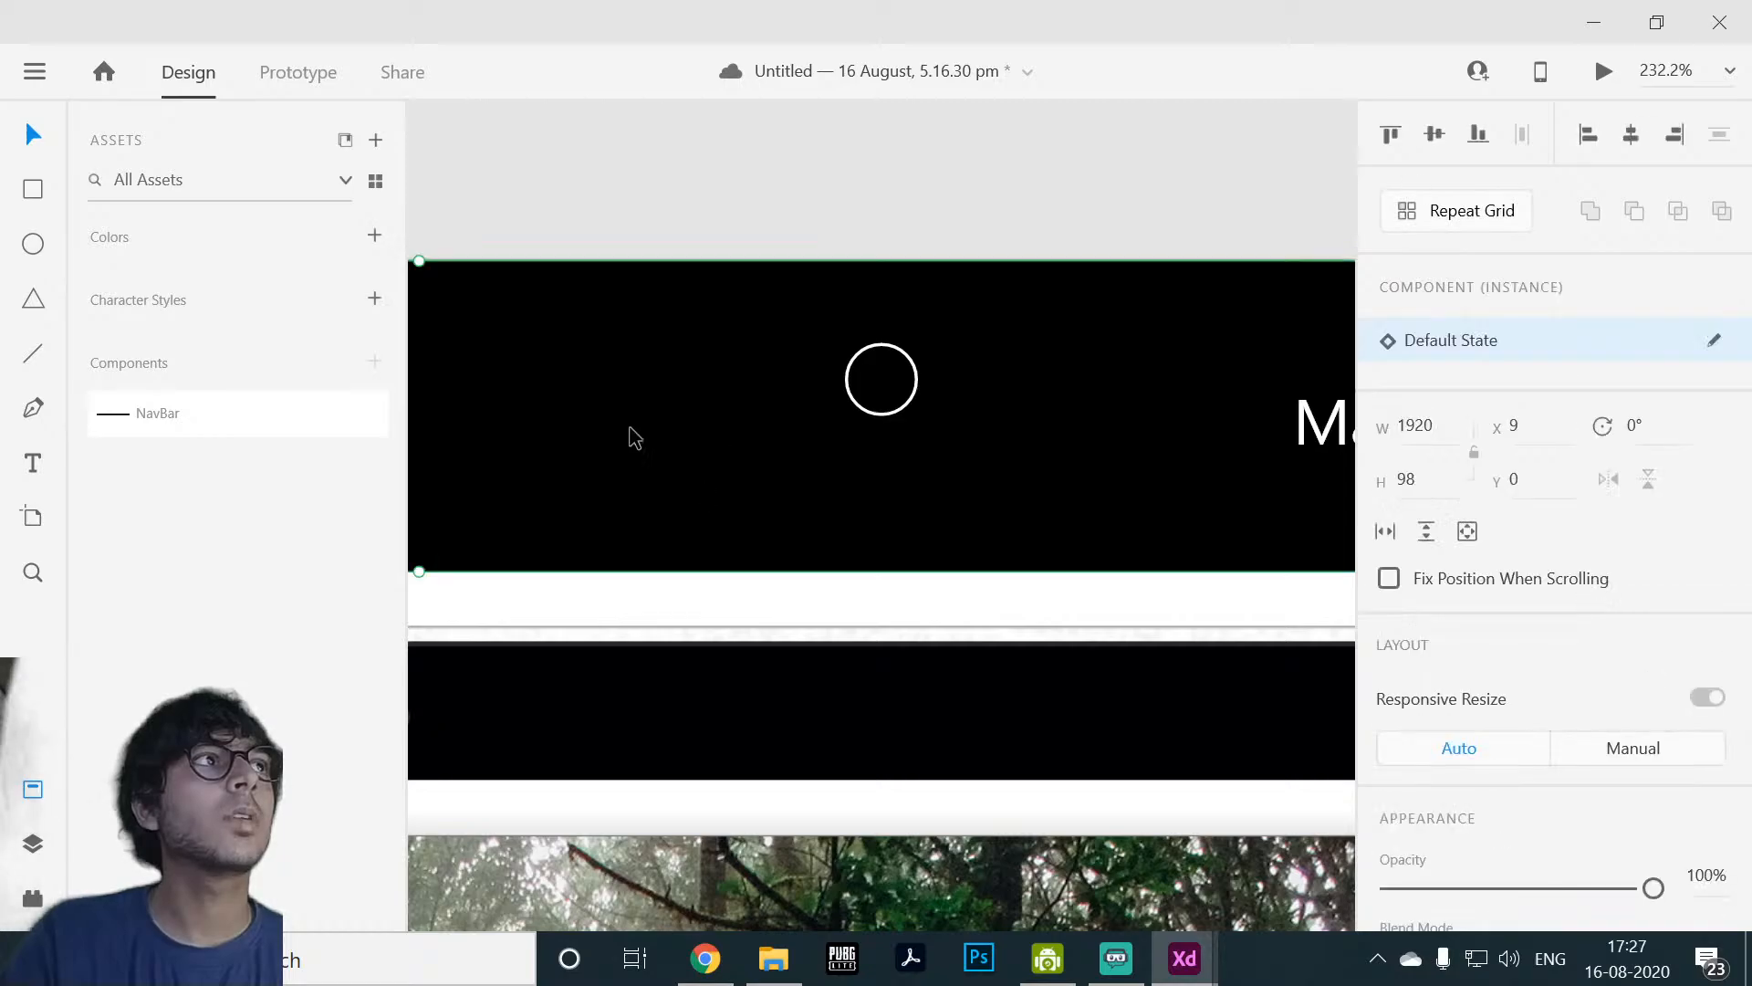
click(763, 796)
scroll(838, 716, down, 5)
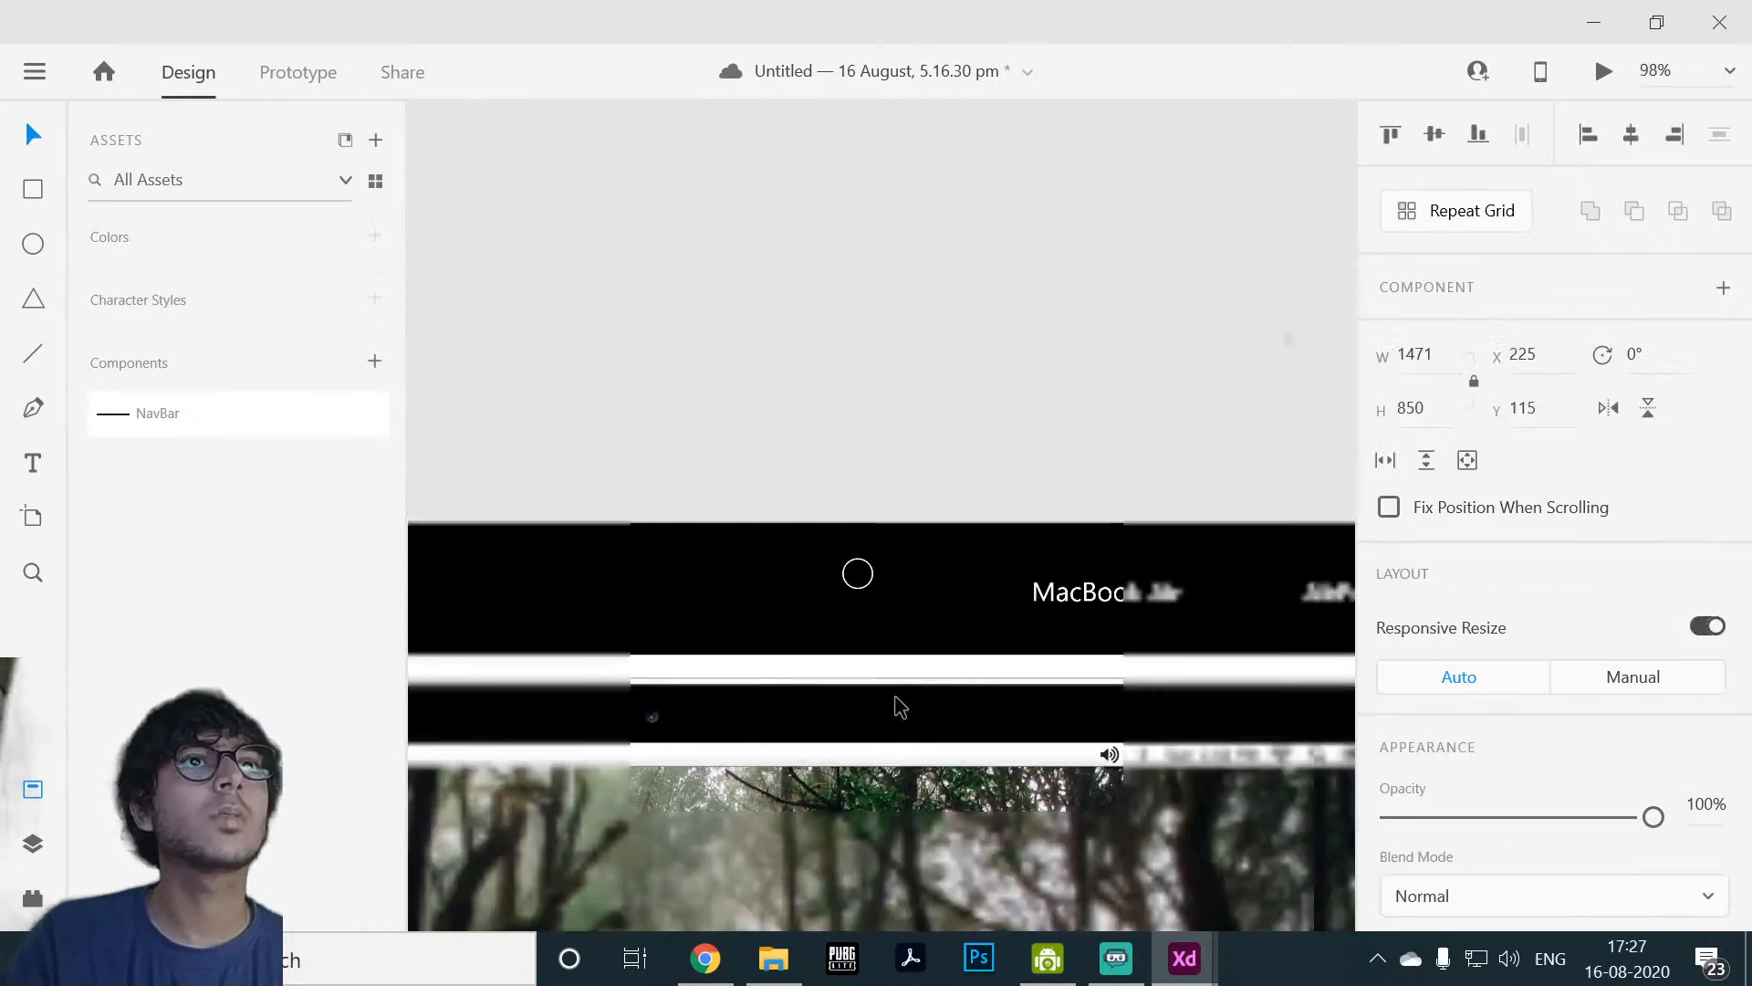
click(1275, 794)
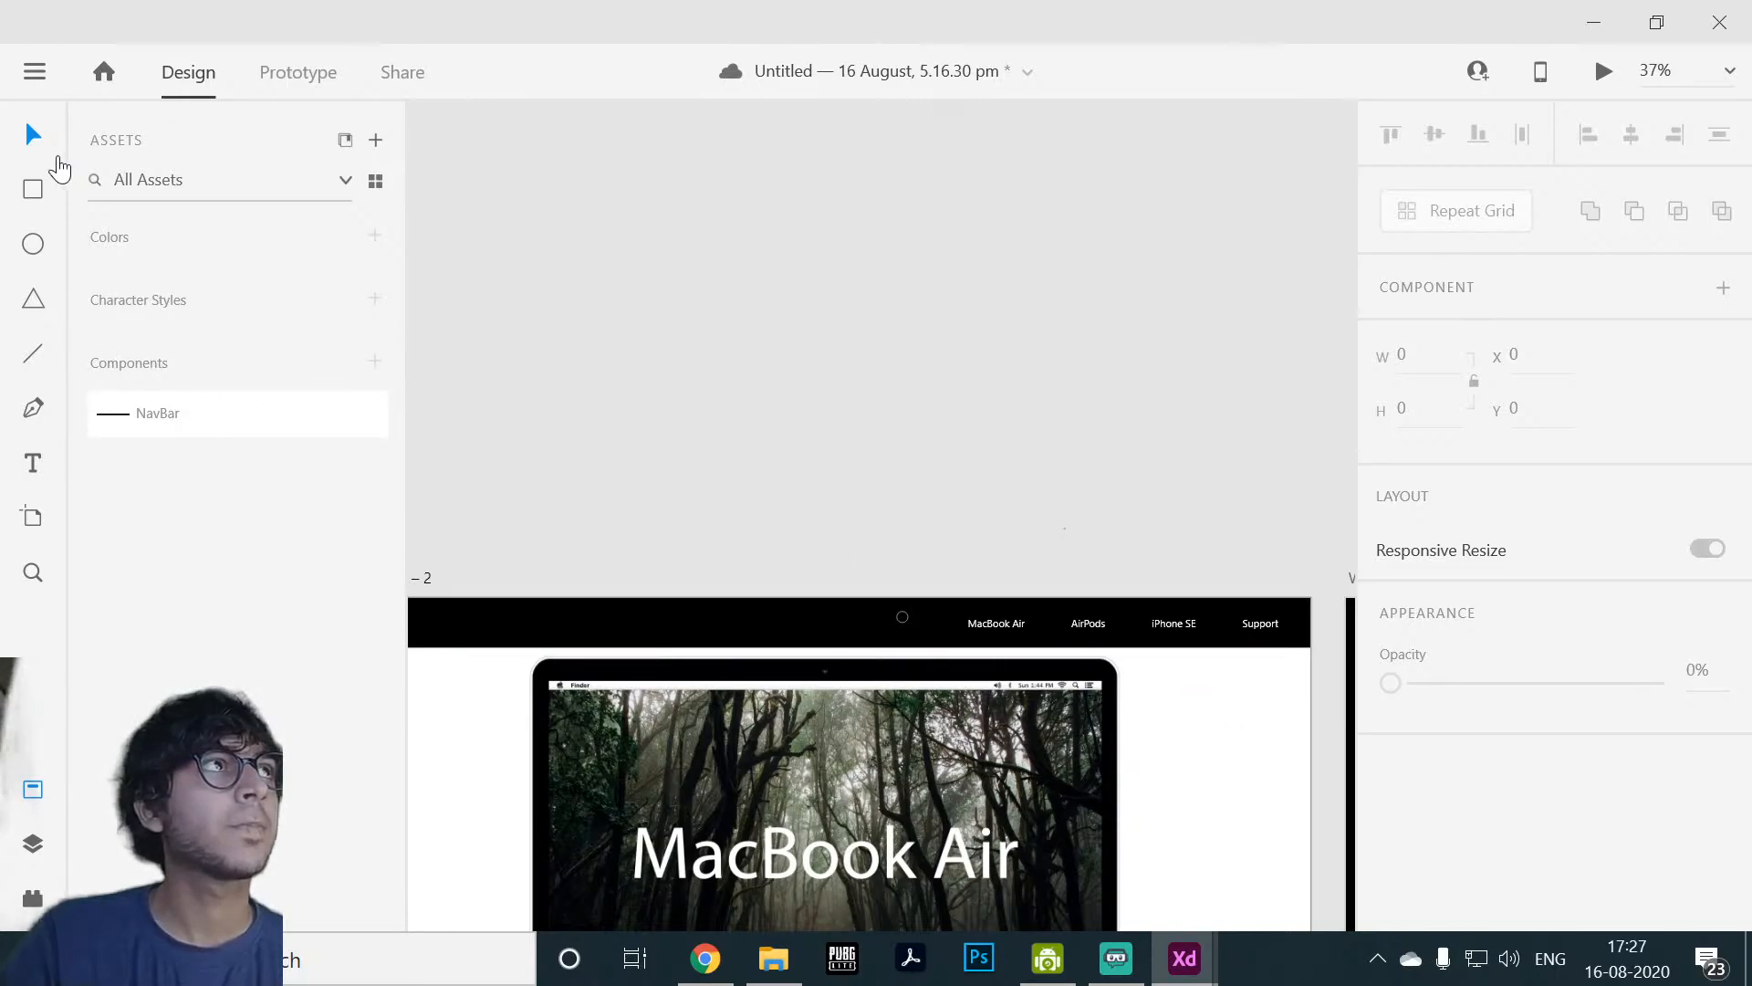
click(1291, 785)
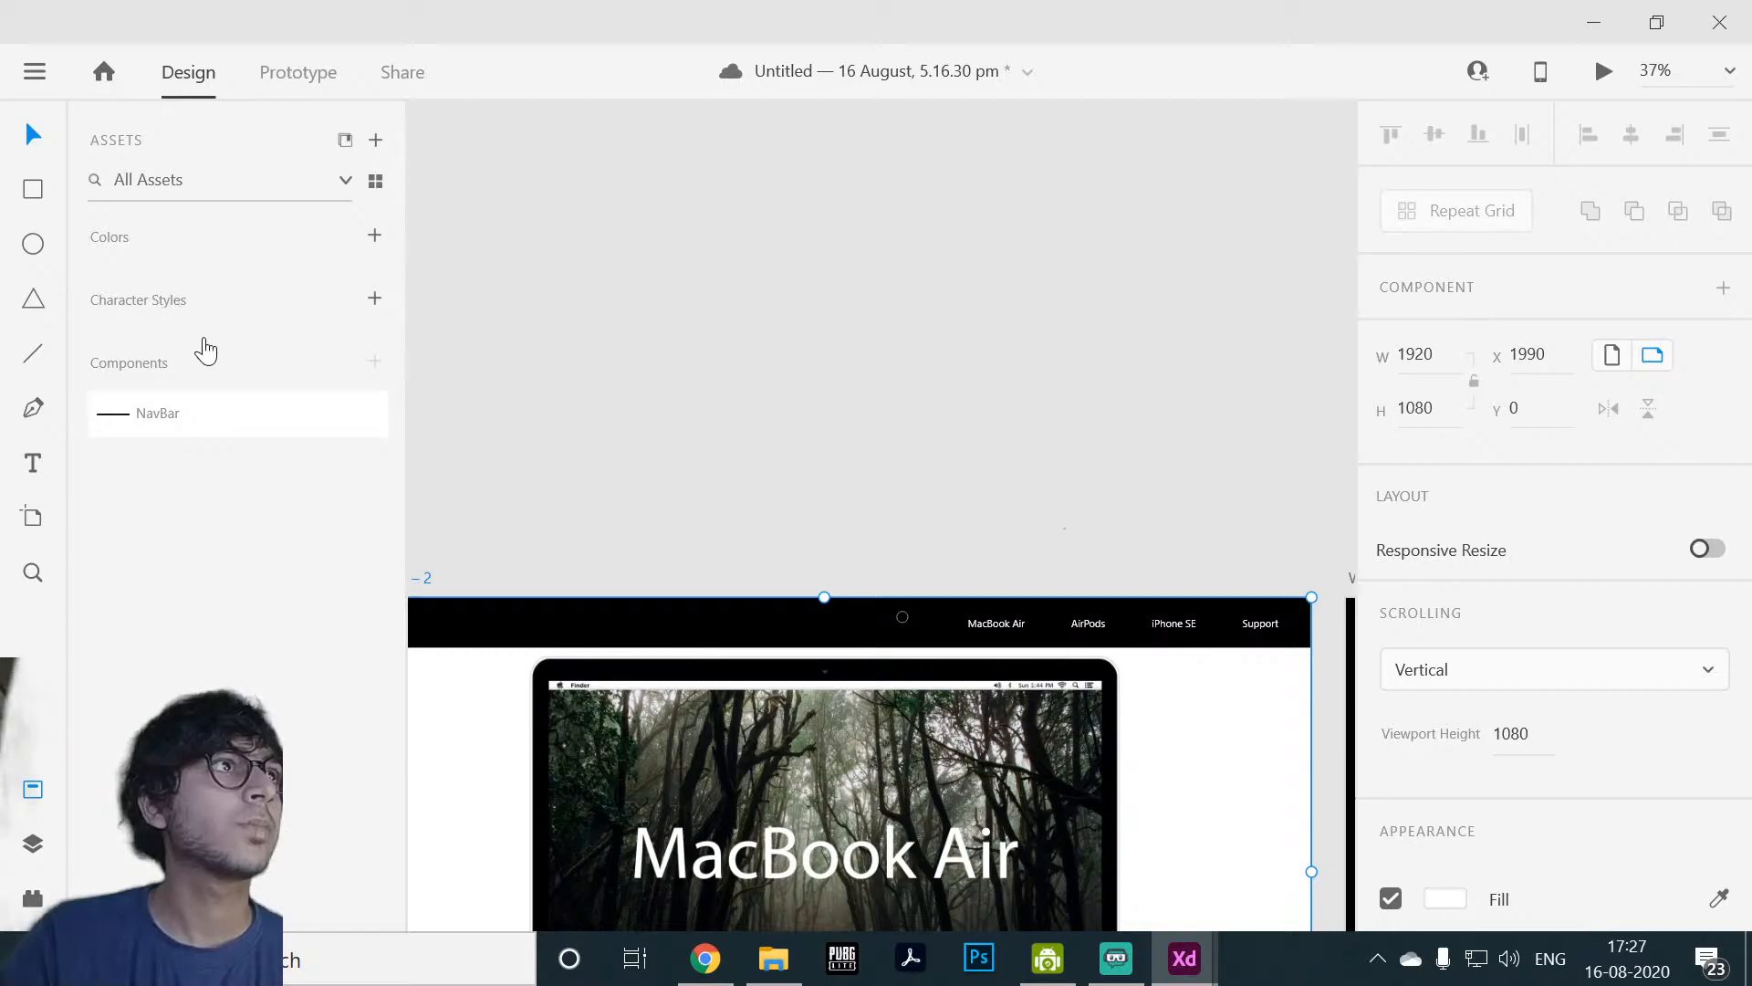
click(841, 500)
Step: Draw a short diagonal line from the circle's lower-right edge as the handle of a magnifying-glass icon
scroll(900, 501, up, 10)
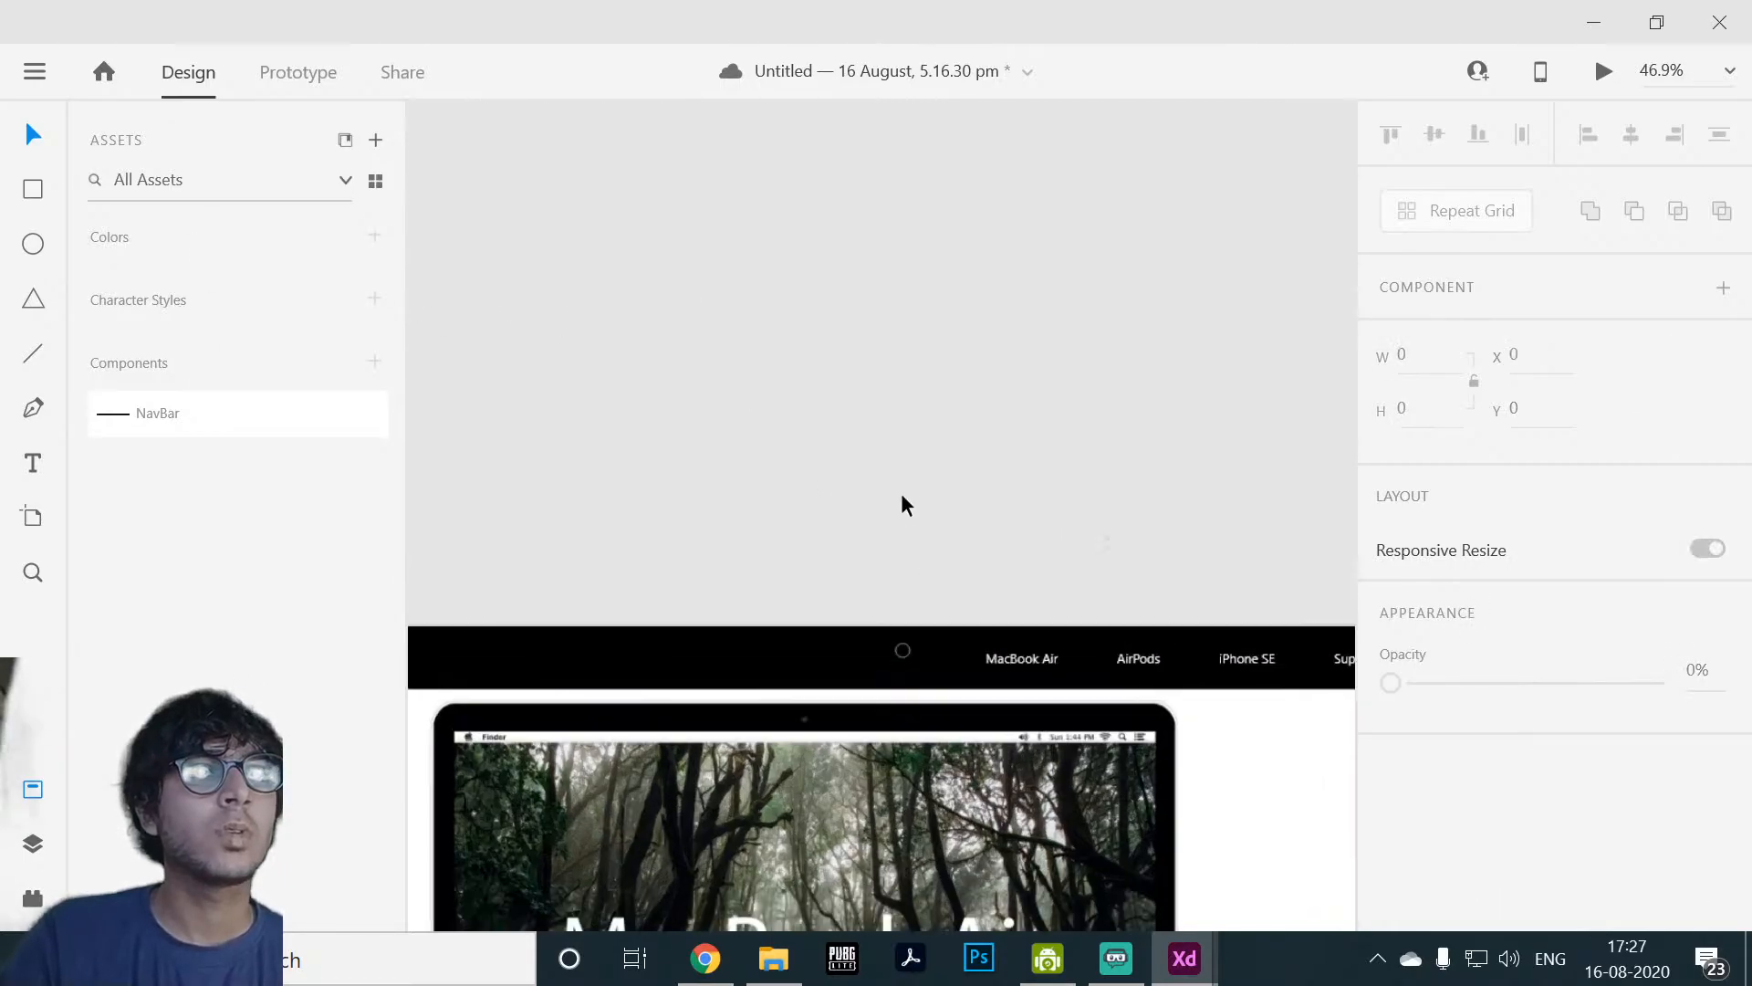
scroll(1023, 137, up, 1)
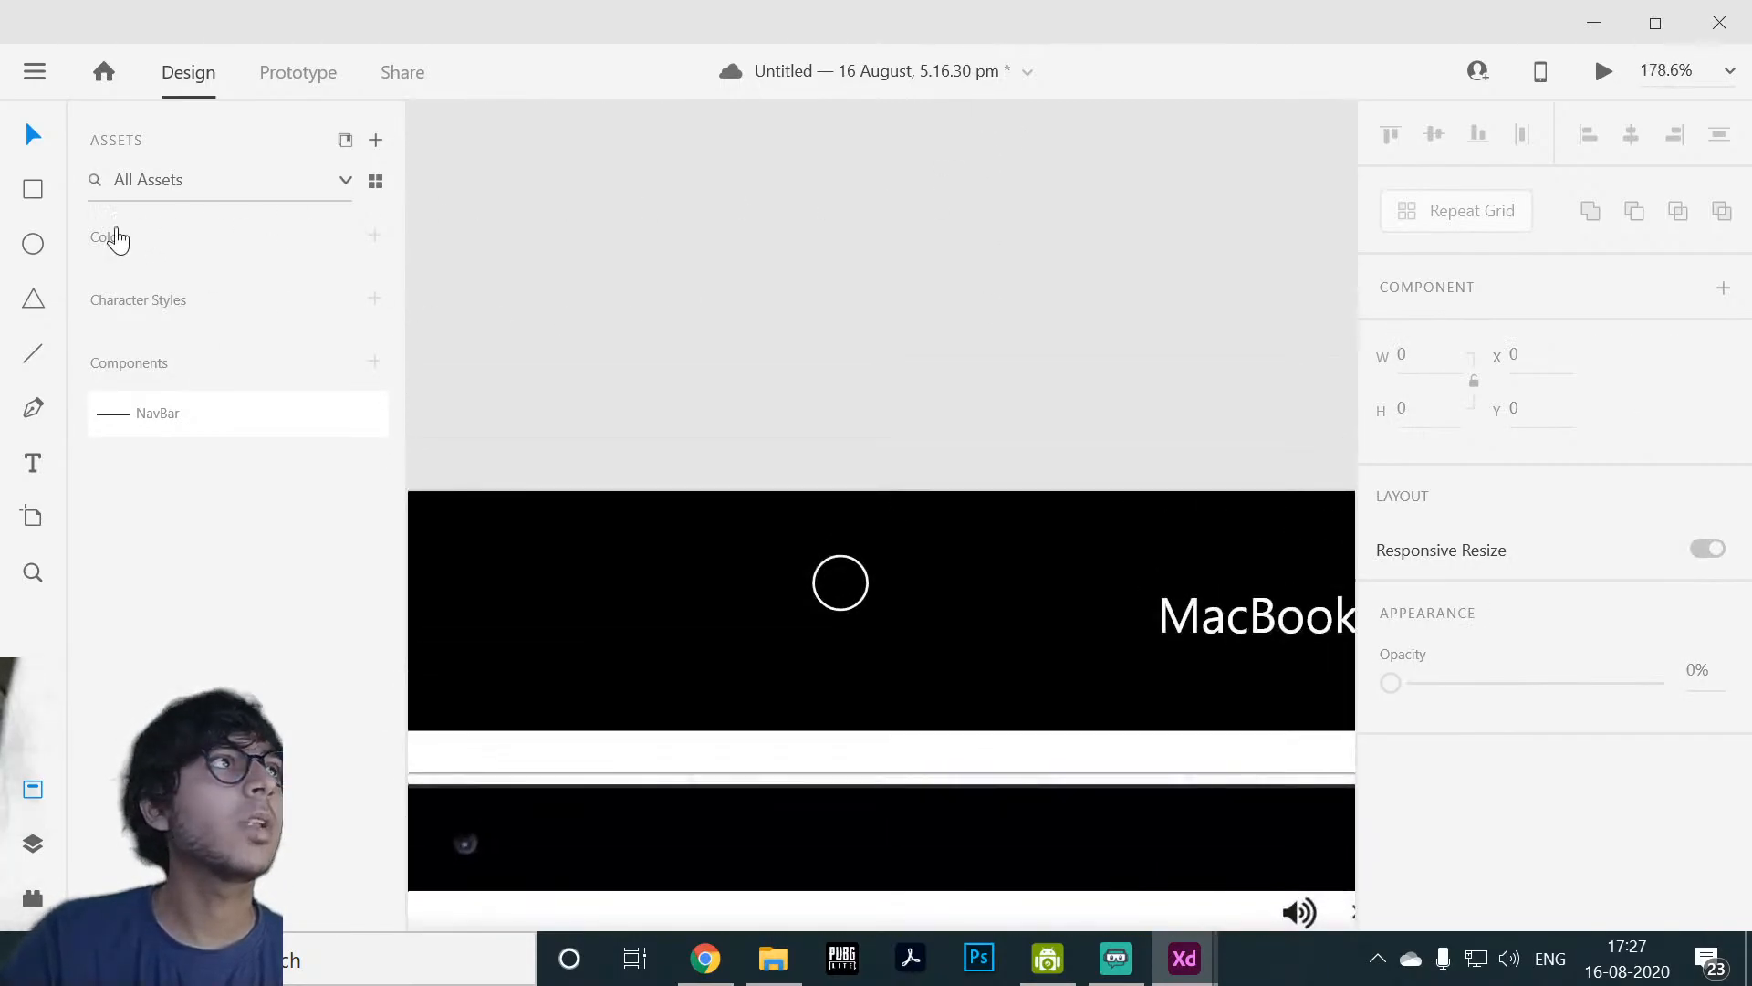
click(32, 353)
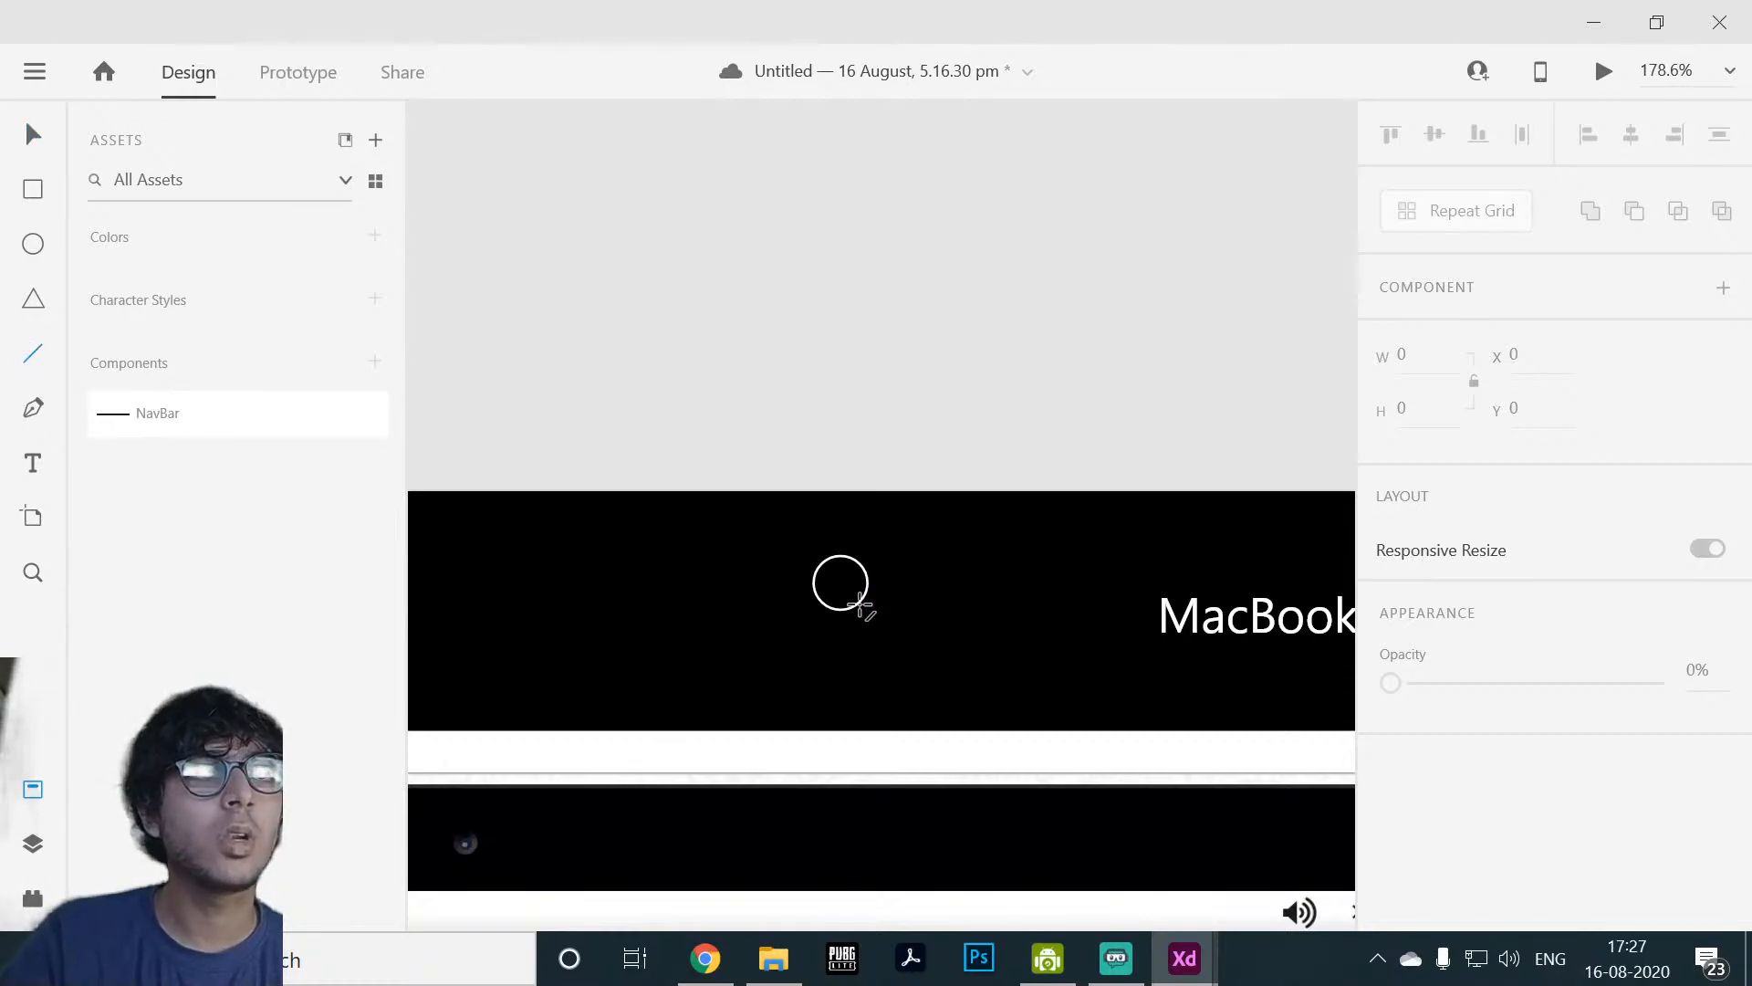
drag(864, 606, 874, 624)
Step: Set the handle line's border size to 3 and its border color to white, #FFFFFF
scroll(1529, 778, down, 4)
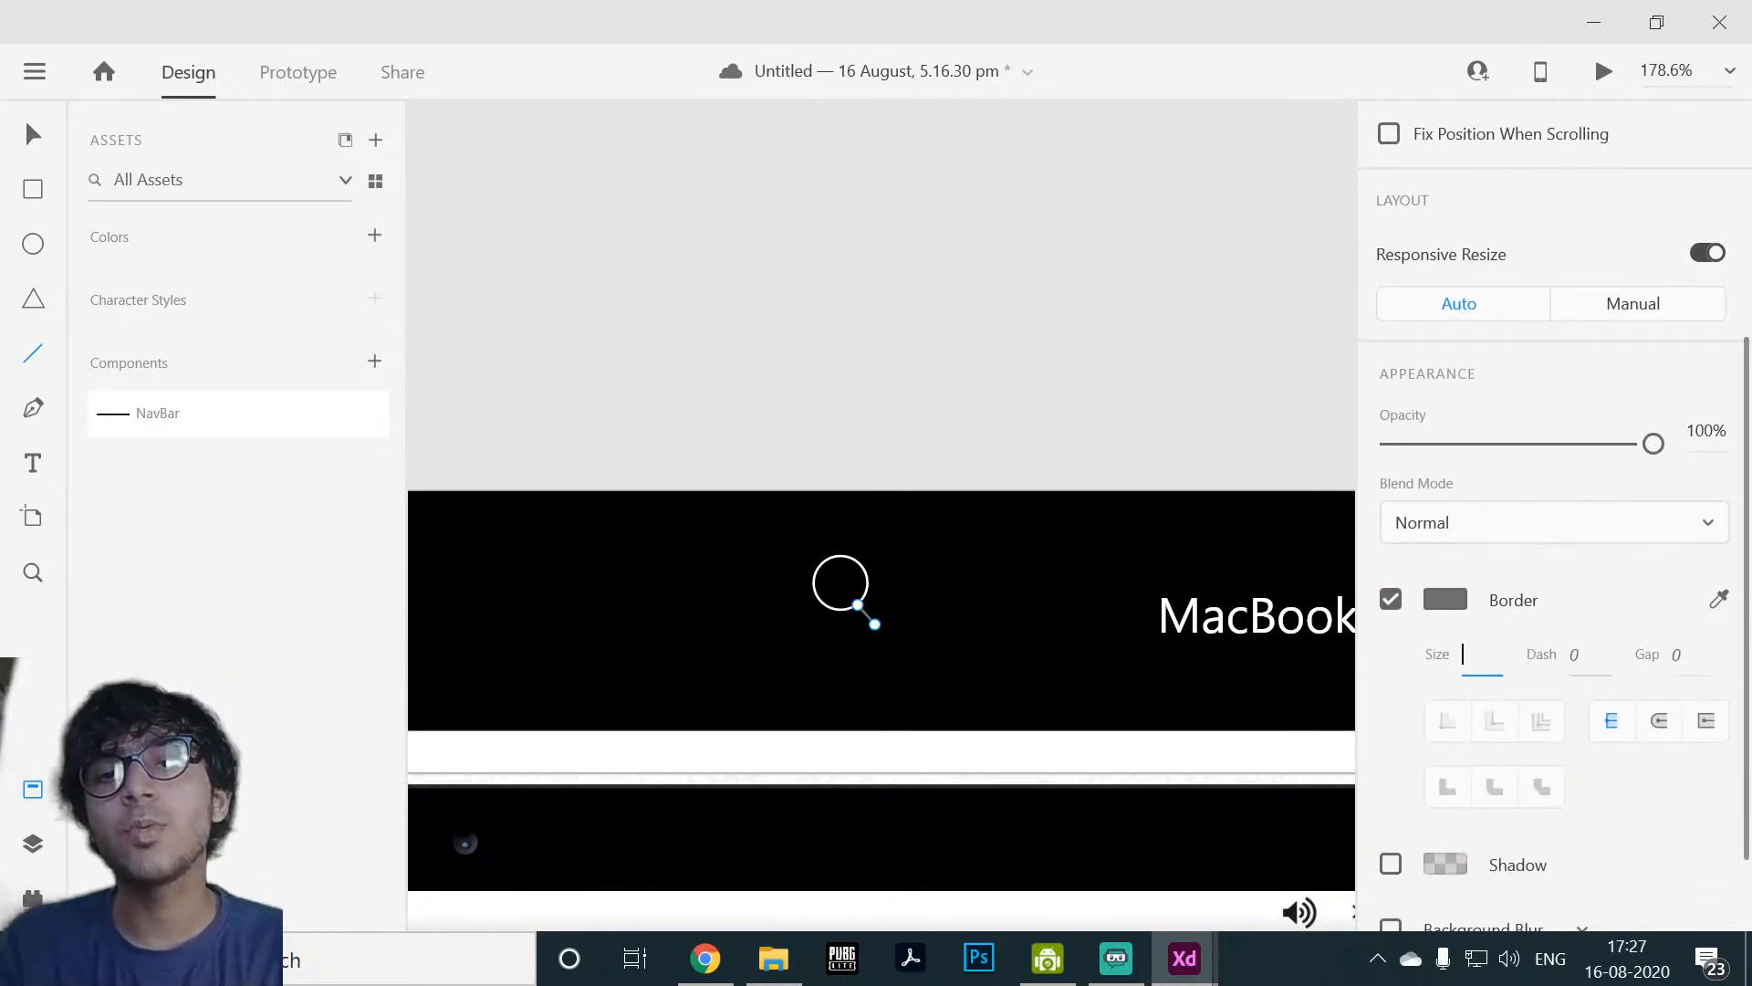
text(3)
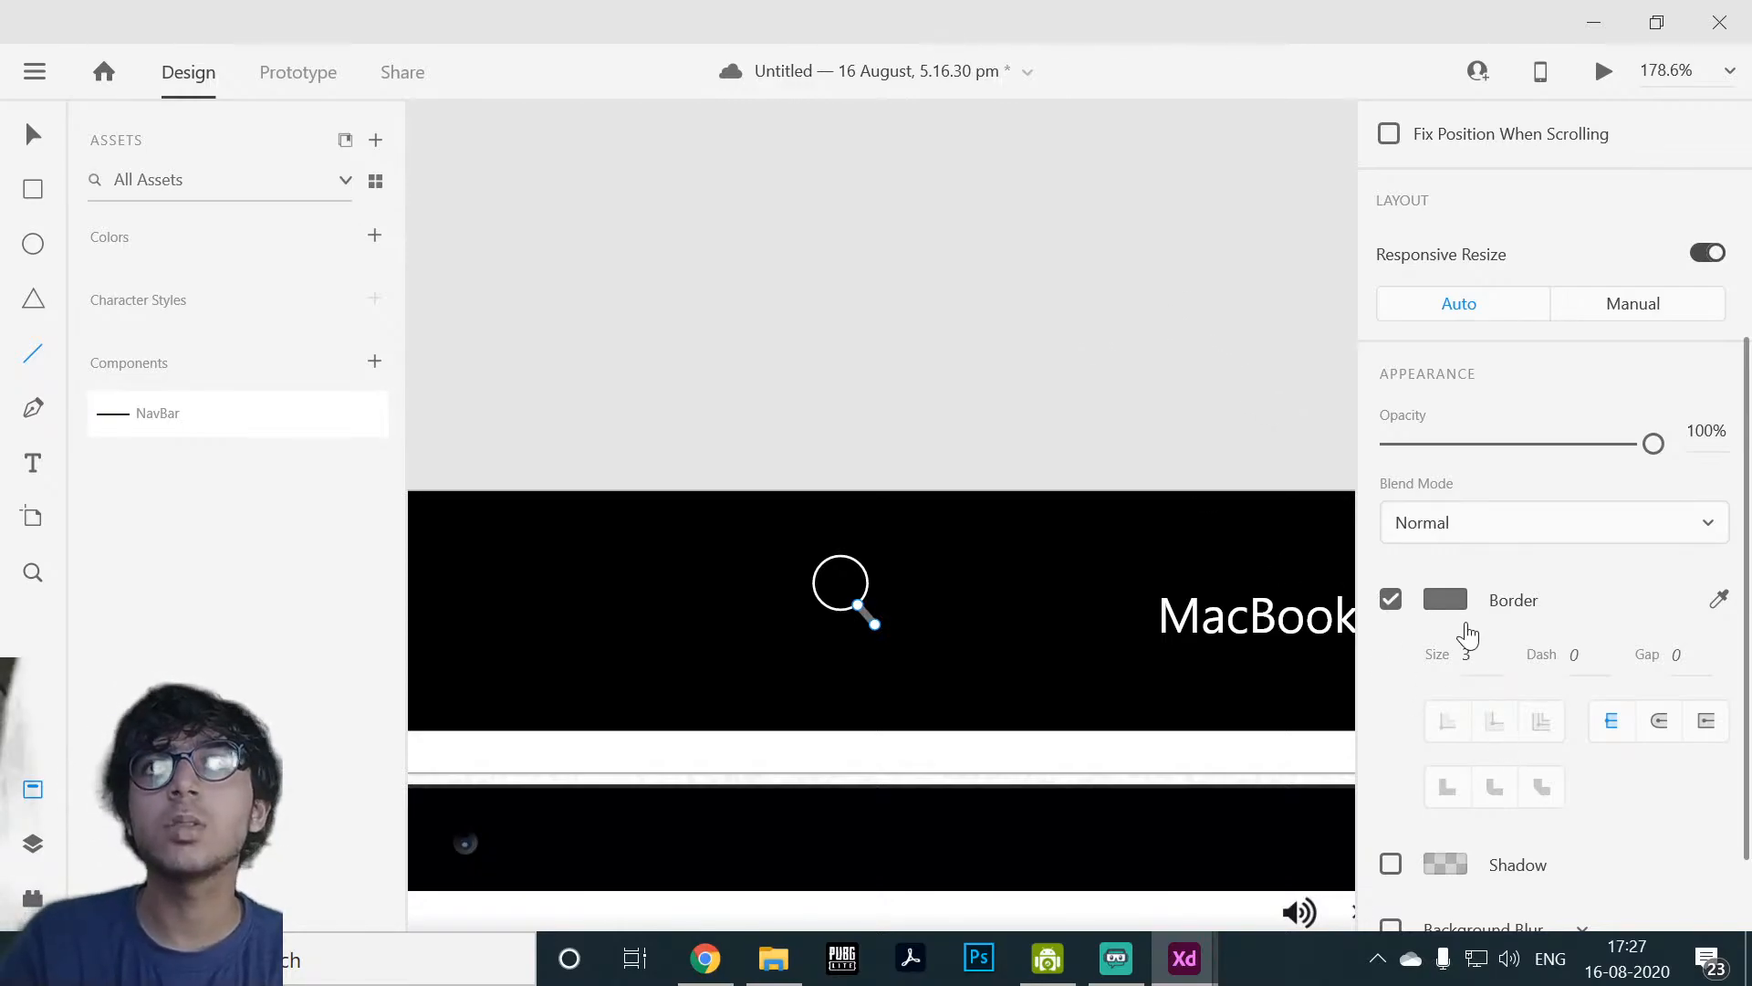
click(1445, 602)
drag(1192, 587, 907, 196)
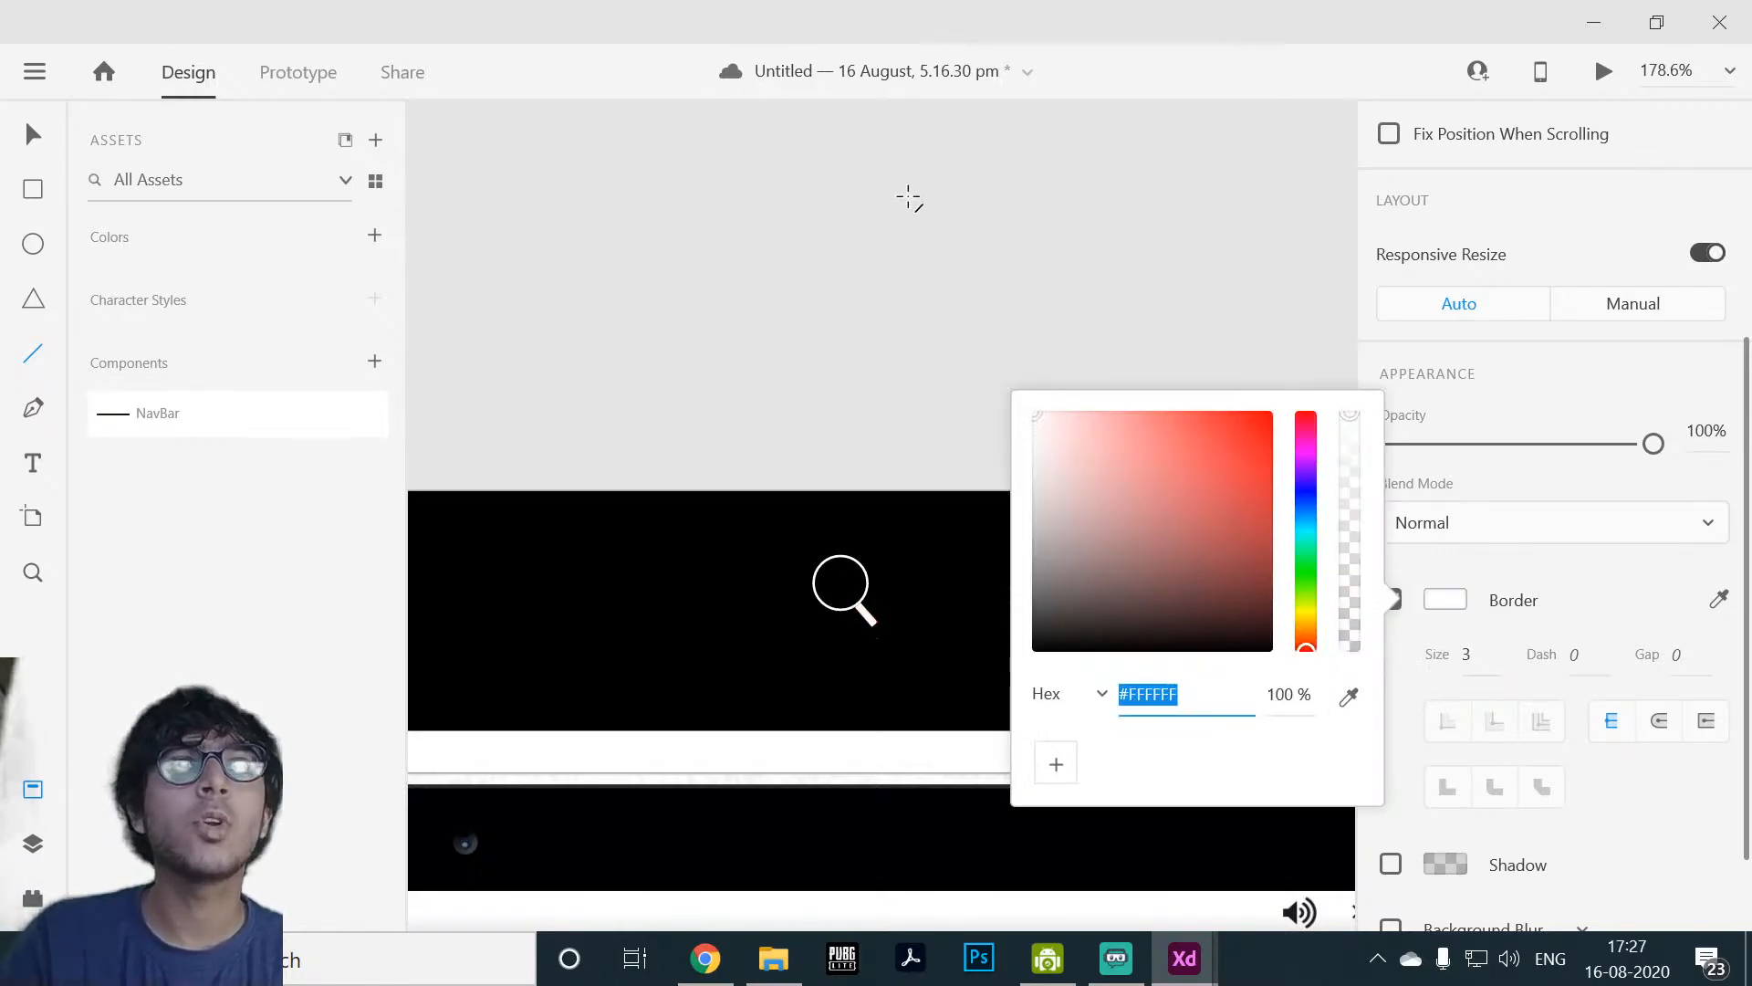
click(1016, 285)
Step: Examine the search icon in the navigation bar of Web 1920 – 2 and the pictures placed around Web 1920 – 3
scroll(1048, 315, down, 10)
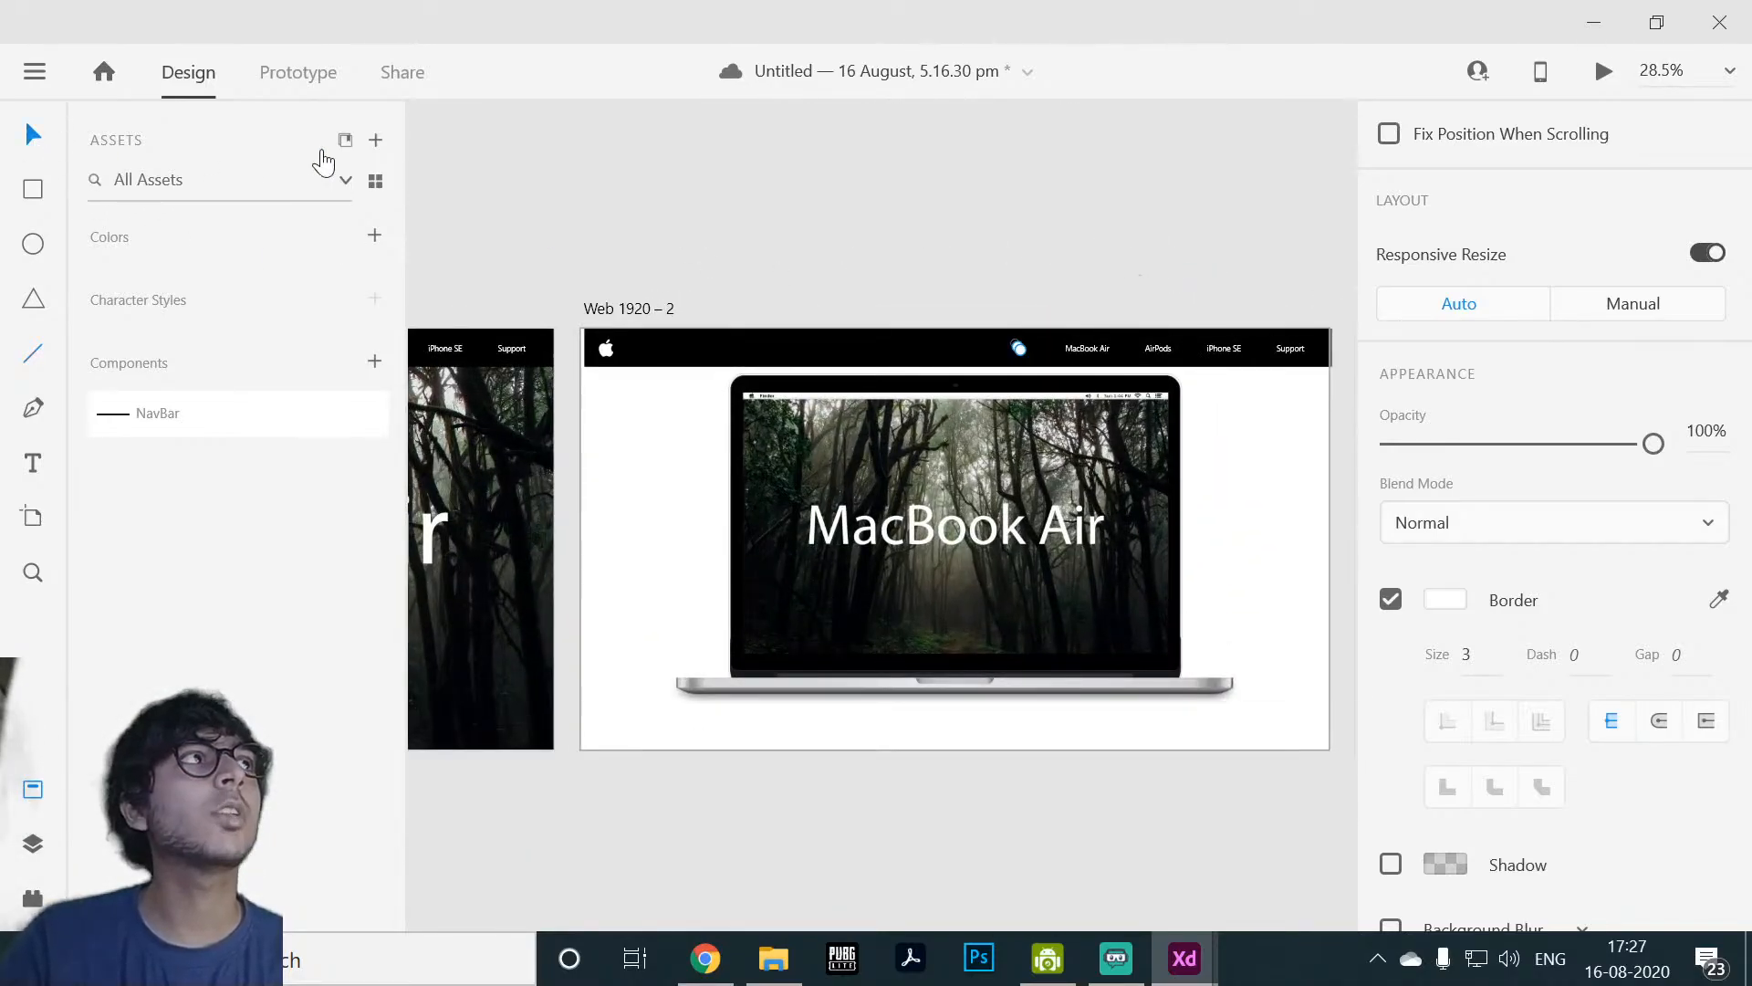
scroll(973, 209, up, 6)
click(1223, 393)
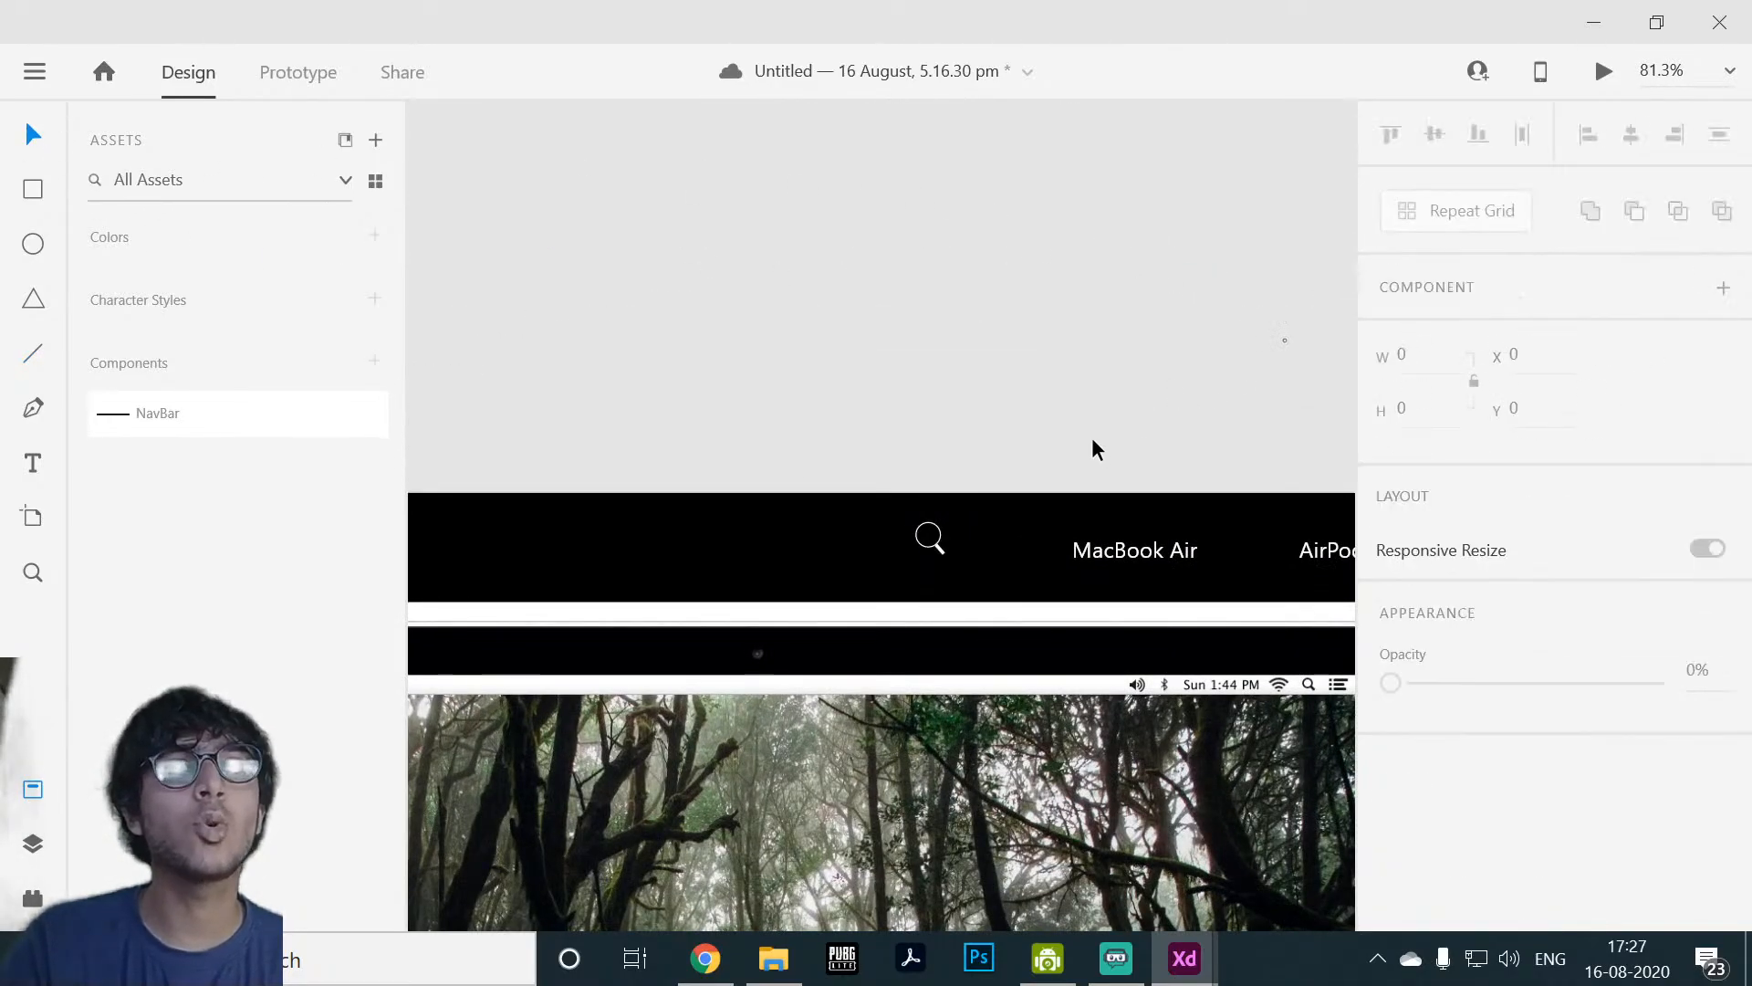
drag(1090, 436, 672, 325)
drag(1084, 371, 809, 348)
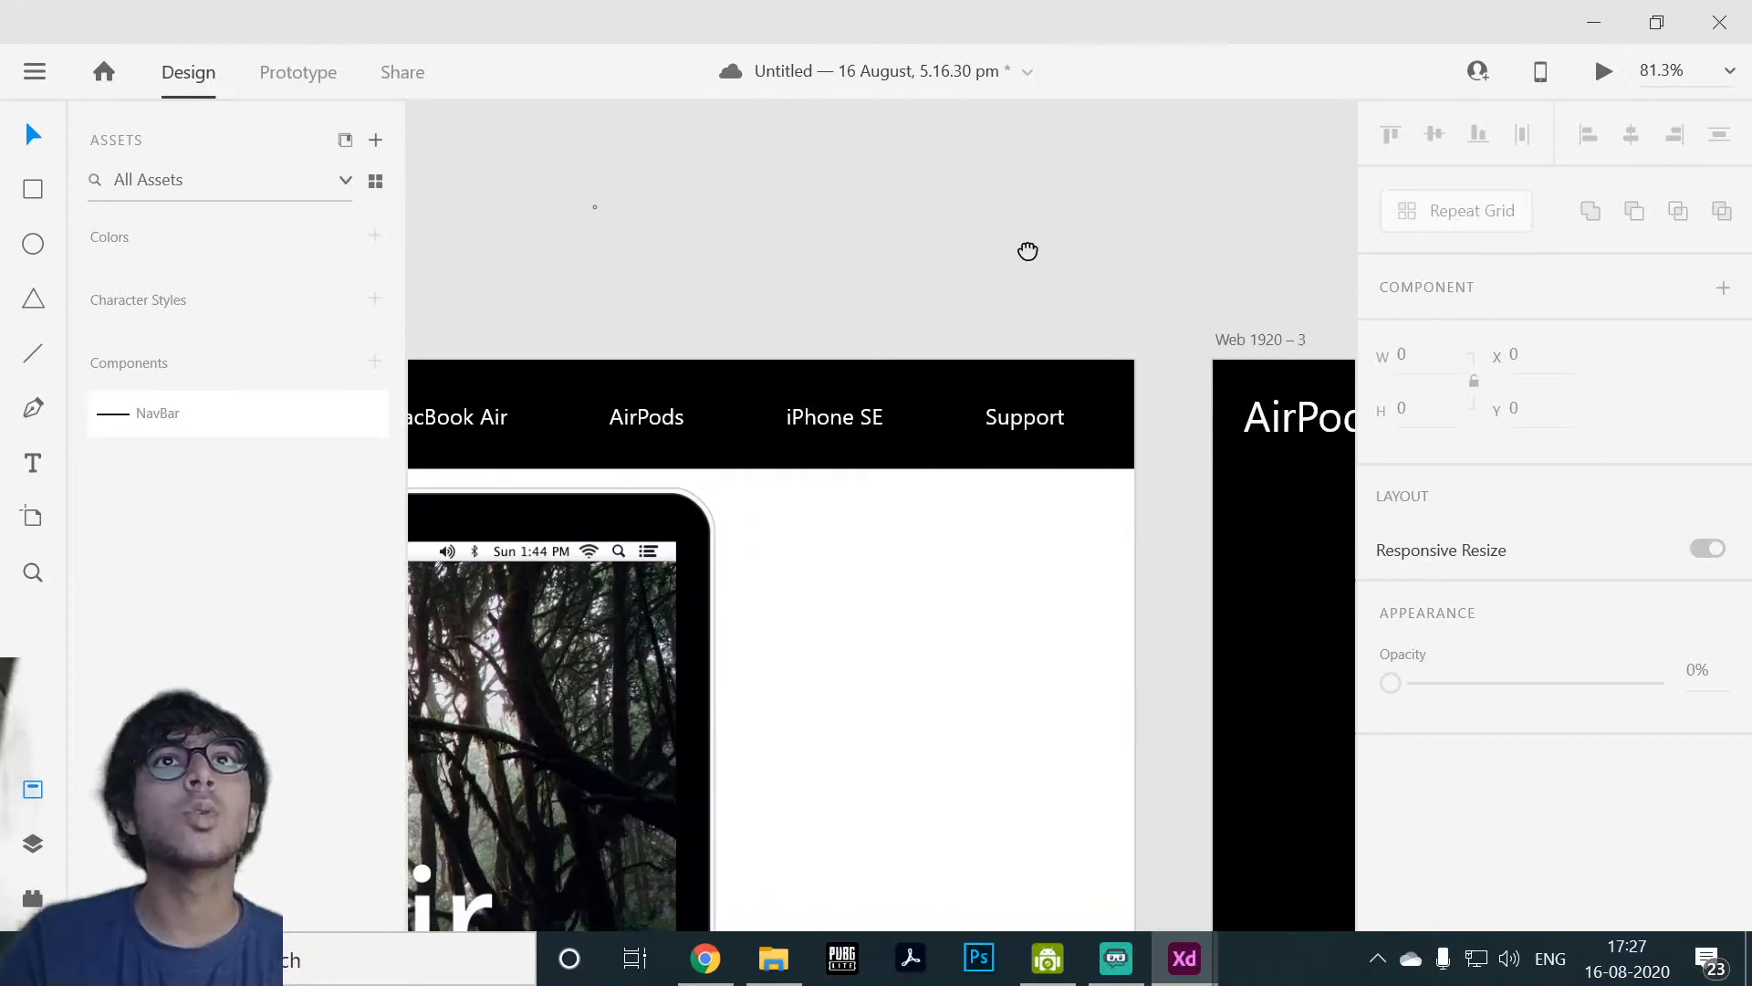
drag(1028, 251, 518, 228)
scroll(1137, 274, down, 7)
drag(1187, 228, 837, 309)
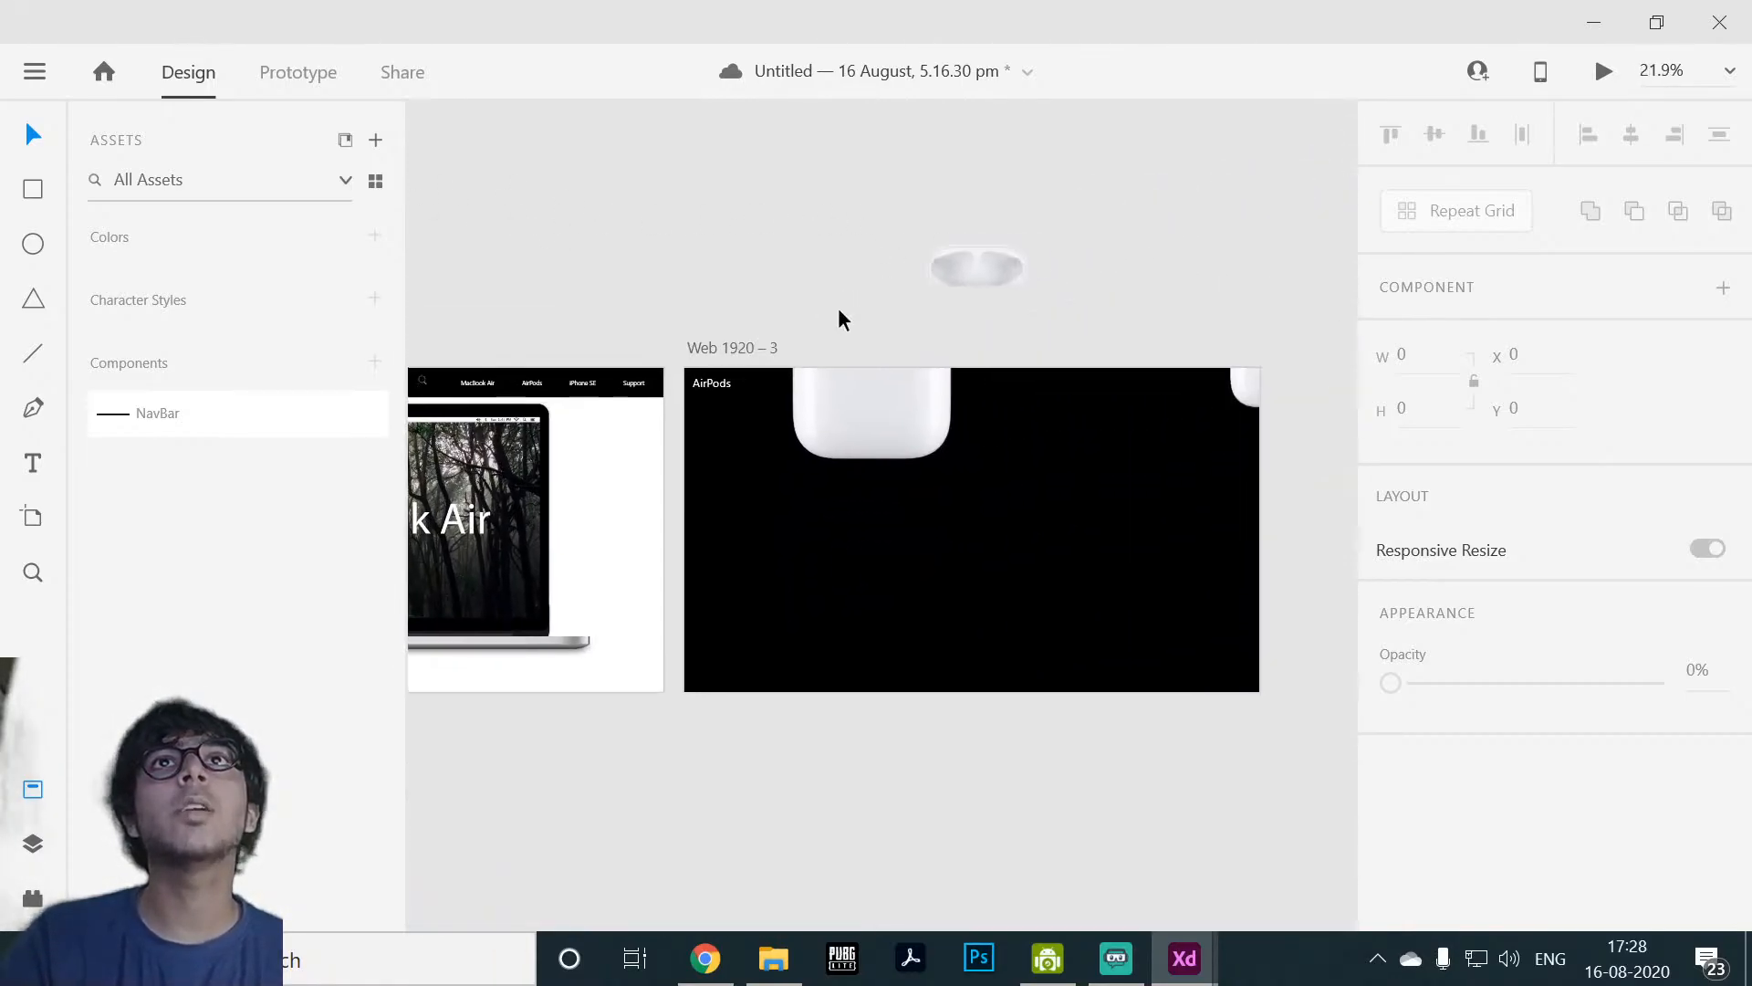
Step: Move the podscase picture from the upper-right edge of Web 1920 – 3 into the artboard's lower-right area
scroll(1102, 407, down, 2)
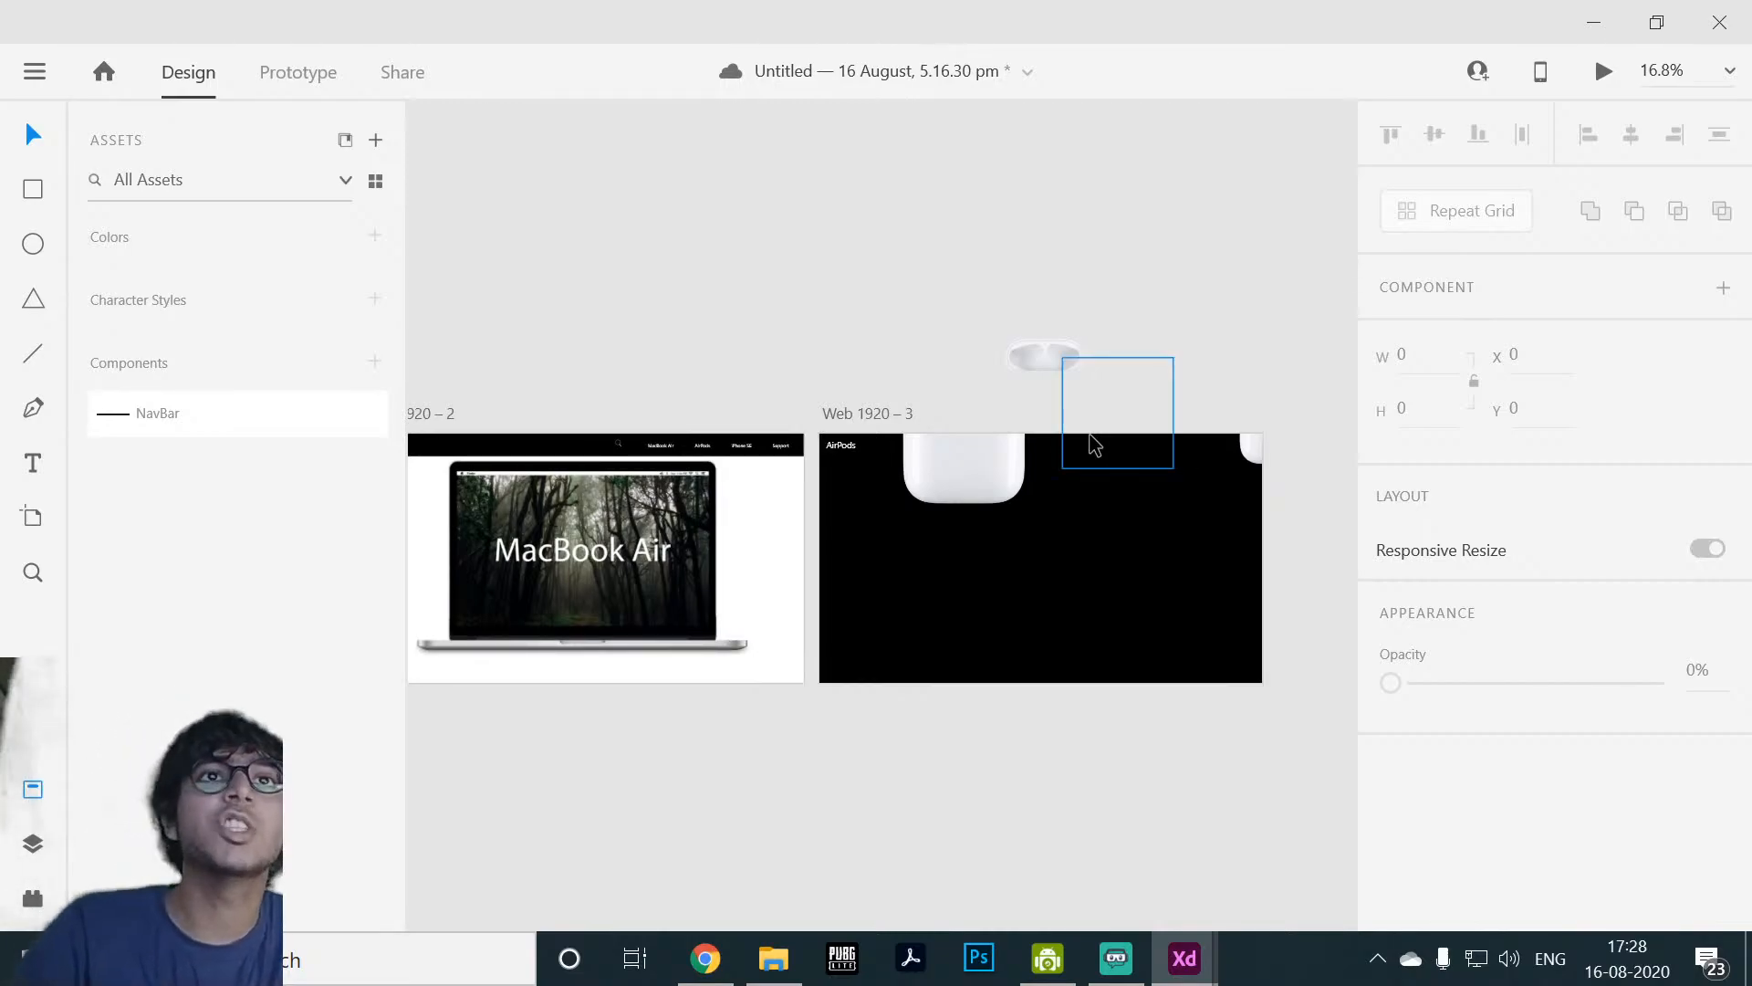
click(1015, 358)
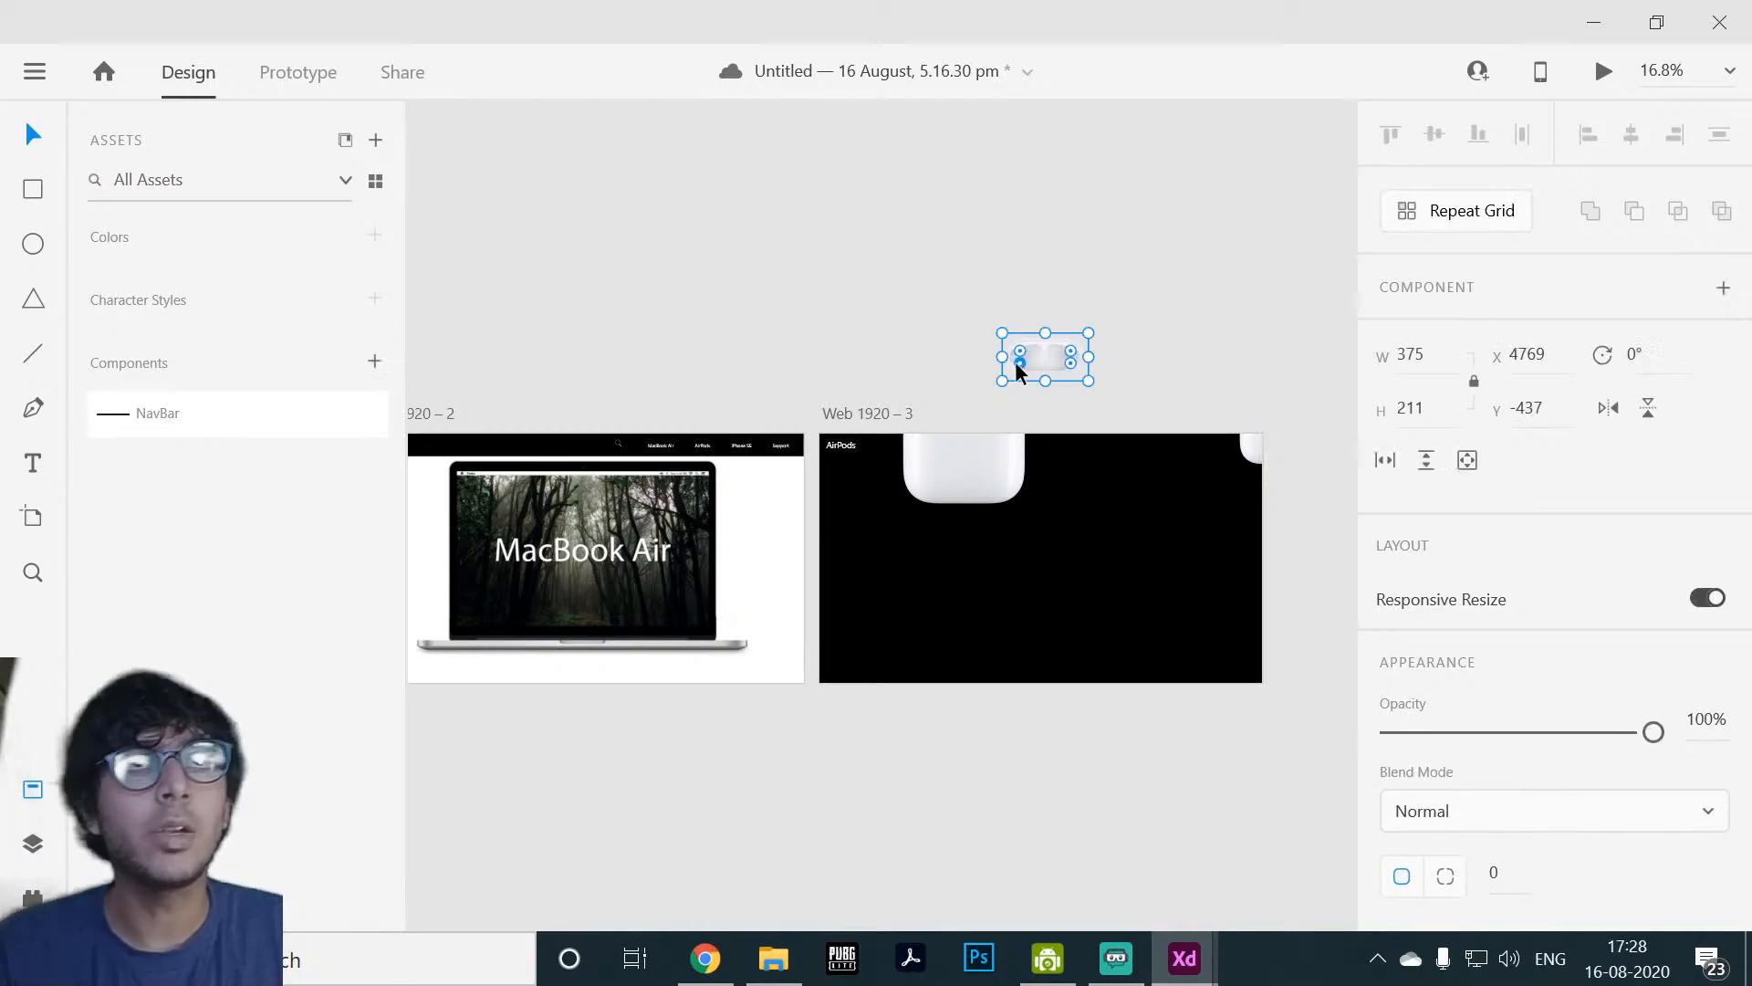
click(1252, 453)
drag(1280, 447, 1165, 636)
click(1020, 636)
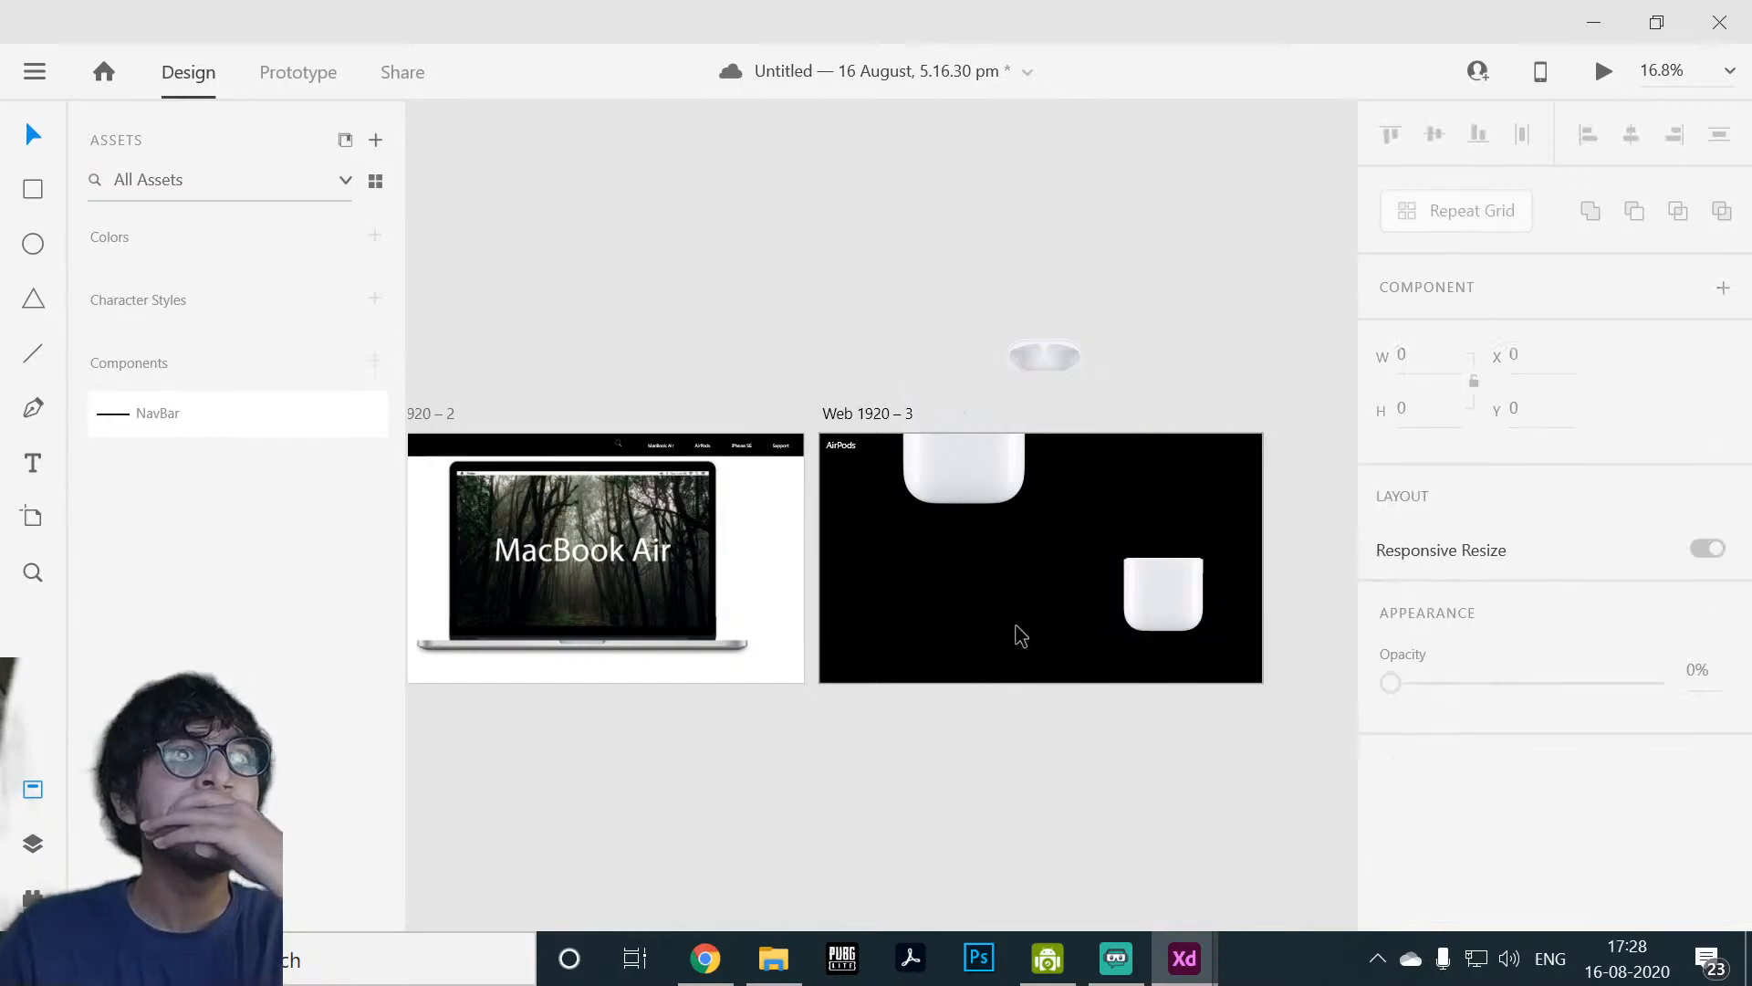
Step: Extend the Web 1920 – 3 artboard downward to a height of about 1947
scroll(1046, 589, up, 6)
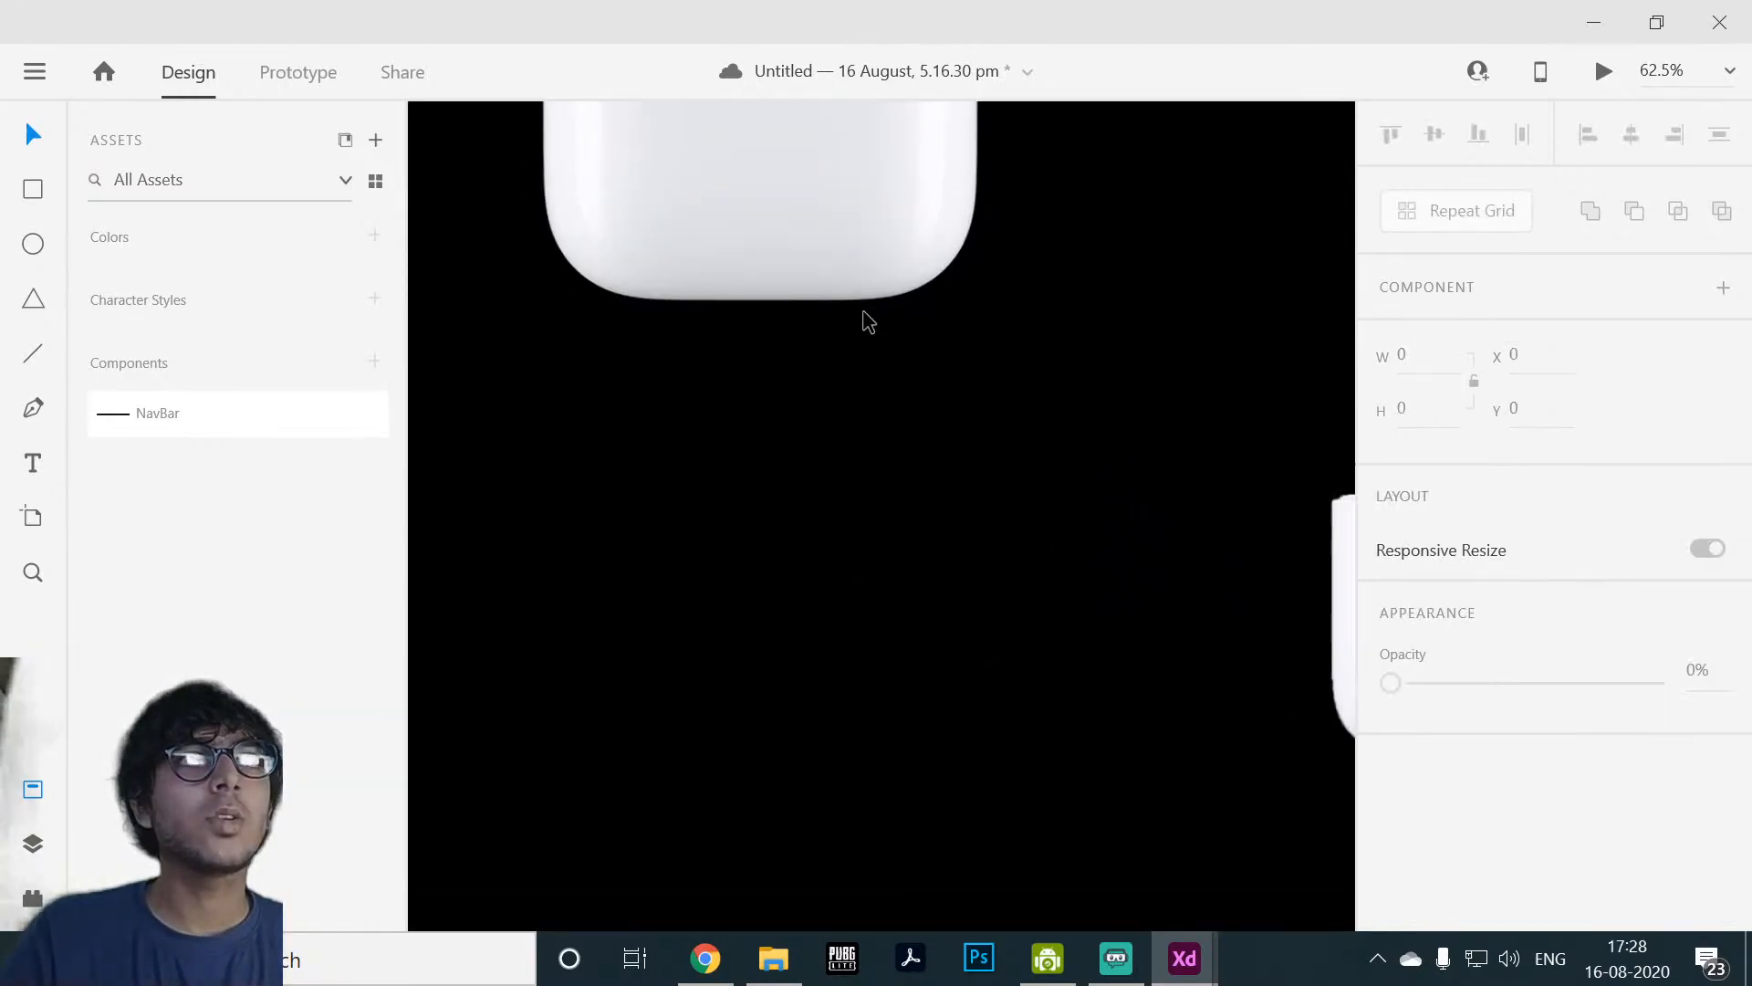
scroll(864, 321, down, 5)
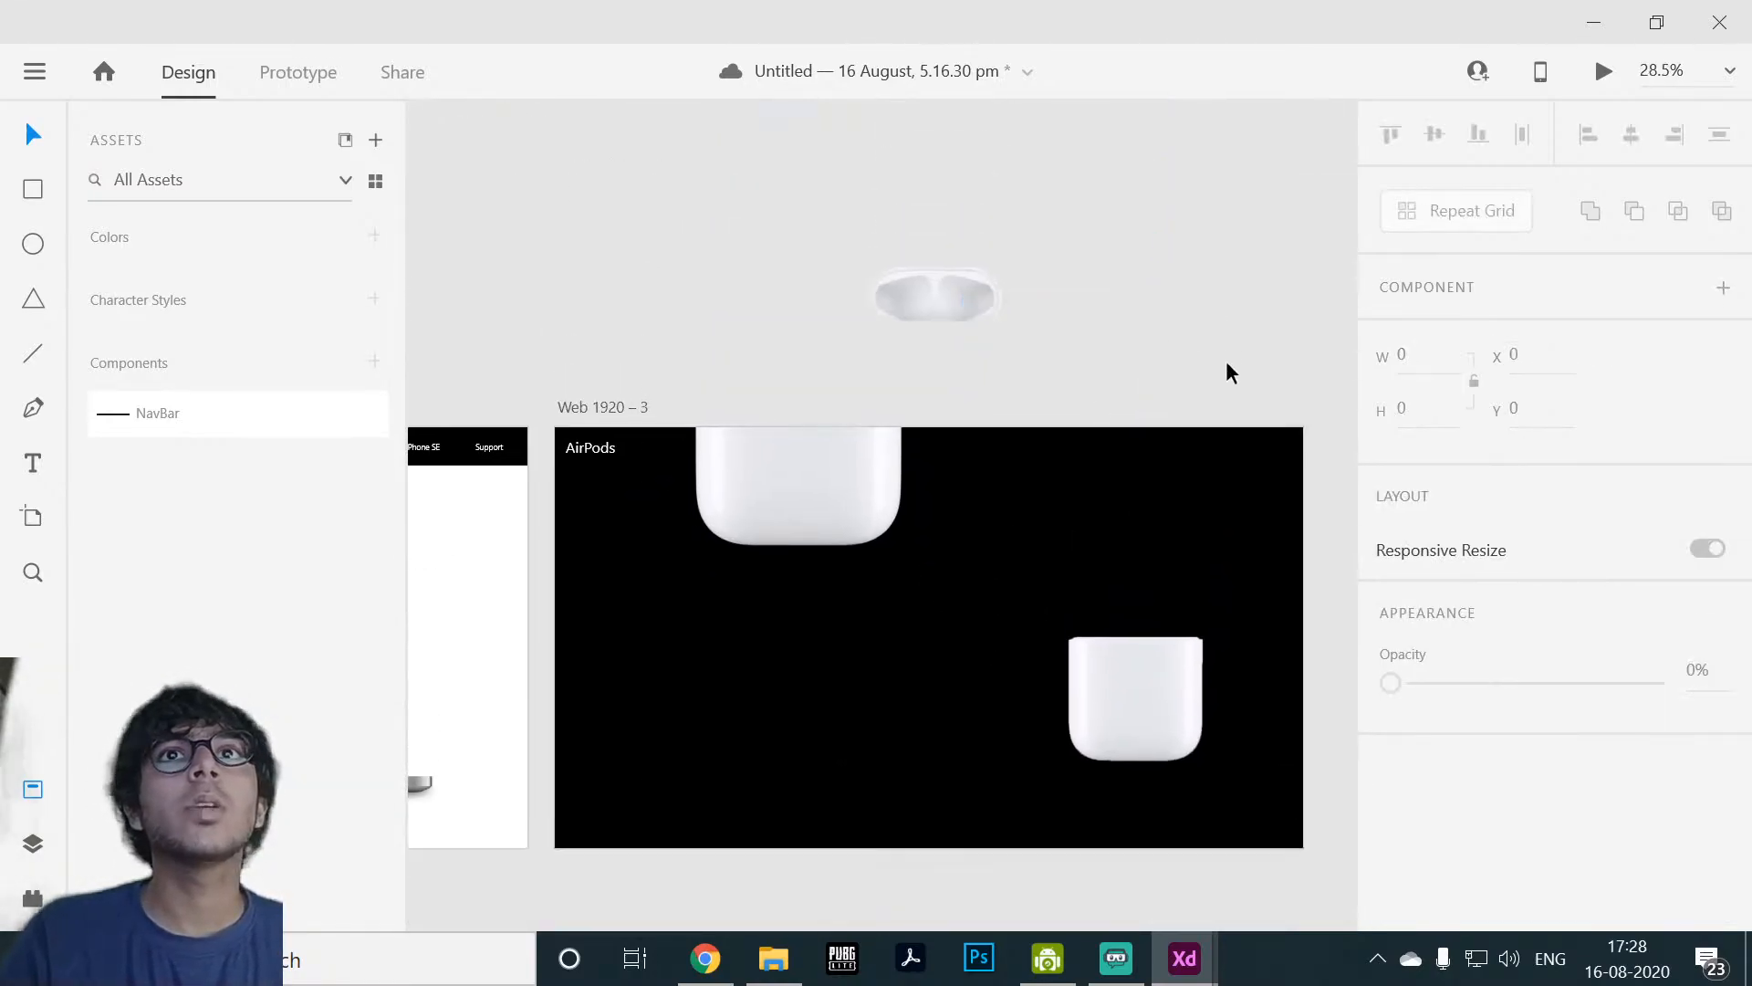
scroll(1225, 360, up, 1)
drag(1274, 326, 1342, 94)
click(932, 602)
scroll(950, 672, down, 3)
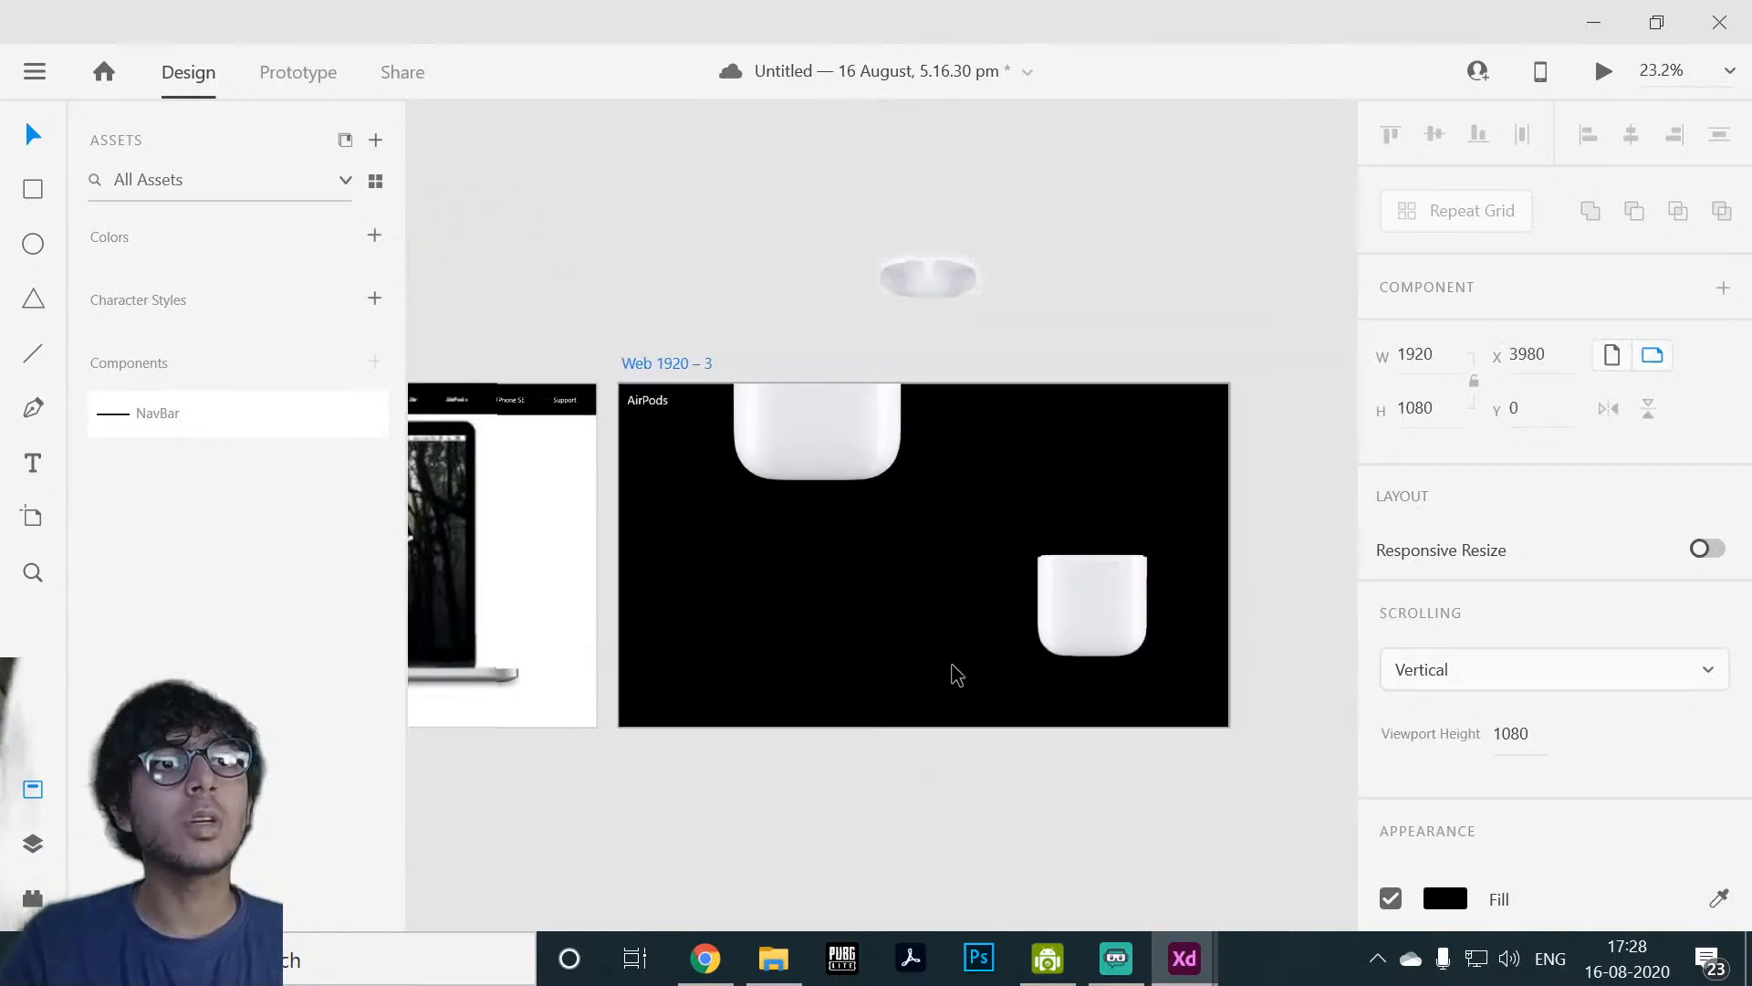
drag(643, 249, 880, 189)
drag(759, 276, 970, 260)
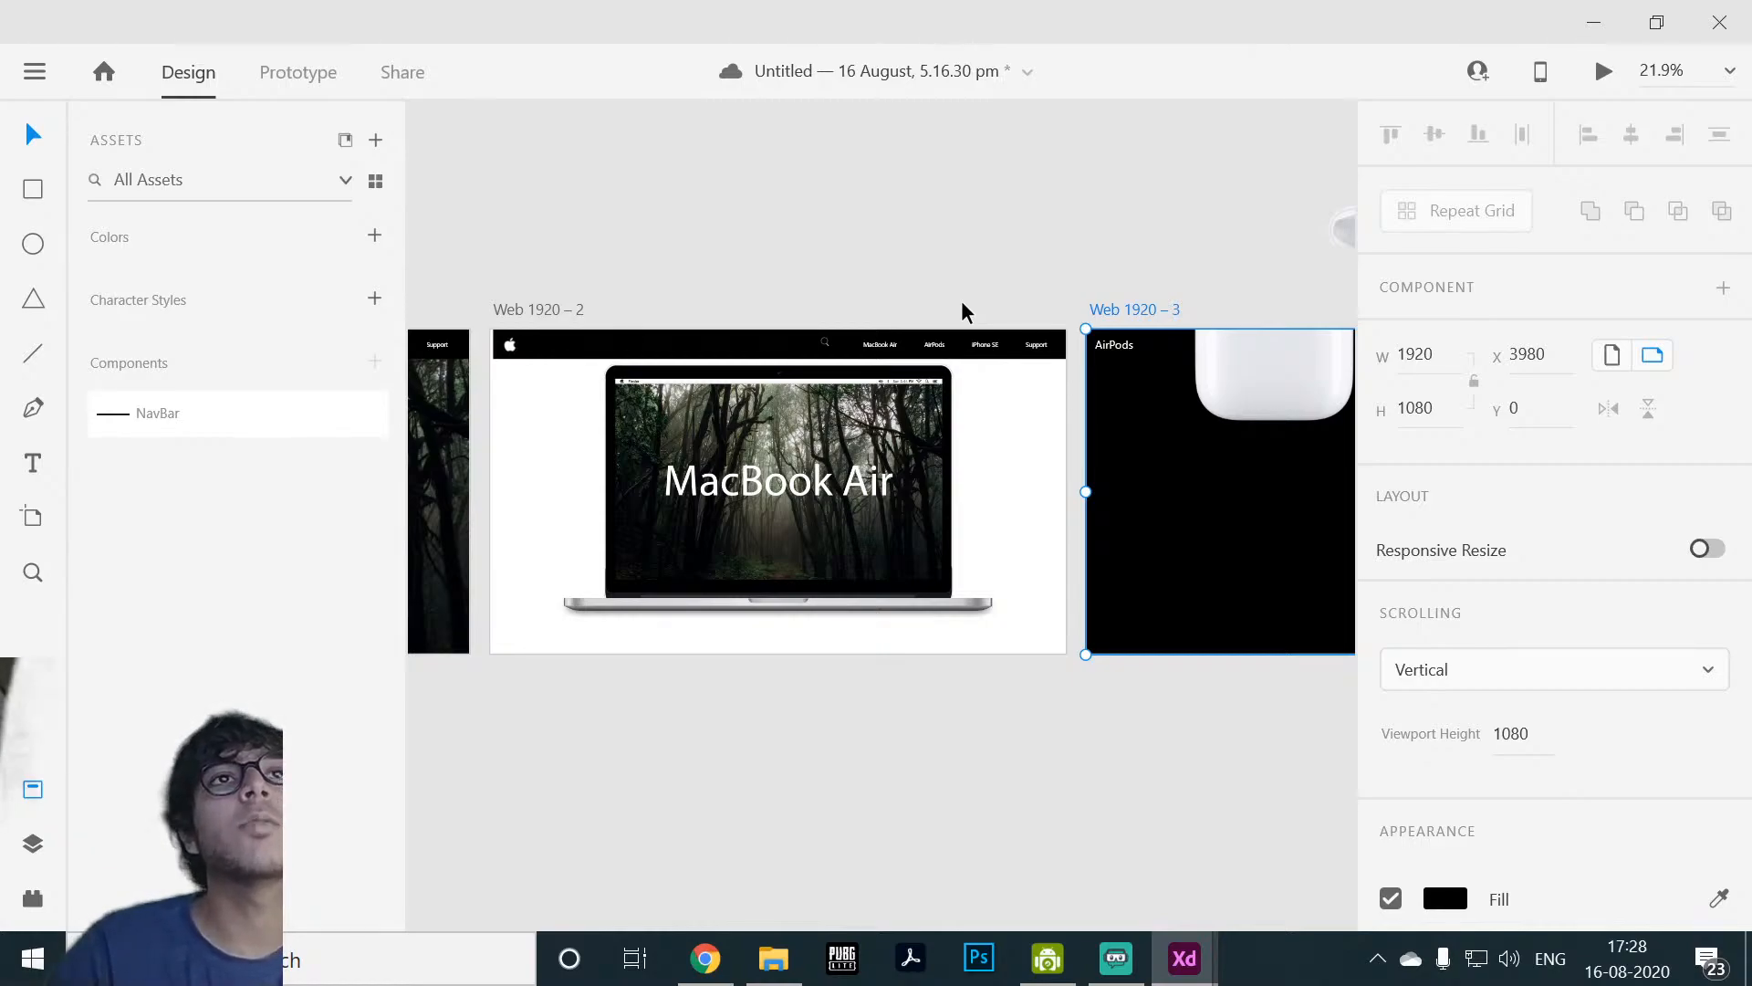
drag(1011, 274, 758, 179)
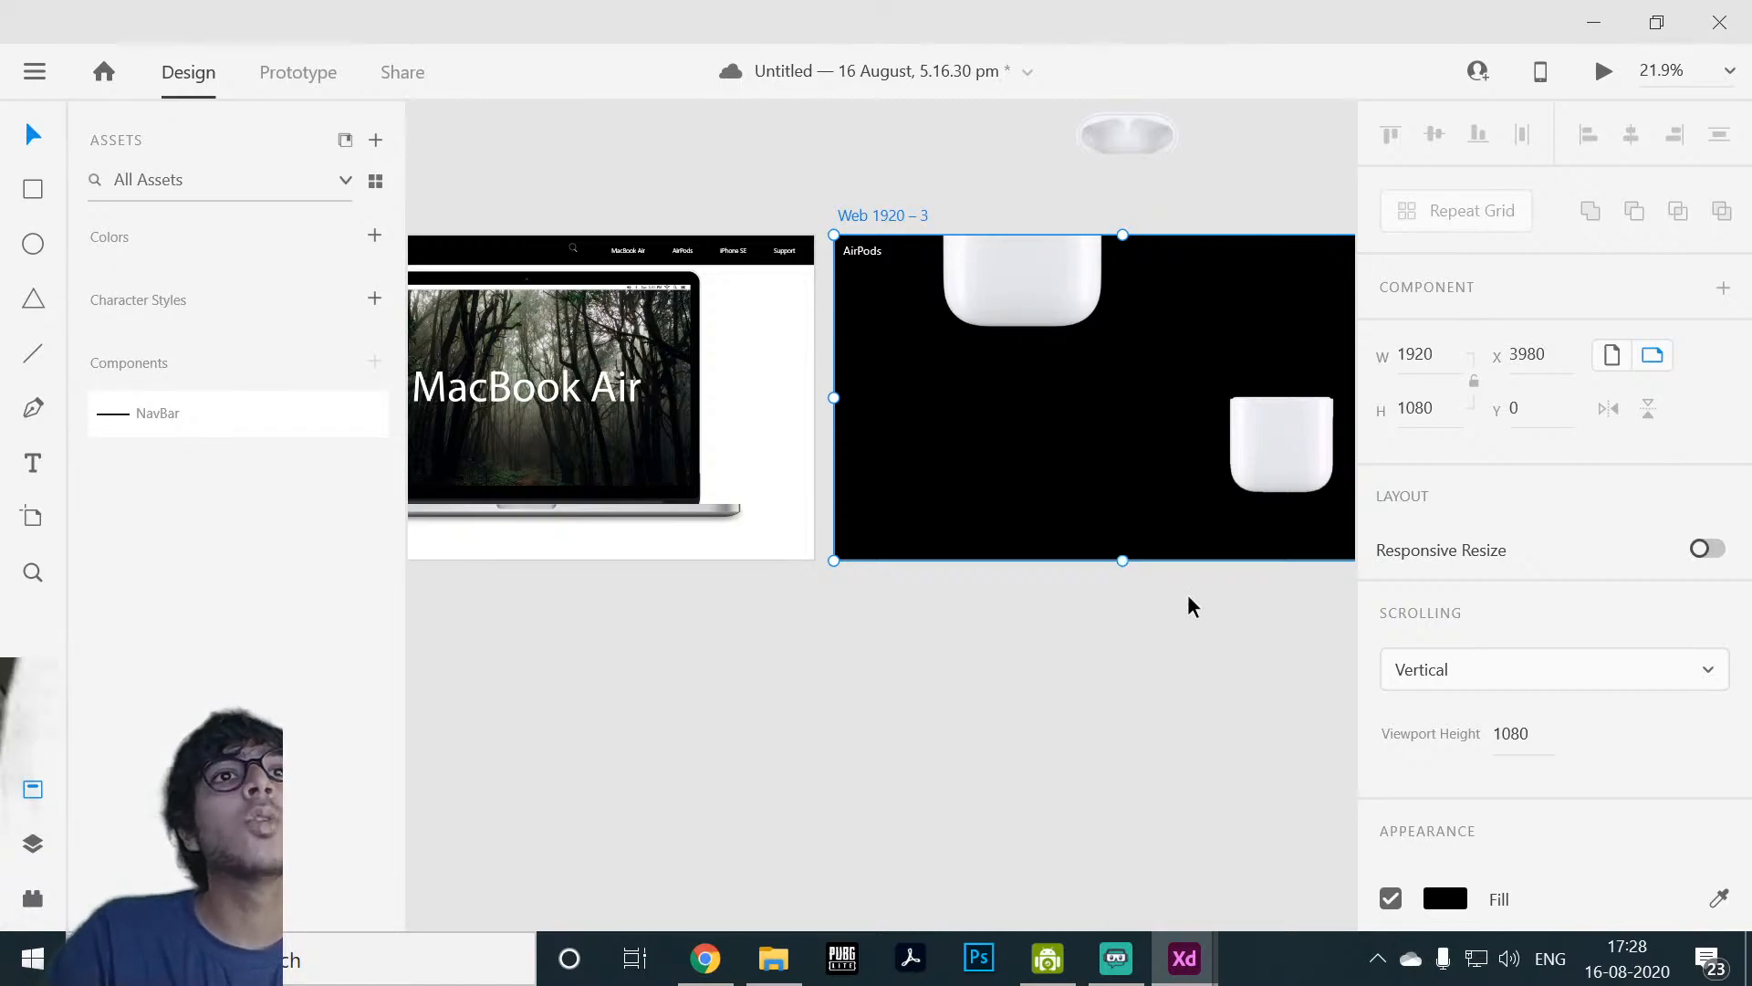
drag(1188, 606, 958, 792)
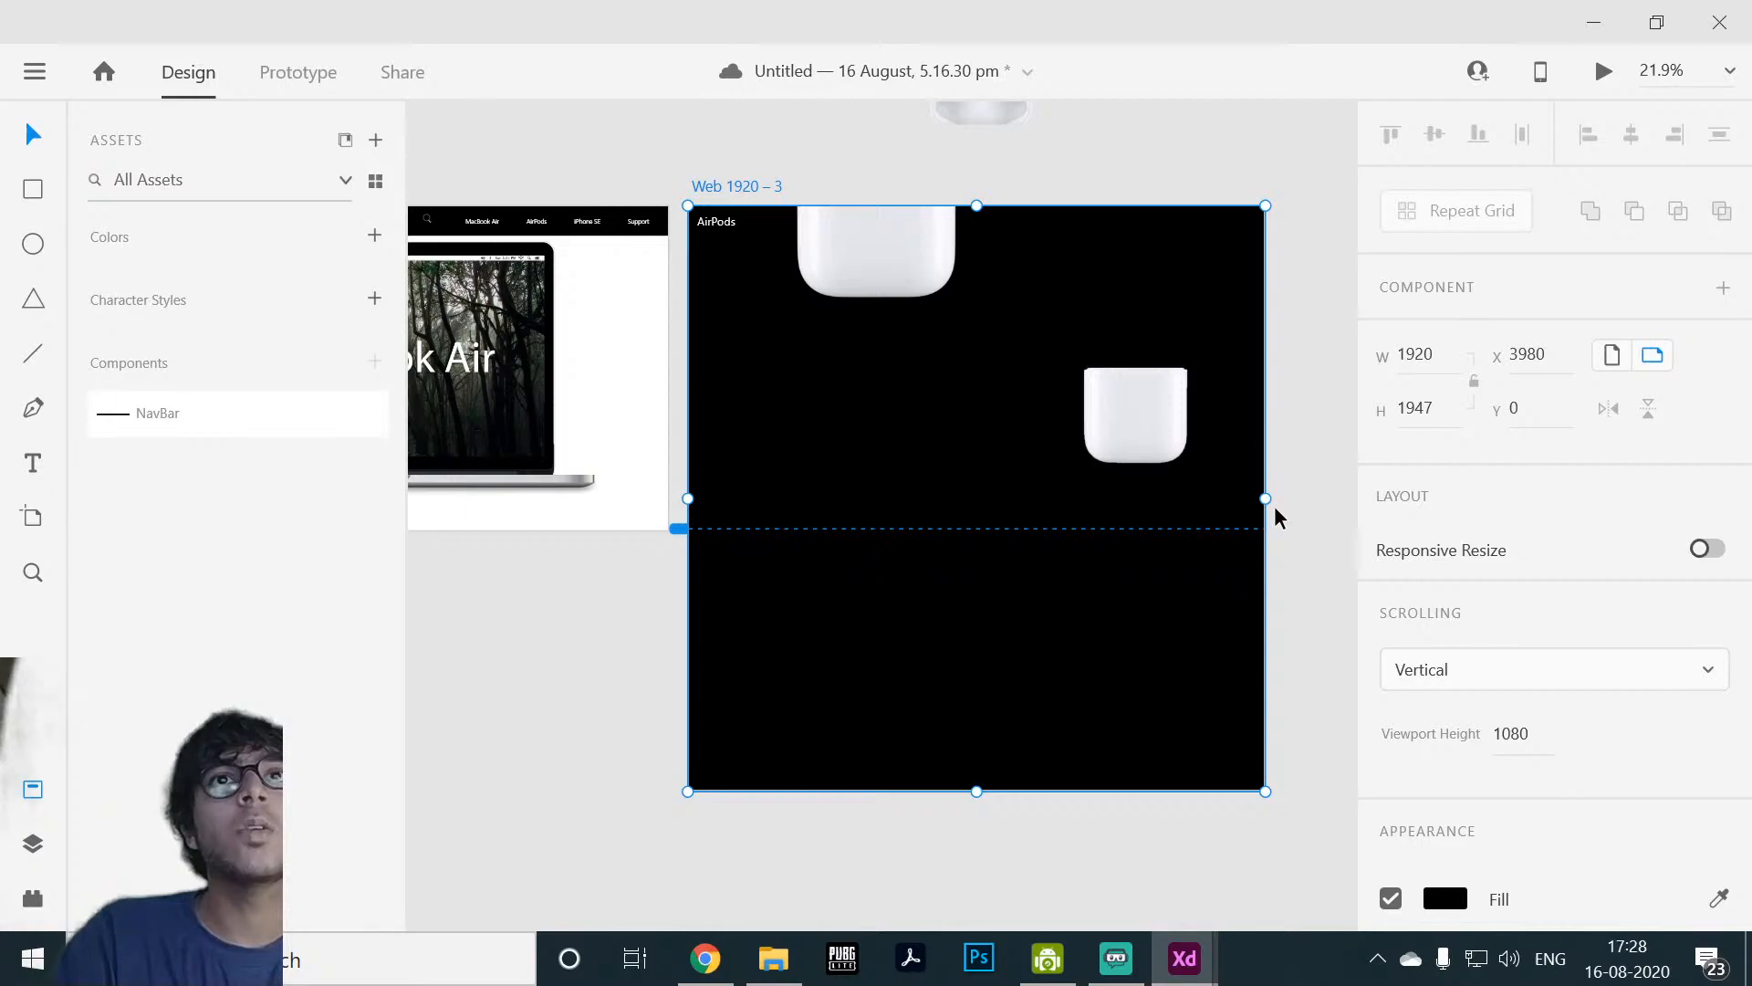
drag(1265, 499, 1301, 501)
mouse_move(729, 816)
mouse_down()
mouse_move(888, 816)
mouse_move(726, 787)
mouse_up()
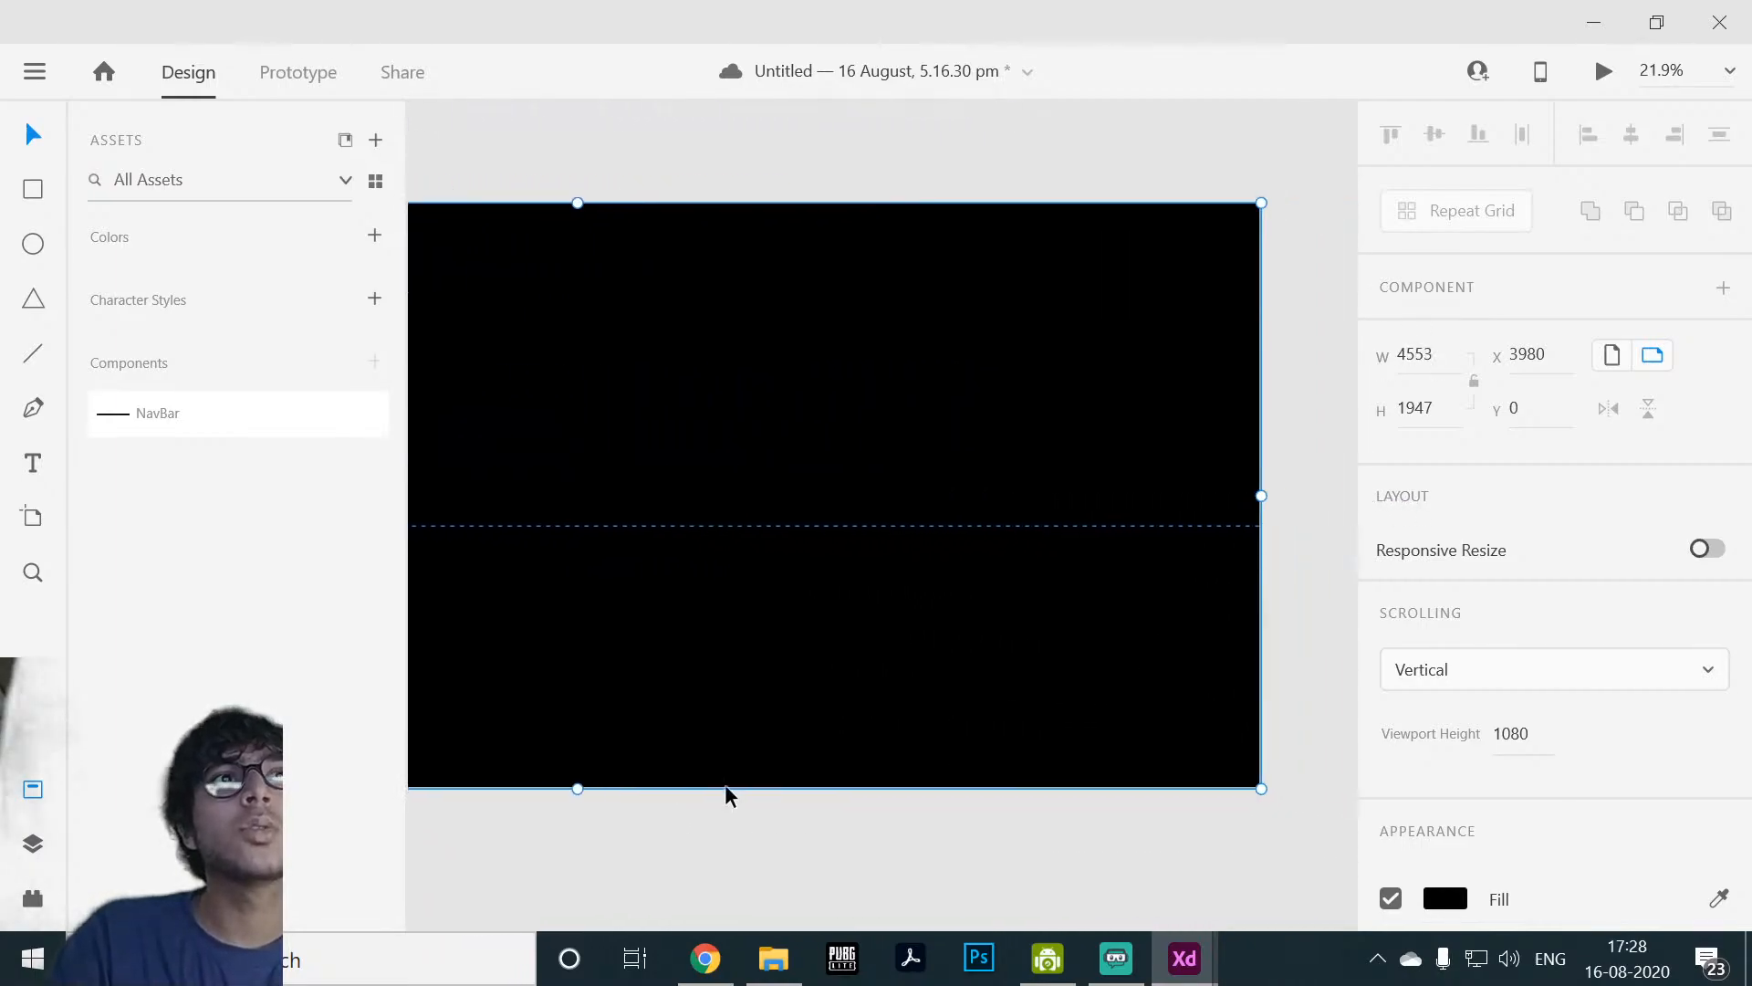
click(1258, 509)
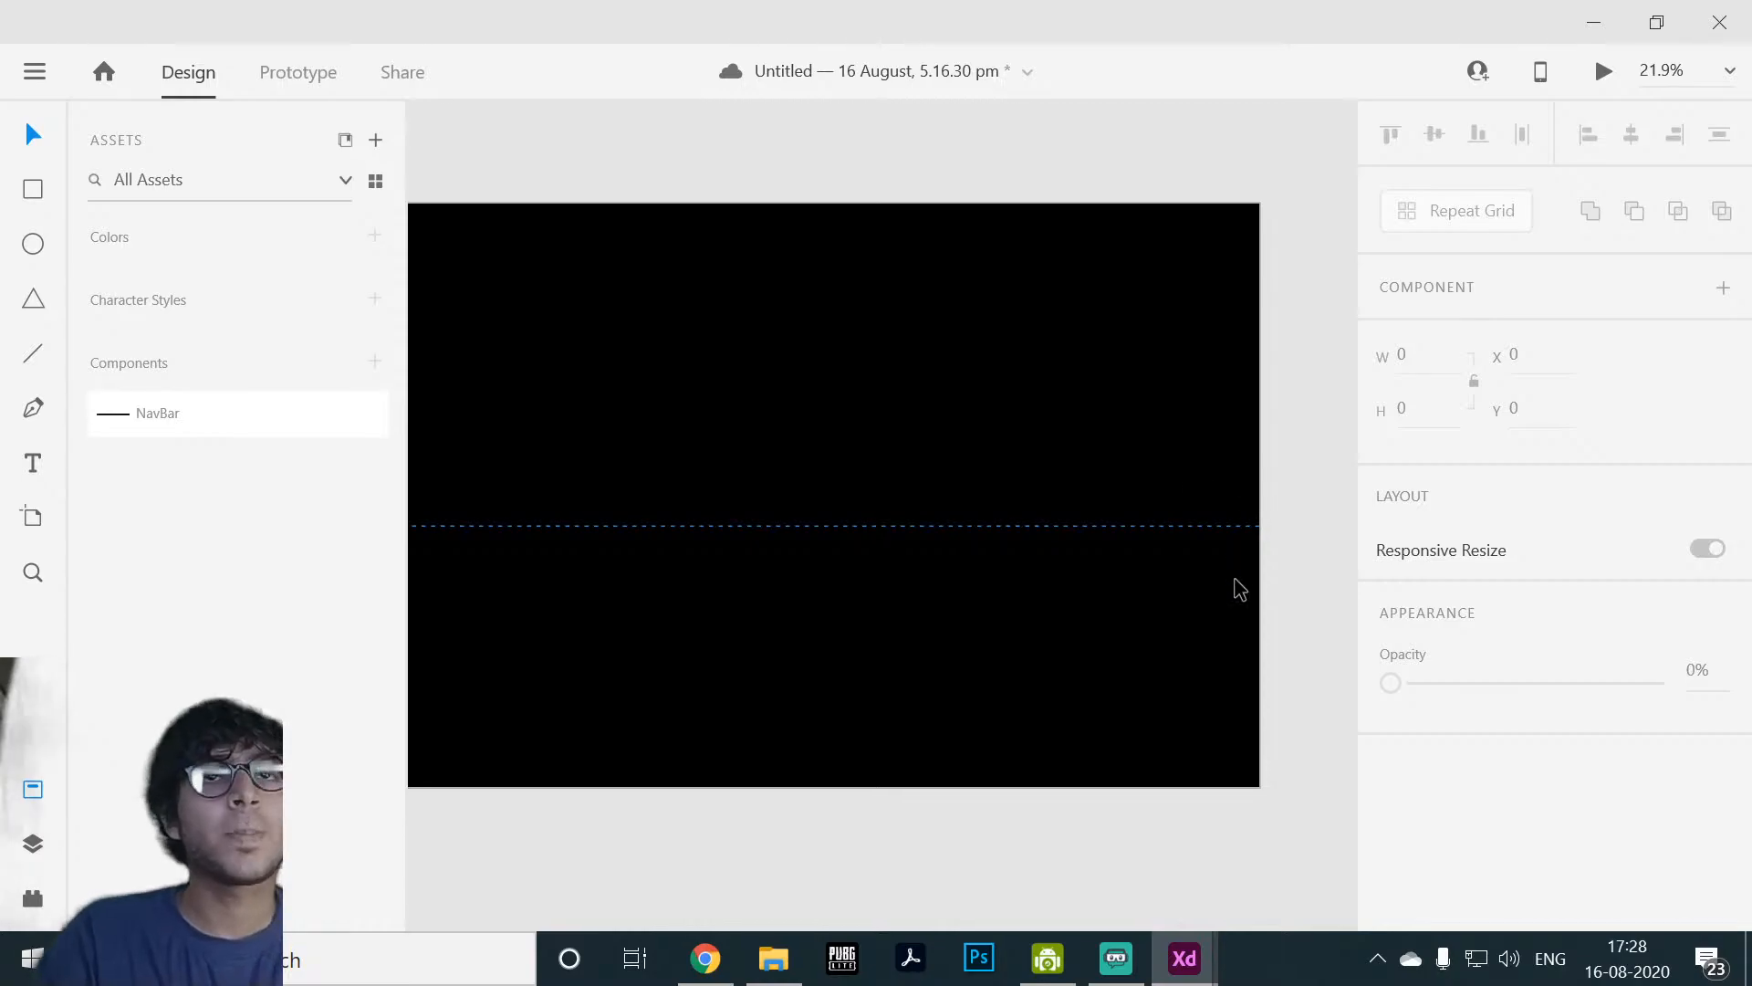
key(ctrl+z)
Step: Extend the Web 1920 – 3 artboard further downward to a height of about 2457
drag(885, 684, 1418, 628)
drag(1009, 687, 1184, 609)
click(891, 657)
click(887, 638)
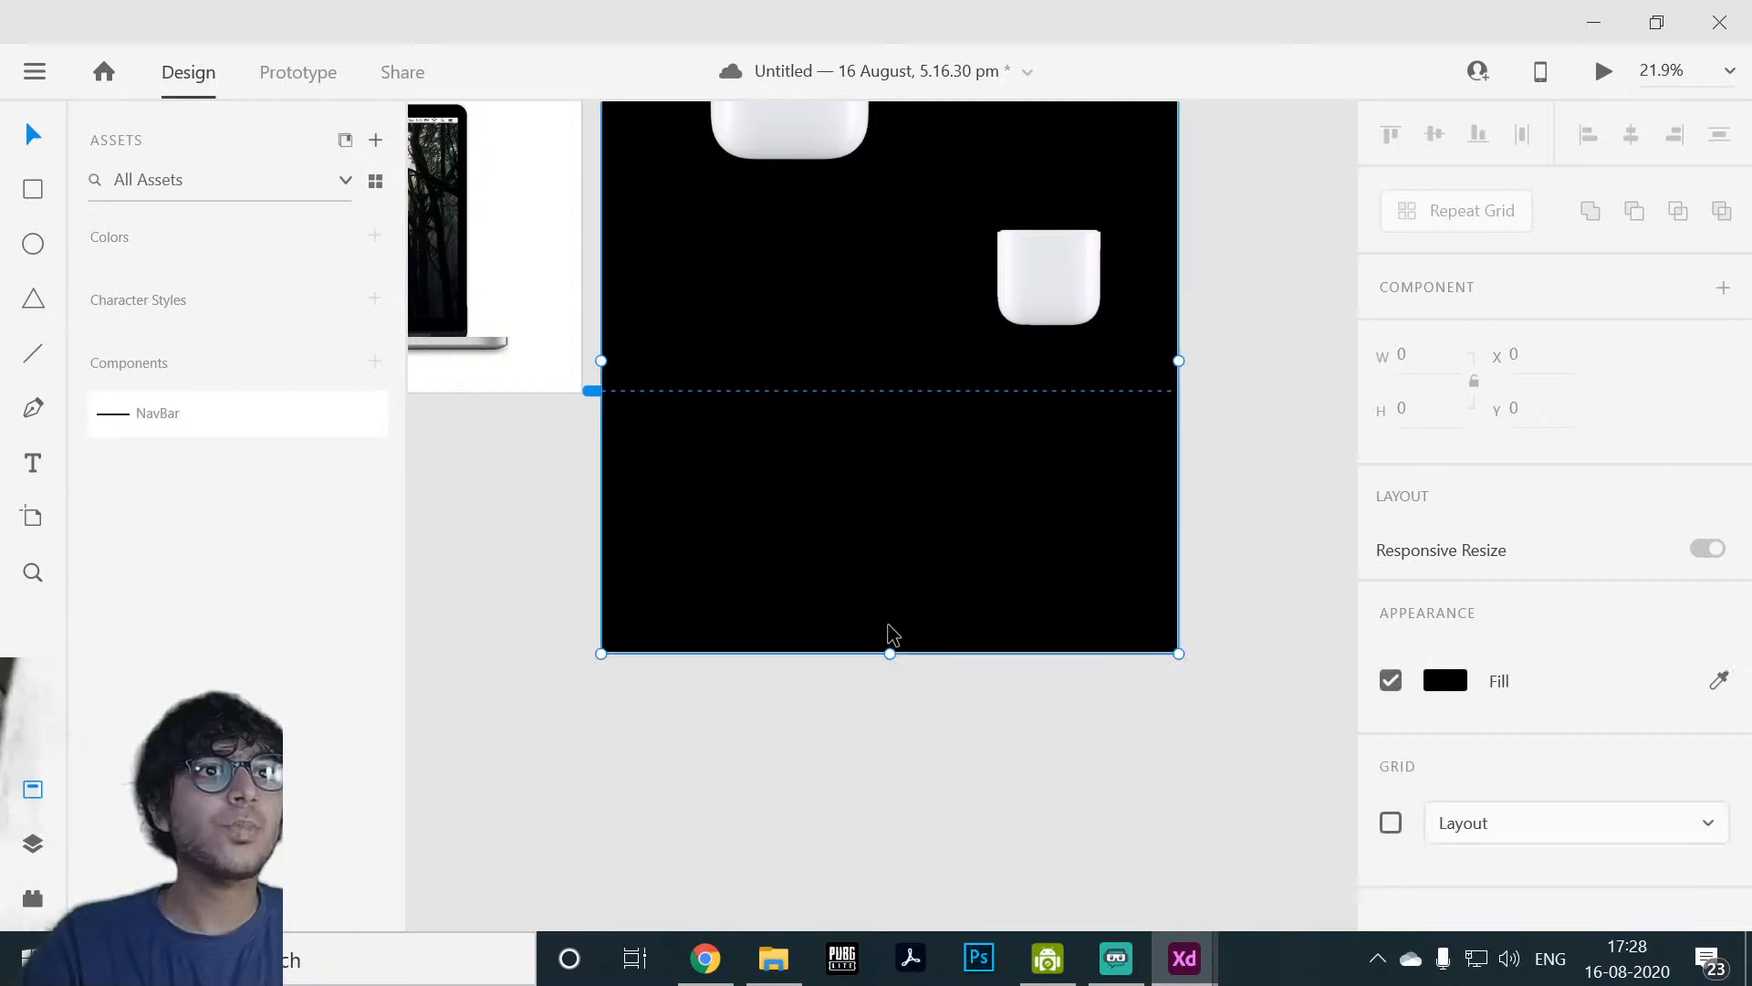
drag(886, 654, 889, 806)
click(1289, 573)
Step: Move the podscasecharging picture to the lower-left area of Web 1920 – 3 and the podscase picture down into its lower-right area
scroll(1254, 583, up, 2)
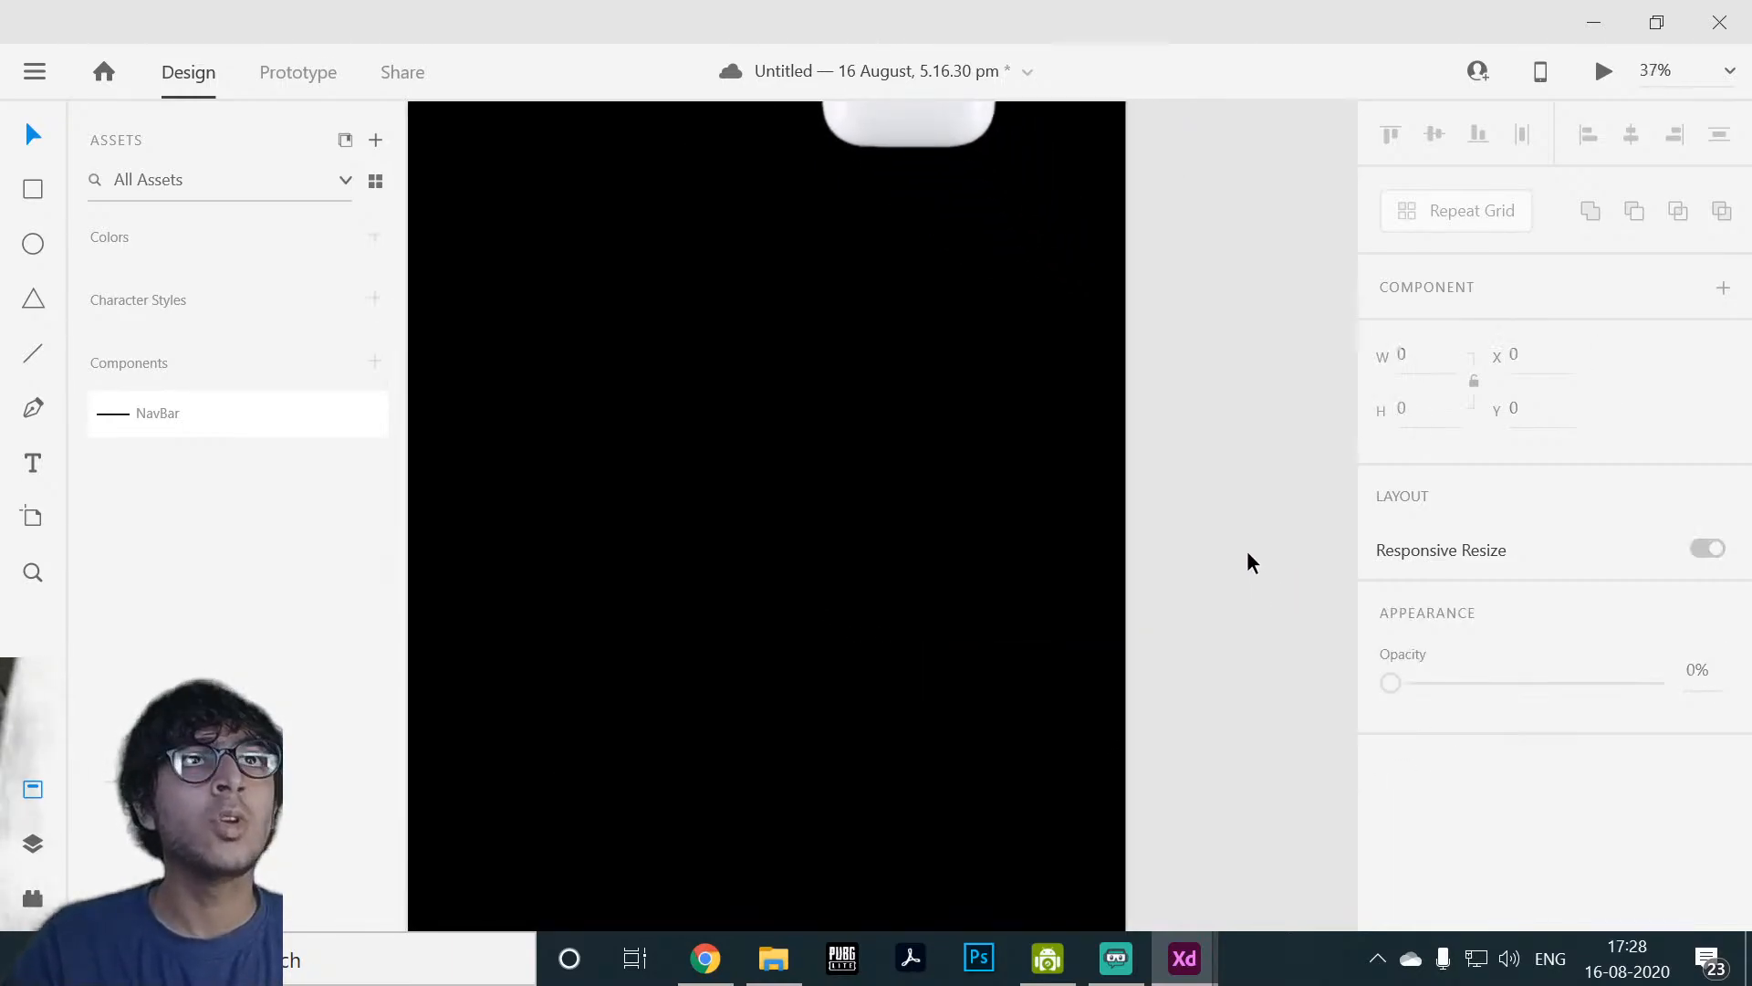
drag(1247, 550, 1257, 510)
scroll(1233, 497, down, 3)
drag(1196, 283, 1147, 547)
drag(861, 429, 889, 812)
scroll(1022, 721, down, 1)
drag(873, 685, 769, 696)
click(1026, 476)
drag(1025, 476, 1026, 736)
Step: Place the podscap picture from above the artboard directly on top of the podscase picture as its open lid
click(929, 230)
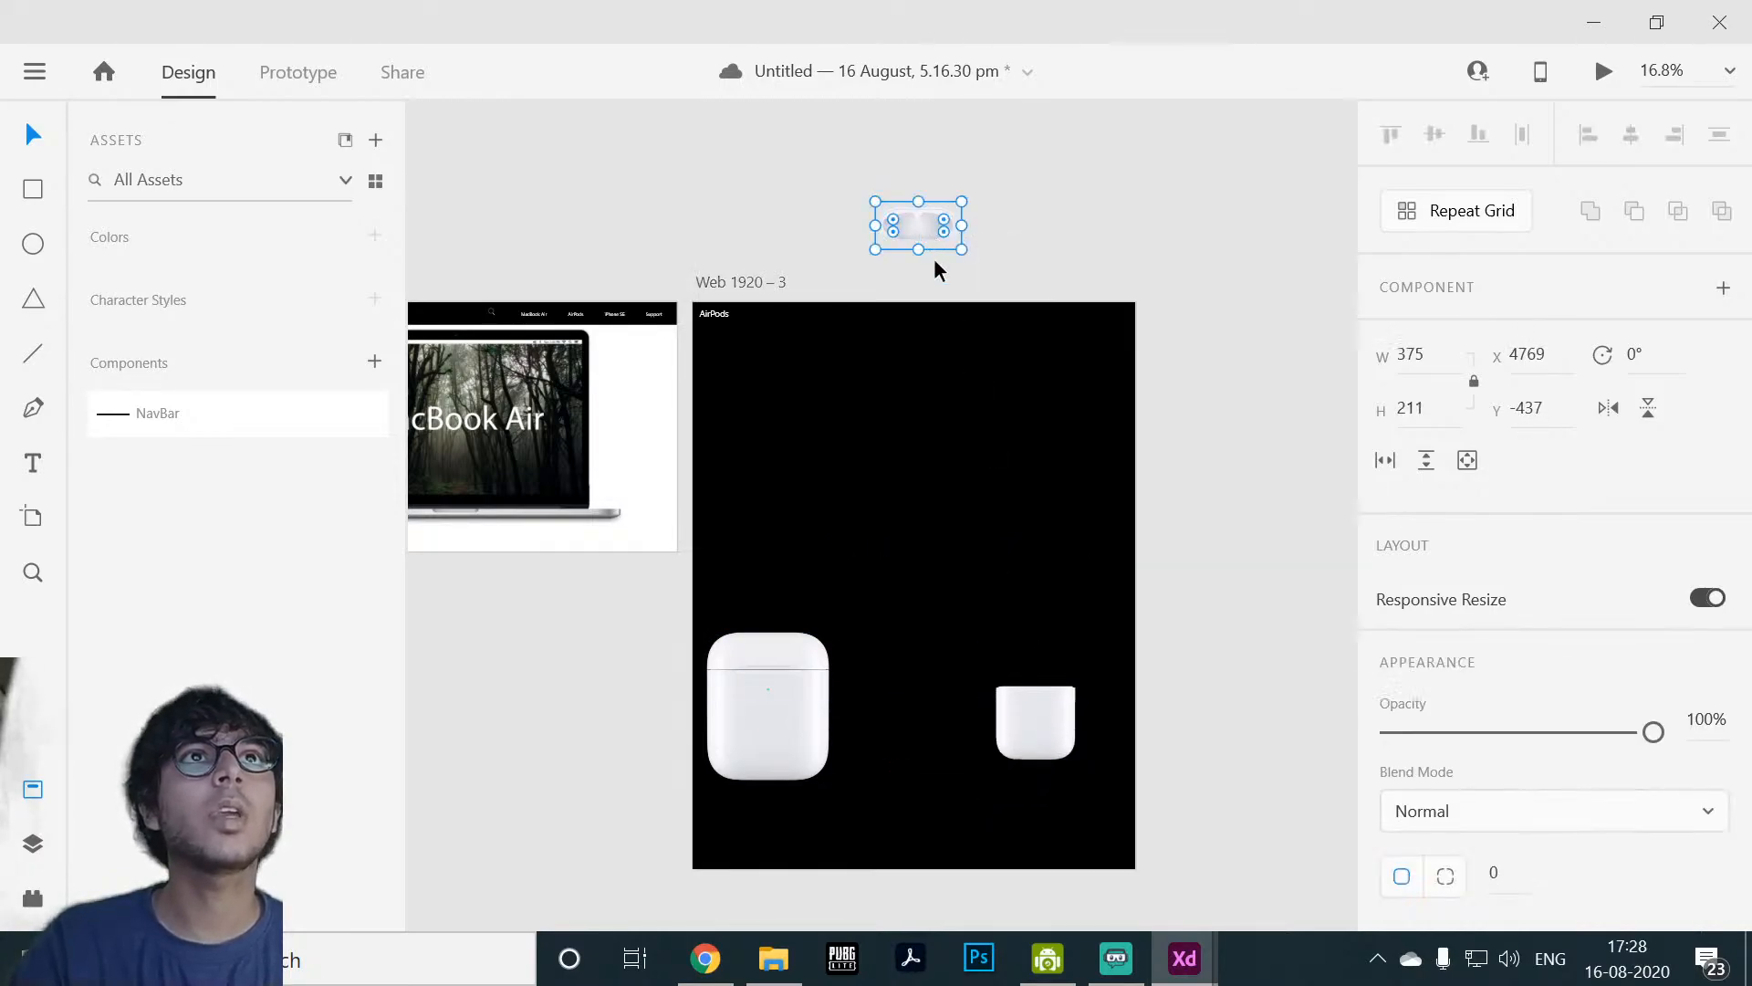
drag(929, 230, 1031, 665)
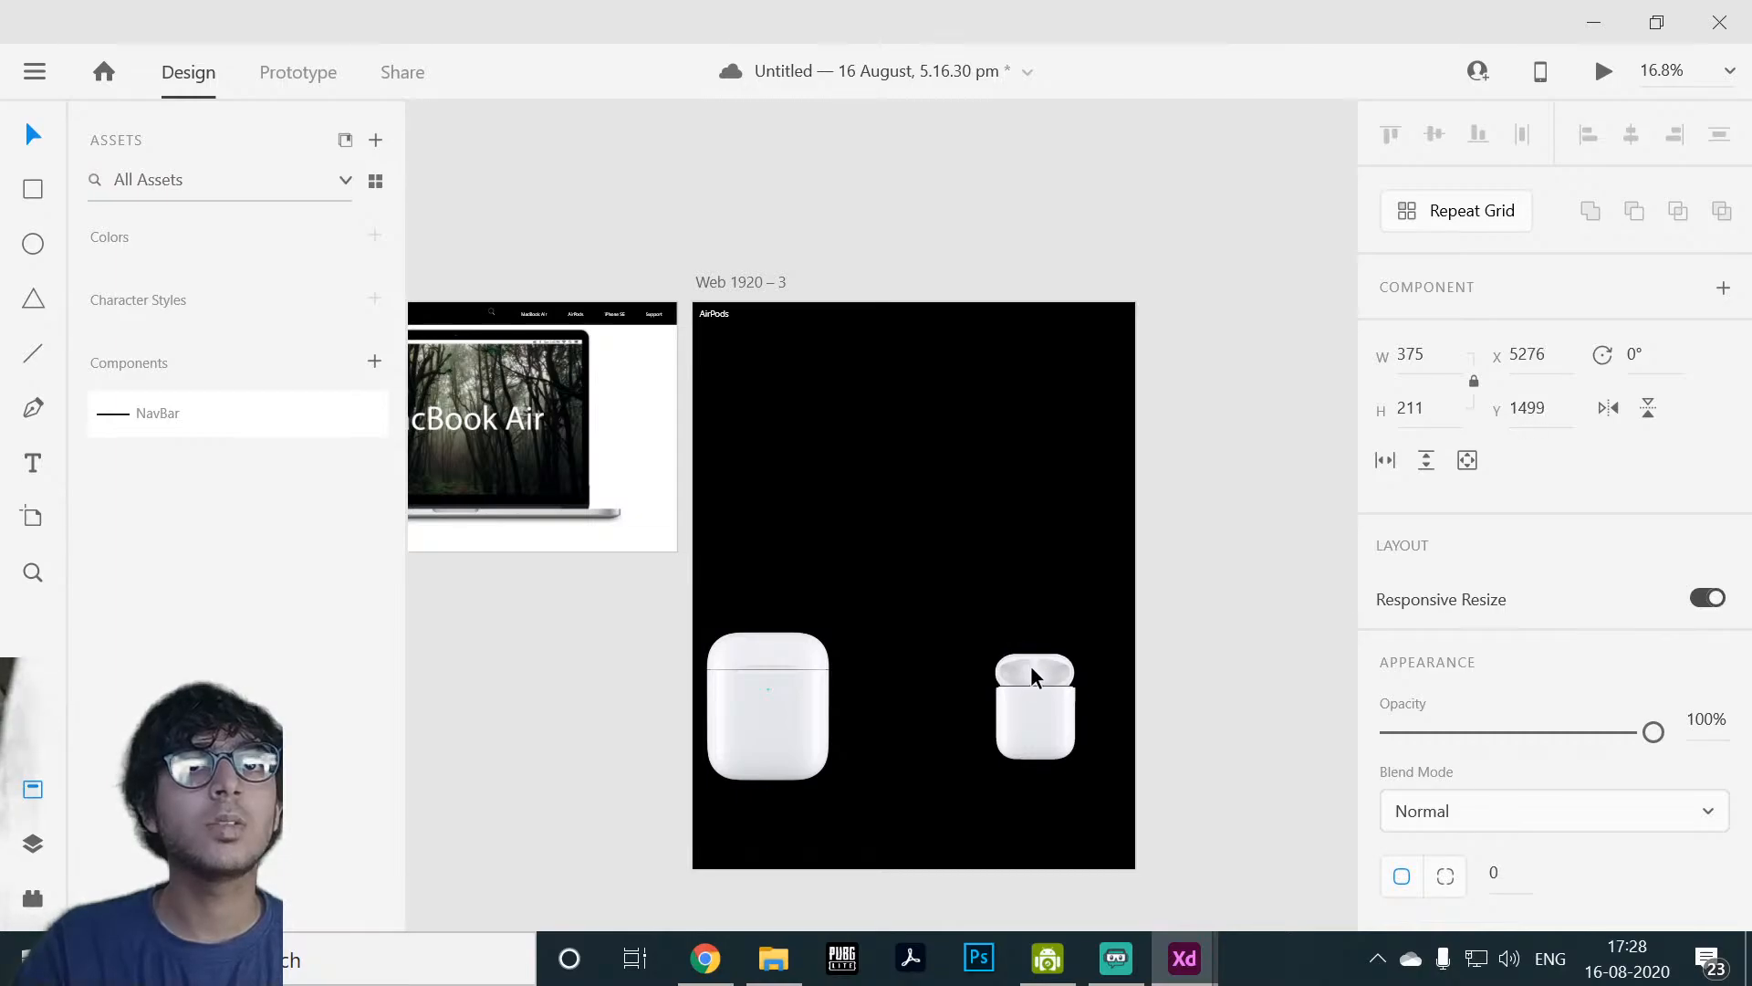
click(1121, 666)
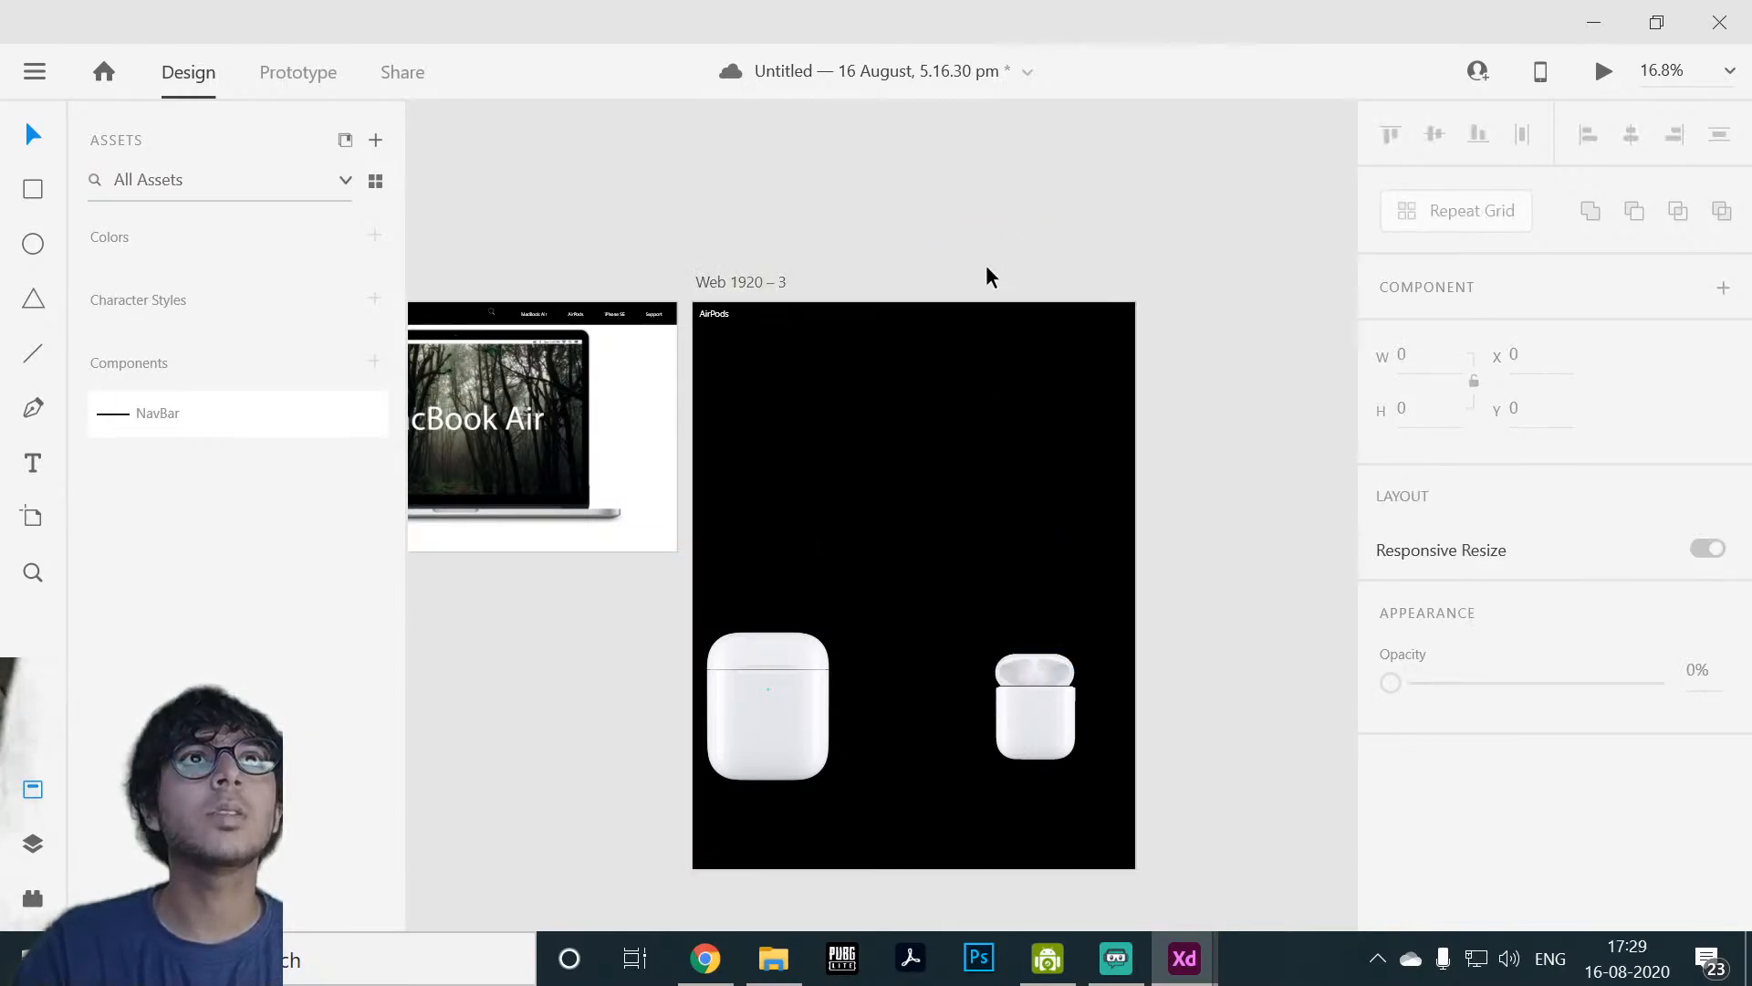
Step: Place the airpods picture above the open case at about X 1247, Y 251, and fix its position when scrolling
drag(1066, 728, 1037, 384)
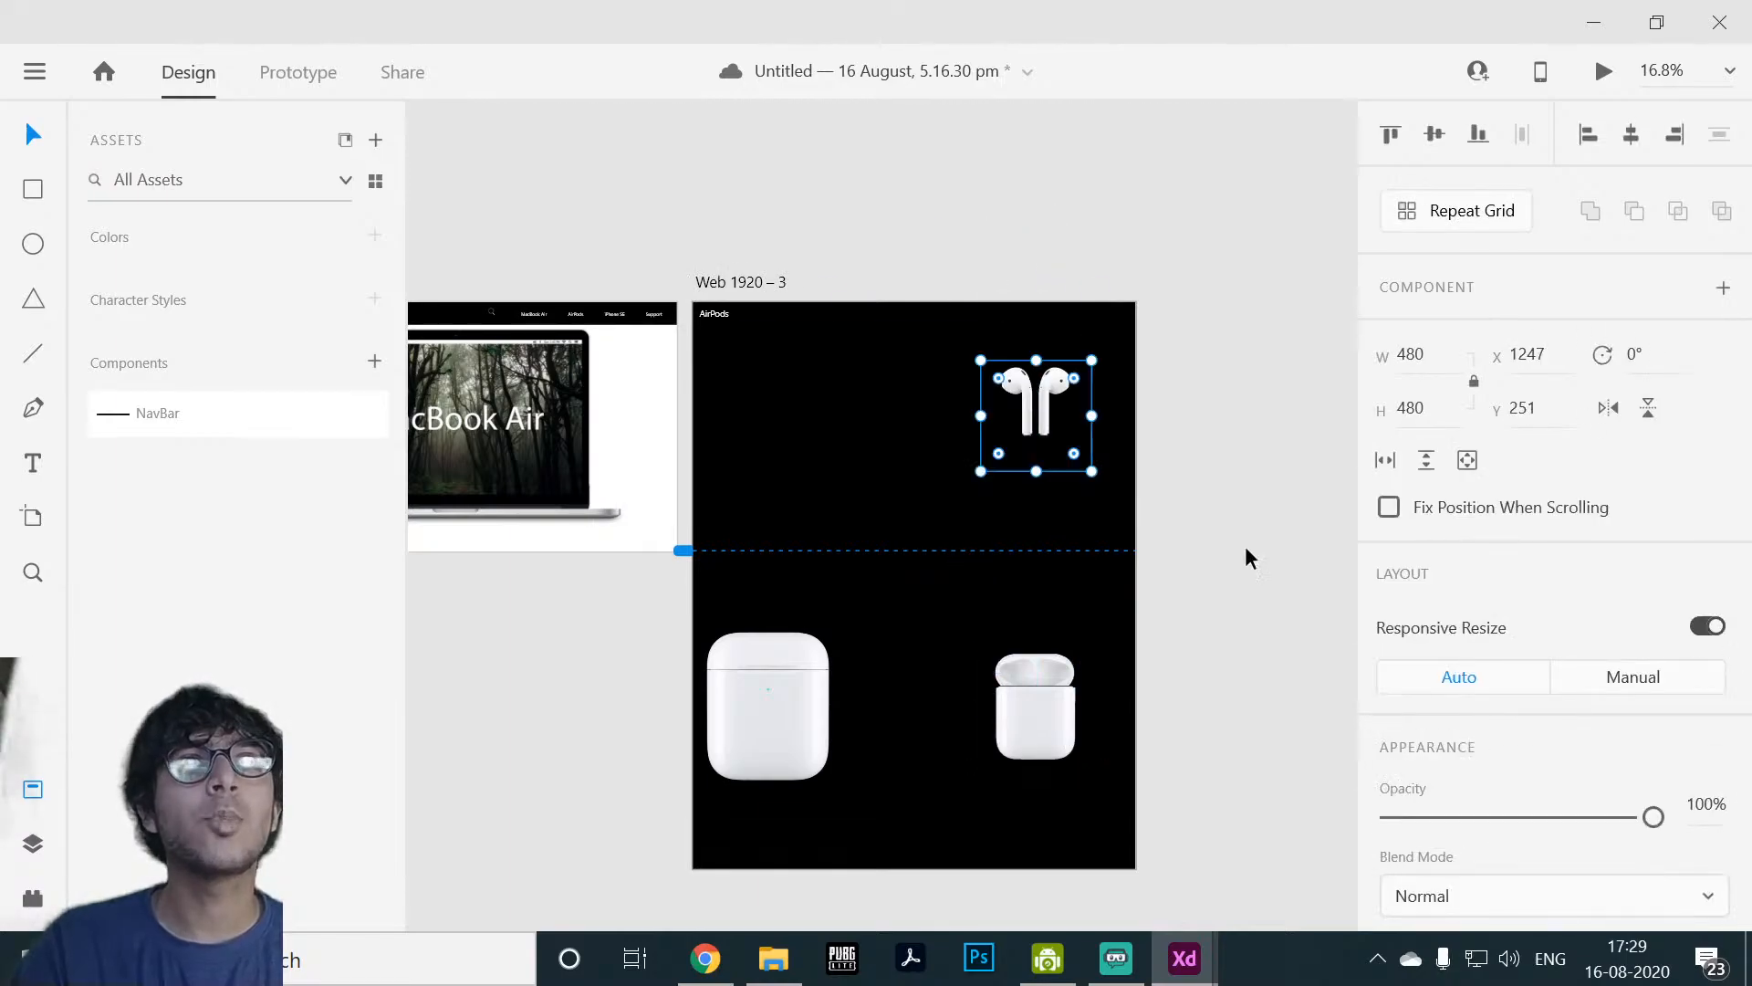
scroll(1219, 492, up, 3)
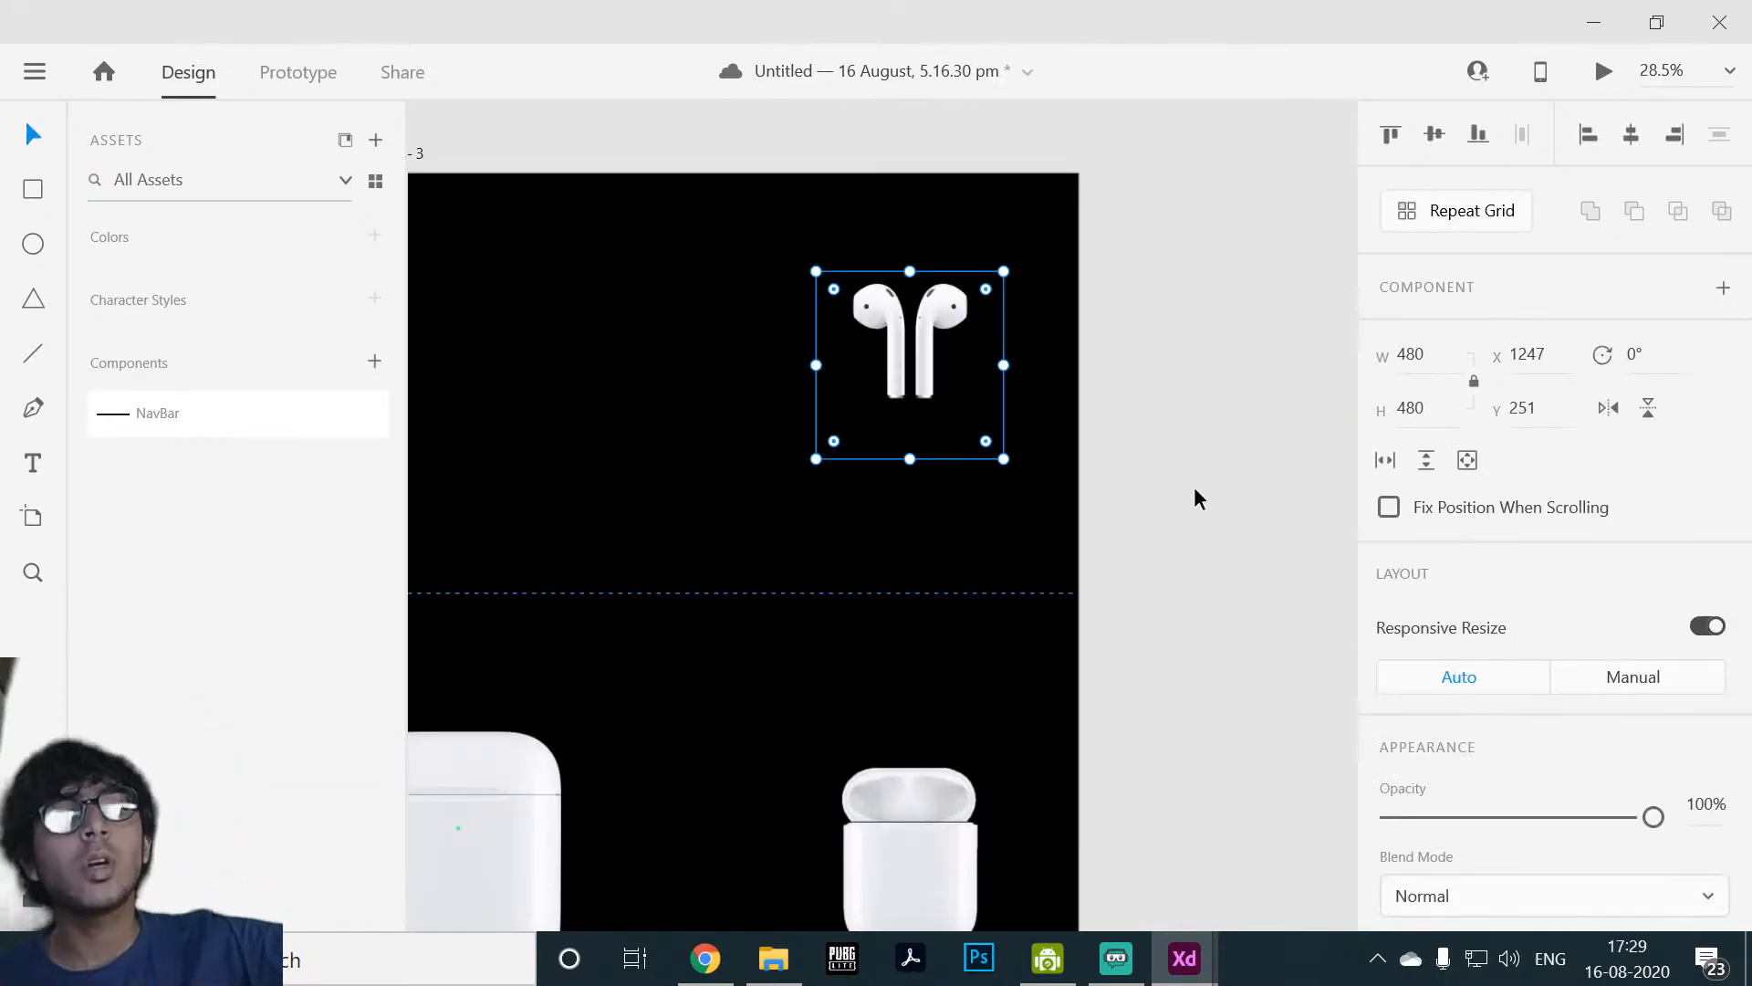
scroll(1141, 483, down, 3)
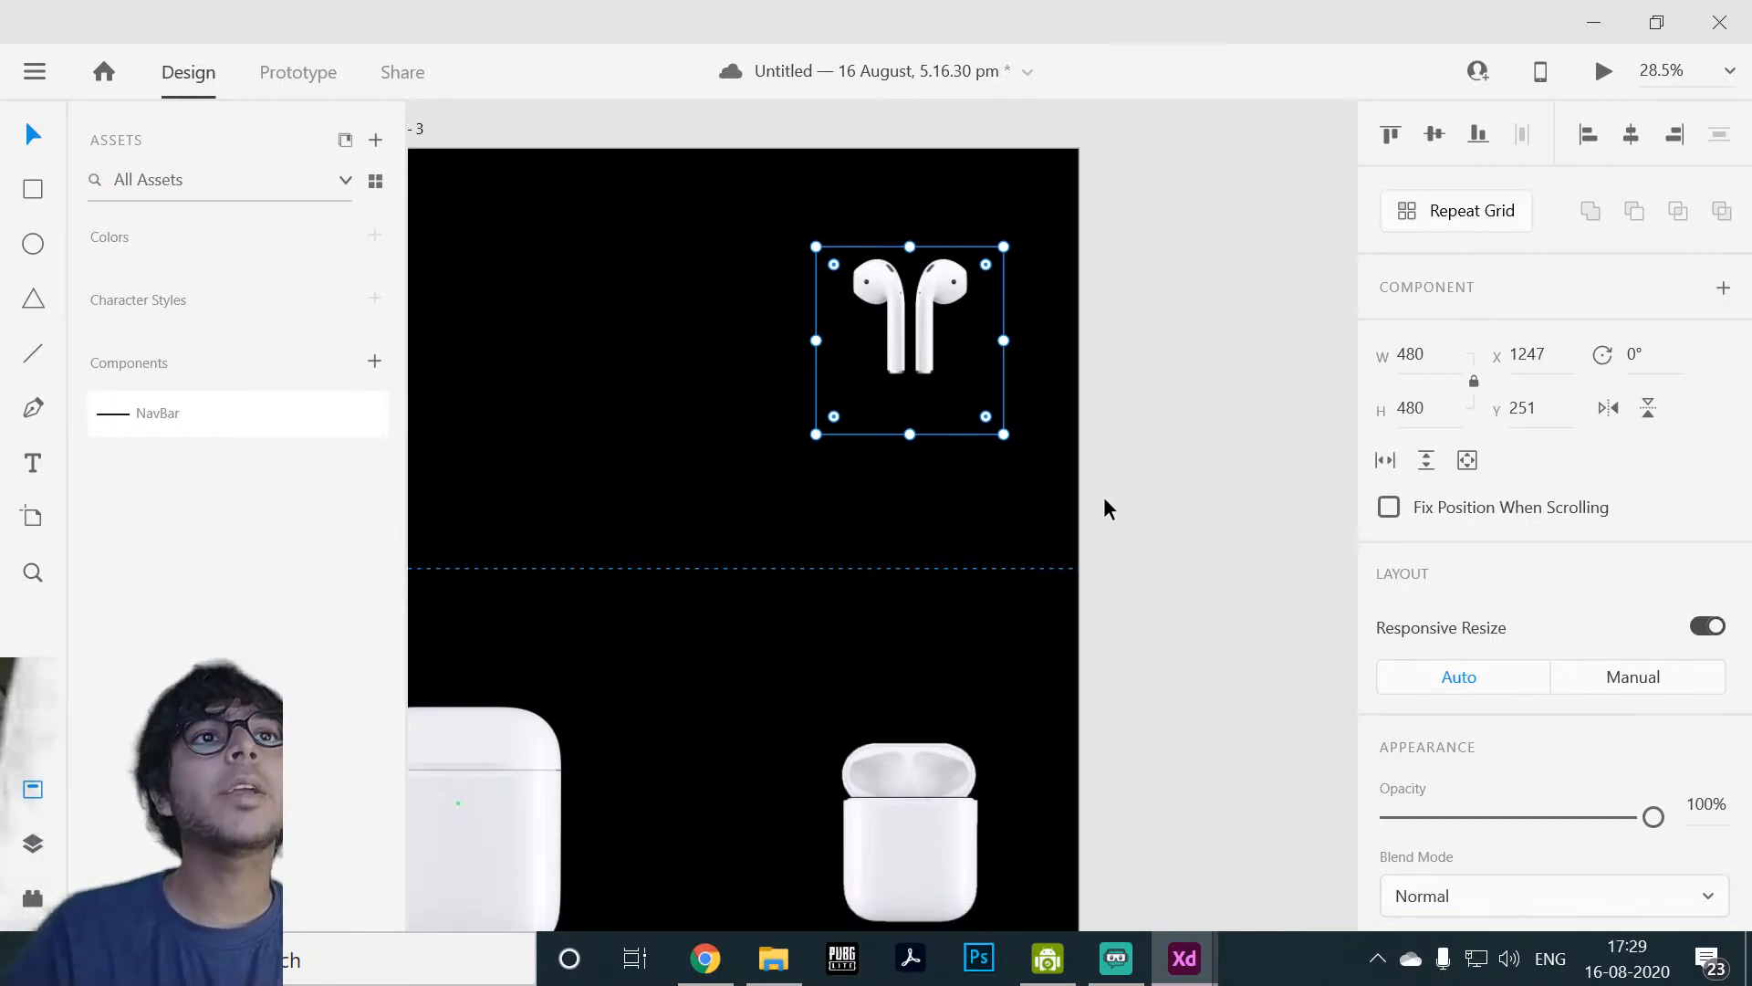
scroll(1147, 520, down, 3)
scroll(1159, 543, up, 2)
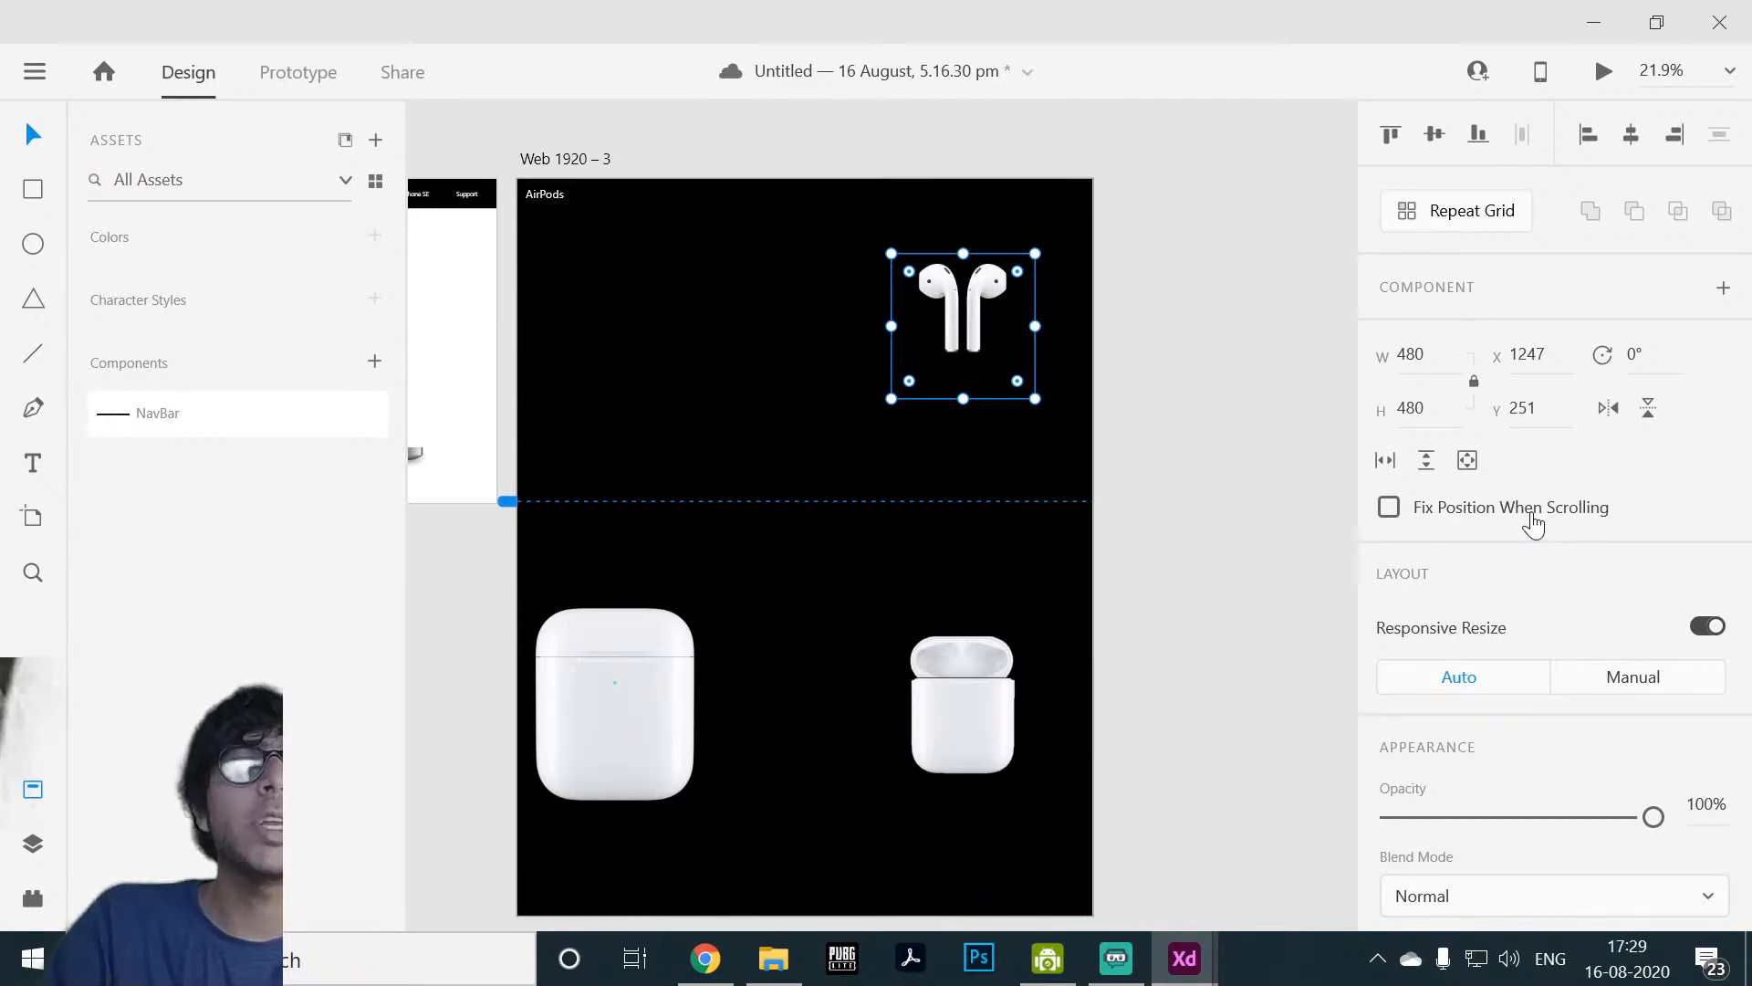
click(1388, 507)
Step: Preview the Web 1920 – 3 artboard and scroll through it to check how the fixed airpods picture behaves over the case
click(755, 469)
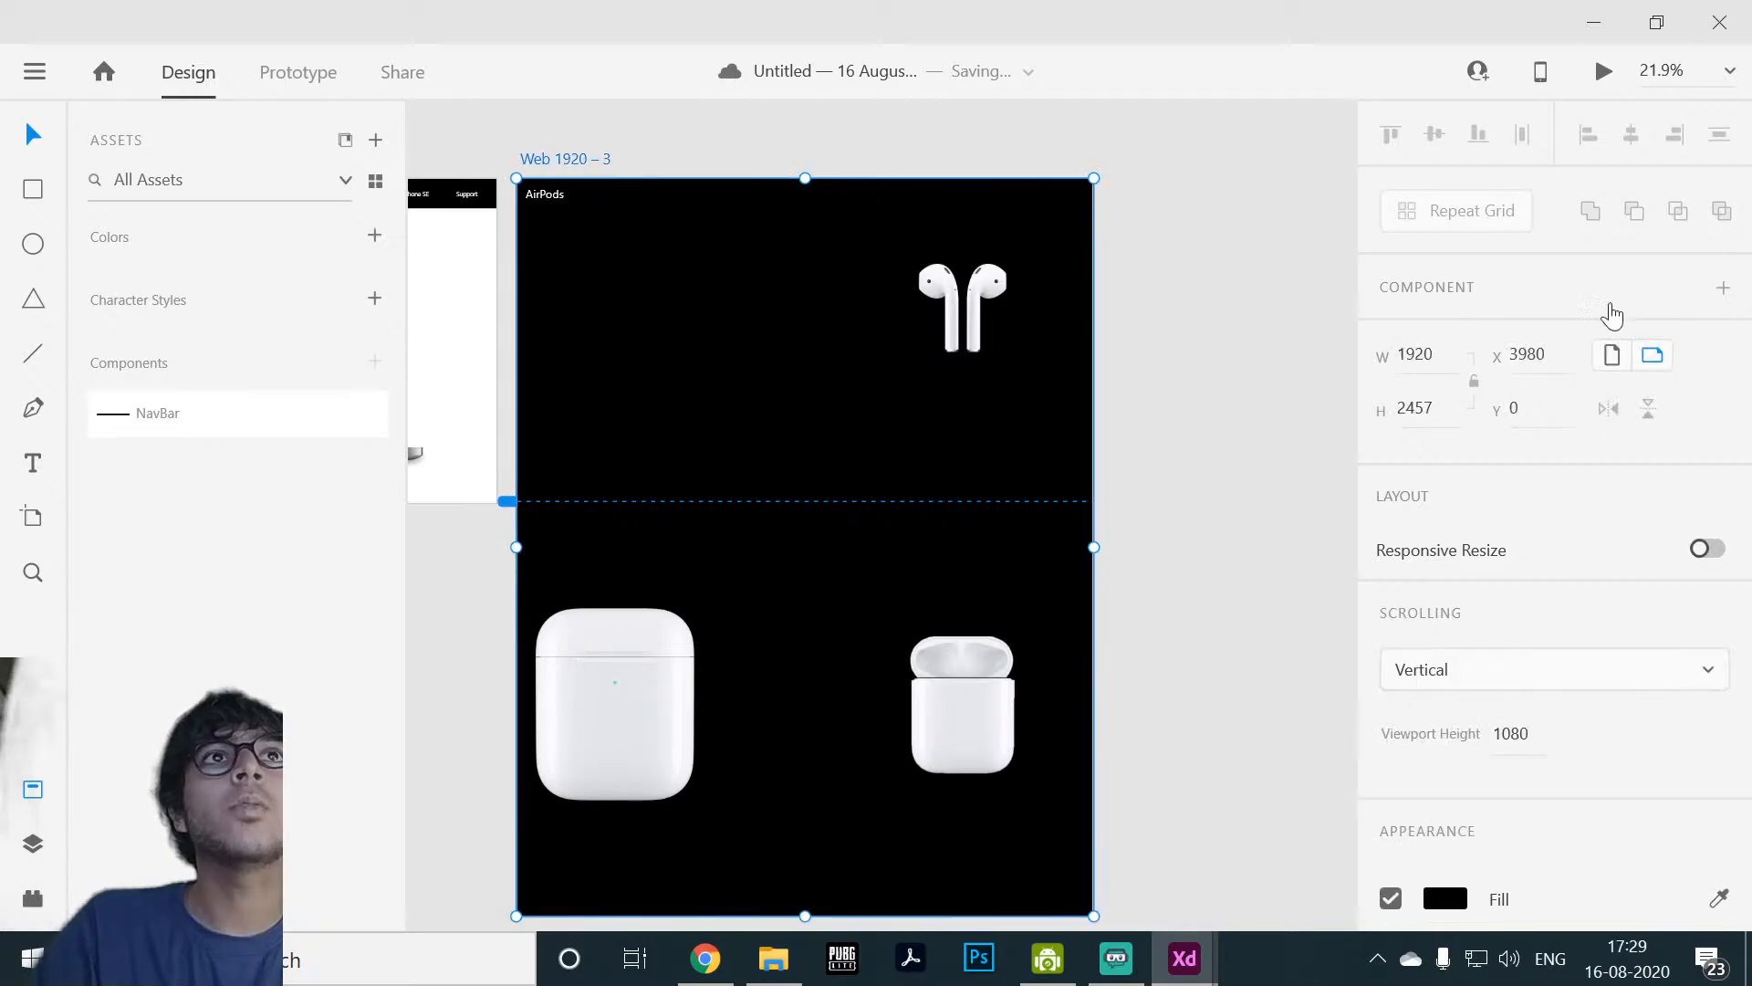
click(1599, 77)
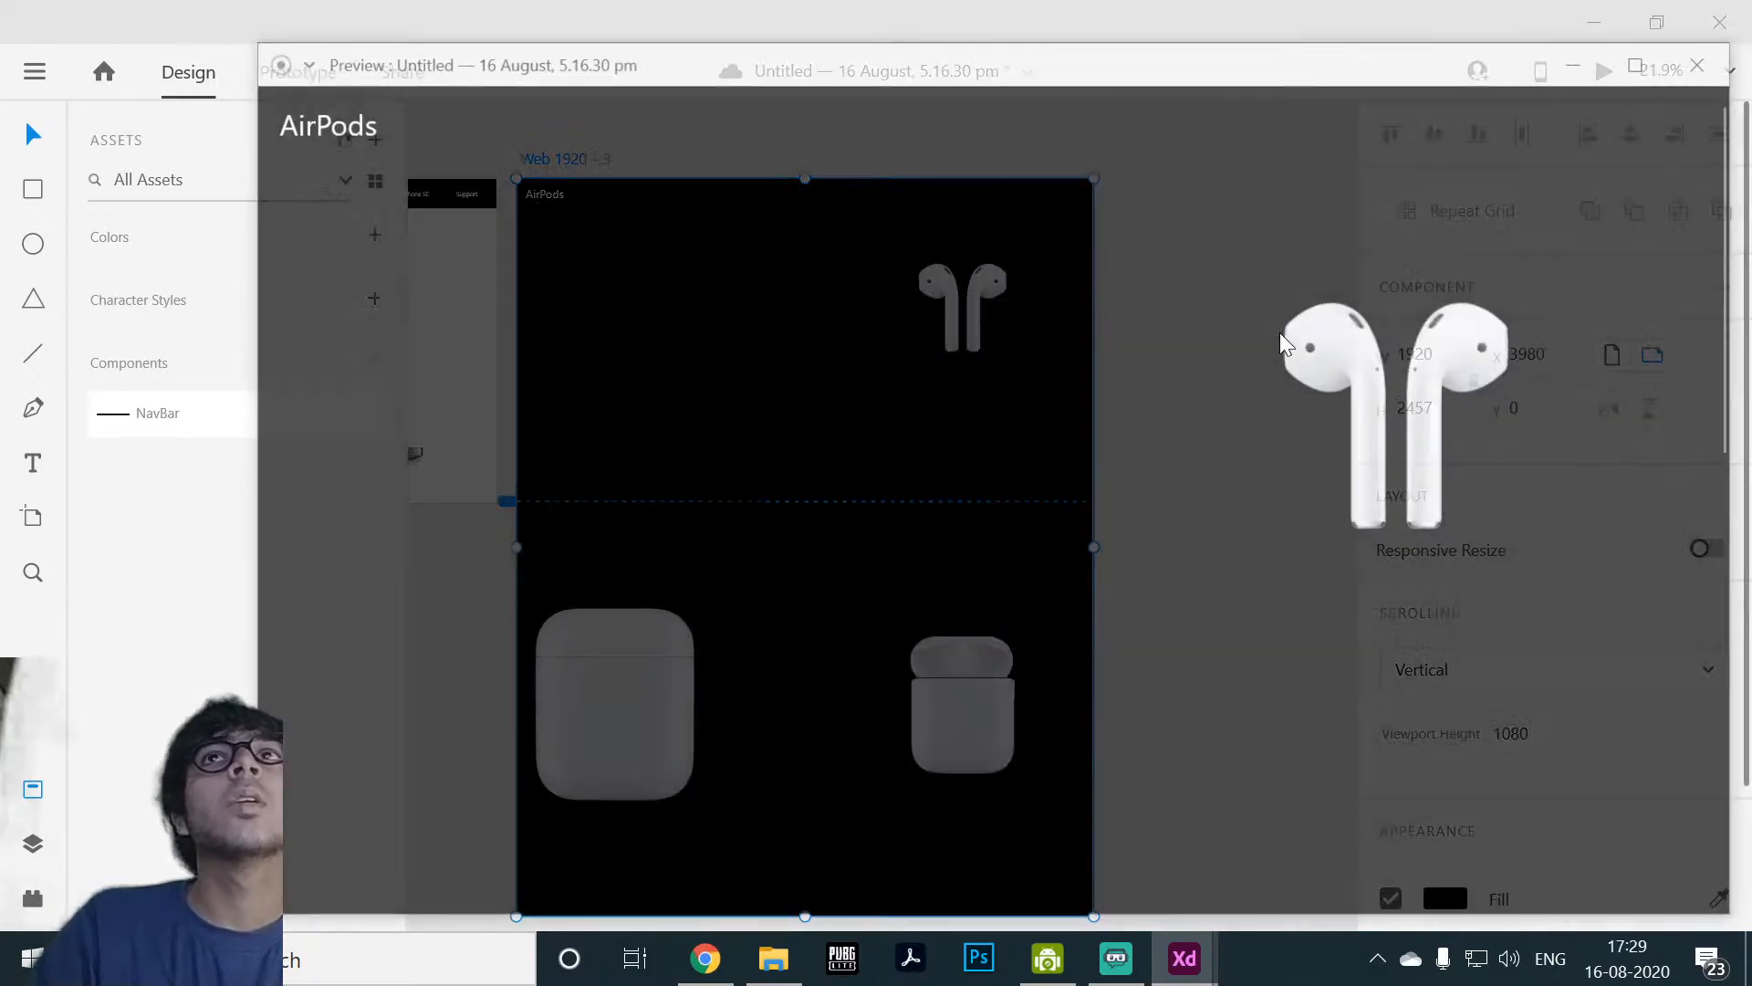
scroll(1241, 274, down, 5)
scroll(1240, 267, down, 3)
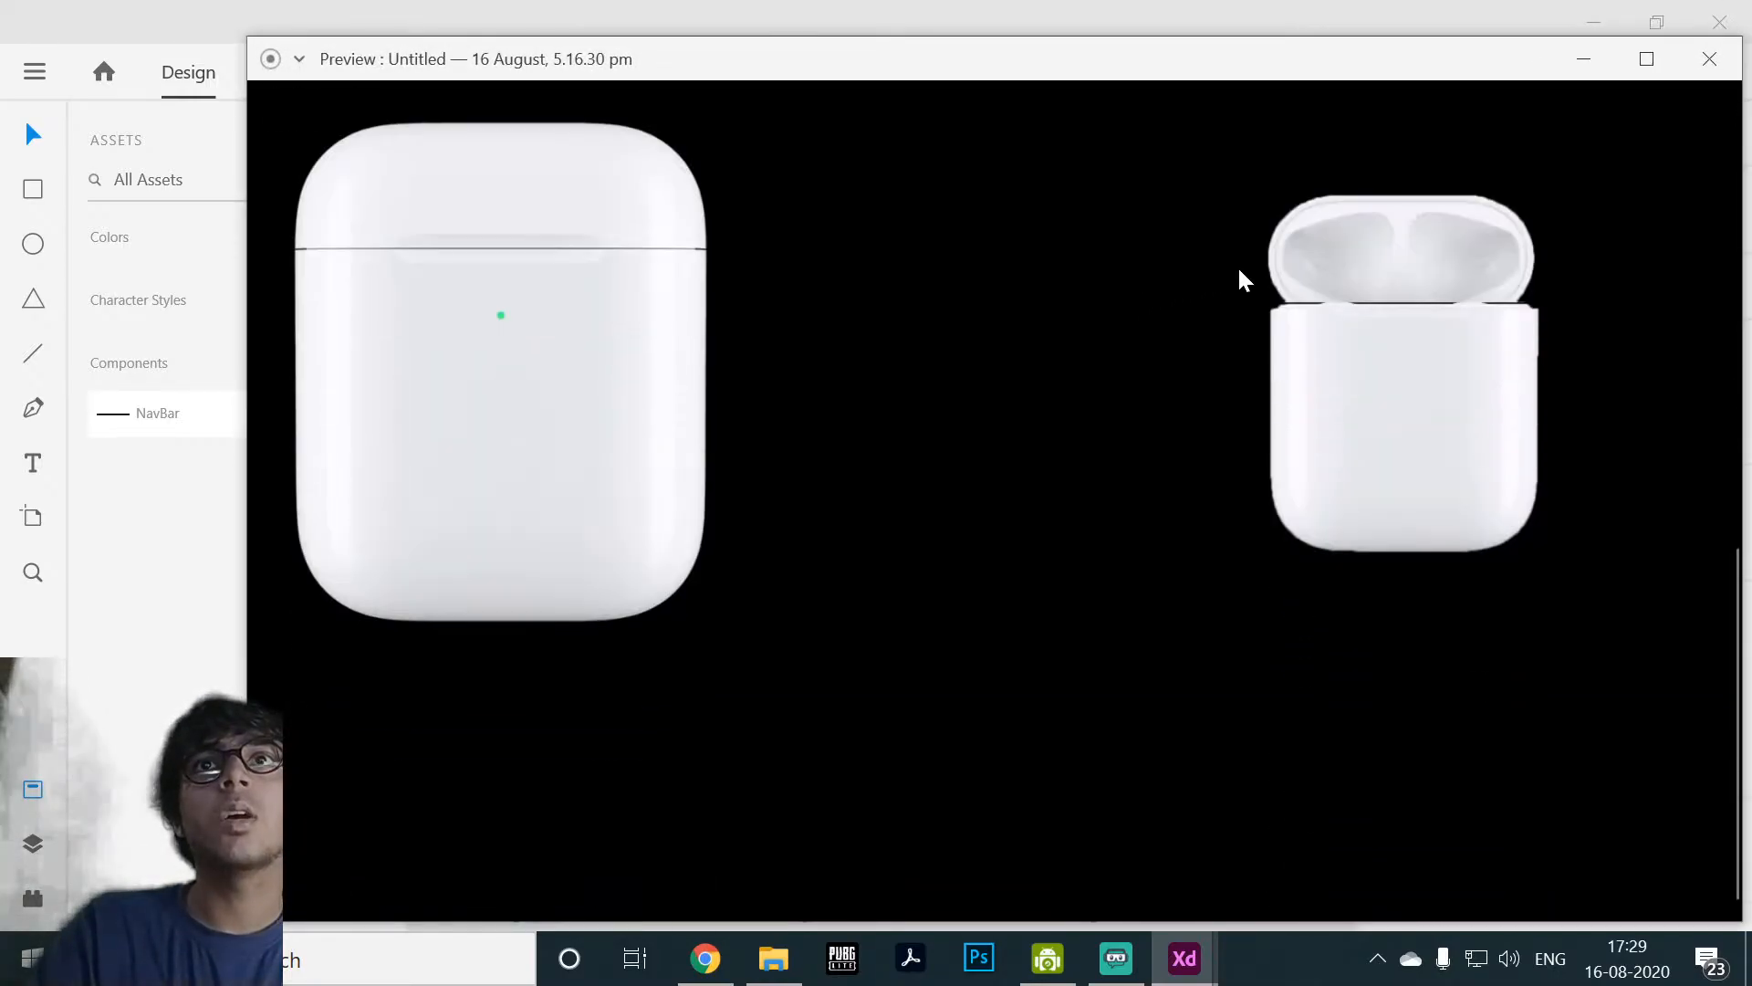
scroll(1237, 270, up, 8)
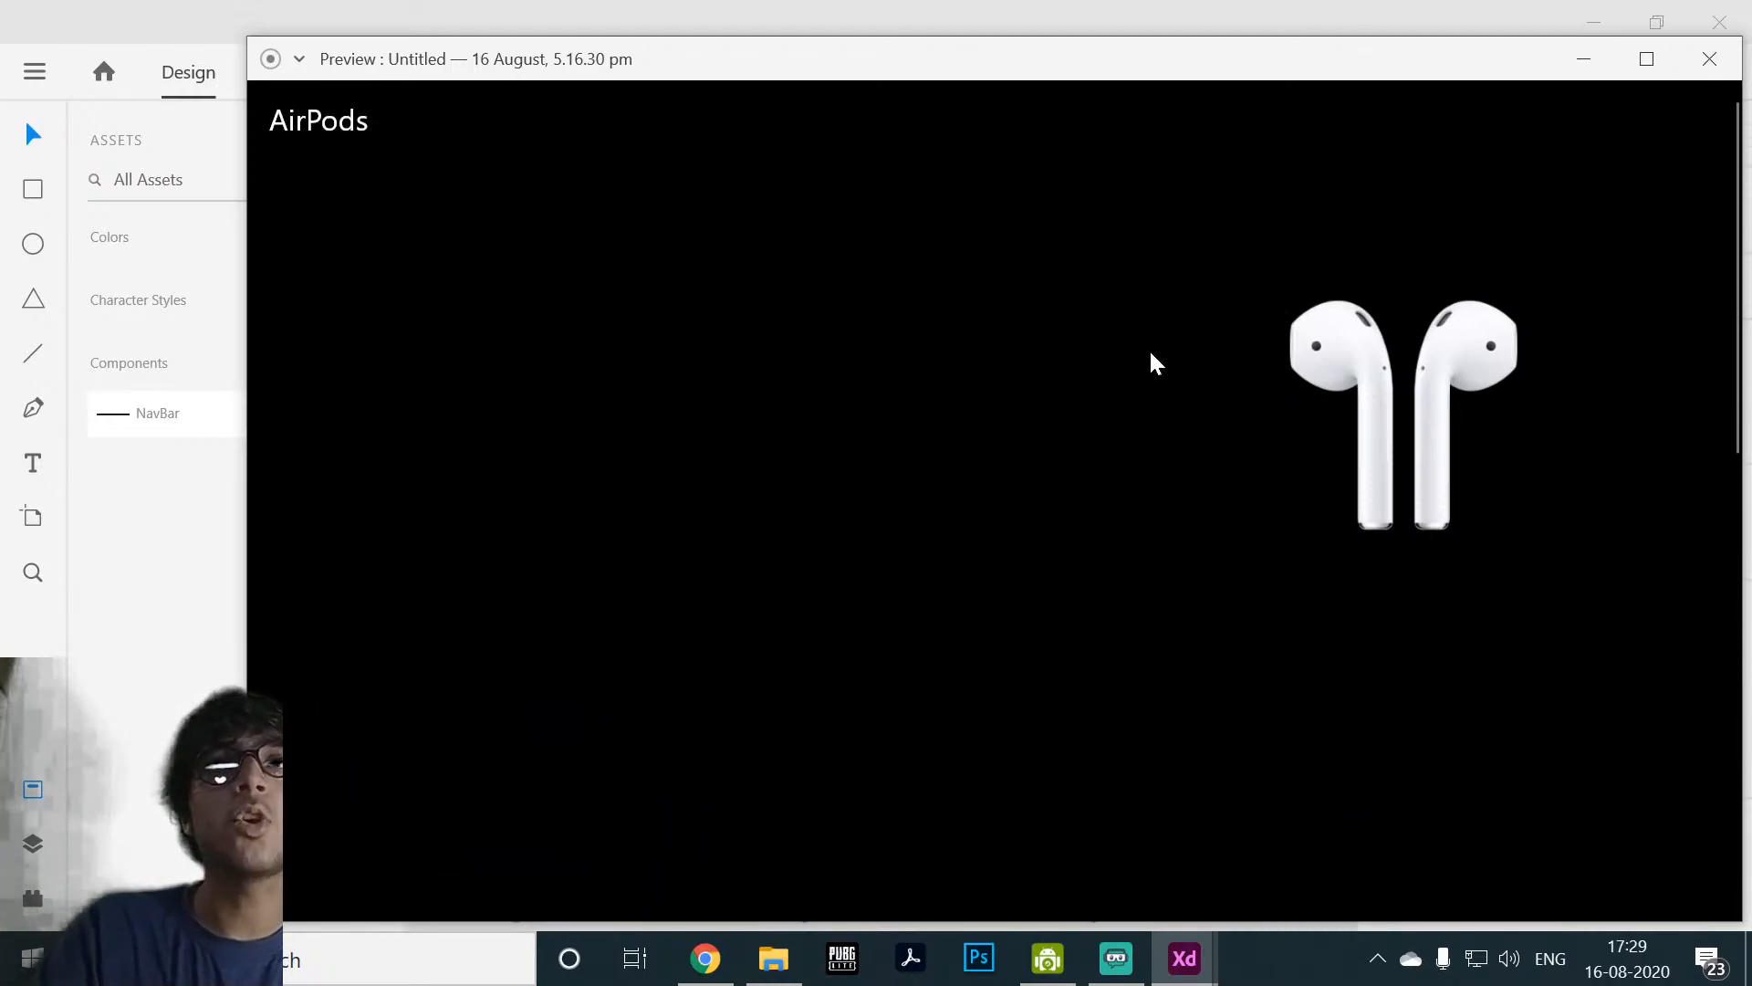
scroll(1177, 369, down, 4)
scroll(1145, 320, up, 4)
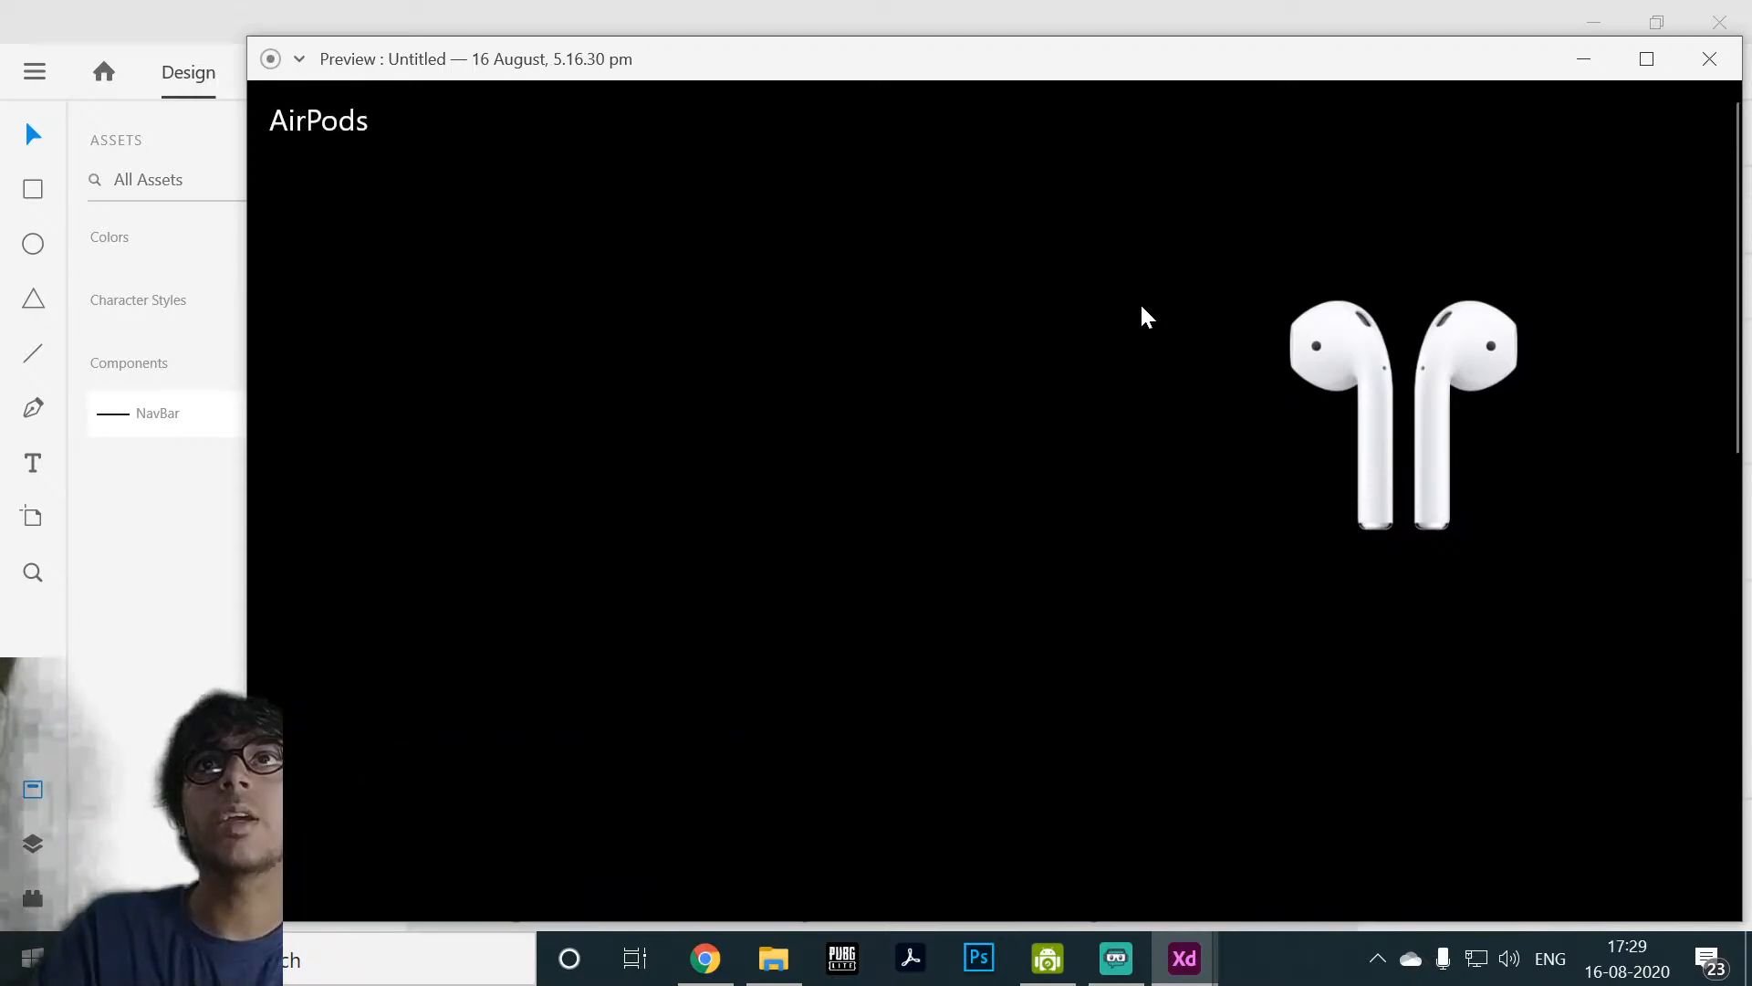
scroll(1142, 308, down, 4)
scroll(1141, 306, up, 4)
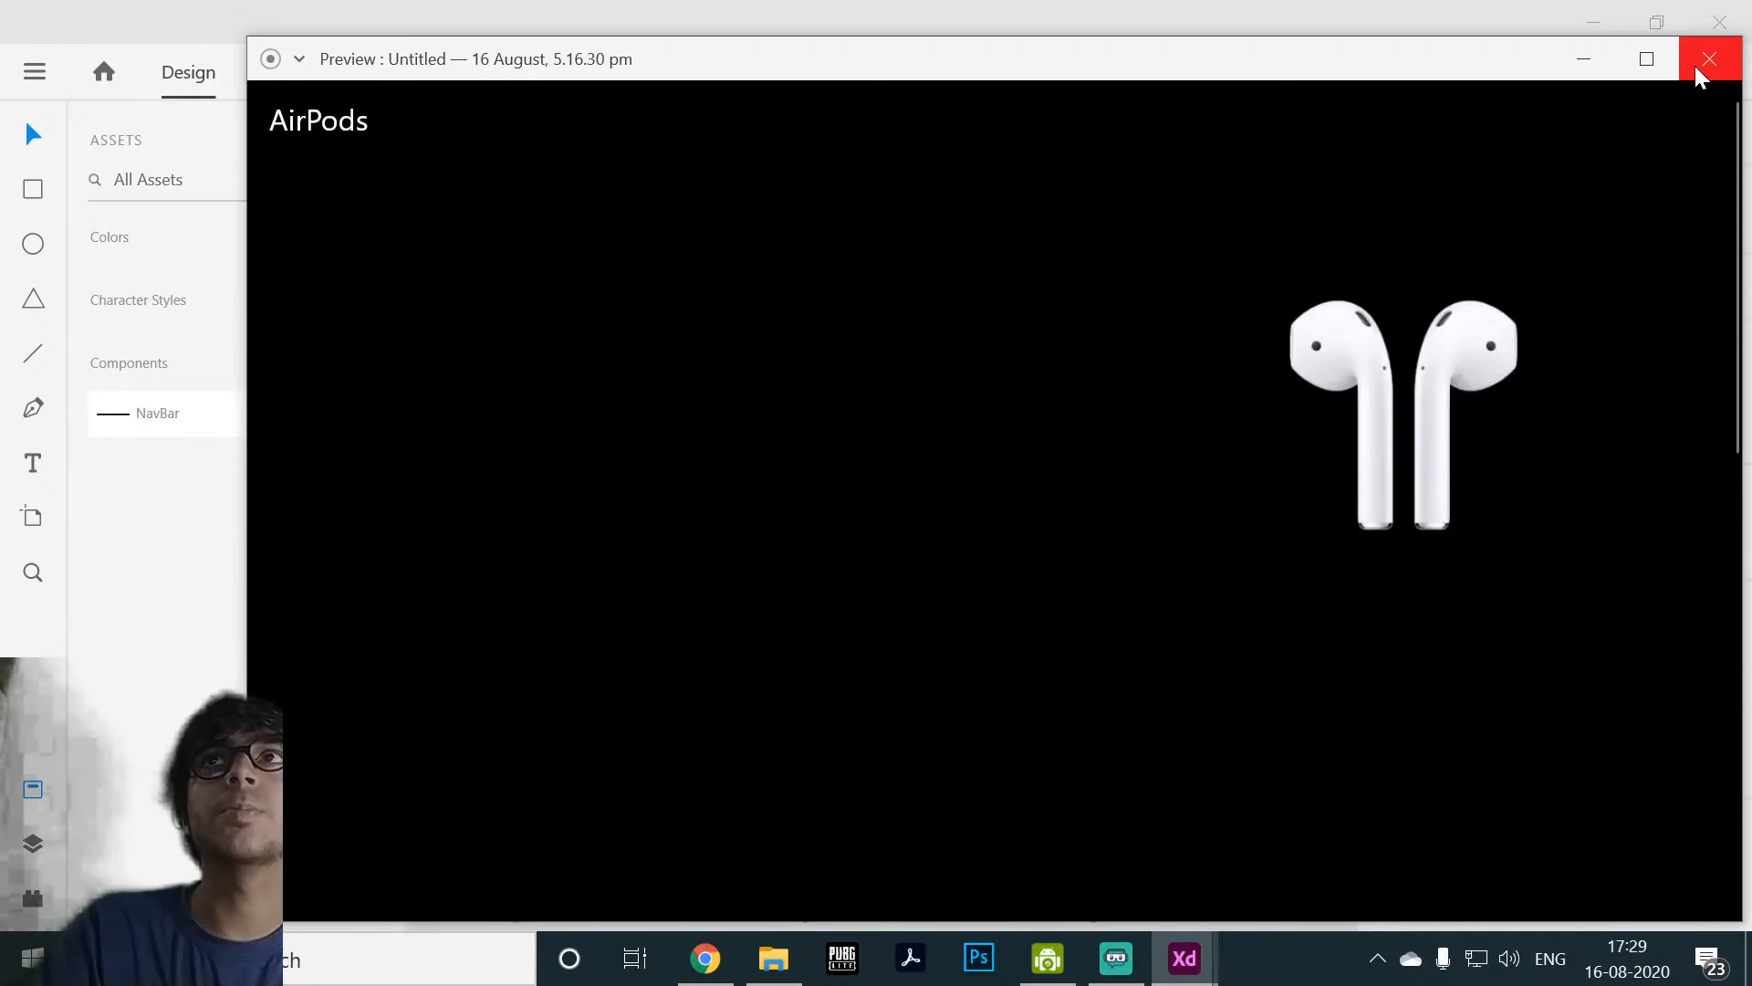
click(1709, 58)
Step: Turn the podscap and podscase pictures in the artboard's lower-right area into one component
click(1171, 623)
scroll(1171, 593, down, 3)
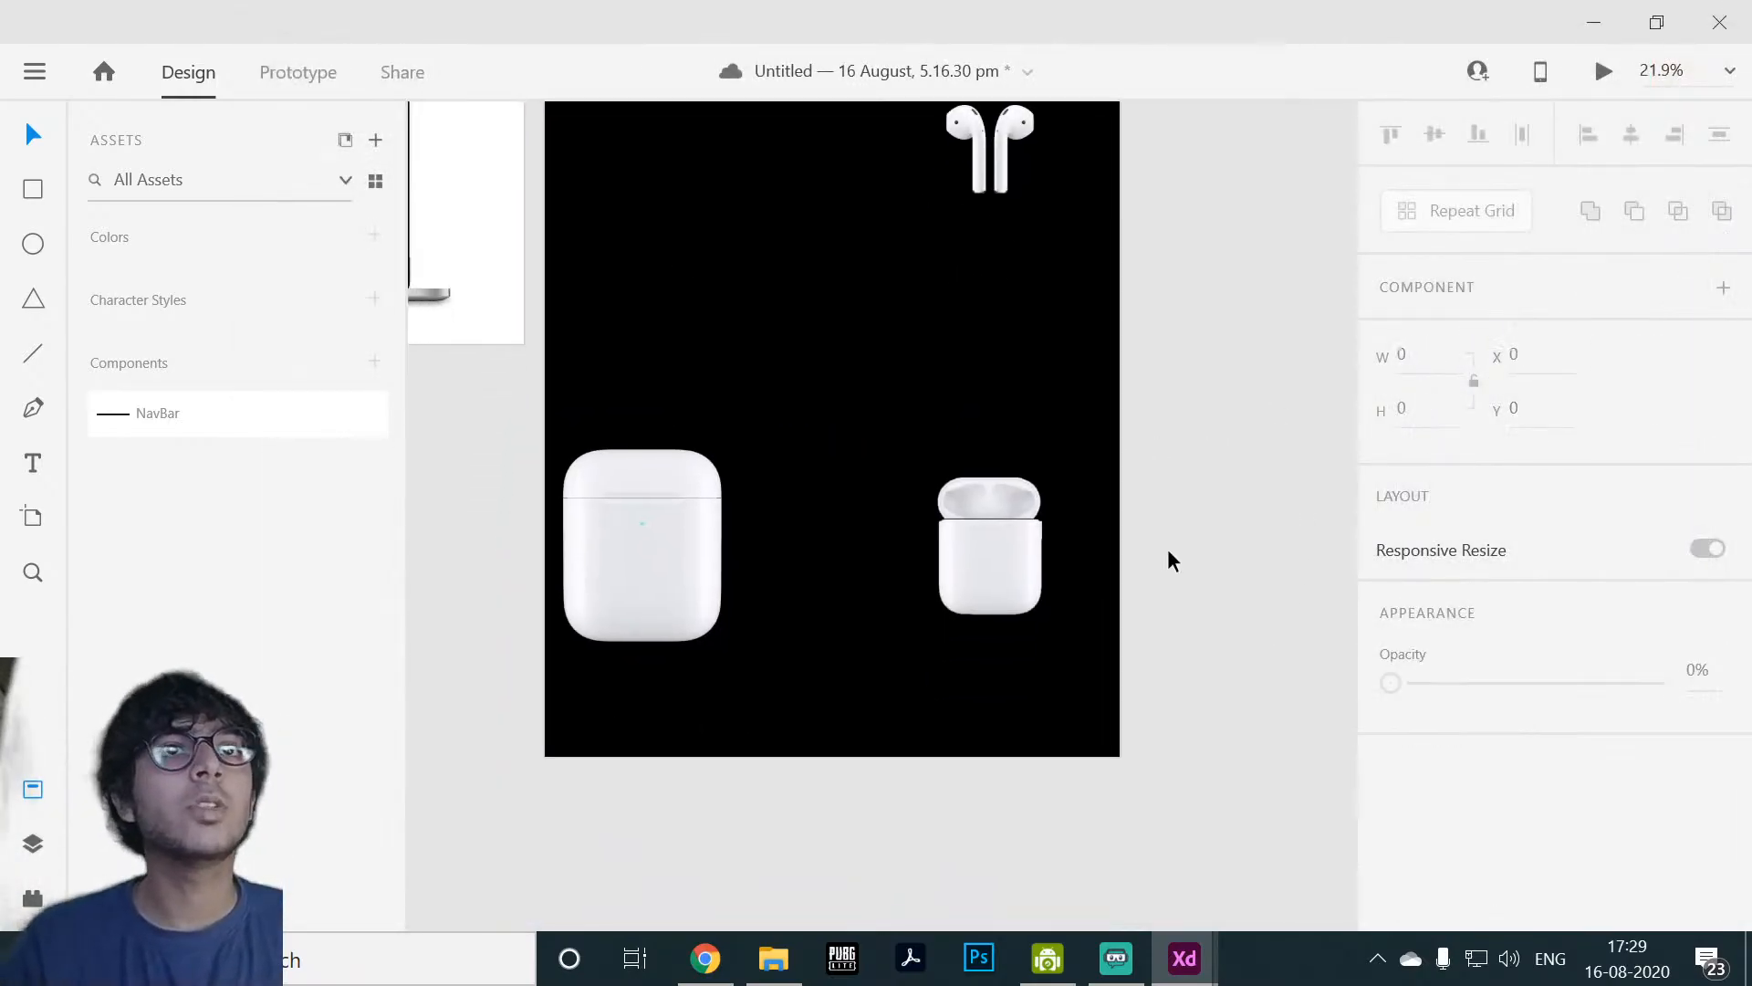
click(972, 534)
click(1212, 497)
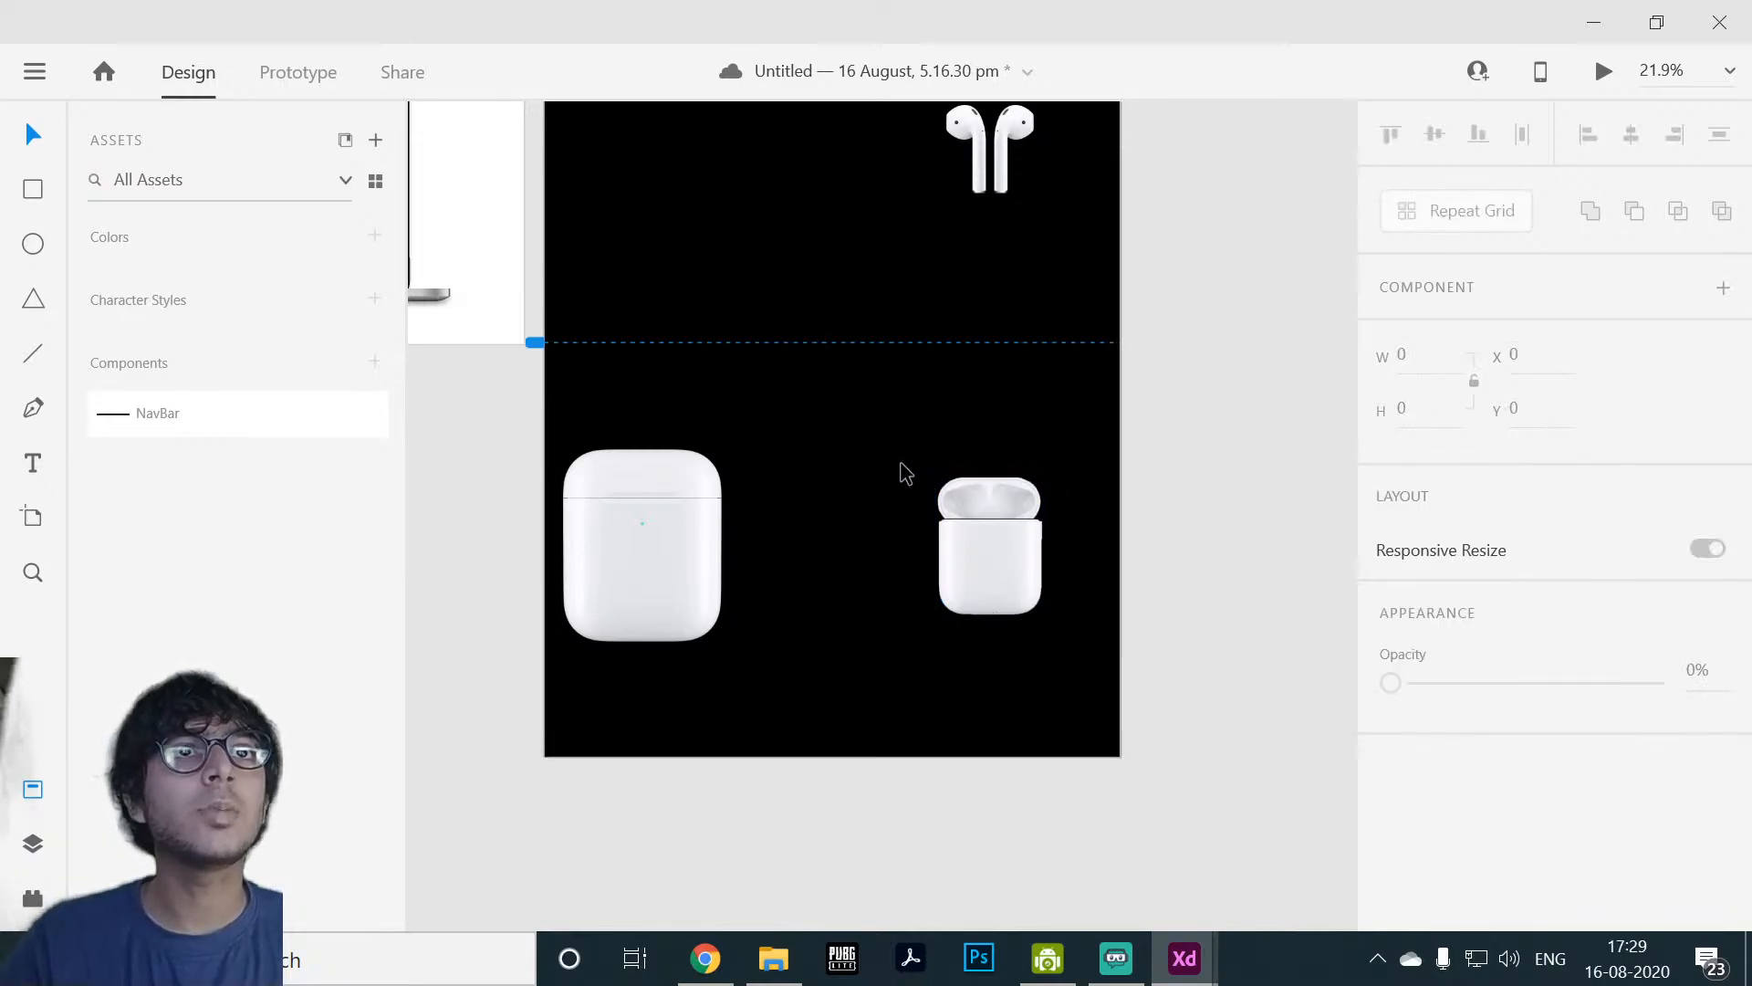
drag(894, 459, 1035, 621)
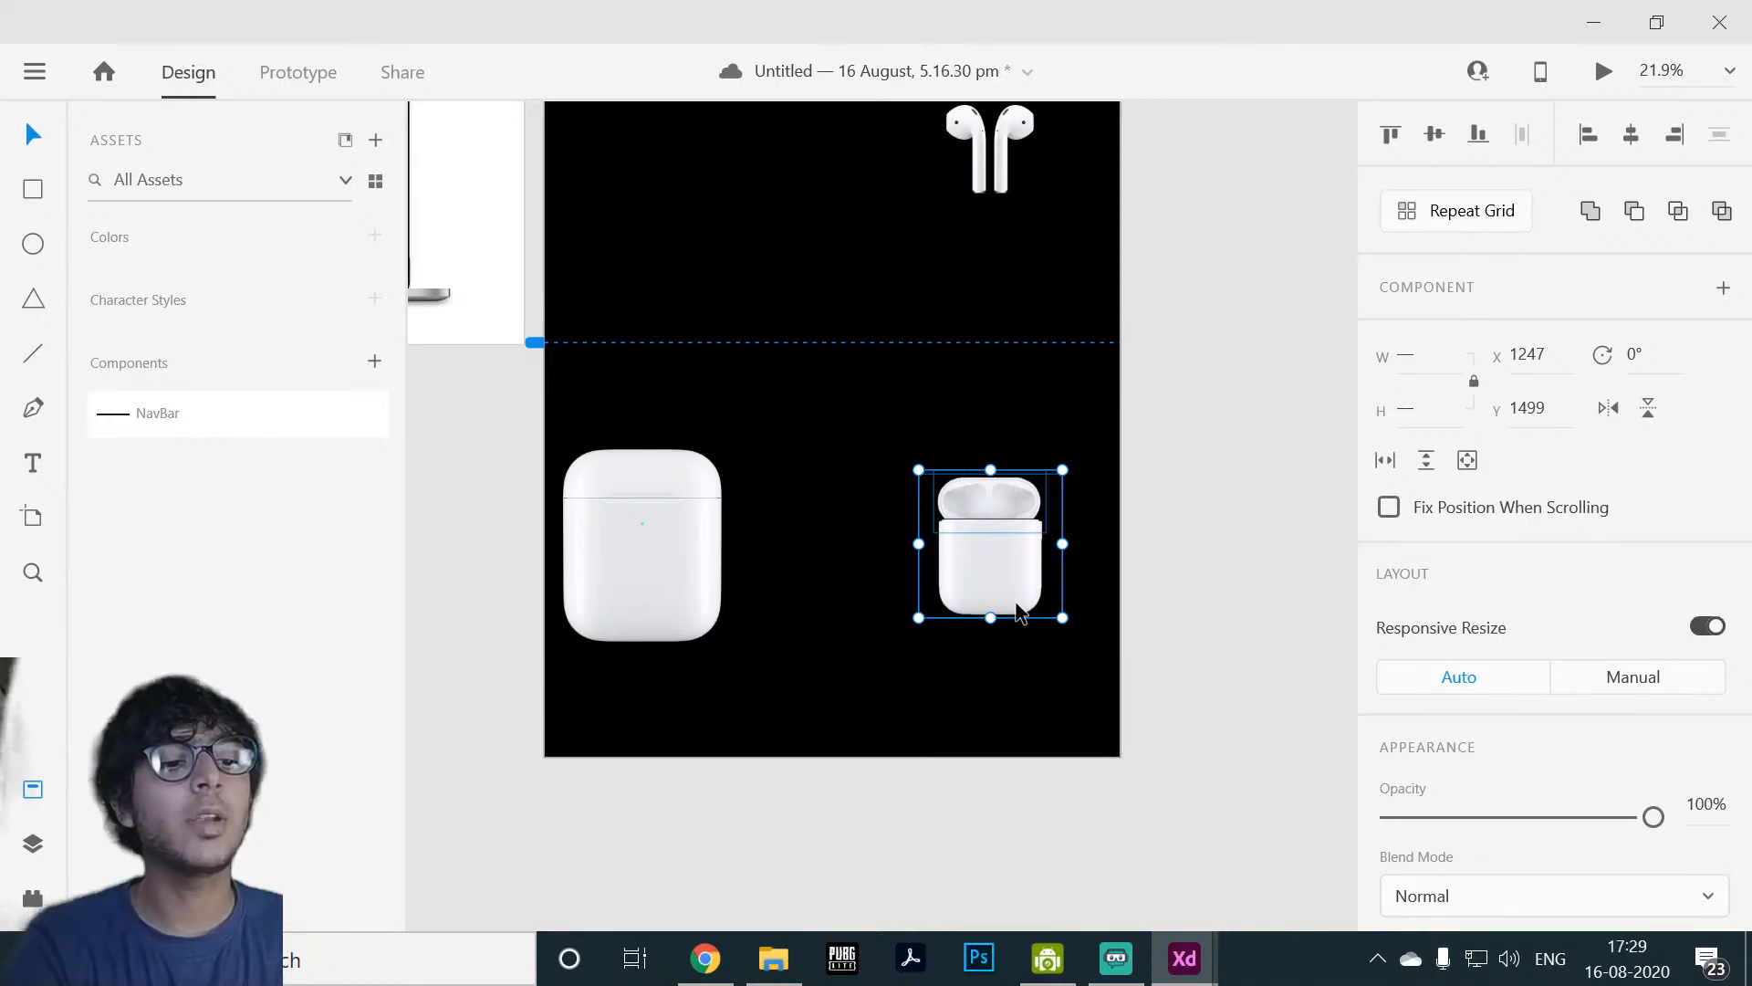
key(ctrl+k)
click(1301, 556)
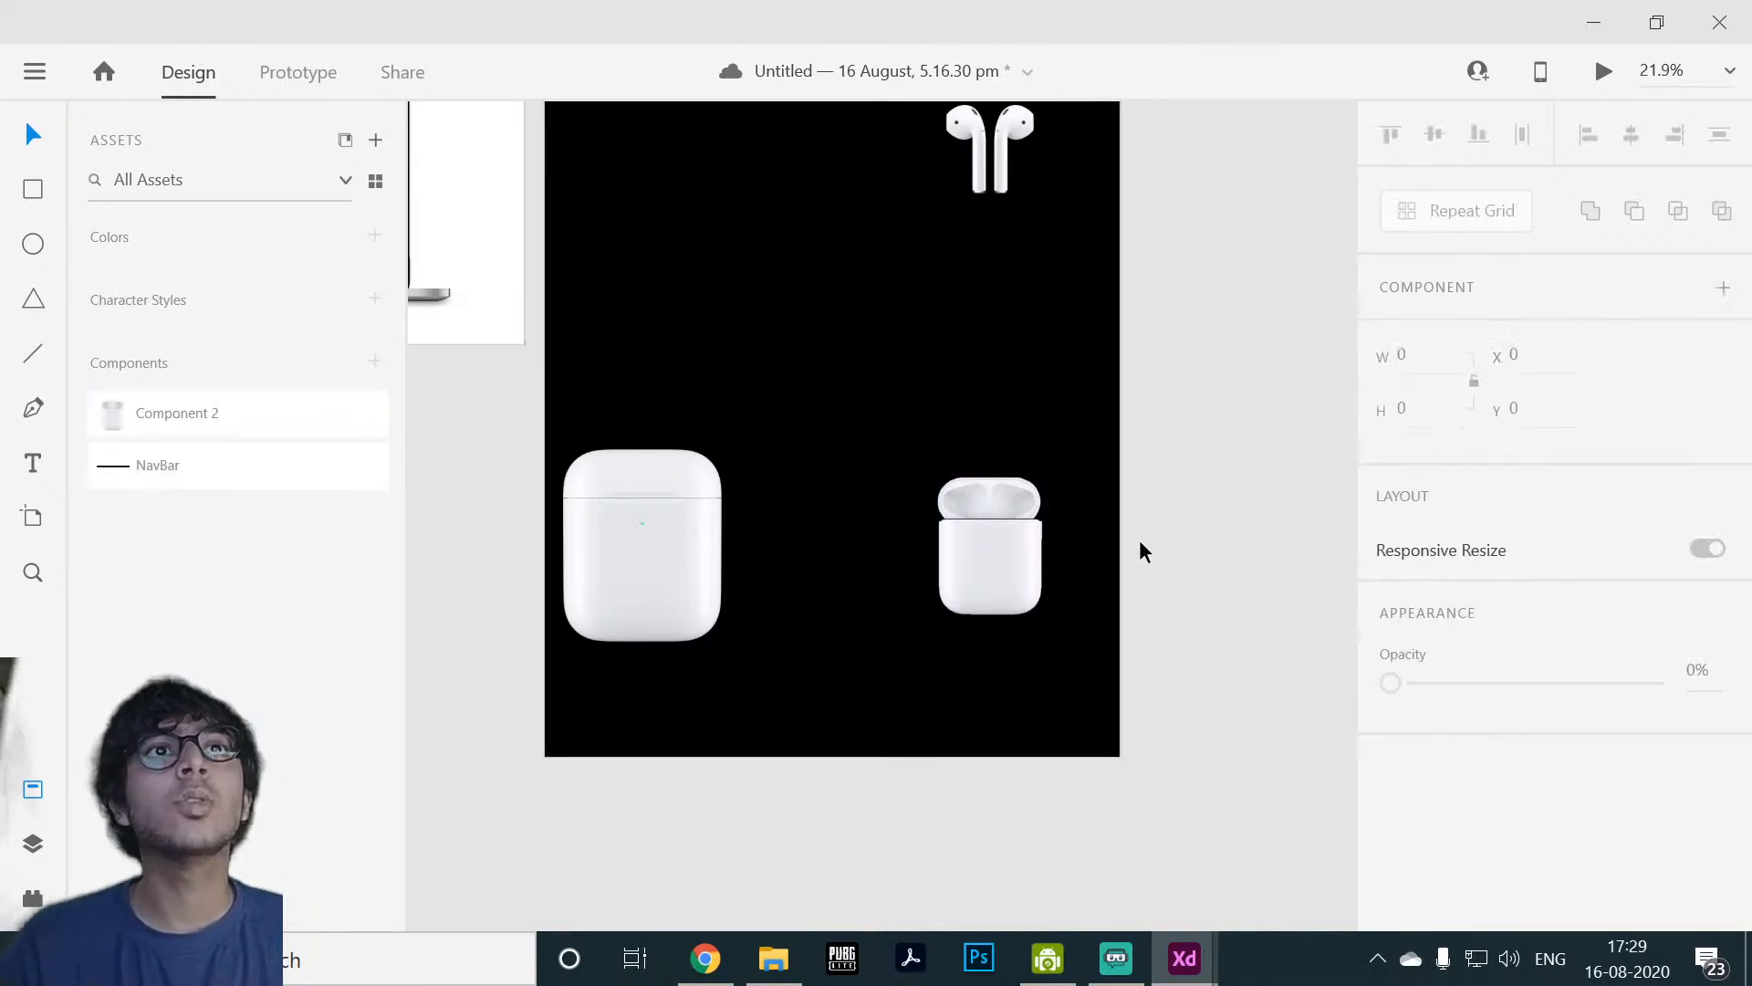
Step: Ungroup the open-case component on Web 1920 – 3 back into separate podscap and podscase pictures
click(980, 526)
click(1188, 481)
click(1020, 203)
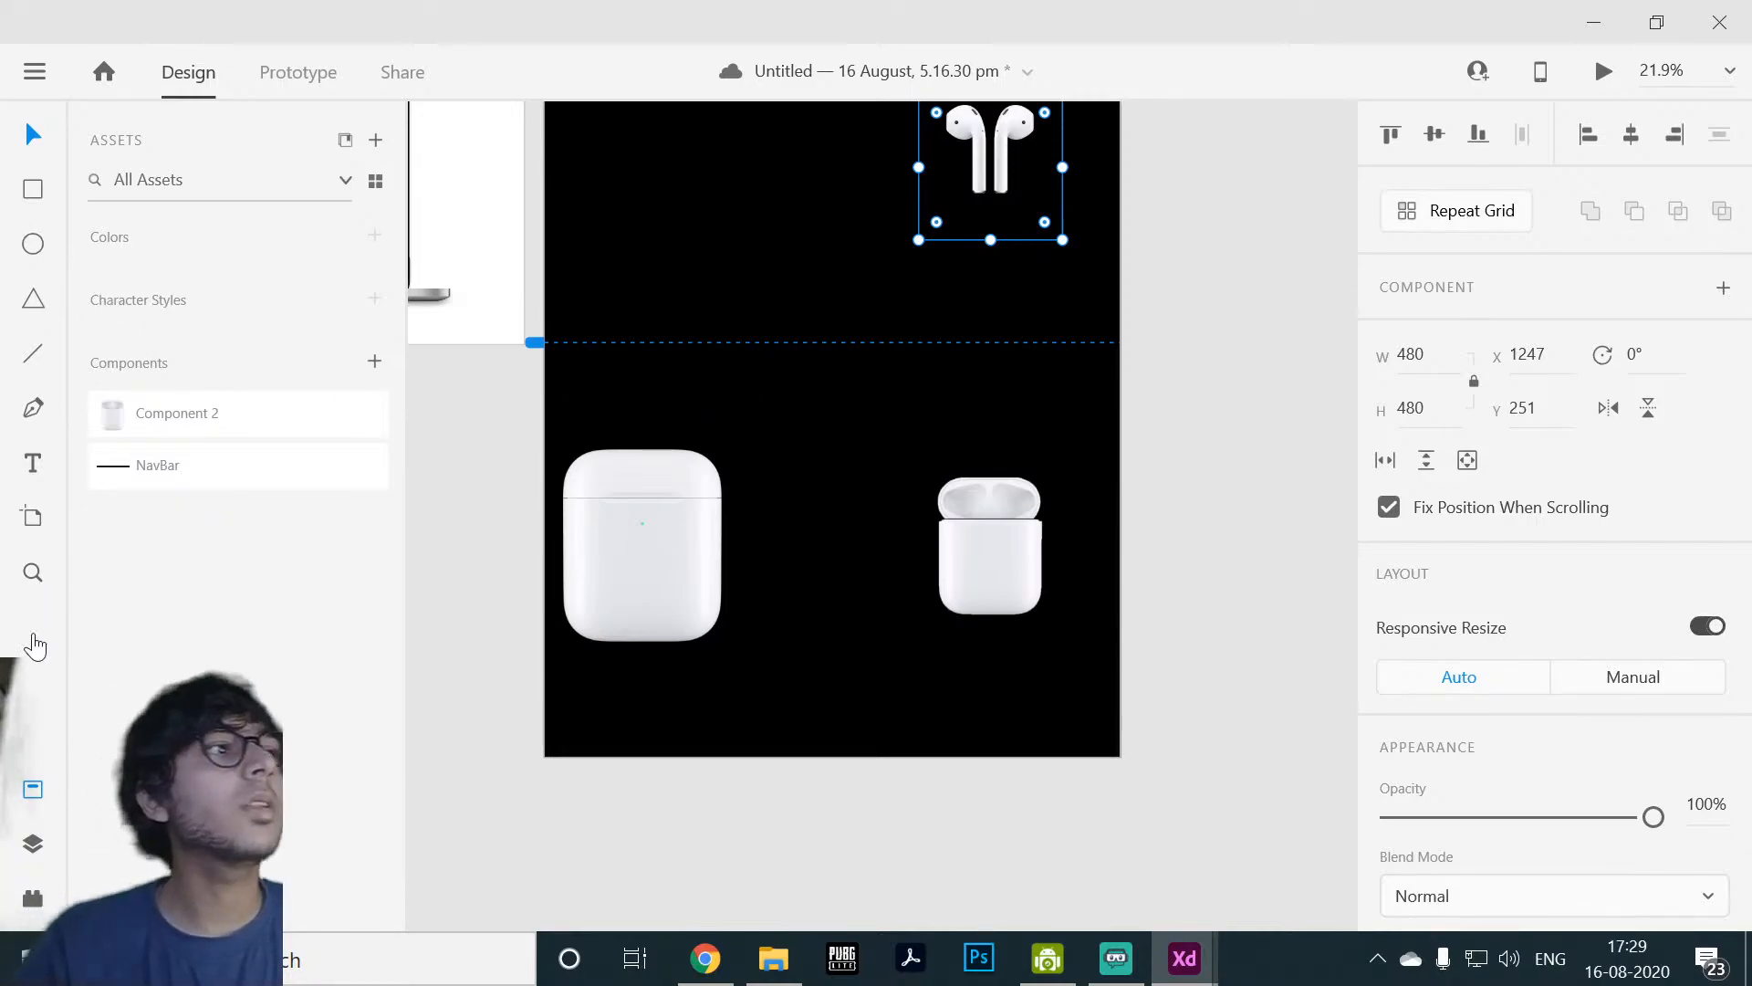
click(33, 843)
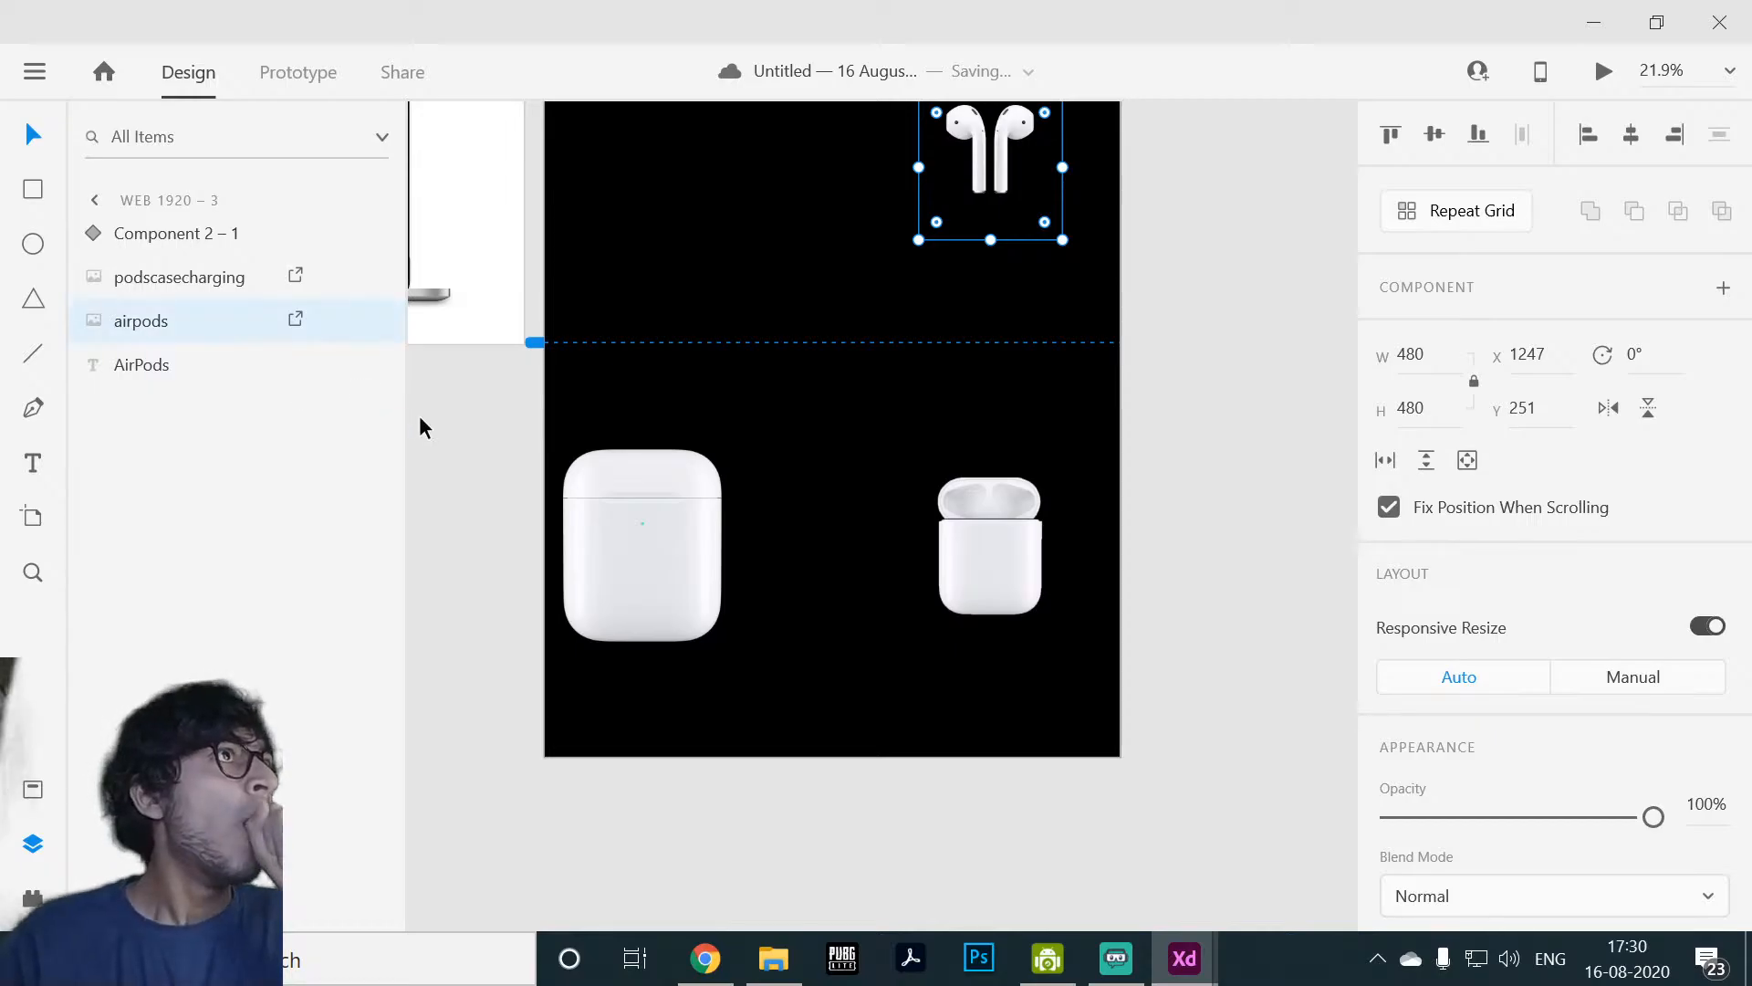
click(232, 234)
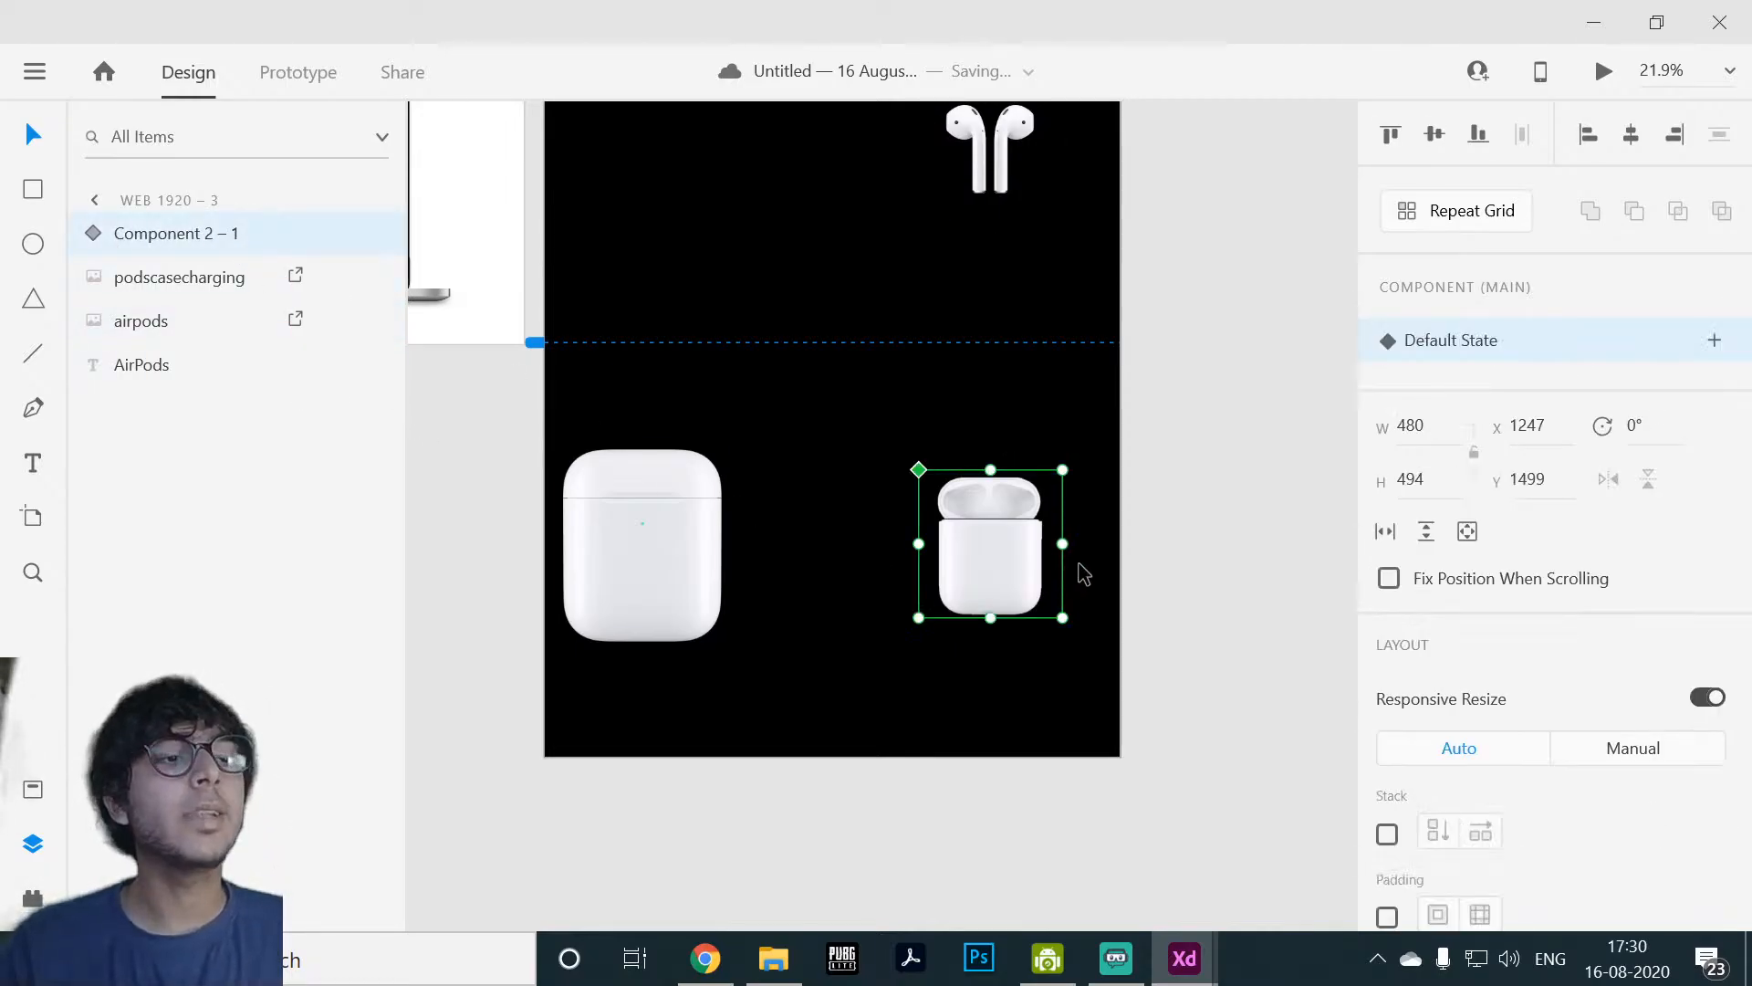
key(ctrl+shift+g)
click(1245, 584)
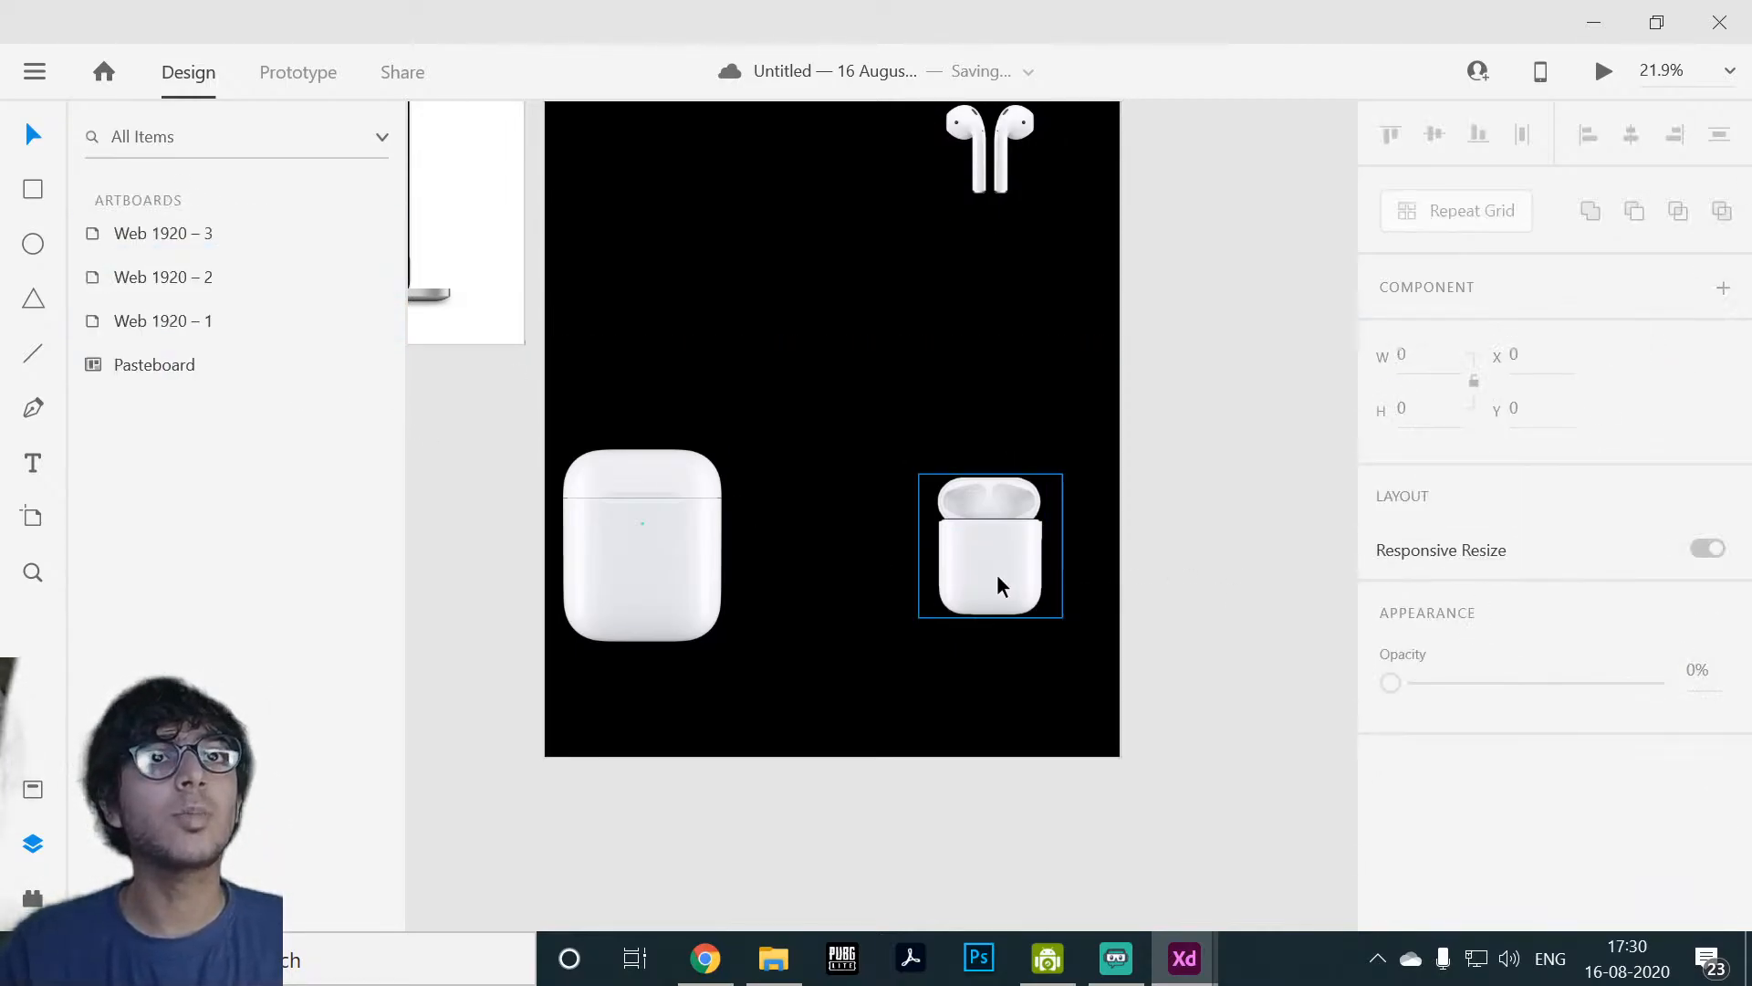
click(996, 573)
click(1016, 502)
click(1146, 583)
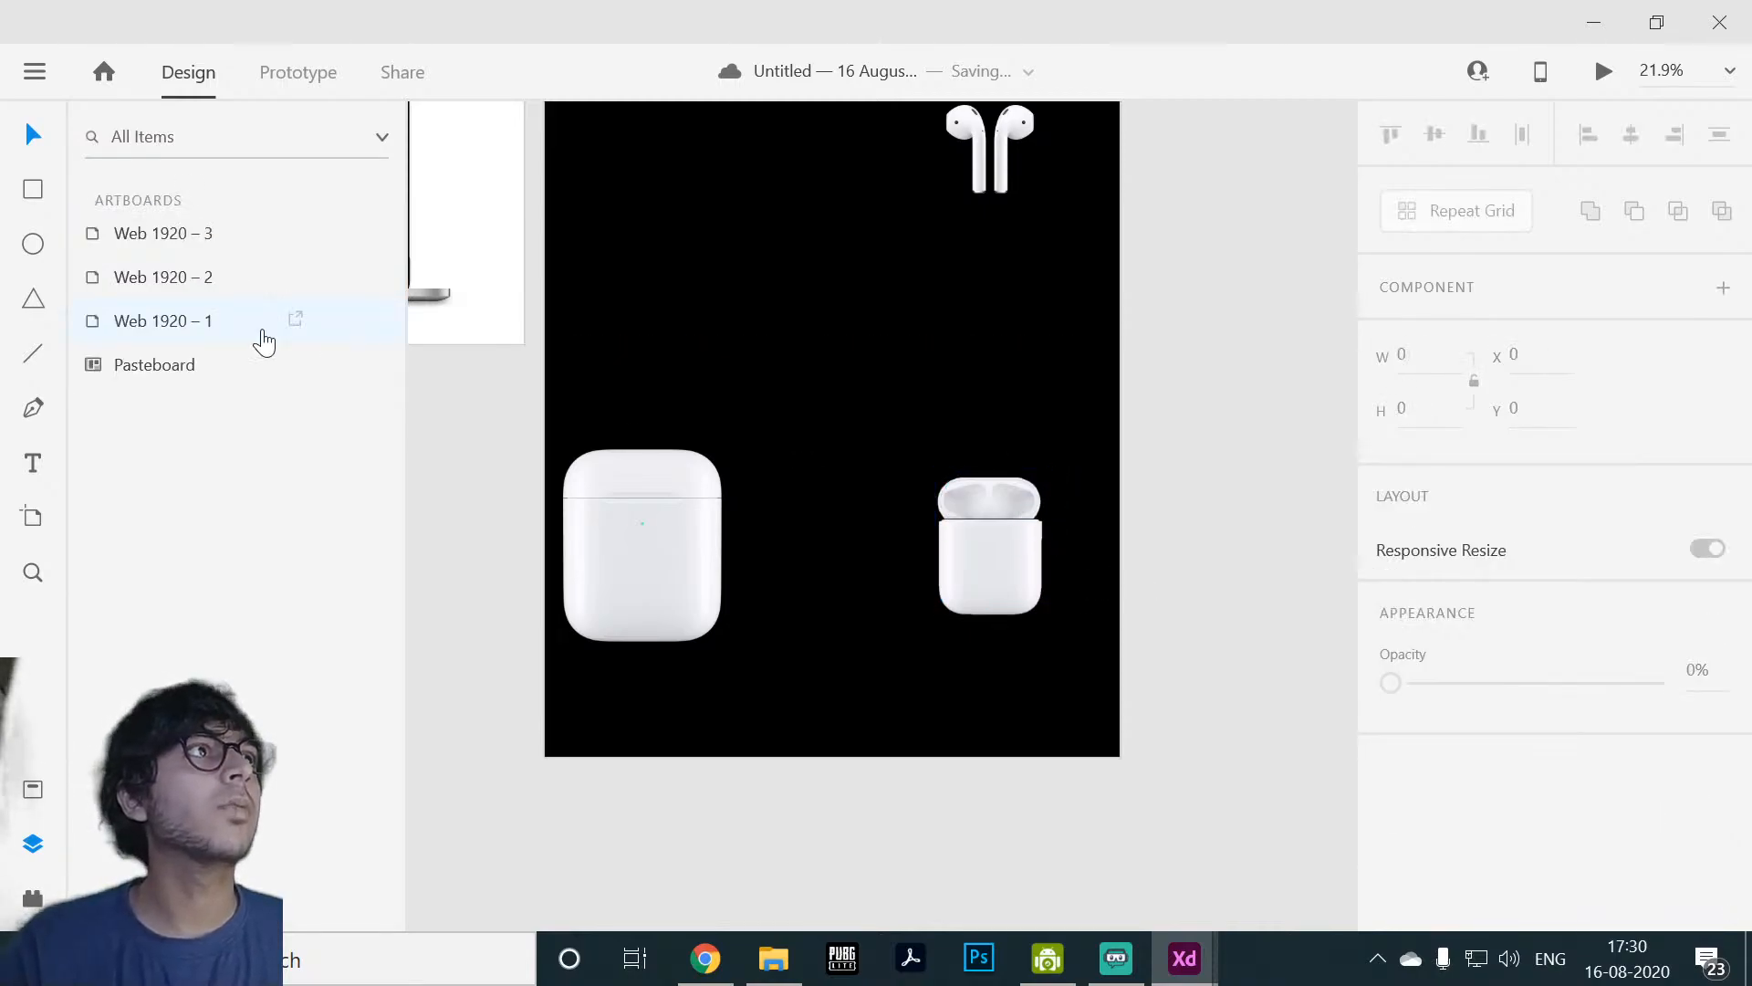
Step: Reorder the layers of Web 1920 – 3 so that airpods lies below podscase and above podscap, and select the artboard
click(936, 175)
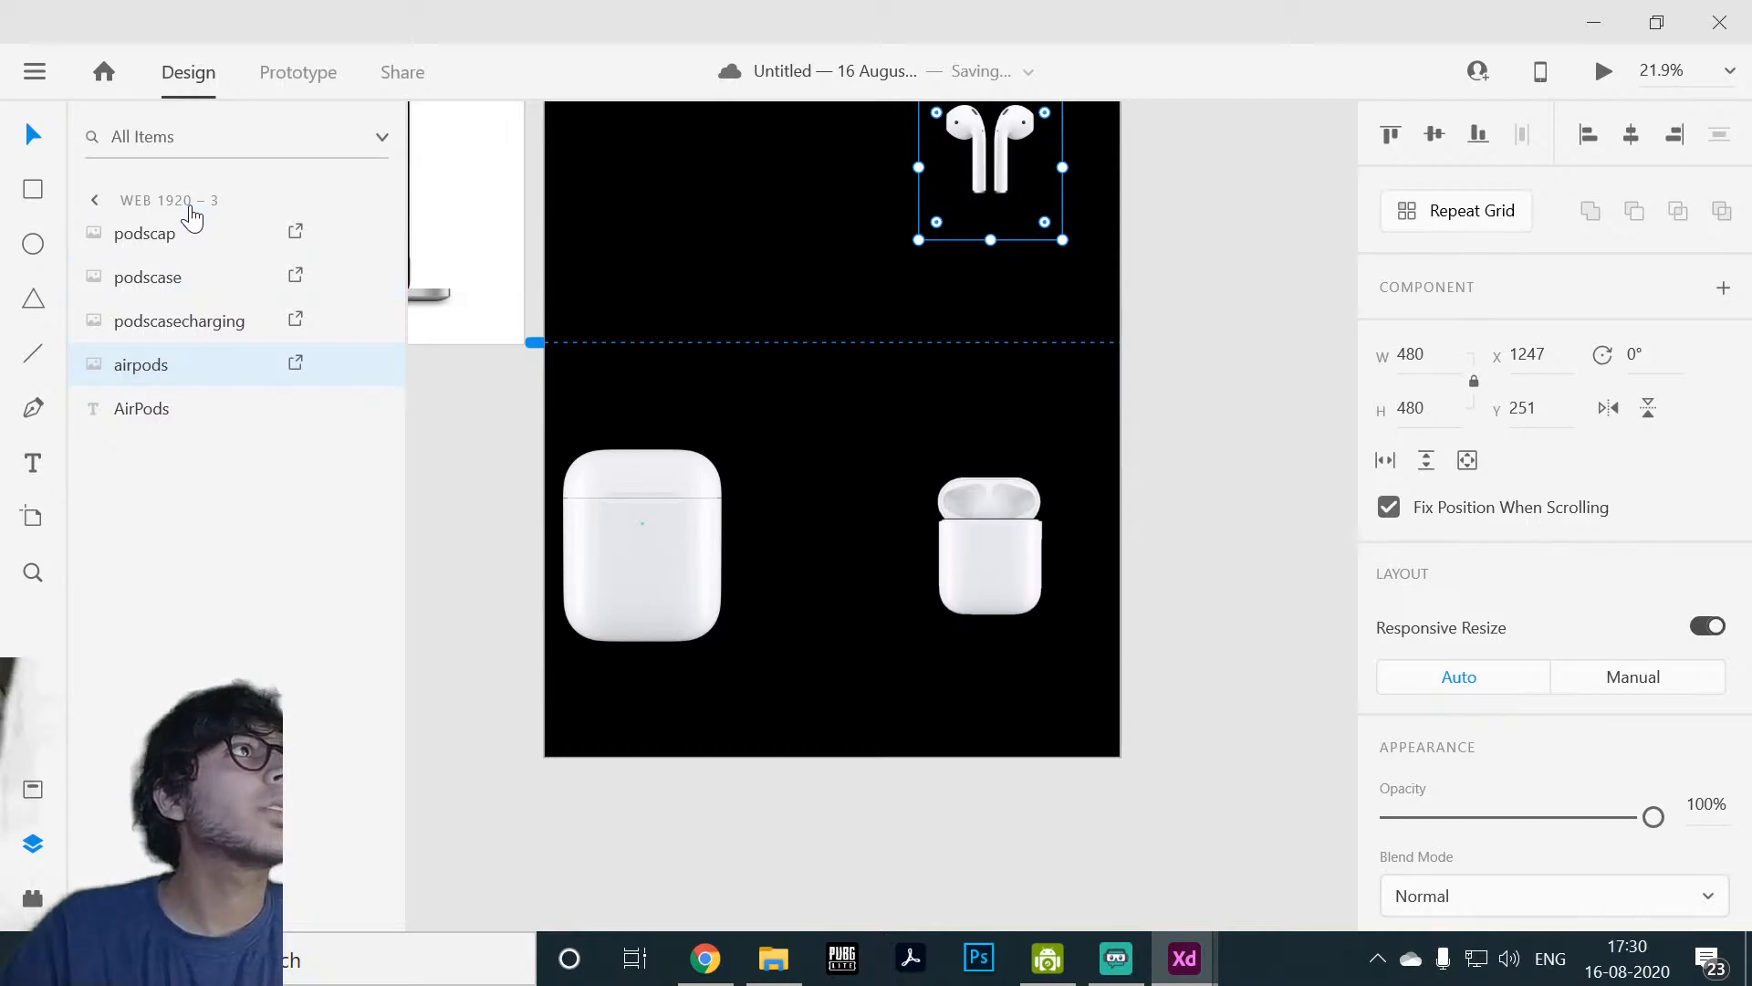
mouse_move(198, 260)
mouse_down()
mouse_move(191, 292)
mouse_move(227, 273)
mouse_up()
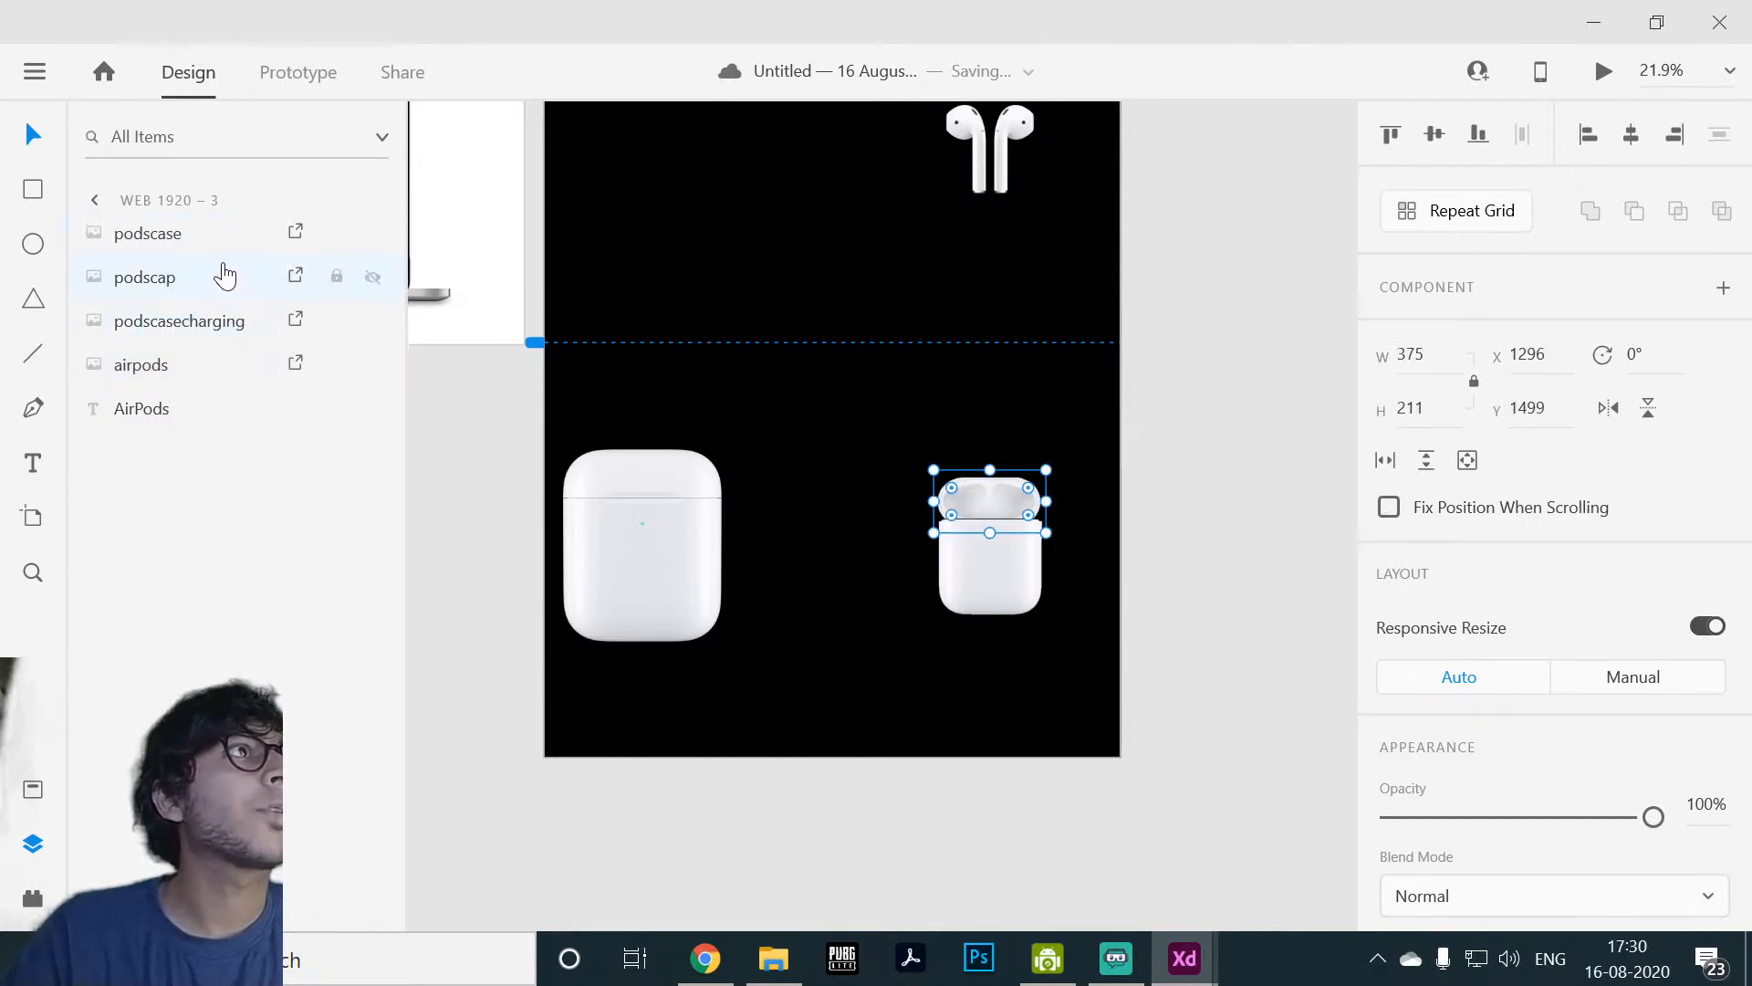
drag(215, 369, 215, 267)
click(833, 465)
scroll(1064, 402, up, 1)
click(825, 462)
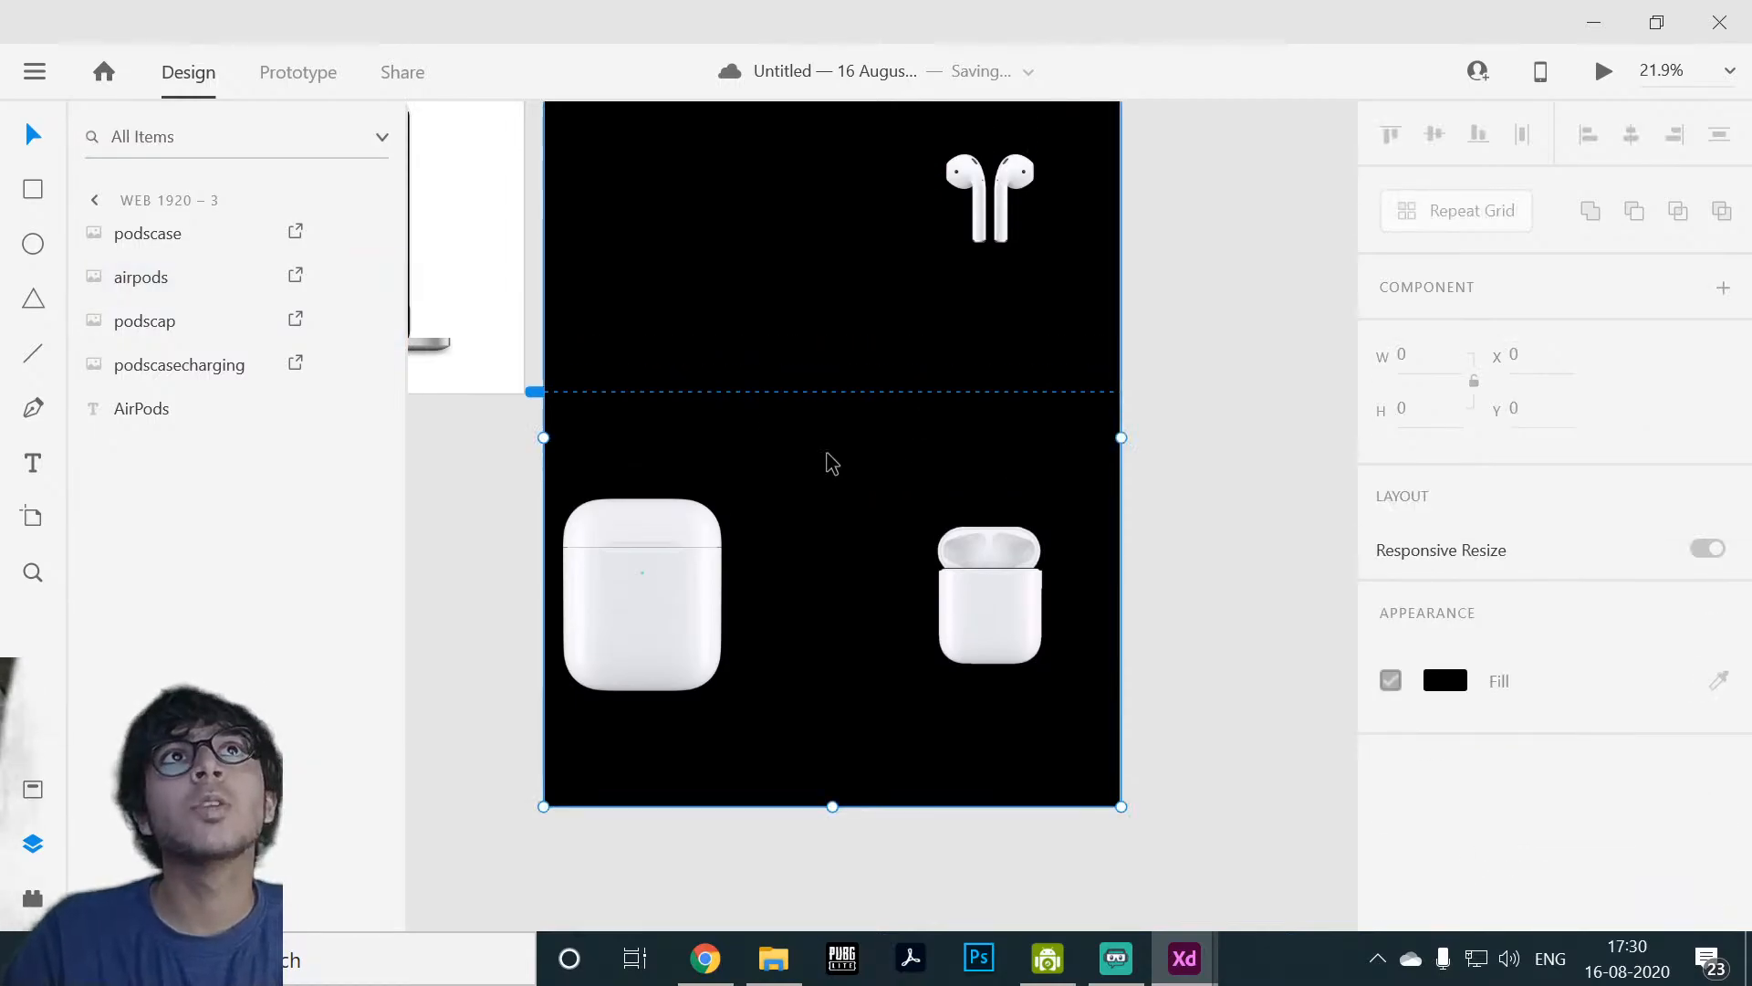
Step: Preview the Web 1920 – 3 artboard and scroll around the case to check how the airpods slide into it
click(1603, 70)
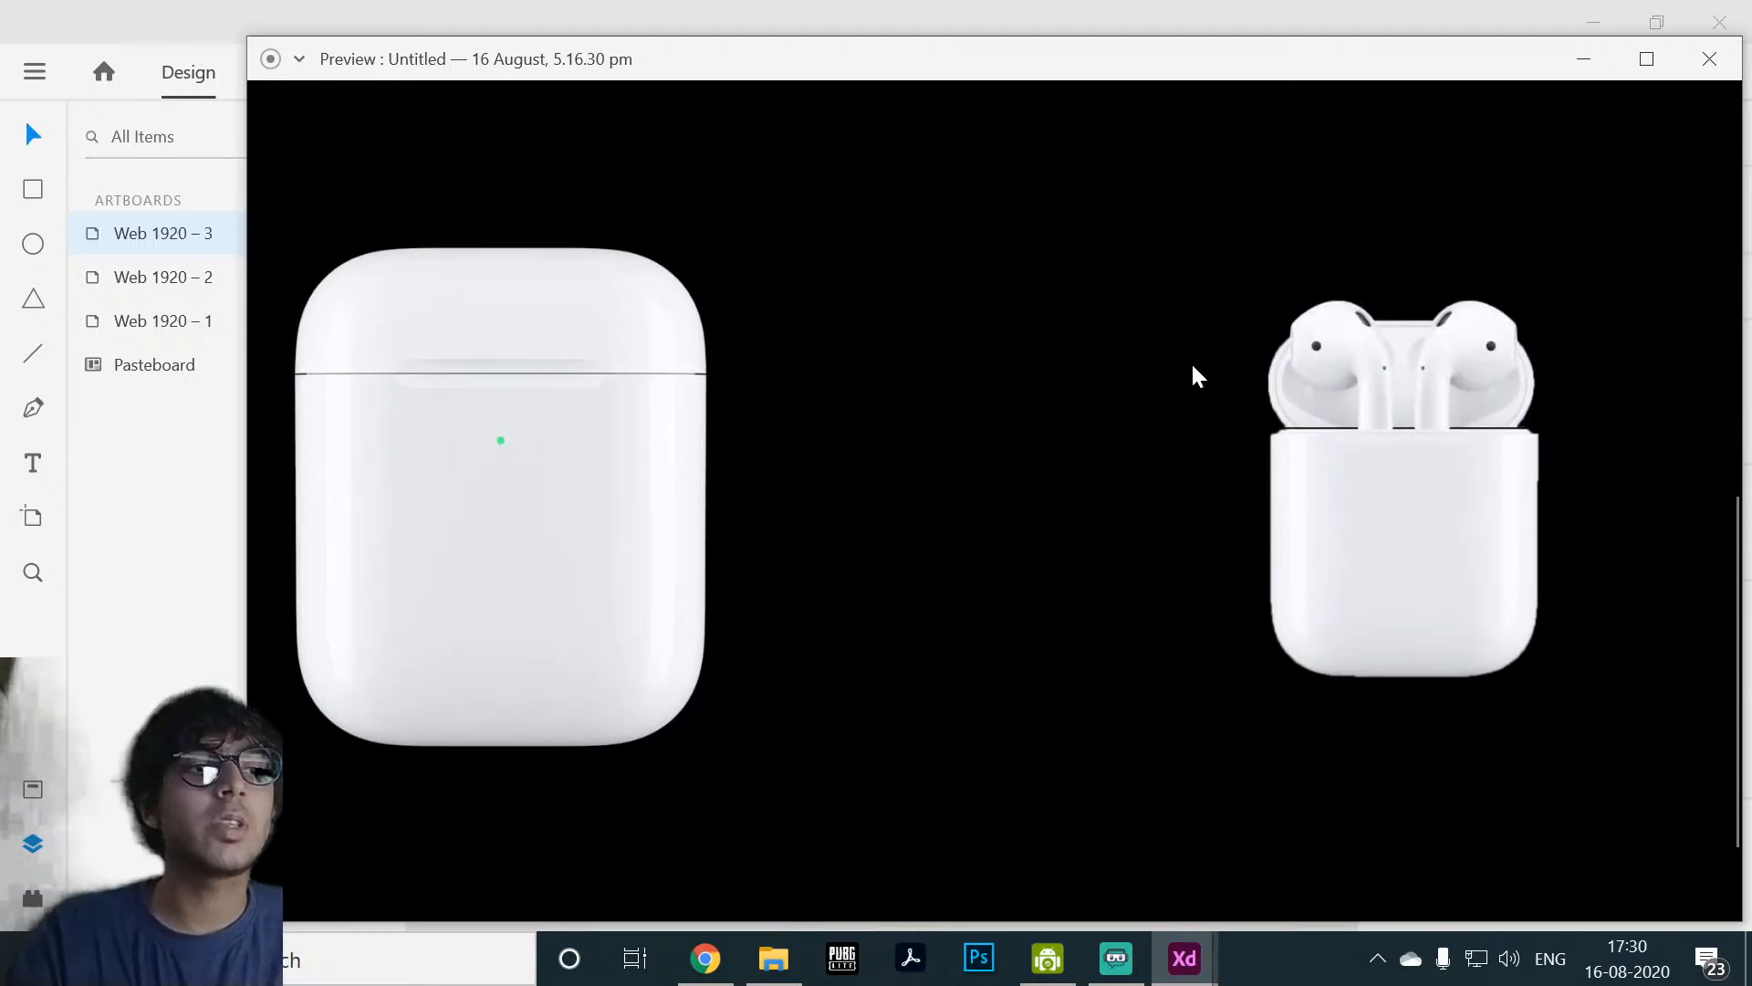
scroll(1487, 312, up, 1)
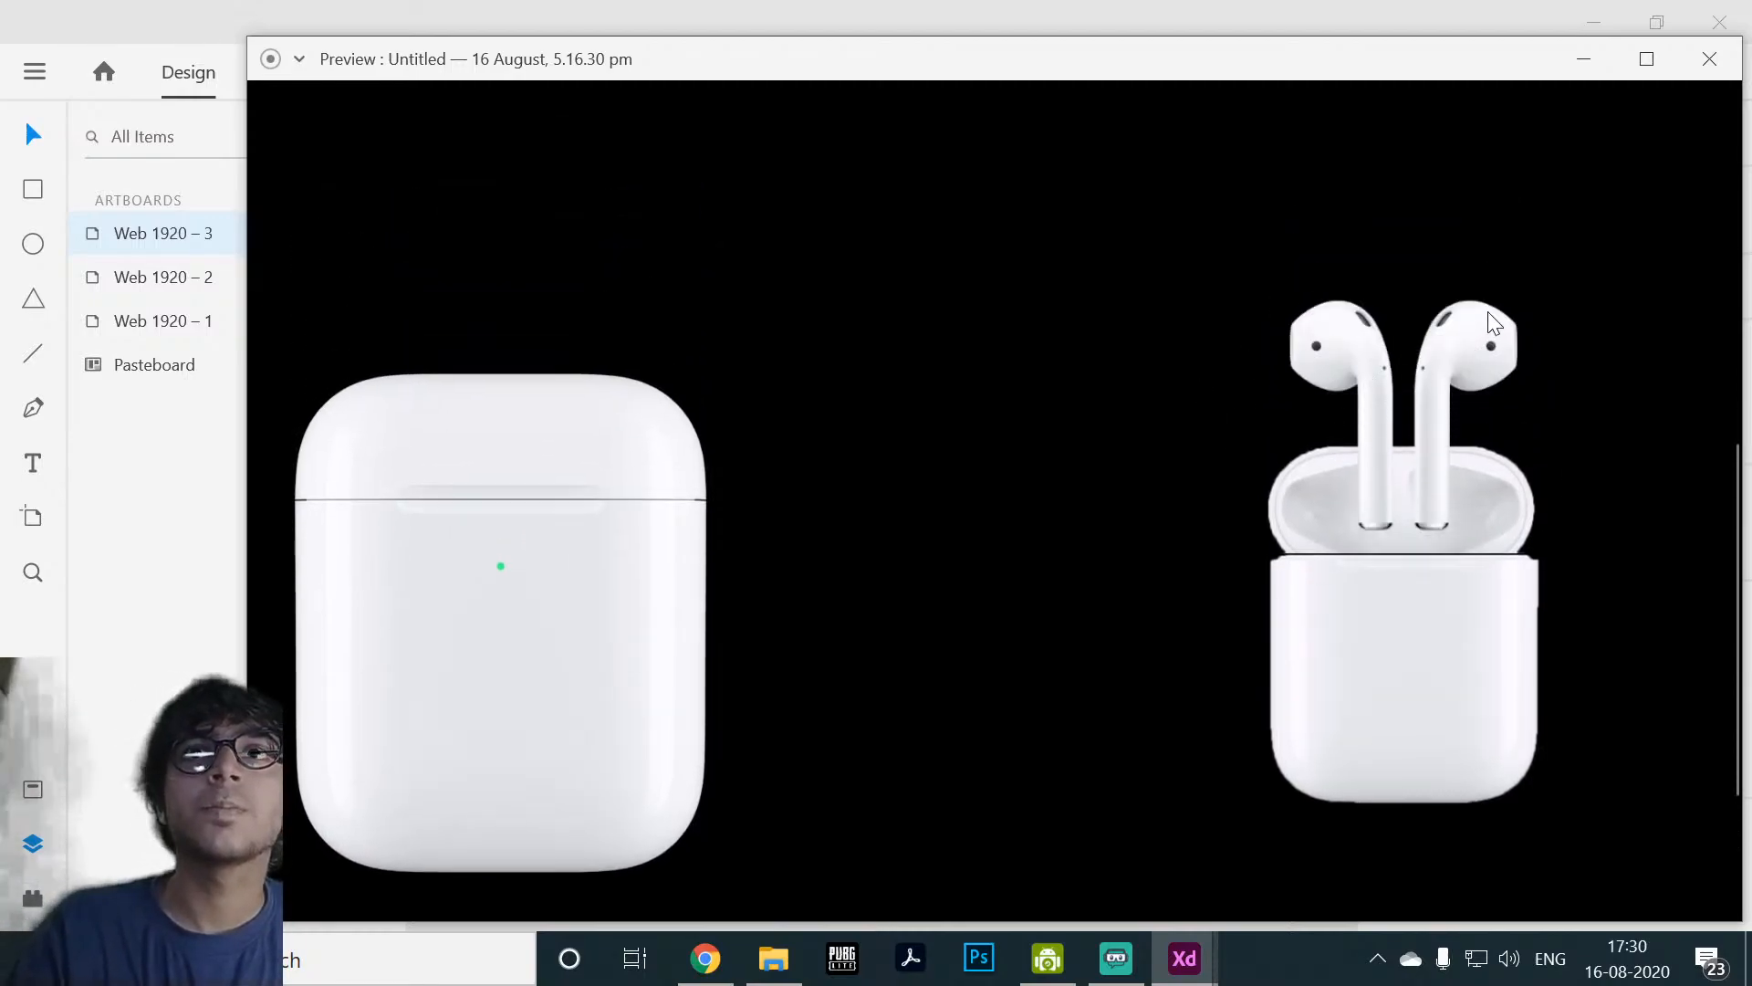
scroll(1488, 312, down, 1)
scroll(1487, 312, up, 1)
scroll(1487, 312, down, 2)
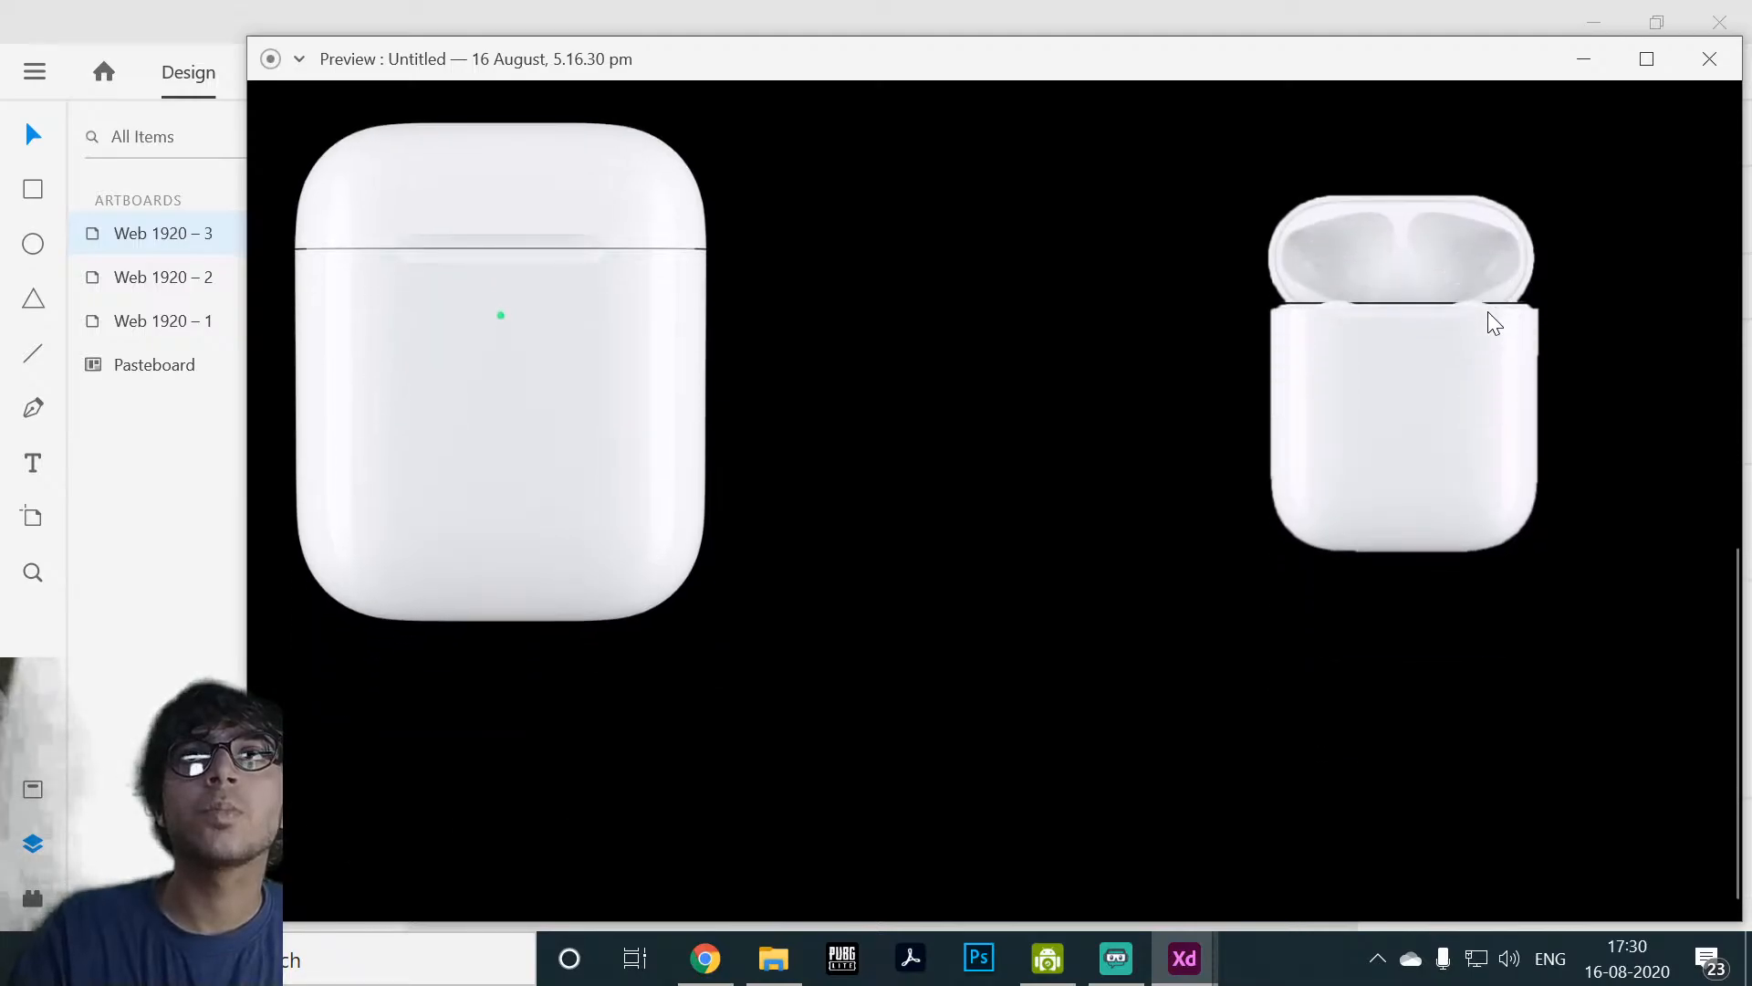
click(1709, 64)
Step: Shorten Web 1920 – 3 to about 2161 high and move the podscasecharging picture to about X 223, Y 1284
scroll(1158, 712, down, 1)
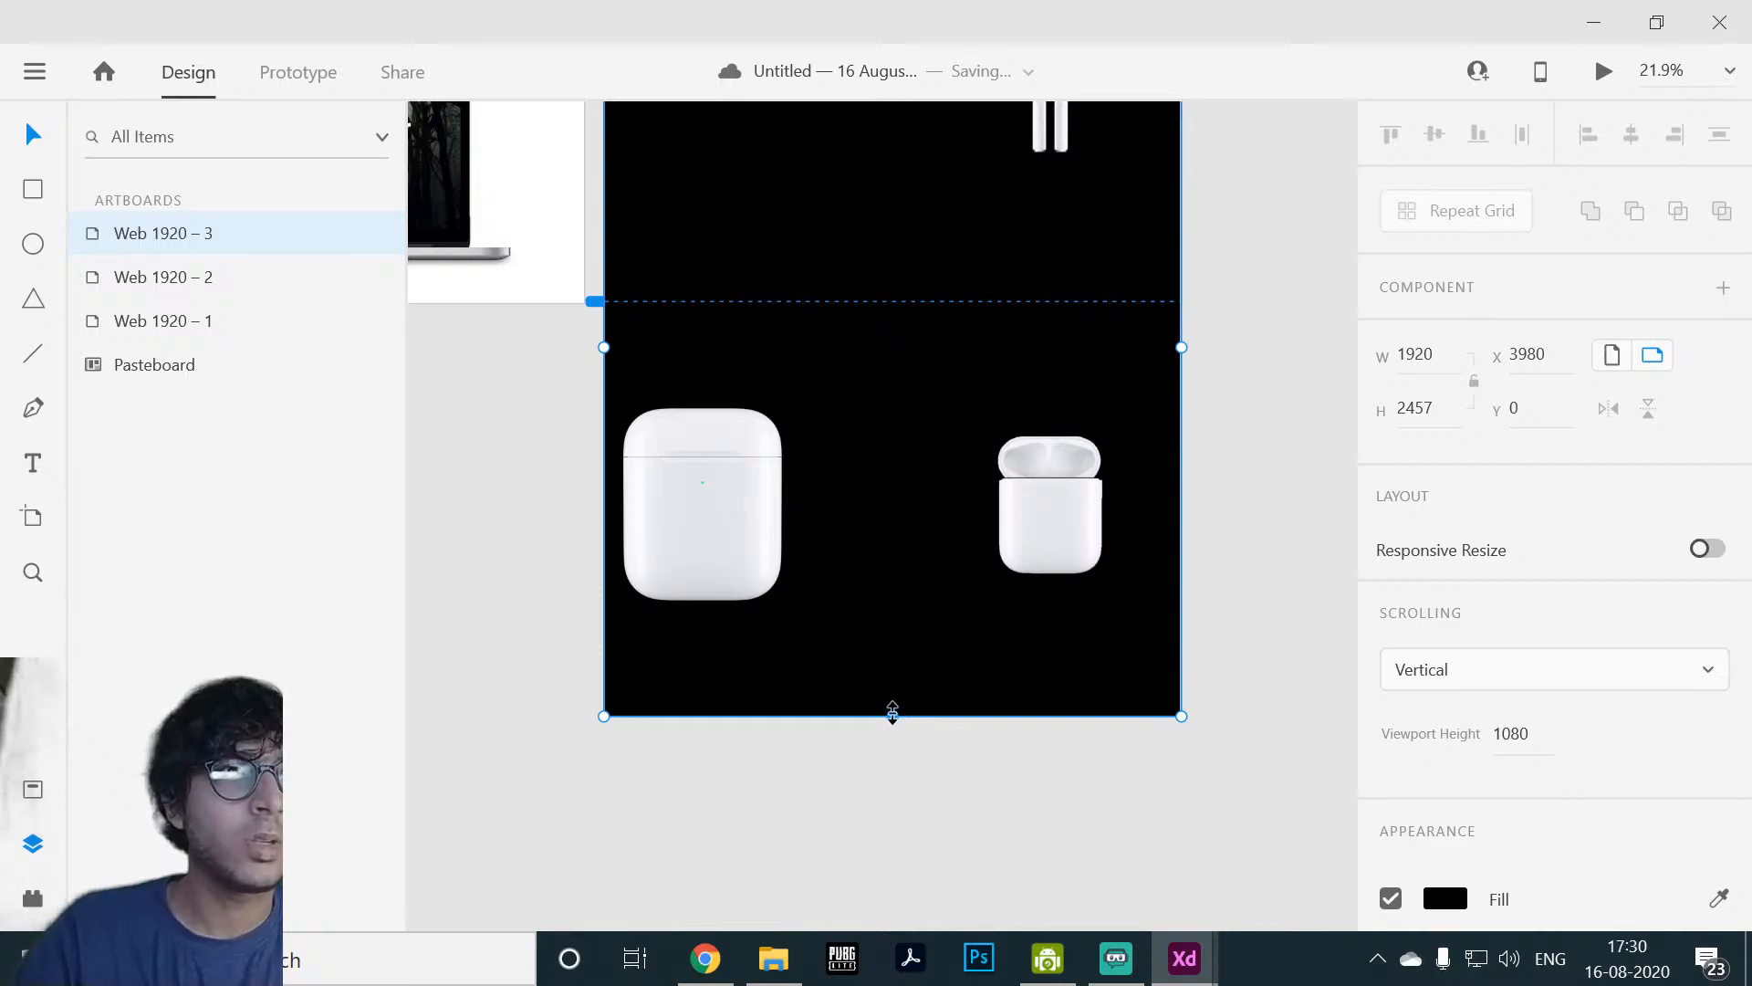
drag(892, 712, 895, 628)
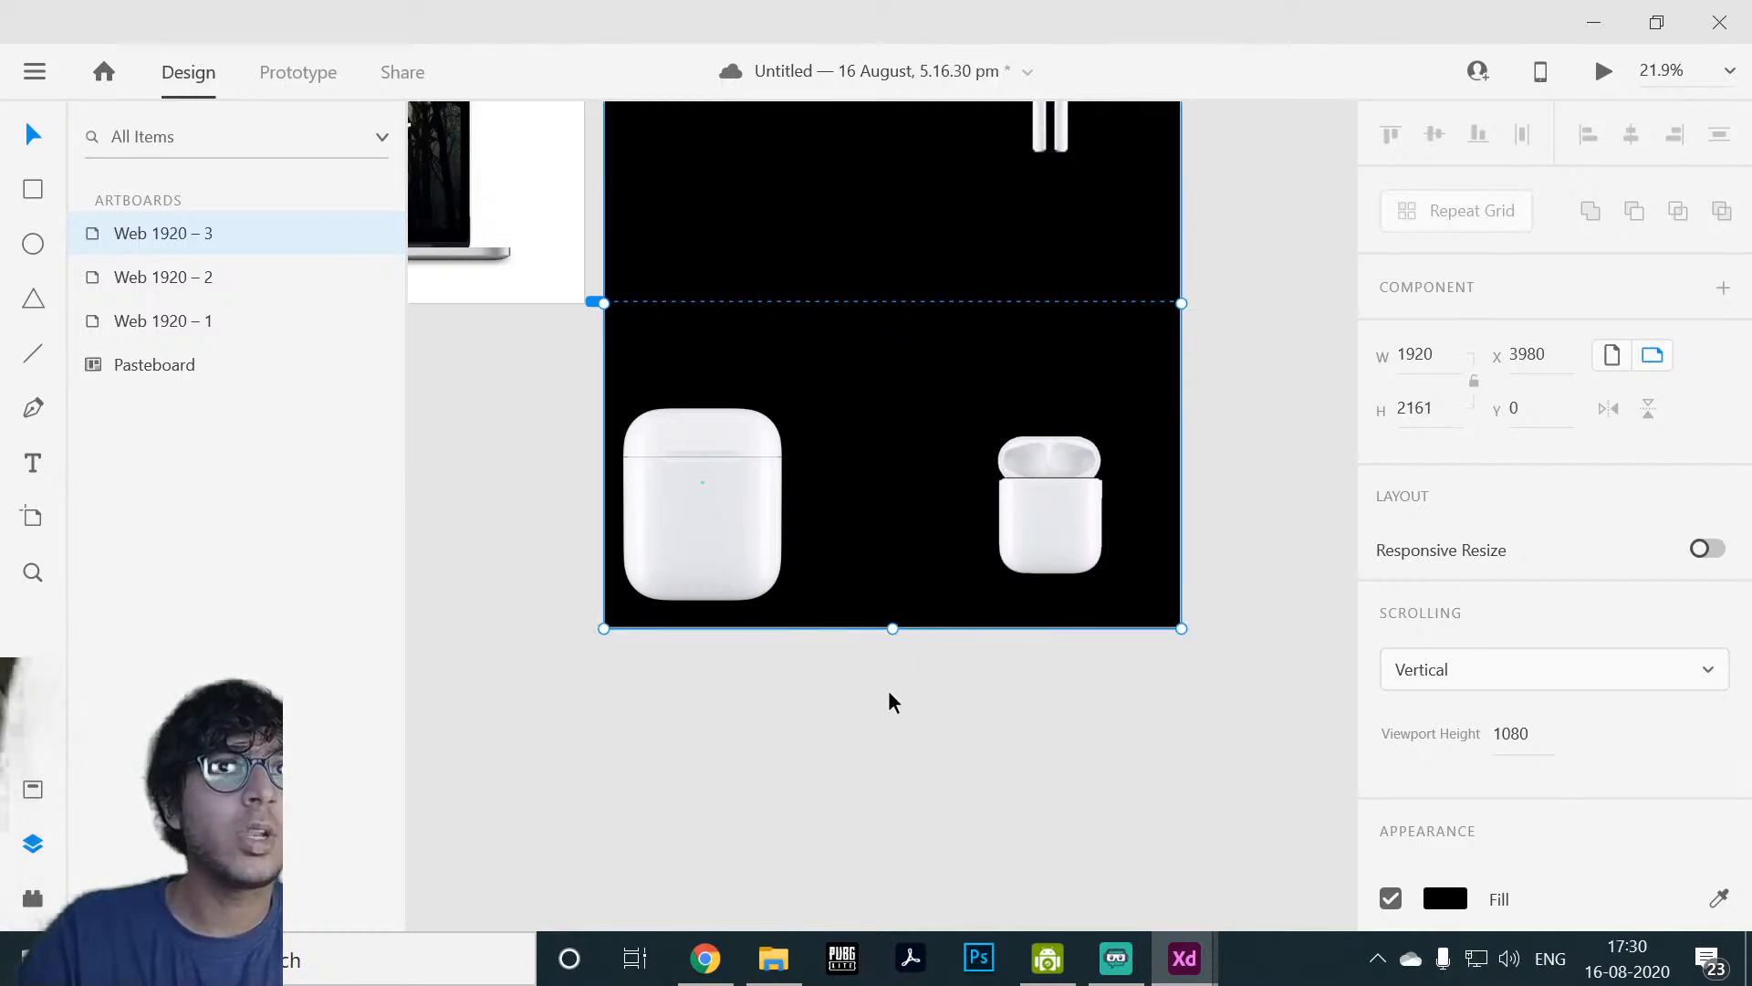
drag(693, 526, 743, 482)
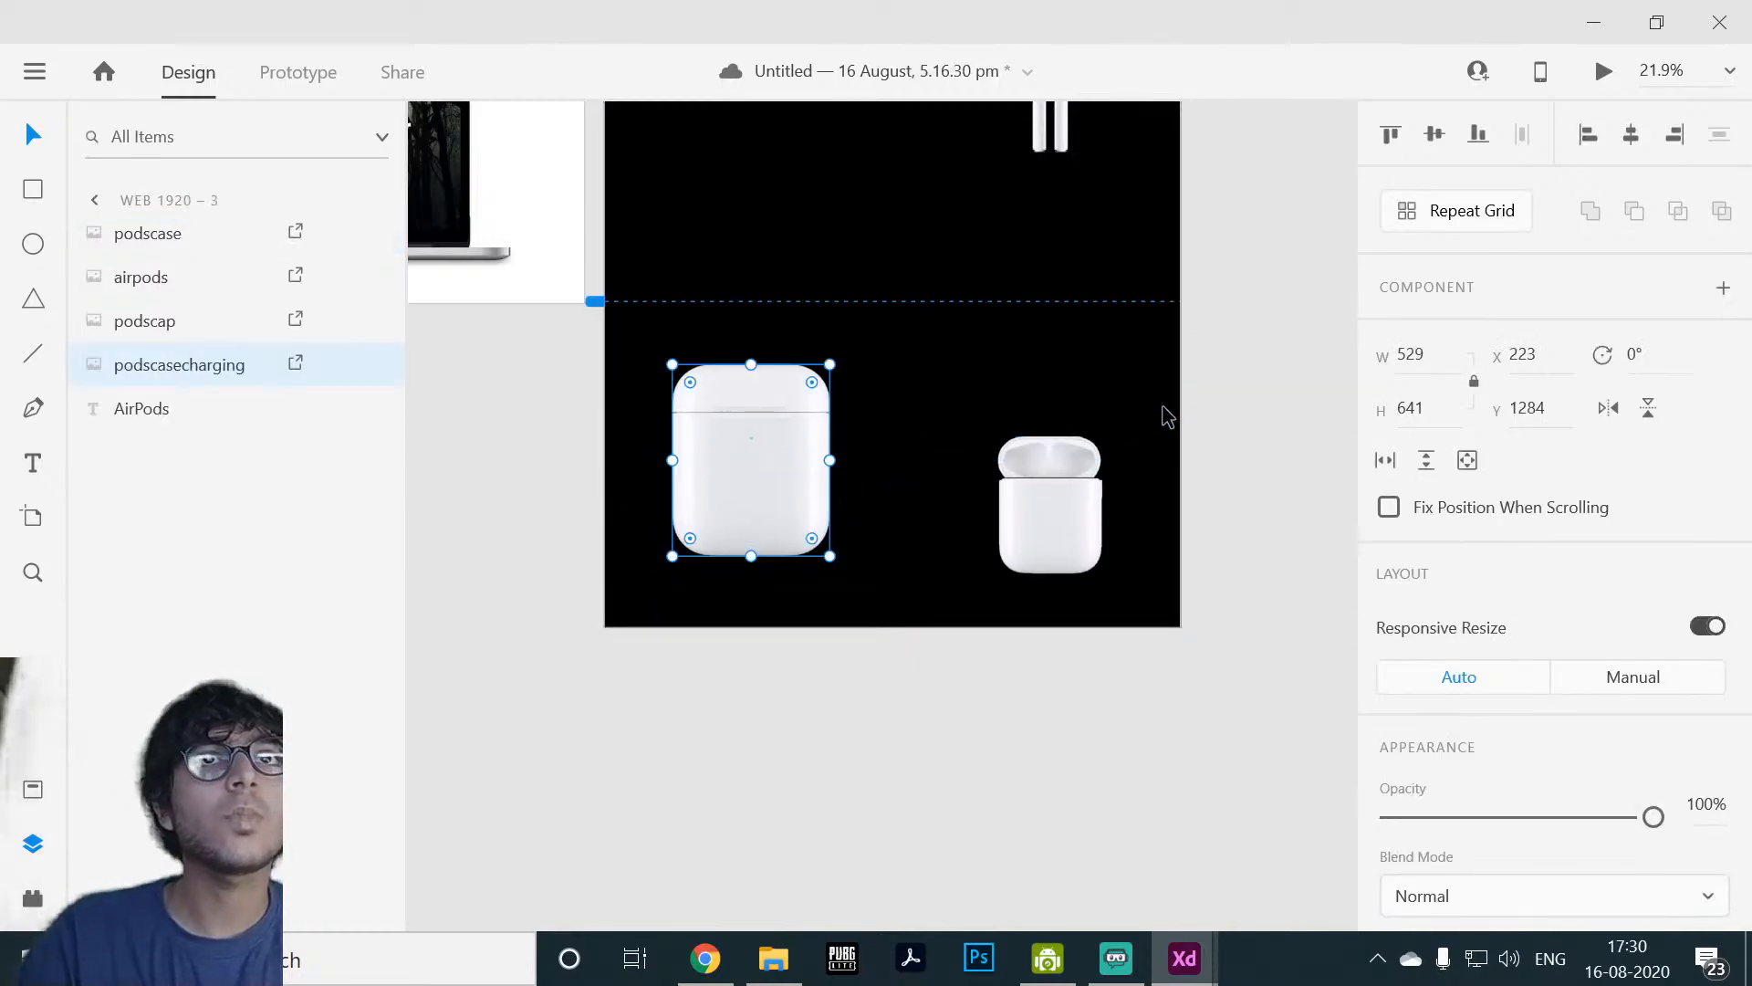
click(1168, 416)
Step: Preview the shortened artboard and scroll to its end to check how far the airpods drop
click(1603, 73)
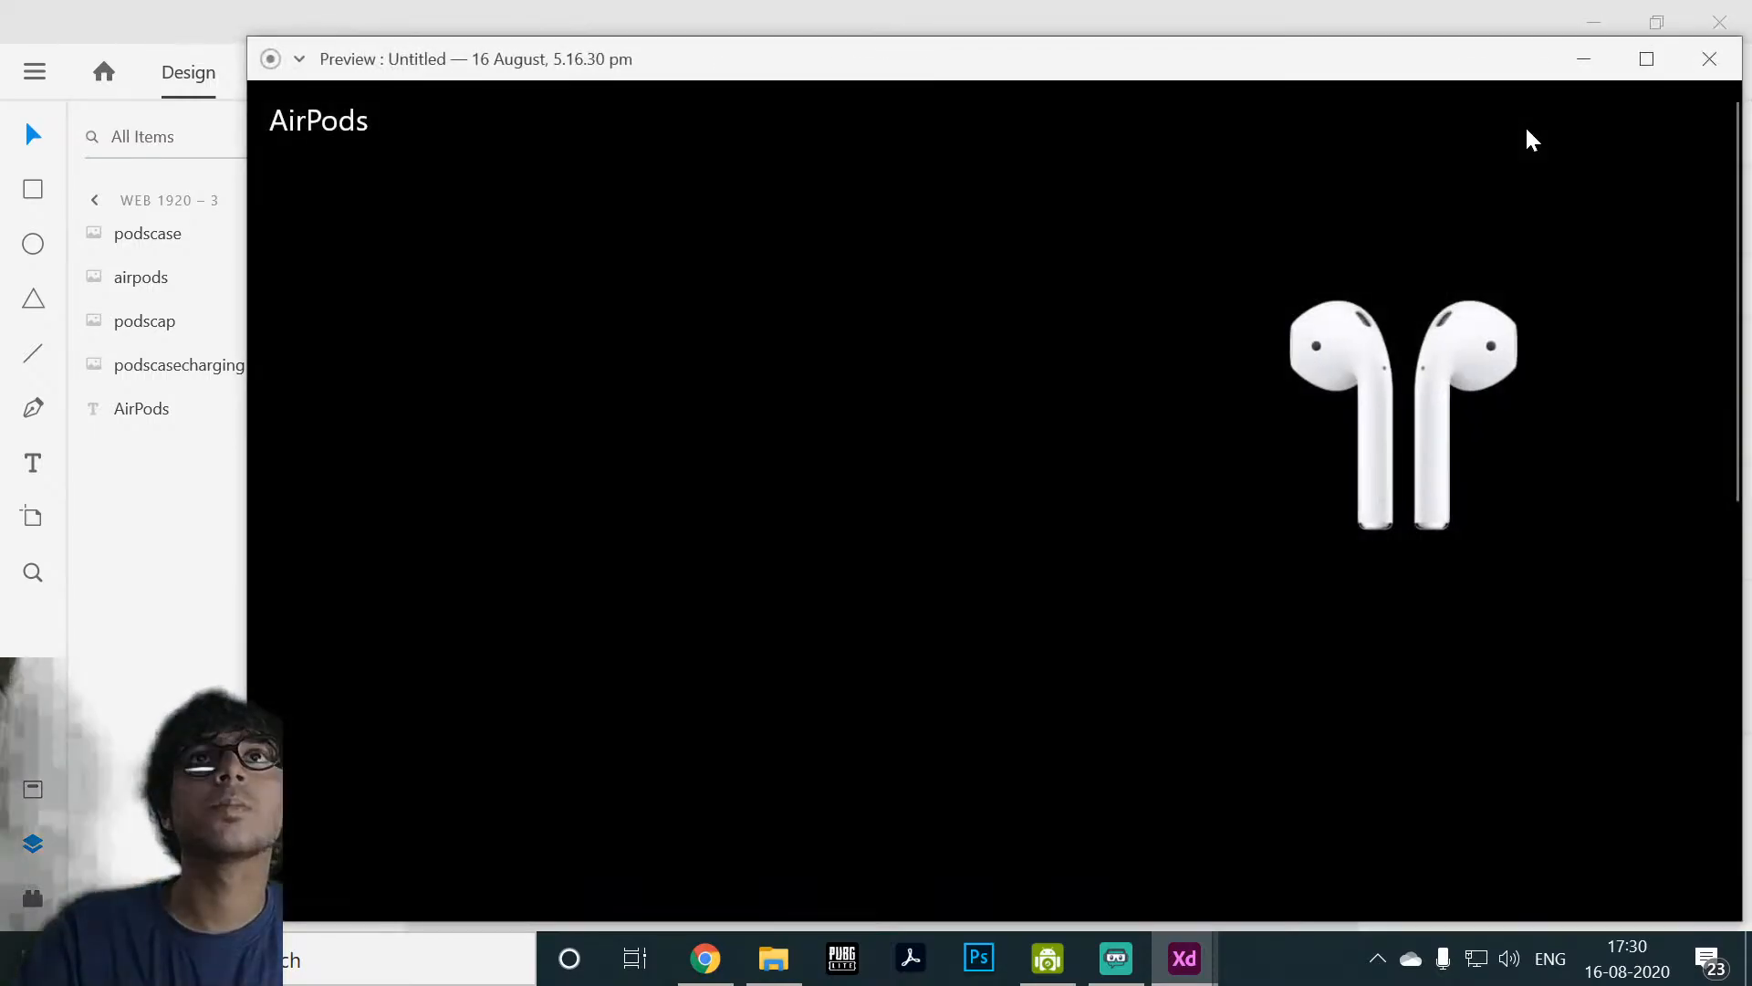
scroll(1516, 188, down, 5)
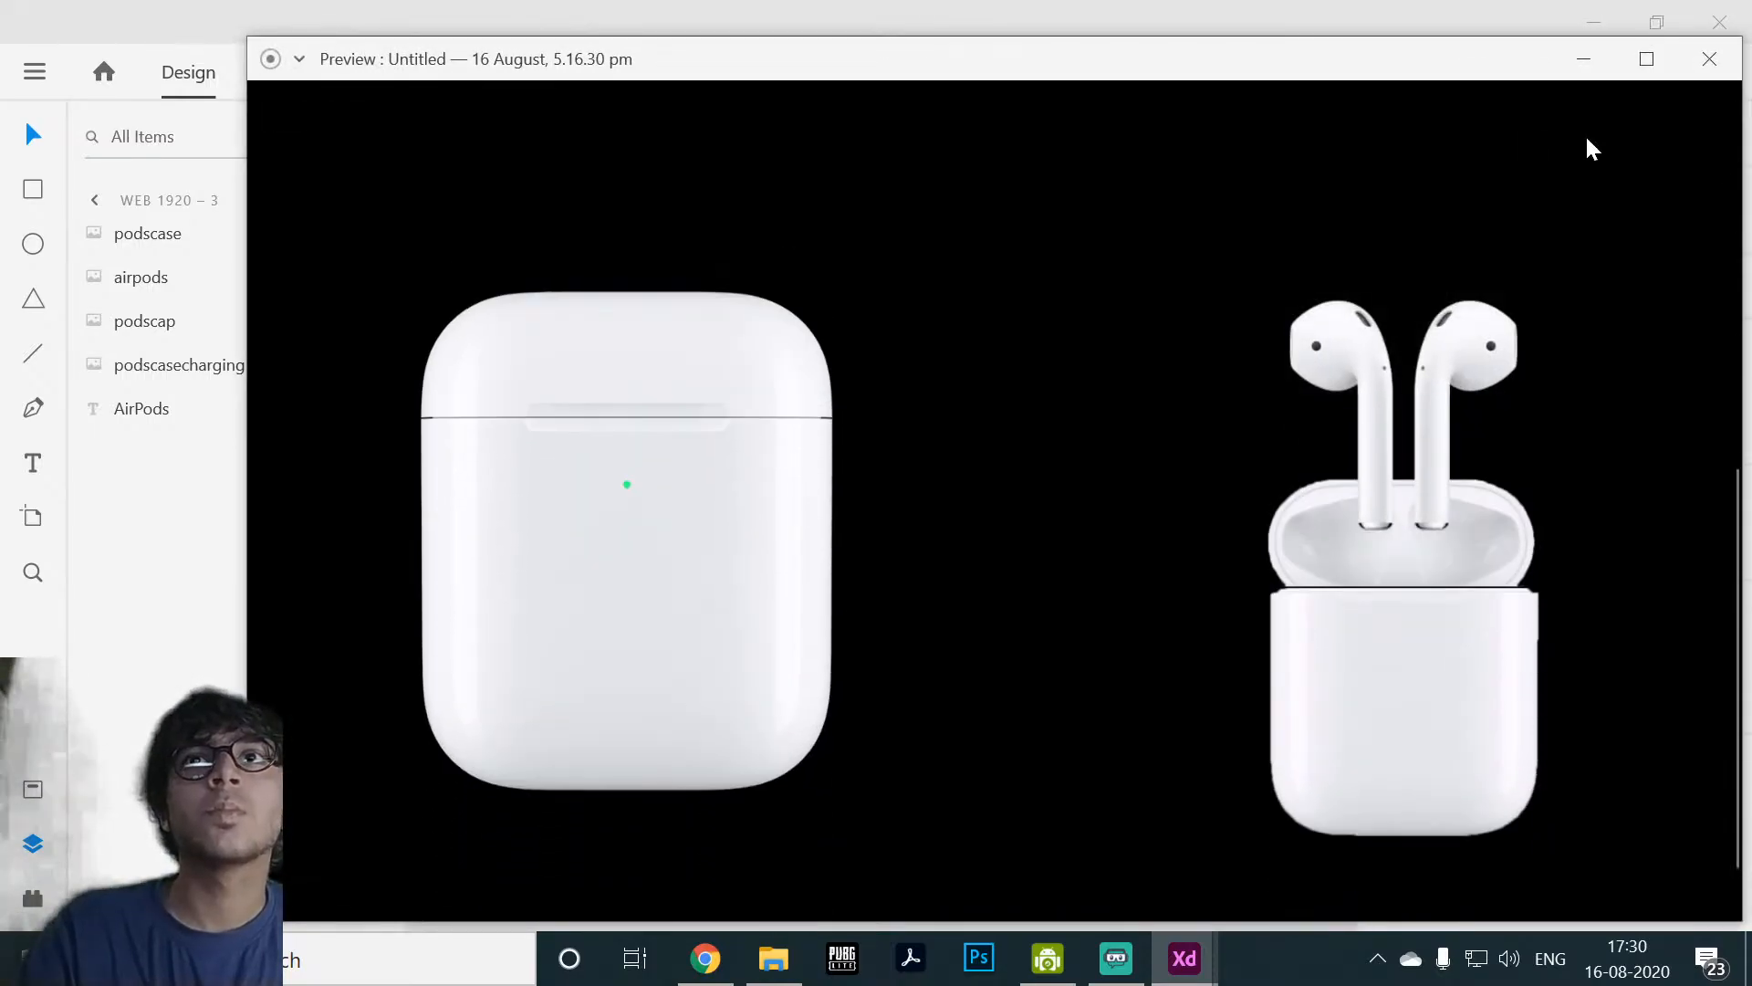
click(1709, 58)
Step: Extend the lower edge of Web 1920 – 3 to a height of about 2362
scroll(1204, 352, down, 3)
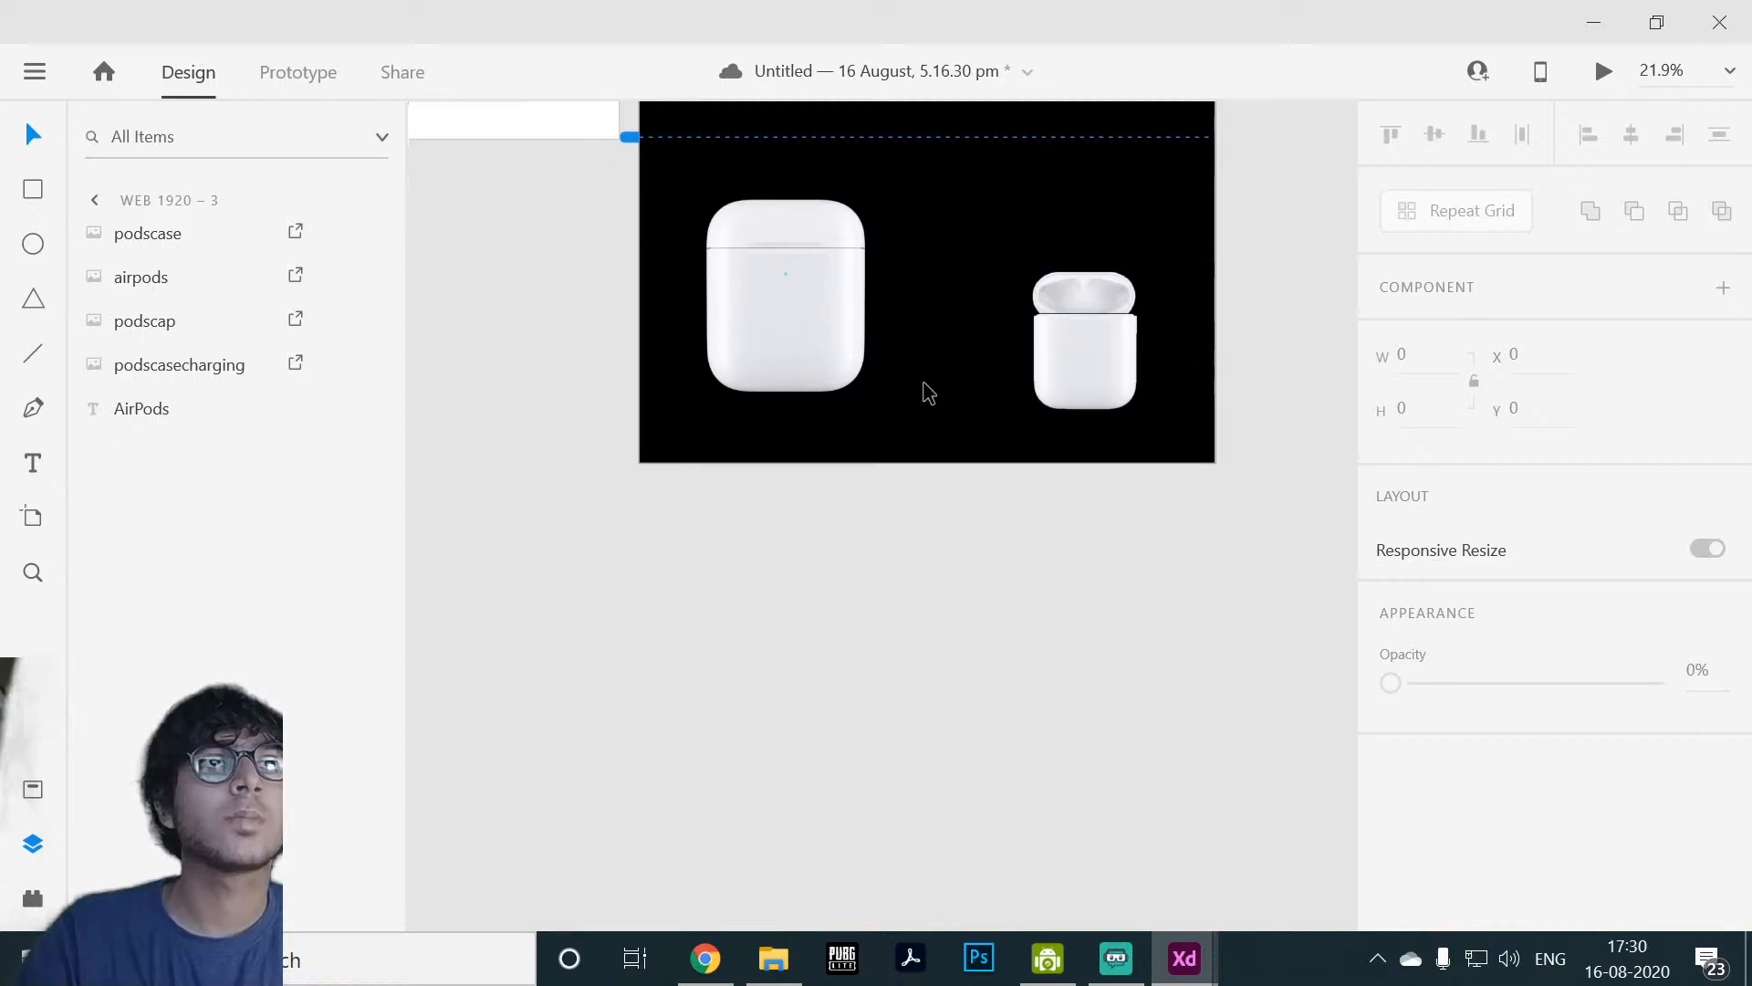
click(917, 464)
drag(924, 461, 924, 513)
click(923, 509)
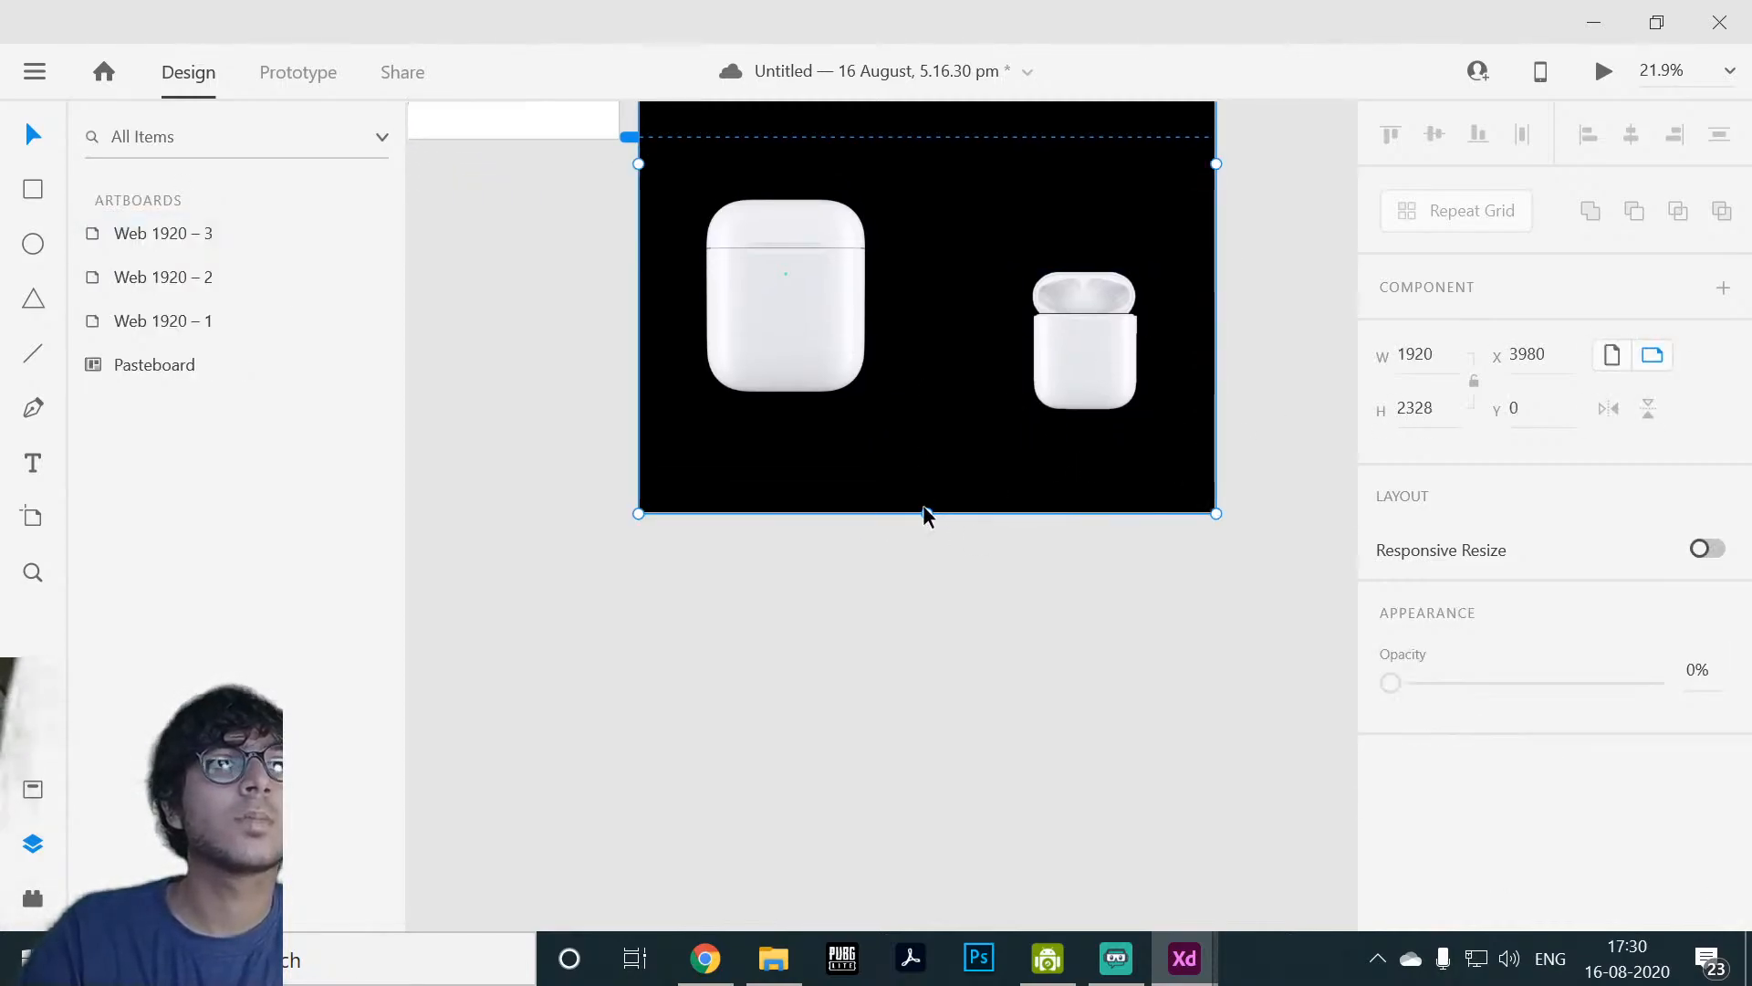
double_click(926, 484)
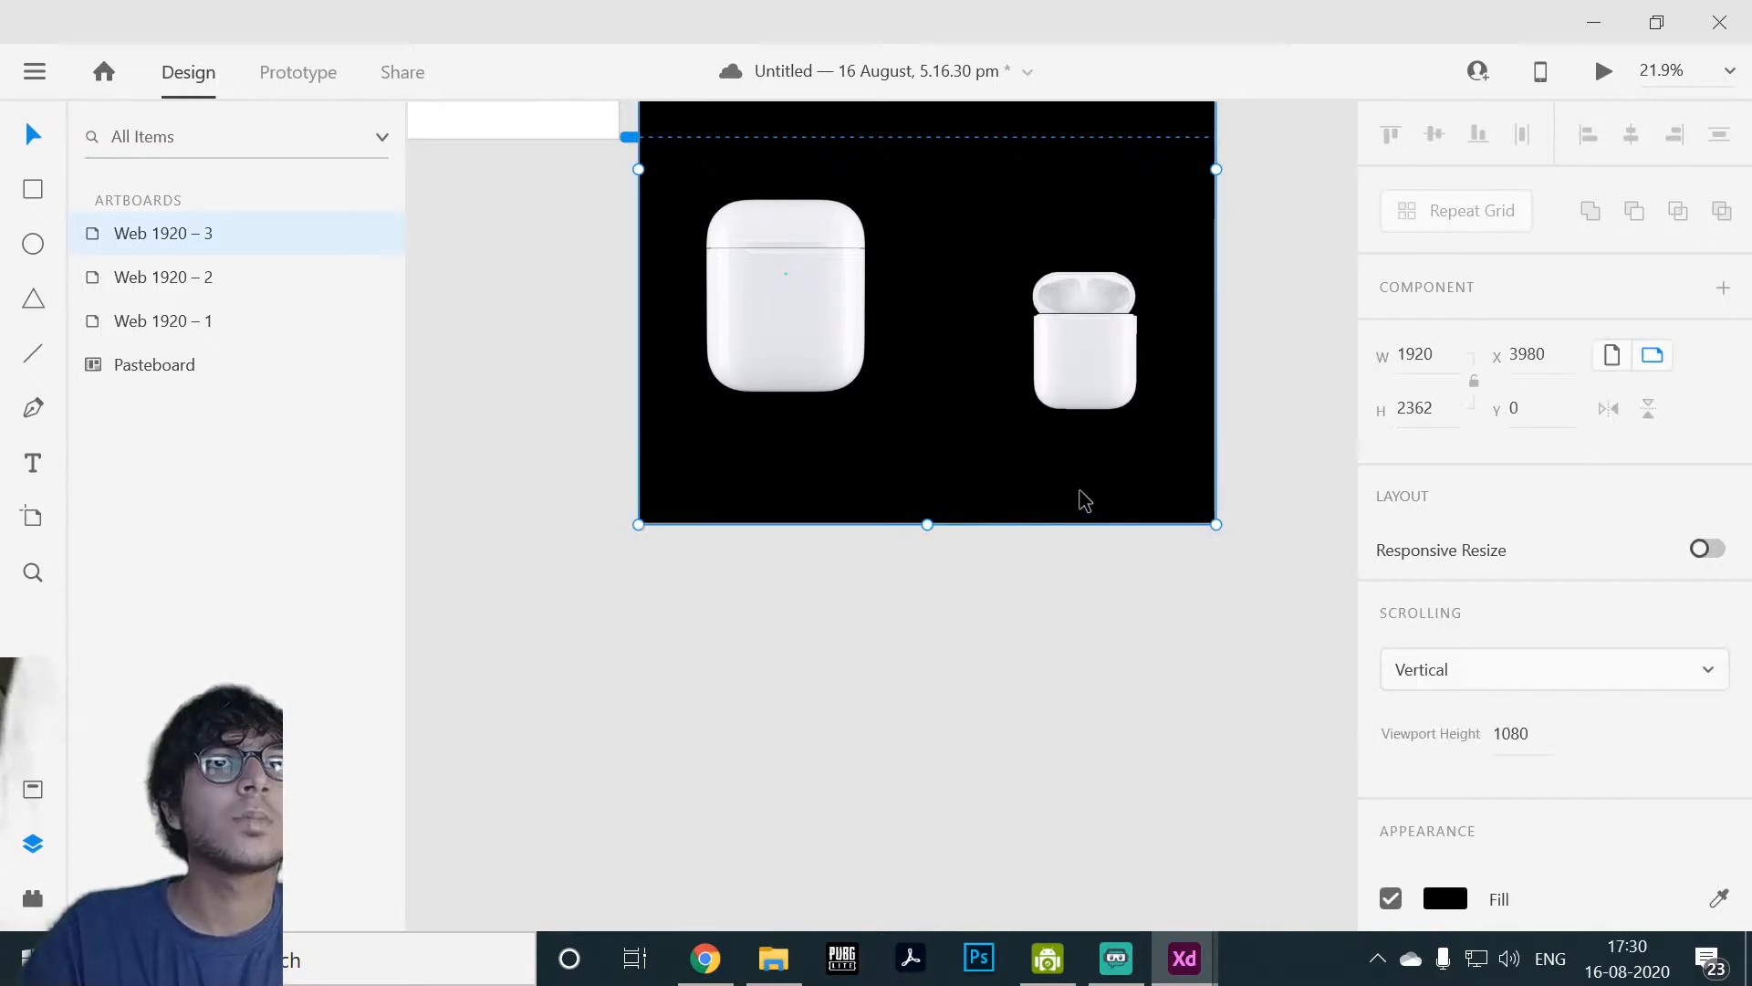
click(1262, 407)
Step: Preview the extended artboard and scroll to its end to check the airpods' final position in the case
scroll(1222, 548, up, 4)
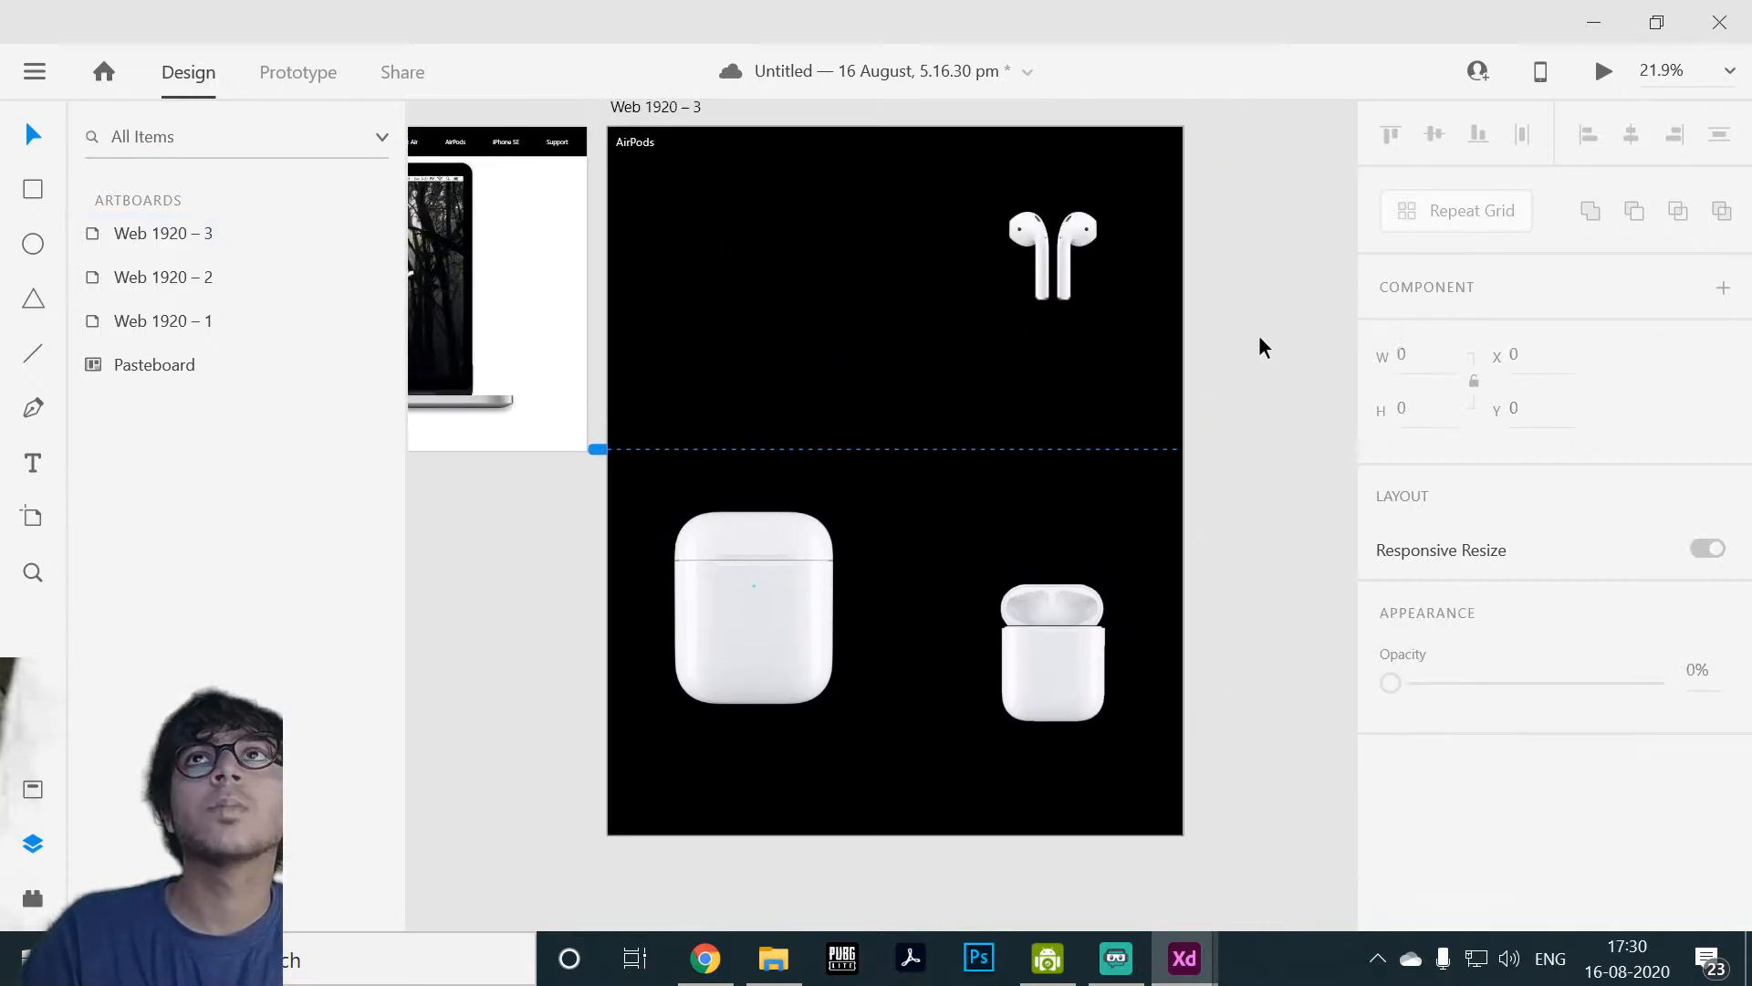
click(1603, 71)
scroll(1439, 265, down, 10)
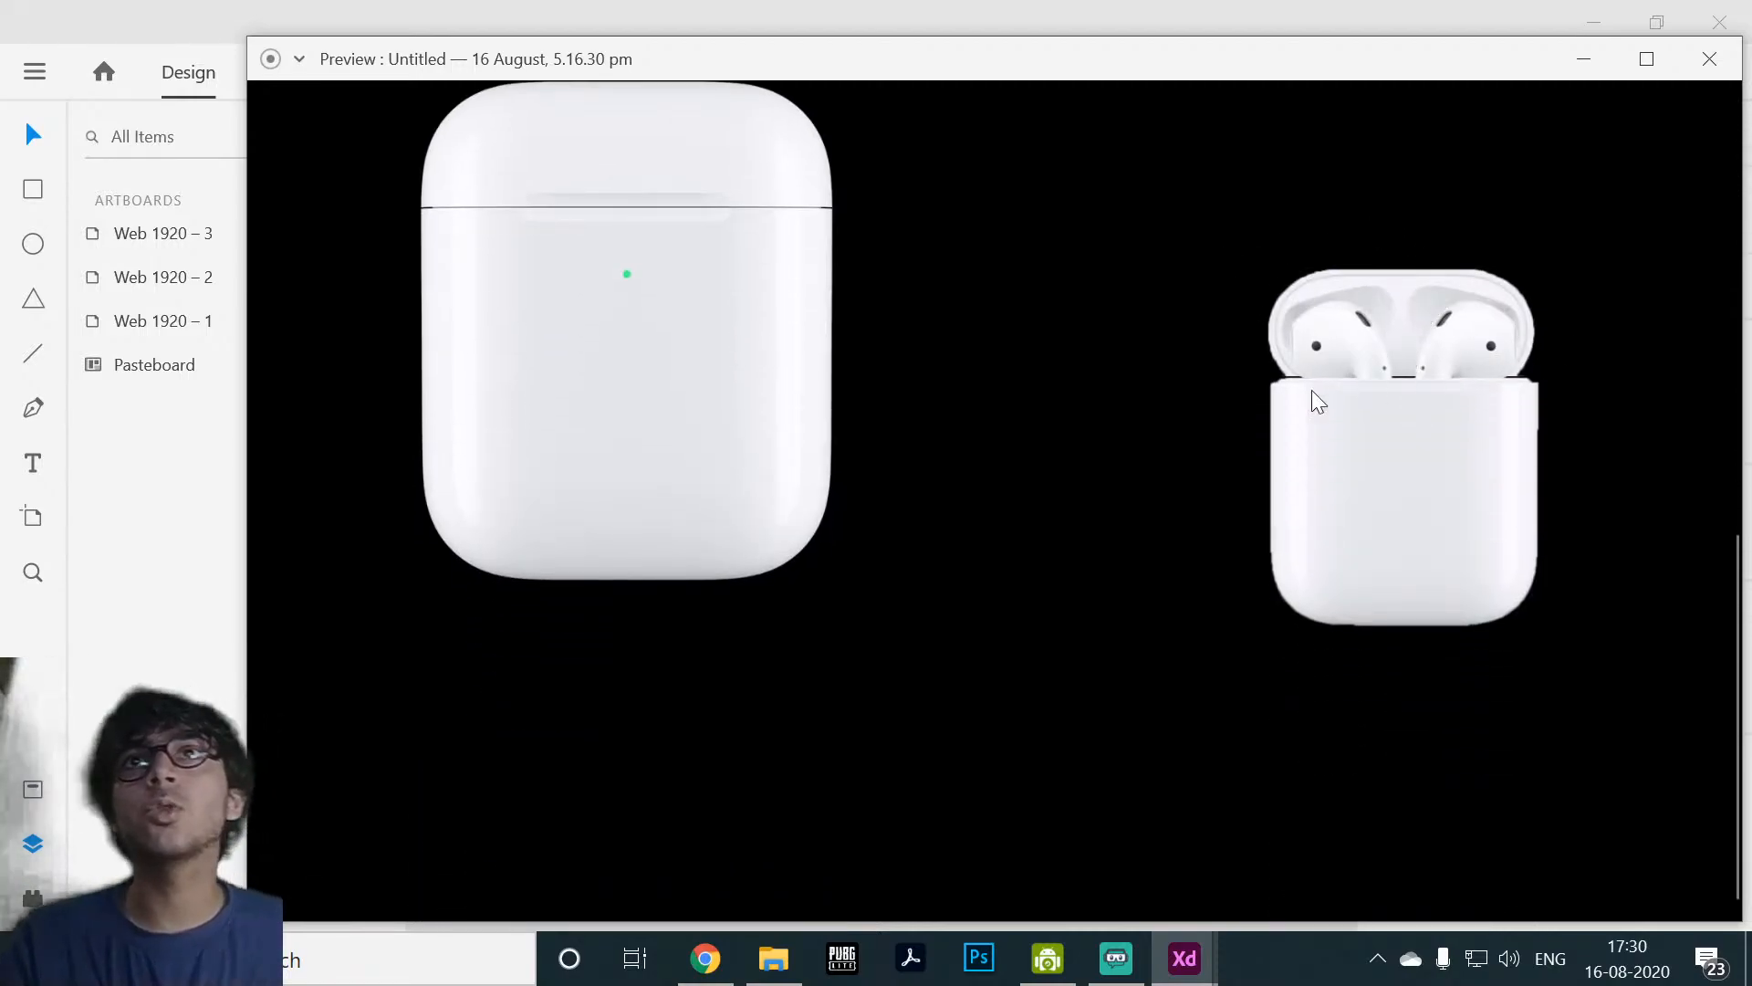
click(1713, 64)
Step: Save the document after reviewing the open case up close
click(828, 589)
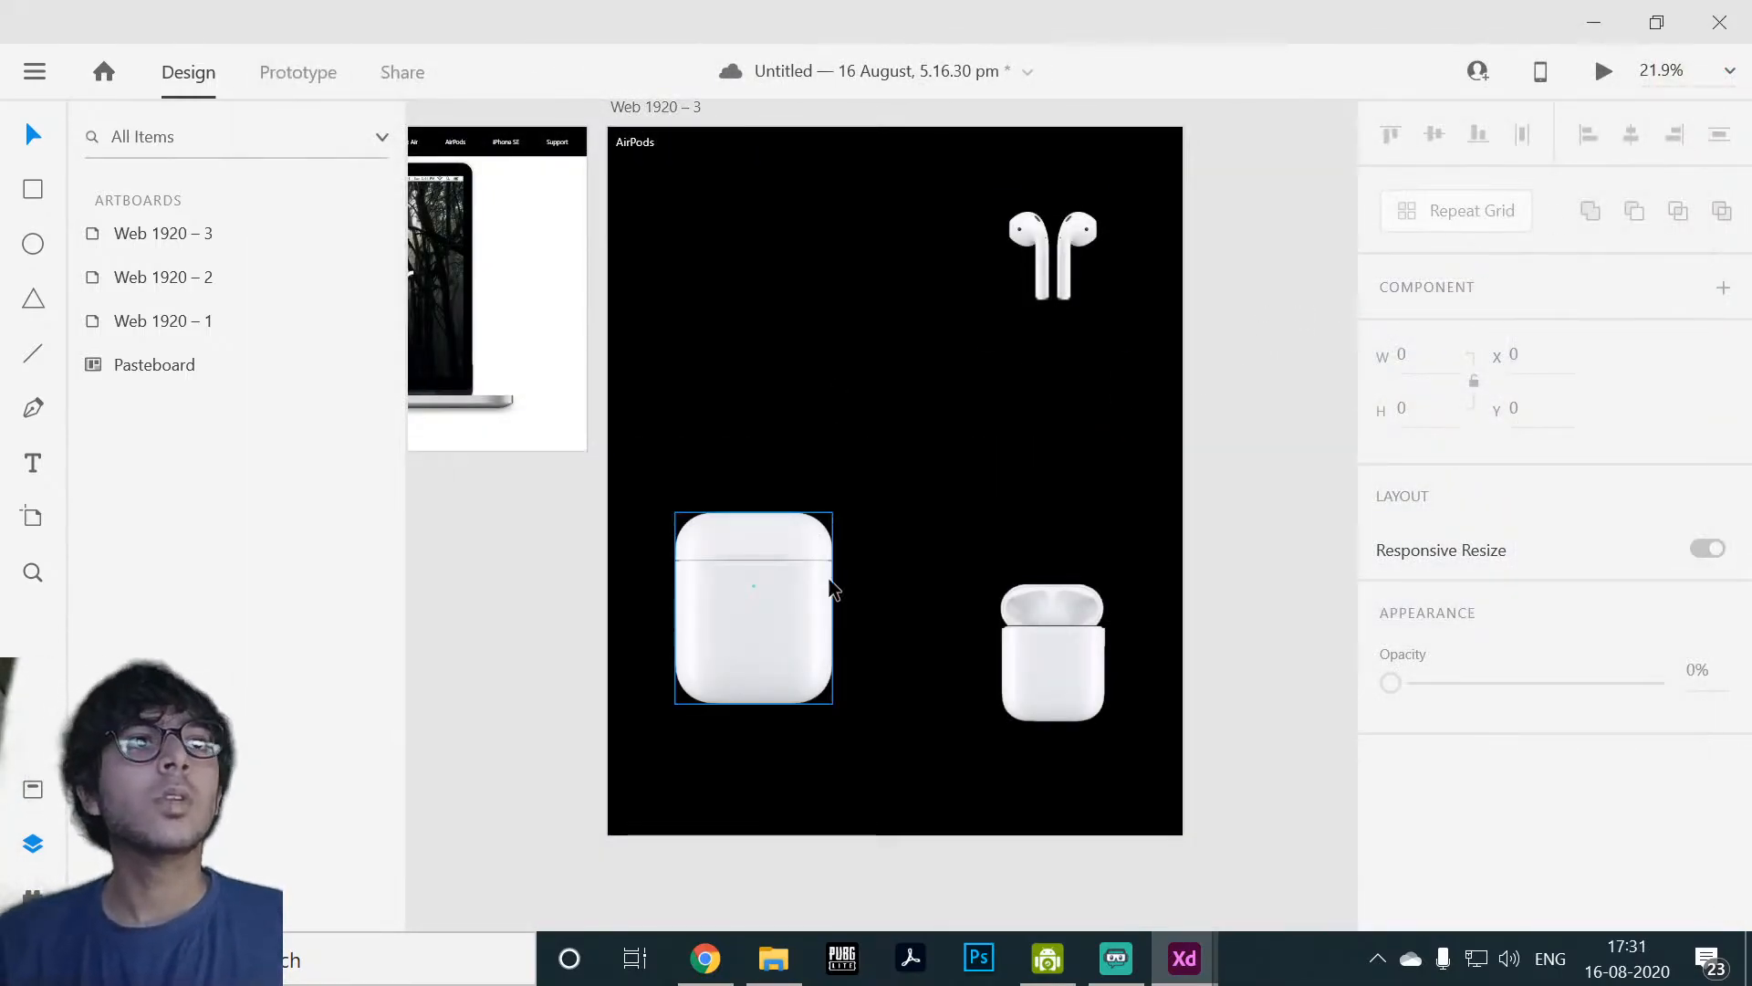
scroll(1252, 600, up, 5)
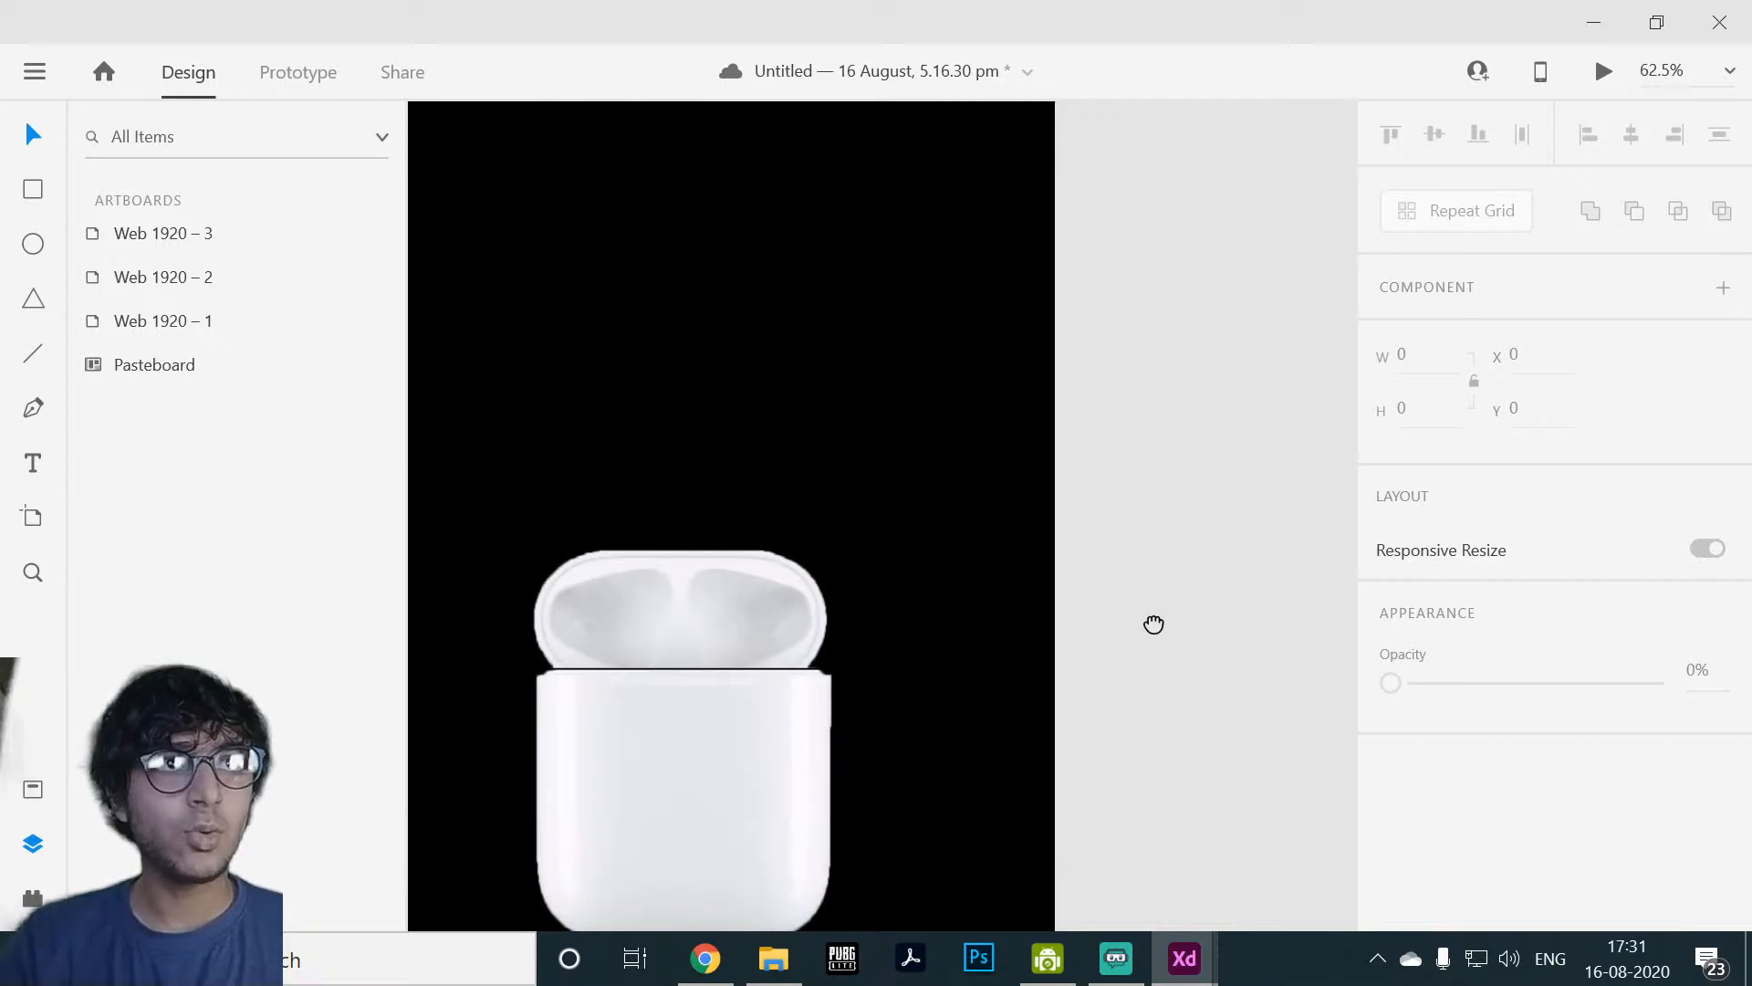
scroll(1154, 481, down, 3)
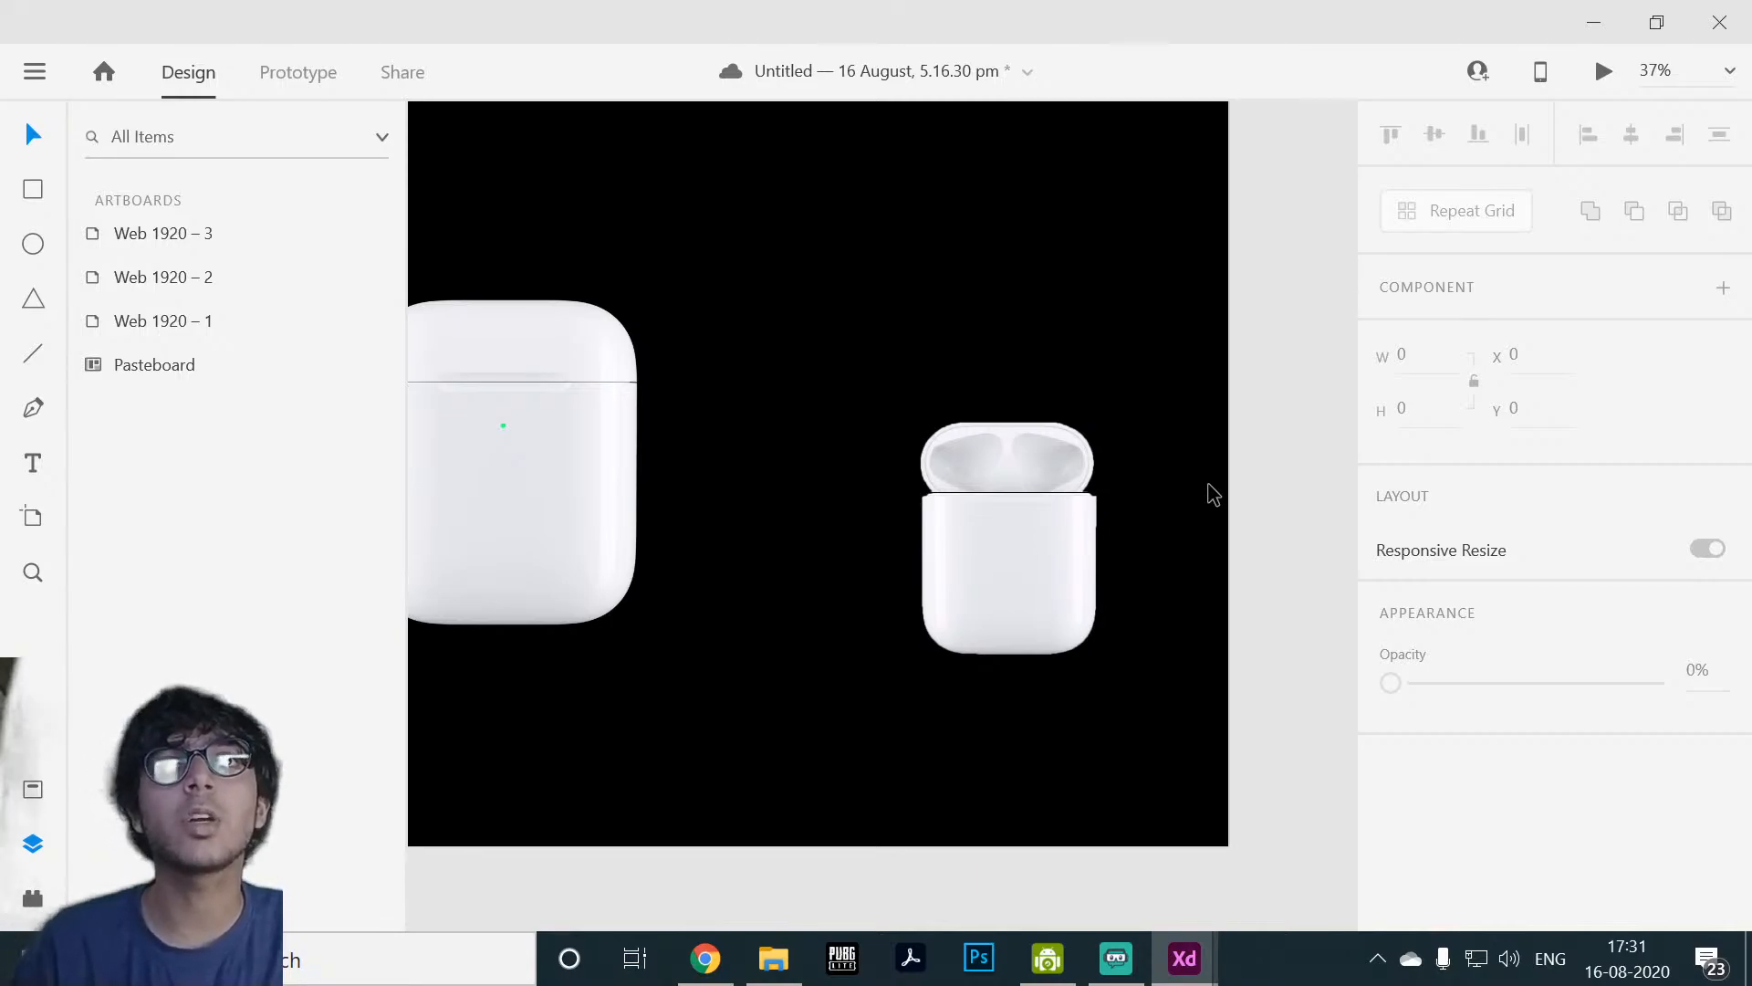
key(ctrl+s)
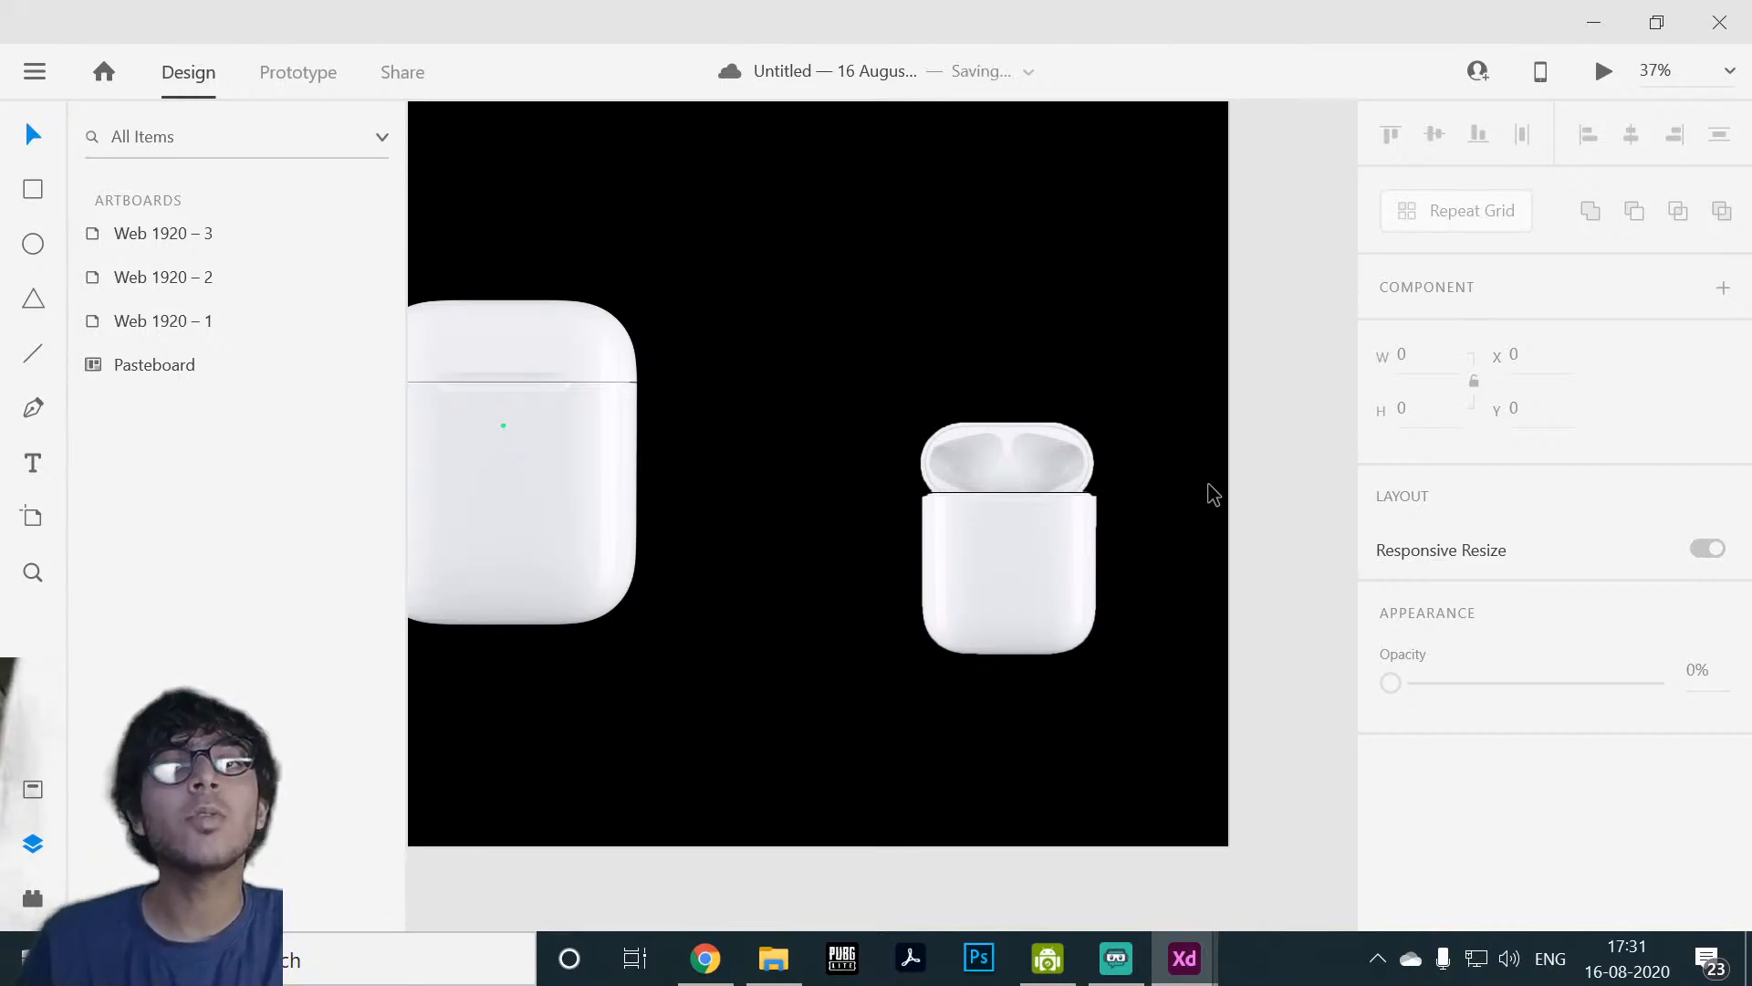
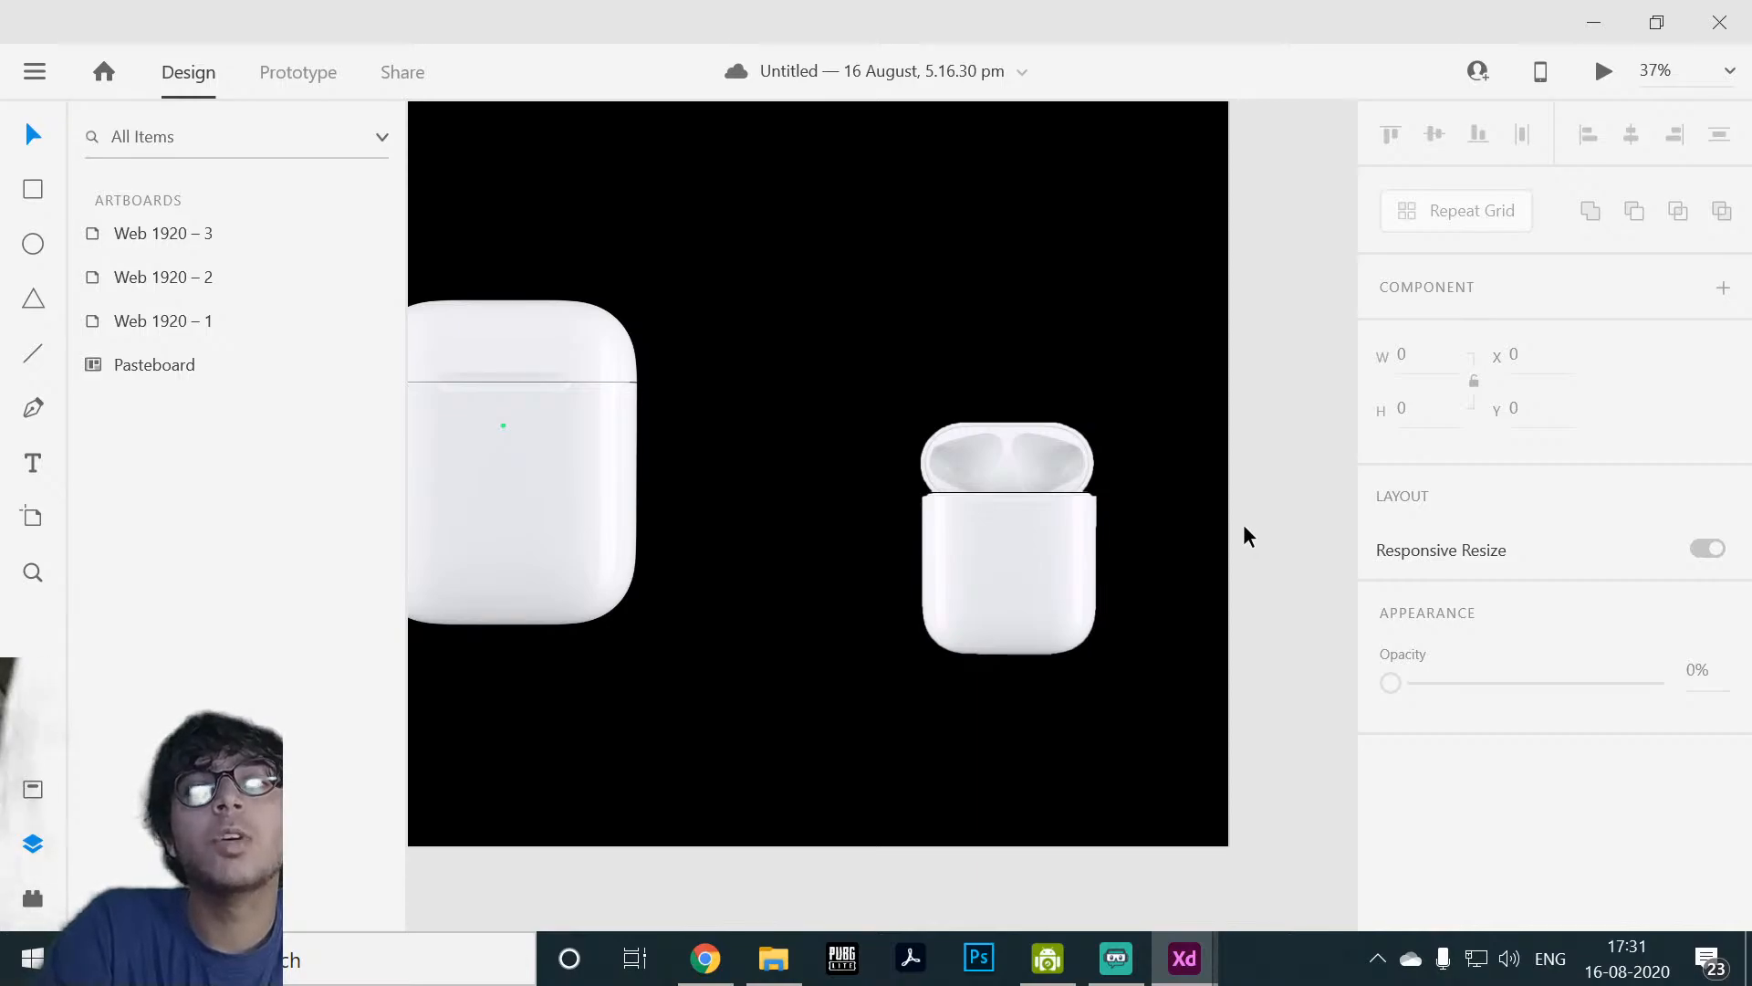
click(1124, 650)
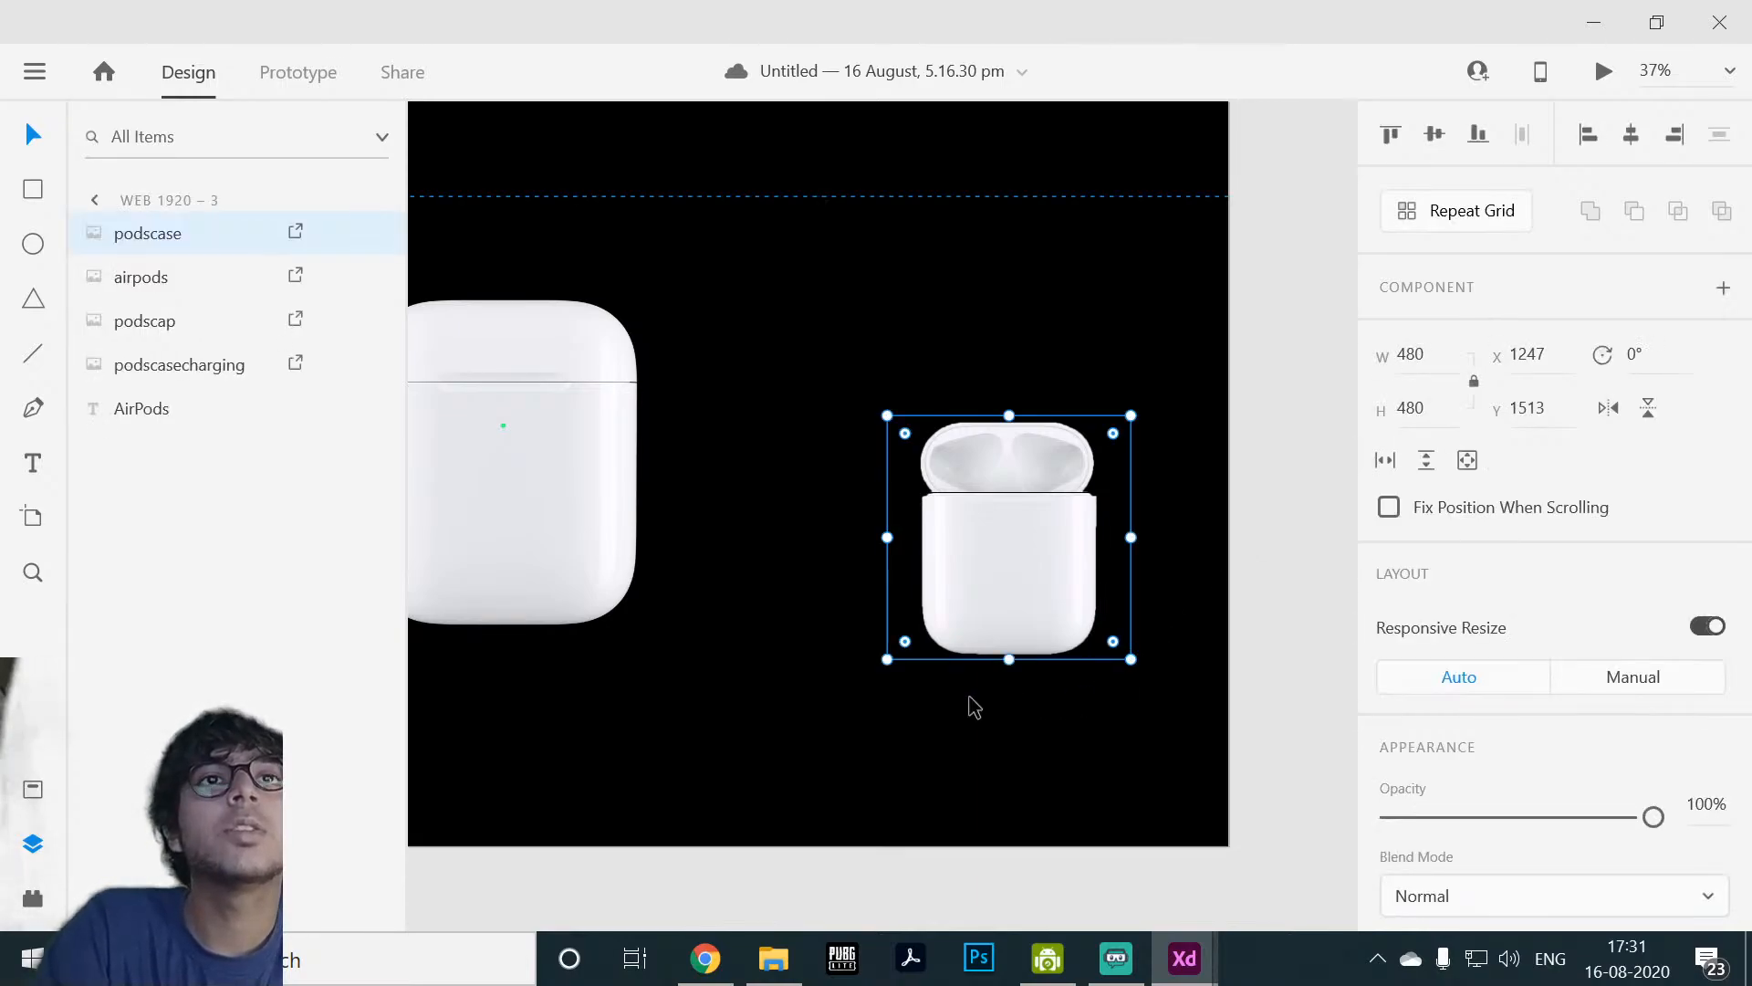
click(715, 767)
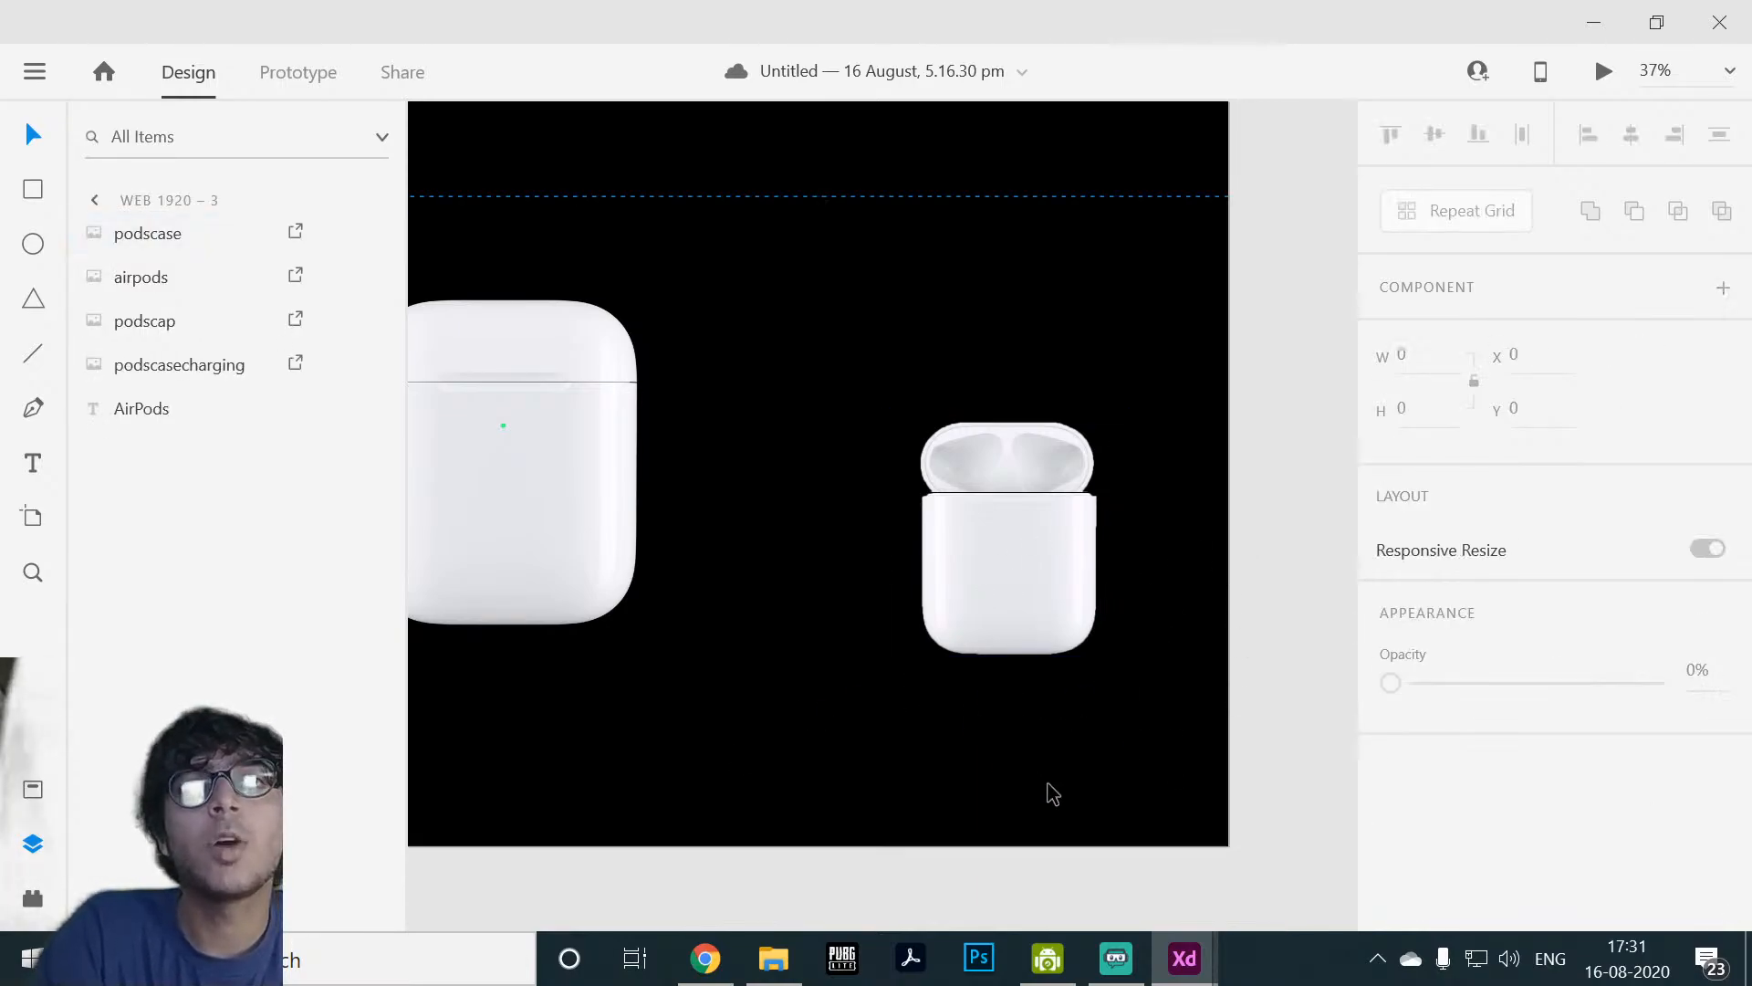
click(994, 558)
click(874, 343)
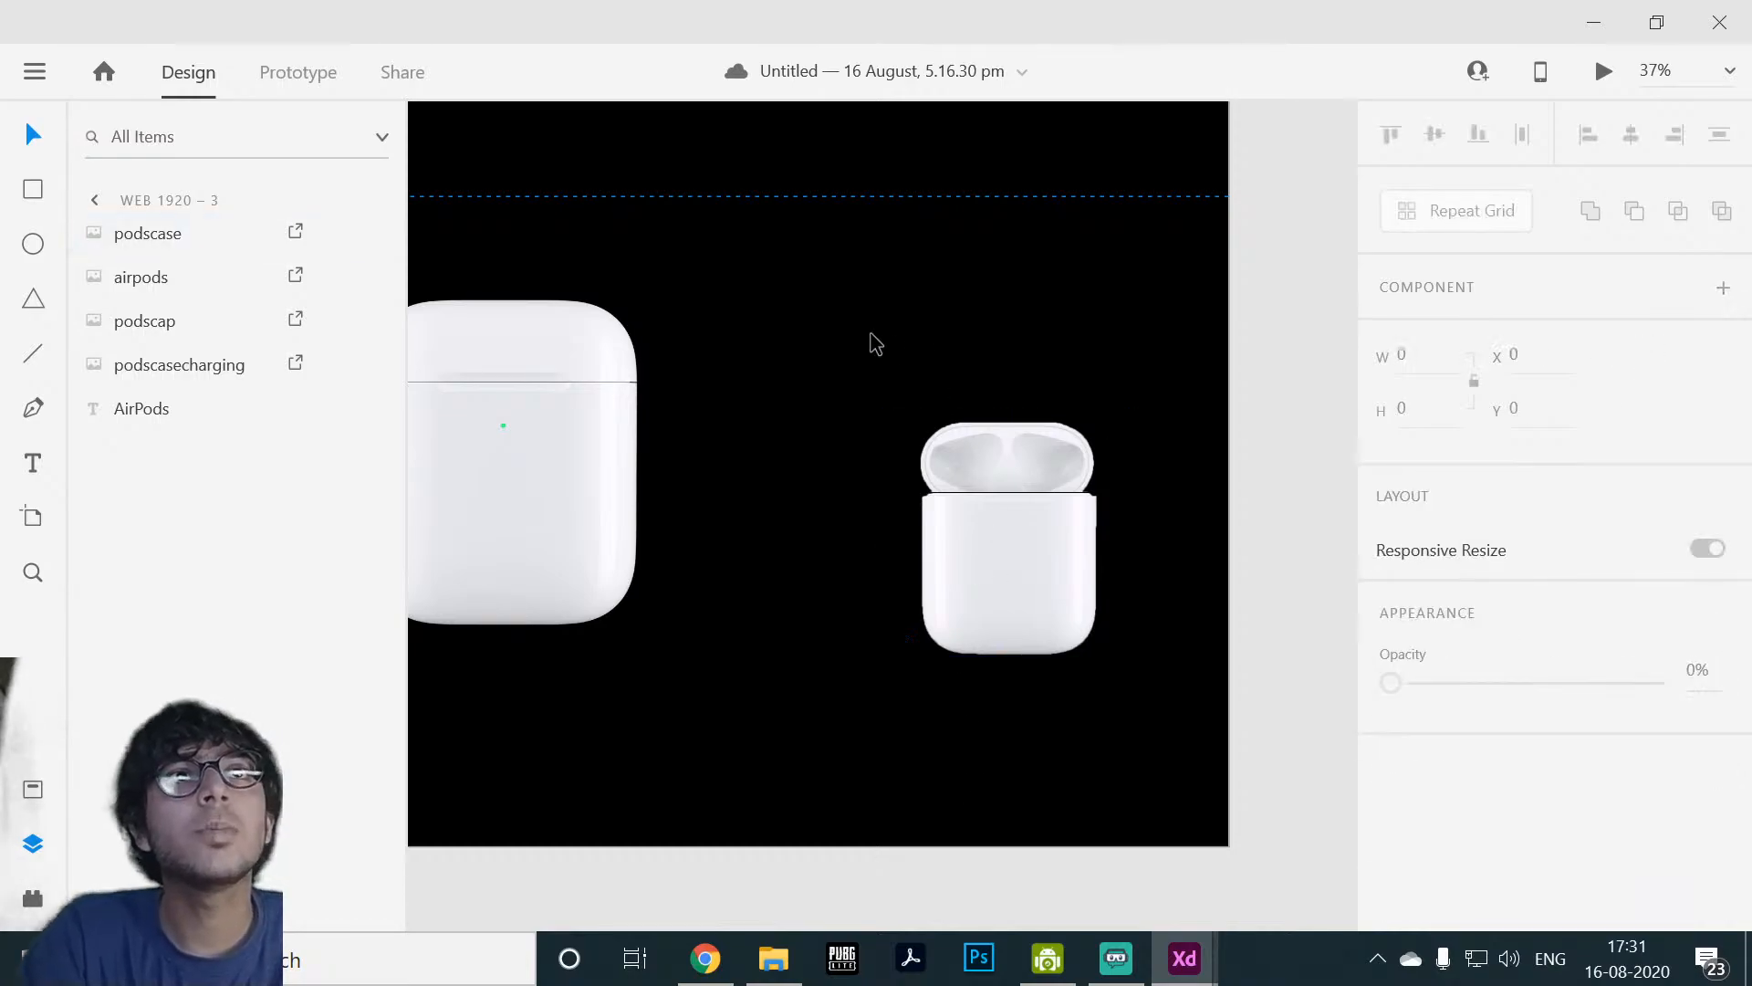
drag(823, 323, 1142, 704)
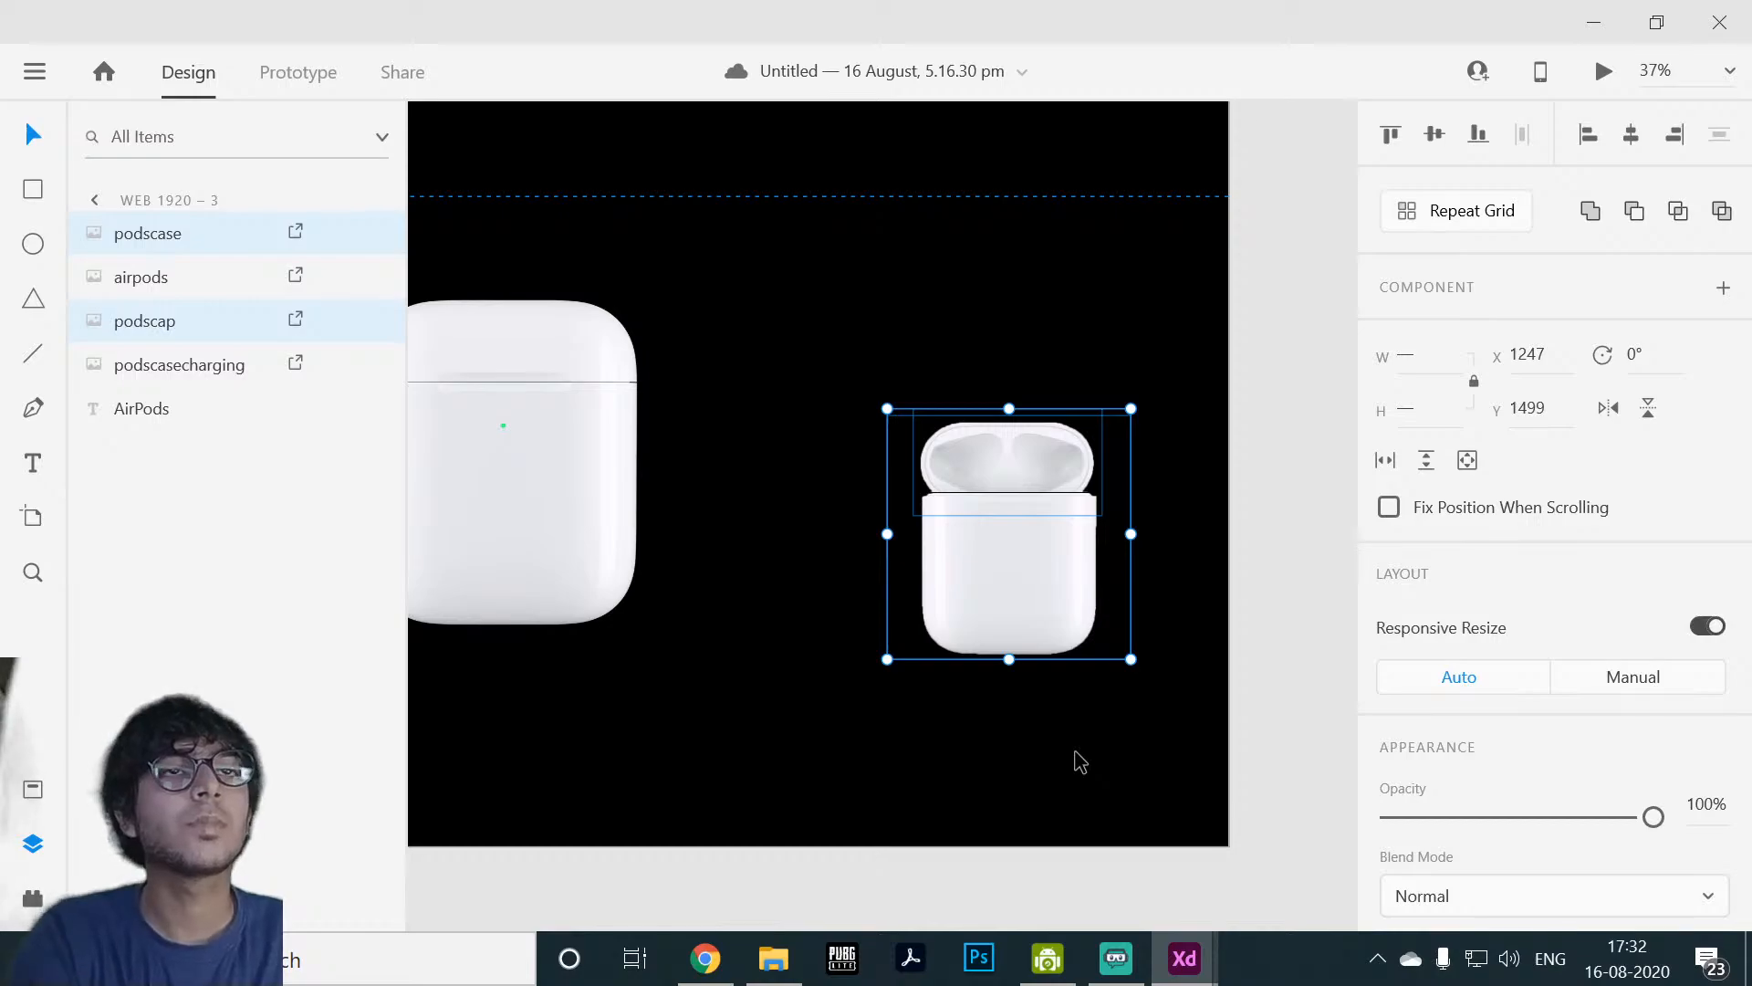
click(1080, 762)
click(993, 626)
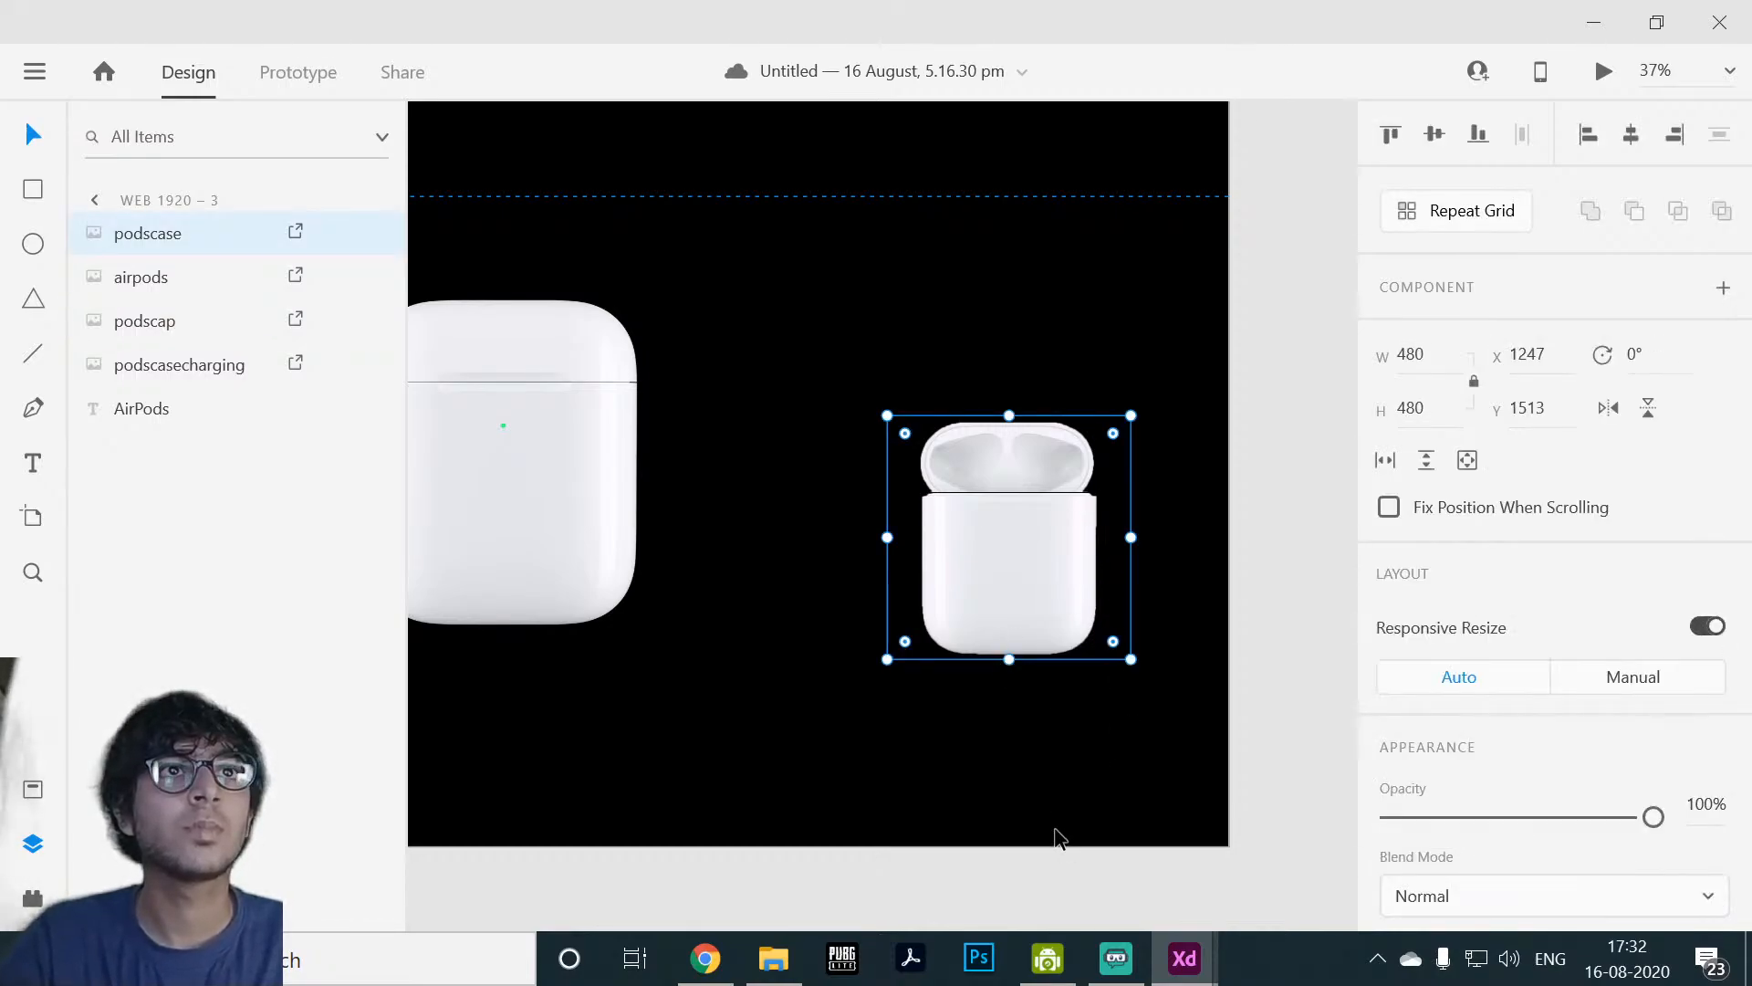
click(1058, 832)
Step: Turn the podscap and podscase pictures into two separate components
click(193, 333)
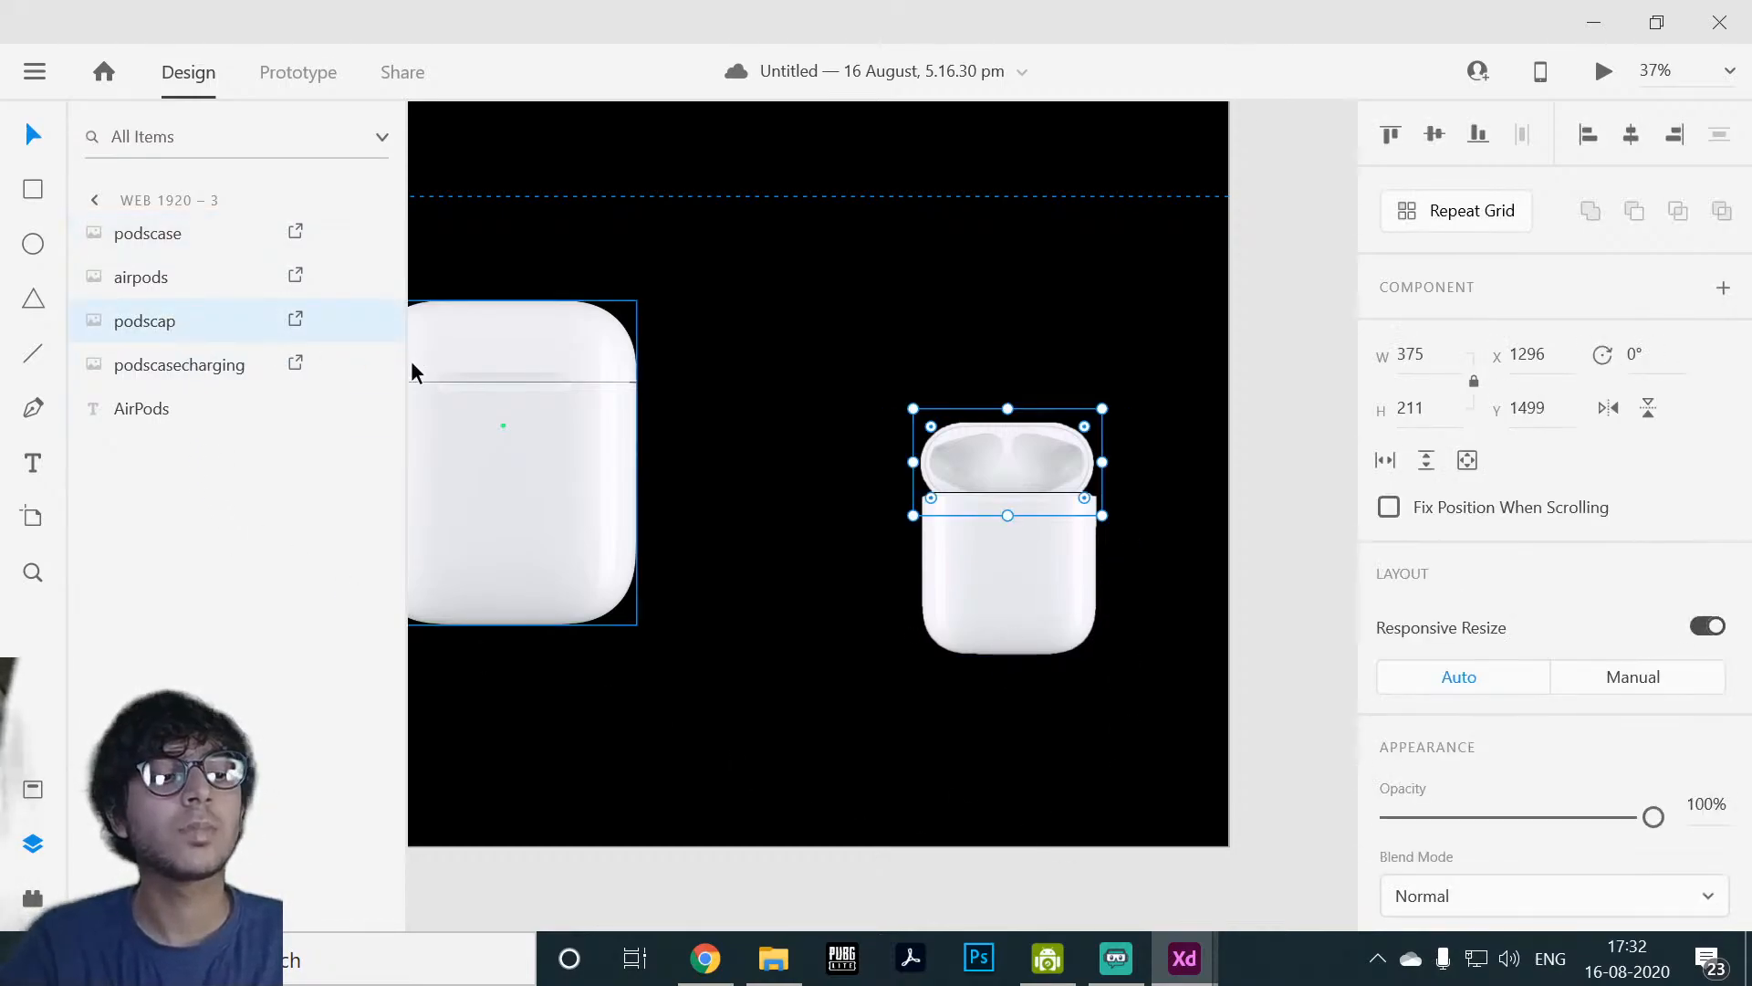
key(ctrl+l)
key(ctrl+l)
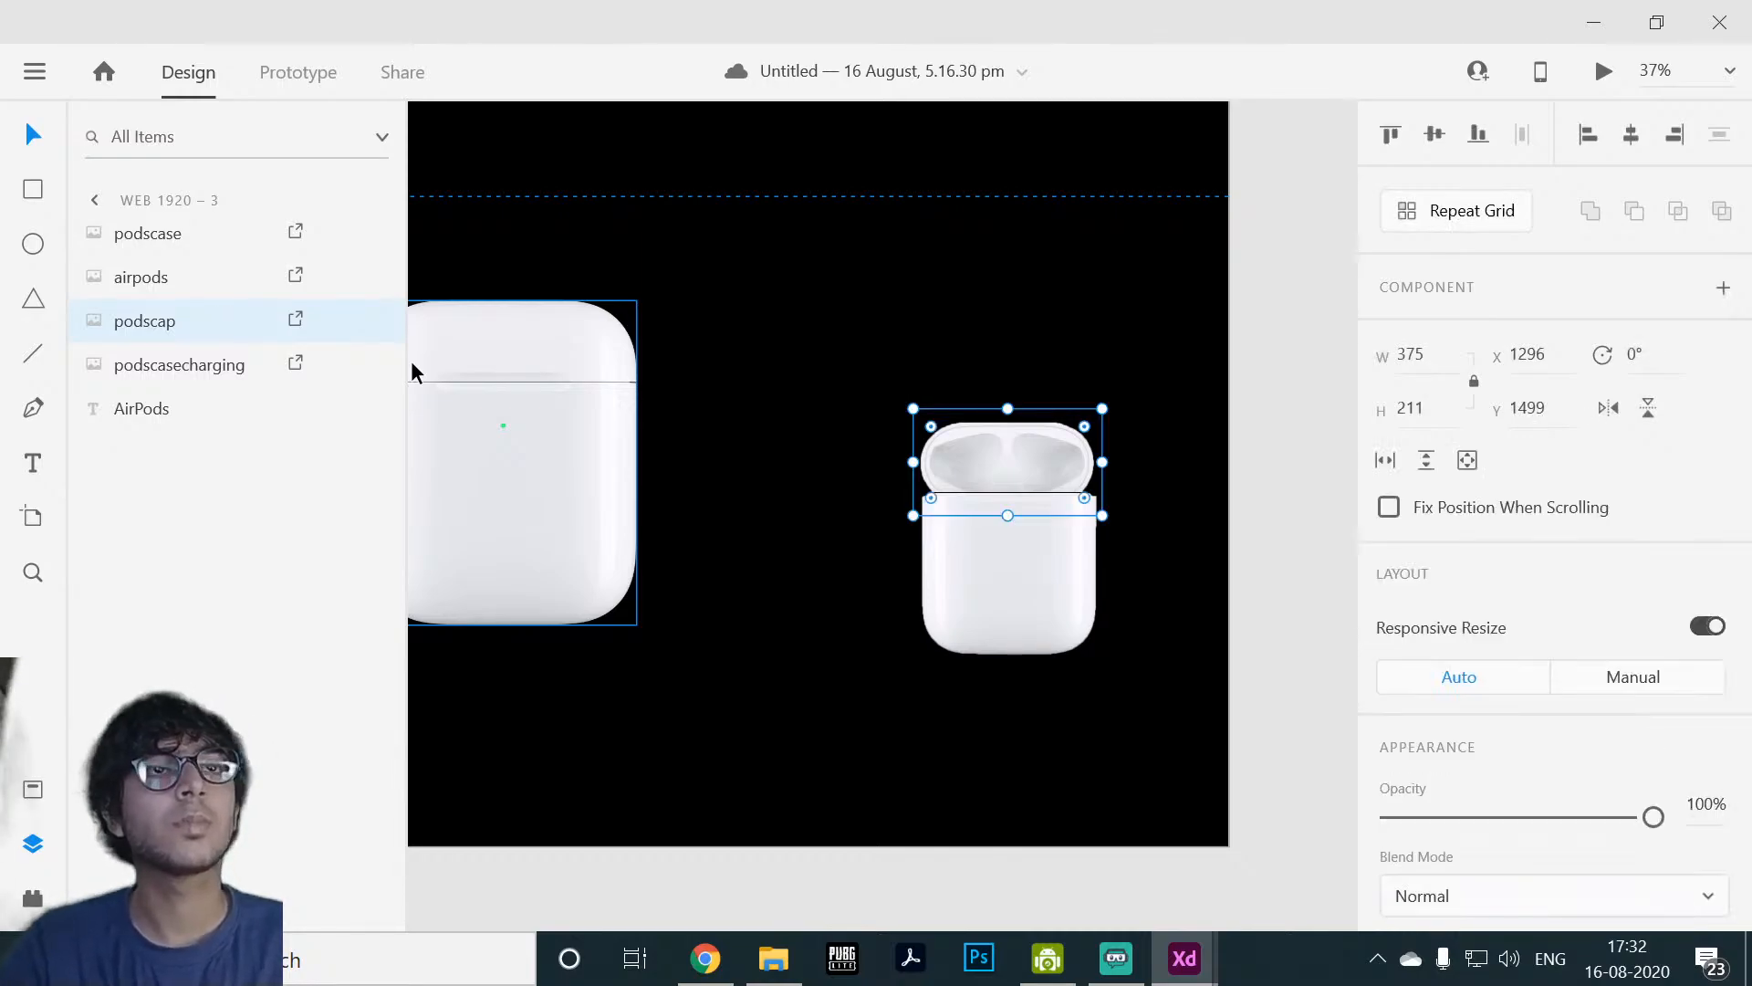
key(ctrl+k)
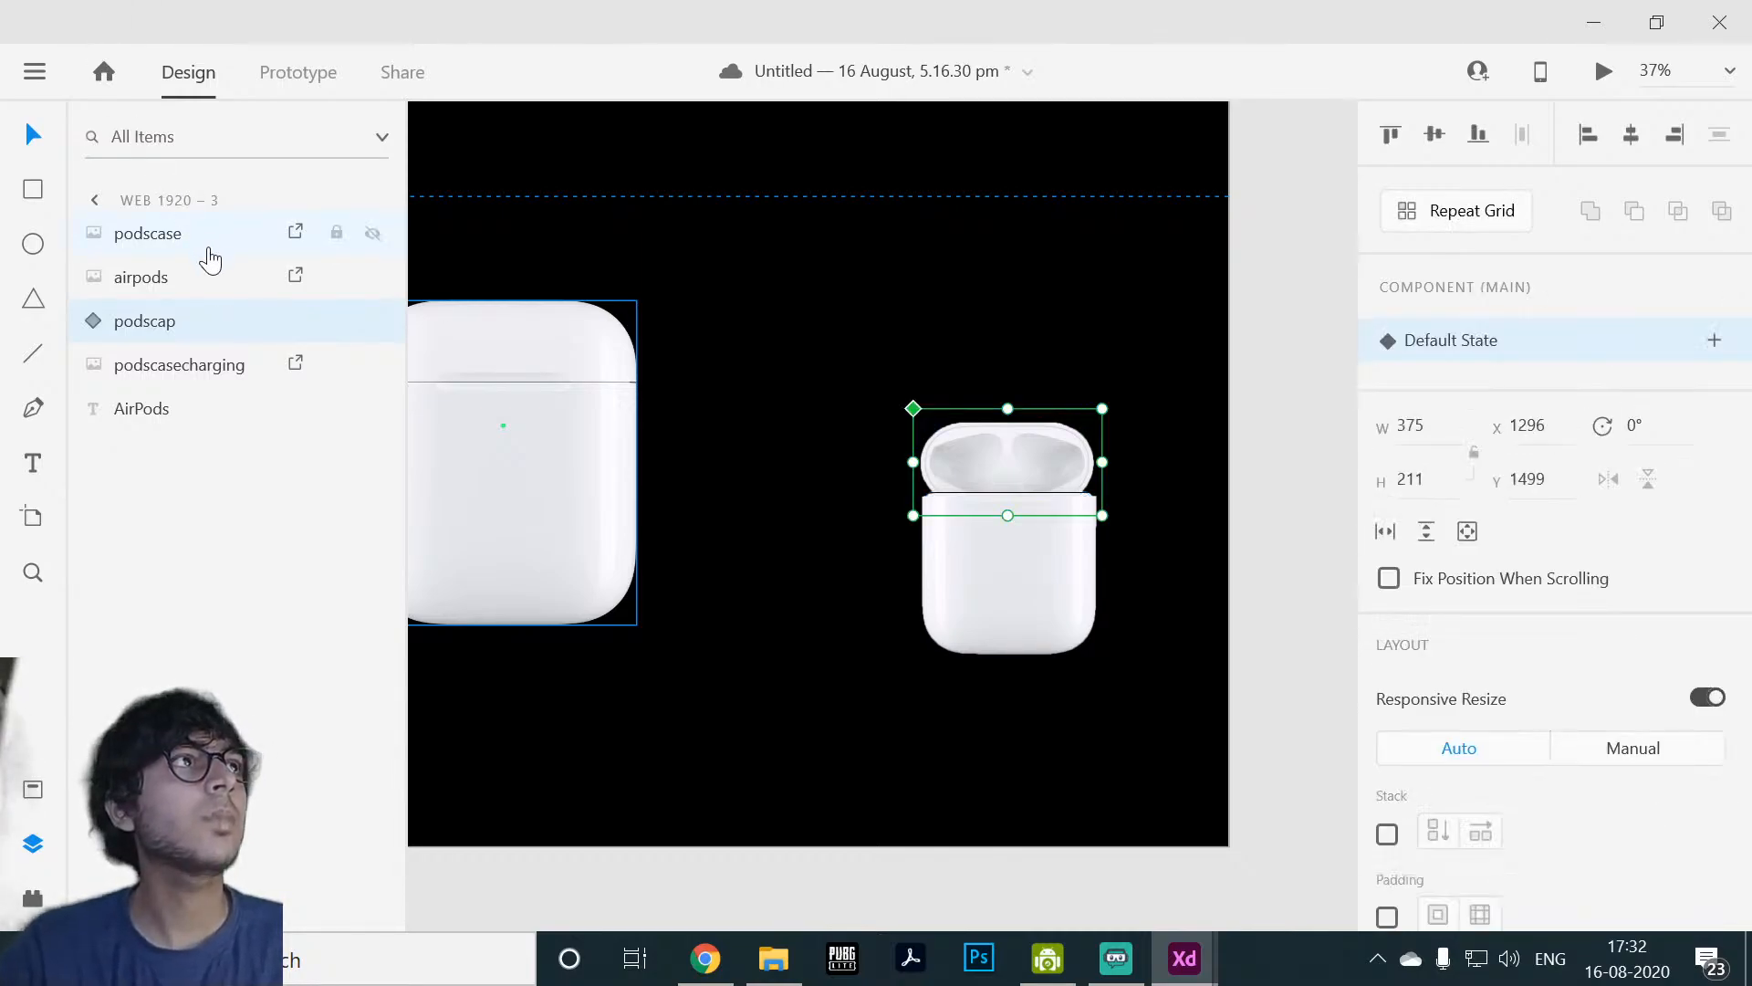
click(183, 234)
key(ctrl+k)
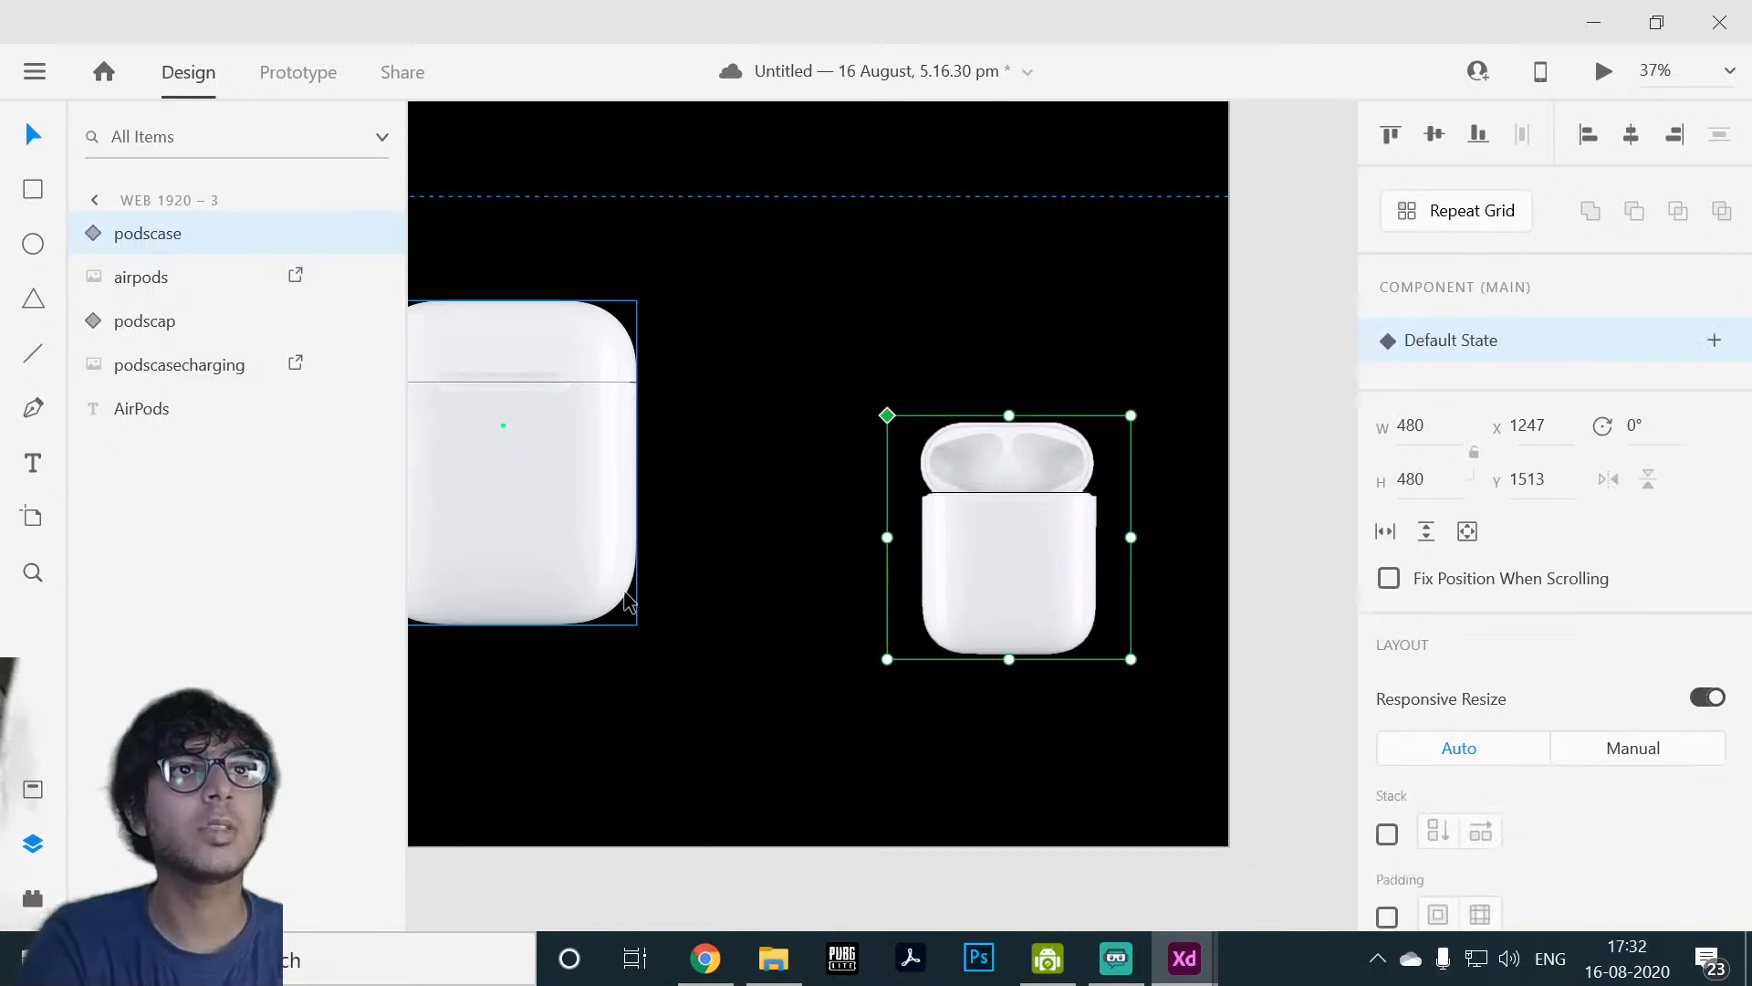
click(796, 772)
drag(781, 763, 958, 727)
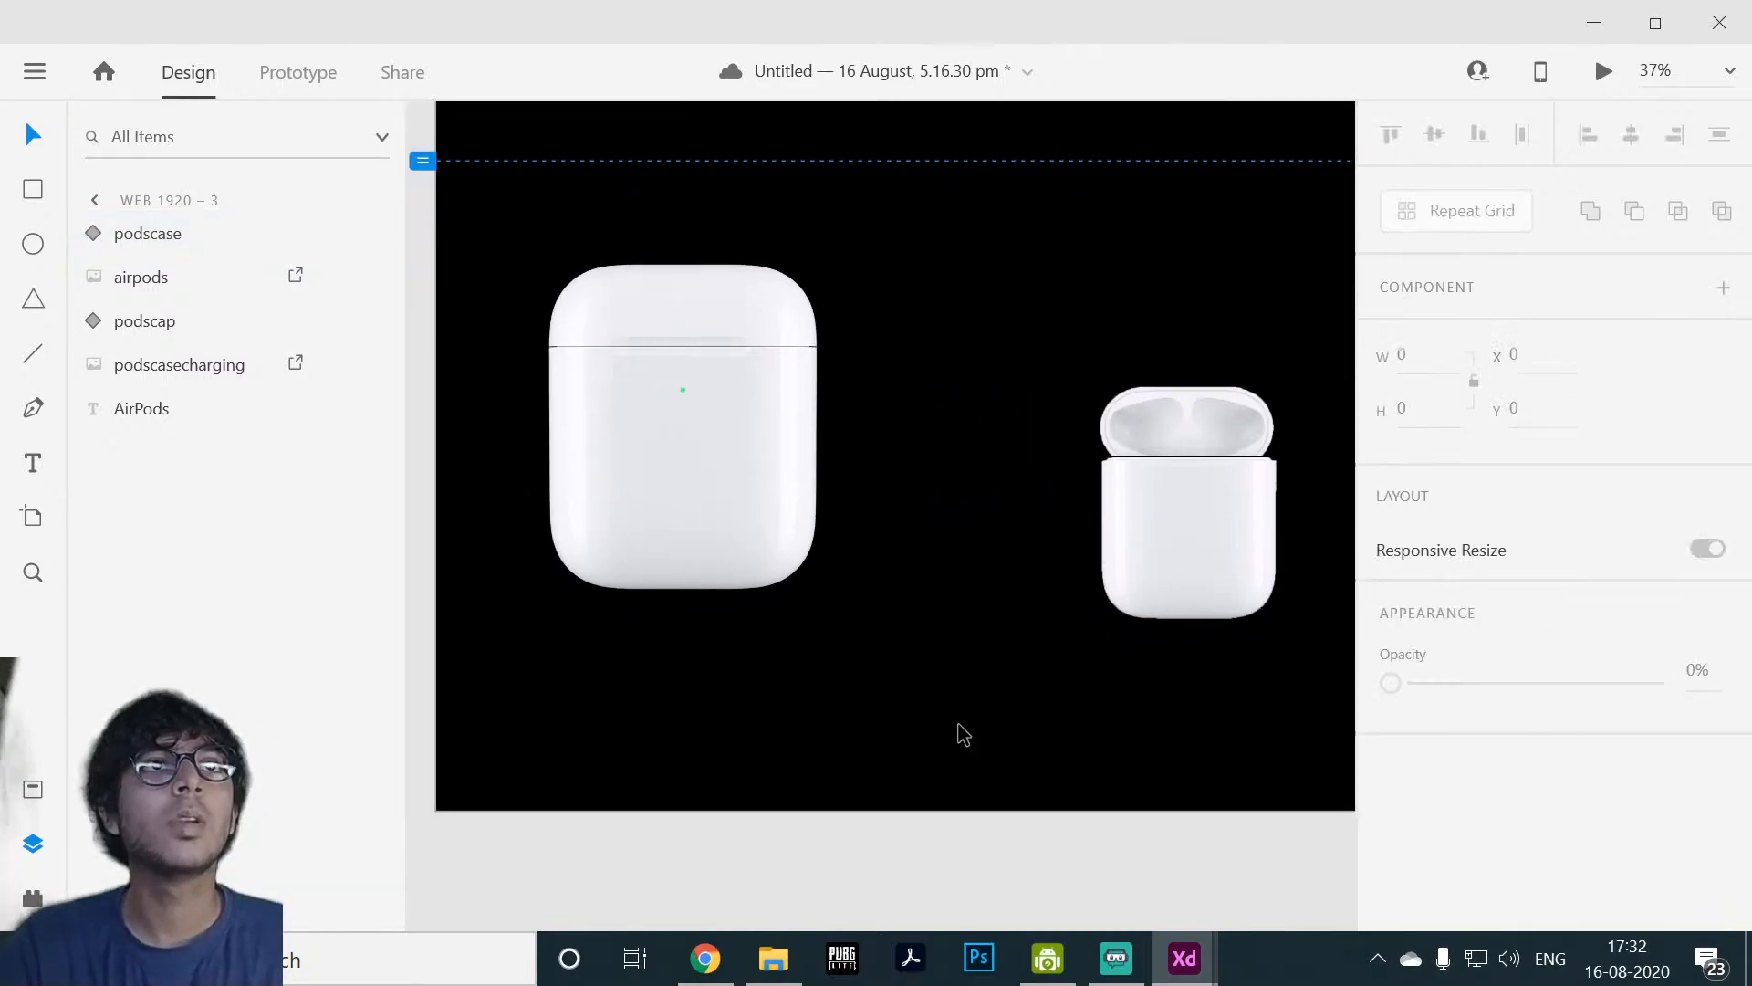
drag(928, 638, 918, 737)
drag(998, 645, 920, 678)
drag(1013, 759, 816, 685)
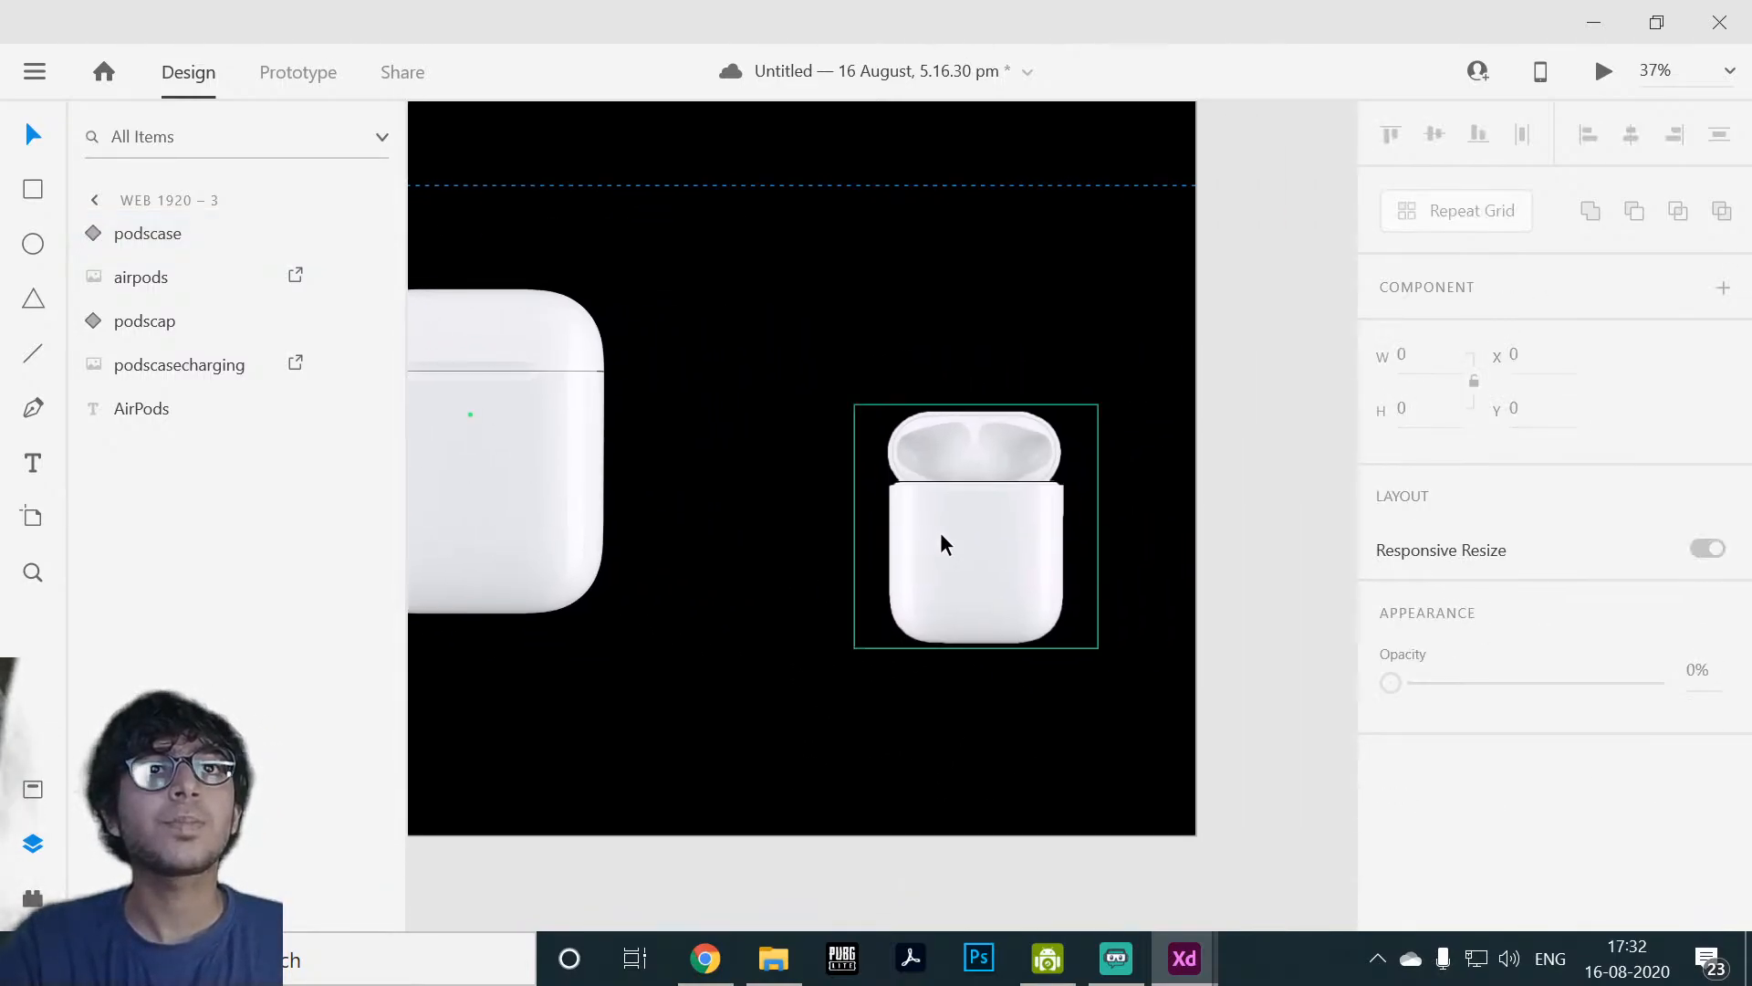
click(940, 533)
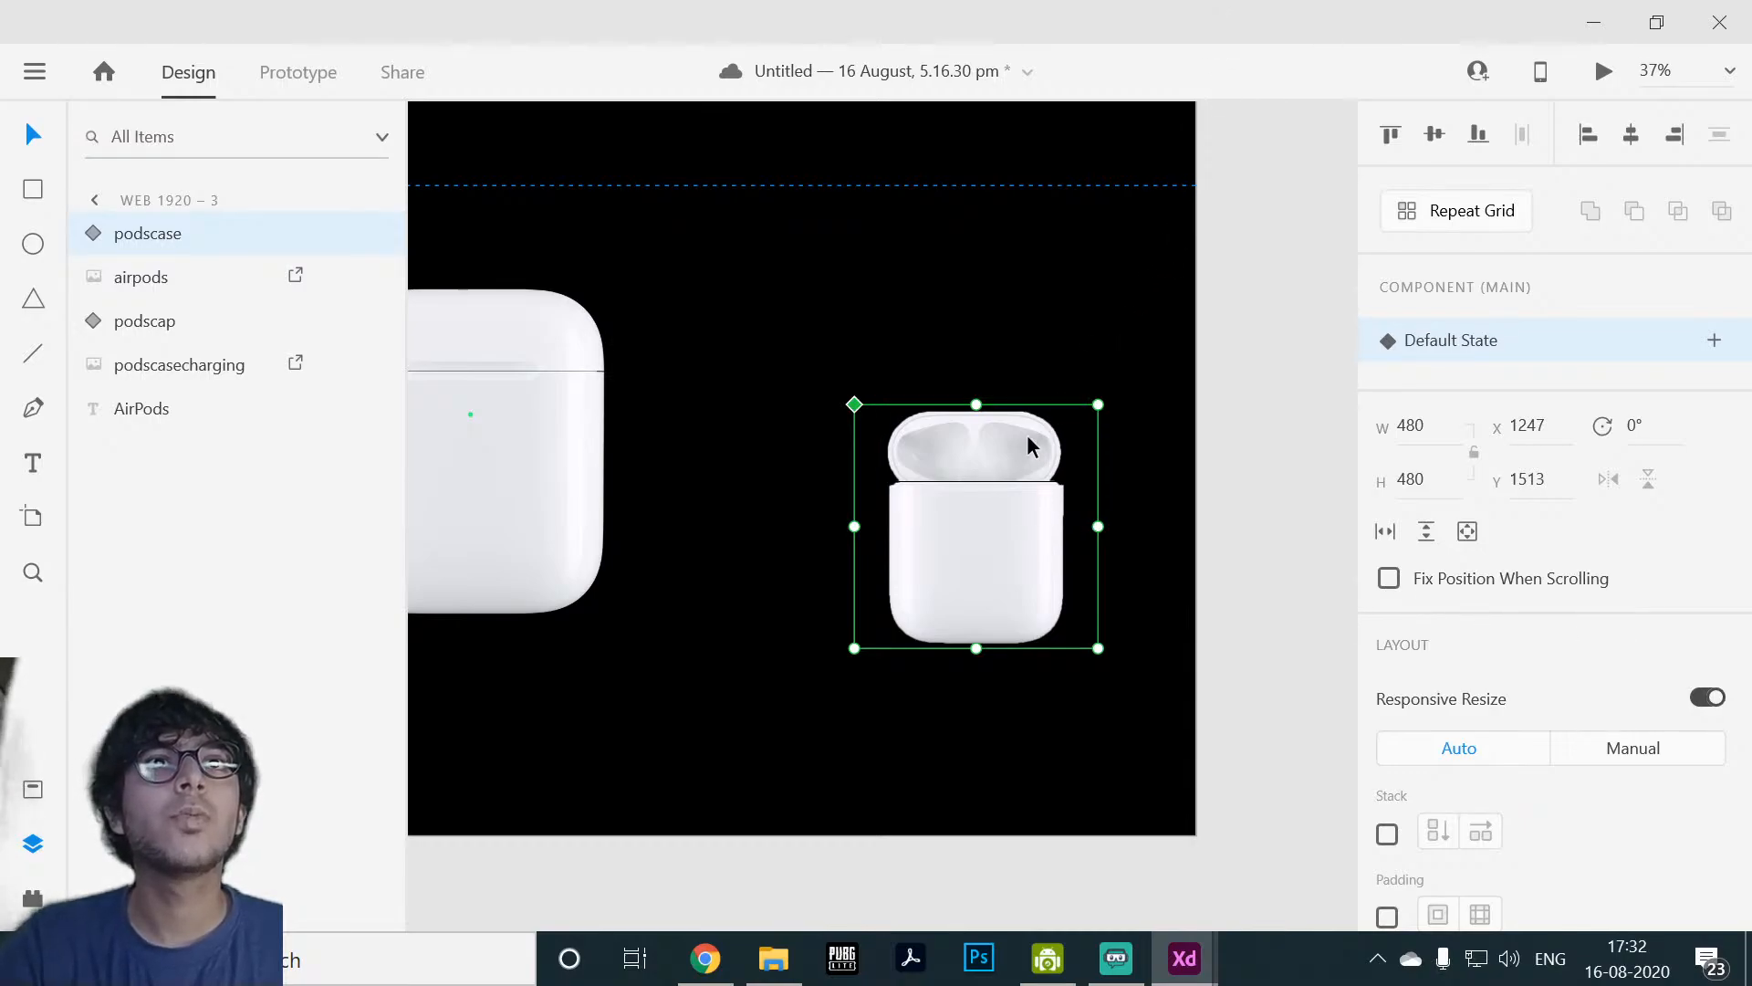
click(1168, 351)
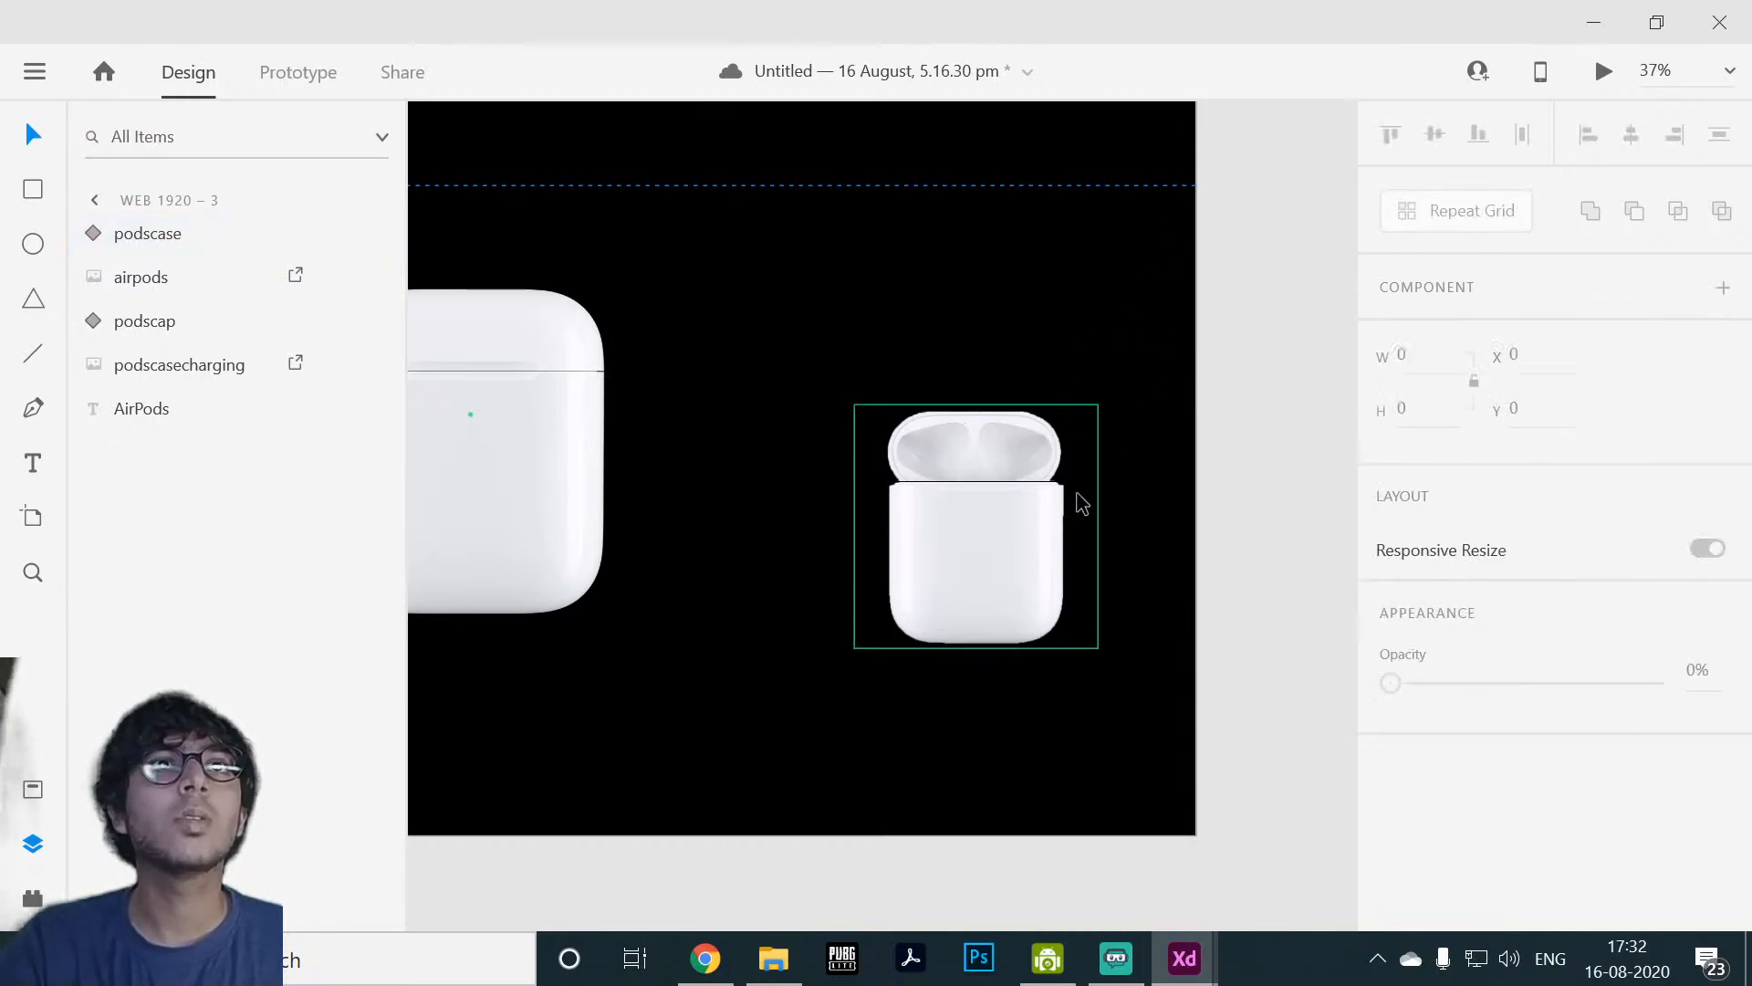
Step: Add a Hover State to the podscase component and reselect the component
click(1072, 529)
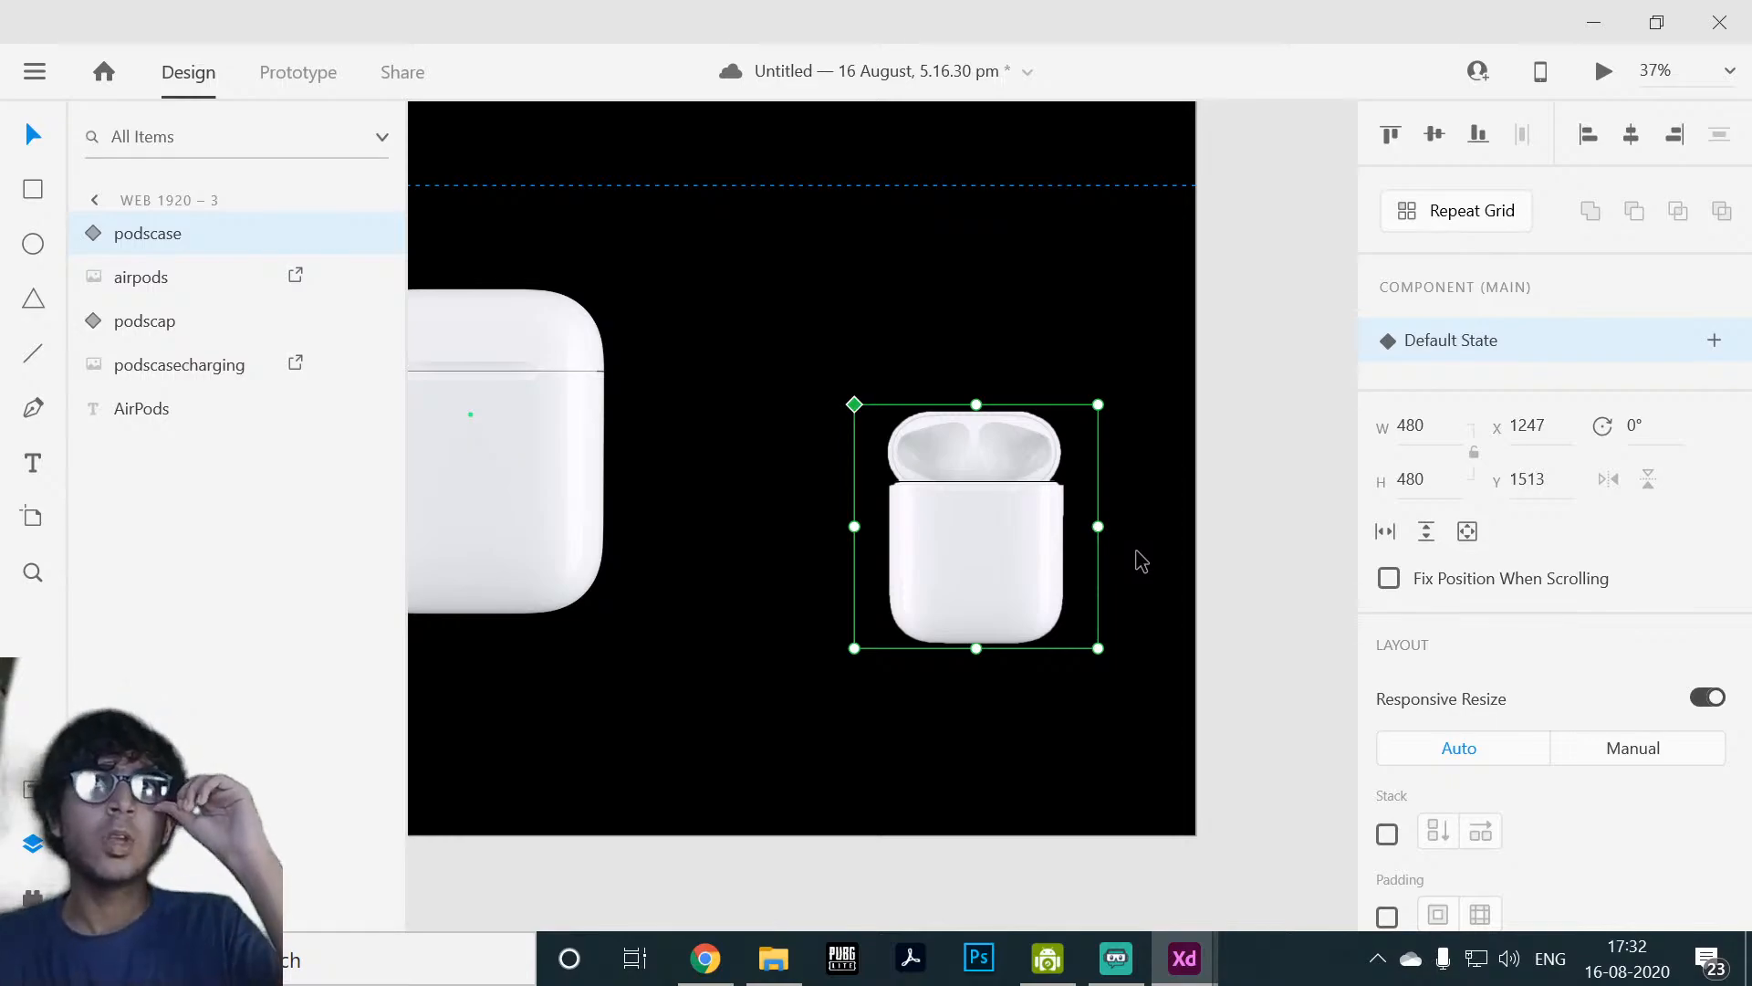
click(1717, 340)
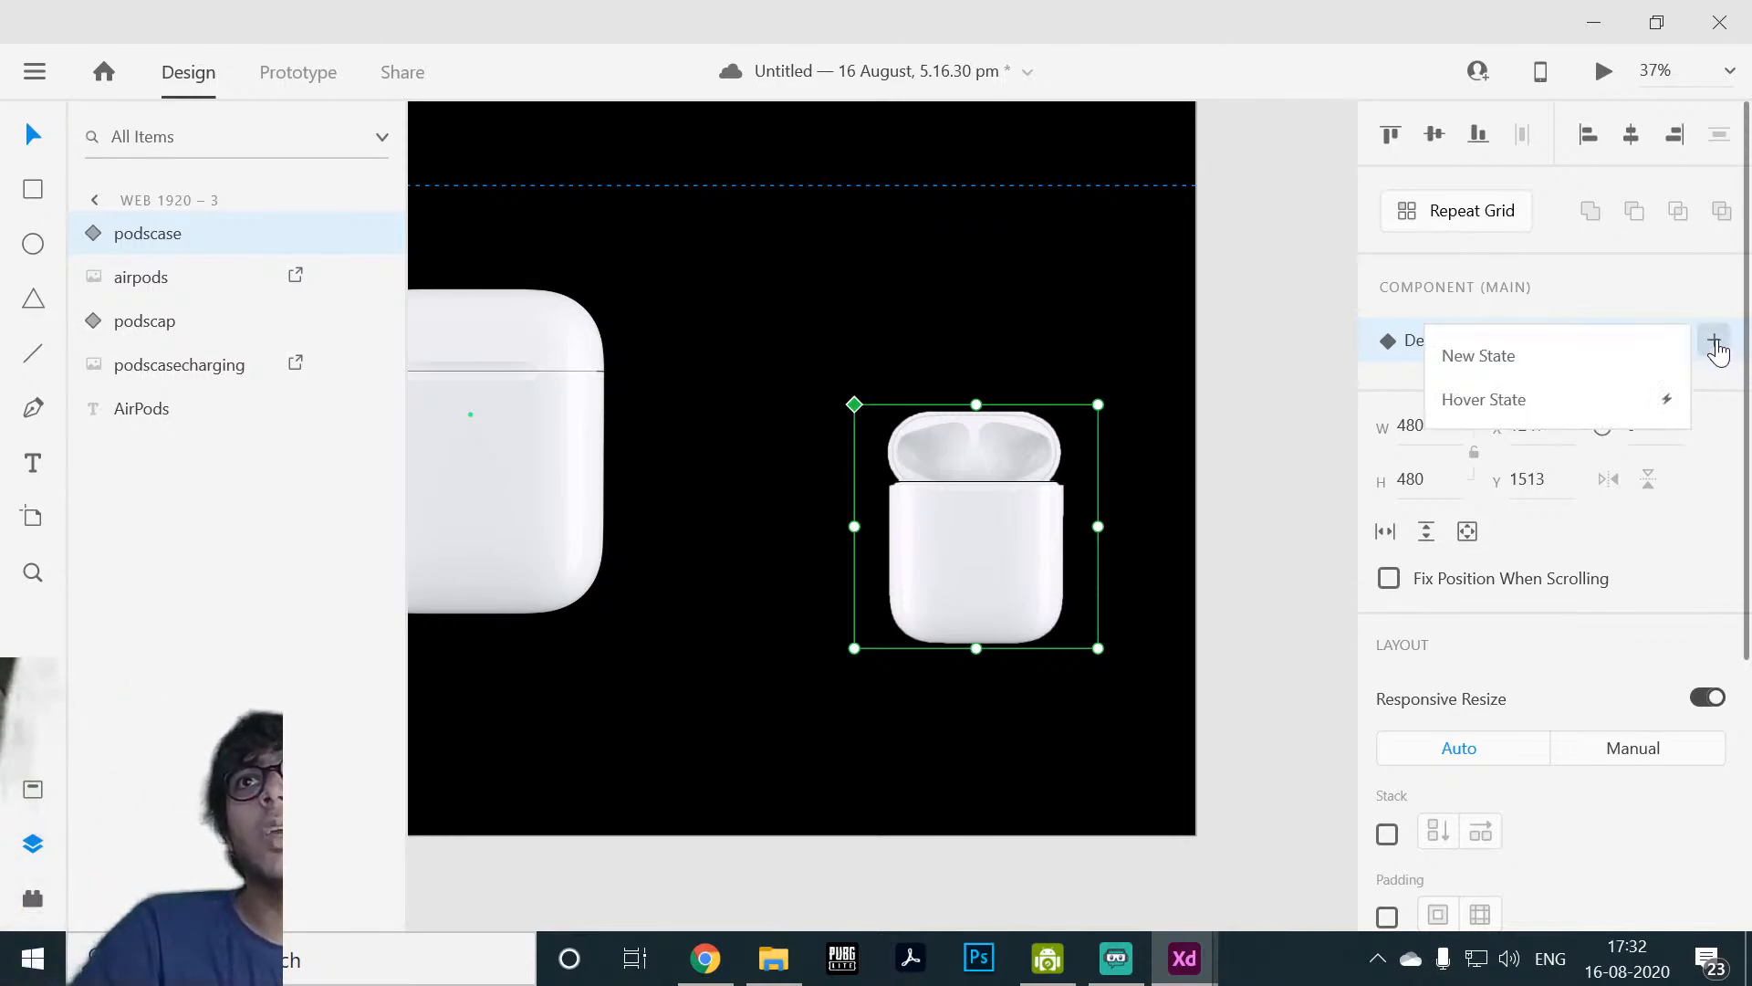
click(1502, 401)
click(1275, 598)
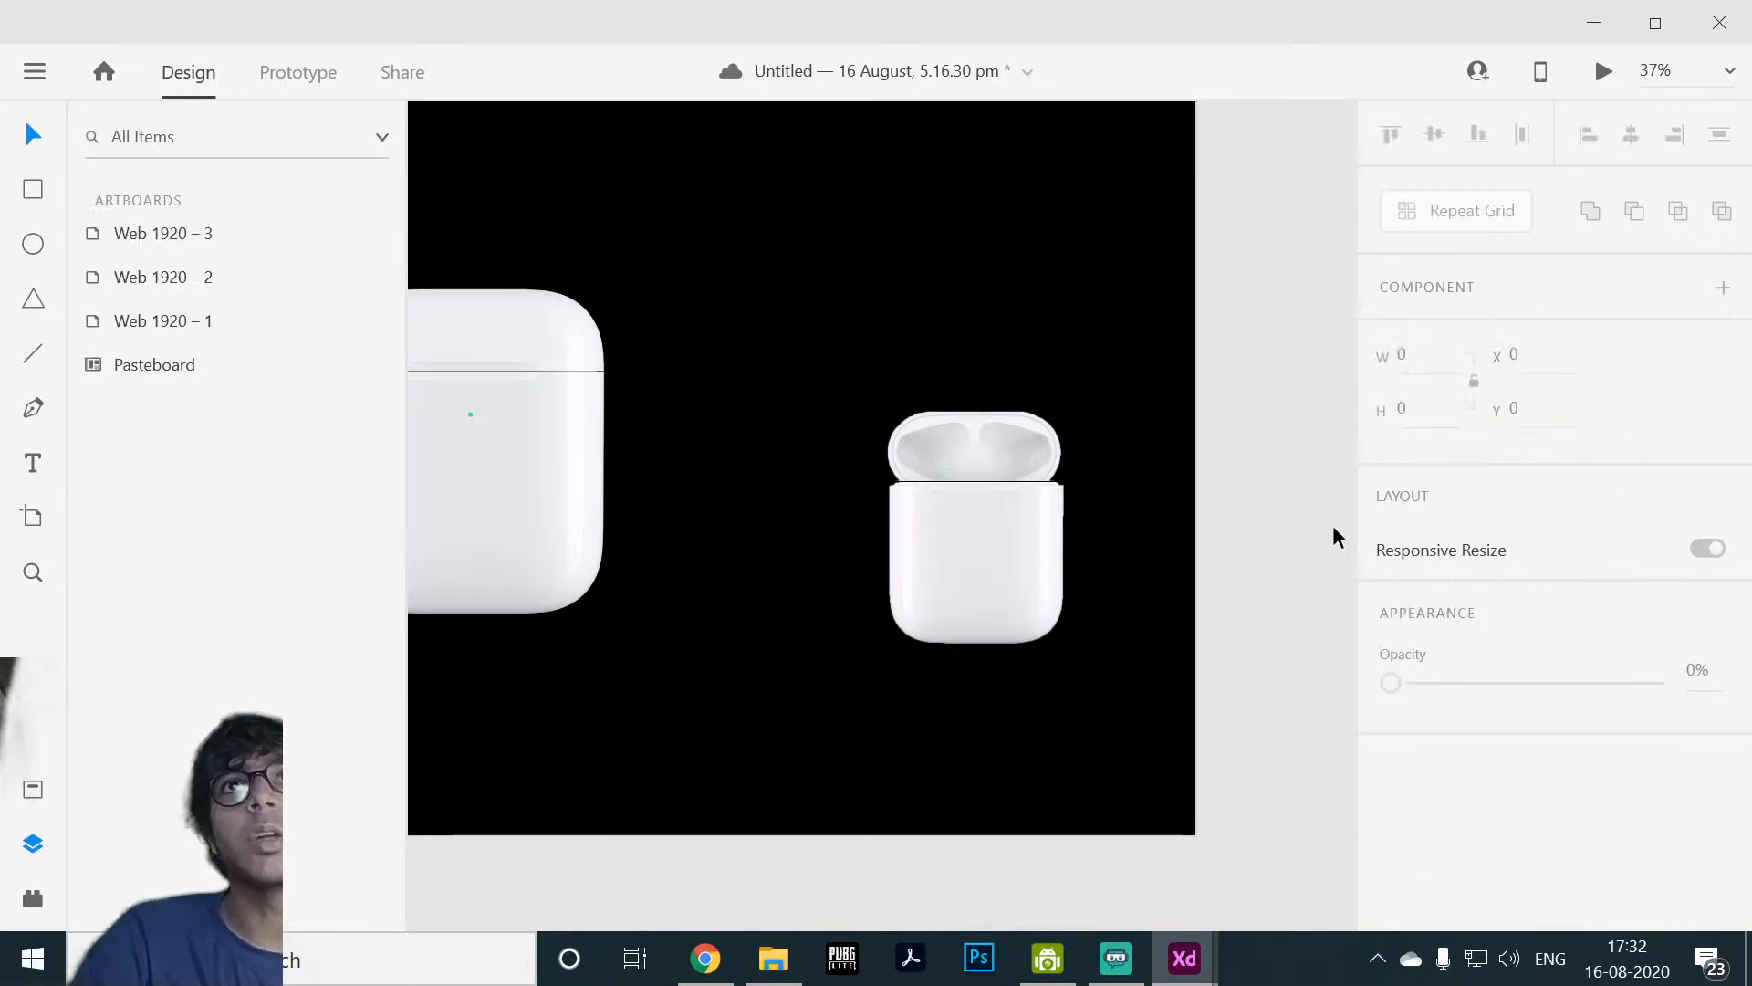
click(974, 587)
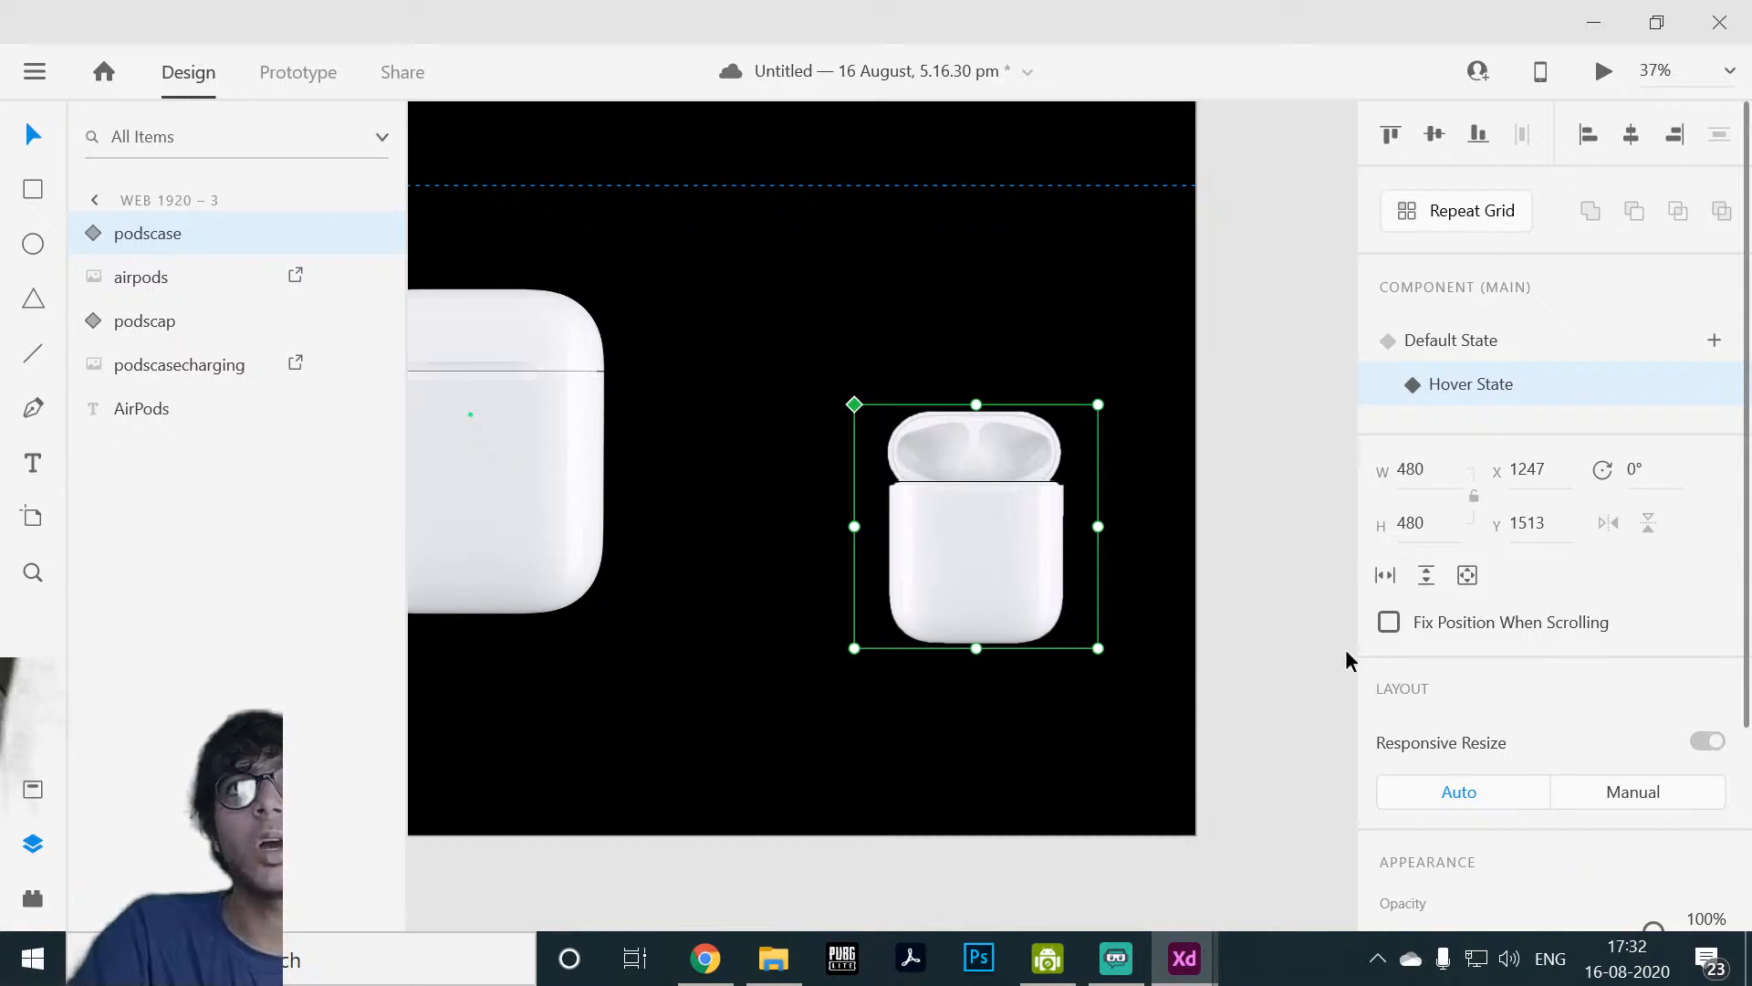
Step: Try to lay the separate podscasecharging picture over the open case and undo the move
click(508, 556)
drag(486, 472, 564, 522)
click(1001, 529)
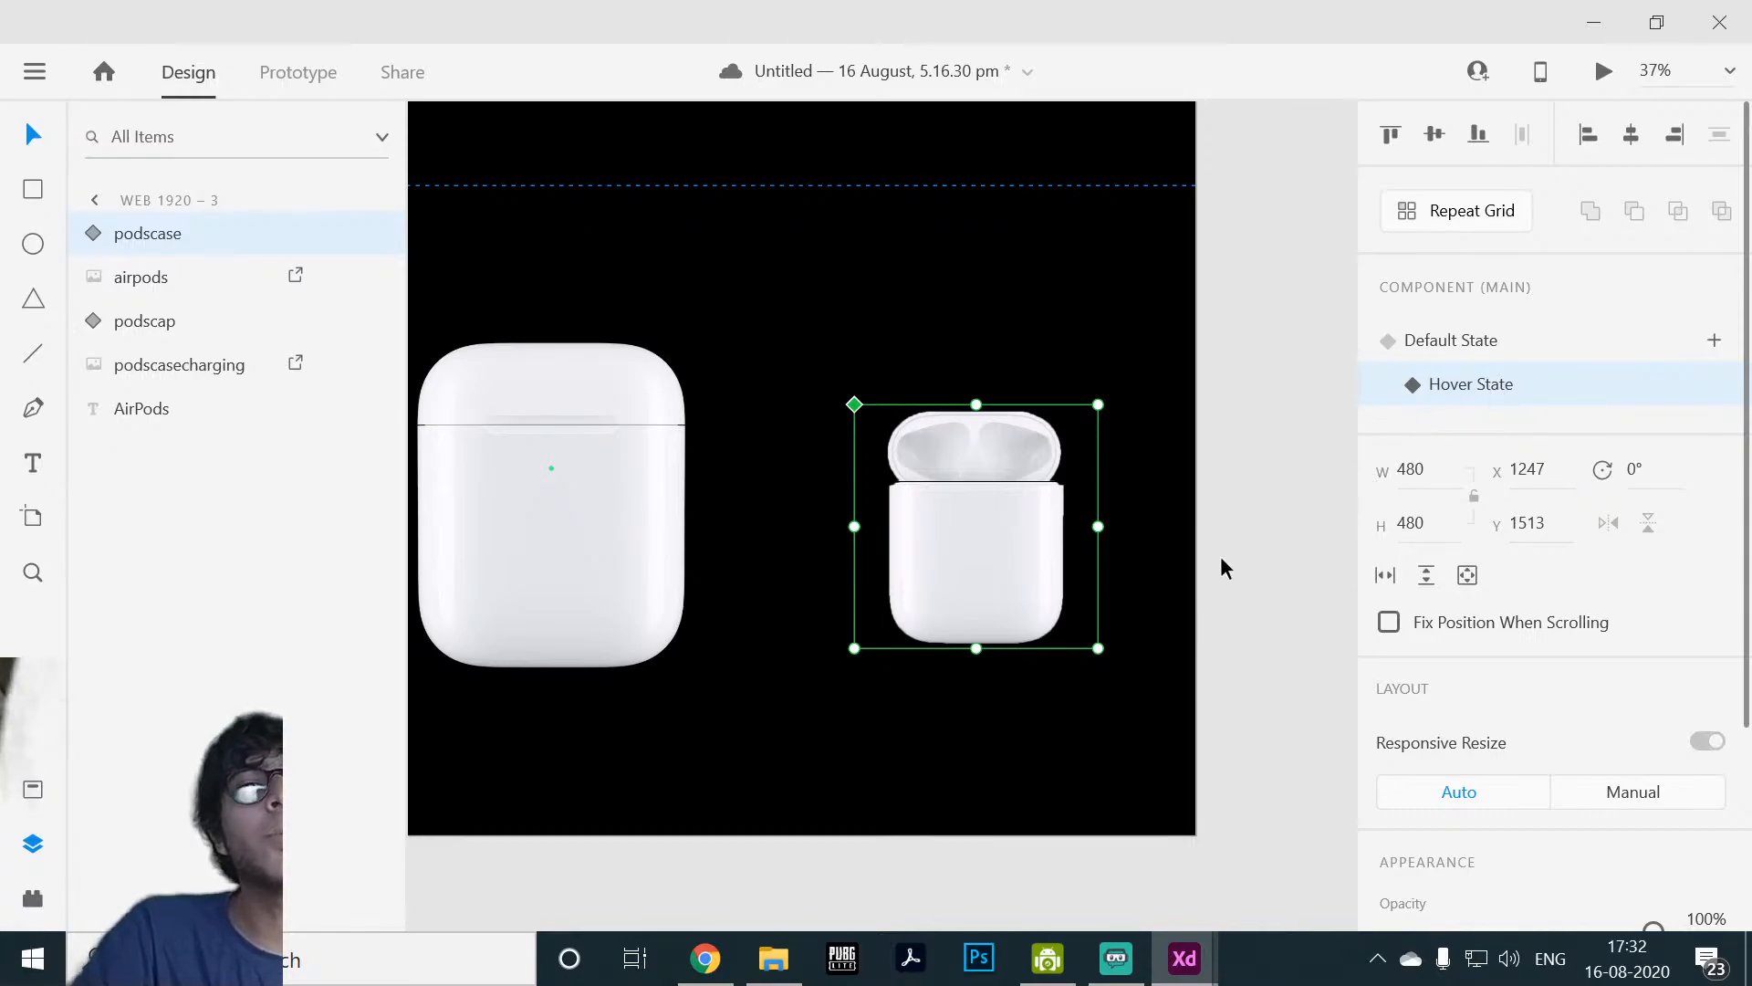
click(626, 563)
drag(637, 551, 958, 588)
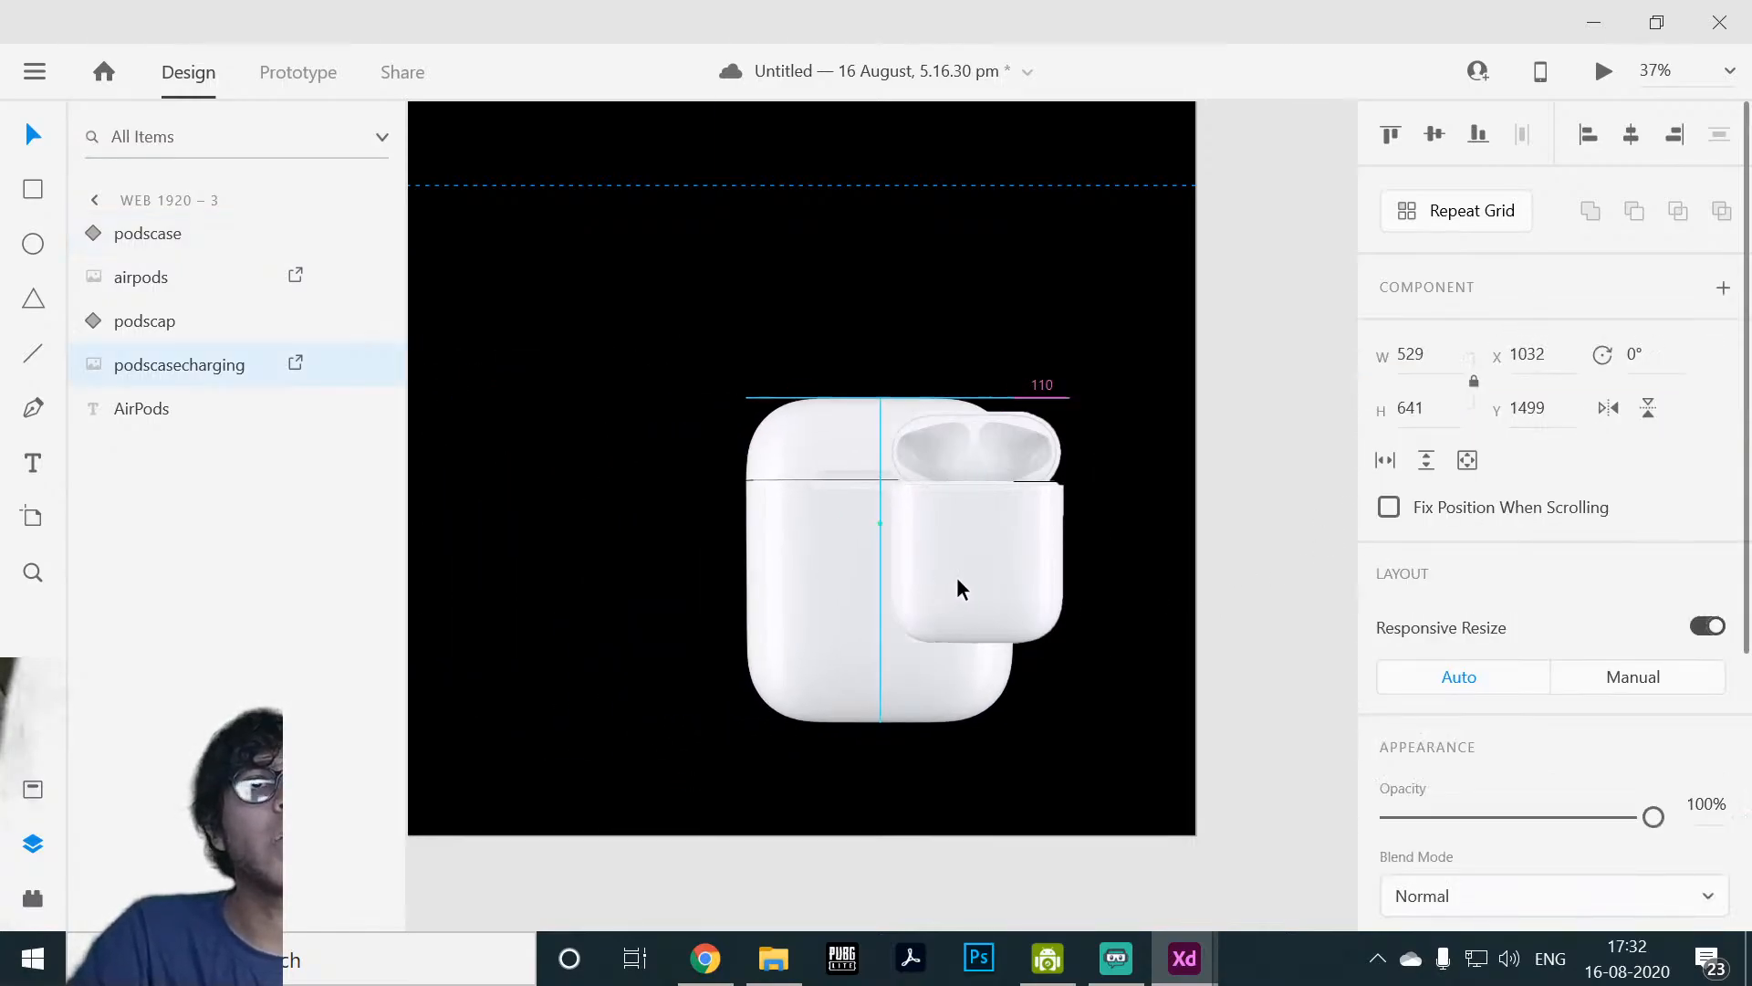
key(ctrl+z)
Step: Select the podscase component in its Hover State, open the applemock folder window and minimise the DroidCam and Streamlabs OBS windows covering it
click(1011, 549)
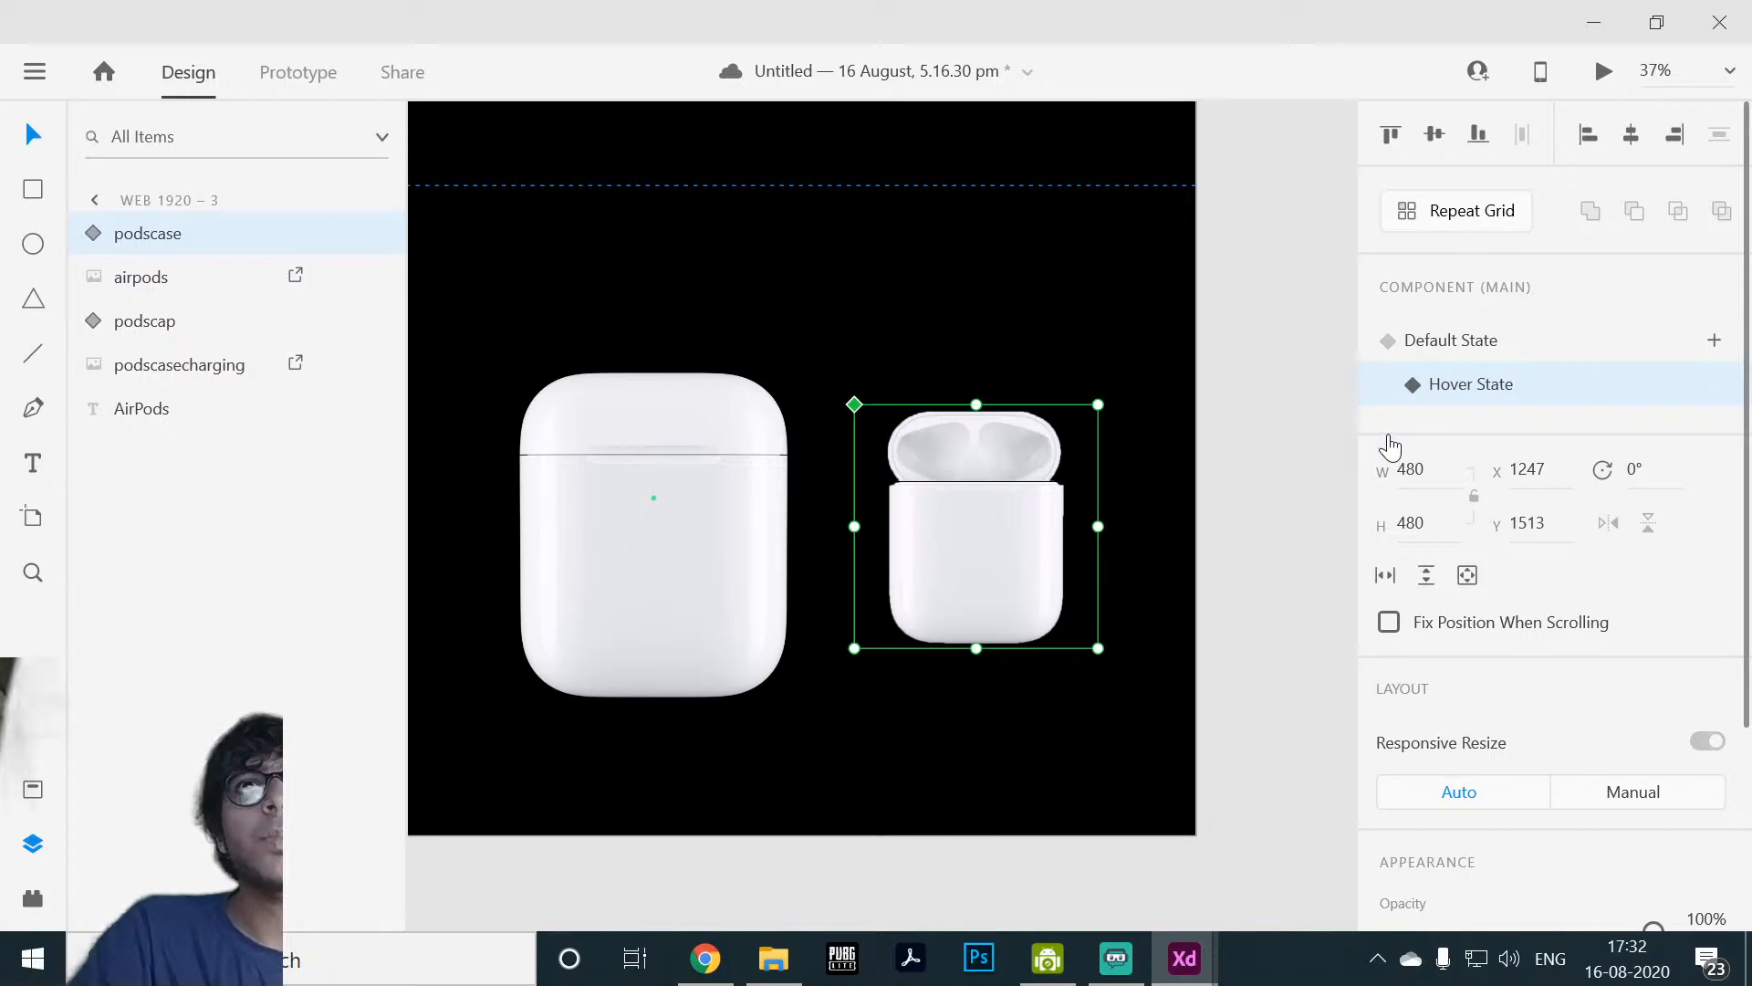
click(772, 959)
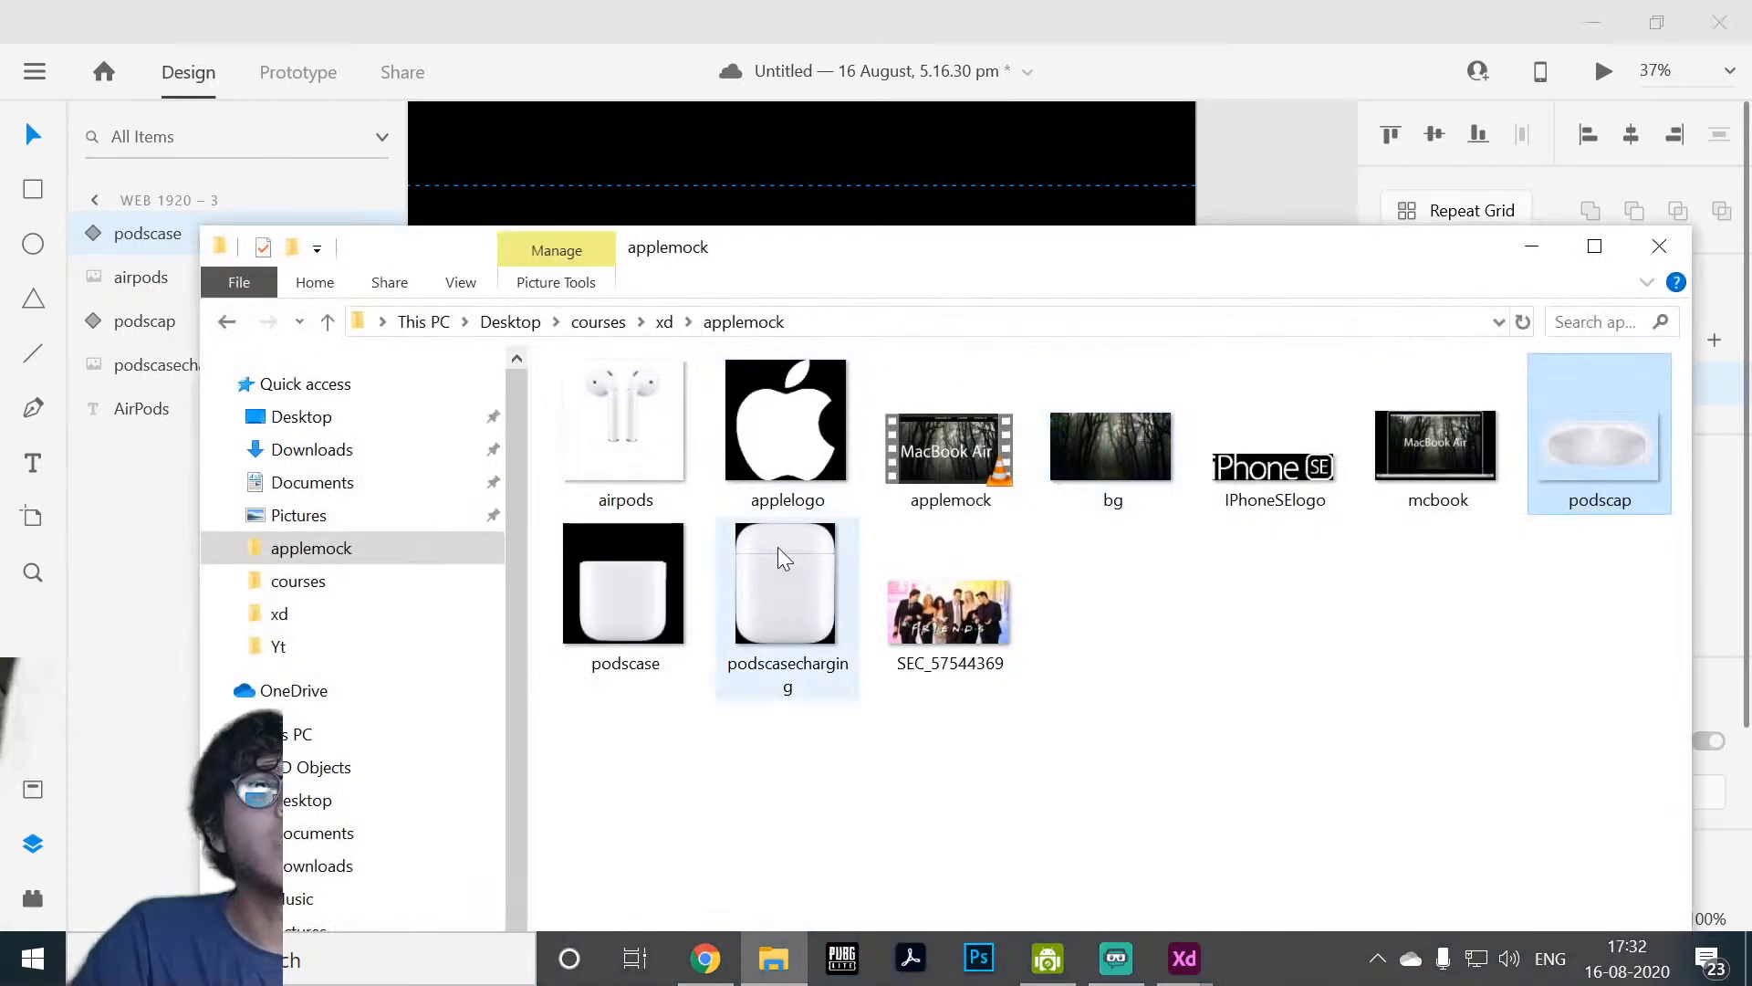
drag(778, 546, 716, 969)
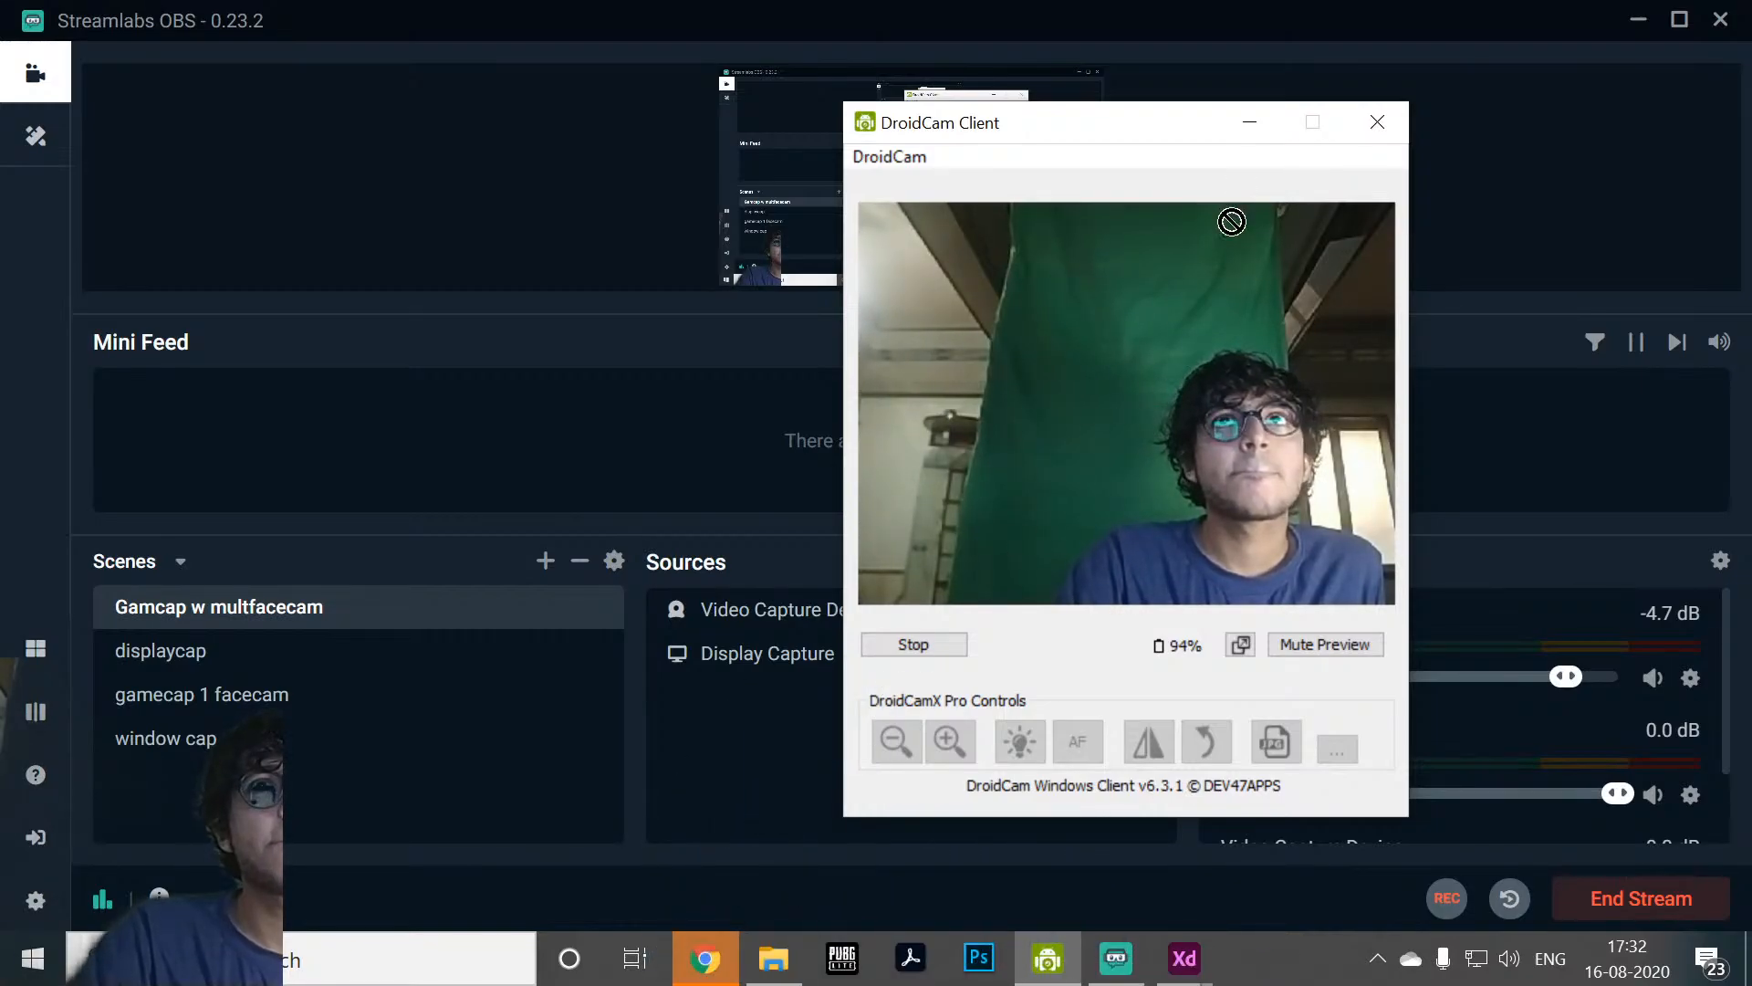
click(1249, 124)
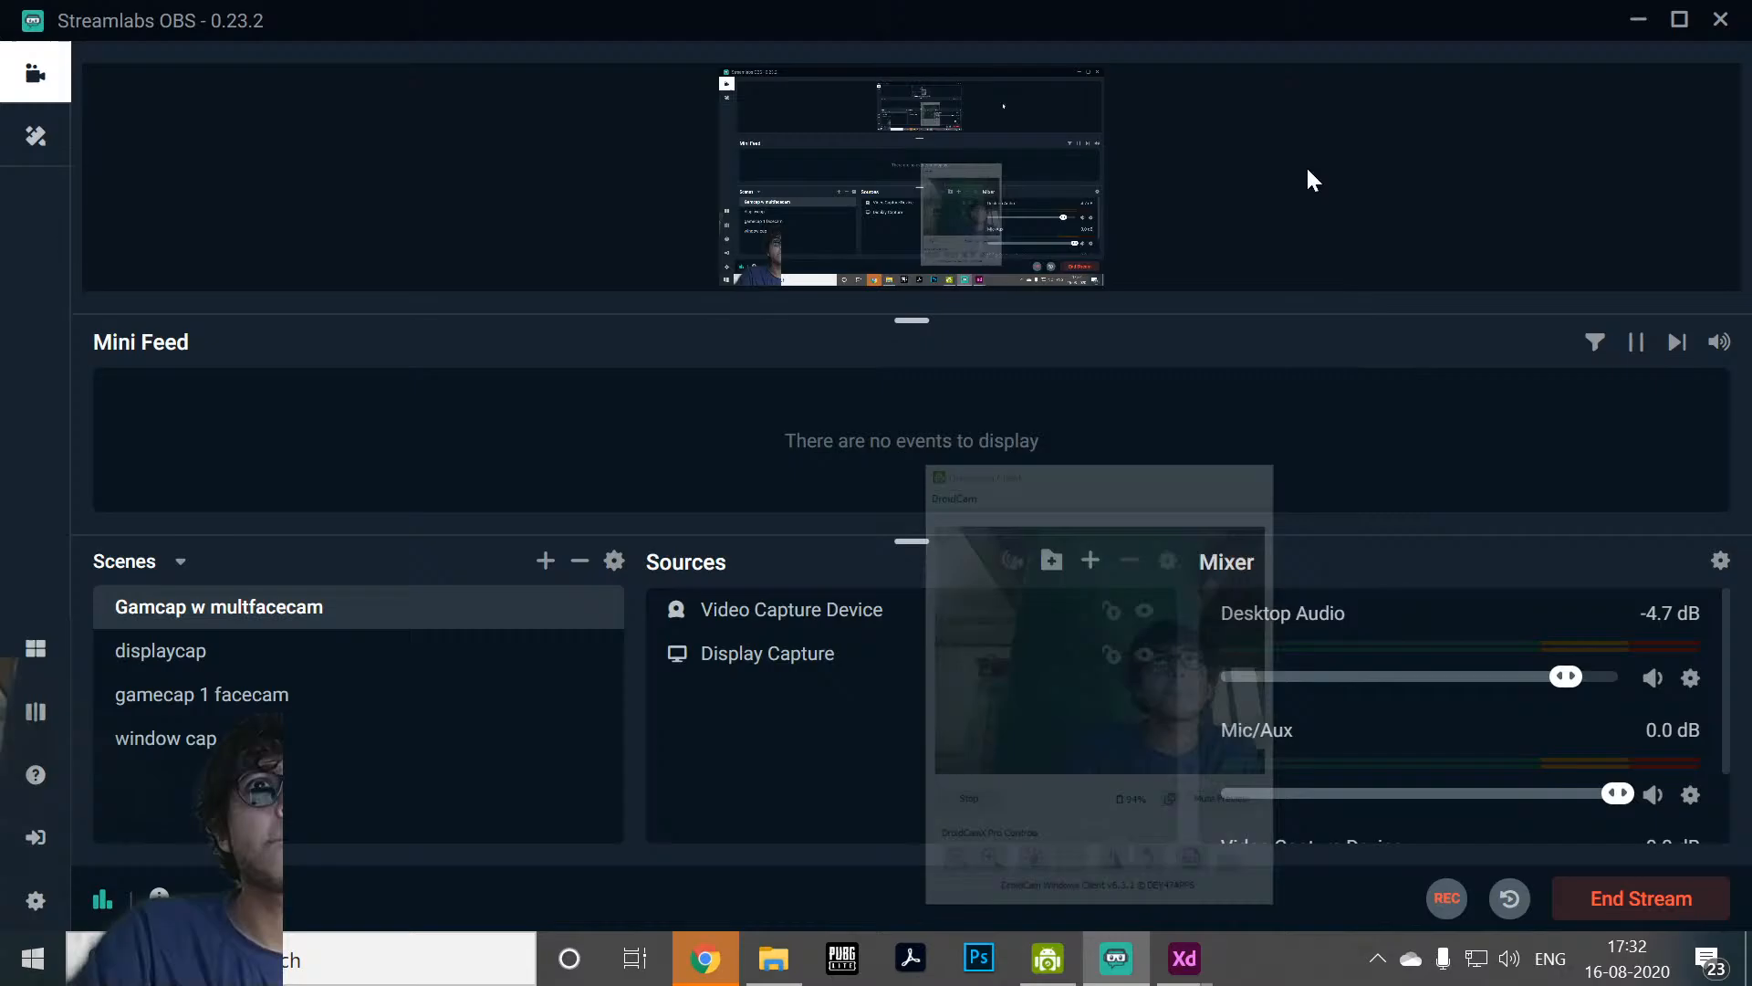
click(1636, 23)
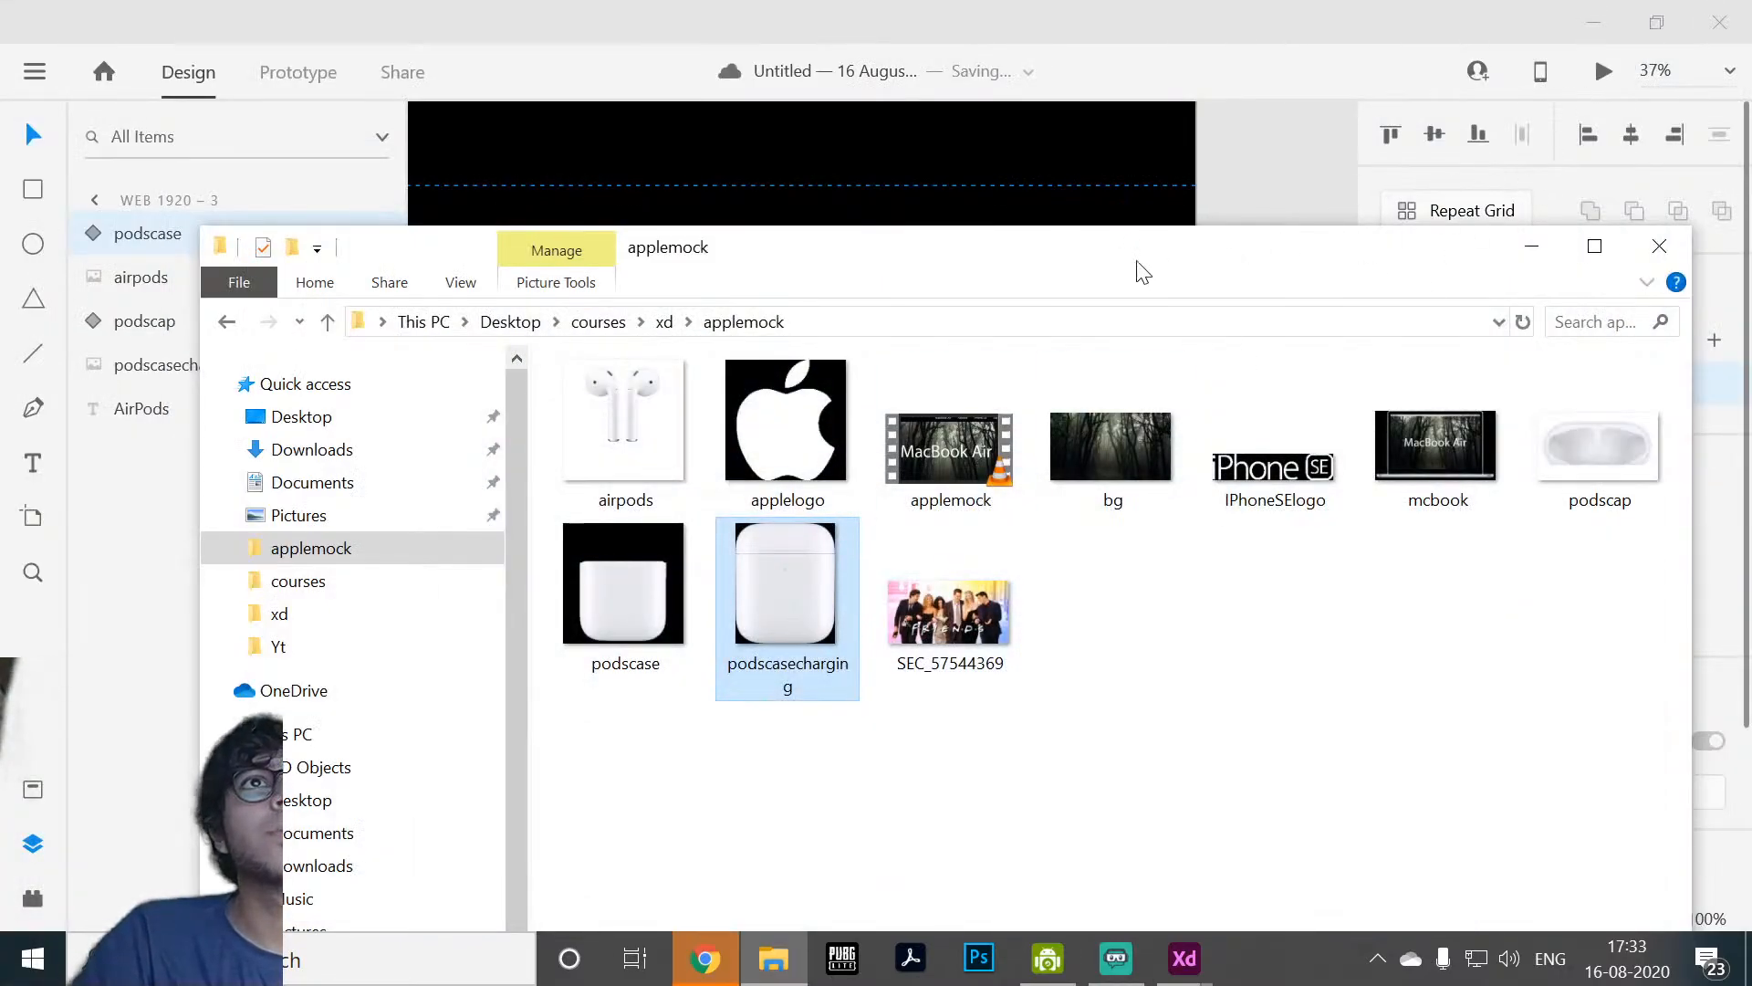
Step: Narrow the folder window, place the podscasecharging file into the podscase component's Hover State and close the folder
drag(1140, 270, 746, 285)
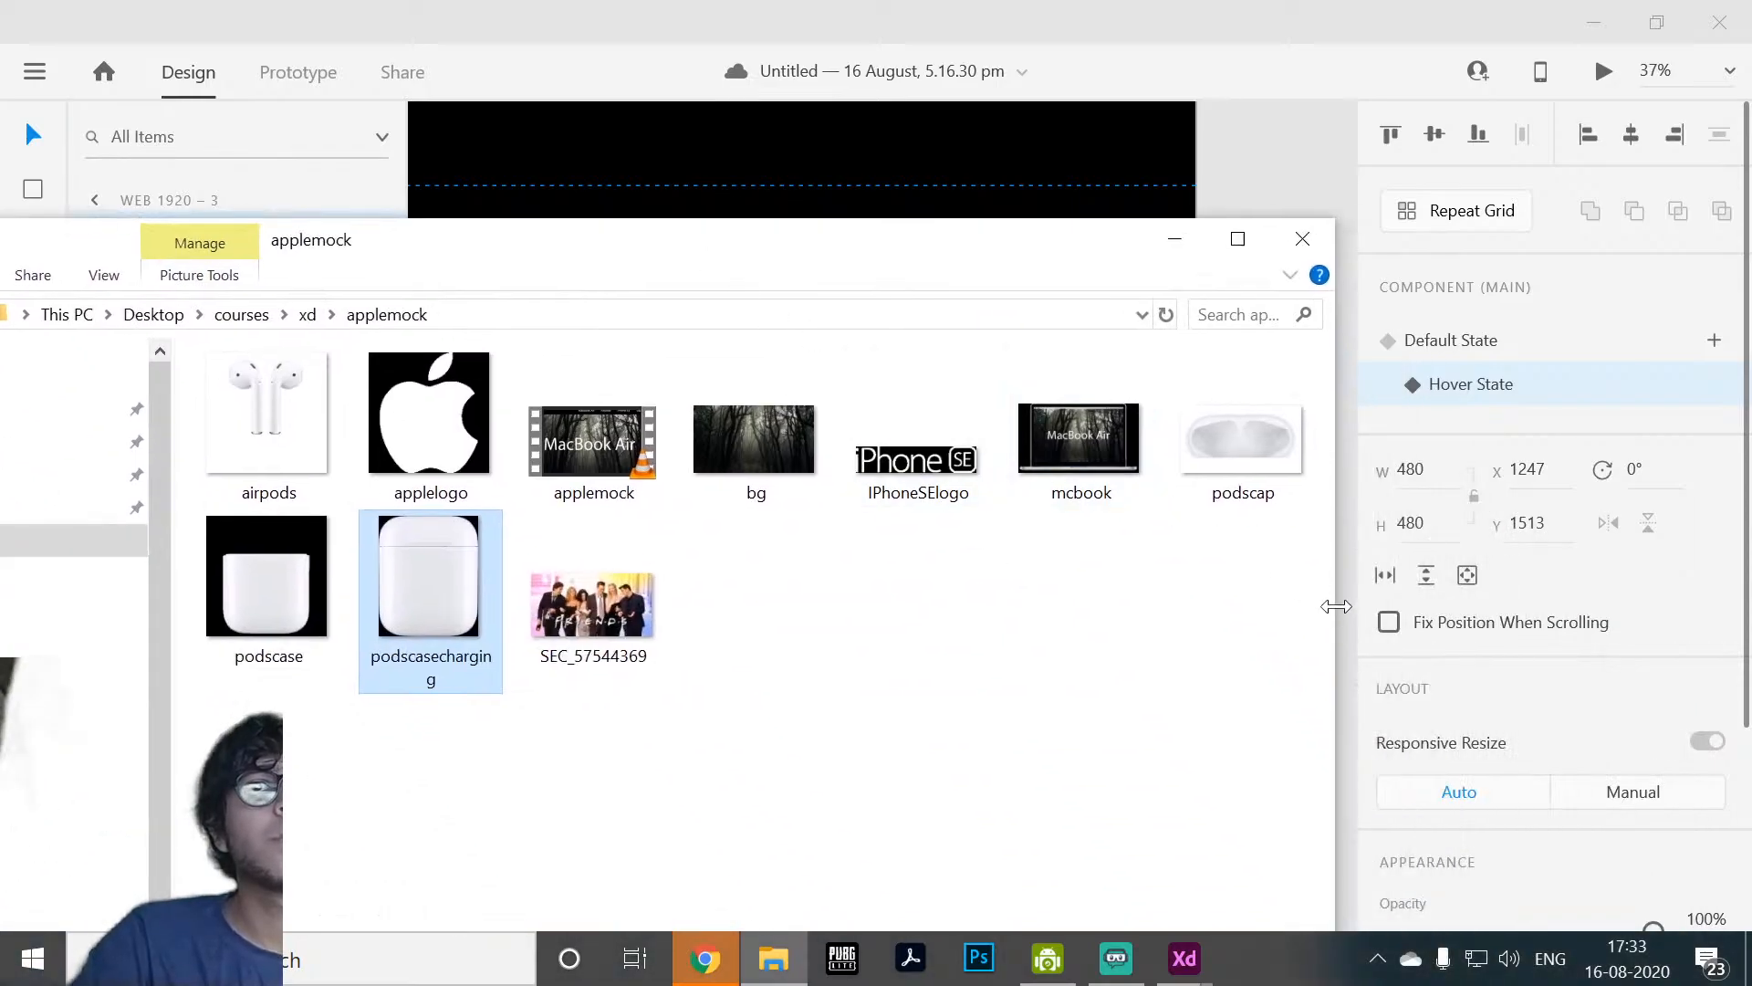
drag(1336, 606, 605, 581)
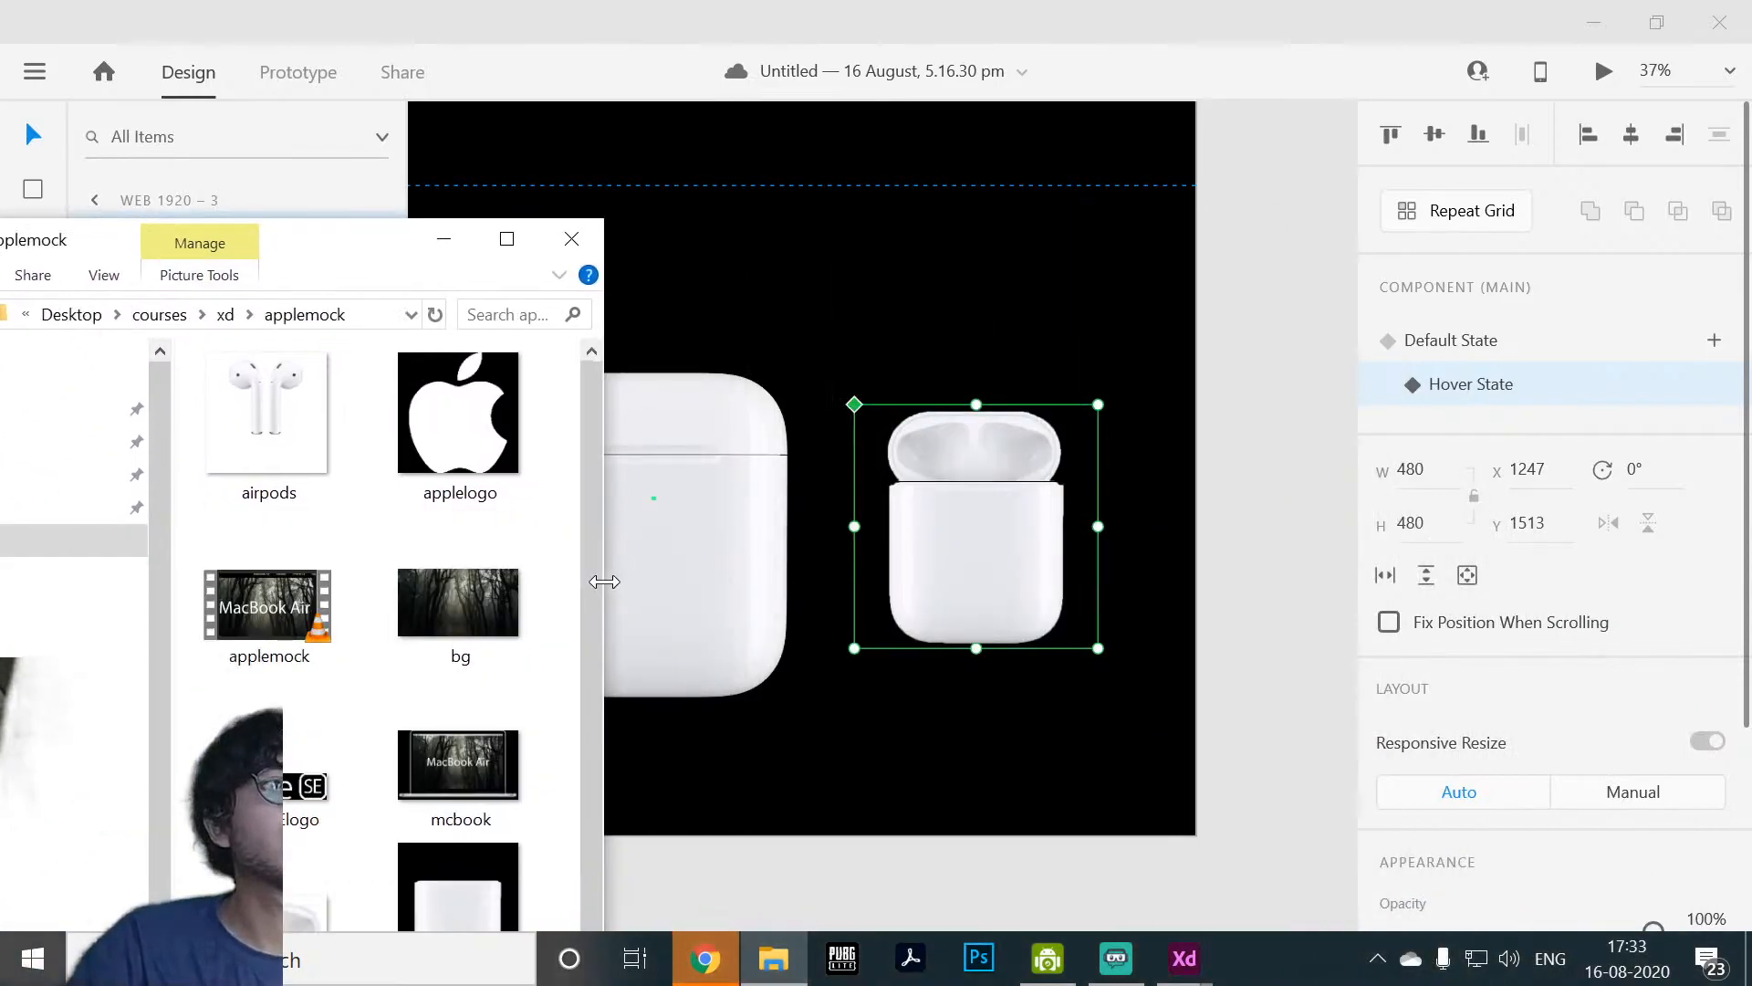
scroll(528, 646, down, 1)
drag(458, 798, 987, 593)
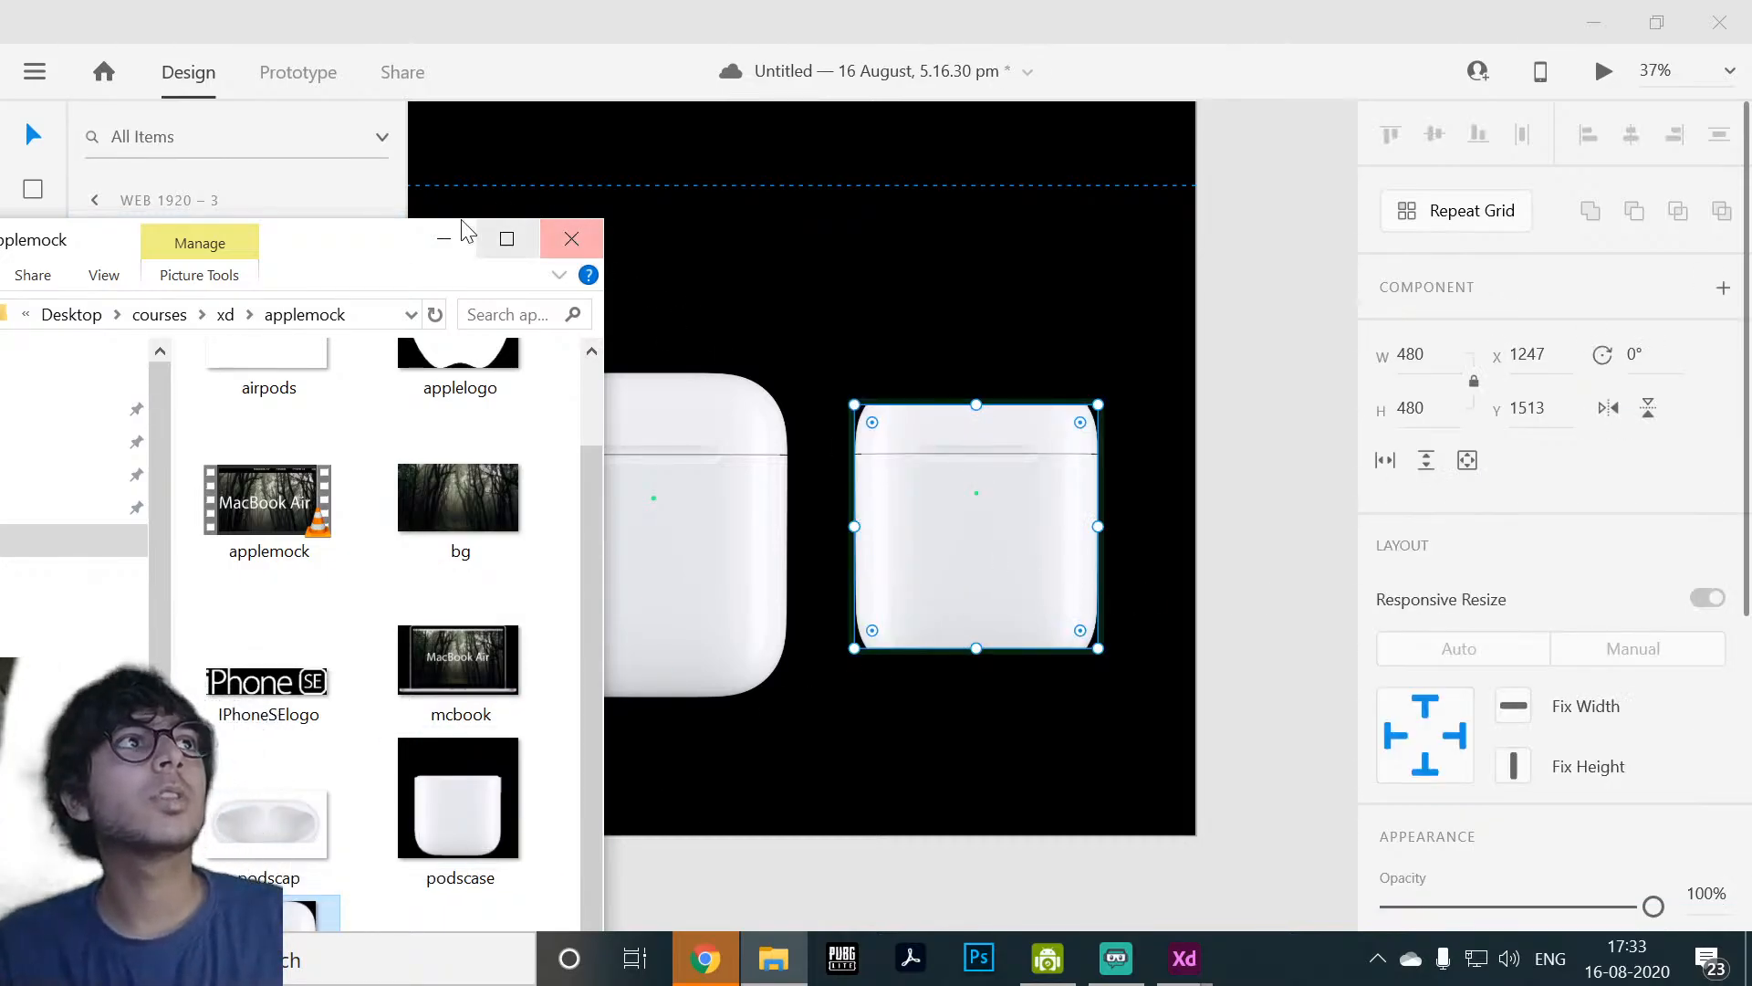
click(571, 238)
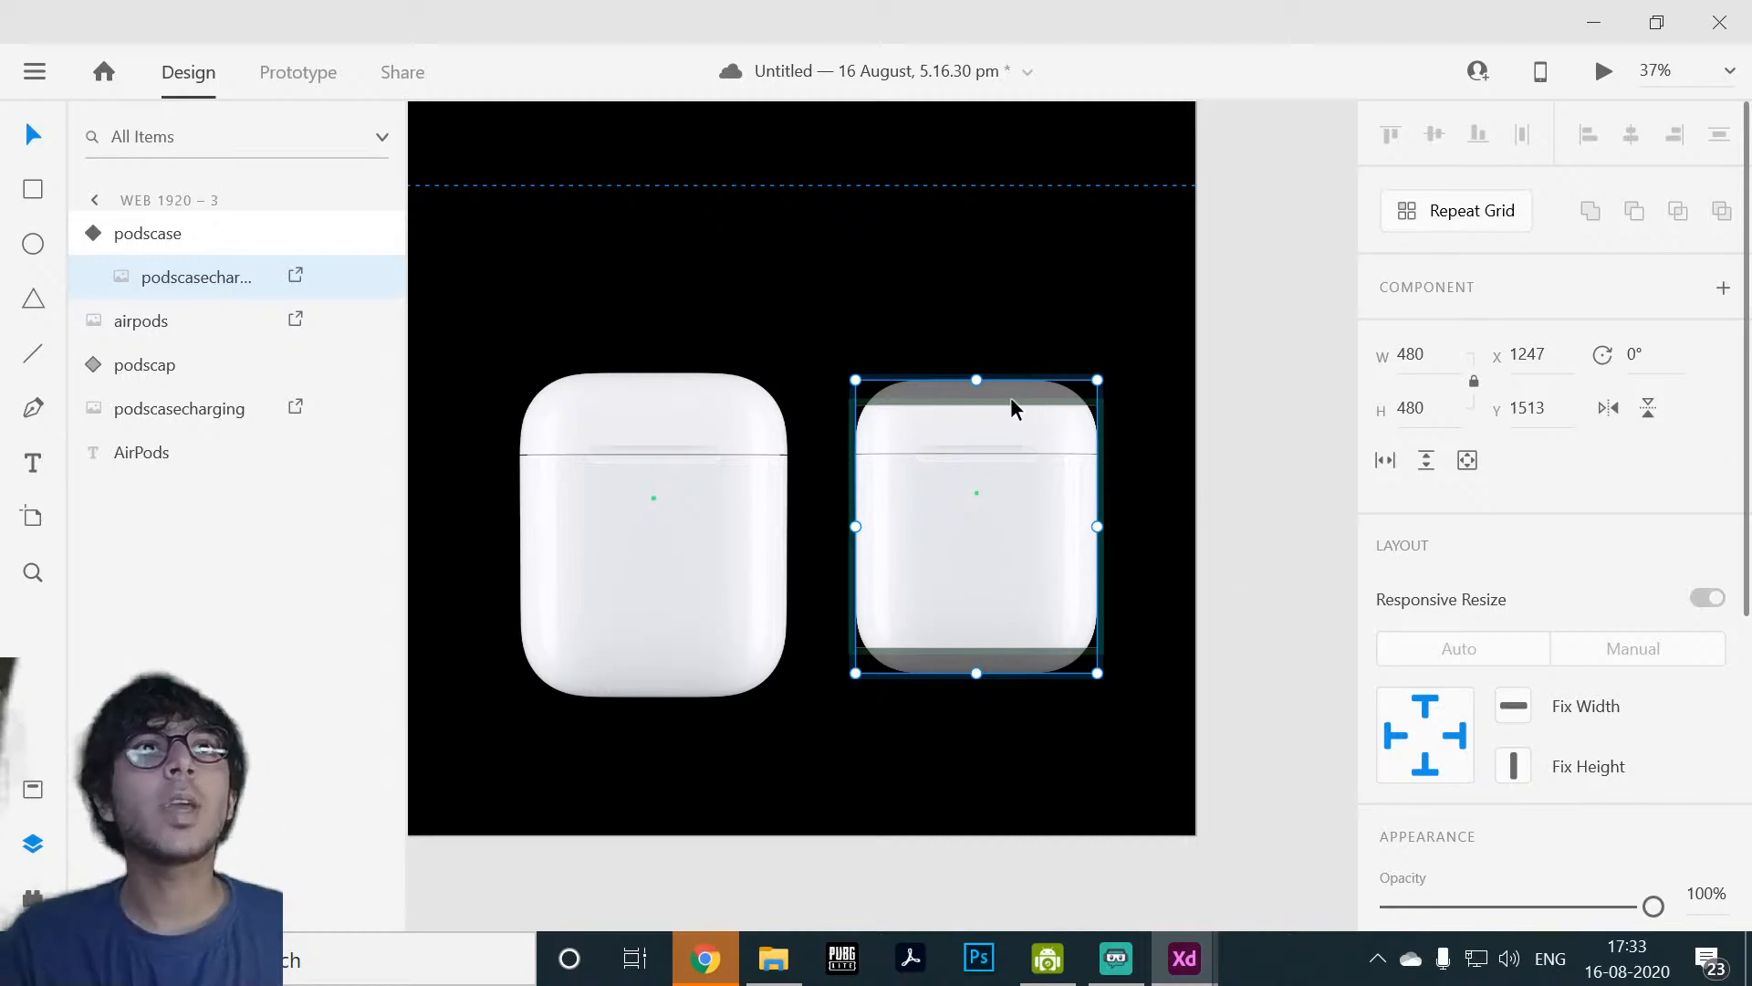
Step: Shrink the closed-case picture inside the component's frame and position it so that it matches the open case's size
drag(974, 376, 982, 454)
drag(977, 575, 977, 534)
click(1186, 538)
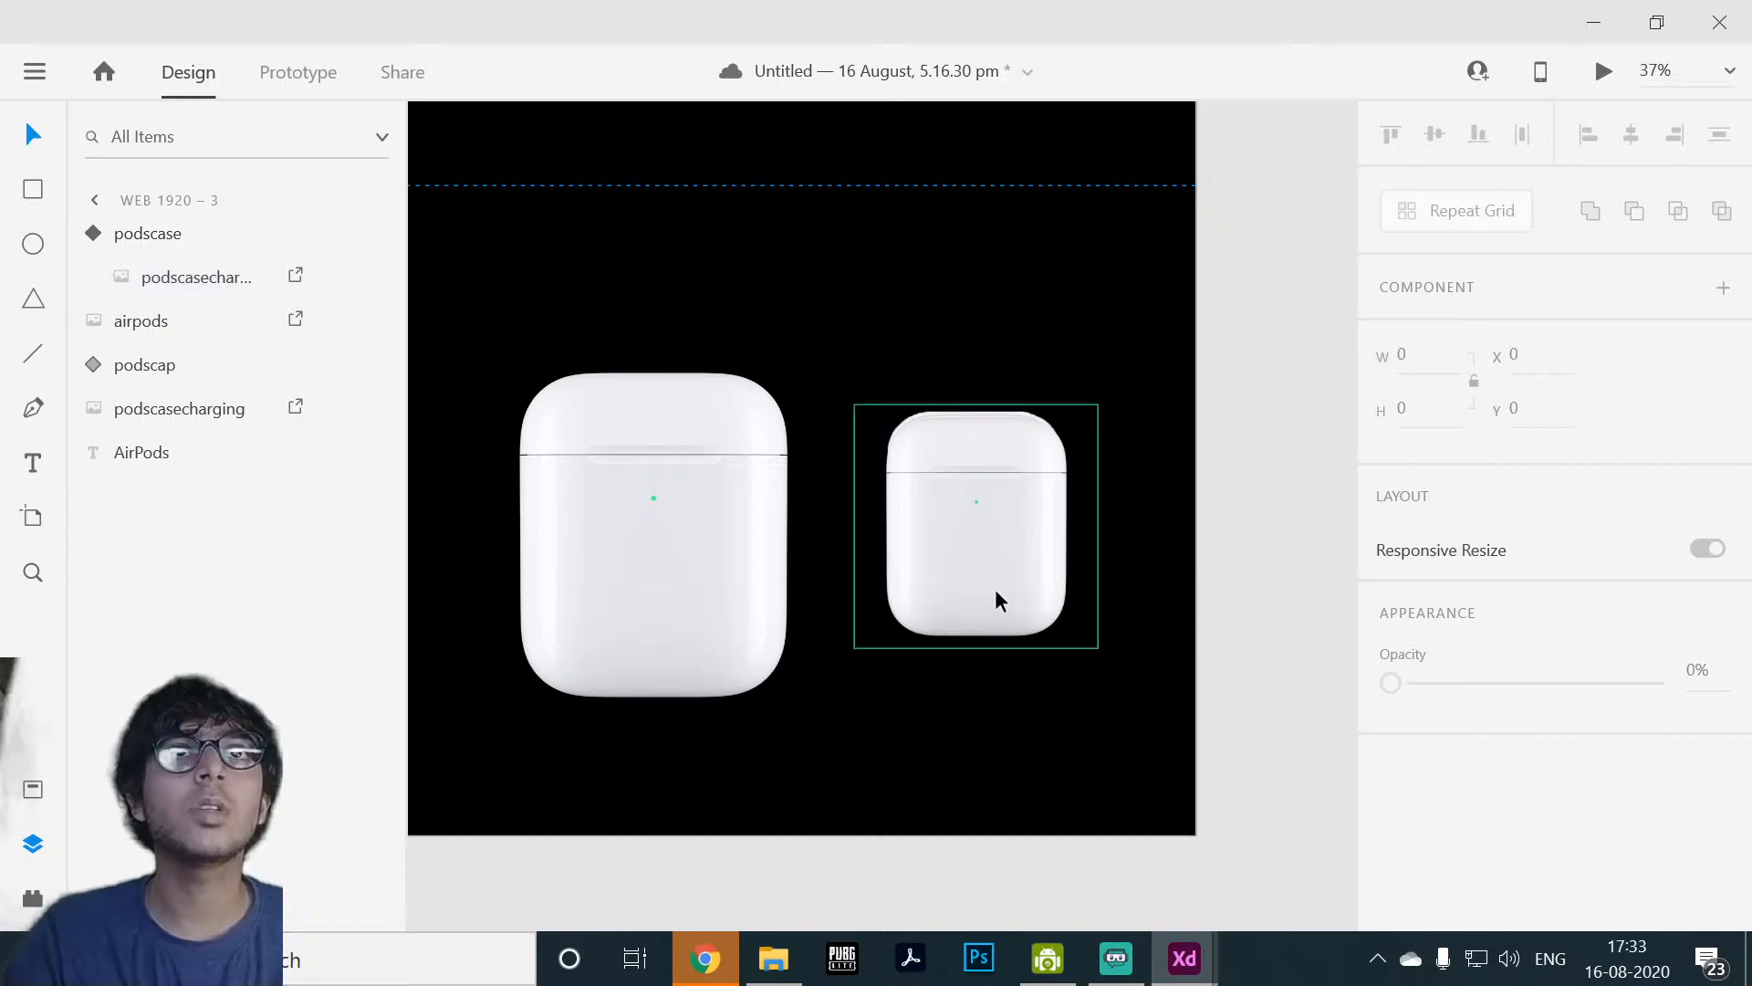
Step: Compare the component's Default and Hover states and nudge the Hover State to X 1245, Y 1502 to align both cases
click(1049, 579)
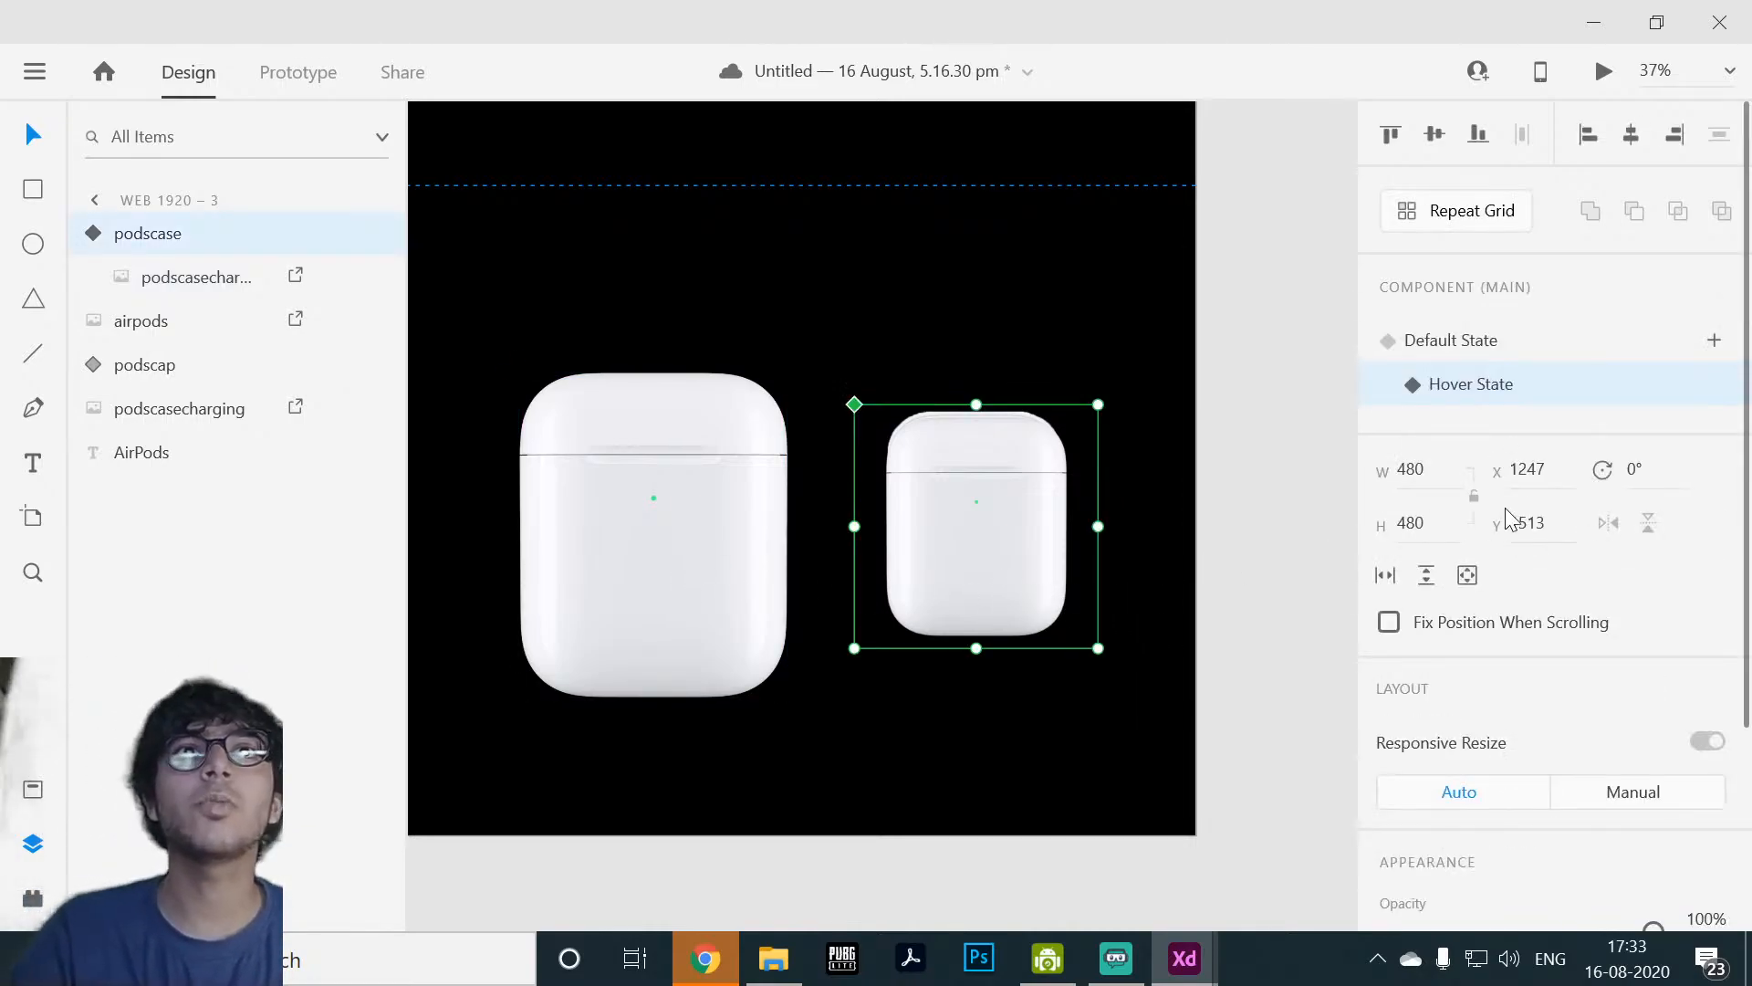
click(1486, 345)
click(1509, 387)
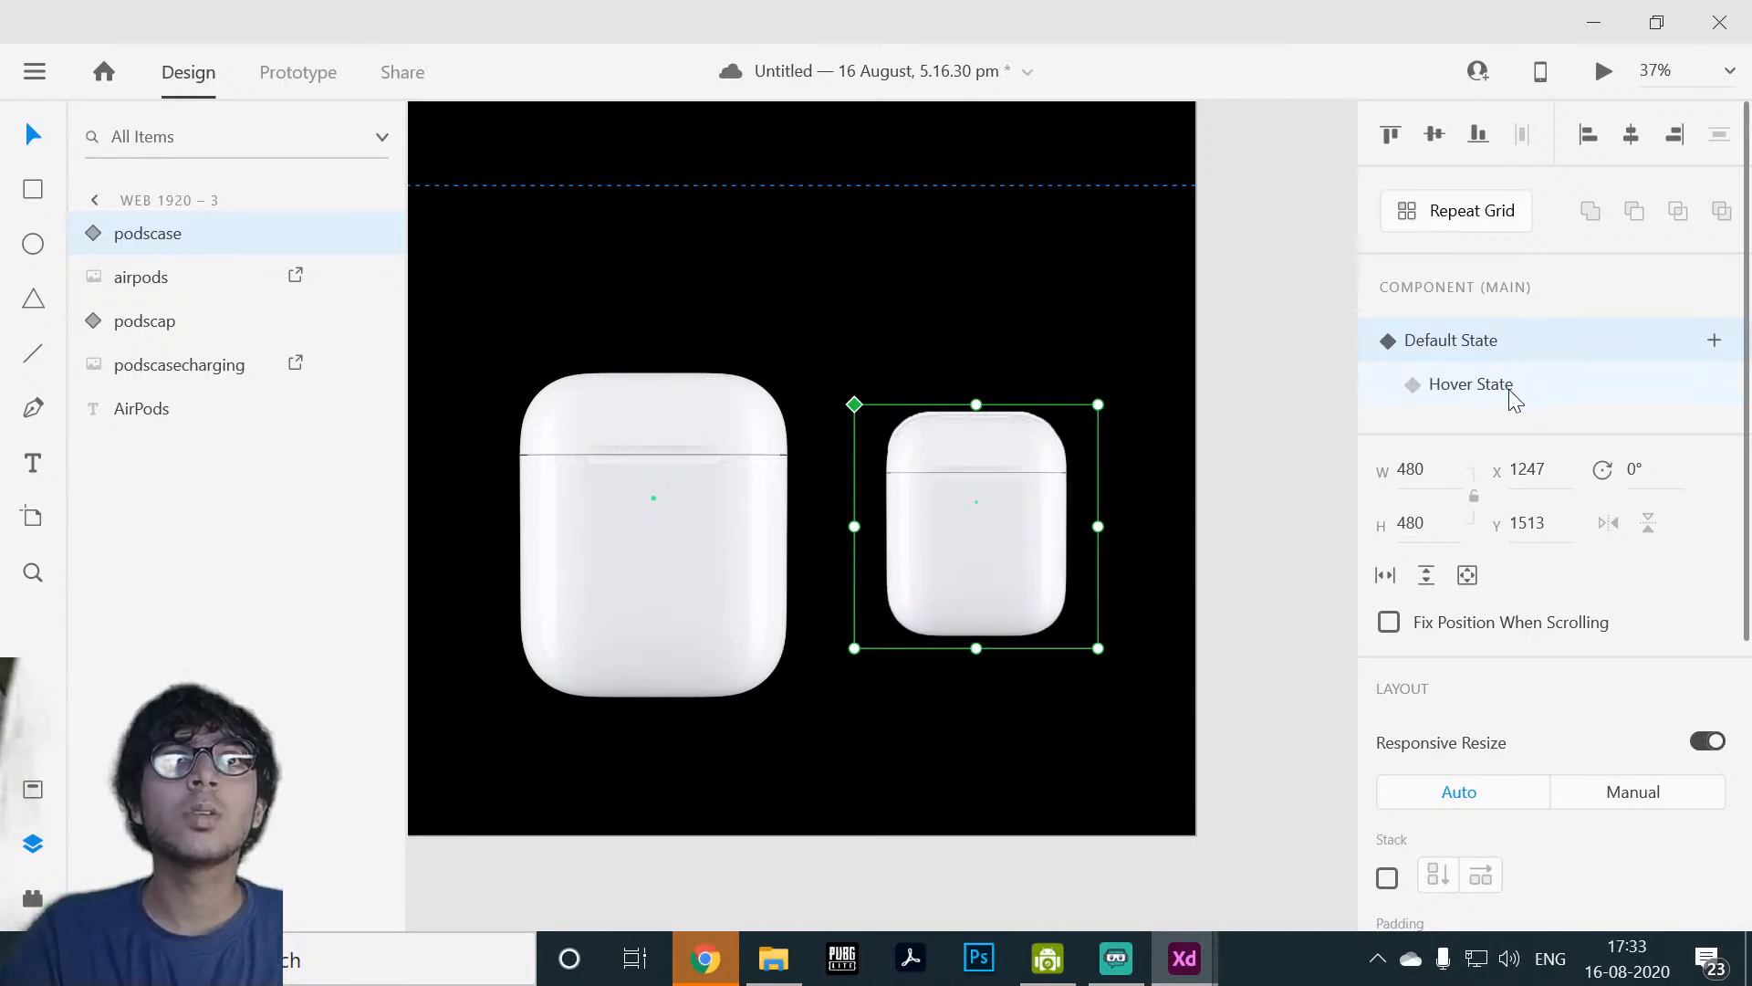
click(1492, 347)
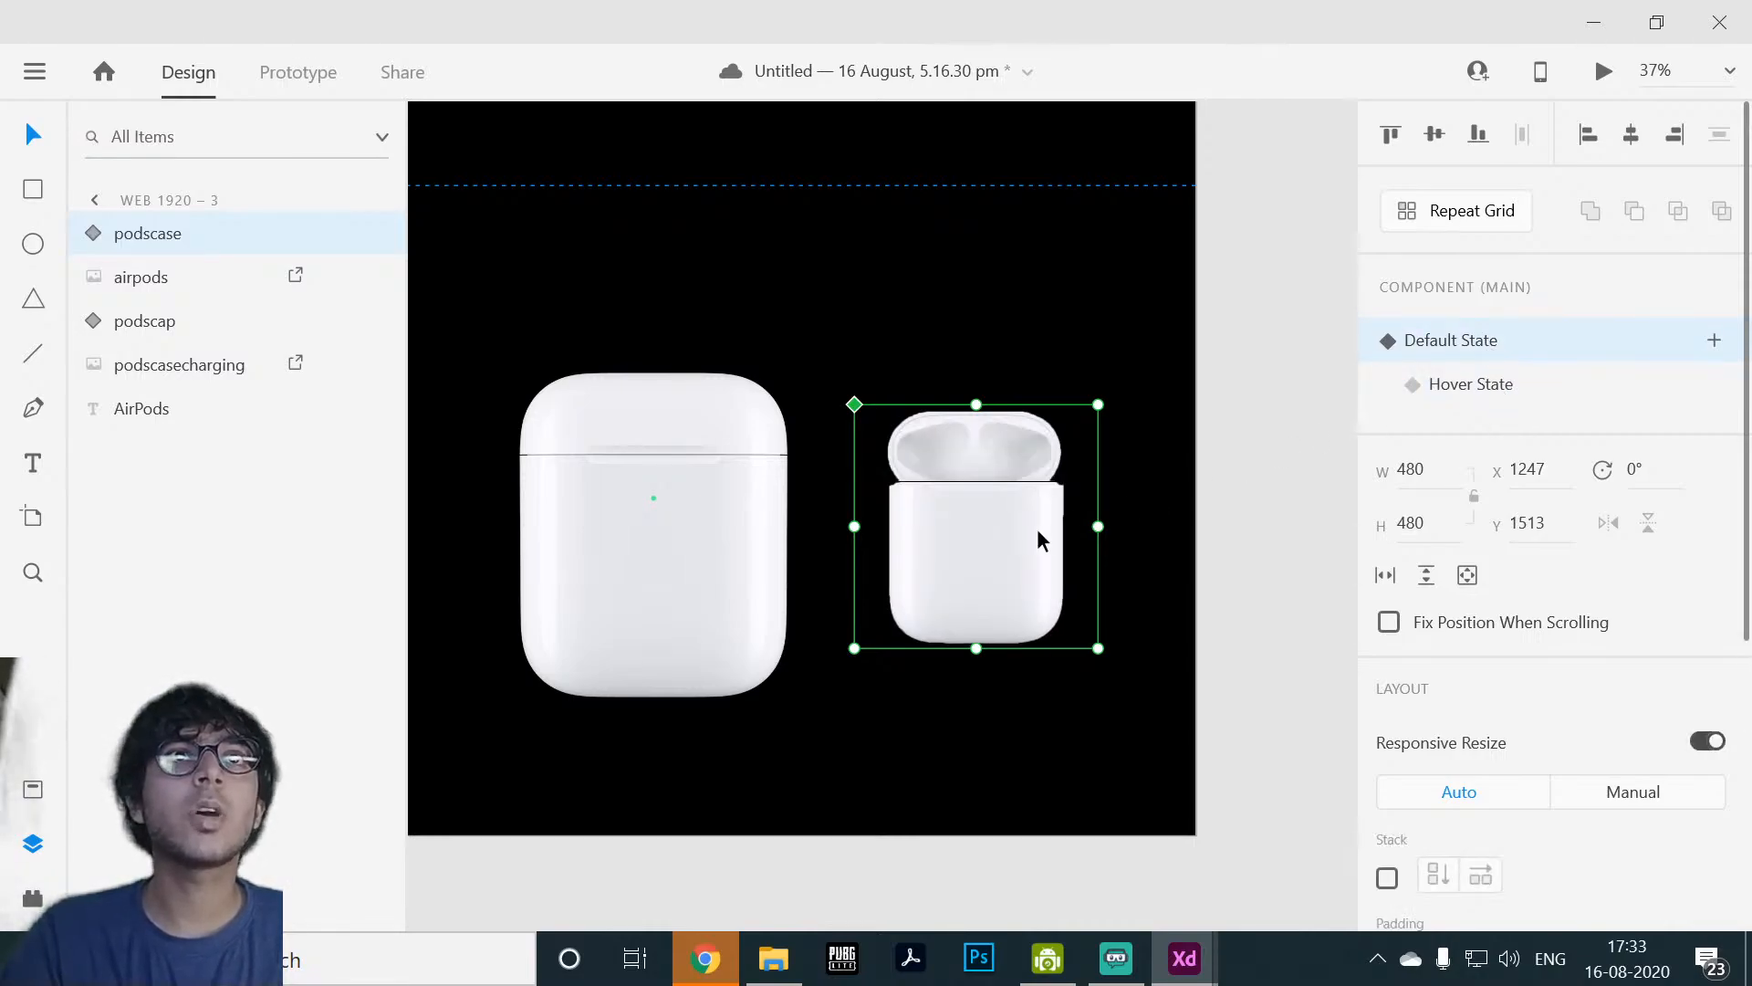
click(1542, 387)
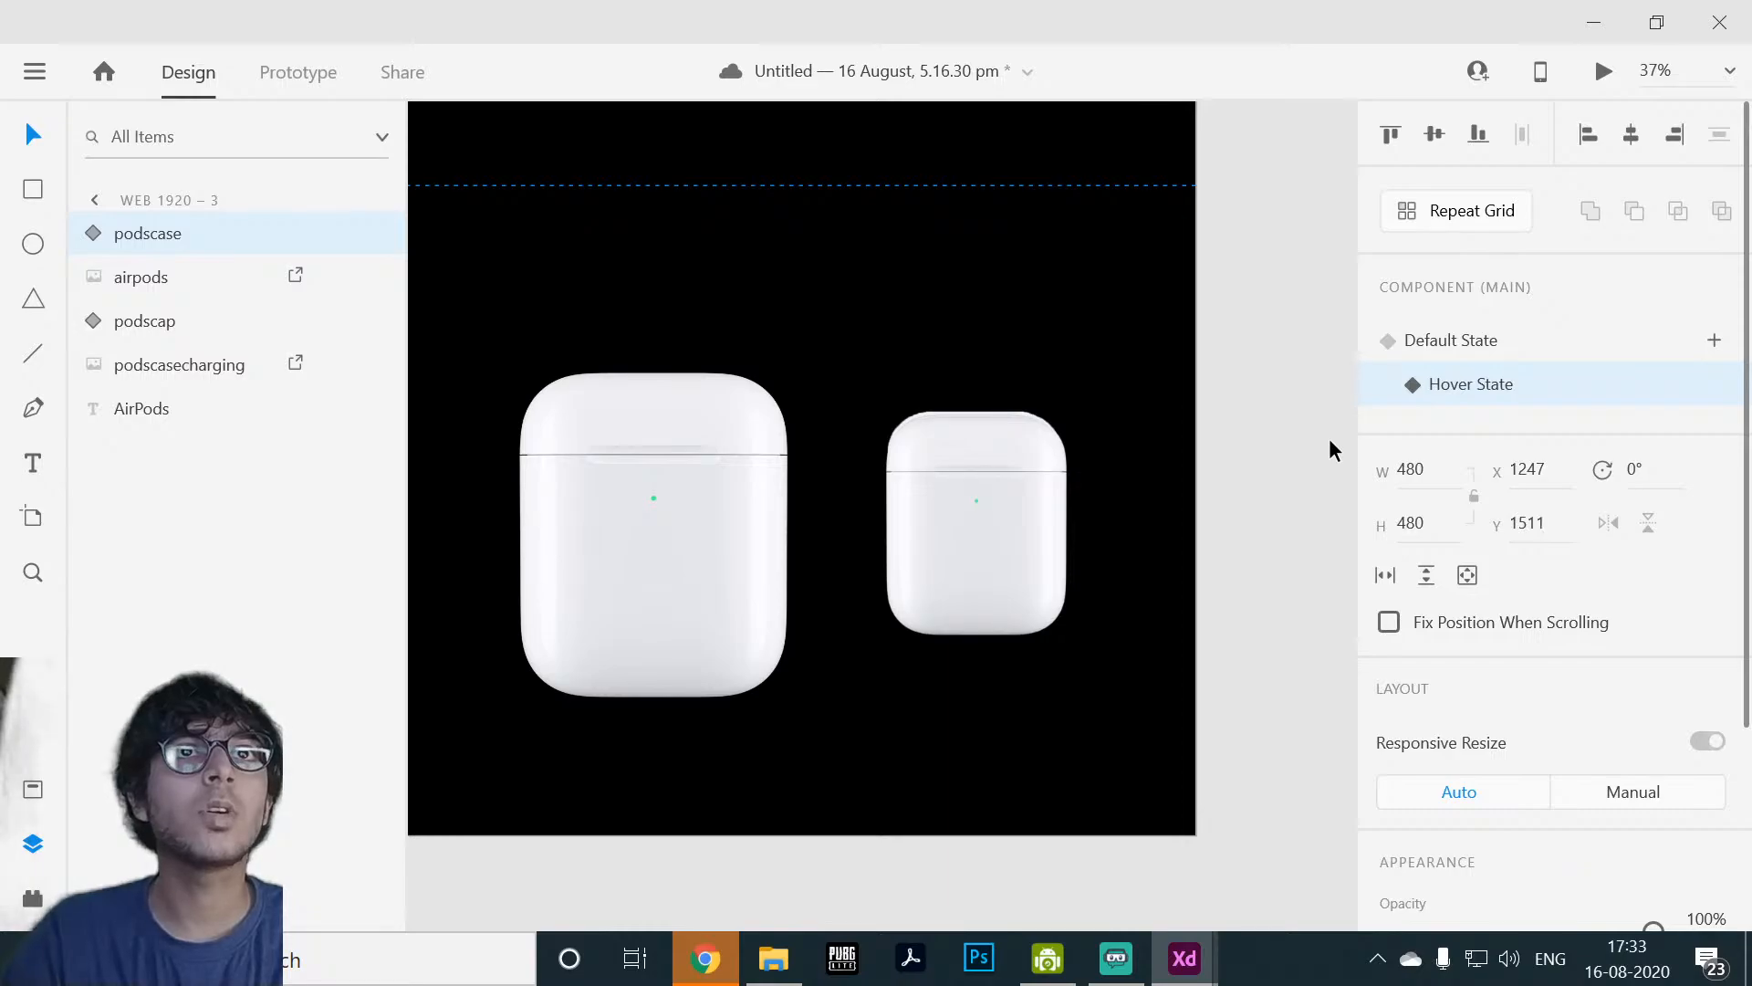
key(Up)
key(Up)
key(Up)
key(Left)
key(Left)
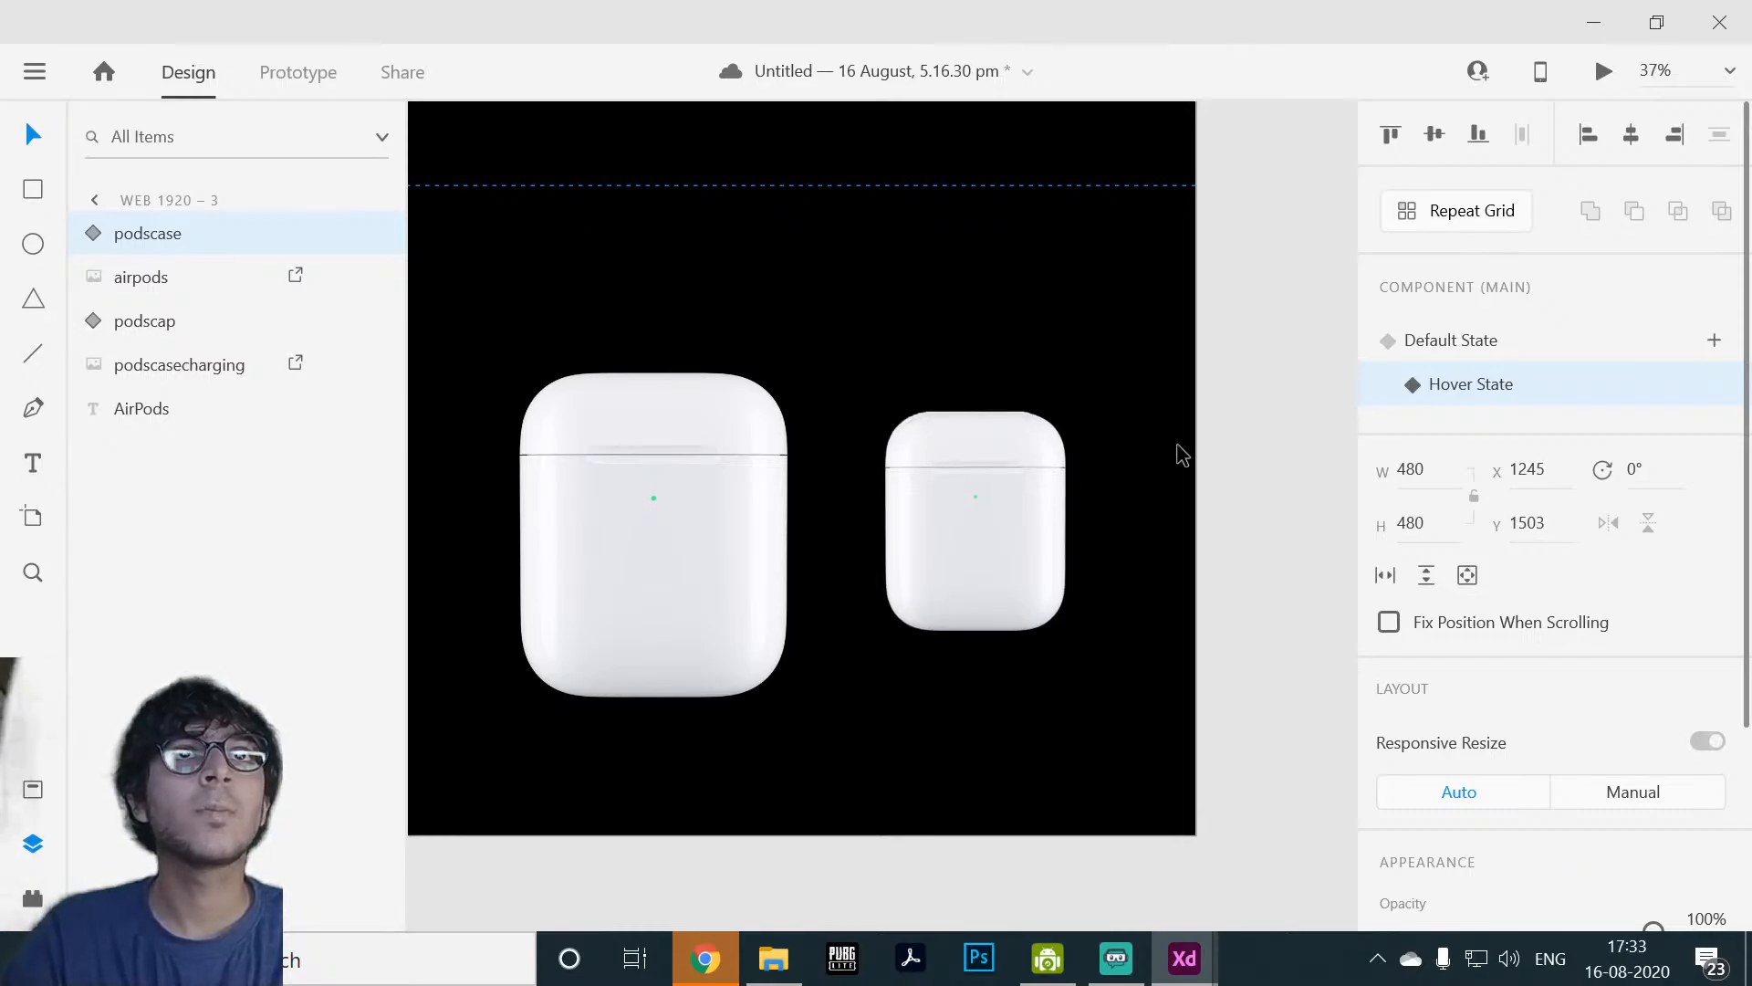
key(Up)
key(Up)
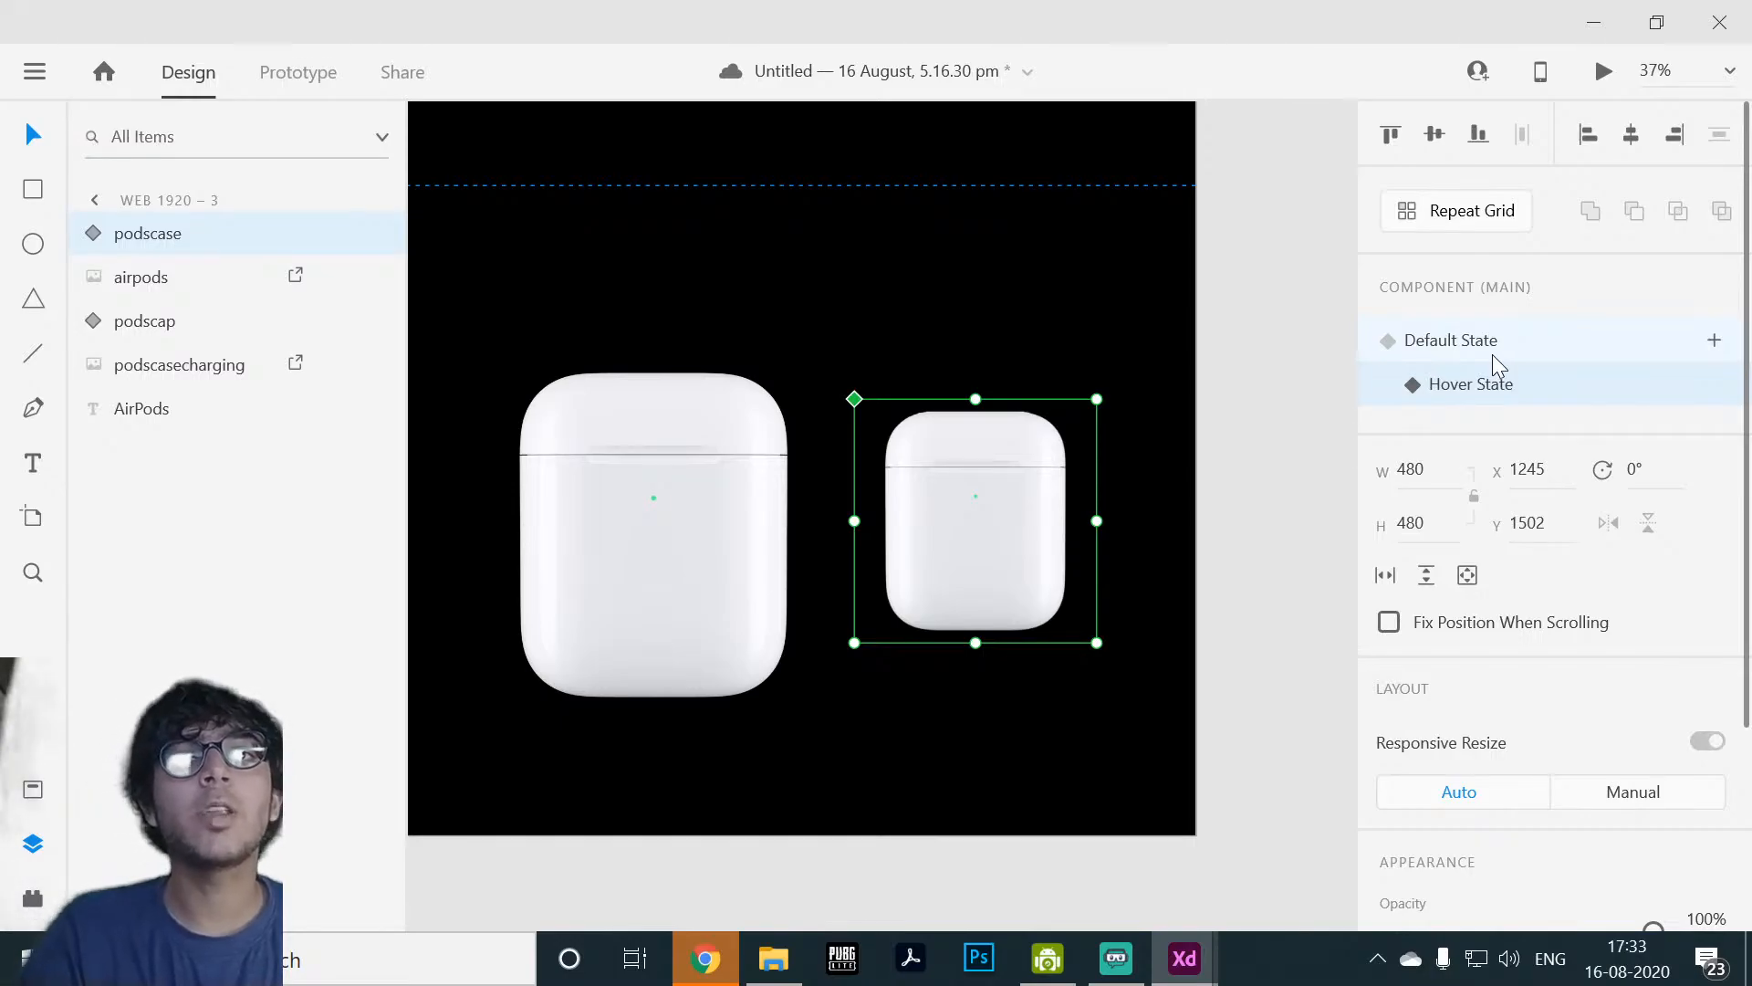
Step: Return the podscase component to its Default State and delete the separate podscasecharging picture from the artboard
click(654, 520)
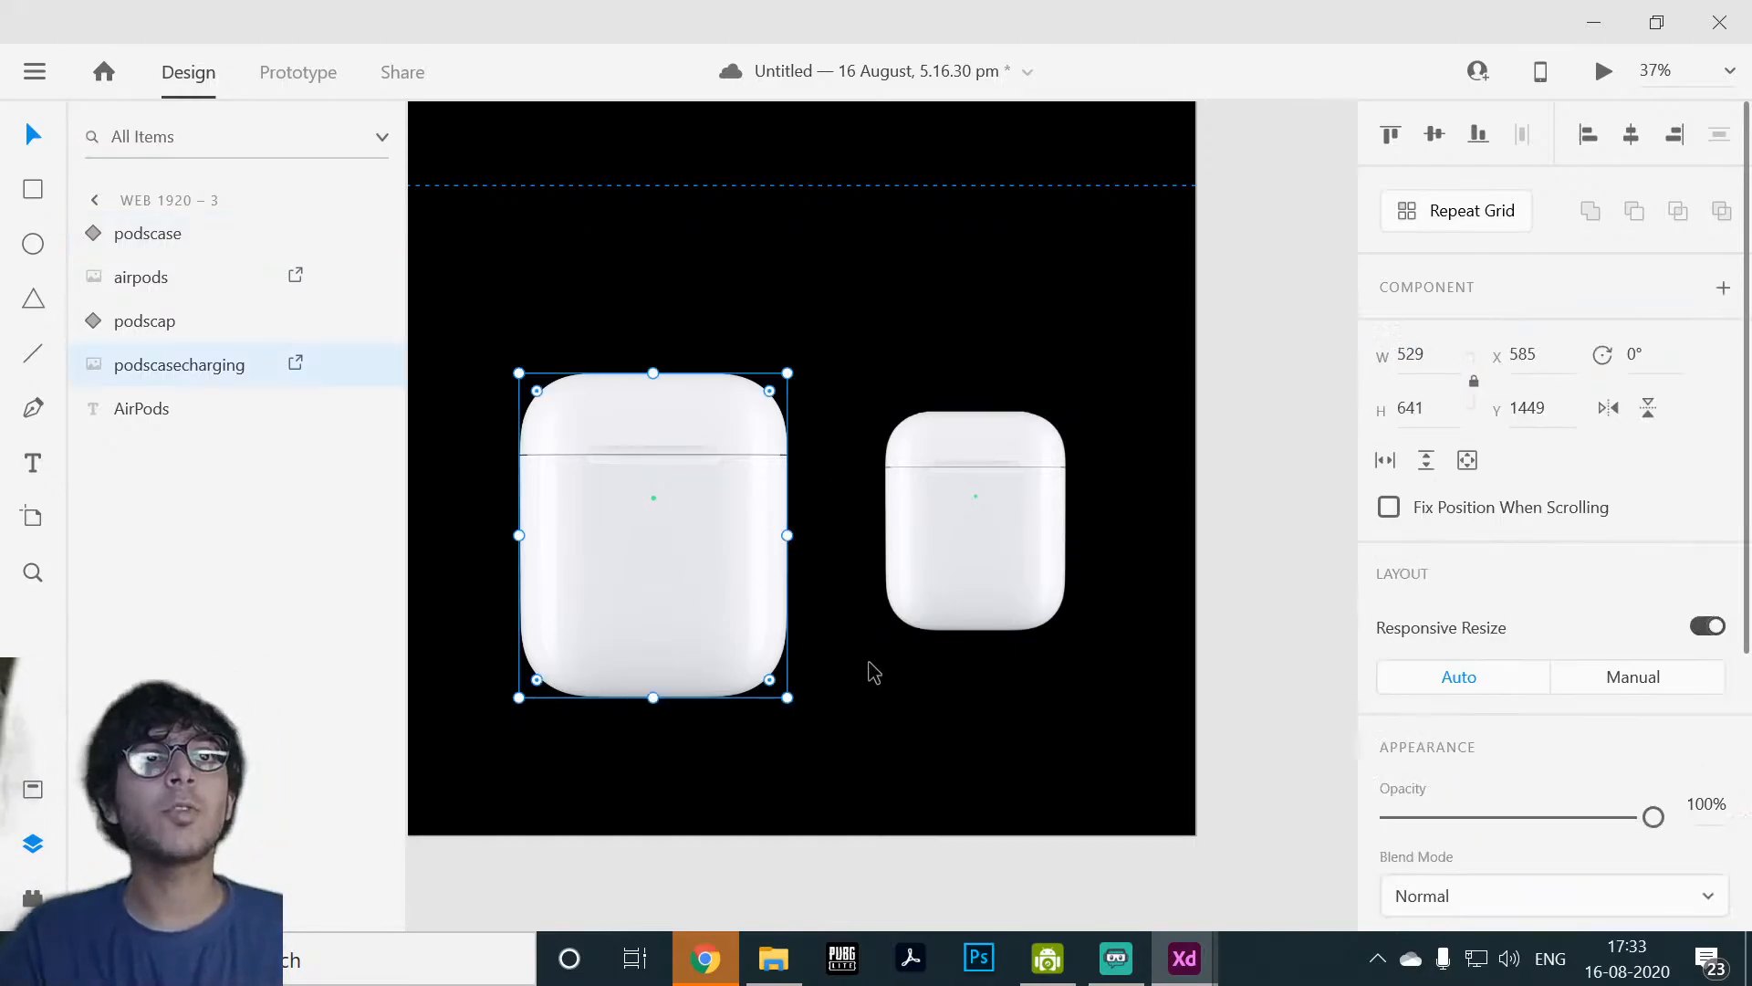
click(1036, 588)
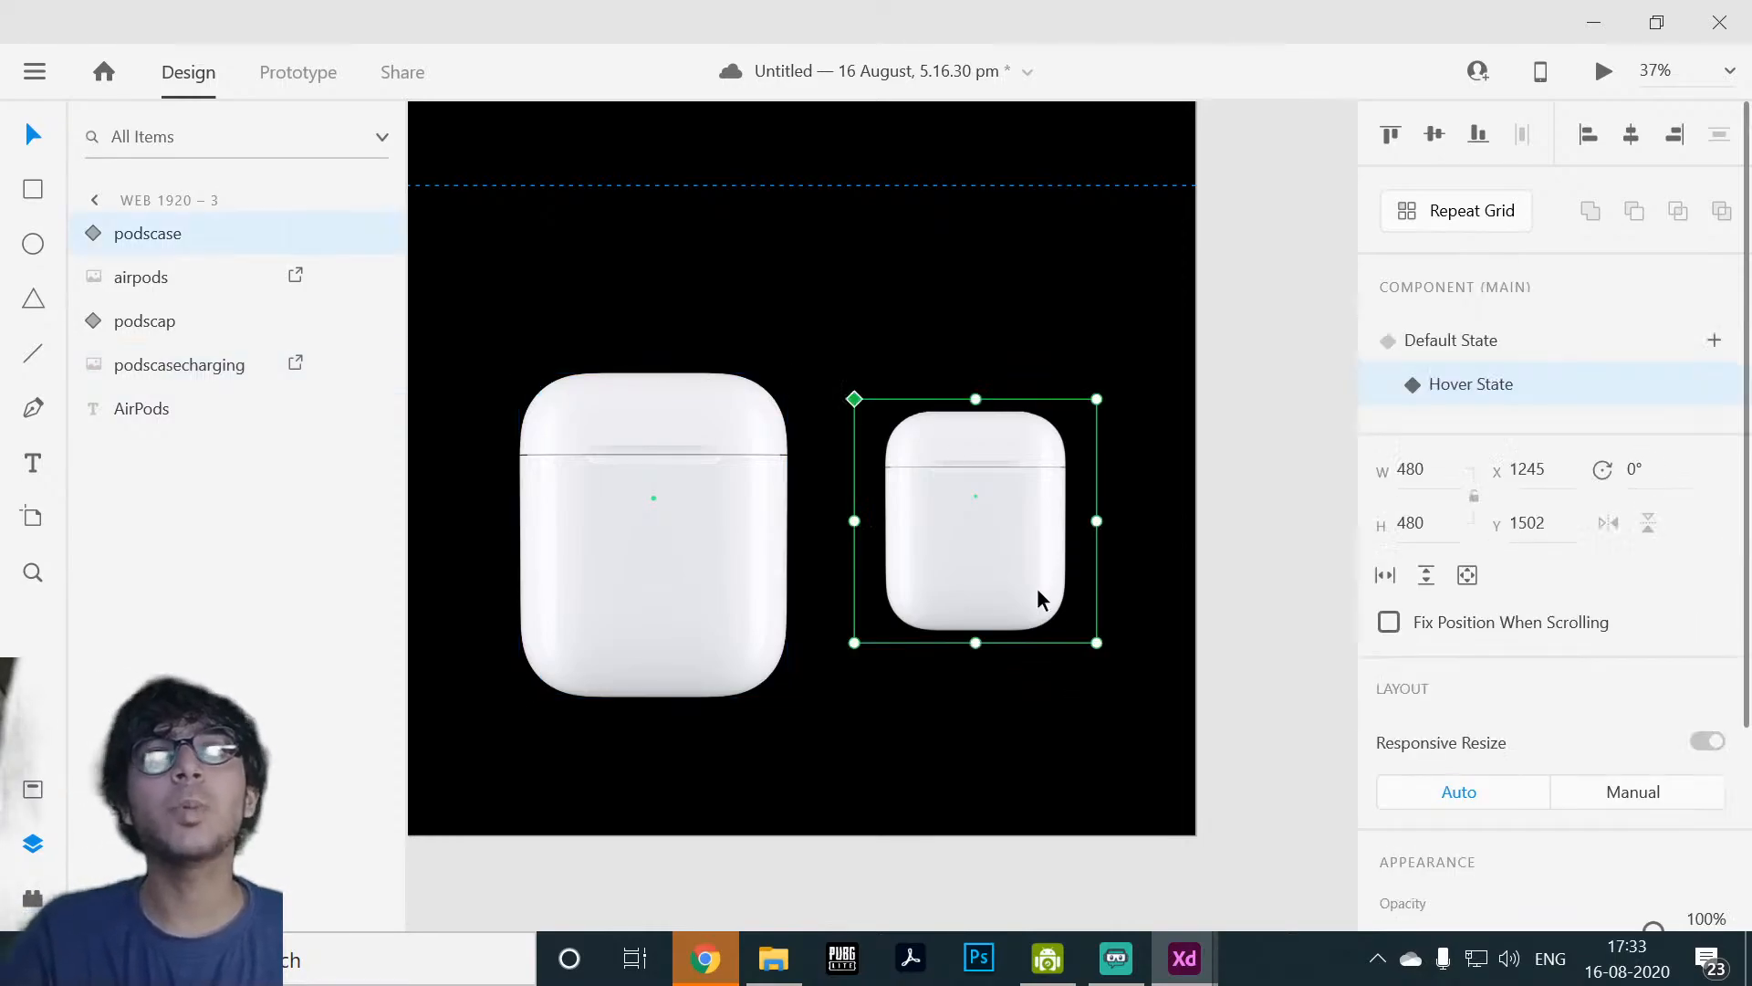
click(1458, 353)
click(1250, 402)
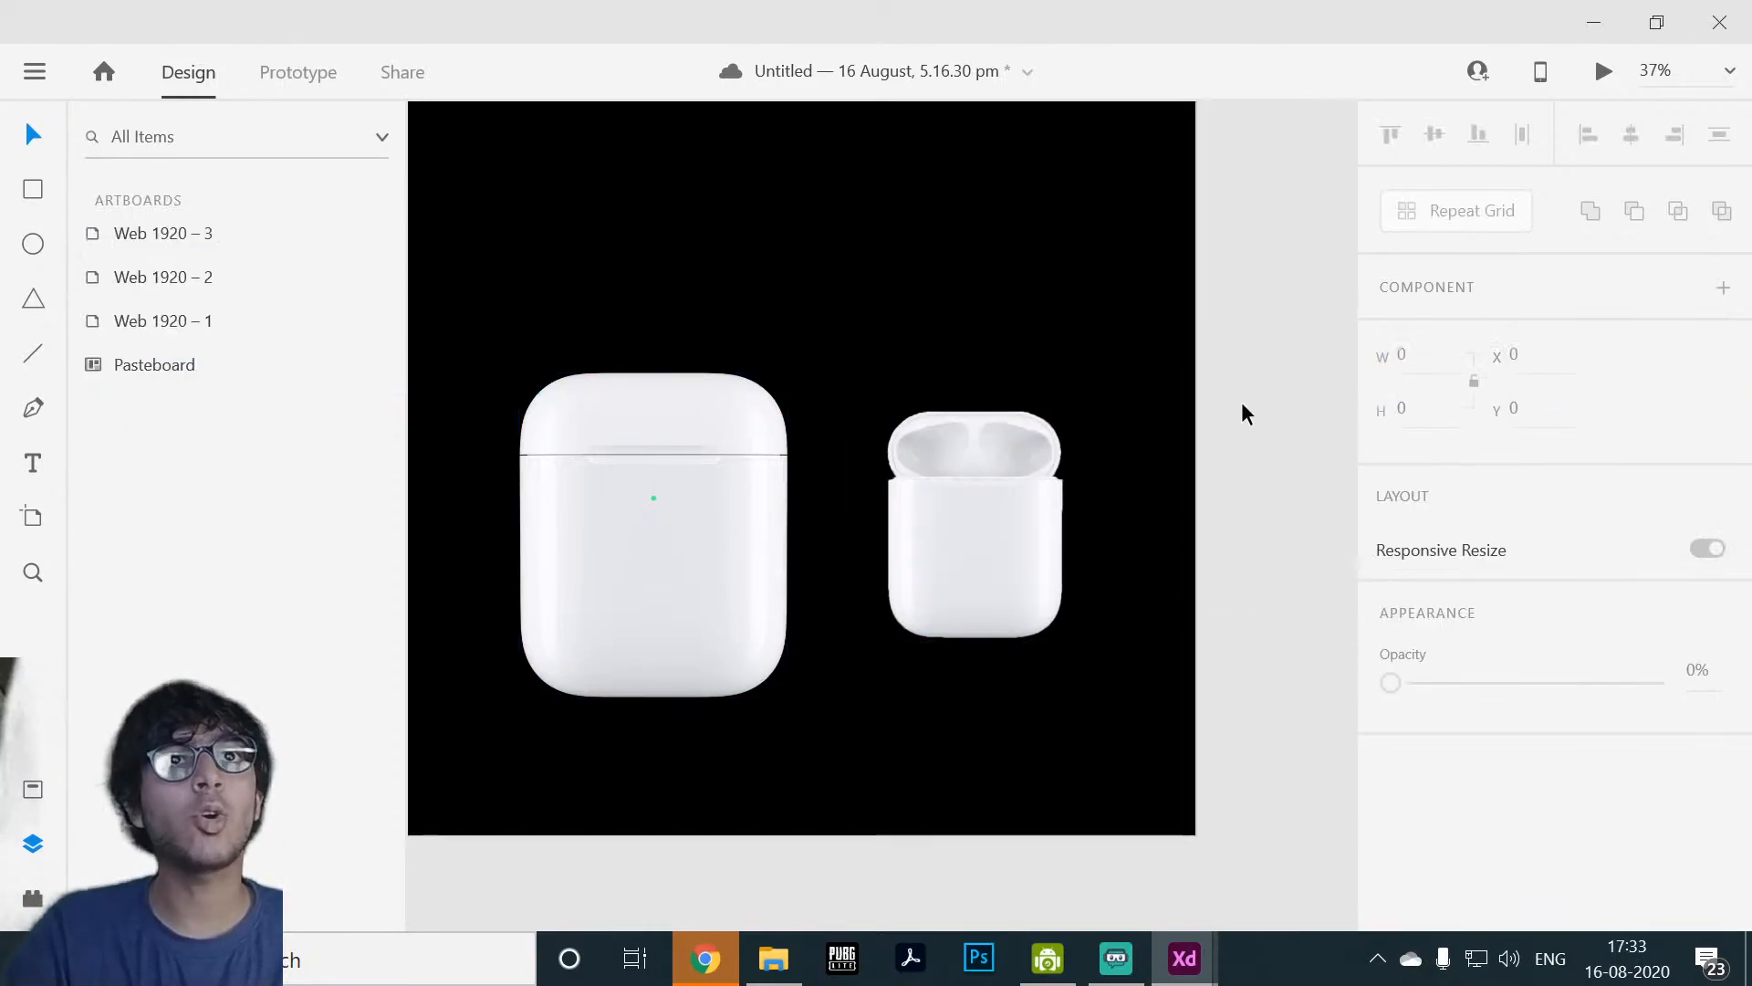
click(852, 338)
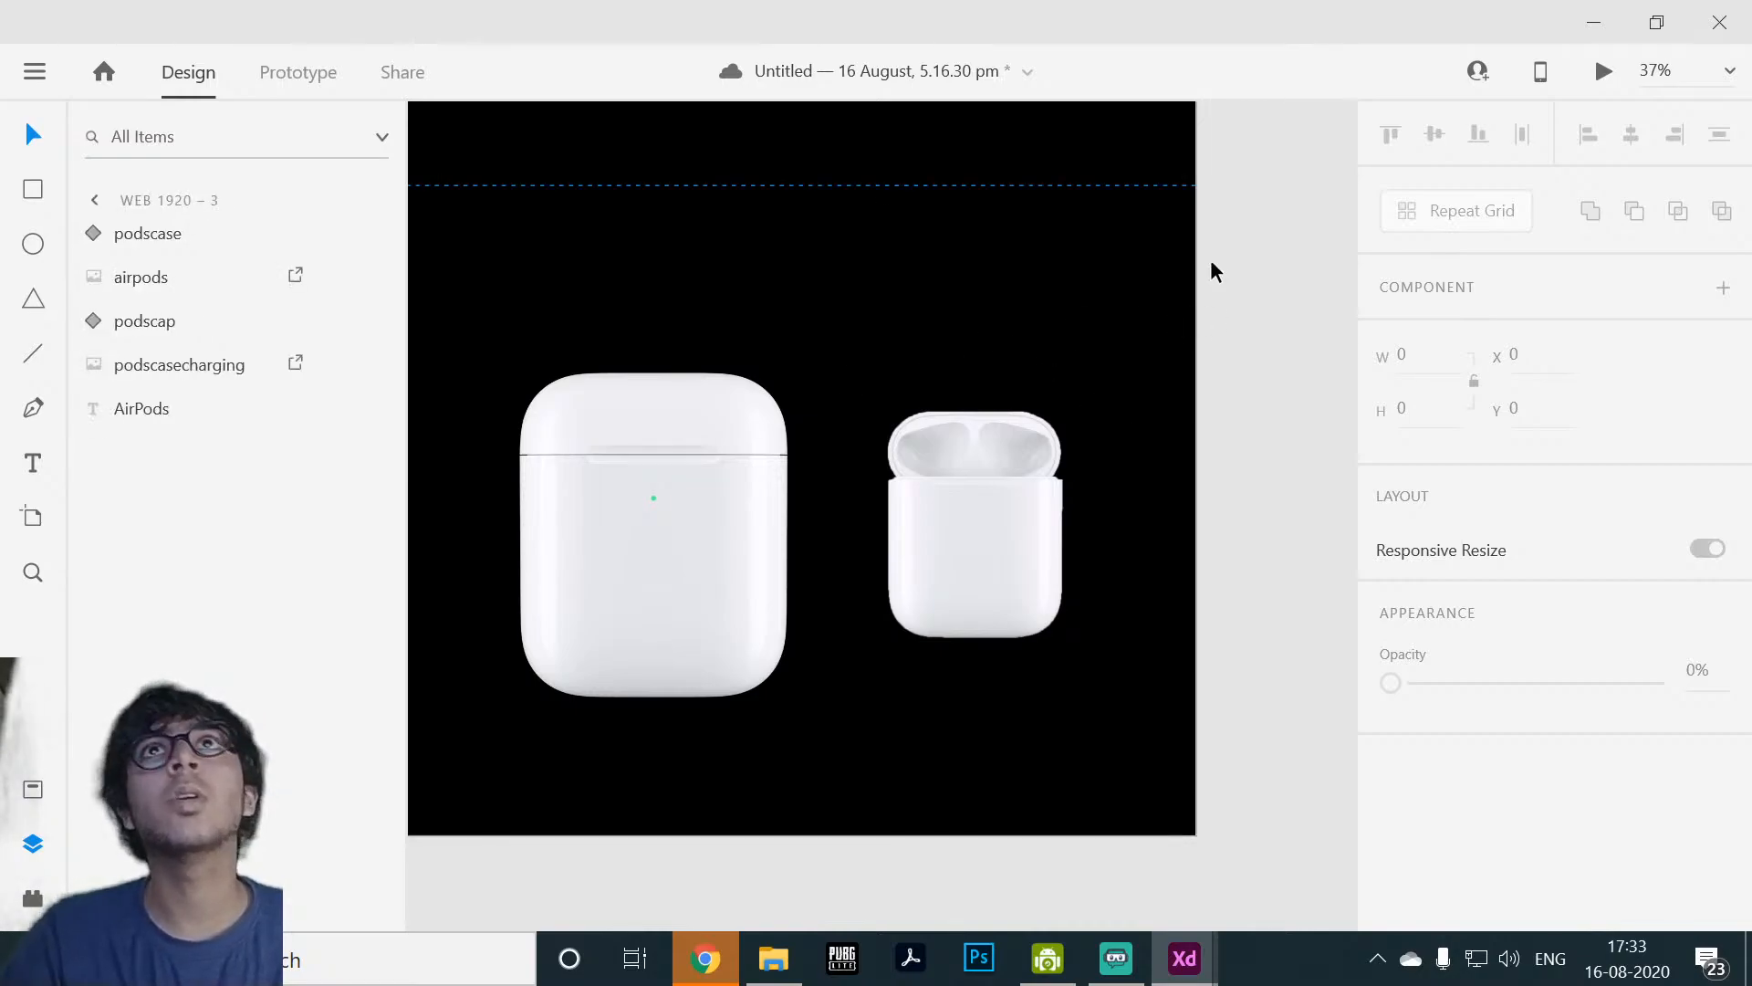
click(632, 655)
key(Delete)
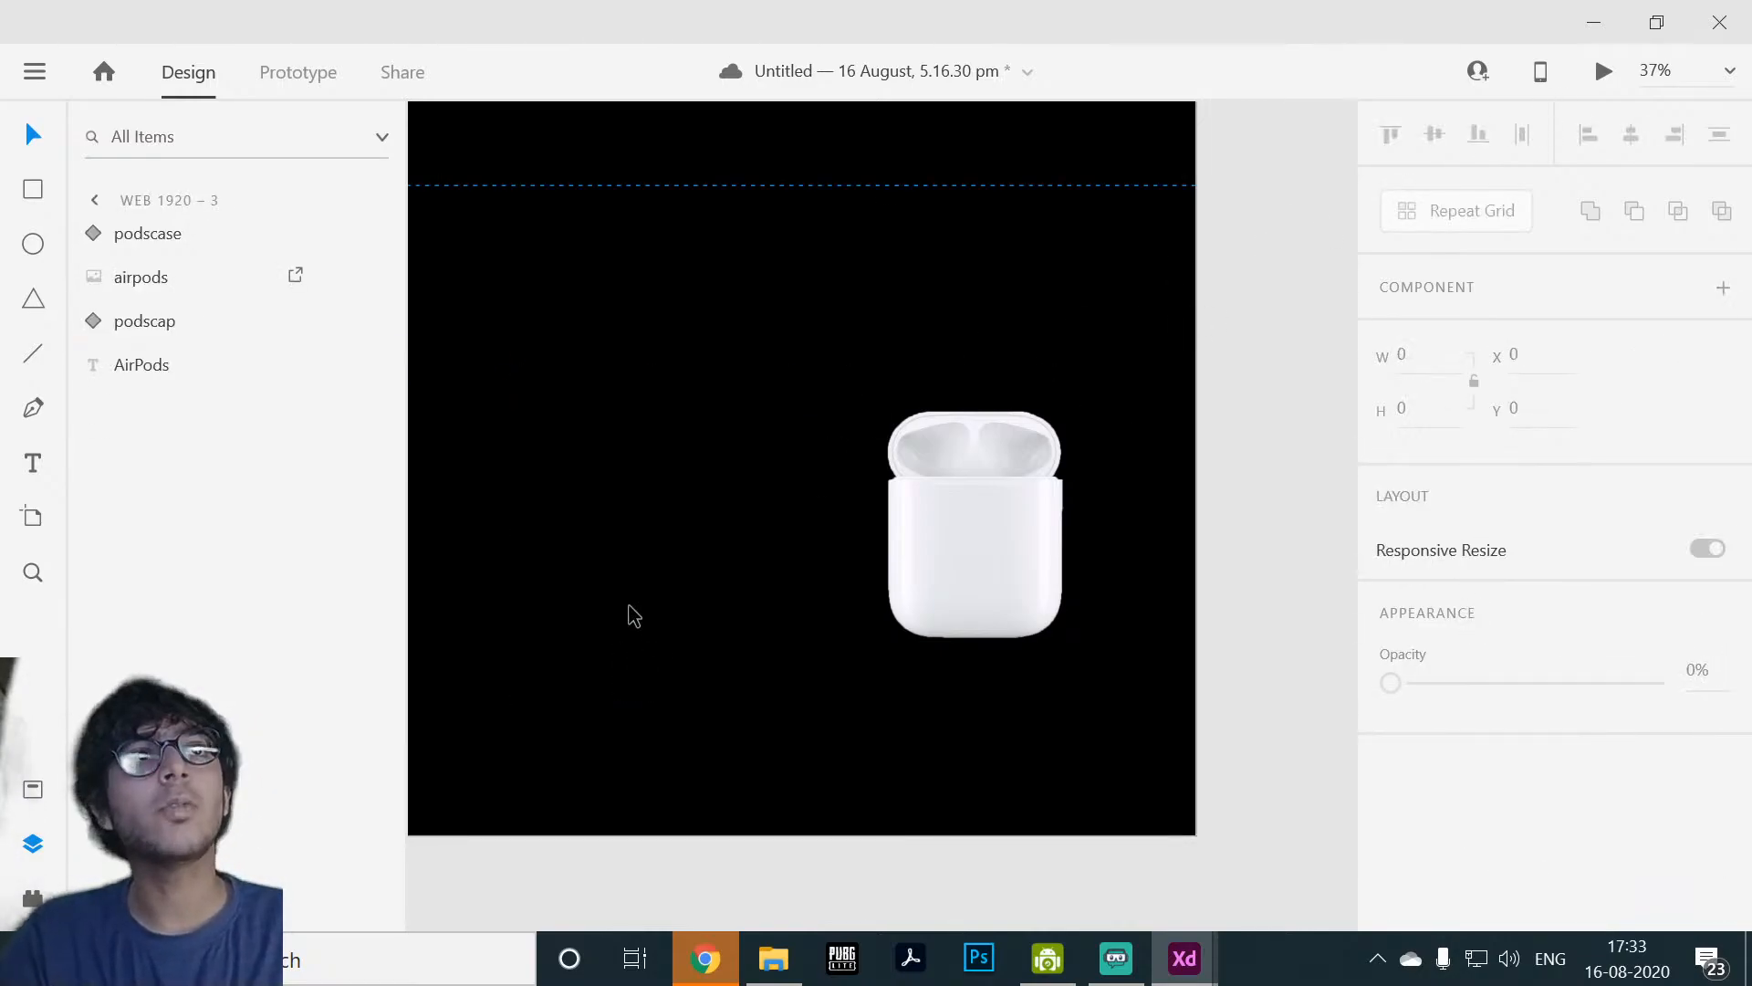
Step: Preview the black page, test the case's hover effect and close the preview
click(1603, 73)
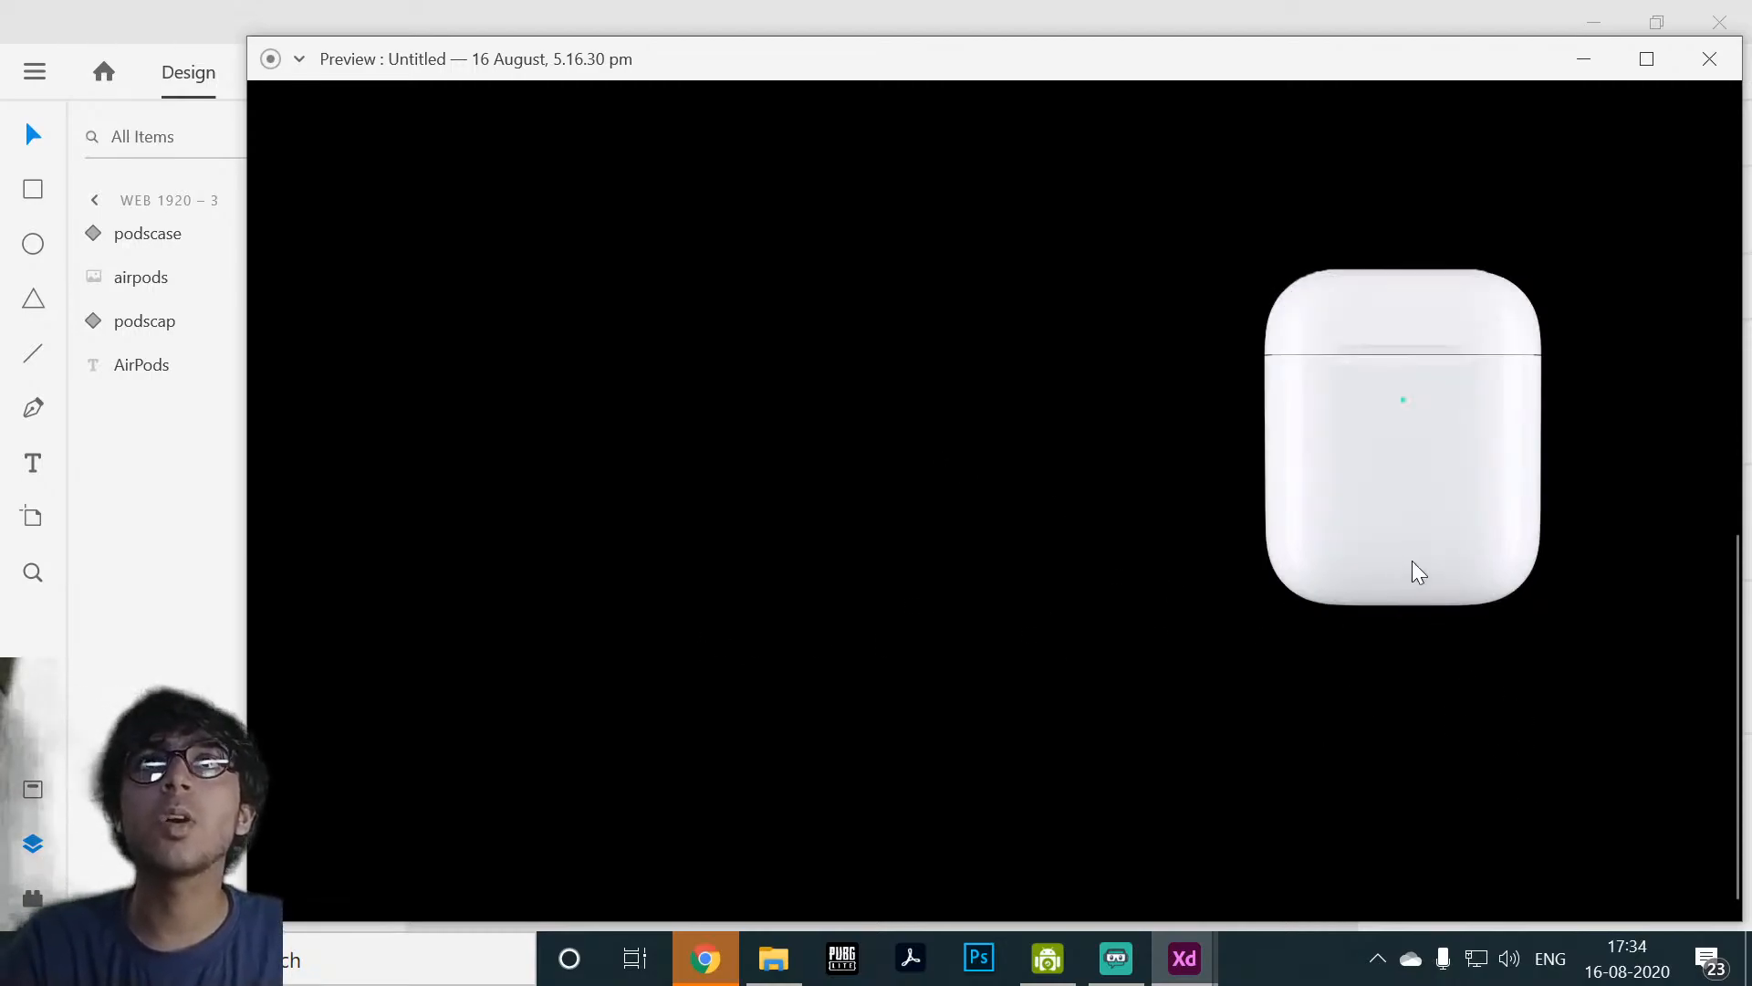
mouse_move(1433, 527)
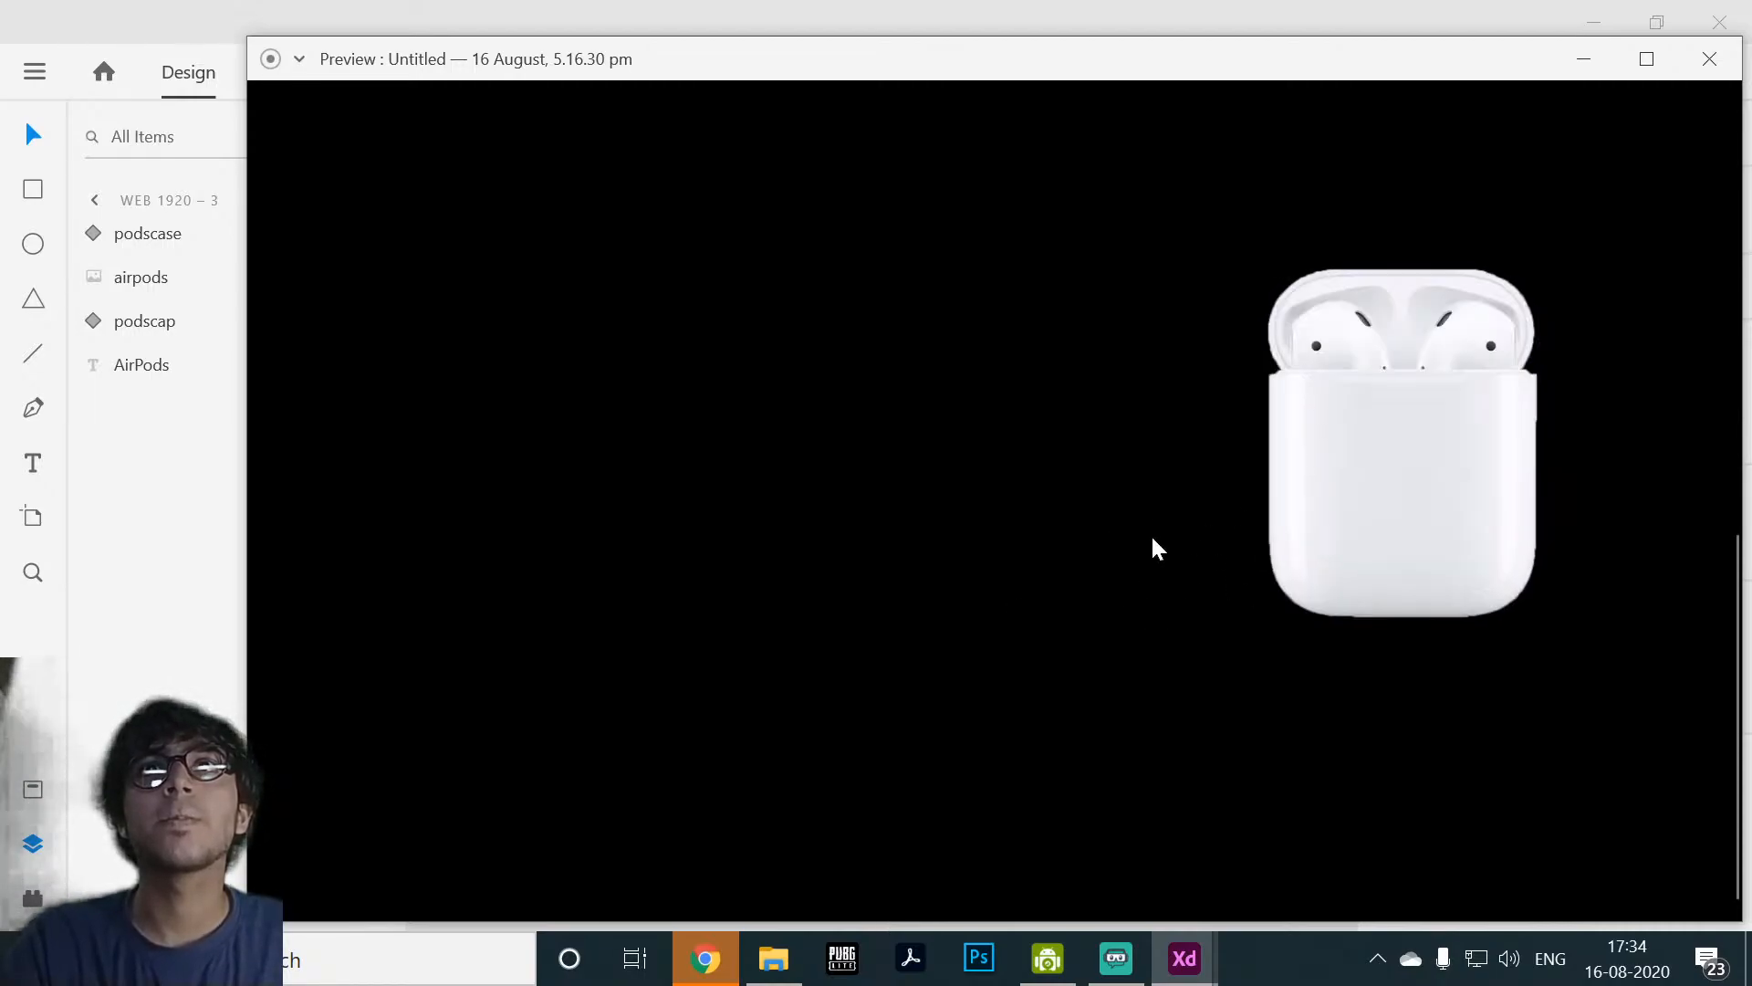
click(1709, 58)
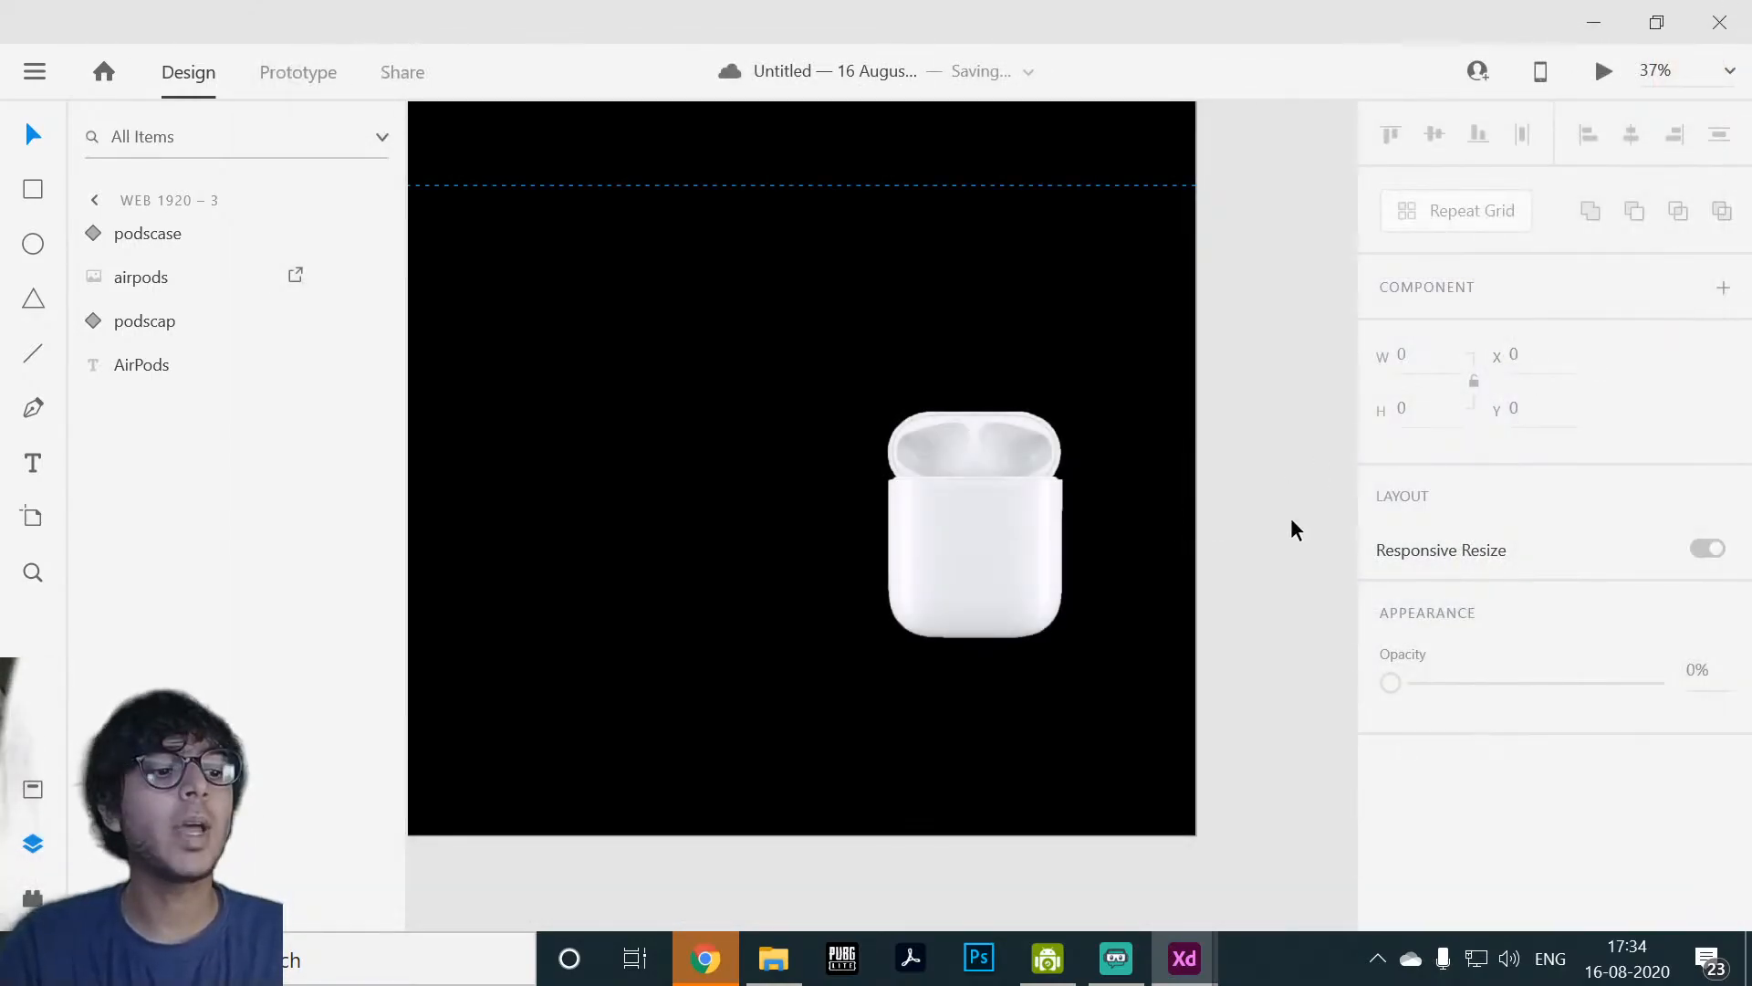
Step: Add a 1920-wide web artboard beside the black AirPods artboard and extend its height to 2362
scroll(1290, 517, down, 5)
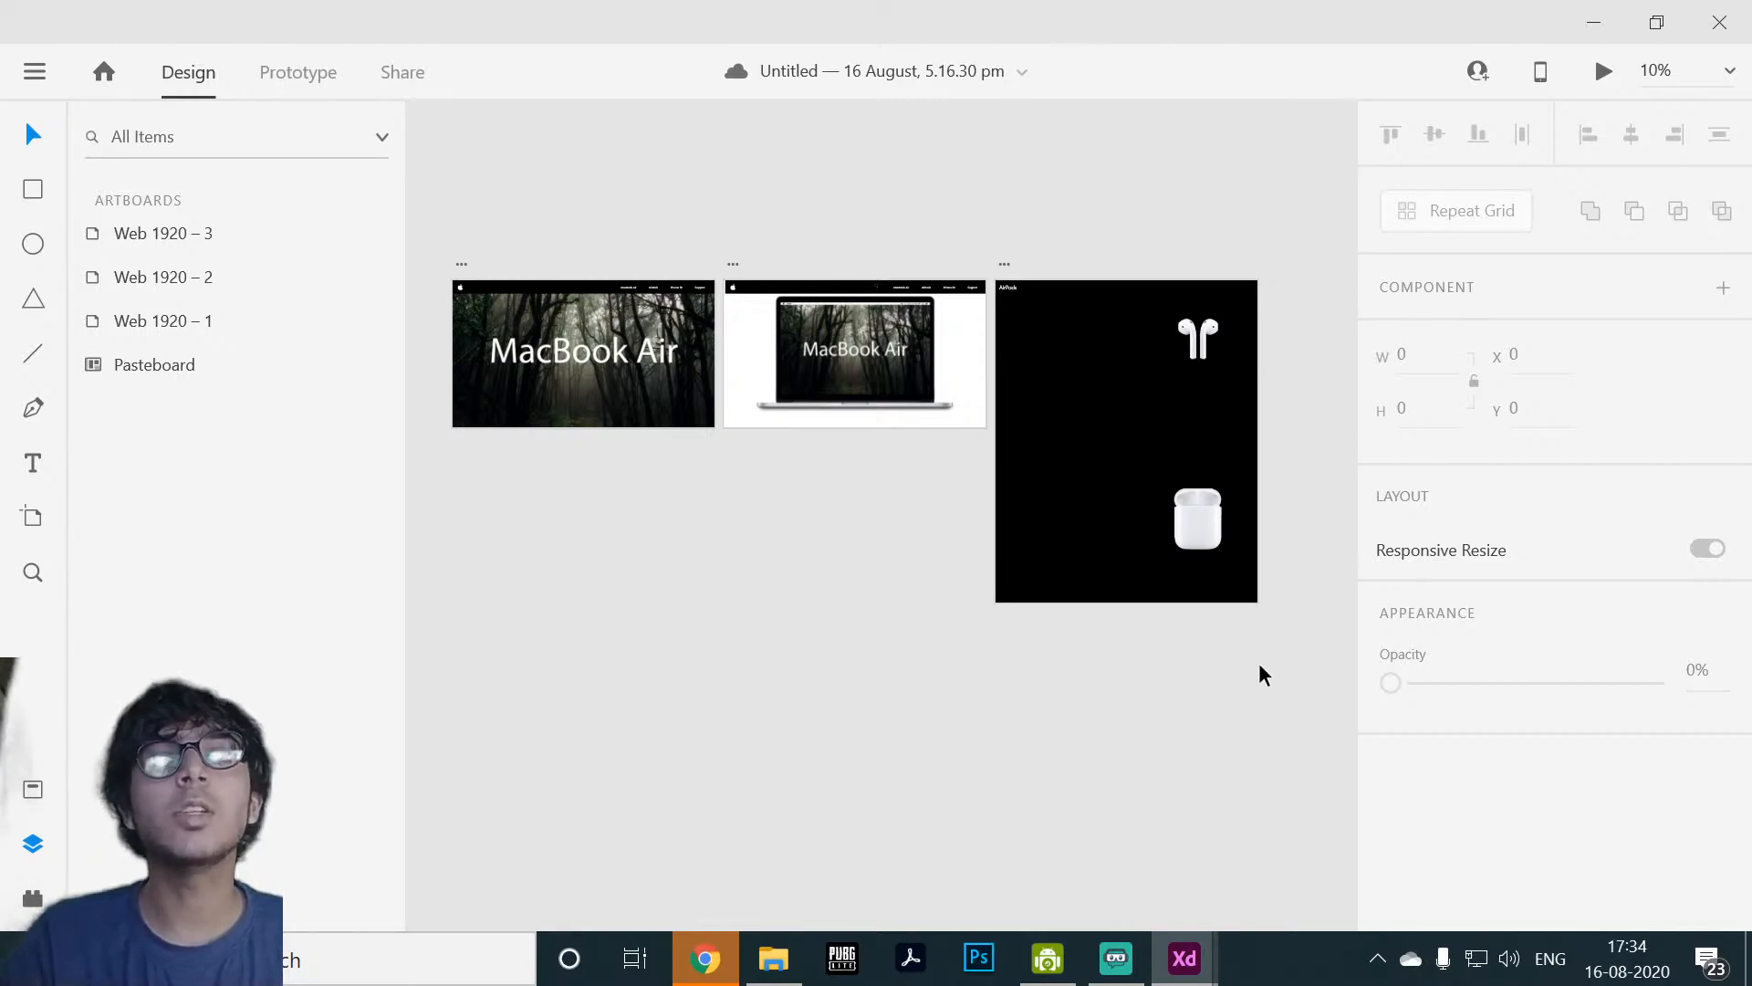
scroll(1257, 689, up, 2)
drag(1257, 683, 819, 938)
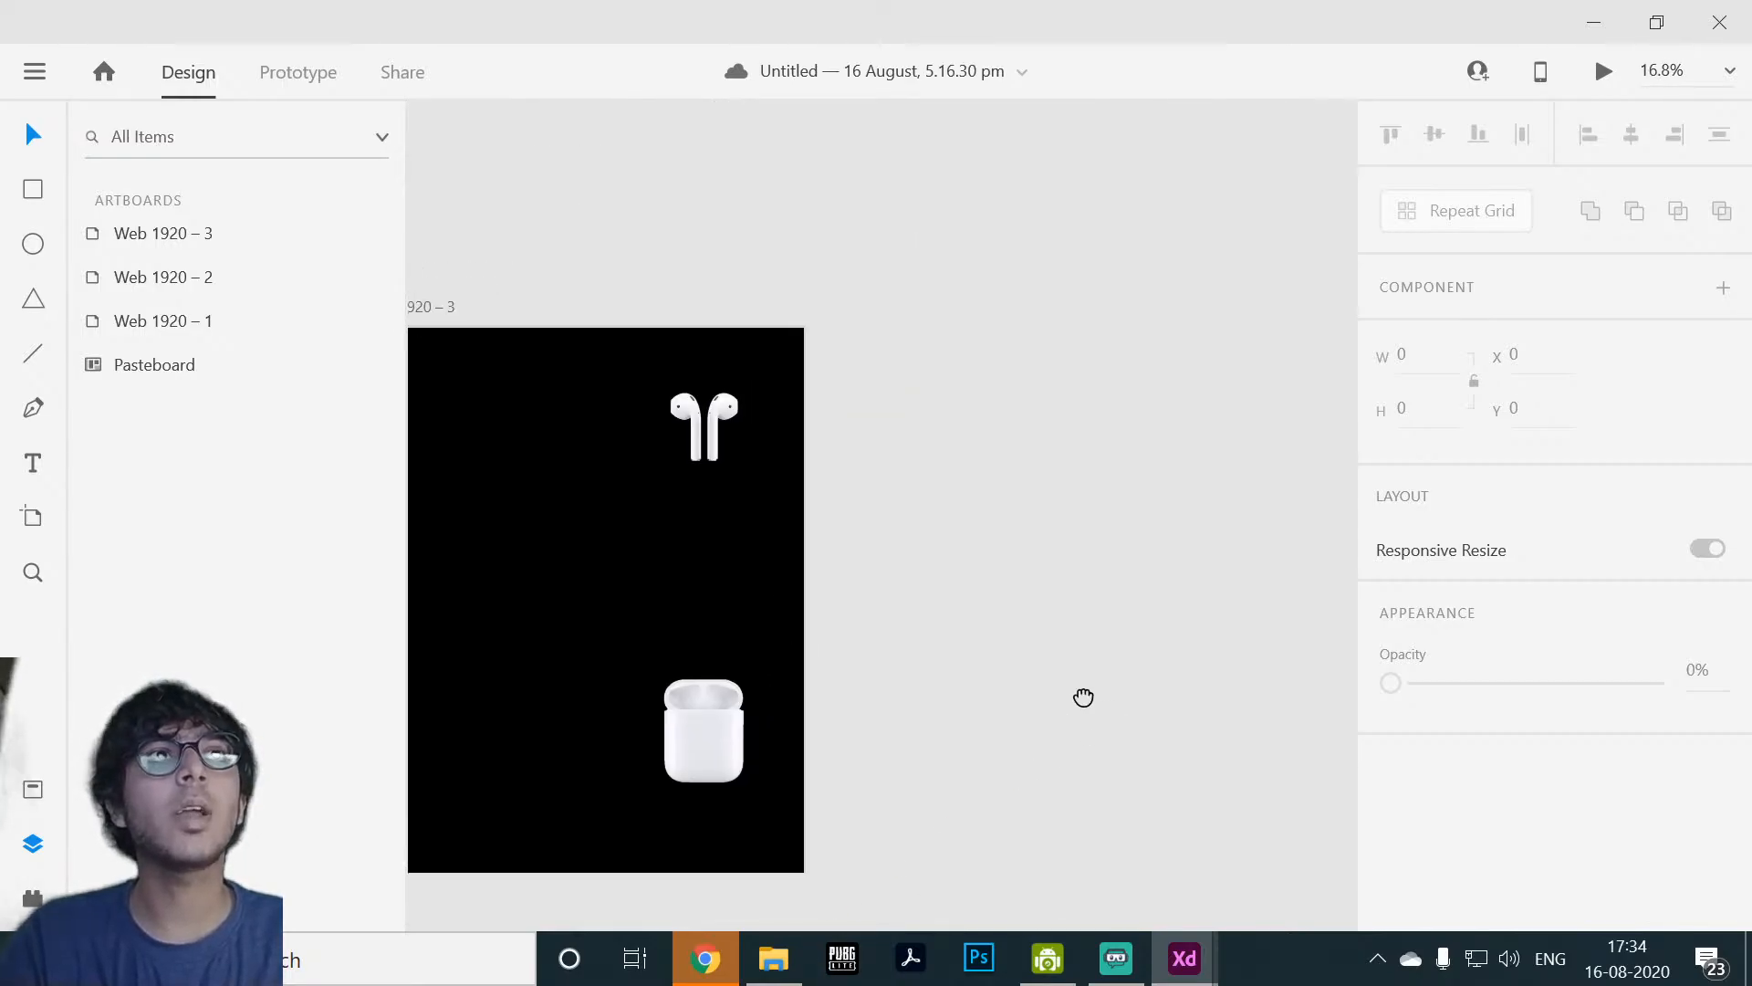
drag(1083, 697, 1056, 685)
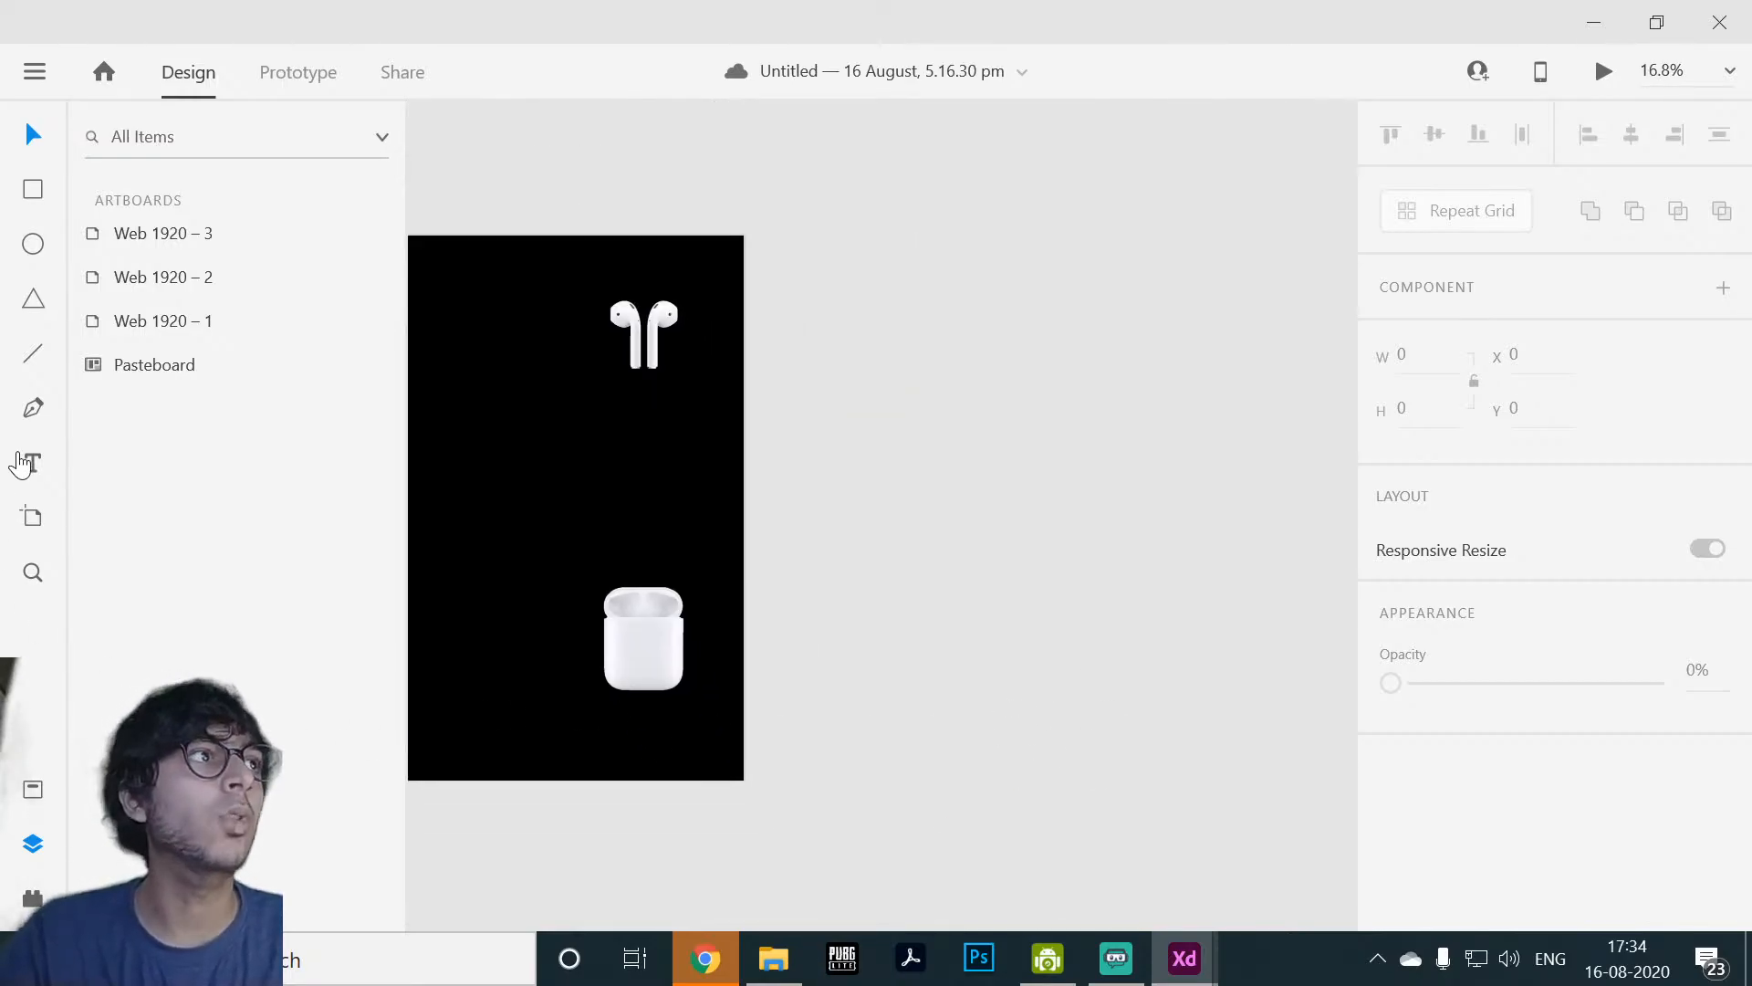
click(35, 520)
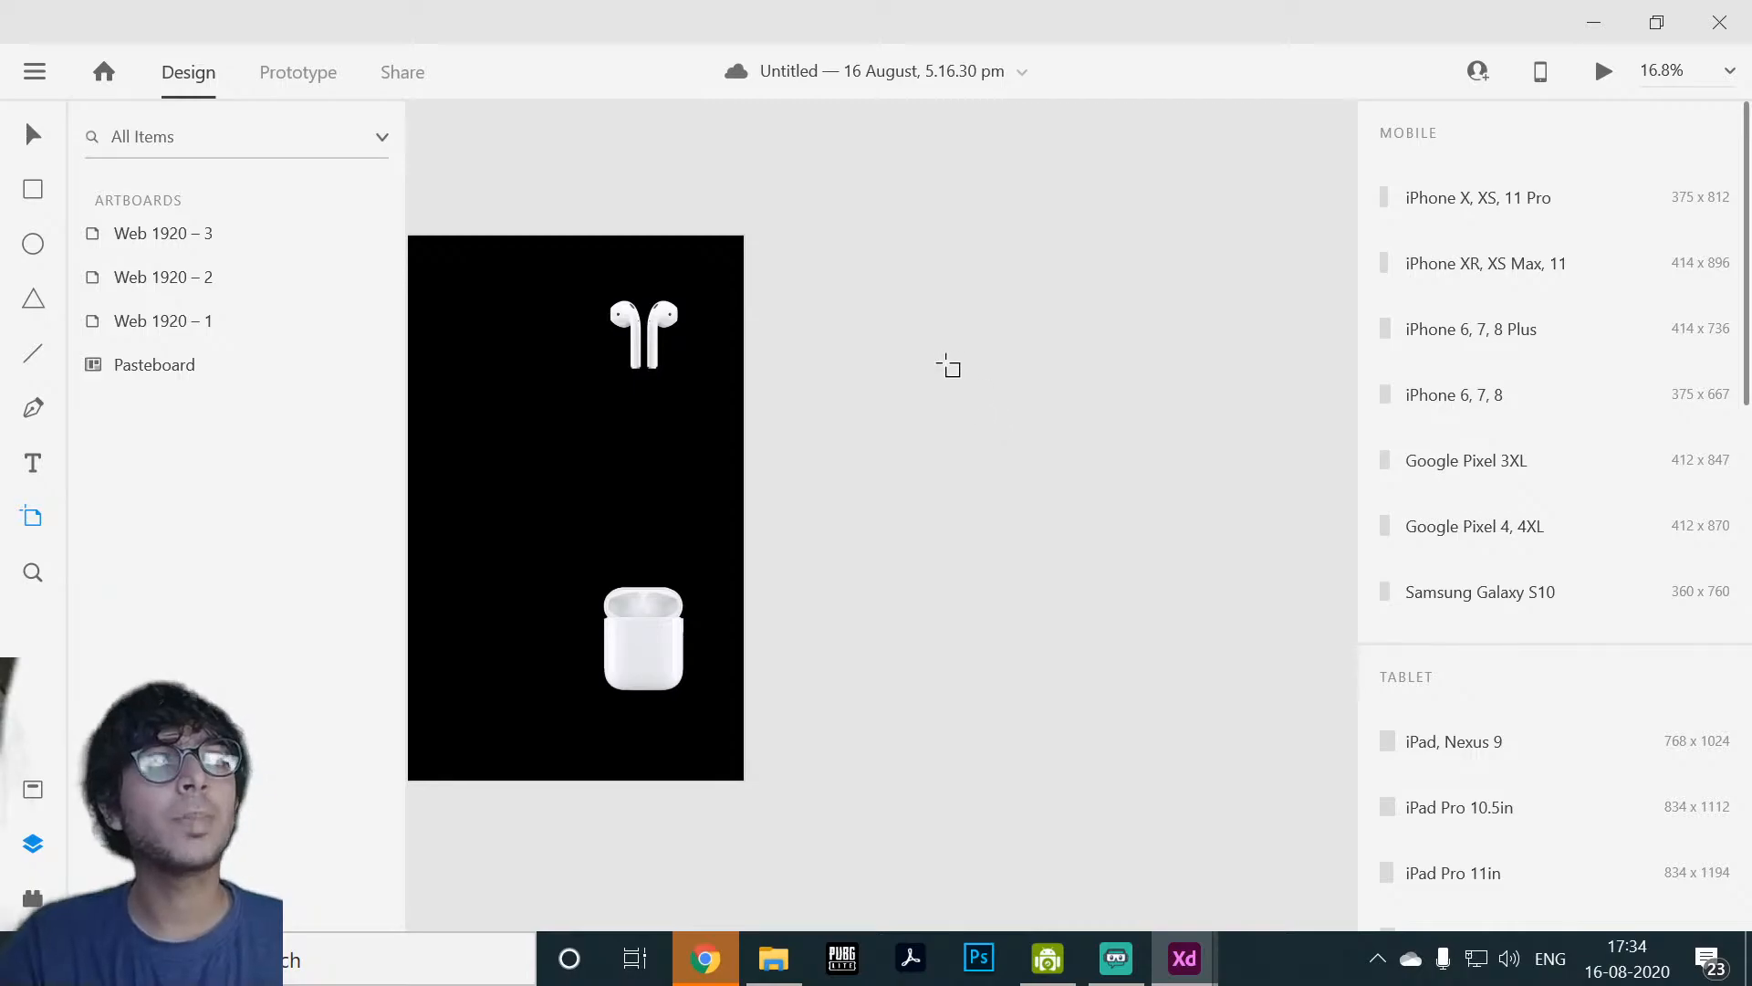
click(882, 349)
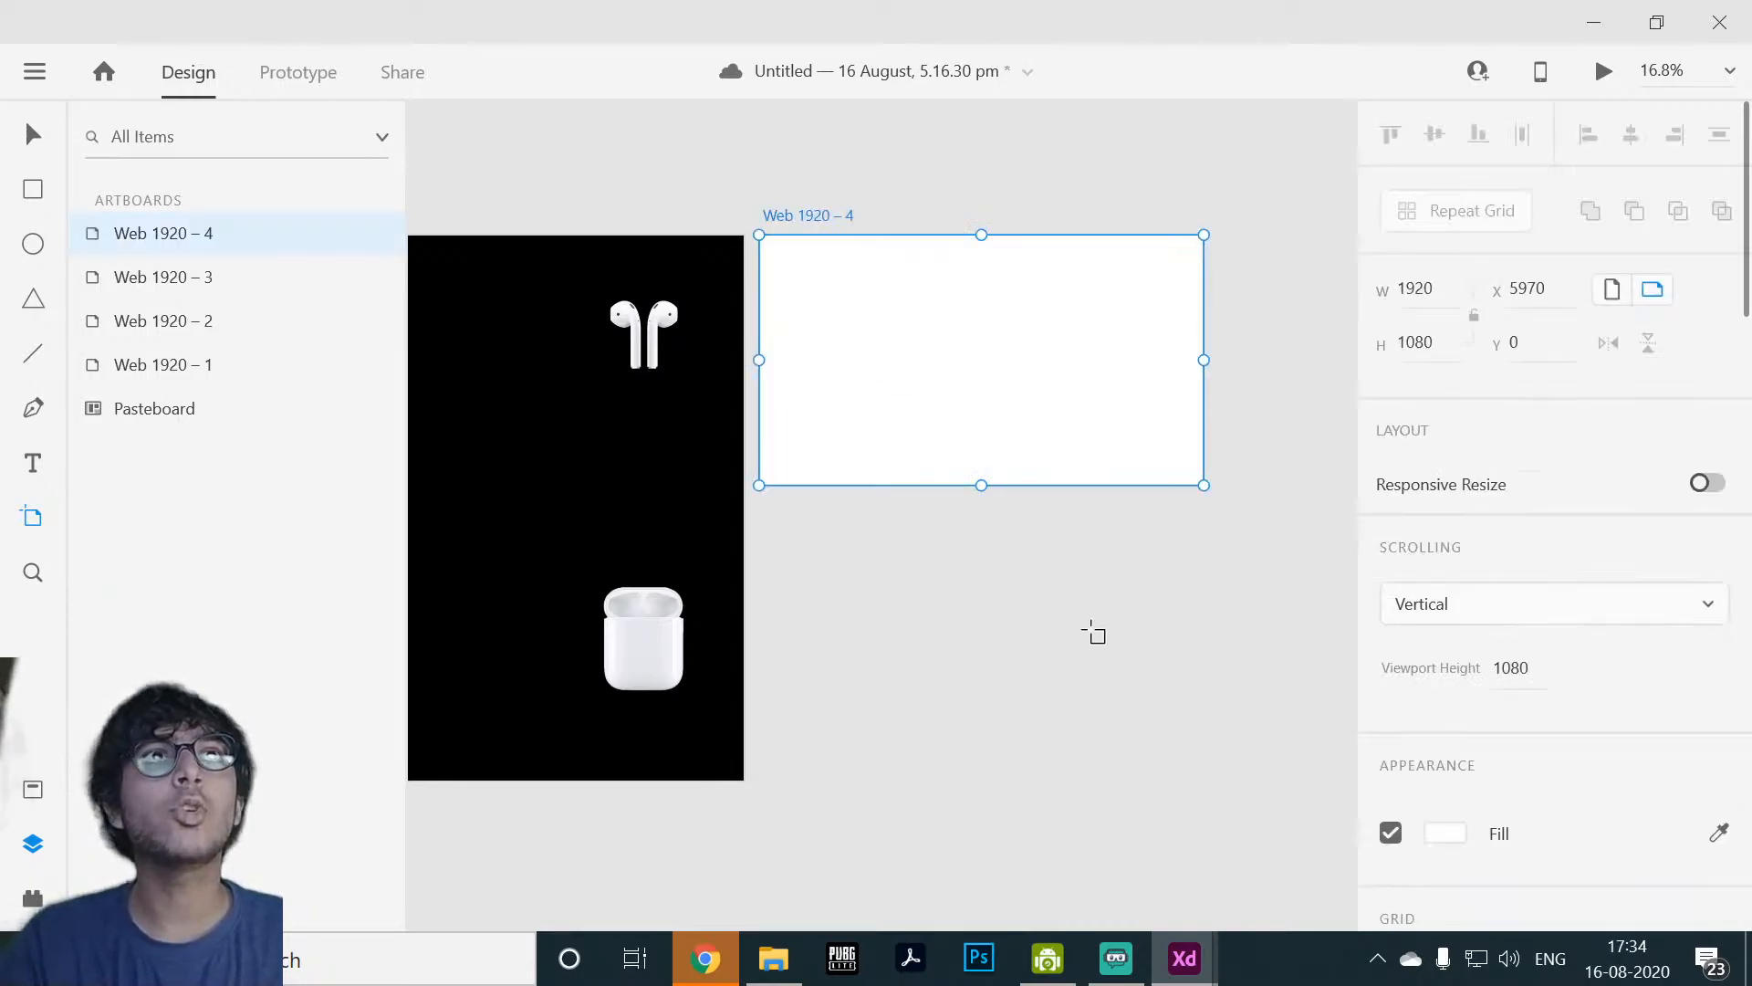
click(28, 139)
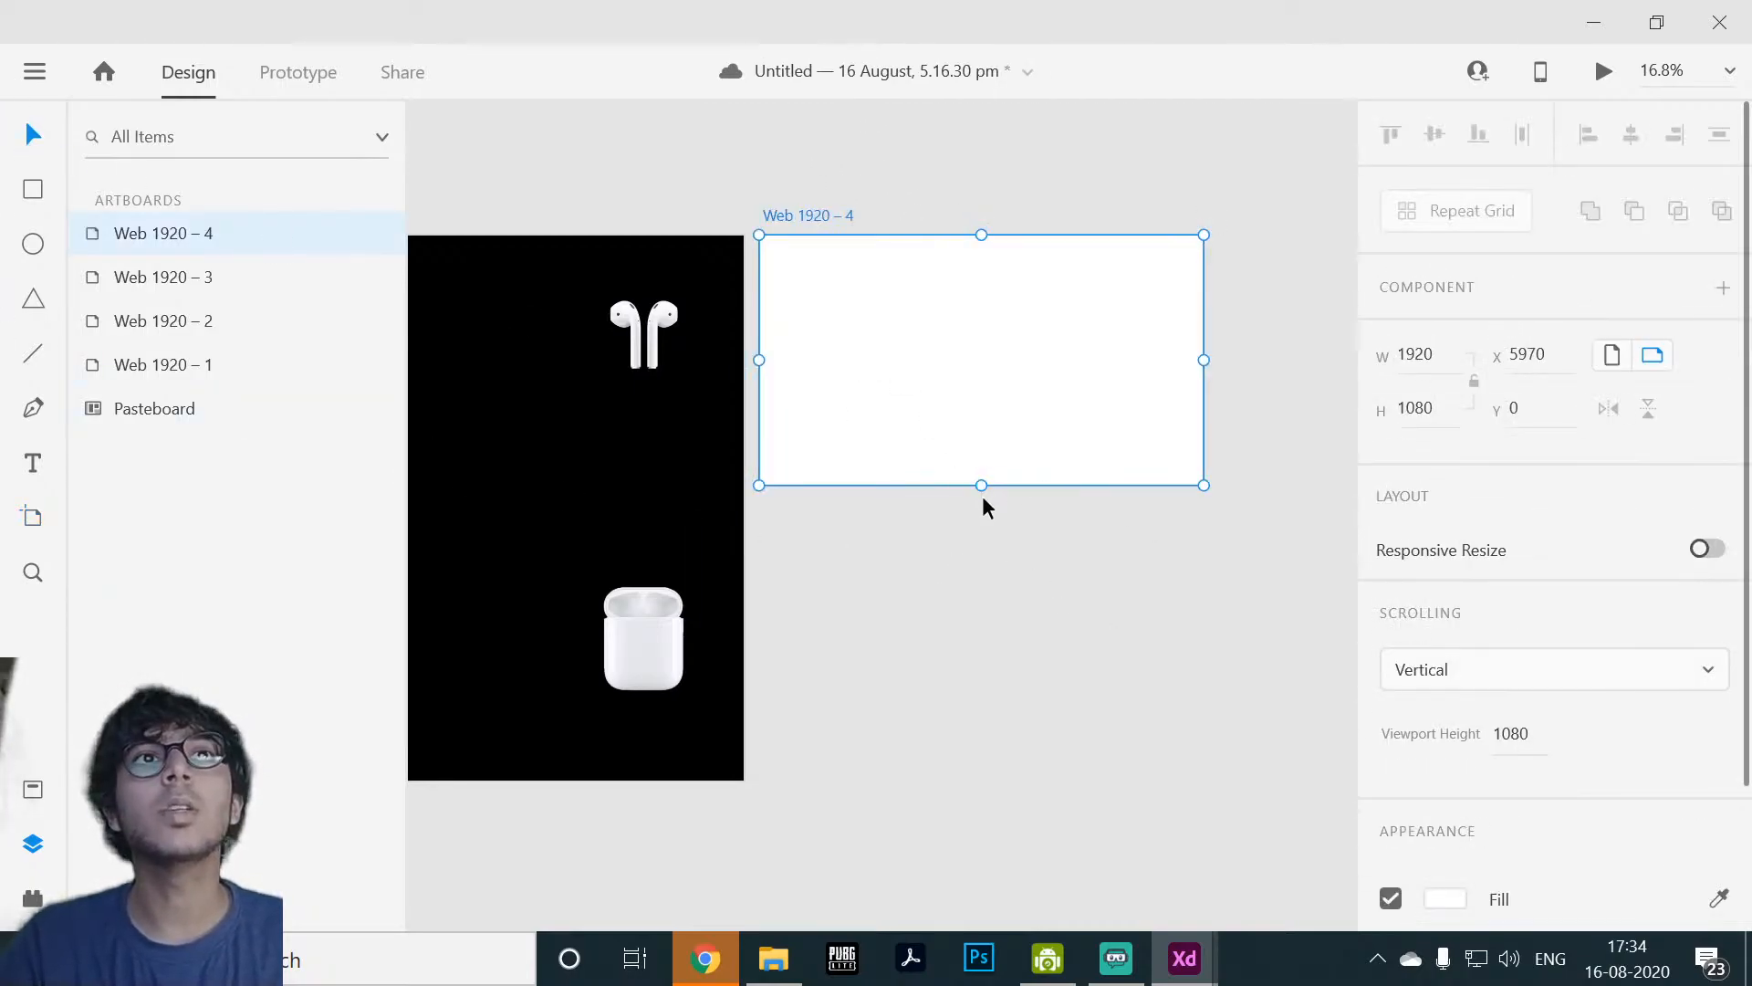
drag(981, 486, 977, 781)
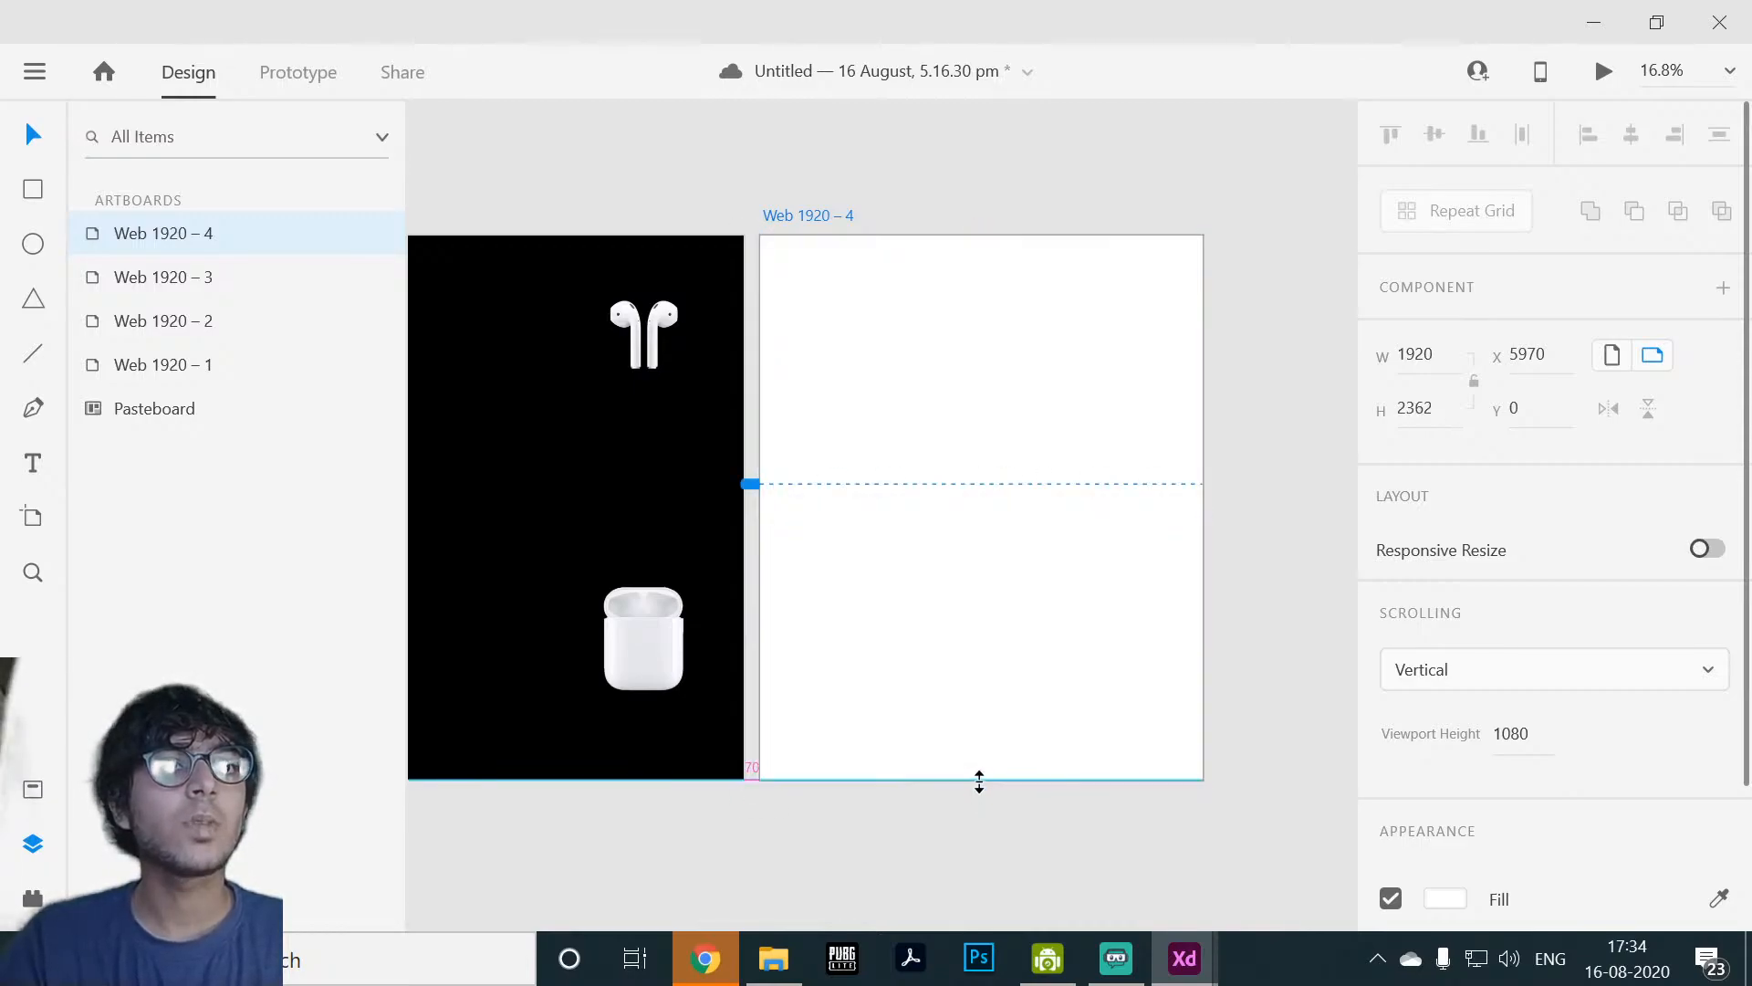
click(930, 833)
Step: Fill the new Web 1920 – 4 artboard with black
click(983, 628)
scroll(1297, 730, down, 1)
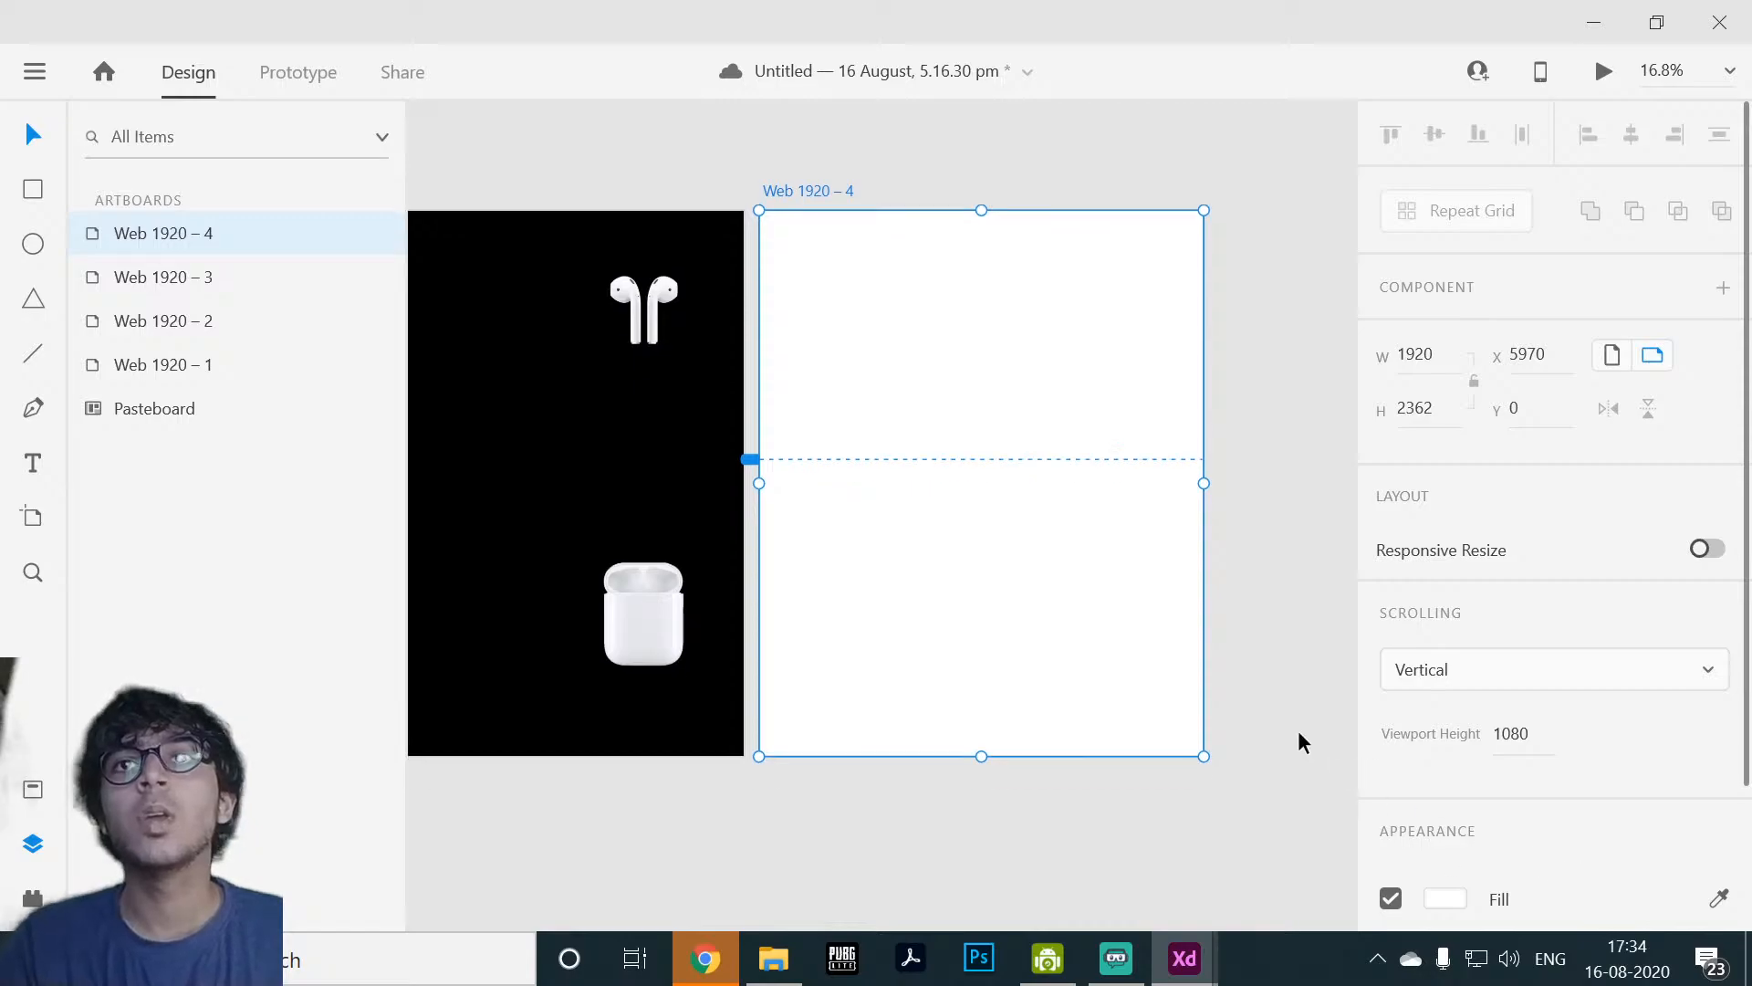
scroll(1699, 661, down, 2)
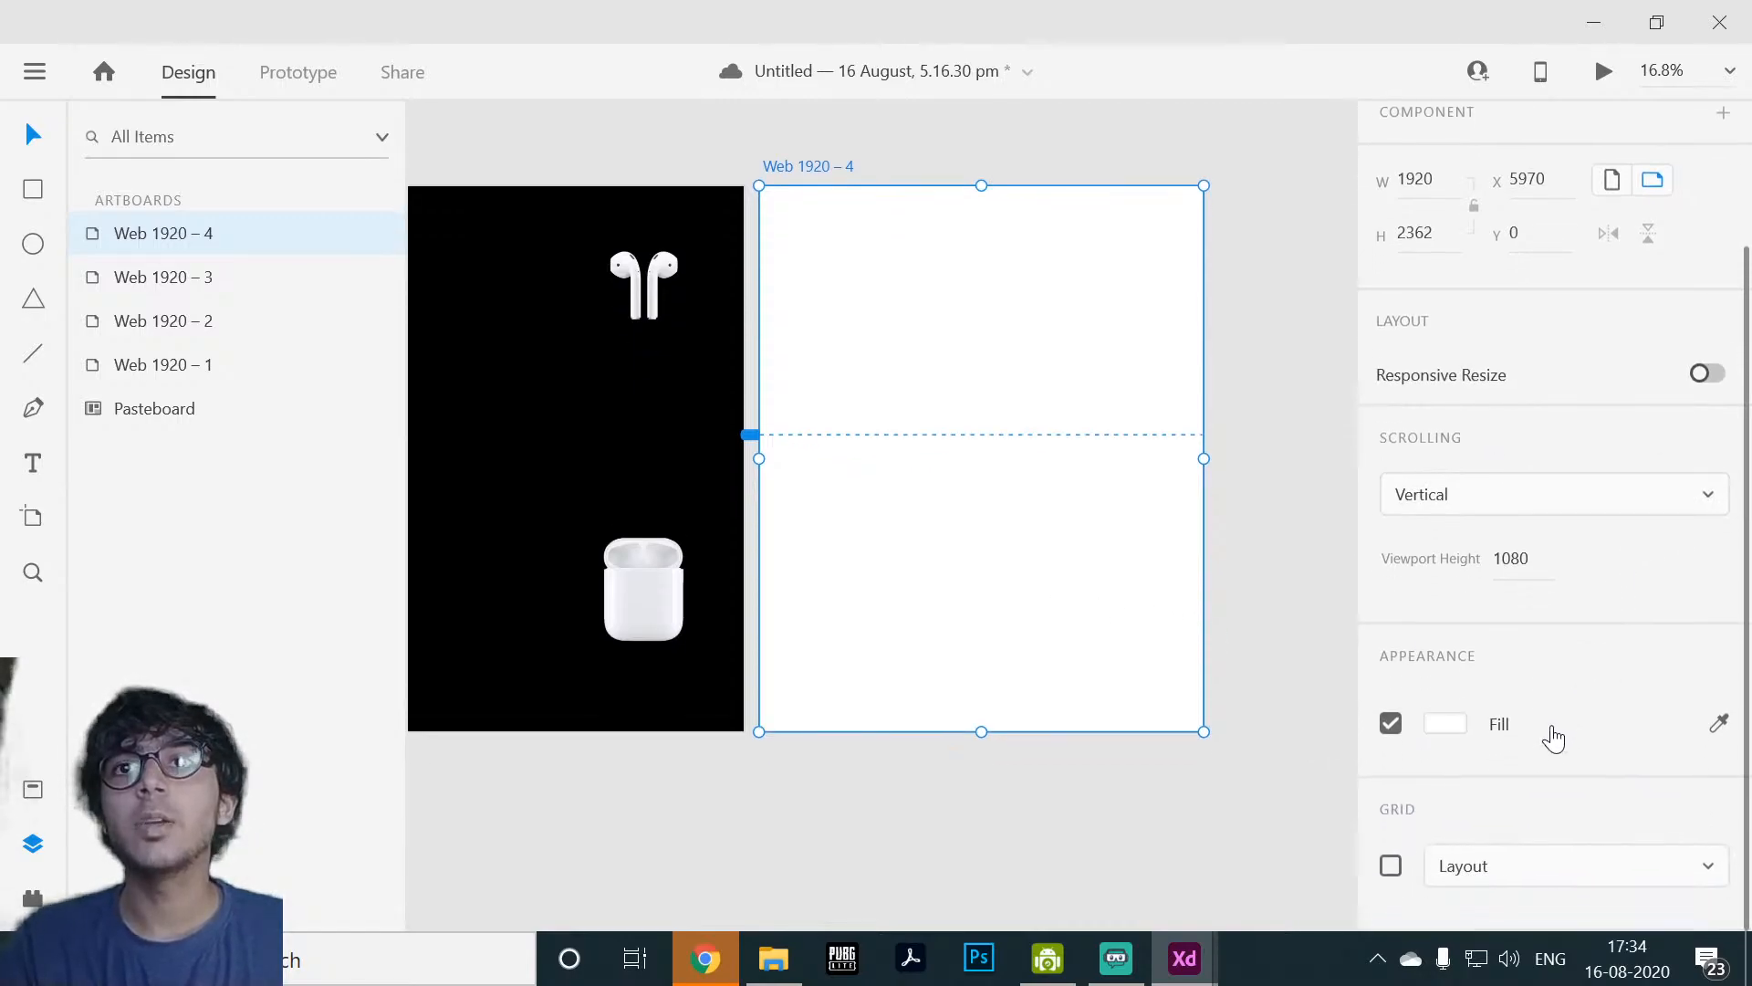
click(1445, 724)
drag(1114, 653, 1476, 958)
click(1262, 375)
click(1028, 508)
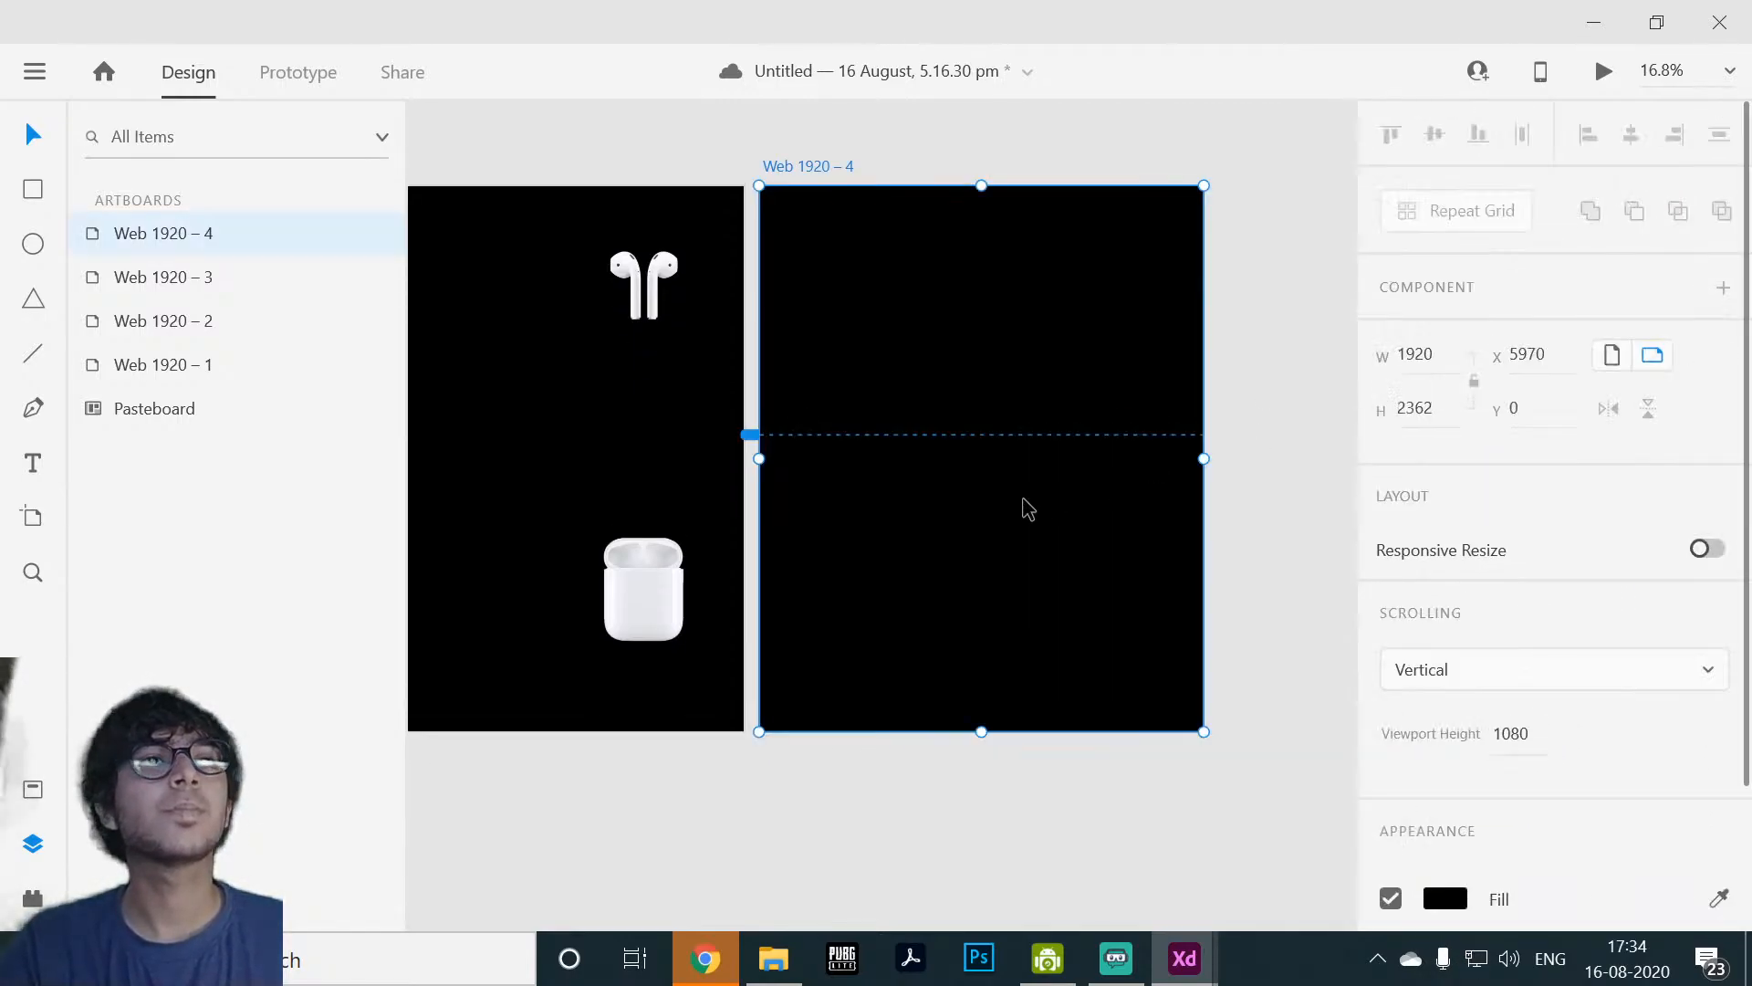
Step: Look through the applemock folder in File Explorer for pictures for the new page, and return to the Adobe XD design
click(772, 956)
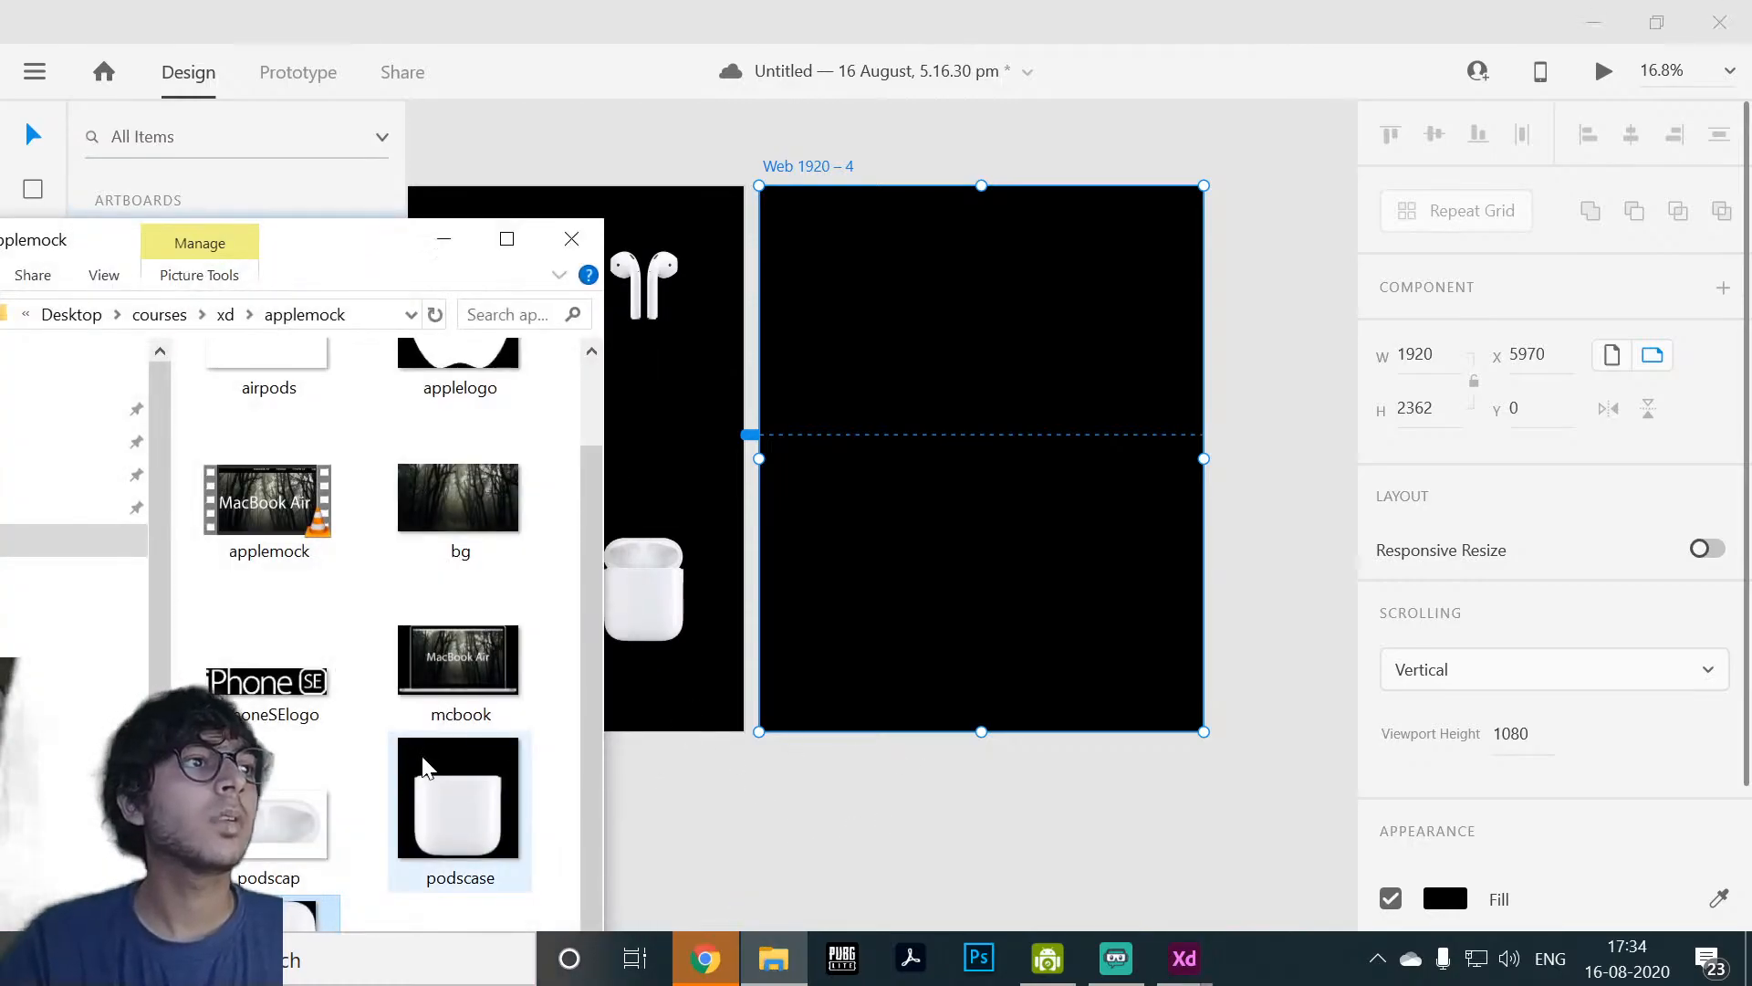
scroll(532, 721, up, 1)
scroll(548, 712, down, 1)
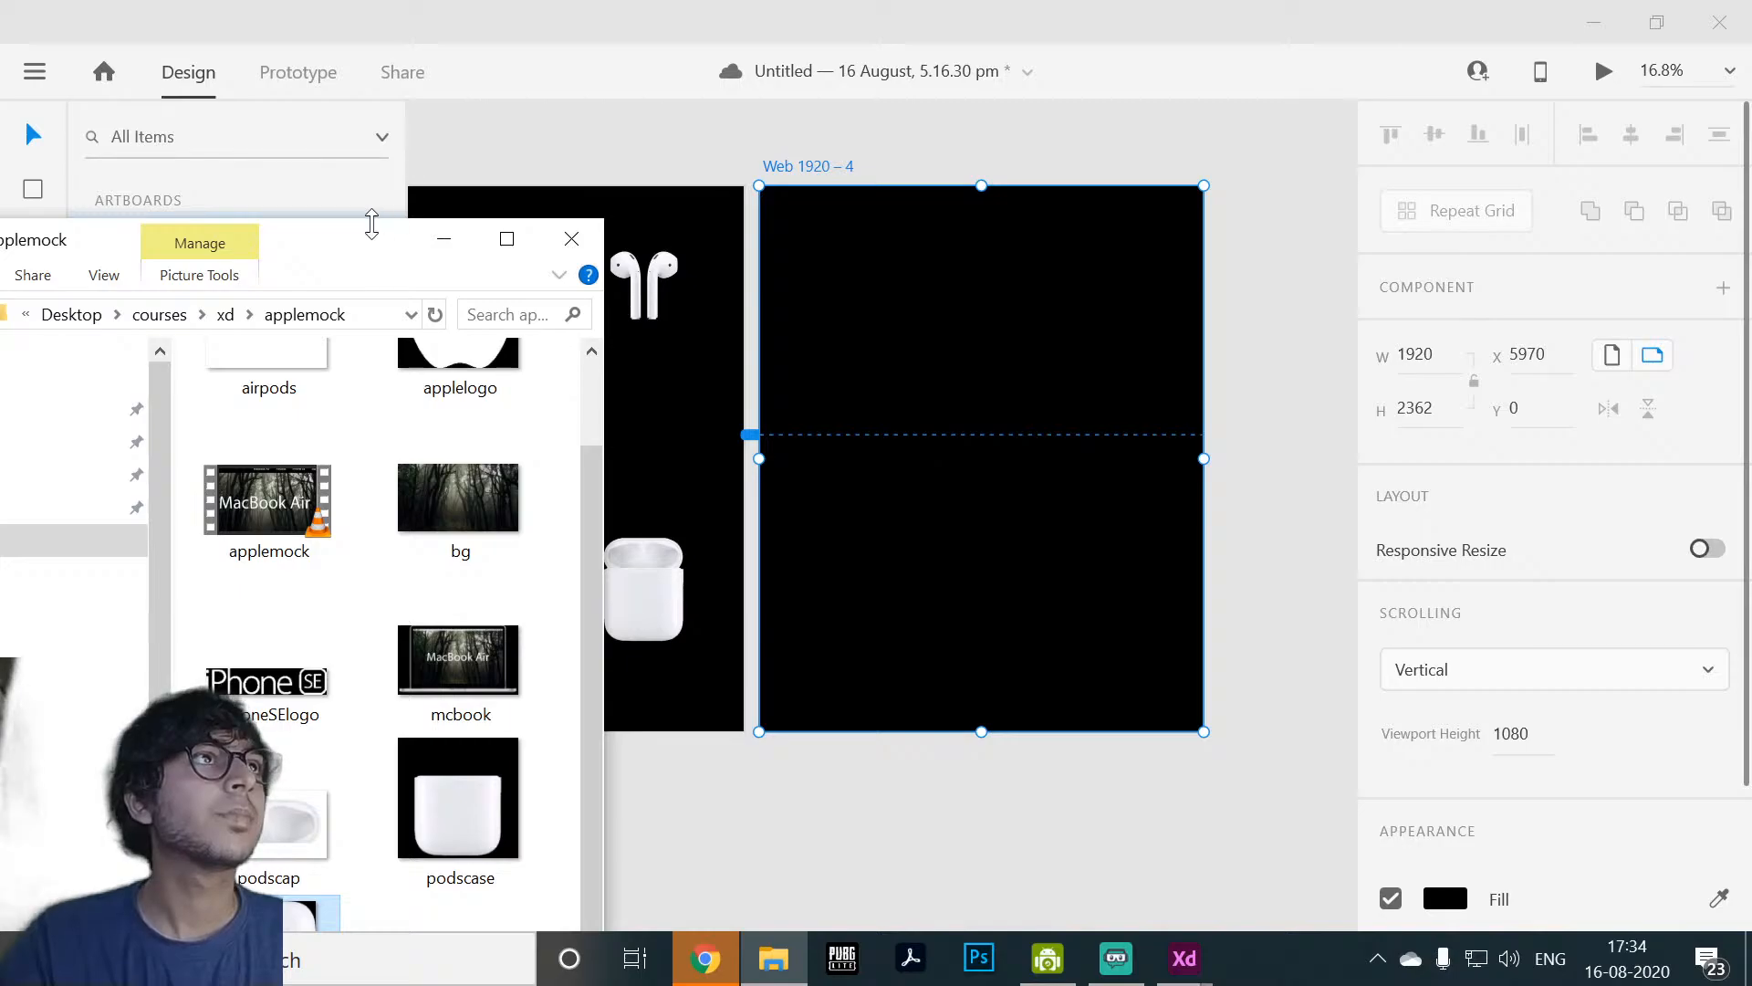
drag(367, 235, 479, 2)
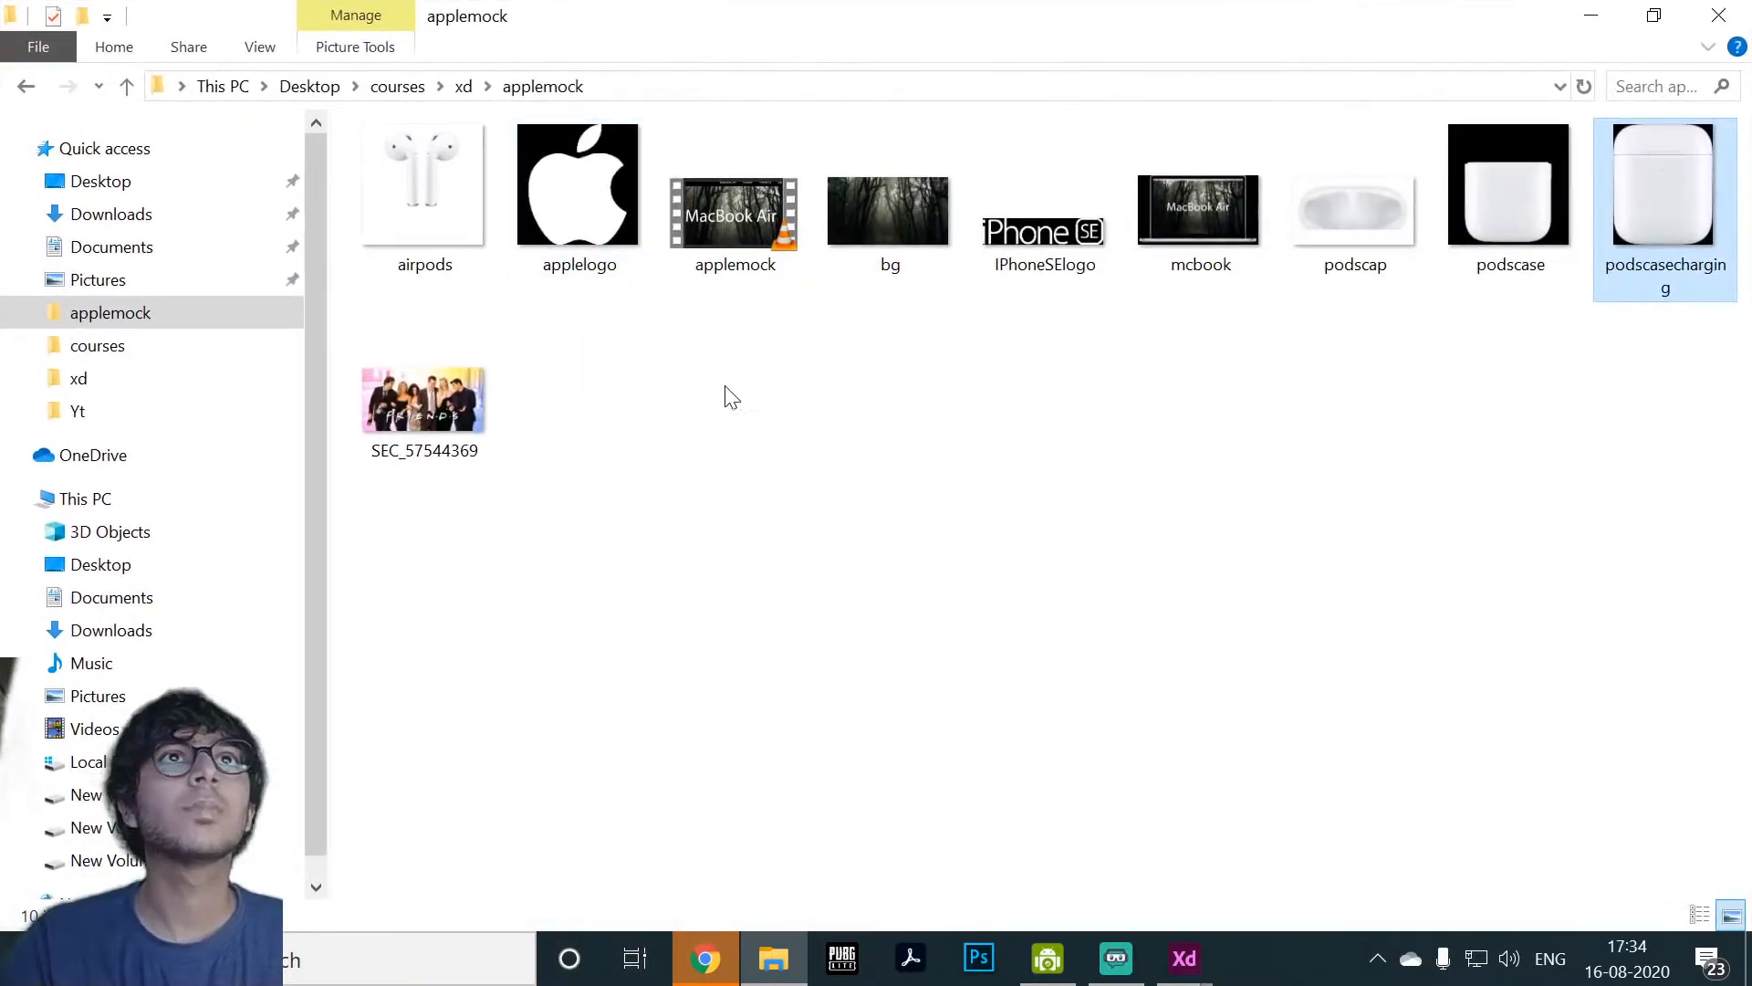
click(1654, 16)
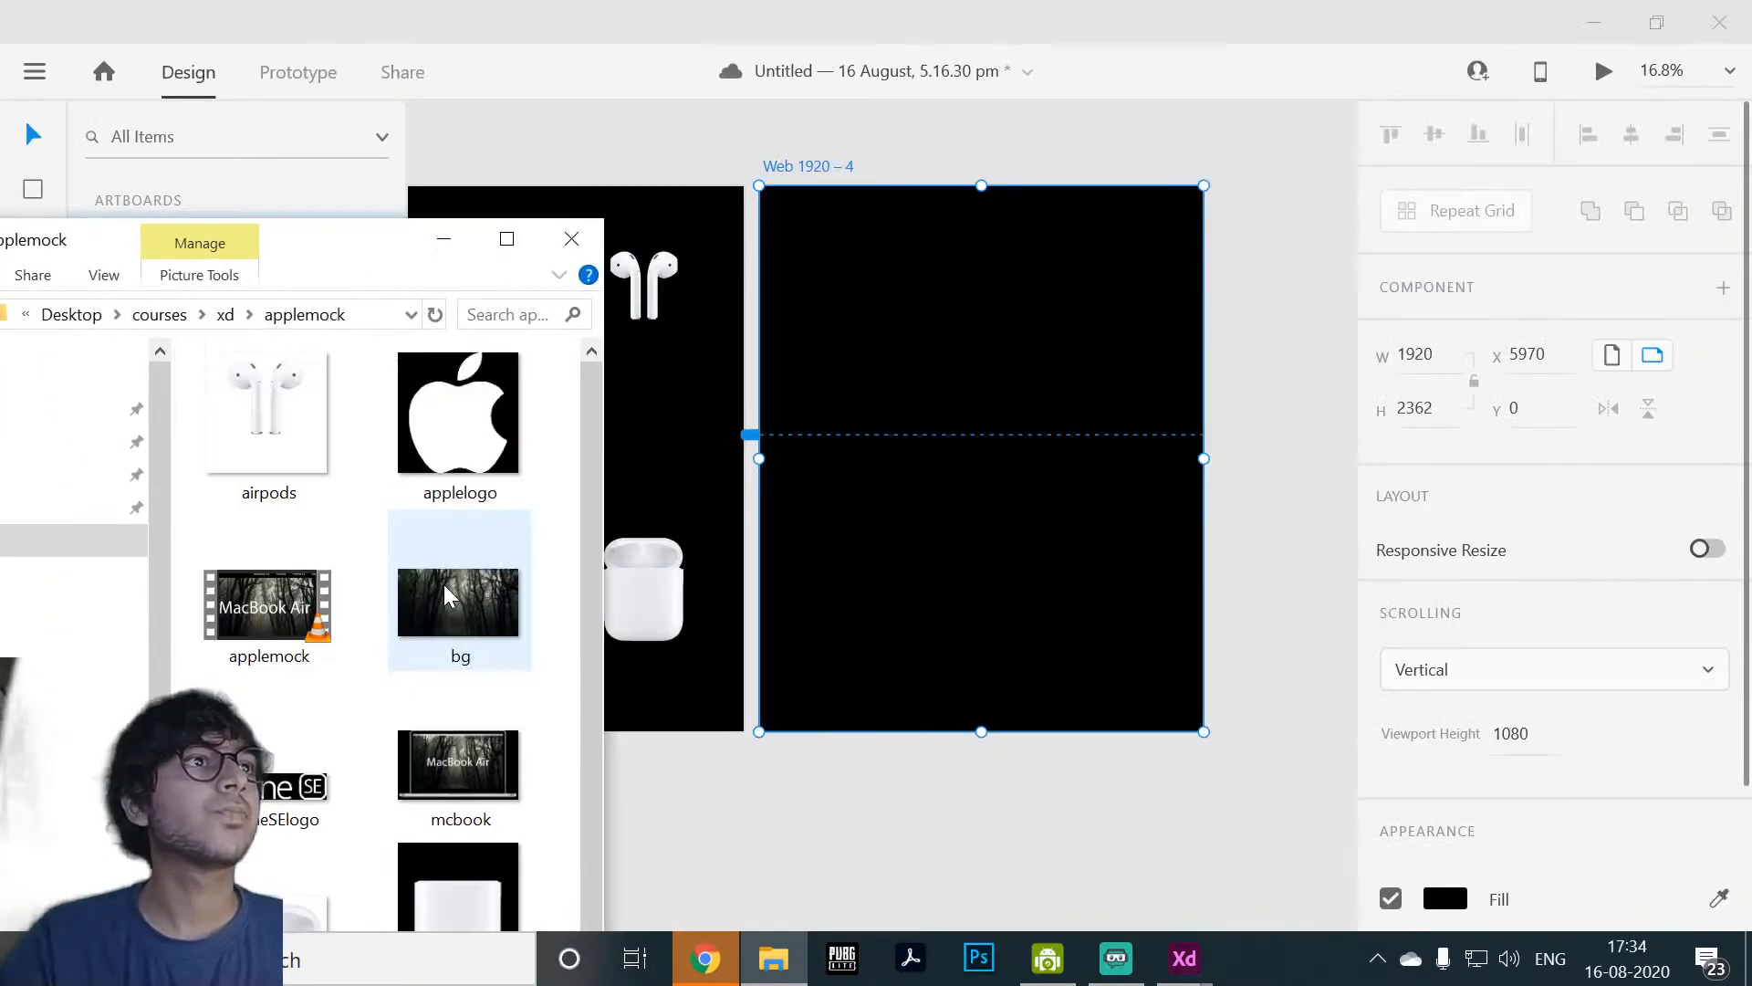
click(444, 238)
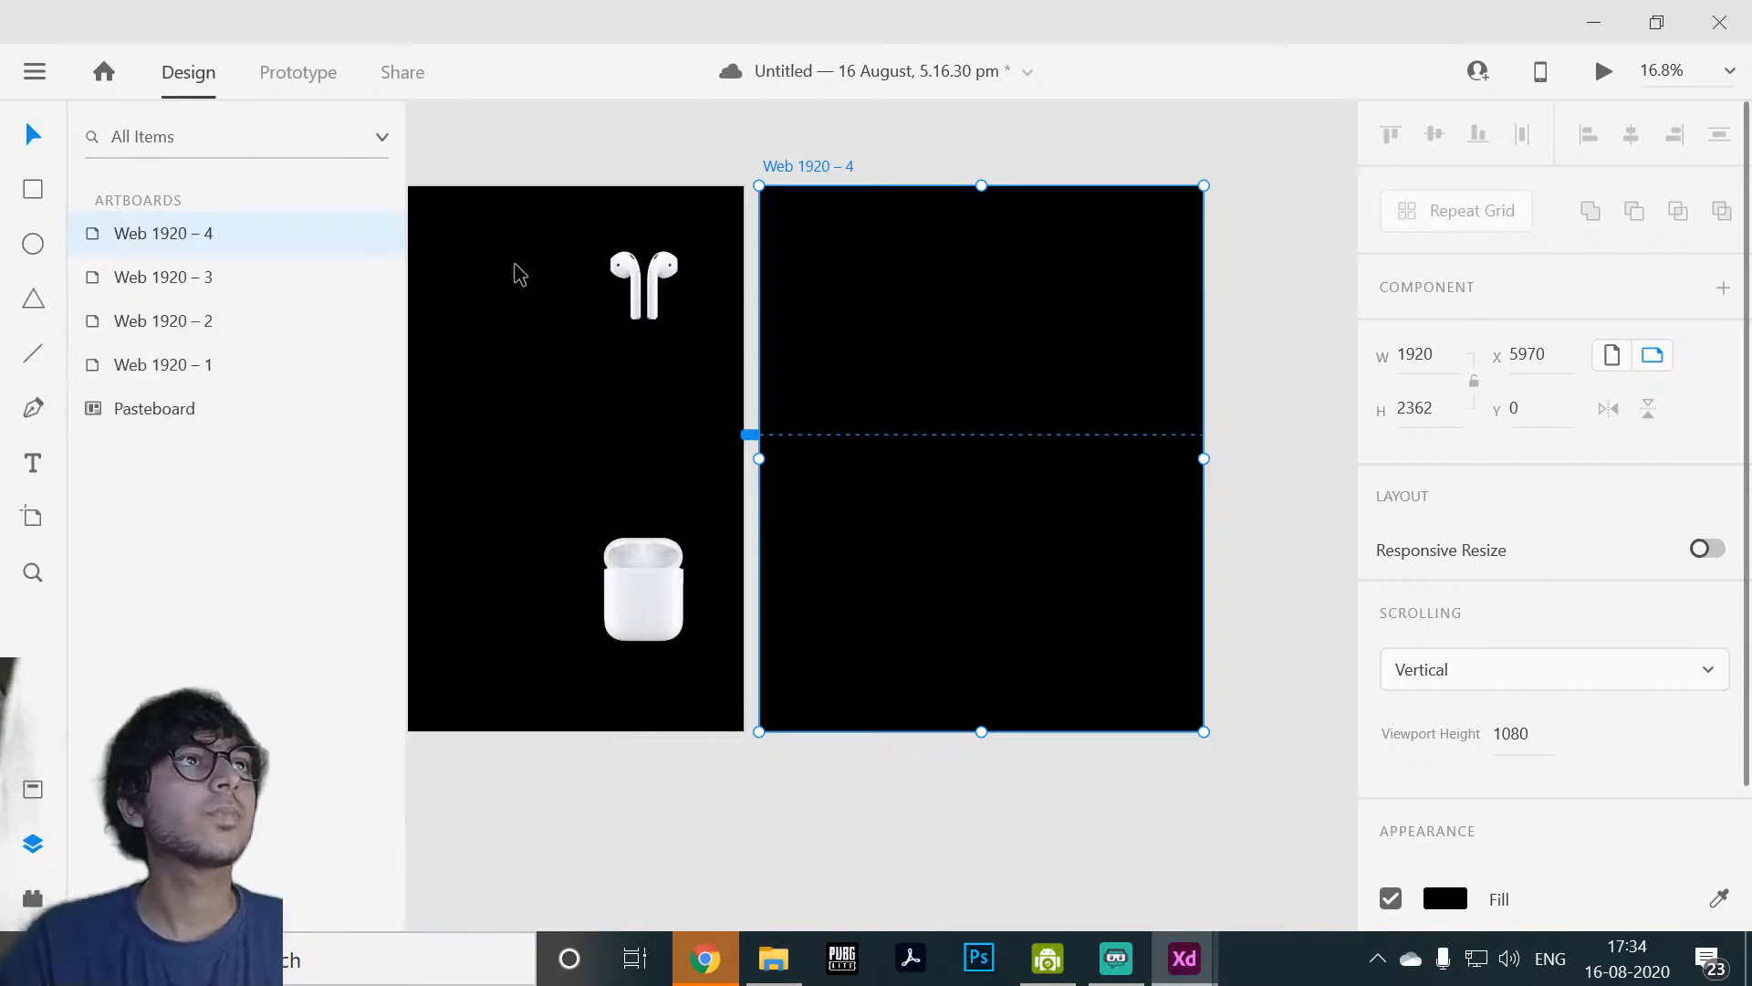
click(889, 750)
click(665, 290)
click(741, 876)
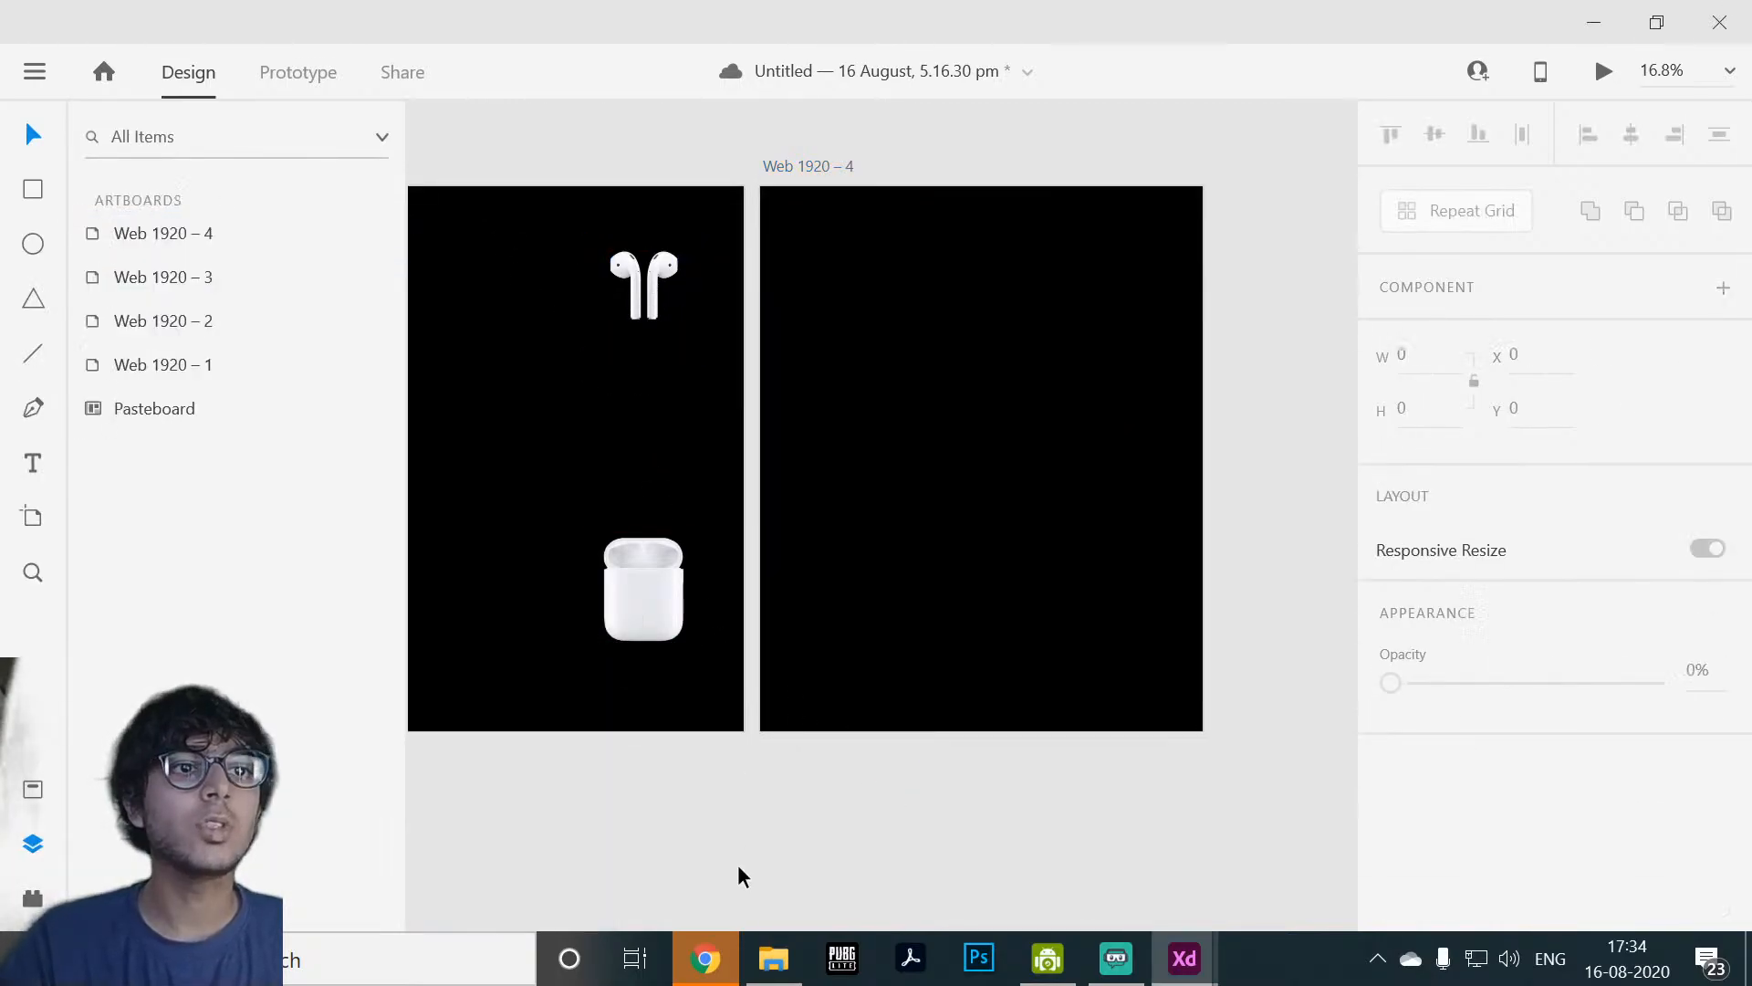
Step: In File Explorer, move the FAVPNG iPhone picture from Downloads into the applemock folder and return to Adobe XD
click(773, 958)
drag(354, 257, 757, 71)
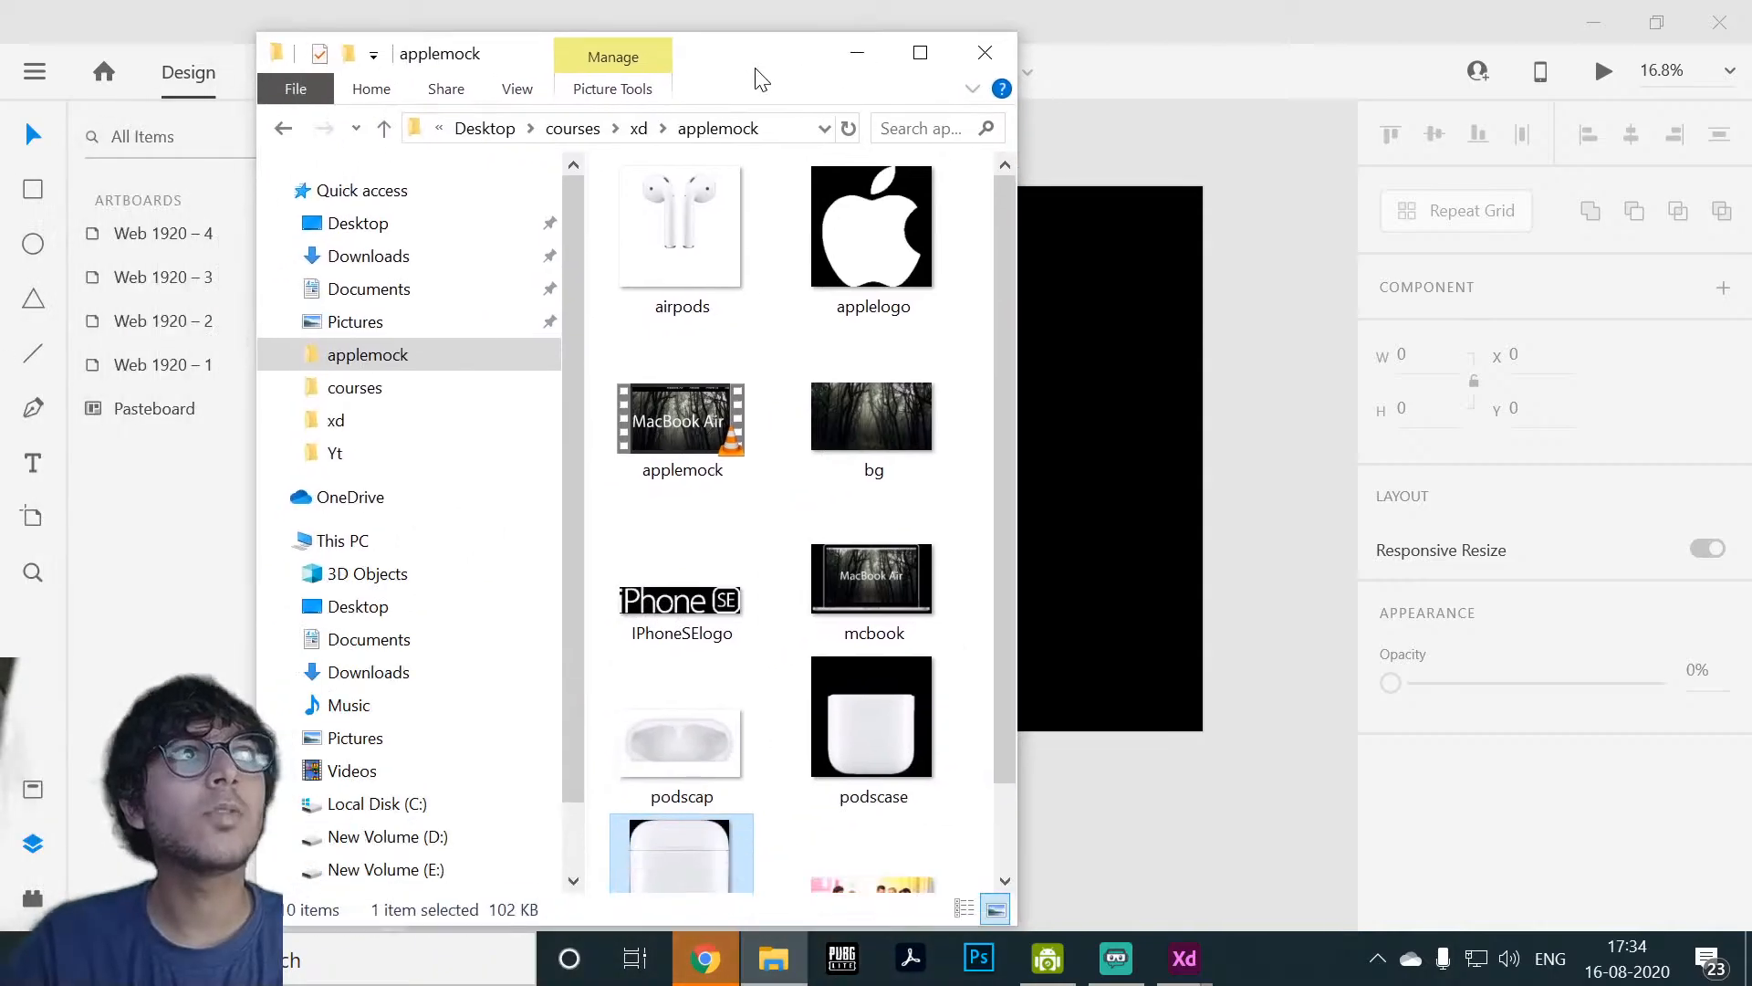
click(644, 128)
scroll(776, 479, down, 10)
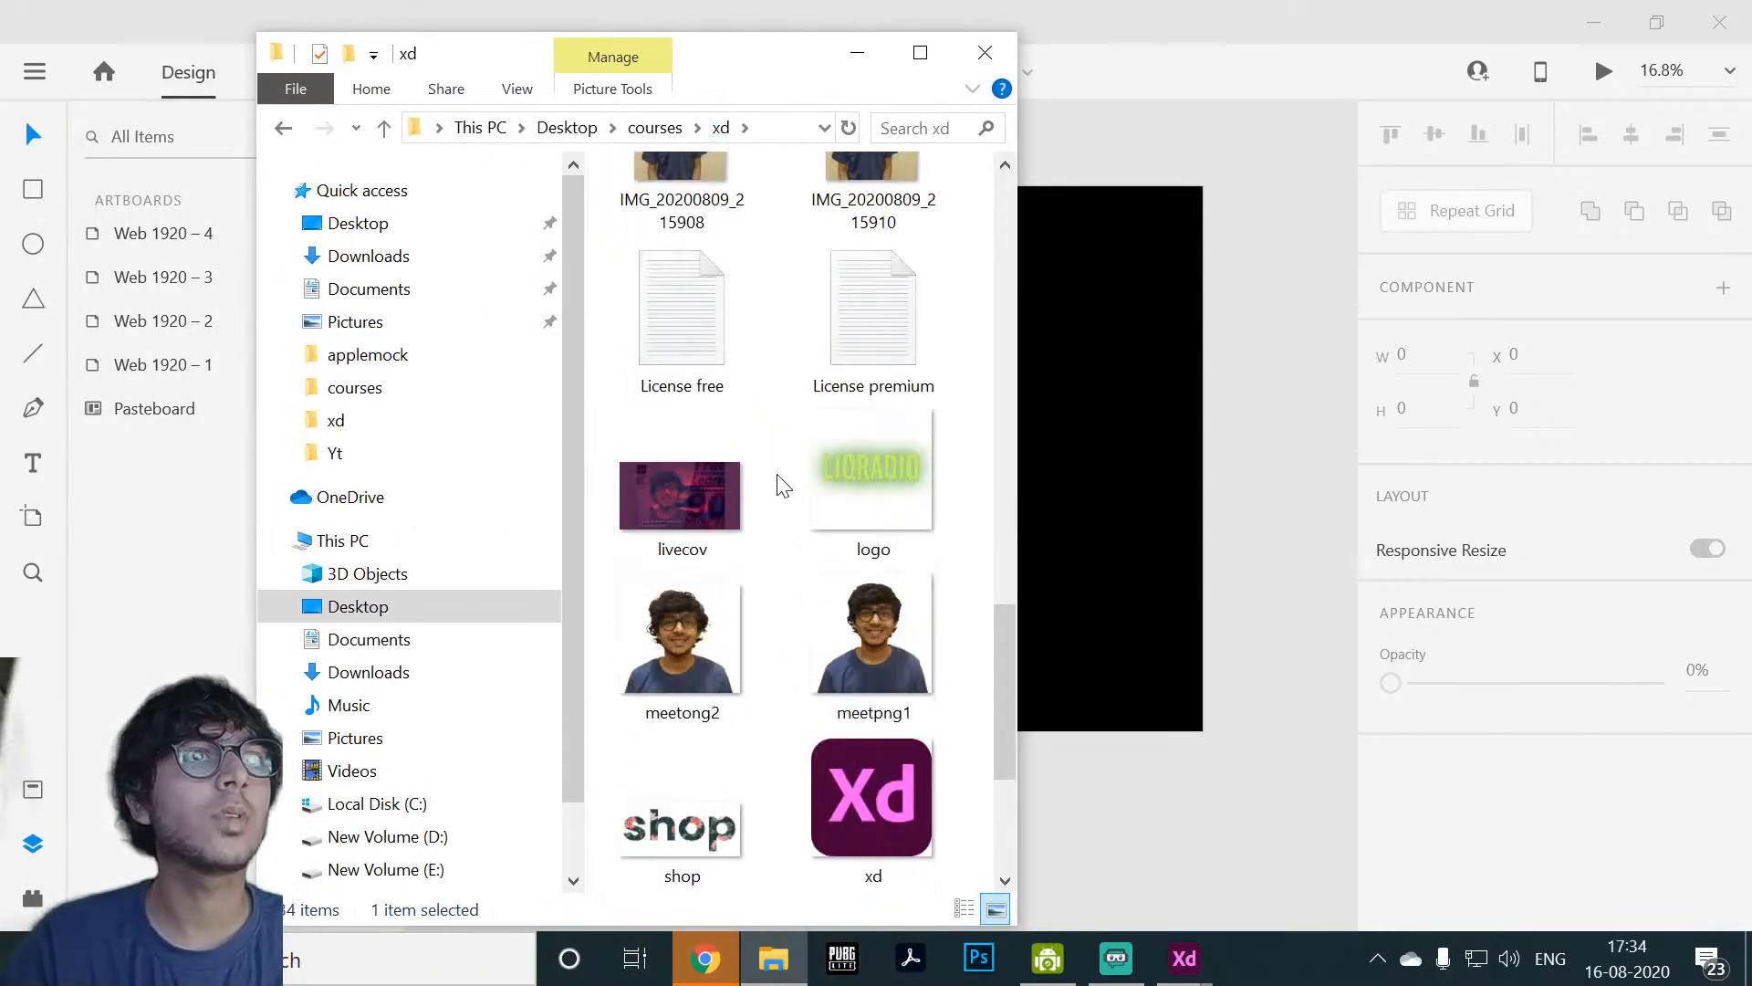
scroll(749, 466, up, 10)
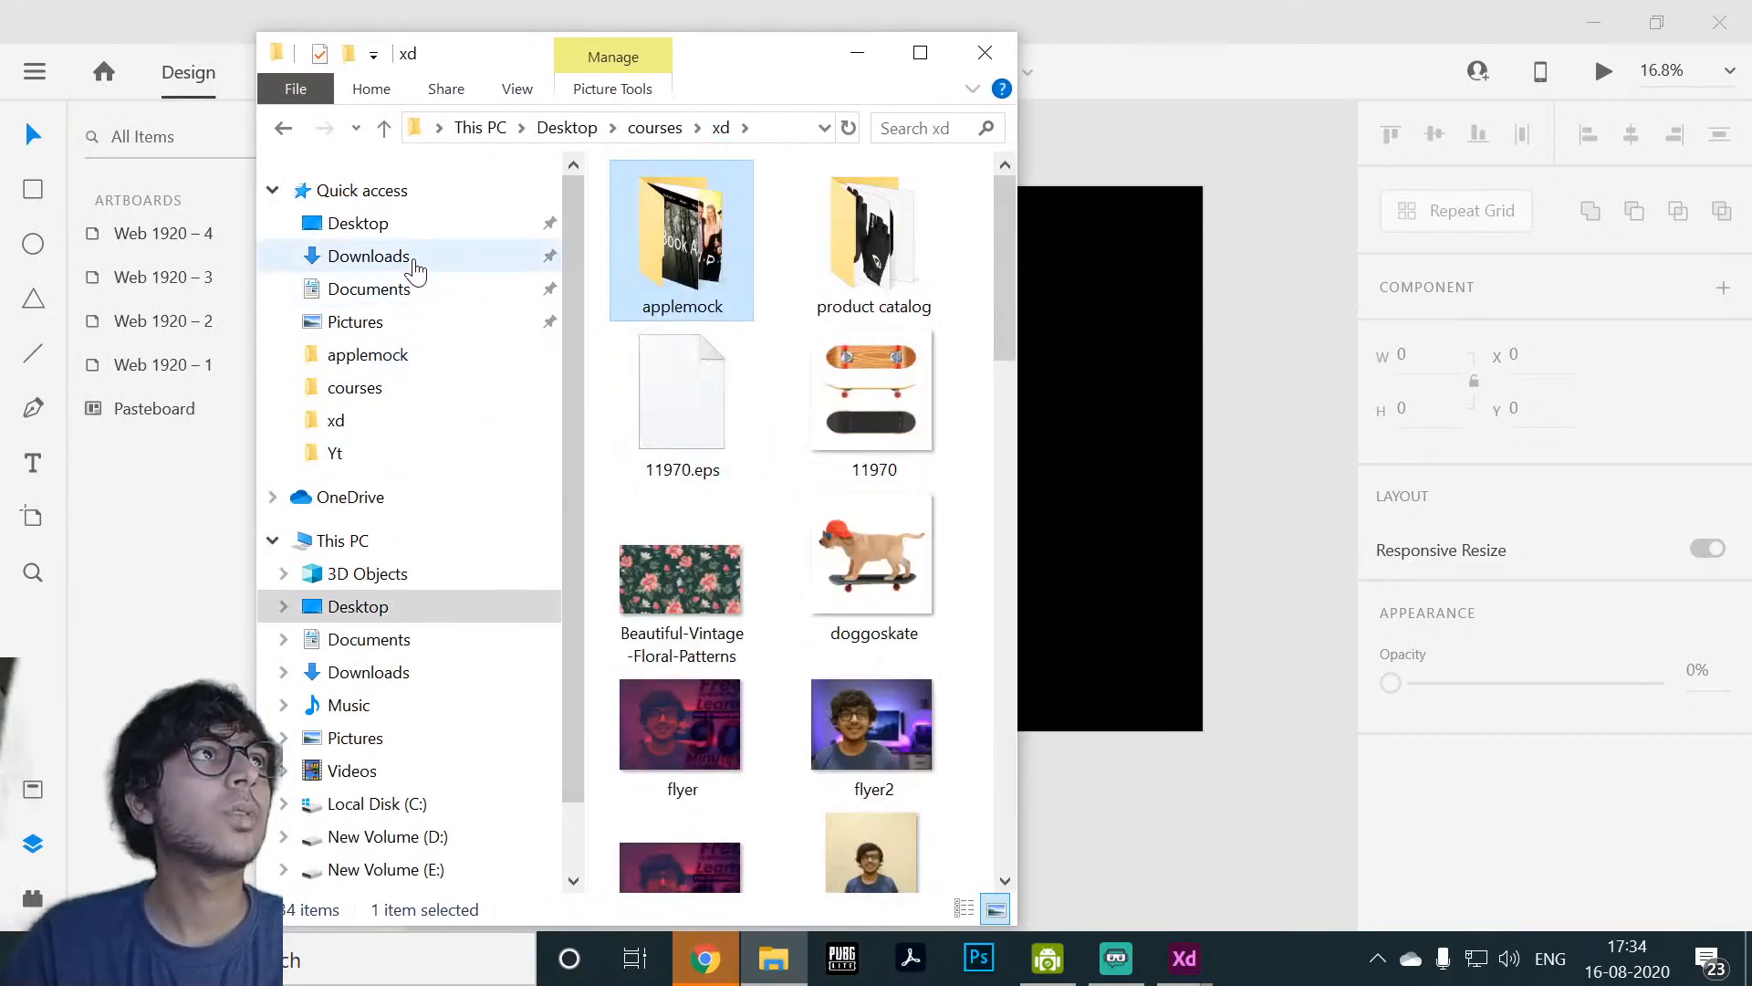
click(465, 259)
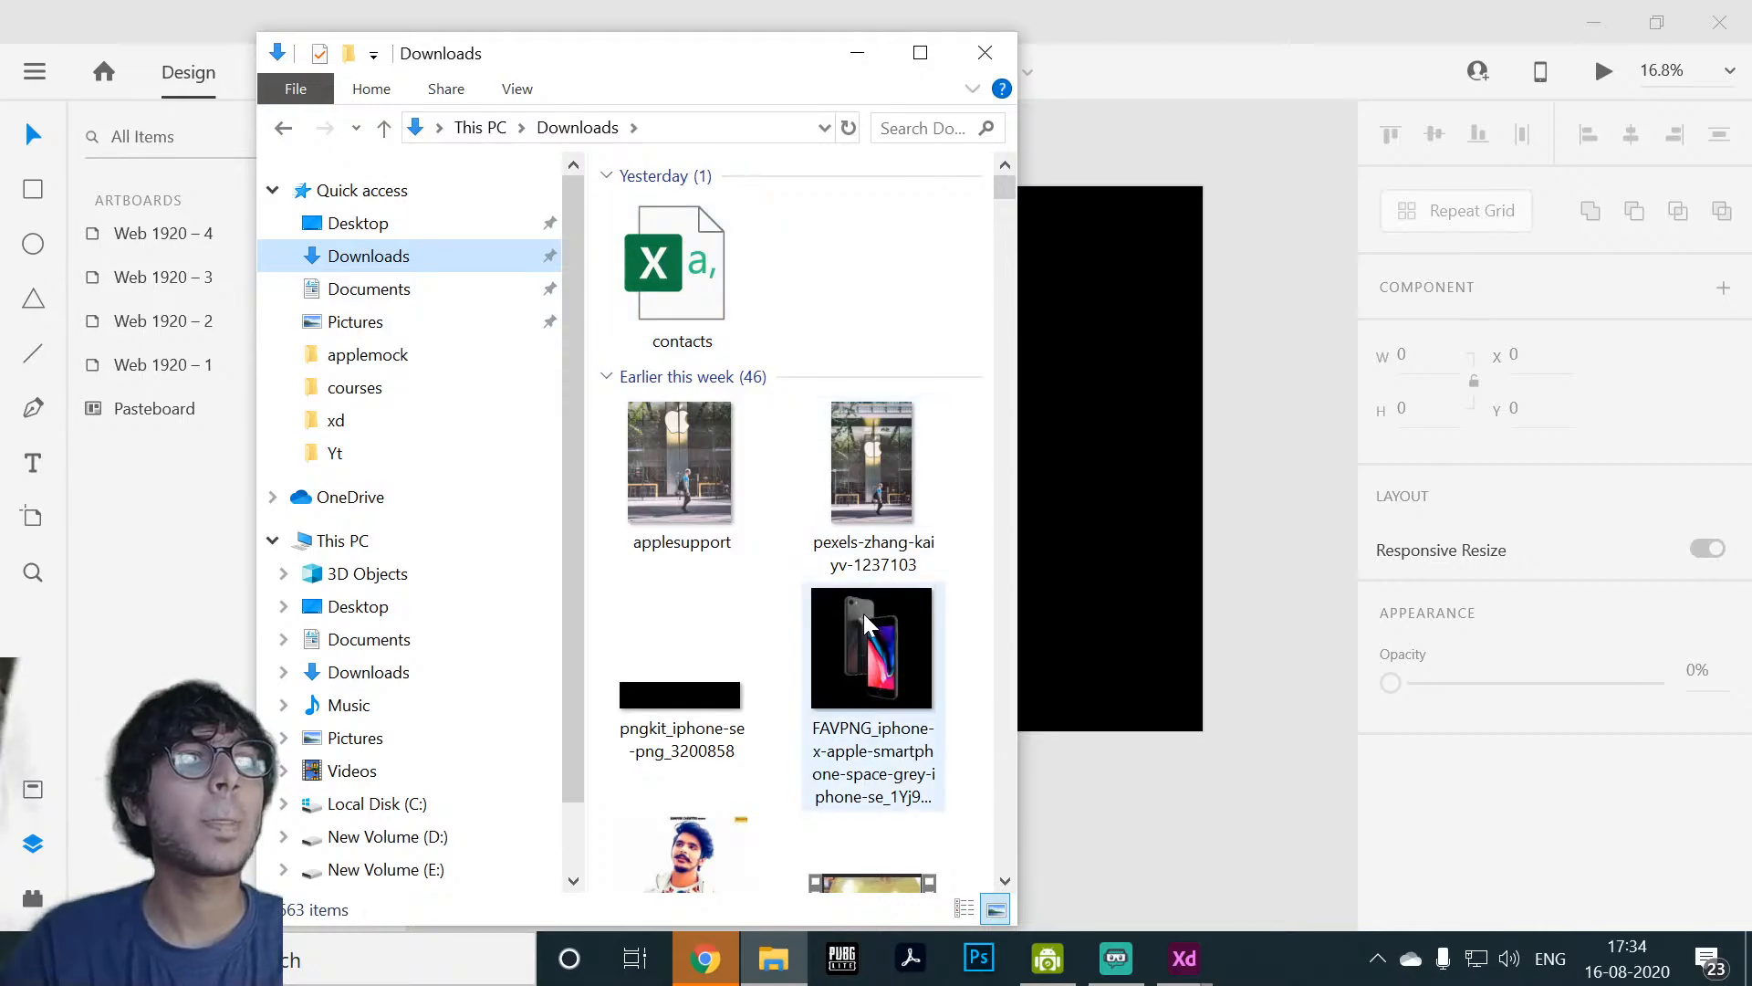
drag(875, 650, 402, 354)
click(402, 354)
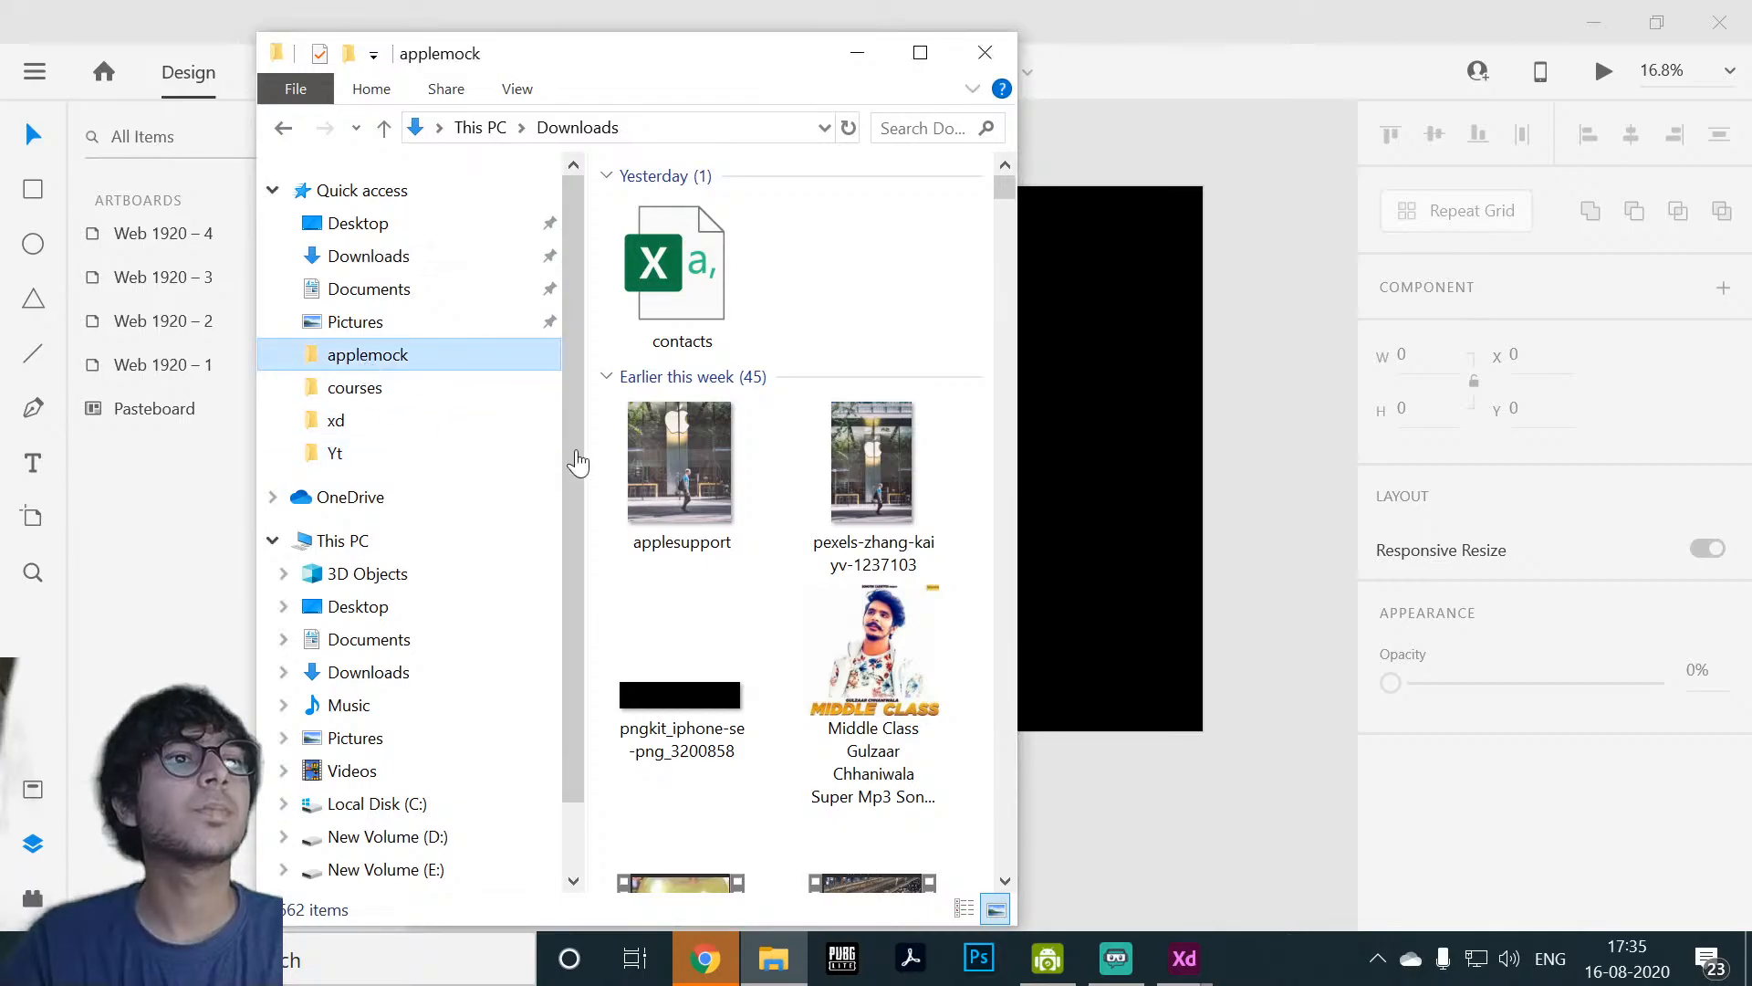
drag(763, 25, 584, 15)
click(1206, 22)
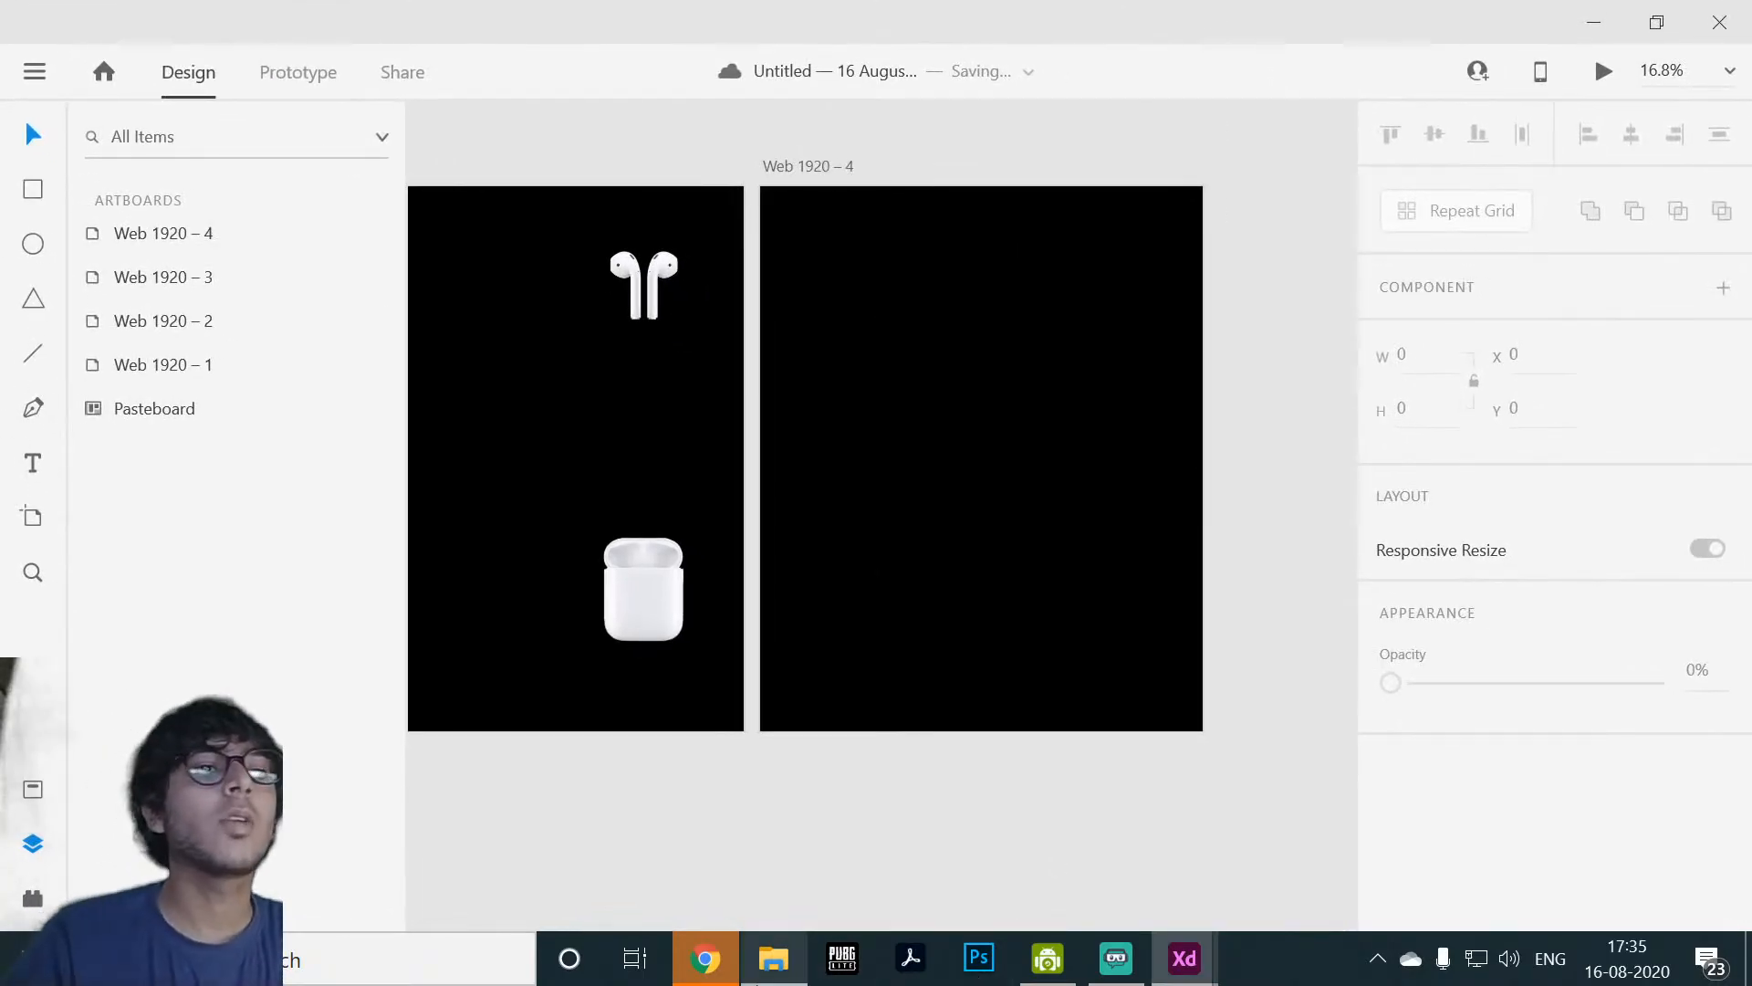
Step: Place the FAVPNG iPhone picture from applemock in the upper half of the Web 1920 – 4 artboard, scaled to about 854 × 854
click(773, 958)
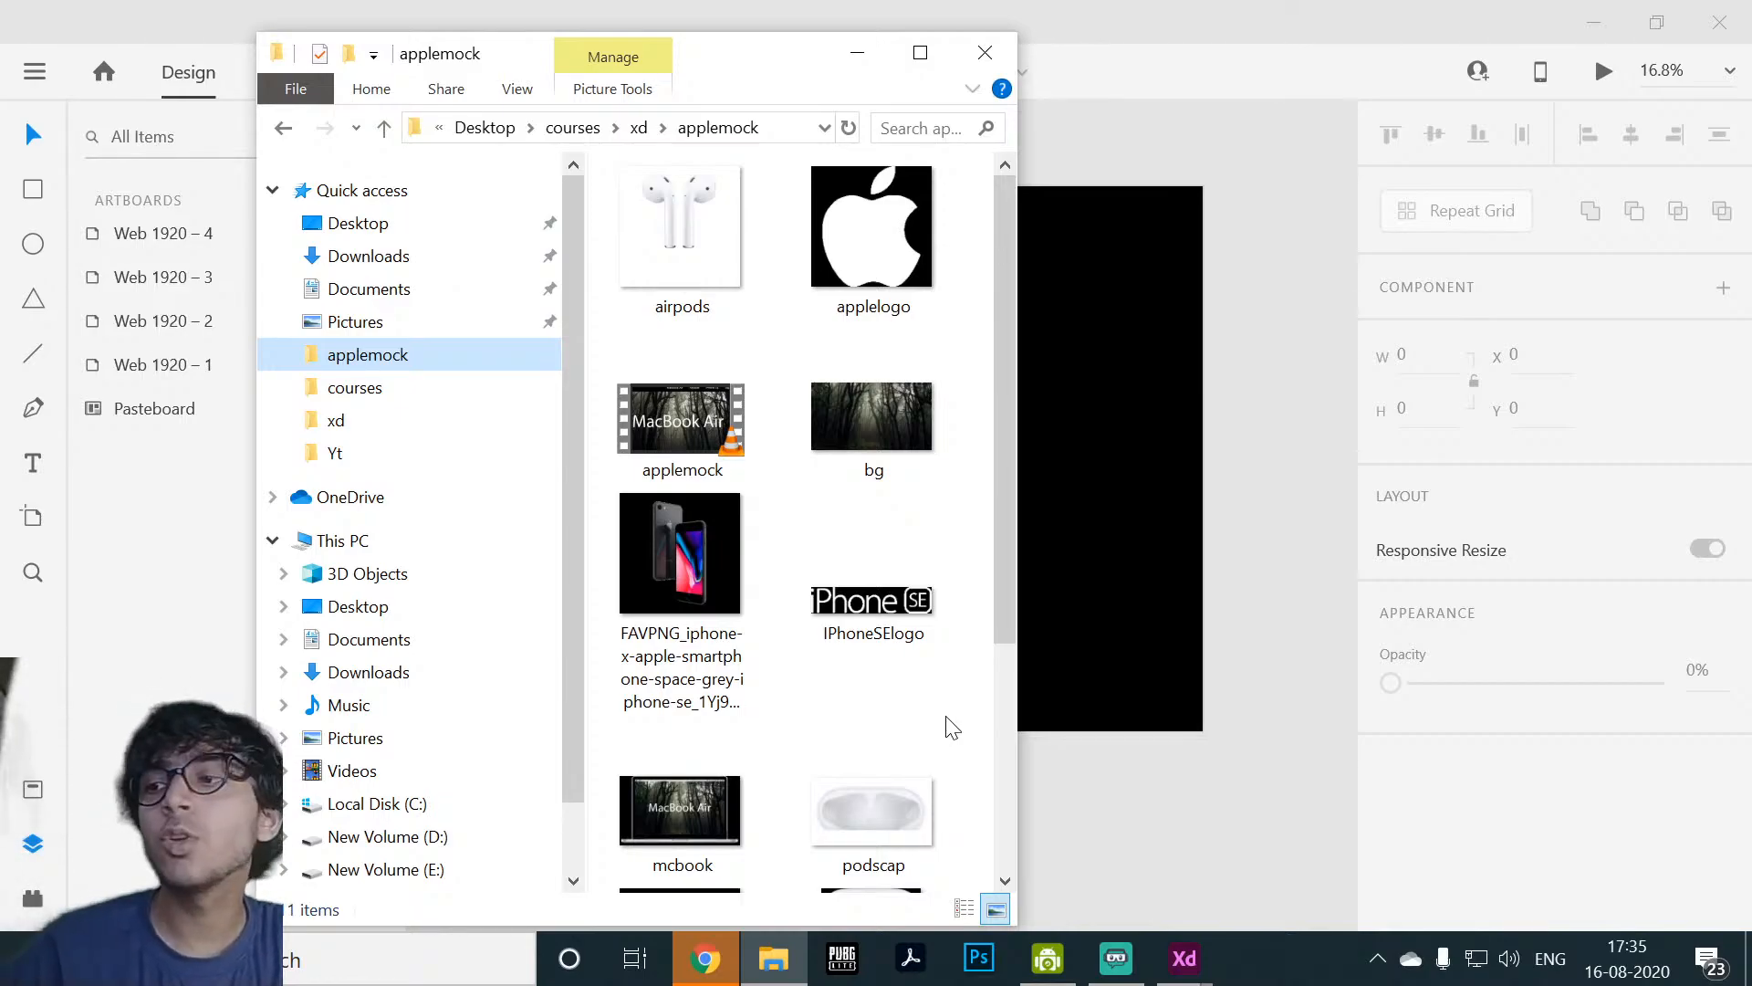
drag(1007, 410, 899, 832)
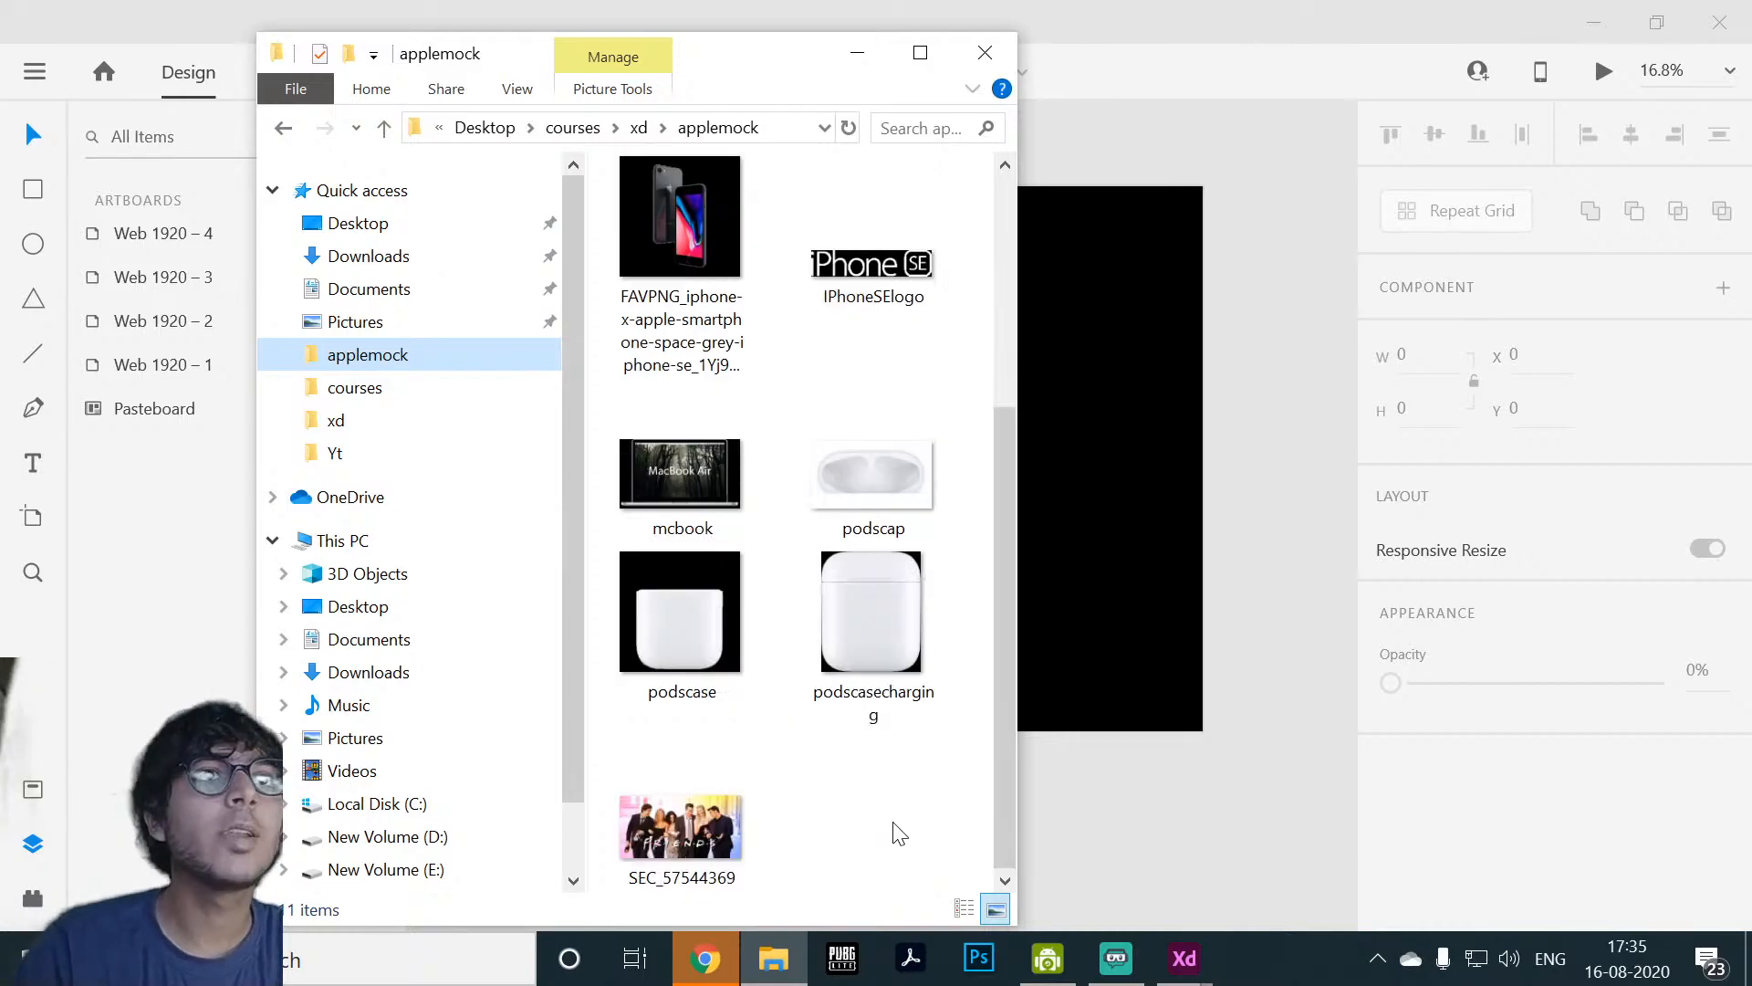
drag(1022, 611, 1267, 589)
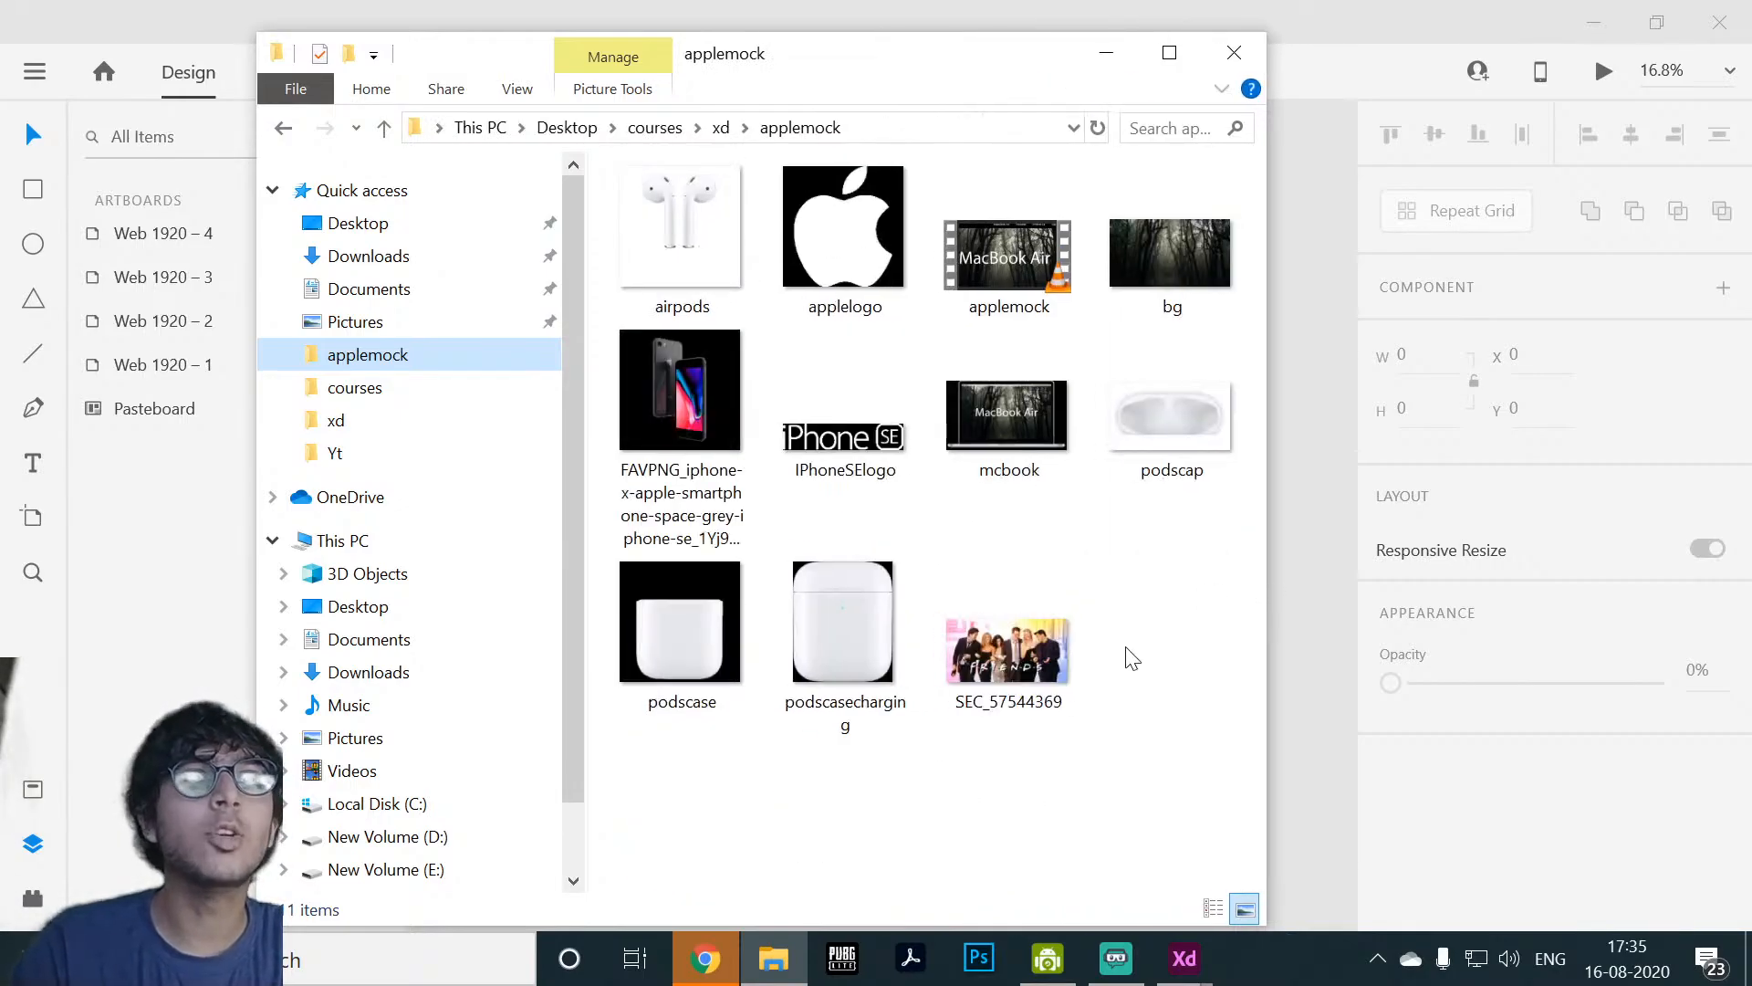
drag(627, 354, 708, 475)
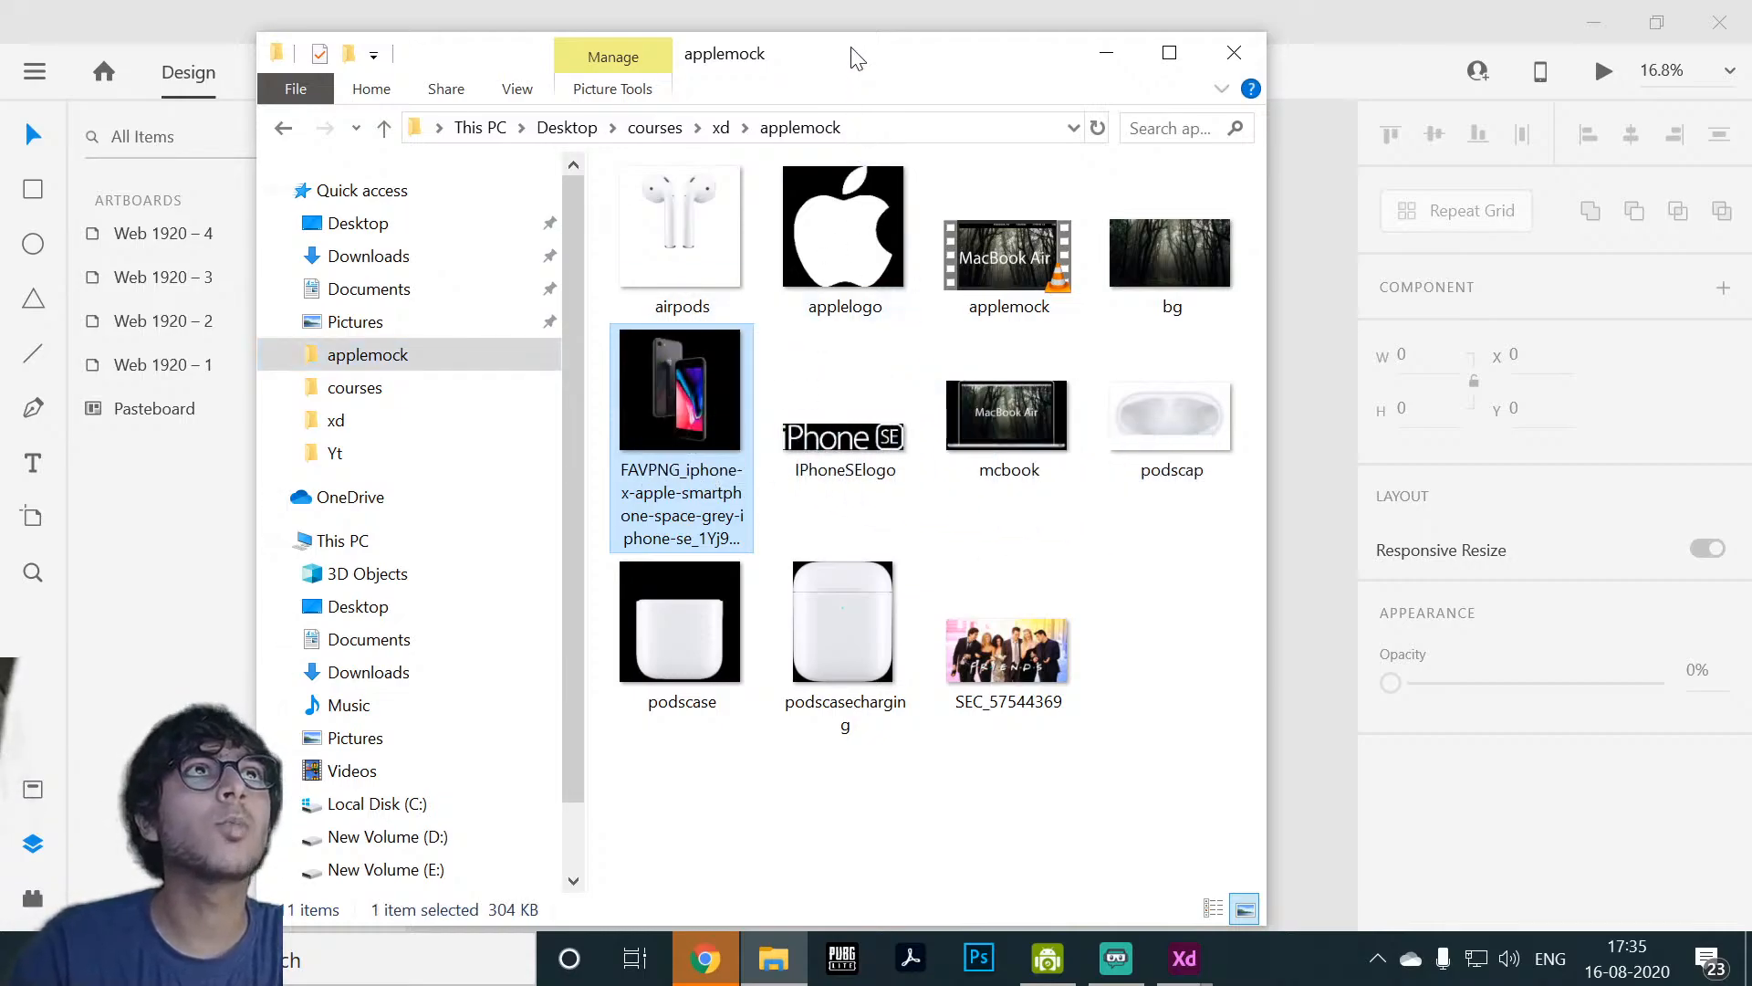
drag(856, 58, 468, 9)
drag(301, 383, 1066, 438)
drag(1219, 571, 981, 207)
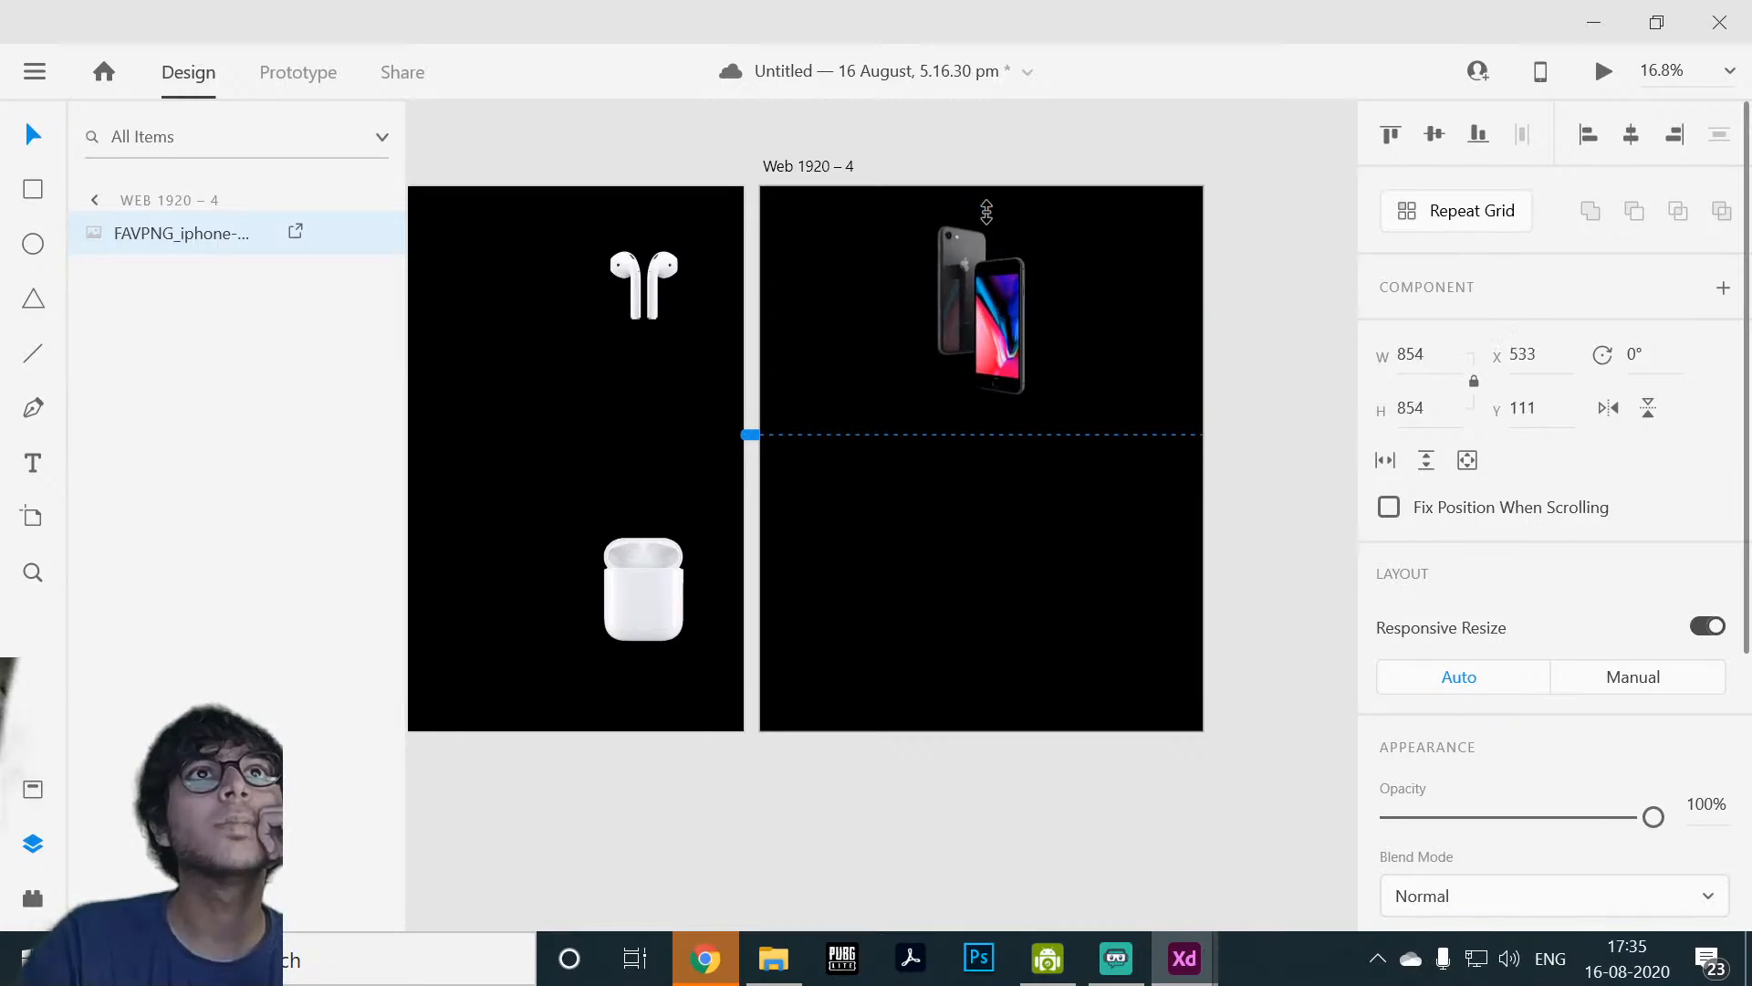
Step: Shift the iPhone picture down to Y 123 and fix its position when scrolling
mouse_move(988, 310)
mouse_down()
mouse_move(988, 292)
mouse_move(987, 332)
mouse_move(987, 316)
mouse_up()
click(1021, 597)
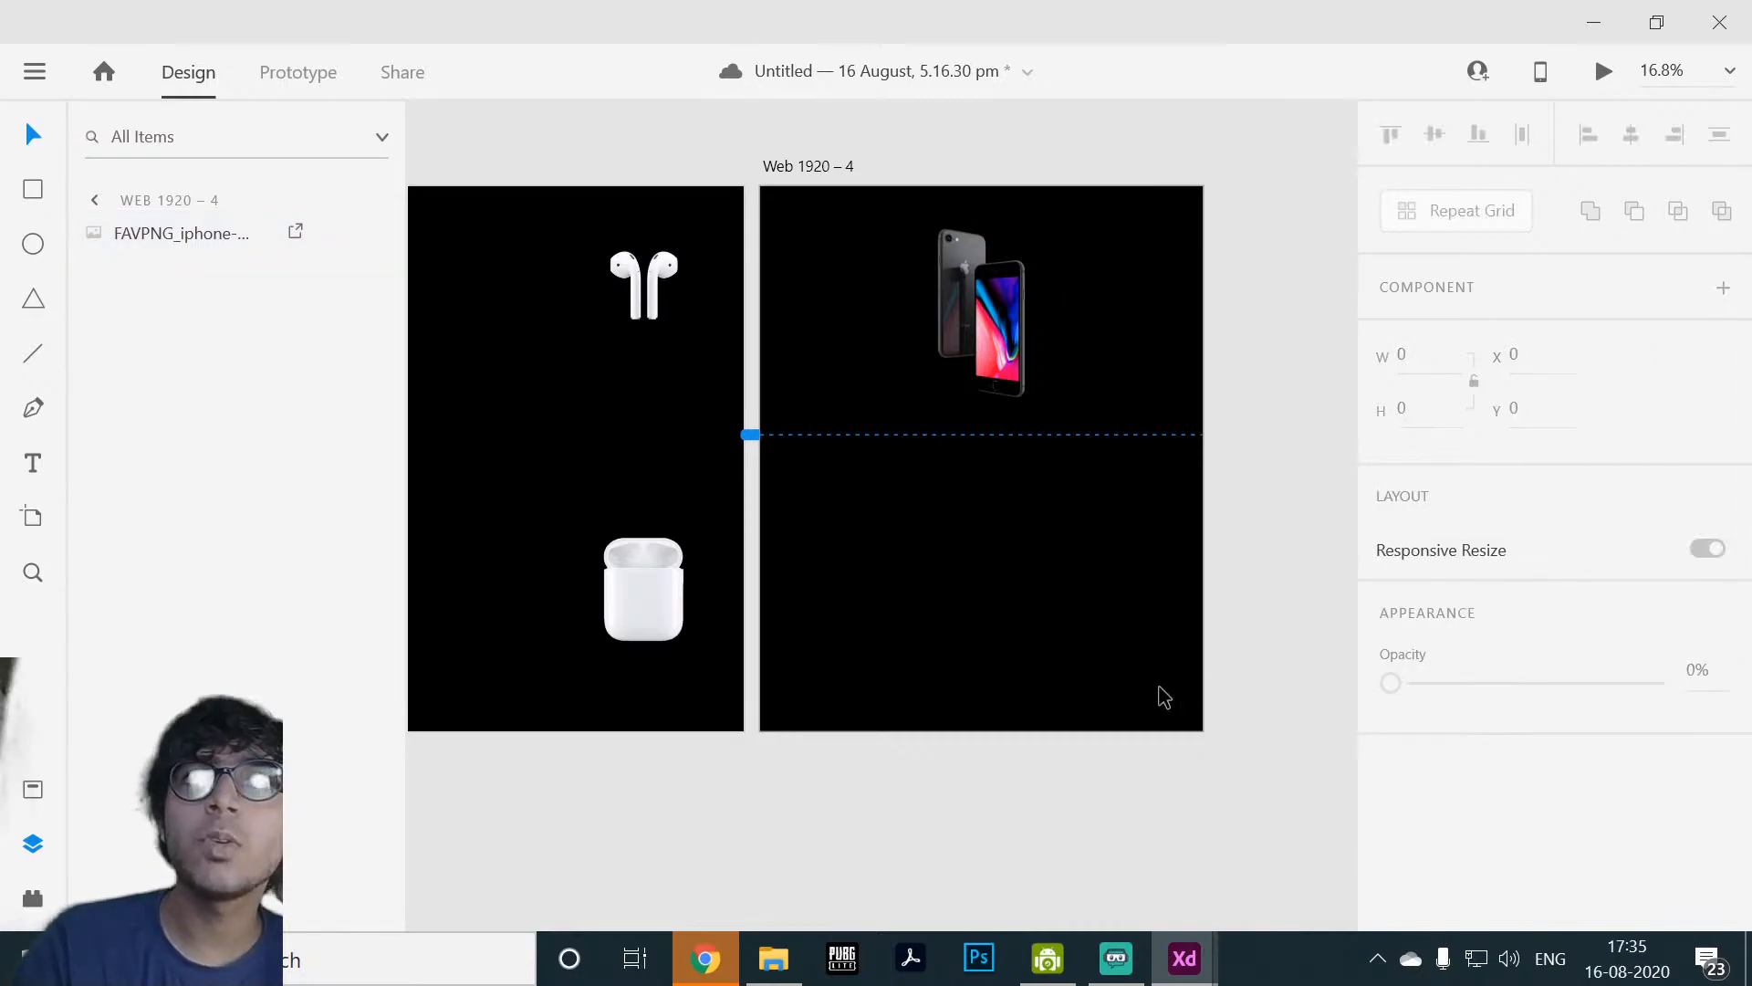
click(34, 465)
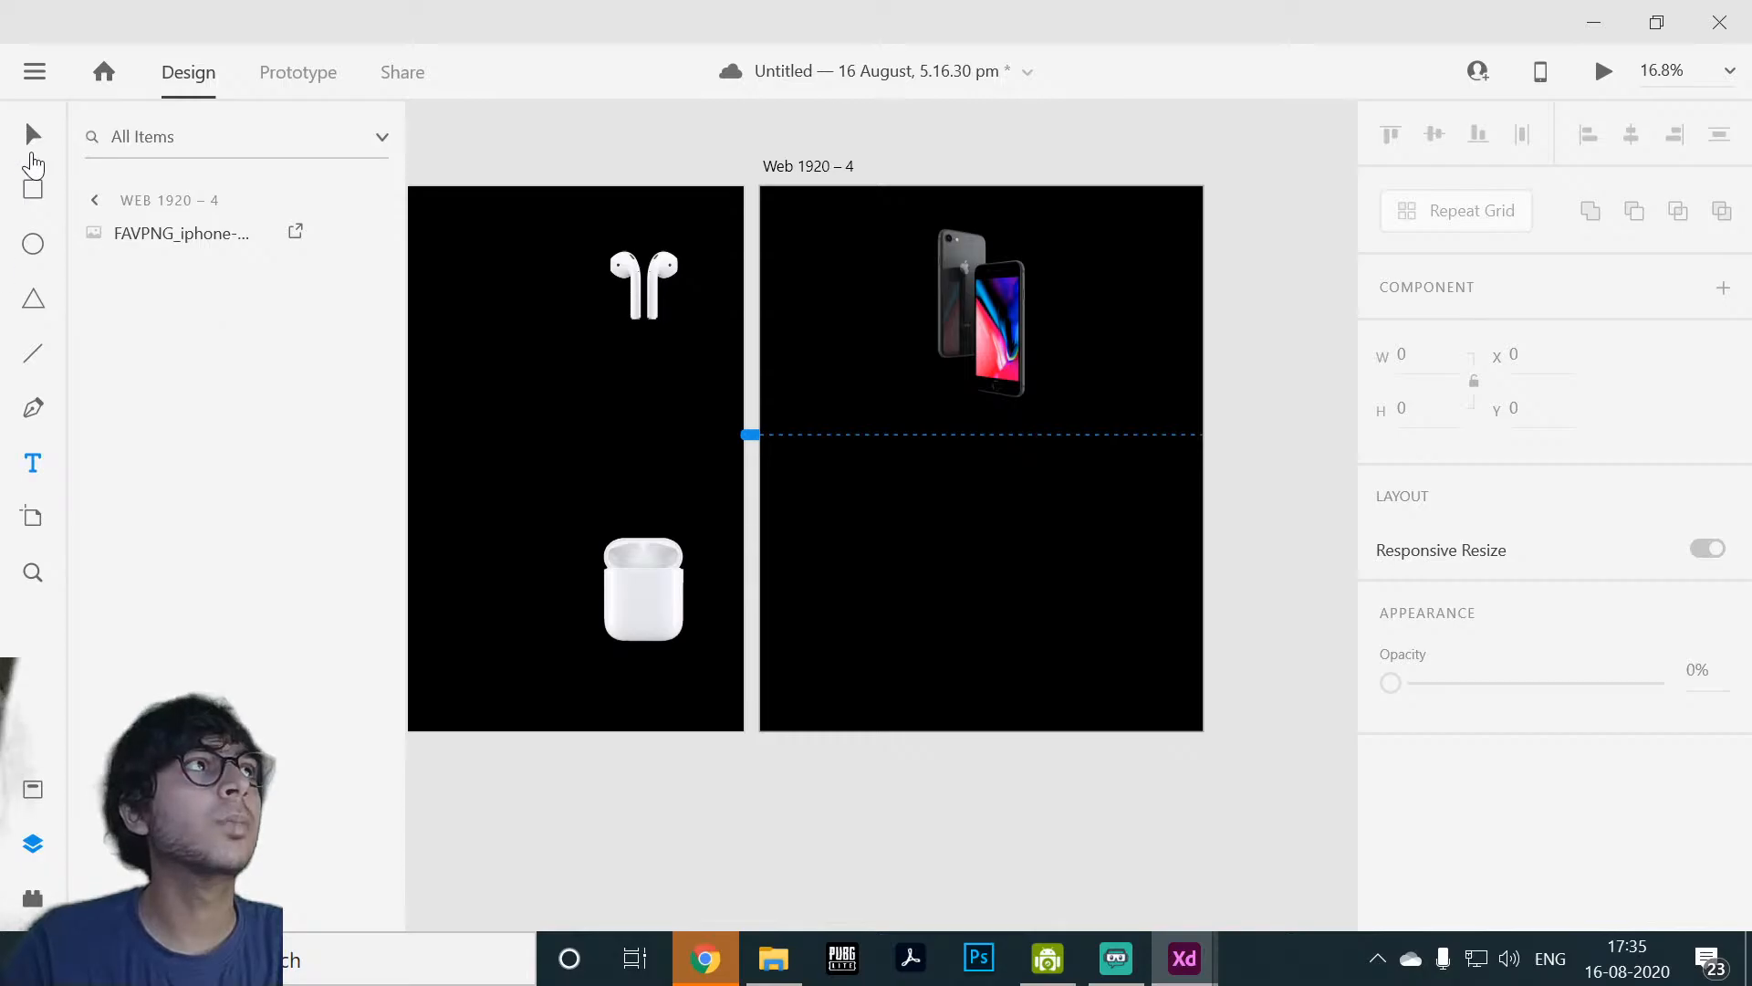
click(933, 307)
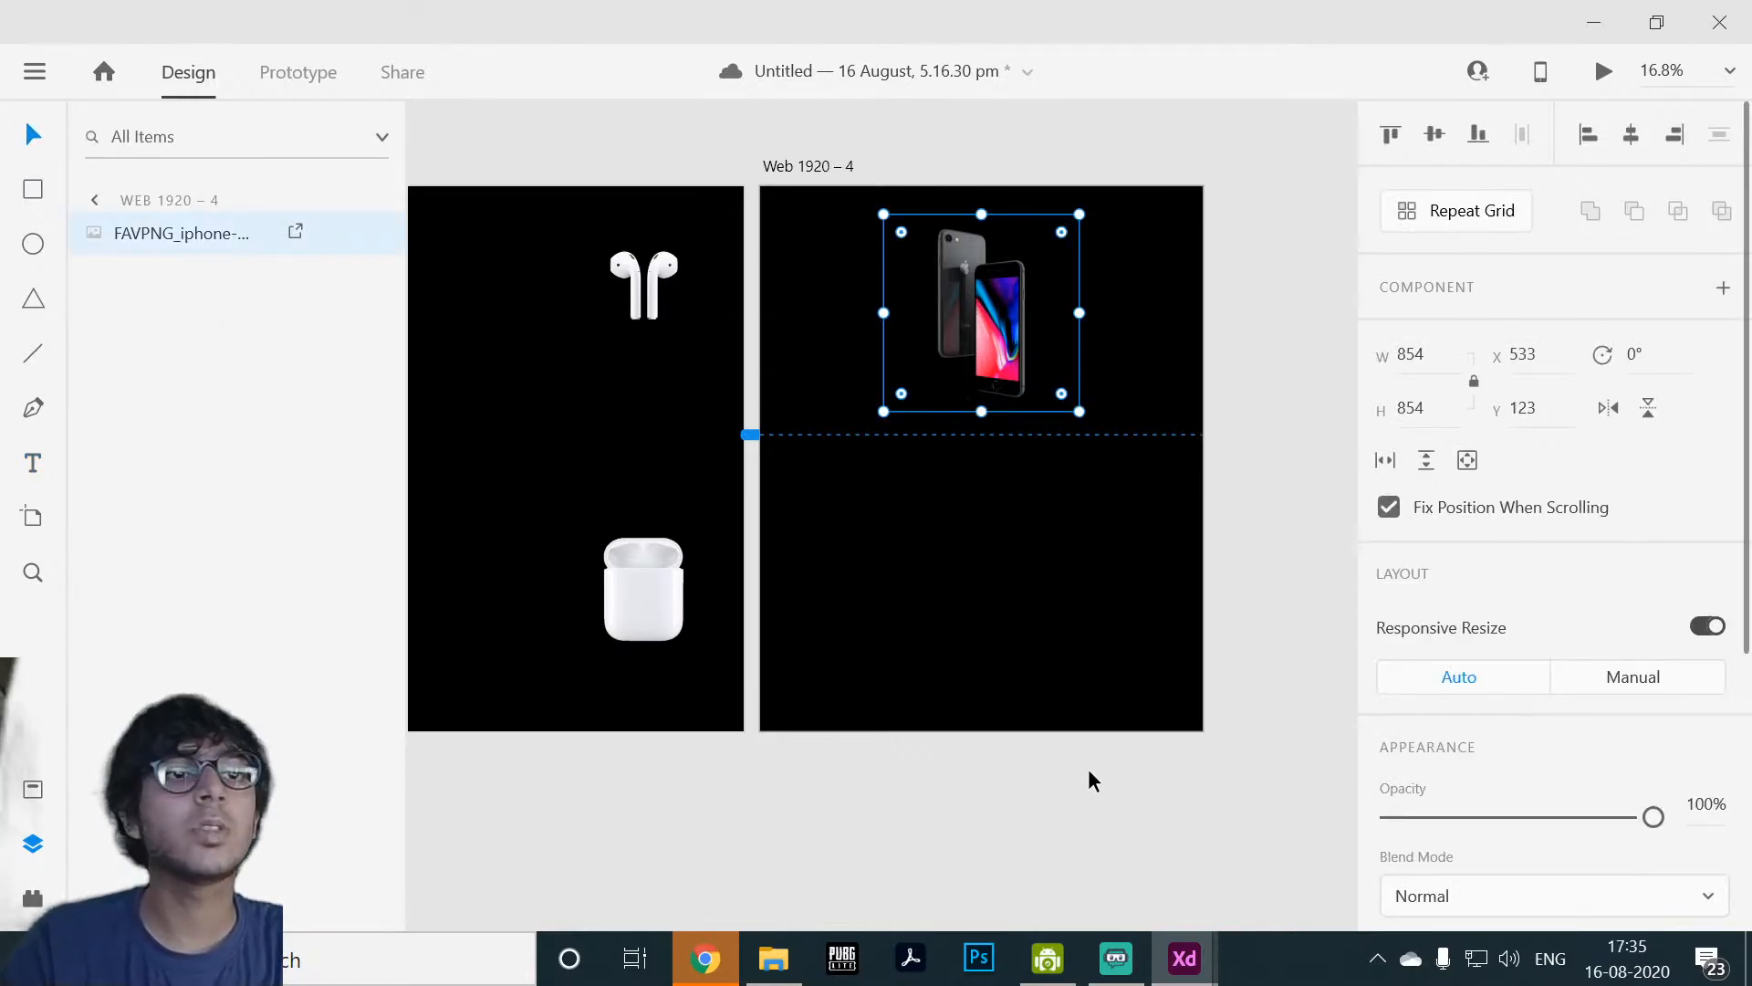
Step: Place the IPhoneSElogo picture from applemock above the phones and scale it to about 272 × 60 at X 838, Y 93
click(773, 958)
drag(461, 402, 1013, 210)
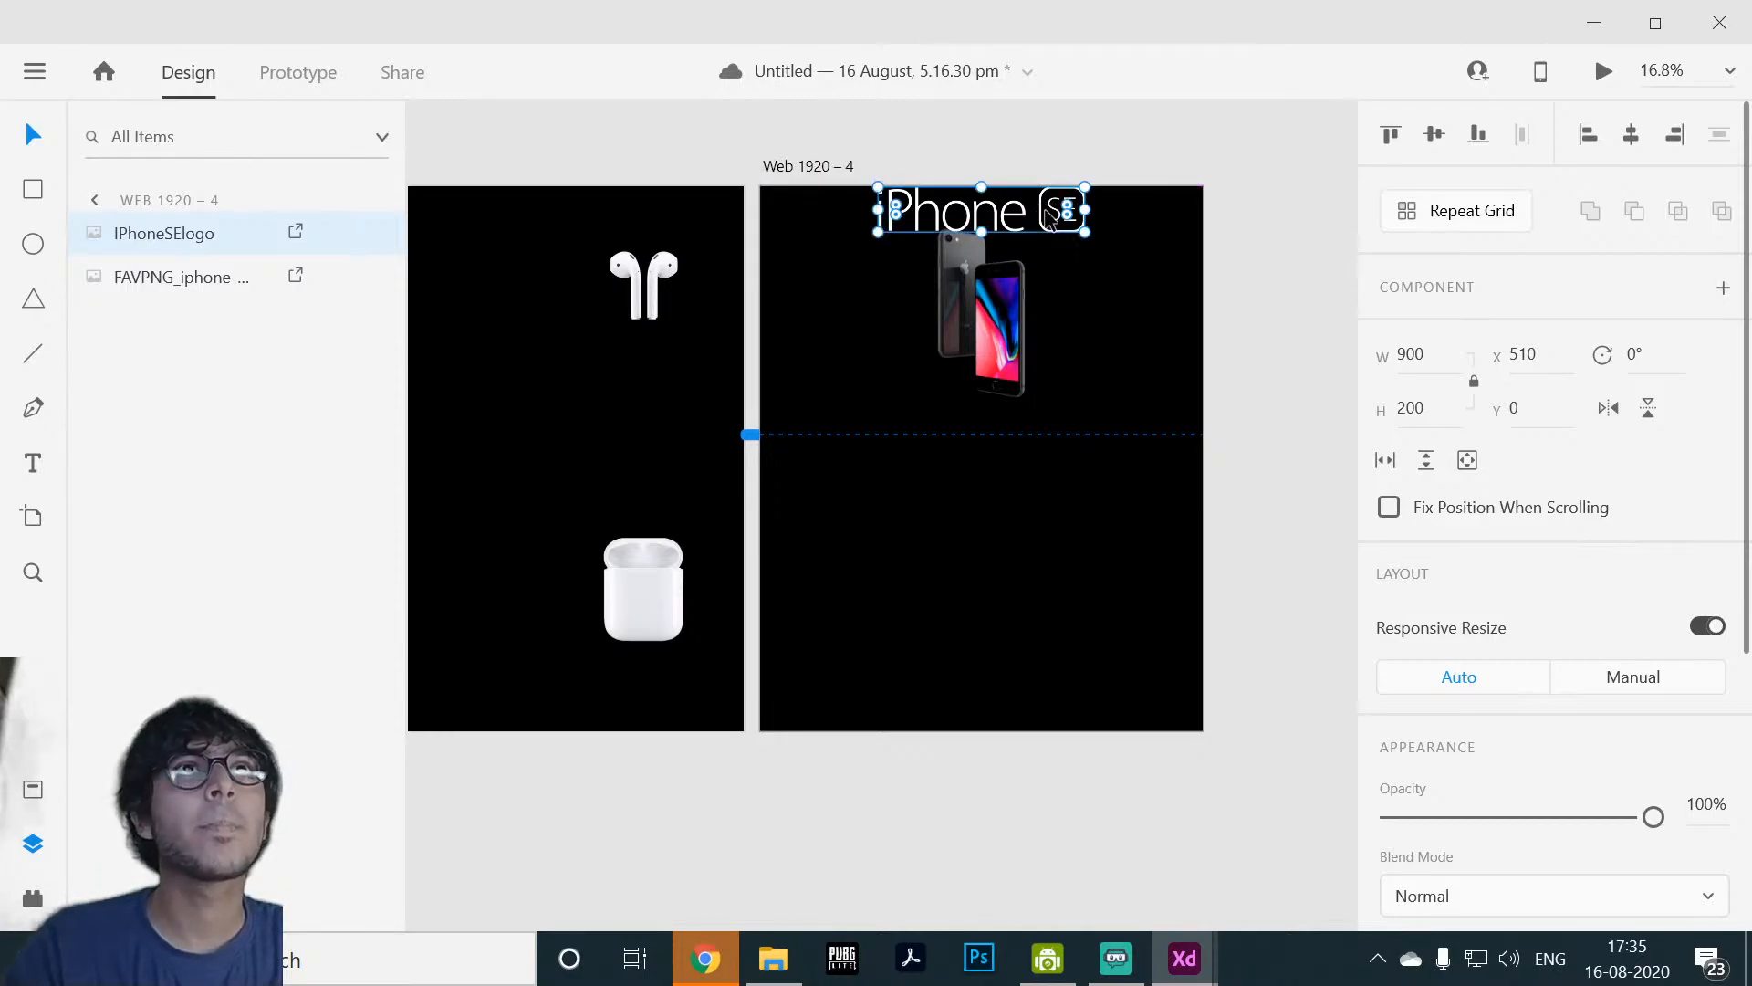
mouse_move(1031, 217)
mouse_down()
mouse_move(1049, 217)
mouse_move(960, 213)
mouse_move(1036, 214)
mouse_up()
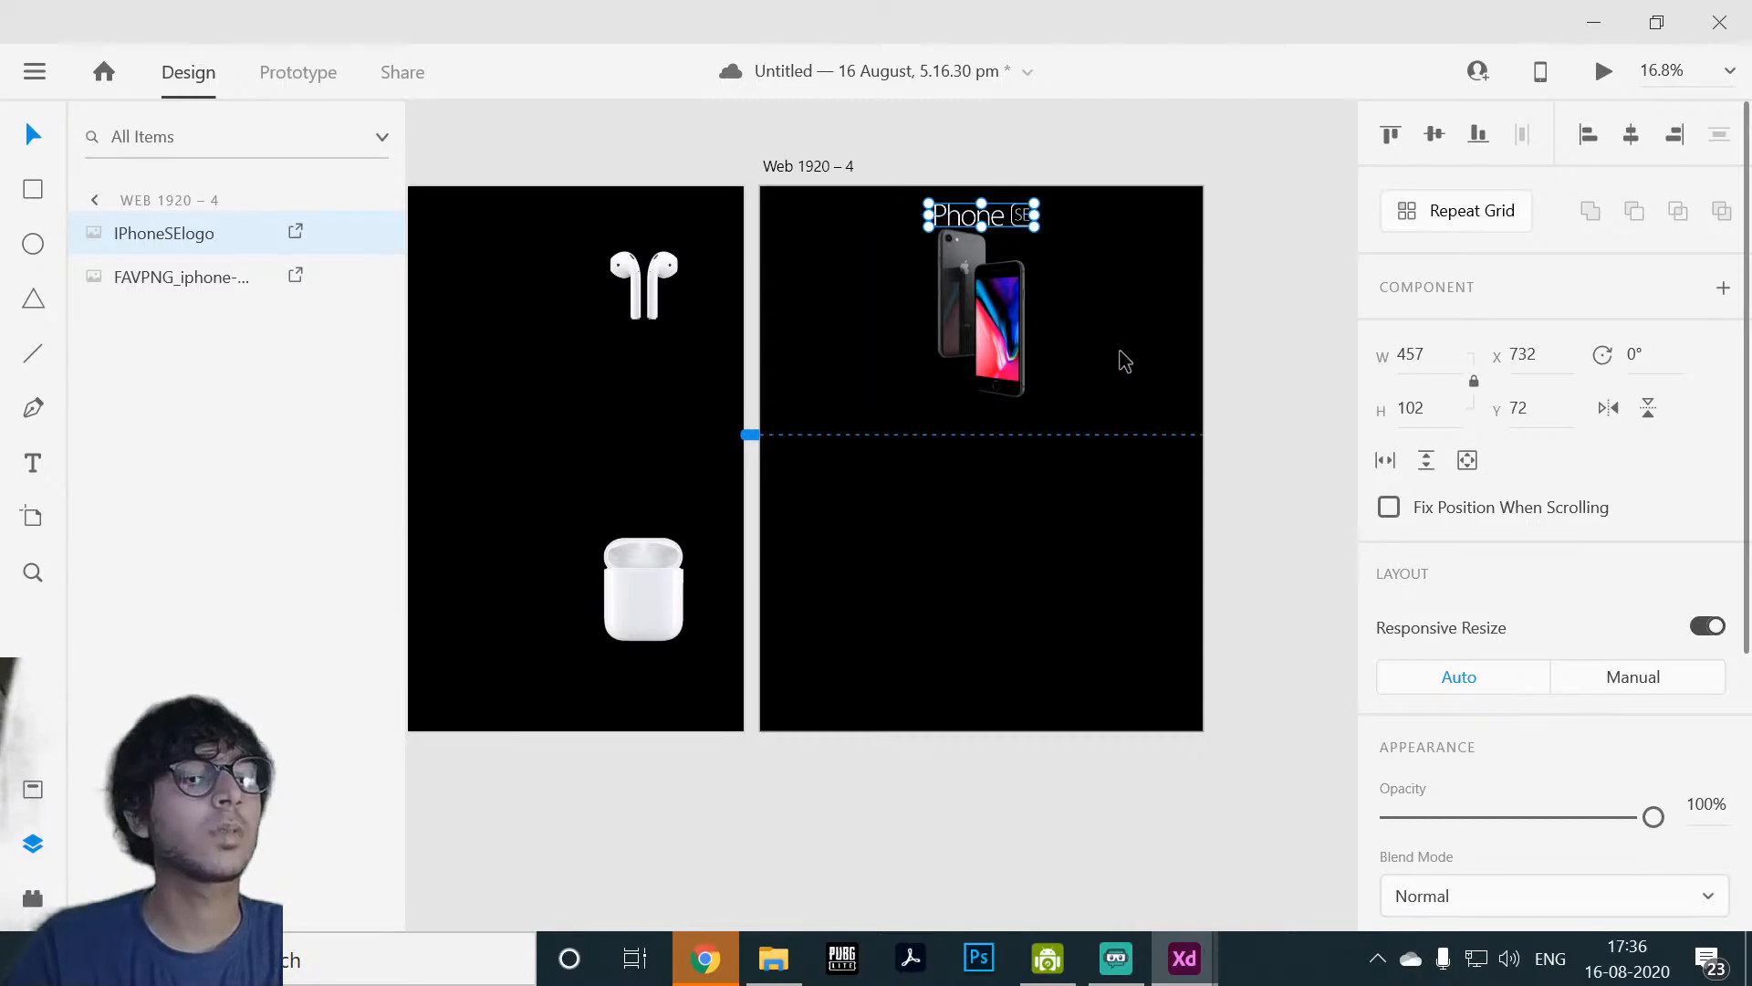
ctrl+scroll(1118, 359, up, 4)
drag(1097, 293, 1109, 562)
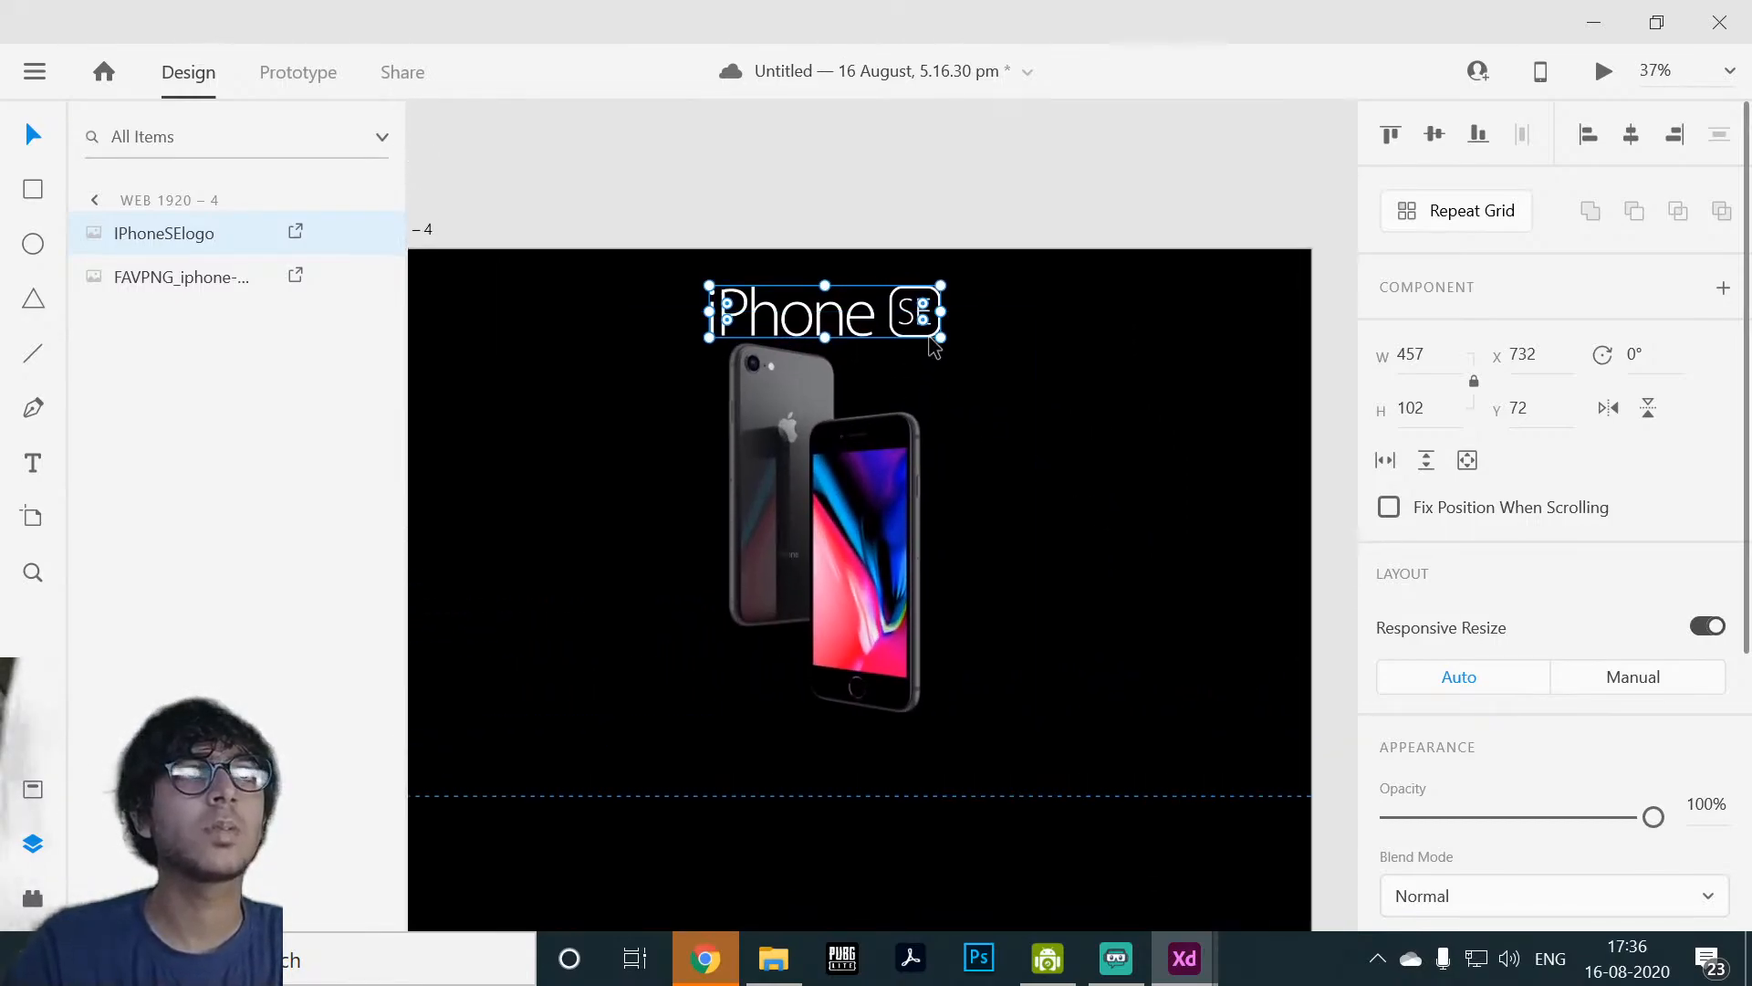
drag(940, 311, 847, 318)
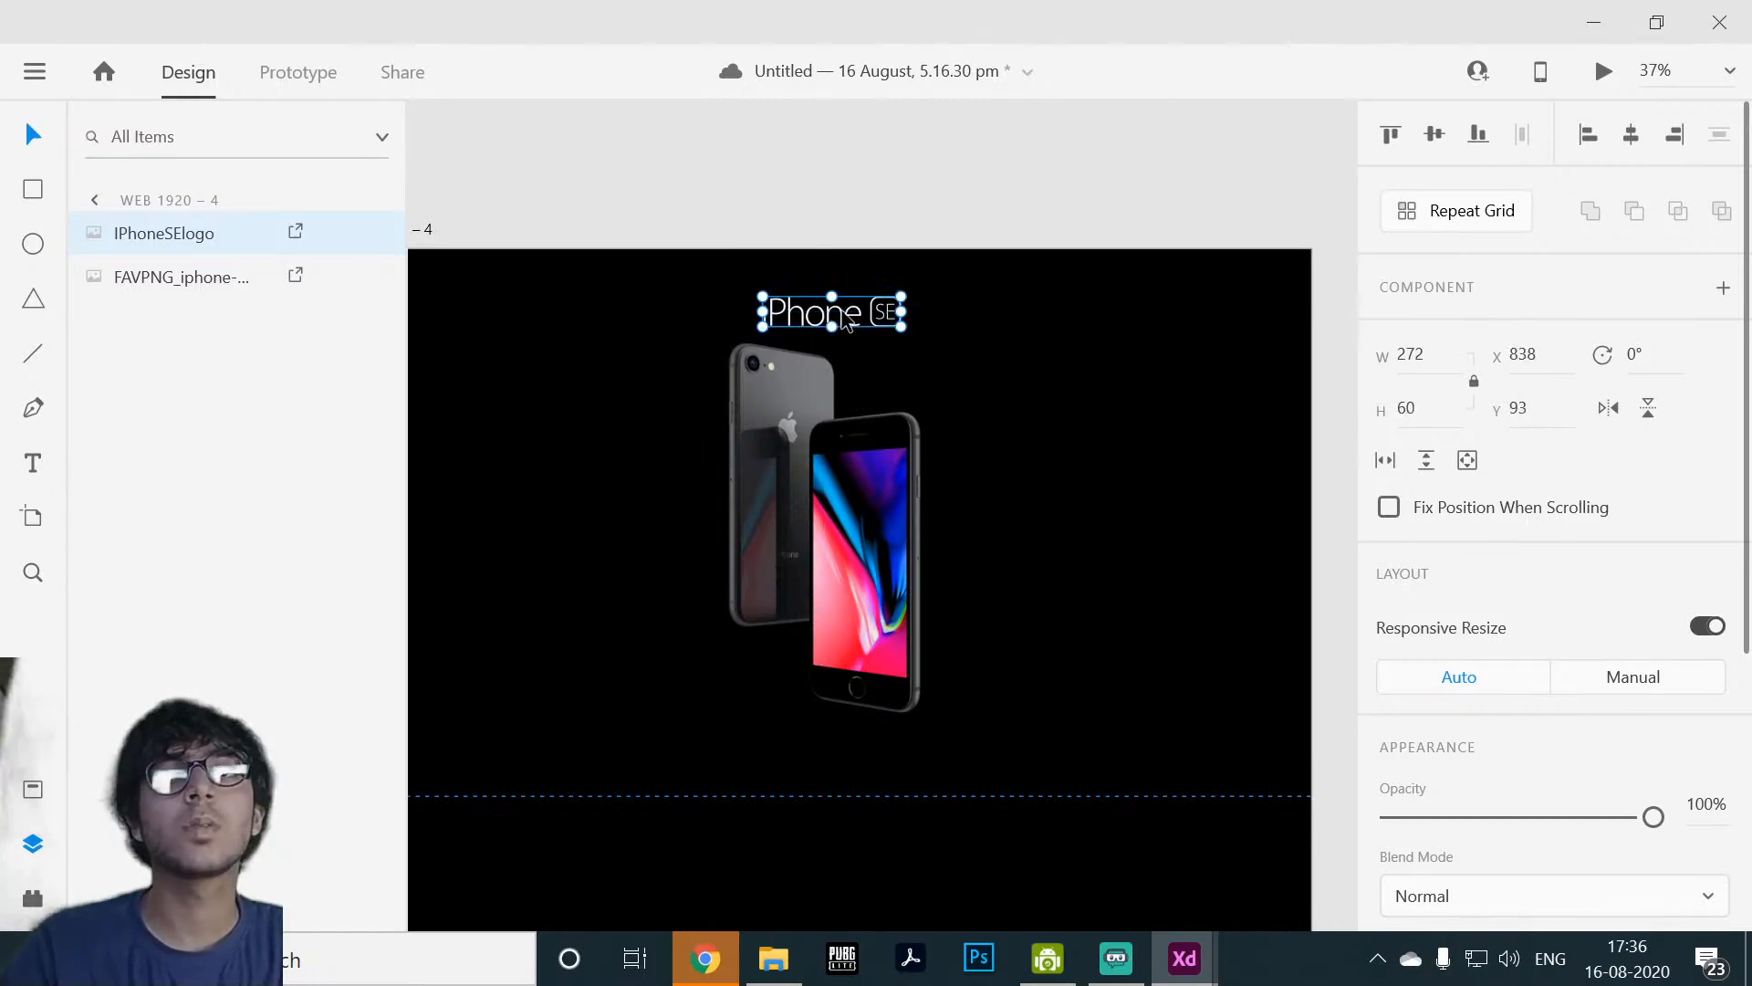
Step: Lower the system volume to 20
key(XF86AudioLowerVolume)
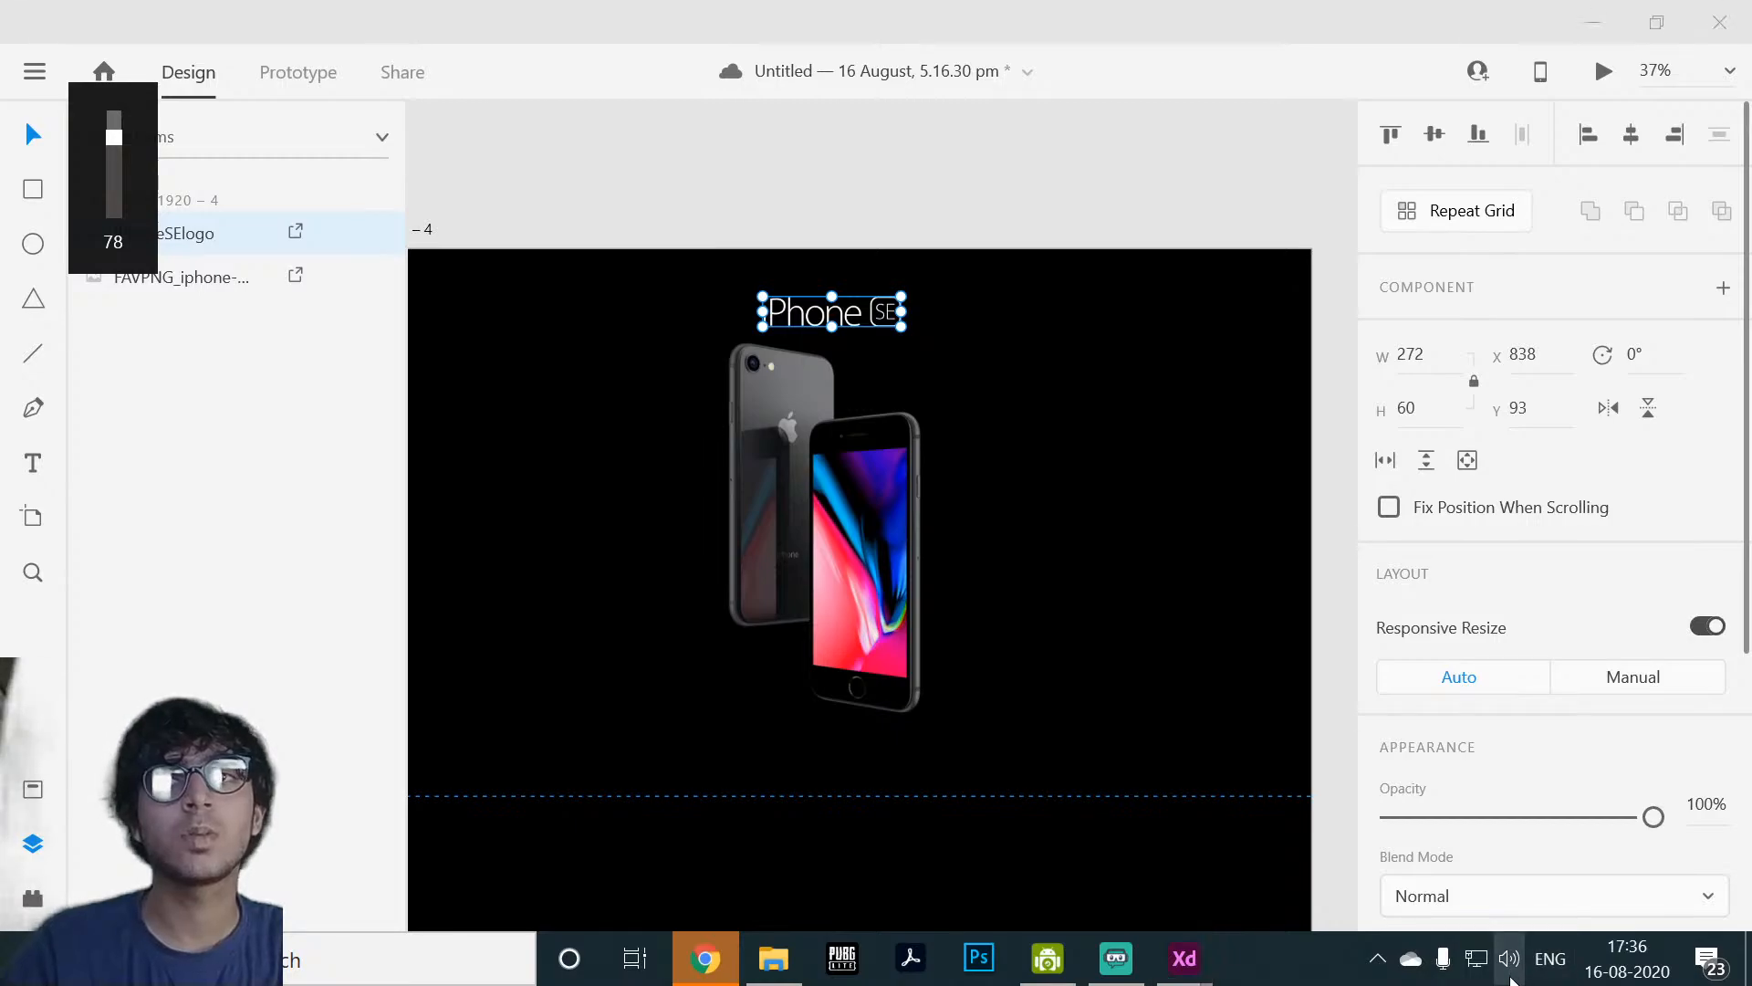
click(1509, 958)
click(1454, 832)
click(1415, 716)
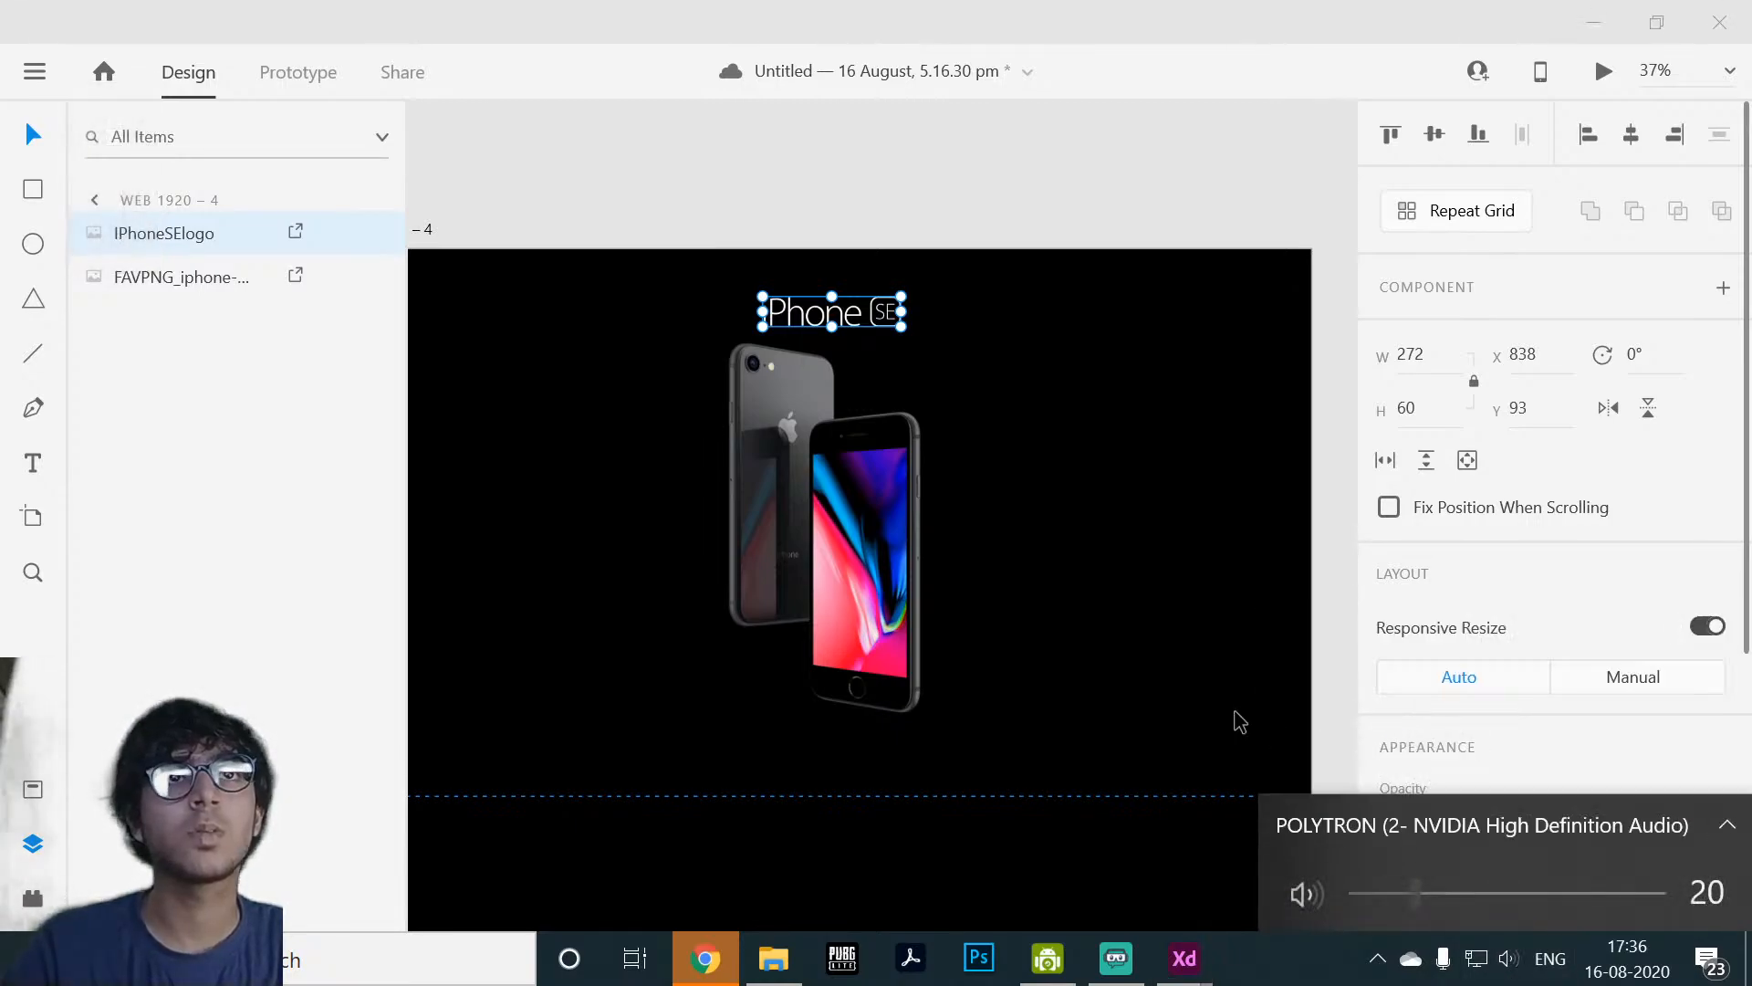
click(1235, 720)
Step: Fix the iPhone SE logo's position when scrolling and deselect it
click(853, 317)
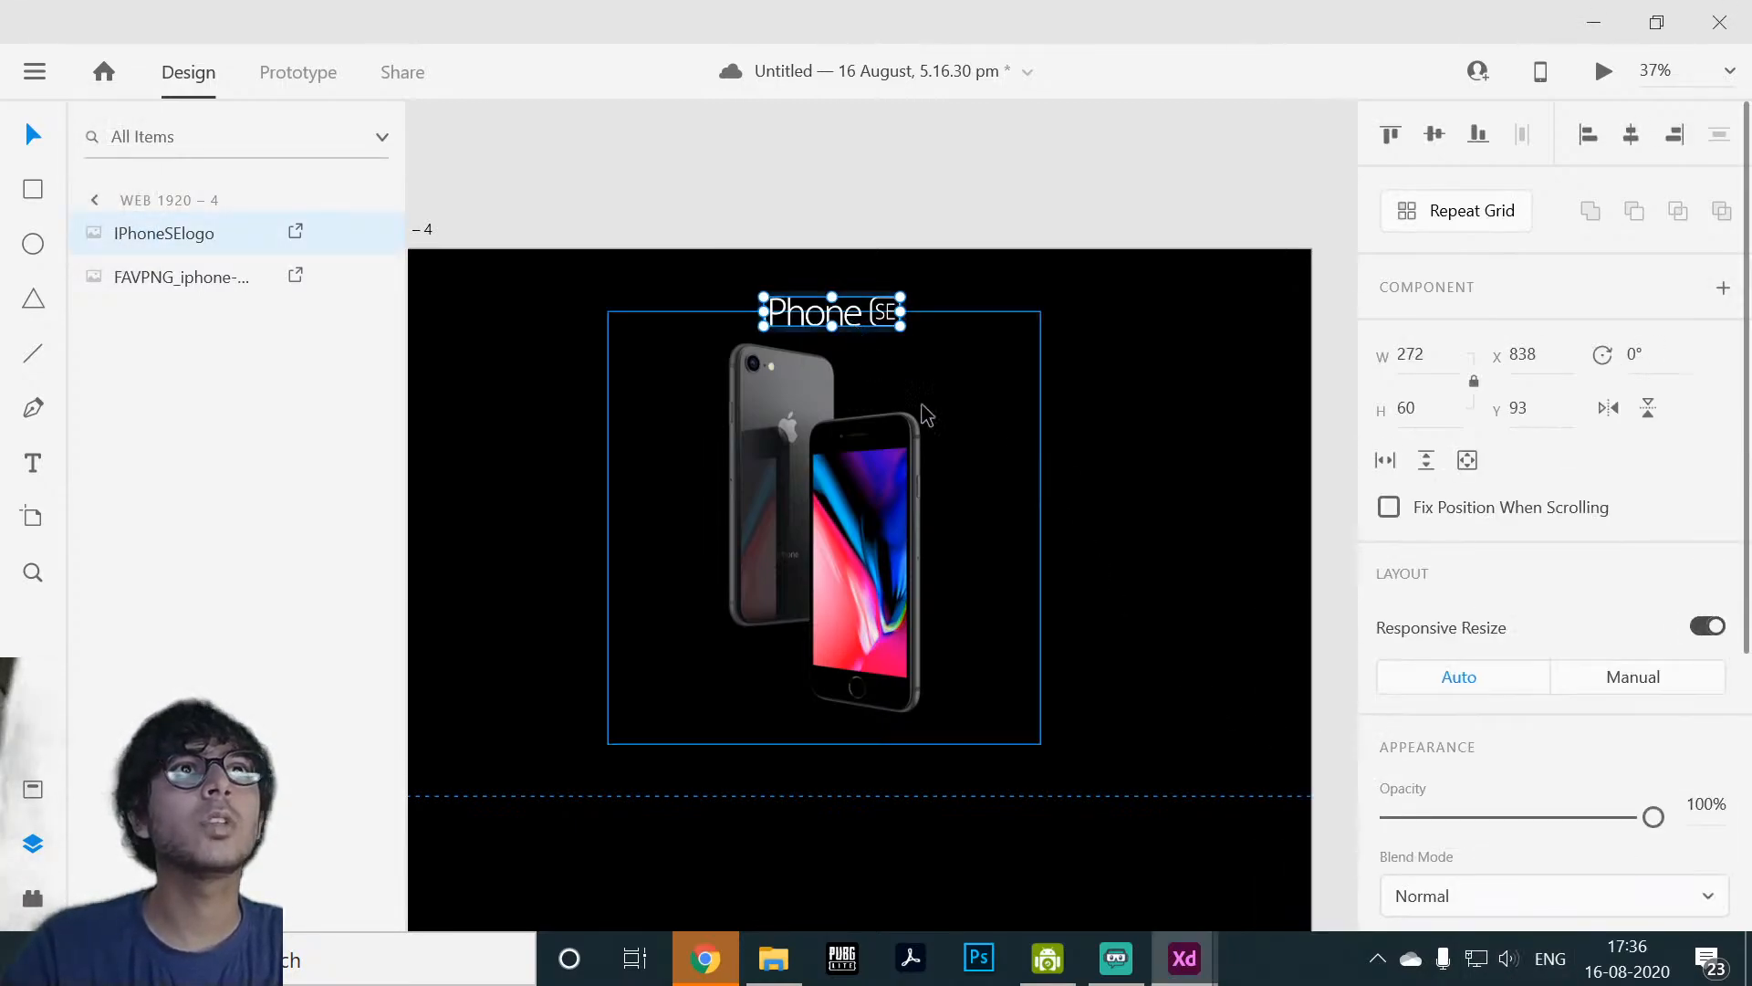
click(1463, 509)
click(1141, 194)
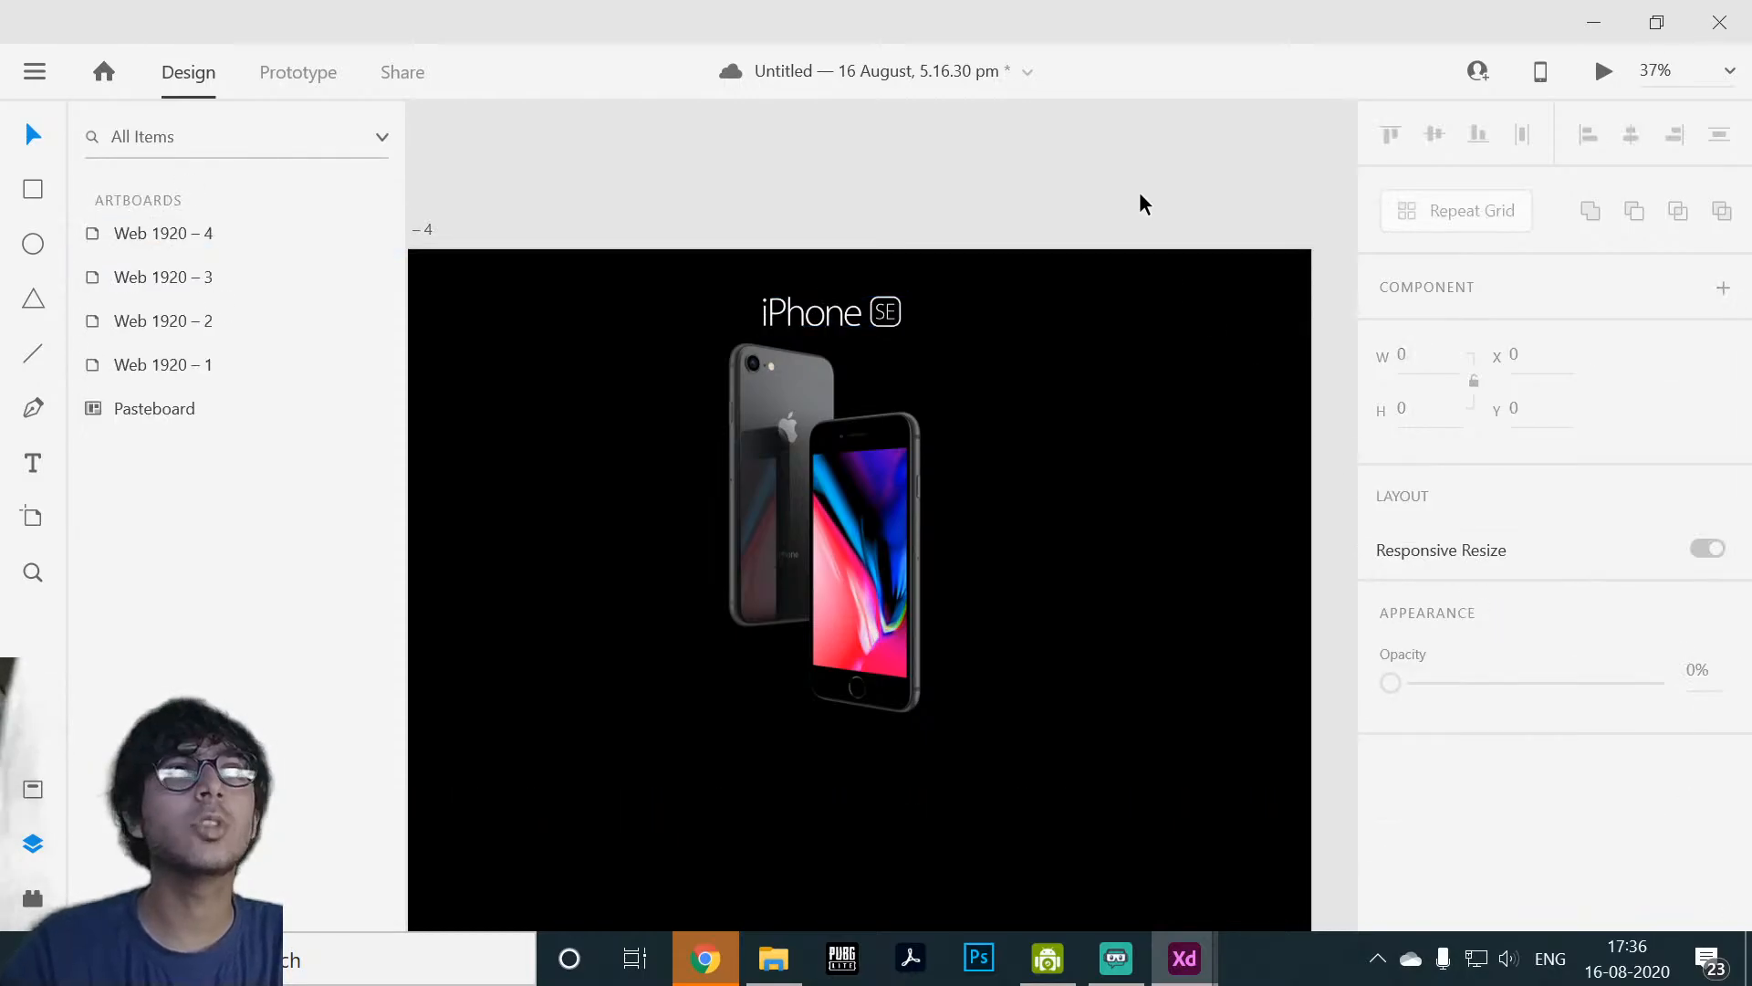
Step: Preview the Web 1920 – 4 page, scroll through it to check the fixed phone and logo, and close the preview
scroll(1140, 194, down, 5)
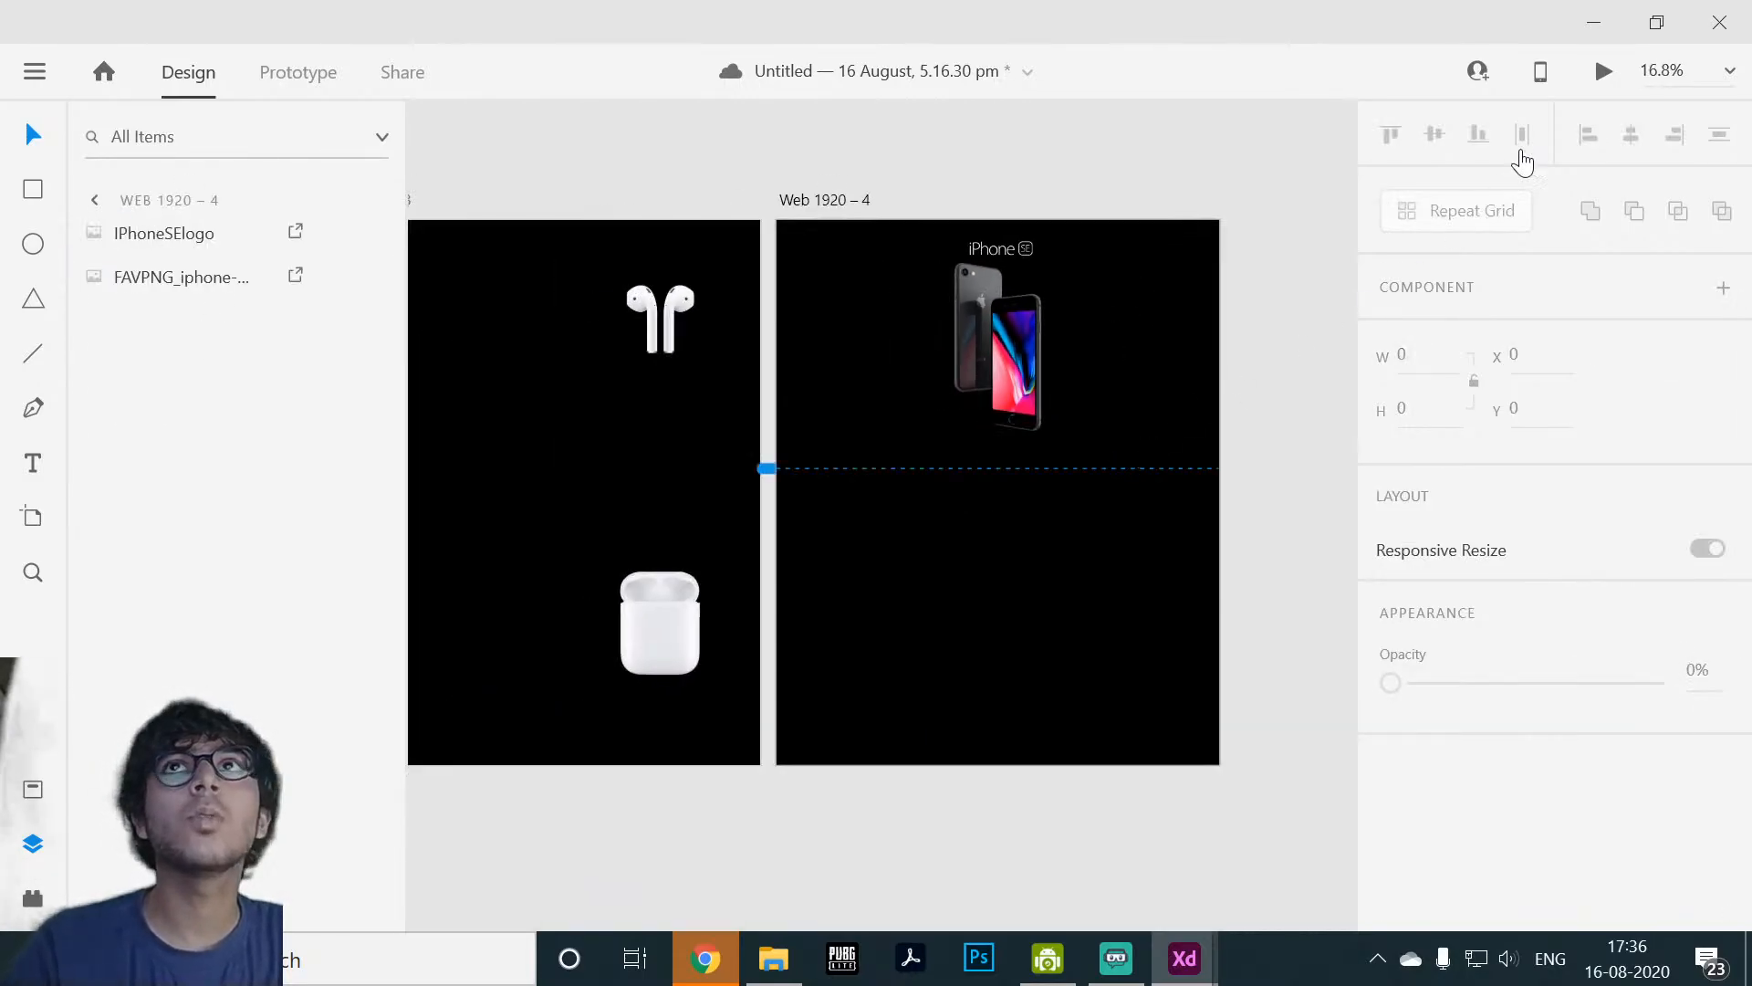
click(1603, 70)
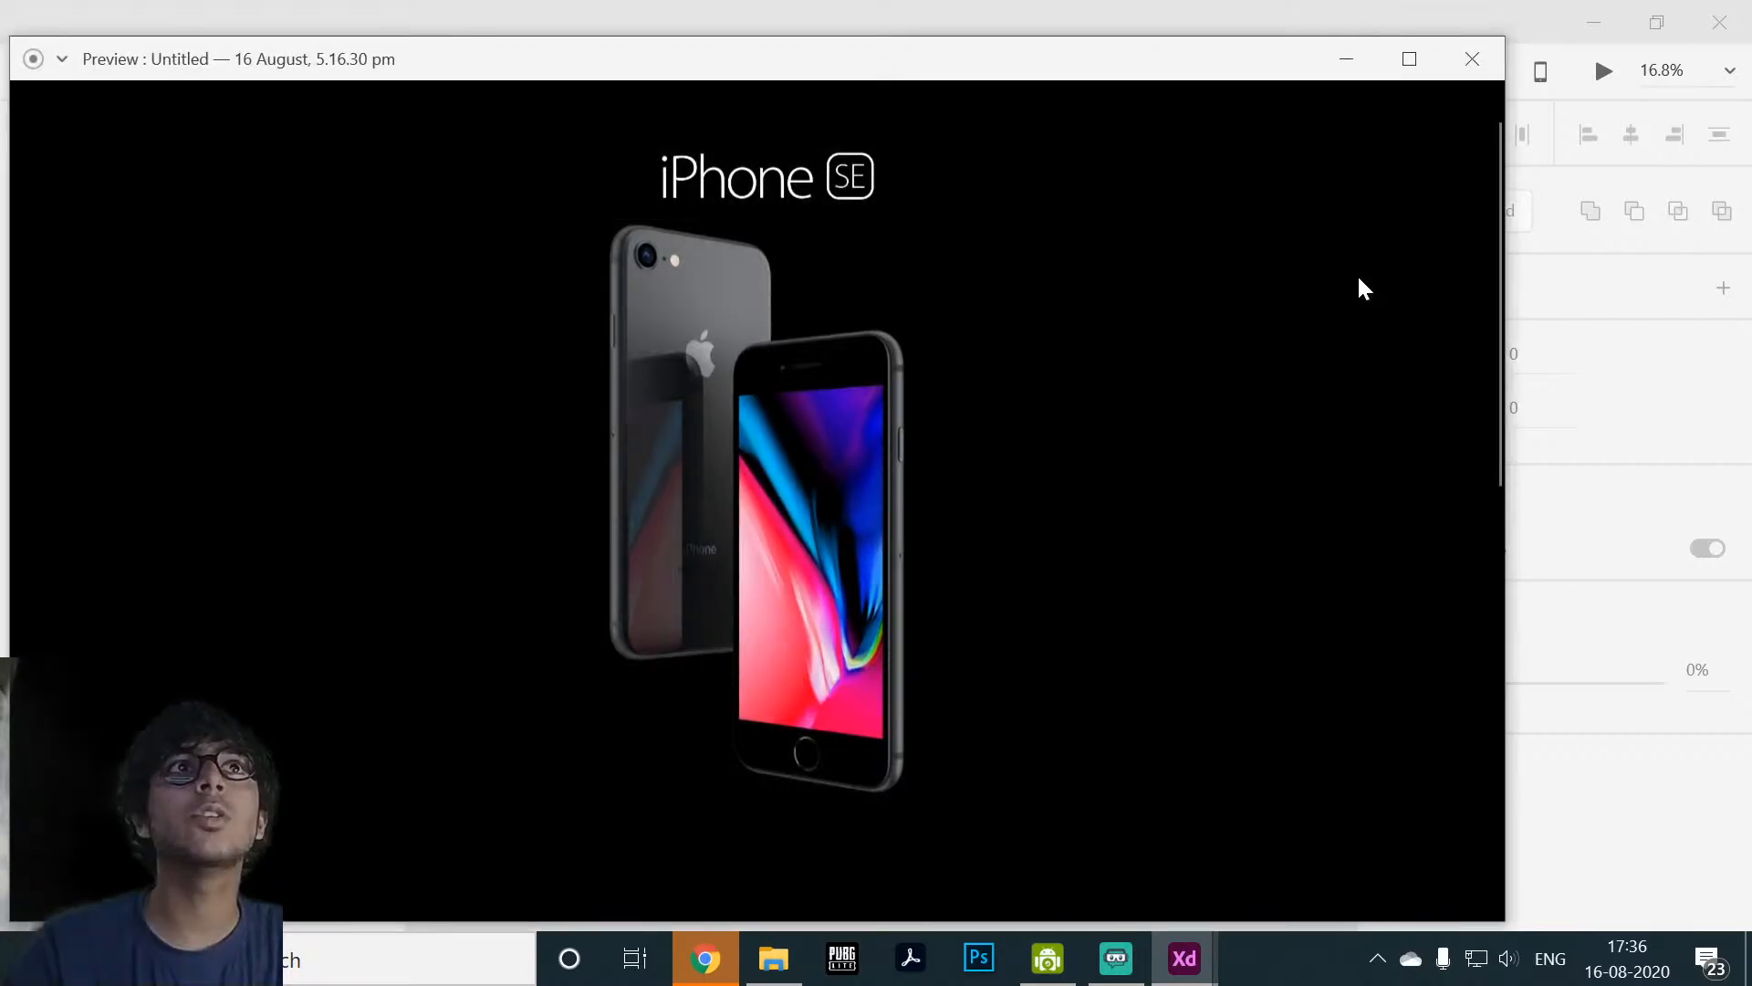
scroll(1360, 288, up, 5)
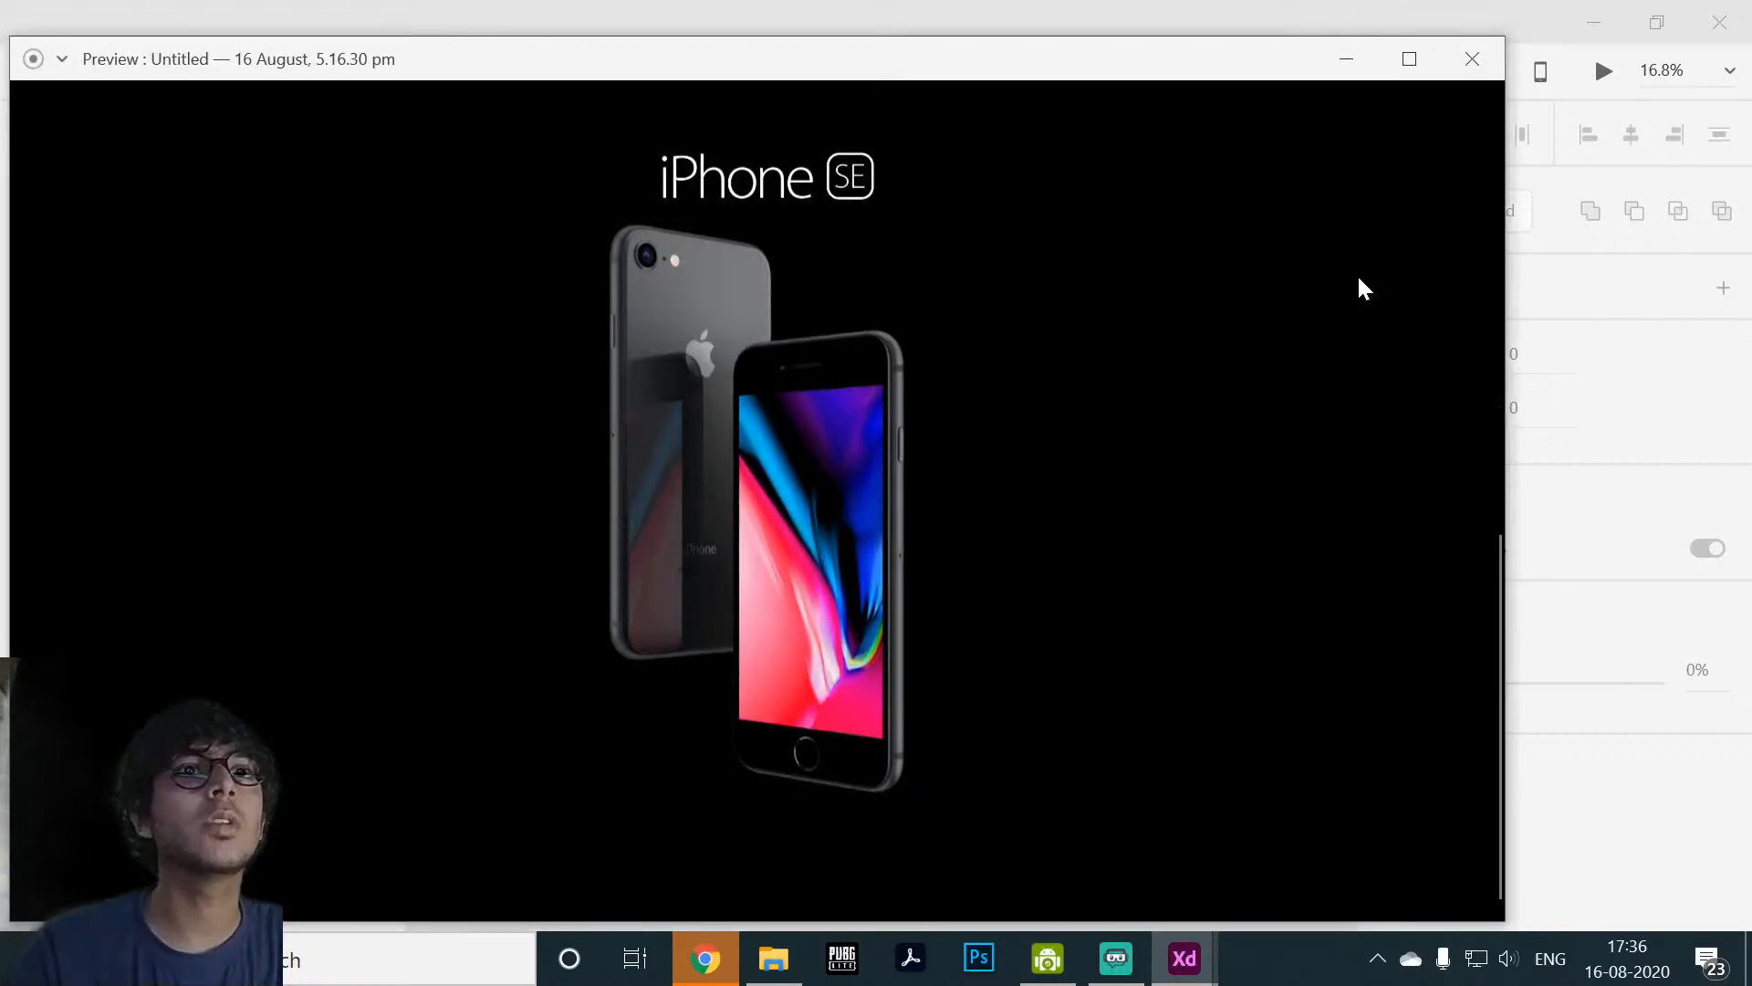
click(1453, 68)
click(1240, 539)
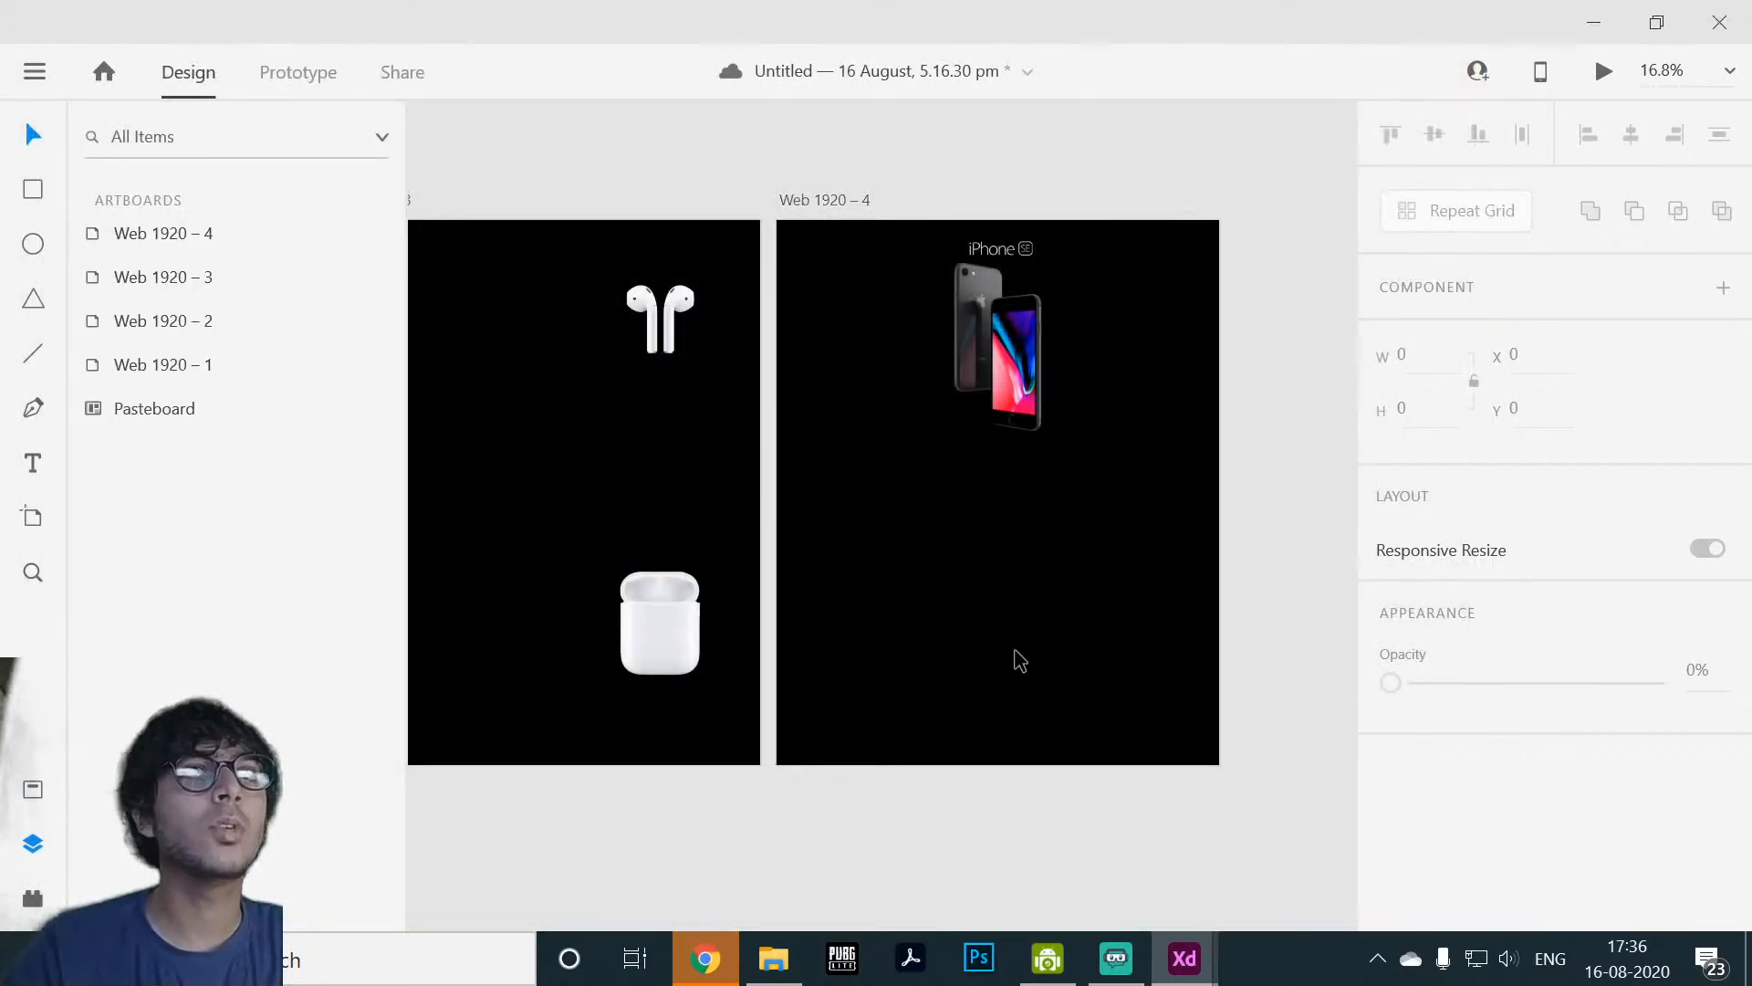
Step: Add the text "Light. Peed" to the lower half of Web 1920 – 4 and enlarge it to about size 207
click(33, 462)
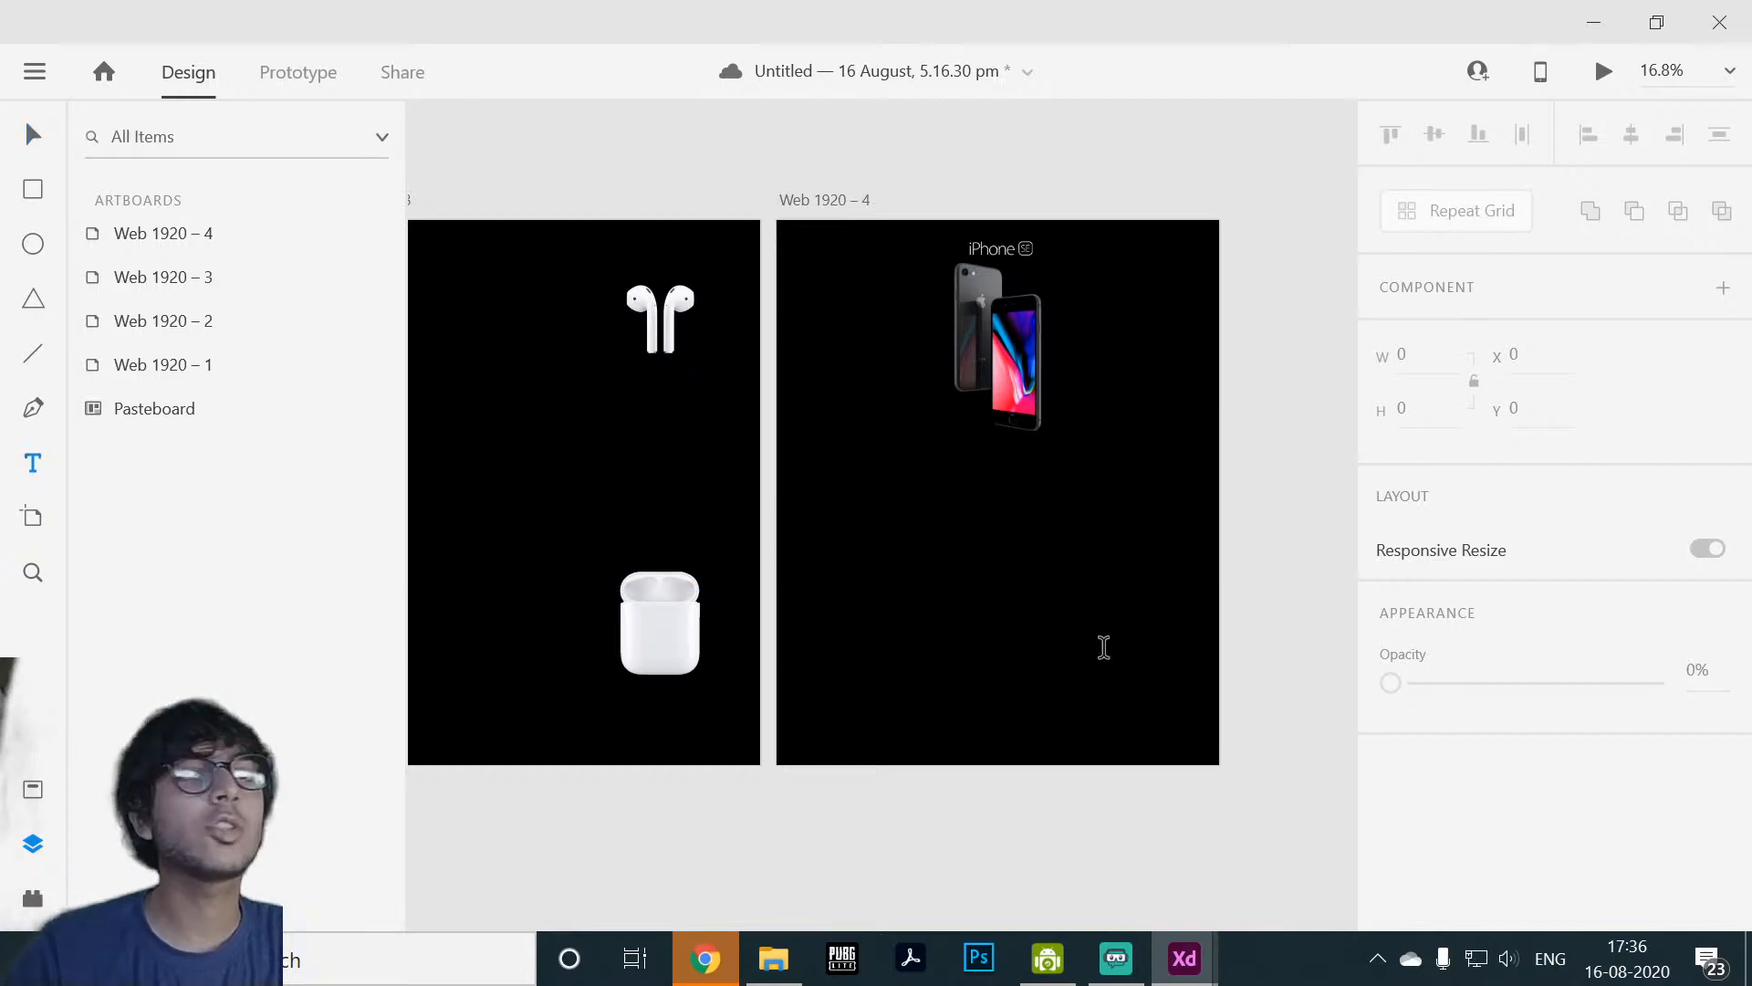
click(910, 628)
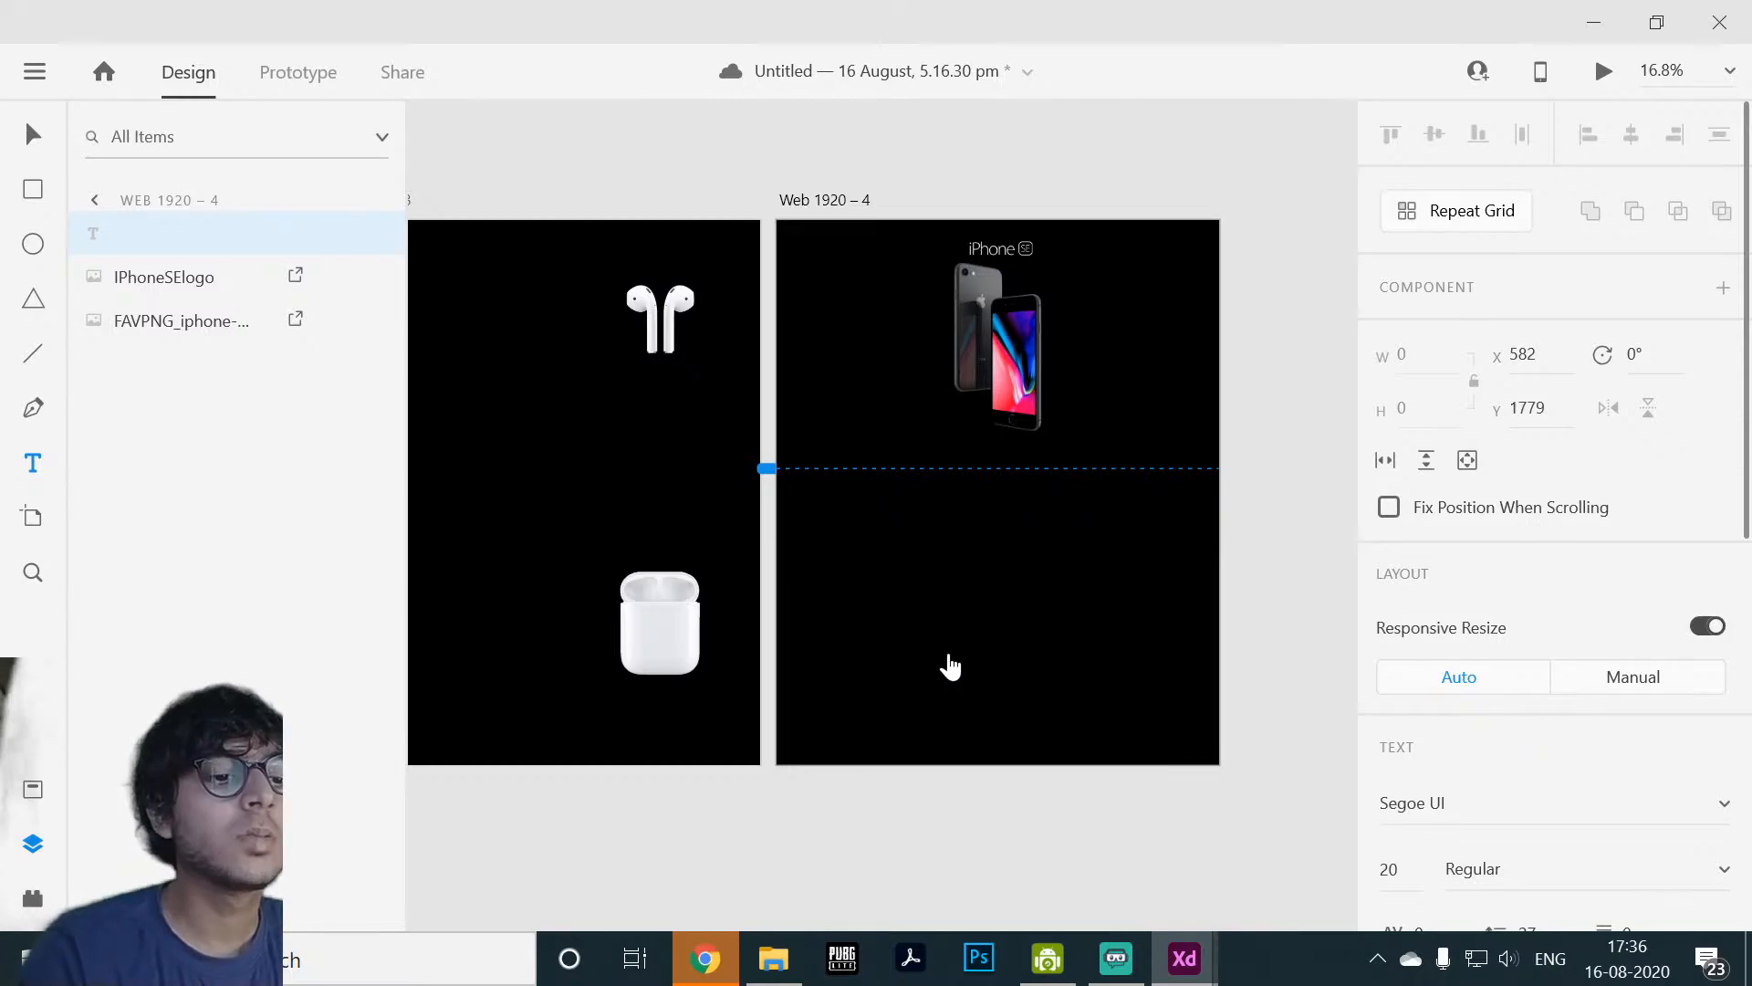
text(Light)
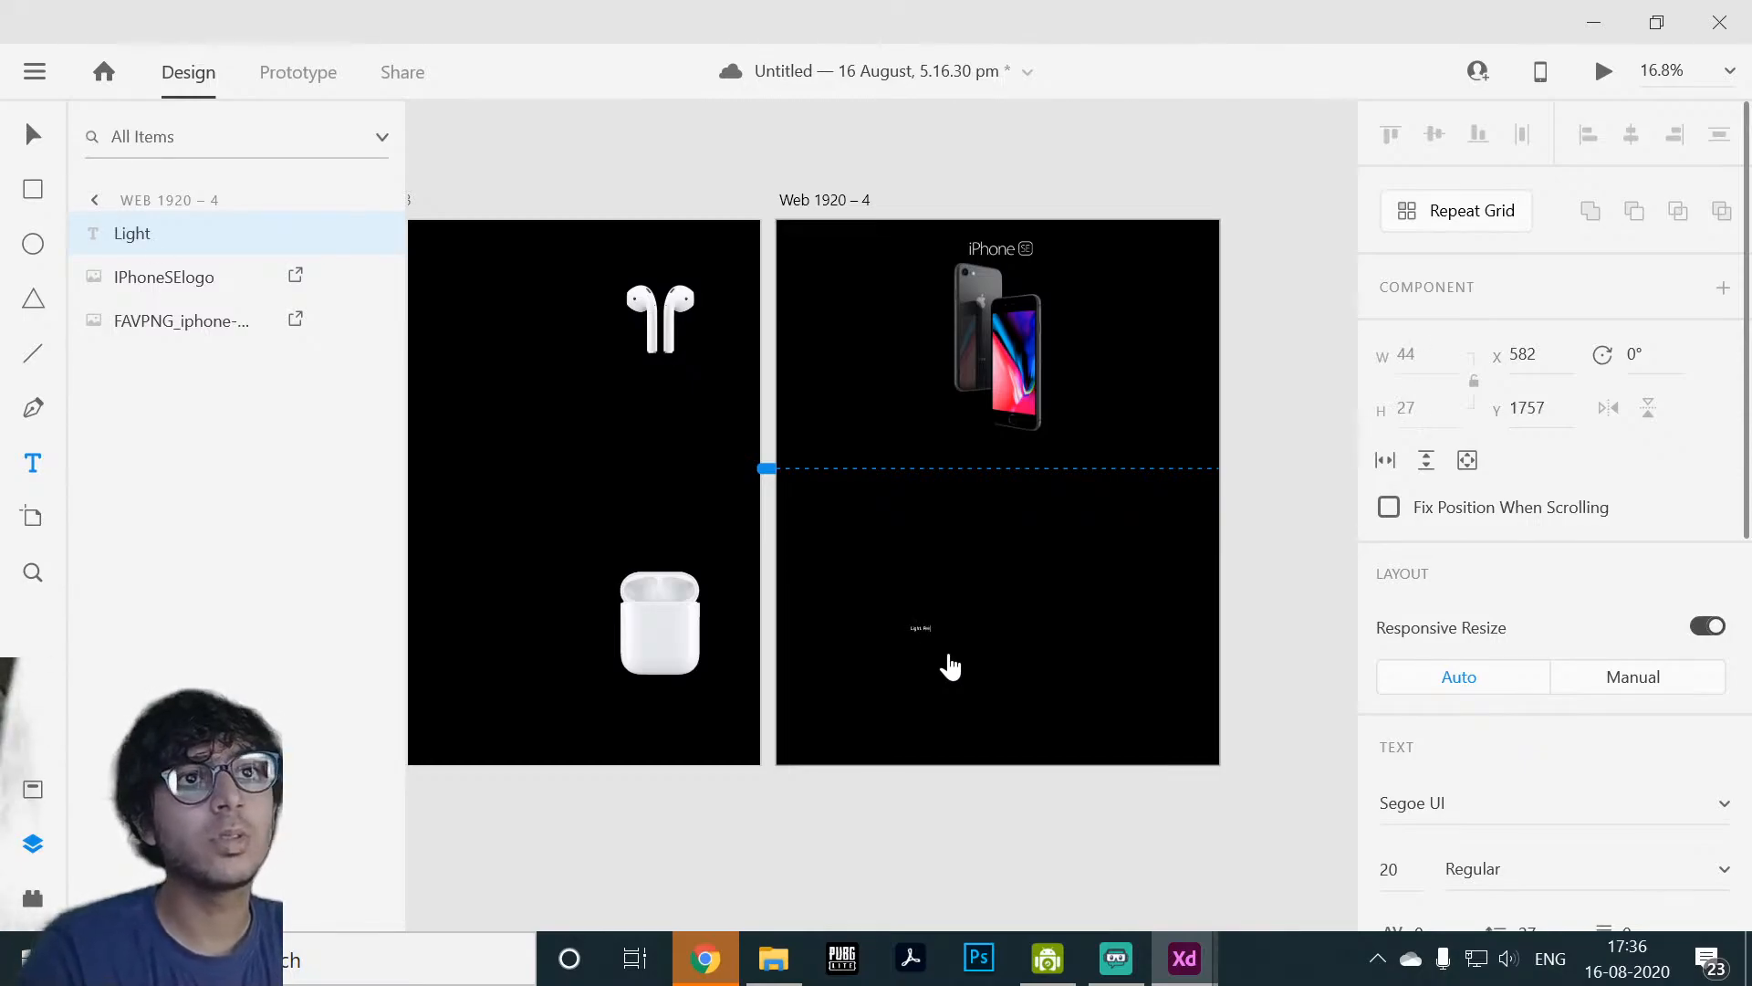
click(33, 135)
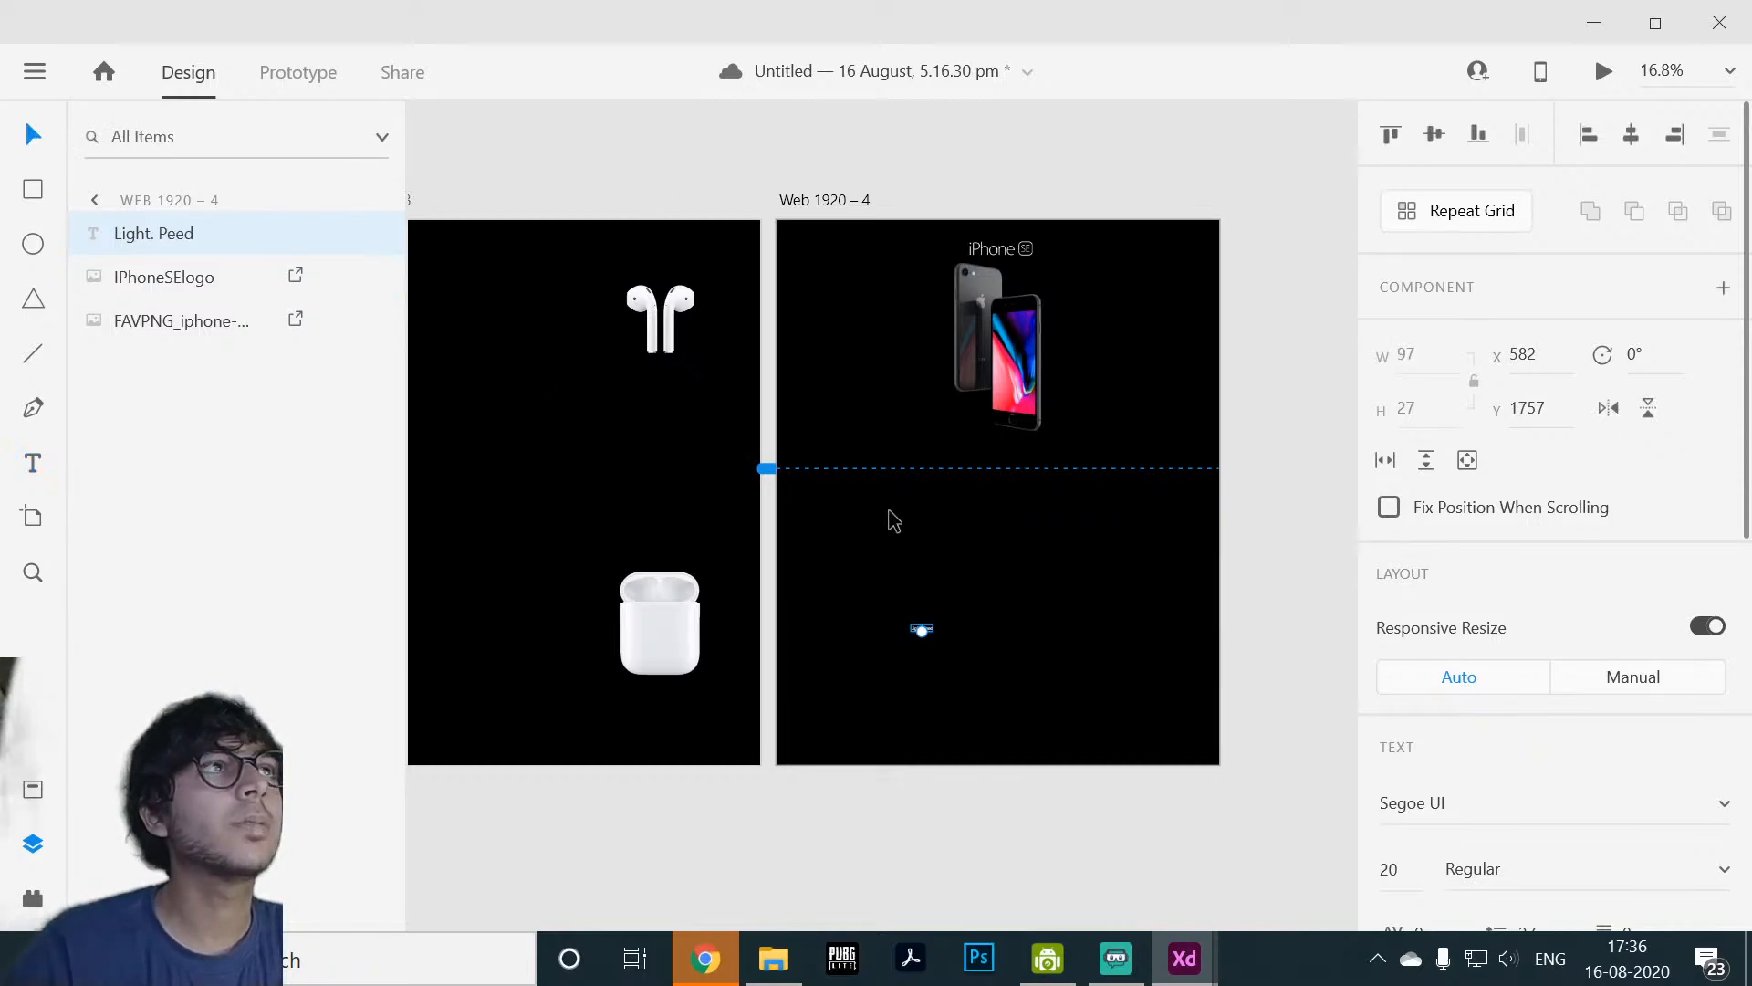
drag(922, 630, 921, 690)
Step: Correct the headline to "Light. Speed", reduce it to about size 153 and centre it on the artboard at X 543, Y 1420
double_click(944, 660)
click(959, 660)
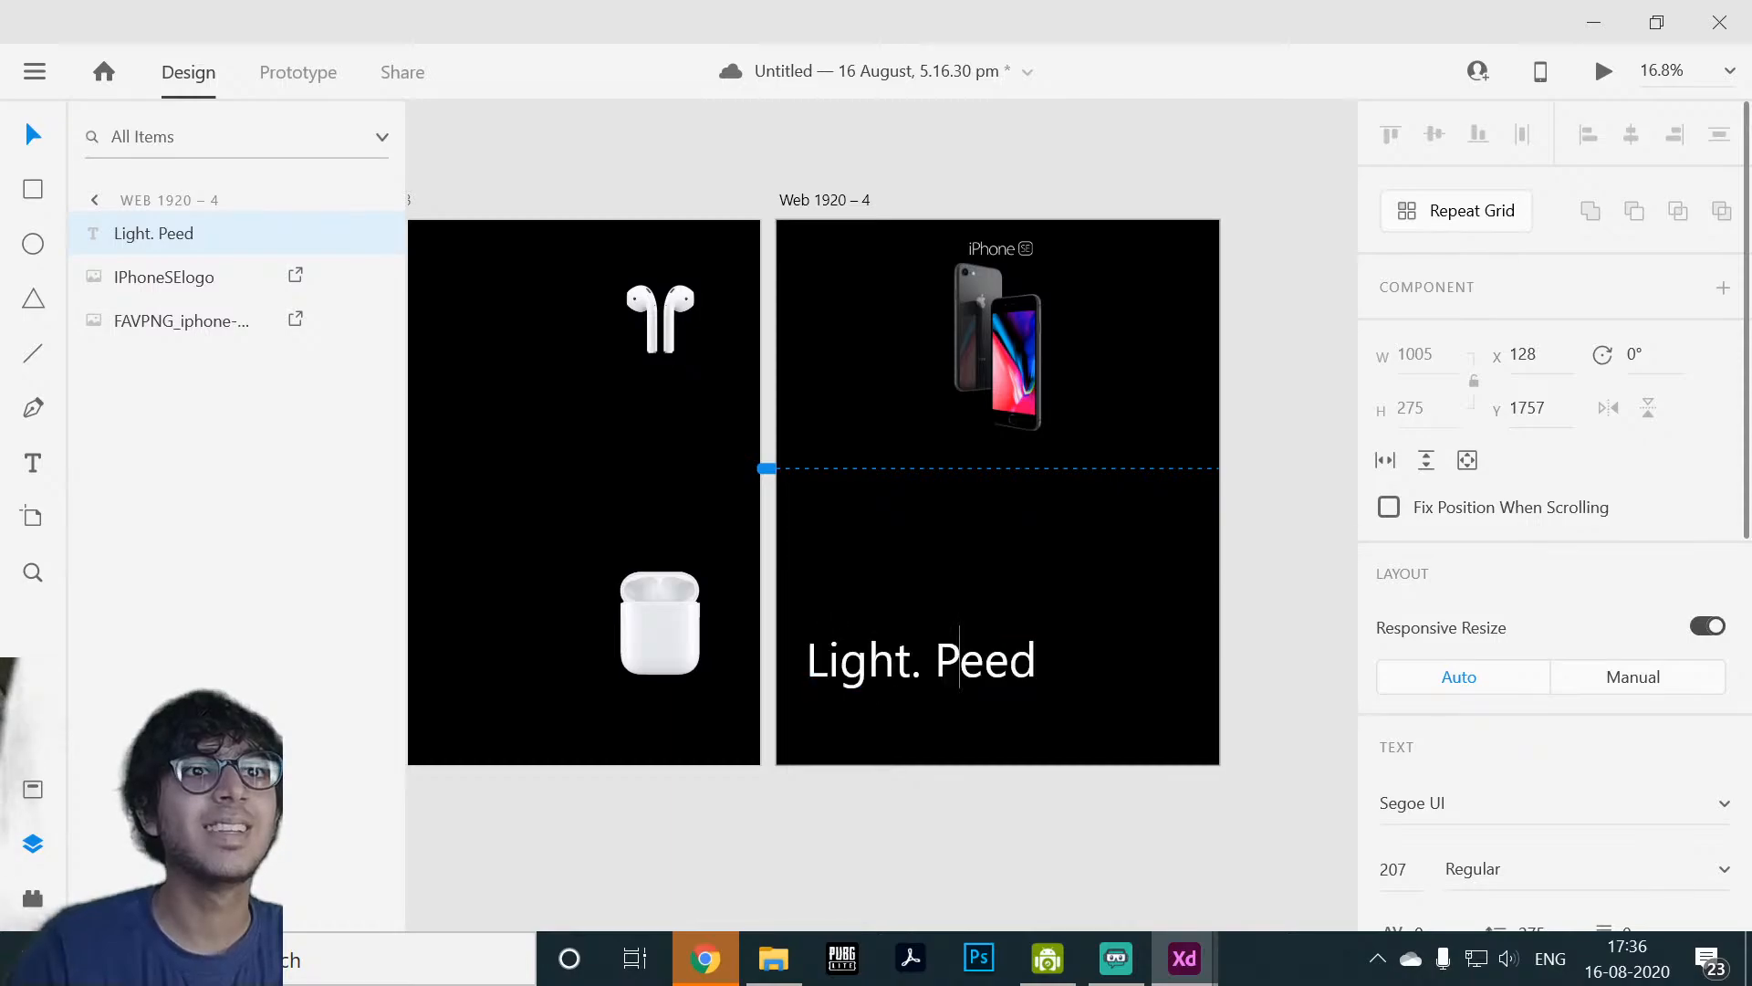
key(BackSpace)
text(Sp)
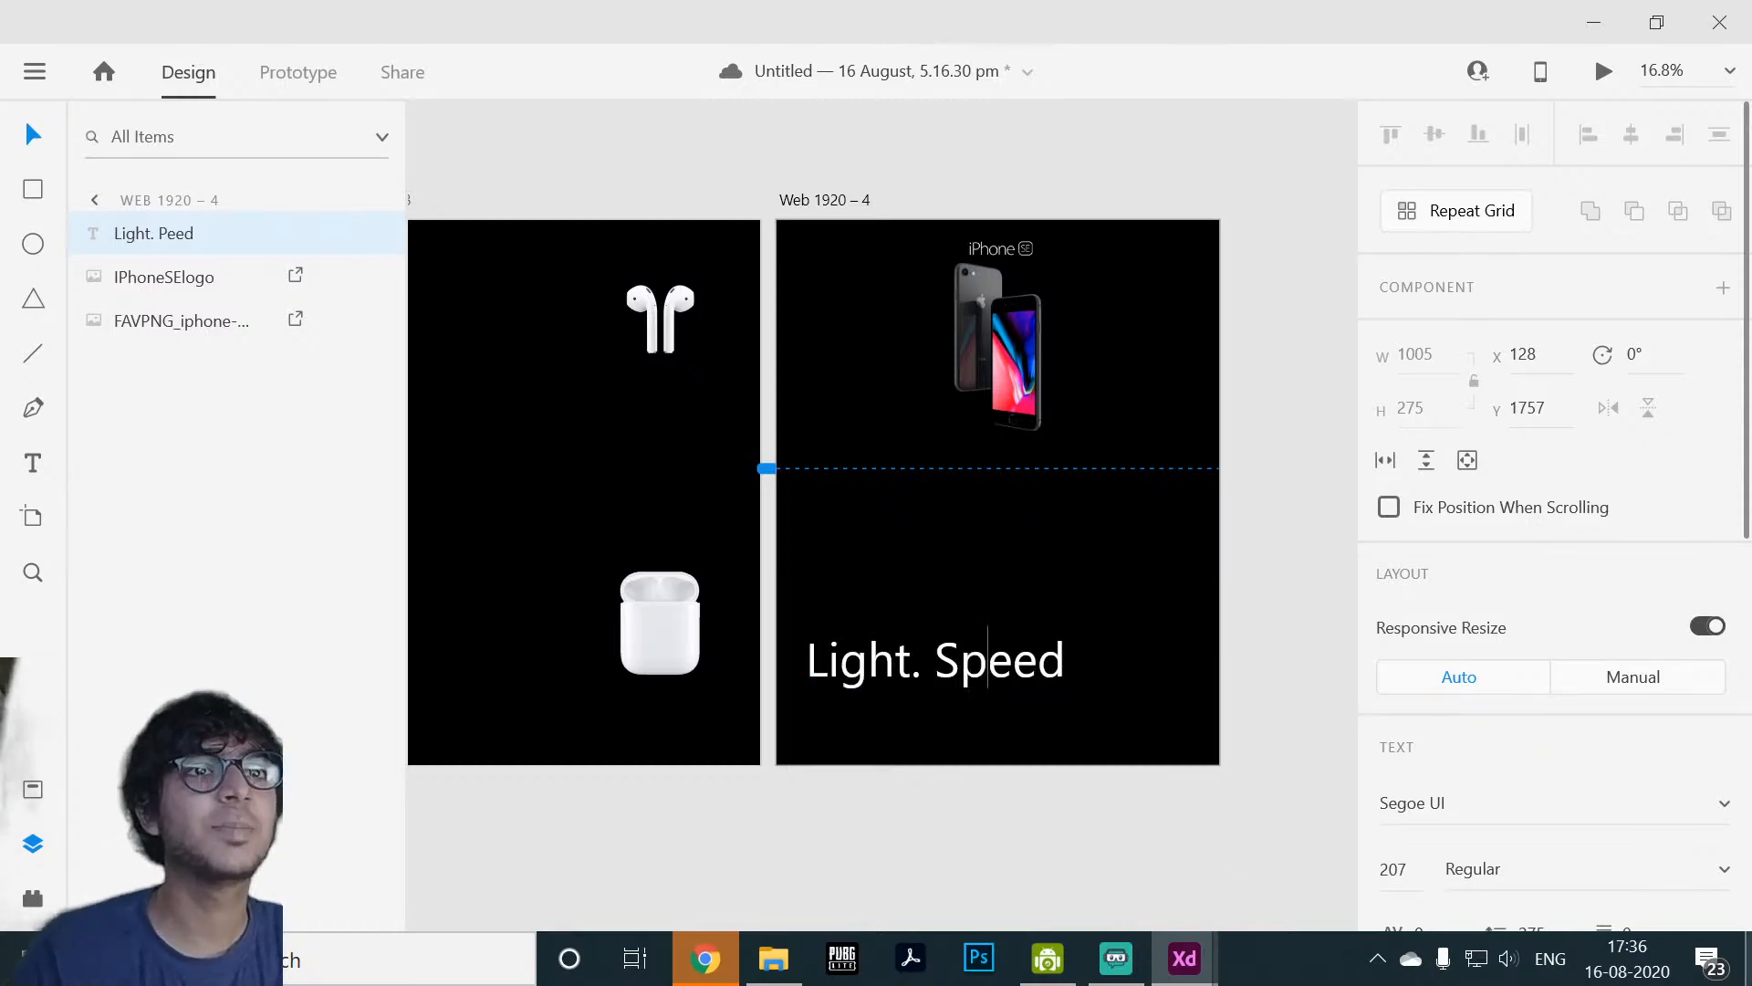
key(Escape)
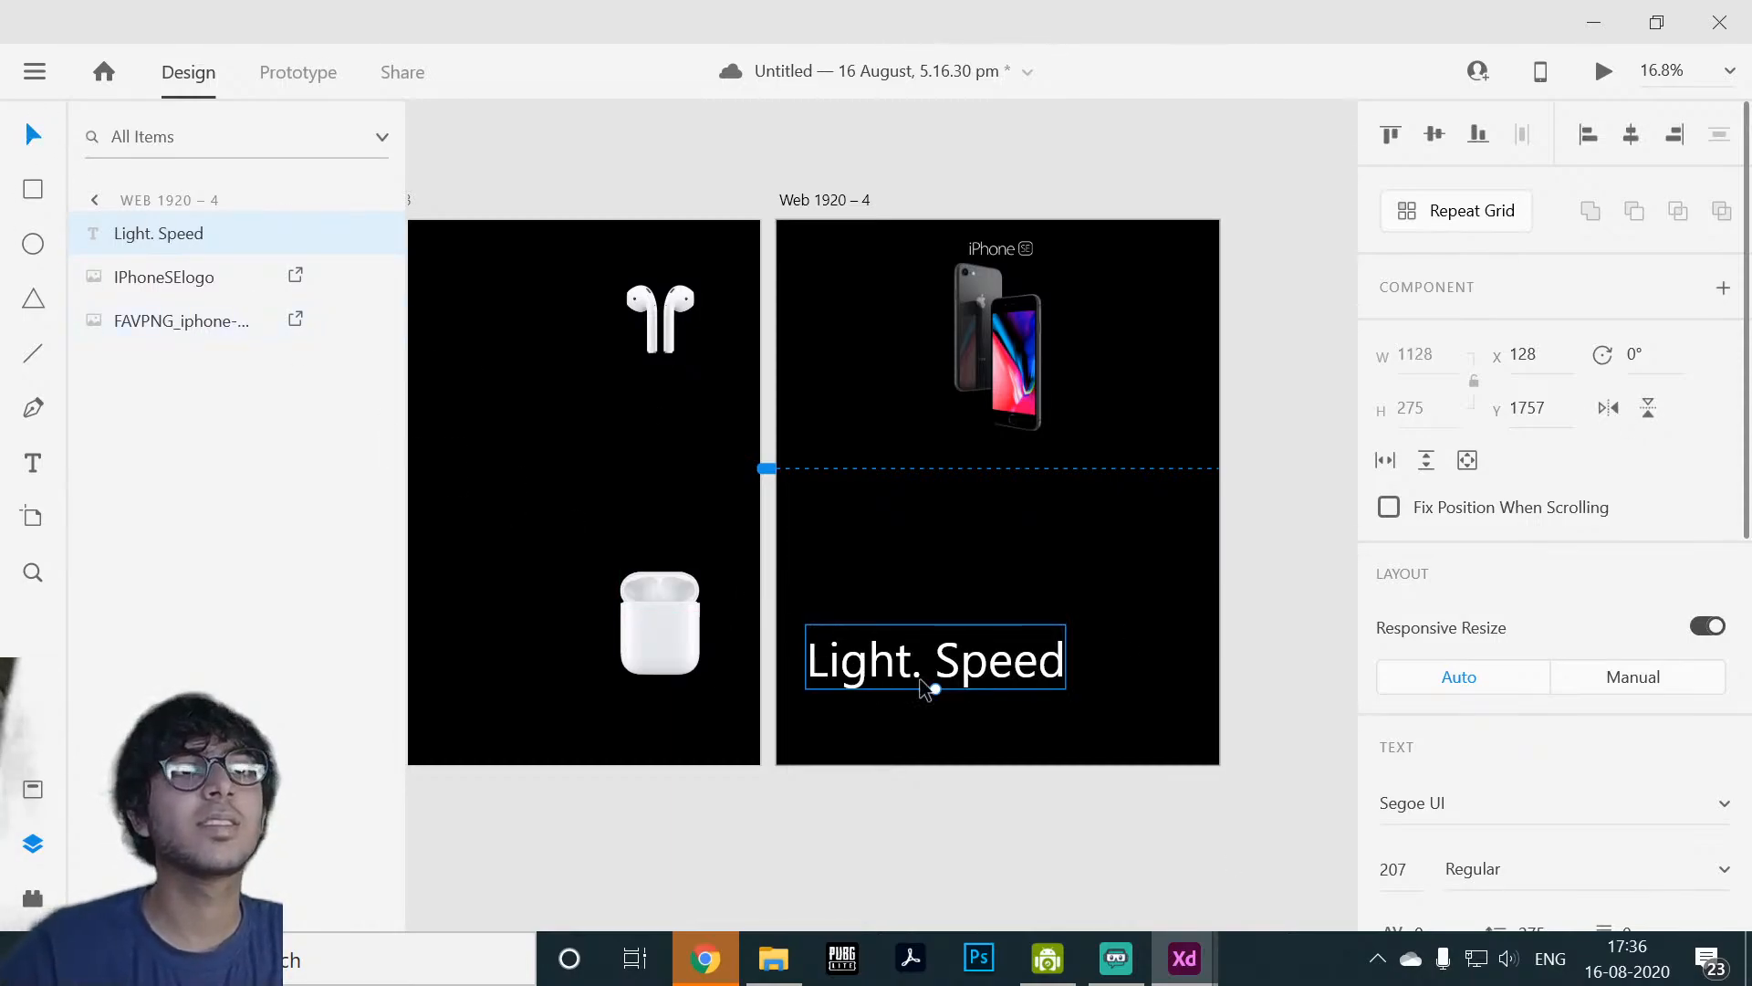
drag(969, 676, 999, 594)
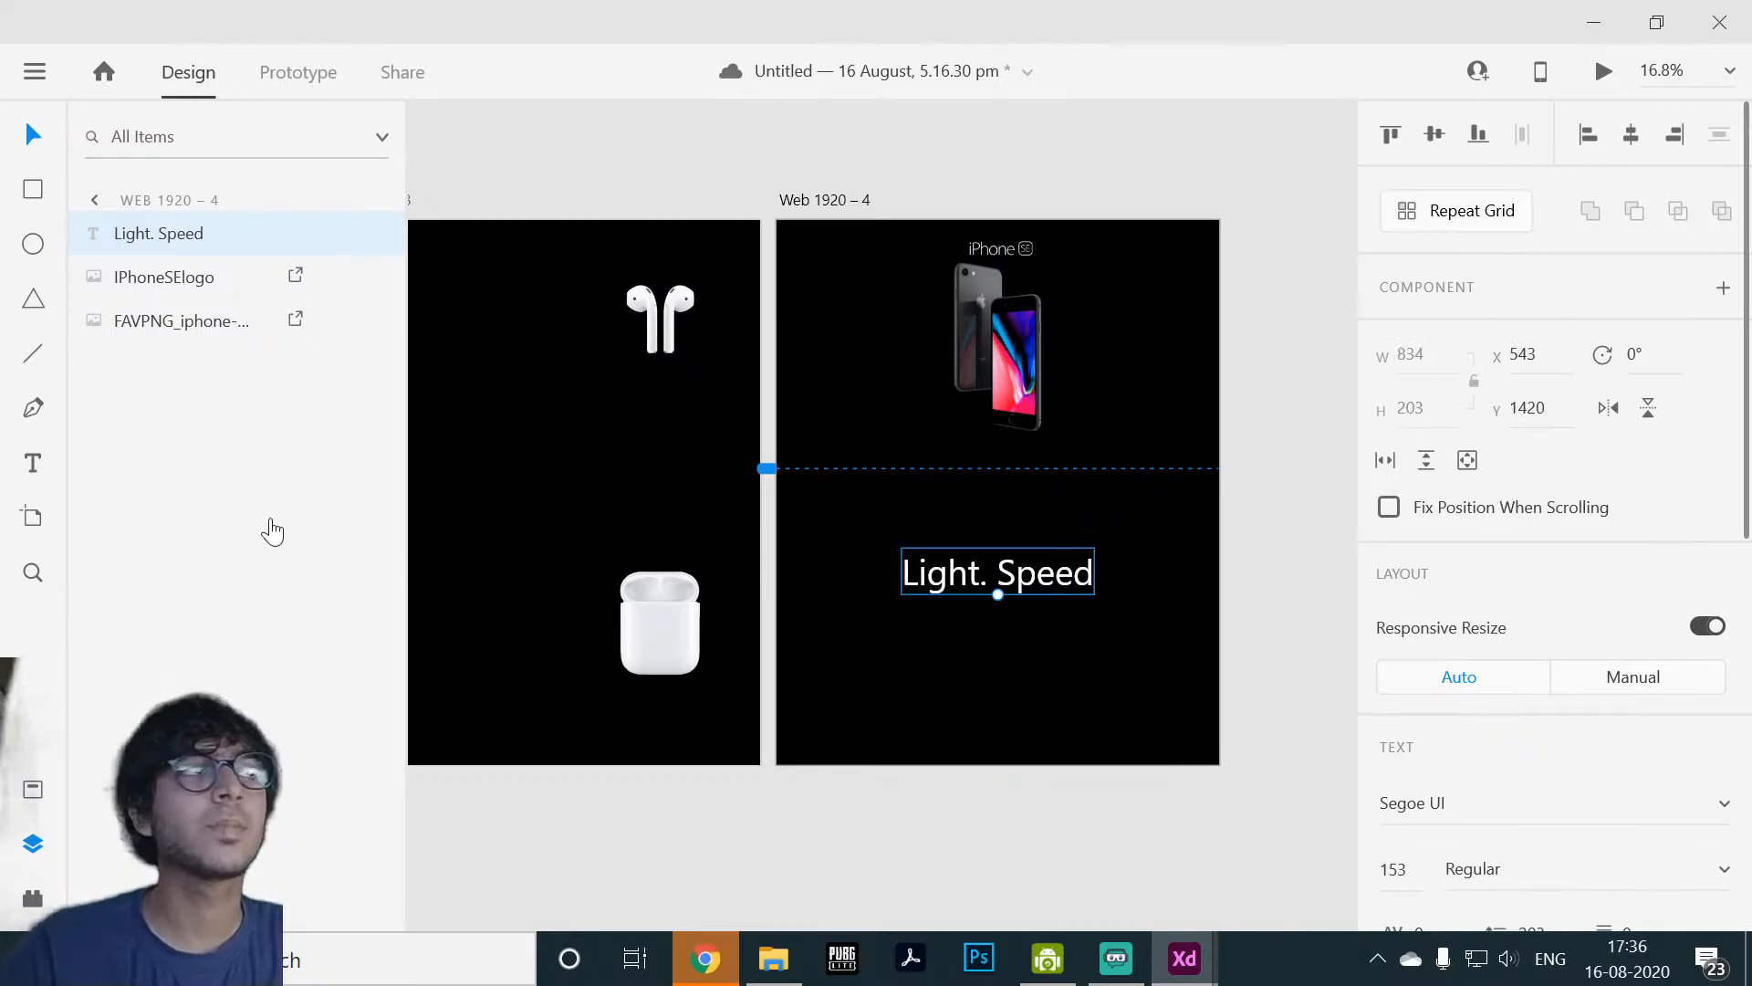
Step: Add the text "Starting from rs 49999" and enlarge it to about size 75 beneath the "Light. Speed" headline
click(33, 463)
click(958, 672)
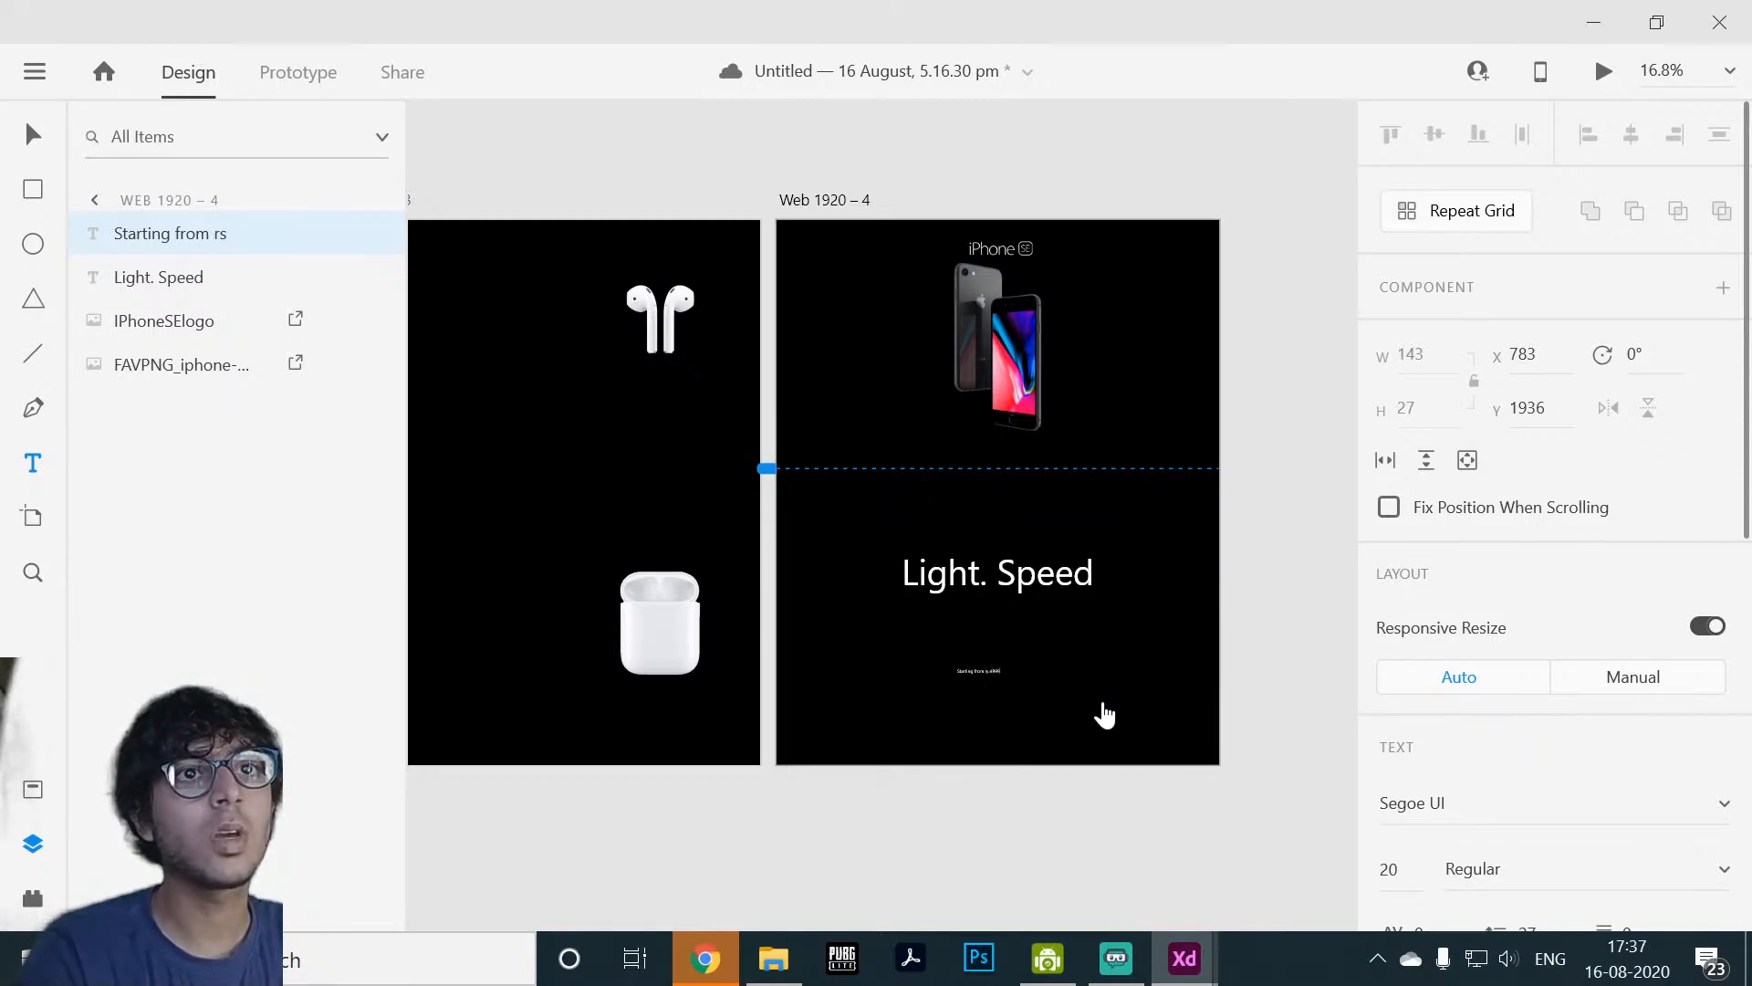
click(32, 135)
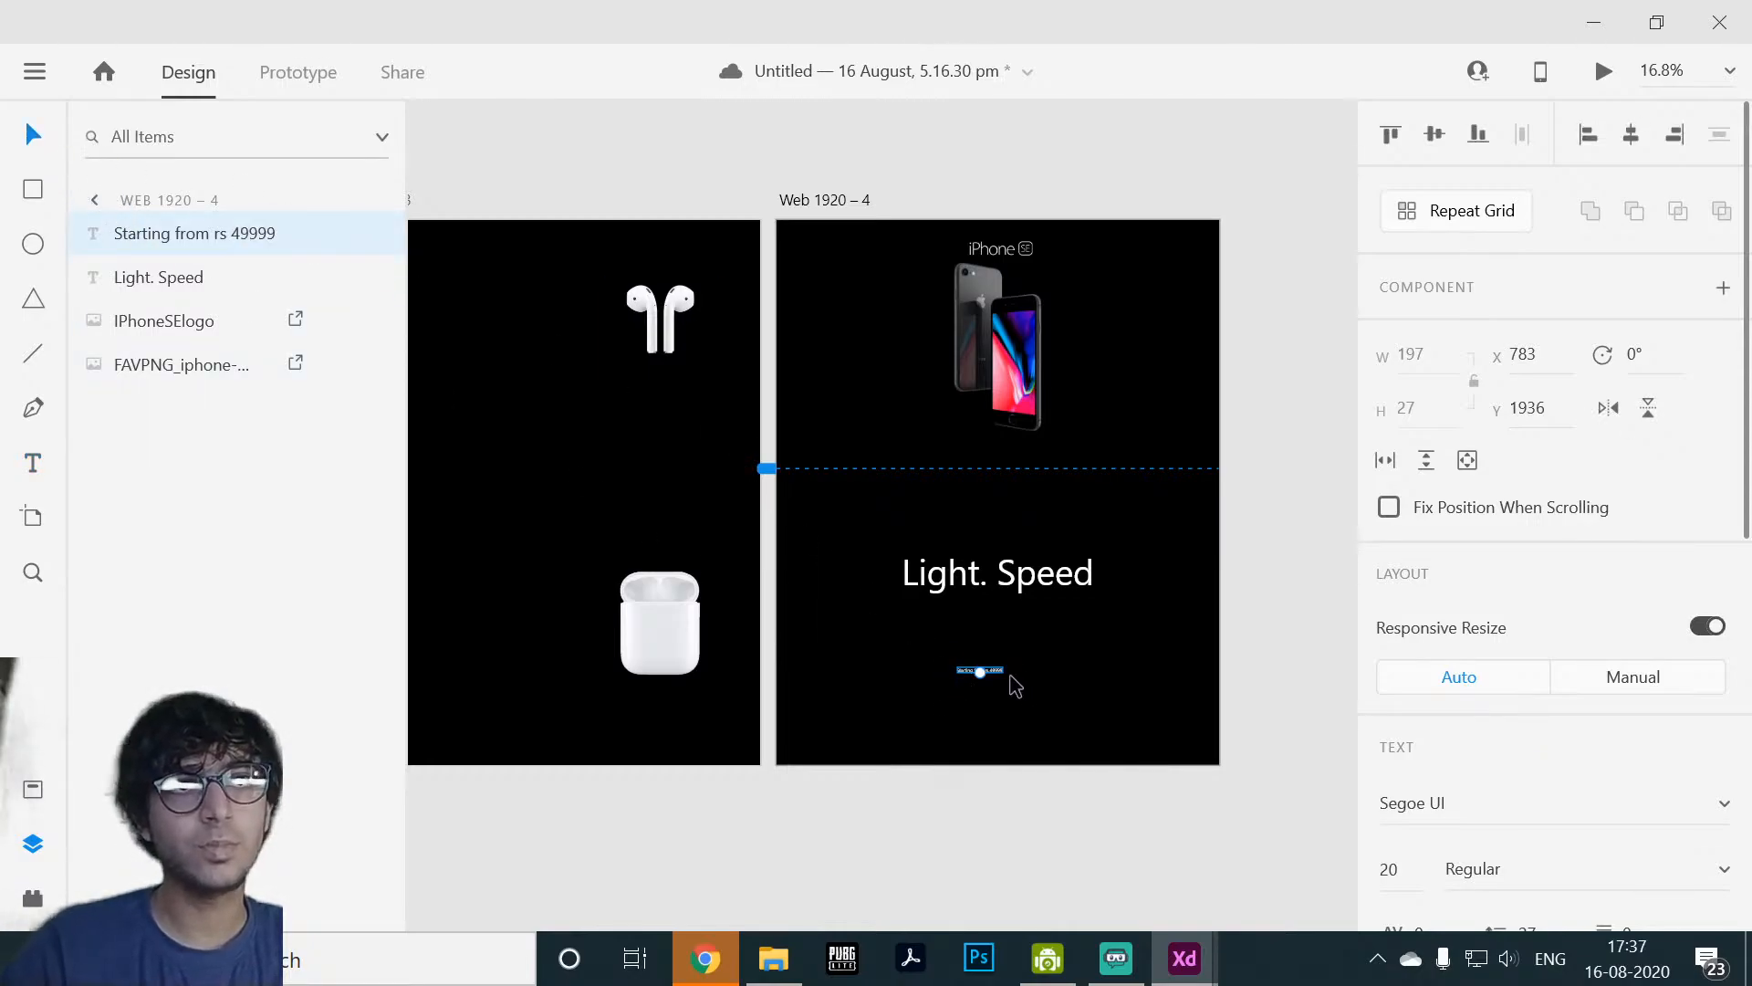
drag(979, 673, 1025, 622)
Step: Change "rs" to "Rs" in the price line and centre it directly under the headline at X 582, Y 1623
double_click(1025, 628)
click(1029, 624)
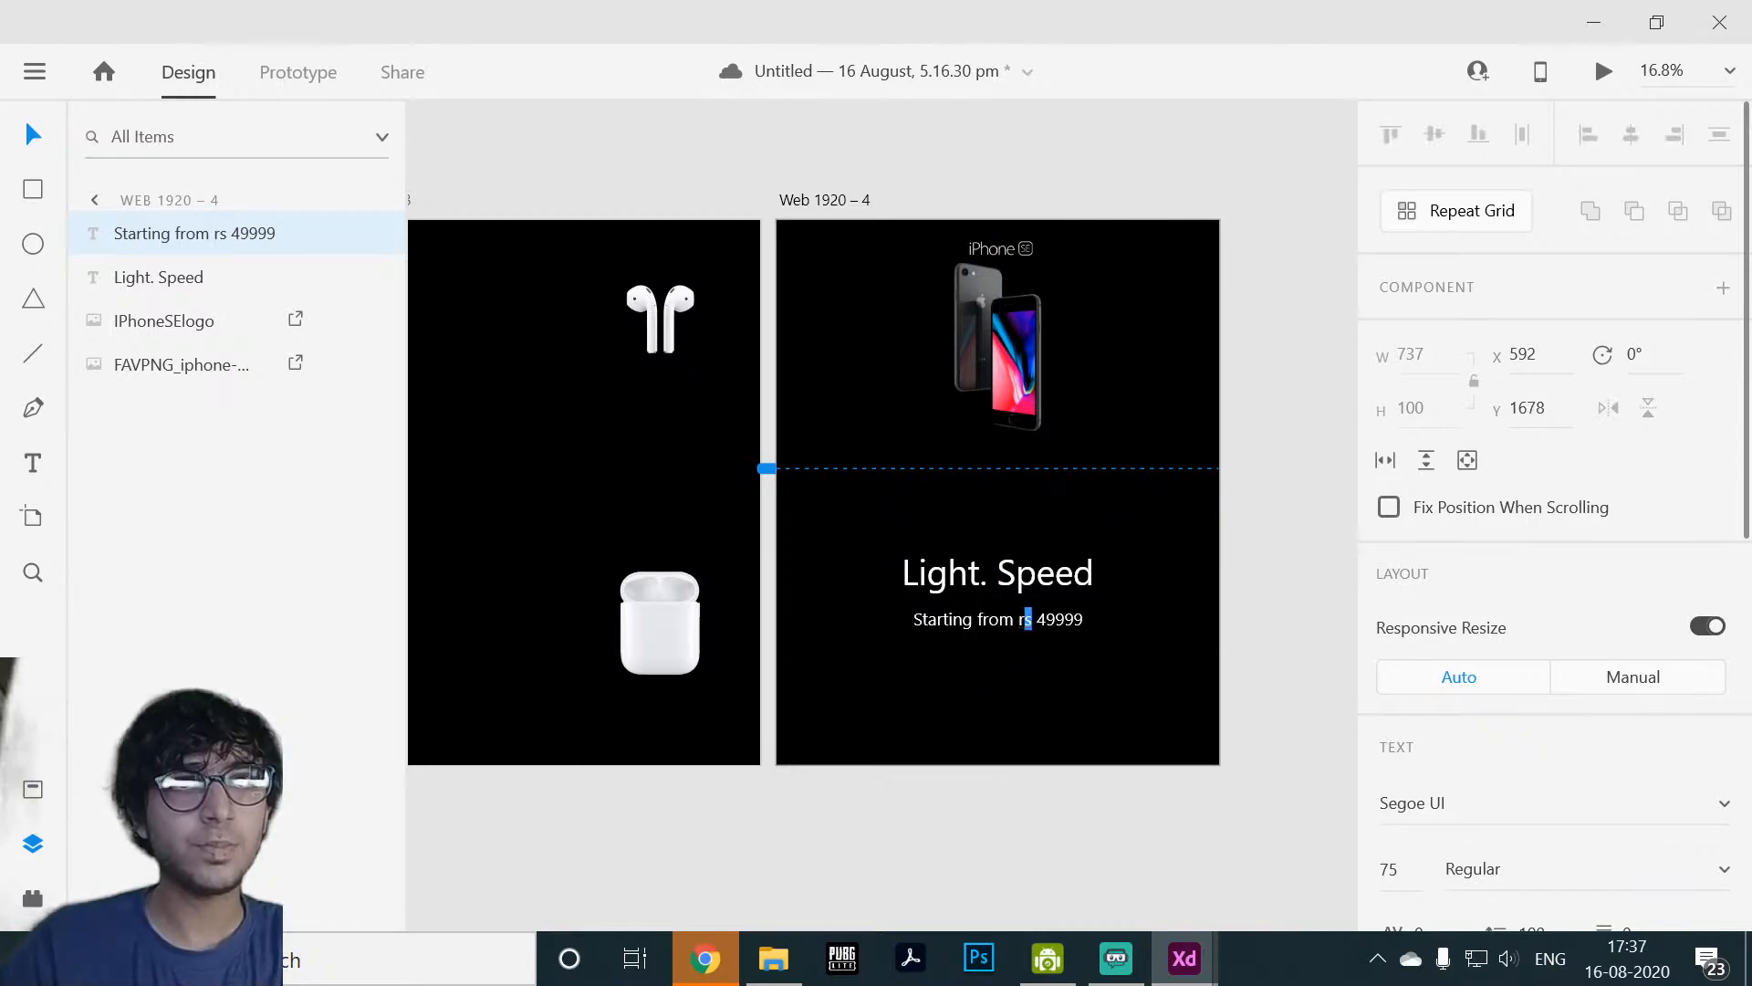
key(BackSpace)
key(BackSpace)
text(Rs)
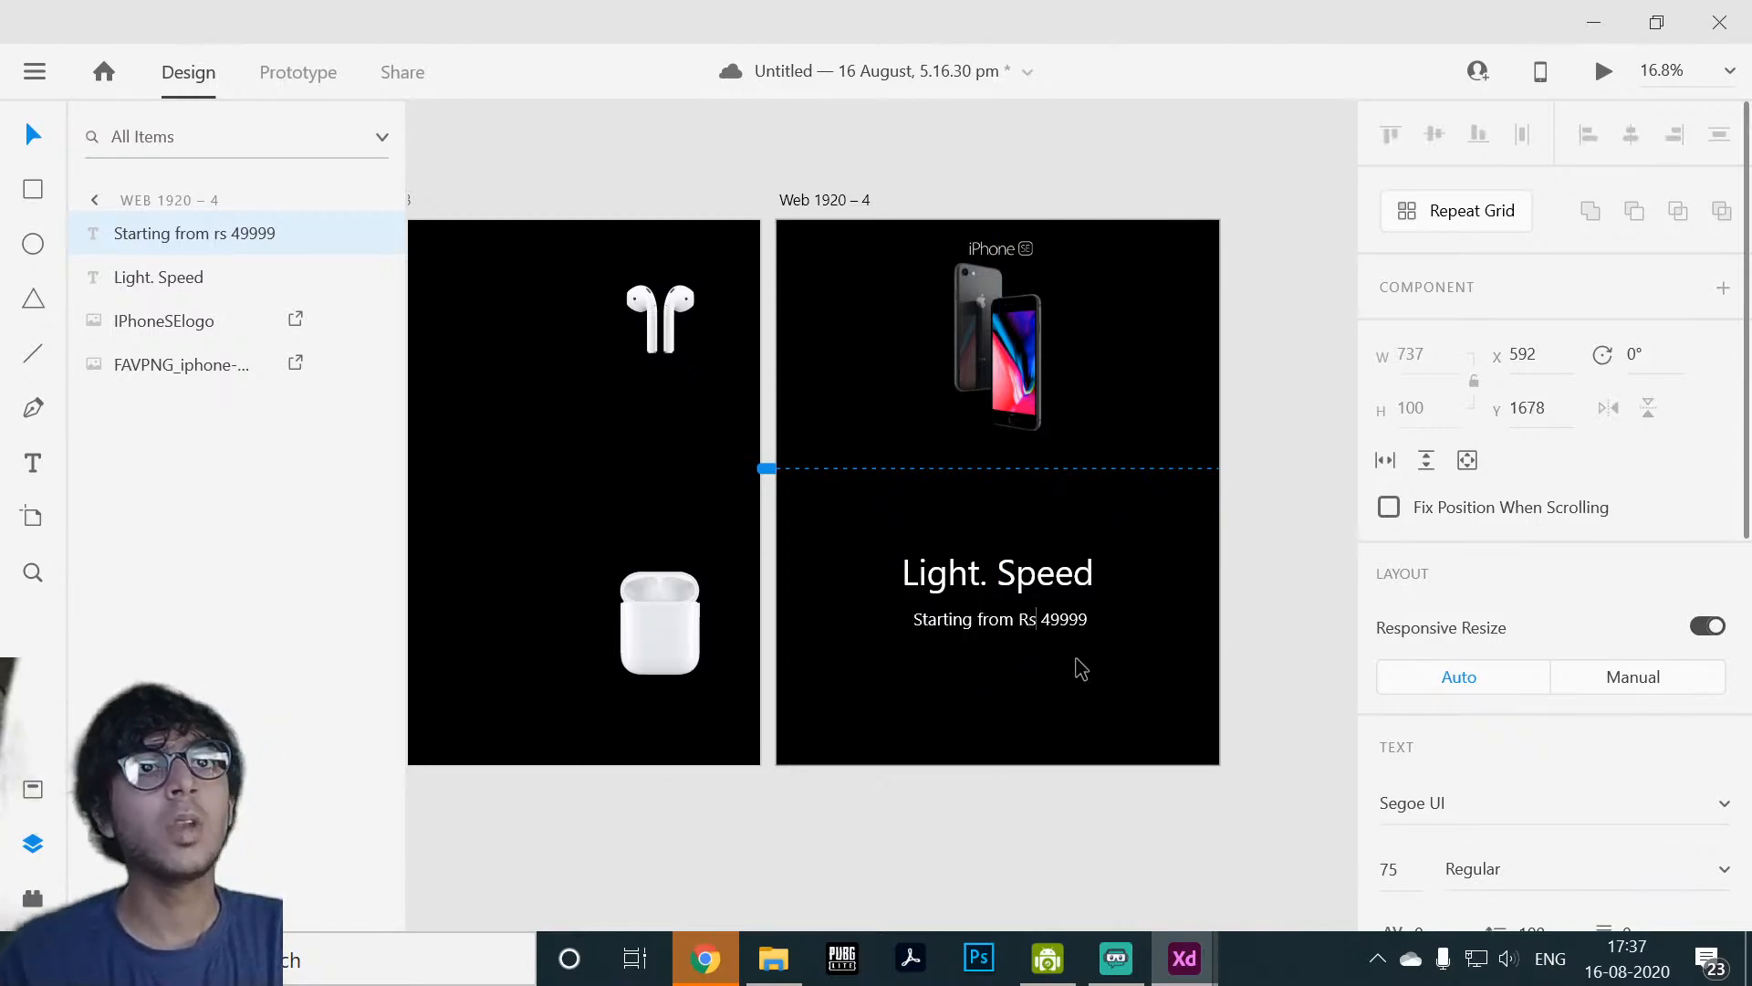
key(Escape)
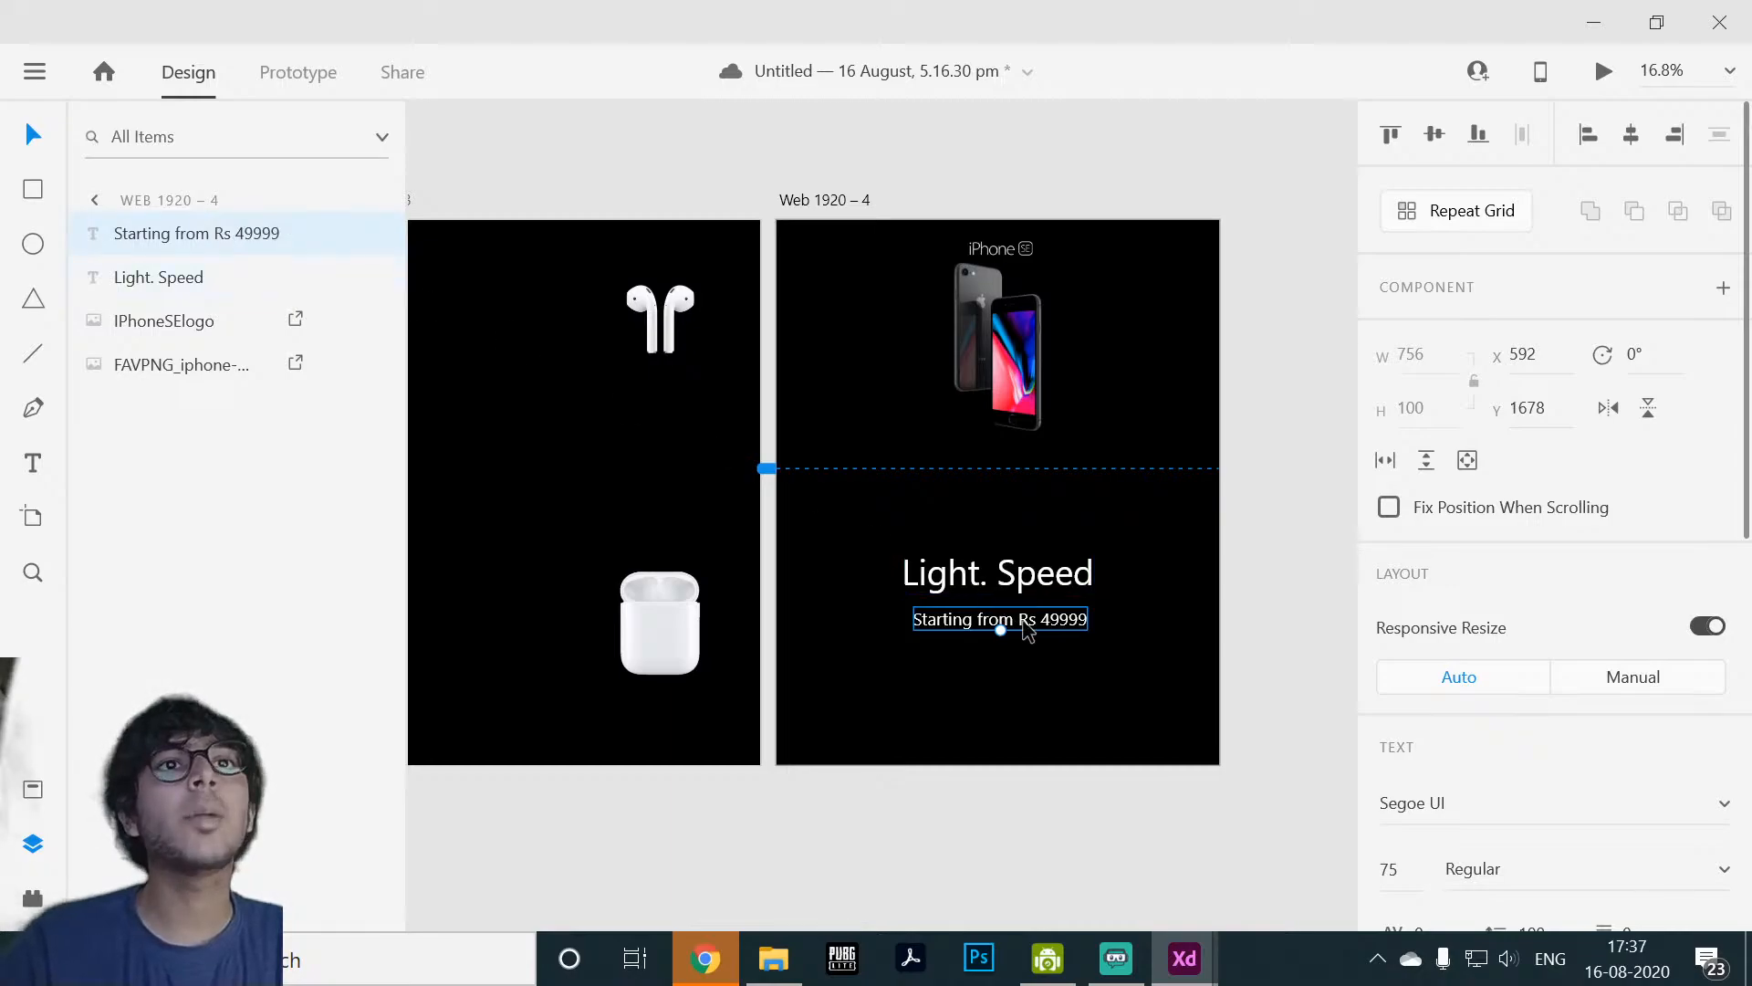
drag(1026, 626, 1030, 624)
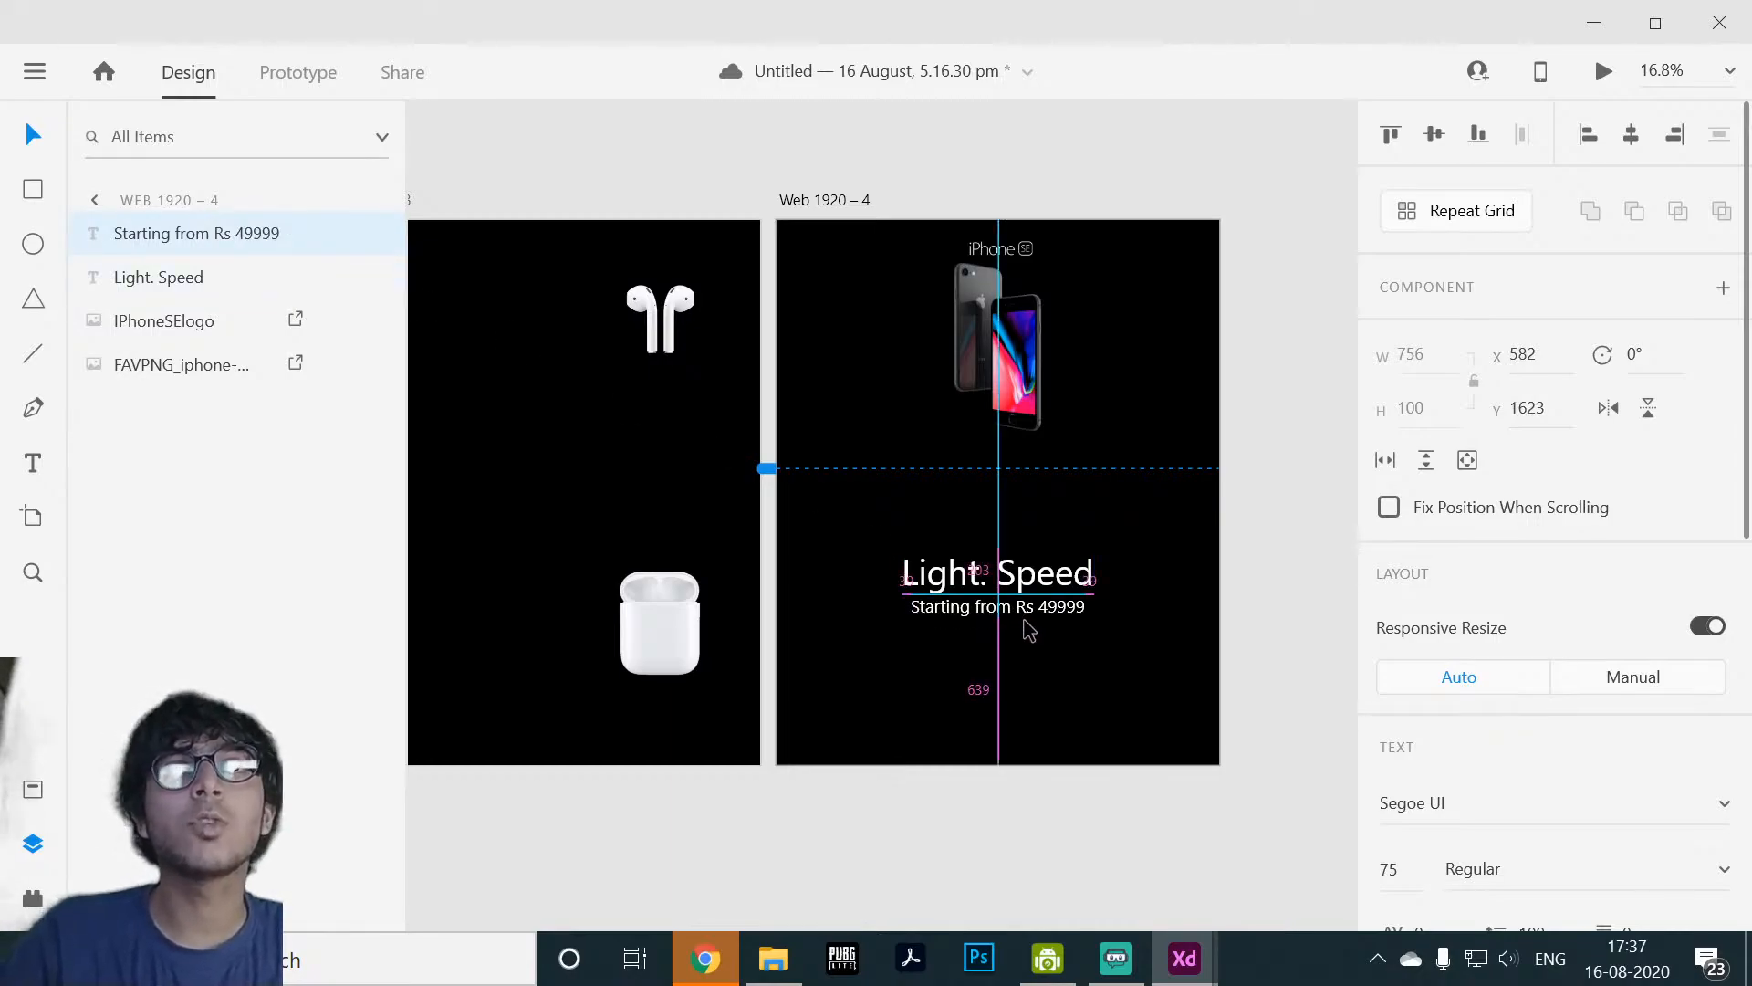
click(1067, 674)
click(1071, 629)
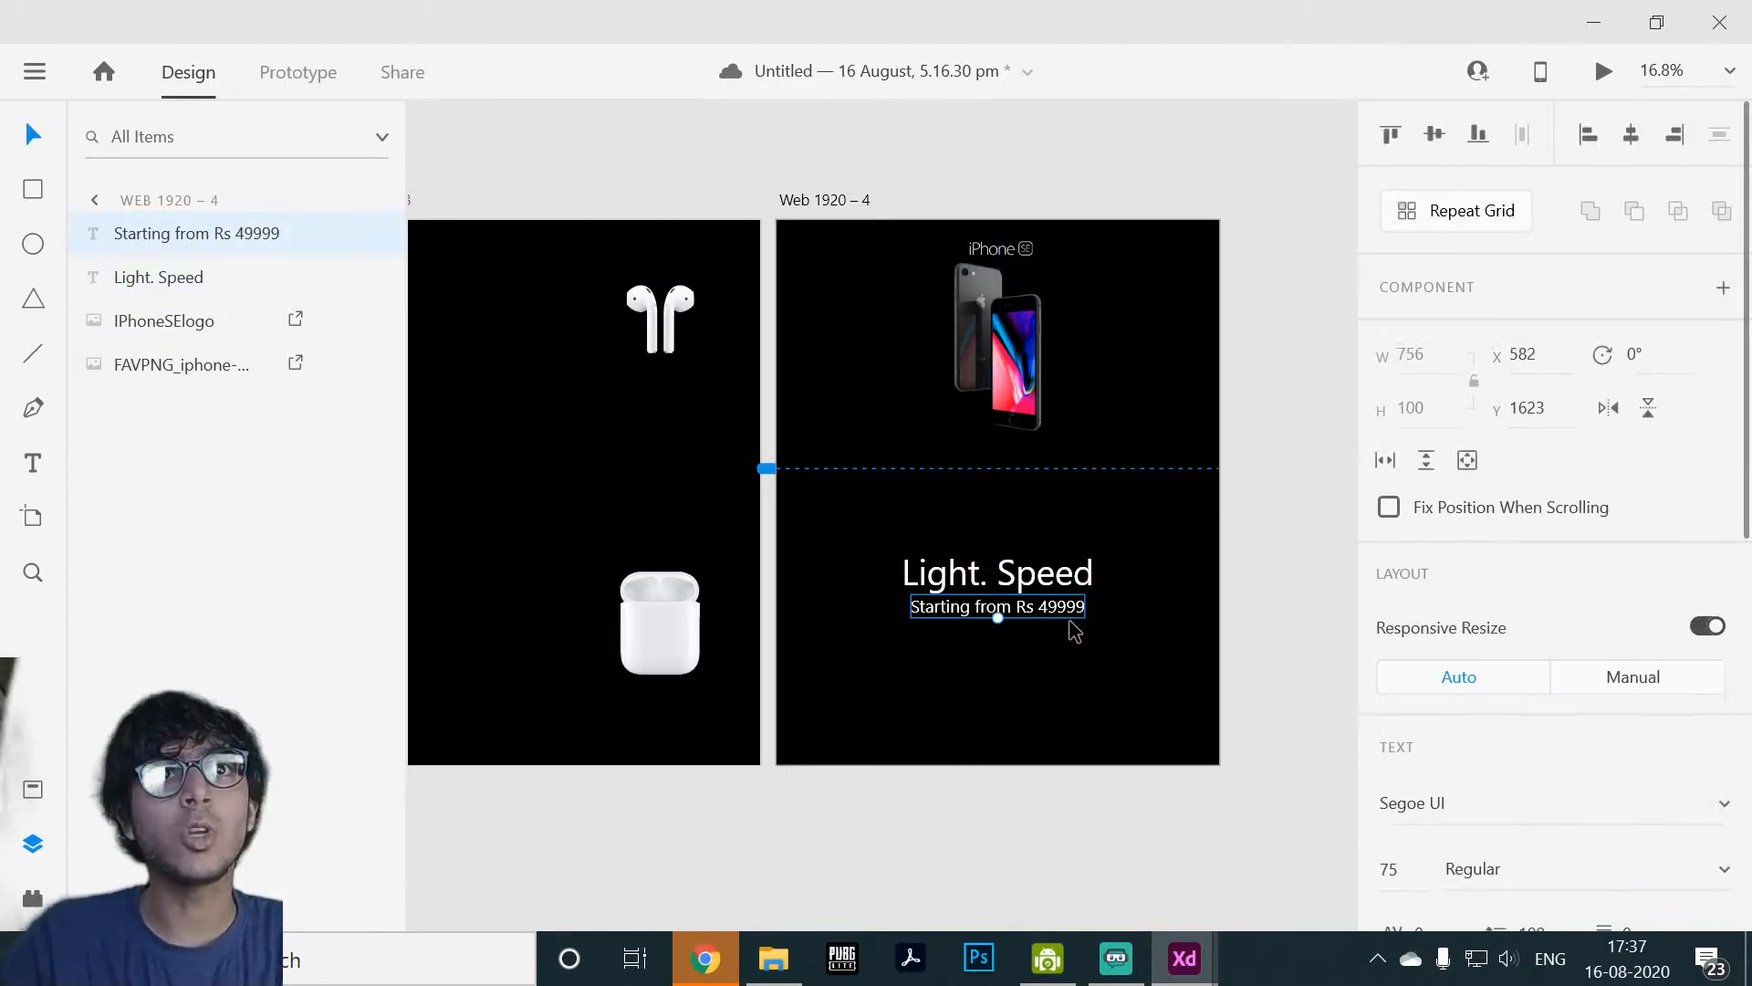
click(1109, 694)
Step: Set the font weight of the "Light. Speed" headline to Bold
click(1056, 584)
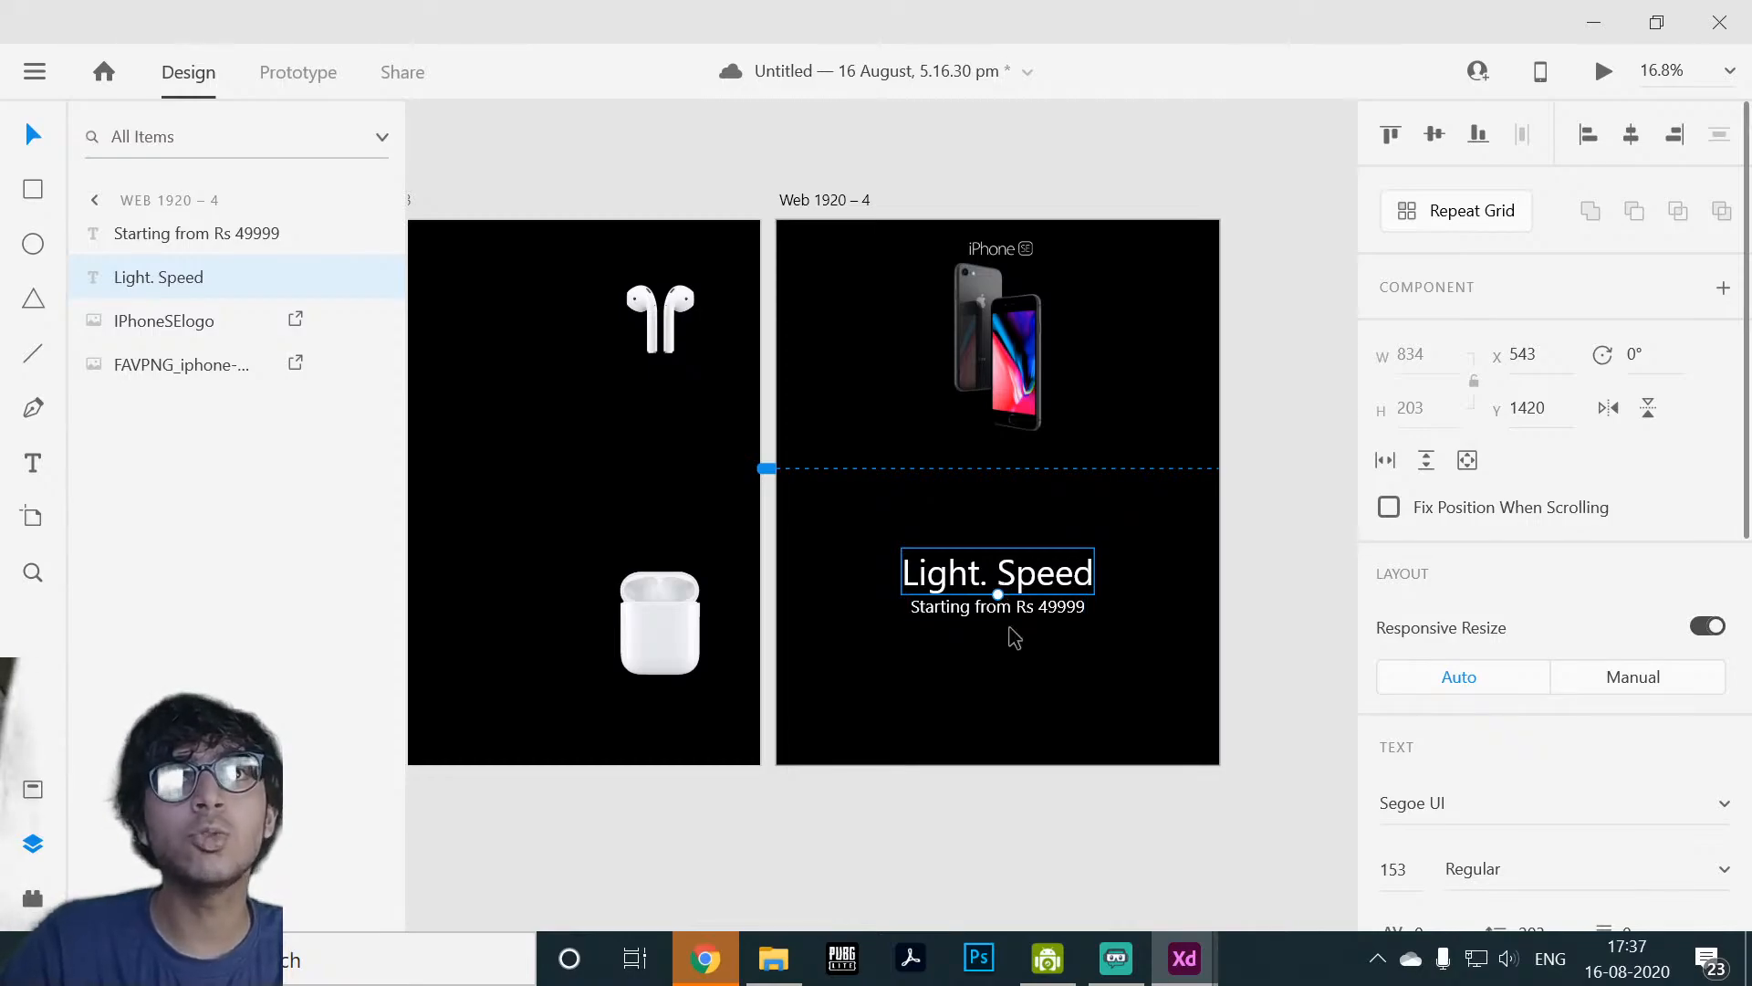
click(1018, 613)
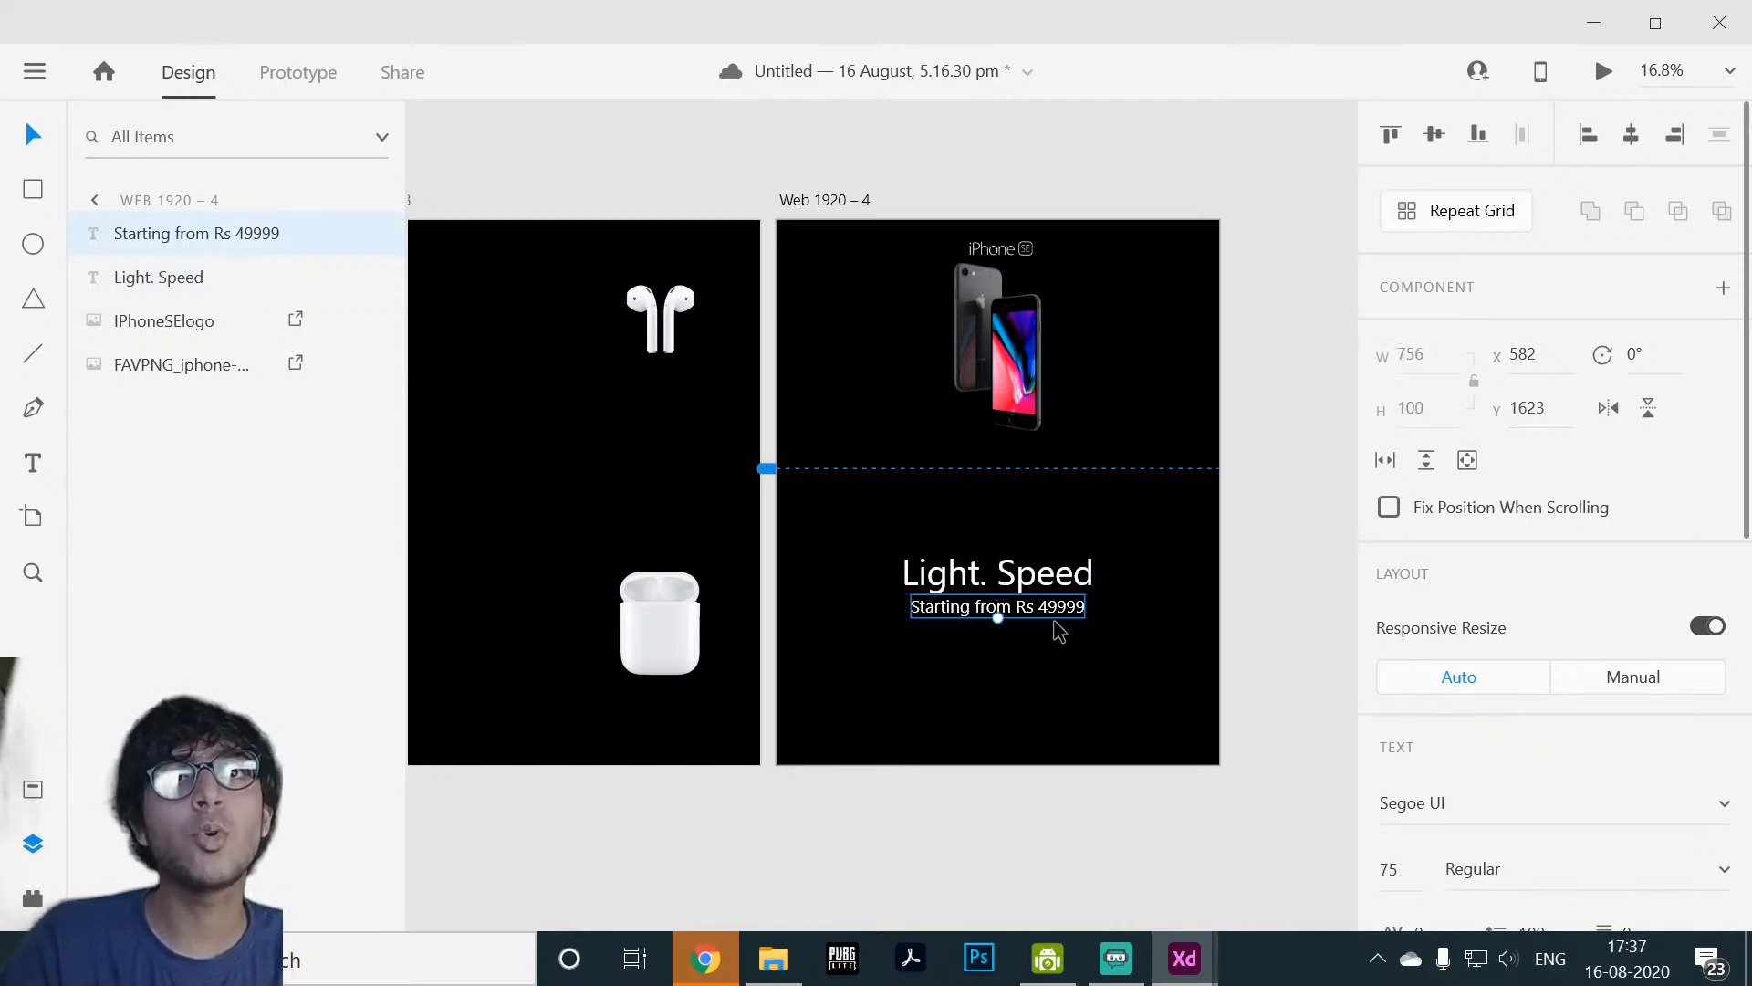
click(1088, 561)
scroll(1405, 575, down, 3)
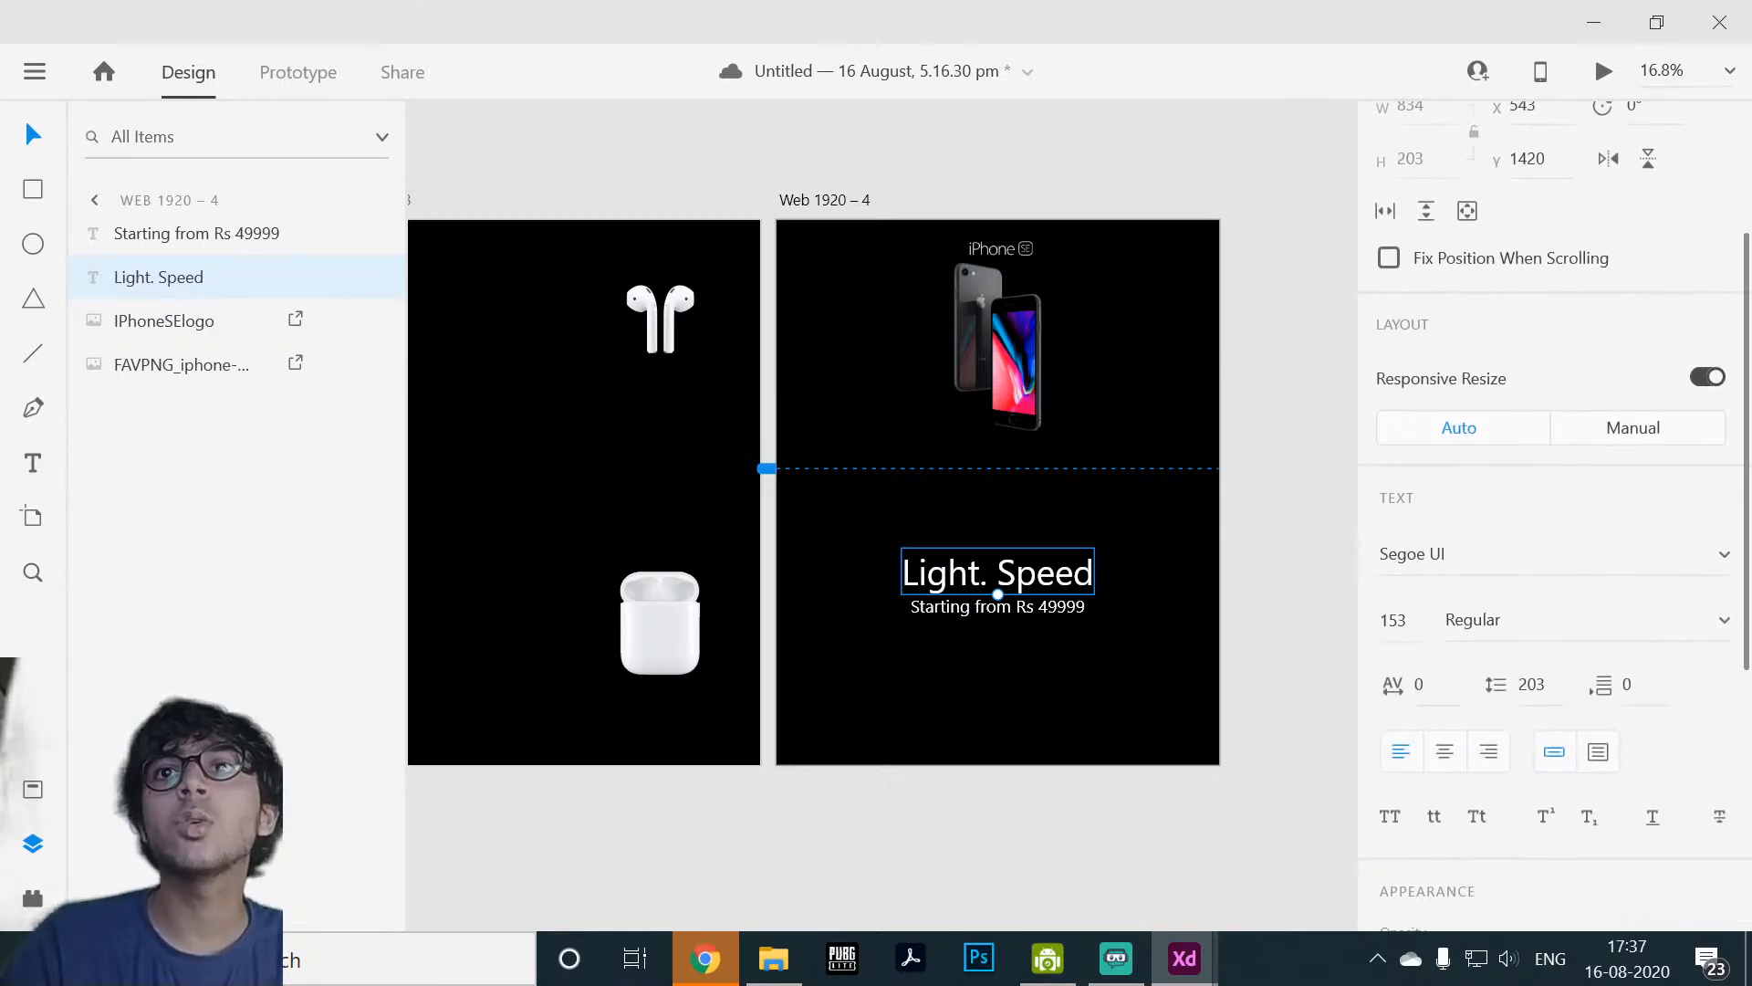
click(1720, 627)
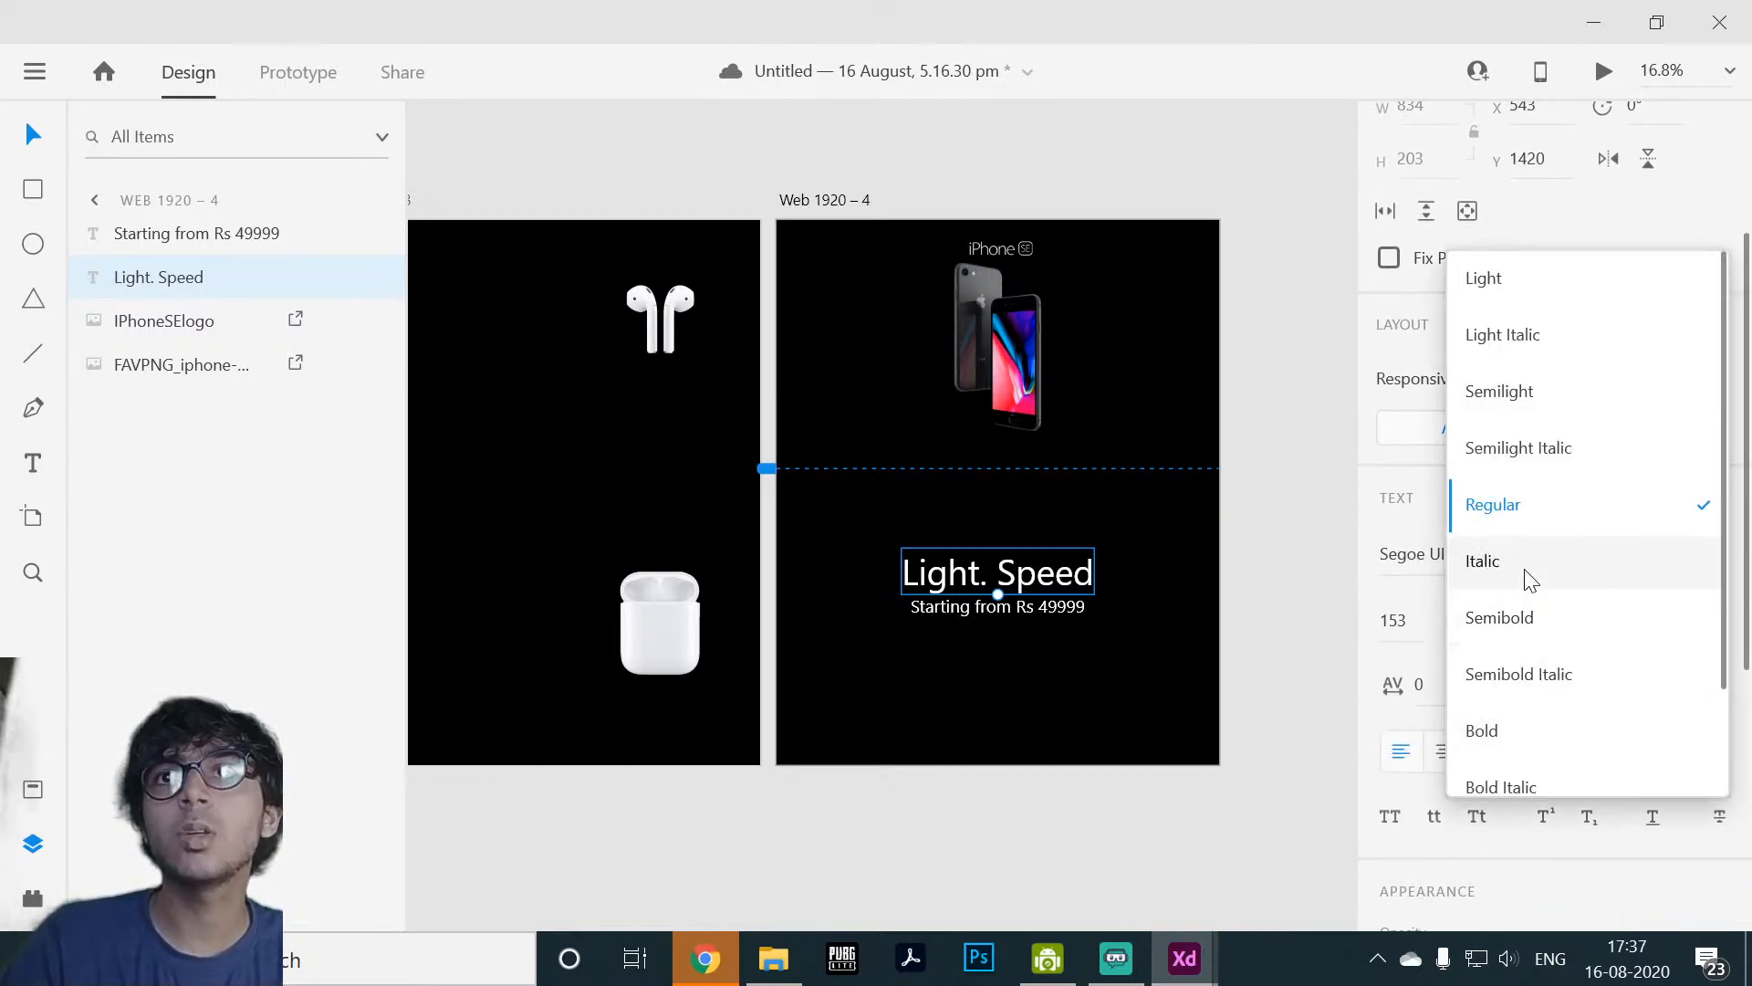
click(1582, 744)
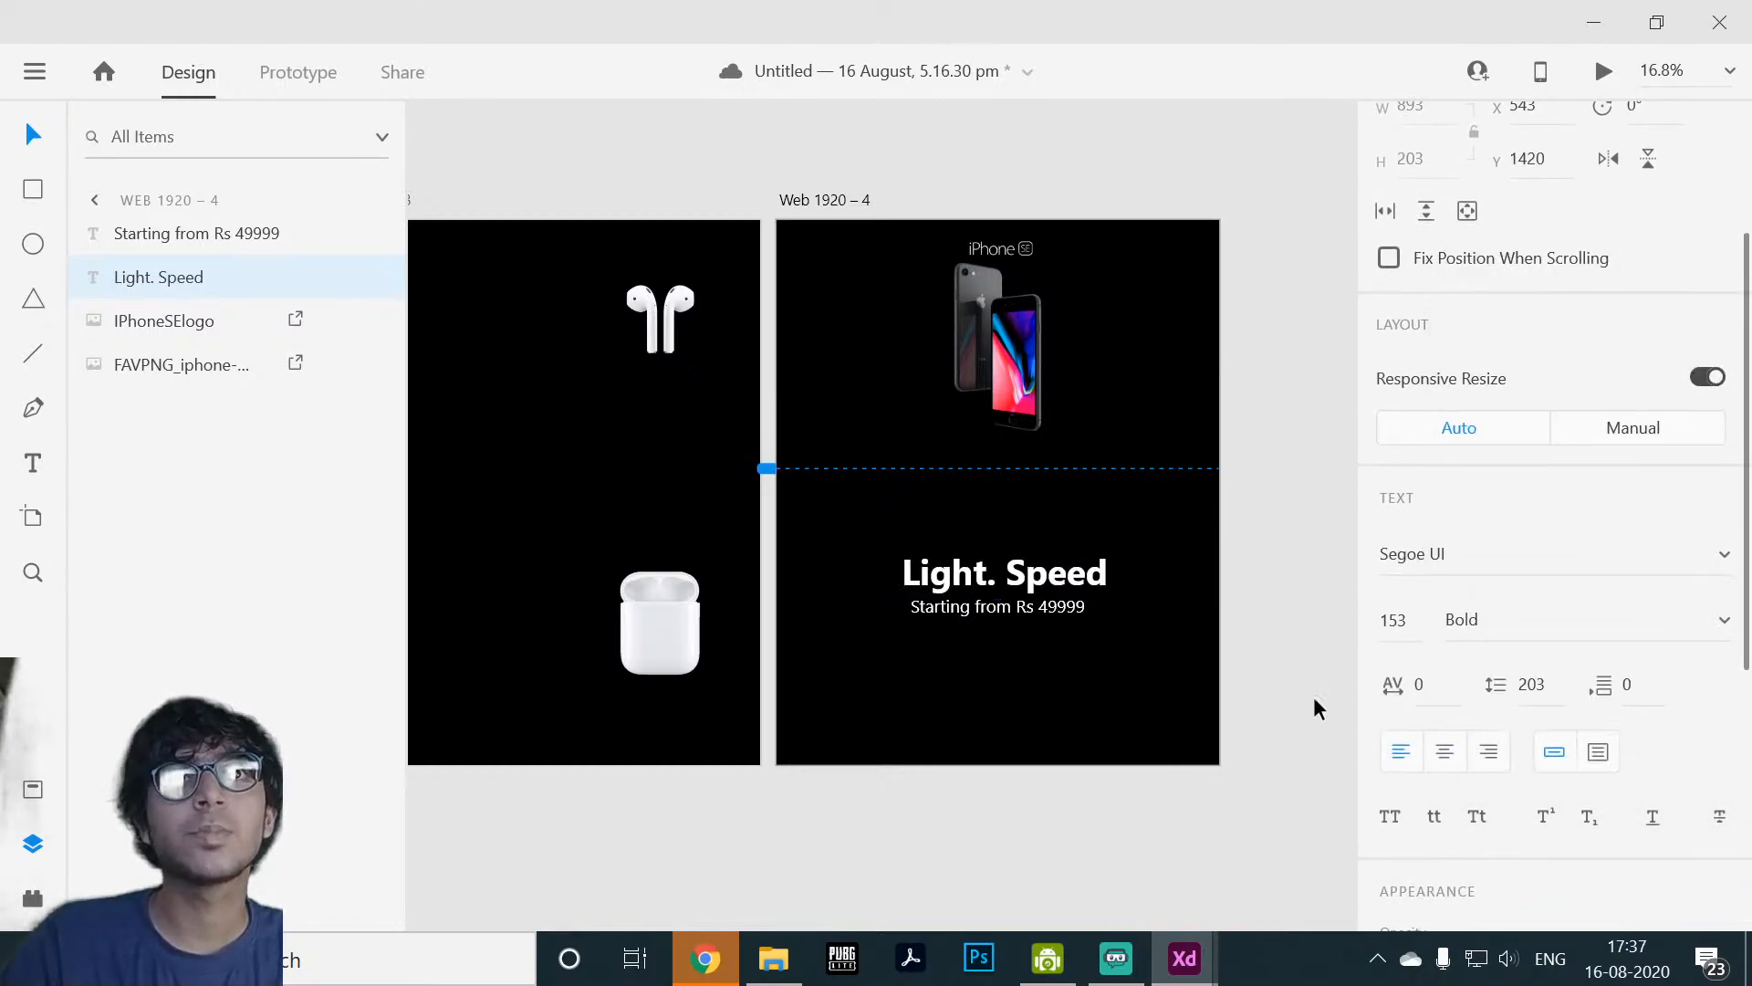
Step: Move the bold "Light. Speed" headline slightly so it is centred above the price line, and deselect it
click(1056, 621)
click(1036, 580)
double_click(1035, 582)
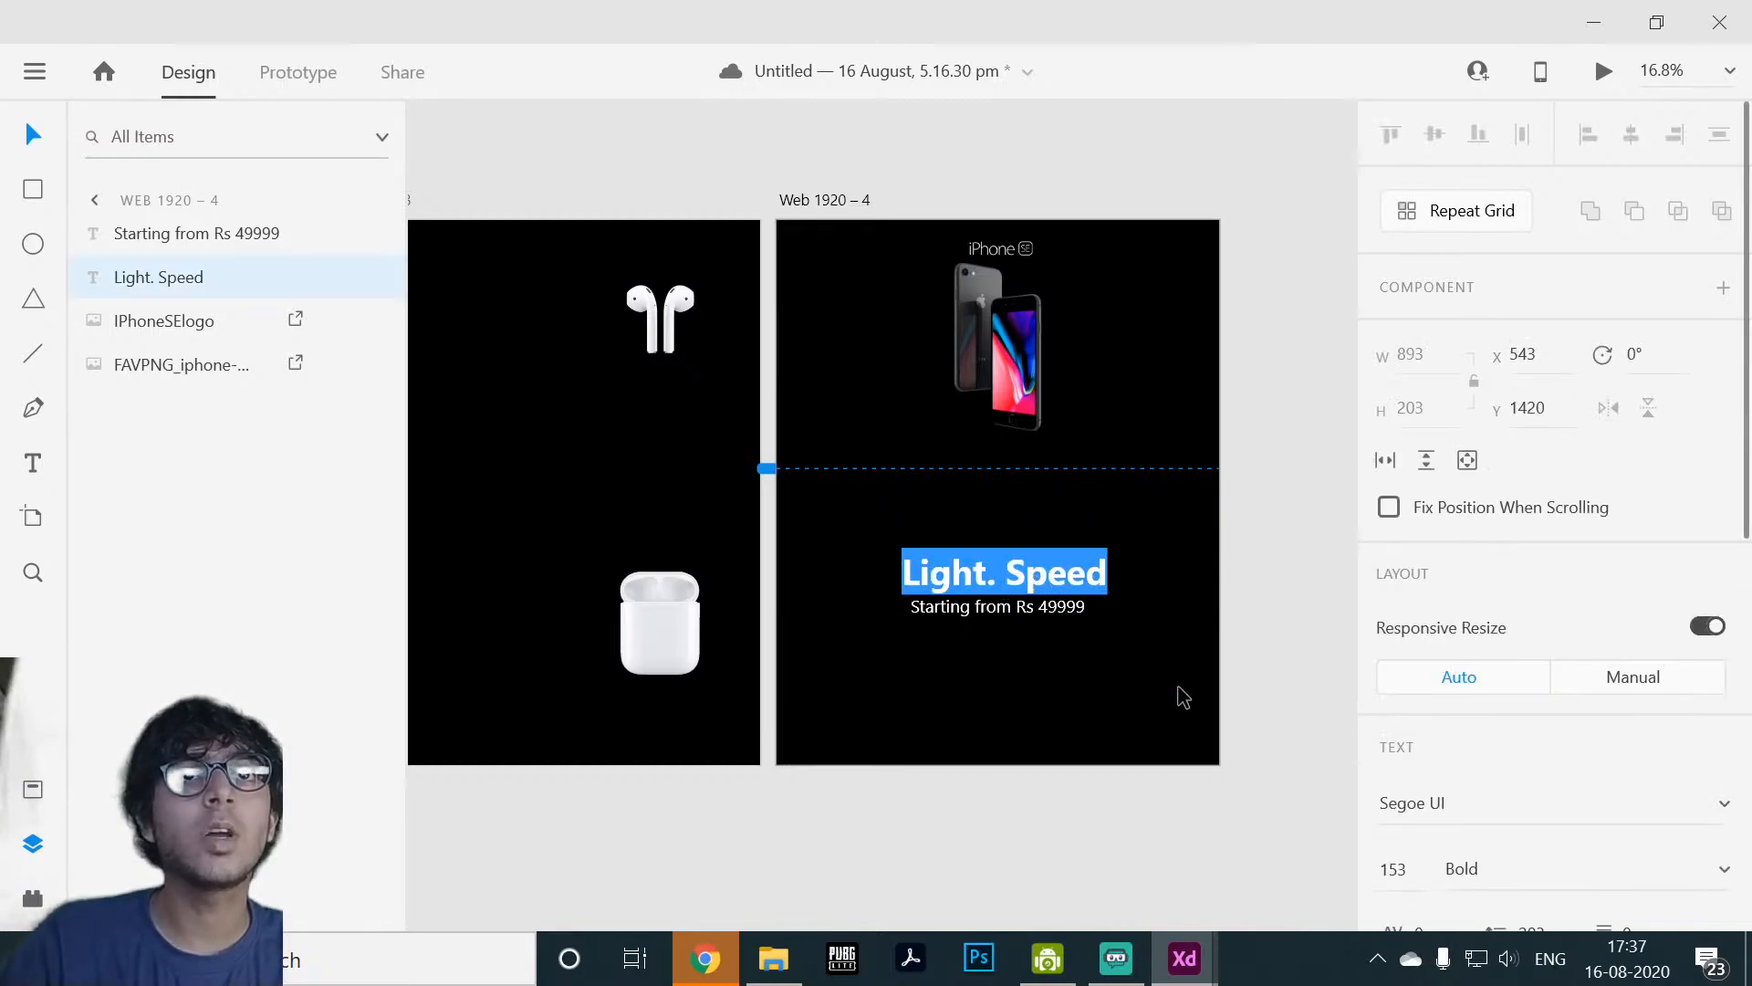
key(Escape)
scroll(1178, 676, up, 3)
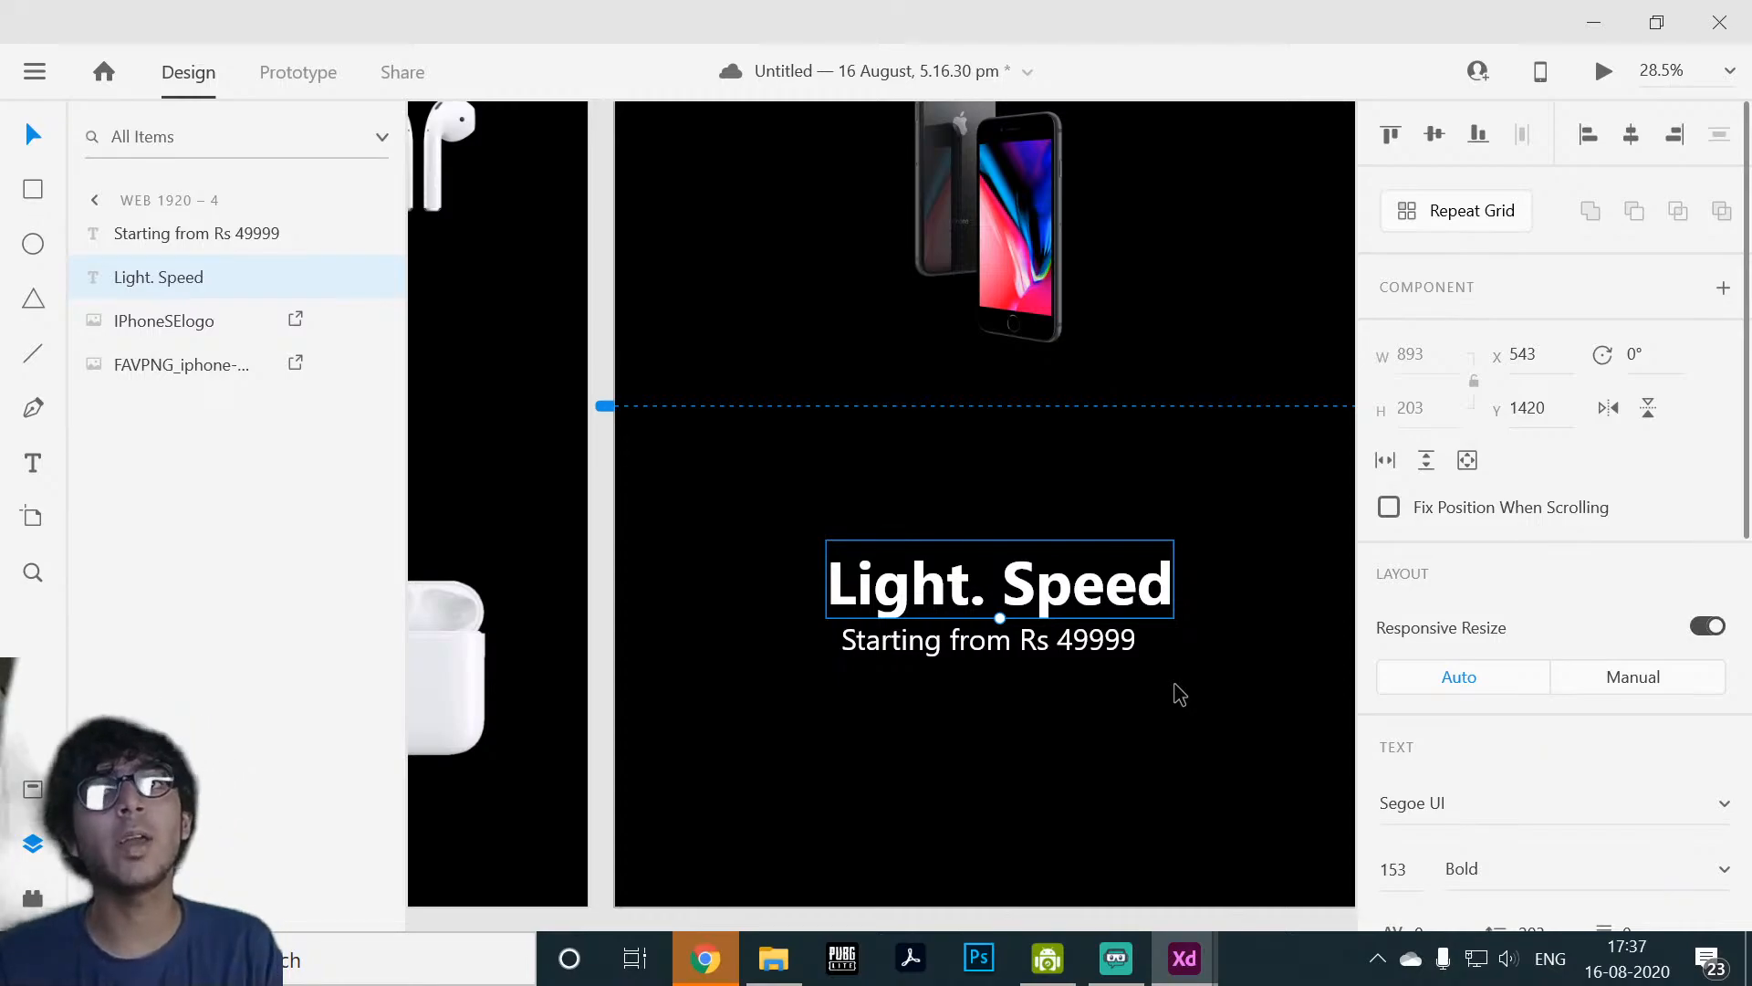
click(1141, 677)
click(990, 644)
click(1070, 593)
drag(1069, 593, 1054, 582)
click(1046, 657)
drag(1048, 657, 1052, 657)
click(1037, 708)
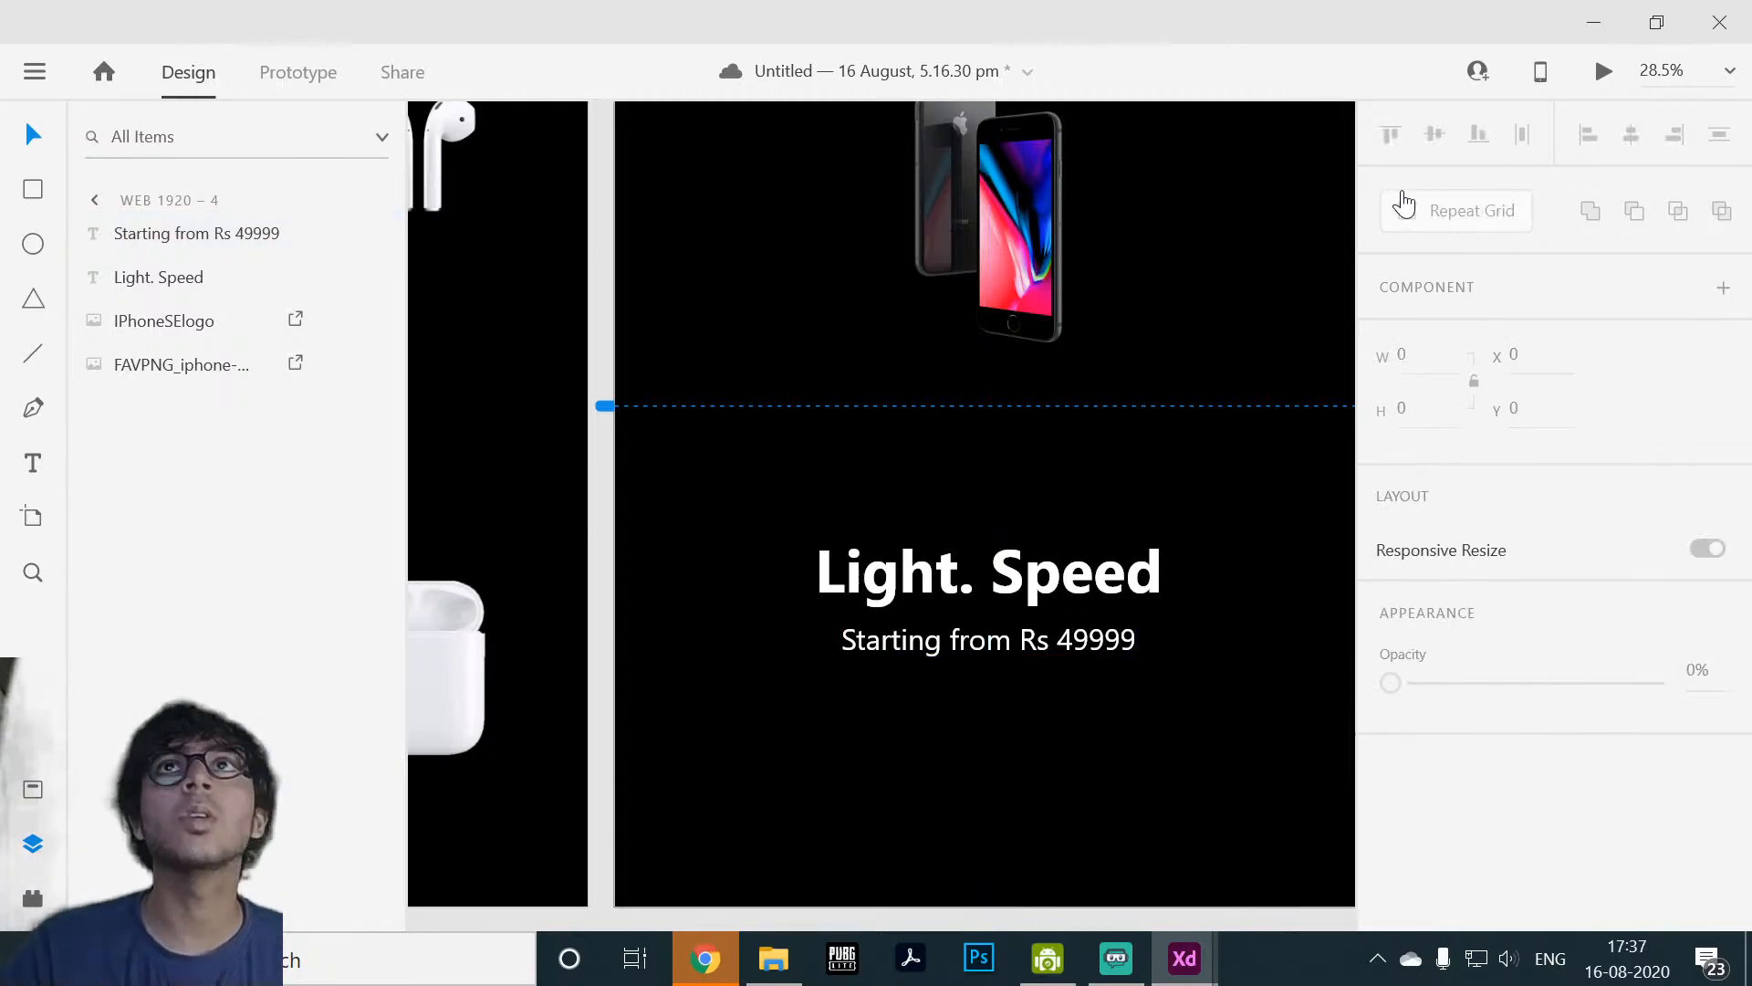
Step: Preview the iPhone SE page to check the headline and price line over the fixed phones, and close the preview
click(1603, 71)
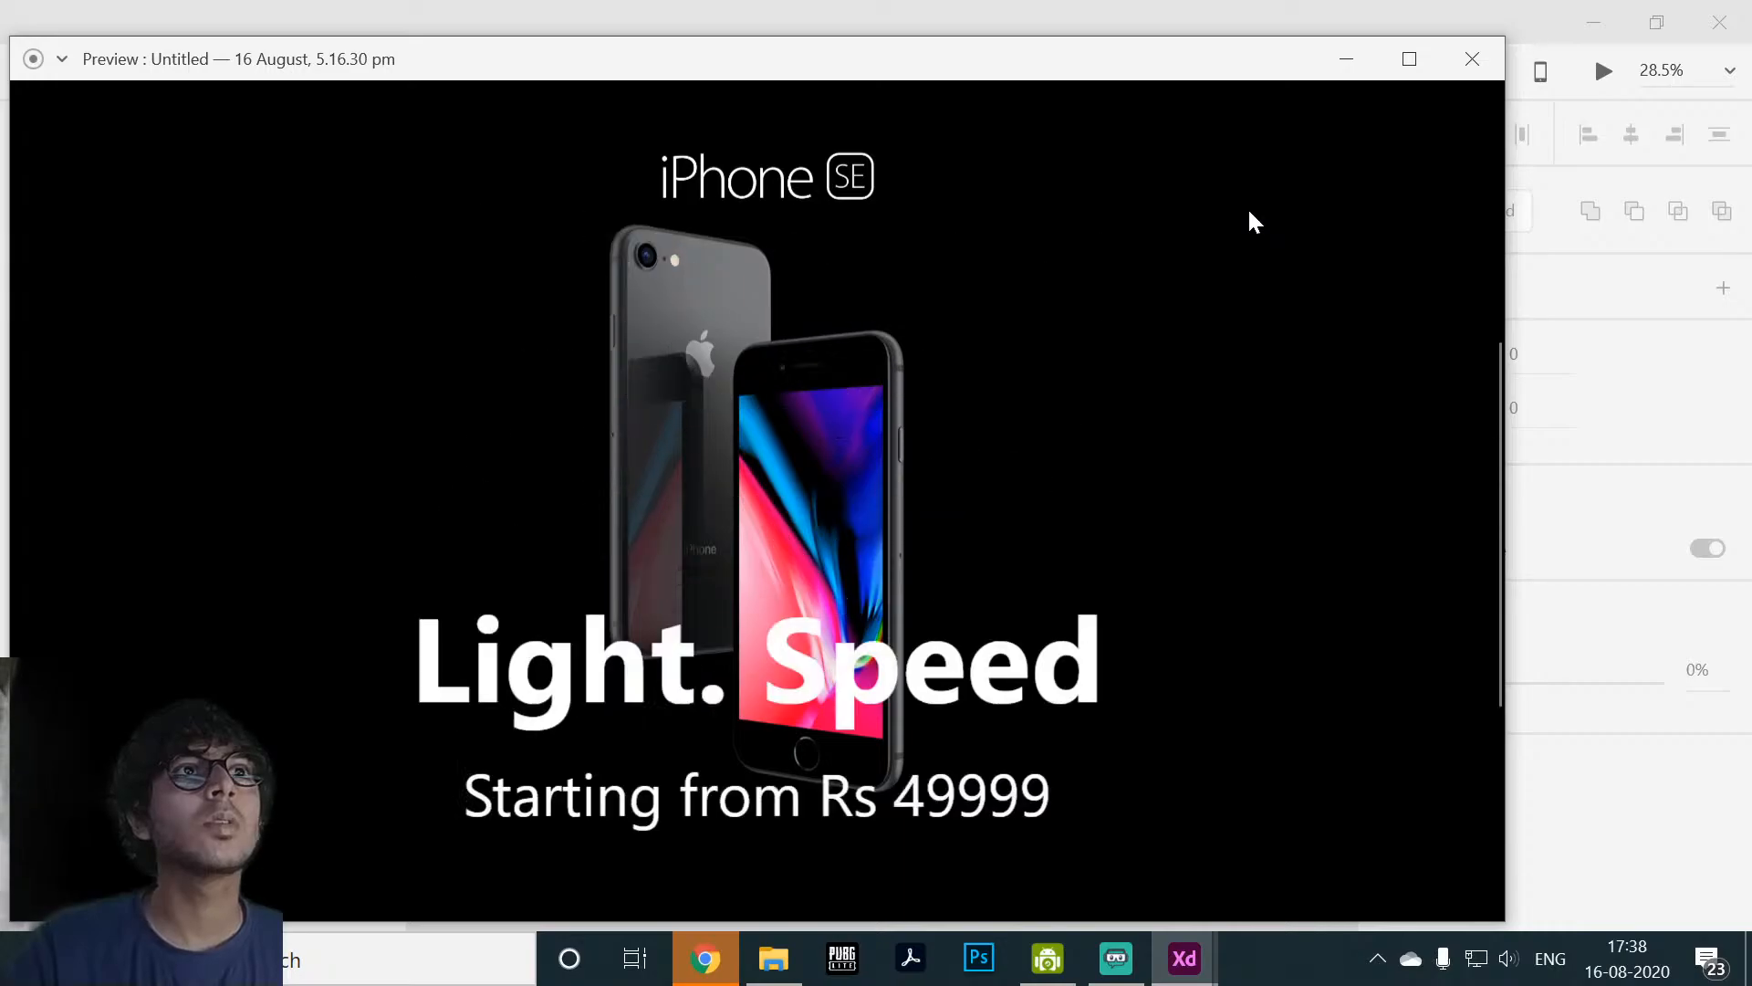
click(1478, 59)
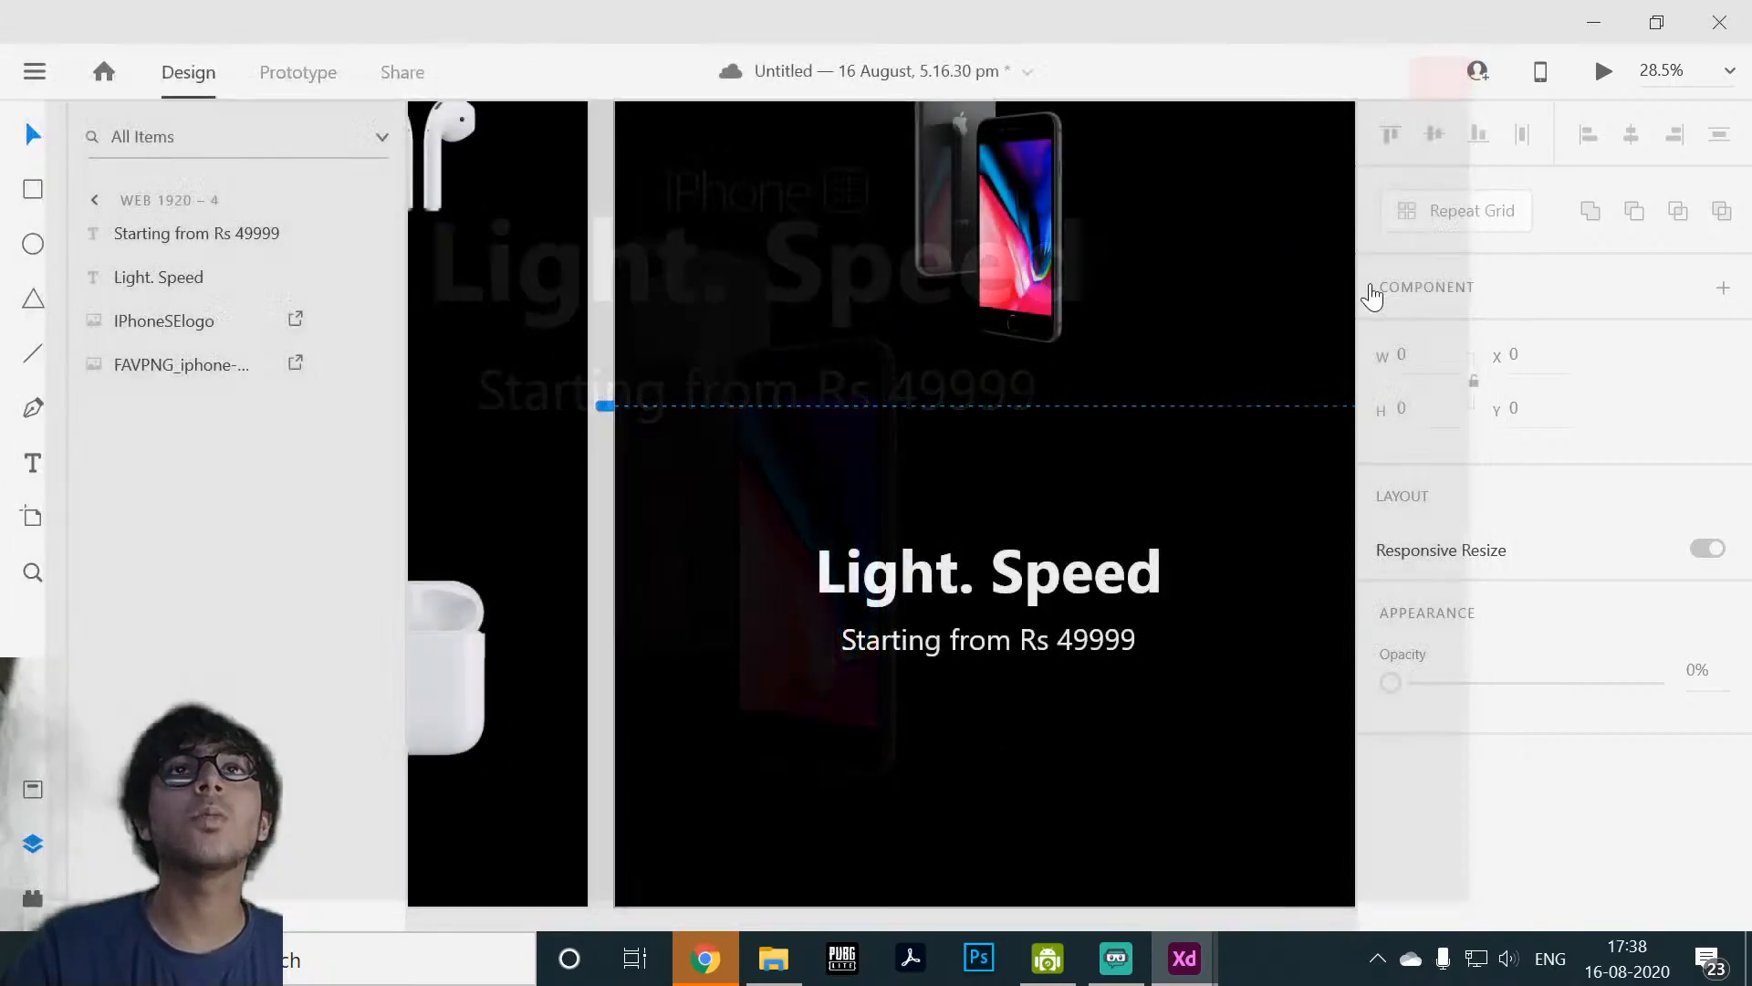
Step: Try shortening the Web 1920 – 4 artboard to a height of about 1864 and preview the result
scroll(1183, 630, down, 3)
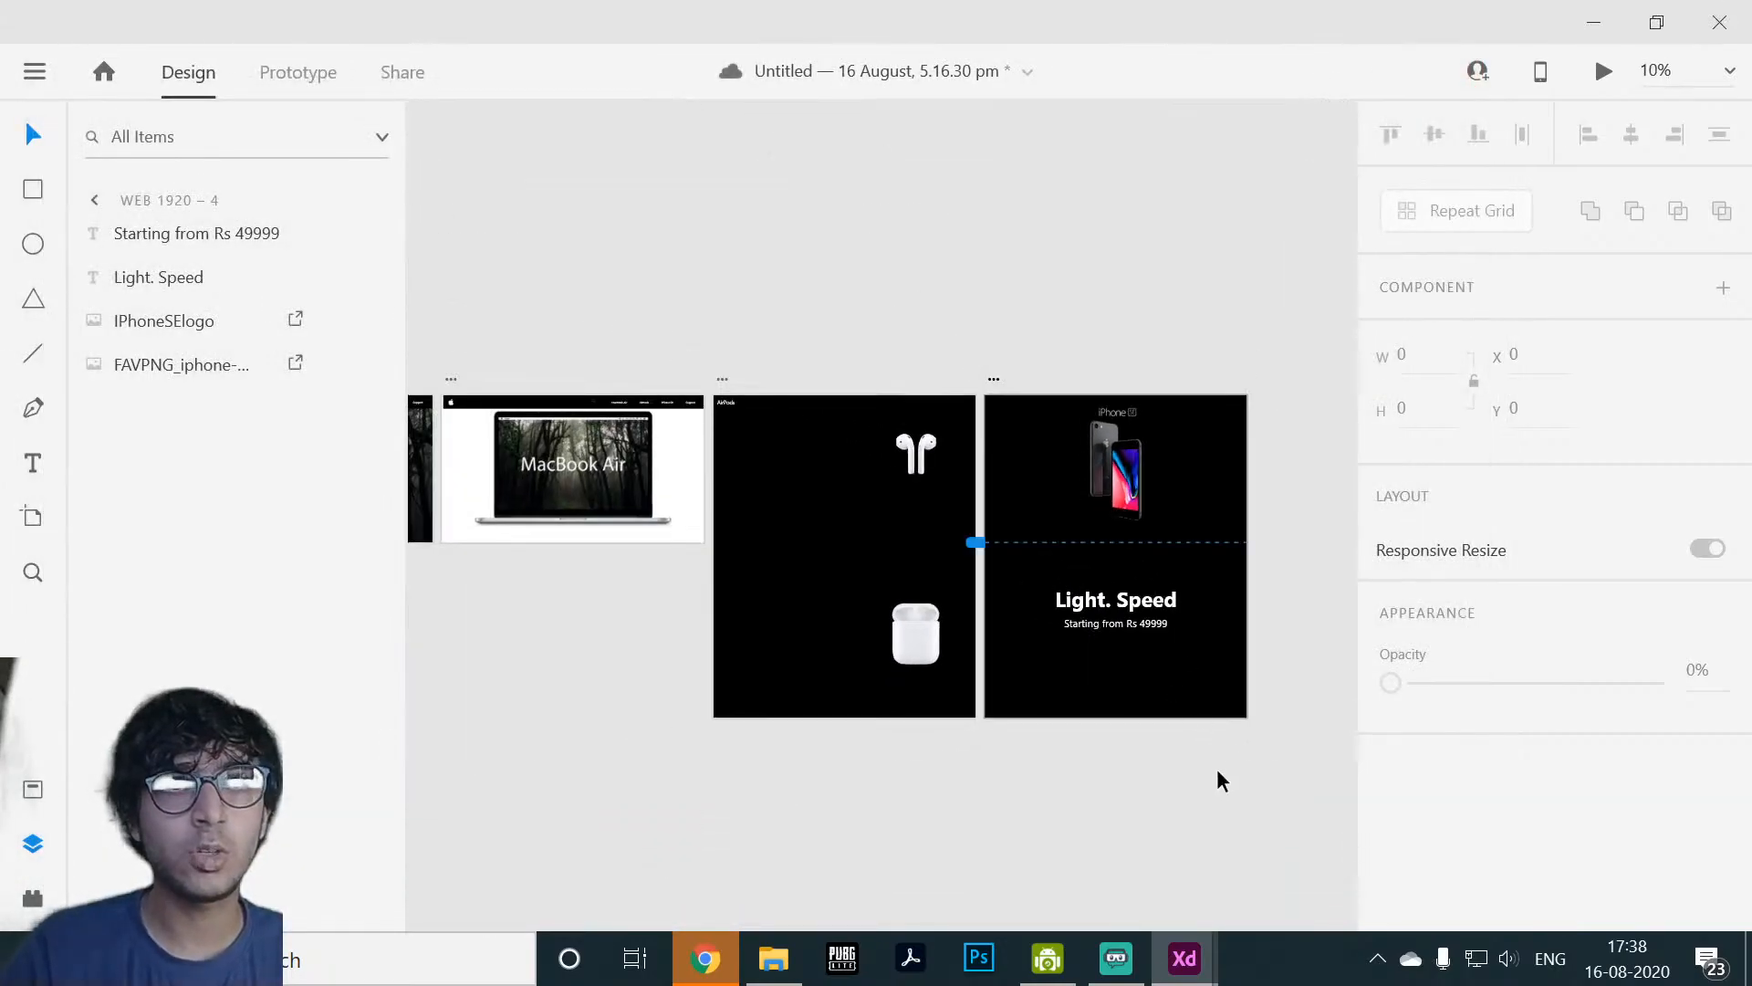
scroll(1280, 732, up, 3)
scroll(1024, 599, left, 1)
click(973, 663)
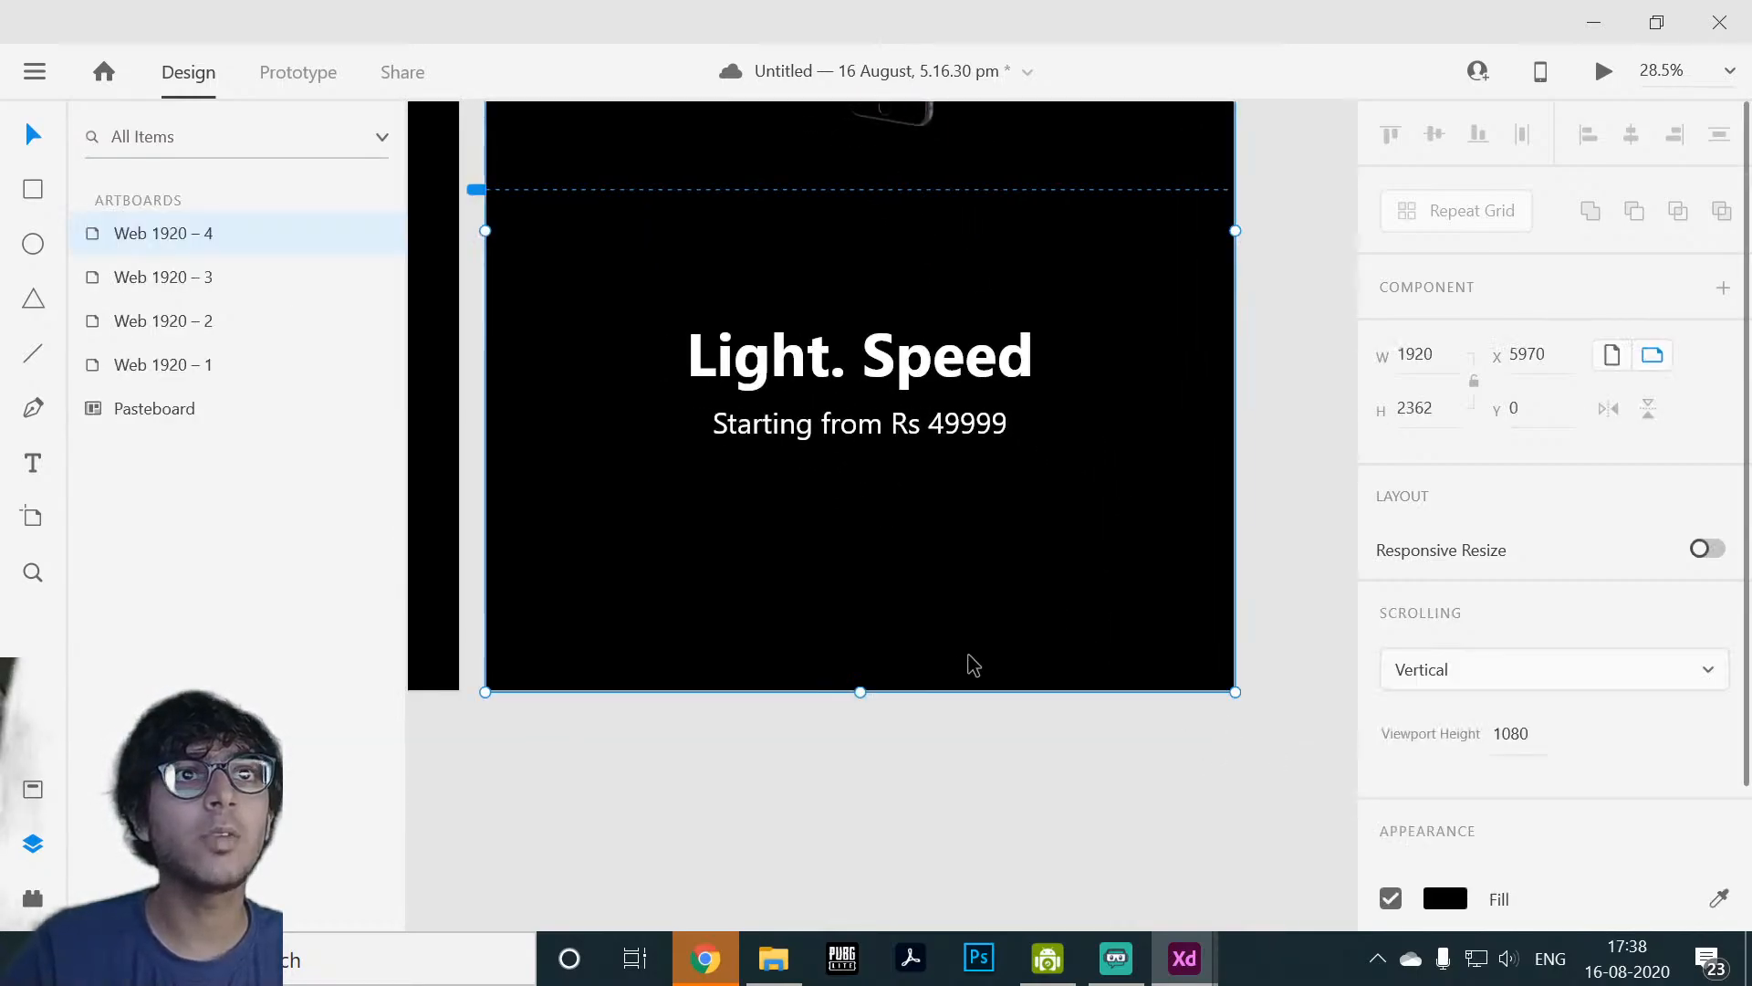
drag(859, 692, 862, 496)
click(1220, 390)
click(1200, 325)
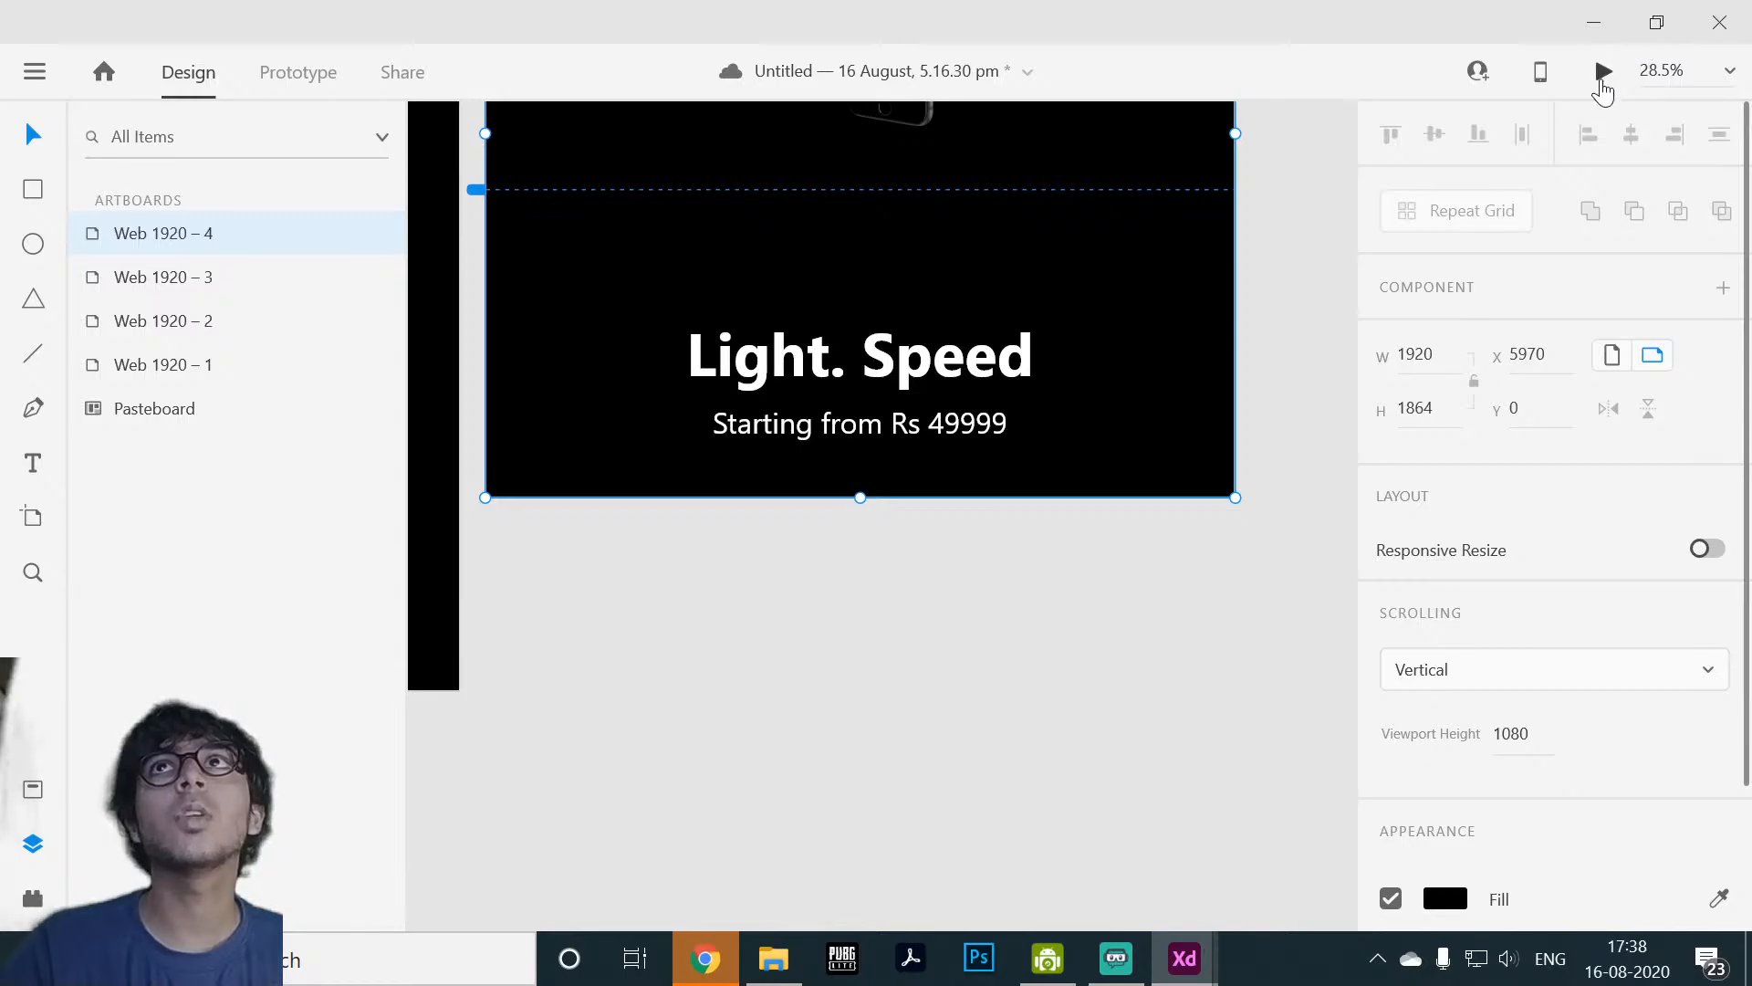
click(1604, 72)
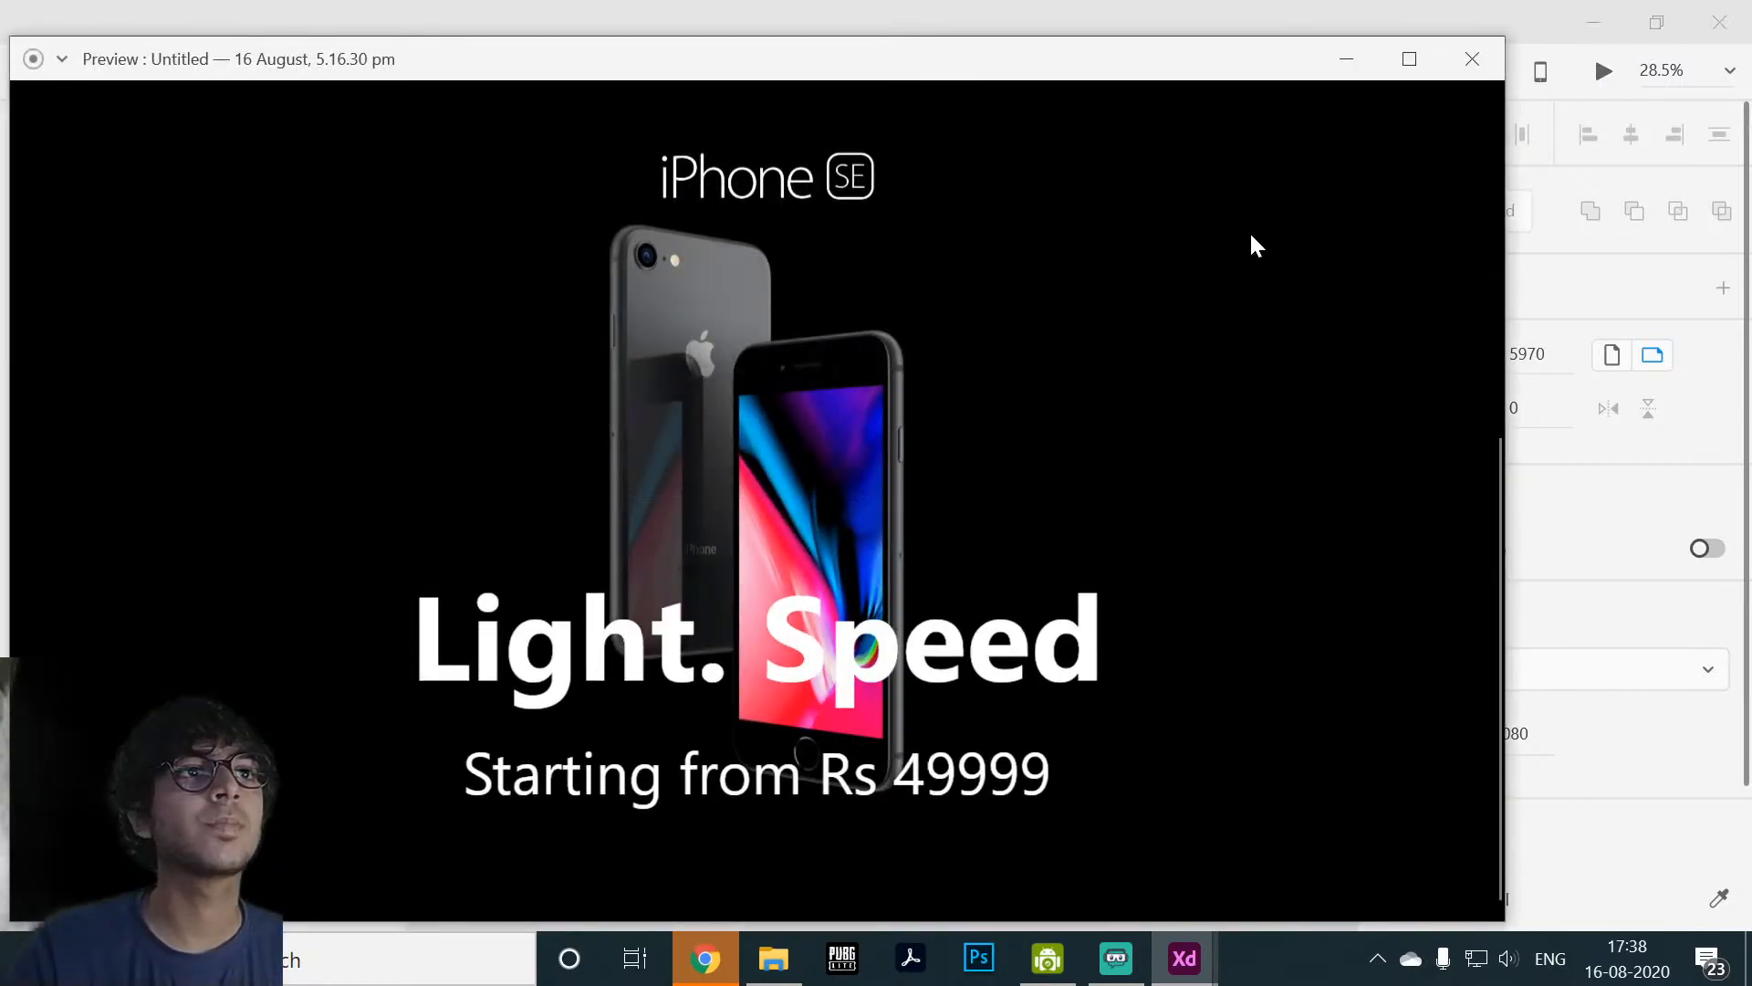
click(1472, 59)
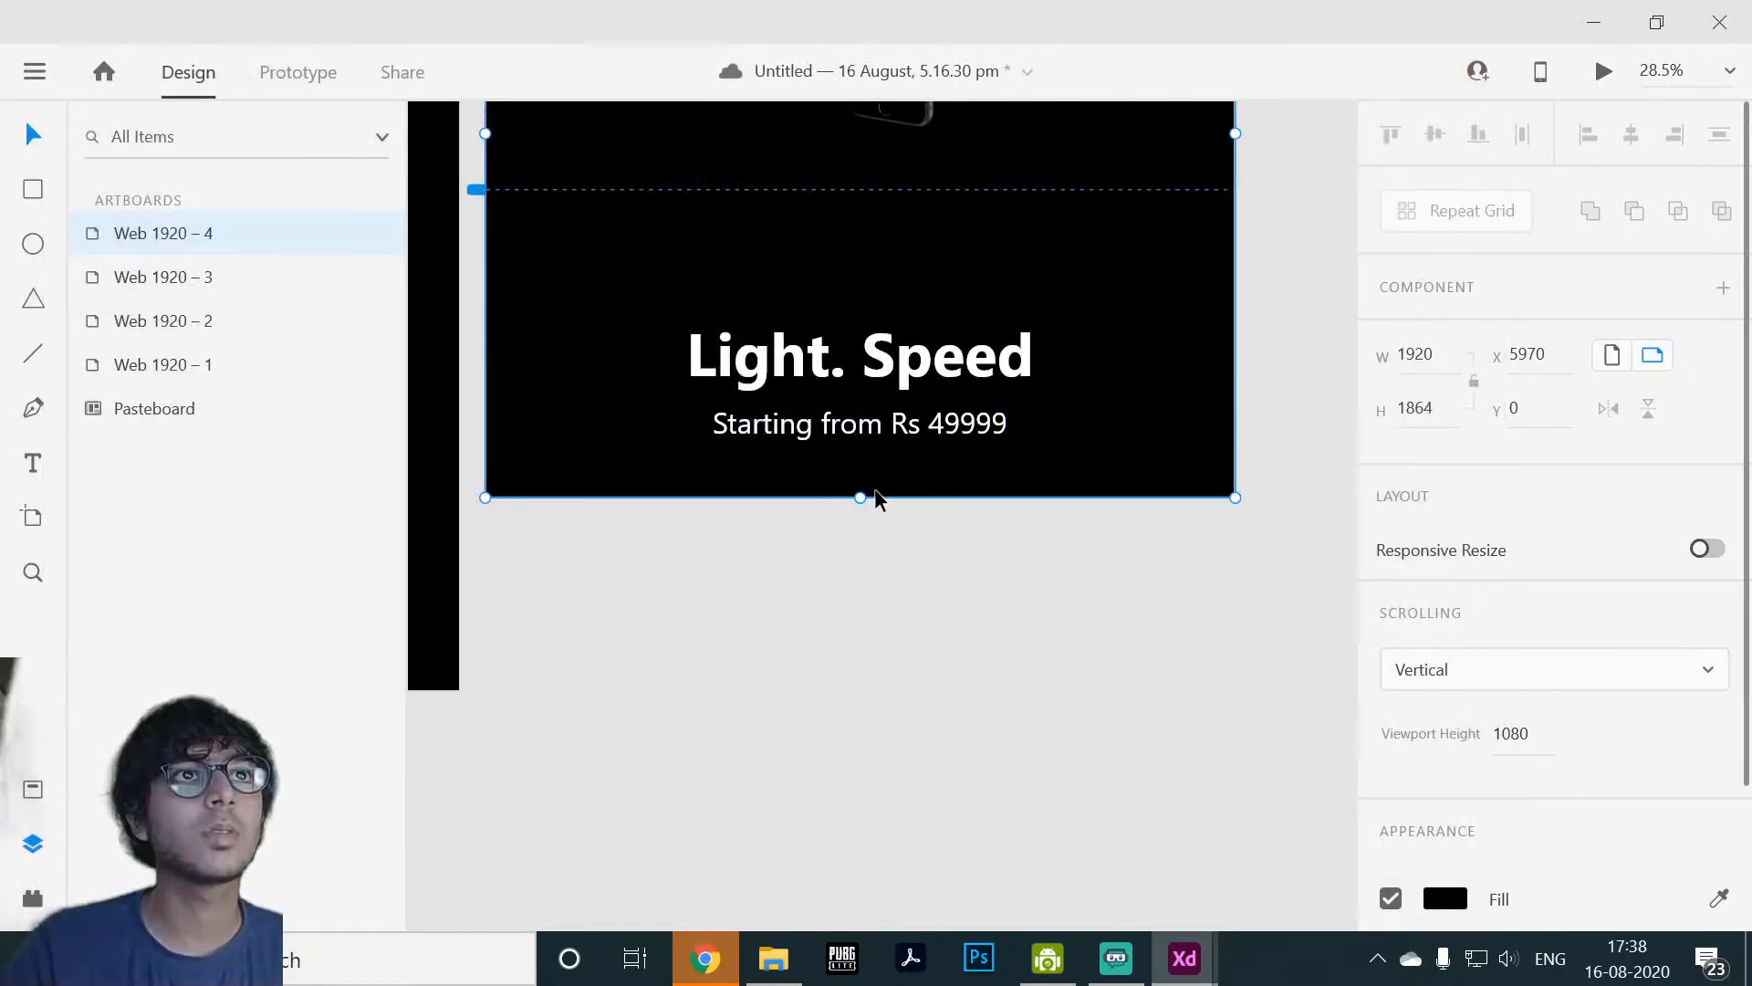
Step: Resize the Web 1920 – 4 artboard to a height of about 2019 from its lower edge and deselect it
drag(859, 495, 865, 556)
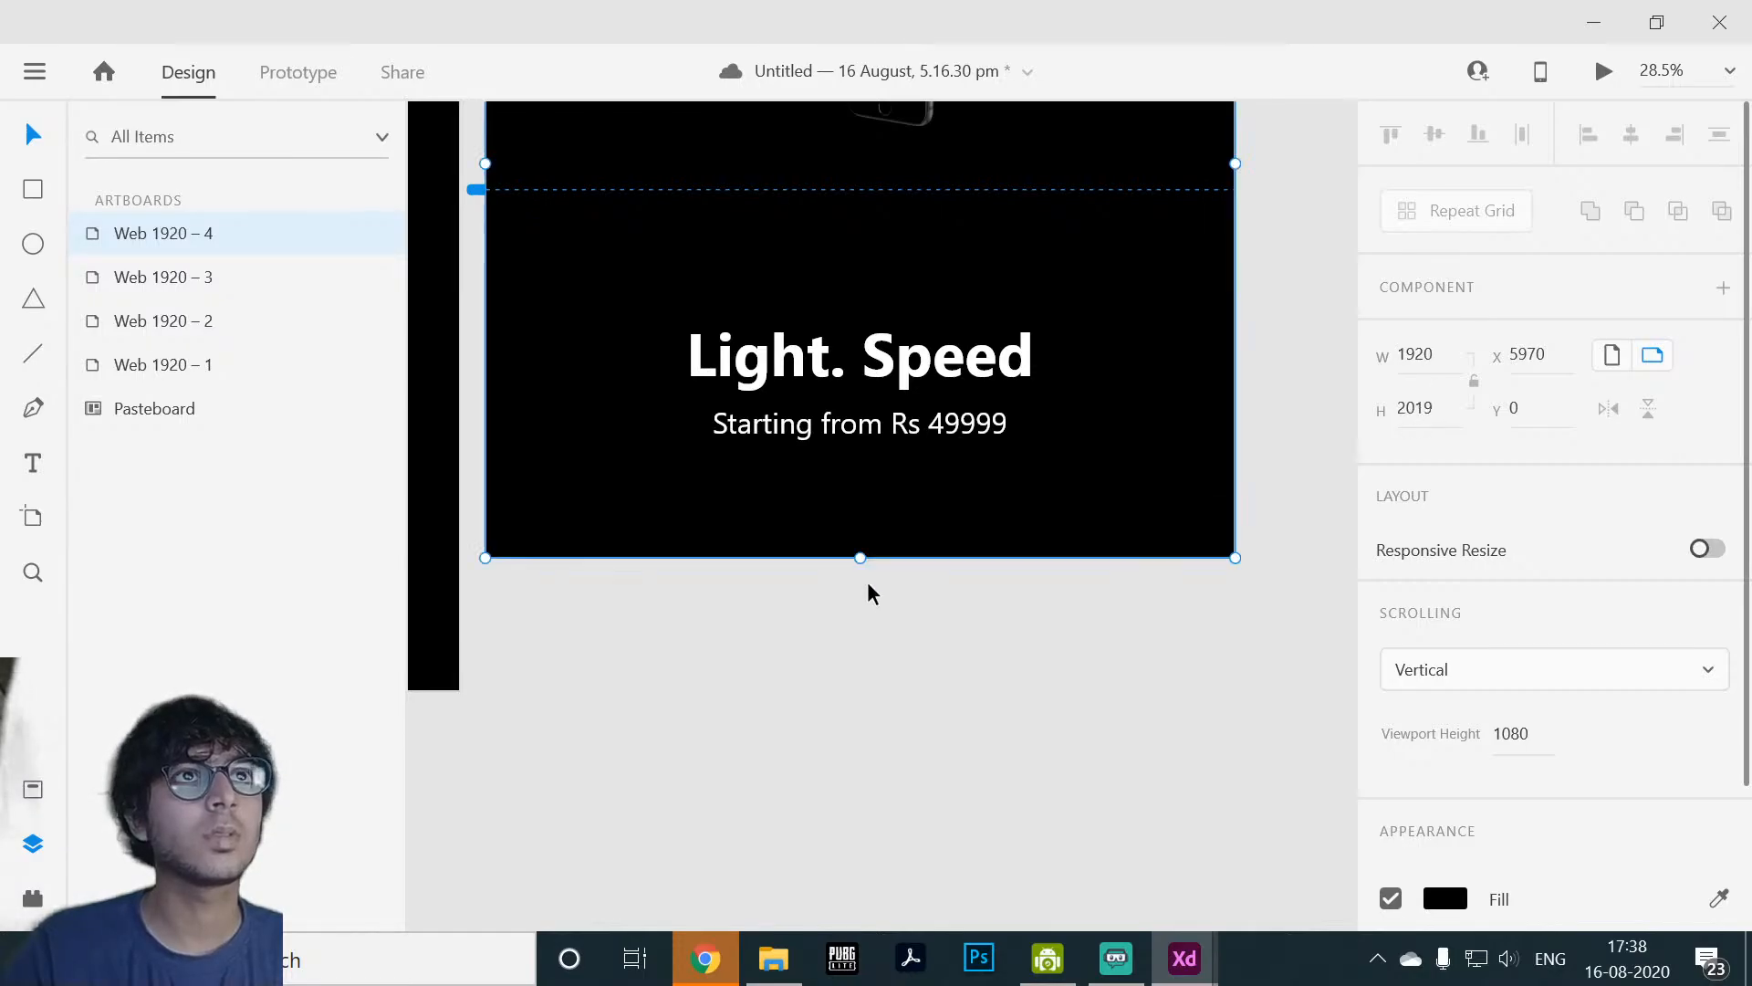
click(868, 588)
click(1145, 381)
Step: Preview the iPhone SE page and scroll up and down to check how the text passes over the fixed phones
click(1603, 71)
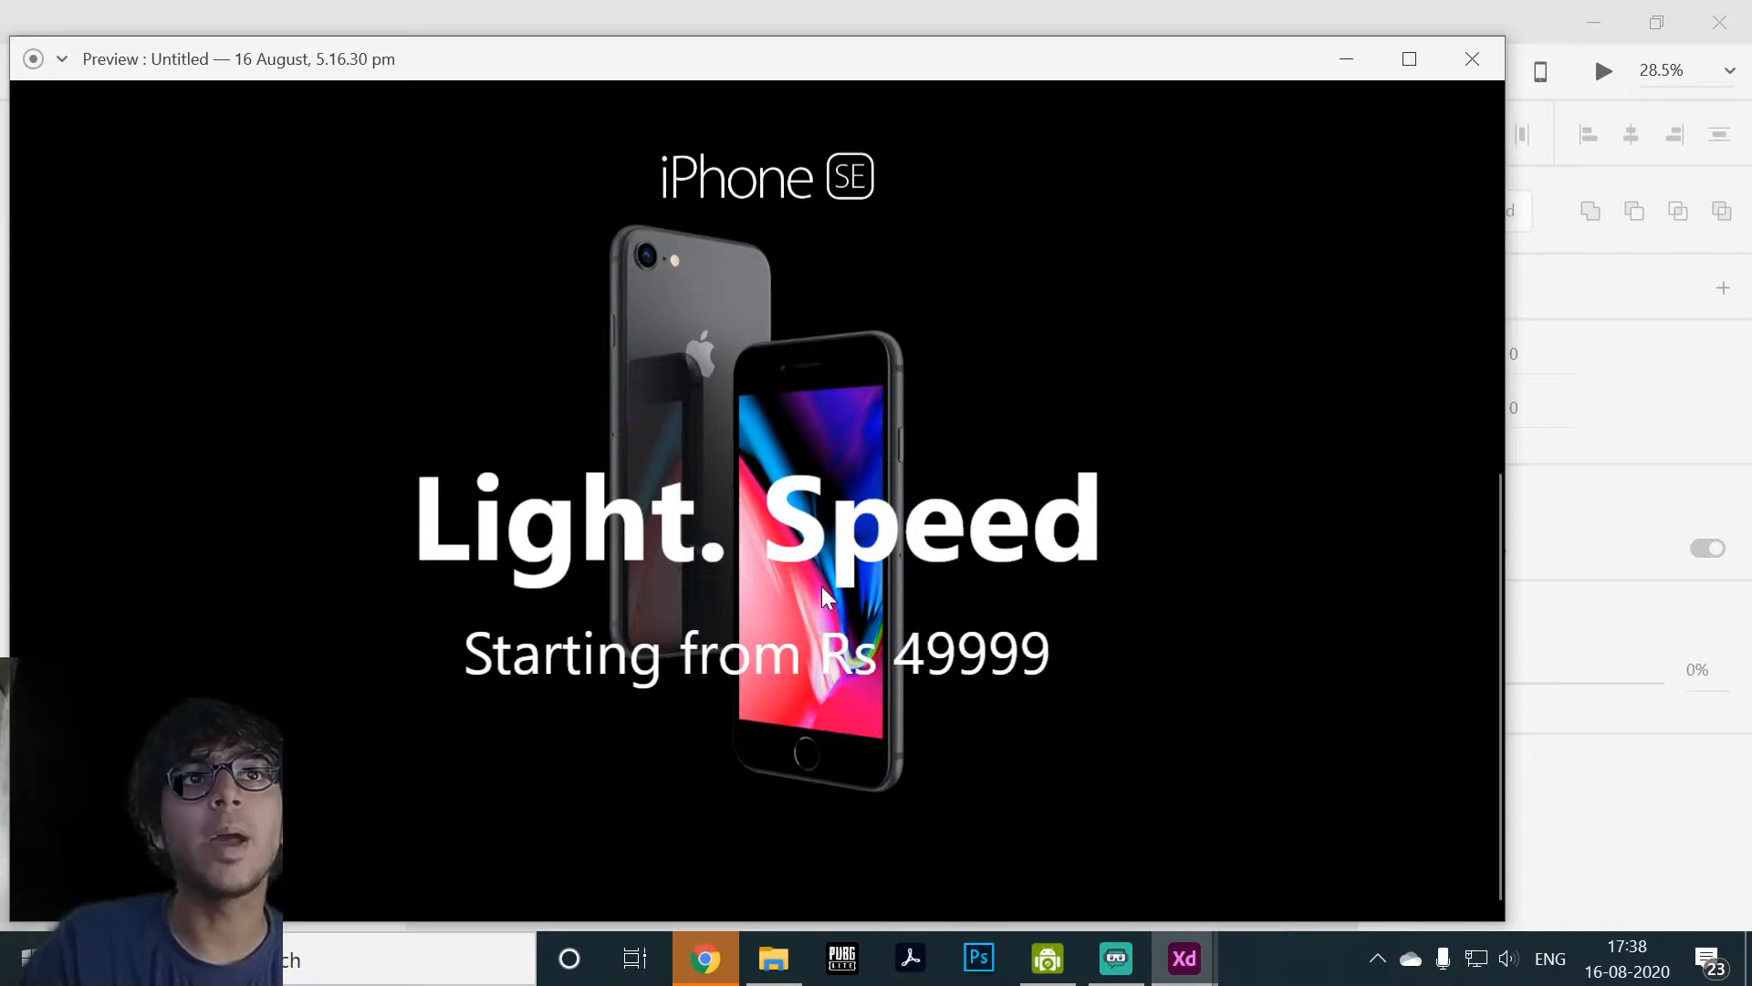
scroll(895, 625, up, 4)
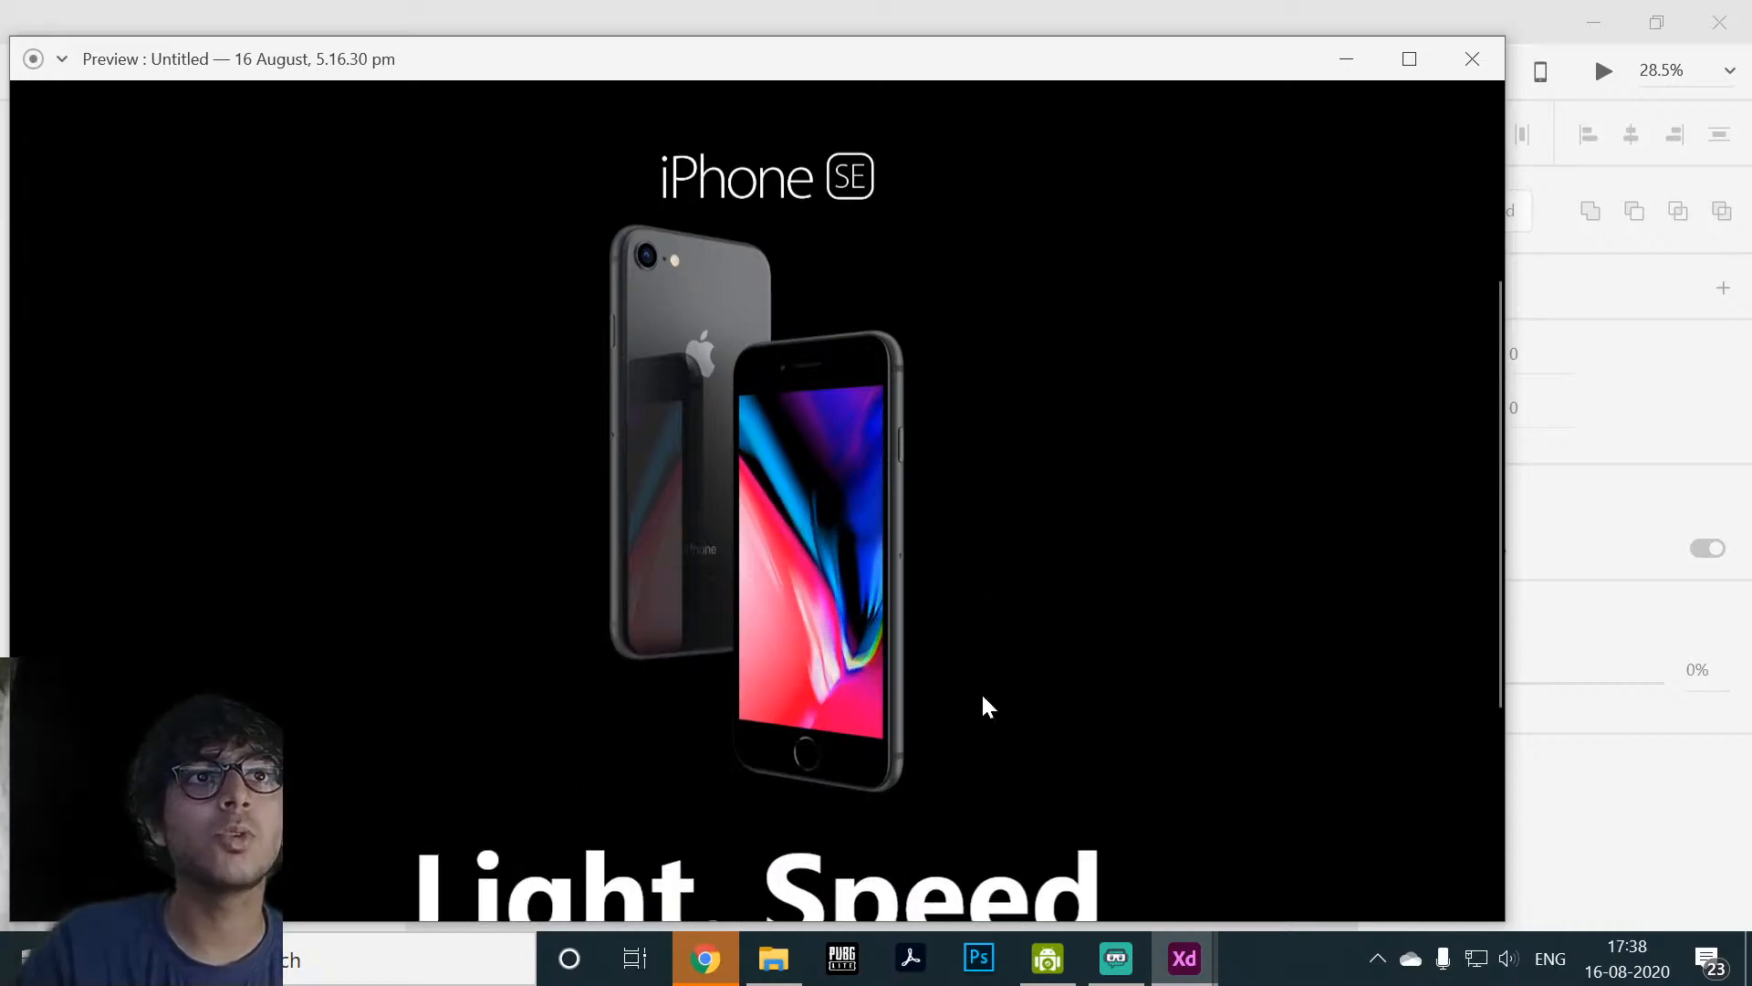
scroll(958, 497, down, 5)
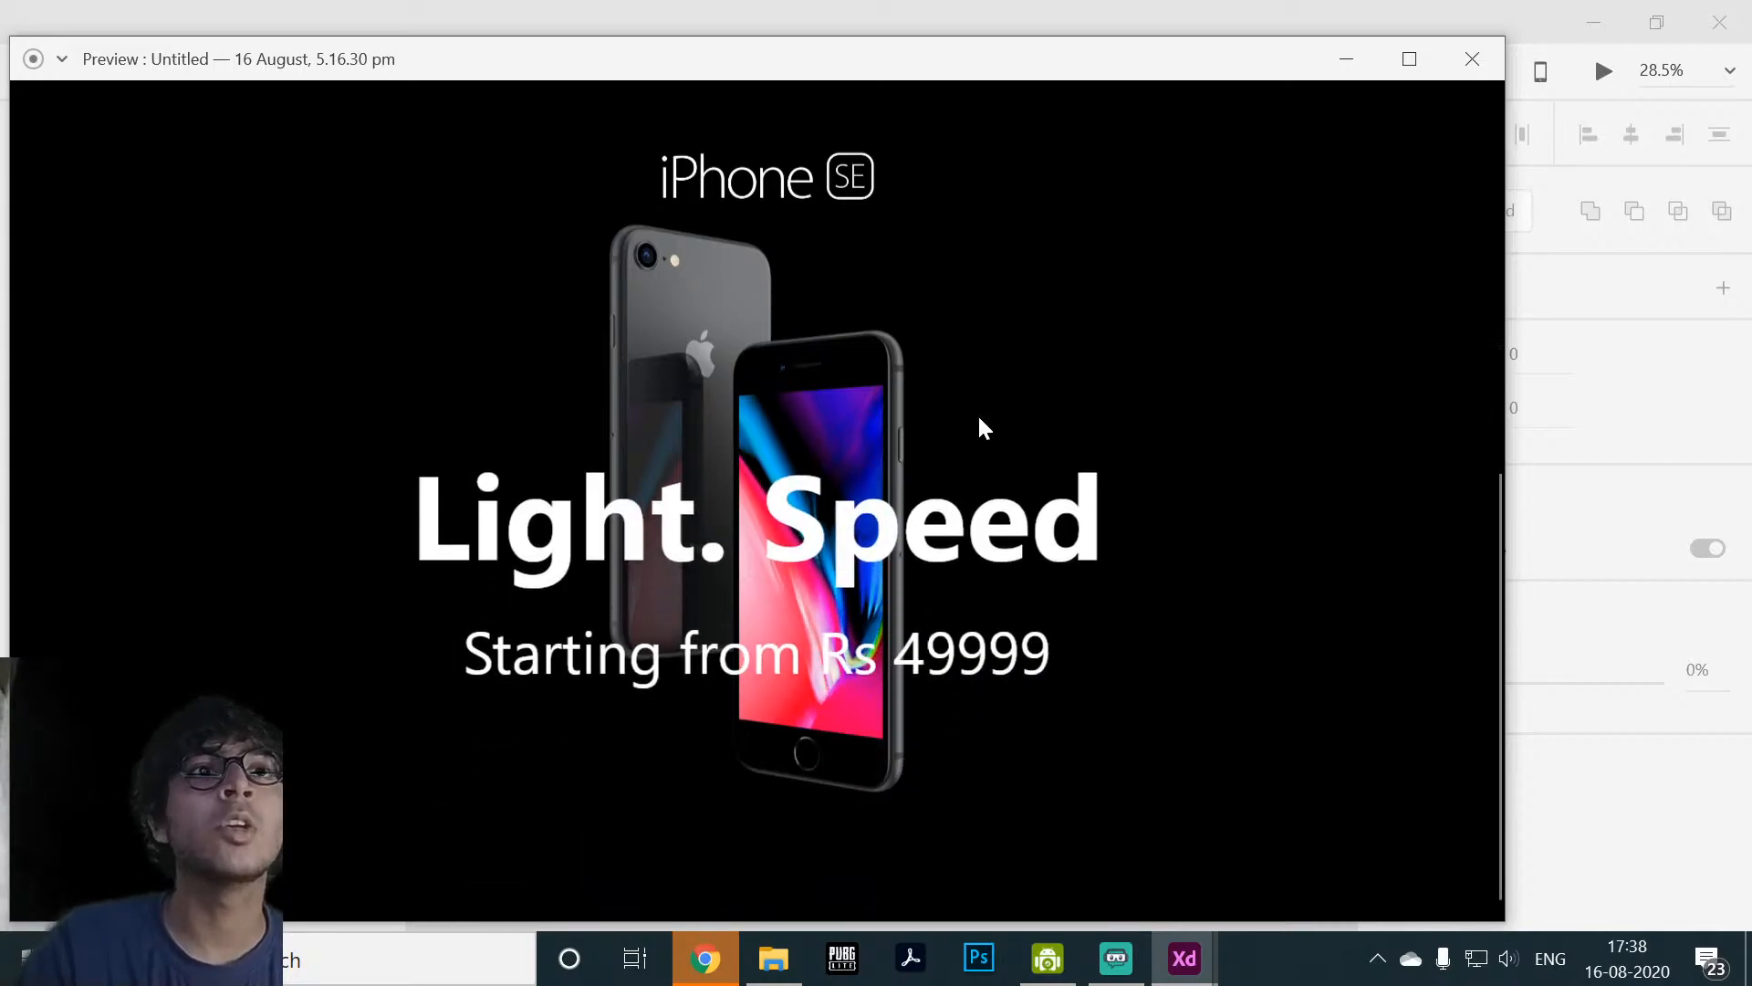
scroll(943, 456, up, 4)
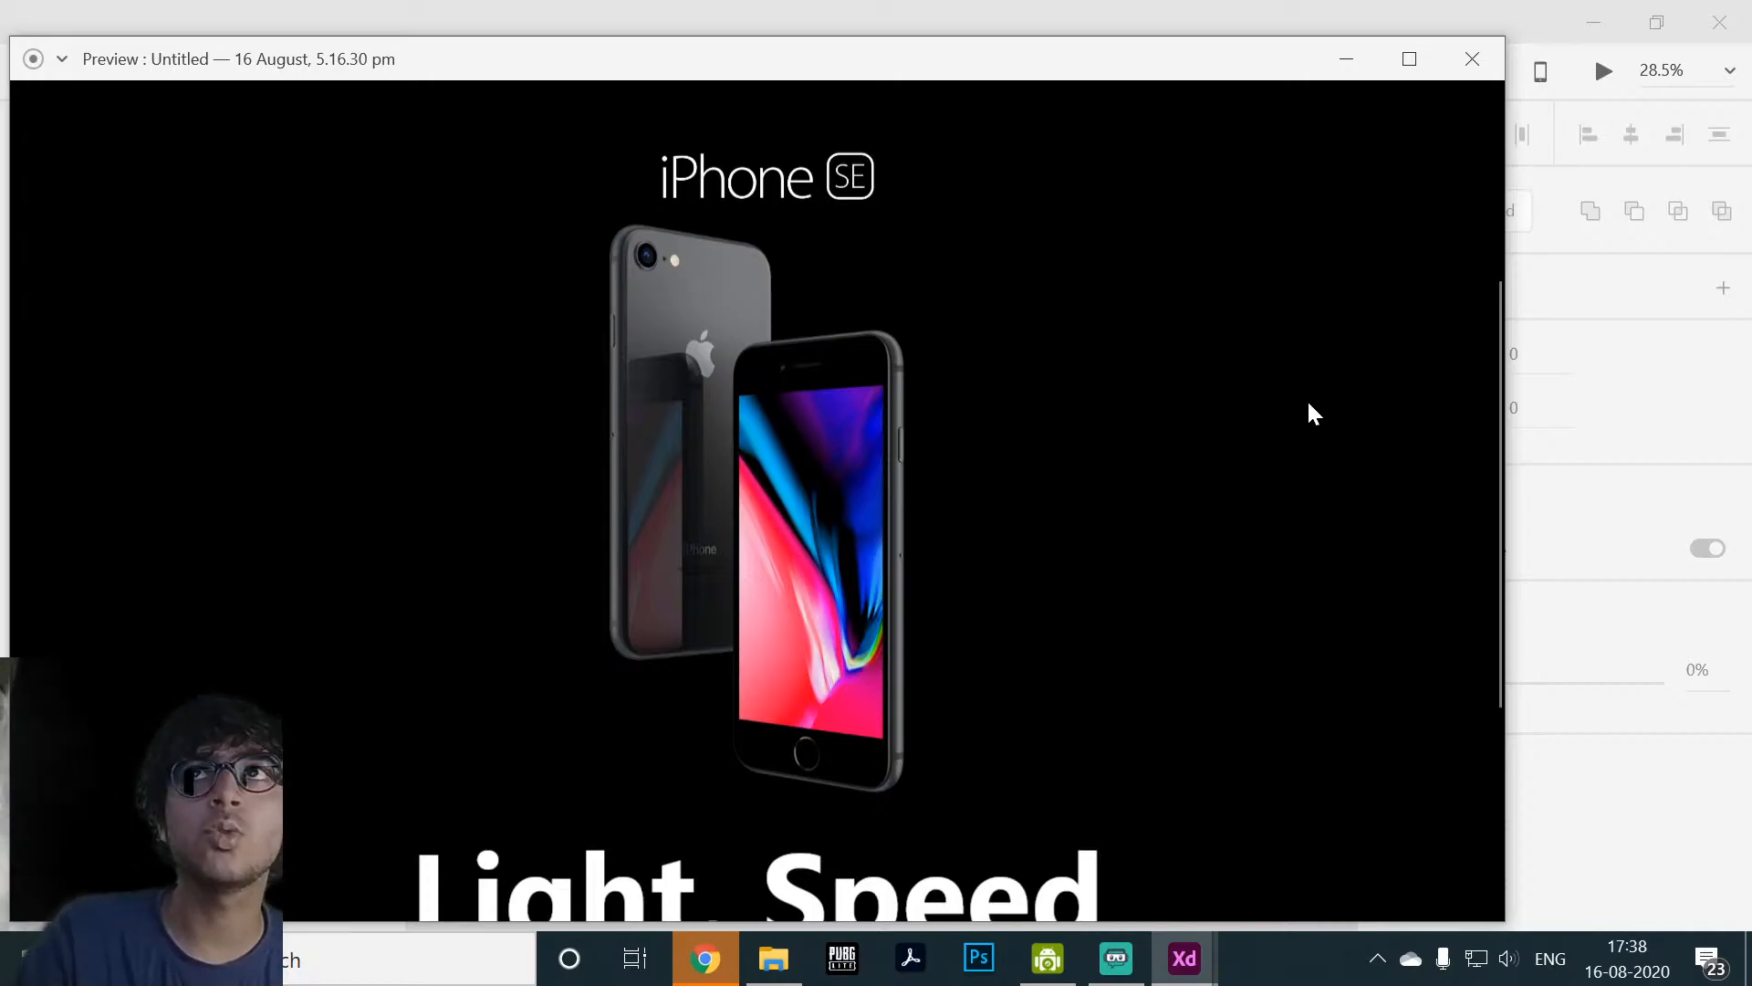
Step: Close the preview and draw a rectangle about 932 high over the headline and price line on the Web 1920 – 4 artboard
click(1476, 71)
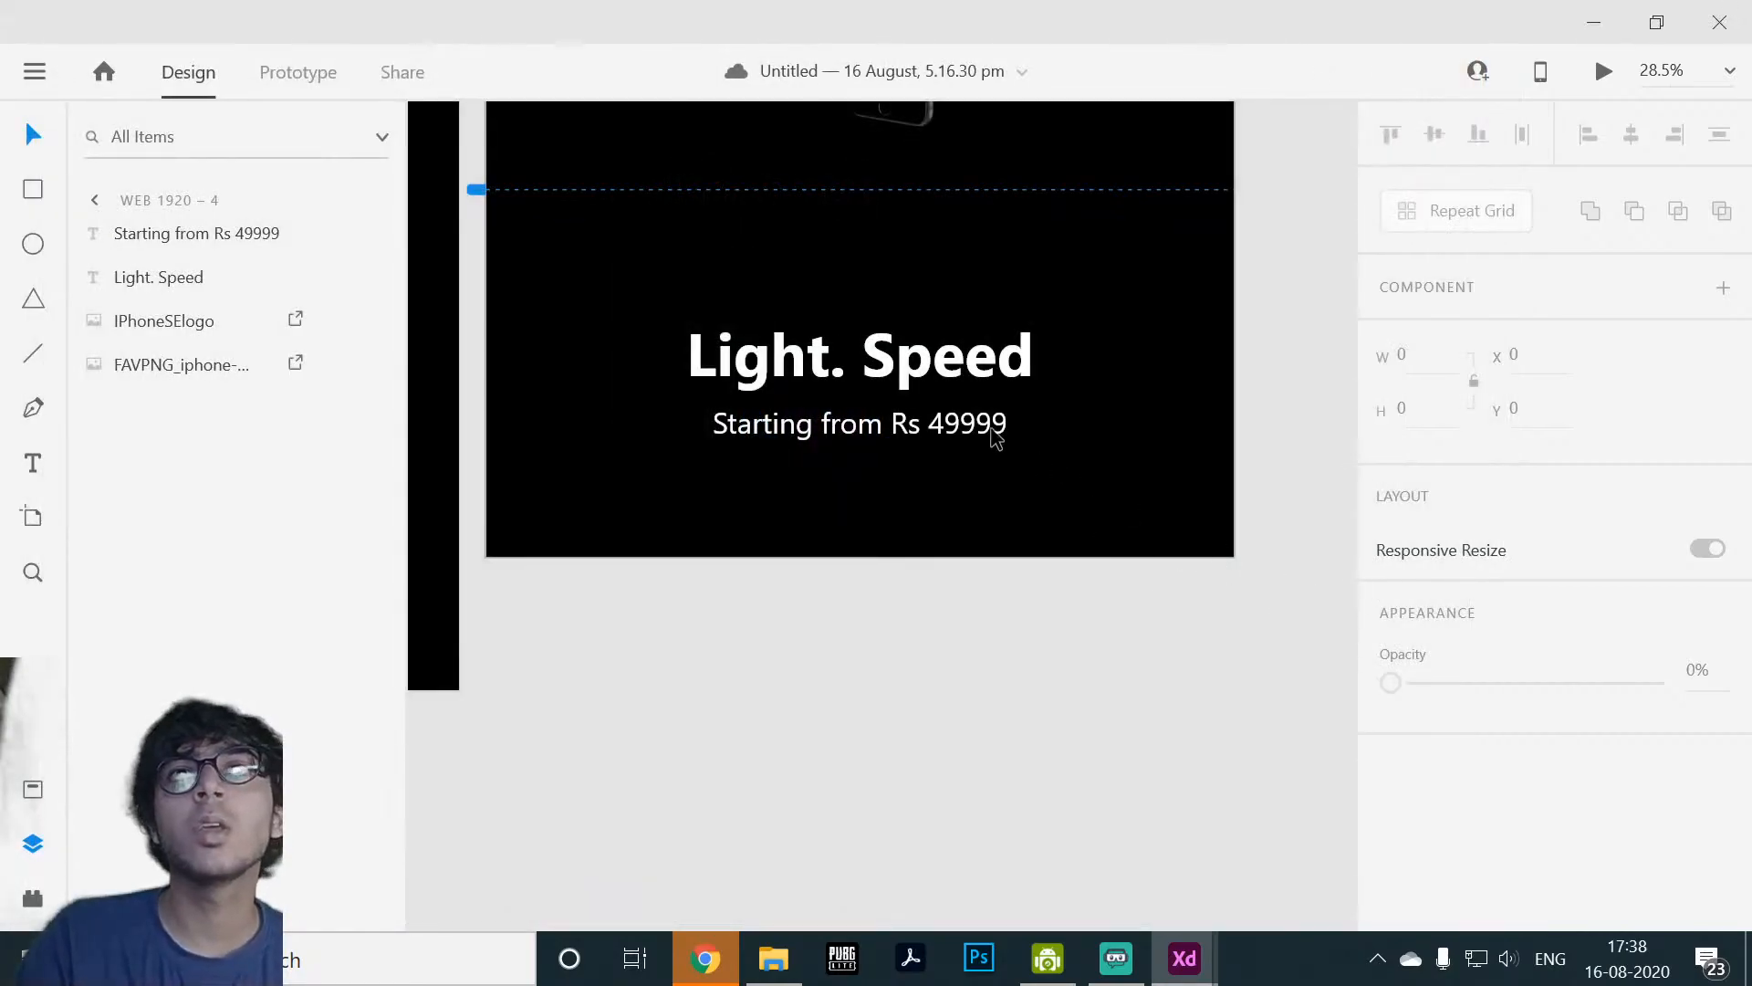
click(883, 381)
click(1255, 509)
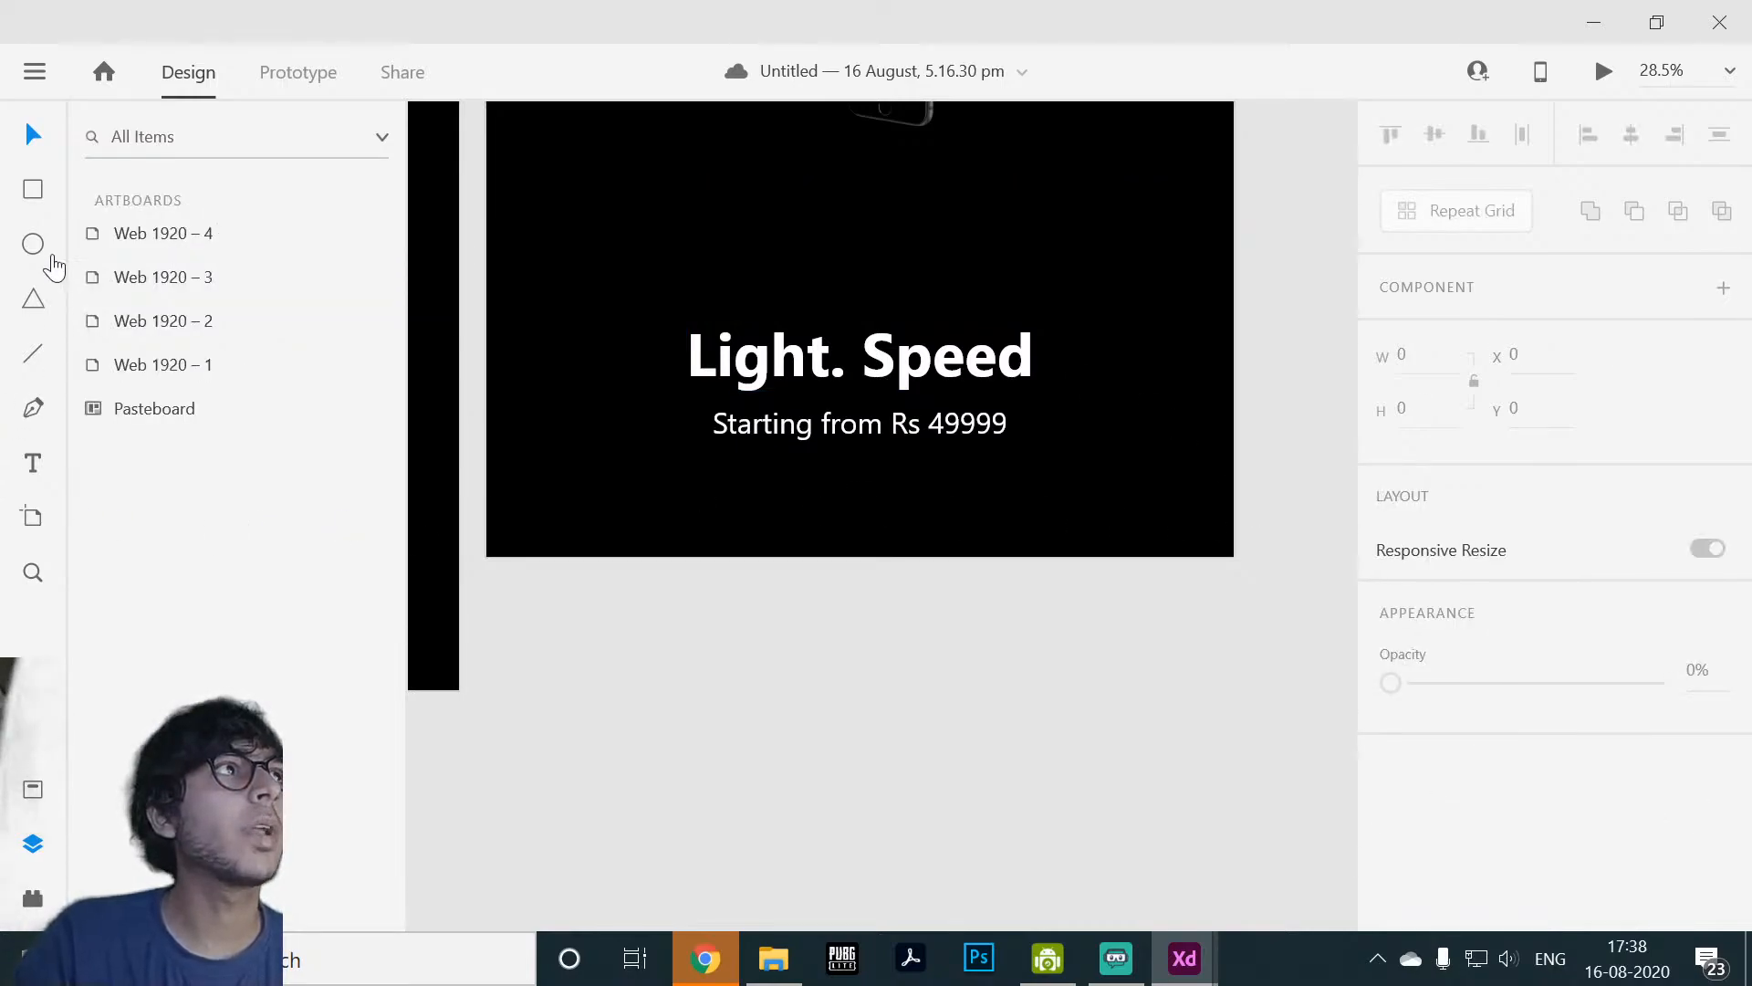
click(34, 191)
mouse_move(528, 176)
mouse_down()
mouse_move(1006, 345)
mouse_move(1223, 538)
mouse_move(1186, 539)
mouse_up()
Step: Remove the new rectangle's border and set its fill to solid black #000000
scroll(1484, 693, down, 4)
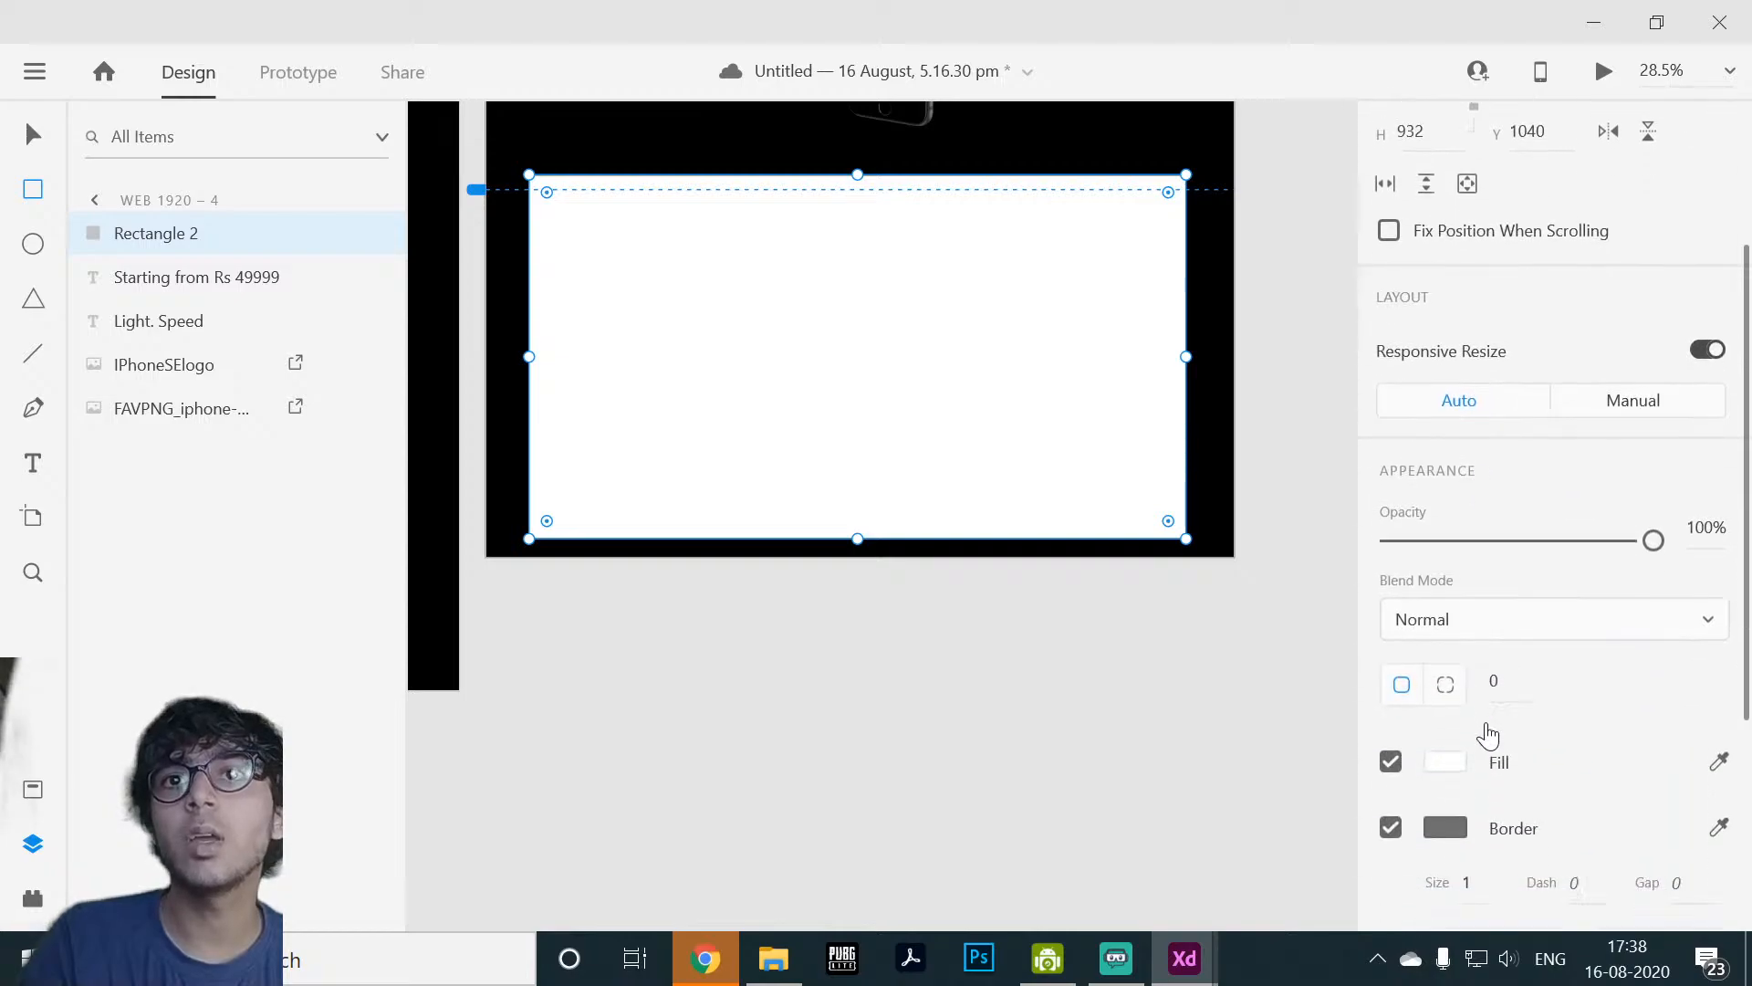
click(1390, 731)
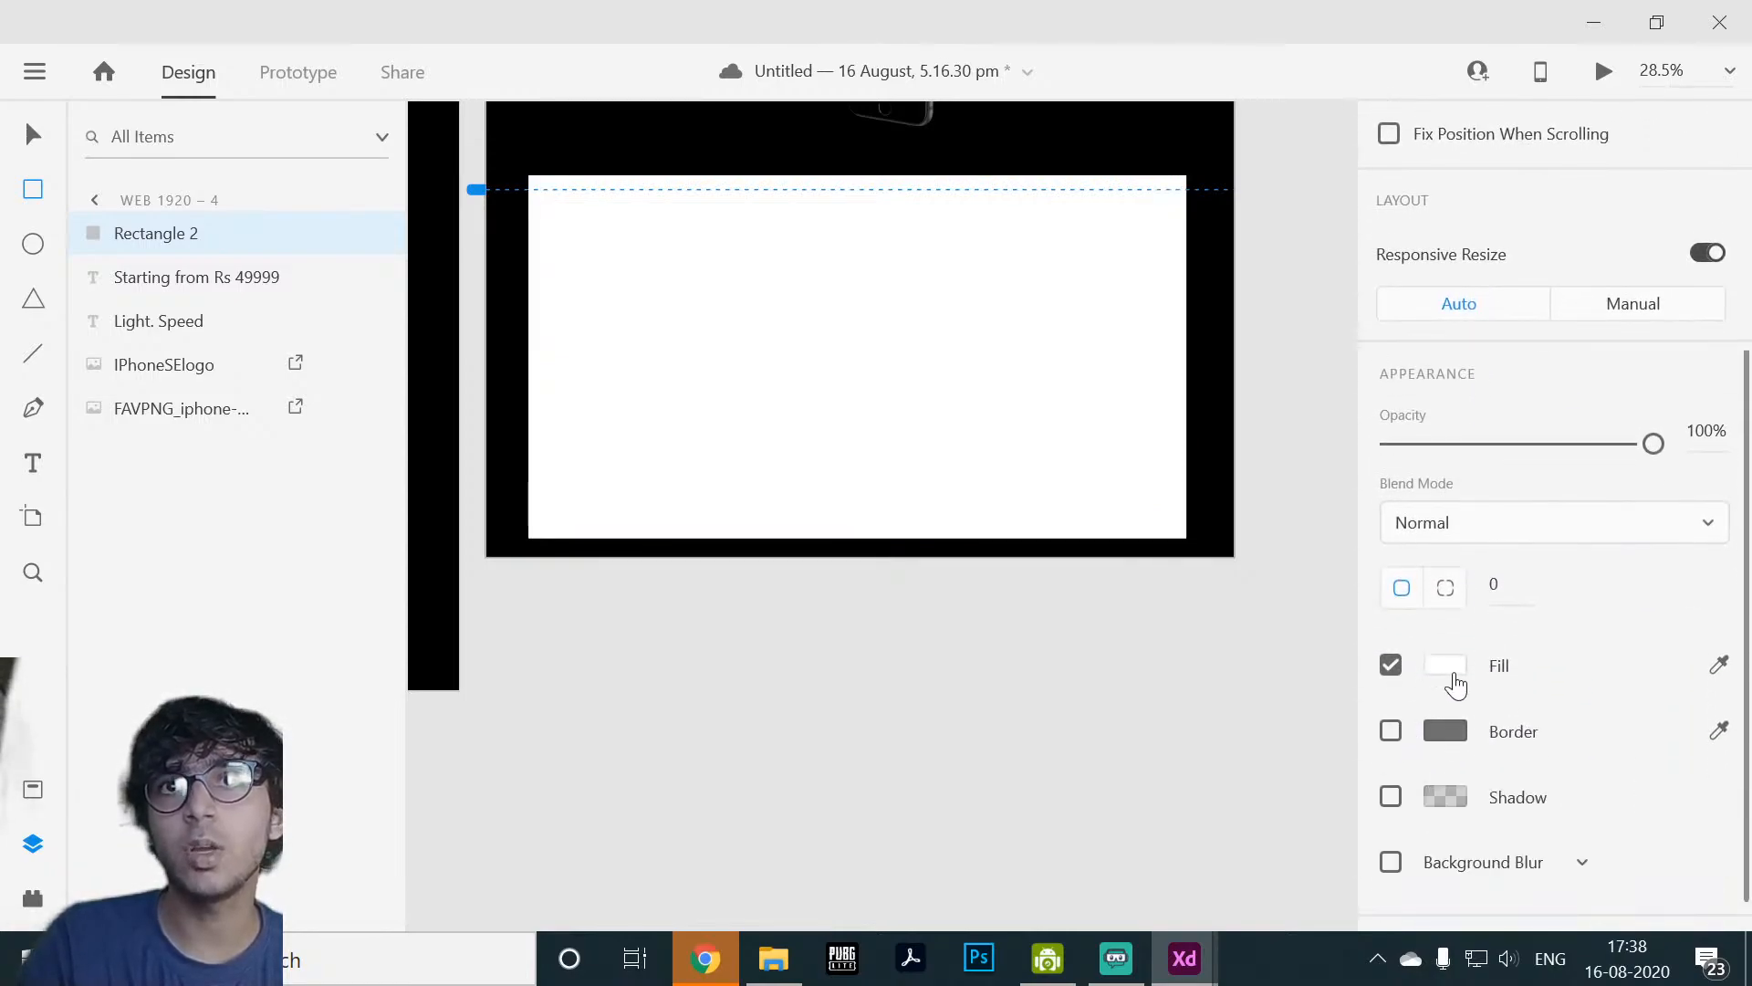
click(1445, 665)
drag(1212, 659, 1407, 895)
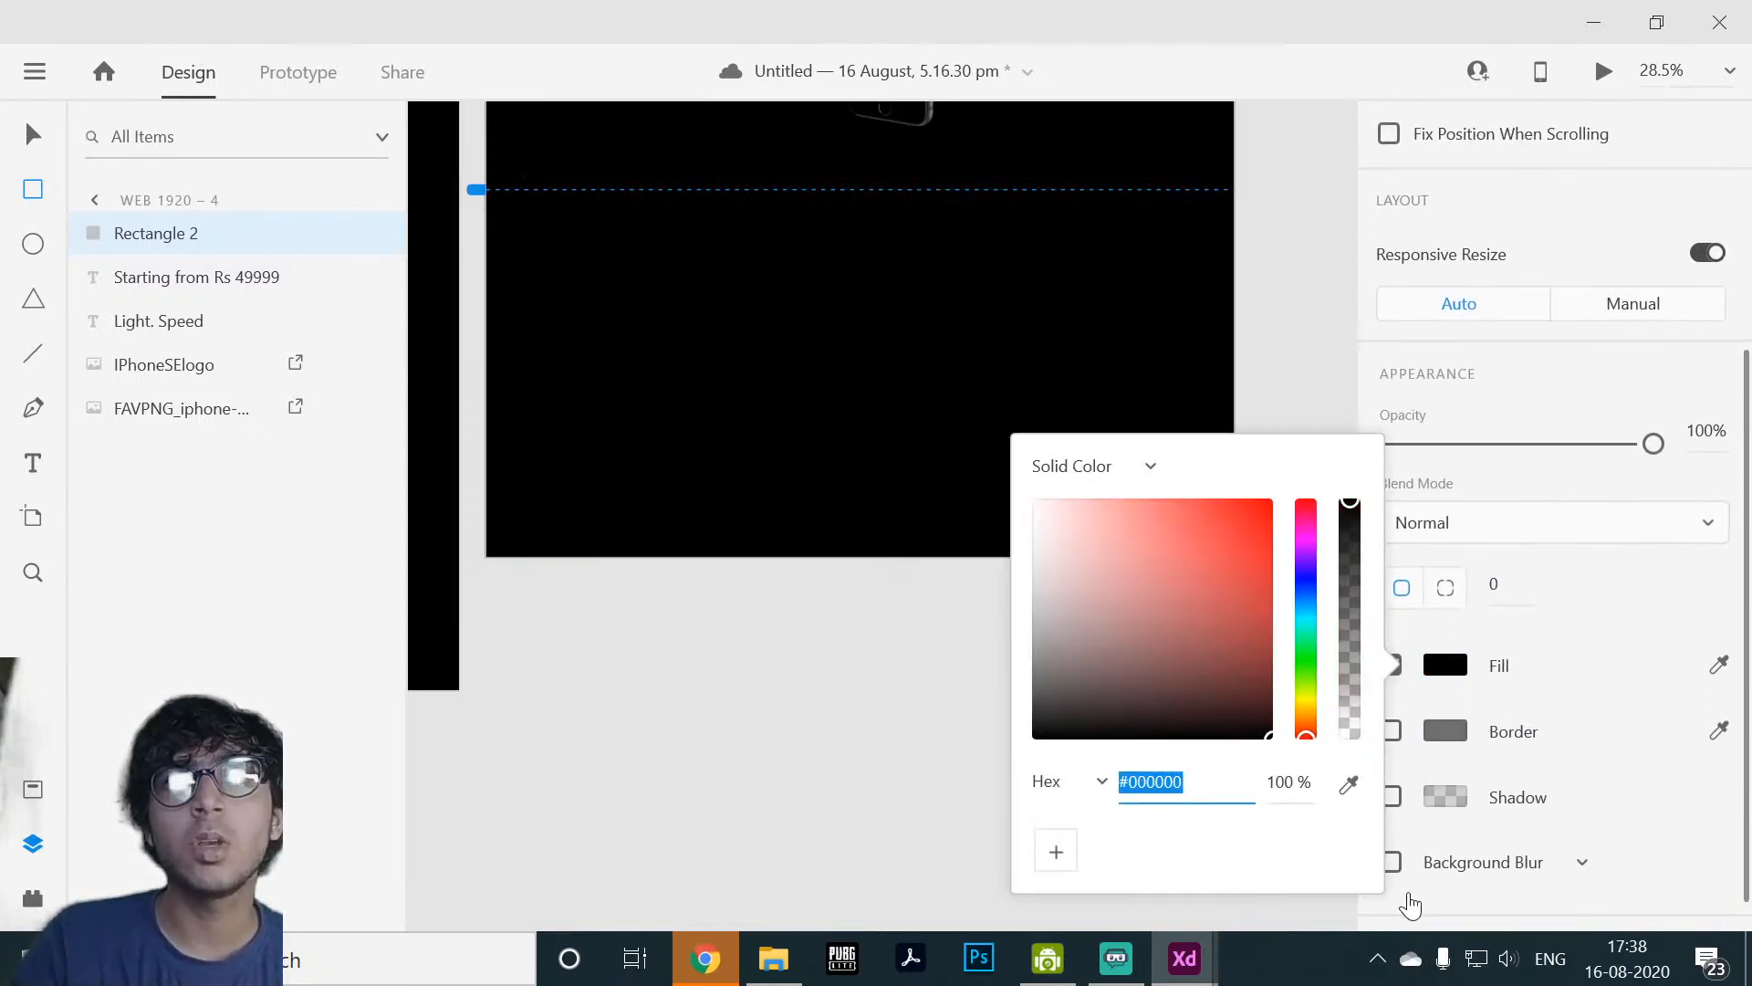
click(860, 684)
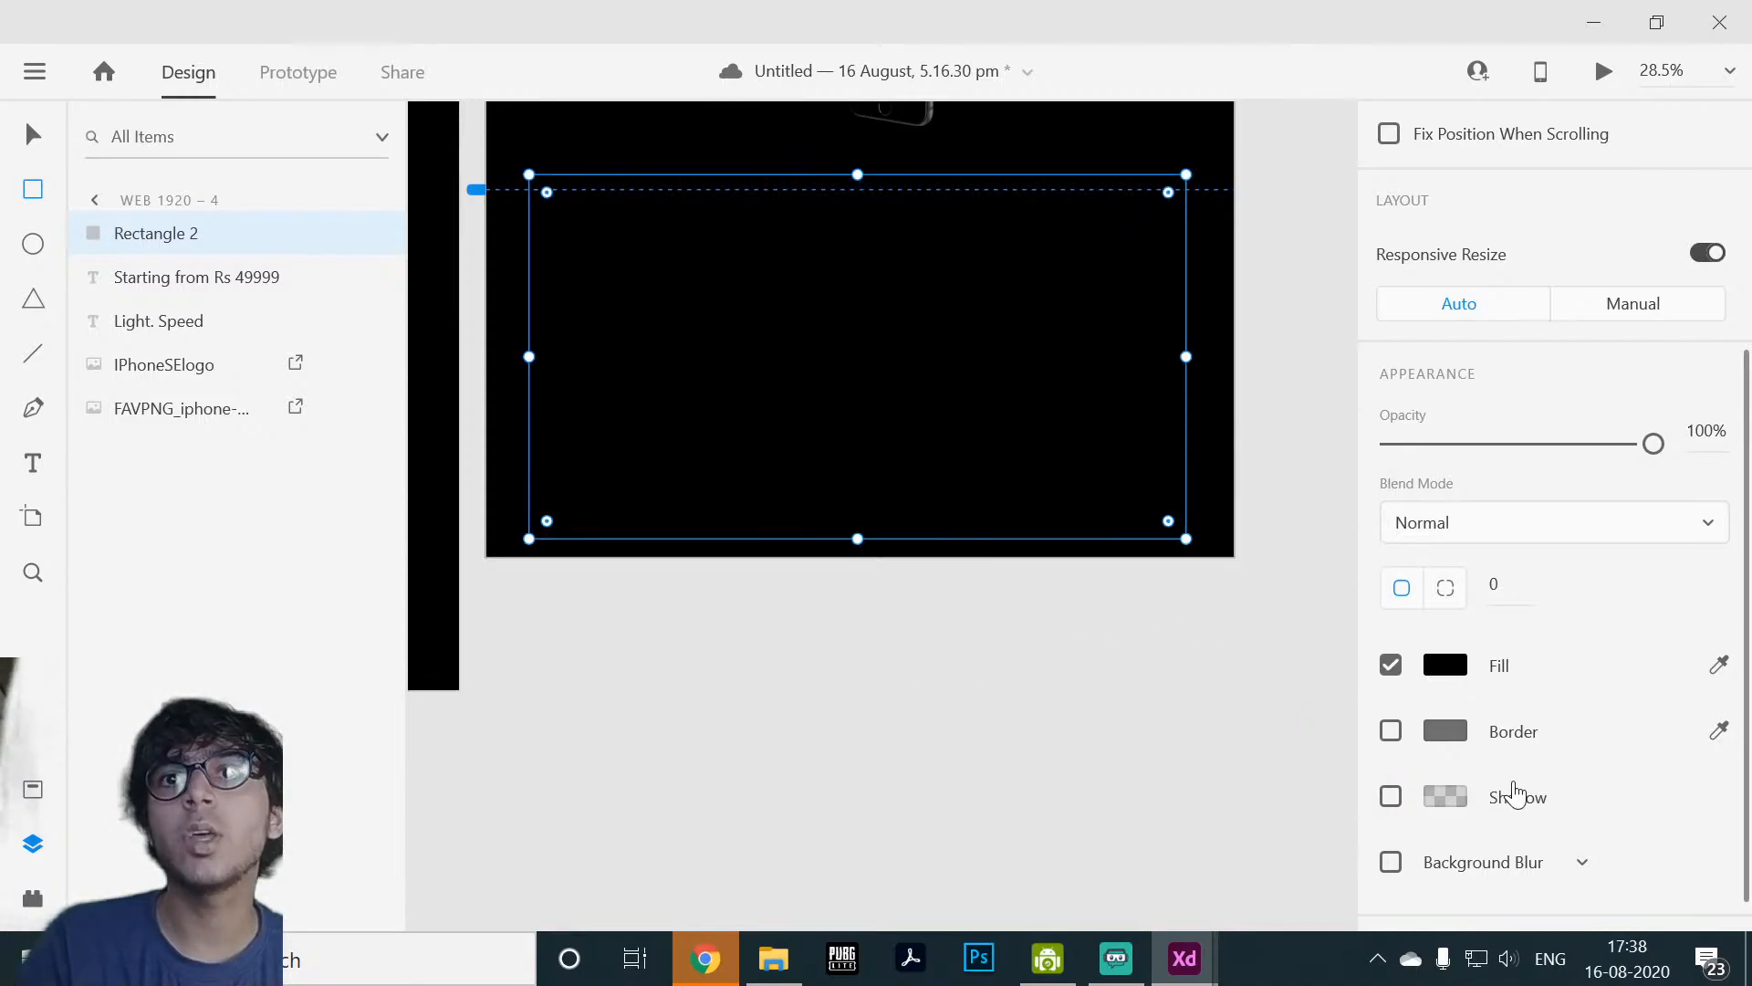
scroll(1529, 803, down, 1)
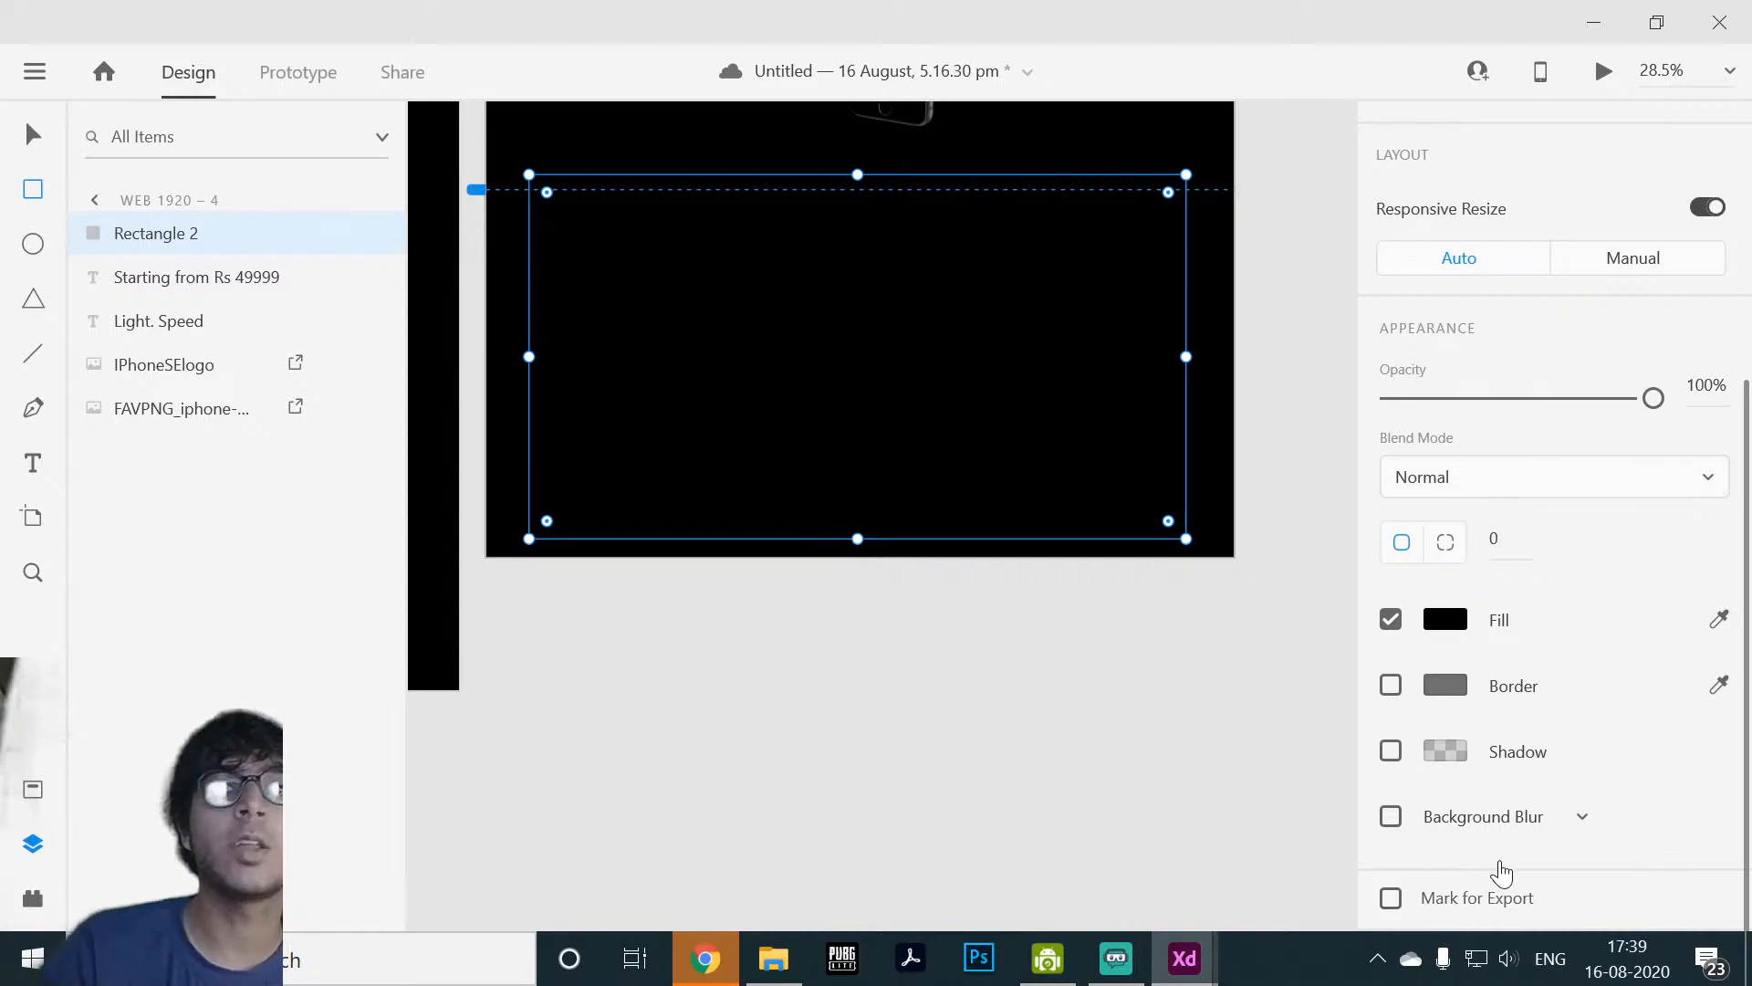
click(1548, 831)
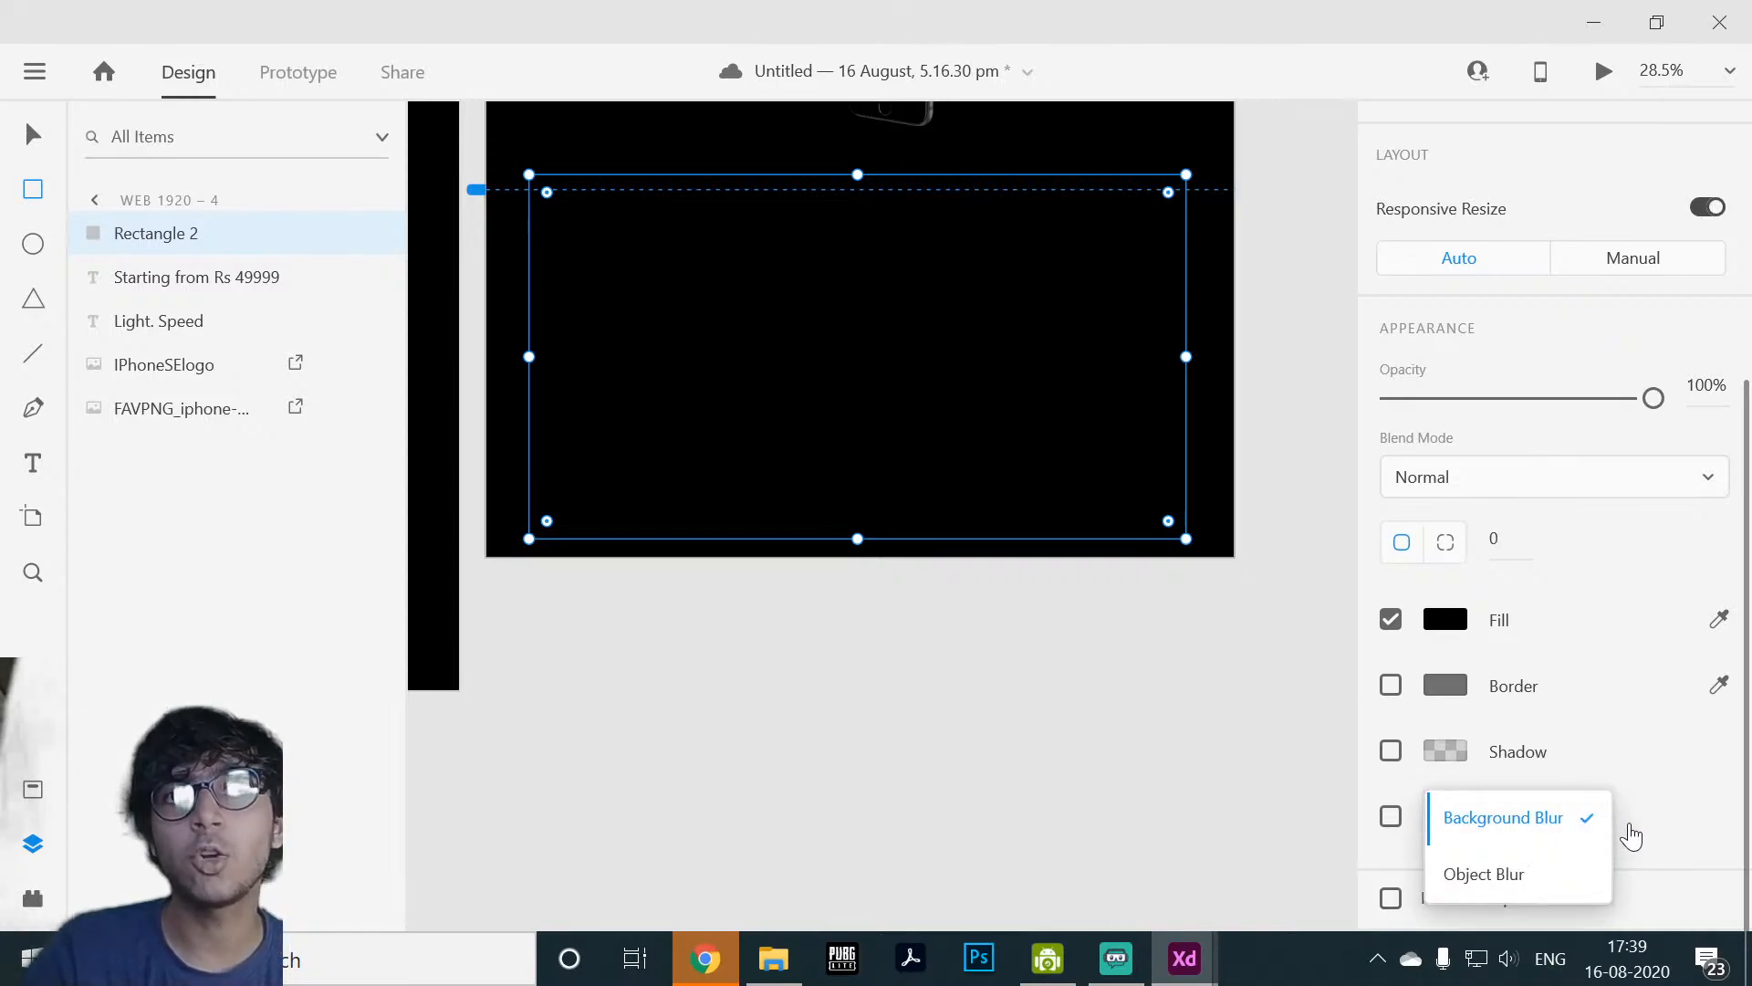
click(1630, 832)
click(1576, 824)
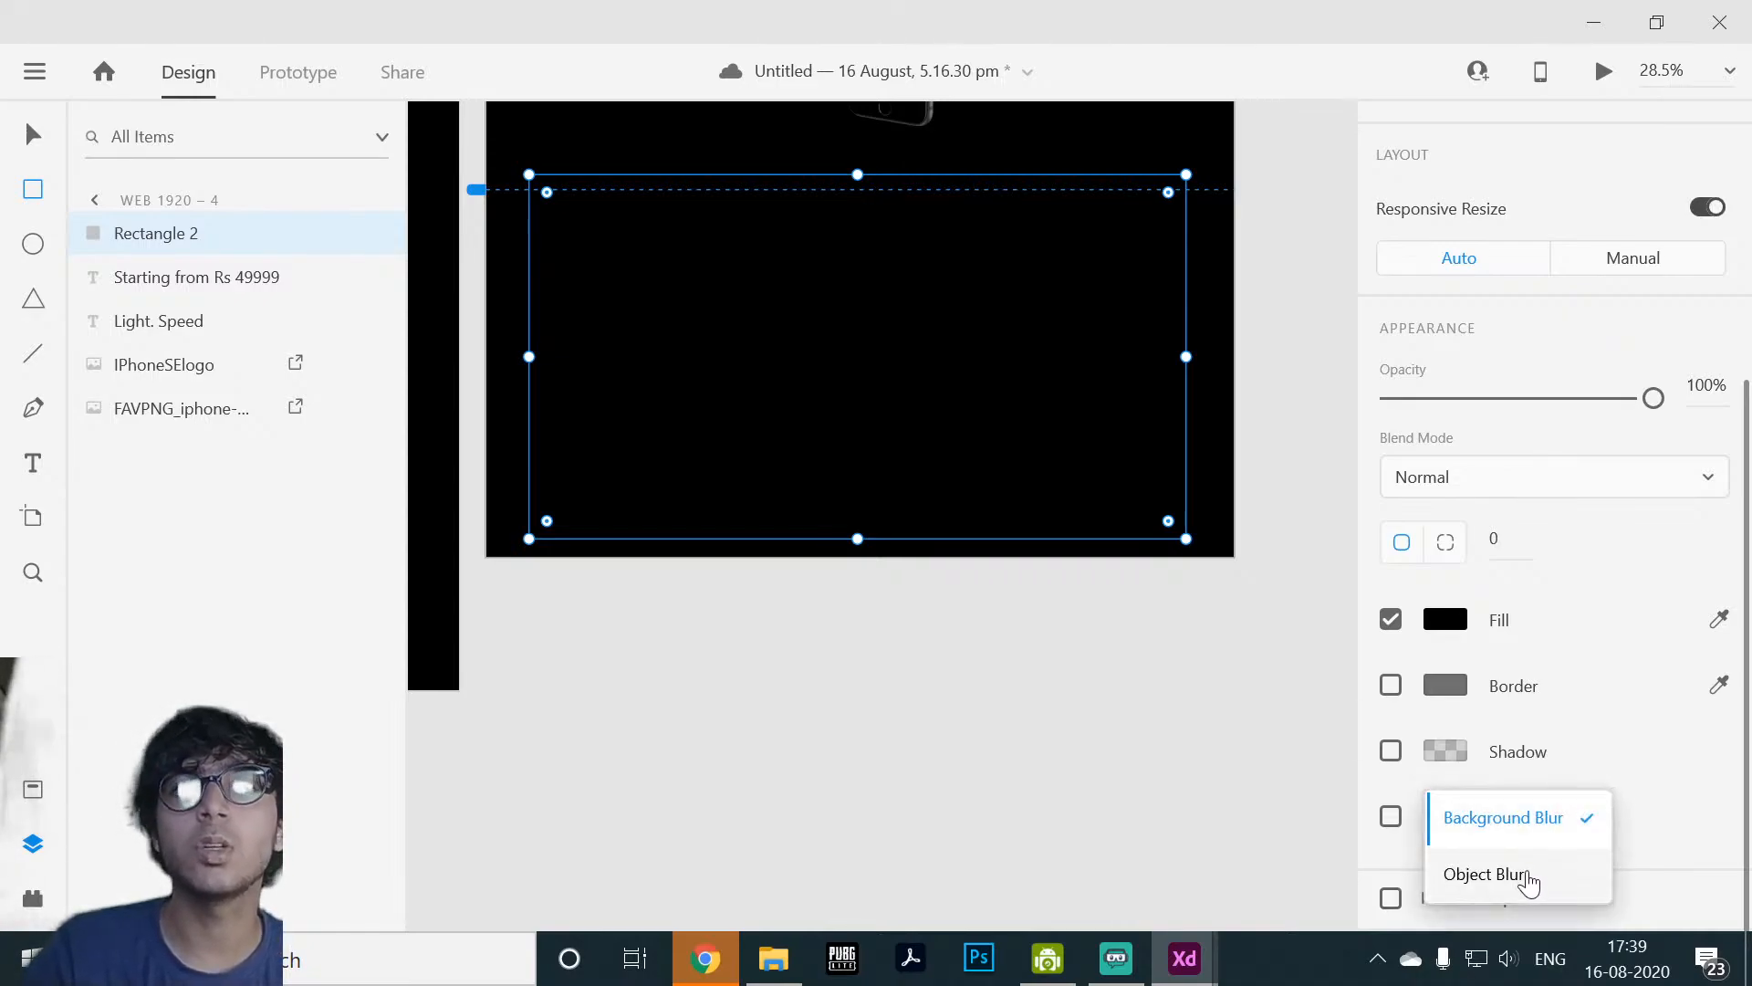
click(1670, 865)
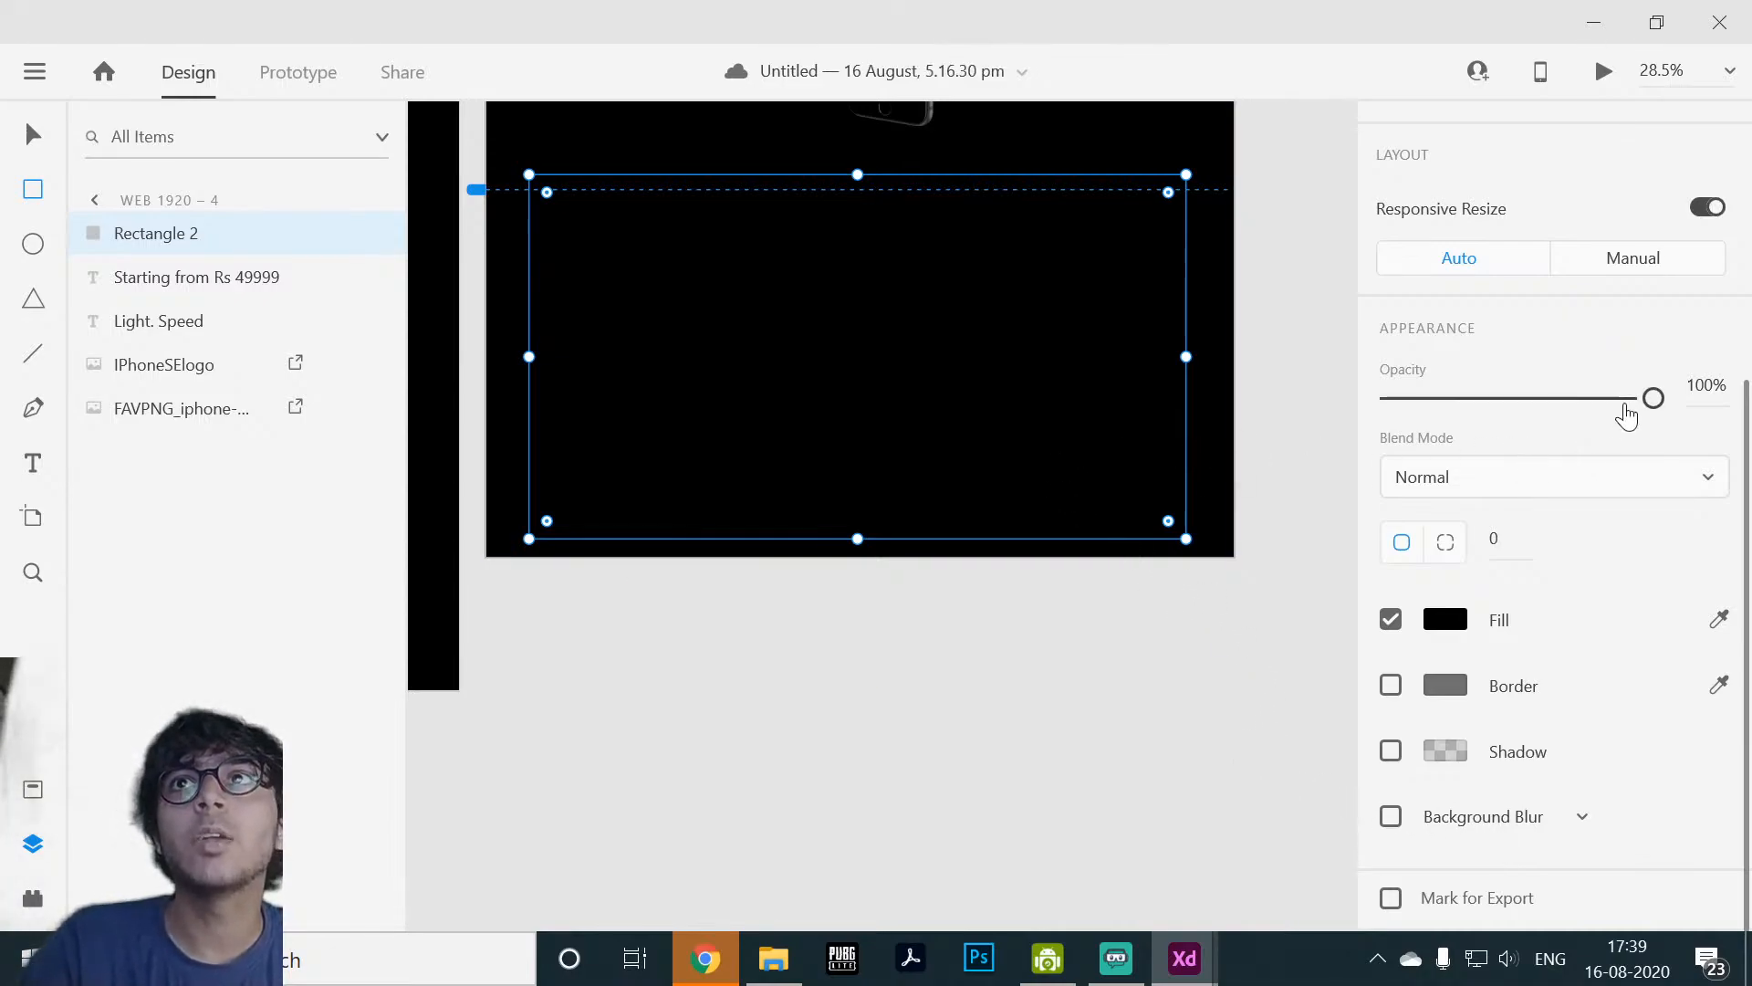
Step: Lower the black rectangle's opacity to 56% and move the Light. Speed text layer above the rectangle in the layer order
drag(1652, 399, 1545, 403)
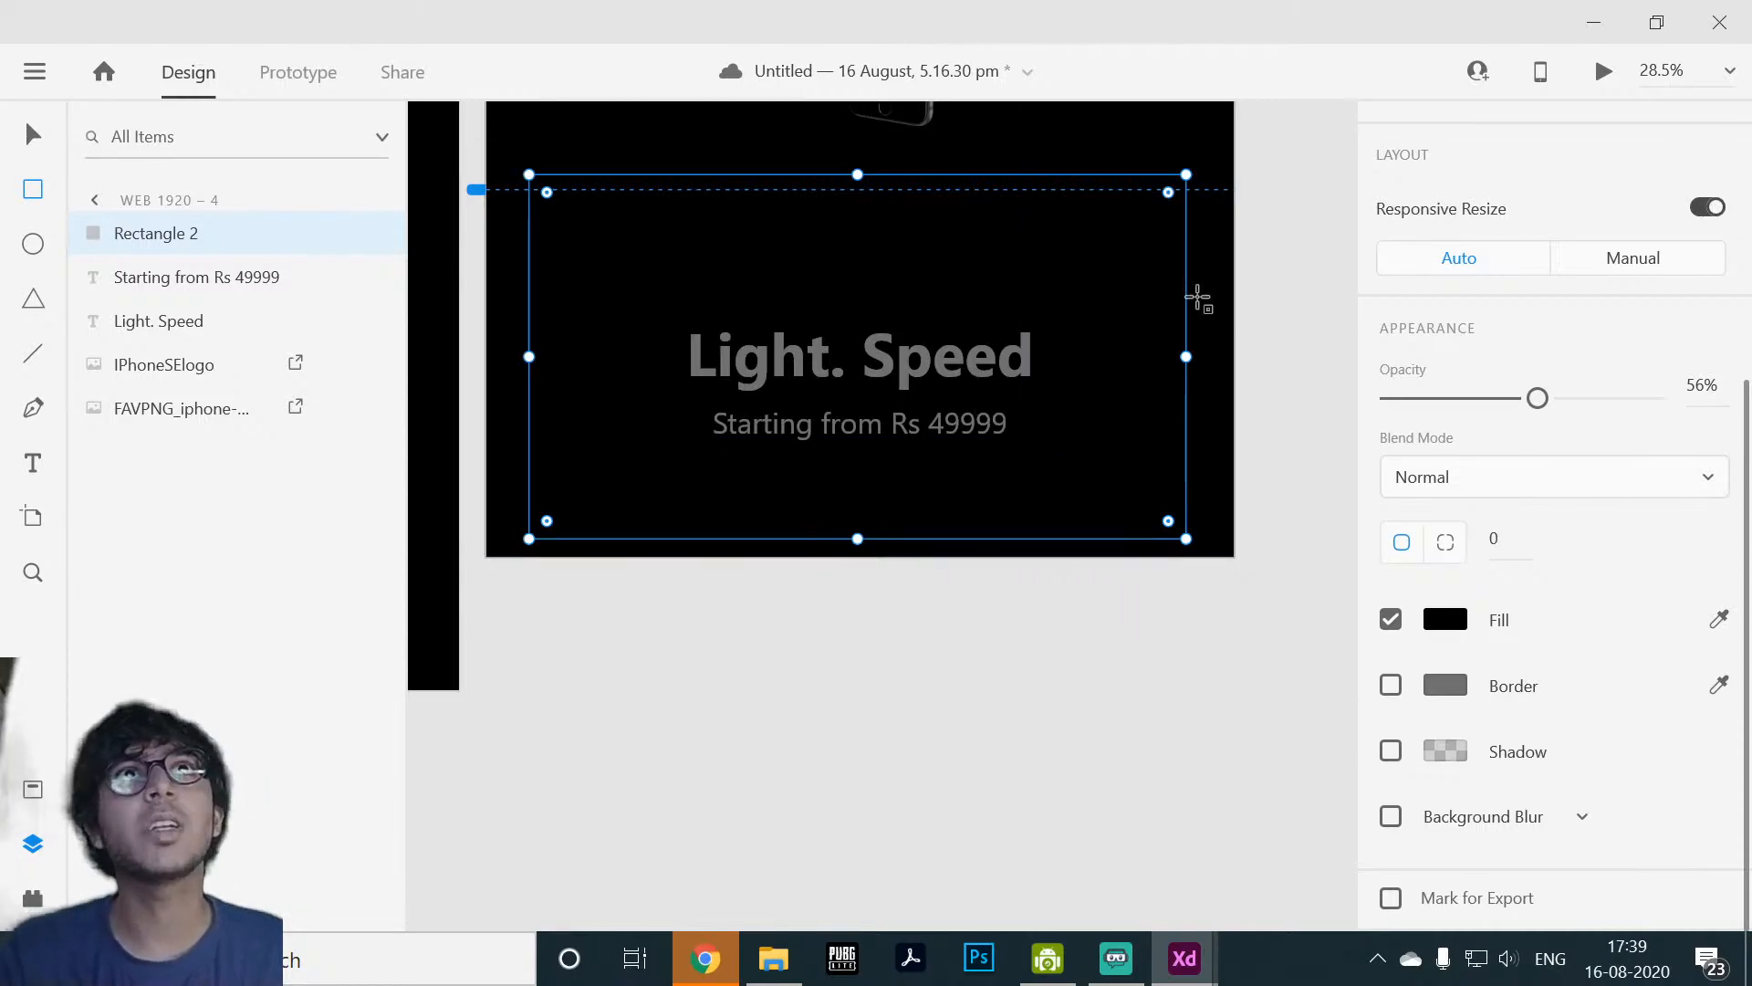
click(27, 132)
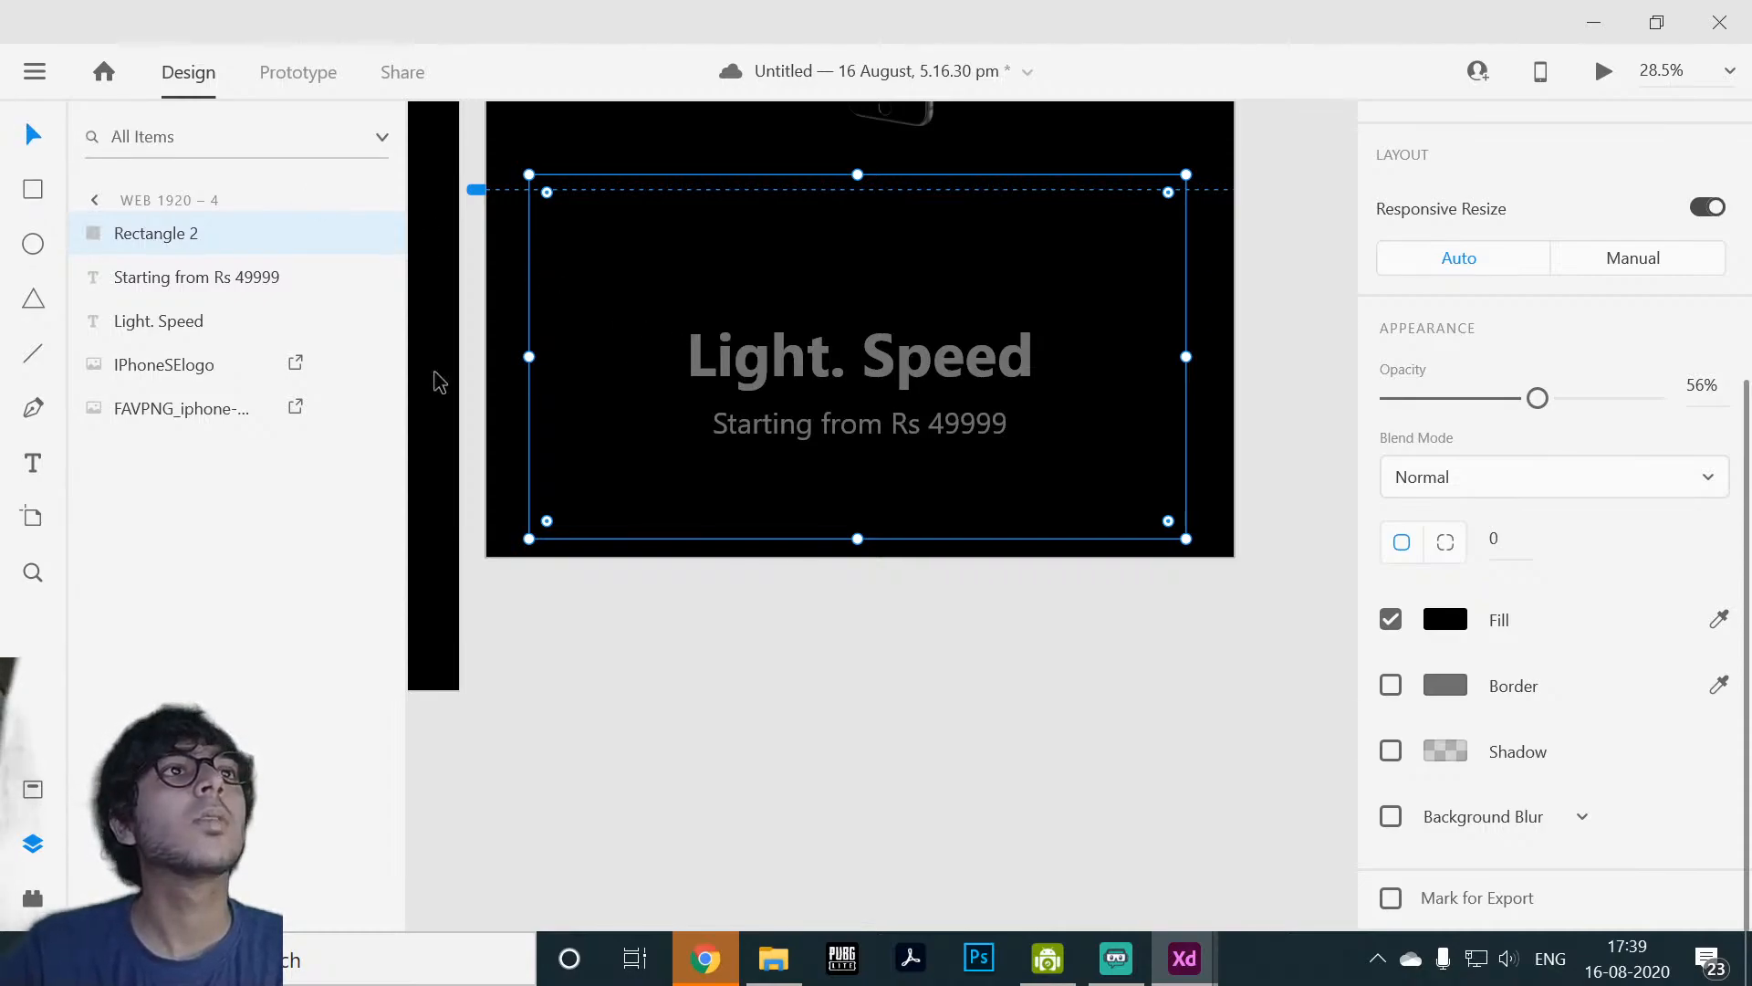
drag(216, 321, 217, 219)
click(819, 697)
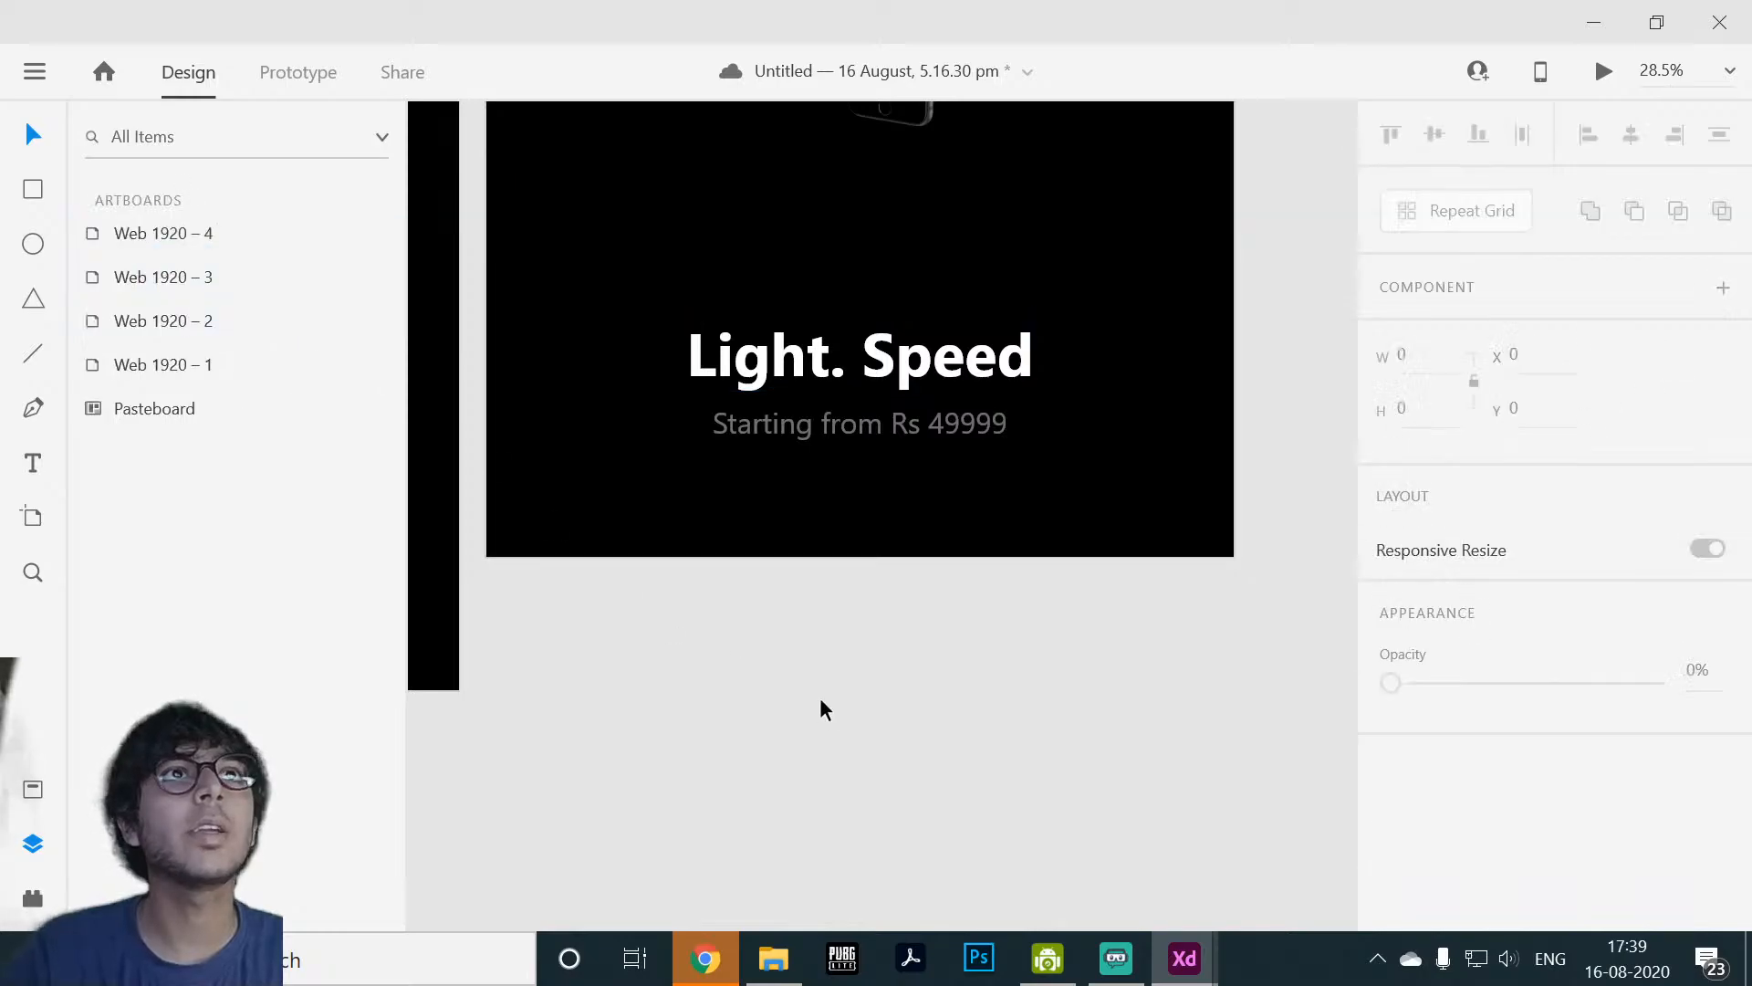
Step: Preview the iPhone SE page to check the dimmed phone image behind the Light. Speed text
scroll(1220, 546, up, 2)
click(1171, 351)
click(1199, 265)
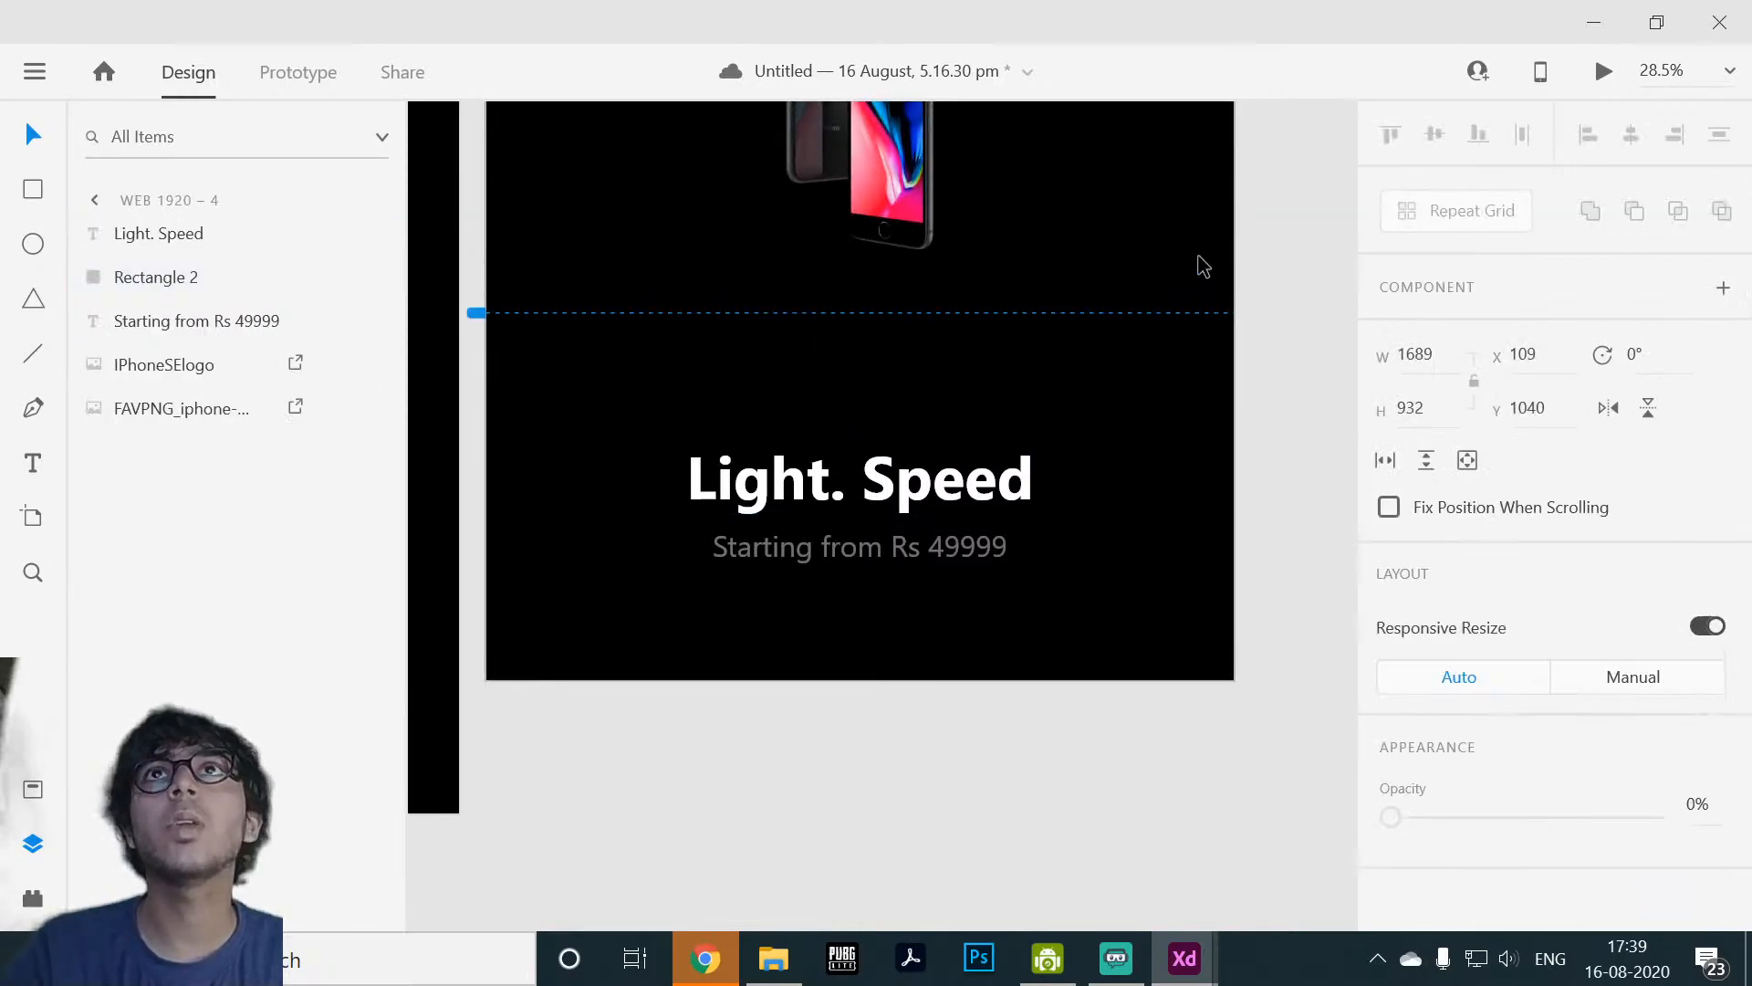
click(1603, 73)
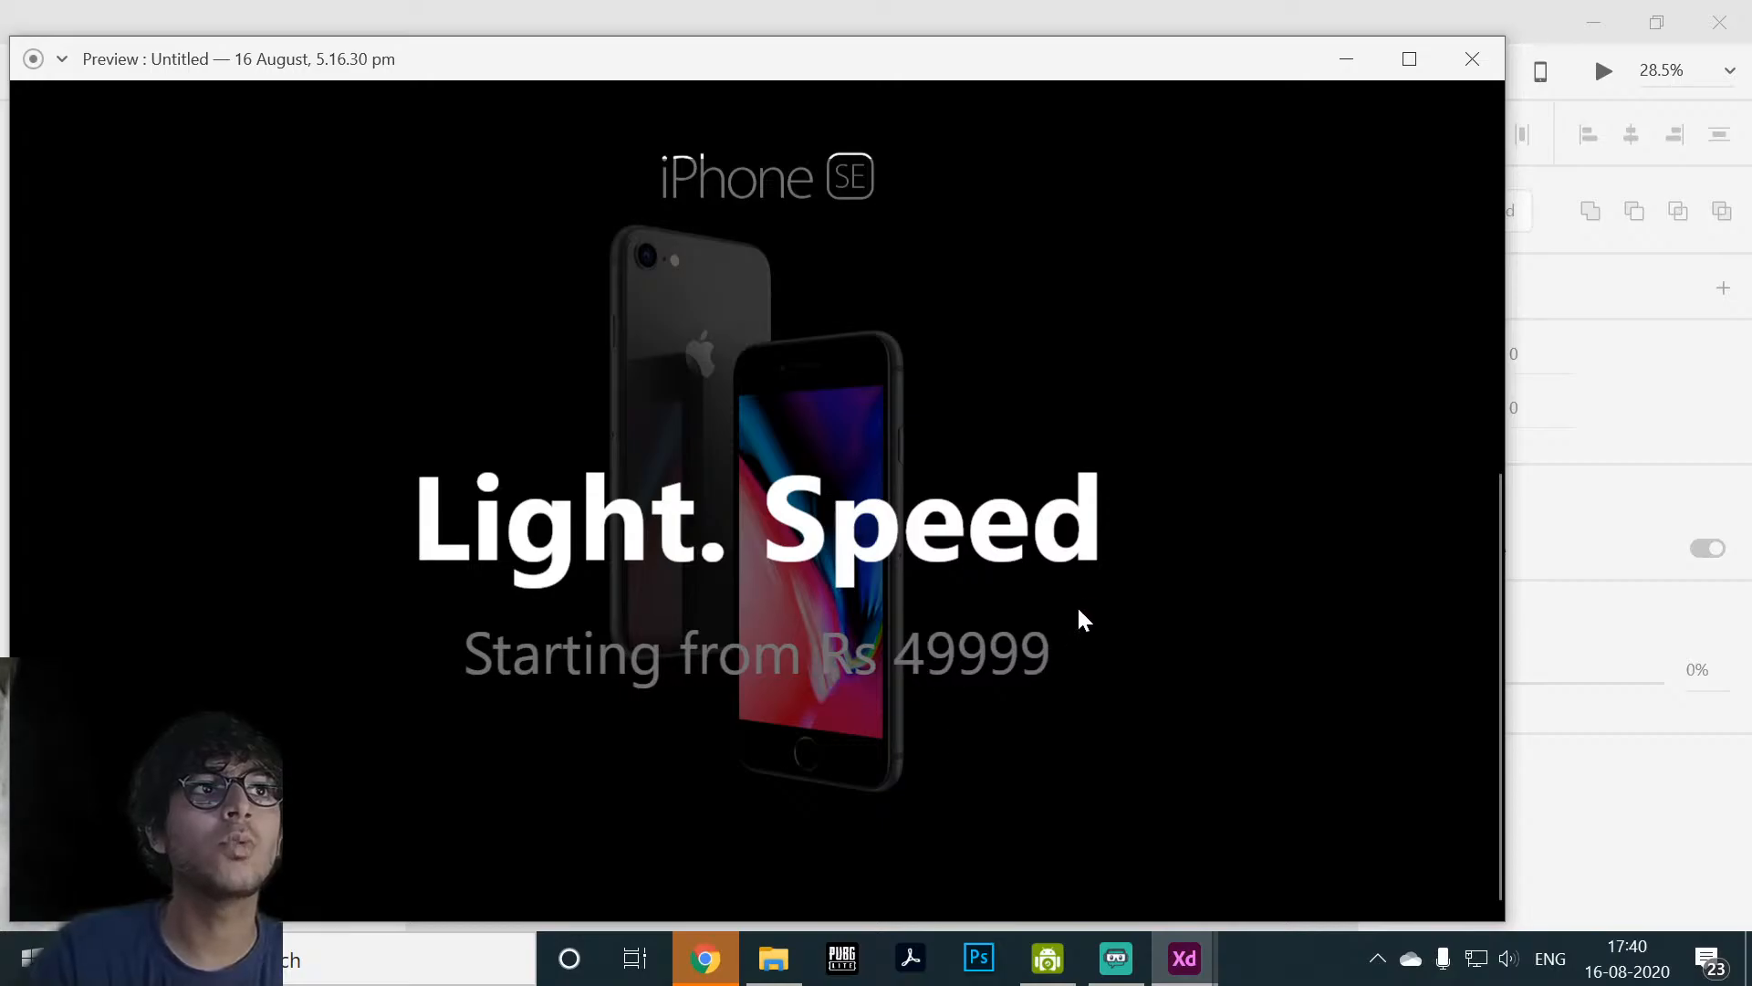
click(1453, 64)
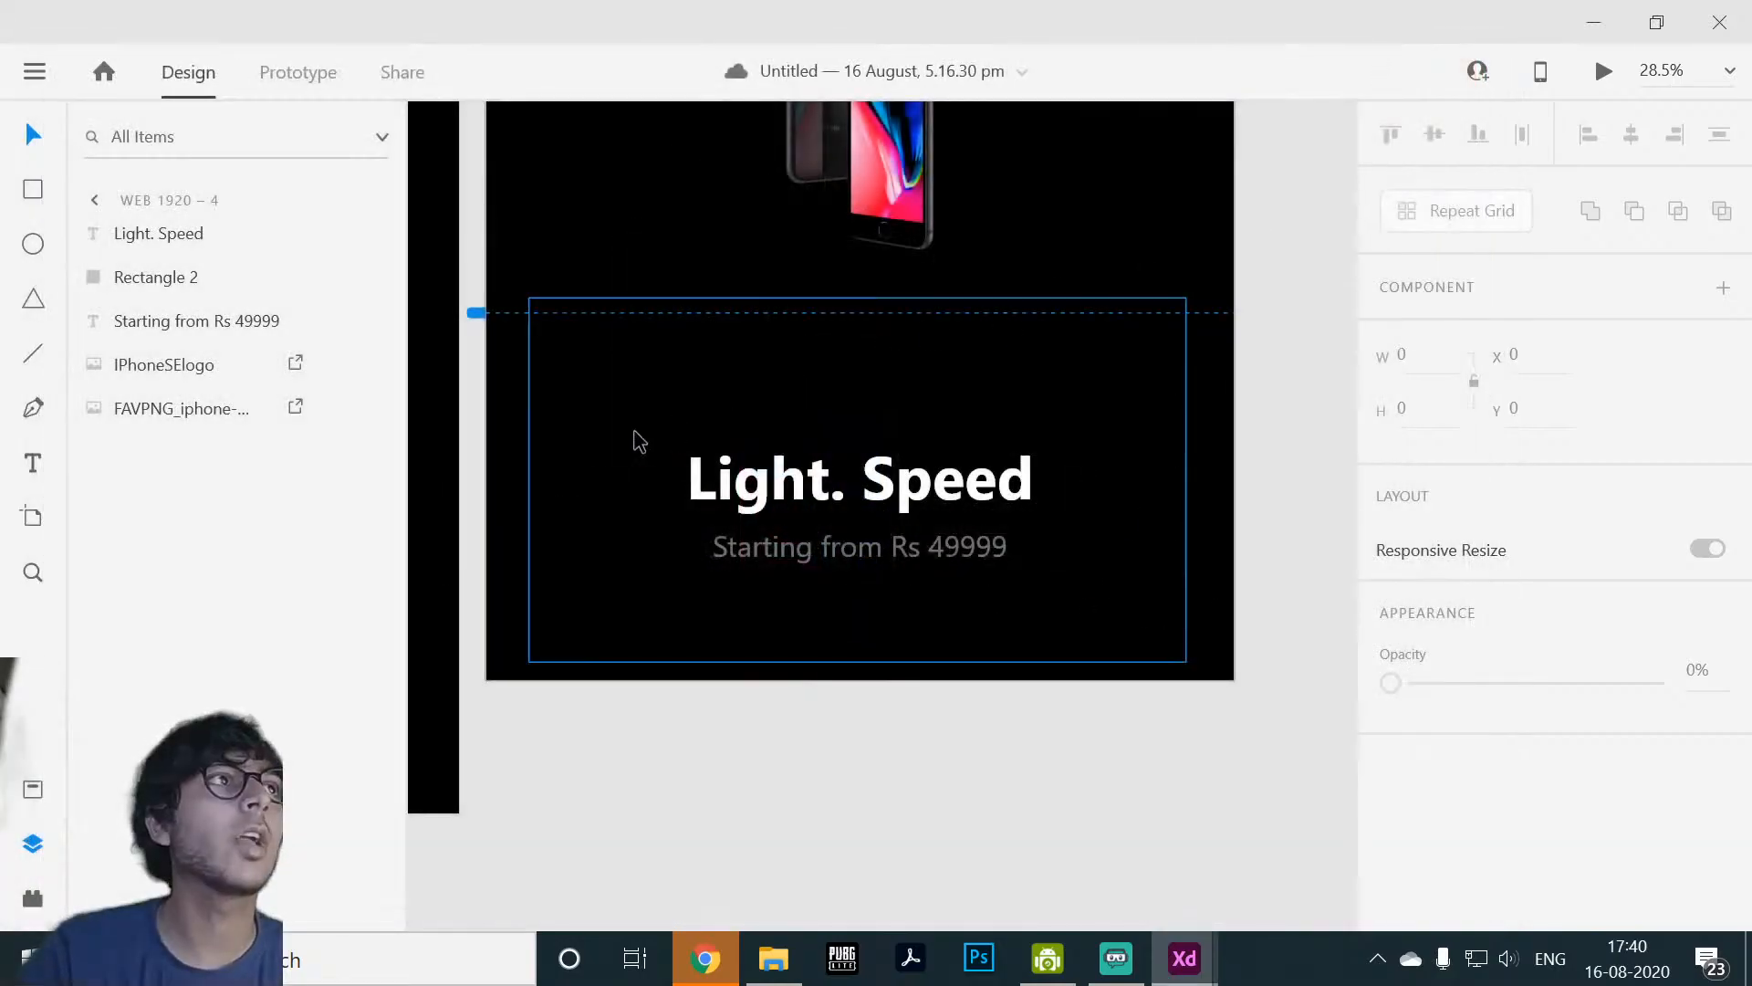
Step: Move the Starting from Rs 49999 text layer above Rectangle 2 and check the iPhone SE page in the preview
drag(234, 336, 223, 272)
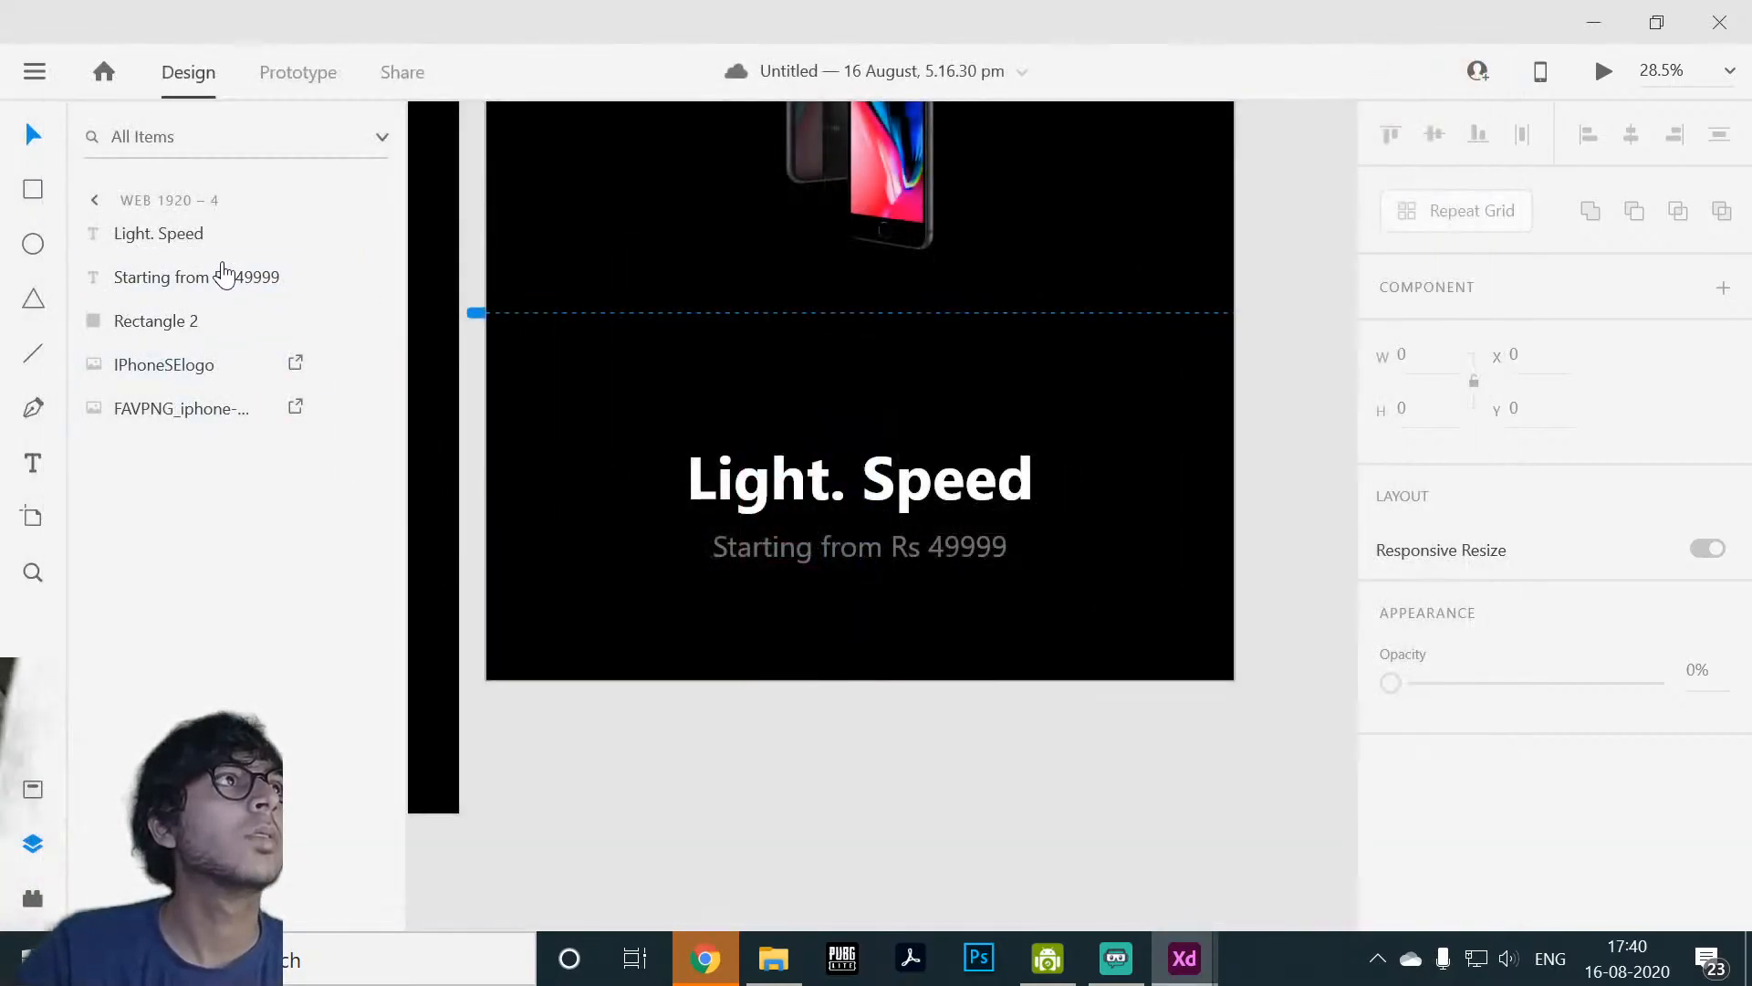
click(1102, 235)
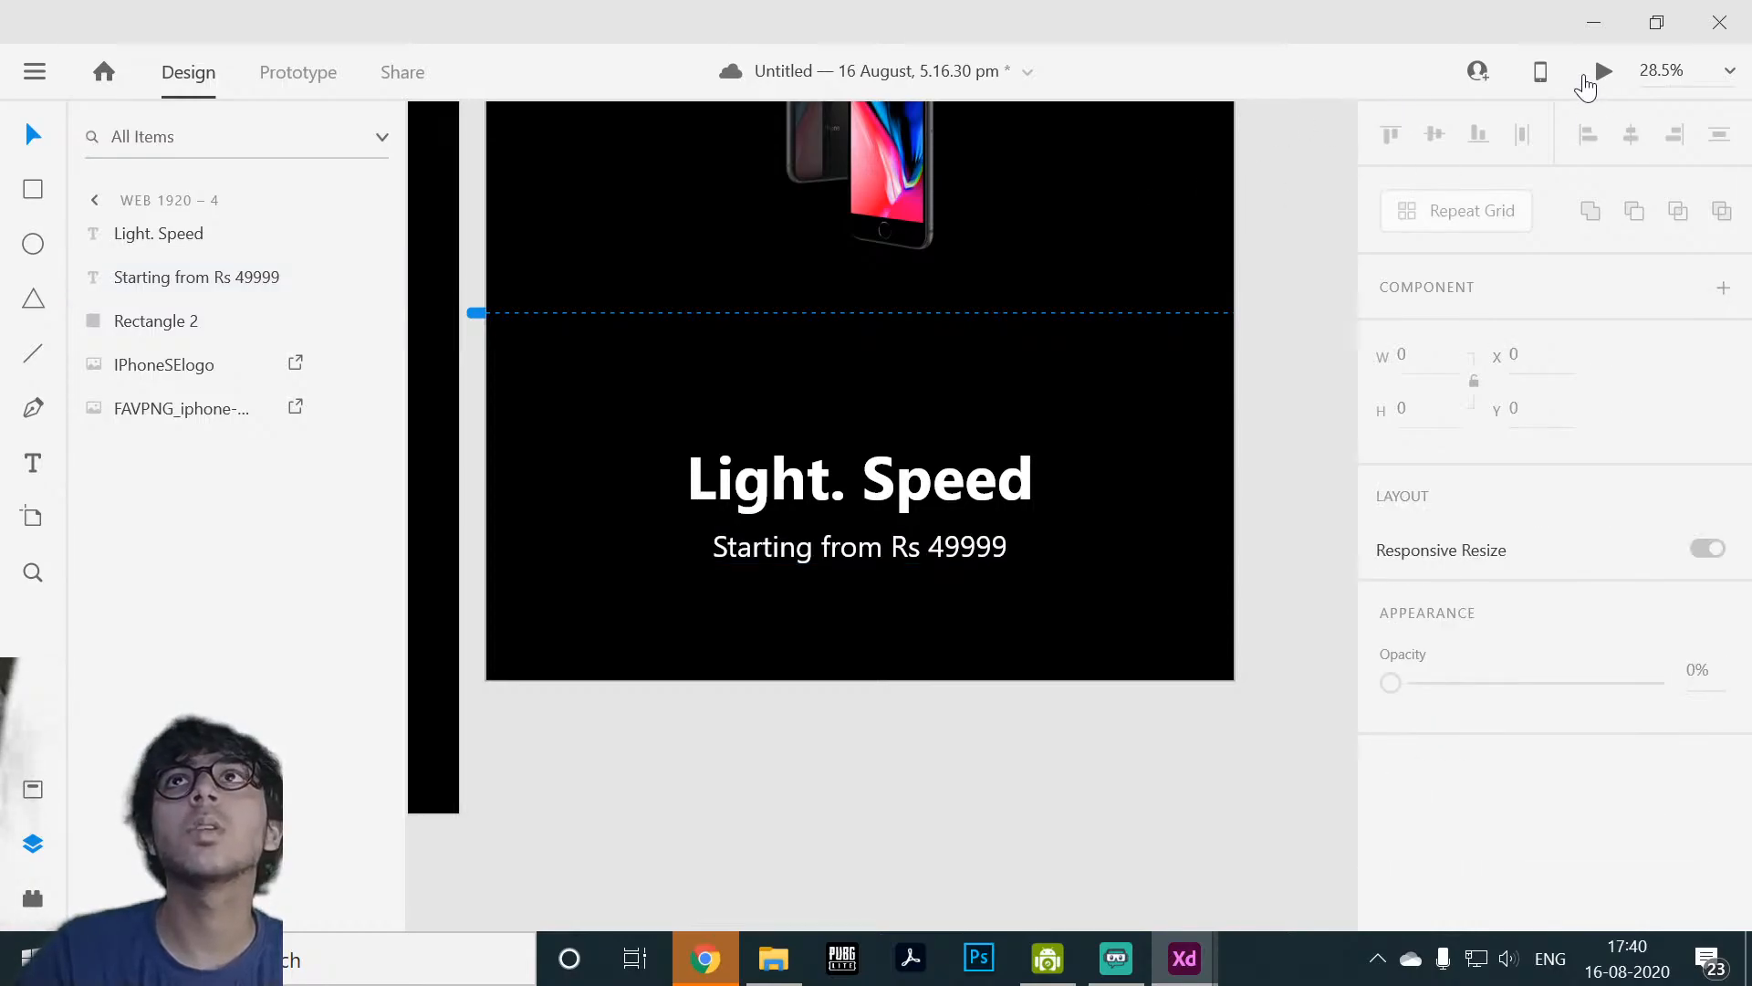
click(1599, 73)
scroll(1213, 345, down, 2)
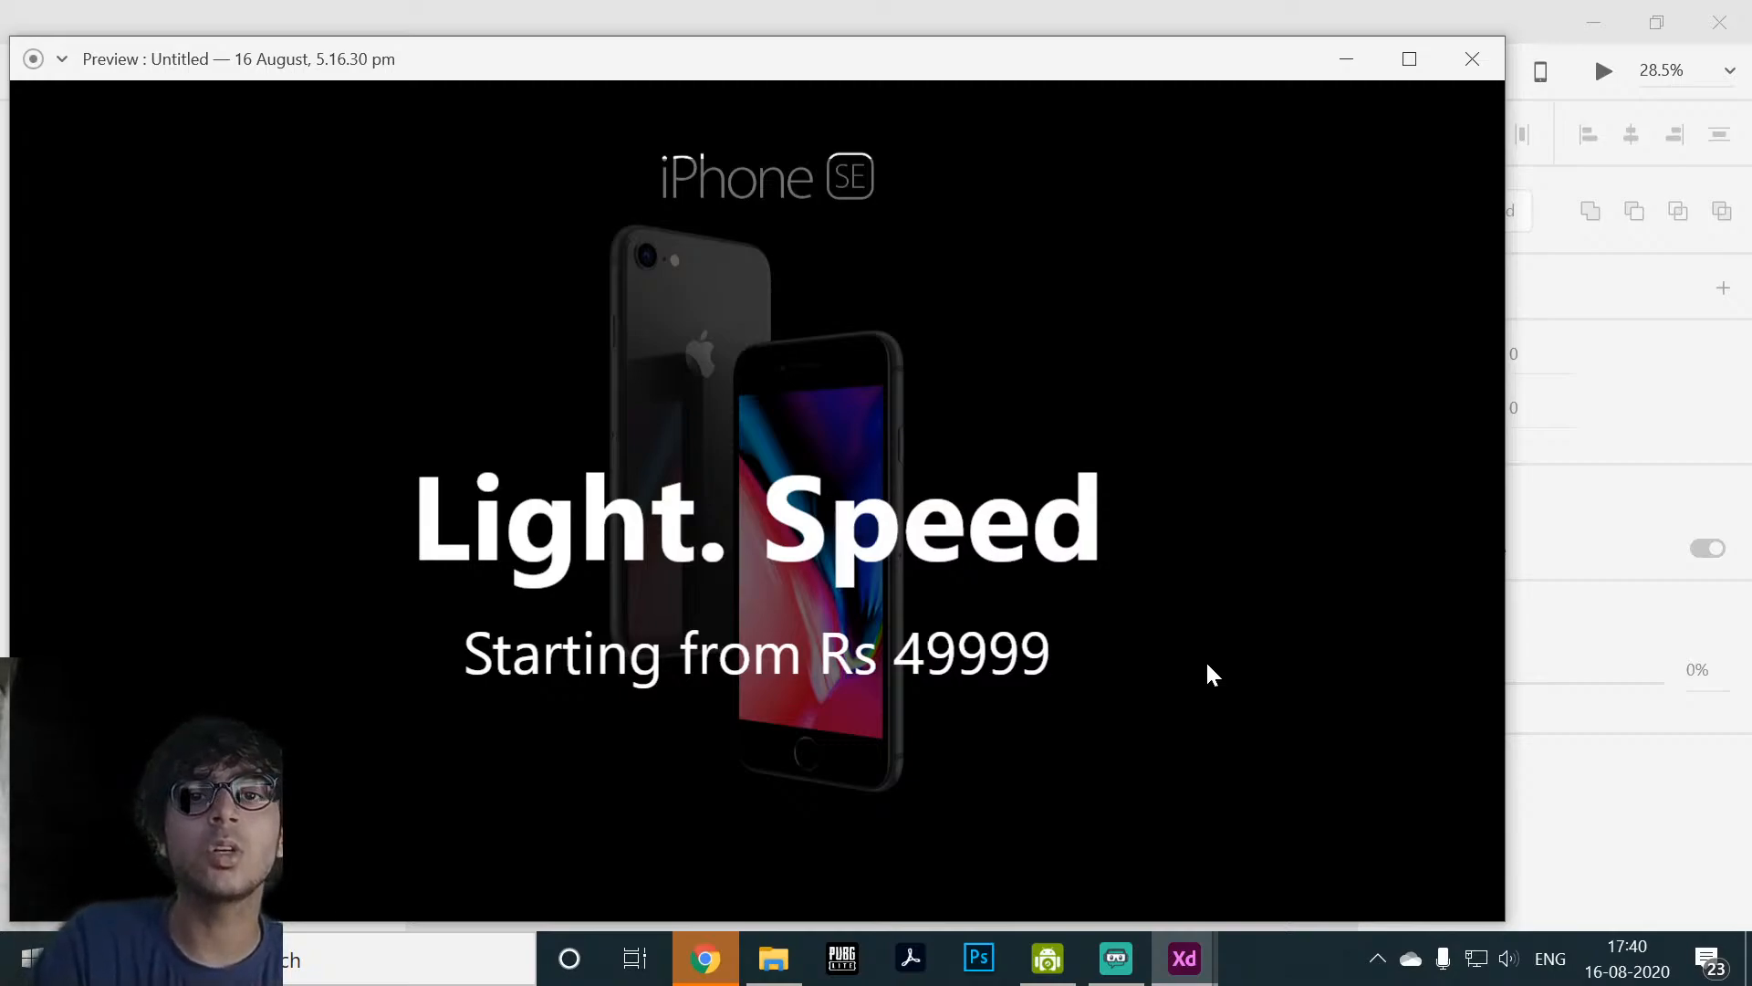
scroll(1206, 666, up, 6)
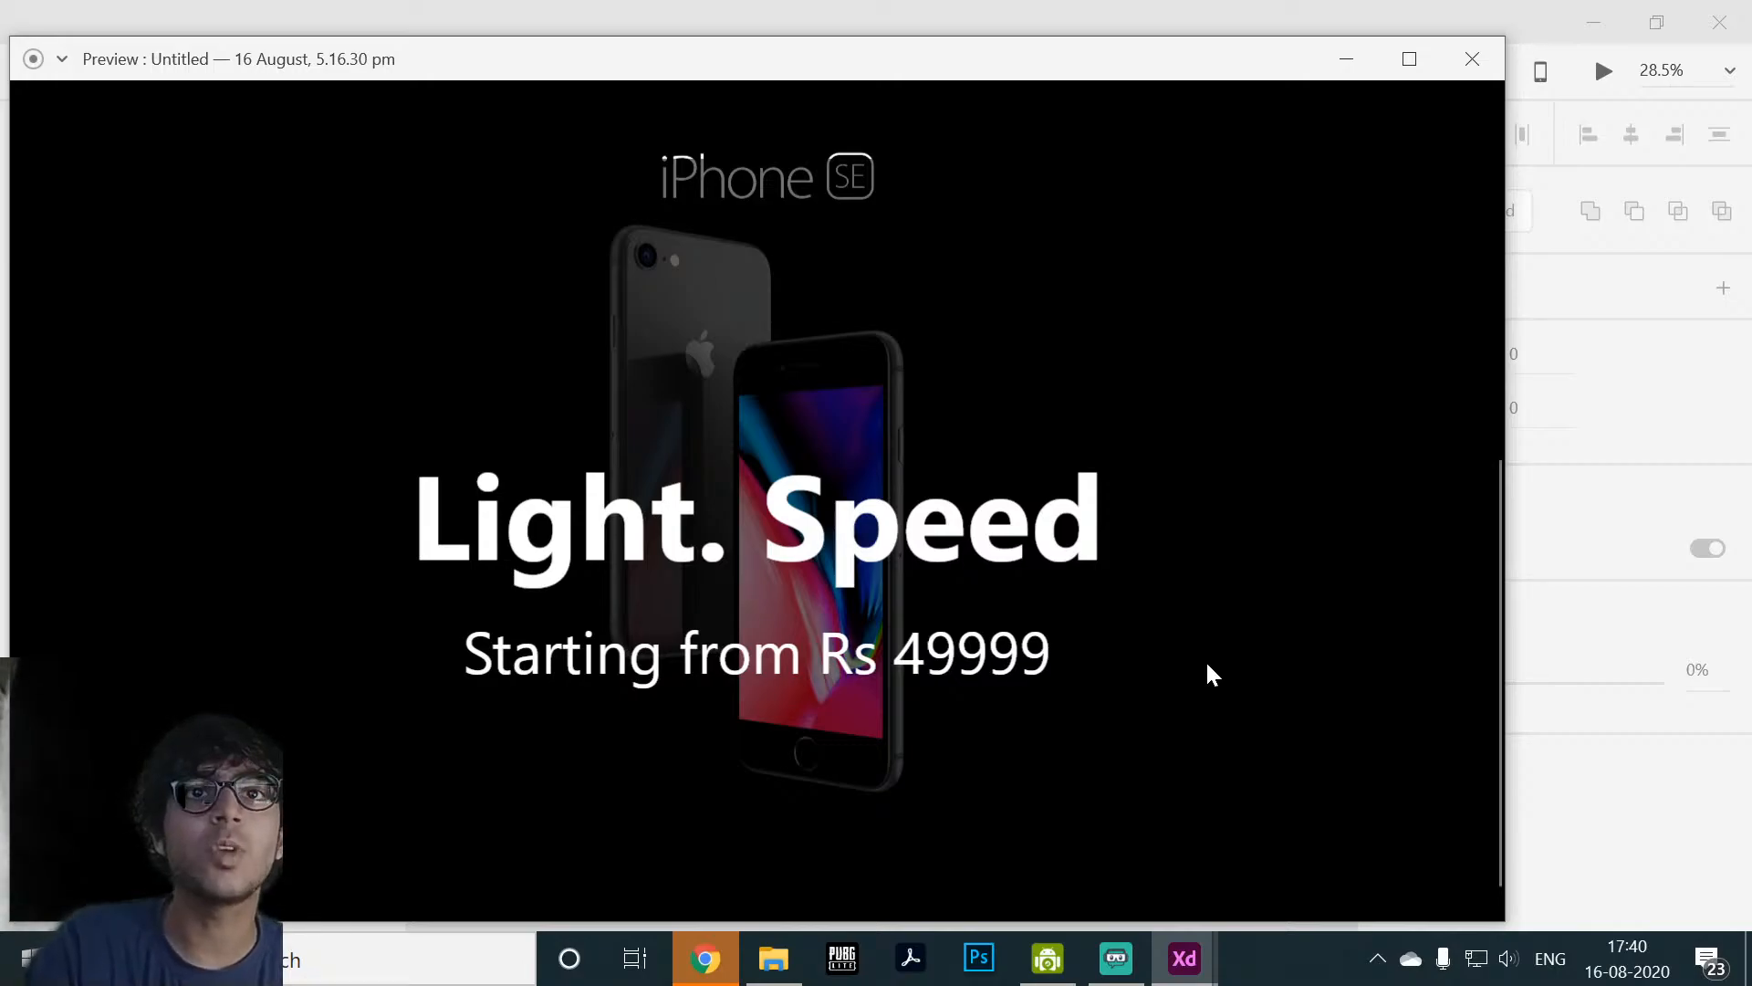
click(1459, 64)
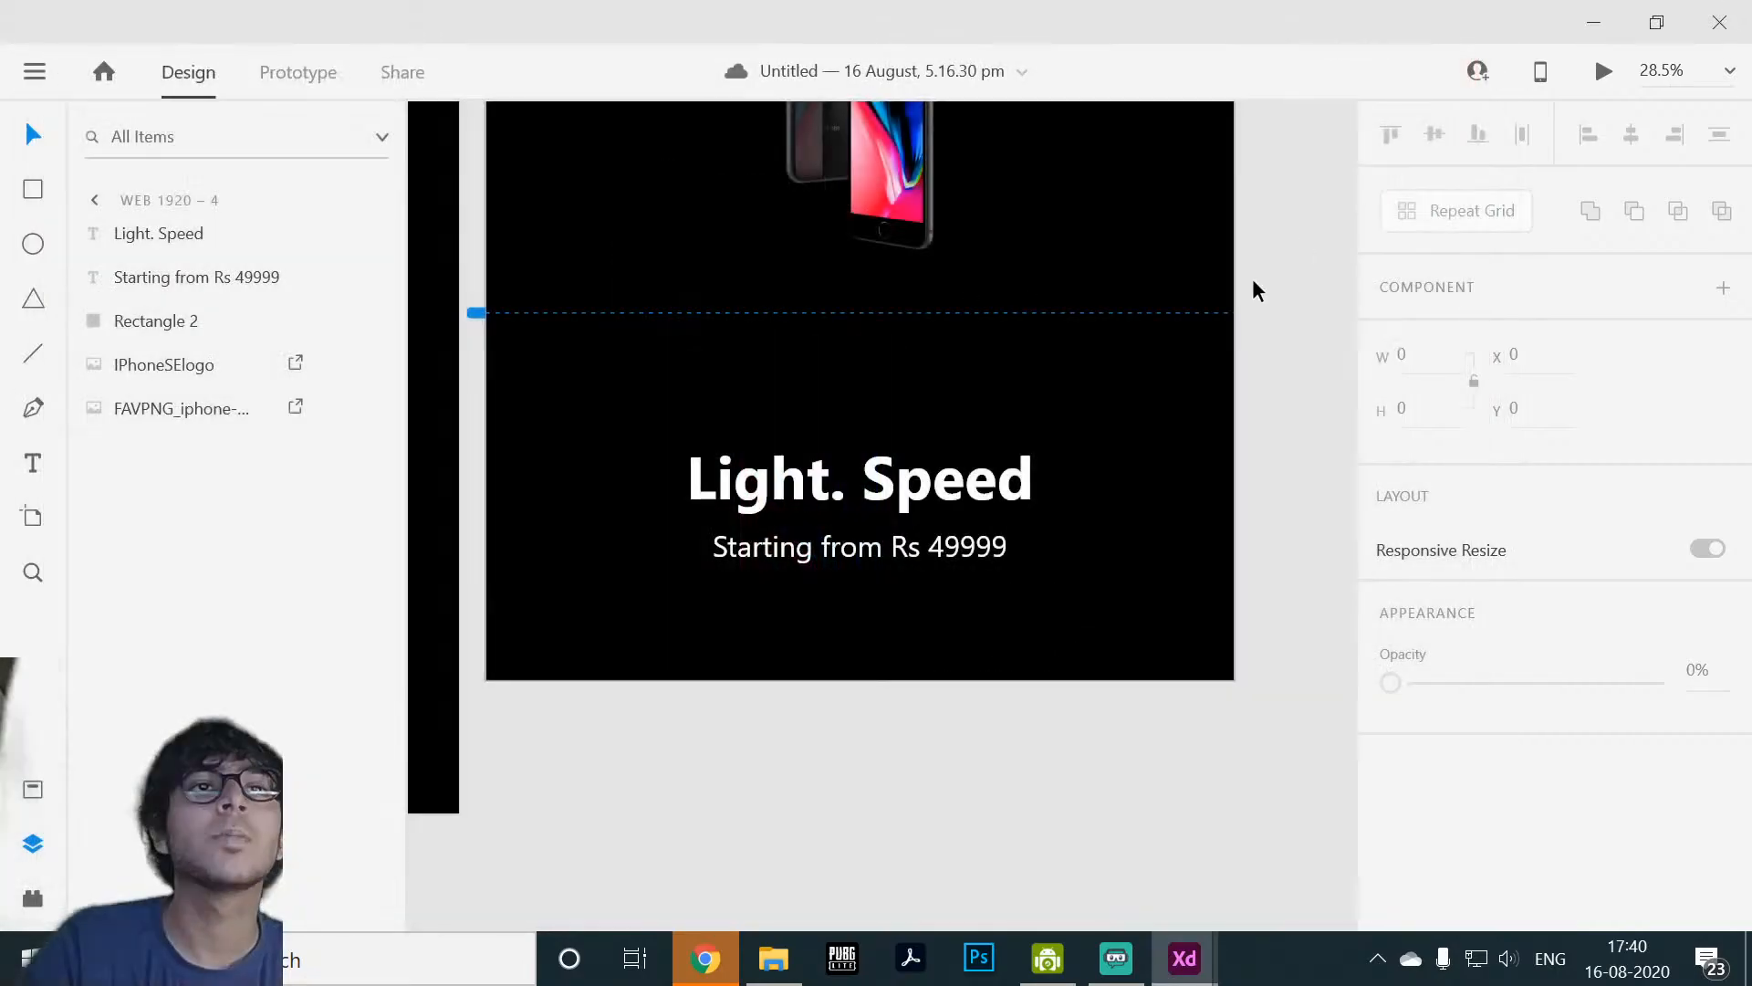
Step: Look over the AirPods artboard Web 1920 – 3 next to the MacBook Air page
click(1000, 821)
scroll(995, 813, left, 5)
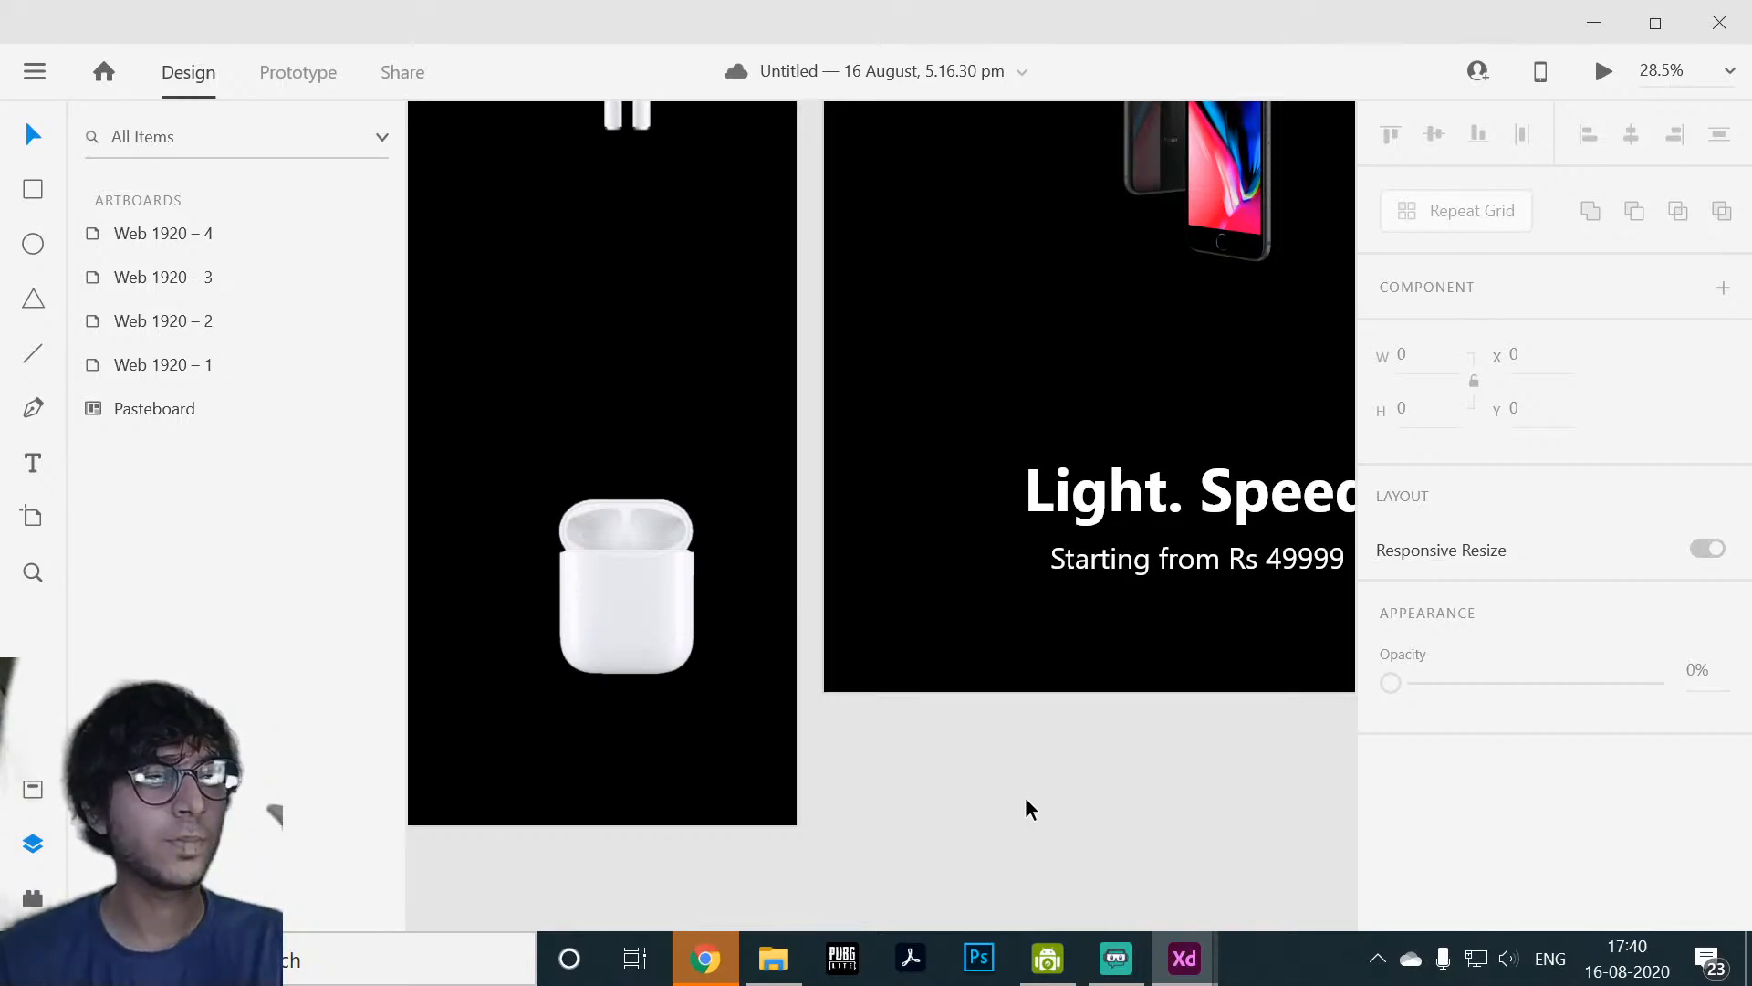
scroll(1026, 799, left, 3)
scroll(1061, 817, left, 3)
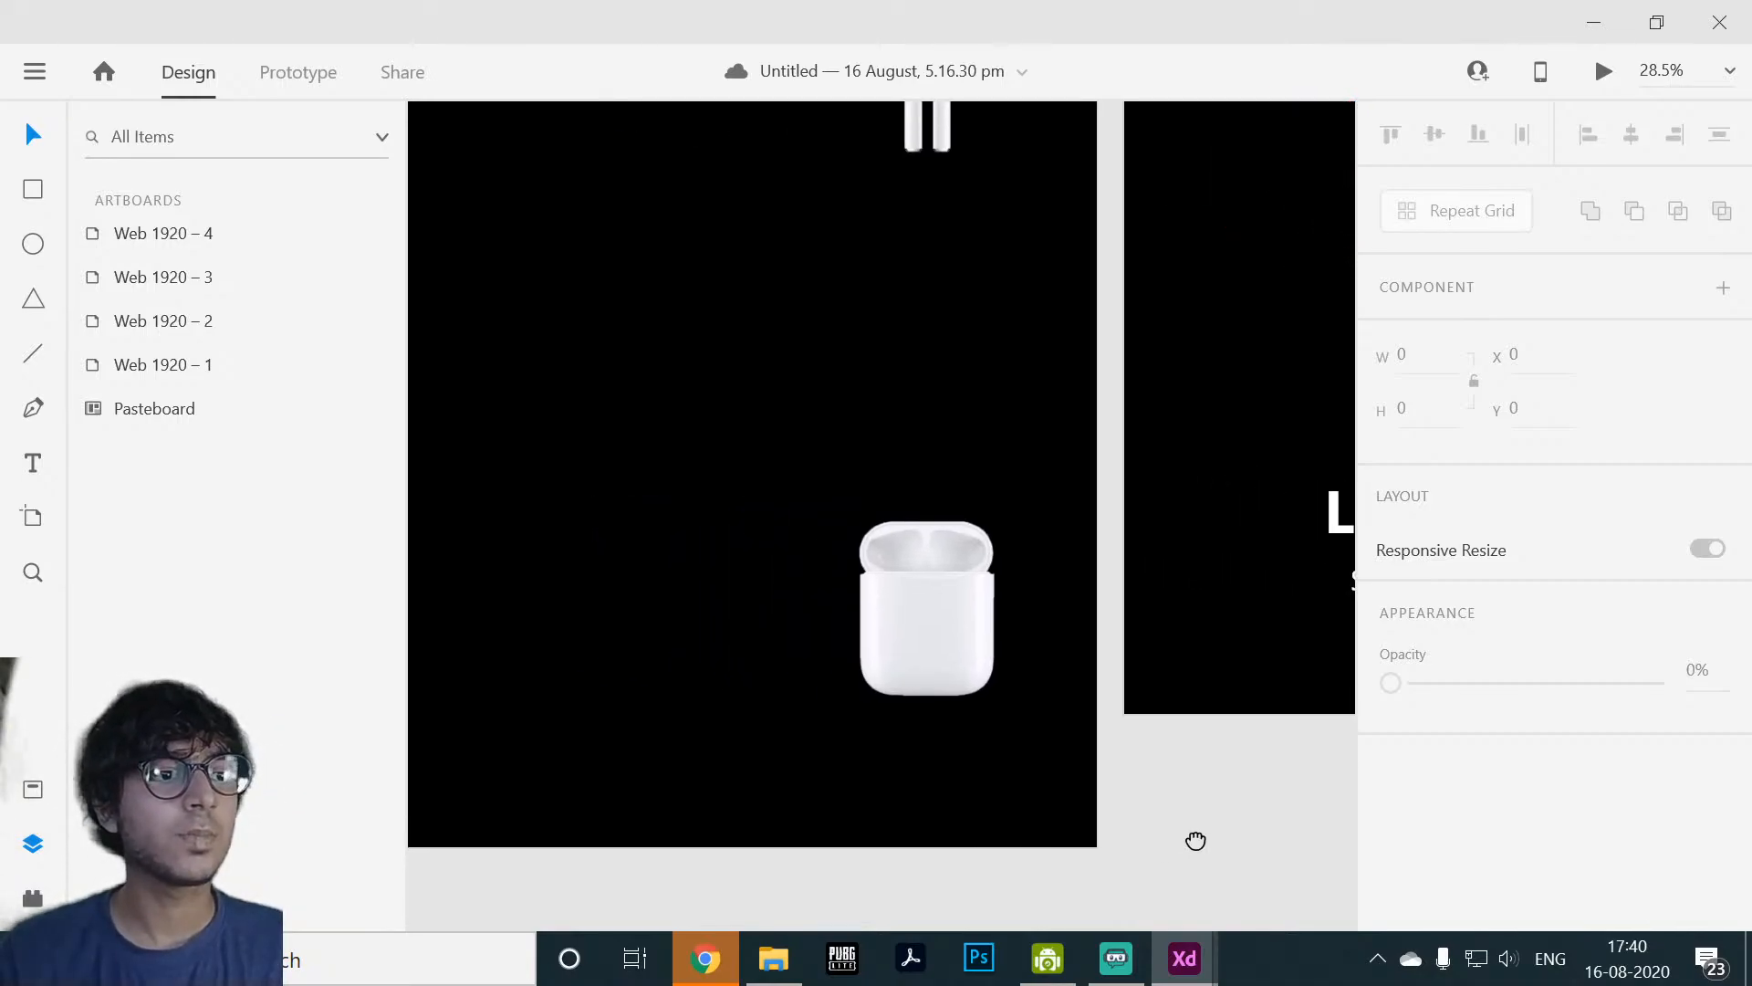
scroll(1186, 826, down, 4)
scroll(876, 815, left, 1)
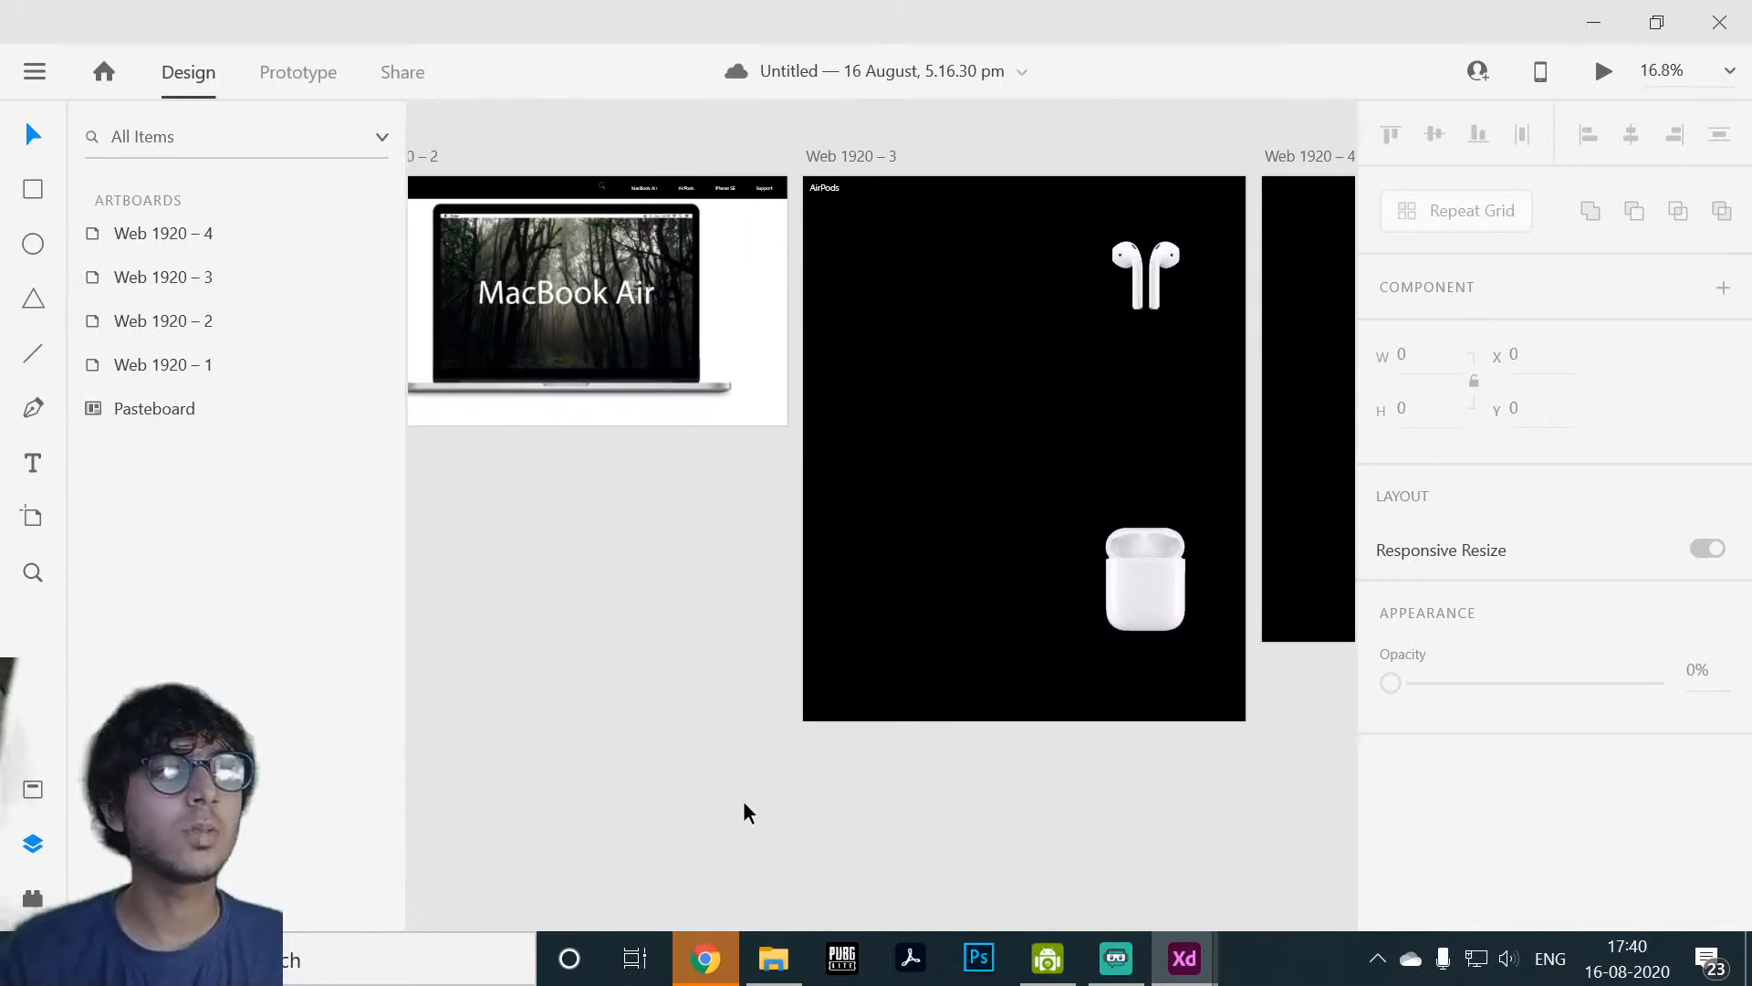
scroll(743, 811, up, 2)
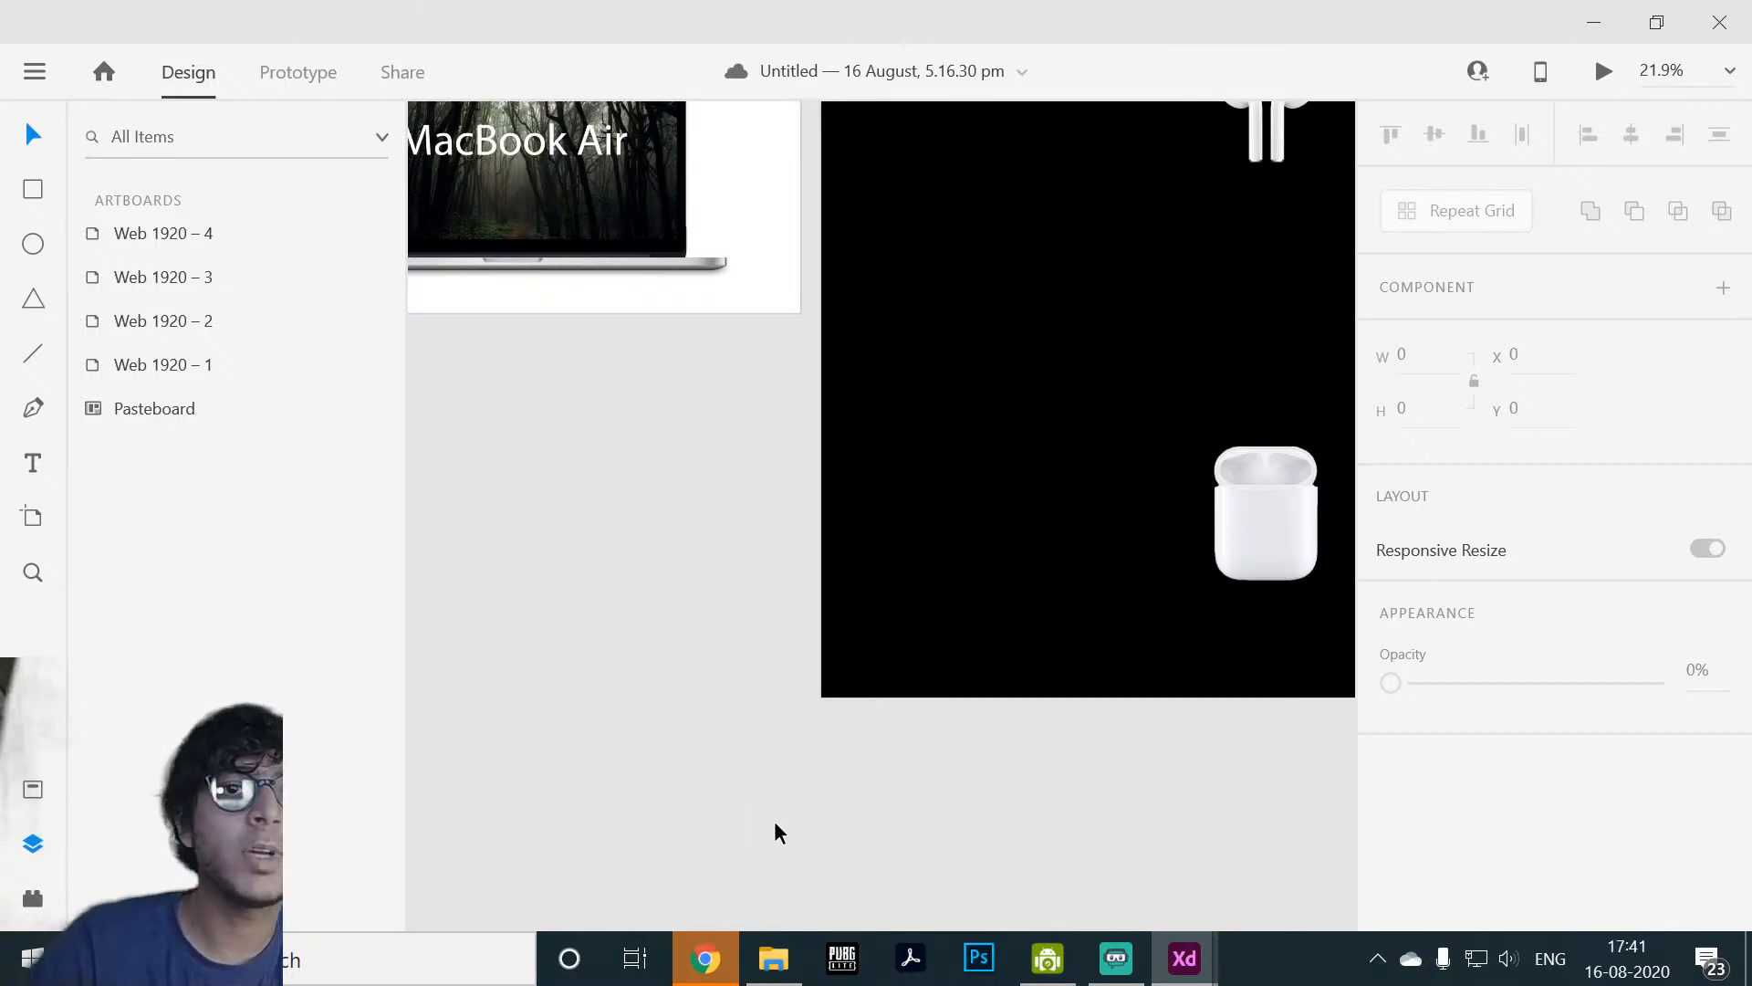
Step: Switch to Chrome and check the WhatsApp group messages and the live stream's chat in YouTube Studio
click(704, 958)
click(164, 20)
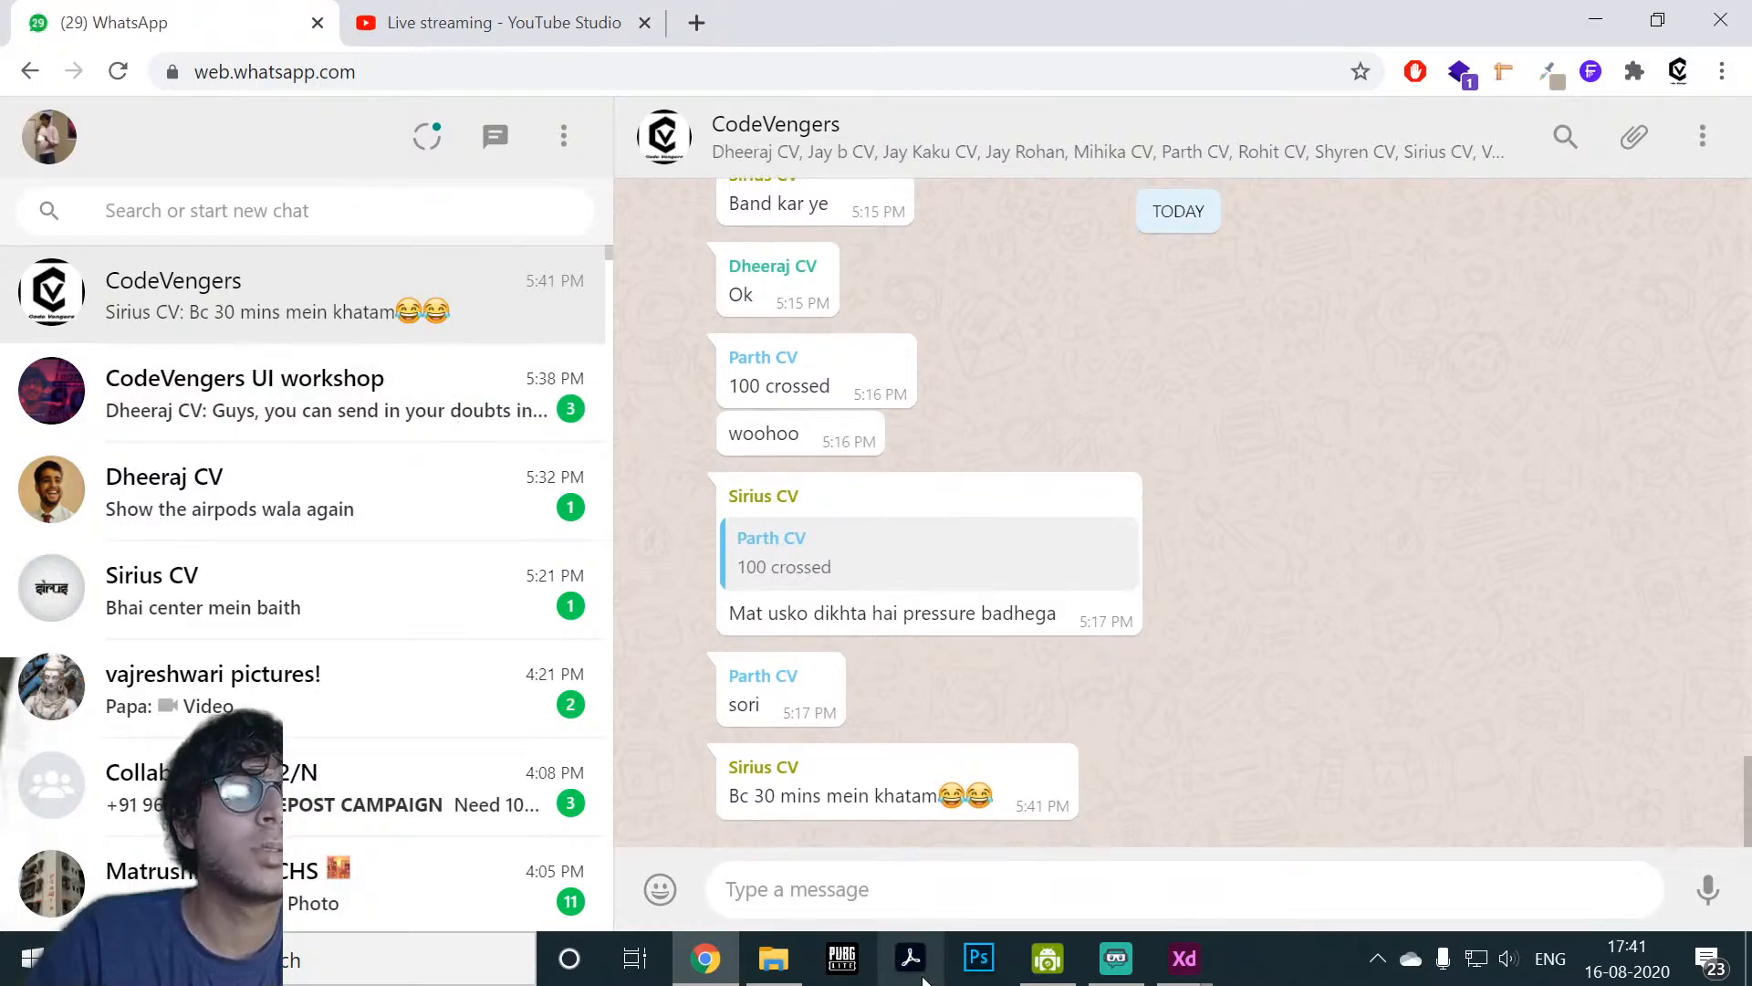
click(493, 22)
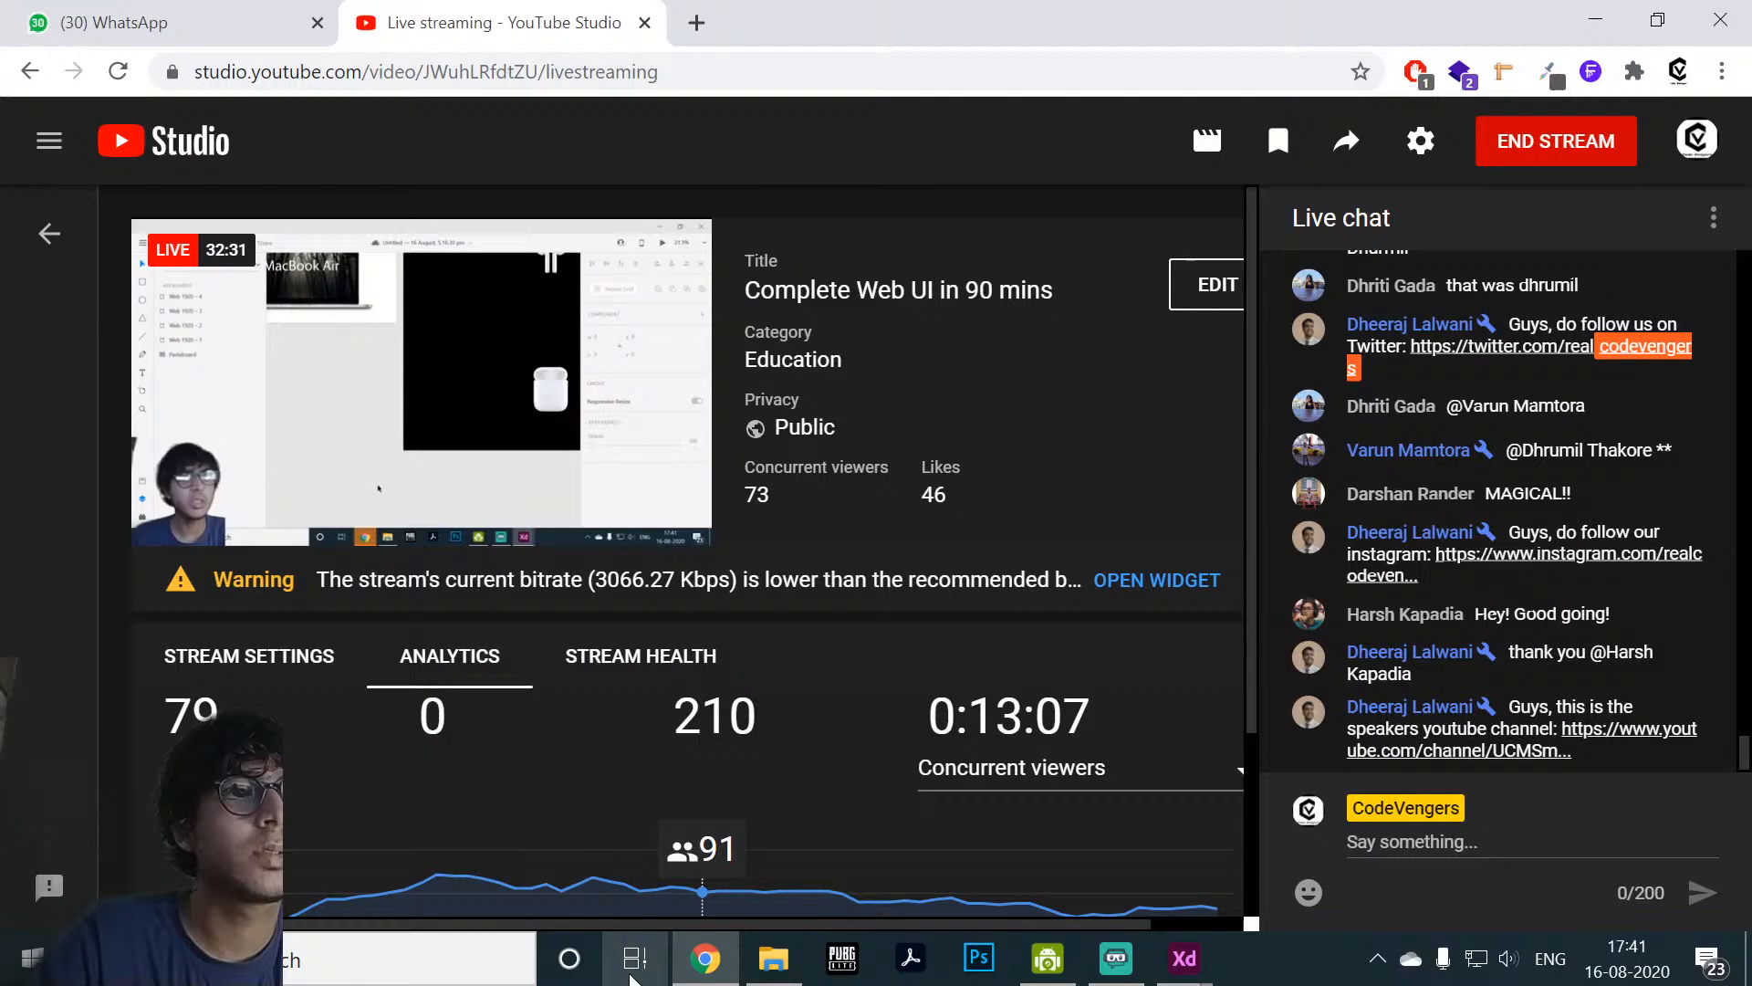
Step: Switch to the applestore document in Adobe XD and examine its MacBook Air, iPhone SE, support and AirPods artboards
click(632, 977)
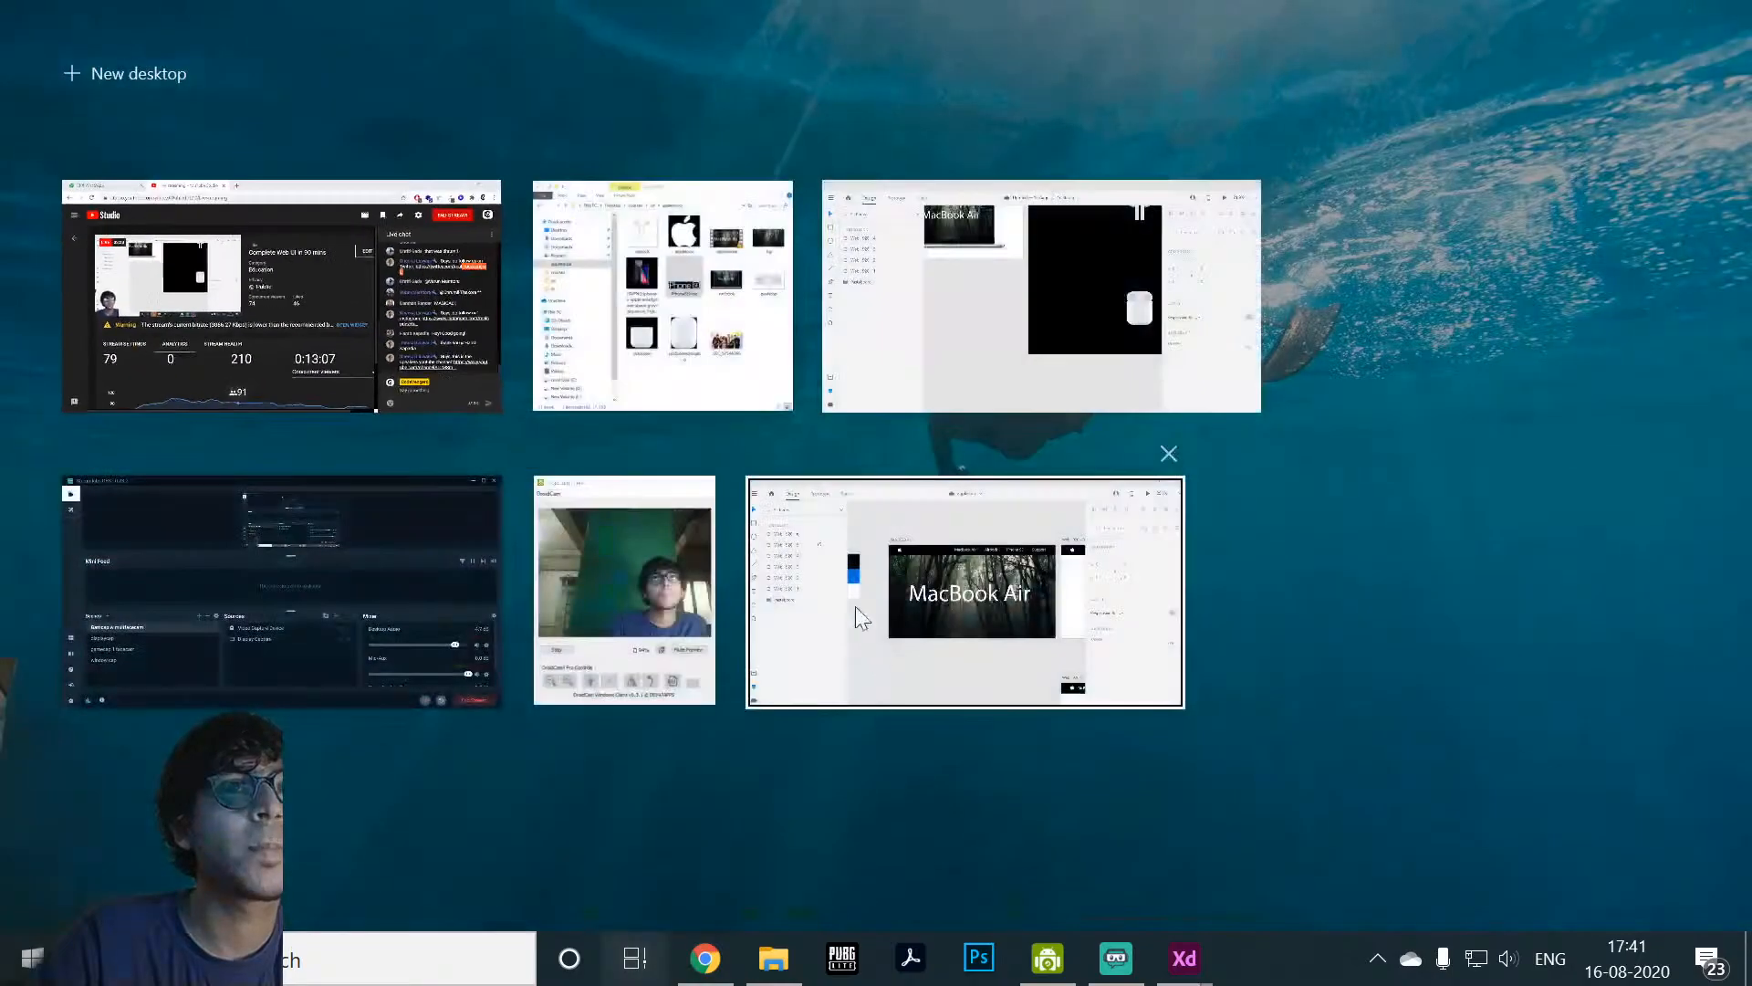
click(1093, 564)
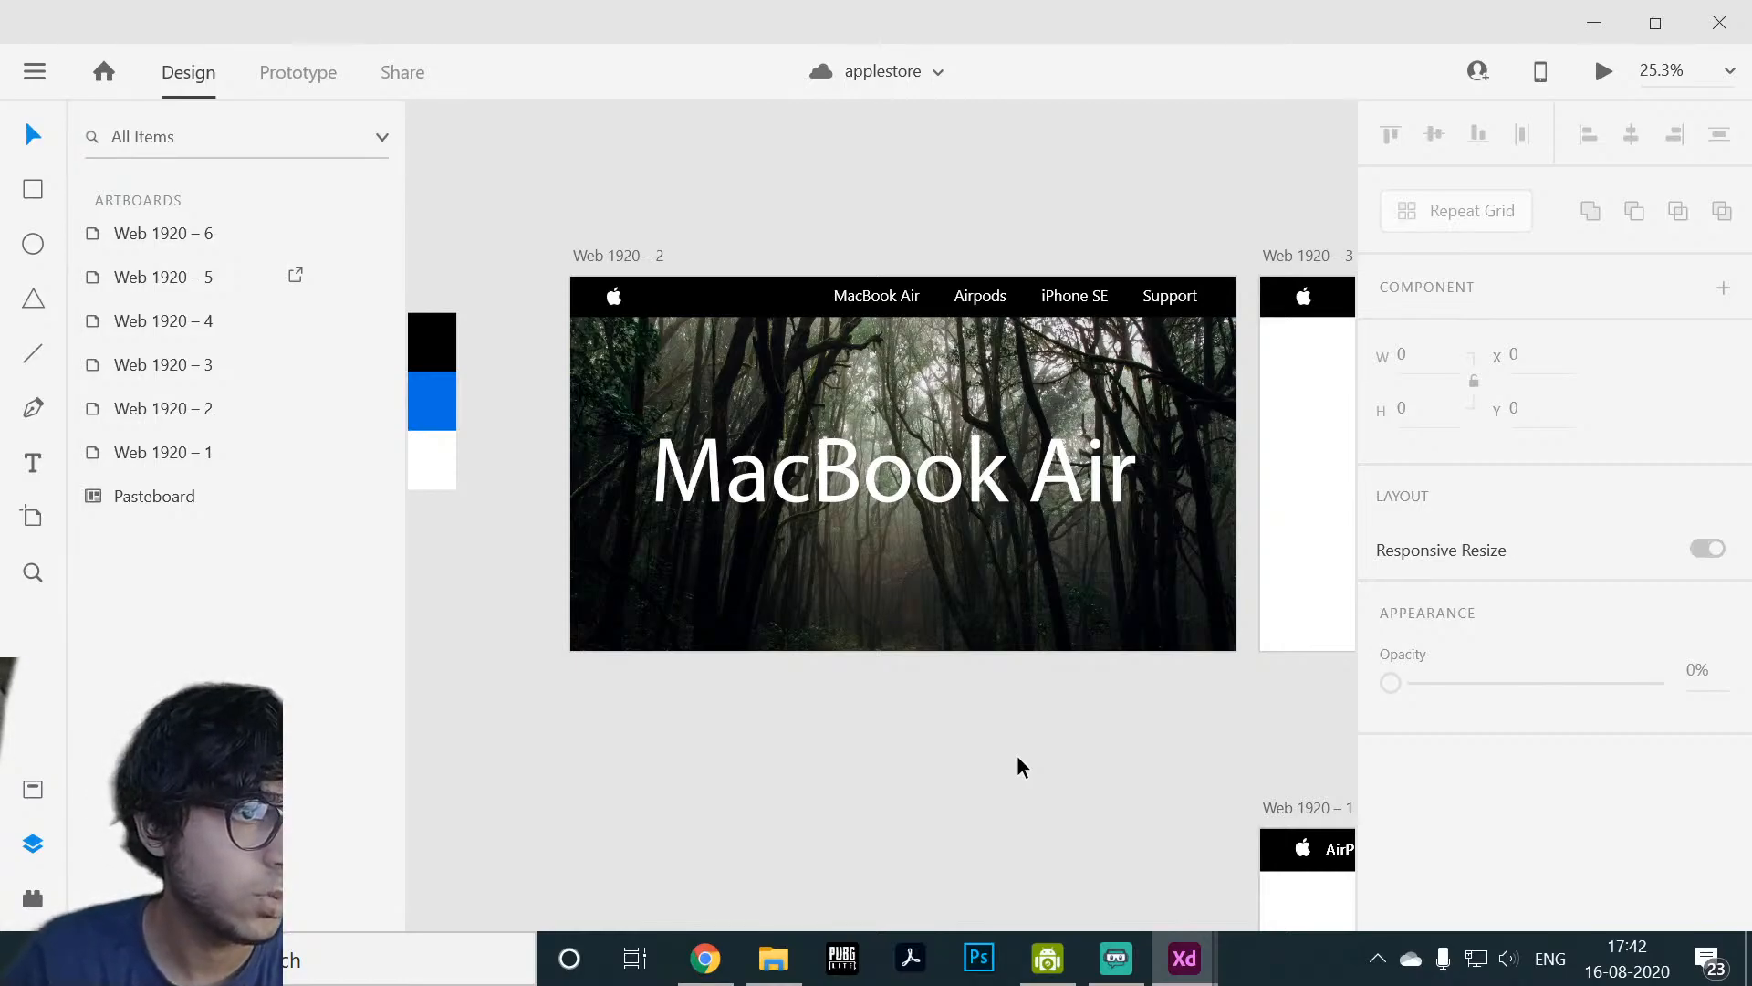
scroll(1131, 714, down, 5)
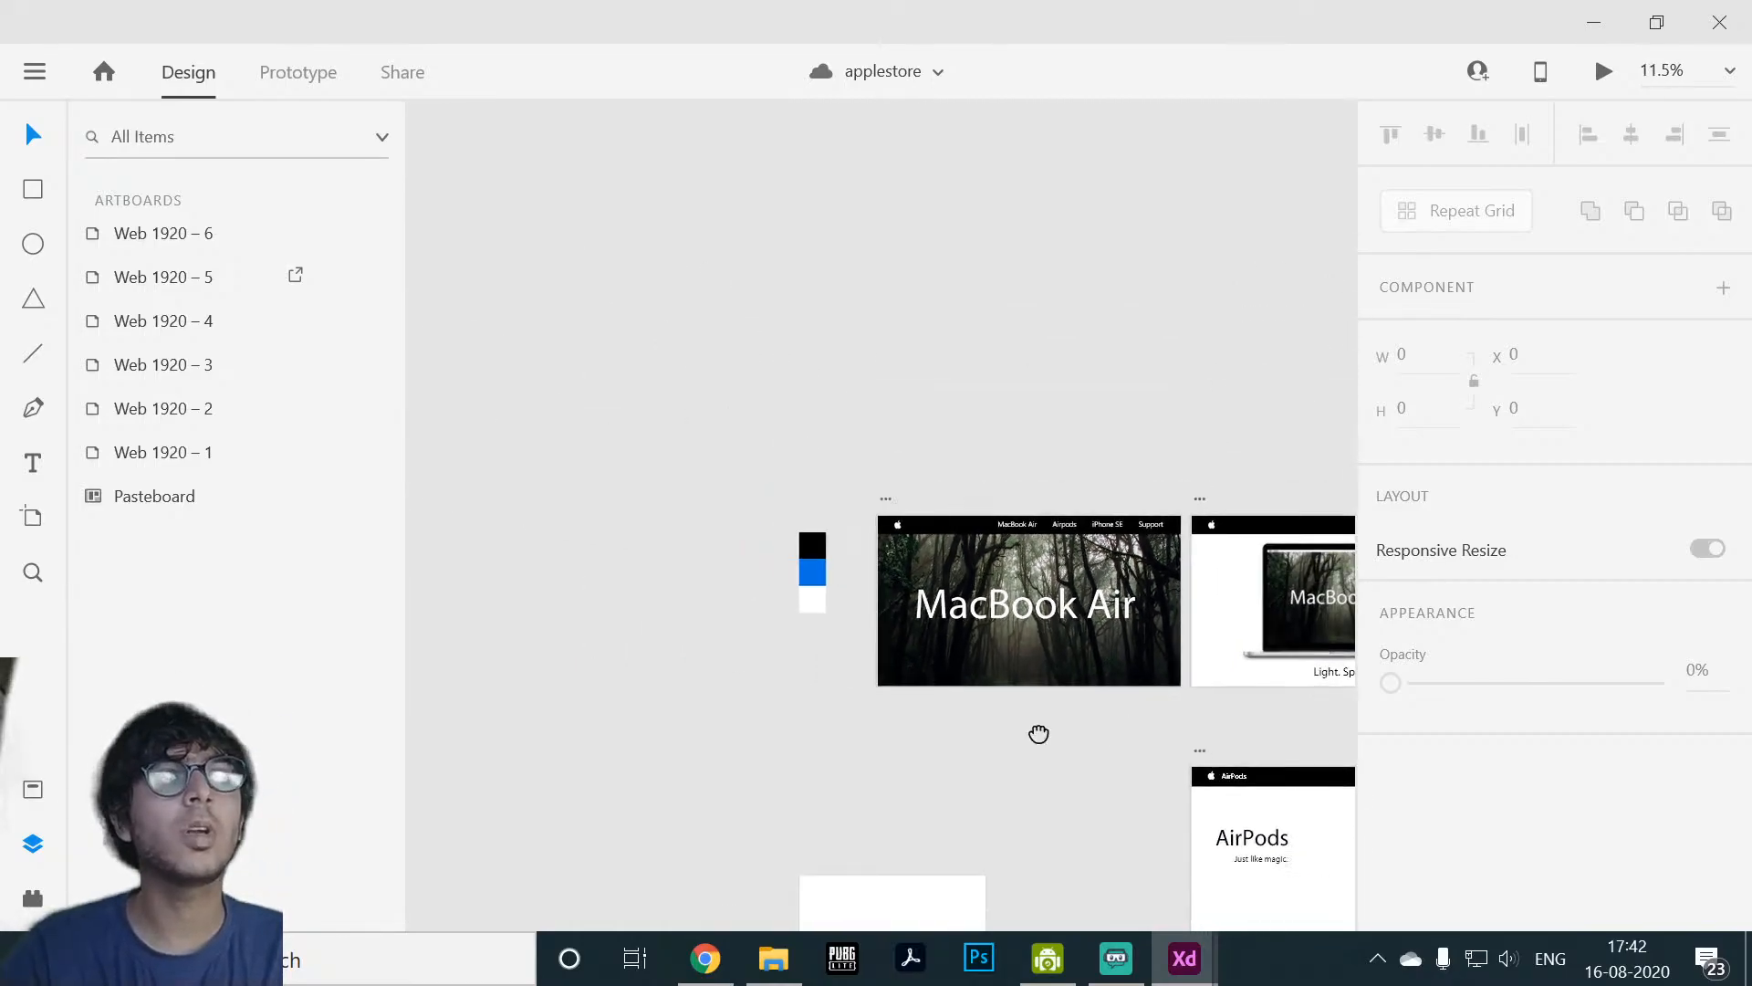
scroll(1037, 731, right, 5)
scroll(1037, 731, down, 3)
scroll(1054, 621, right, 5)
scroll(1110, 649, down, 2)
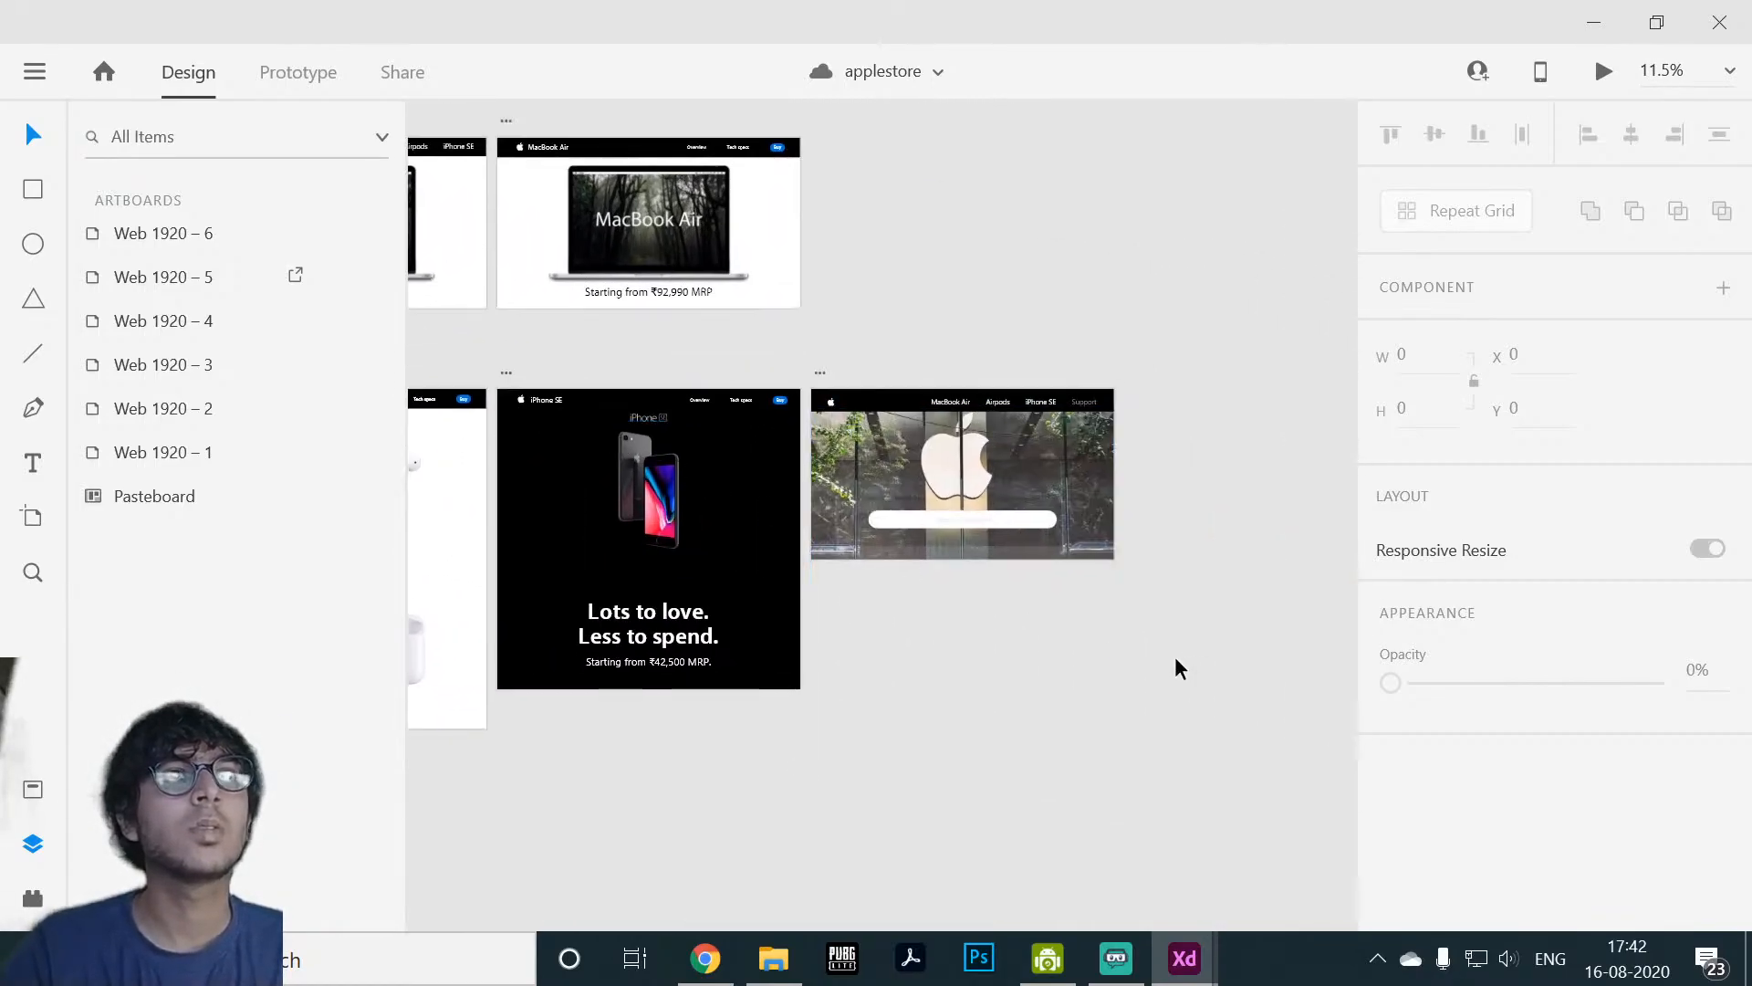
scroll(1083, 672, up, 1)
scroll(1022, 691, up, 3)
scroll(1022, 691, left, 5)
scroll(1181, 833, up, 1)
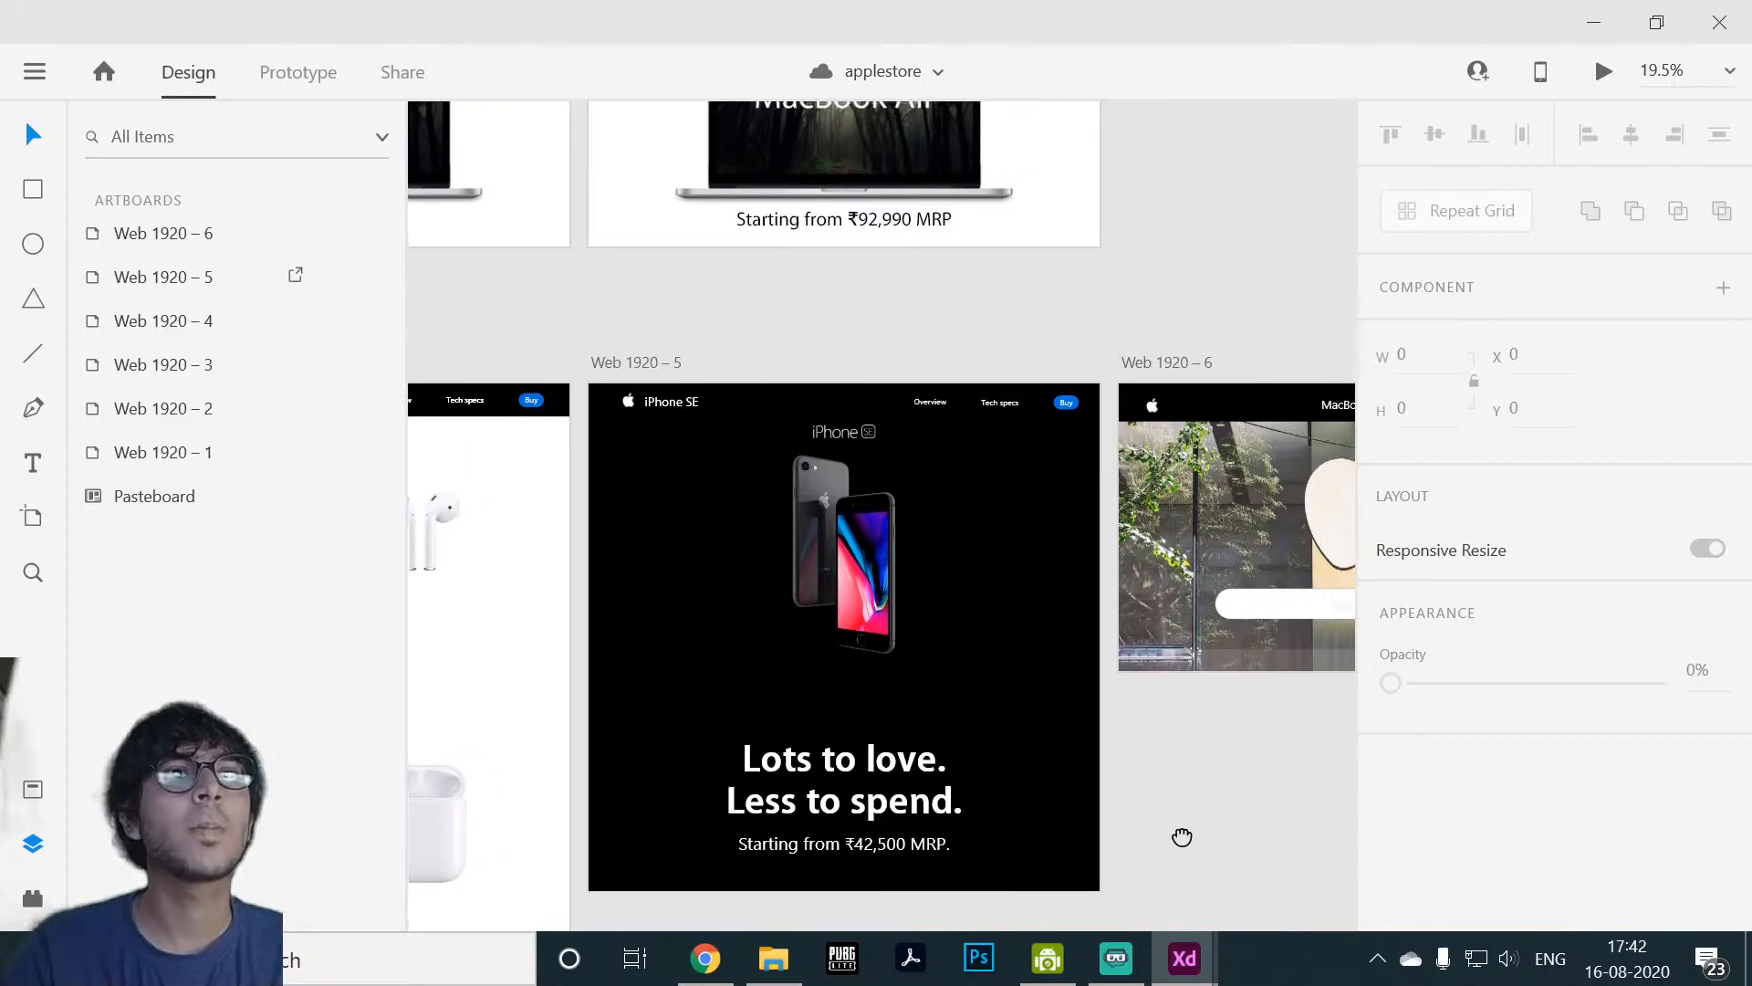
scroll(1114, 794, down, 4)
scroll(1139, 734, up, 1)
scroll(1142, 696, up, 5)
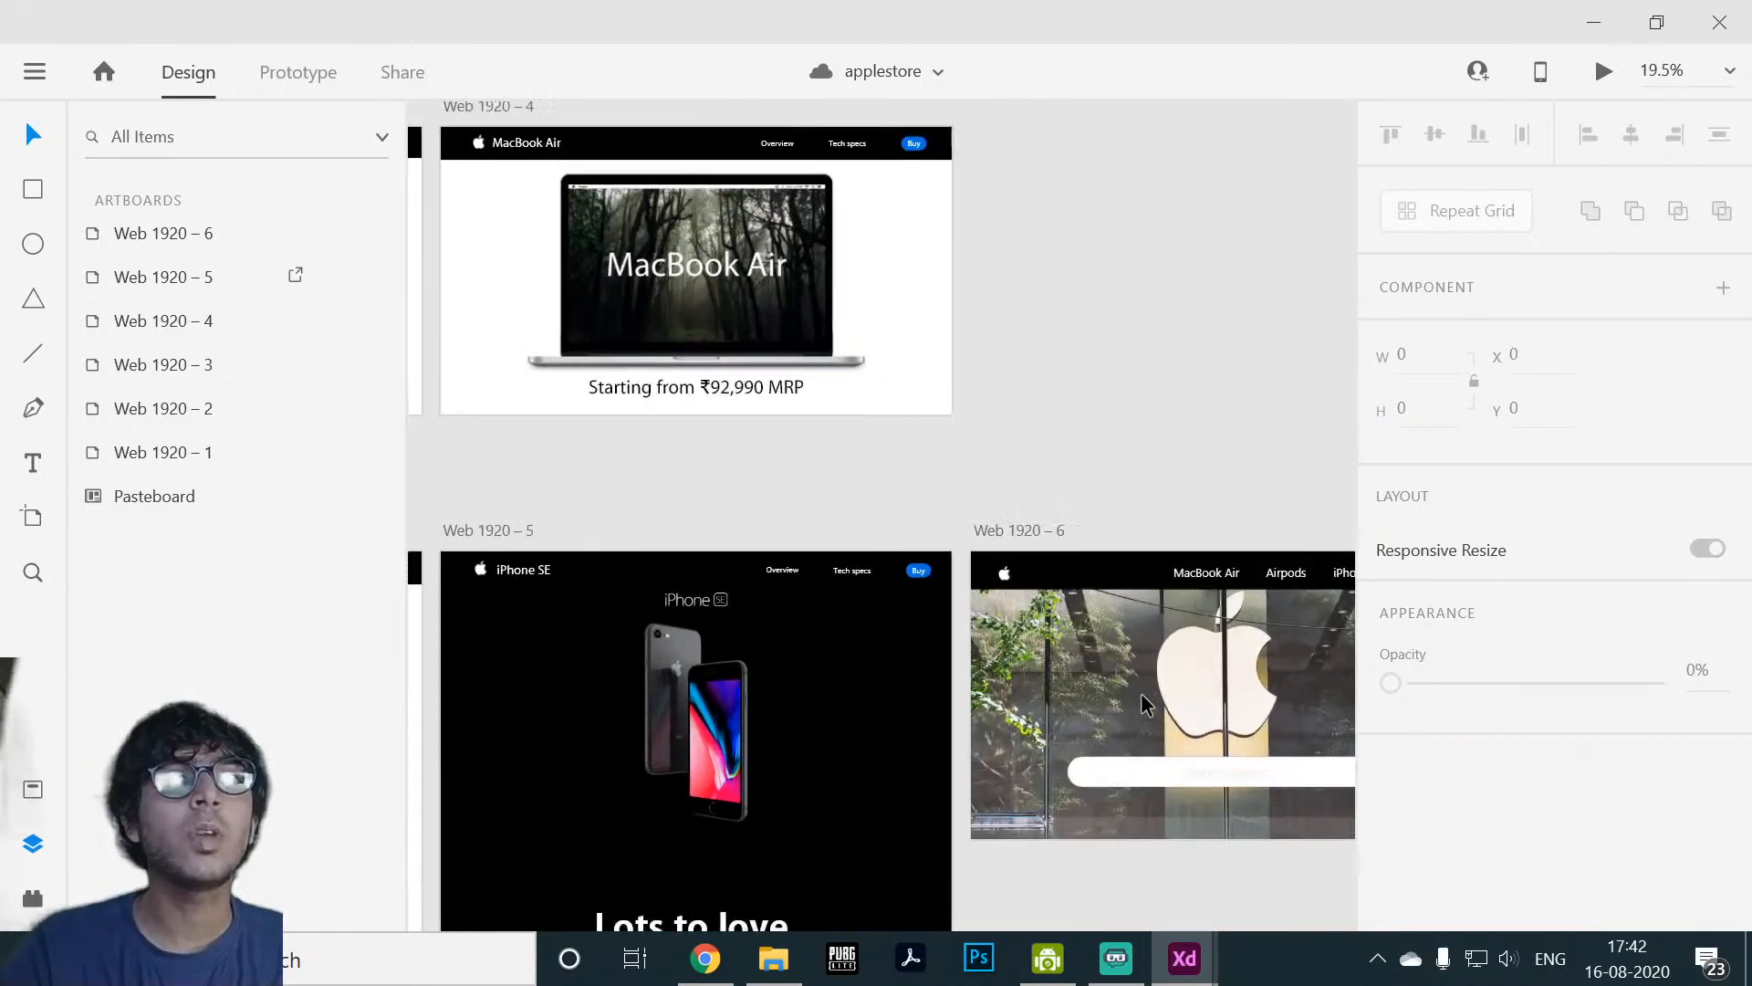
drag(1168, 296, 779, 100)
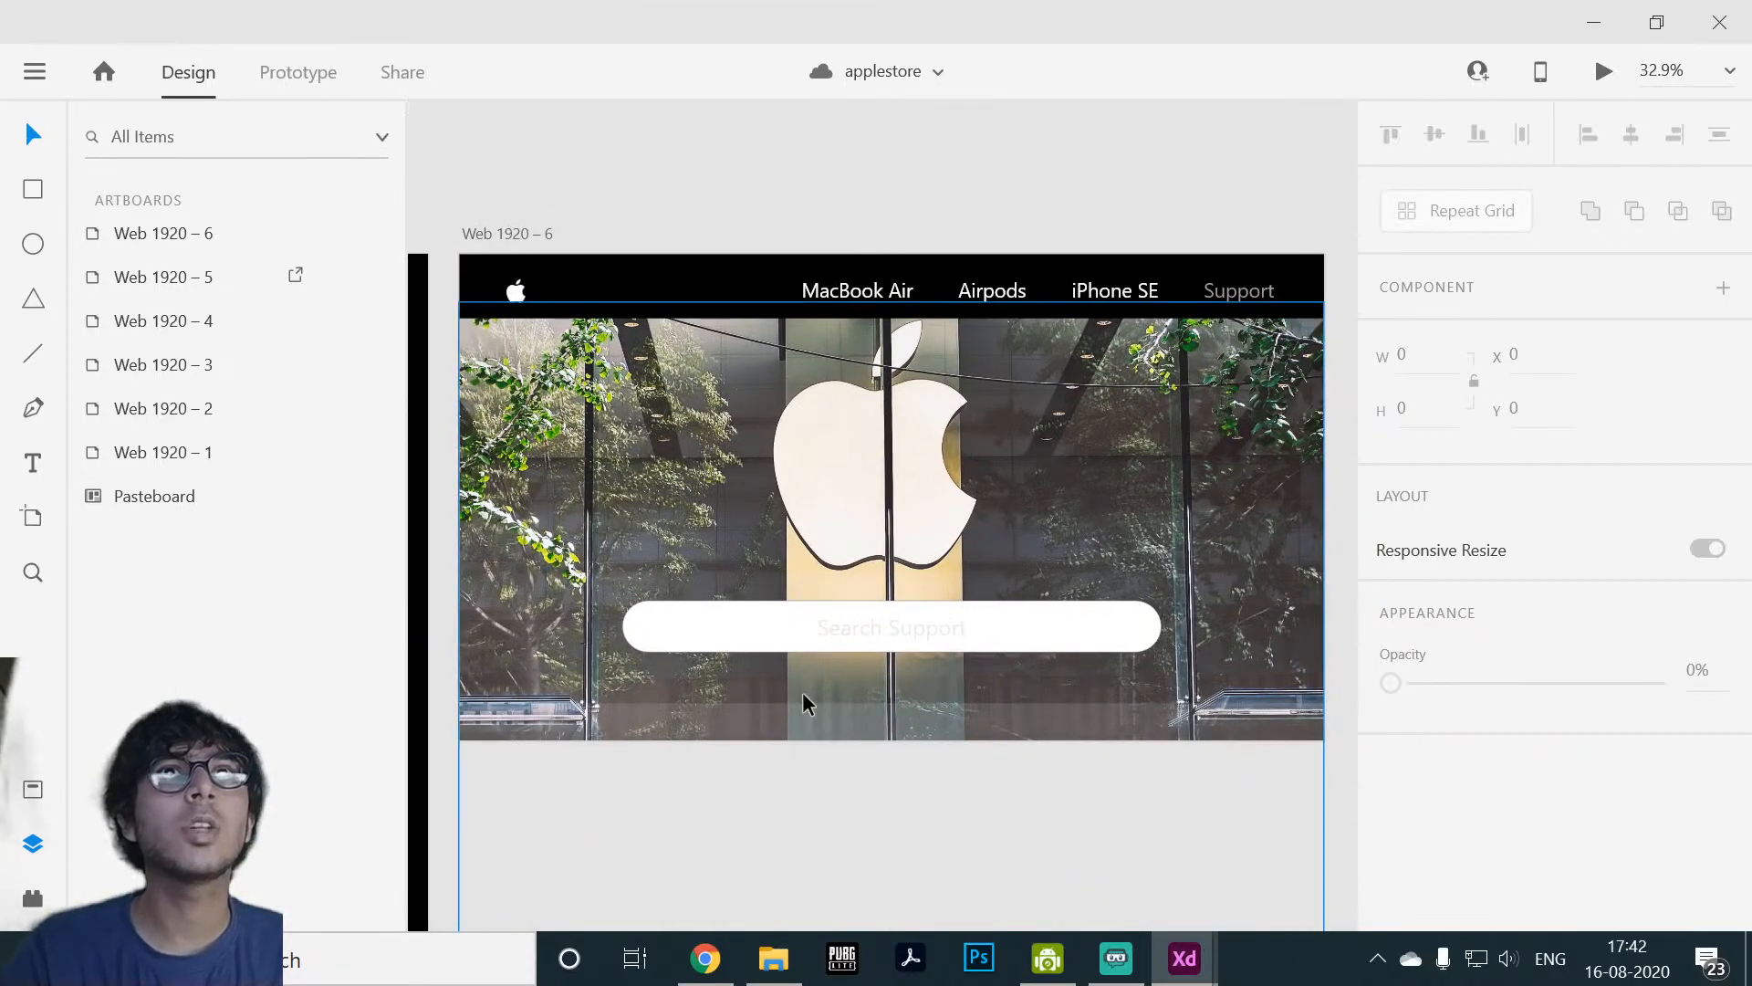
scroll(802, 704, left, 6)
scroll(1004, 748, left, 6)
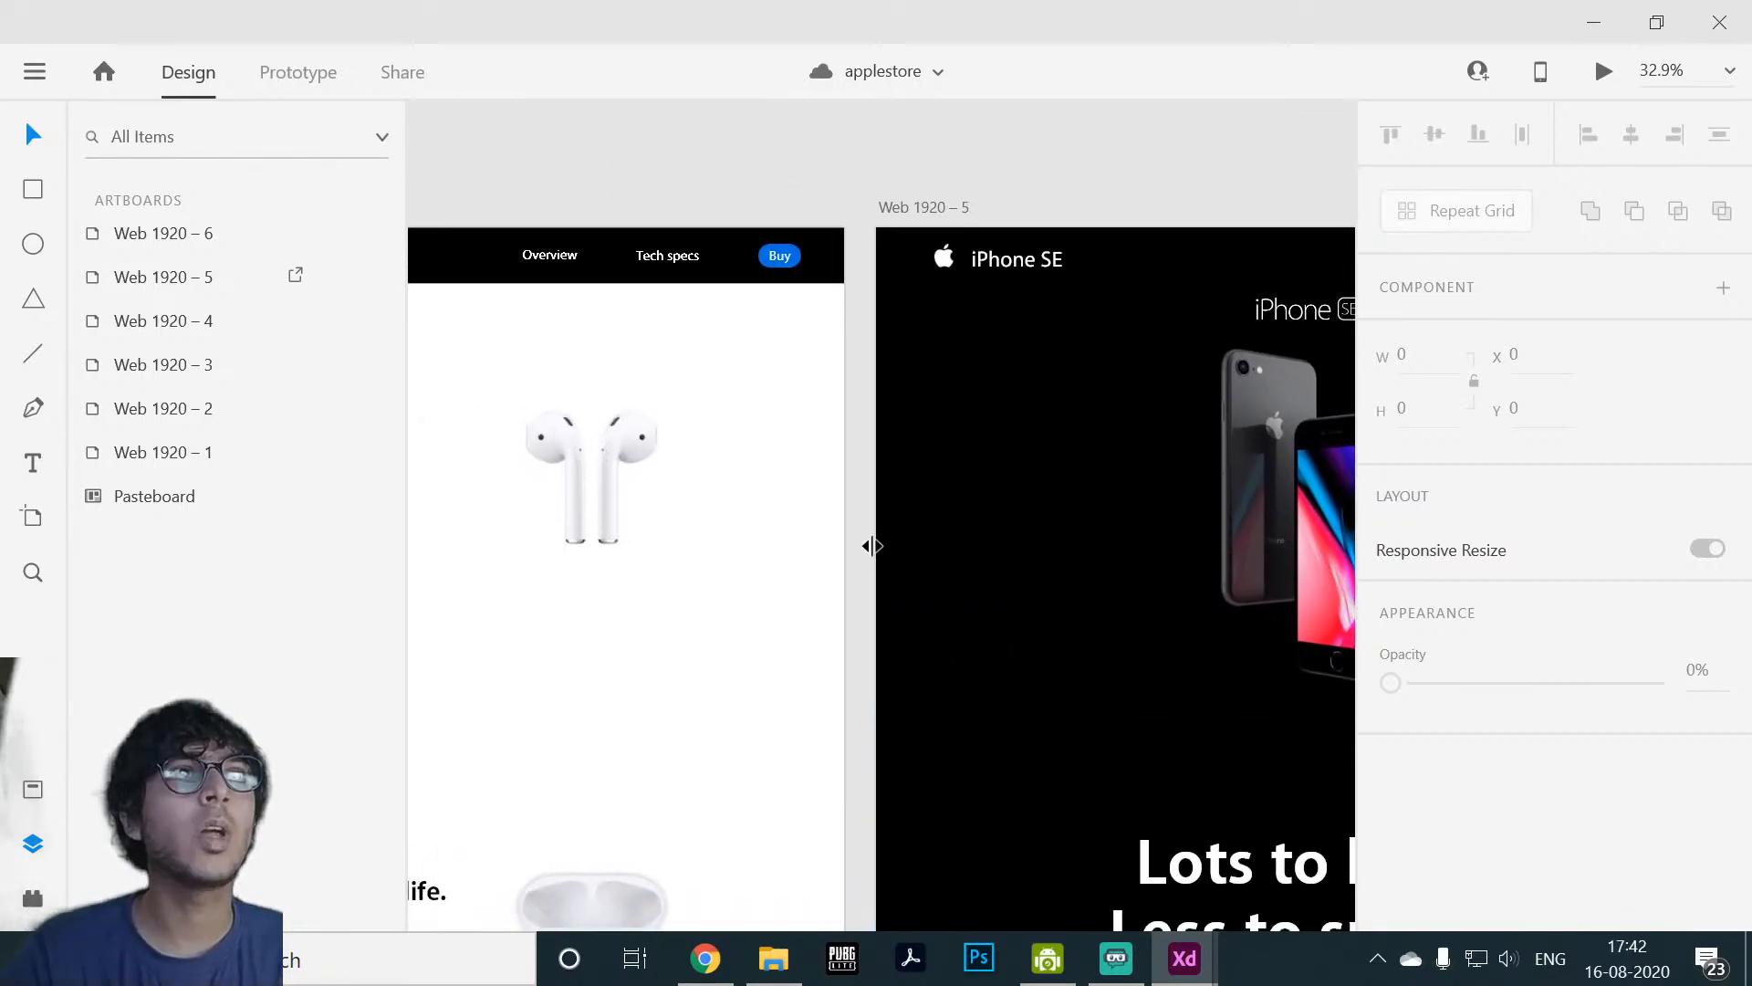
scroll(931, 599, down, 3)
scroll(977, 607, left, 4)
scroll(995, 657, down, 2)
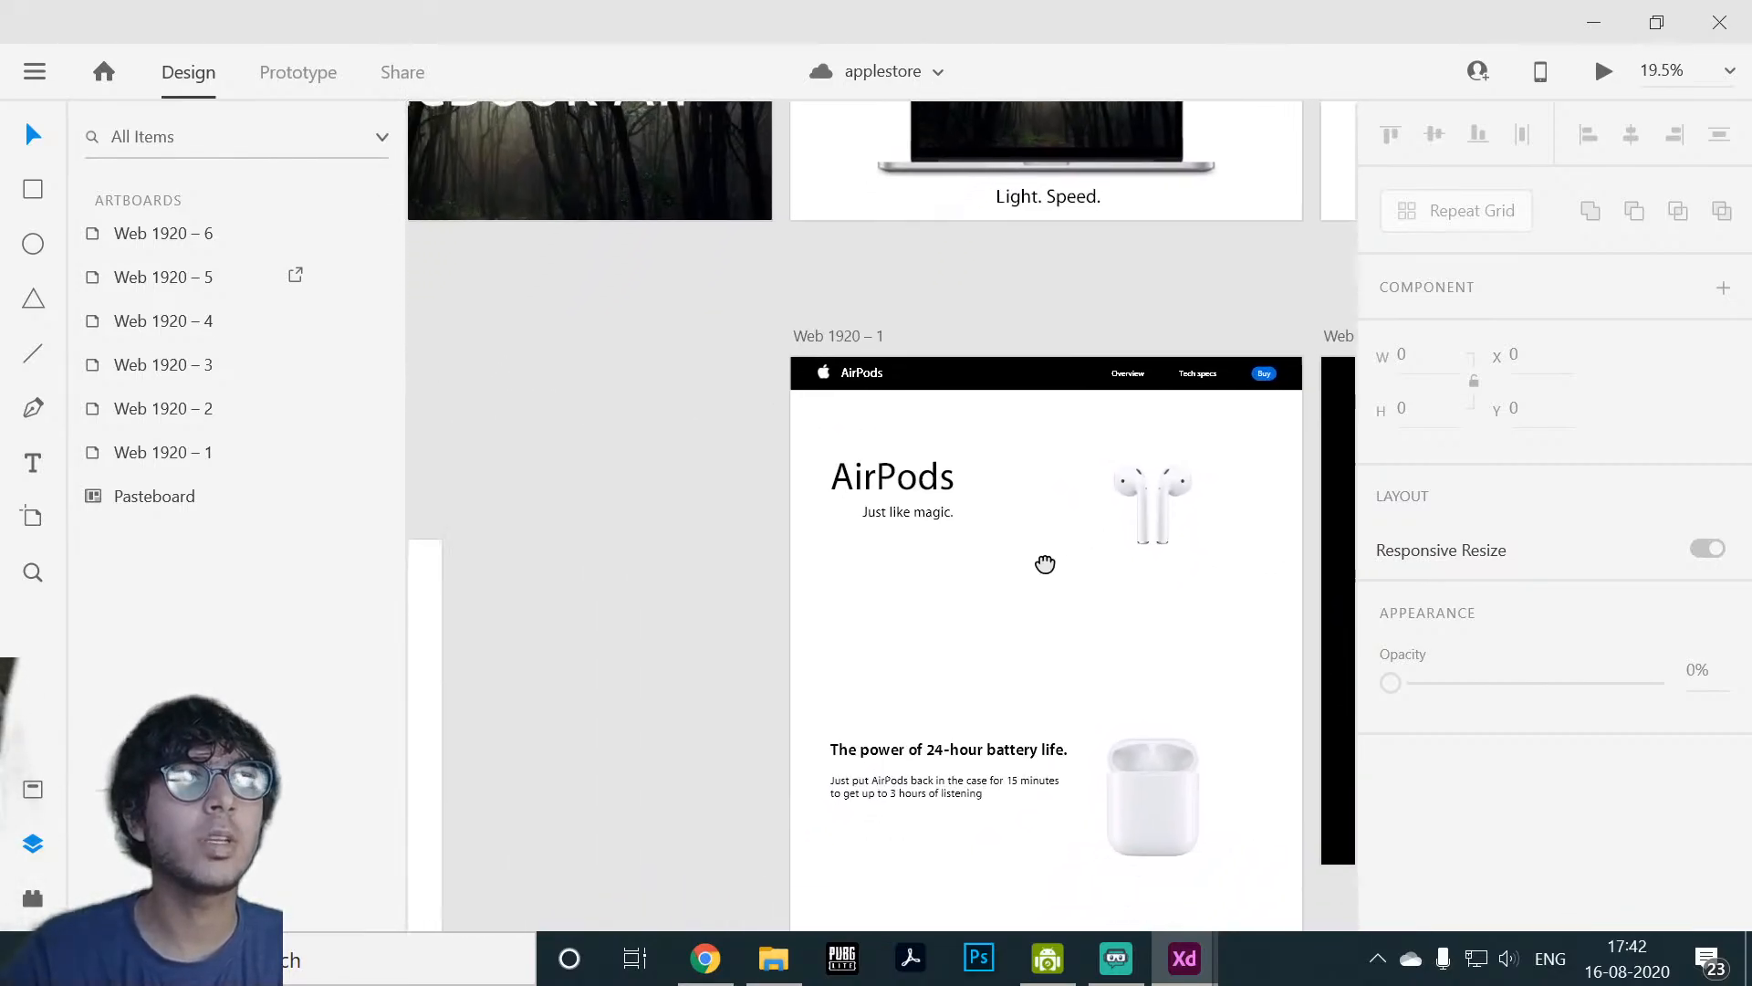
Step: Select the four text blocks on the reference AirPods artboard Web 1920 – 1 to examine their layout
drag(819, 412, 905, 514)
drag(839, 432, 1016, 826)
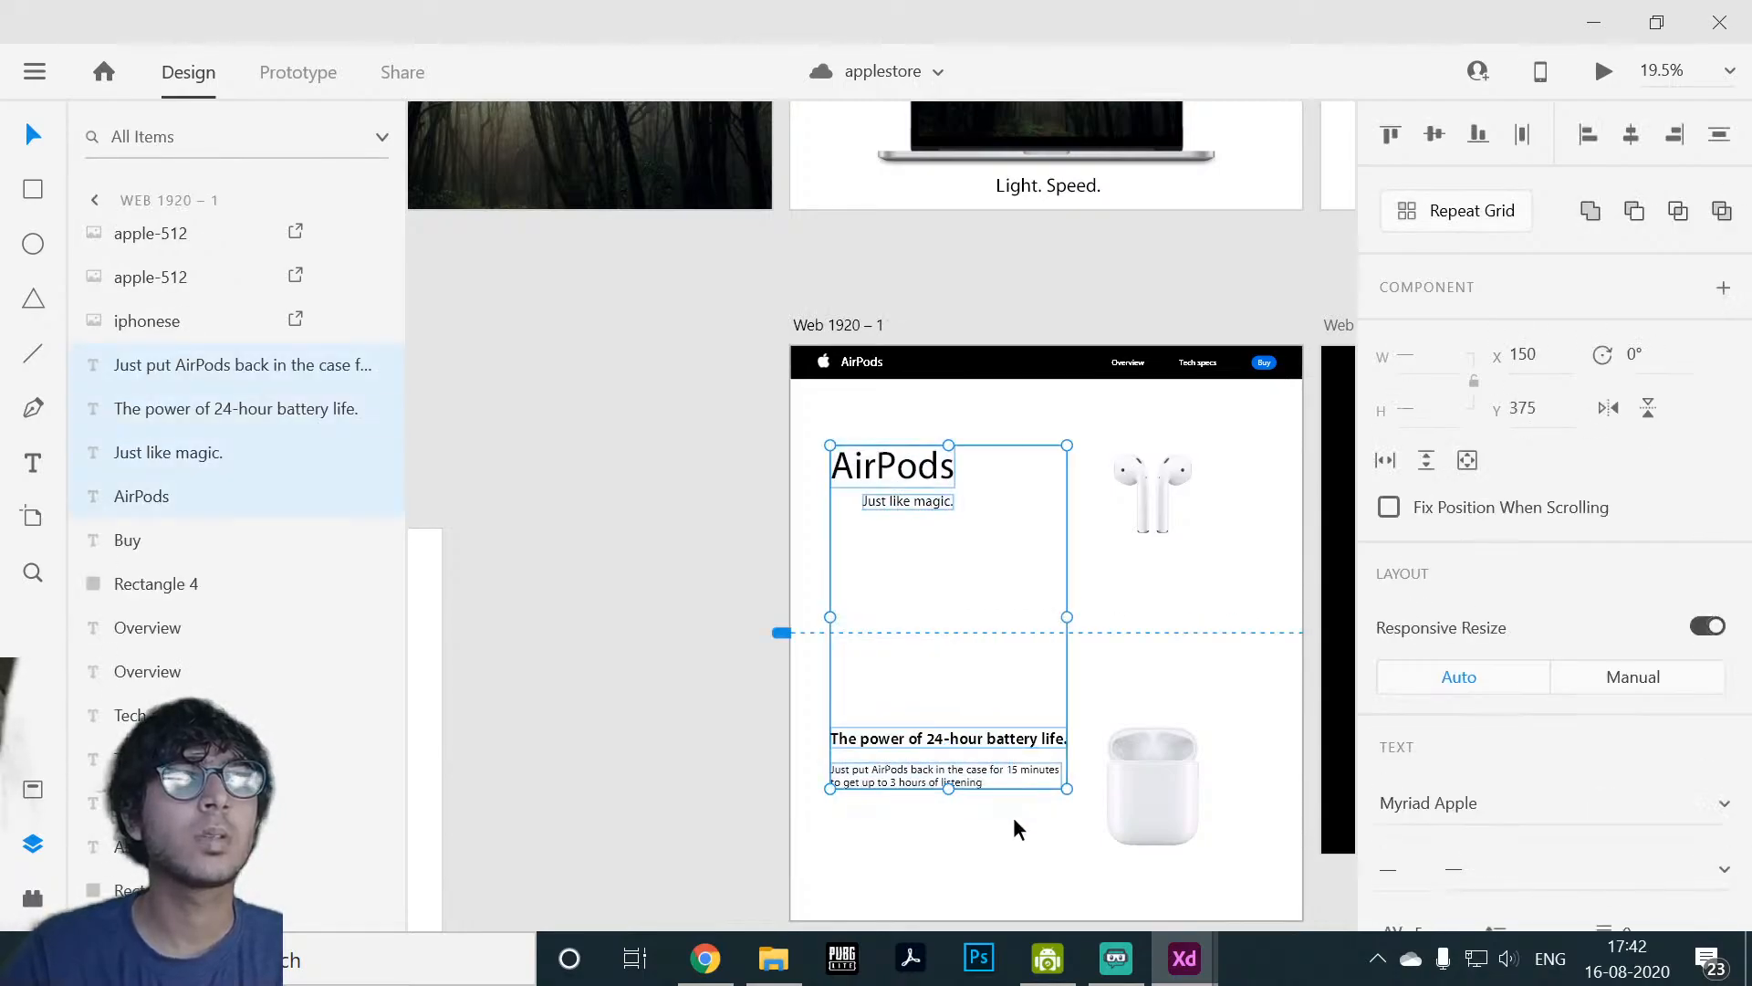
scroll(673, 799, down, 3)
scroll(905, 676, right, 1)
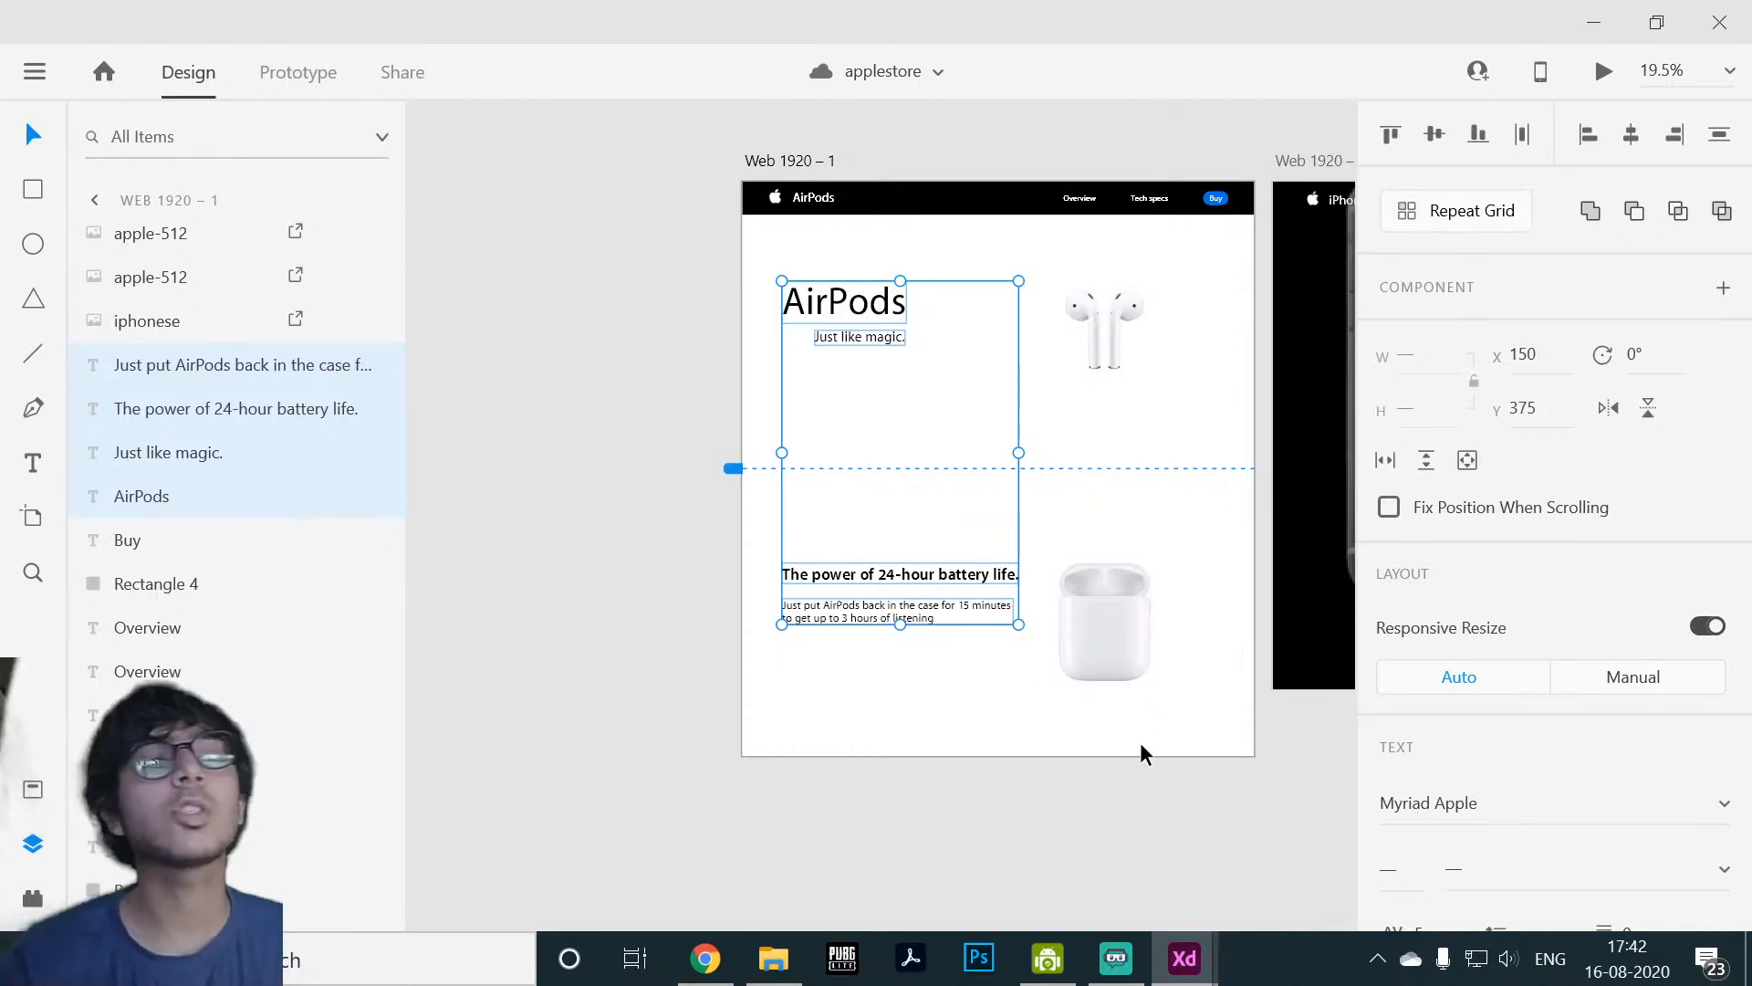
click(969, 786)
Step: Inspect the AirPods heading, the Just like magic. tagline and the charging-case description on the reference artboard individually
click(821, 307)
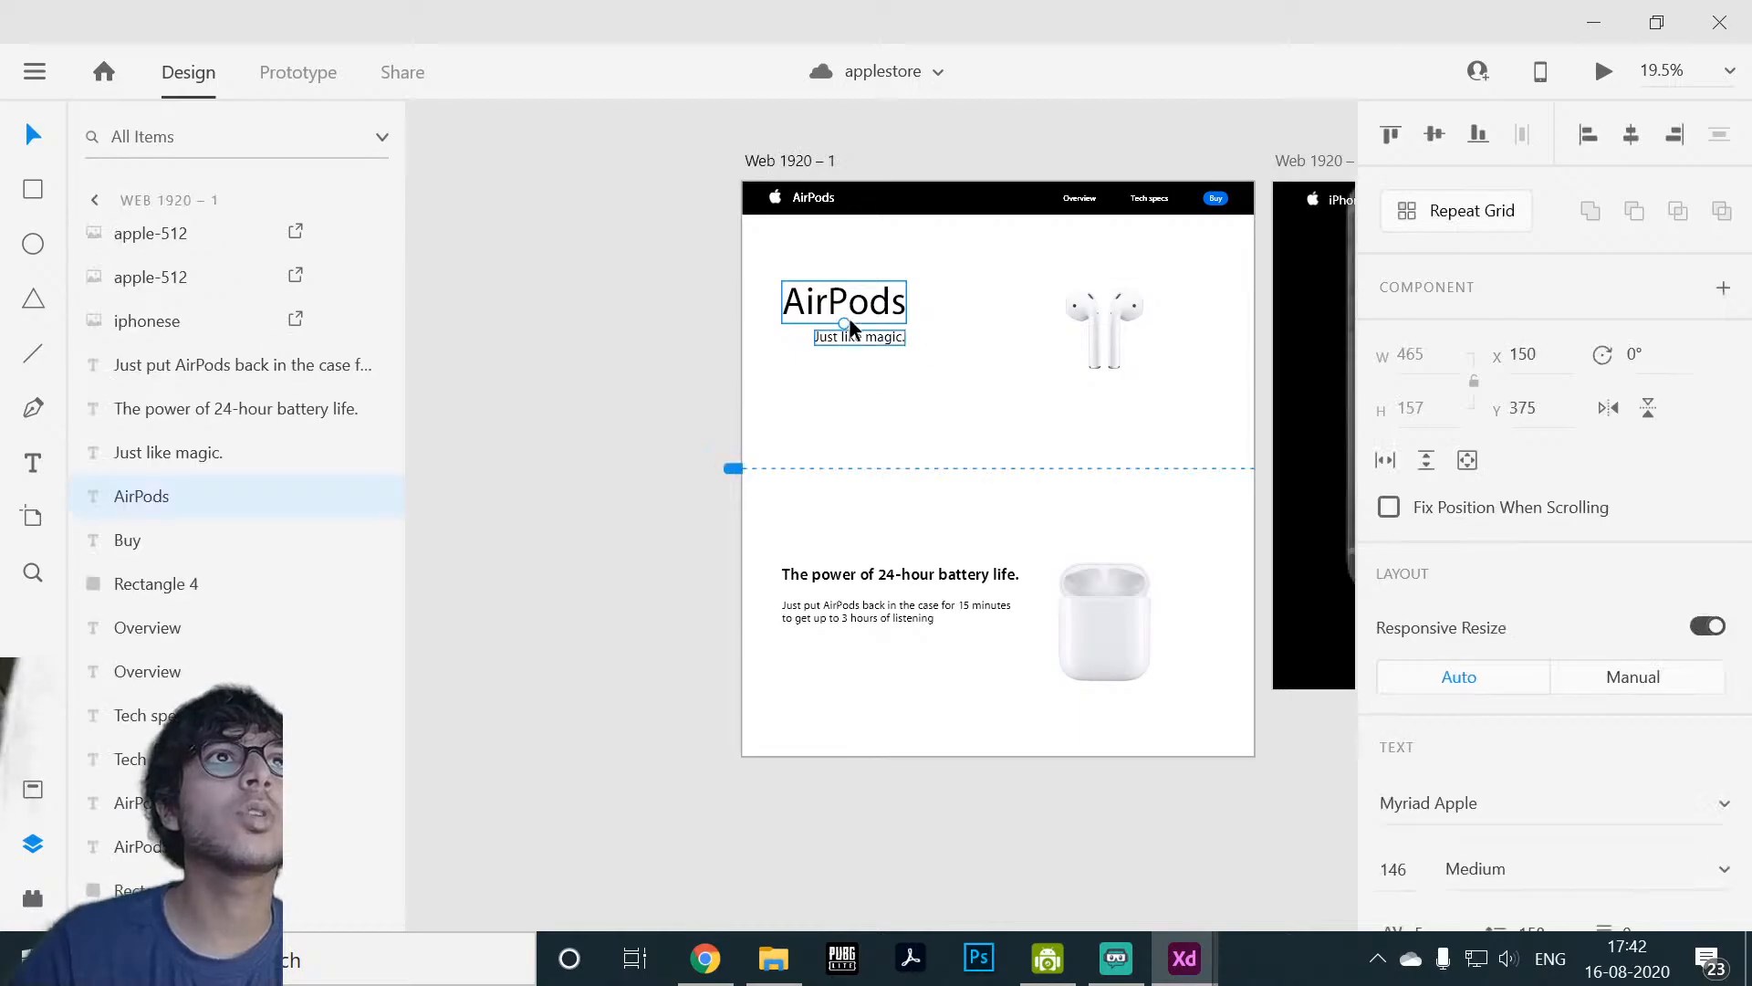
double_click(841, 307)
click(890, 383)
double_click(823, 340)
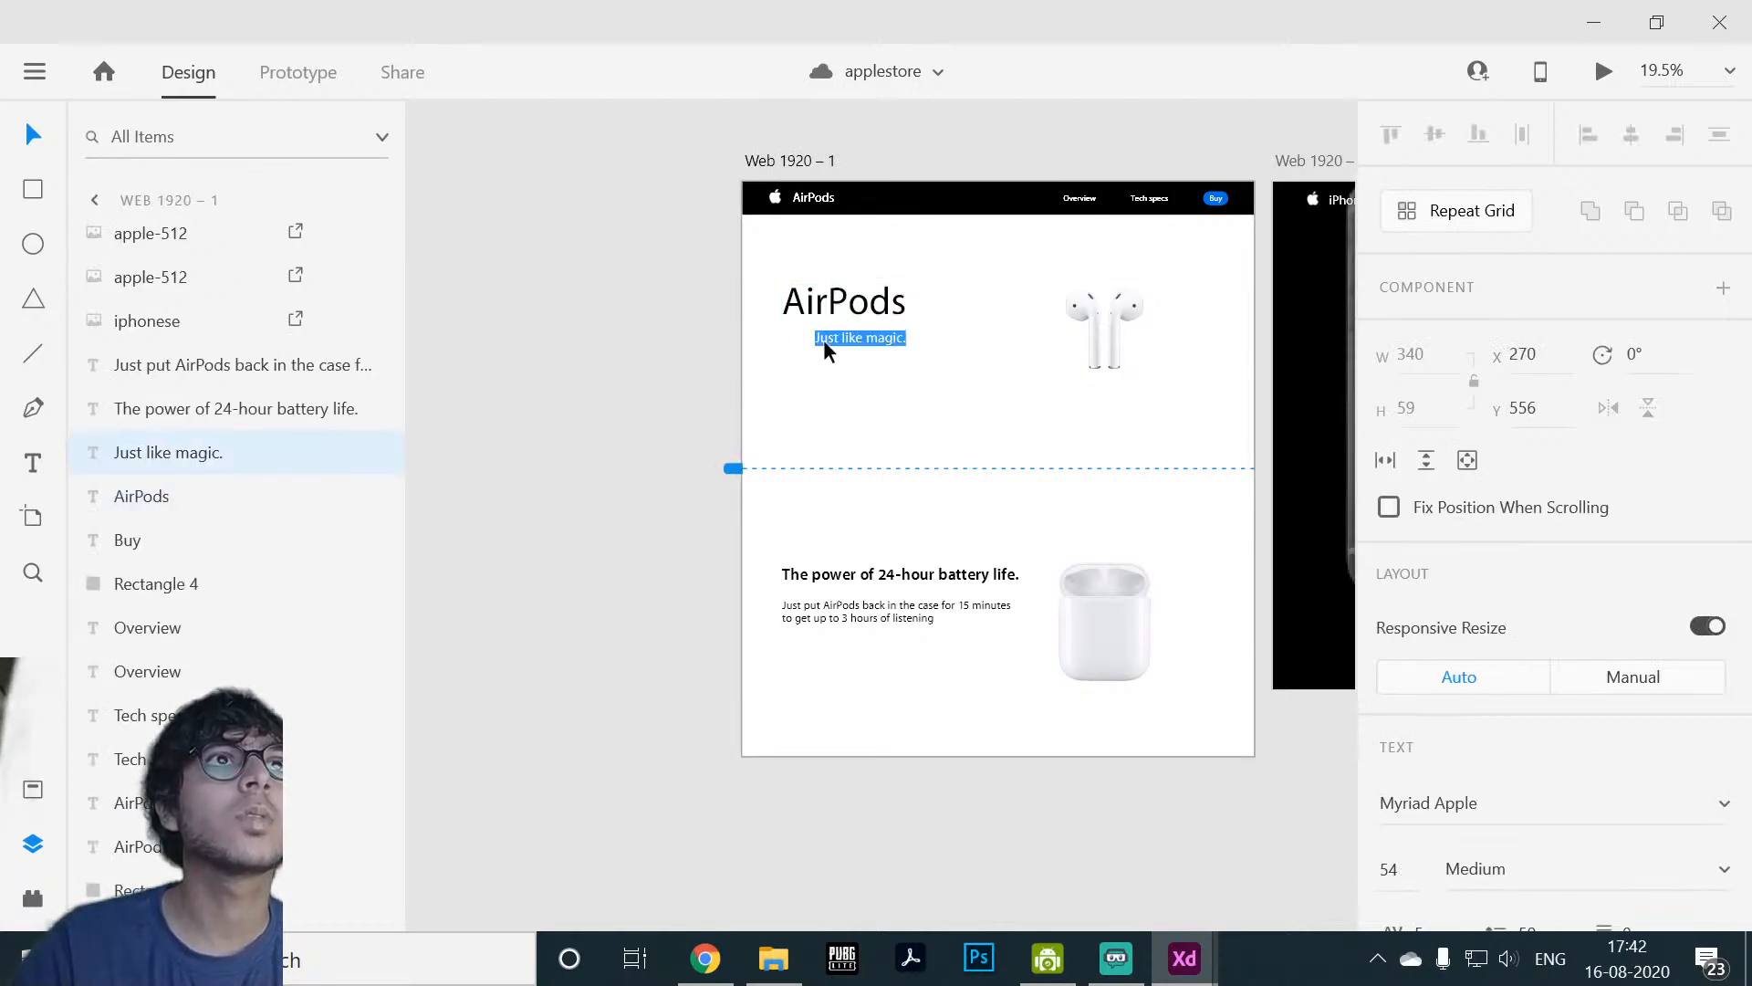
key(Escape)
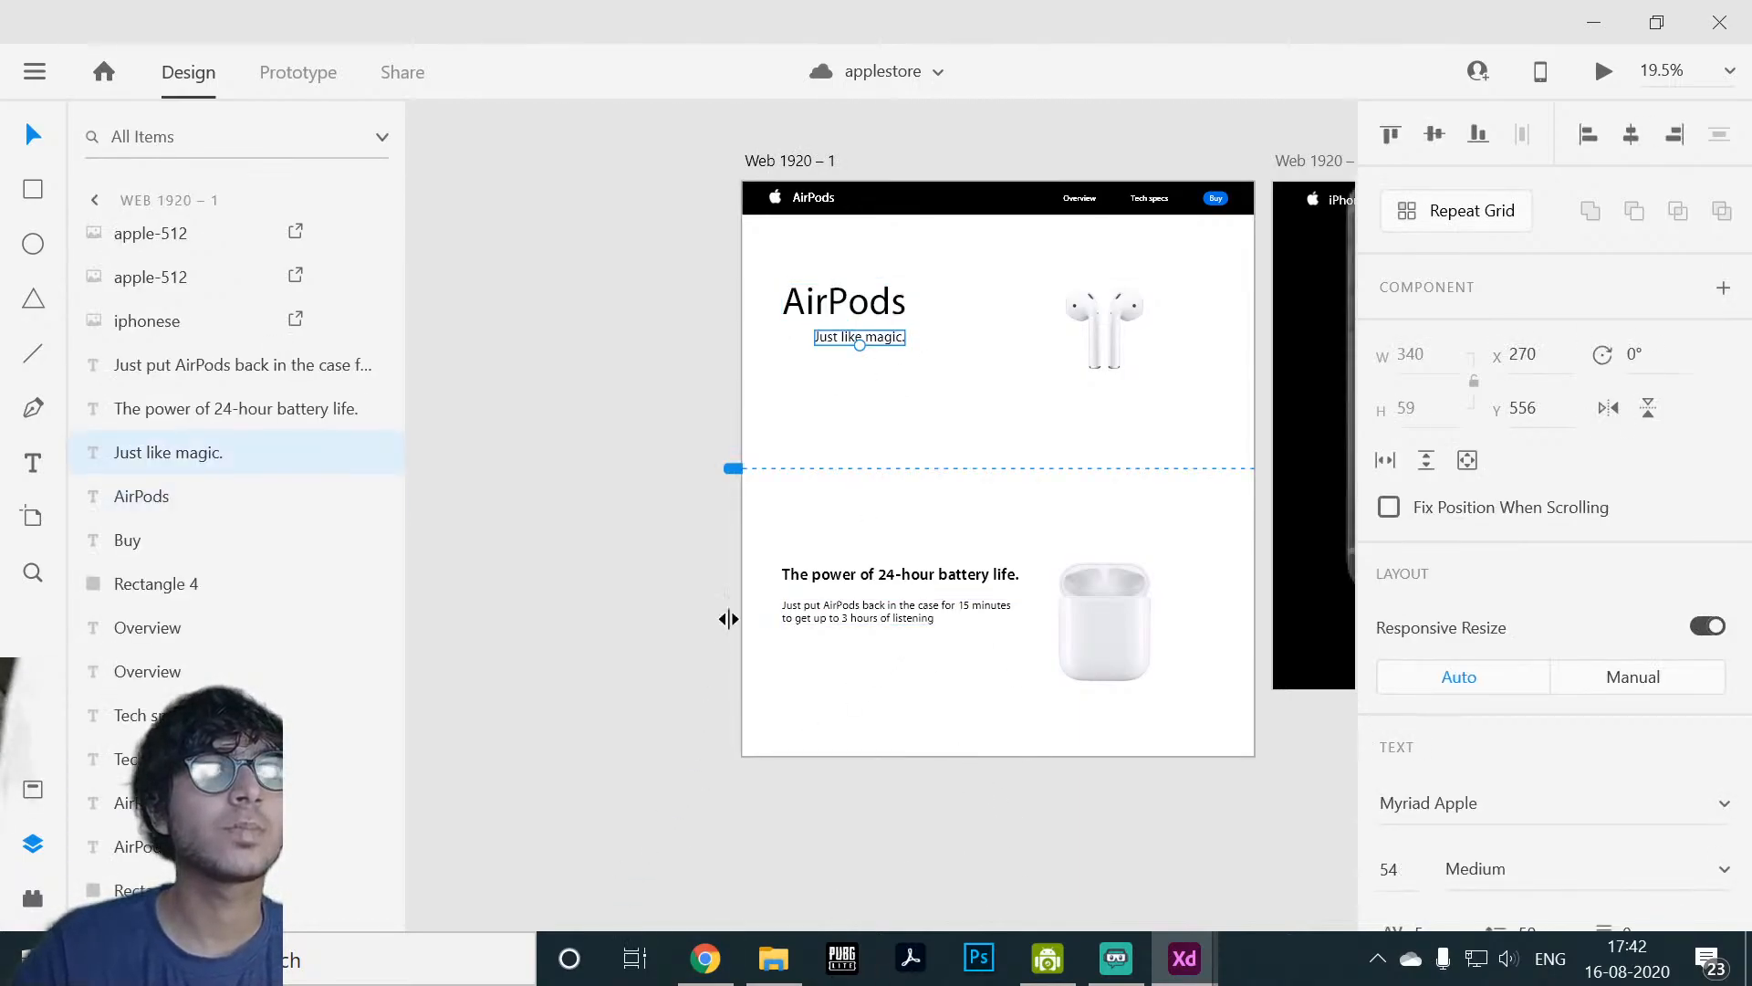
click(876, 611)
double_click(876, 612)
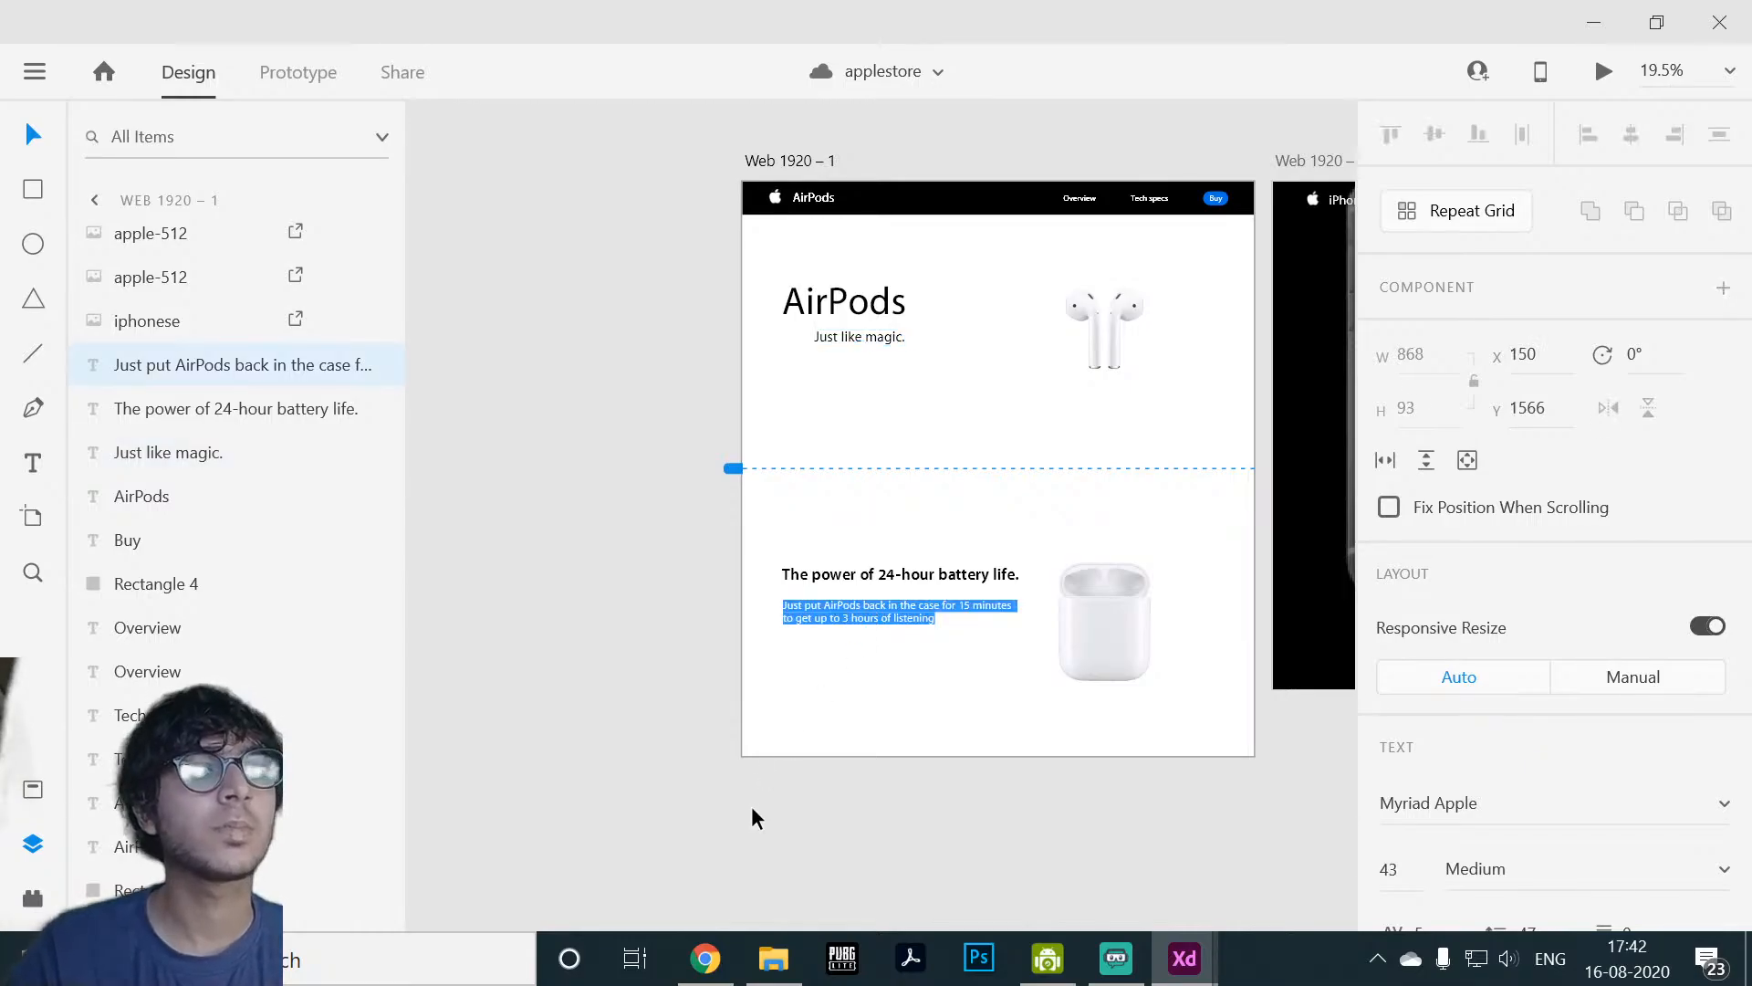
Step: Switch to the Untitled — 16 August document and add an AirPods text heading beside the earbuds on artboard Web 1920 – 3
click(635, 957)
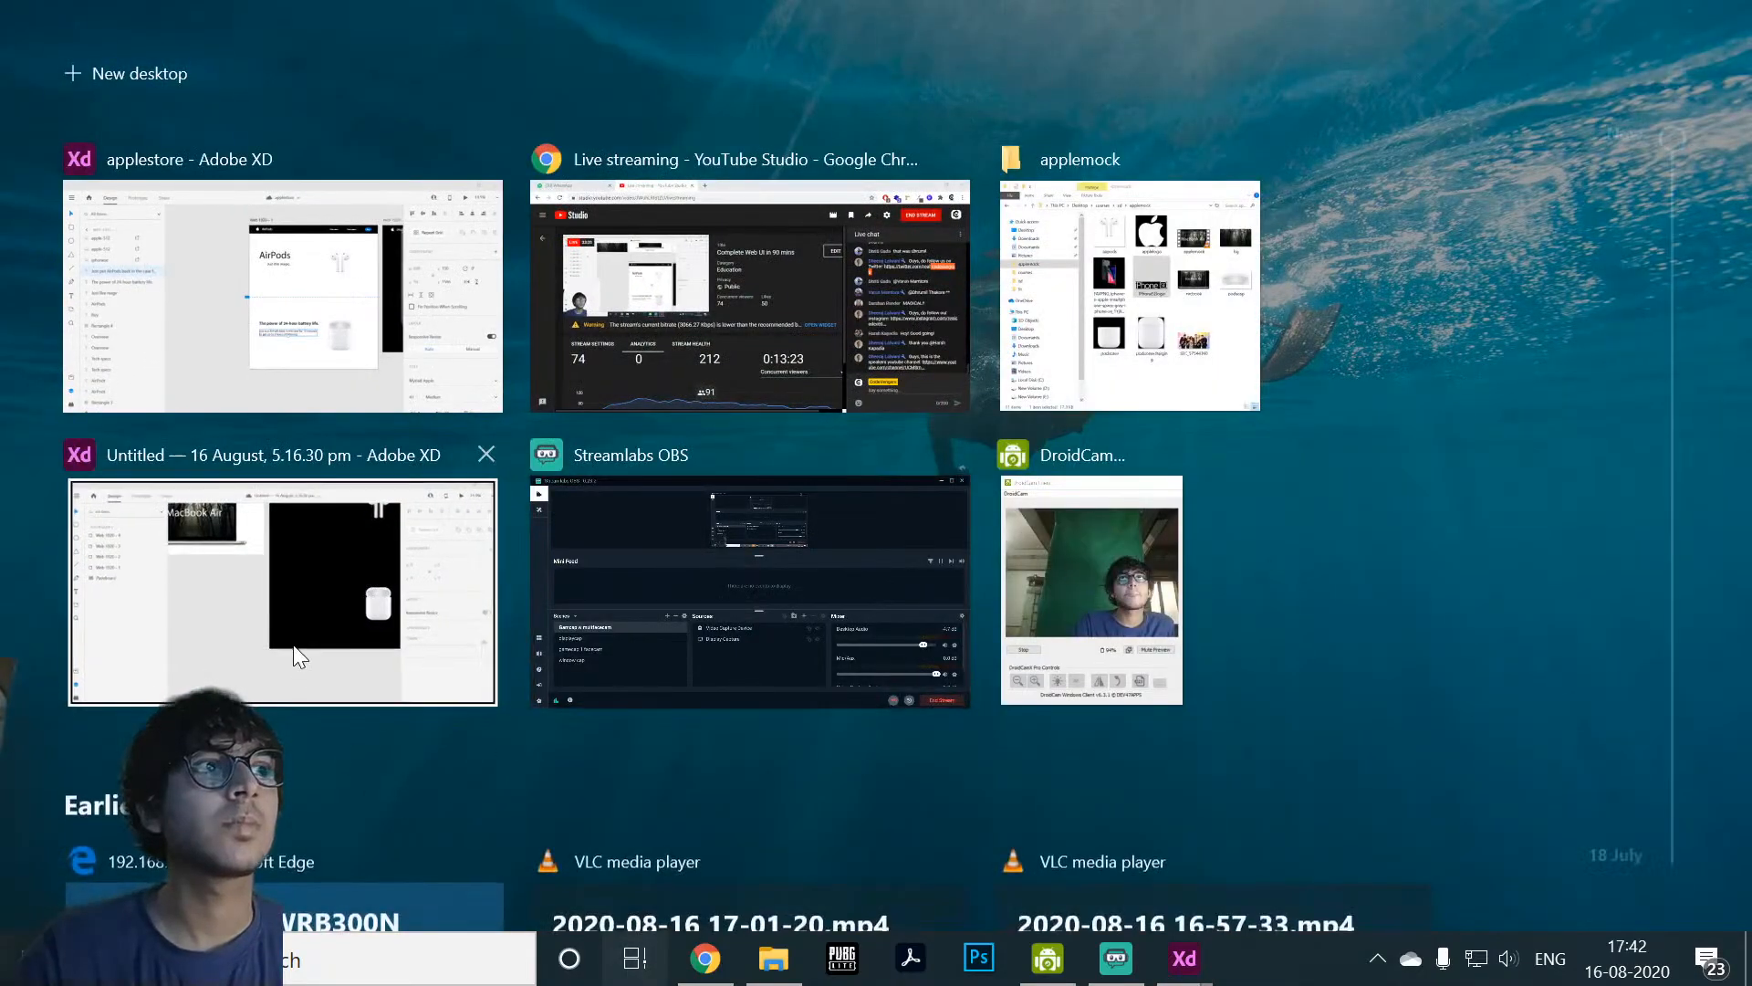
click(493, 698)
scroll(683, 695, down, 2)
scroll(848, 643, up, 4)
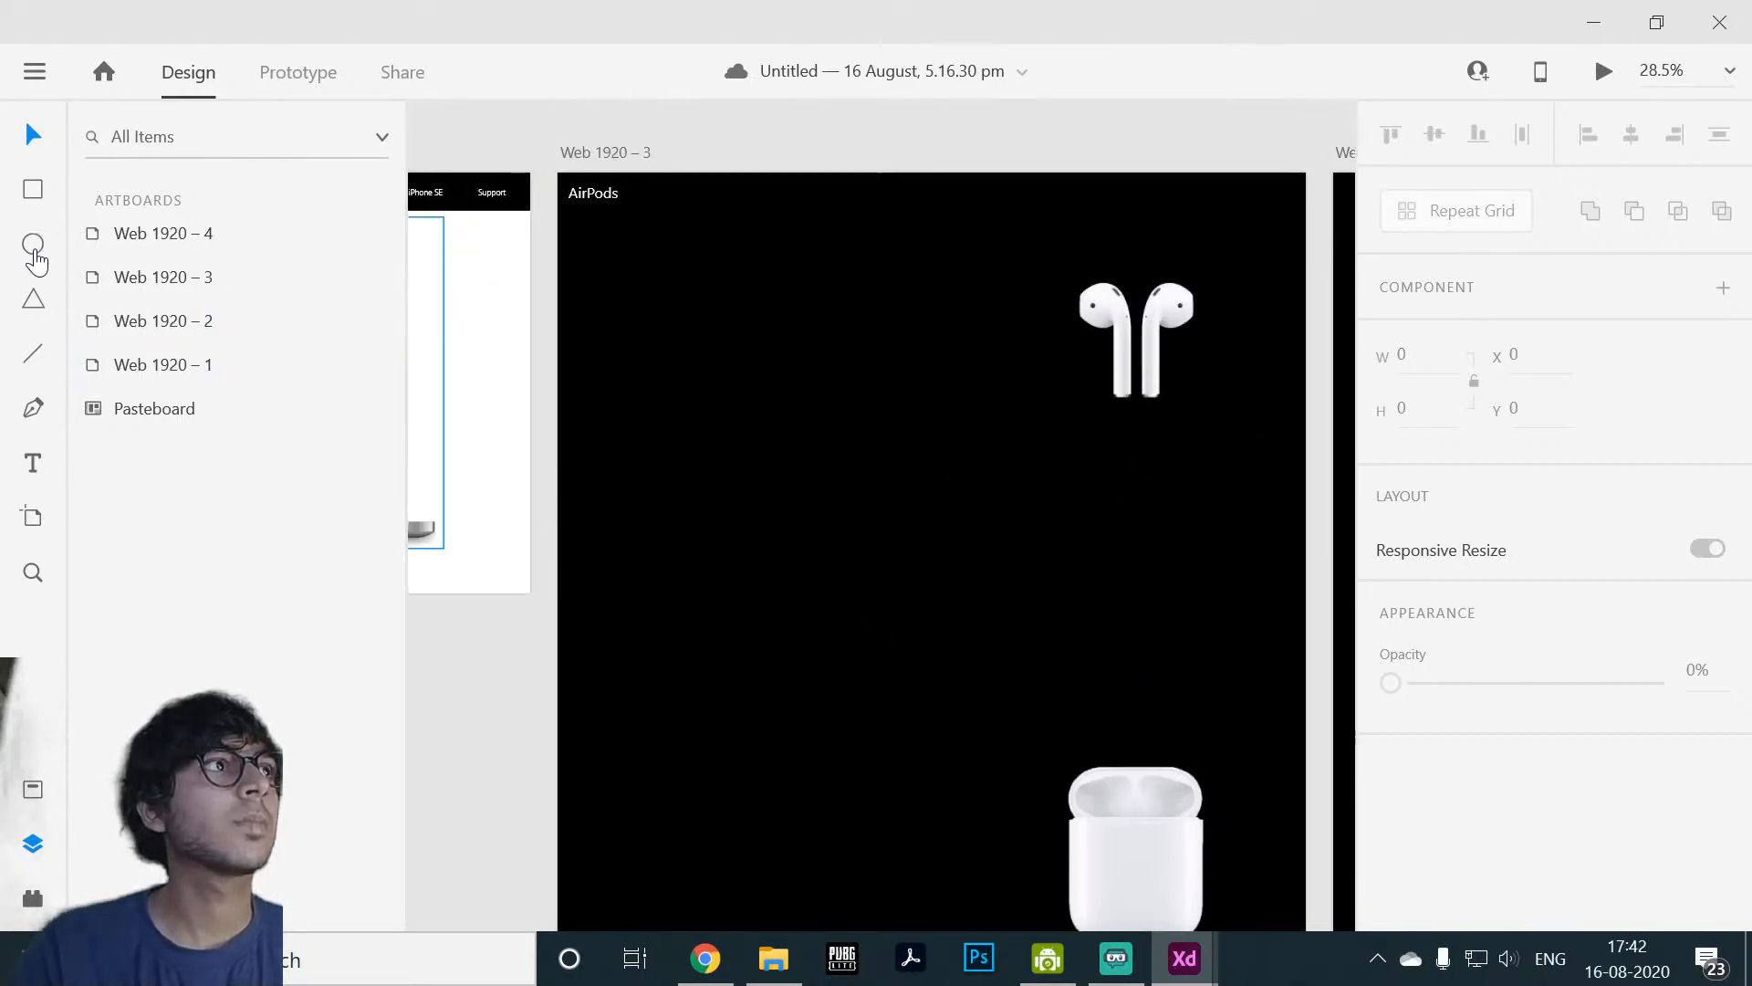
click(33, 462)
click(682, 369)
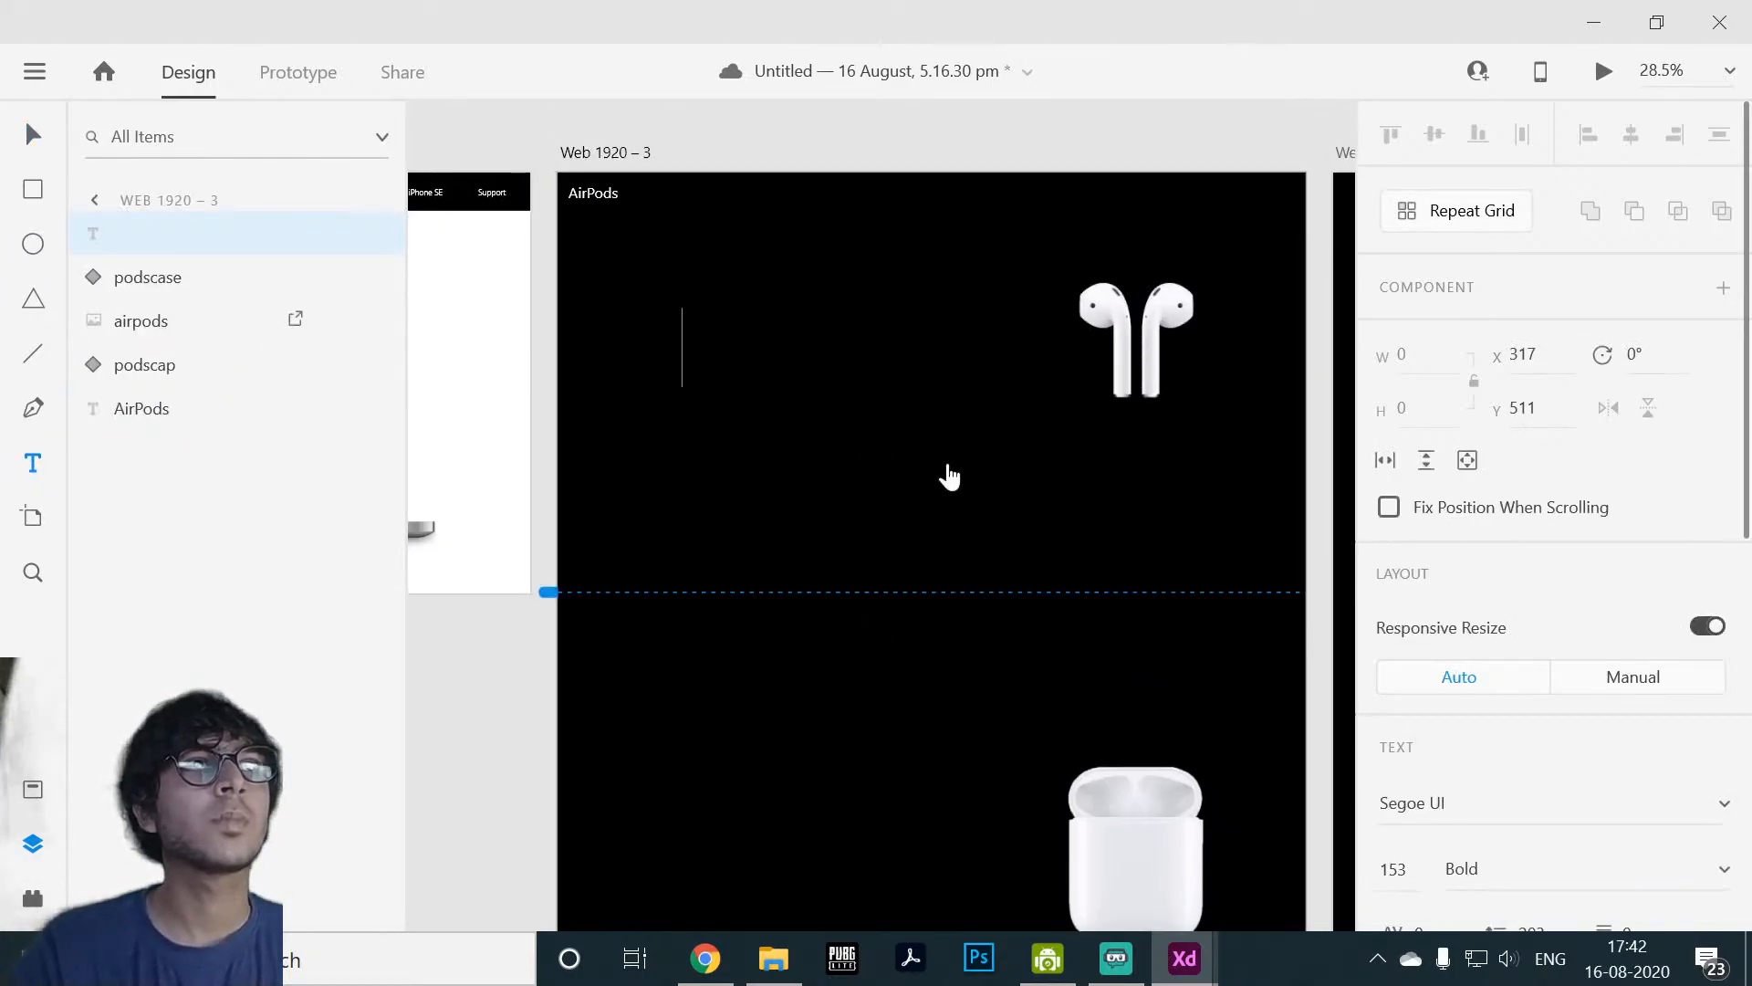
text(AirPOds)
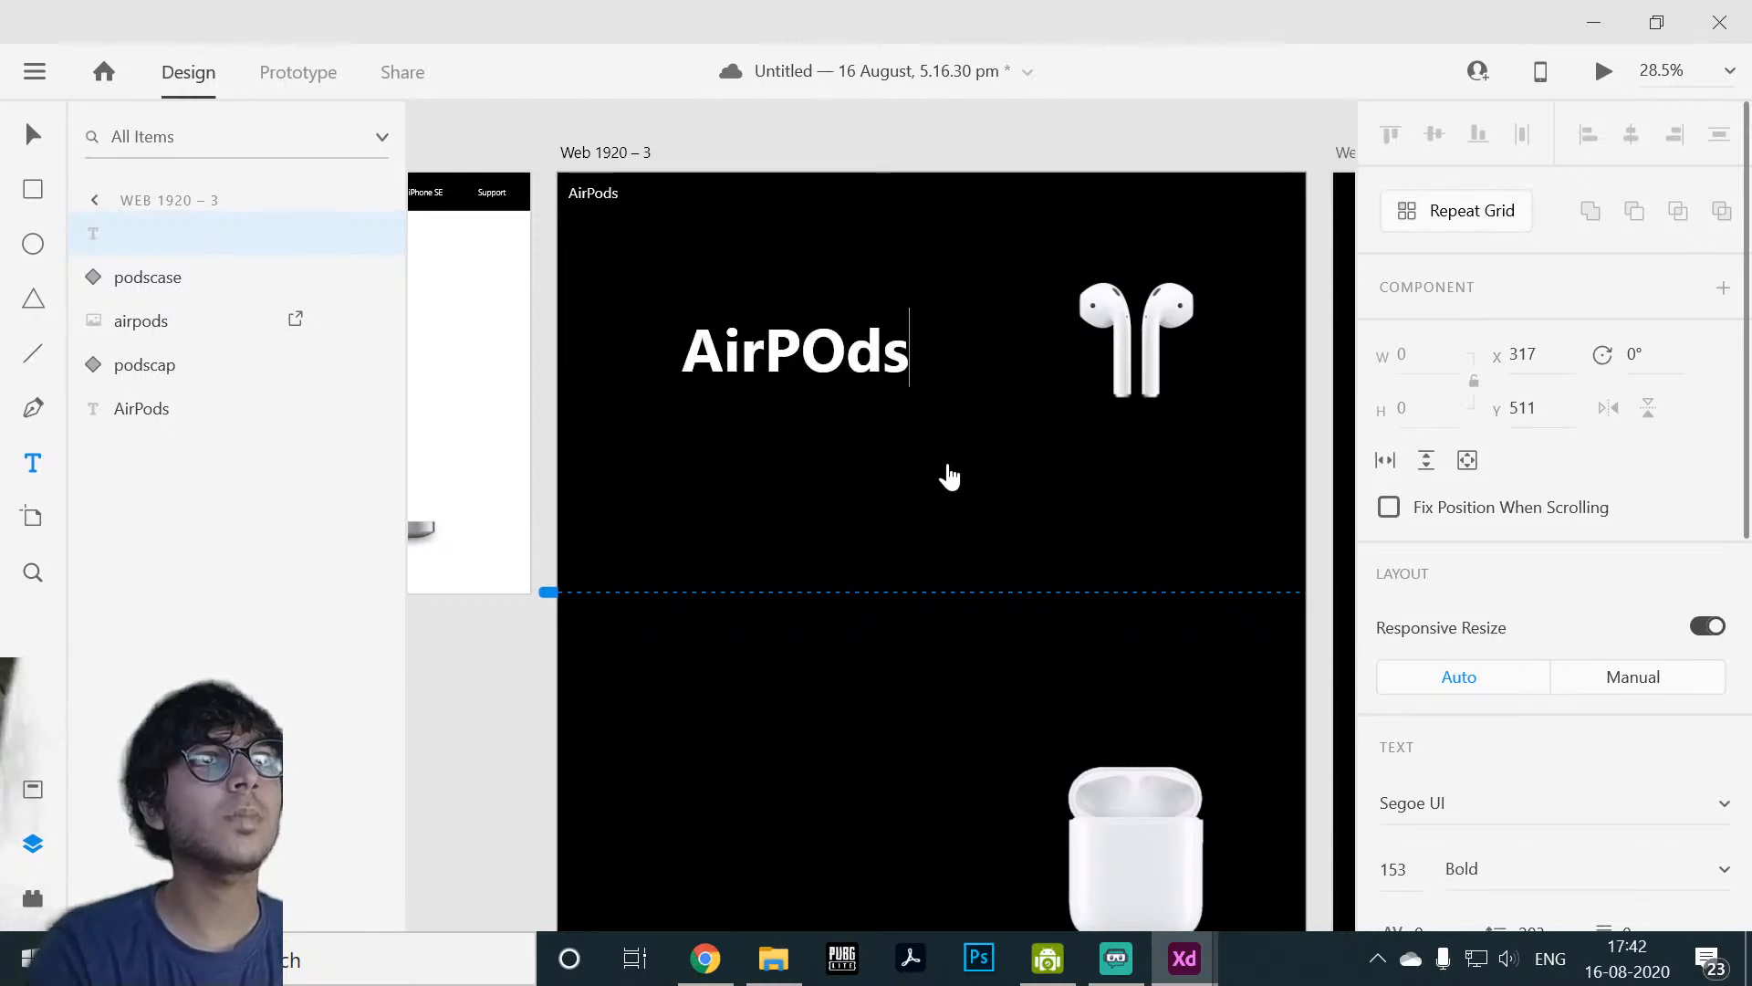
key(BackSpace)
key(BackSpace)
key(BackSpace)
text(ods)
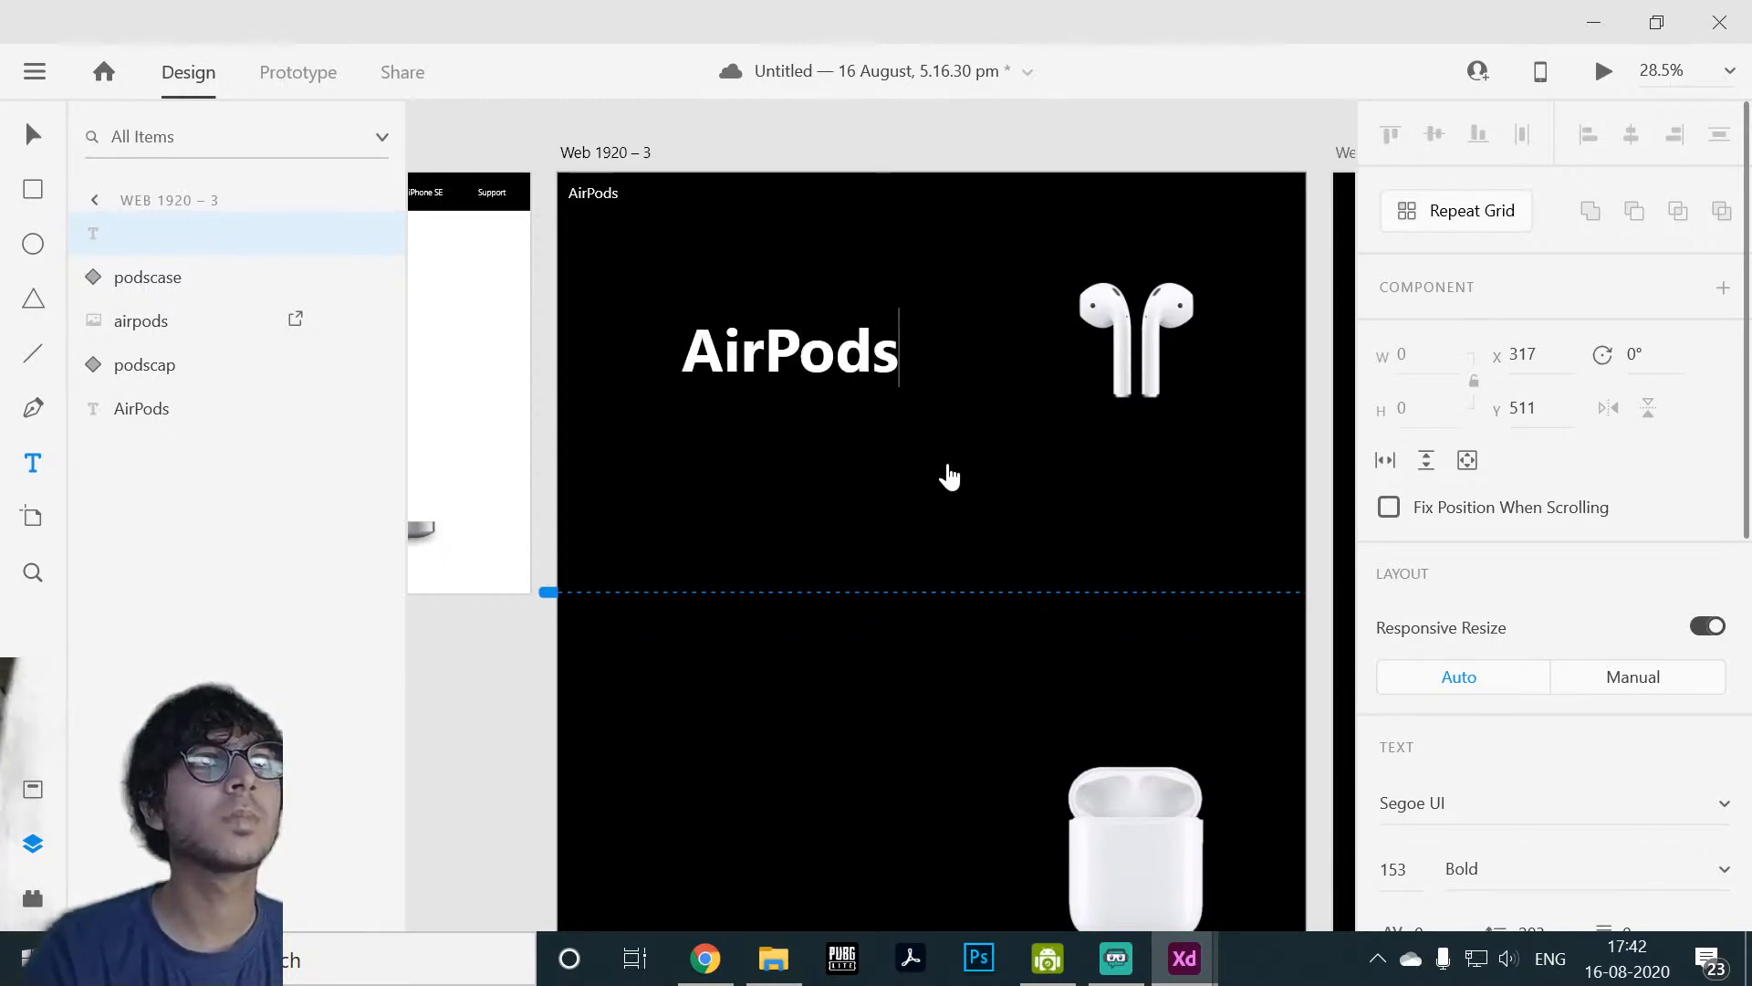
Step: Enlarge the AirPods heading to font size 199 and place it at about X 236, Y 226
key(Escape)
click(32, 137)
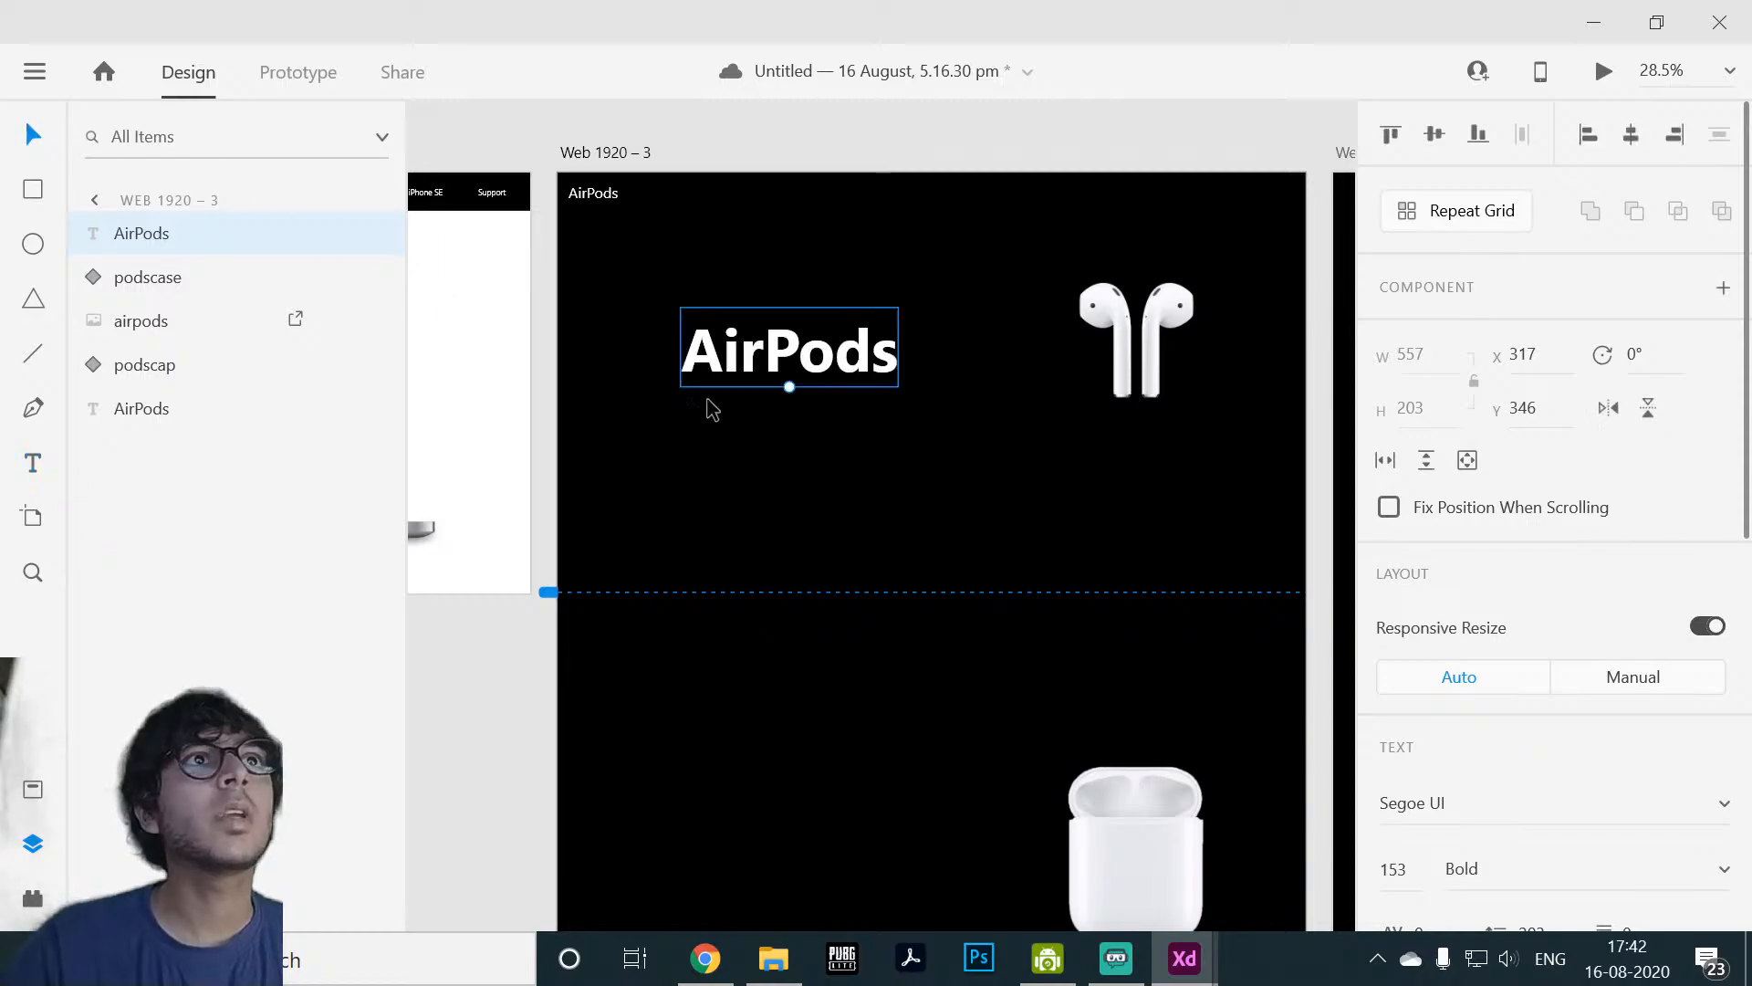
drag(787, 387, 798, 336)
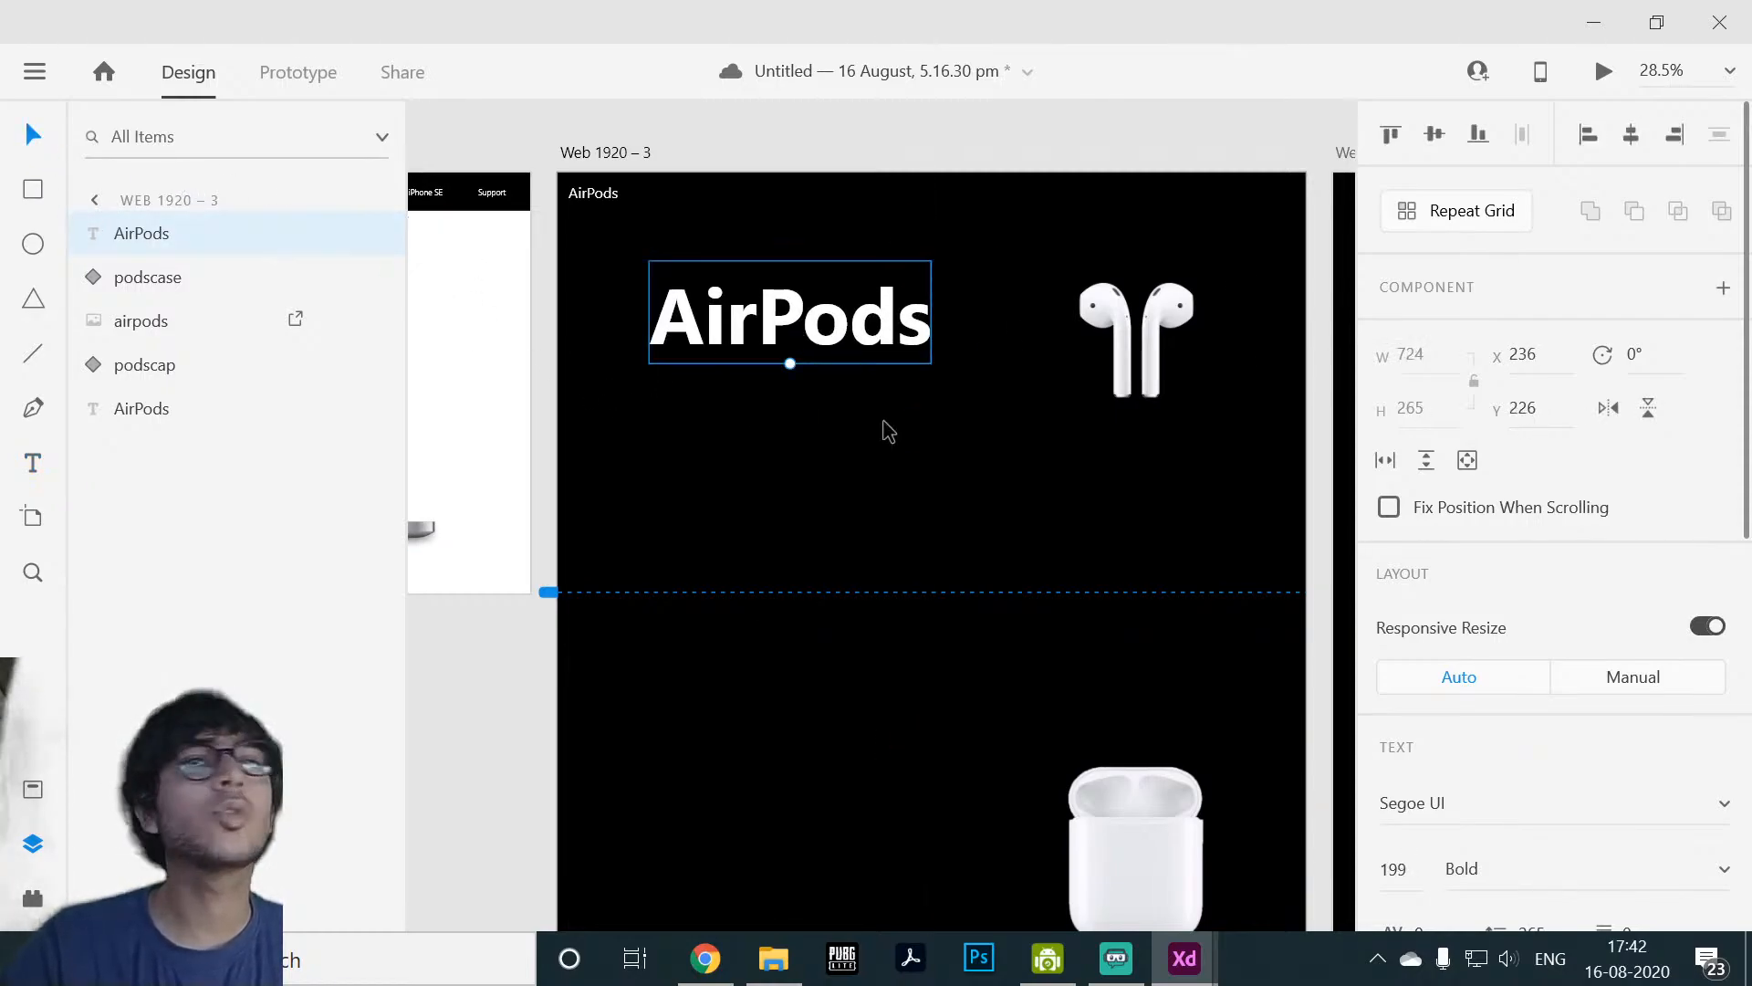
click(817, 481)
Step: Add the text "just like magic" and place it below the AirPods heading, clear of the earbuds image
click(24, 478)
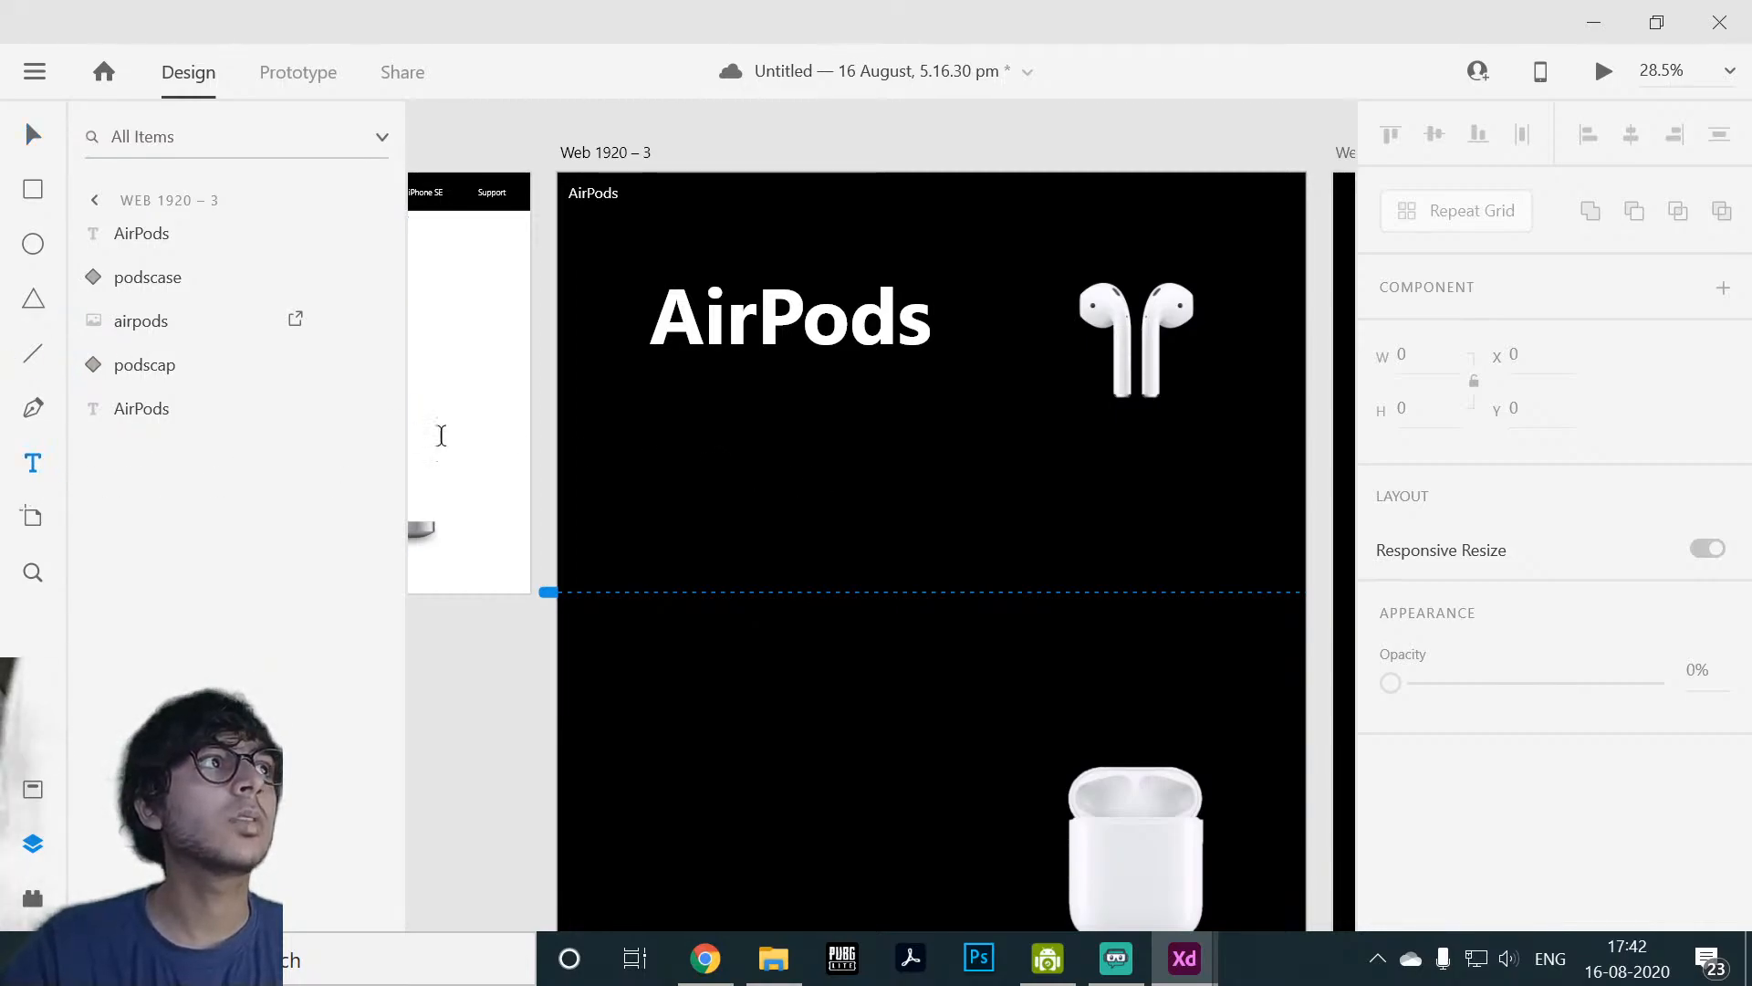
click(773, 418)
text(j)
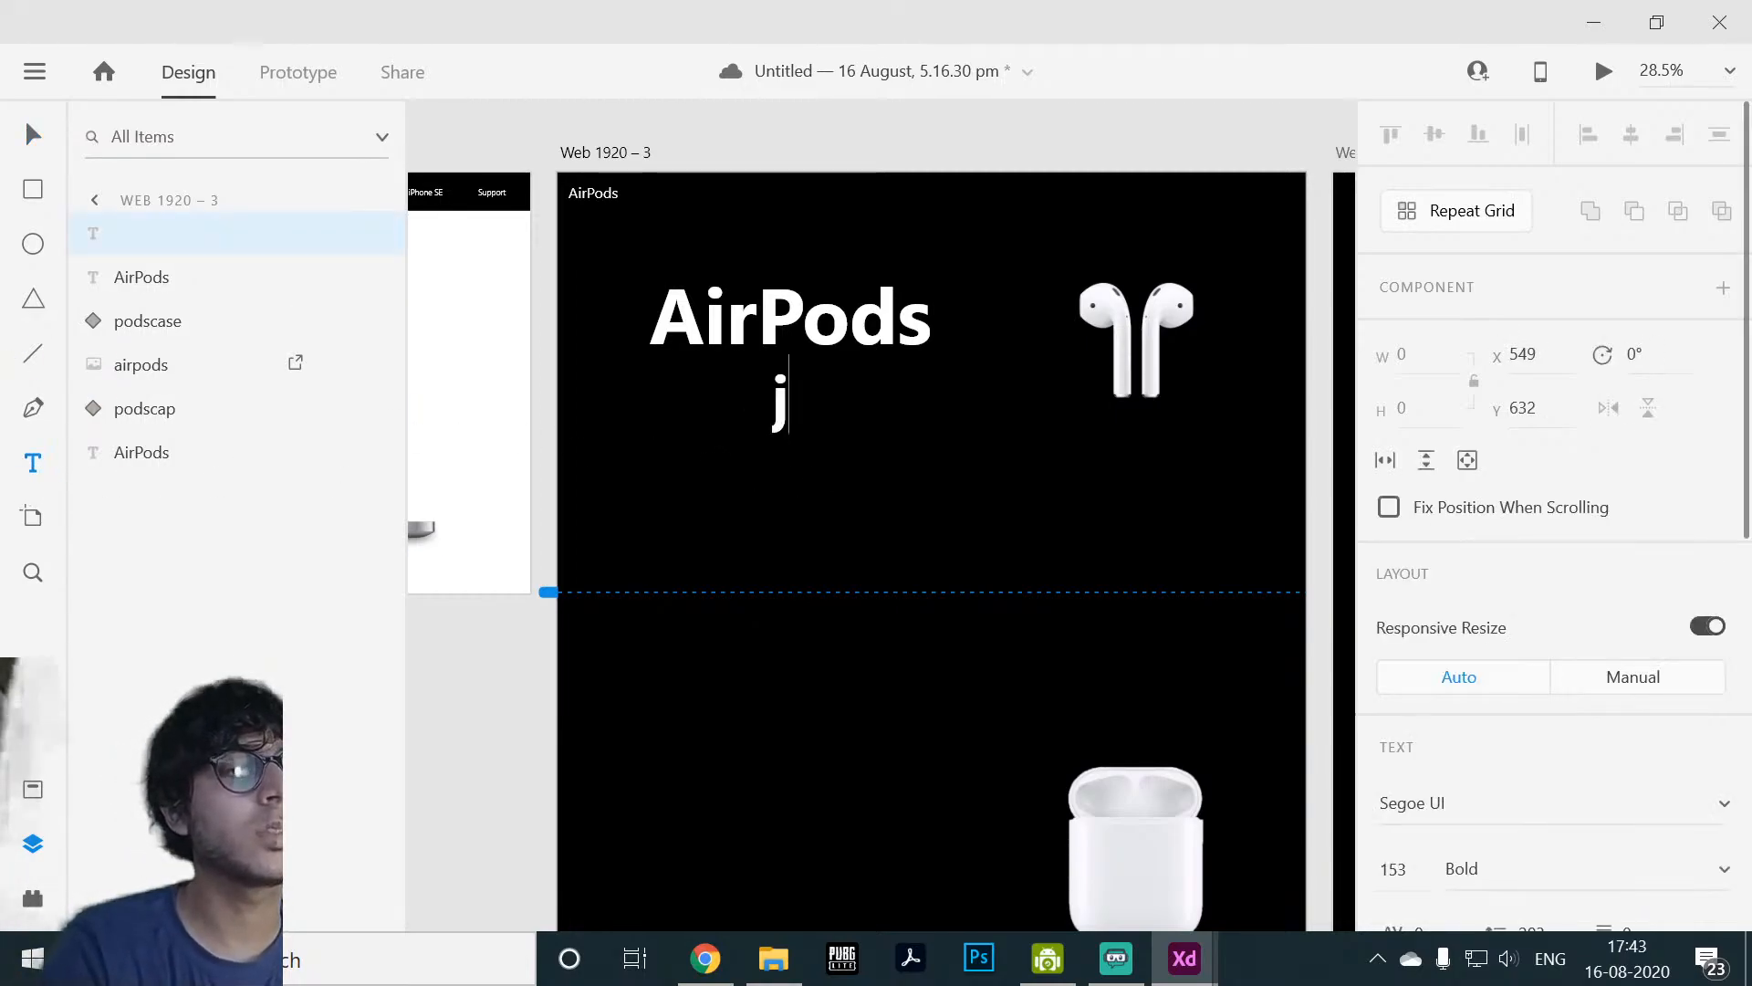
text(ustr)
key(BackSpace)
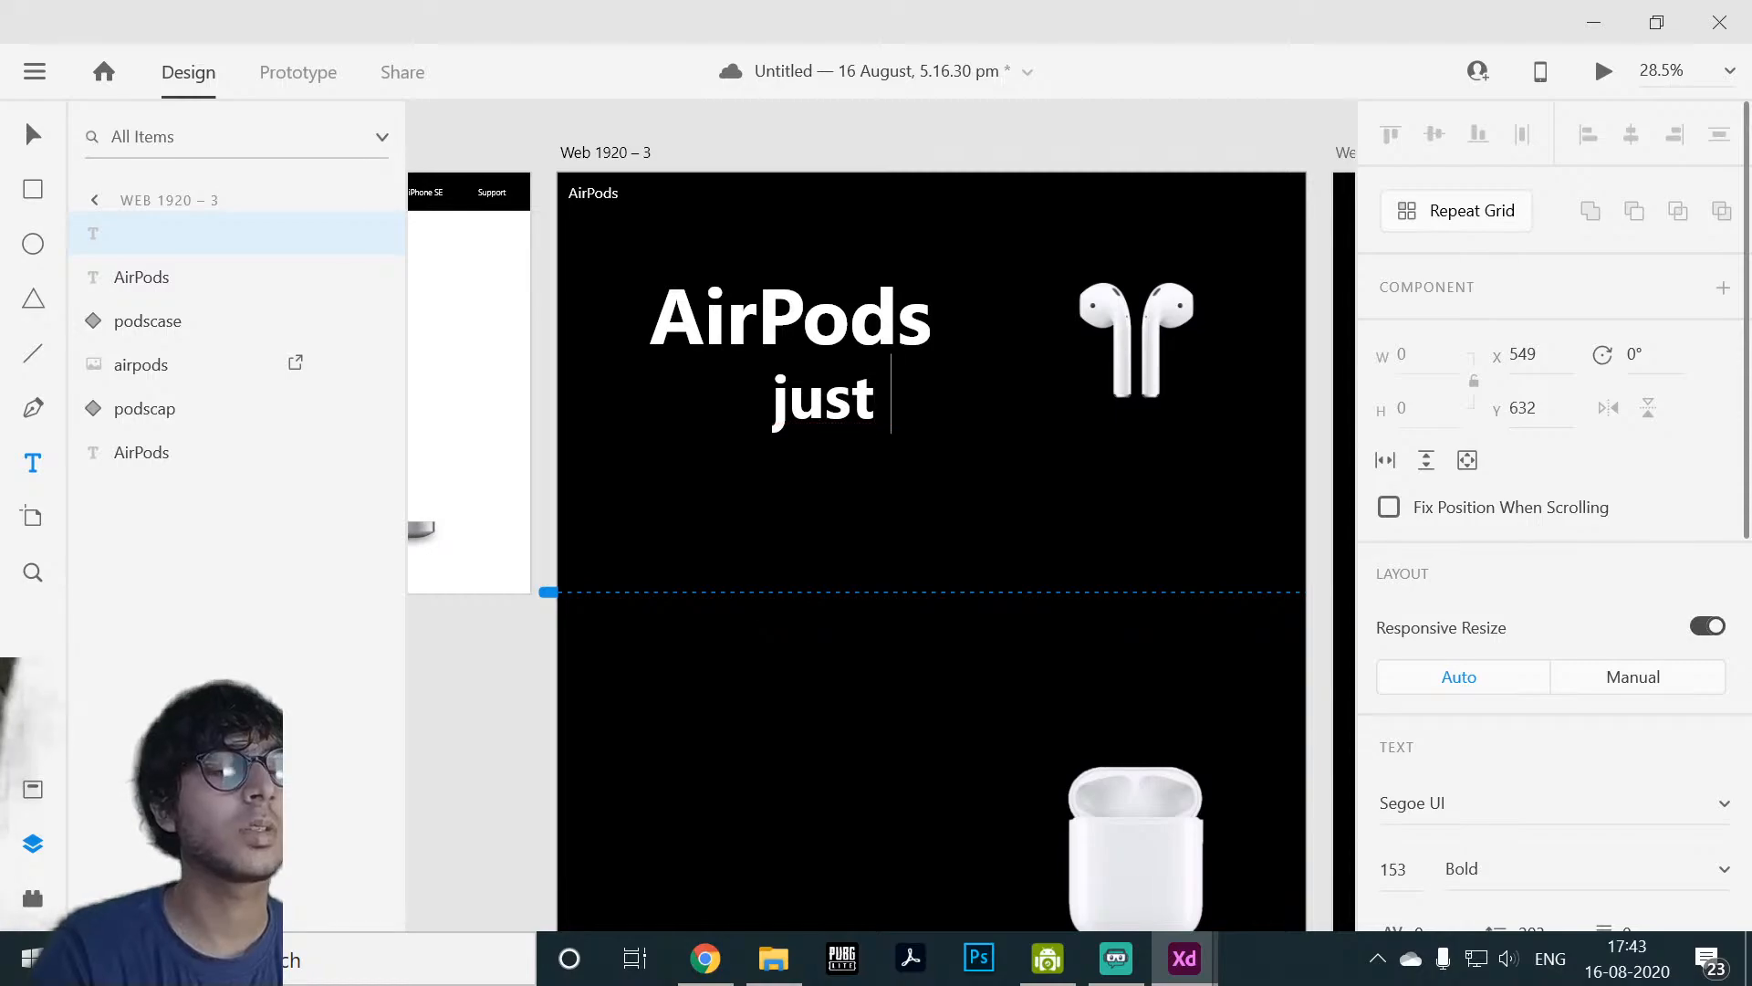
text(like magic)
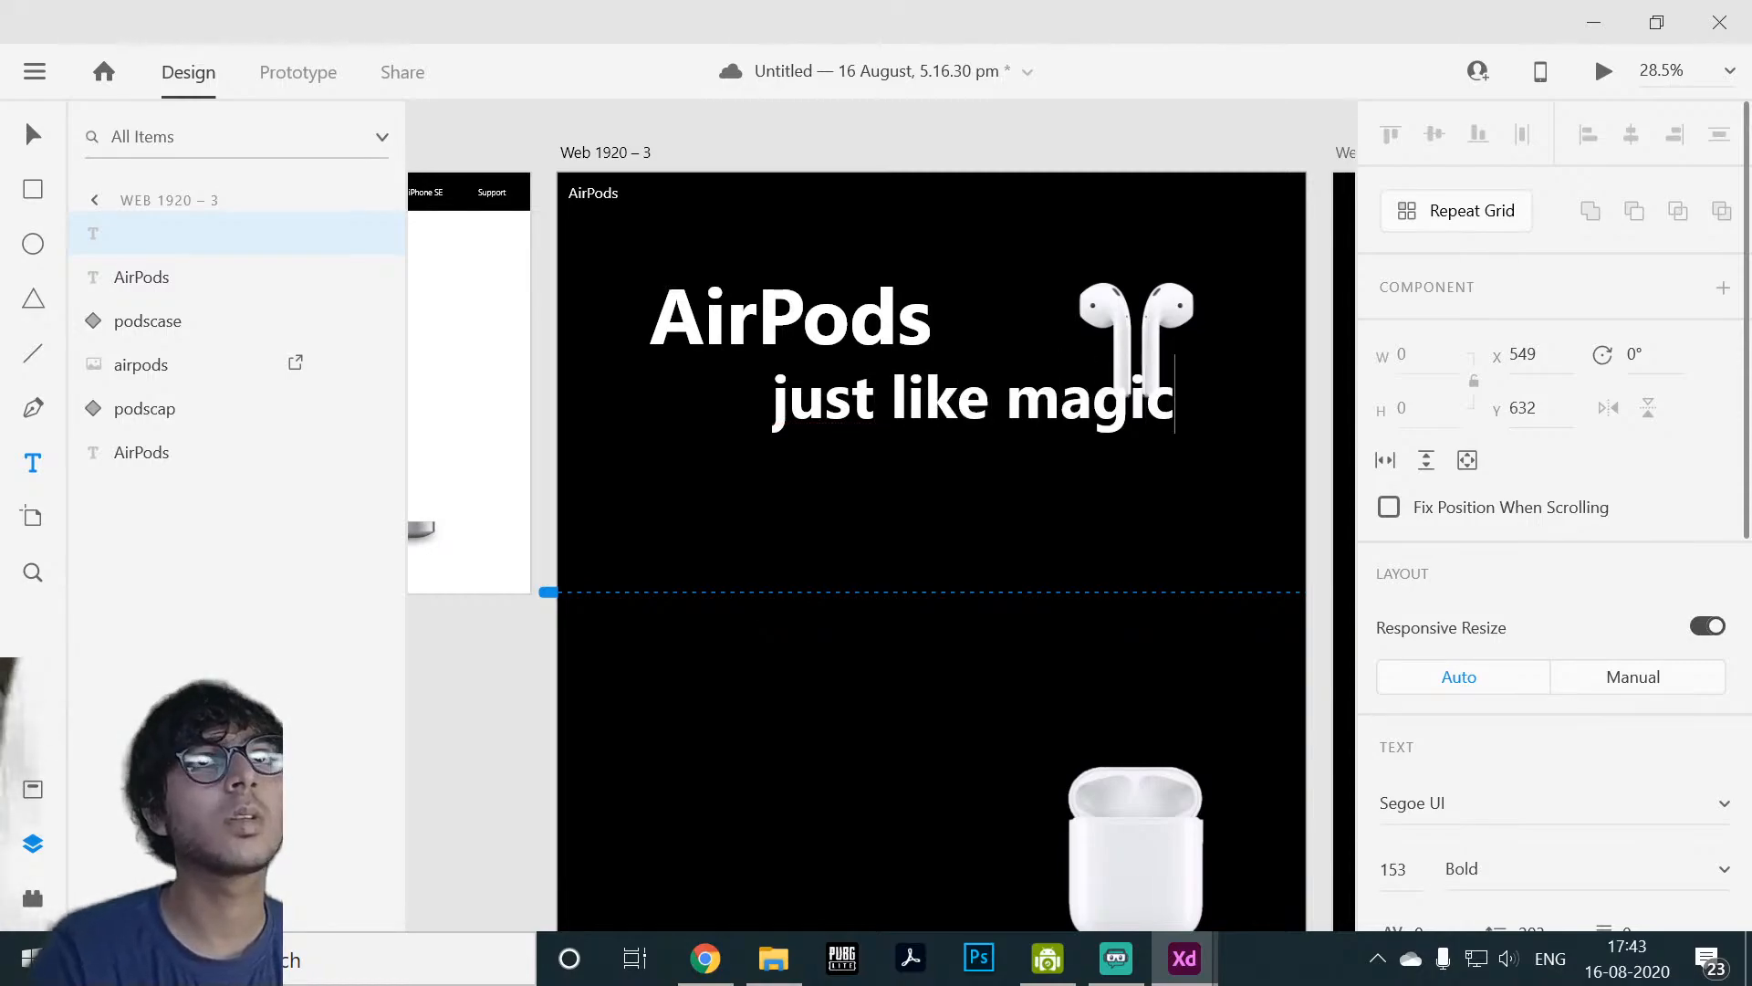
click(22, 146)
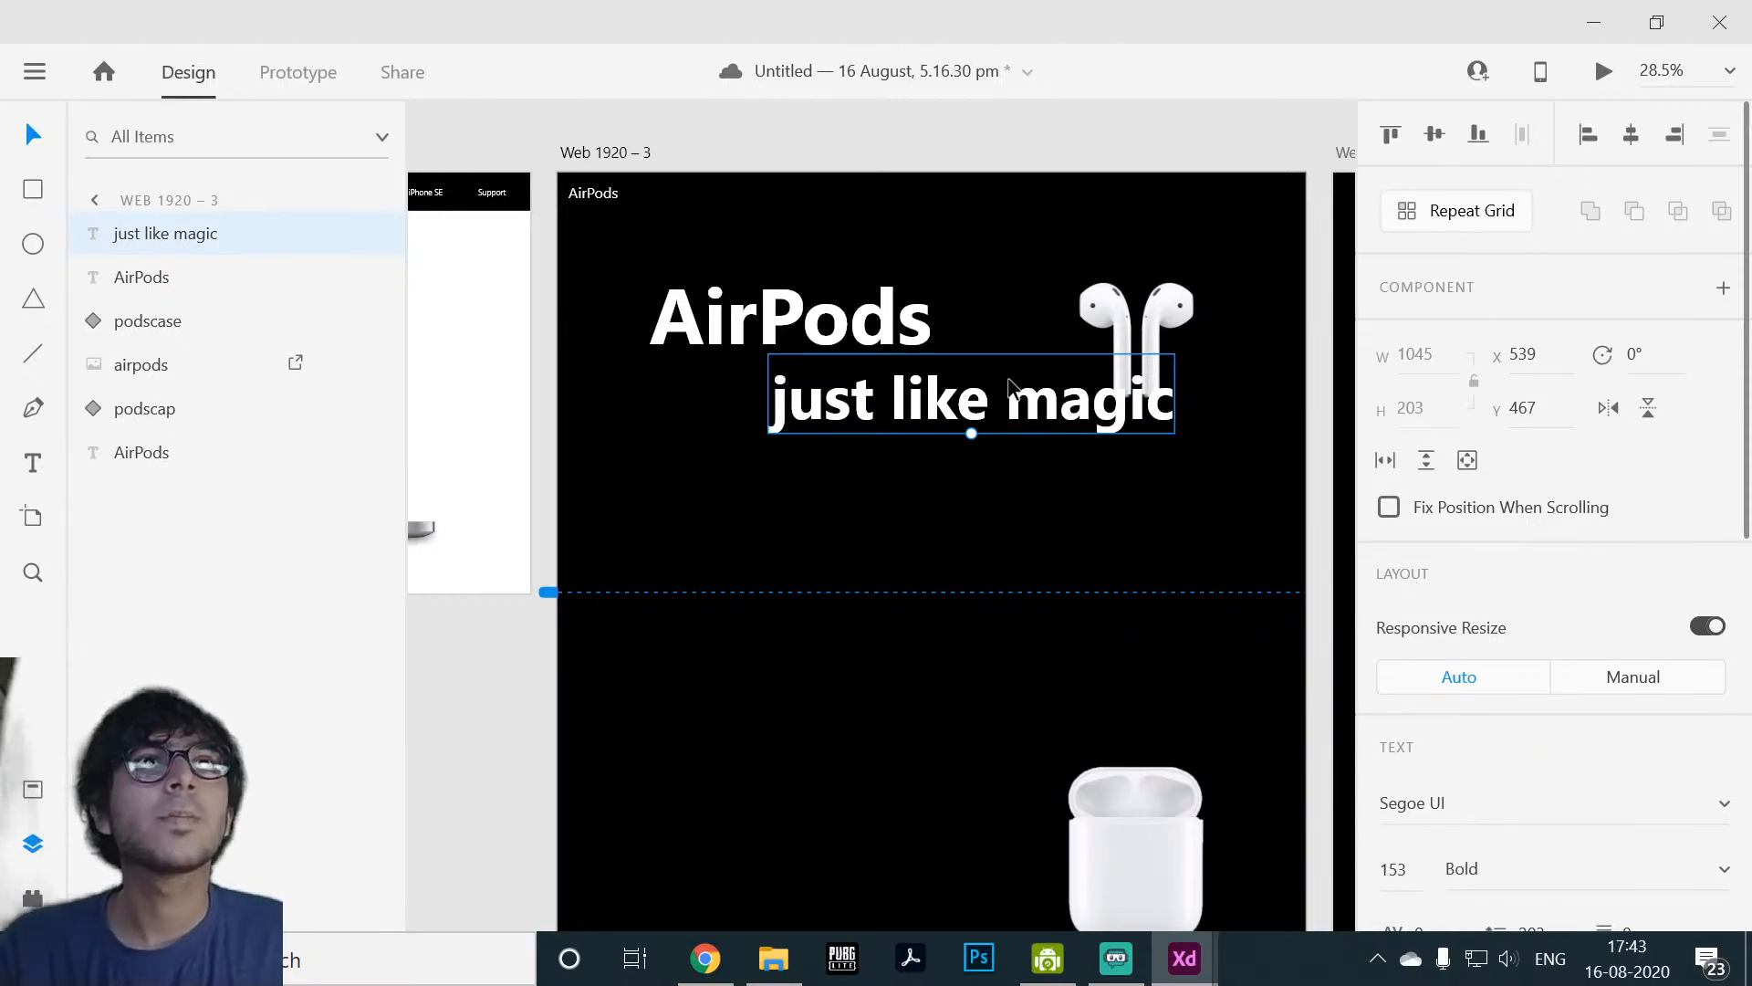
drag(1009, 388, 861, 438)
Step: Set the just like magic tagline's font weight to Light, then shrink it and centre it directly under the AirPods heading
scroll(1633, 693, down, 1)
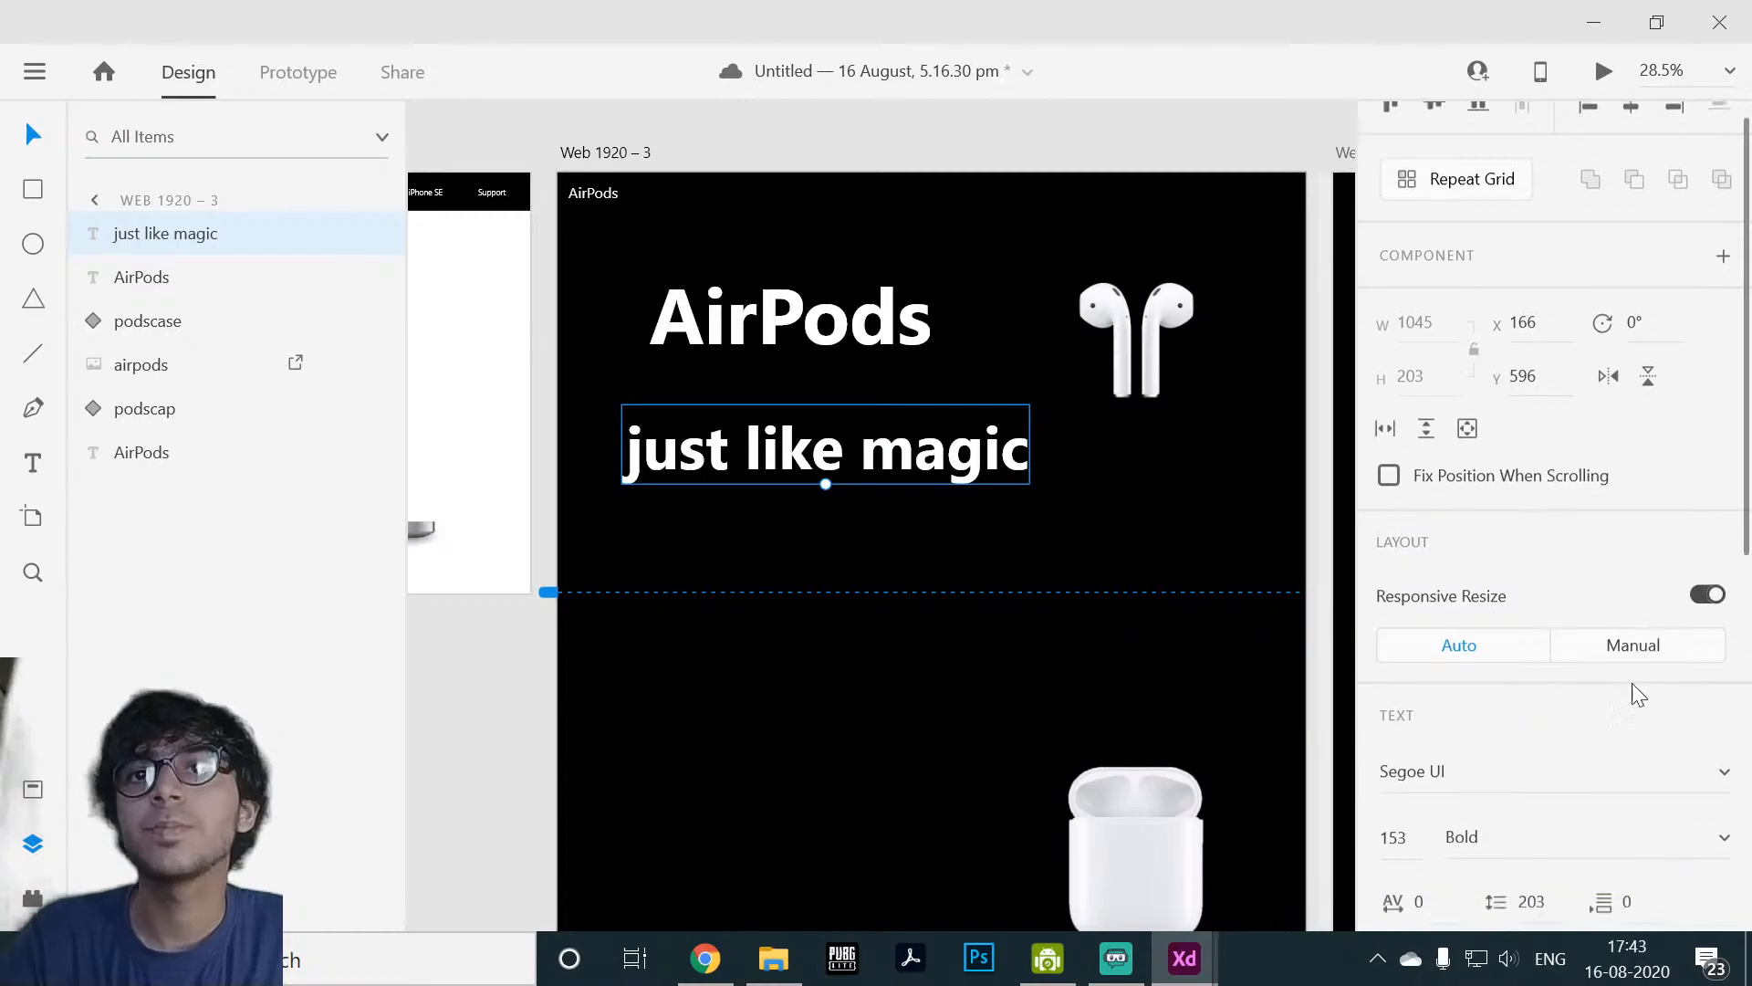
scroll(1638, 696, down, 8)
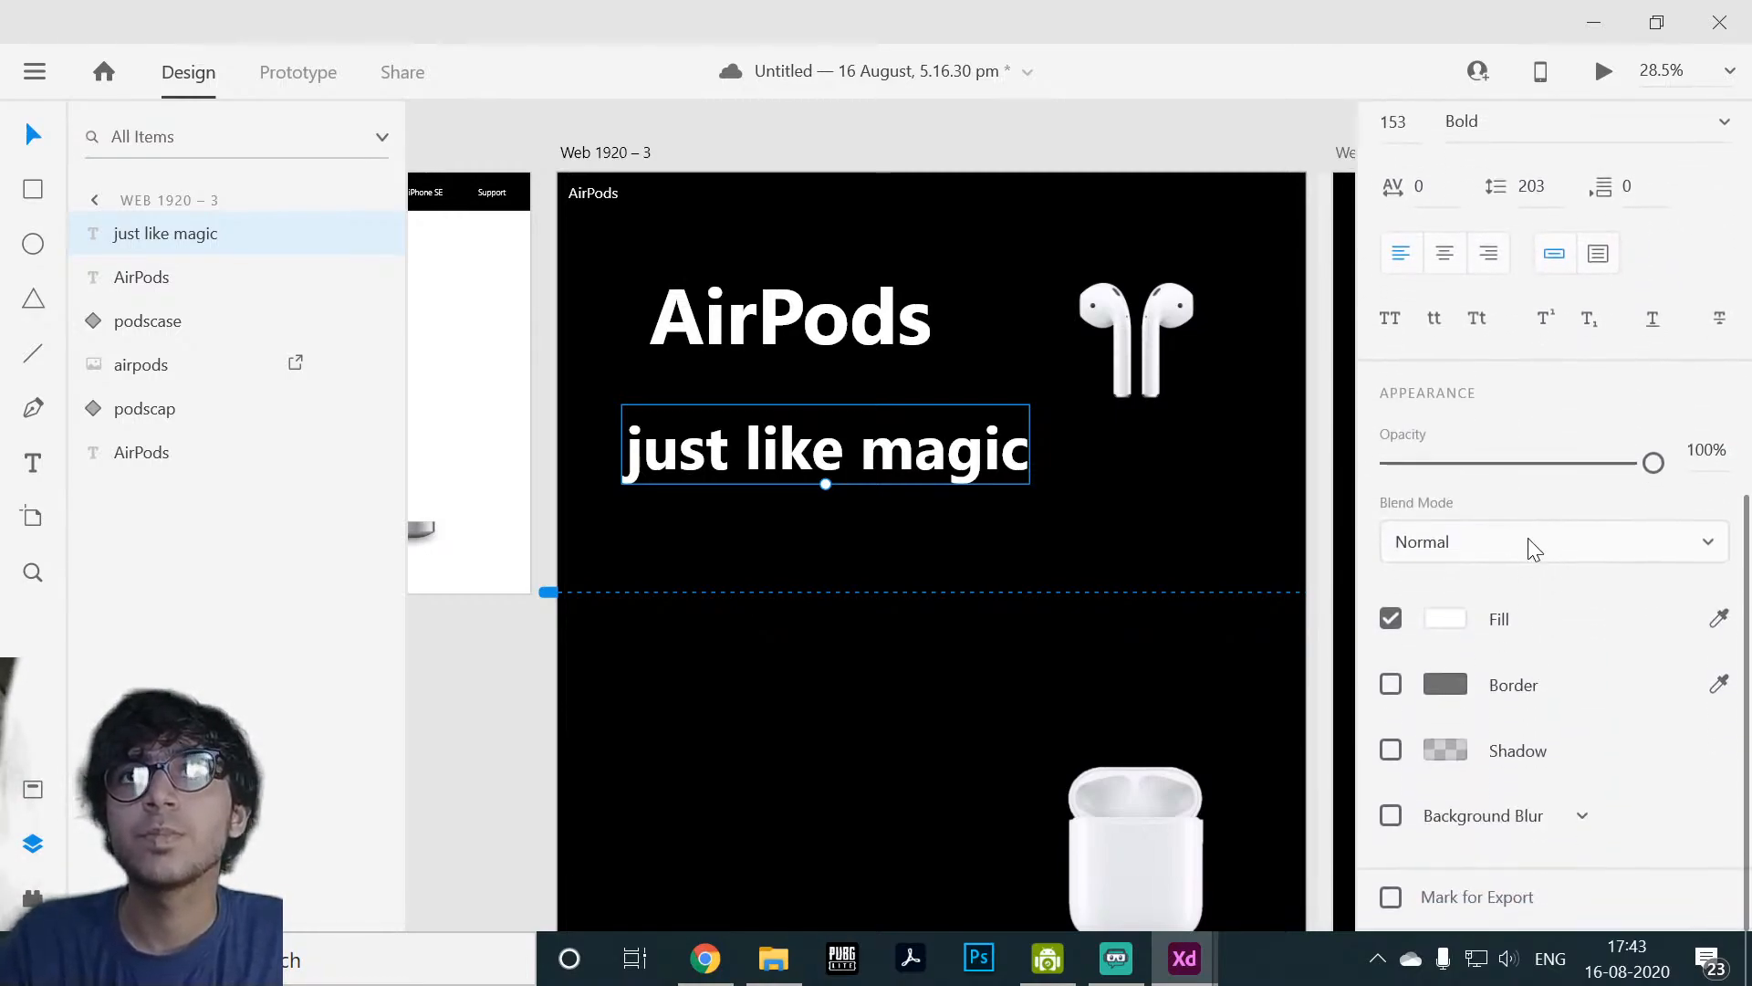
click(1541, 536)
click(1650, 632)
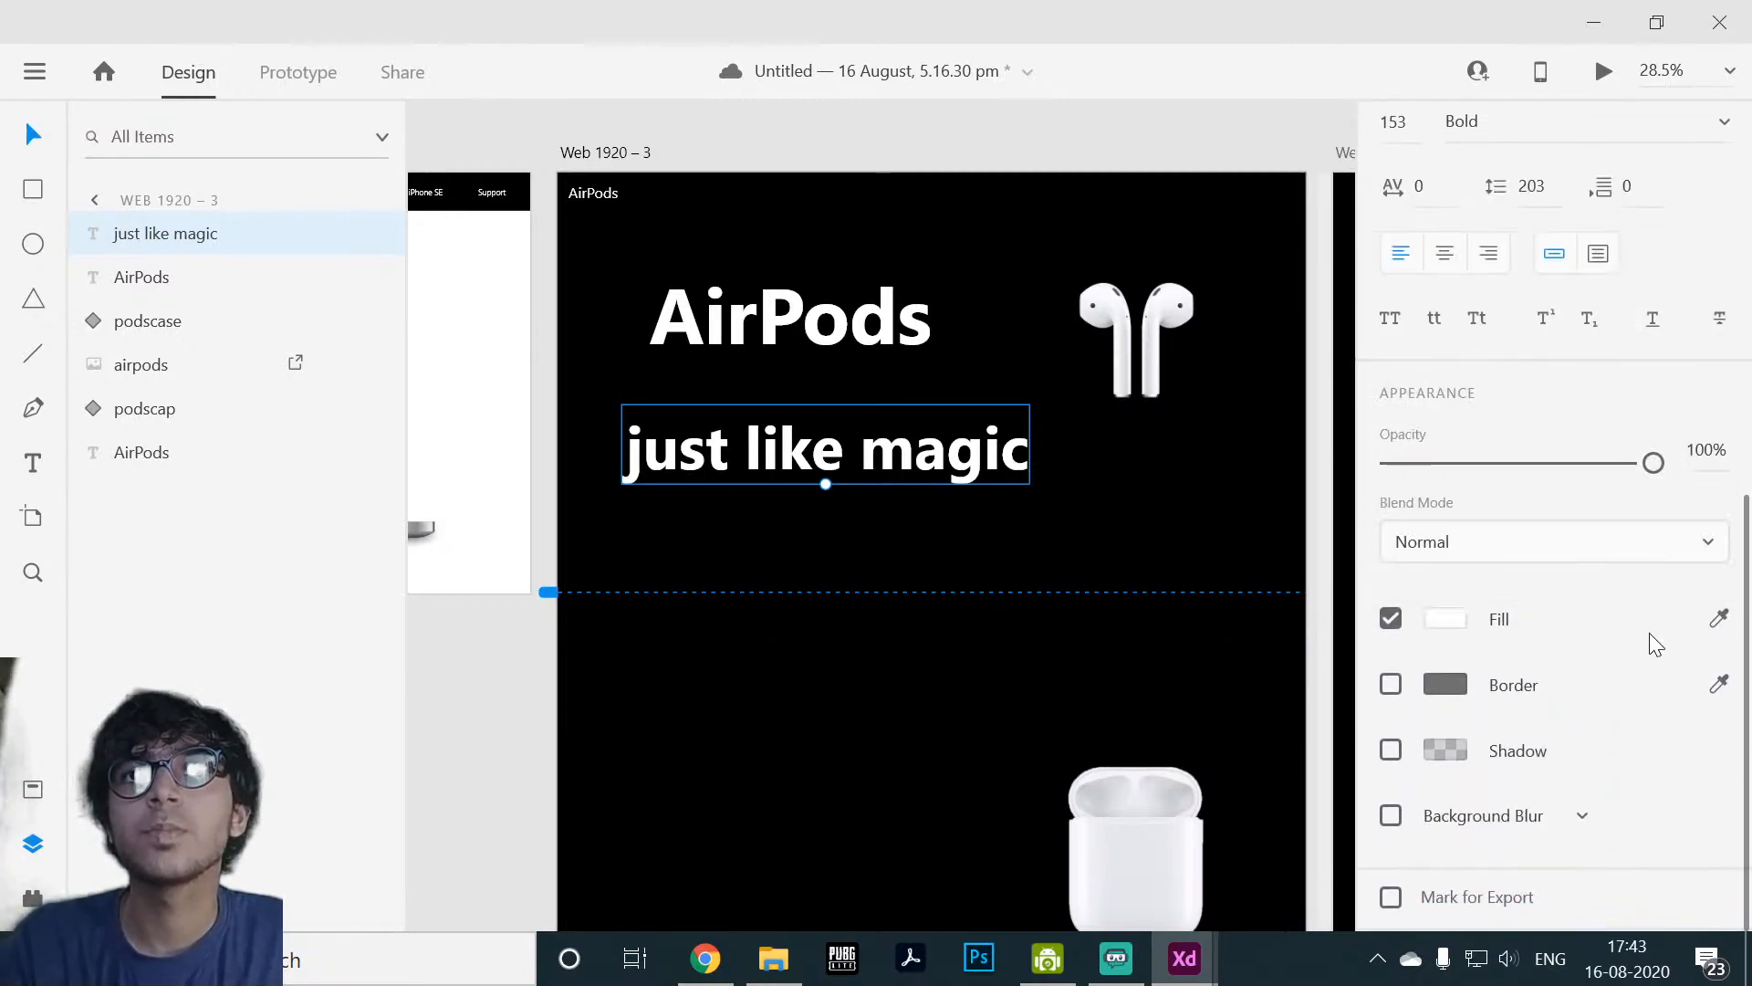
scroll(1633, 633, up, 7)
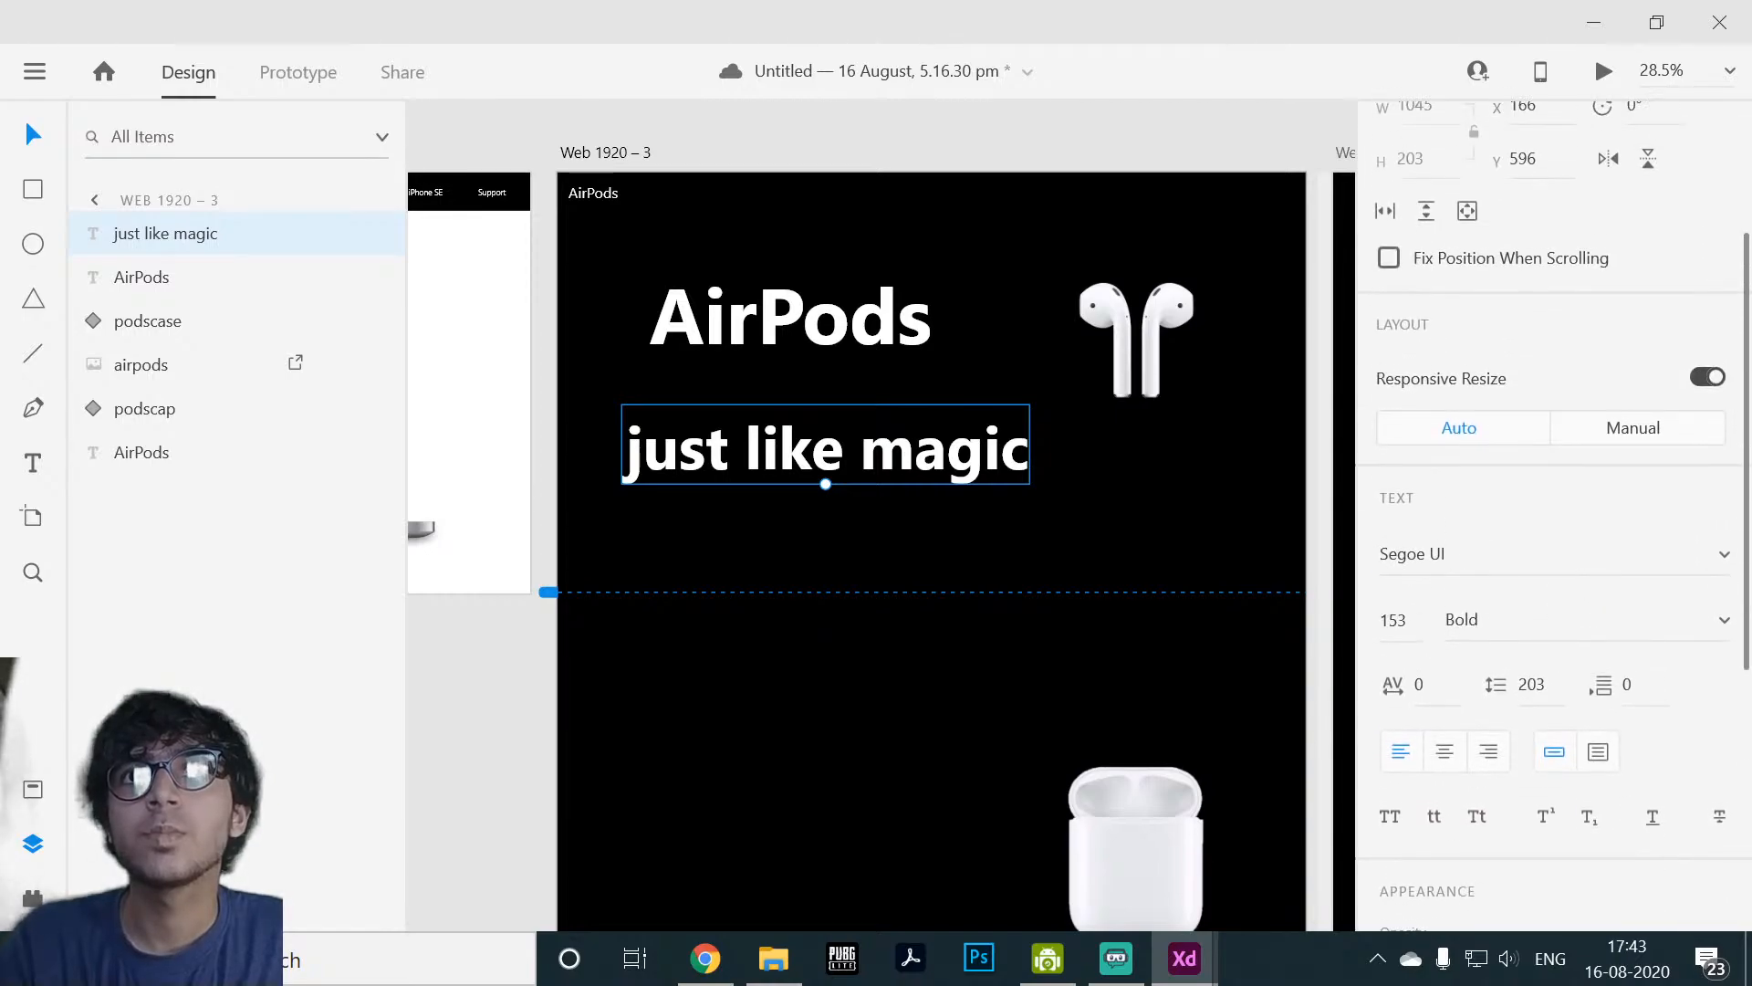
click(1556, 619)
click(1724, 621)
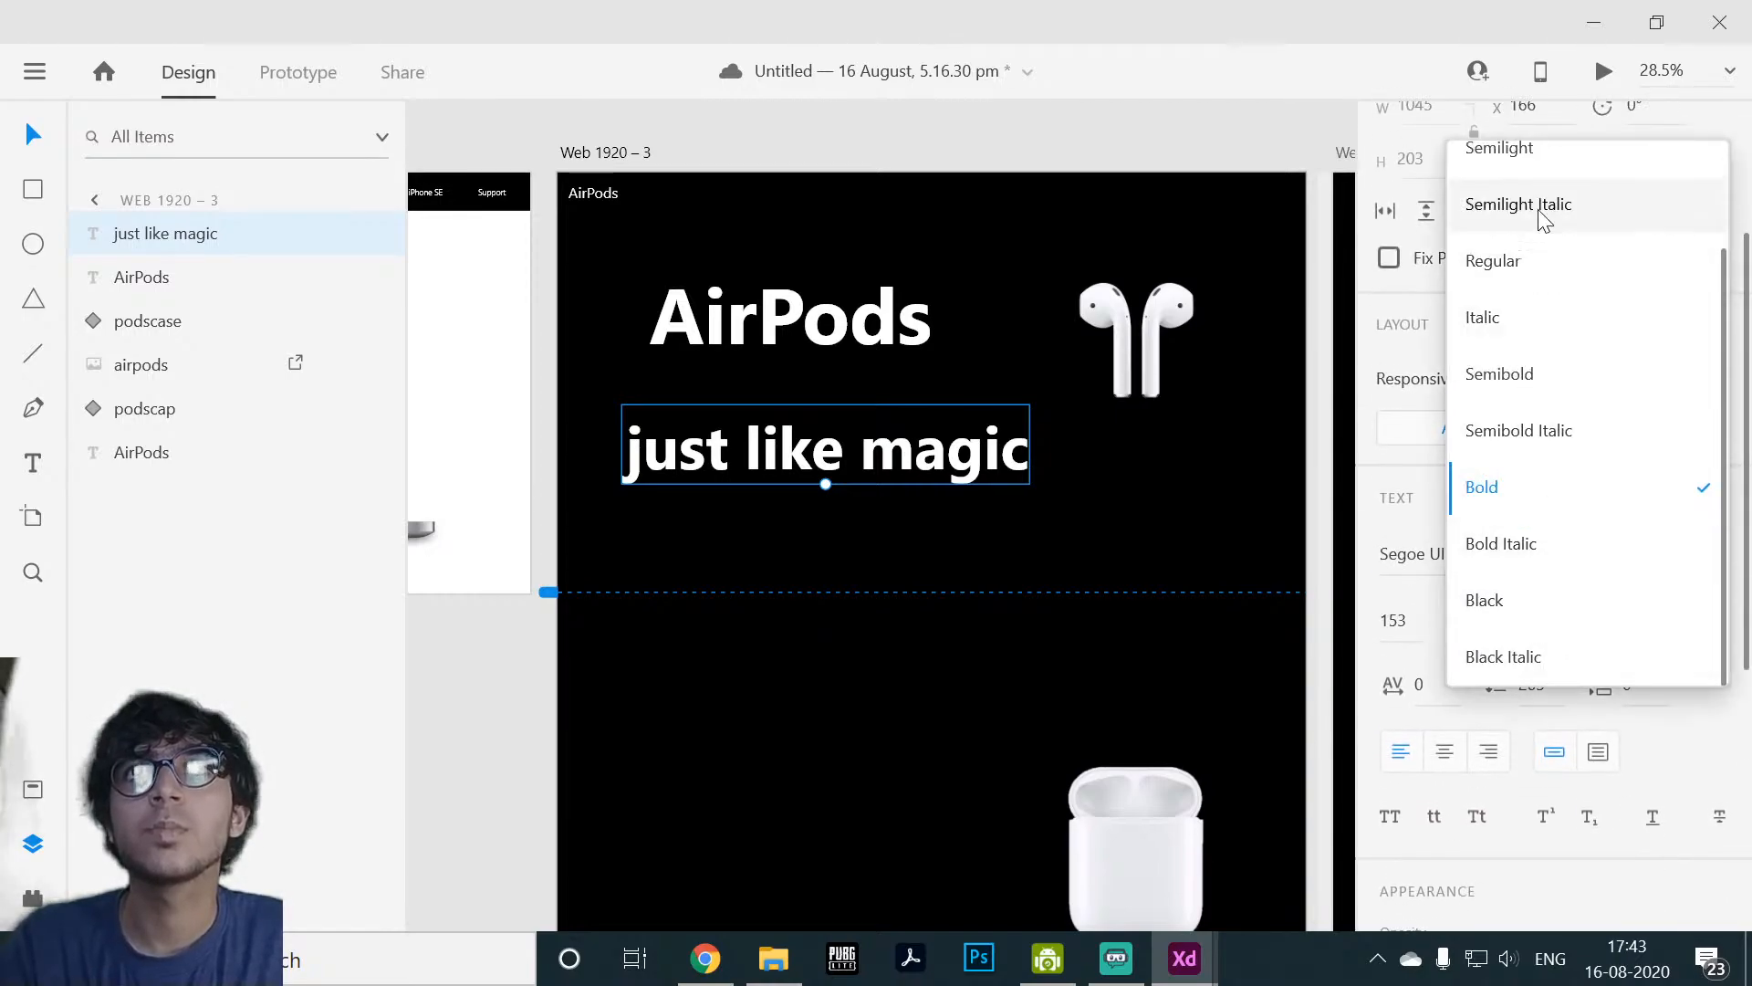
scroll(1541, 174, up, 1)
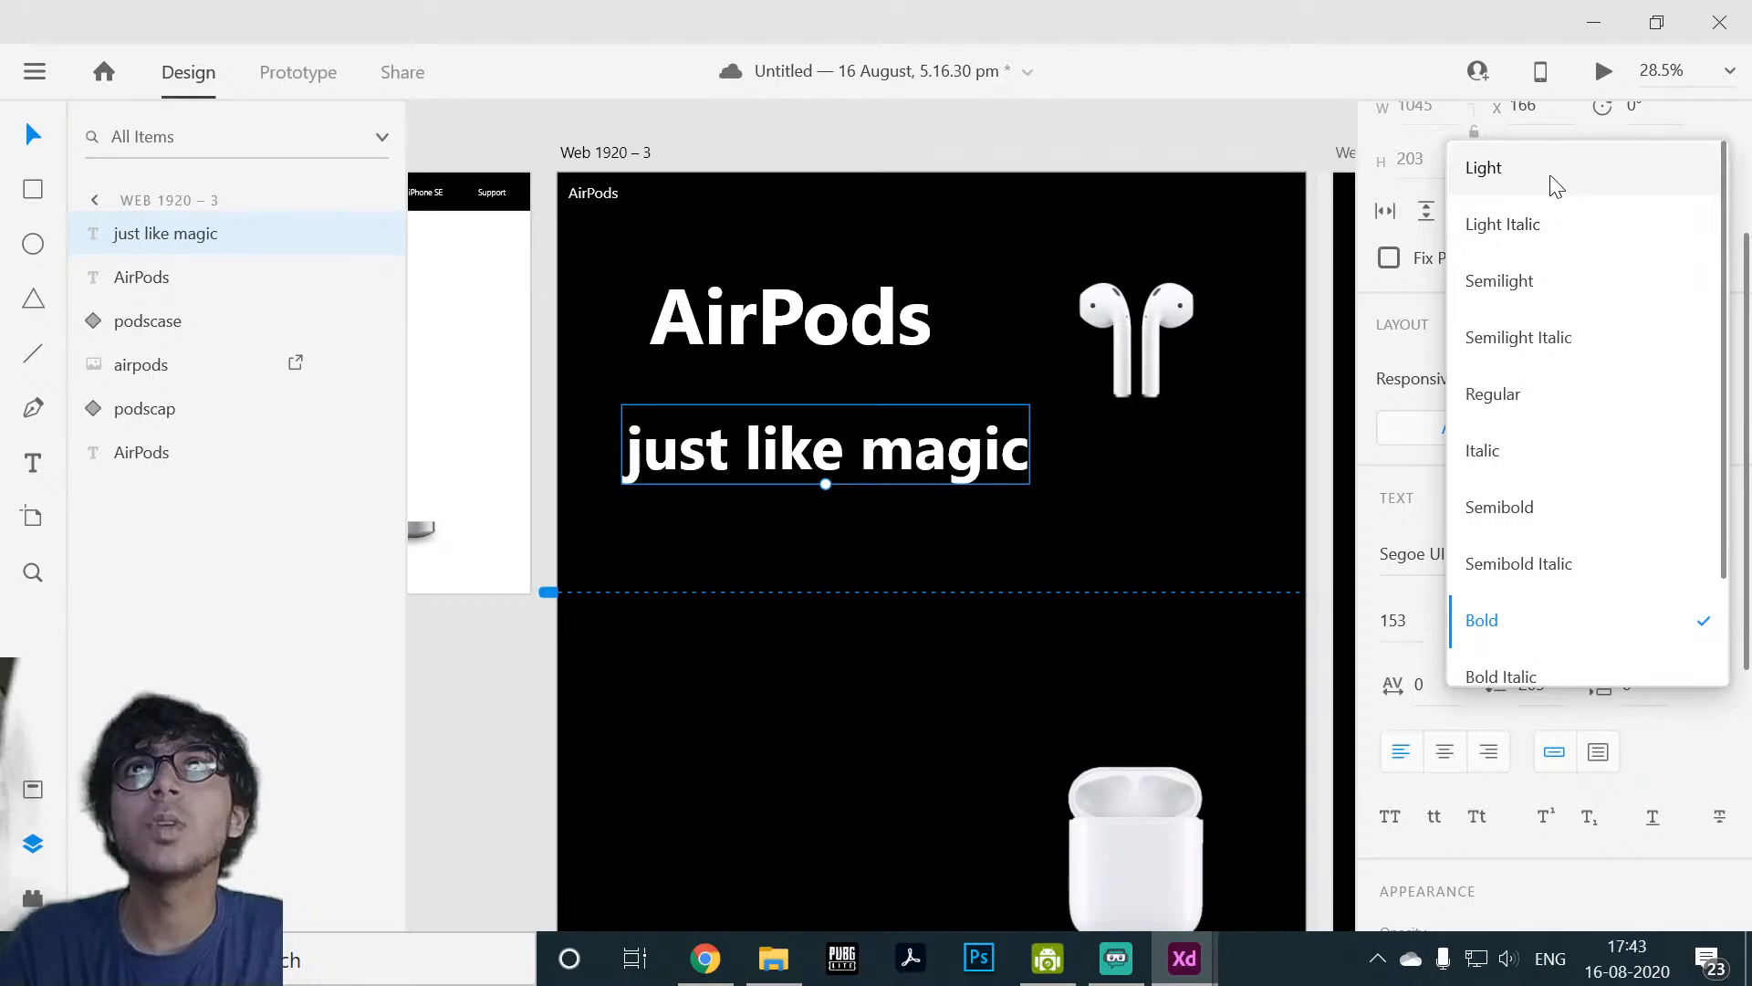
click(1550, 170)
drag(710, 458, 806, 386)
click(767, 706)
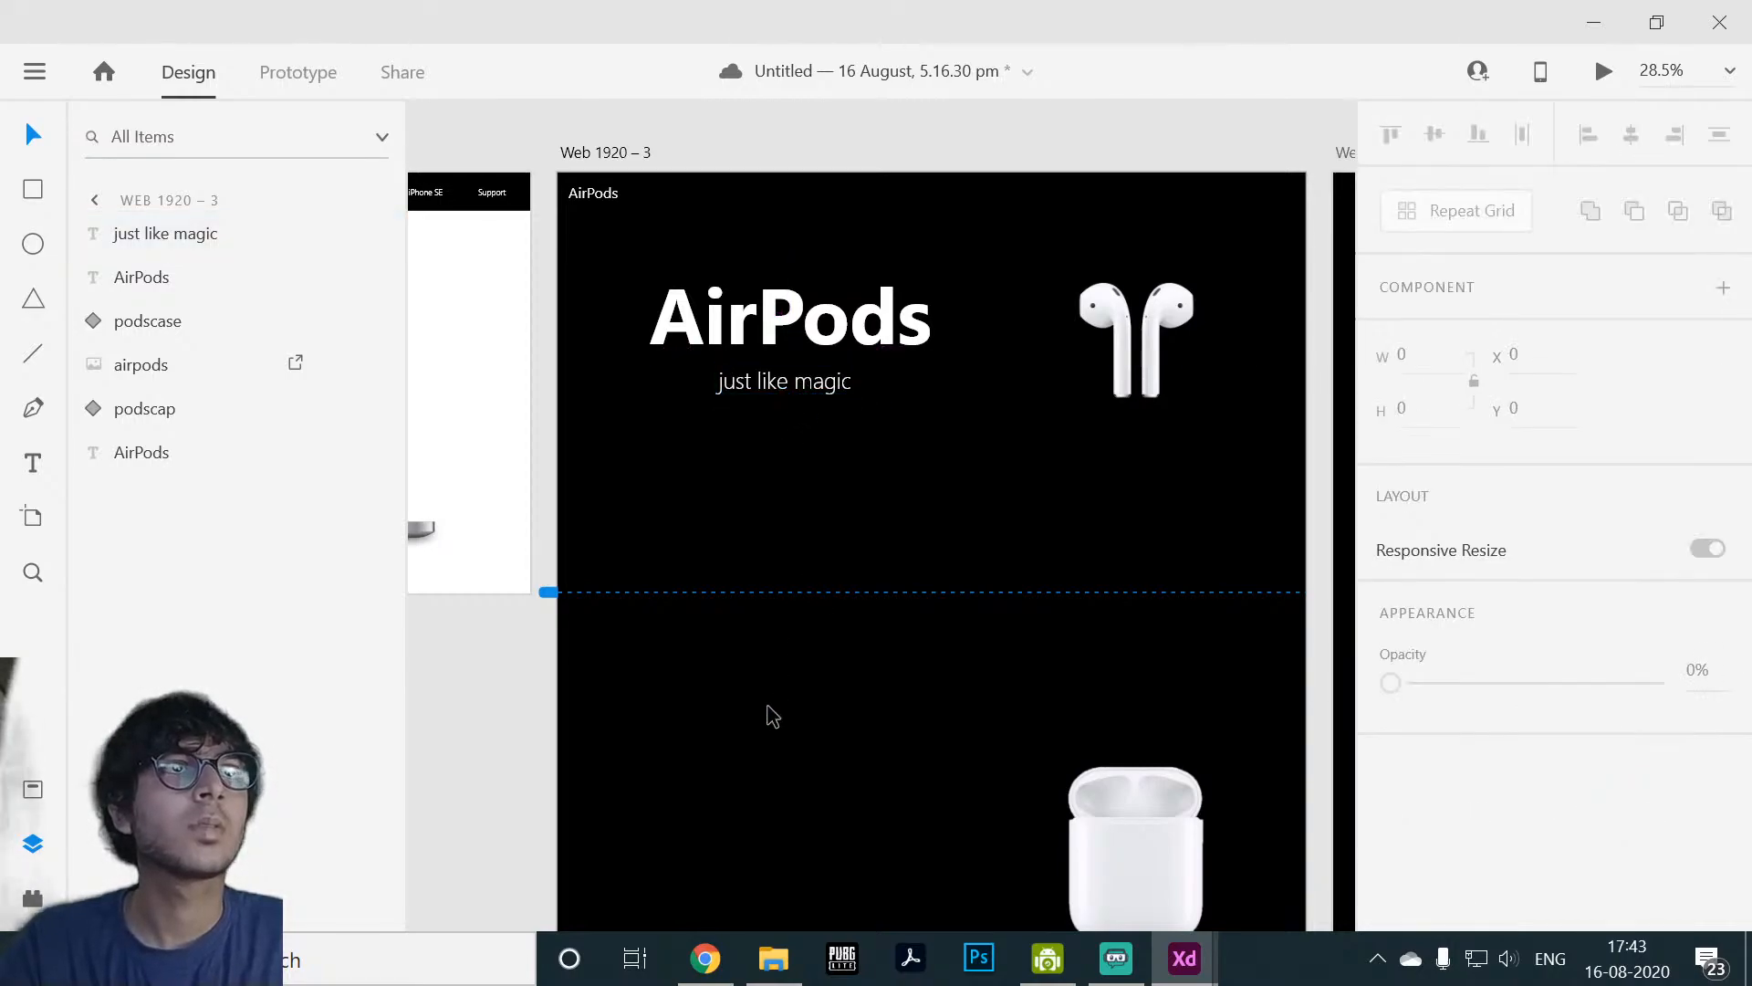
Step: Add the text "Power of 24 hour battery life" in the lower half of the AirPods artboard
scroll(636, 599, down, 5)
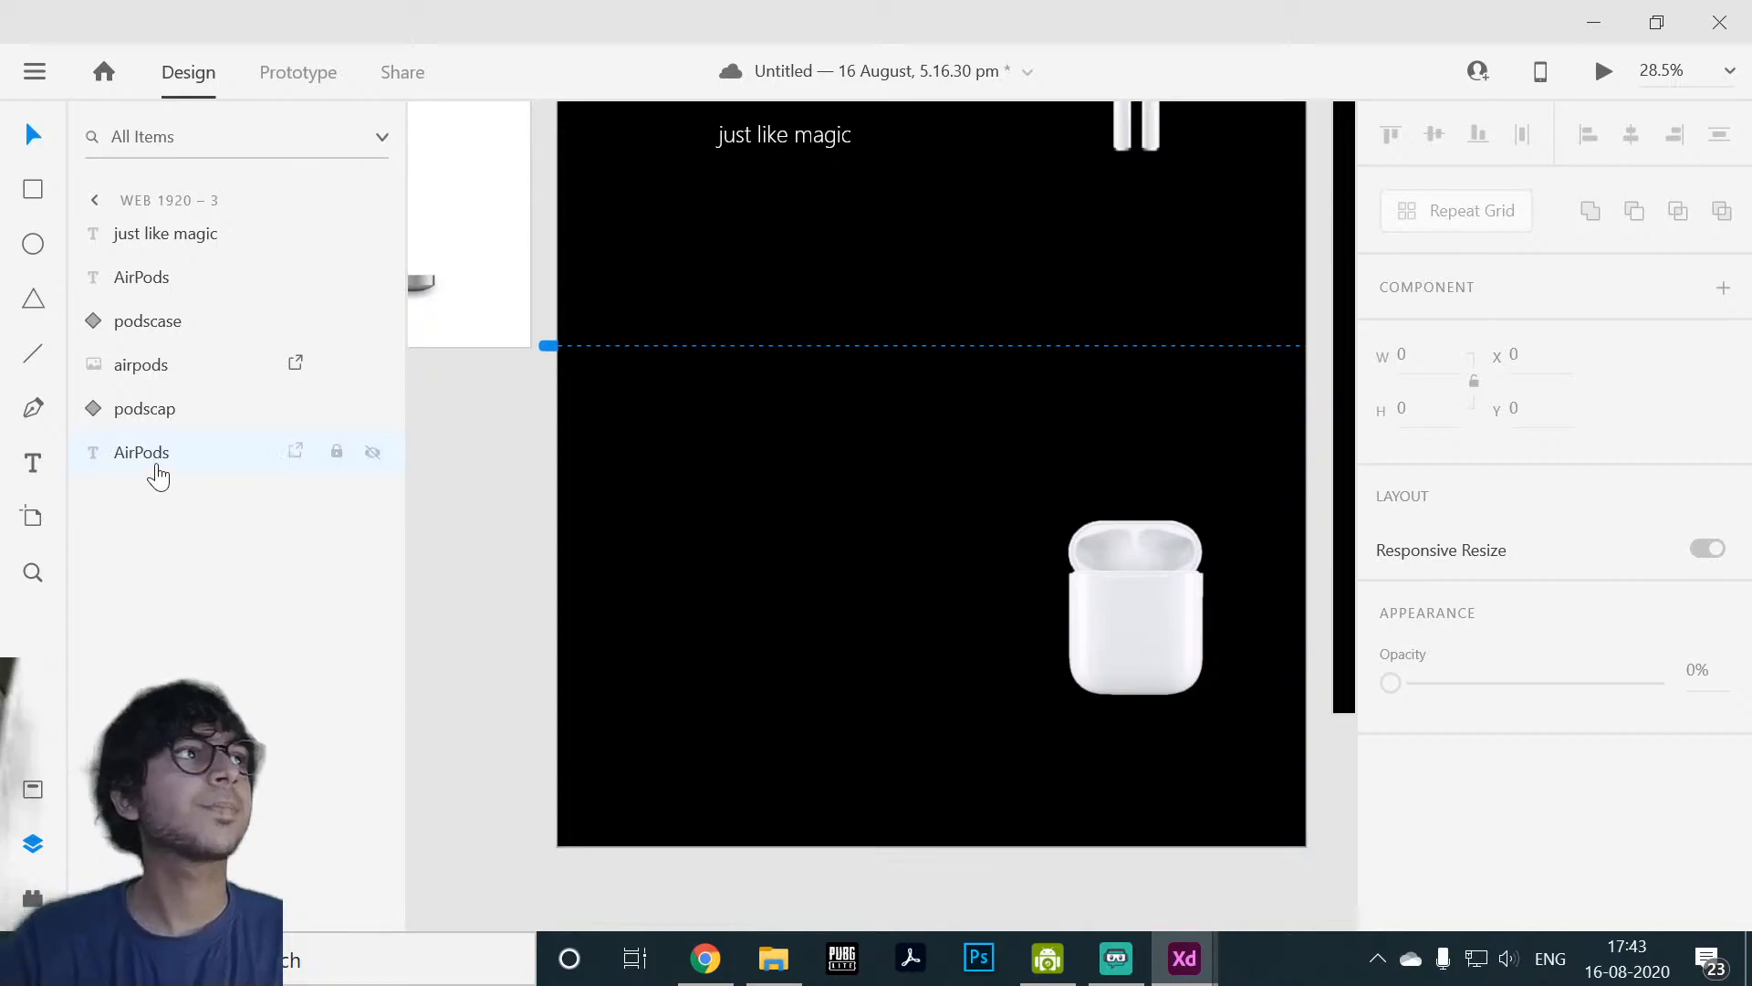
click(703, 467)
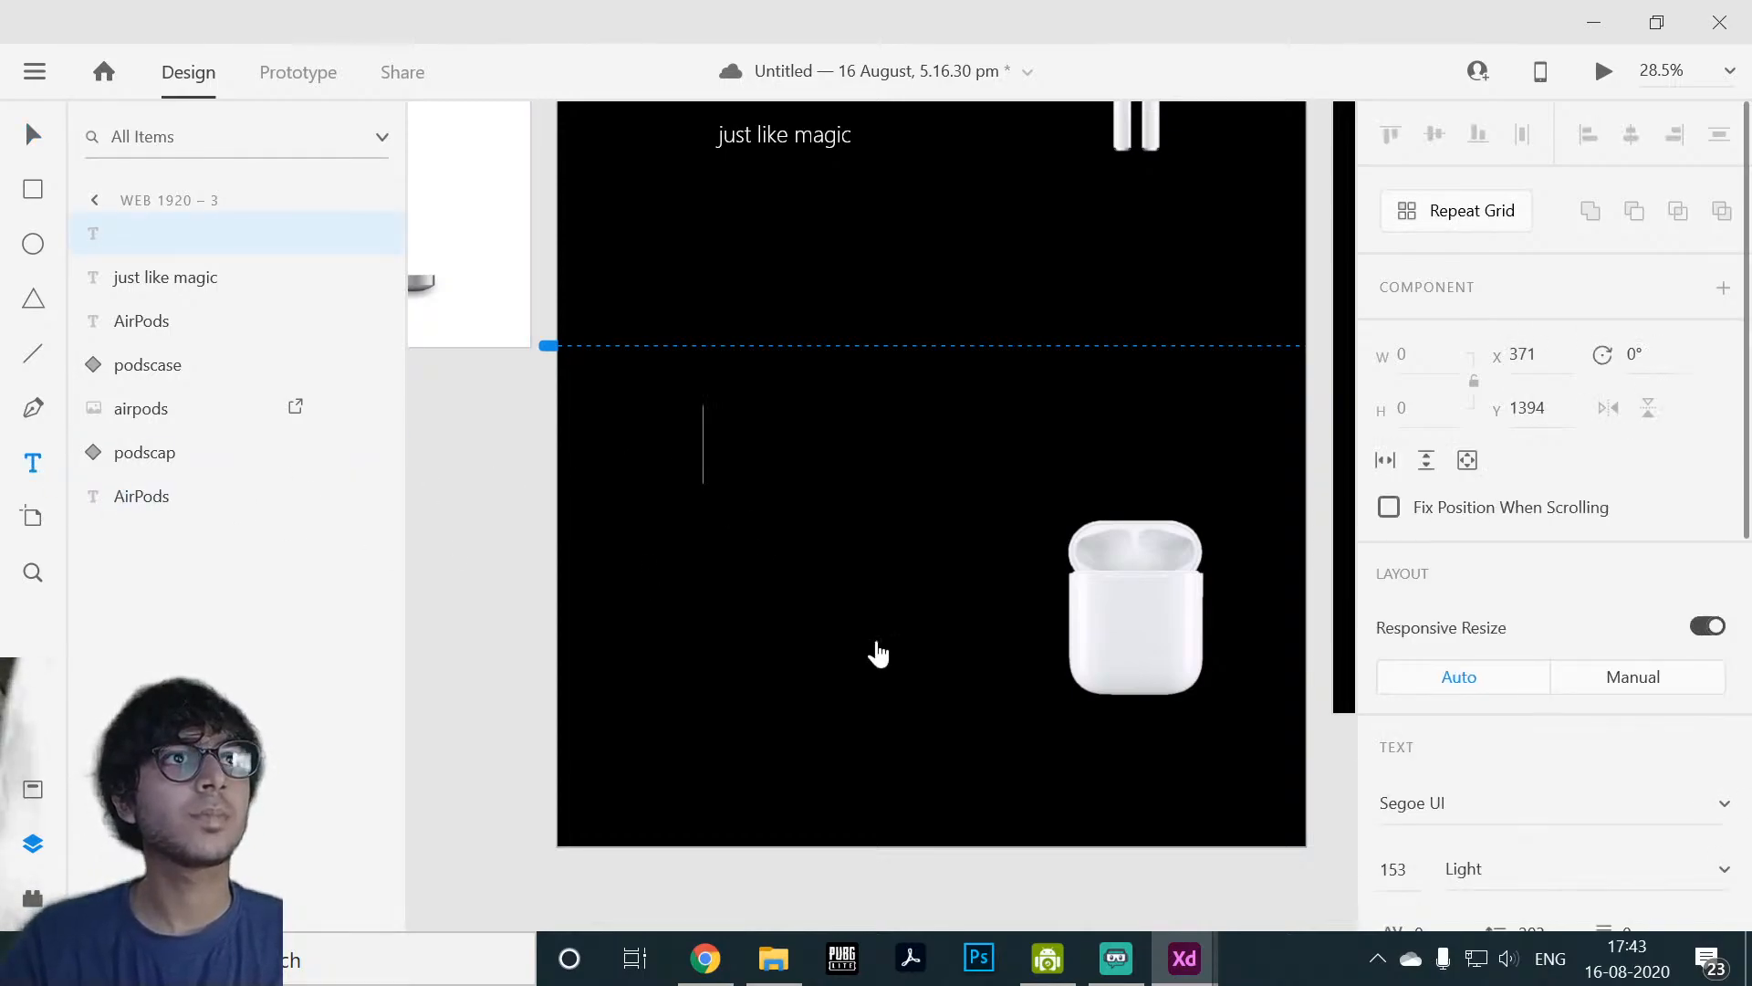
text(Power)
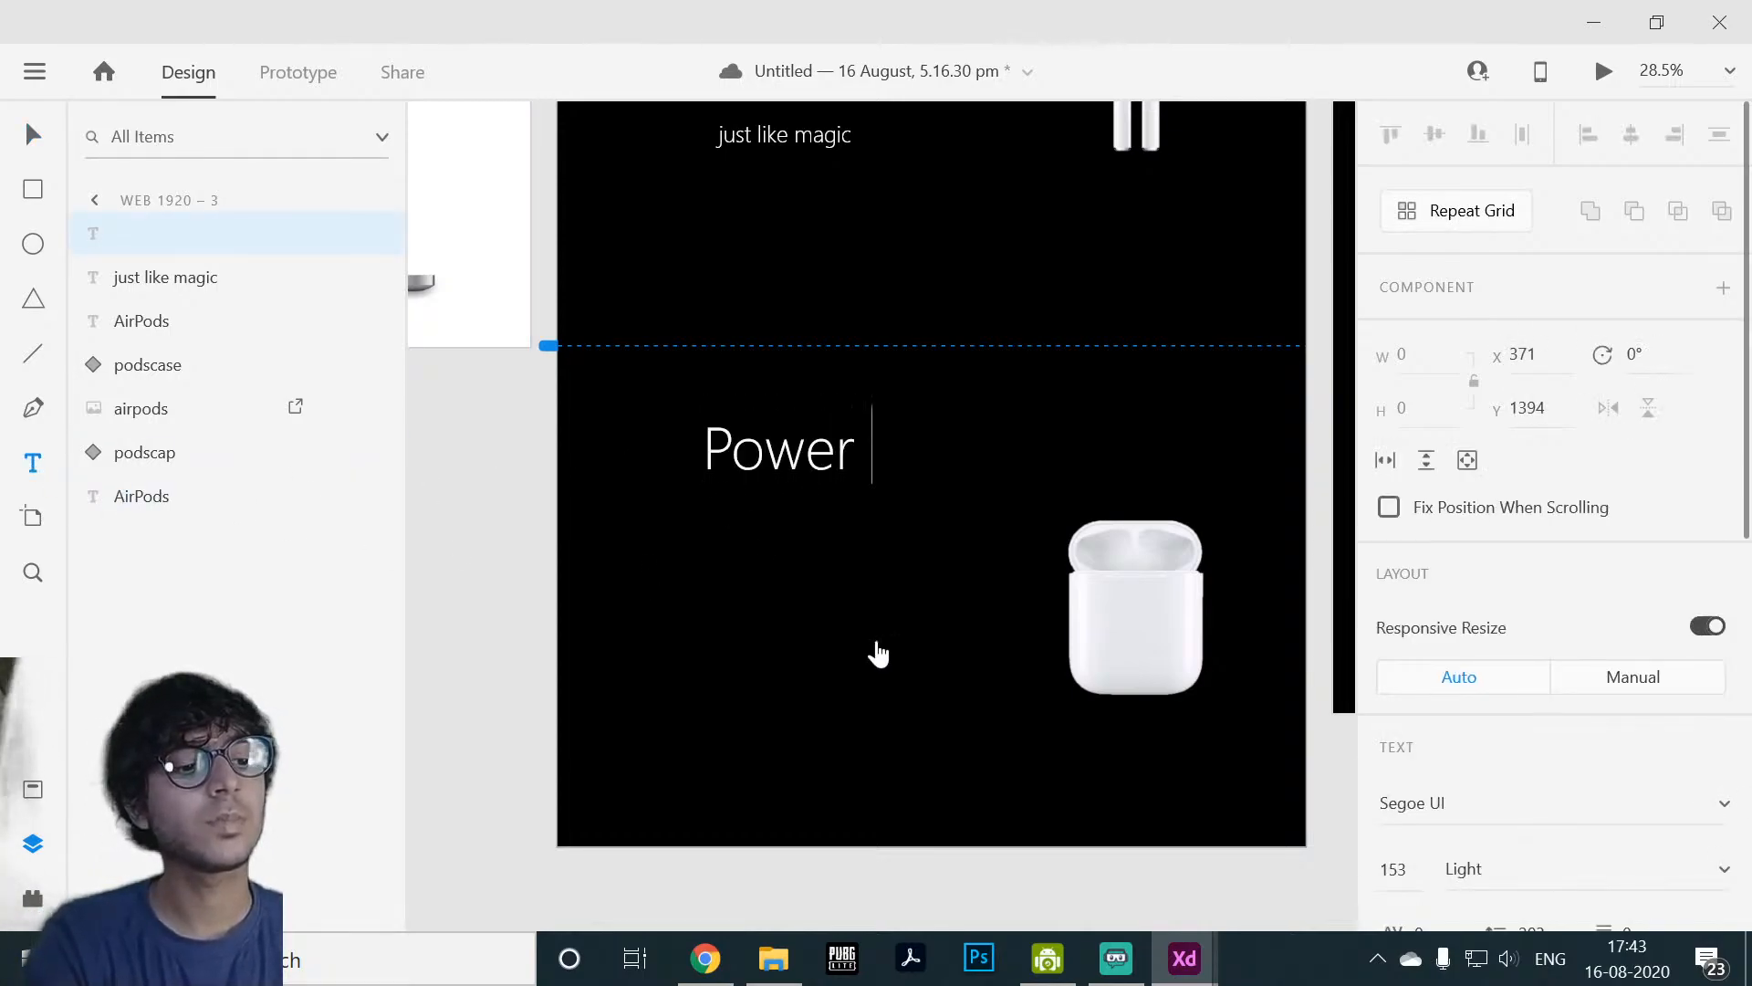
text( of @4)
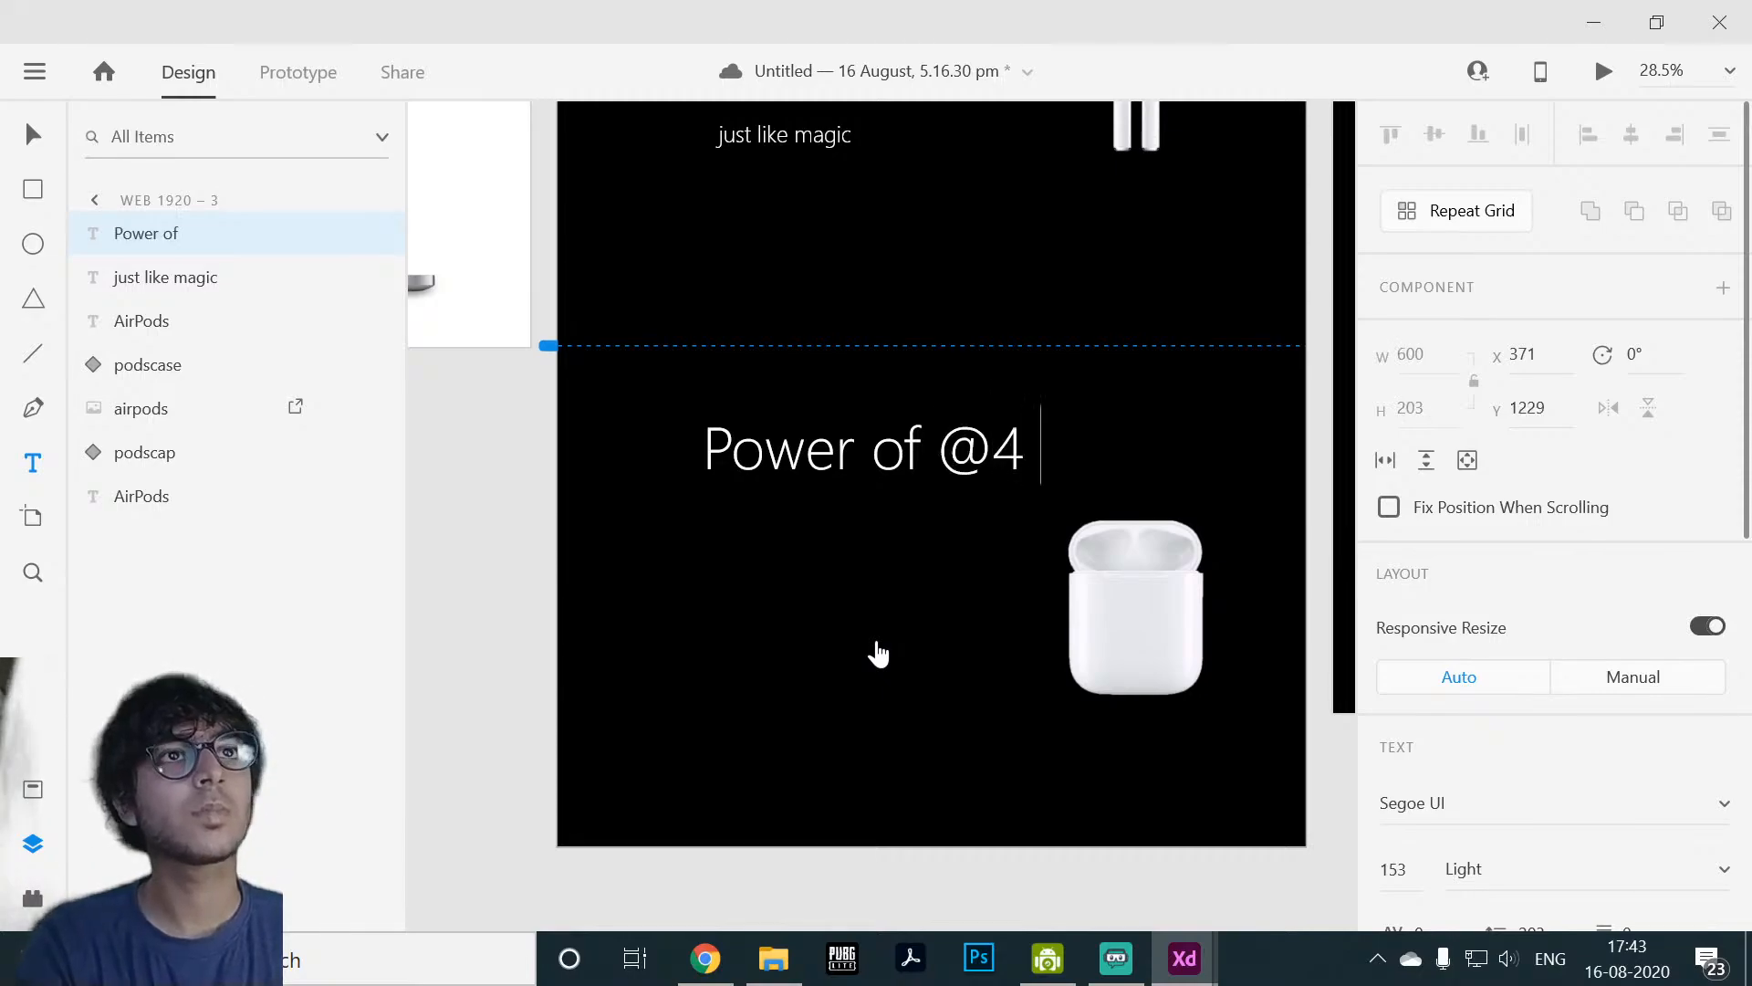
key(BackSpace)
key(BackSpace)
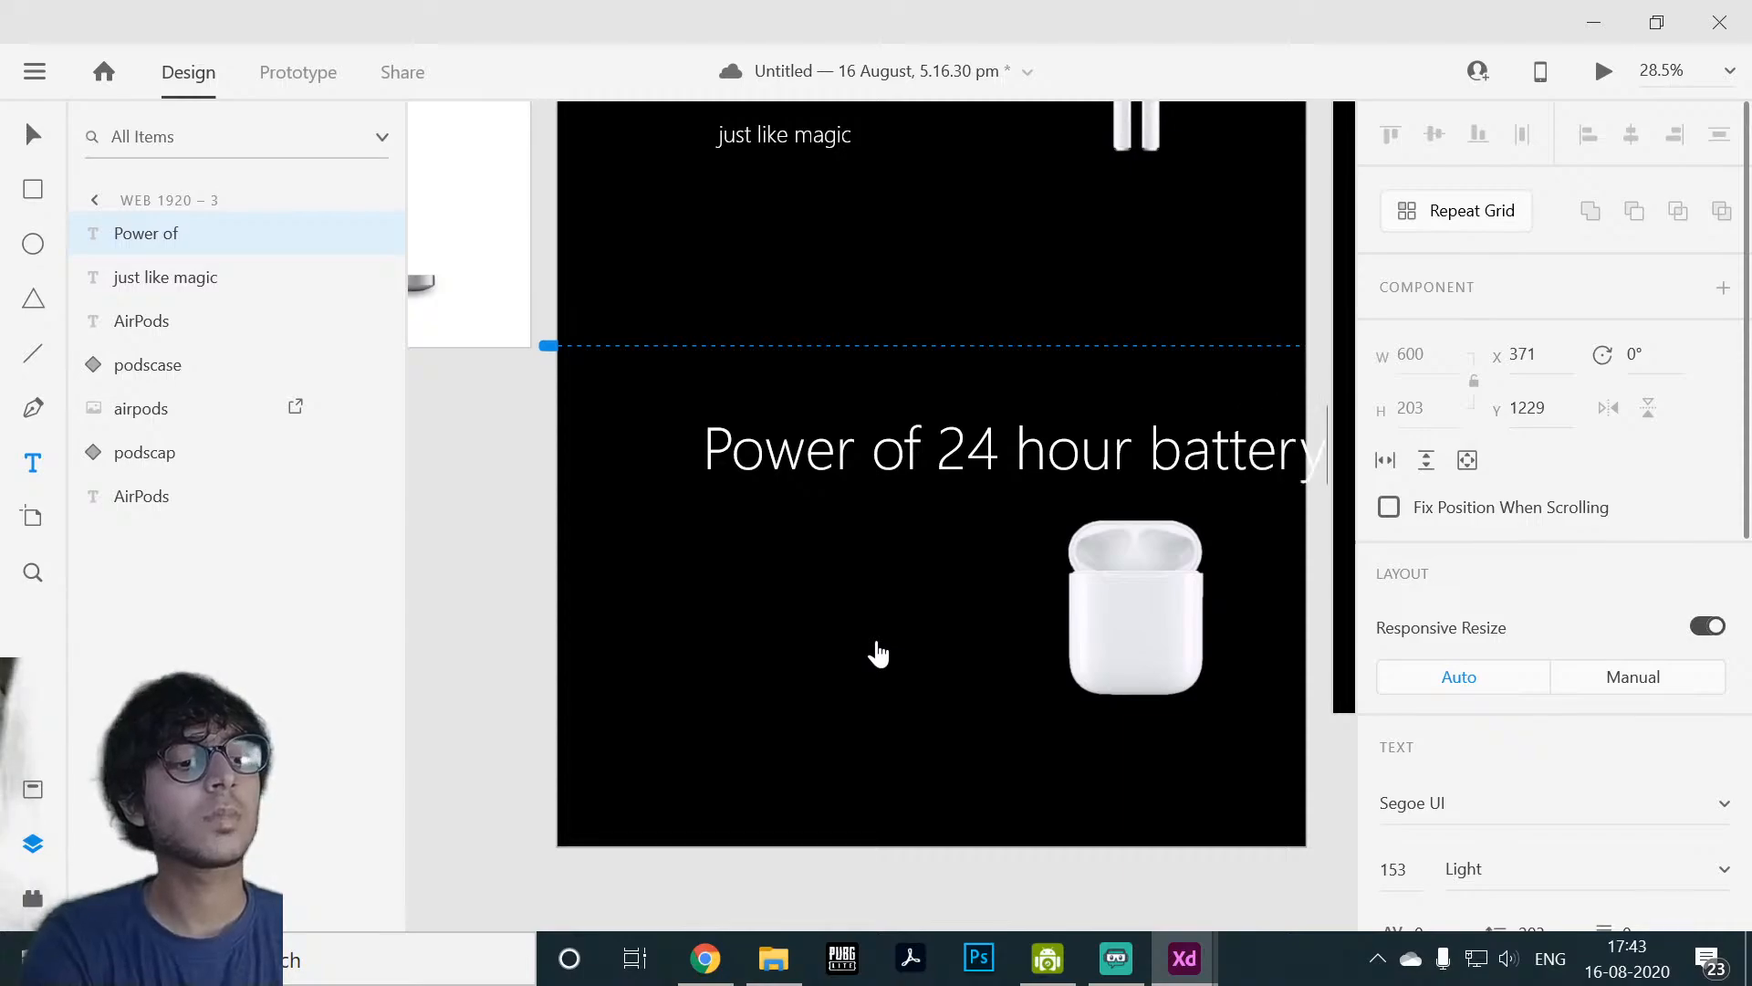
key(Escape)
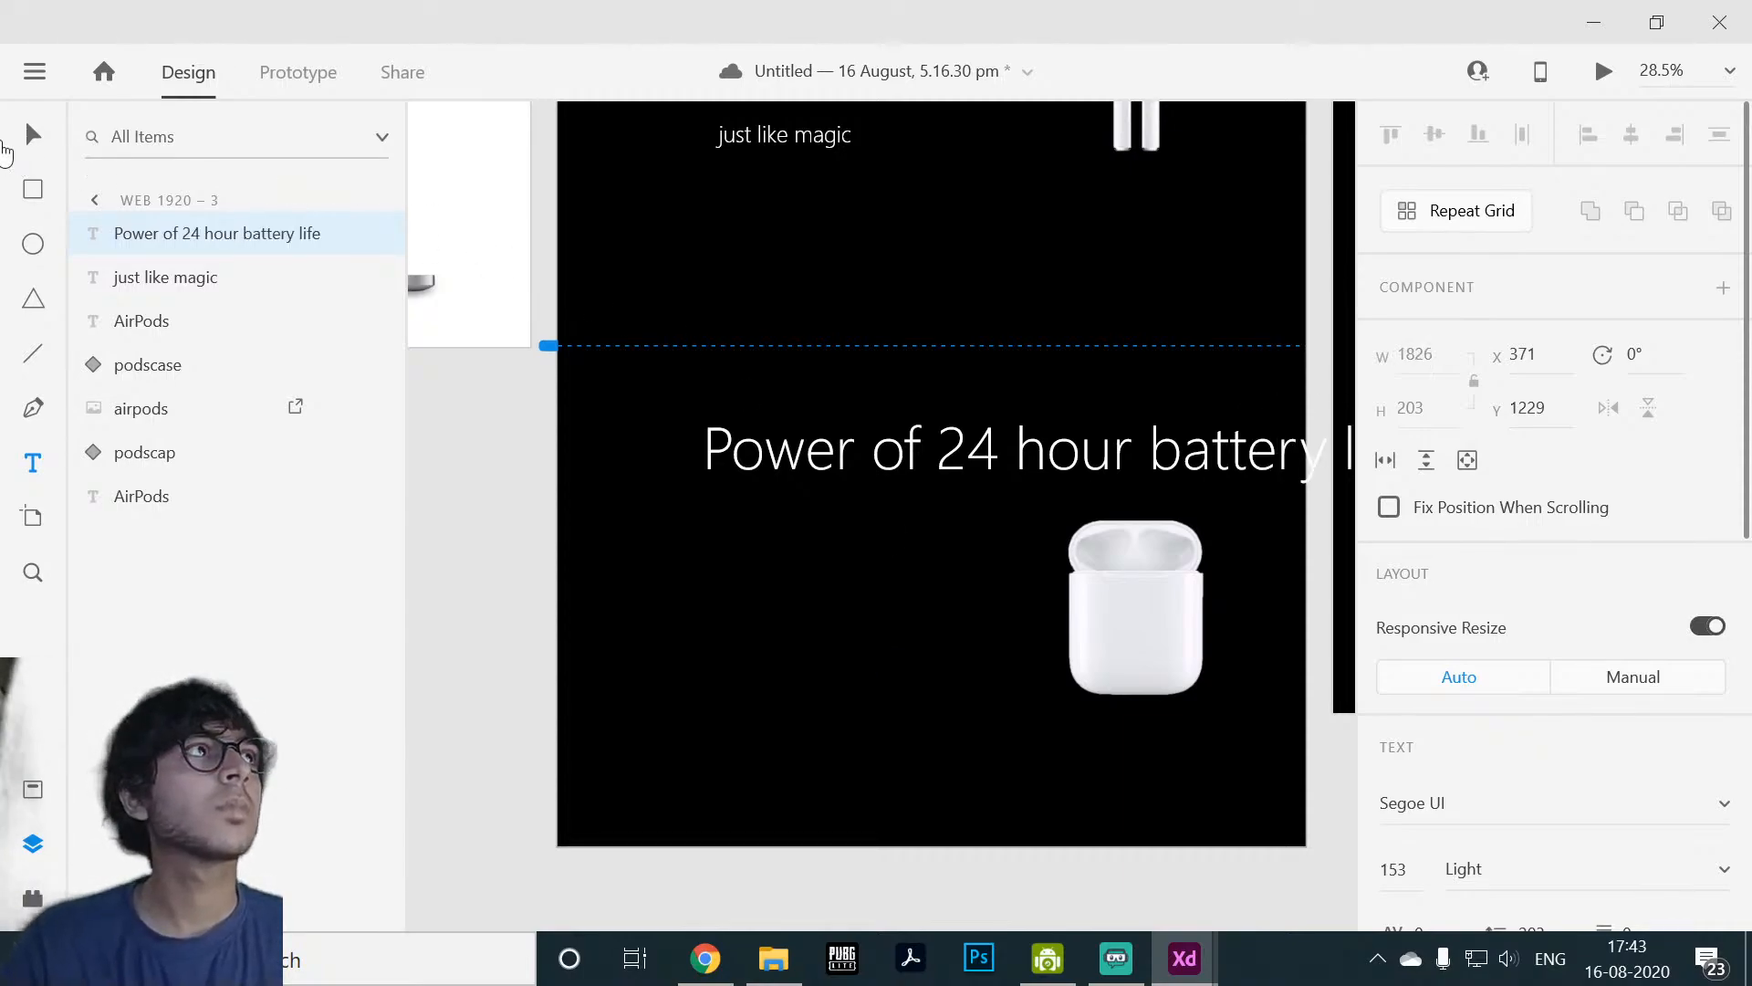
Step: Move the battery-life heading down to the charging case's level and set its font weight to Bold
drag(970, 444, 745, 521)
double_click(835, 539)
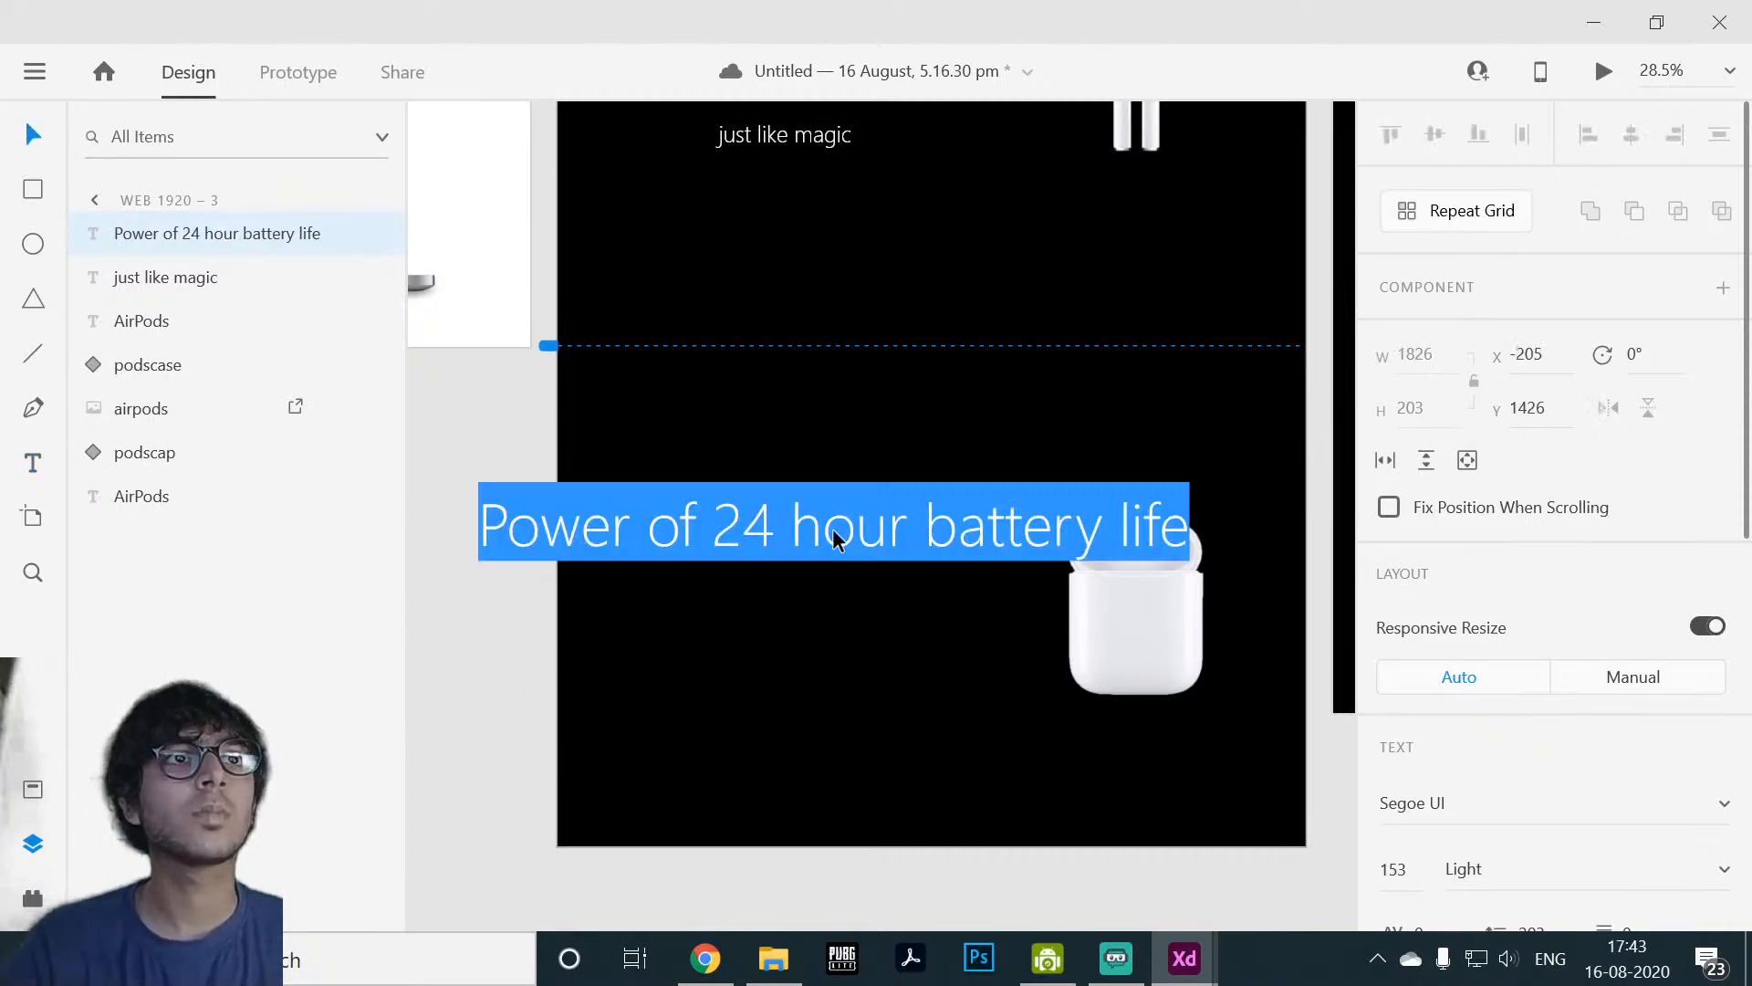
scroll(1590, 571, down, 4)
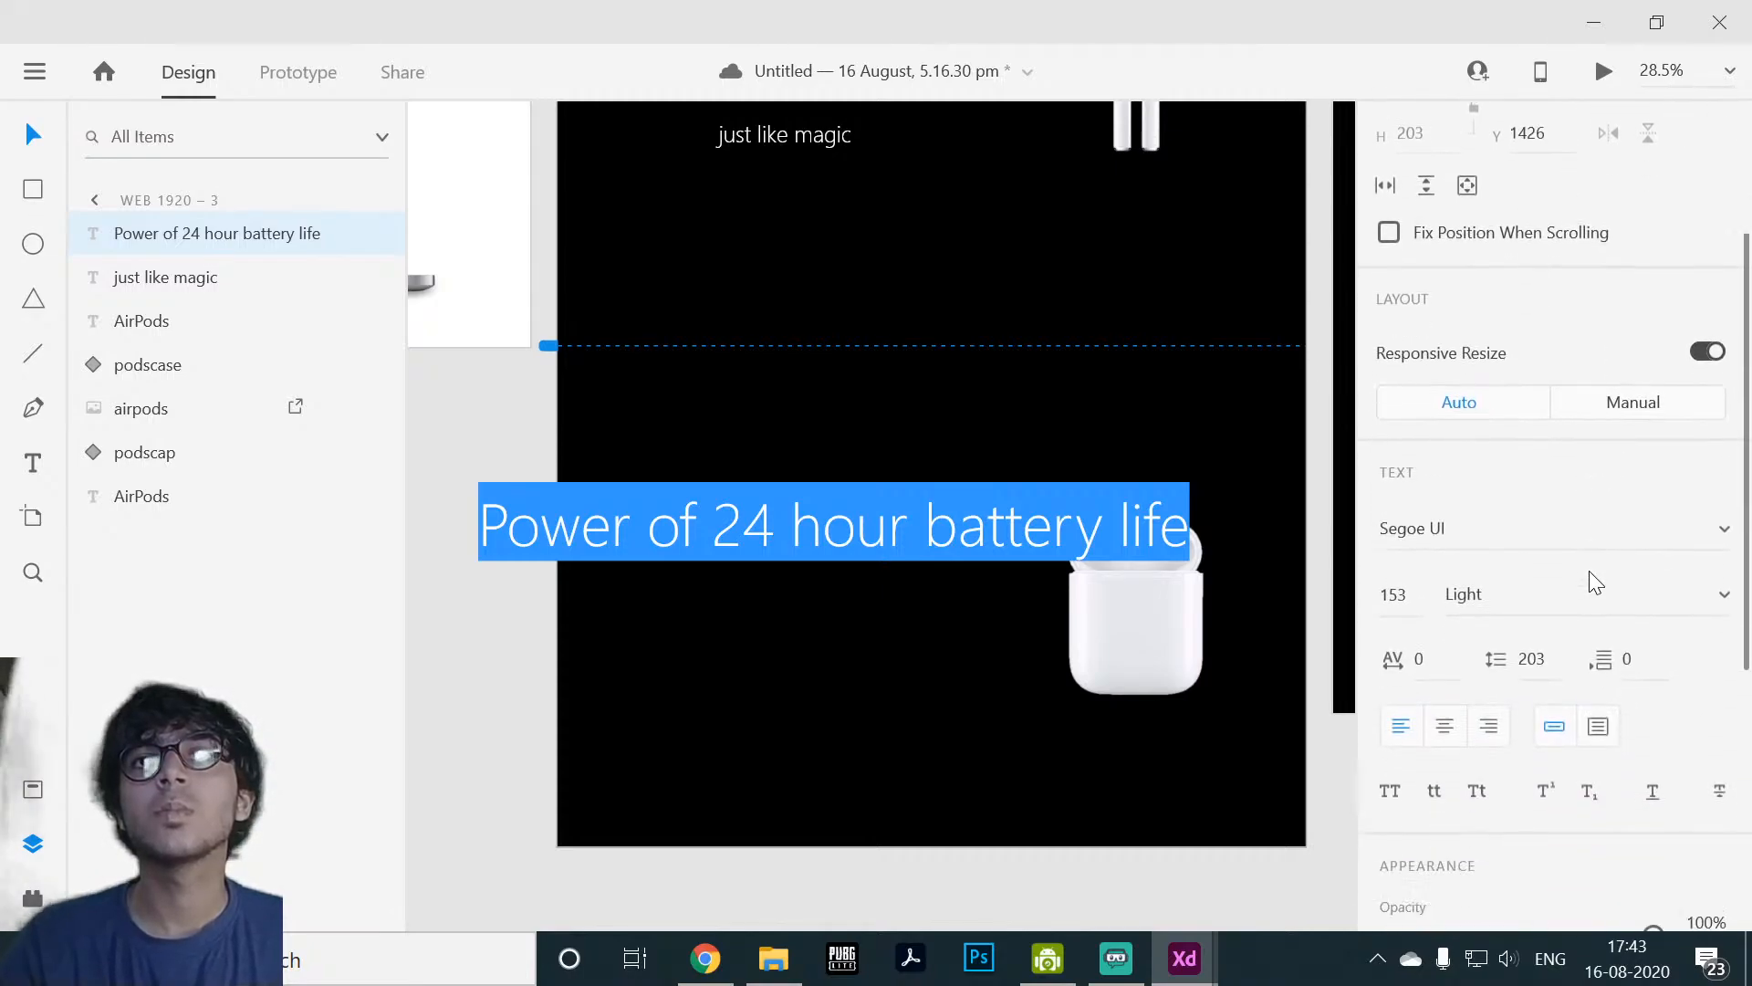
click(1726, 511)
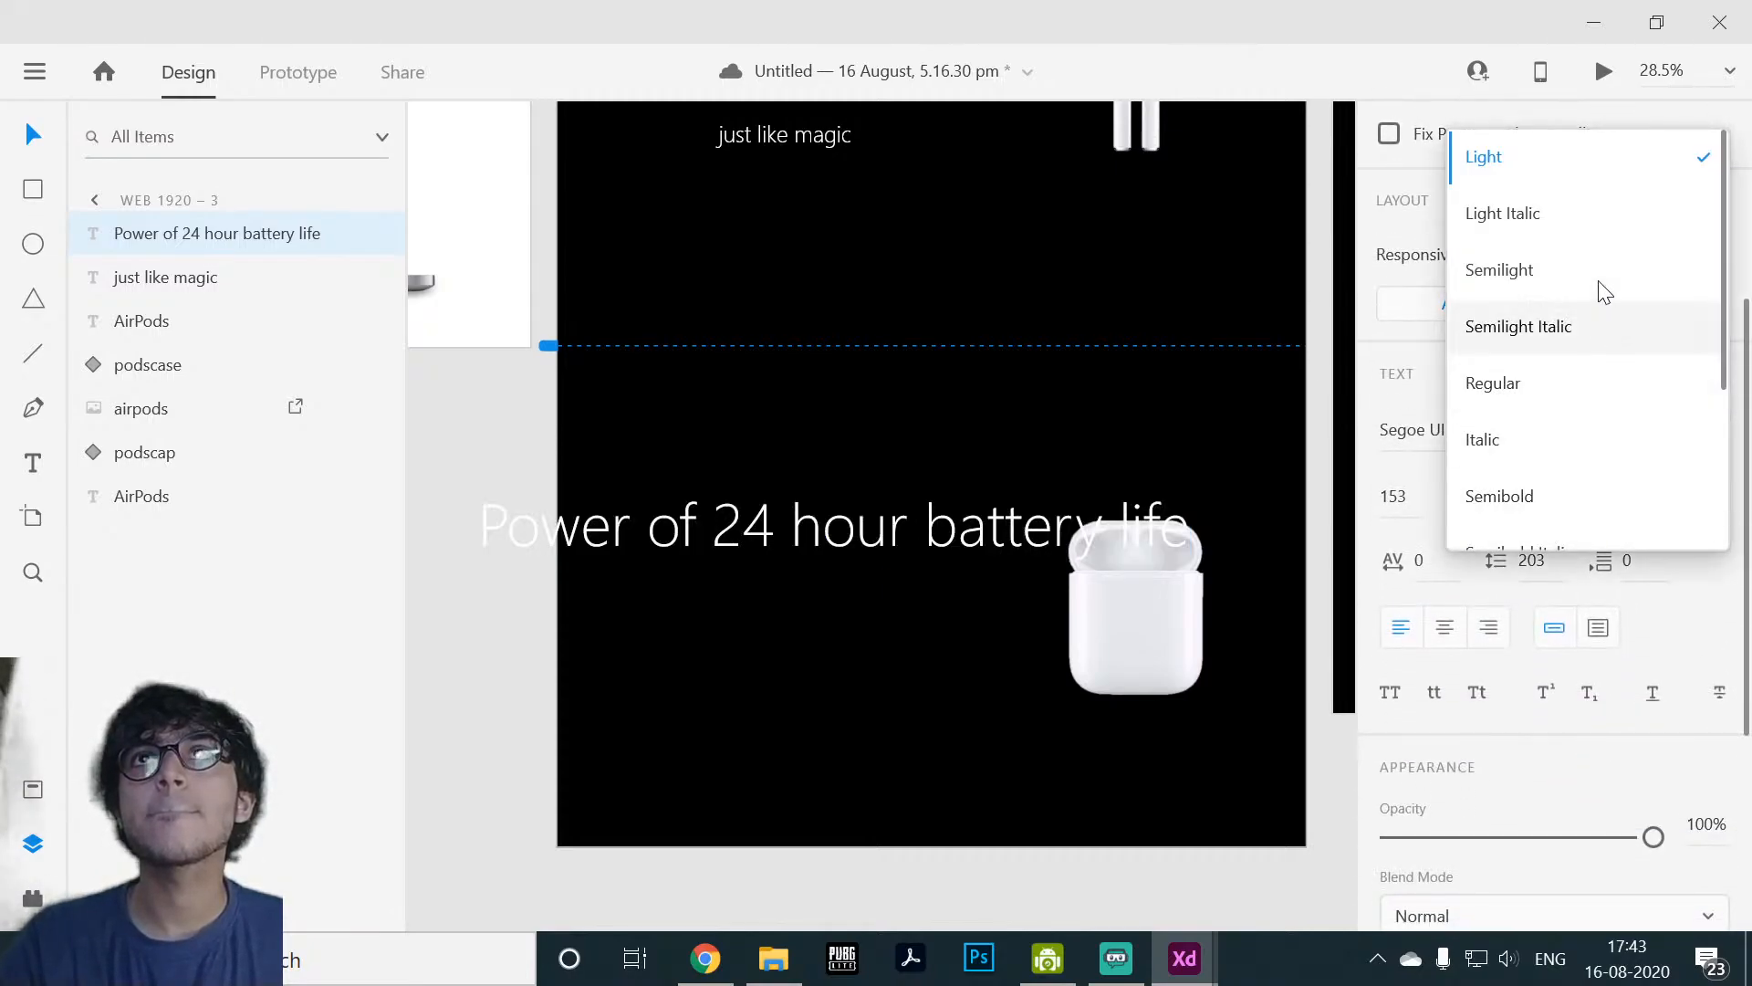
scroll(1588, 292, down, 1)
scroll(1564, 401, down, 3)
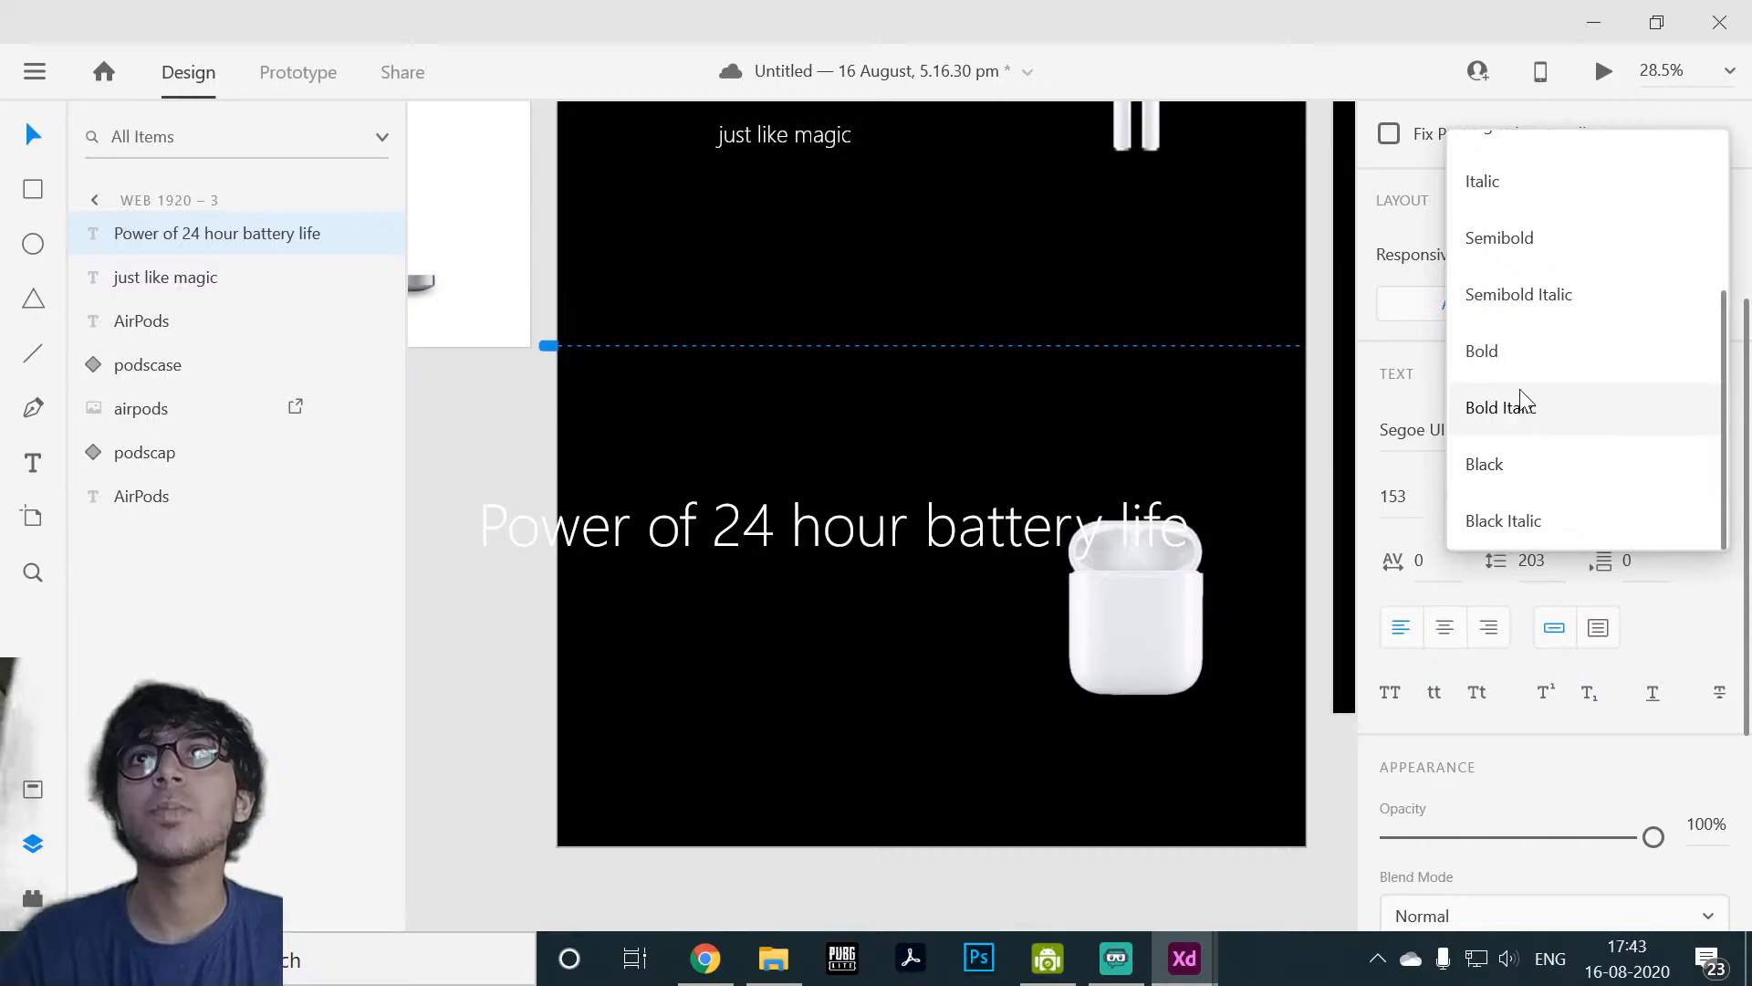
click(1533, 352)
Step: Shrink the battery-life heading and position it between the artboard's edge and the charging case without overlapping the image
click(17, 135)
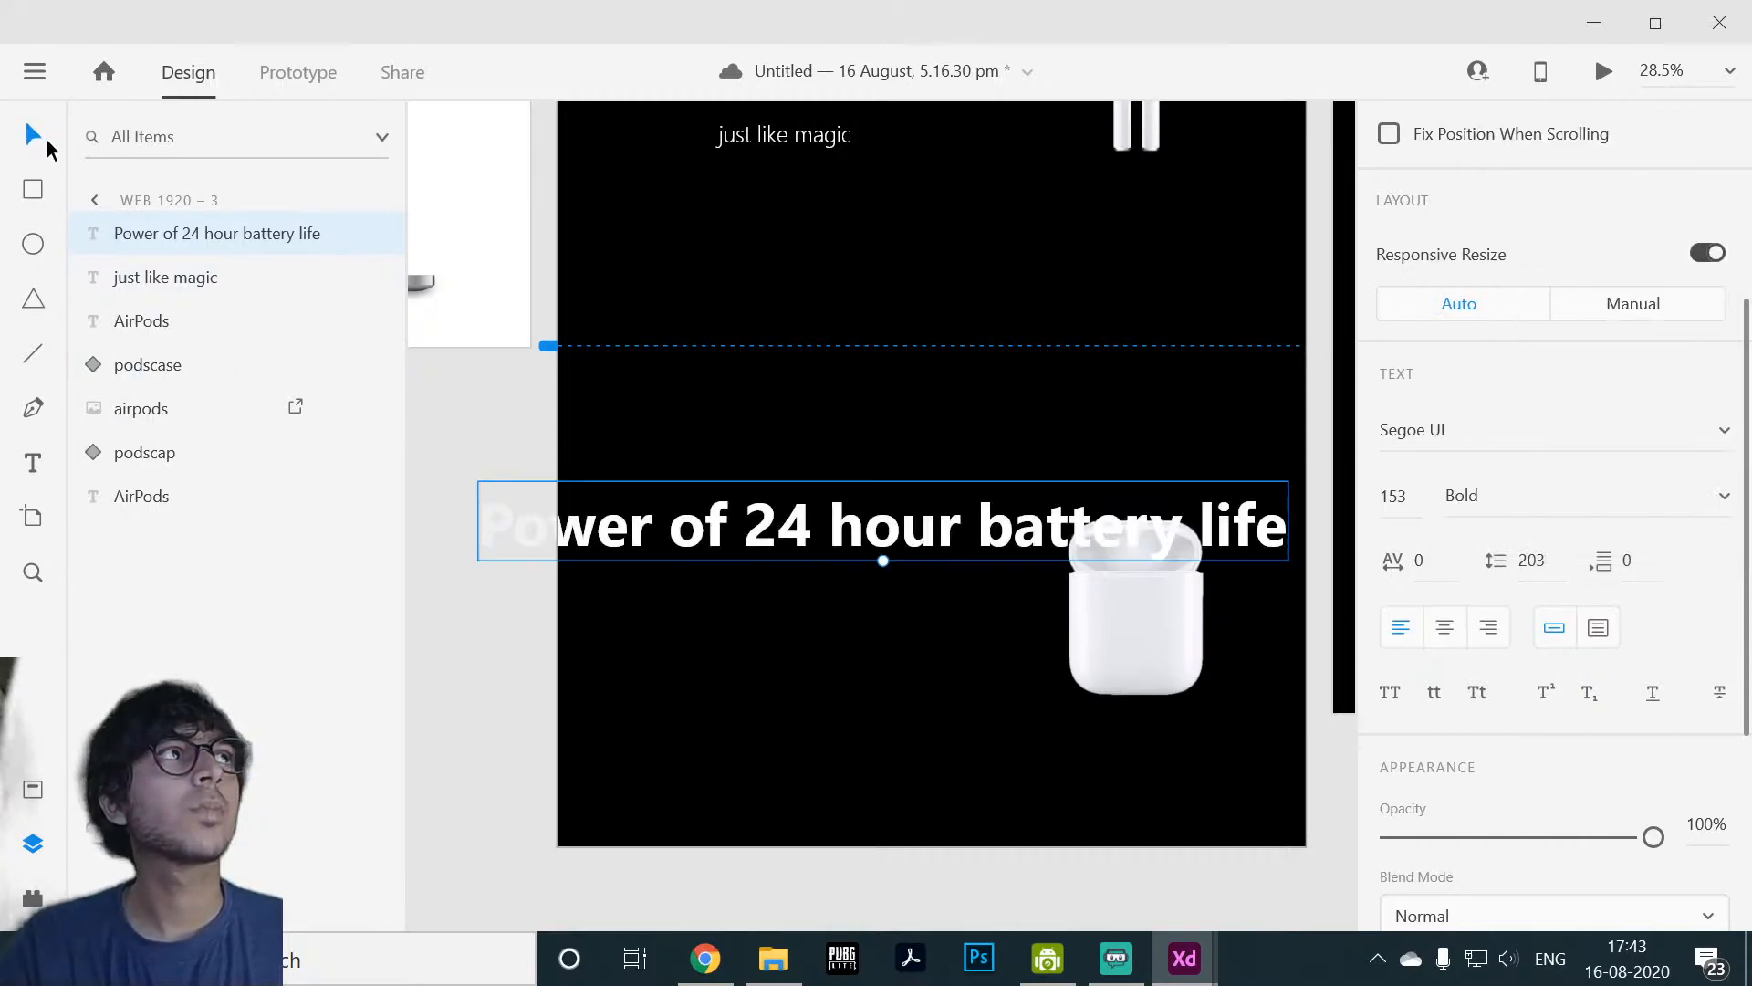
mouse_move(881, 548)
mouse_down()
mouse_move(880, 508)
mouse_move(884, 528)
mouse_move(906, 502)
mouse_move(876, 565)
mouse_up()
click(844, 678)
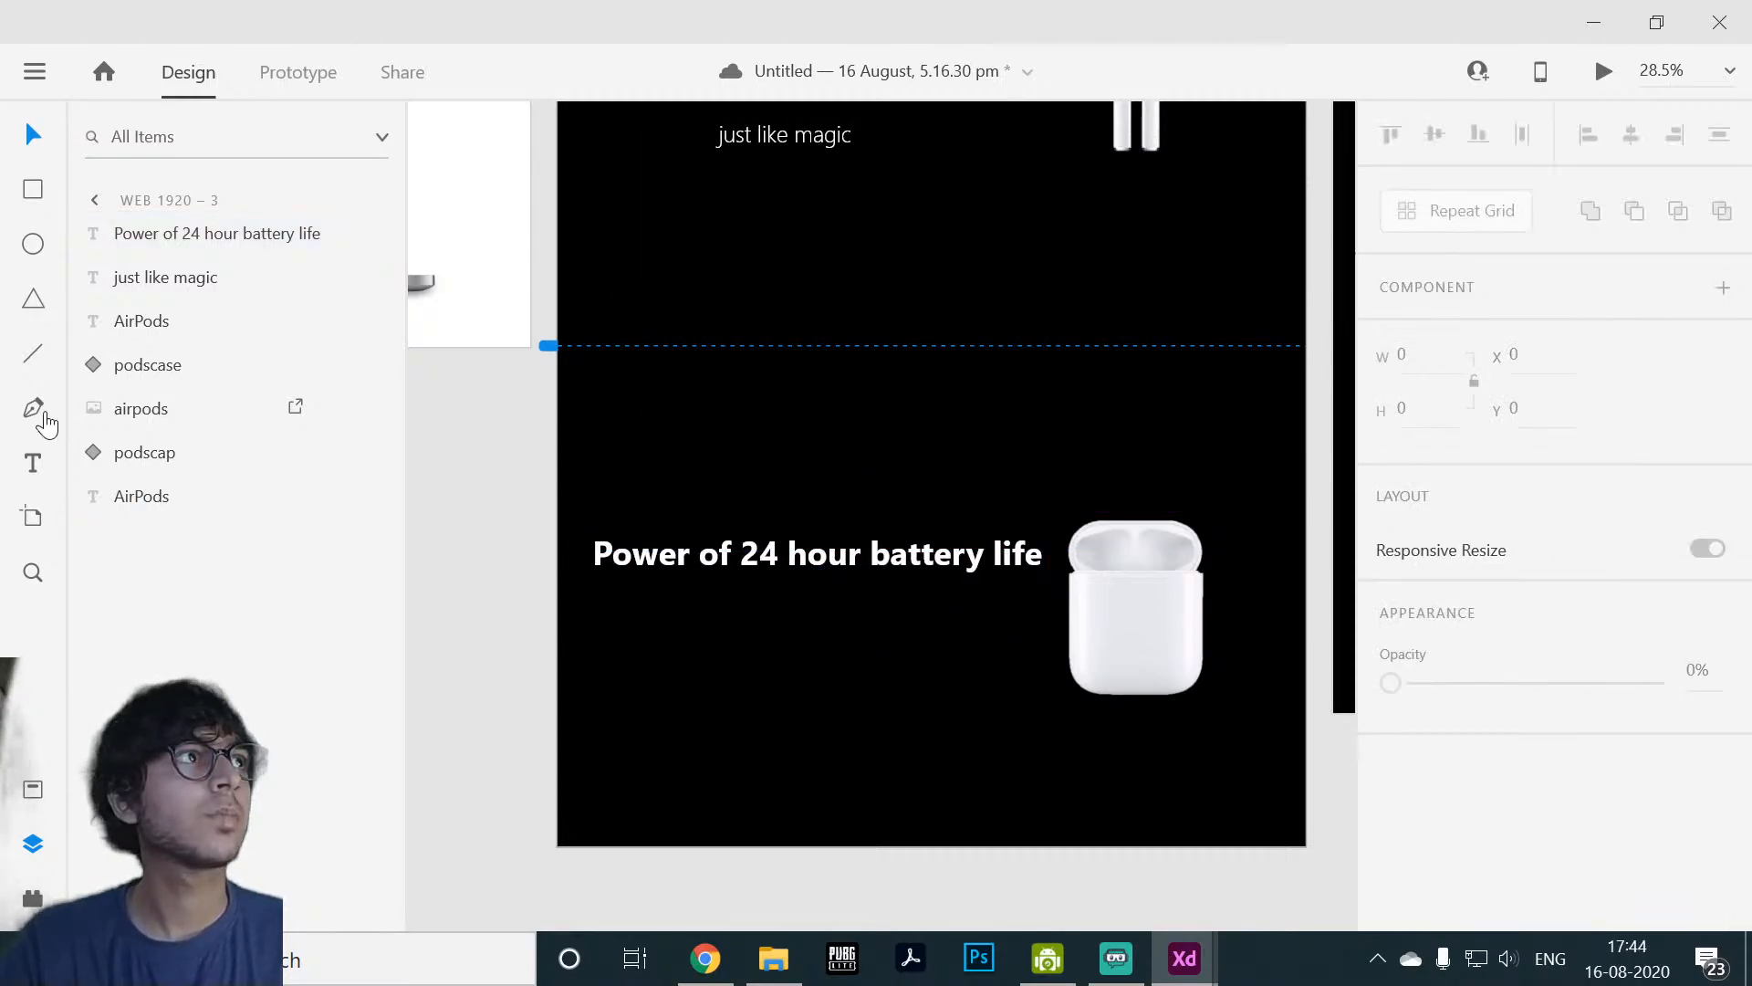
Step: Paste the charging description starting "Just put AirPods back in the case" as new text below the battery-life heading
click(741, 687)
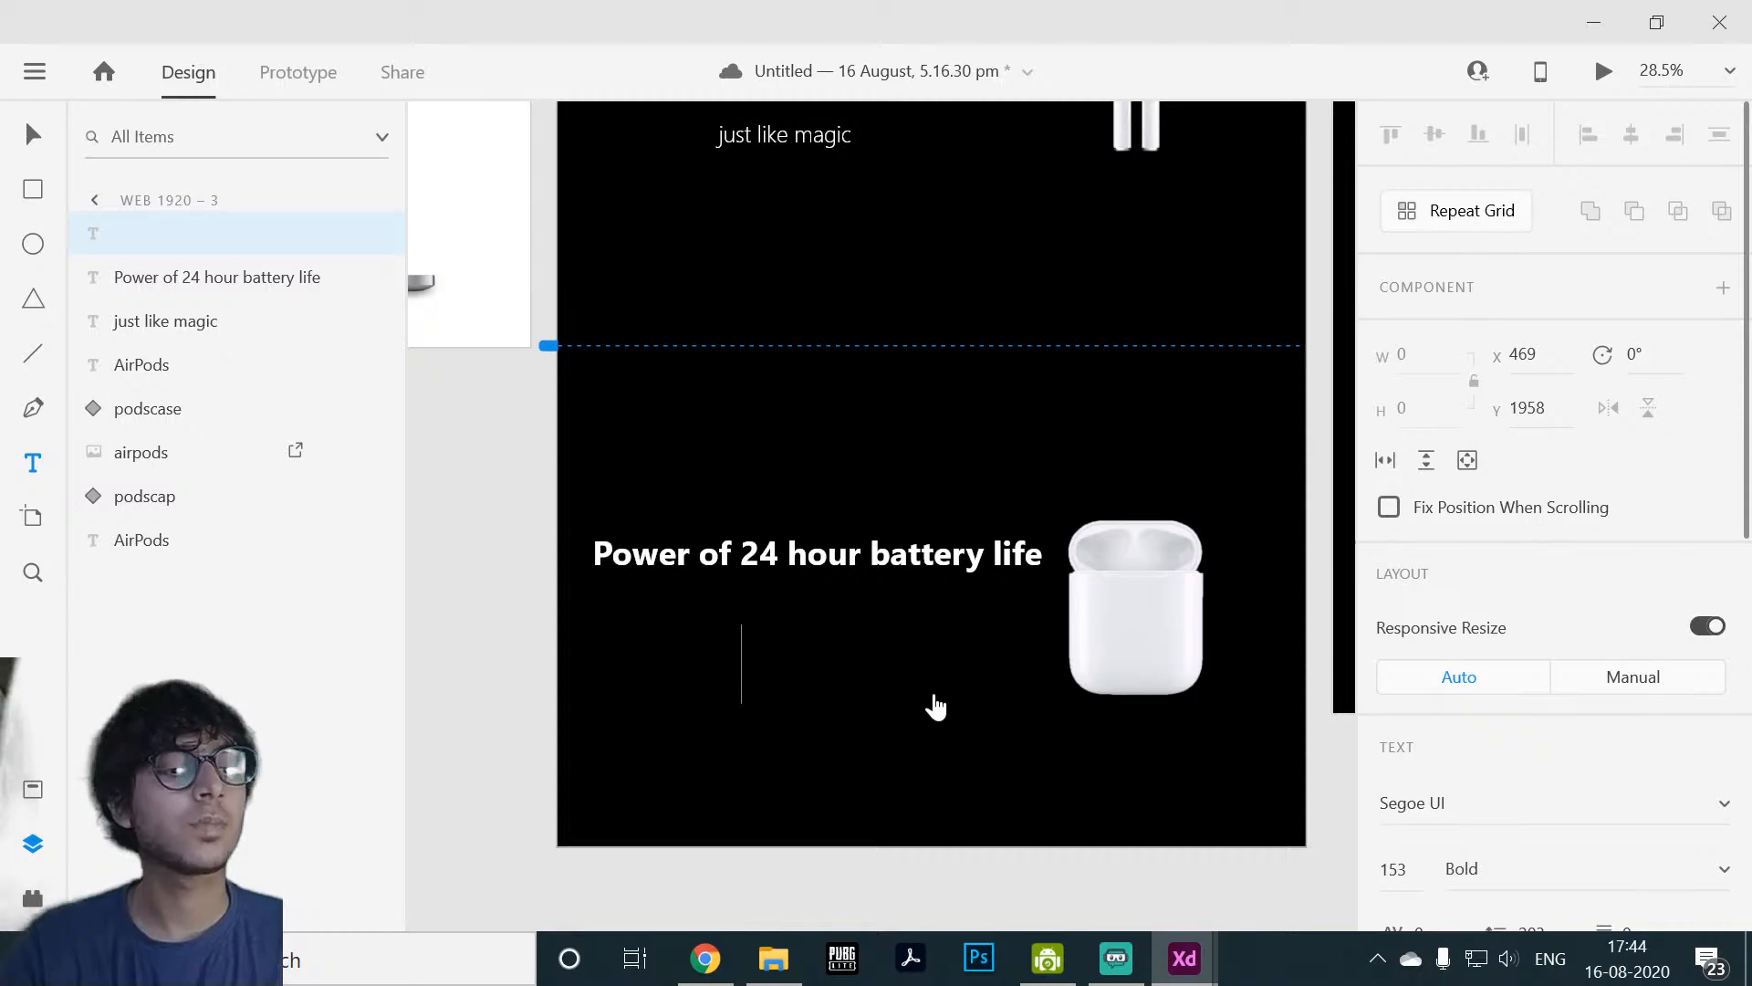
key(ctrl+v)
scroll(1551, 365, down, 5)
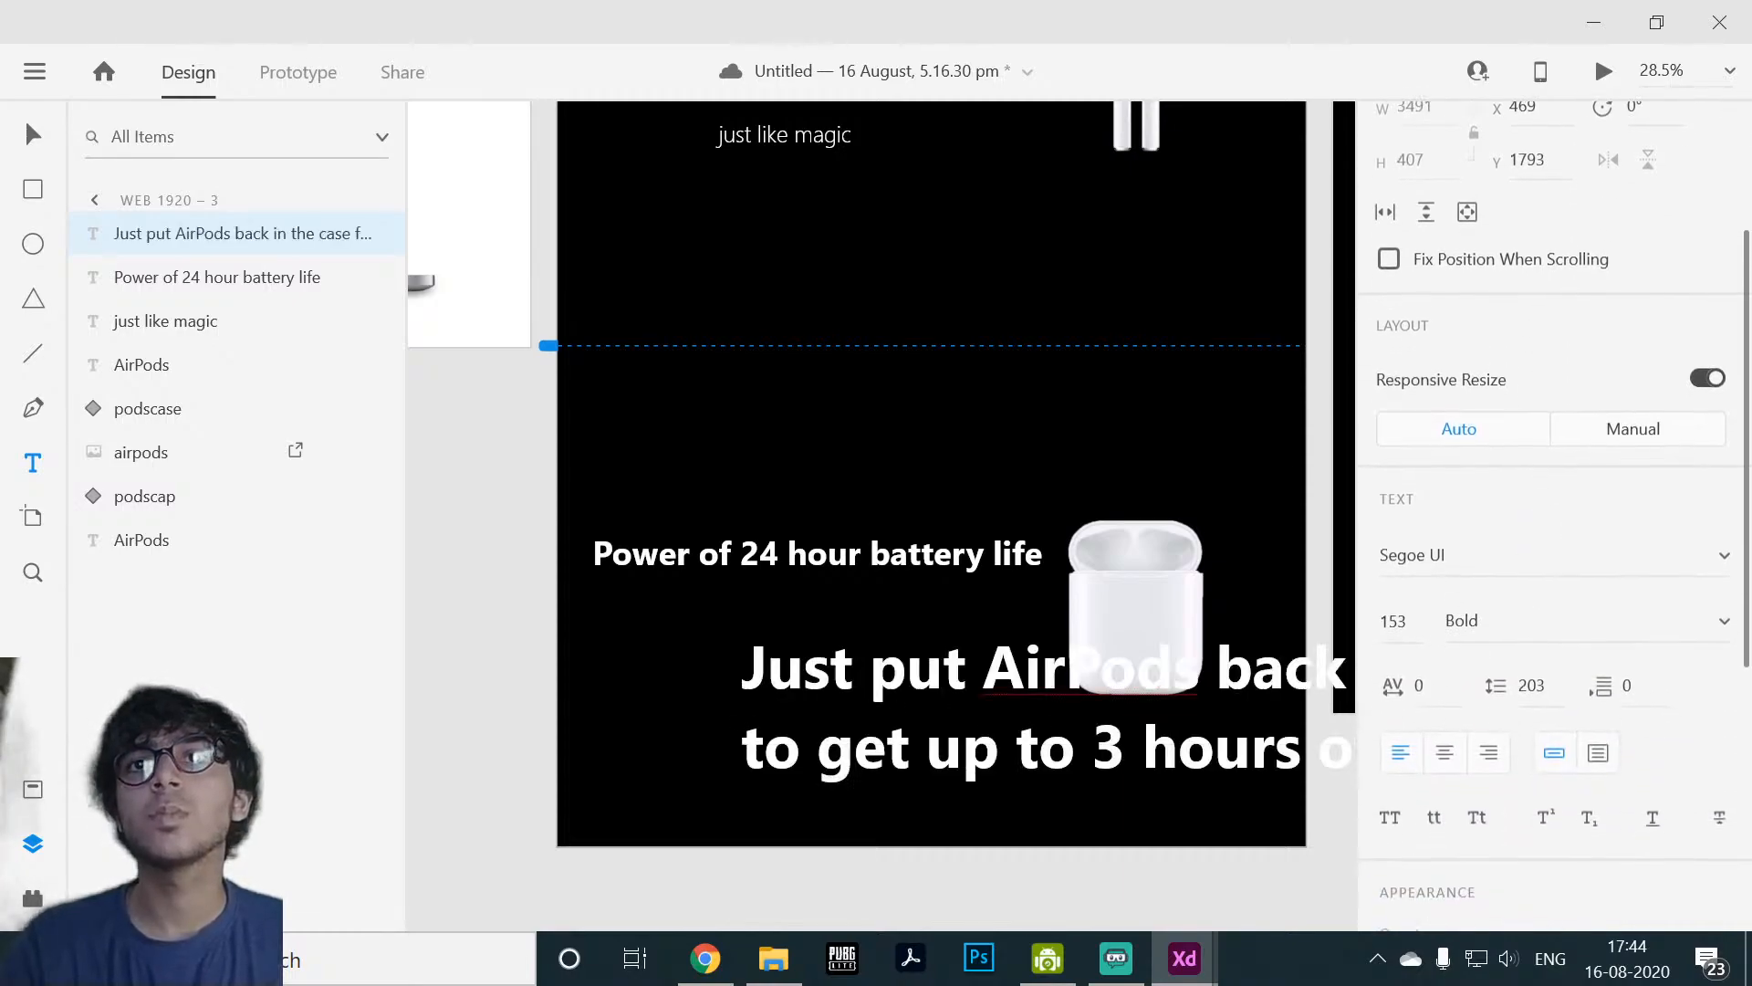
Step: Set the font weight of the whole charging description to Light
click(1719, 370)
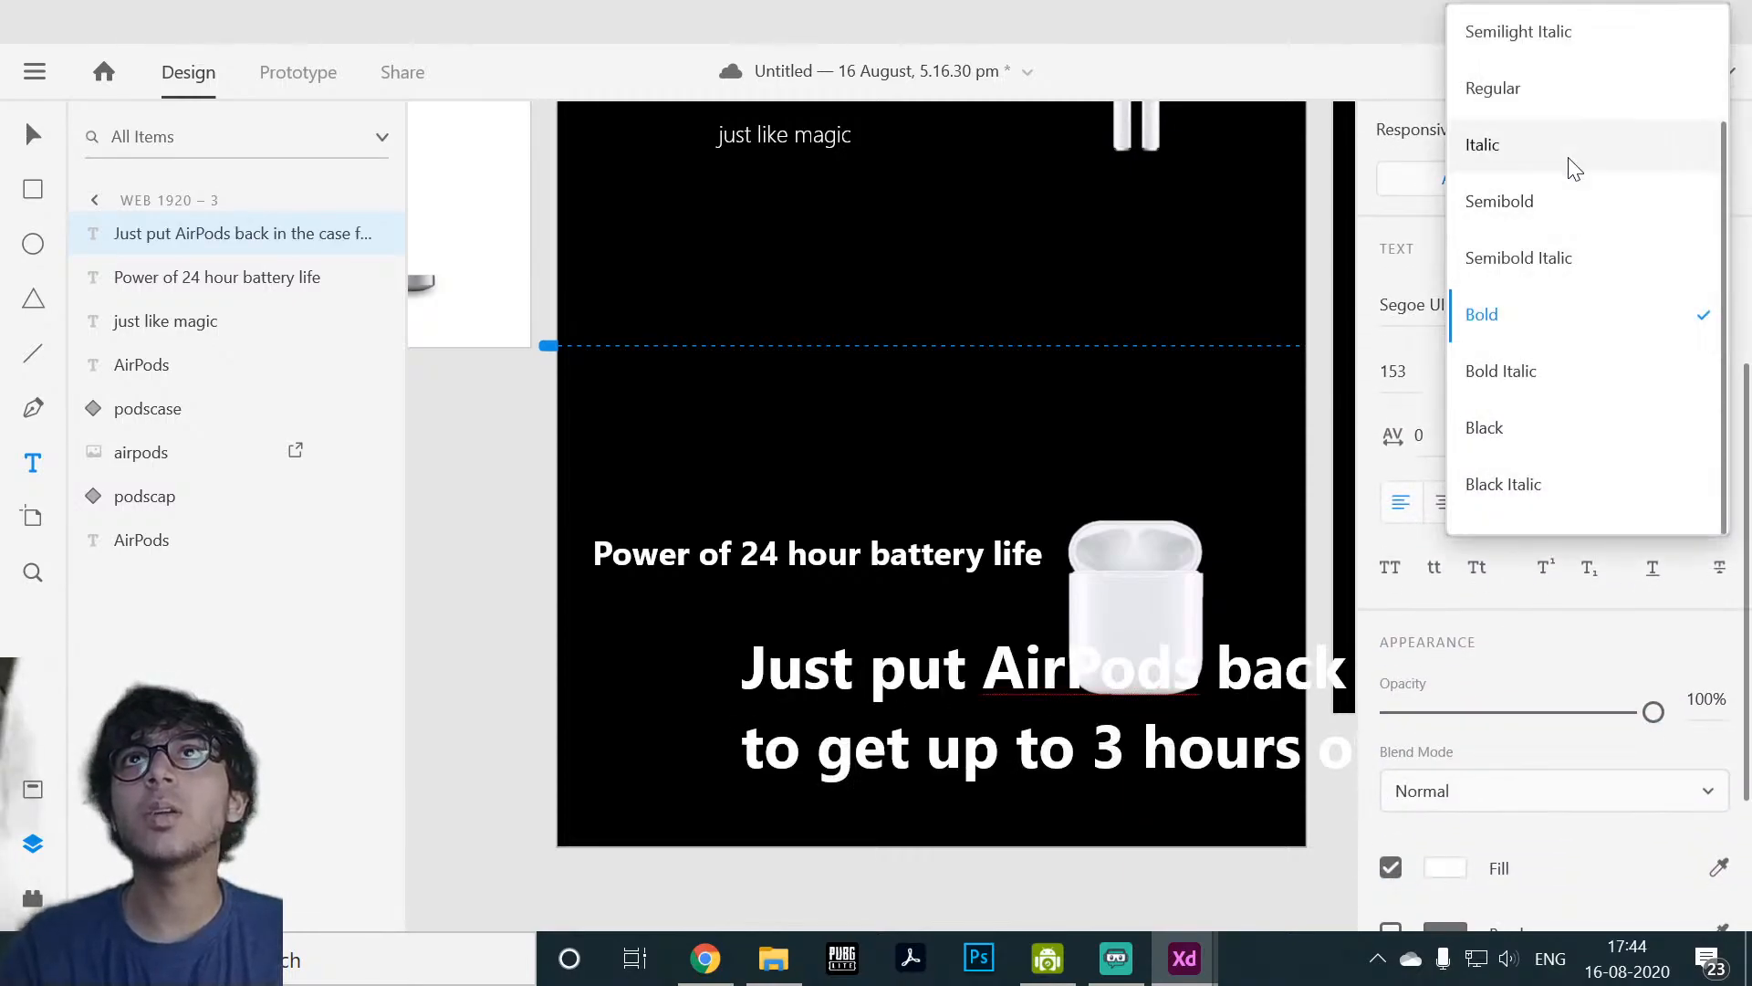
scroll(1543, 183, up, 1)
scroll(1546, 221, up, 3)
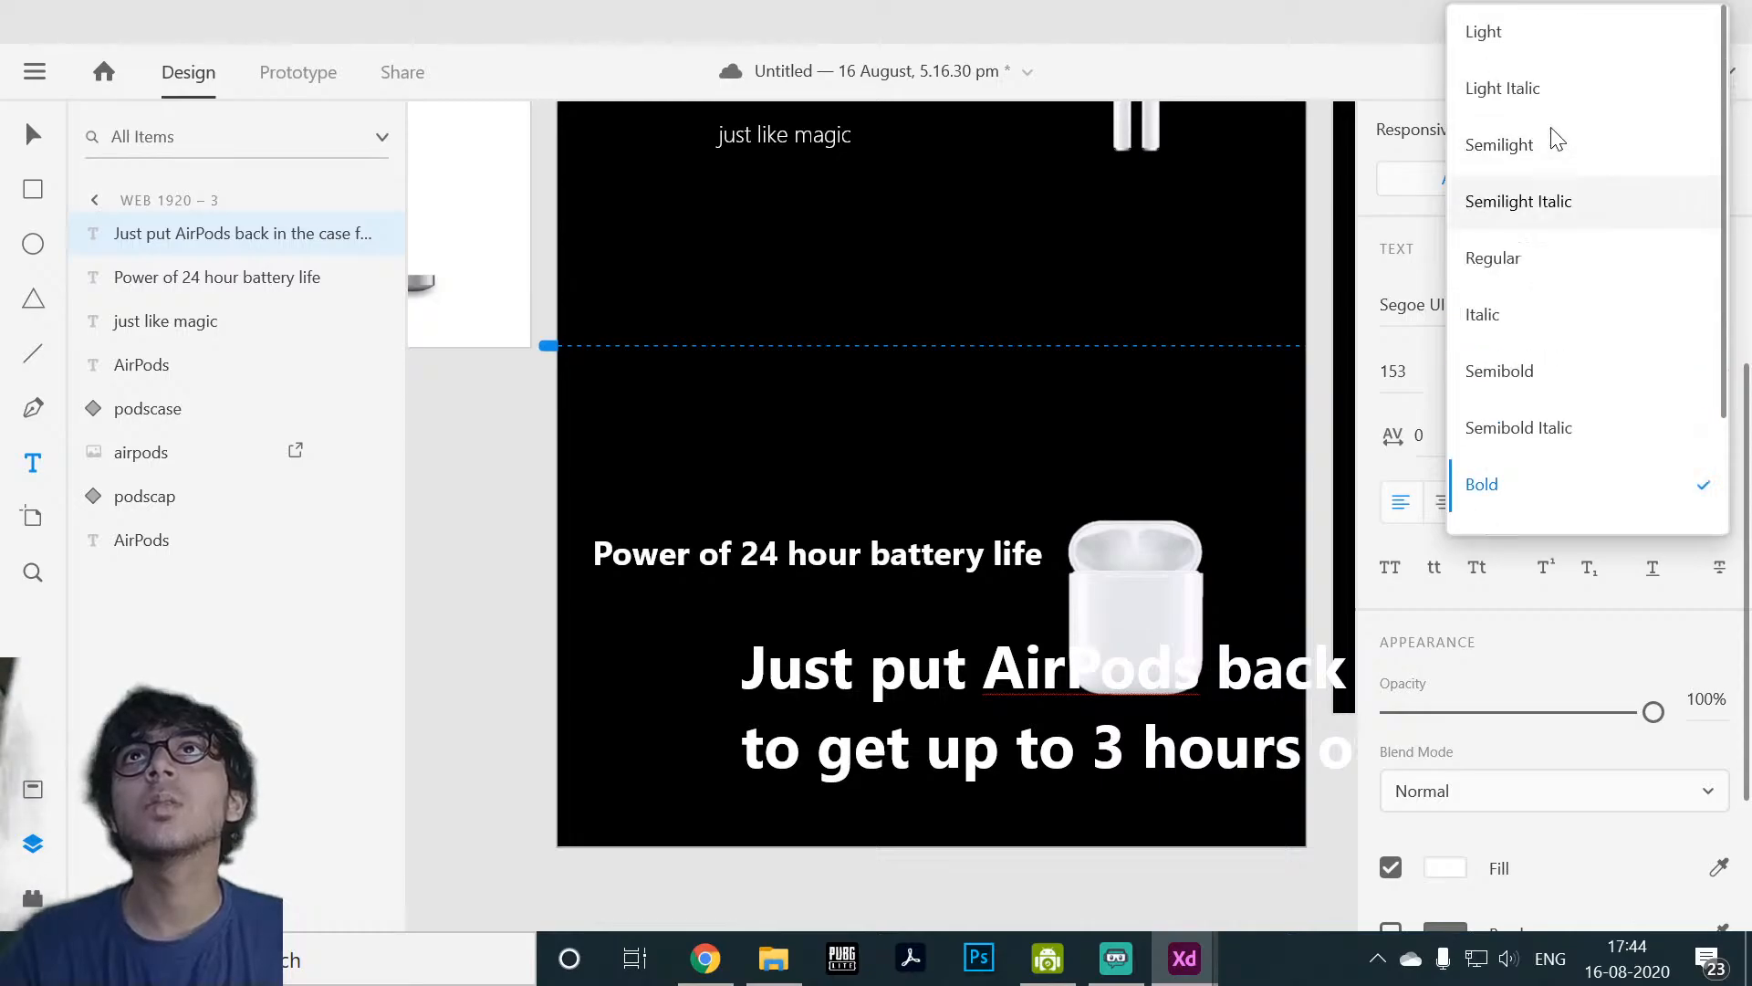
click(1537, 37)
double_click(1117, 673)
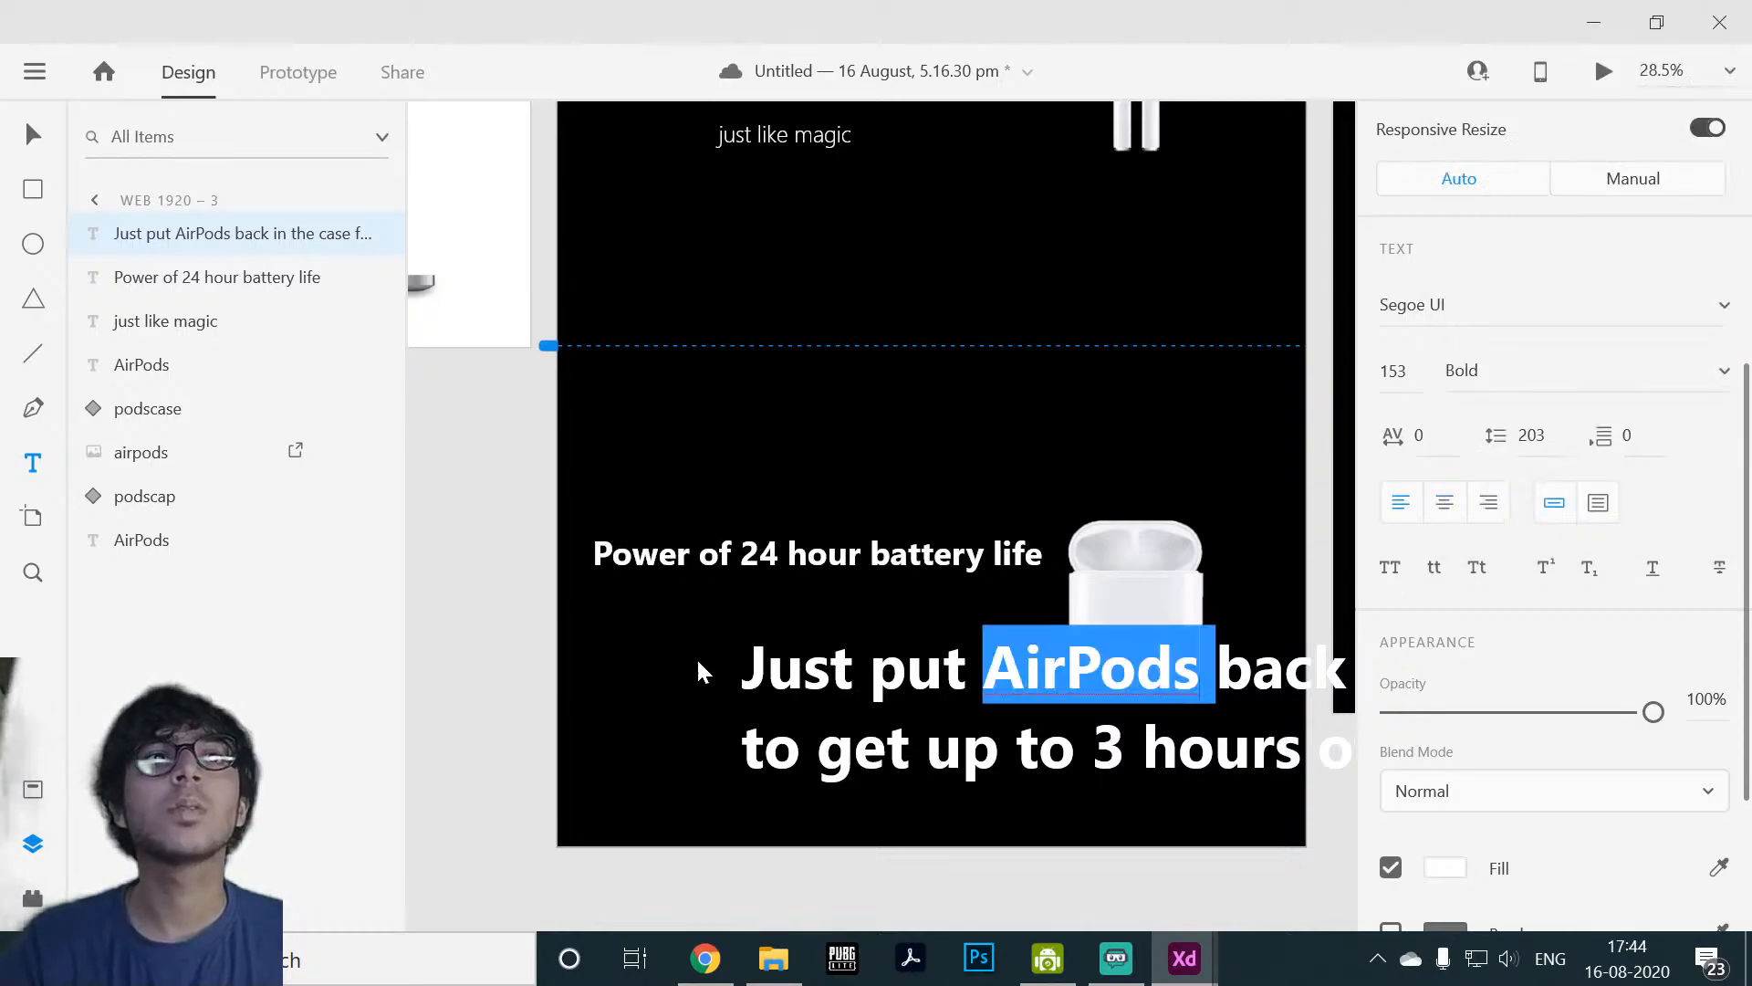
click(768, 664)
key(ctrl+a)
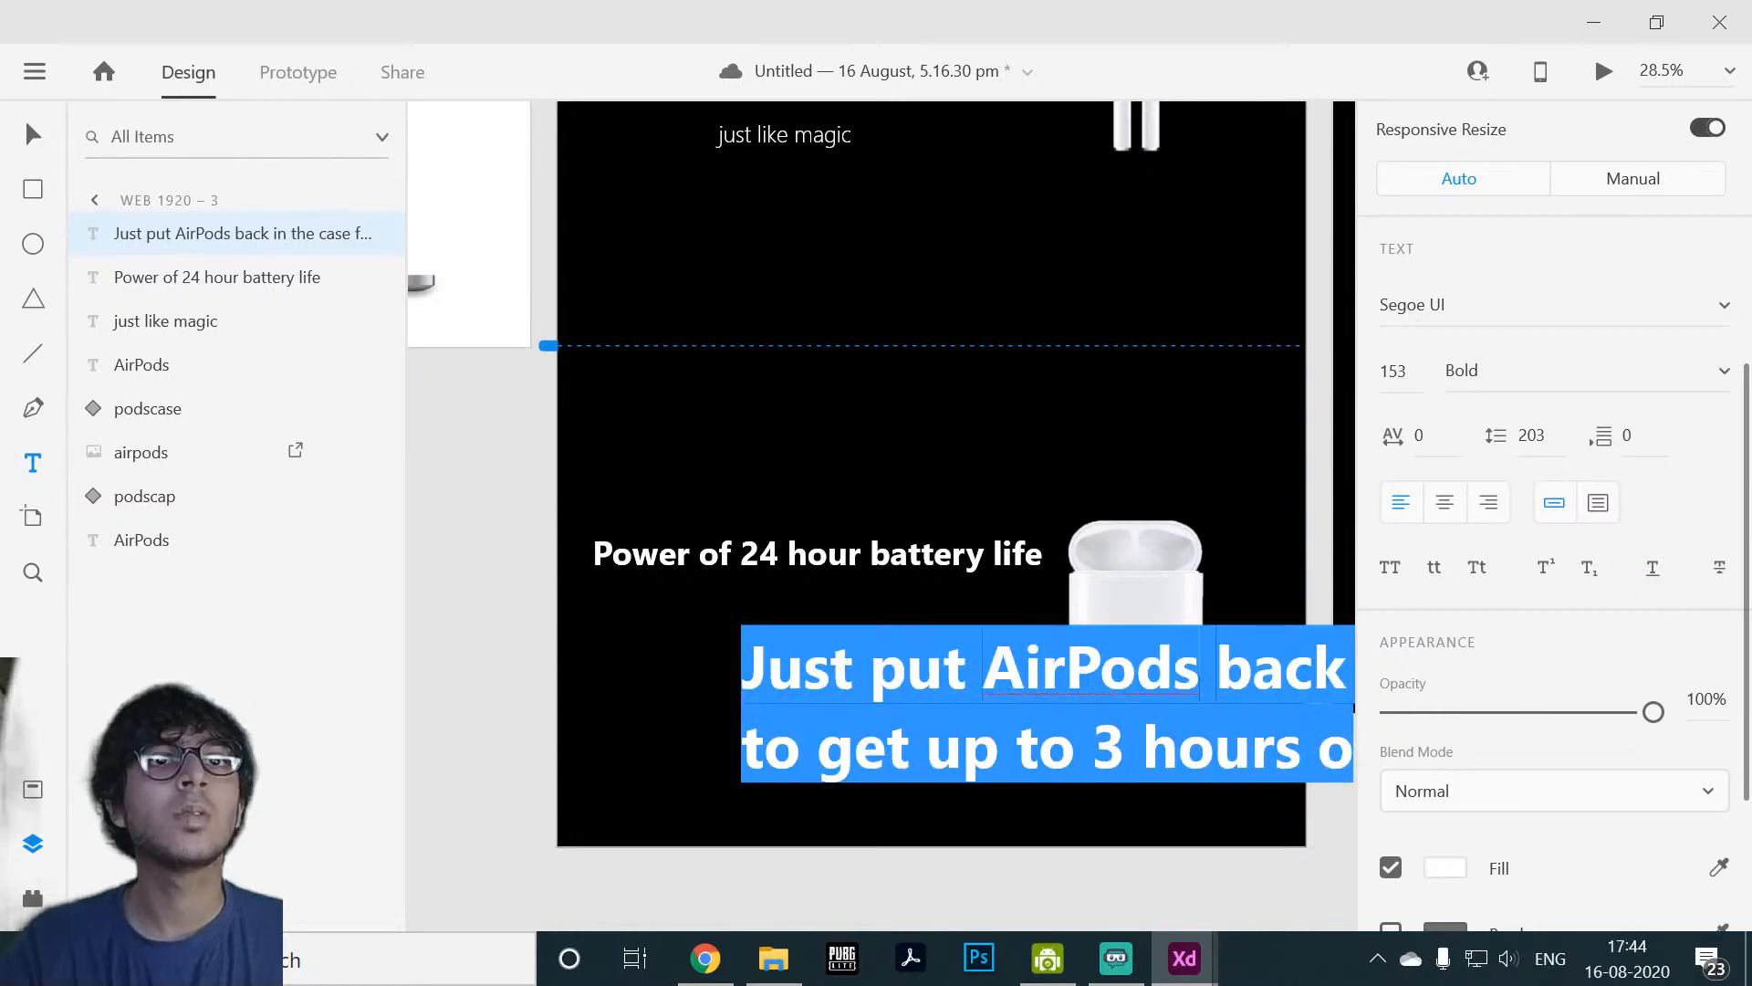
scroll(1513, 266, up, 5)
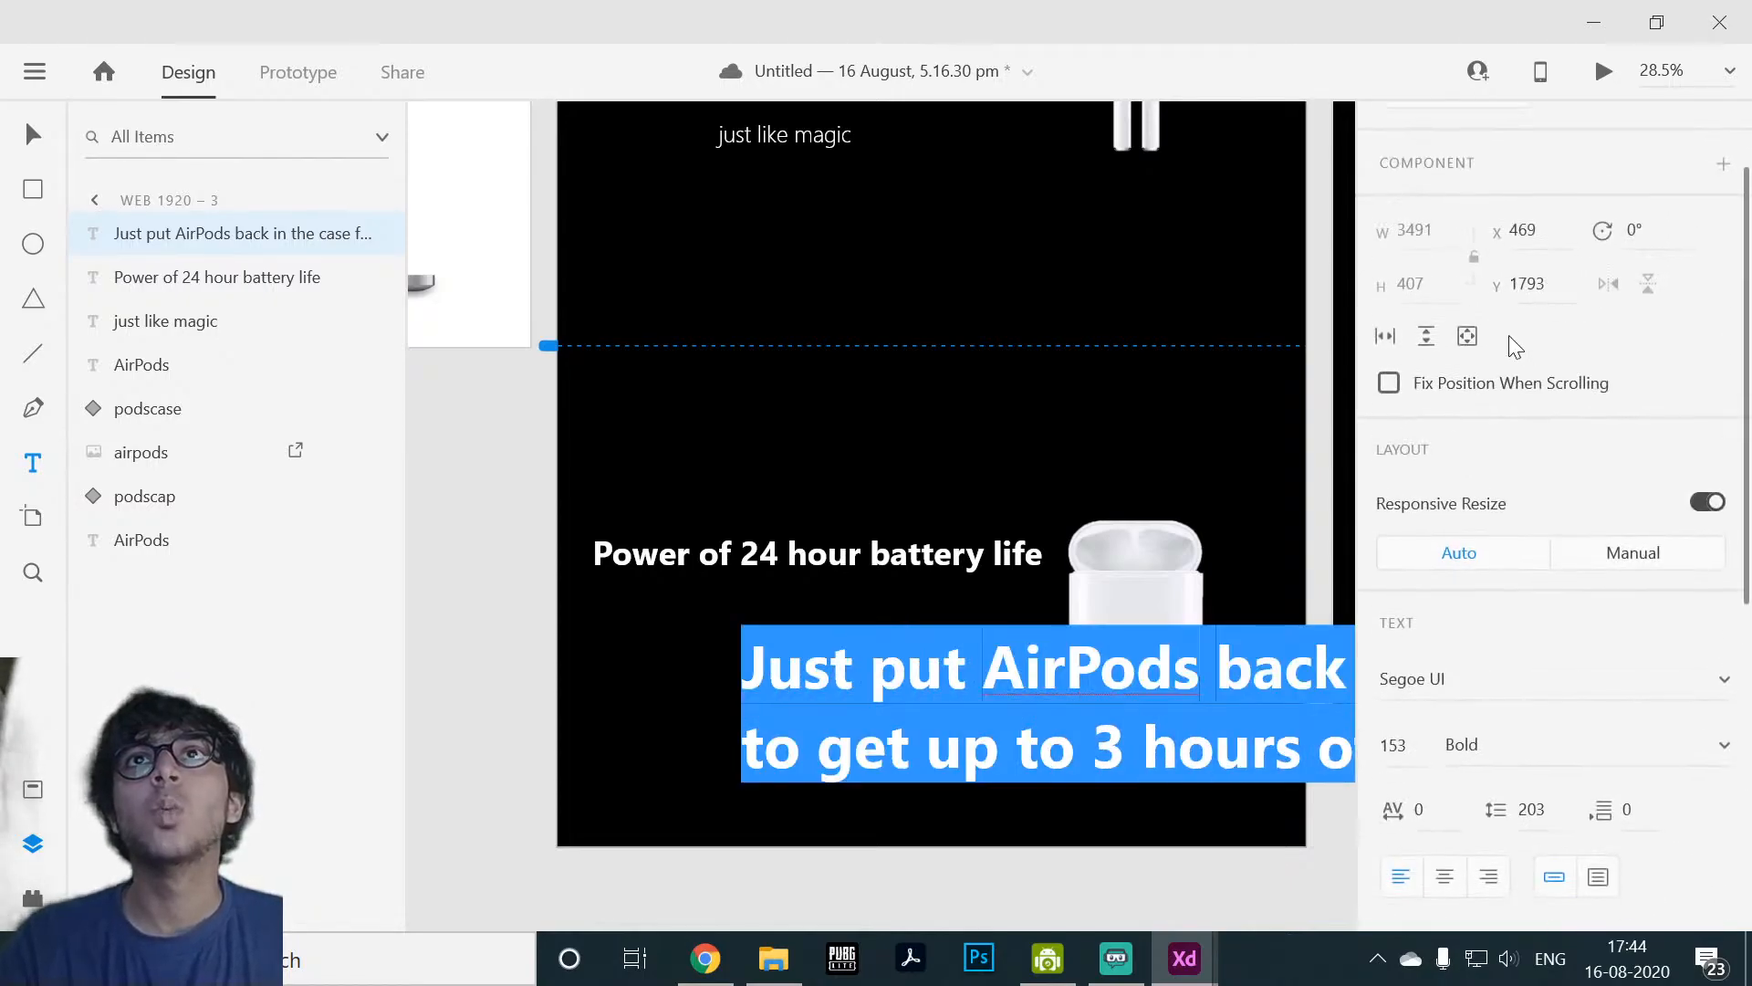
scroll(1502, 323, down, 4)
scroll(1502, 323, down, 1)
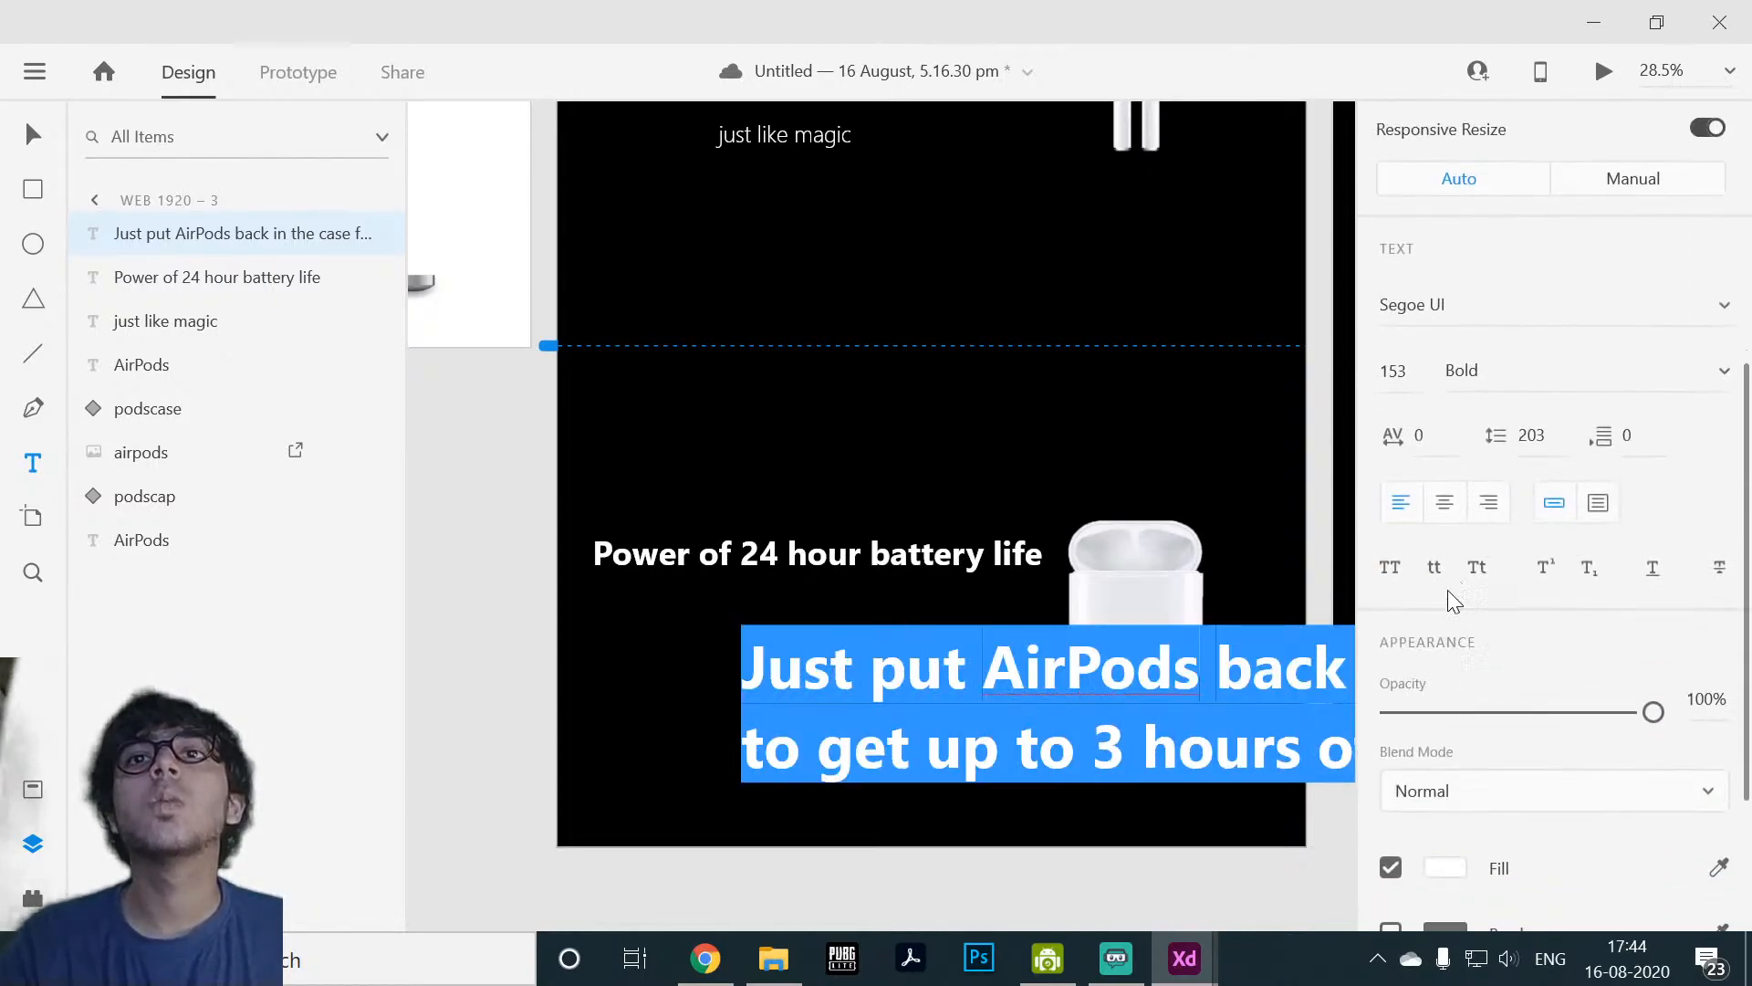
scroll(1464, 496, down, 1)
click(1722, 260)
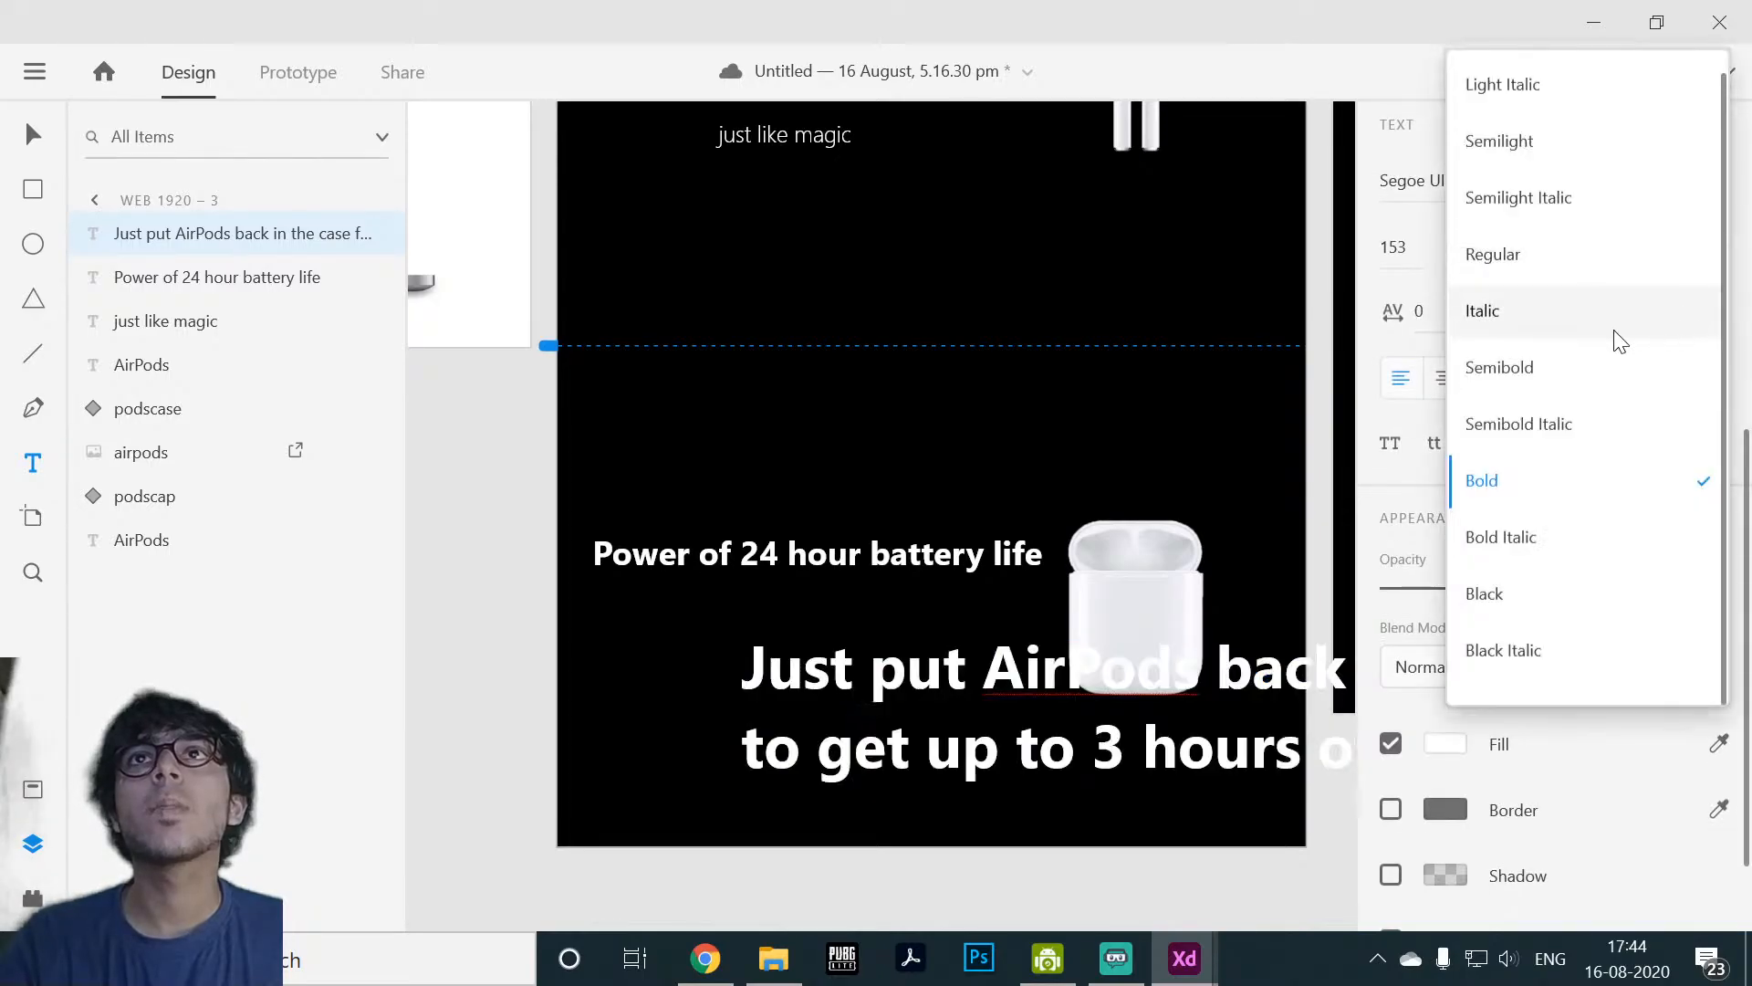
scroll(1537, 128, up, 1)
click(1552, 89)
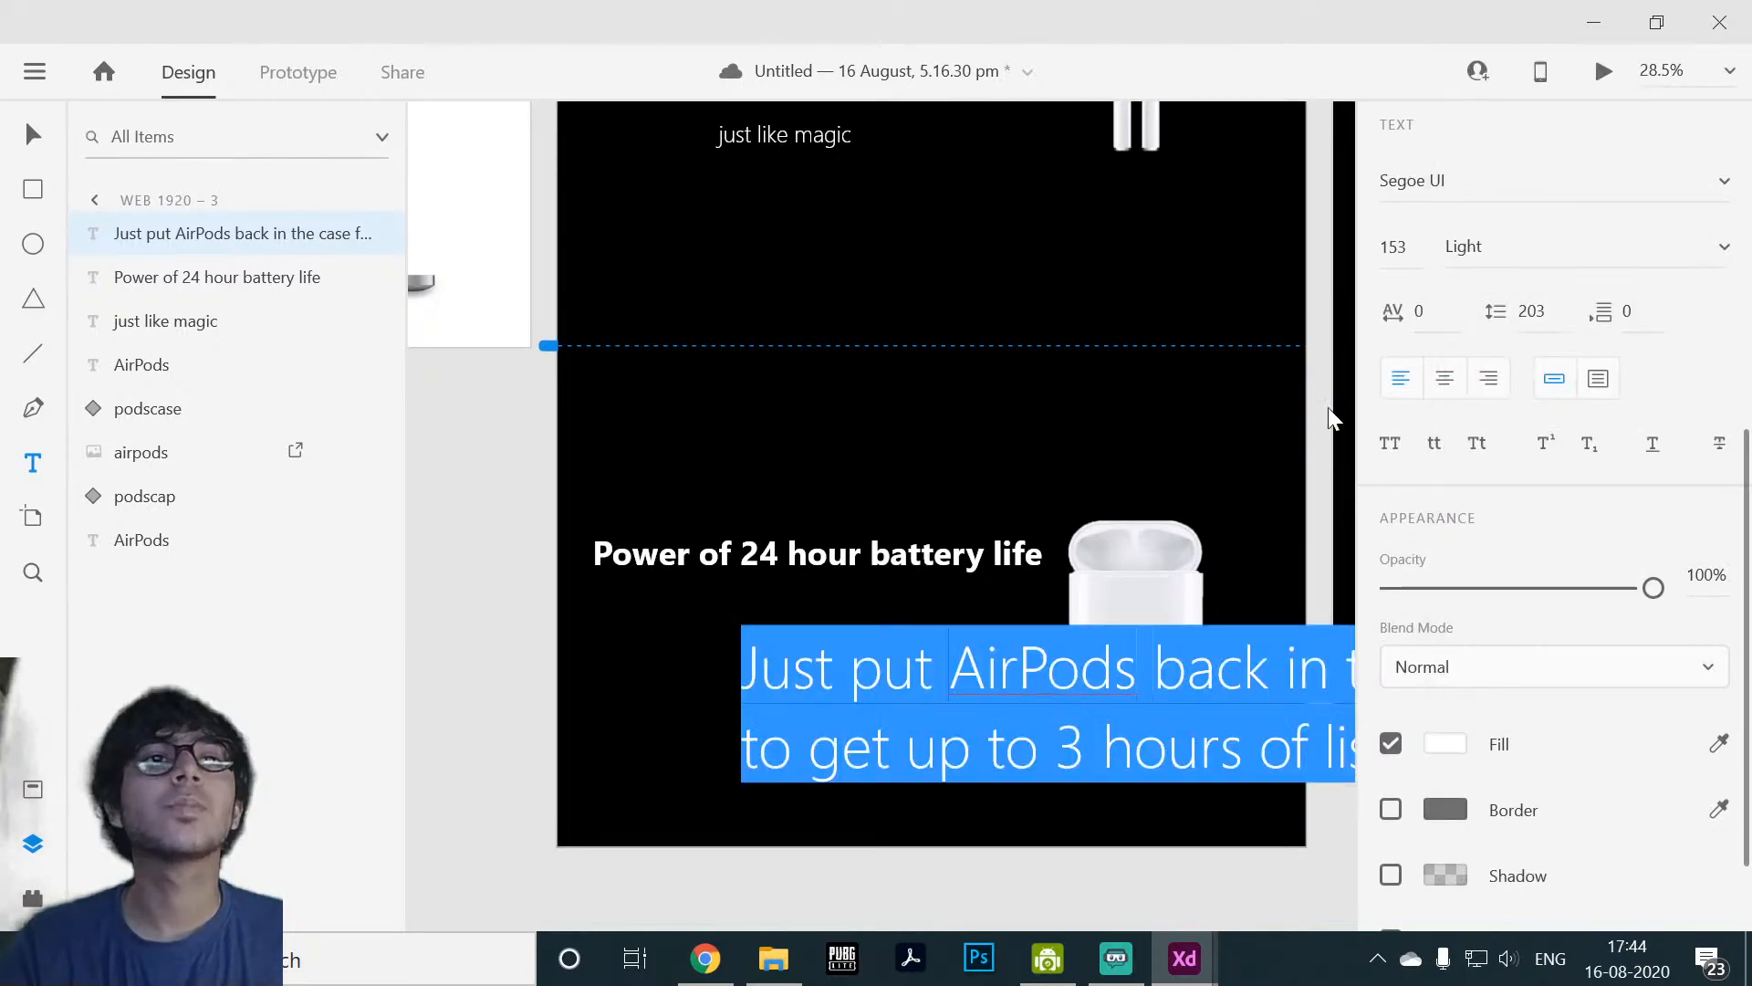
Step: Shrink the charging description to font size 55 and position it under the battery-life heading, aligned with the heading's starting edge
key(Escape)
drag(954, 698, 674, 634)
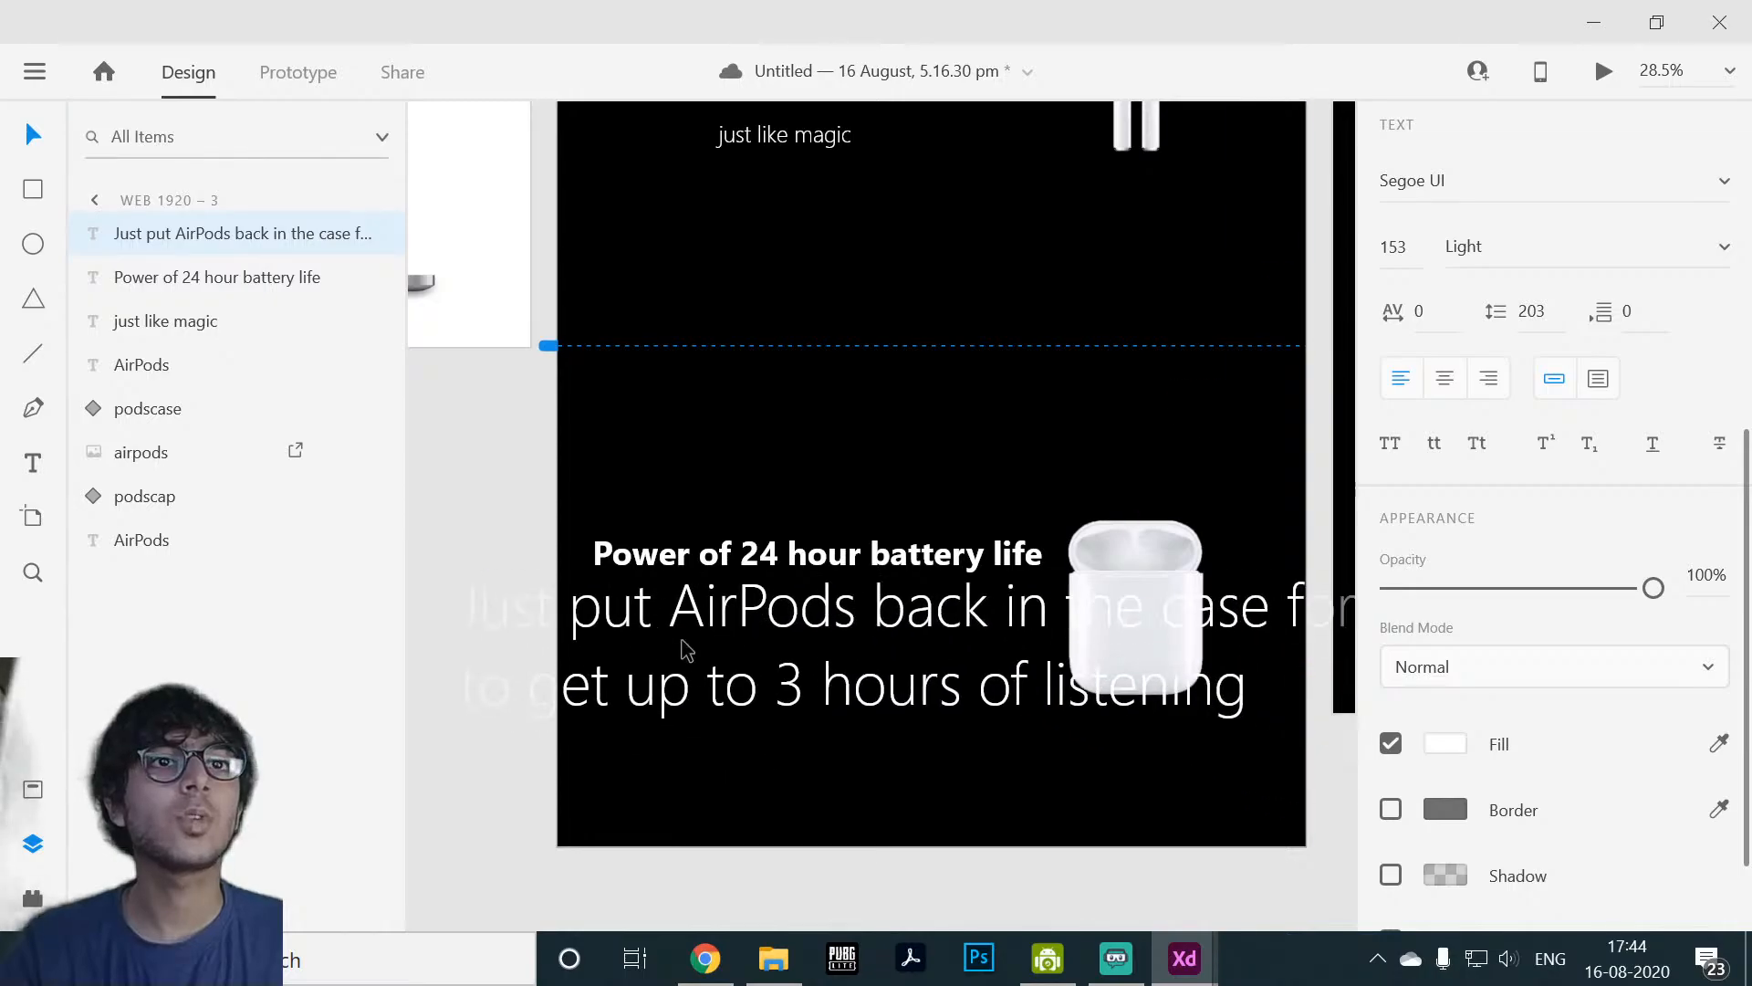
drag(1049, 727, 793, 657)
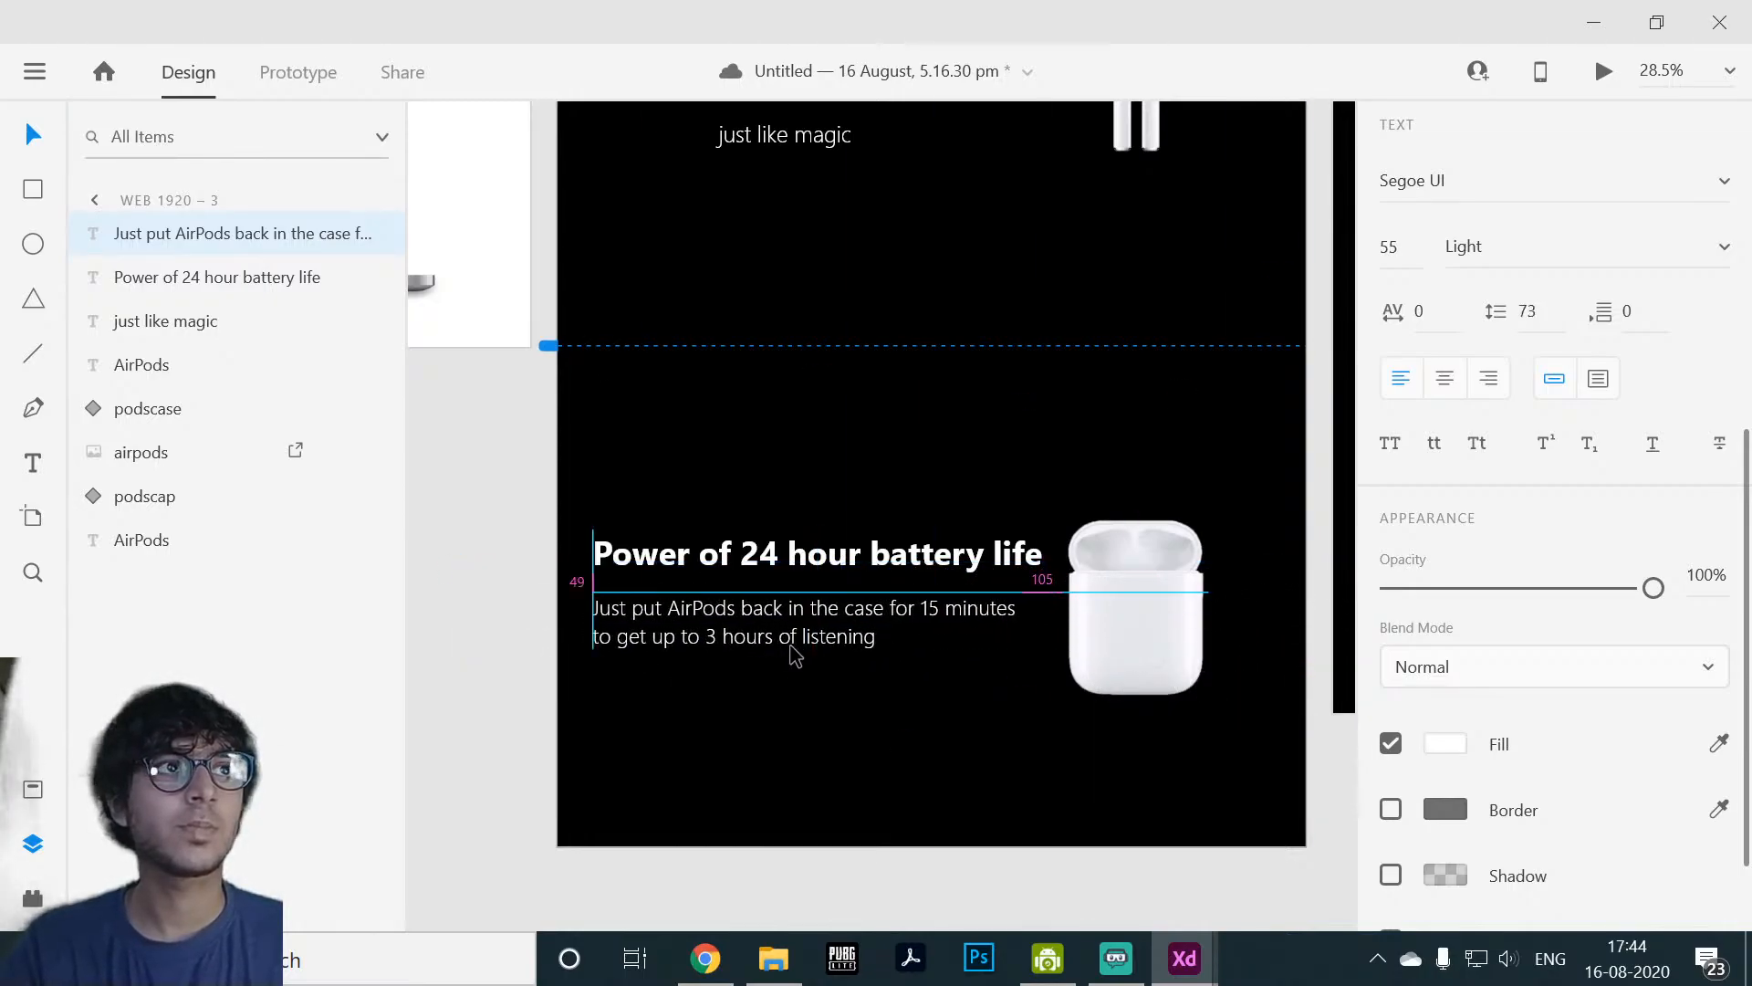
click(763, 739)
Step: Copy the NavBar component from artboard Web 1920 – 2 and place the copy along the upper edge of Web 1920 – 4
scroll(679, 506, up, 3)
scroll(683, 505, down, 5)
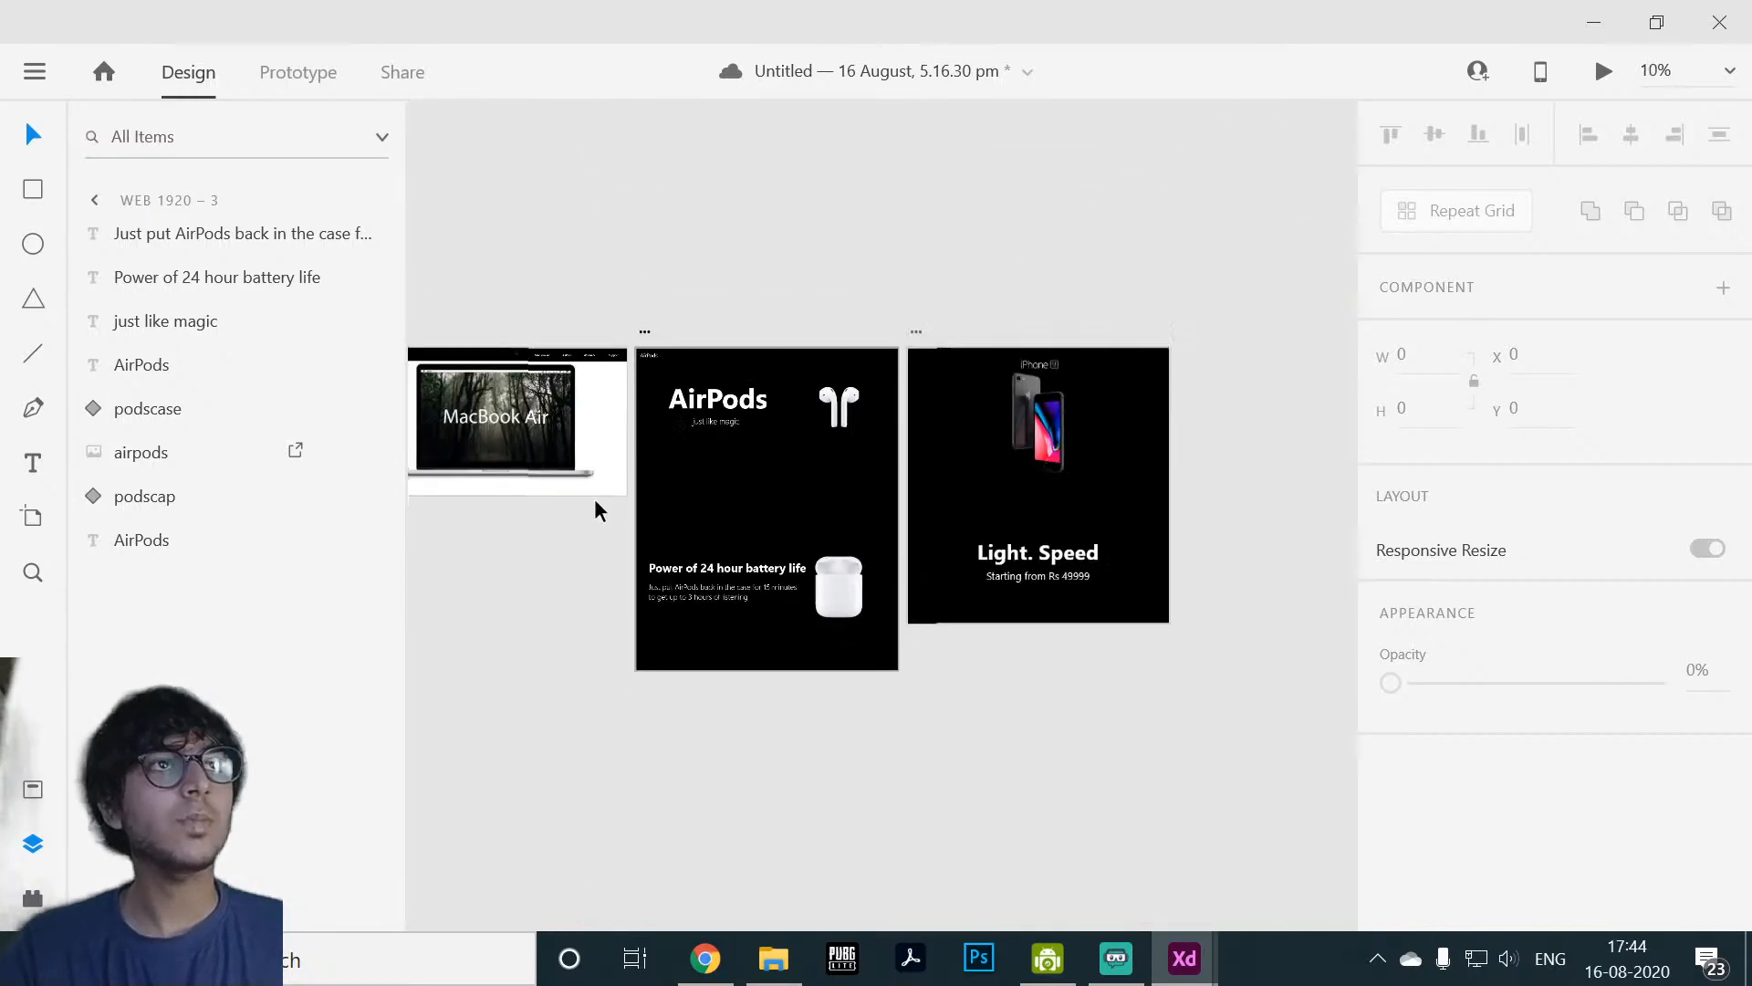
drag(536, 661, 888, 845)
scroll(876, 821, up, 3)
drag(779, 770, 924, 795)
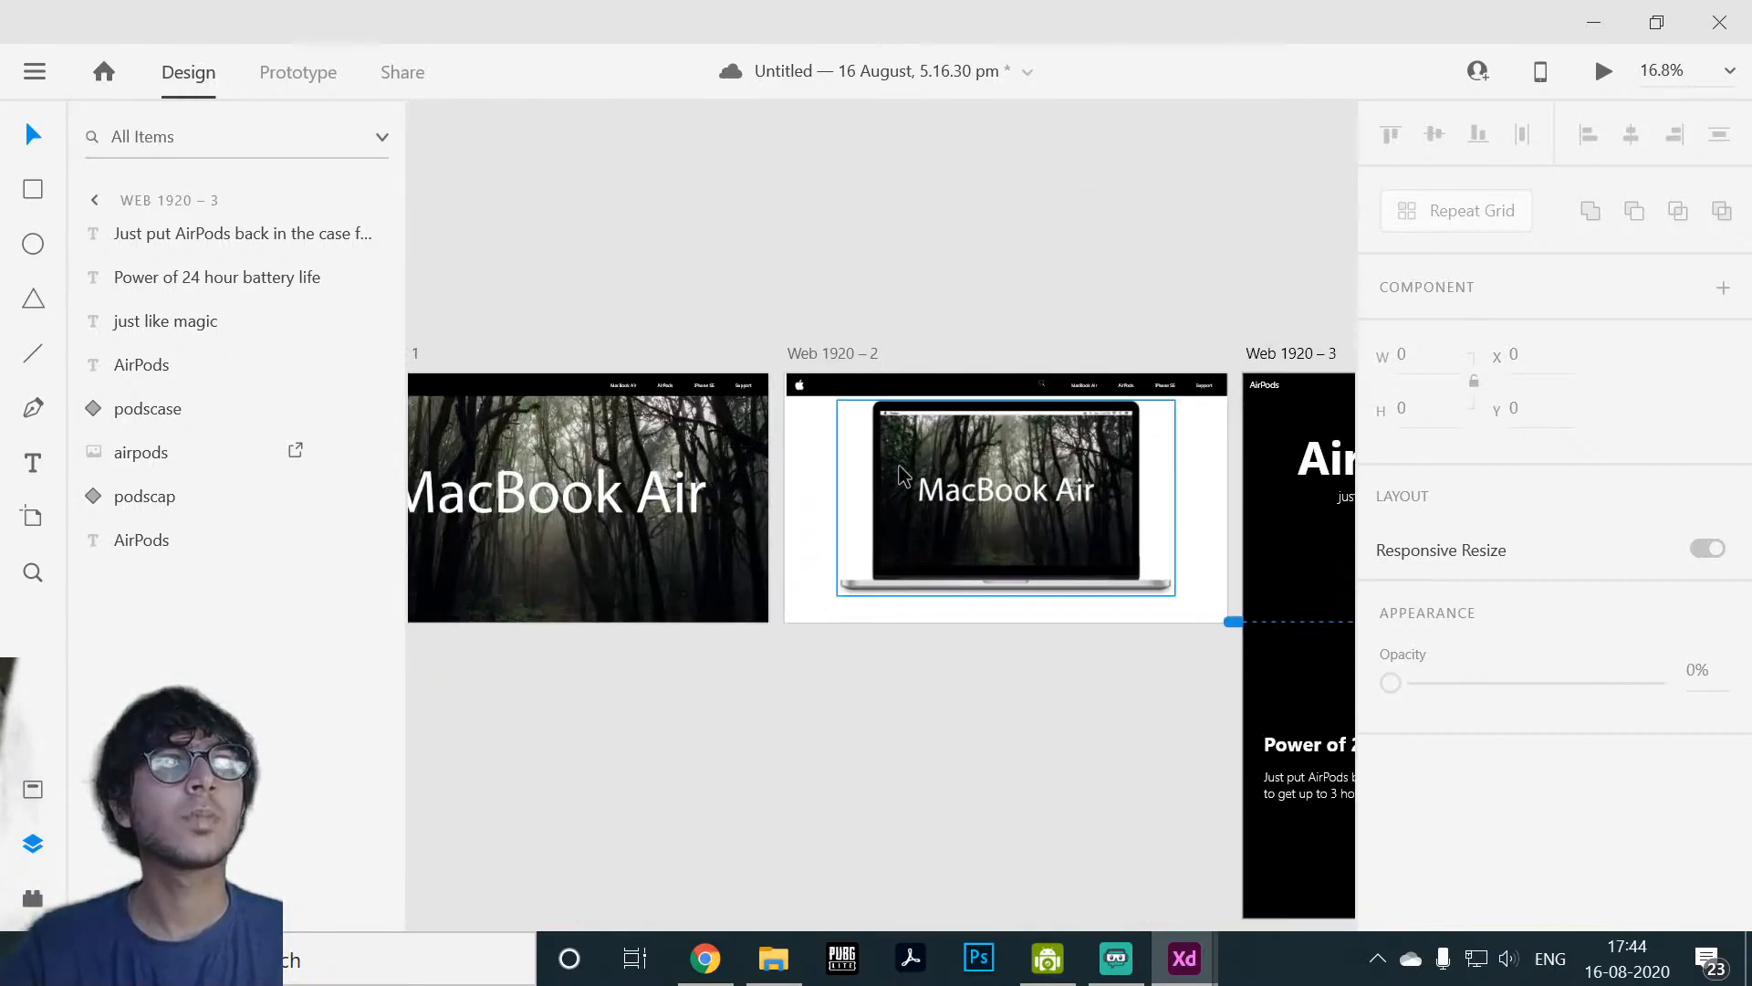
click(918, 387)
drag(1108, 241, 616, 297)
drag(486, 444, 730, 447)
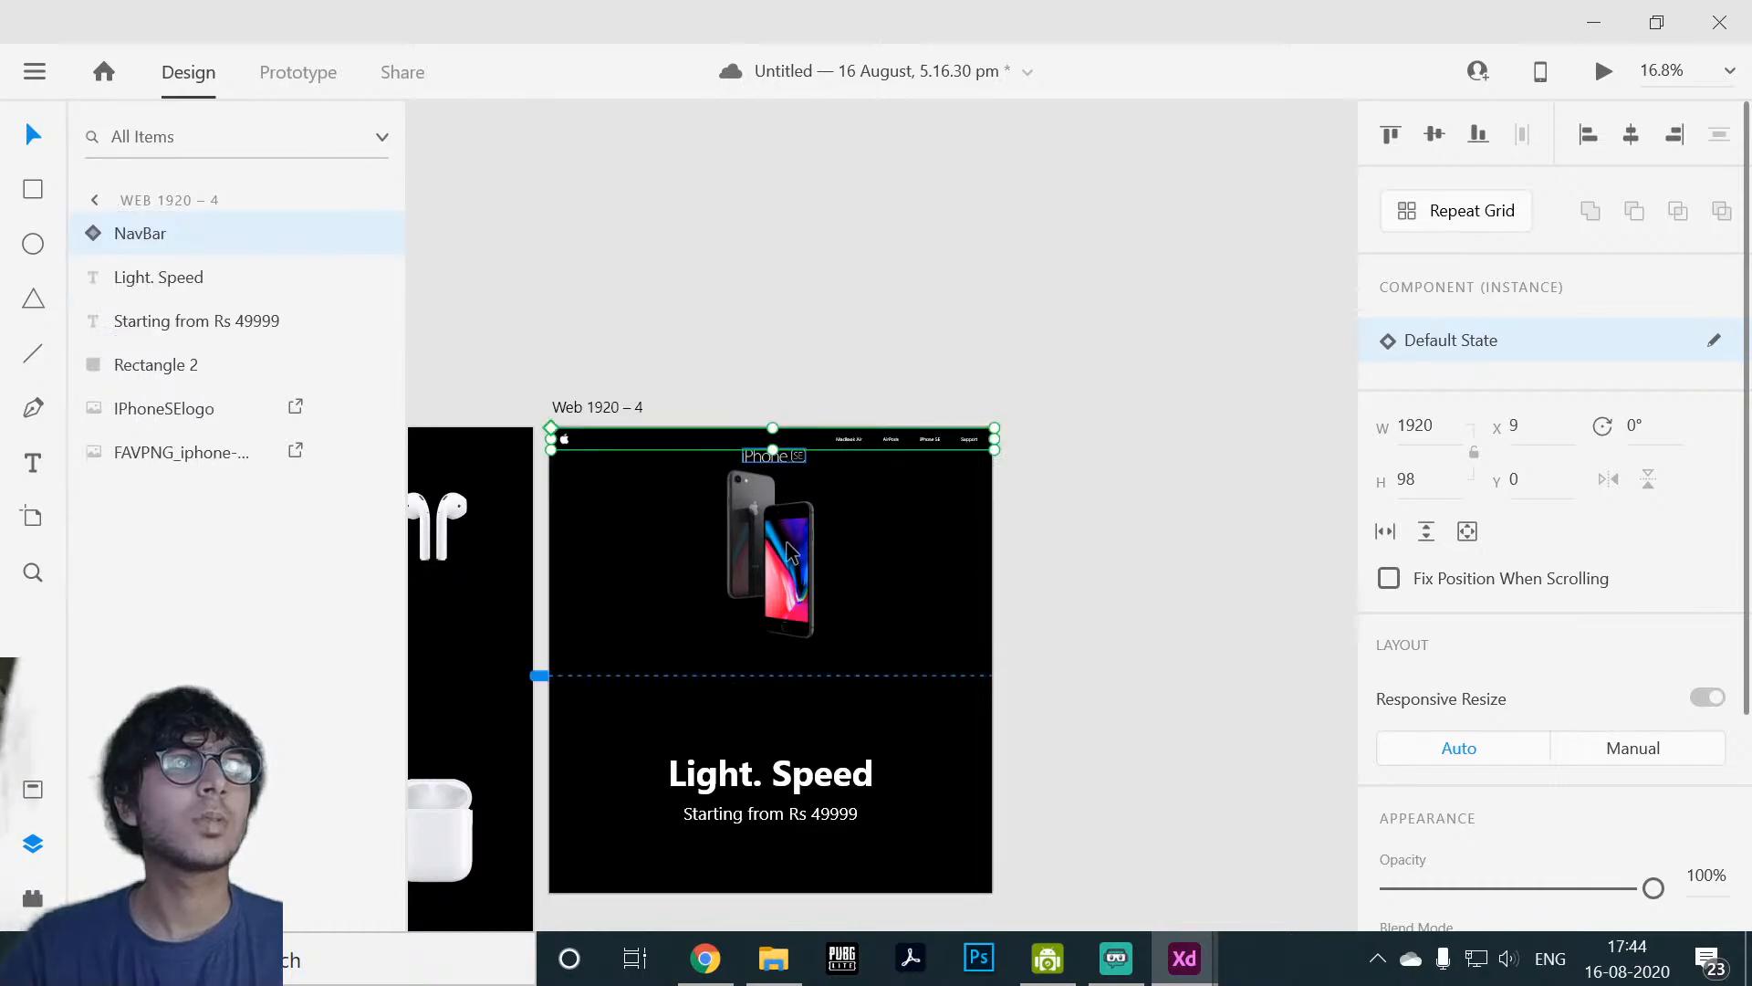
click(1186, 274)
Step: Select the iPhone SE logo and phone image together on Web 1920 – 4 and move them down, clear of the navigation bar
scroll(1146, 454, up, 5)
drag(861, 620, 1138, 555)
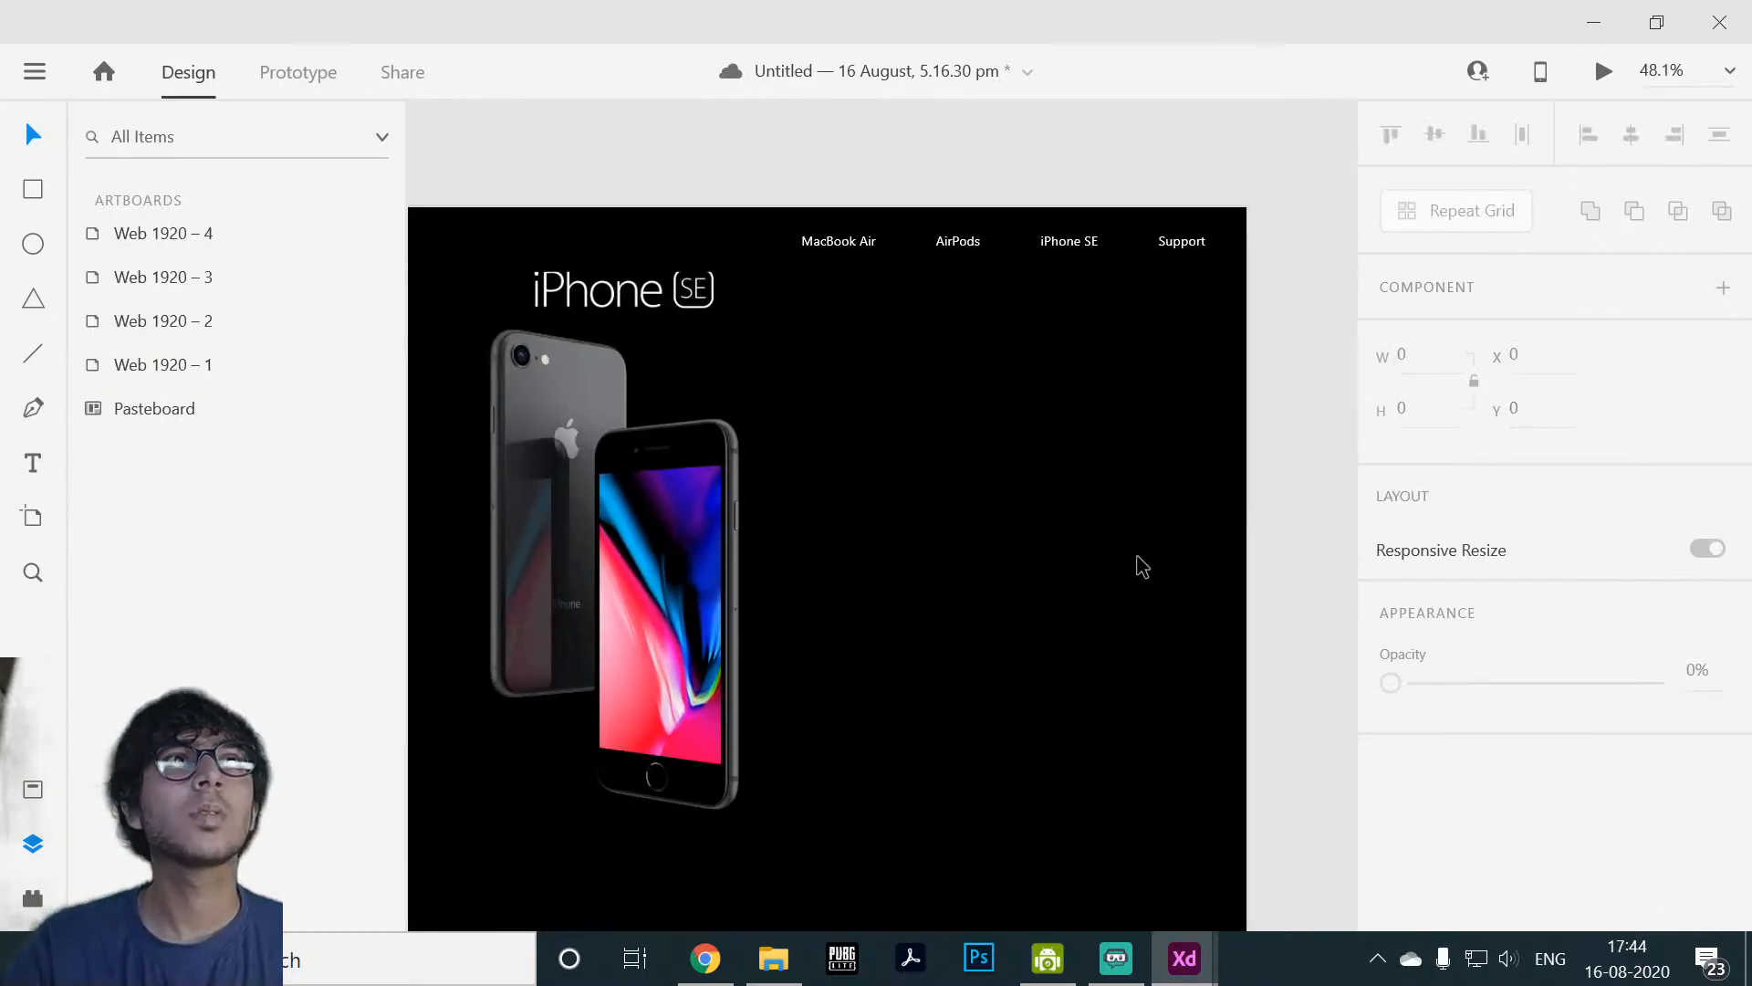
drag(579, 568, 831, 532)
click(832, 530)
shift+click(886, 265)
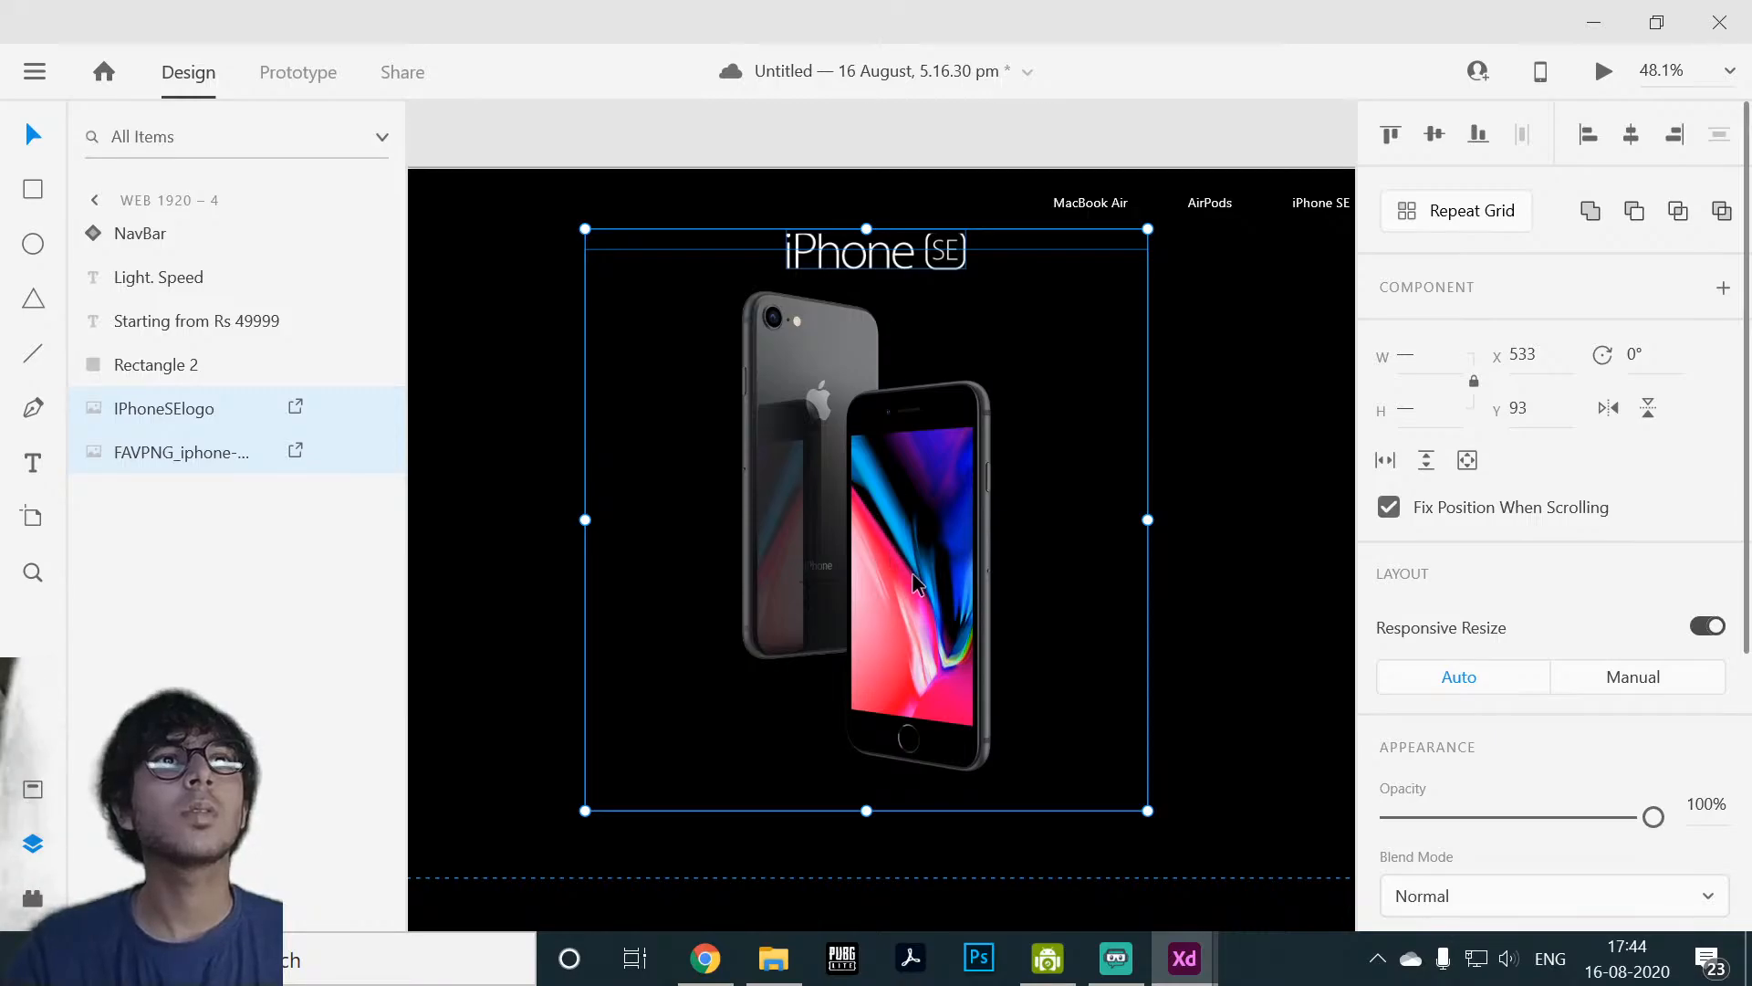
drag(917, 584, 971, 698)
click(1266, 607)
scroll(1154, 584, down, 5)
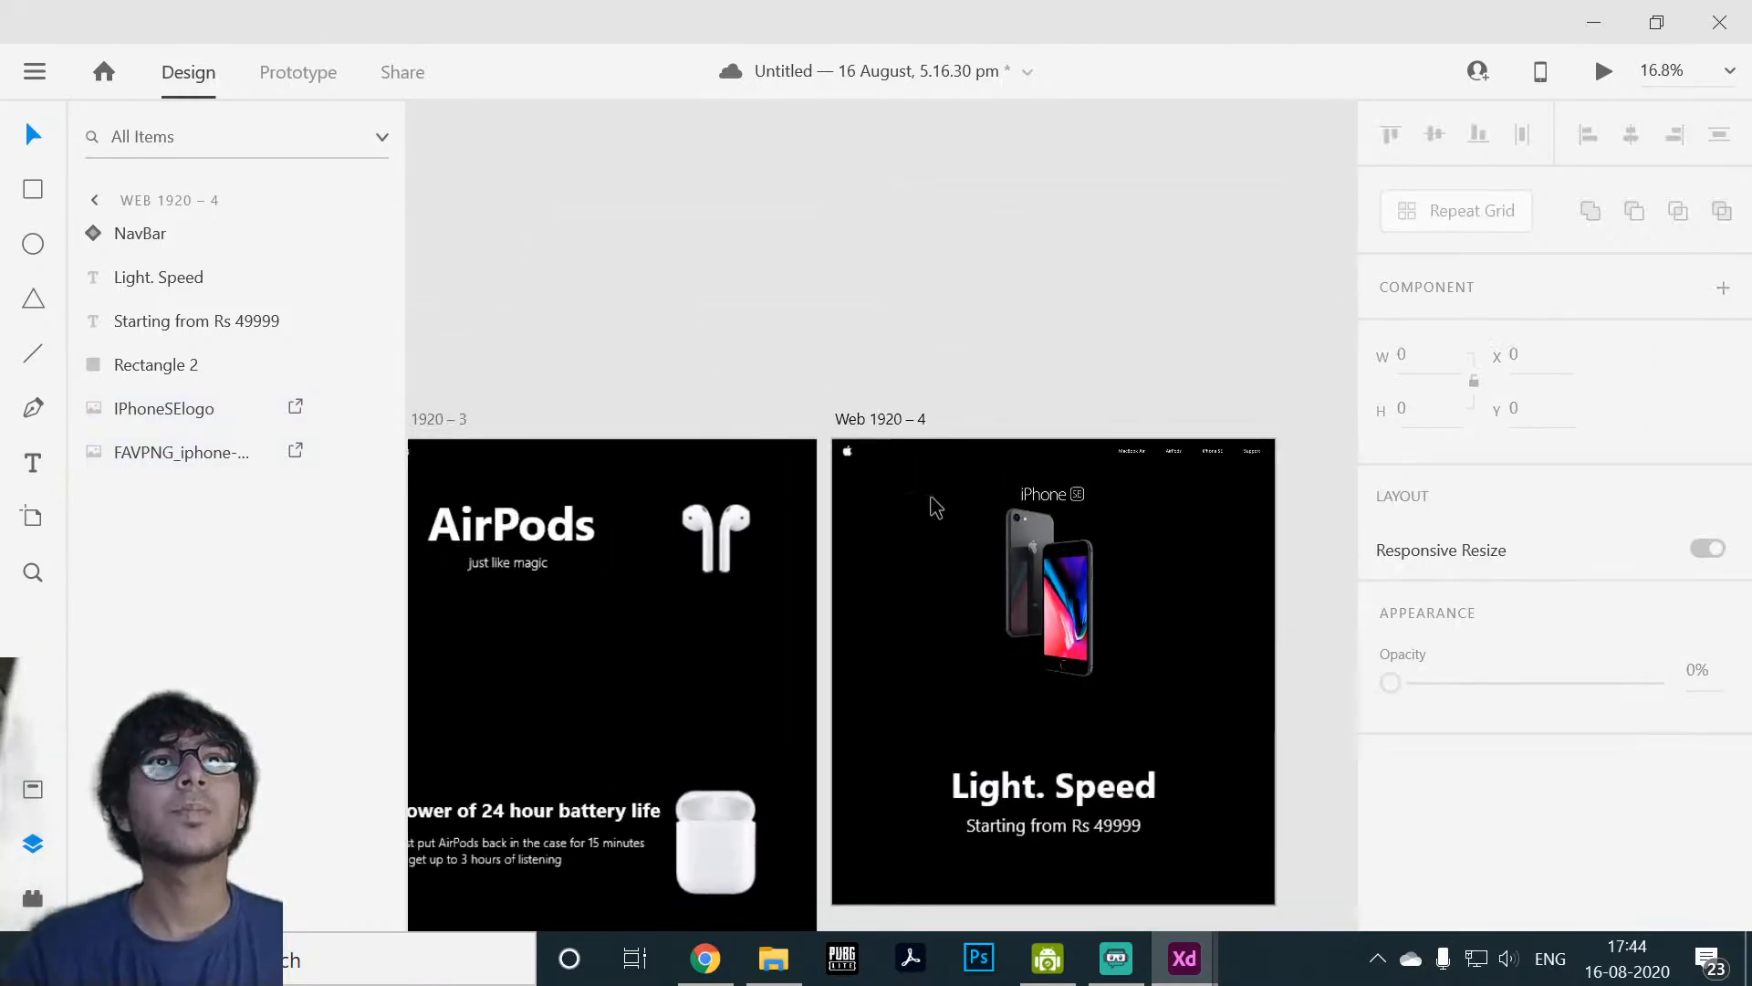
Step: Look over the artboards in Prototype mode, from Web 1920 – 4 back to the MacBook section on Web 1920 – 2
drag(843, 266, 961, 230)
click(265, 77)
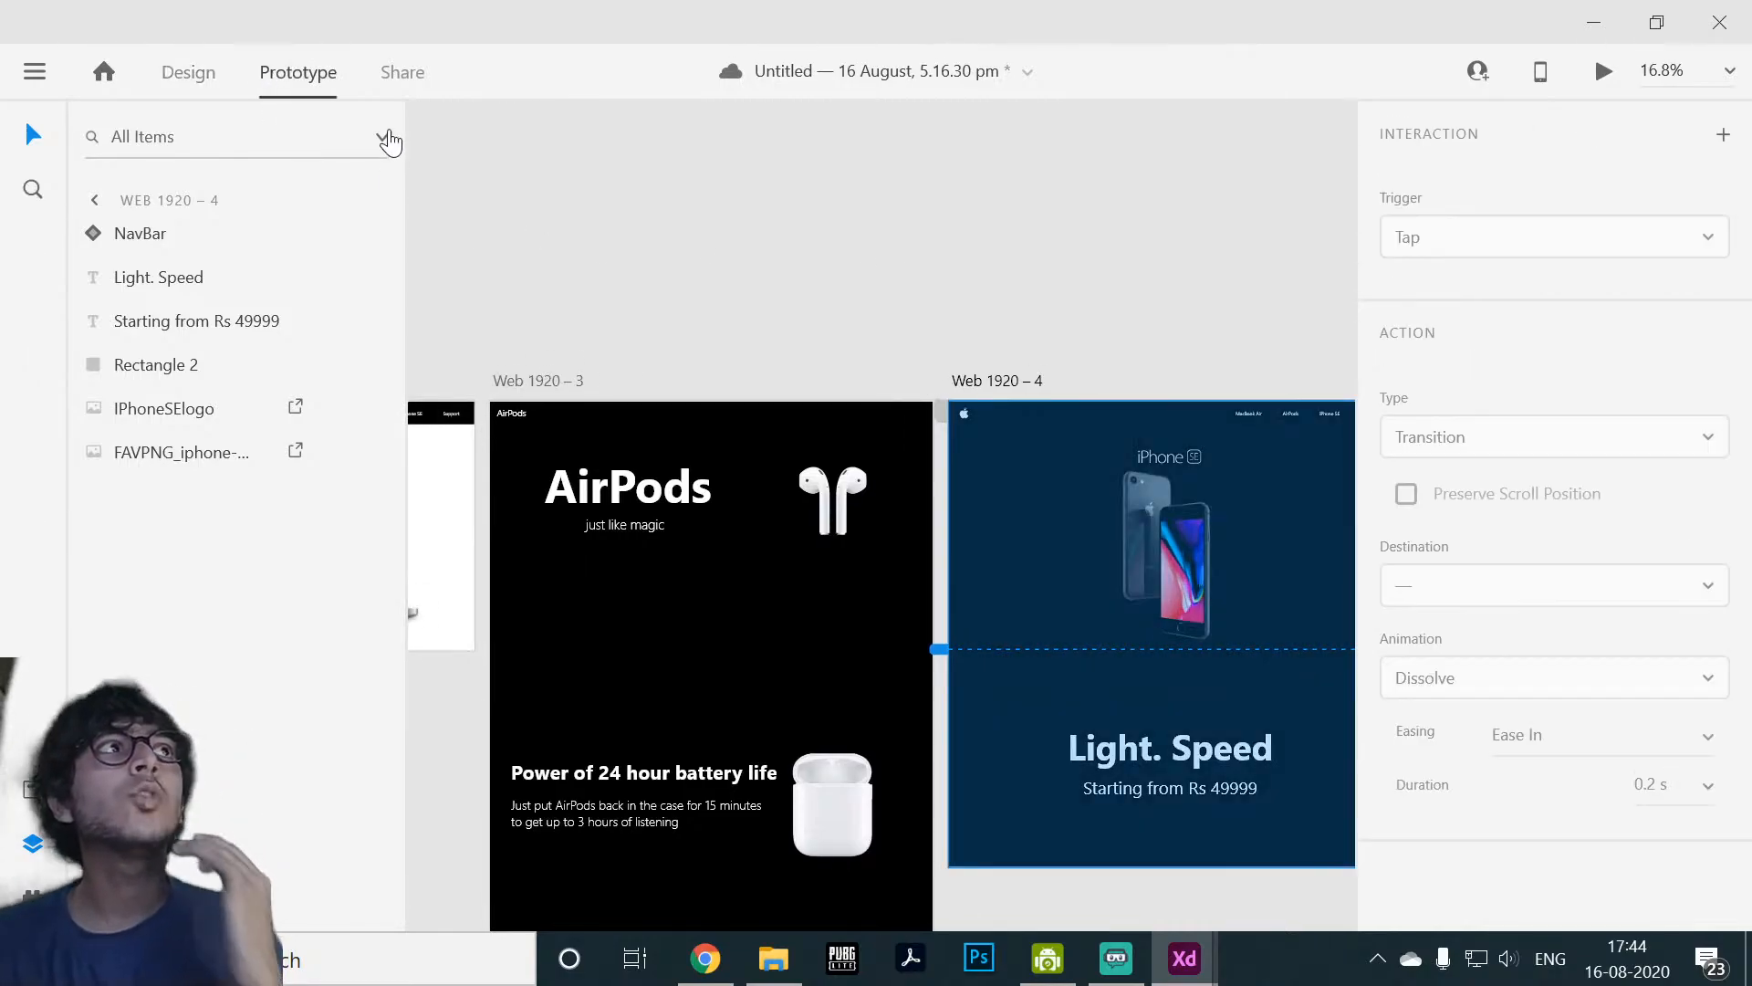
click(764, 262)
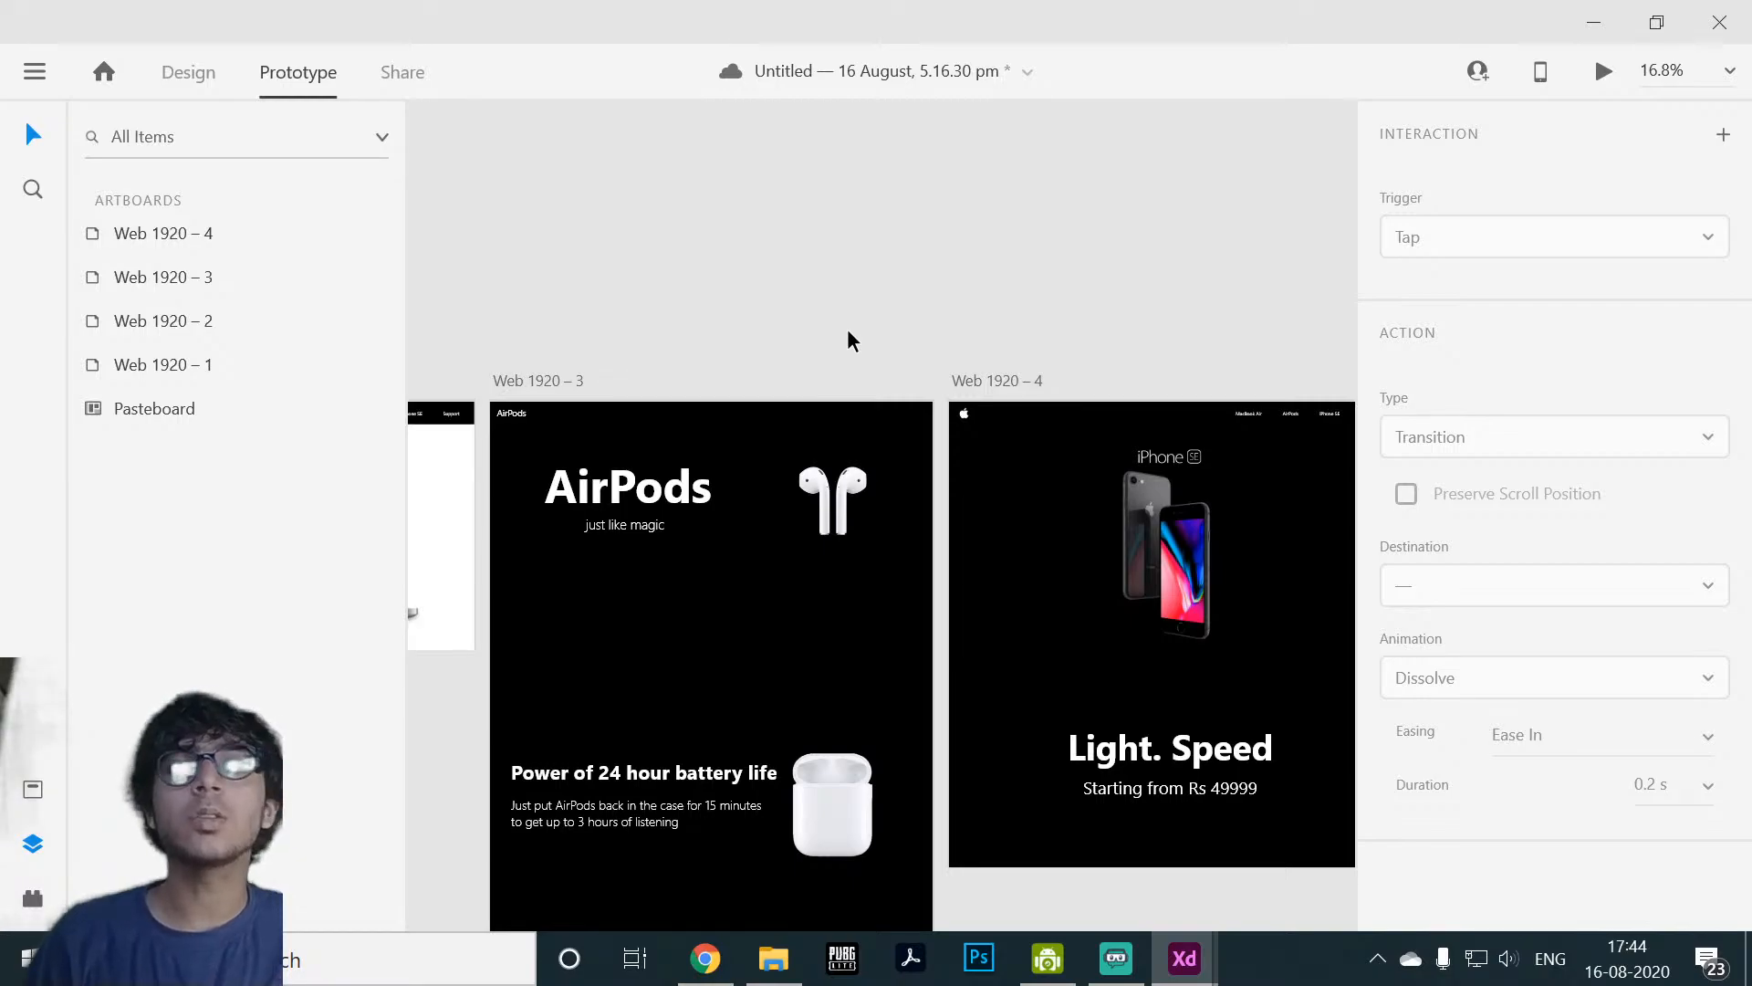
drag(894, 322, 1148, 237)
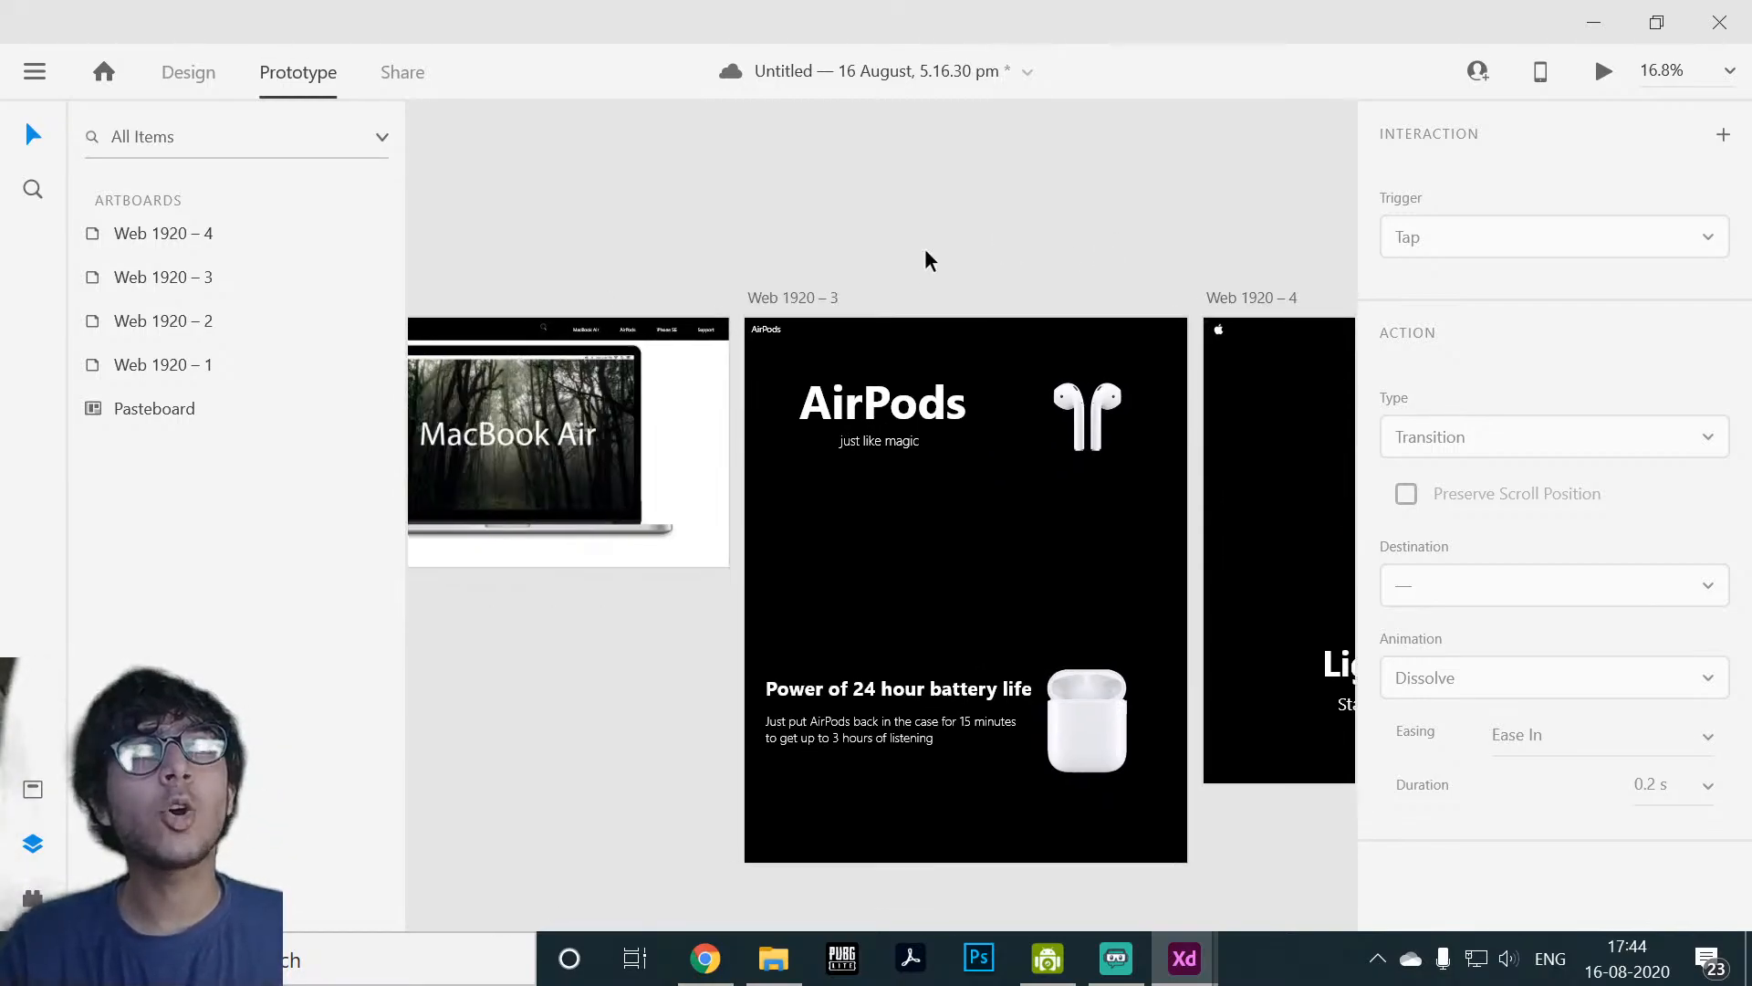
drag(924, 248, 1021, 236)
drag(878, 196, 1115, 16)
drag(714, 715, 995, 728)
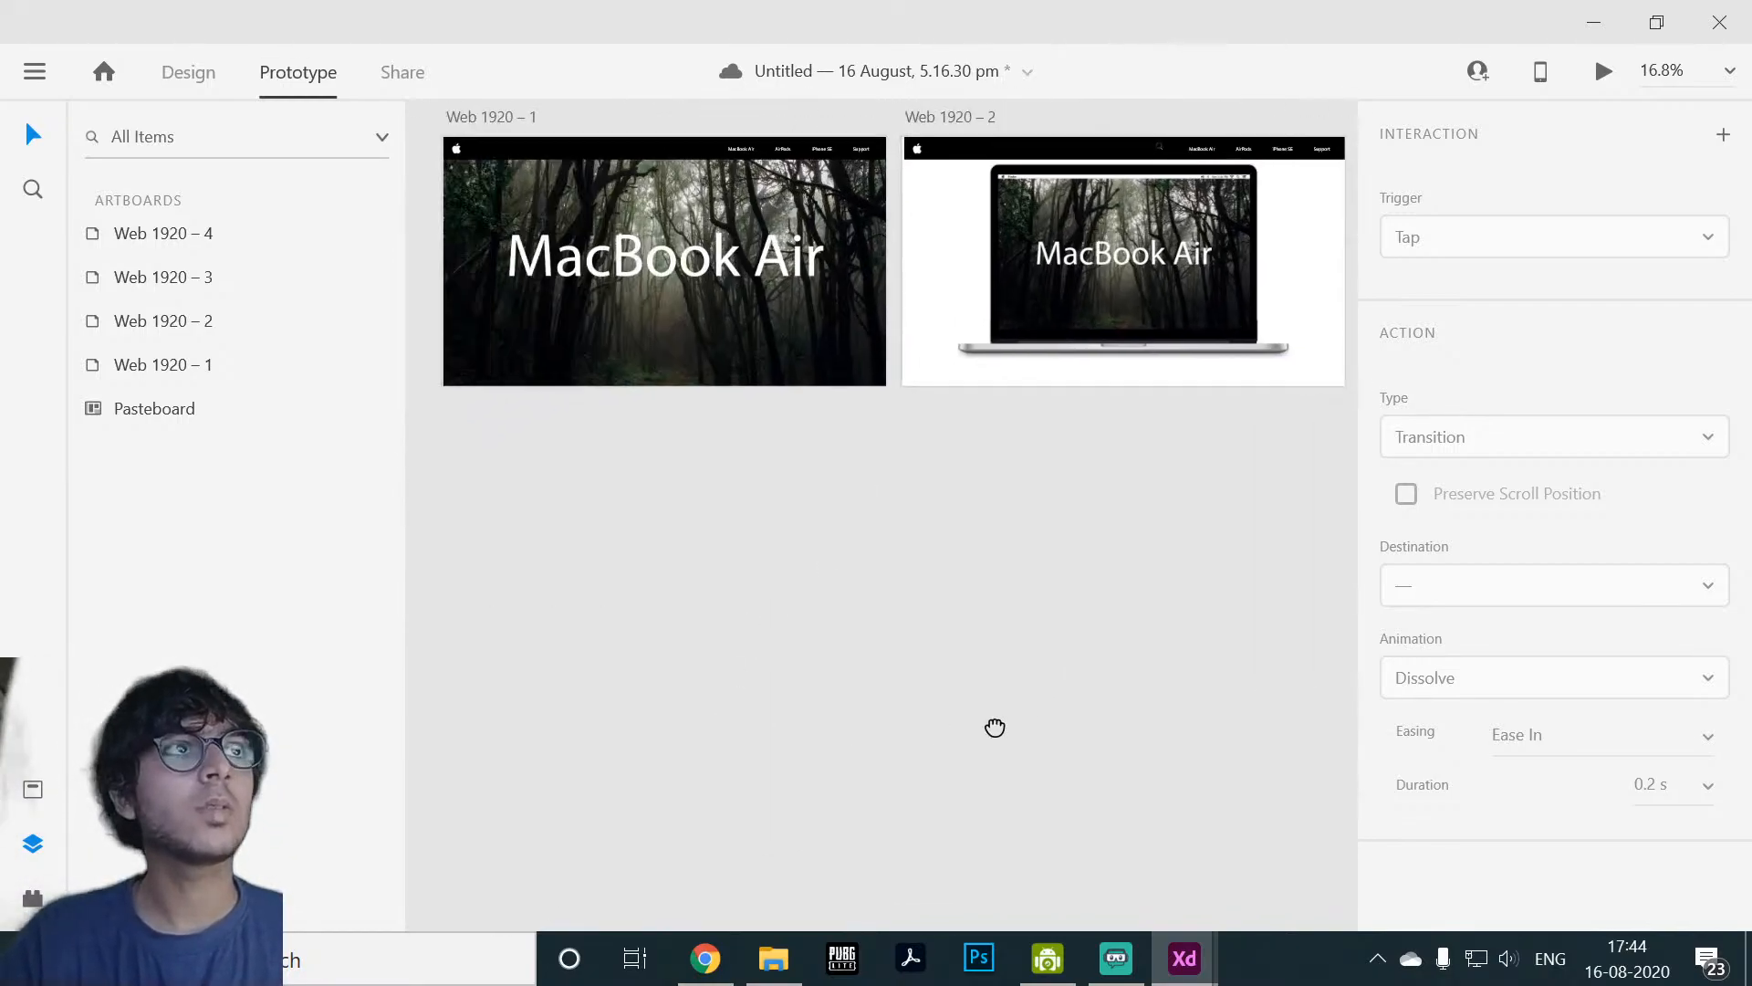
scroll(1032, 532, up, 2)
drag(1251, 401, 818, 974)
scroll(853, 644, up, 4)
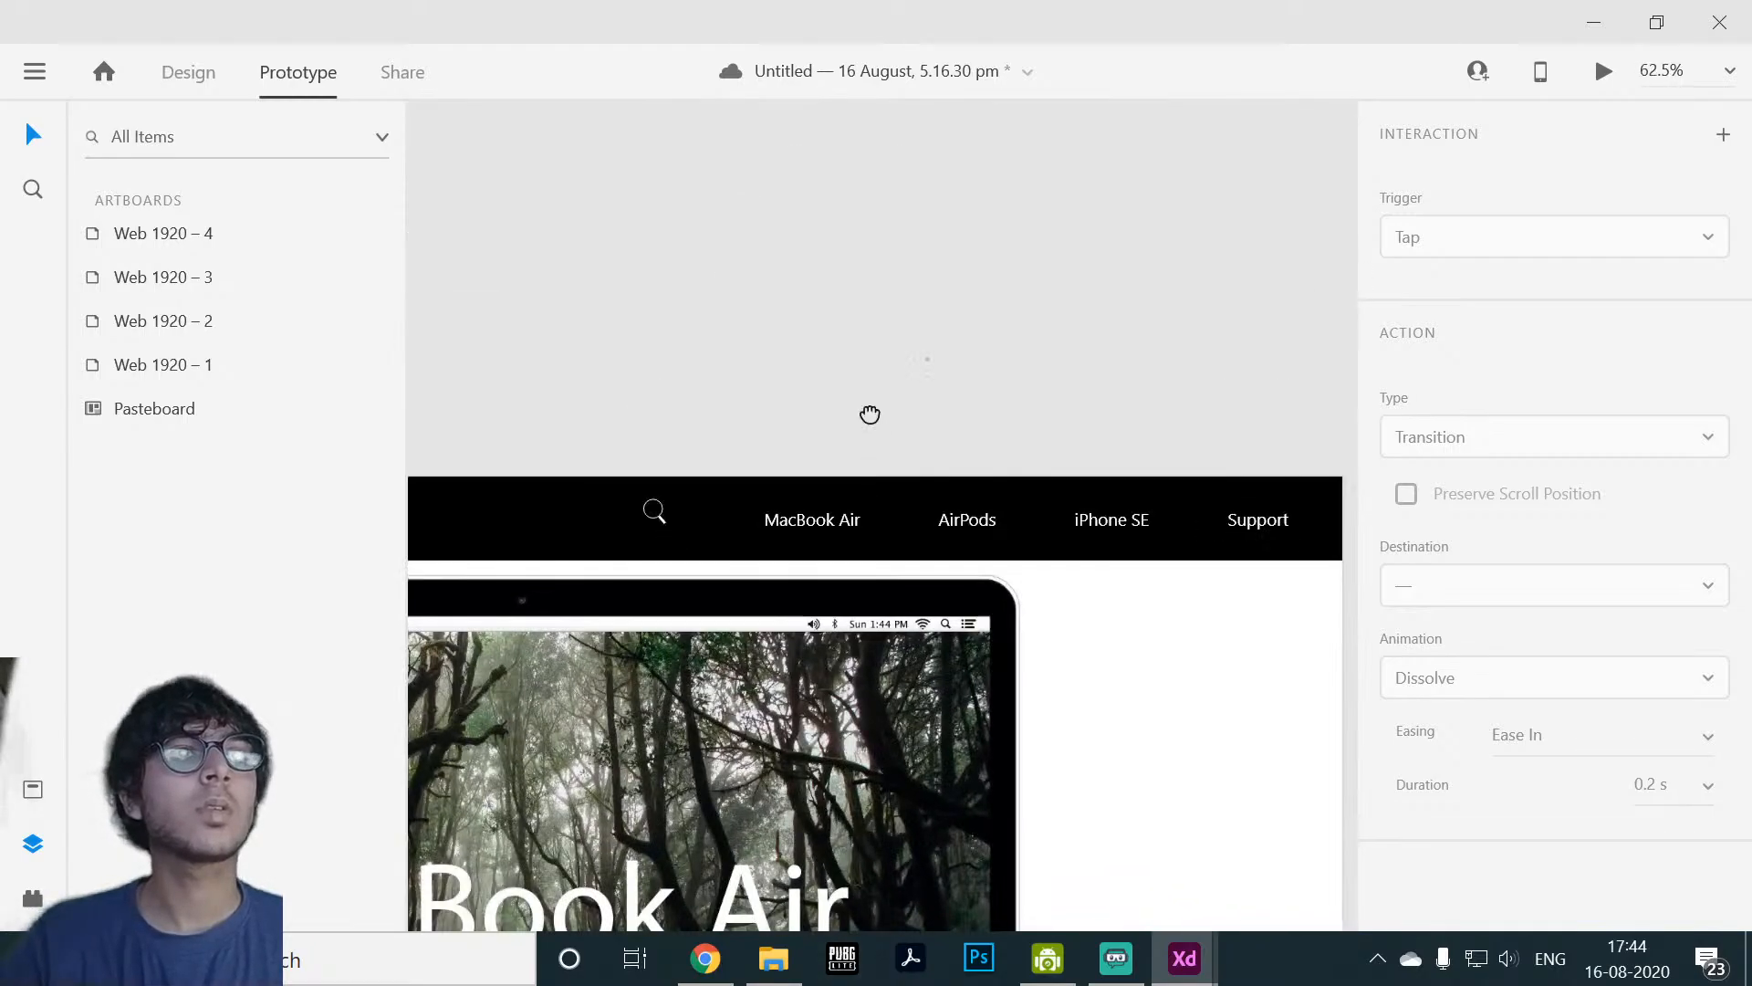
drag(868, 411, 1086, 3)
scroll(1076, 359, down, 2)
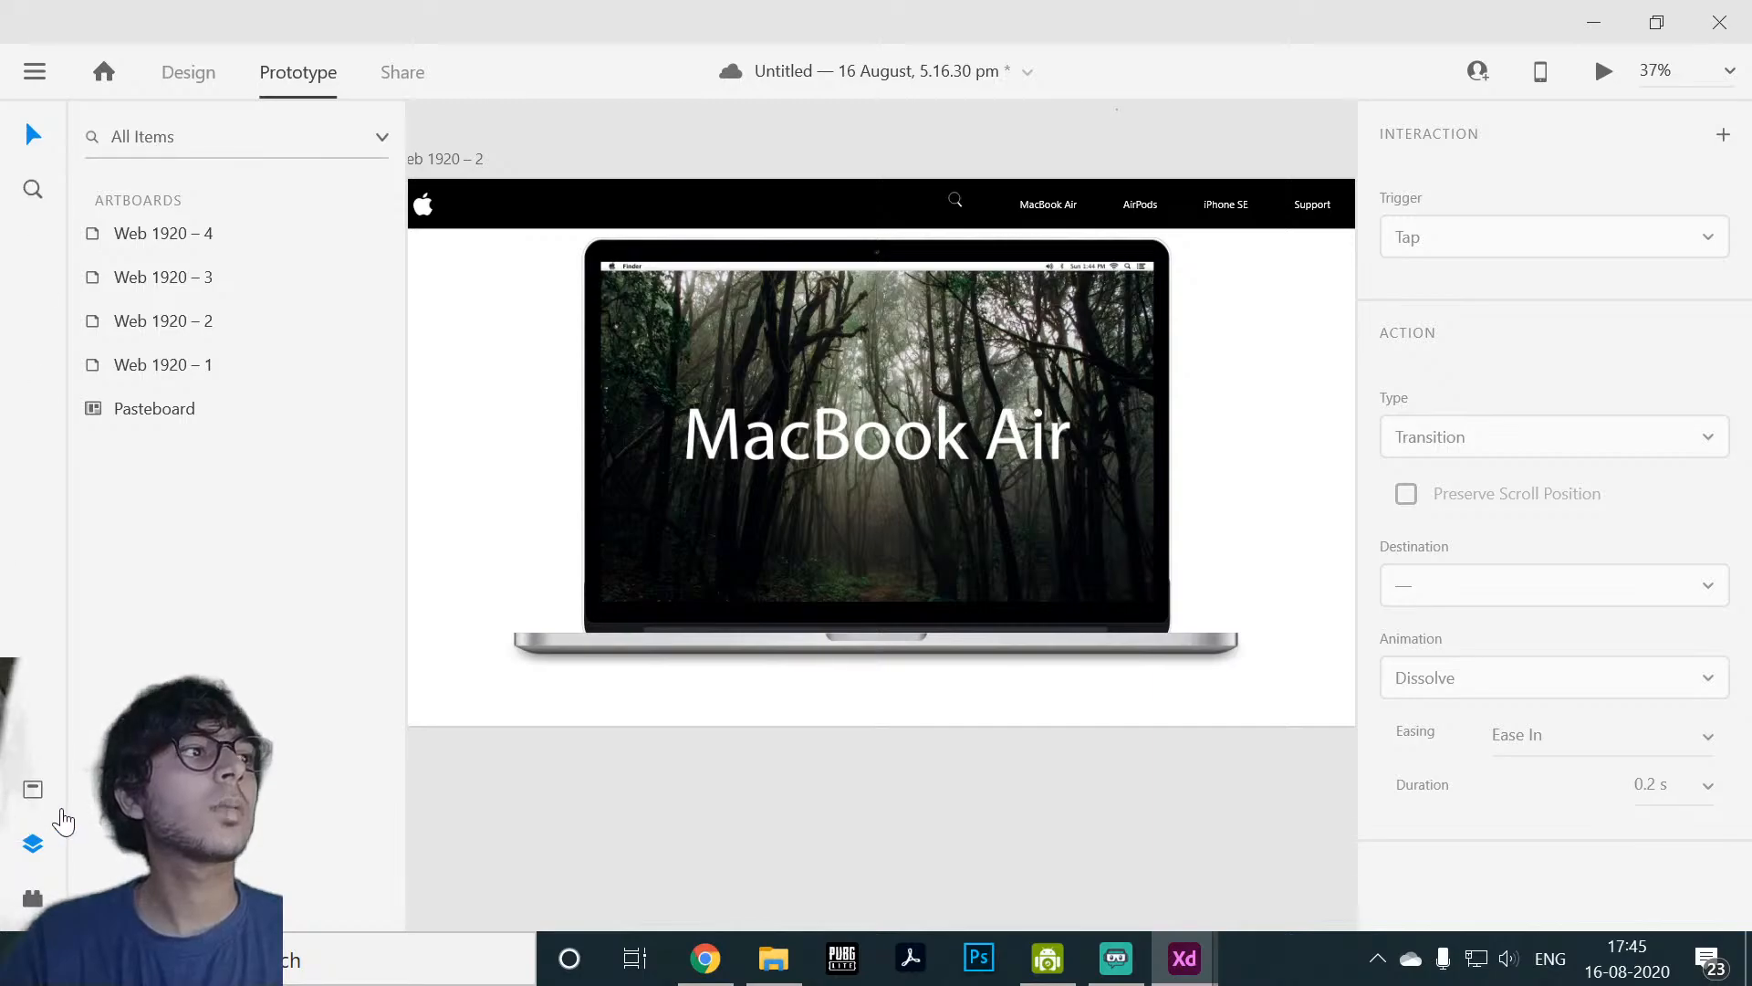
Step: Return to Design mode, add the text "Starting from 1 kidney" on Web 1920 – 2 and move it over the MacBook image
click(187, 95)
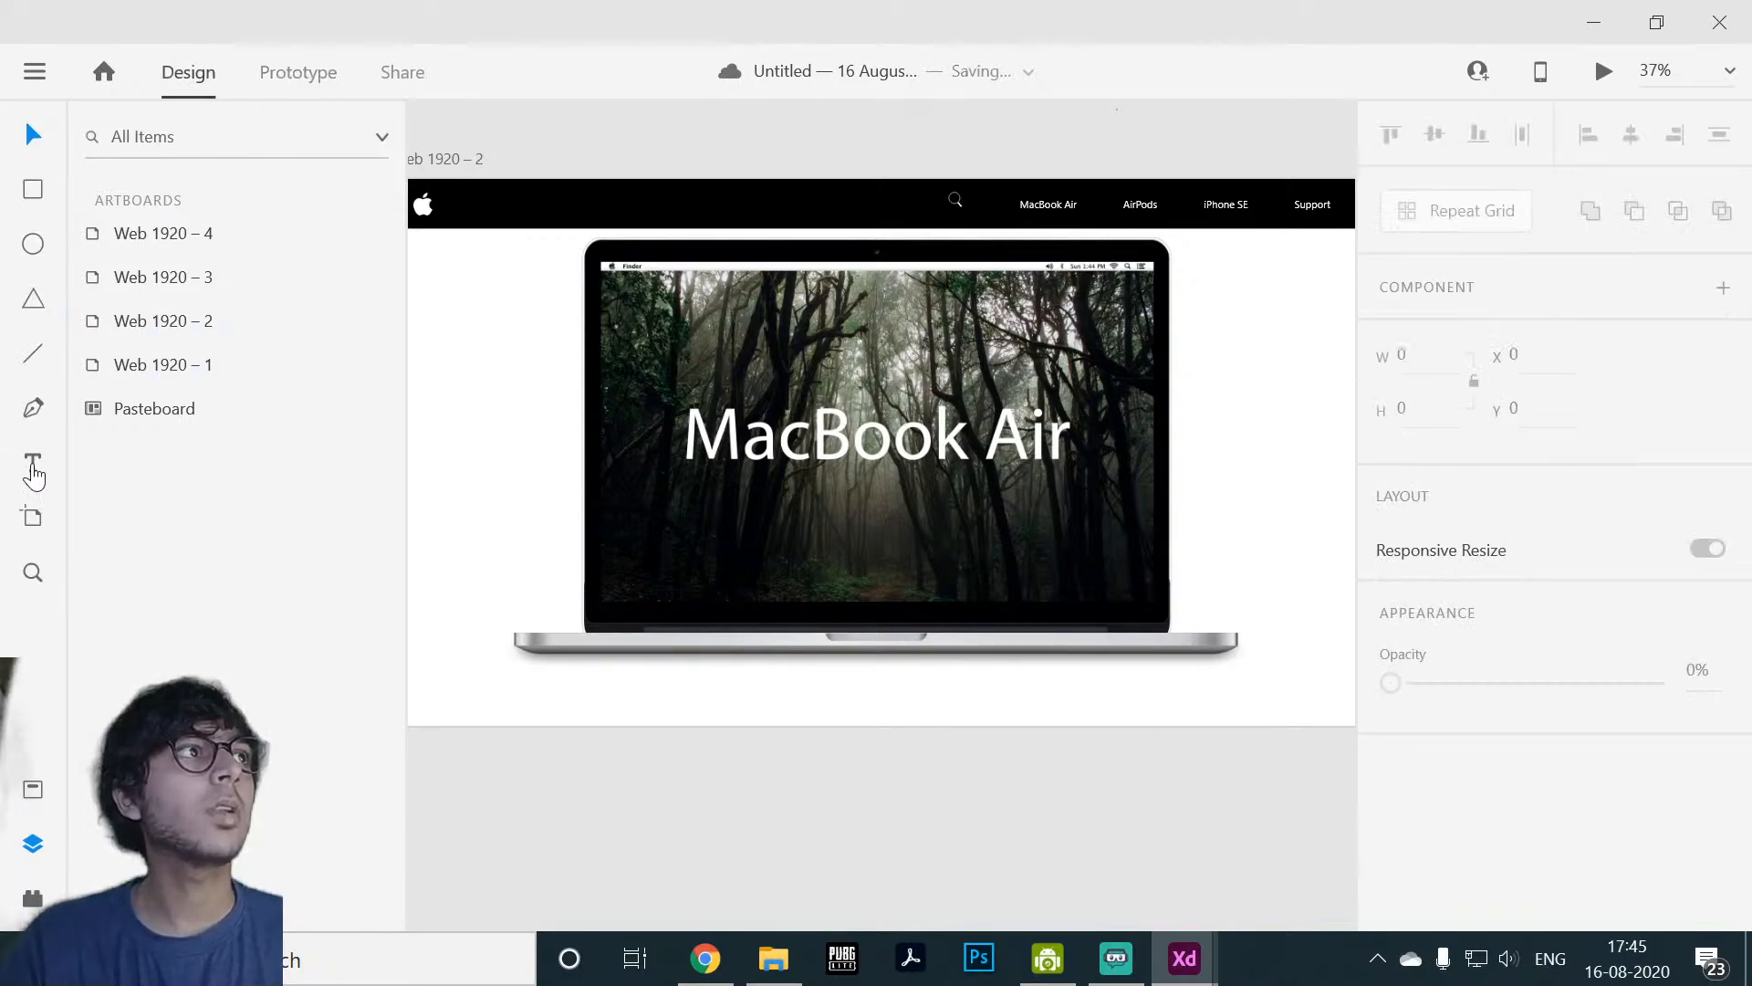
click(844, 702)
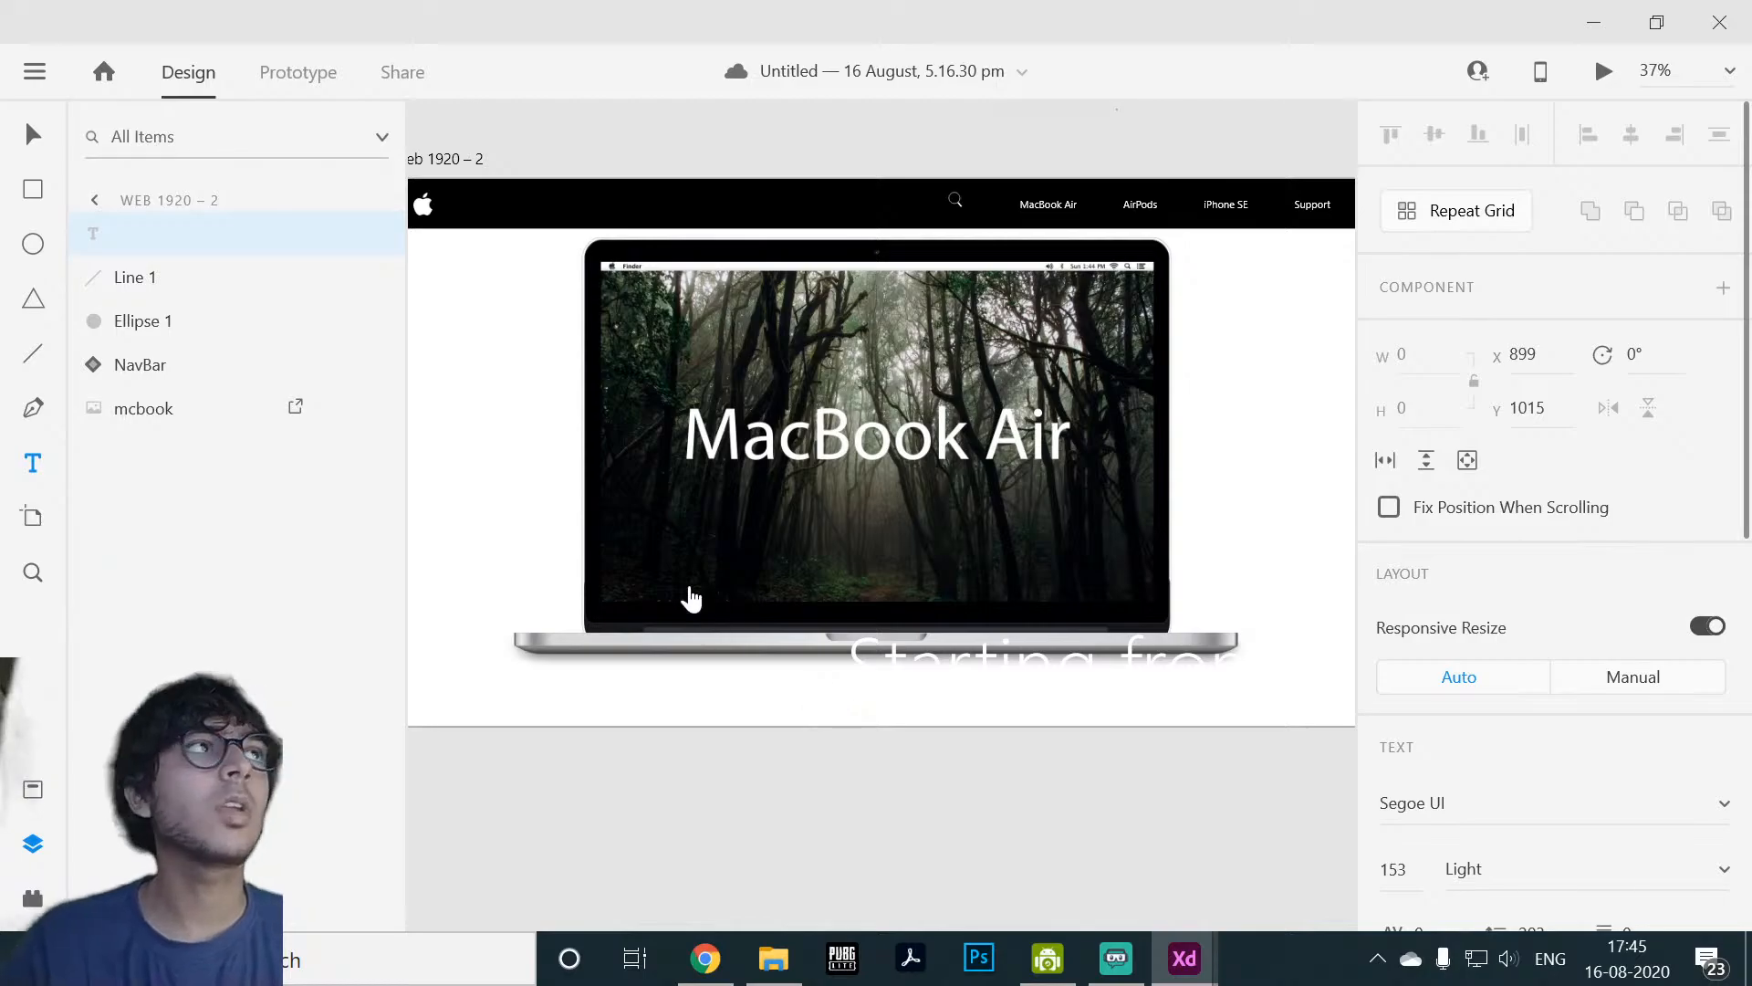
click(142, 226)
click(32, 134)
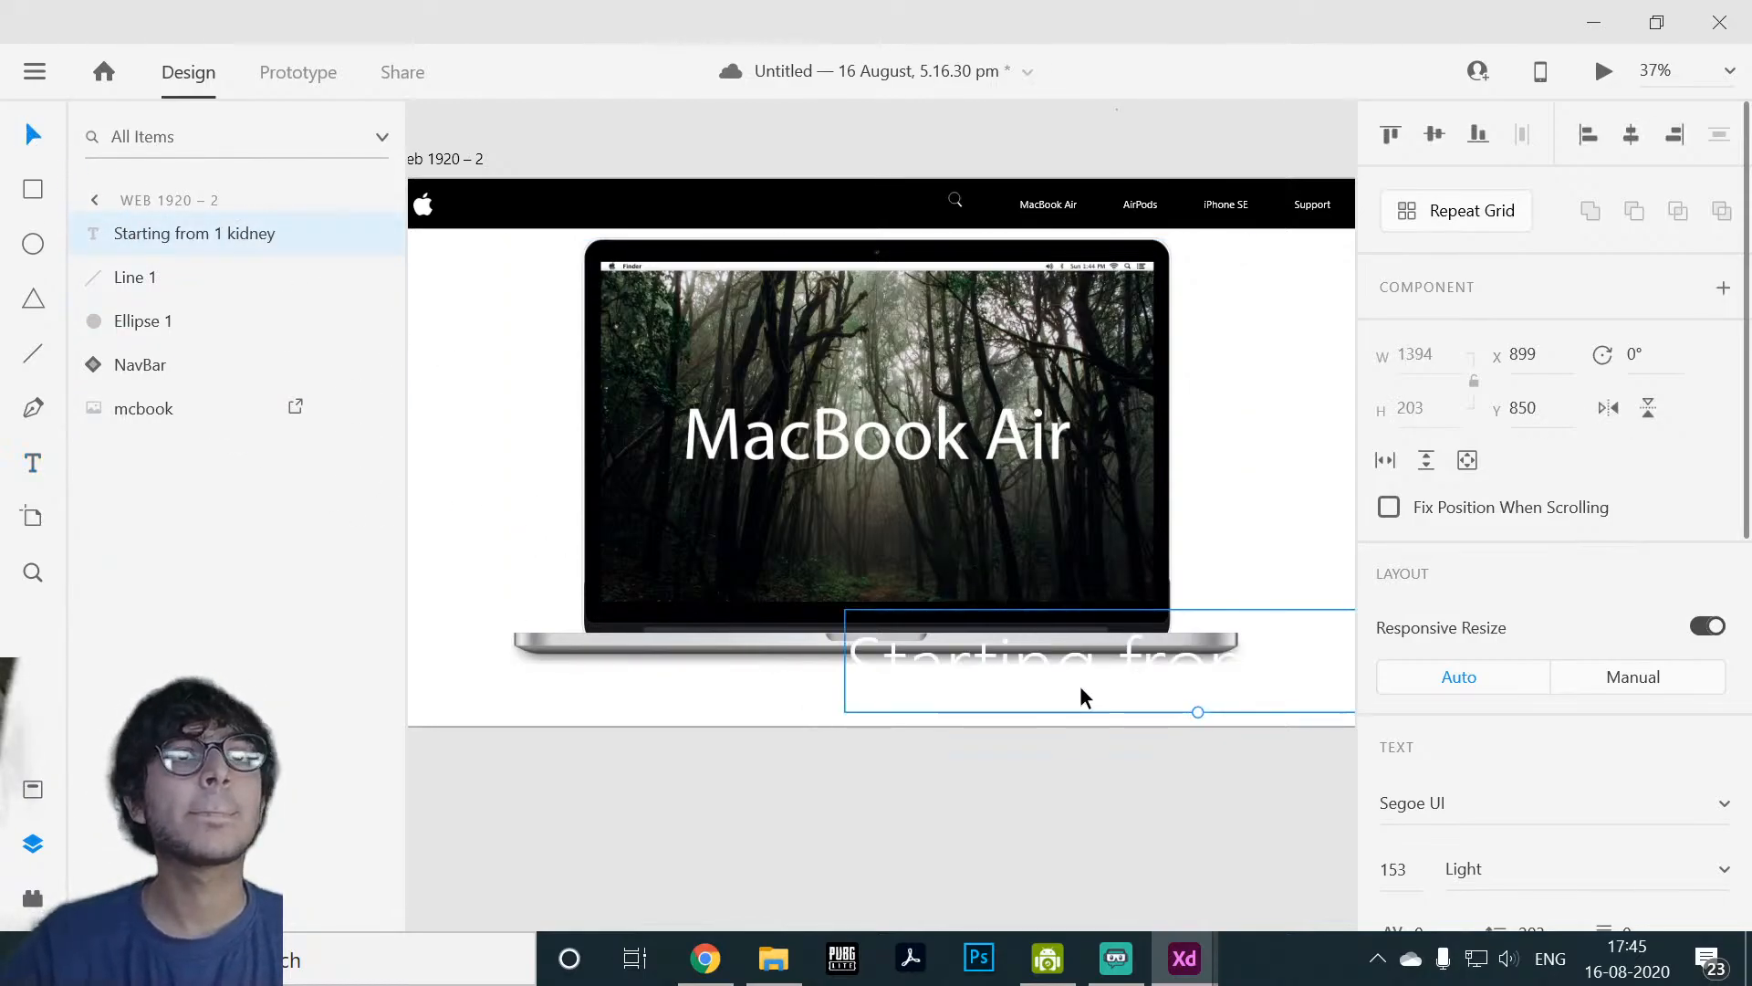
drag(1054, 663, 830, 466)
Step: Set the fill colour of the "Starting from 1 kidney" text to black, hex 000000
double_click(831, 466)
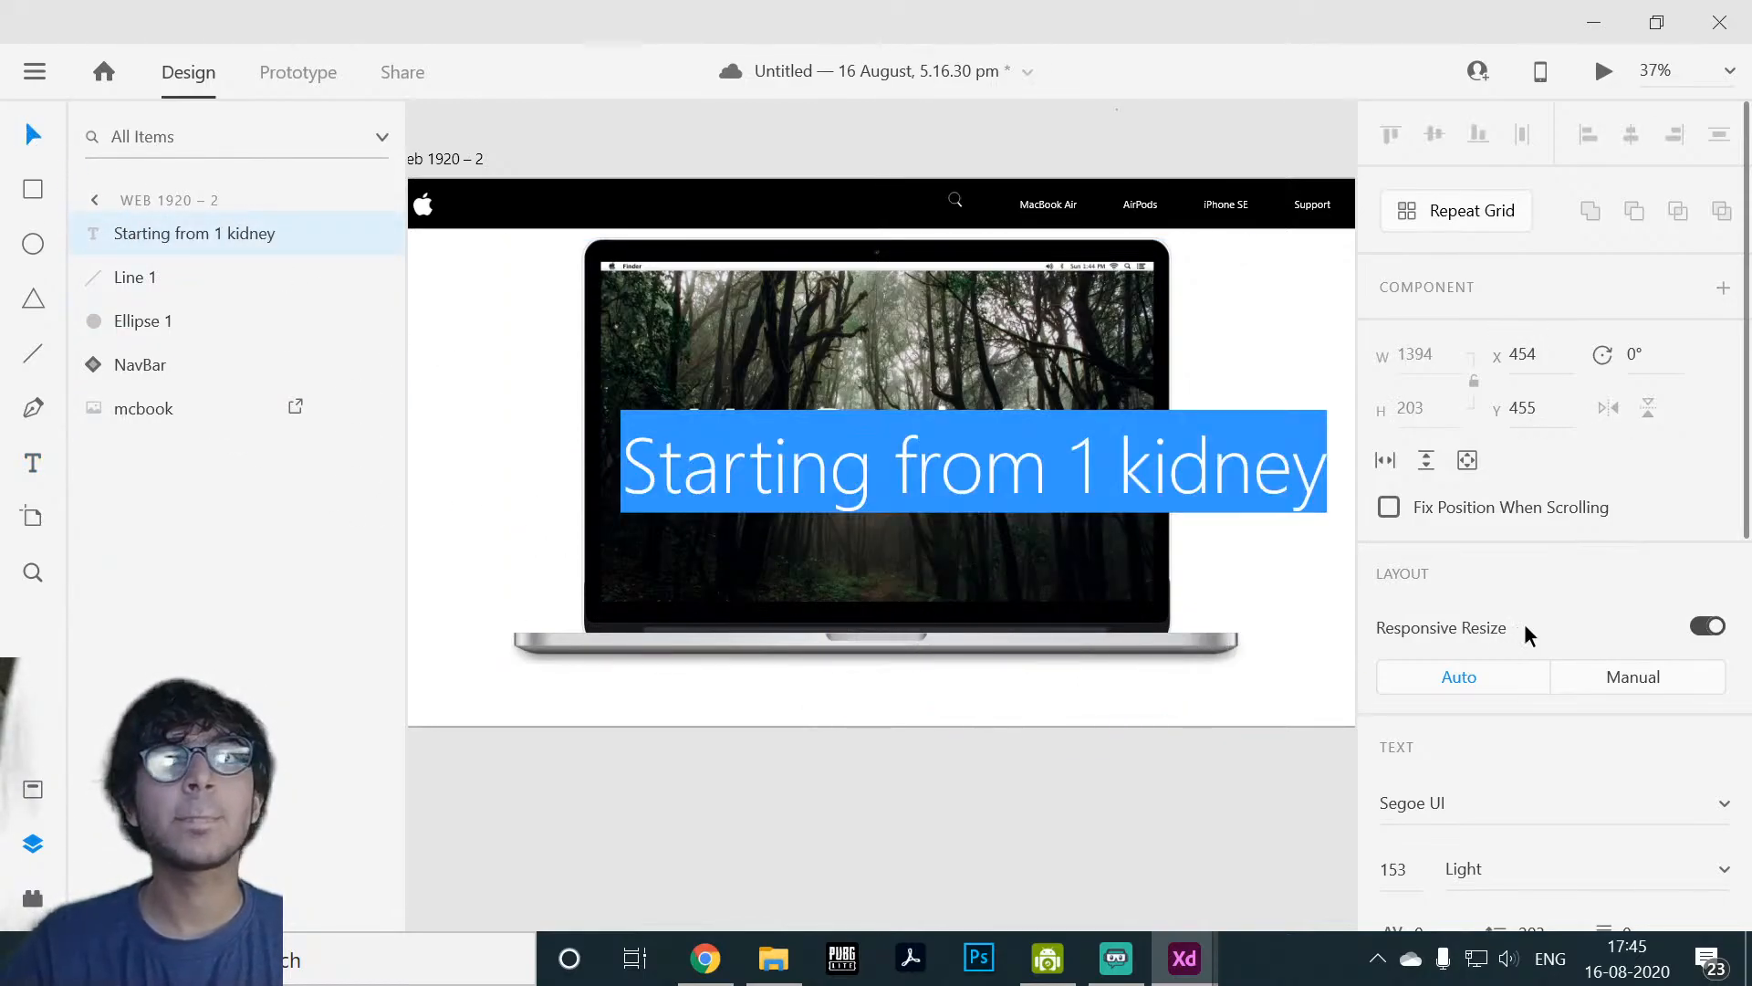
scroll(1524, 622, down, 8)
click(1458, 628)
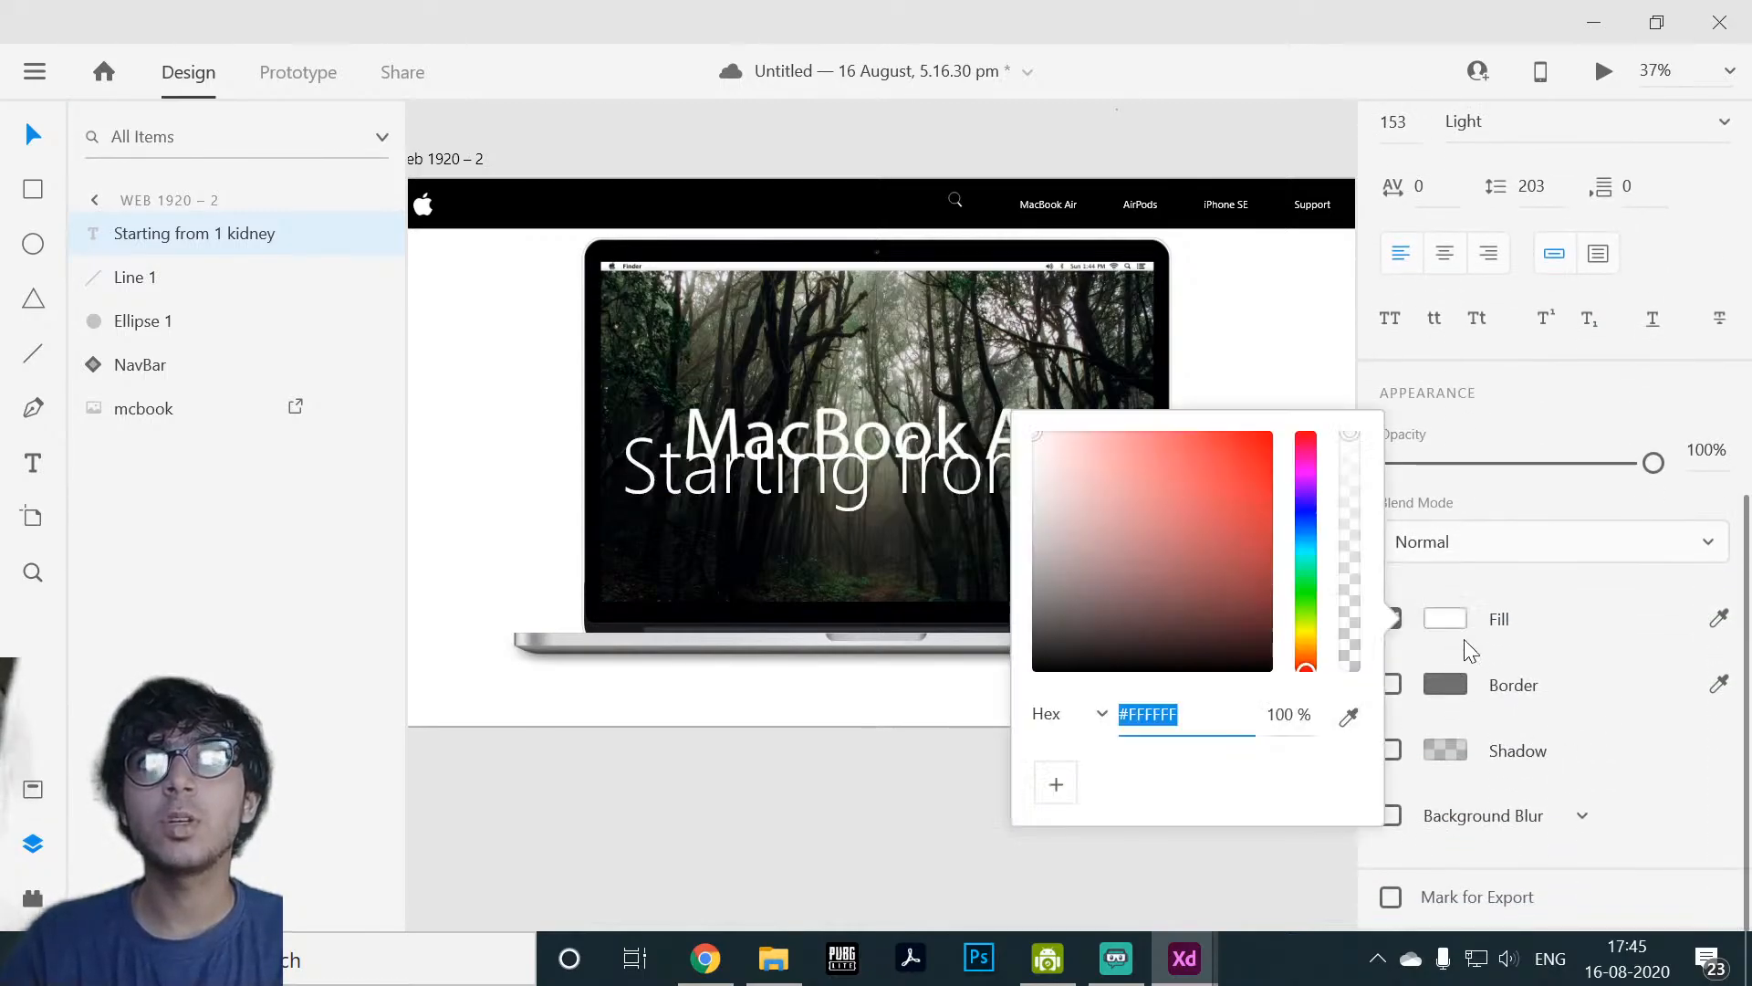
text(000000)
key(Return)
click(1289, 337)
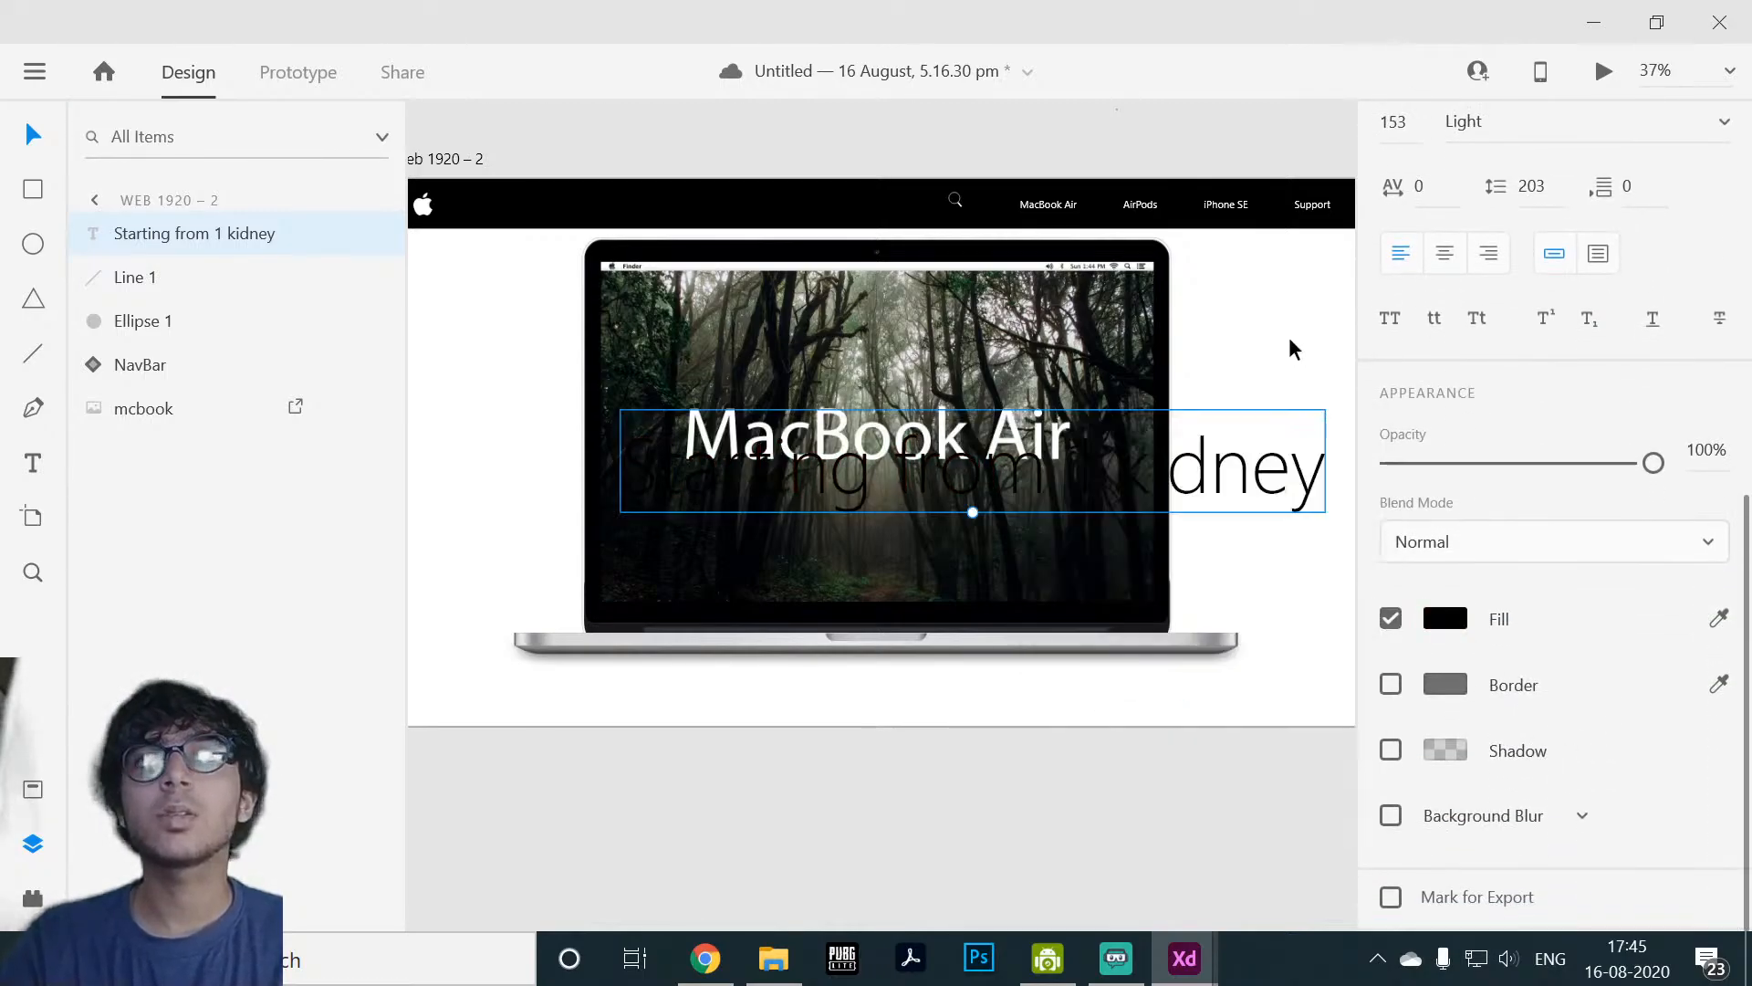
Step: Set the "Starting from 1 kidney" text's font weight to Semibold
click(1573, 548)
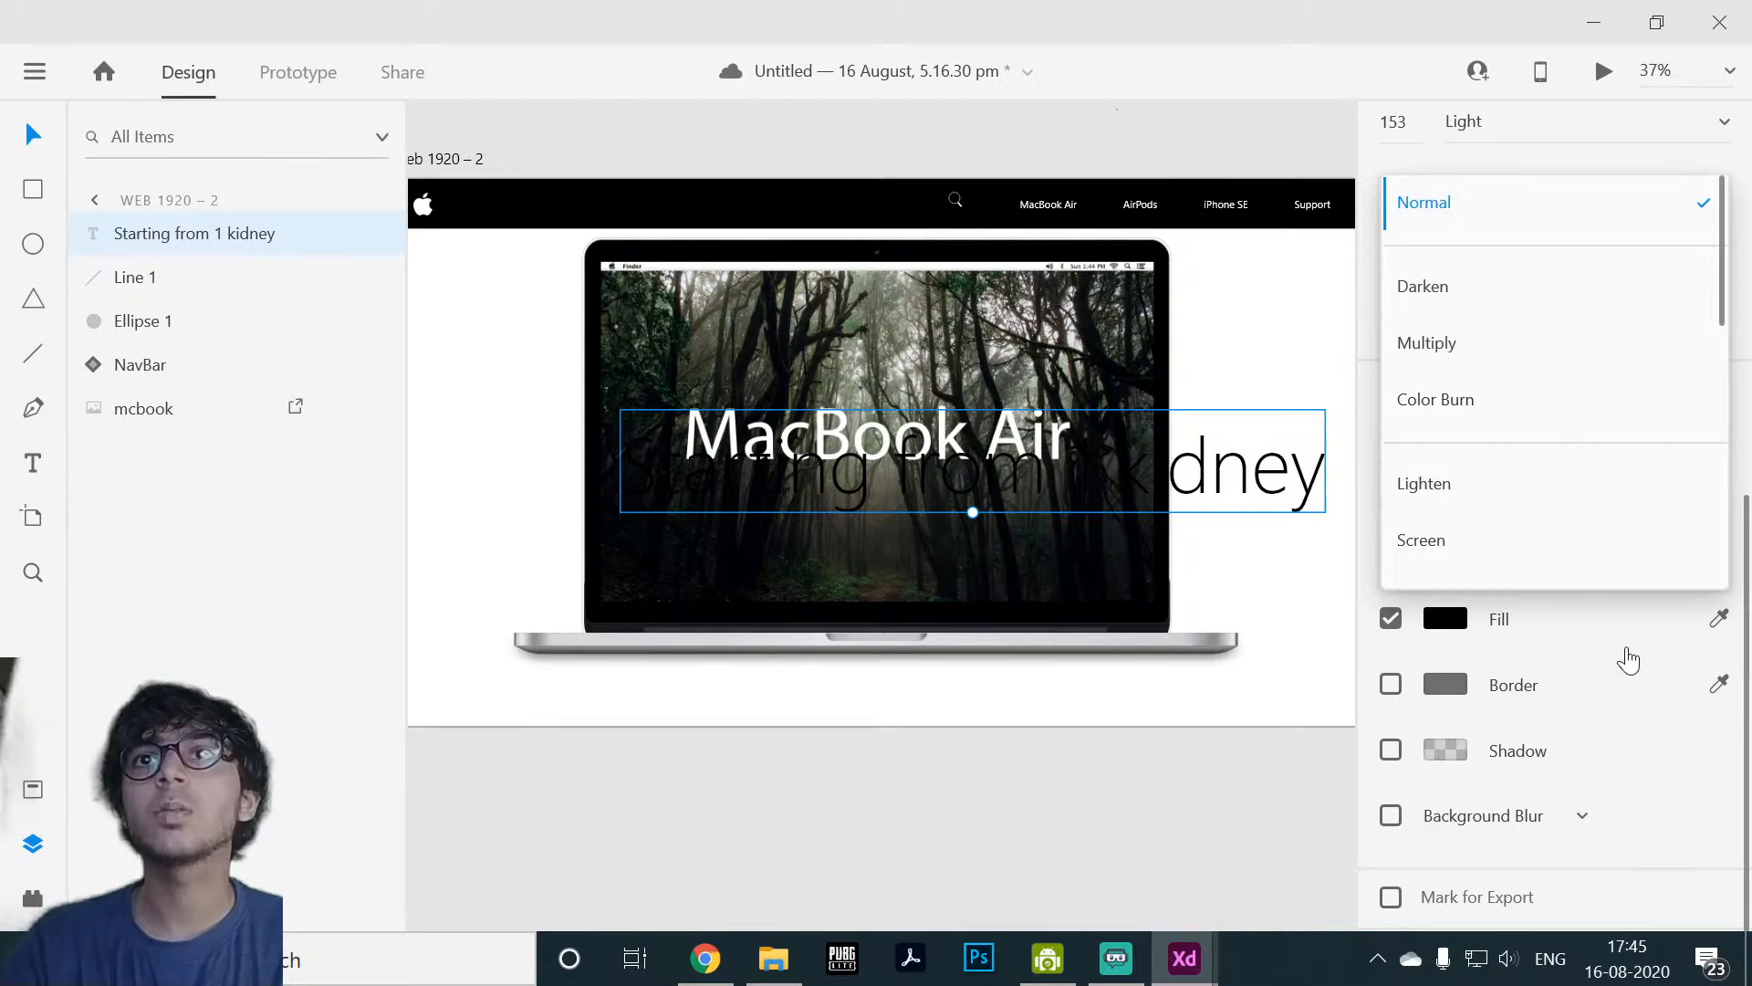
scroll(1629, 658, up, 5)
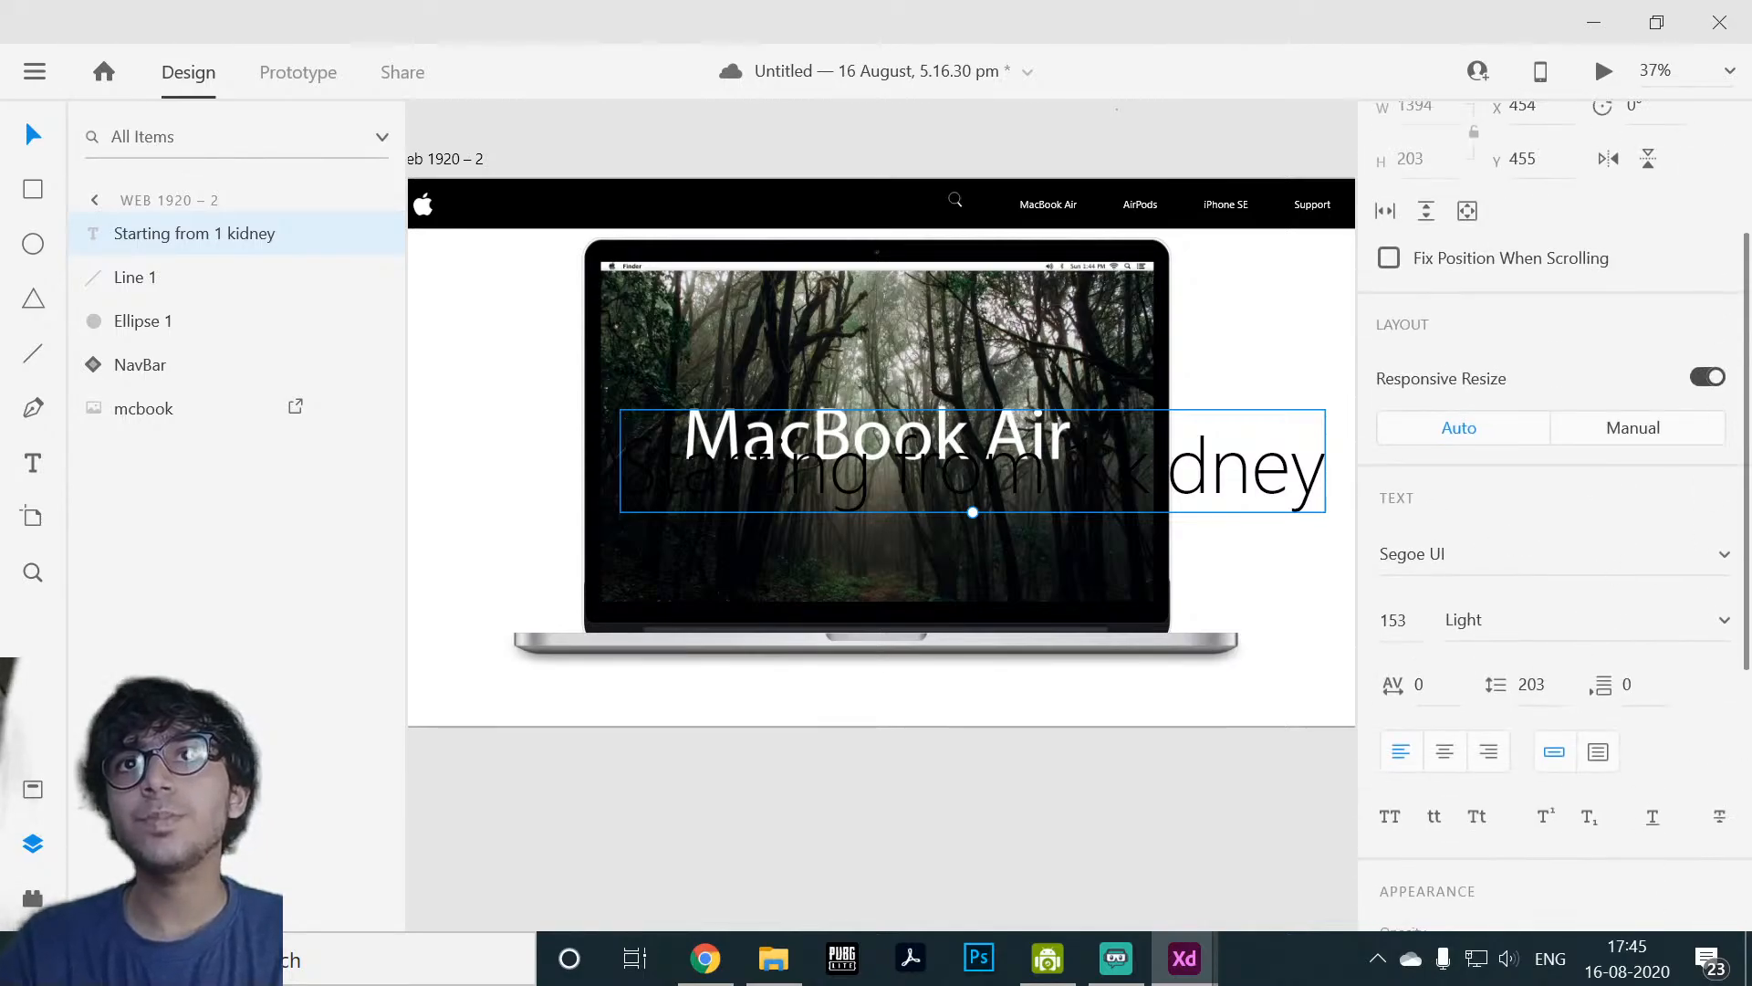
click(1725, 630)
click(1558, 629)
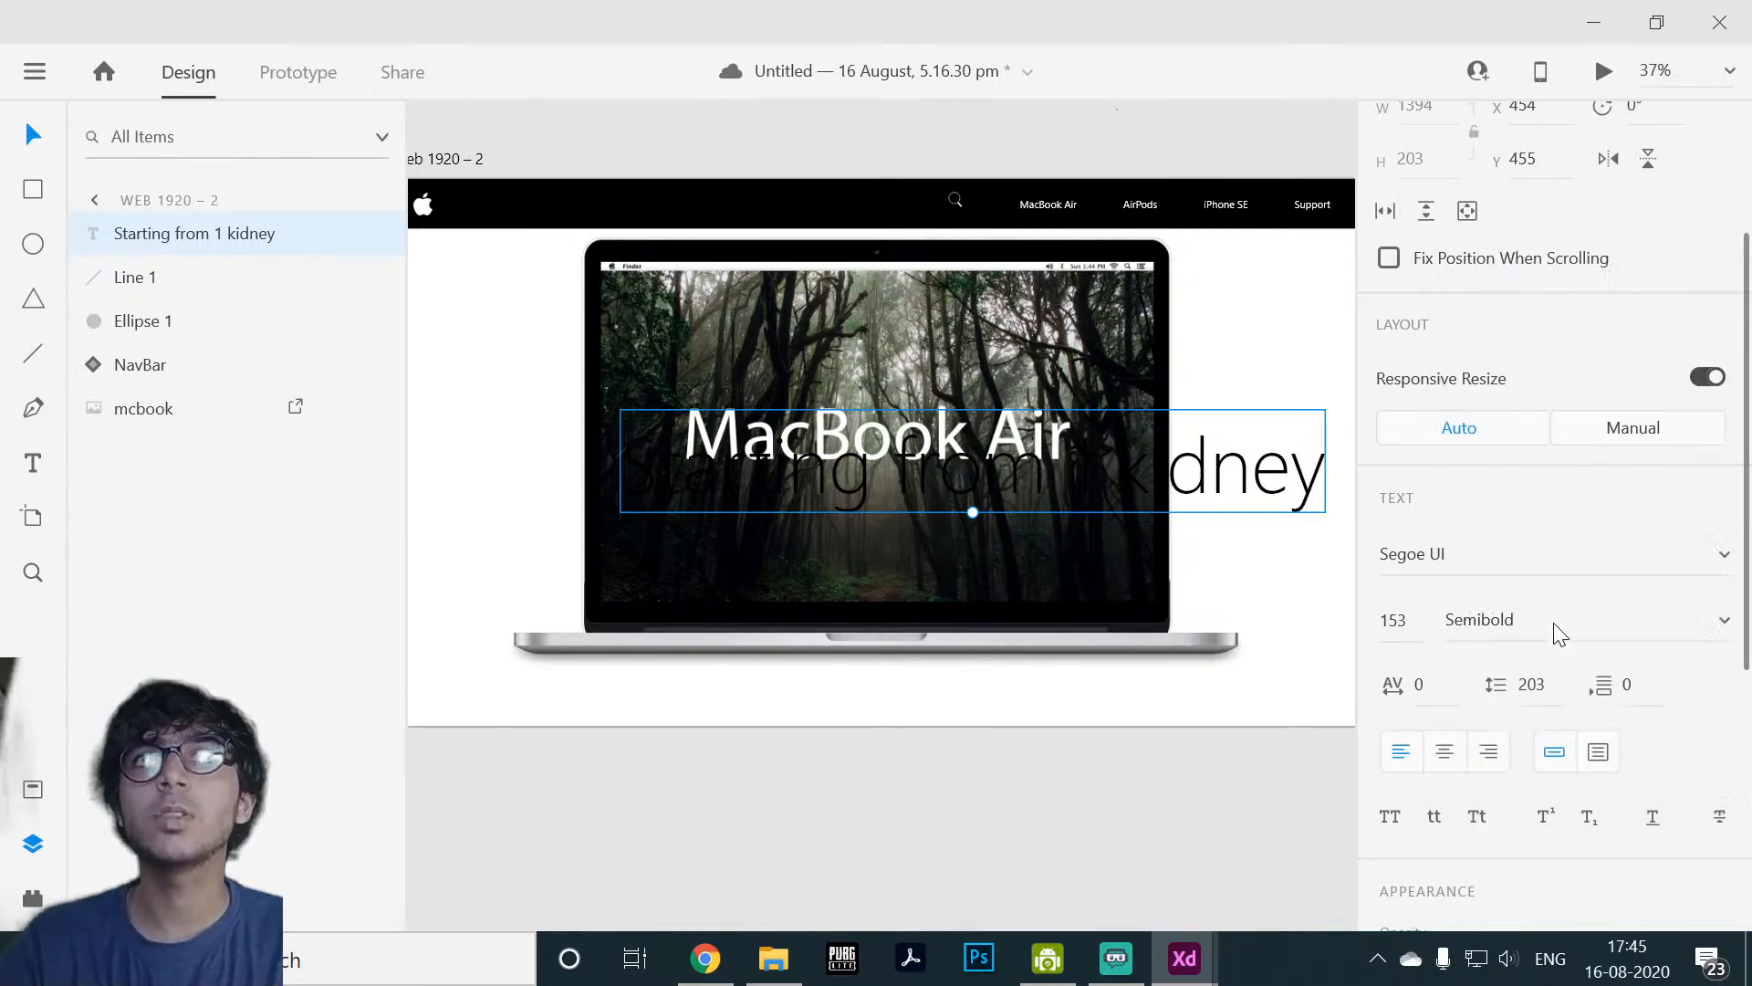
Step: Shrink the "Starting from 1 kidney" text and centre it directly beneath the MacBook image
drag(956, 483, 876, 705)
click(891, 802)
click(871, 710)
click(939, 778)
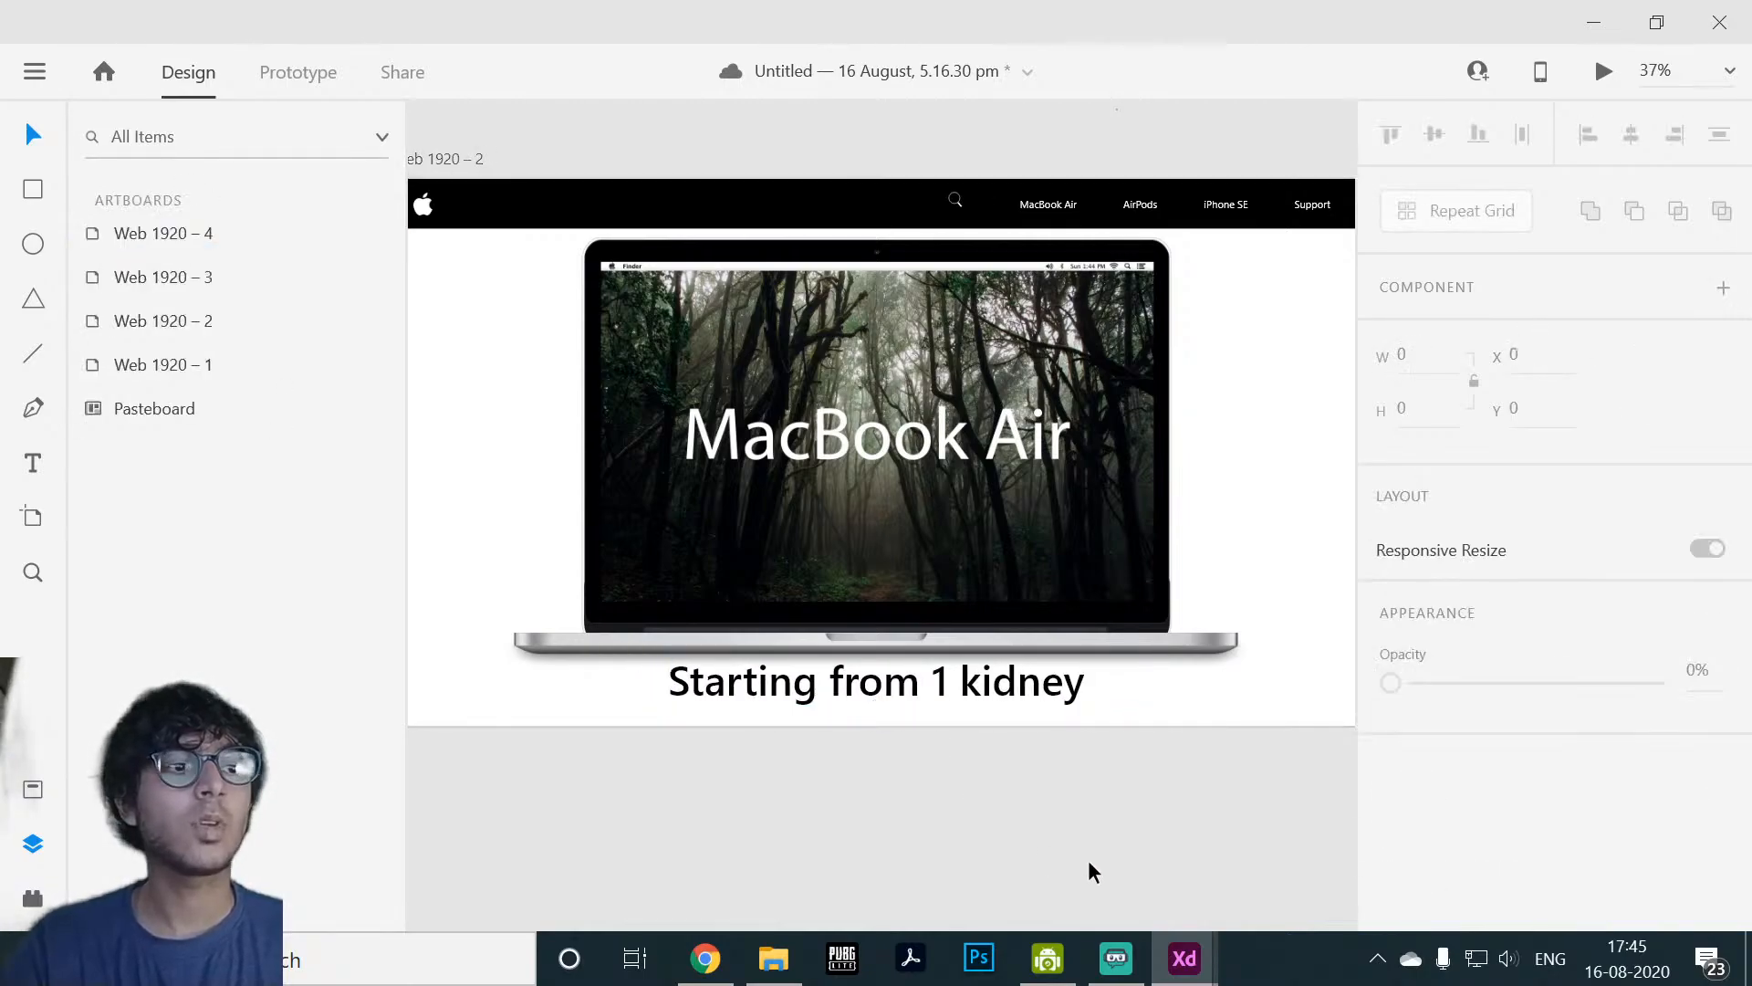
scroll(1100, 862, down, 3)
drag(1056, 368, 1015, 297)
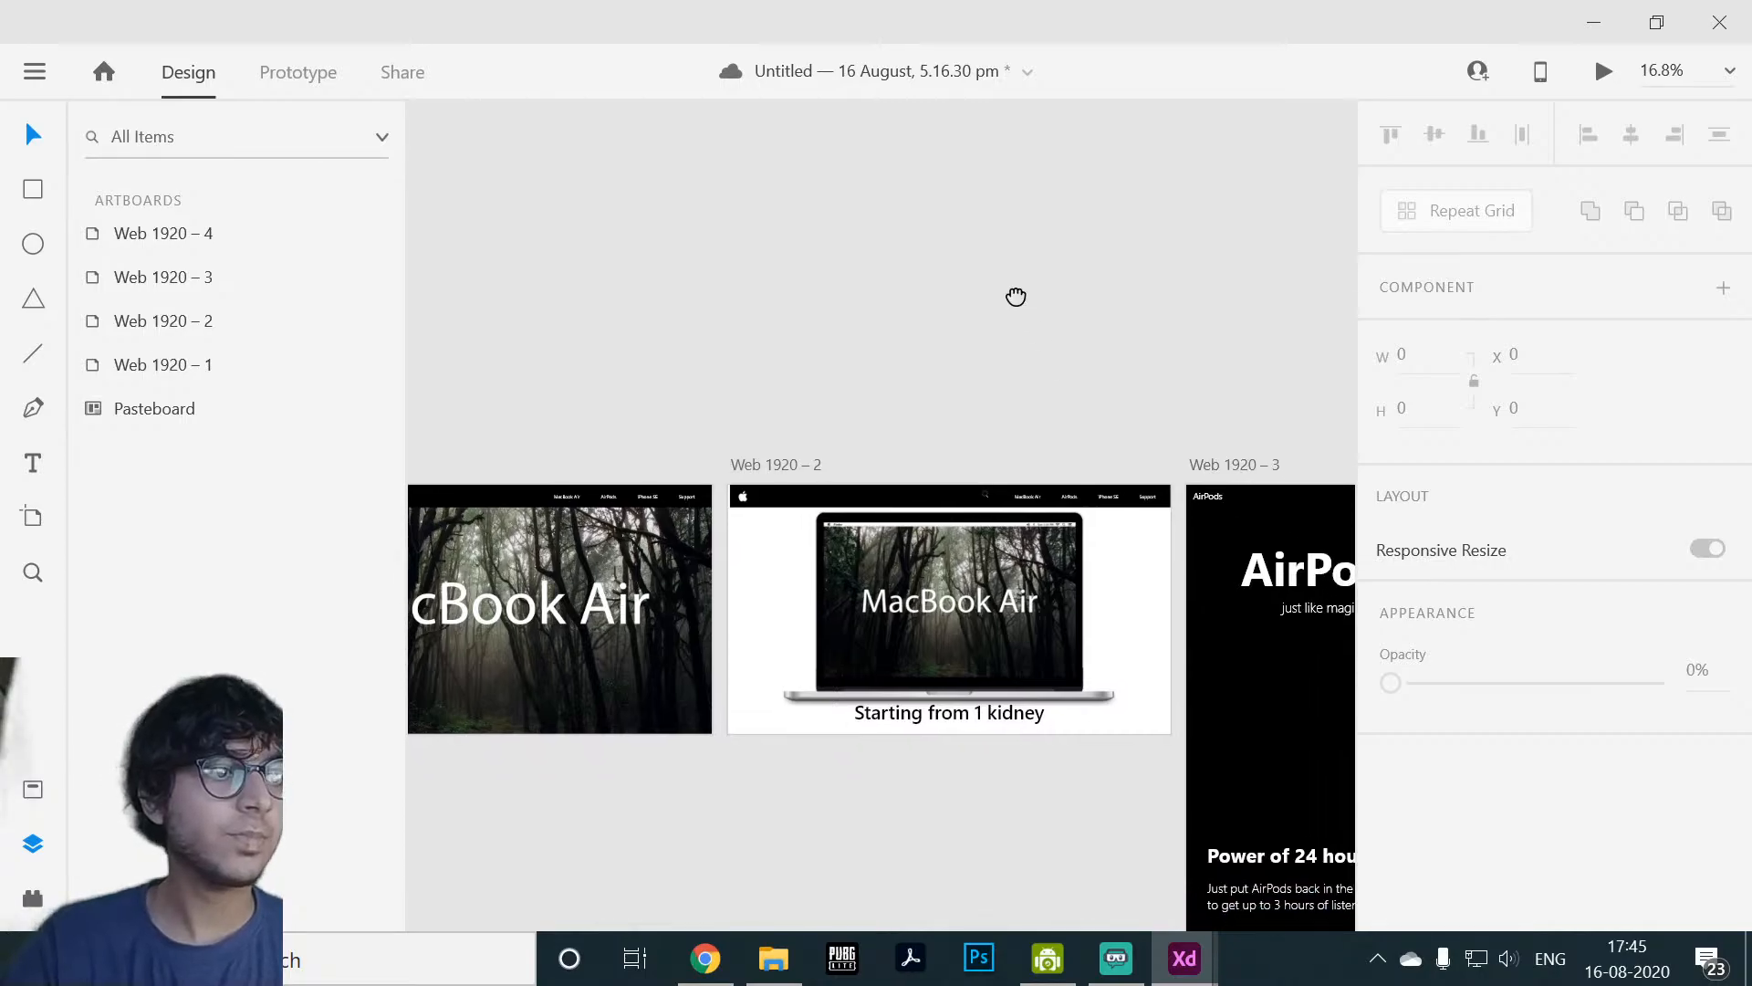
Step: Switch to Prototype mode and nudge the navigation bar on Web 1920 – 2 flush with the artboard's left edge
drag(1258, 349, 1043, 188)
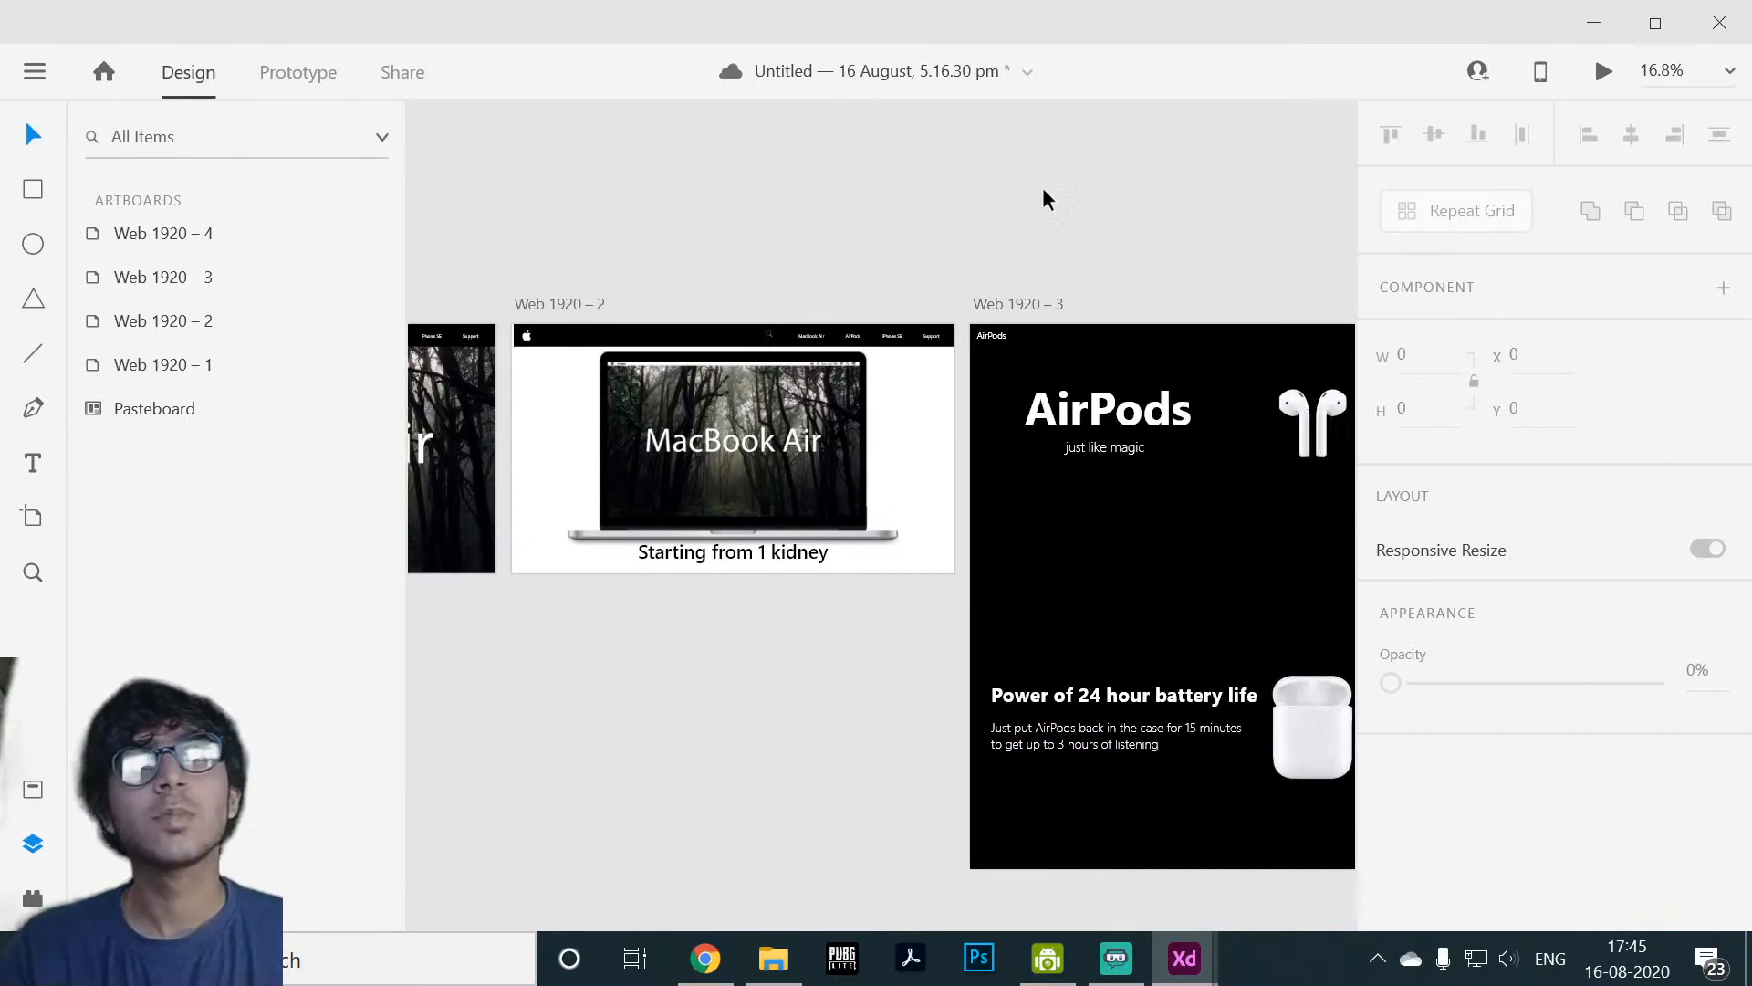
scroll(1145, 226, down, 3)
drag(1168, 272, 1119, 238)
scroll(864, 164, up, 3)
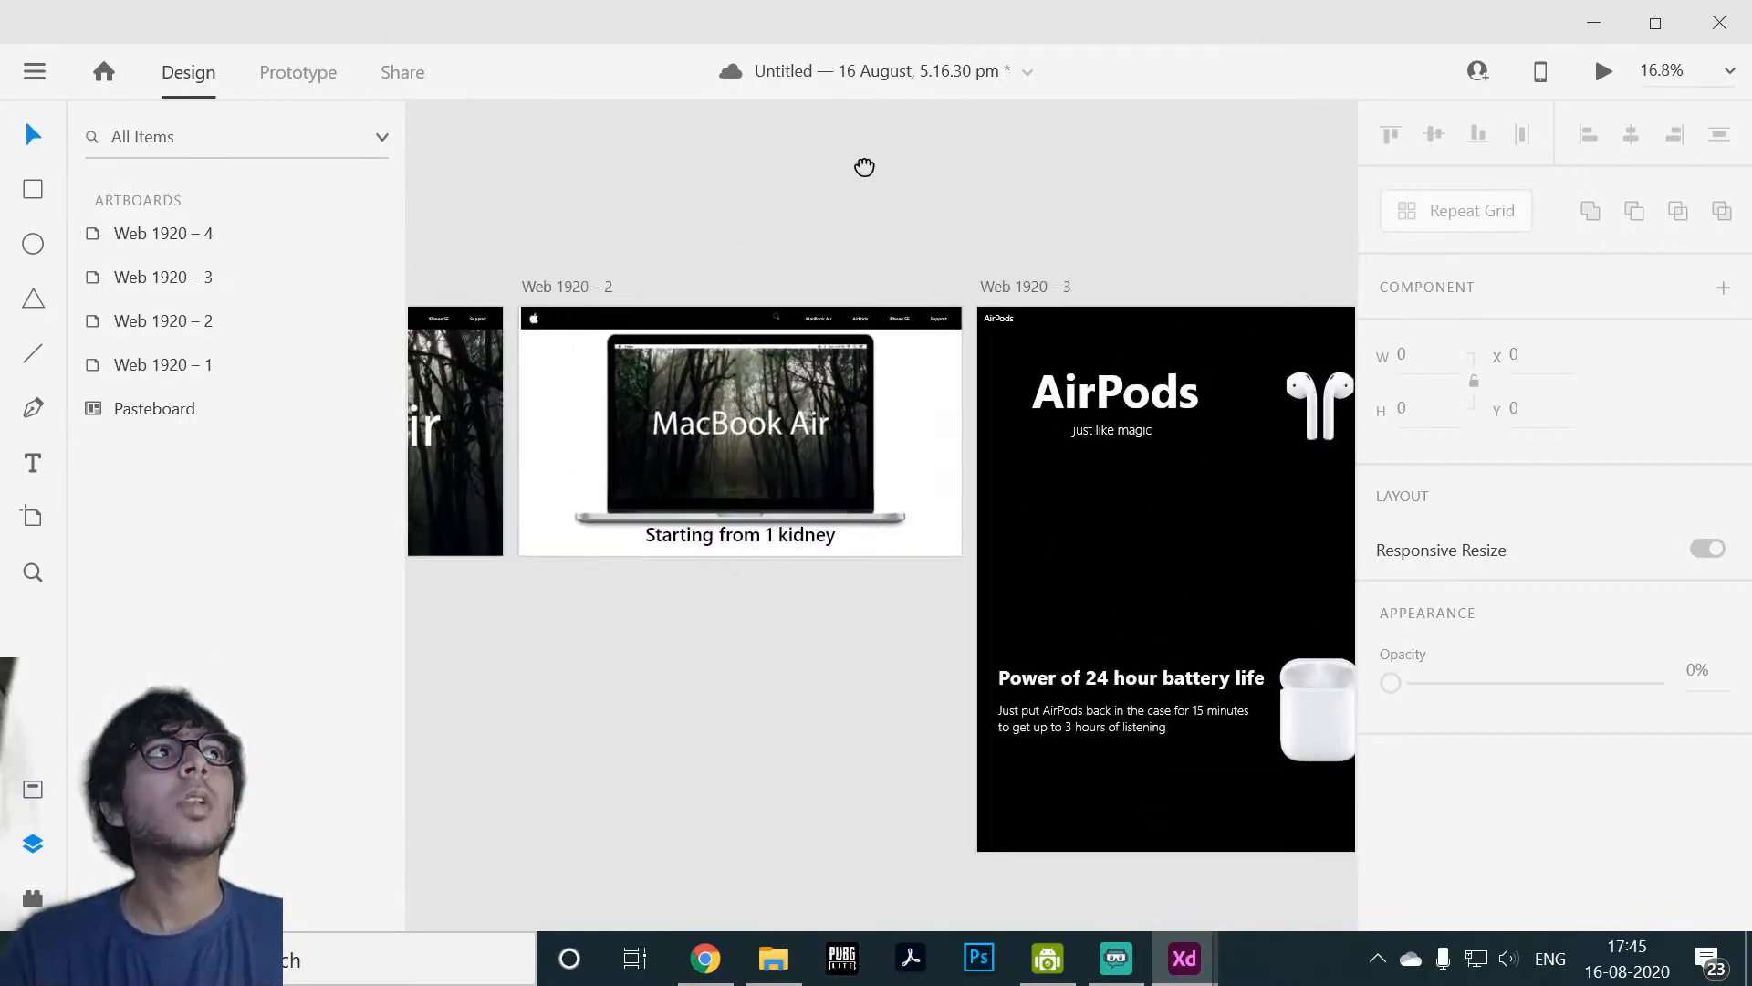
click(319, 89)
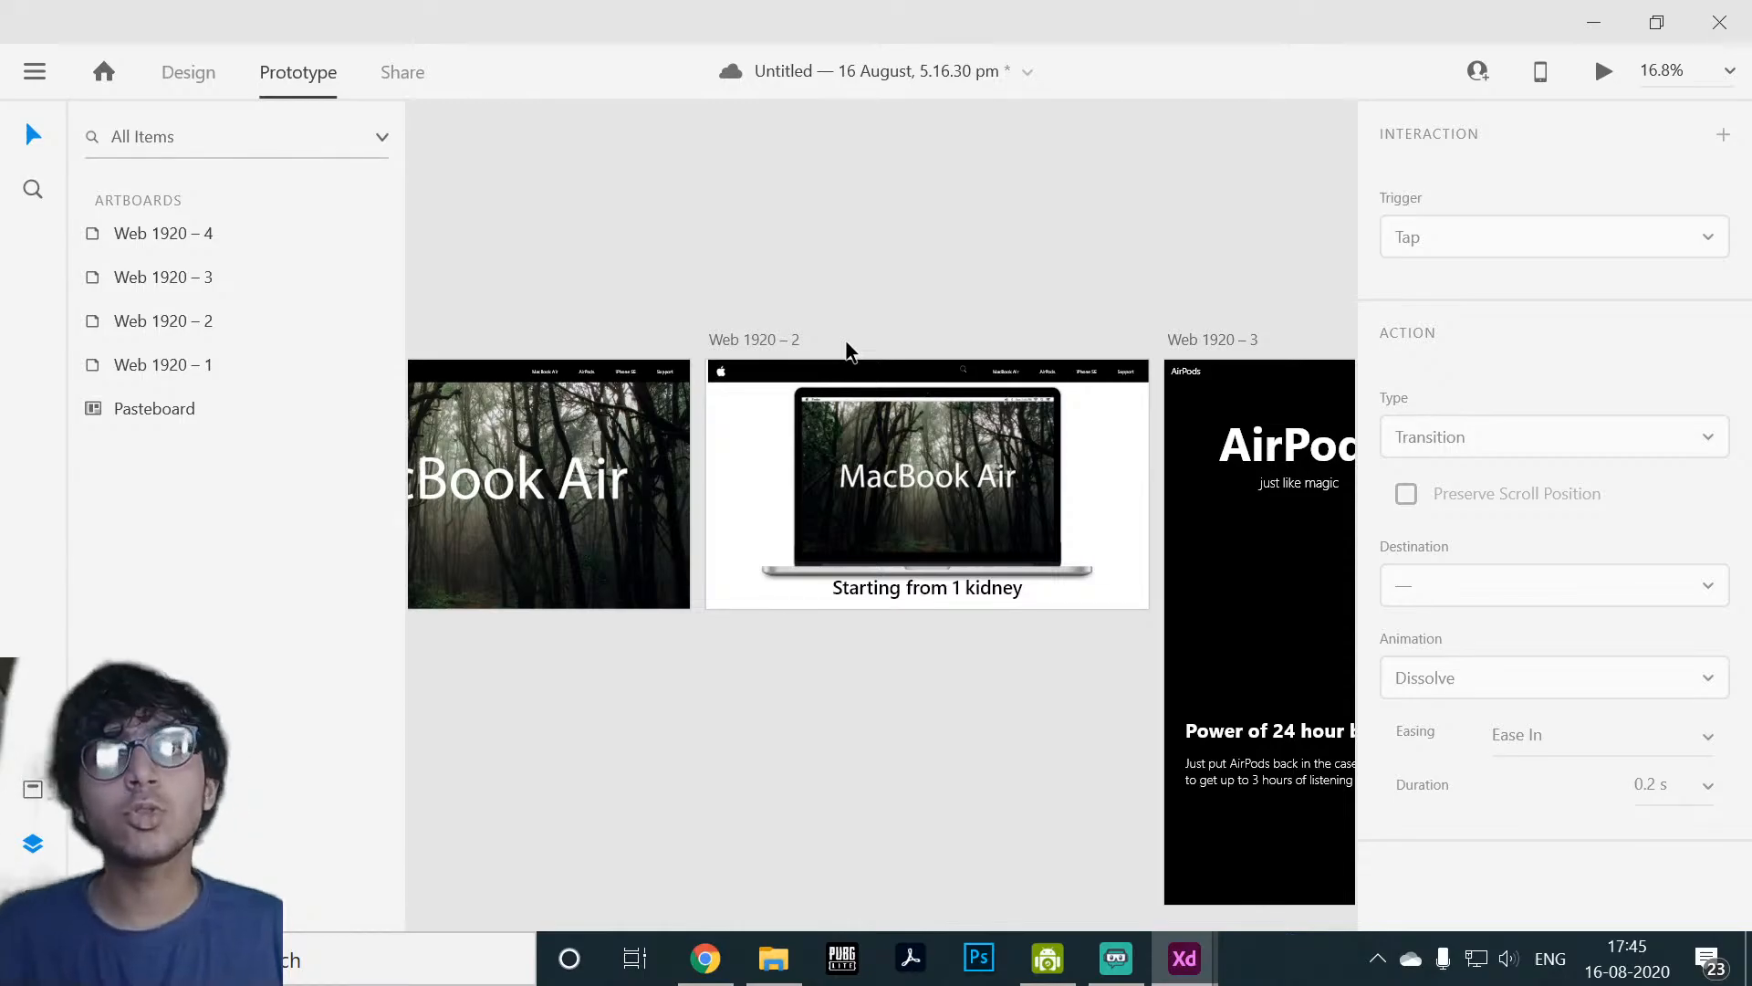
scroll(529, 270, up, 3)
scroll(775, 329, down, 3)
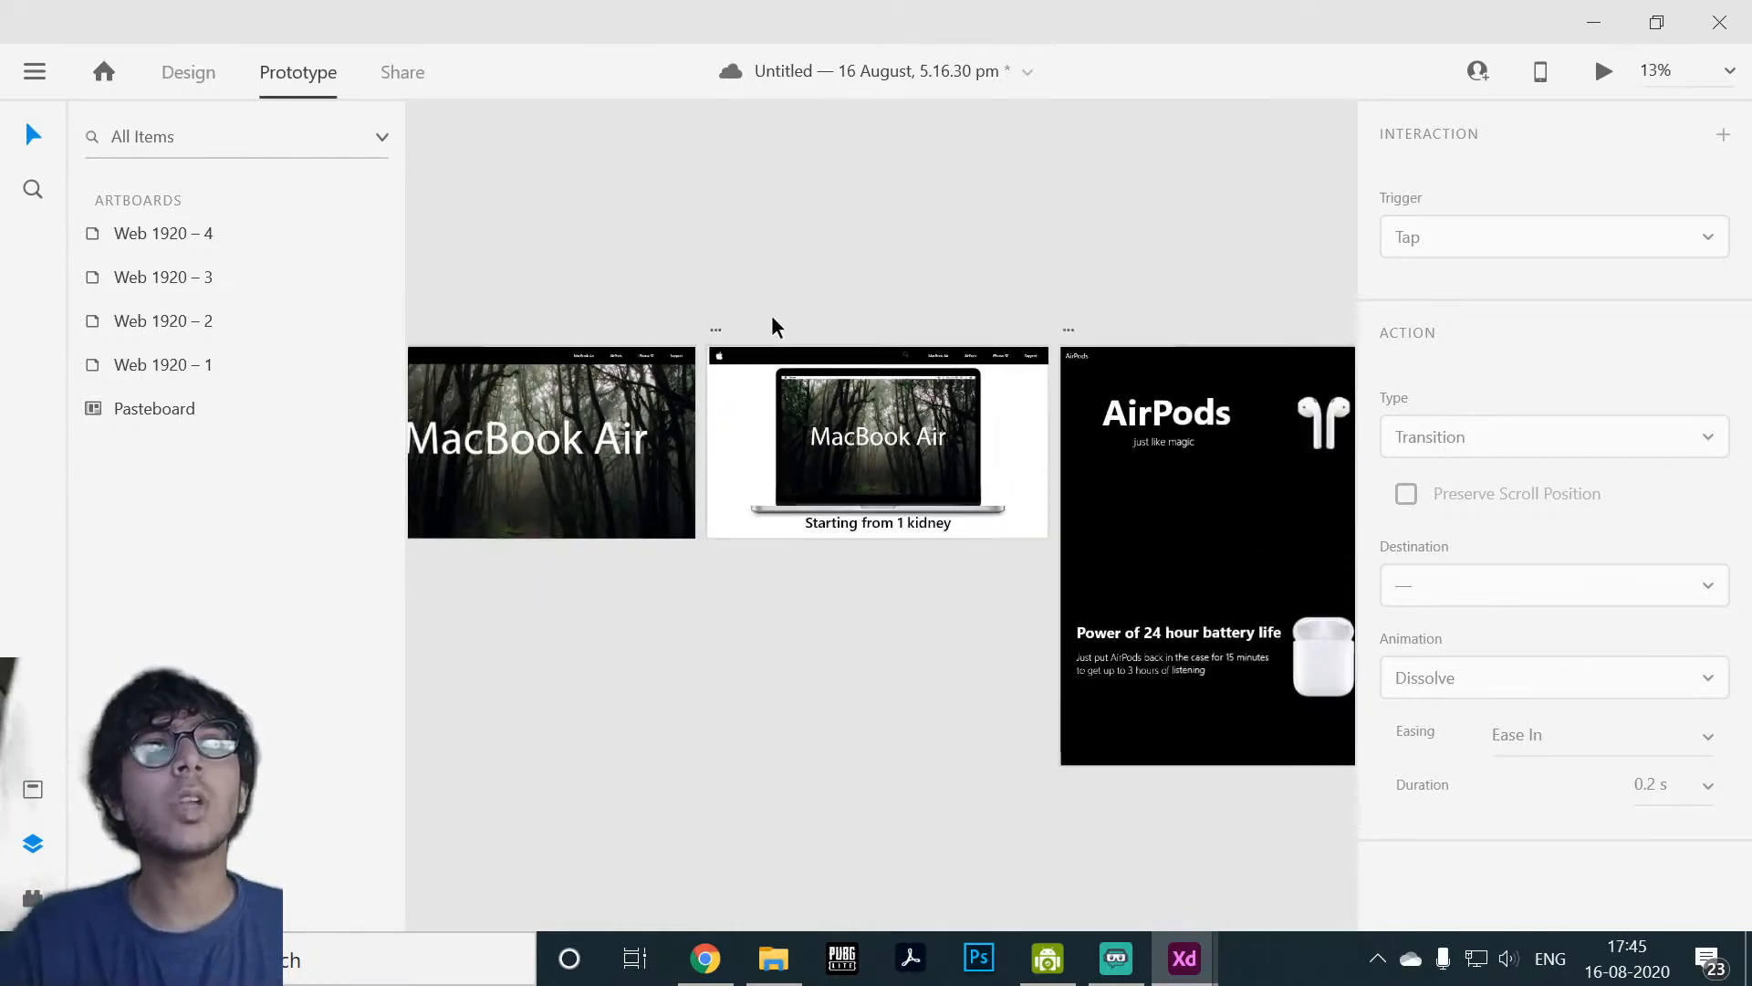
scroll(757, 311, up, 2)
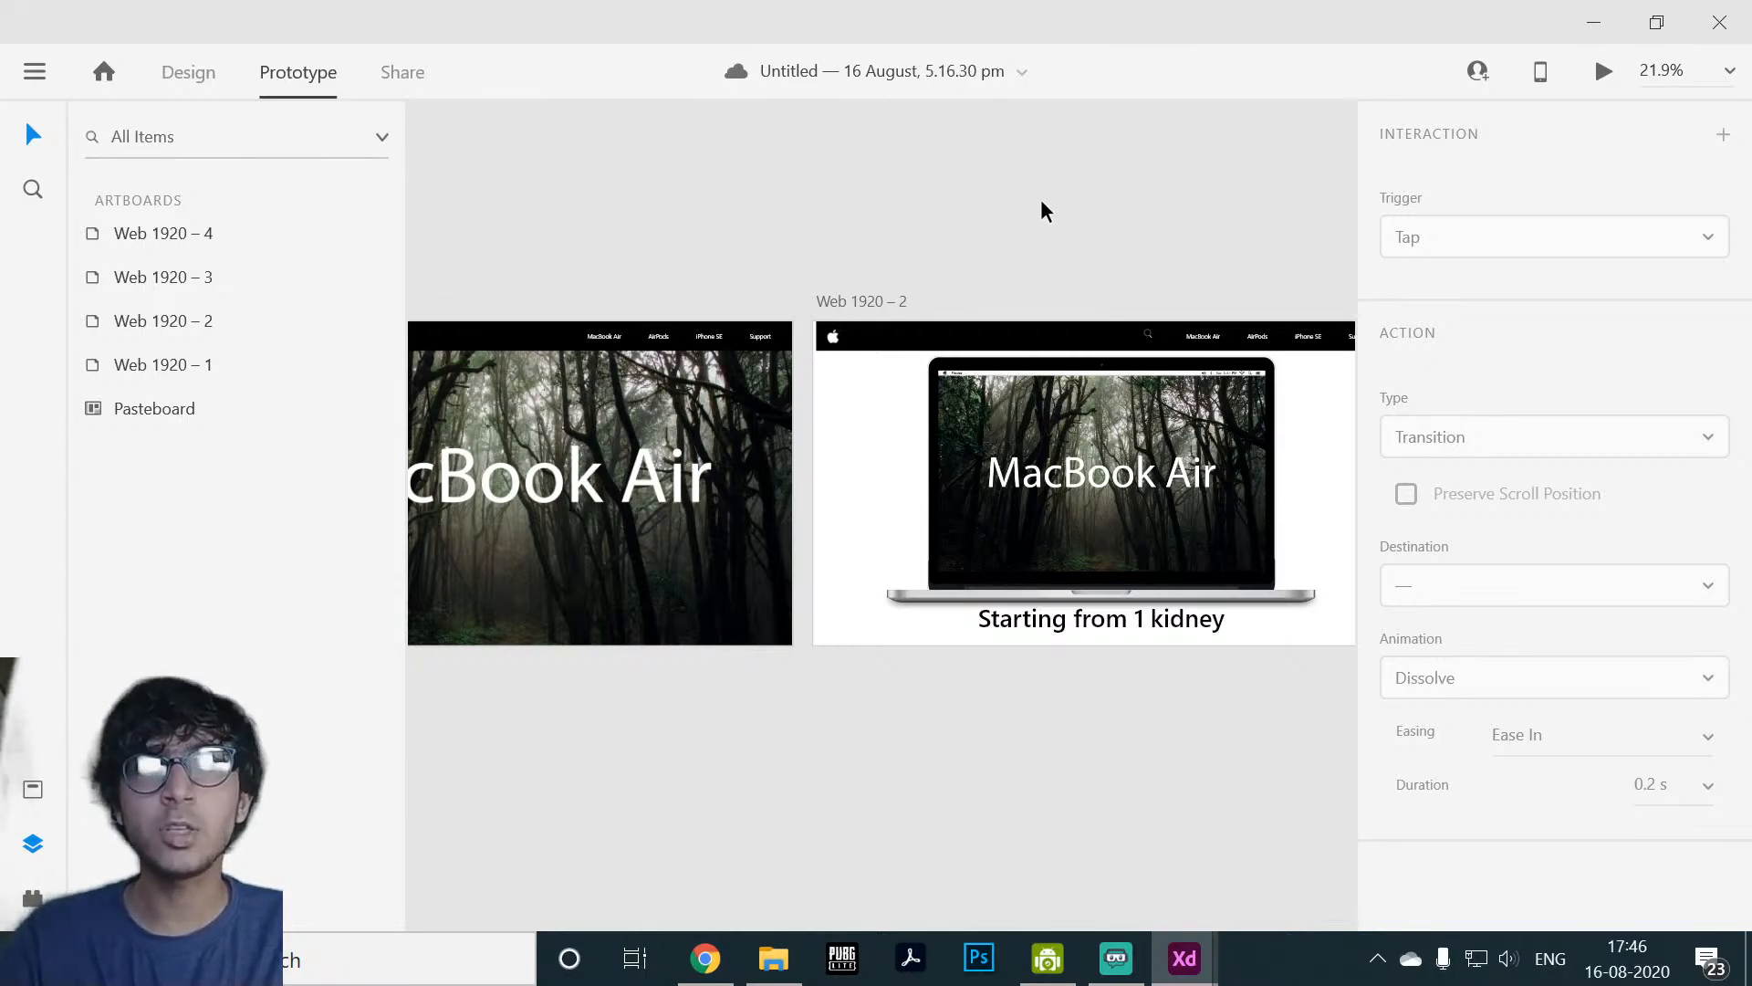
scroll(1040, 199, up, 3)
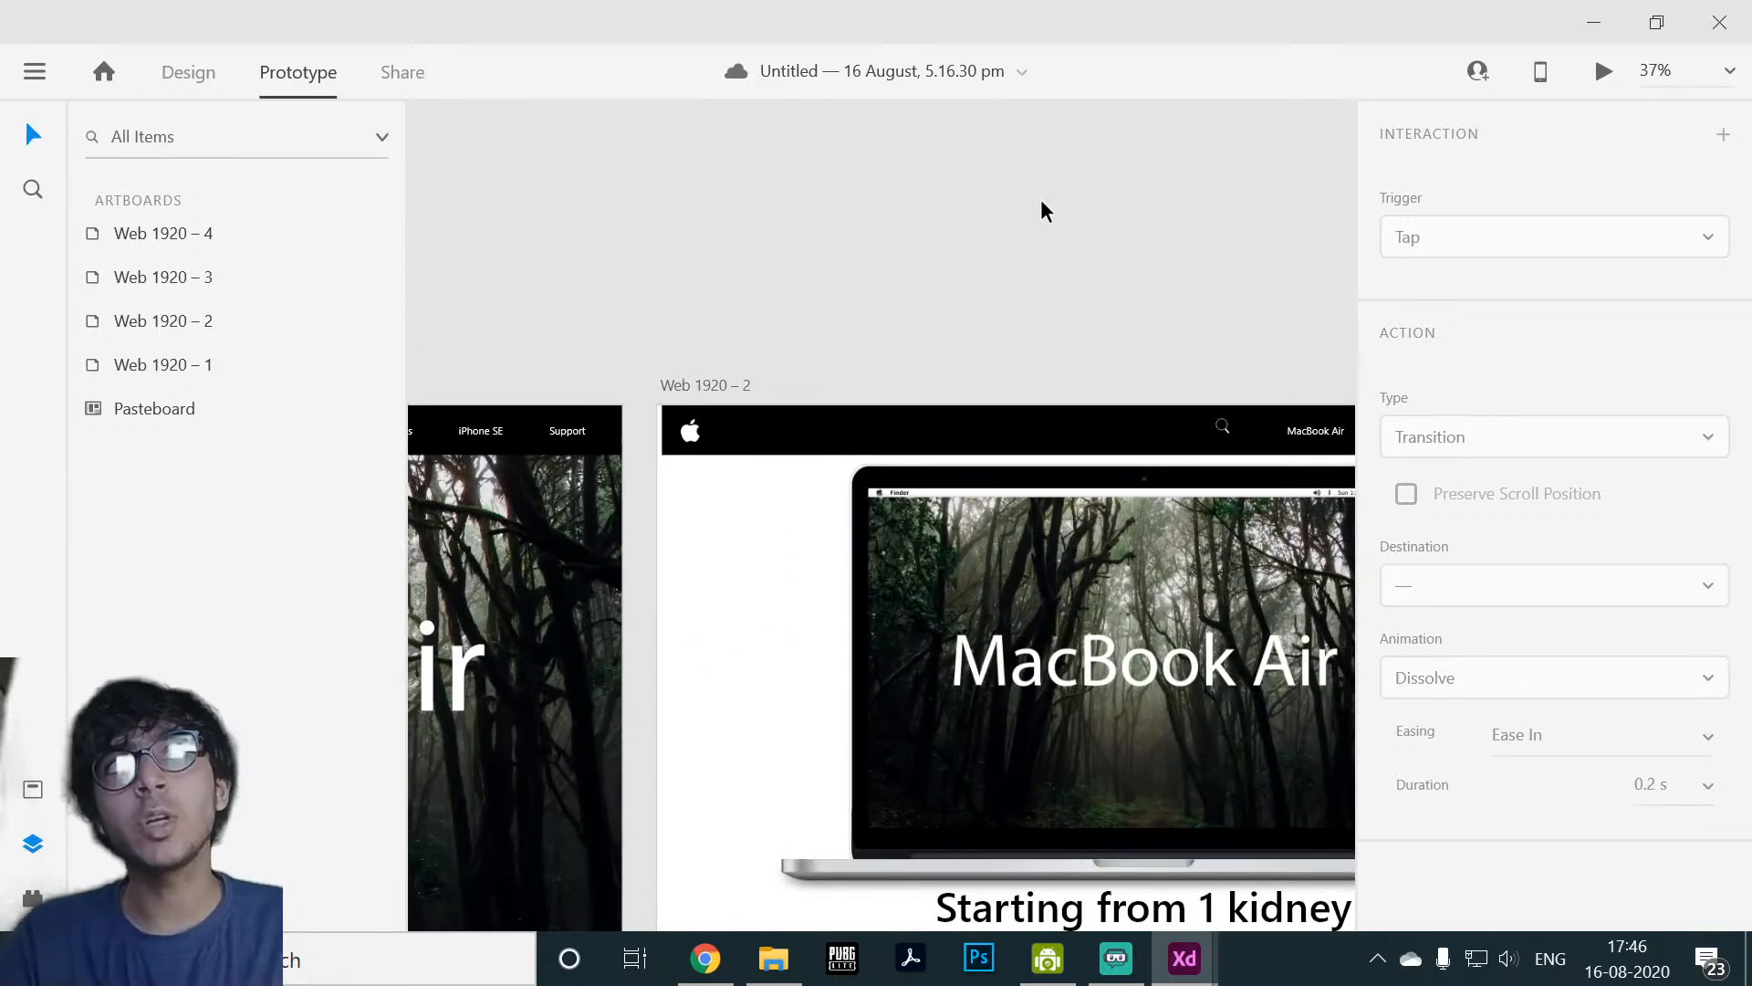
click(928, 447)
drag(928, 440, 917, 438)
click(913, 321)
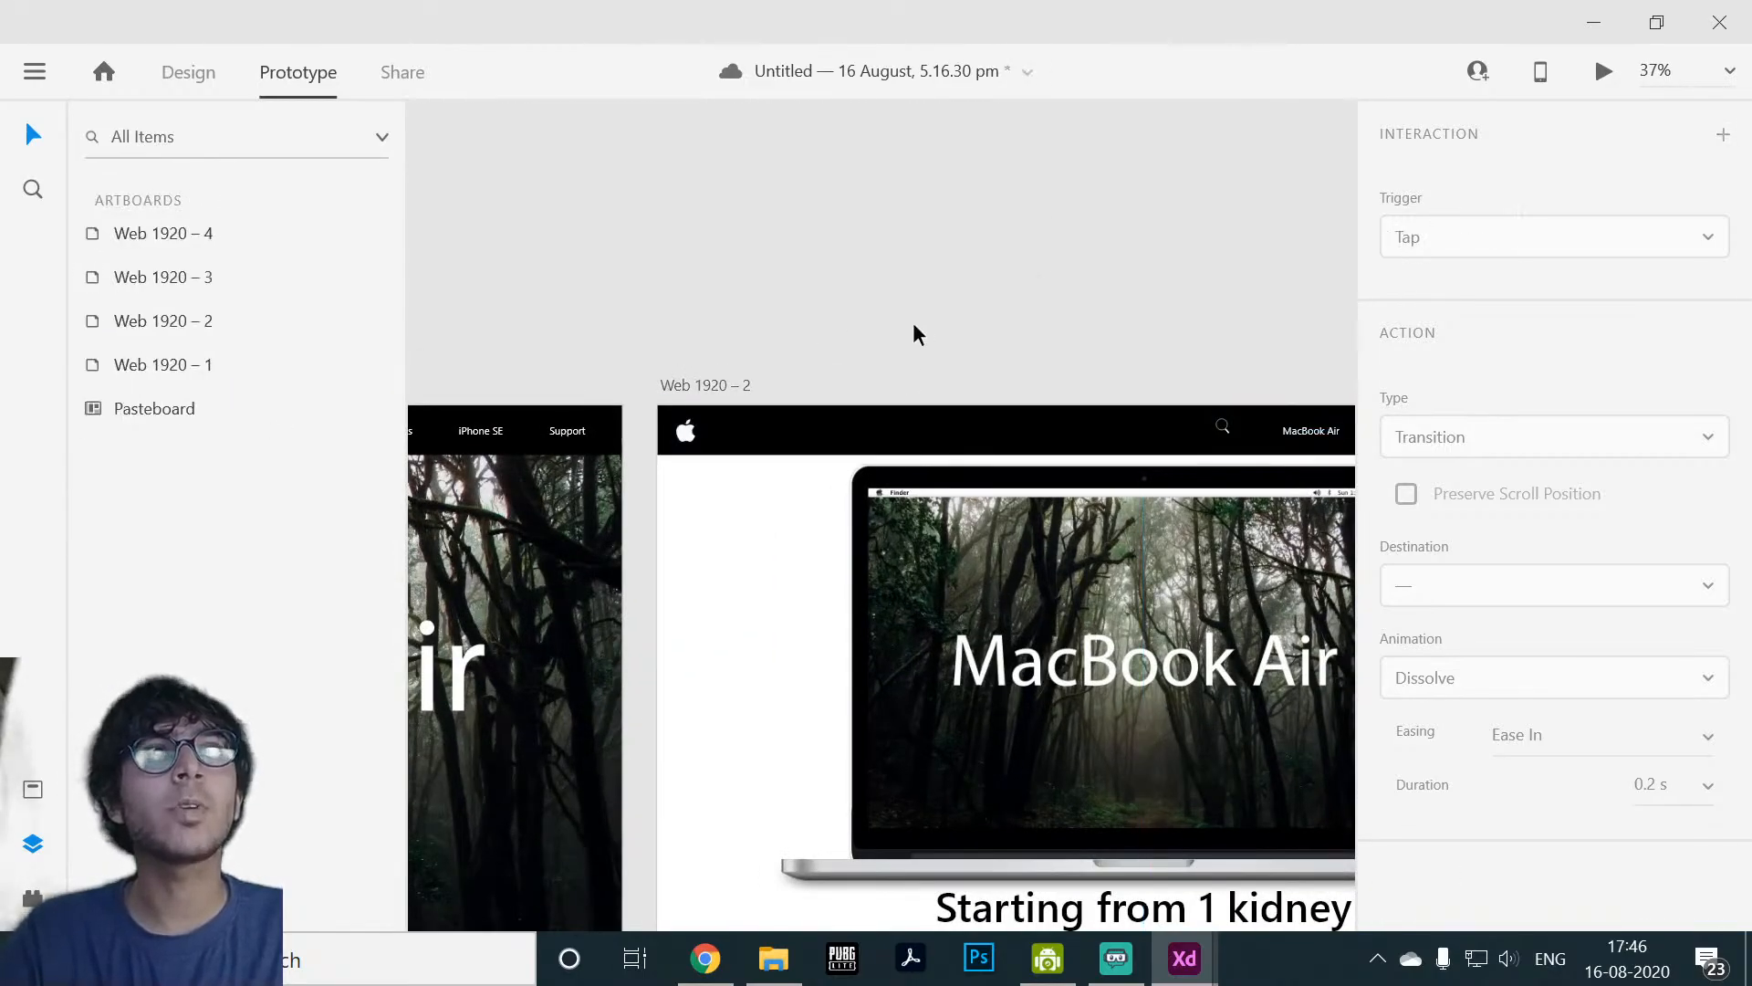
Step: Examine the existing interactions of the MacBook image on Web 1920 – 1 and of the Web 1920 – 2 artboard
scroll(862, 265, down, 3)
drag(863, 263, 977, 240)
click(758, 484)
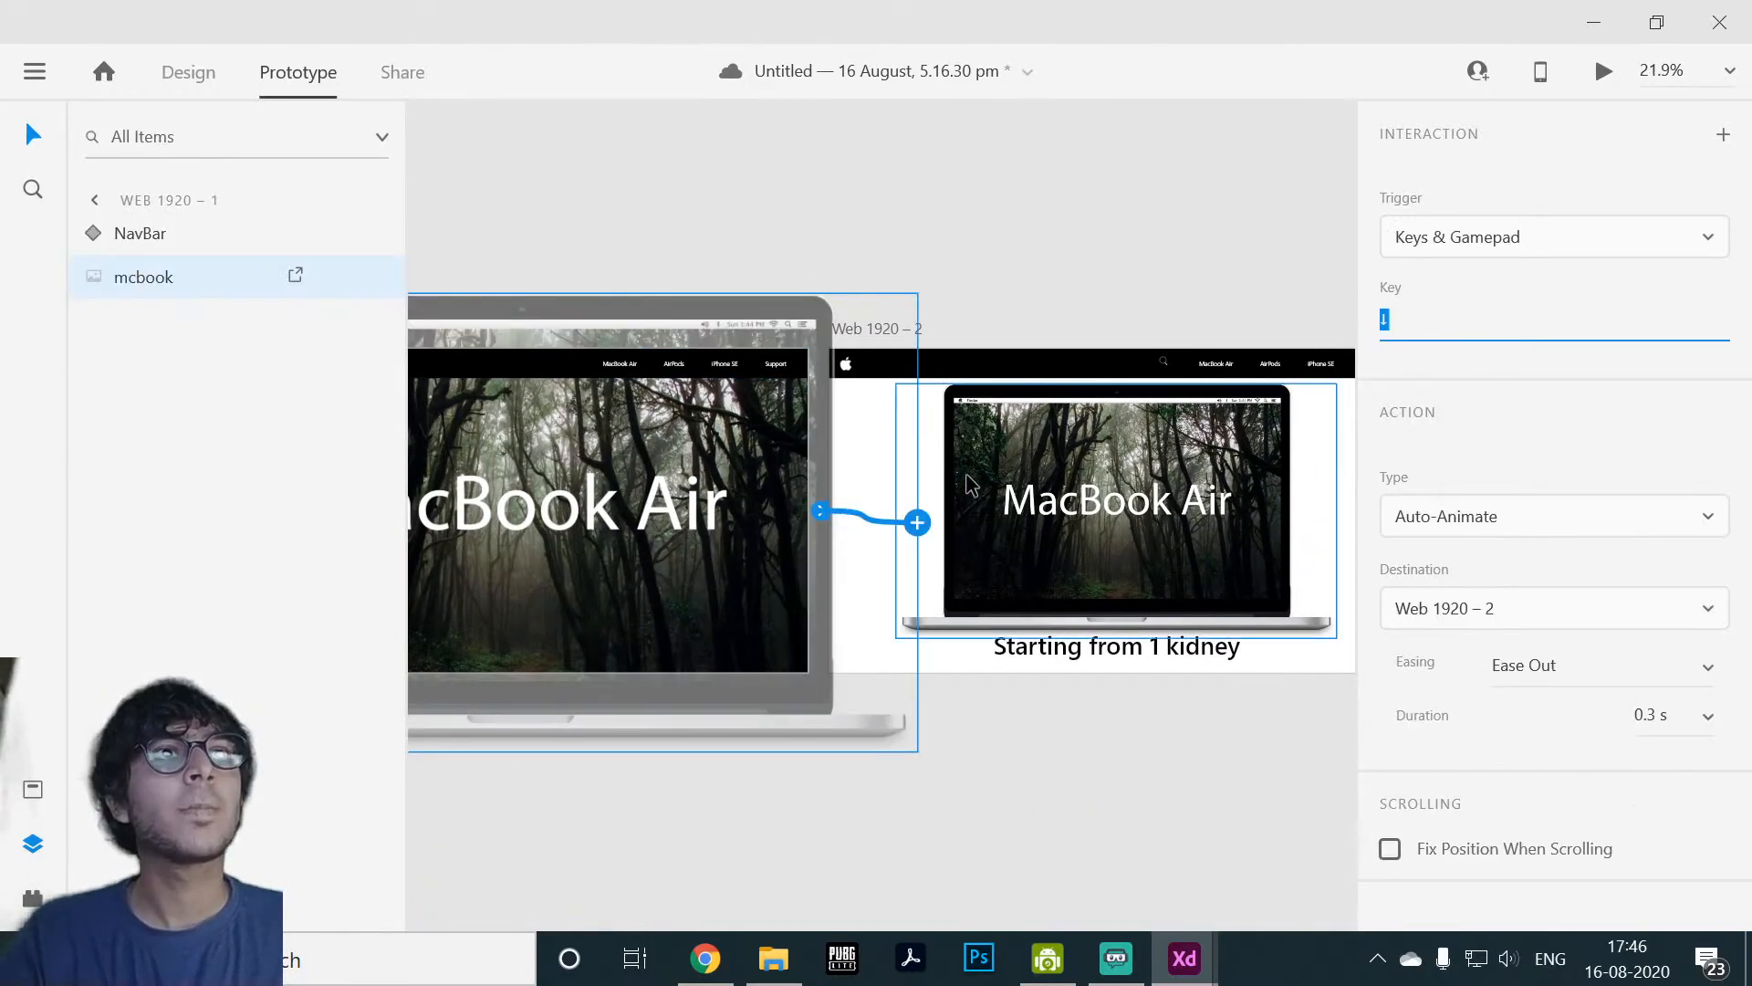
click(1188, 182)
drag(1125, 162, 573, 115)
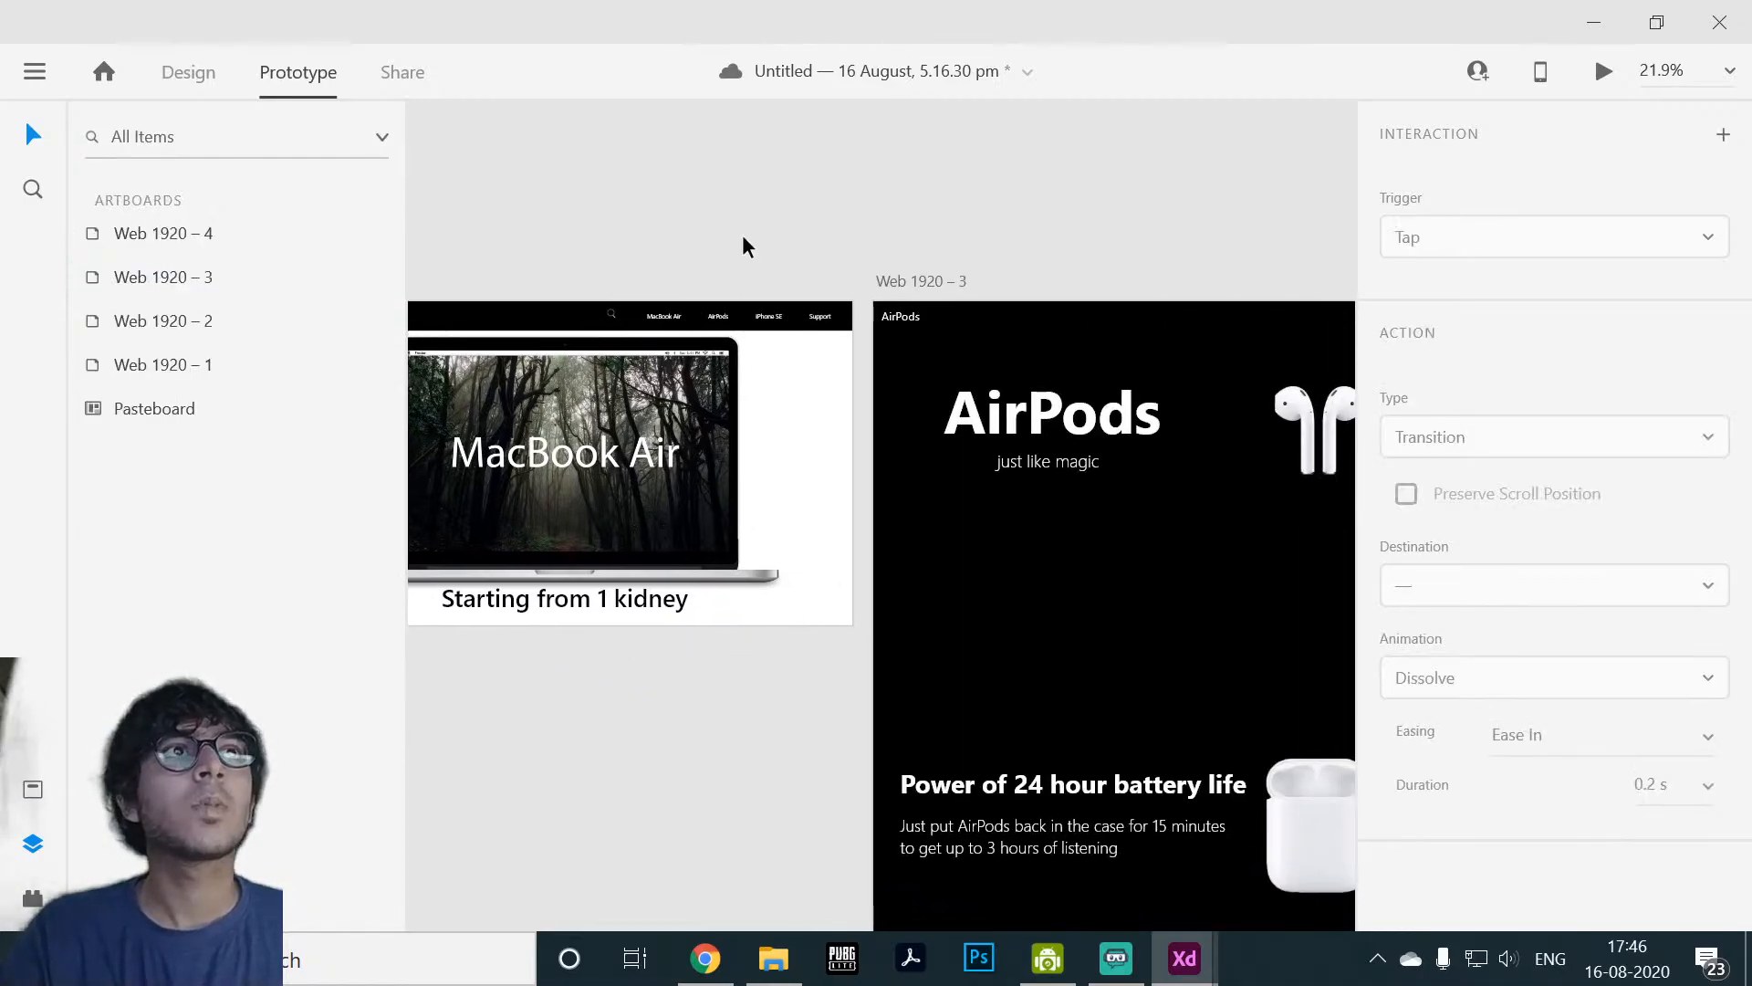
scroll(730, 208, up, 5)
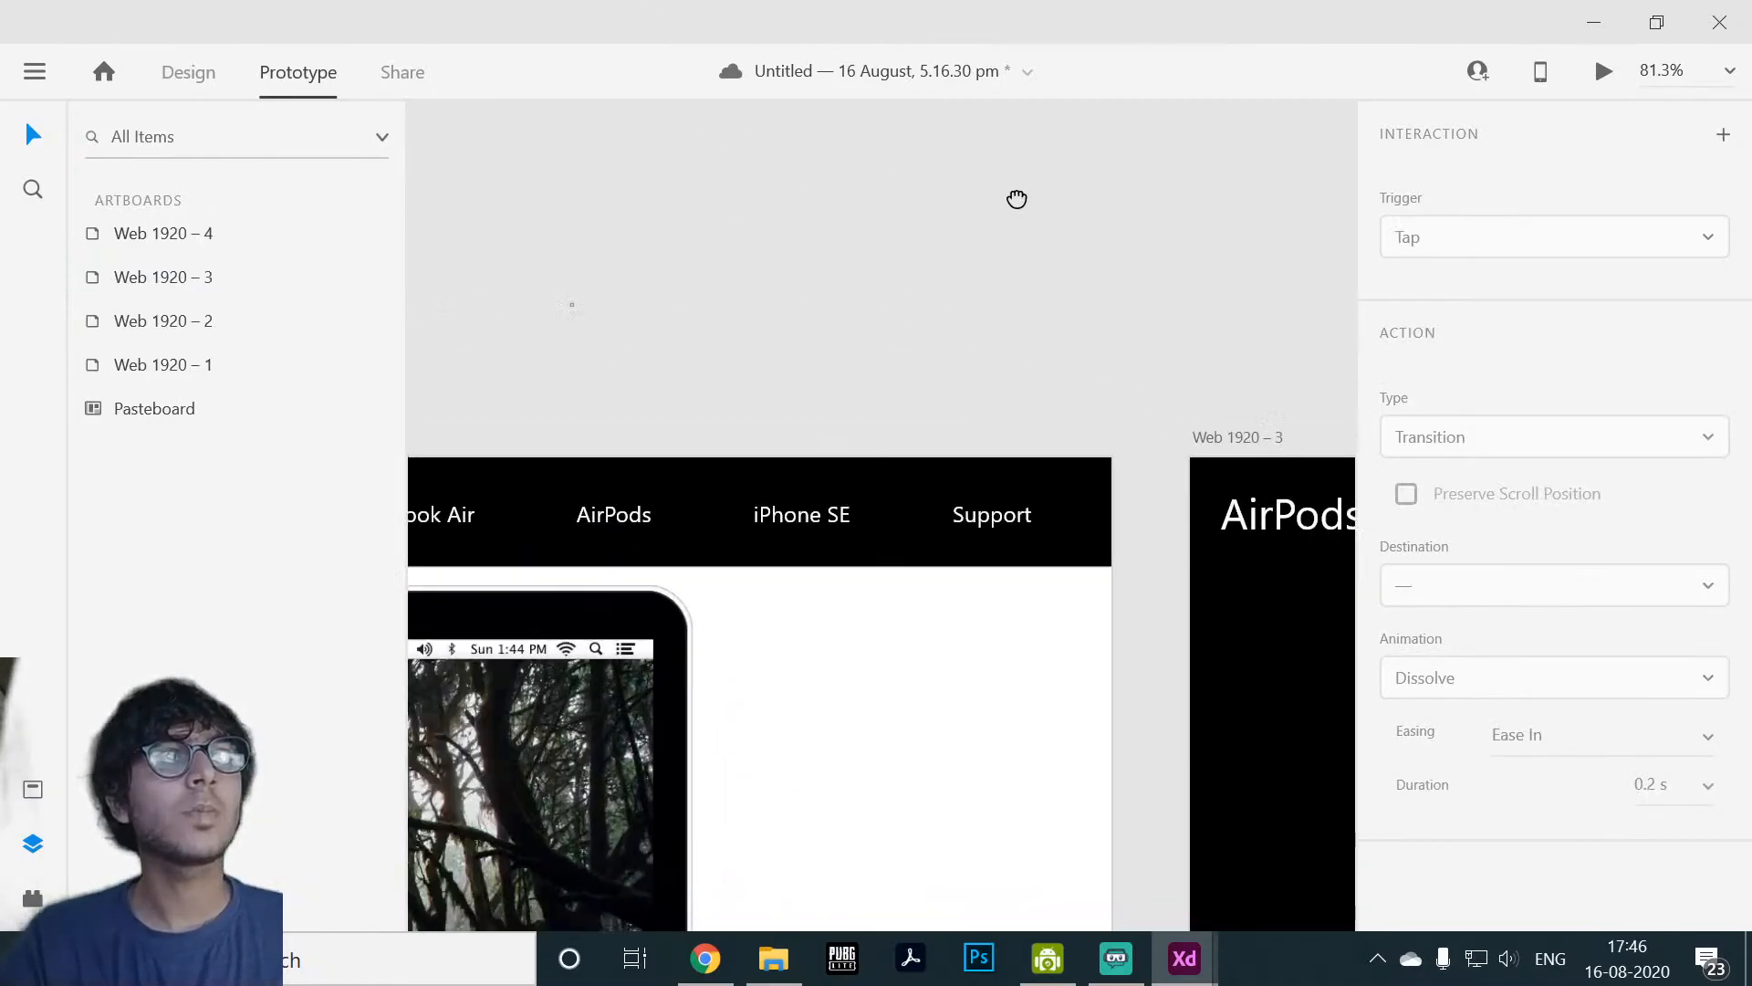
scroll(1081, 201, down, 5)
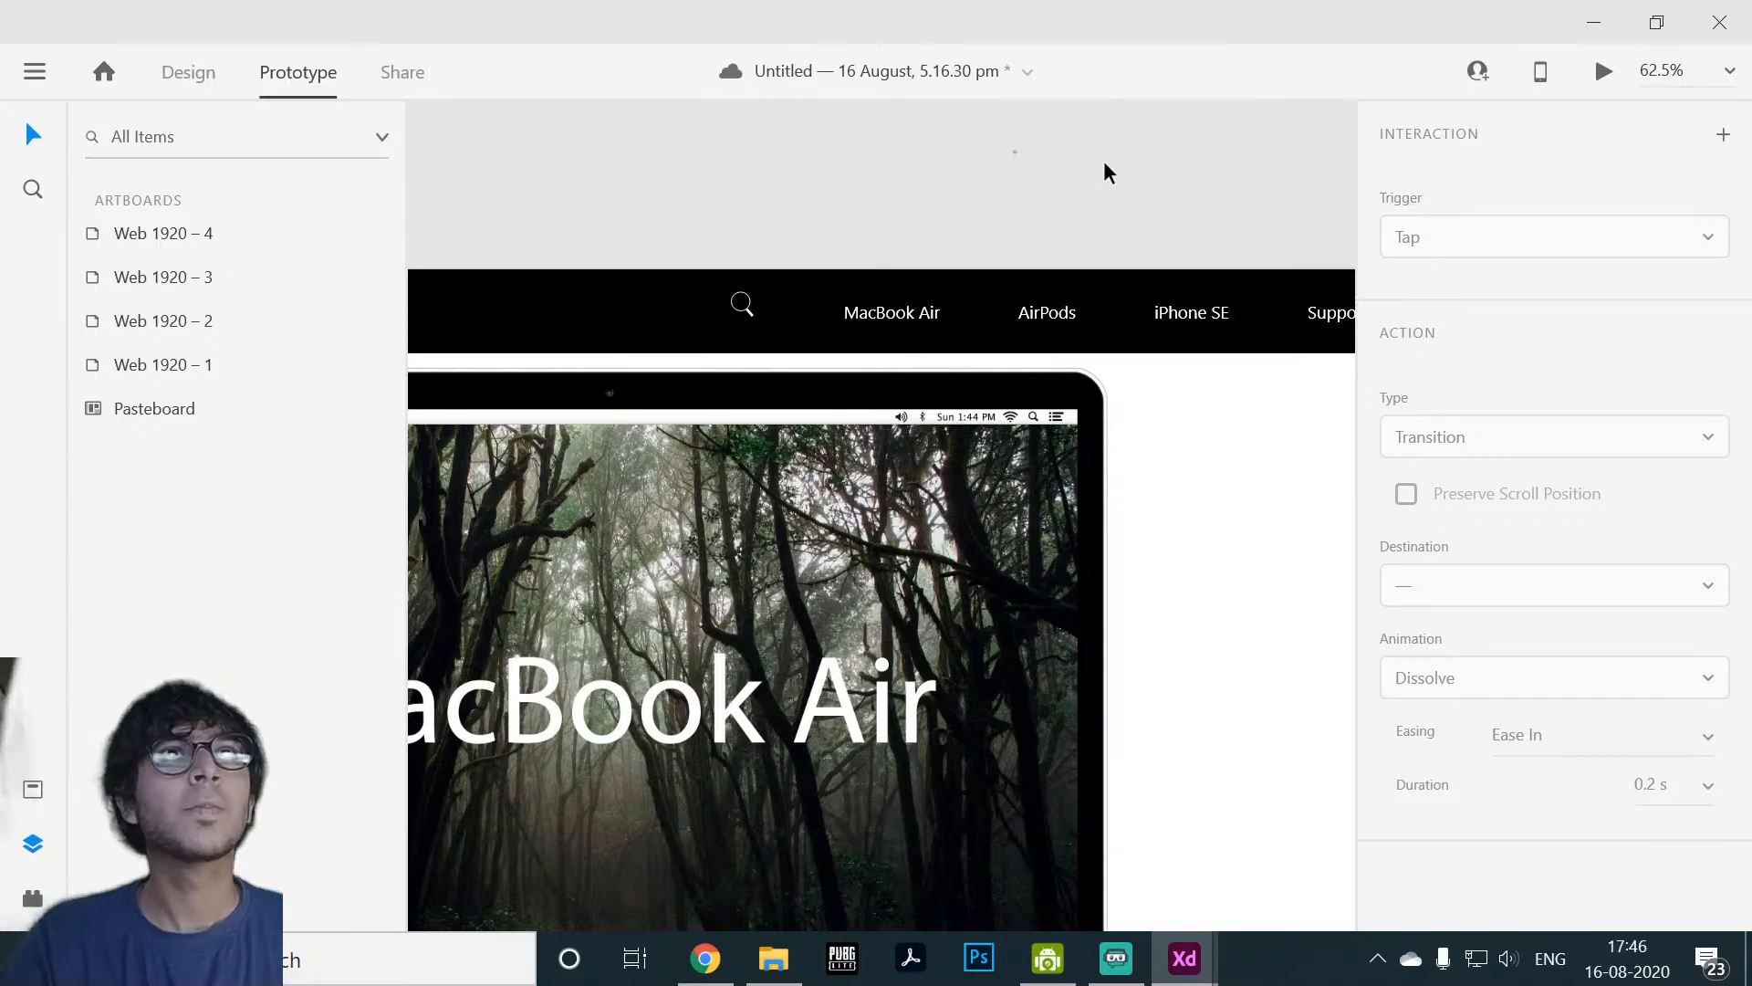
drag(1195, 140, 866, 151)
click(874, 331)
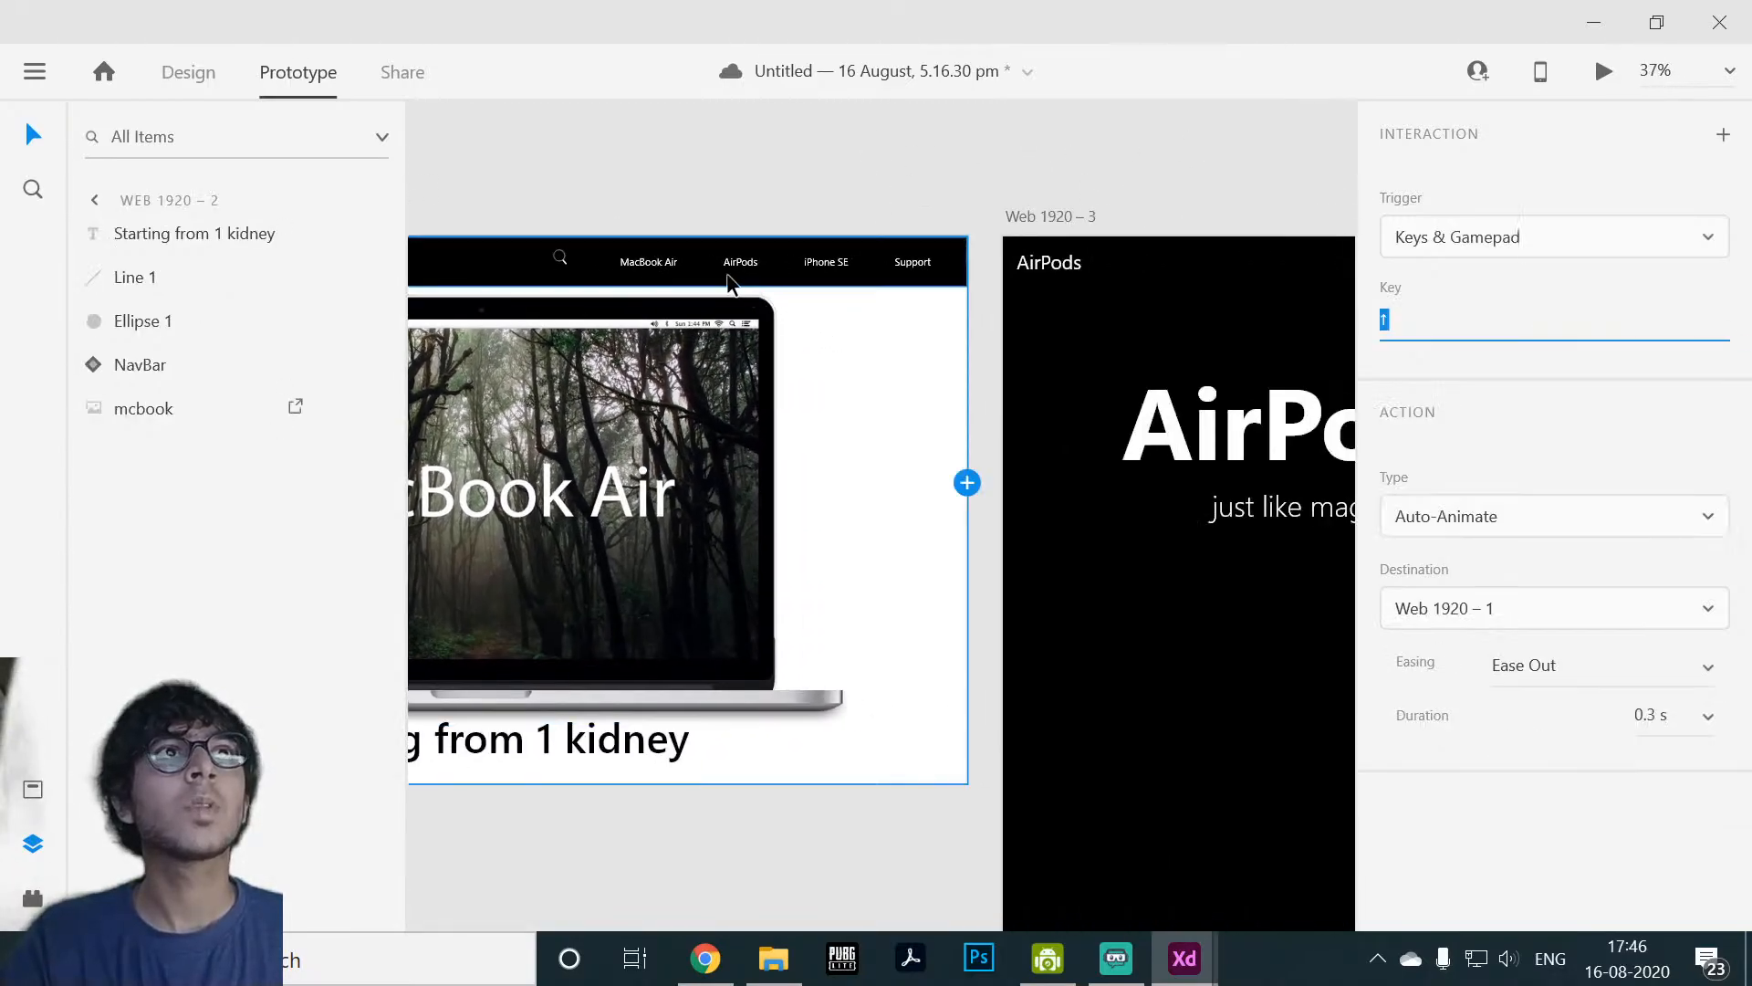
click(726, 268)
click(780, 208)
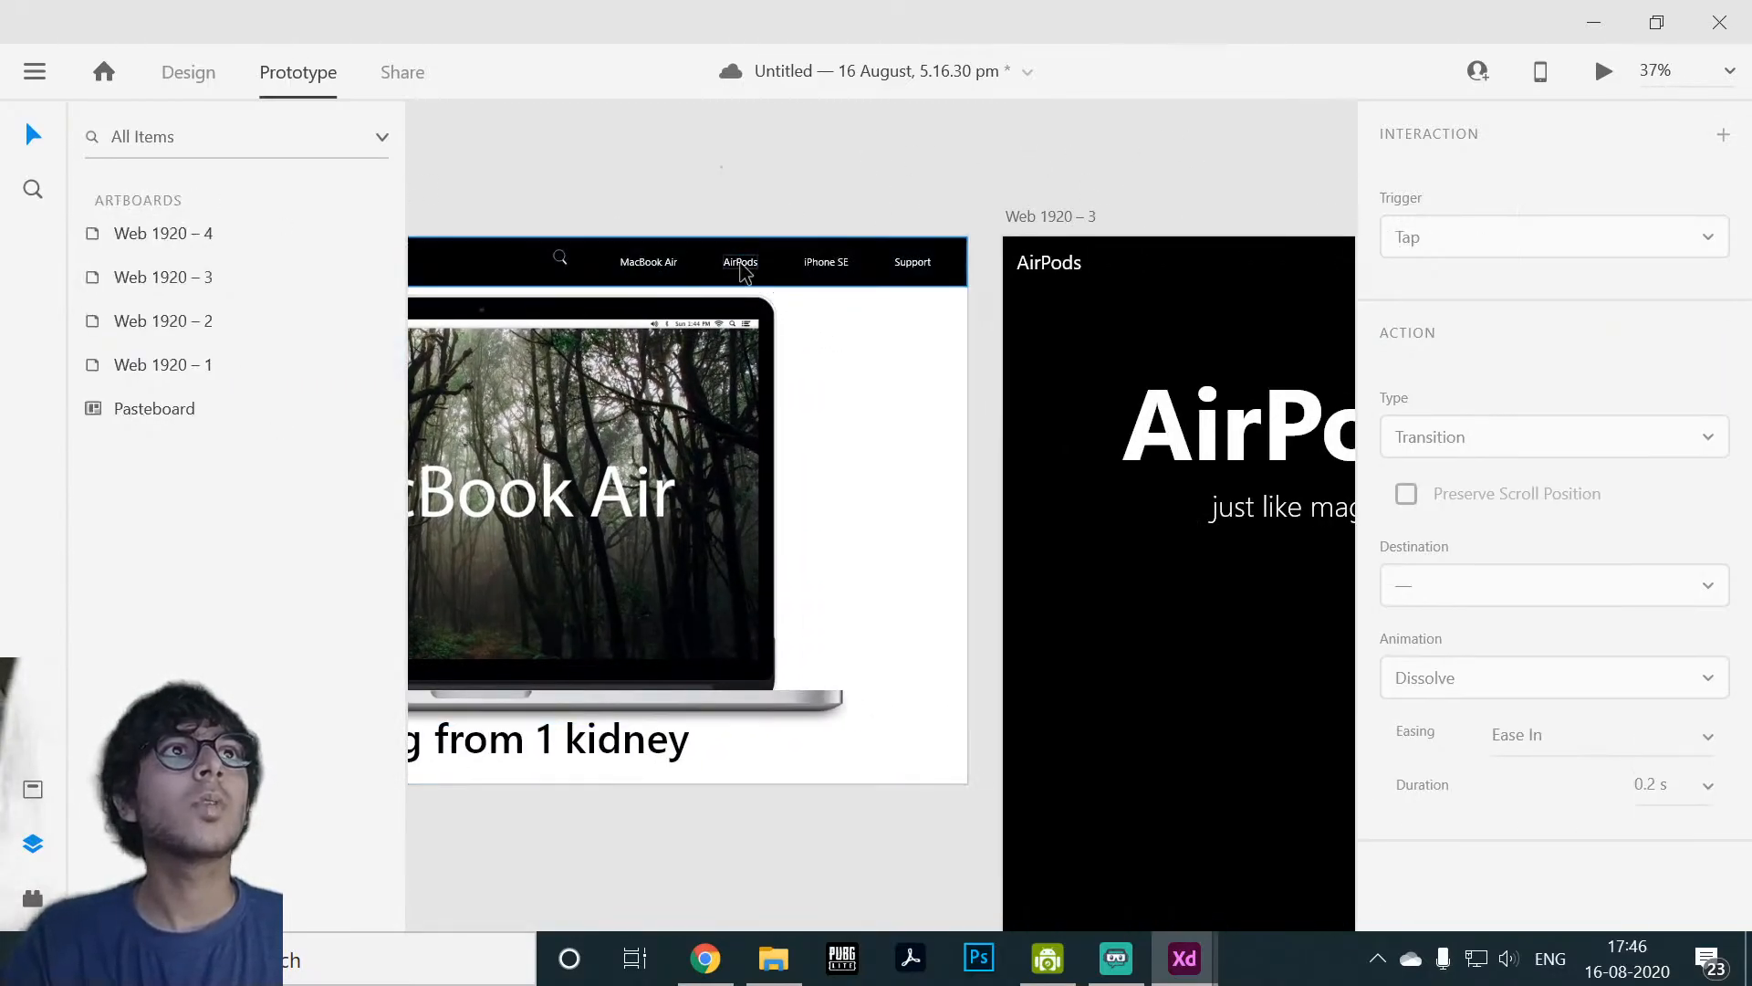
click(742, 266)
right_click(745, 265)
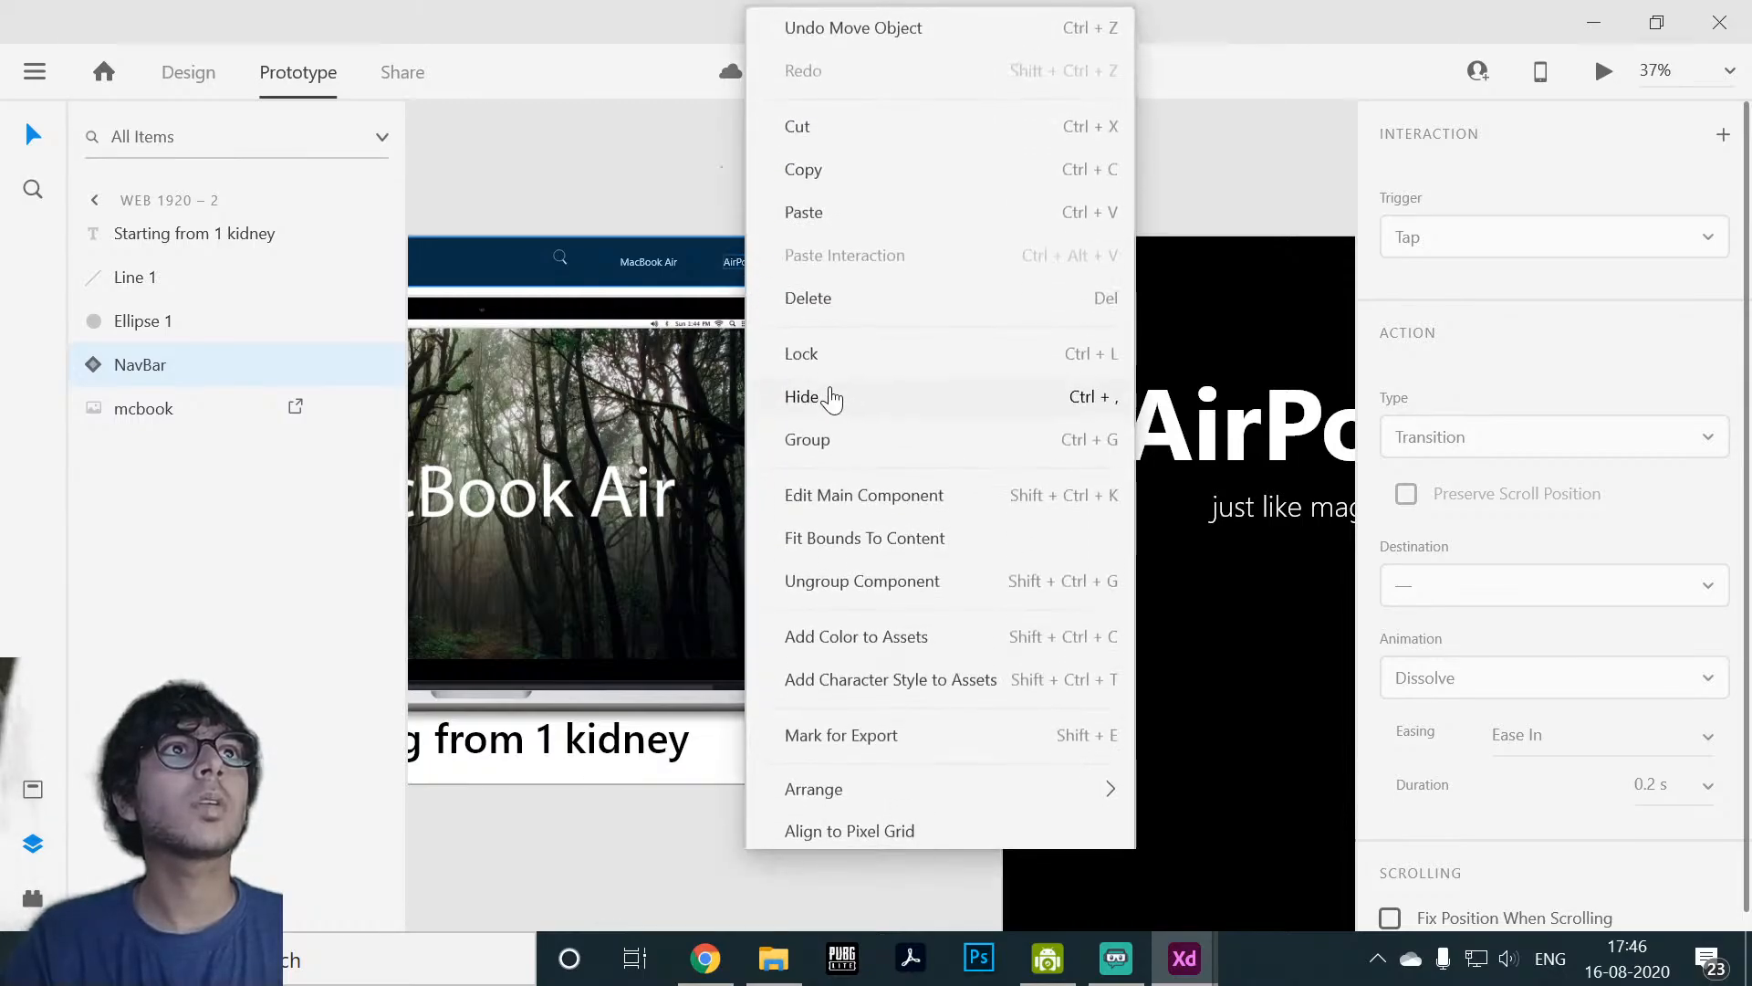
key(Escape)
click(866, 337)
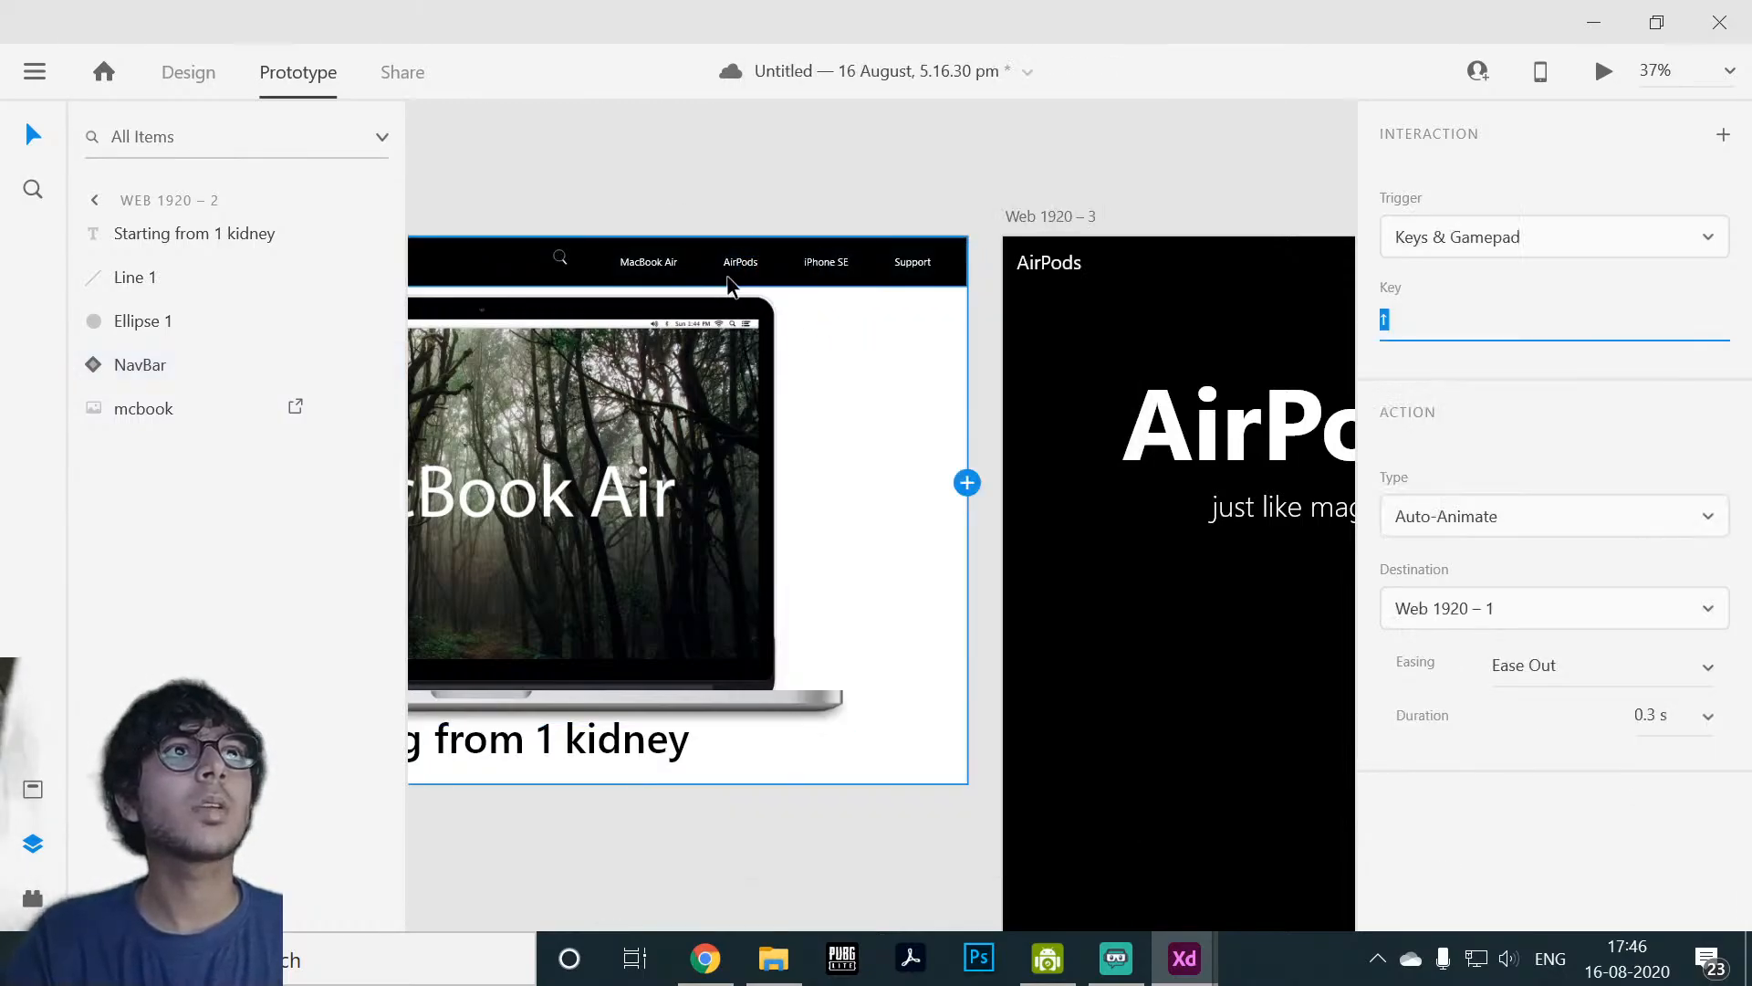
Step: Ungroup the NavBar component on Web 1920 – 2 into separate elements
click(733, 273)
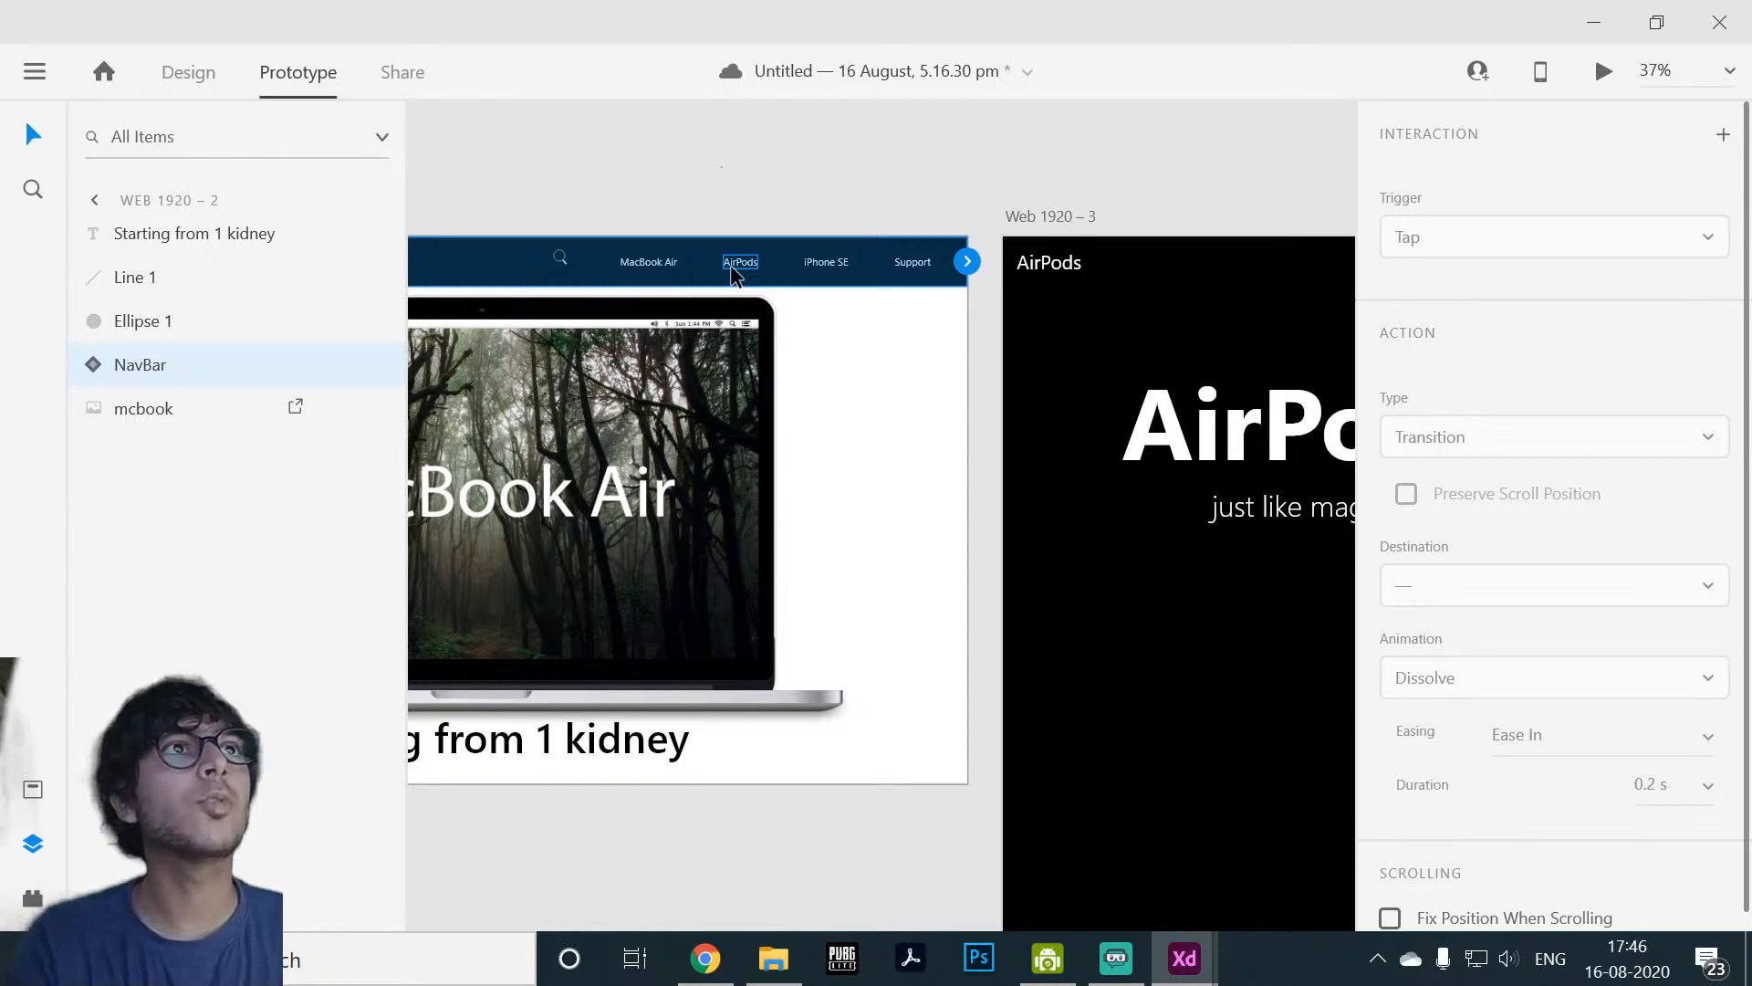
right_click(230, 382)
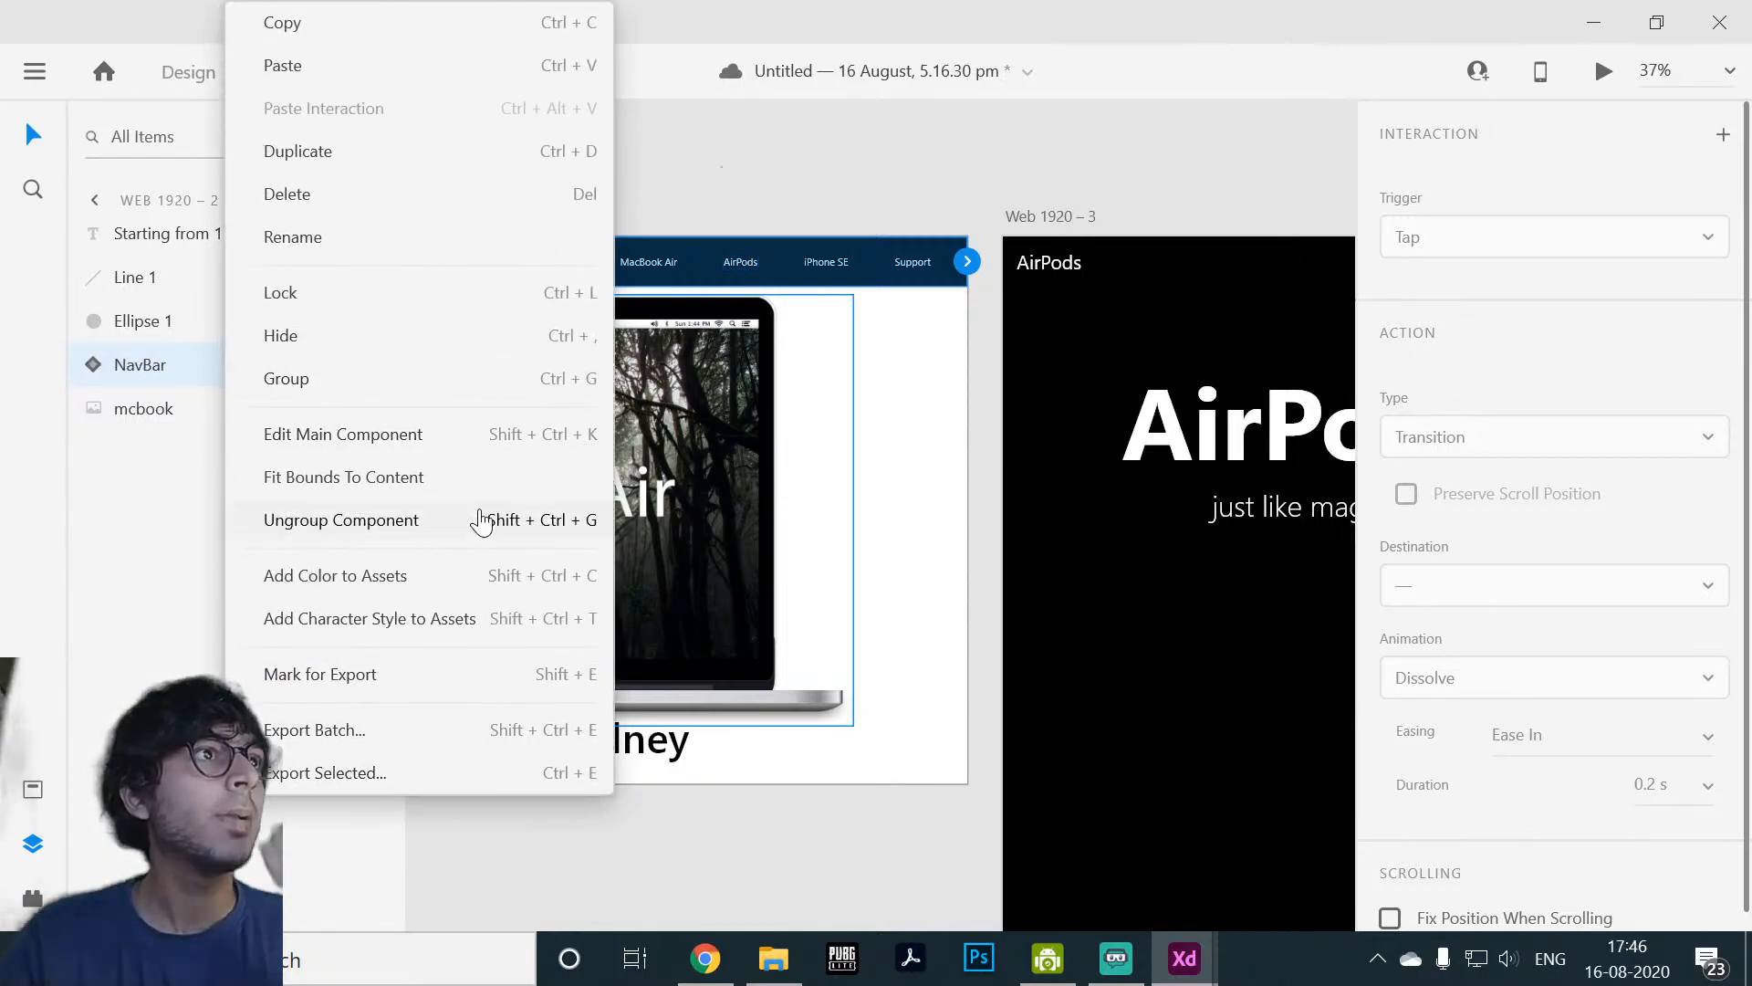
click(390, 529)
click(779, 202)
Step: Link the AirPods navigation text on Web 1920 – 2 to the Web 1920 – 3 artboard
click(740, 262)
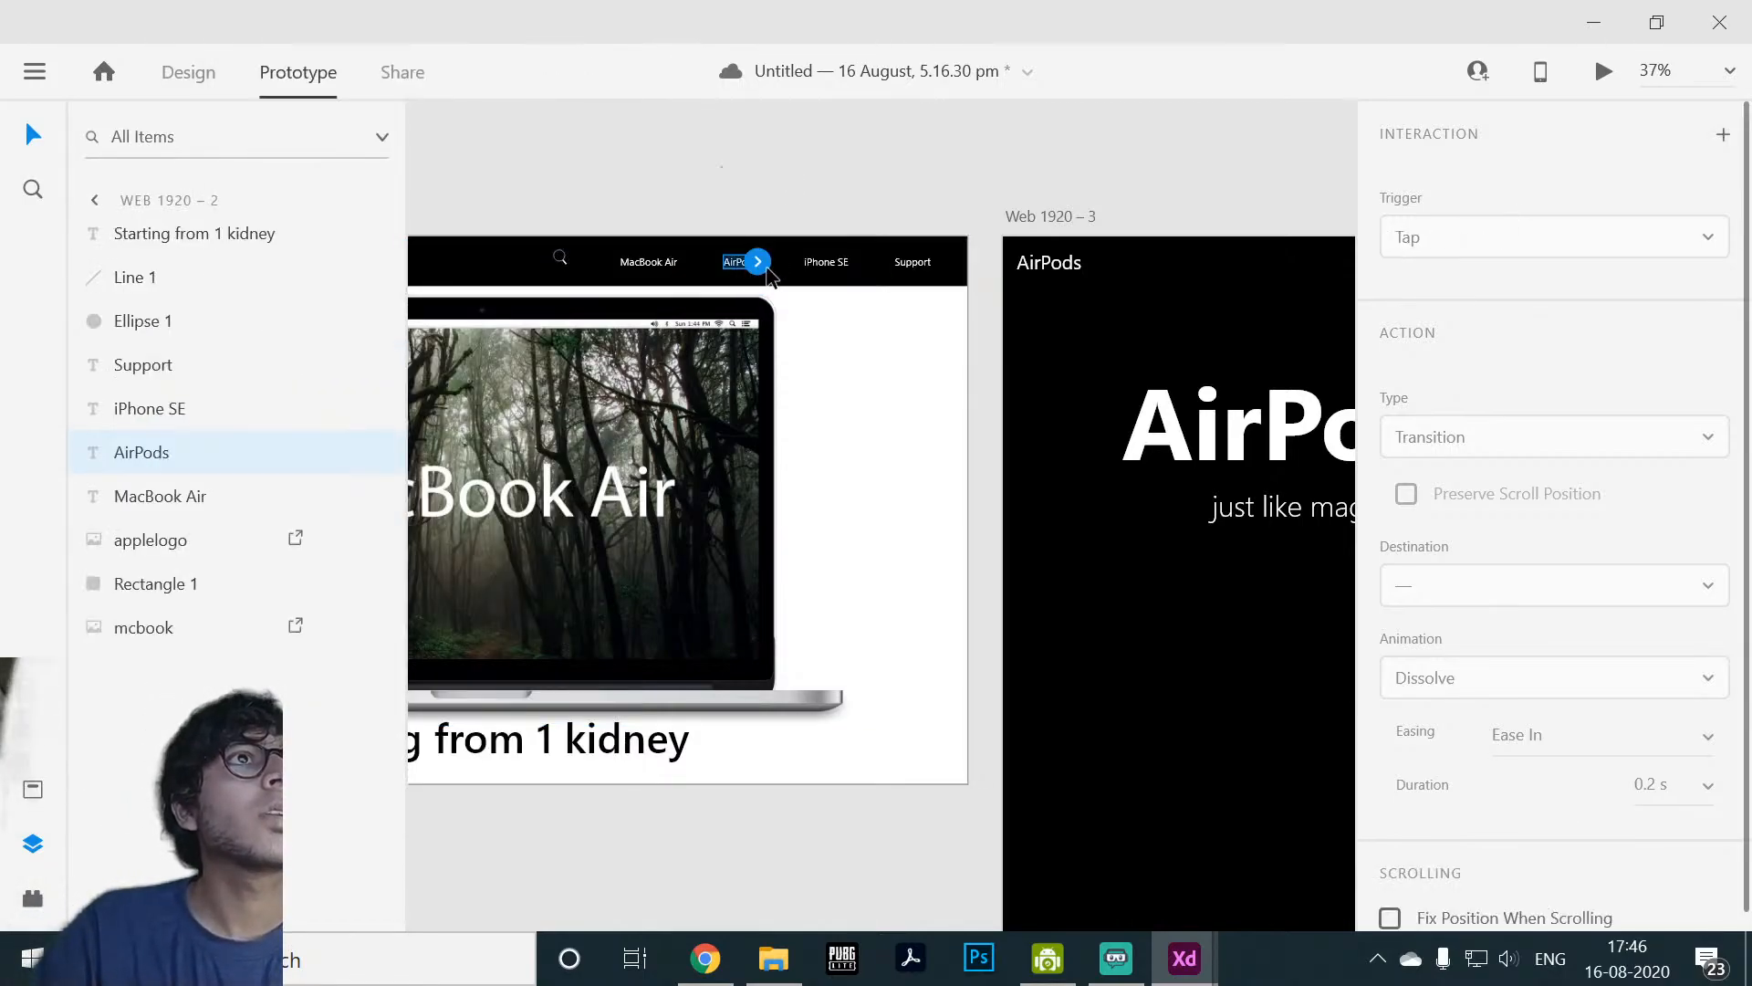
drag(788, 290, 855, 507)
scroll(935, 436, down, 4)
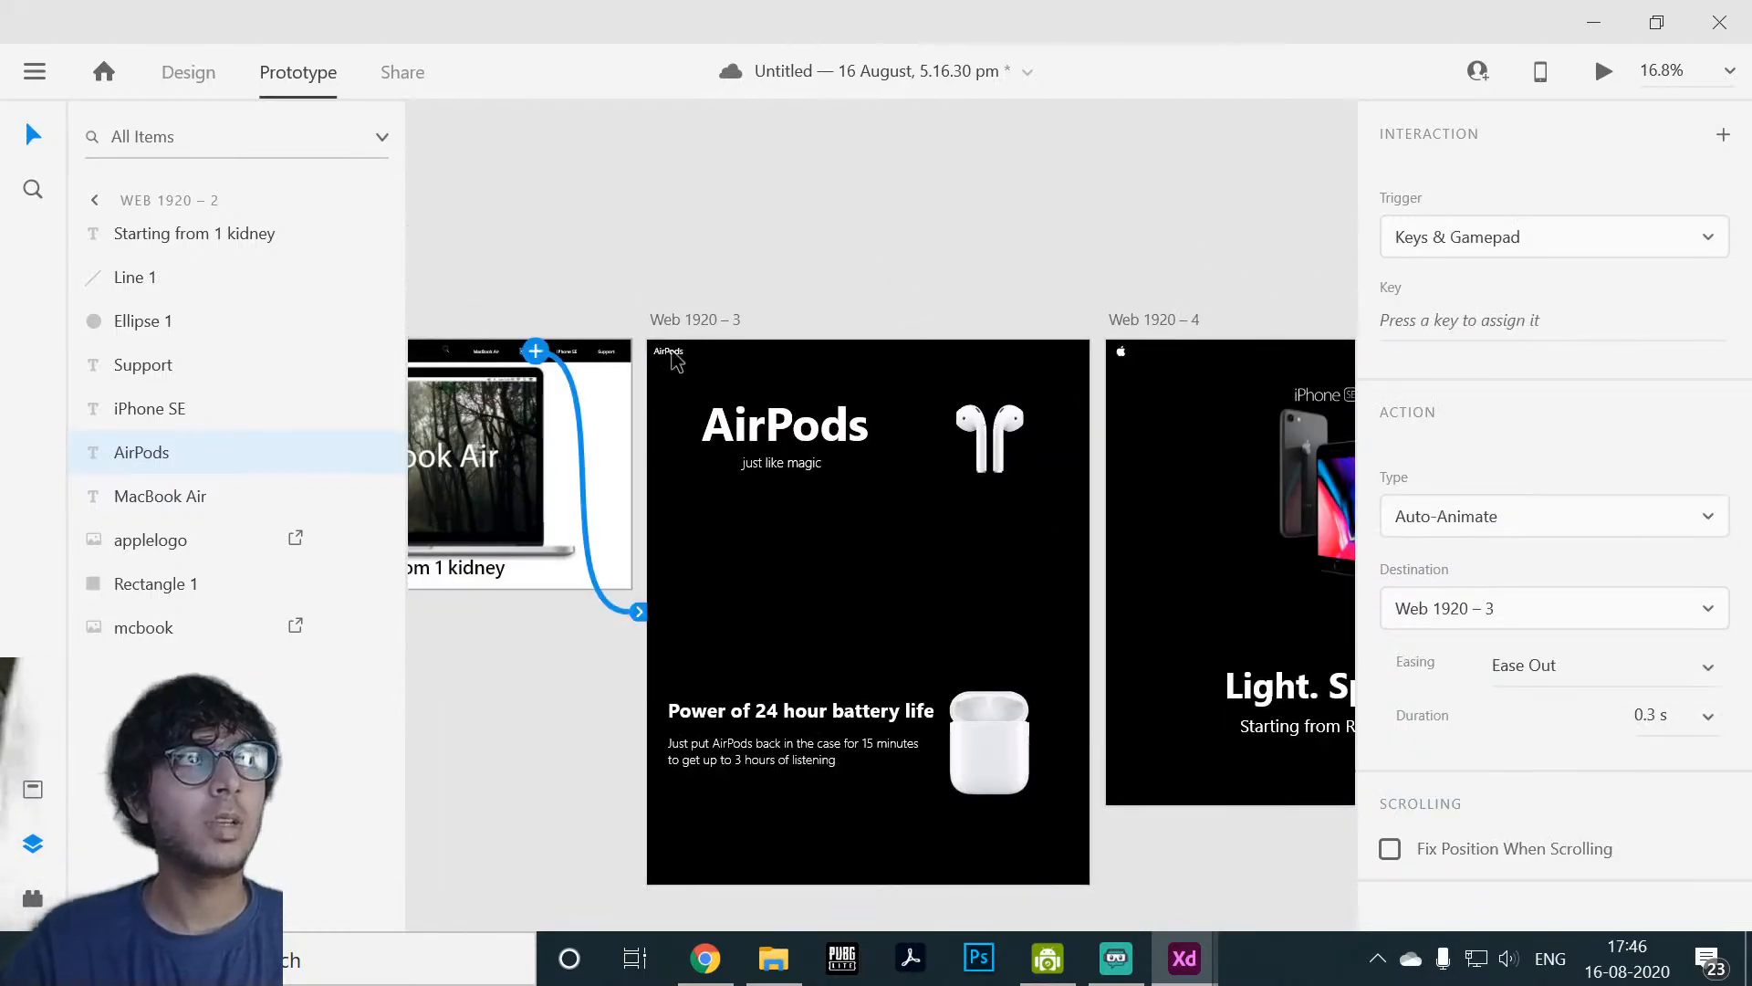
scroll(973, 194, right, 1)
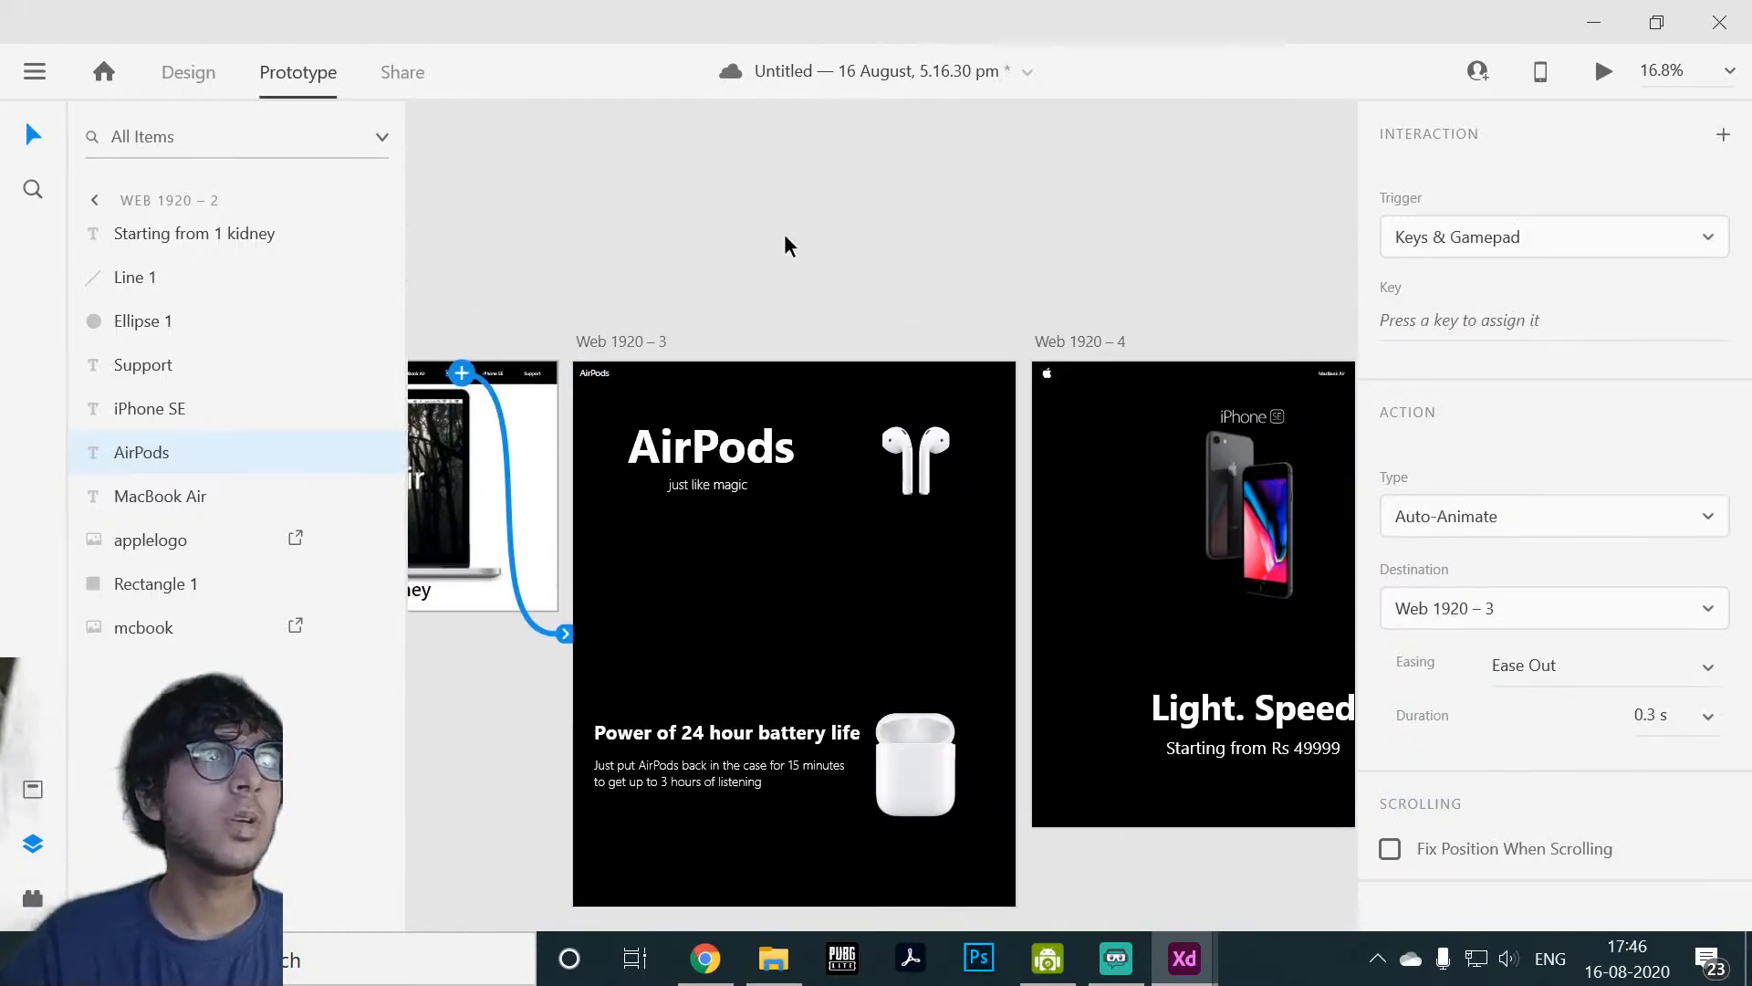
Step: Link the iPhone SE navigation text on Web 1920 – 2 to the Web 1920 – 4 artboard
scroll(880, 222, up, 7)
drag(589, 500, 1297, 273)
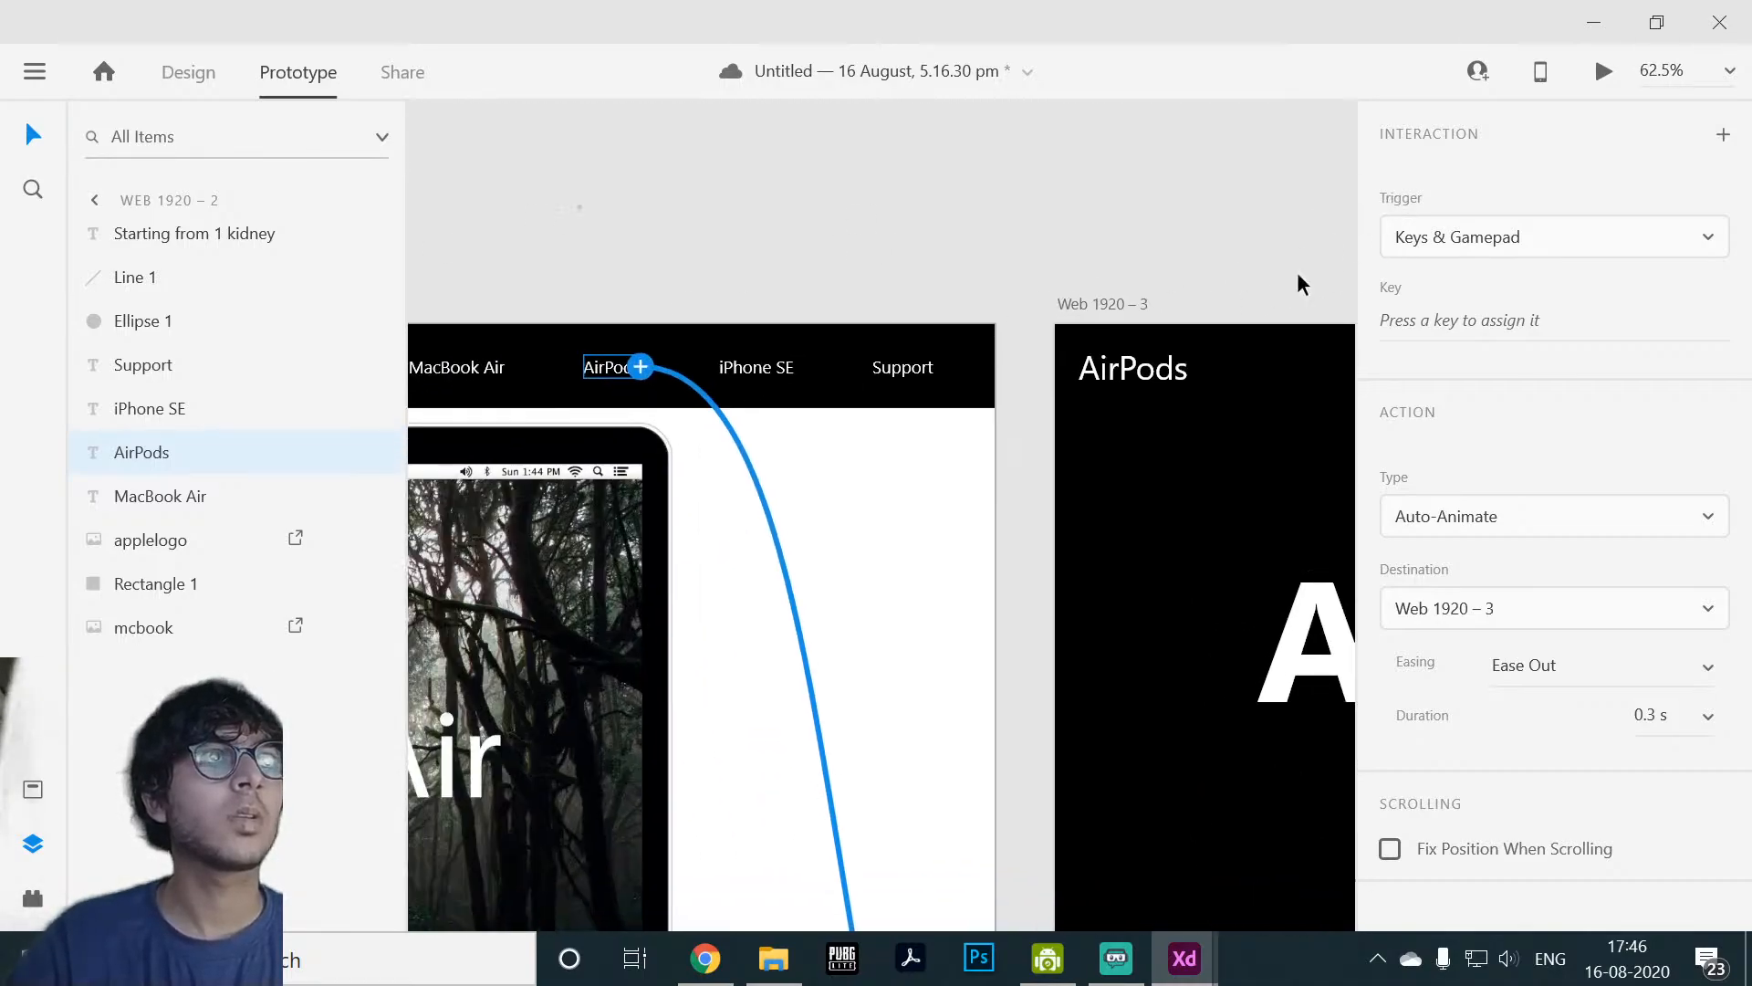
click(755, 366)
drag(792, 366, 869, 571)
scroll(870, 571, down, 5)
scroll(885, 458, up, 3)
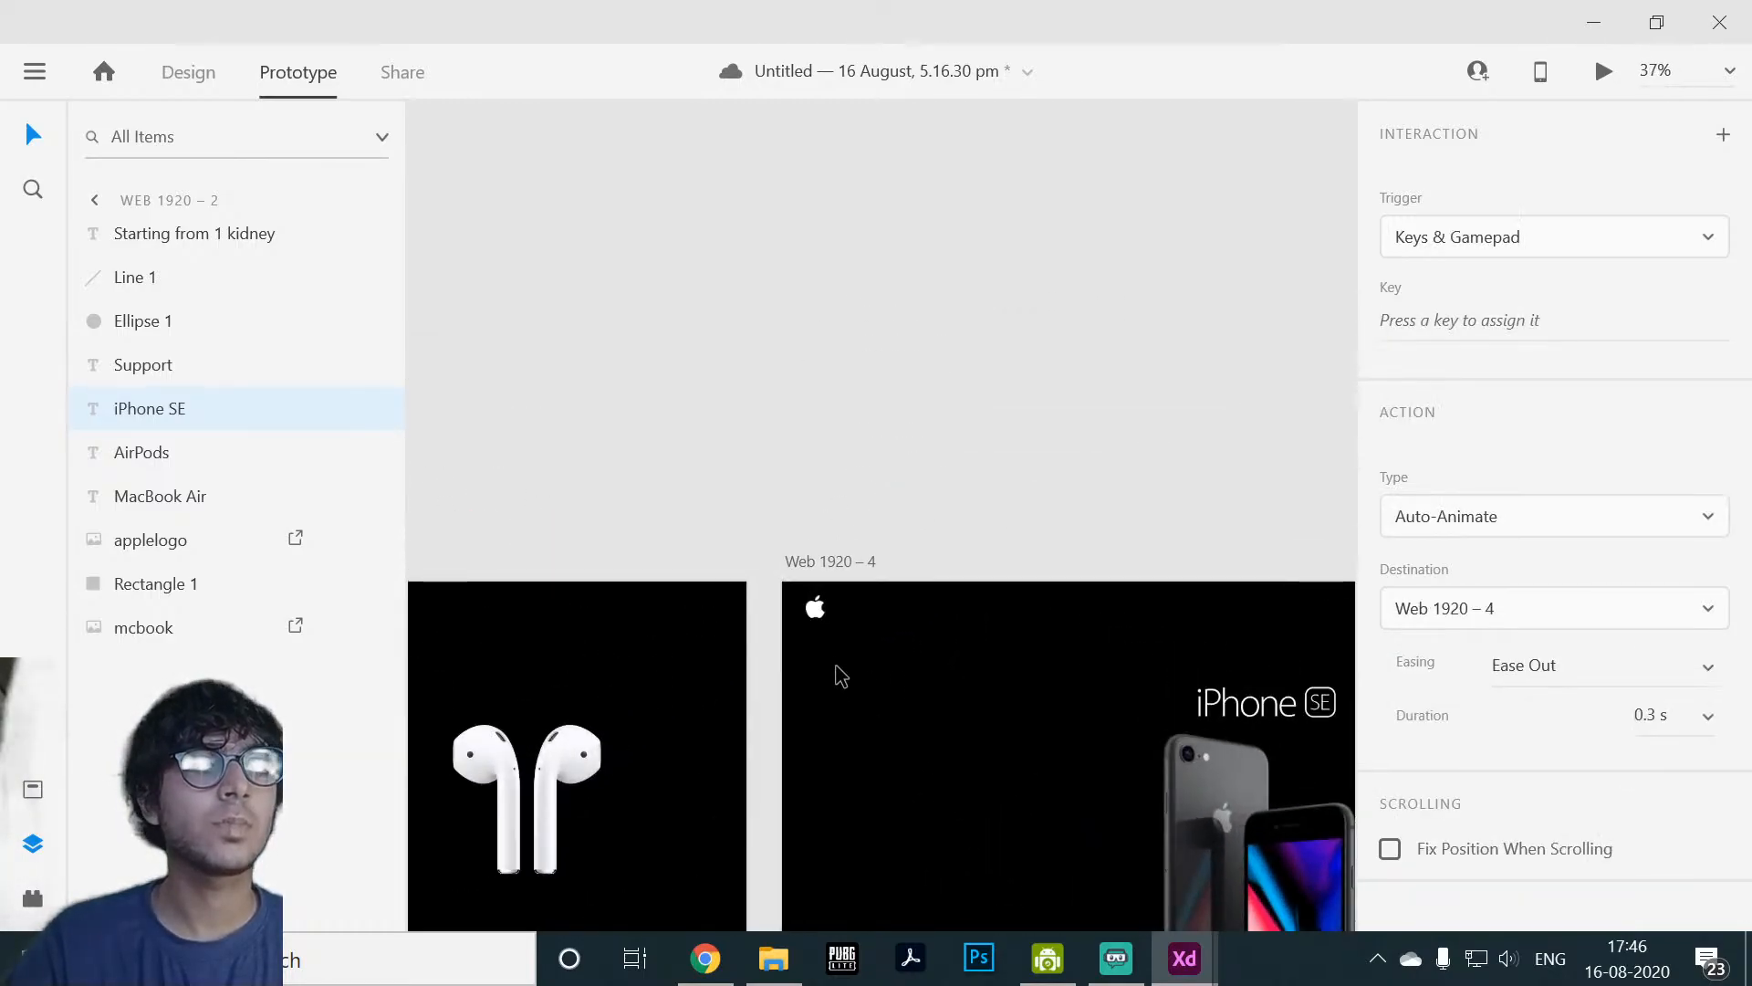
Step: Ungroup the NavBar component on Web 1920 – 1 into separate elements
scroll(835, 666, down, 6)
drag(712, 457, 1314, 187)
scroll(1020, 353, up, 5)
drag(1000, 305, 1024, 309)
click(940, 470)
click(827, 470)
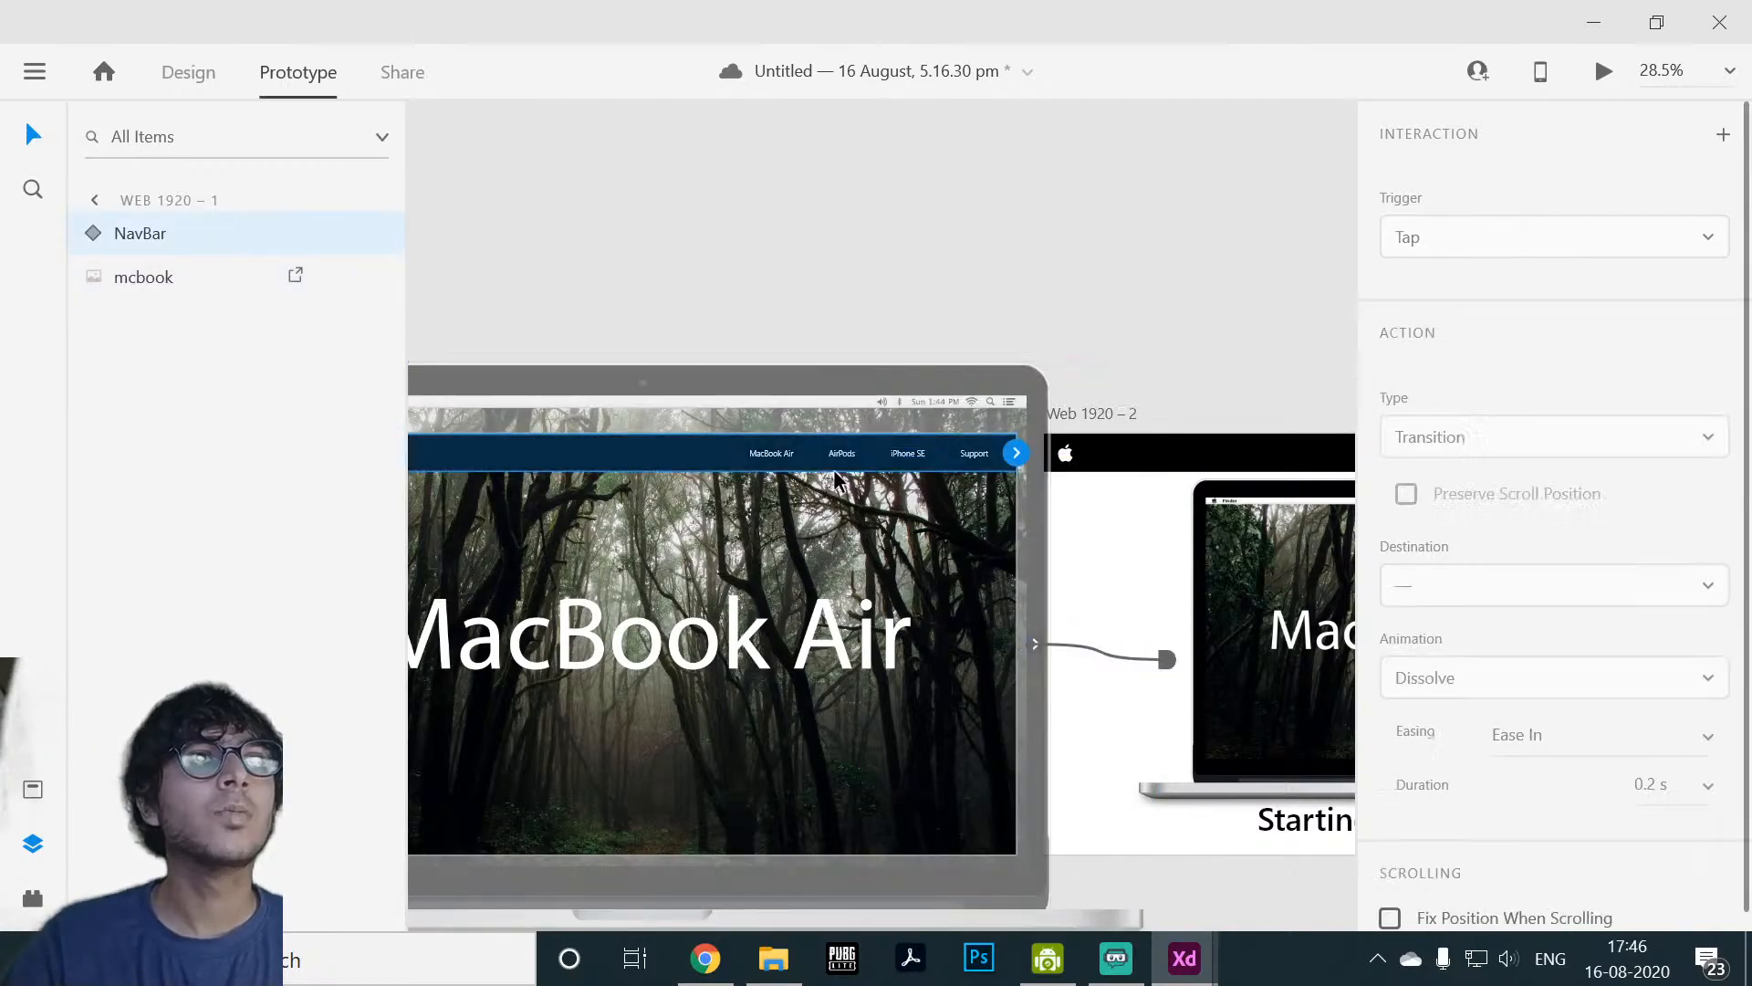
right_click(827, 469)
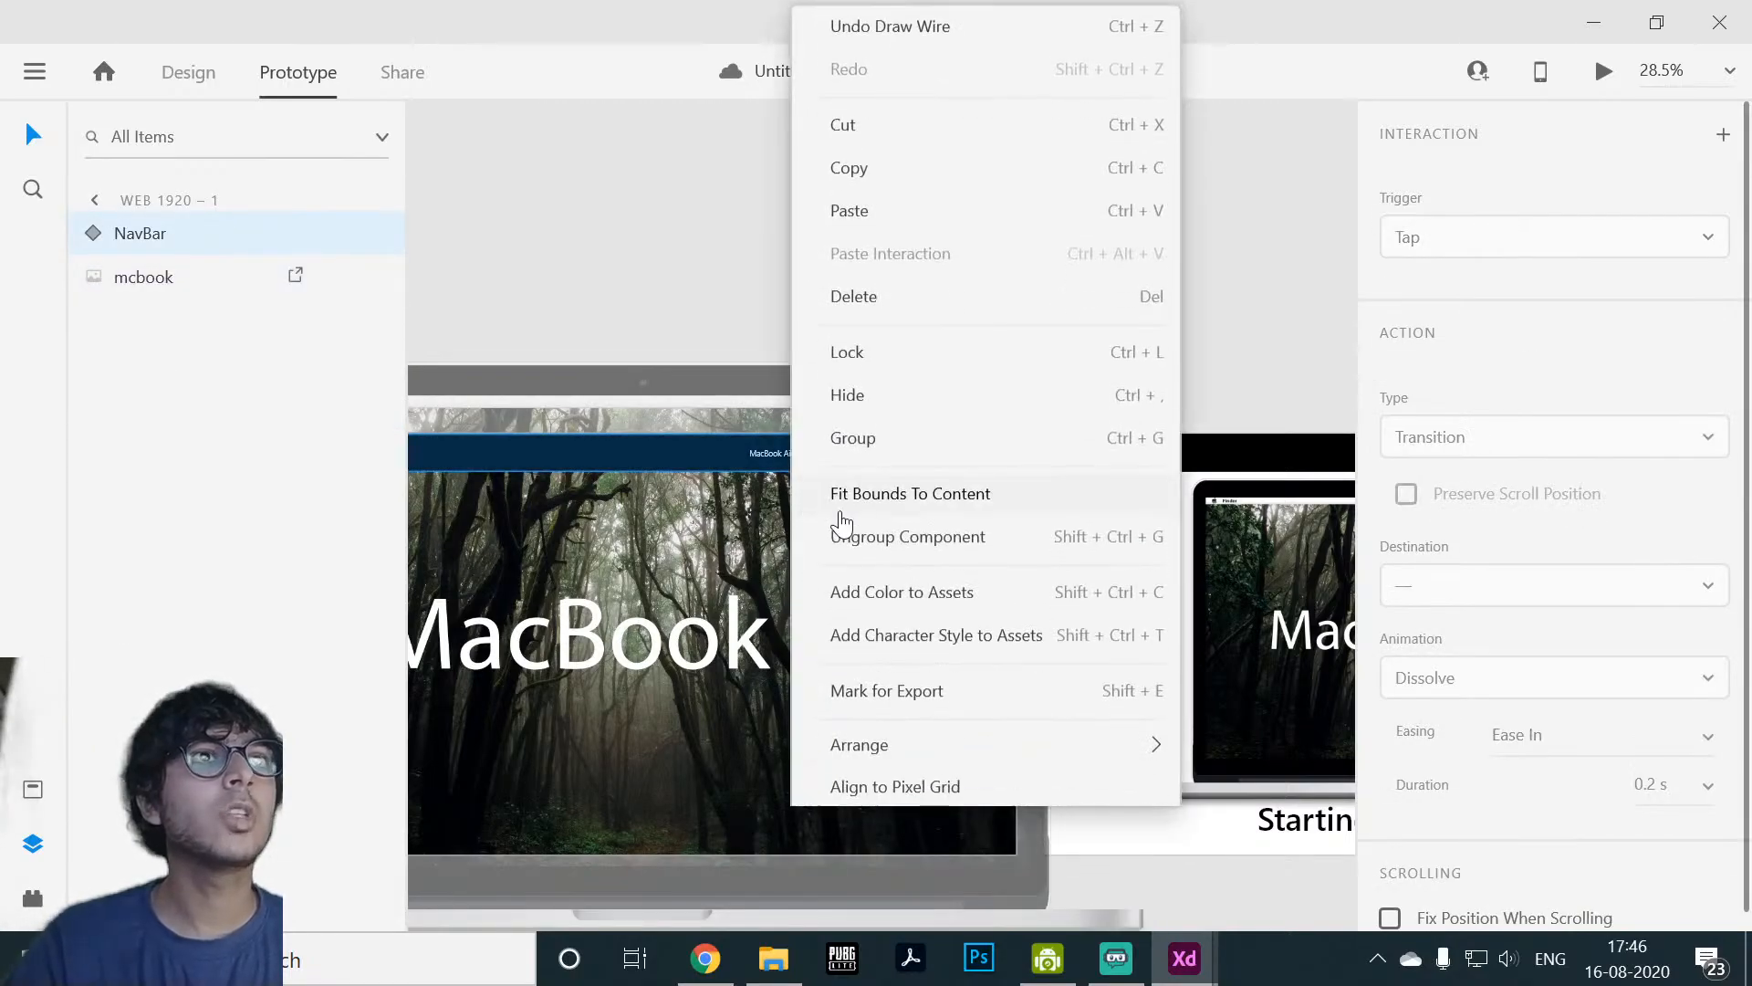
click(939, 533)
click(1159, 274)
Step: Link the iPhone SE navigation text on Web 1920 – 1 to Web 1920 – 4 and set the action type to Transition
click(922, 453)
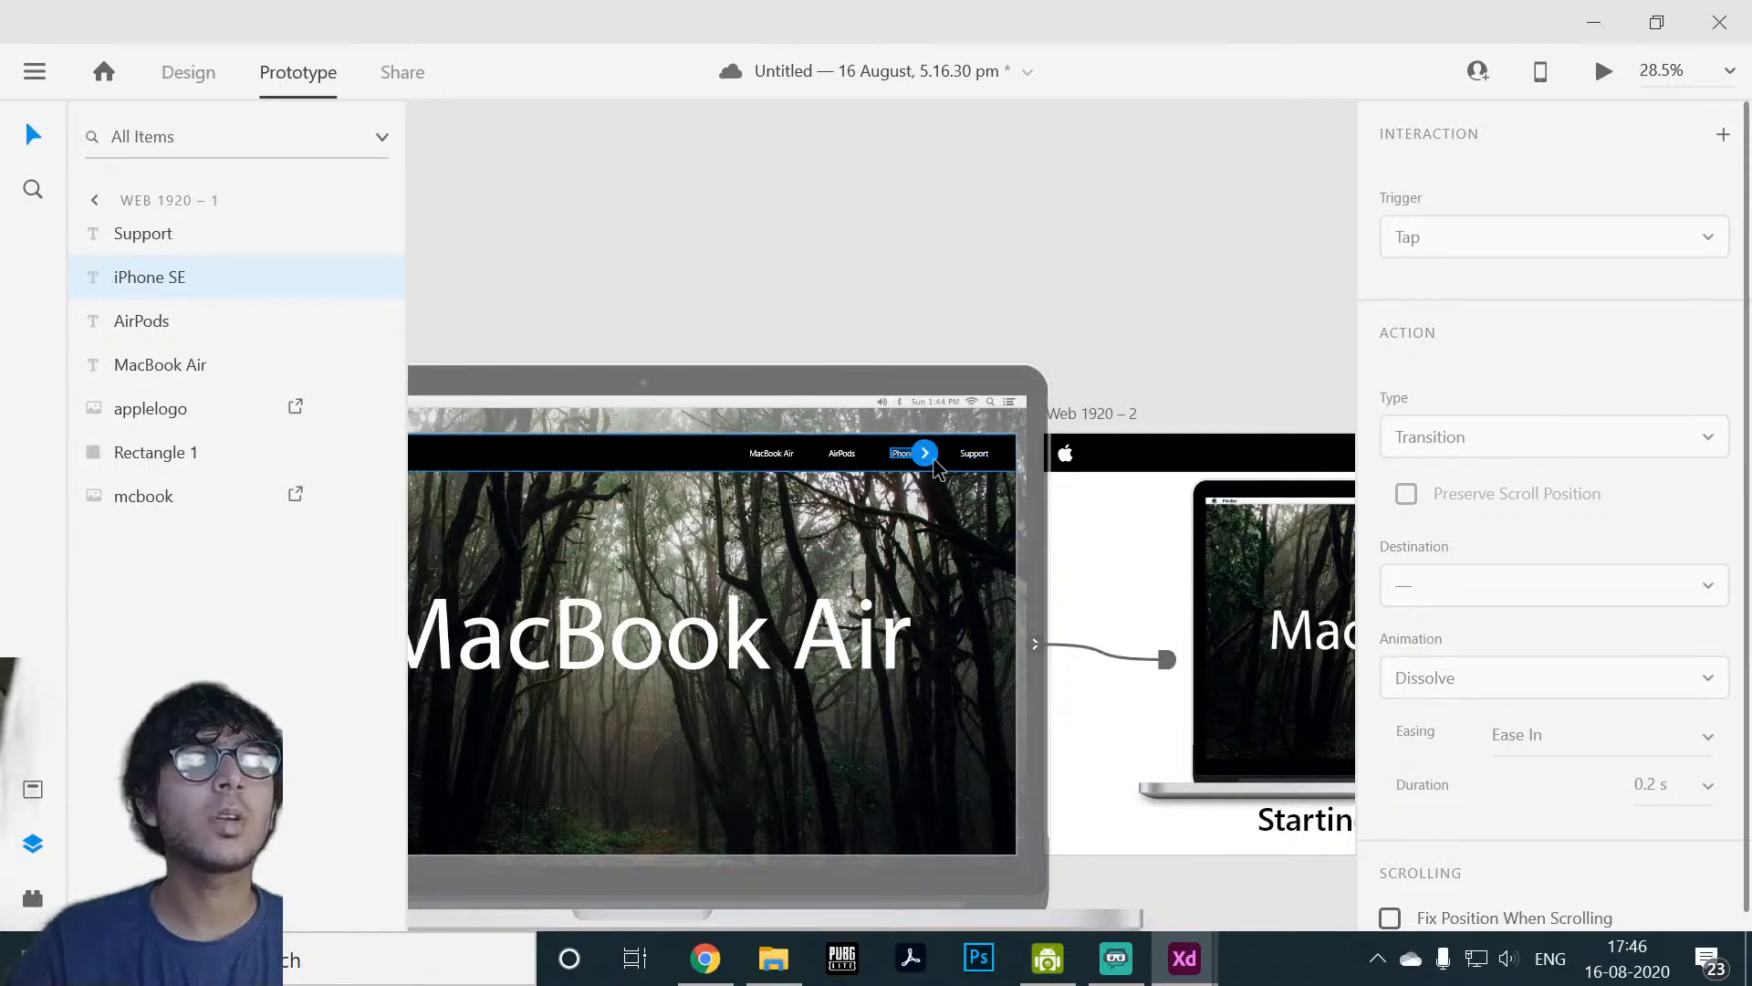
drag(924, 453, 1084, 560)
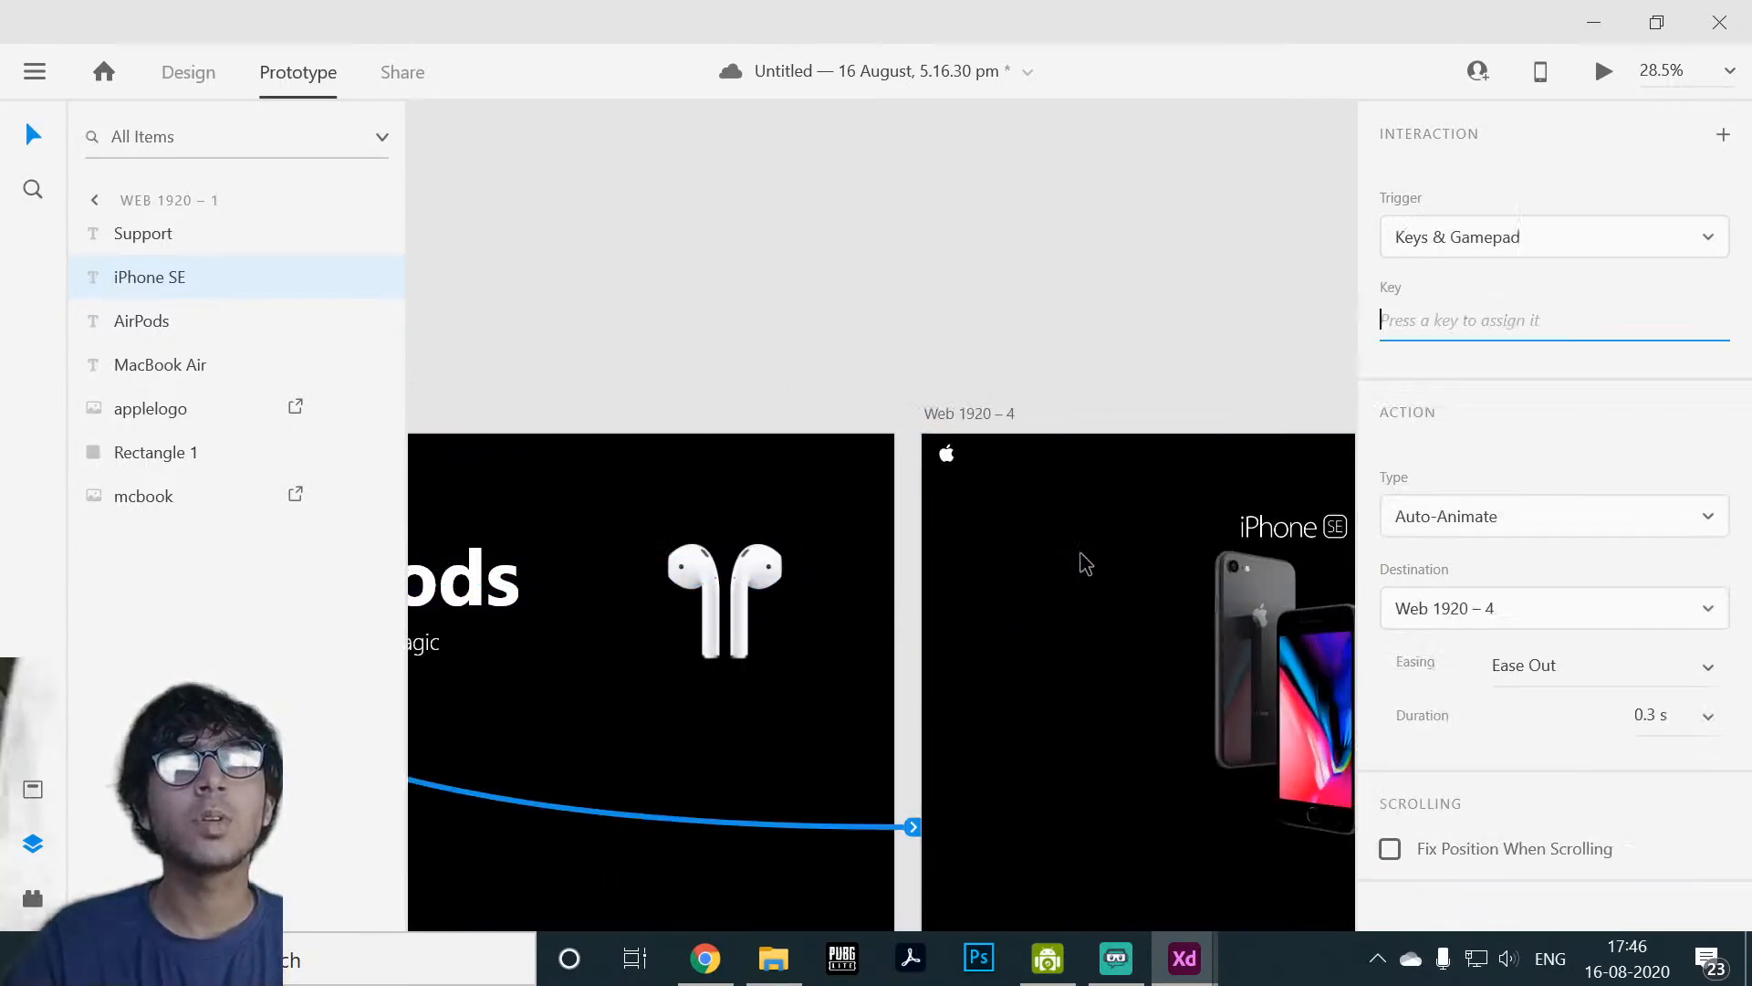
click(1574, 530)
click(1522, 460)
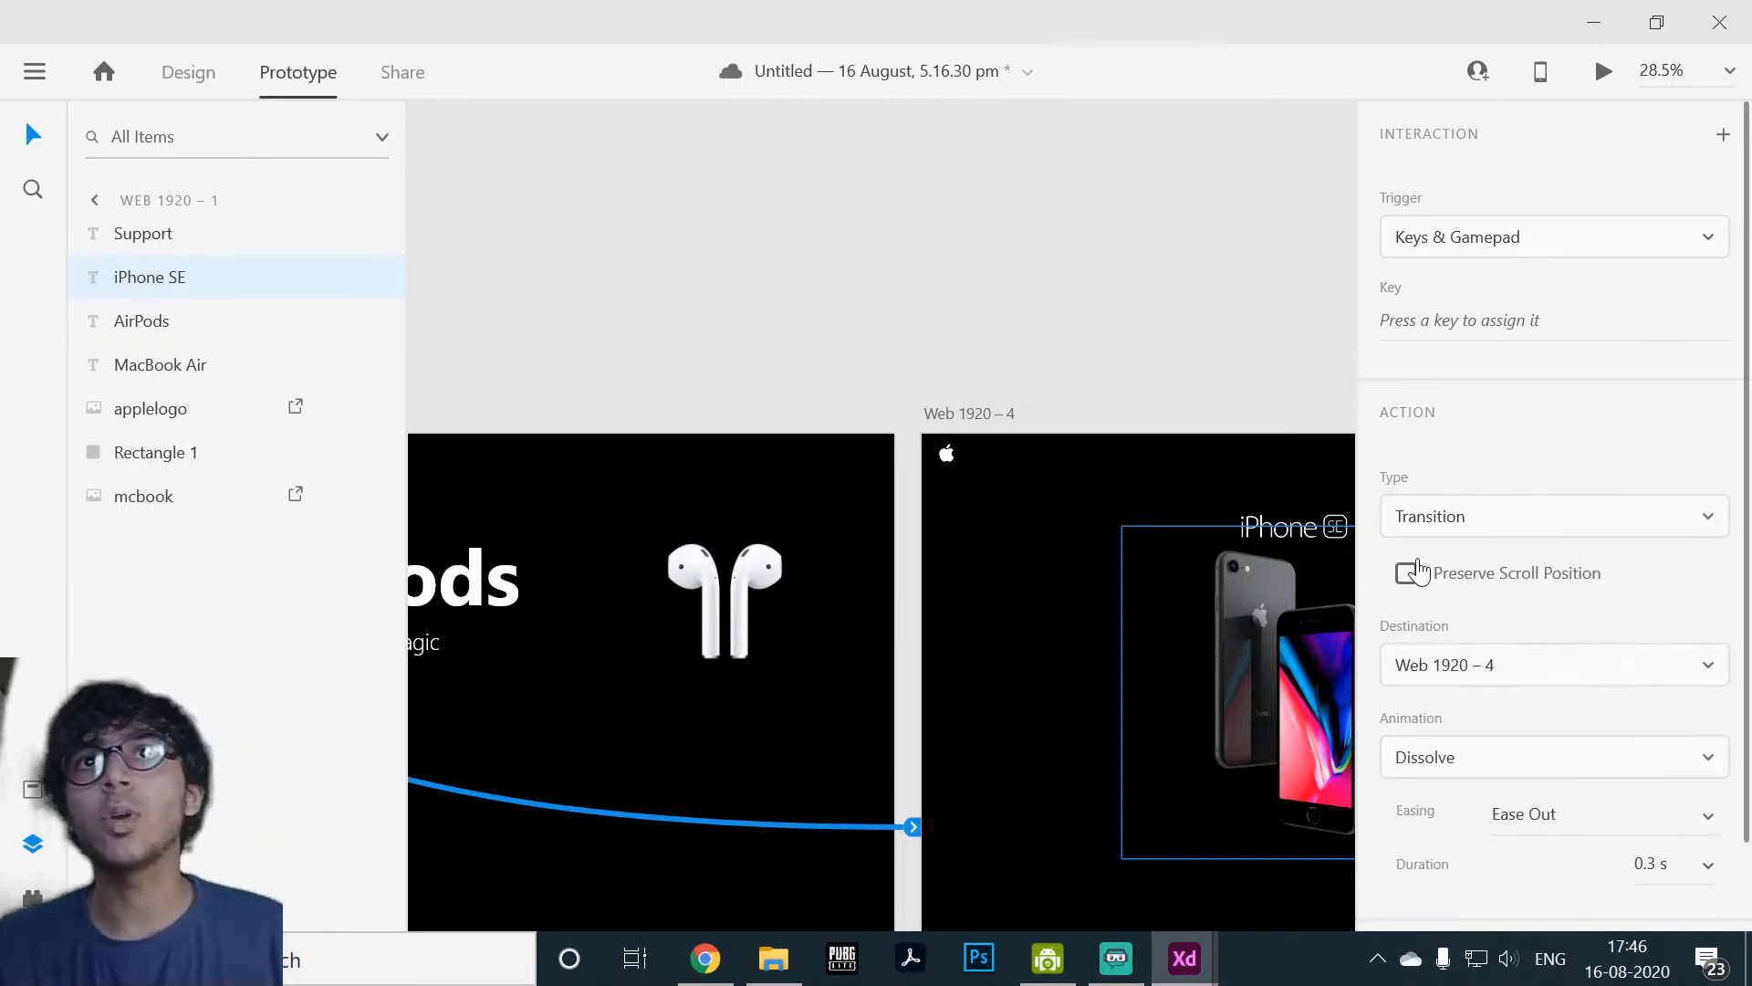
scroll(1099, 360, down, 3)
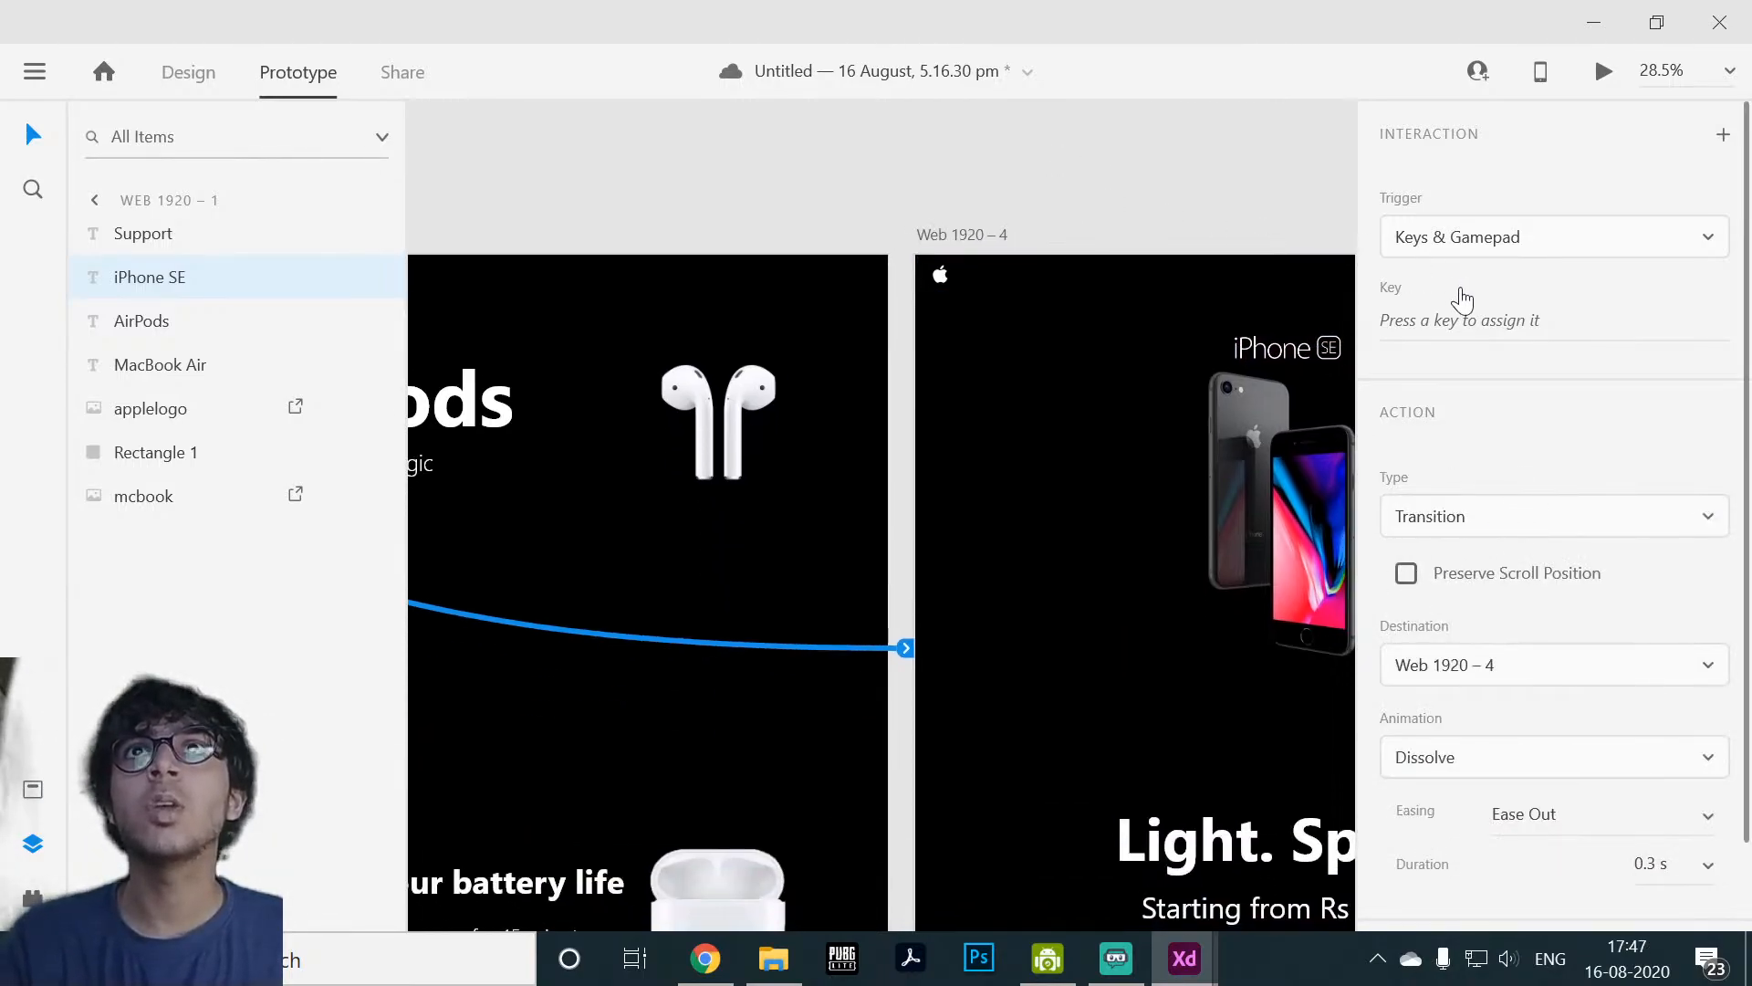
click(1574, 260)
click(1494, 240)
click(1496, 321)
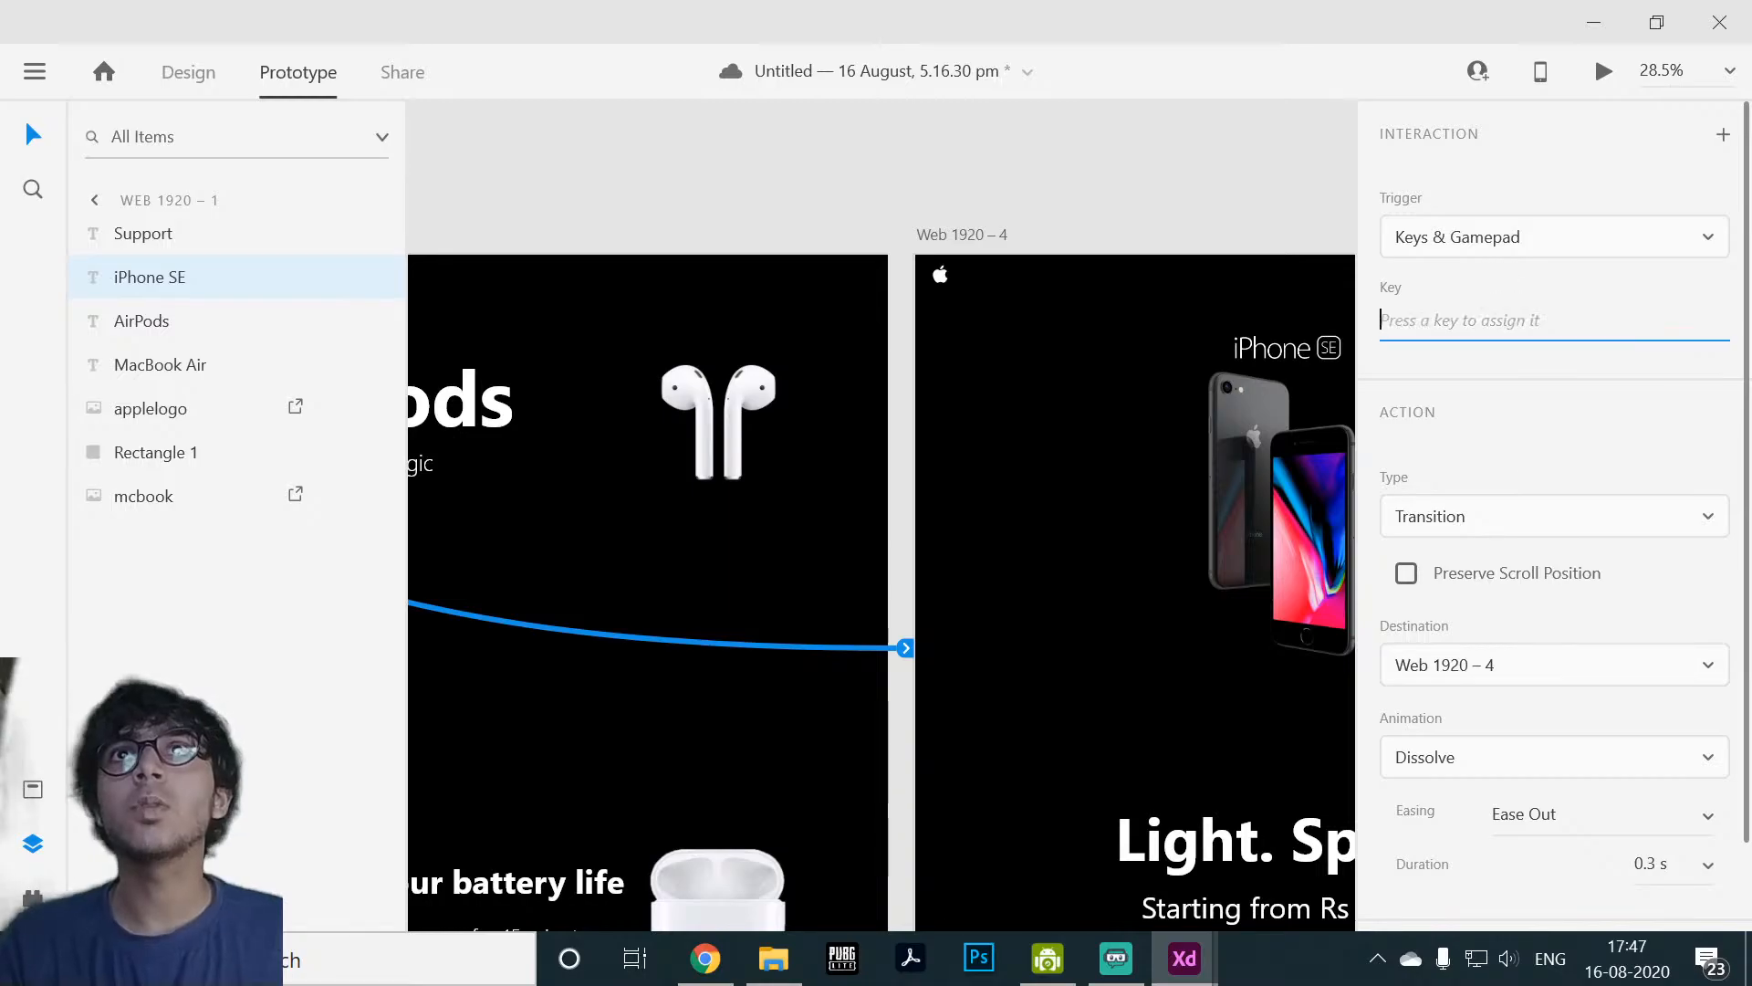
click(1241, 193)
click(1018, 359)
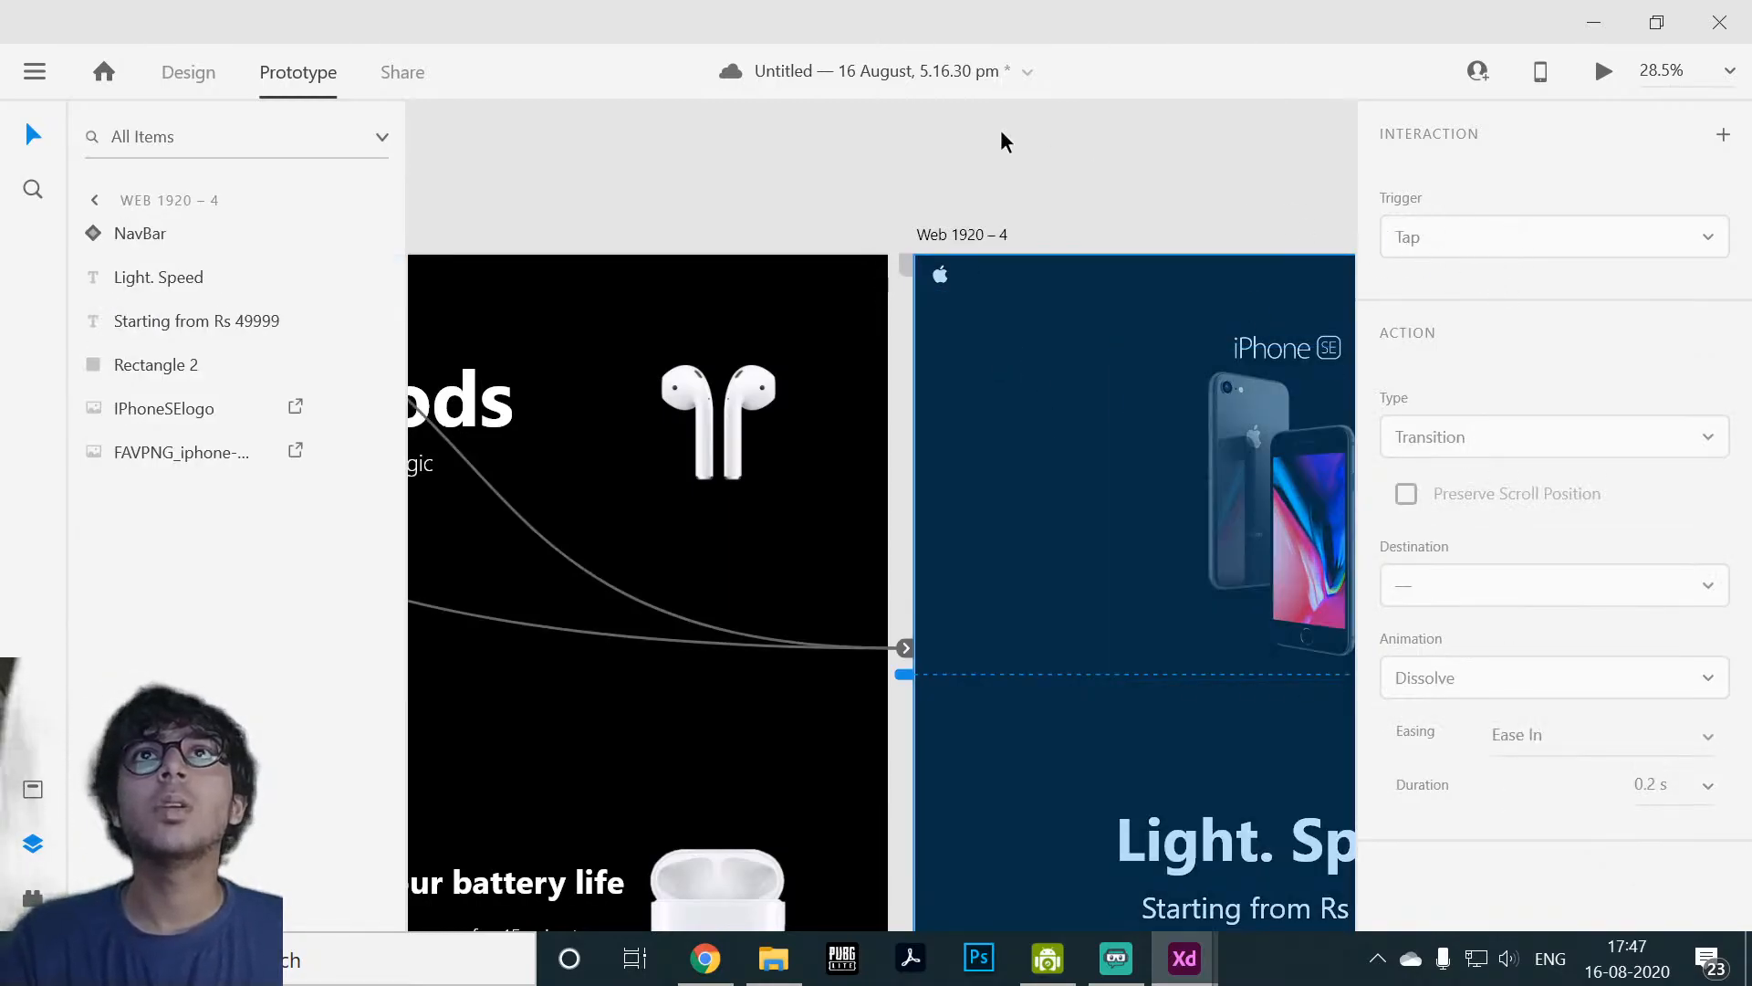
Step: Review the artboards and examine the AirPods artboard Web 1920 – 3 together with the links attached to it
click(791, 230)
scroll(660, 215, down, 5)
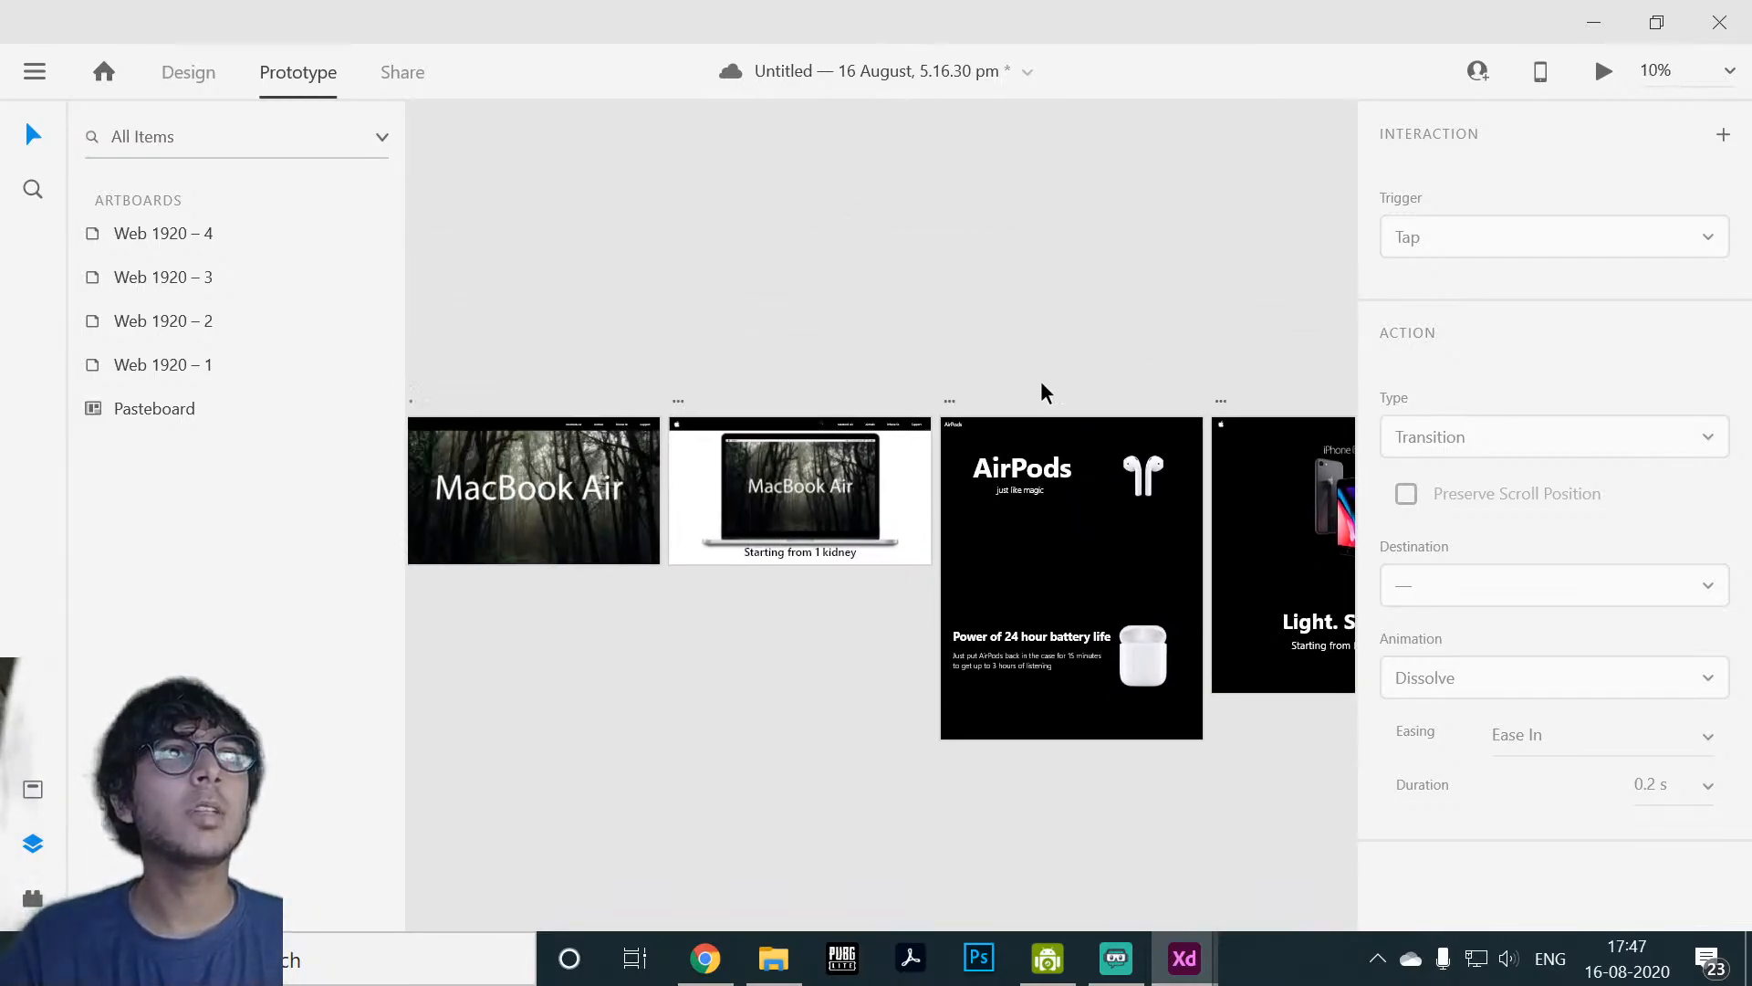
scroll(1040, 380, up, 4)
click(1108, 567)
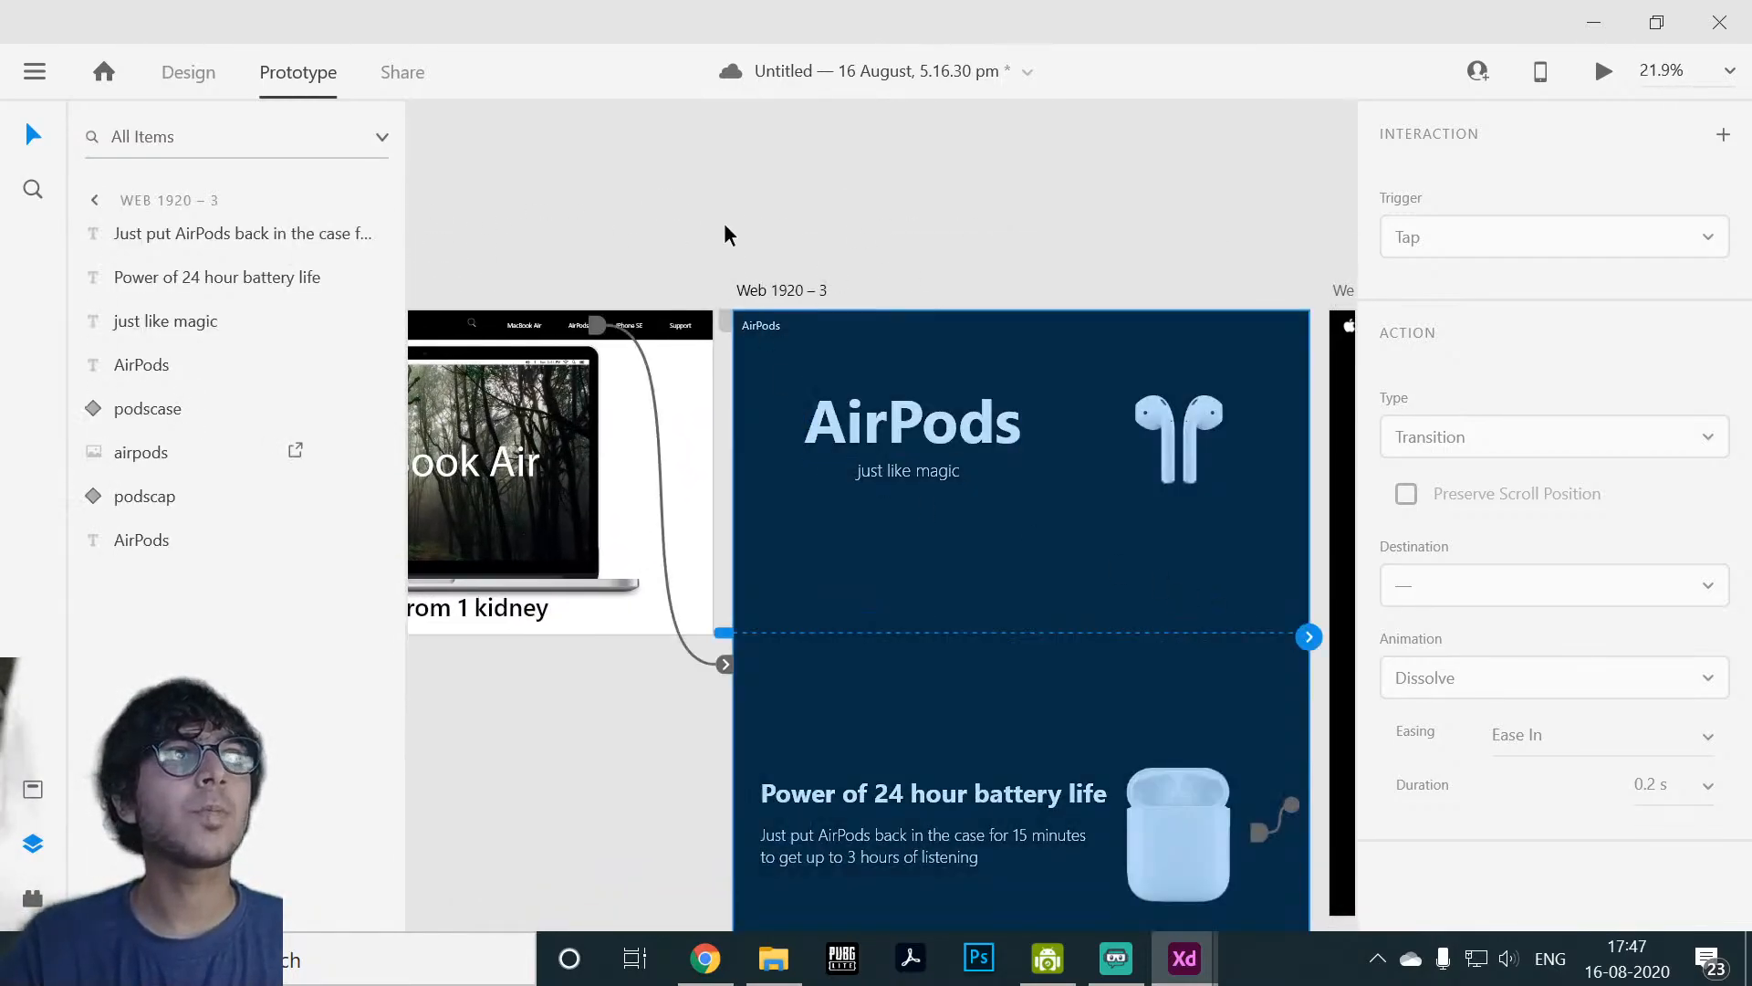
scroll(730, 237, up, 4)
scroll(911, 184, down, 4)
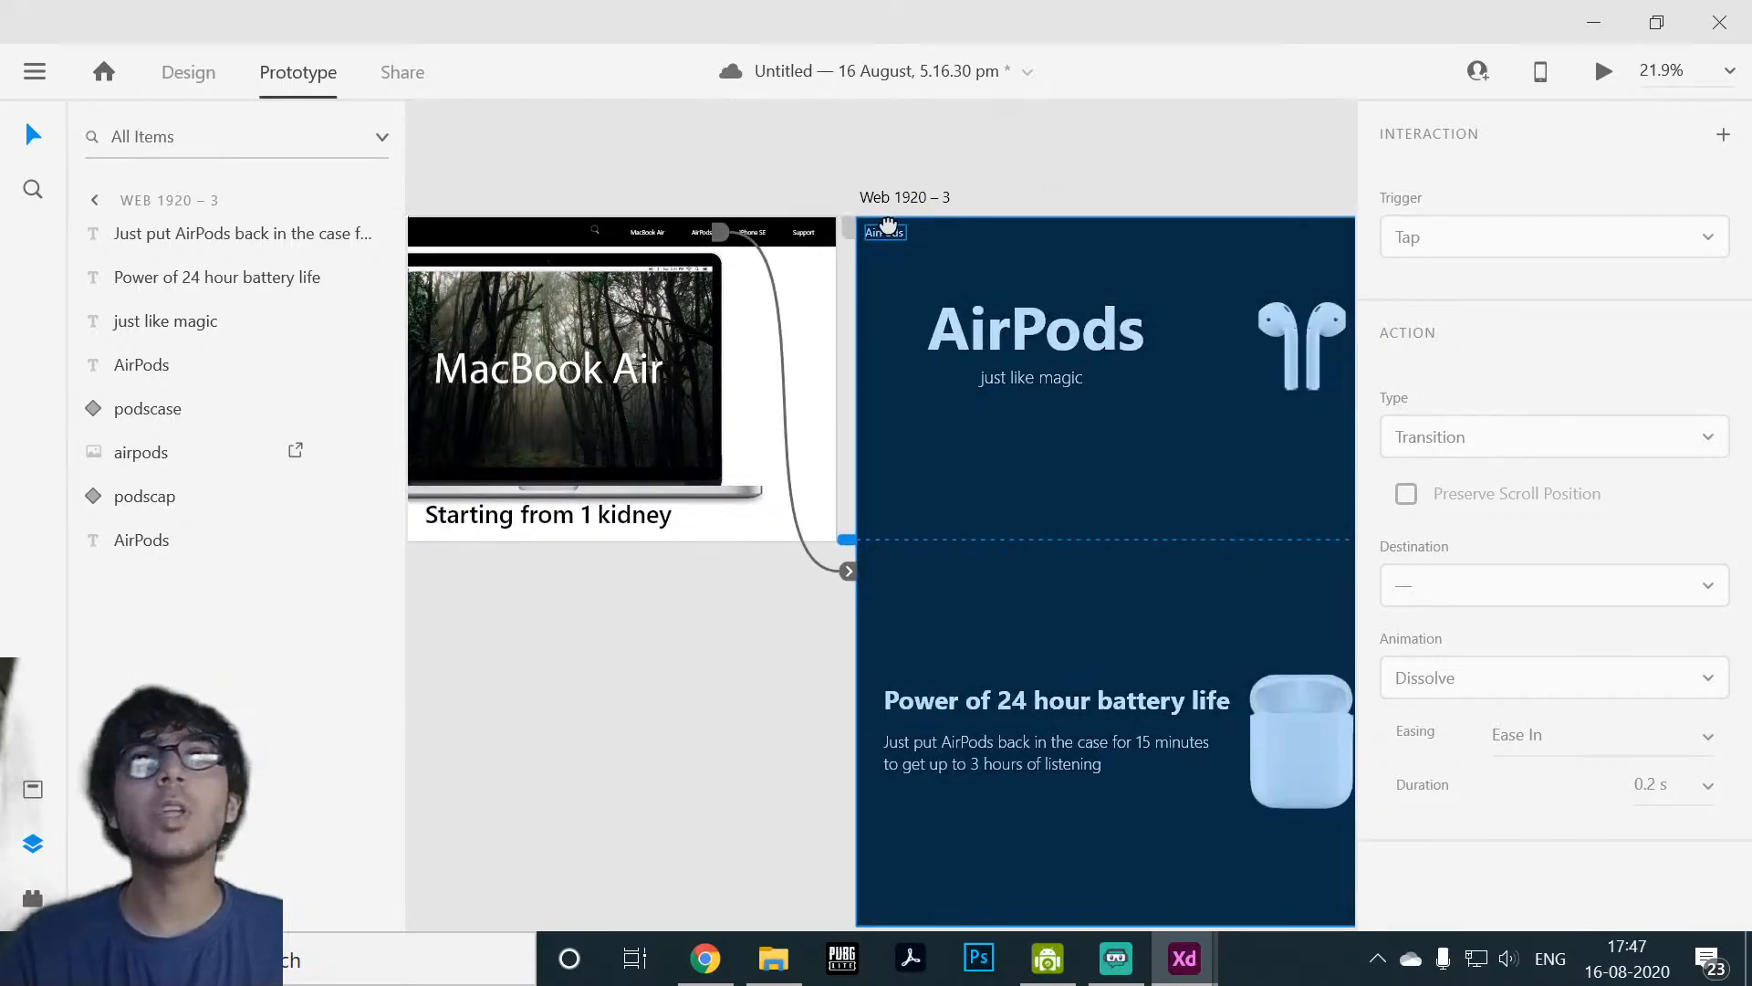
drag(887, 226, 861, 244)
drag(1133, 173, 944, 180)
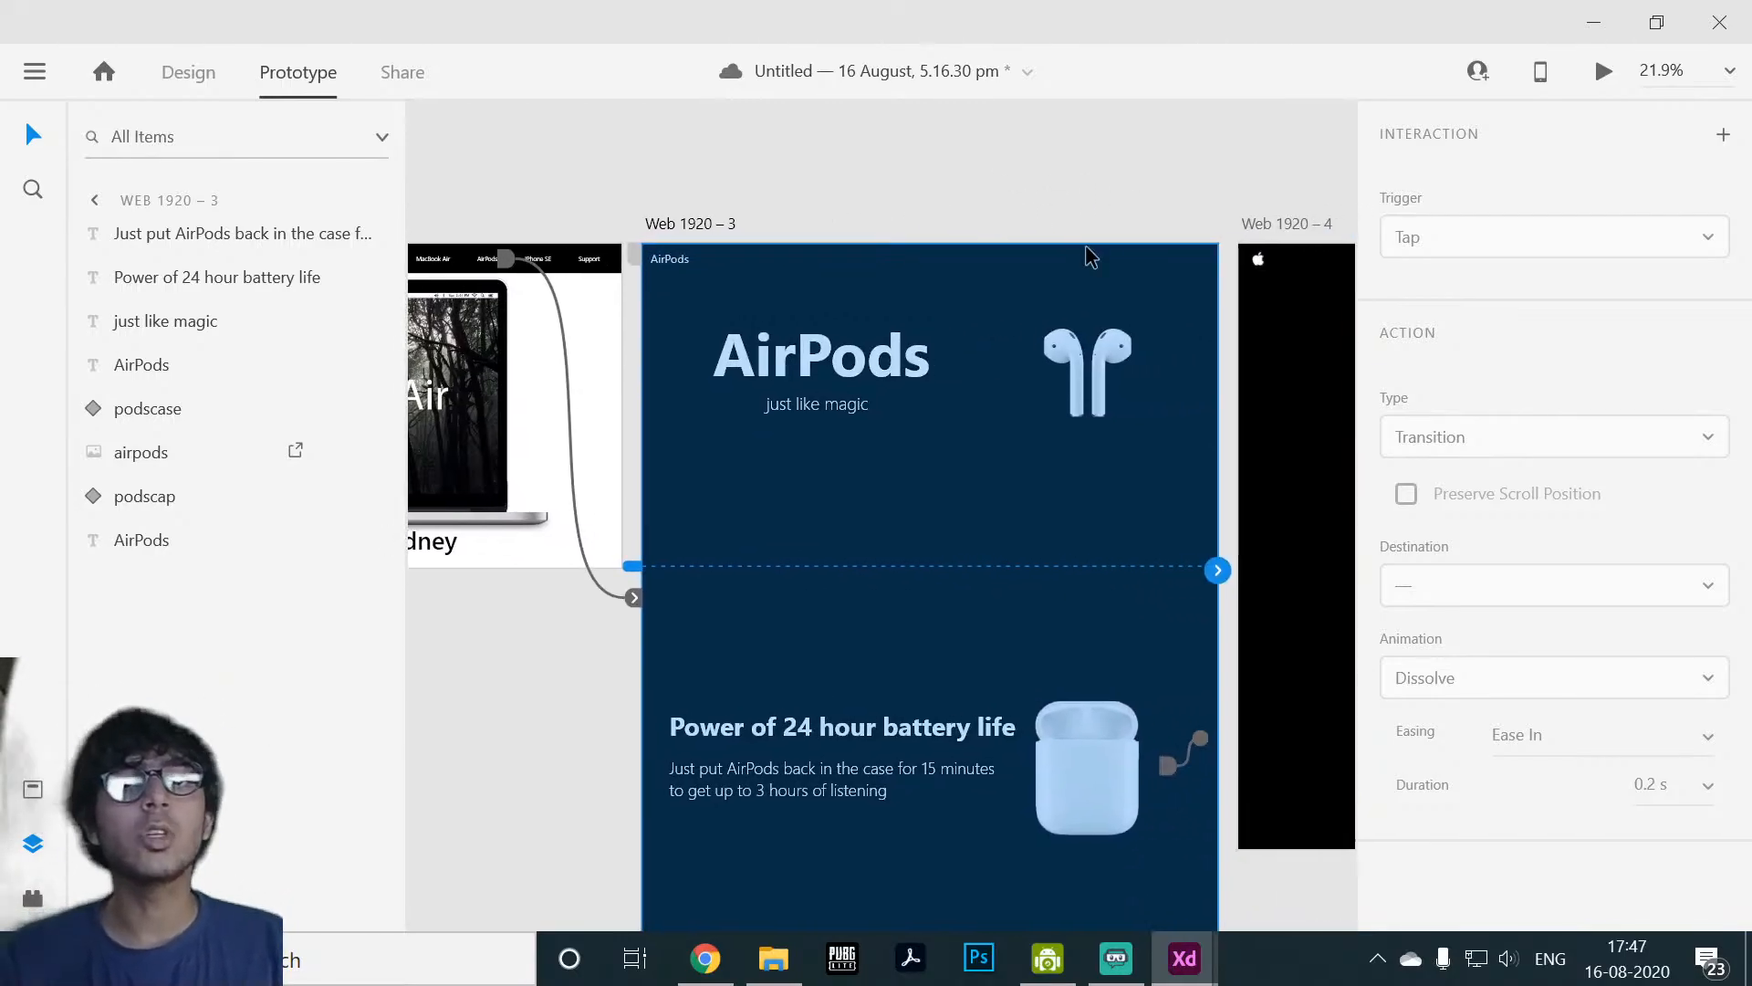
drag(1086, 197, 775, 357)
drag(988, 292, 1308, 137)
click(787, 243)
click(716, 620)
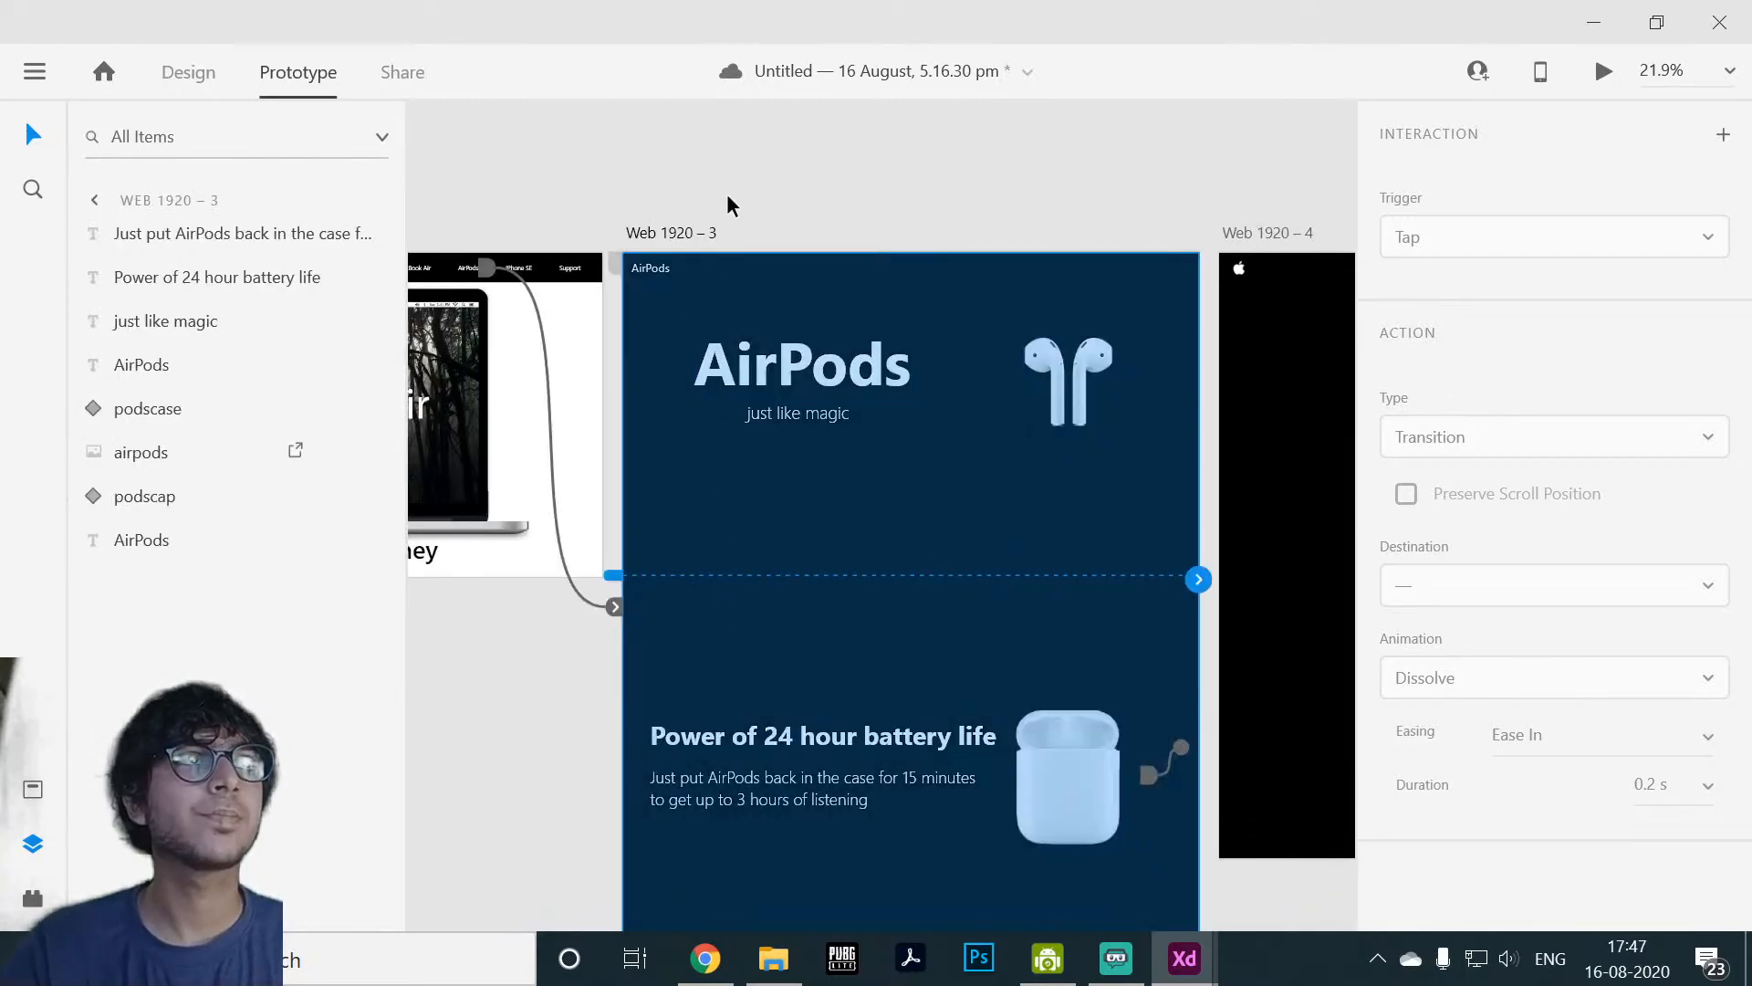
Step: Set the AirPods navigation text's link on Web 1920 – 2 to a Tap trigger with the Transition action type
drag(728, 203, 1013, 219)
click(783, 205)
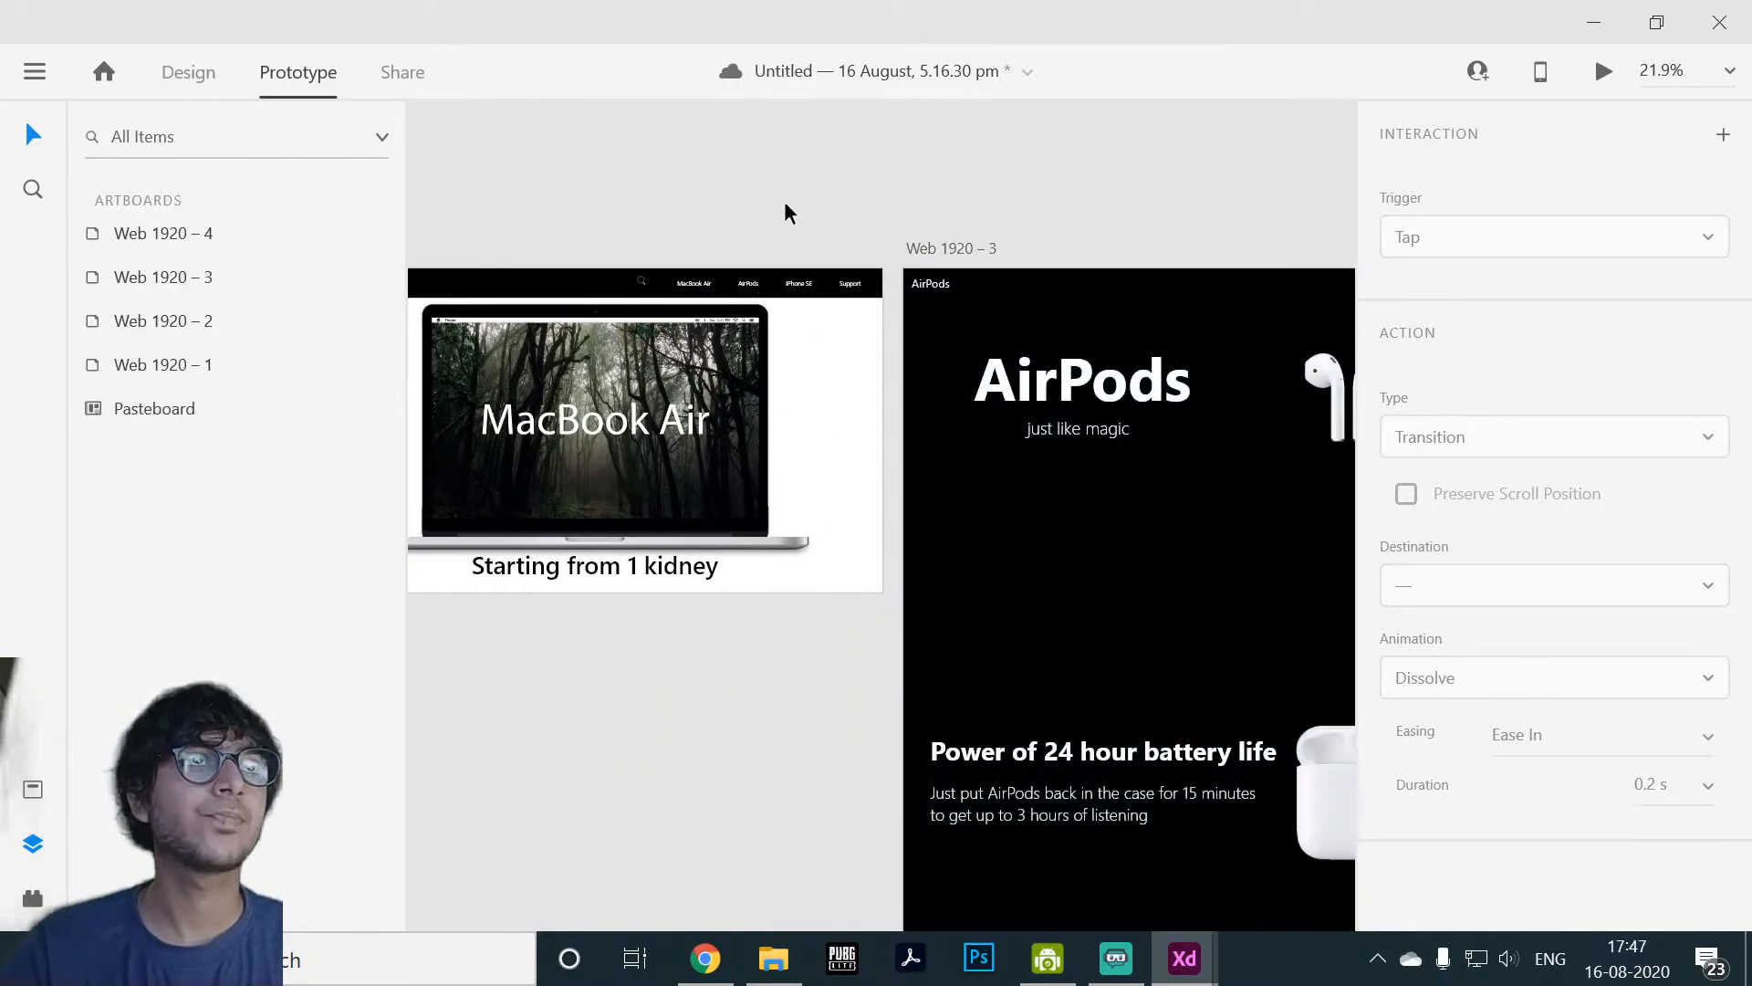
click(754, 282)
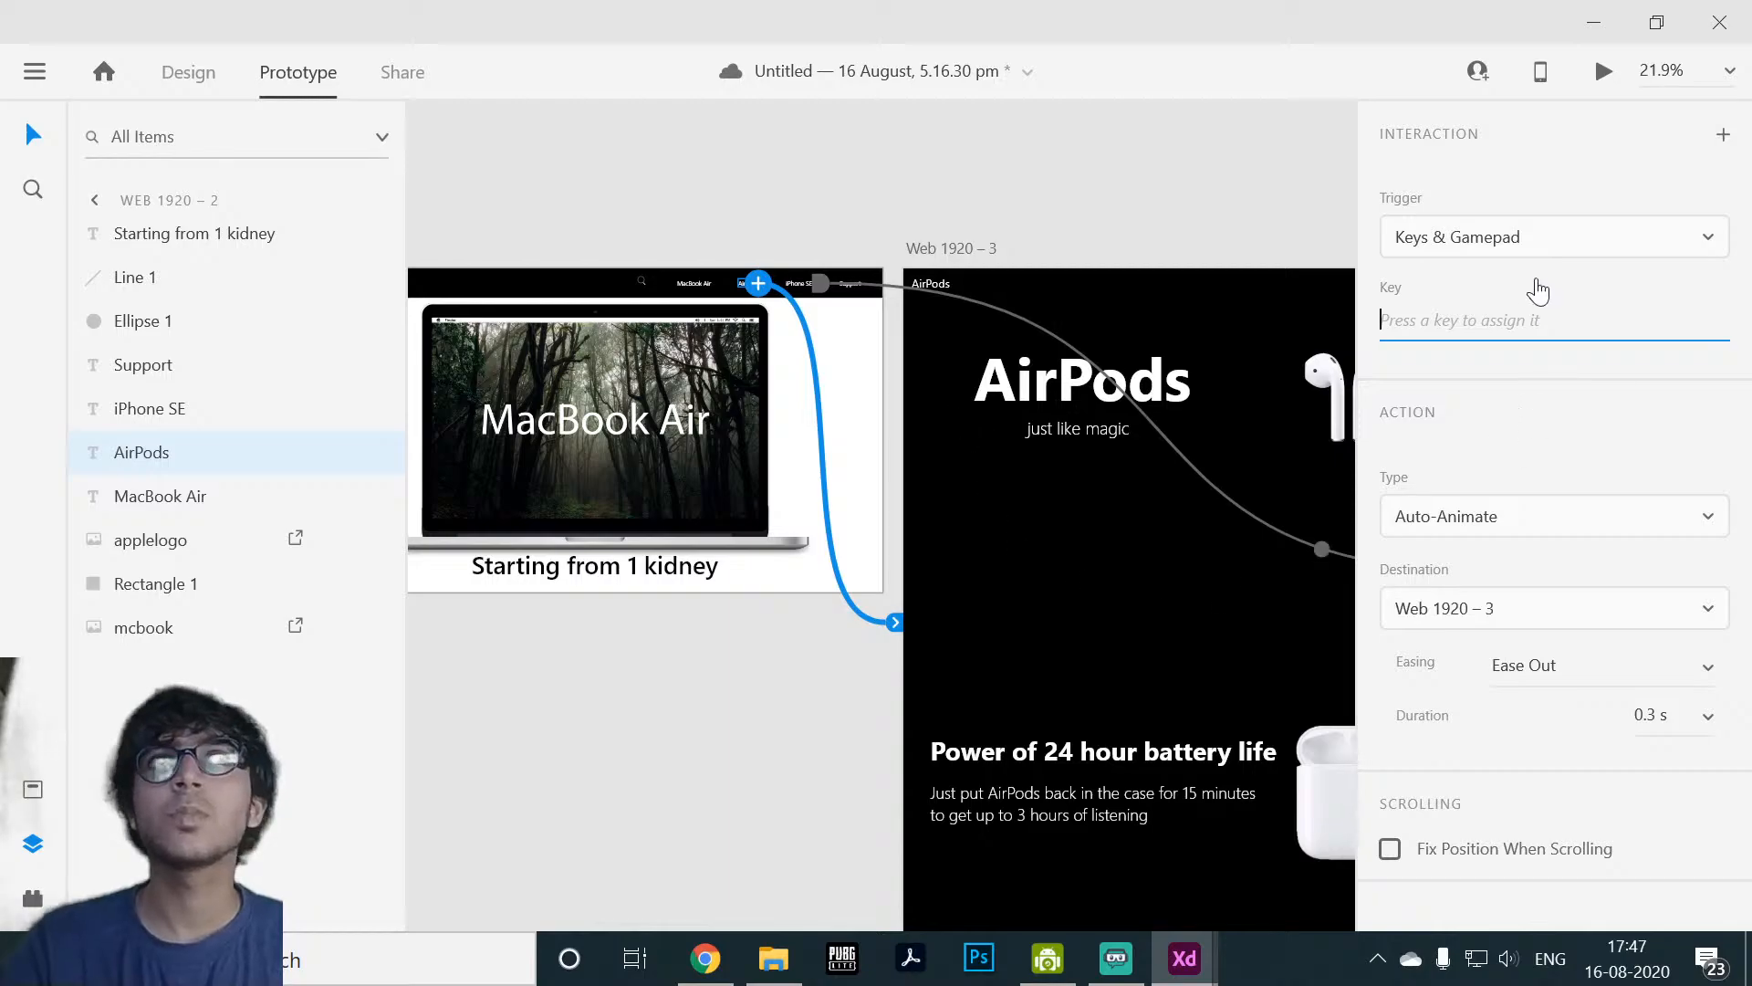
click(1558, 245)
click(1476, 122)
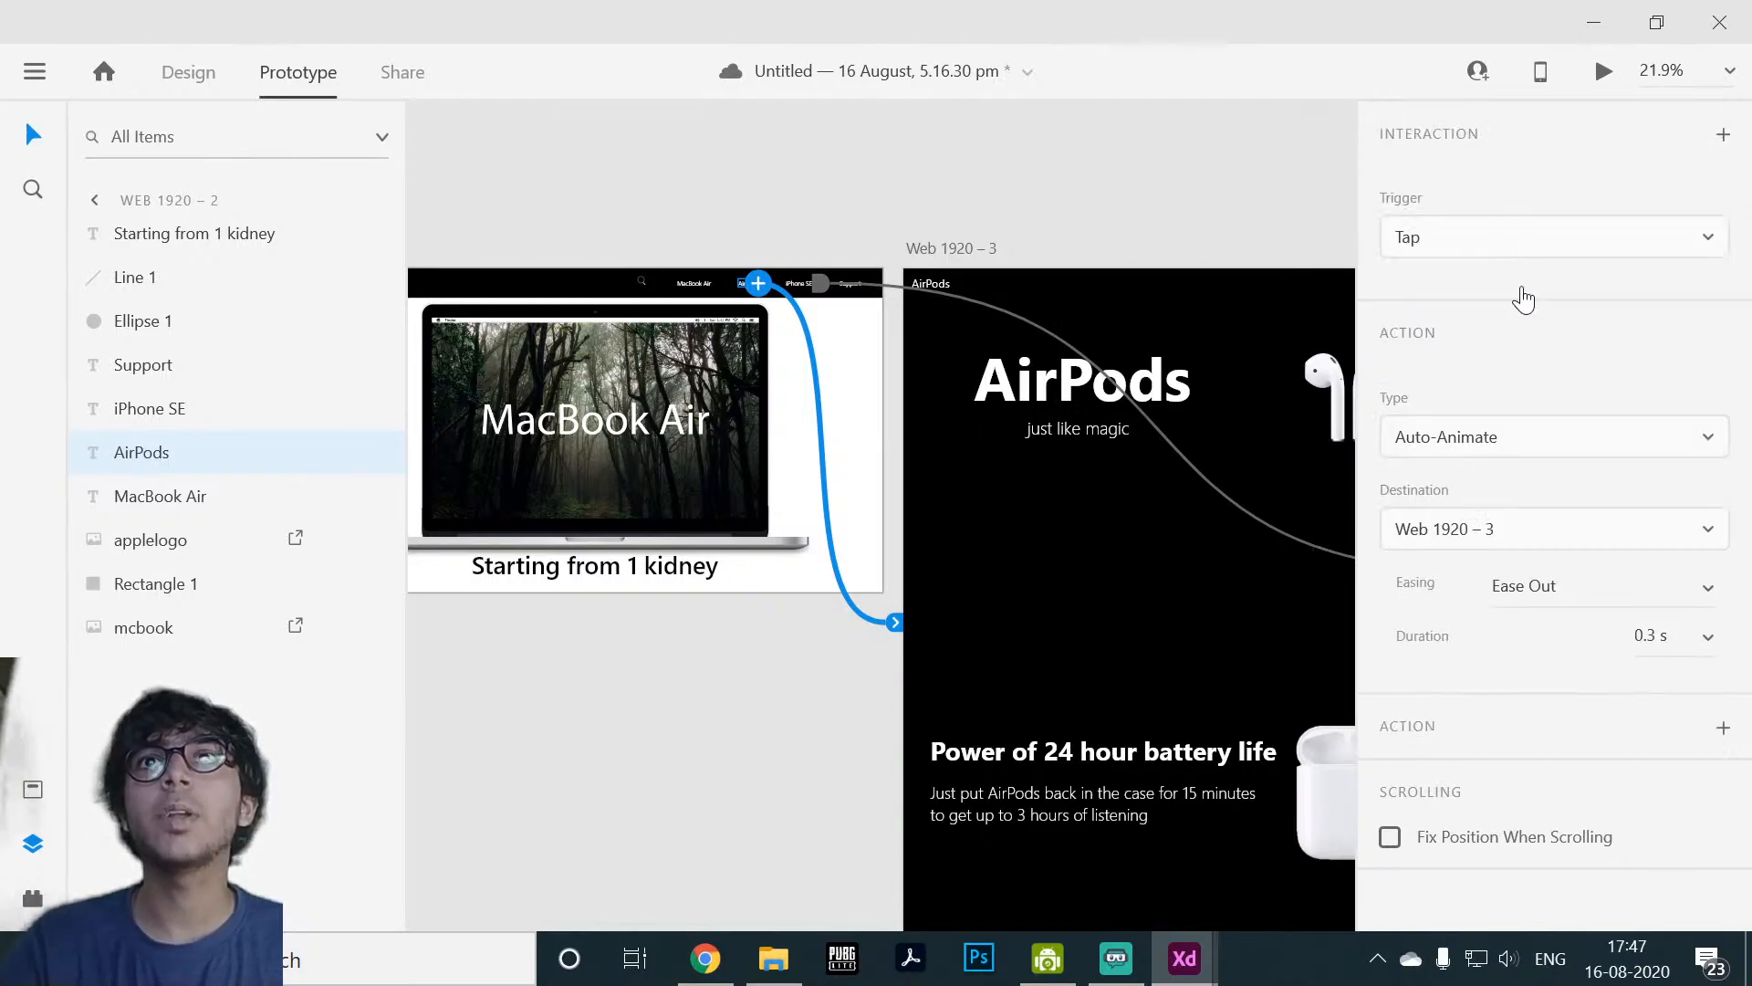
click(1520, 449)
click(1479, 381)
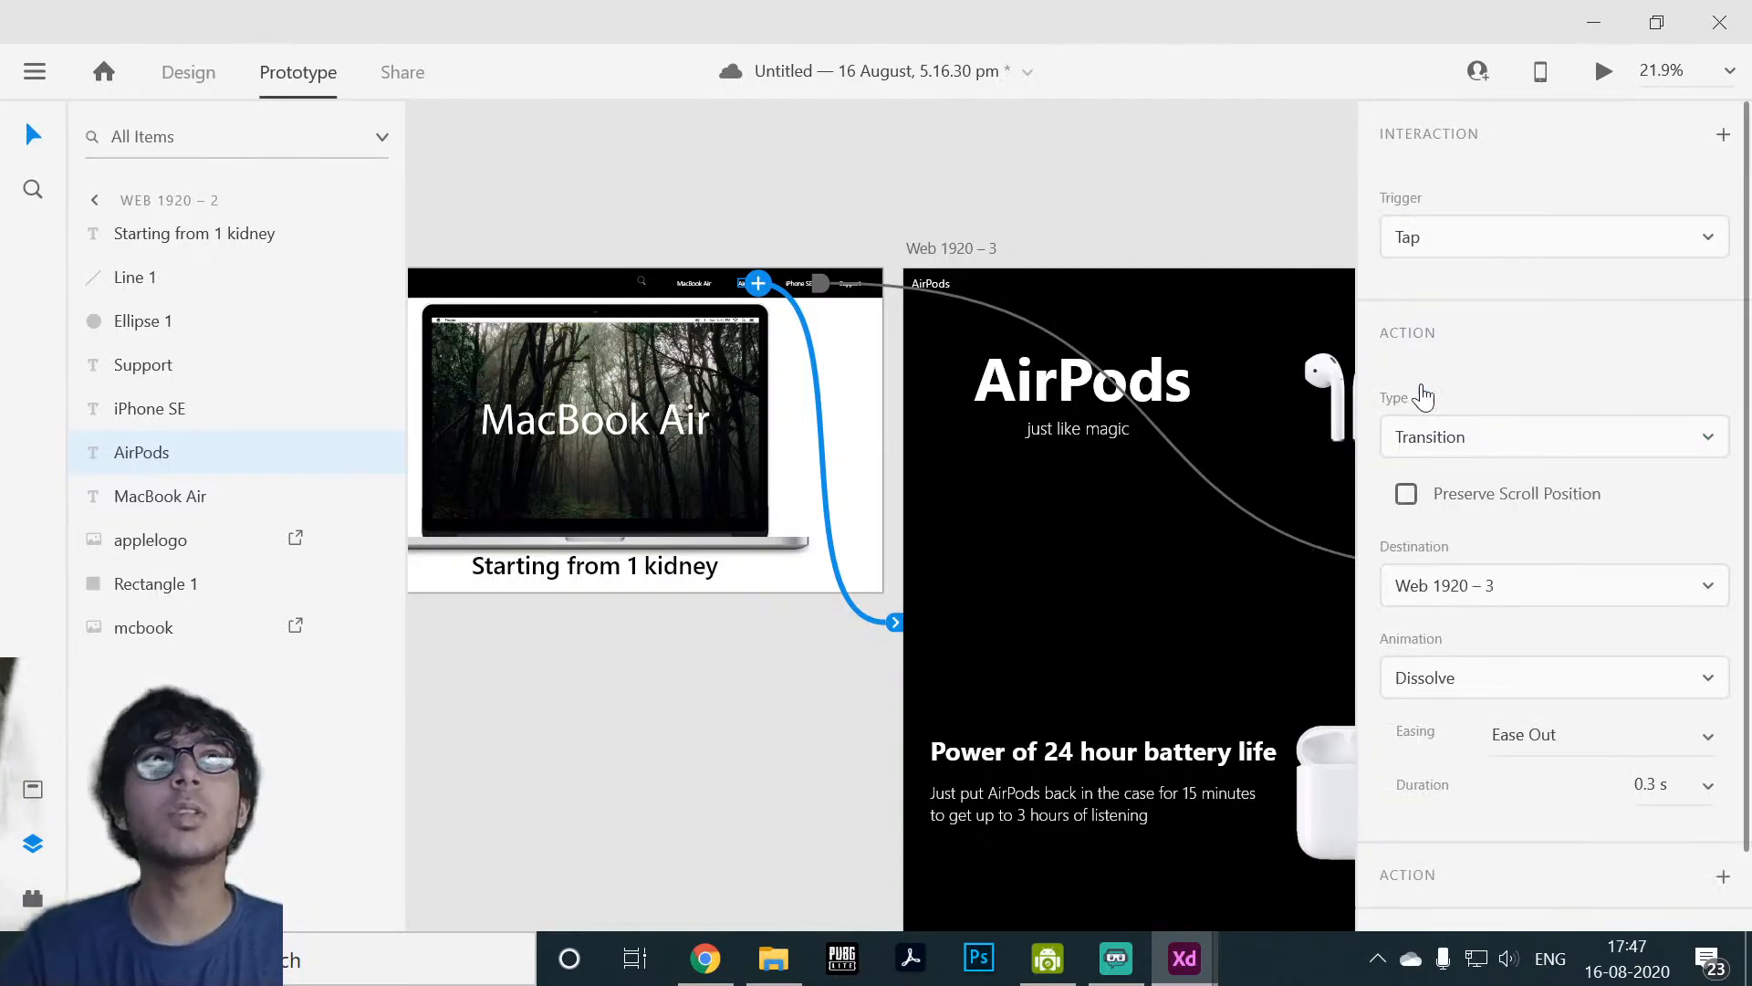
Step: Set the iPhone SE navigation text's link on Web 1920 – 2 to a Tap trigger with the Transition action type
click(801, 283)
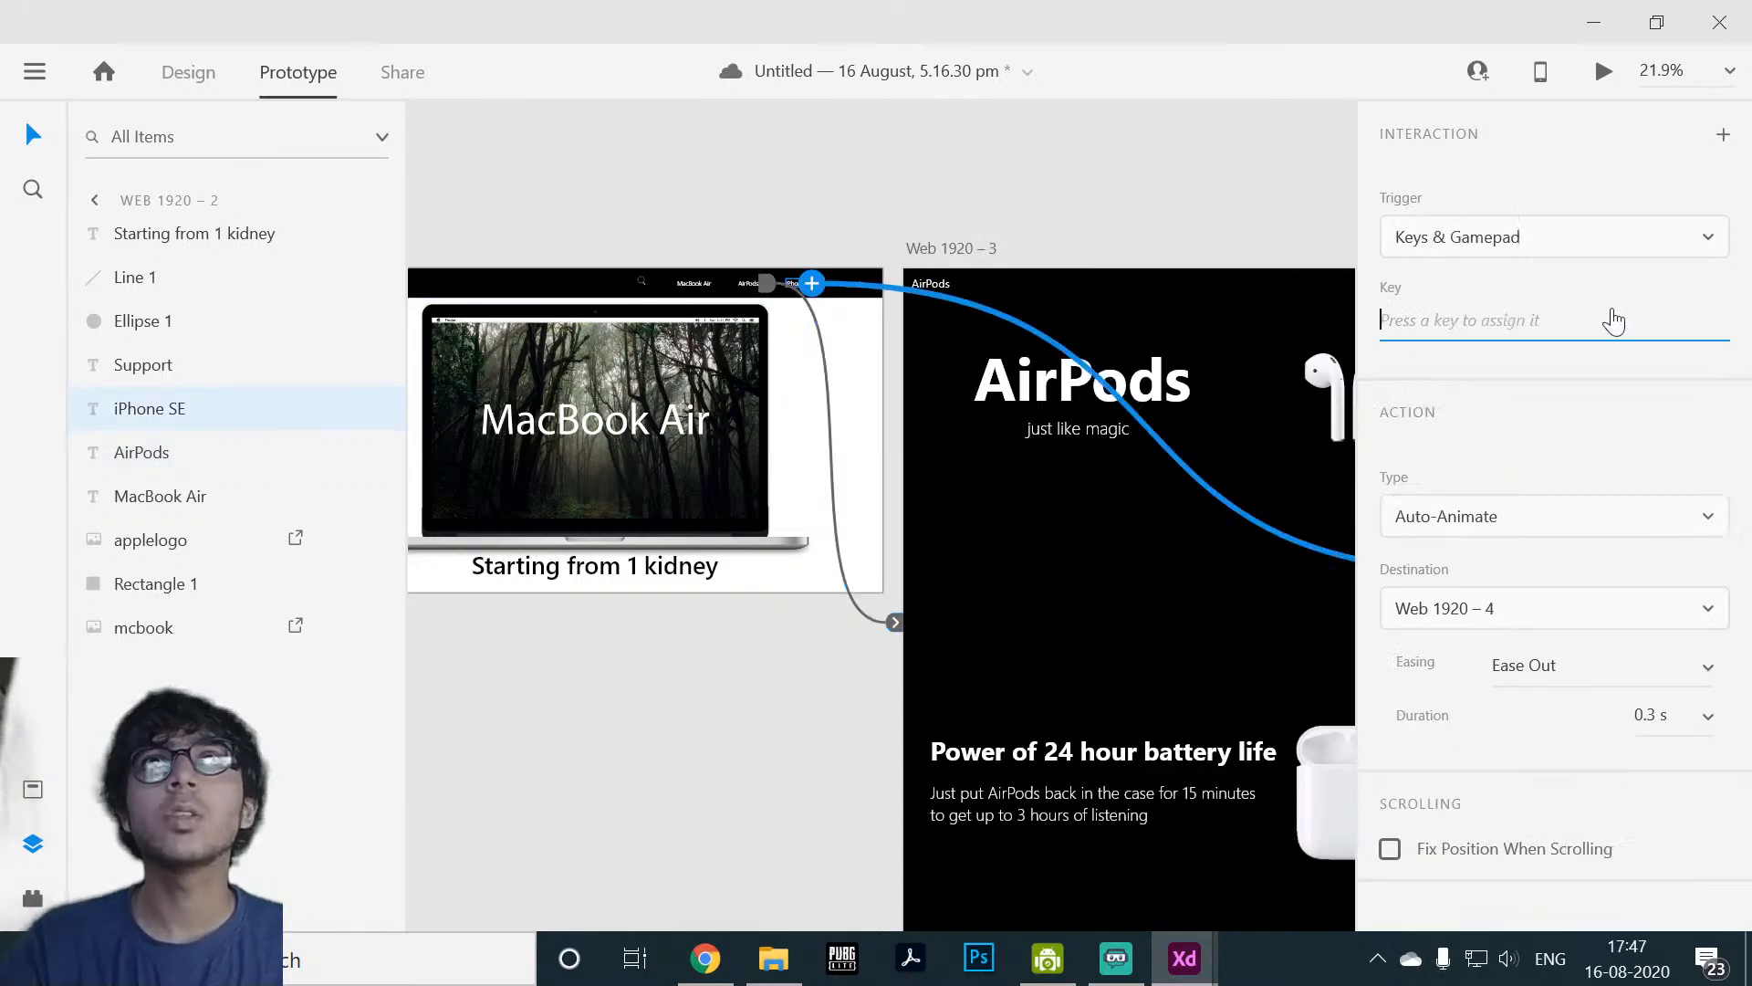
click(1535, 239)
click(1430, 127)
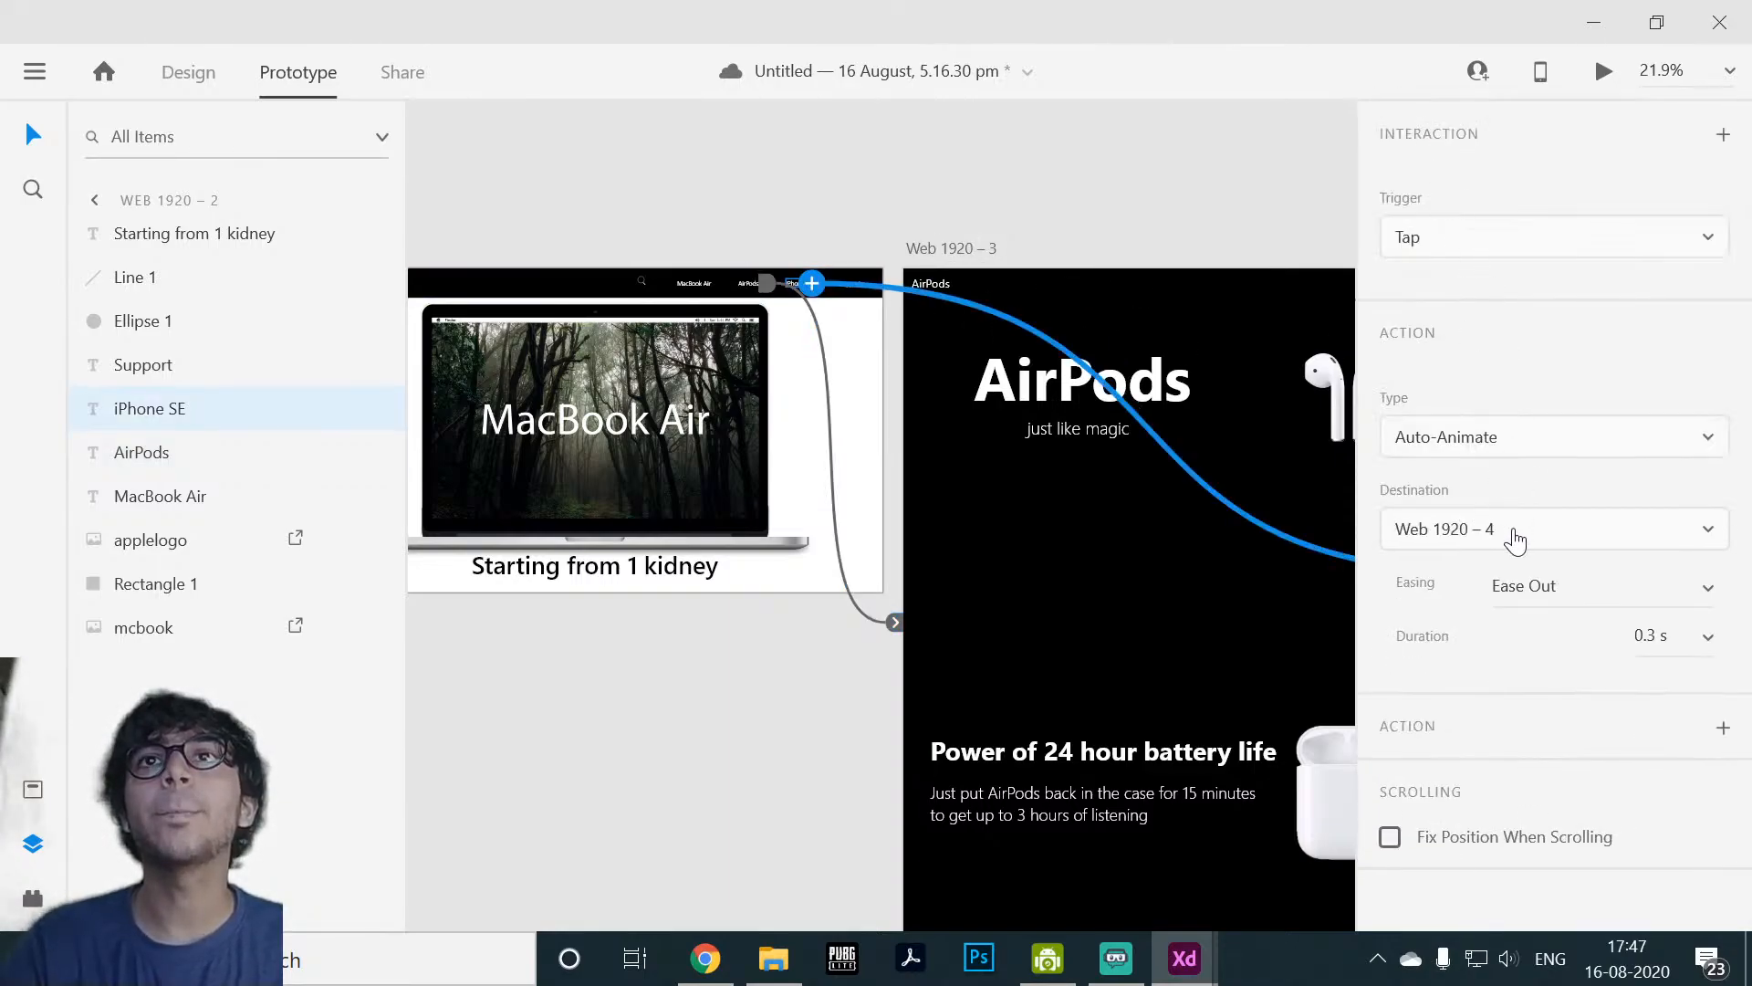
click(1483, 437)
click(1459, 379)
click(1016, 199)
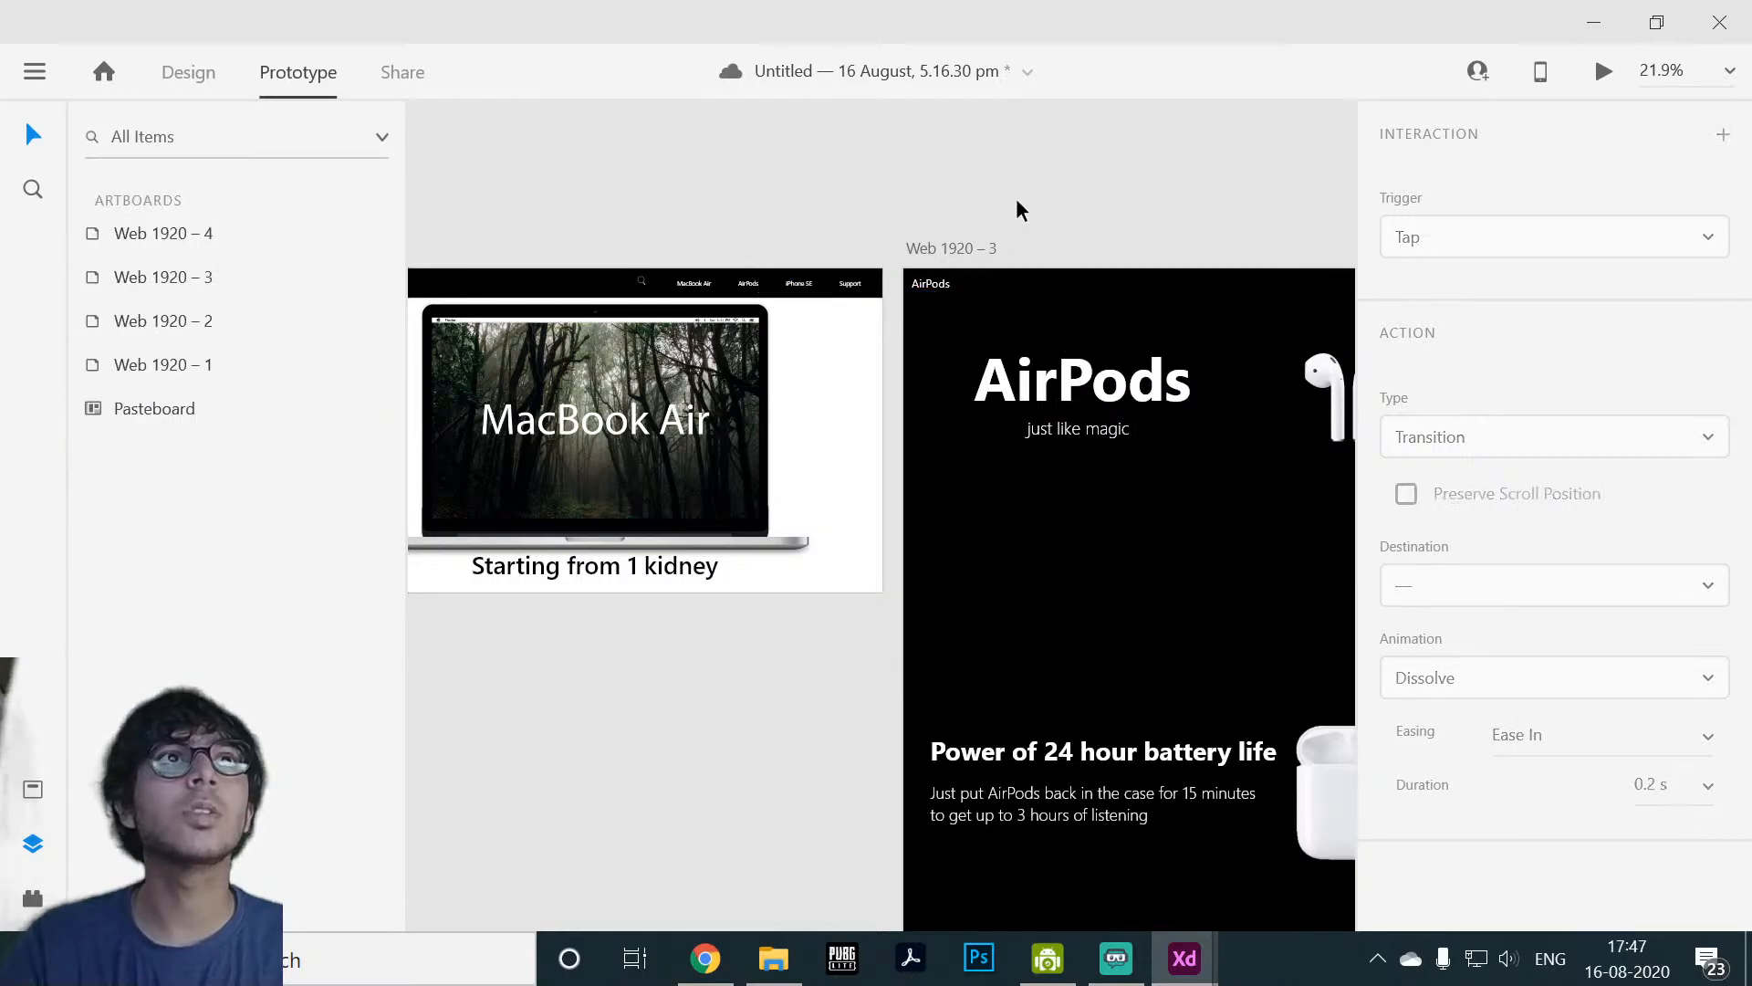
Step: Change the trigger of the iPhone SE navigation text's link on Web 1920 – 1 to Tap
click(856, 291)
click(940, 214)
ctrl+scroll(940, 217, down, 3)
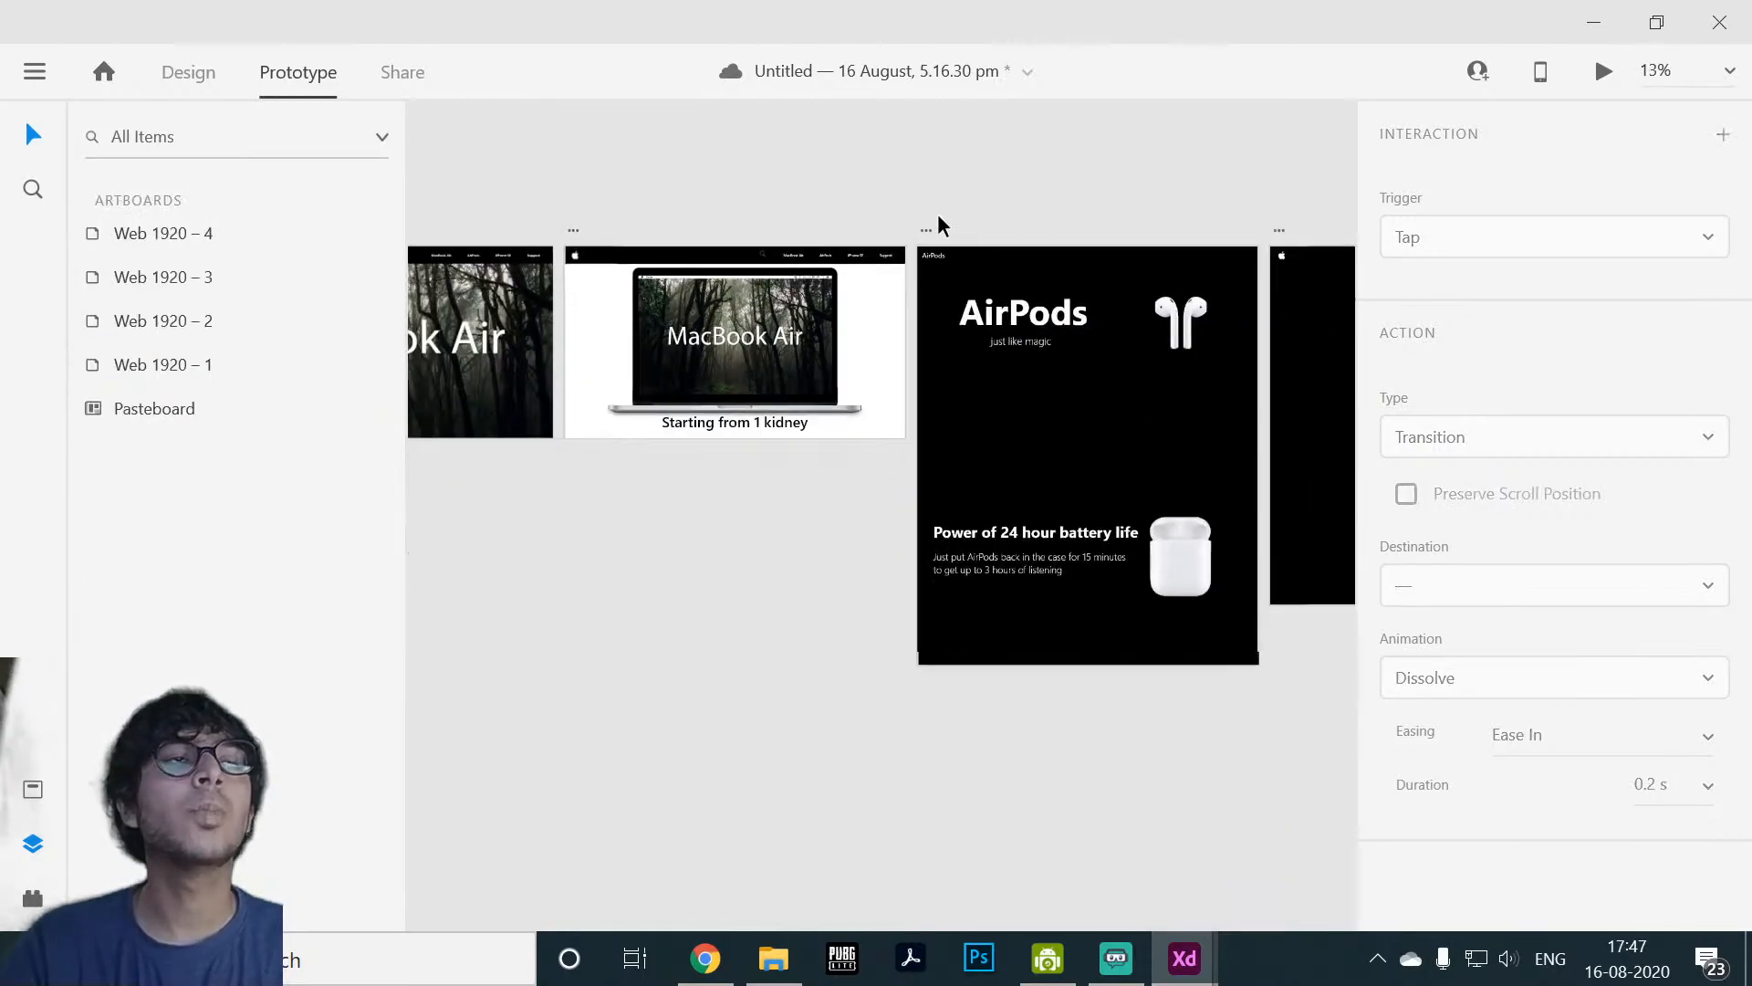
ctrl+scroll(867, 169, up, 5)
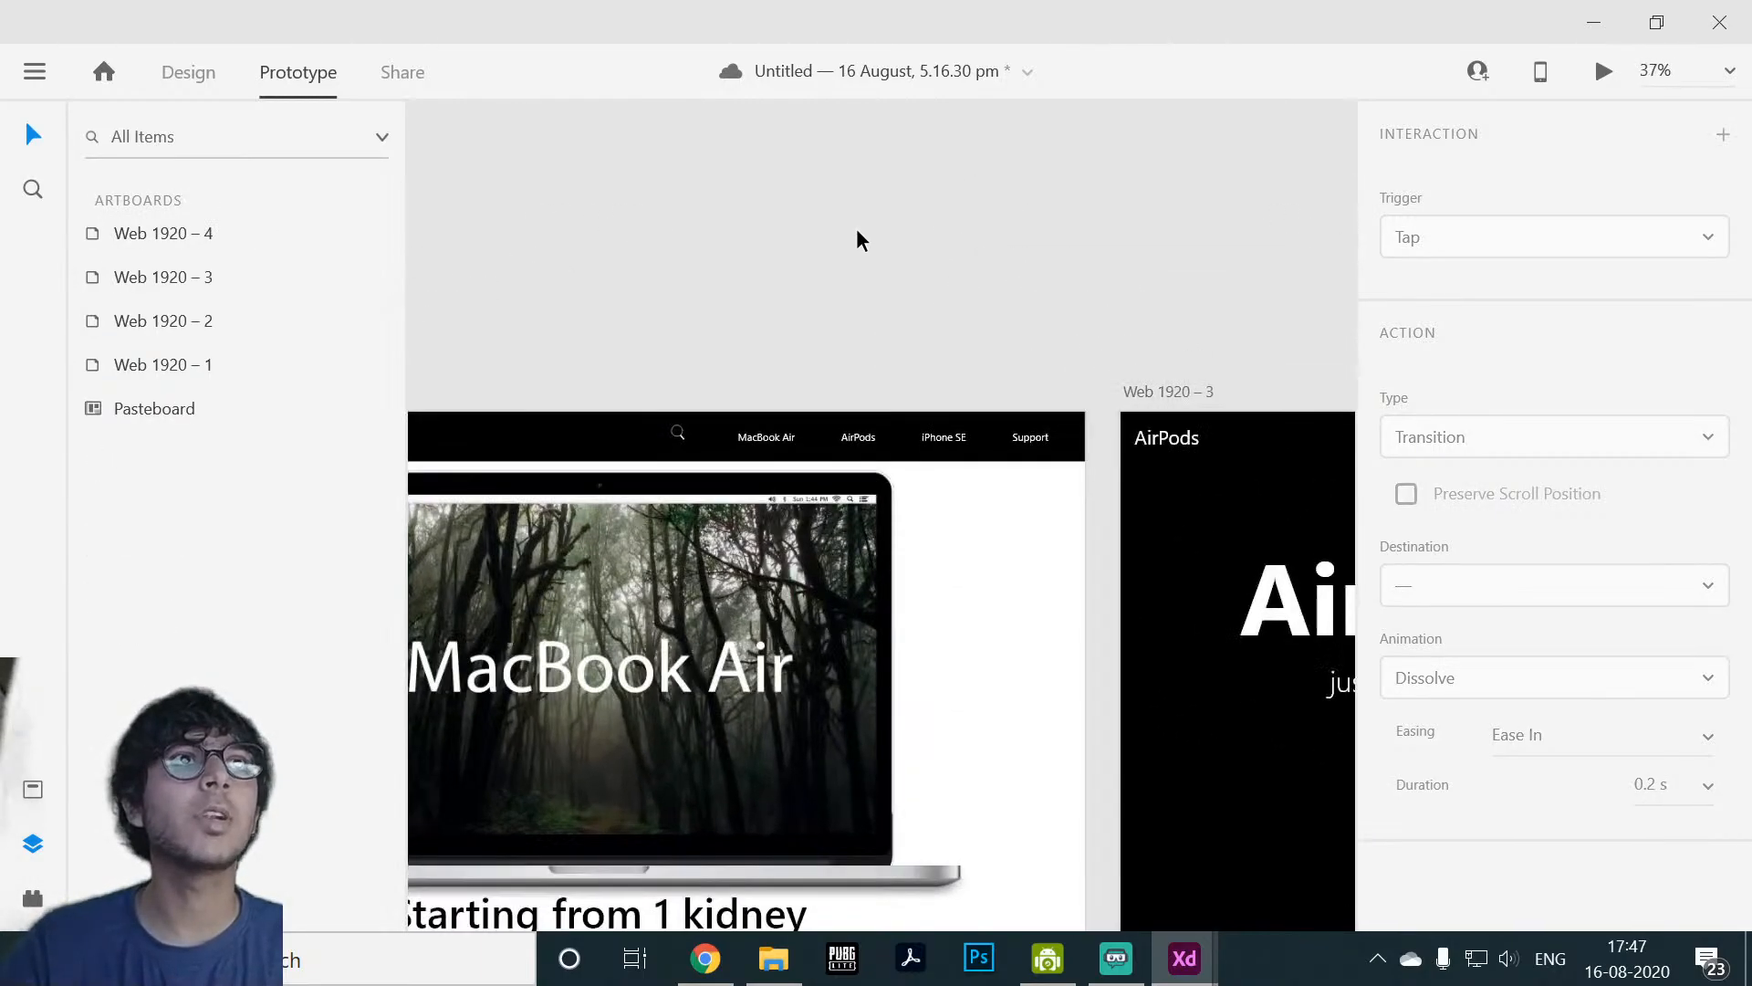
ctrl+scroll(1026, 235, down, 2)
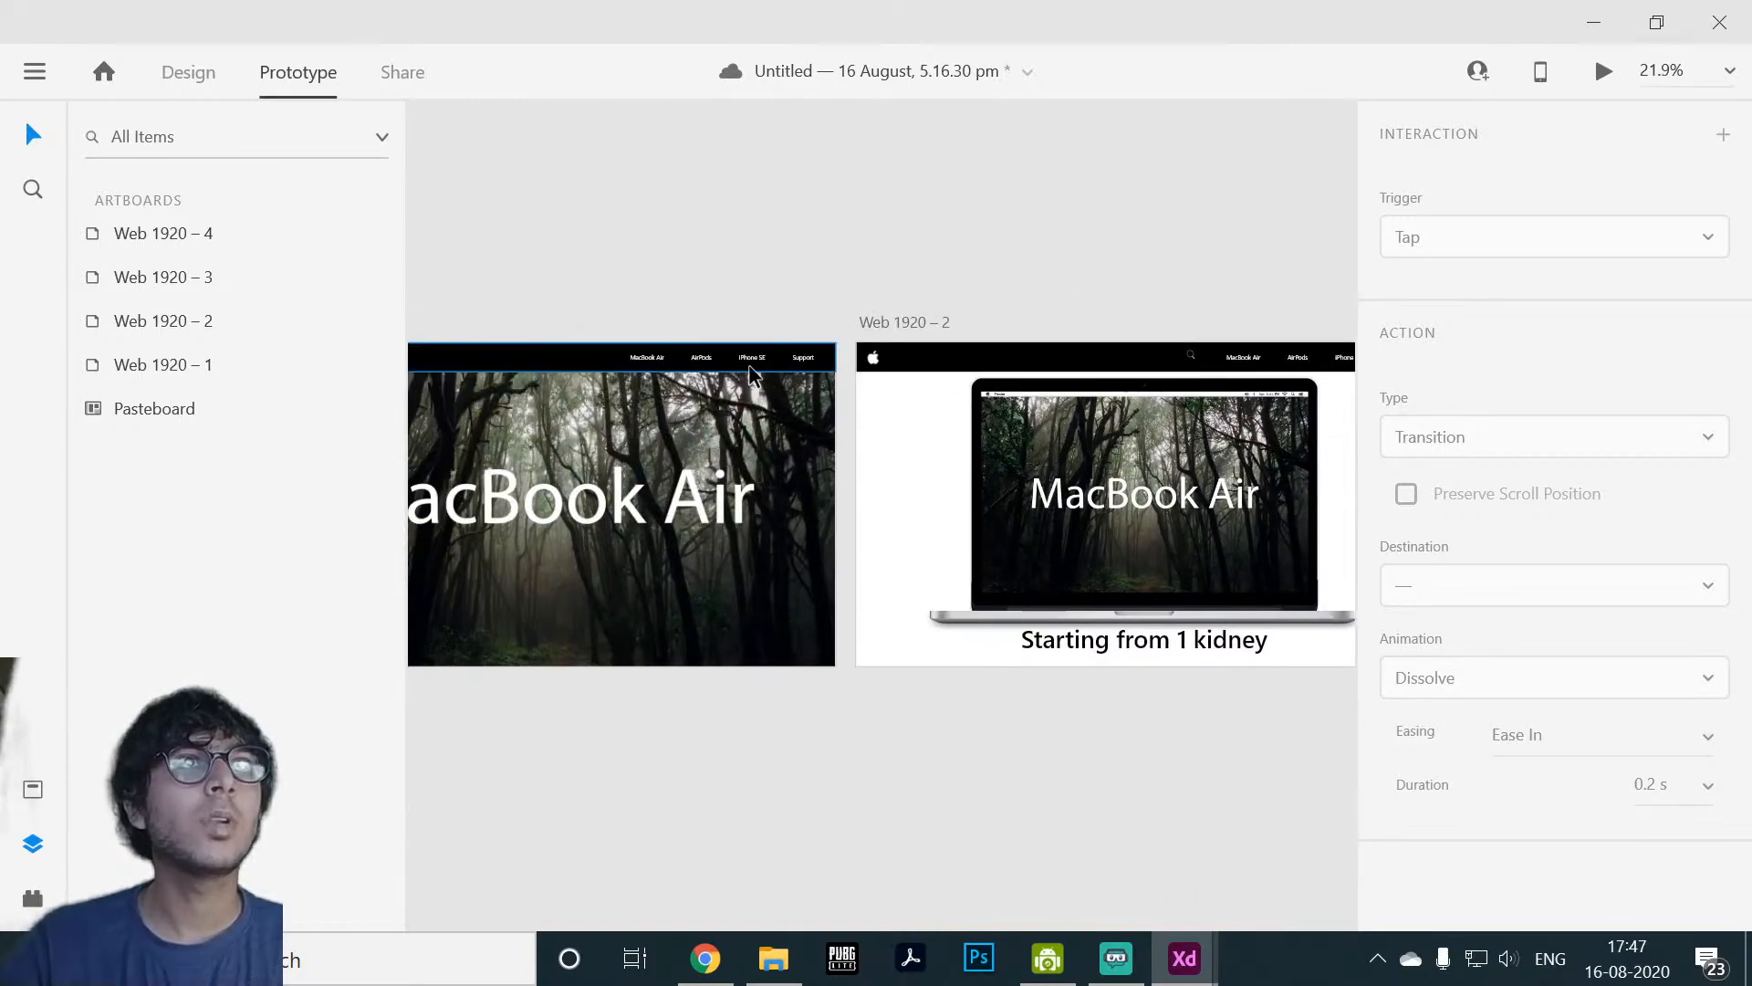
double_click(748, 361)
click(1533, 243)
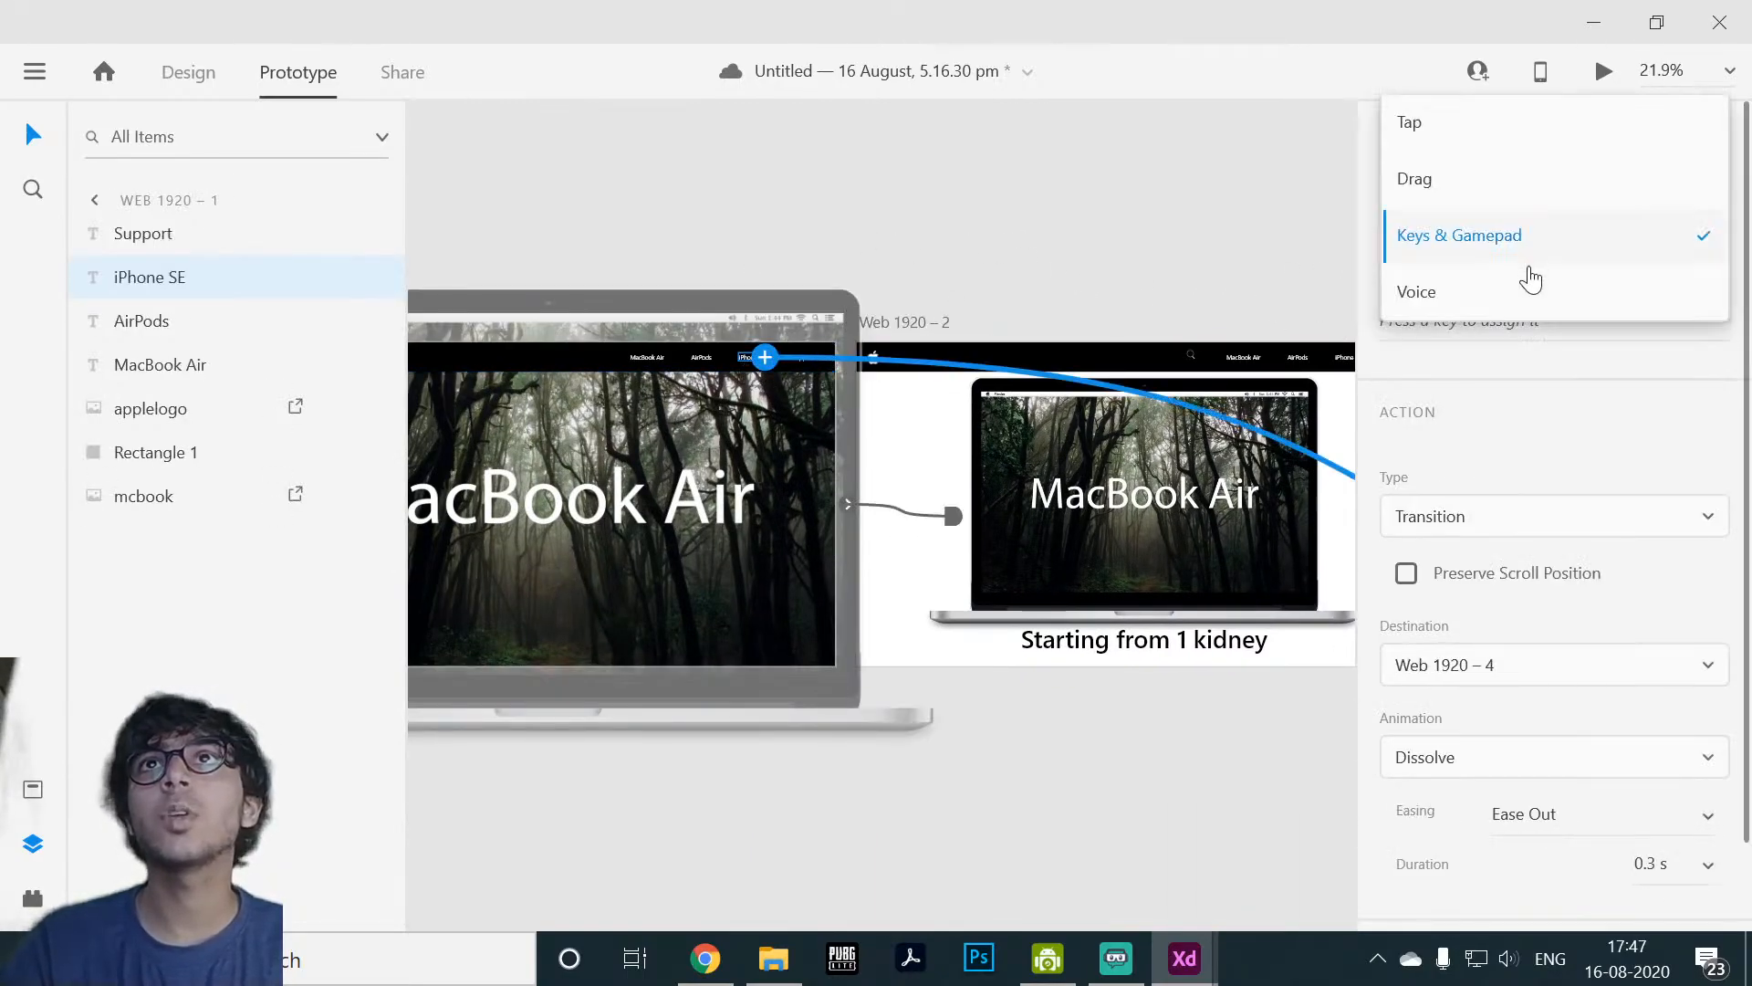
click(1445, 137)
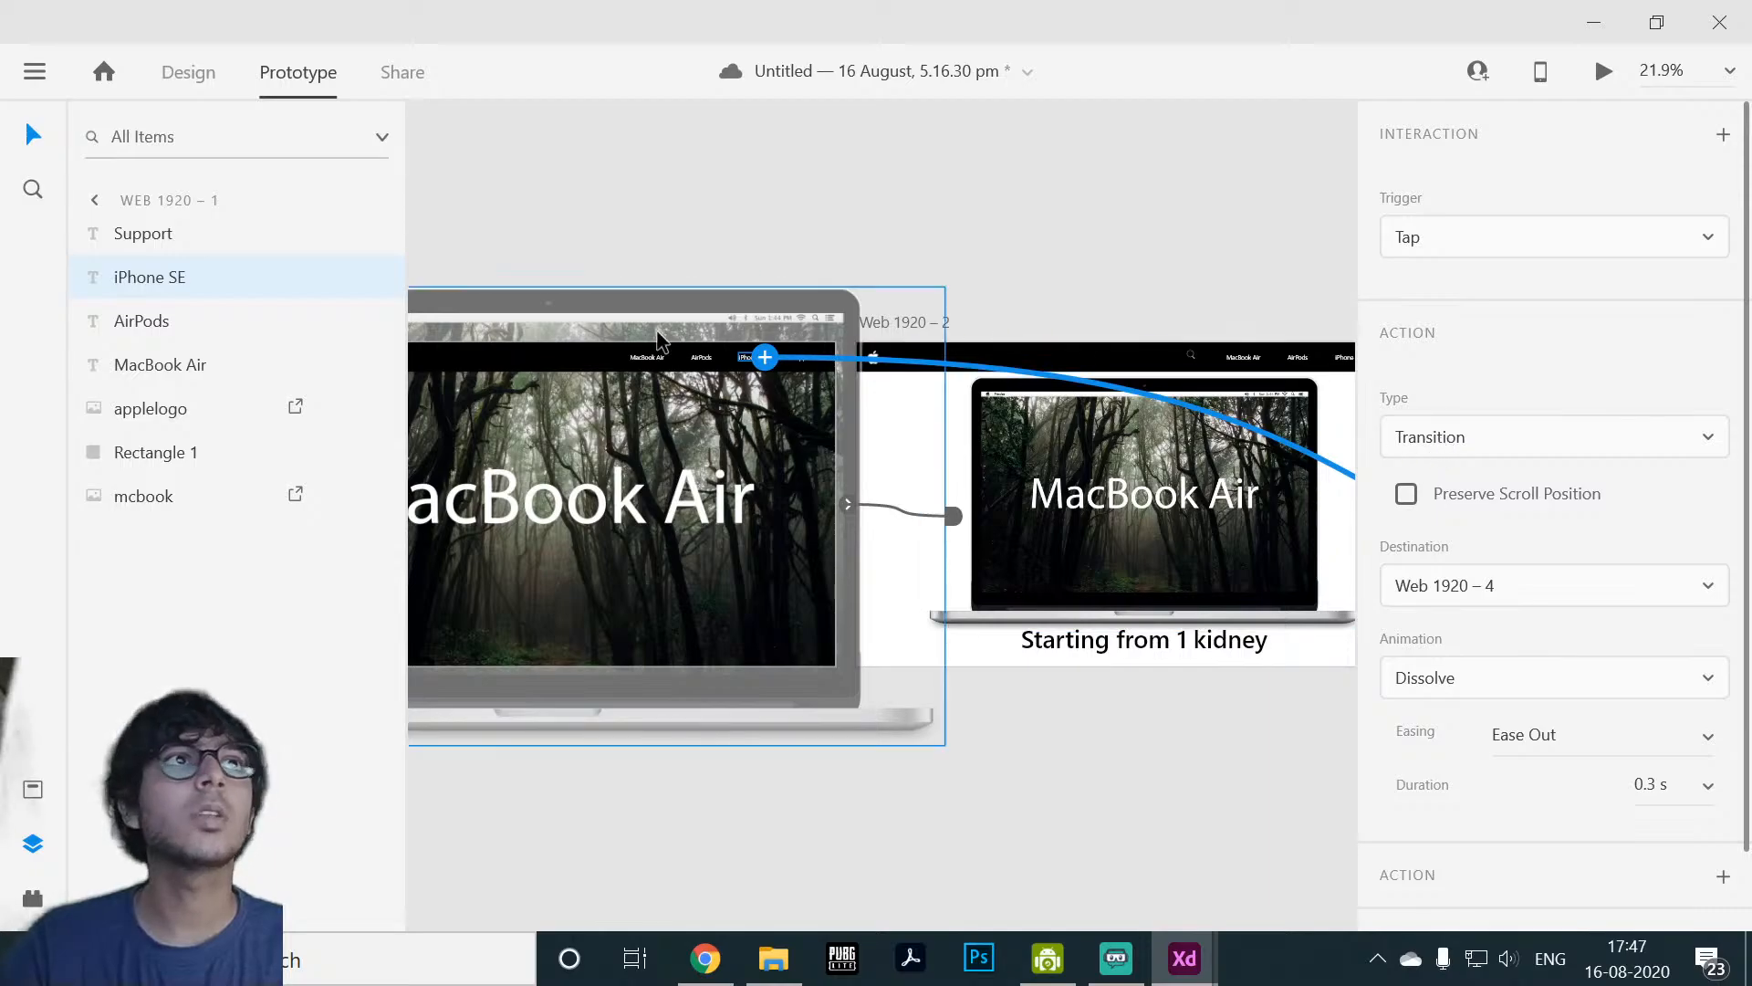
Step: Link the AirPods navigation text on Web 1920 – 1 to the Web 1920 – 3 artboard as a Tap-triggered Transition
click(709, 360)
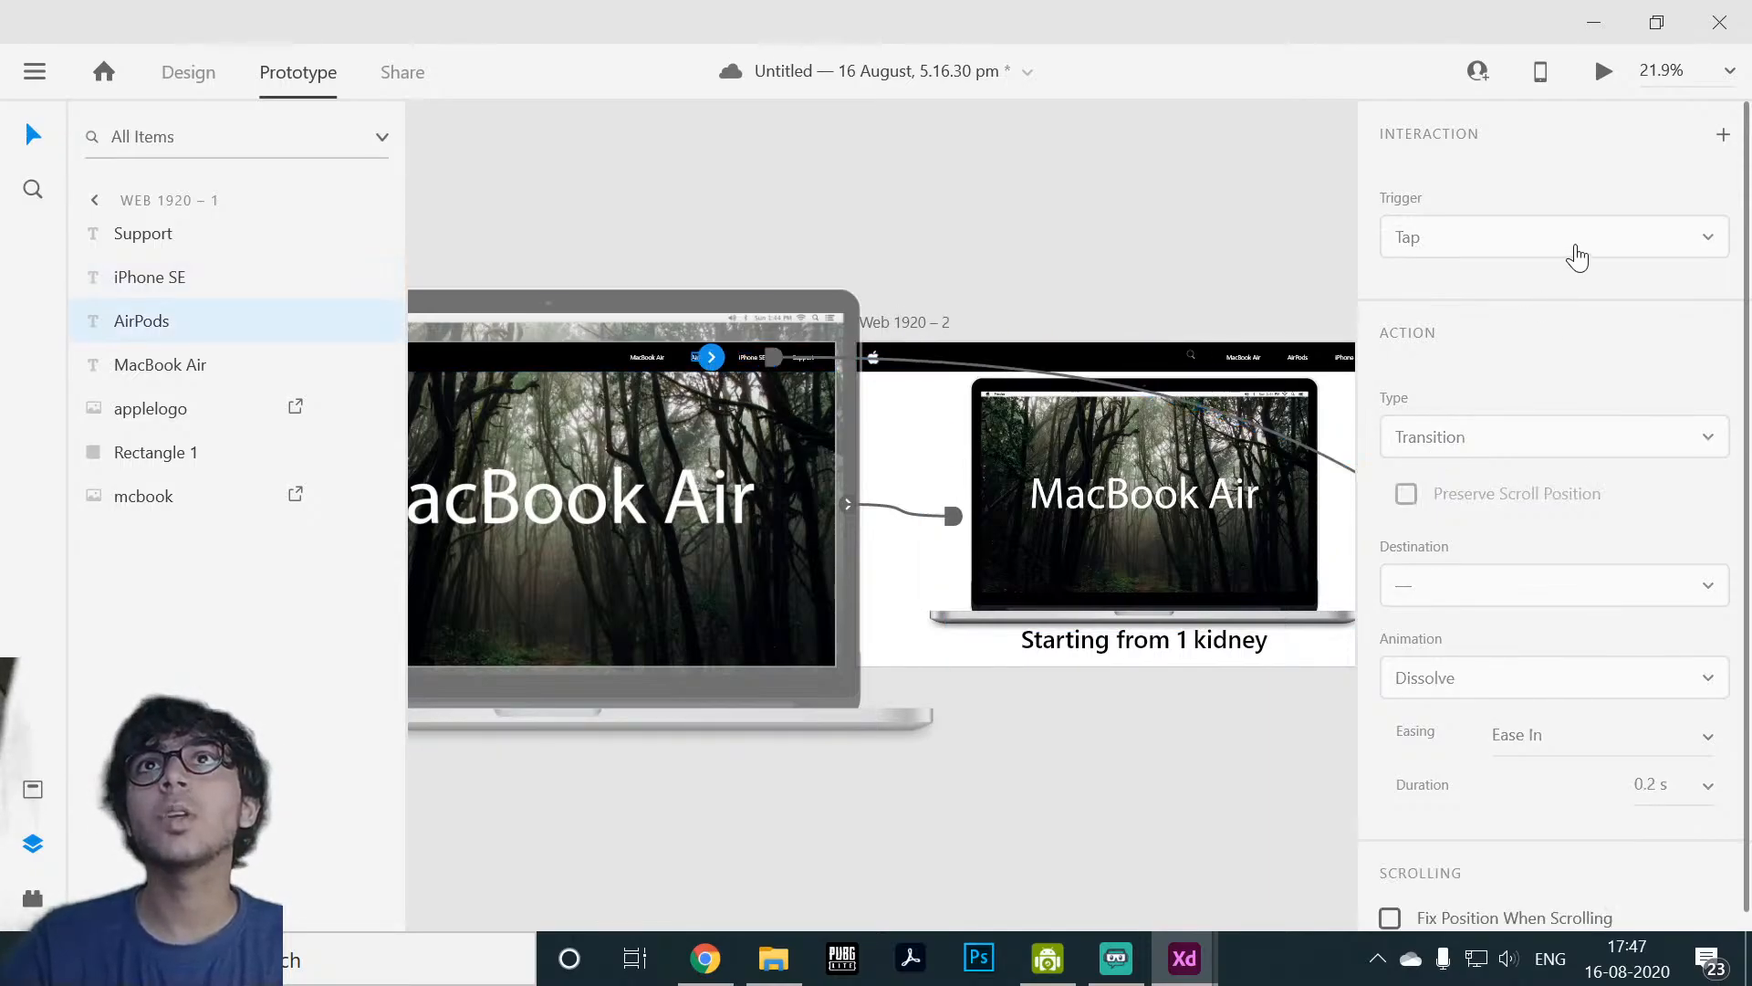
click(1008, 228)
click(712, 358)
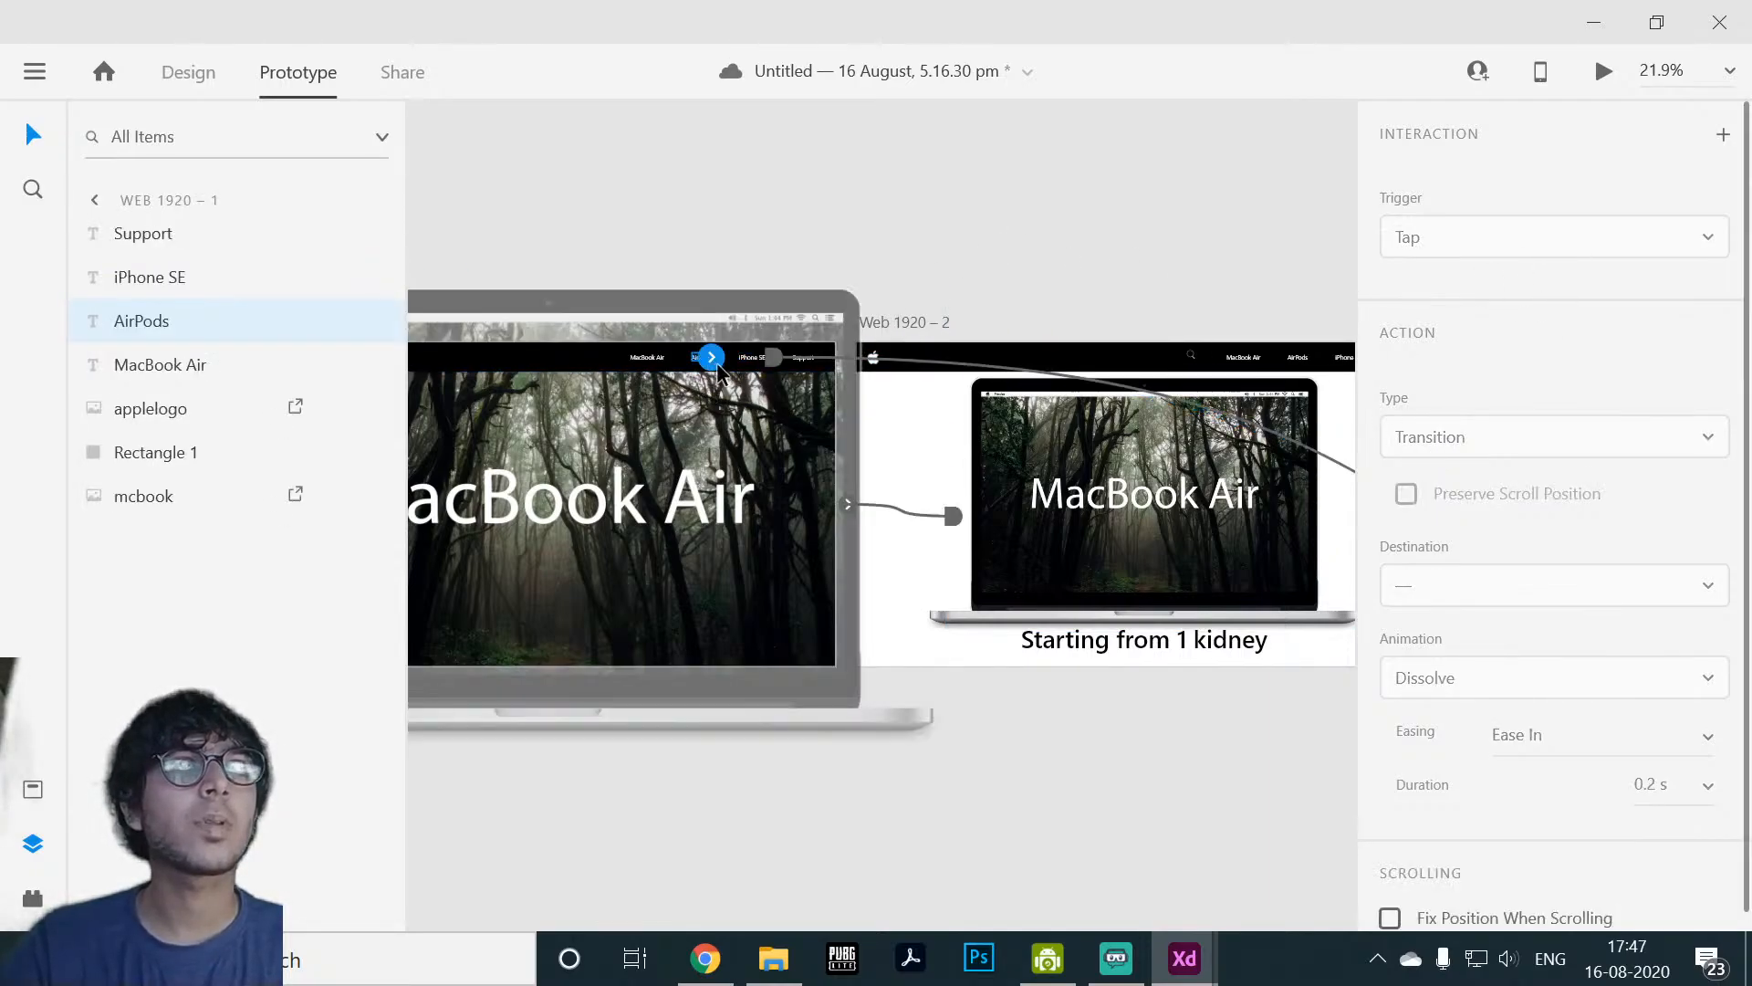
drag(710, 357, 630, 374)
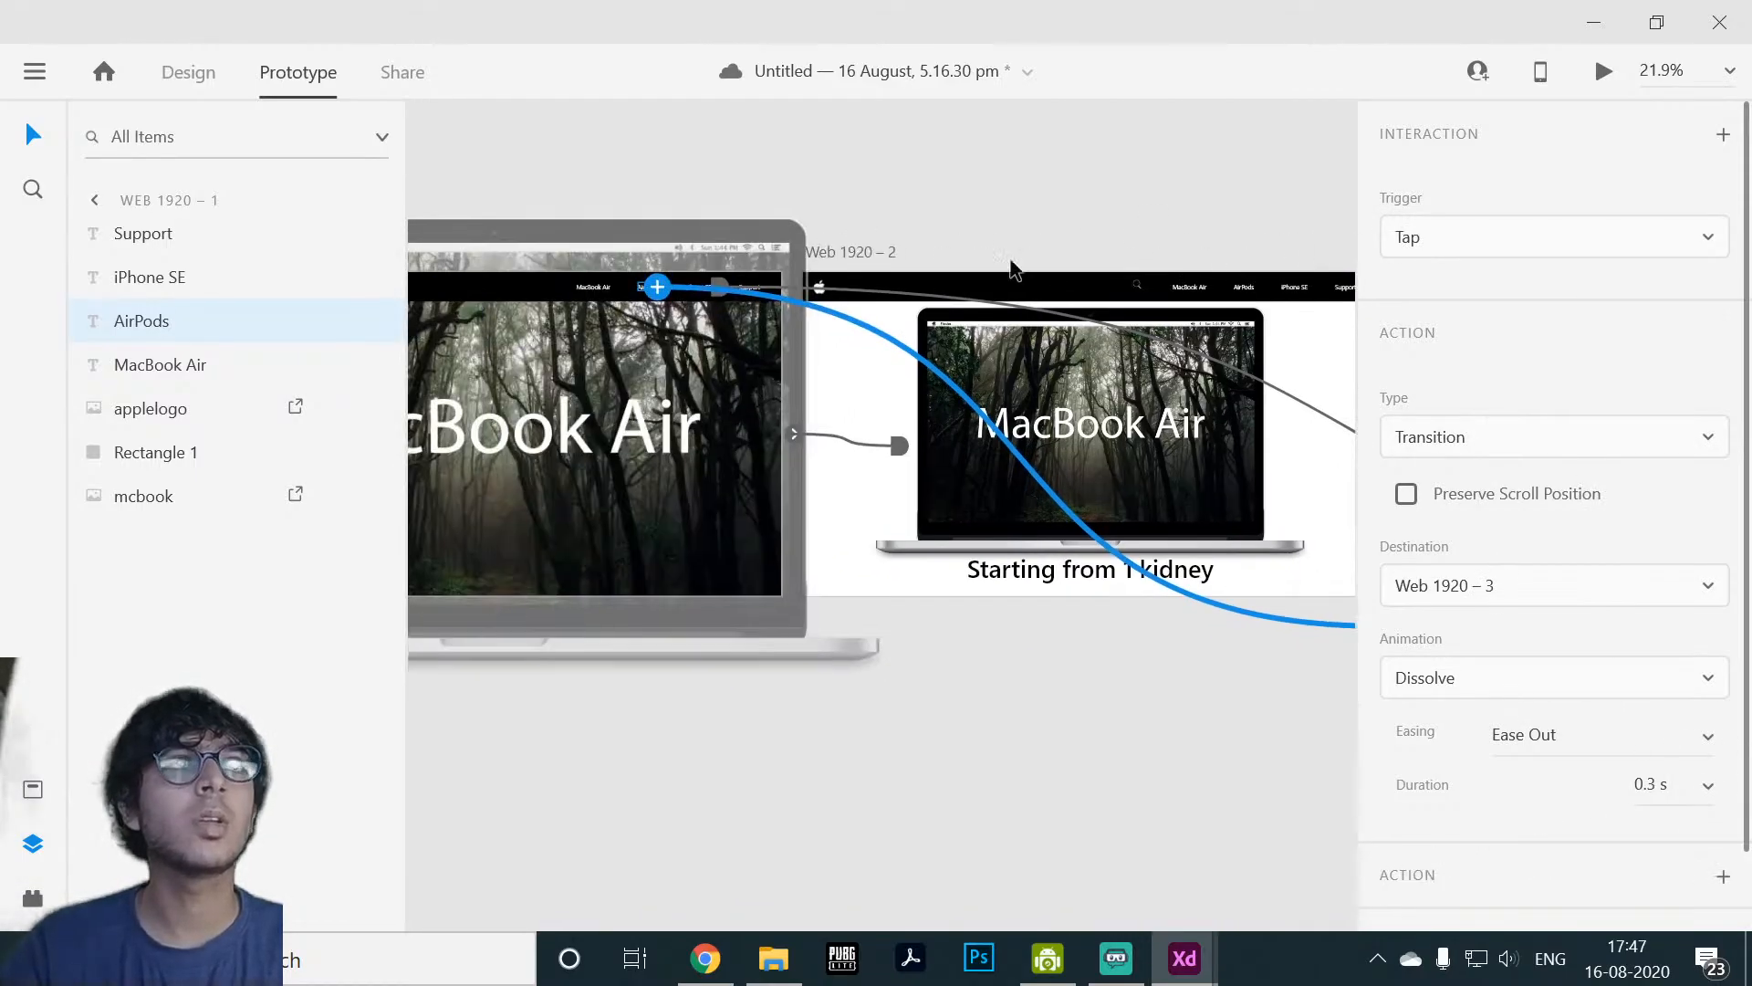
click(1549, 448)
click(1190, 244)
scroll(1140, 243, down, 5)
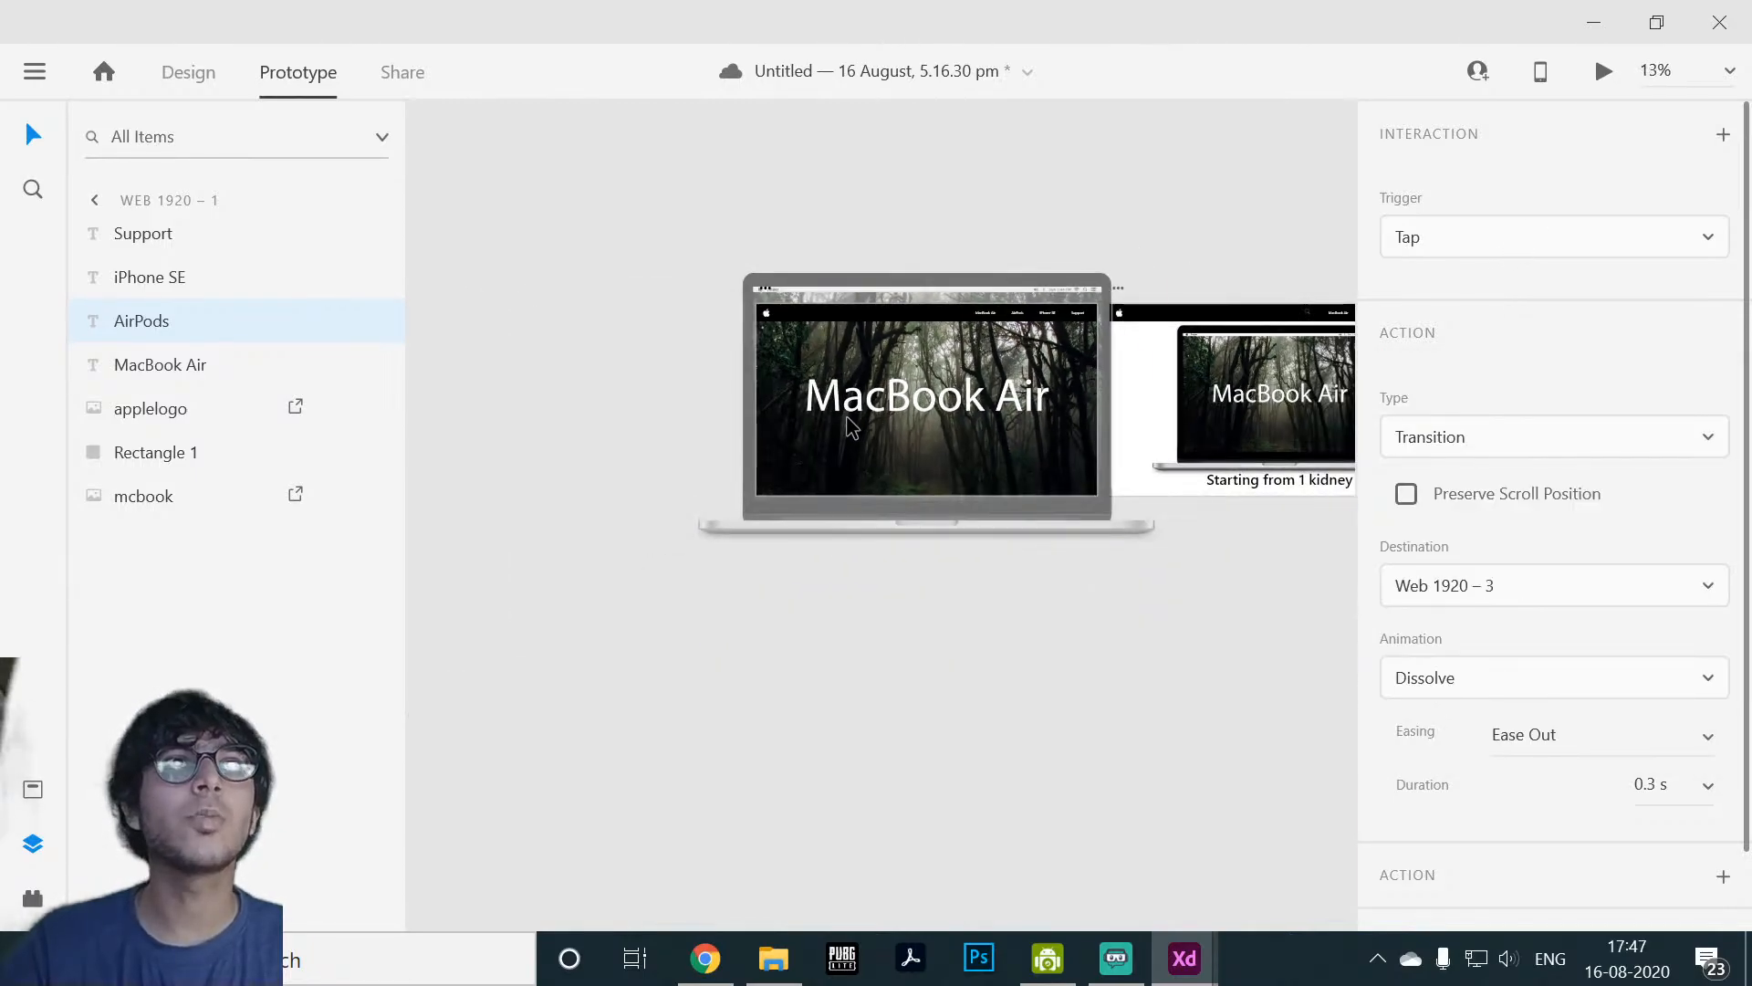
Step: Preview the prototype from Web 1920 – 1, follow the AirPods navigation link, examine the whole AirPods page, and close the preview
click(851, 425)
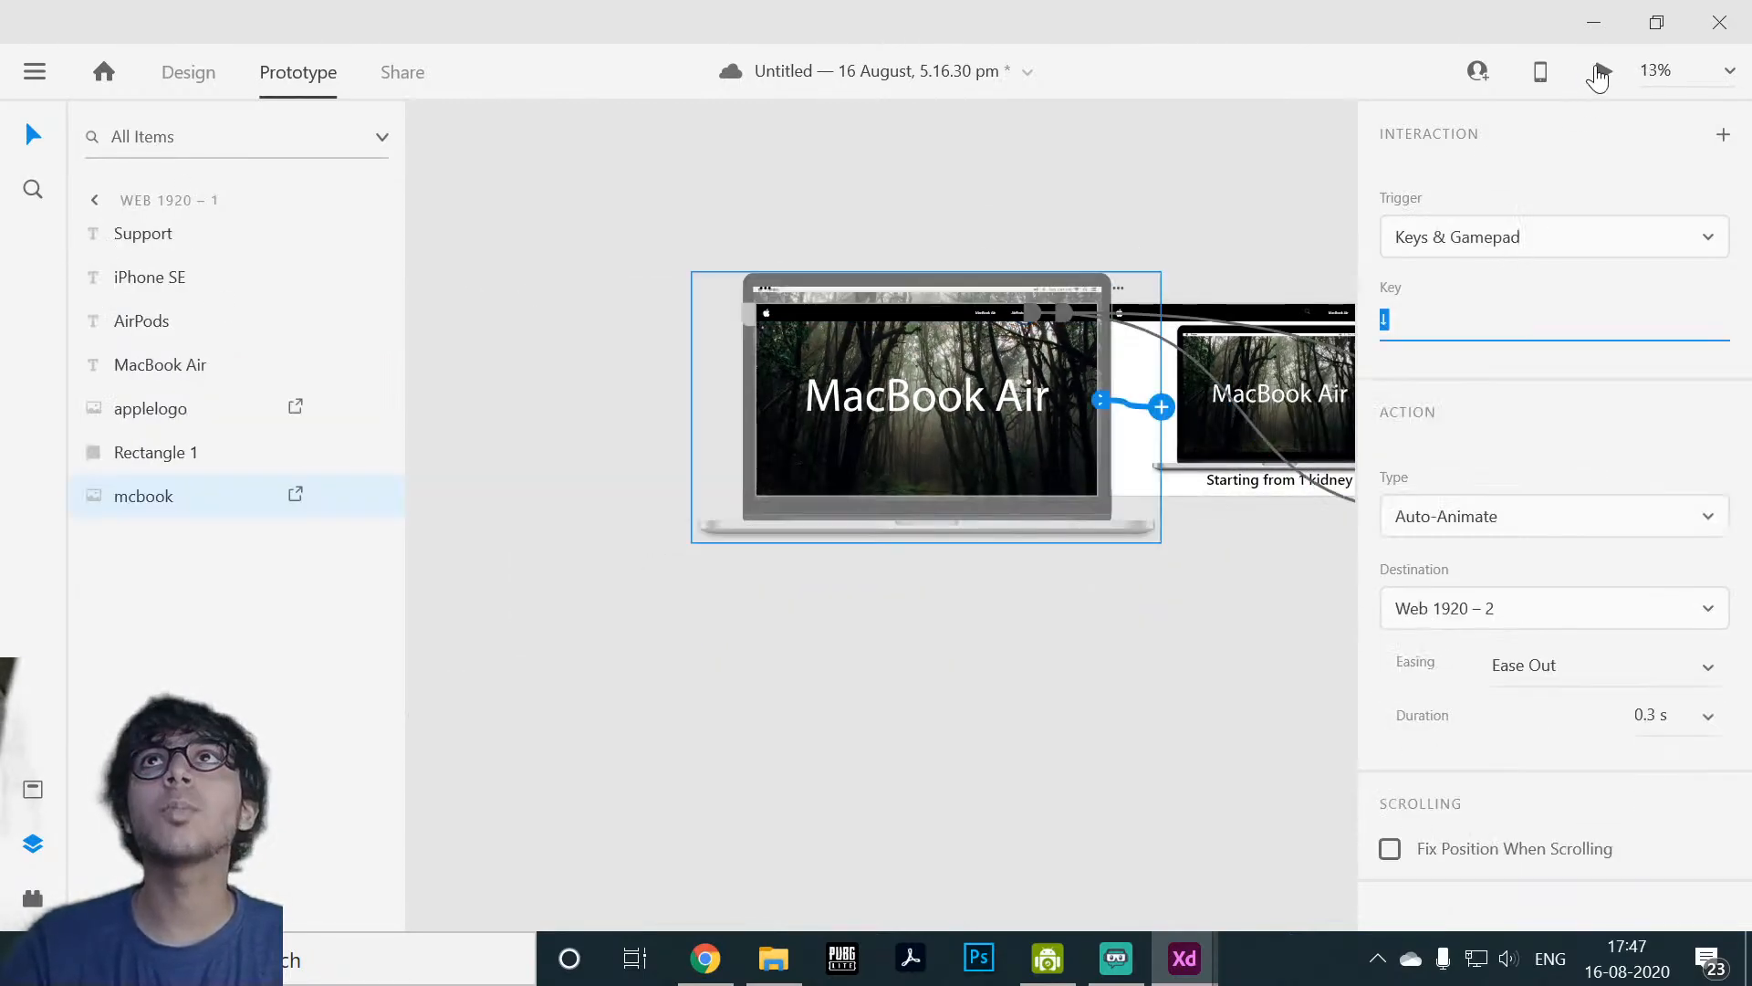
click(1599, 73)
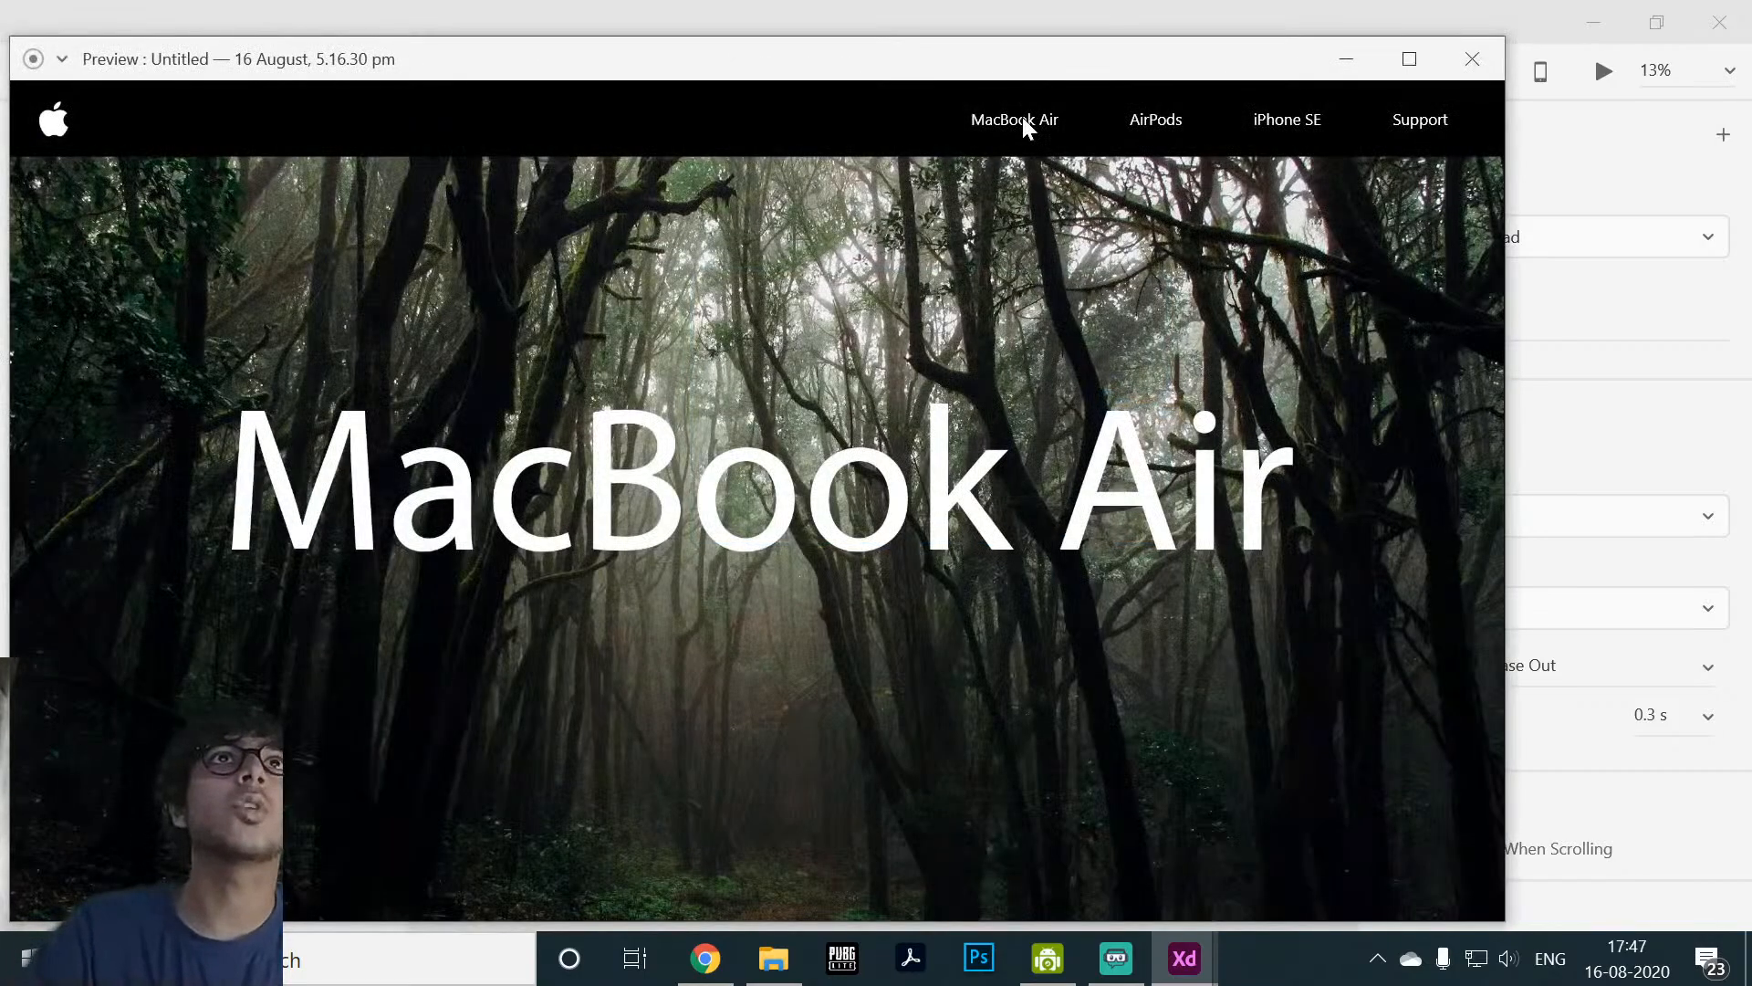
drag(1017, 73, 1150, 27)
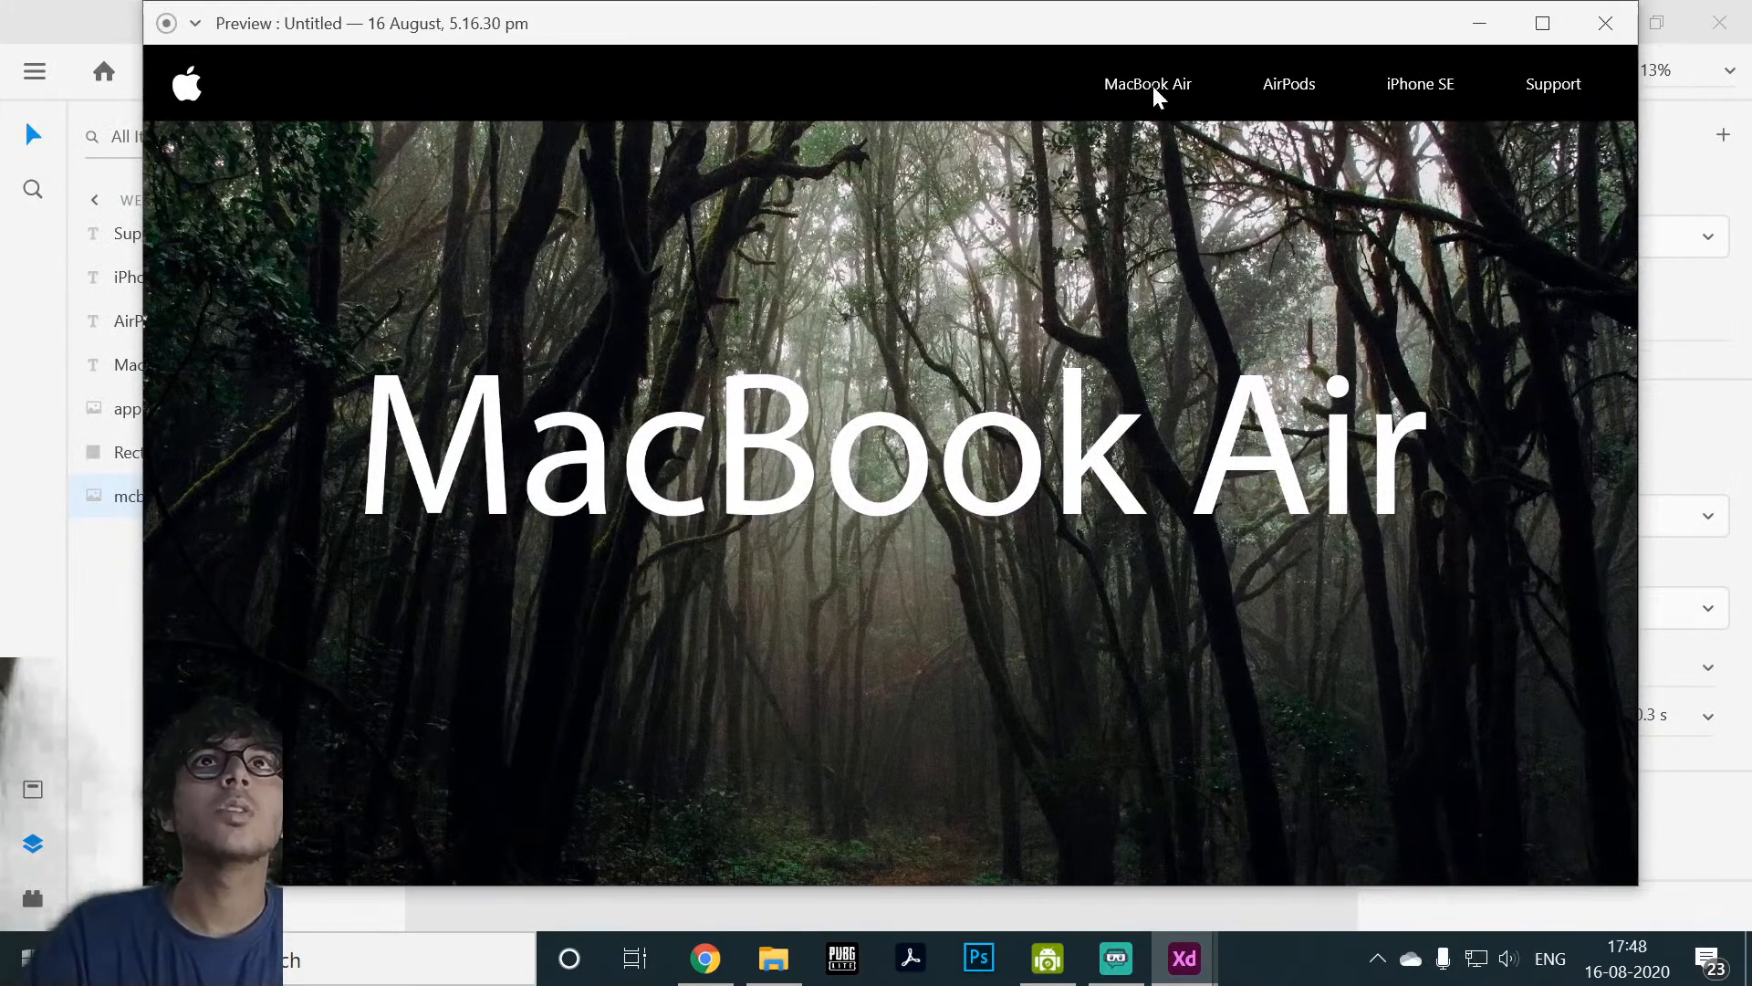
click(1308, 88)
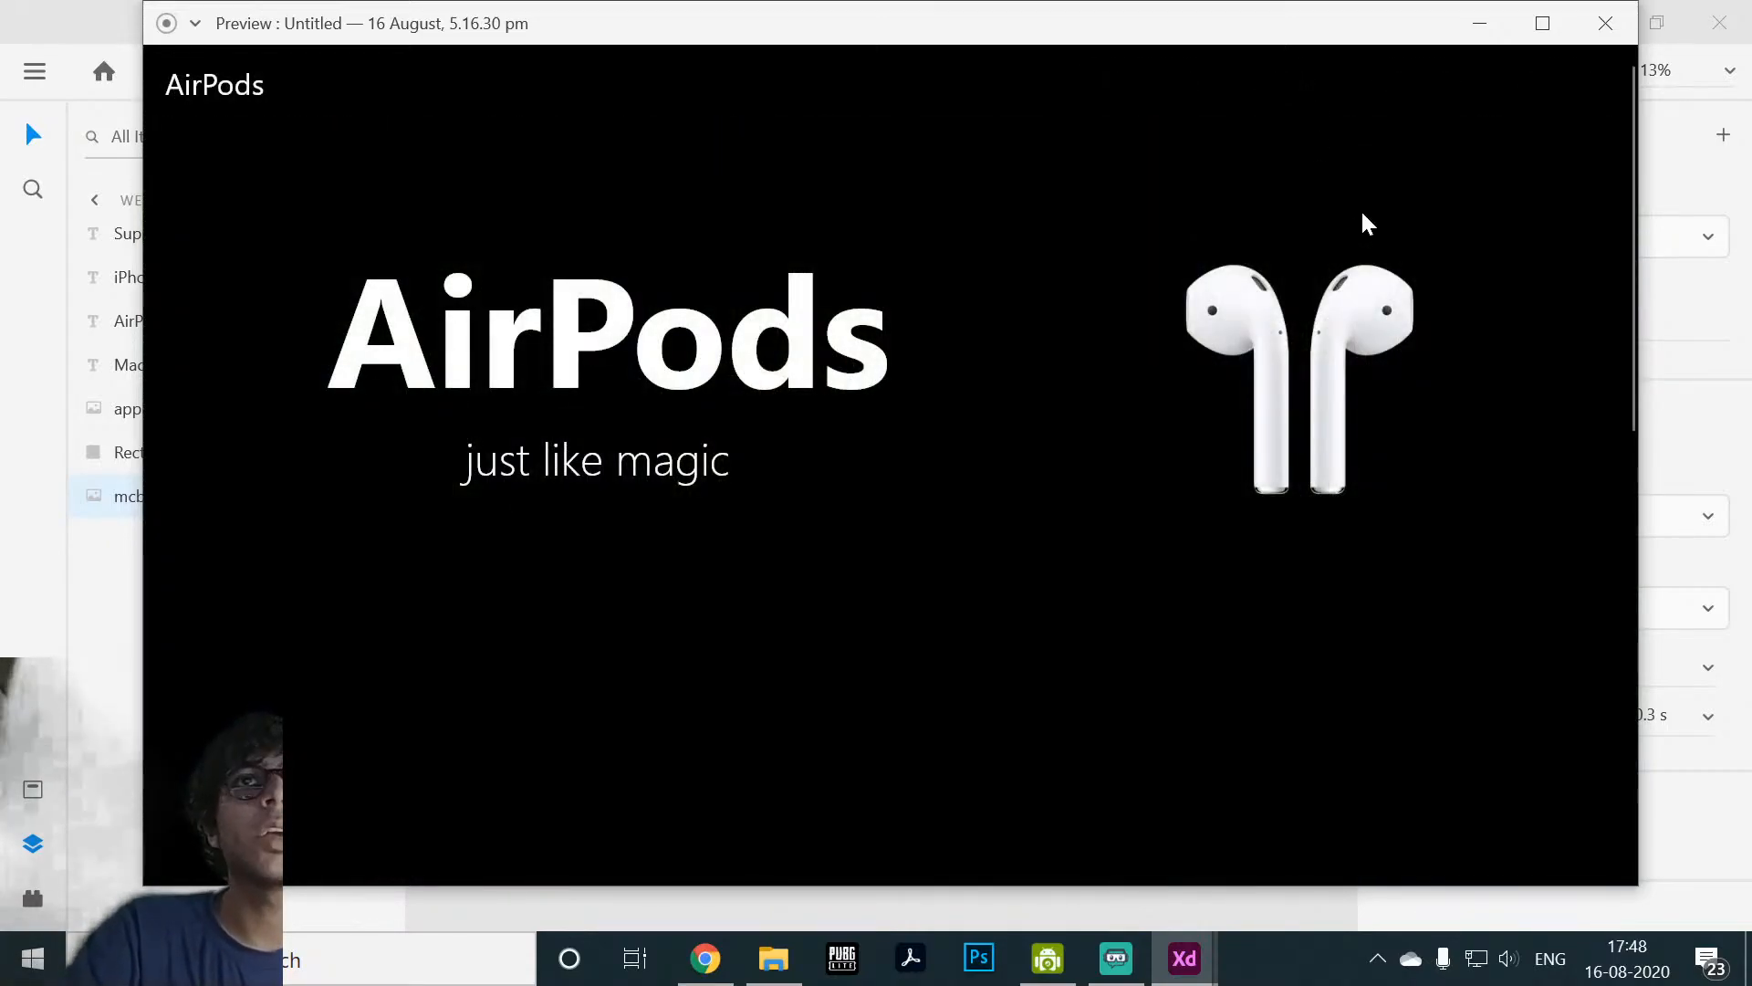
scroll(1362, 215, down, 5)
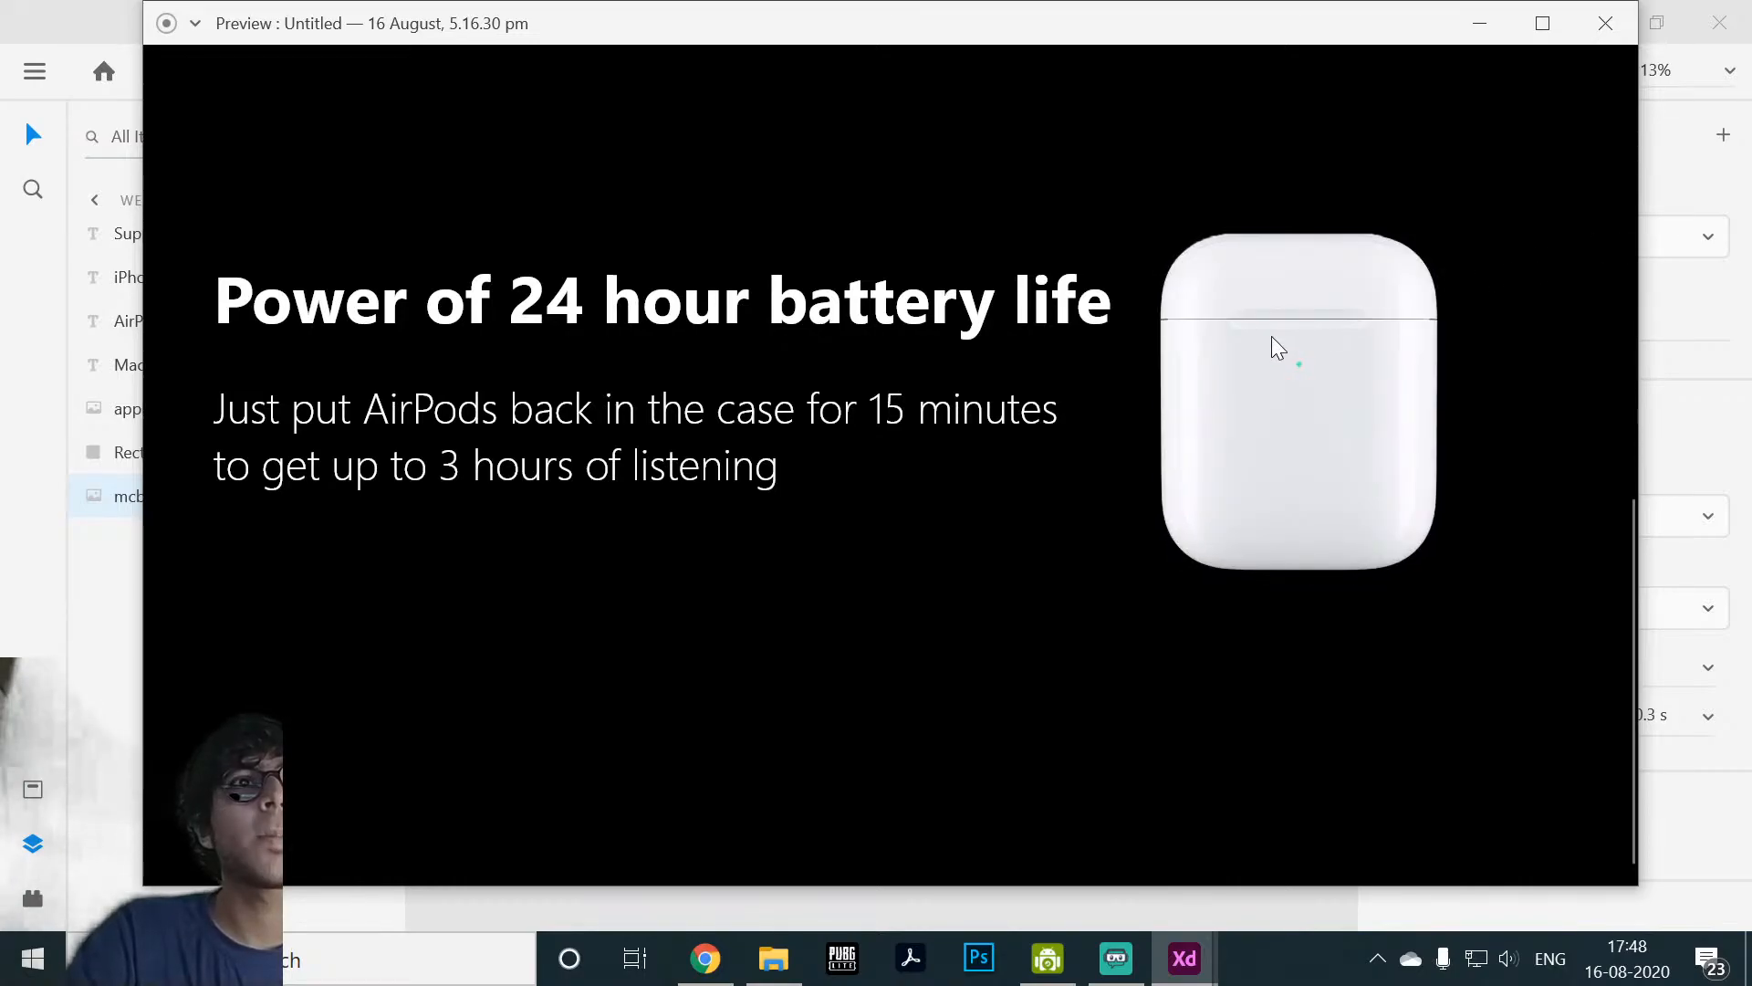
scroll(1274, 342, up, 5)
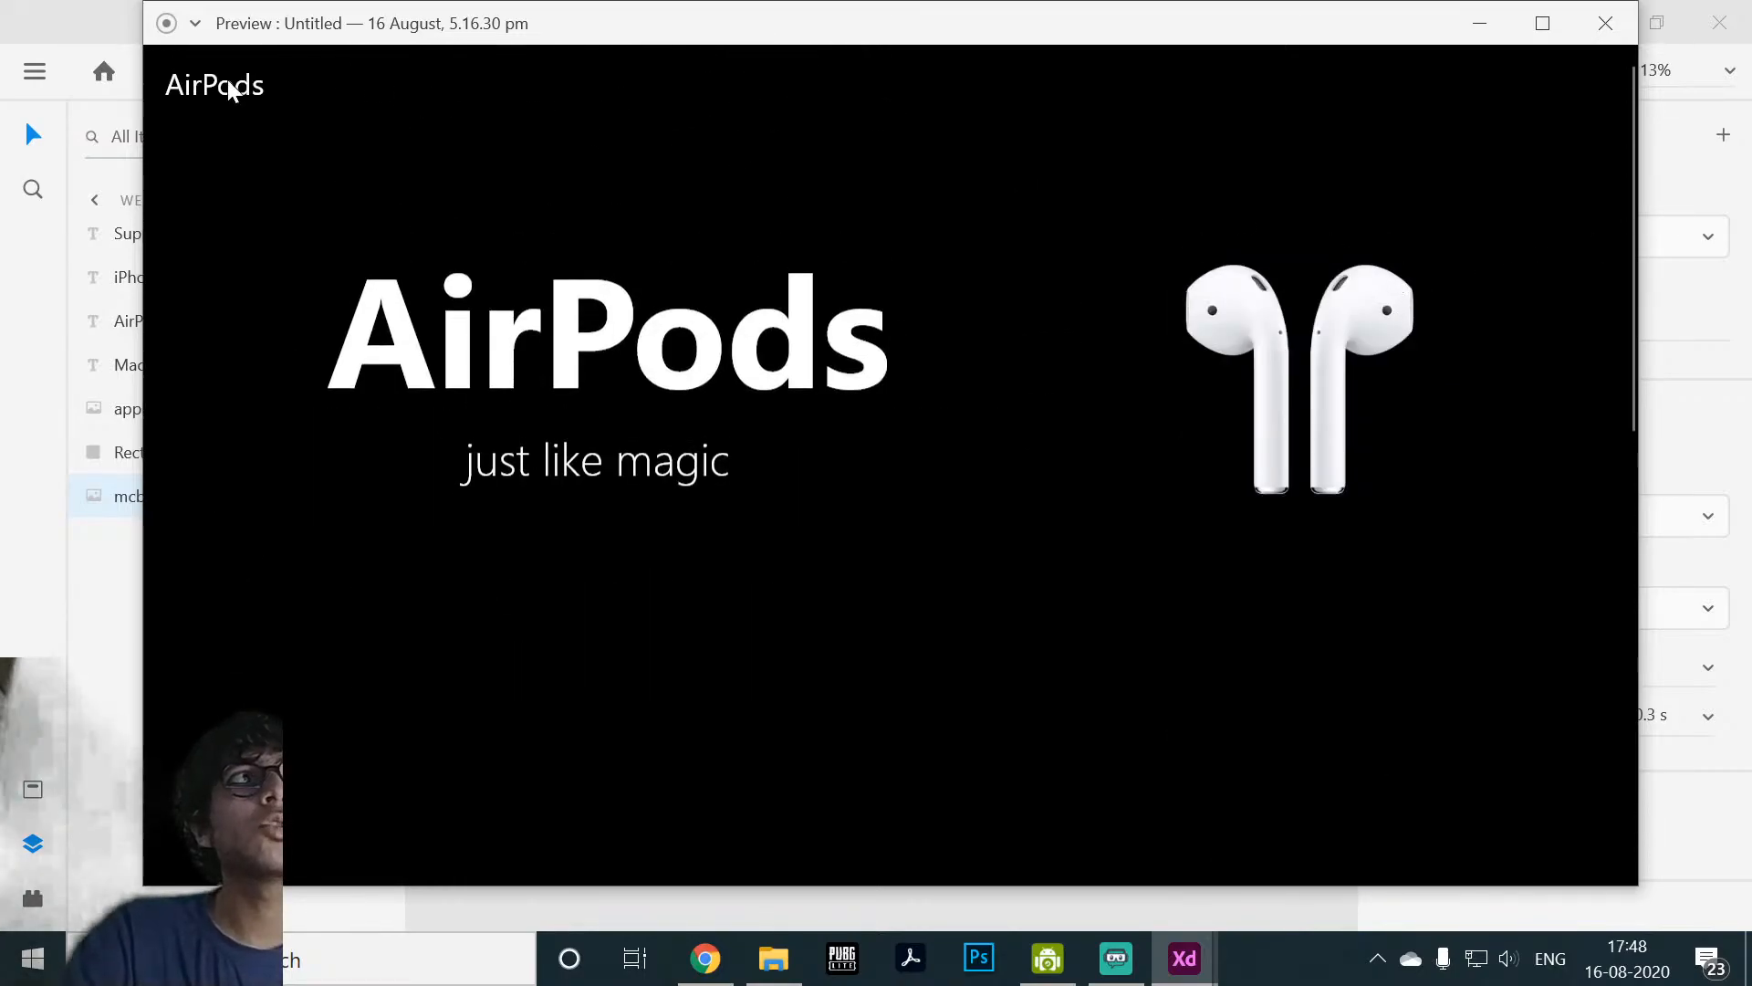
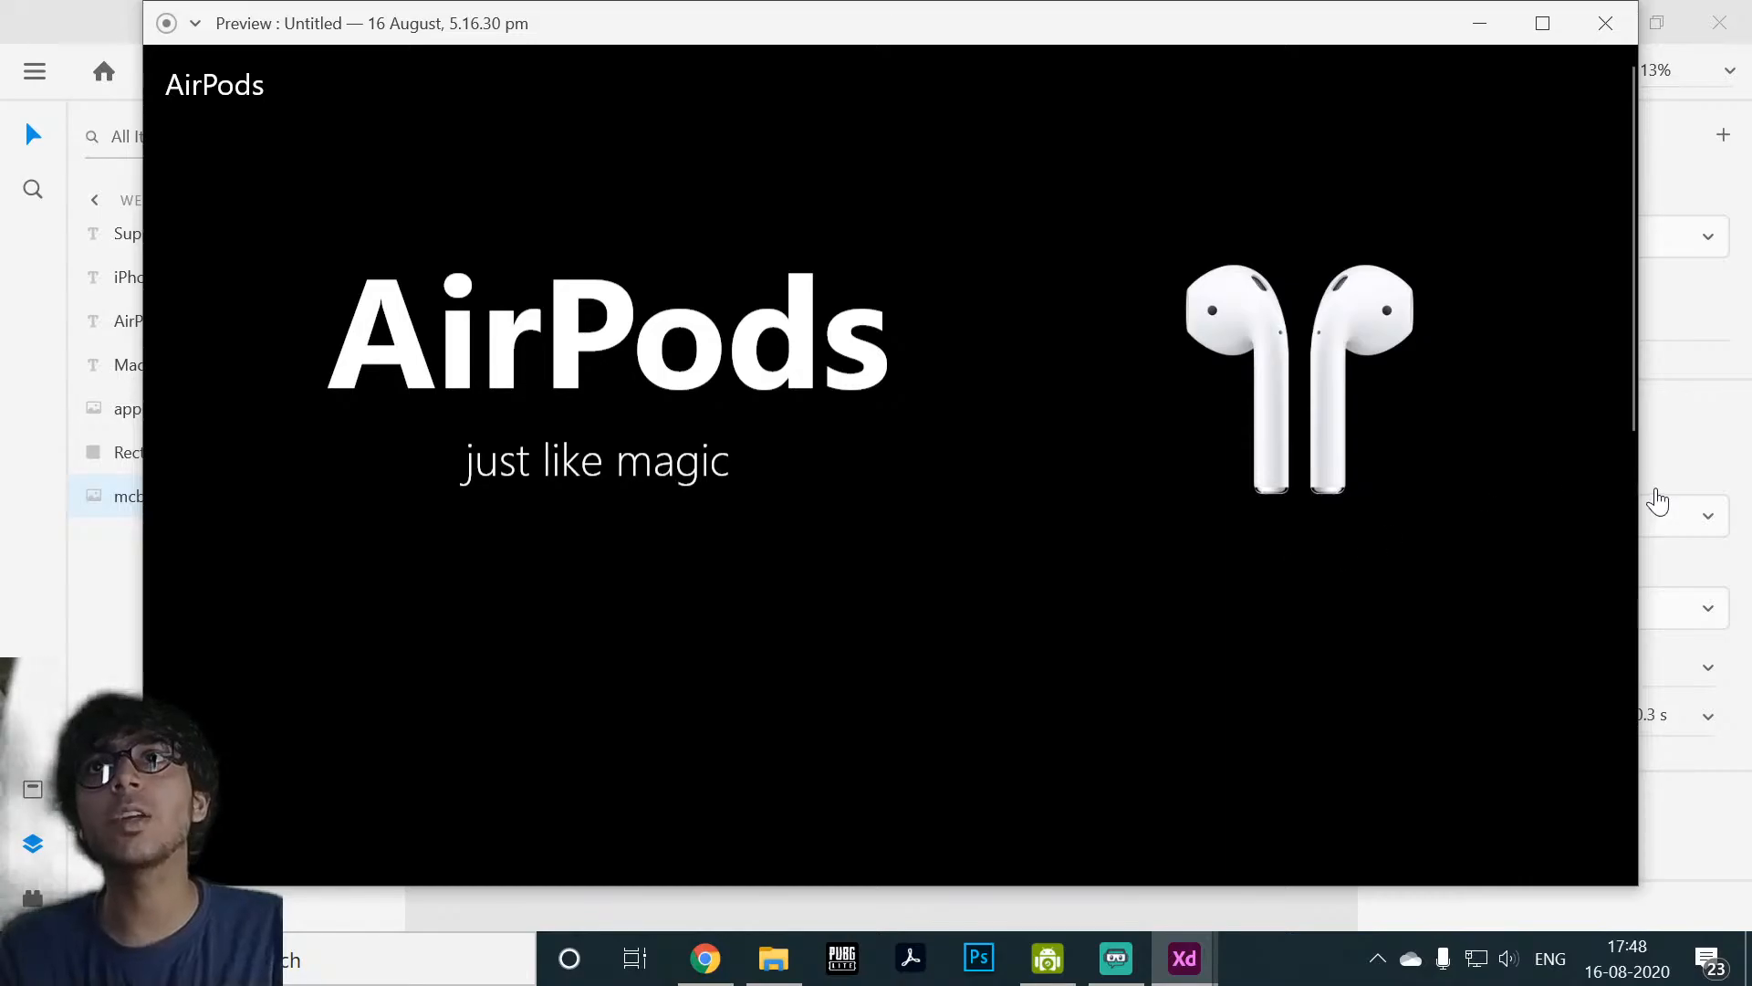
click(1588, 18)
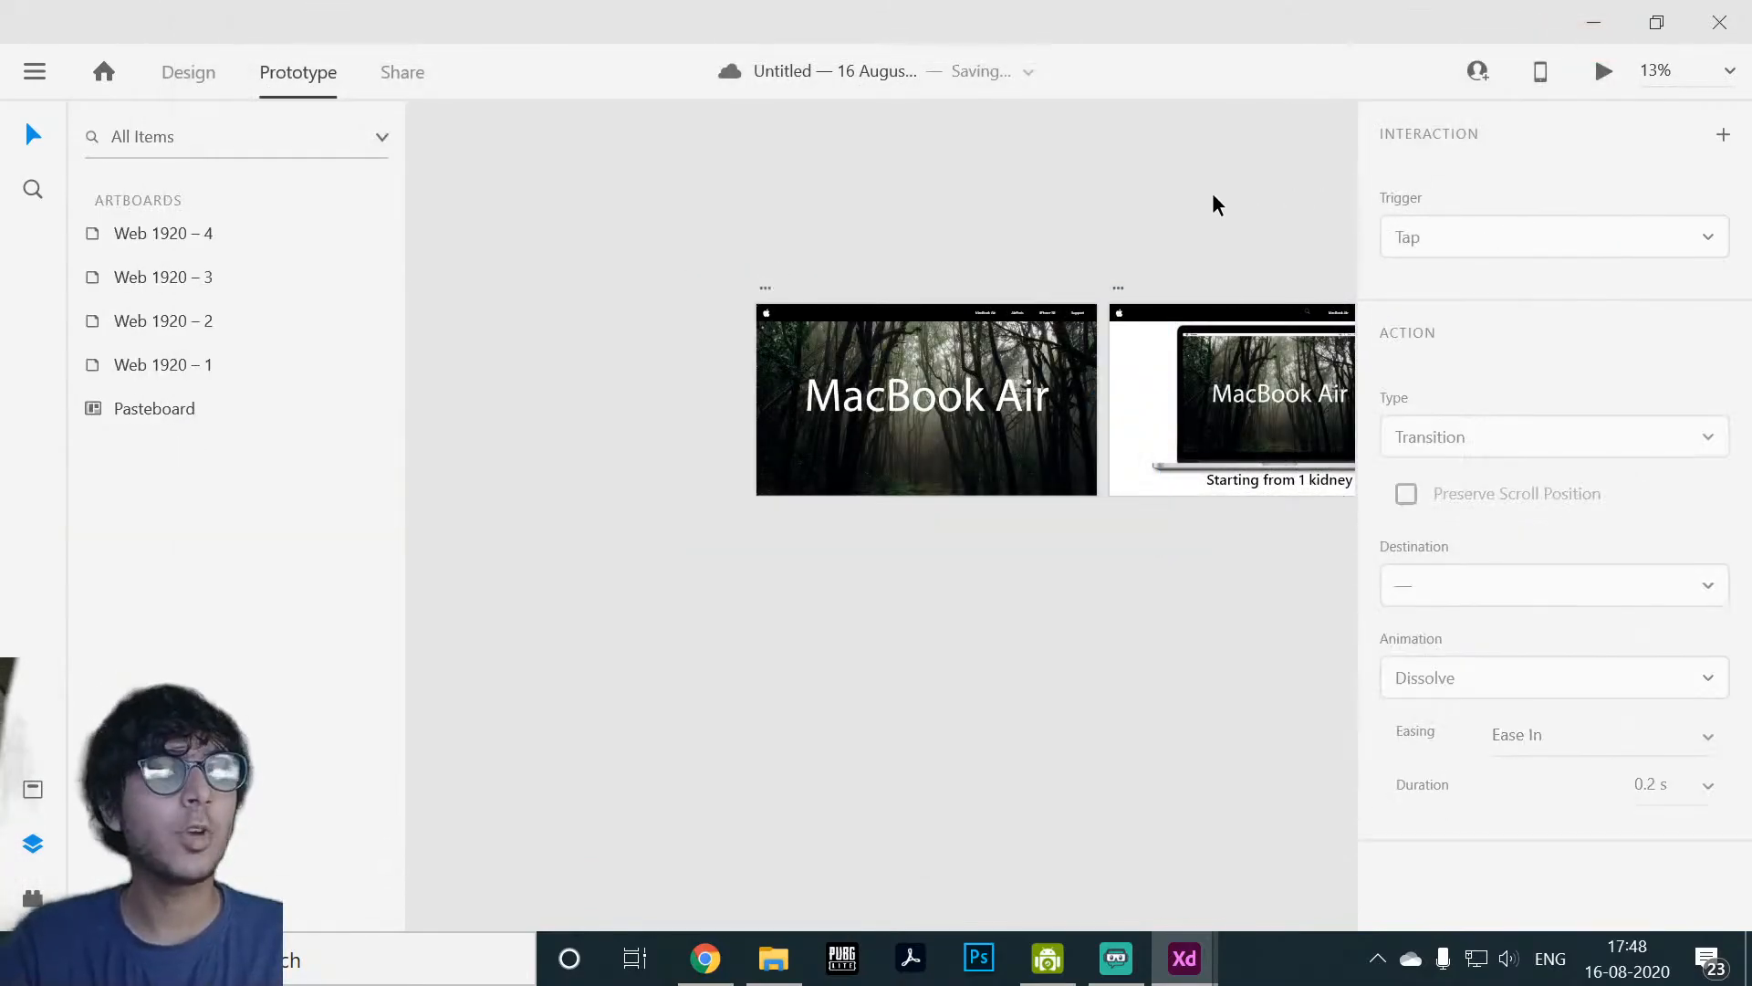
Step: Try copying the navigation bar's background rectangle from Web 1920 – 2 onto the top of Web 1920 – 3, and delete the copy
scroll(1233, 184, up, 1)
drag(1233, 184, 1050, 190)
drag(1175, 230, 756, 194)
click(643, 347)
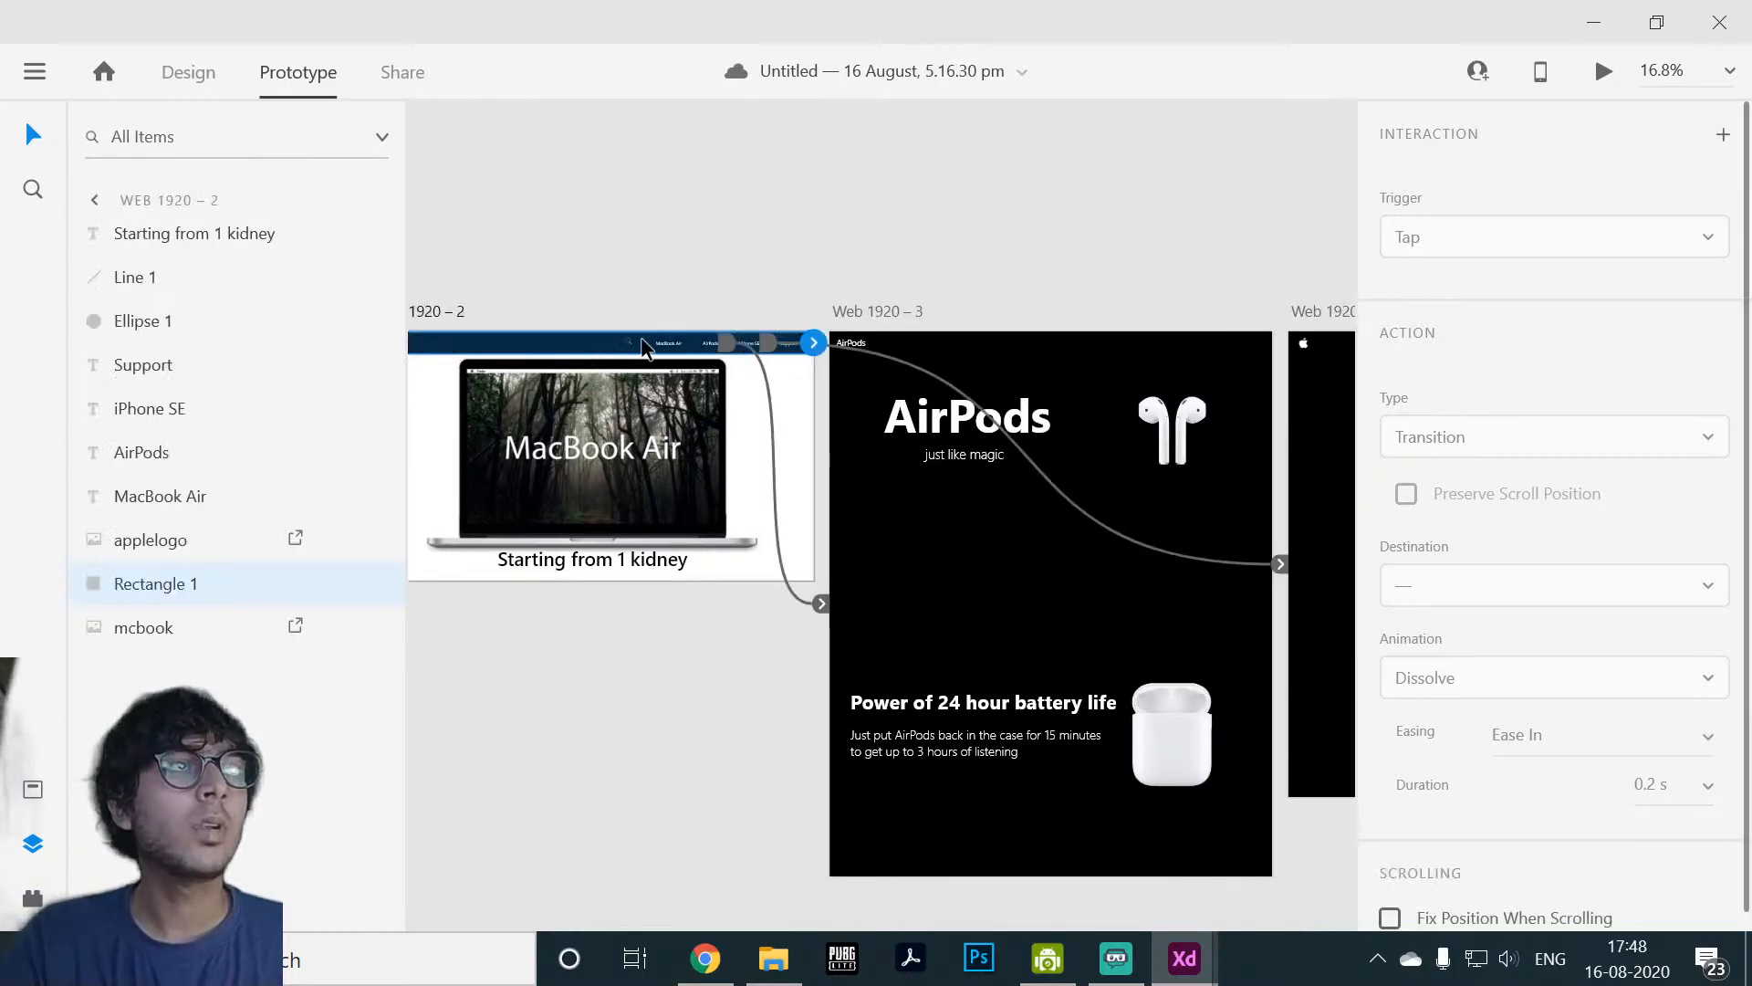
key(ctrl+d)
drag(596, 340, 1057, 352)
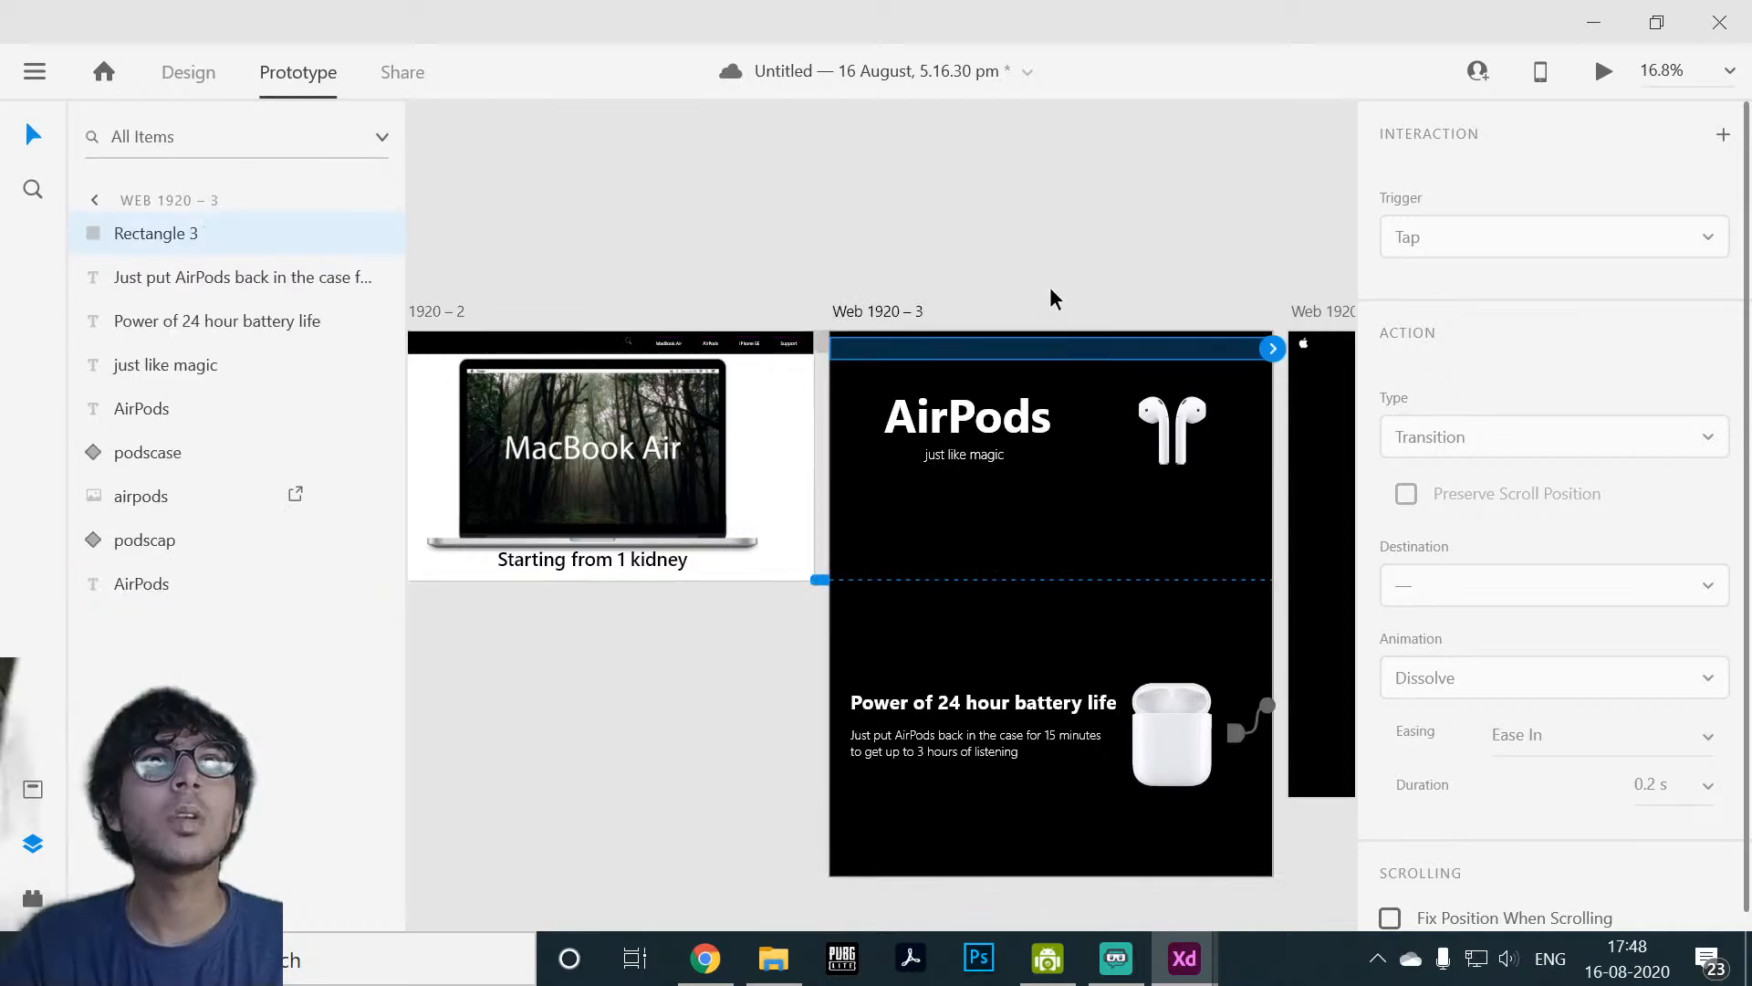
key(Delete)
click(893, 238)
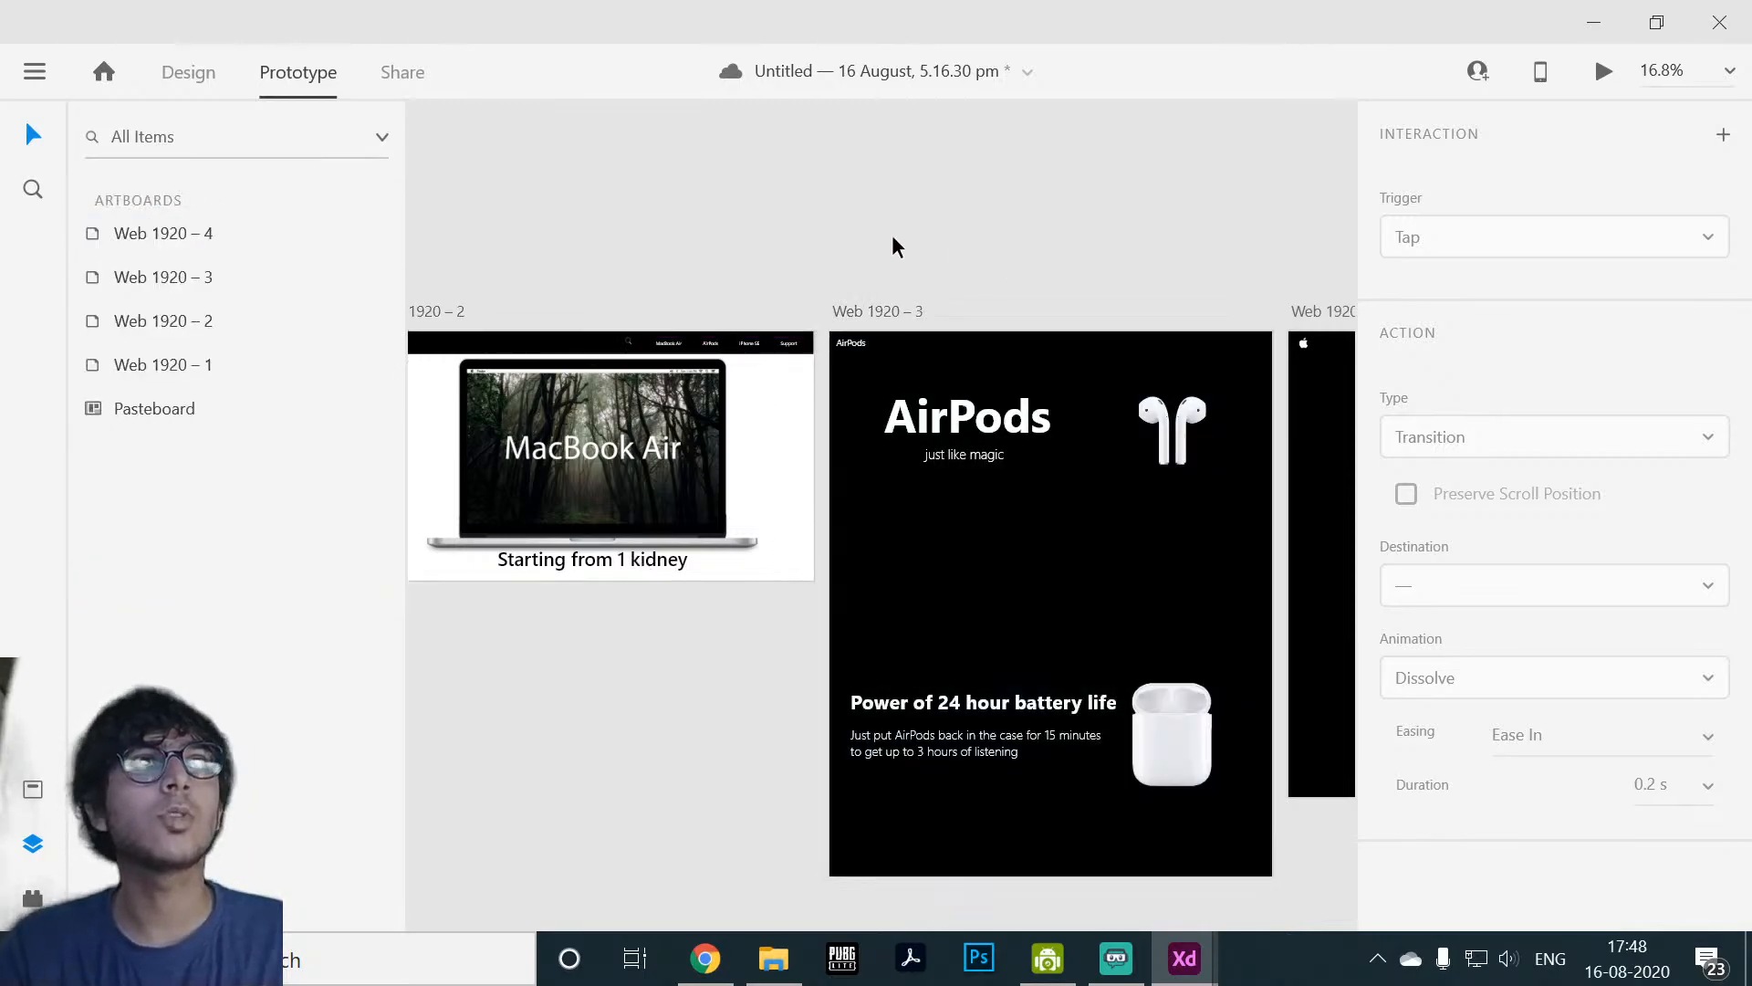
Step: In Design mode, move the small AirPods header text on Web 1920 – 3 to the right to leave room for a logo
click(189, 73)
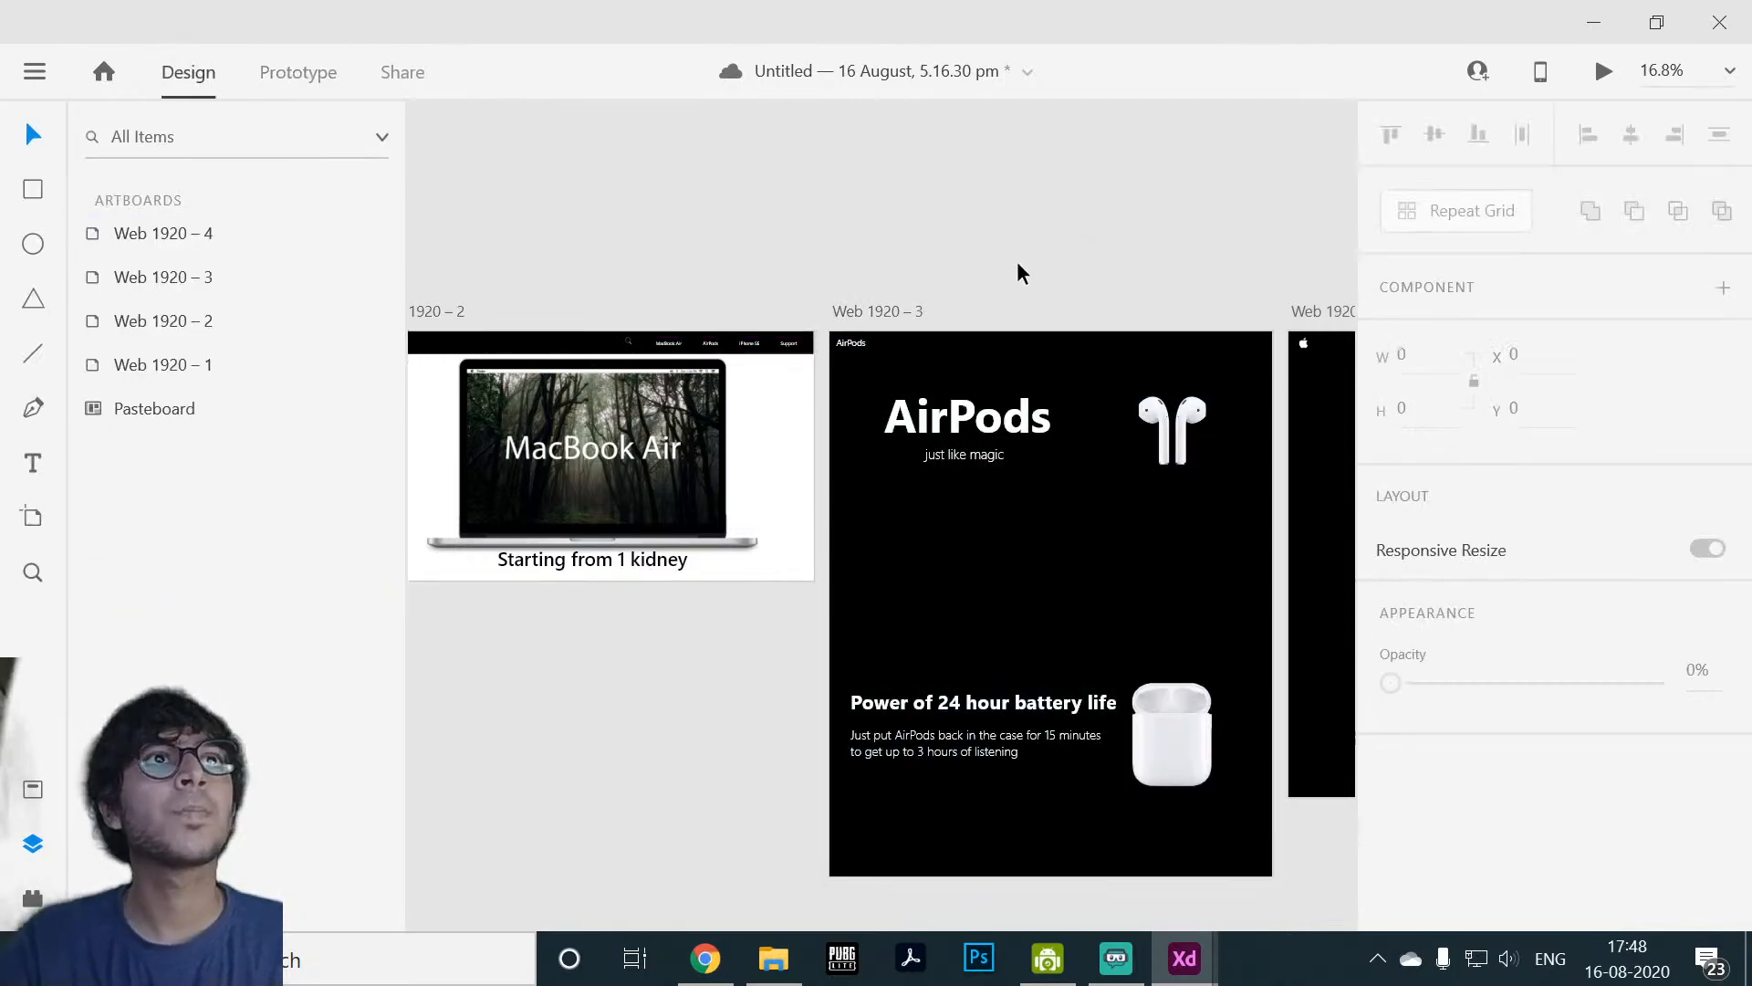
scroll(1016, 267, up, 3)
drag(1224, 290, 1066, 283)
scroll(1064, 279, down, 3)
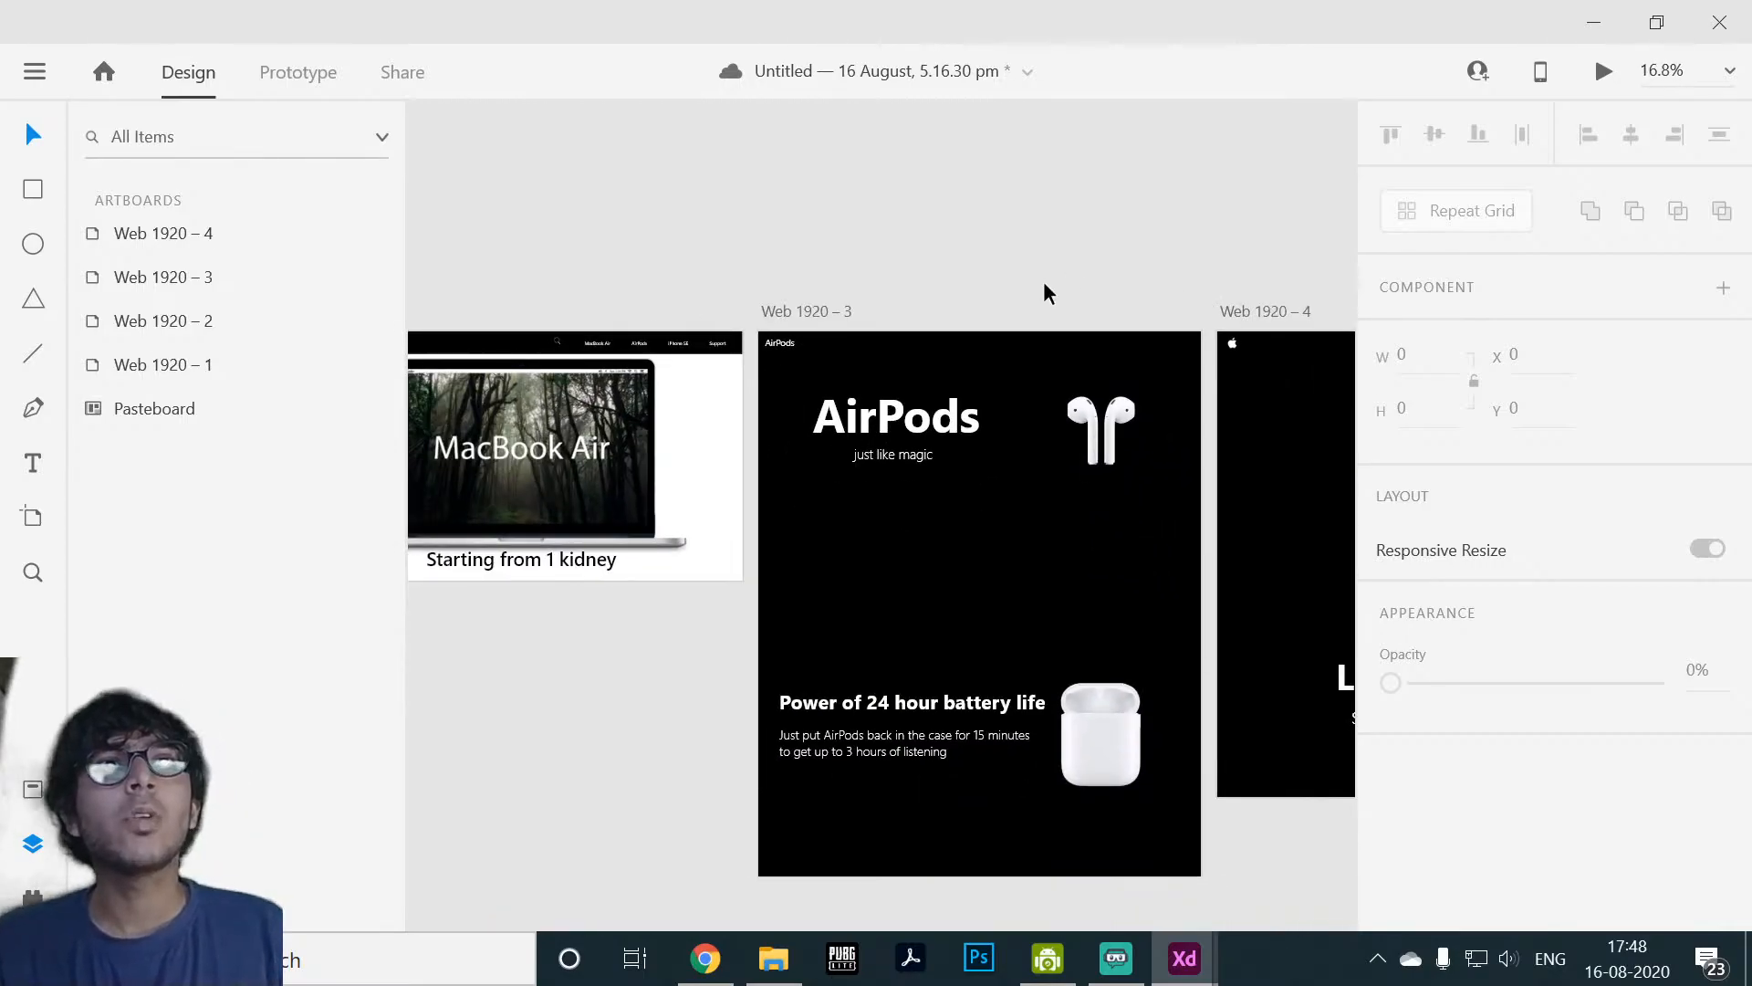
scroll(792, 288, up, 3)
click(778, 381)
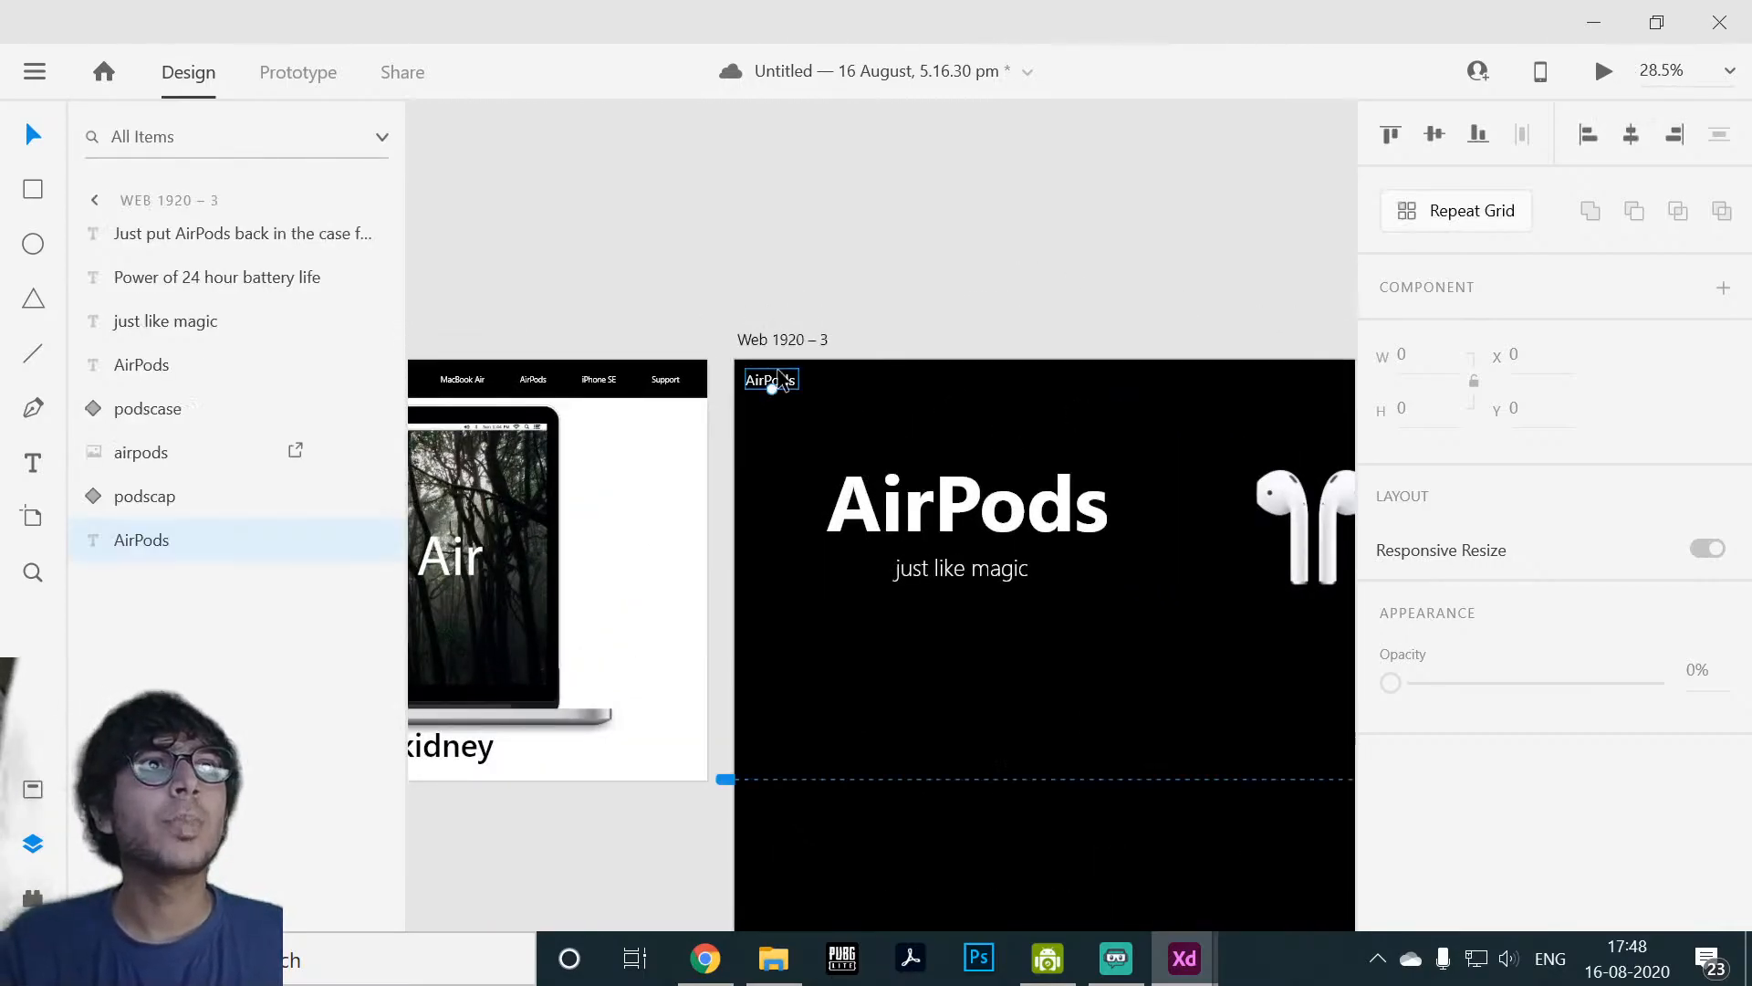
drag(781, 383, 825, 384)
click(903, 255)
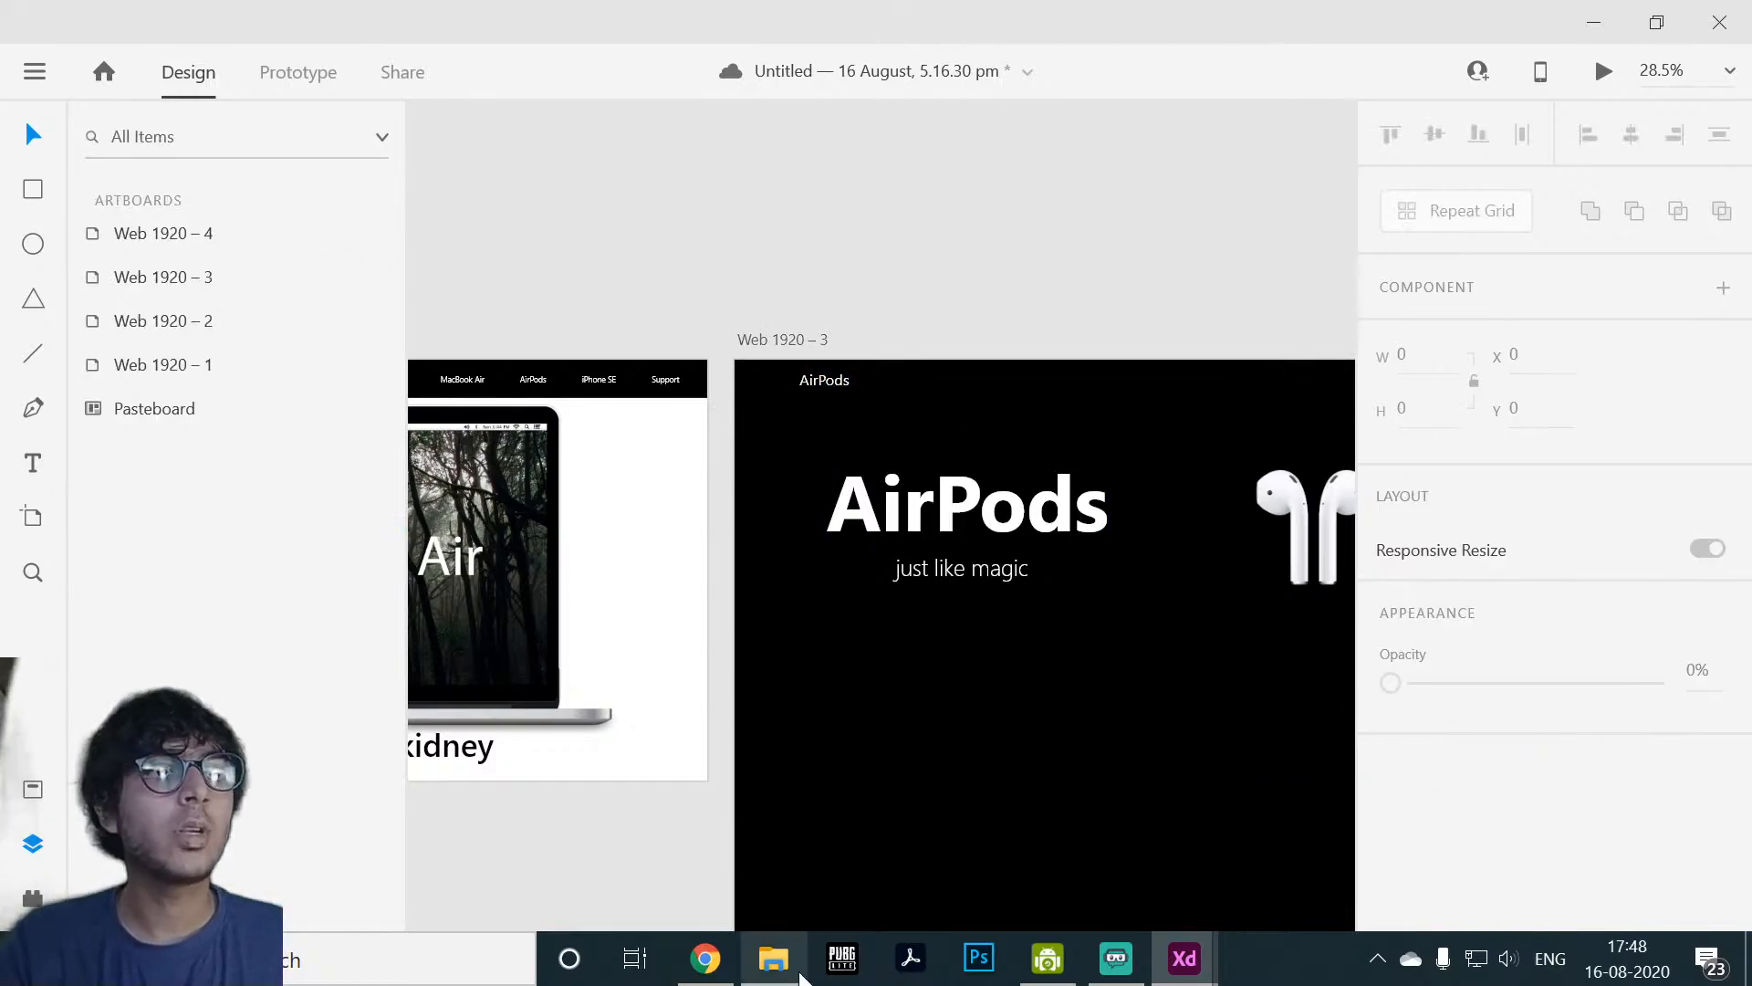
Step: Import the applelogo image from File Explorer and place it before the AirPods header text on Web 1920 – 3, at about X 52, Y 24
click(773, 958)
drag(461, 233, 778, 445)
drag(763, 283, 769, 388)
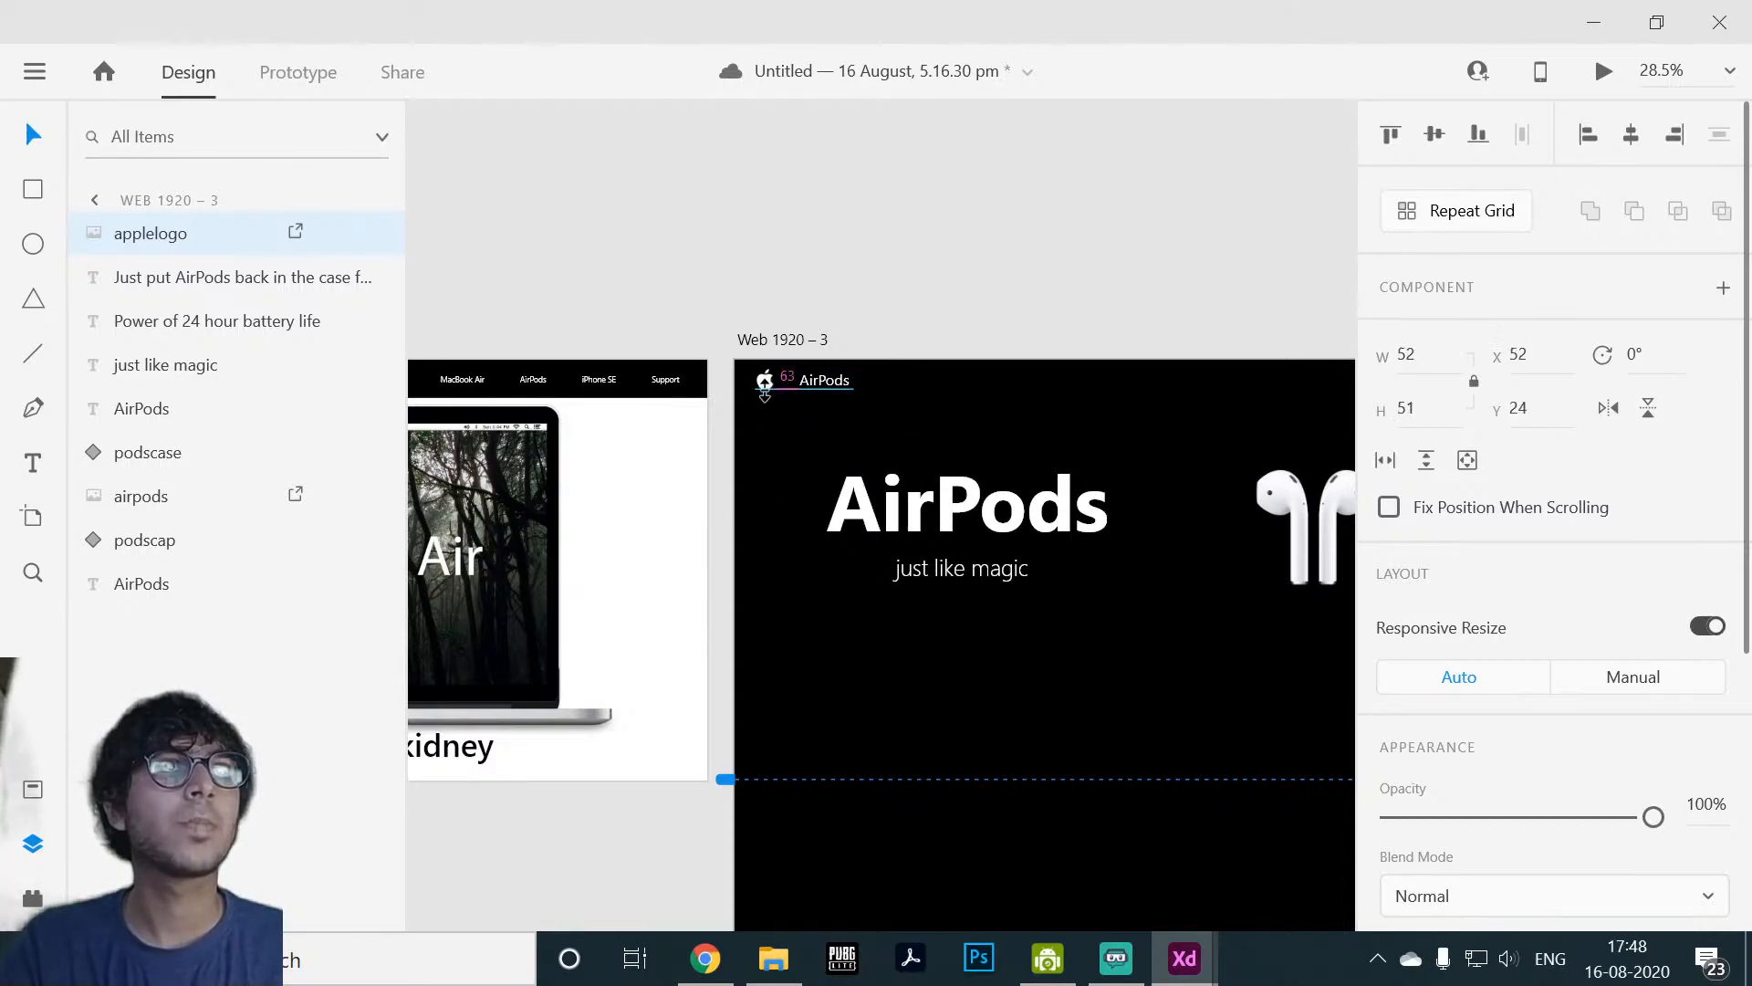
click(834, 262)
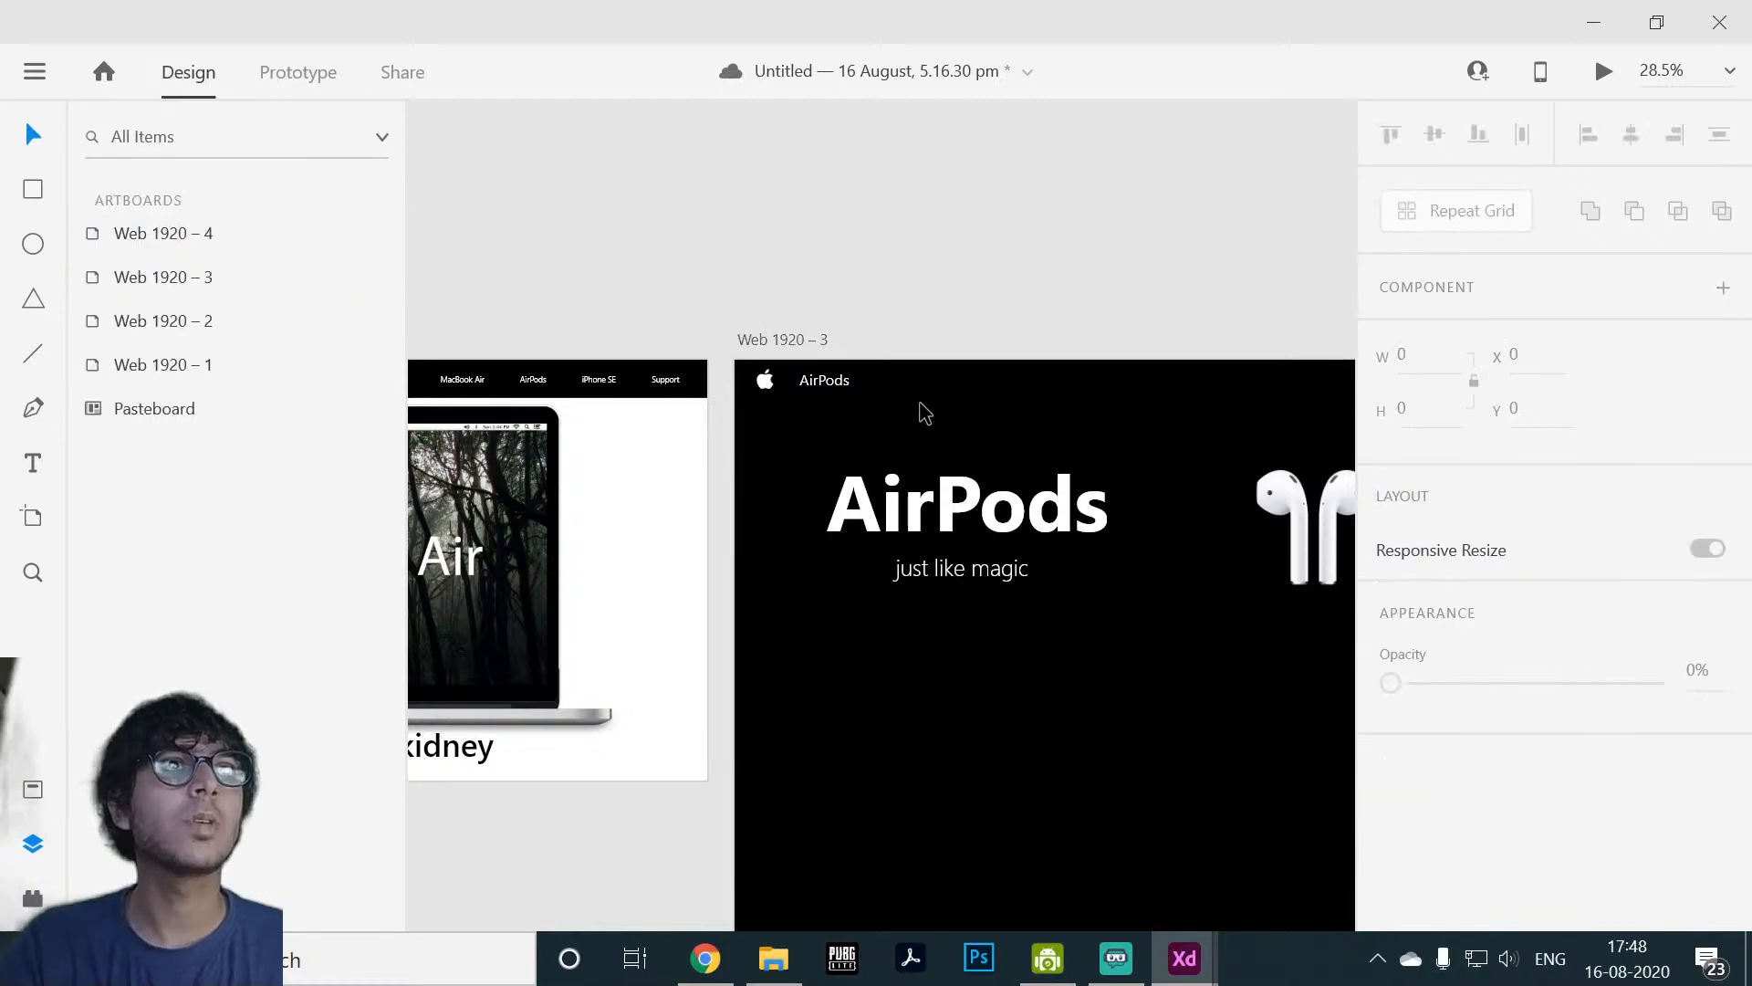
Step: In Prototype mode, link the Apple logo on Web 1920 – 3 to Web 1920 – 1 as a tap transition
click(984, 381)
click(288, 71)
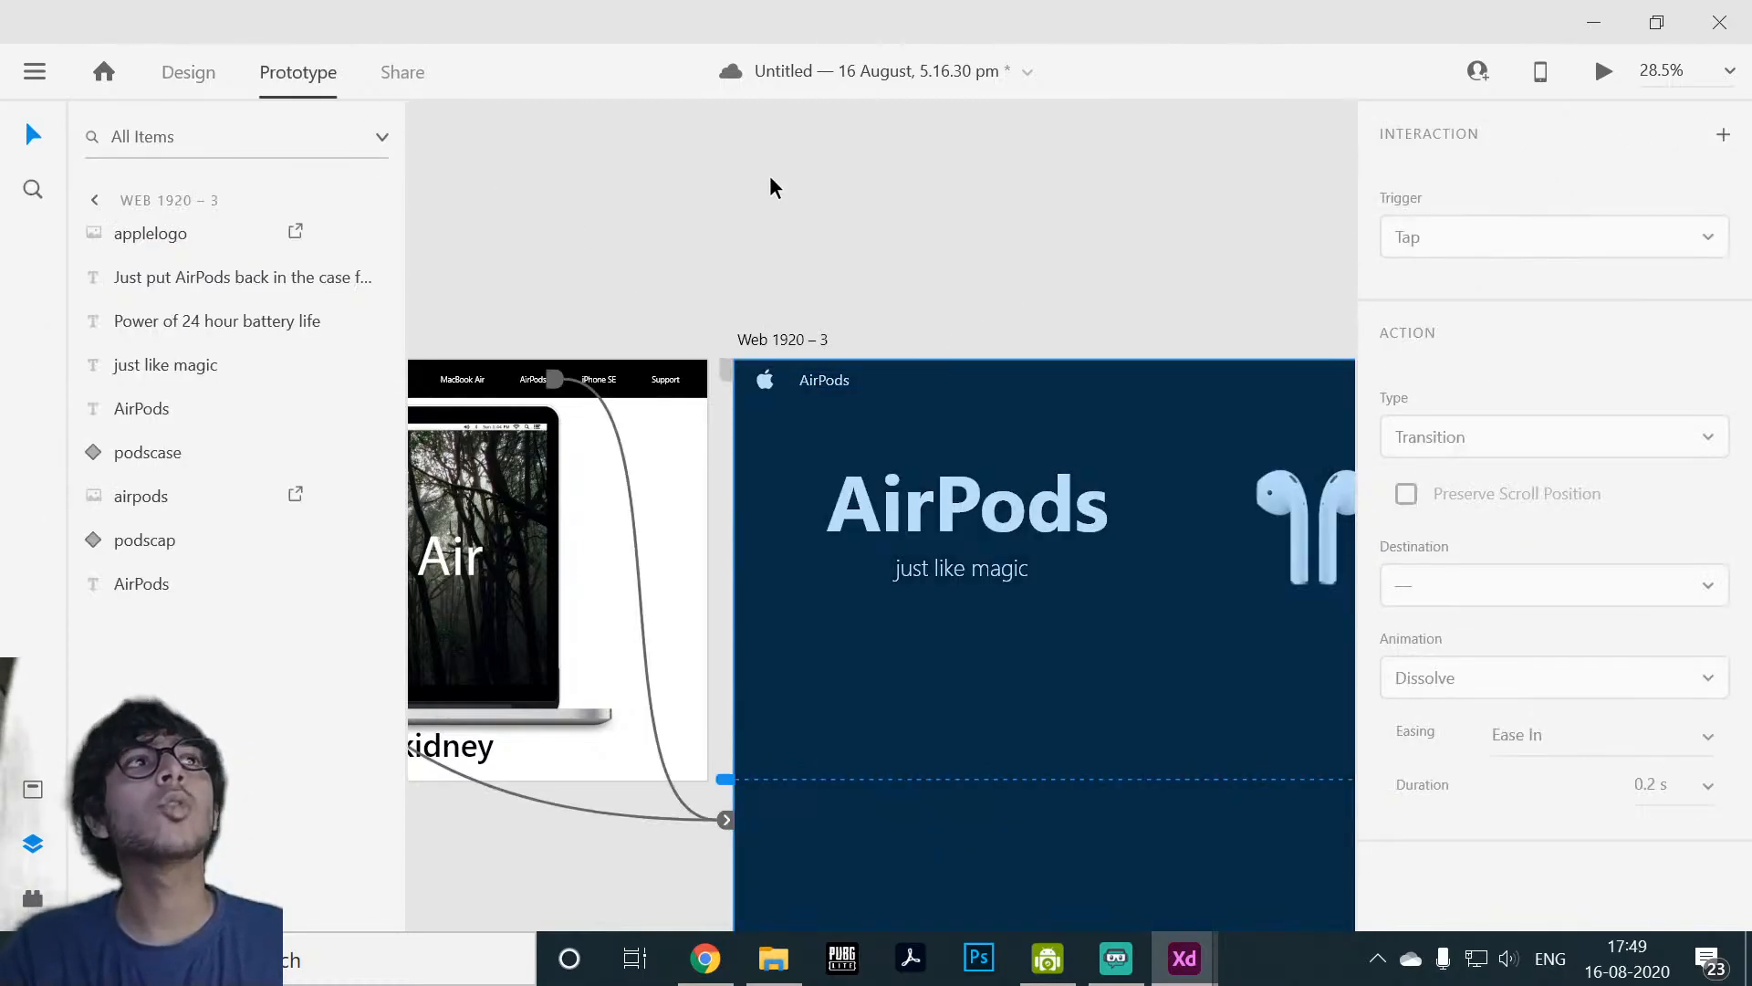
click(764, 380)
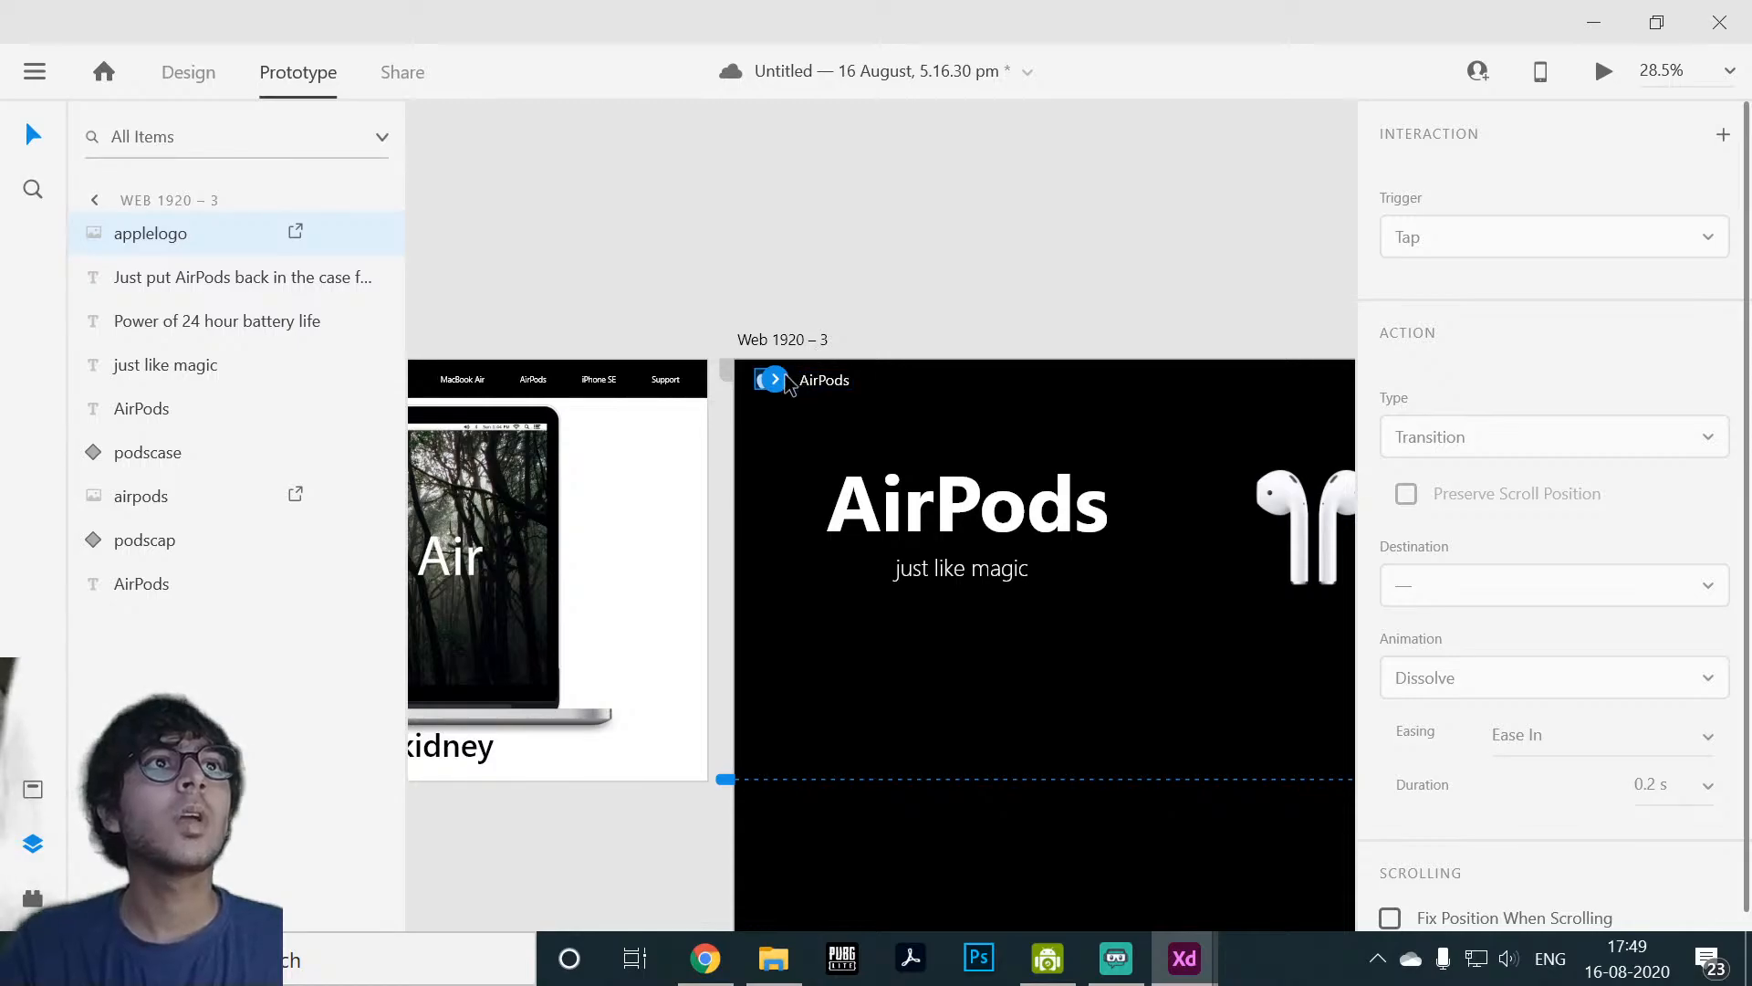
drag(775, 378, 887, 567)
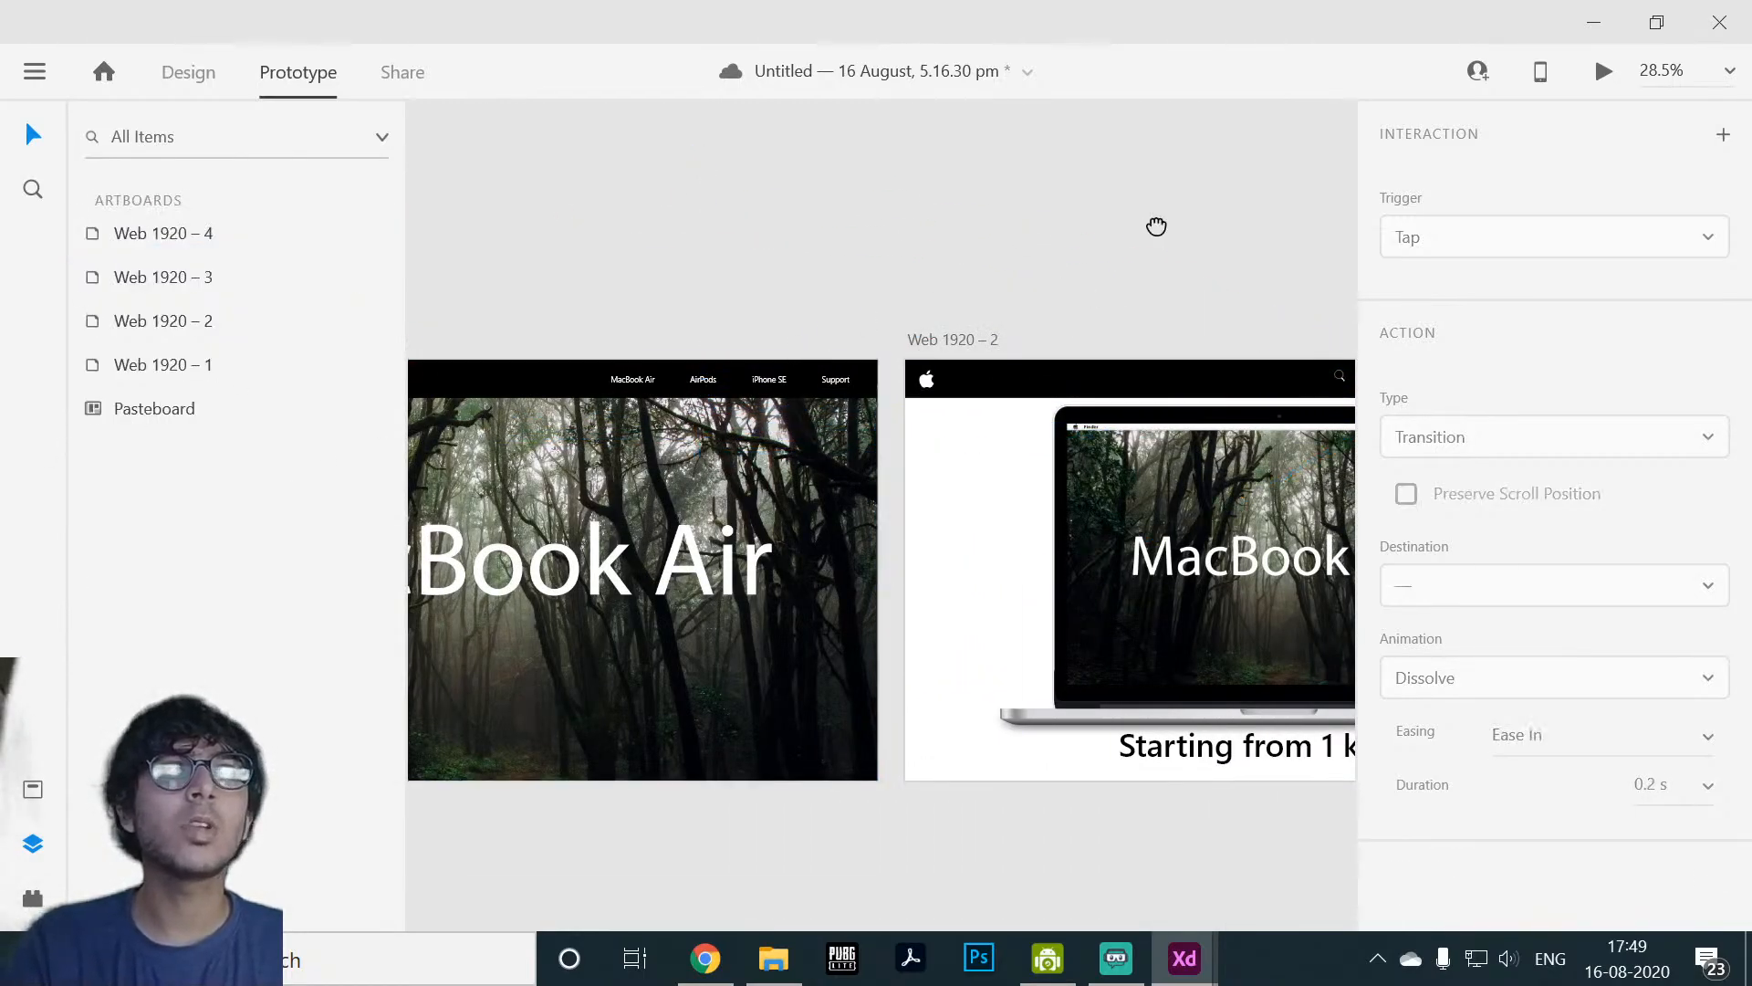
drag(1156, 227, 725, 211)
drag(1076, 223, 537, 162)
Step: Try copying the linked Apple logo from Web 1920 – 3 onto Web 1920 – 4, and delete the copy with its link
click(737, 304)
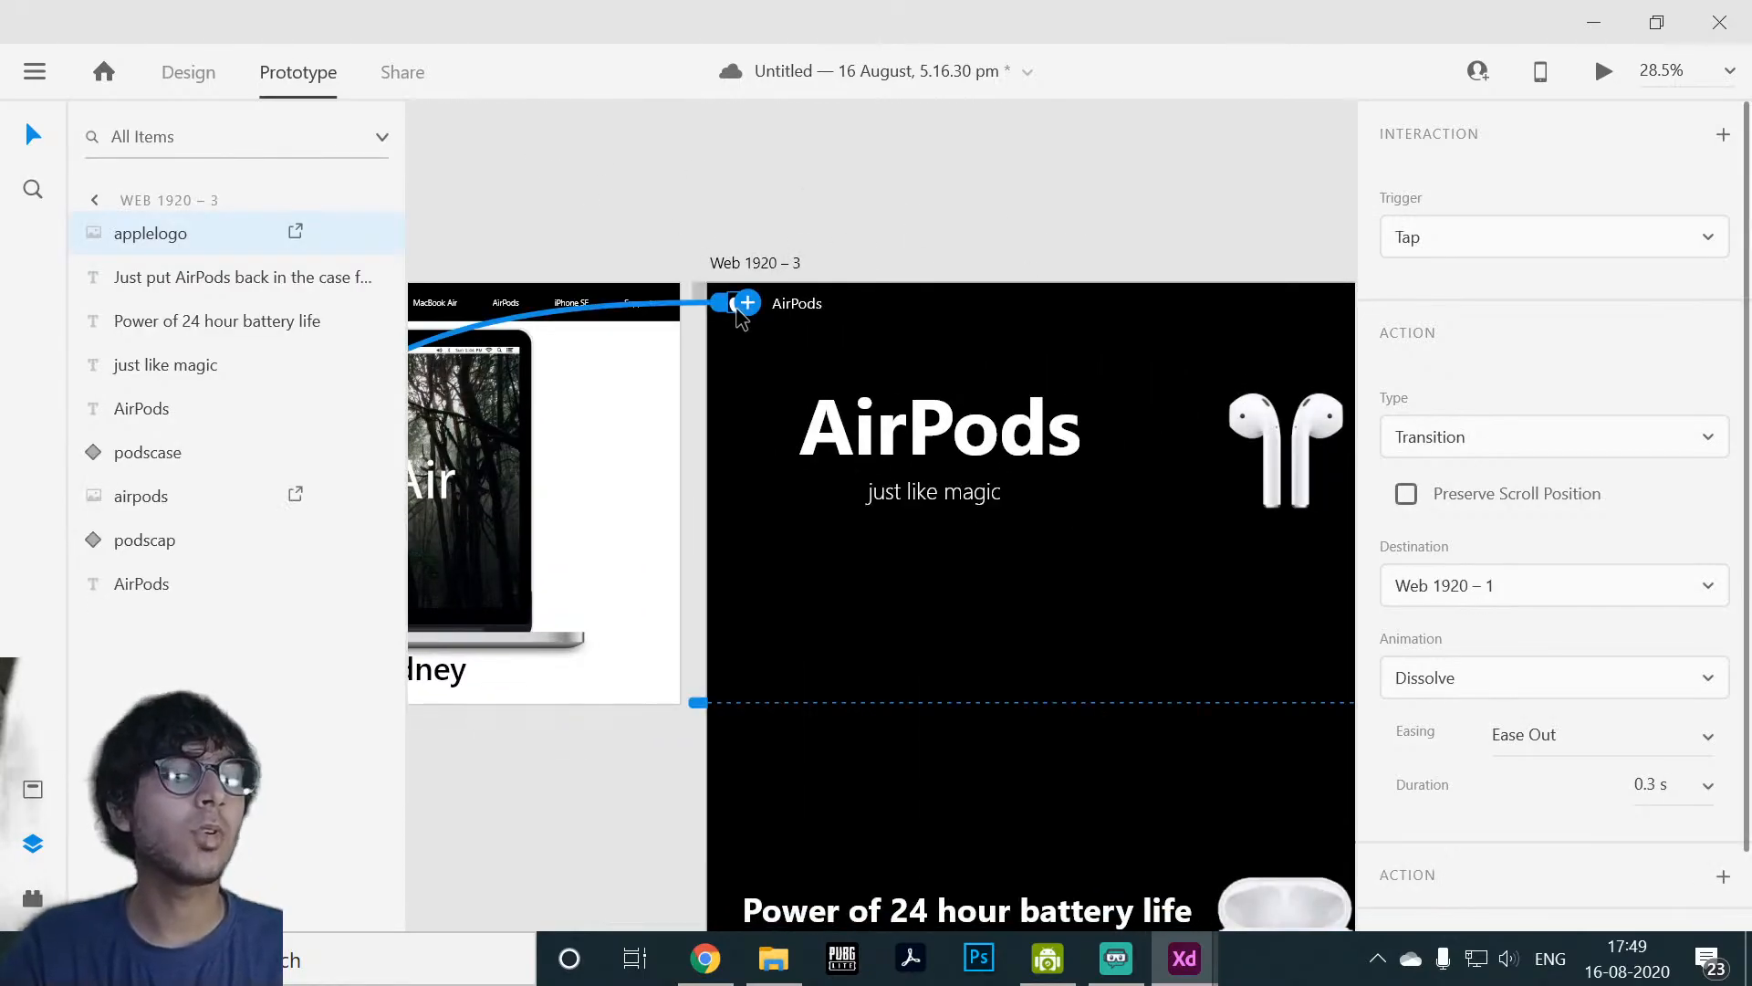
drag(736, 307, 1682, 577)
scroll(726, 347, up, 3)
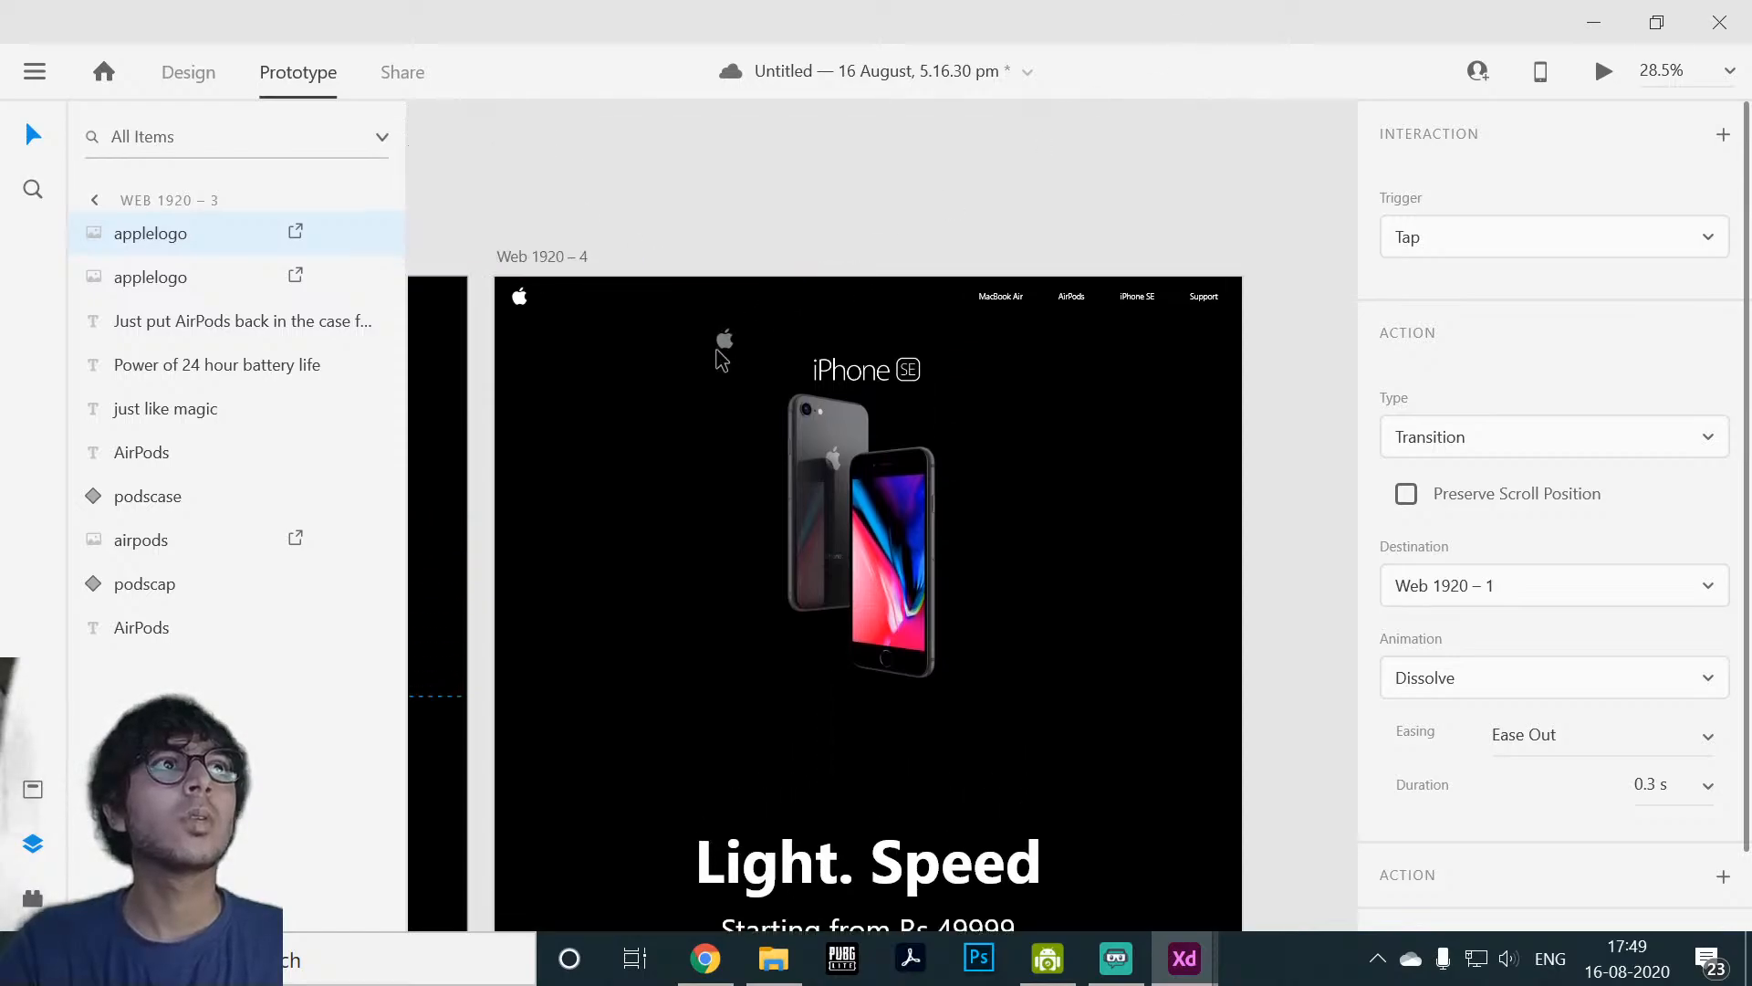
drag(659, 203, 686, 175)
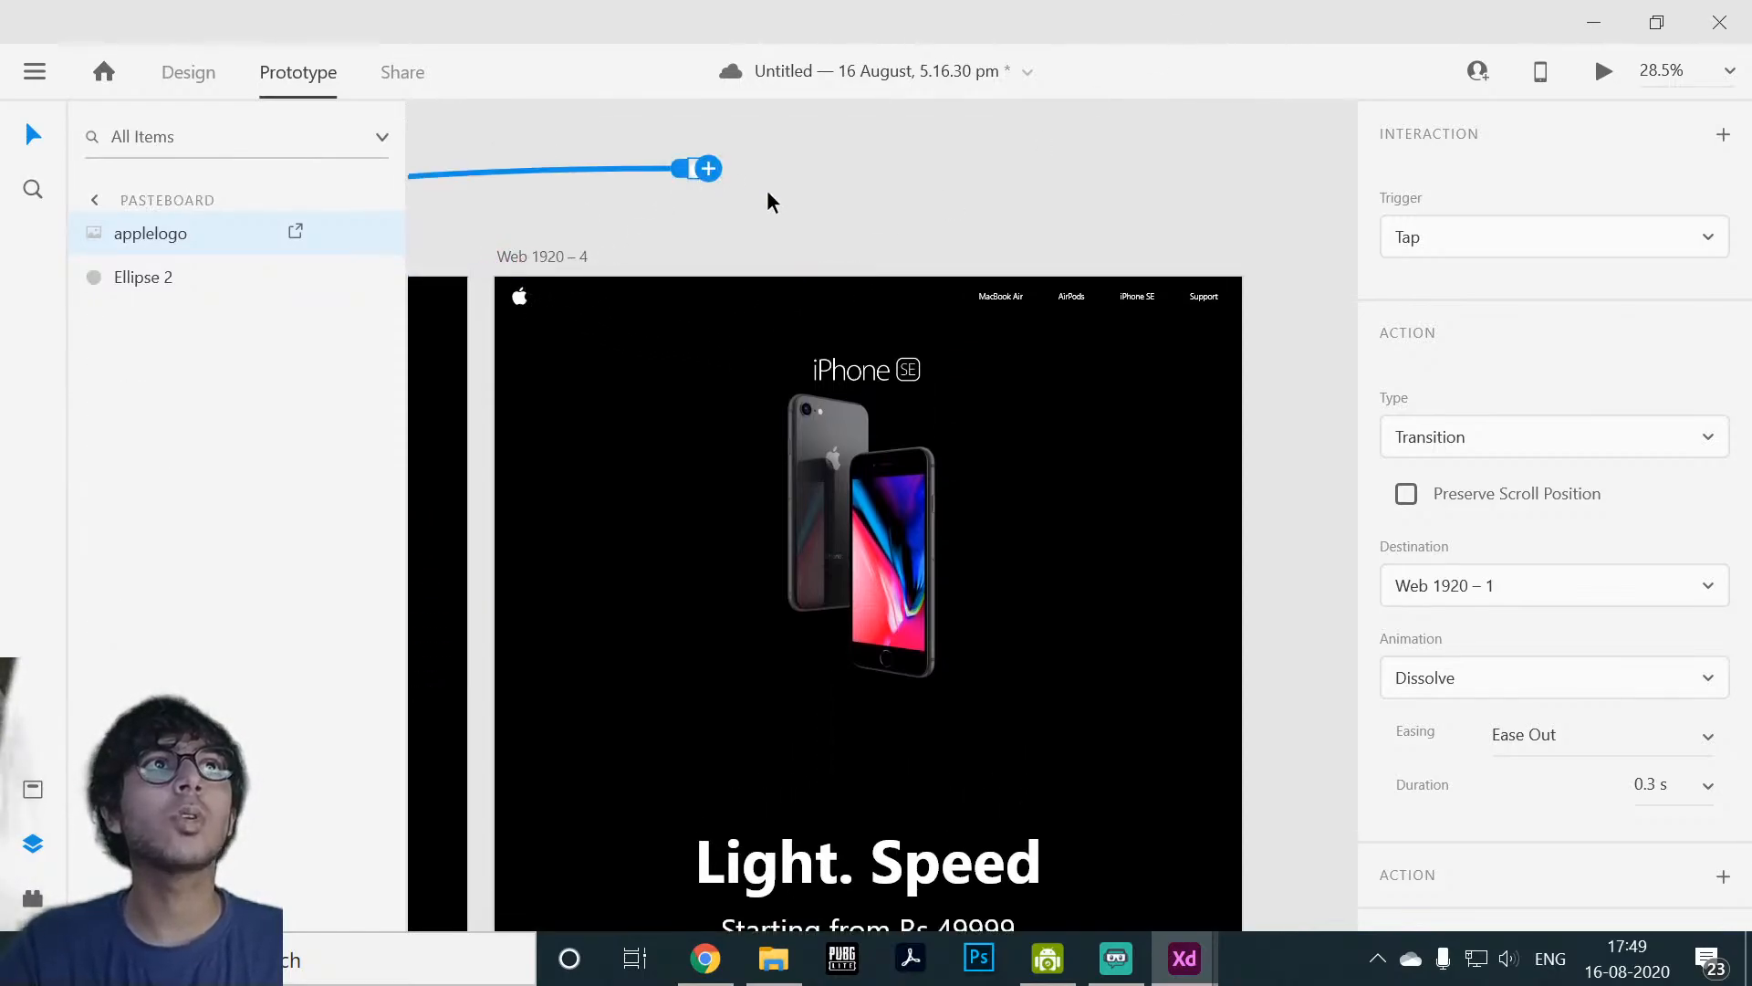
drag(773, 214, 1173, 303)
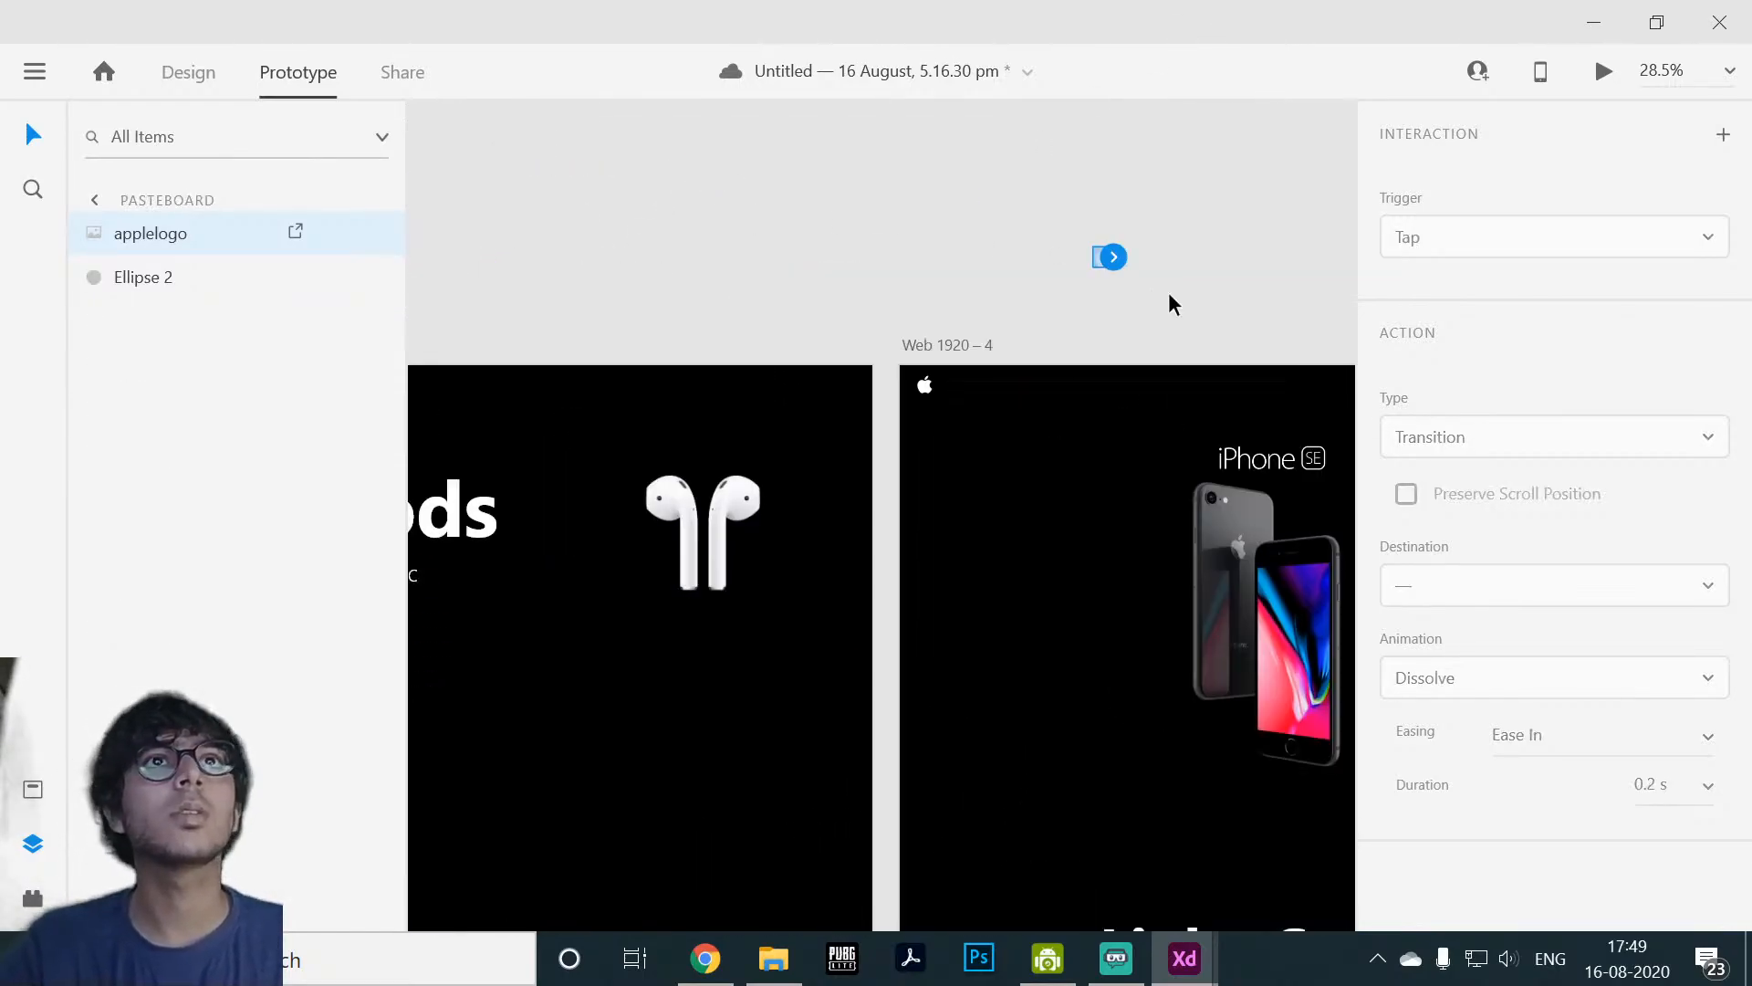
key(Delete)
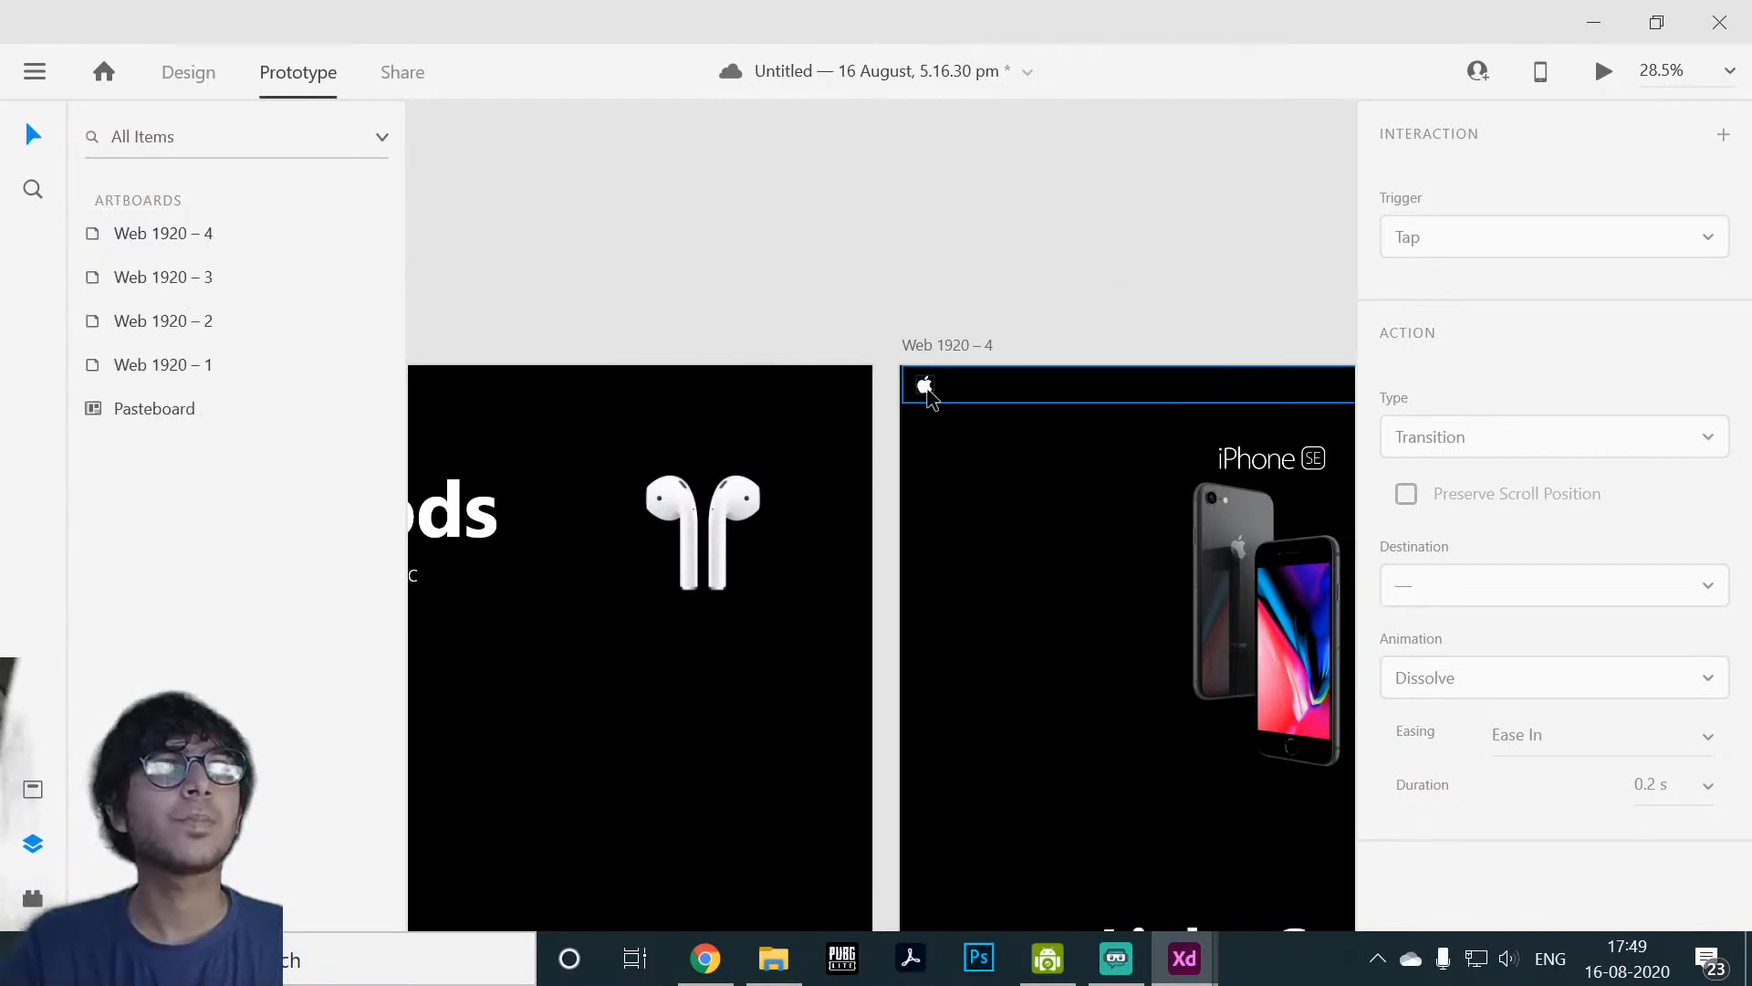
Step: Ungroup the NavBar component on Web 1920 – 4
click(905, 398)
click(858, 297)
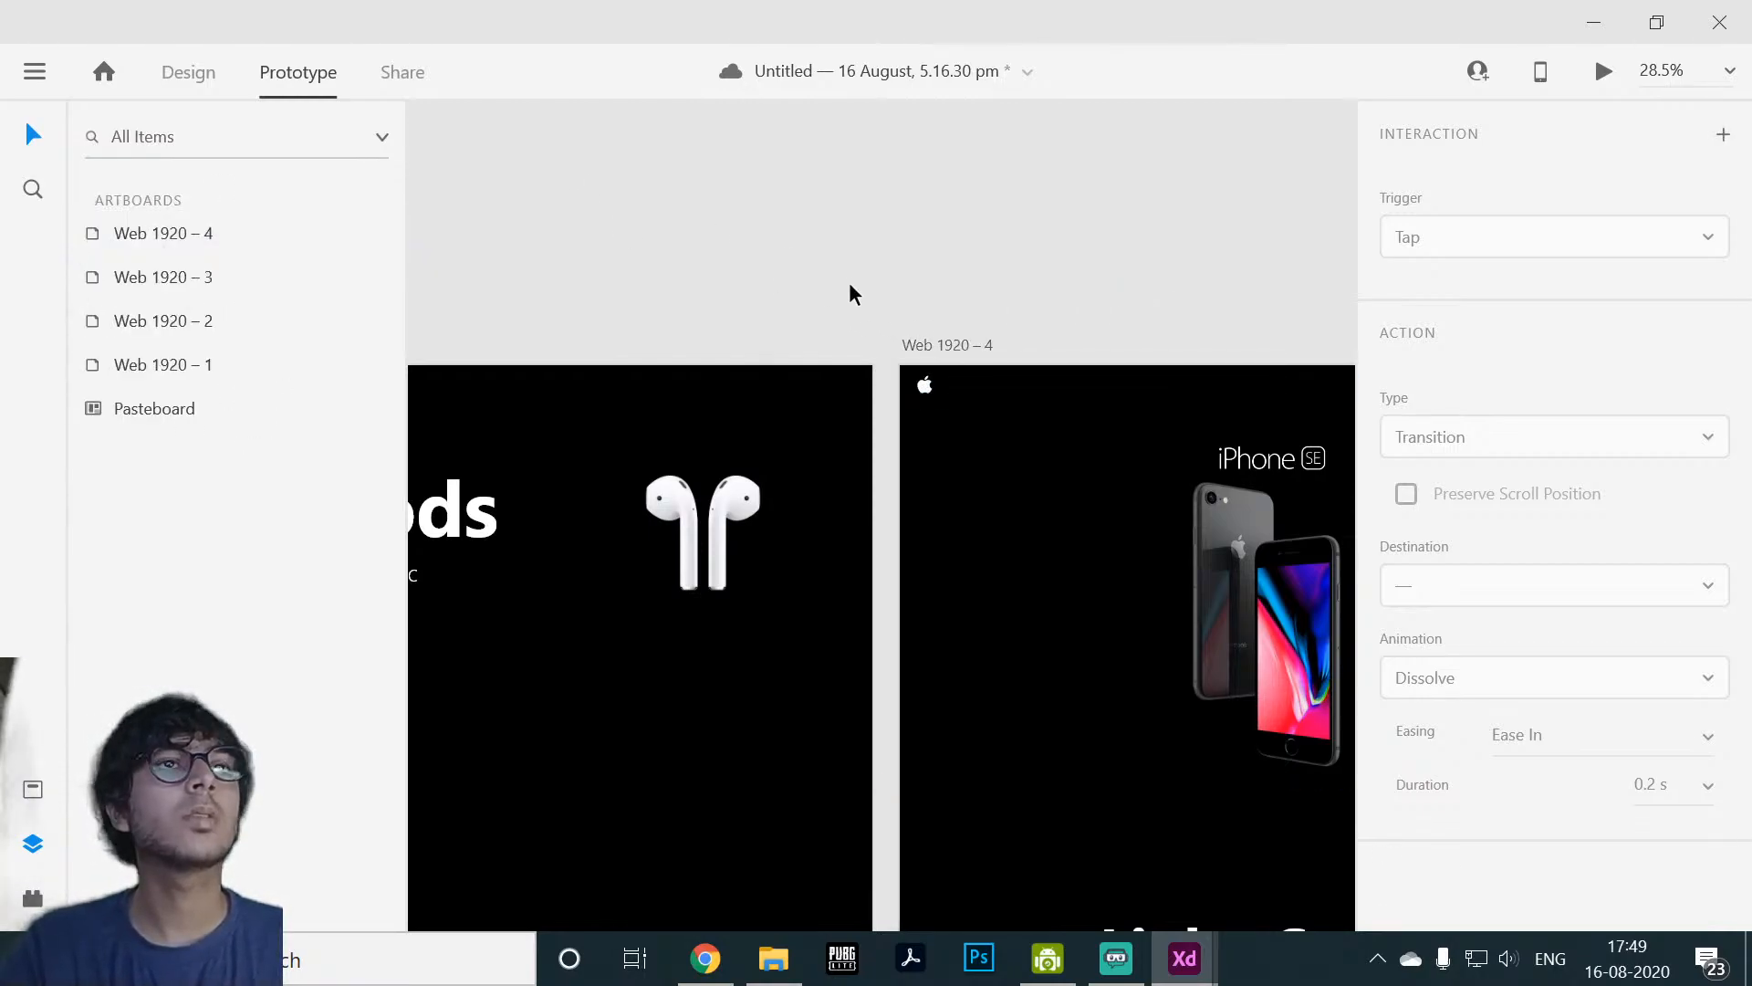
click(941, 395)
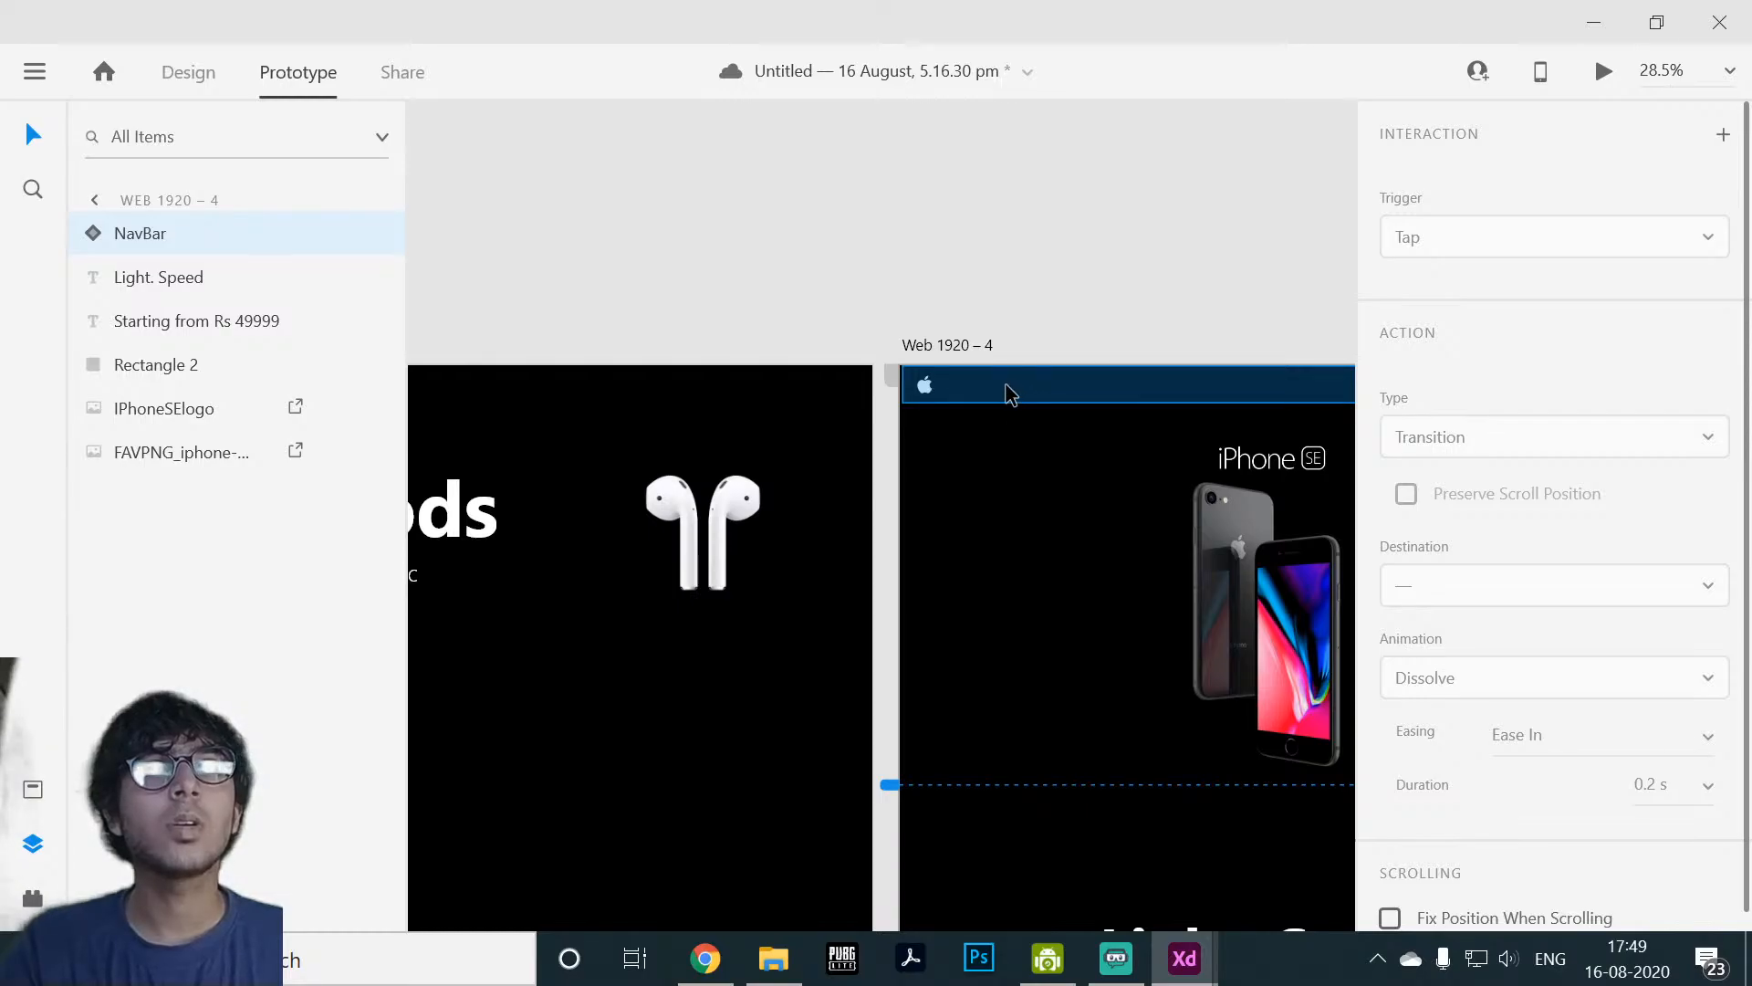
drag(1206, 331, 825, 210)
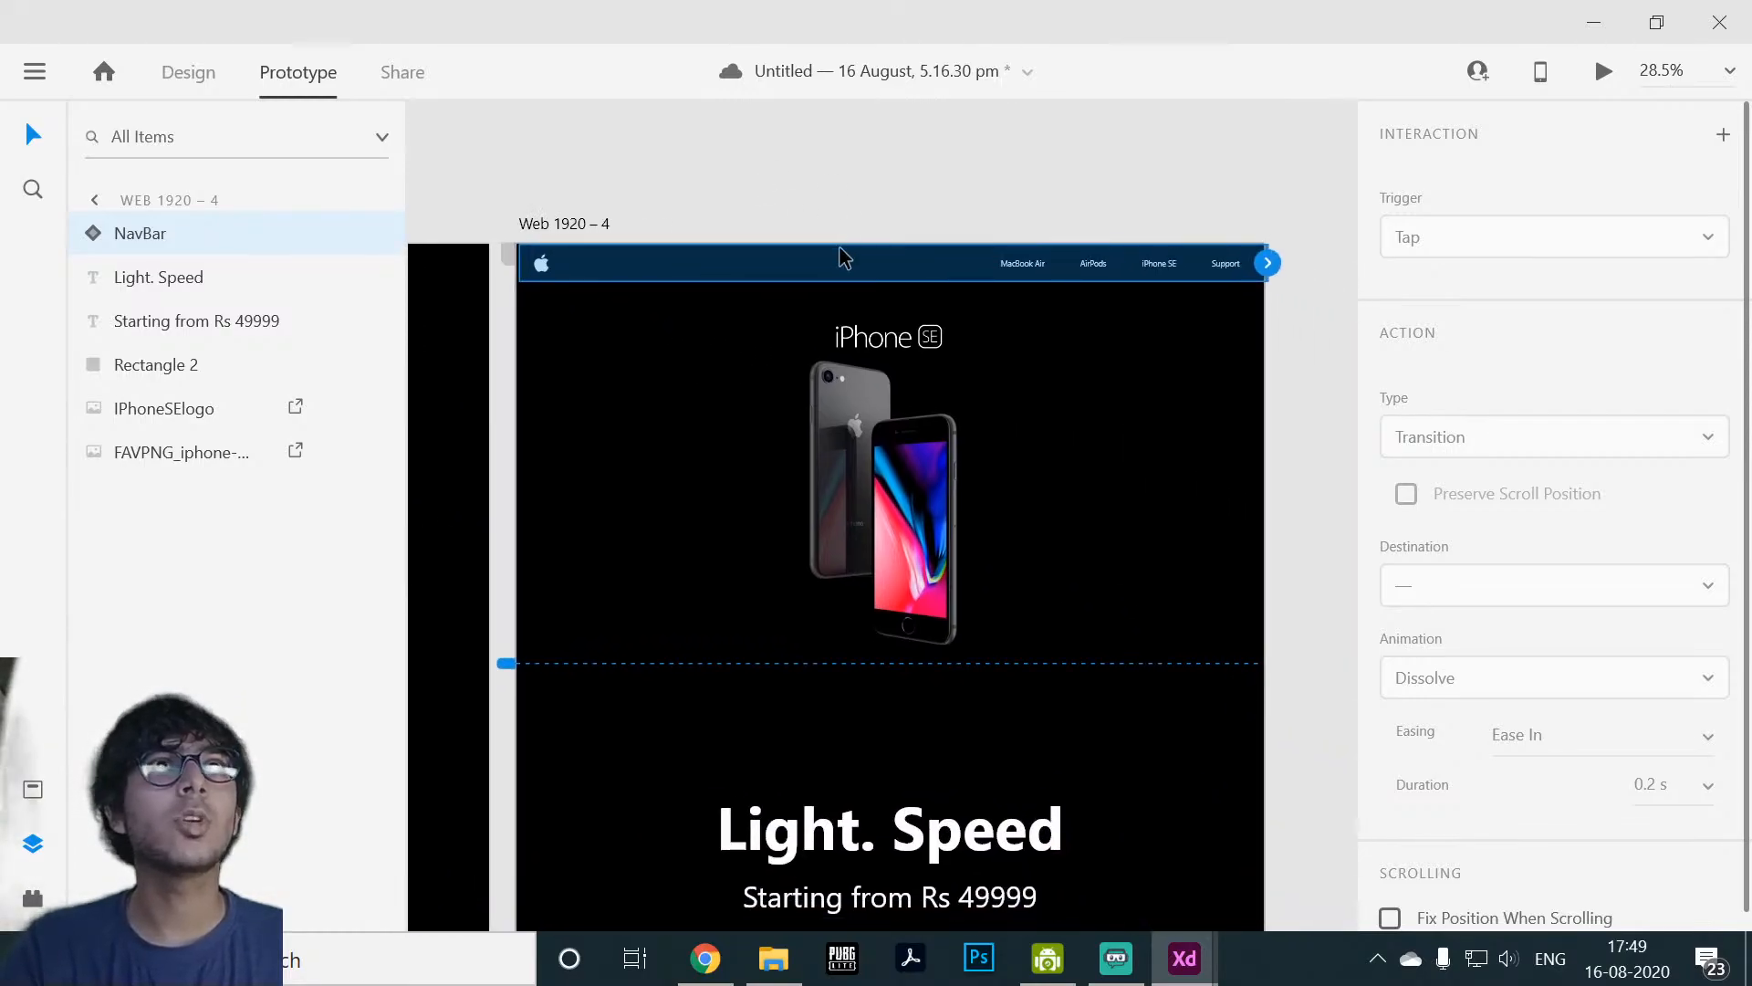
right_click(834, 290)
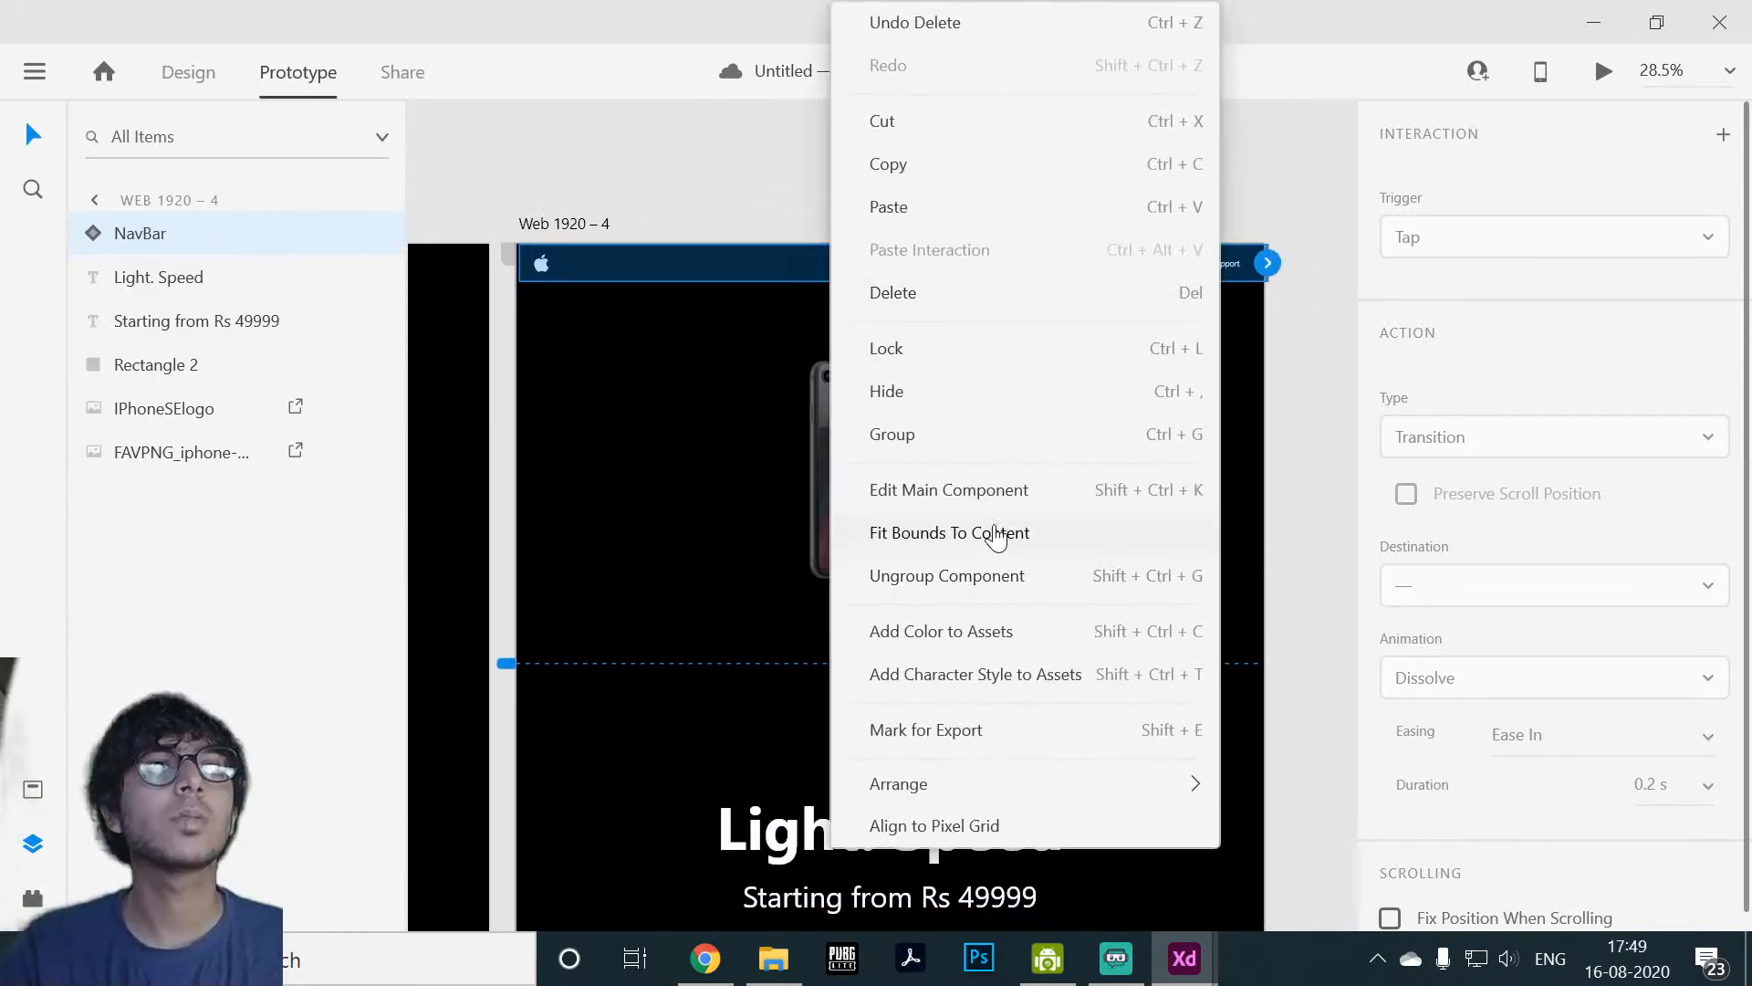
click(989, 575)
Step: Link the Apple logo on Web 1920 – 4 to Web 1920 – 1 with a tap-triggered Dissolve transition
drag(669, 179, 1015, 314)
click(960, 341)
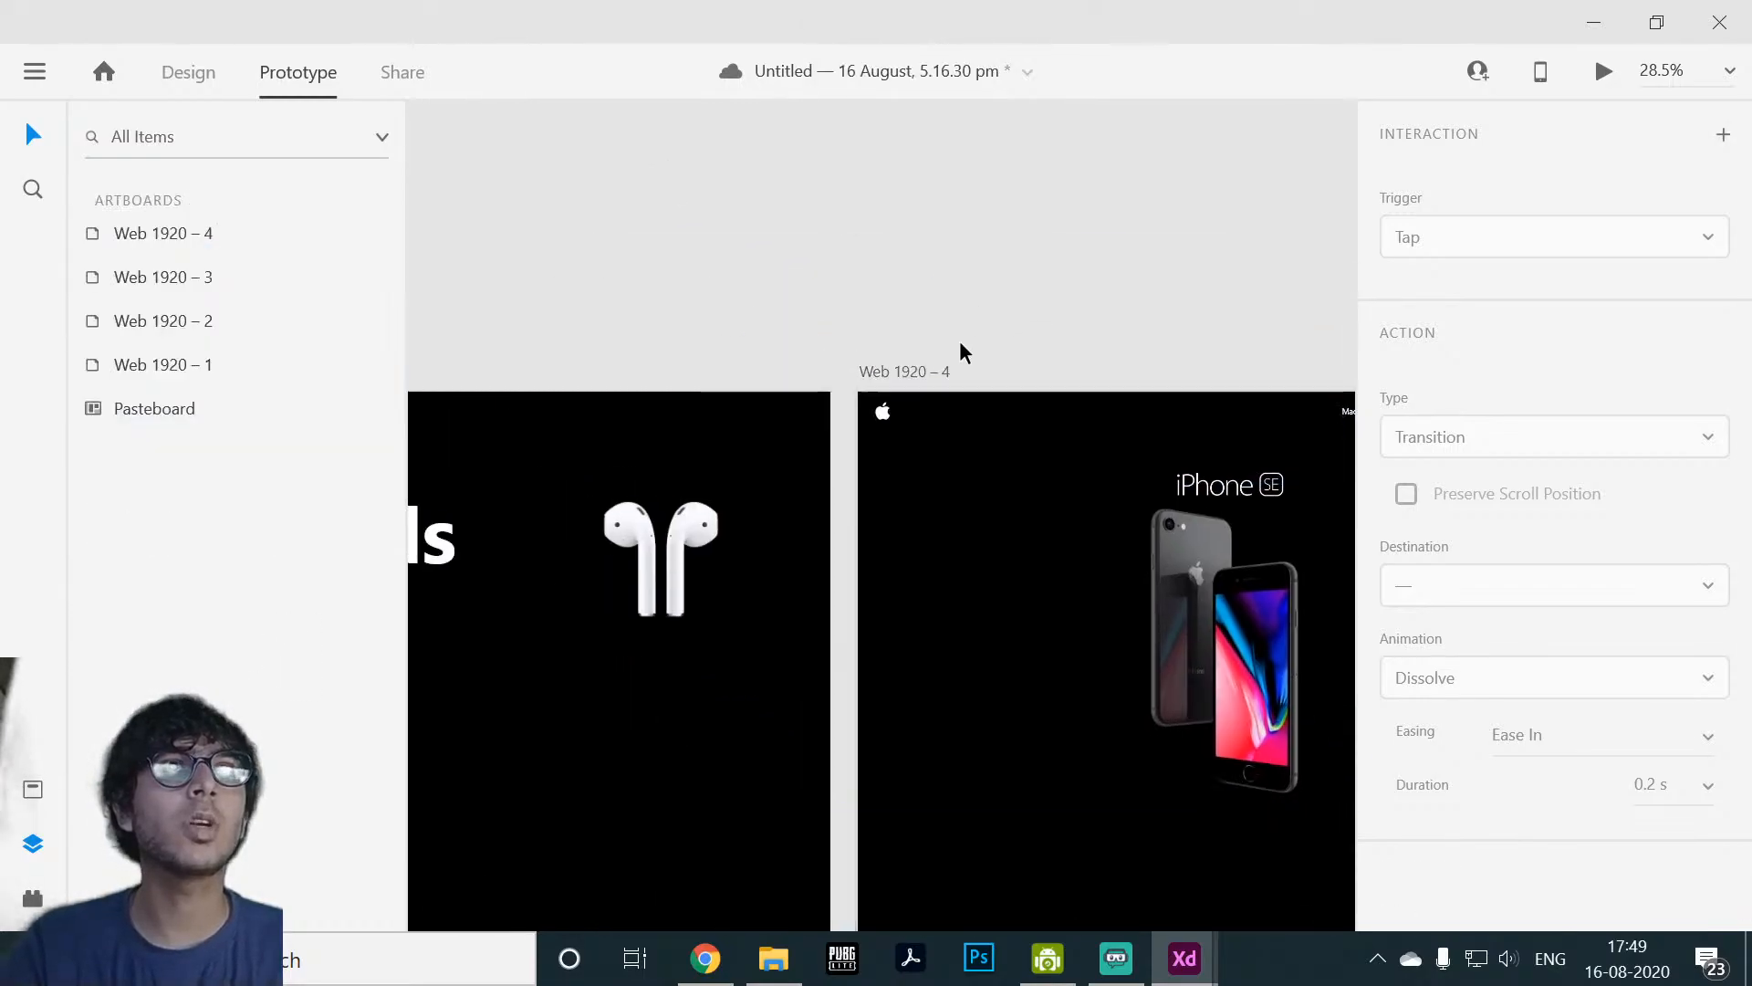
click(893, 417)
drag(893, 417, 904, 470)
drag(1142, 272, 872, 265)
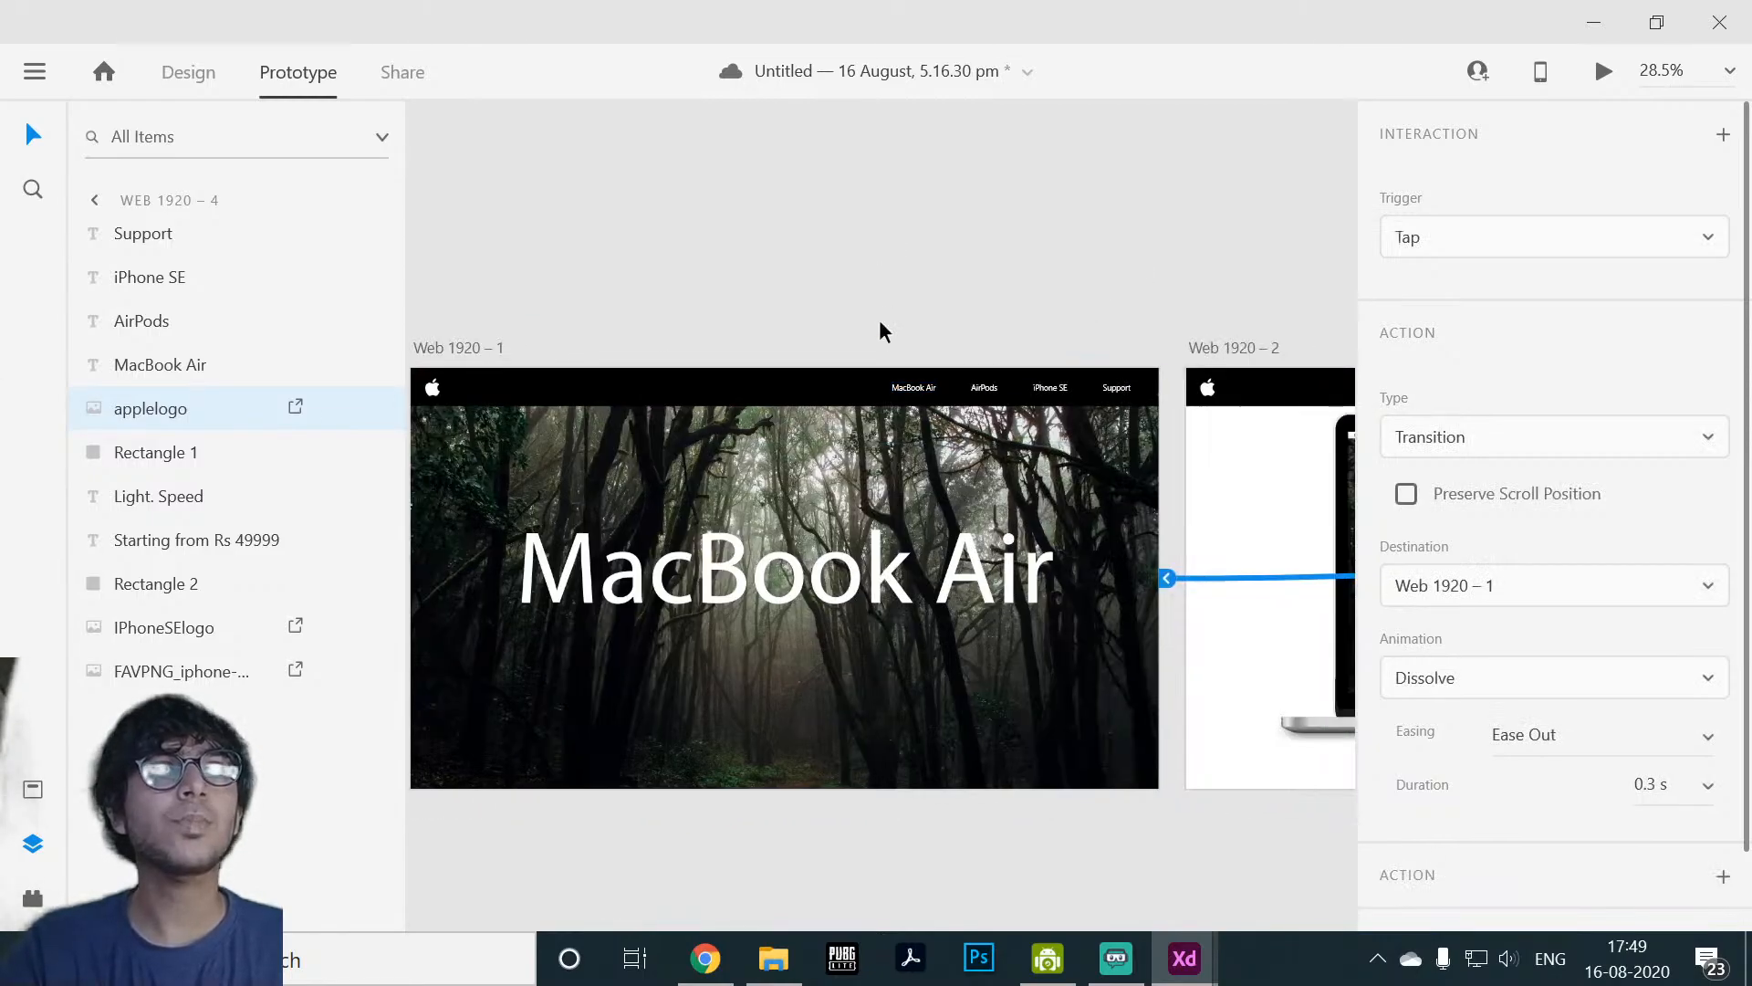
Step: Preview the prototype from Web 1920 – 1, follow the AirPods link, examine that page, and return home through its Apple logo
click(862, 461)
click(1603, 73)
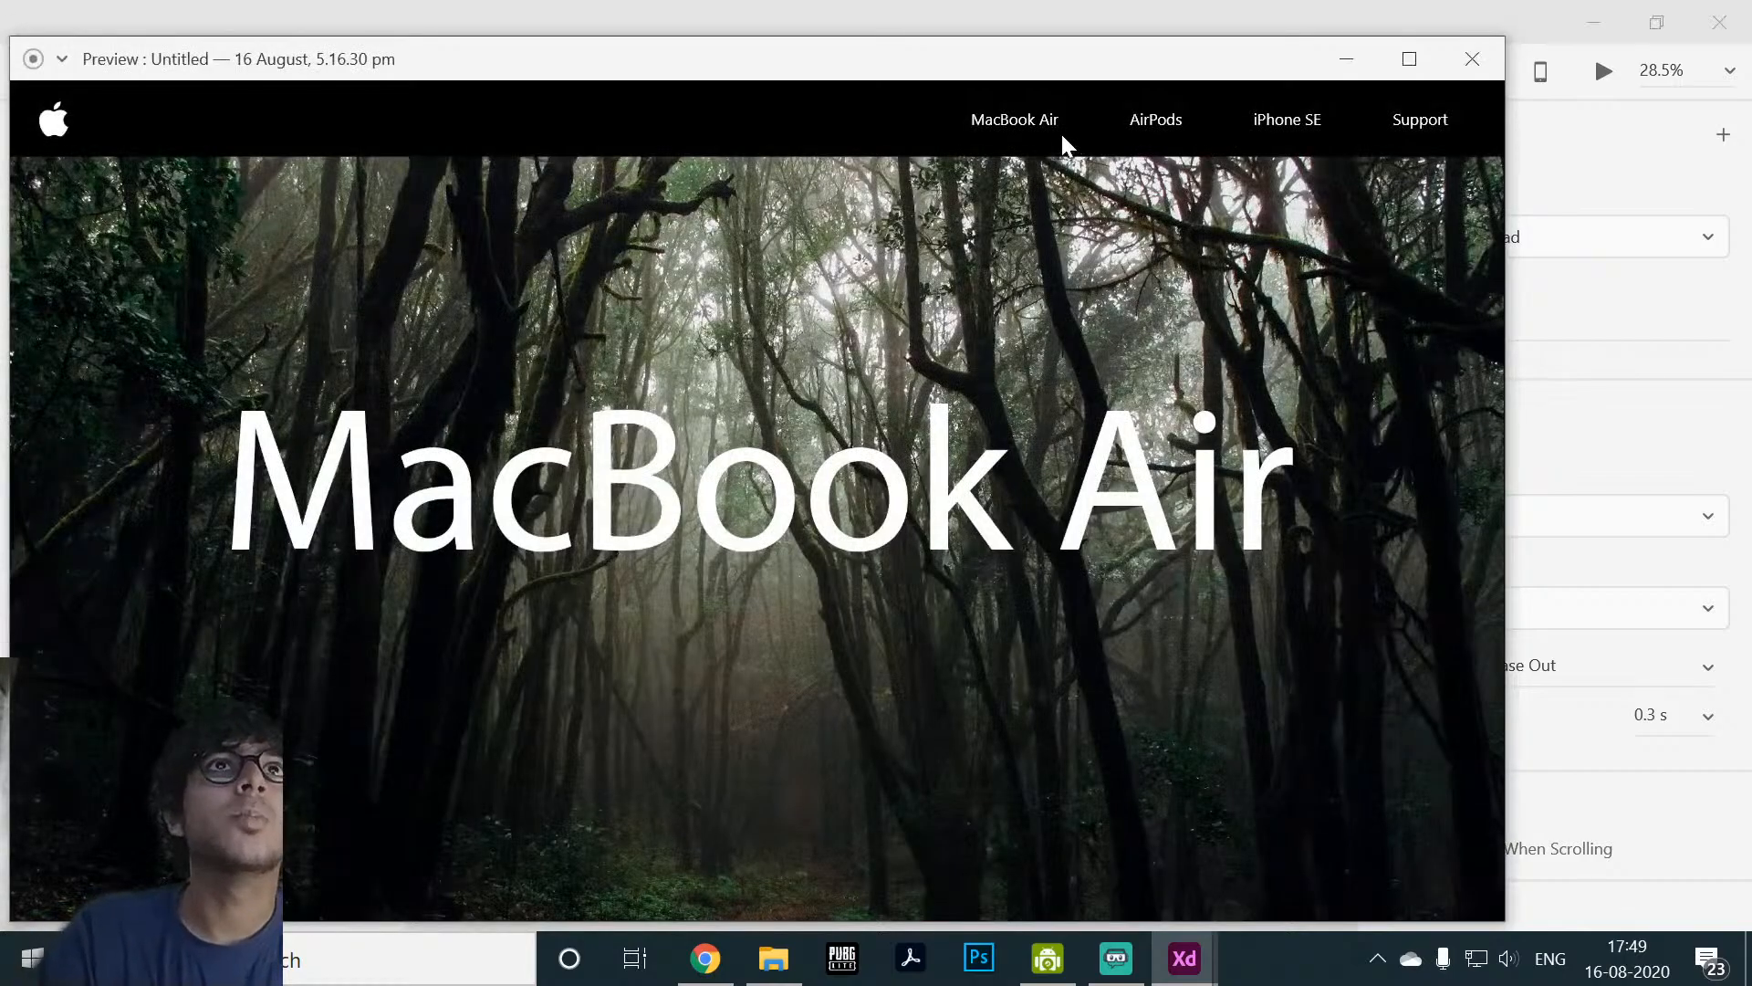
click(1151, 121)
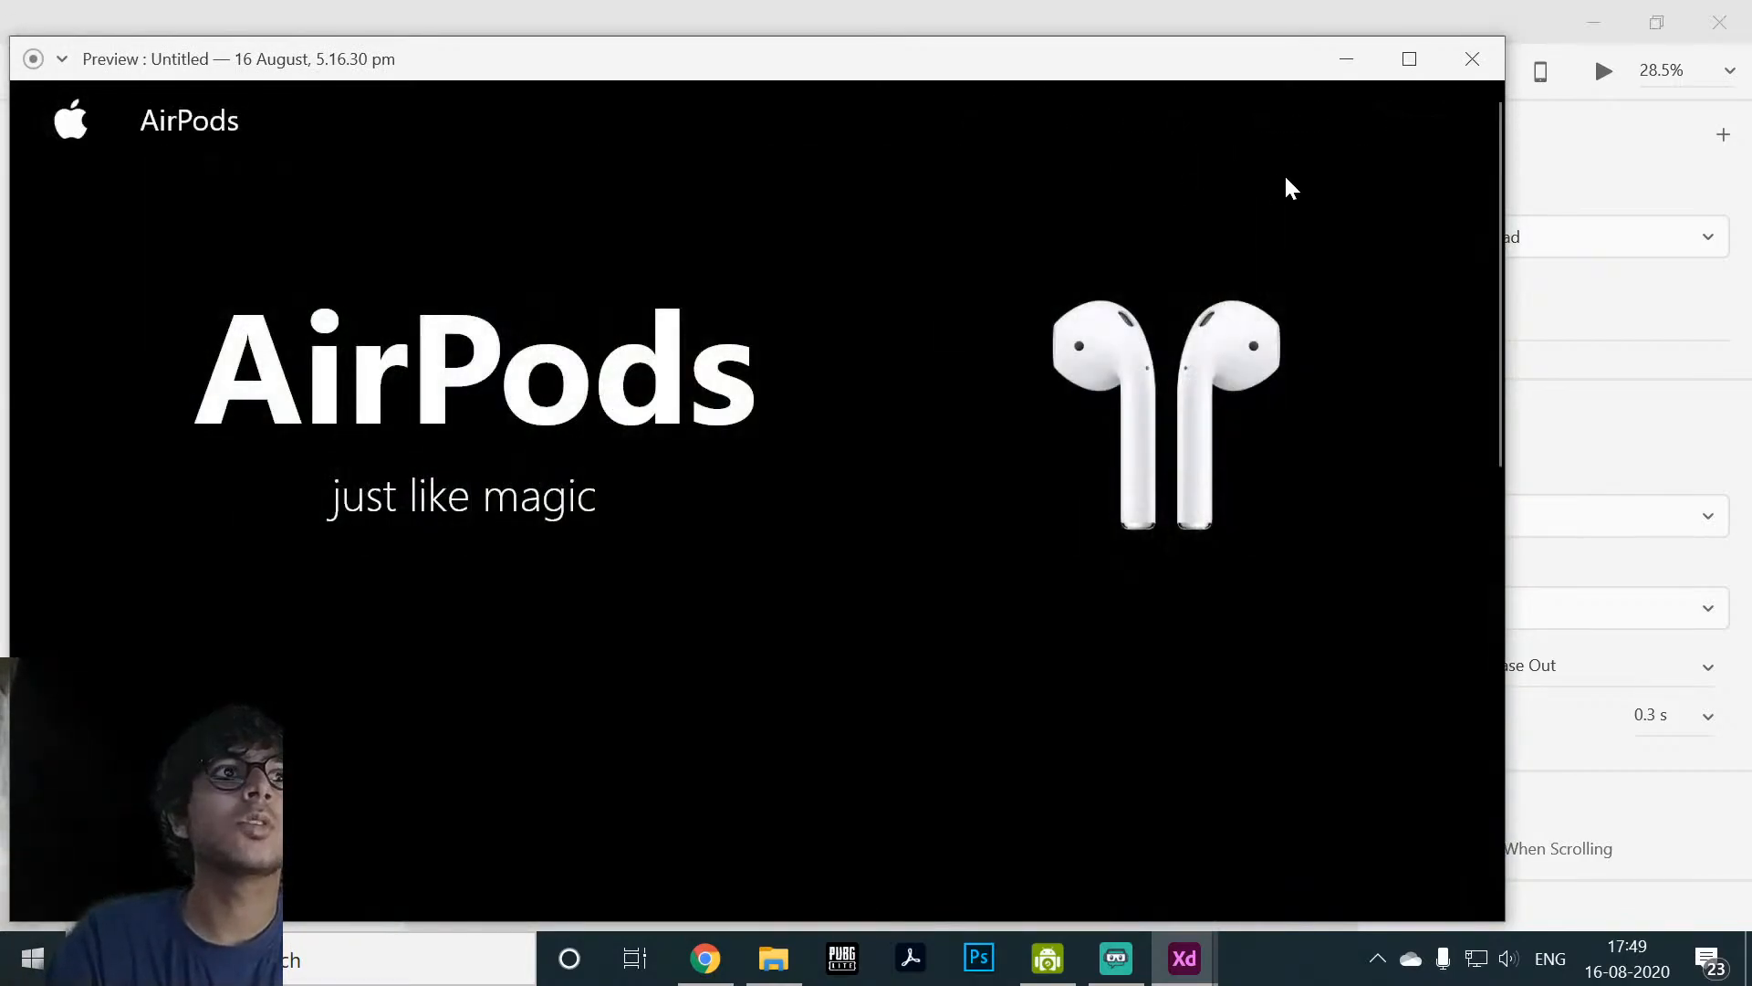
scroll(1287, 173, down, 5)
scroll(1305, 200, down, 3)
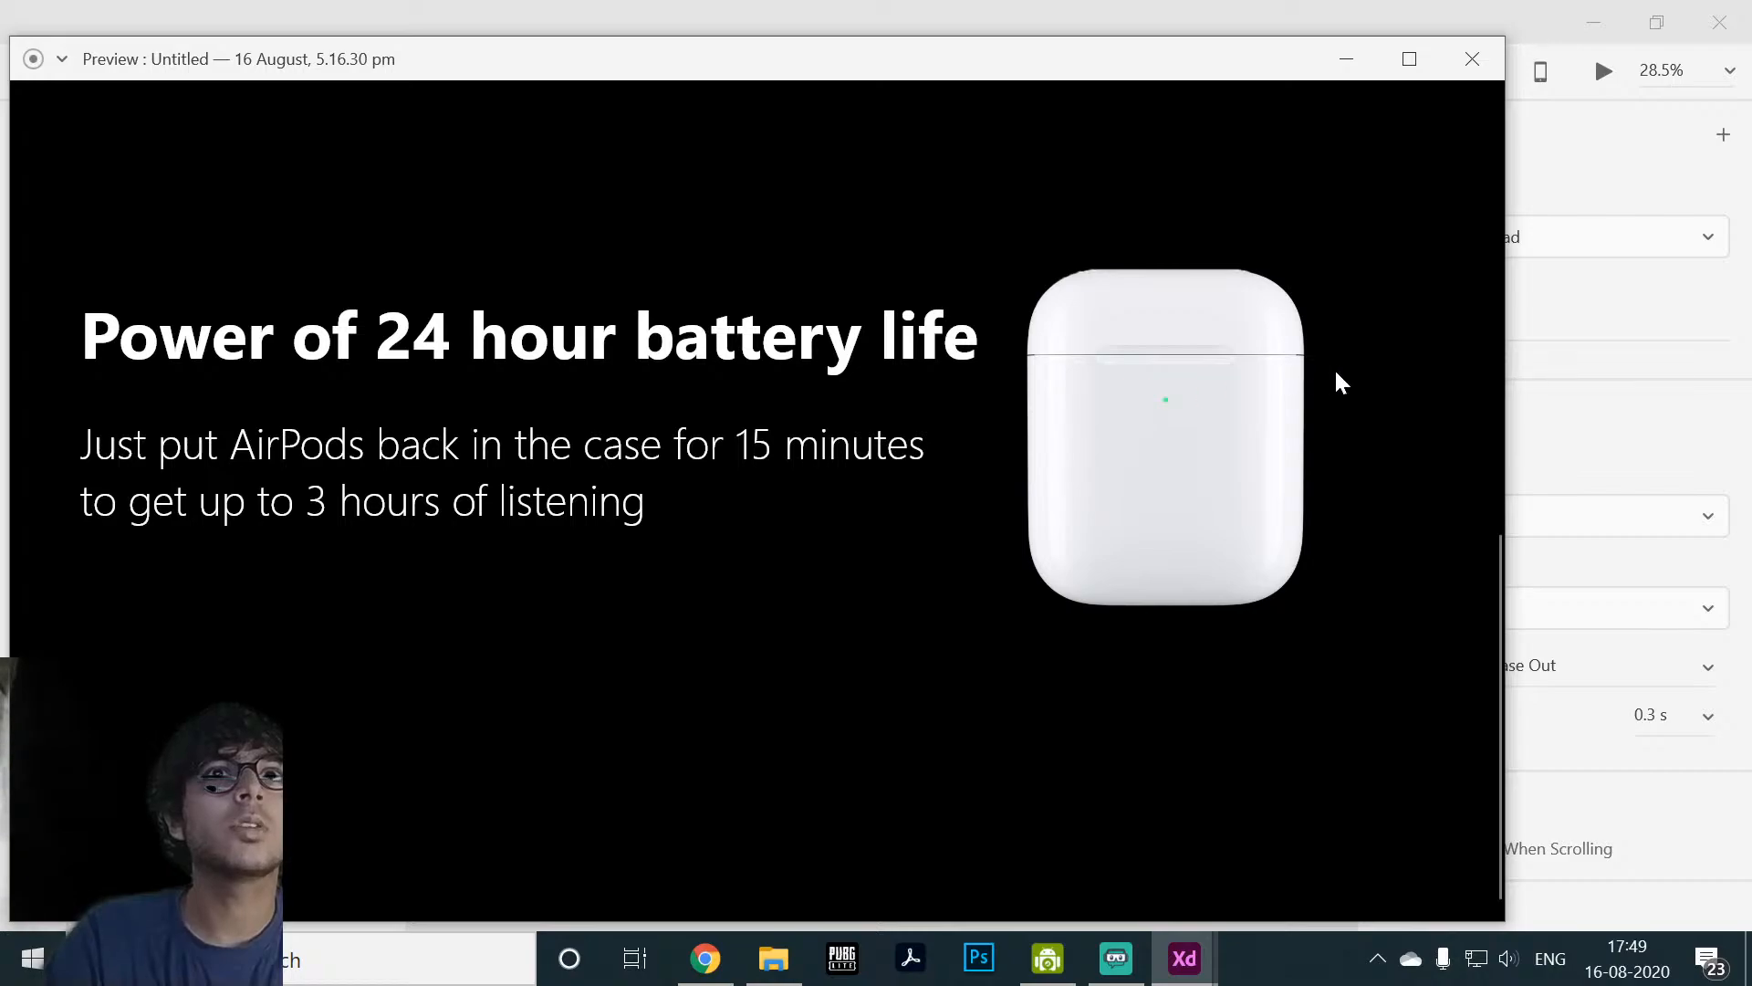
scroll(1341, 375, up, 10)
scroll(1346, 370, up, 1)
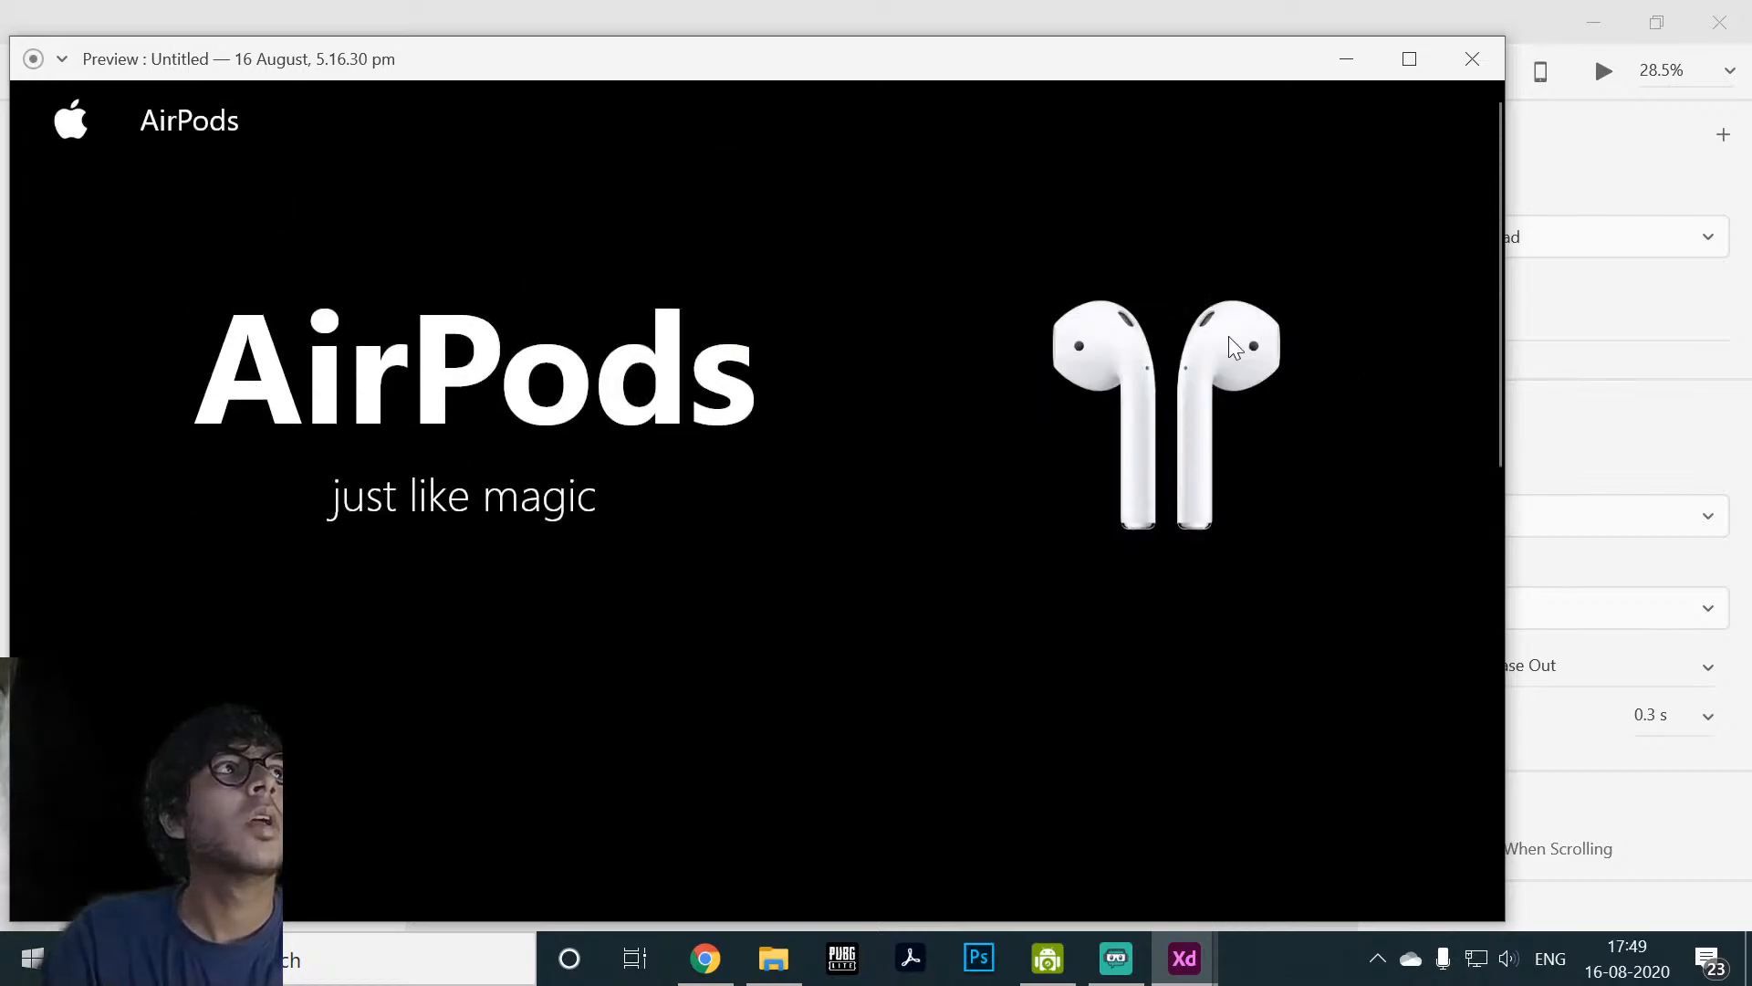
click(77, 130)
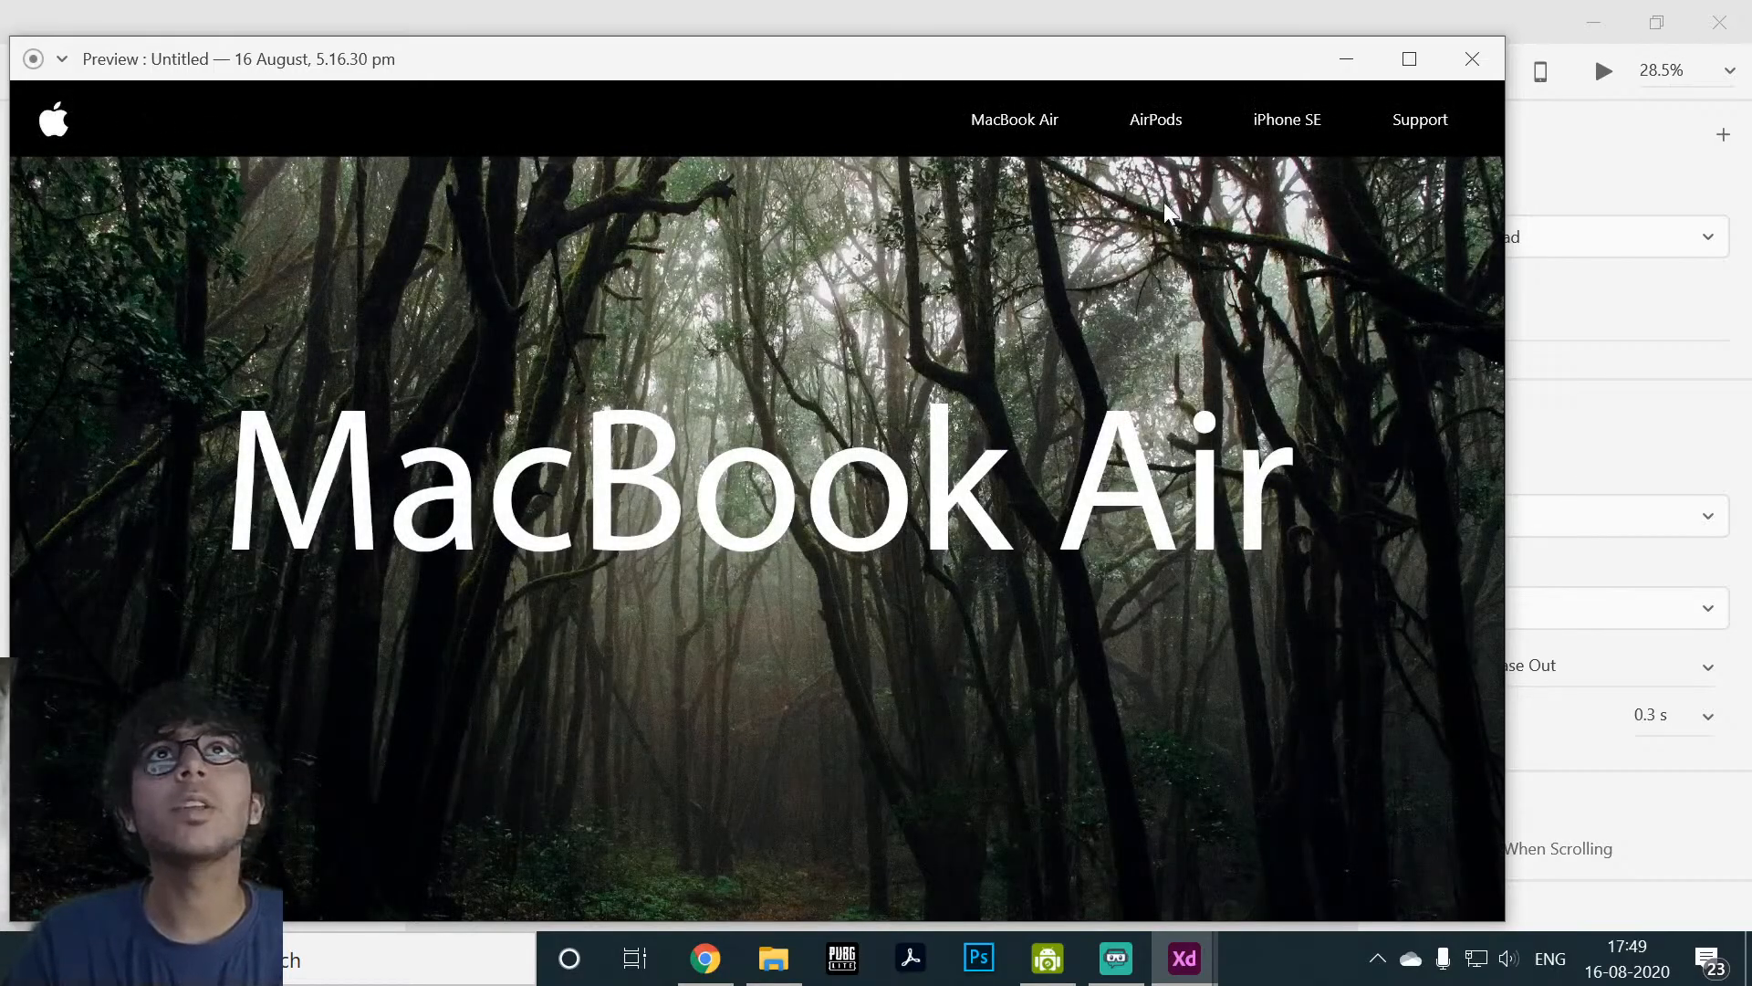
Step: Follow the iPhone SE link in the preview, examine that page, return home through its Apple logo, and close the preview
click(1307, 125)
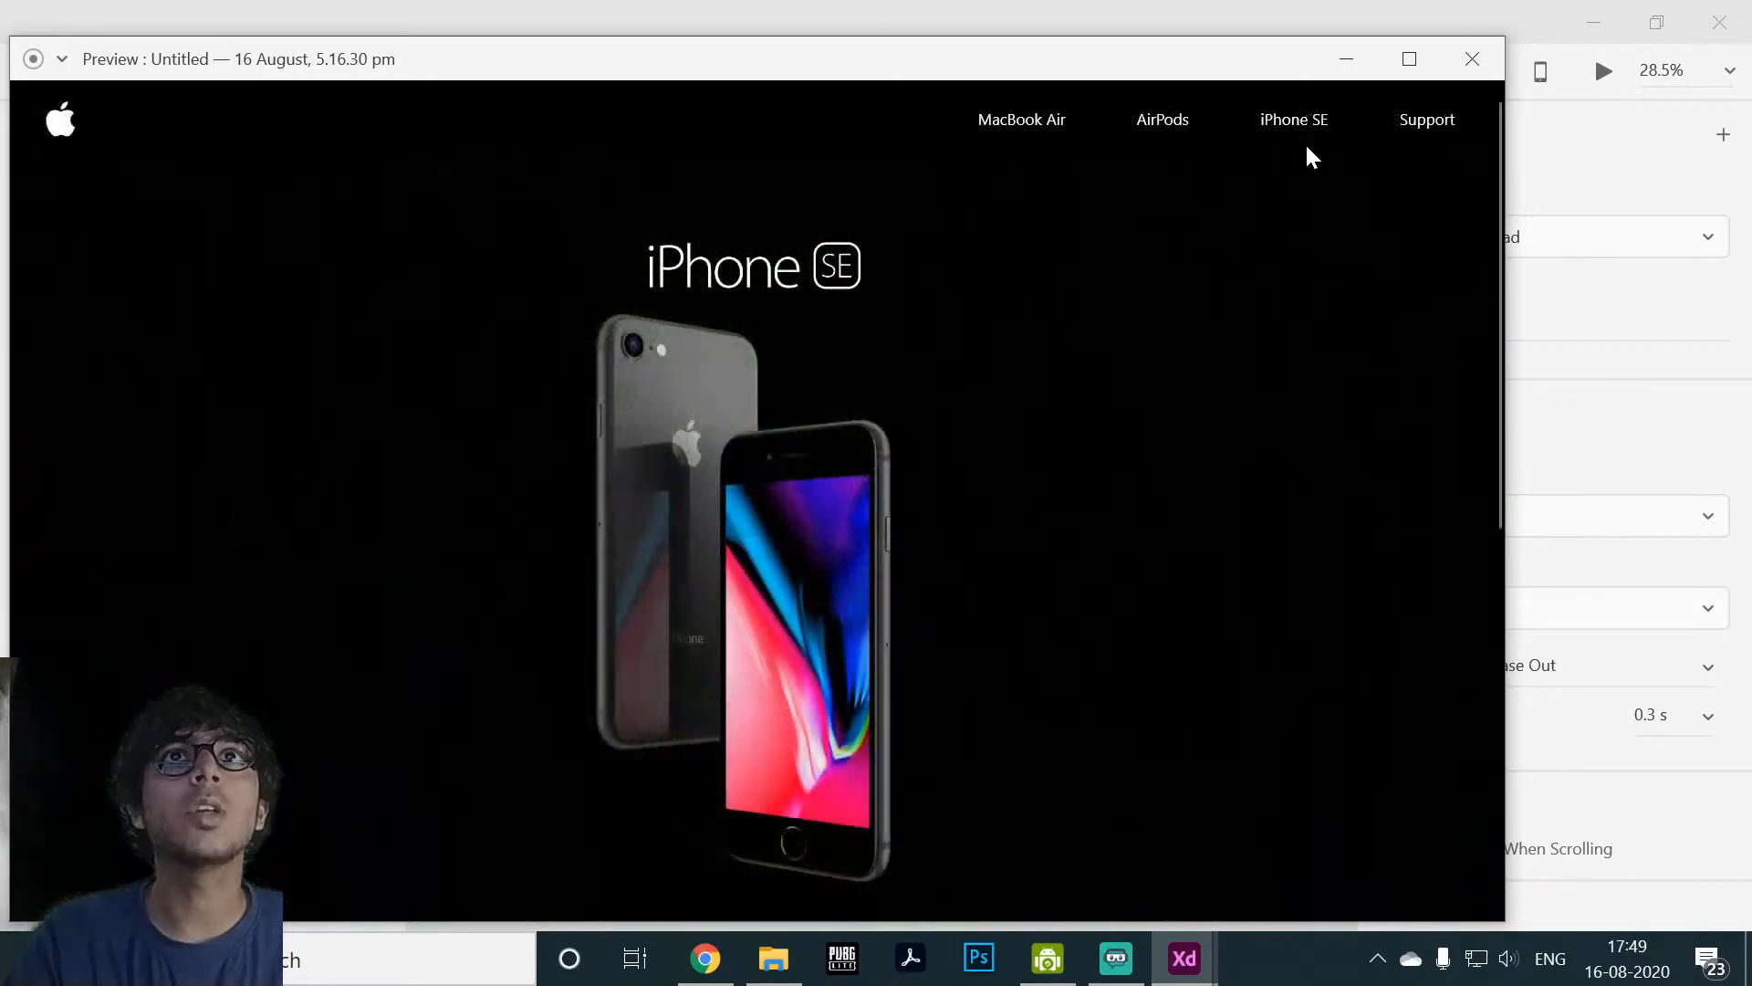
scroll(1303, 161, down, 4)
scroll(1303, 161, up, 4)
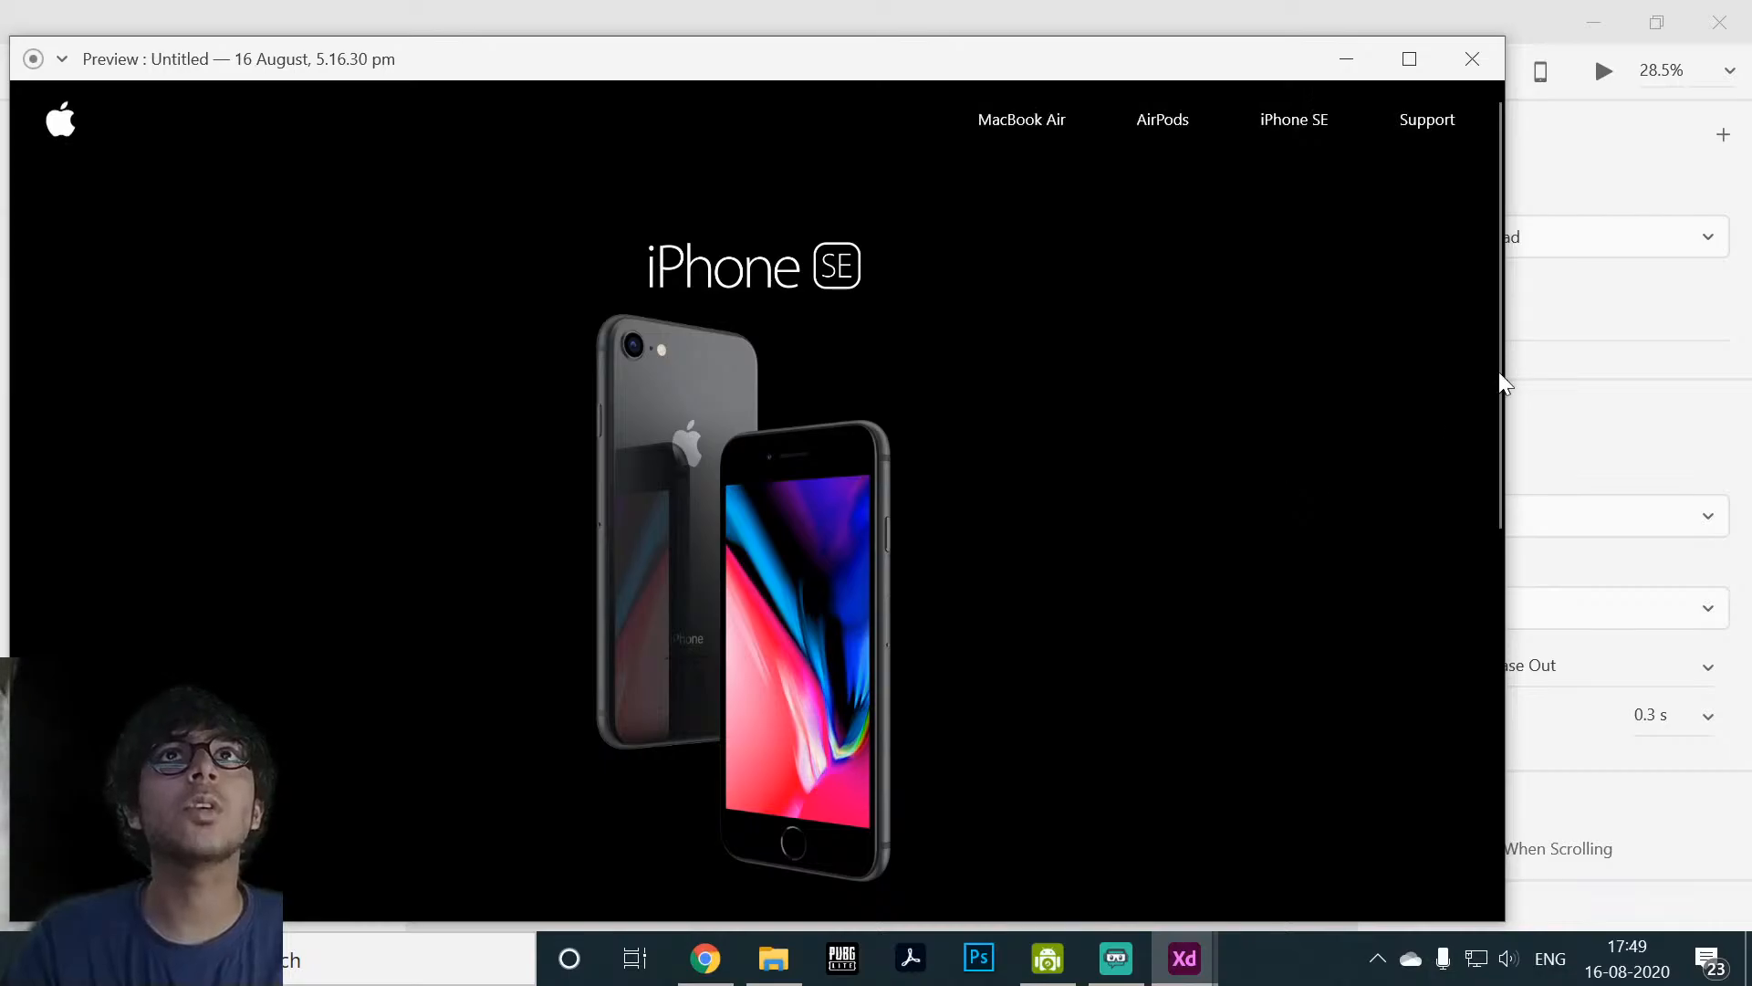
click(64, 126)
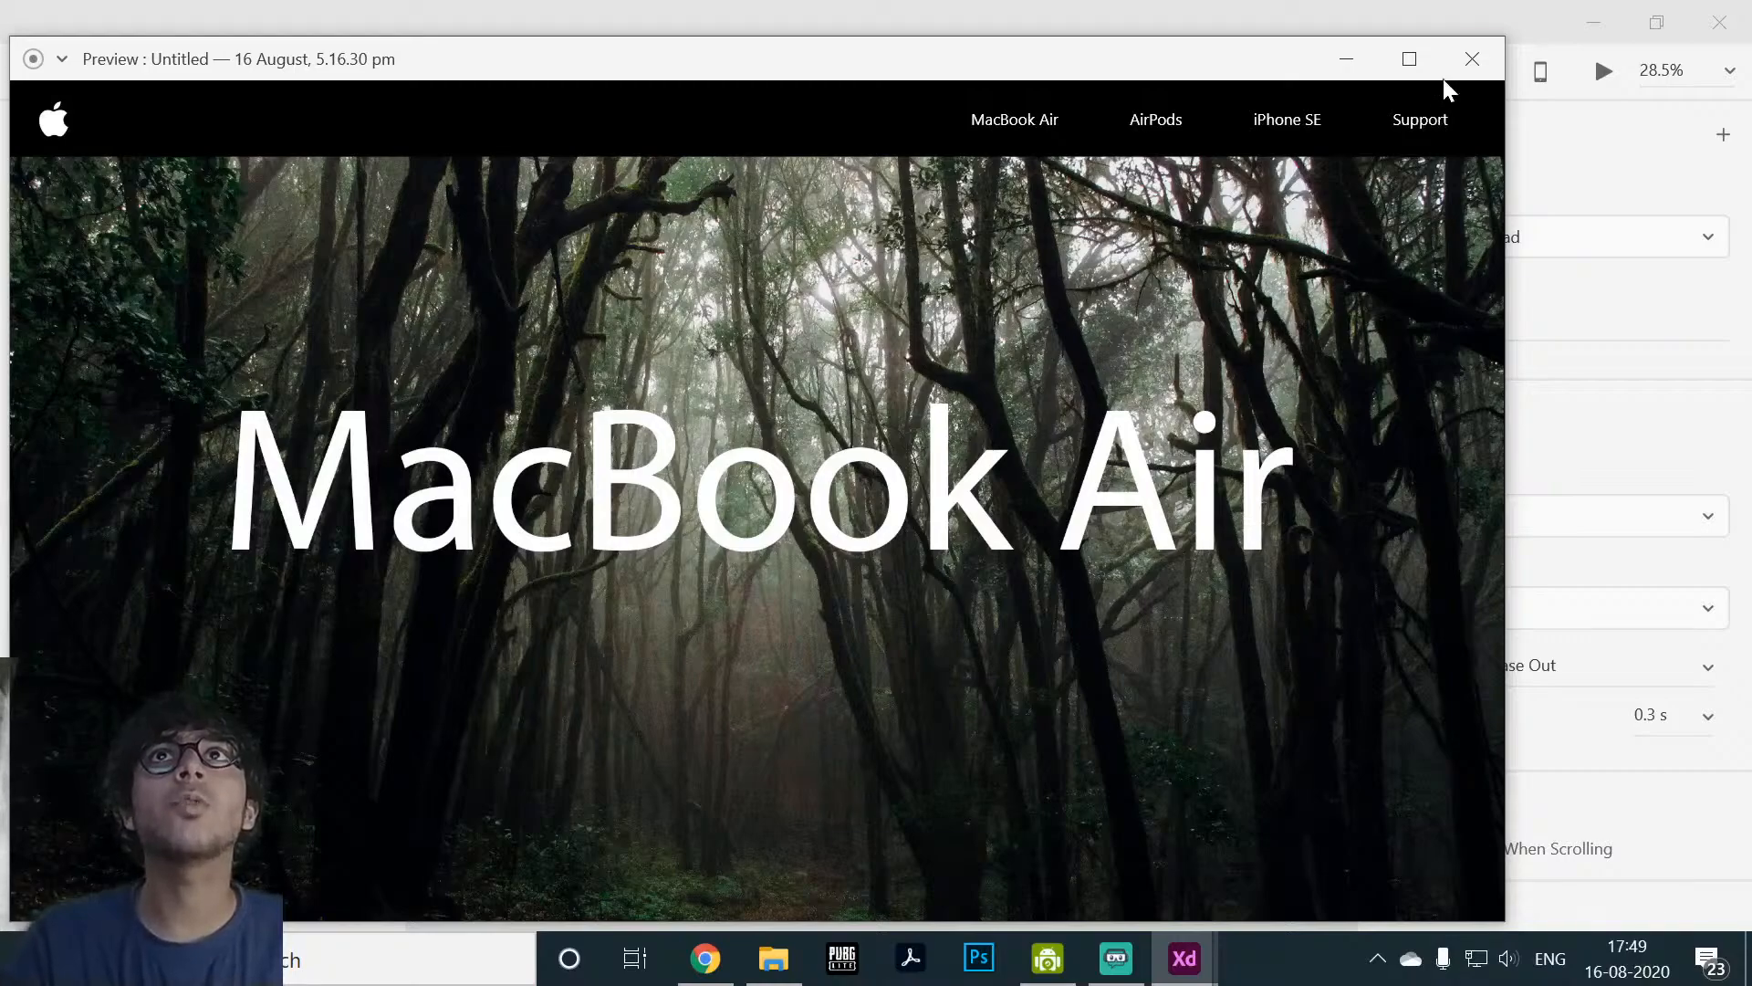
click(1471, 60)
Step: In Design mode, add a new 1920 × 1080 artboard directly below Web 1920 – 3
click(1235, 228)
drag(1296, 225, 929, 151)
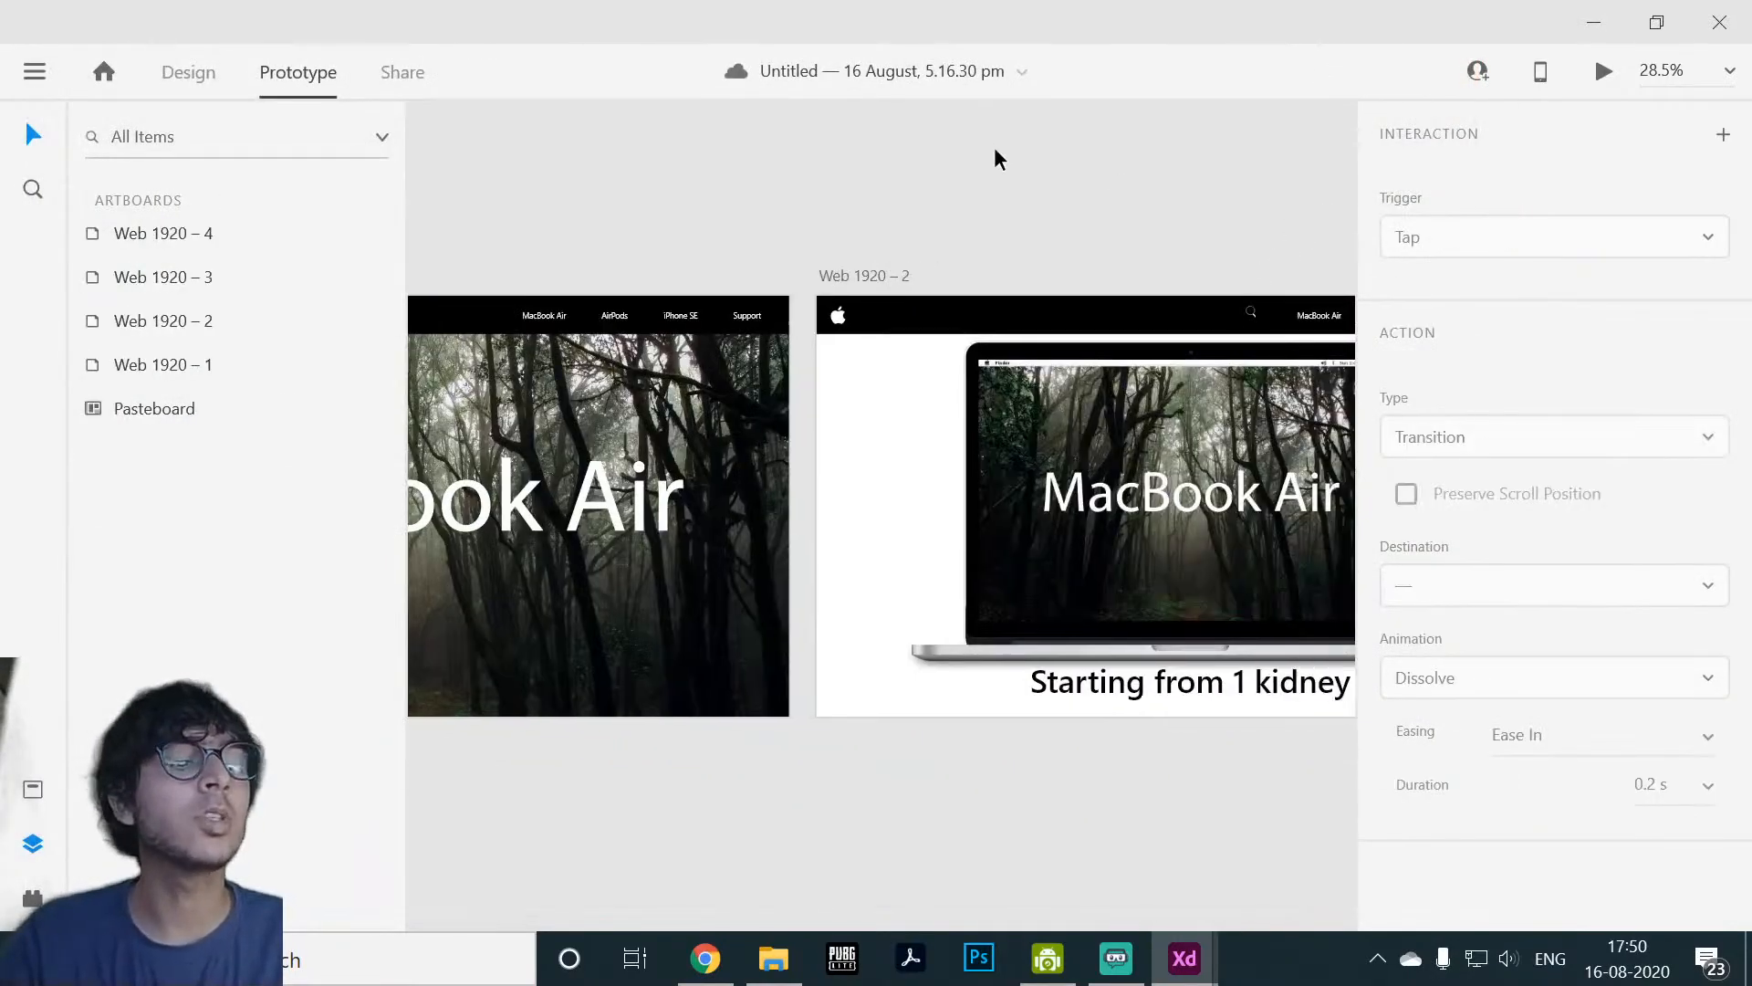
scroll(1054, 203, down, 4)
drag(1100, 645, 829, 559)
drag(939, 598, 800, 564)
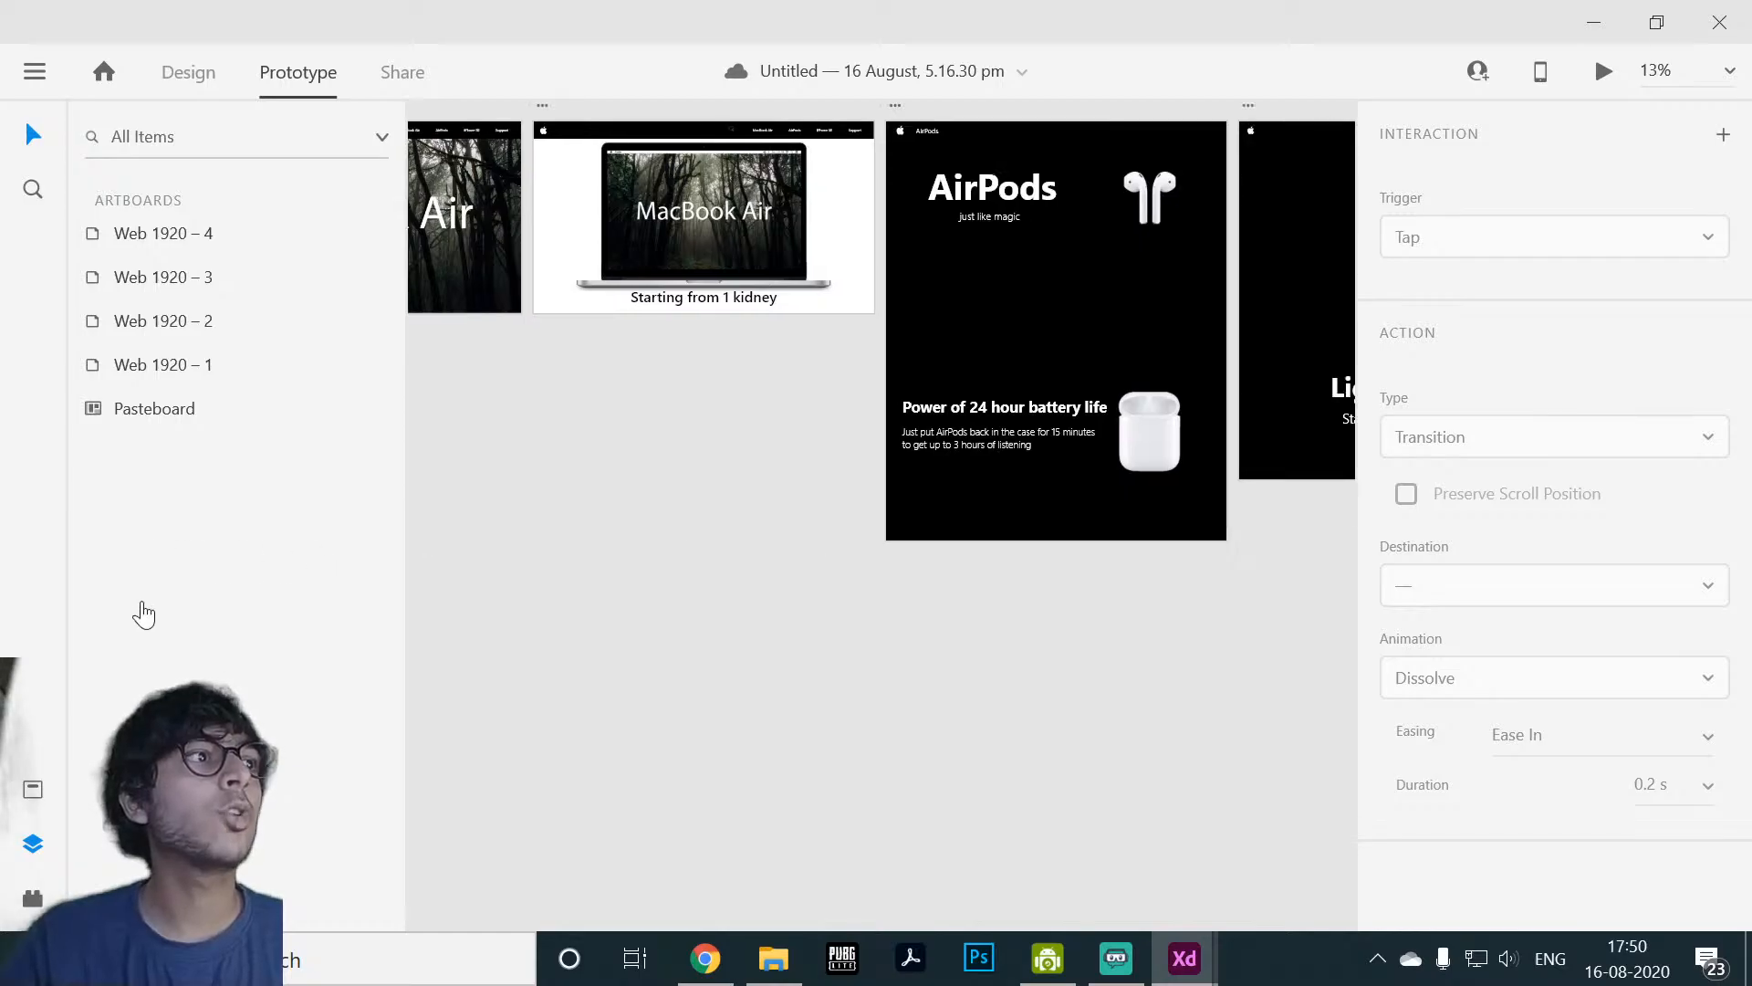
click(228, 68)
key(a)
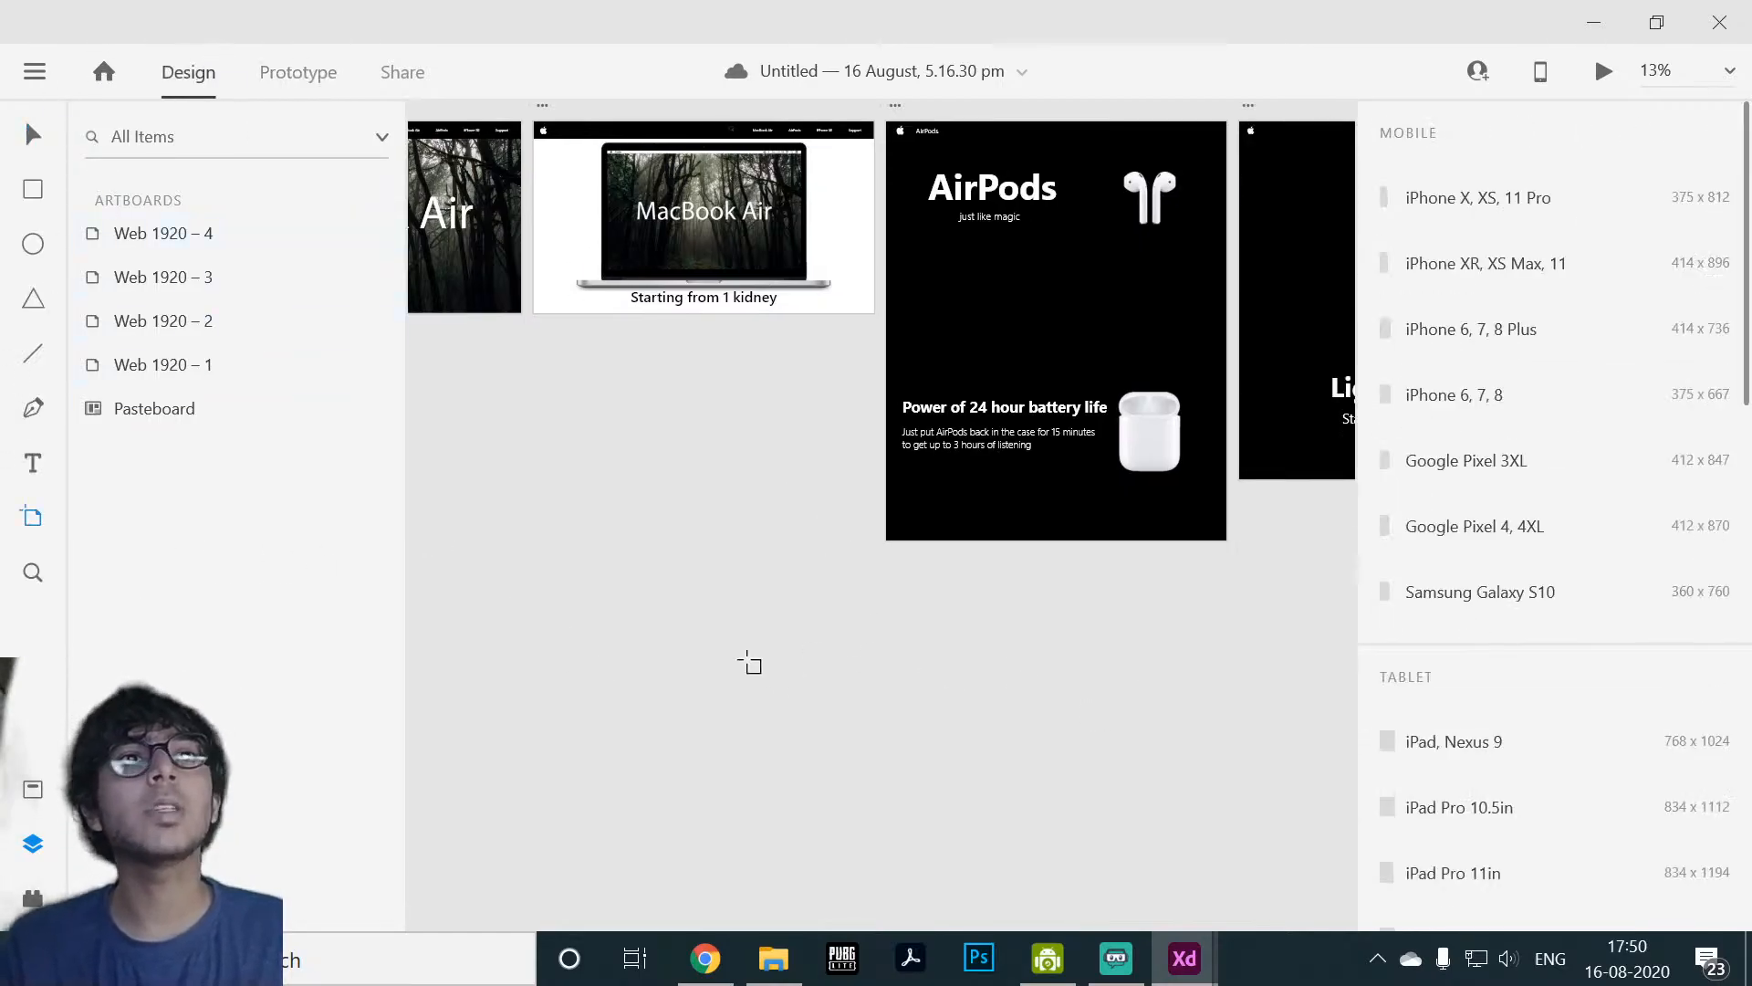
click(938, 644)
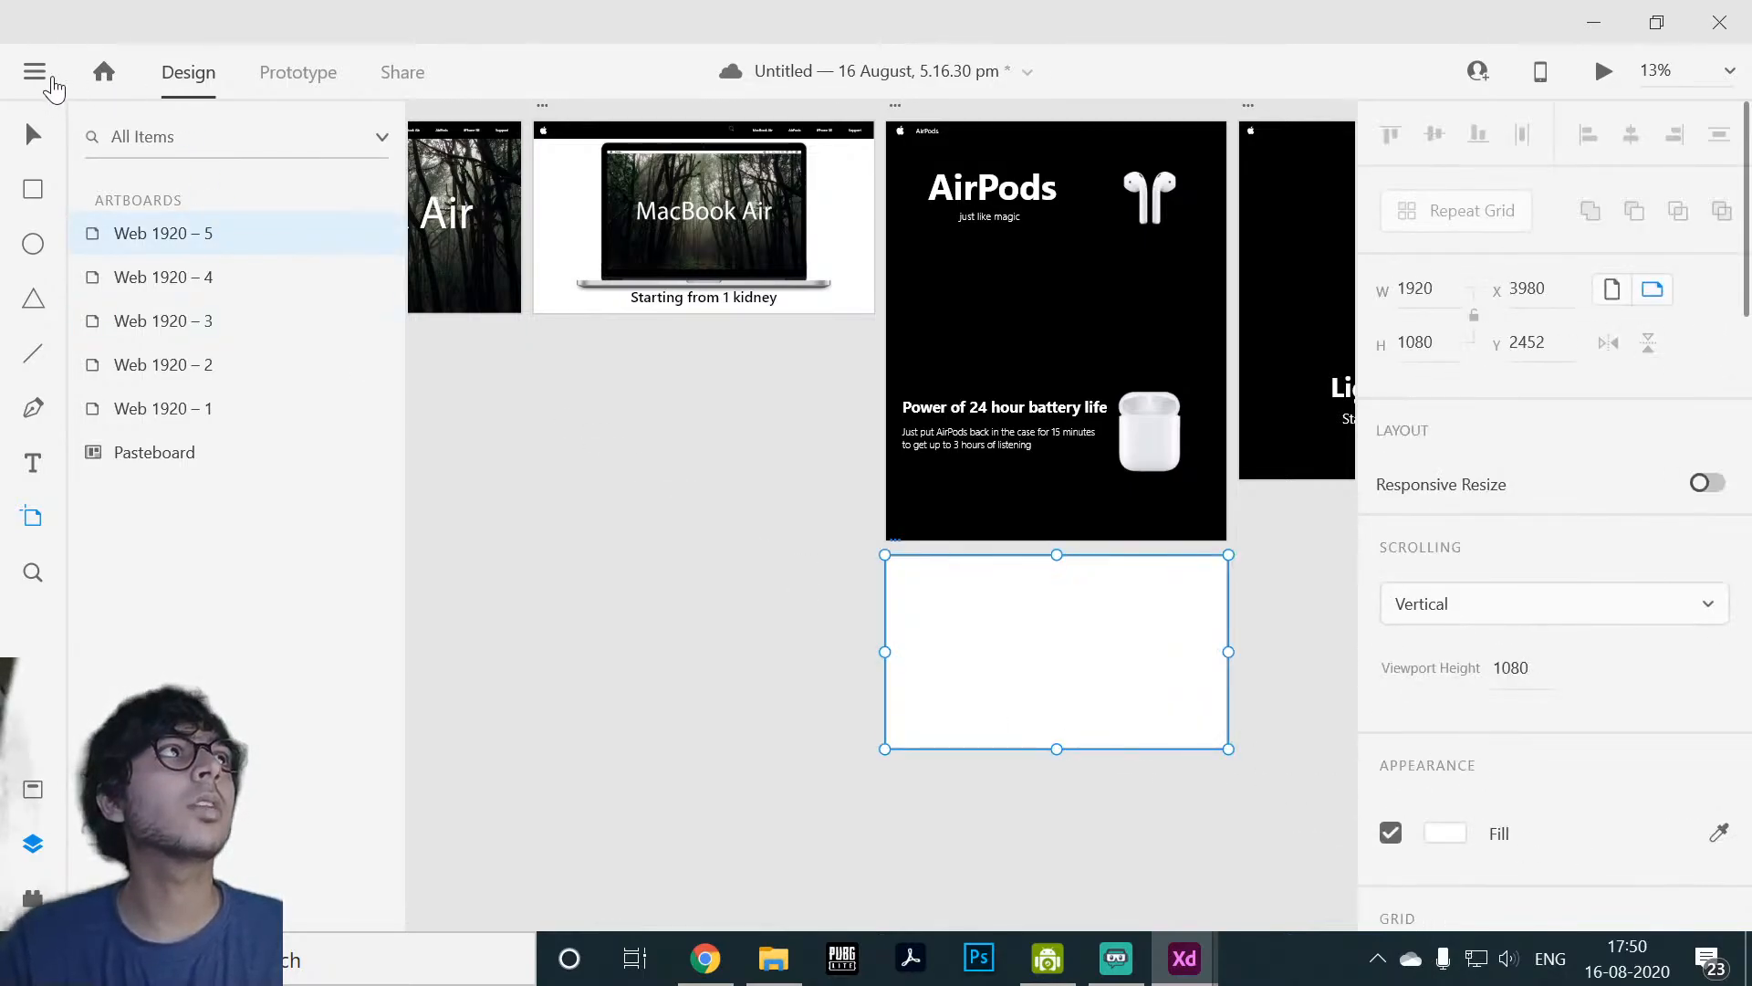
click(22, 447)
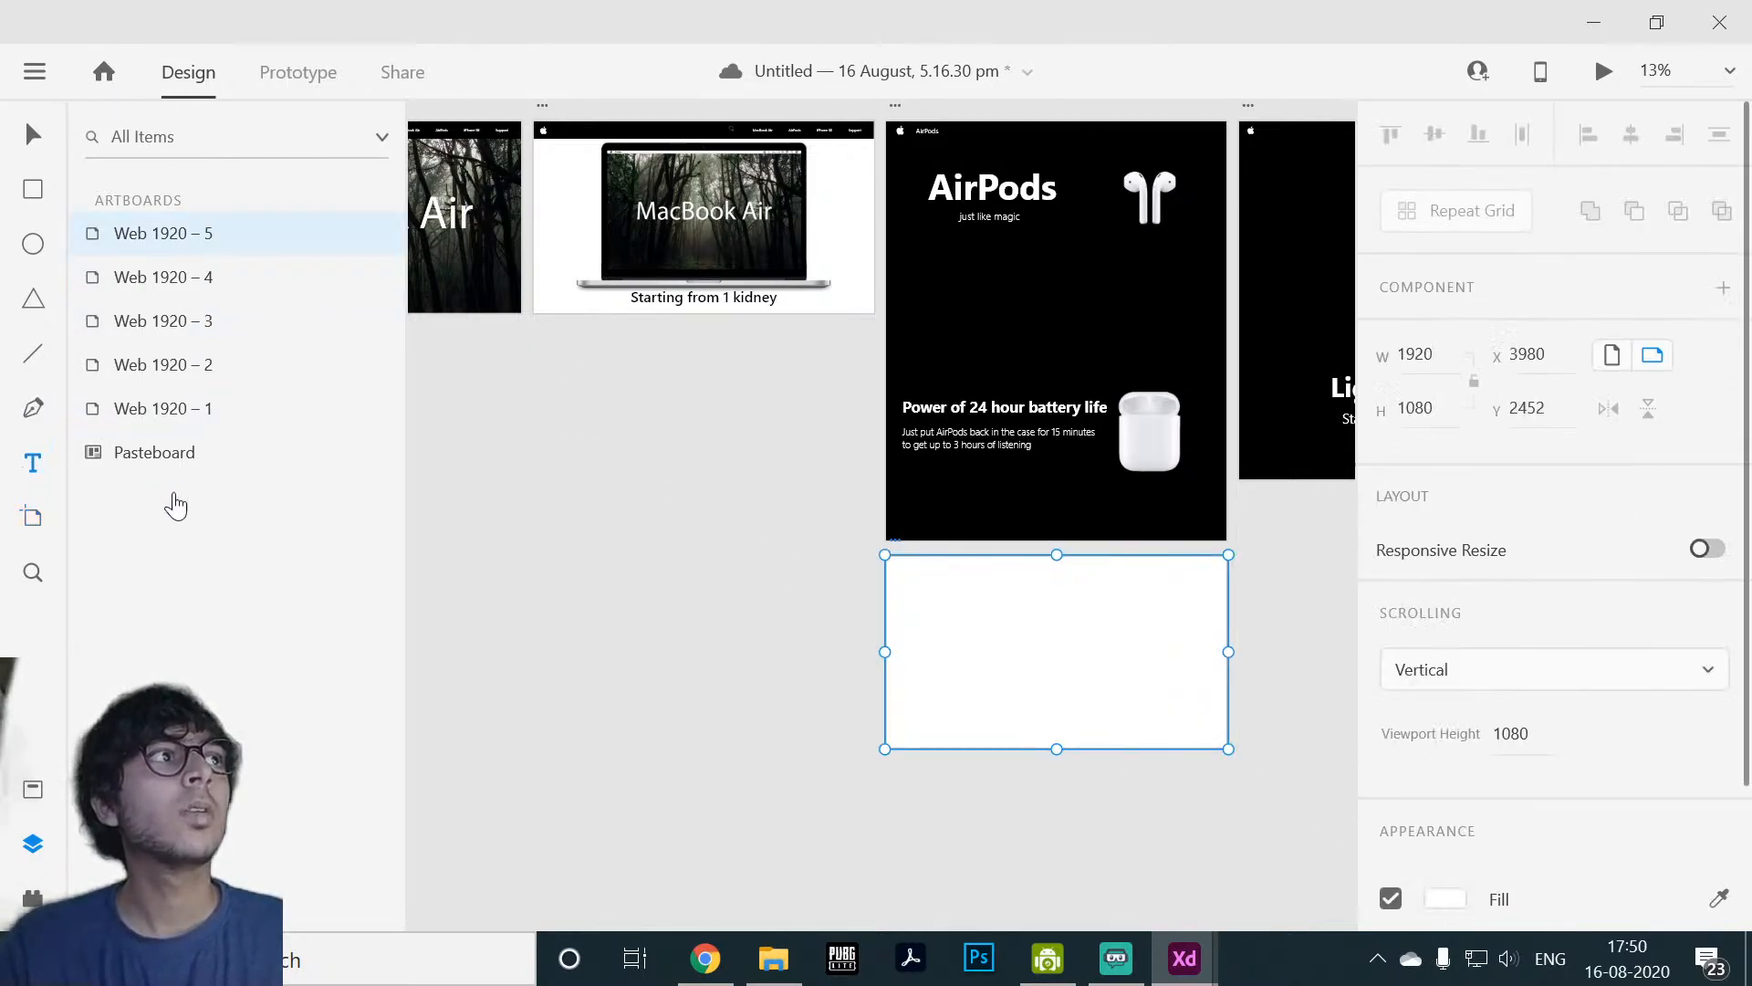
Step: Copy the navigation bar's background, four link texts and Apple logo from Web 1920 – 1 to the top of Web 1920 – 5
scroll(579, 442, up, 1)
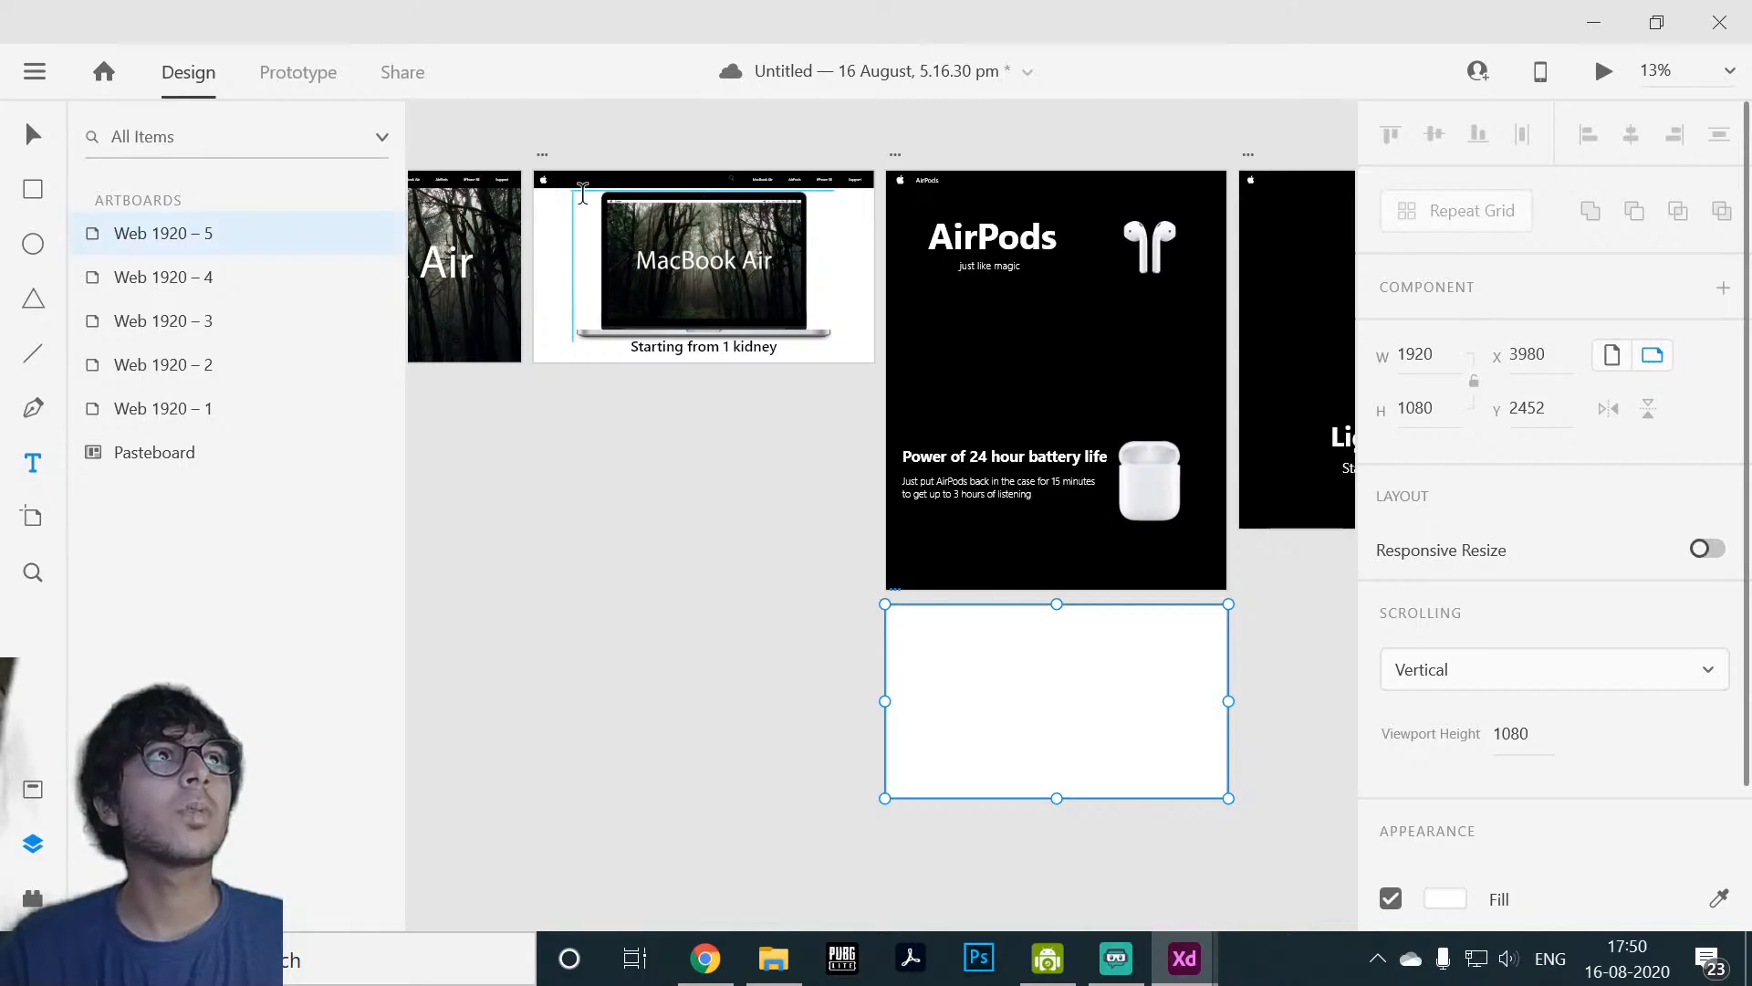
scroll(435, 500, left, 5)
scroll(435, 500, up, 2)
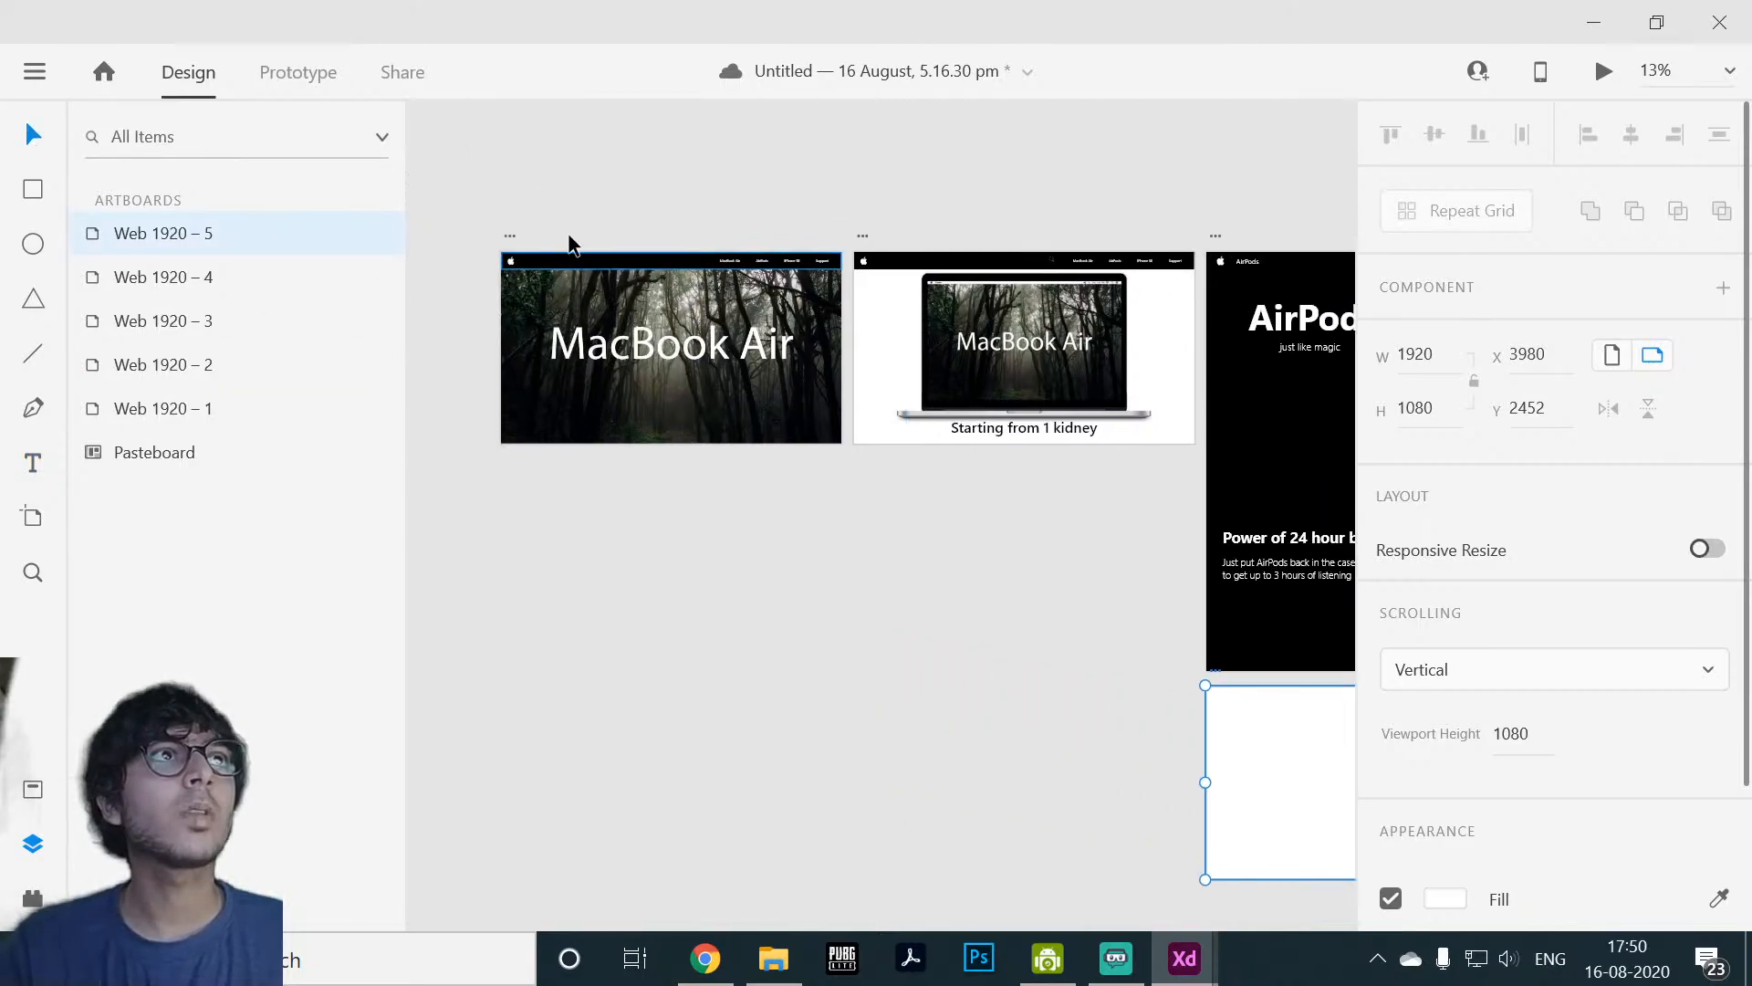
click(777, 269)
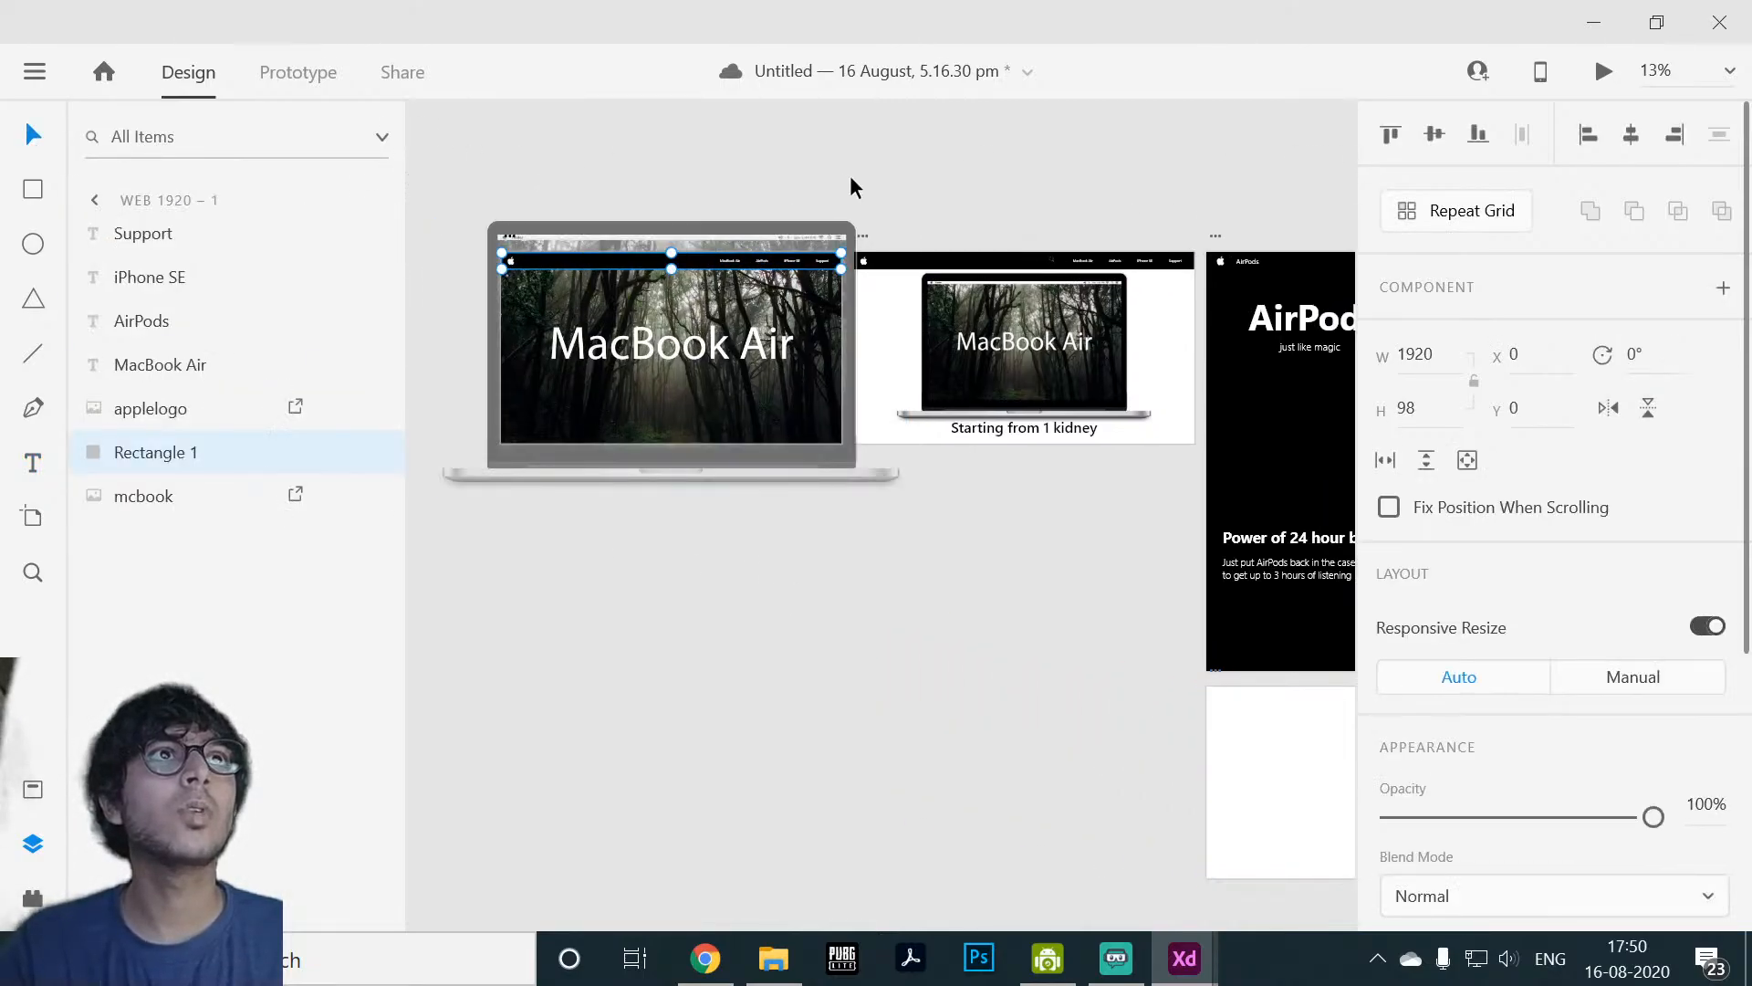
scroll(907, 210, up, 4)
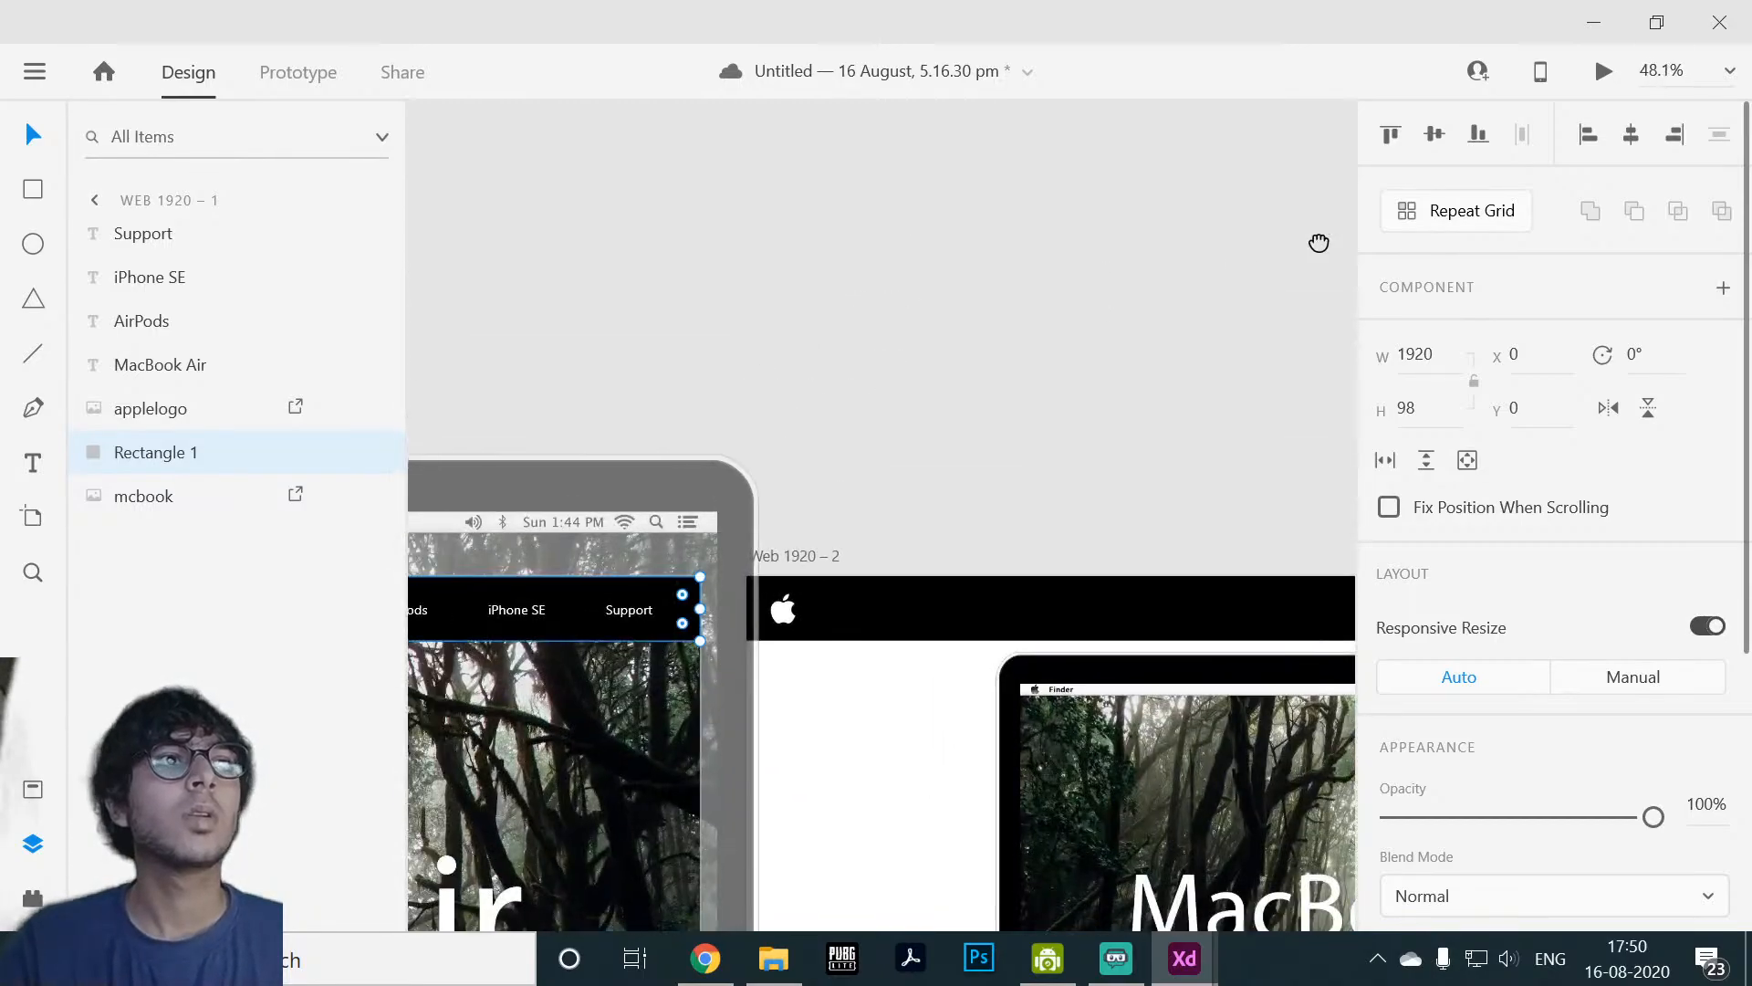
scroll(1086, 352, left, 6)
scroll(1087, 352, down, 3)
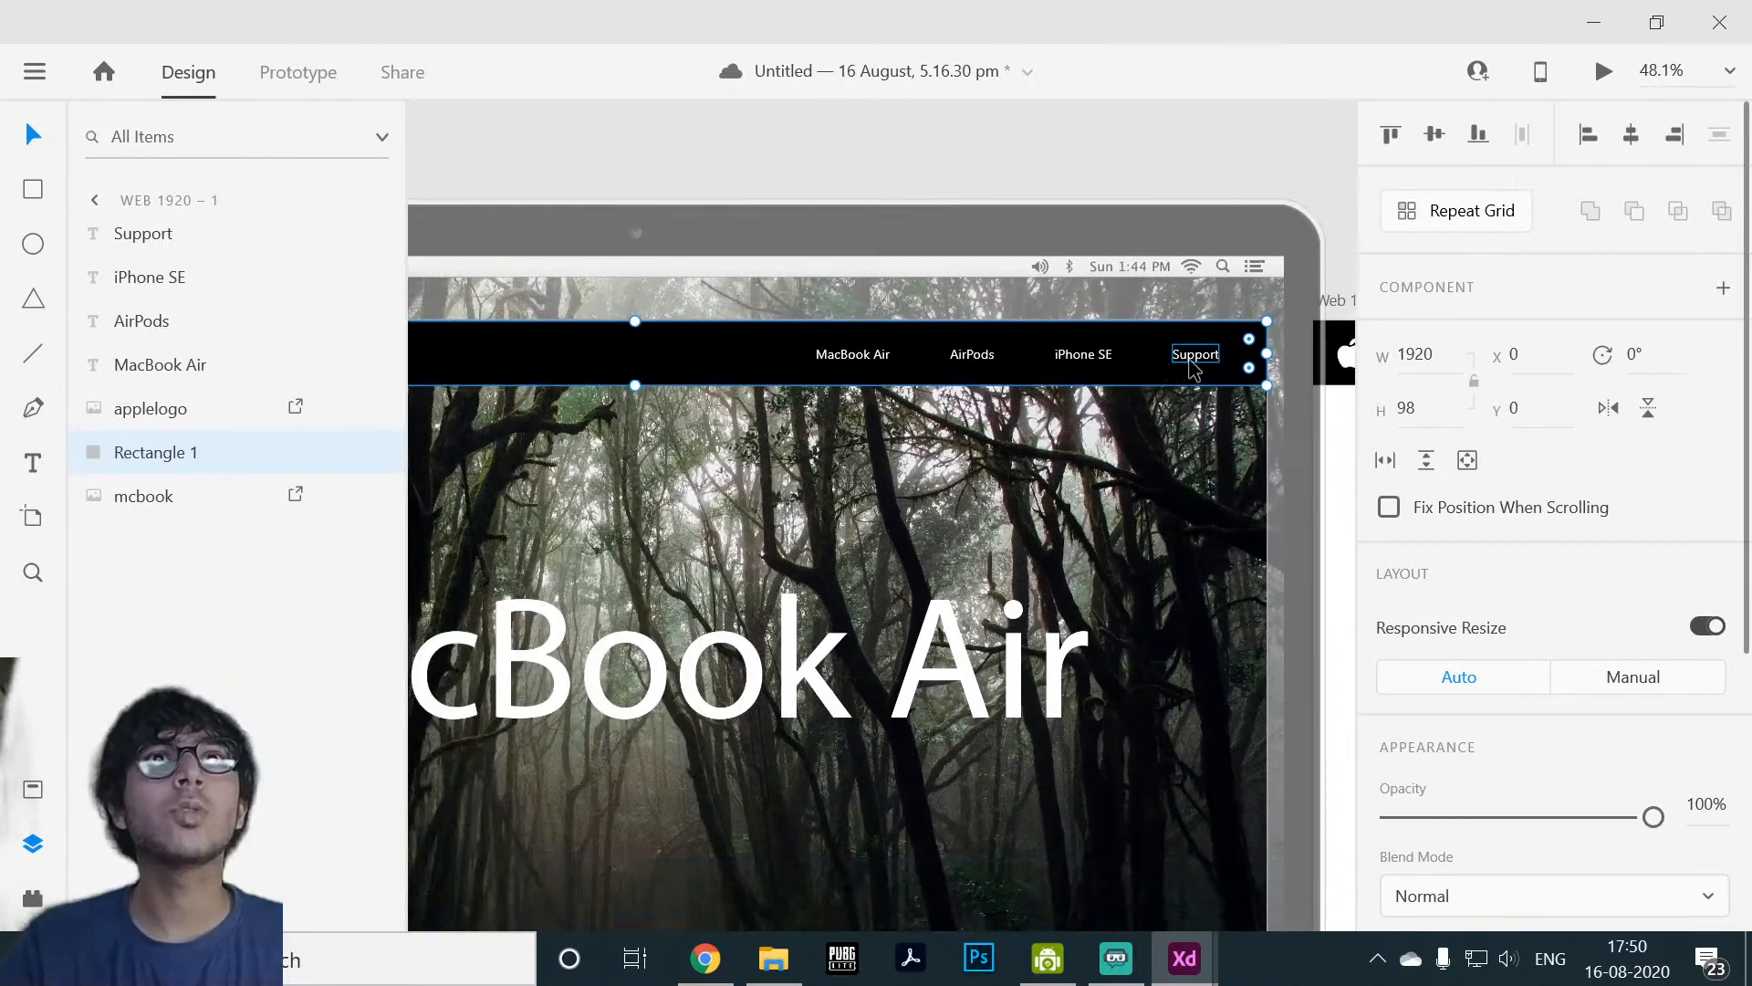
shift+click(1191, 361)
shift+click(1091, 356)
shift+click(974, 355)
shift+click(852, 356)
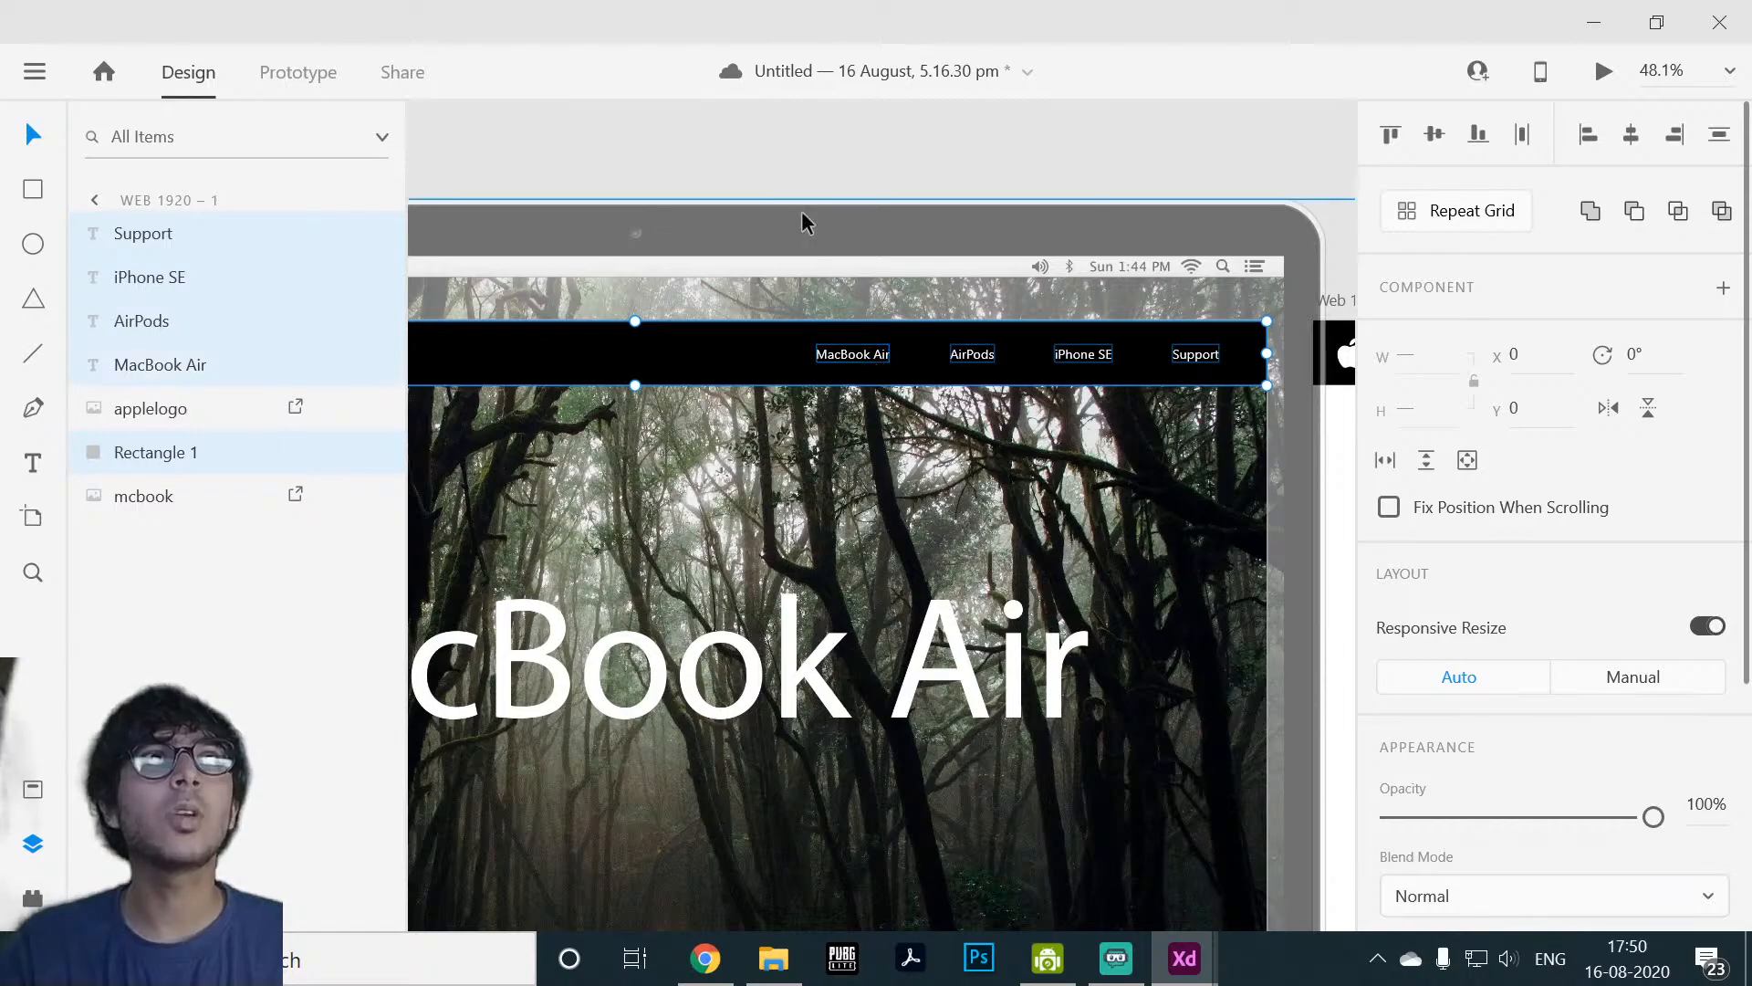
scroll(803, 222, left, 5)
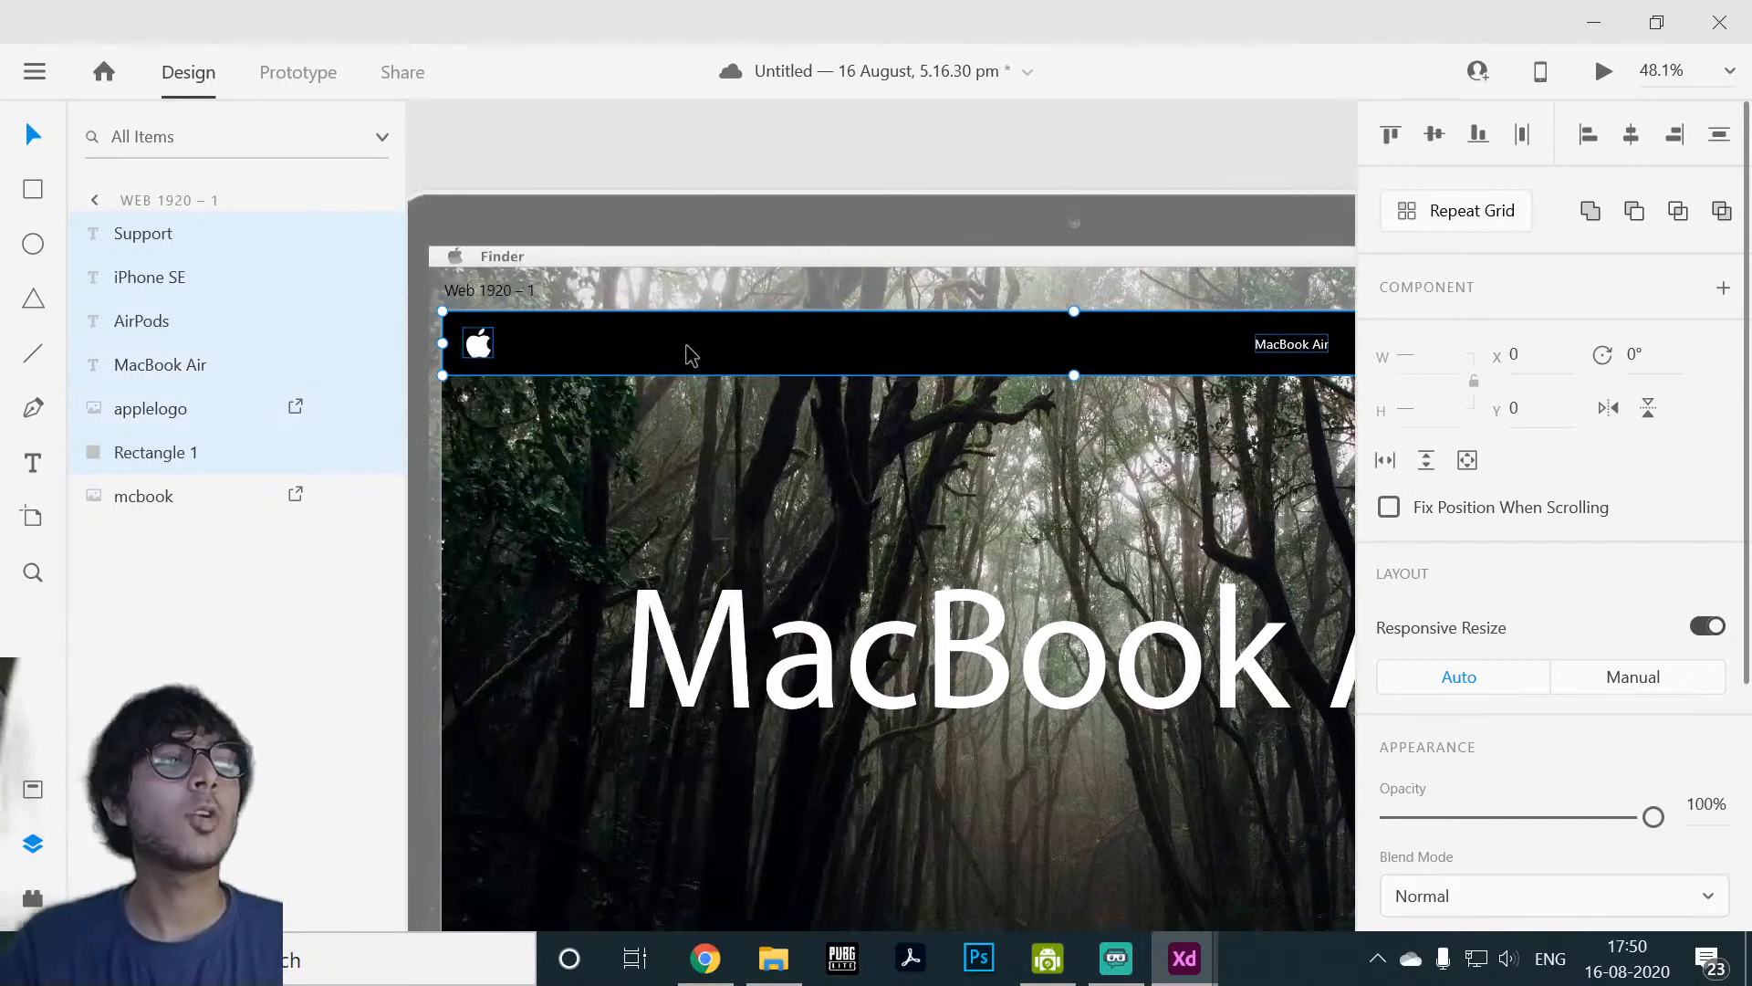
key(ctrl+d)
drag(857, 347, 934, 579)
scroll(922, 606, down, 5)
click(1281, 646)
scroll(1281, 646, up, 12)
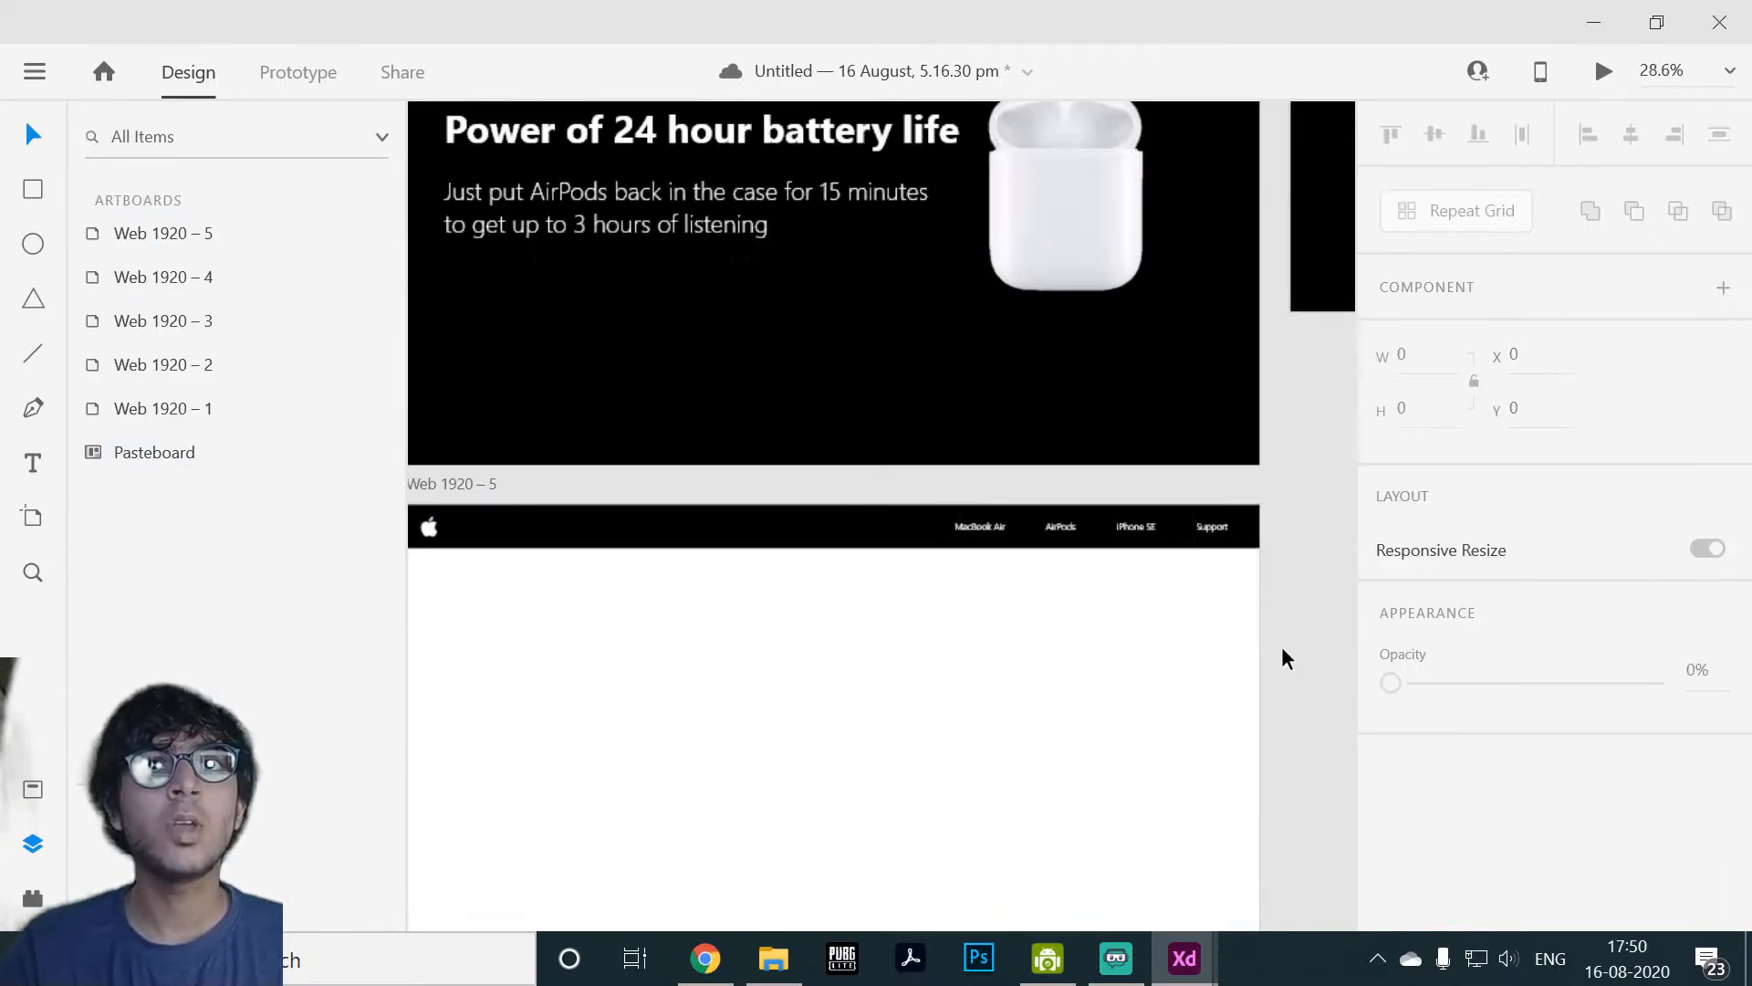
Step: Change the fill colour of the Support link text on Web 1920 – 5 to grey #939393
drag(1234, 456, 1270, 833)
drag(1269, 637, 1305, 688)
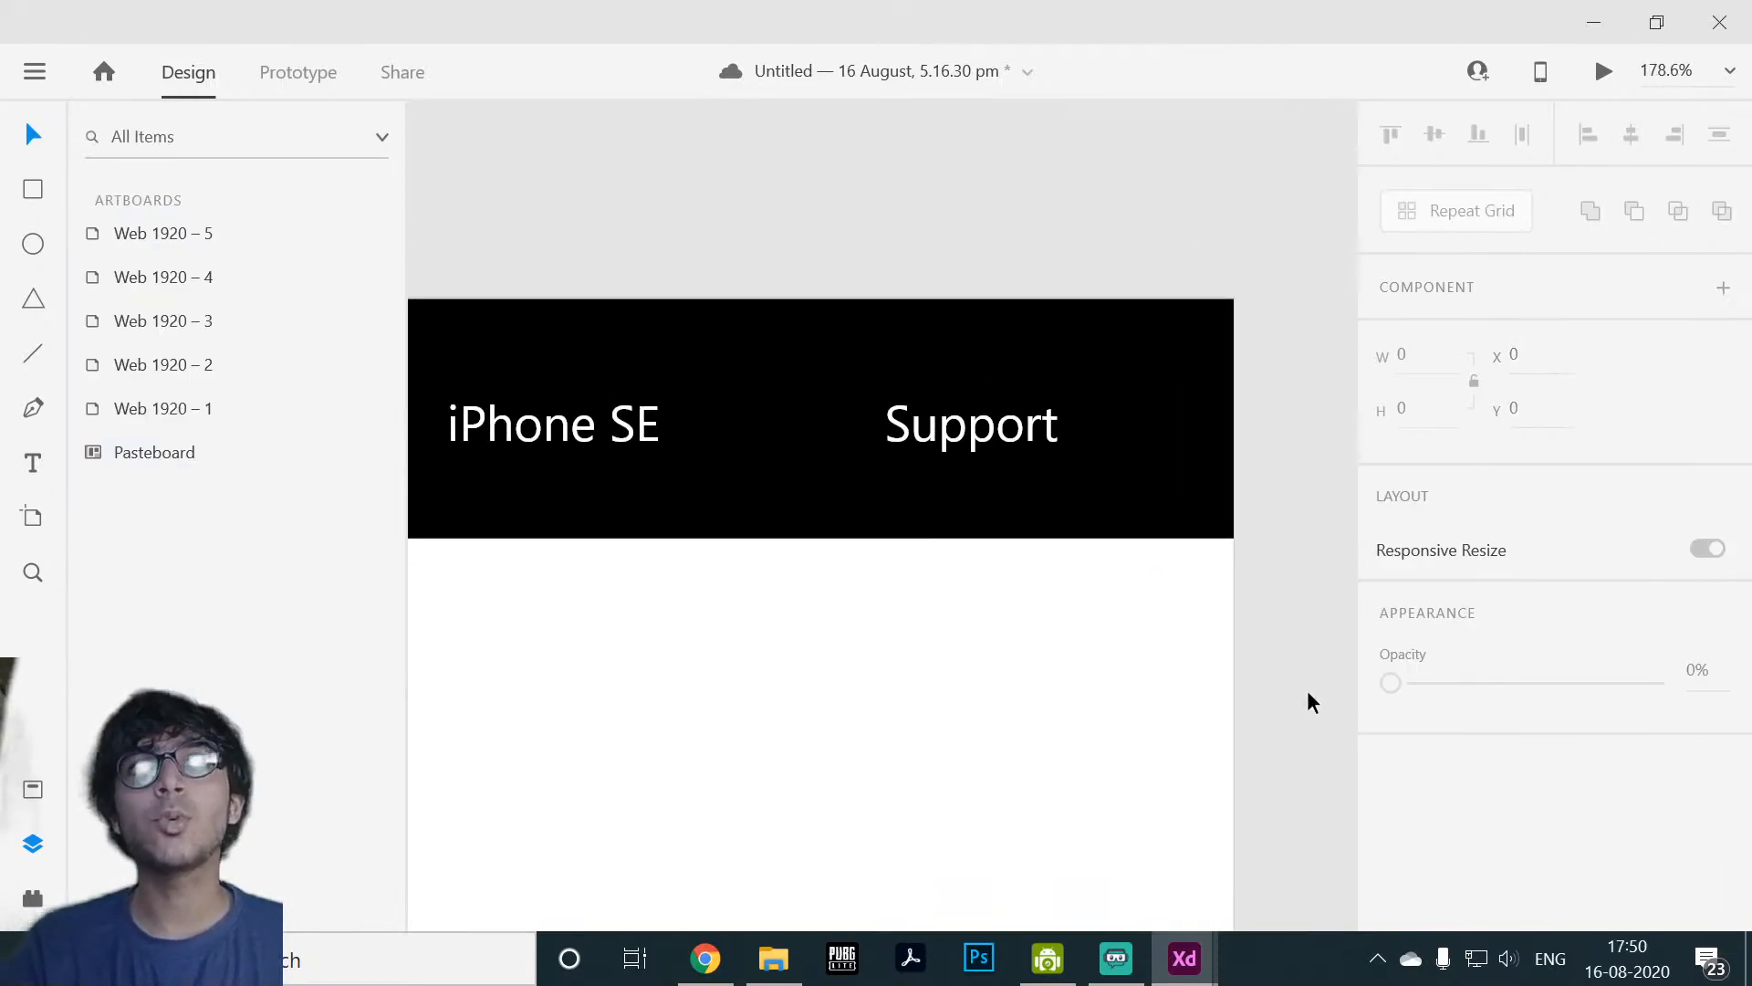
scroll(1290, 664, down, 1)
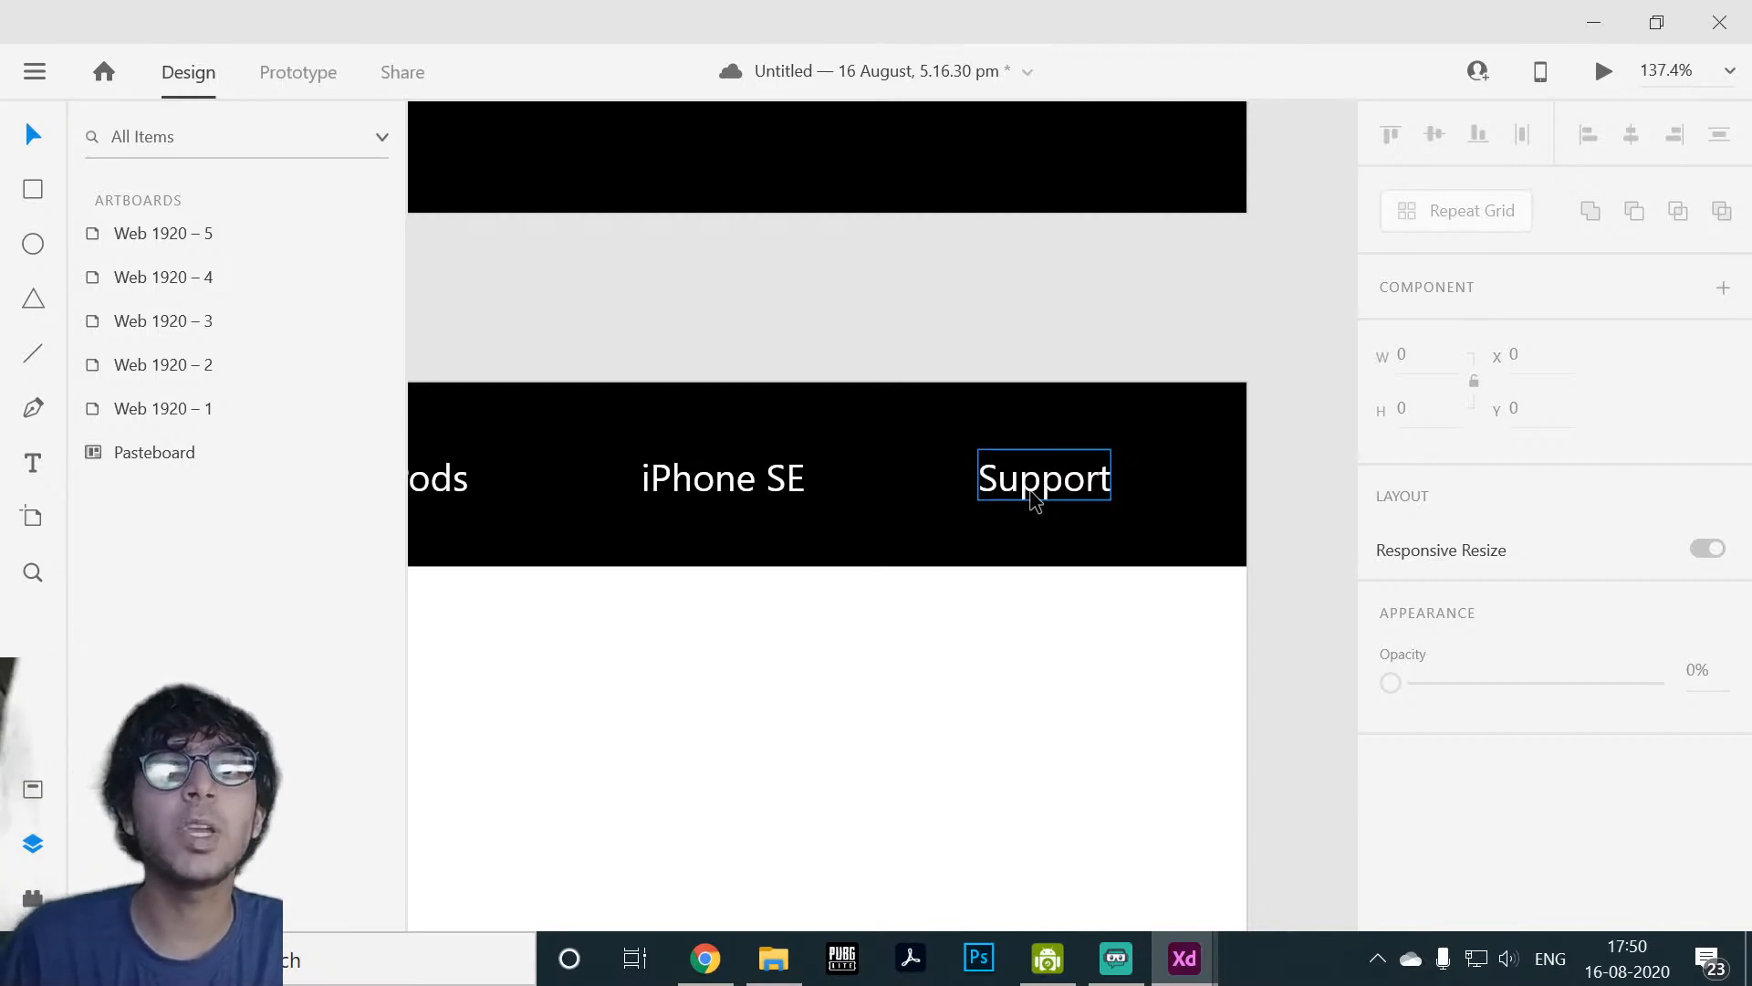
click(1034, 500)
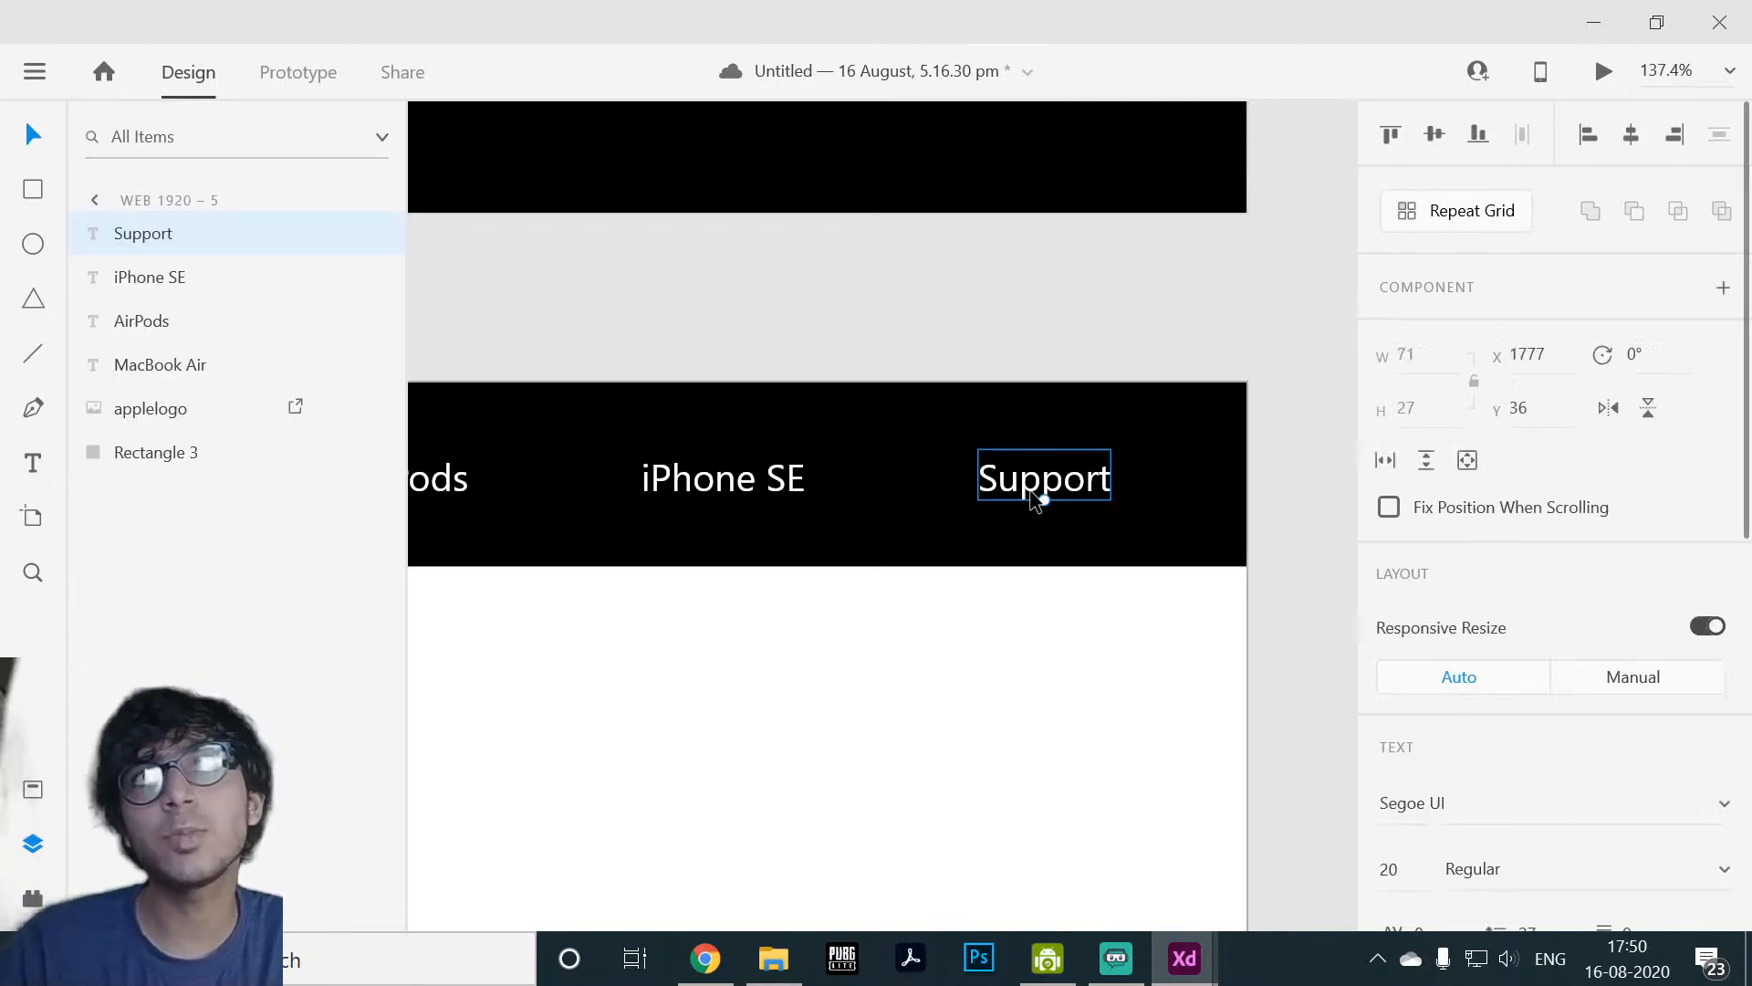
scroll(1417, 657, down, 3)
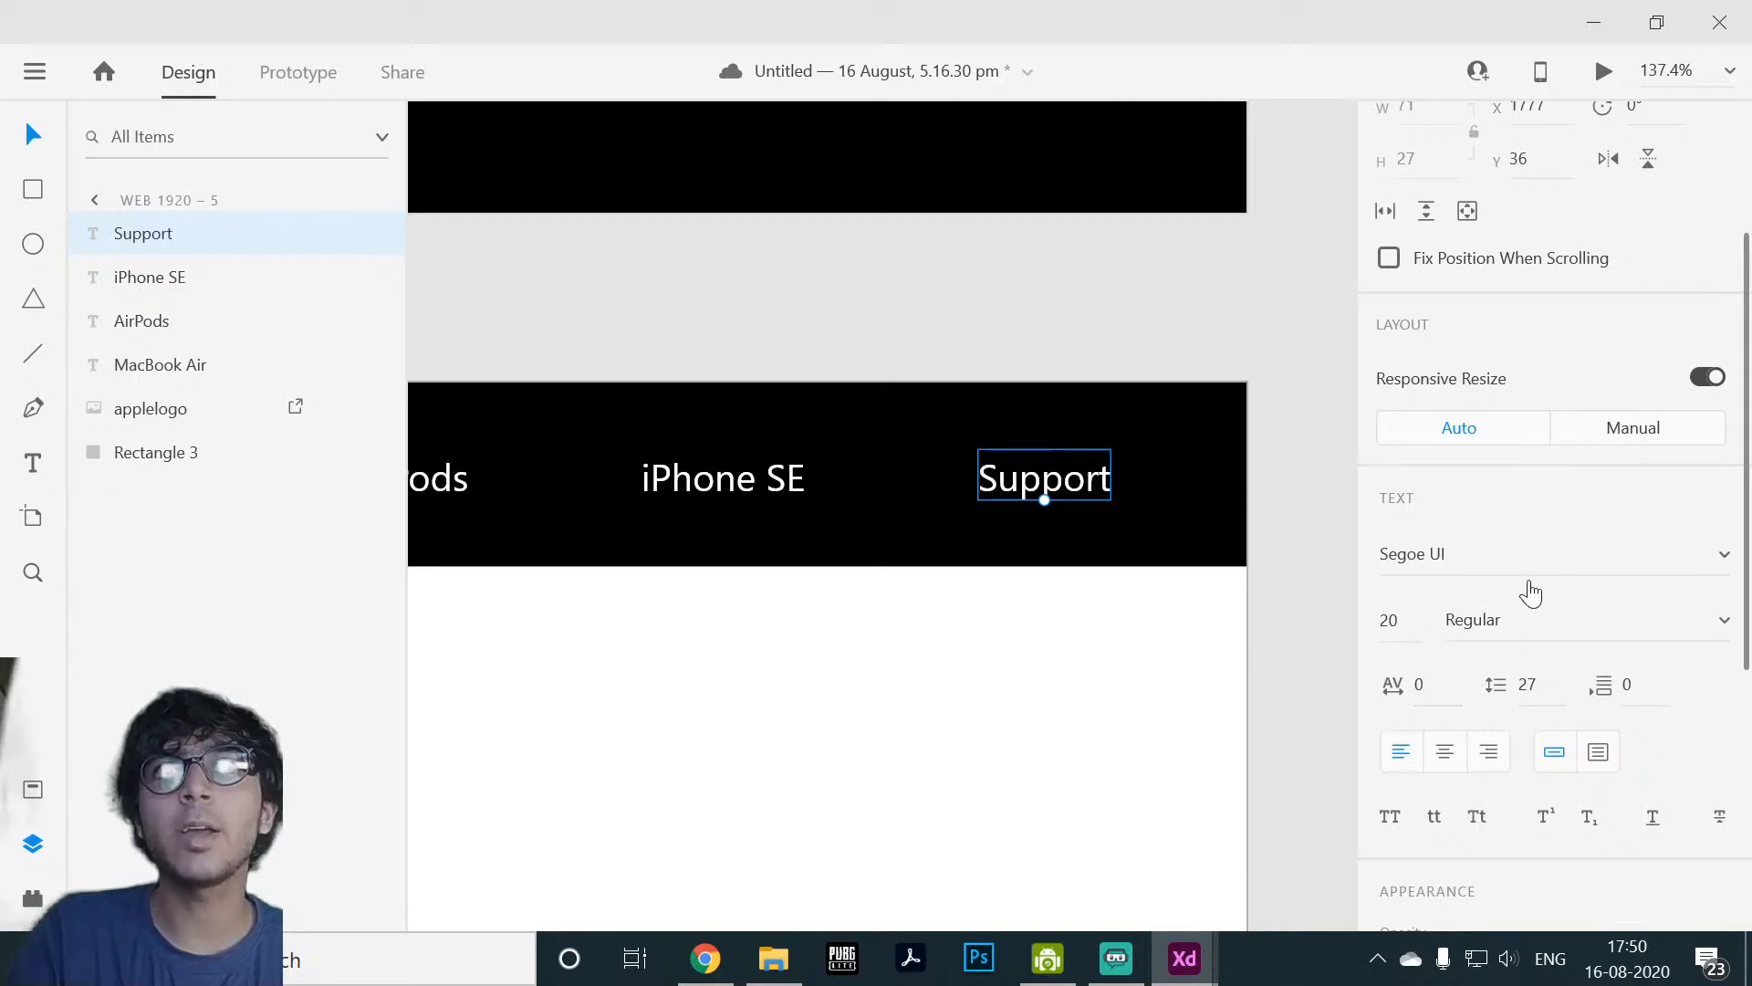
scroll(1511, 611, down, 2)
scroll(1064, 531, down, 1)
scroll(1460, 693, down, 3)
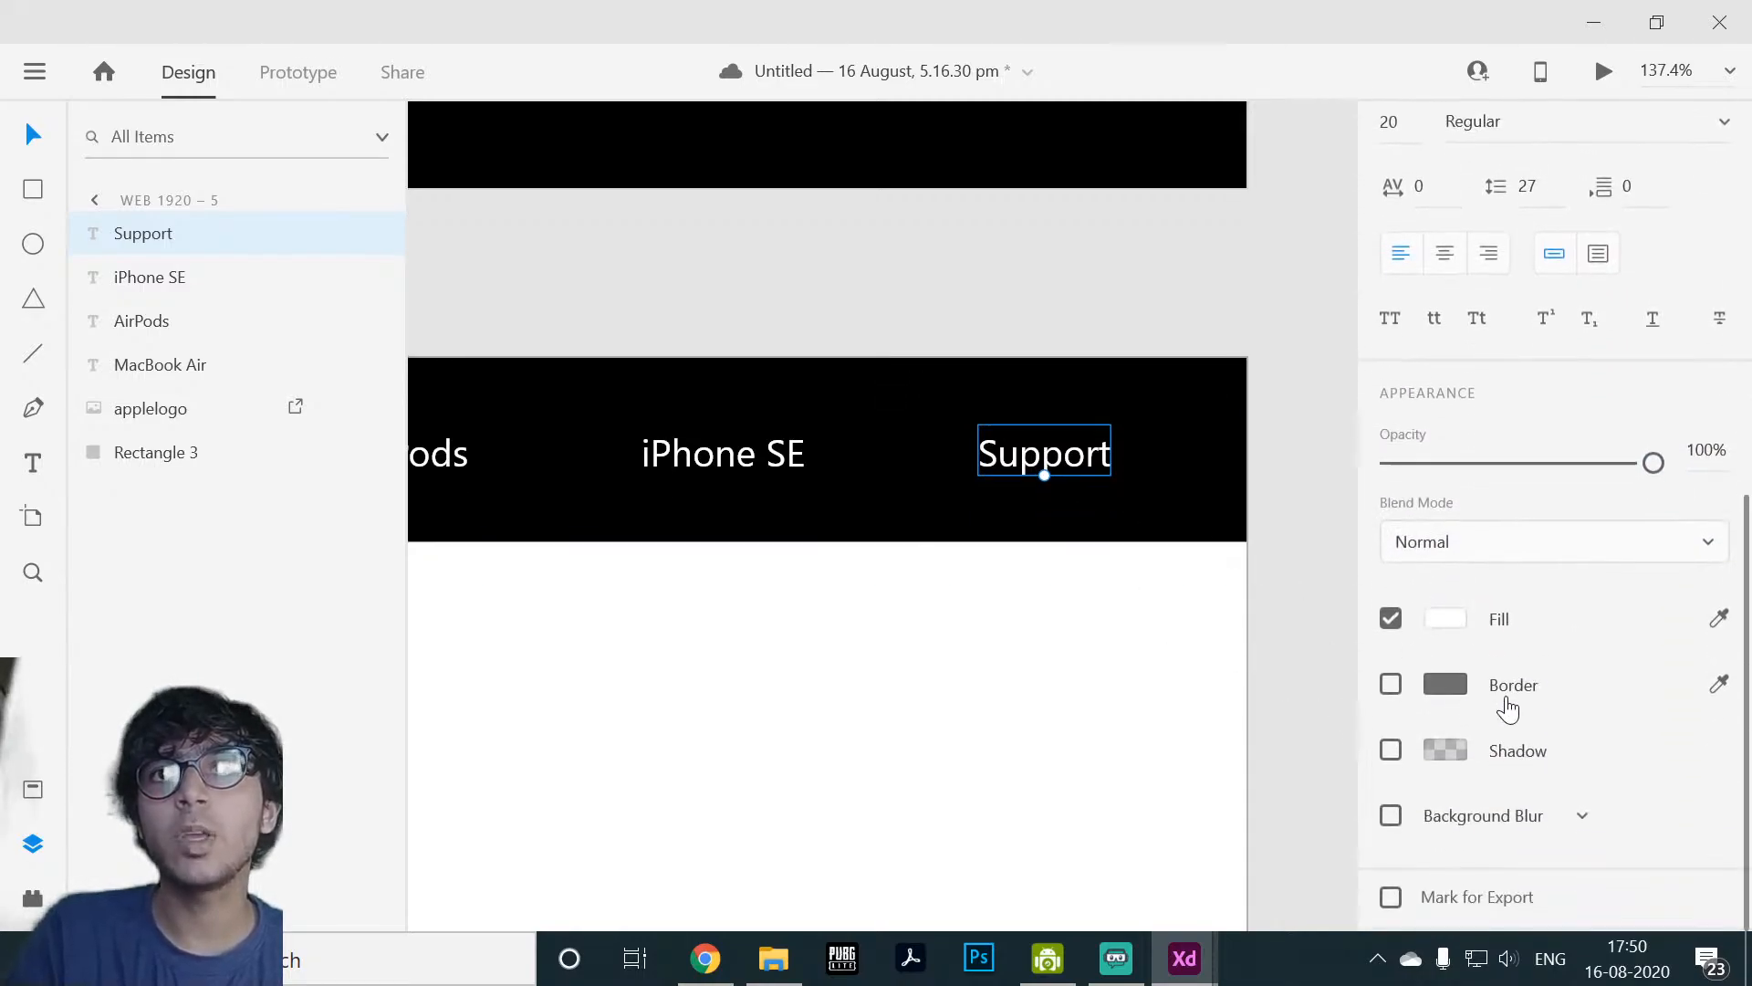
click(1441, 637)
drag(1049, 539, 995, 545)
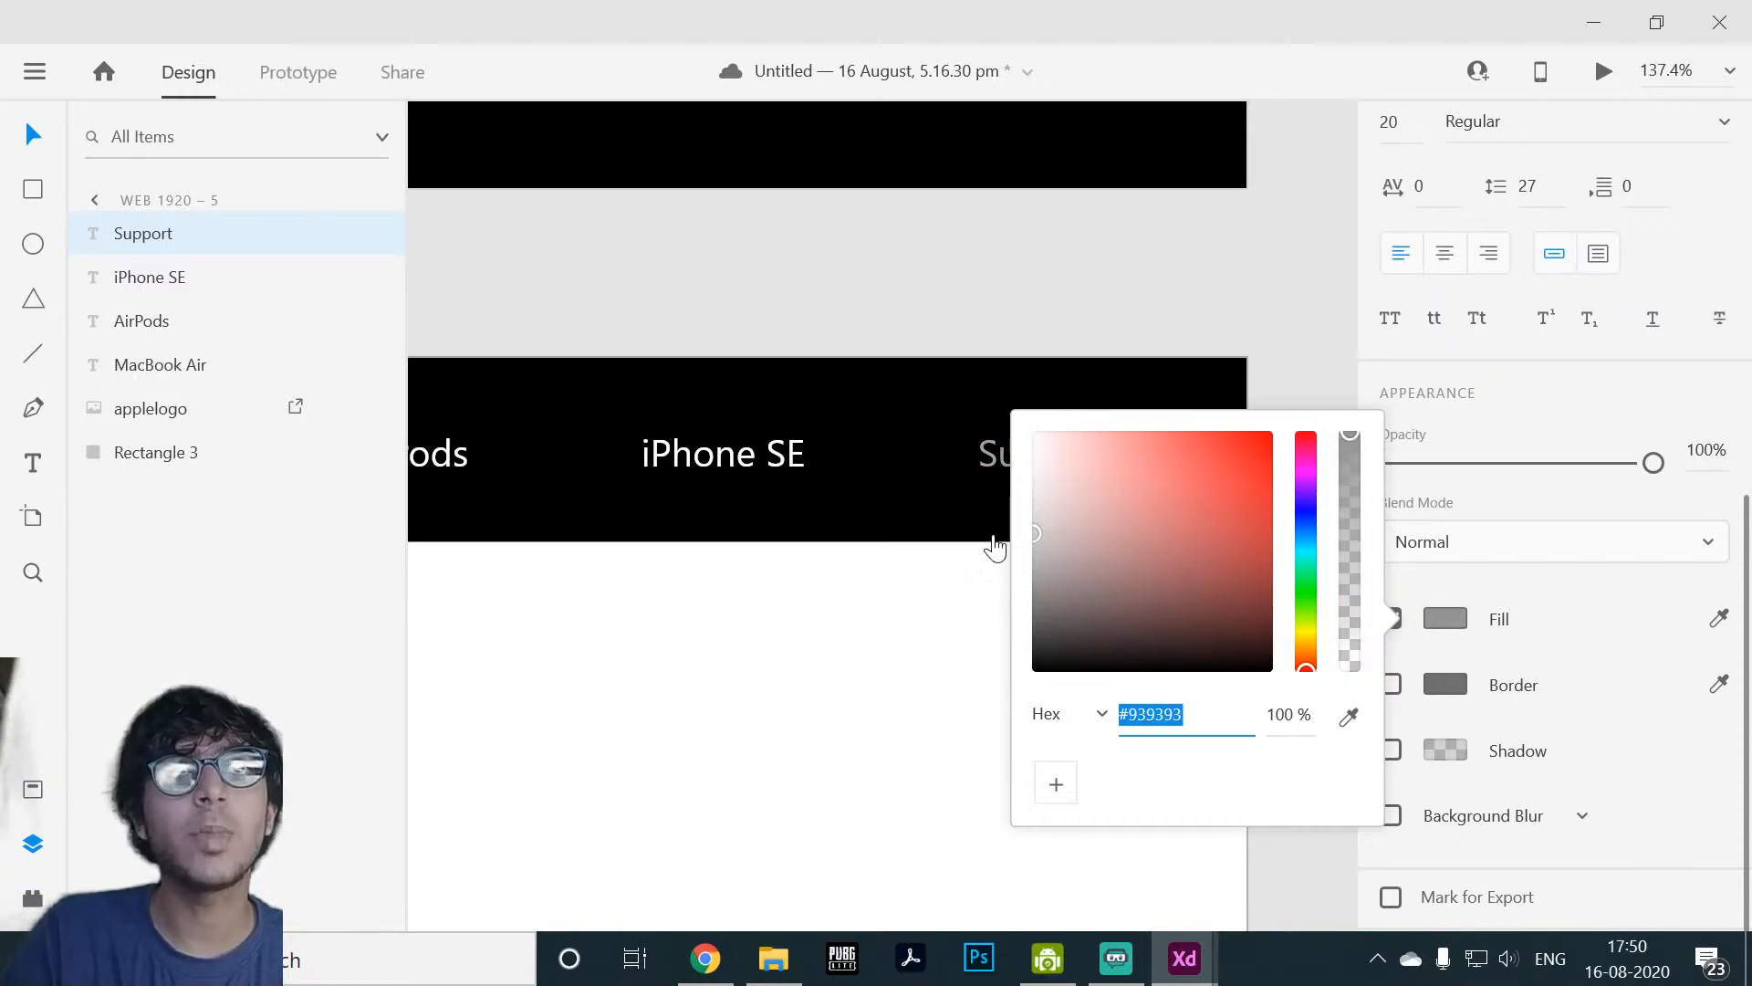
click(1271, 725)
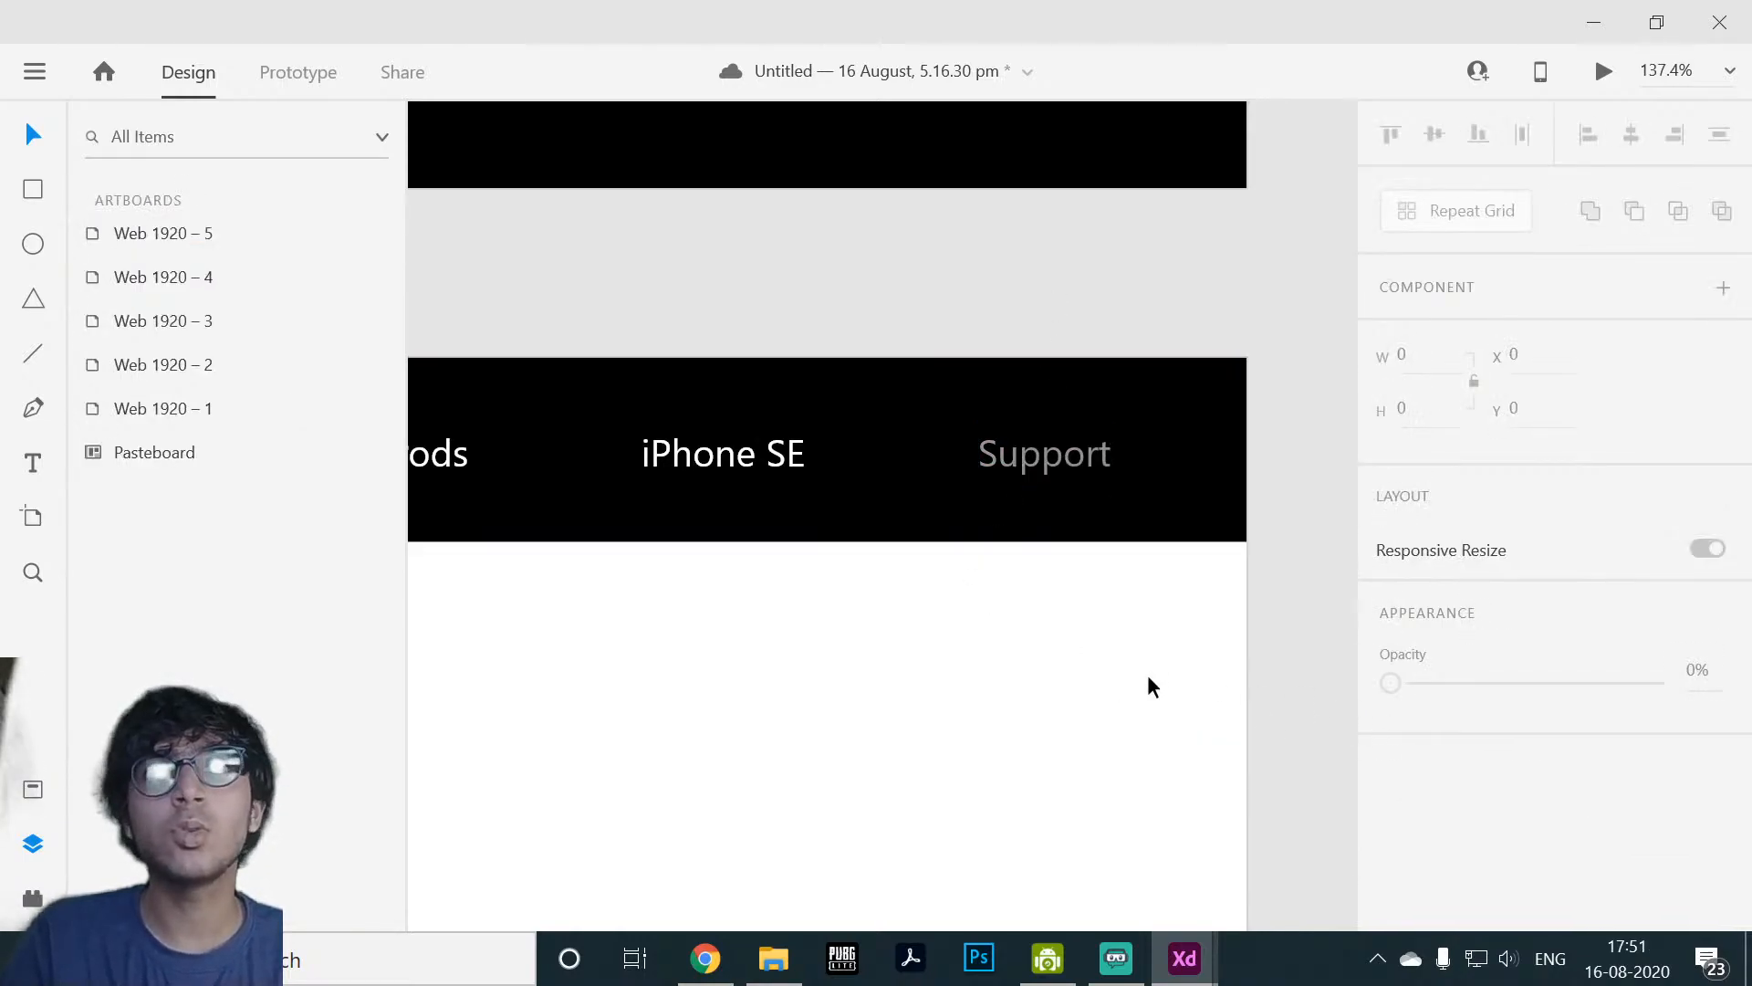
Step: Import the bg forest image from the applemock folder onto the Web 1920 – 5 artboard
scroll(1147, 677, down, 6)
scroll(1130, 650, up, 4)
scroll(1076, 677, down, 6)
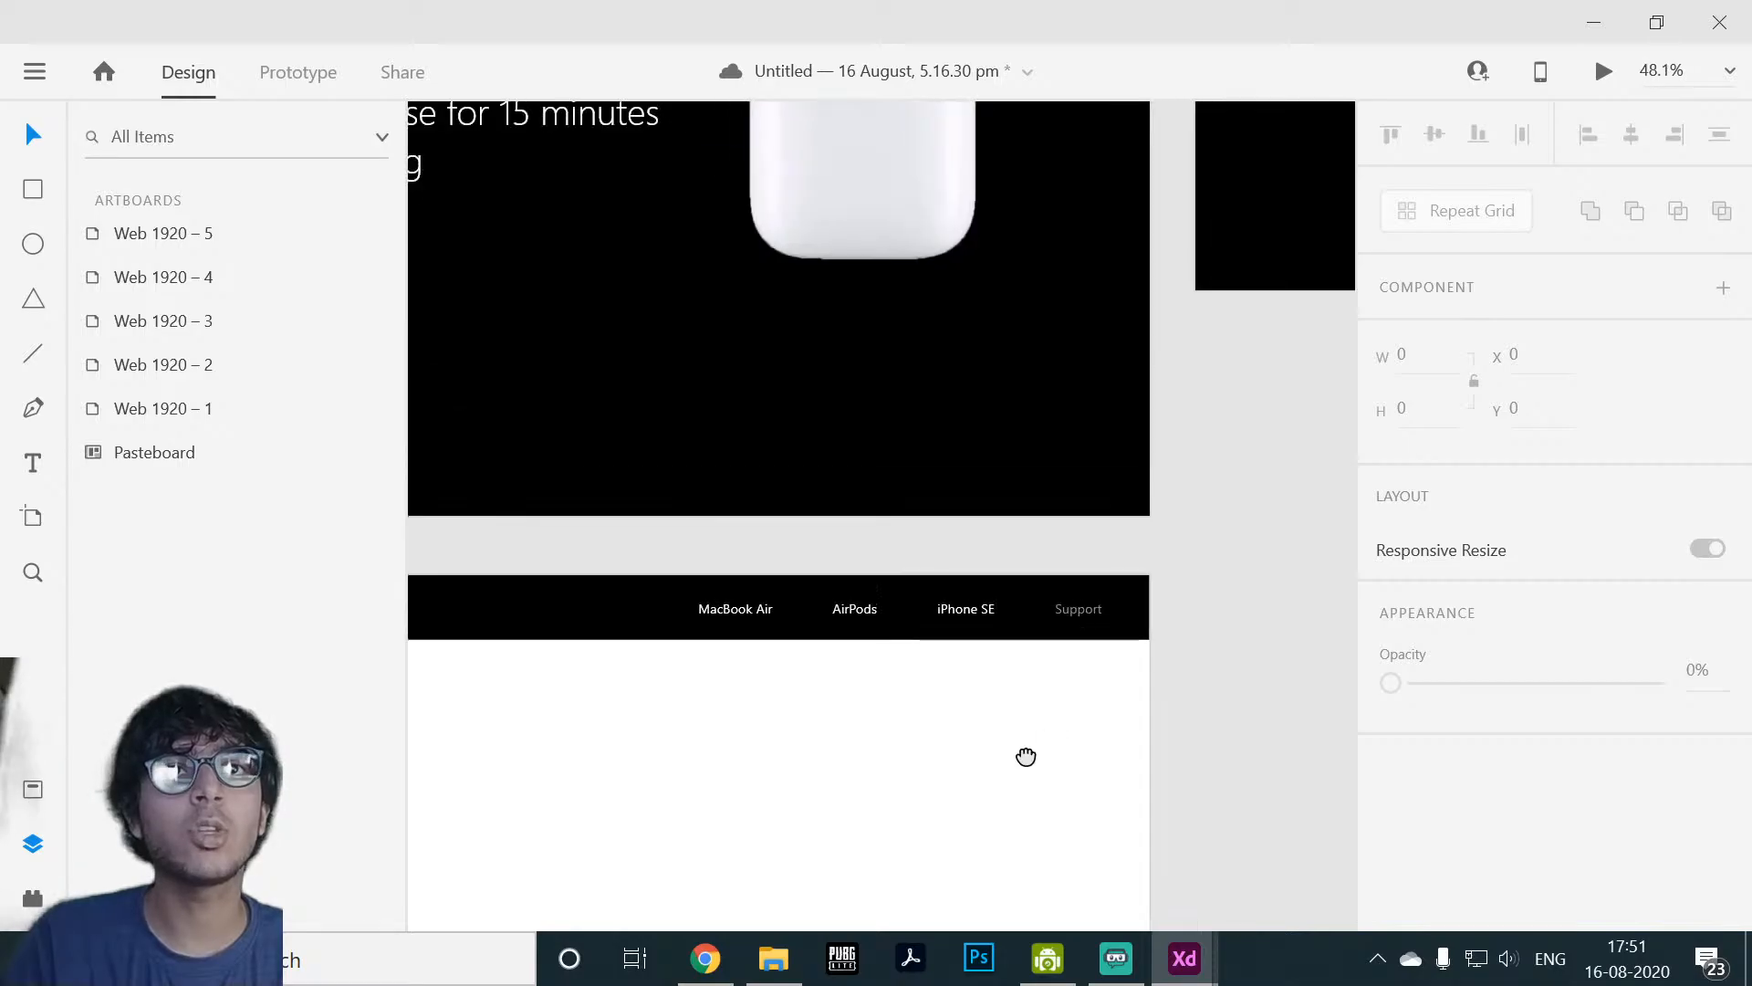
drag(1026, 756, 1136, 690)
scroll(1050, 712, down, 4)
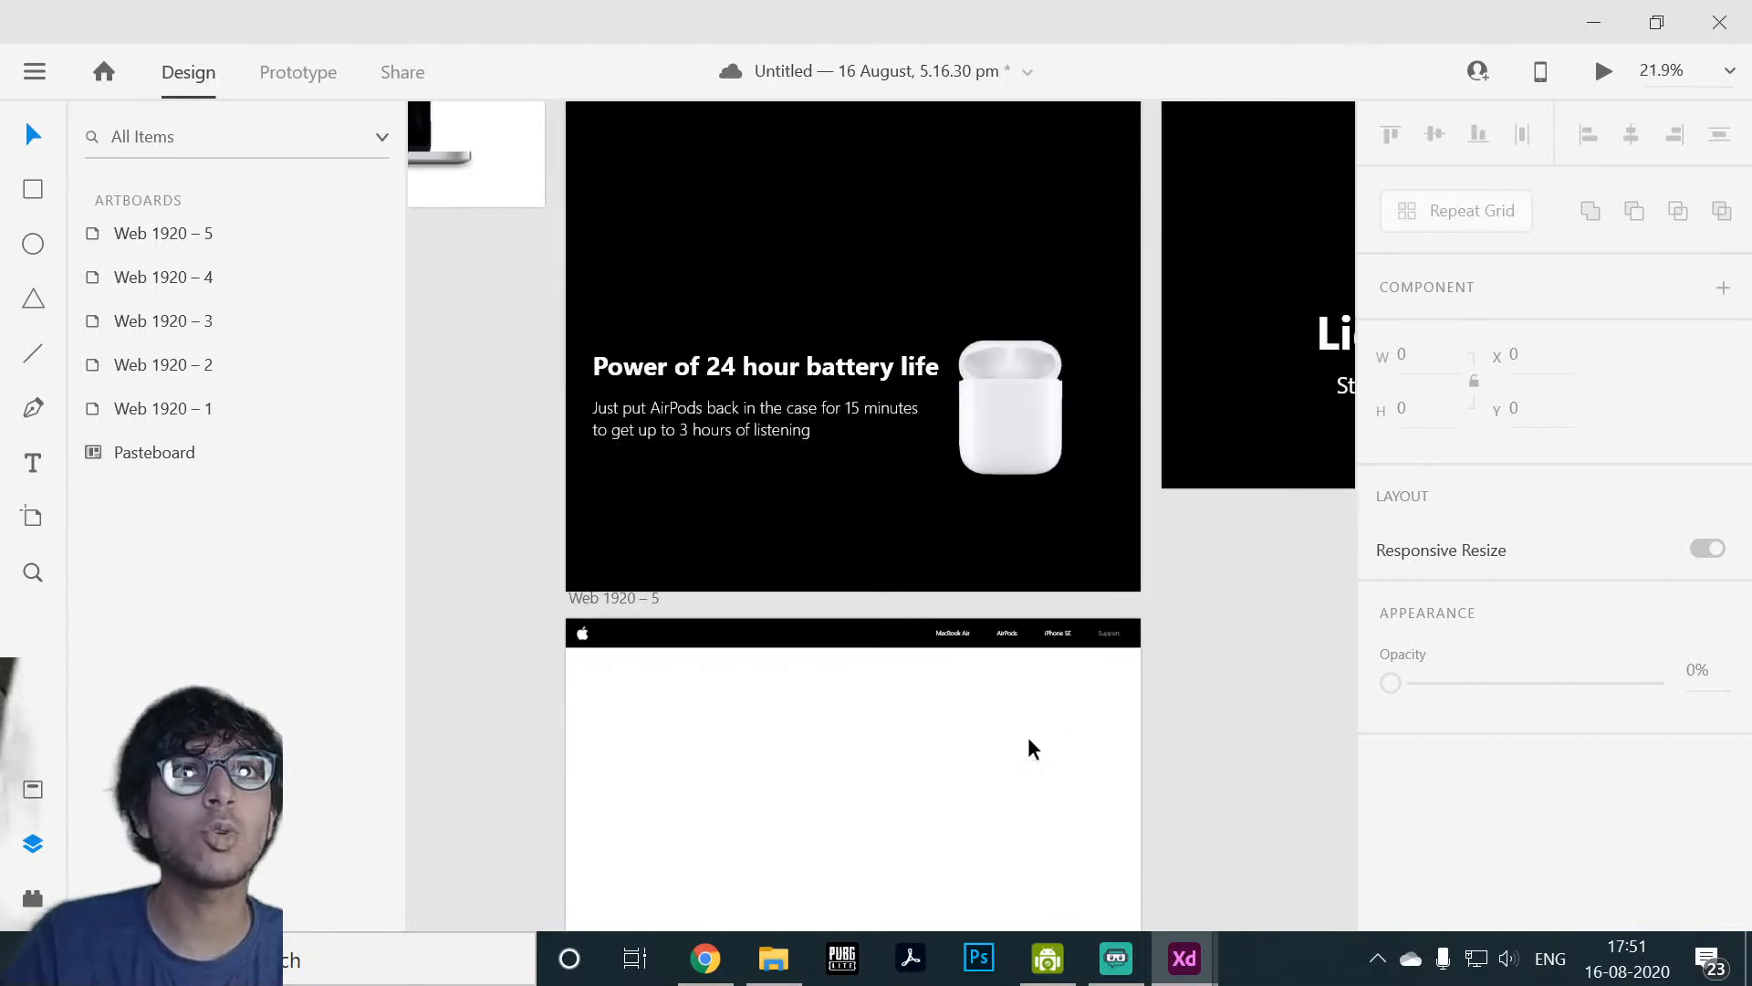
drag(1027, 736, 1092, 608)
scroll(1069, 687, up, 3)
scroll(1175, 610, down, 2)
scroll(1150, 623, up, 2)
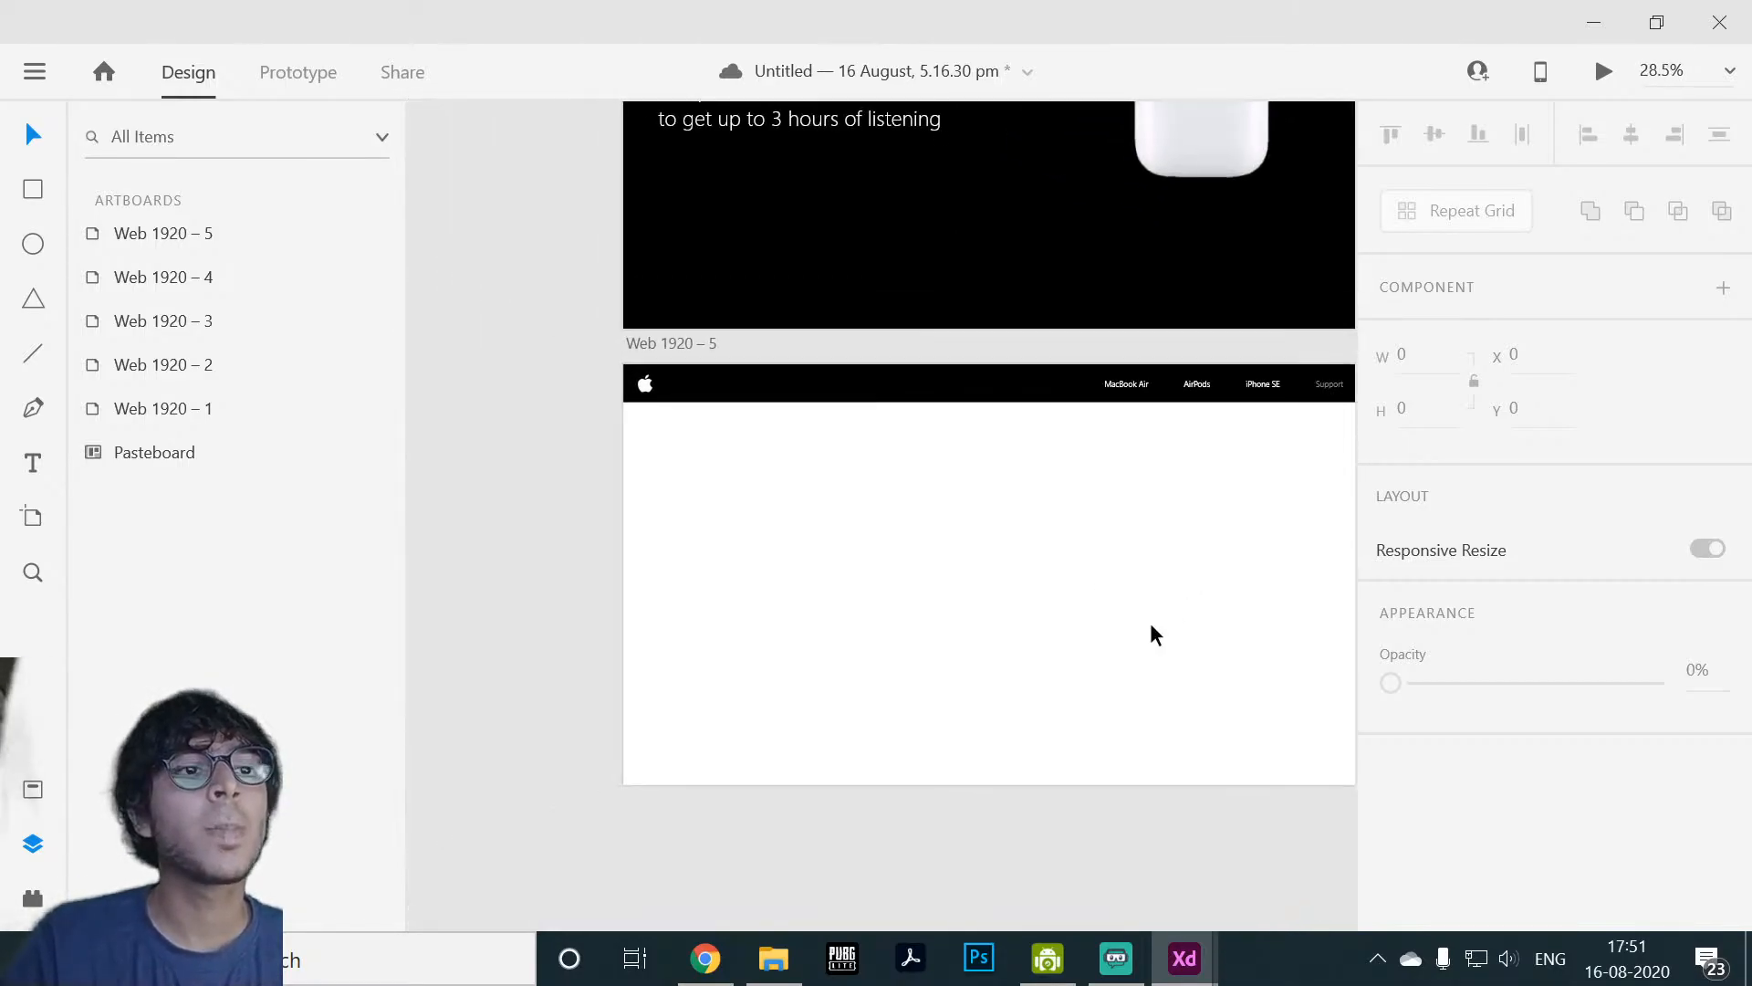
click(773, 959)
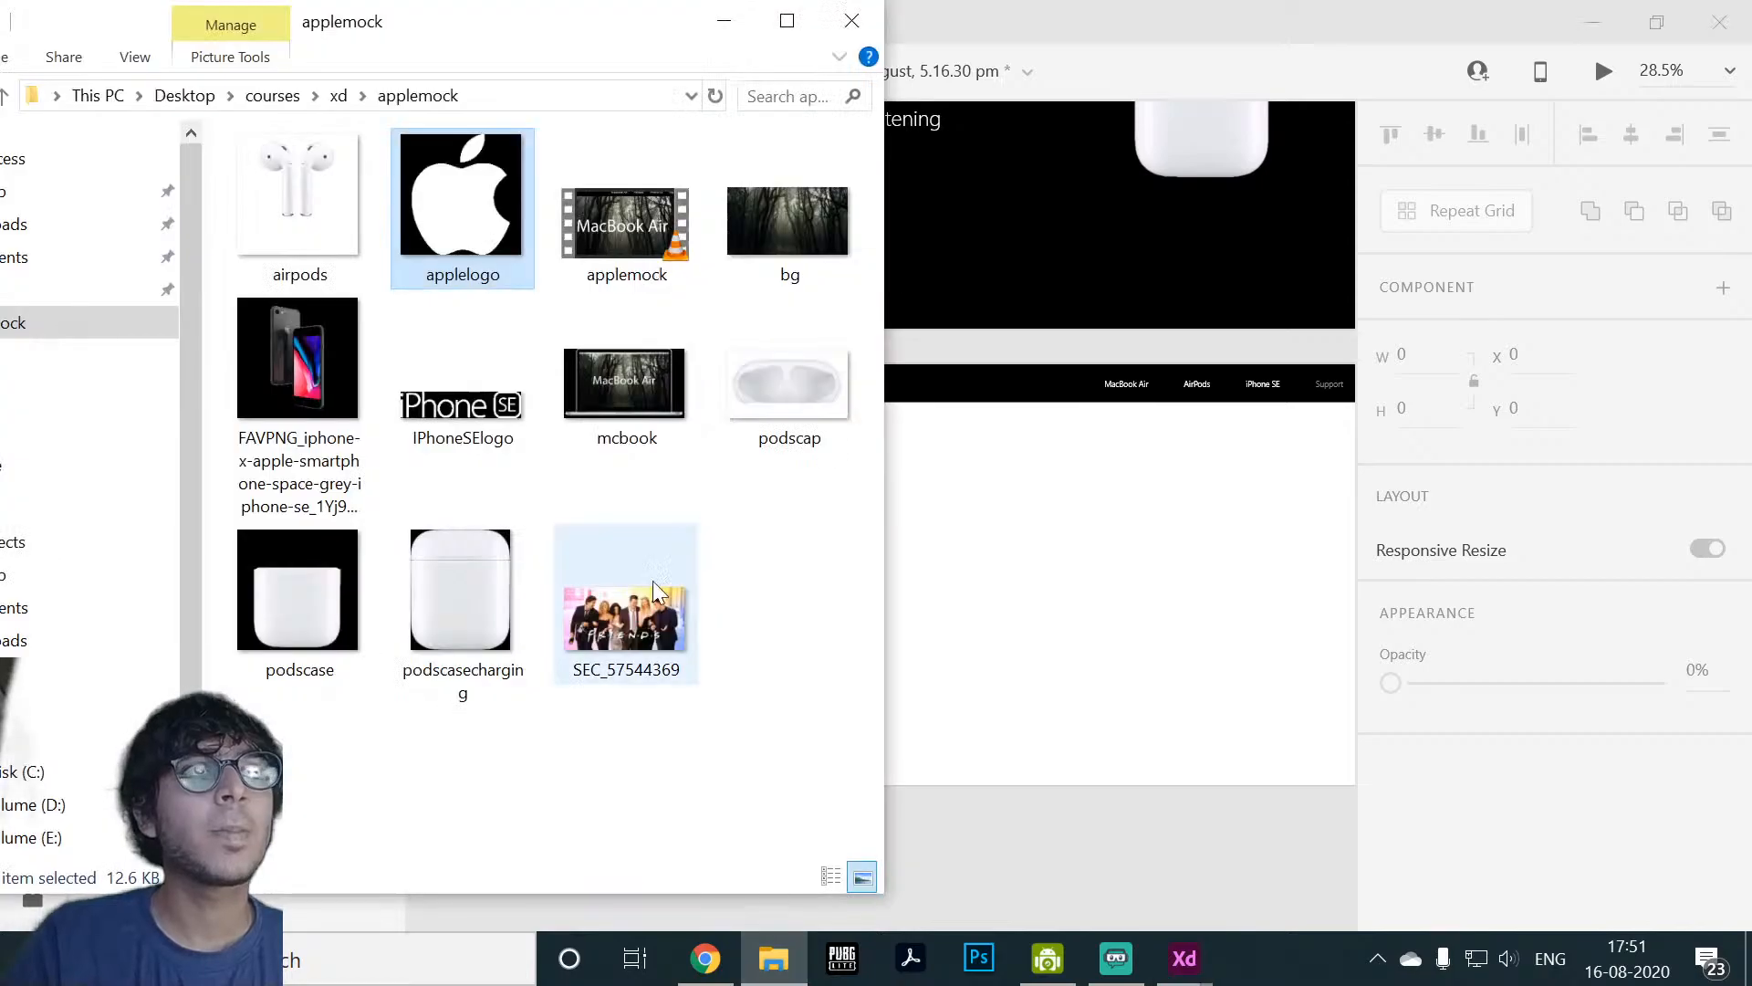
click(747, 208)
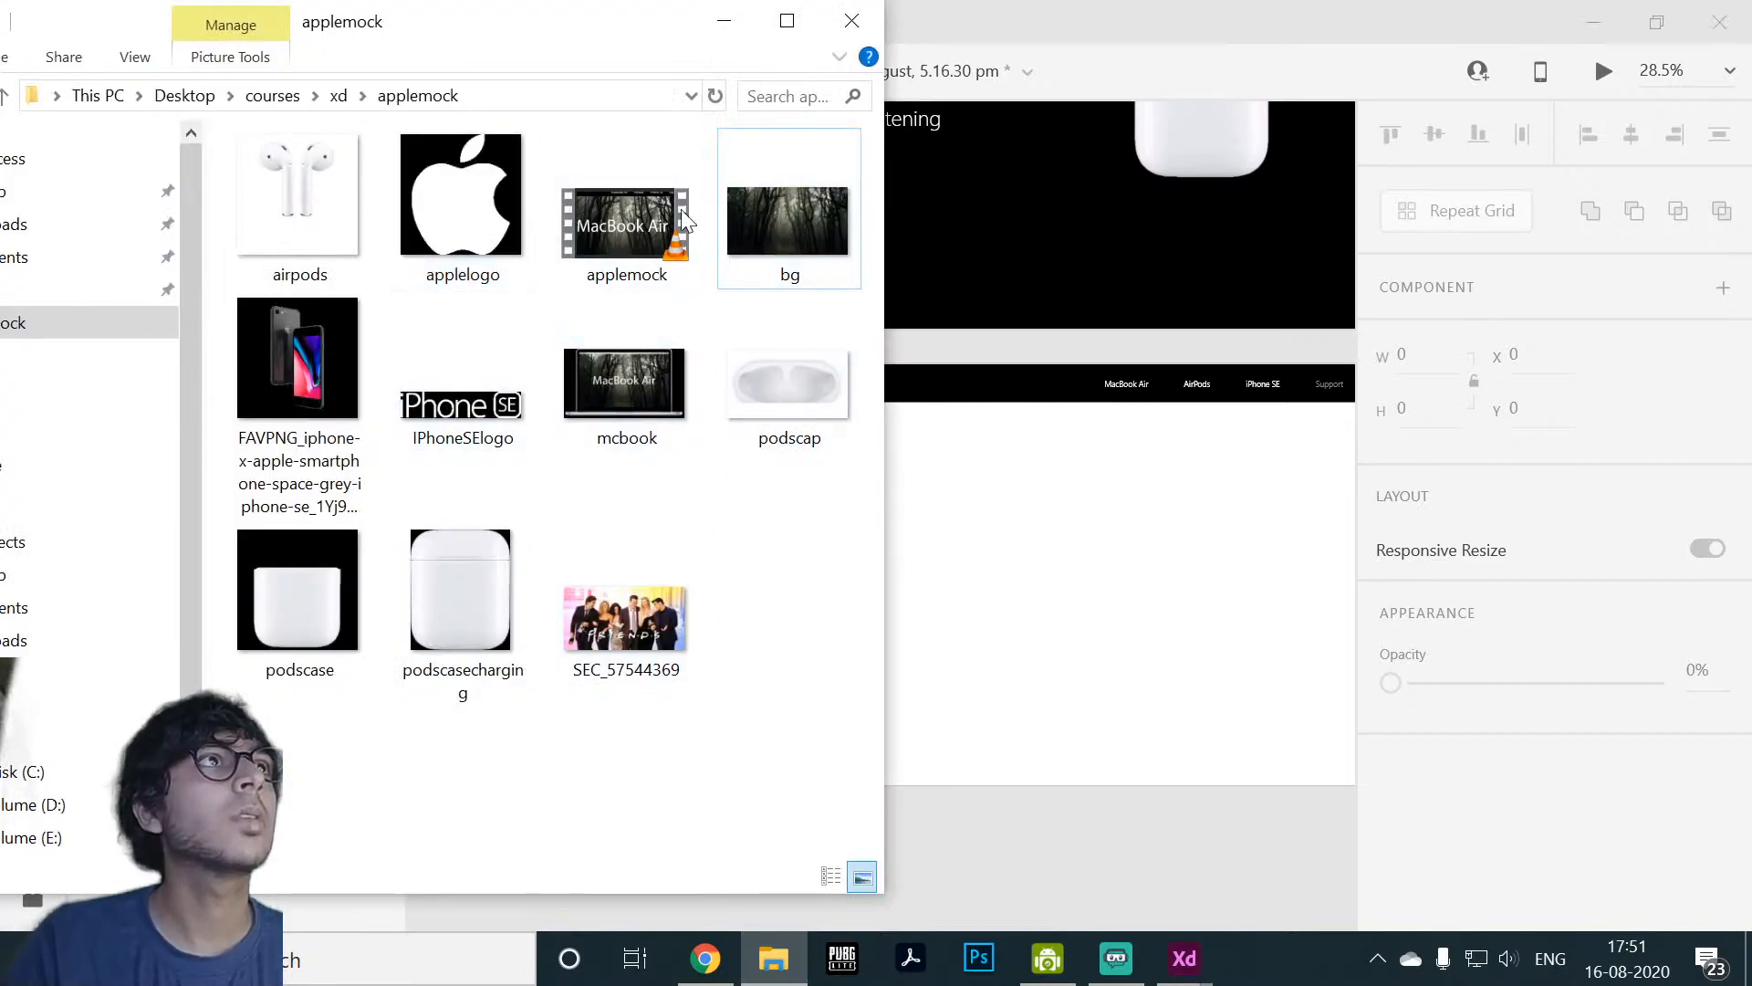
drag(754, 197, 1056, 697)
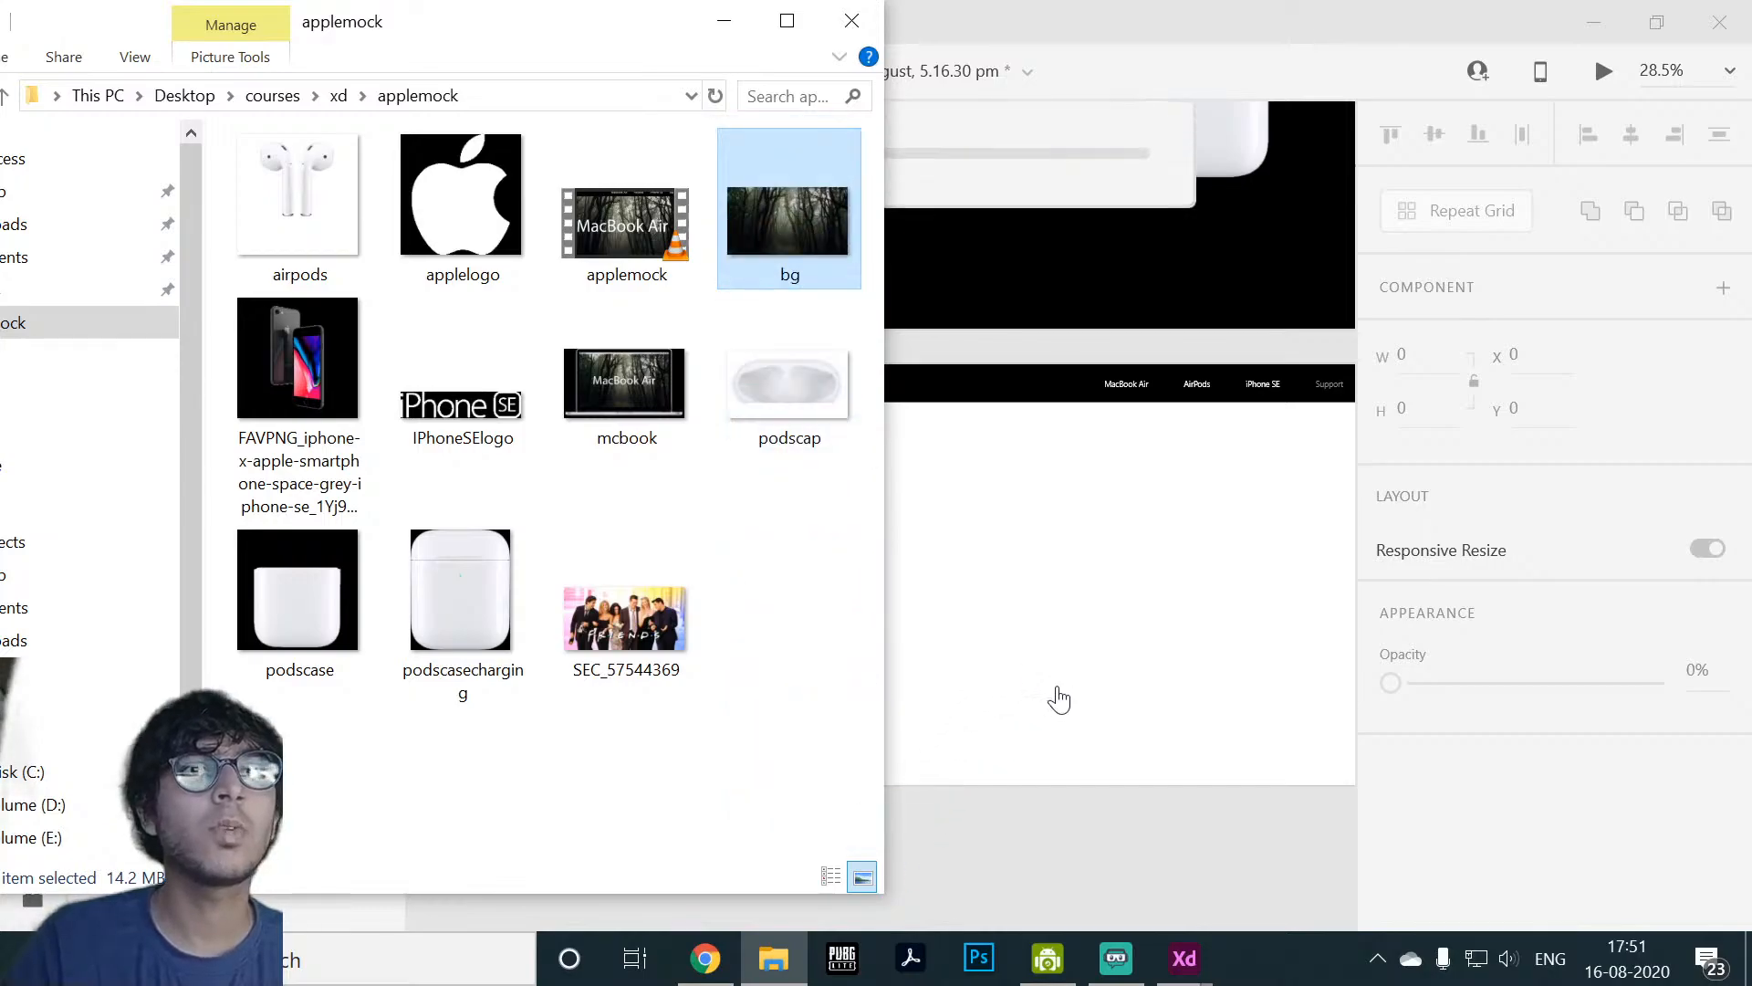
click(721, 20)
Step: Scale the bg image down to 1920 × 1080 and align it to cover Web 1920 – 5 exactly
drag(1180, 765, 676, 364)
scroll(892, 510, down, 5)
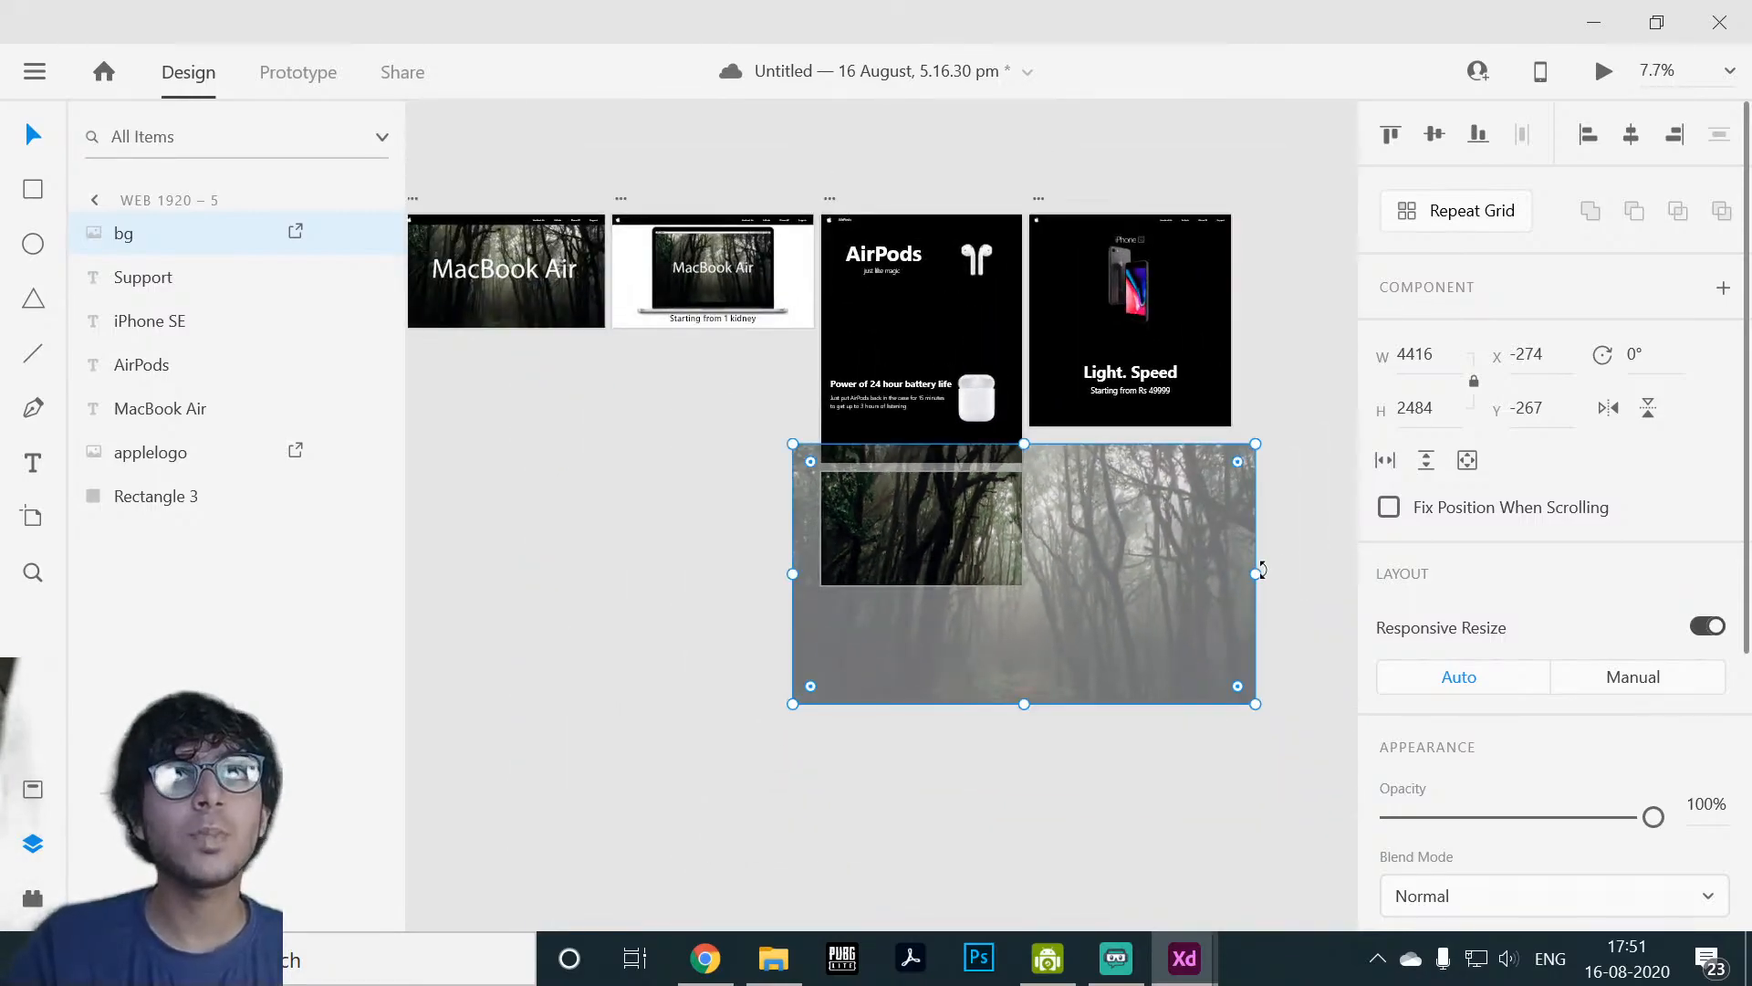
drag(1260, 569, 1023, 573)
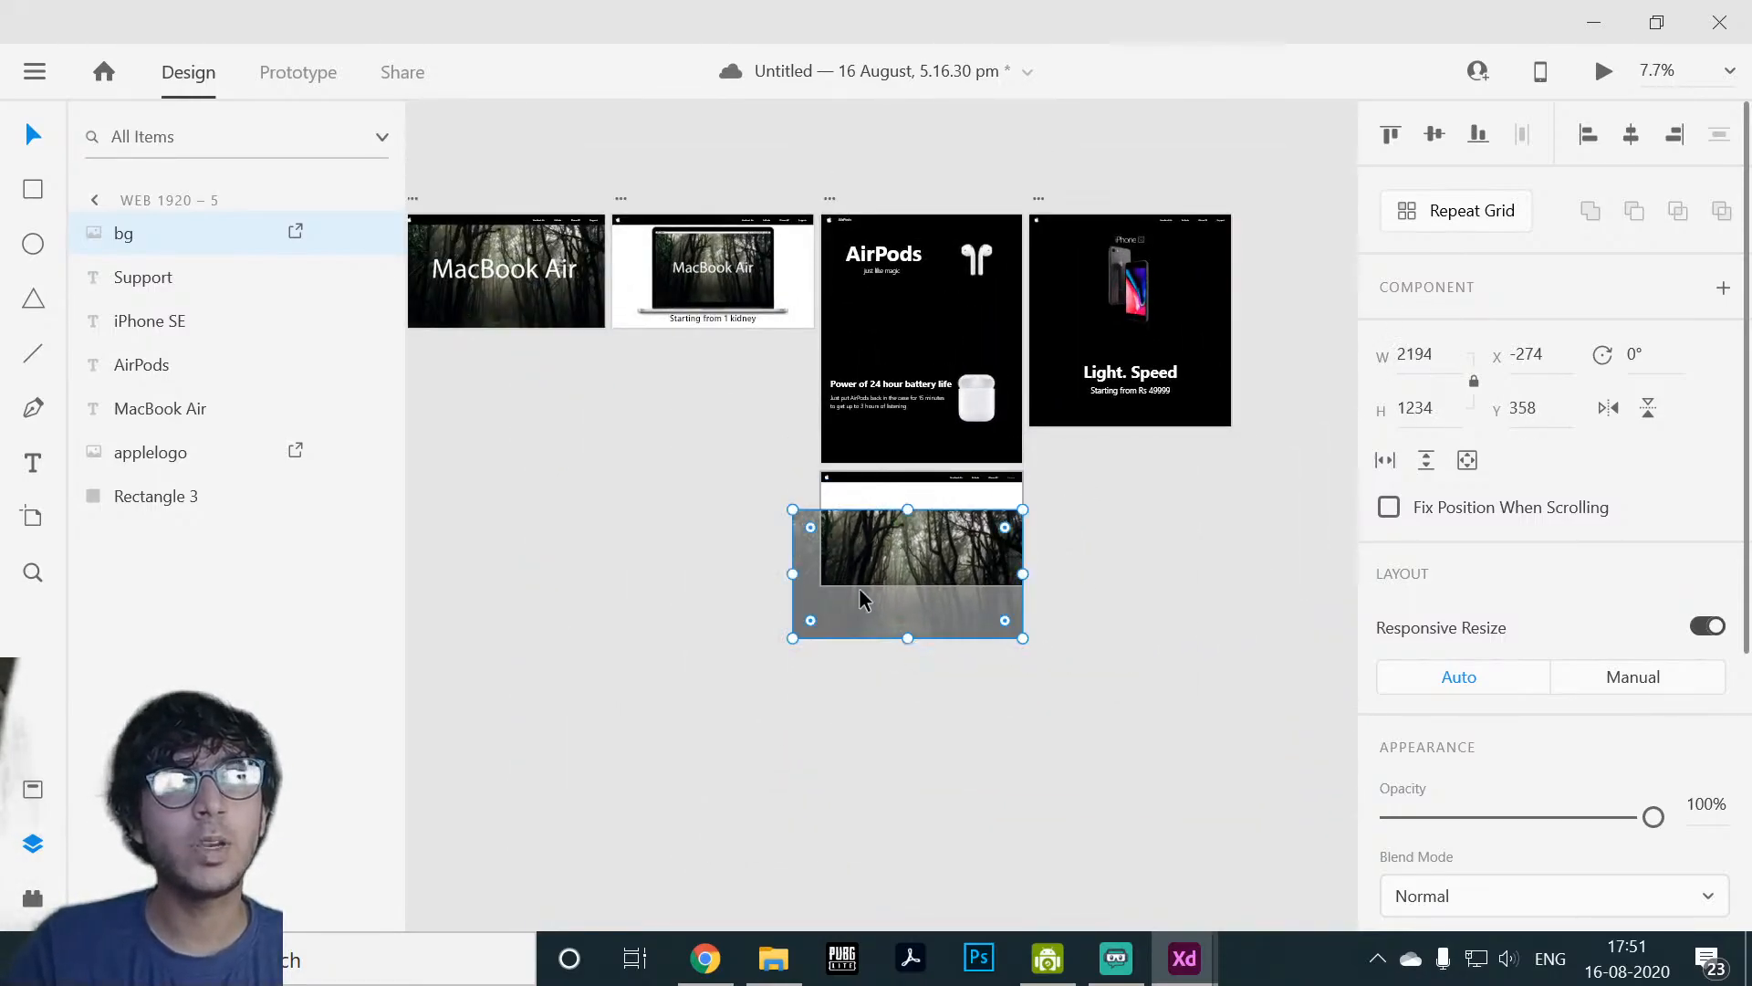
drag(790, 571, 906, 511)
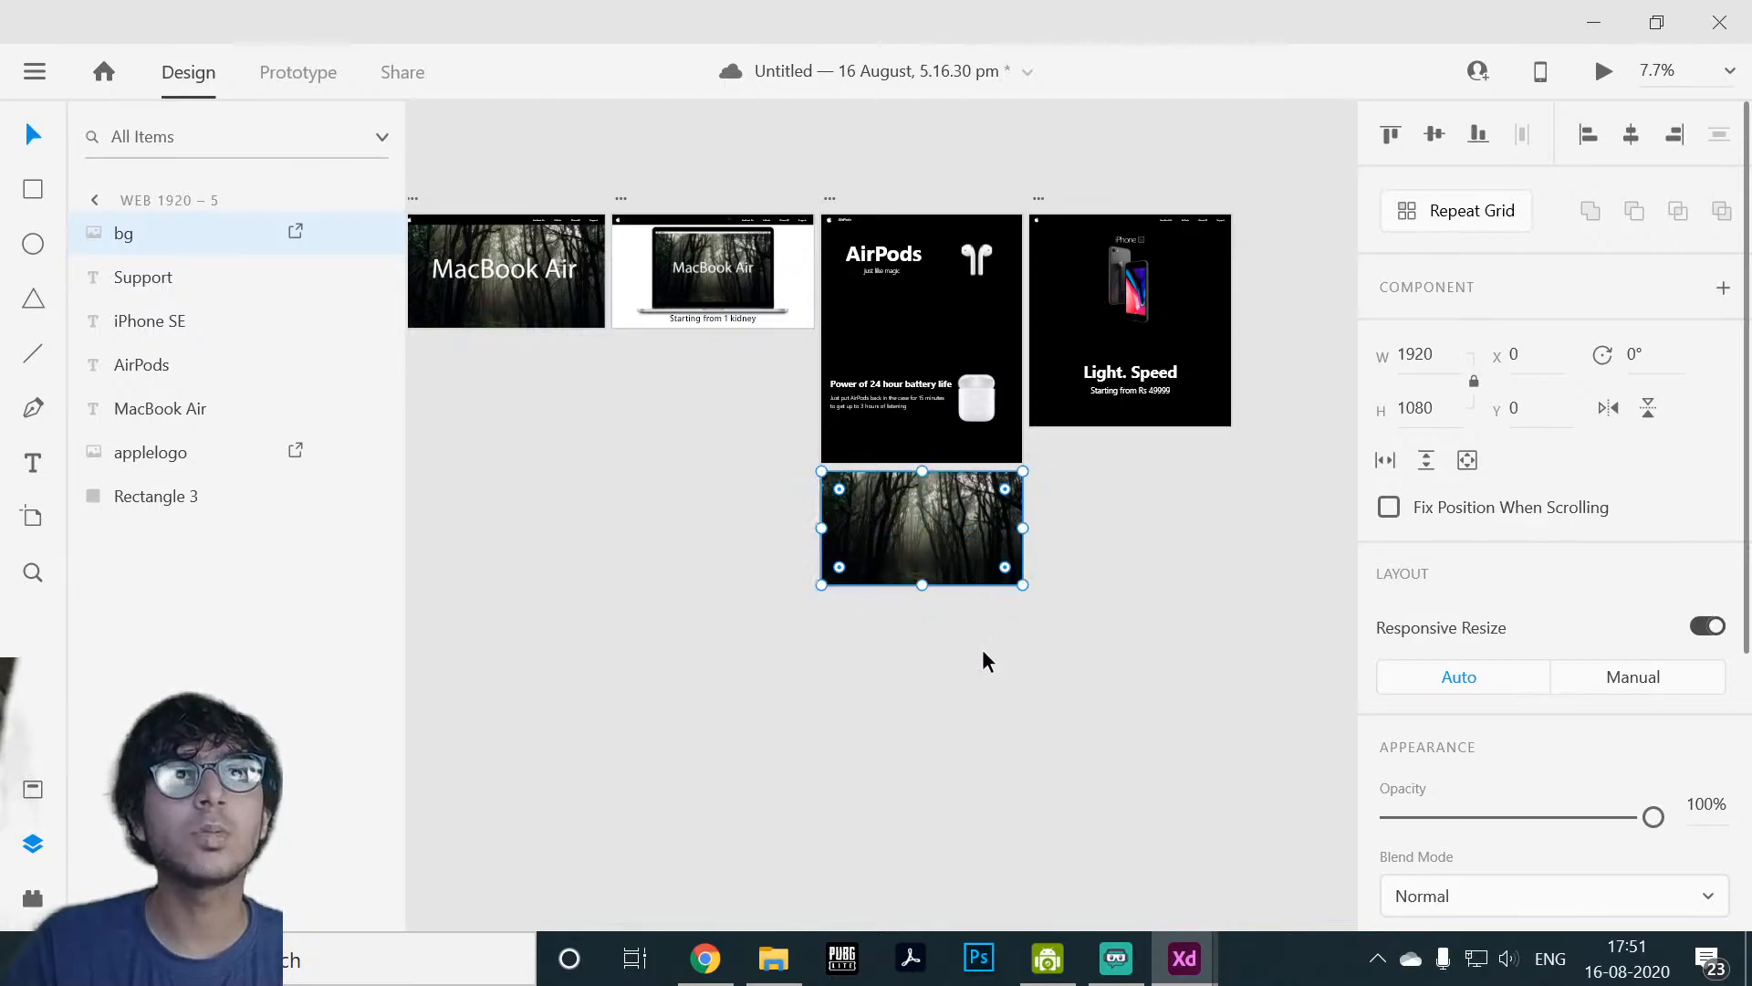
Step: Move the bg image to the back of the Web 1920 – 5 layer order, behind the navigation bar
scroll(912, 670, up, 3)
click(594, 549)
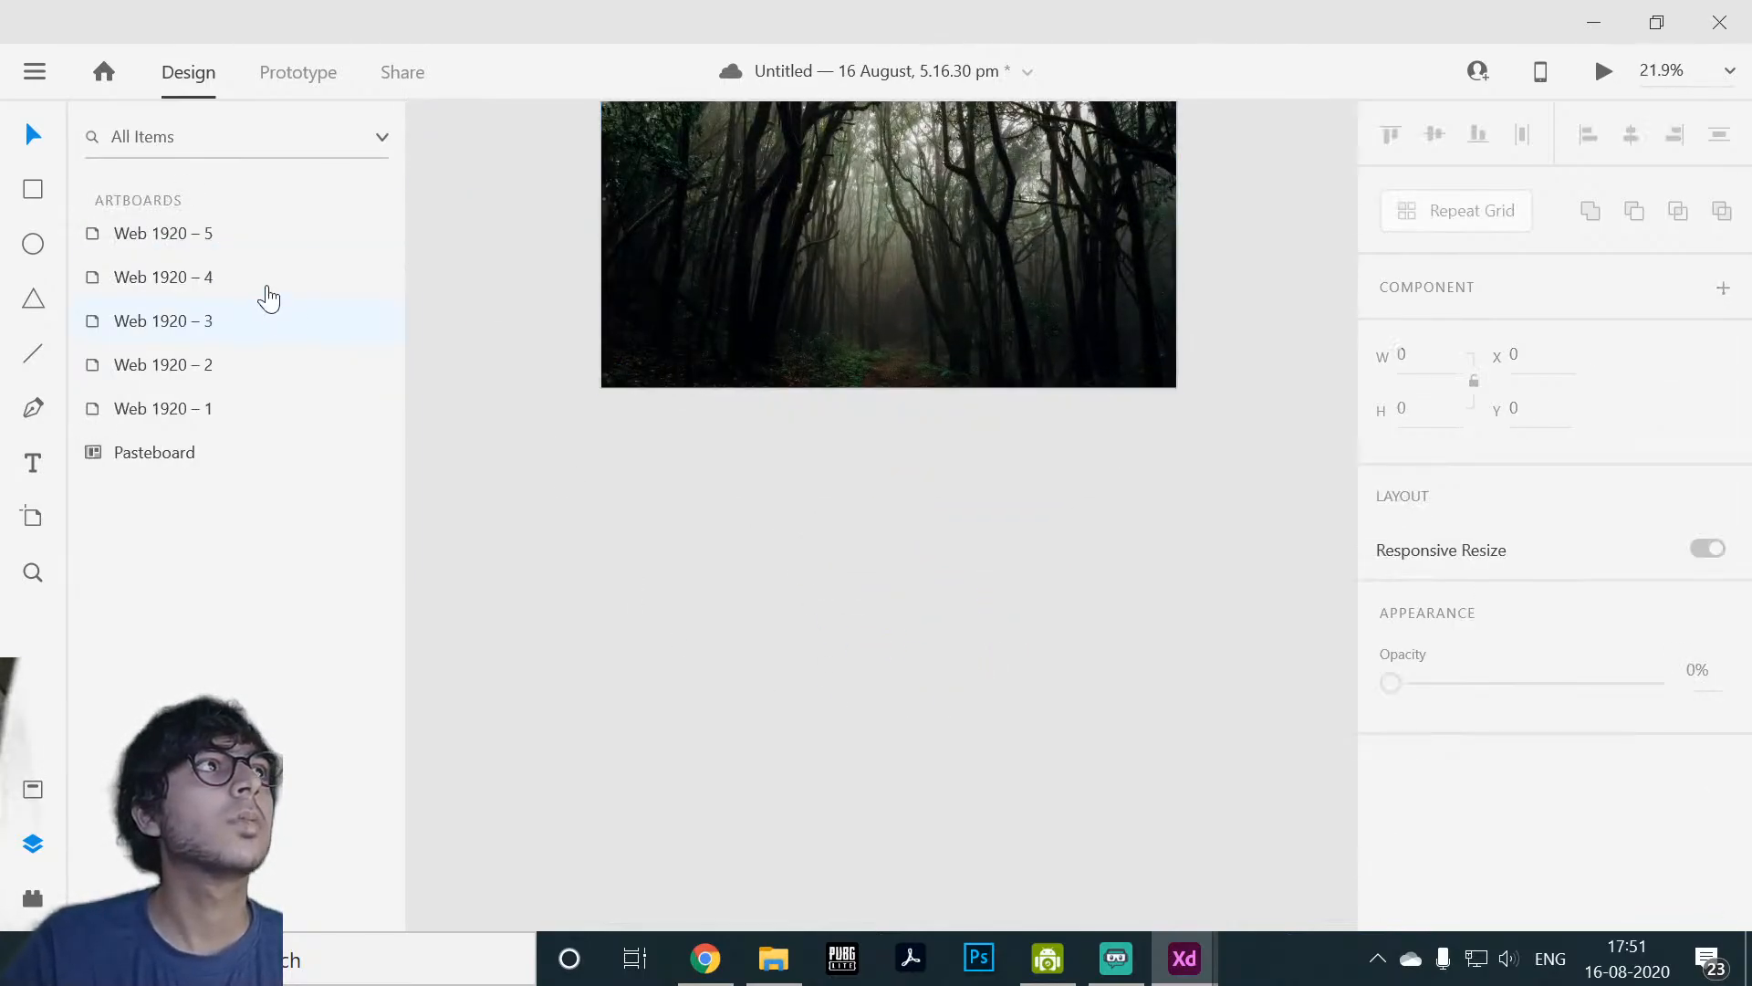
click(789, 228)
drag(214, 234, 196, 524)
click(474, 511)
scroll(475, 511, up, 4)
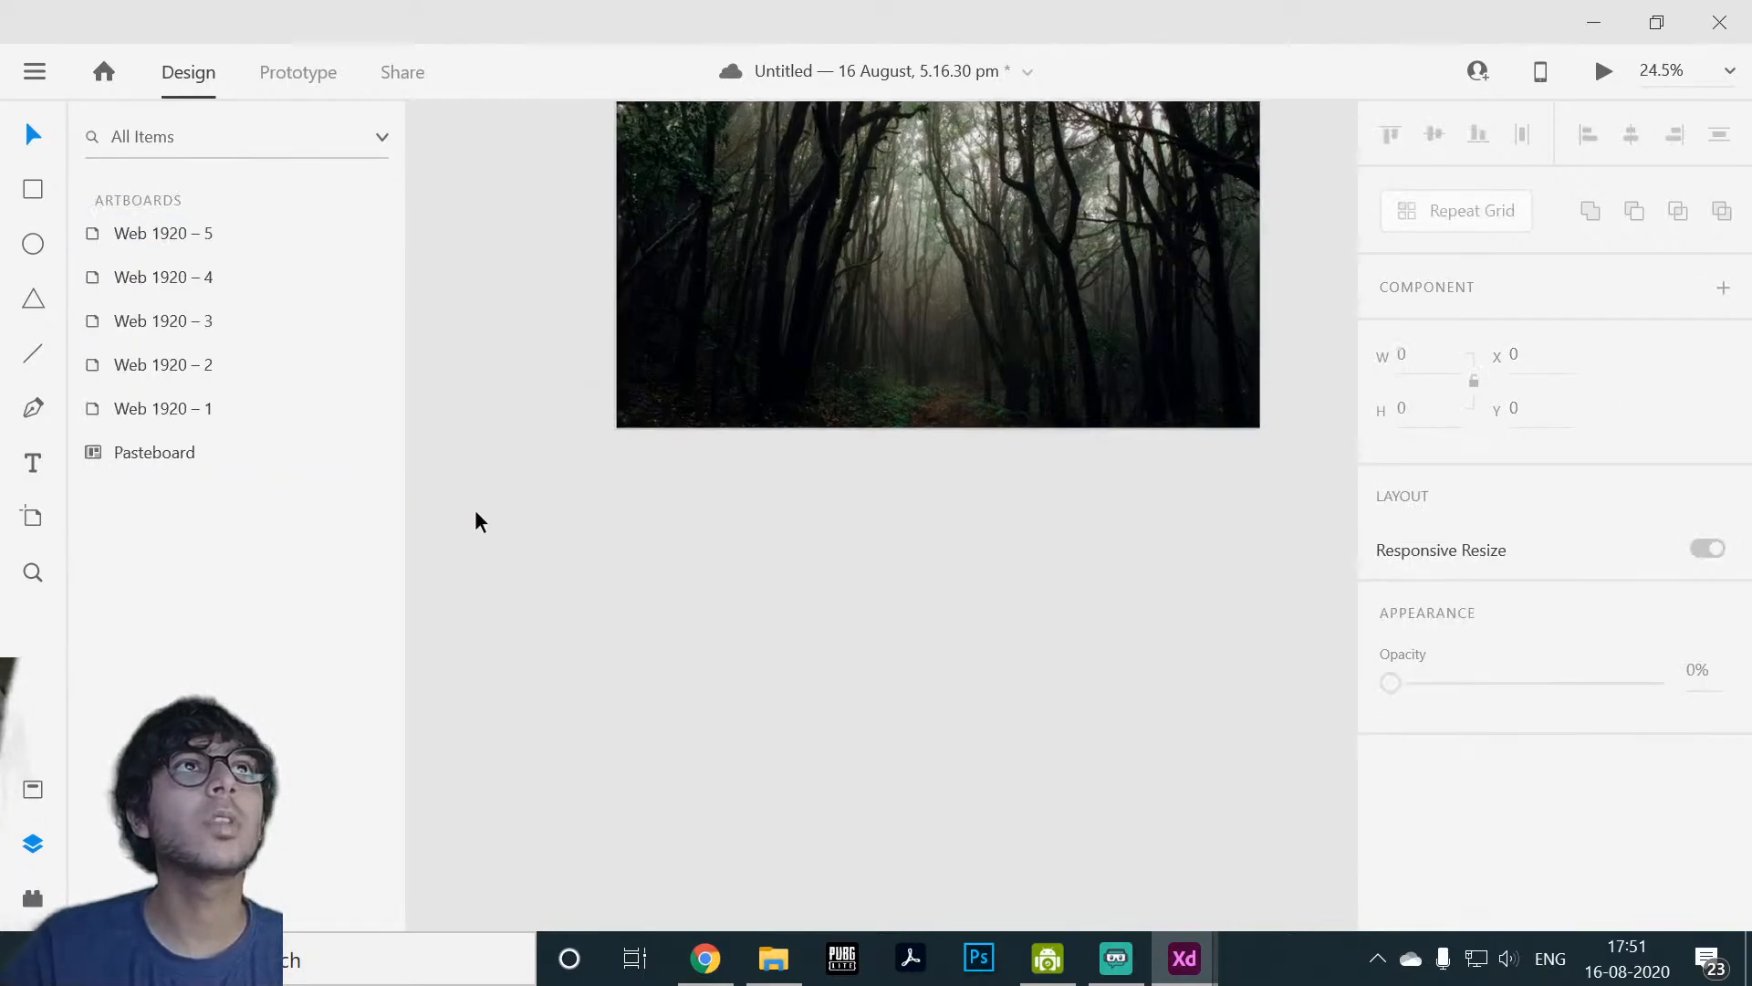
scroll(572, 440, down, 3)
drag(742, 355, 740, 728)
scroll(836, 673, up, 2)
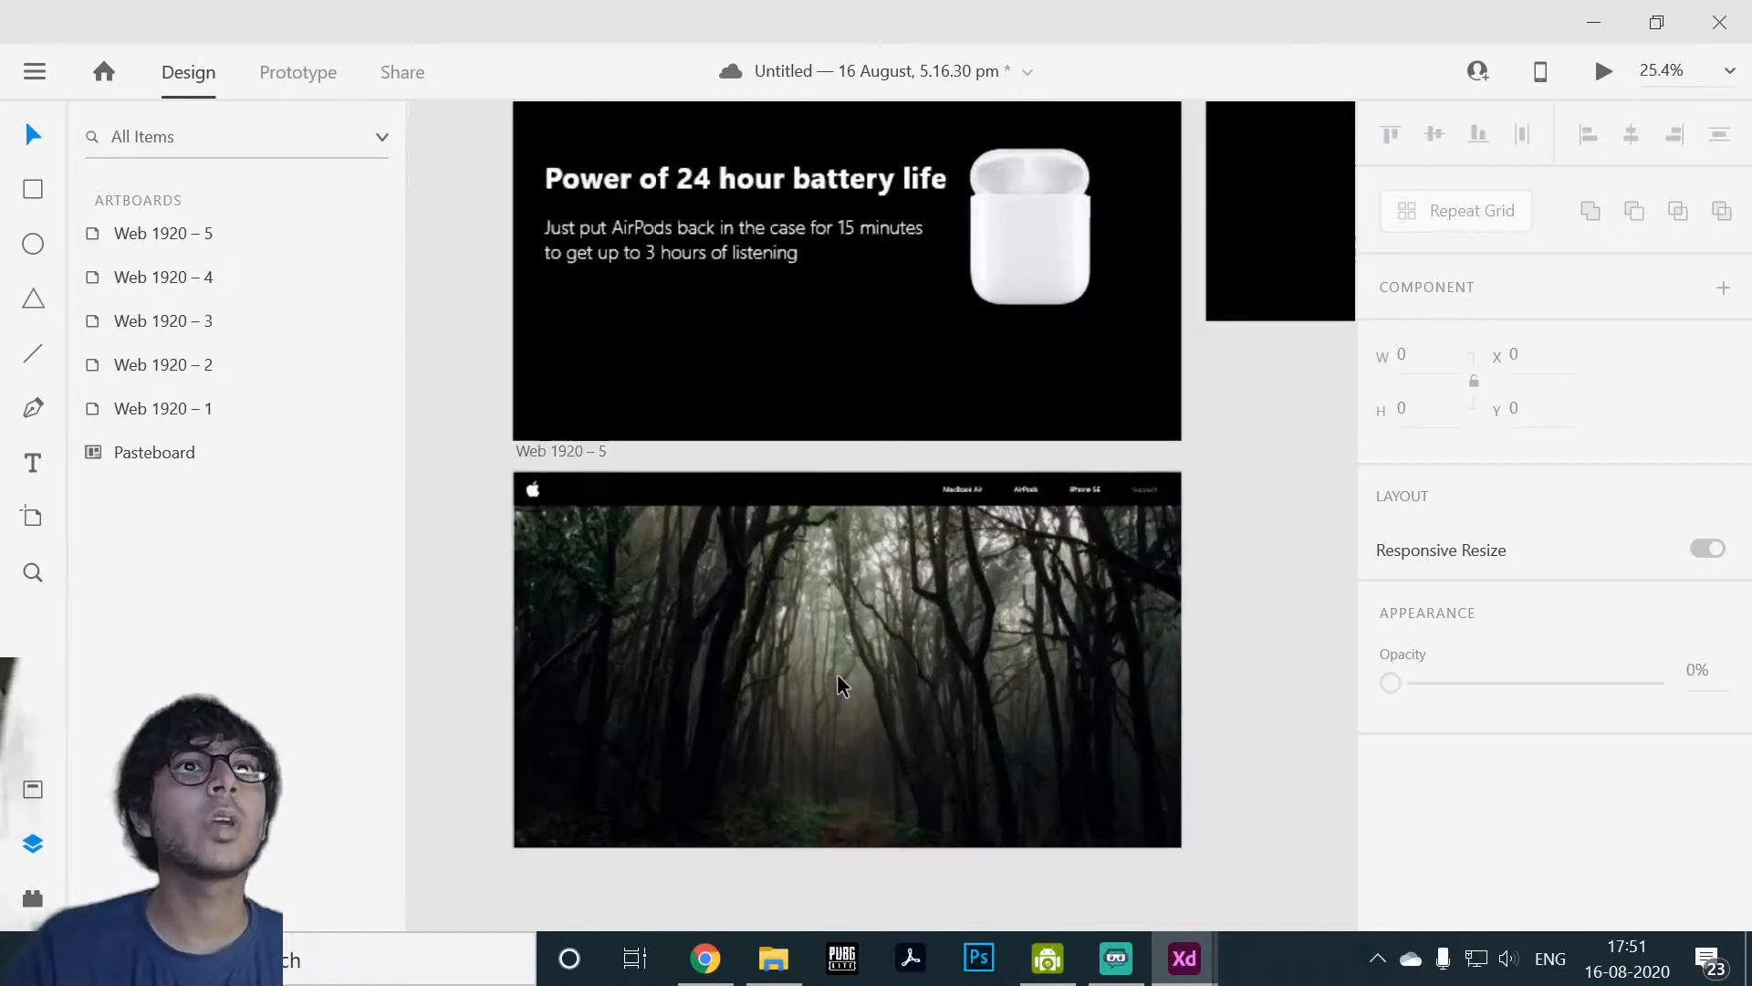
Step: Draw a rectangle about 1164 × 108 on Web 1920 – 5 and move it down to about X 405, Y 570
drag(914, 601, 980, 600)
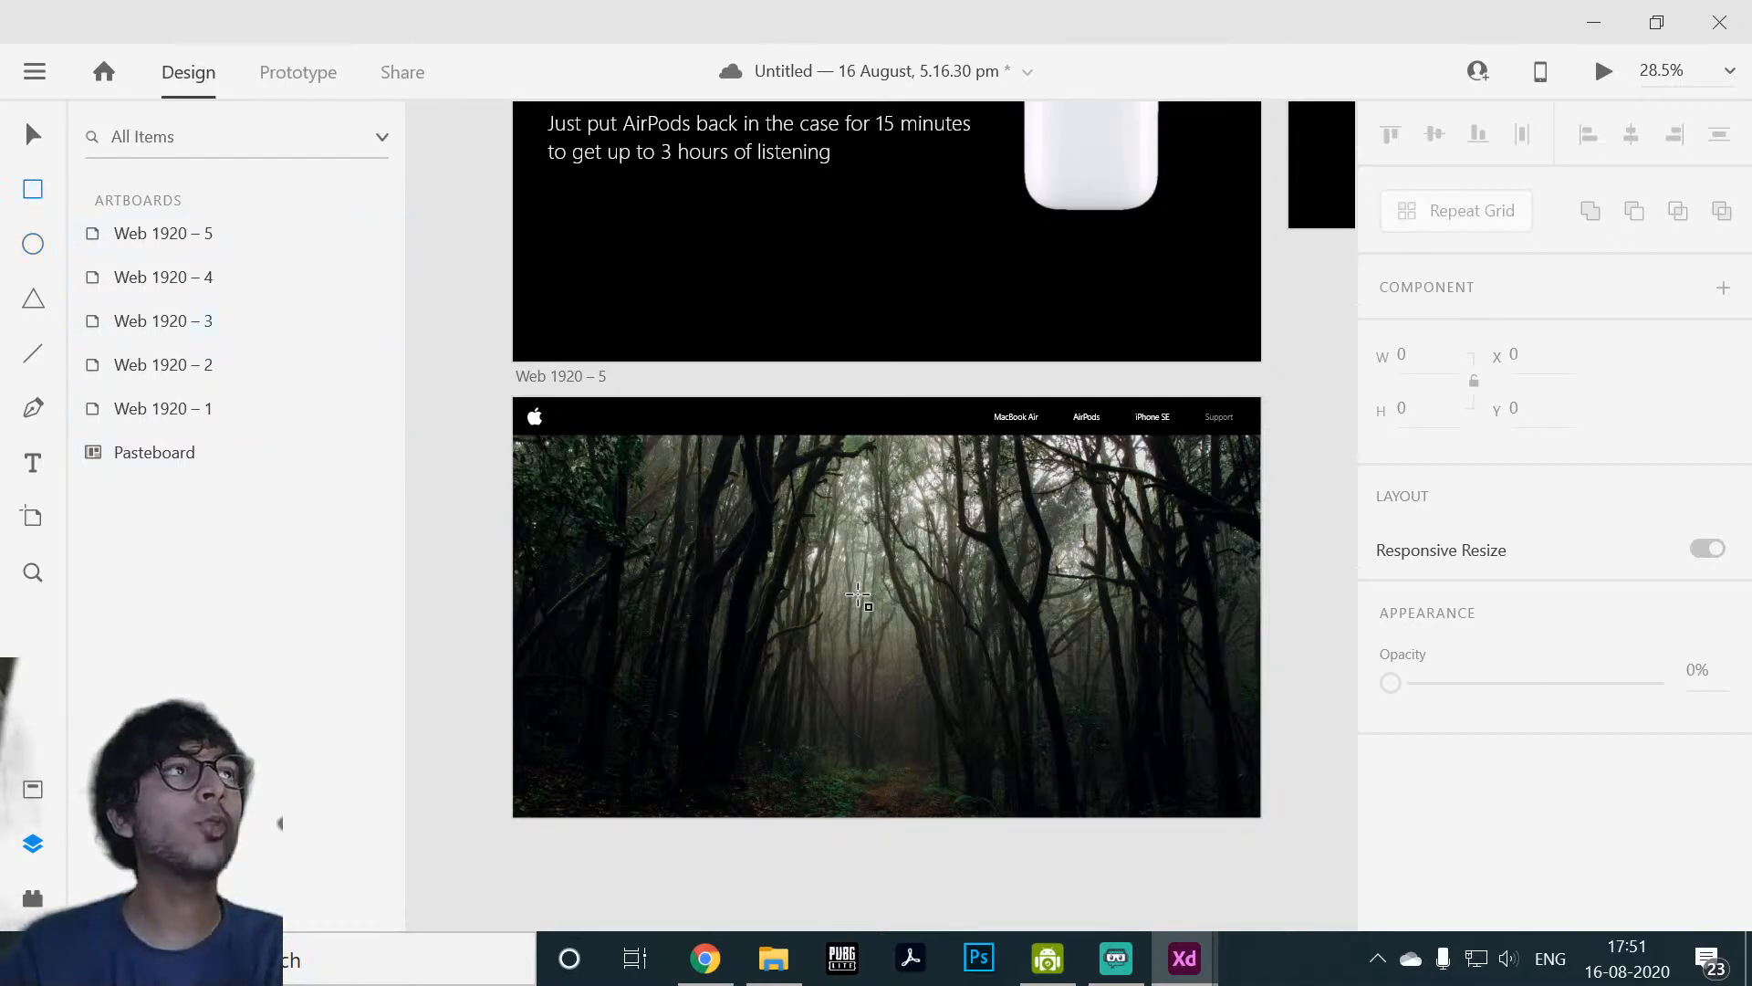
mouse_move(672, 559)
mouse_down()
mouse_move(771, 599)
mouse_move(1115, 638)
mouse_move(1136, 620)
mouse_move(1127, 600)
mouse_up()
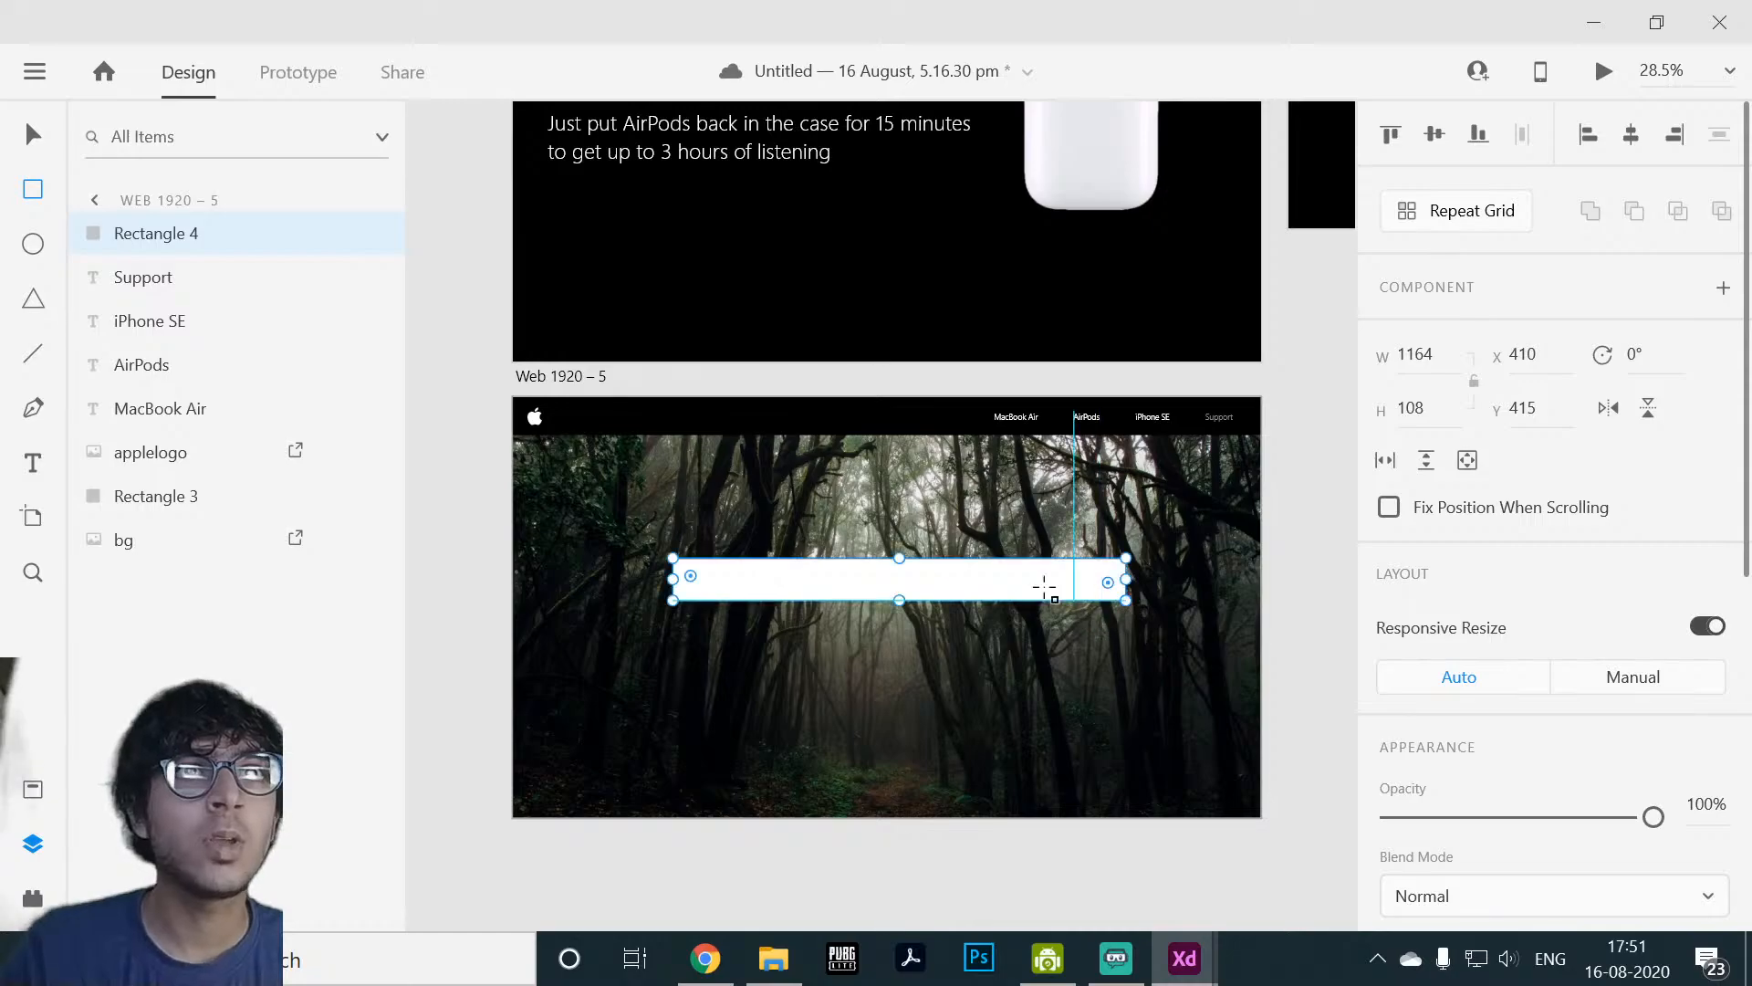
scroll(990, 708, up, 3)
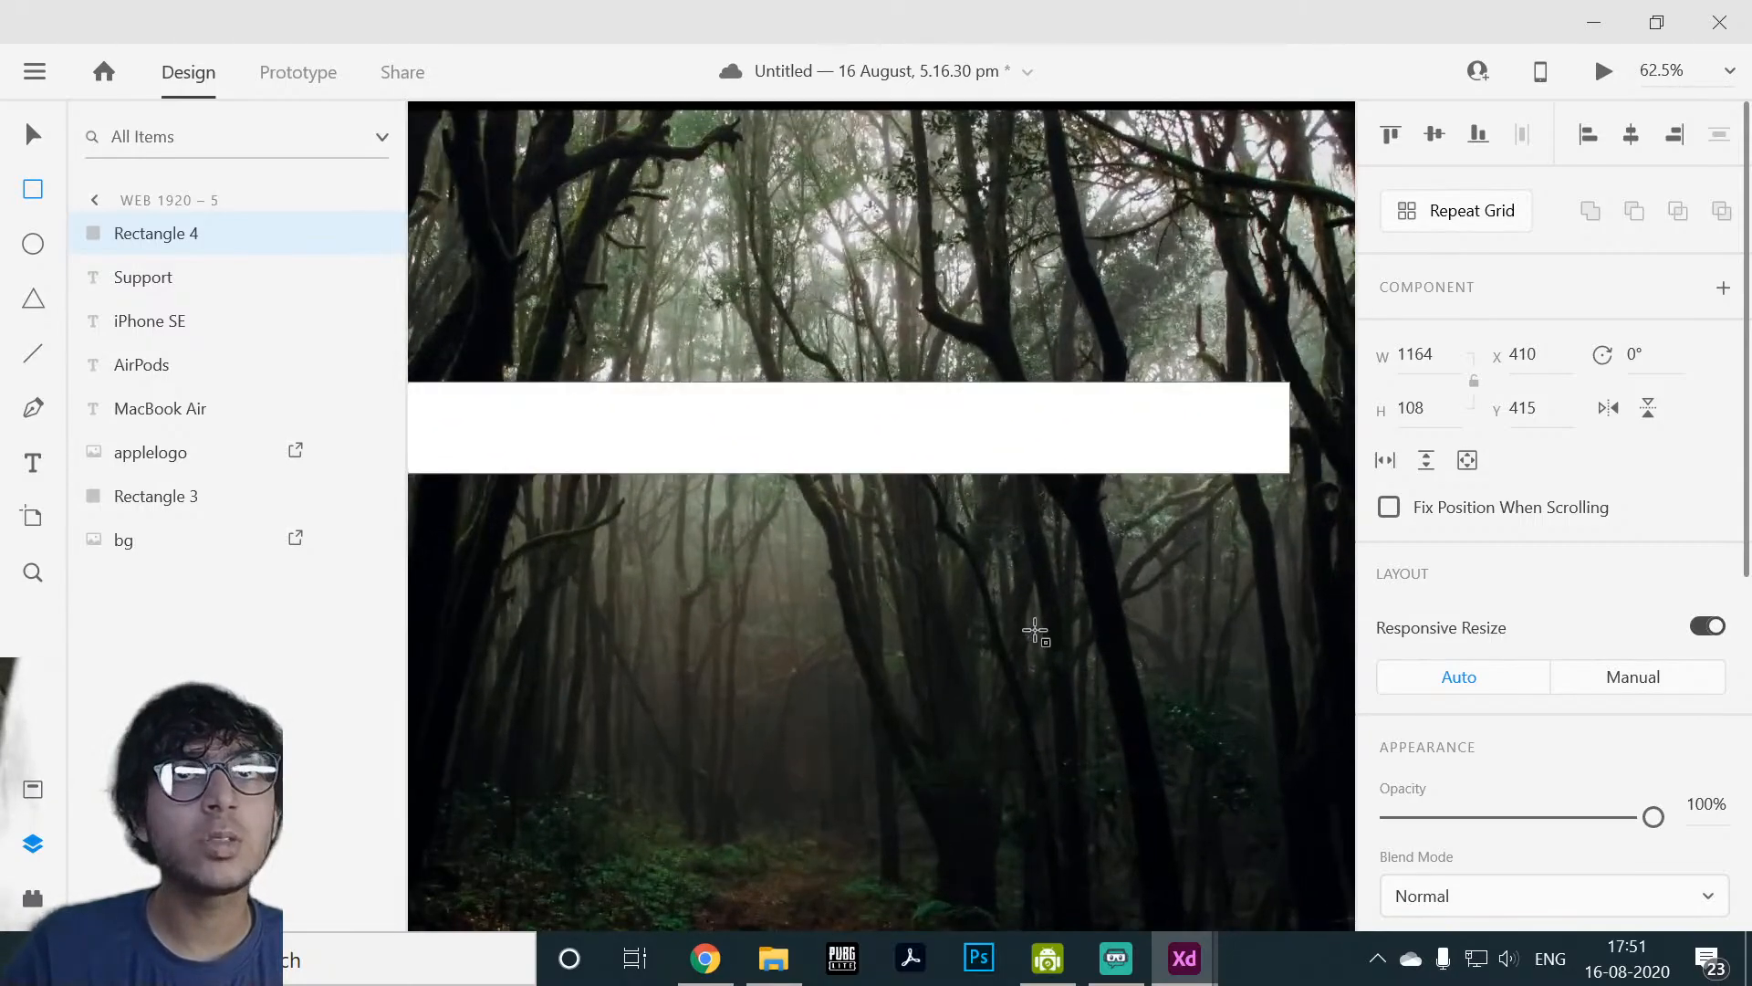
scroll(1038, 630, down, 2)
click(33, 134)
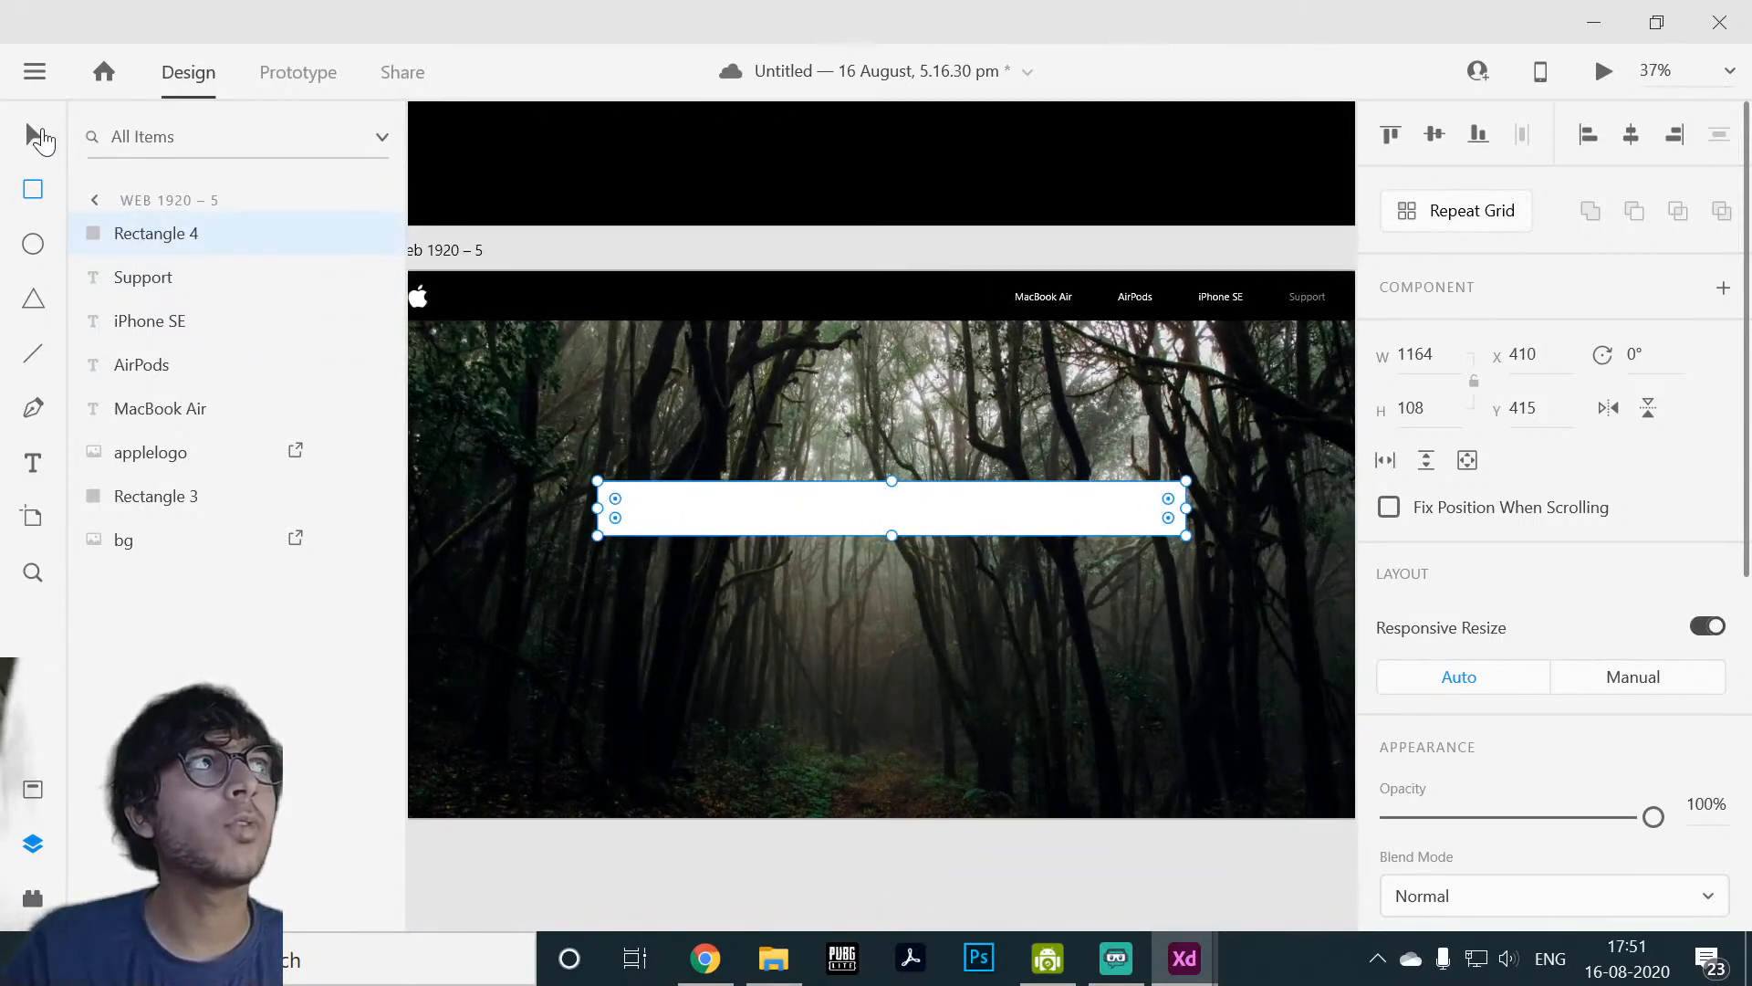
drag(1031, 491, 1029, 583)
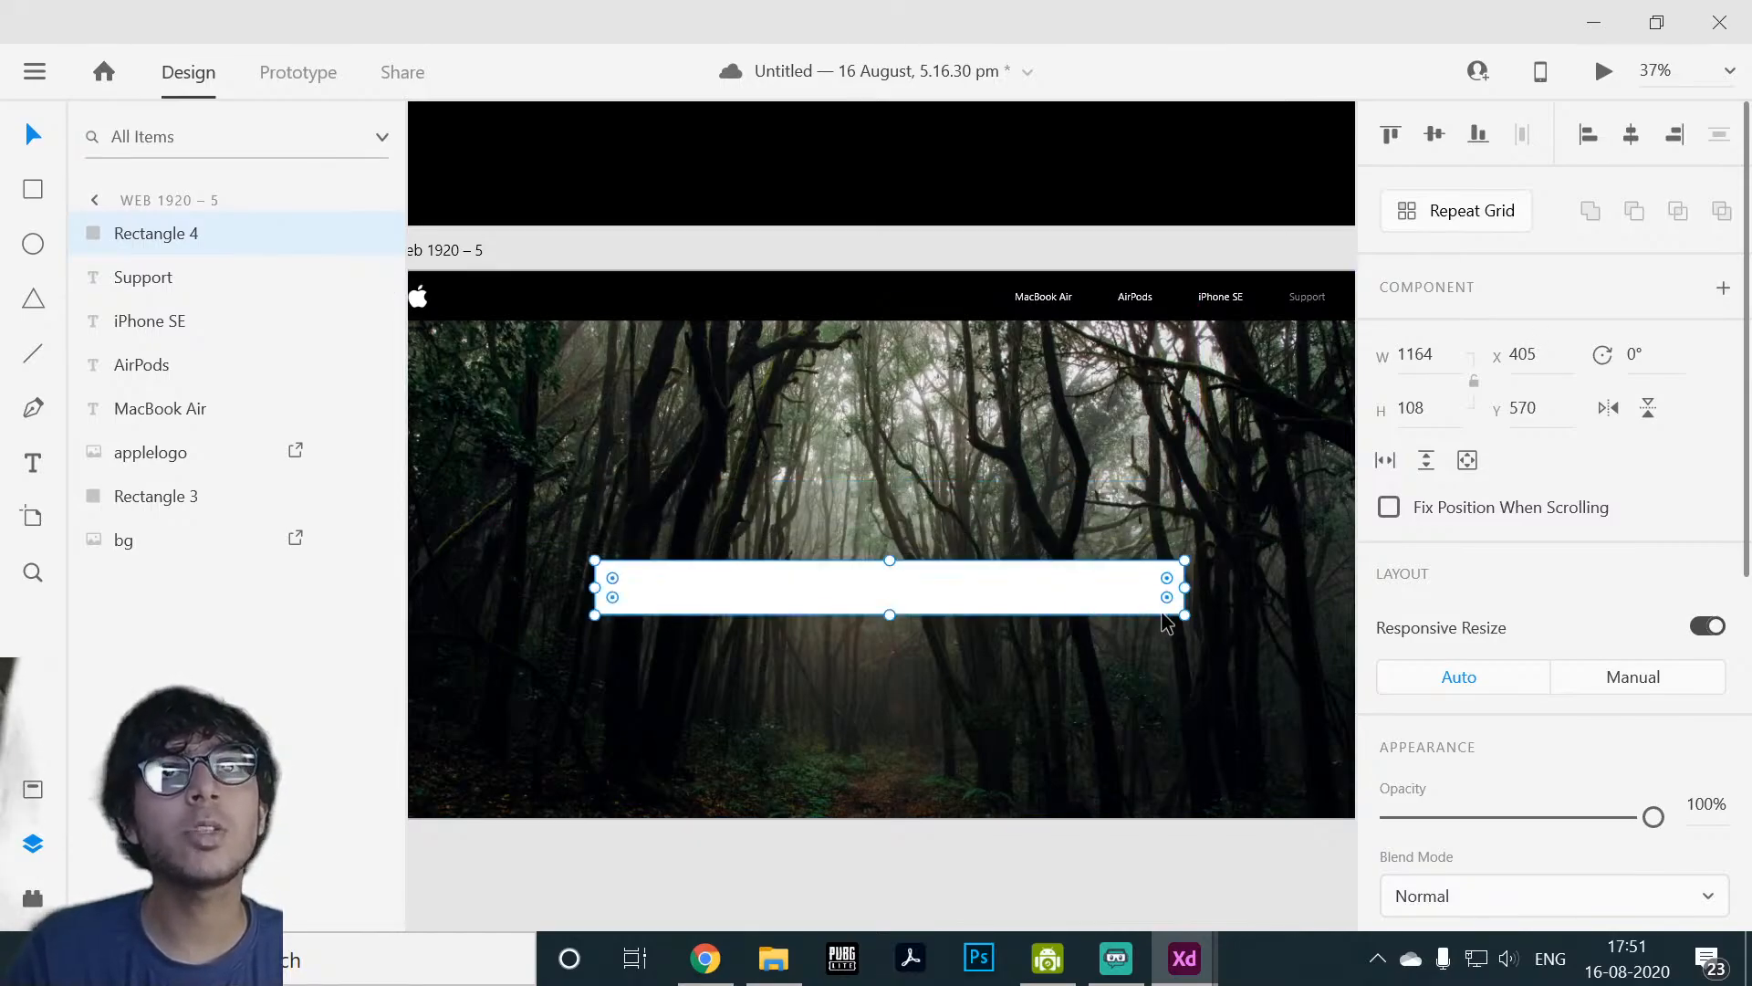
Step: Round all corners of the white rectangle to a radius of 54 so it forms a pill-shaped search bar
drag(1164, 583, 1144, 580)
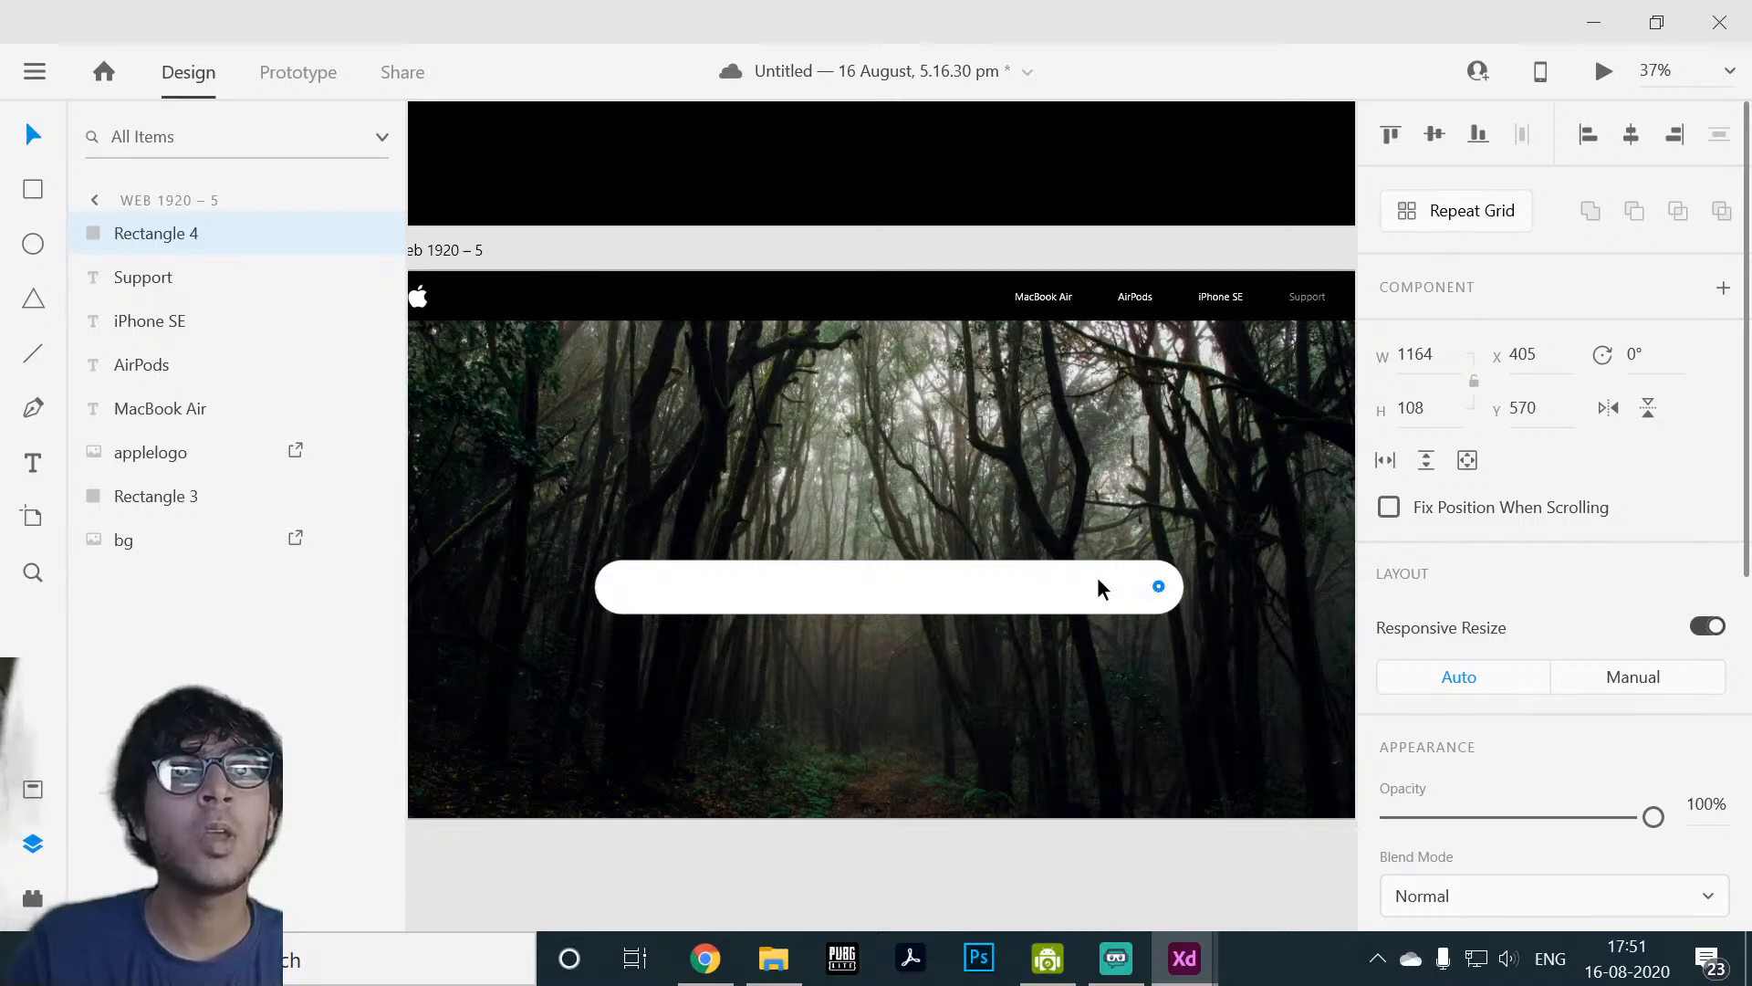
drag(1250, 602, 1116, 607)
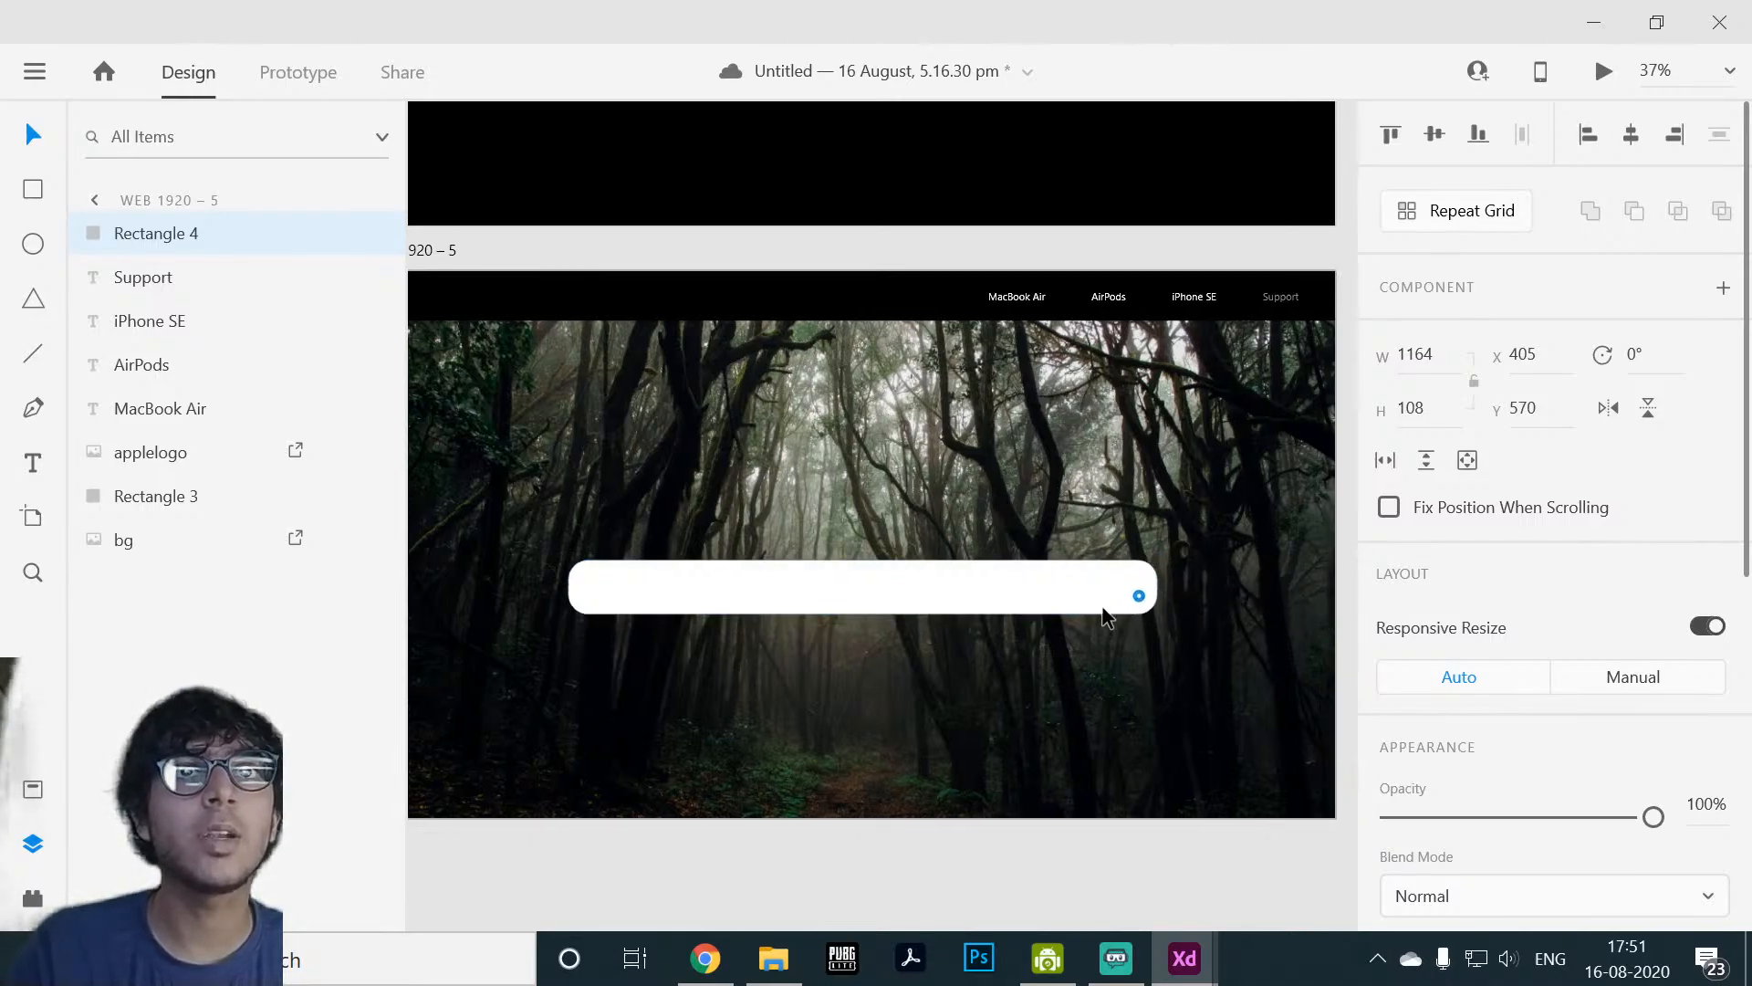
drag(1144, 593, 1132, 588)
click(1032, 731)
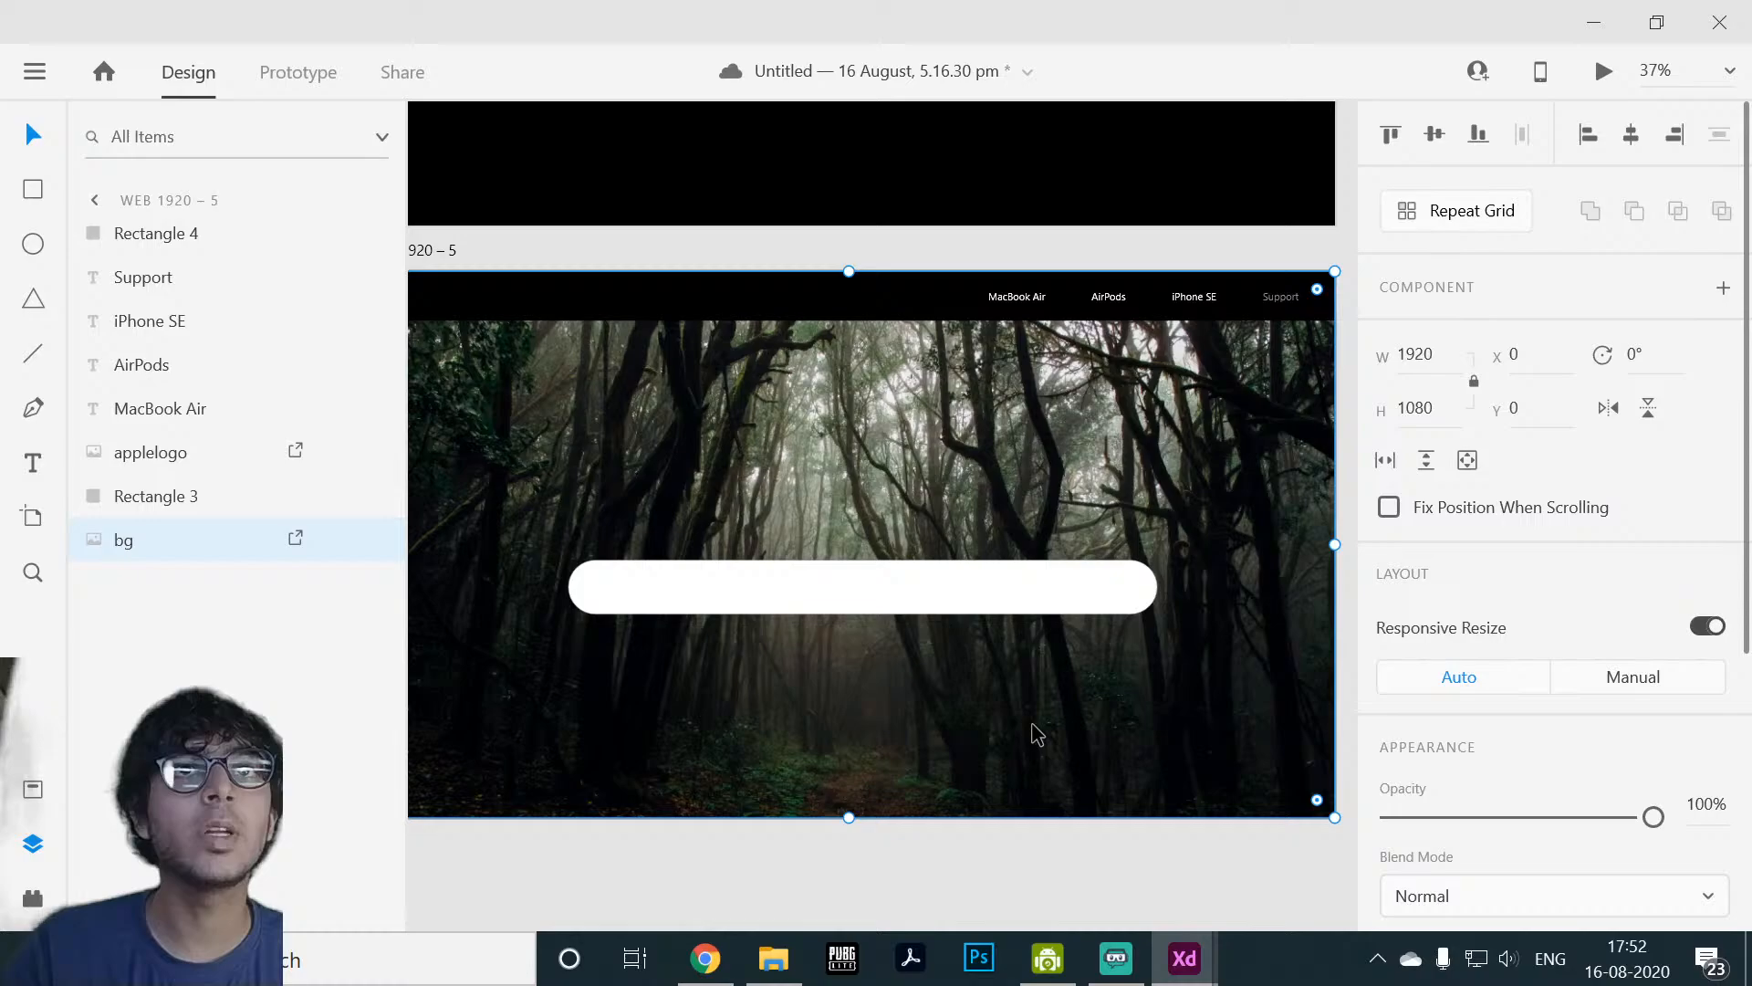
Step: Remove the search bar's border, then make the bar slimmer and shorter and centre it on the forest image
click(1028, 607)
scroll(1570, 766, down, 4)
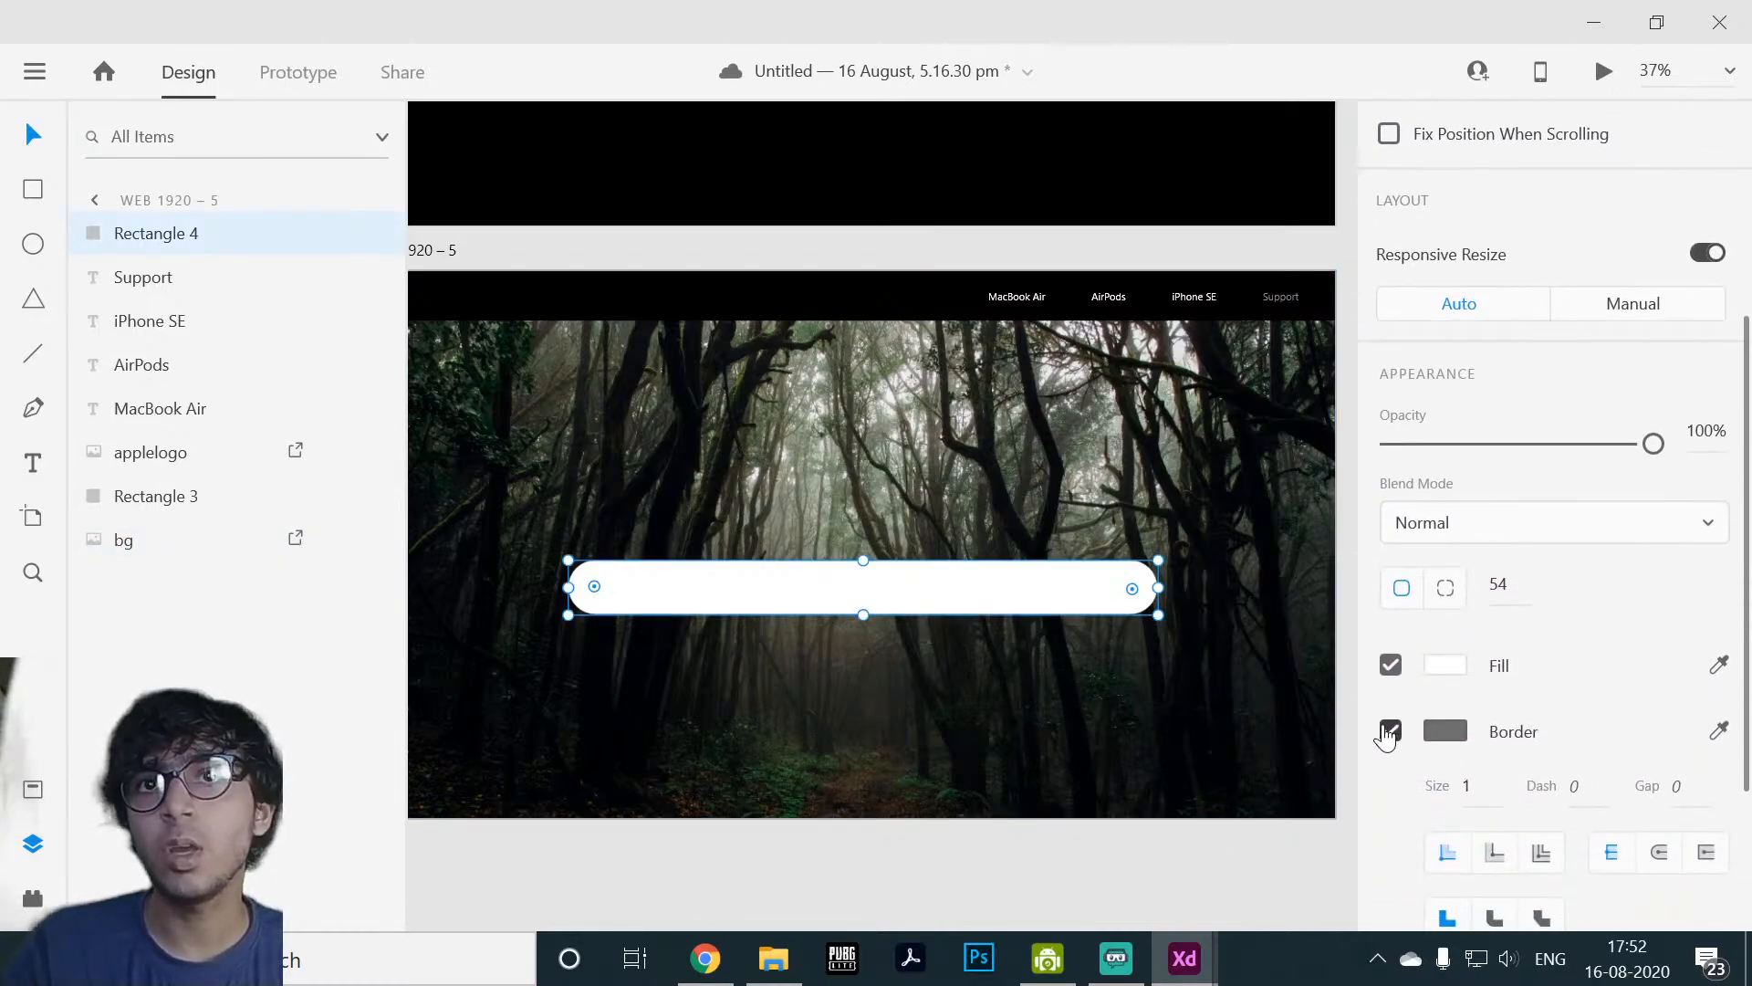
click(1006, 612)
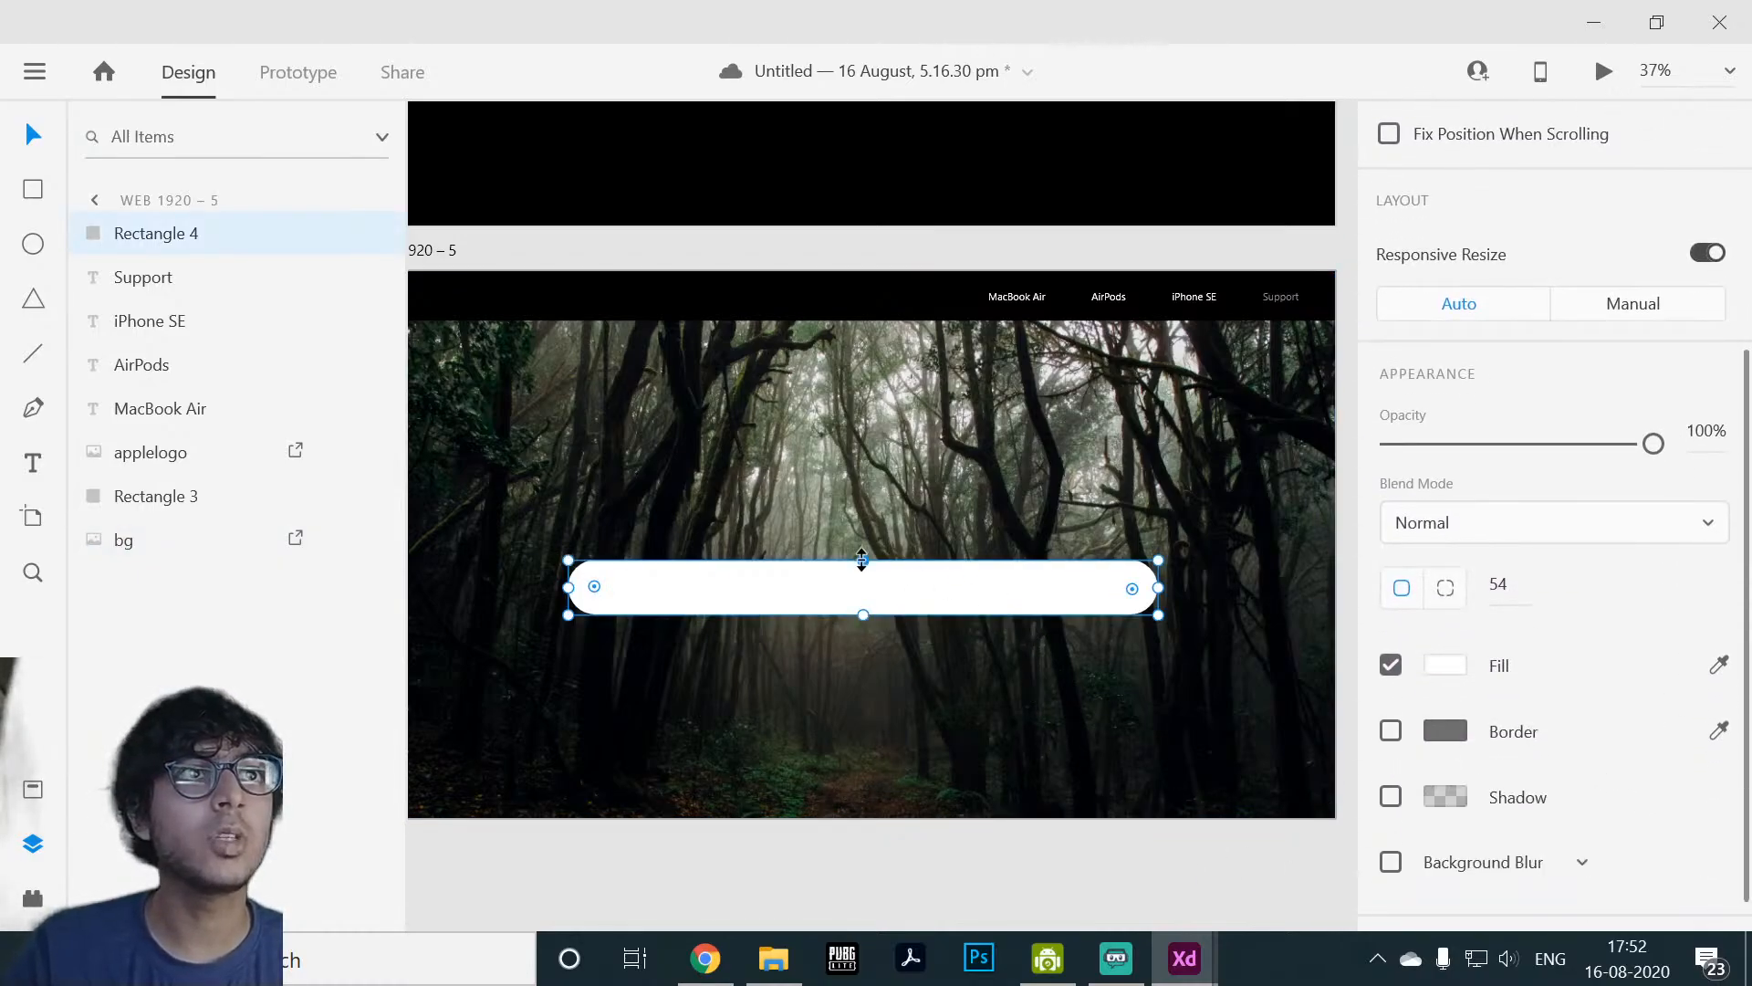
drag(861, 563, 892, 546)
drag(1158, 540, 1021, 543)
click(1000, 583)
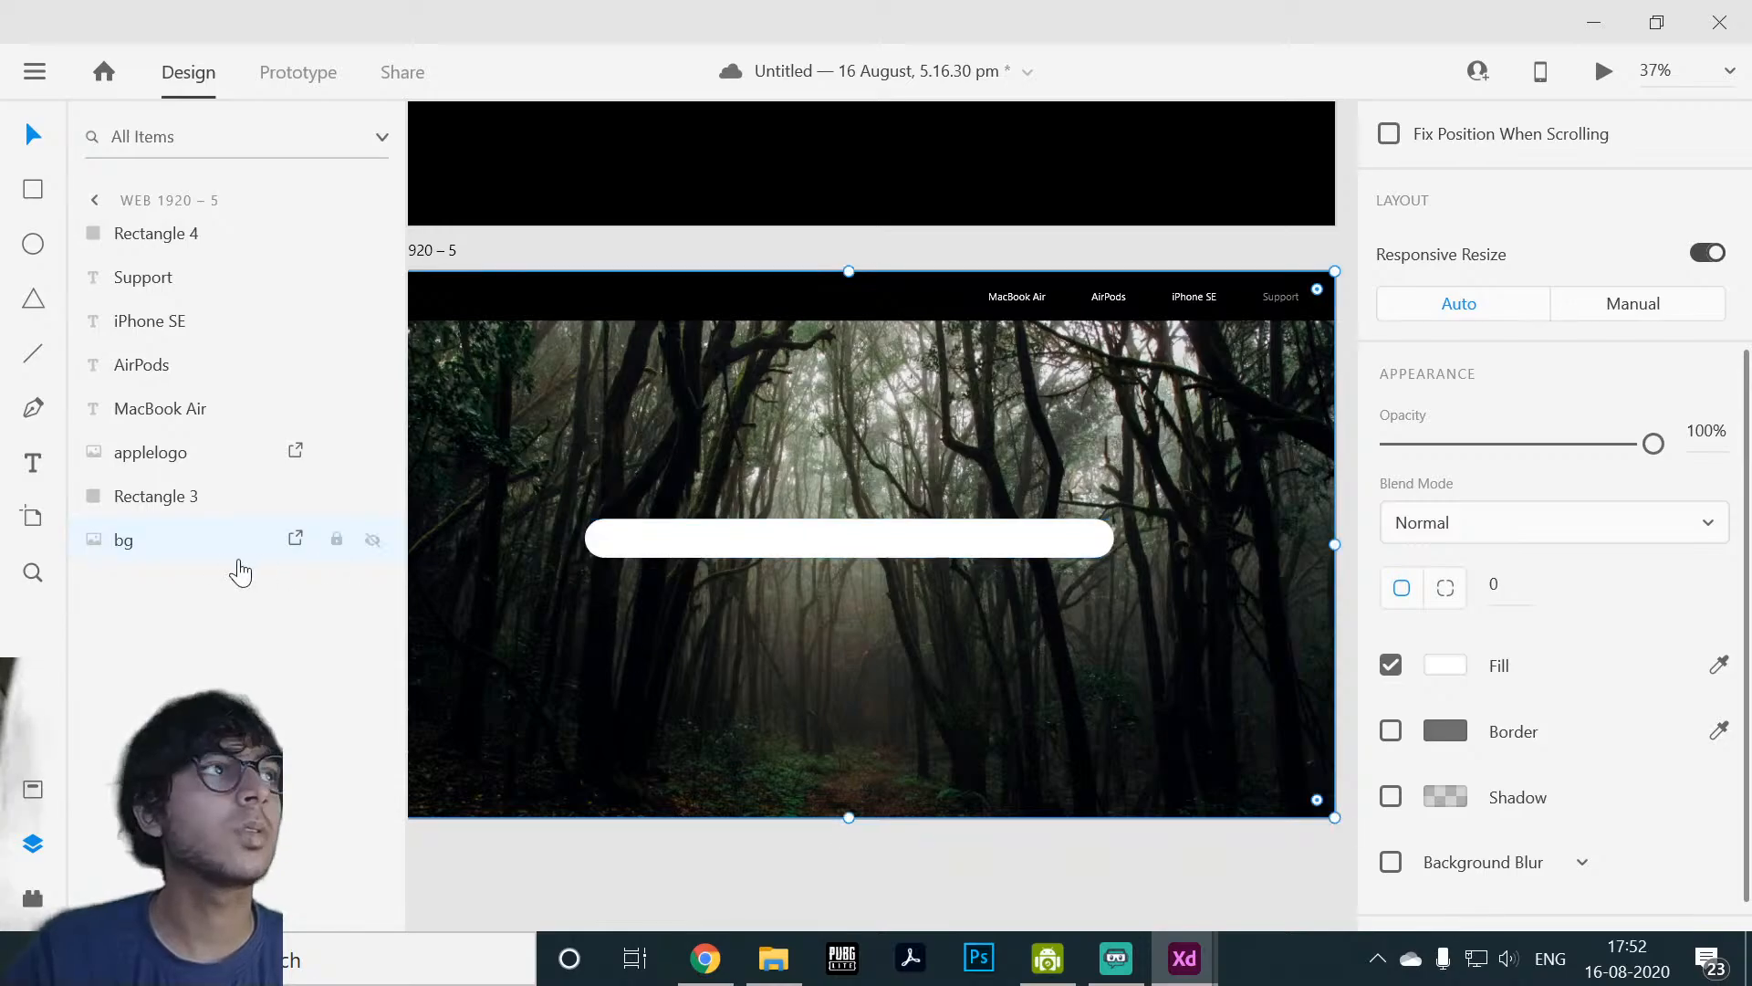
Step: Add the text "Search Support" inside the white search bar, enlarge it to suit the bar's height and centre it
click(20, 461)
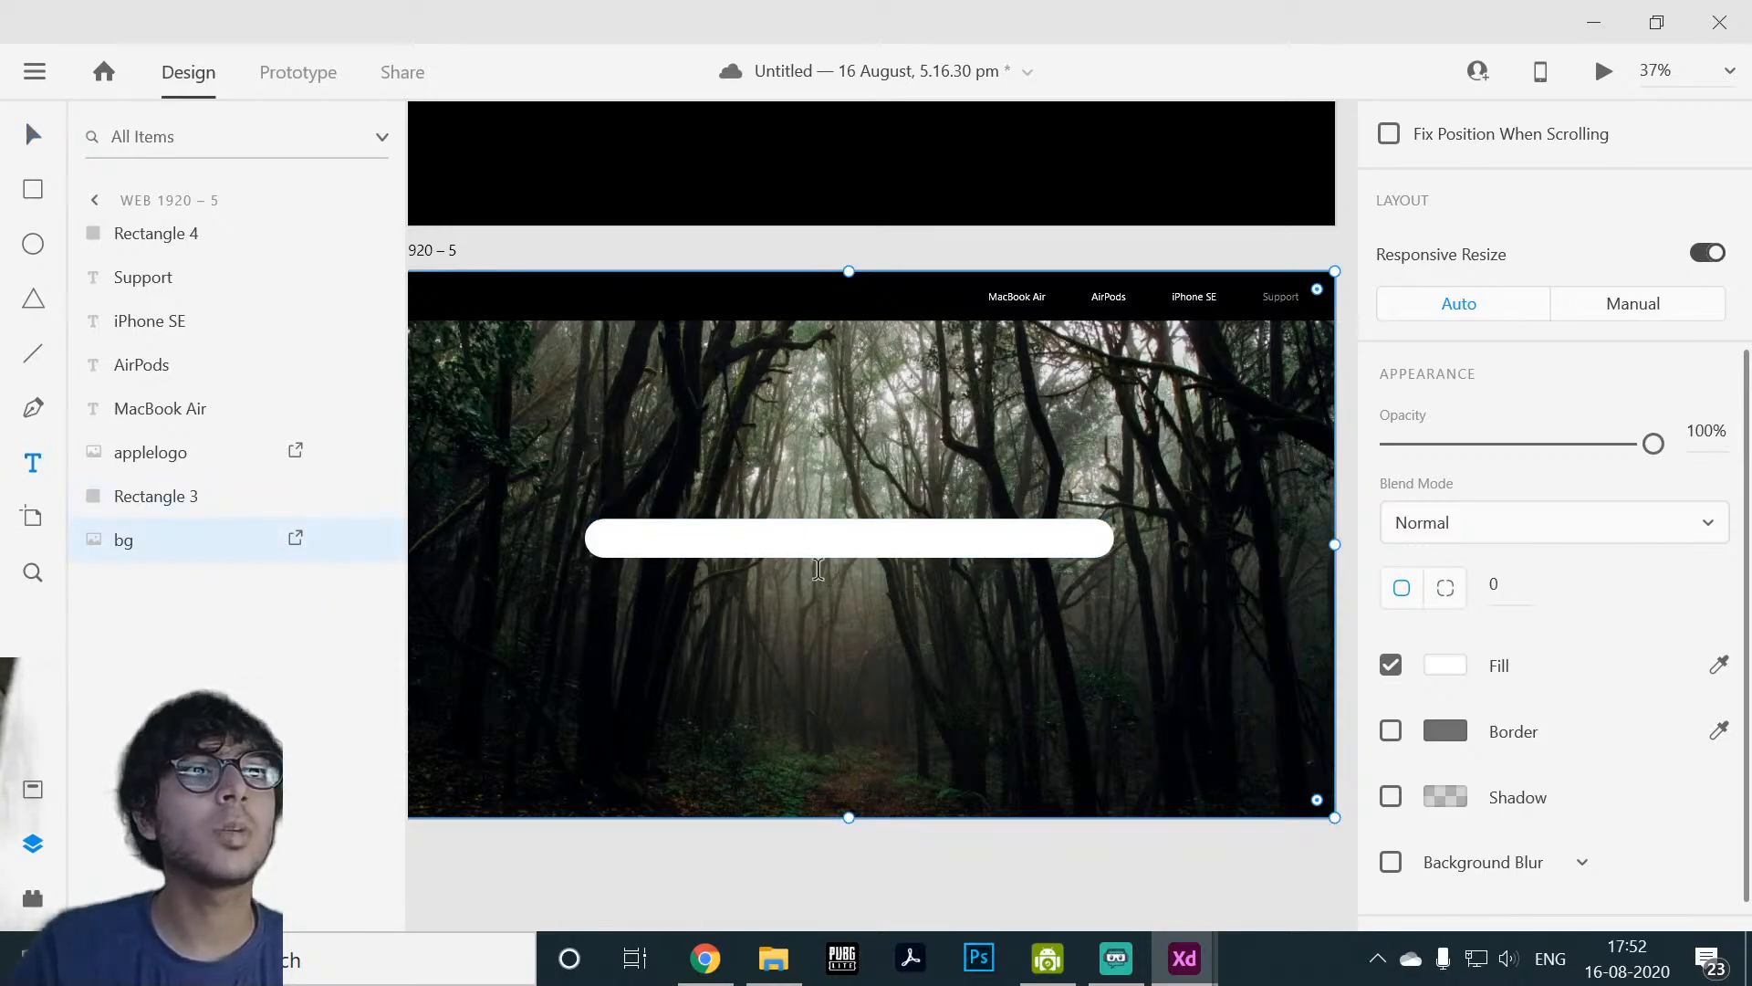
click(805, 539)
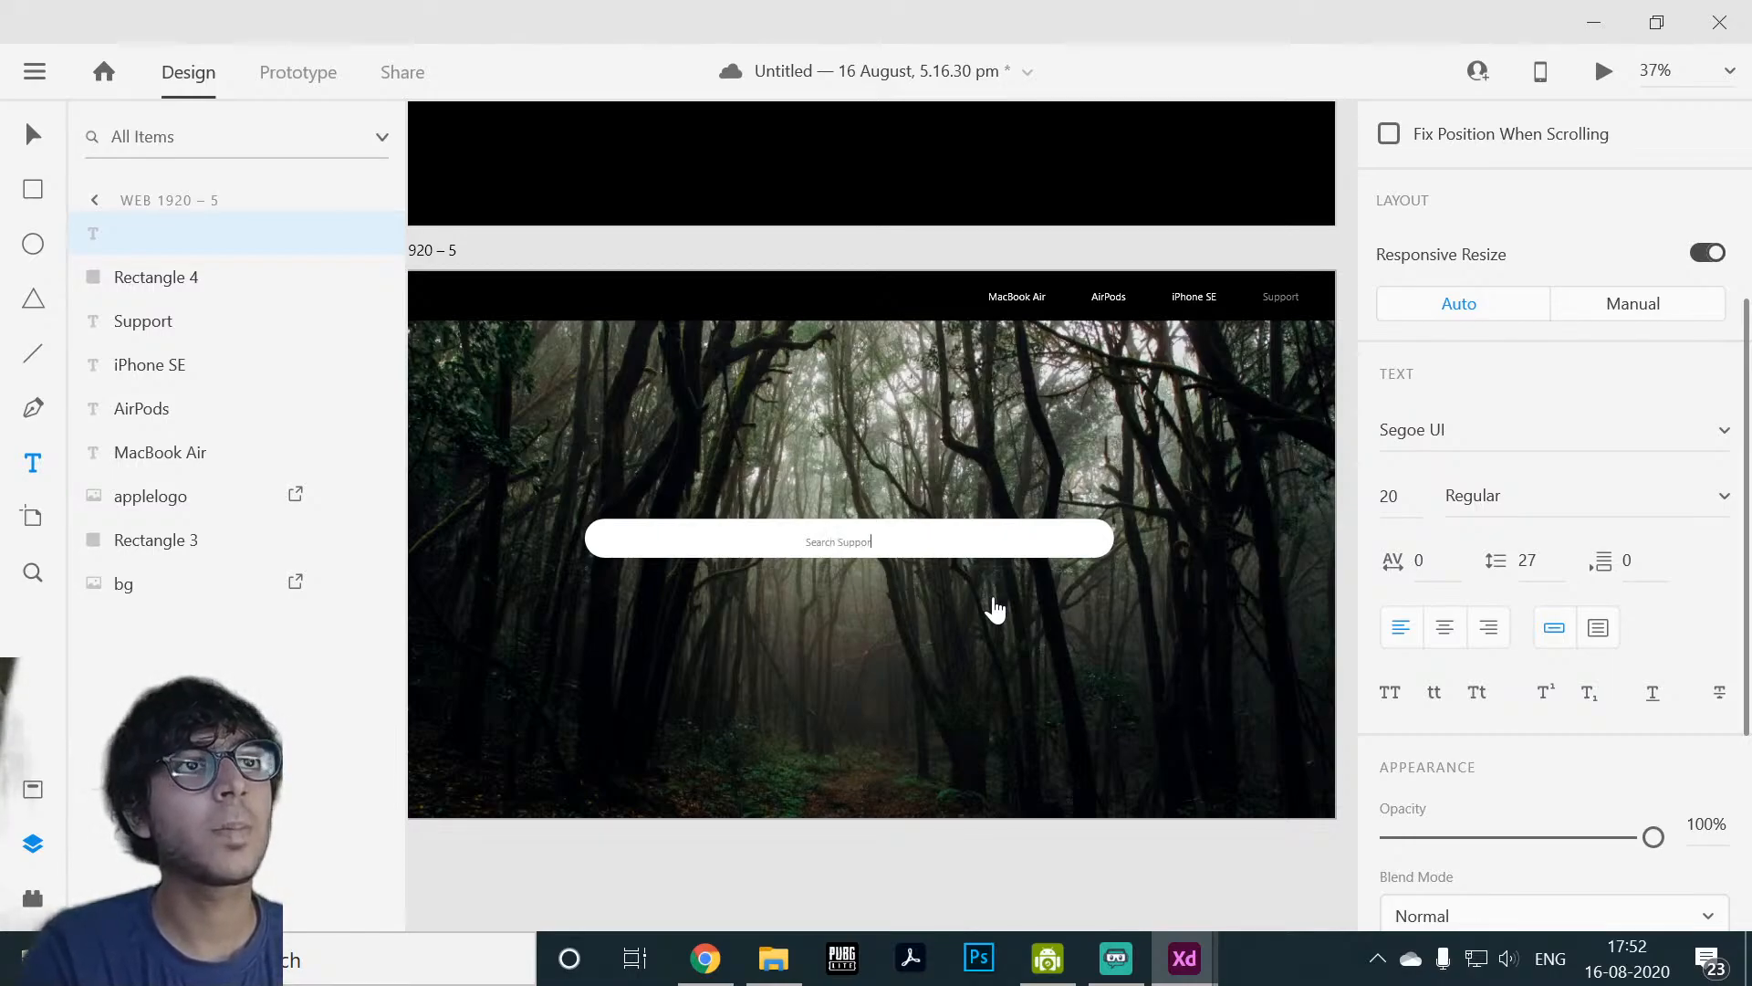
click(31, 137)
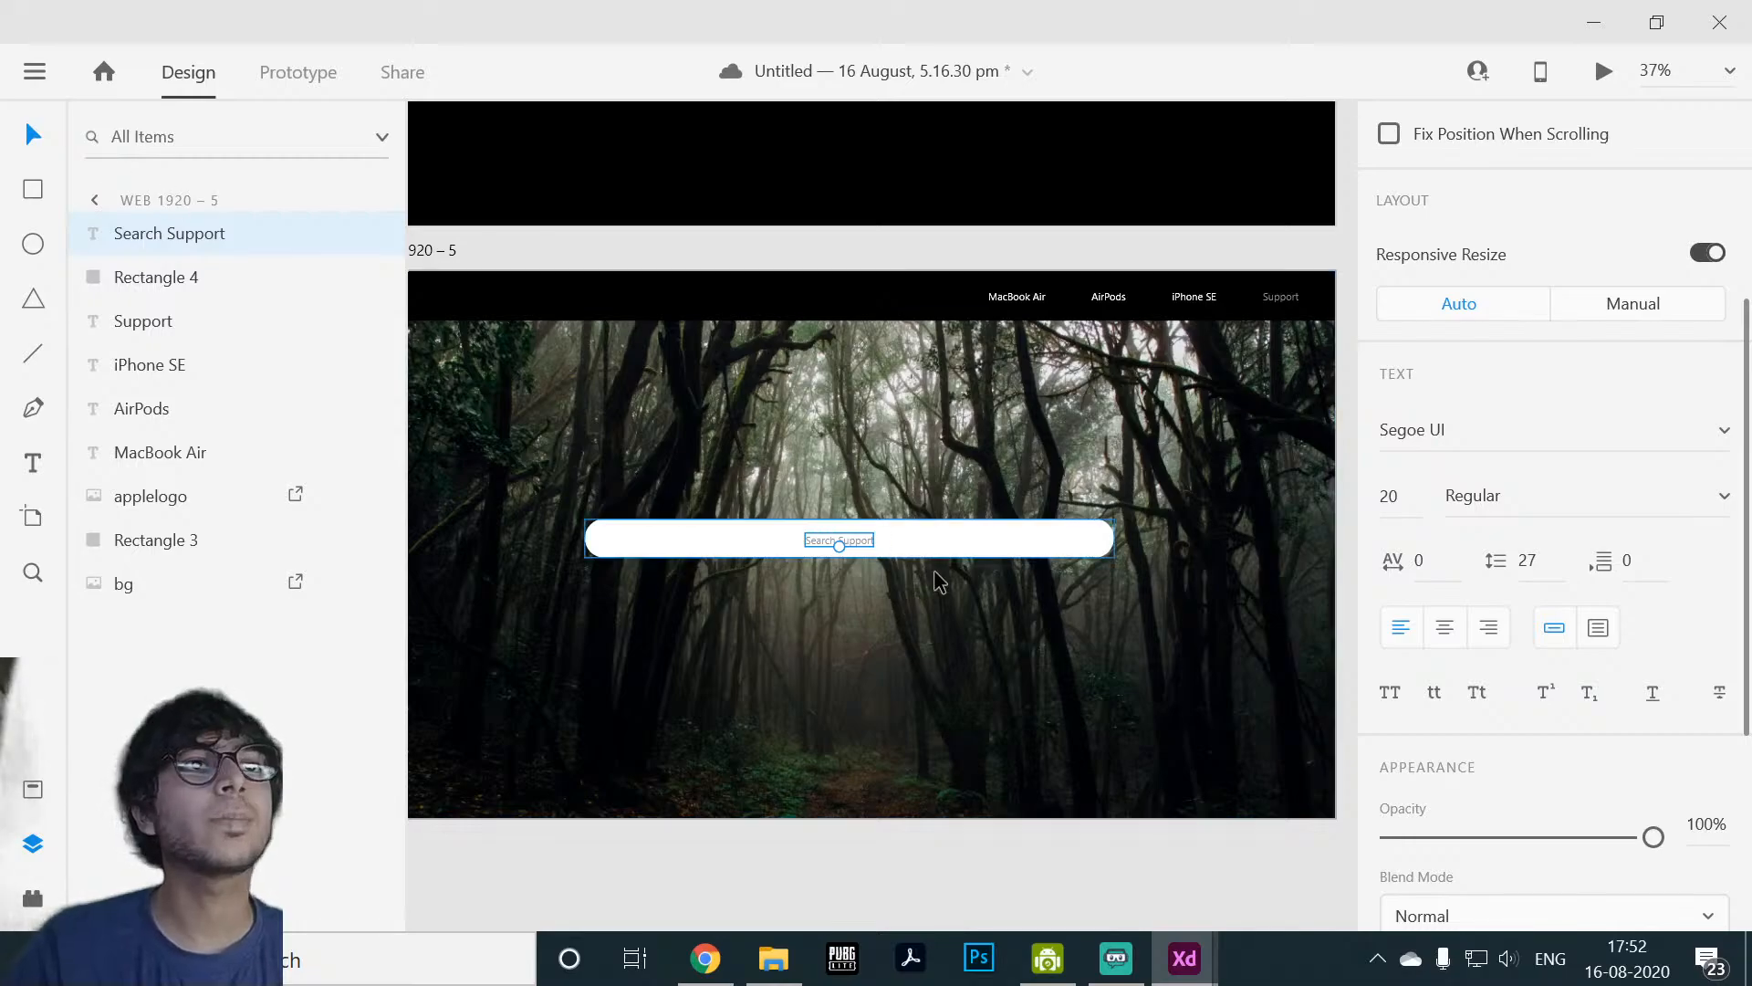
drag(840, 546, 883, 557)
click(954, 677)
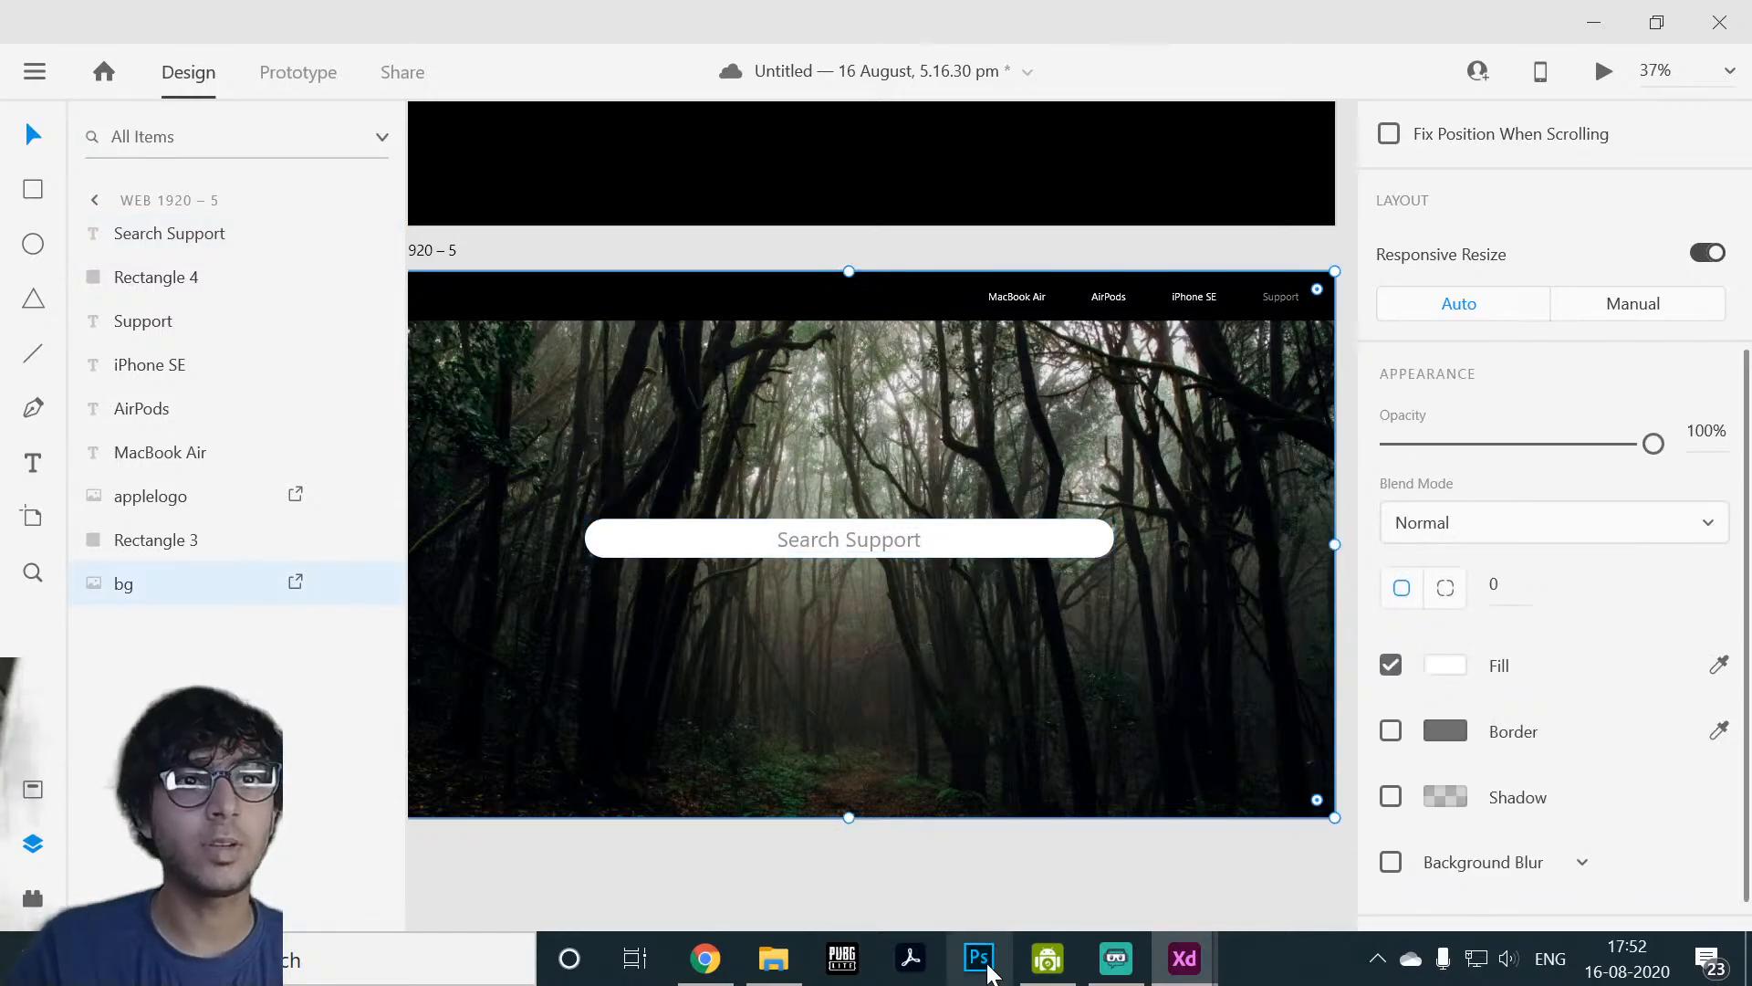
click(894, 868)
scroll(874, 854, down, 5)
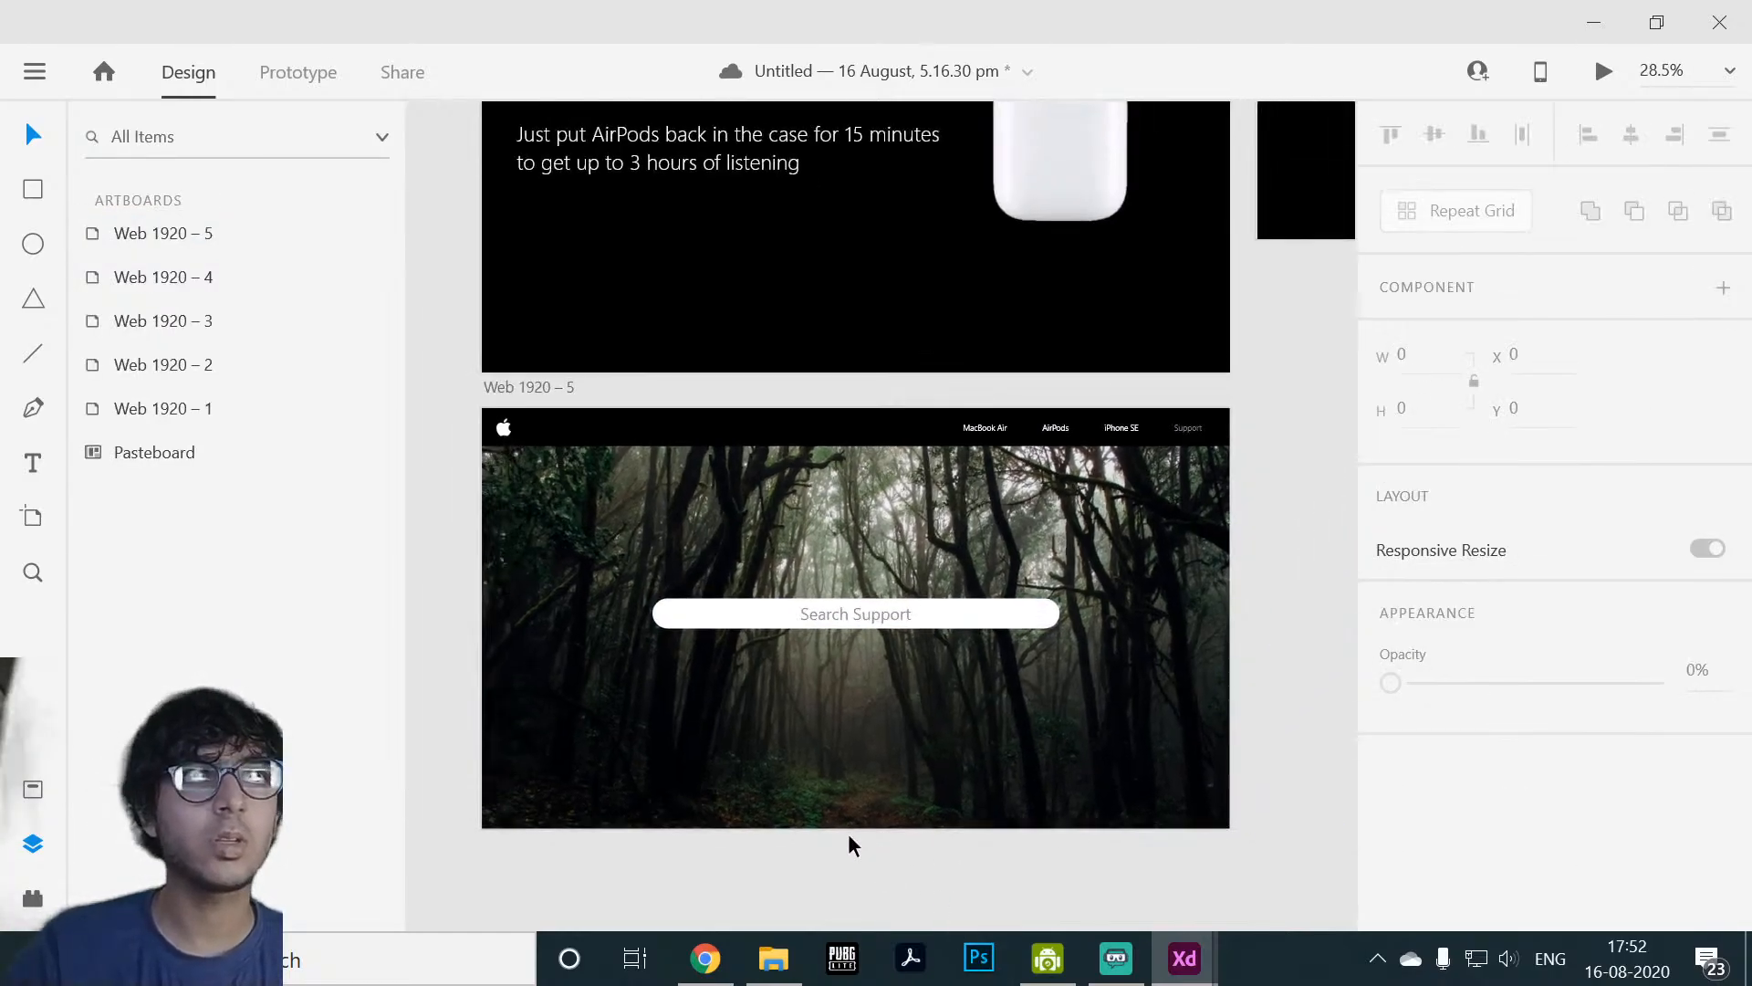
Step: Link the Support text on Web 1920 – 1 to the Web 1920 – 5 artboard with a tap-triggered Dissolve transition in prototype mode
click(290, 73)
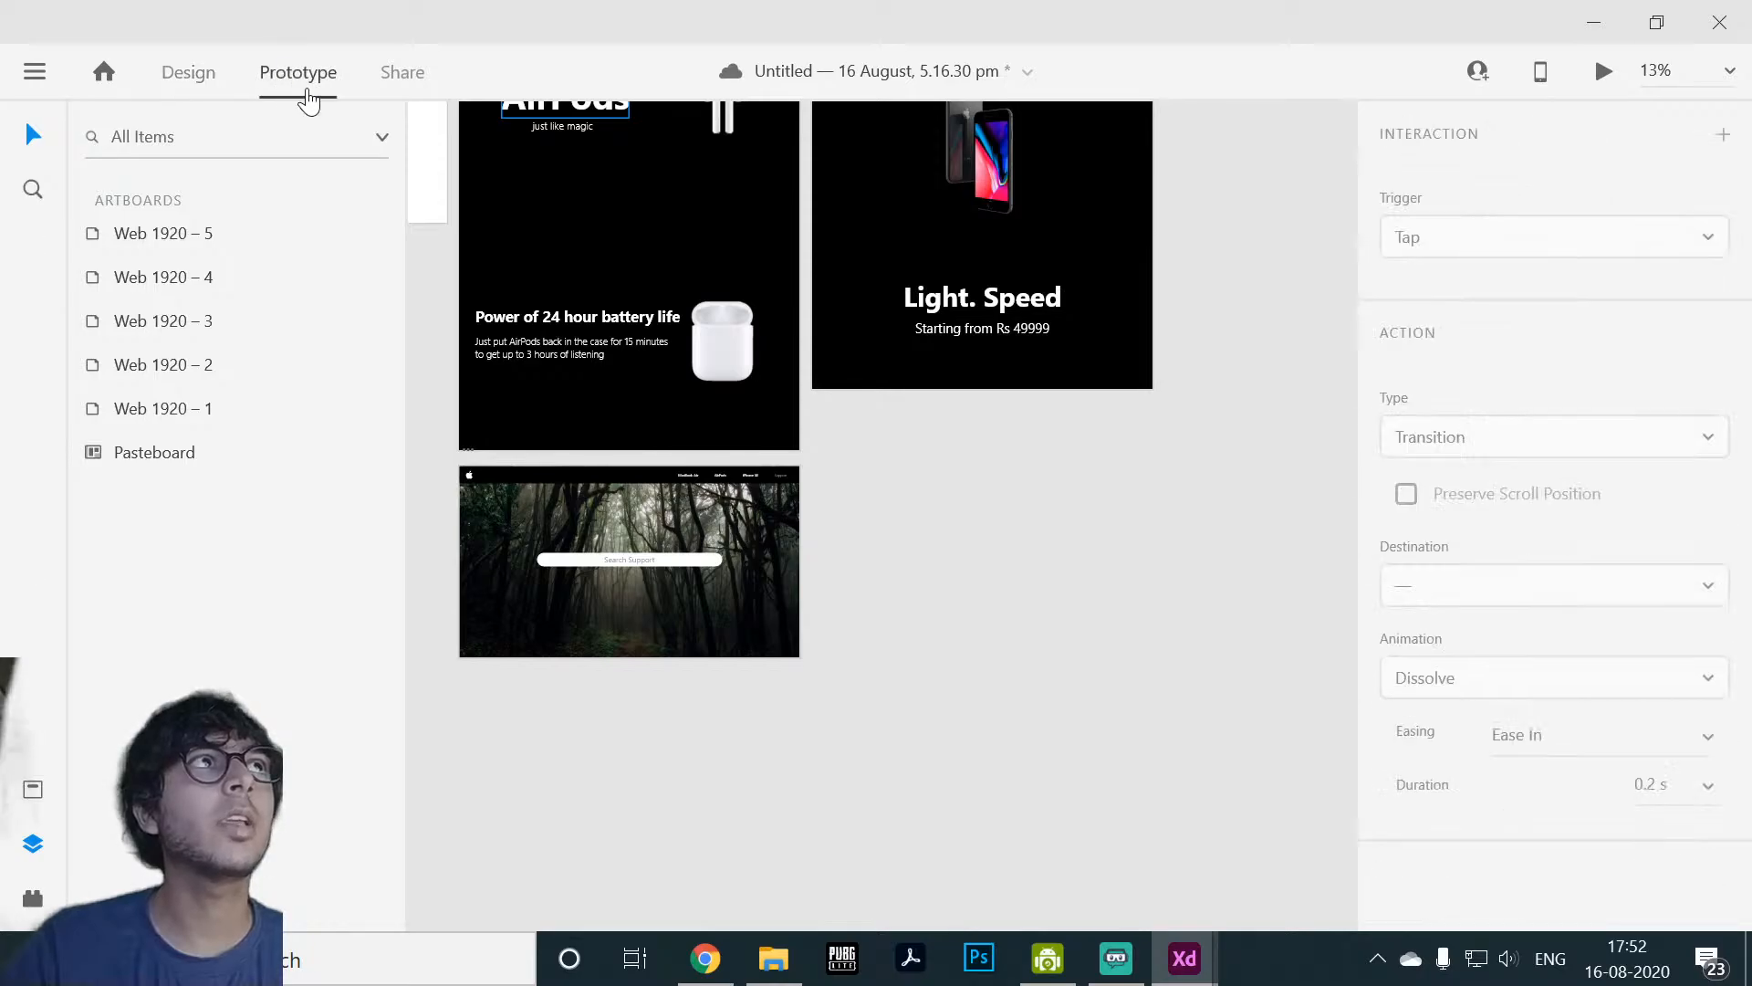
scroll(895, 508, up, 3)
scroll(895, 508, left, 5)
click(566, 350)
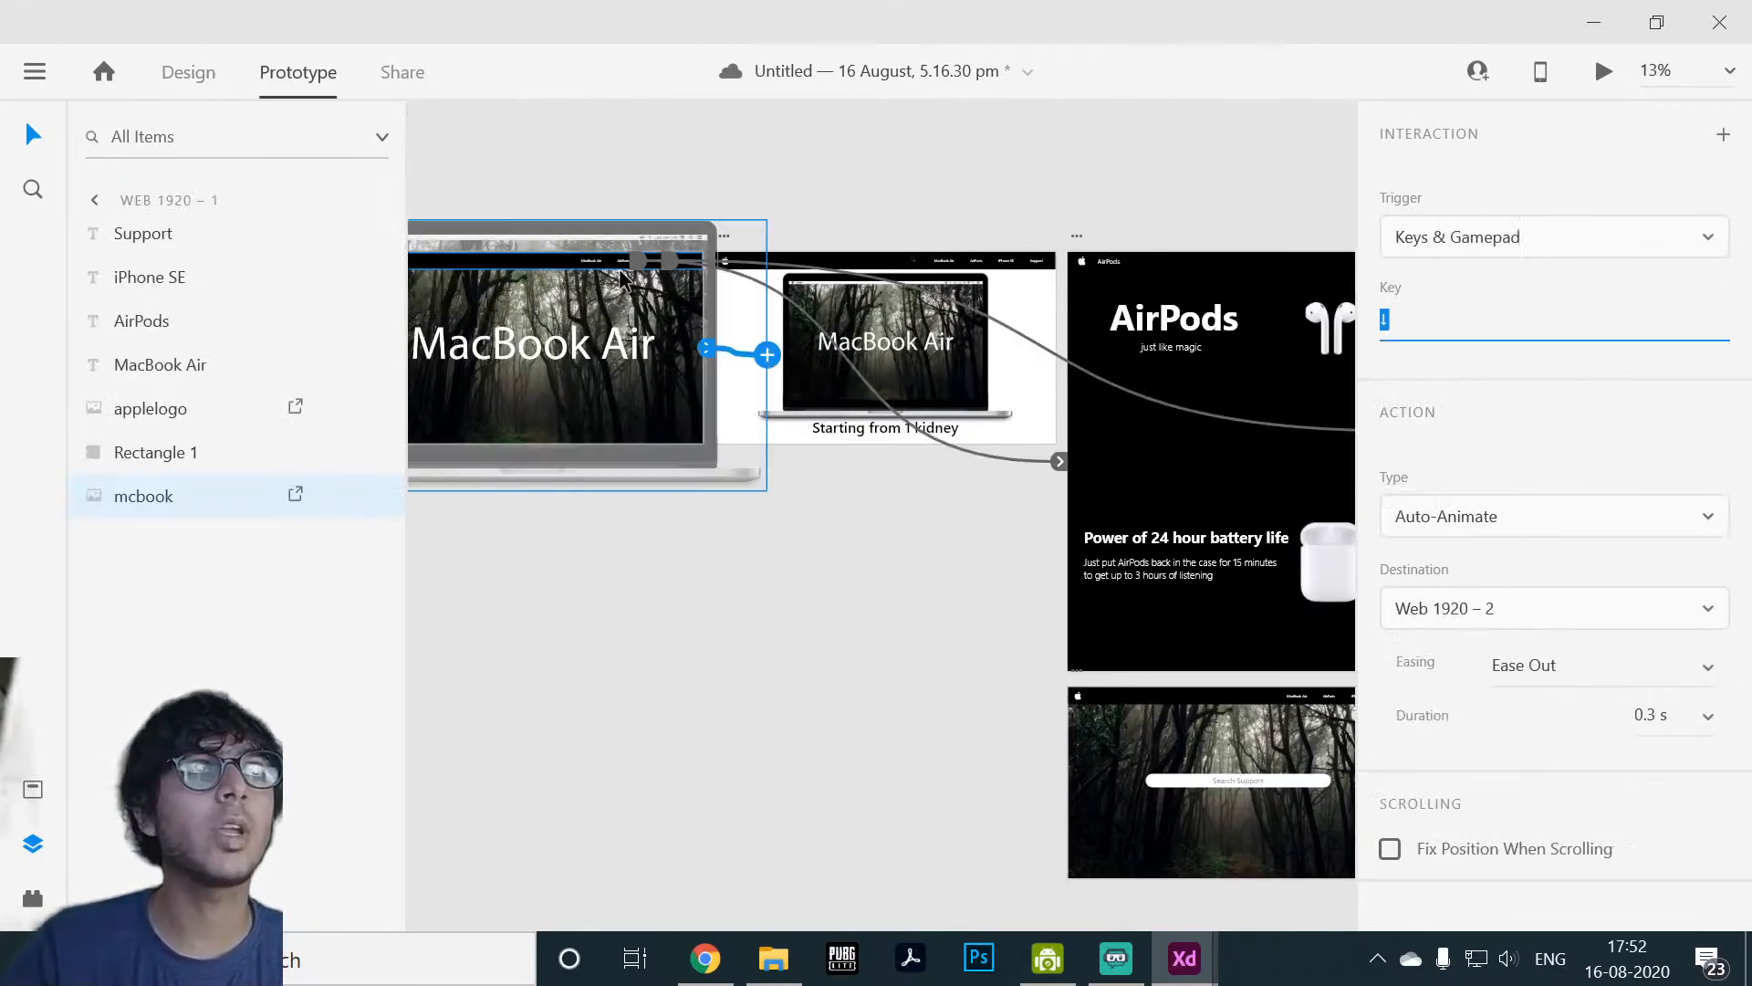
scroll(739, 165, up, 6)
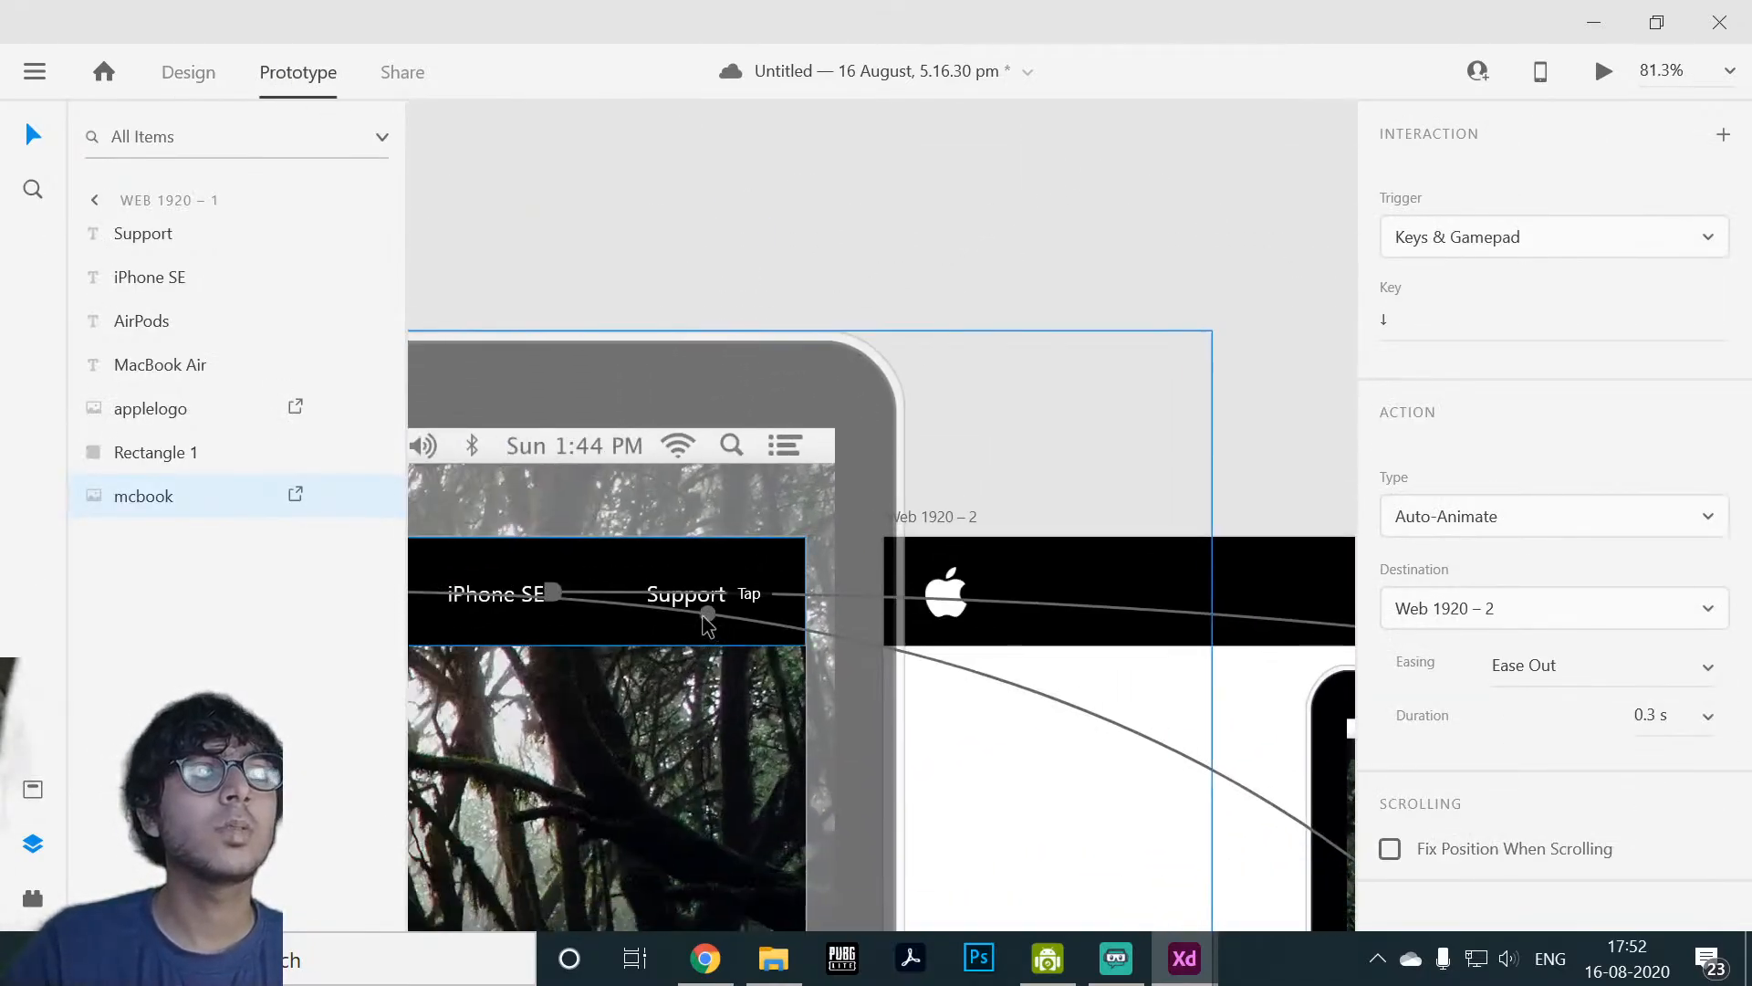
click(698, 604)
click(716, 591)
drag(720, 593, 1286, 926)
drag(1602, 984, 1046, 638)
scroll(1045, 639, down, 5)
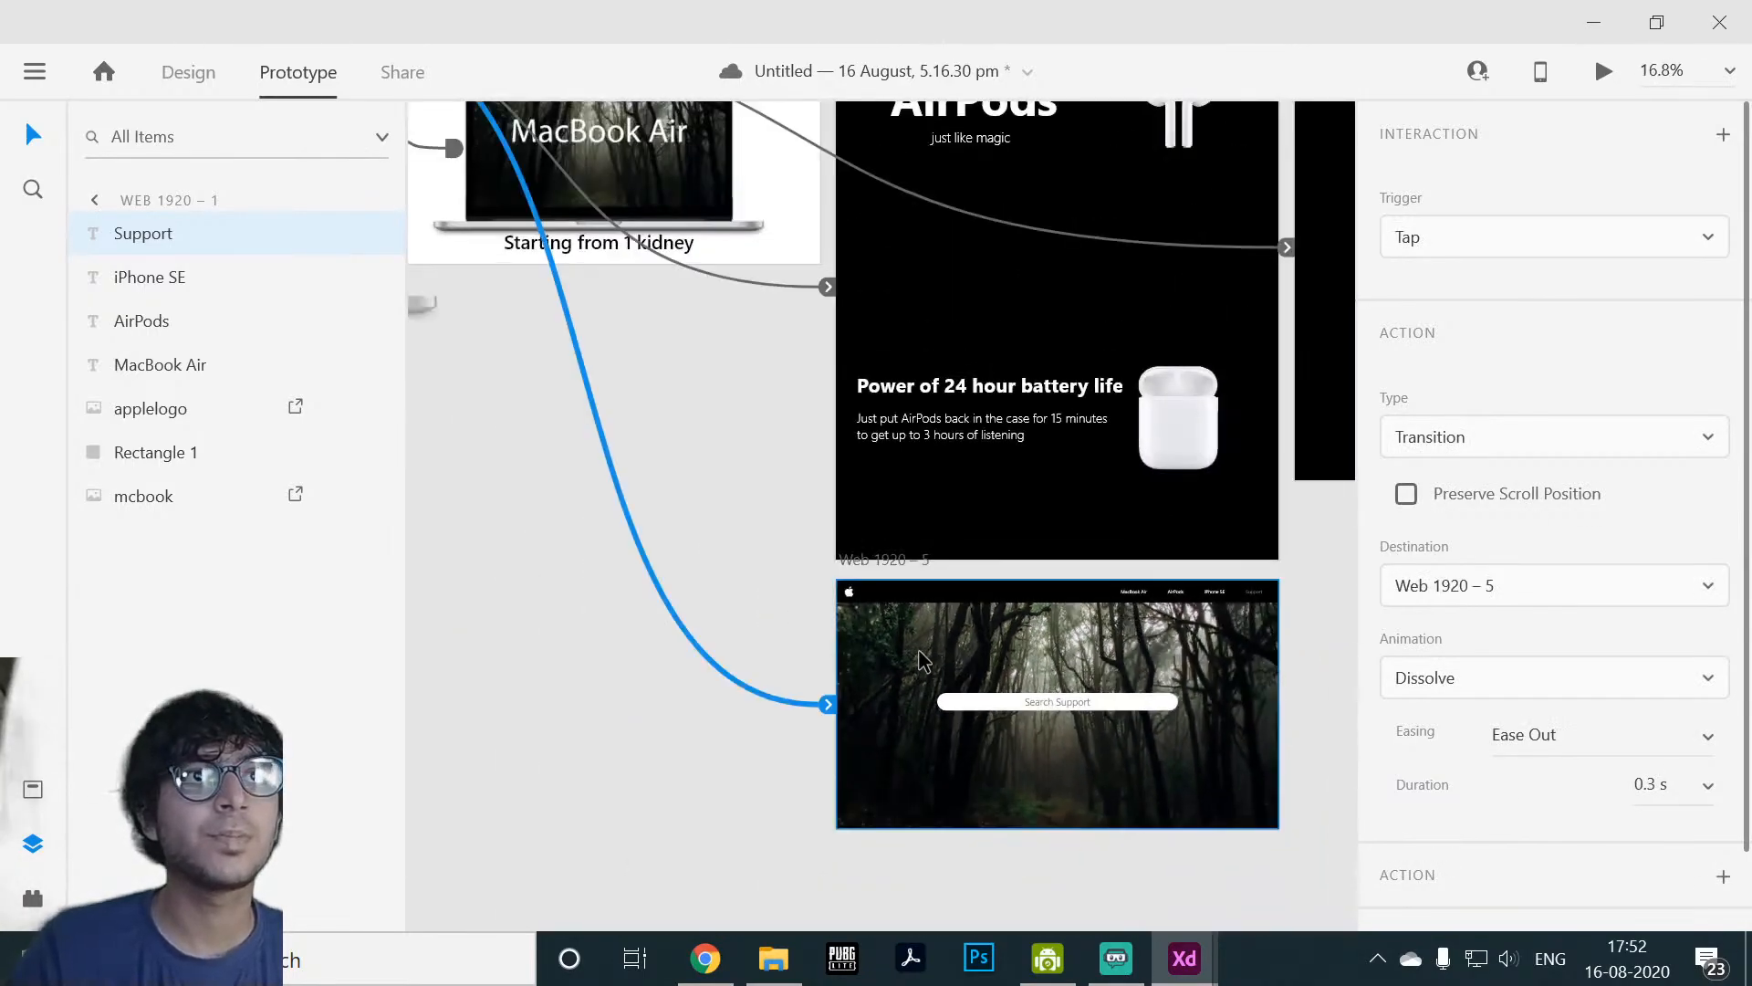
Step: Link the Apple logo on Web 1920 – 5 to Web 1920 – 1 and its MacBook Air text to Web 1920 – 2
click(849, 592)
drag(854, 591, 911, 474)
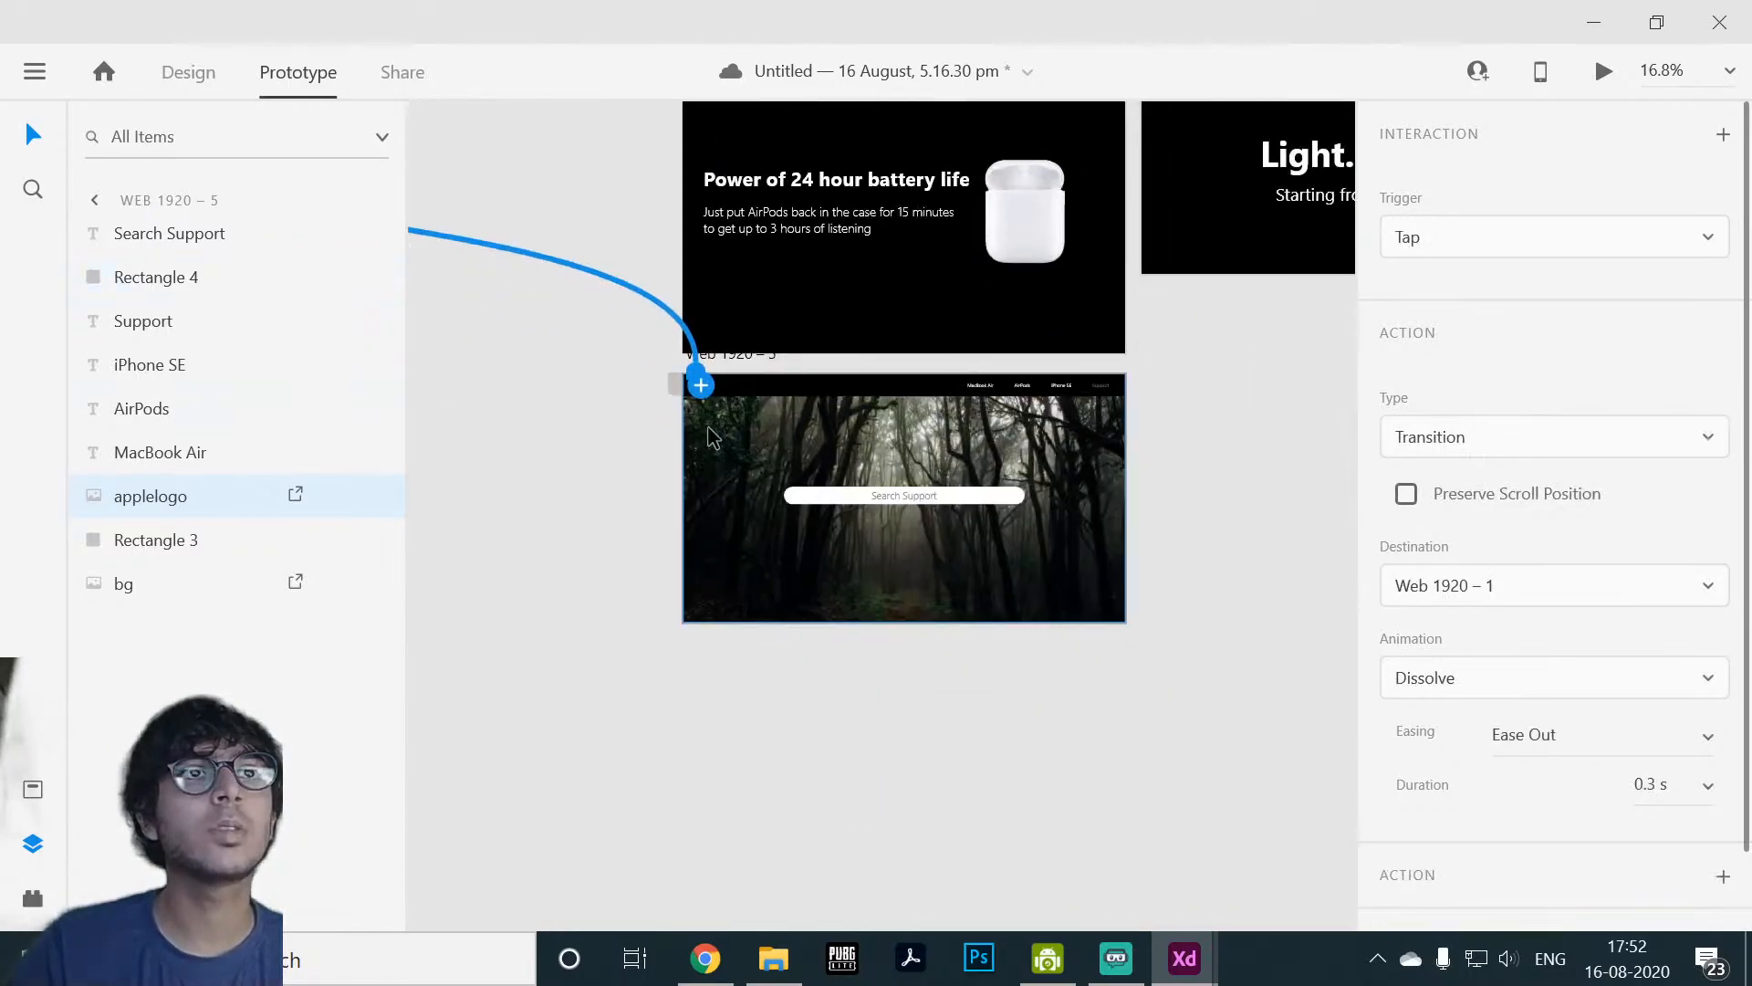
scroll(917, 379, up, 2)
click(1029, 389)
drag(1044, 387, 757, 674)
scroll(849, 700, down, 7)
scroll(1138, 815, up, 2)
scroll(1138, 815, up, 4)
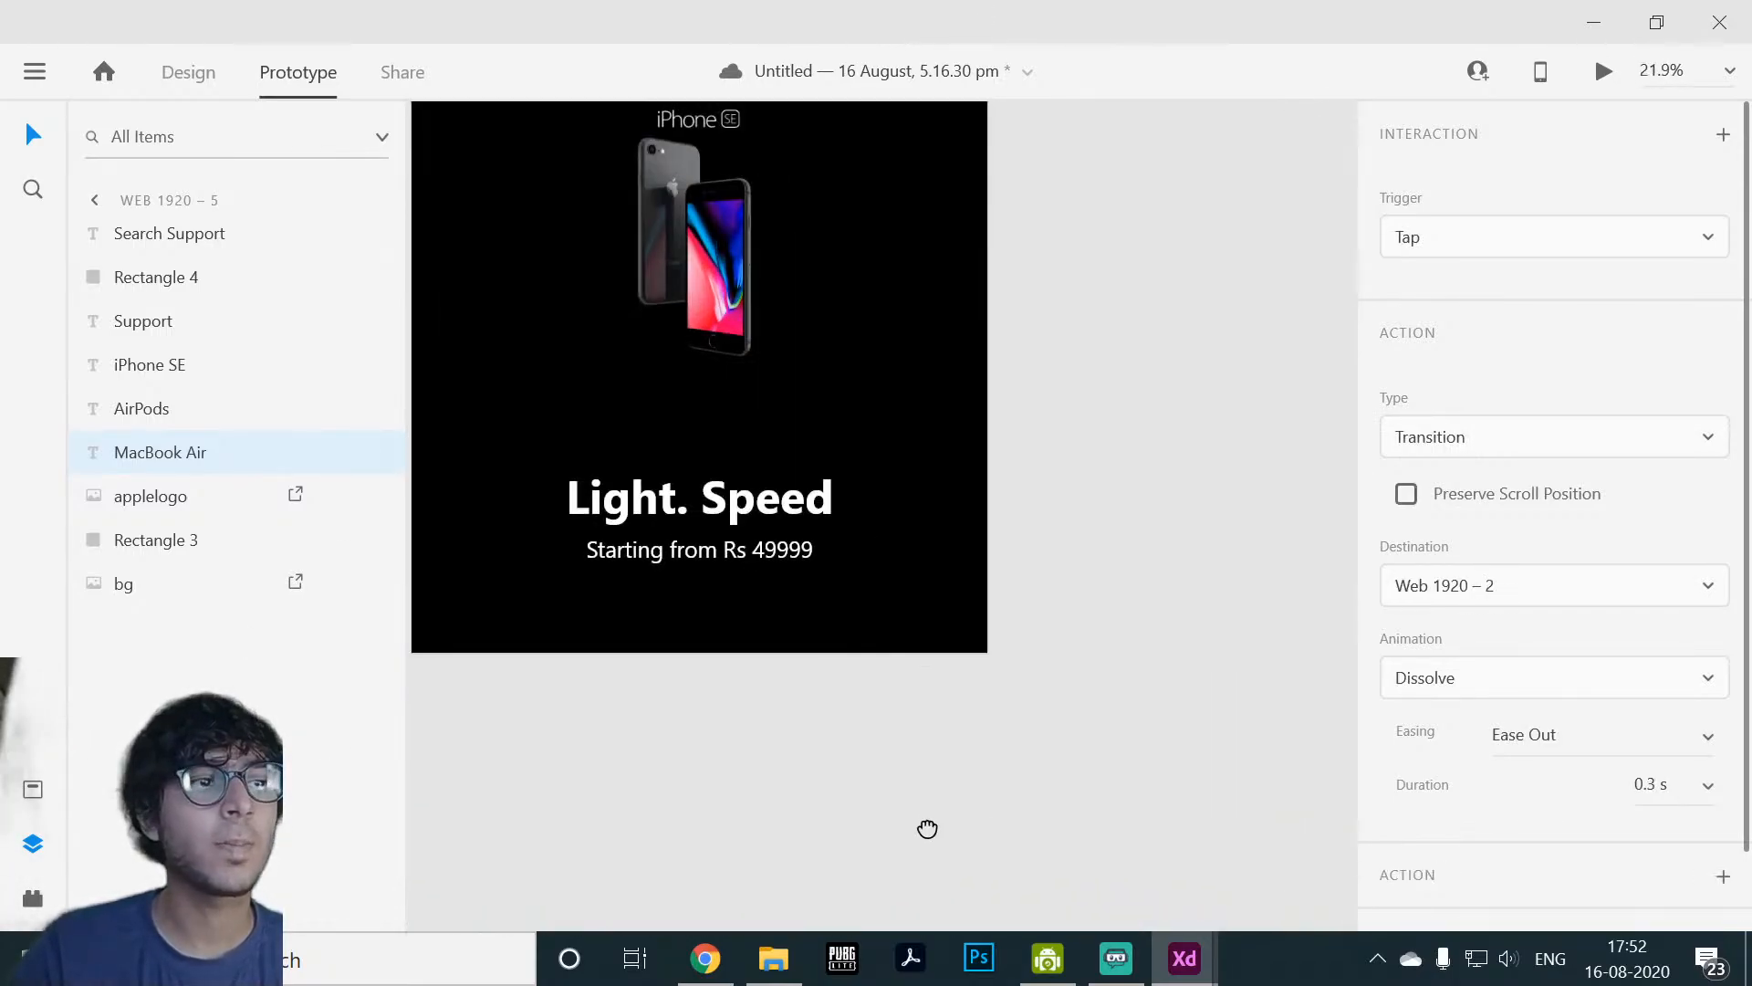
Step: Link the AirPods text on Web 1920 – 5 to Web 1920 – 3 and its iPhone SE text to Web 1920 – 4
drag(681, 821, 1120, 732)
drag(897, 736, 1101, 689)
click(897, 659)
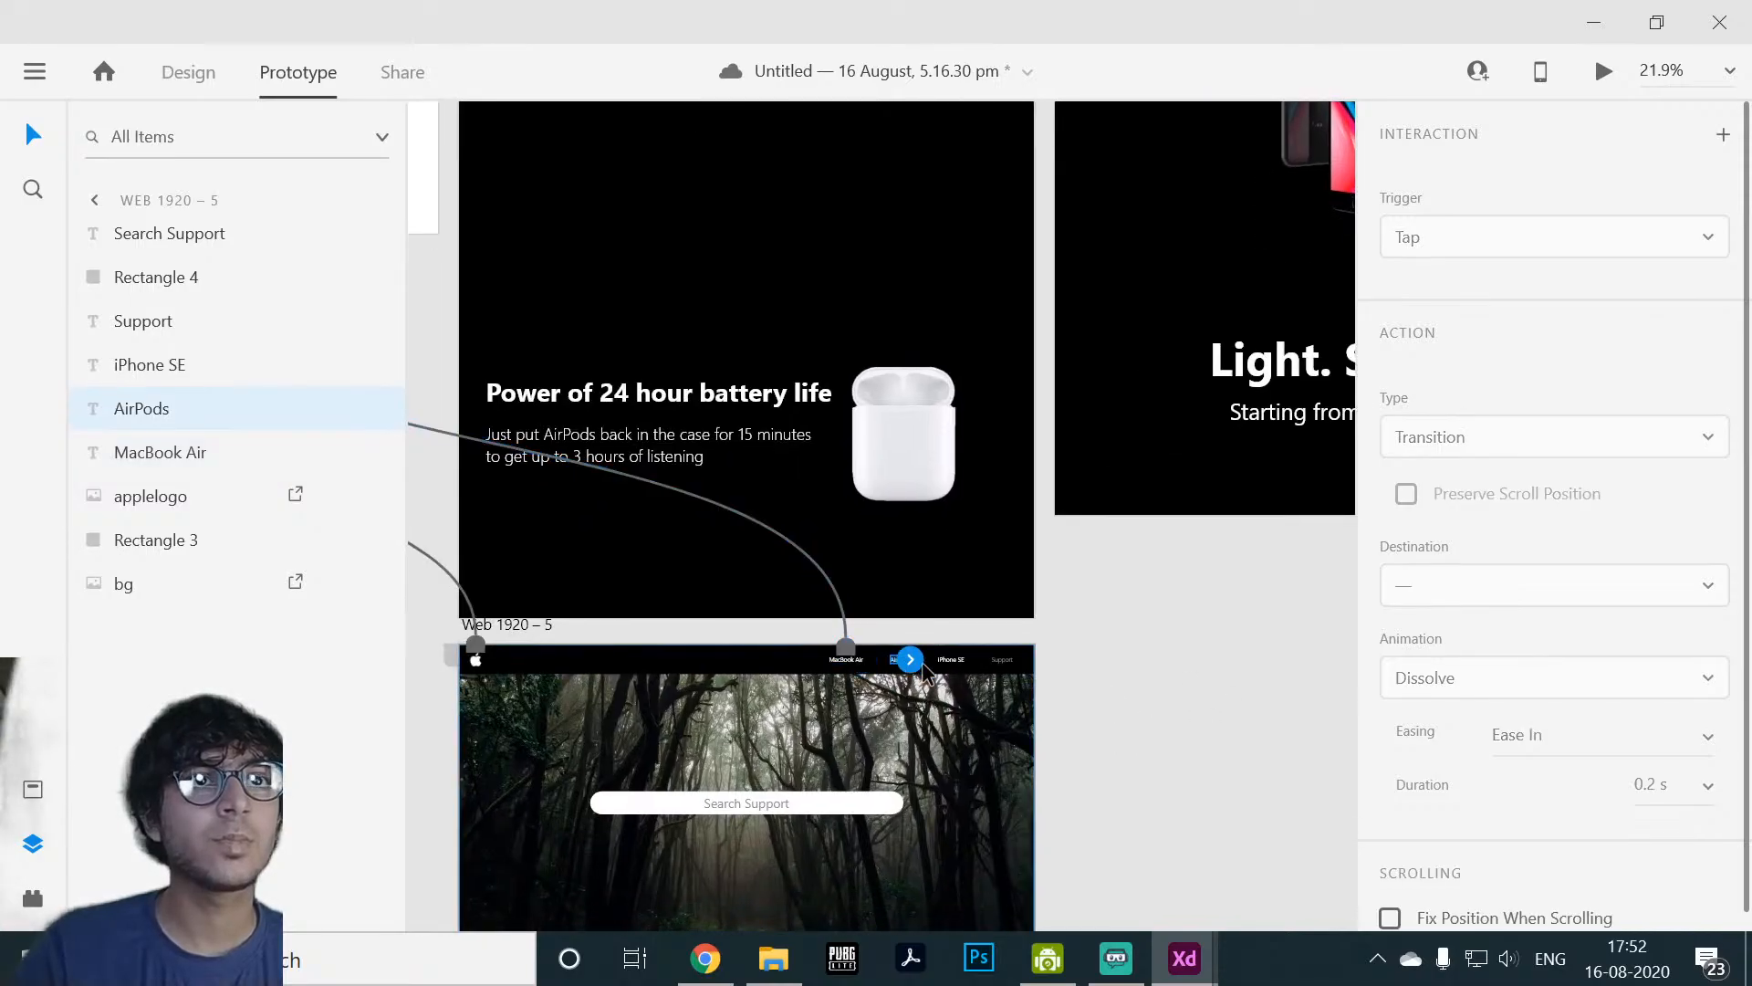
drag(910, 658, 911, 379)
click(951, 659)
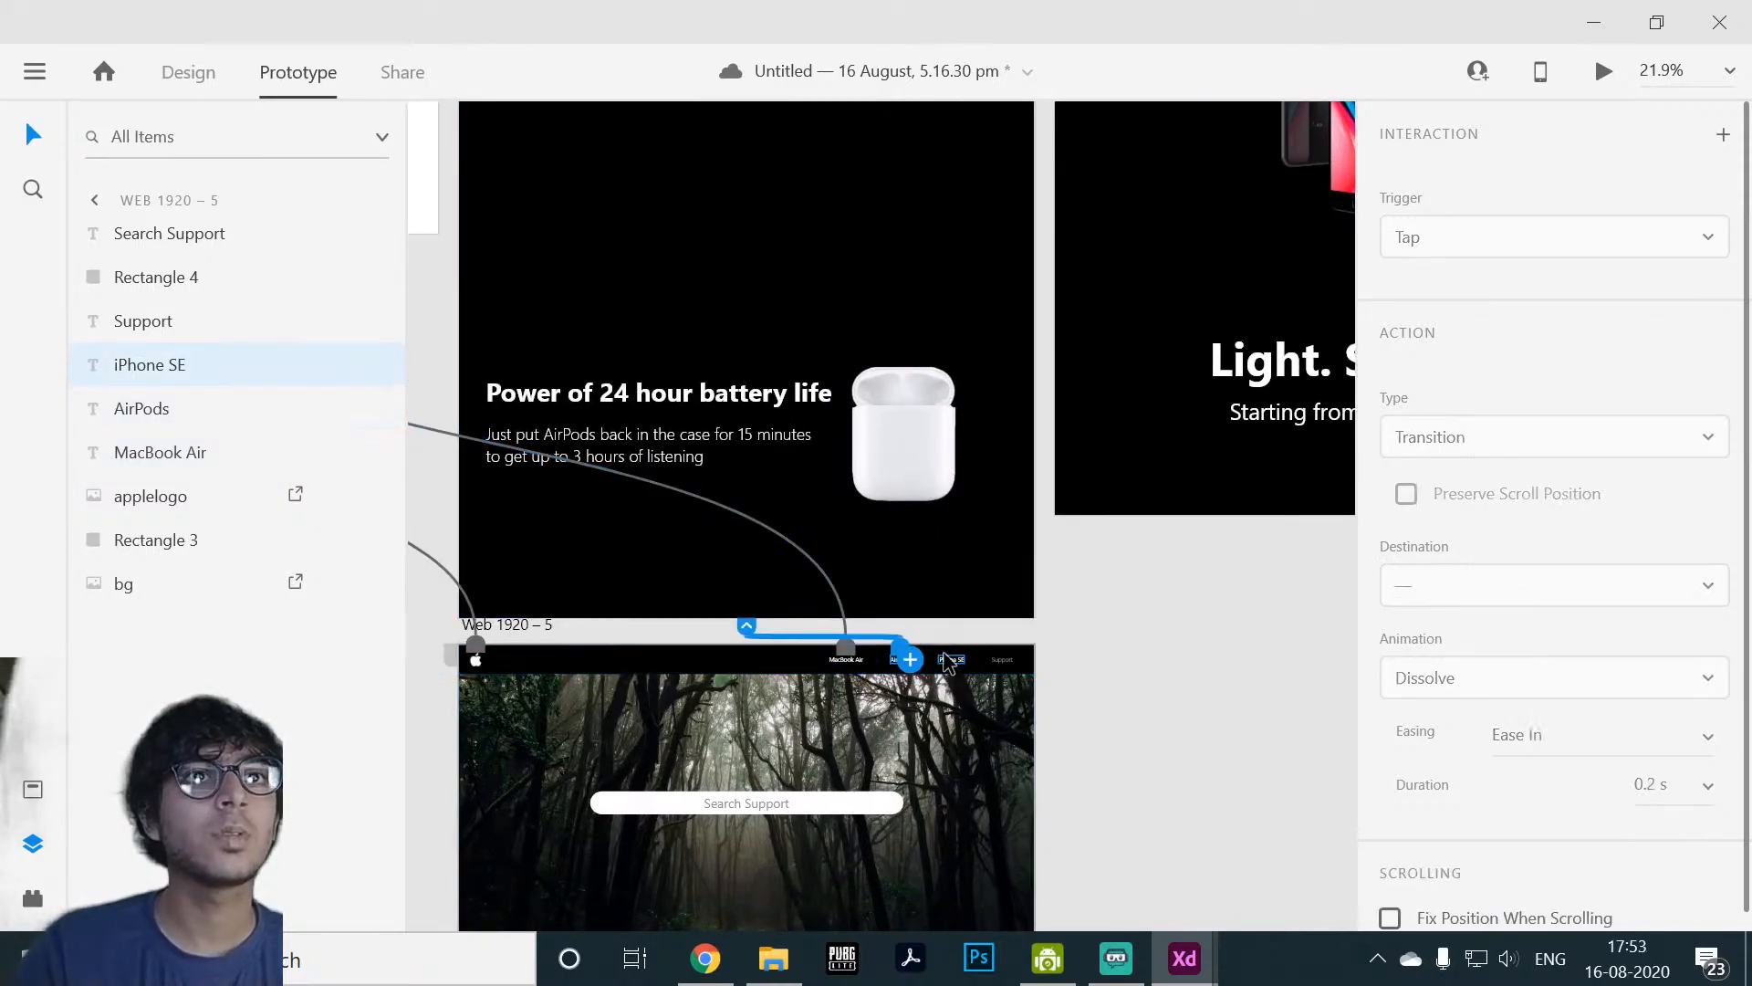
drag(951, 659, 1059, 620)
key(ctrl+z)
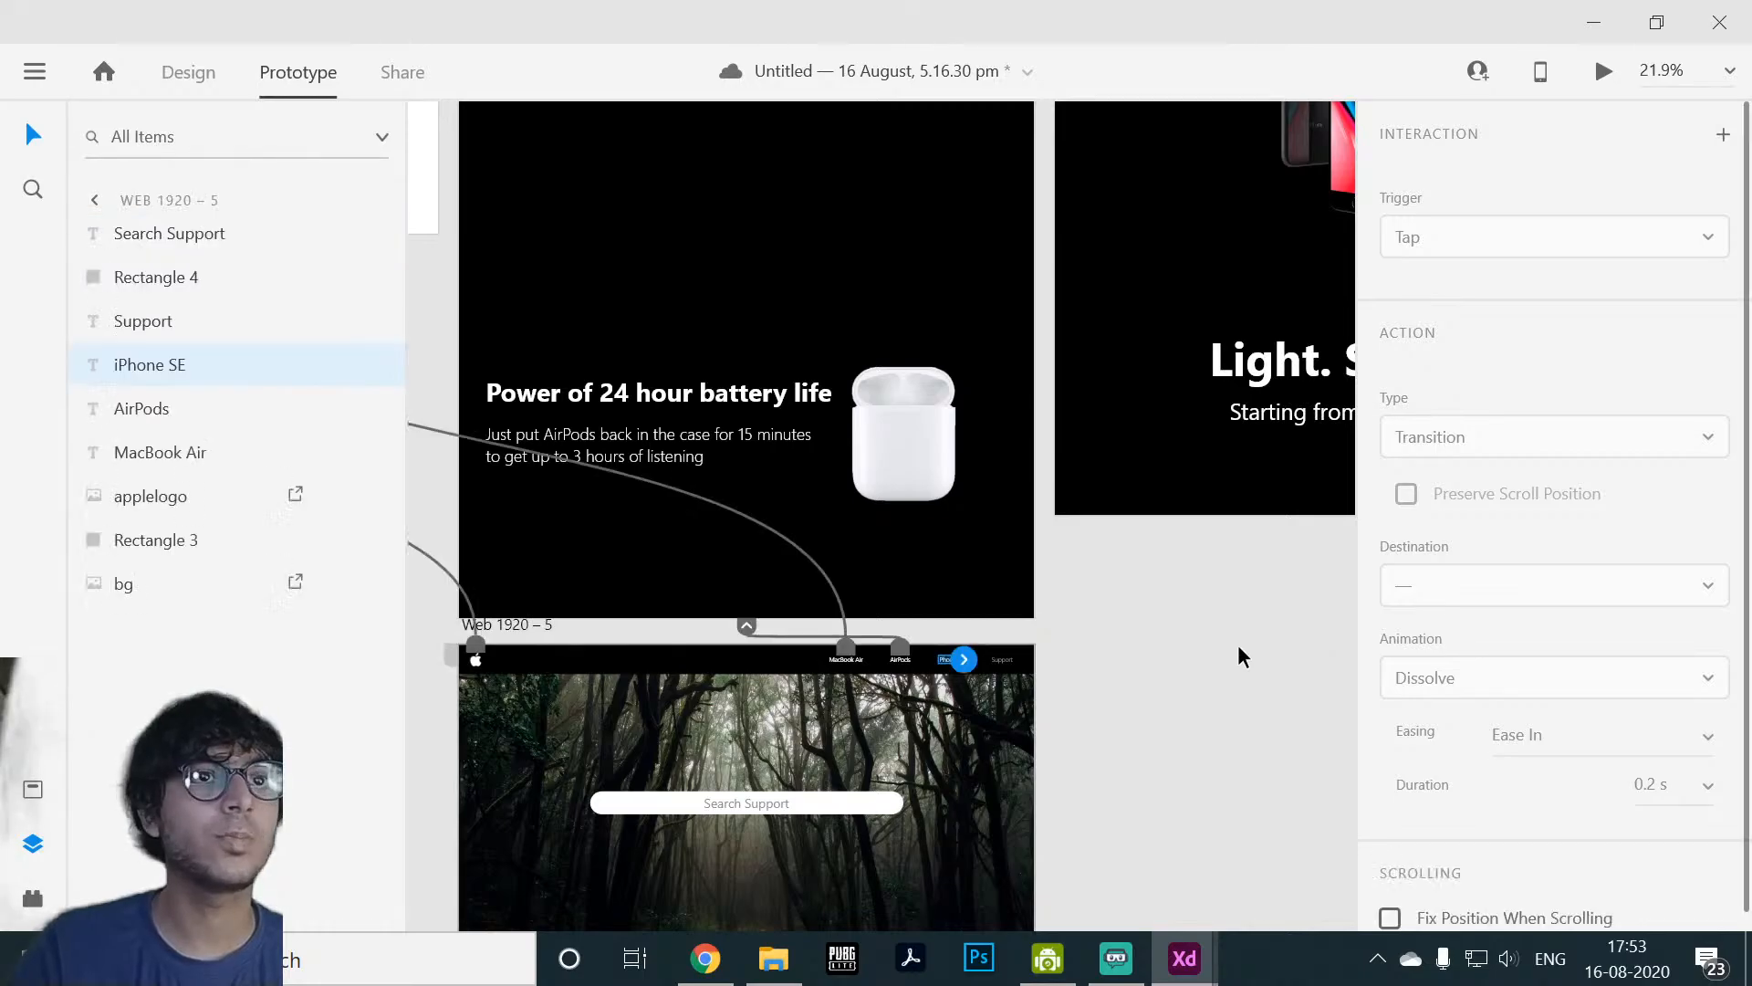
drag(960, 658, 1285, 576)
Step: Preview the prototype from the home artboard, testing the AirPods link, the page's battery section and the Apple logo link back home
key(ctrl+0)
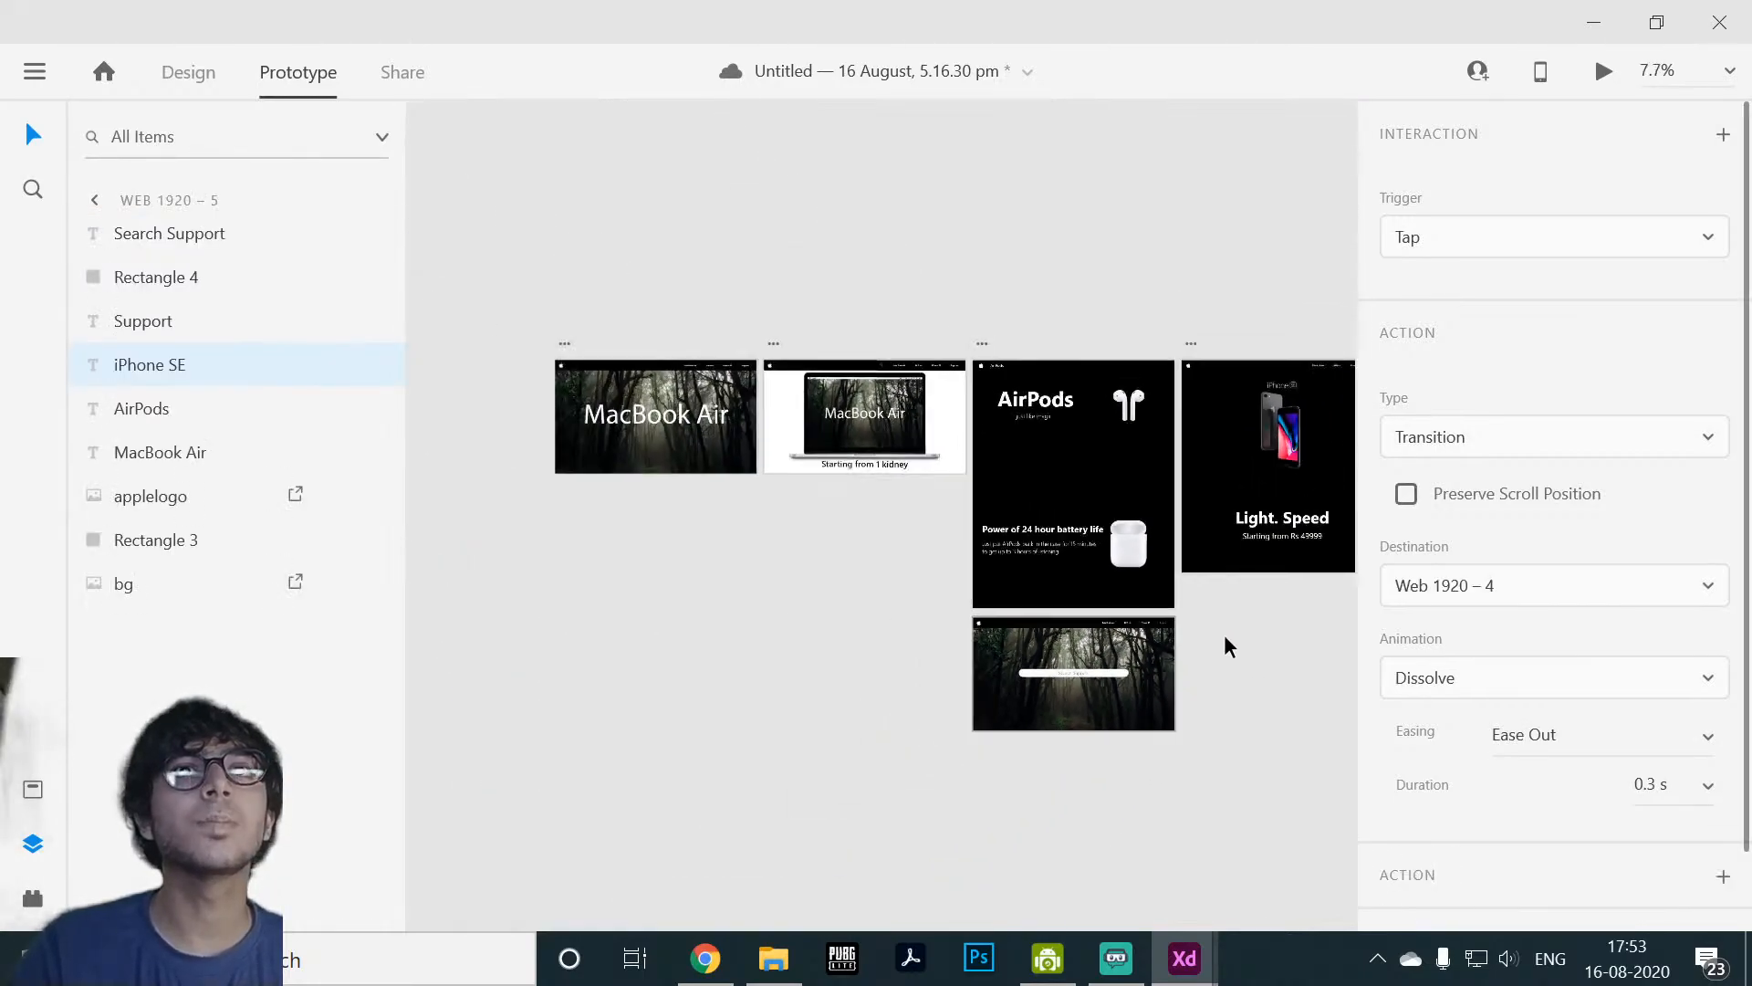
click(669, 511)
click(672, 461)
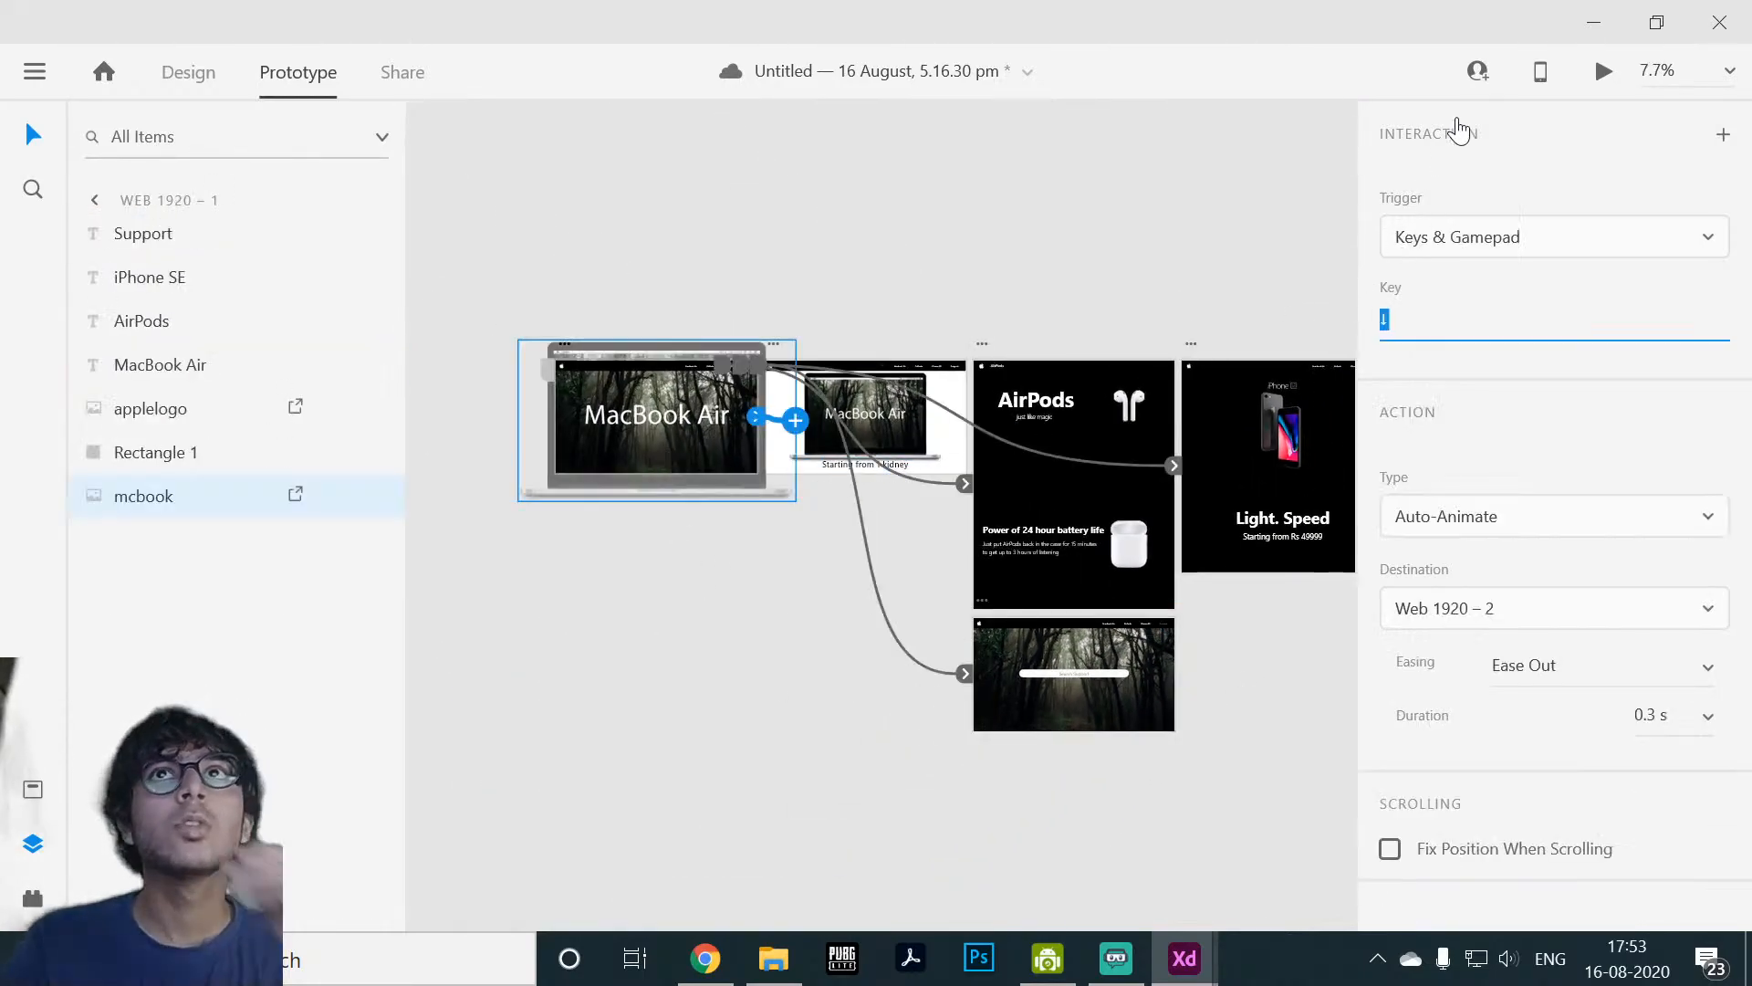
click(1599, 73)
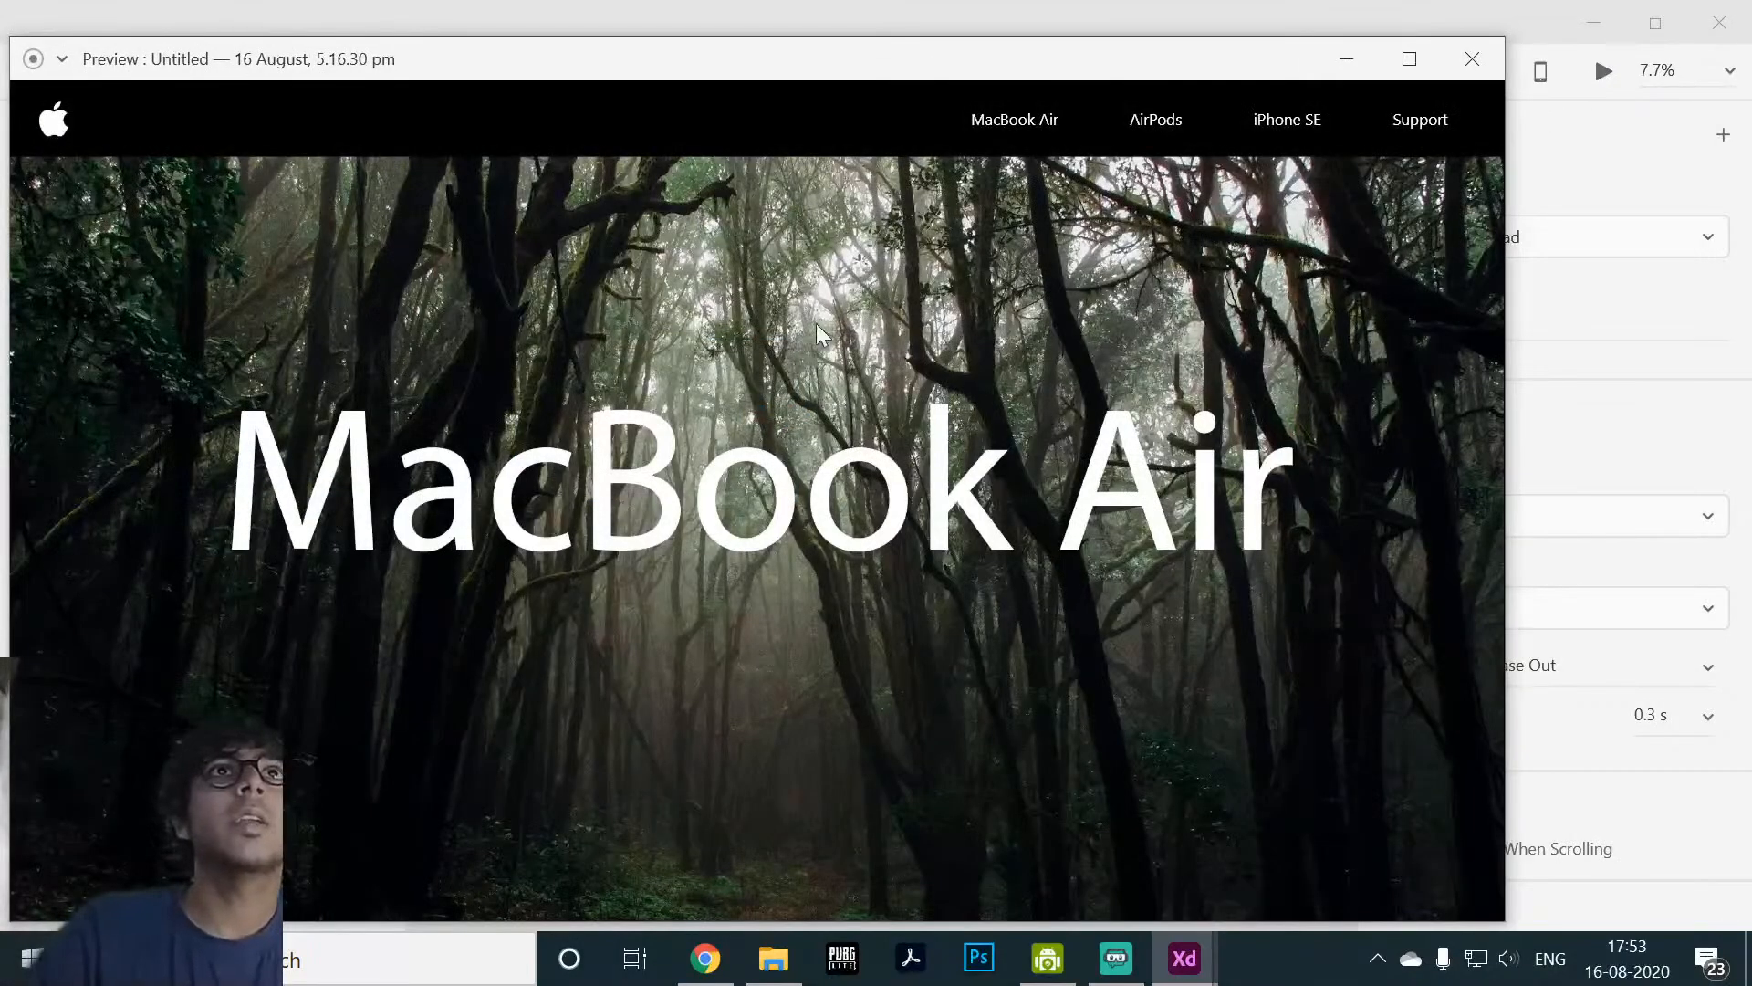
click(1156, 122)
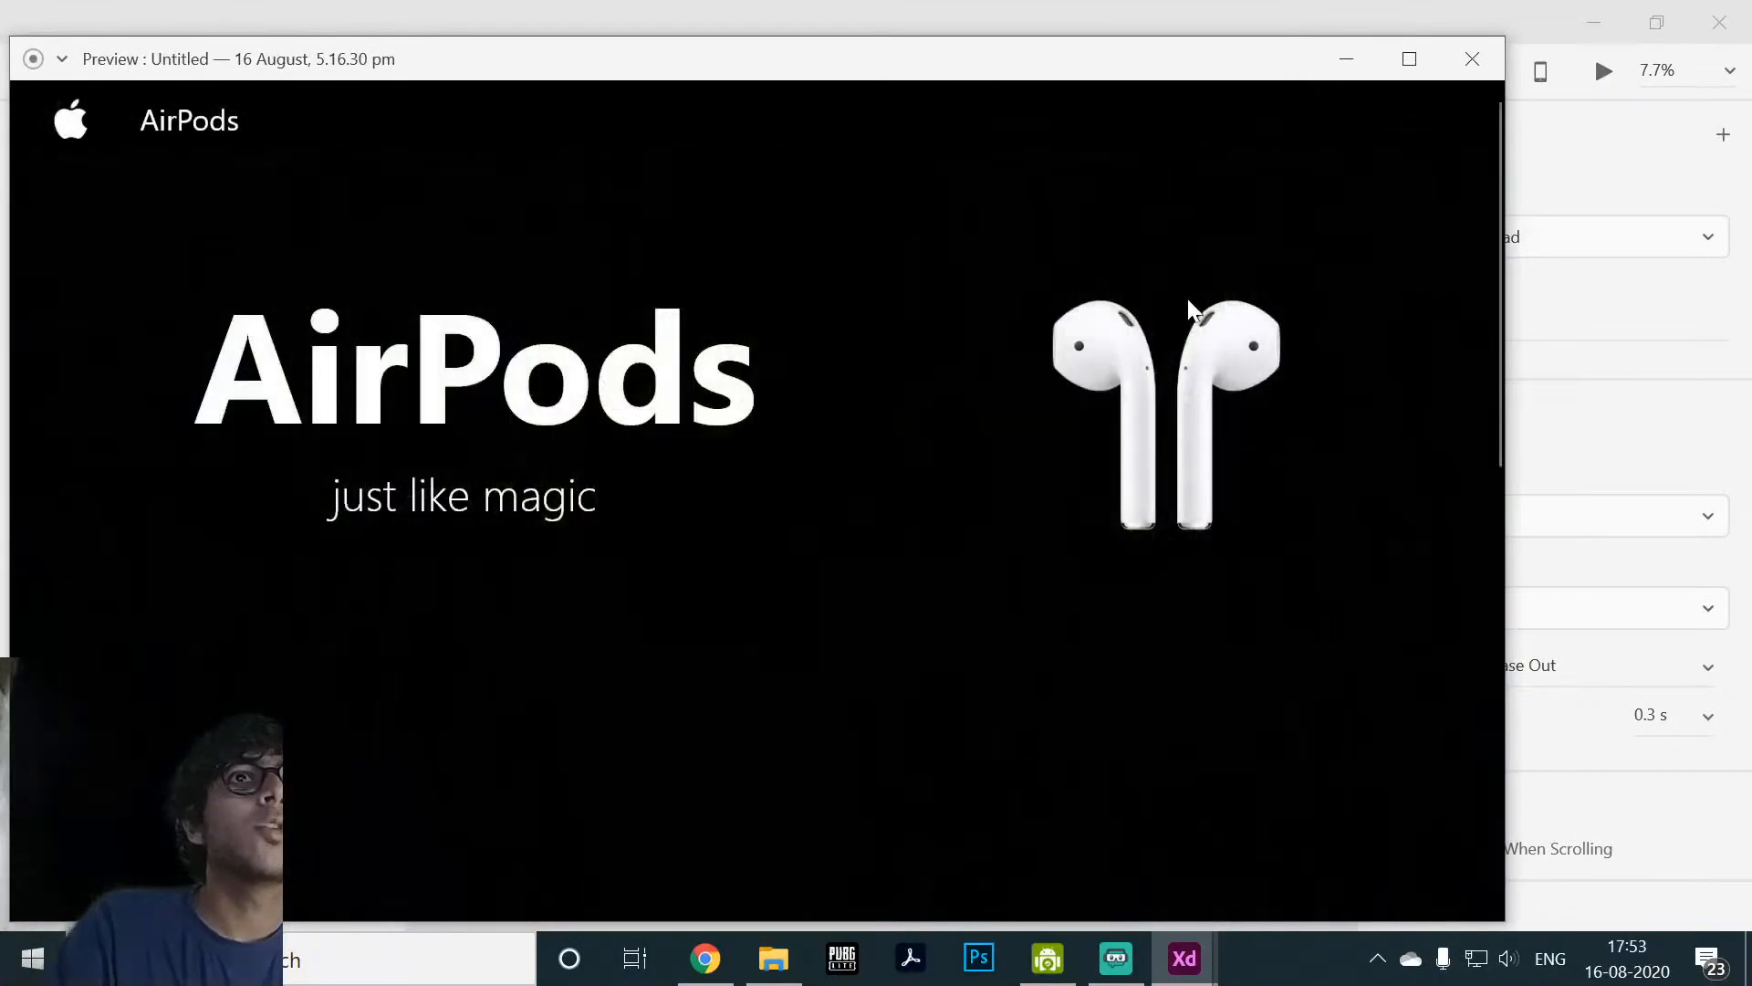
scroll(1277, 311, down, 10)
scroll(985, 474, up, 10)
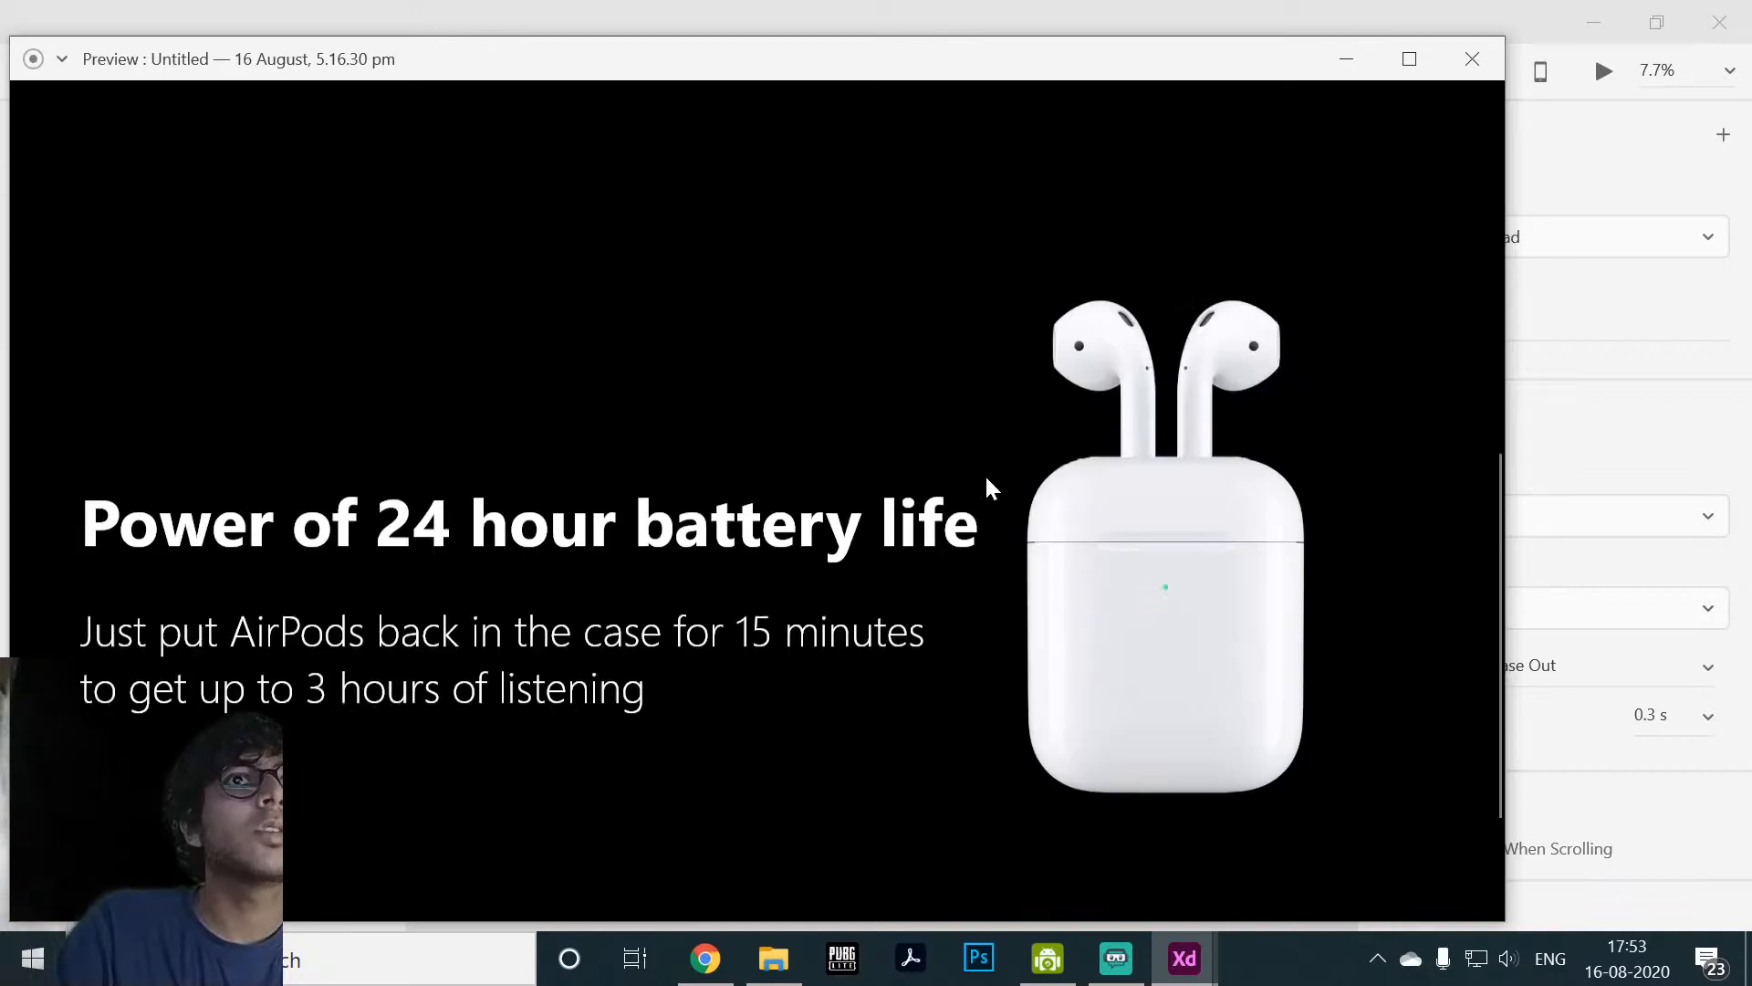
click(83, 124)
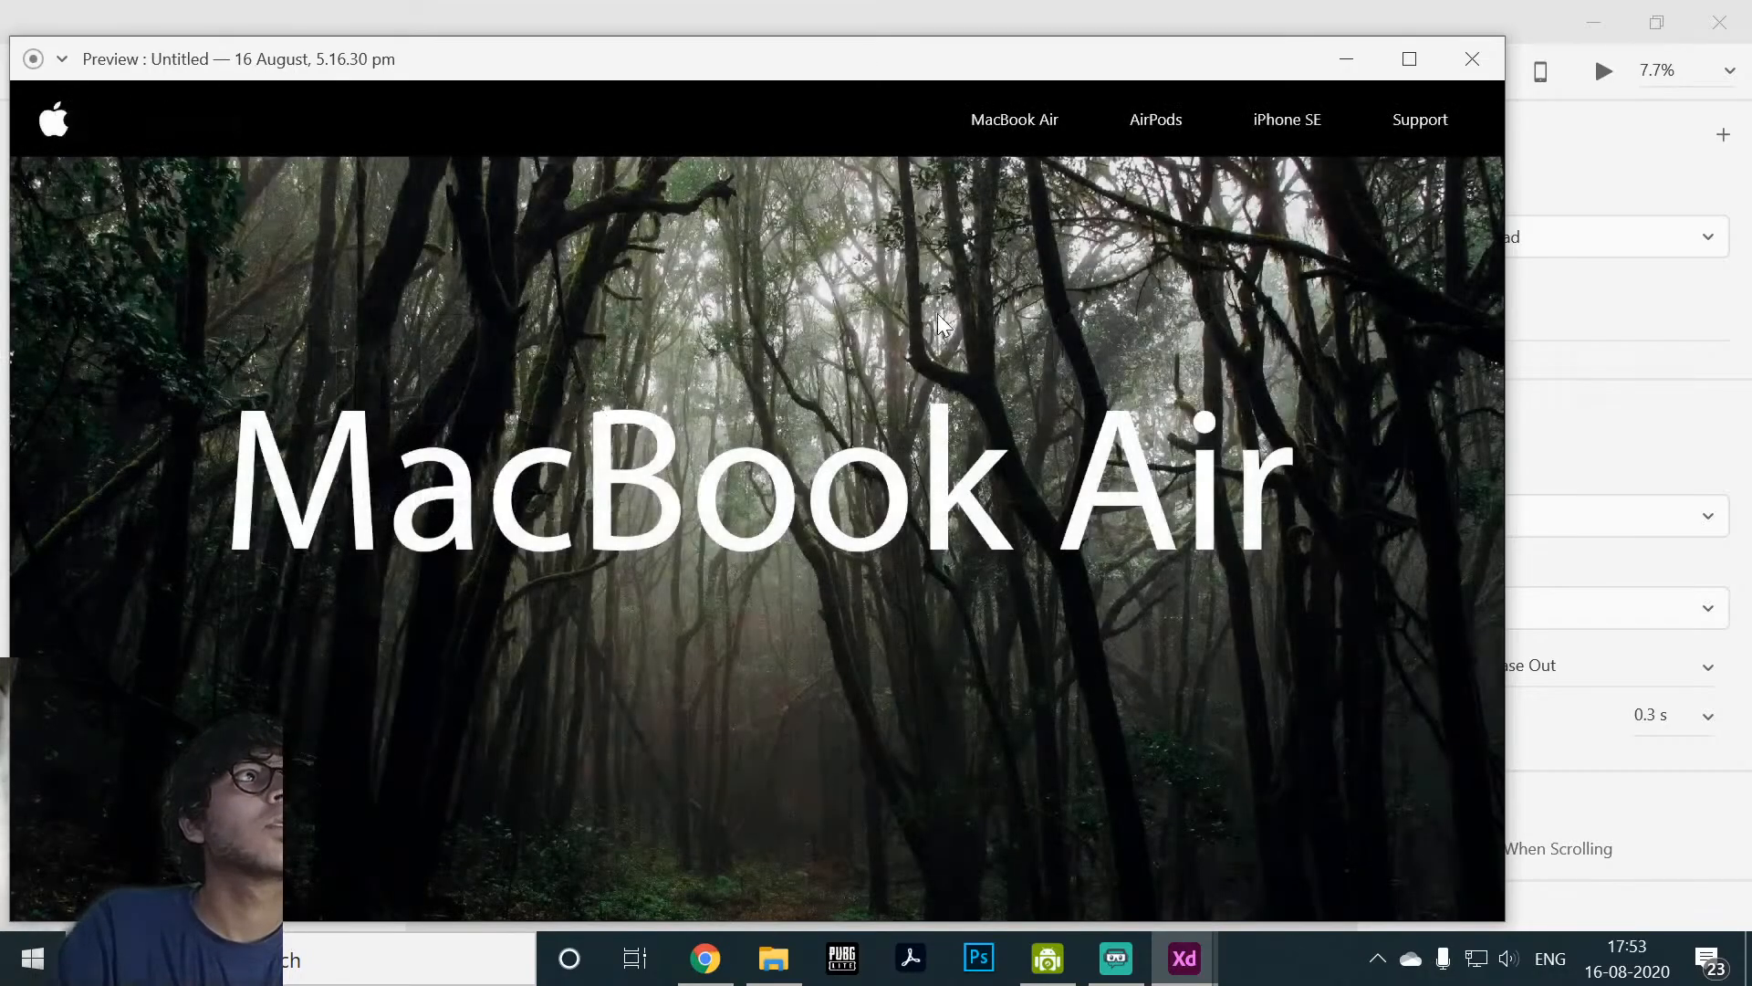
Step: Test the iPhone SE and Support links and their Apple logo links back home, and close the preview
click(1299, 123)
scroll(1276, 194, down, 5)
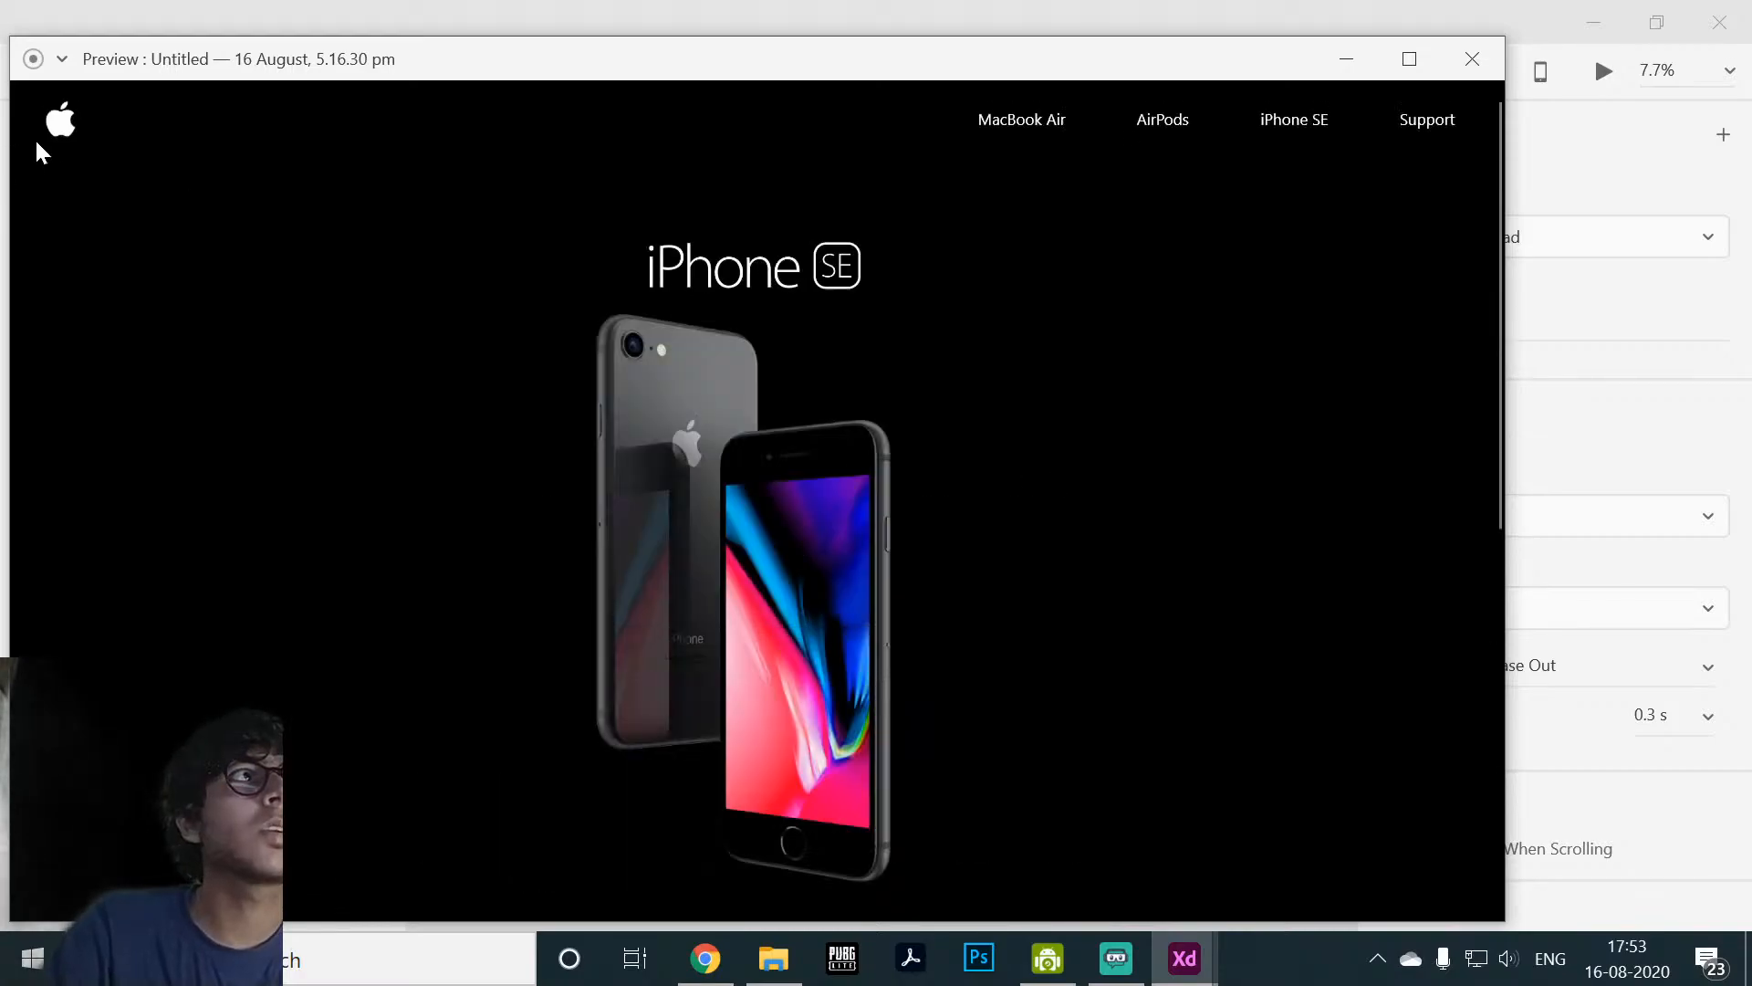
click(54, 123)
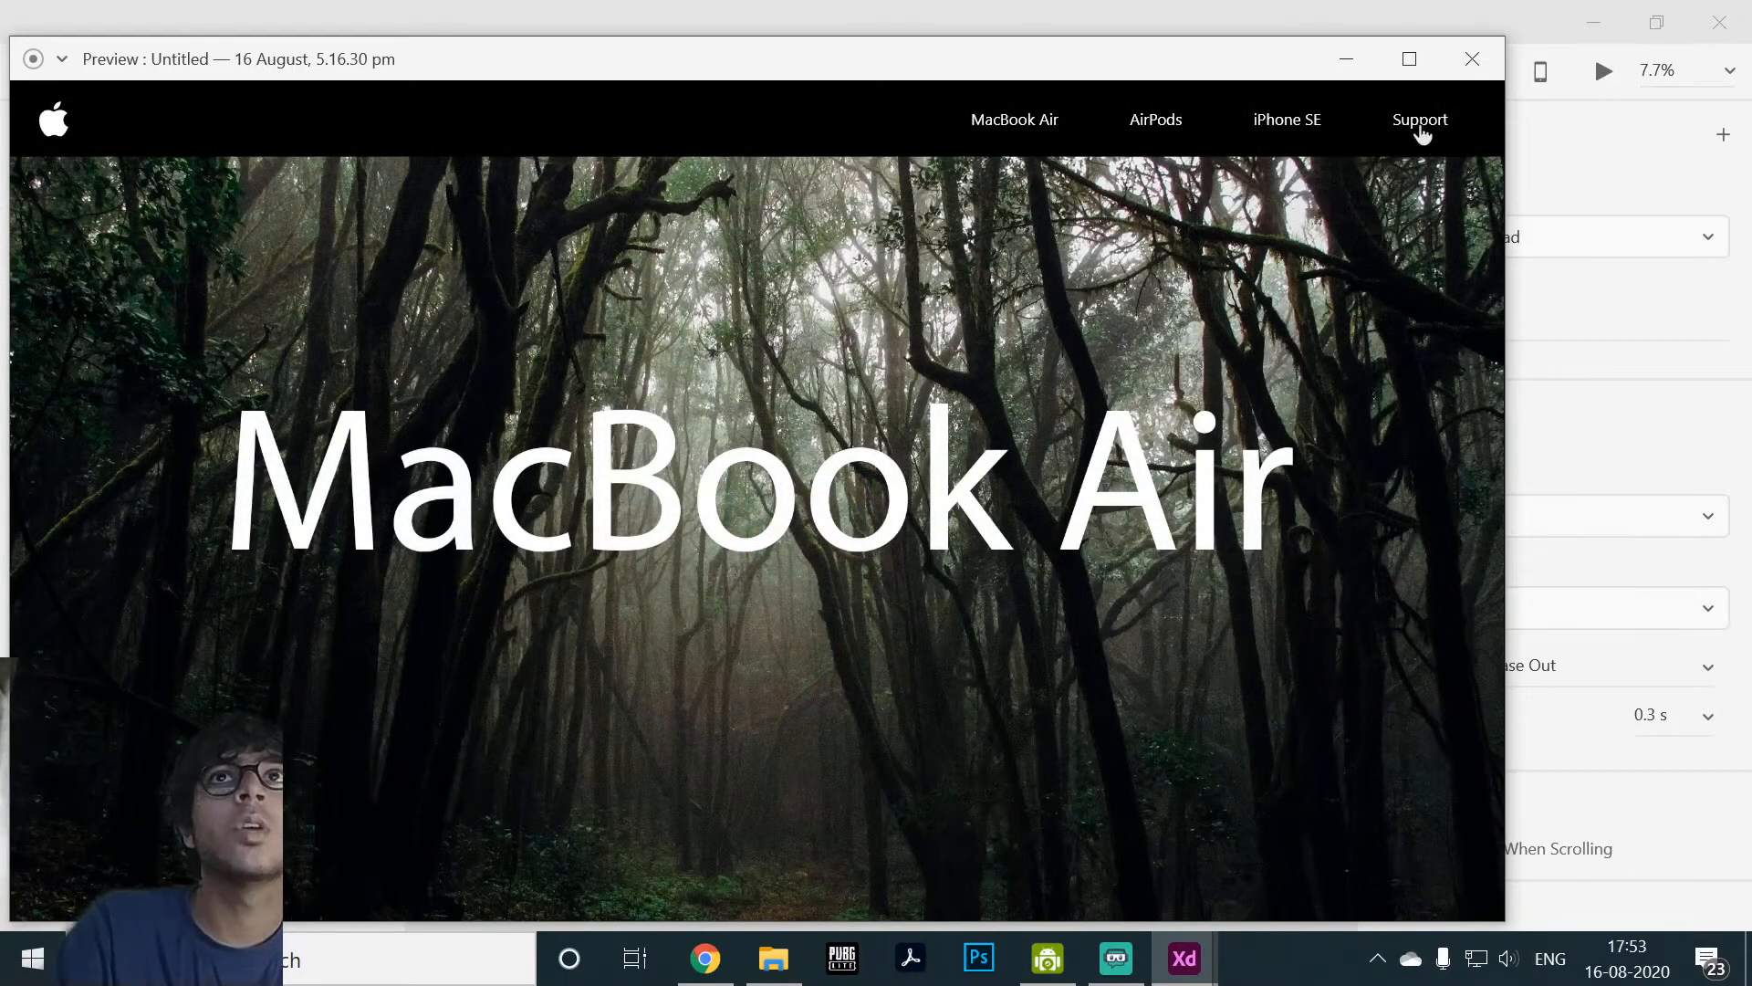
click(1421, 128)
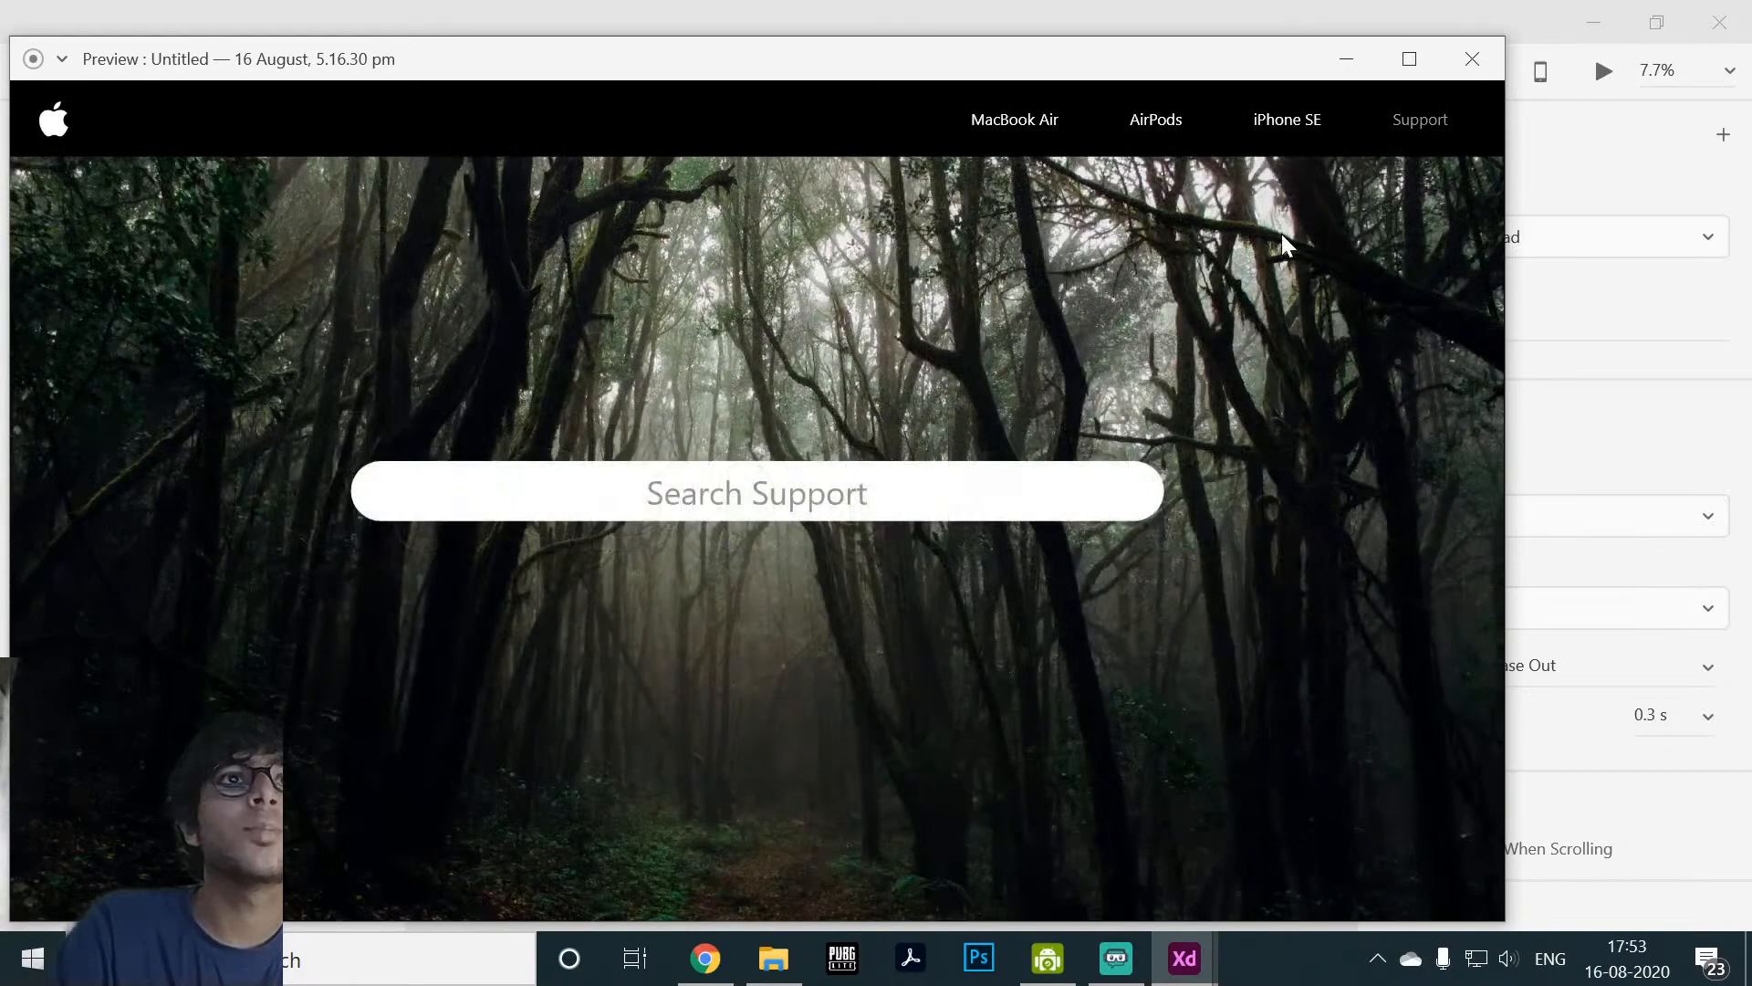
click(58, 122)
click(1418, 124)
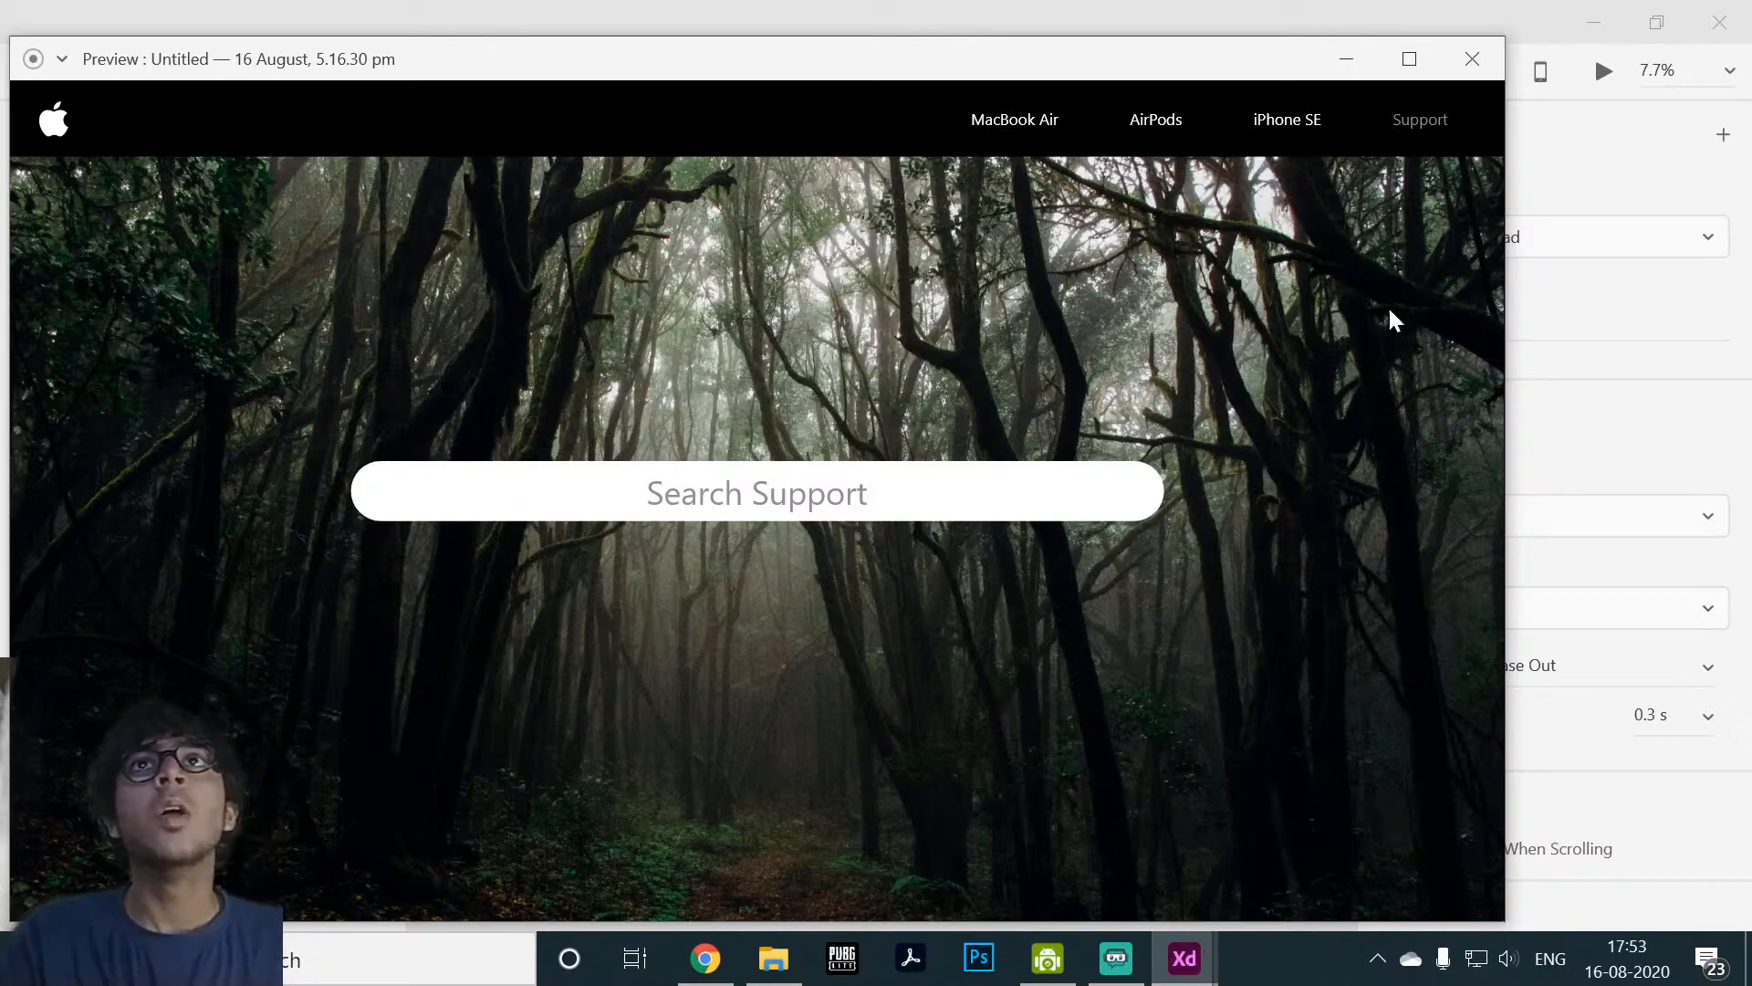
click(1472, 60)
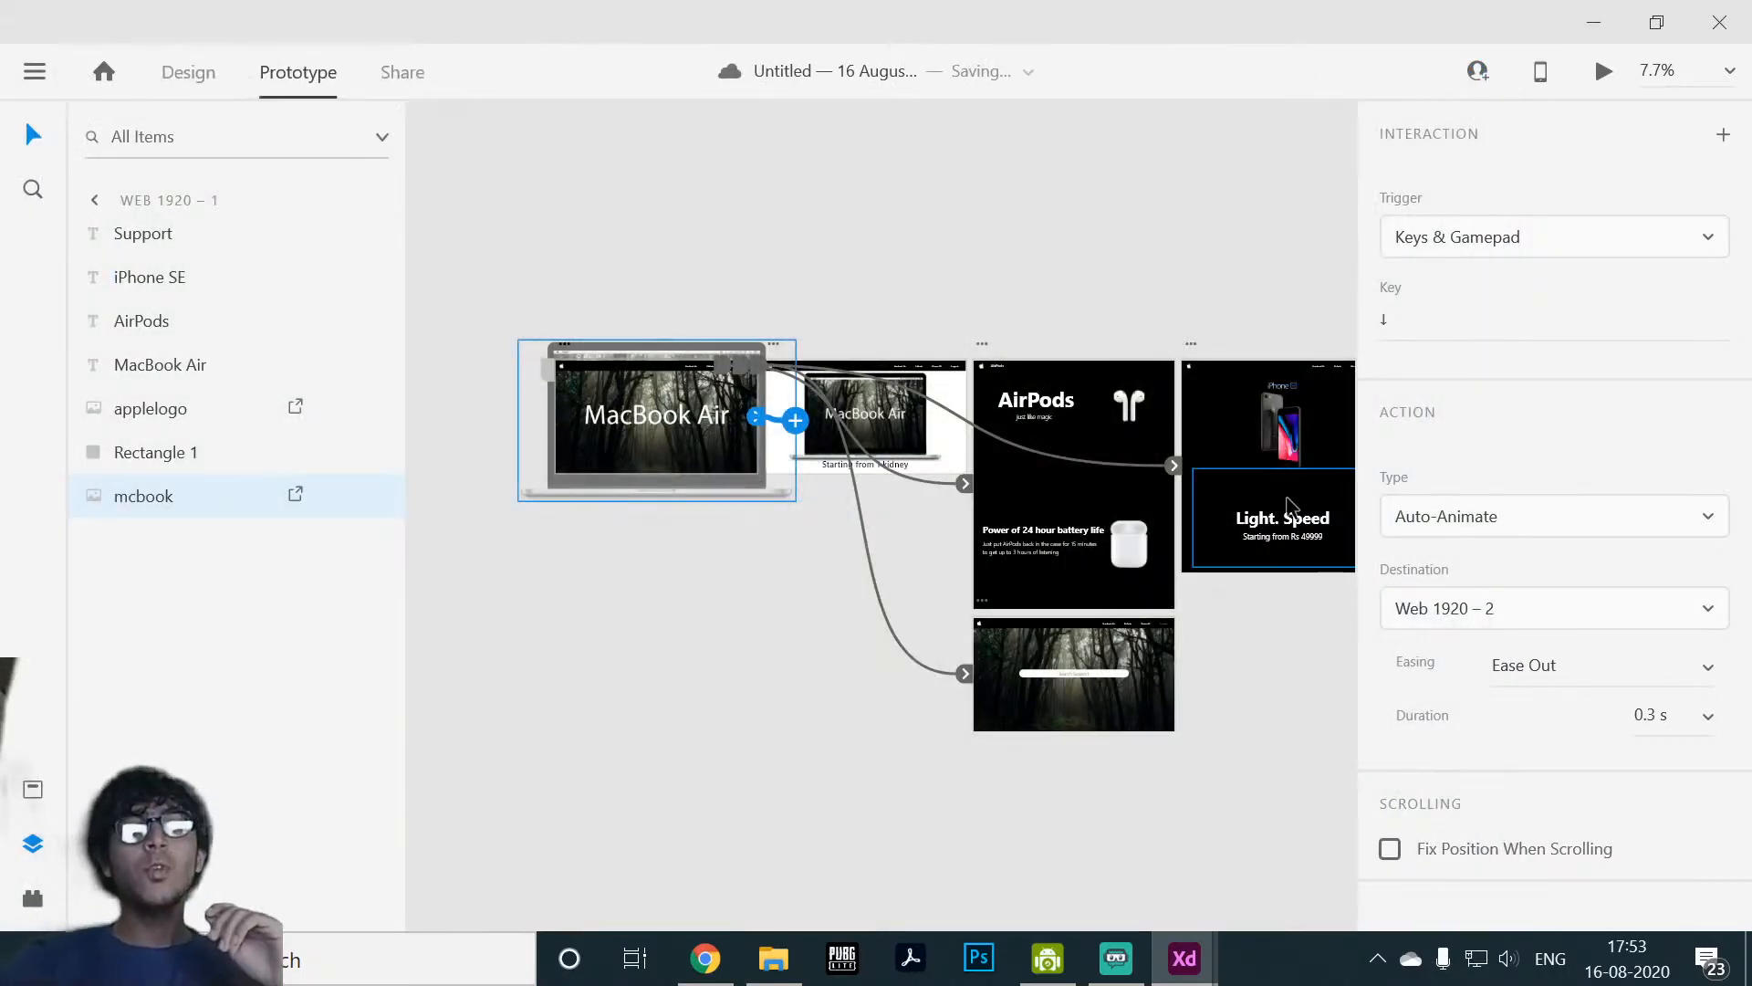
click(1250, 721)
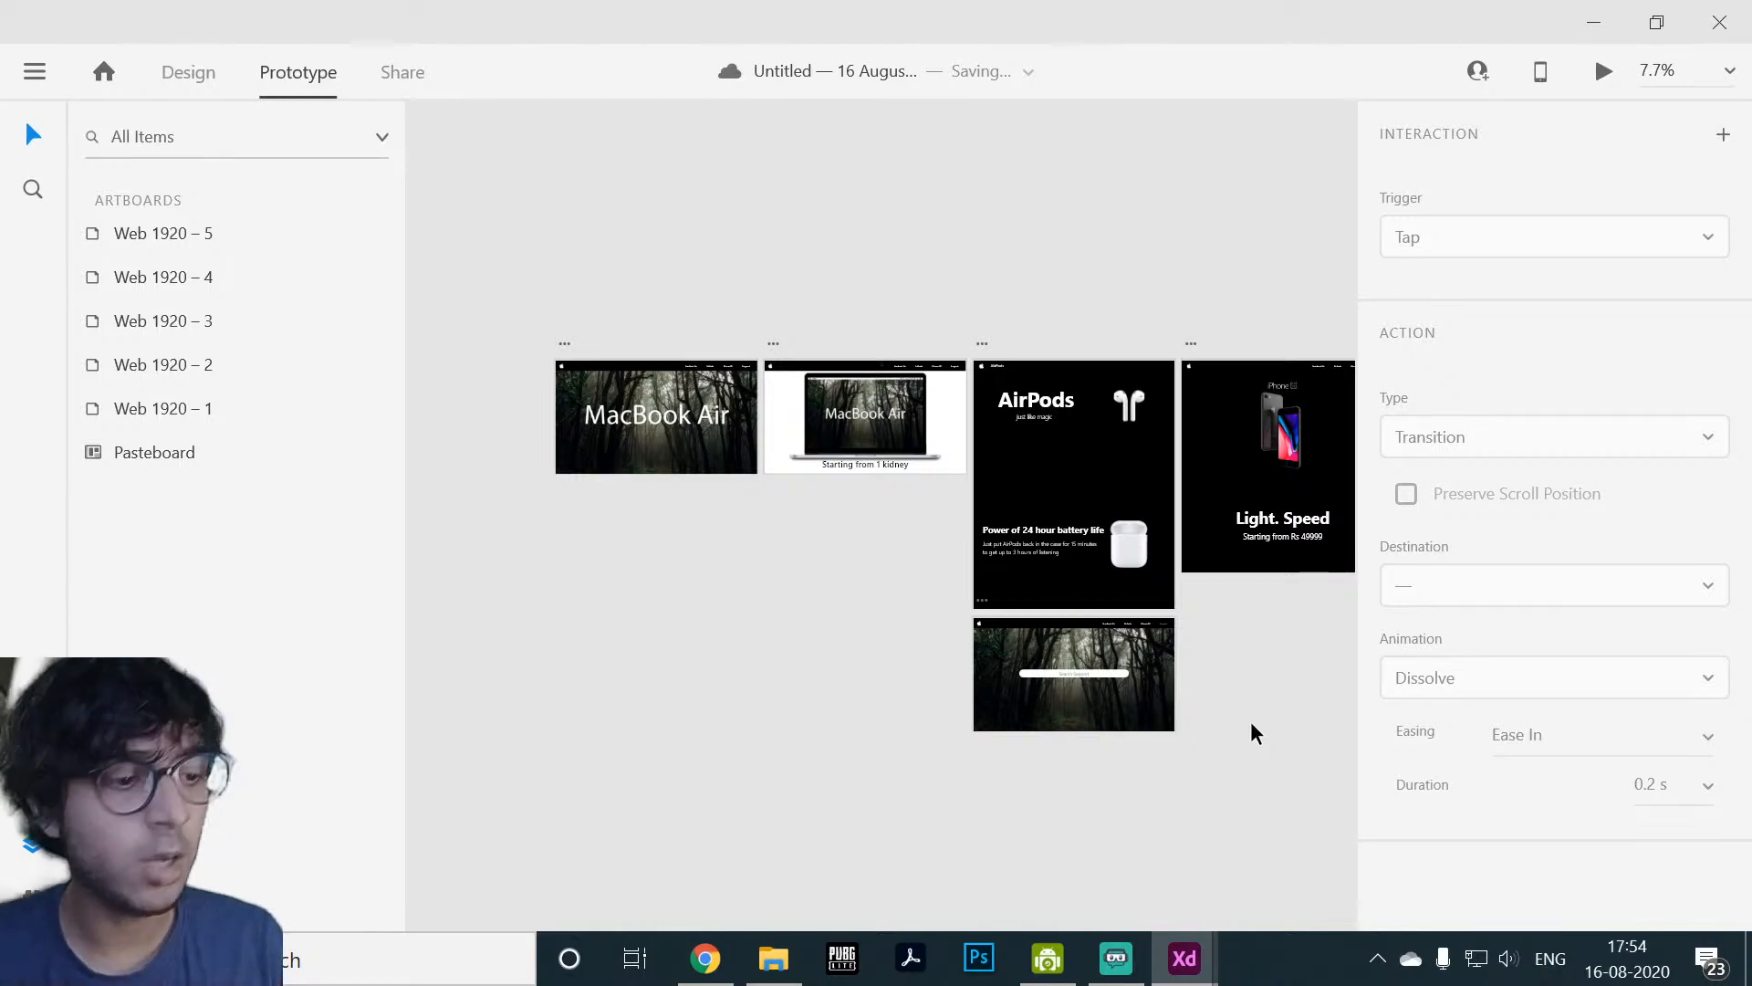
scroll(1186, 810, up, 5)
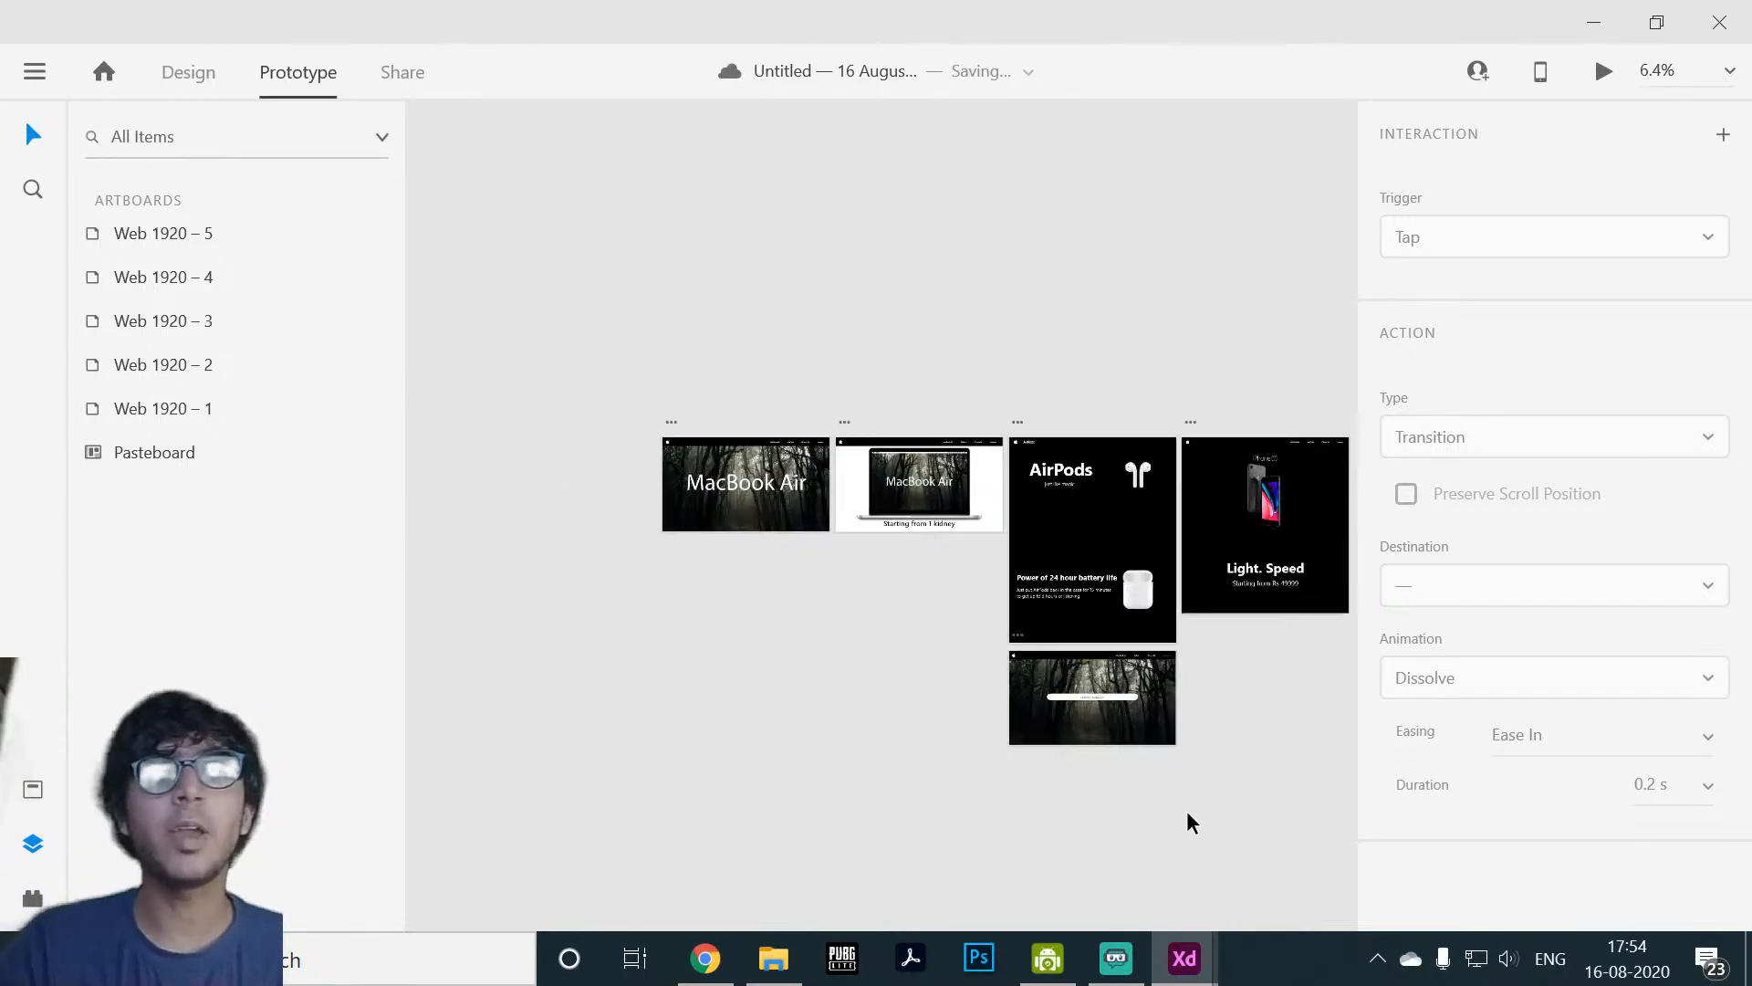
scroll(1233, 675, up, 3)
scroll(1205, 621, down, 3)
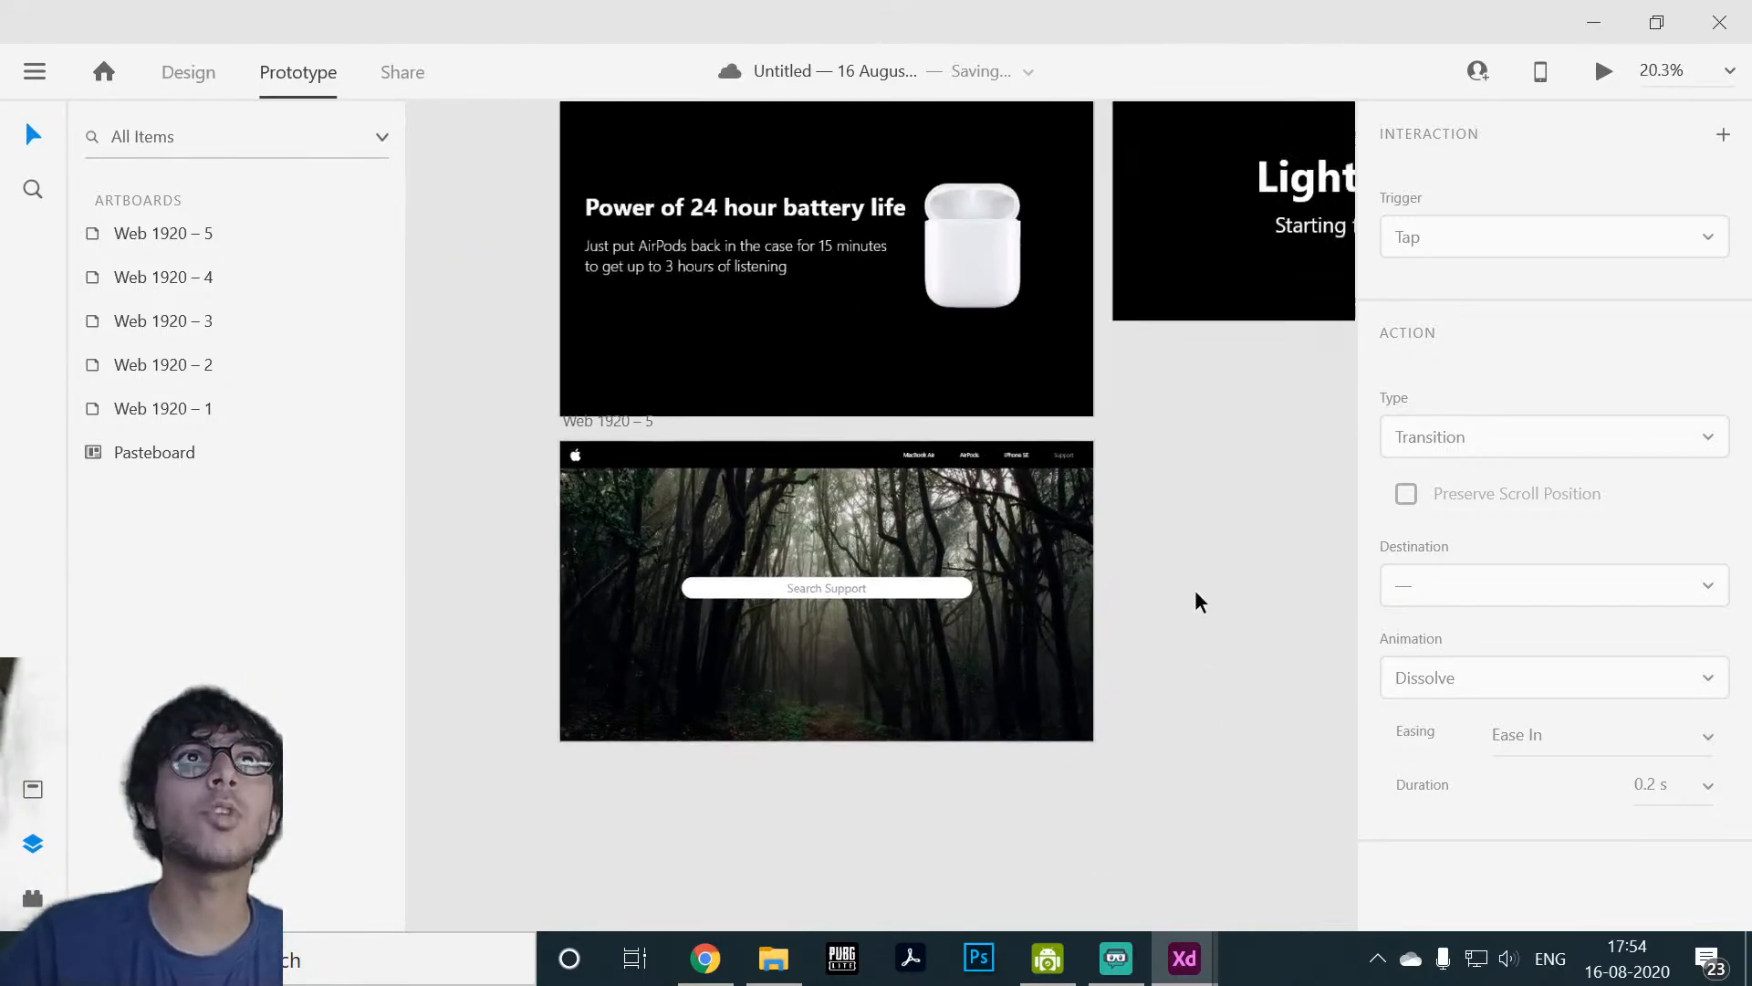
scroll(1196, 589, down, 3)
drag(1218, 595, 896, 555)
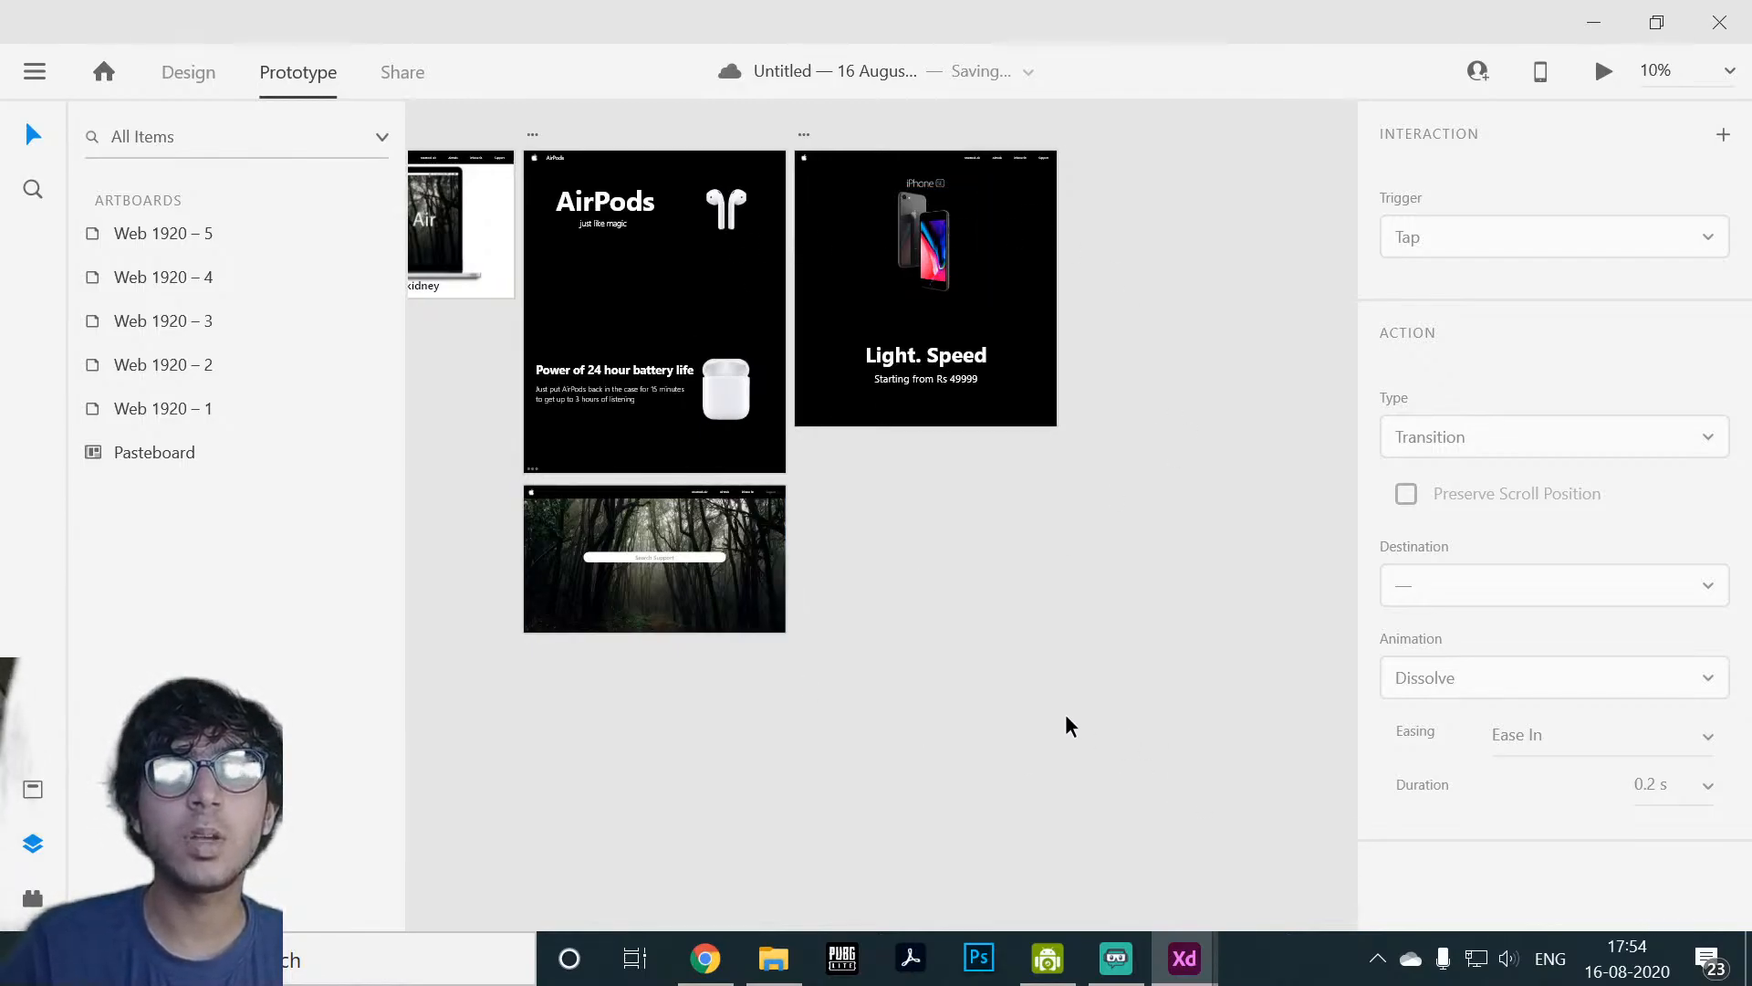
scroll(1076, 694, down, 3)
scroll(1103, 742, up, 4)
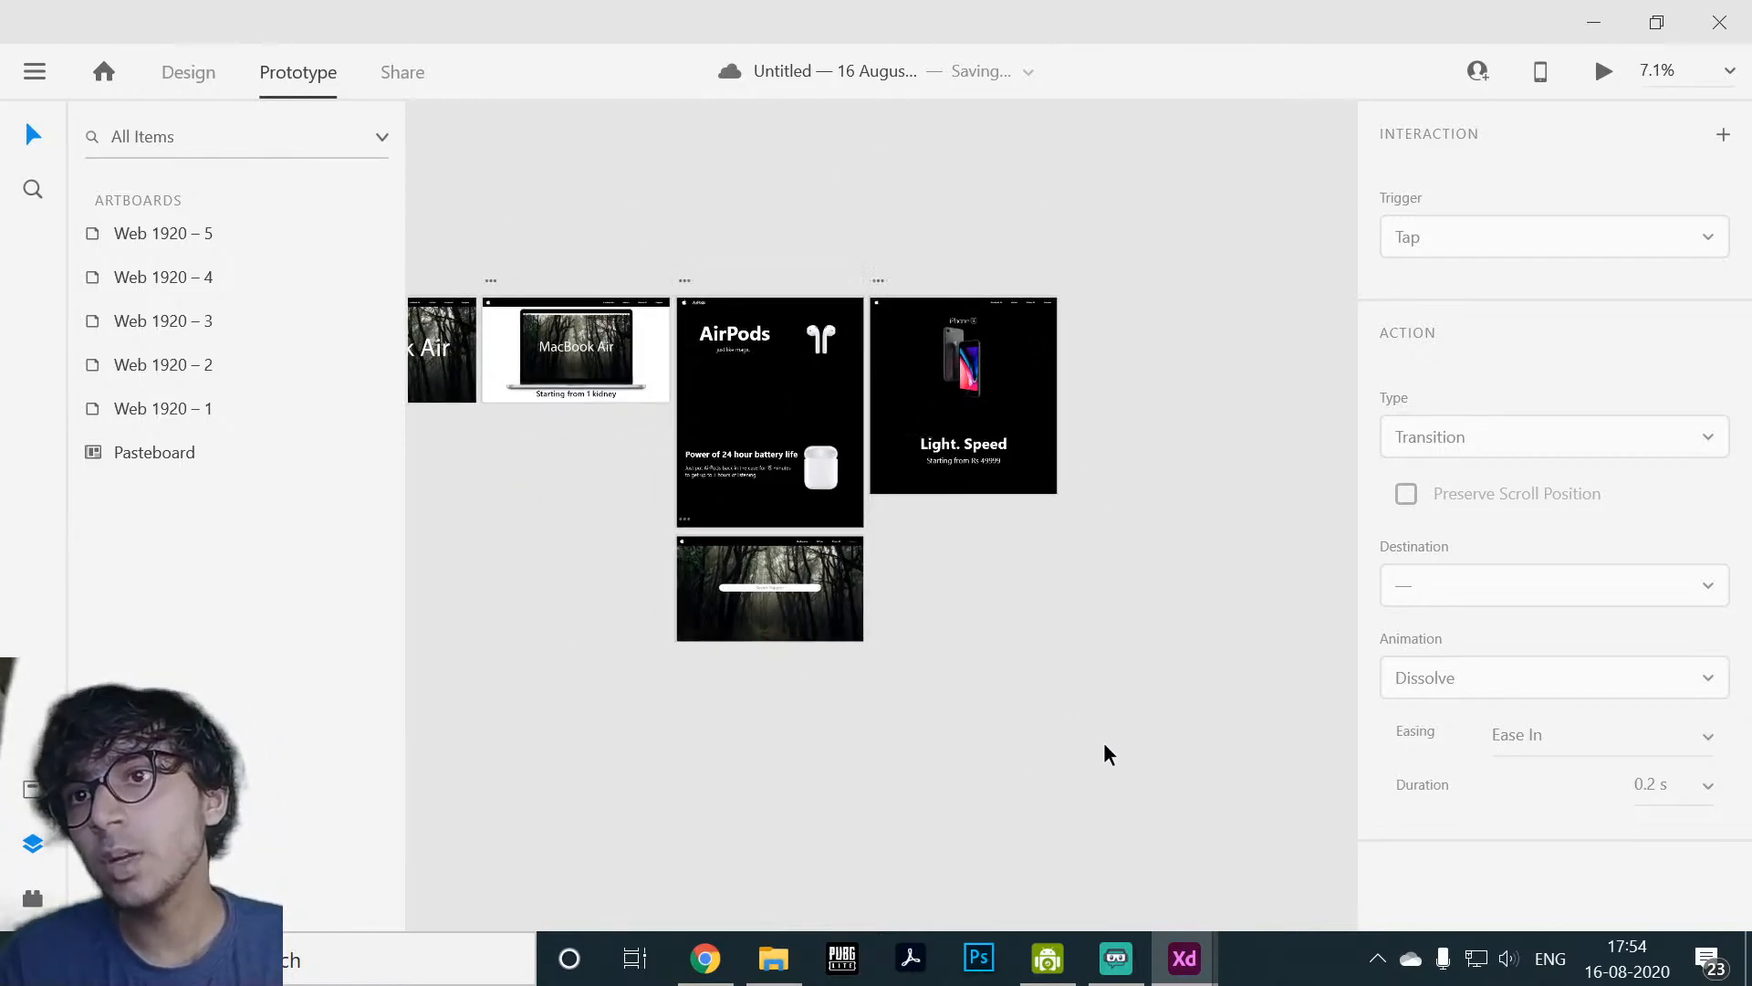
drag(1074, 637, 1163, 708)
scroll(1114, 659, up, 5)
drag(1063, 617, 1214, 689)
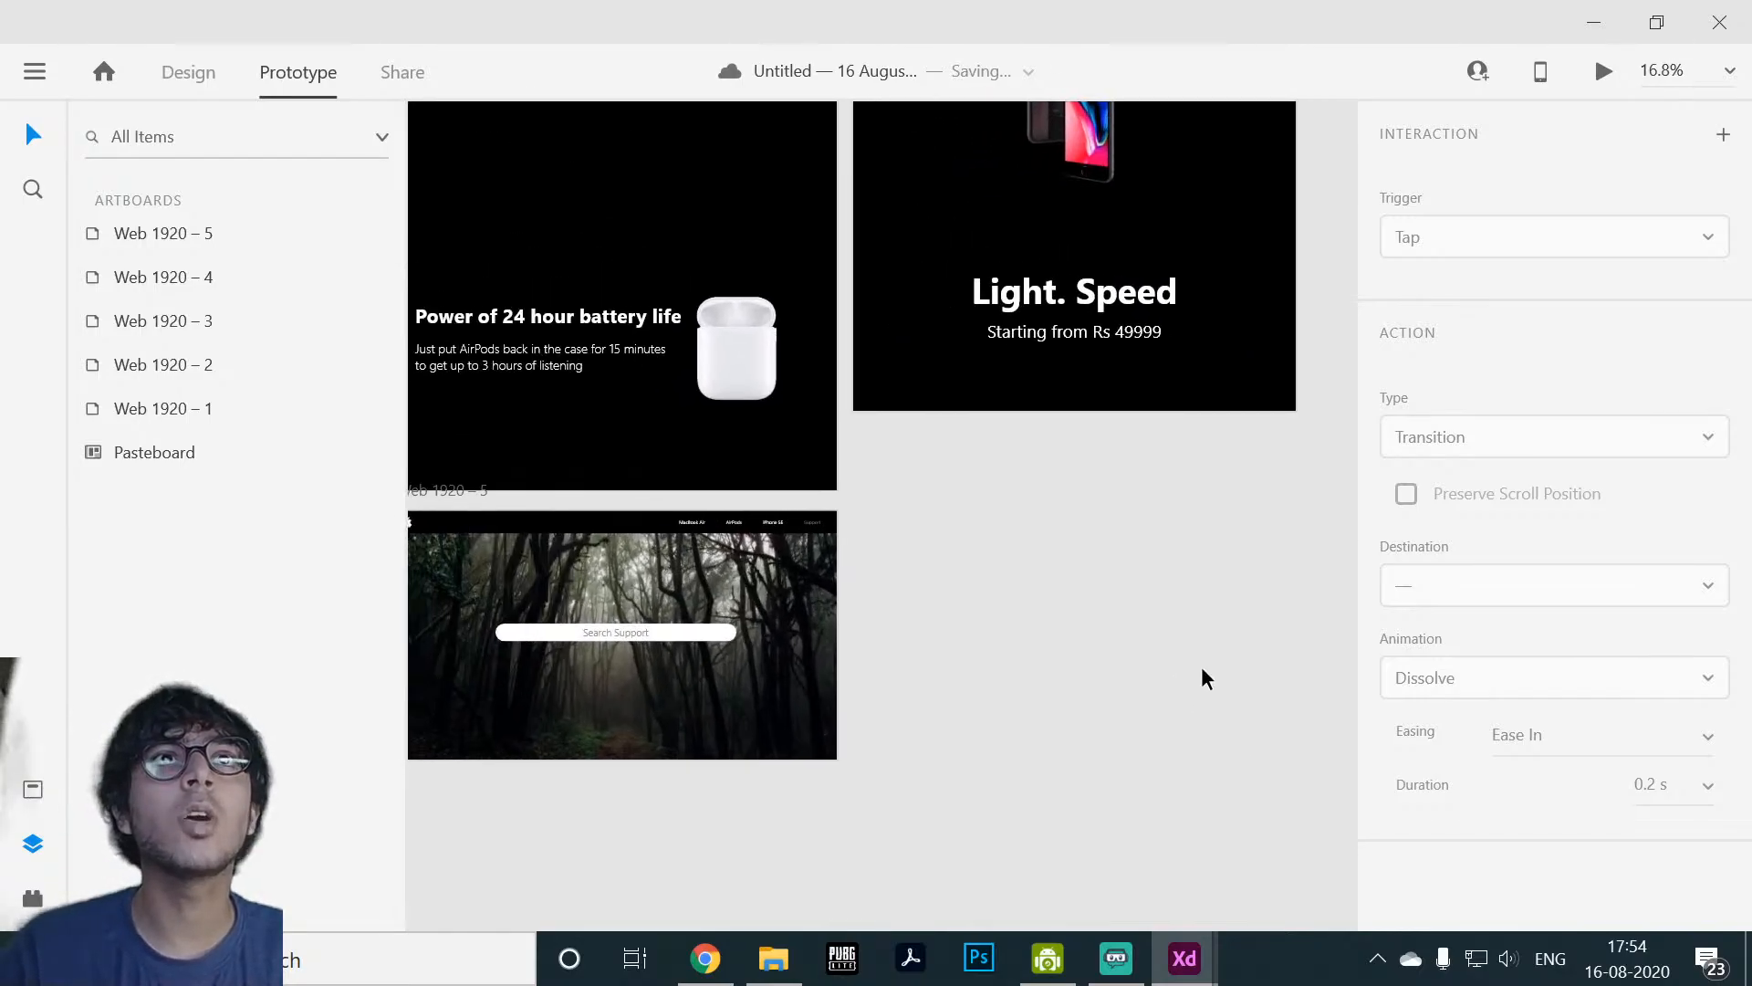
scroll(1143, 595, up, 1)
scroll(1143, 593, up, 1)
scroll(1145, 597, down, 5)
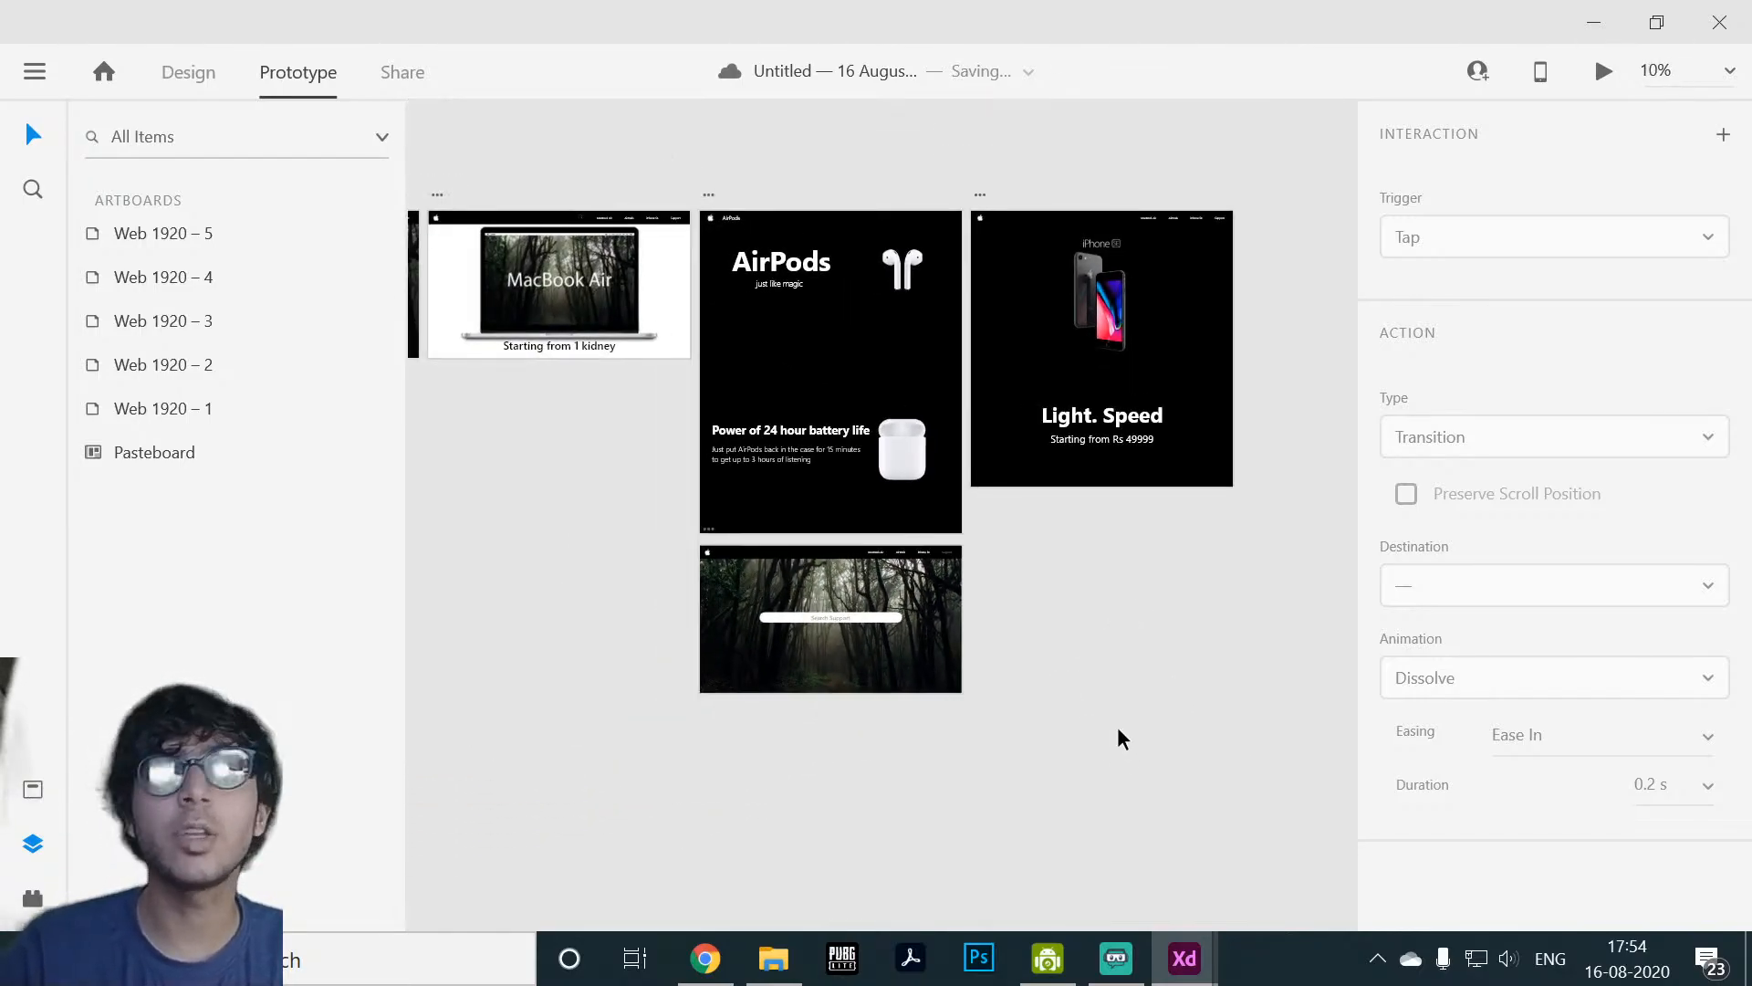
scroll(1117, 726, up, 5)
drag(1119, 735, 1275, 741)
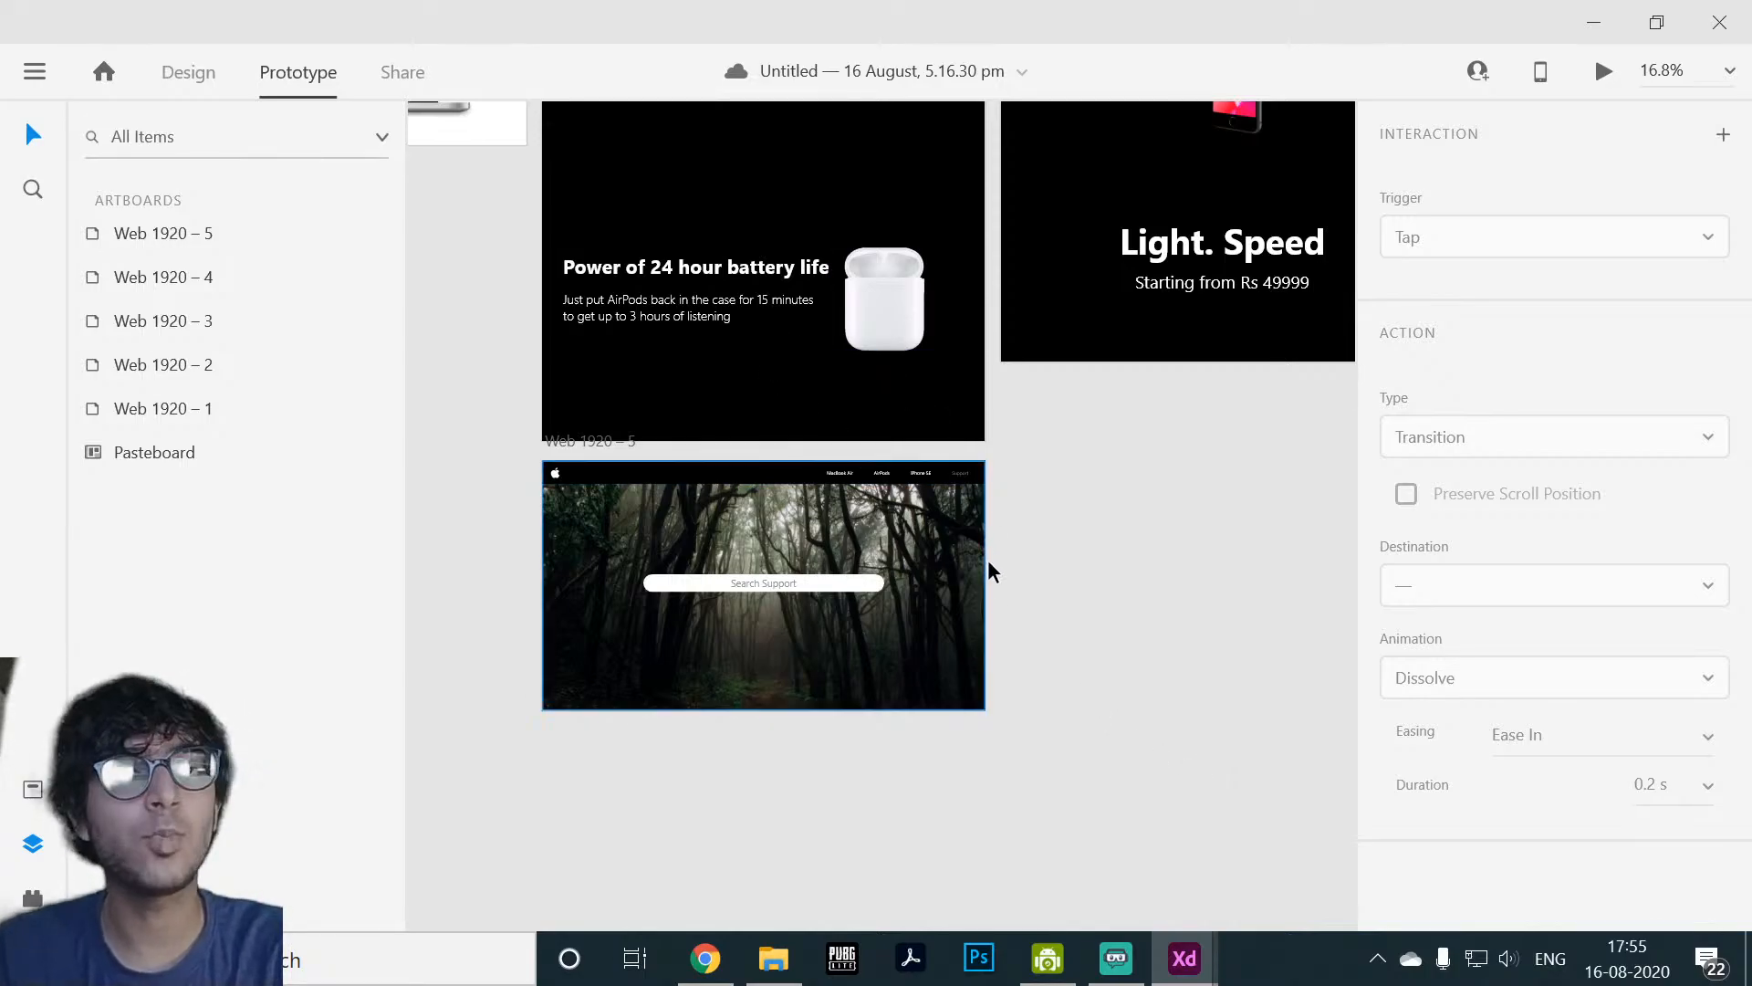
drag(1183, 473, 961, 747)
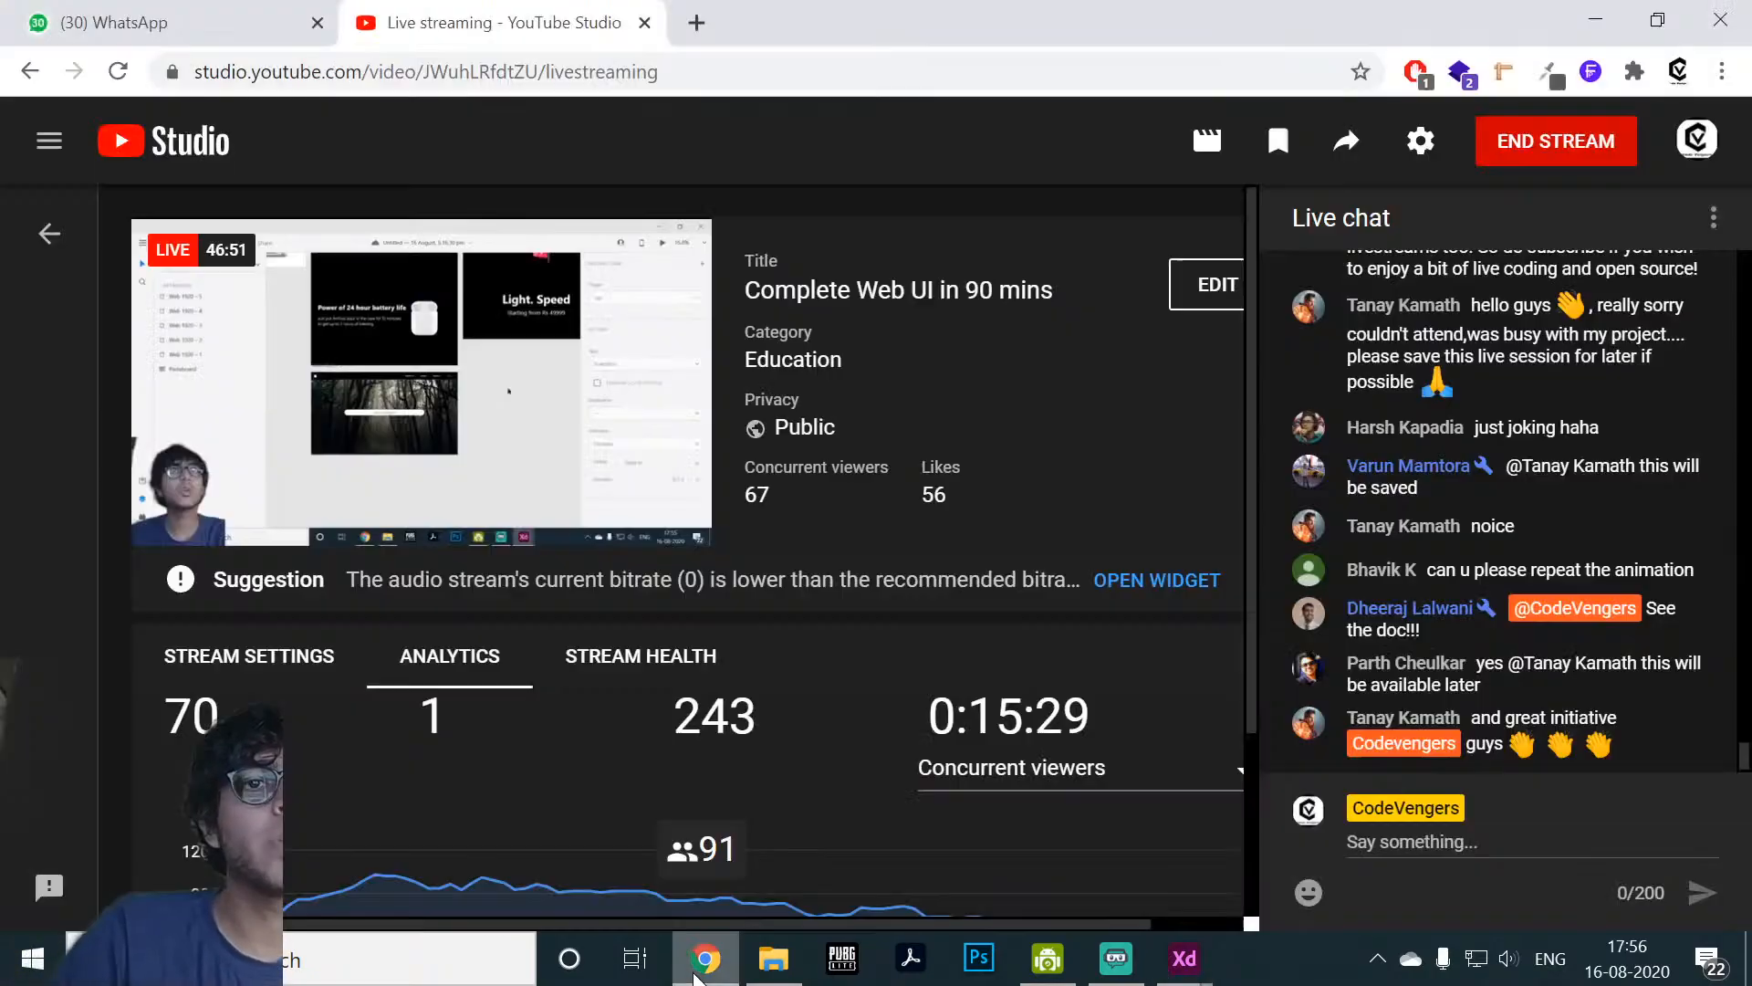
Step: Switch to Chrome, search for "theyearofgreta" in a new tab, and open The Year of Greta site to explore its timeline
click(705, 959)
click(697, 21)
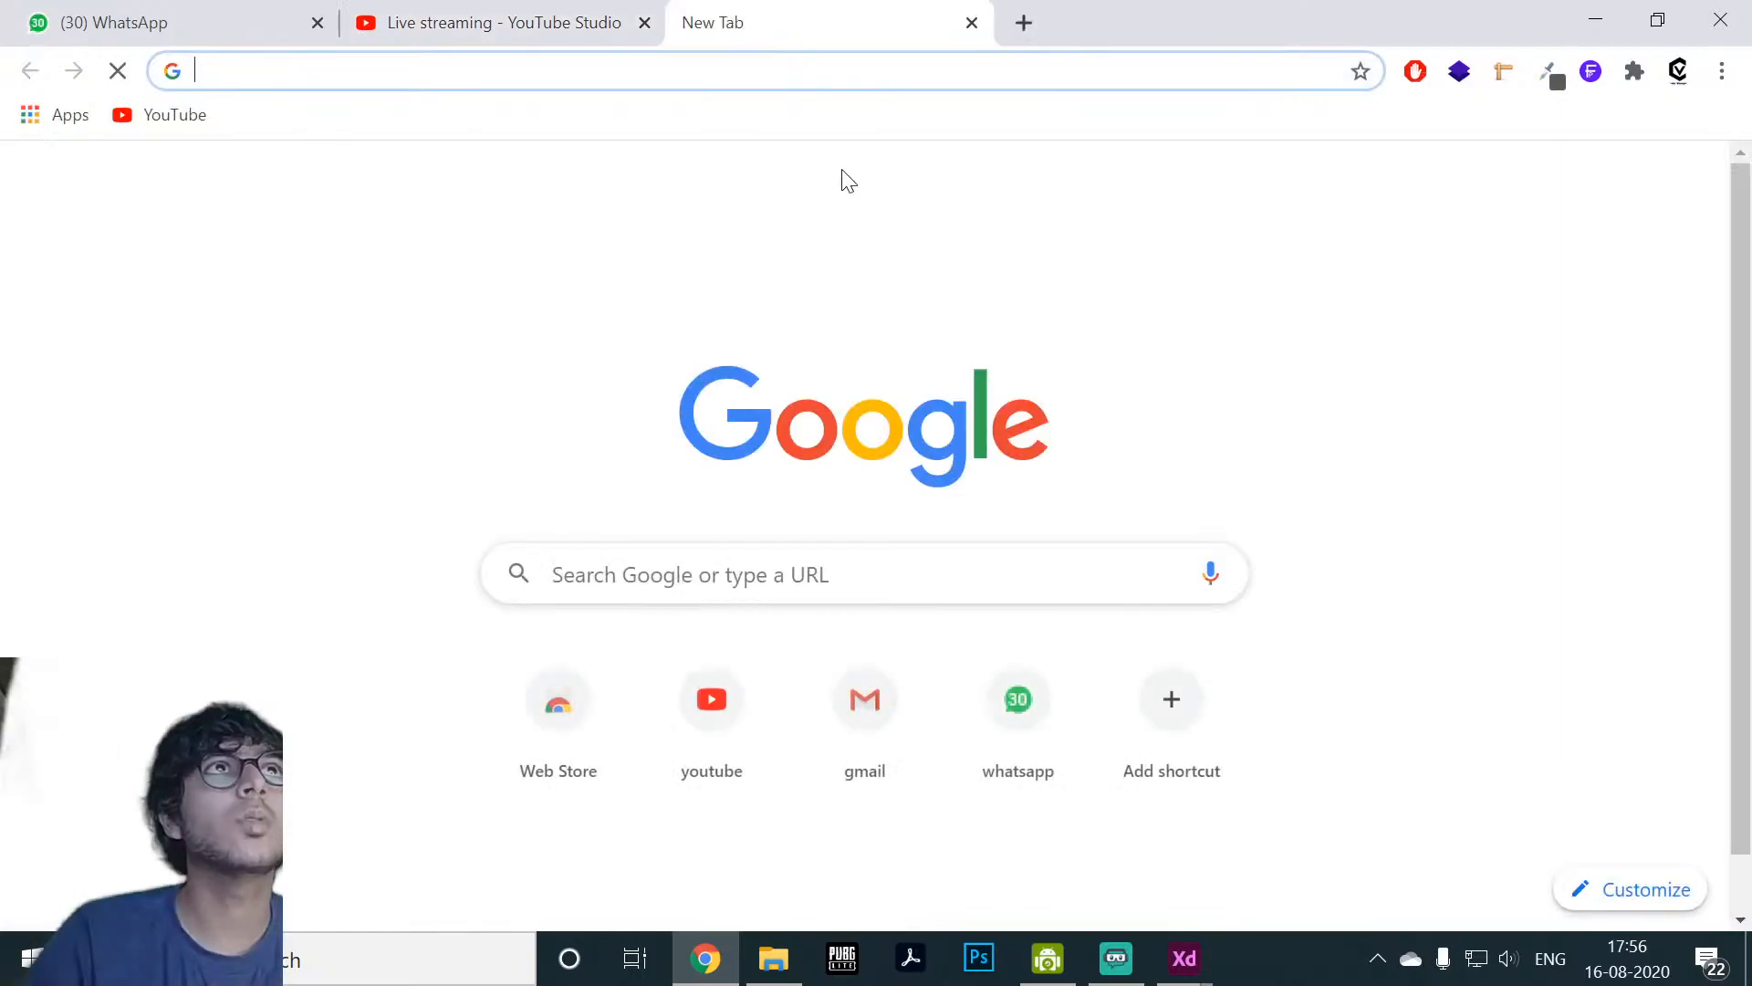
text(the)
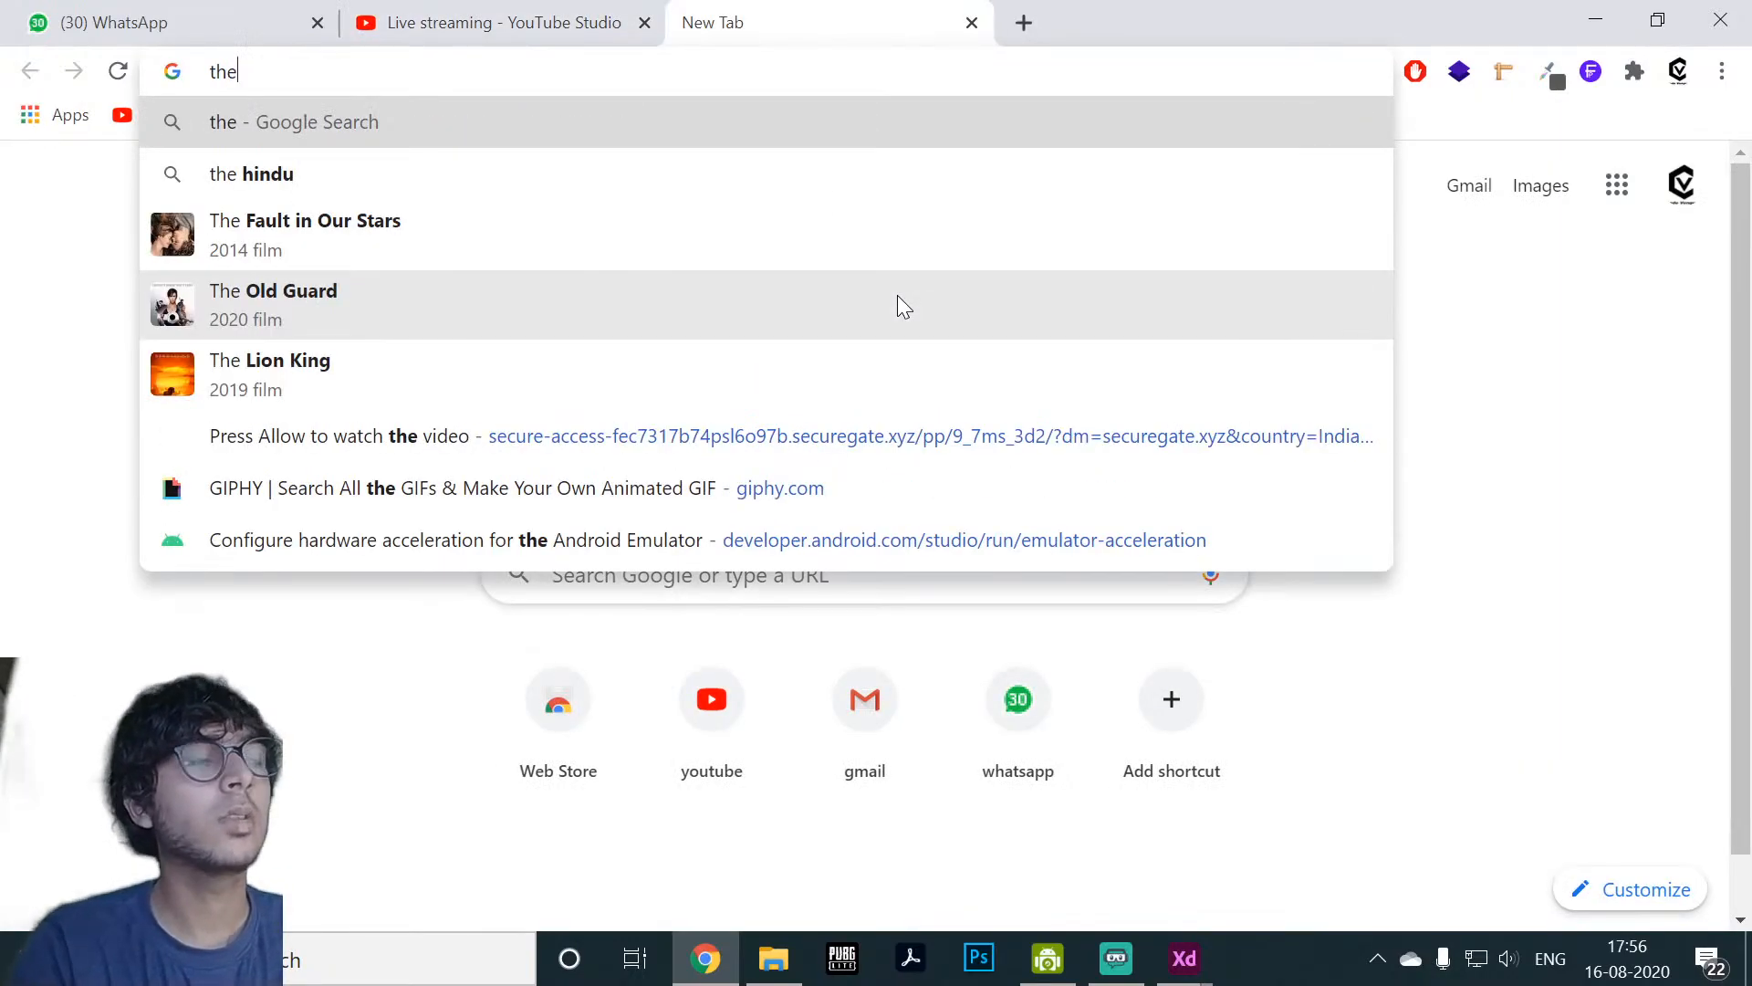
text(yearof)
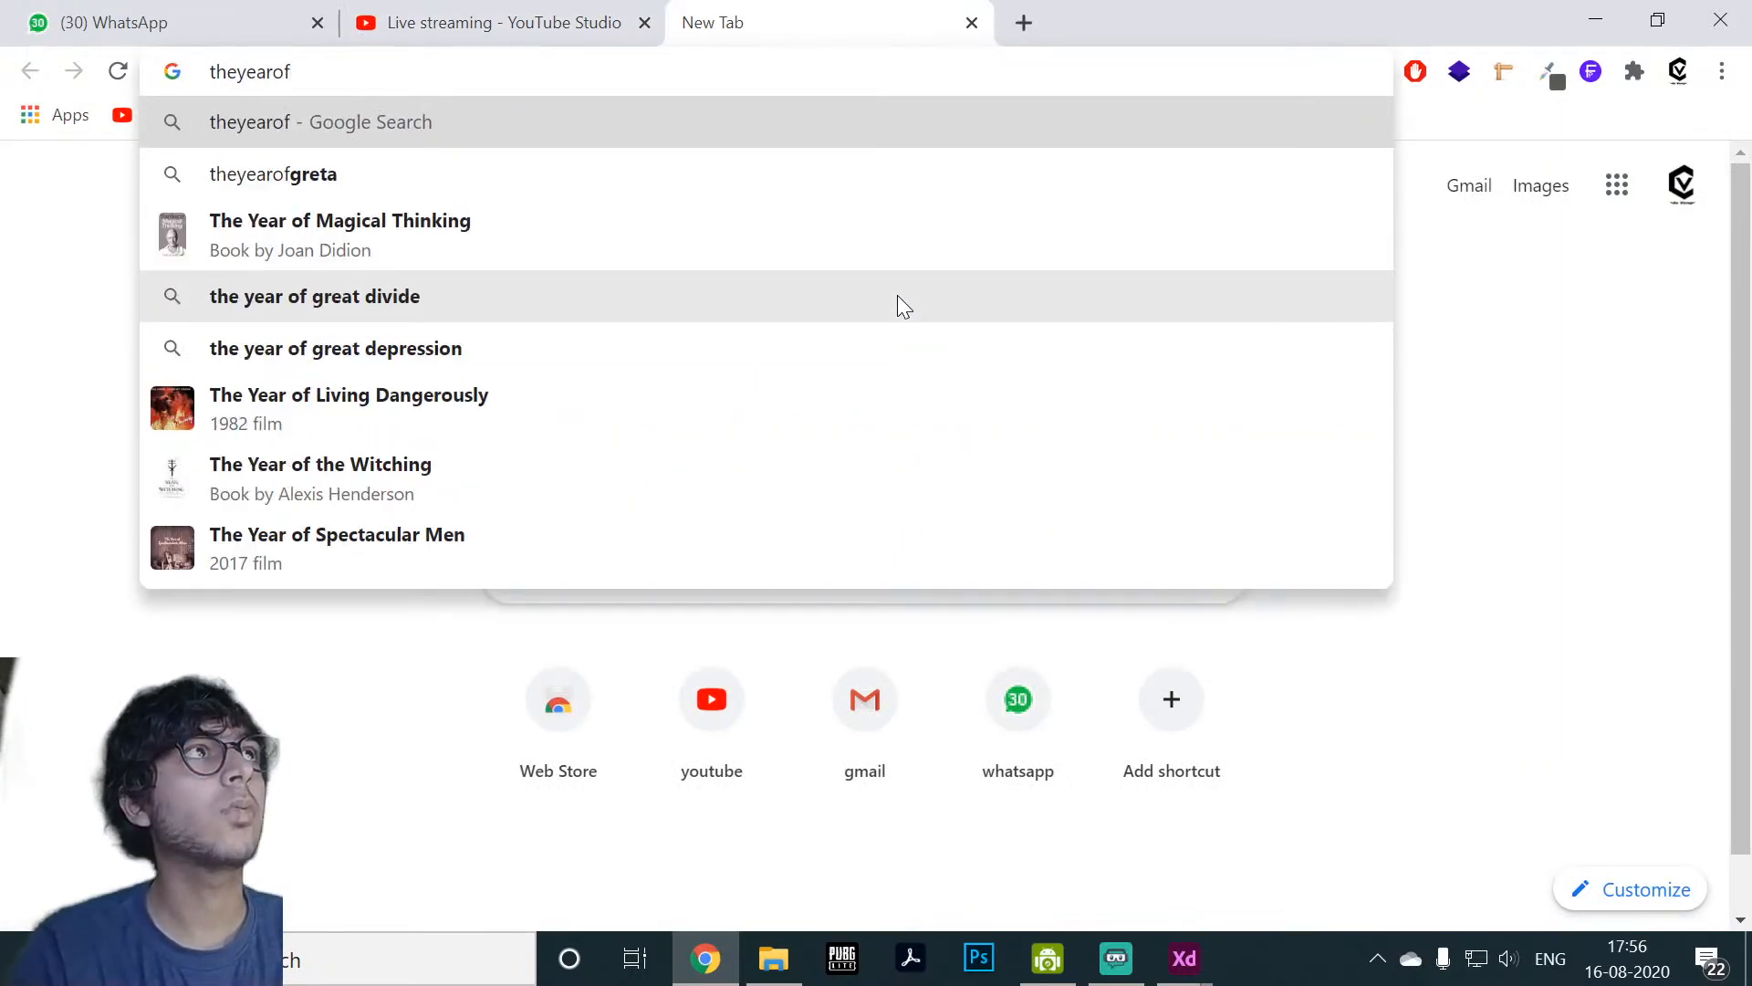
click(607, 174)
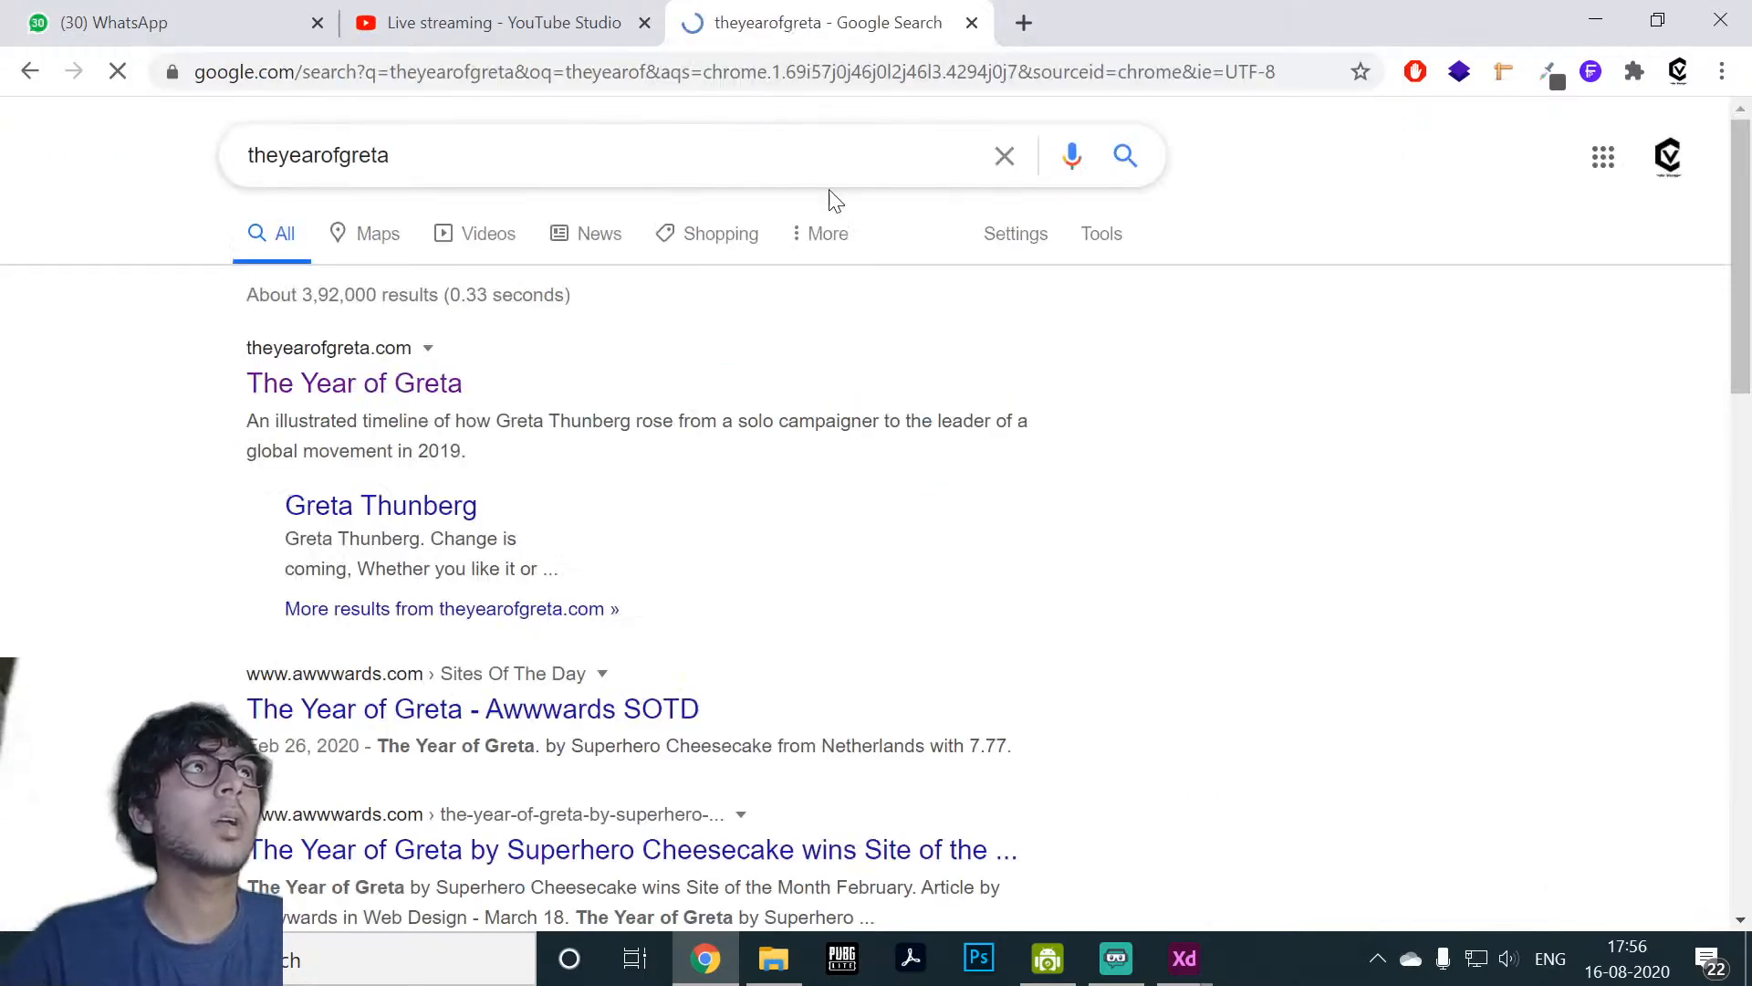
click(347, 395)
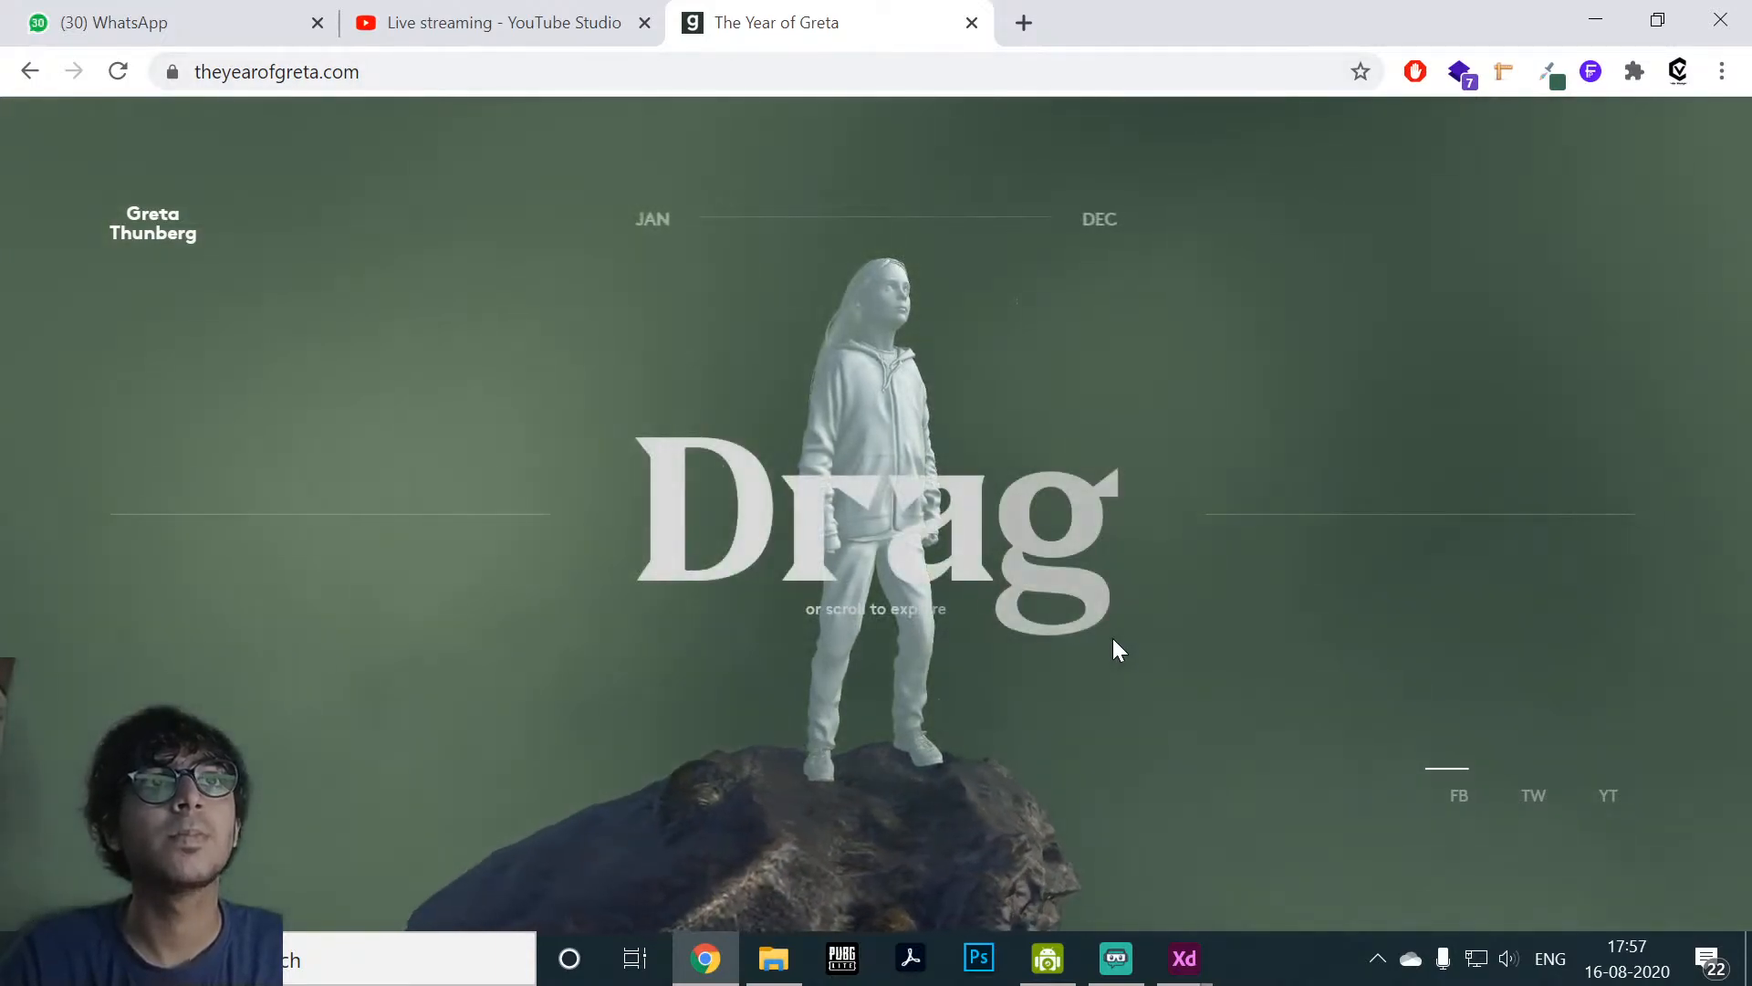
drag(1113, 638, 505, 580)
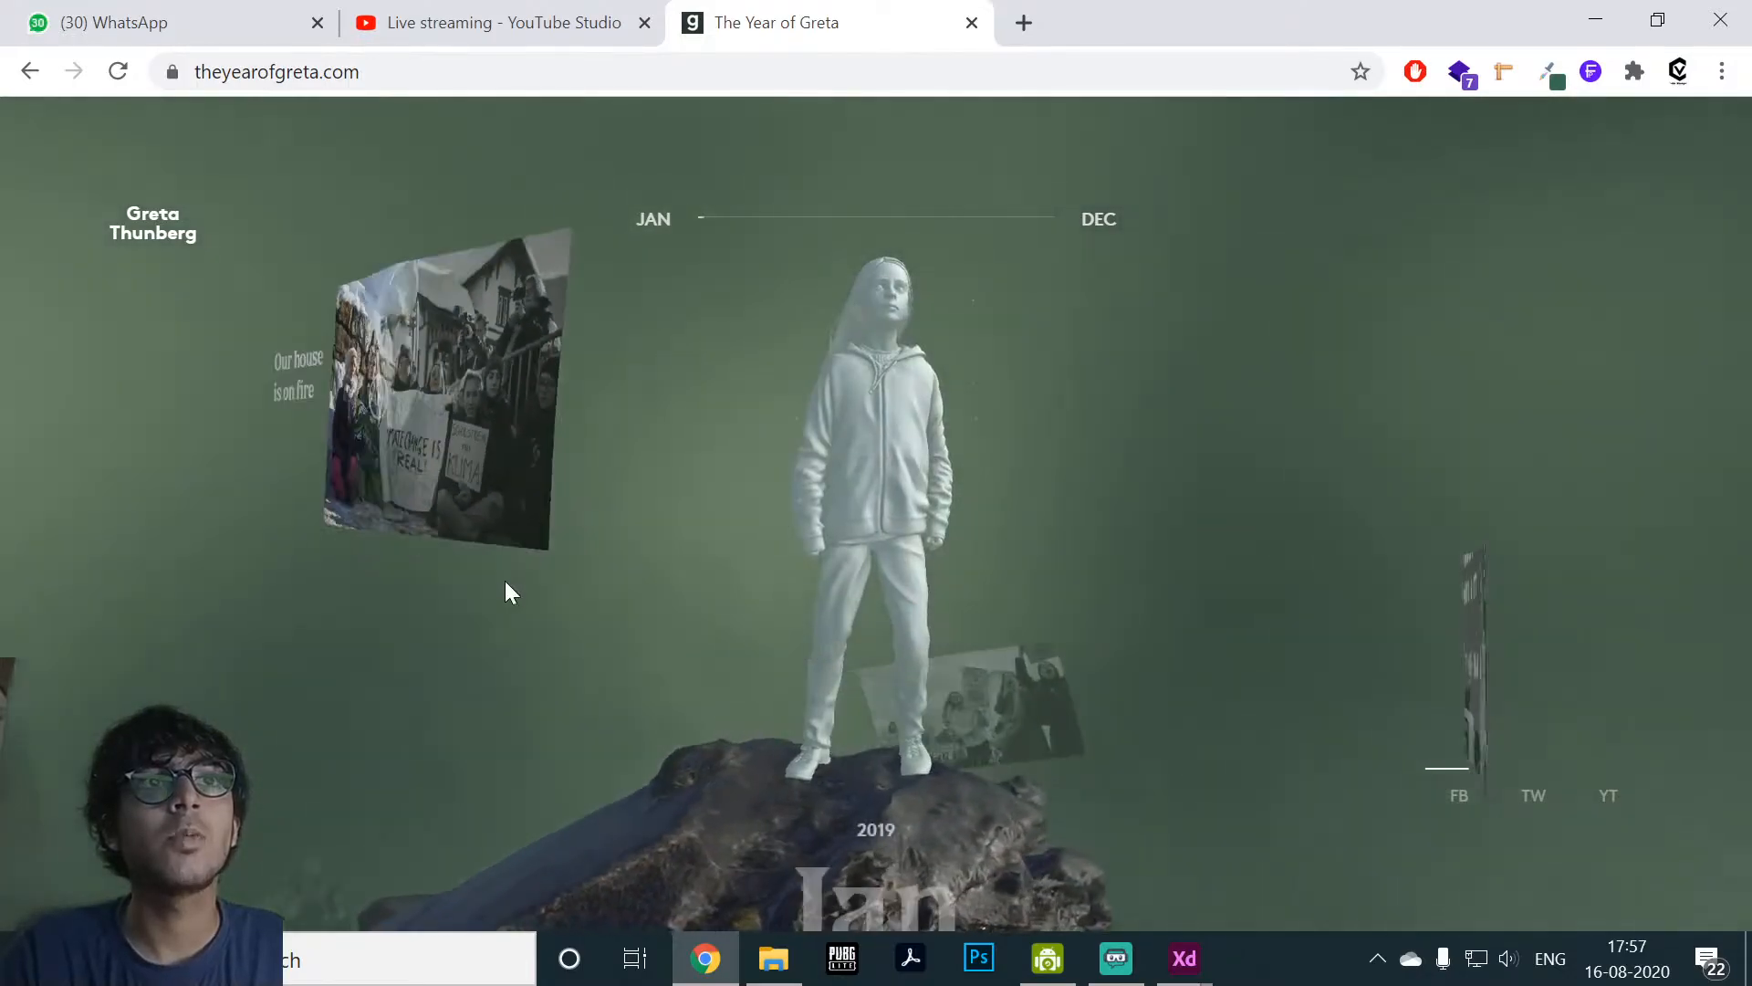
Step: Browse the Year of Greta timeline through the year to its closing section and back to January
scroll(751, 567, down, 10)
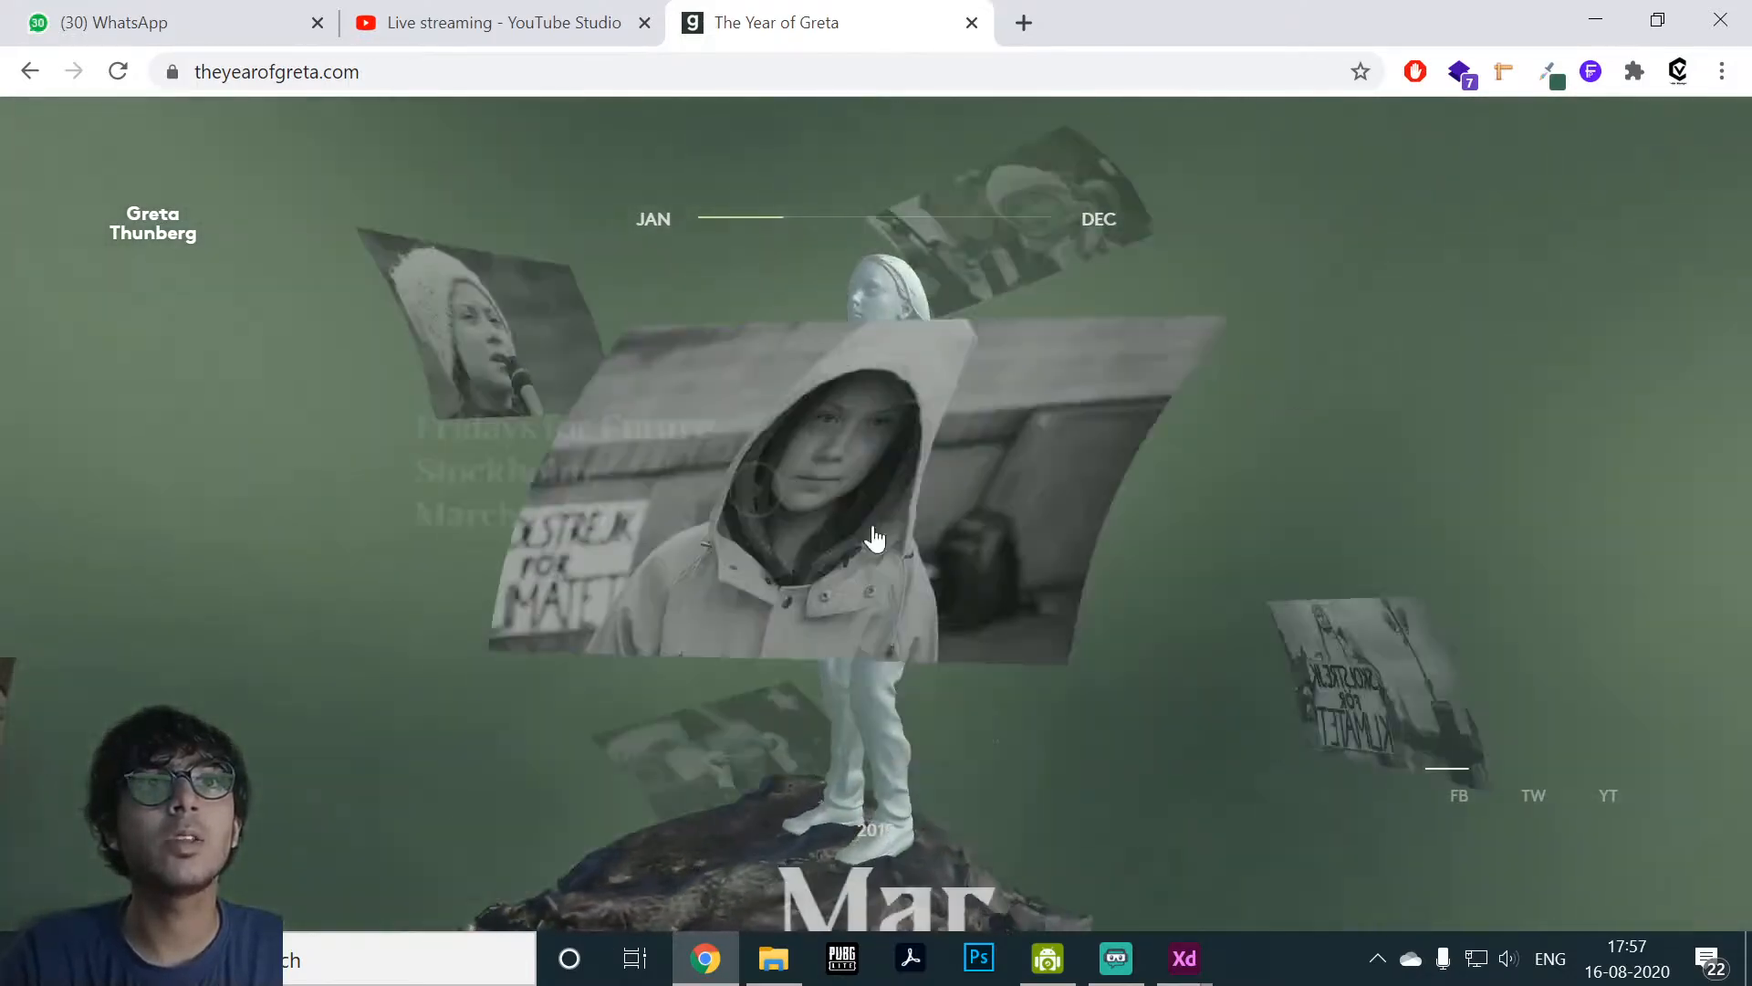
scroll(892, 540, down, 10)
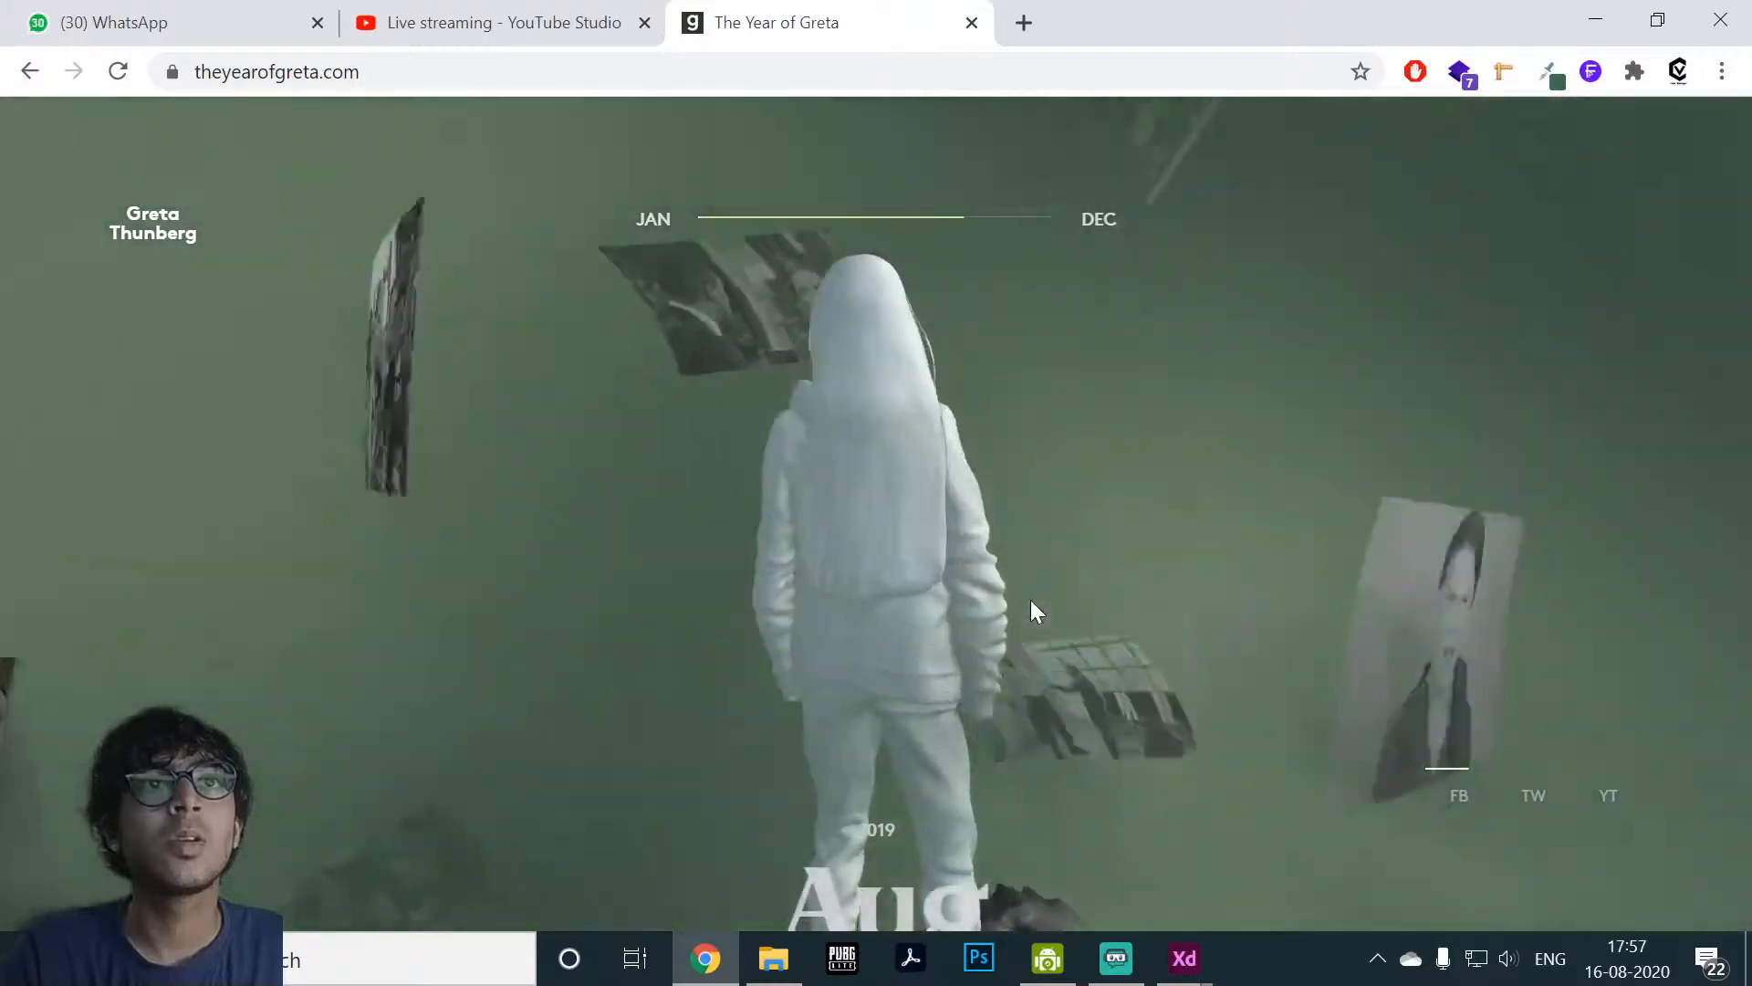
scroll(1051, 595, down, 6)
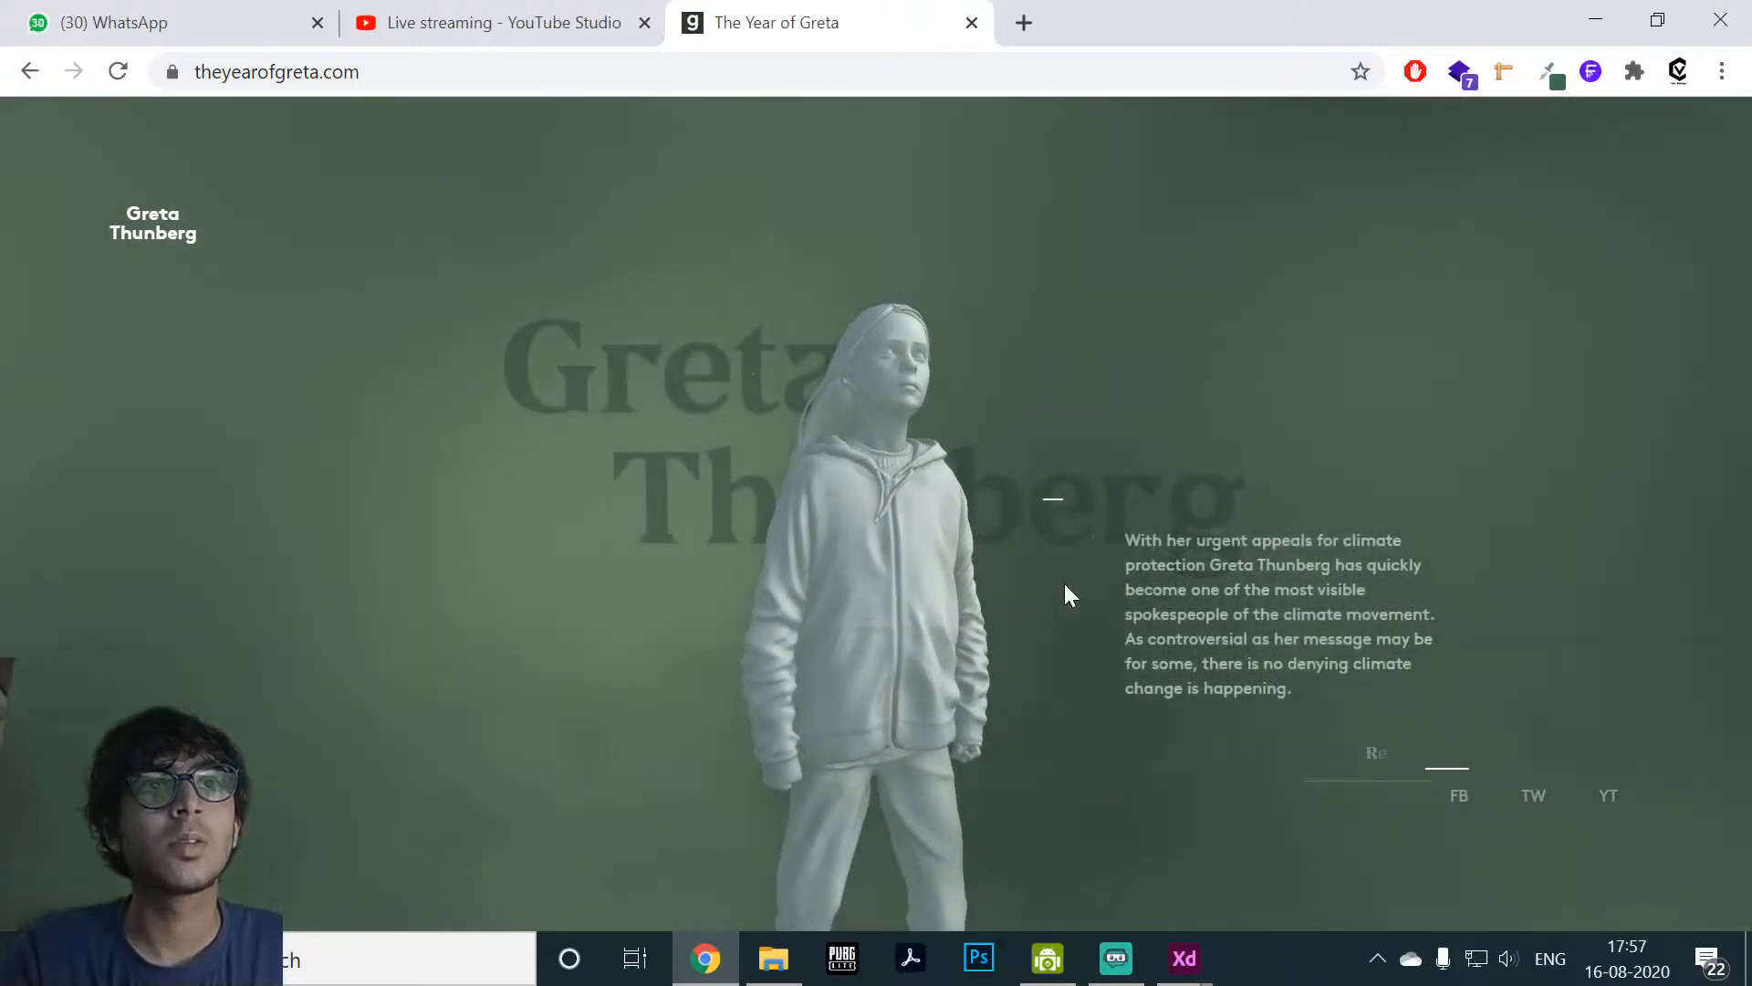
scroll(1064, 583, up, 10)
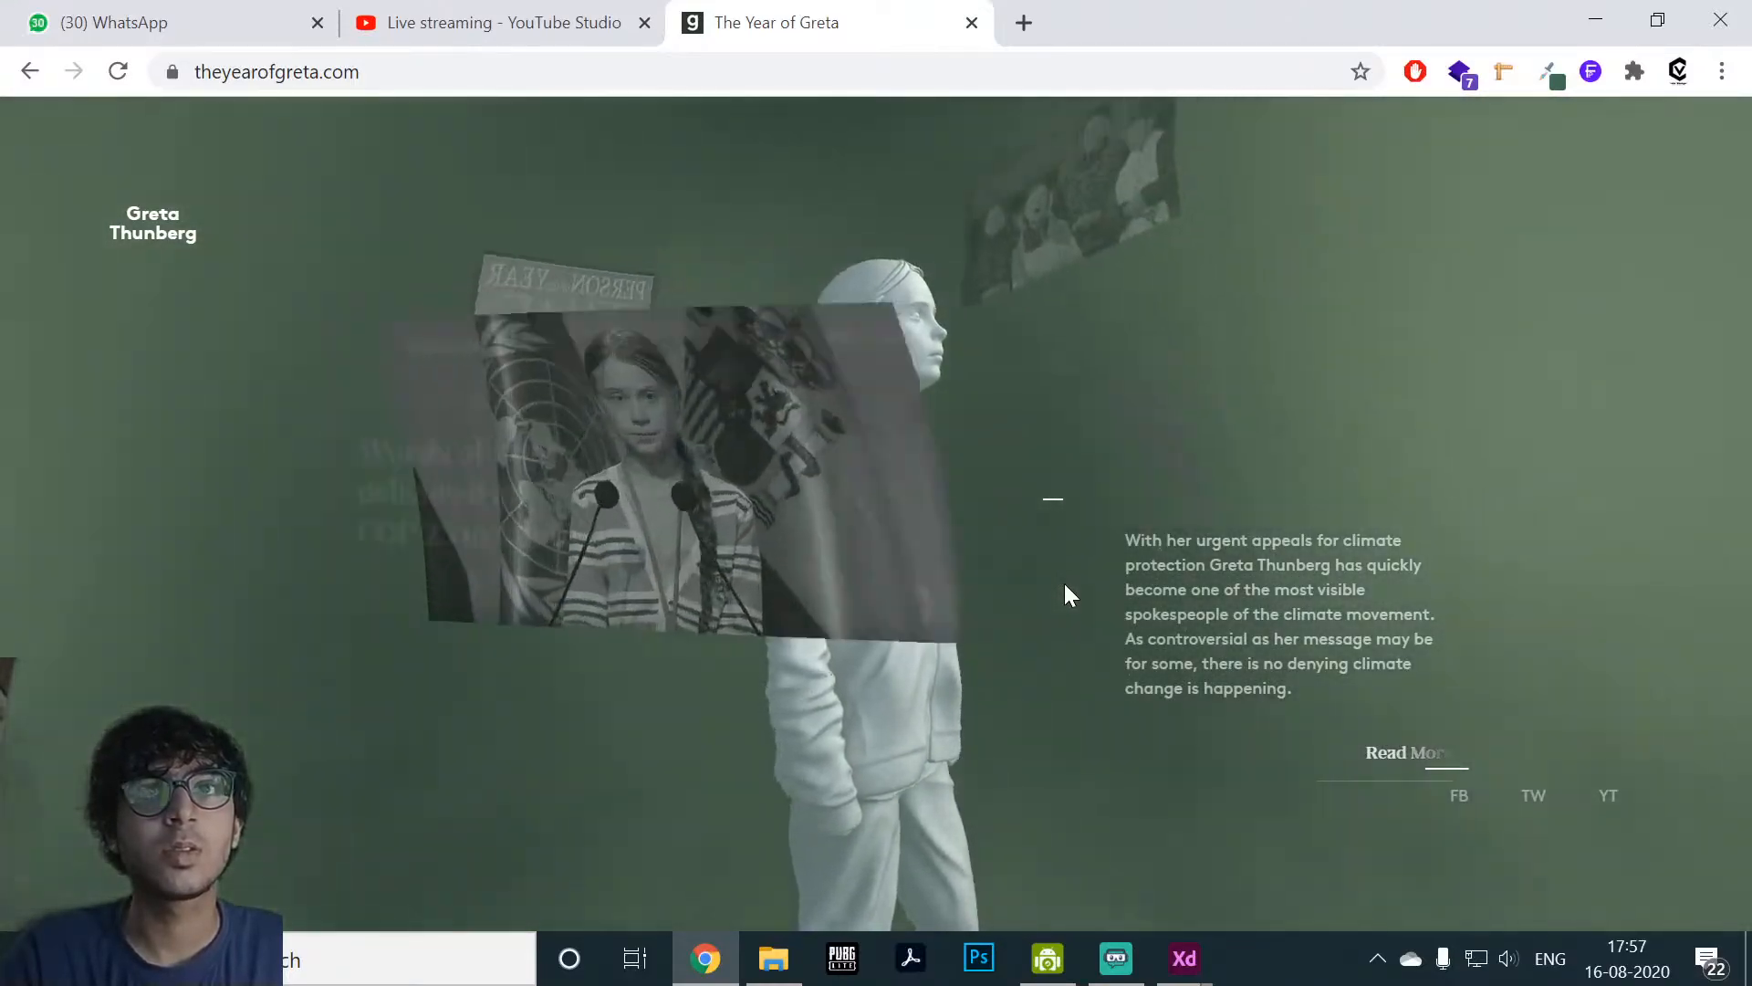
scroll(1064, 583, up, 6)
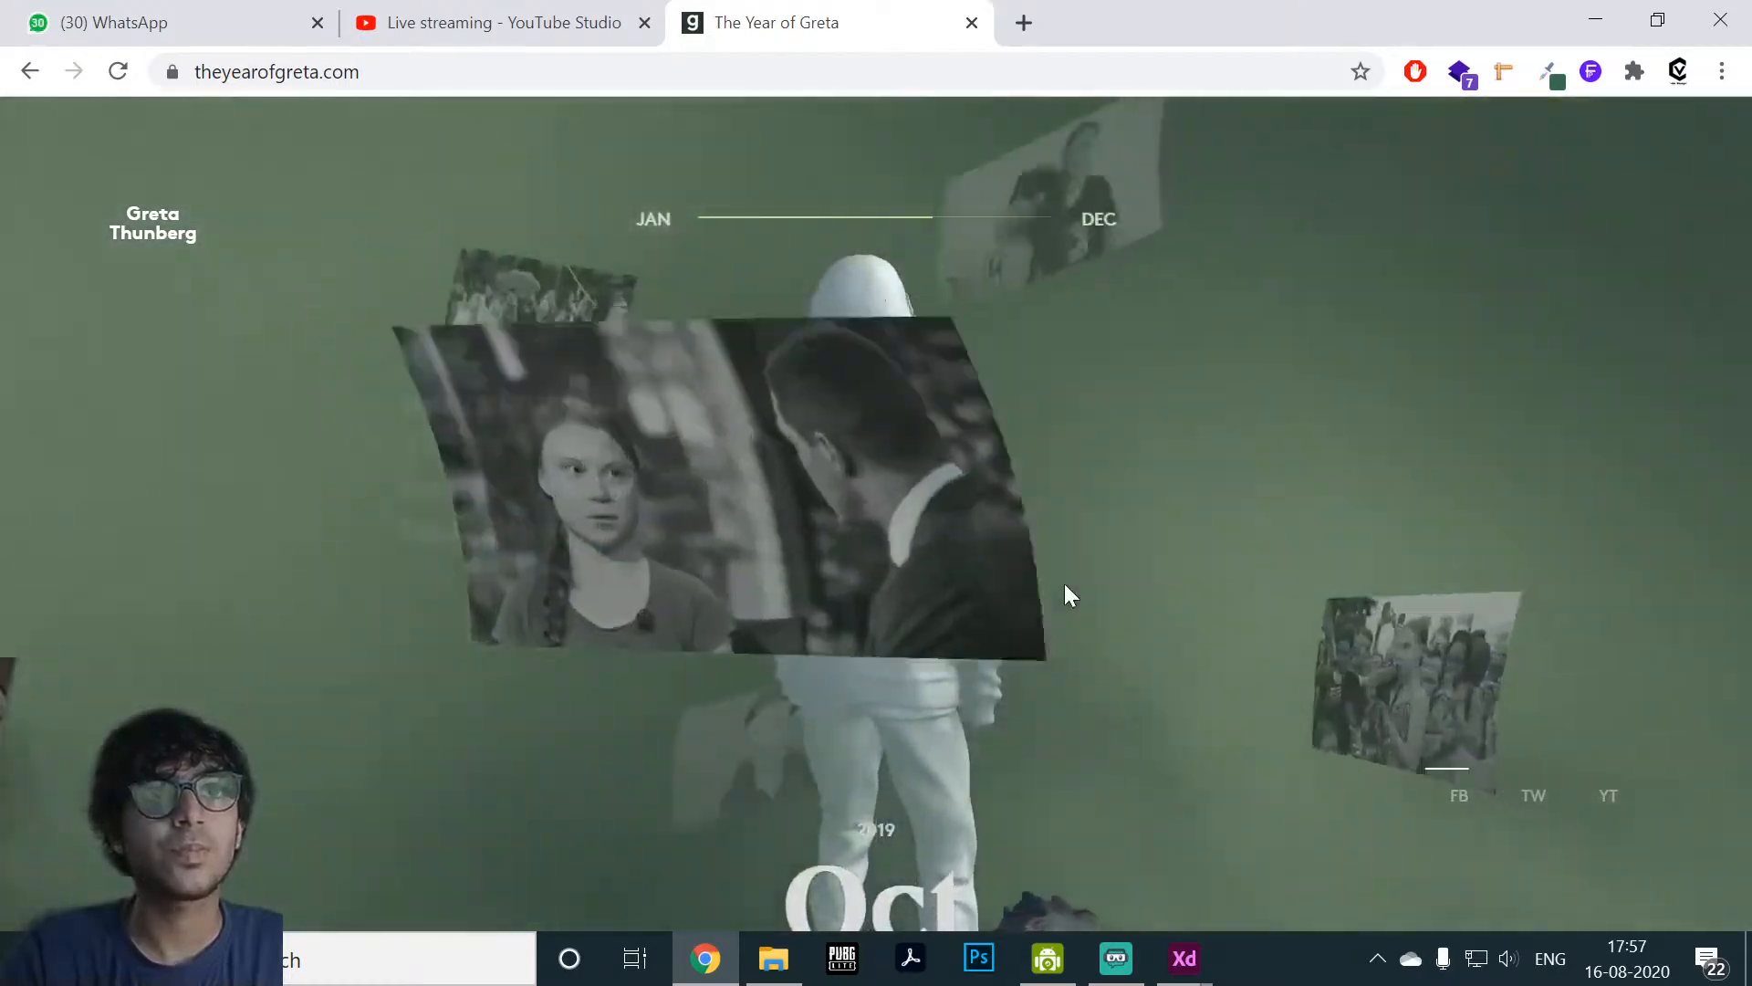
scroll(1066, 596, up, 6)
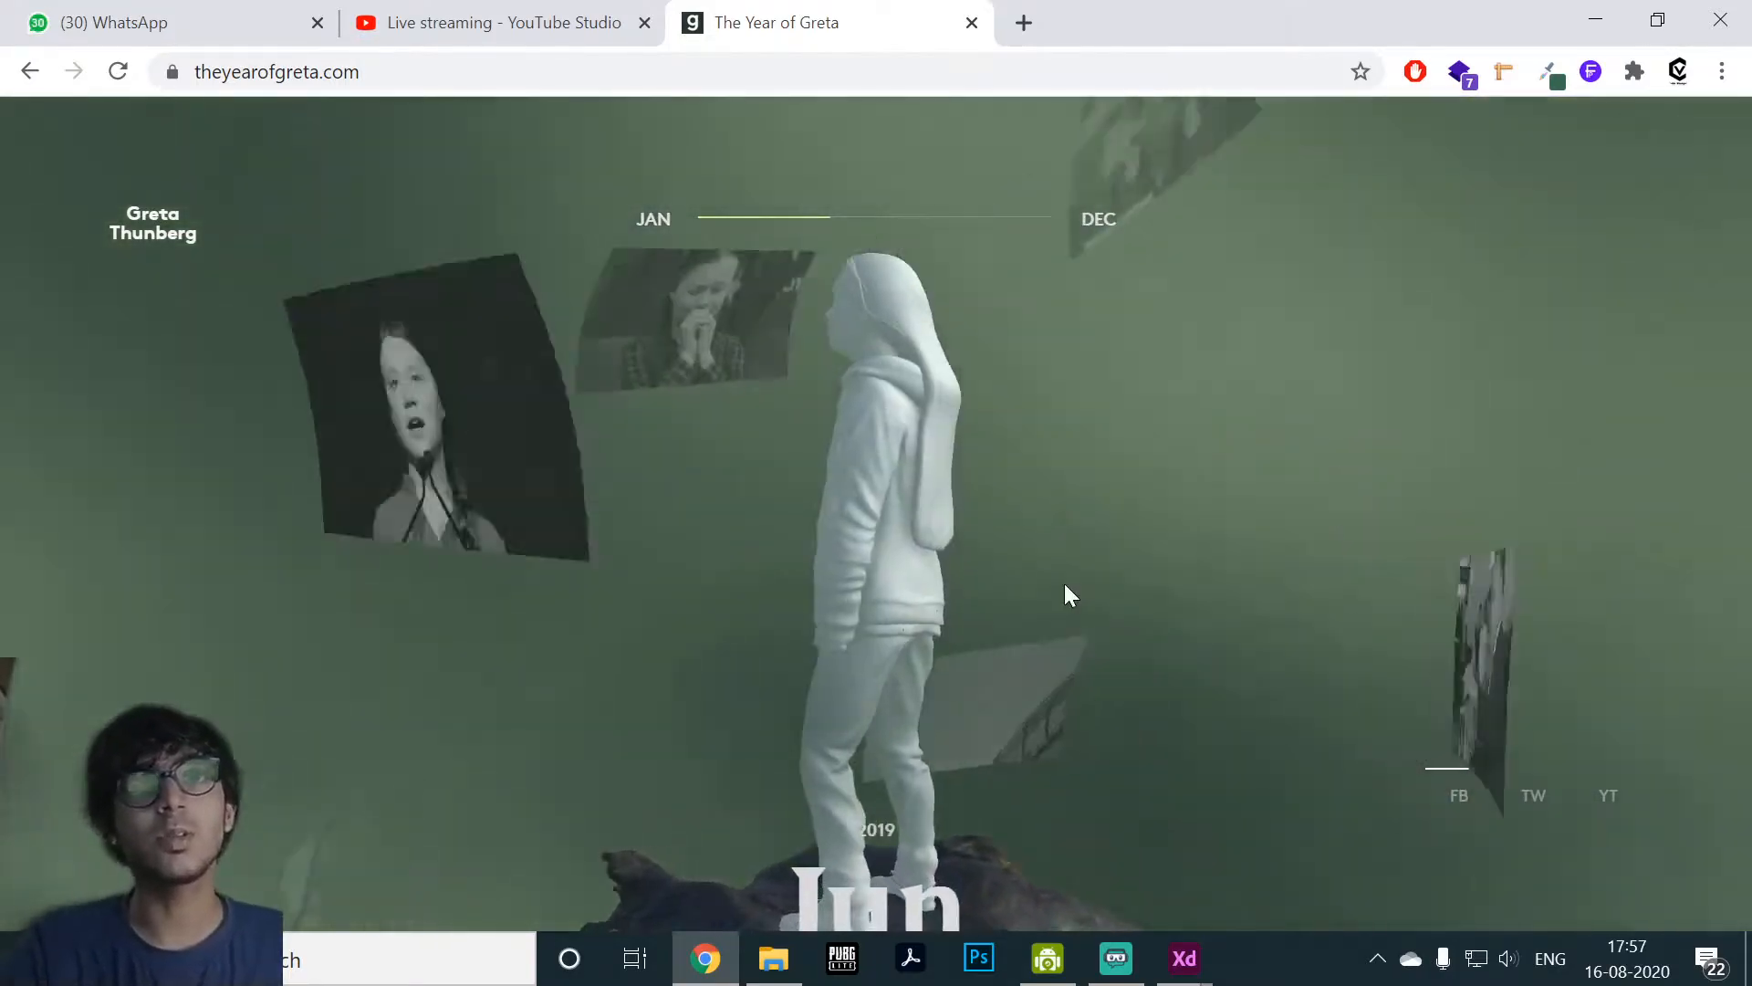
scroll(1065, 585, up, 6)
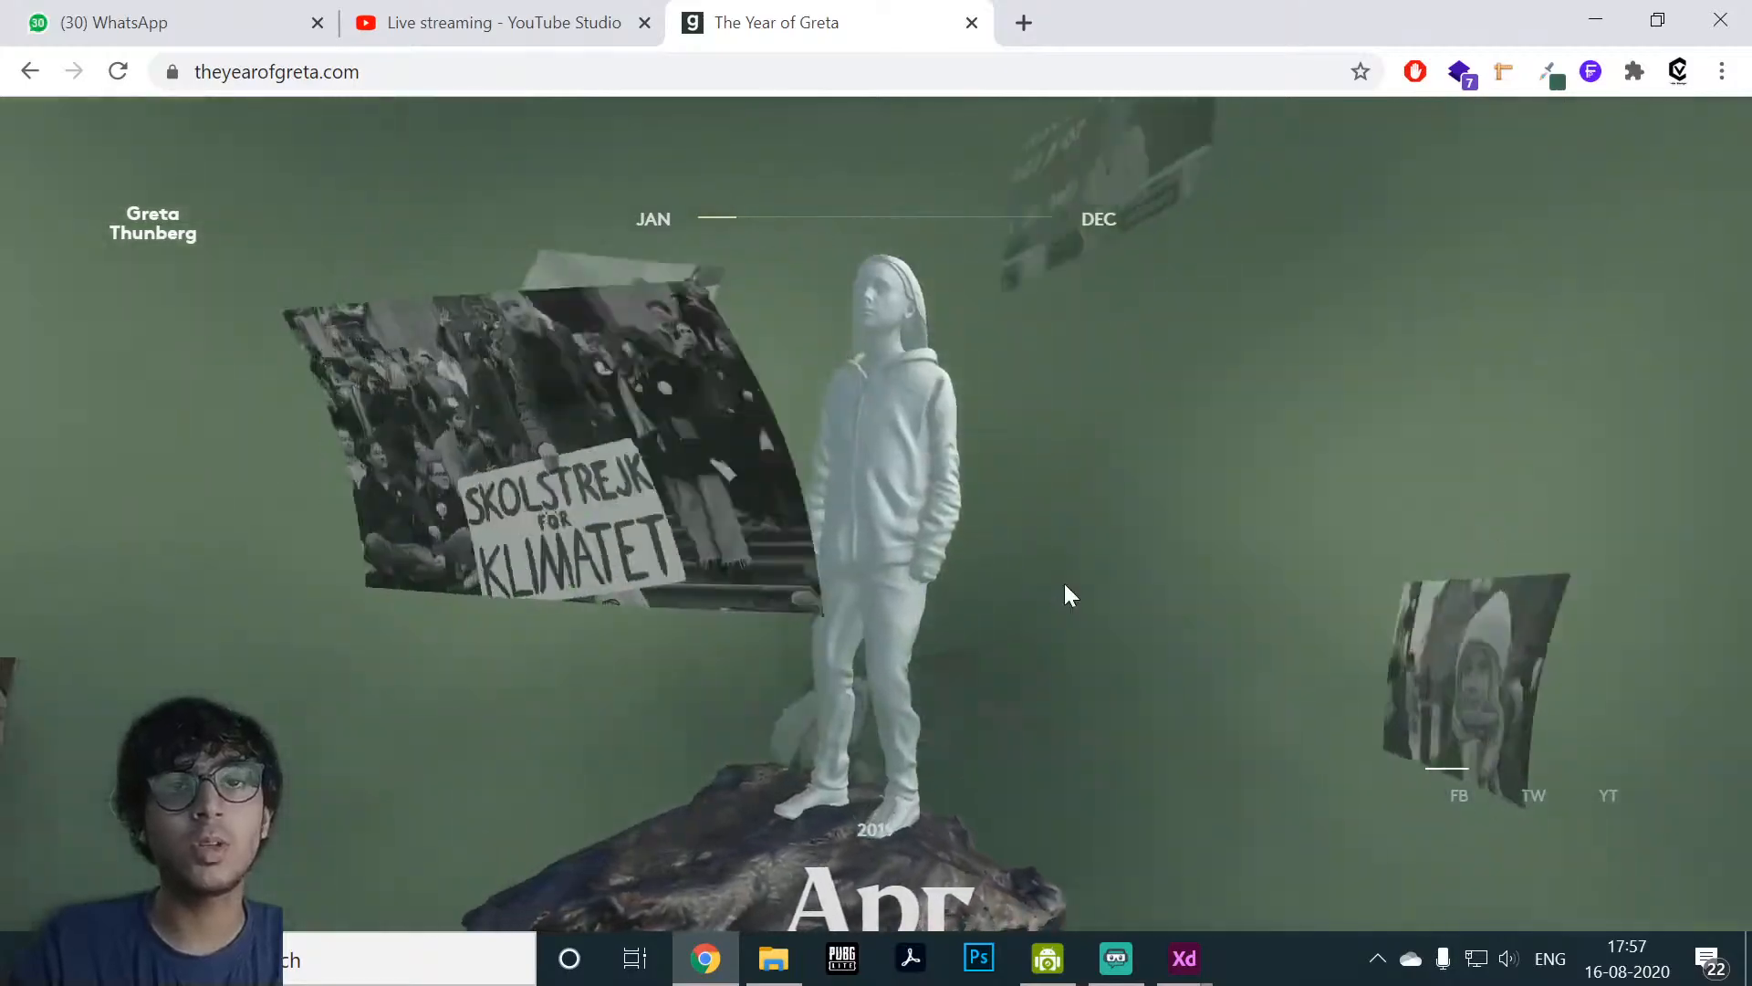
scroll(1064, 594, up, 3)
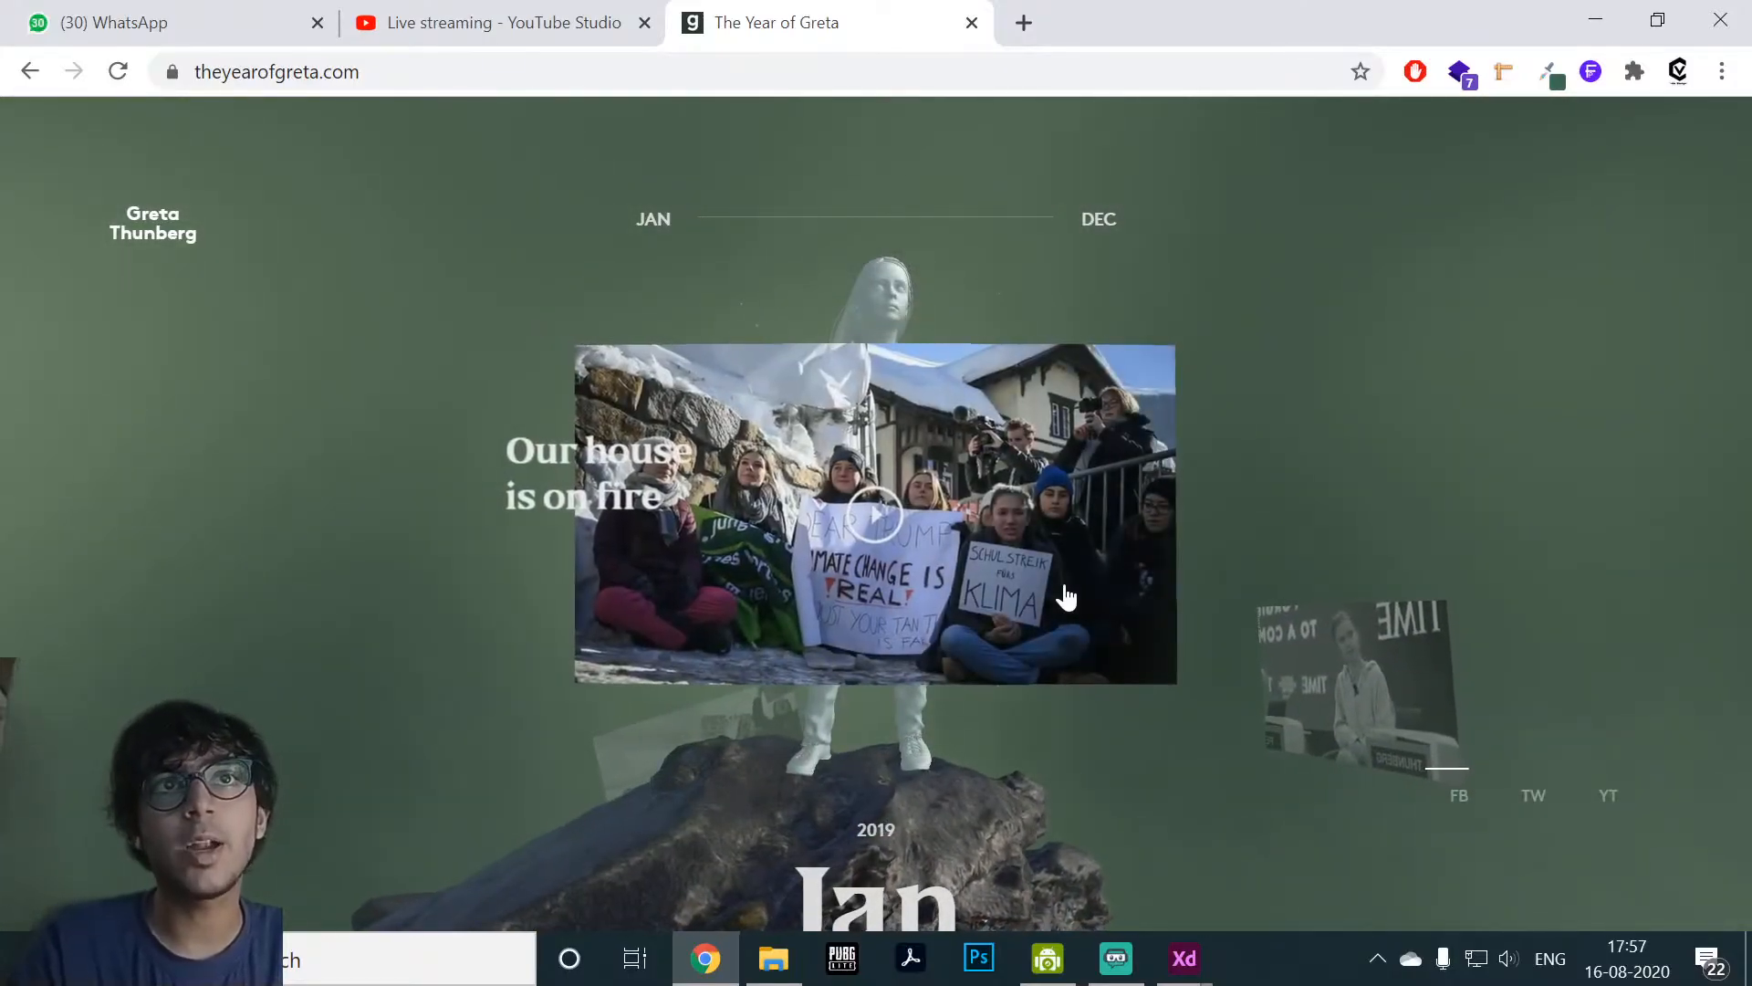
Step: Examine the January to March timeline entries one at a time, and continue to the closing Greta Thunberg section
scroll(1465, 894, down, 1)
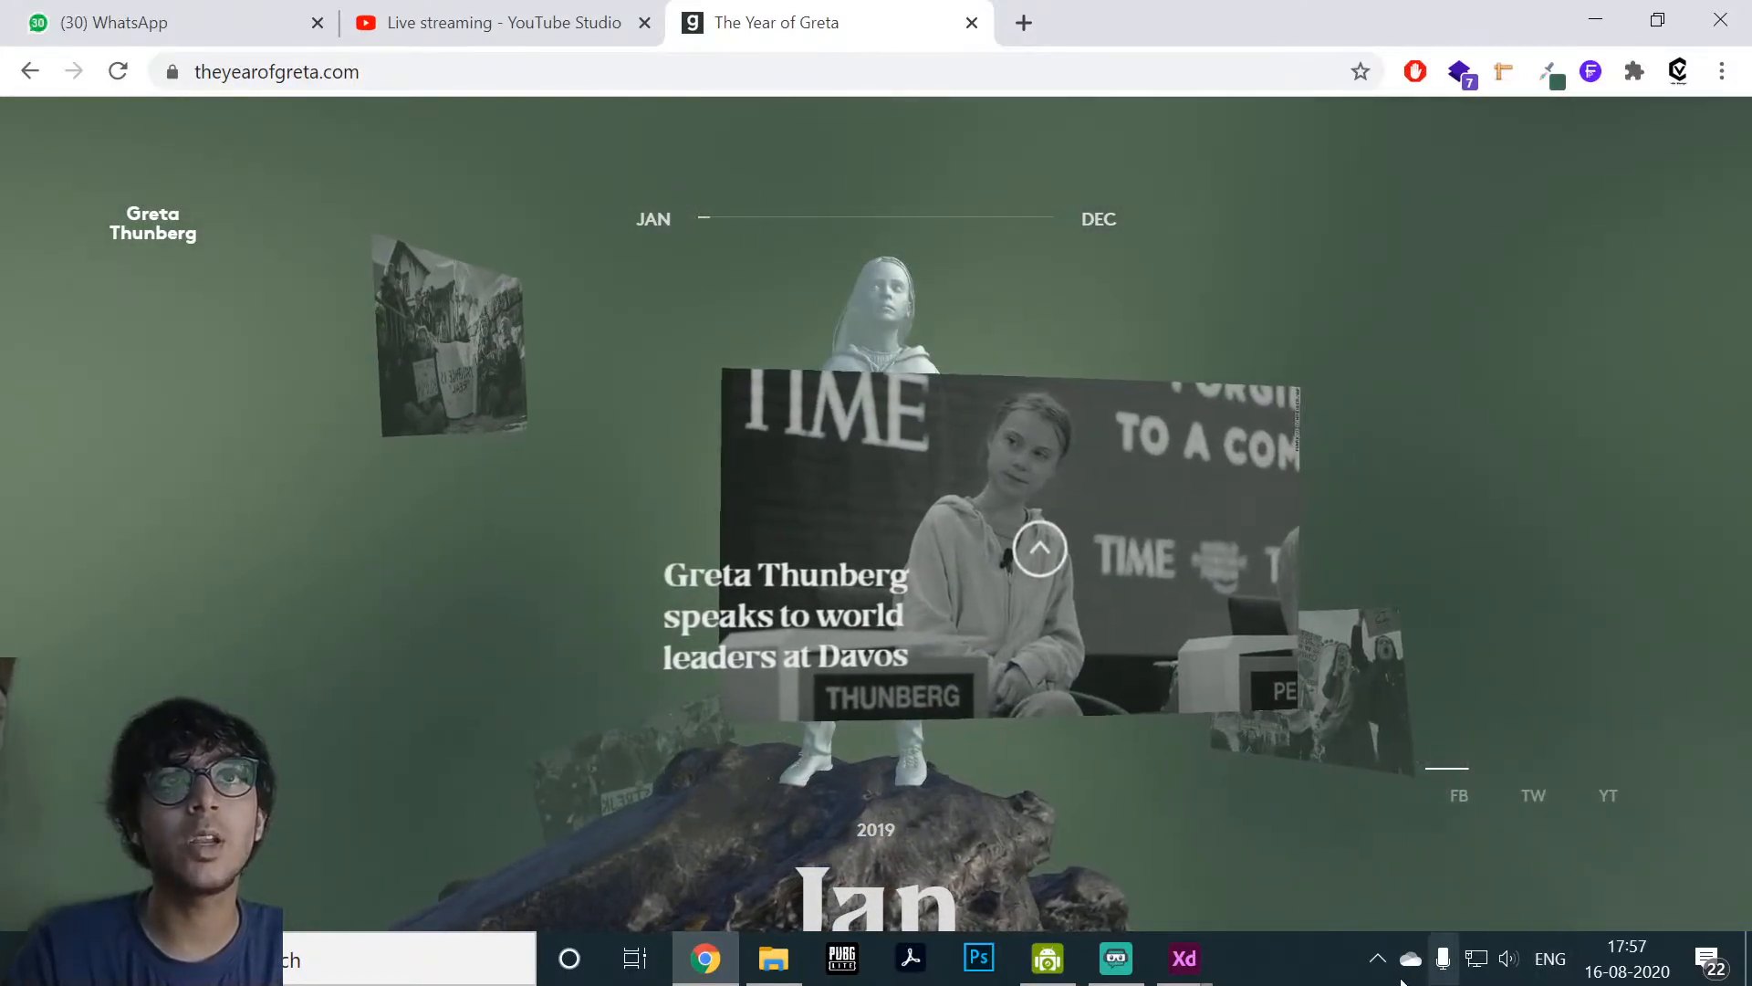
scroll(1123, 586, down, 1)
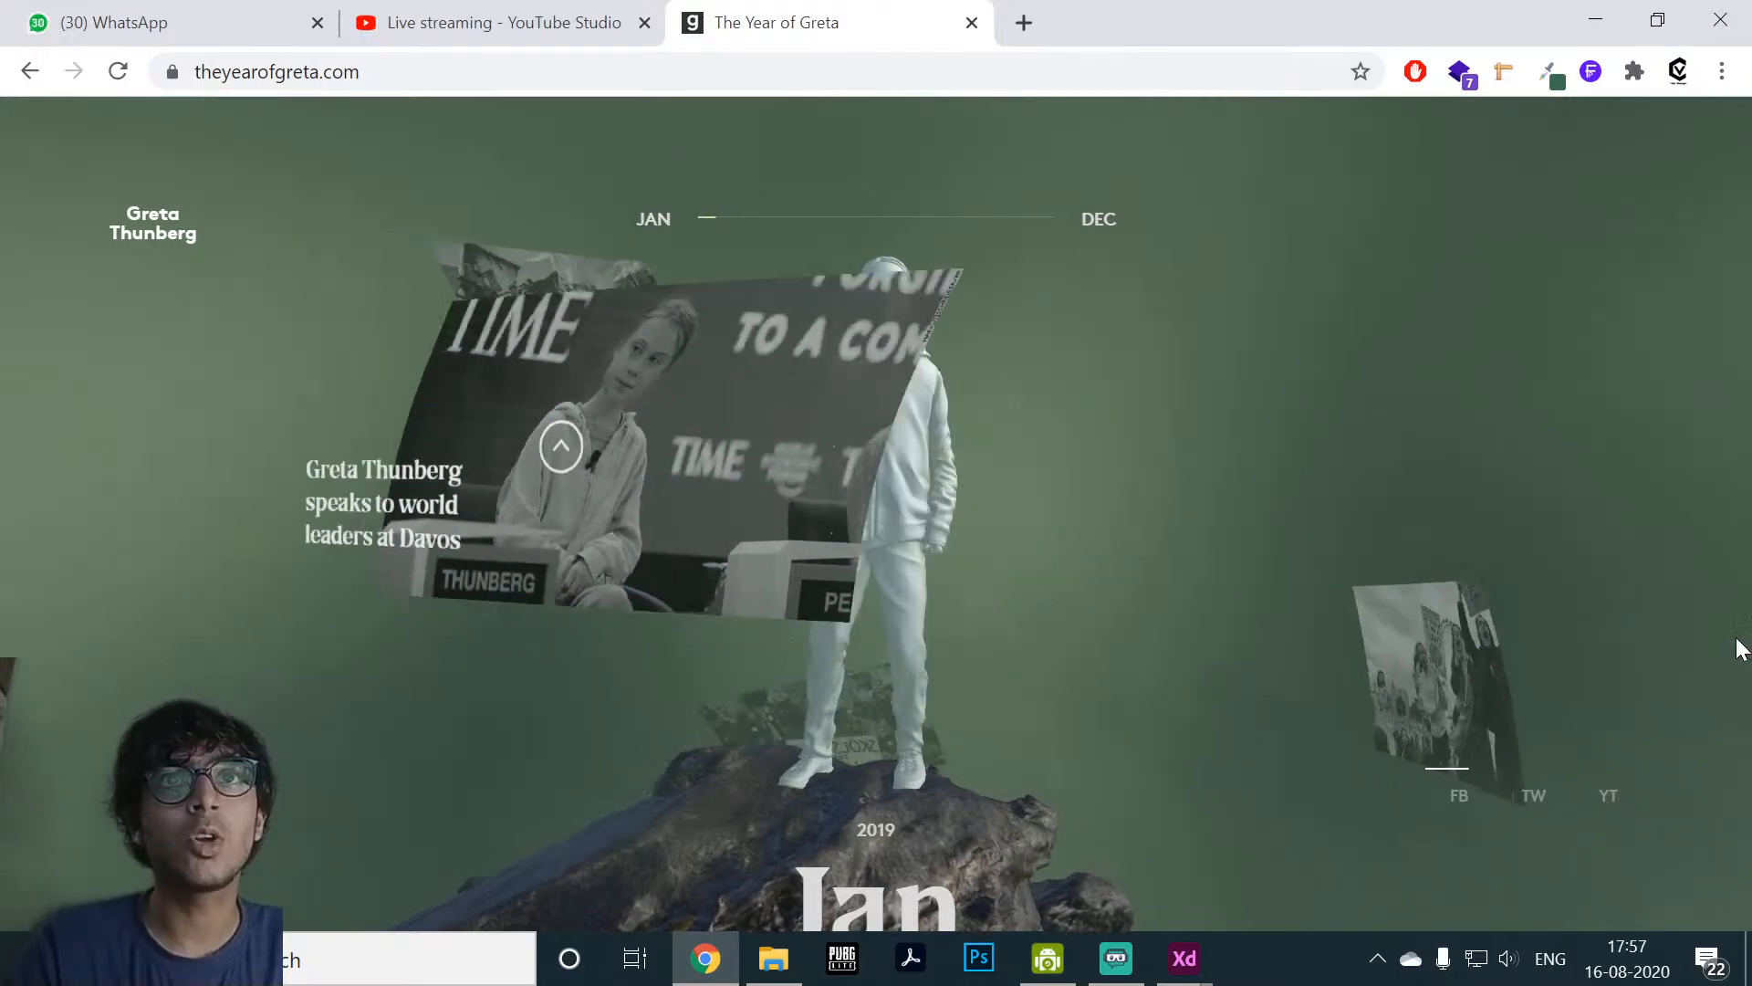
scroll(1736, 630, down, 1)
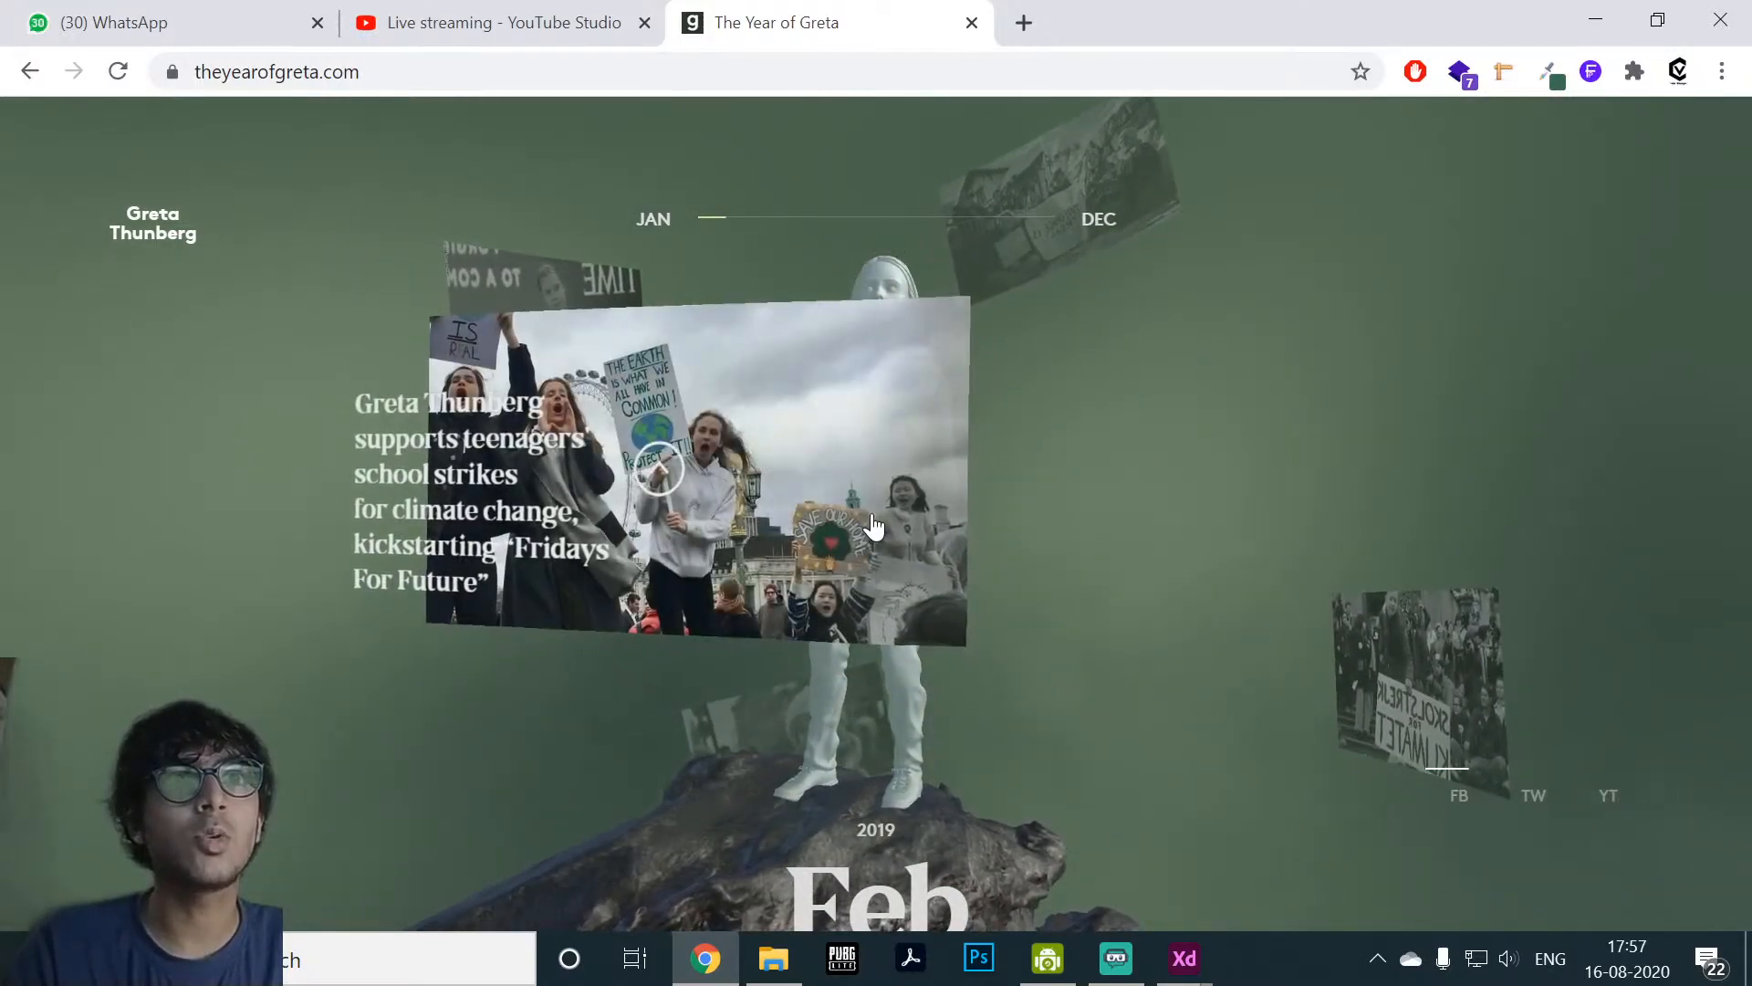
scroll(876, 513, down, 3)
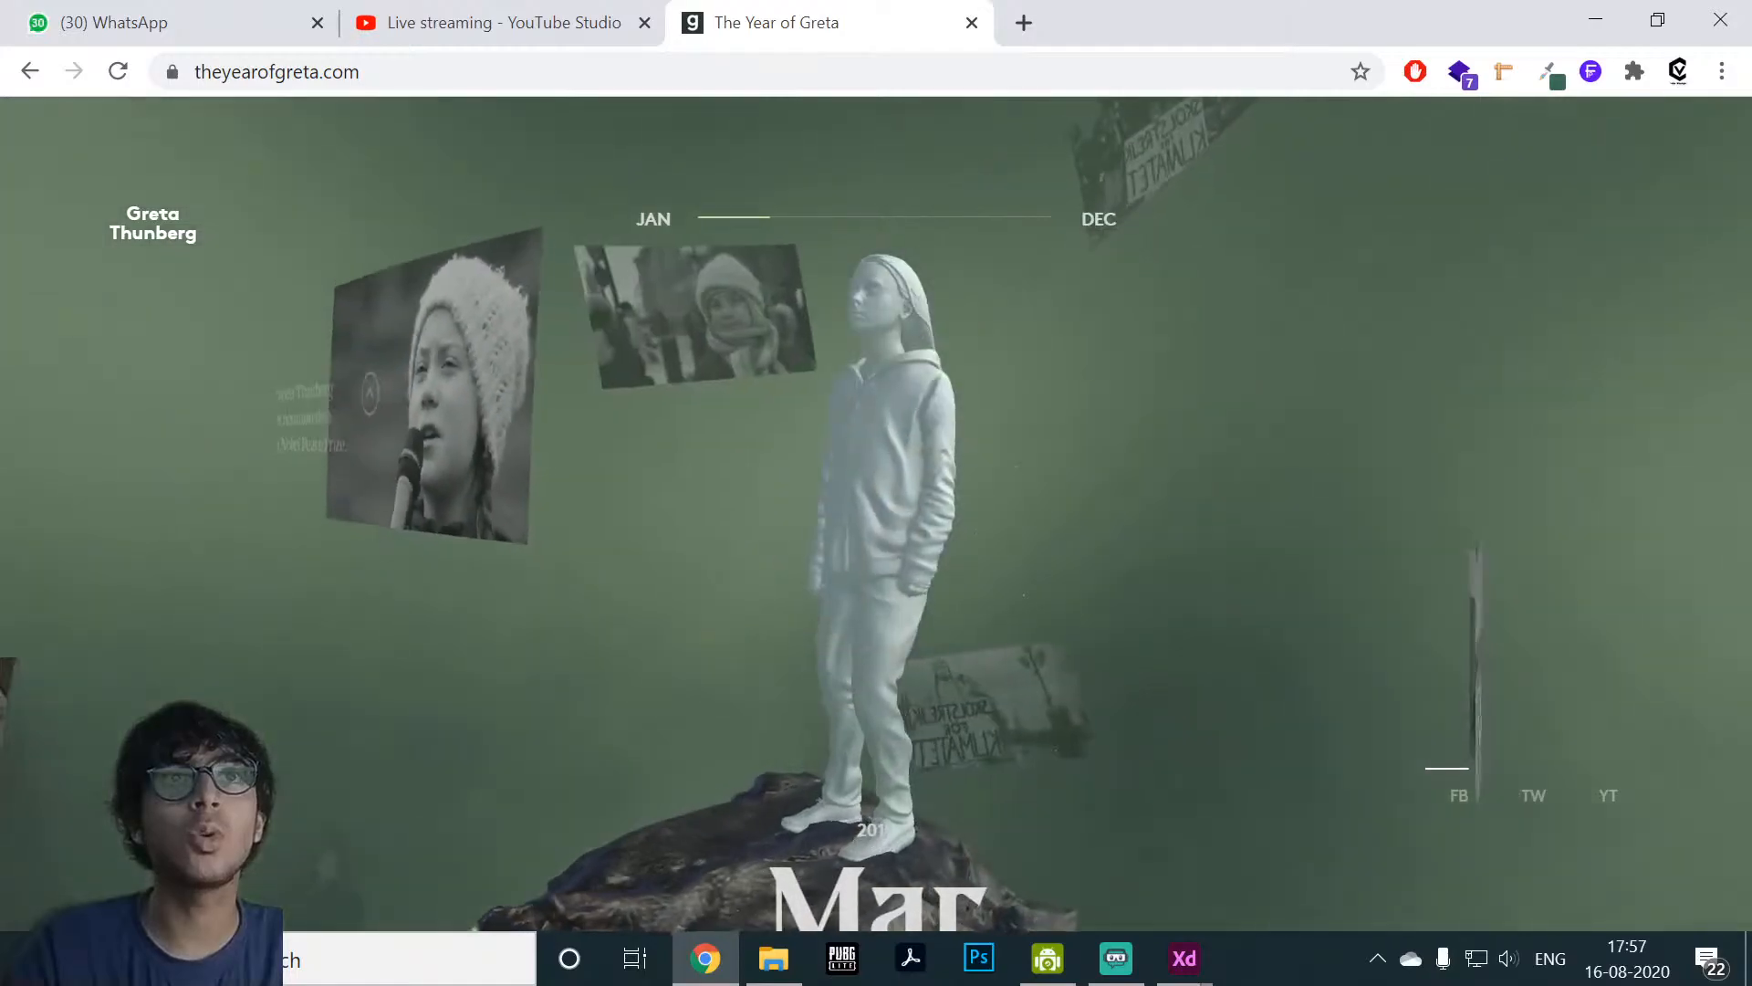
scroll(876, 513, up, 4)
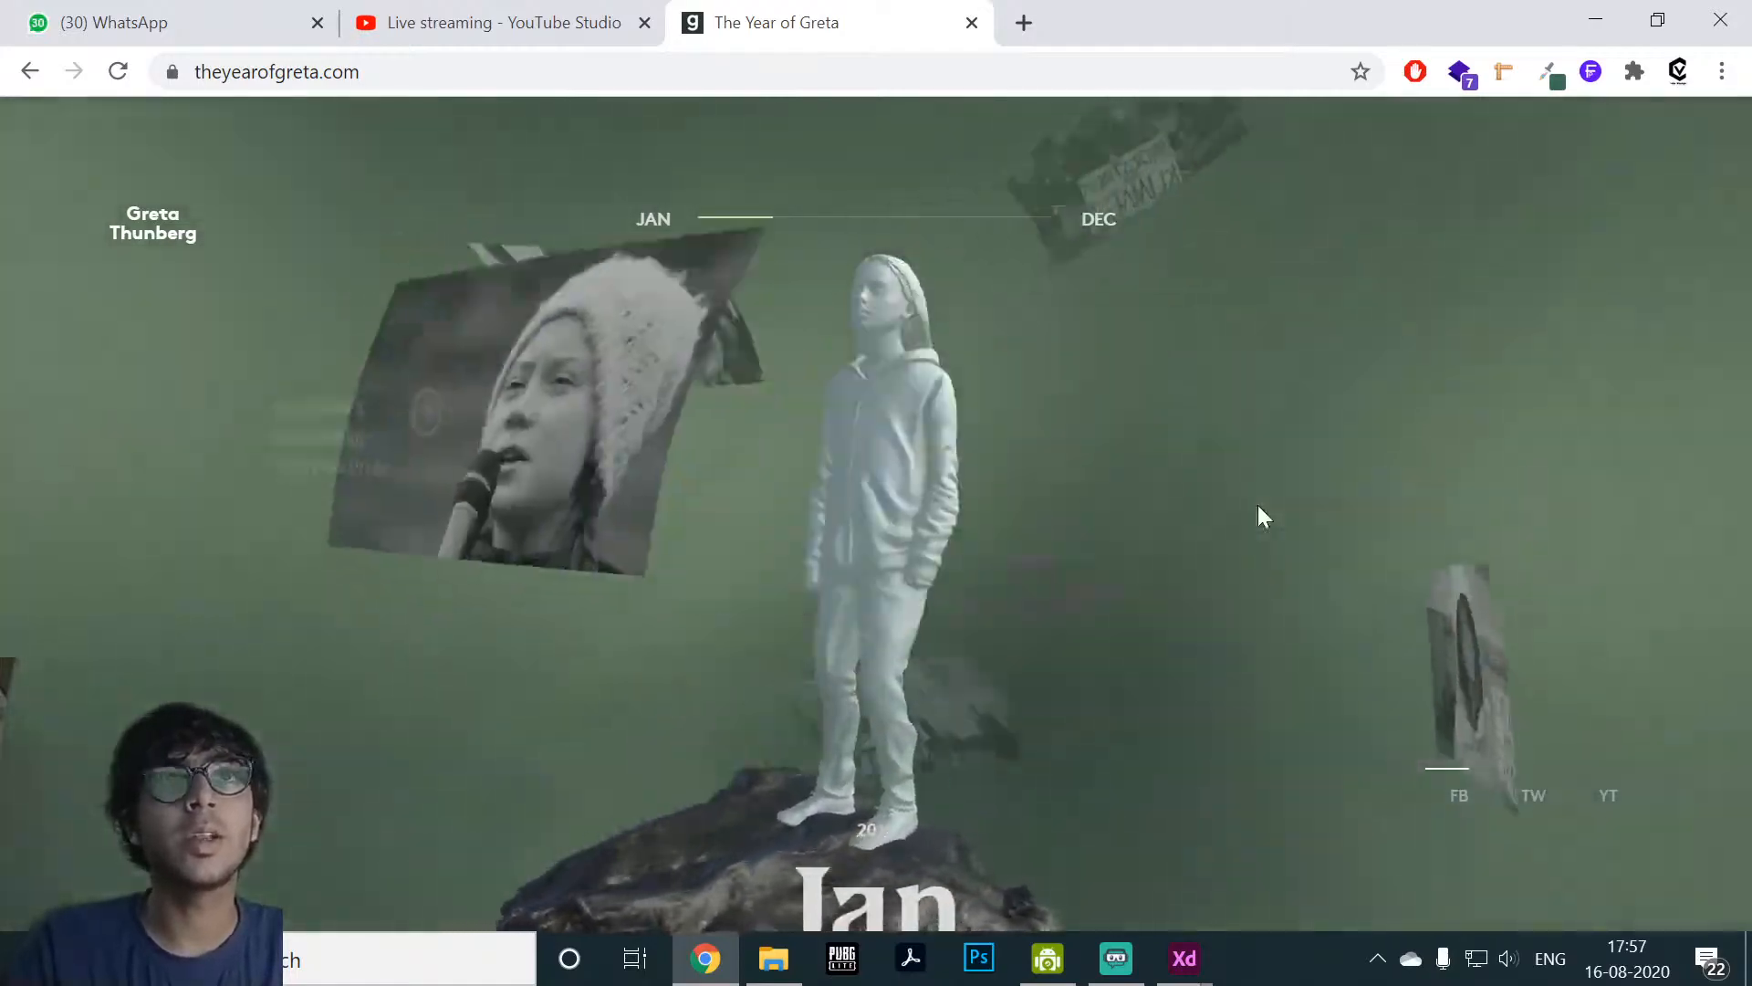
scroll(1259, 517, down, 3)
scroll(1261, 511, down, 5)
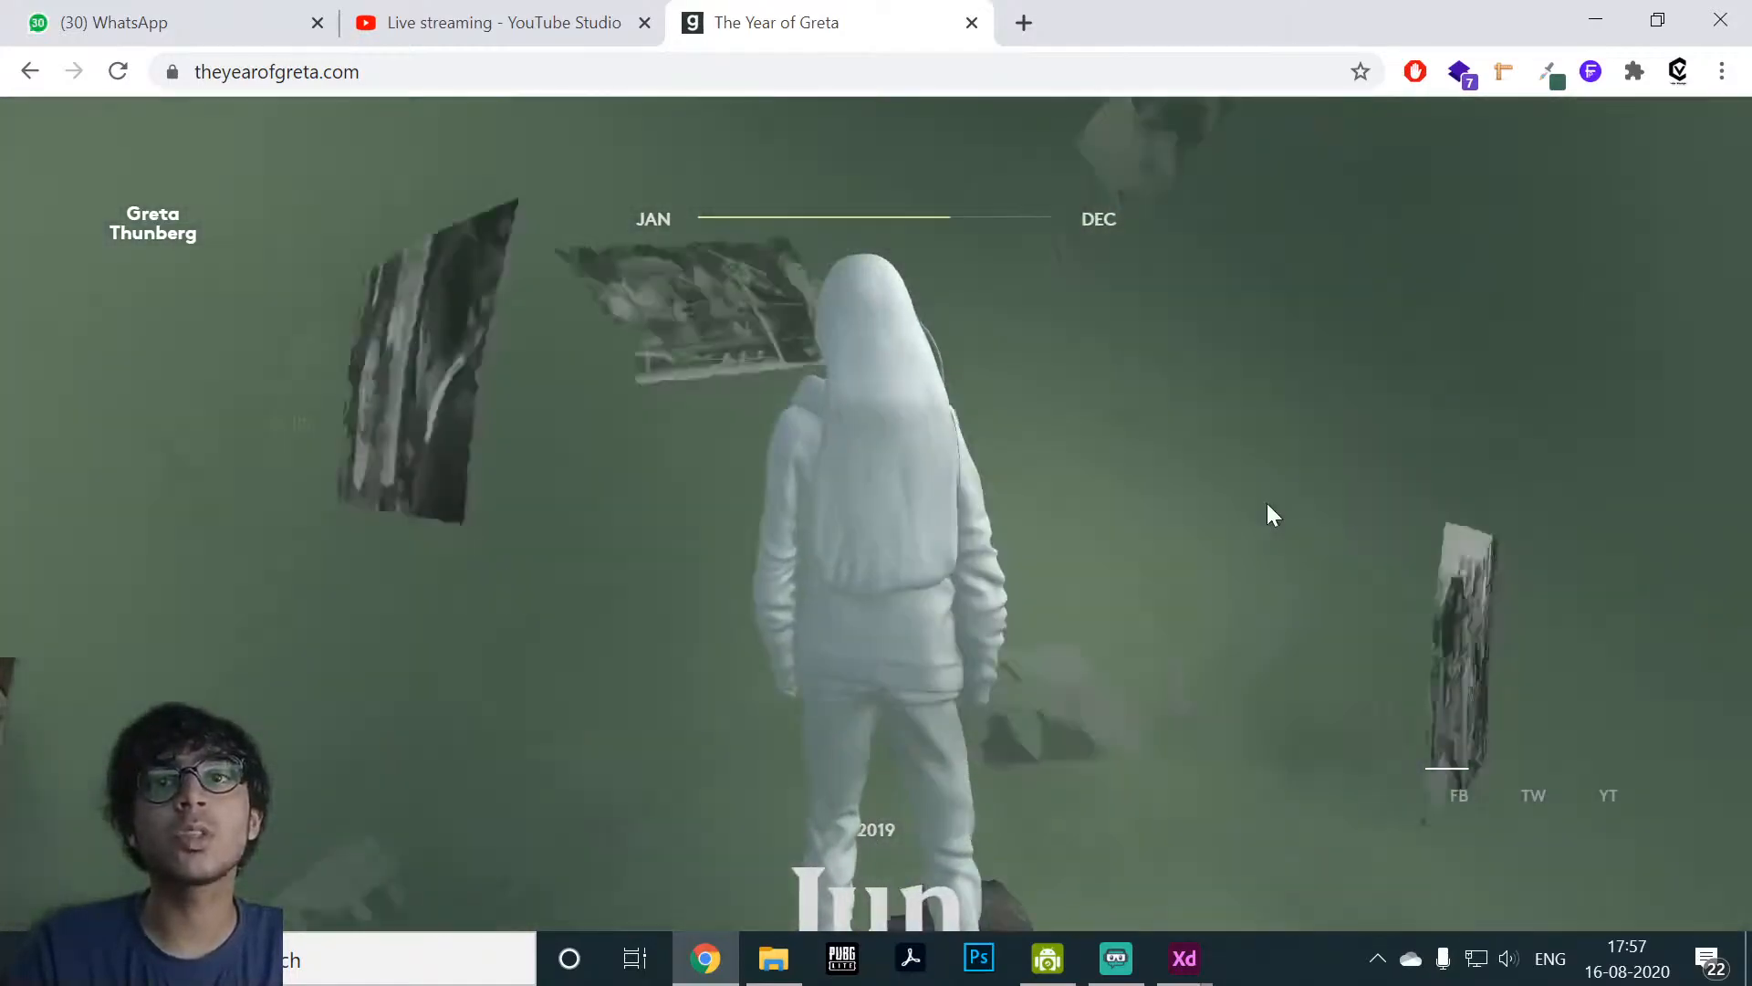
scroll(1274, 497, down, 4)
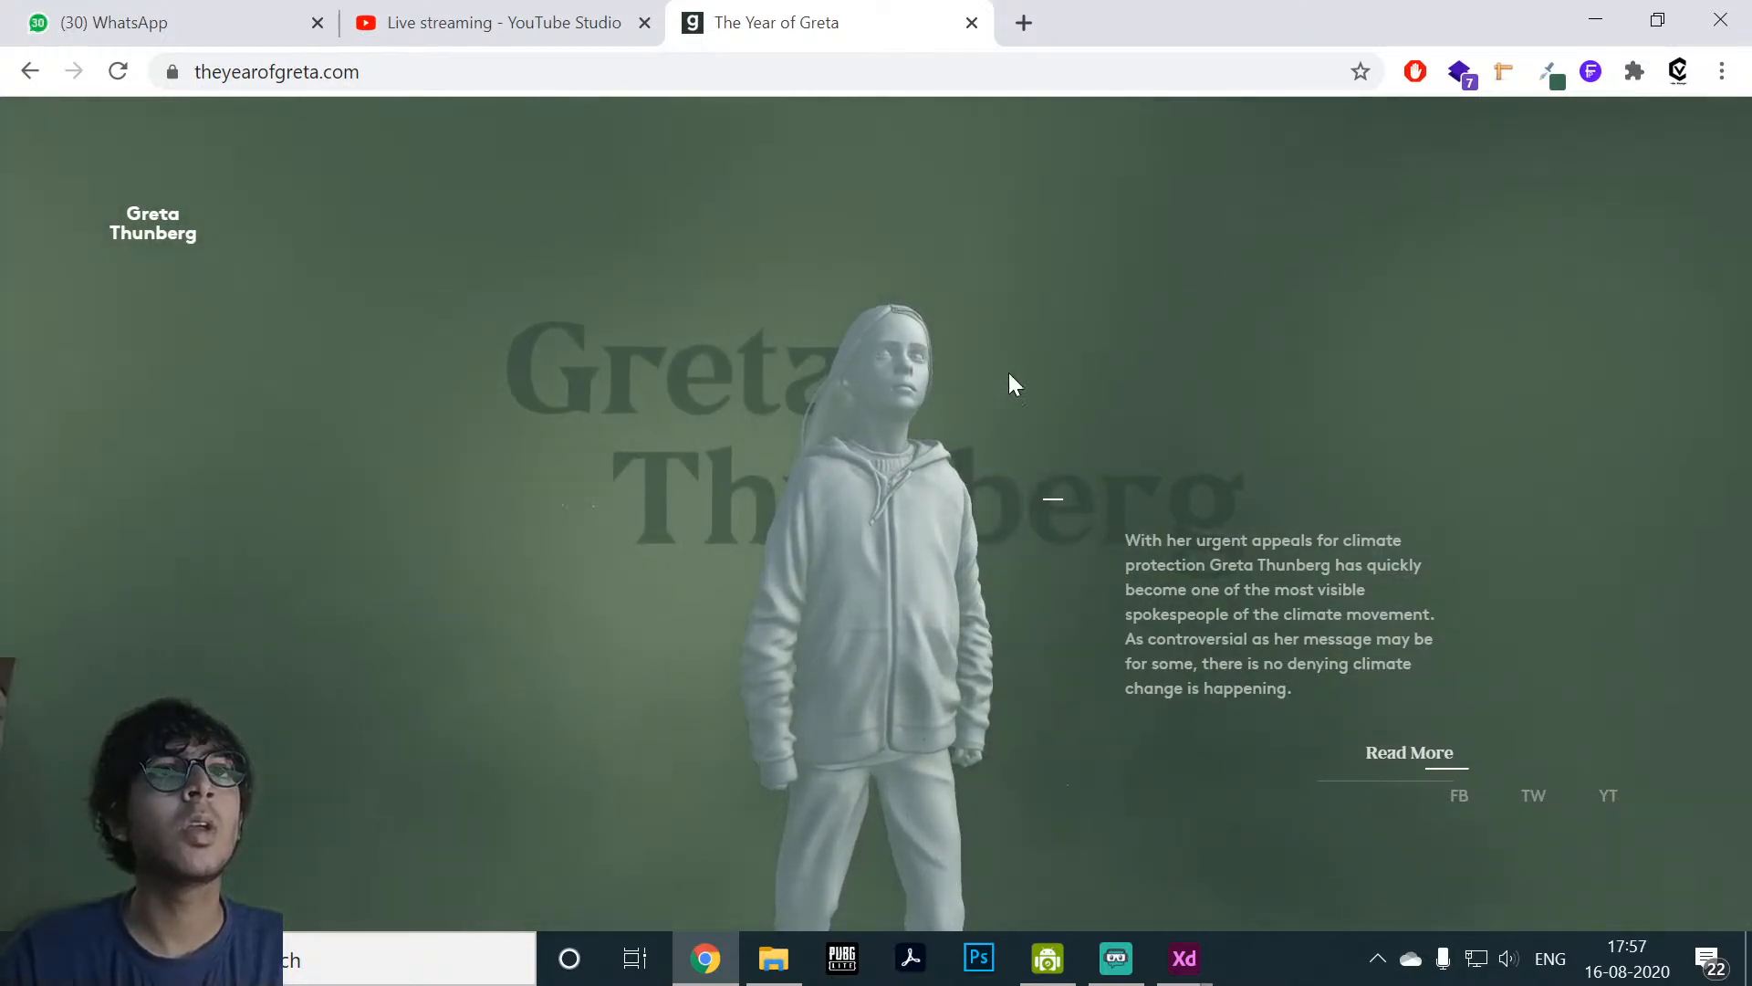
drag(442, 305, 551, 318)
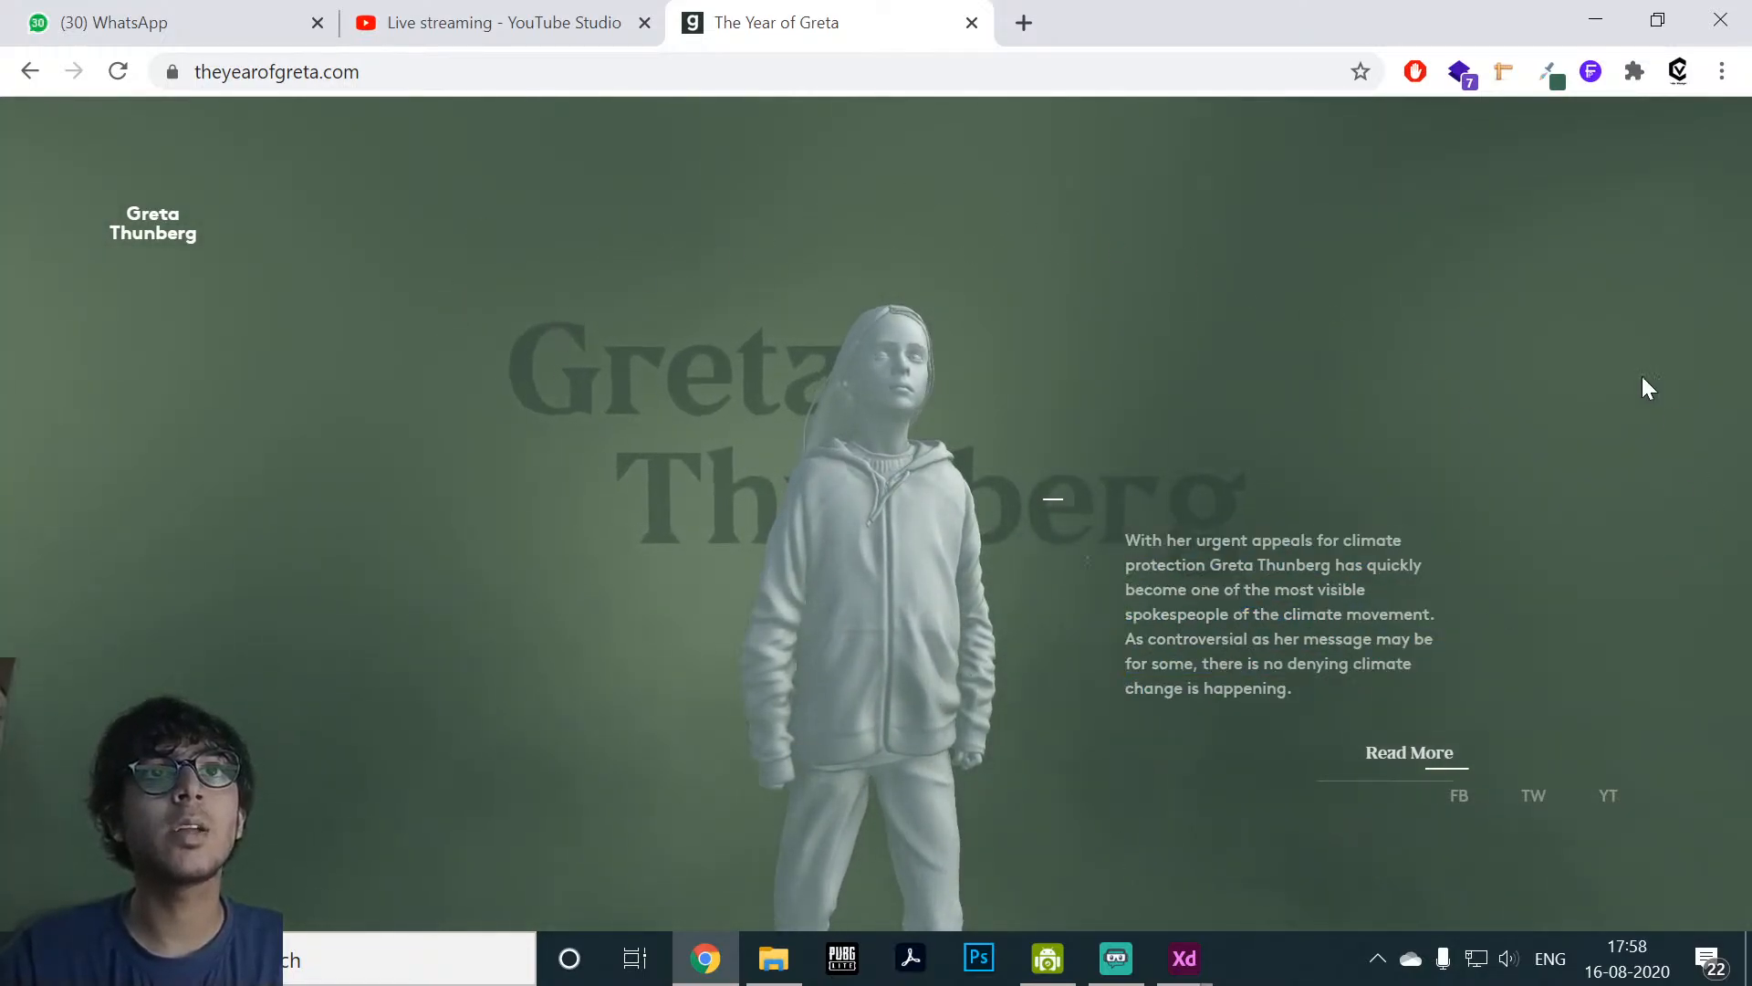
drag(566, 627, 1495, 470)
click(1547, 562)
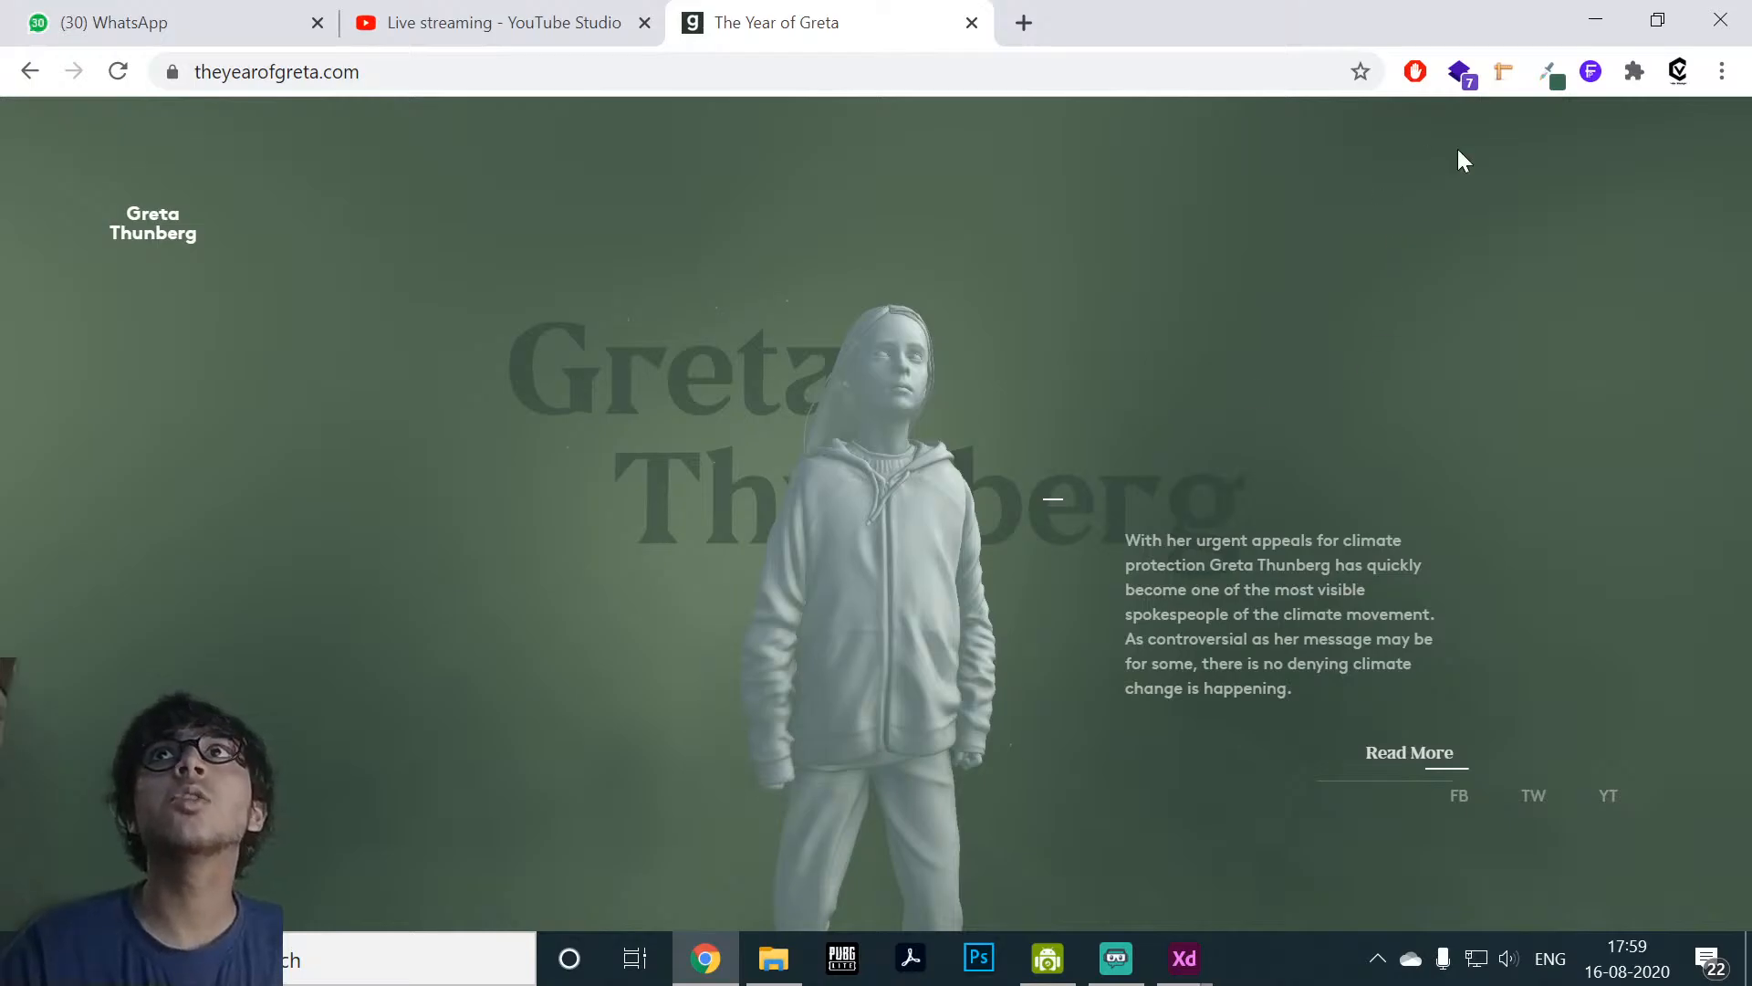
Step: Switch back to Adobe XD and open the recent skateshop document in a maximized window
click(1594, 19)
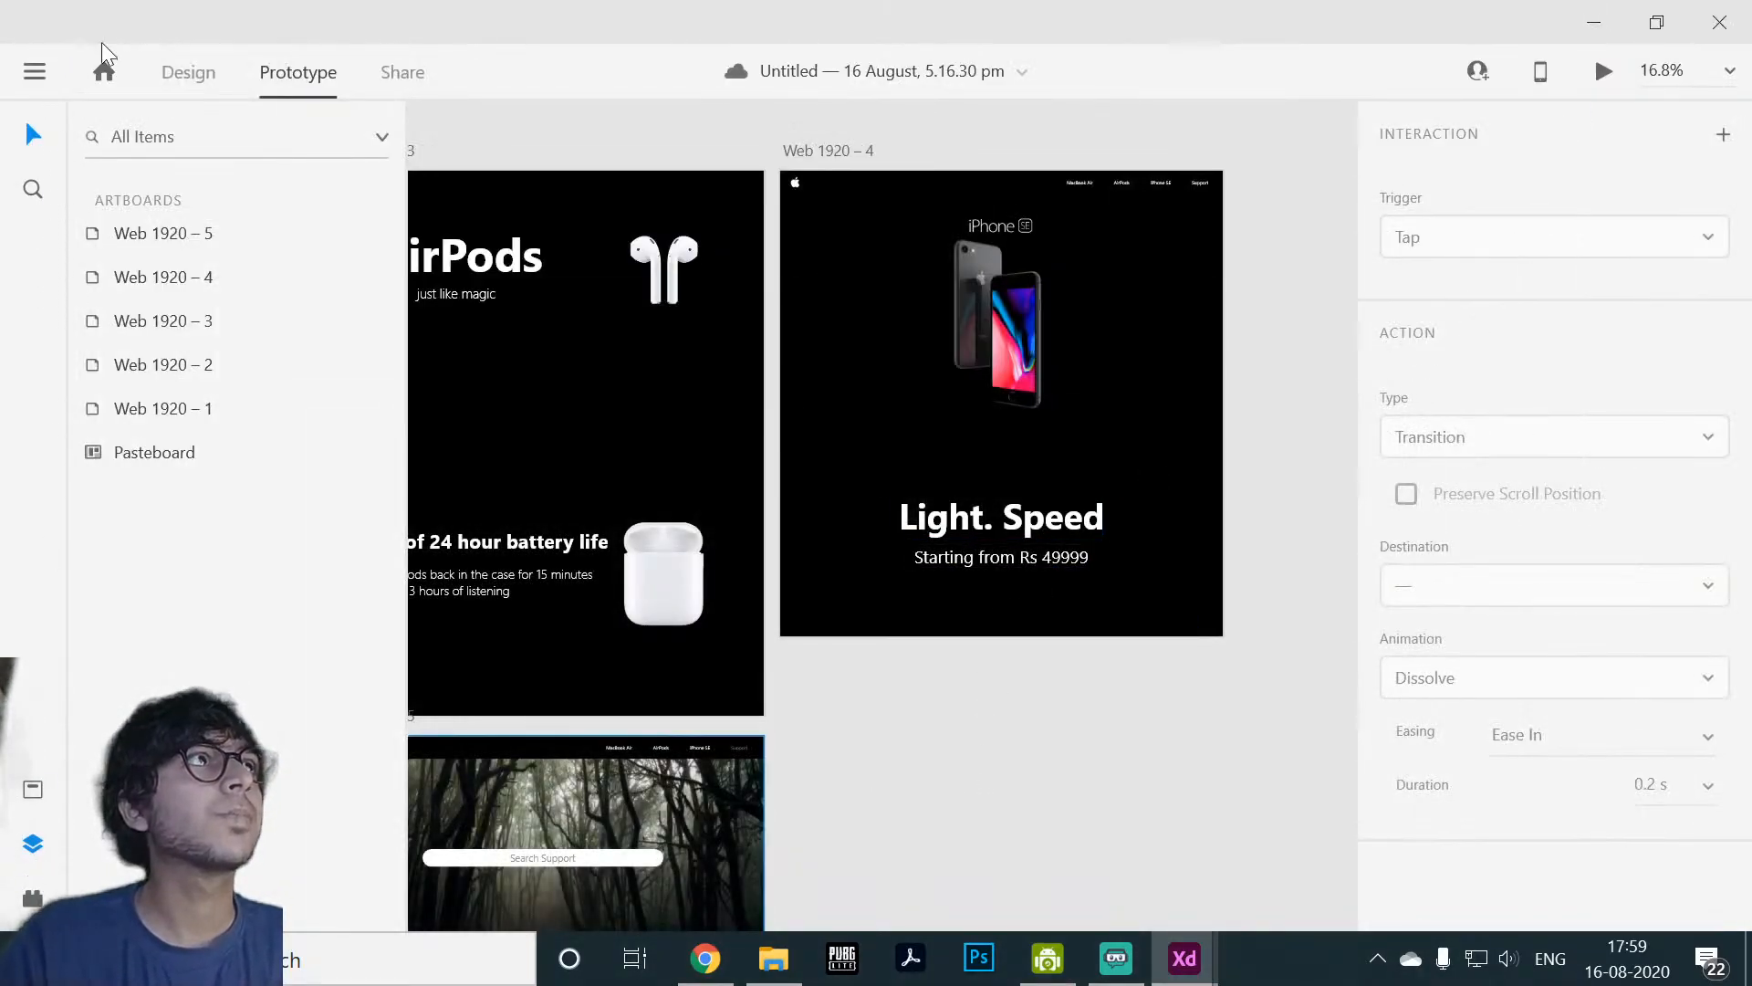
click(103, 70)
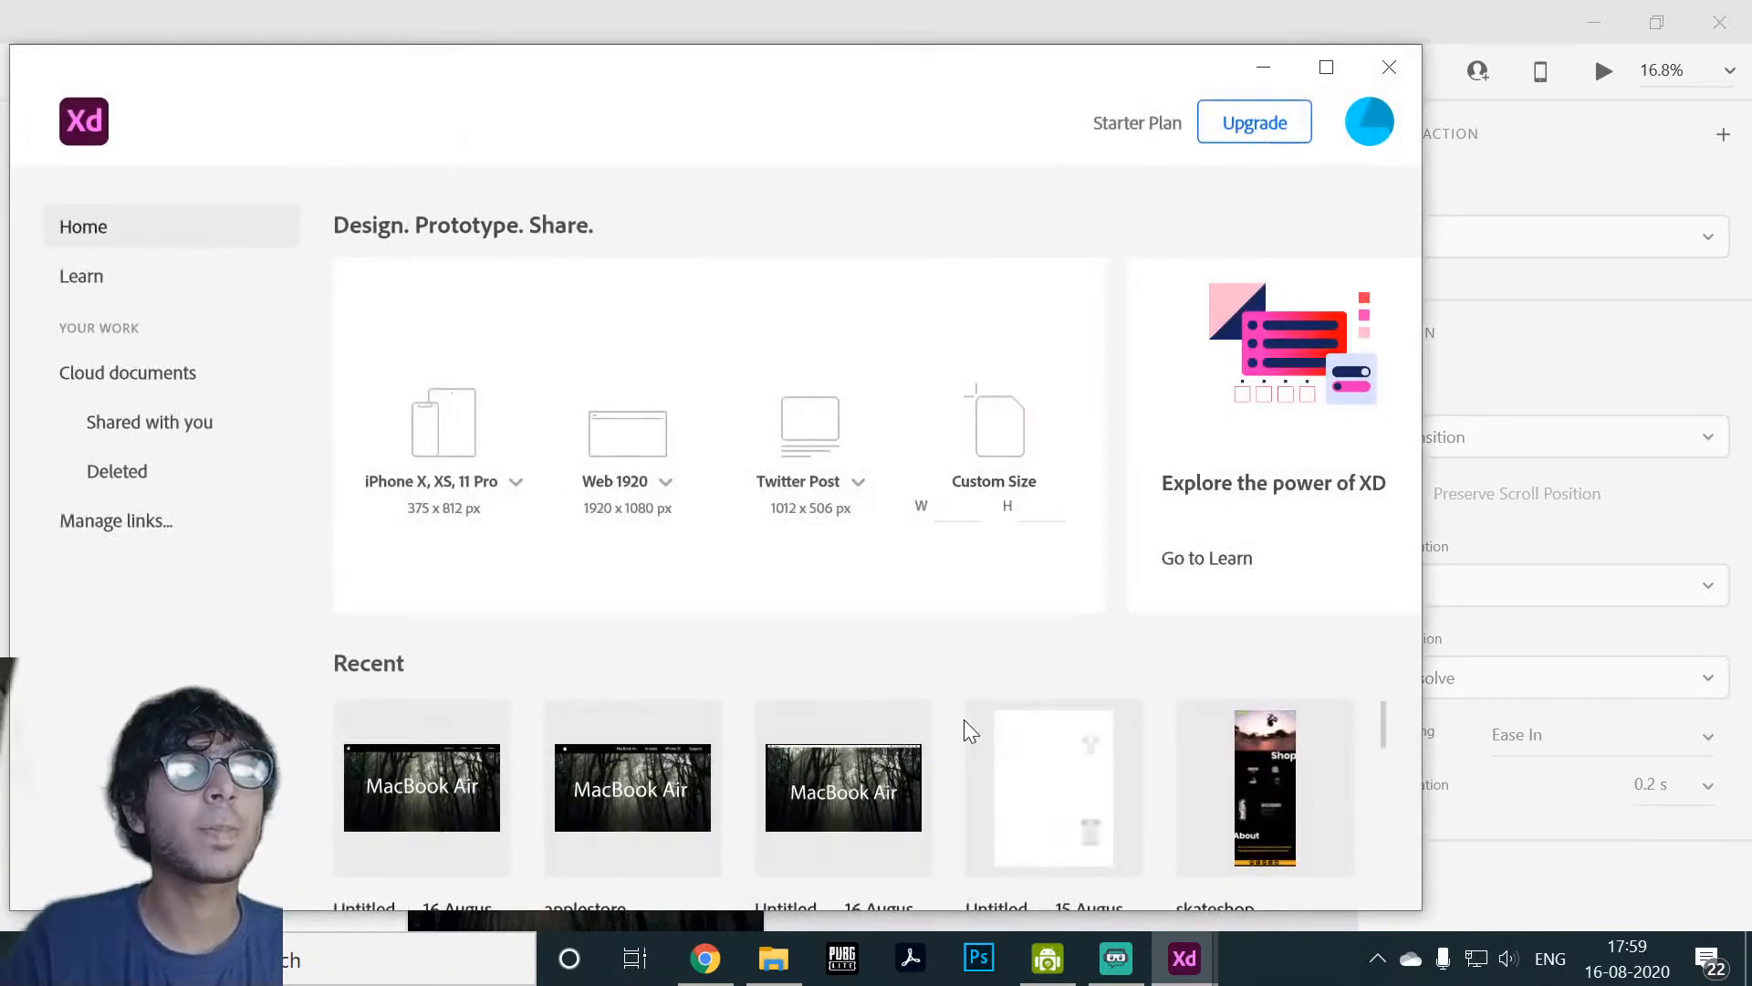
click(1270, 775)
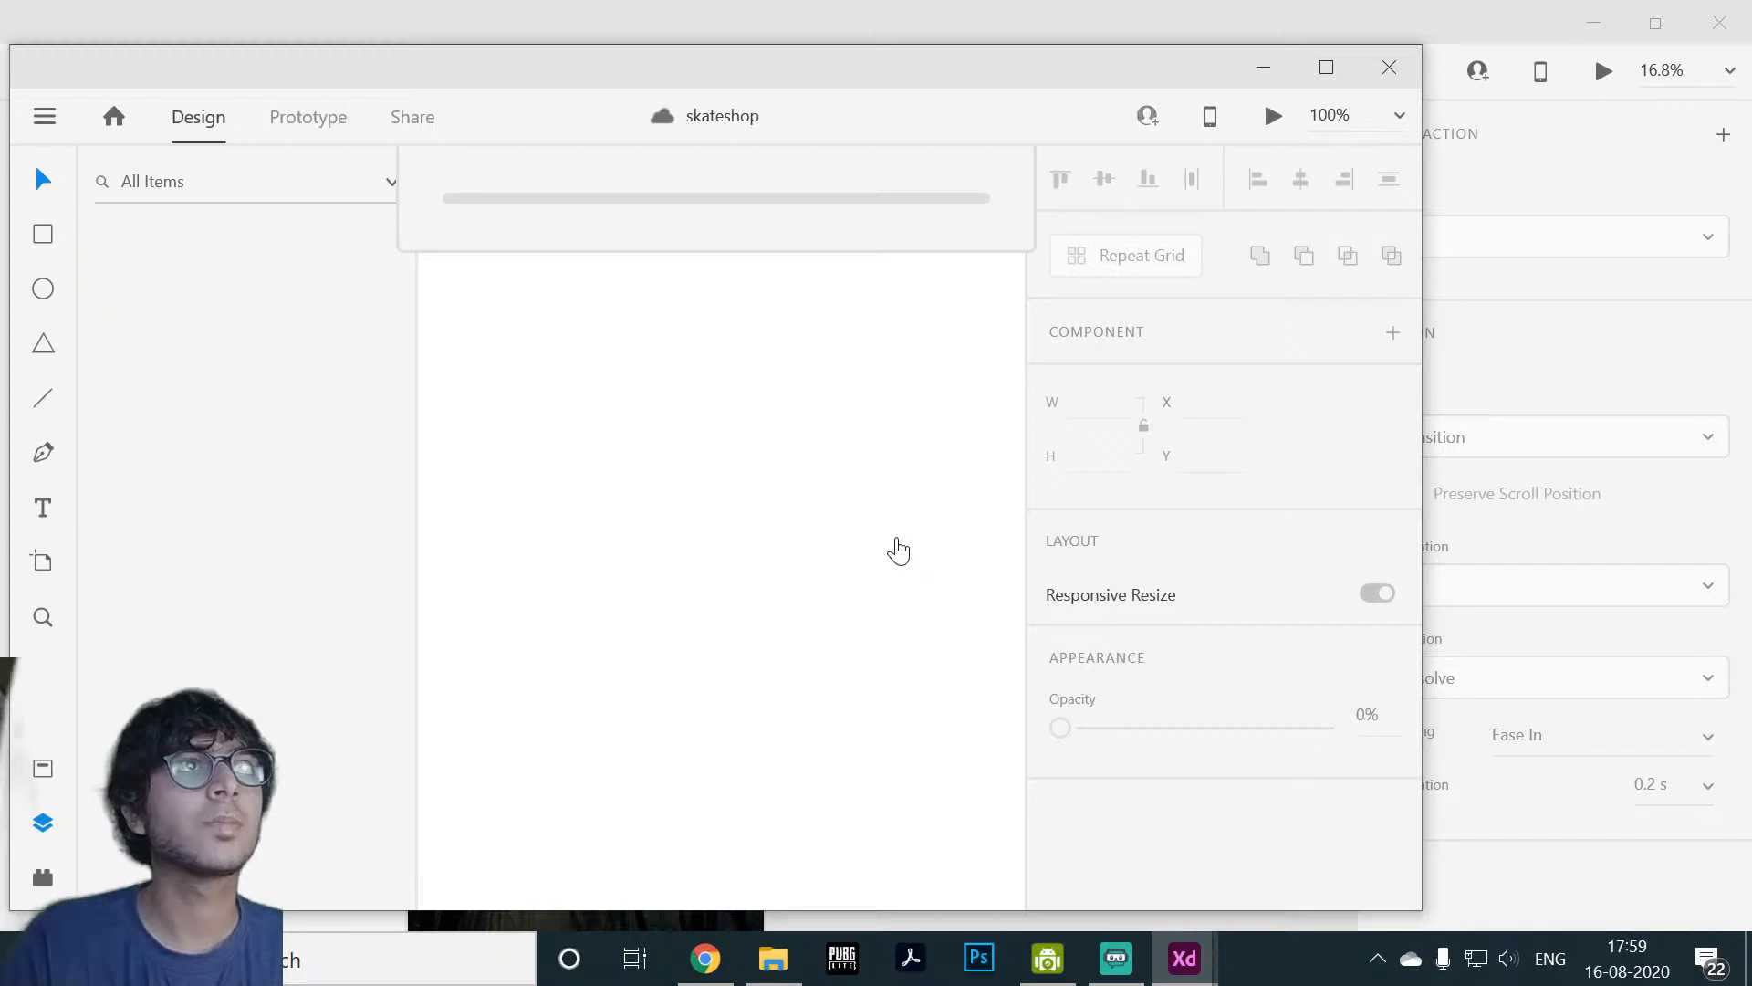
click(1326, 68)
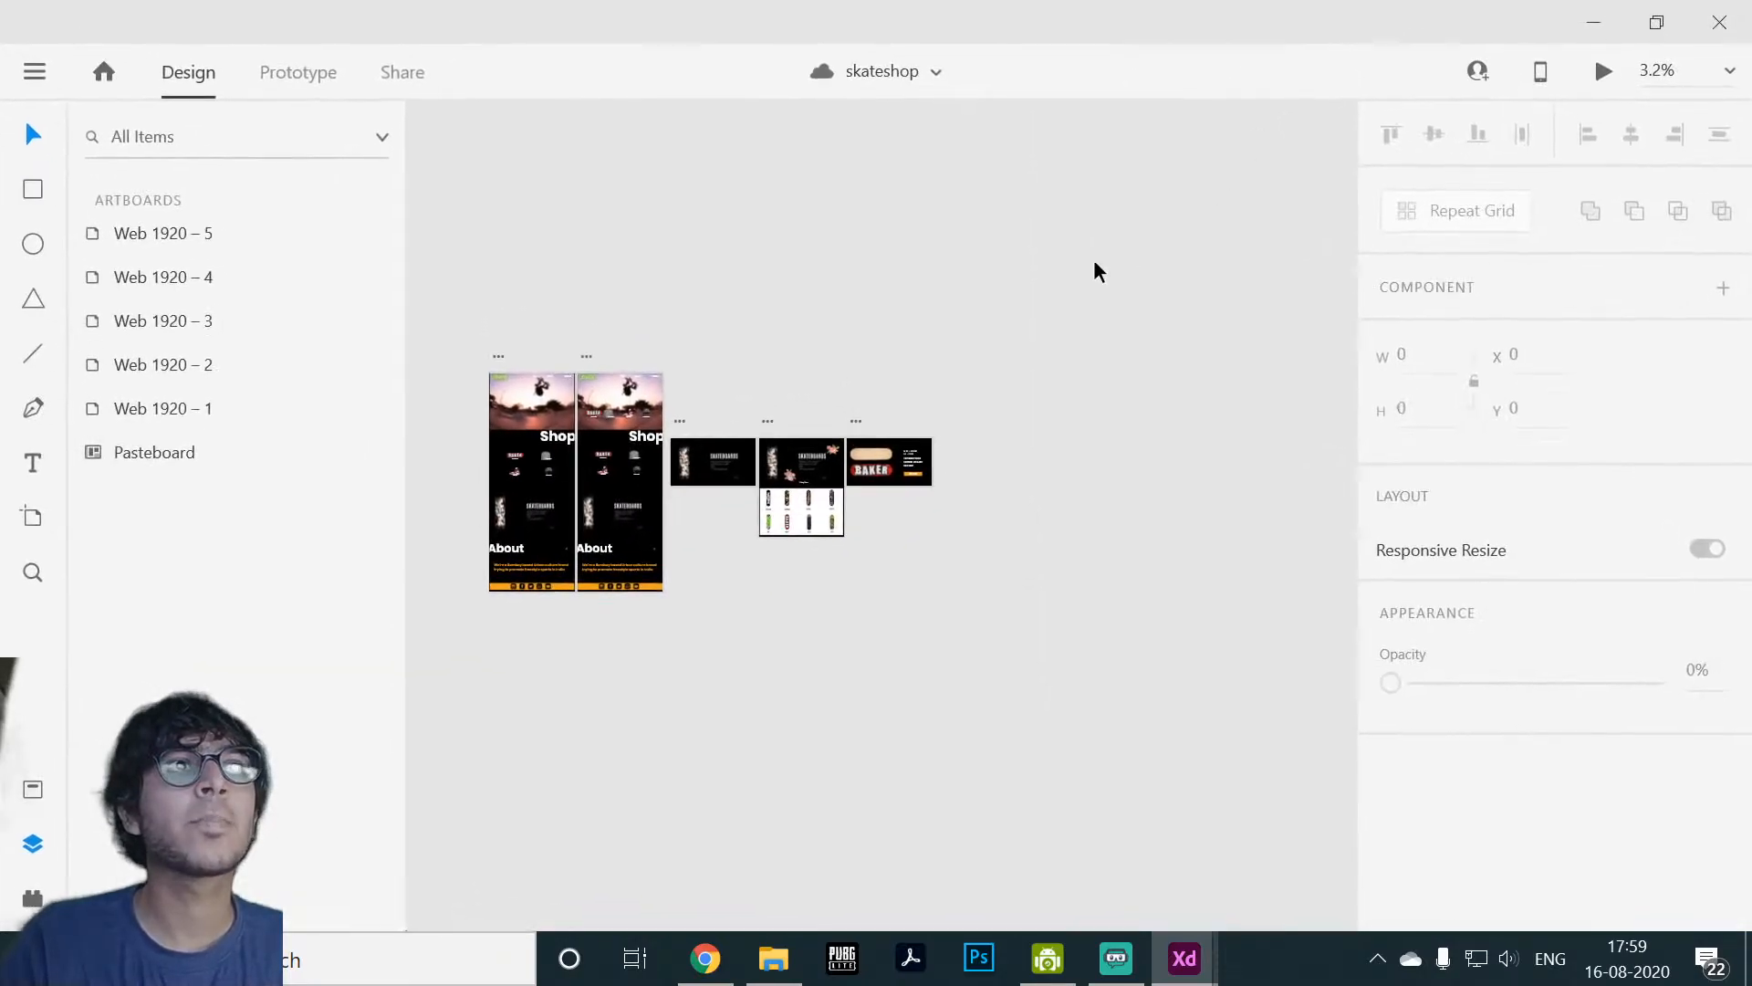
Step: Examine the header and skatepark hero image on the Web 1920 – 4 and Web 1920 – 5 artboards
scroll(837, 321, up, 4)
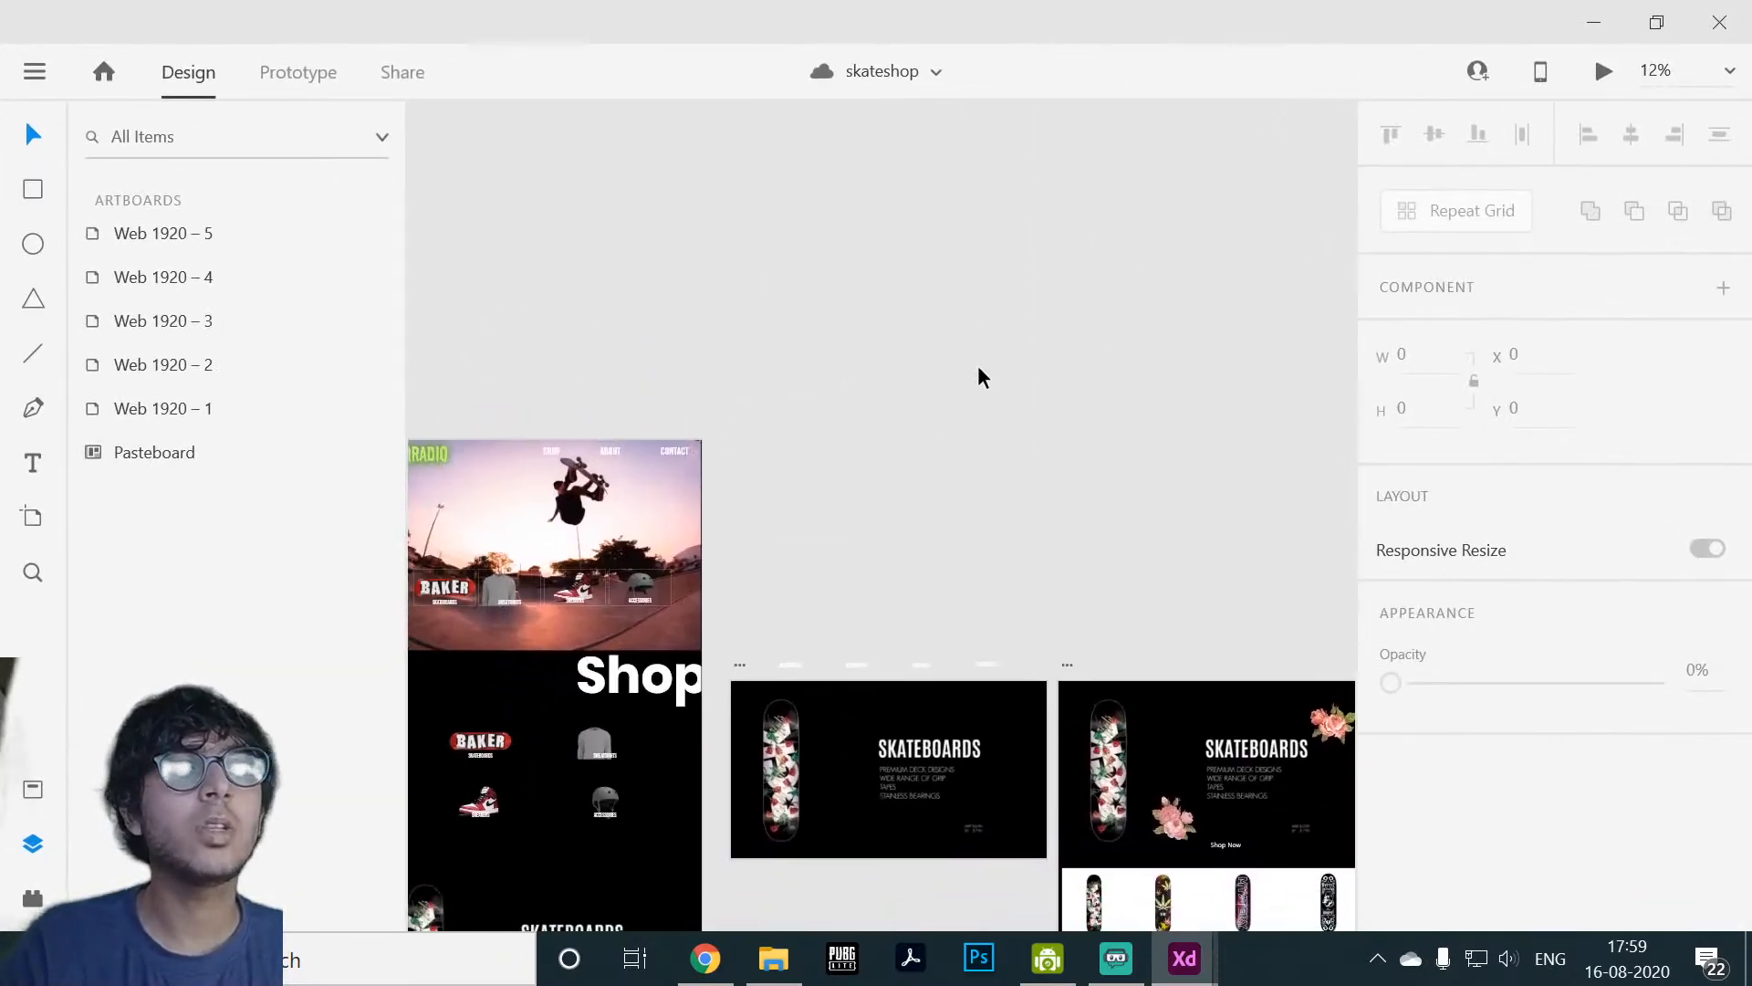
scroll(983, 377, up, 3)
drag(794, 411, 1277, 426)
drag(794, 458, 1190, 288)
drag(550, 489, 812, 429)
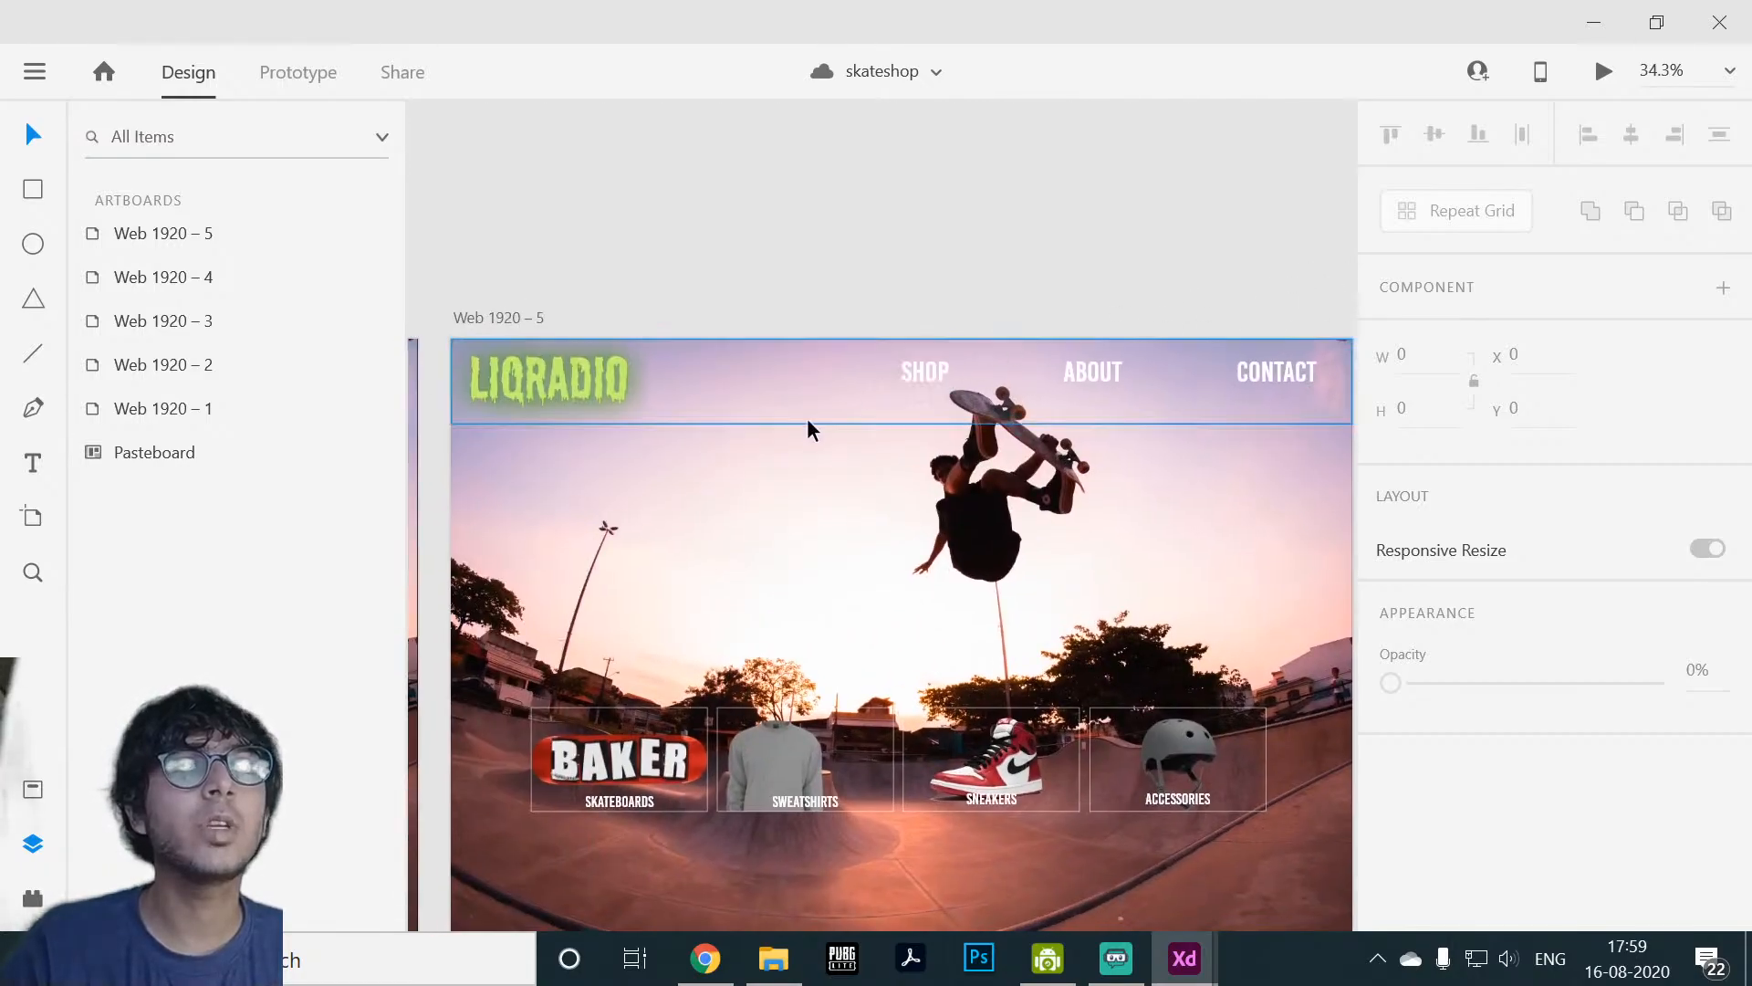
click(798, 459)
drag(775, 250, 1243, 213)
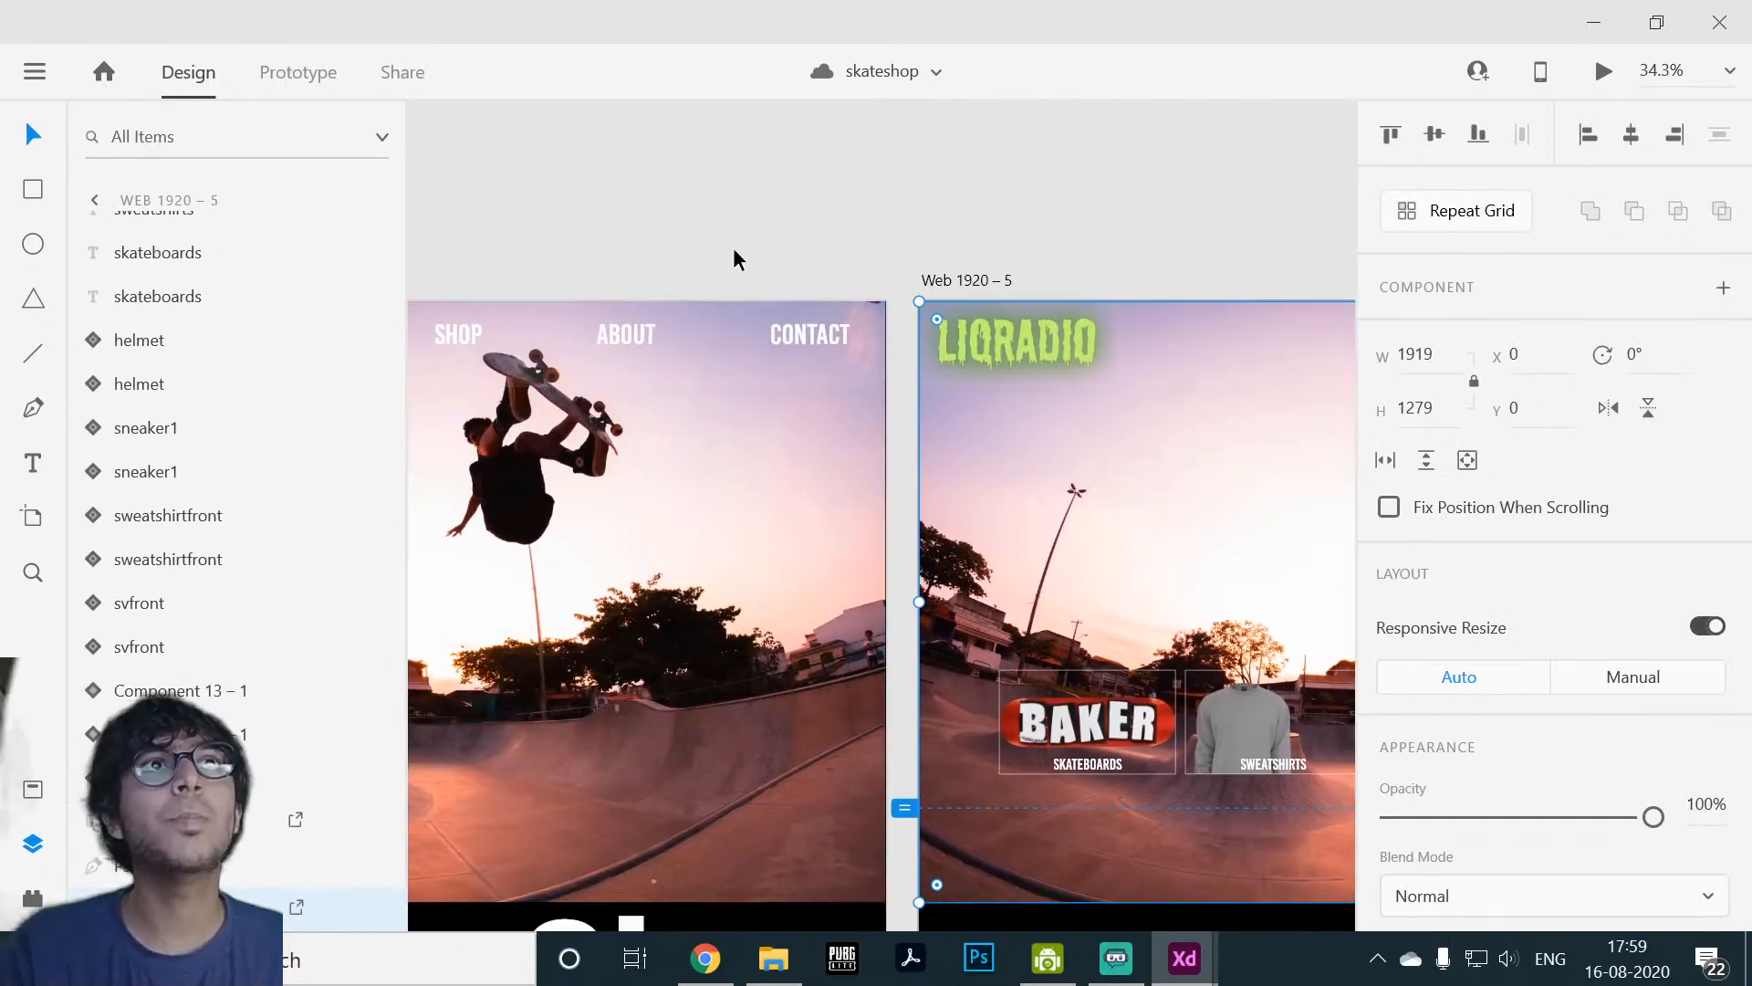
scroll(734, 251, down, 1)
drag(790, 188, 1246, 247)
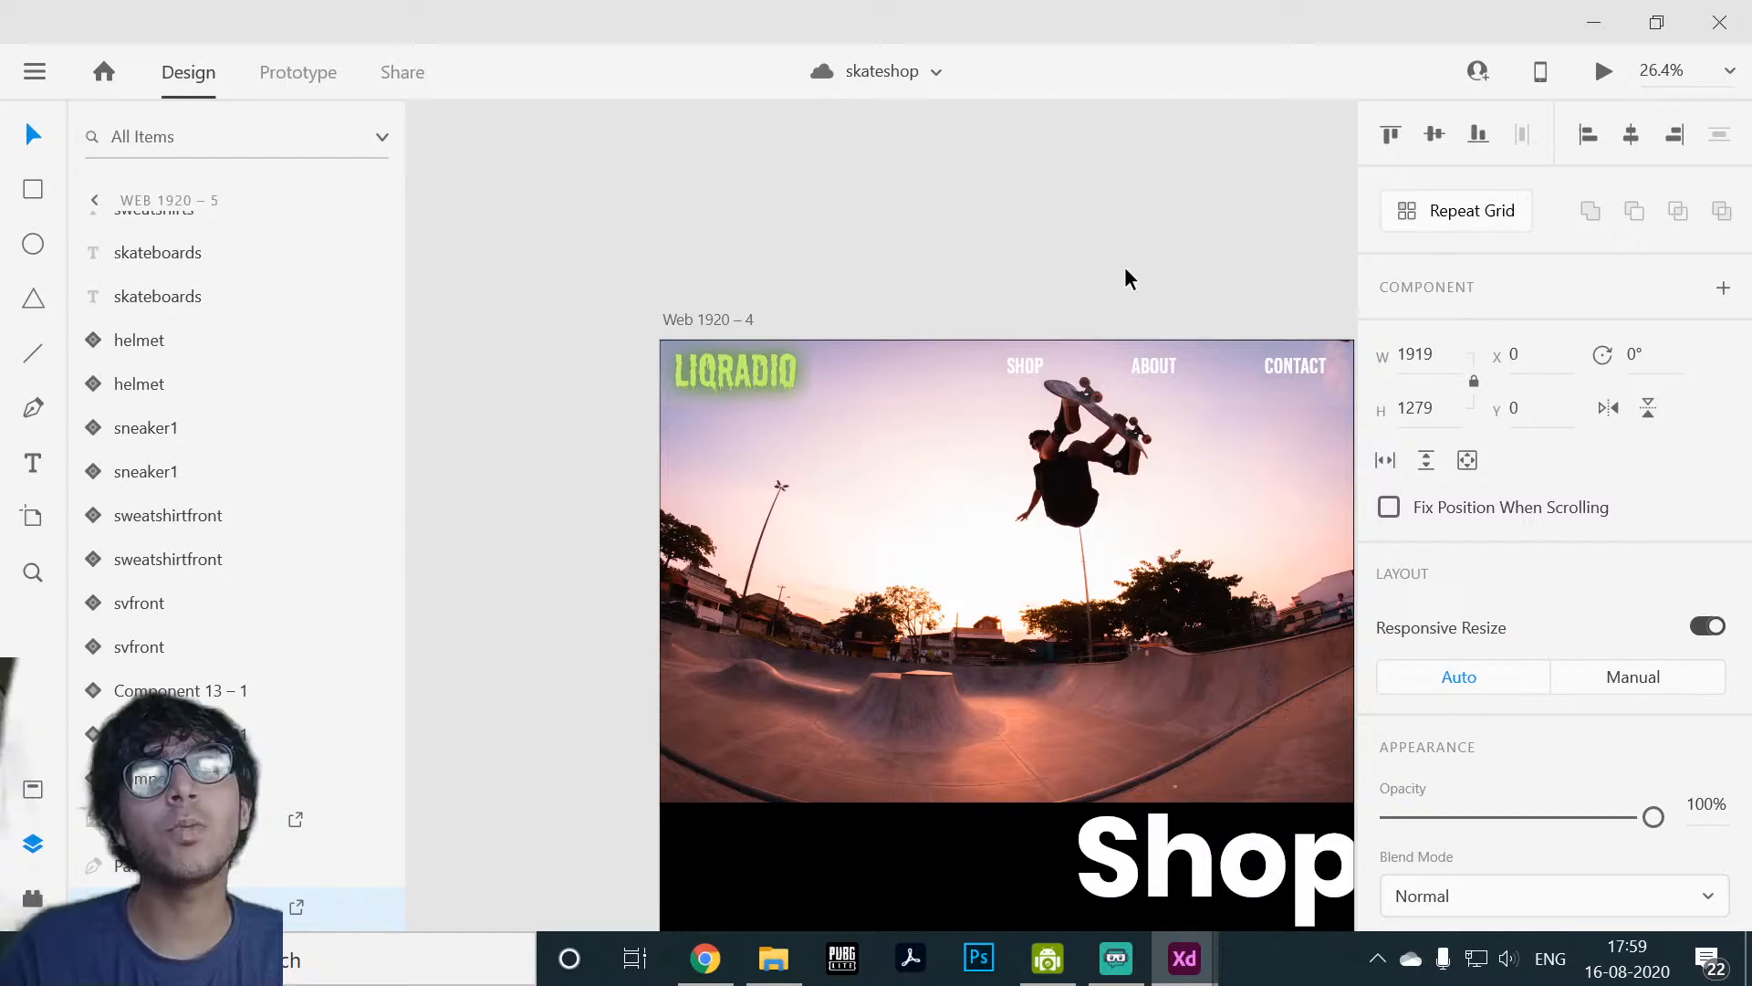
click(1165, 648)
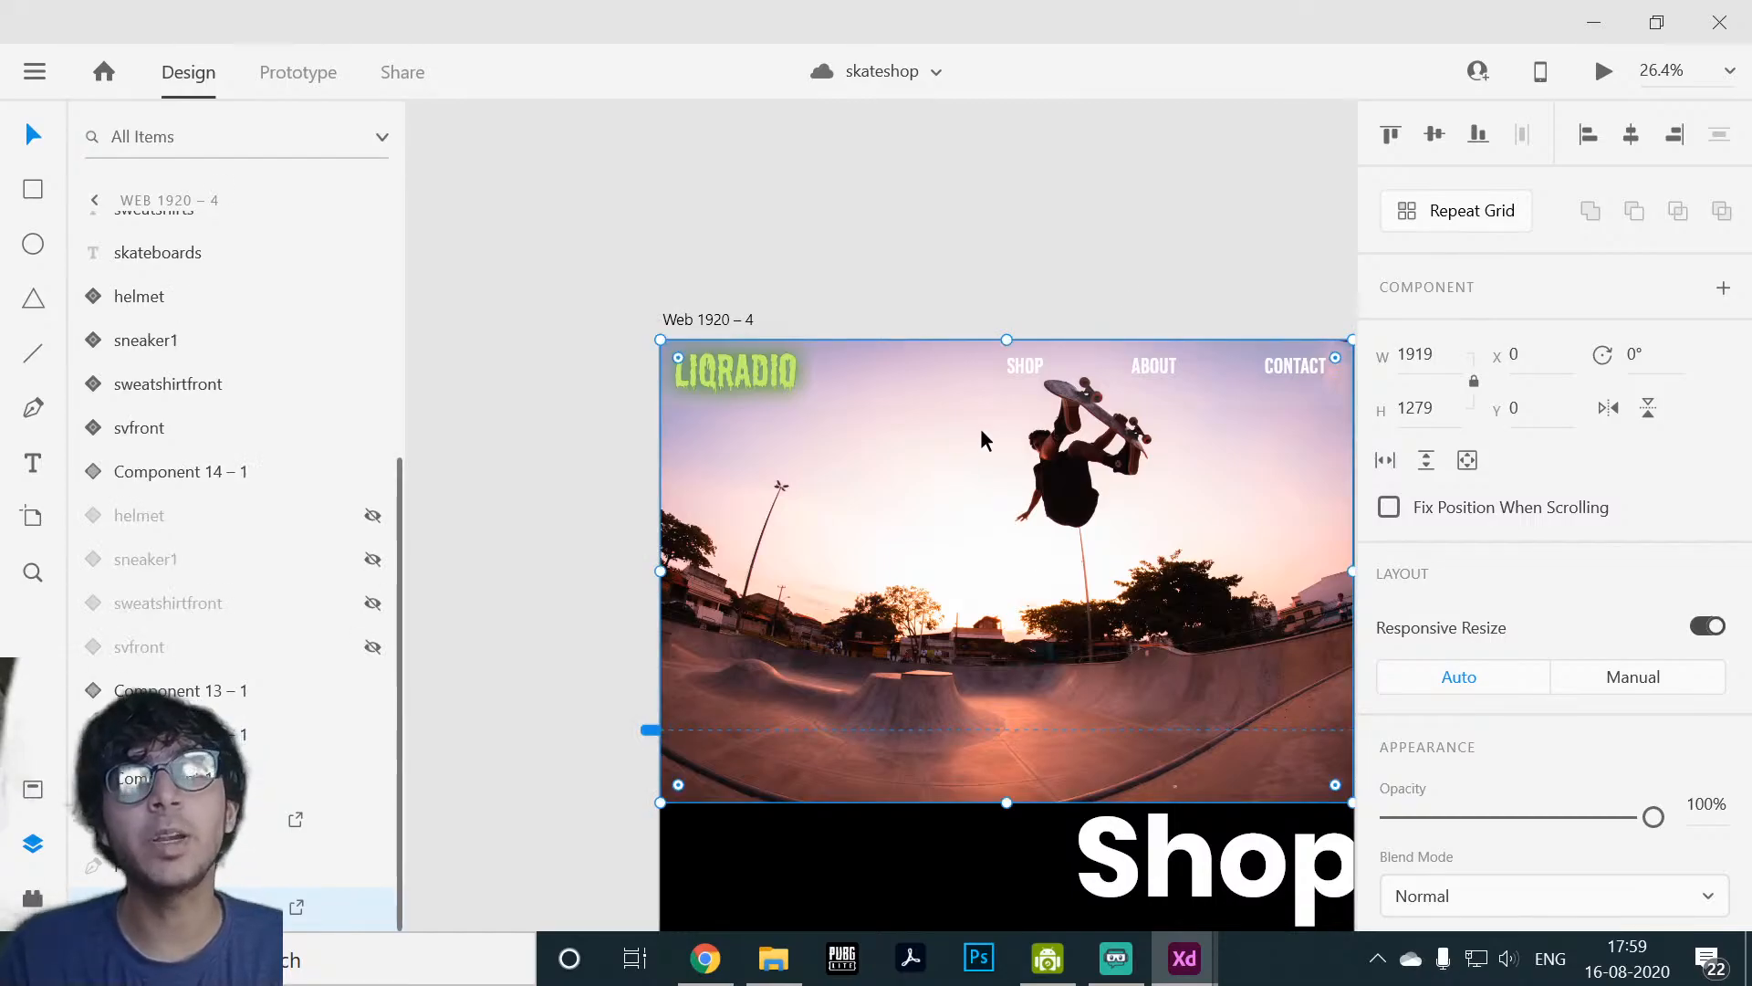
click(1083, 204)
drag(1092, 231, 952, 222)
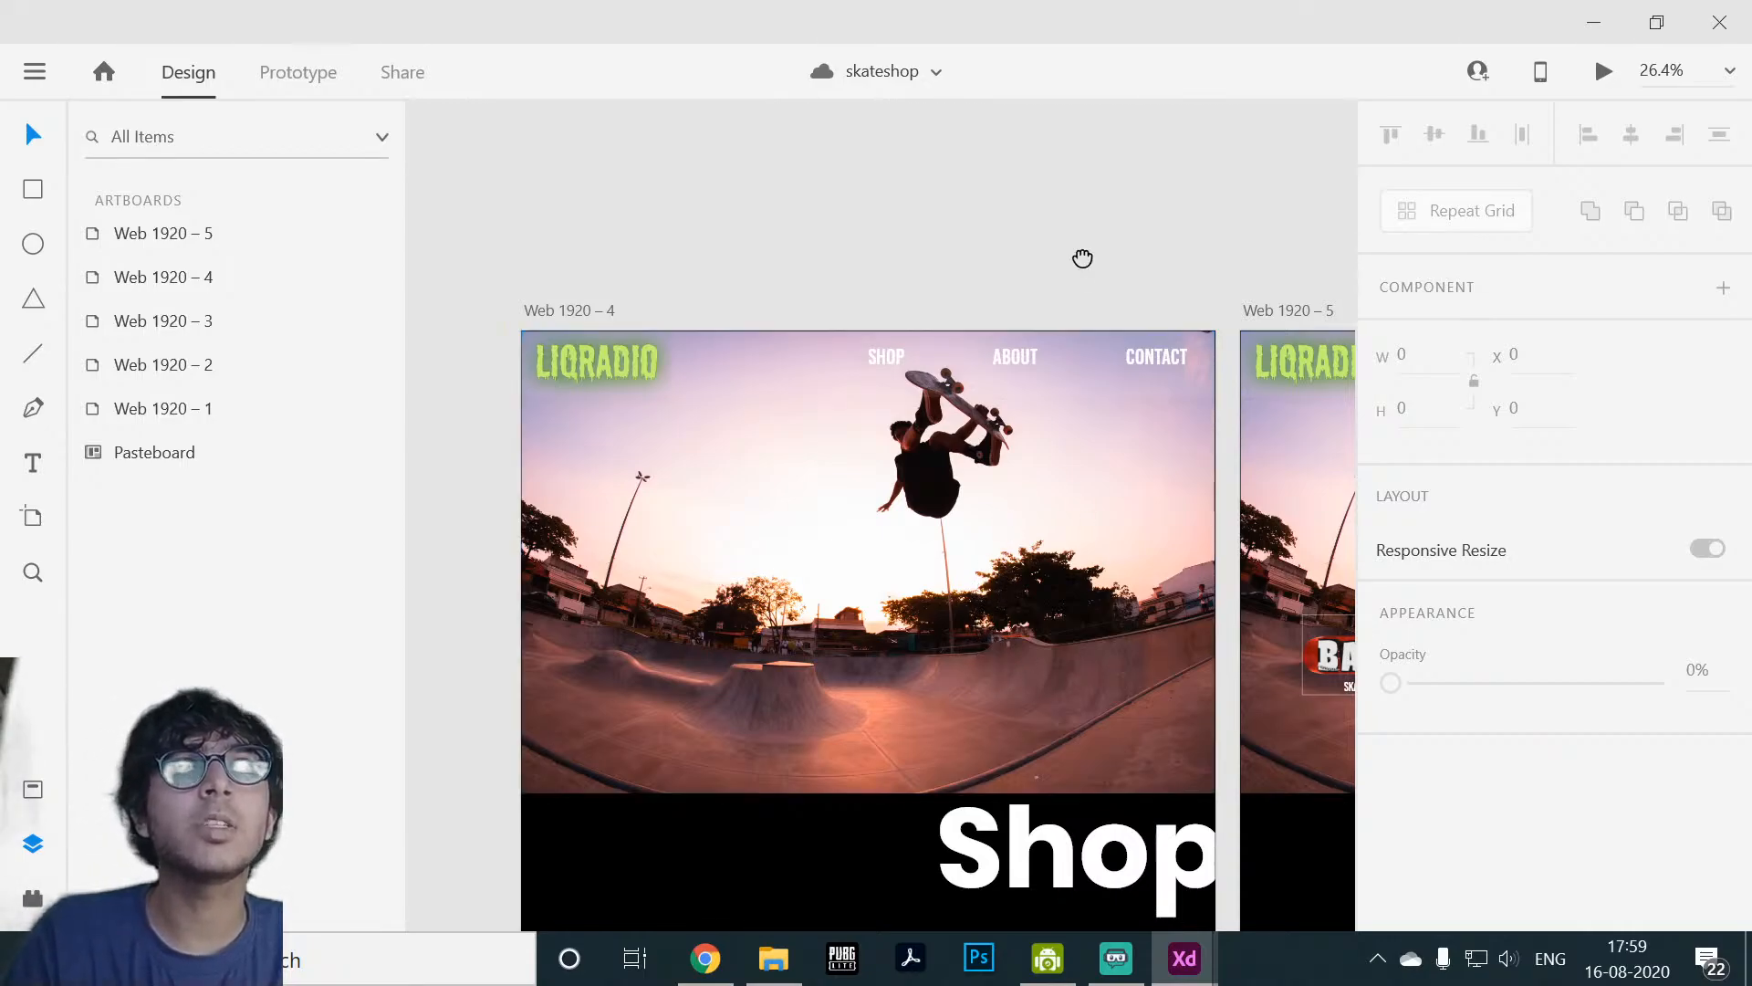
Step: Review the Shop categories and the Skateboards section further down the Web 1920 – 4 artboard
scroll(1045, 340, down, 3)
scroll(669, 763, down, 5)
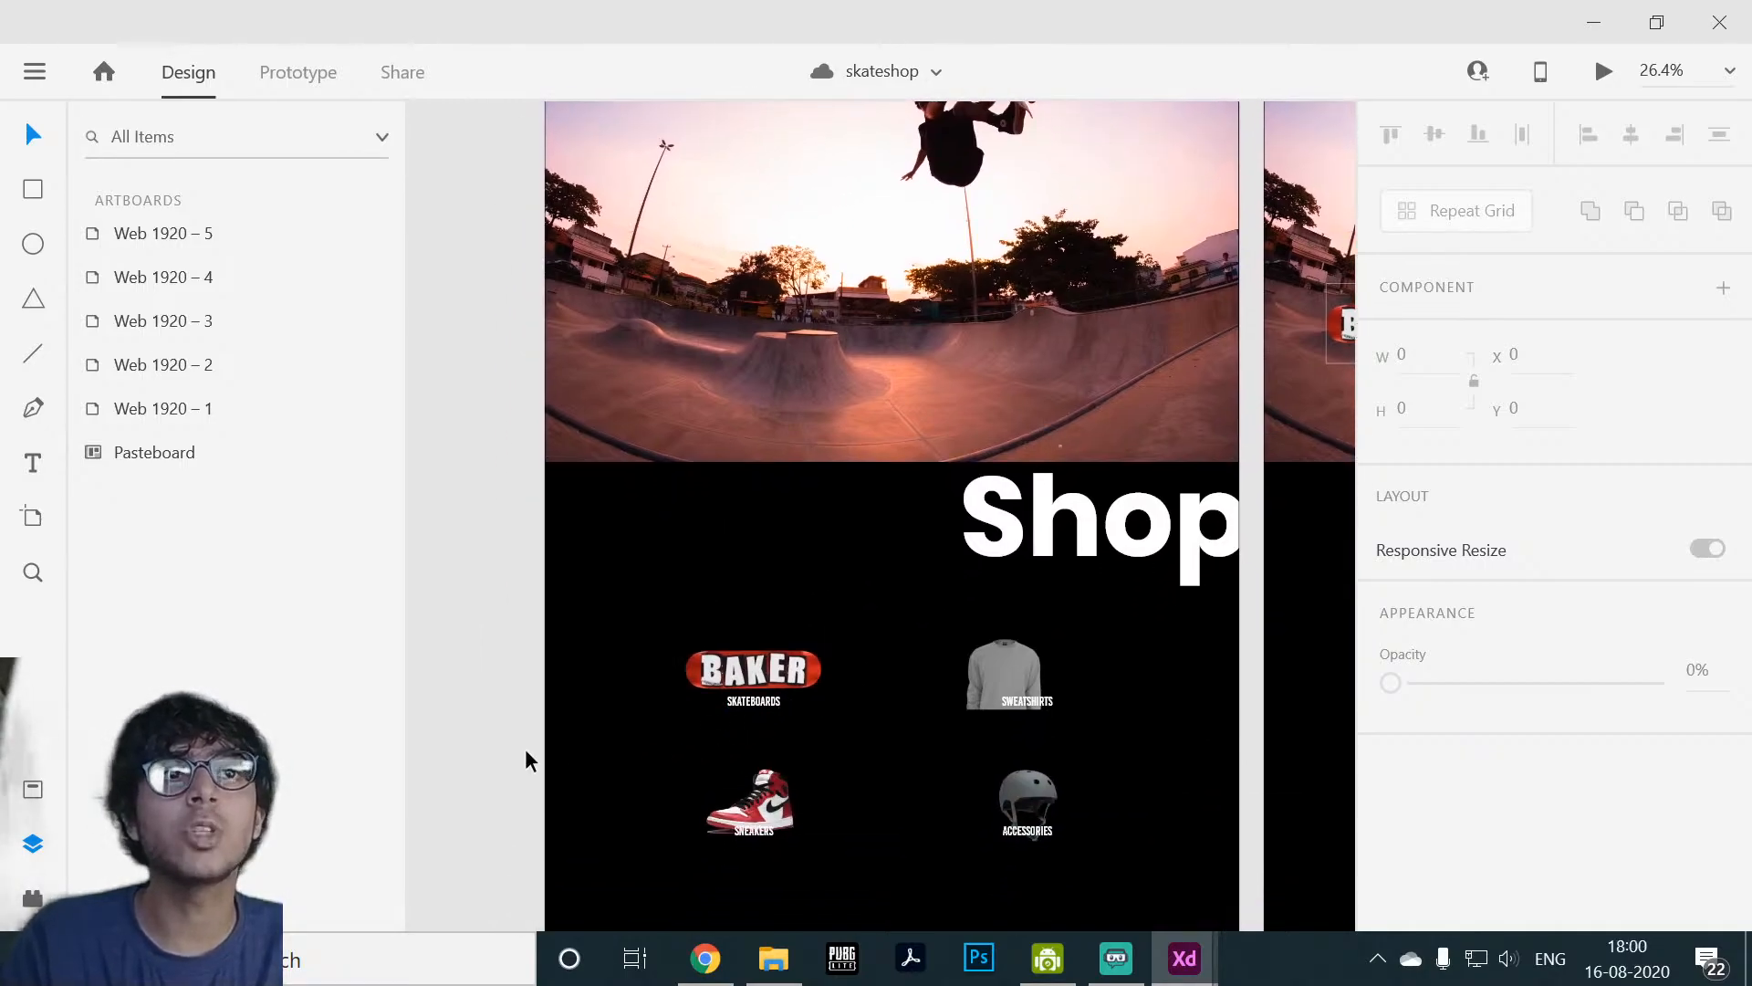
scroll(617, 671, down, 4)
scroll(899, 597, down, 2)
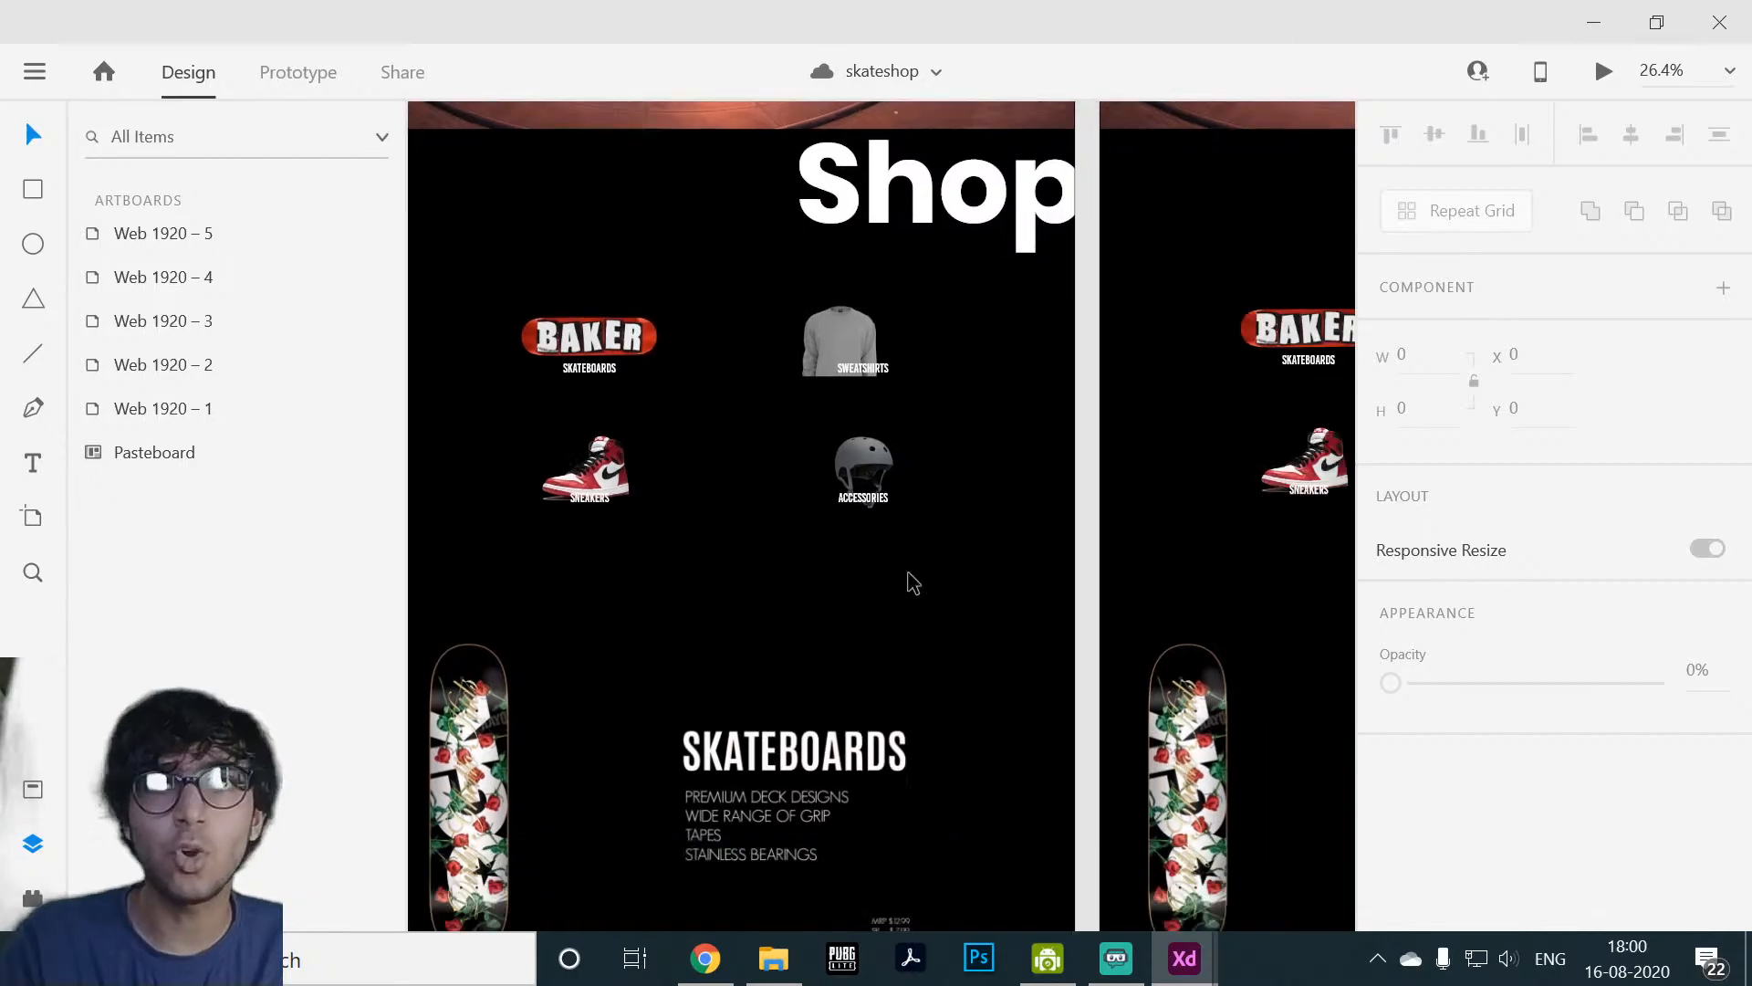
scroll(1019, 559, down, 2)
scroll(1009, 638, up, 6)
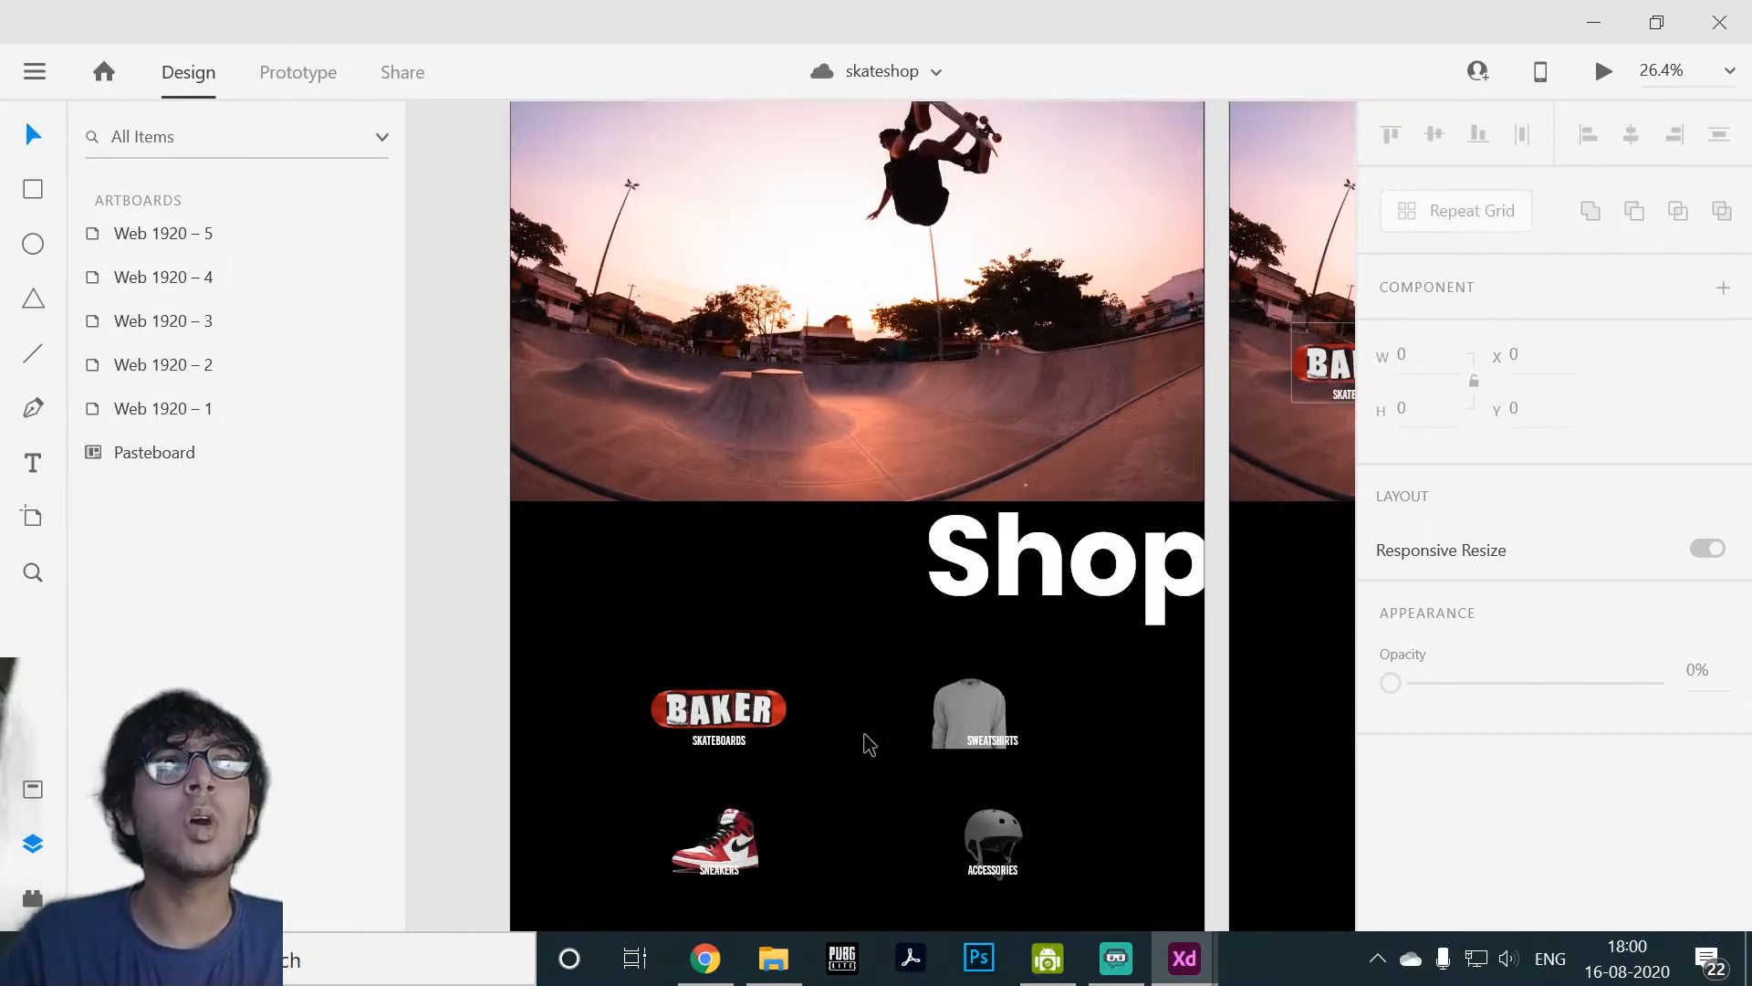
scroll(868, 744, up, 2)
Step: Preview the skateshop prototype from Web 1920 – 4, testing the Shop link and viewing the product categories it opens
click(900, 441)
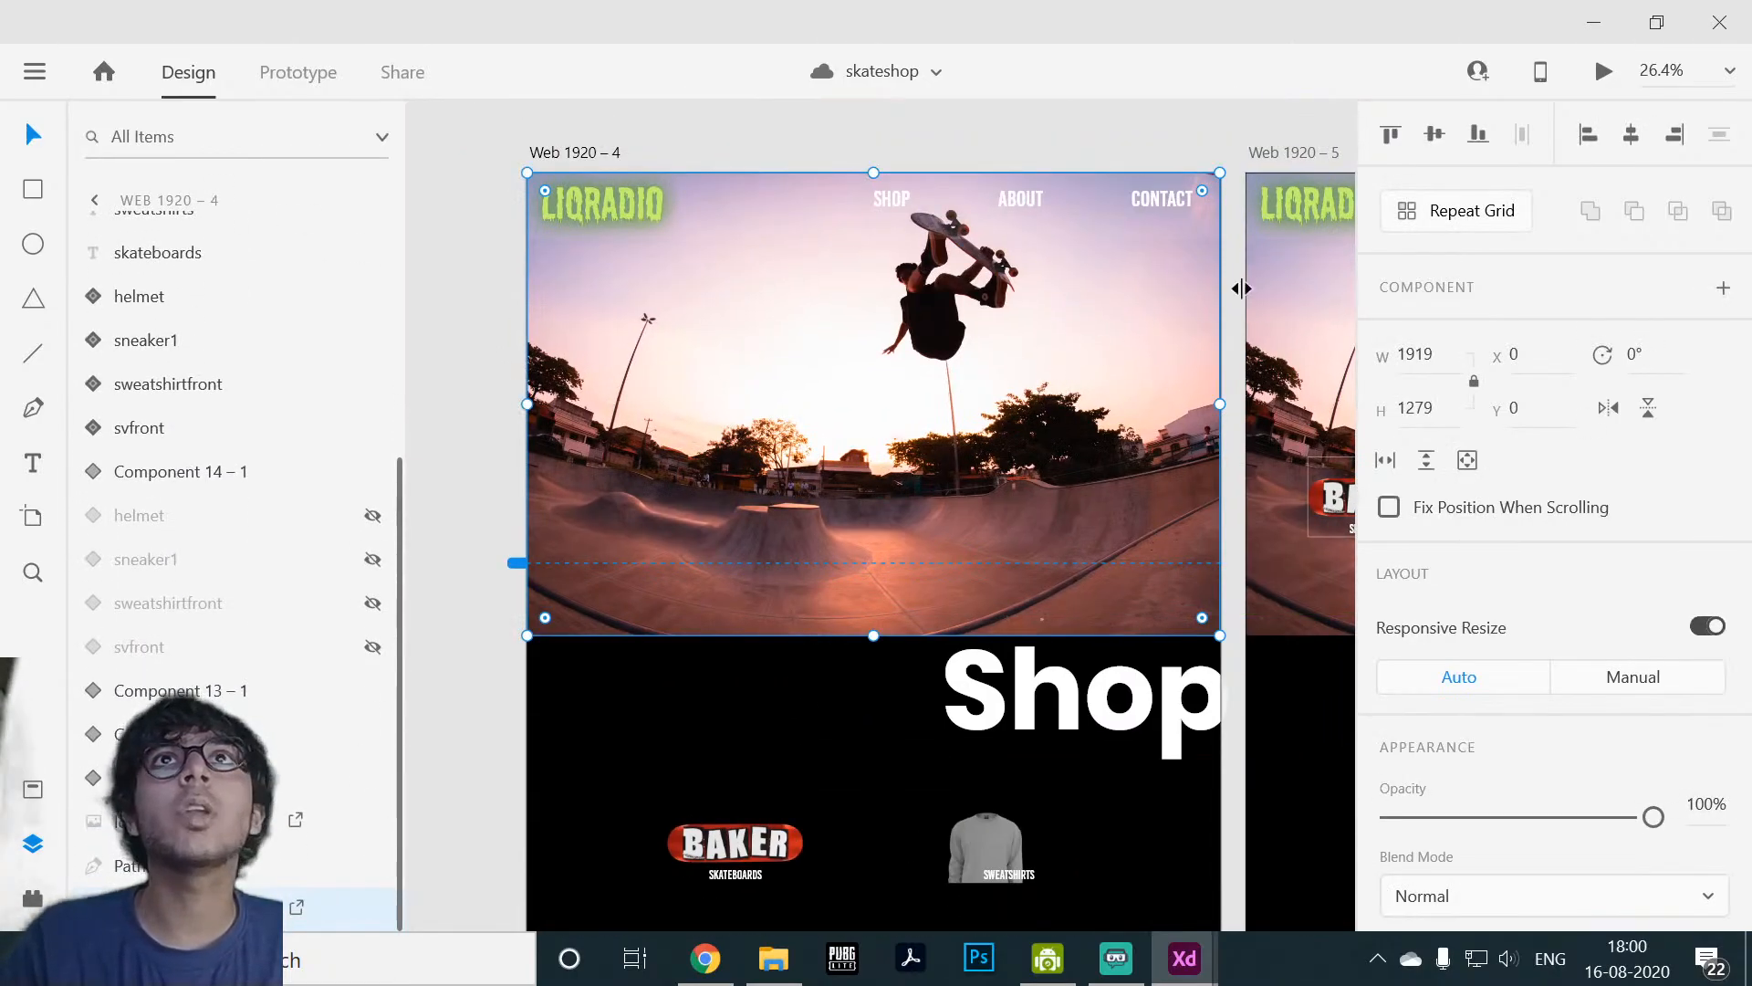
click(1603, 70)
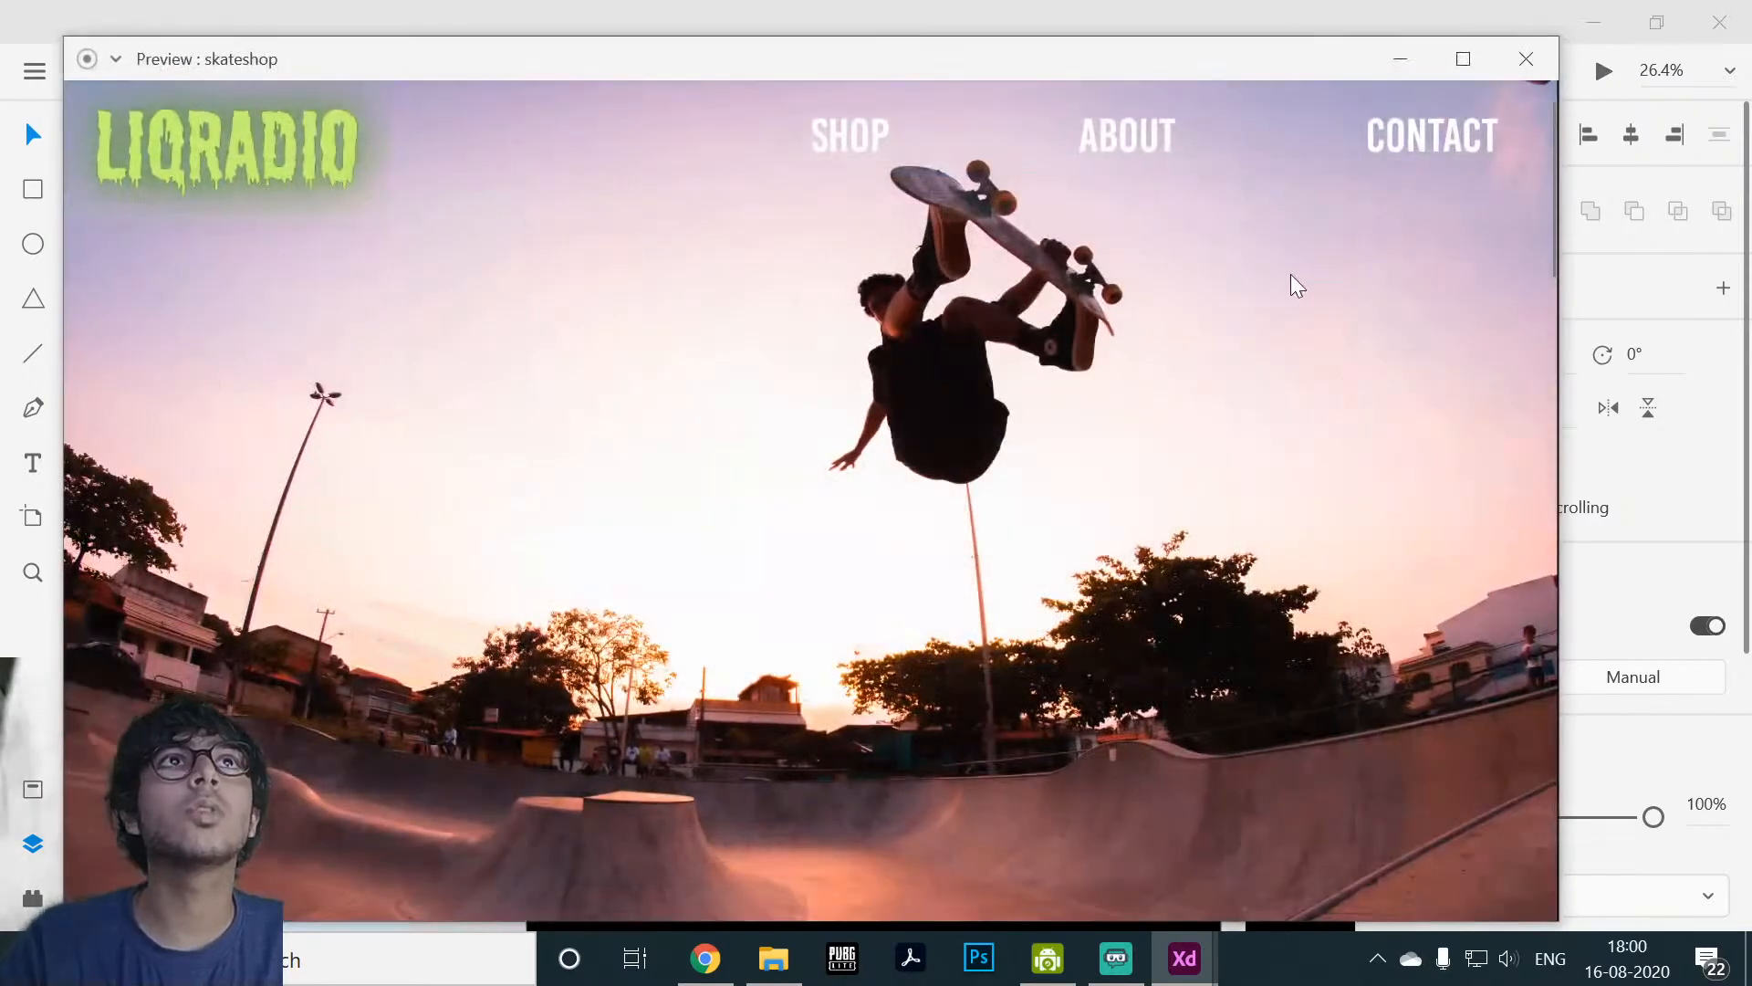
click(862, 152)
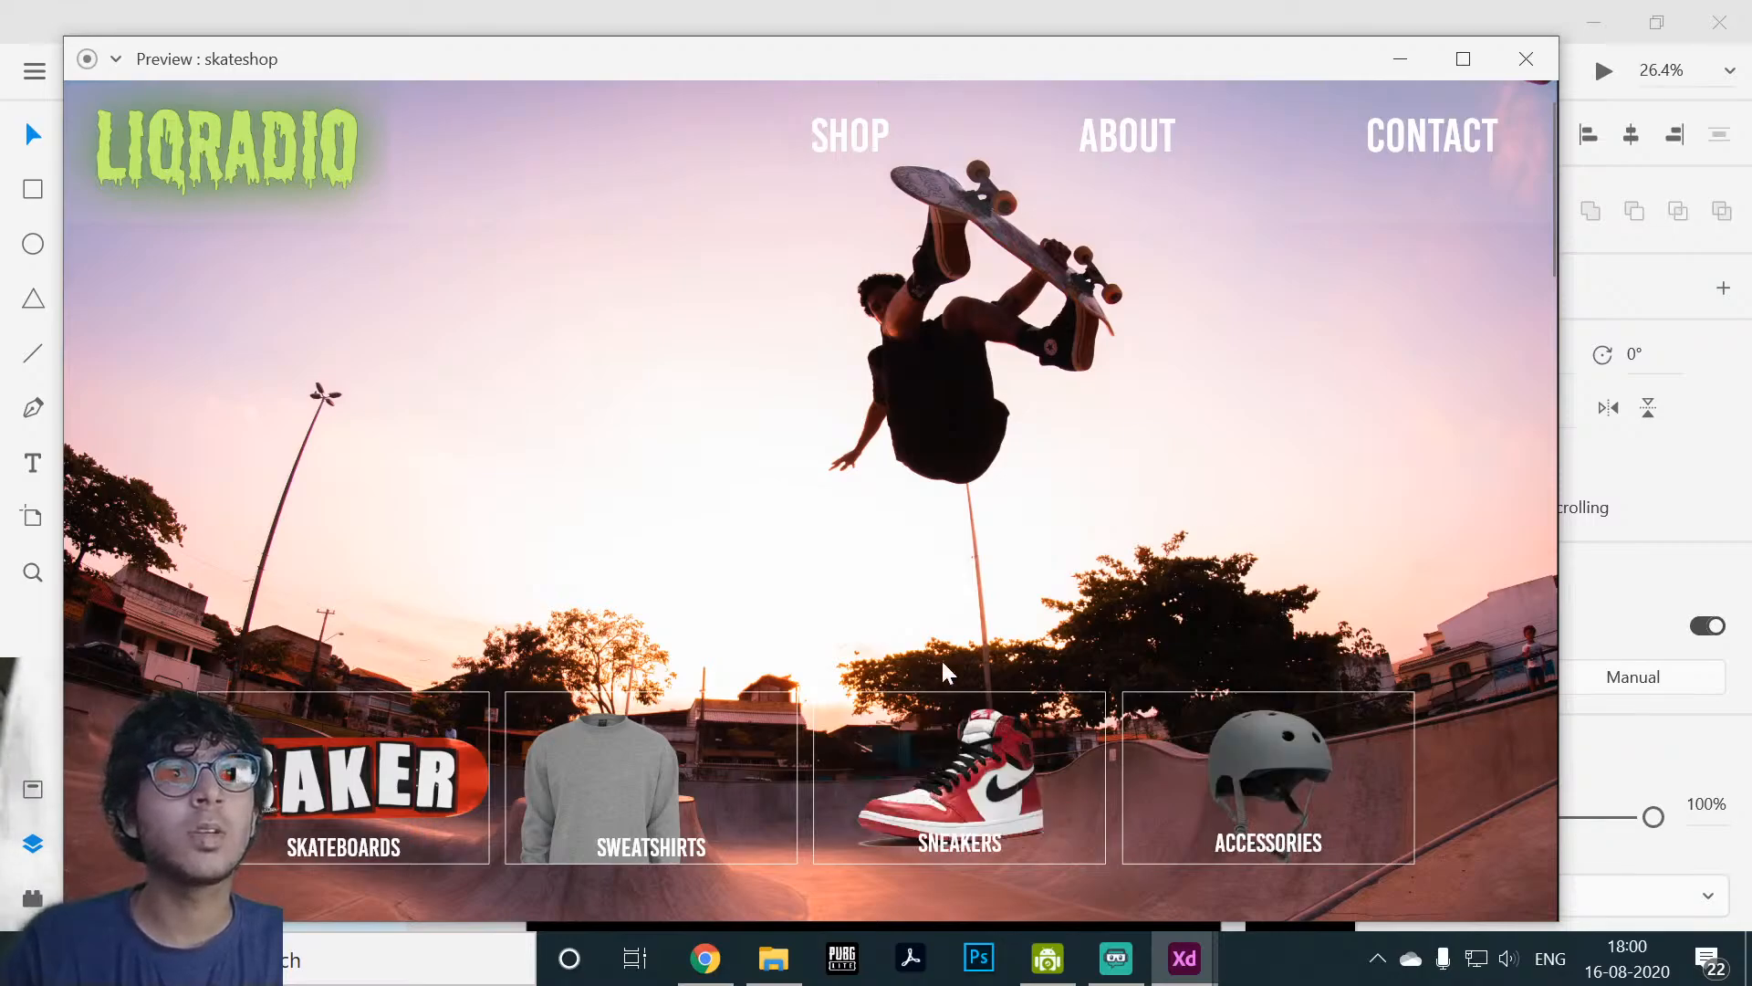
scroll(1310, 315, down, 2)
scroll(1310, 316, up, 2)
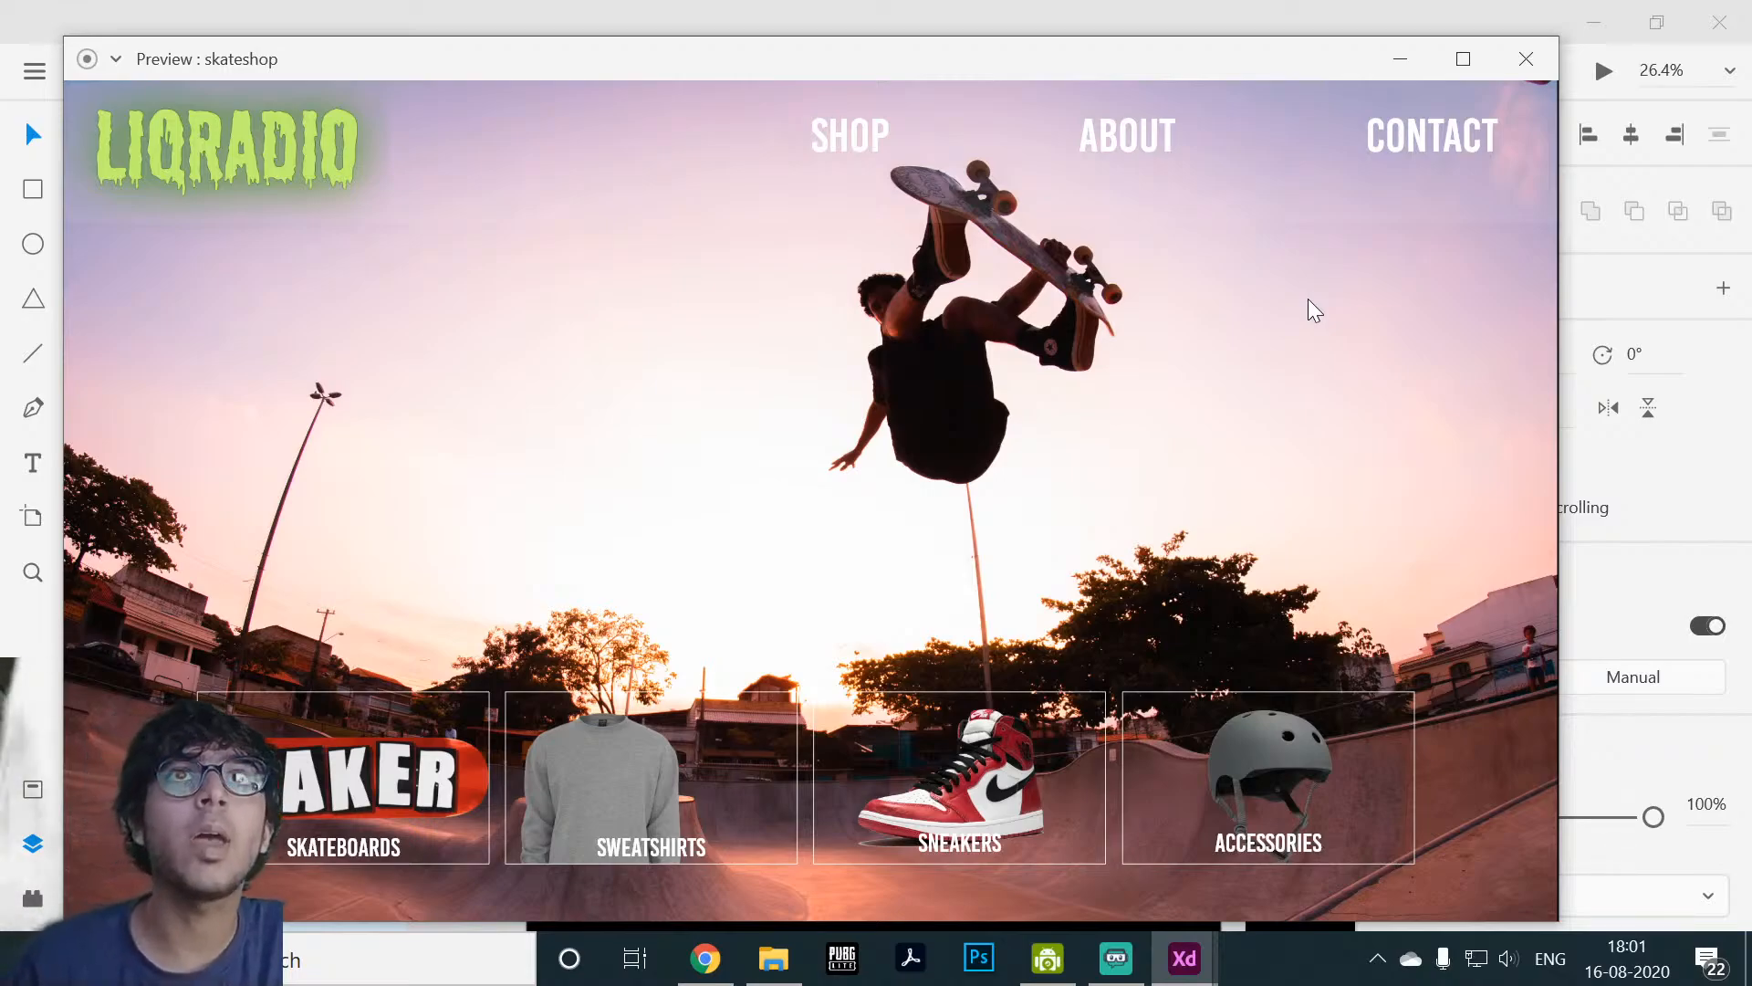
scroll(1307, 299, down, 3)
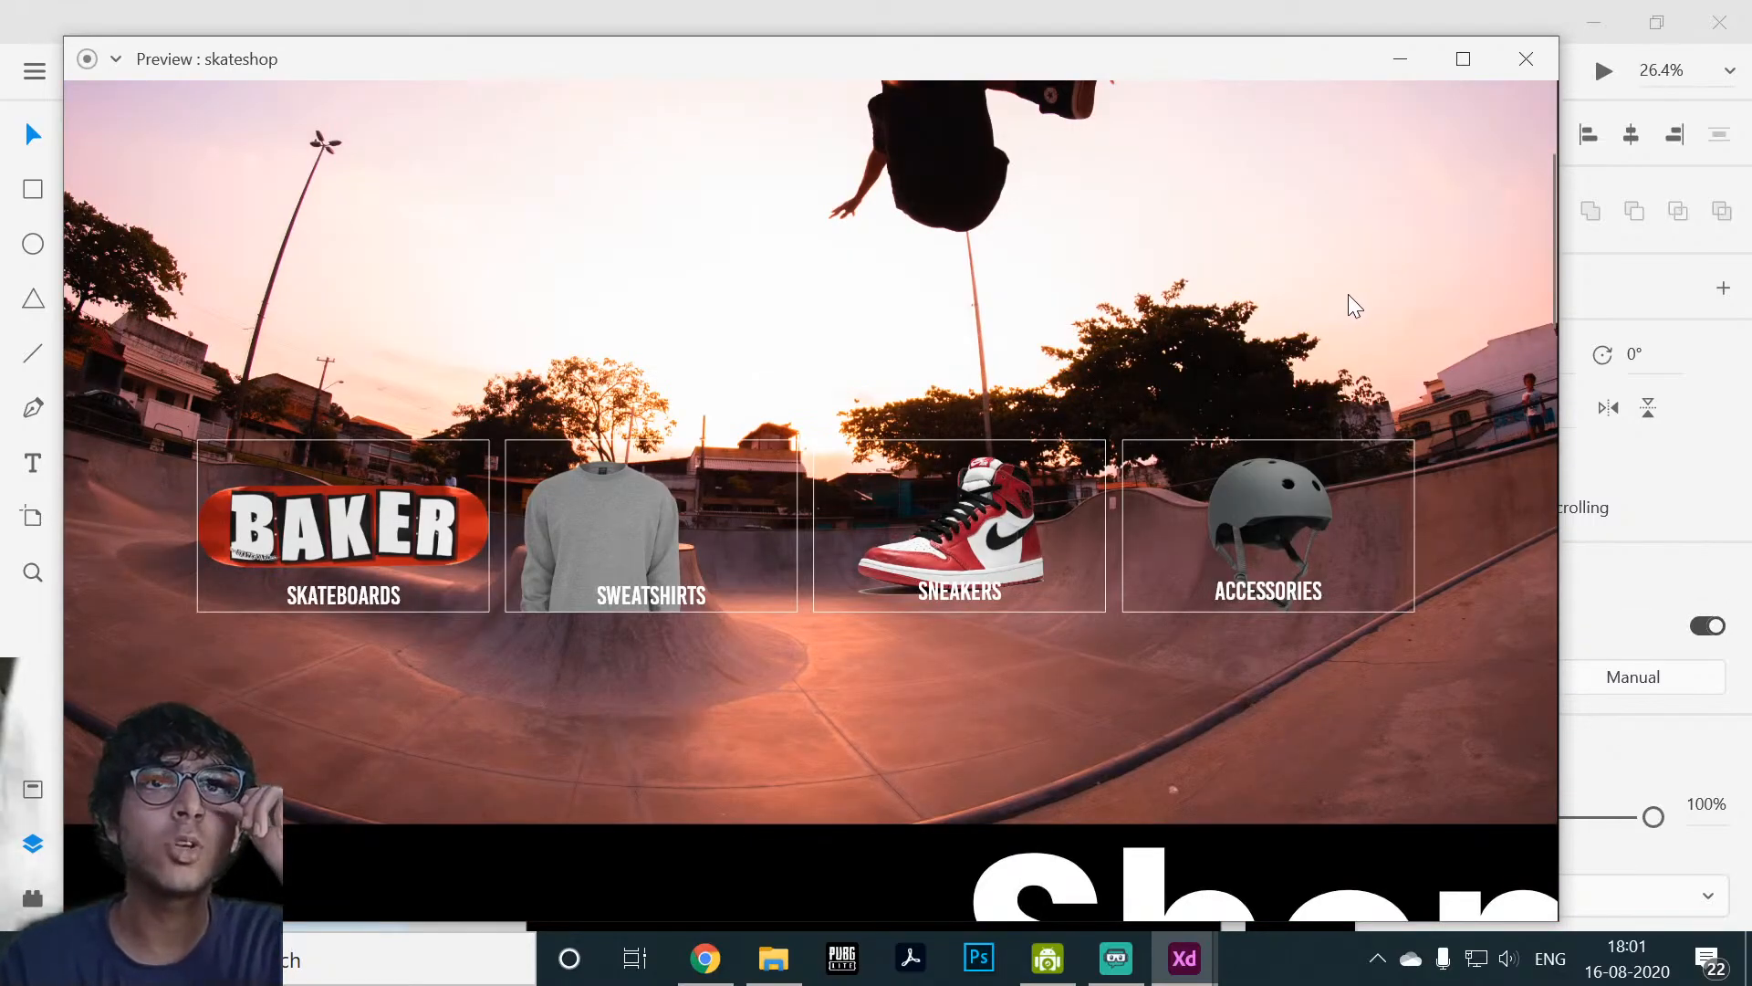
Step: Review the hero categories and the Shop section in the skateshop preview, with the preview window maximized
scroll(1348, 293, up, 2)
scroll(1349, 294, up, 2)
scroll(1348, 318, down, 5)
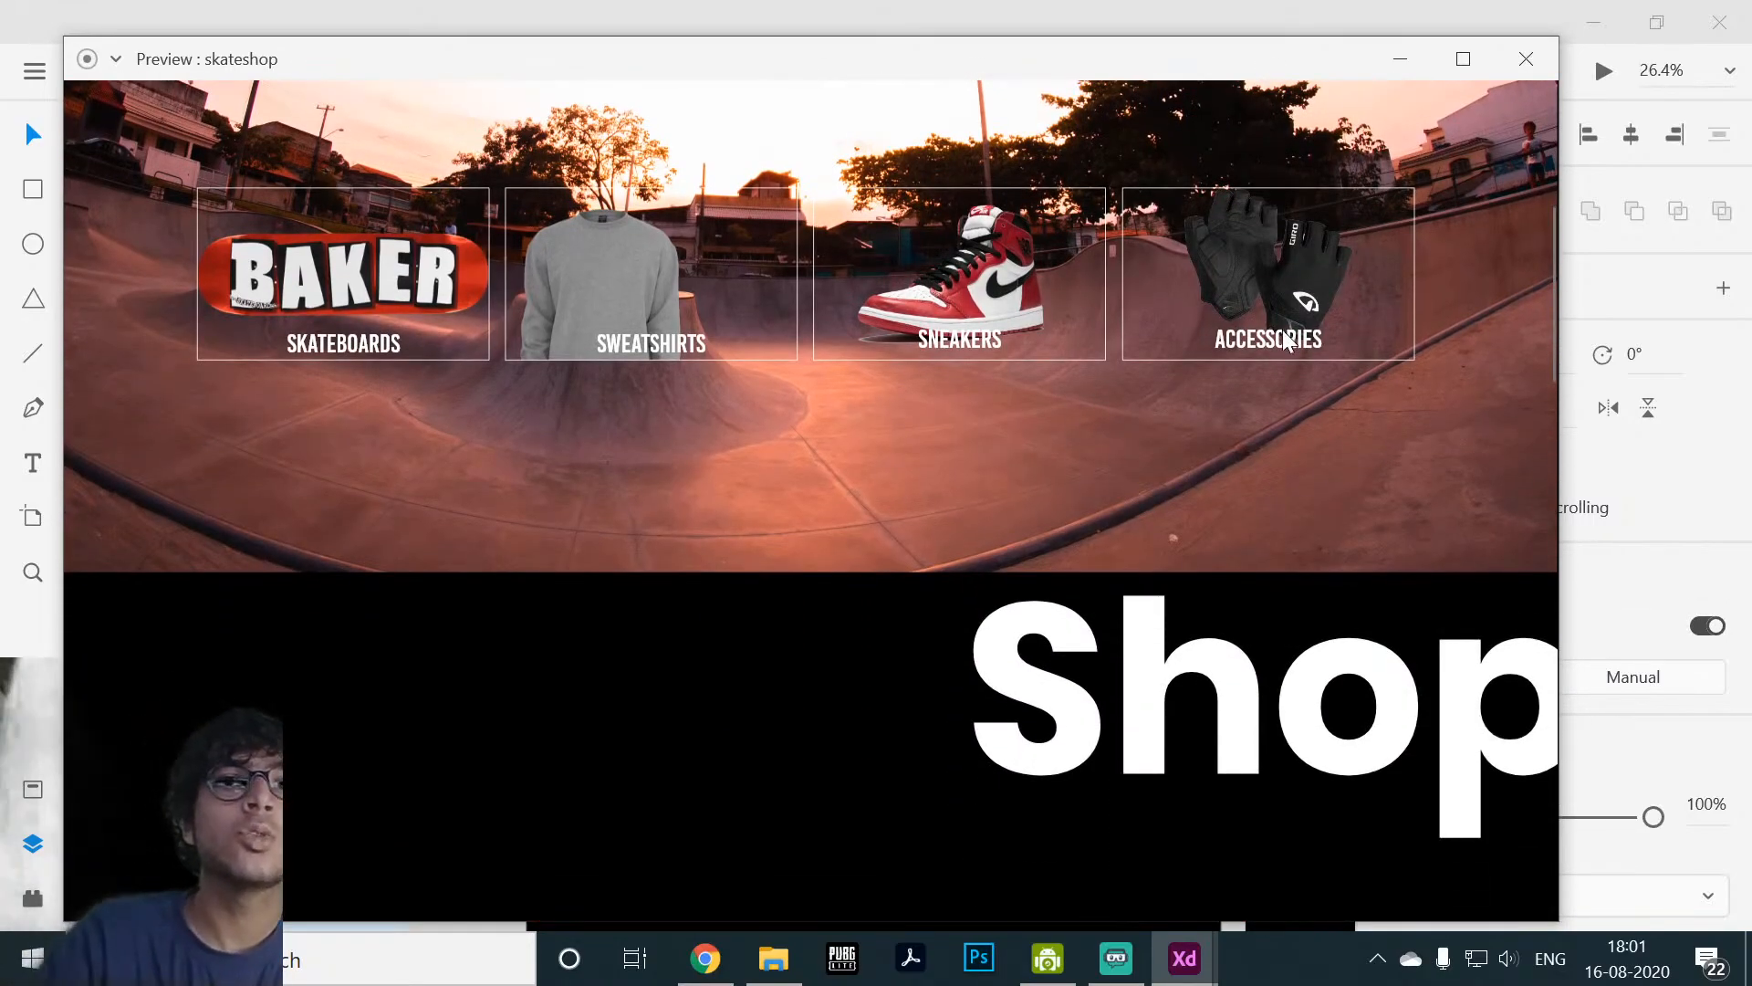
scroll(1283, 330, down, 3)
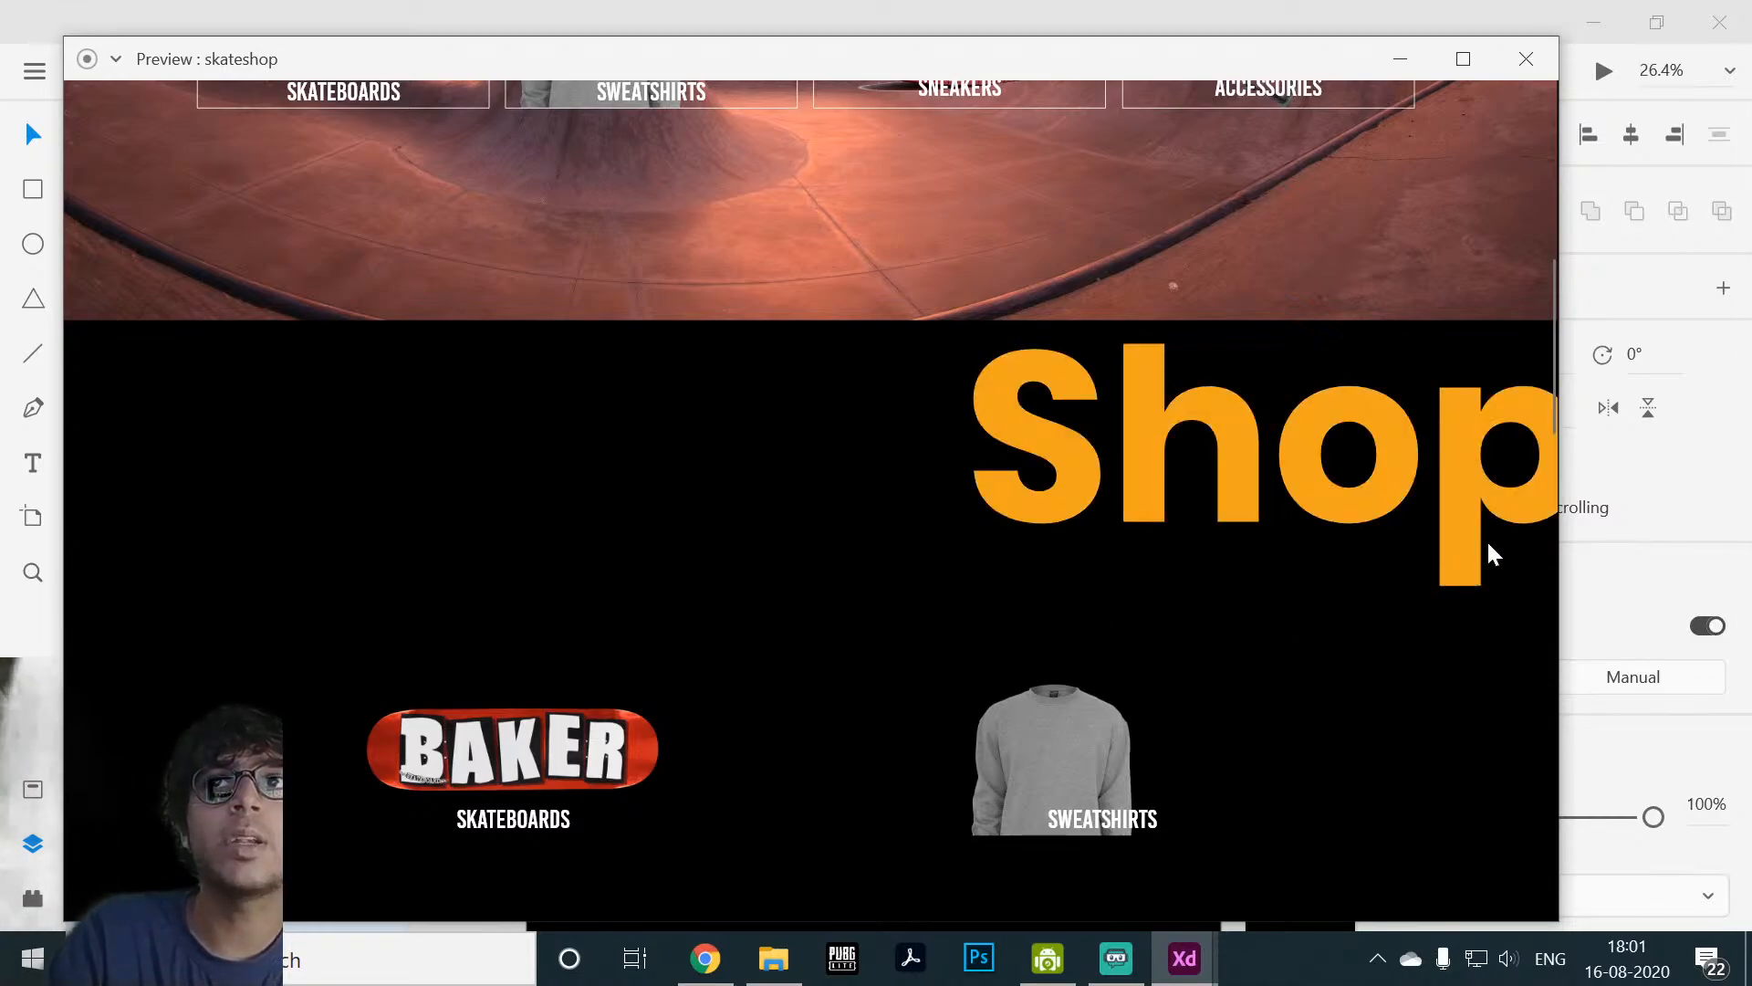
click(1462, 58)
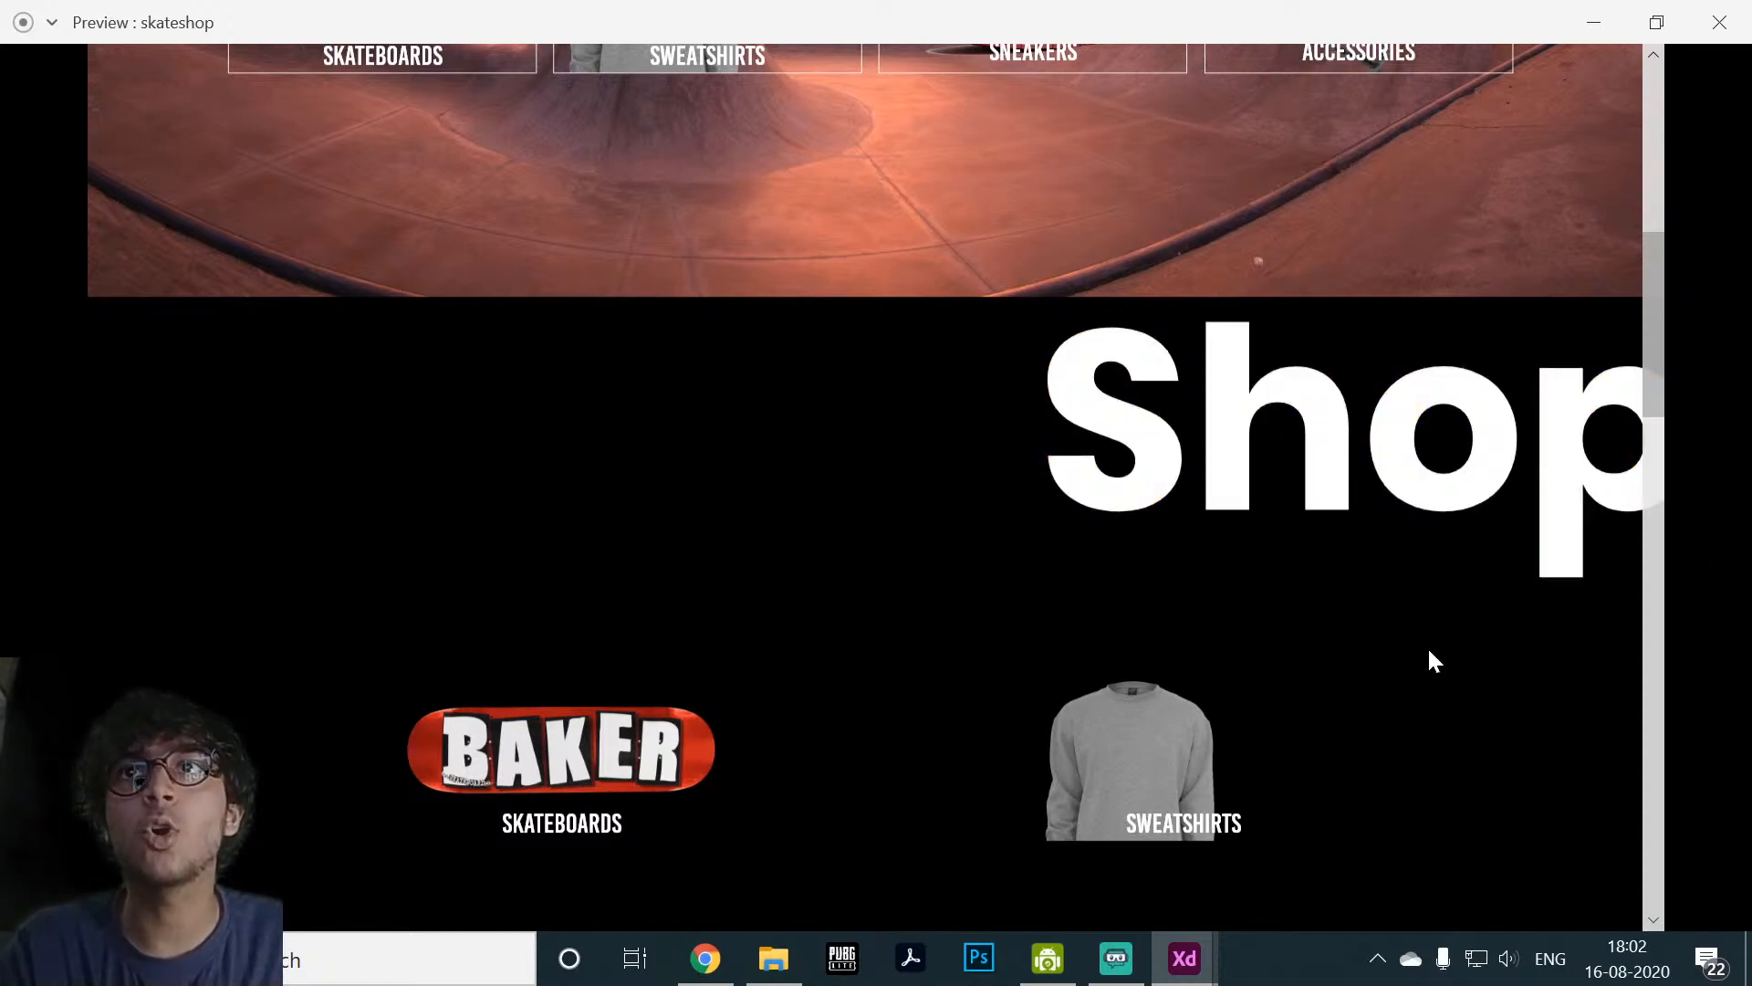
scroll(1405, 721, down, 2)
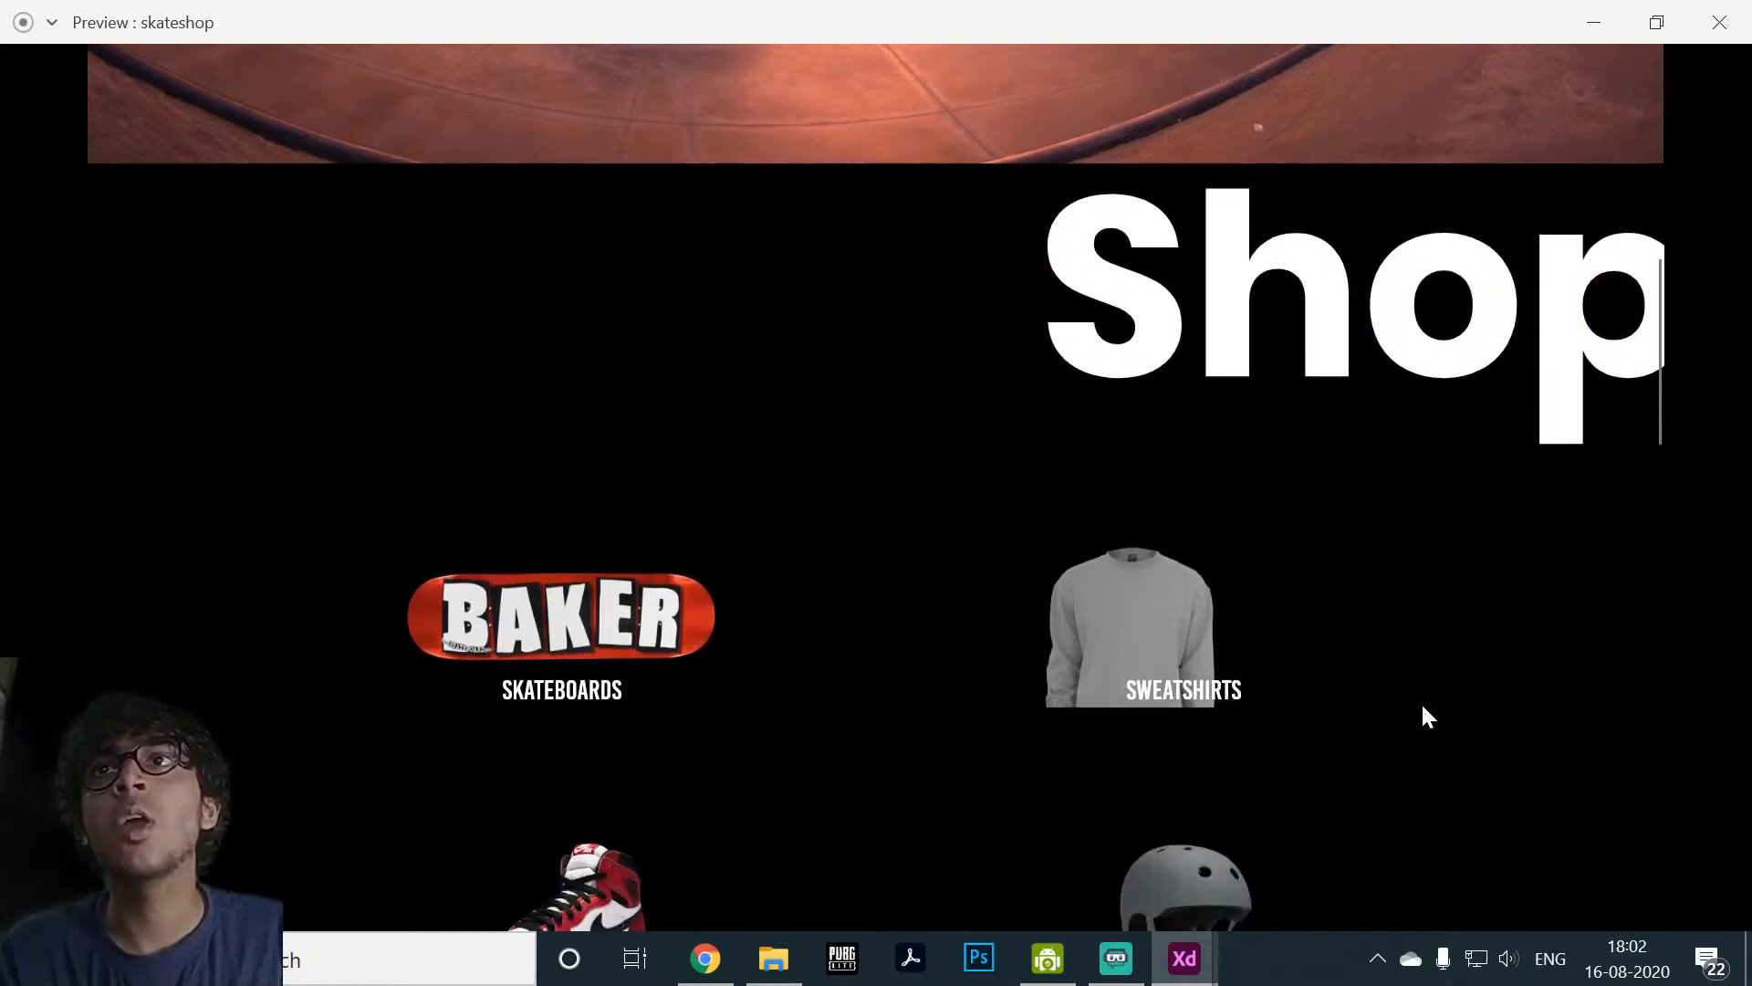
scroll(1451, 698, down, 2)
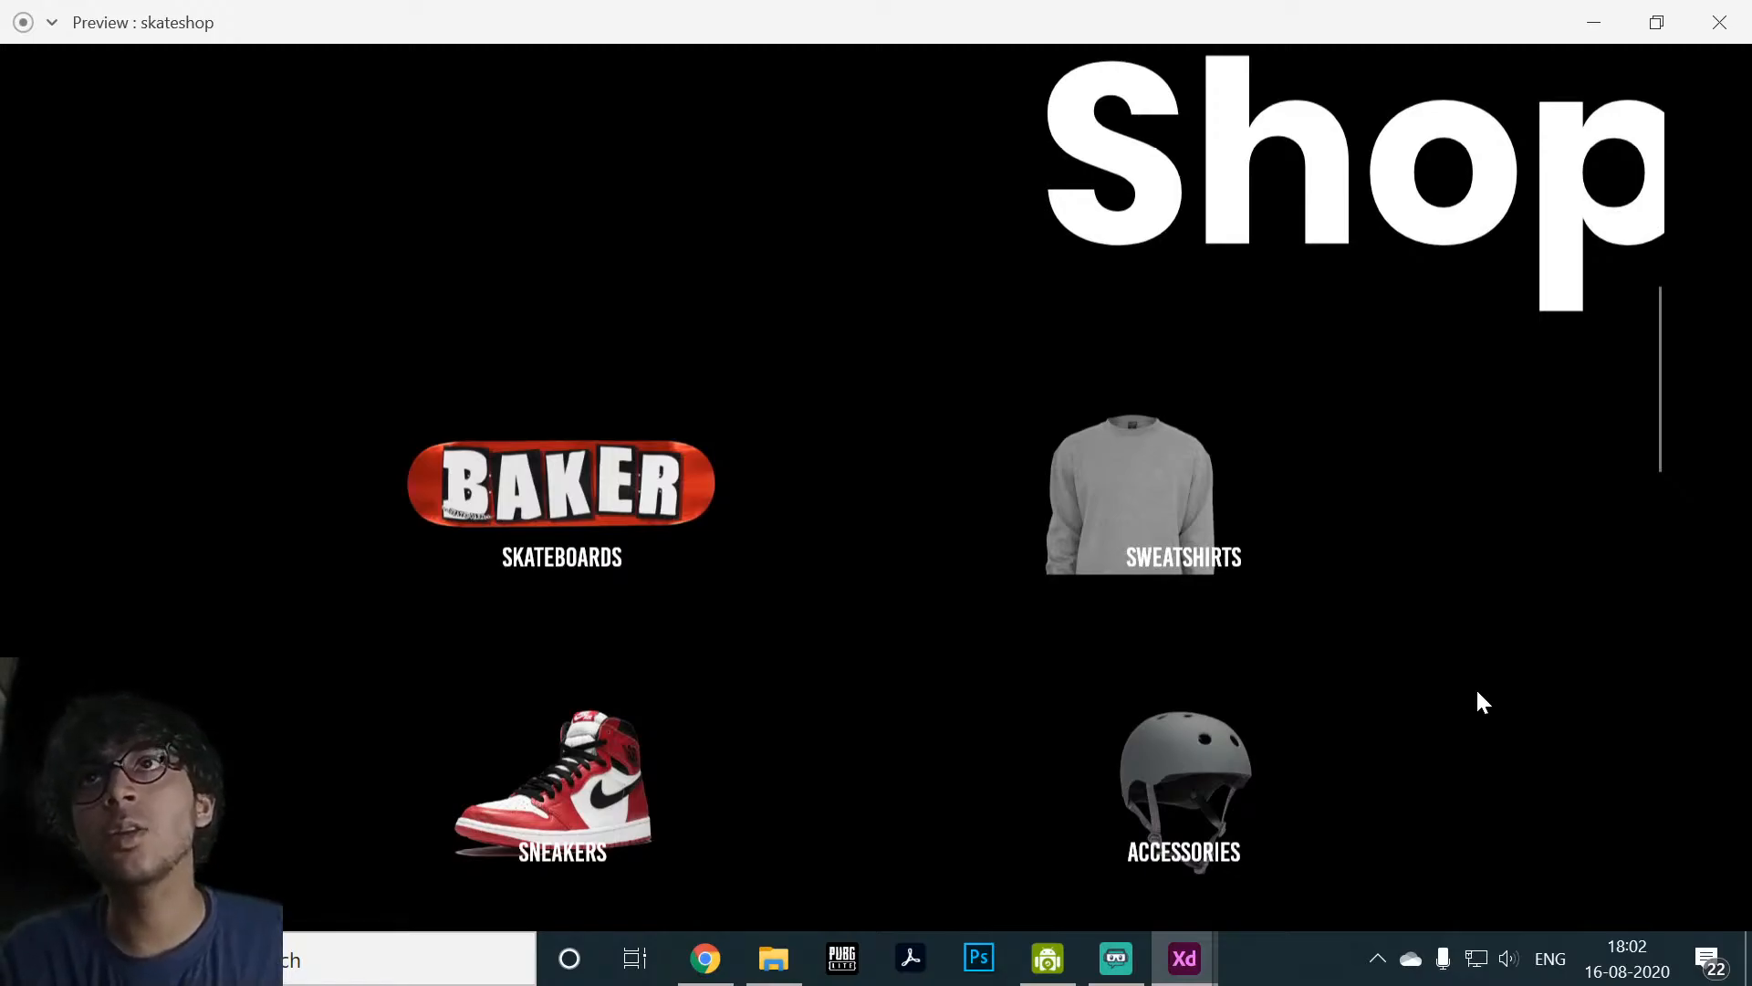
scroll(1479, 696, down, 5)
scroll(1469, 690, up, 7)
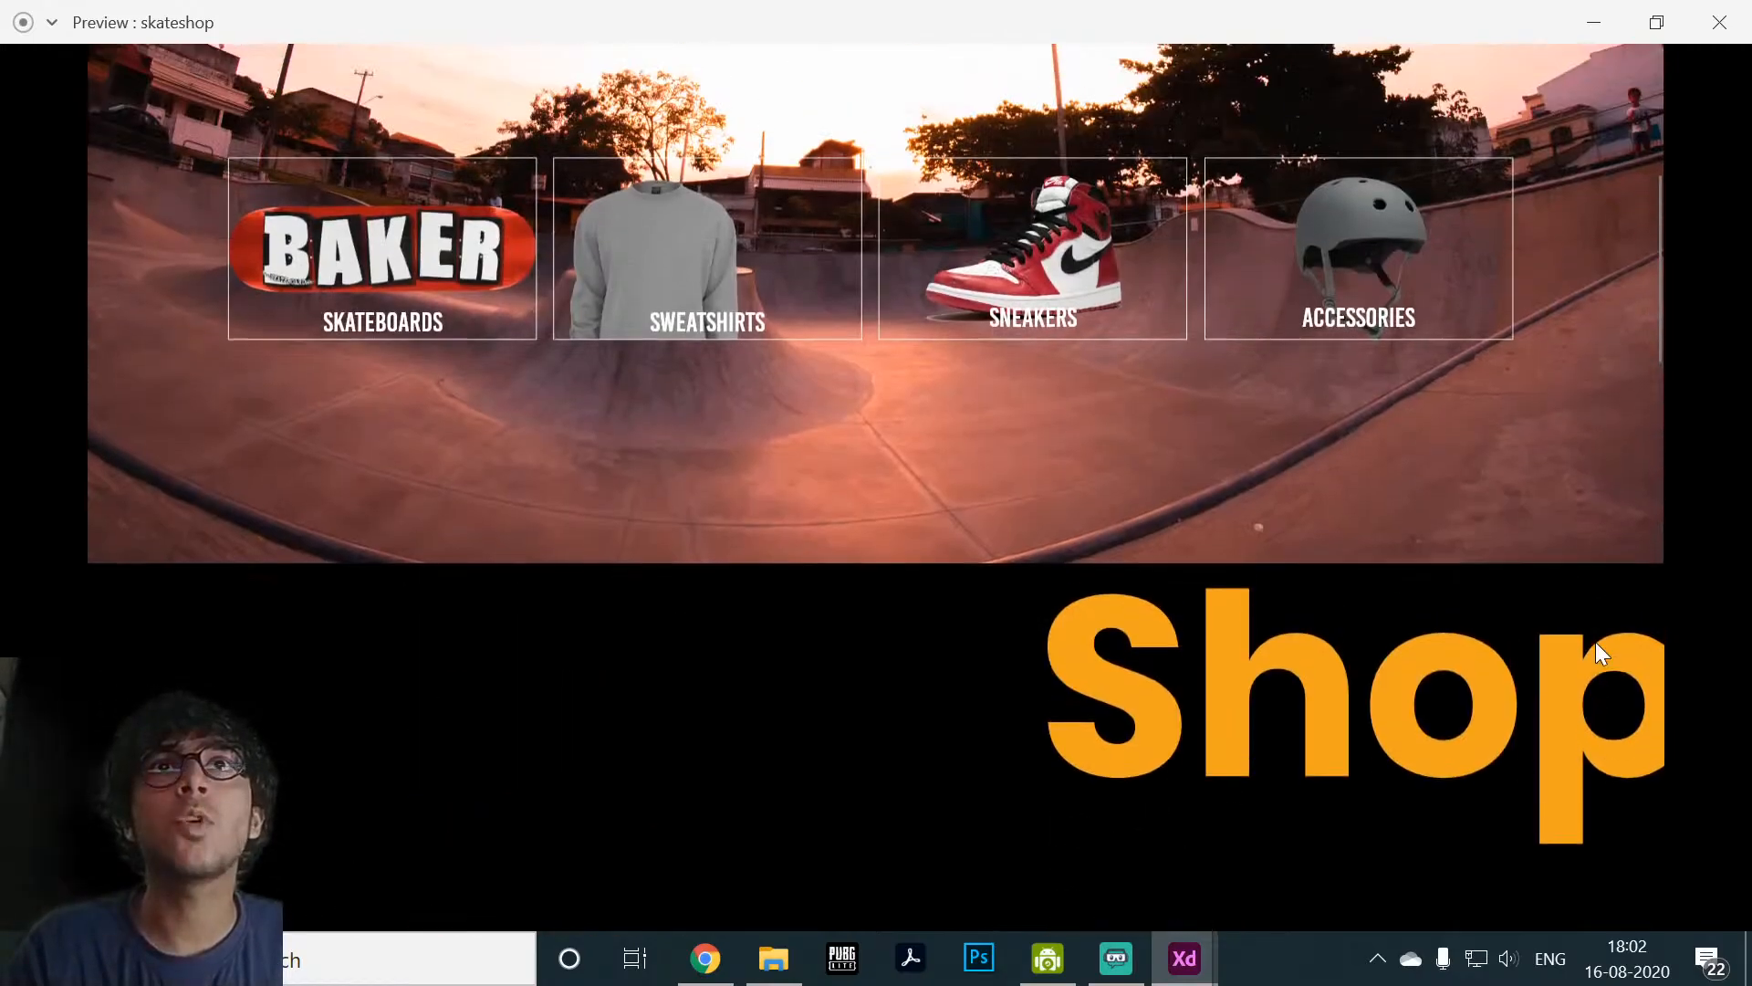
scroll(1195, 835, down, 2)
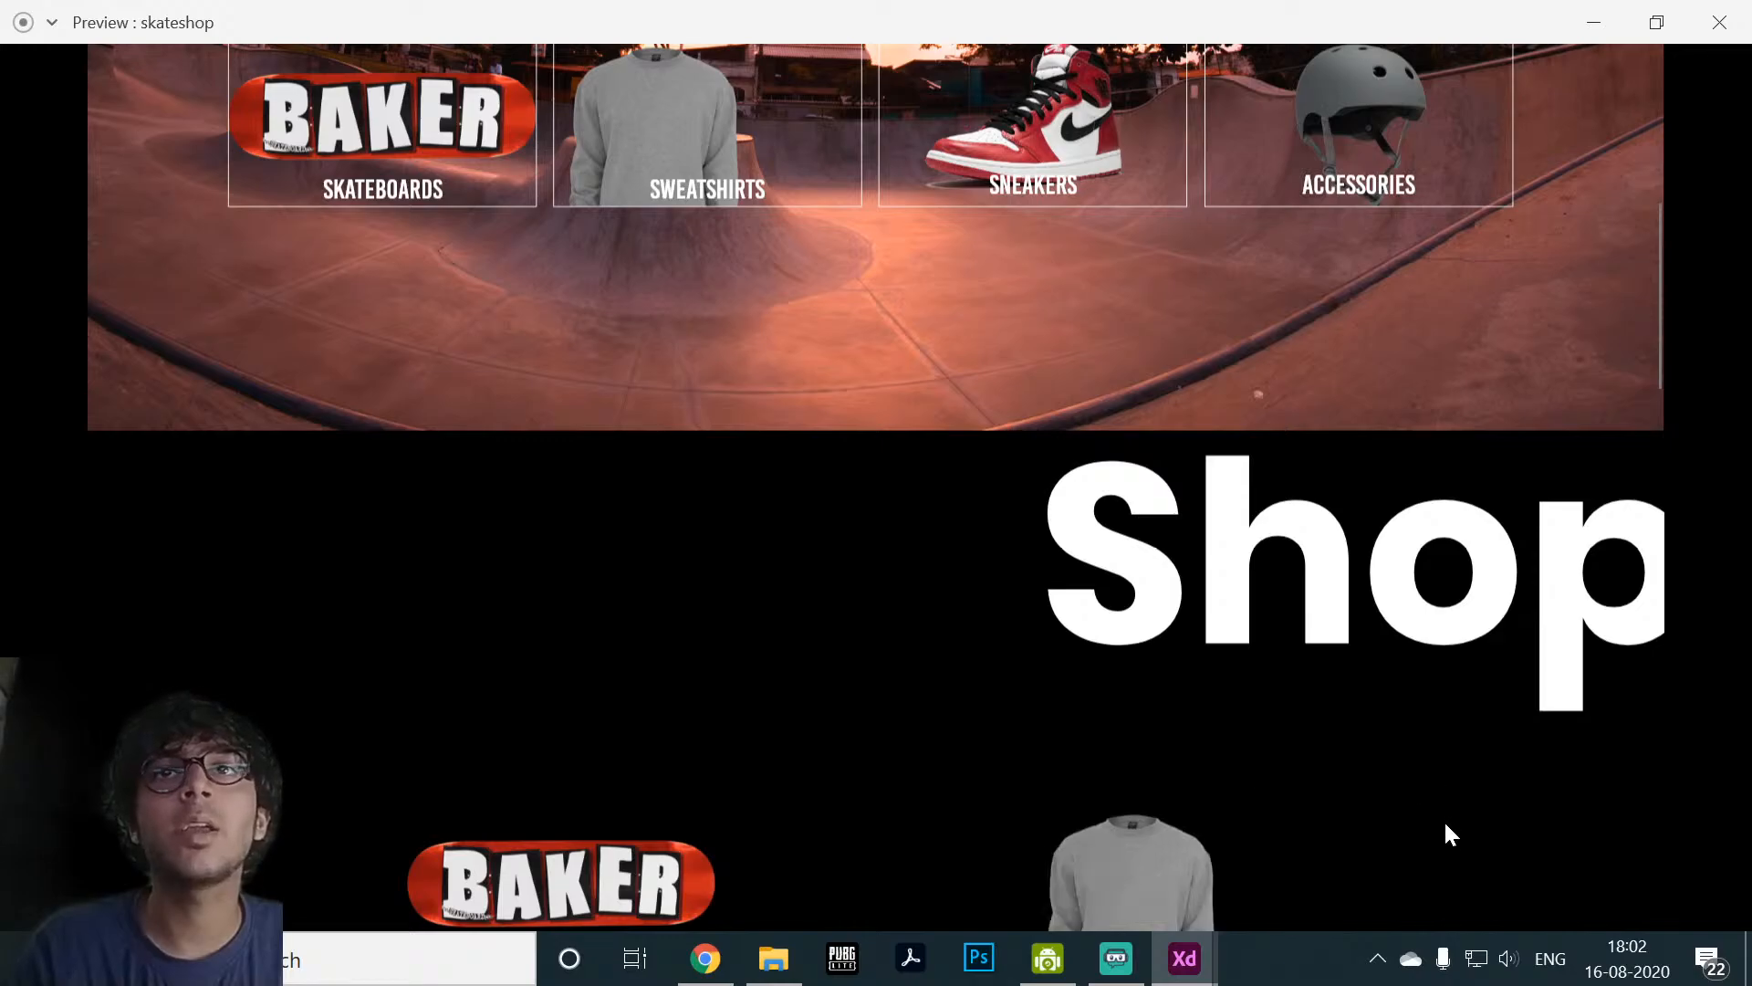
scroll(1536, 847, down, 2)
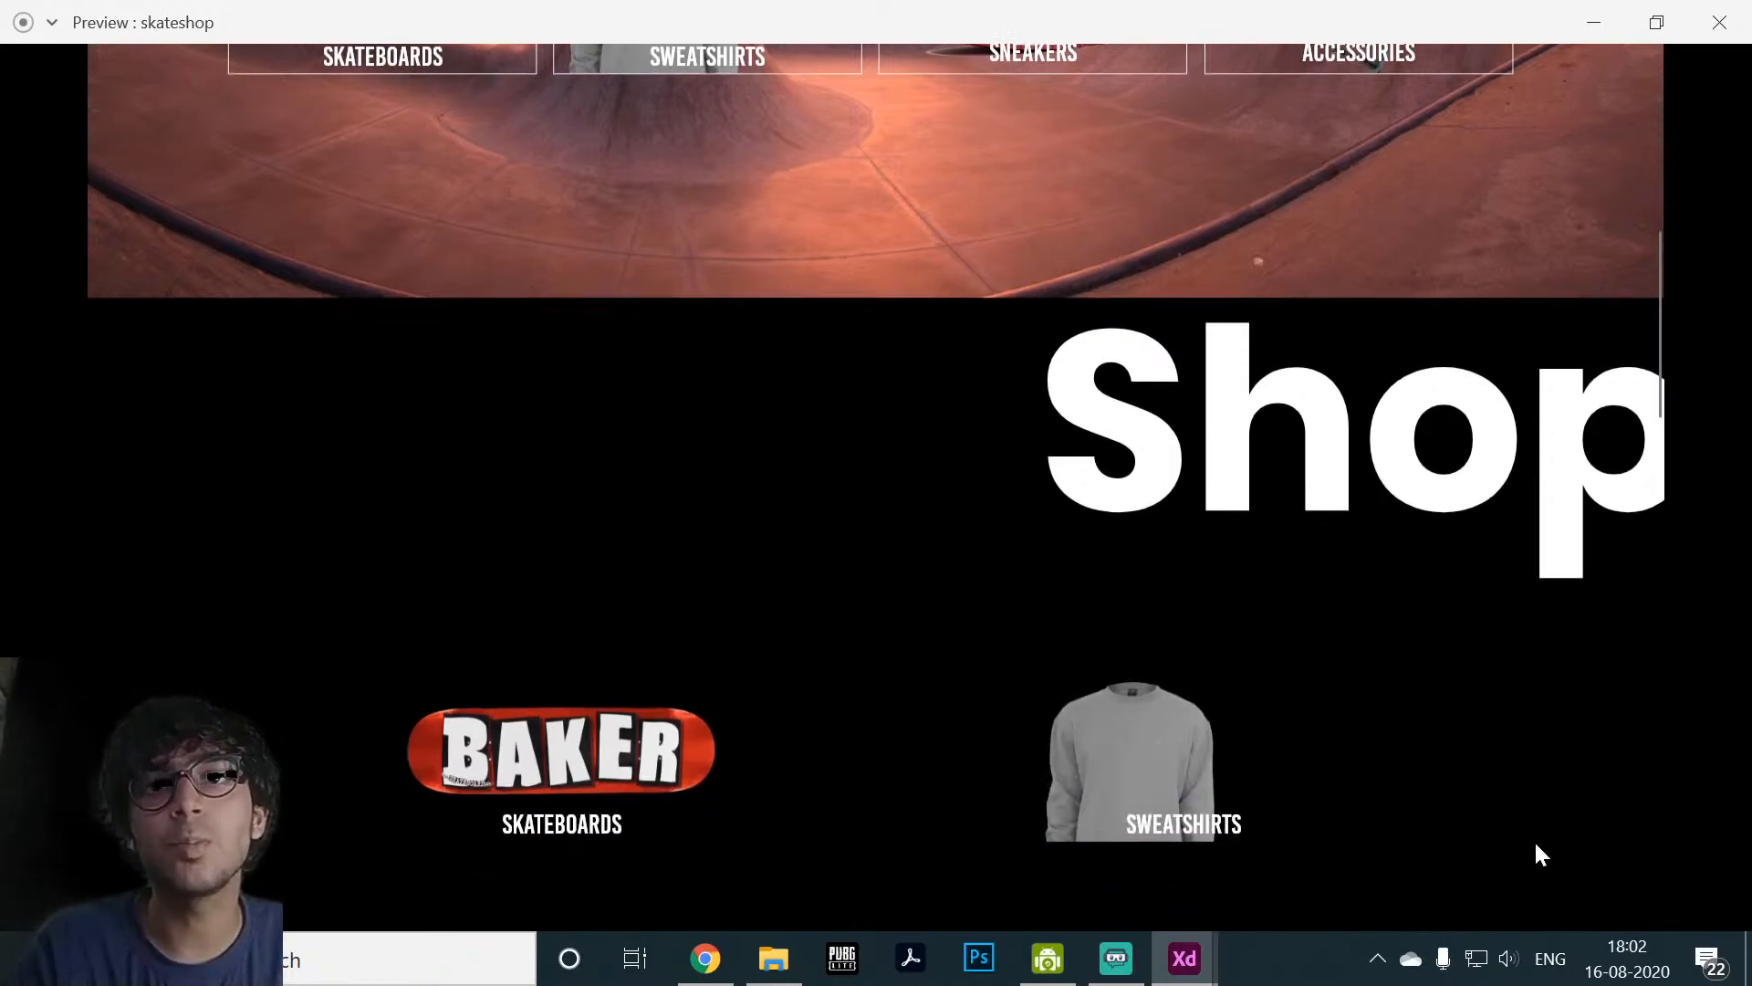
scroll(1535, 845, down, 3)
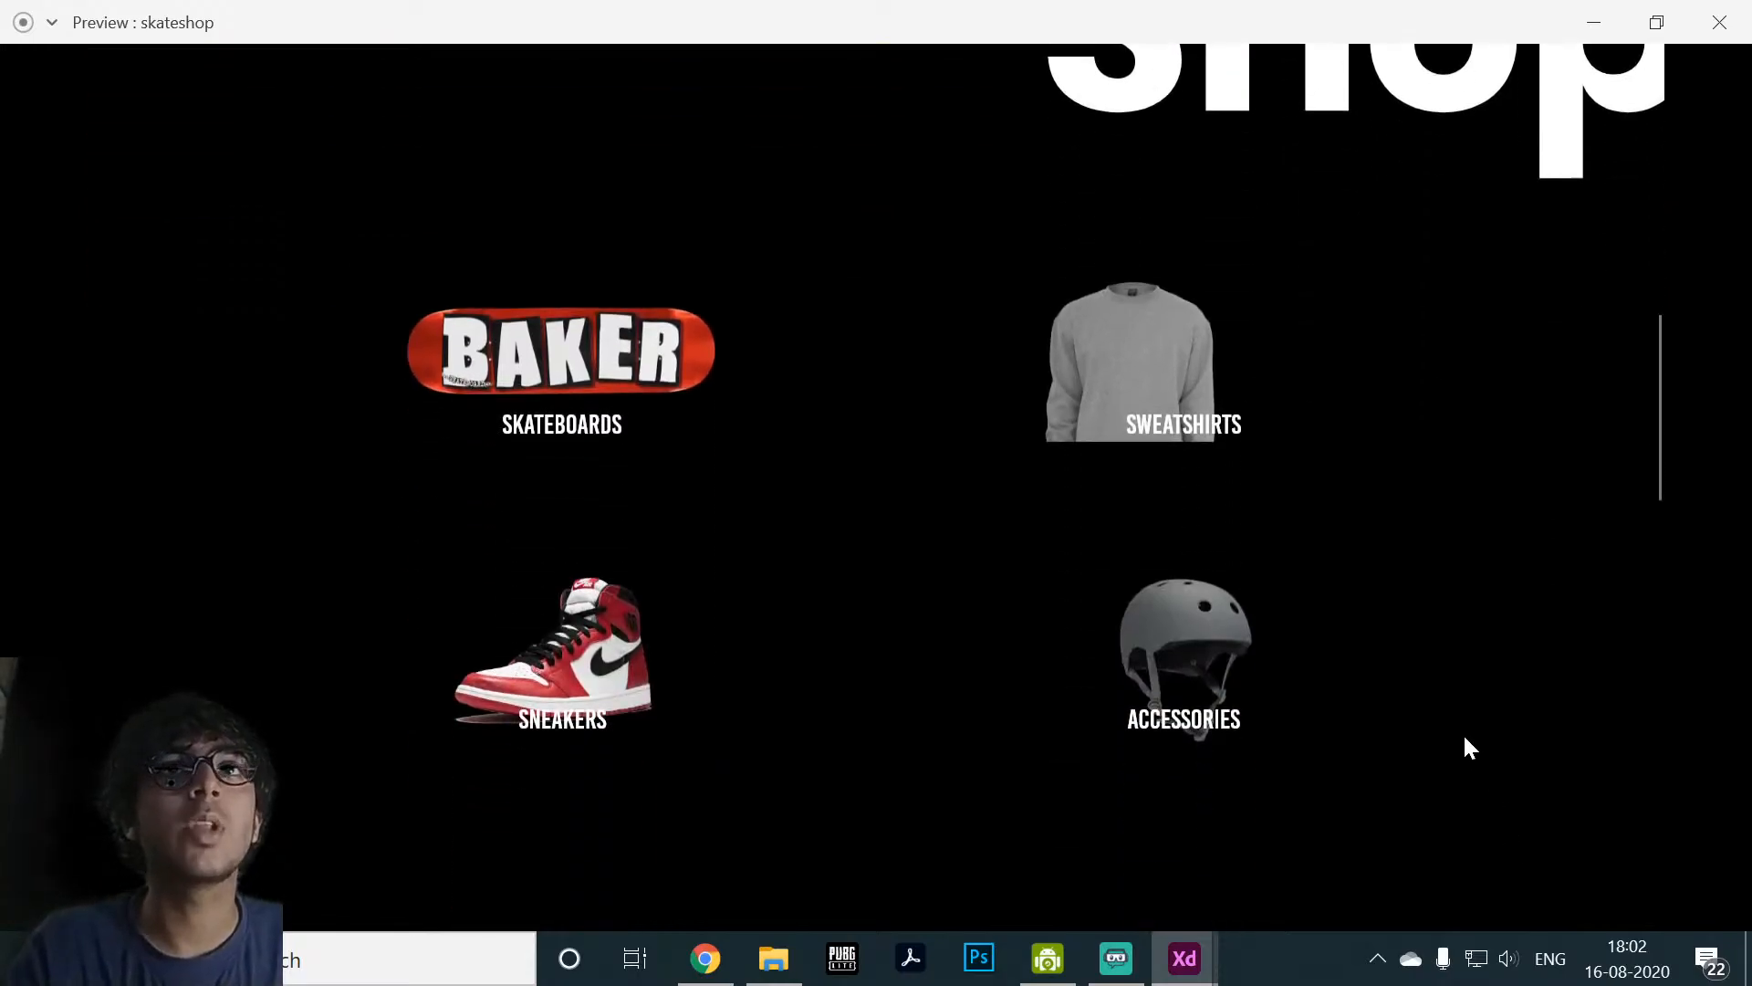
Step: Review the Skateboards section, the About section and the social media footer of the previewed page
scroll(1462, 732, down, 6)
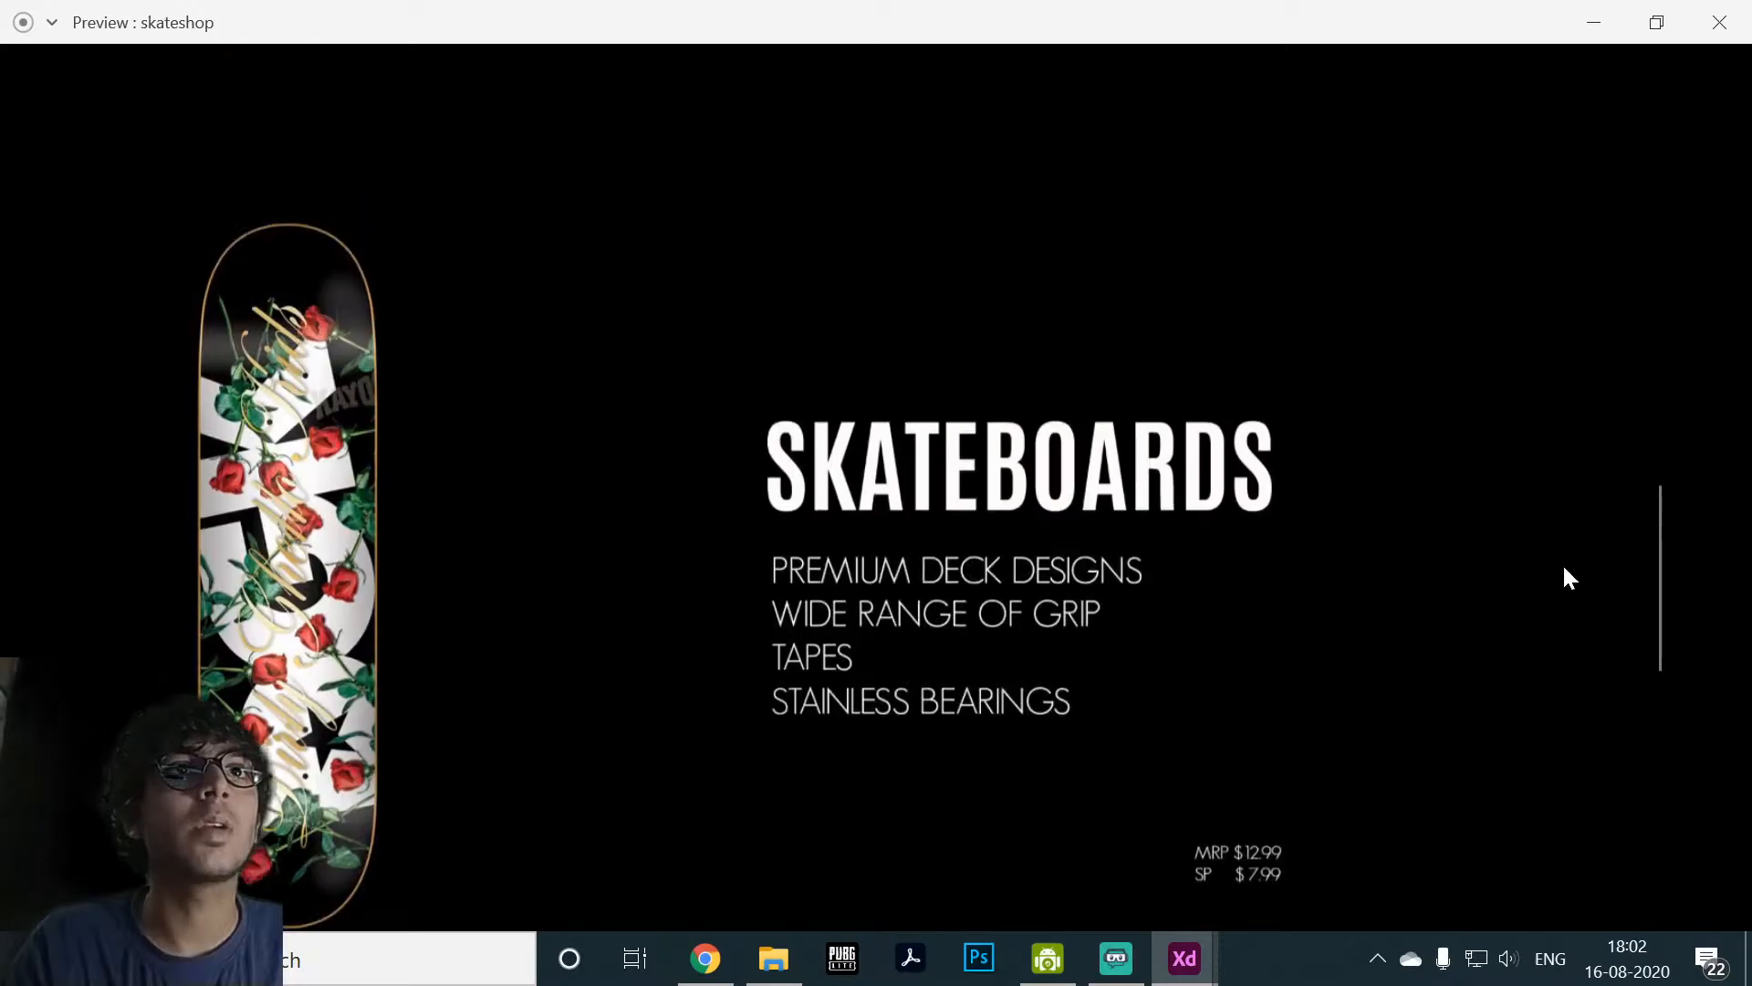
scroll(1103, 512, down, 7)
scroll(1294, 536, down, 1)
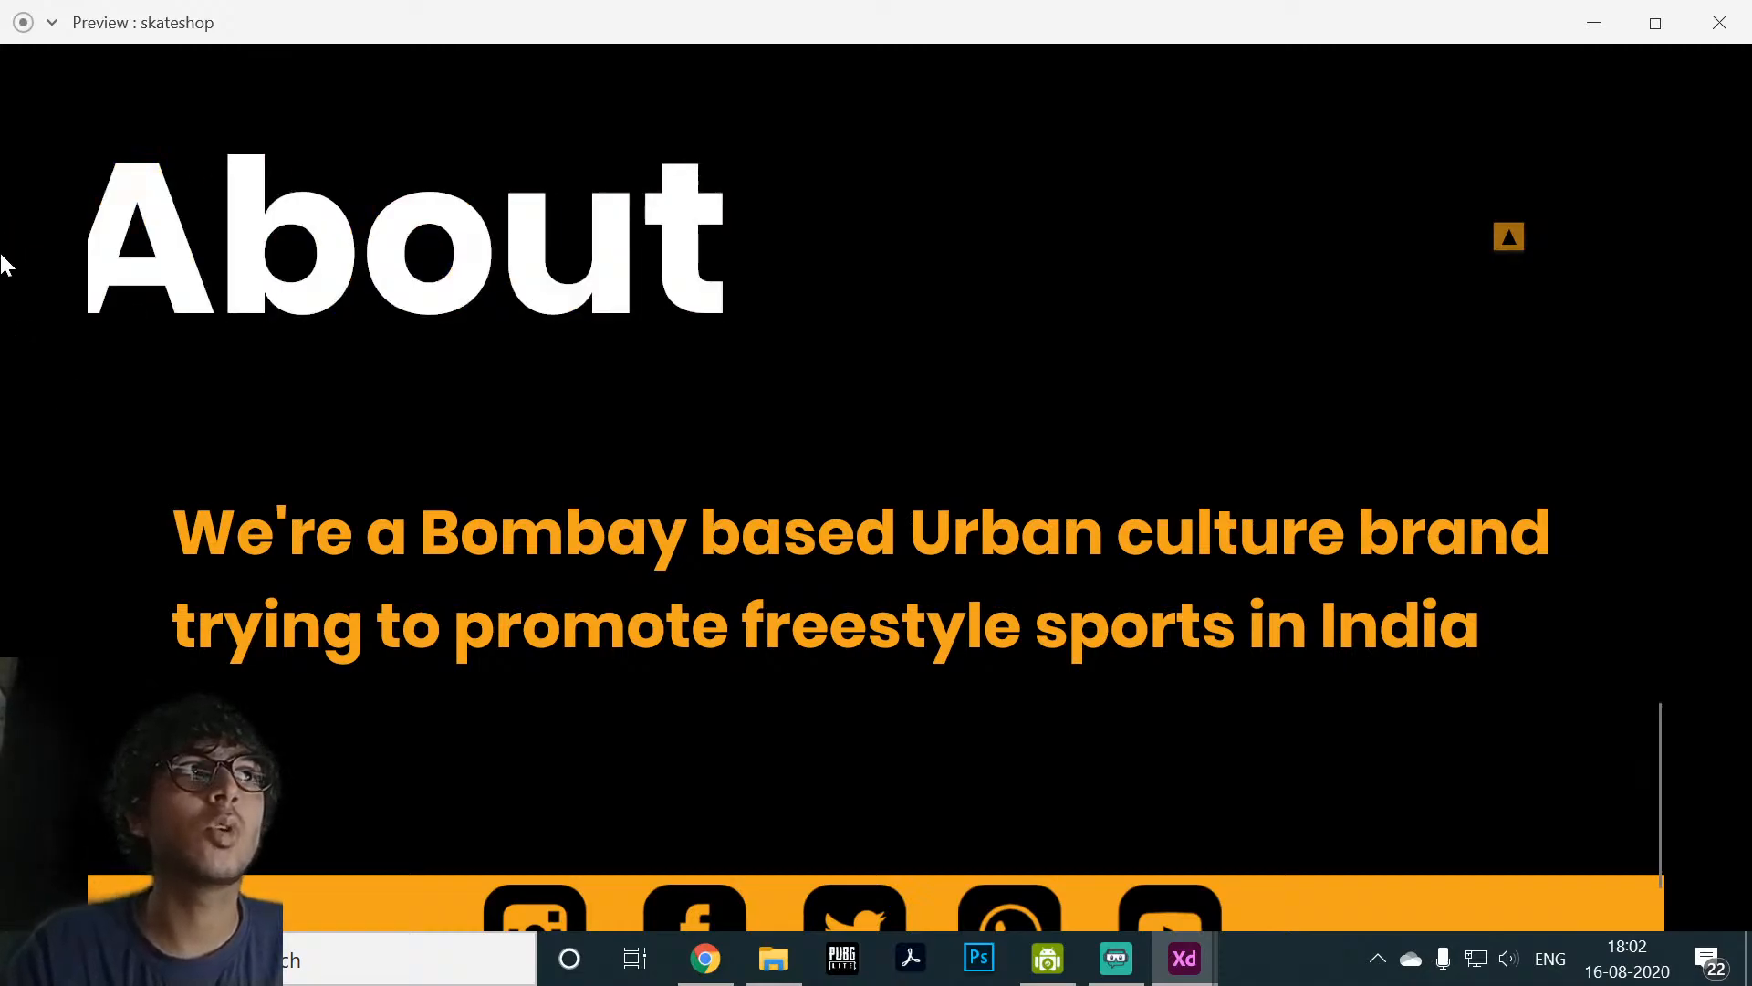
scroll(1343, 346, down, 1)
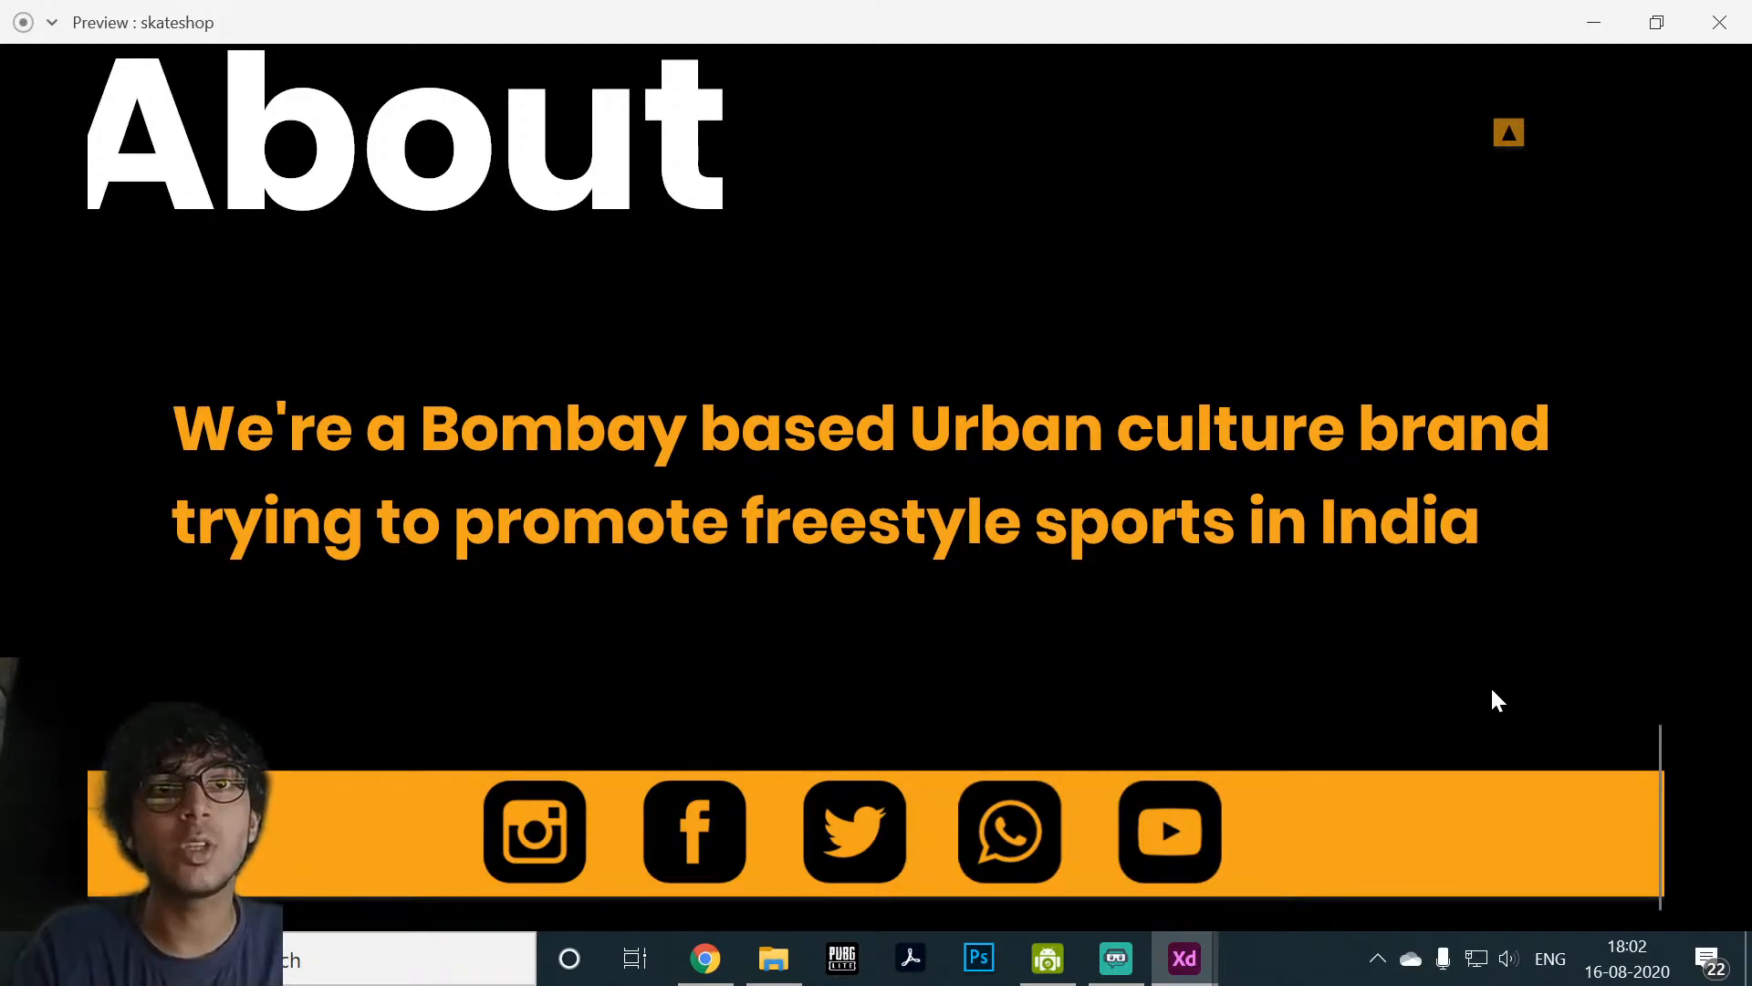
scroll(1505, 702, up, 2)
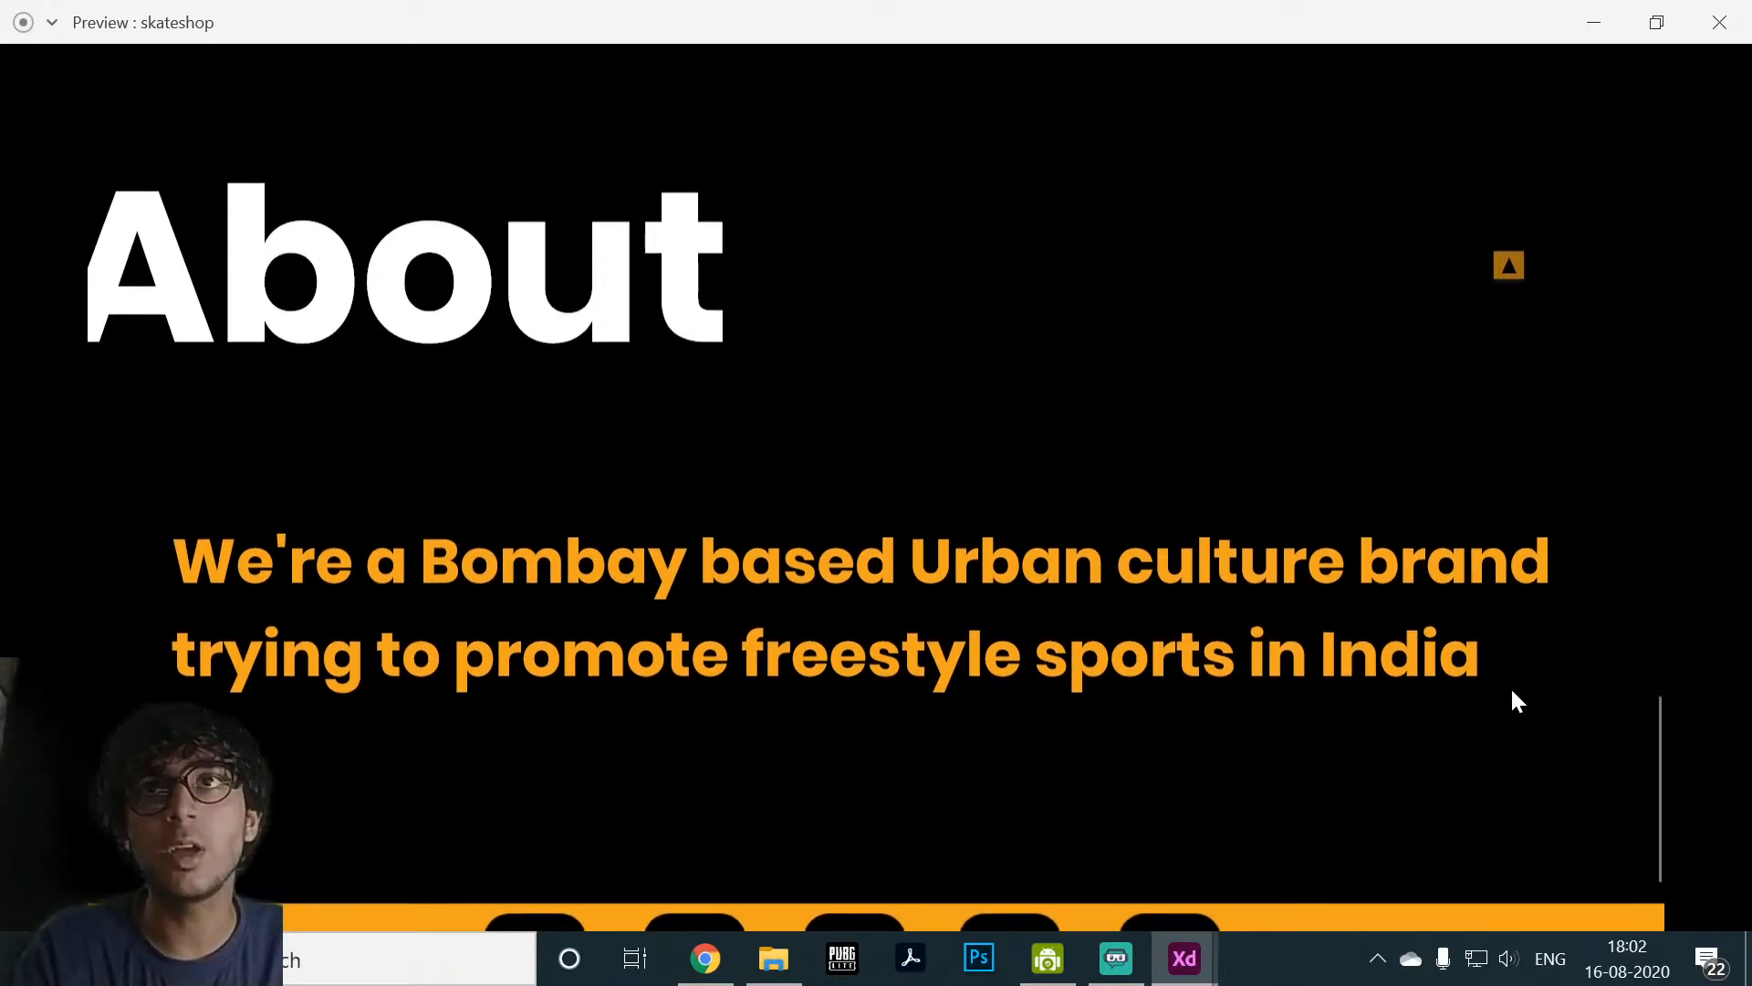
Step: Test the back-to-top arrow beside the About heading in the preview, returning to the section between tries
click(1508, 273)
scroll(1515, 292, down, 15)
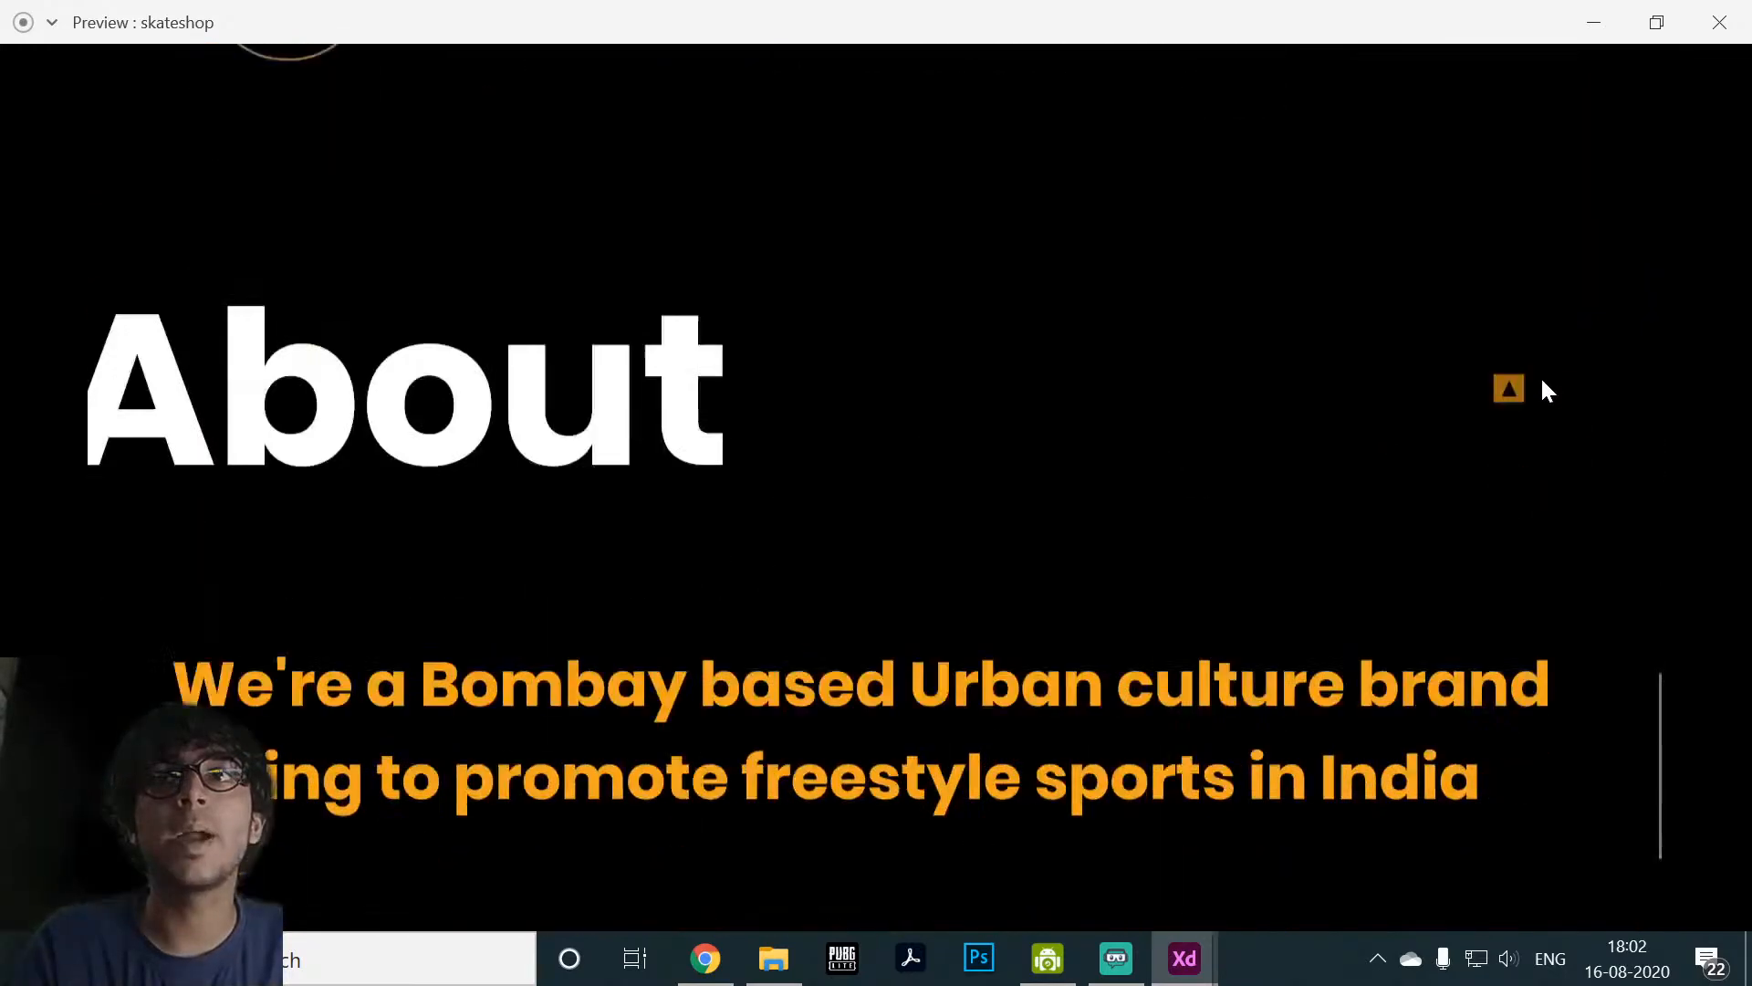
scroll(1542, 365, down, 4)
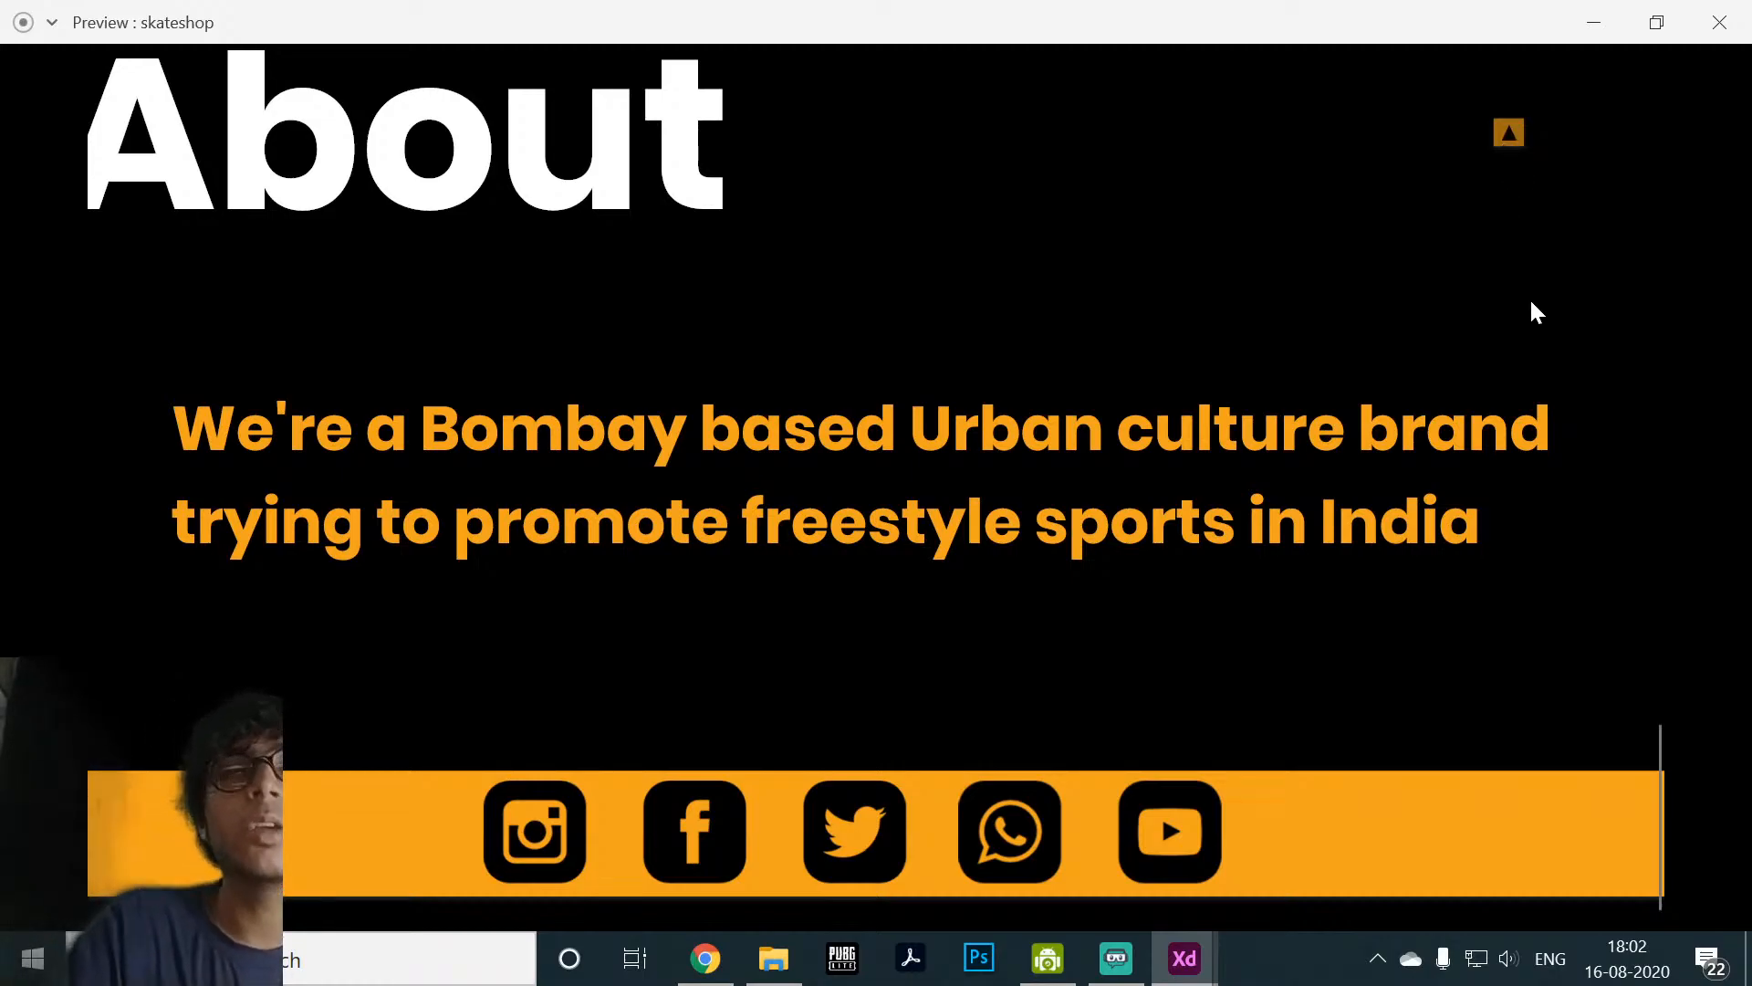
scroll(1524, 272, up, 2)
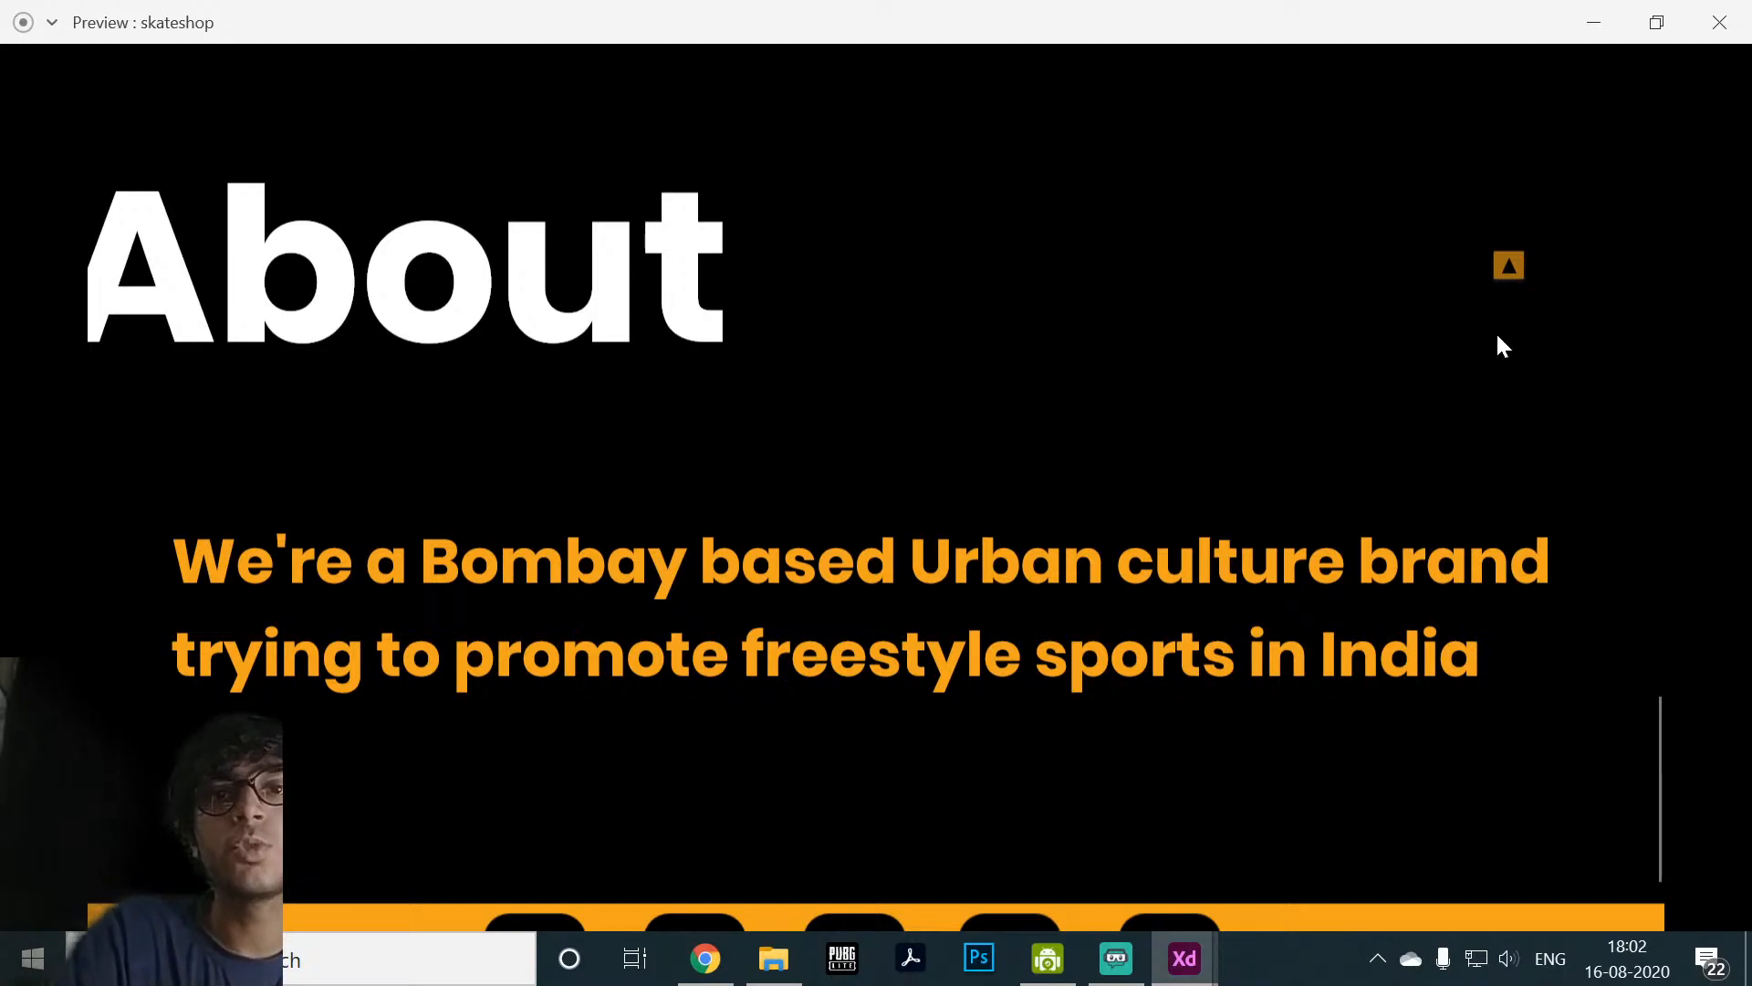
click(1505, 274)
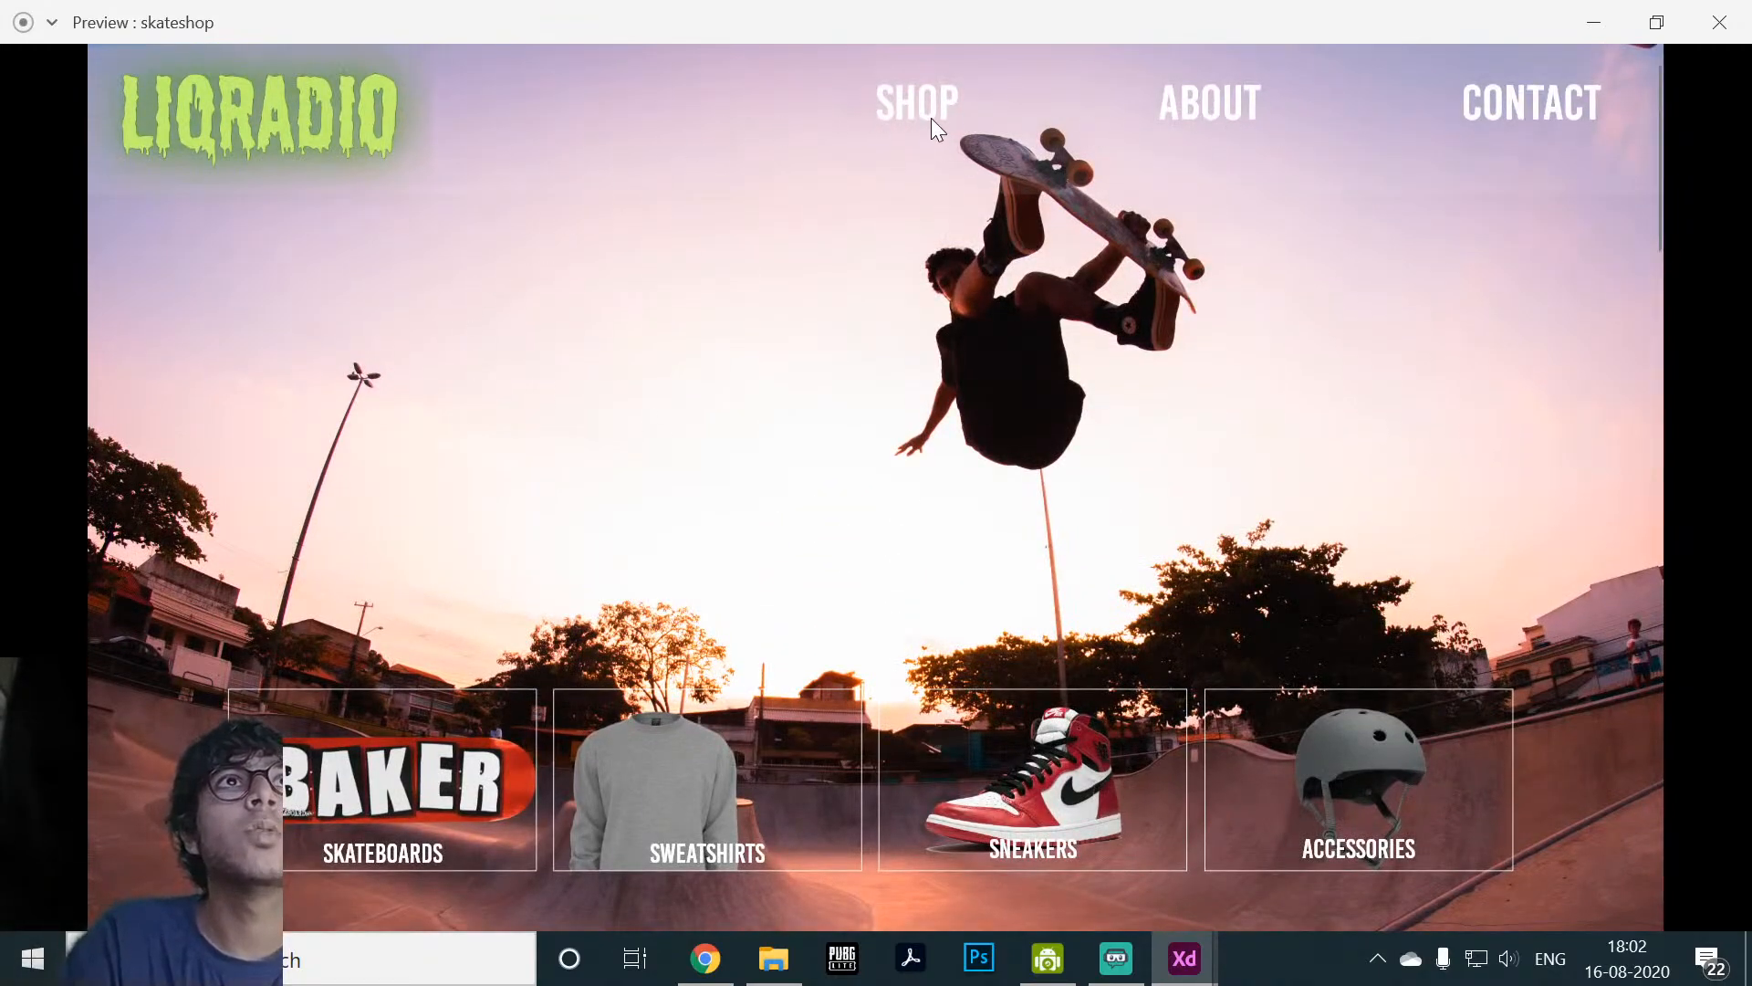
Step: Follow the prototype from Shop through Skateboards and Shop Now to the Baker deck's product page
click(901, 100)
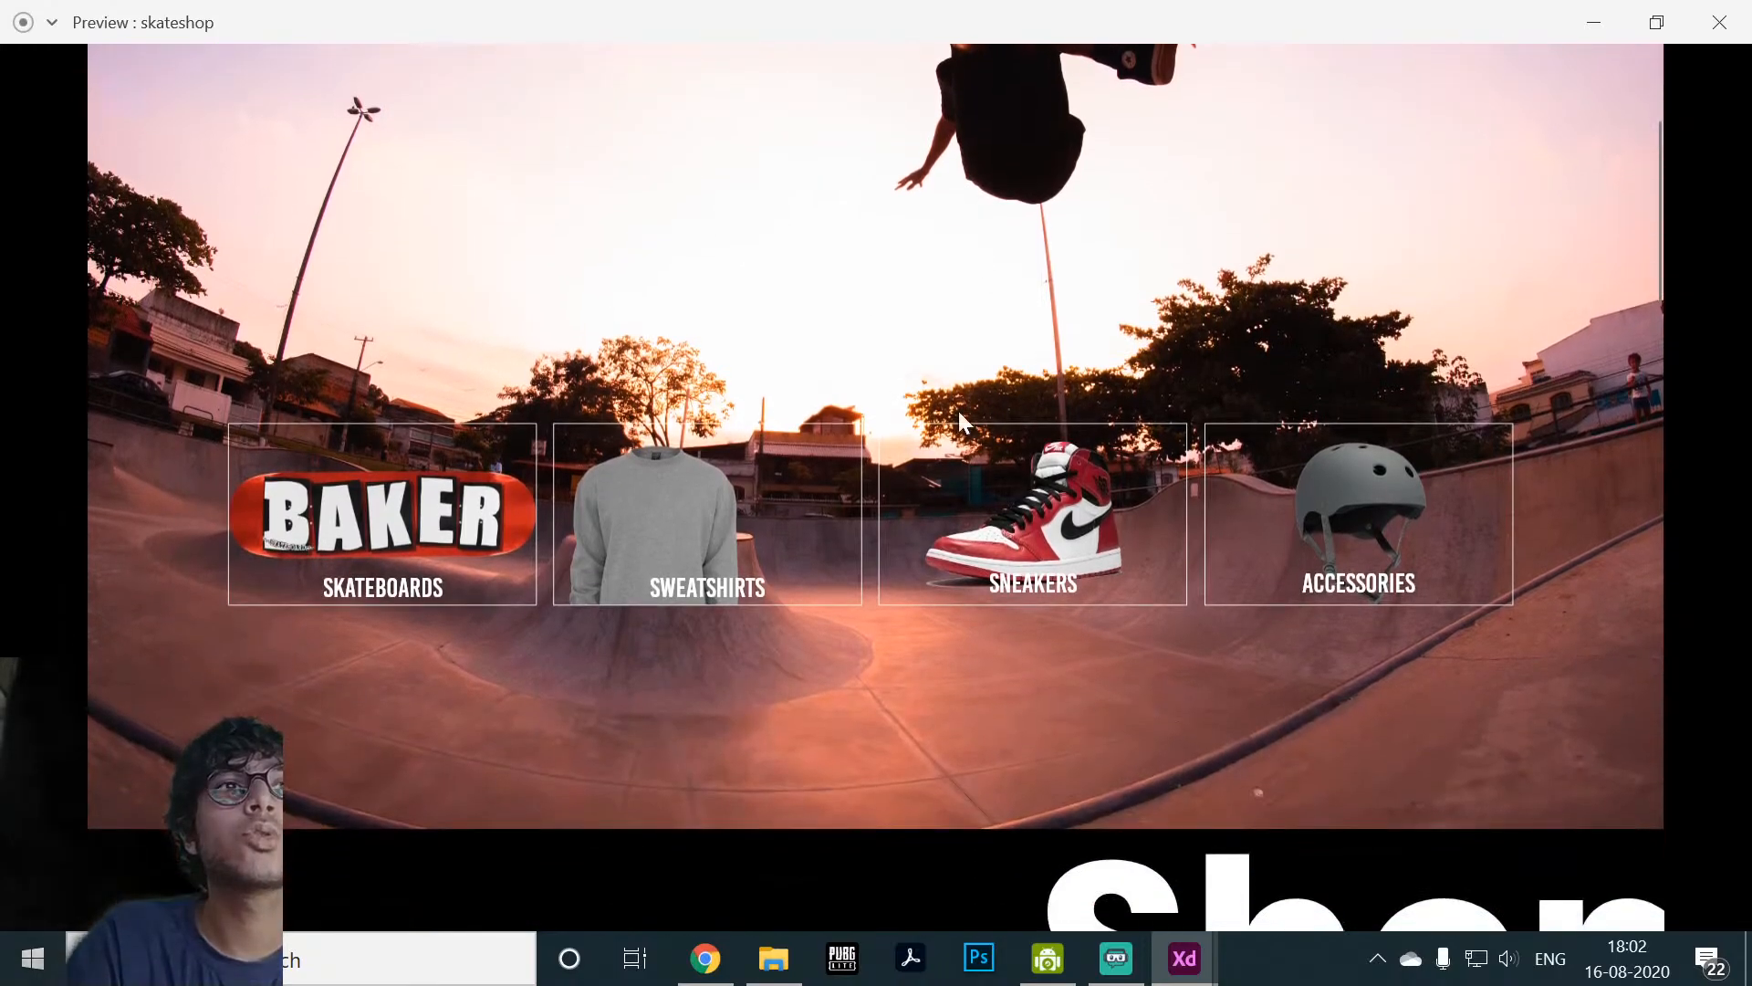
click(382, 531)
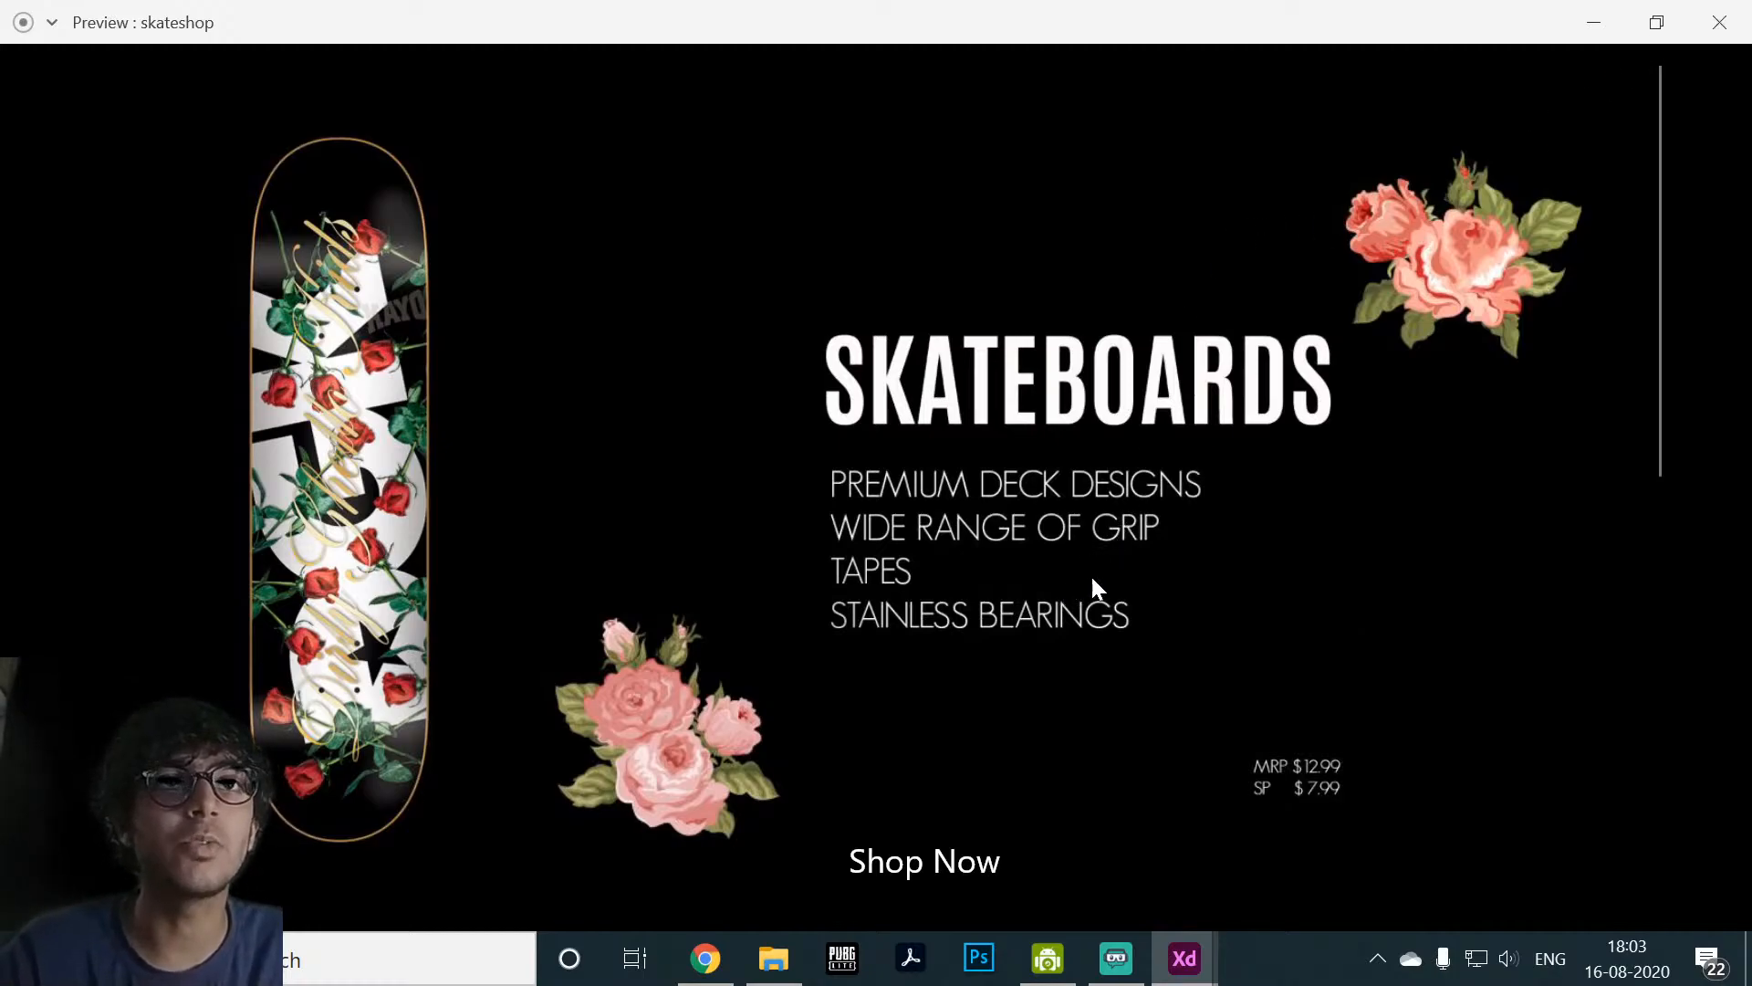
click(956, 883)
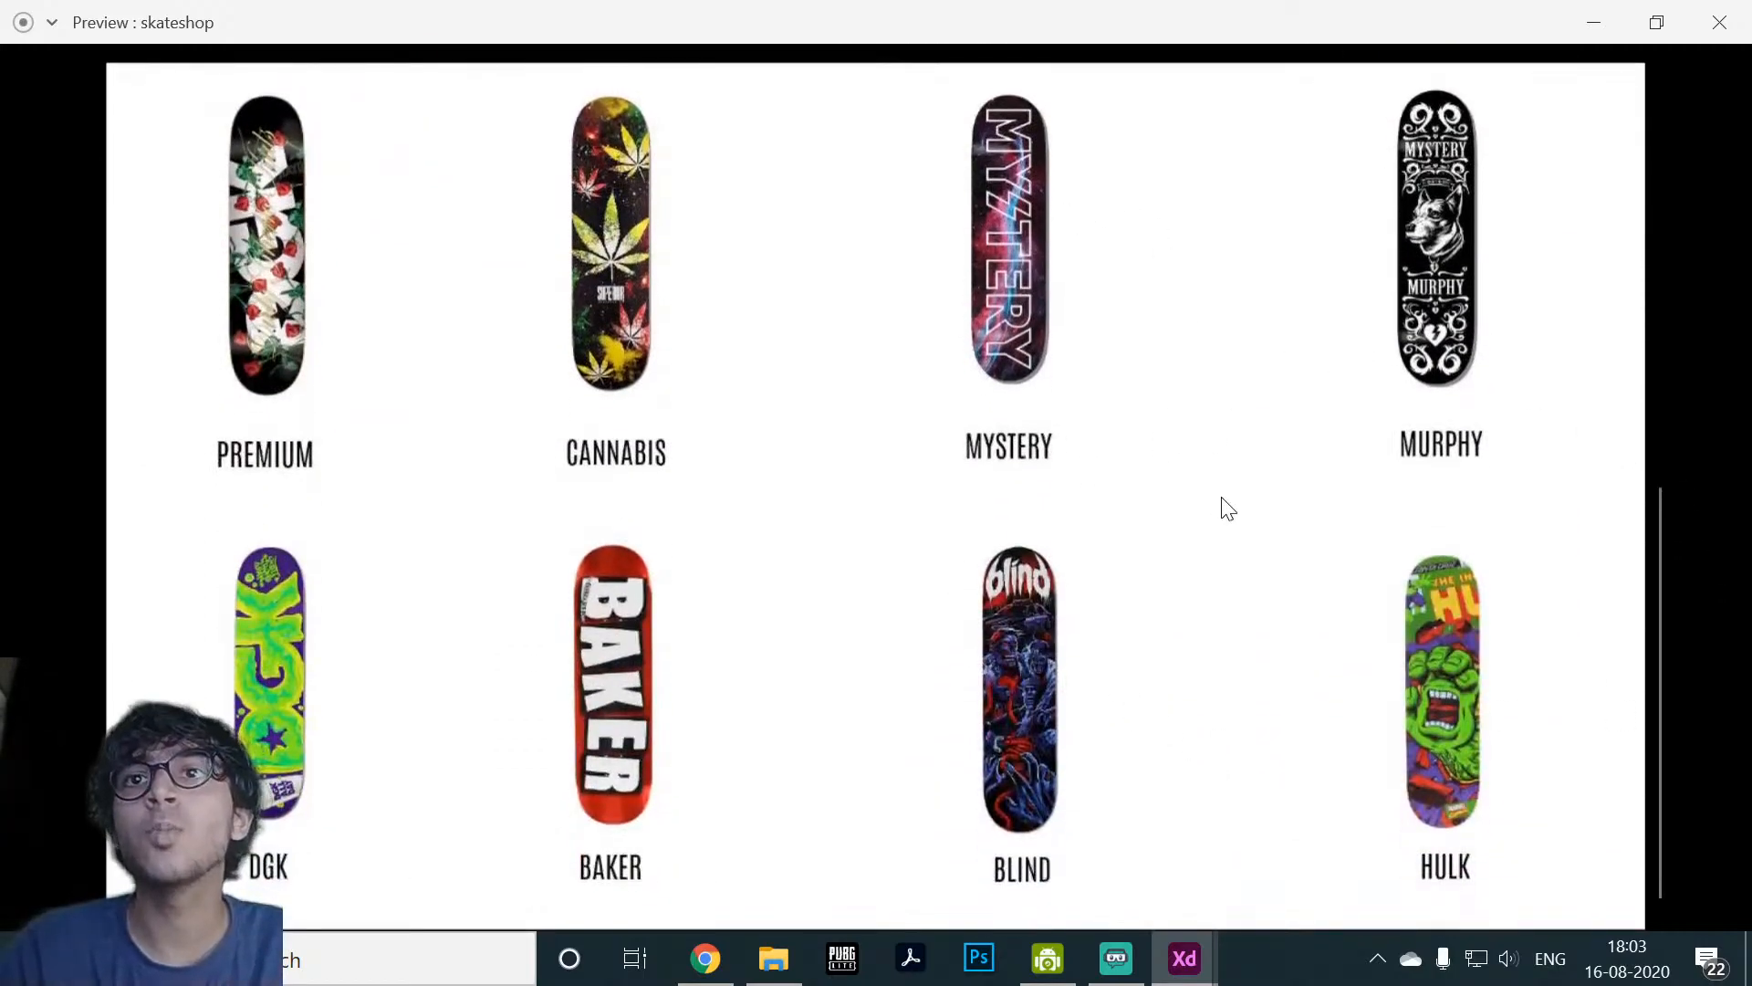
scroll(1259, 548, down, 1)
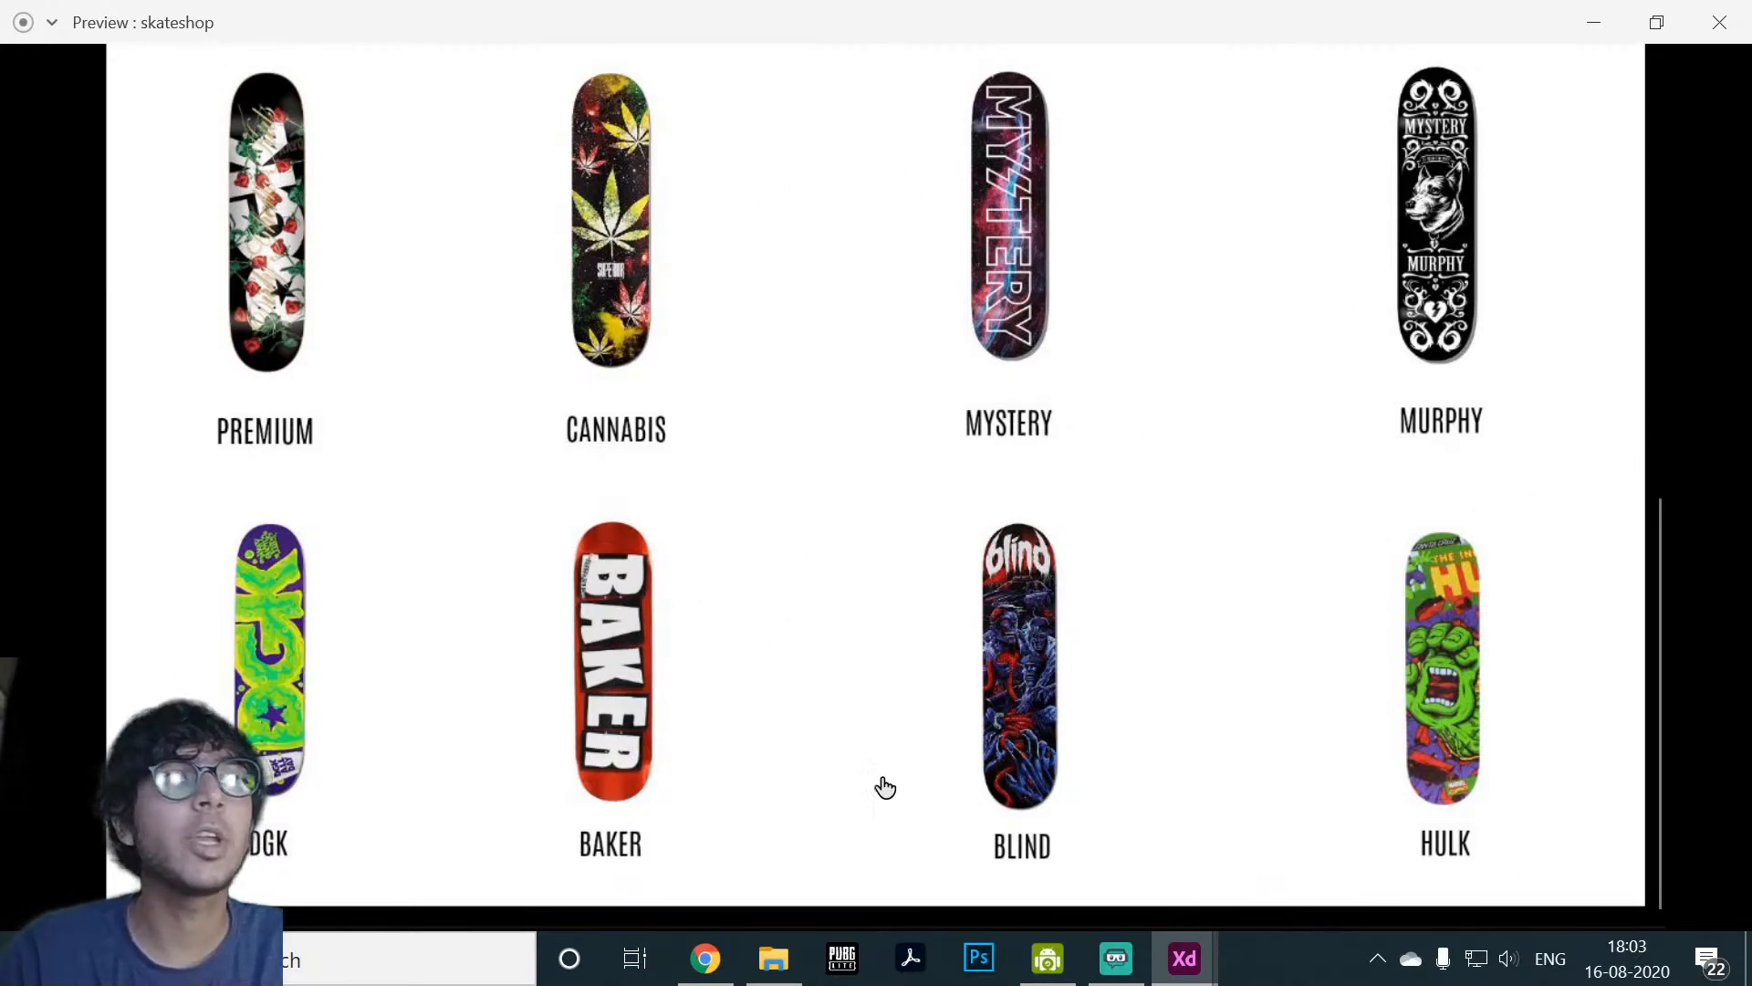
click(589, 628)
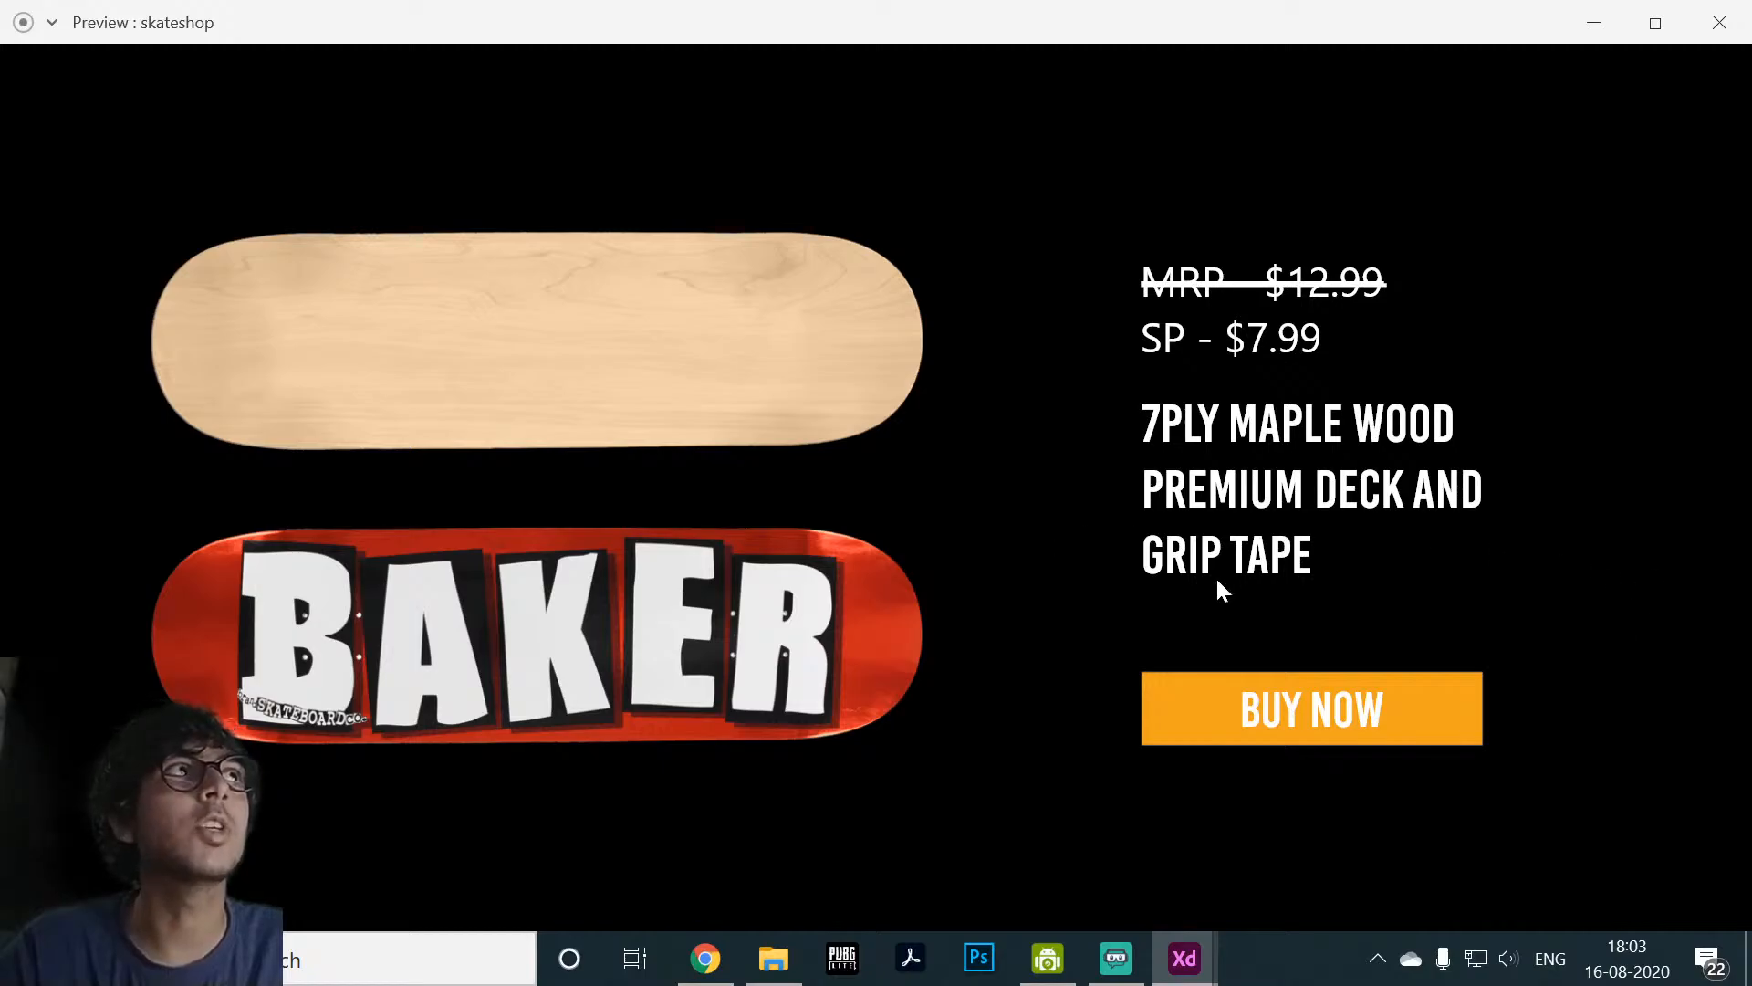
Step: Go back through the prototype to the home page, look over its Shop section and close the preview
key(Left)
key(Left)
key(Left)
key(Left)
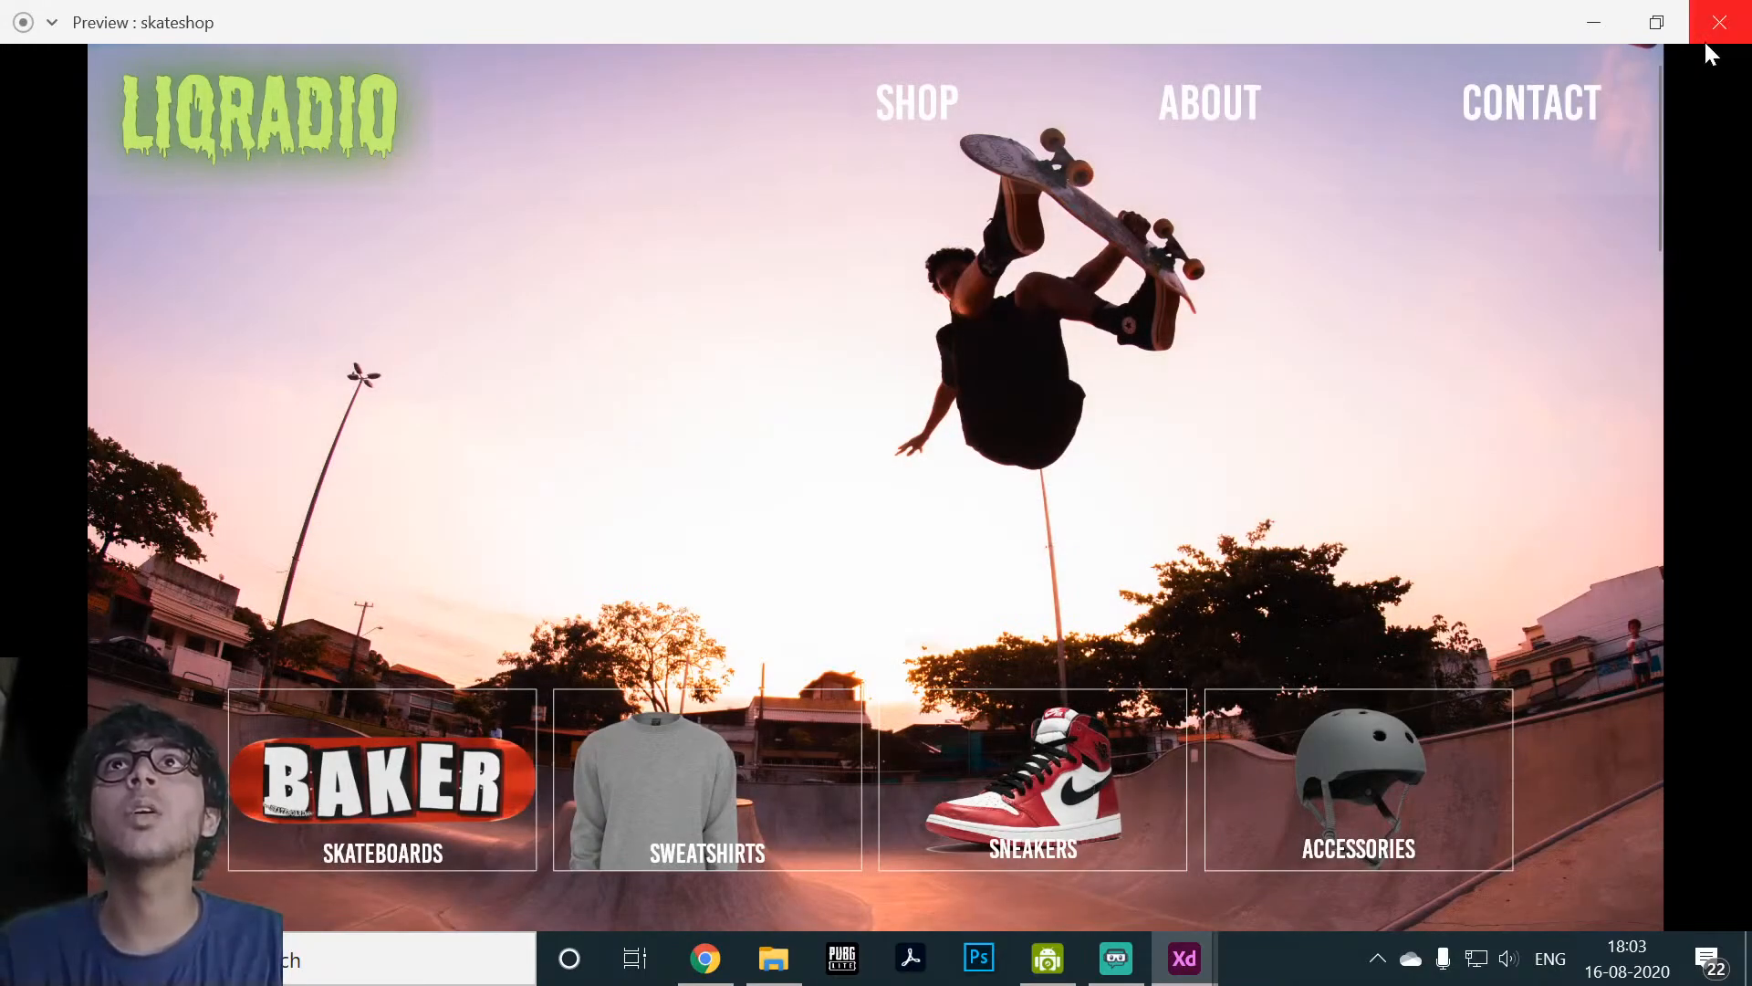
scroll(1381, 301, down, 5)
scroll(1384, 363, down, 3)
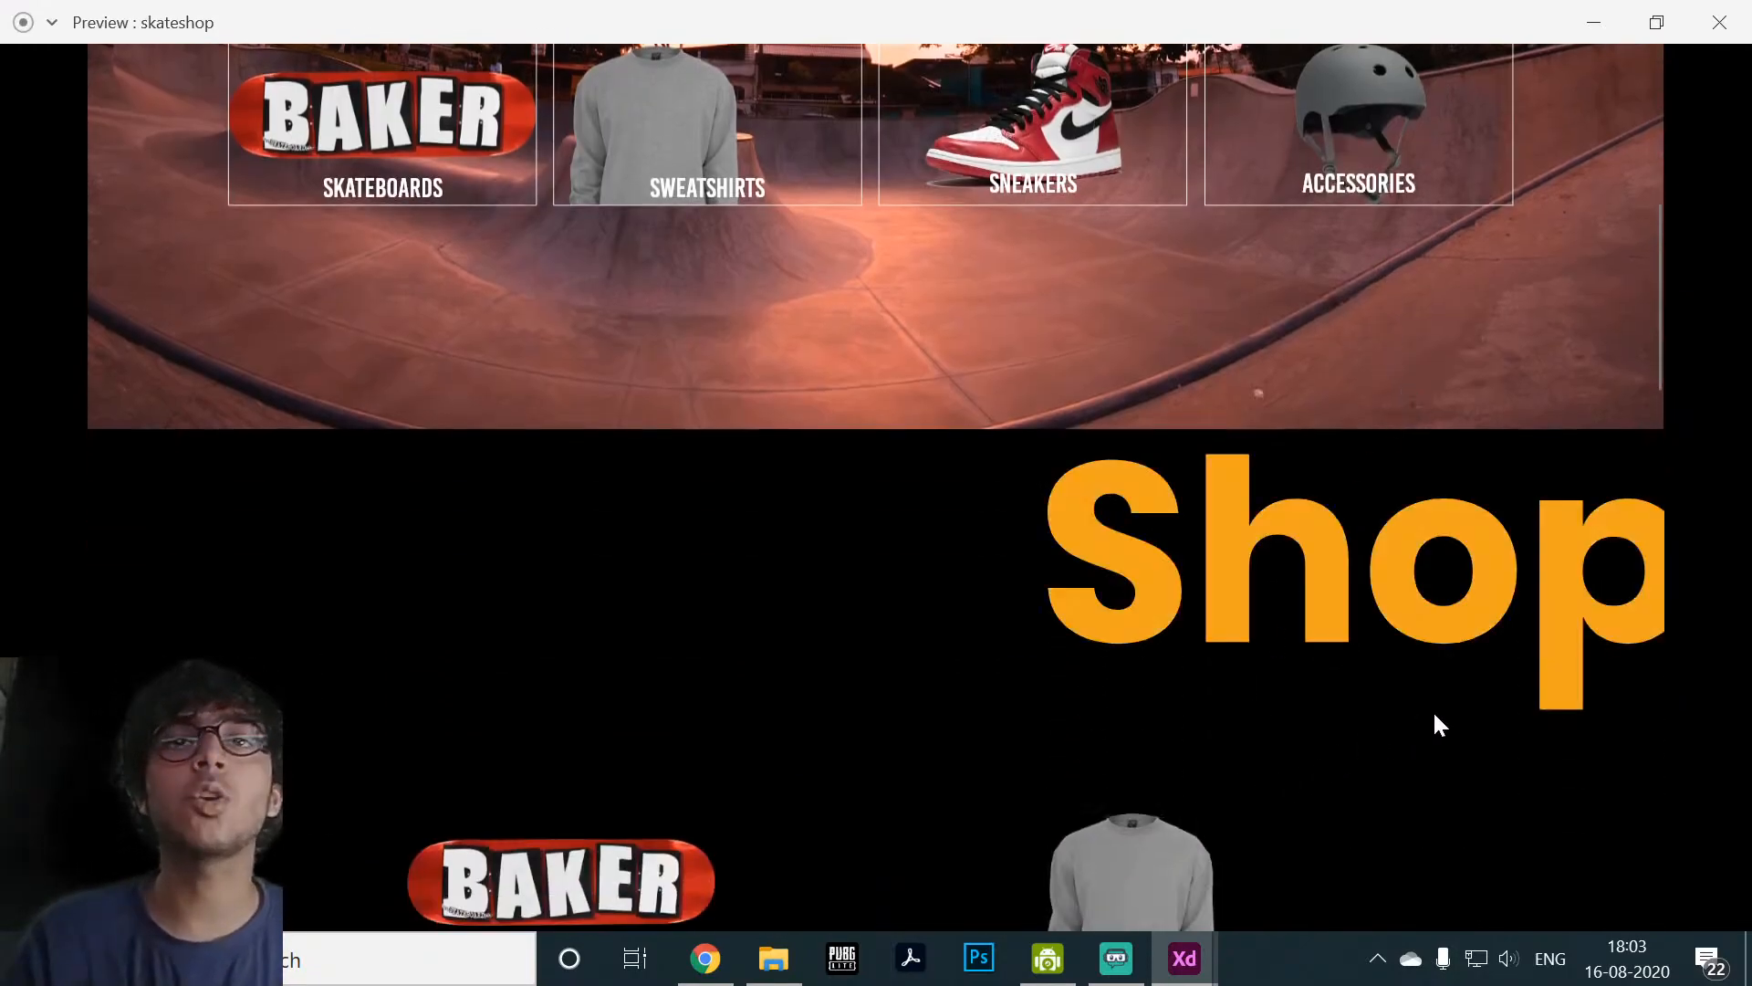
click(1727, 39)
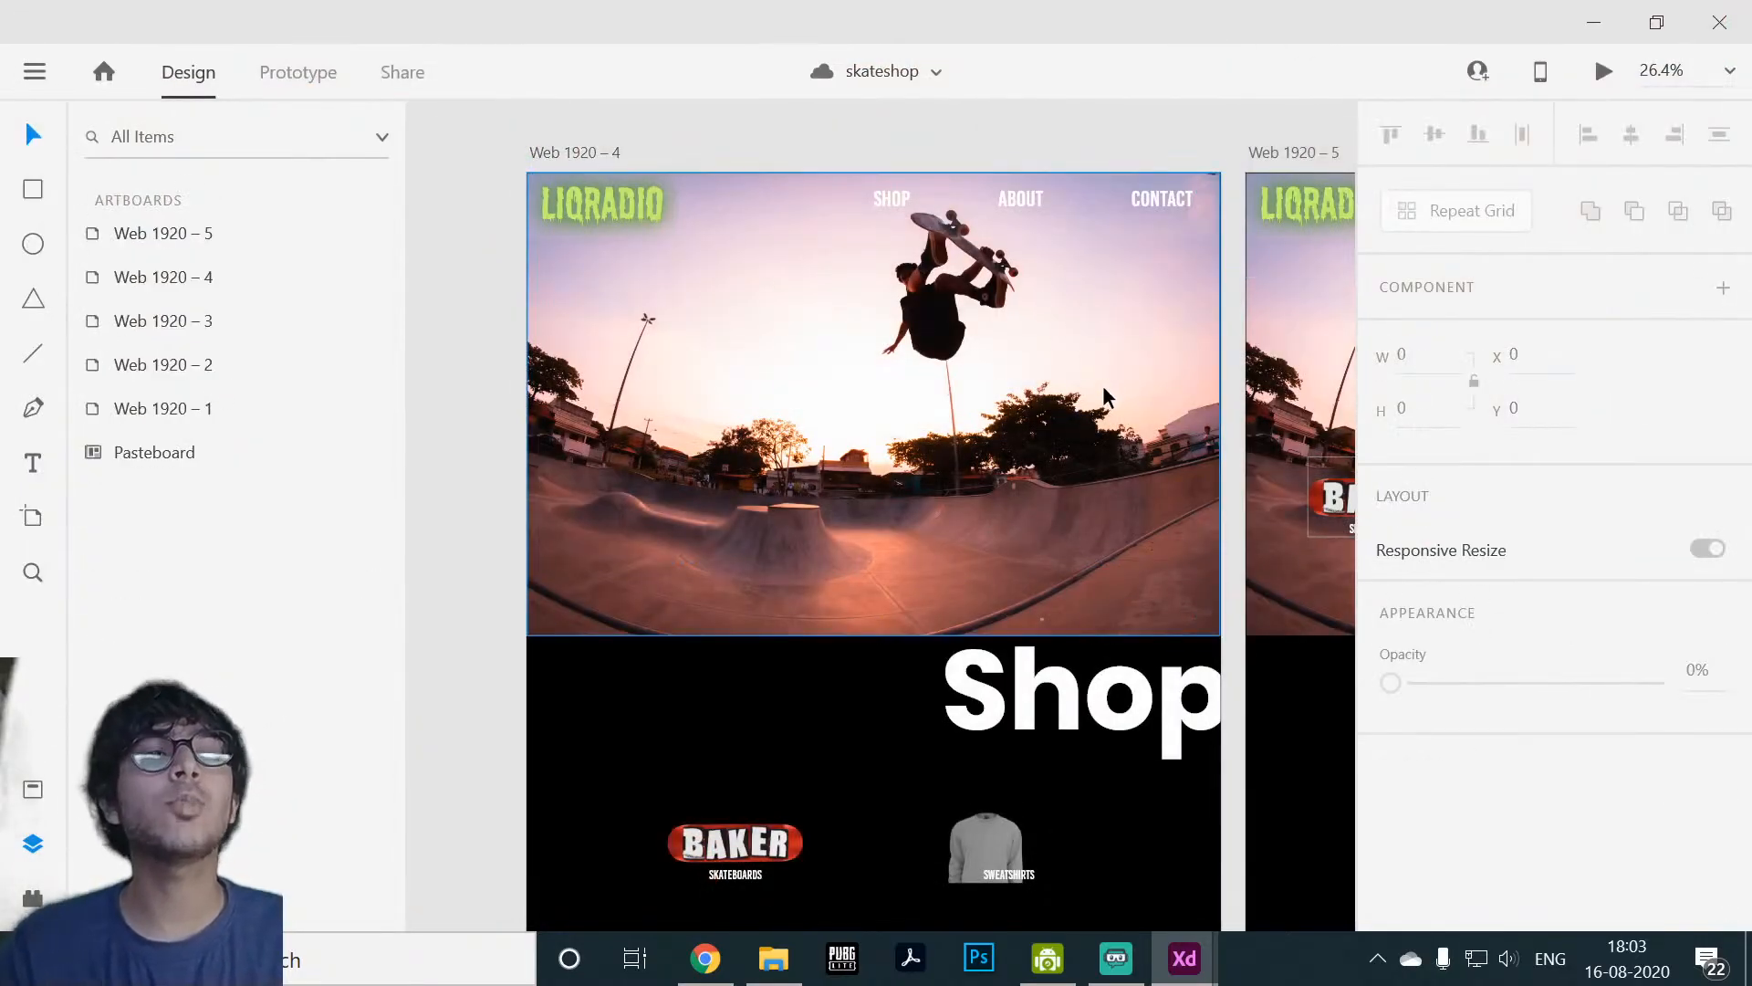
Step: Examine the Web 1920 – 4 and Web 1920 – 5 artboards and the neighbouring skateboard artboard on the canvas
scroll(1030, 539, down, 2)
scroll(1046, 566, up, 2)
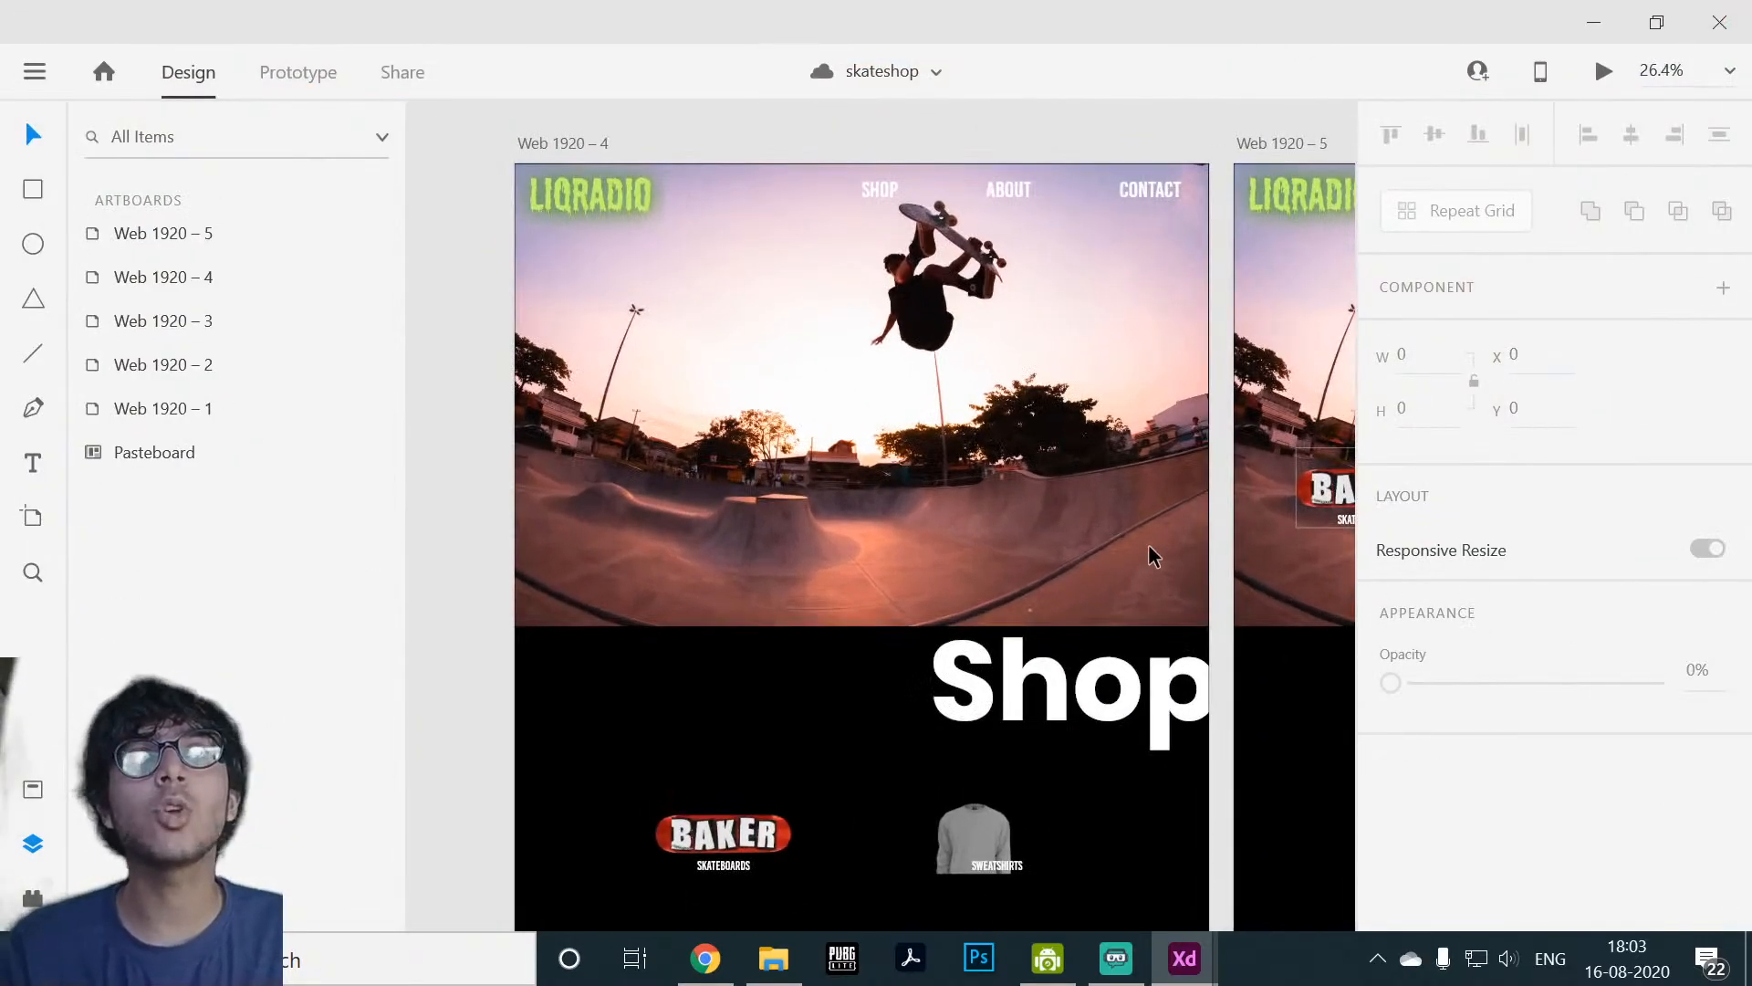
scroll(1182, 570, down, 1)
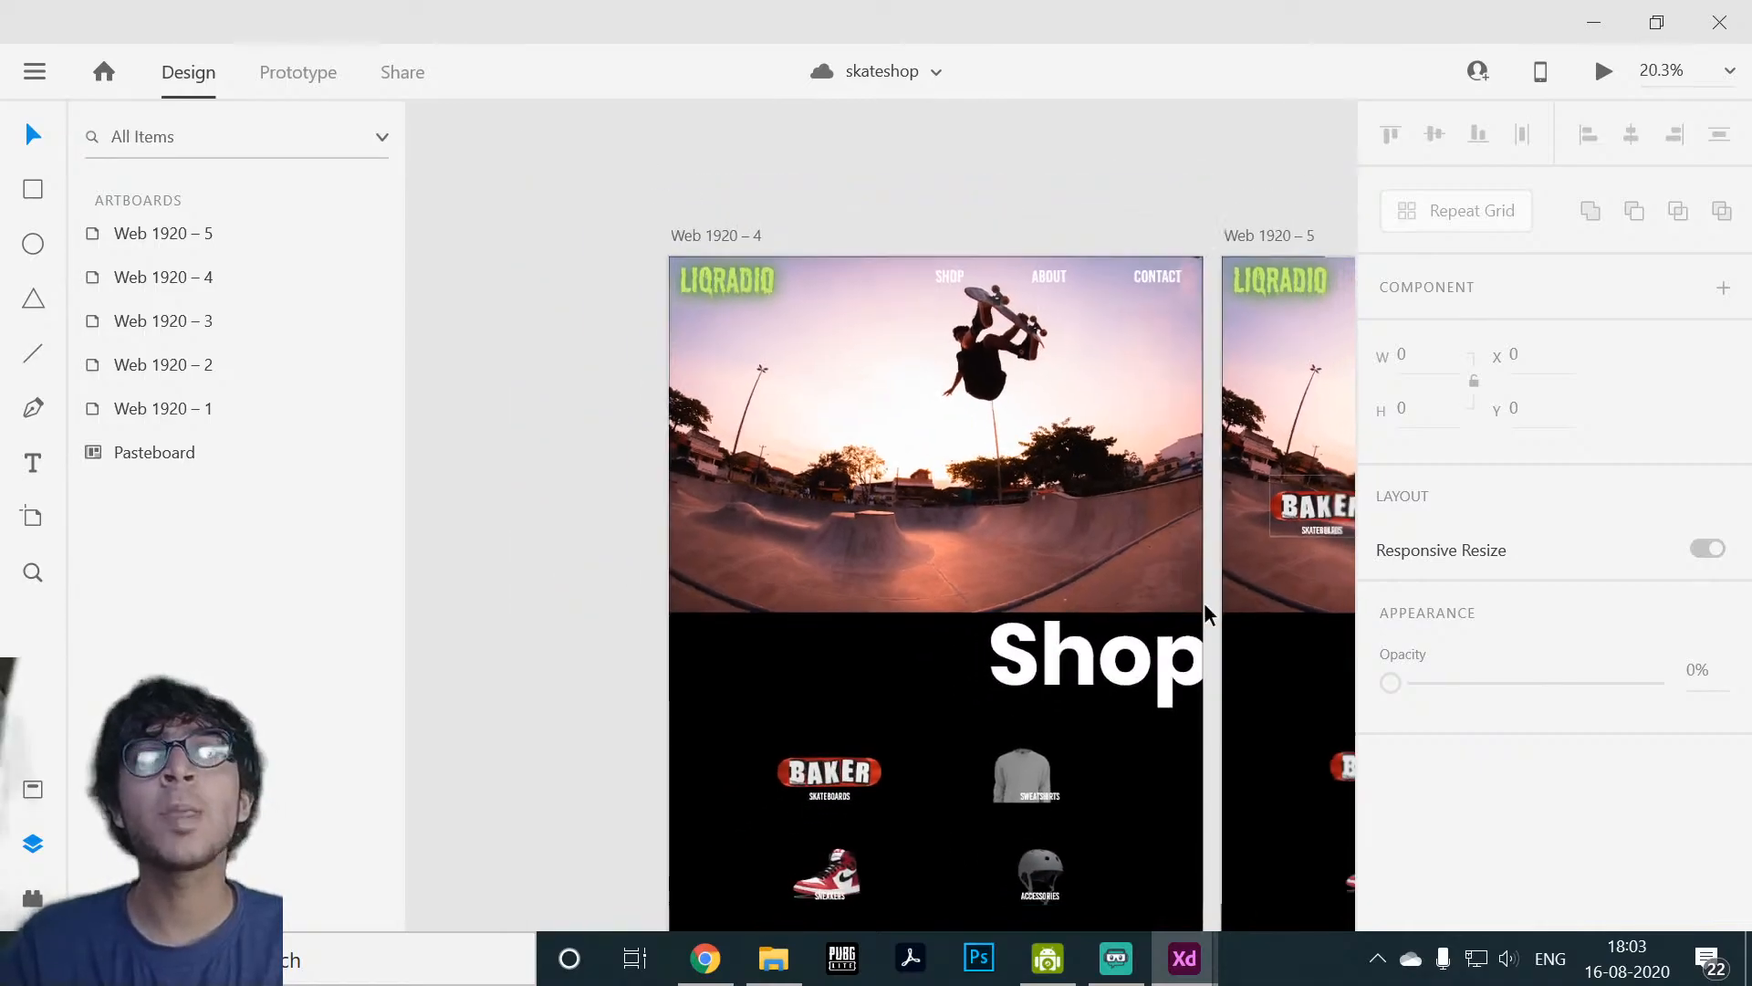
scroll(1216, 630, up, 1)
scroll(1216, 630, up, 1)
drag(1217, 629, 1001, 546)
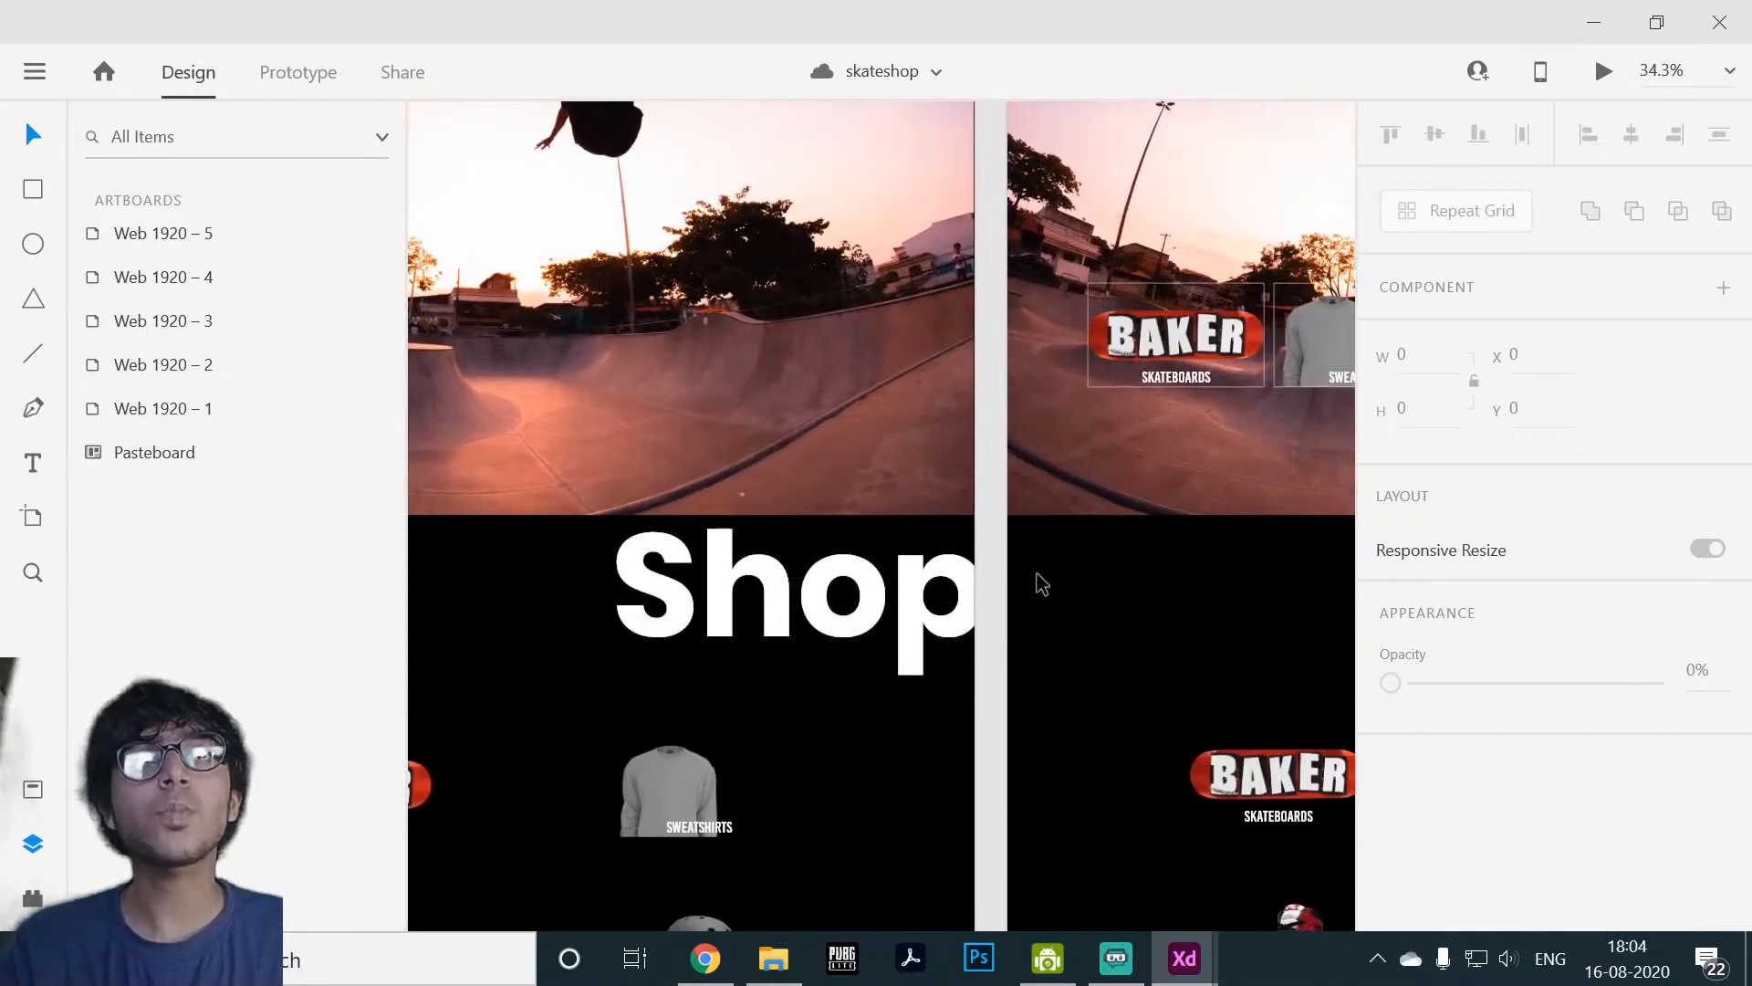
scroll(1037, 578, down, 2)
scroll(999, 589, down, 3)
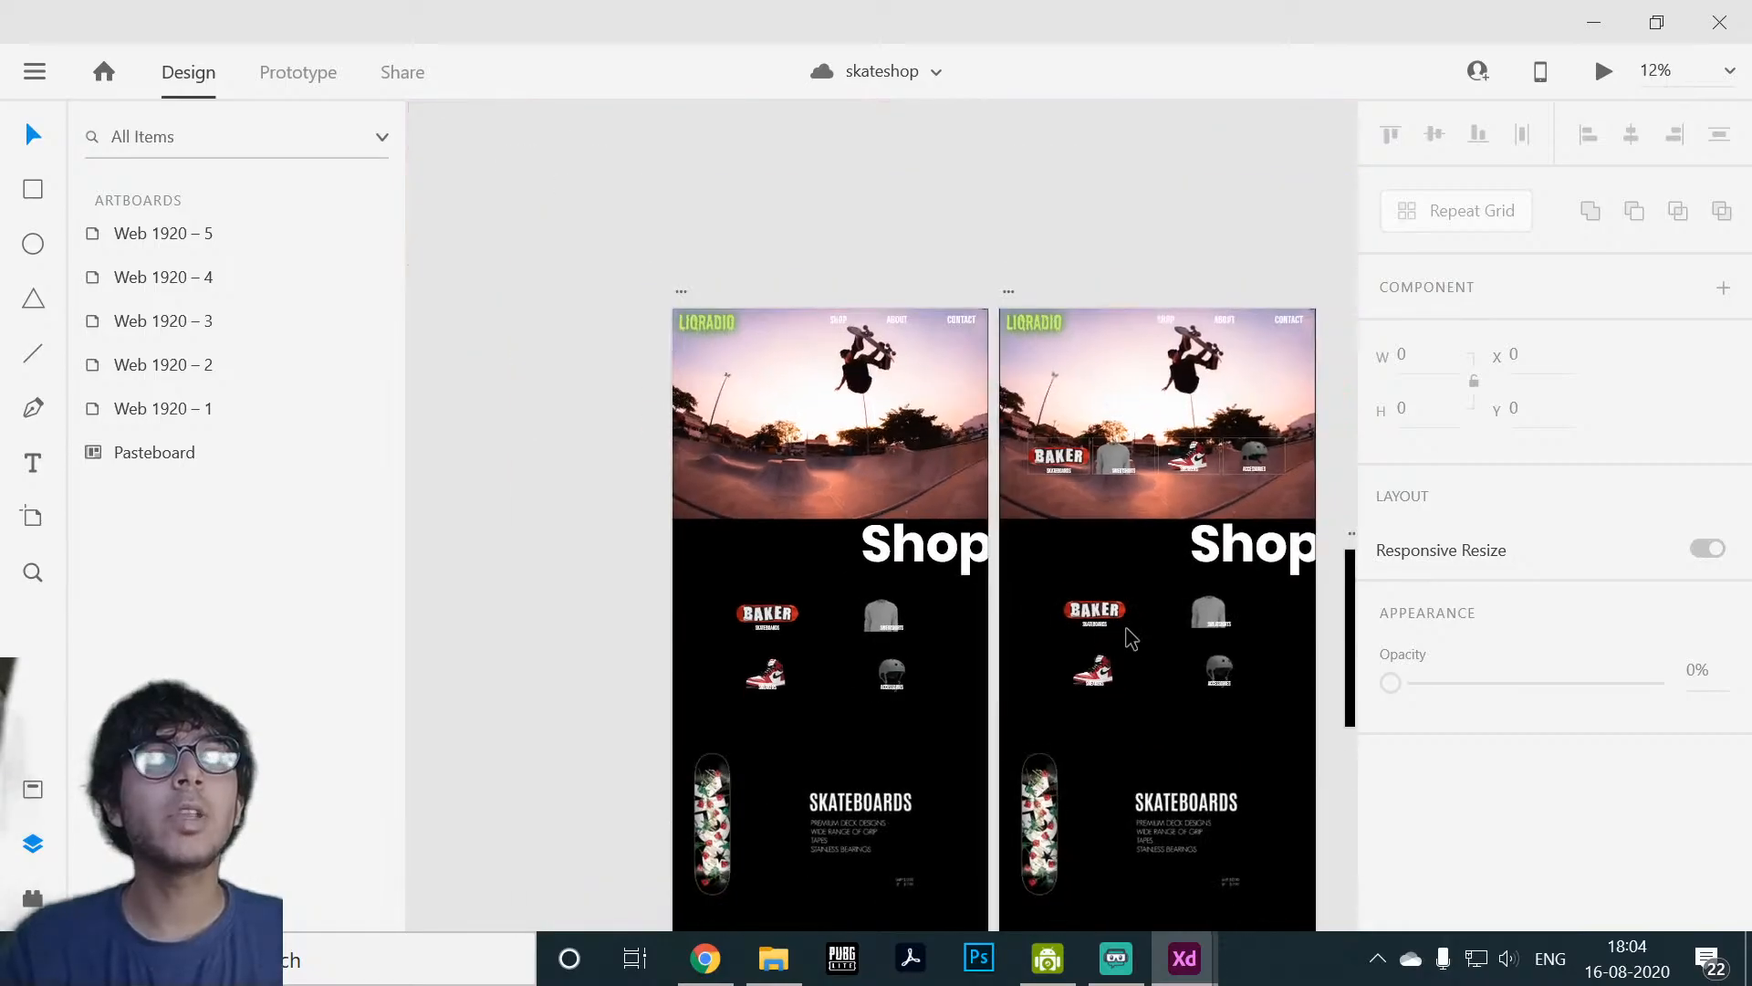
drag(1127, 631, 916, 523)
scroll(1239, 716, up, 1)
scroll(1239, 721, up, 2)
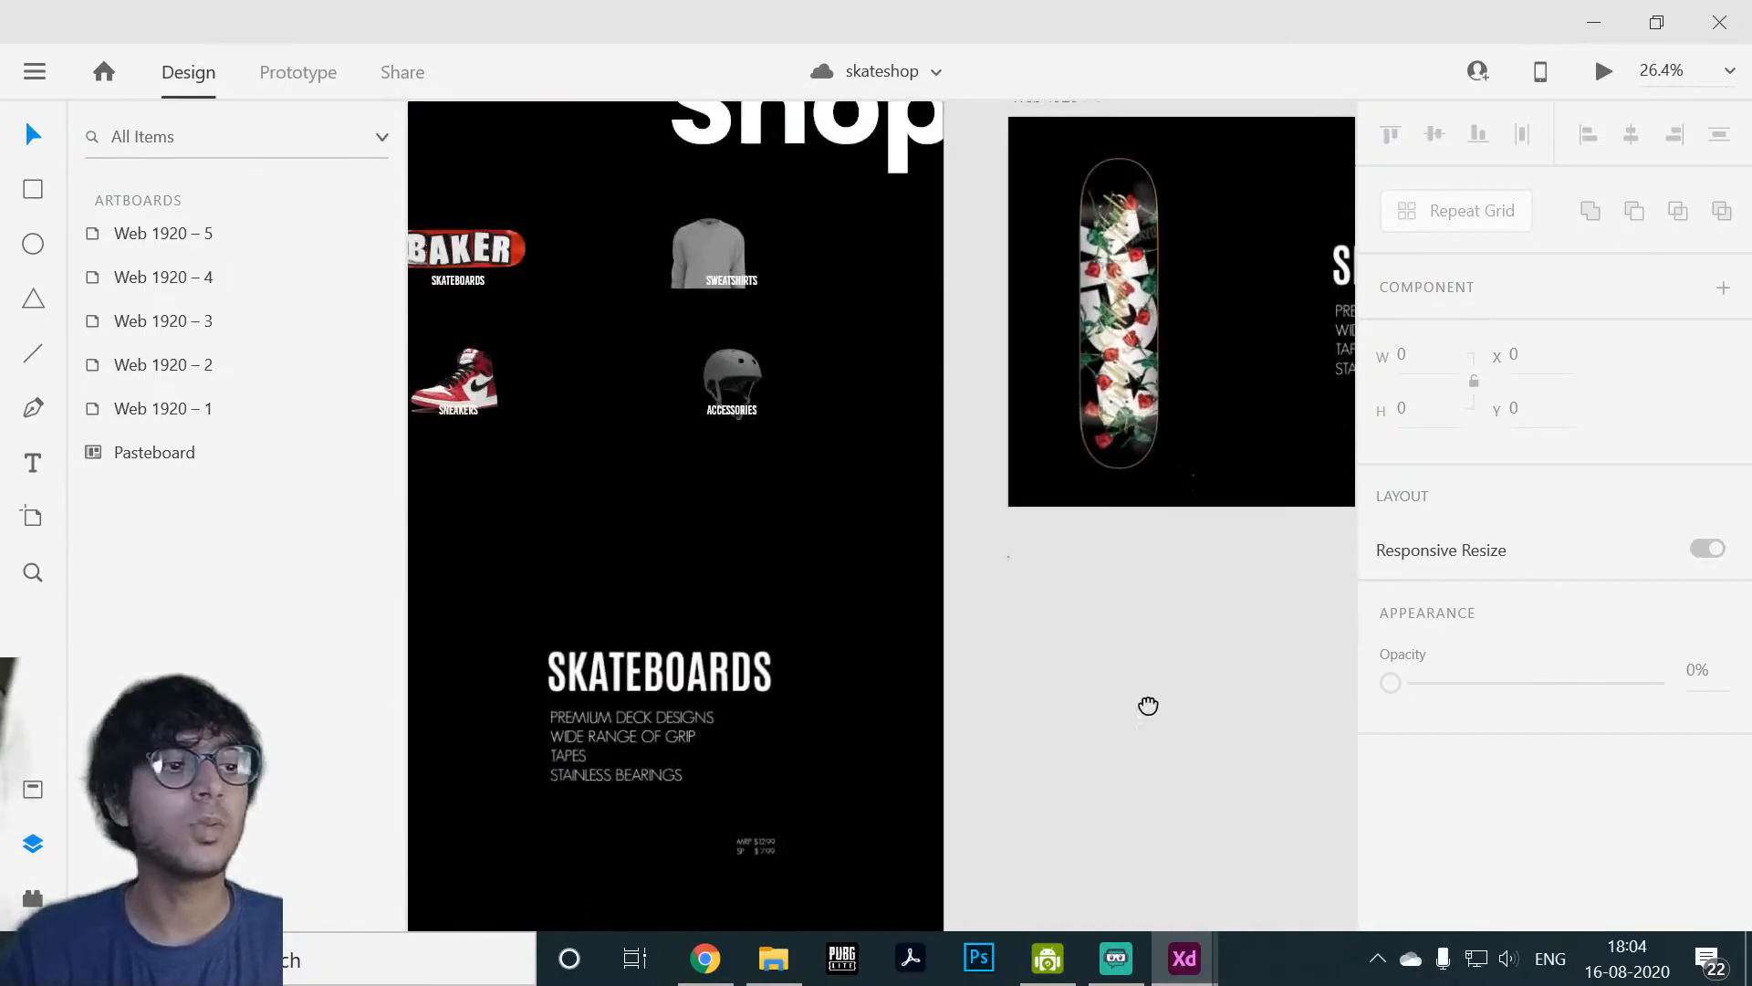
drag(1146, 708, 1220, 653)
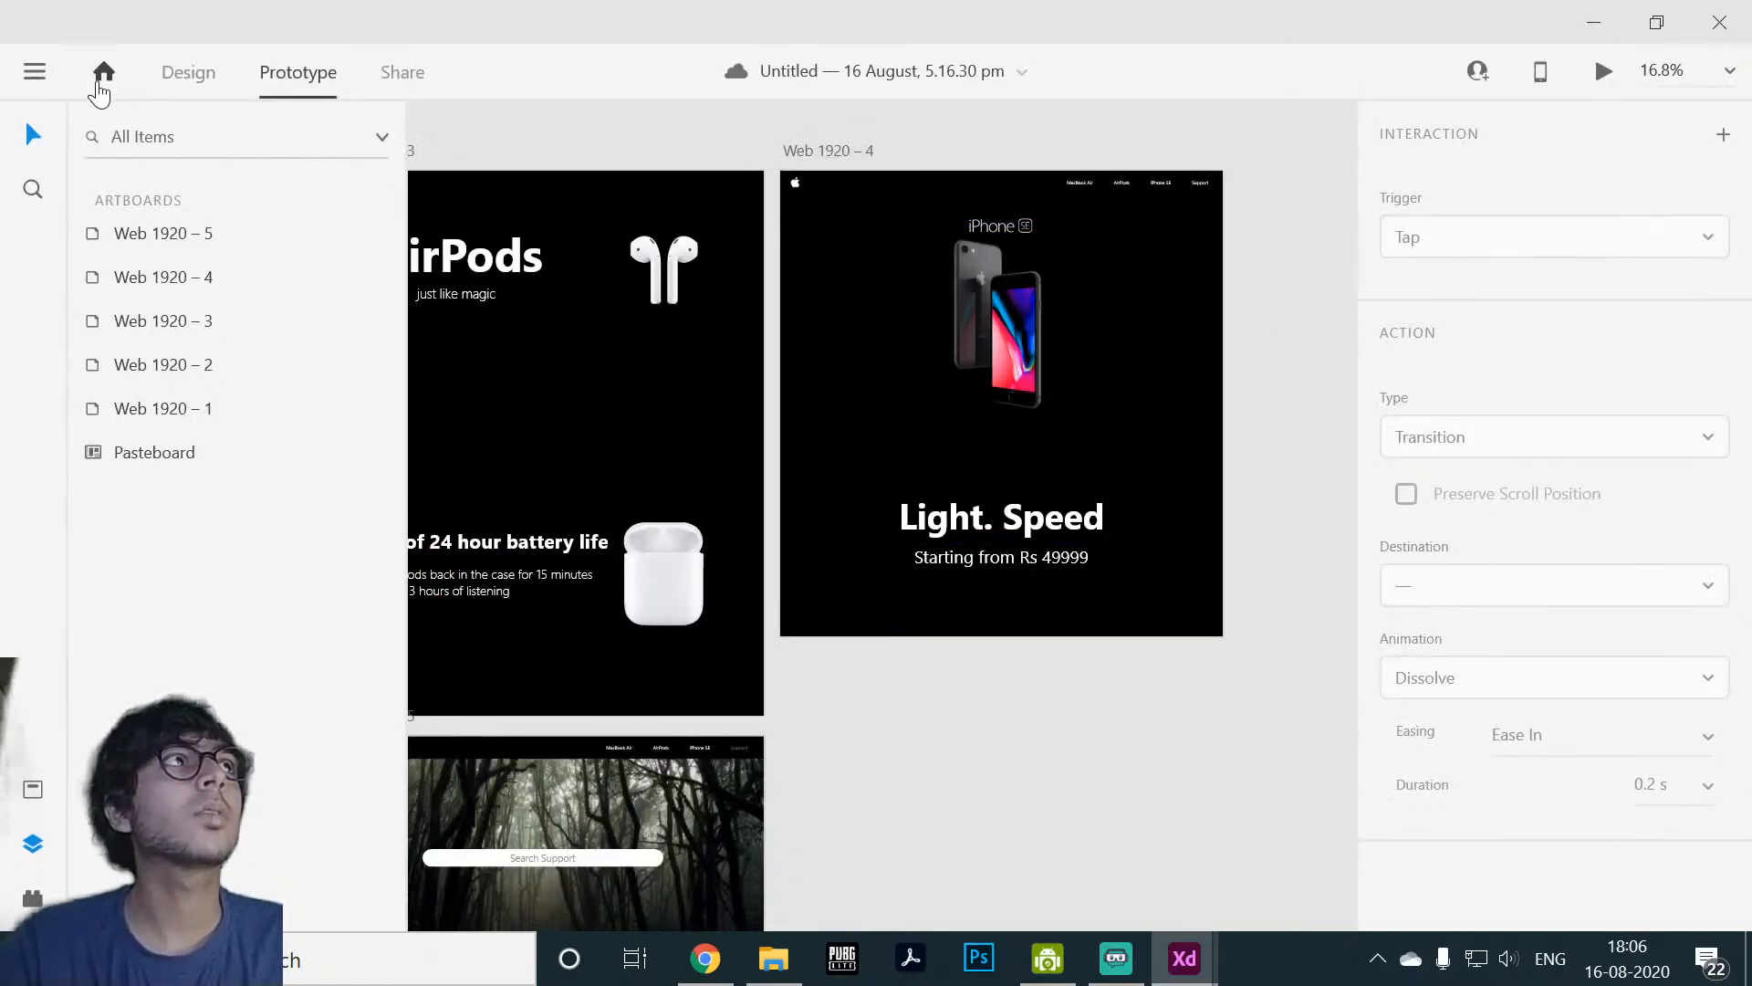
Step: Create a new Web 1920 document (1920 x 1080 px), maximize its window and enlarge the view of the blank artboard
click(100, 82)
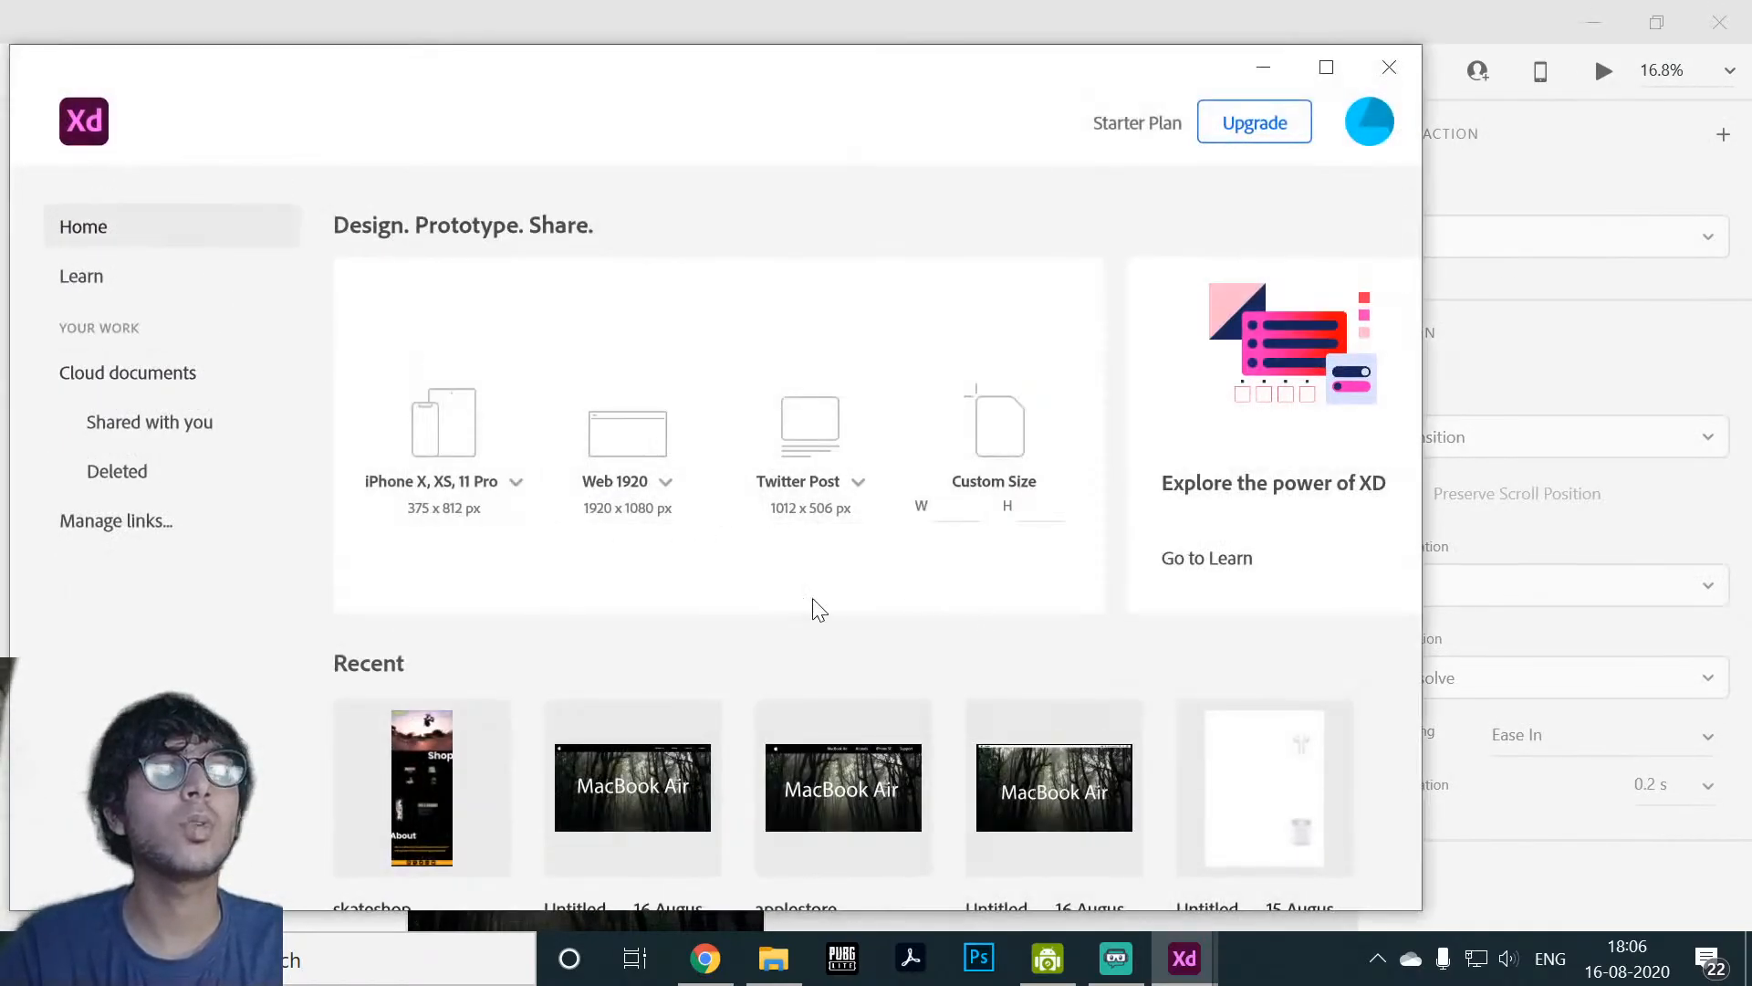
click(628, 443)
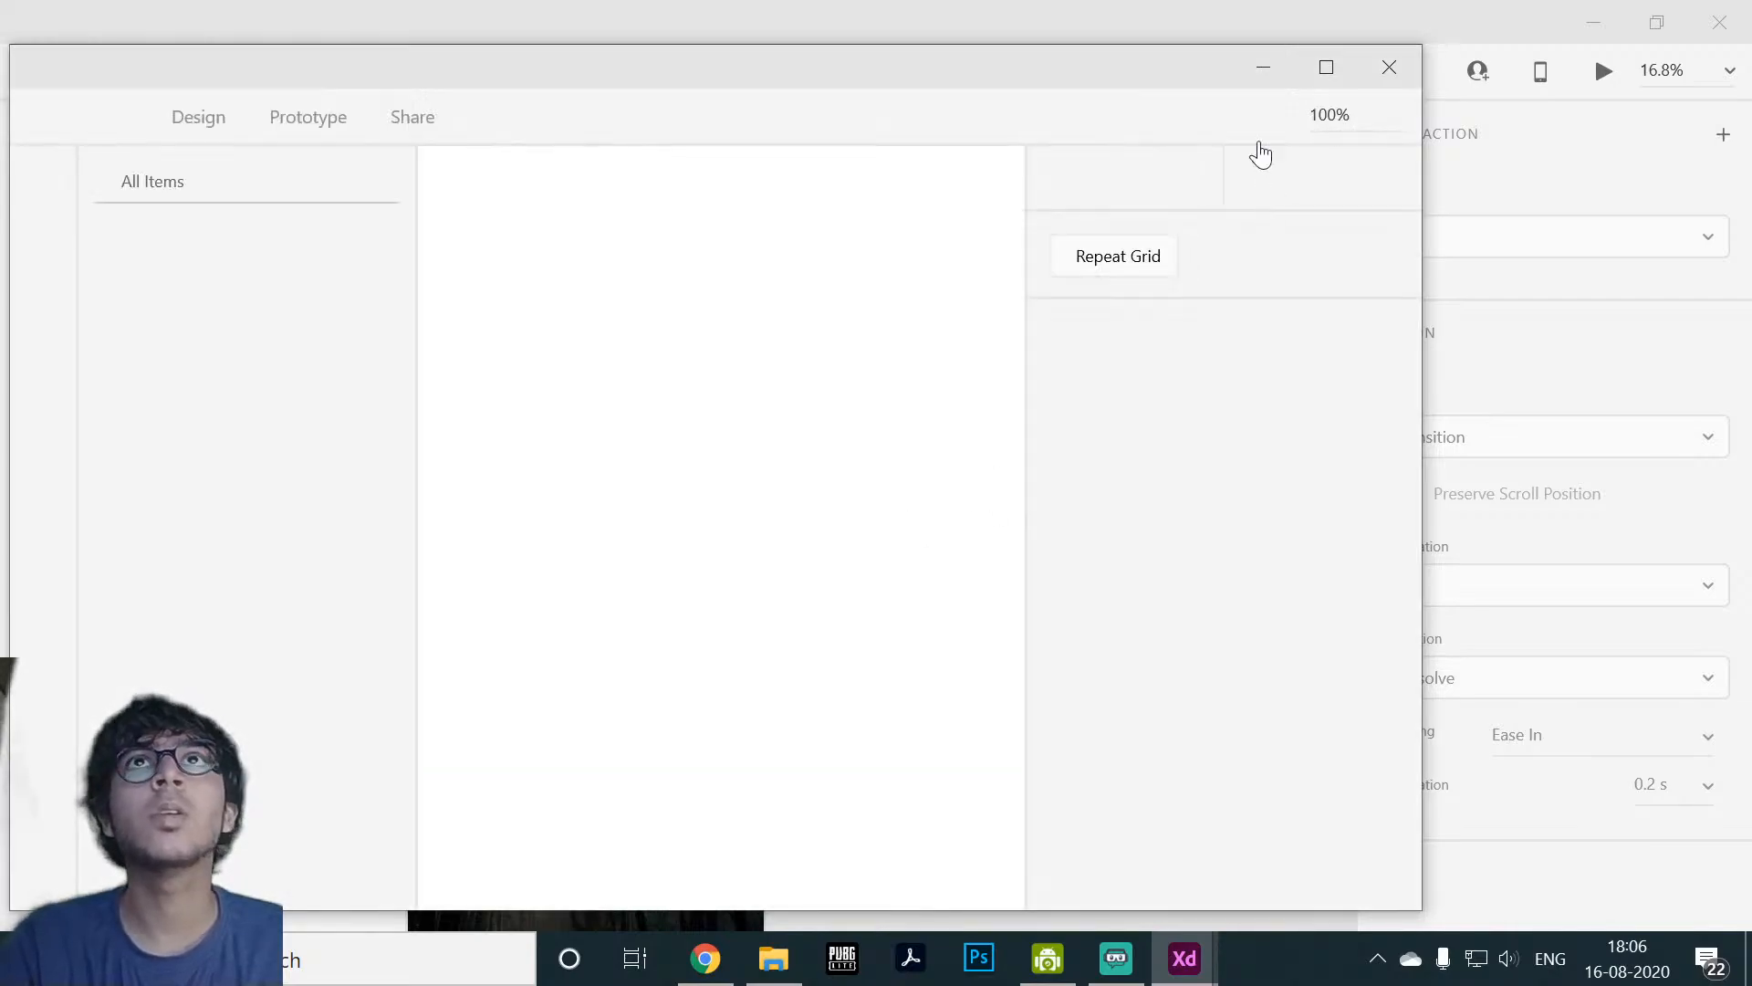
click(1326, 67)
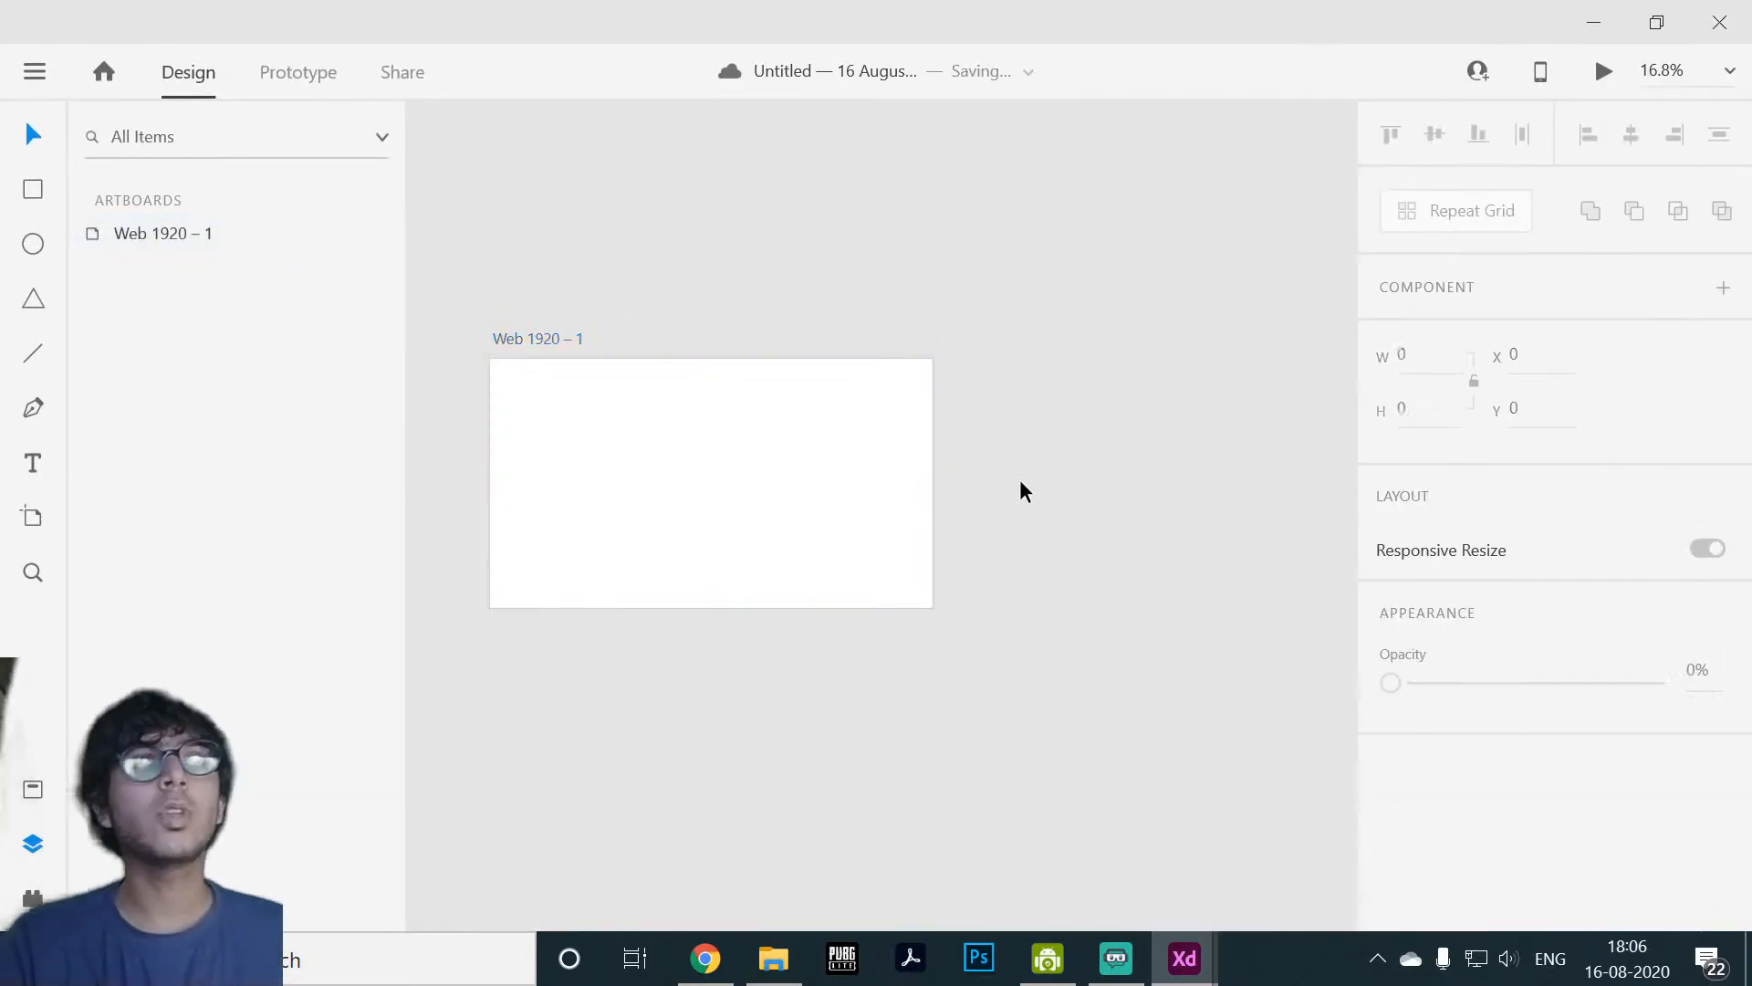
scroll(973, 528, up, 2)
scroll(900, 493, down, 1)
drag(914, 469, 1335, 451)
scroll(1212, 434, down, 2)
scroll(1235, 463, up, 2)
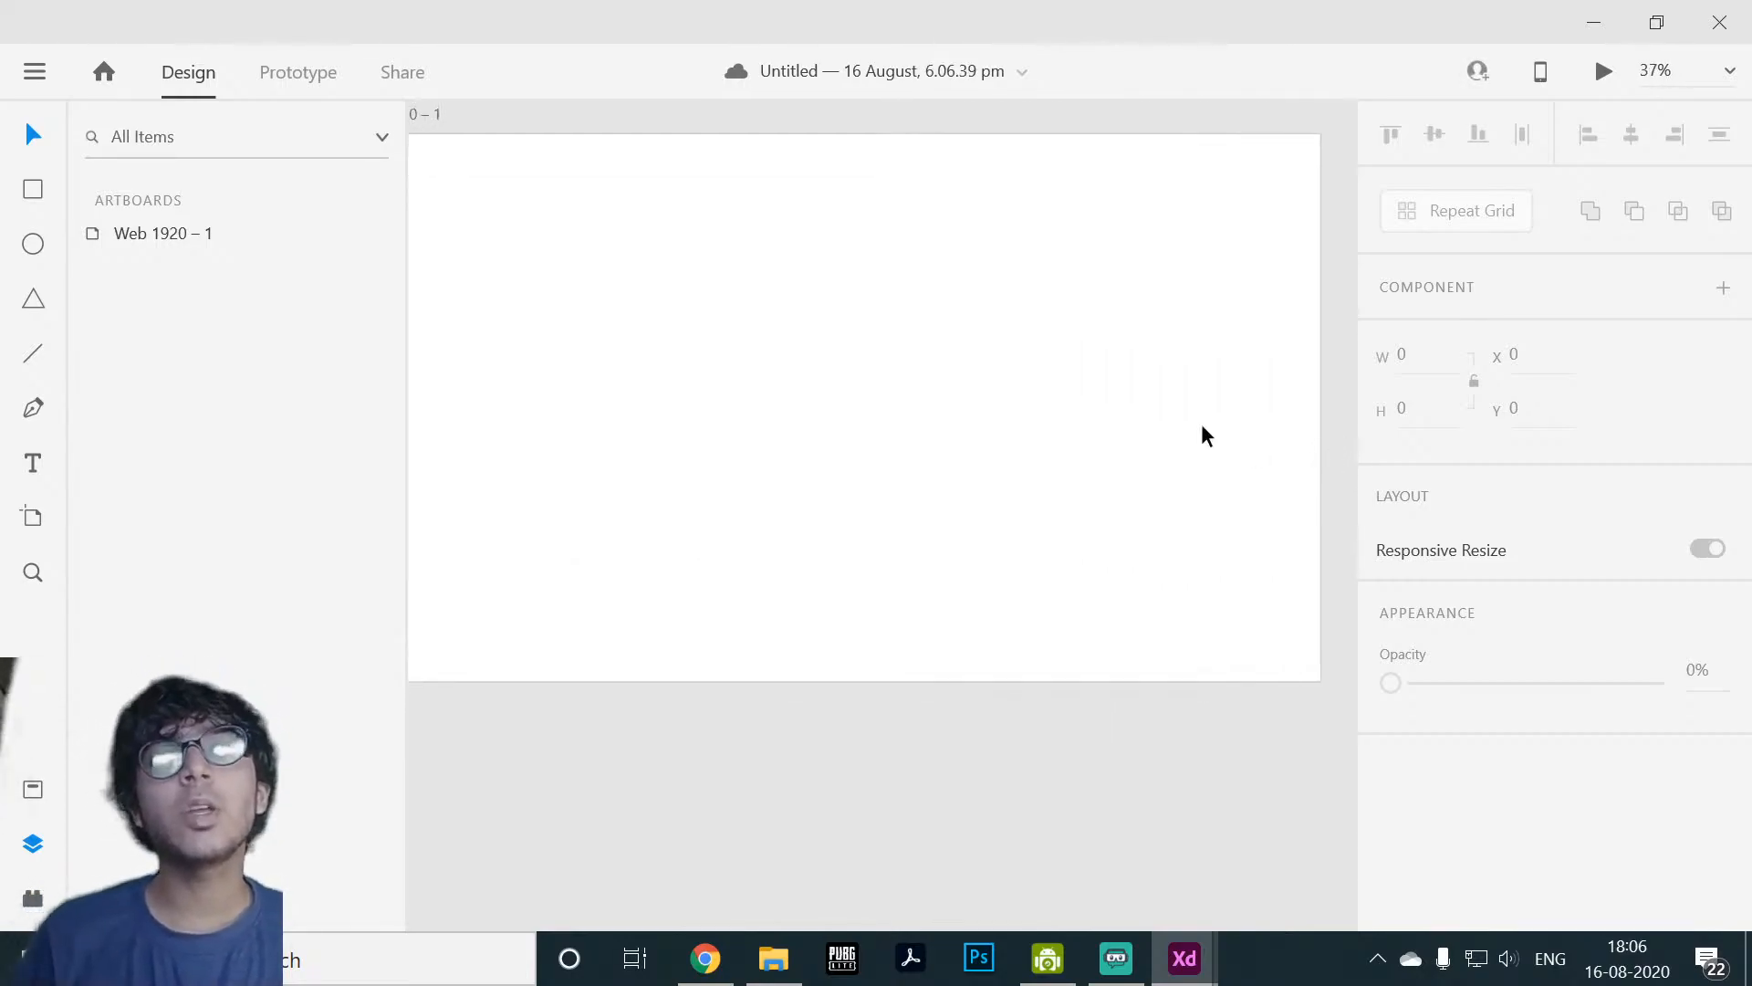
Step: Lengthen the blank Web 1920 artboard downward to a height of 2324 px
scroll(940, 456, down, 1)
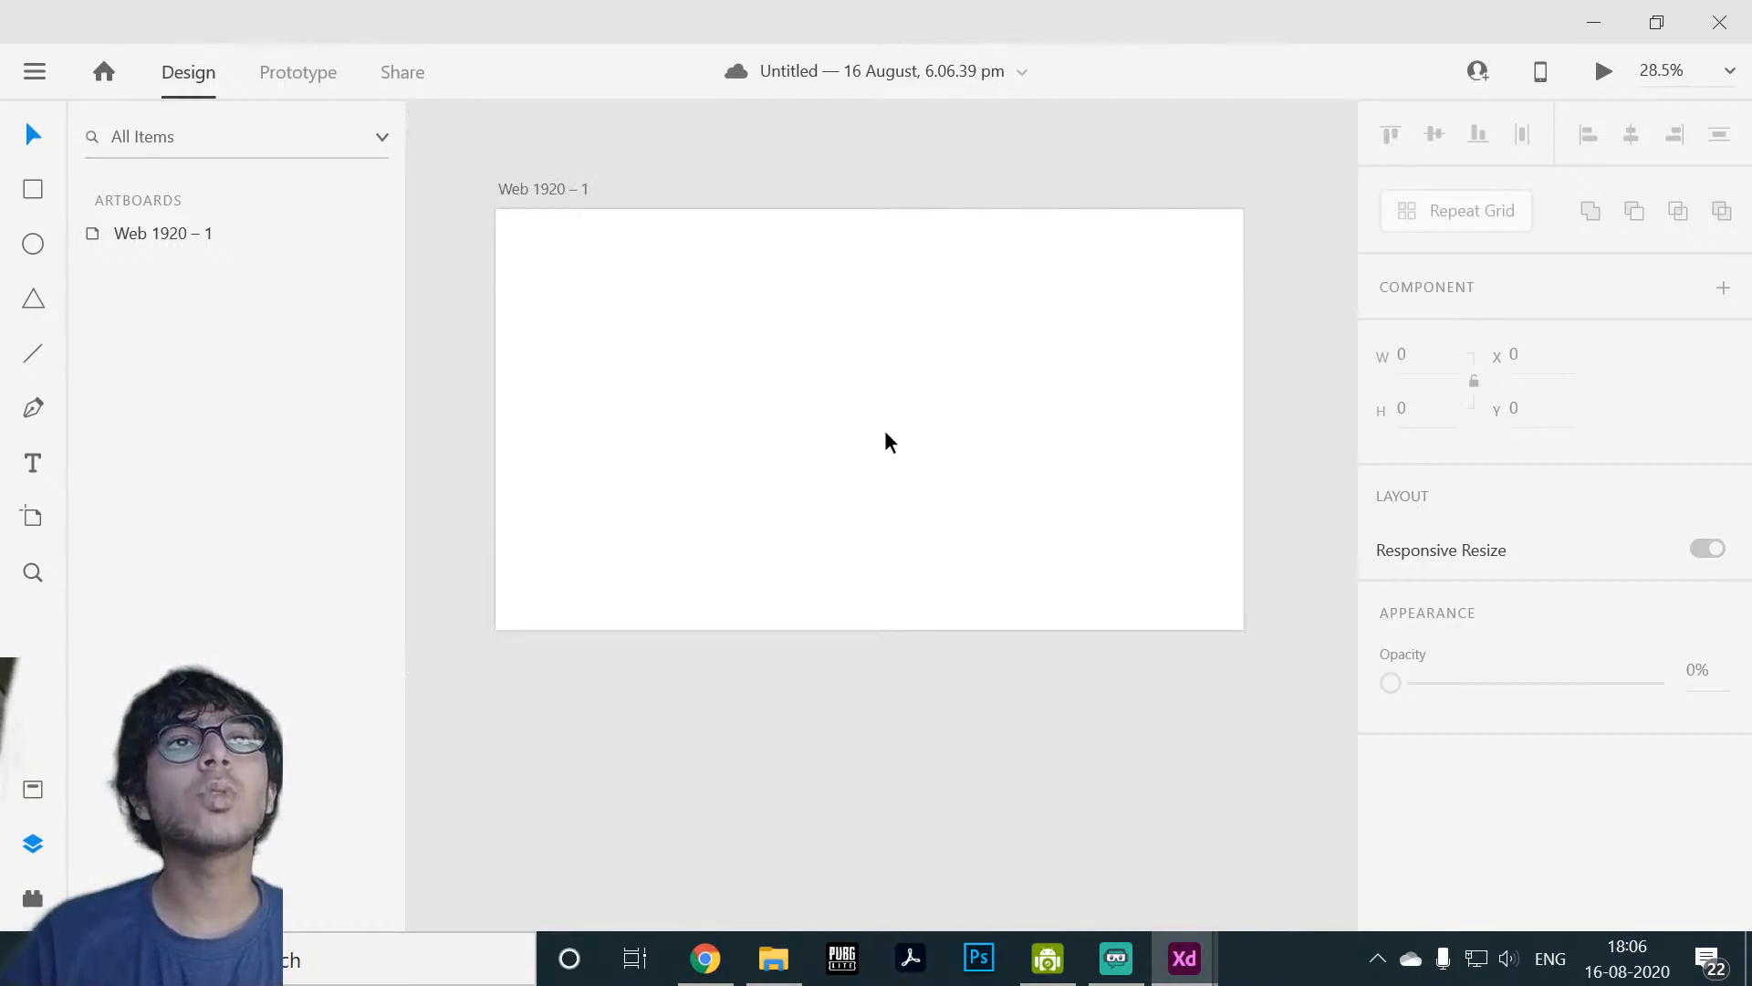
click(890, 482)
drag(870, 630, 874, 793)
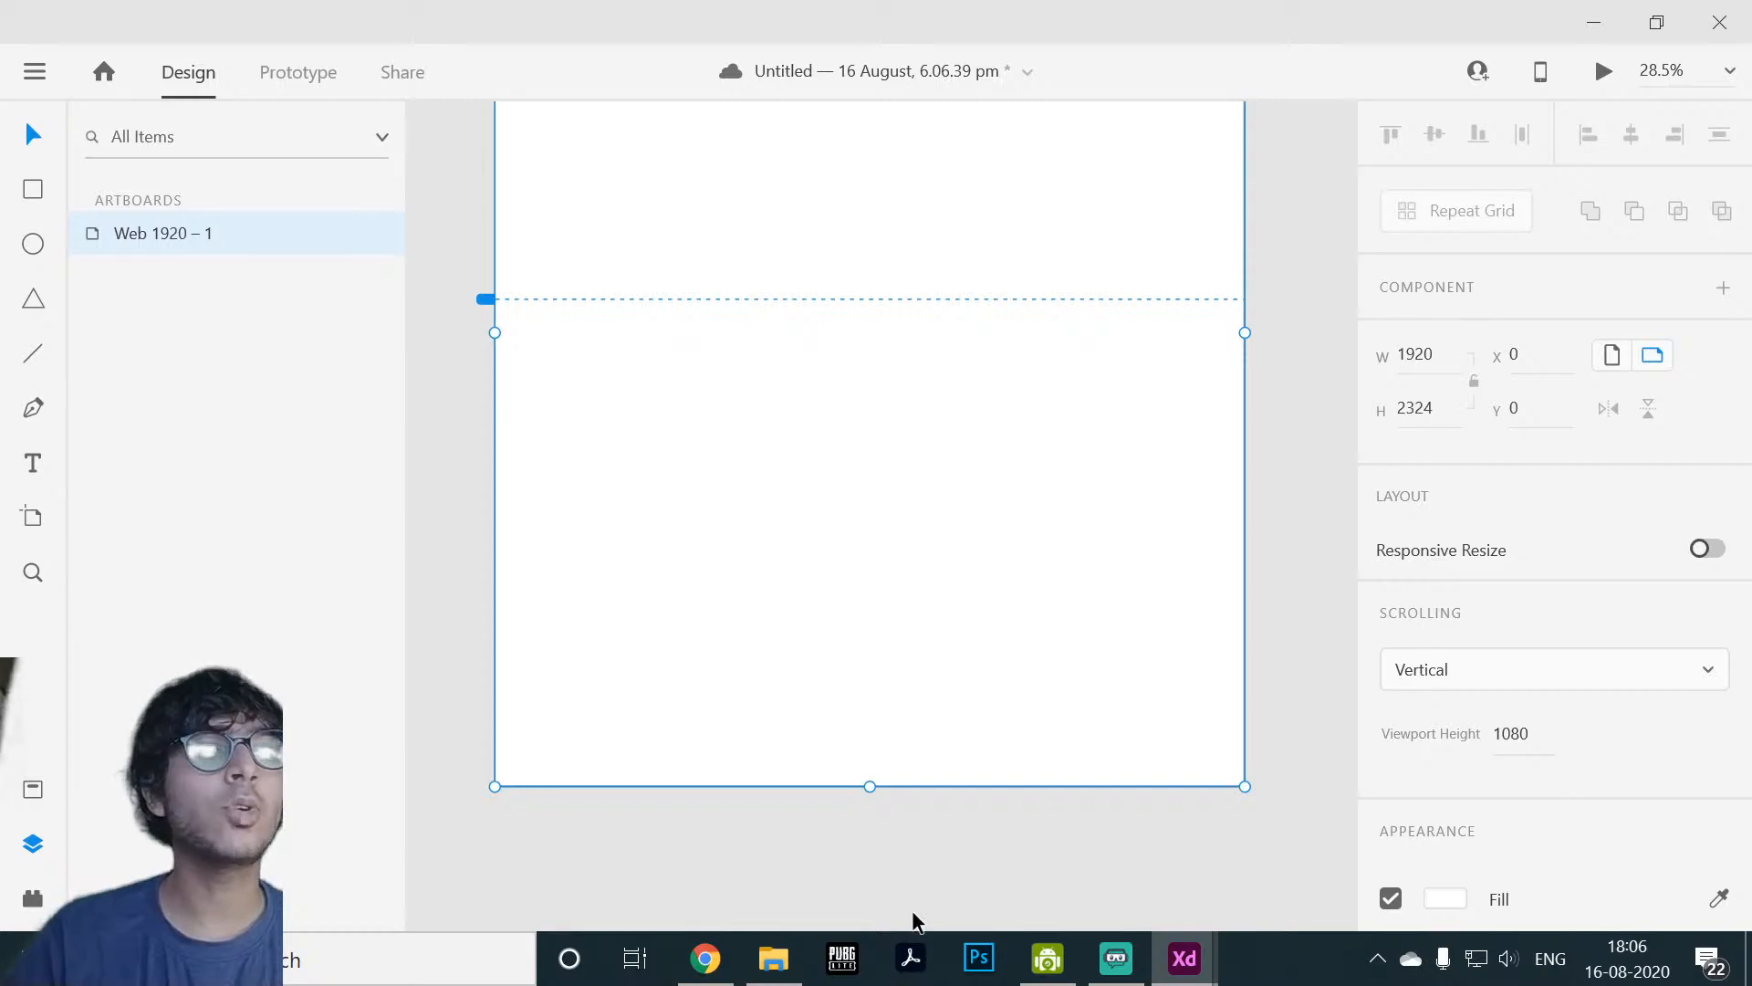
Step: Place the airpods image from the applemock folder at X 1210, Y 335 and fix its position when scrolling
click(772, 958)
click(346, 192)
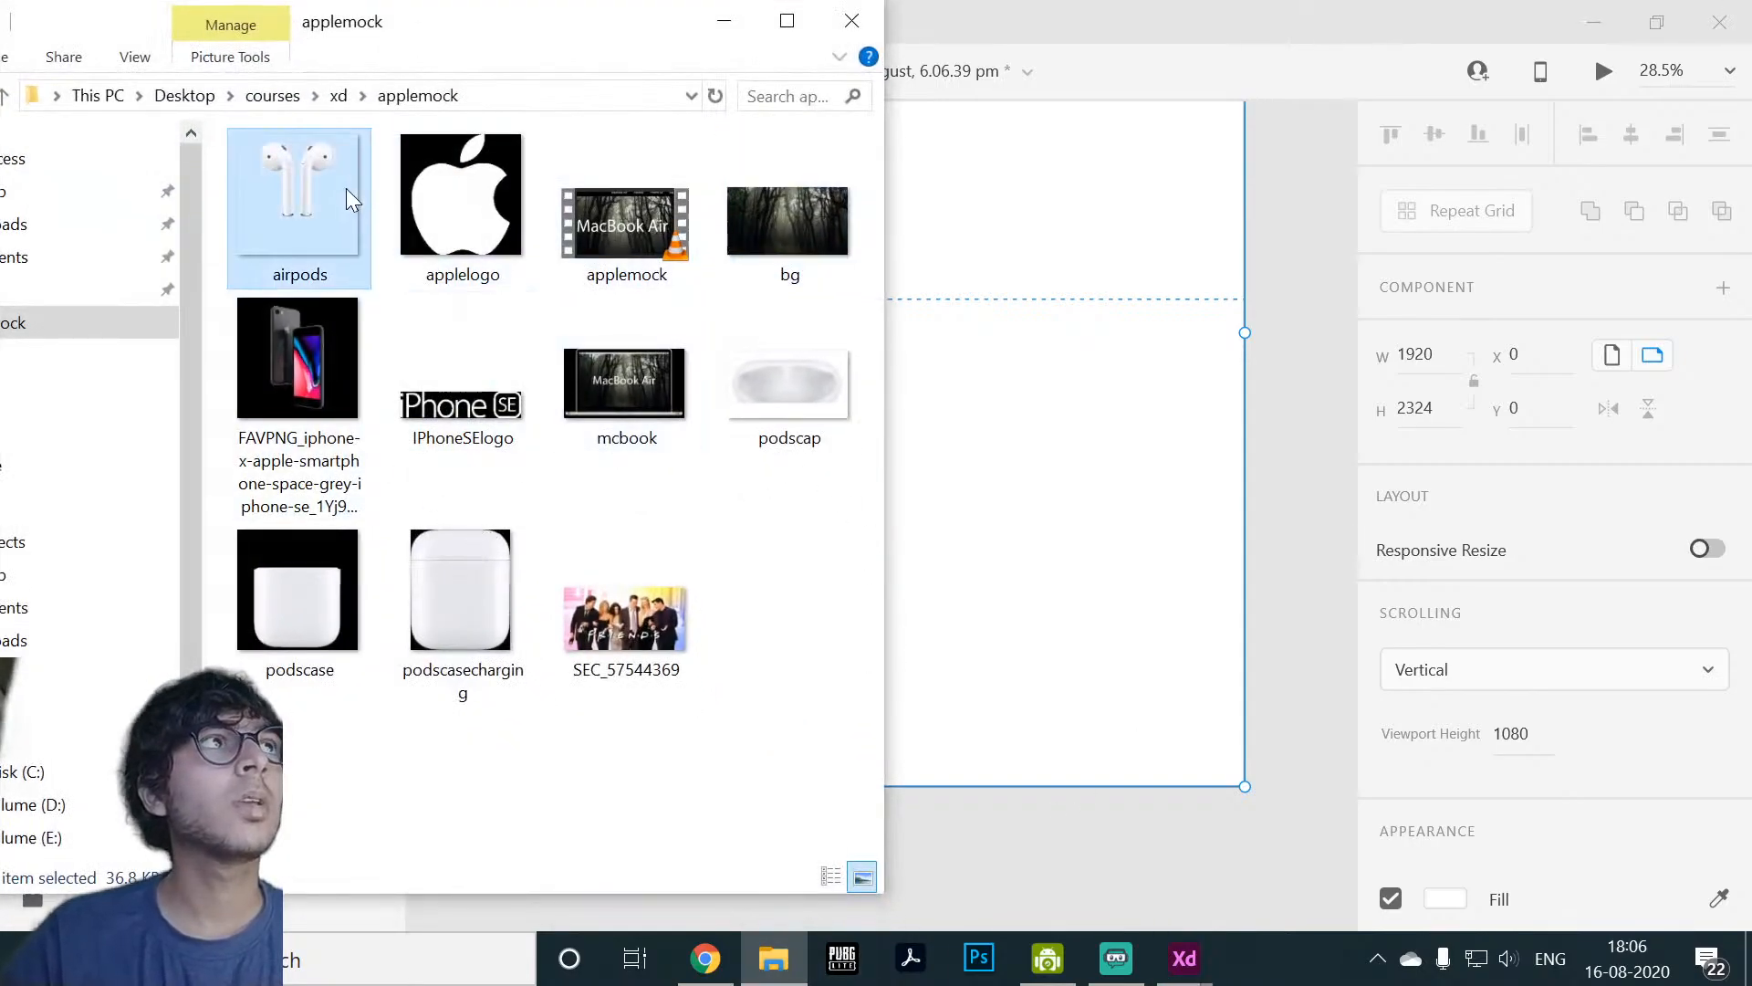
drag(347, 188, 1083, 190)
scroll(1087, 190, up, 2)
drag(1124, 321, 1108, 234)
scroll(1108, 234, up, 2)
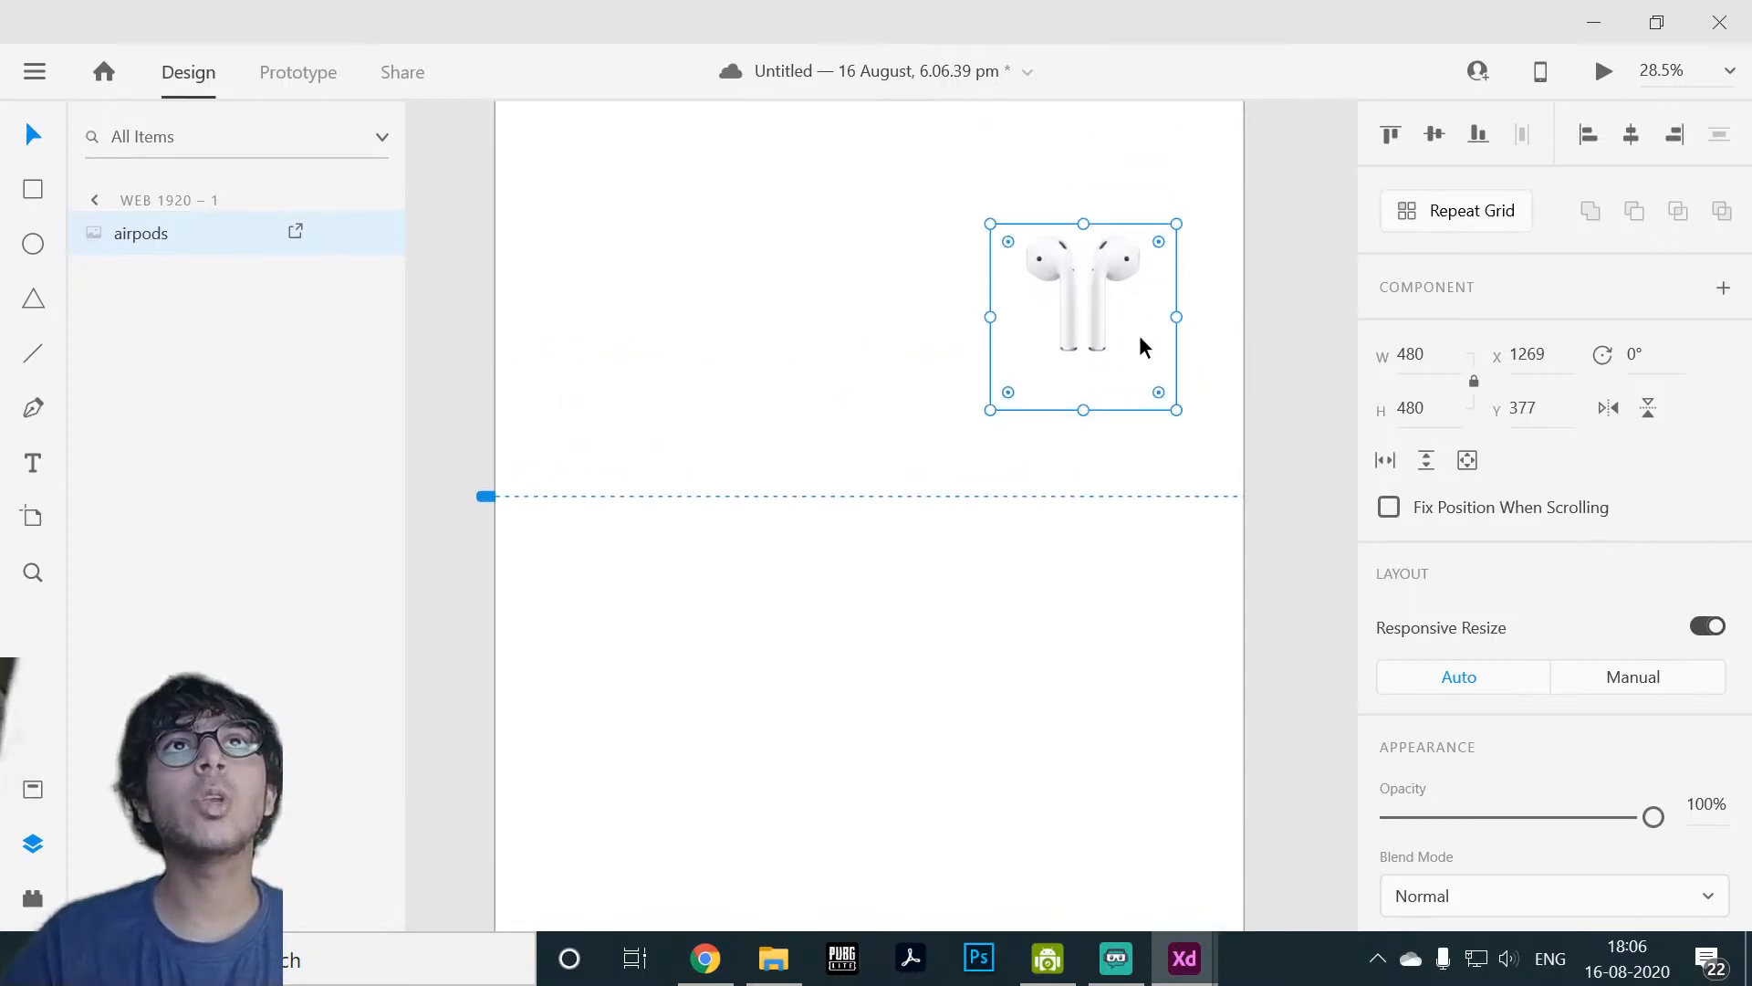
drag(1141, 345, 1048, 272)
scroll(1047, 272, down, 1)
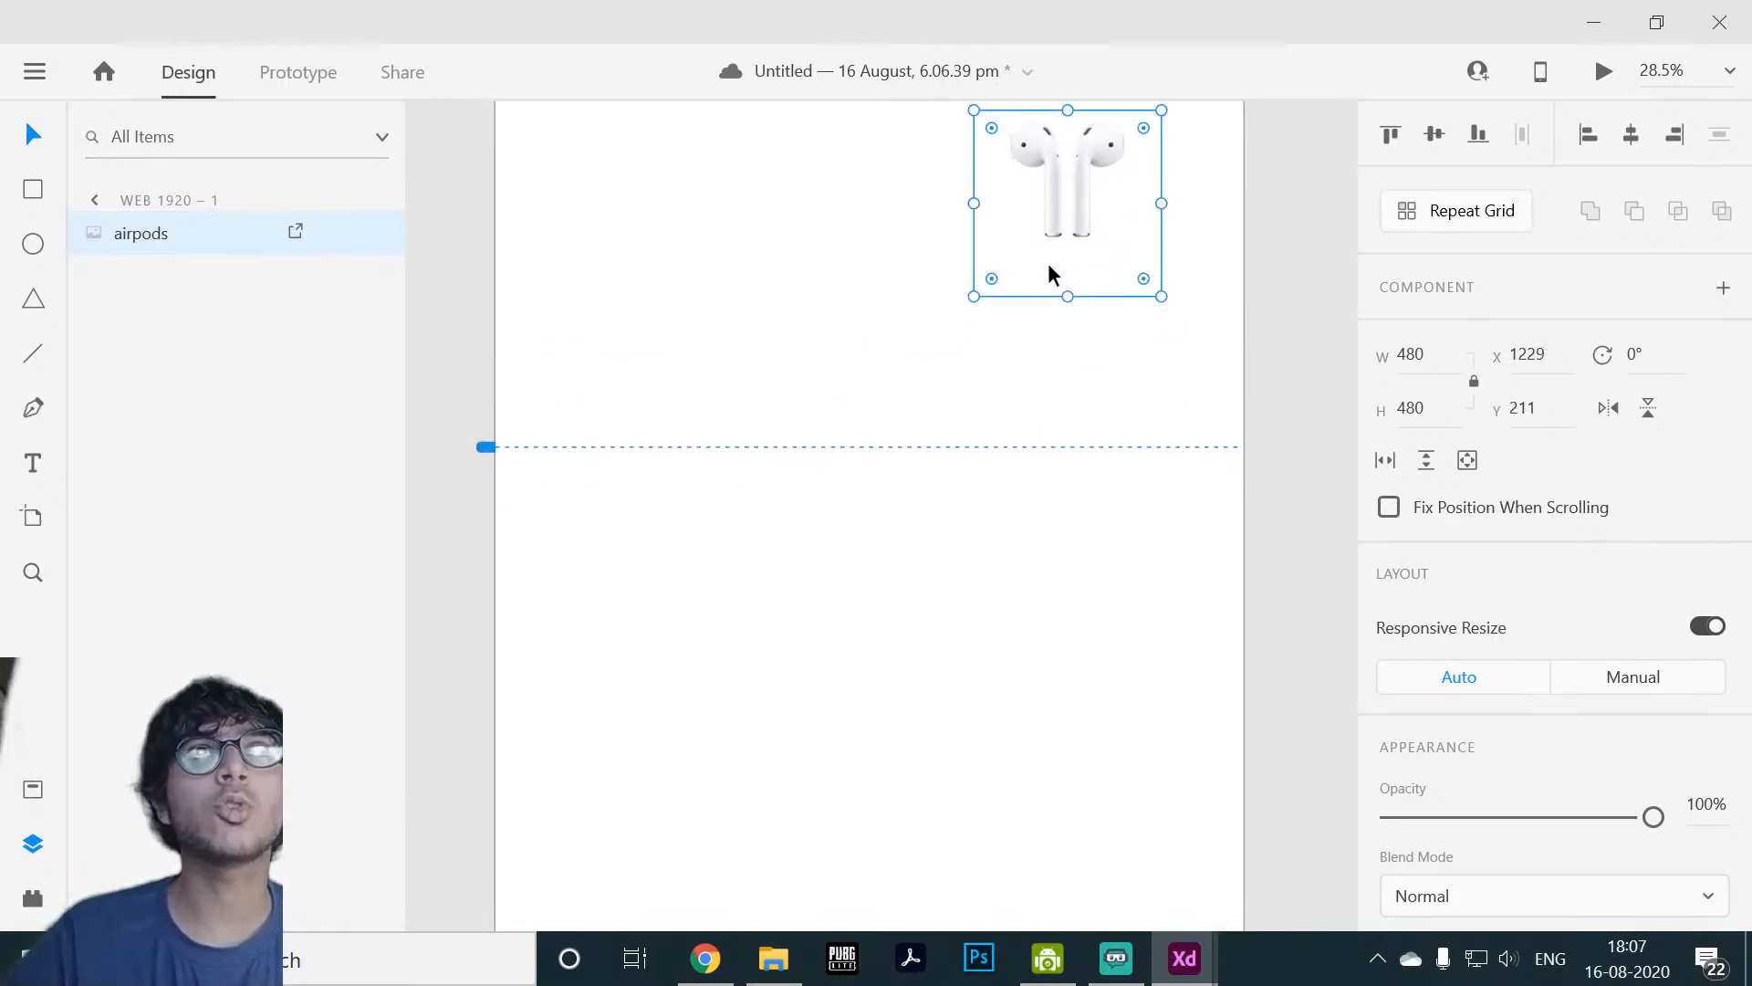
scroll(1058, 260, up, 4)
drag(1077, 374, 1071, 425)
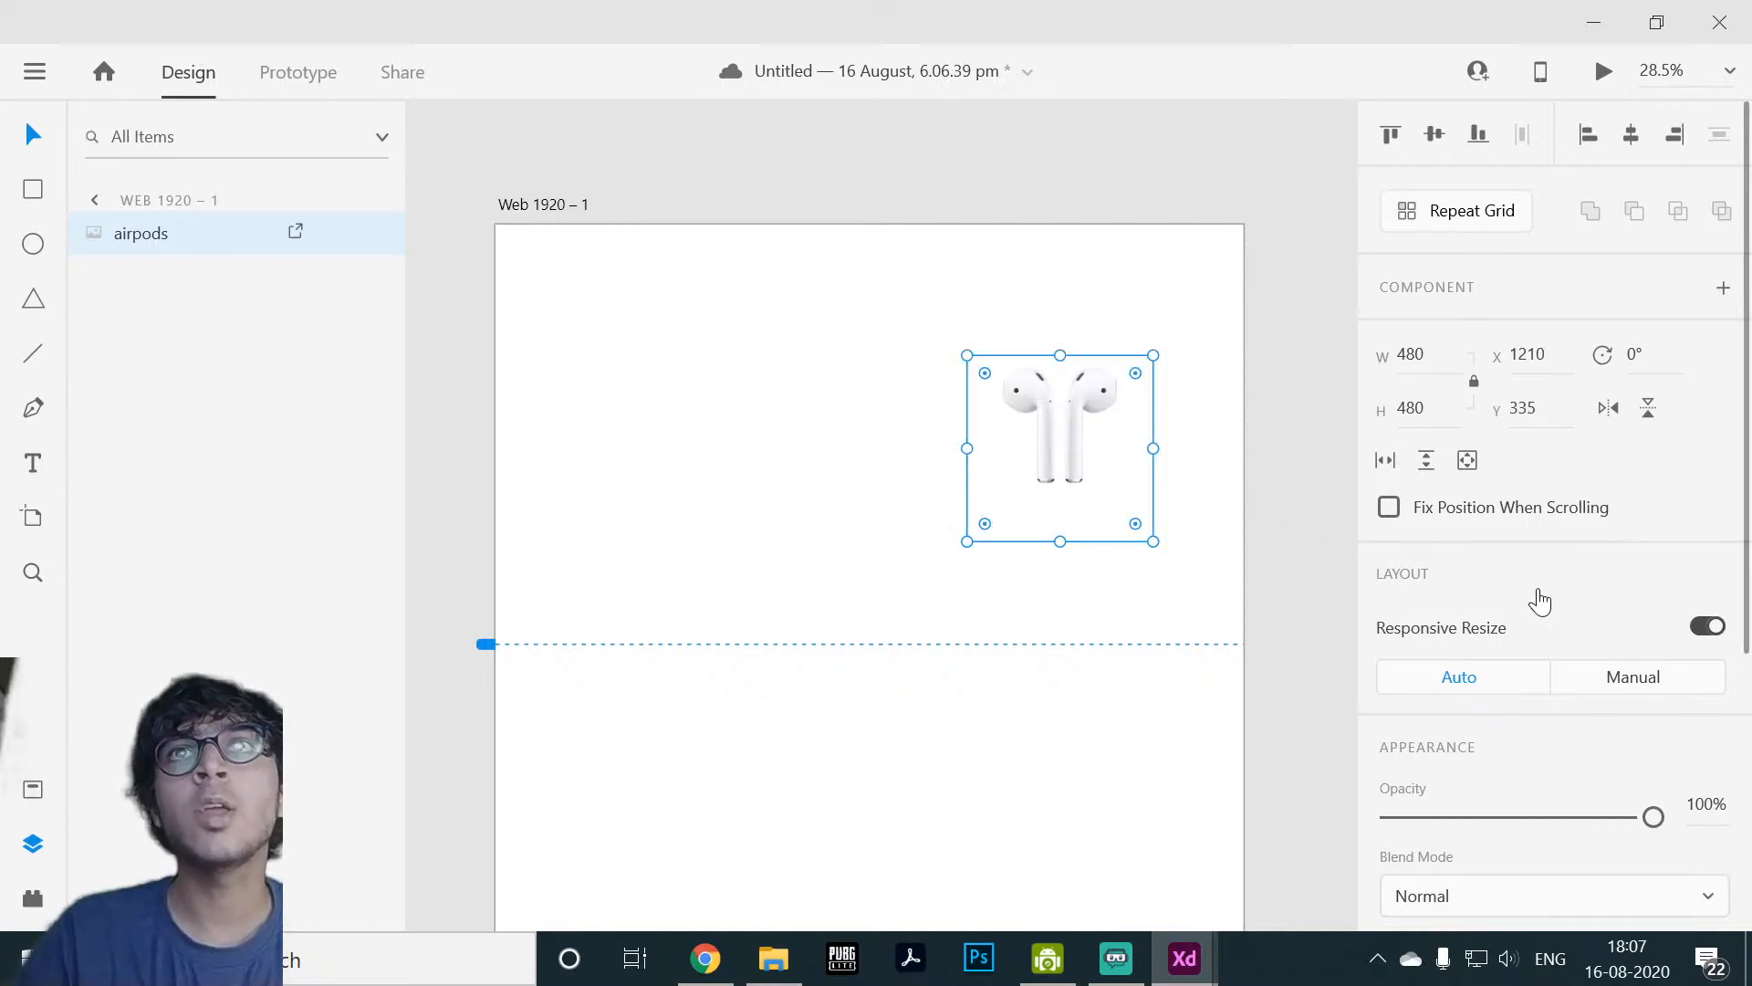
click(1389, 507)
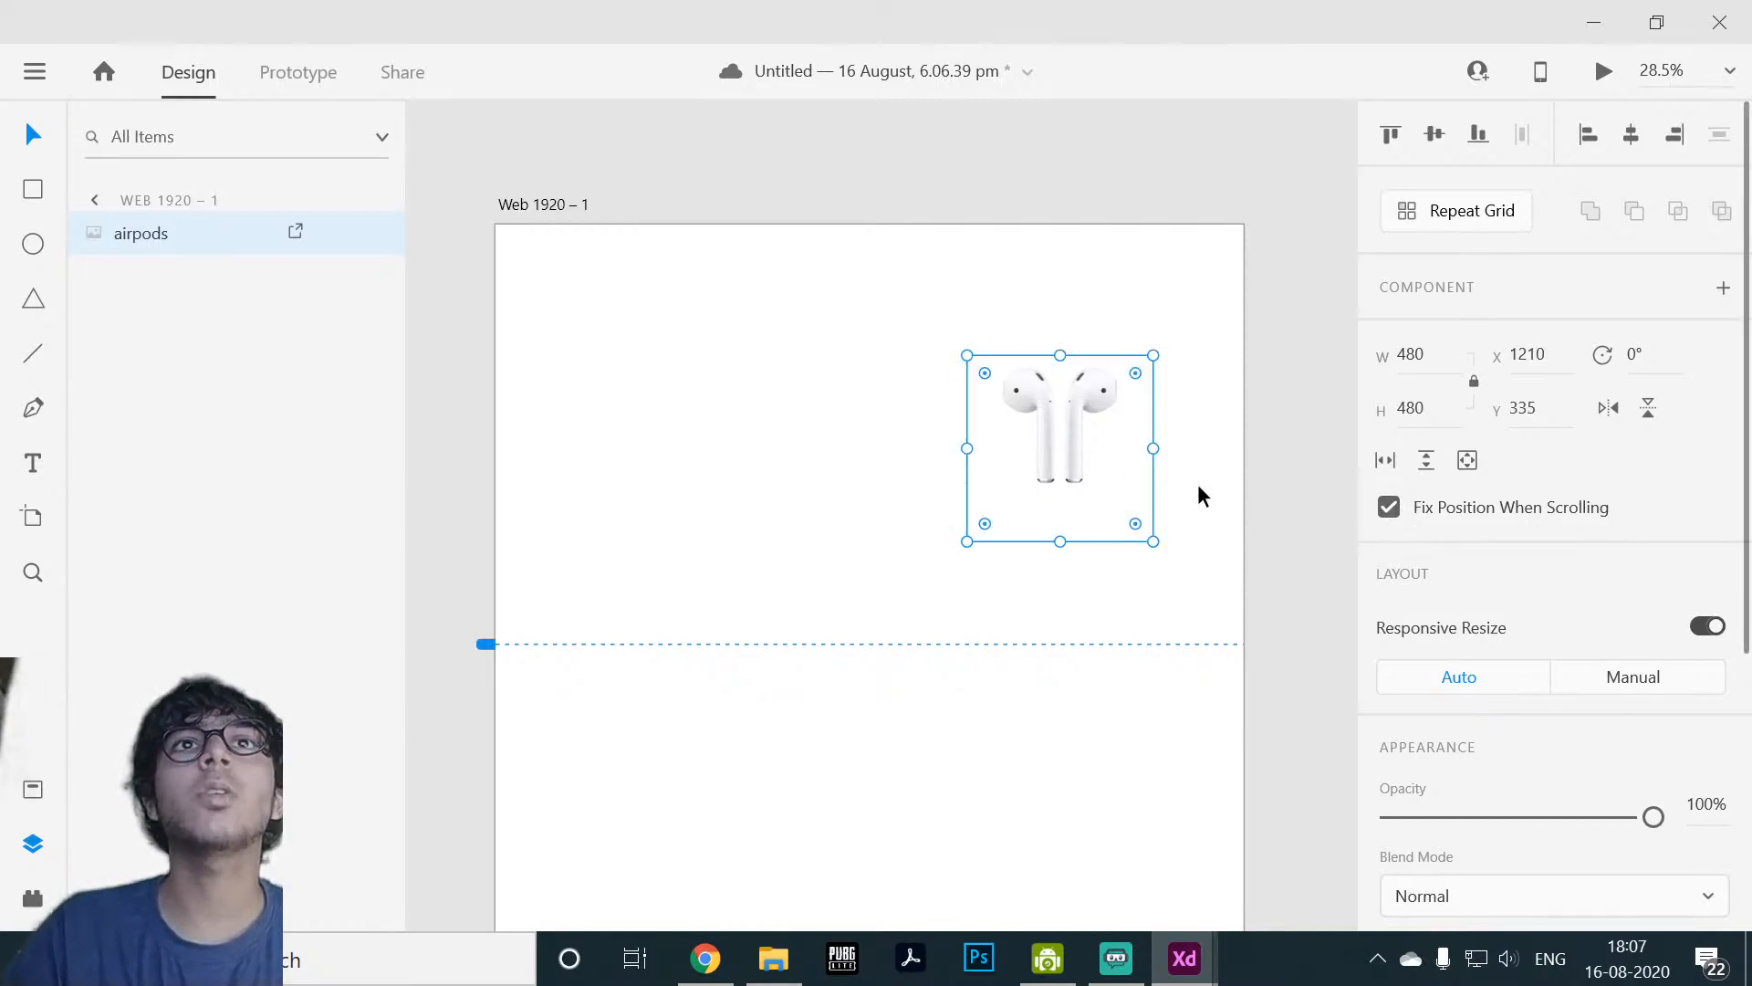
Step: Add the podscase image from the applemock folder below the viewport line at X 1210, Y 1281, aligned under the airpods
click(774, 958)
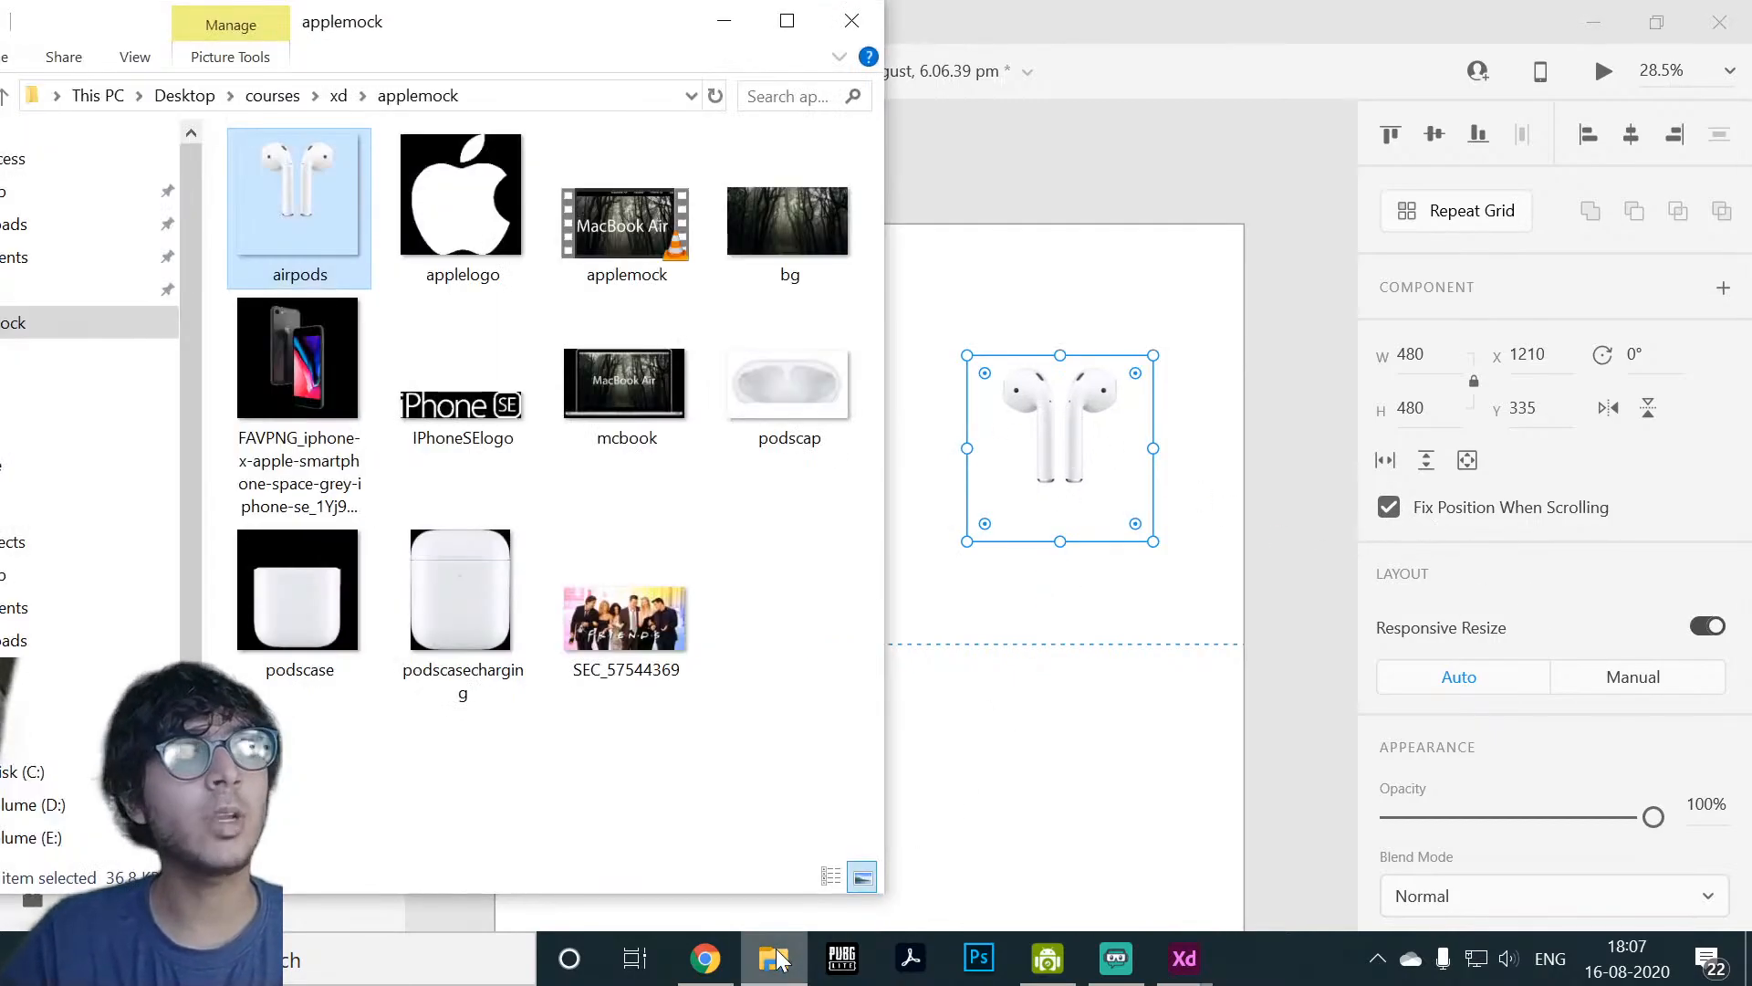
click(453, 655)
click(276, 584)
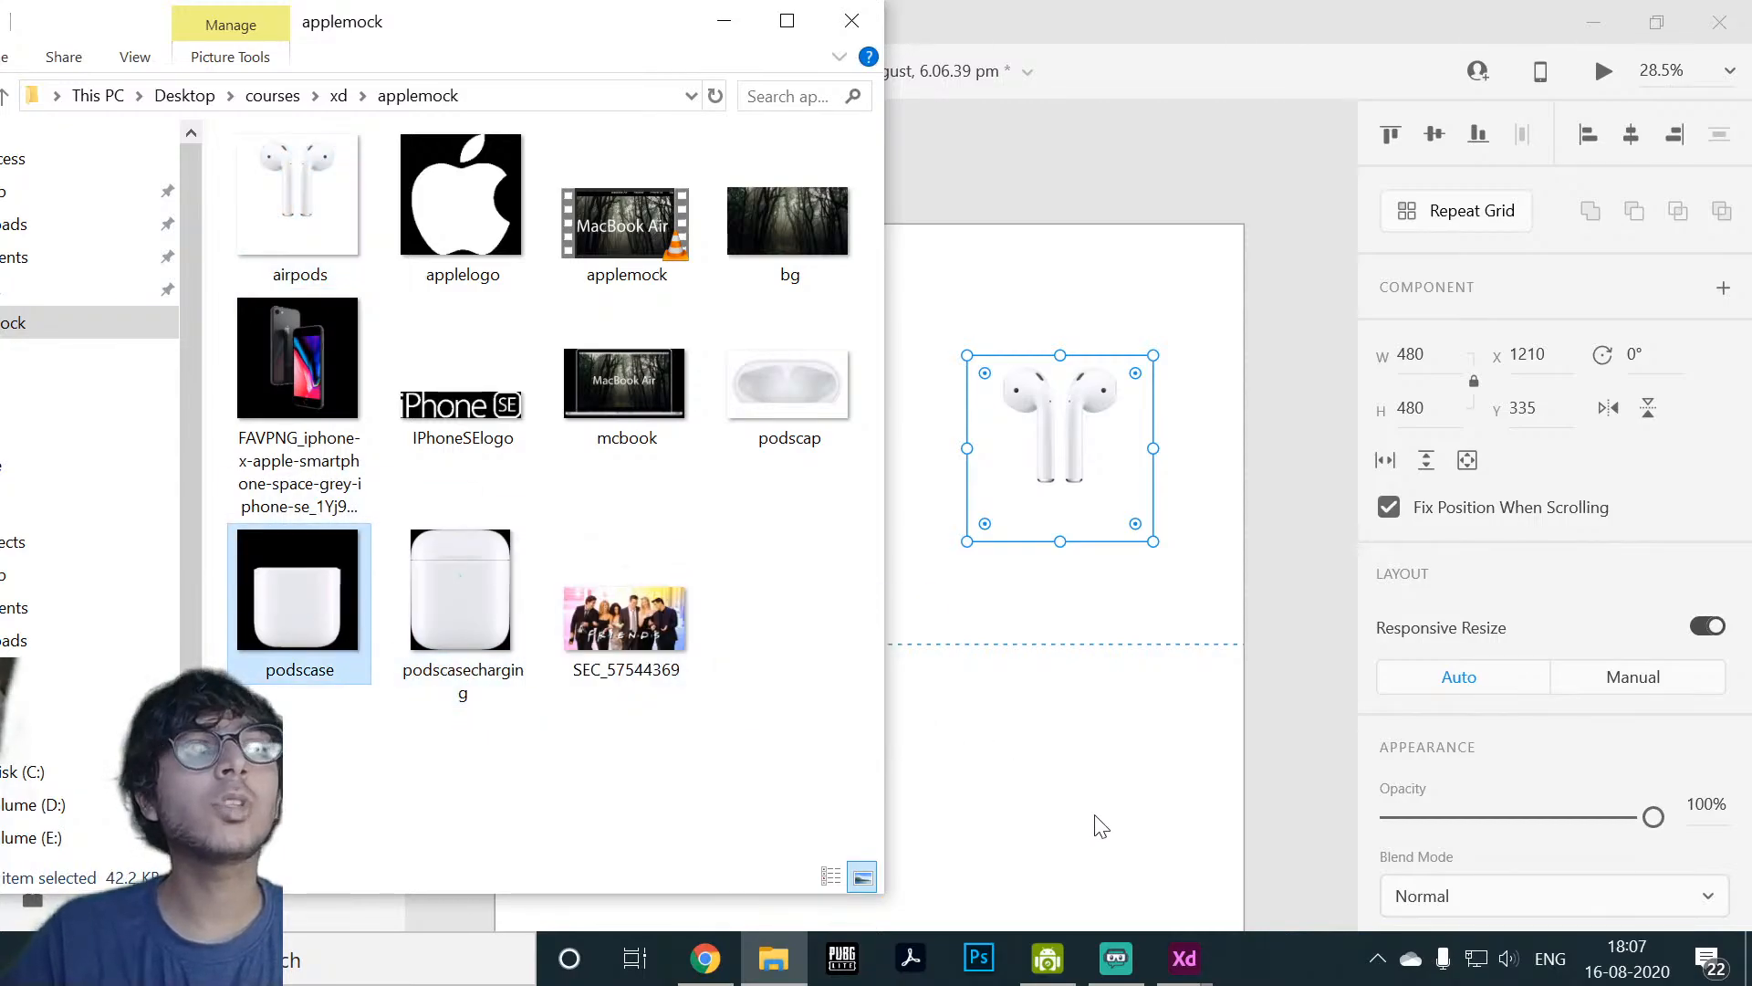
drag(1094, 815, 1099, 818)
scroll(1103, 820, down, 1)
drag(1204, 800, 1060, 706)
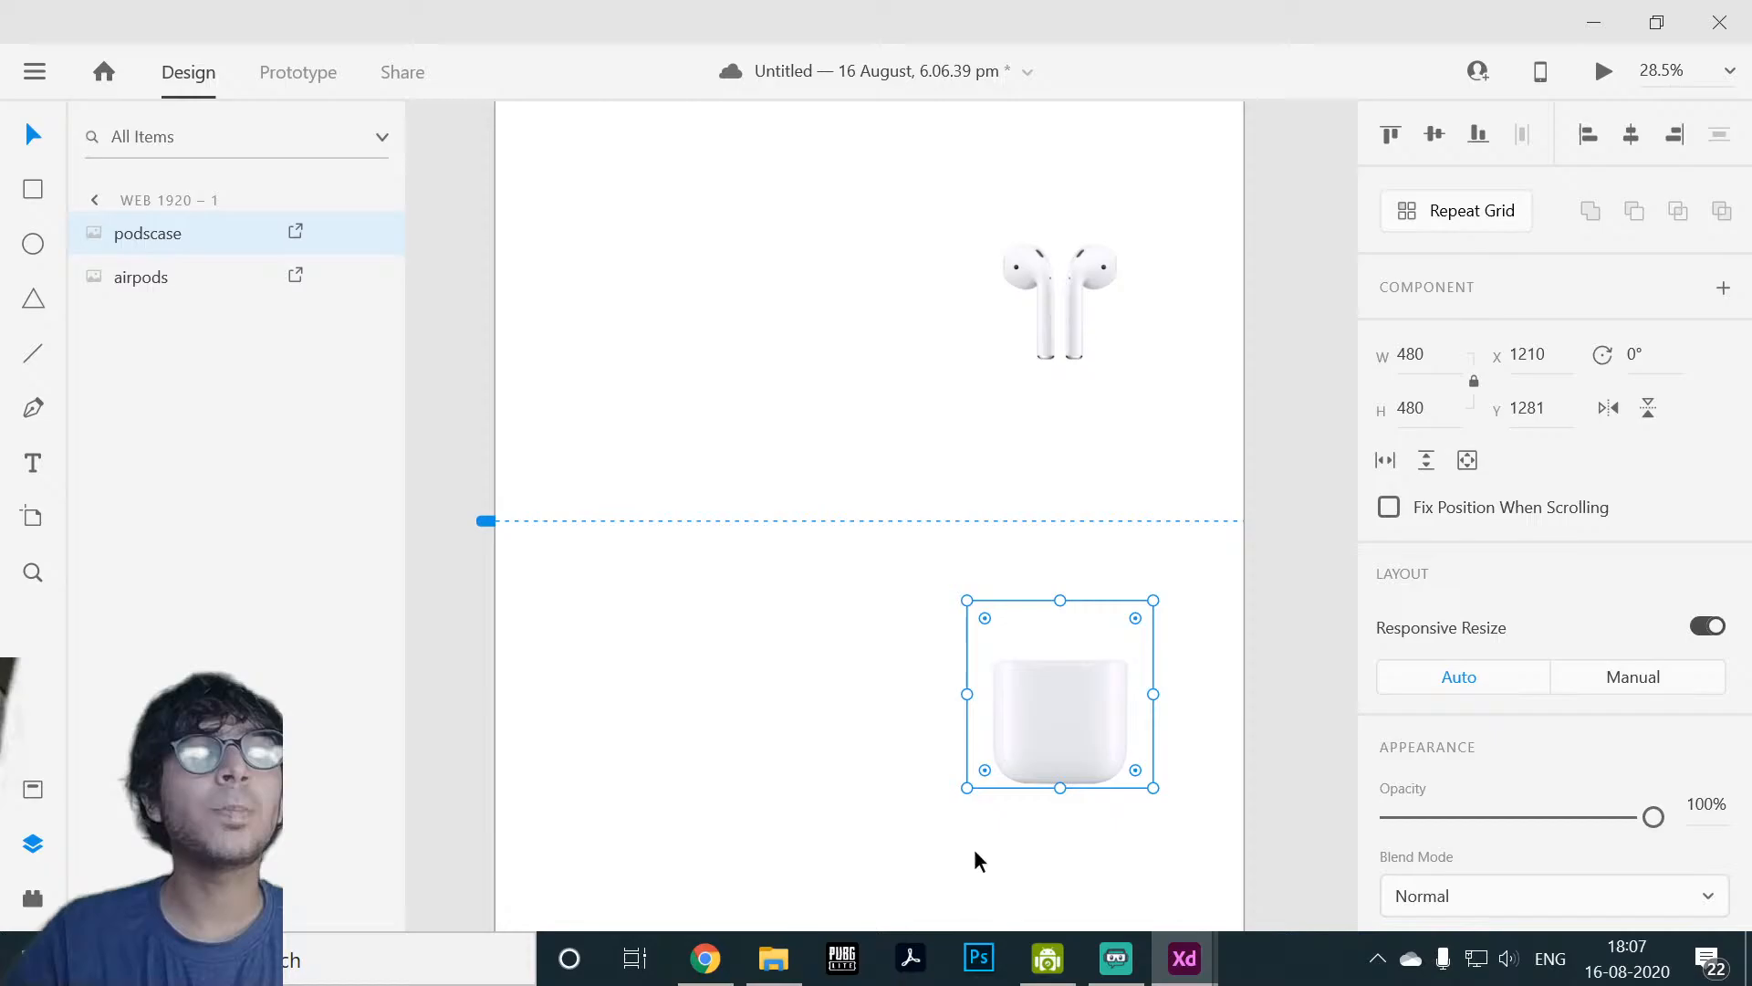
Step: Add the podscap image from the applemock folder and fit it onto the top of the case at X 1263, Y 1268
click(765, 960)
drag(769, 396, 1053, 460)
drag(1048, 549, 1037, 631)
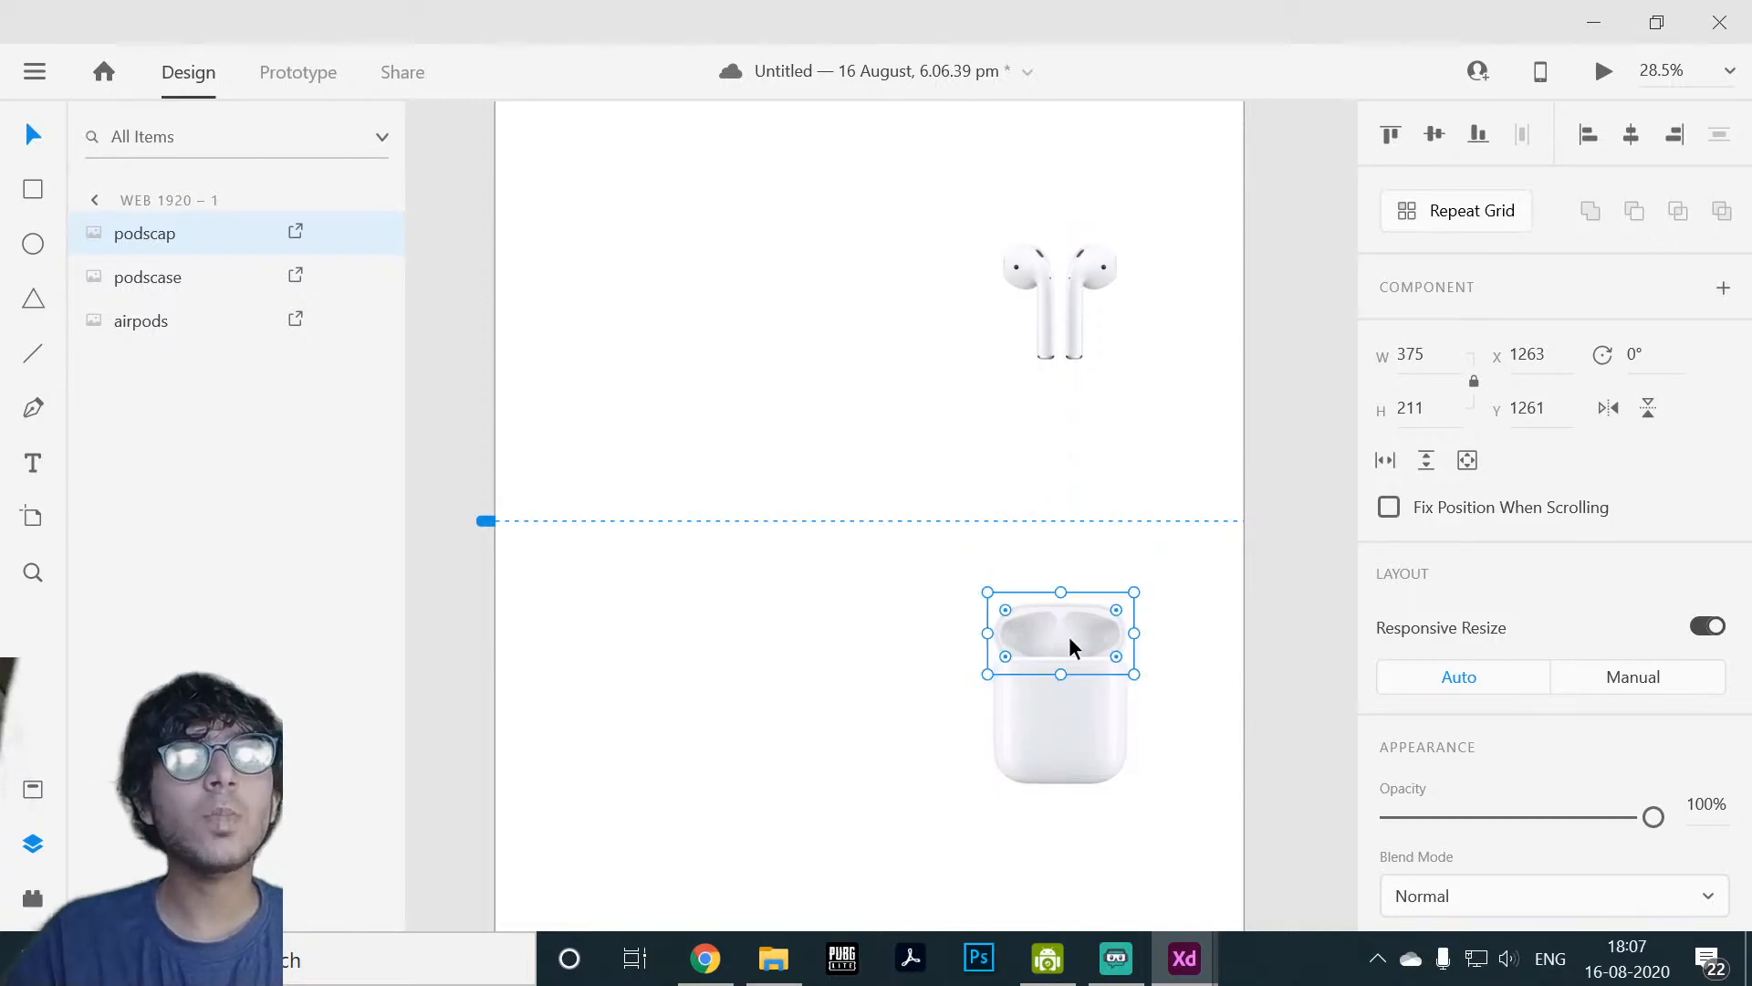
key(Down)
key(Down)
key(Down)
key(Down)
key(Down)
key(Down)
key(Down)
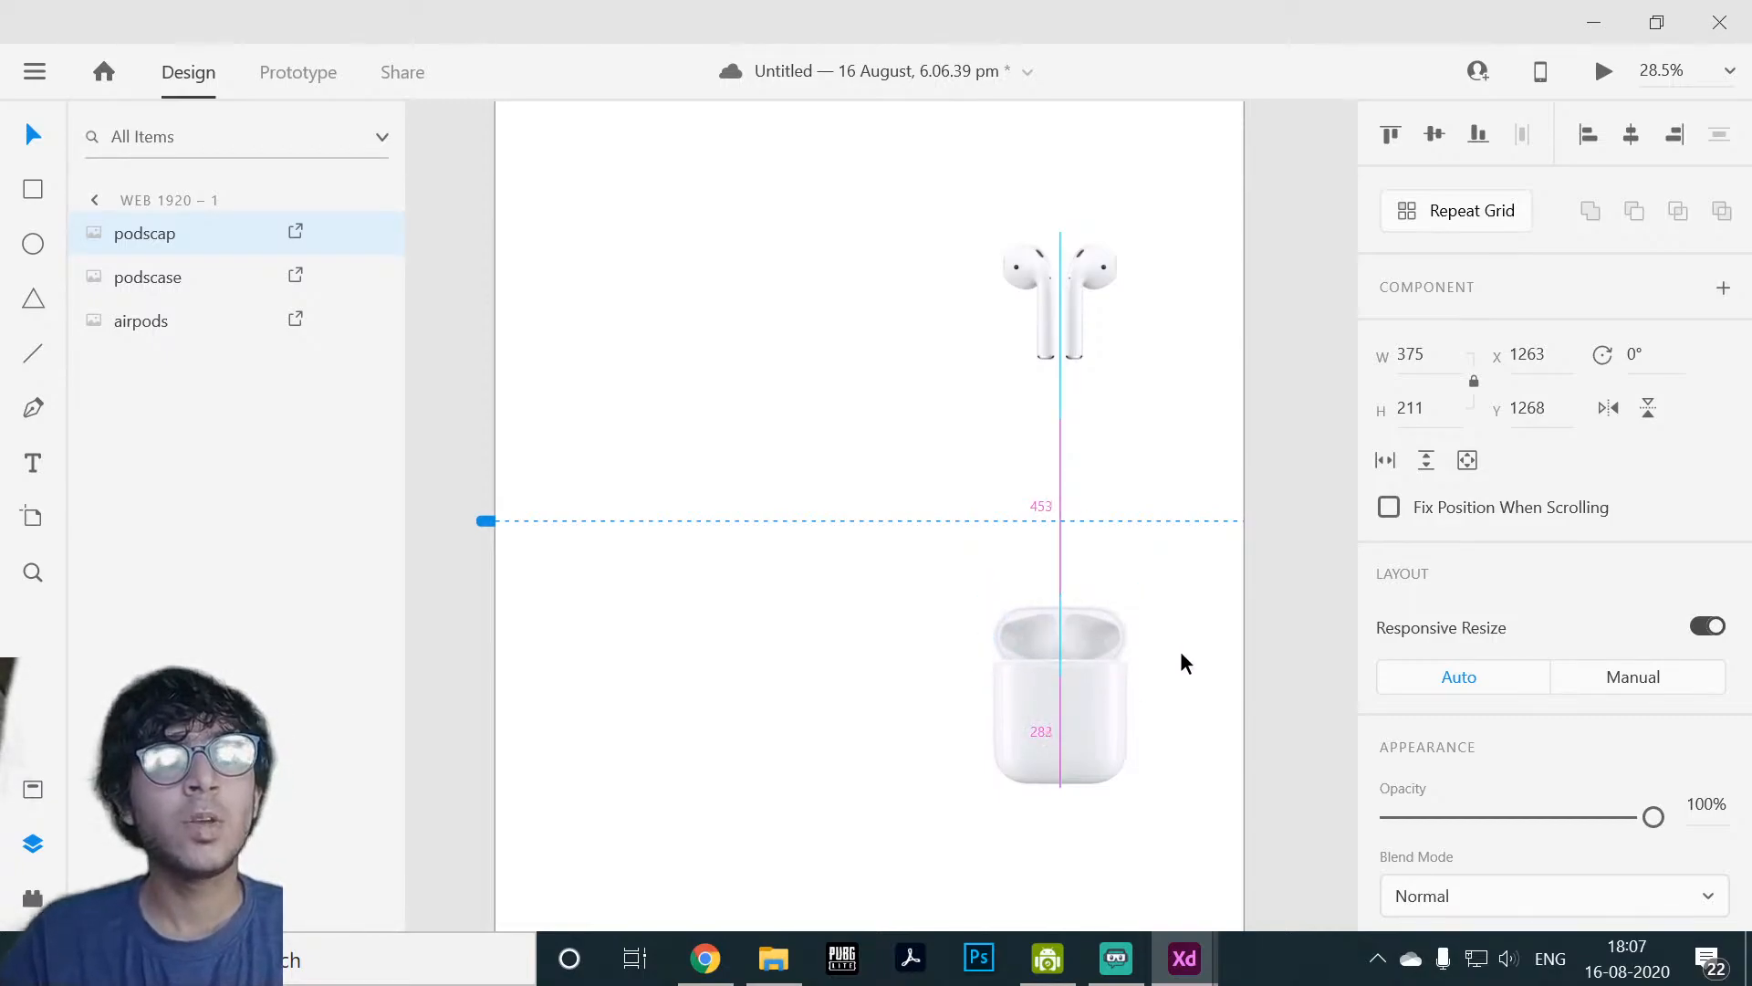
click(1210, 655)
Step: Move the airpods image up to Y 155 and order the layers podscase, airpods, podscap from front to back
drag(1065, 283, 1068, 219)
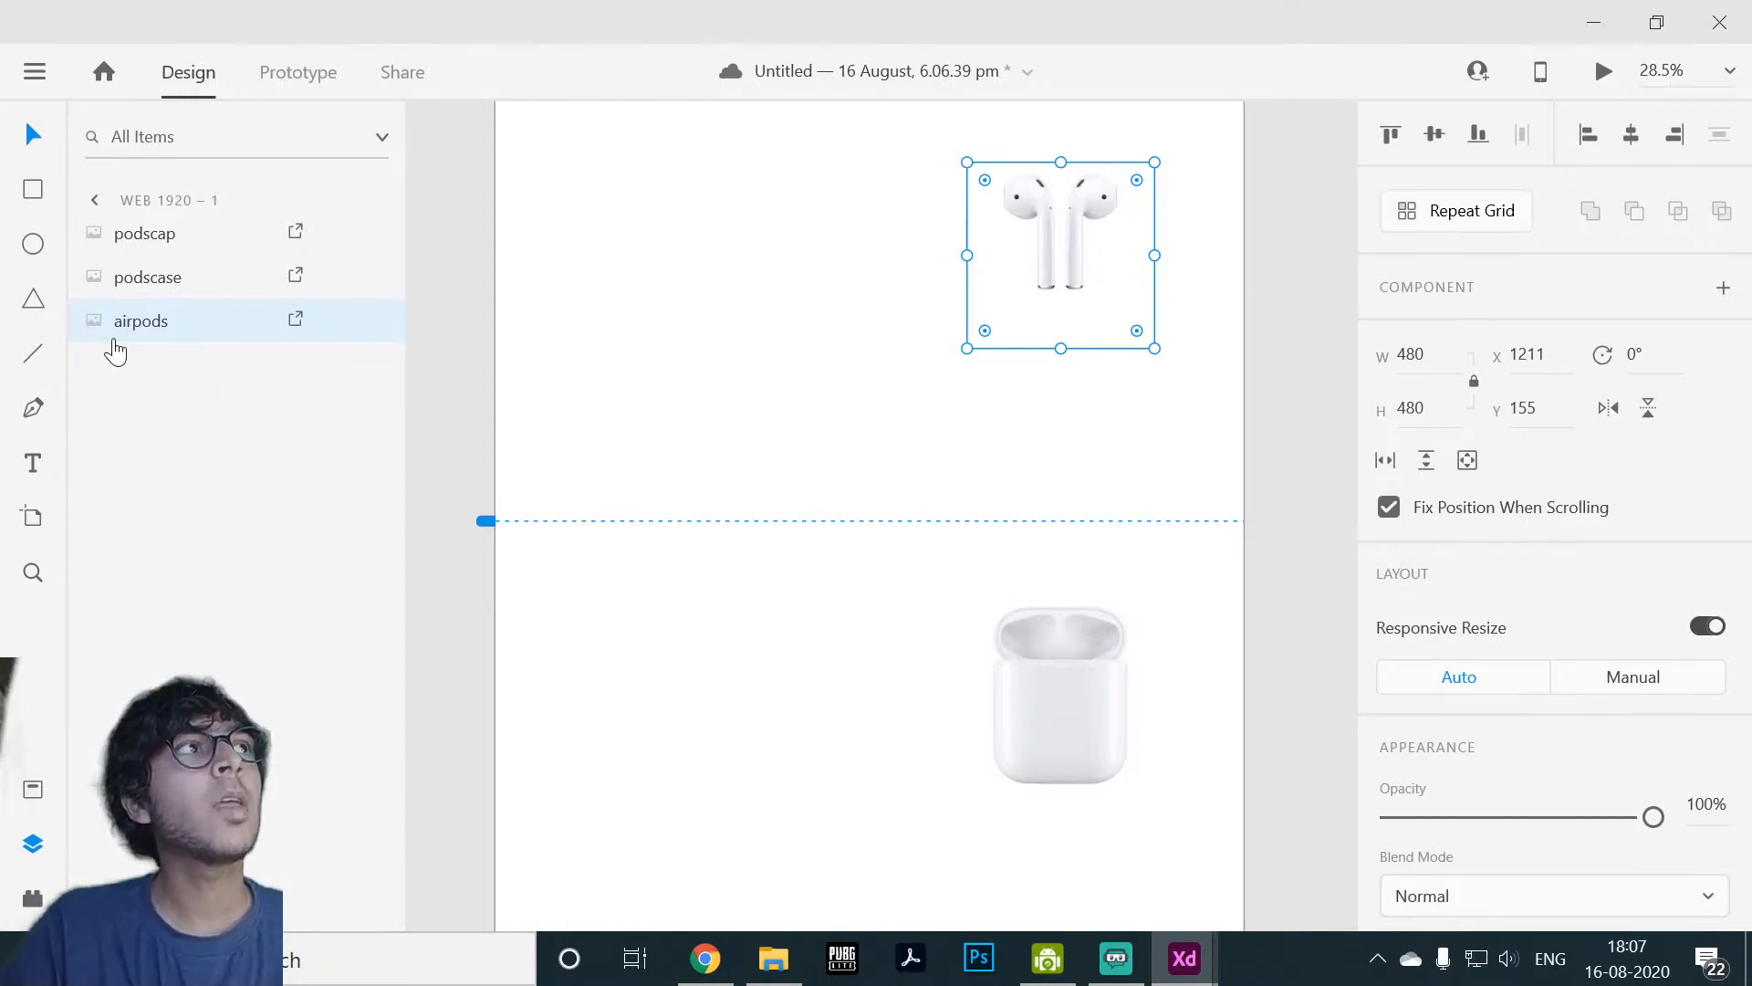
drag(183, 274, 187, 233)
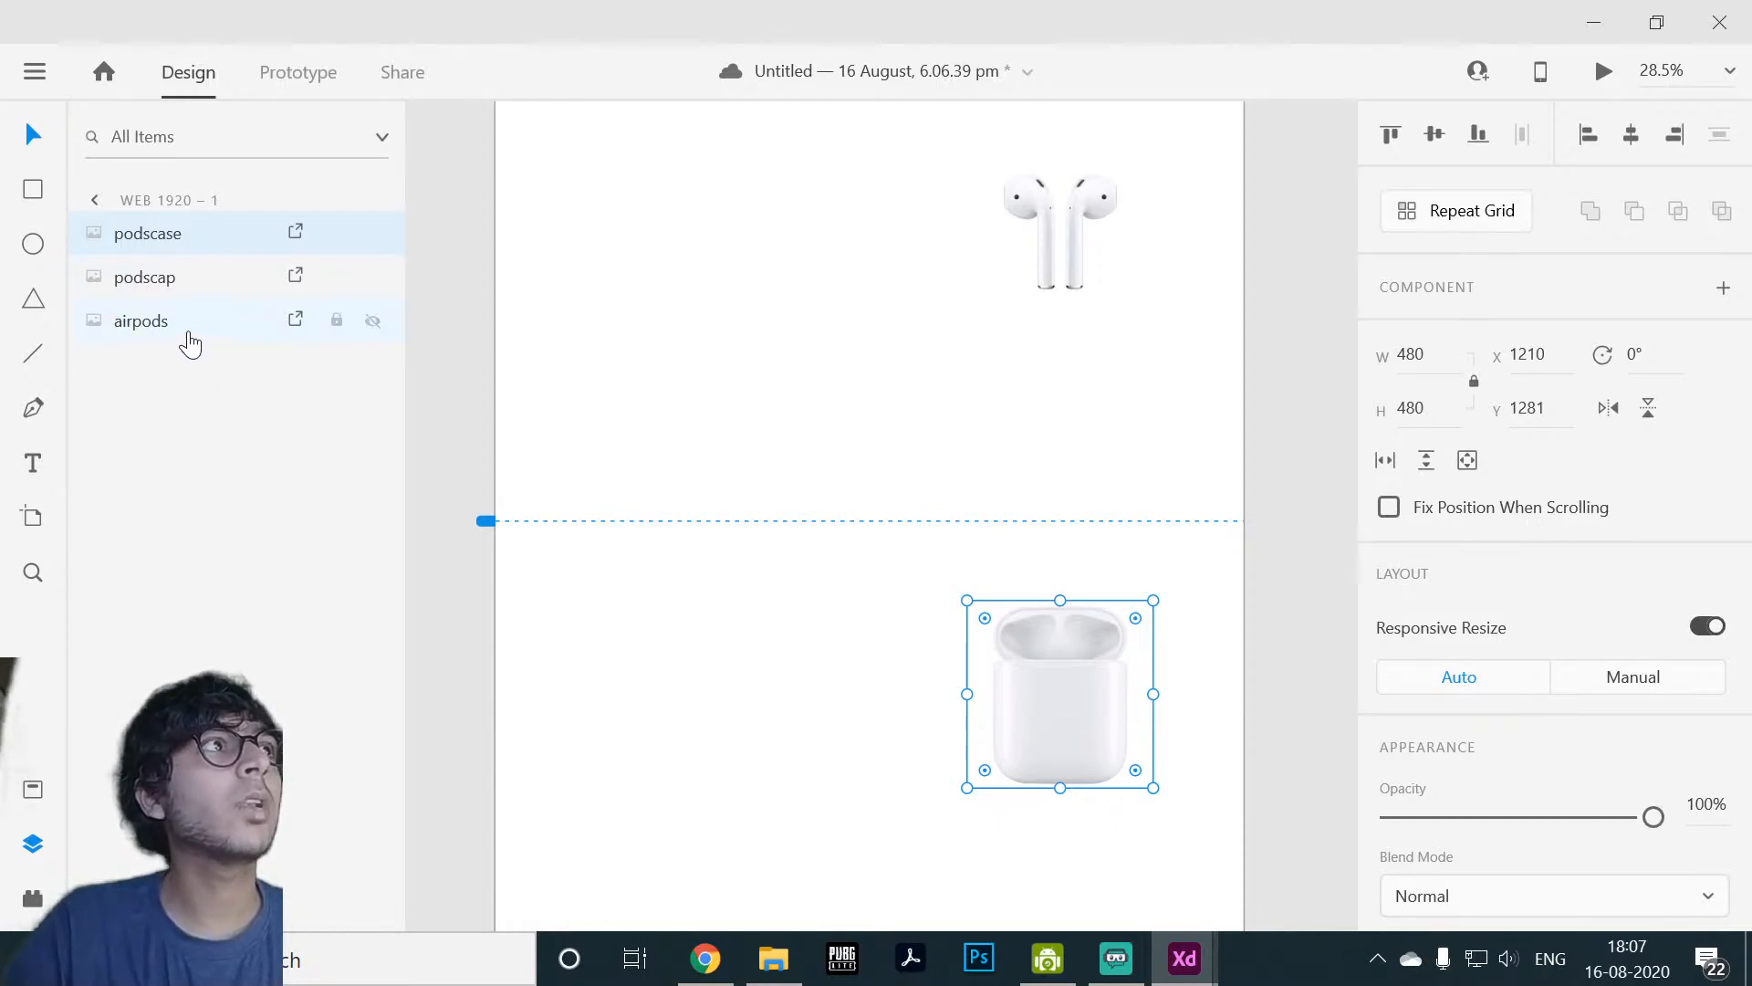
drag(188, 338, 188, 274)
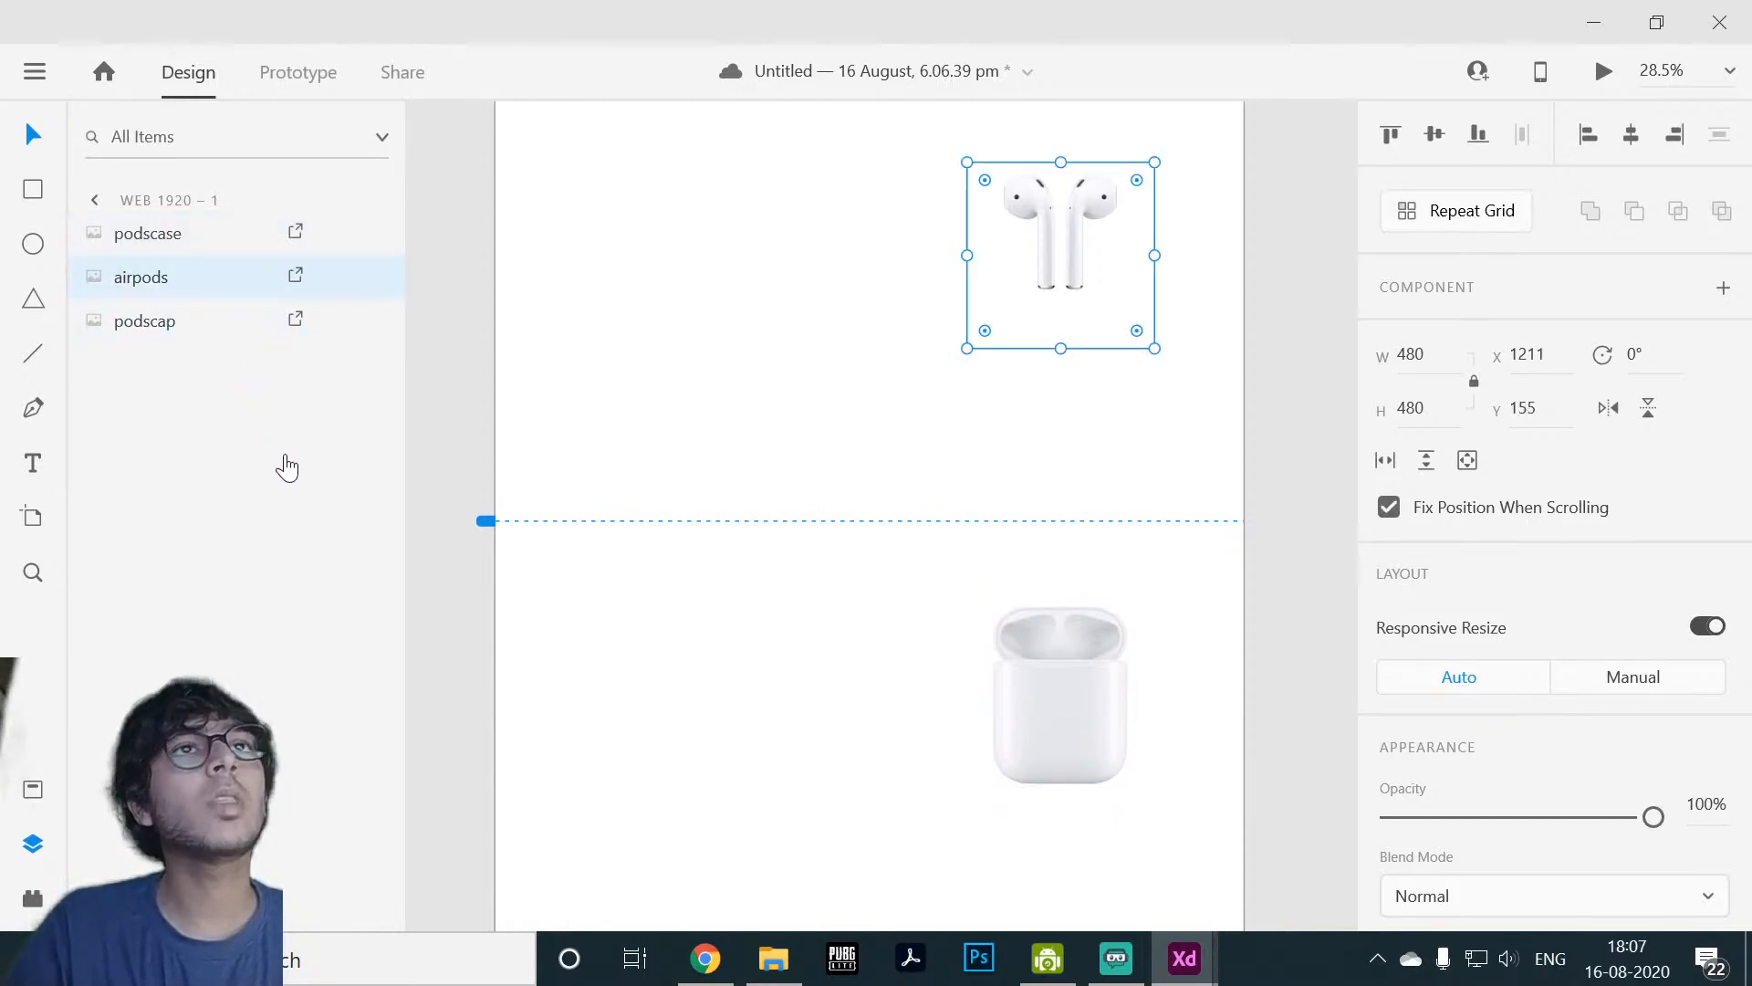
click(558, 483)
Step: Move the airpods image down into the open case to check the layering
drag(1060, 252, 1059, 666)
click(1169, 517)
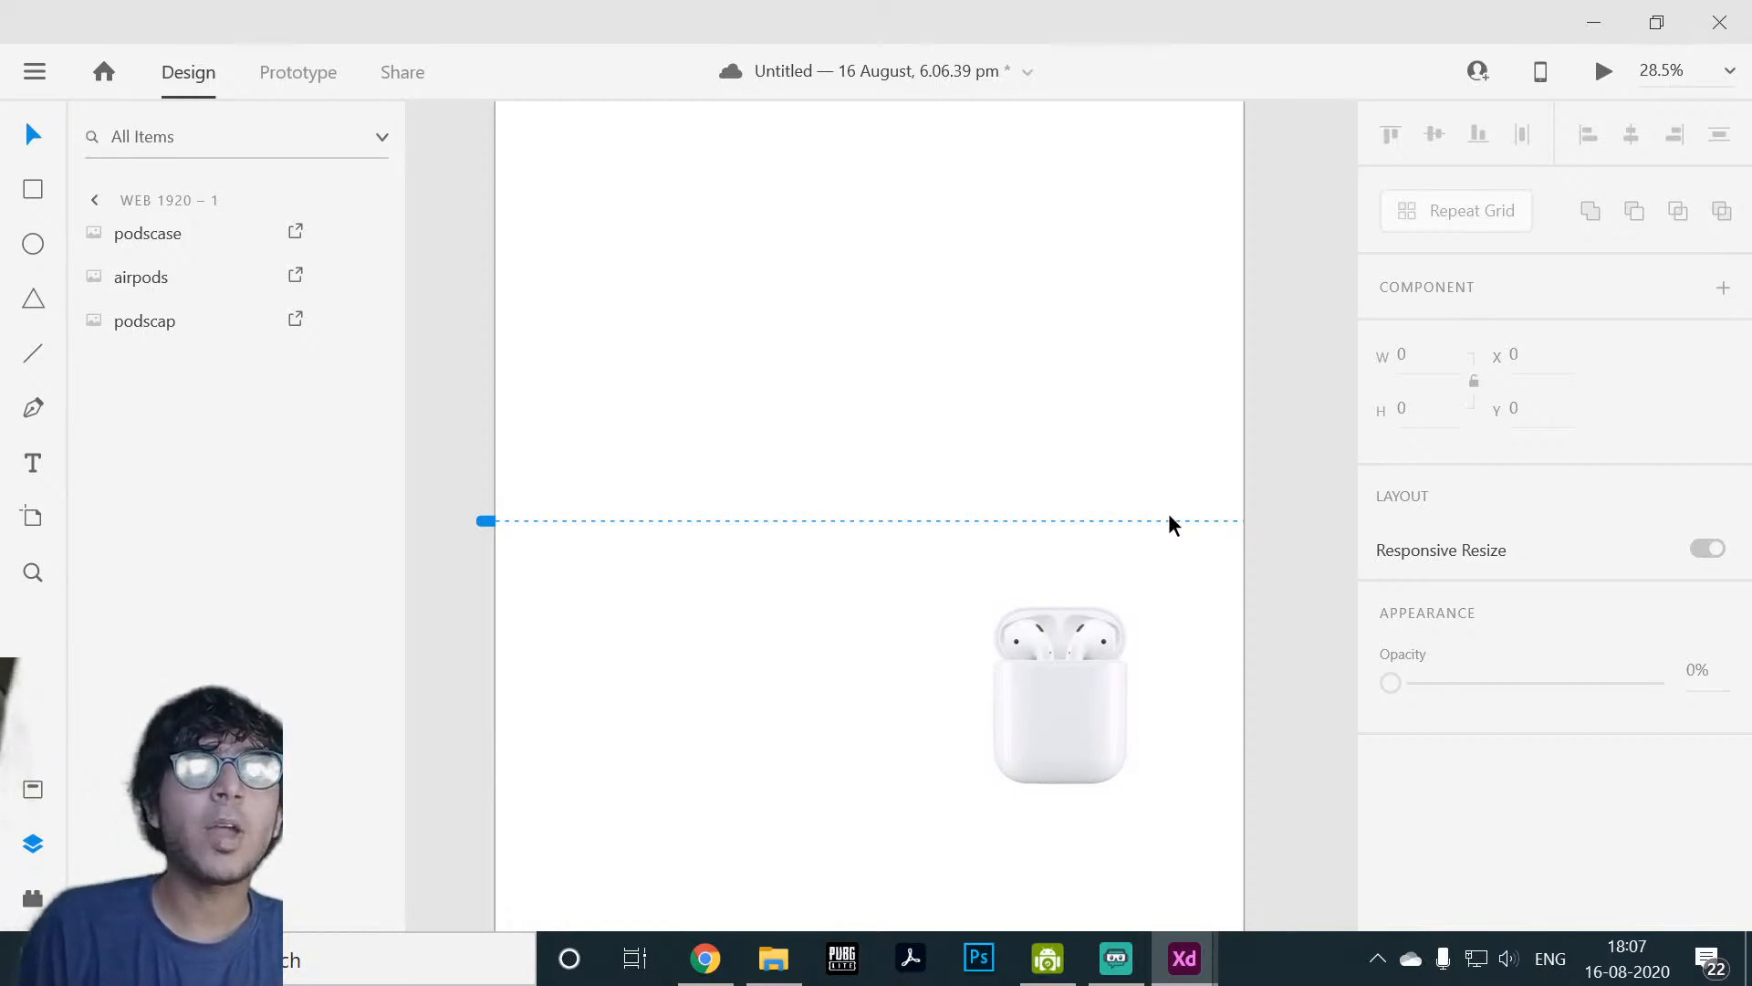
click(1089, 631)
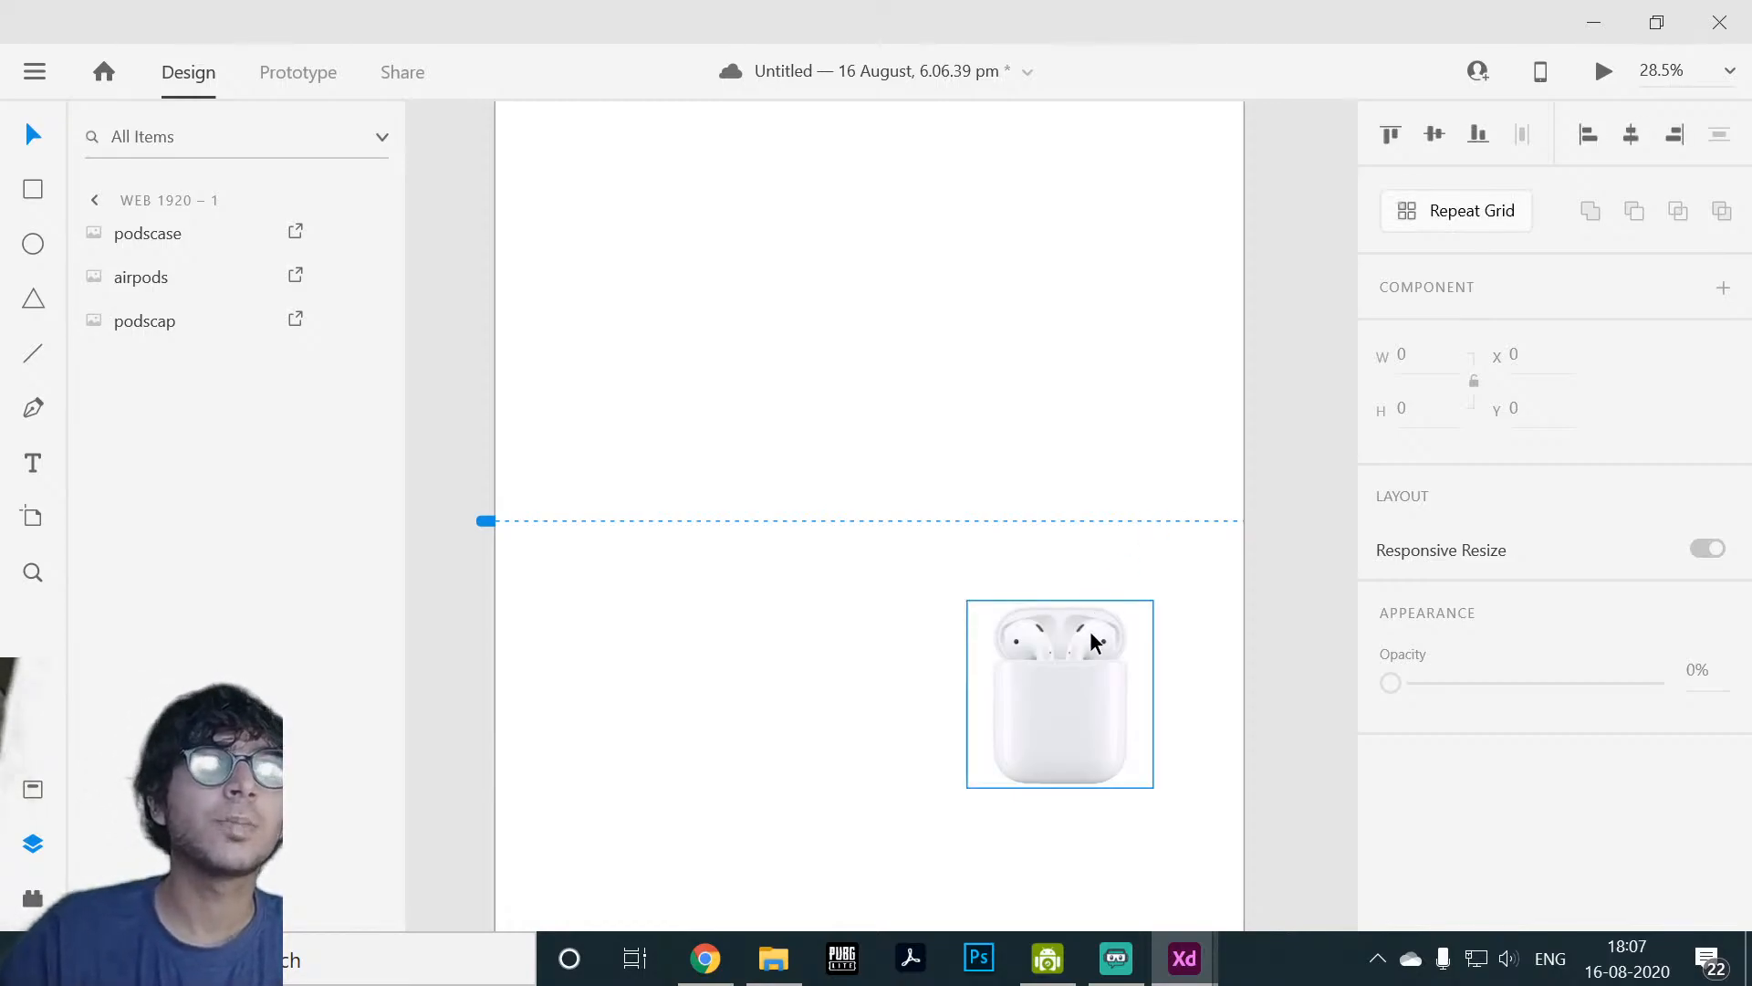
click(1121, 539)
Step: Nudge the airpods image upward out of the case to Y 1182
click(200, 278)
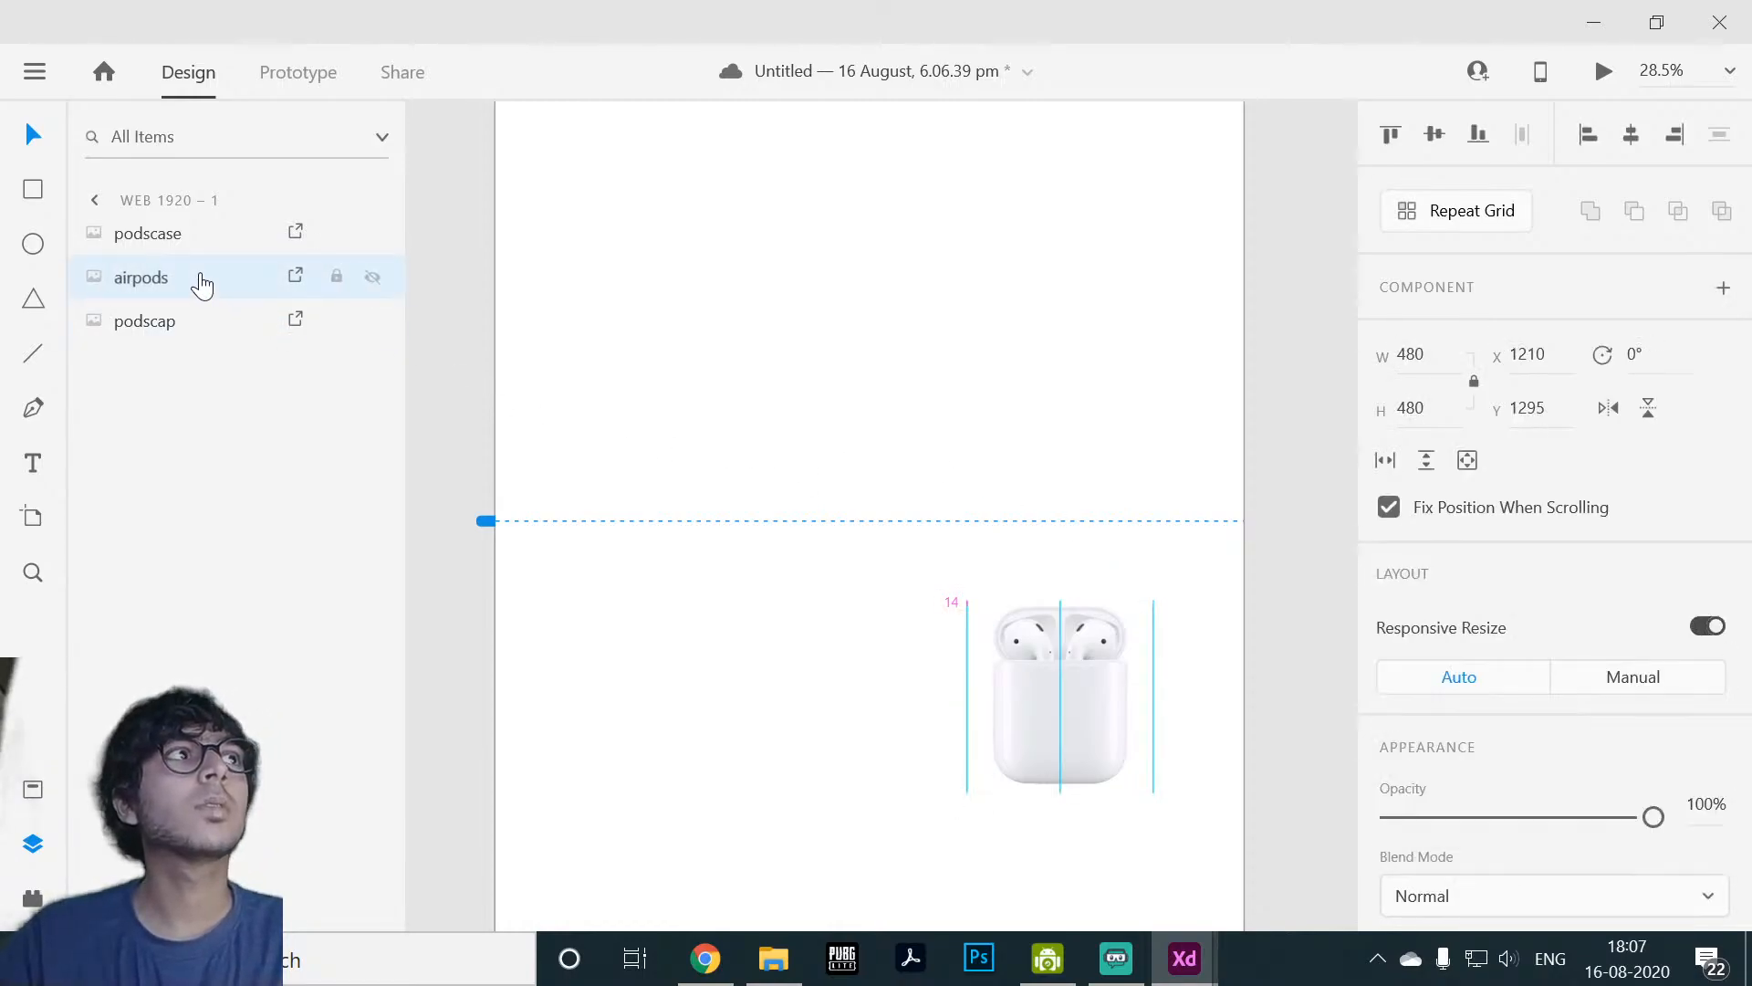
key(Up)
key(Up)
key(Up)
key(Up)
key(Up)
key(Up)
key(Up)
key(Up)
key(Up)
key(Up)
key(Up)
key(Up)
key(Up)
key(Up)
key(Up)
key(Up)
key(Up)
key(Up)
key(Up)
key(Up)
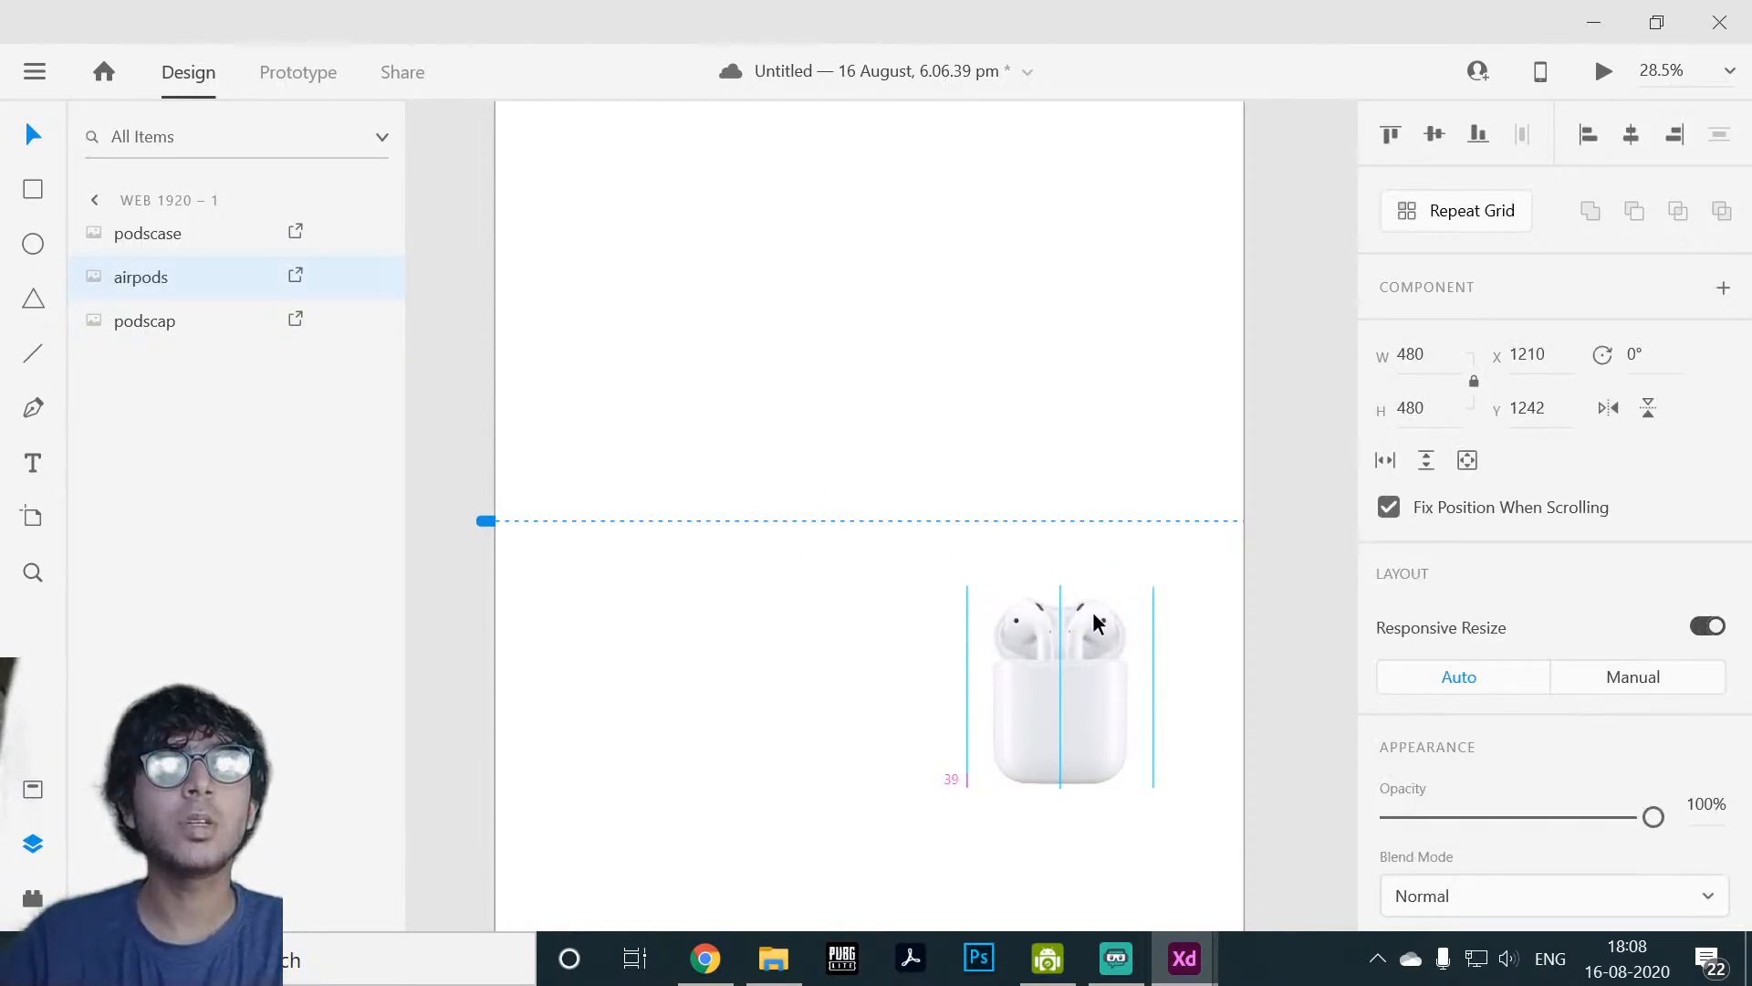
key(Up)
key(Up)
key(Up)
key(Up)
key(Up)
key(Up)
key(Up)
key(Up)
key(Up)
key(Up)
key(Up)
key(Up)
key(Up)
key(Up)
key(Up)
key(Up)
key(Up)
key(Up)
key(Up)
key(Up)
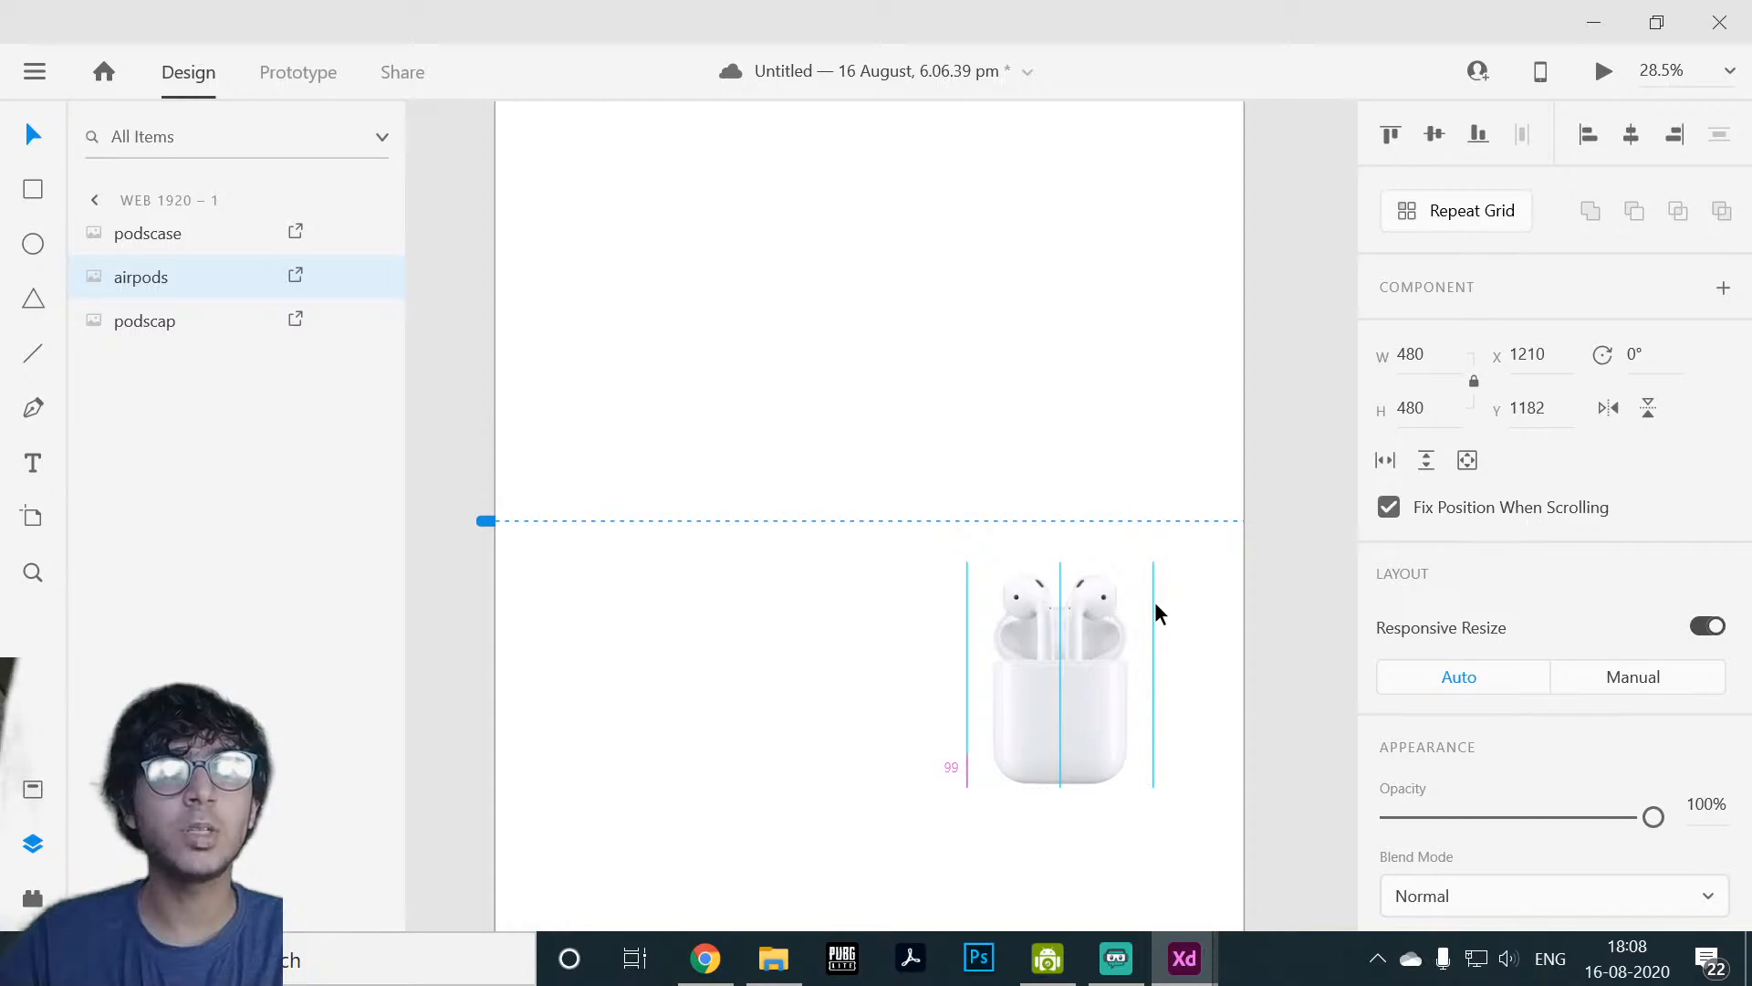
Step: Move the airpods image back near the top of the artboard, centred above the case, and preview the scroll effect
drag(1098, 578, 1093, 184)
click(1118, 472)
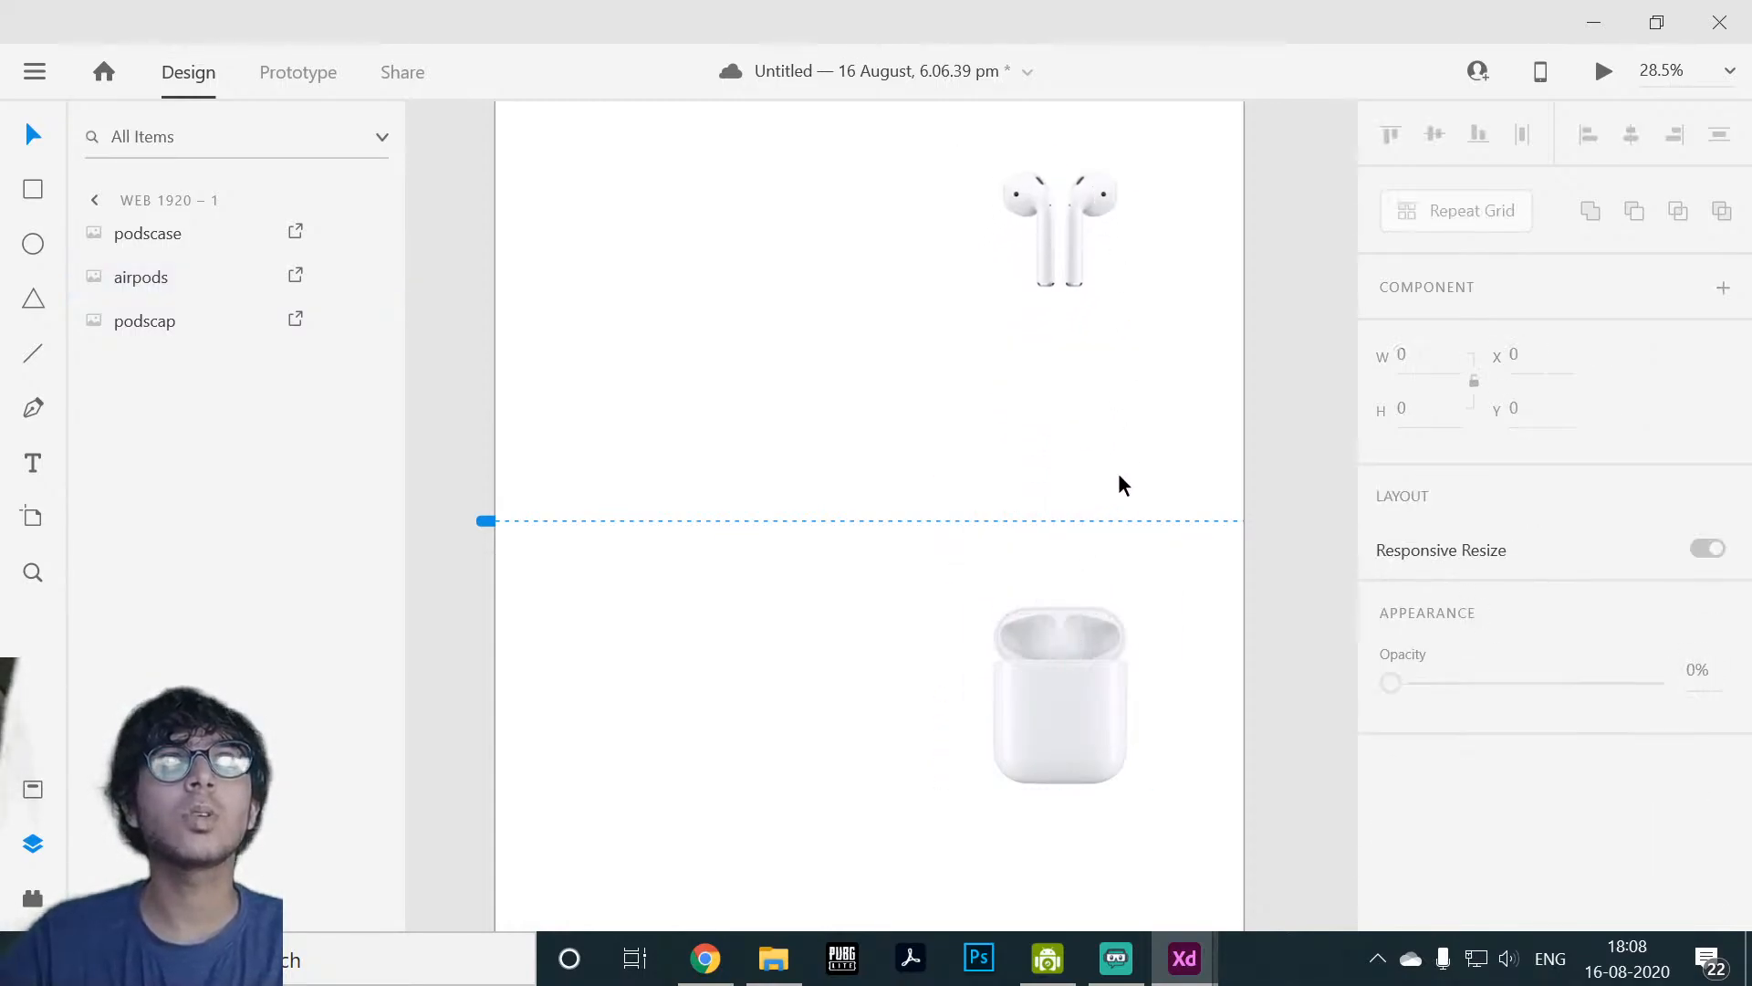
click(1047, 221)
click(1116, 686)
click(1107, 497)
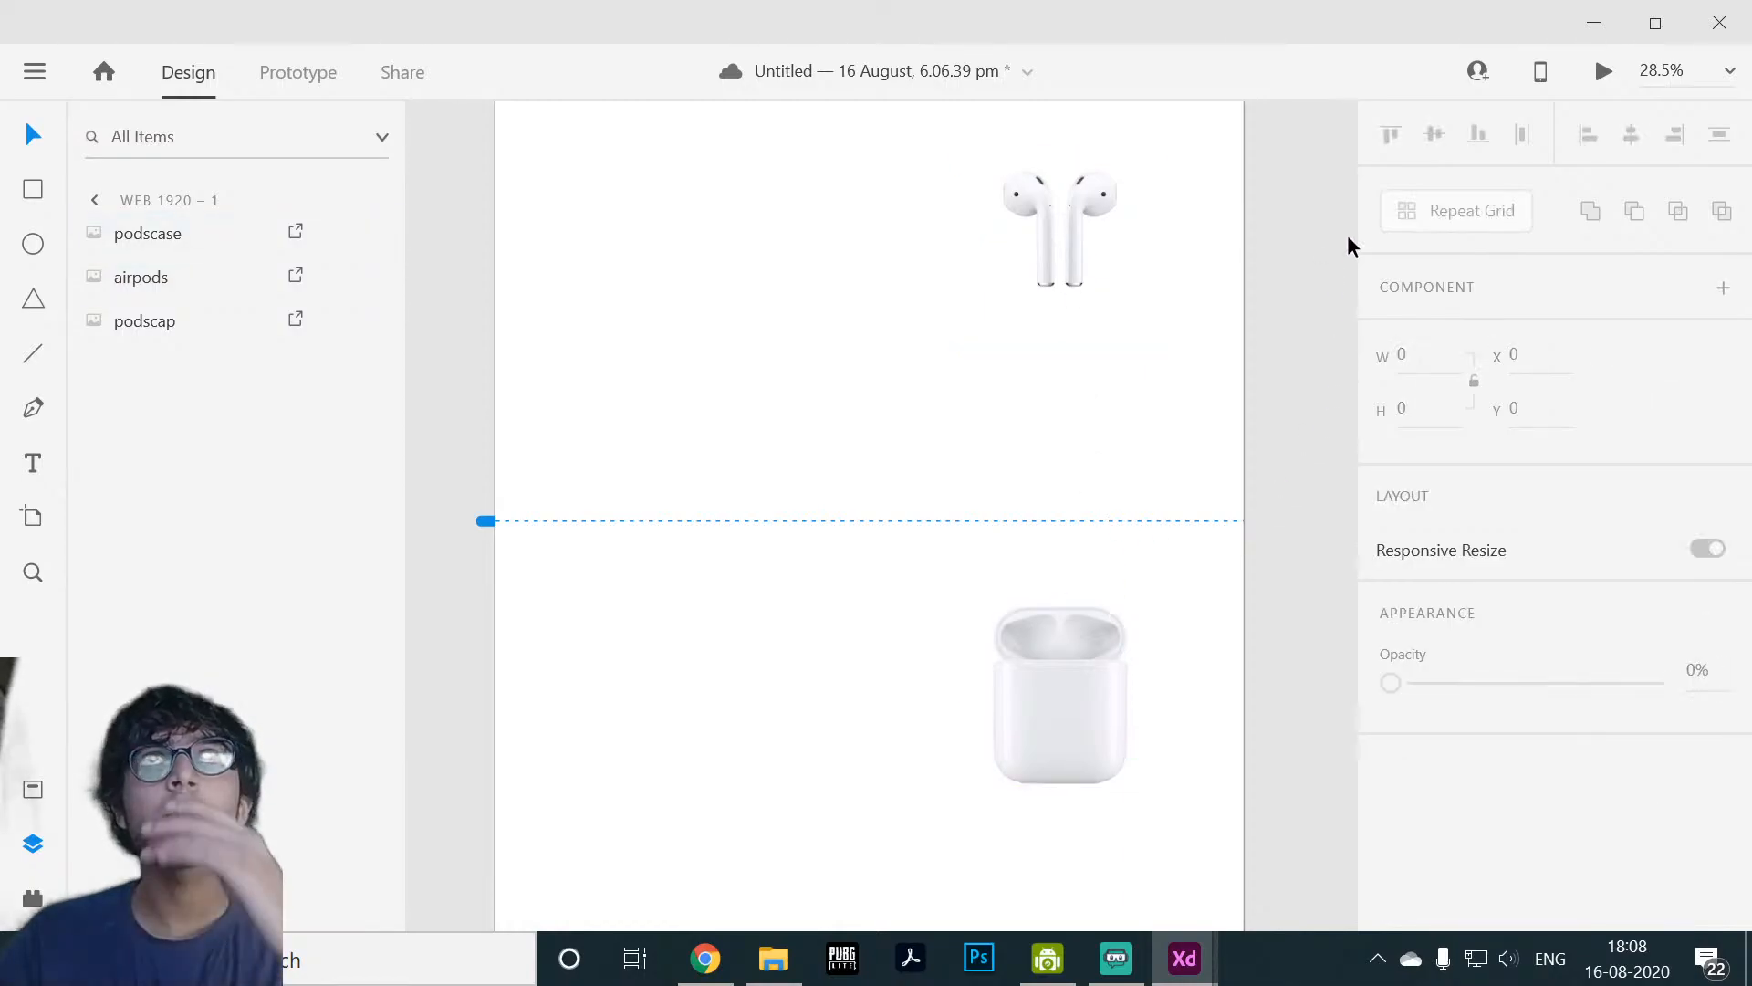
click(1603, 71)
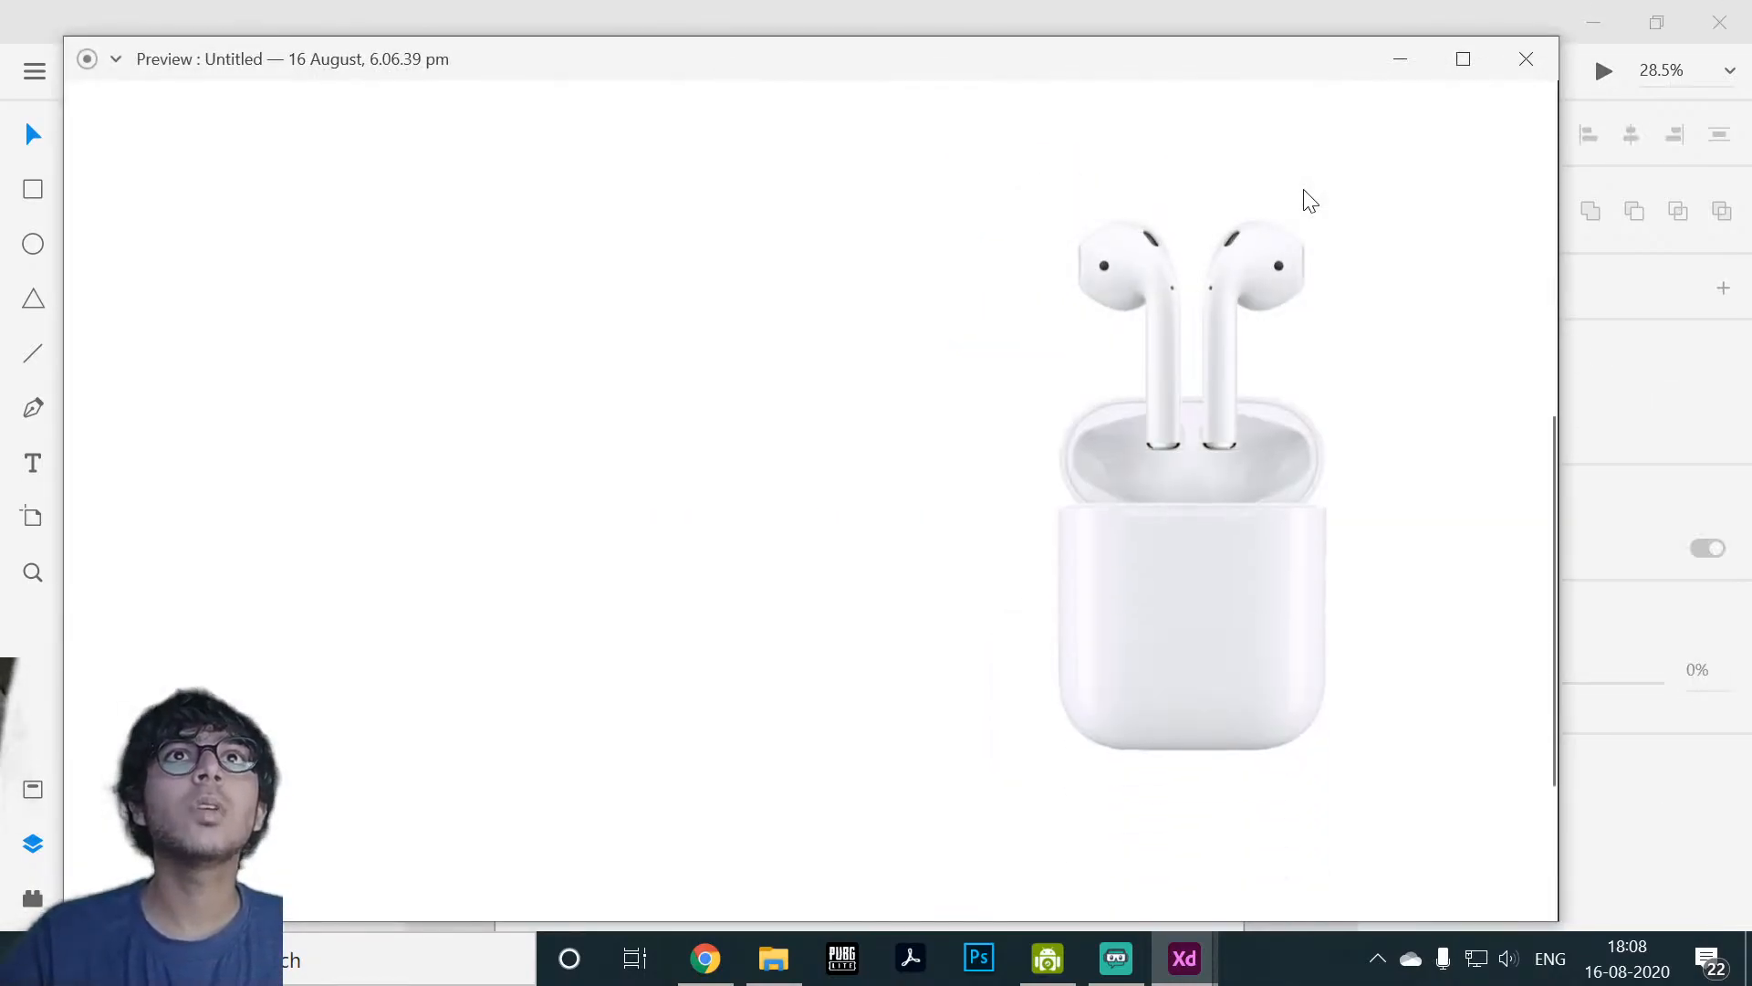
click(1525, 58)
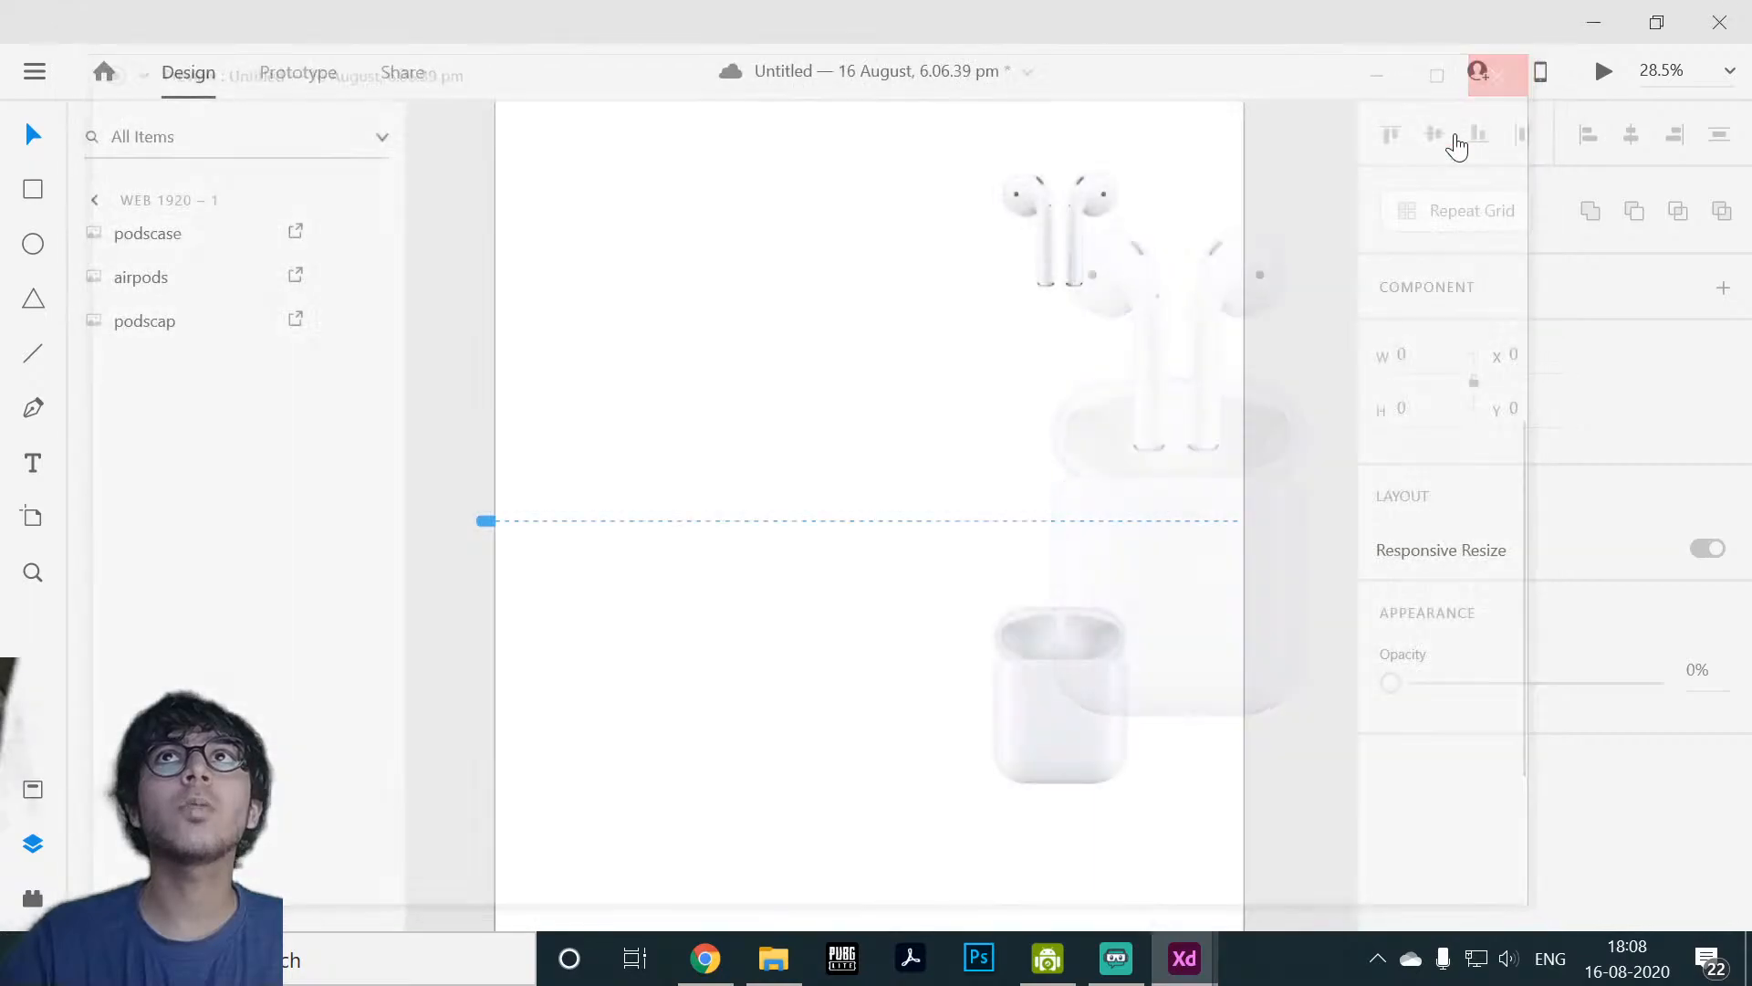
Step: Shorten the artboard to a height of 1846 px and preview the scroll effect
scroll(1256, 548, down, 5)
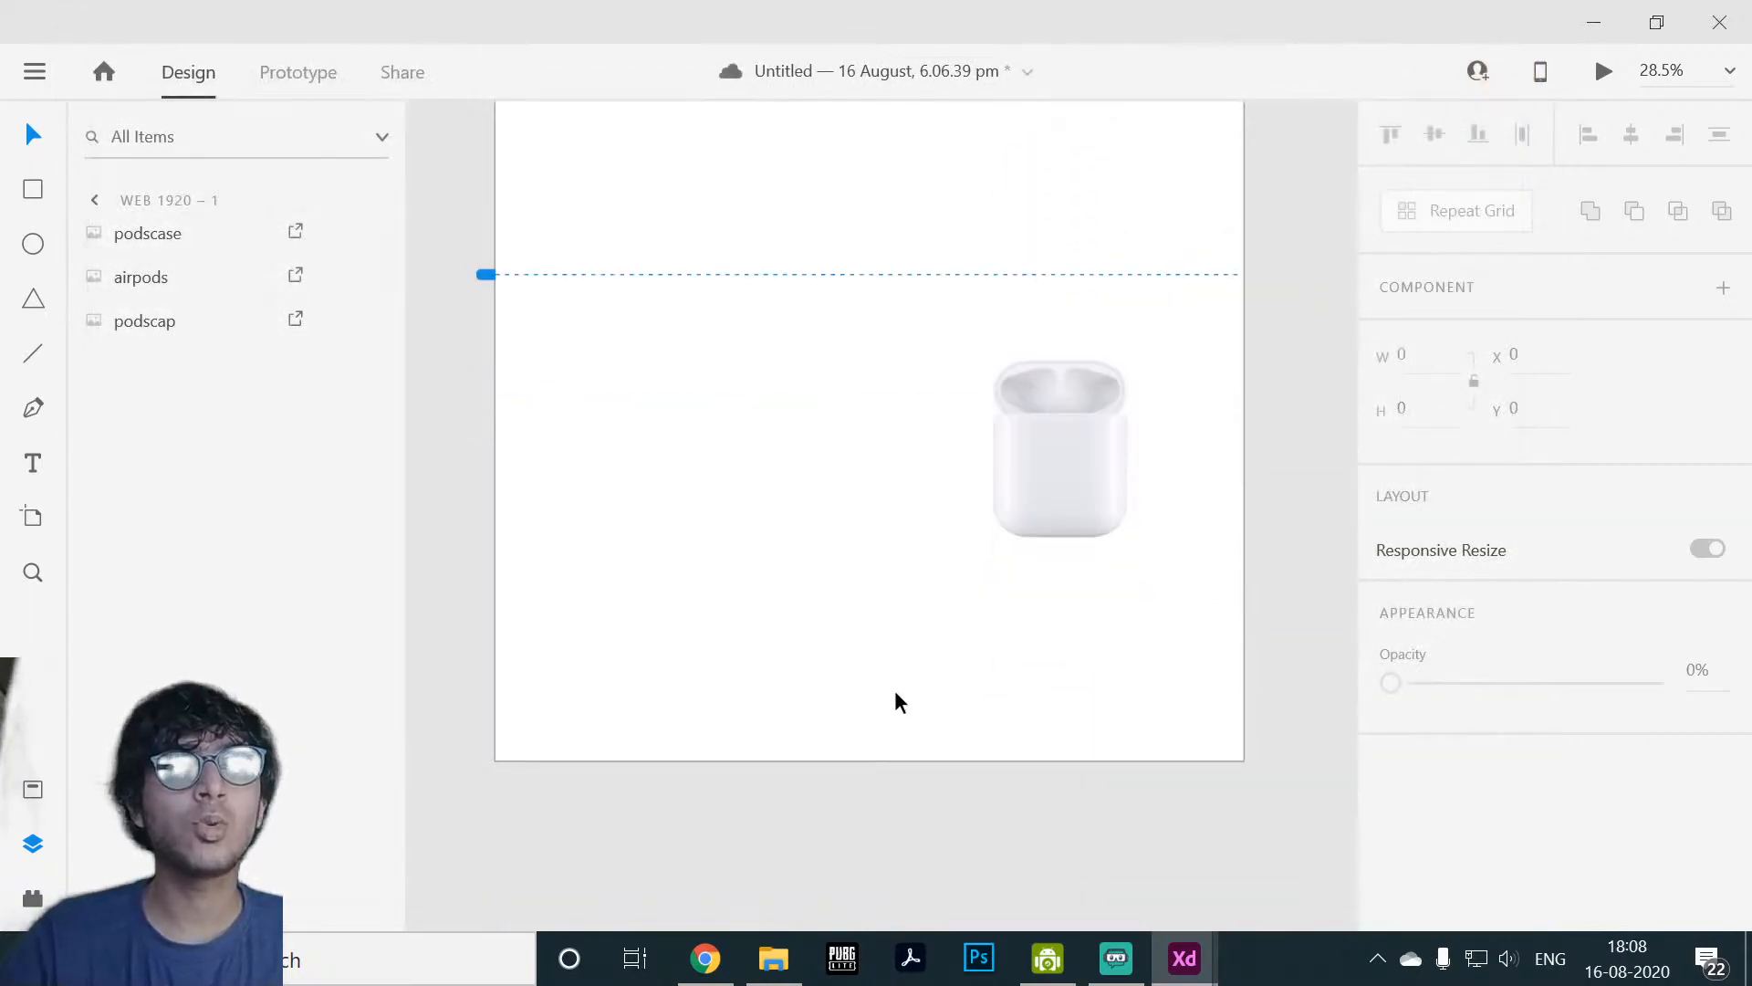
click(857, 736)
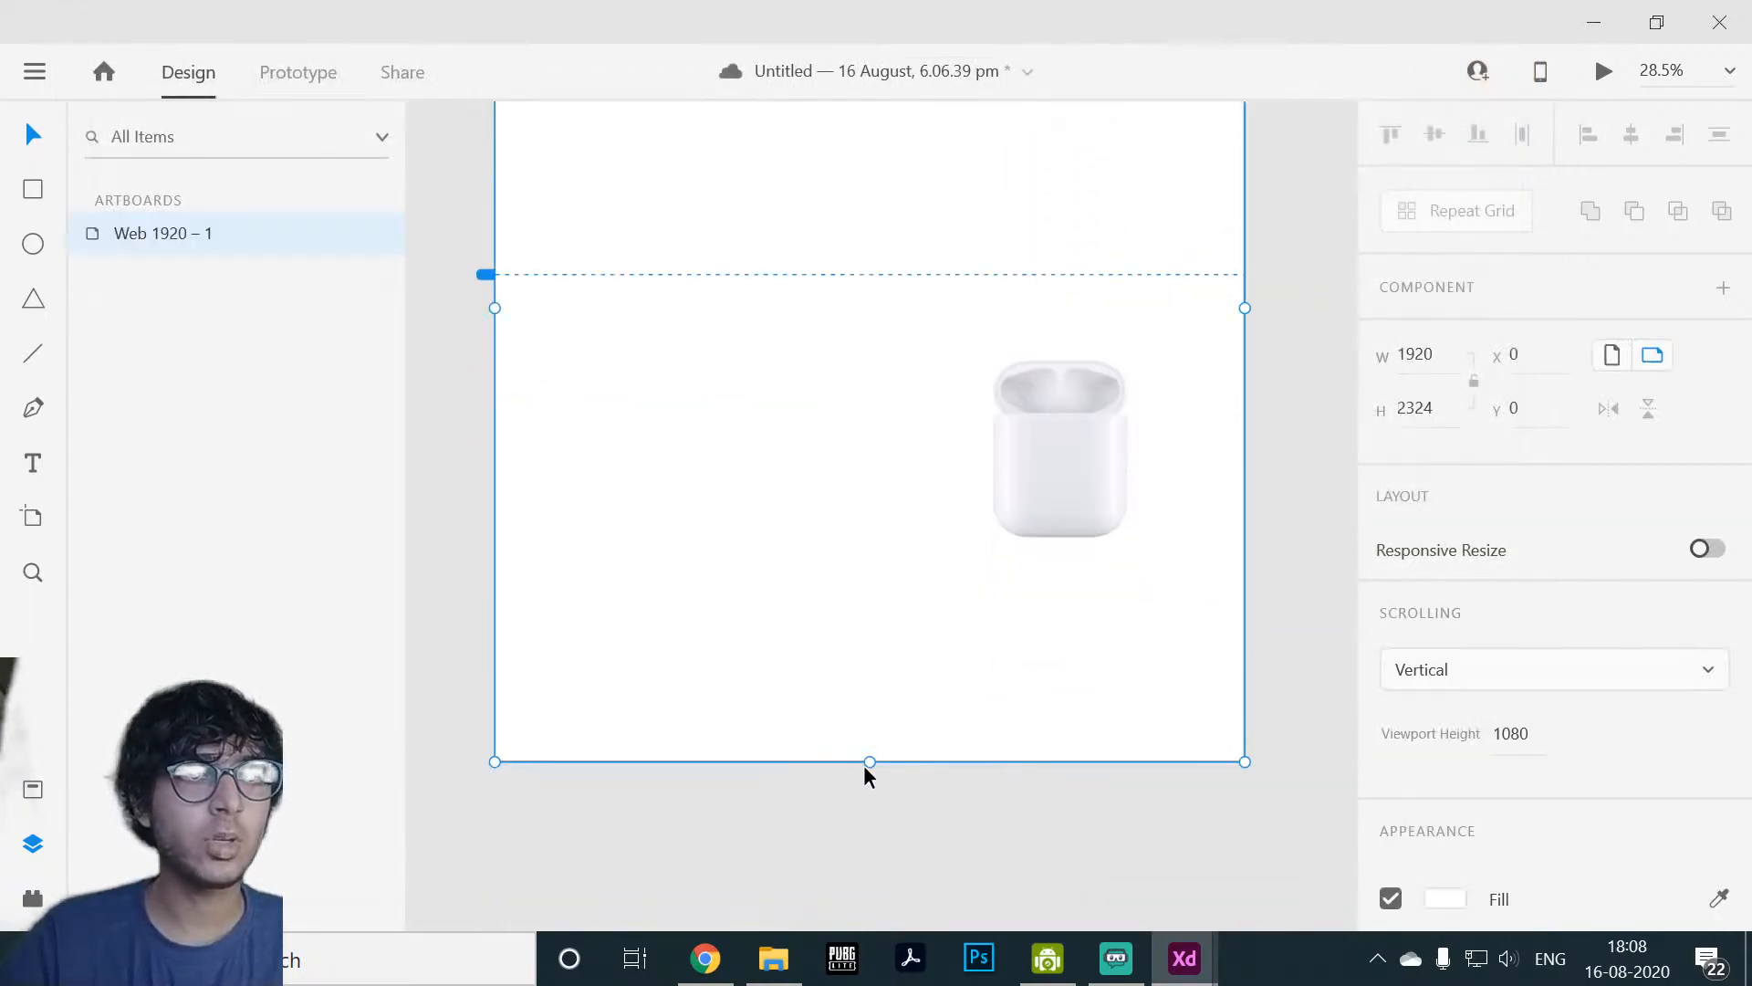
click(864, 766)
click(868, 749)
drag(868, 761, 880, 579)
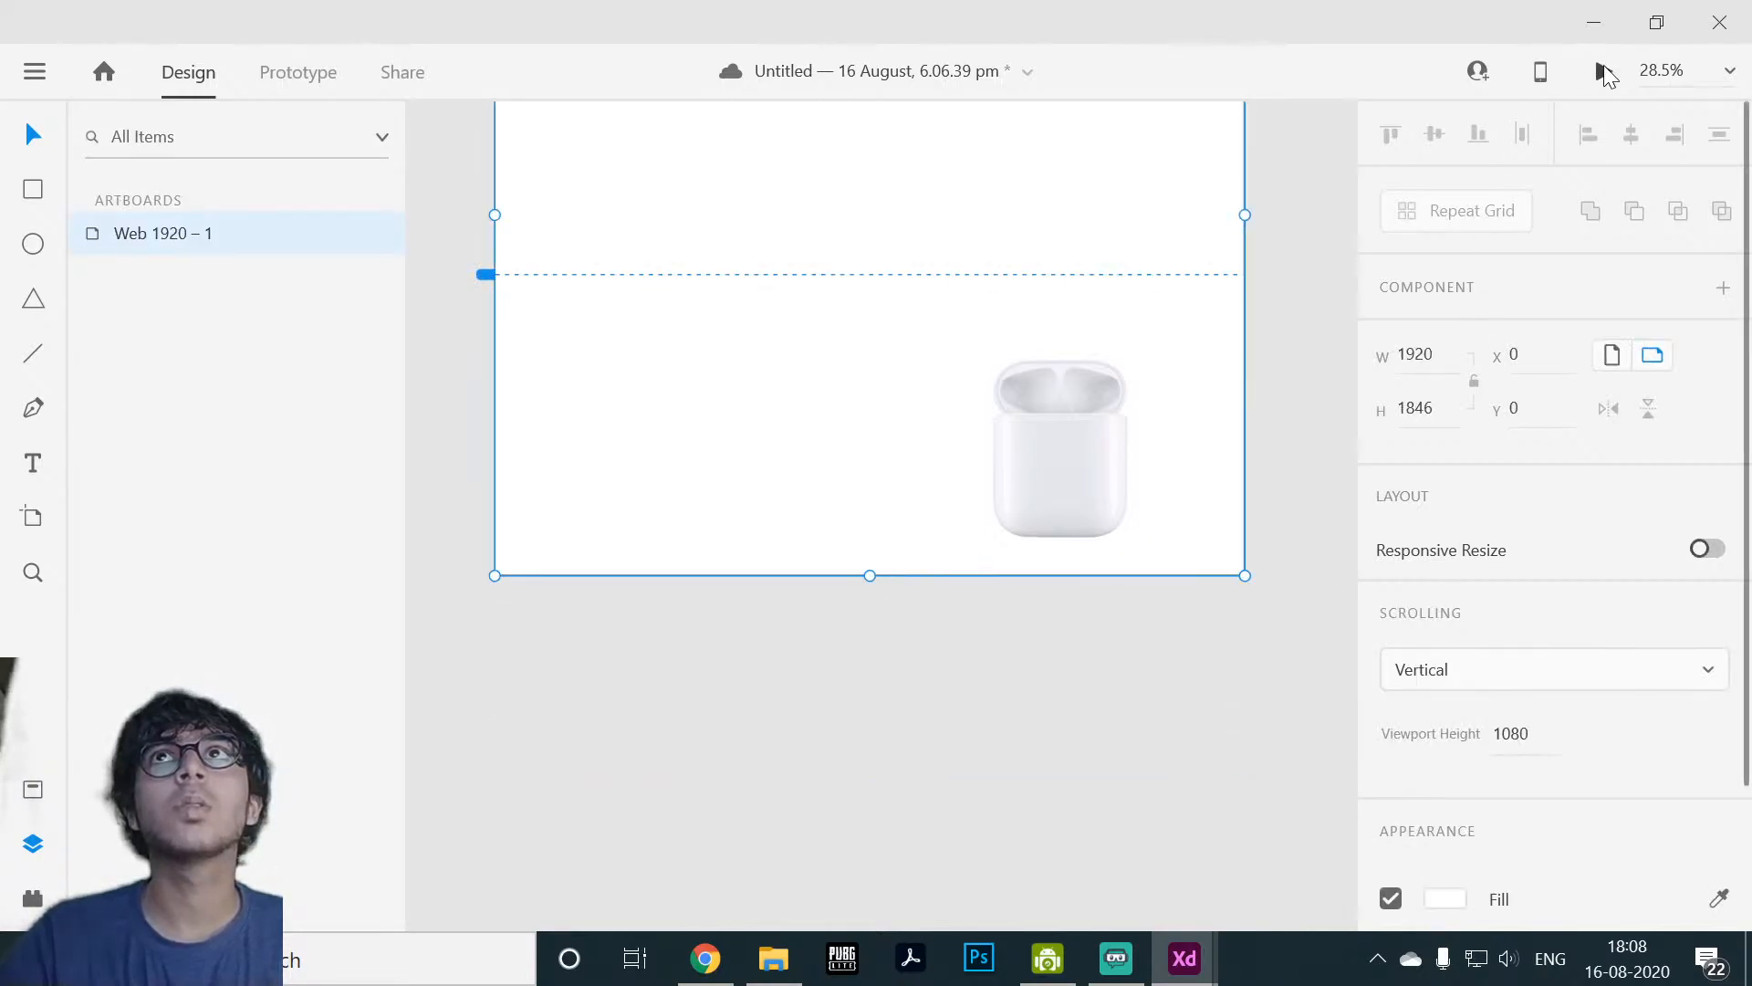
click(1603, 71)
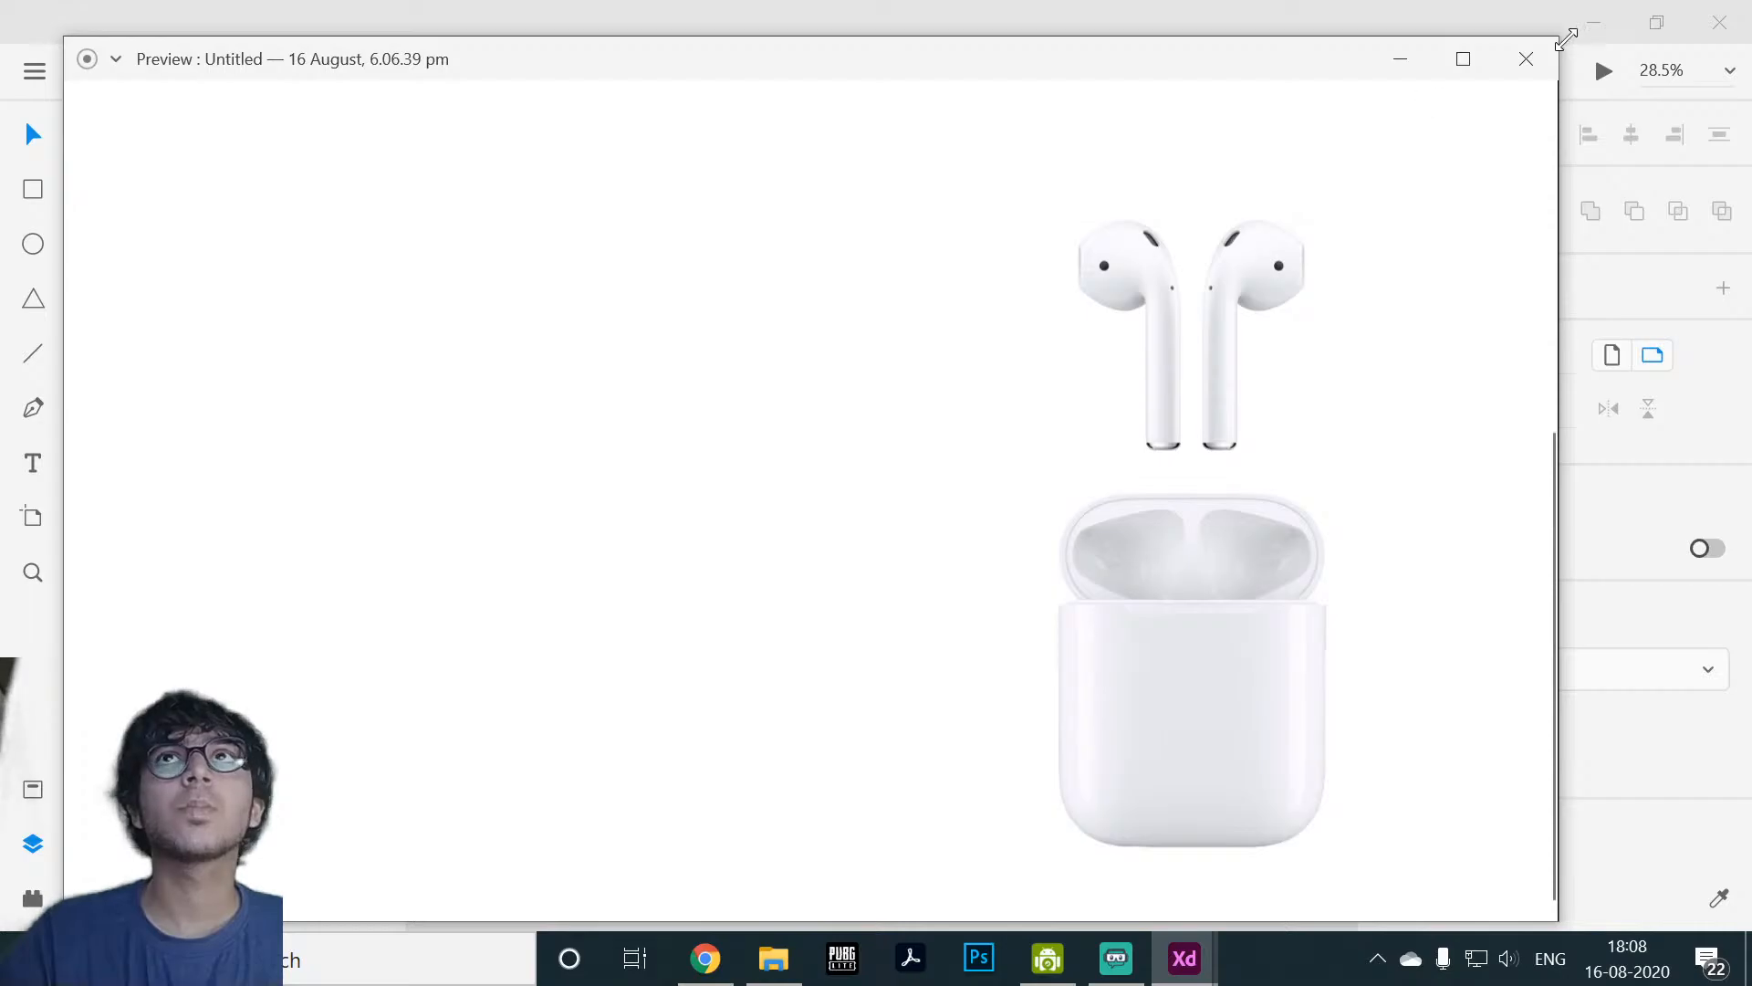
click(1524, 60)
Step: Lengthen the artboard to a height of 2096 px and preview the scroll effect
drag(869, 498, 869, 598)
click(1603, 73)
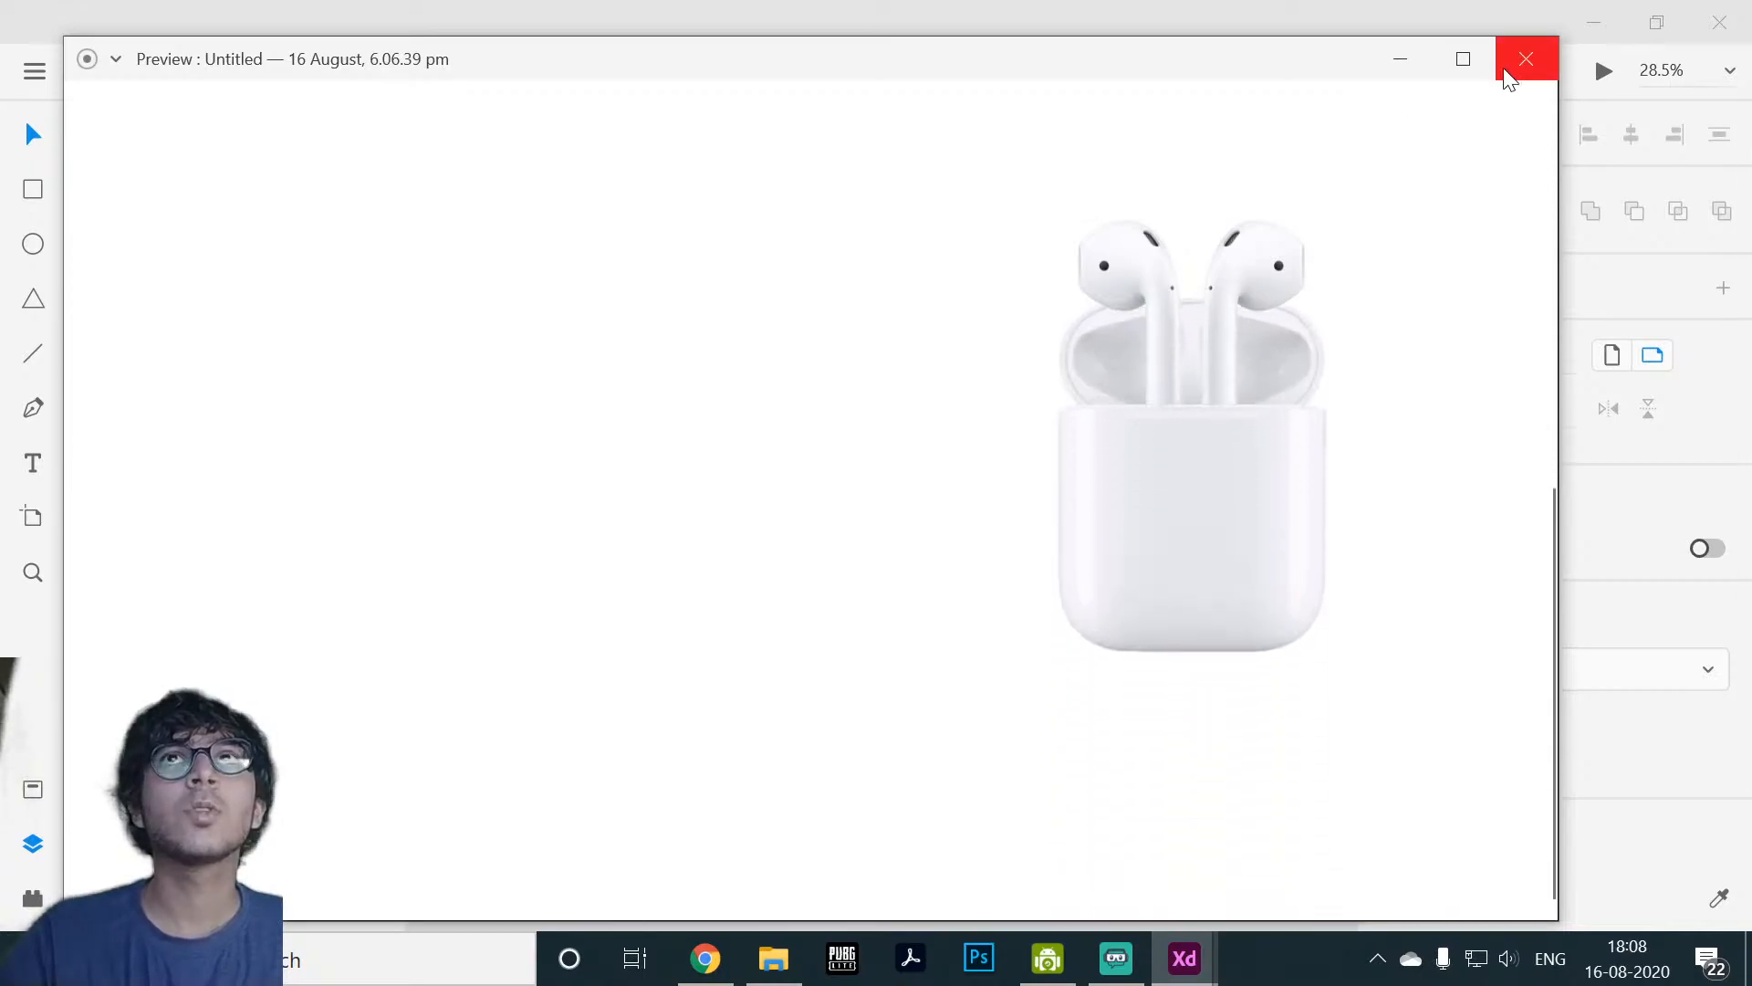
click(1526, 59)
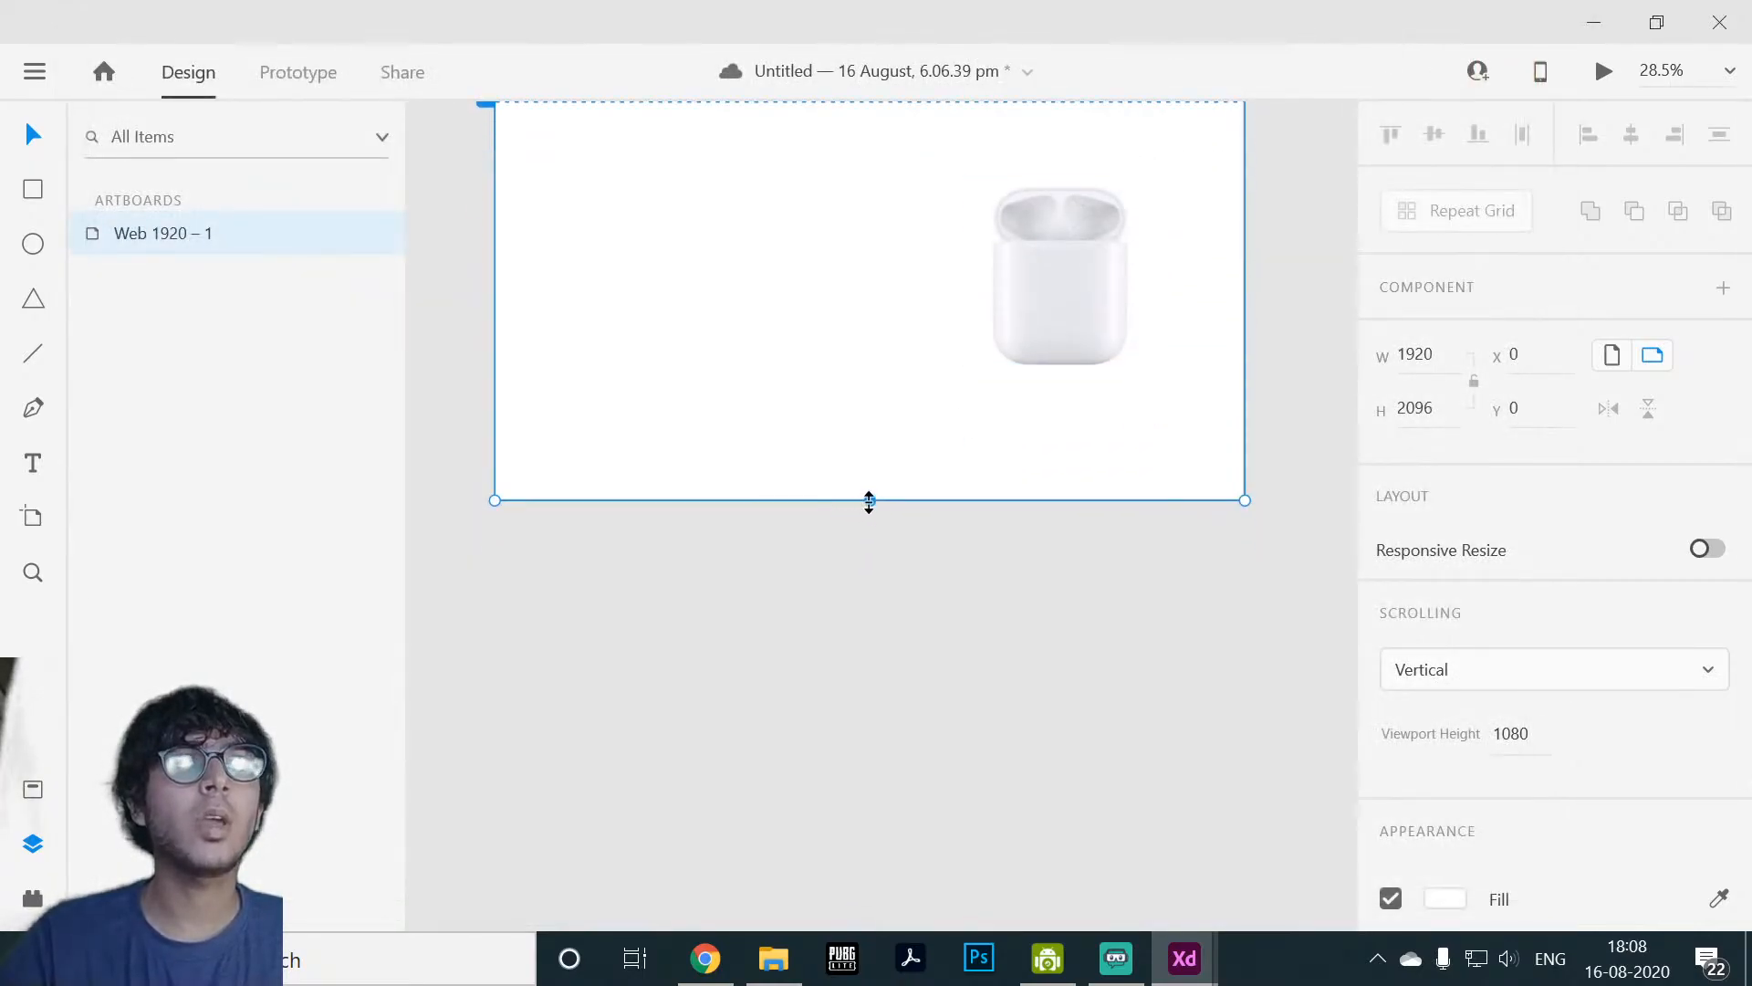
Step: Lengthen the artboard to a height of 2310 px and preview the scroll effect
drag(867, 501, 870, 584)
click(1268, 379)
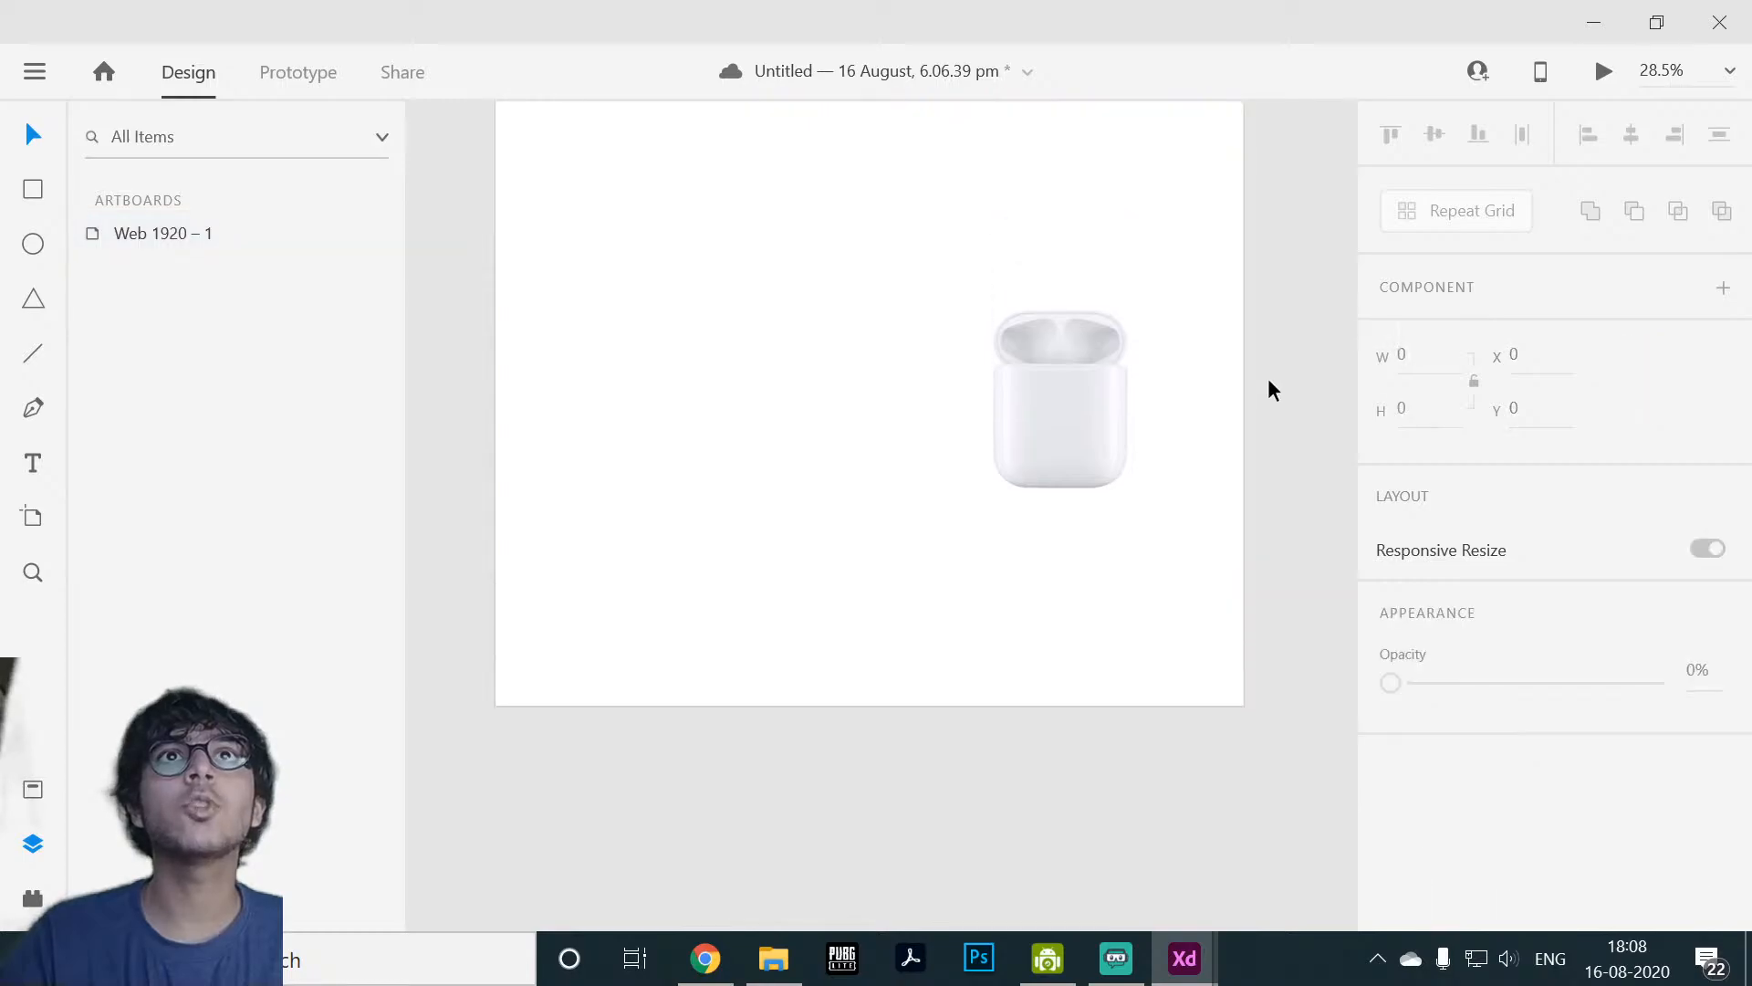
key(ctrl+Return)
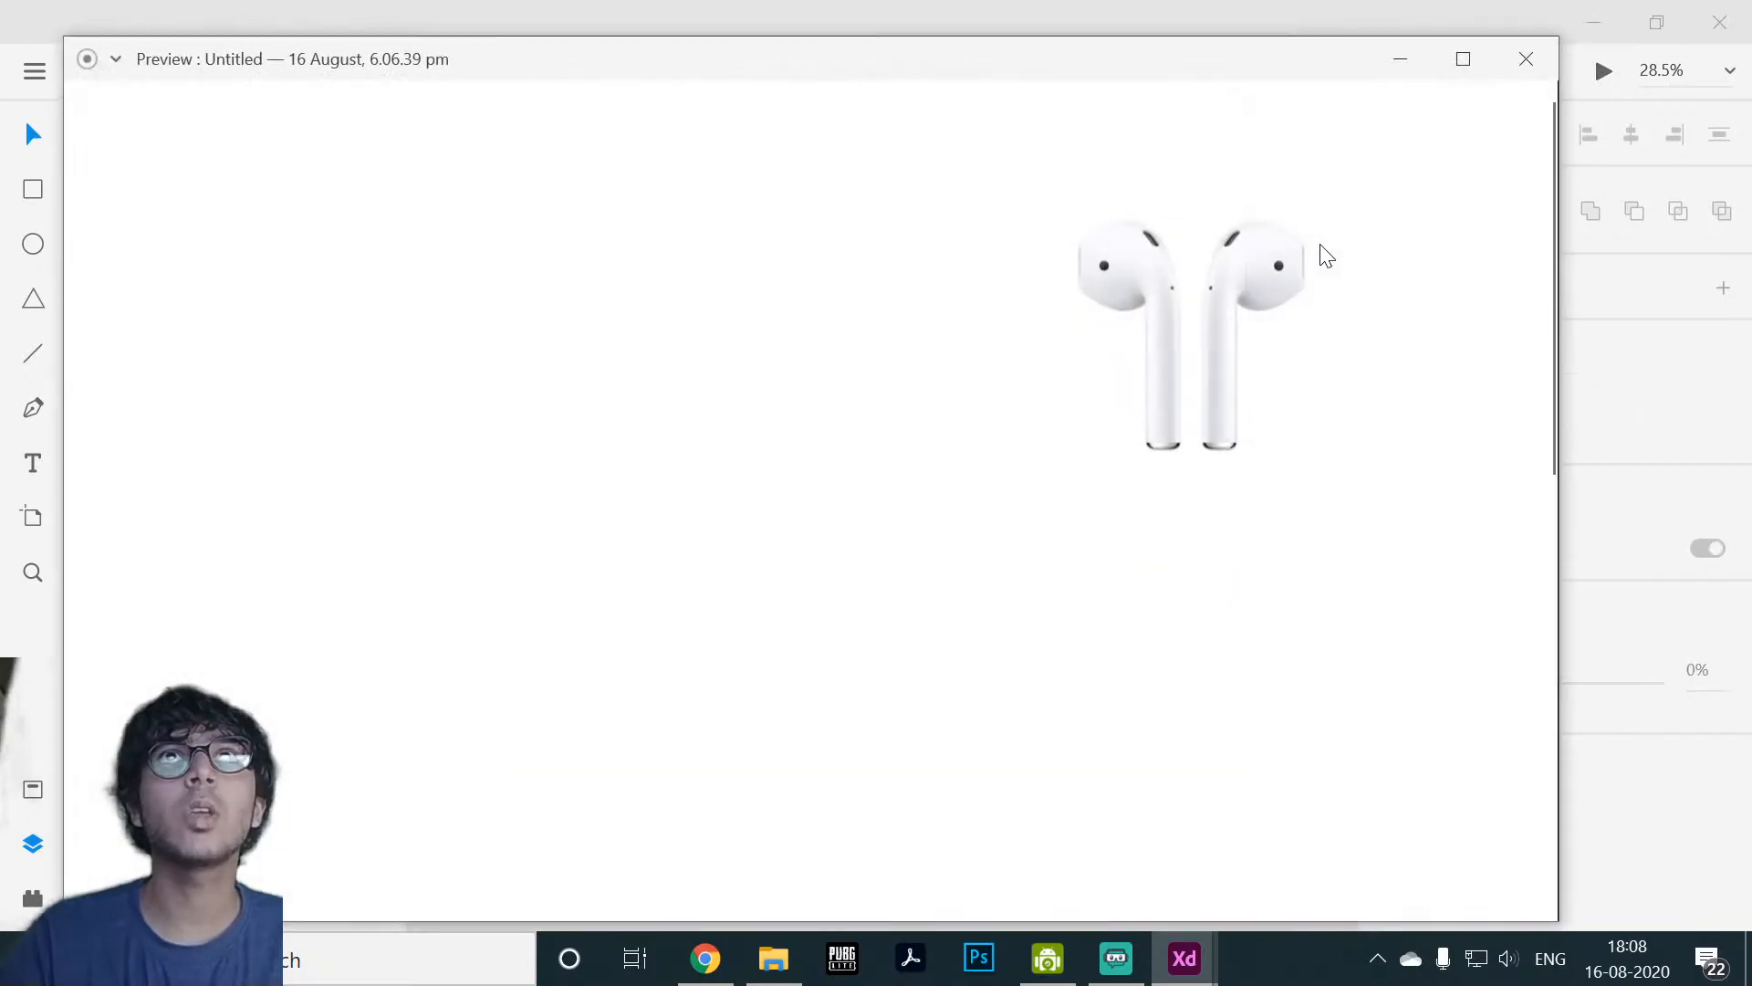
click(1524, 59)
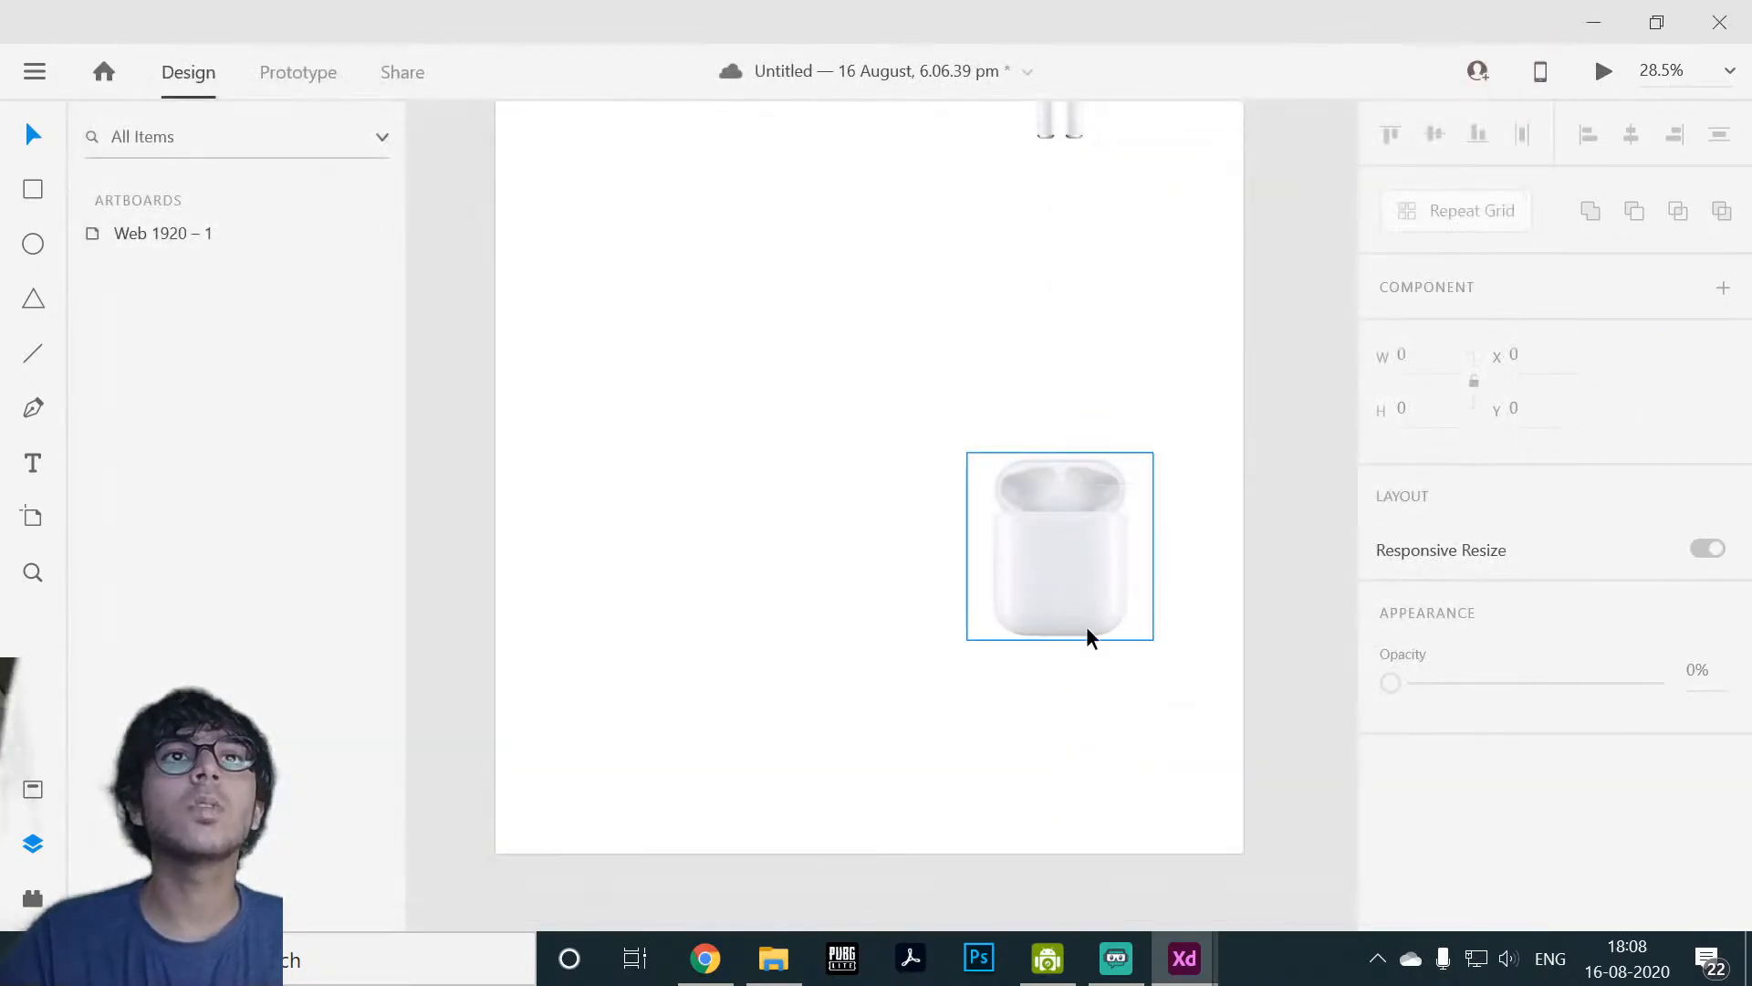
Step: Shorten the artboard slightly by moving its lower edge closer to the AirPods case
click(847, 856)
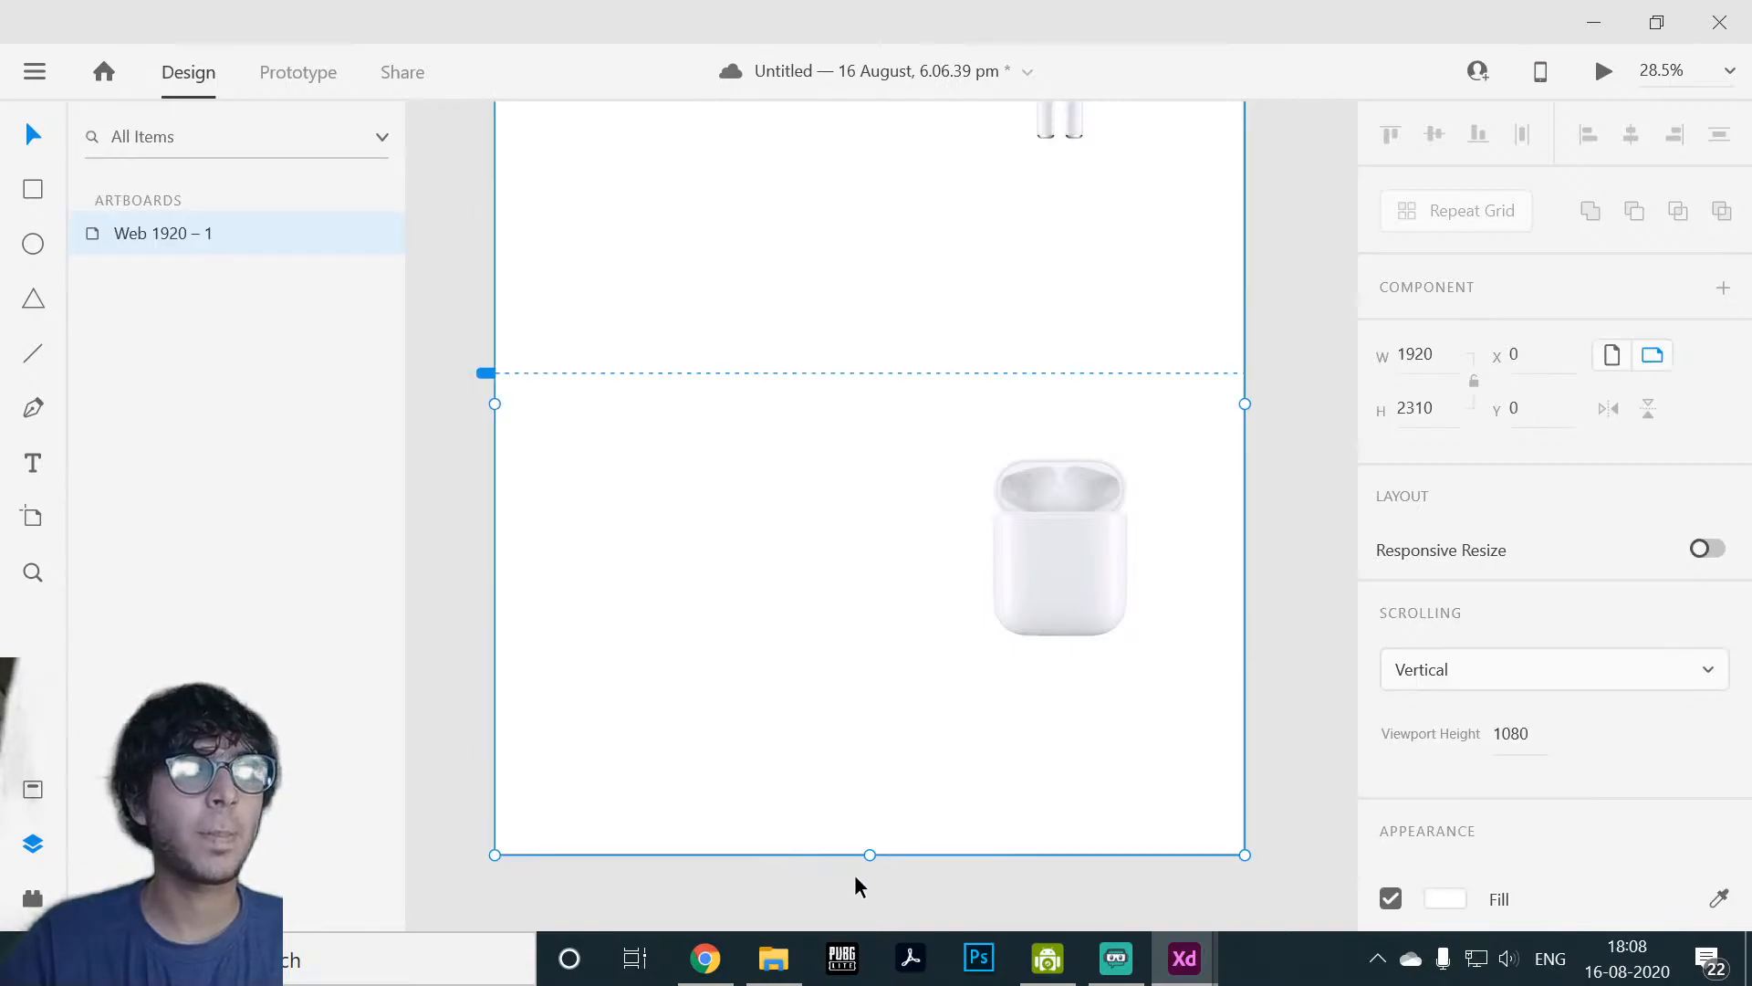
drag(868, 857, 867, 803)
click(843, 867)
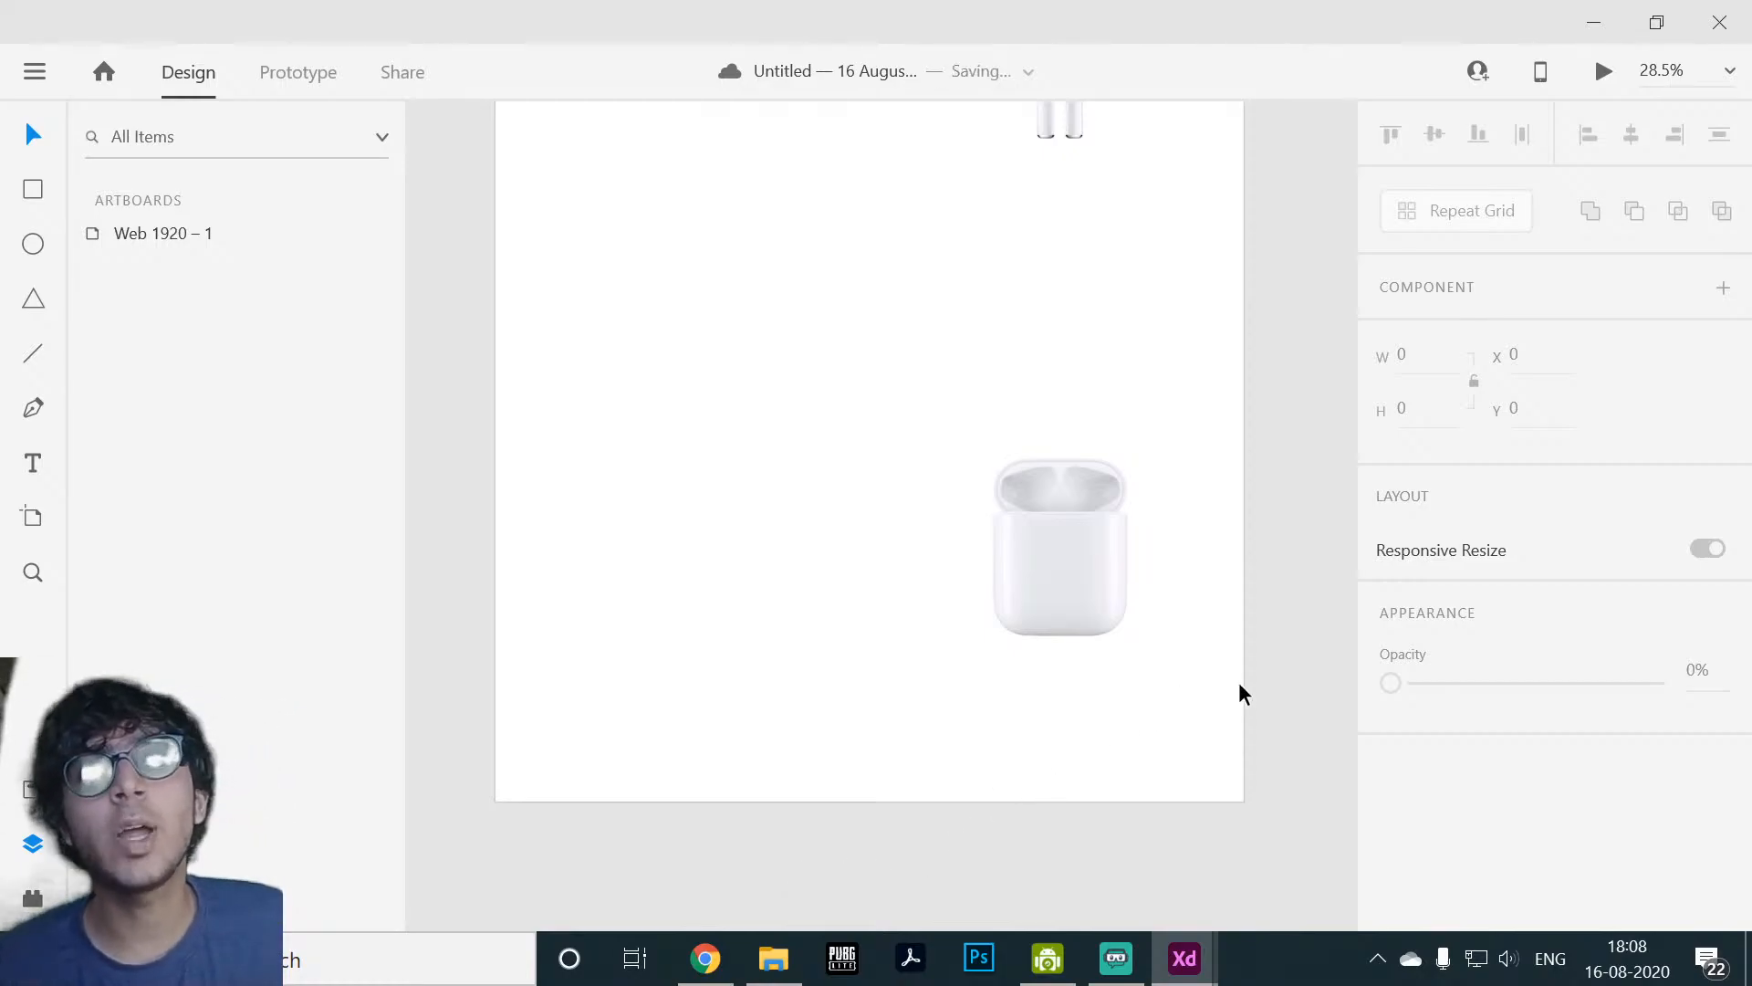
click(1113, 778)
click(1274, 781)
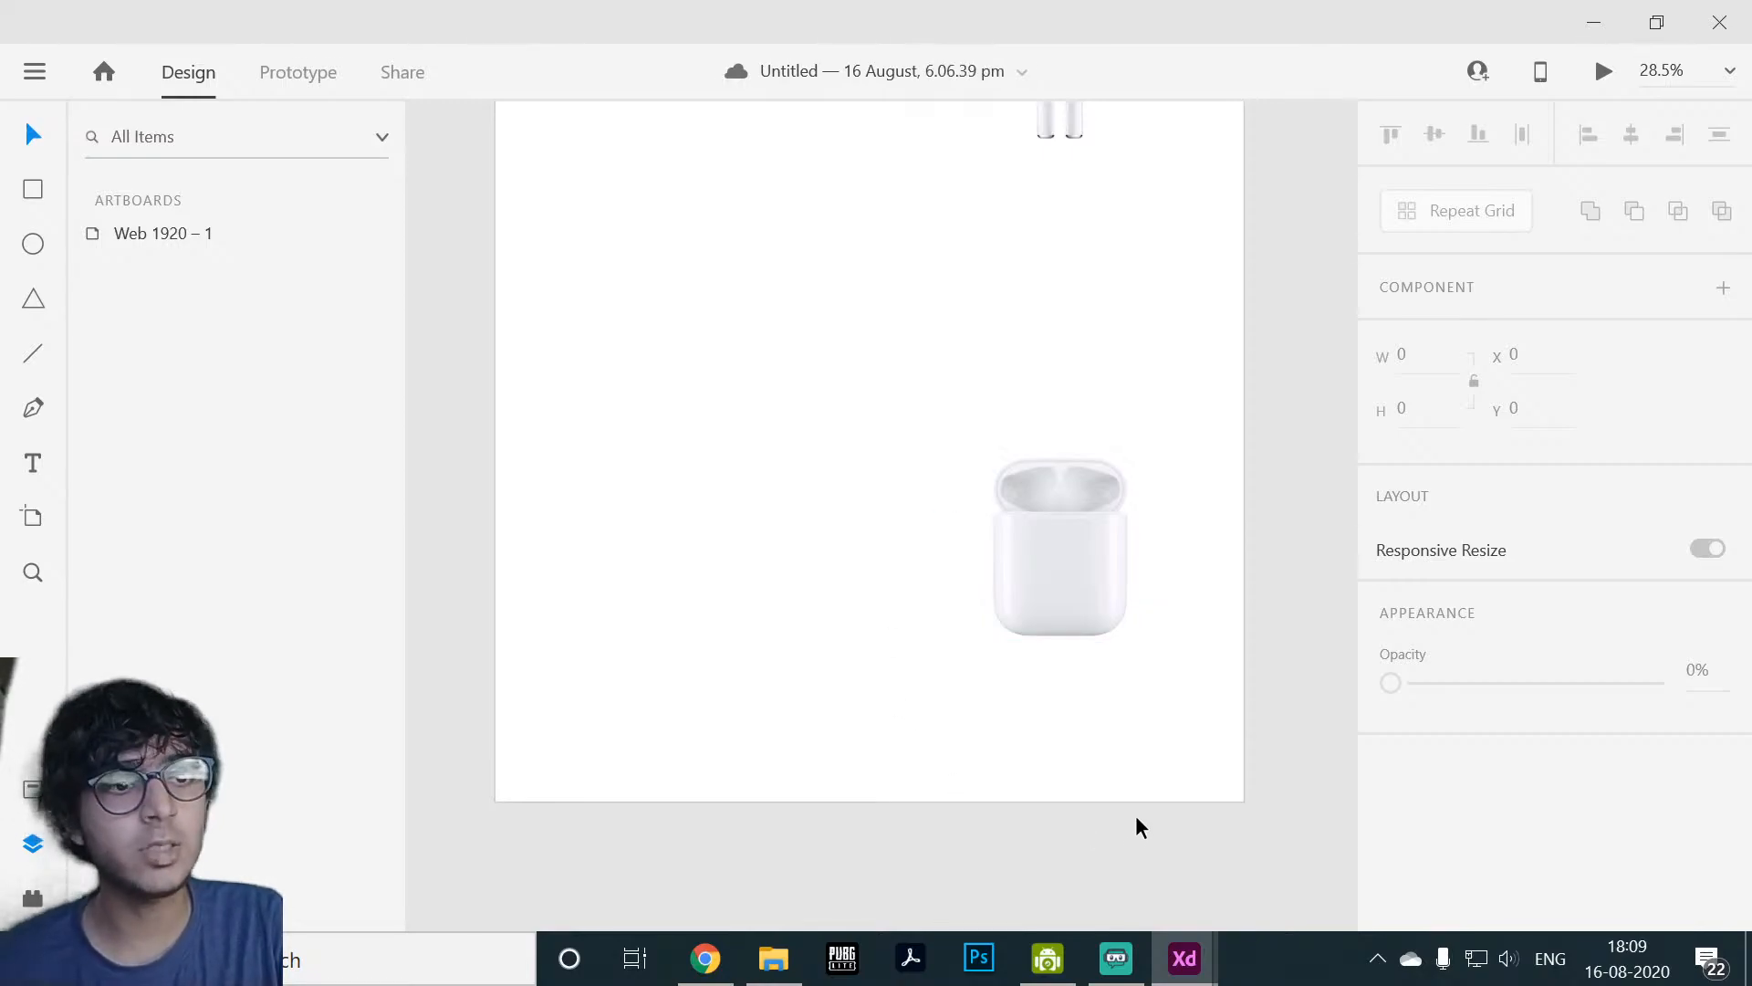
click(1103, 760)
click(1102, 771)
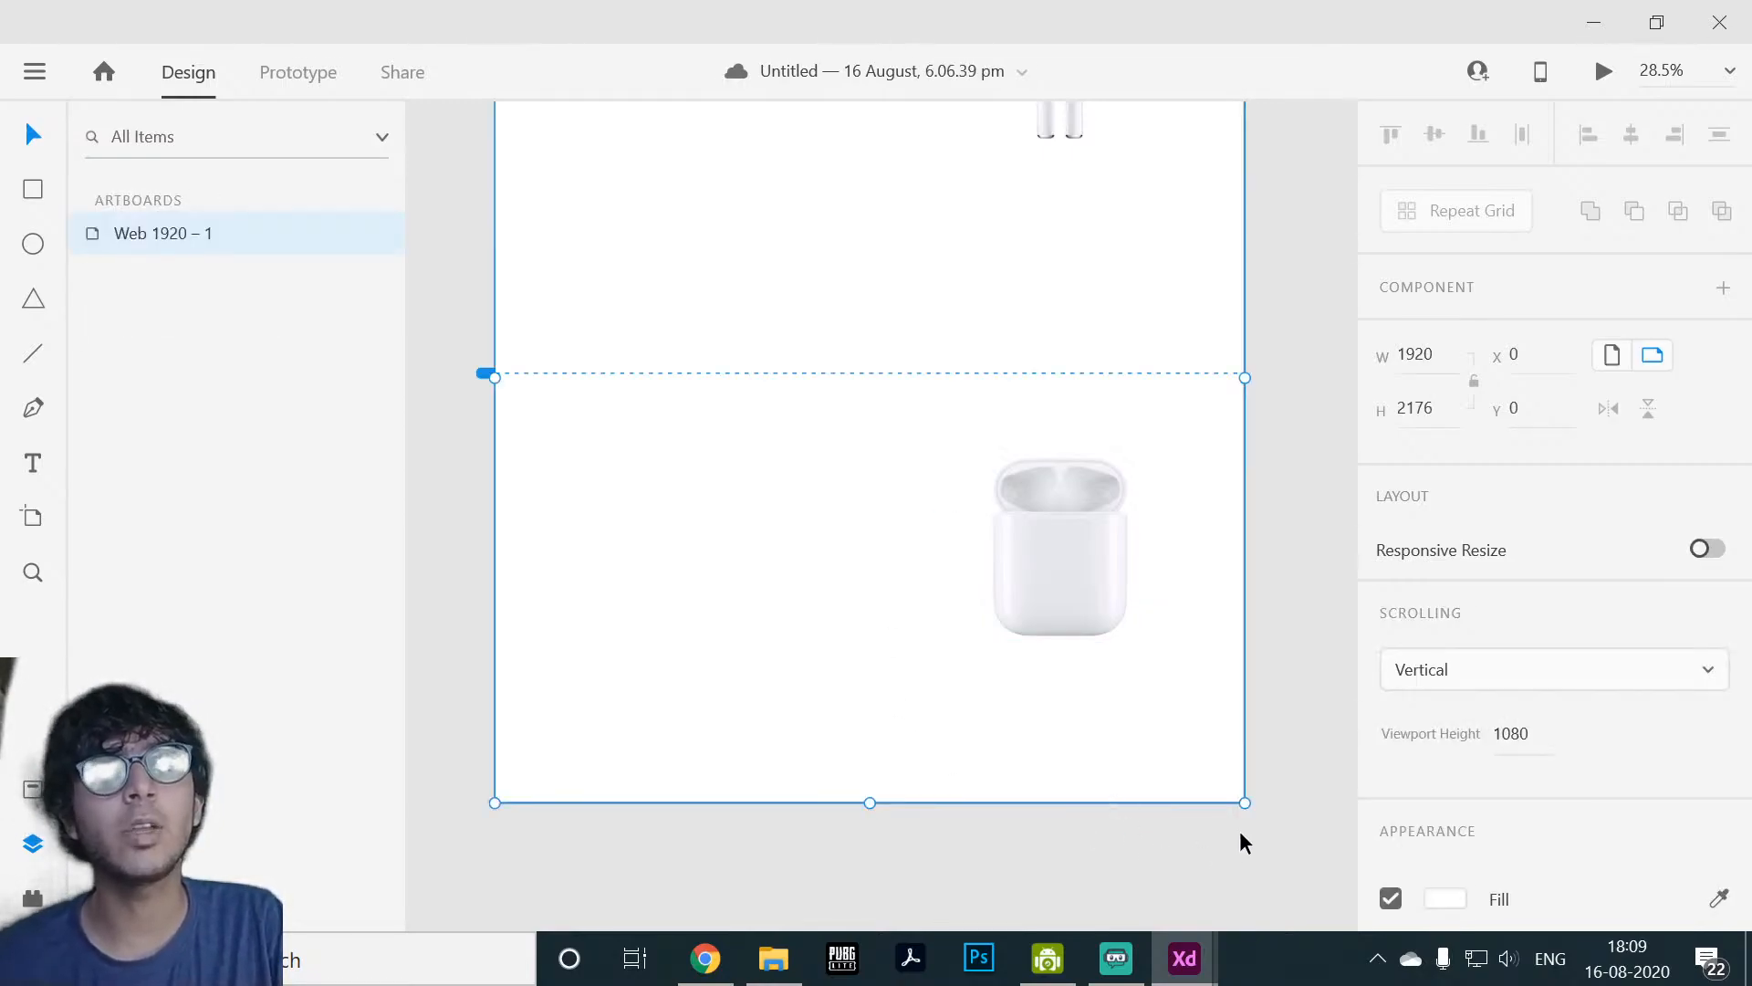
click(1239, 833)
click(997, 775)
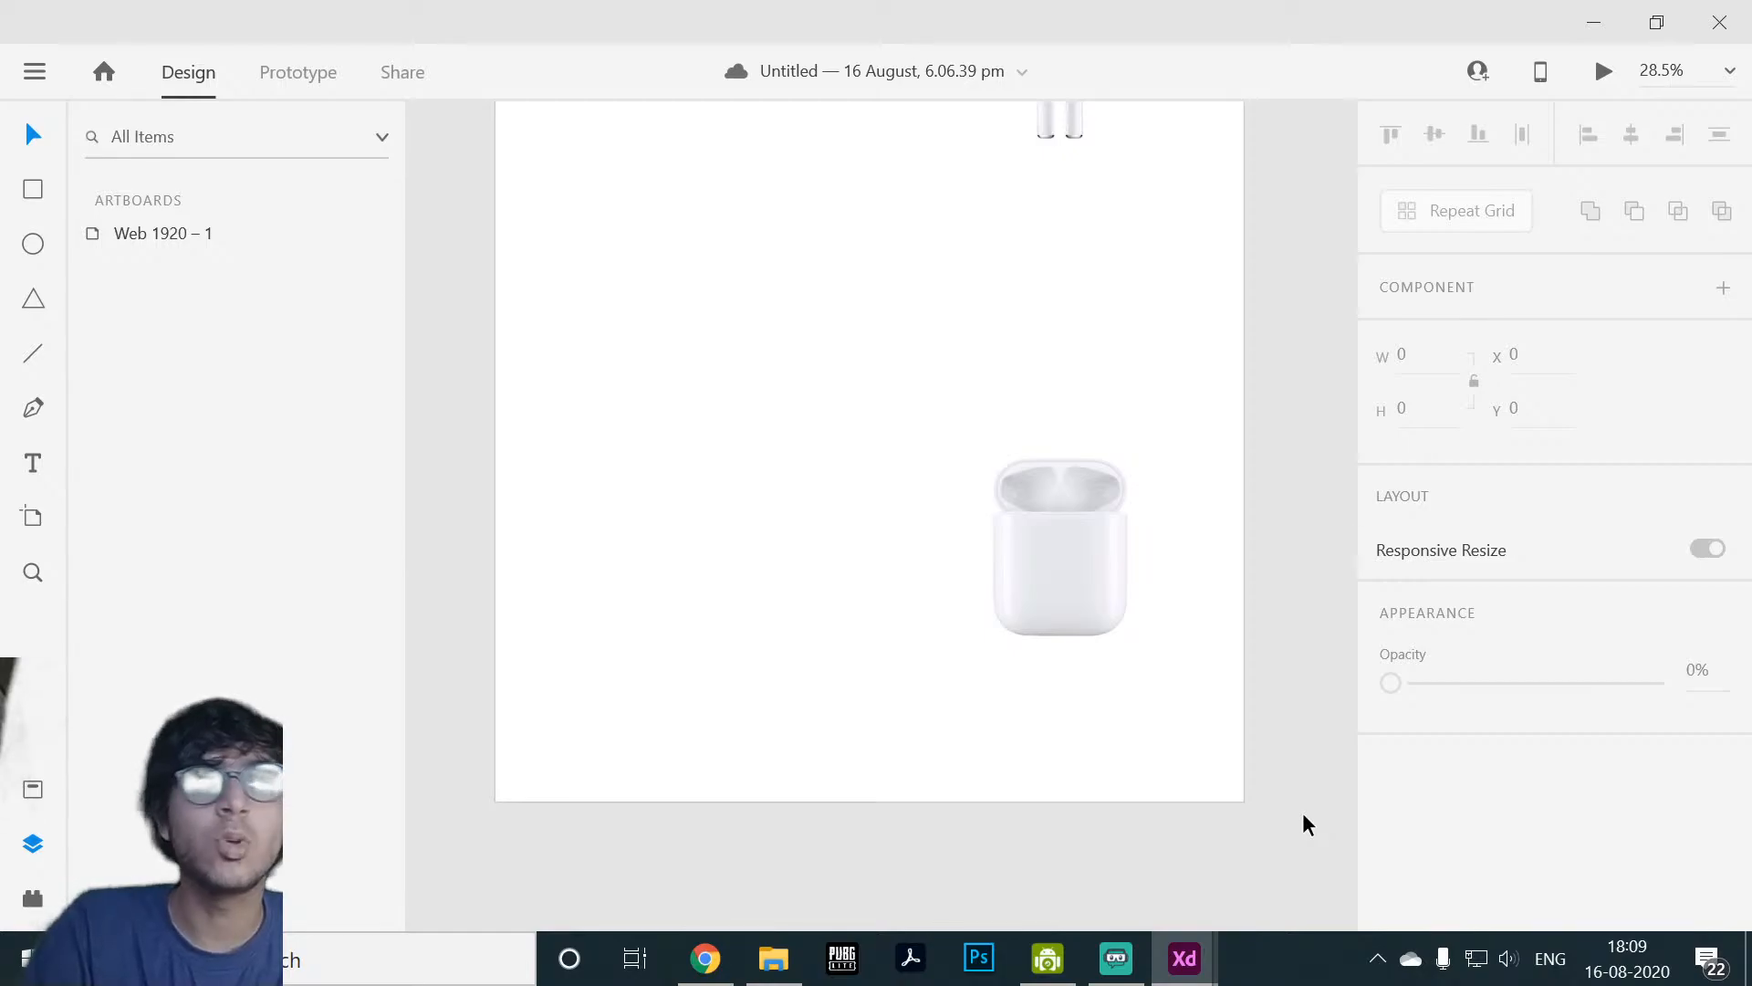
click(1165, 732)
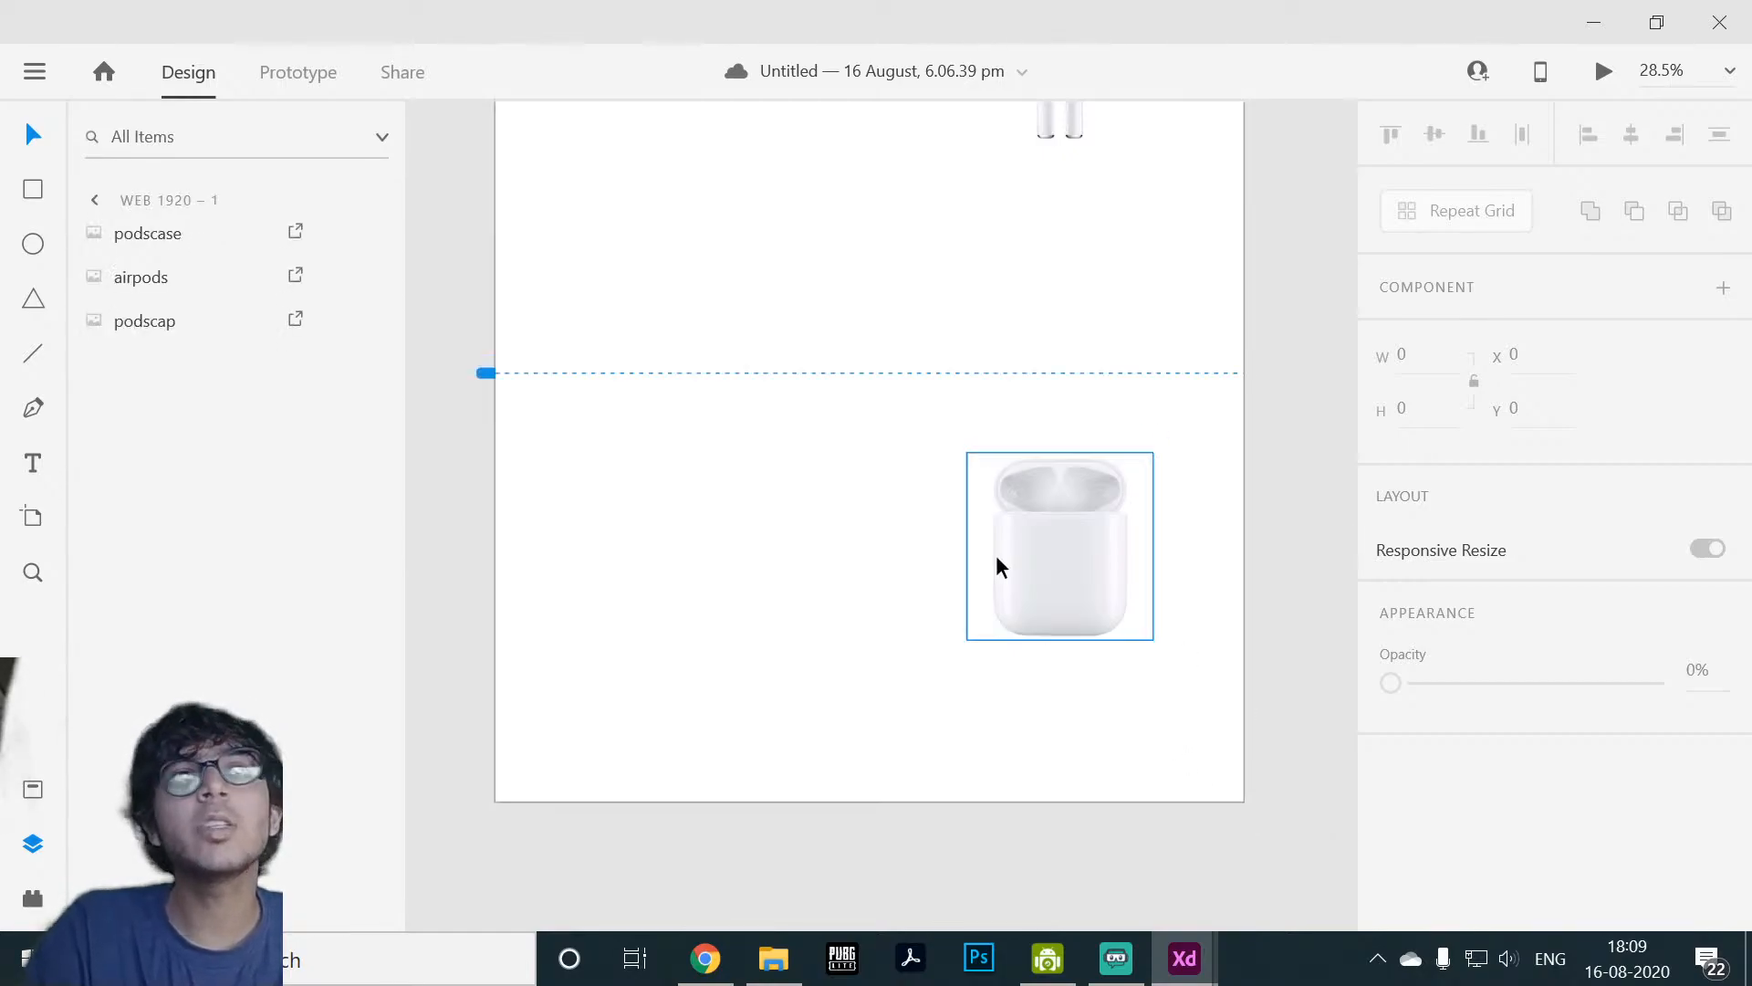
click(1266, 701)
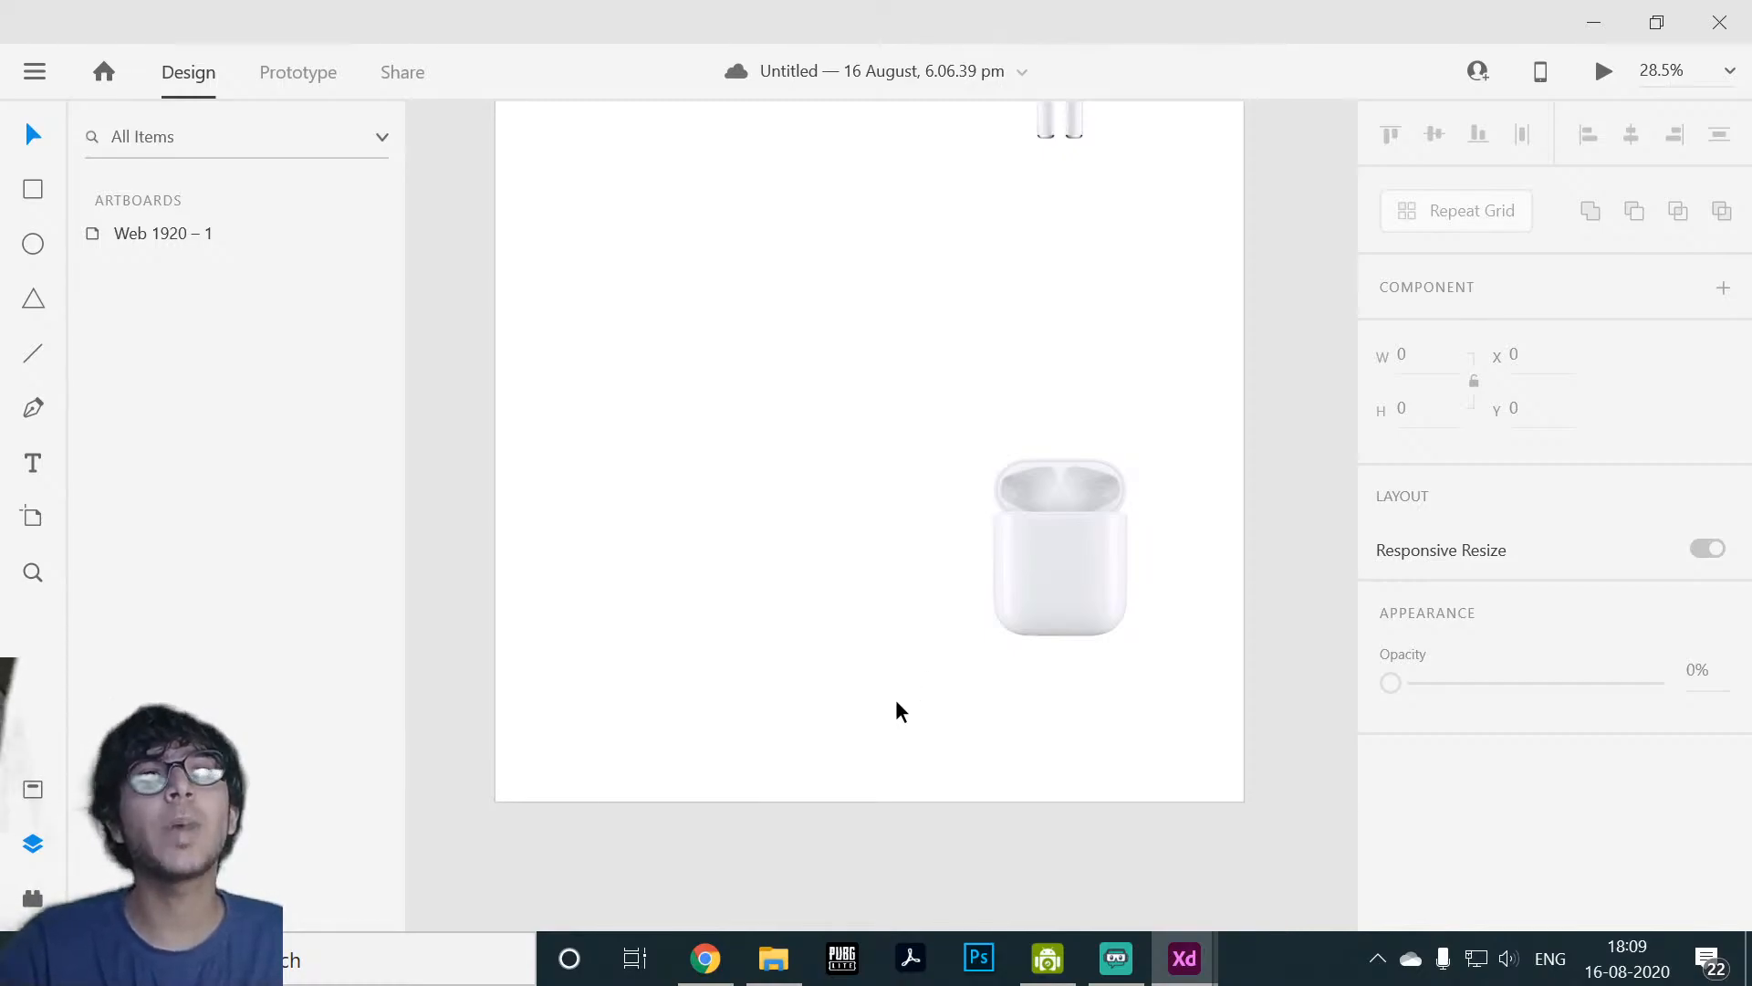
scroll(893, 693, down, 3)
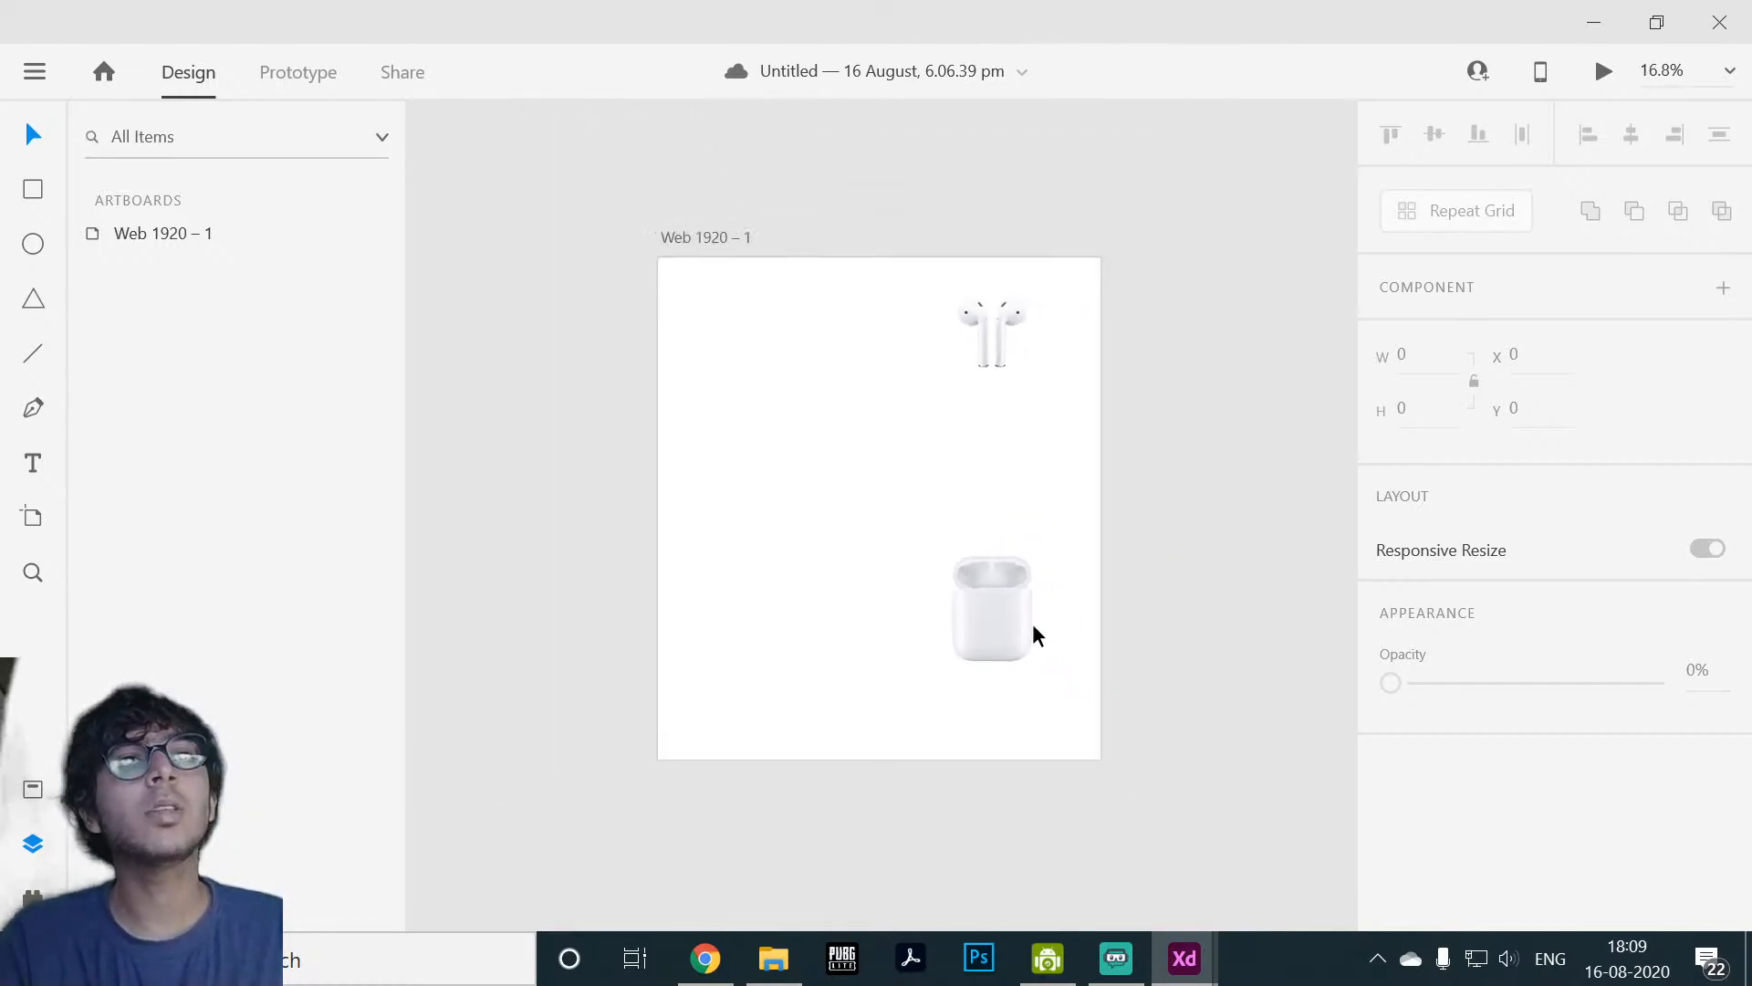
scroll(1200, 522, up, 4)
scroll(1148, 546, down, 2)
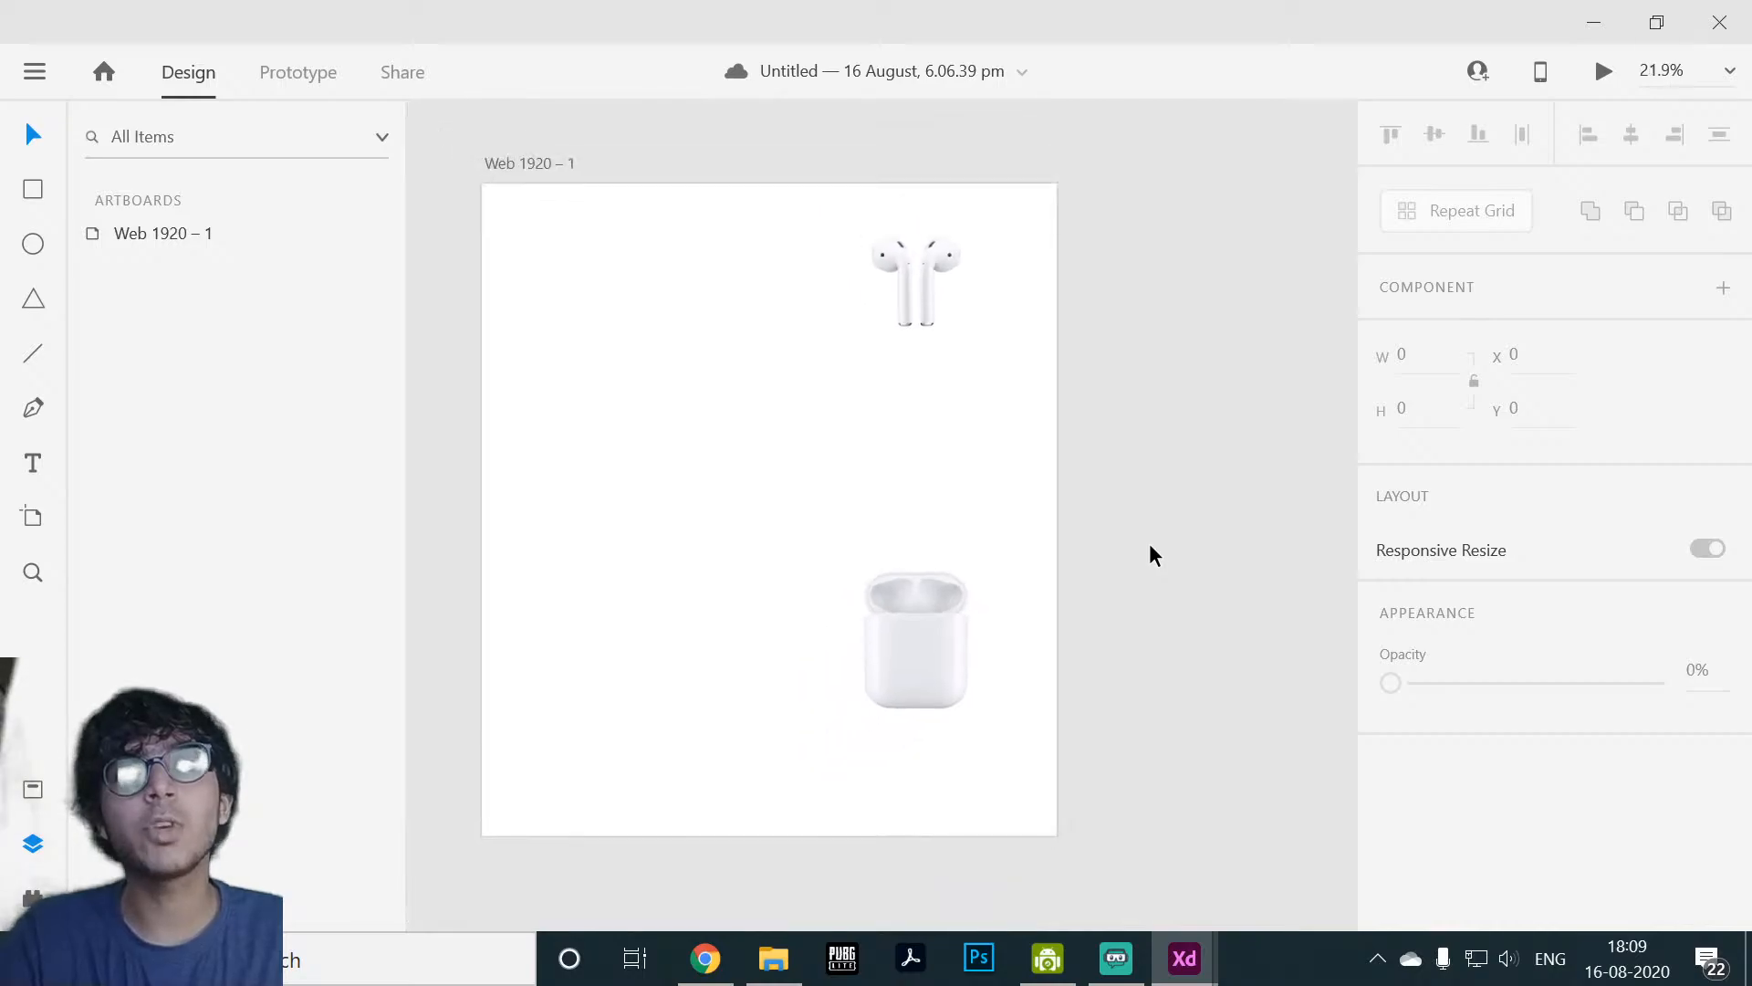
drag(1067, 555, 1262, 548)
click(926, 470)
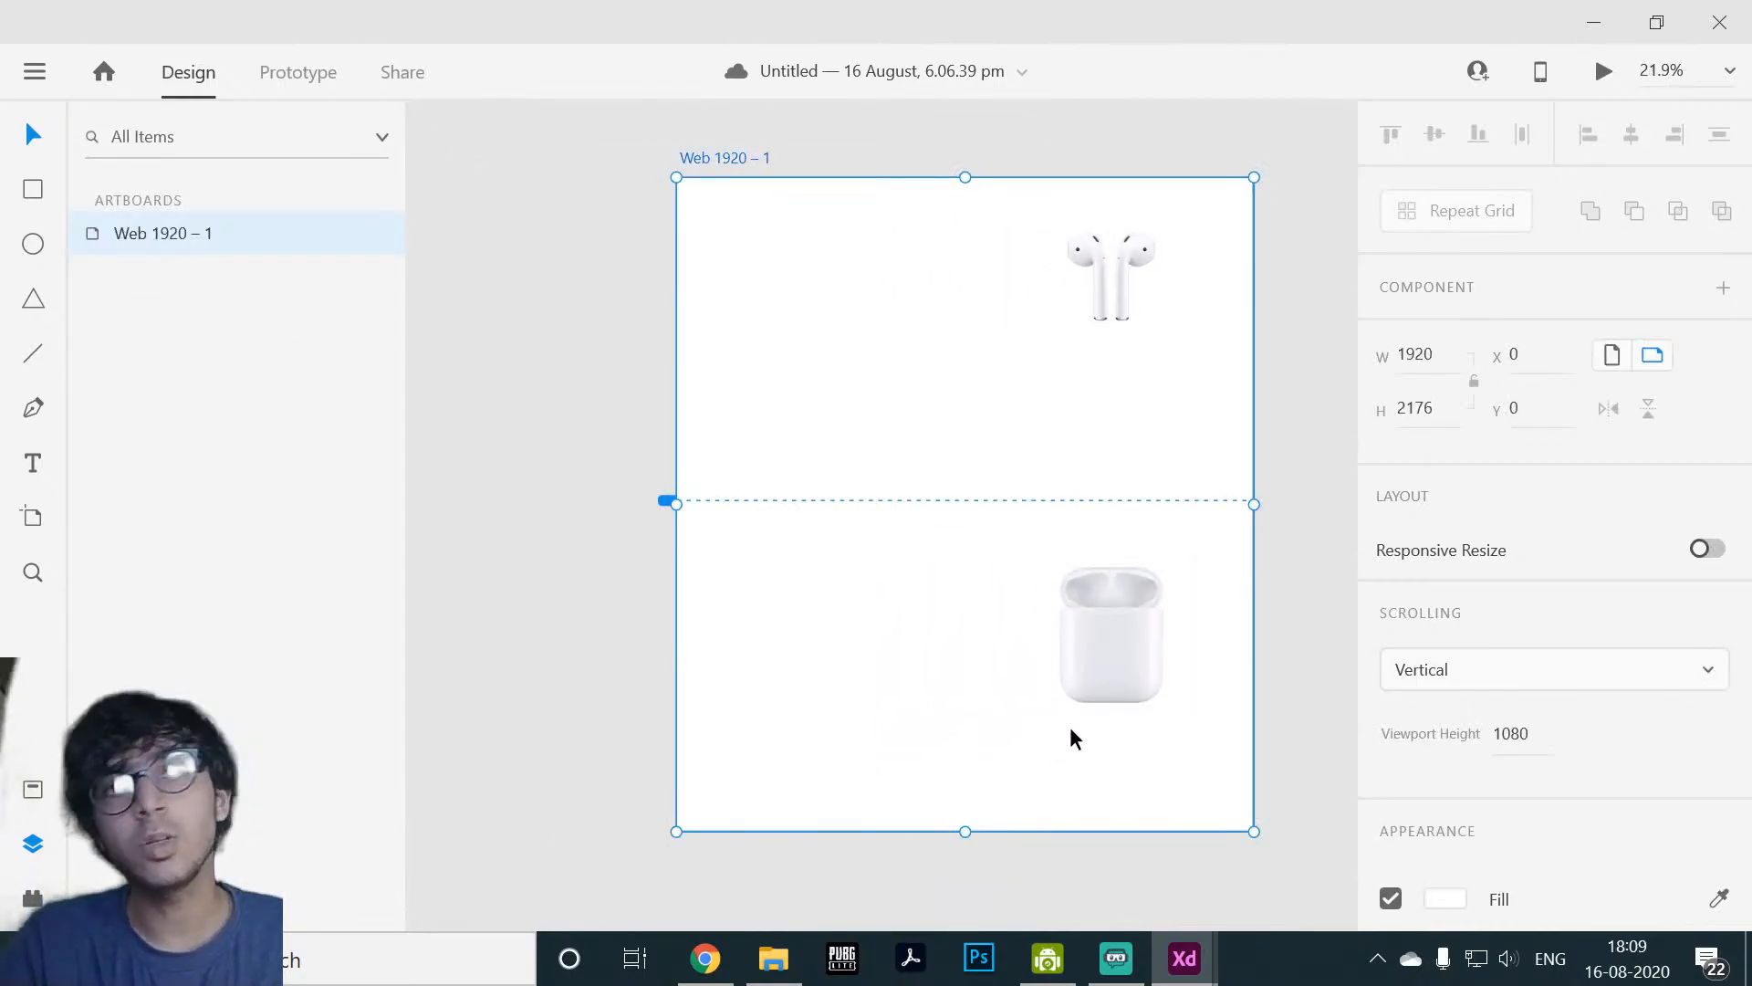
click(1006, 434)
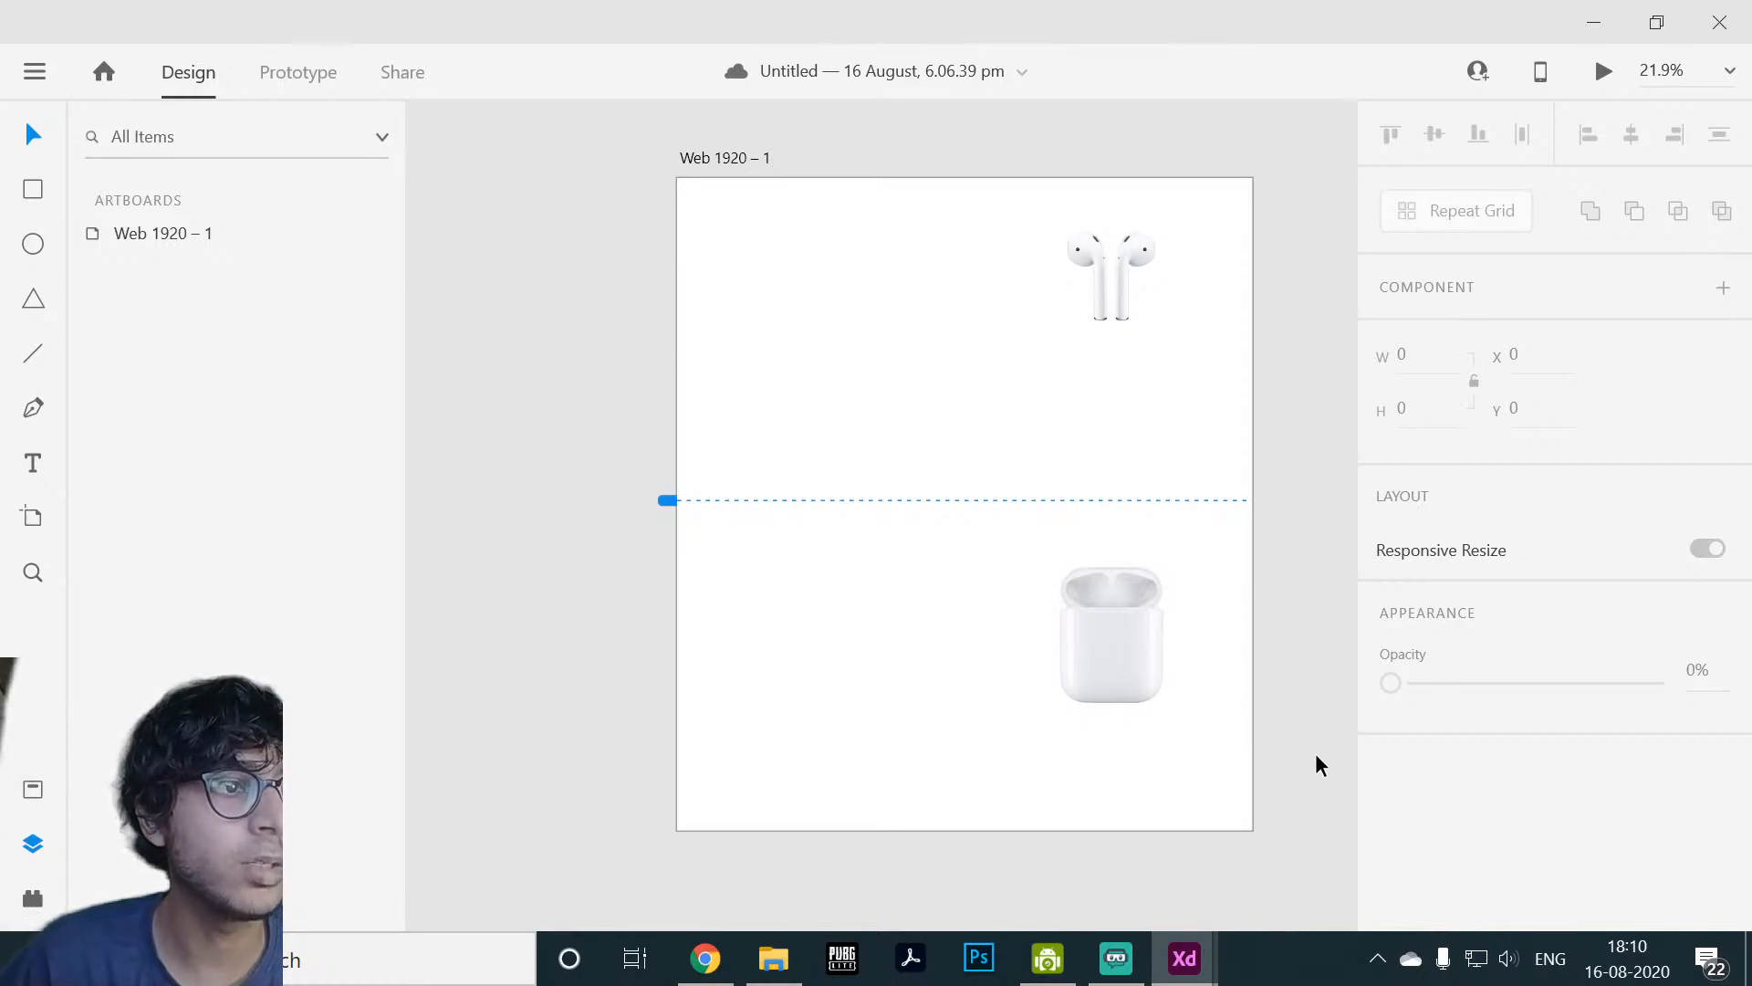
Step: Switch to Chrome and view the YouTube Studio live streaming page with its live chat
click(704, 958)
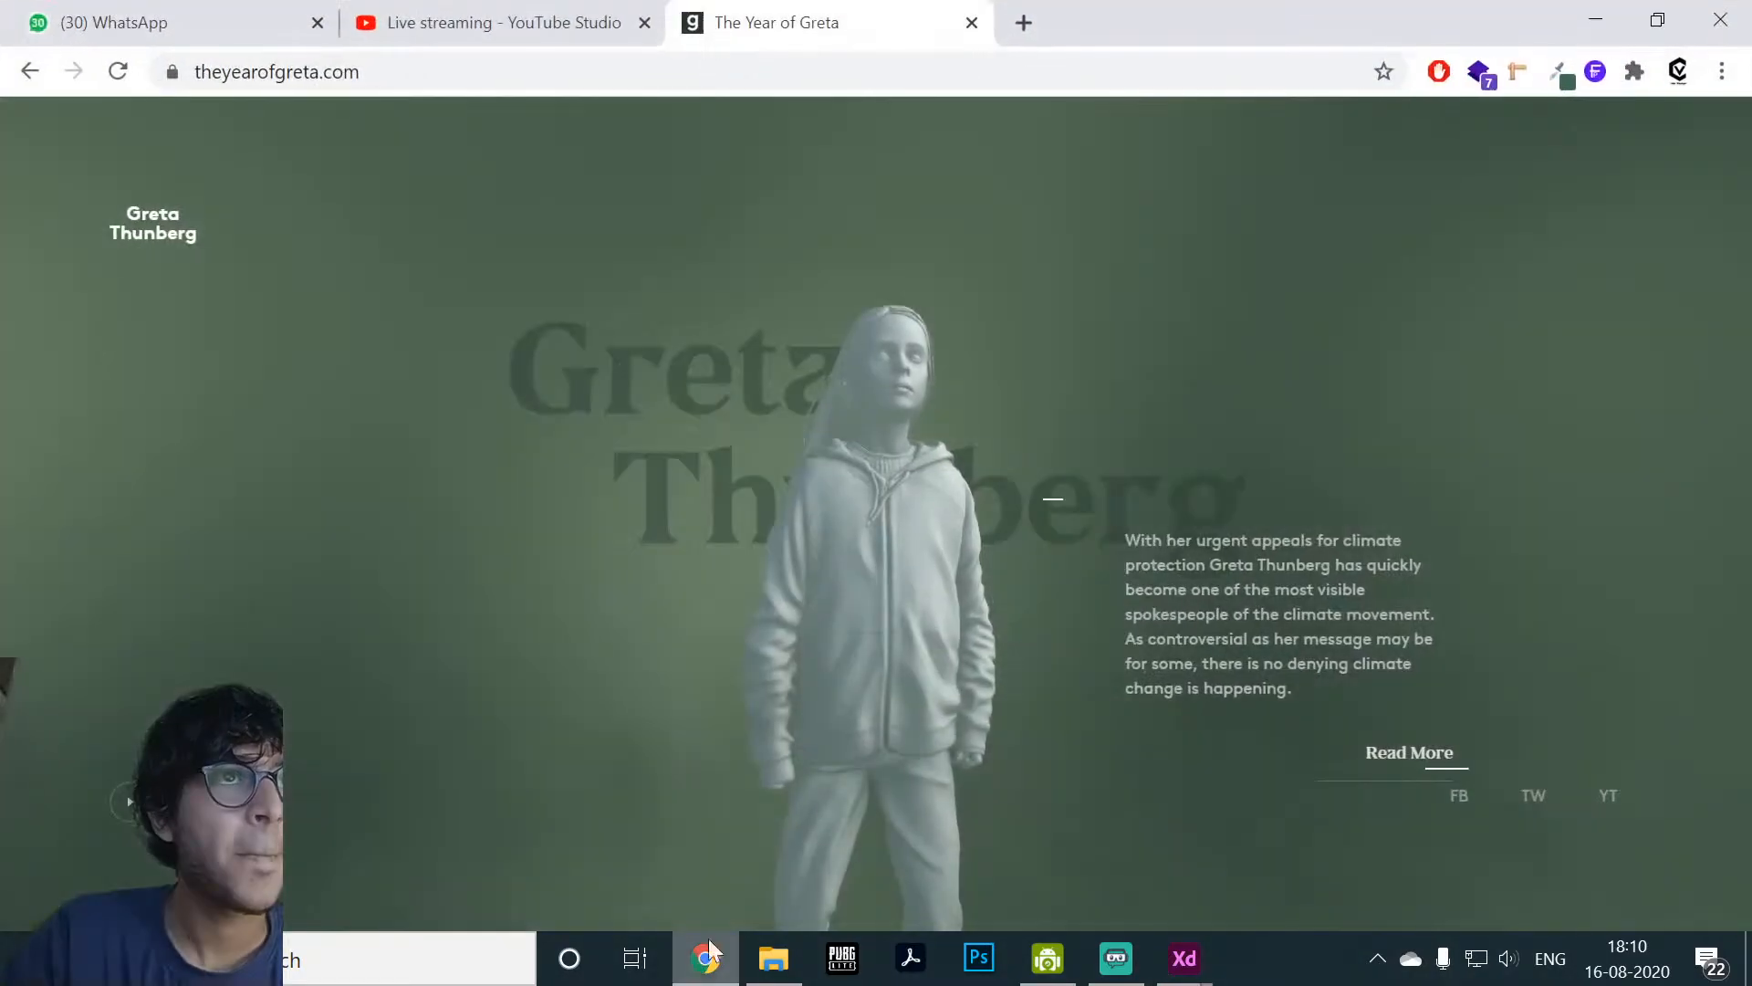
click(538, 13)
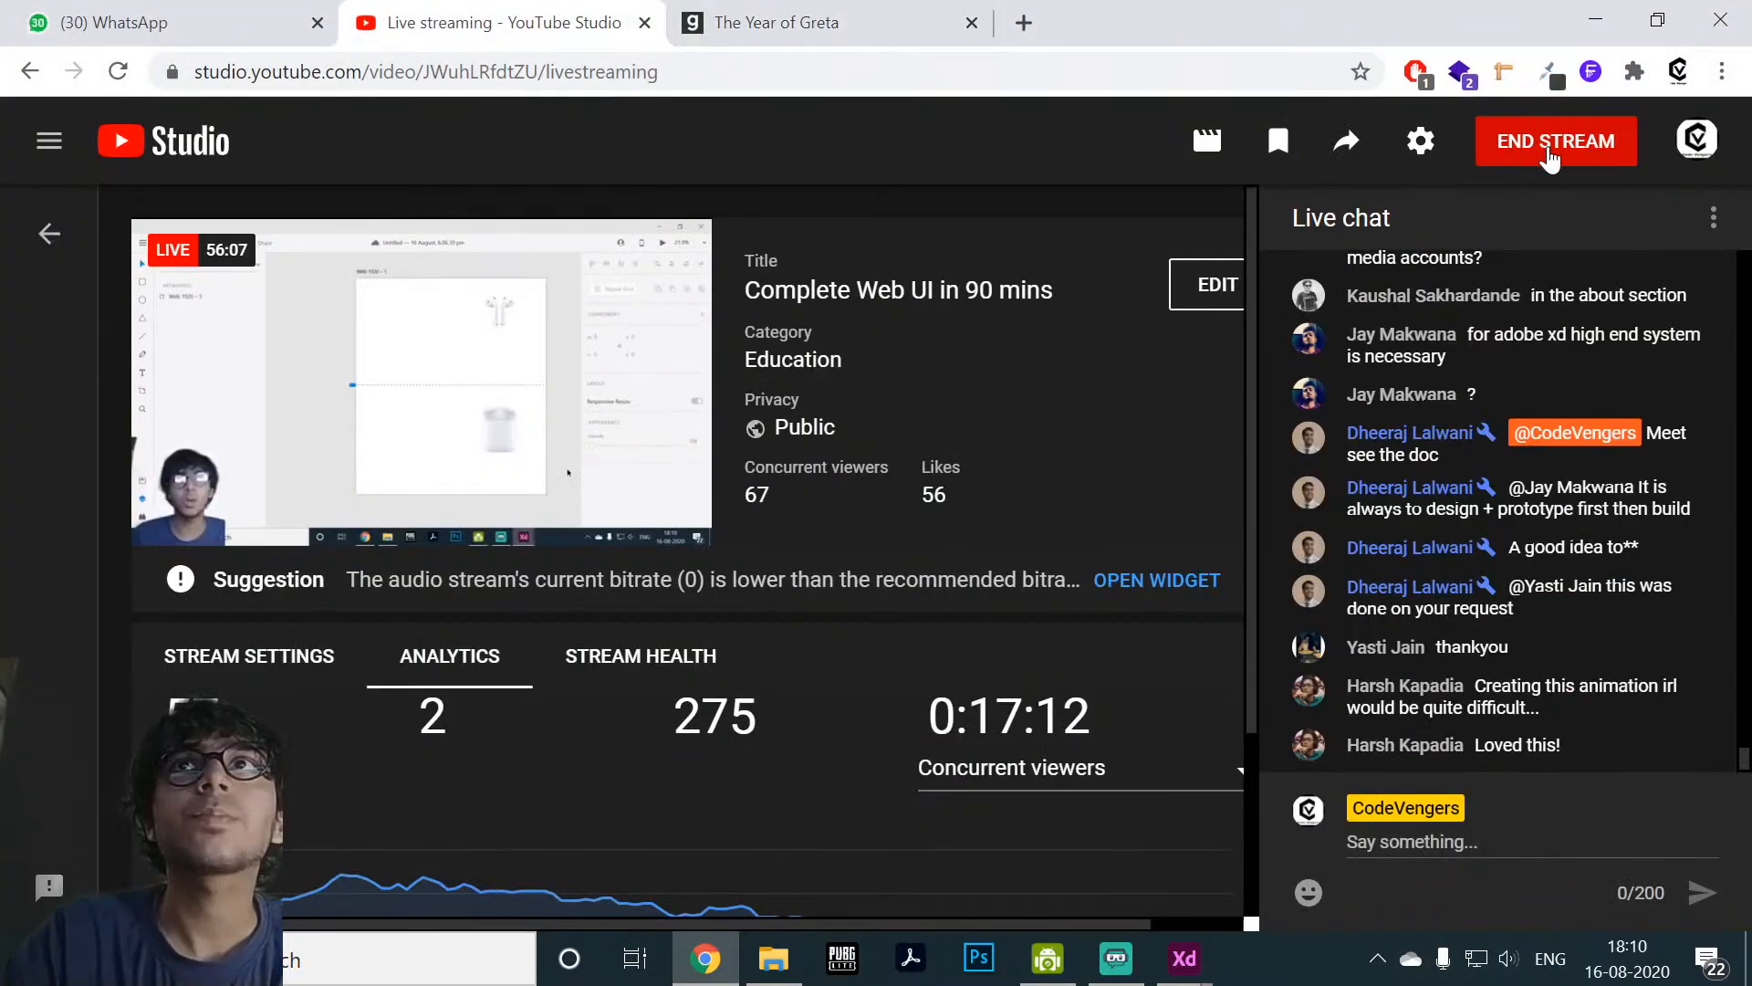